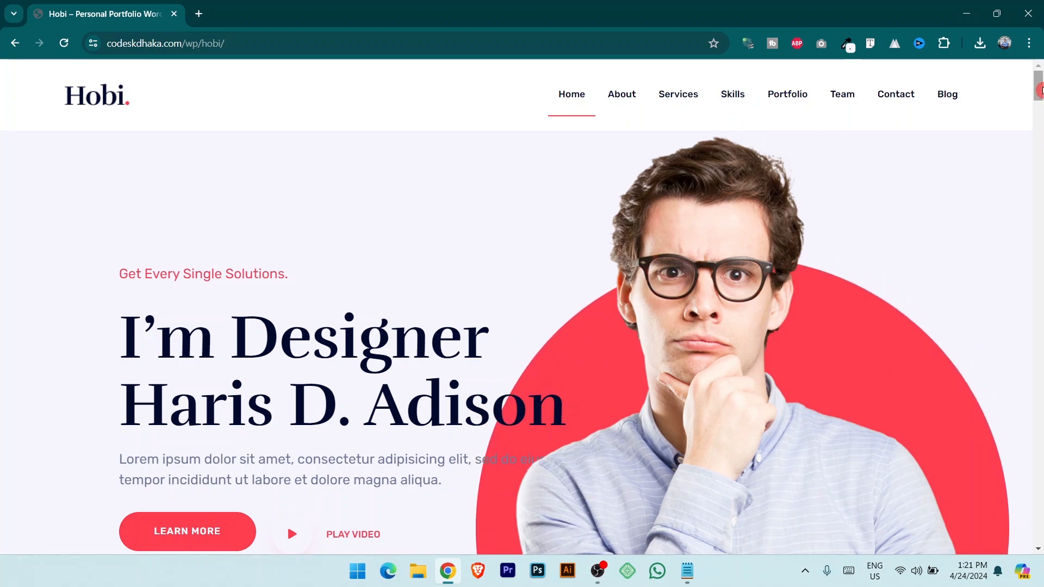
# Scroll the Hobi demo page down through the About Me section.
pyautogui.scroll(-4, 1040, 98)
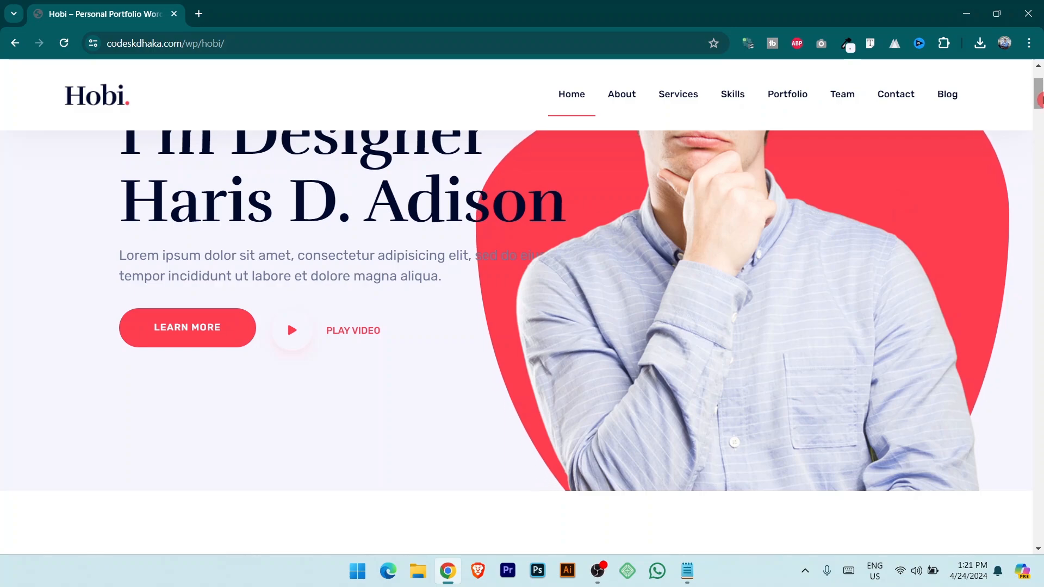
pyautogui.scroll(-8, 1040, 103)
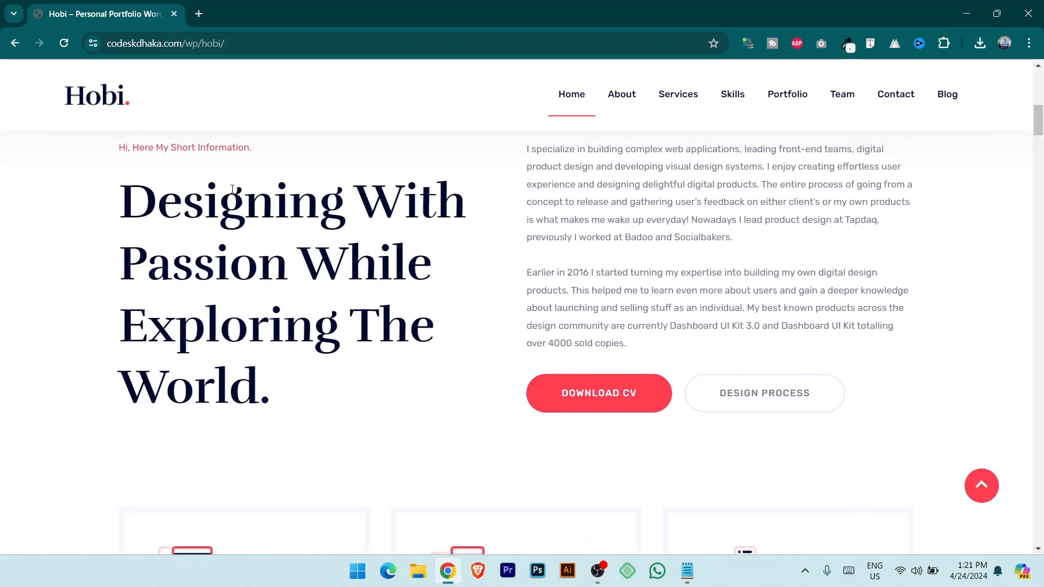
pyautogui.moveTo(1040, 130); pyautogui.dragTo(1040, 136)
pyautogui.scroll(-5, 24, 282)
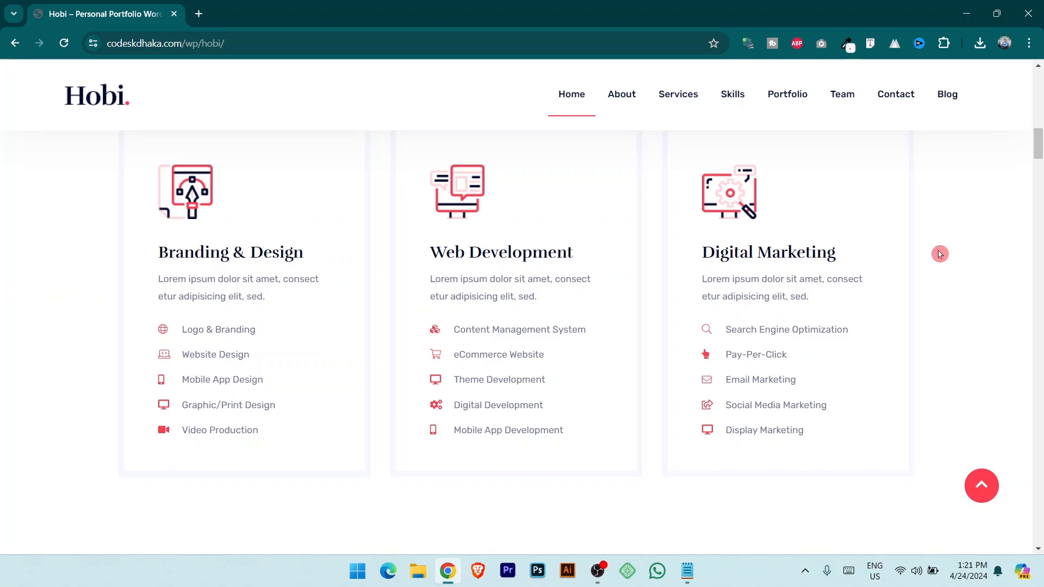
pyautogui.moveTo(1040, 144); pyautogui.dragTo(1040, 175)
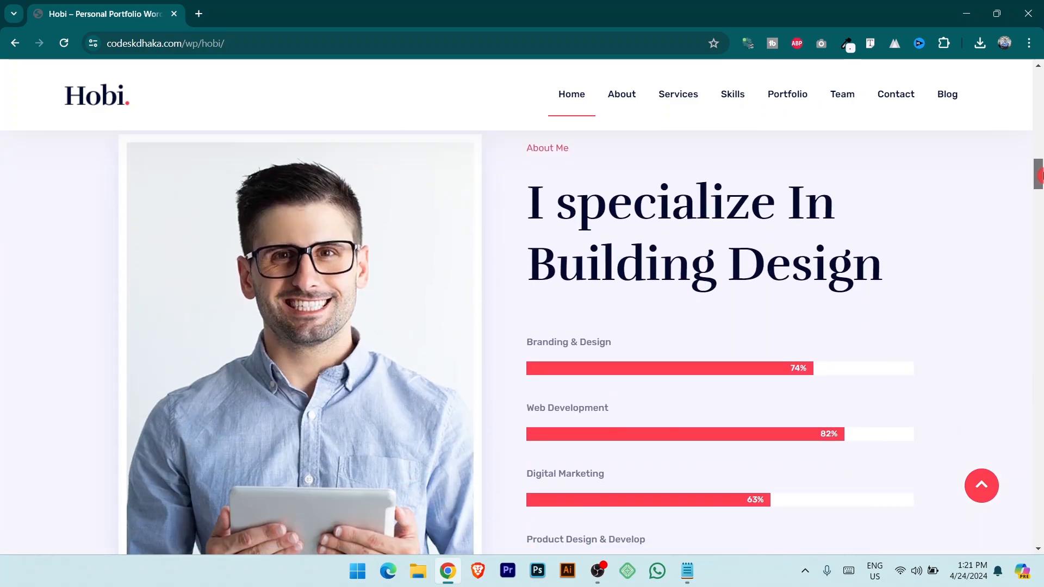
pyautogui.moveTo(544, 149); pyautogui.dragTo(591, 155)
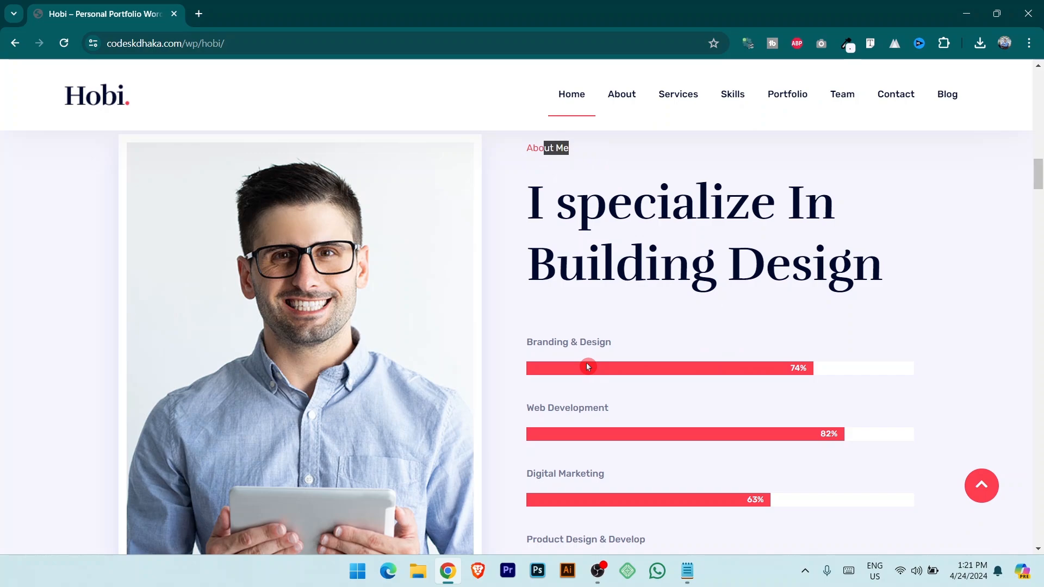
pyautogui.moveTo(1040, 181); pyautogui.dragTo(1040, 214)
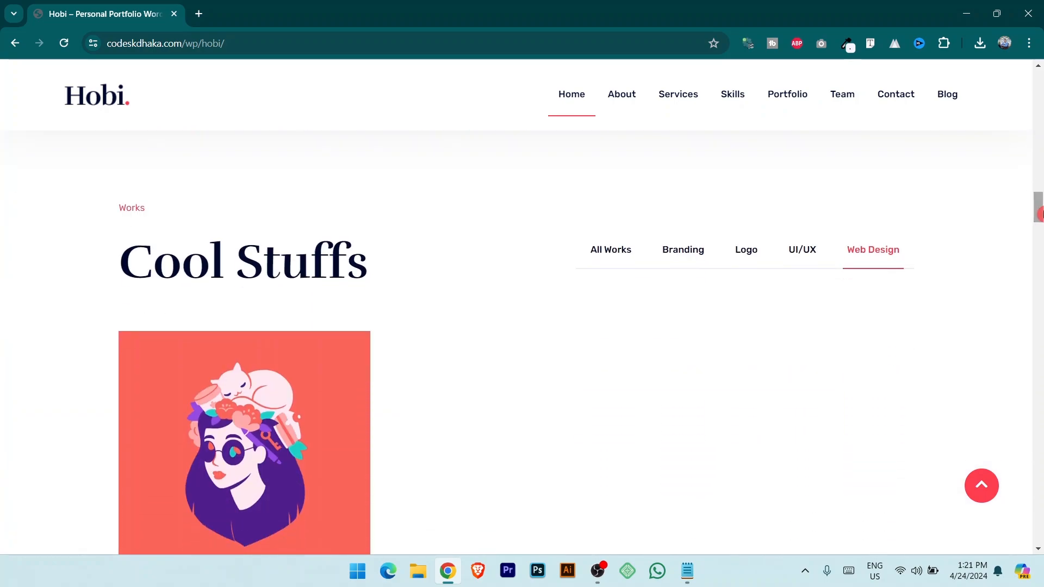
# Show all Works items, then filter the gallery by Branding, Logo, UI/UX and Web Design.
pyautogui.click(620, 254)
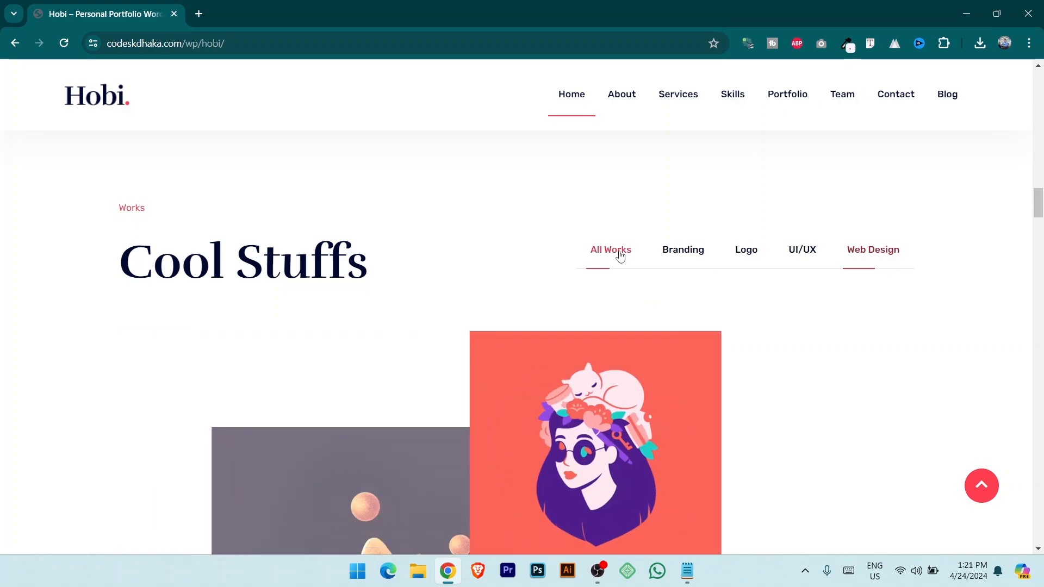
pyautogui.scroll(-1, 1040, 211)
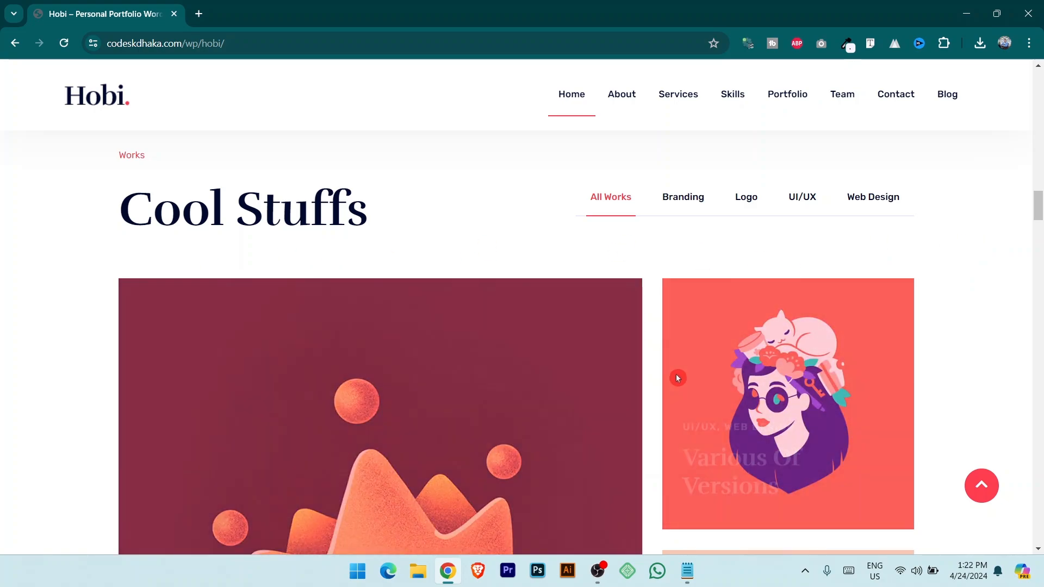
pyautogui.scroll(-1, 1039, 218)
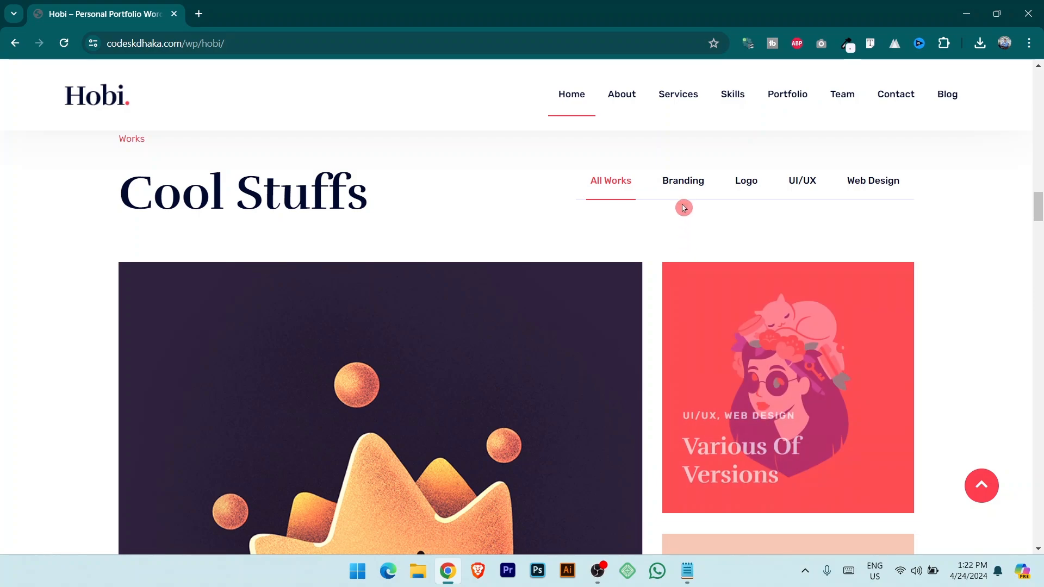
pyautogui.click(687, 180)
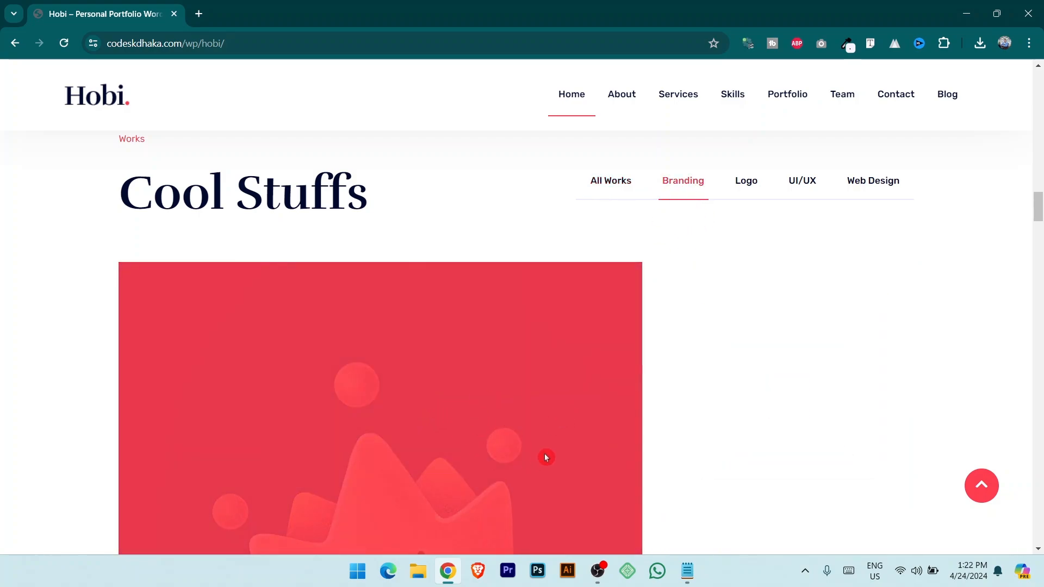
pyautogui.click(747, 184)
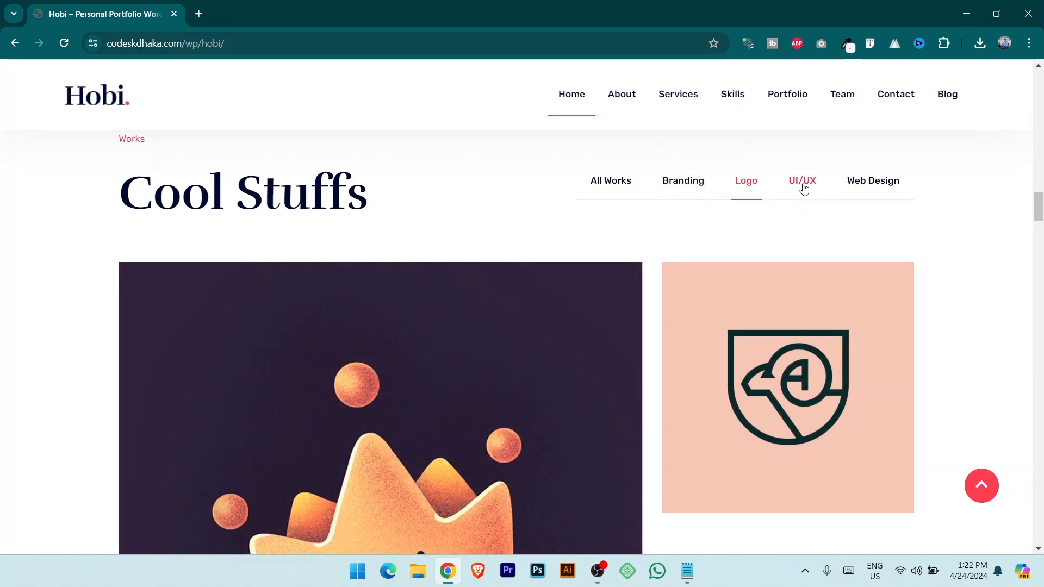
pyautogui.click(802, 182)
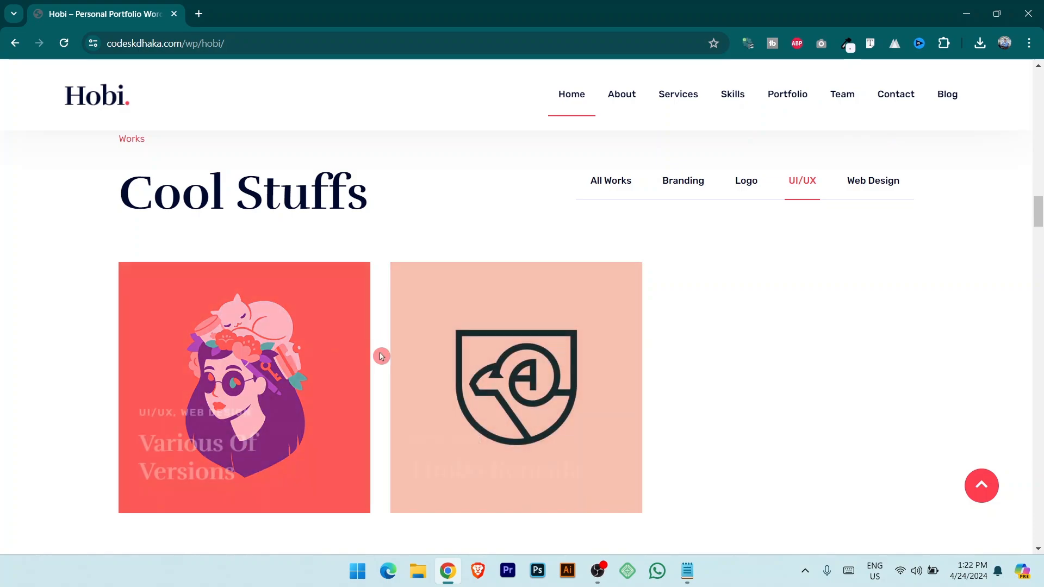
pyautogui.click(870, 191)
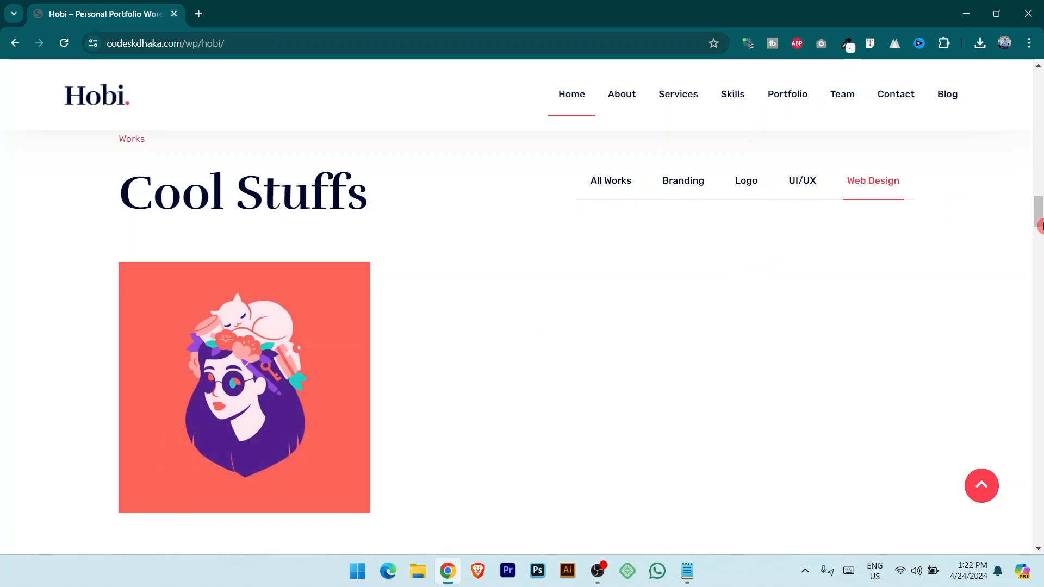
# Scroll on through the Education and Our Team sections.
pyautogui.scroll(-4, 1040, 215)
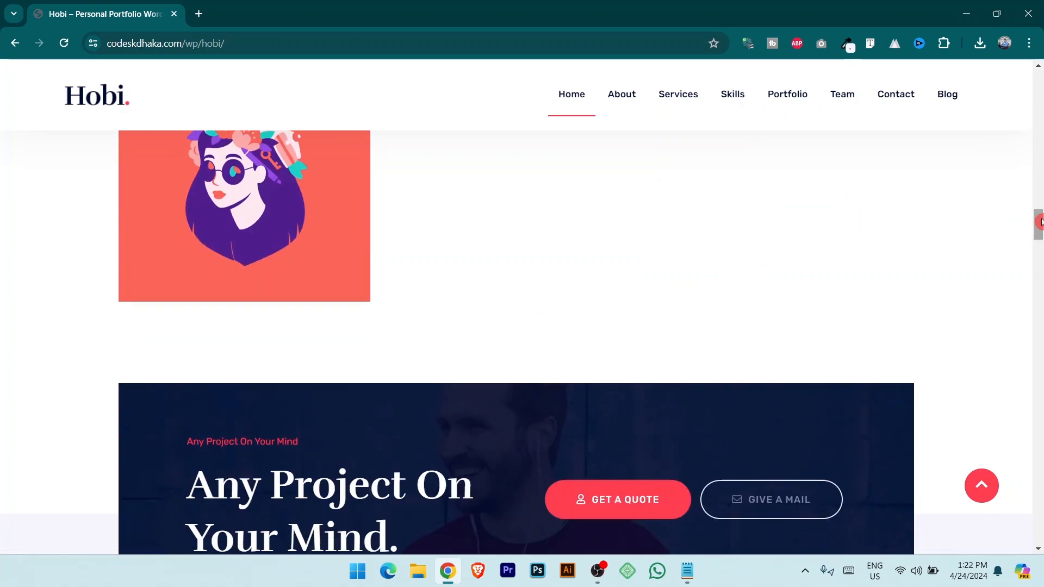
pyautogui.moveTo(1040, 222); pyautogui.dragTo(1041, 237)
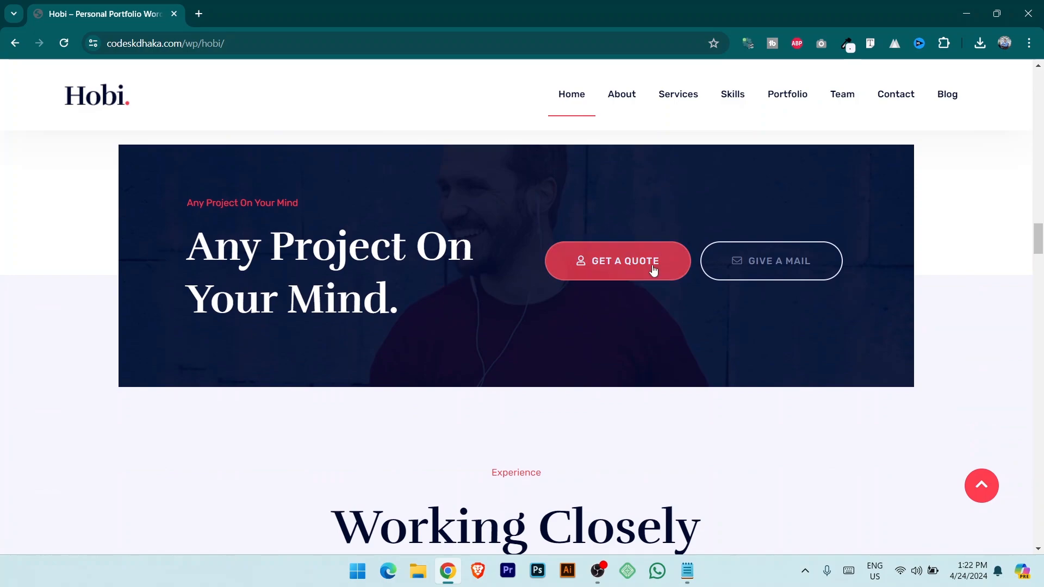
pyautogui.moveTo(1040, 260); pyautogui.dragTo(1040, 303)
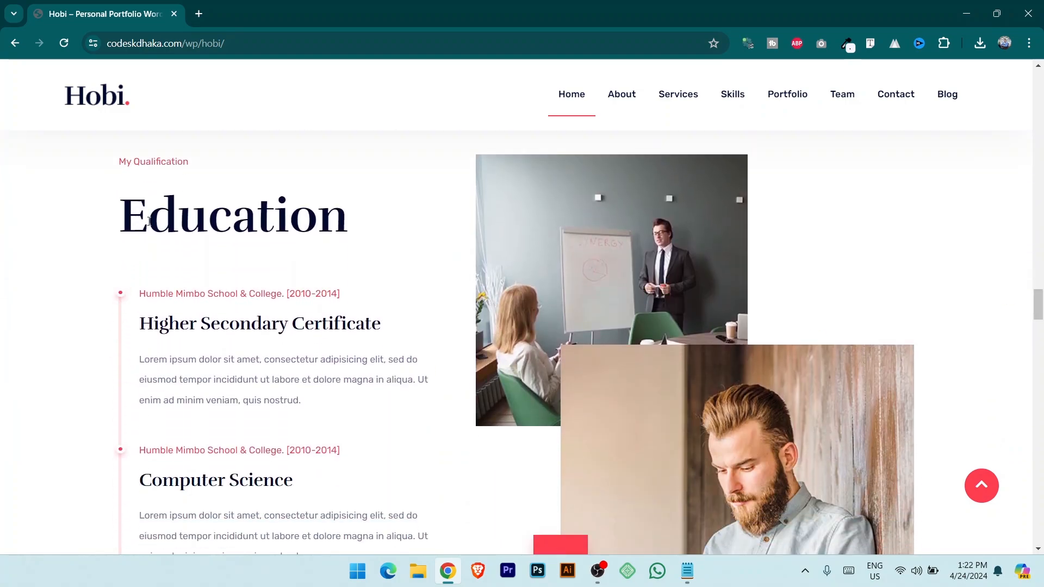
pyautogui.doubleClick(149, 222)
pyautogui.scroll(-1, 685, 329)
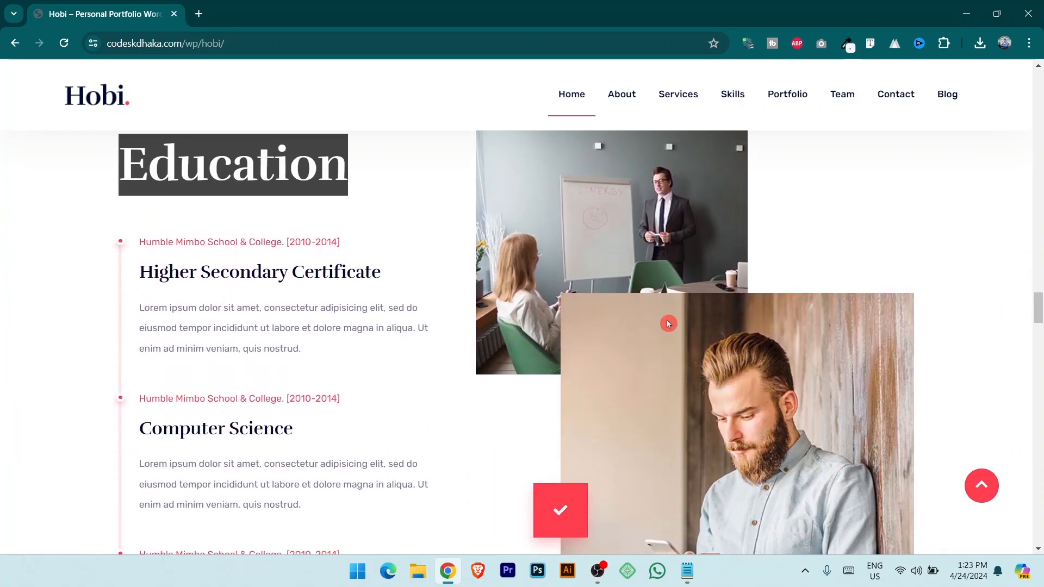
pyautogui.moveTo(1039, 317); pyautogui.dragTo(1041, 361)
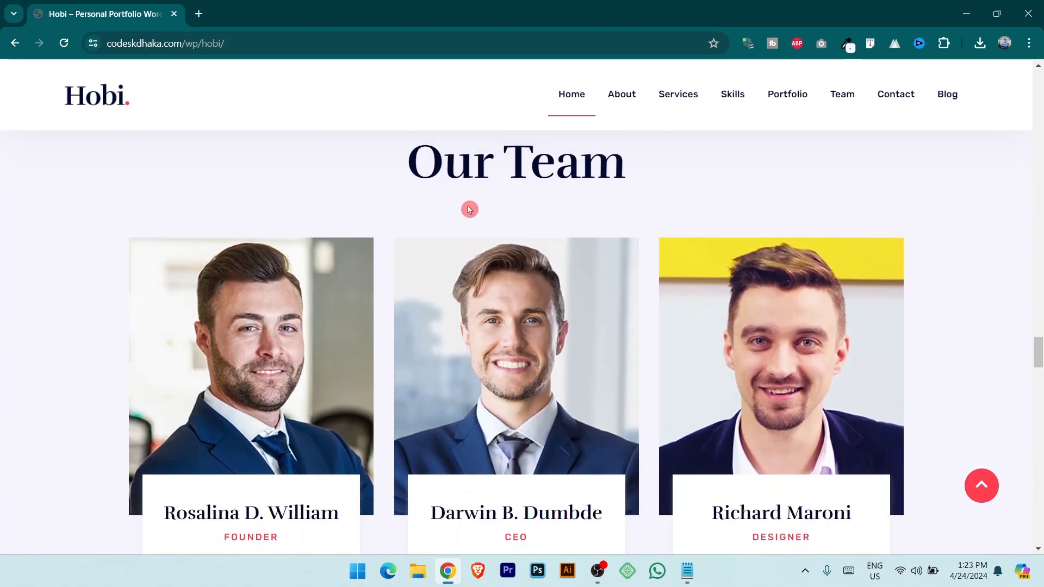
pyautogui.moveTo(445, 163); pyautogui.dragTo(555, 163)
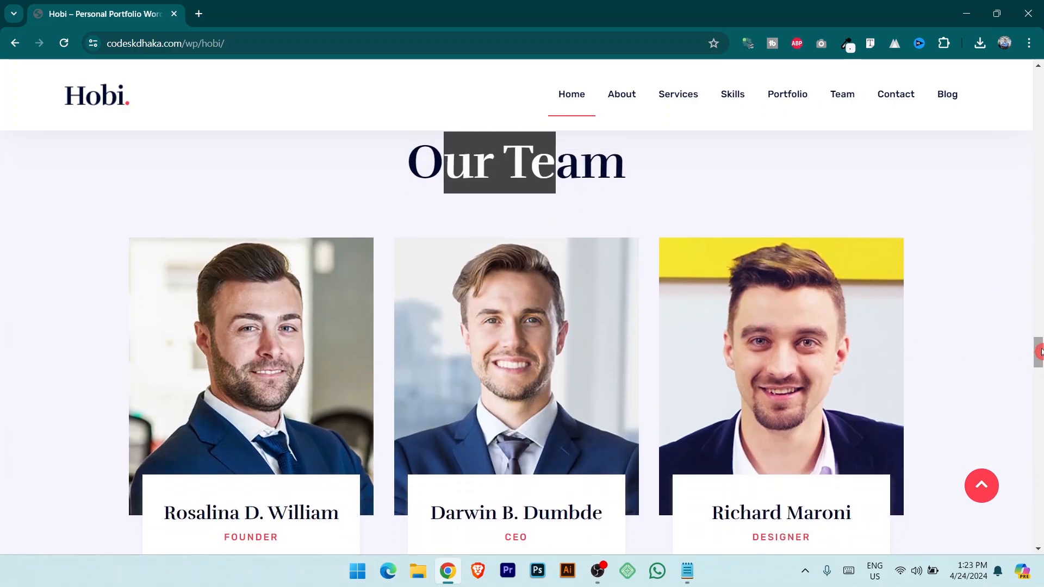
pyautogui.moveTo(1040, 351); pyautogui.dragTo(1039, 375)
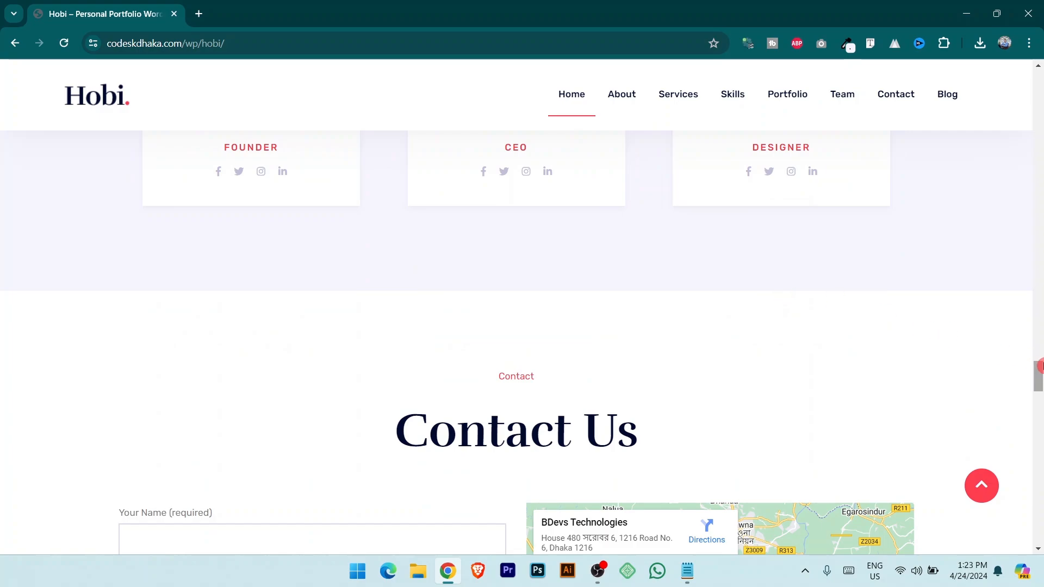
# Continue through Contact, testimonials and footer, then return to the top of the page.
pyautogui.scroll(-4, 629, 244)
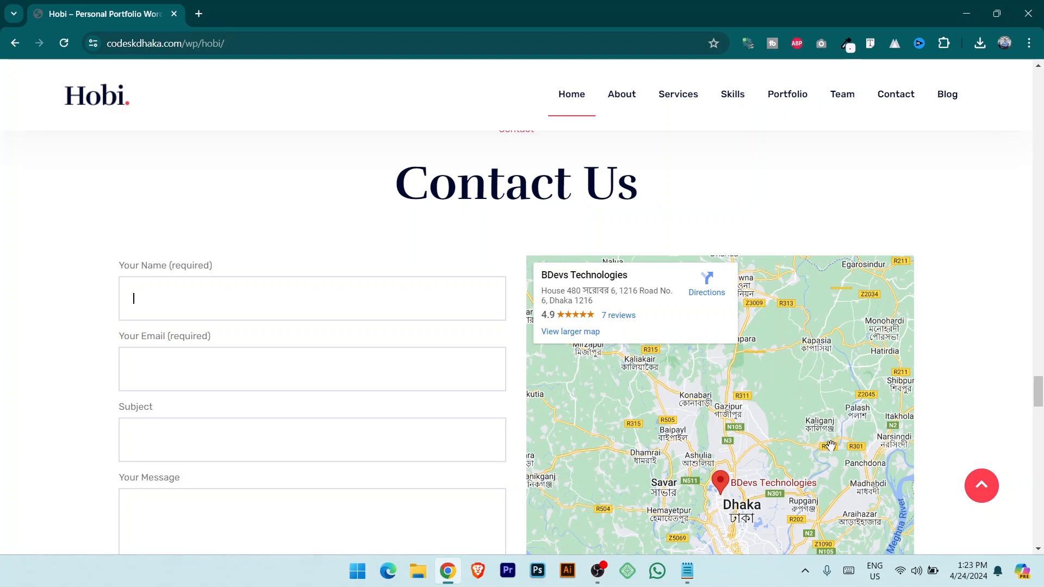
pyautogui.scroll(-3, 830, 446)
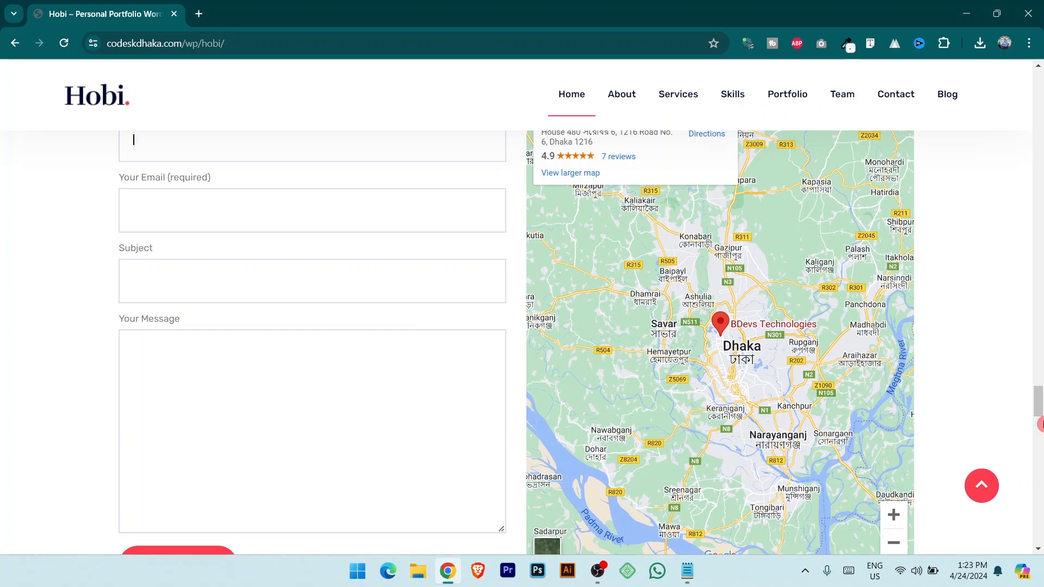
pyautogui.moveTo(1042, 399); pyautogui.dragTo(1042, 434)
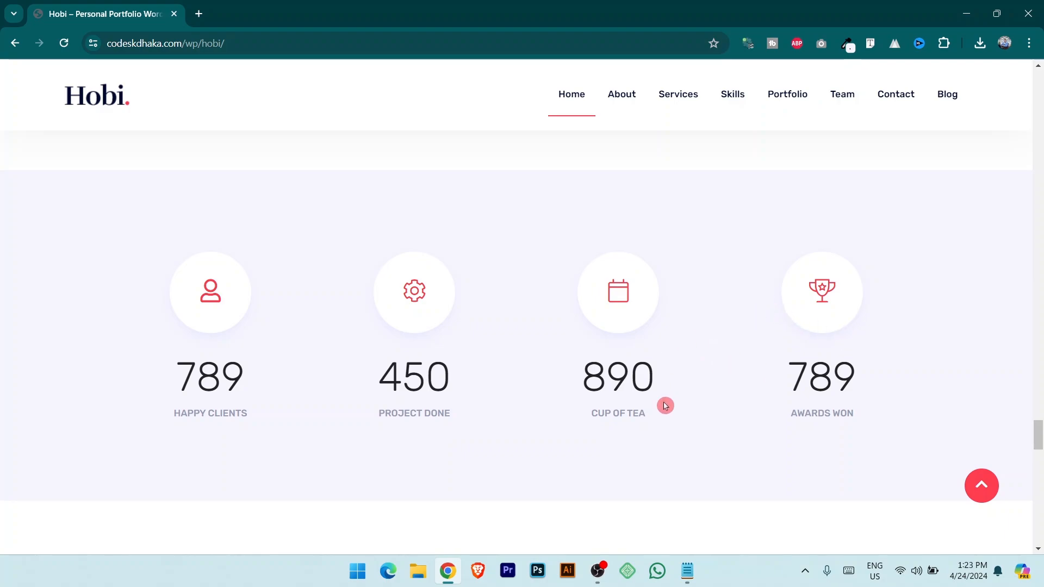
pyautogui.click(1036, 451)
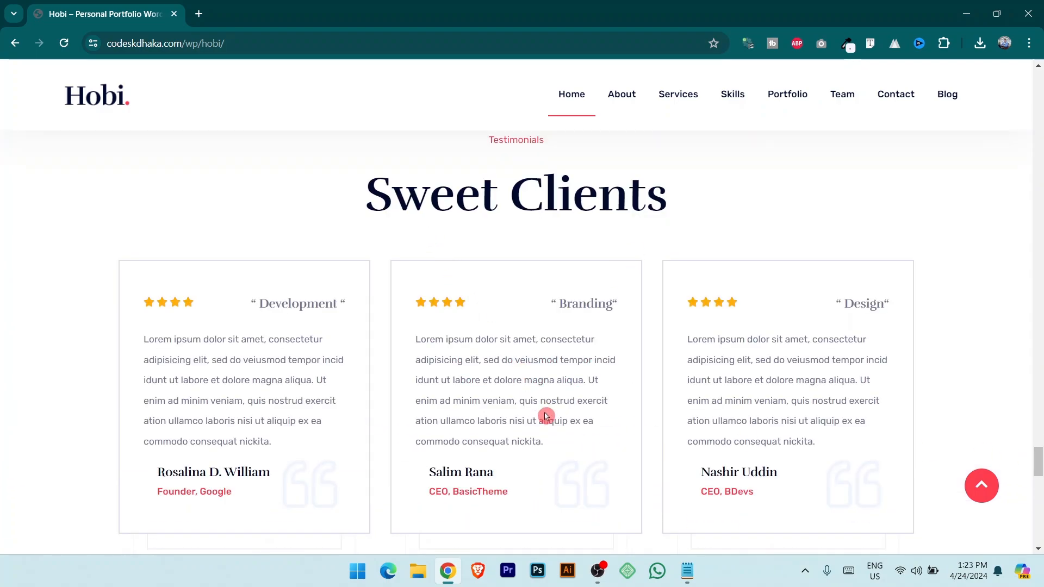
pyautogui.moveTo(1039, 462); pyautogui.dragTo(1043, 527)
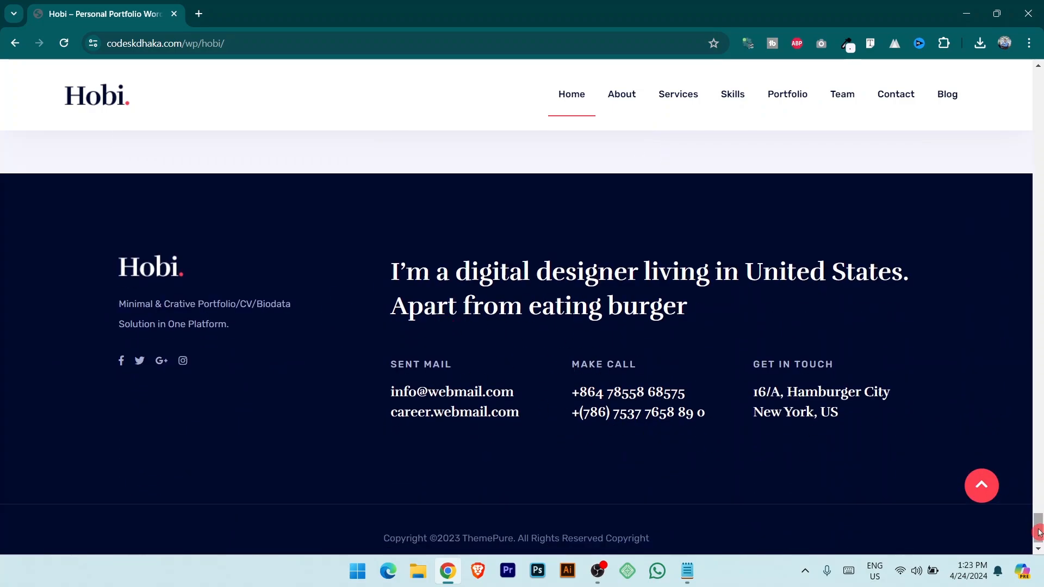
pyautogui.moveTo(1040, 532); pyautogui.dragTo(1040, 134)
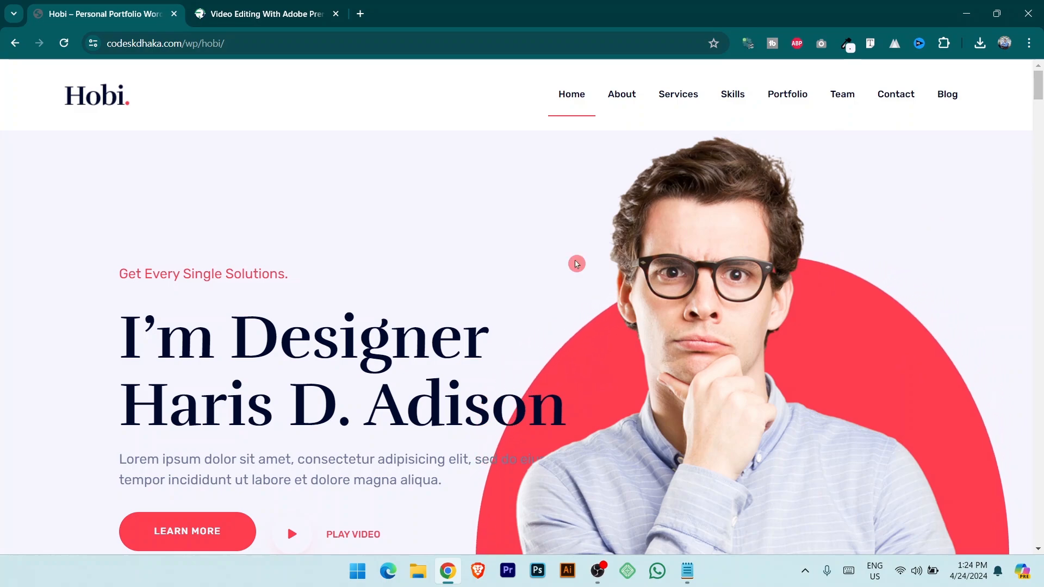
# Switch to the Video Editing With Adobe Premiere Pro tab and scroll to What Will You Learn.
pyautogui.click(290, 5)
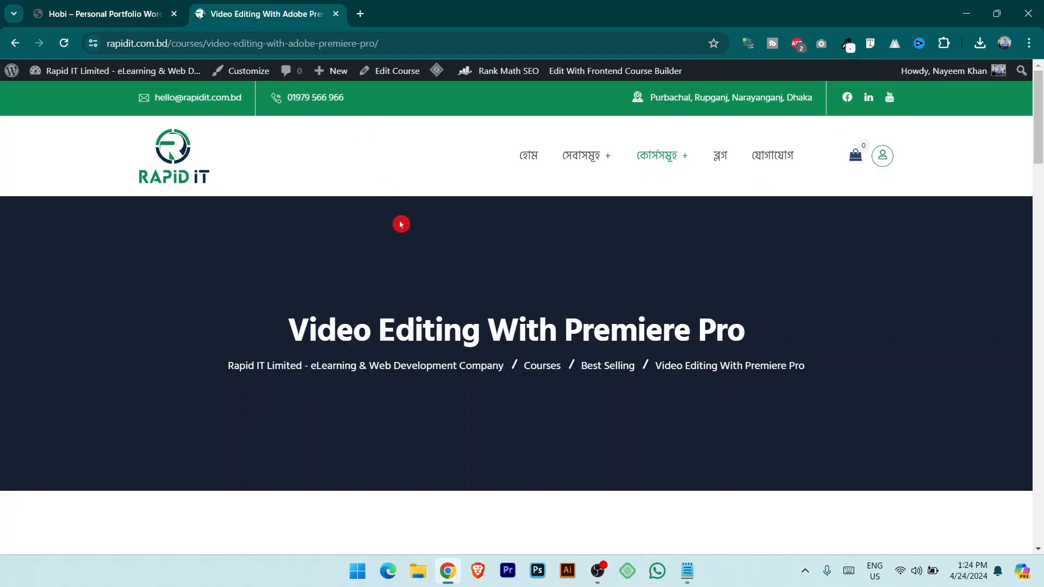
pyautogui.moveTo(1040, 109); pyautogui.dragTo(1040, 203)
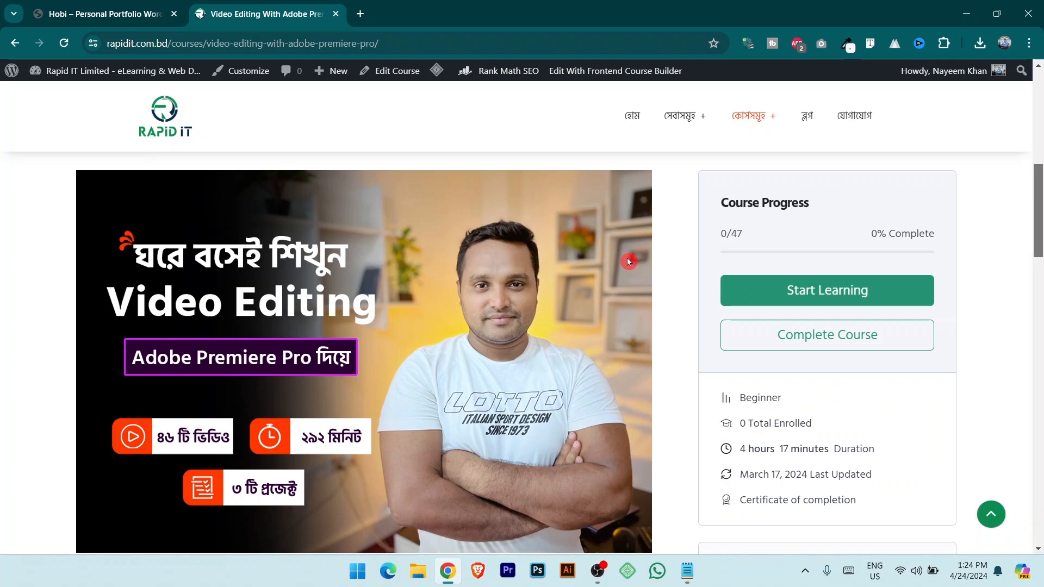
pyautogui.moveTo(1039, 191); pyautogui.dragTo(1040, 202)
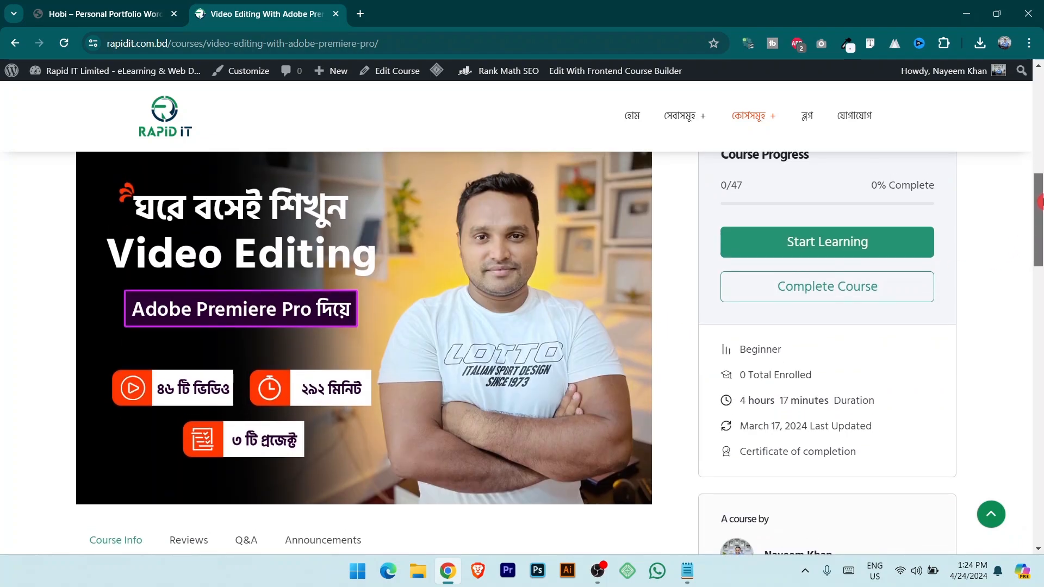
pyautogui.moveTo(1043, 202); pyautogui.dragTo(1041, 325)
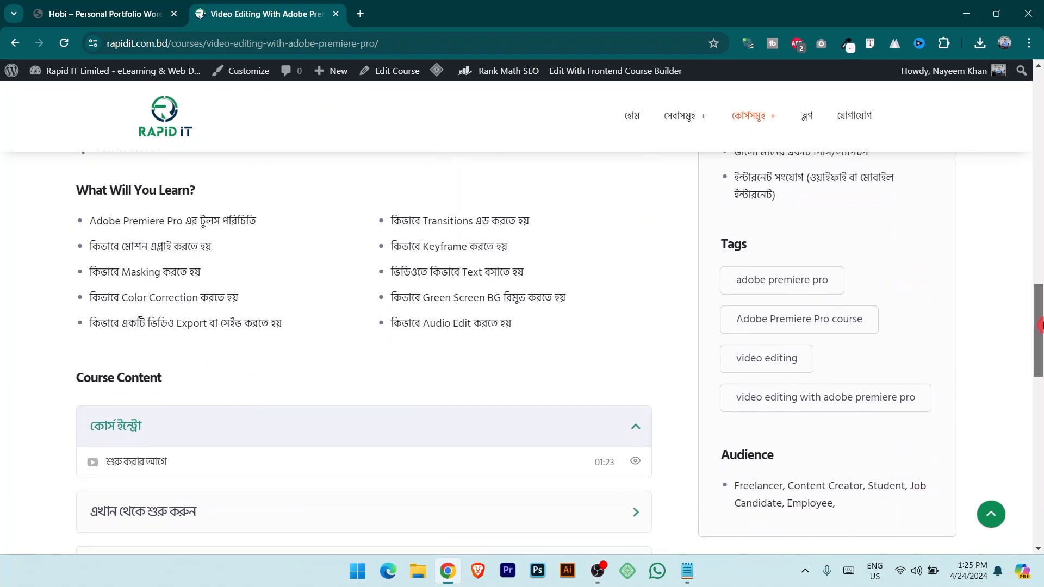
# Collapse the intro module and expand the এখান থেকে শুরু করুন, Premiere Pro basics and টুলস পরিচিতি modules.
pyautogui.scroll(-3, 424, 294)
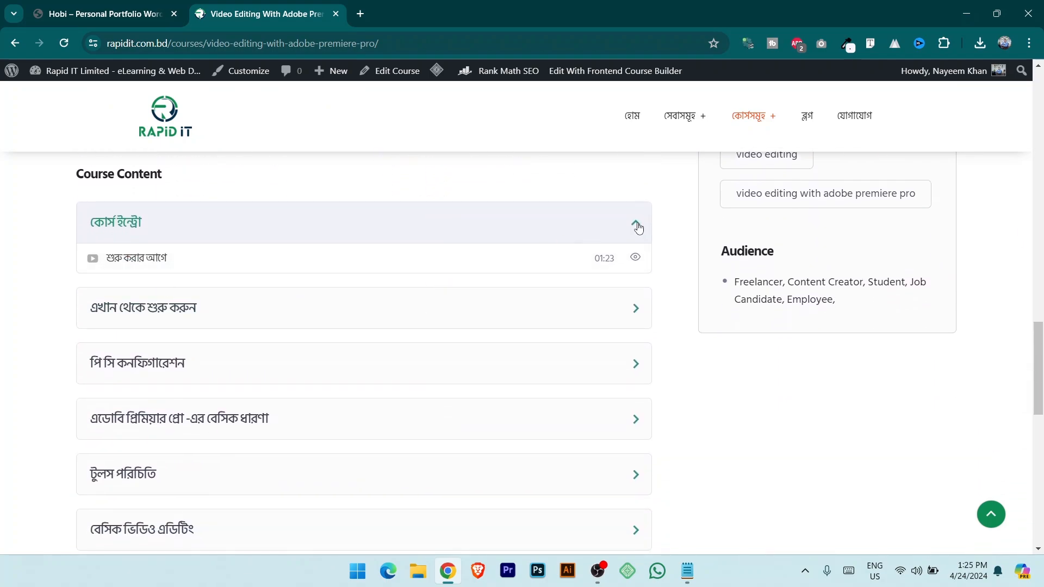
pyautogui.click(638, 228)
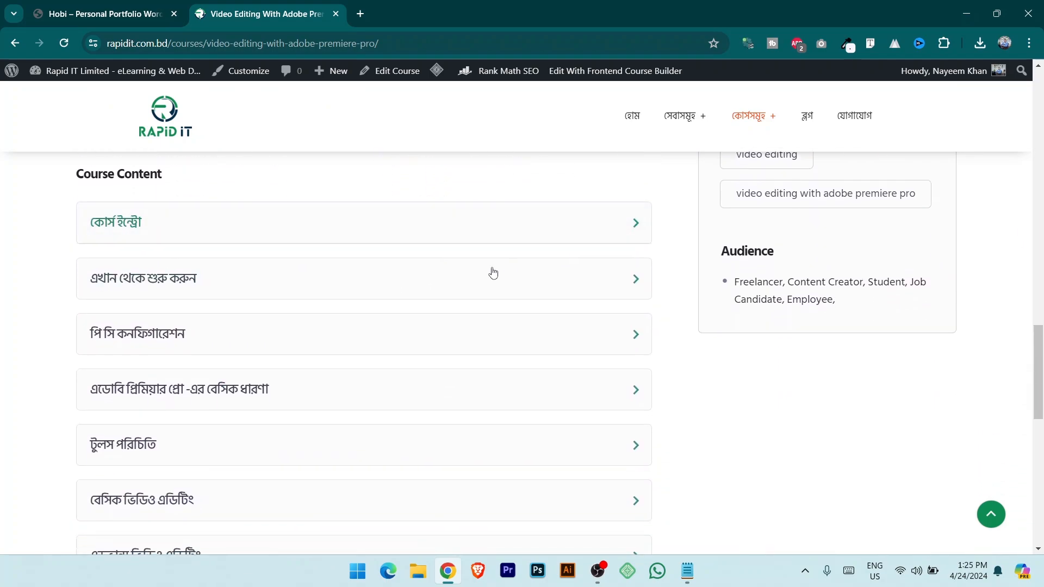
pyautogui.click(637, 279)
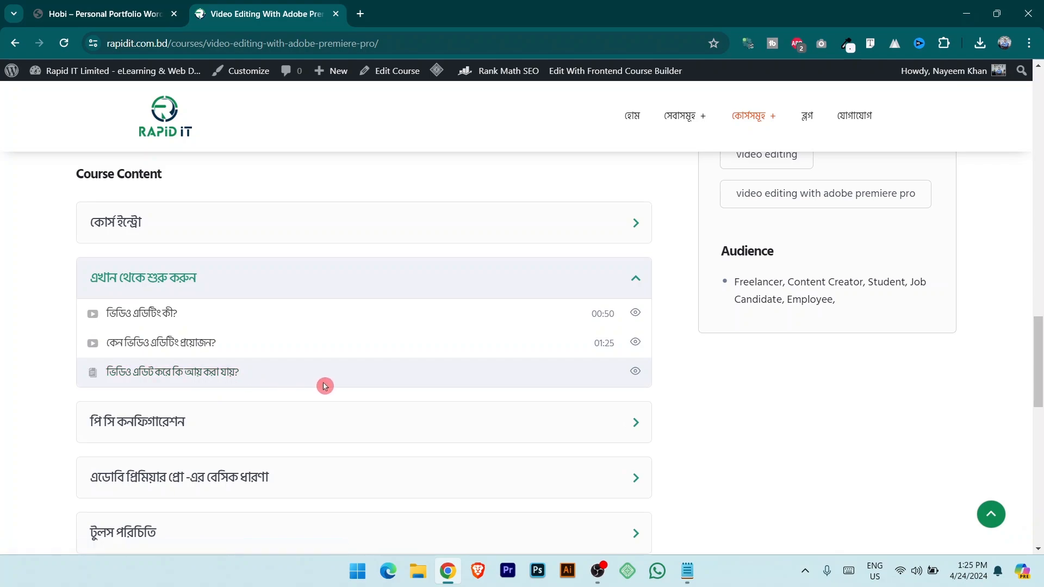
pyautogui.scroll(-2, 326, 385)
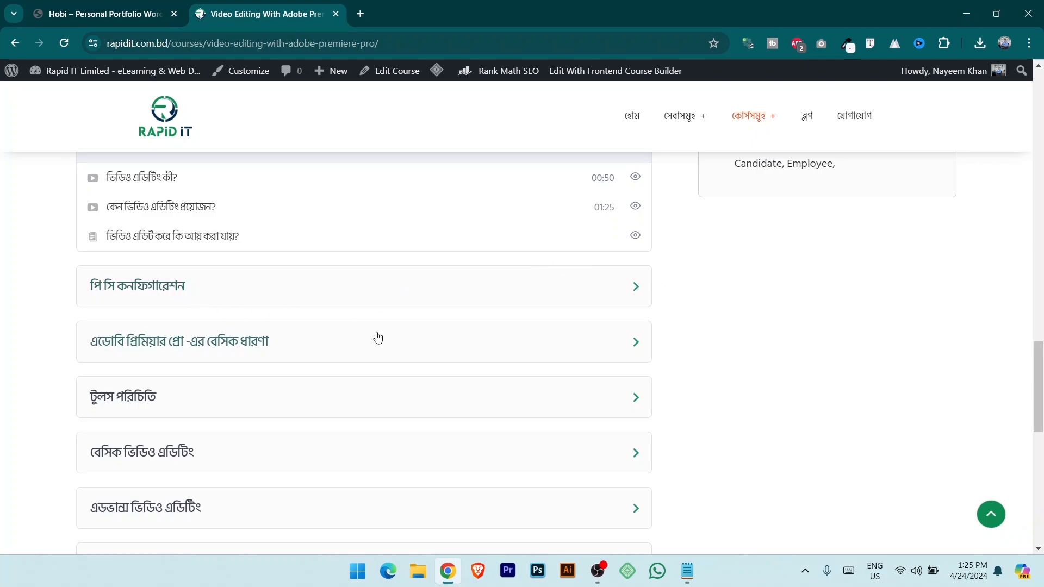
pyautogui.scroll(-2, 378, 338)
pyautogui.click(635, 212)
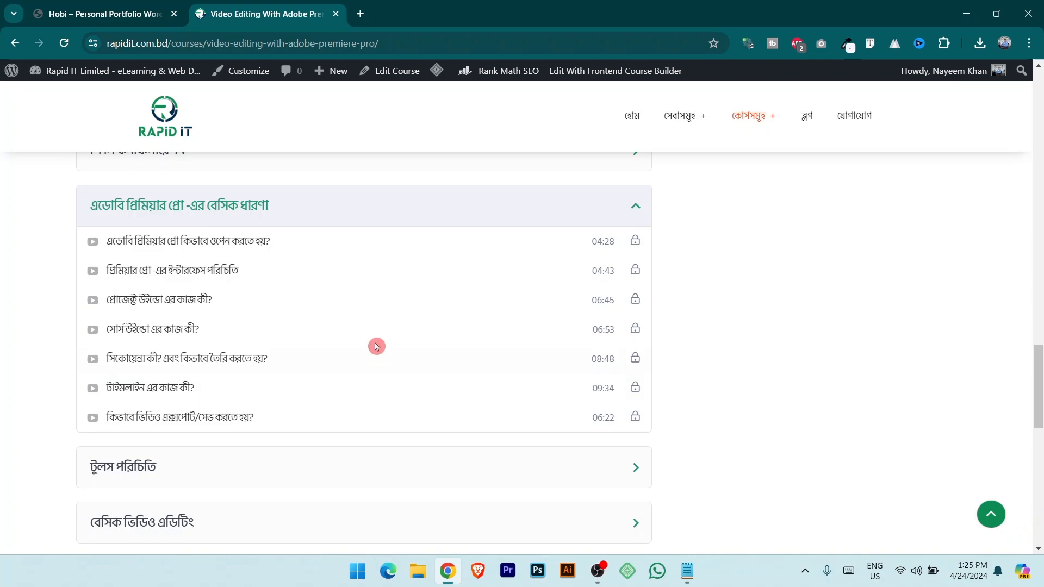
pyautogui.scroll(-3, 410, 347)
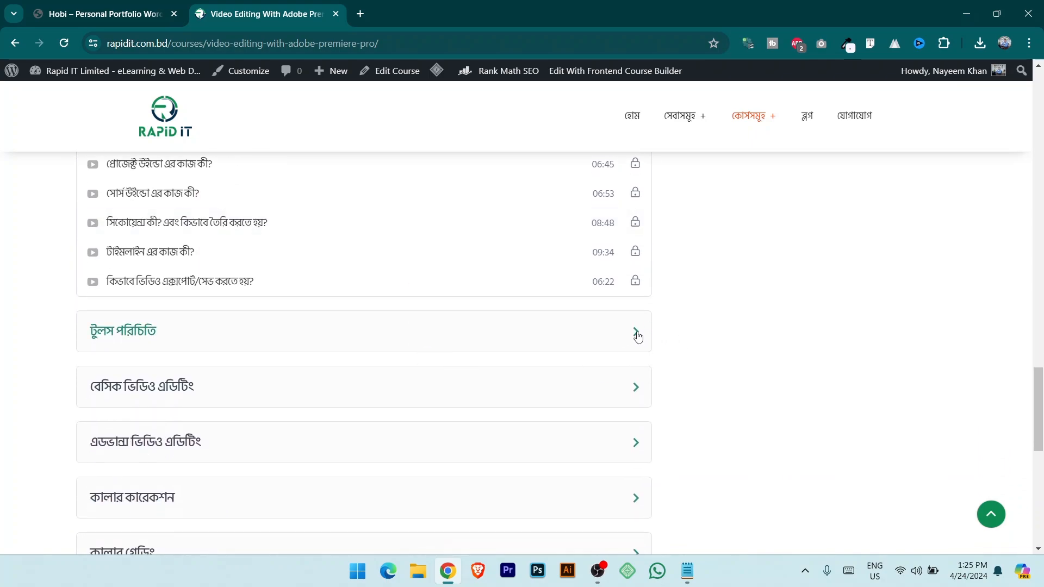
pyautogui.click(638, 337)
pyautogui.moveTo(1035, 357); pyautogui.dragTo(1040, 393)
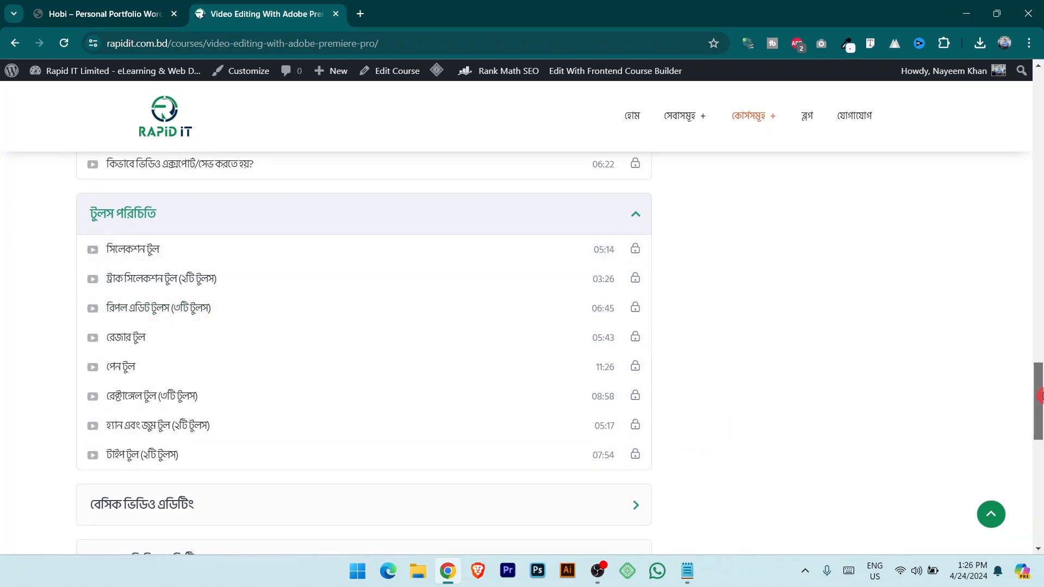
pyautogui.moveTo(1040, 397); pyautogui.dragTo(1040, 431)
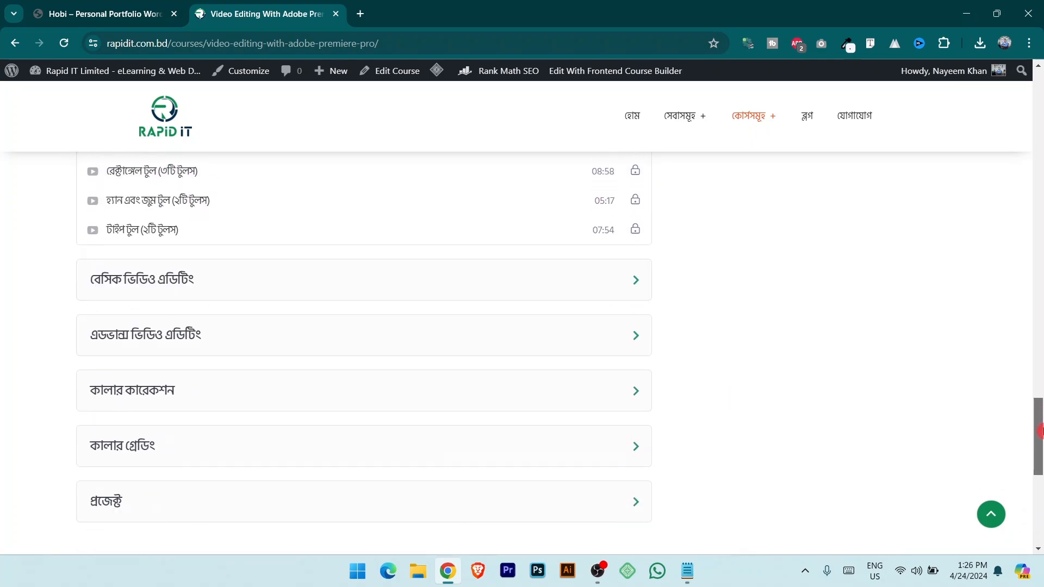
# Expand the basic editing, advanced editing, colour correction and project modules to review their lessons.
pyautogui.click(641, 283)
pyautogui.scroll(-2, 698, 380)
pyautogui.scroll(1, 499, 308)
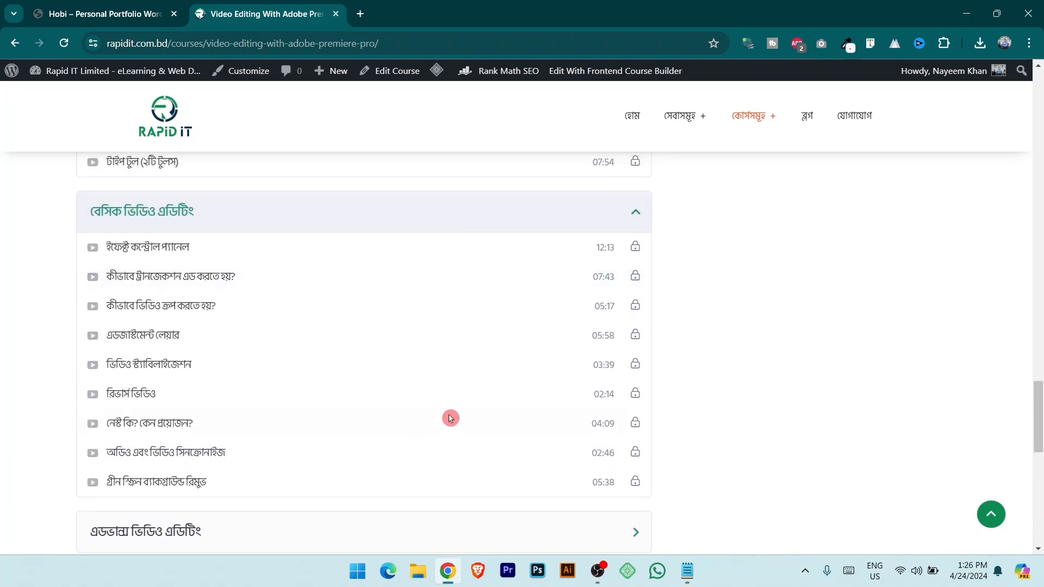
pyautogui.scroll(-2, 459, 344)
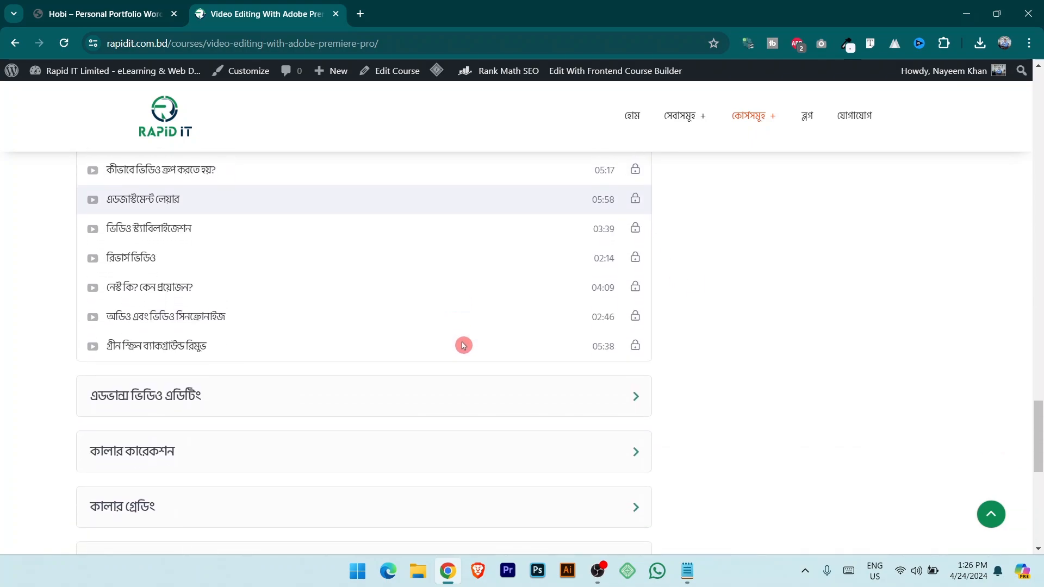
pyautogui.click(632, 397)
pyautogui.scroll(-3, 788, 361)
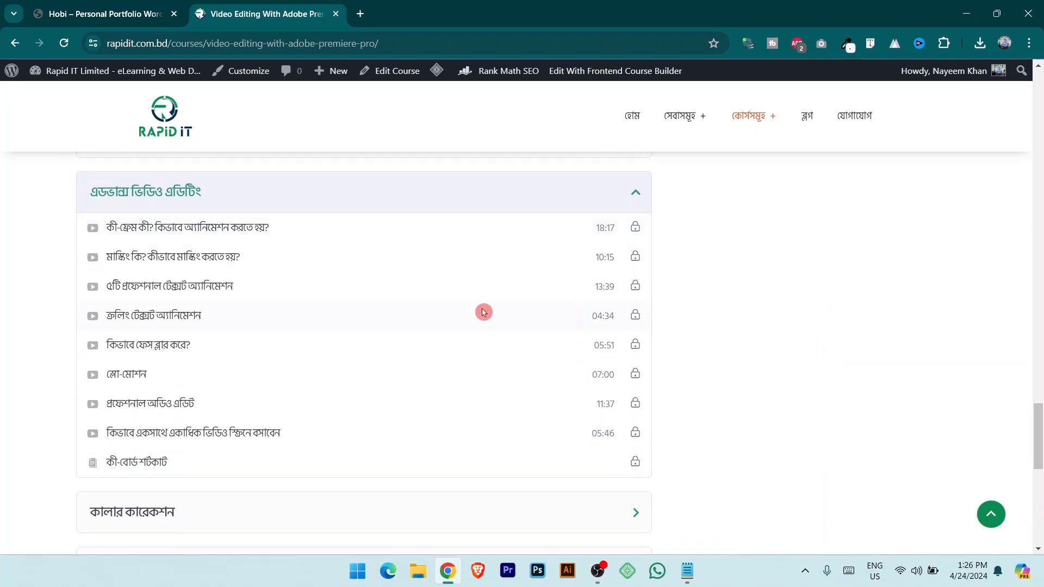
pyautogui.scroll(-2, 482, 310)
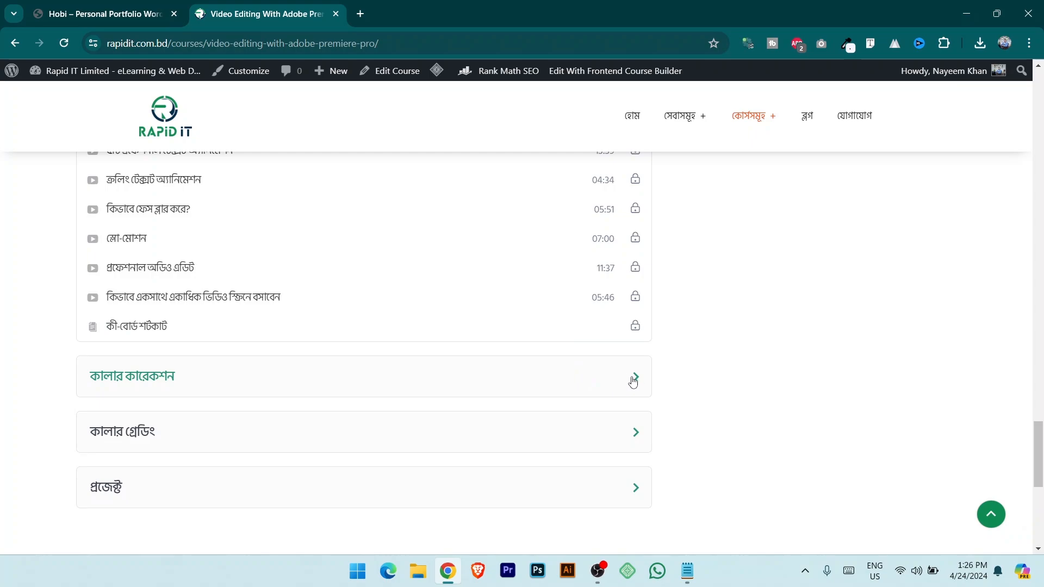
pyautogui.scroll(-2, 632, 382)
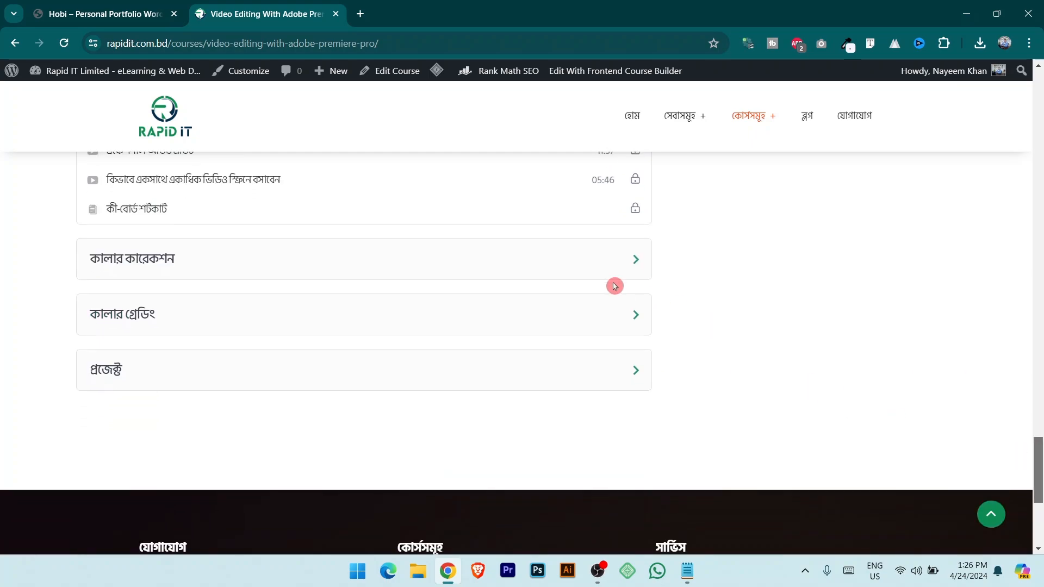
pyautogui.click(639, 264)
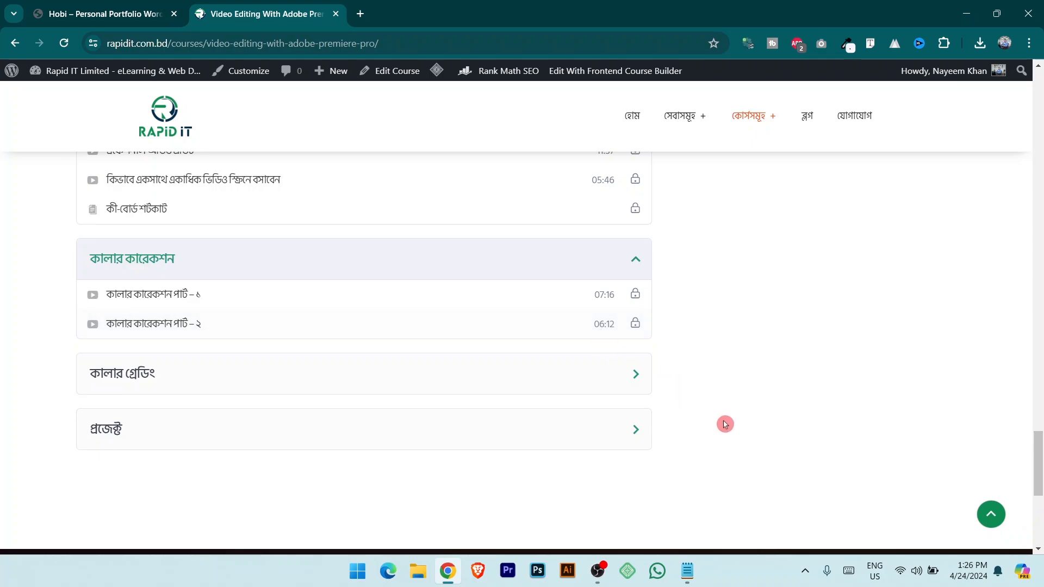
pyautogui.click(634, 434)
pyautogui.scroll(-2, 703, 424)
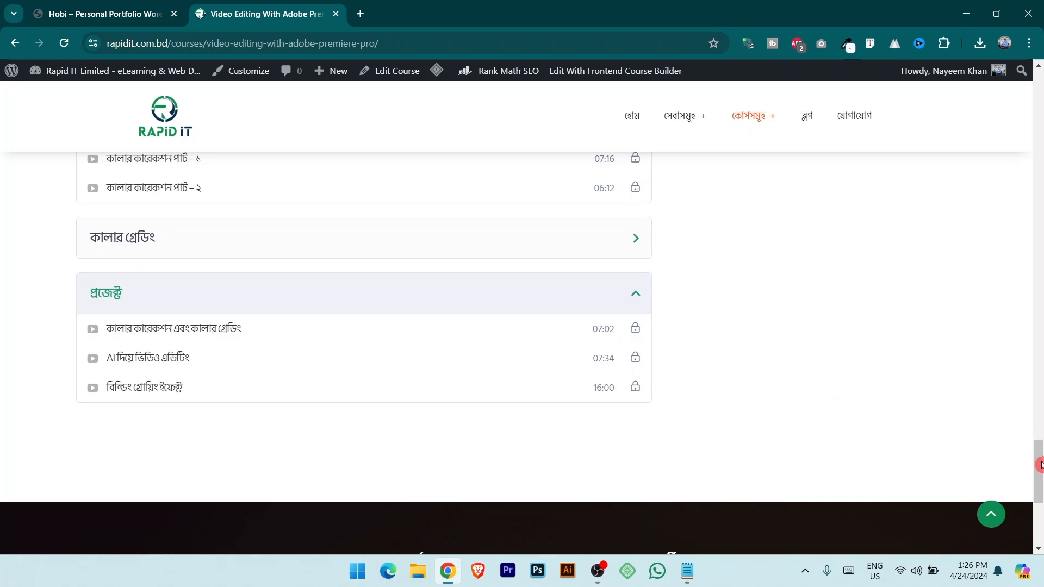
pyautogui.moveTo(1040, 466); pyautogui.dragTo(1039, 252)
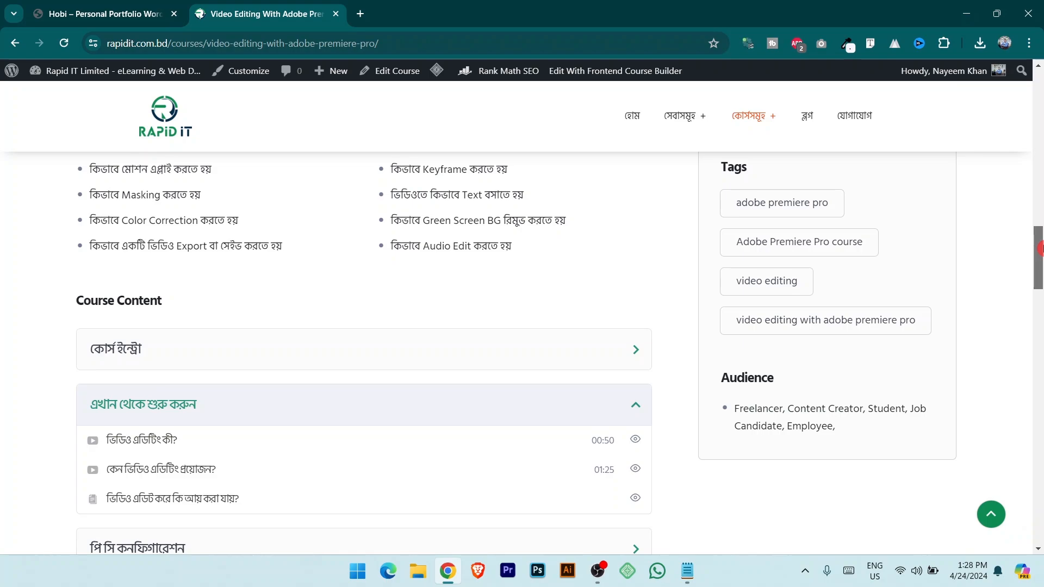
# Close the Video Editing course tab with Ctrl+W, returning to the Hobi demo.
pyautogui.moveTo(1039, 253); pyautogui.dragTo(1040, 161)
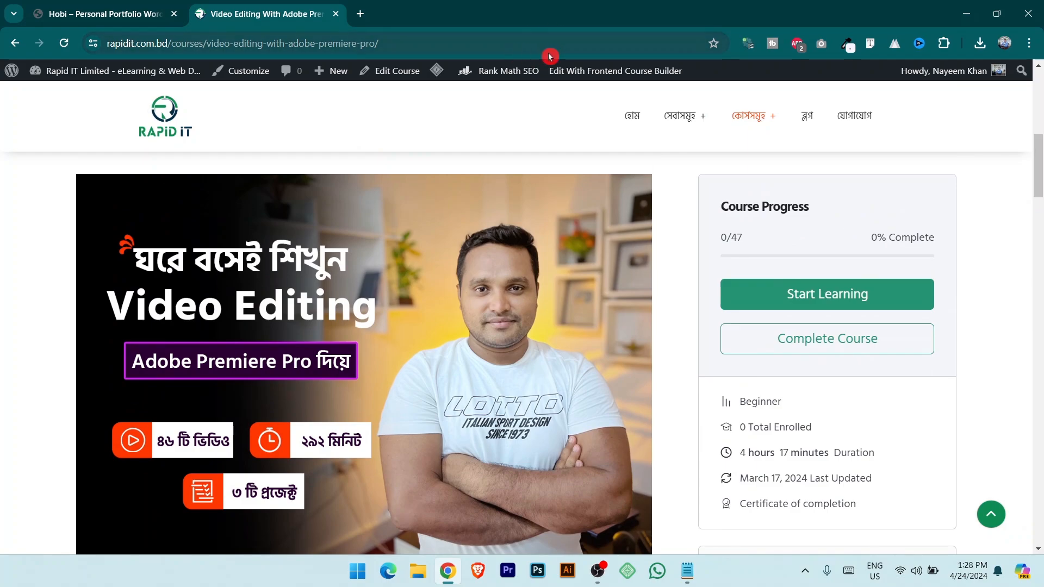
pyautogui.hotkey('ctrl', 'w')
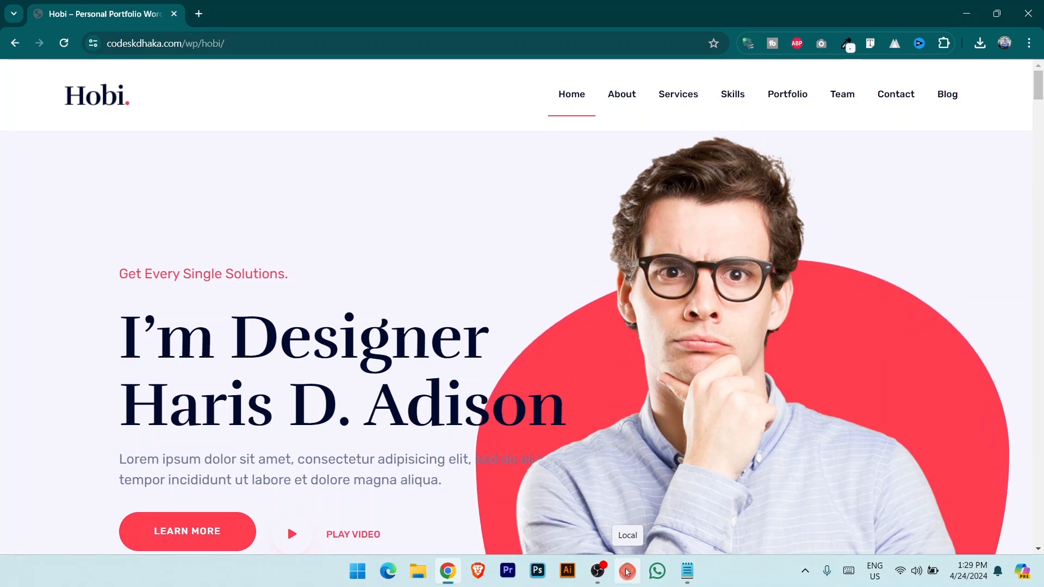
# Launch Local, postpone its update with 'Remind me later', and start adding a new site.
pyautogui.click(628, 572)
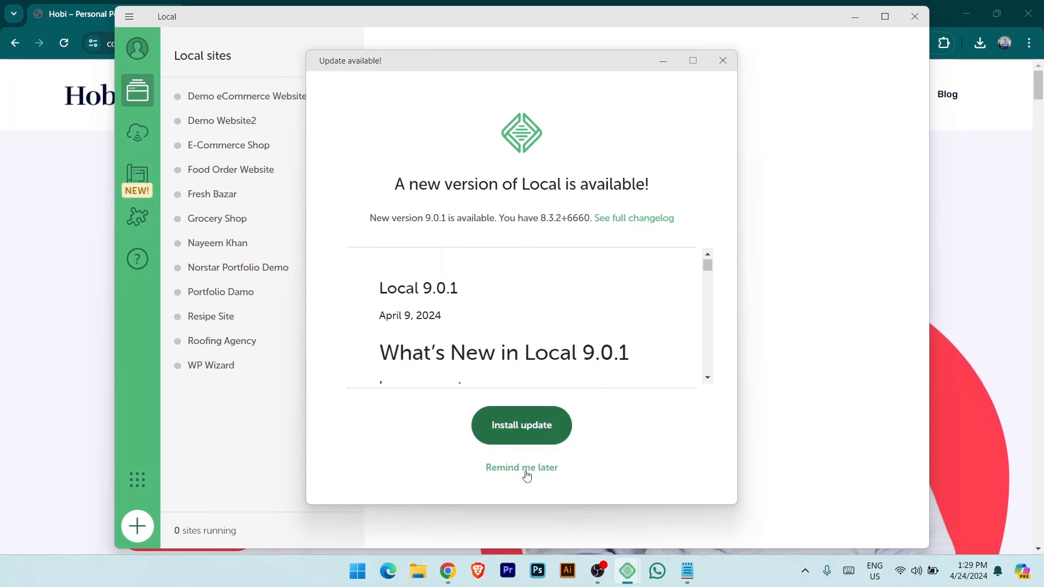
pyautogui.click(527, 474)
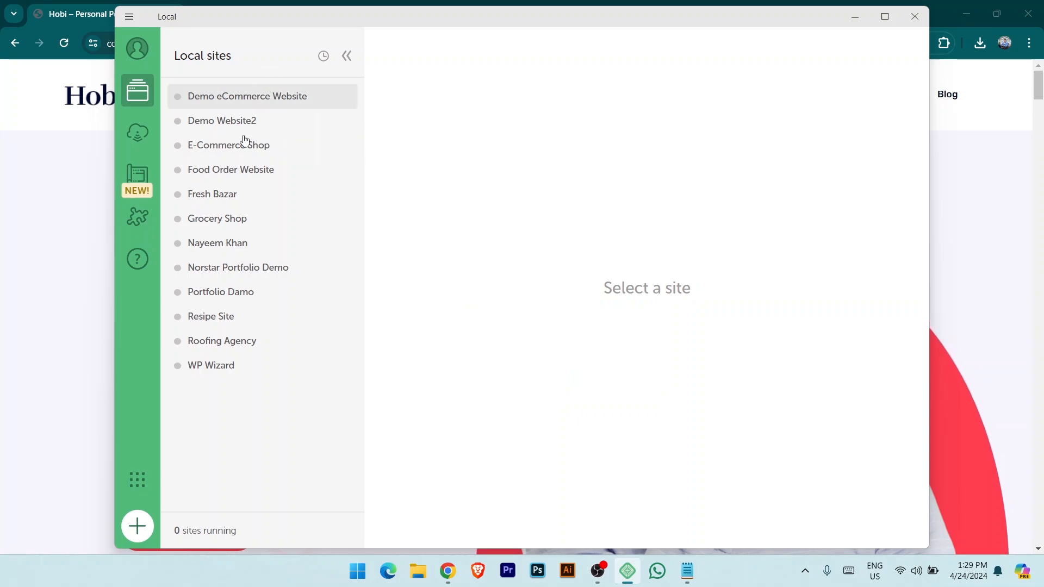
pyautogui.click(215, 420)
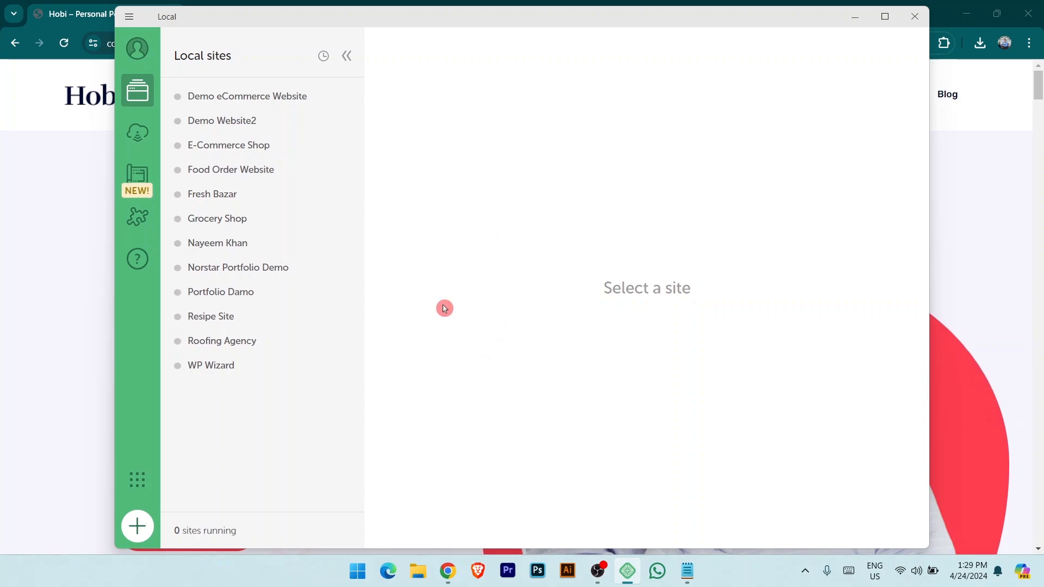
pyautogui.click(137, 528)
pyautogui.click(487, 286)
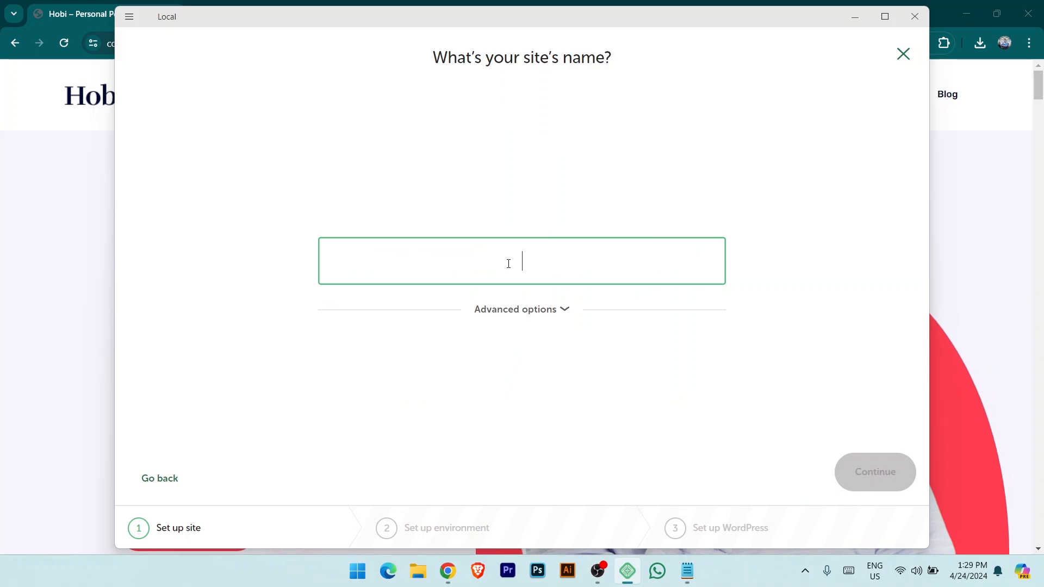
pyautogui.hotkey('alt', 'Tab')
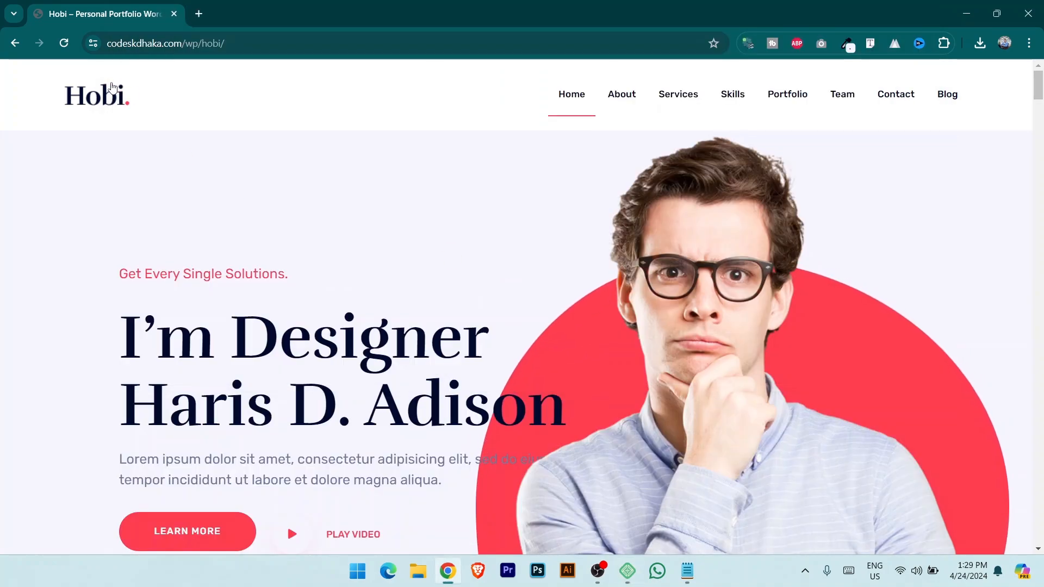
pyautogui.hotkey('alt', 'Tab')
pyautogui.write('Hobi Port')
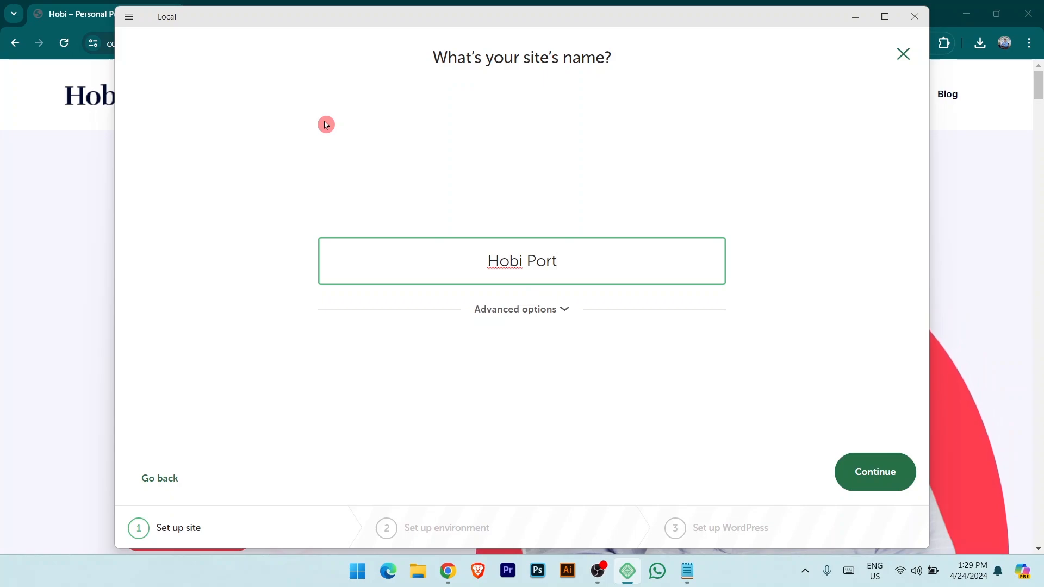
pyautogui.write('folioWebsite')
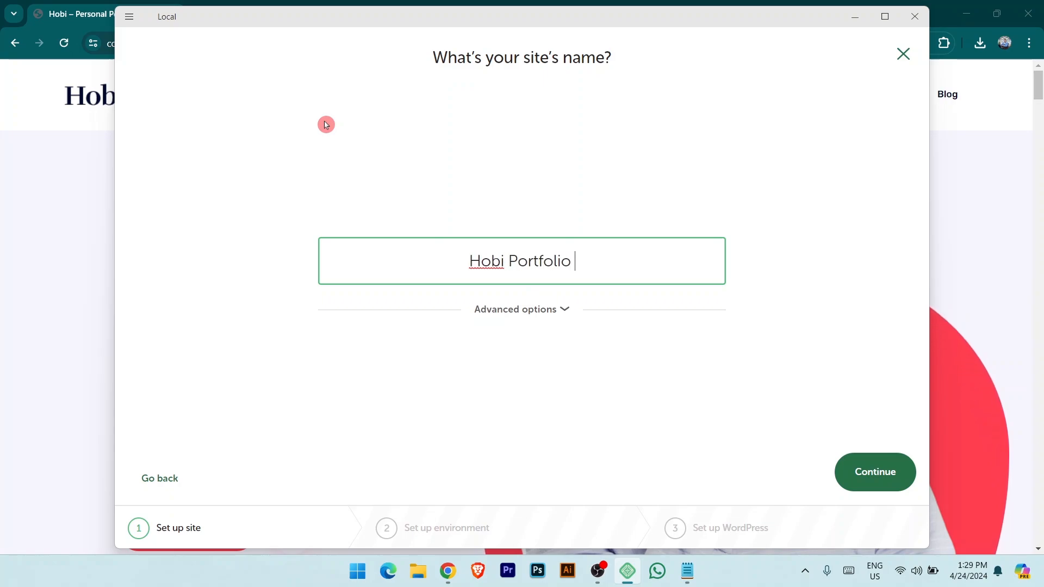
pyautogui.click(881, 478)
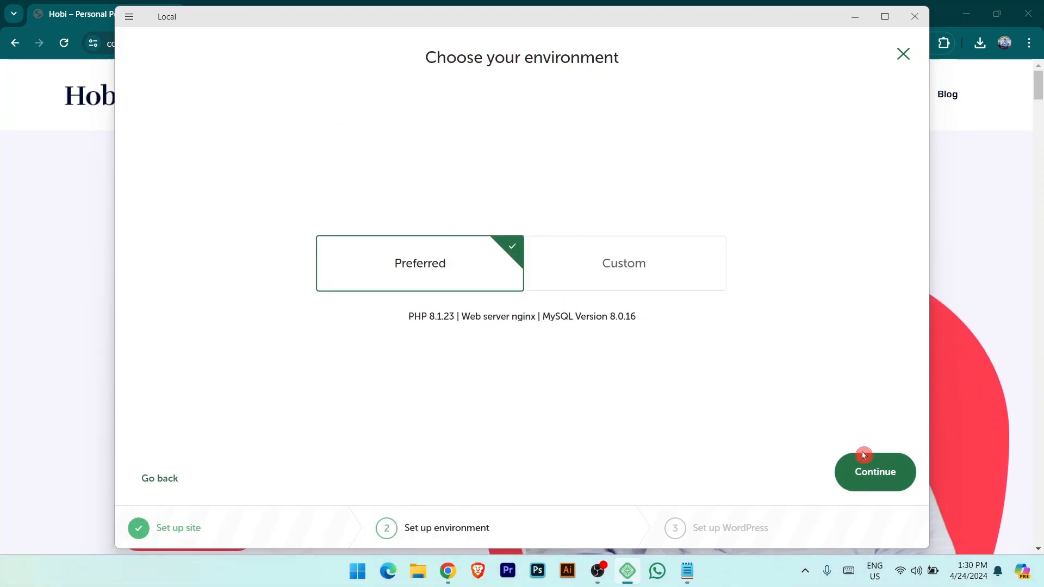
pyautogui.click(874, 485)
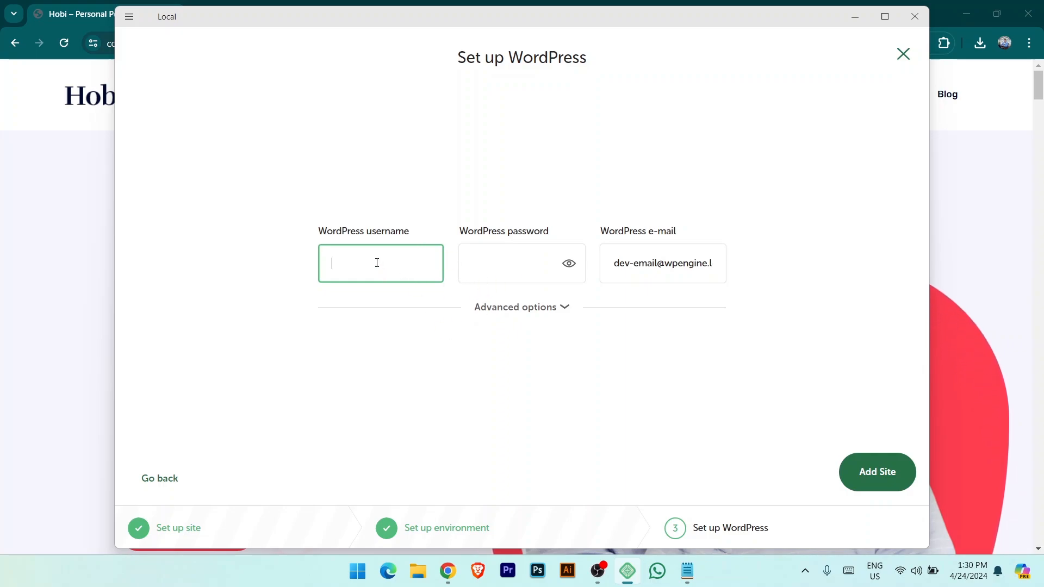
pyautogui.click(541, 276)
pyautogui.click(642, 266)
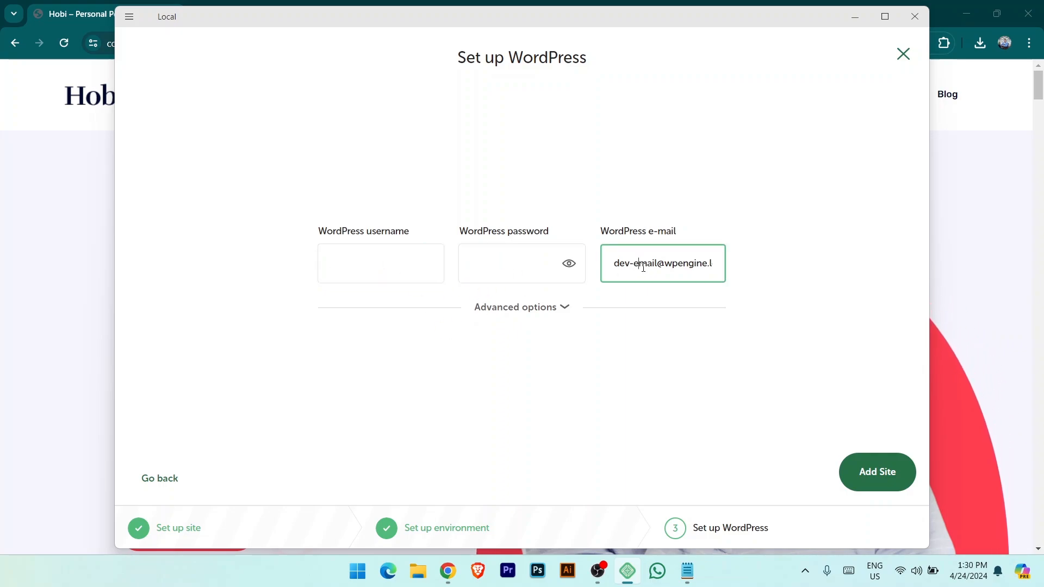
pyautogui.click(389, 262)
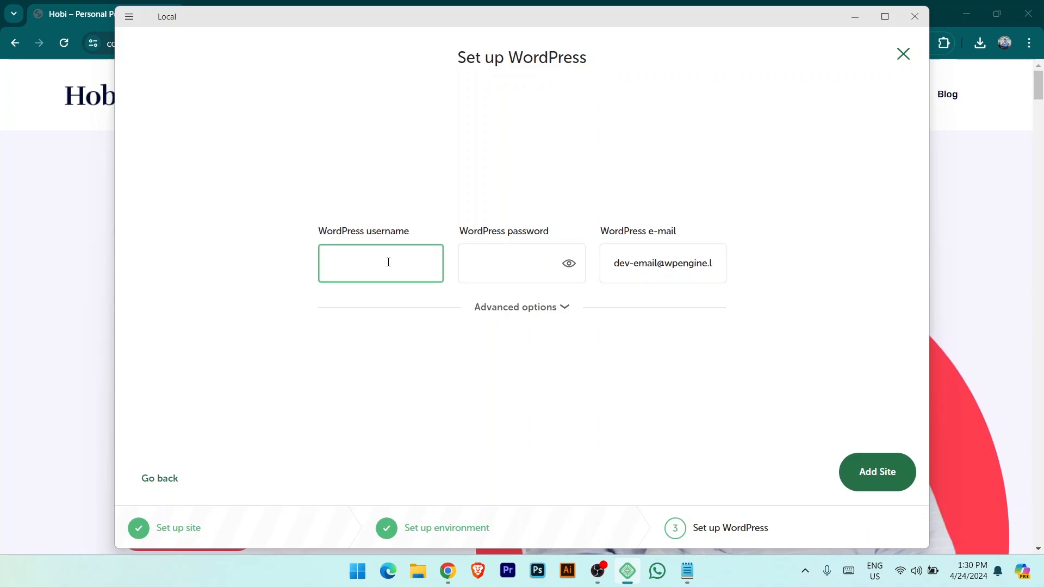
pyautogui.write('admin')
pyautogui.press('Tab')
pyautogui.write('admin')
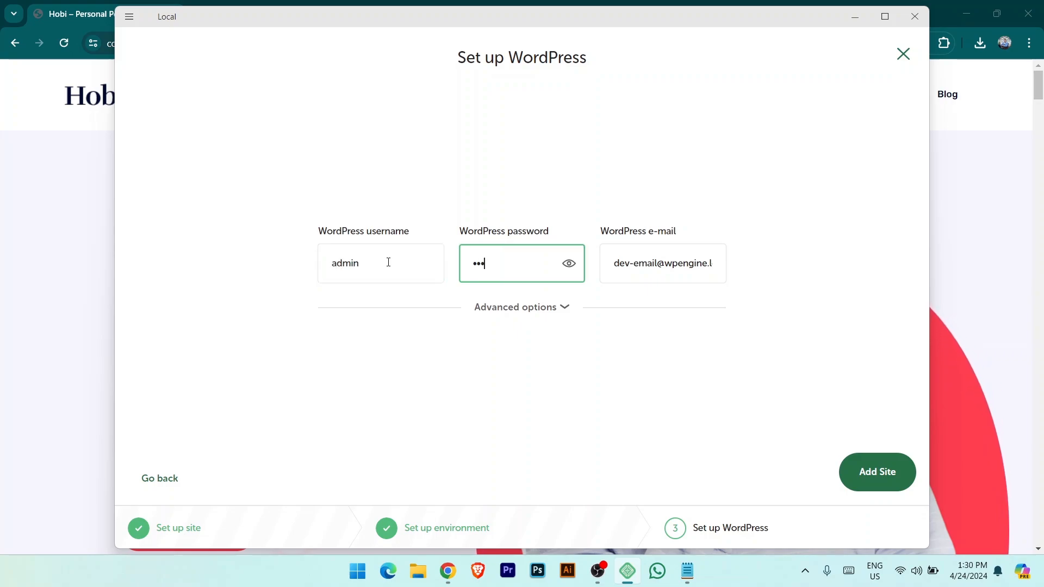
pyautogui.click(657, 264)
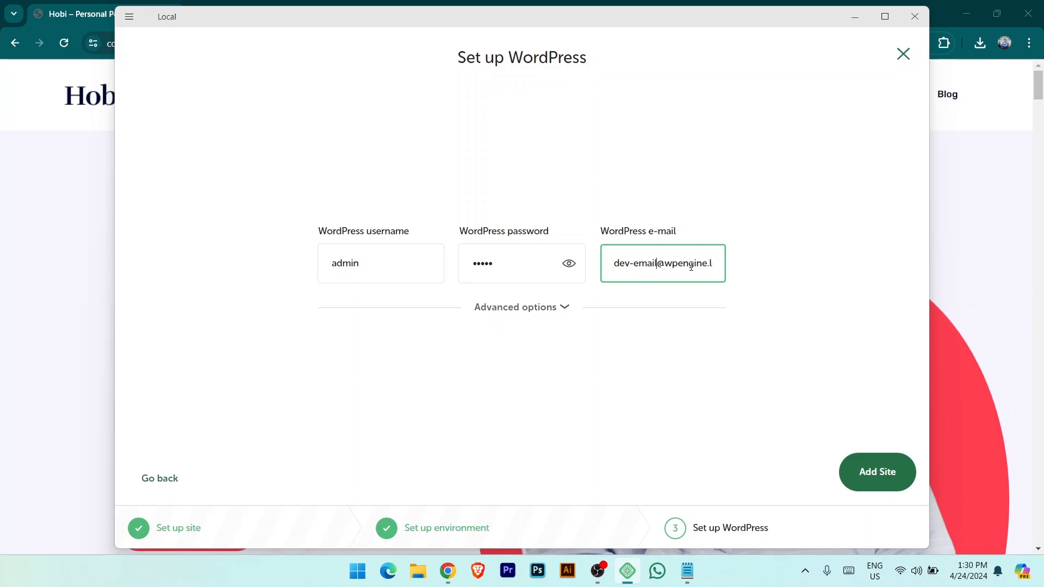
pyautogui.click(877, 477)
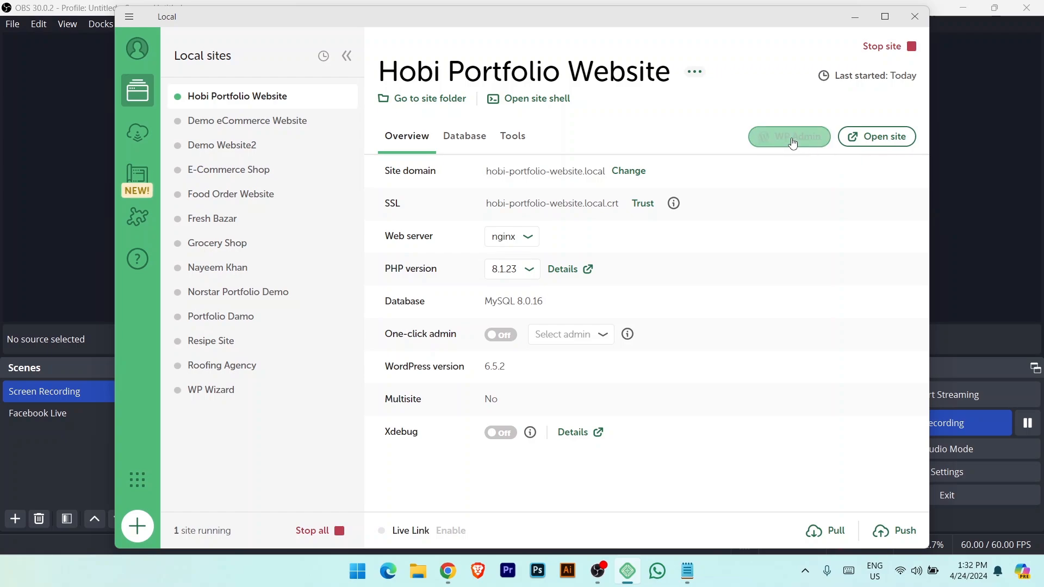
# Open hobi-portfolio-website.local in the browser from Local and scroll its home page.
pyautogui.click(888, 140)
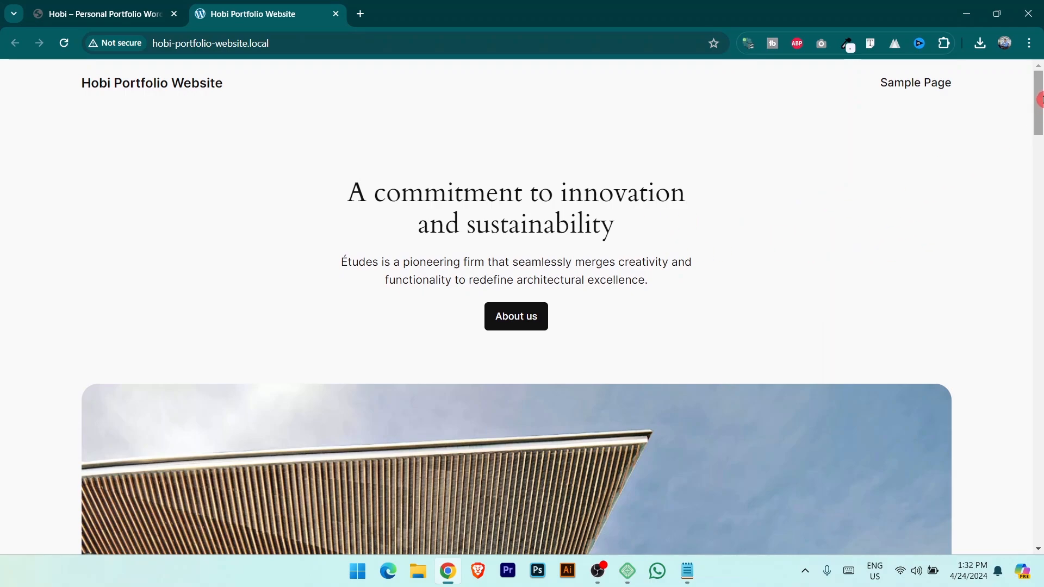
pyautogui.moveTo(1040, 100); pyautogui.dragTo(1039, 70)
# Go to namecheap.com in a new tab and open its WordPress Hosting page.
pyautogui.click(359, 14)
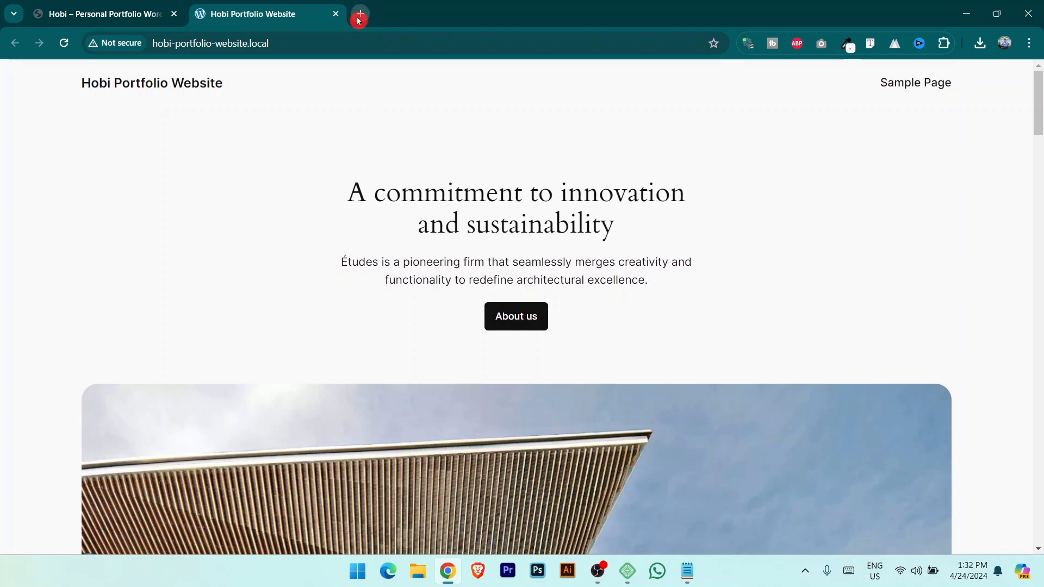
pyautogui.write('name')
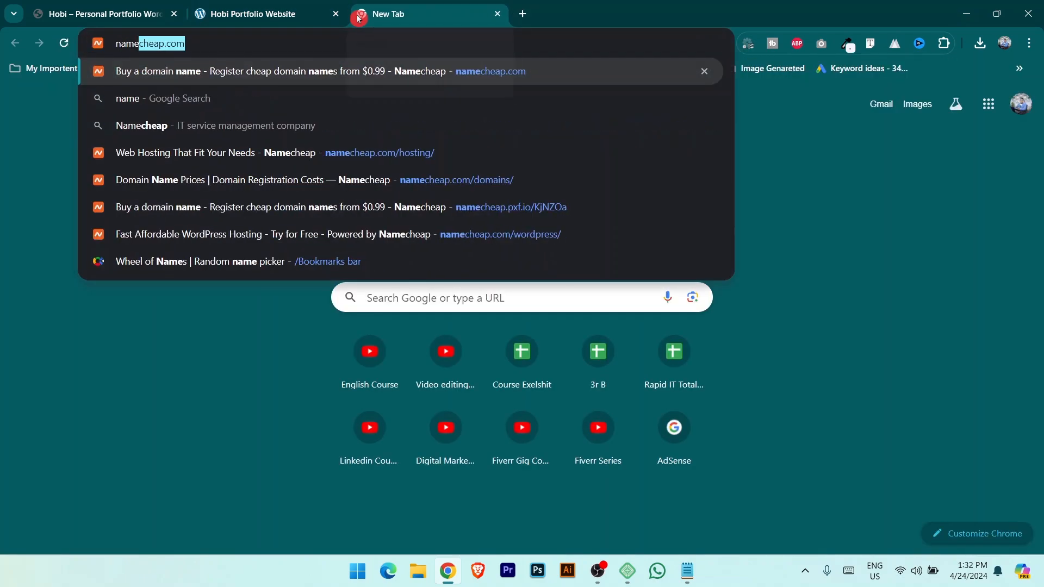
pyautogui.press('Return')
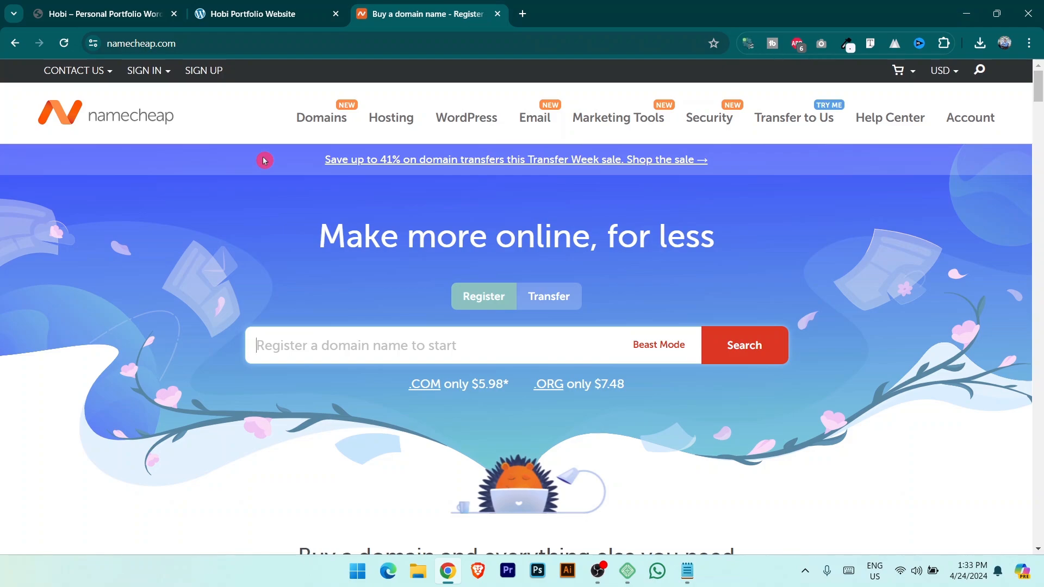
pyautogui.moveTo(389, 112)
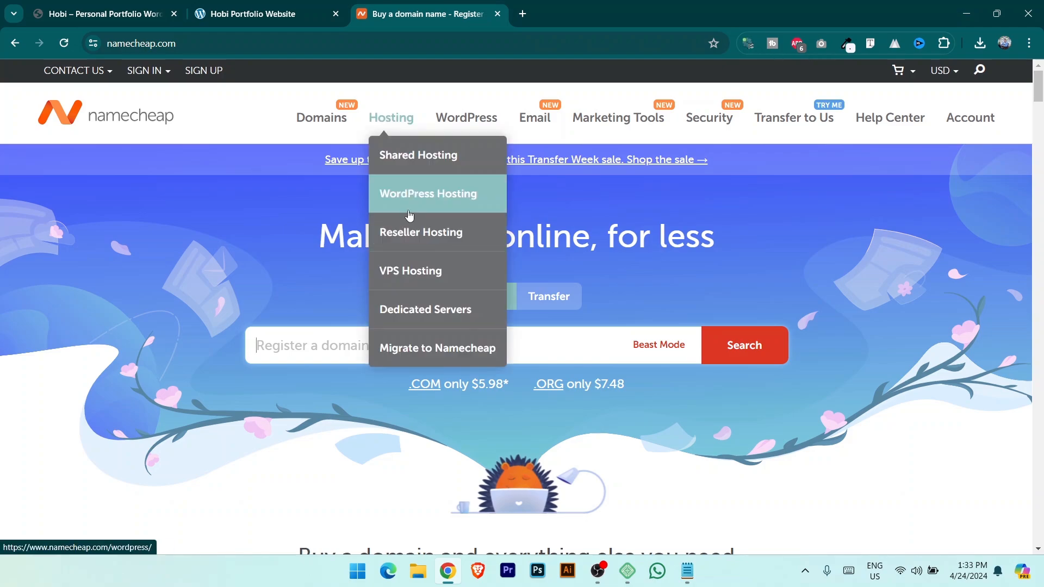
pyautogui.click(408, 201)
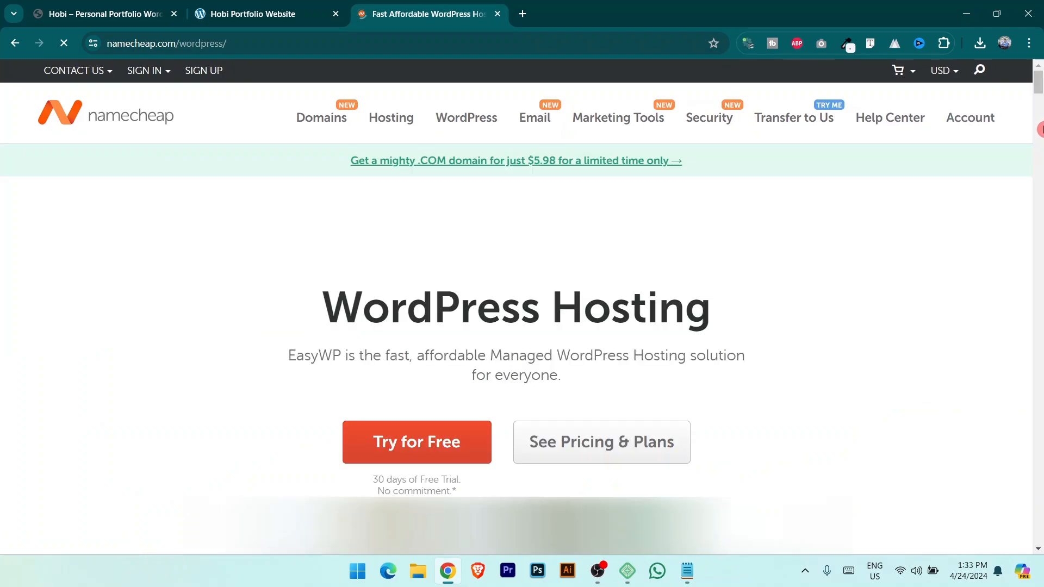
# Compare the Starter, Turbo and Supersonic ($5.74/mo) EasyWP prices, then close the tab.
pyautogui.moveTo(1038, 89); pyautogui.dragTo(1040, 157)
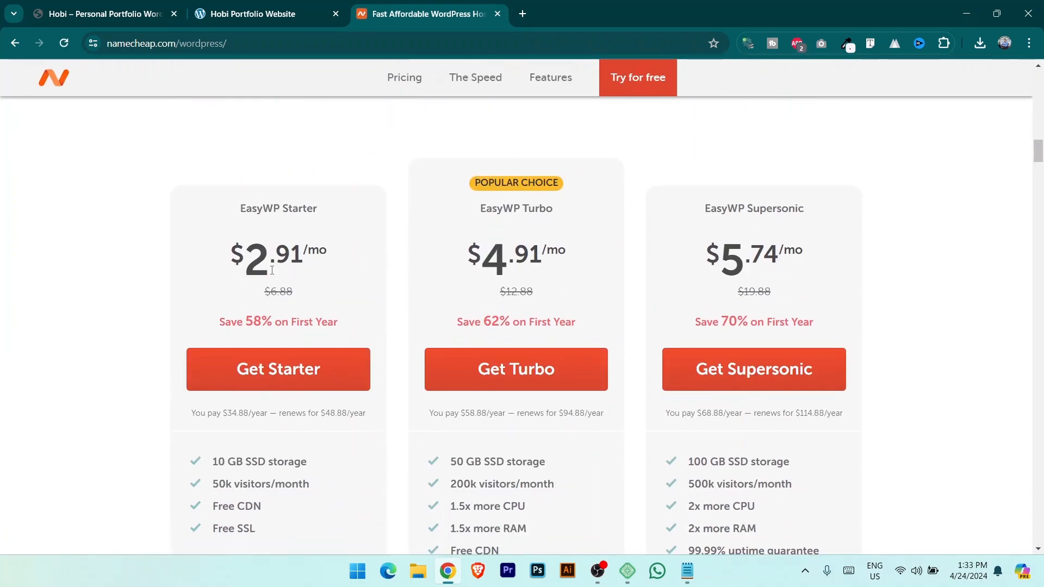
pyautogui.moveTo(261, 265); pyautogui.dragTo(342, 278)
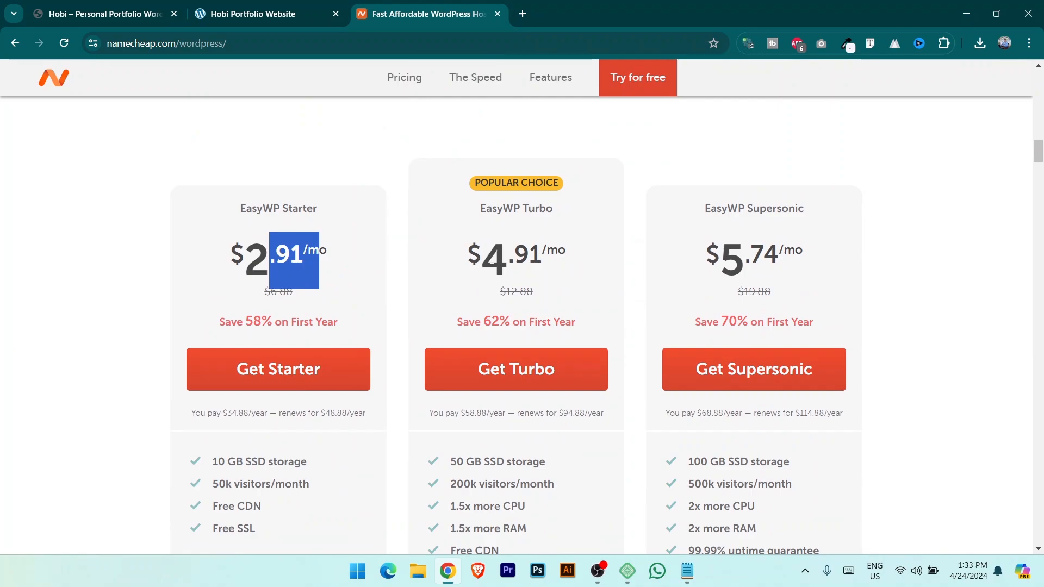
pyautogui.moveTo(487, 259); pyautogui.dragTo(569, 254)
pyautogui.moveTo(712, 257); pyautogui.dragTo(804, 249)
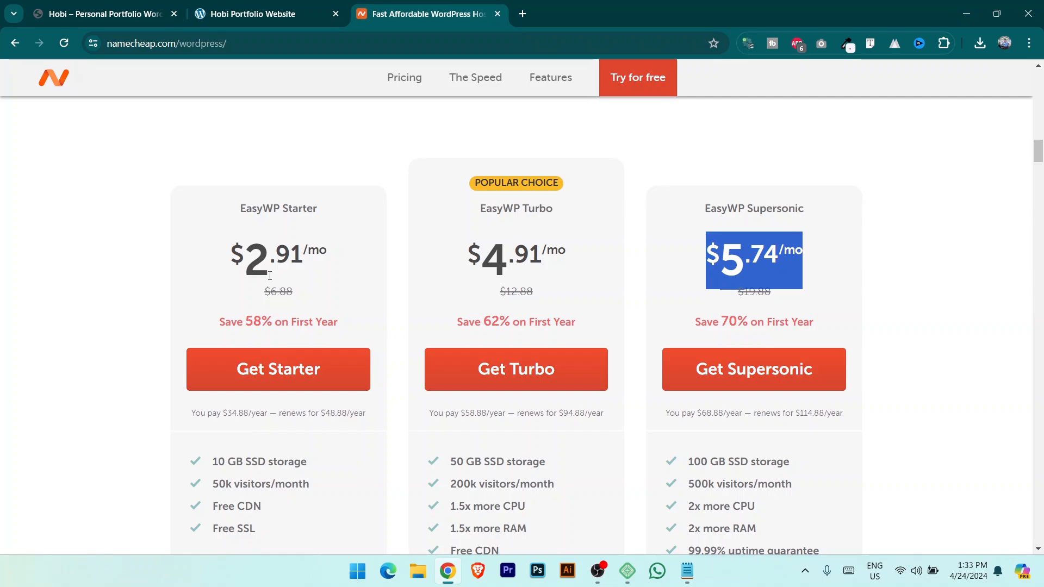
pyautogui.hotkey('ctrl', 'w')
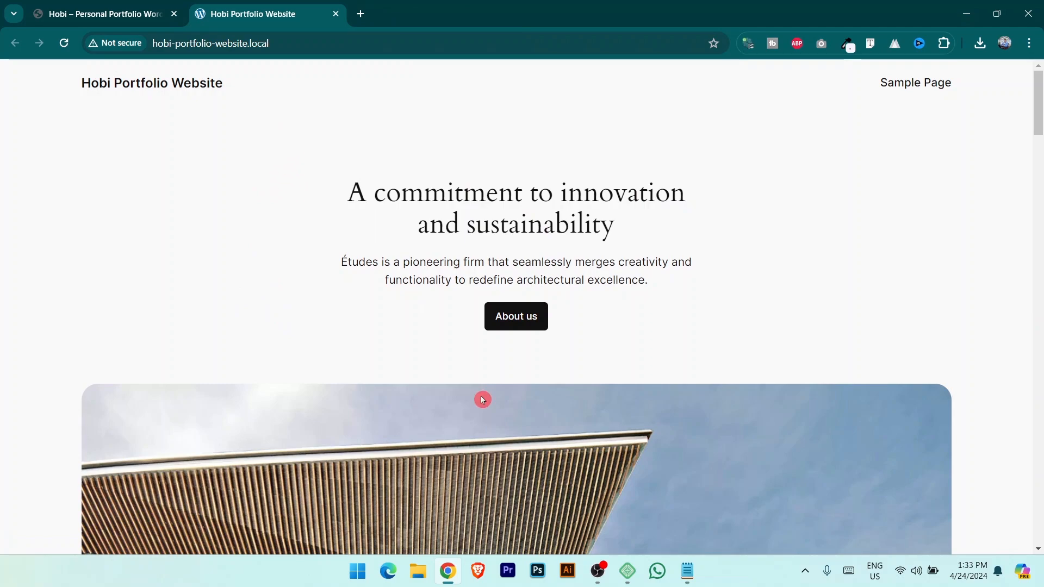
# Load the login page at hobi-portfolio-website.local/login in the browser.
pyautogui.moveTo(628, 572)
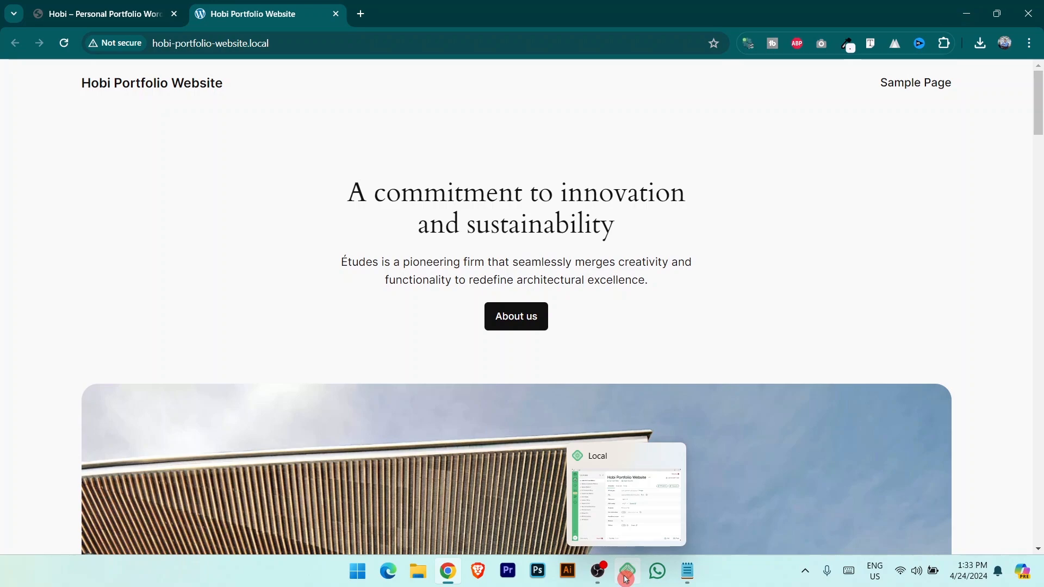
pyautogui.click(629, 576)
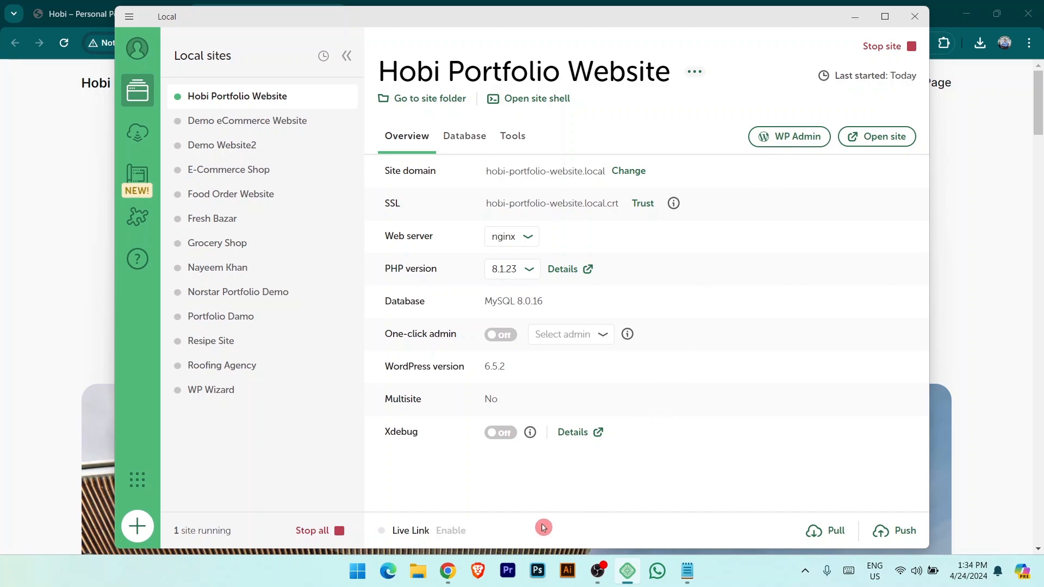
pyautogui.click(447, 571)
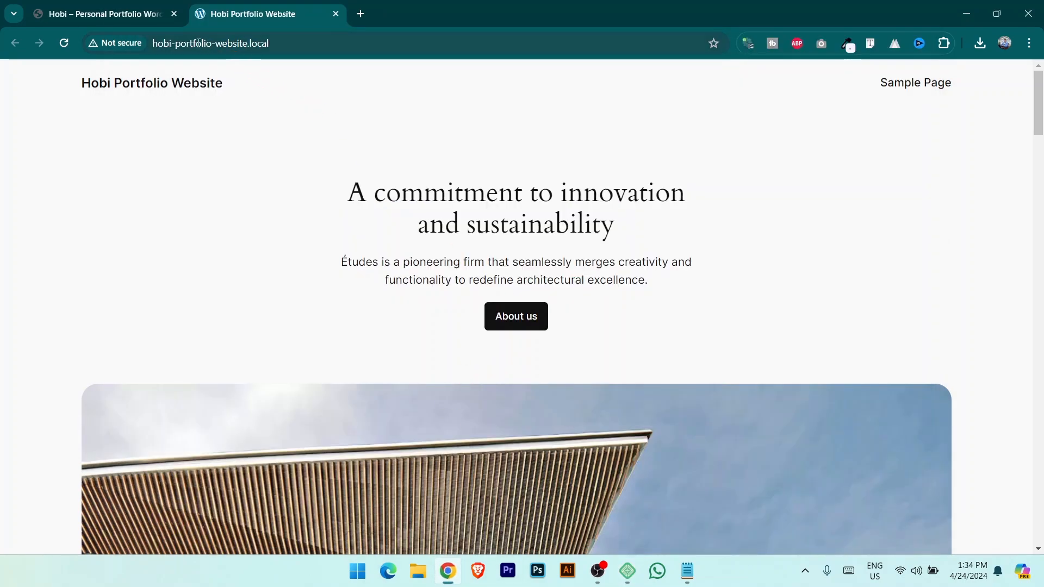
pyautogui.click(308, 37)
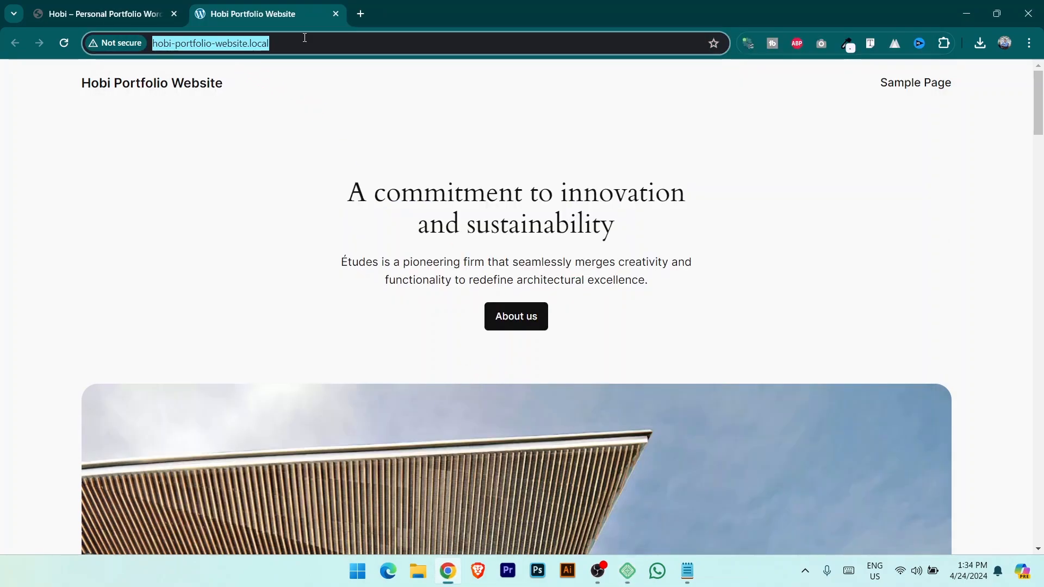
pyautogui.click(305, 38)
pyautogui.write('/')
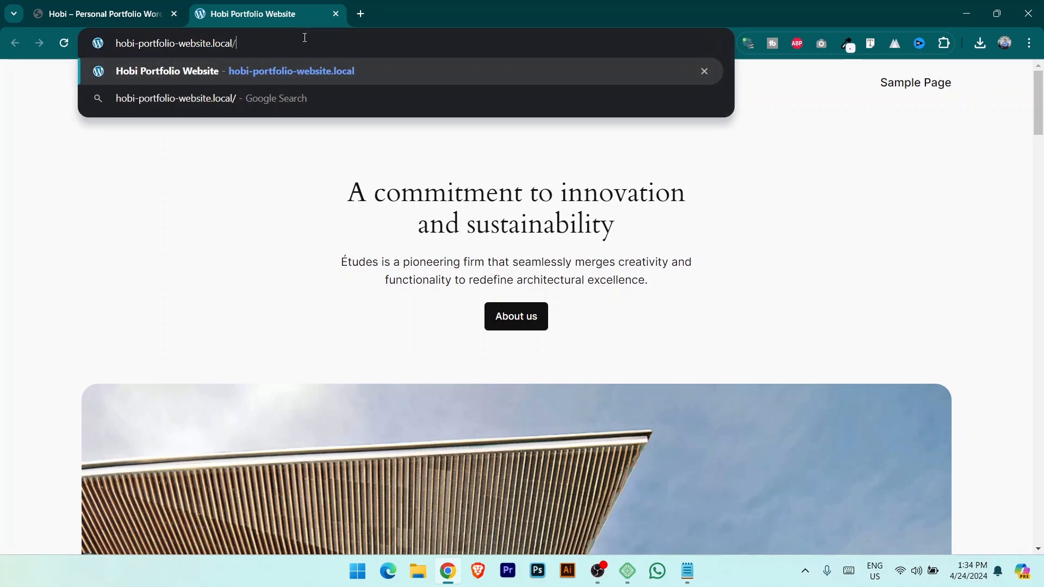
pyautogui.write('wp')
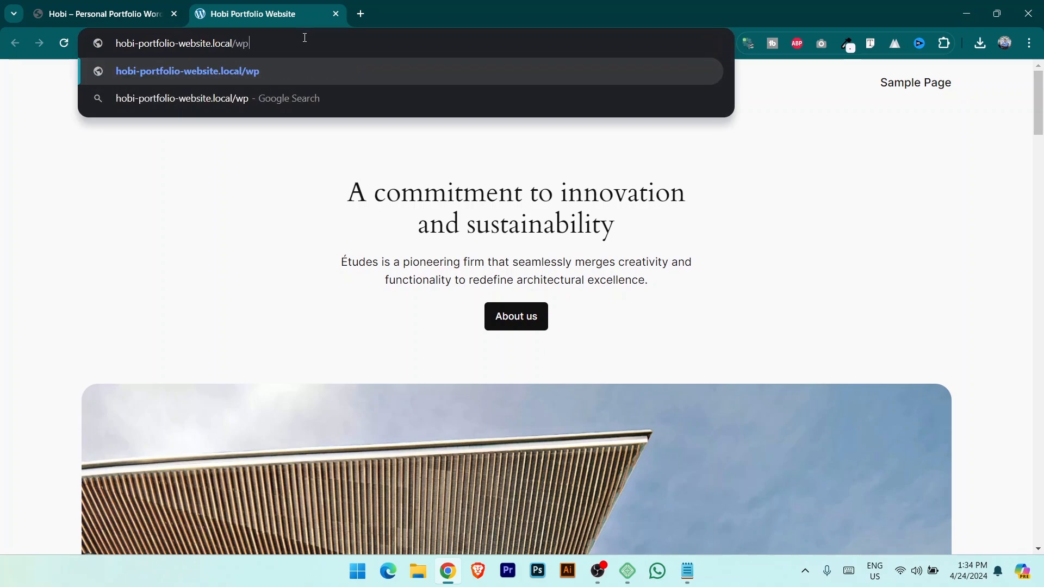
pyautogui.write('-admin')
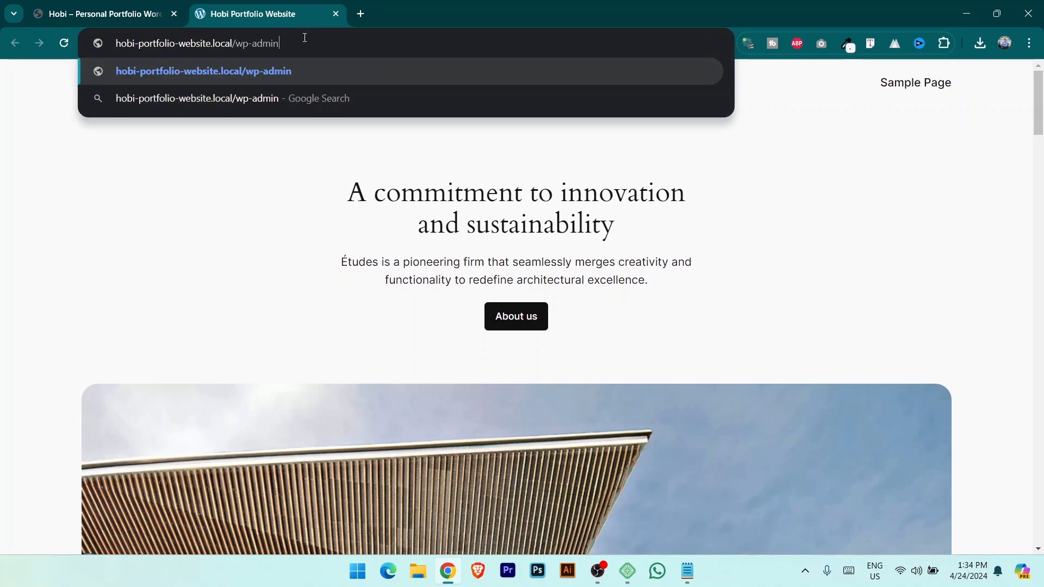
pyautogui.hotkey('ctrl', 'shift', 'Left')
pyautogui.press('BackSpace')
pyautogui.write('login')
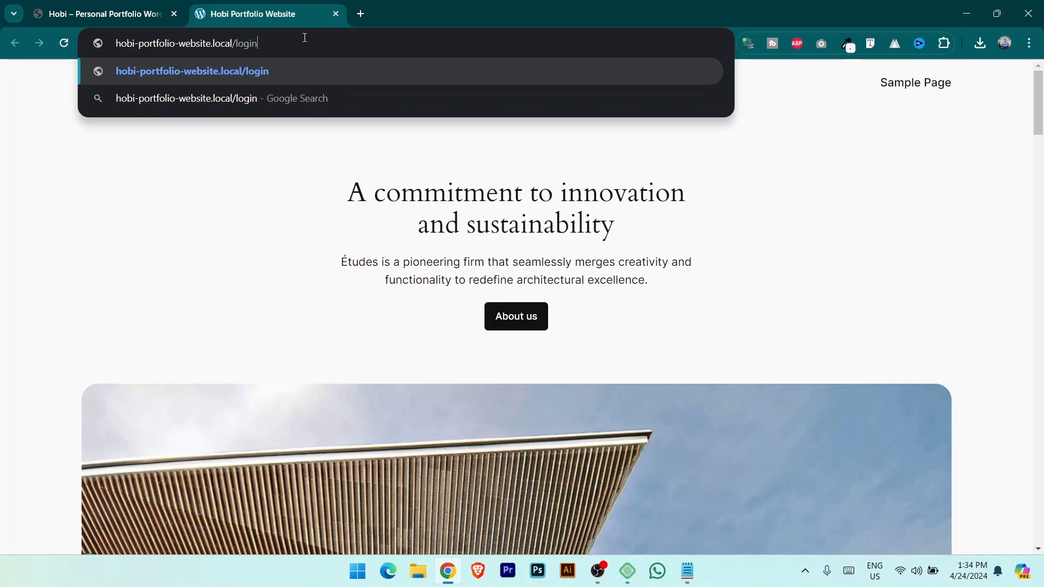
pyautogui.press('Return')
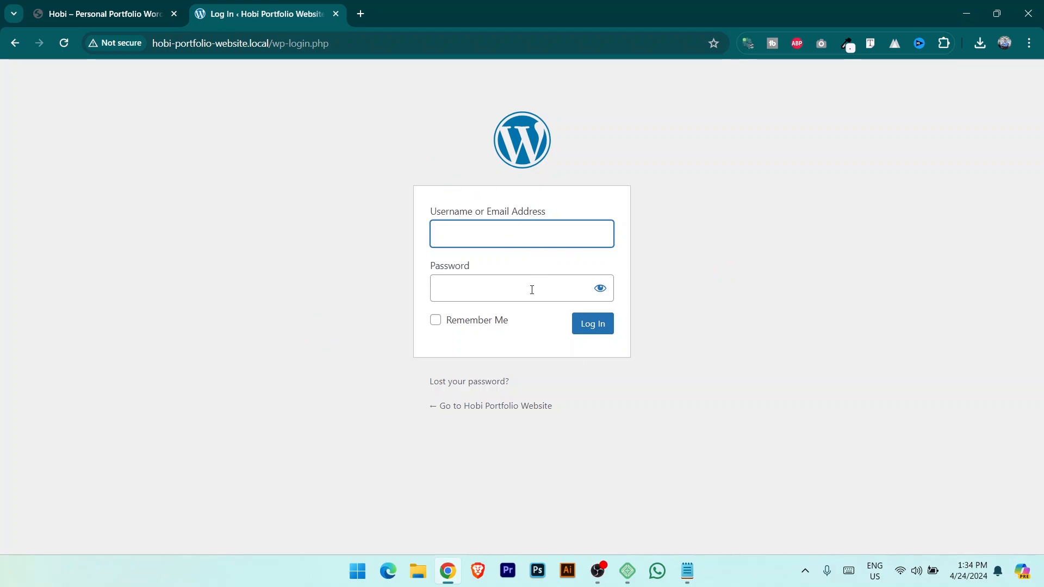
# Log in with the admin username and password, declining Chrome's offer to save it.
pyautogui.click(521, 238)
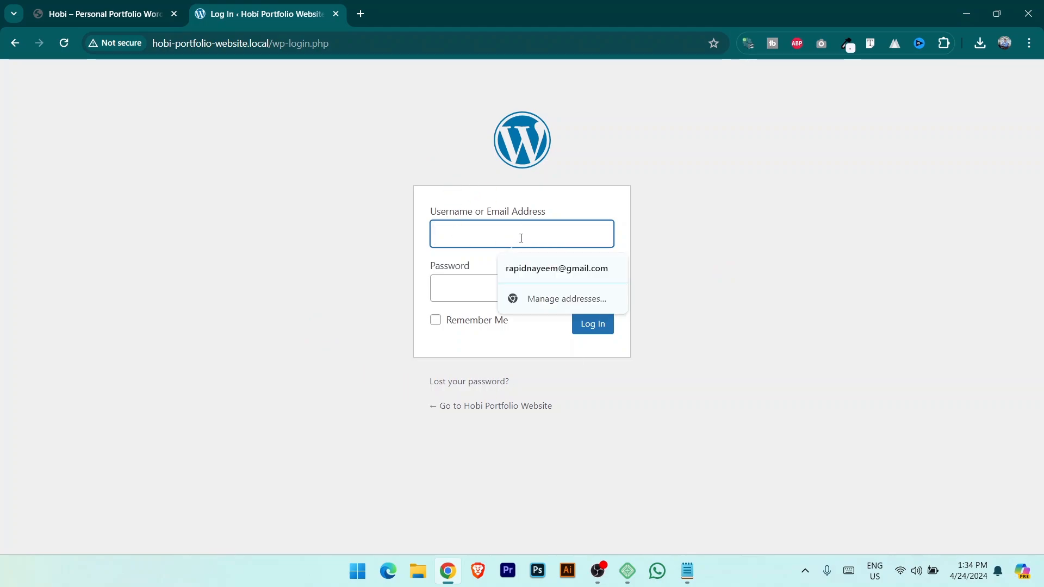
pyautogui.write('admin')
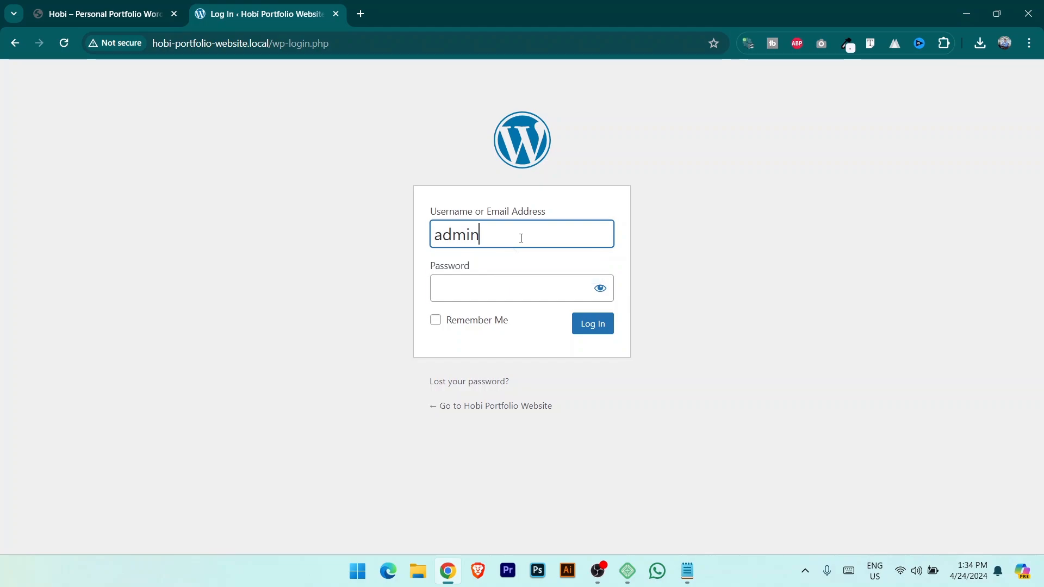
pyautogui.press('Tab')
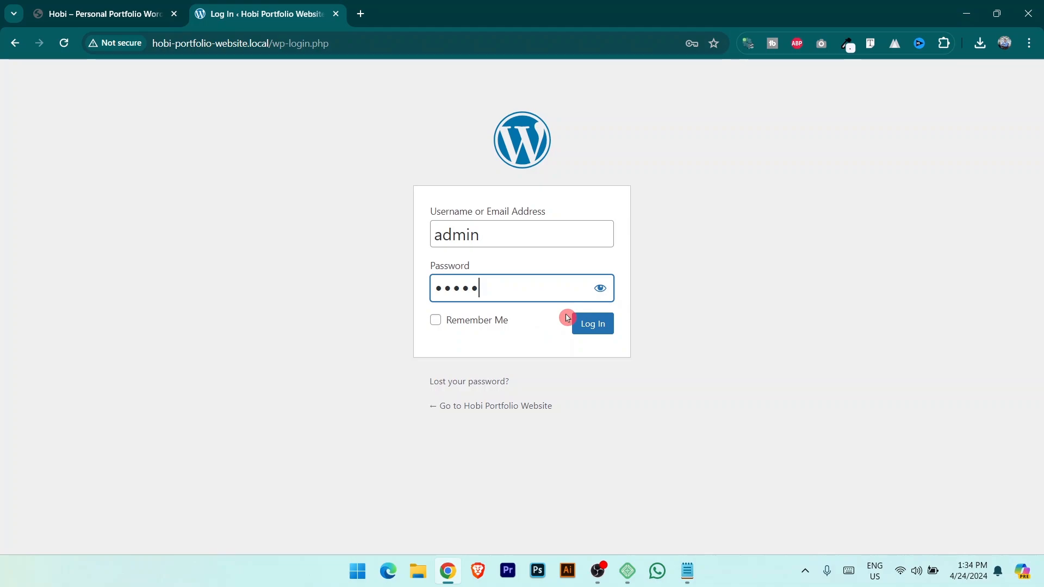
pyautogui.click(598, 329)
pyautogui.click(693, 254)
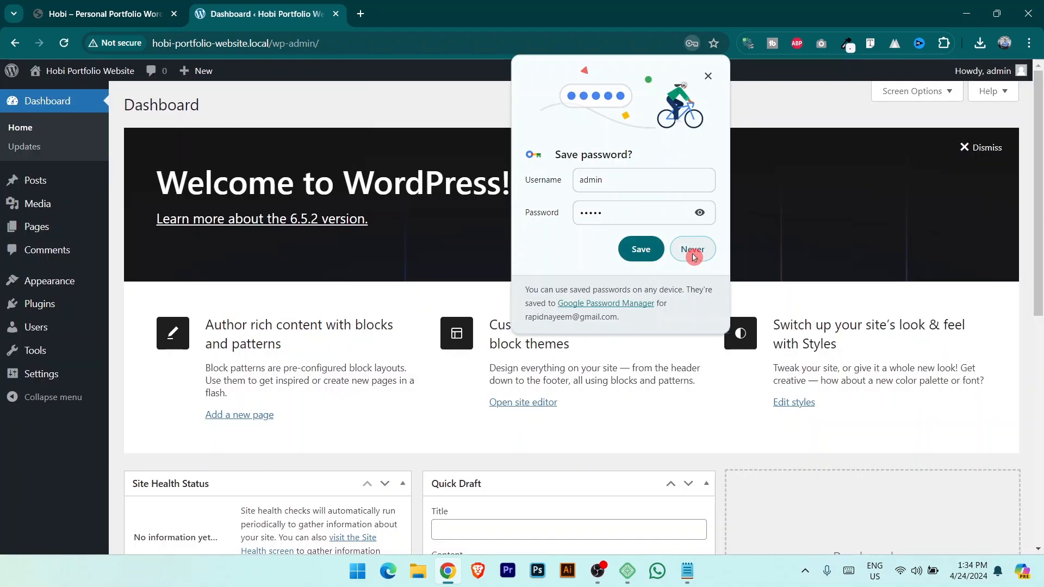
pyautogui.click(693, 255)
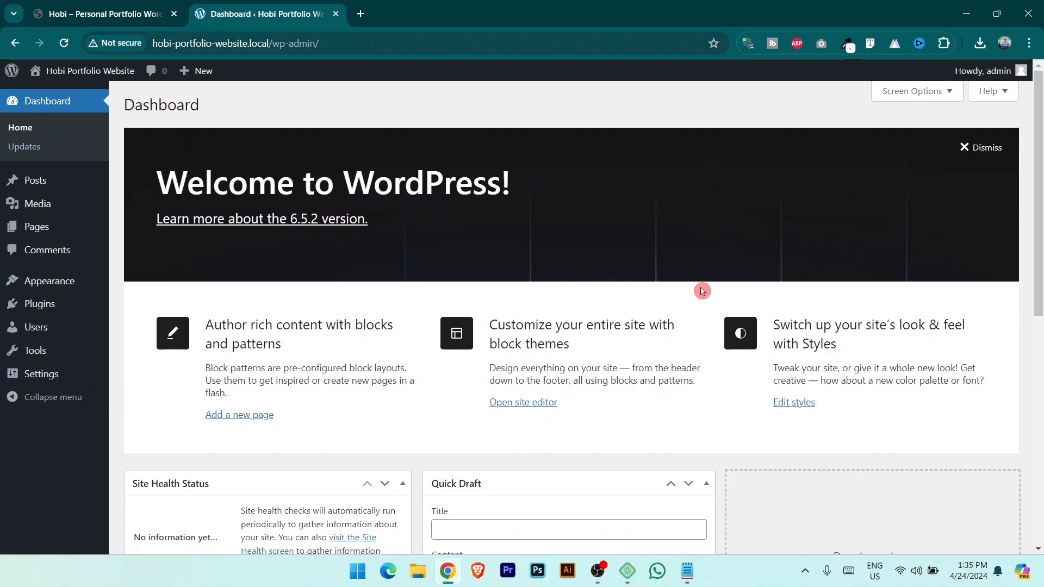
pyautogui.scroll(-6, 643, 310)
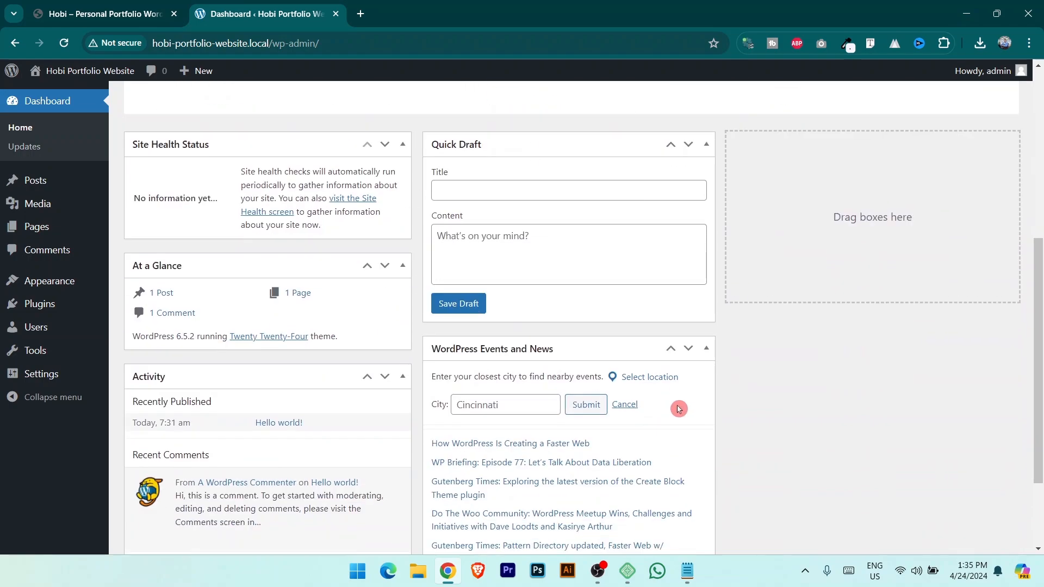
pyautogui.scroll(-2, 690, 435)
pyautogui.scroll(8, 544, 413)
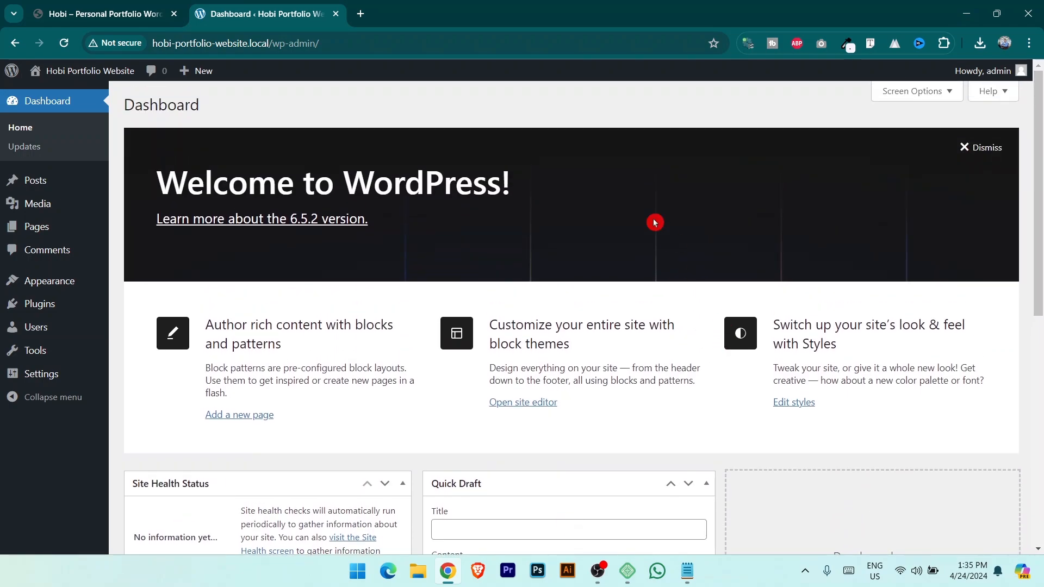
# In Screen Options, uncheck Site Health Status, At a Glance, Activity, Quick Draft, Events and News, and Welcome.
pyautogui.click(916, 92)
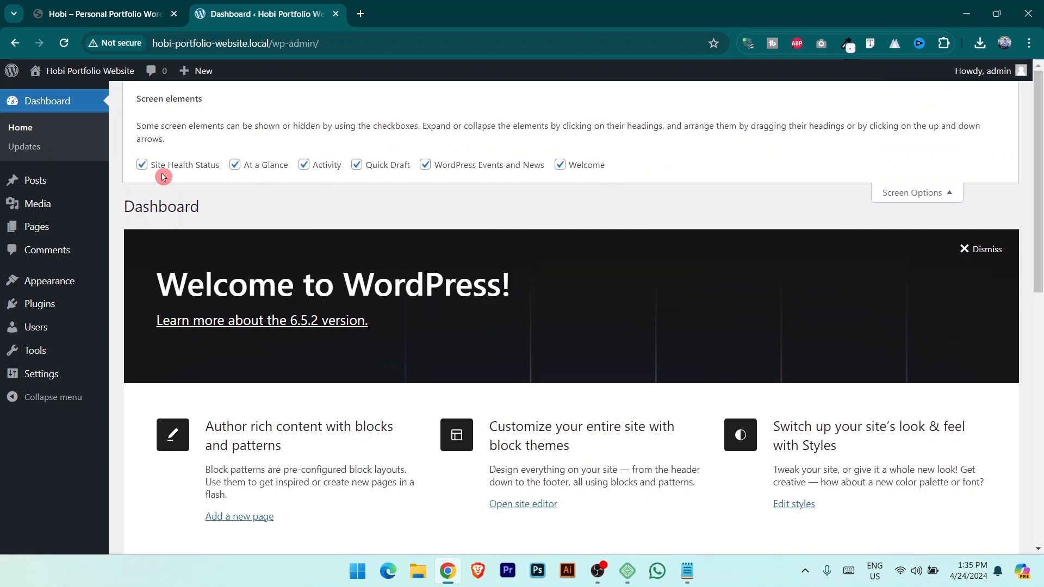
pyautogui.click(145, 166)
pyautogui.click(234, 167)
pyautogui.click(329, 166)
pyautogui.click(385, 166)
pyautogui.click(426, 166)
pyautogui.click(562, 164)
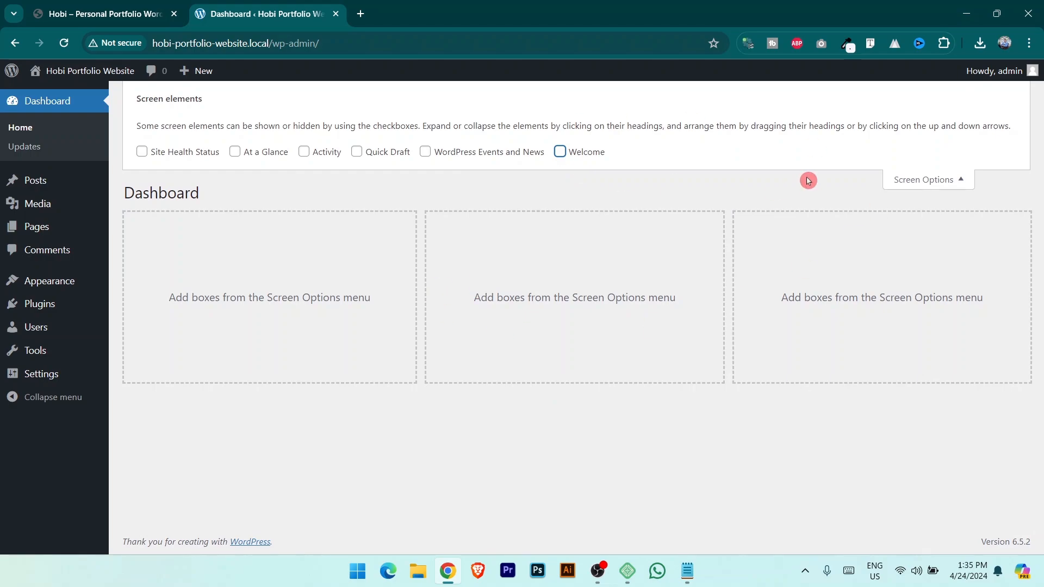
pyautogui.click(941, 186)
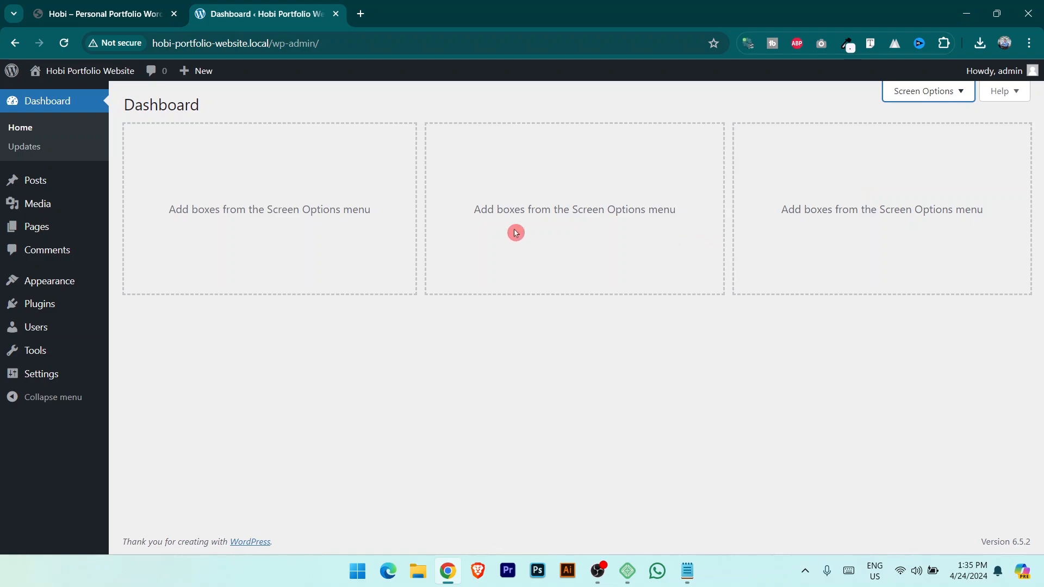
# Go to Appearance > Themes and delete the Twenty Twenty-Two theme.
pyautogui.moveTo(71, 287)
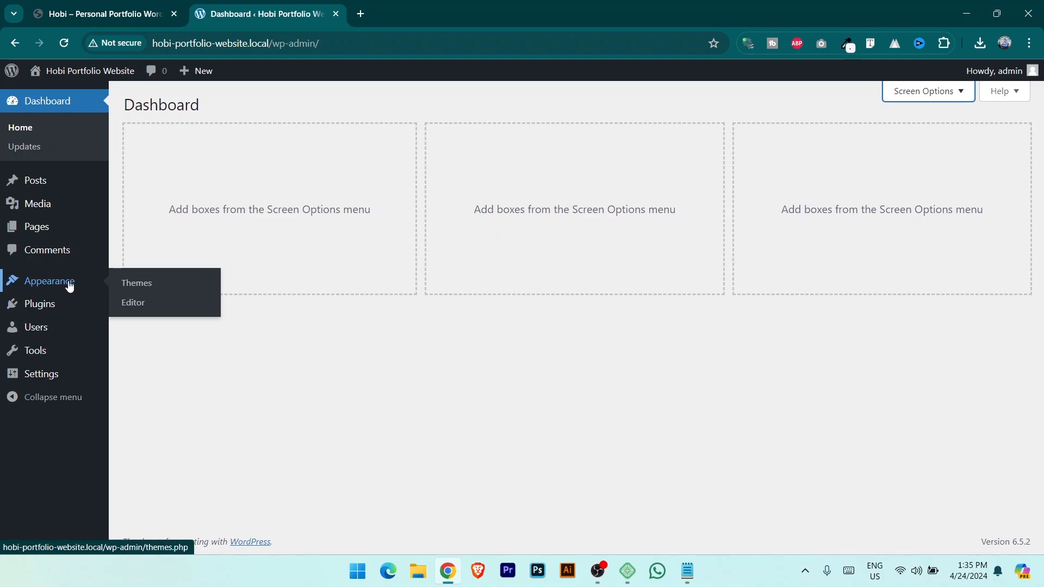
pyautogui.click(157, 289)
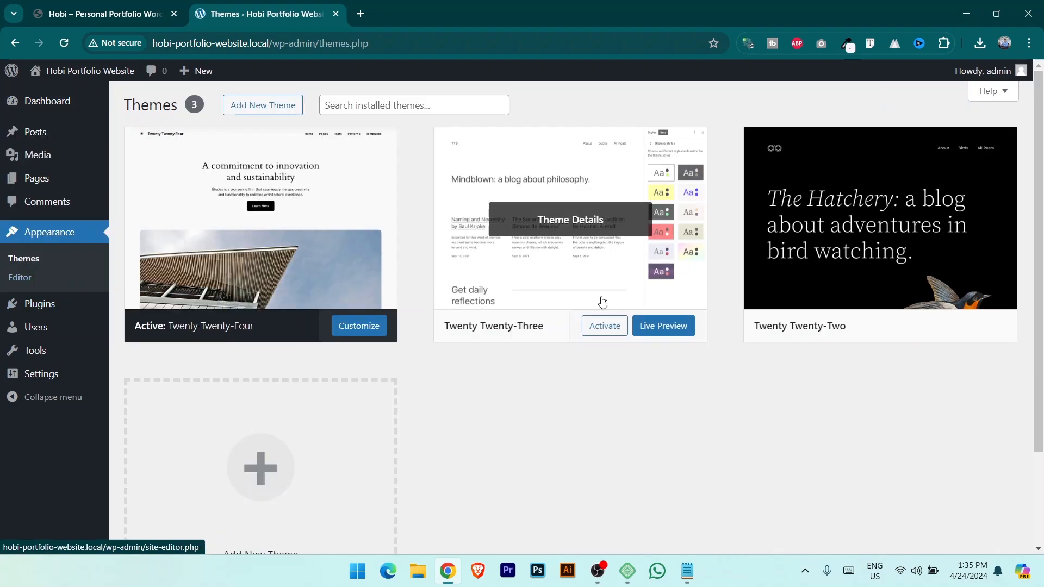
pyautogui.moveTo(810, 188)
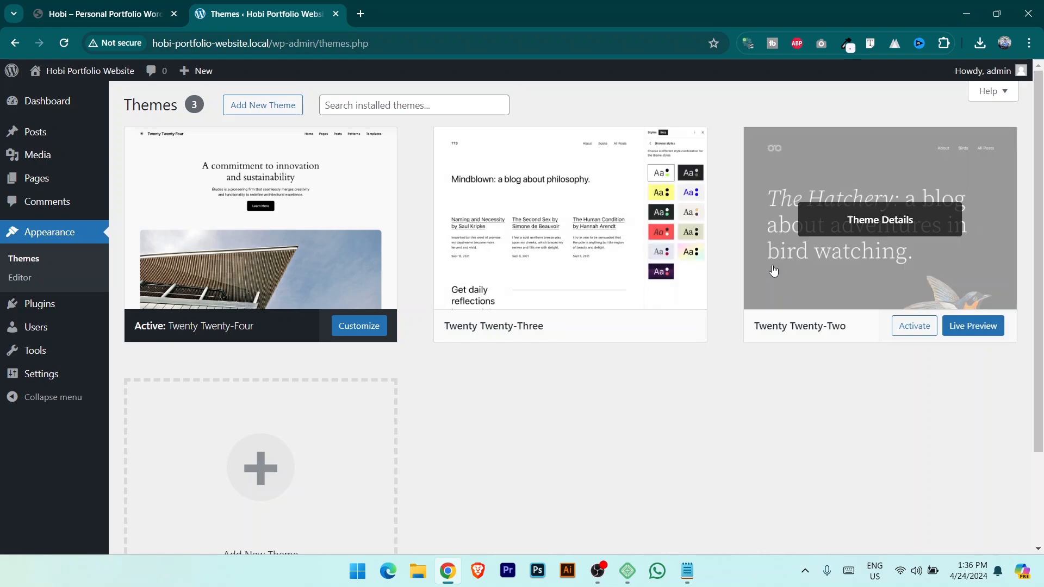
pyautogui.click(897, 228)
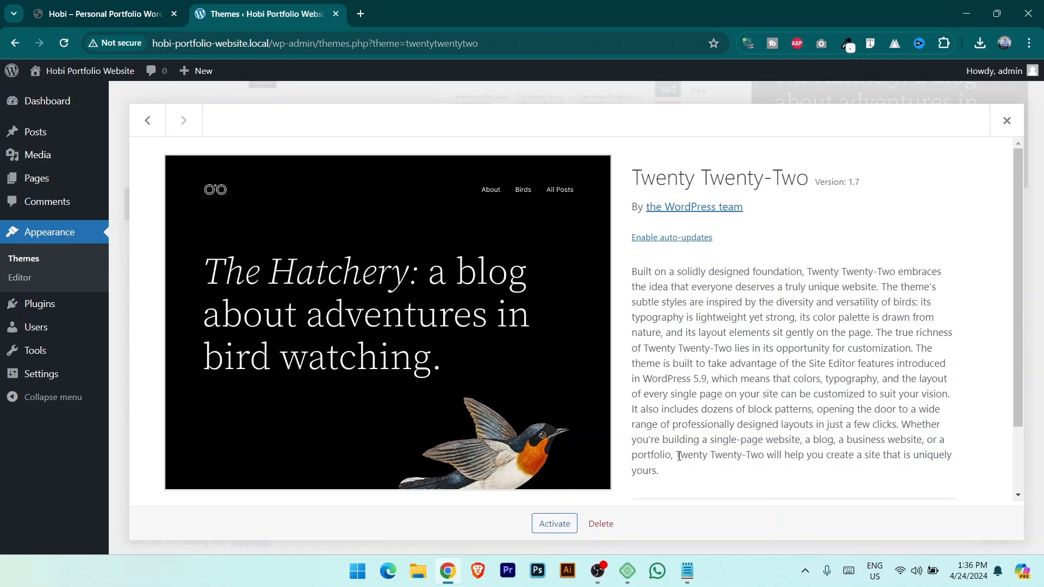
pyautogui.click(601, 523)
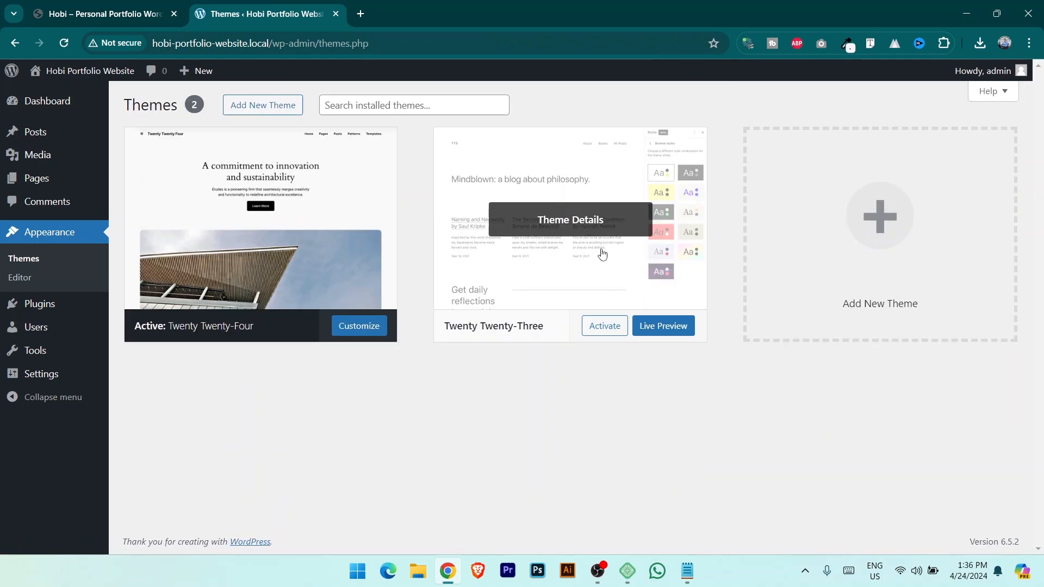
# Delete the Twenty Twenty-Three theme, confirming with OK.
pyautogui.click(592, 222)
pyautogui.click(601, 524)
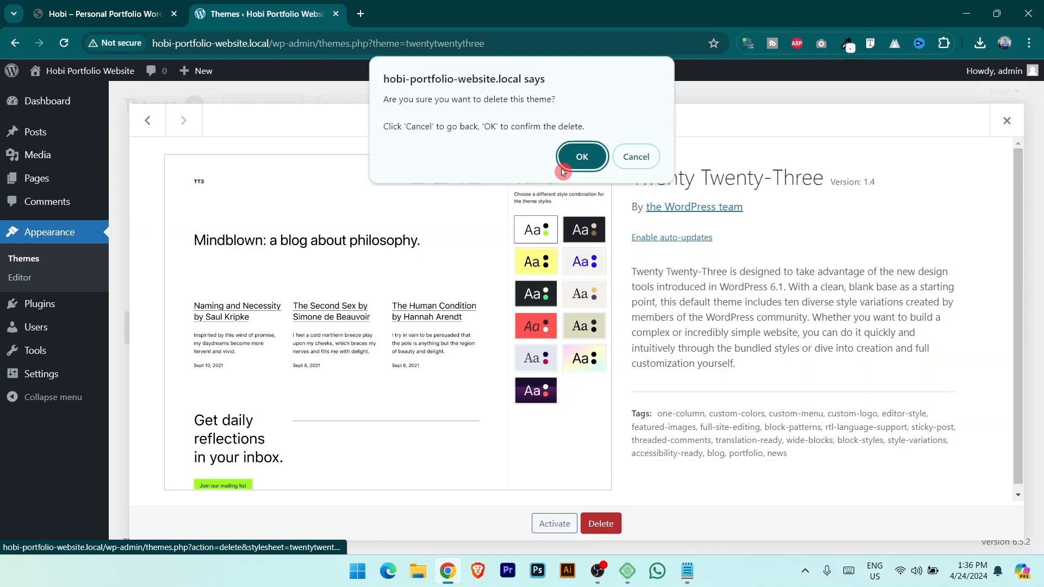
pyautogui.click(563, 172)
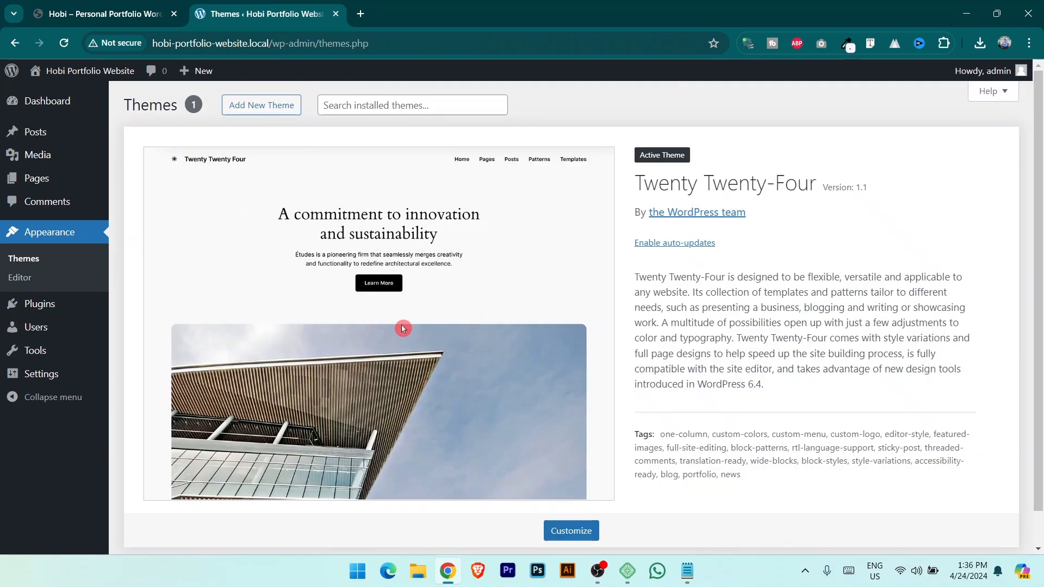
# Go to the Add Themes page and browse the Popular themes list.
pyautogui.click(276, 106)
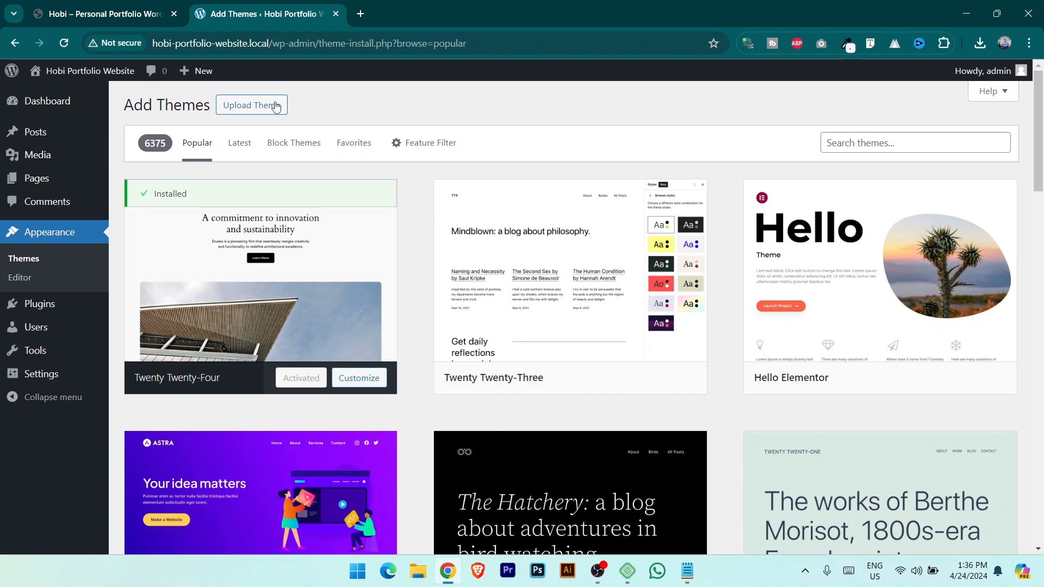
pyautogui.moveTo(538, 222)
pyautogui.moveTo(157, 146); pyautogui.dragTo(170, 146)
pyautogui.moveTo(615, 370)
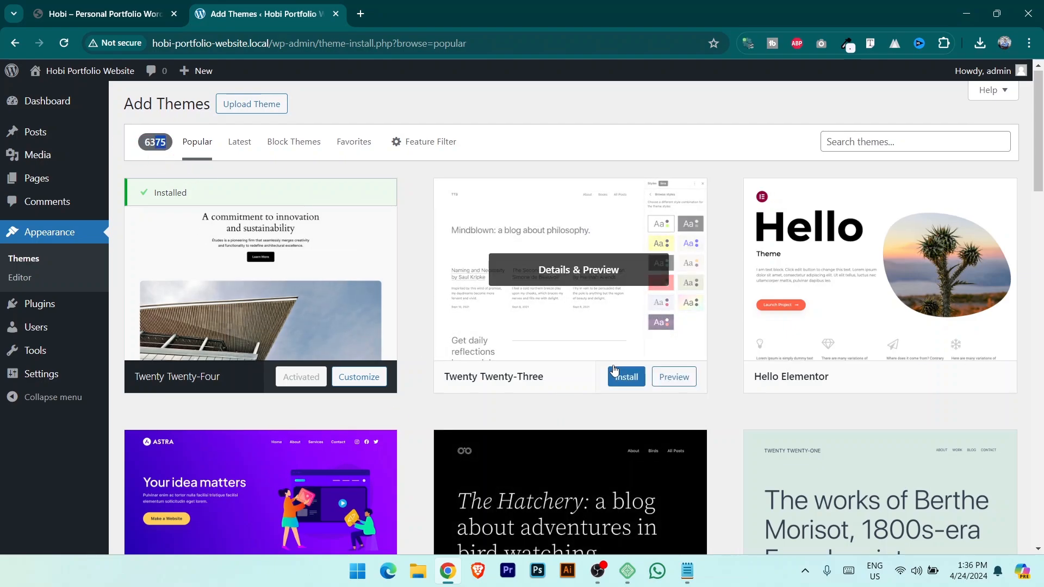
pyautogui.scroll(-20, 614, 370)
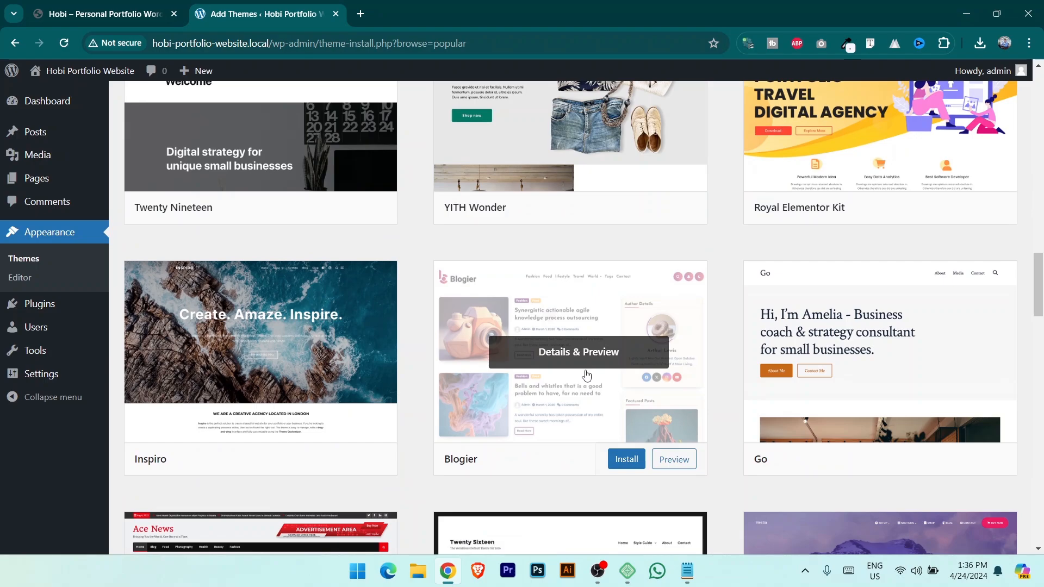
pyautogui.scroll(-5, 586, 374)
pyautogui.scroll(7, 586, 374)
pyautogui.scroll(-7, 587, 373)
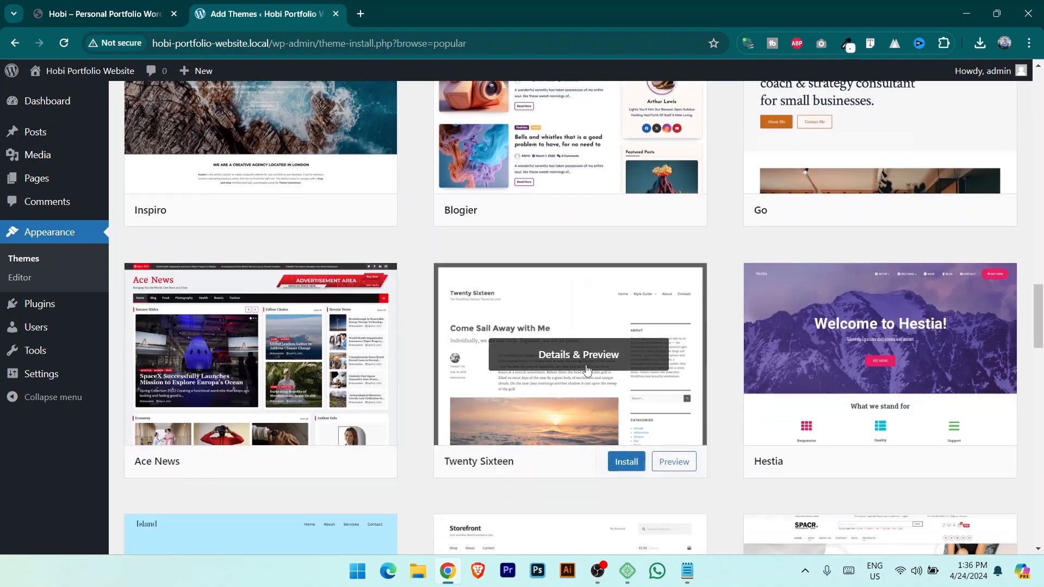
pyautogui.scroll(-1, 586, 370)
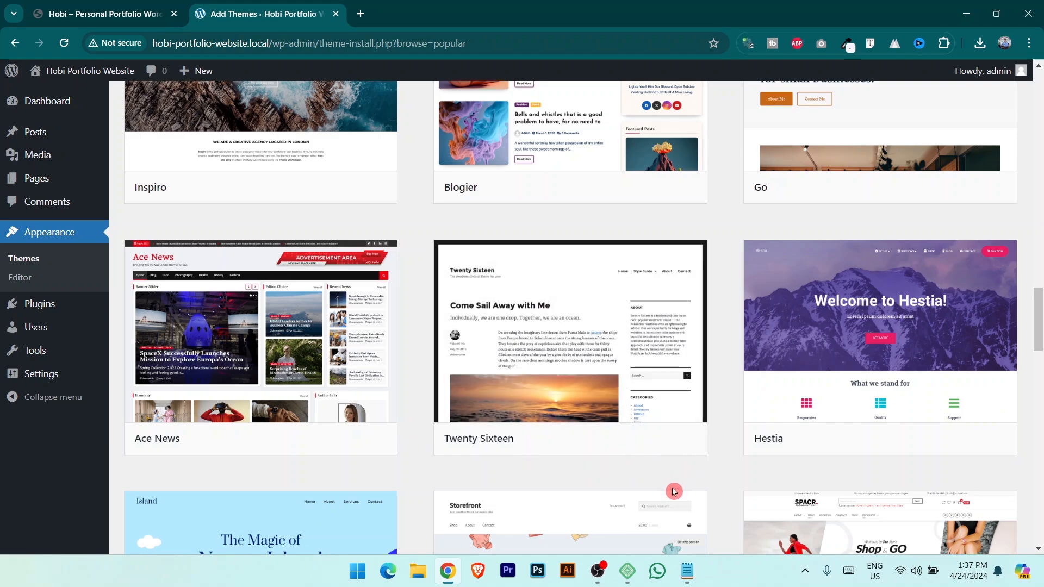
pyautogui.scroll(2, 688, 463)
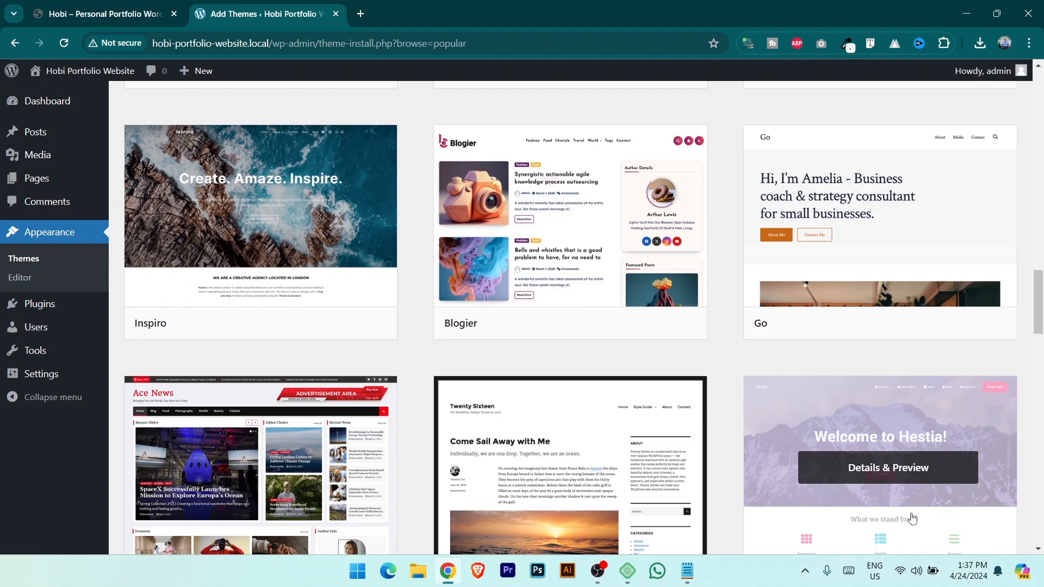
pyautogui.moveTo(1039, 302); pyautogui.dragTo(1040, 97)
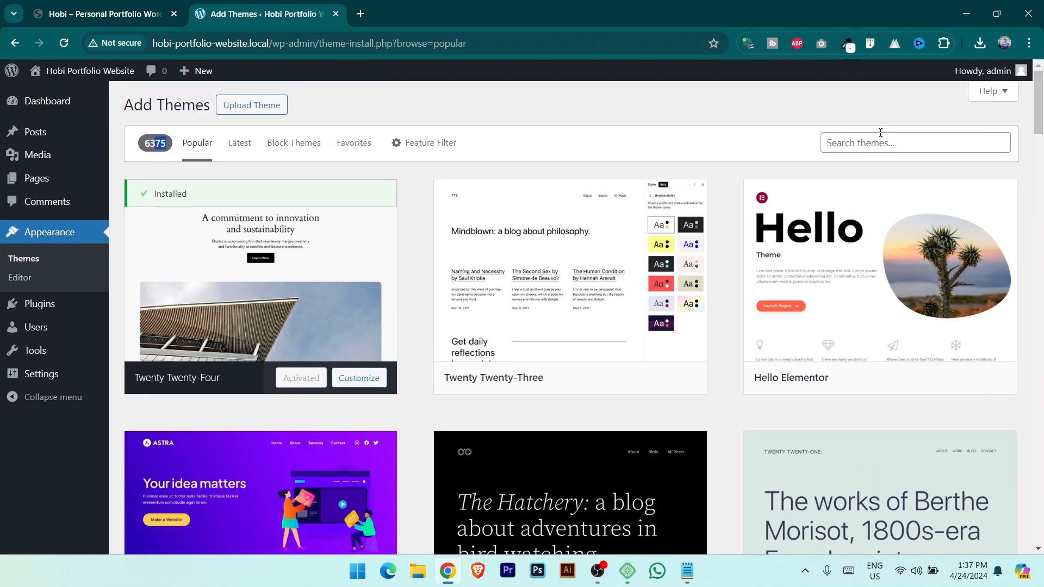
# Find Astra in the theme library, install it and activate it.
pyautogui.click(907, 143)
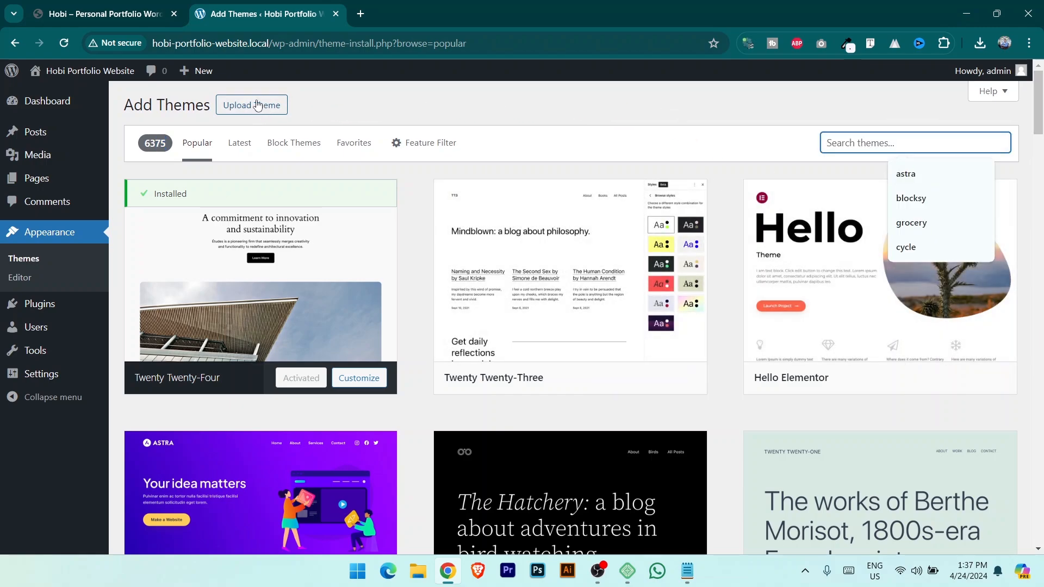
pyautogui.scroll(-3, 725, 292)
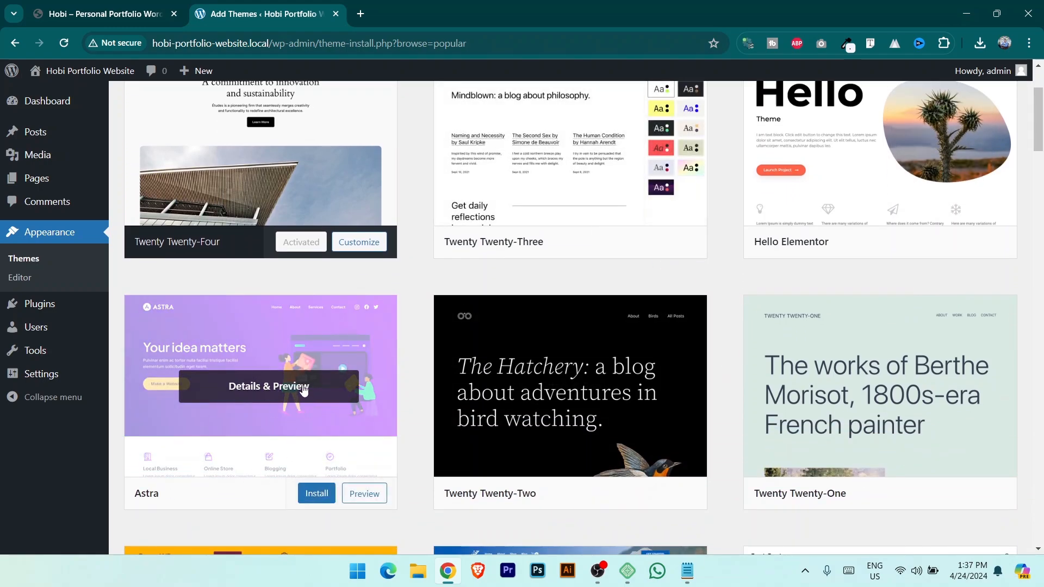
pyautogui.click(315, 494)
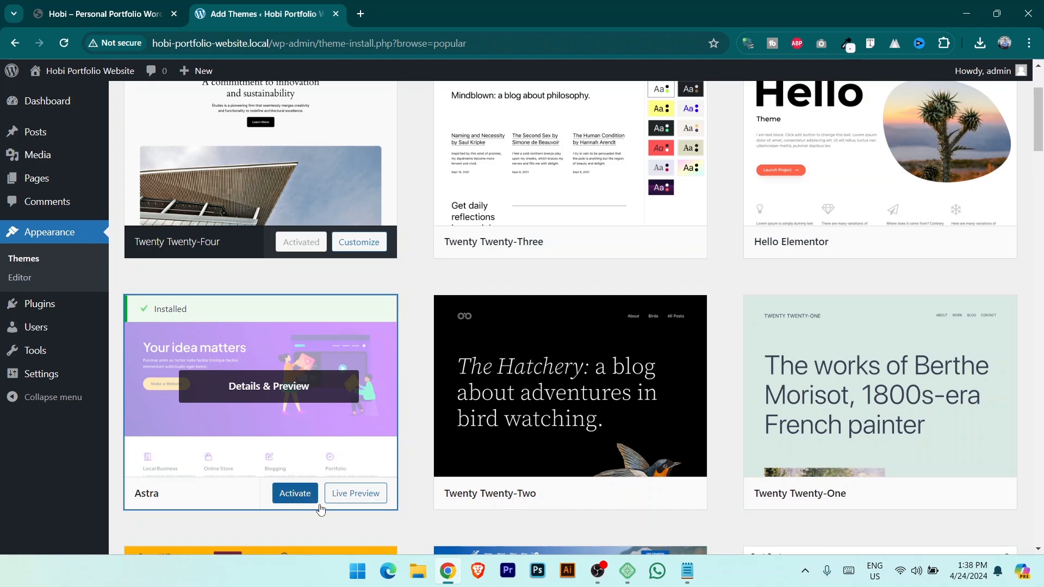
pyautogui.click(302, 501)
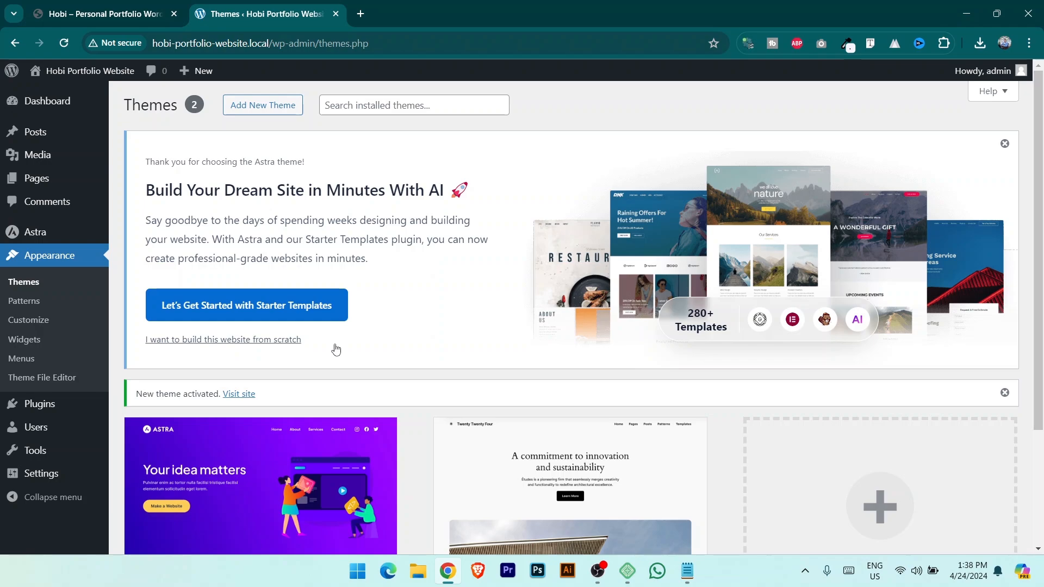
# Dismiss the Astra starter templates welcome banner.
pyautogui.scroll(-3, 401, 352)
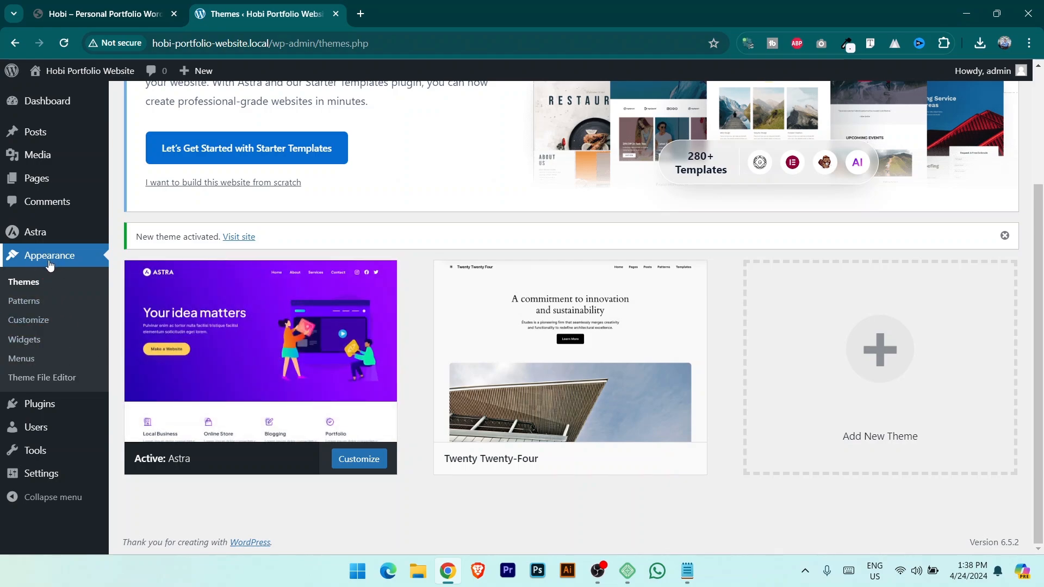
pyautogui.moveTo(40, 403)
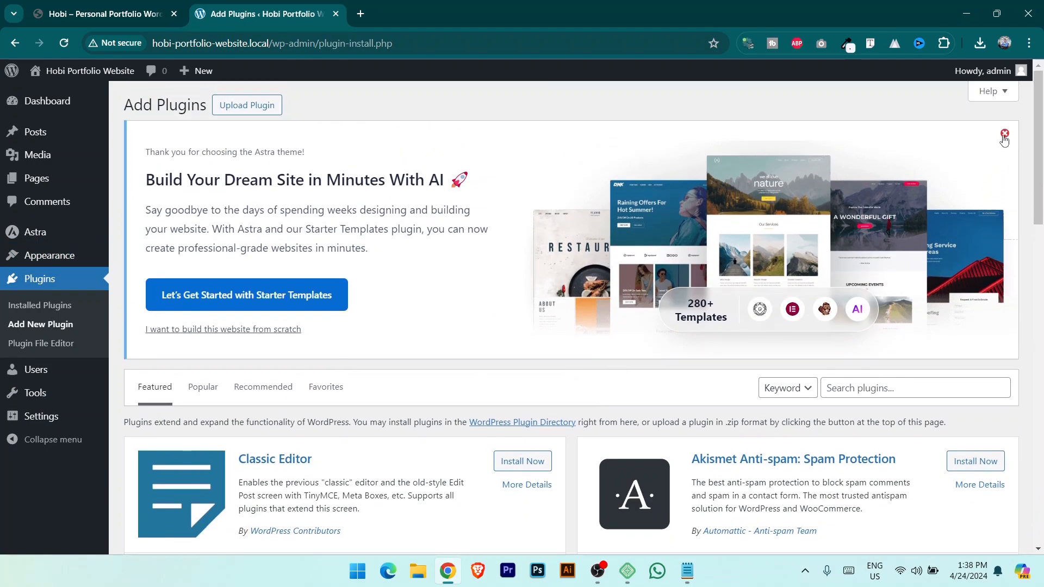
pyautogui.click(1005, 133)
# Search plugins for 'elementor' and install Elementor Website Builder.
pyautogui.click(869, 146)
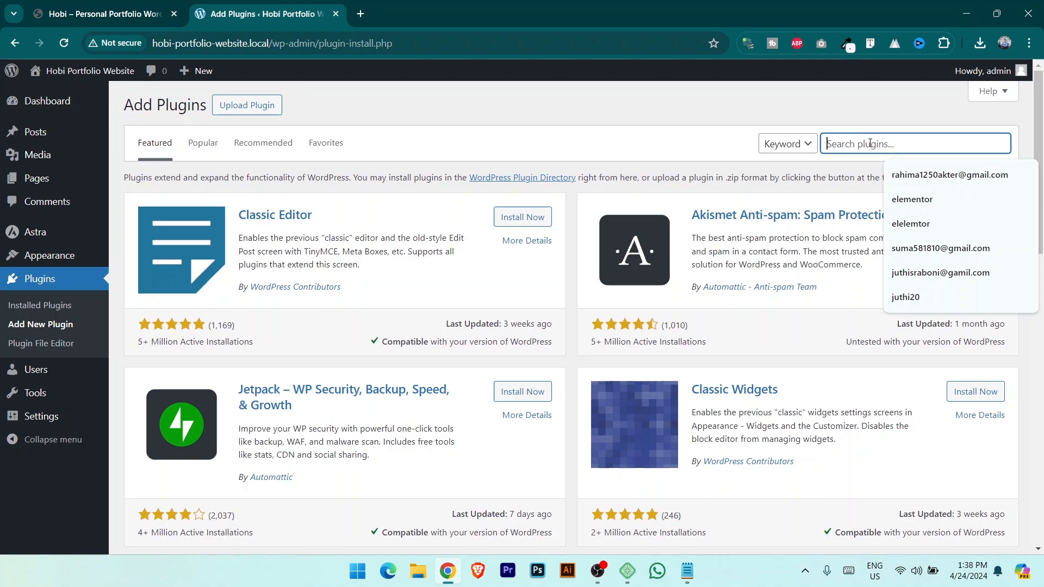
pyautogui.write('elementor')
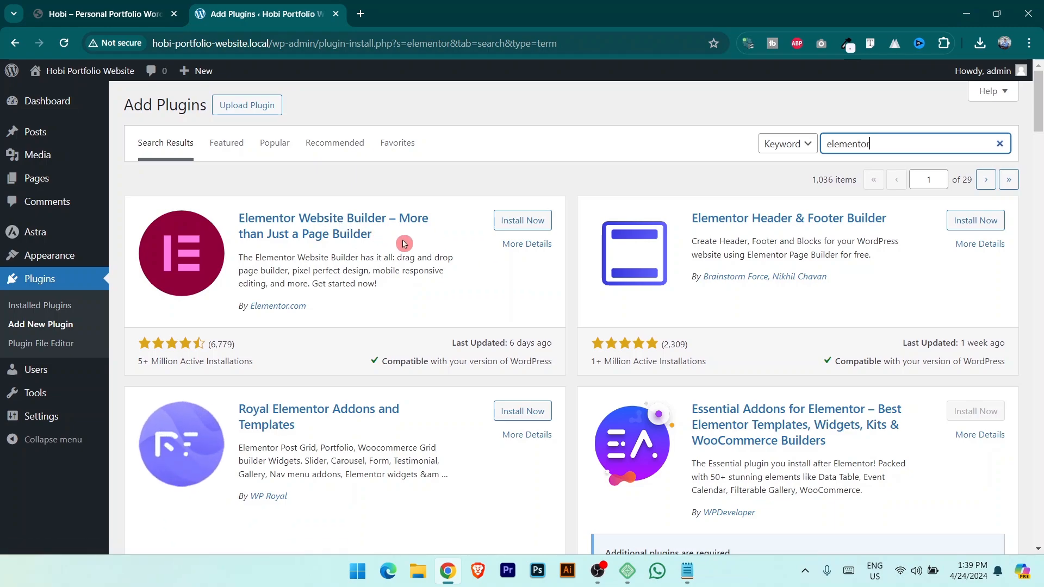
pyautogui.click(524, 222)
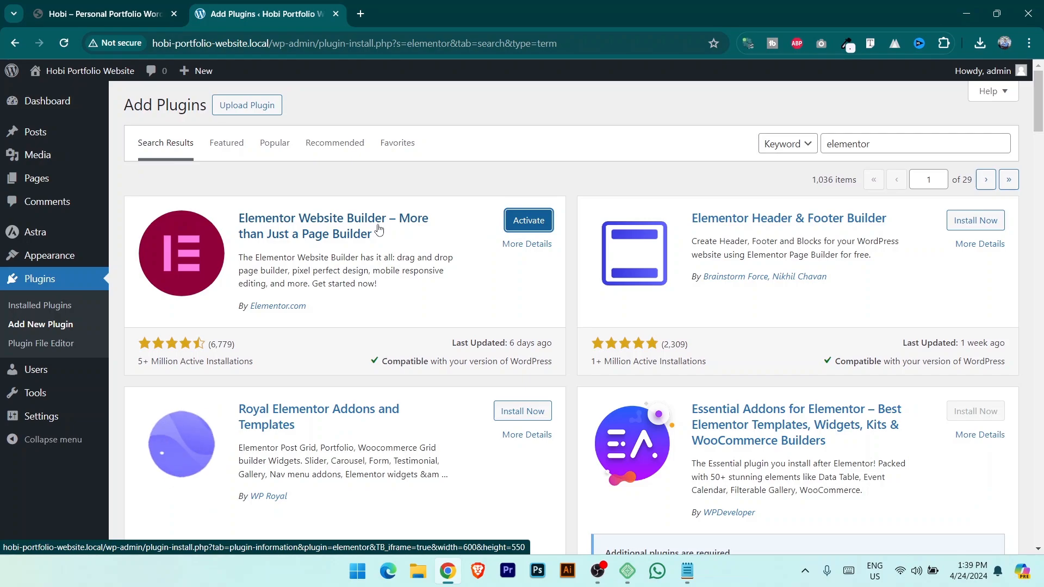
pyautogui.hotkey('ctrl', 'shift', 'Tab')
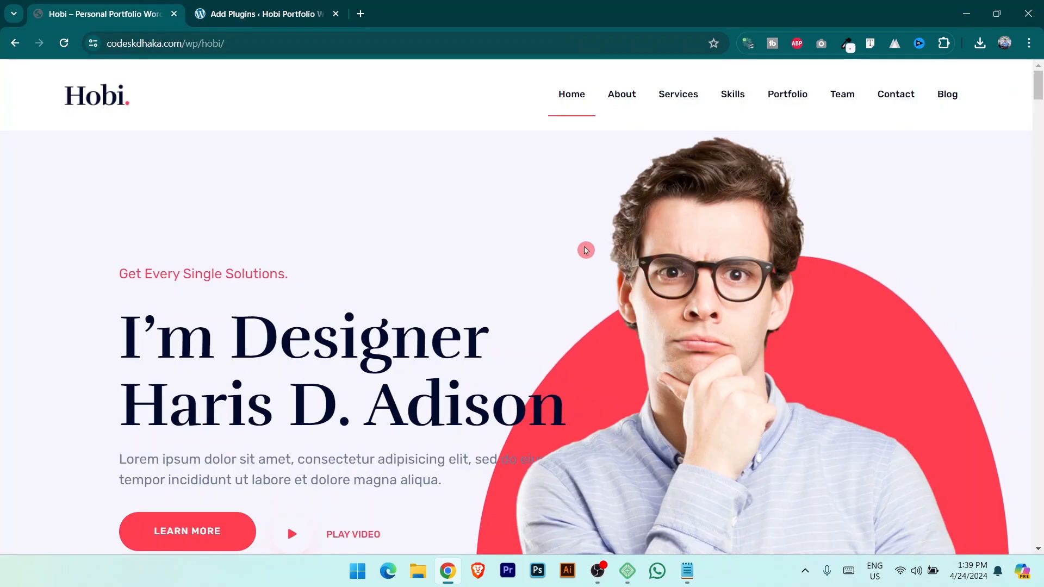
pyautogui.moveTo(1039, 82); pyautogui.dragTo(973, 527)
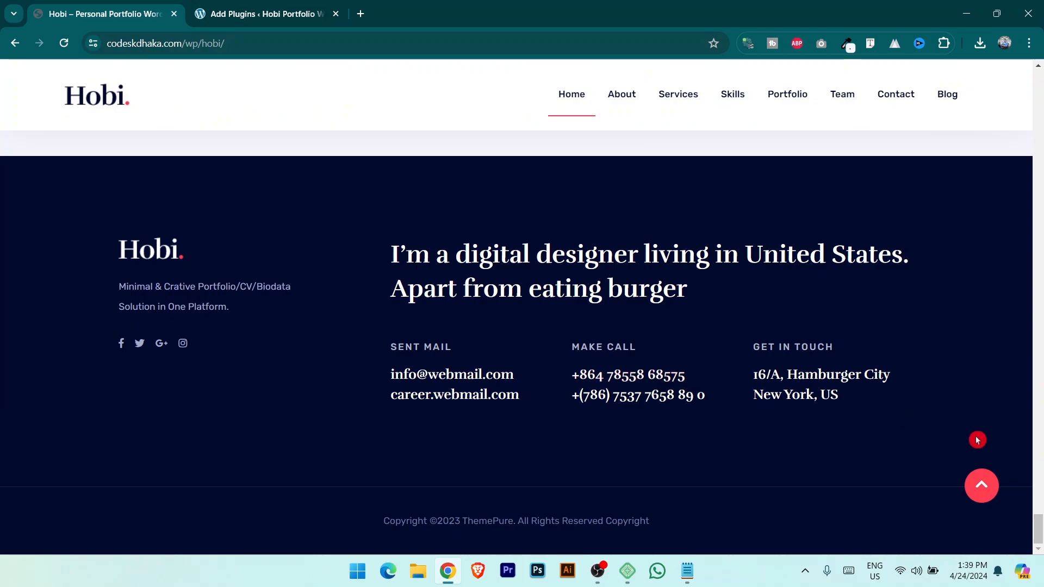
pyautogui.moveTo(1039, 528); pyautogui.dragTo(1039, 198)
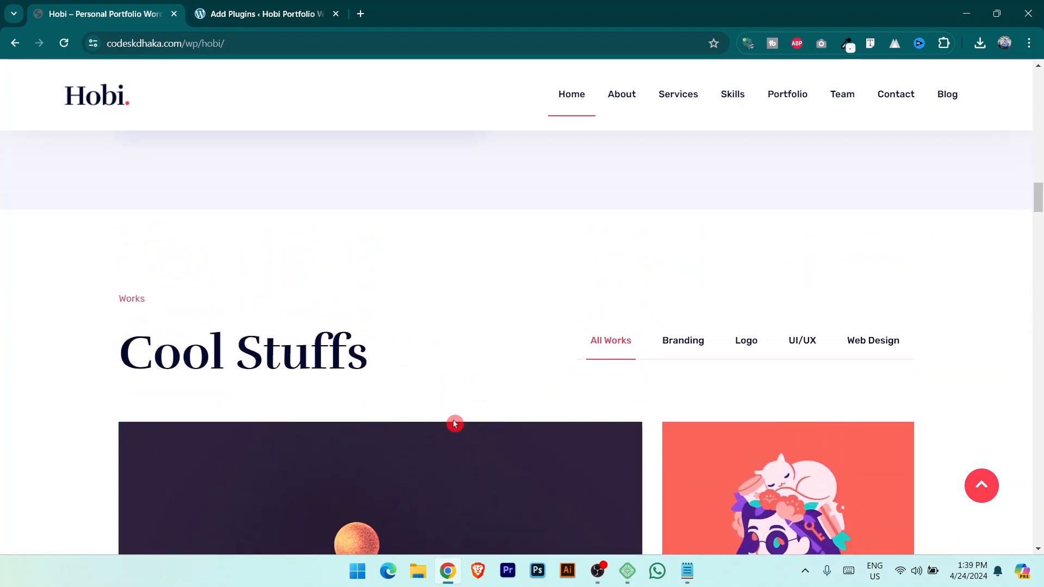
pyautogui.moveTo(1040, 197); pyautogui.dragTo(1040, 83)
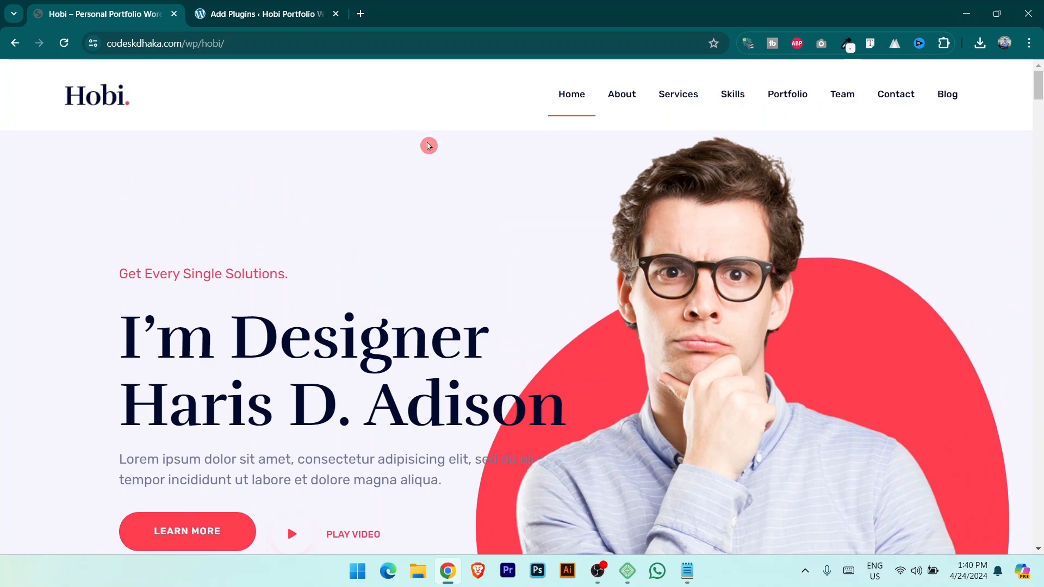
pyautogui.click(234, 11)
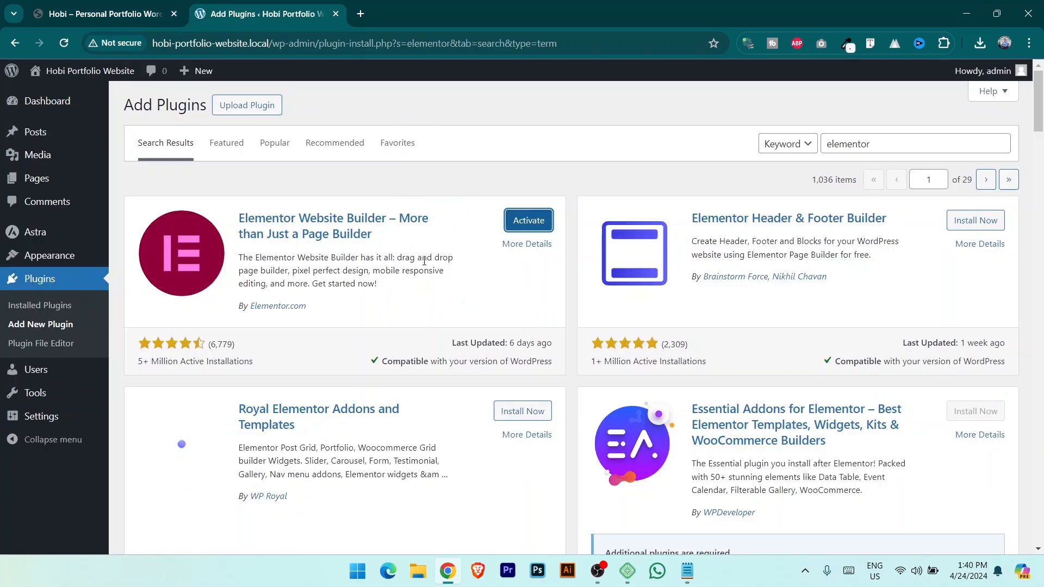
# Activate Elementor Website Builder, then install and activate Elementor Header & Footer Builder.
pyautogui.click(536, 225)
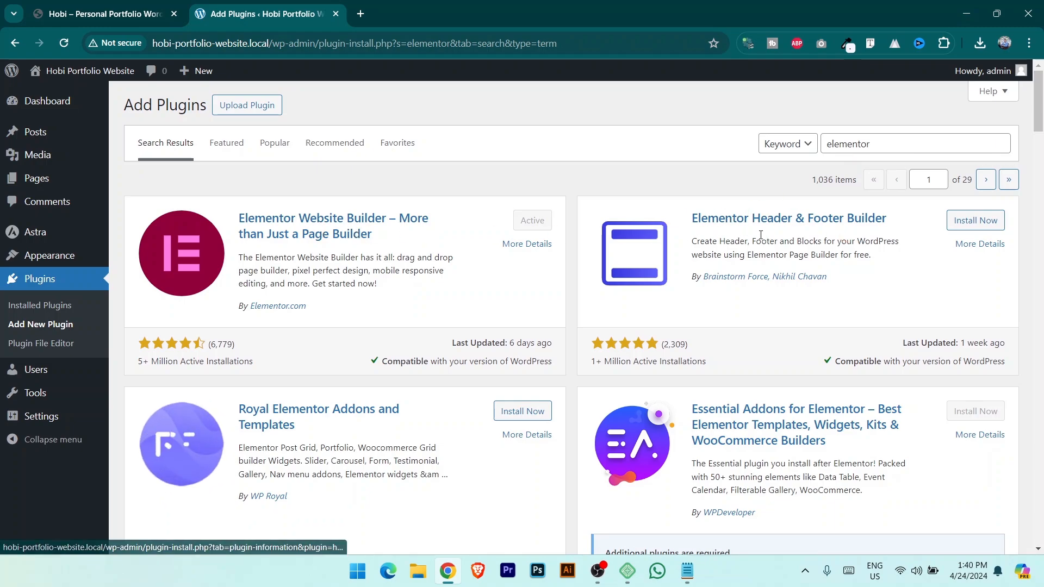
pyautogui.click(979, 221)
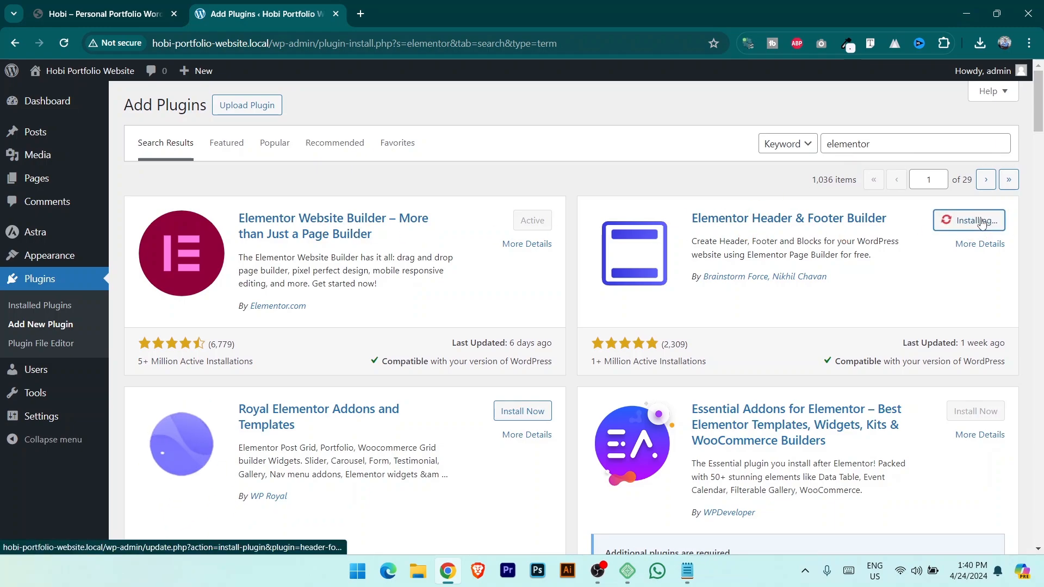
pyautogui.scroll(-2, 981, 229)
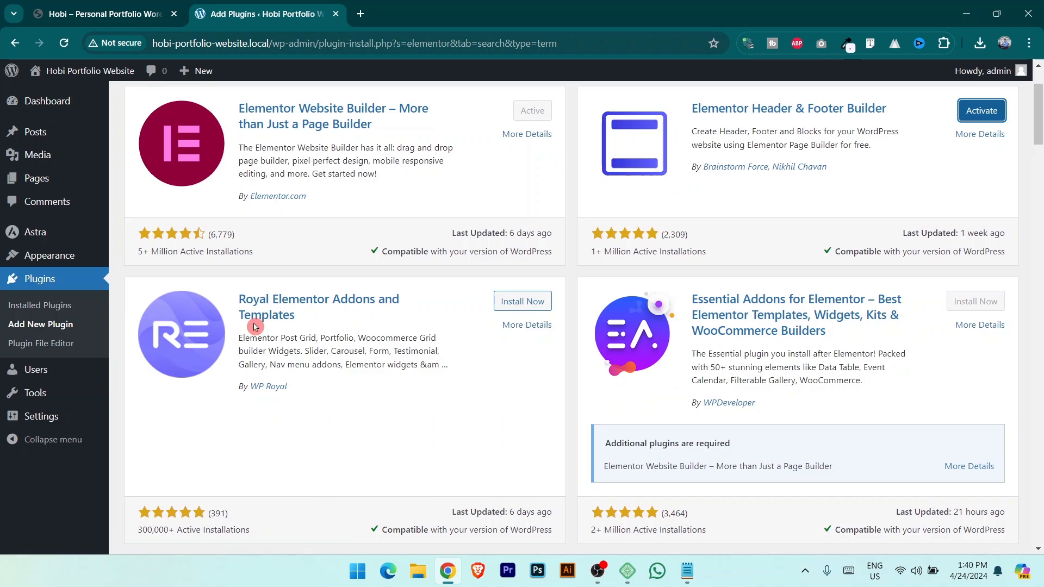
pyautogui.click(320, 140)
pyautogui.click(983, 111)
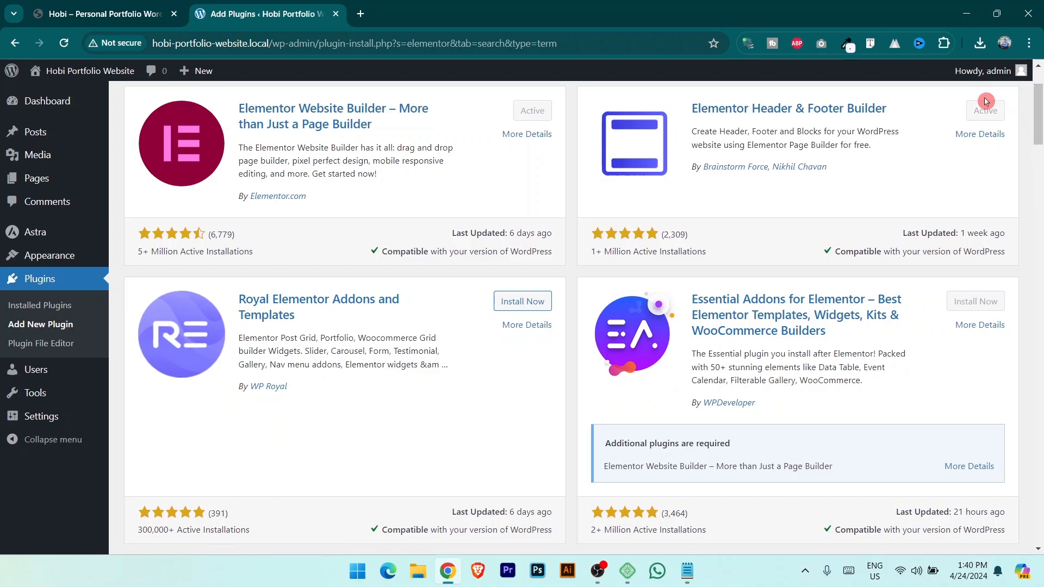
pyautogui.moveTo(1043, 119); pyautogui.dragTo(1042, 123)
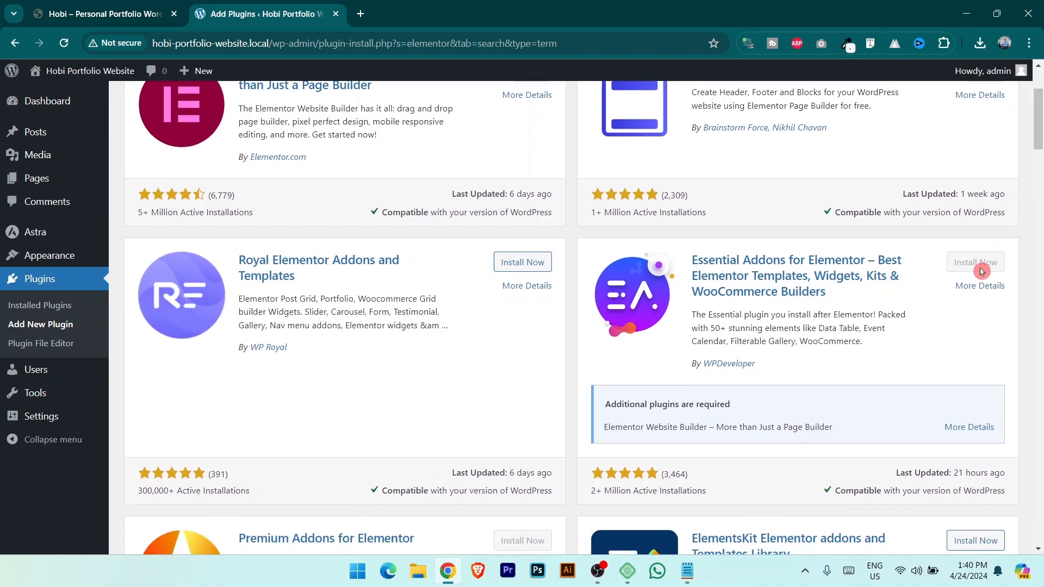
# Scroll through the Hobi demo site for reference, then return to the plugin search results.
pyautogui.click(104, 14)
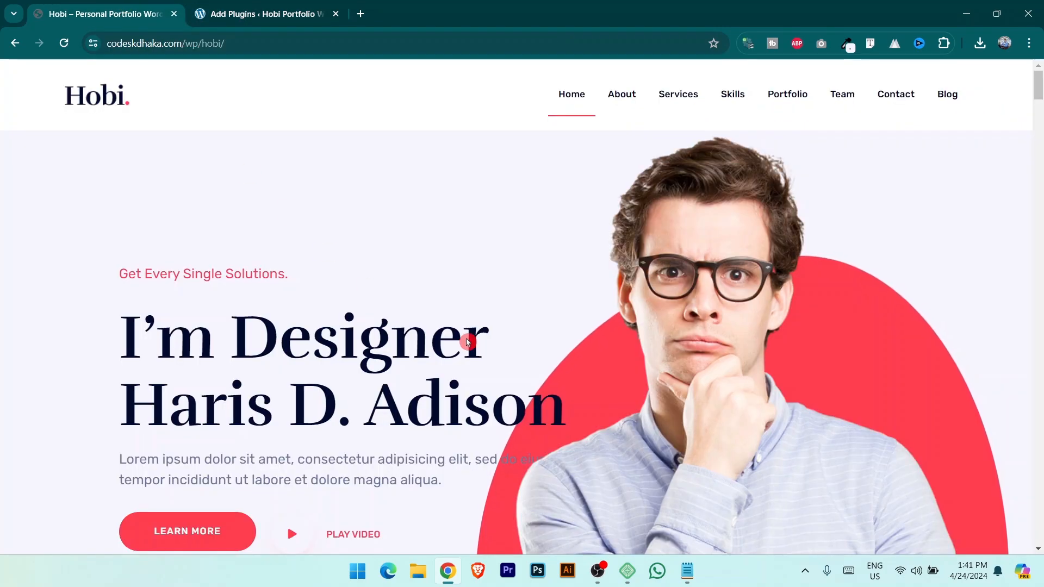
pyautogui.scroll(-10, 547, 324)
pyautogui.scroll(-20, 548, 328)
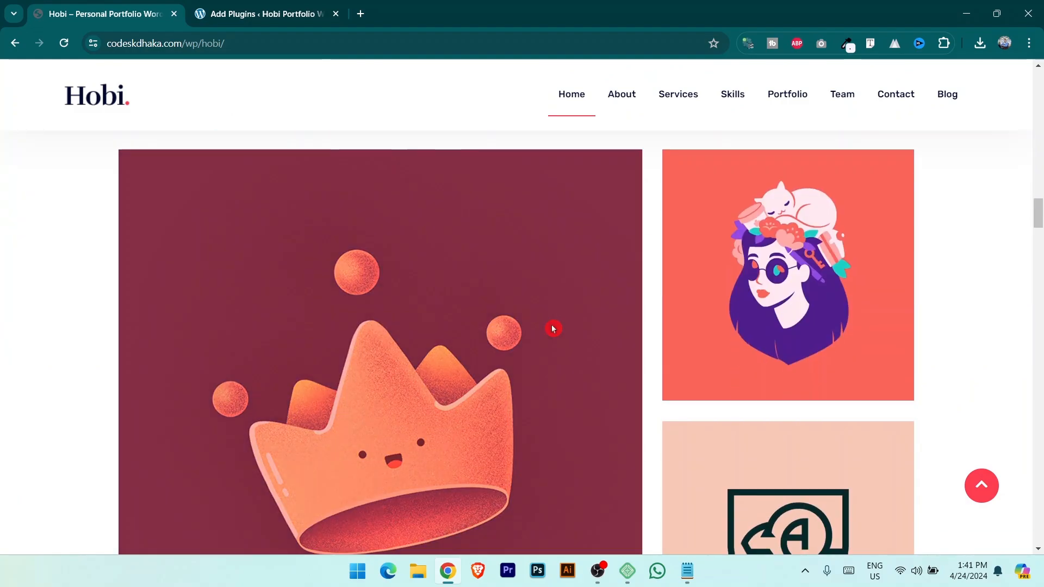
pyautogui.scroll(-10, 552, 328)
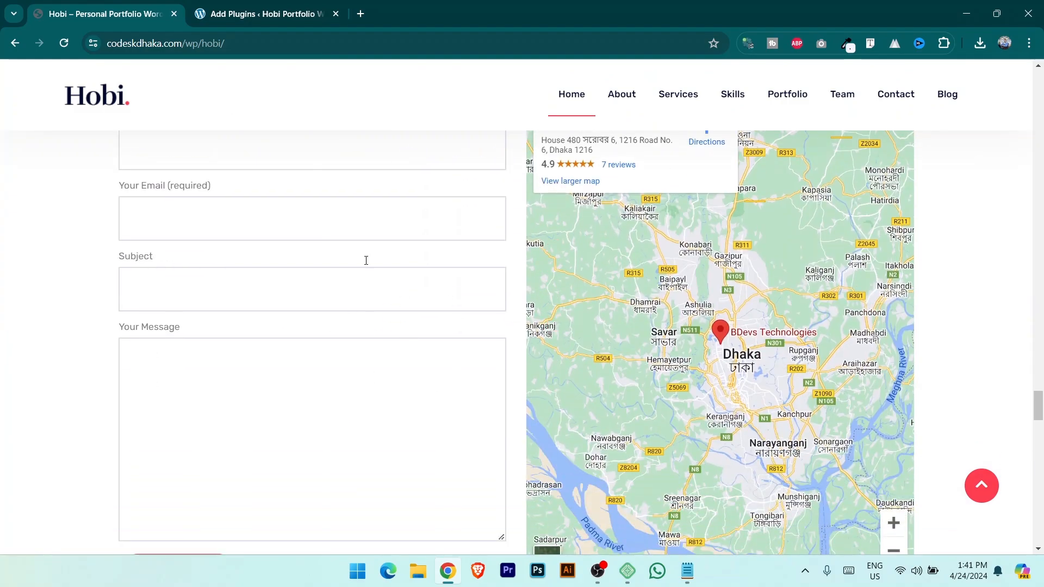
pyautogui.click(241, 12)
pyautogui.scroll(1, 832, 357)
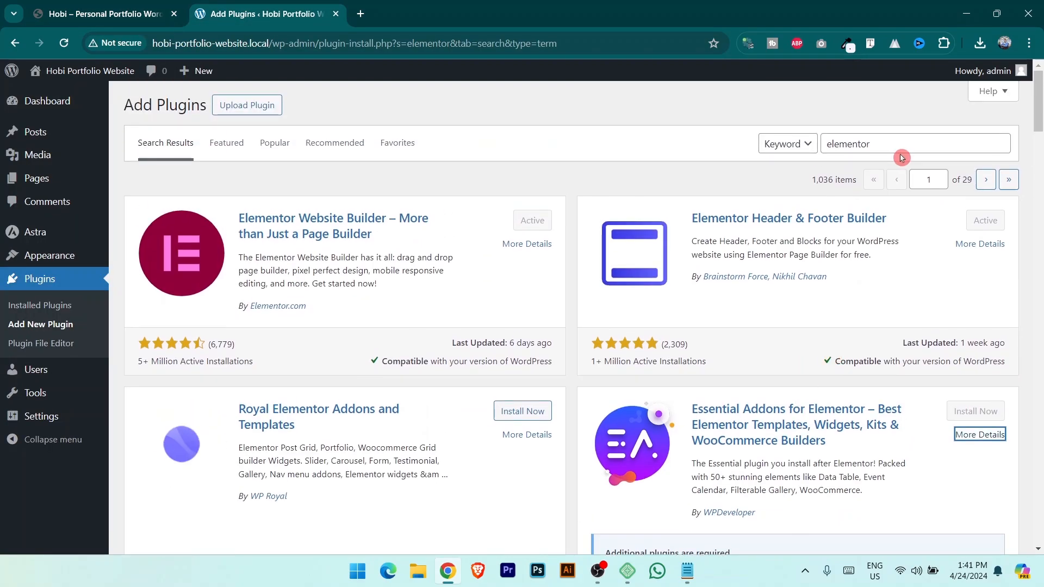
# Search plugins for 'wp form', install and activate WPForms, then view Installed Plugins.
pyautogui.hotkey('ctrl', 'a')
pyautogui.write('wp ')
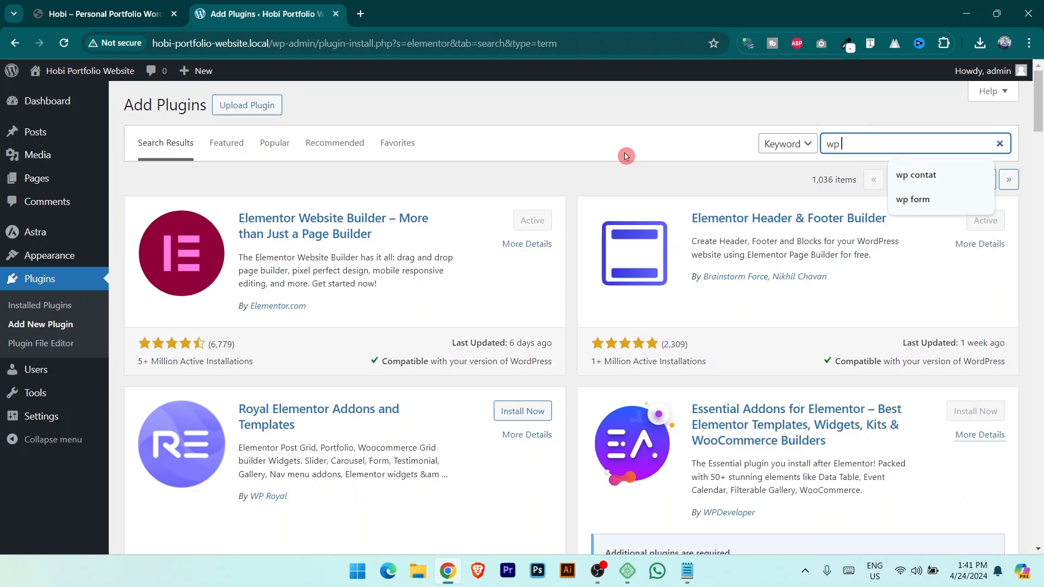
pyautogui.write('form')
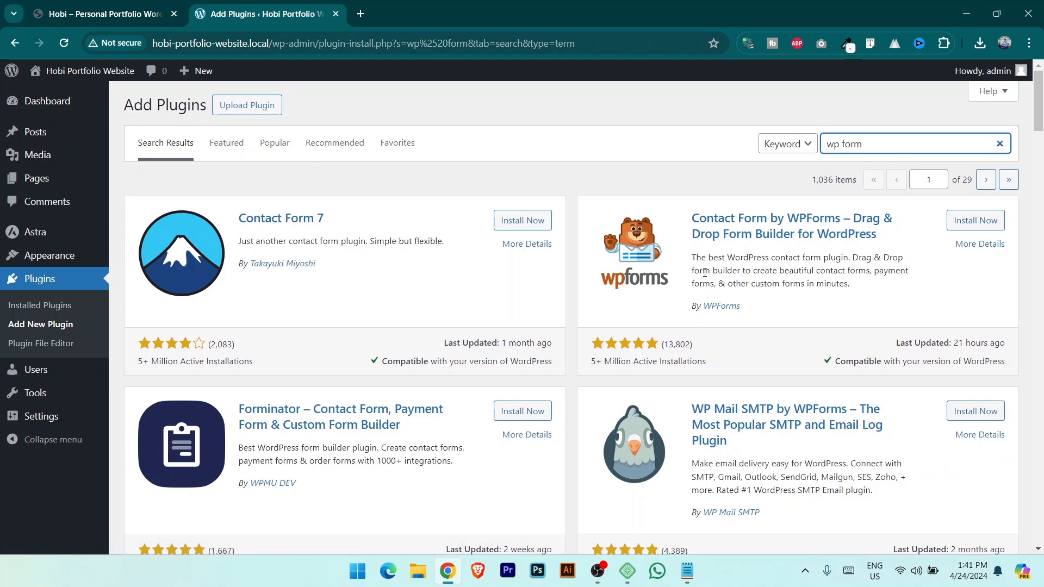
pyautogui.click(972, 227)
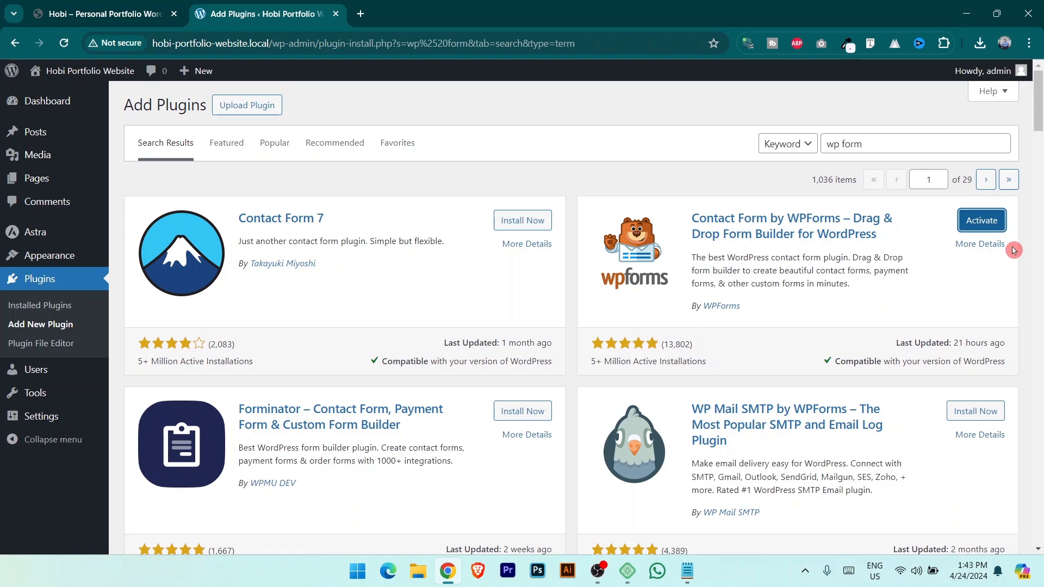
pyautogui.click(990, 224)
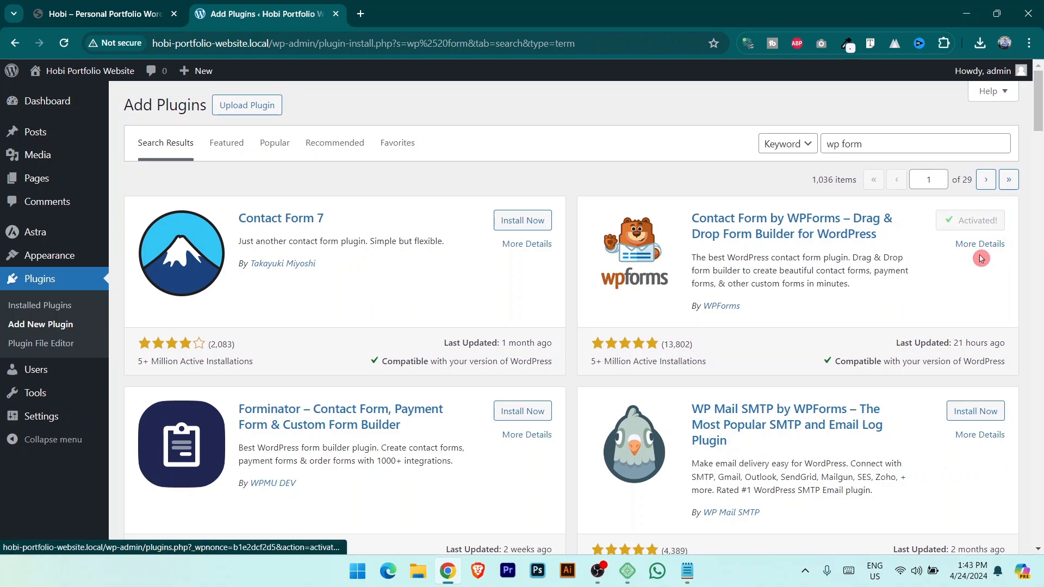
pyautogui.click(43, 281)
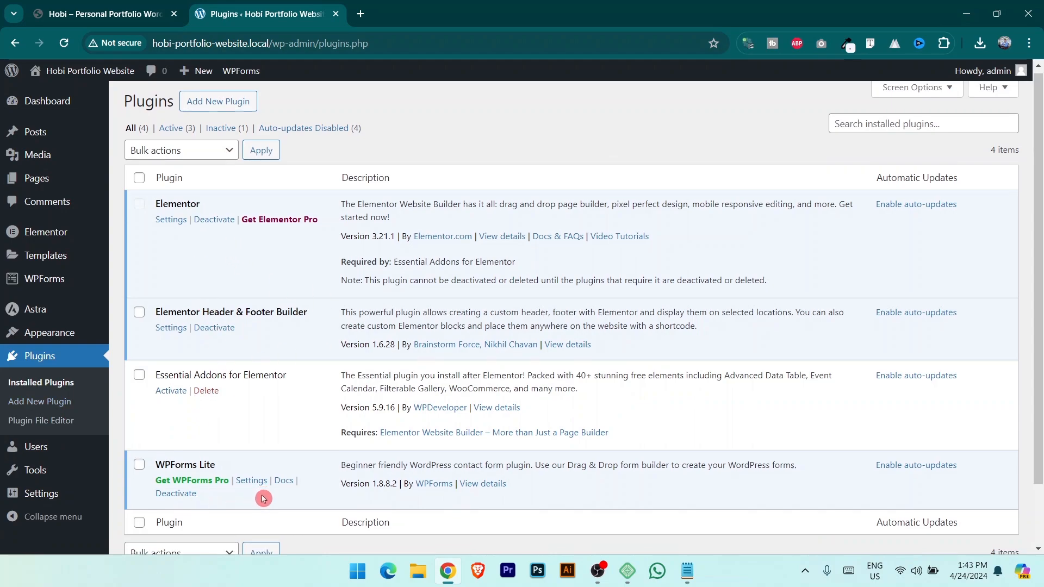
# Activate Essential Addons for Elementor from the Installed Plugins list.
pyautogui.scroll(-2, 259, 405)
pyautogui.scroll(2, 240, 366)
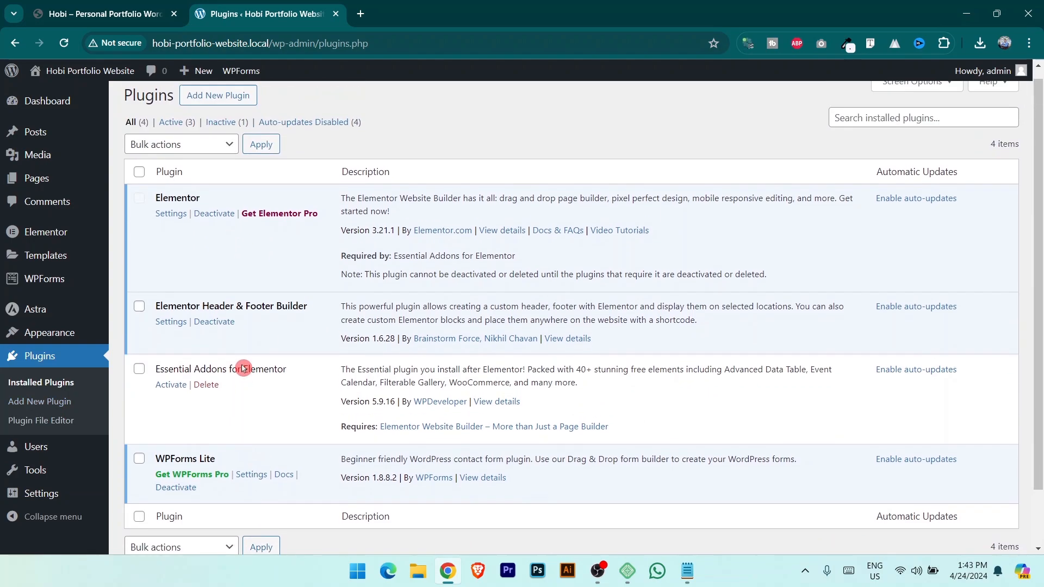
pyautogui.click(173, 389)
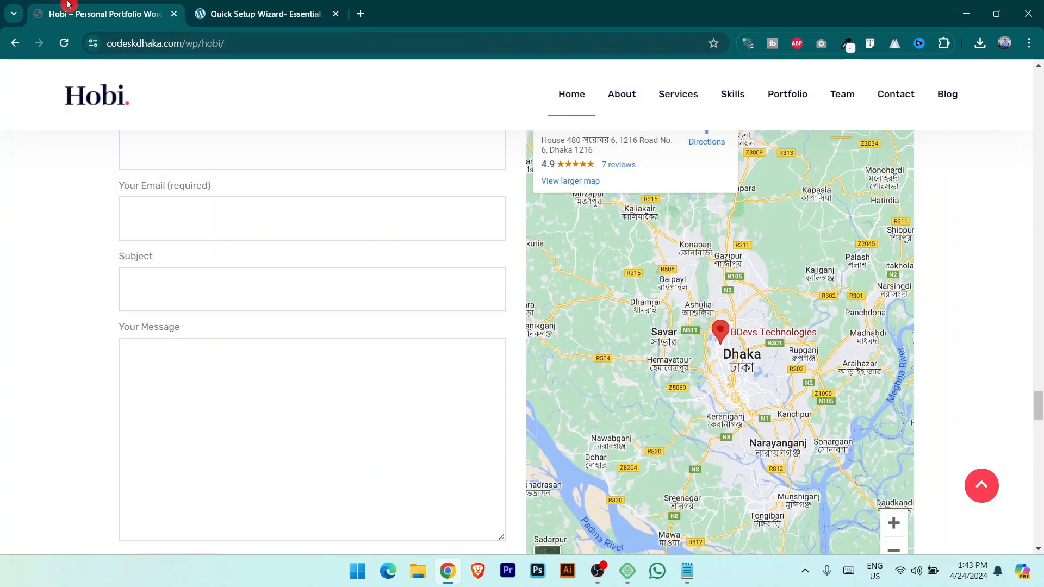
# Compare with the Hobi demo site, then return to the Essential Addons setup wizard.
pyautogui.click(68, 12)
pyautogui.scroll(1, 581, 105)
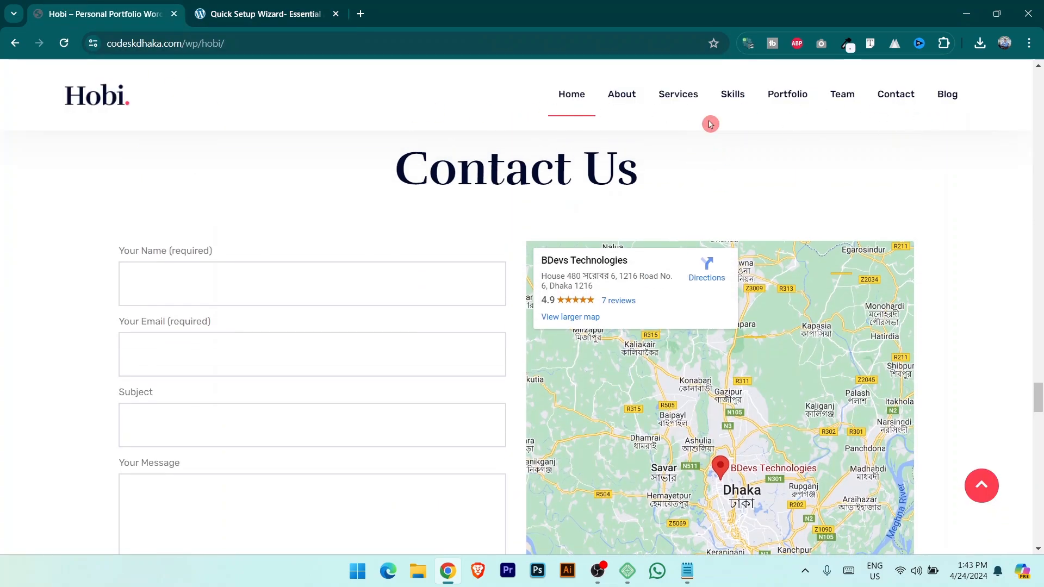
pyautogui.click(255, 11)
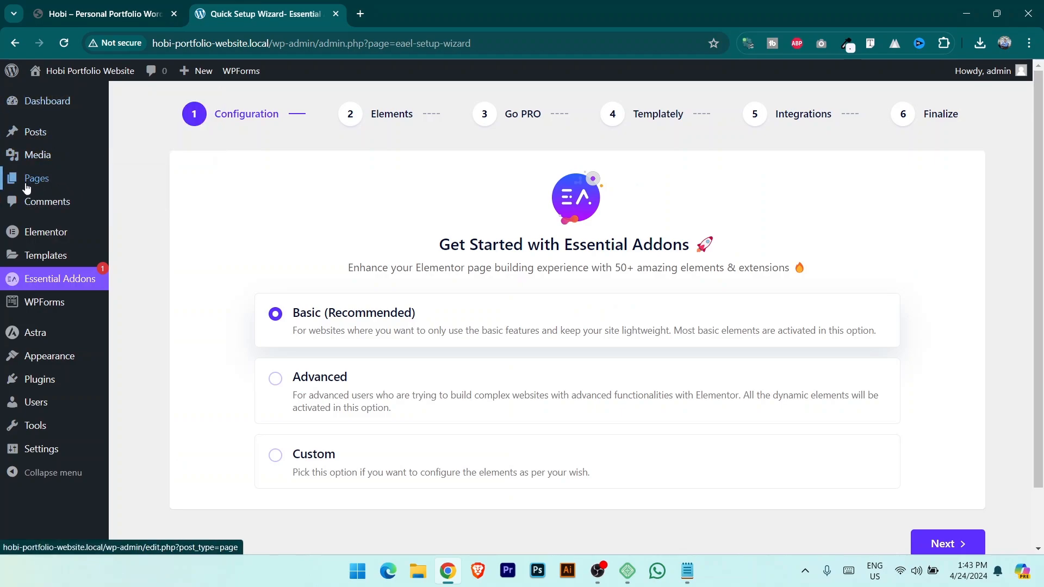
pyautogui.moveTo(37, 181)
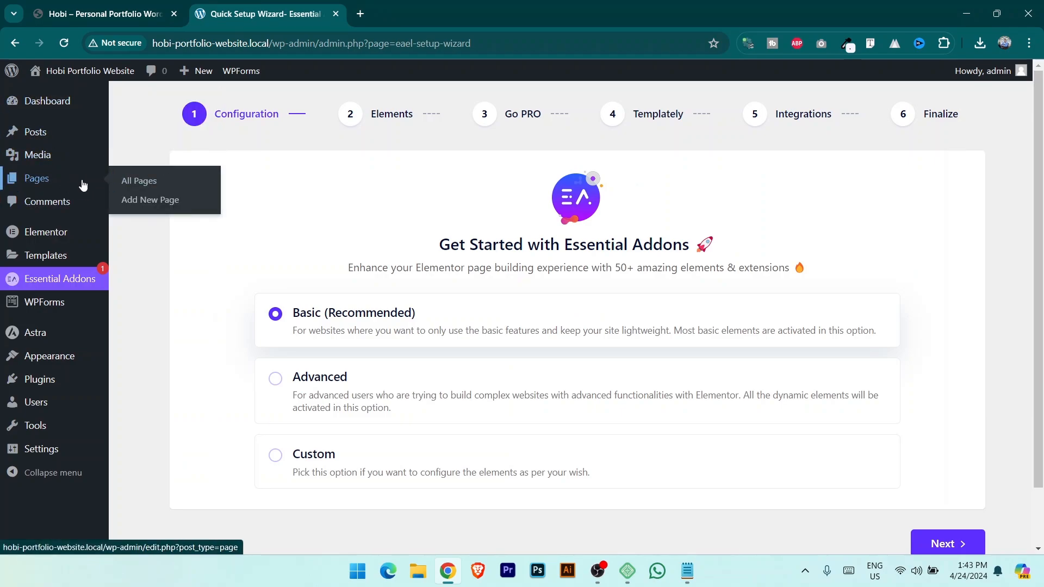
# Trash the Sample Page and Privacy Policy pages from the Pages list.
pyautogui.click(156, 185)
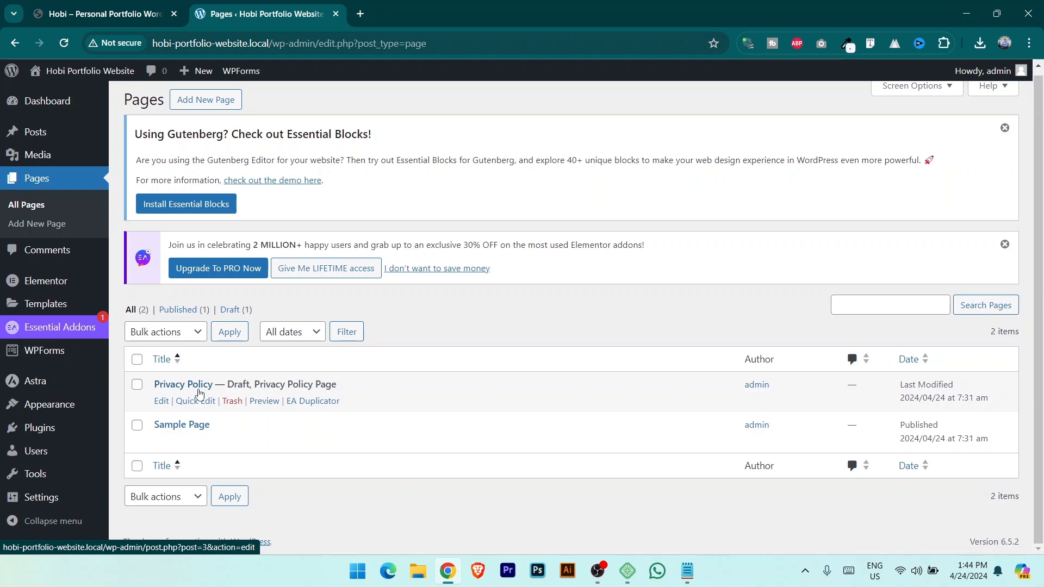
pyautogui.click(227, 442)
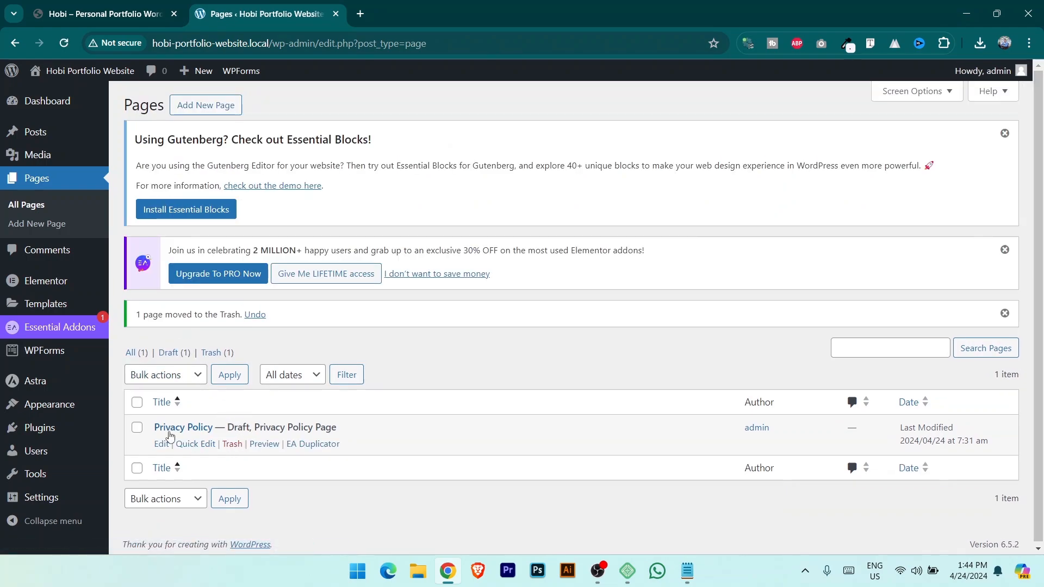
pyautogui.click(232, 443)
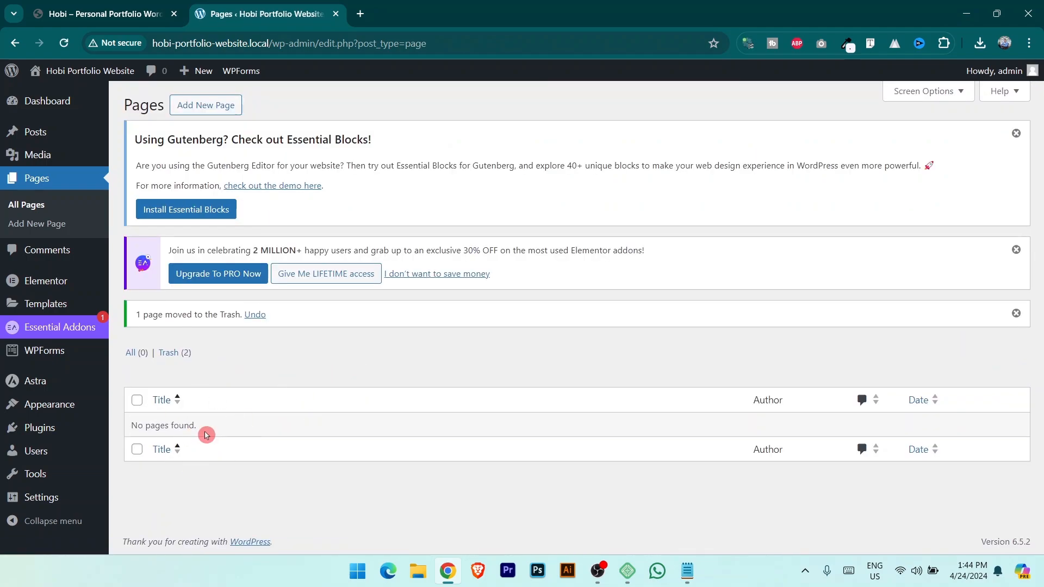
# Dismiss the three admin notices and start a new blank page, closing the welcome guide.
pyautogui.click(1016, 134)
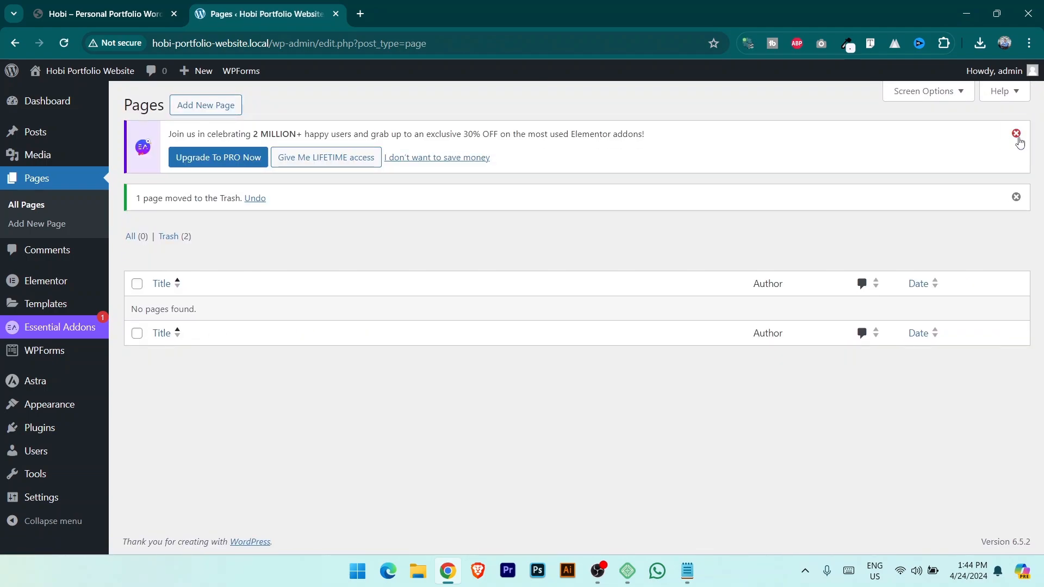
pyautogui.click(1017, 133)
pyautogui.click(1017, 132)
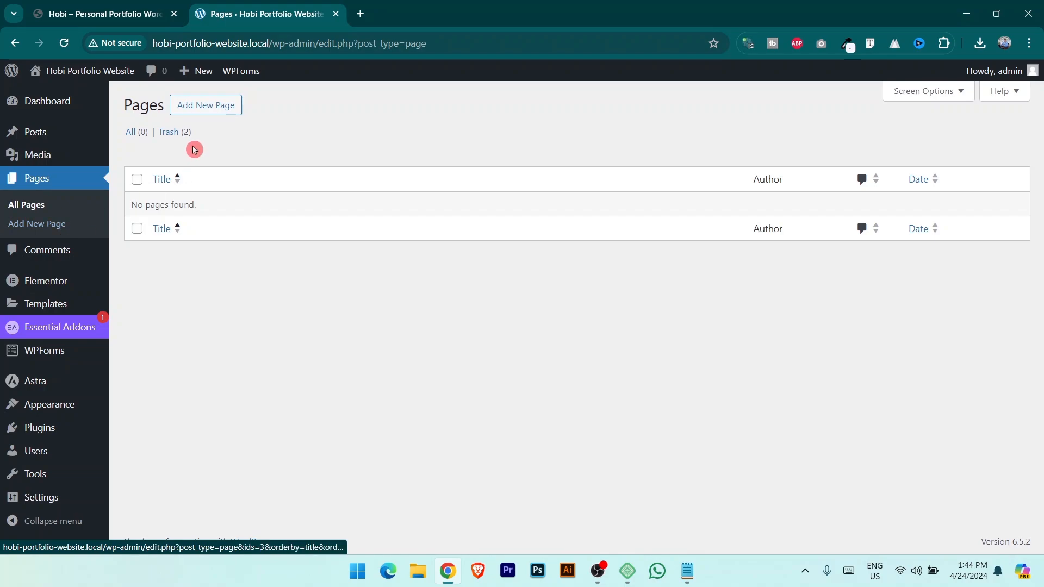
pyautogui.click(219, 106)
pyautogui.click(602, 160)
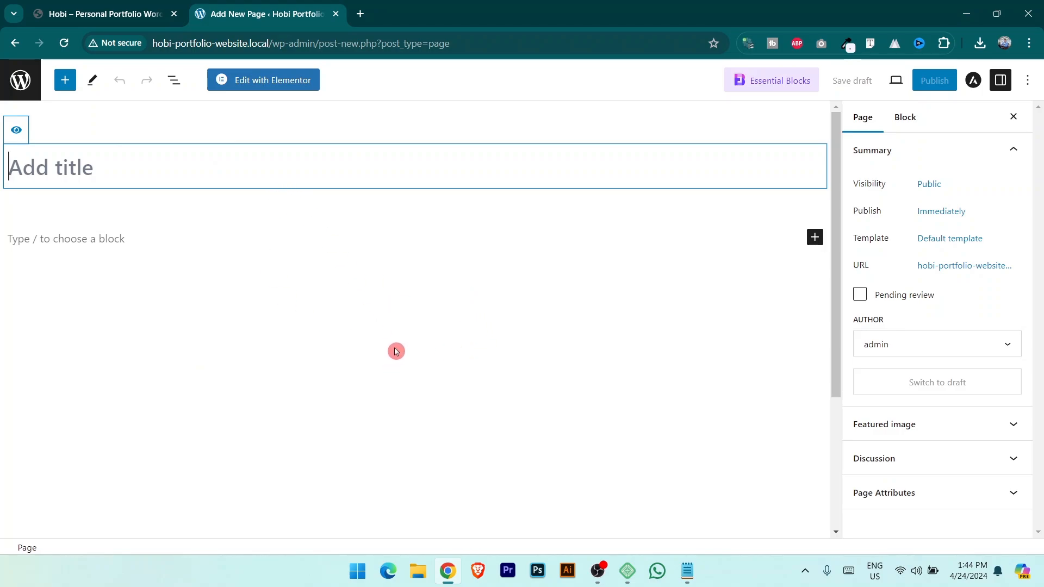
# Turn off fullscreen mode in the block editor.
pyautogui.click(1029, 81)
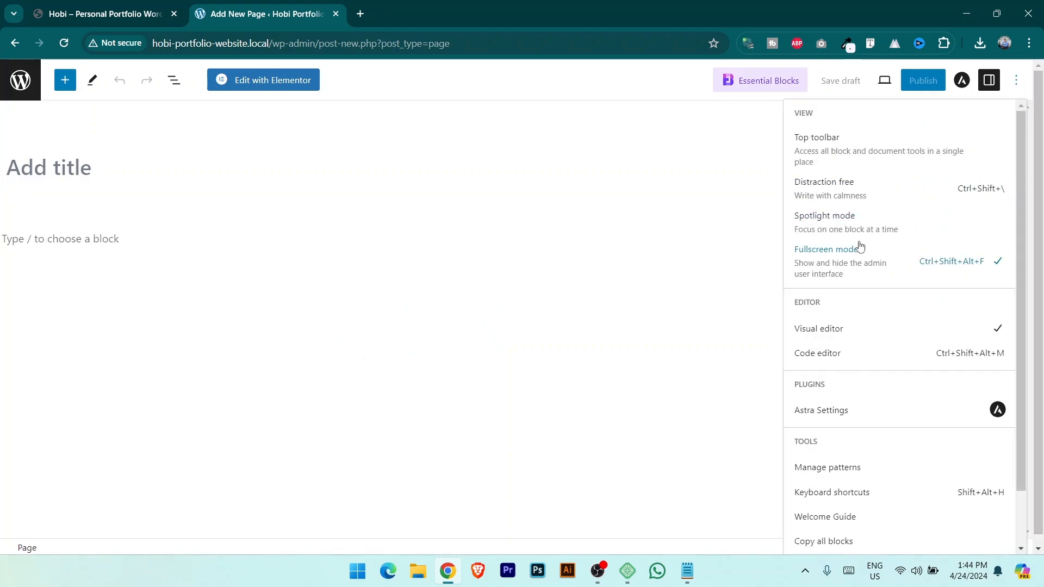
pyautogui.click(887, 262)
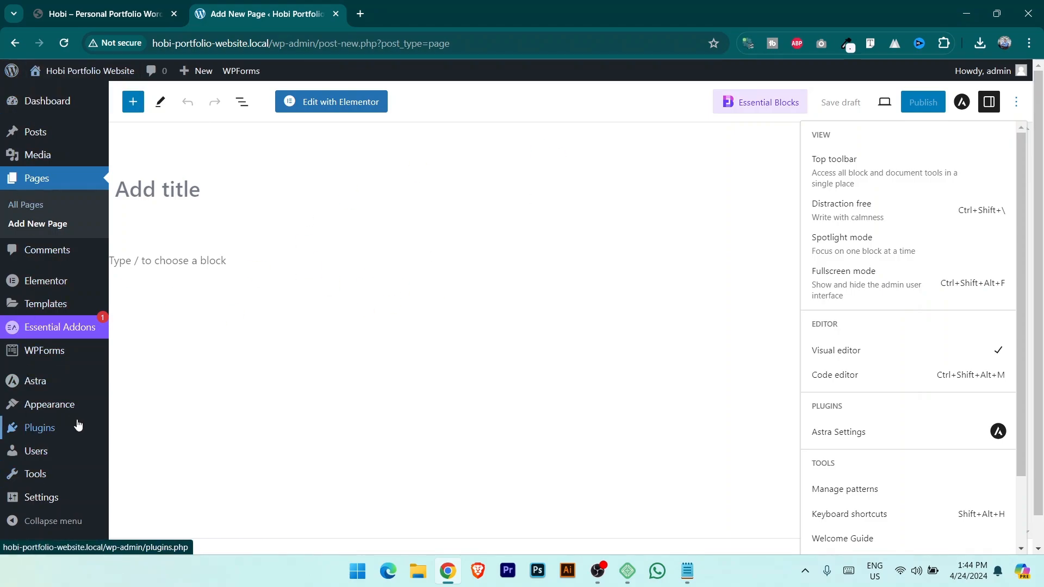
pyautogui.click(142, 405)
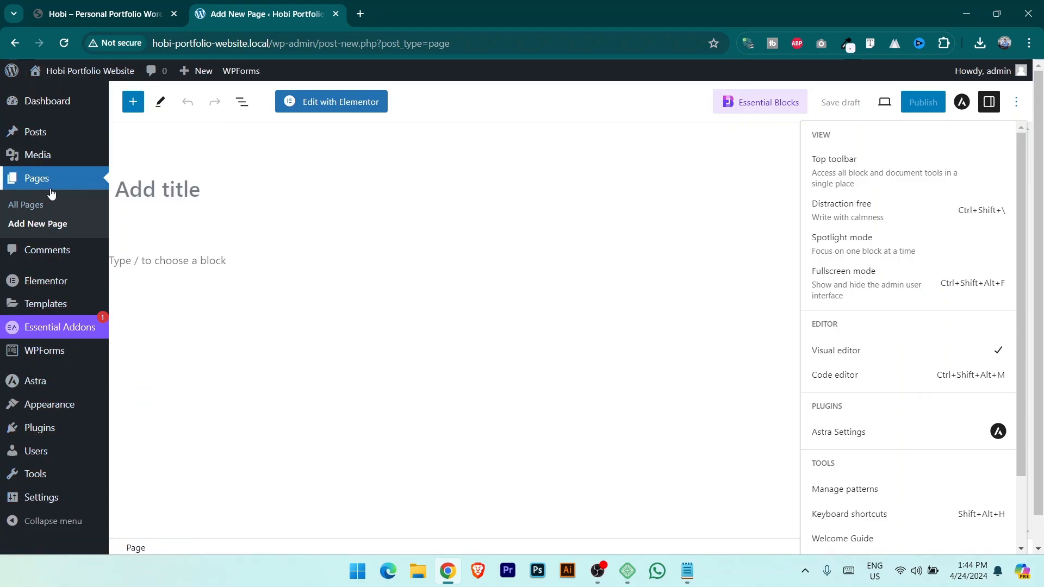
pyautogui.click(184, 186)
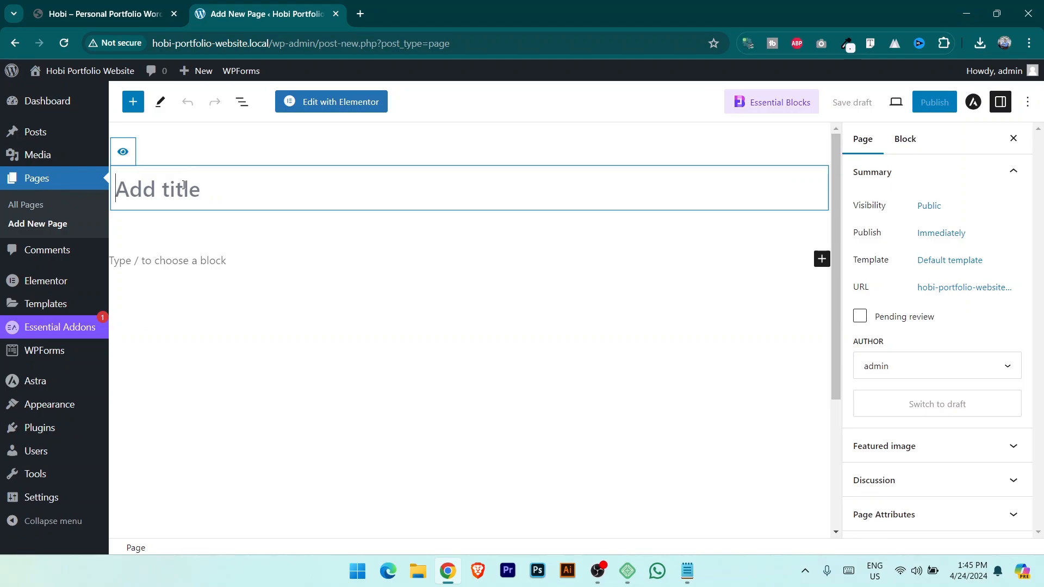
# Title the page 'Home' and publish it.
pyautogui.write('Home')
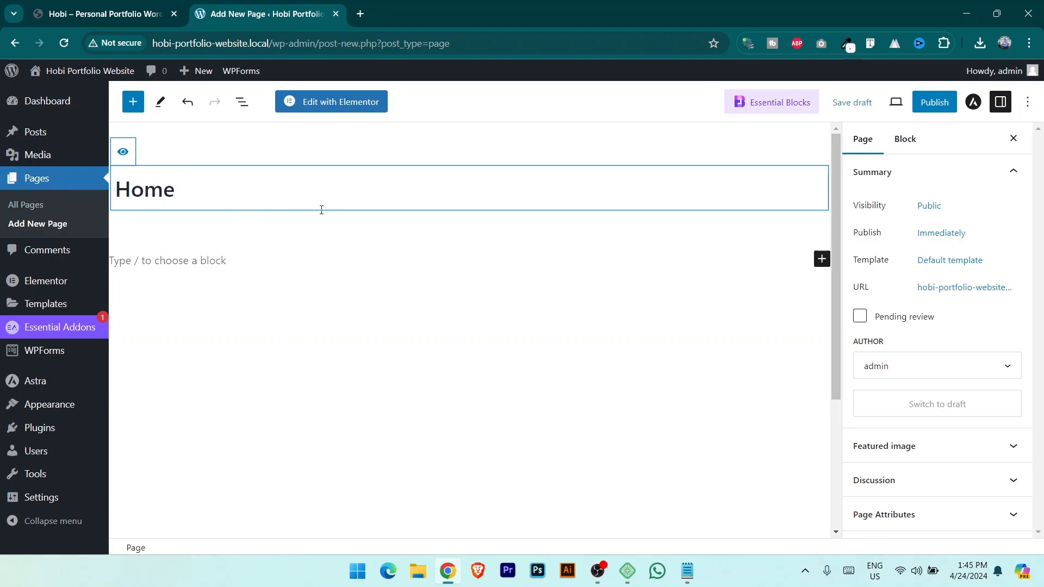
pyautogui.click(933, 103)
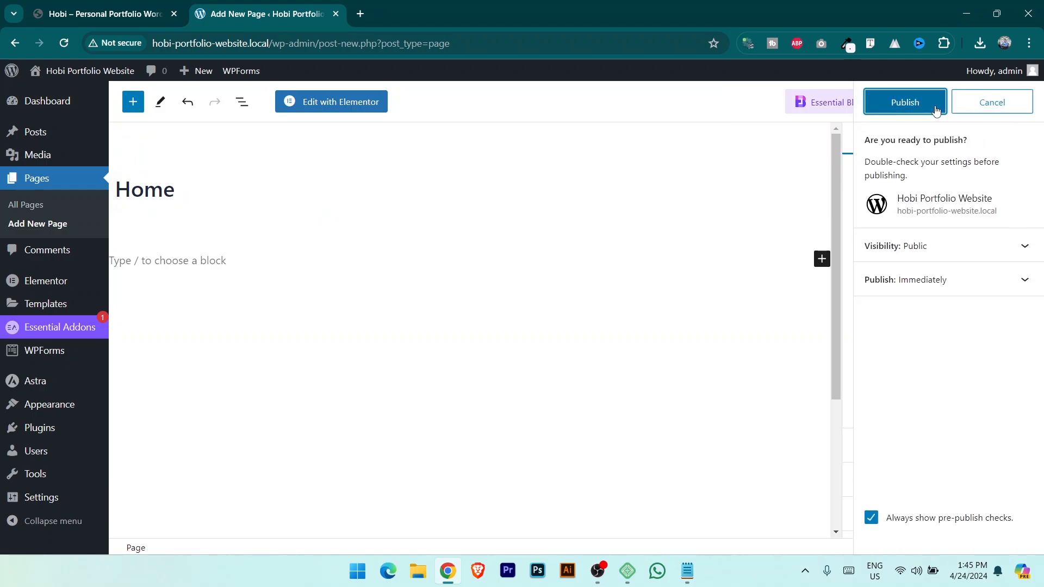
pyautogui.click(912, 105)
pyautogui.click(133, 12)
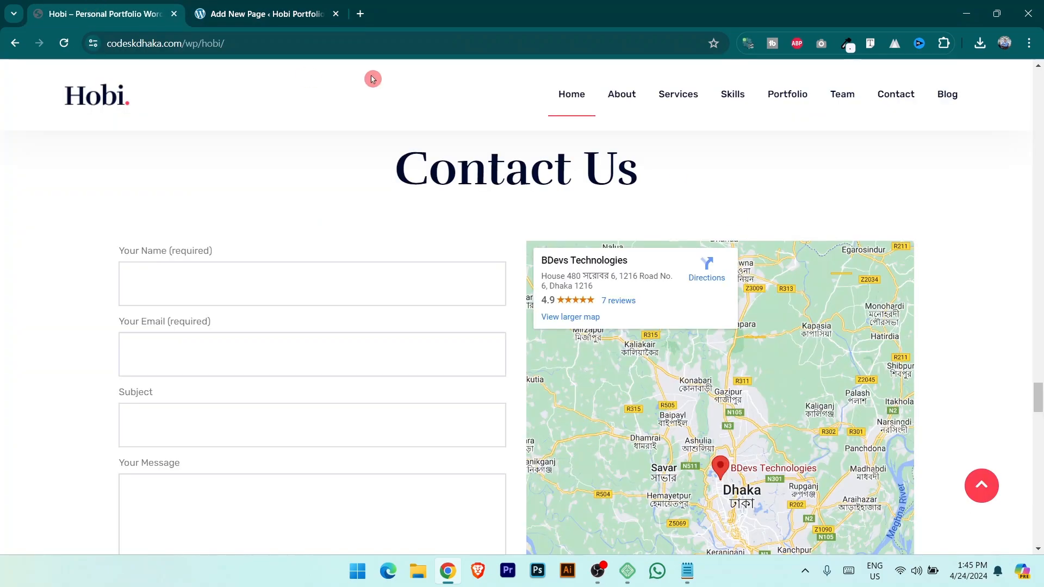
pyautogui.click(261, 14)
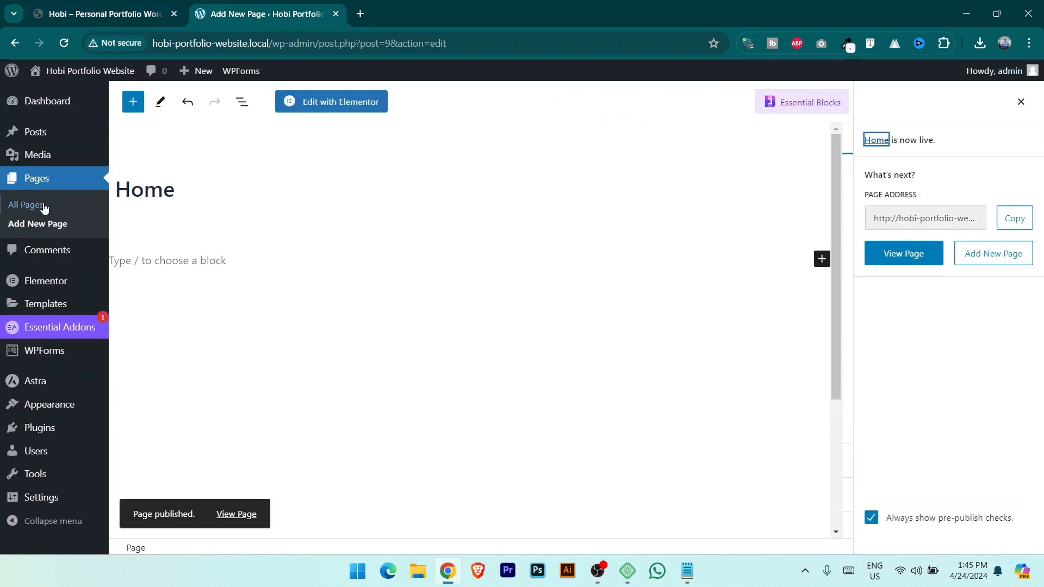
# Create another page titled 'About' and publish it.
pyautogui.click(55, 224)
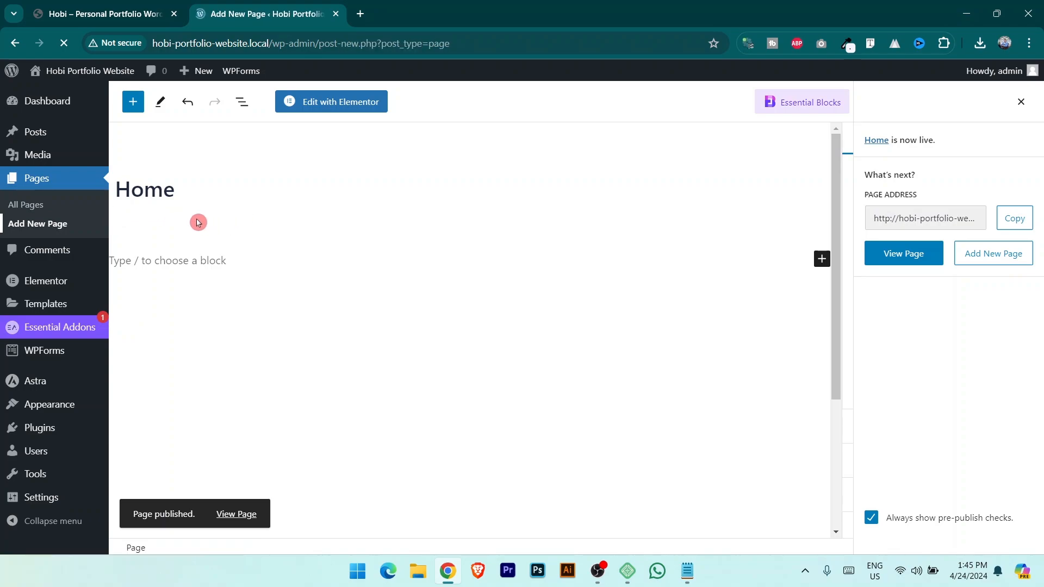
pyautogui.write('About Me')
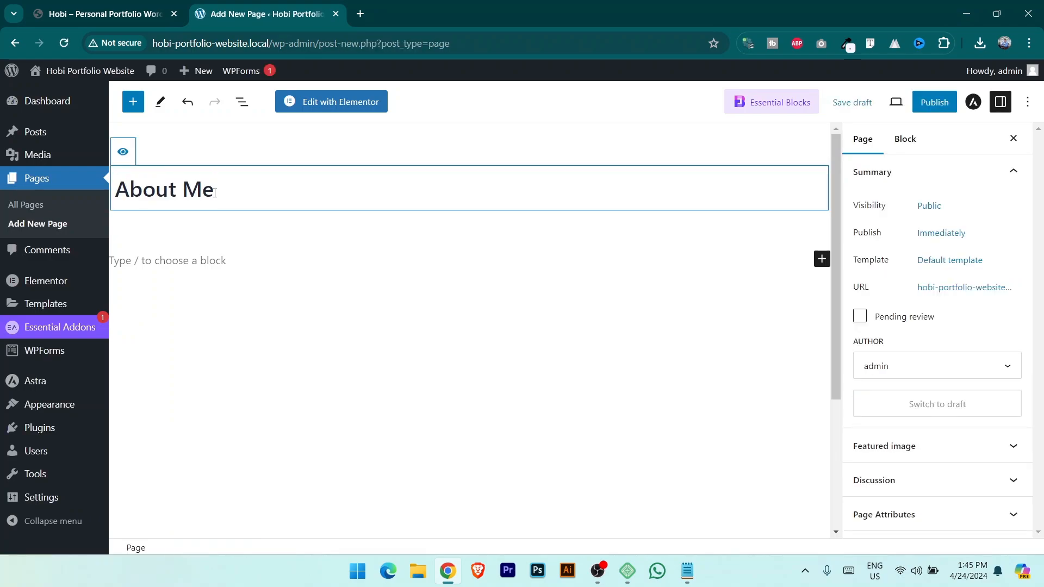
pyautogui.click(933, 103)
pyautogui.click(911, 104)
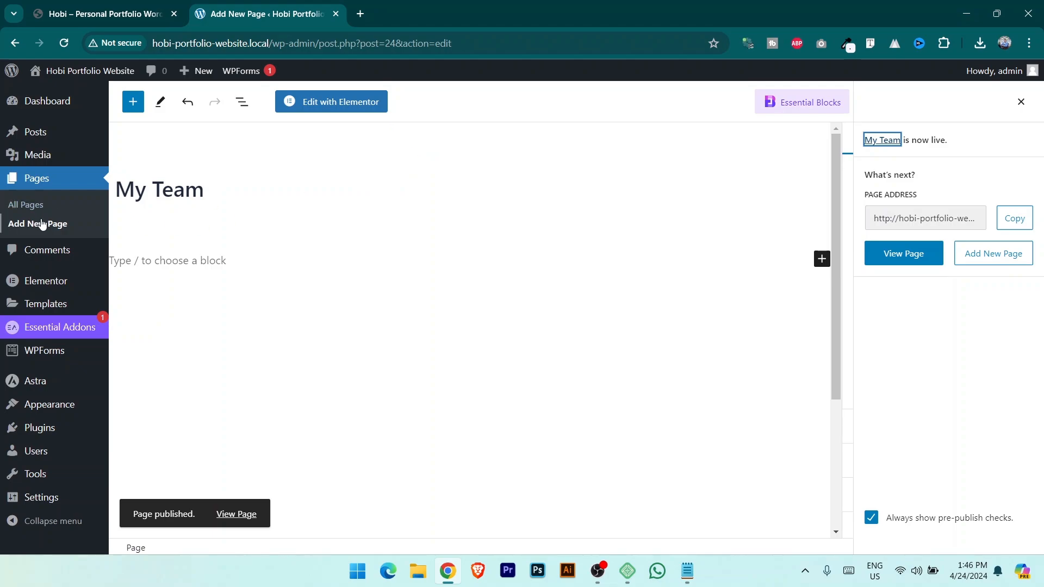
# Review the All Pages list, then view the live site in a new tab and come back.
pyautogui.click(70, 213)
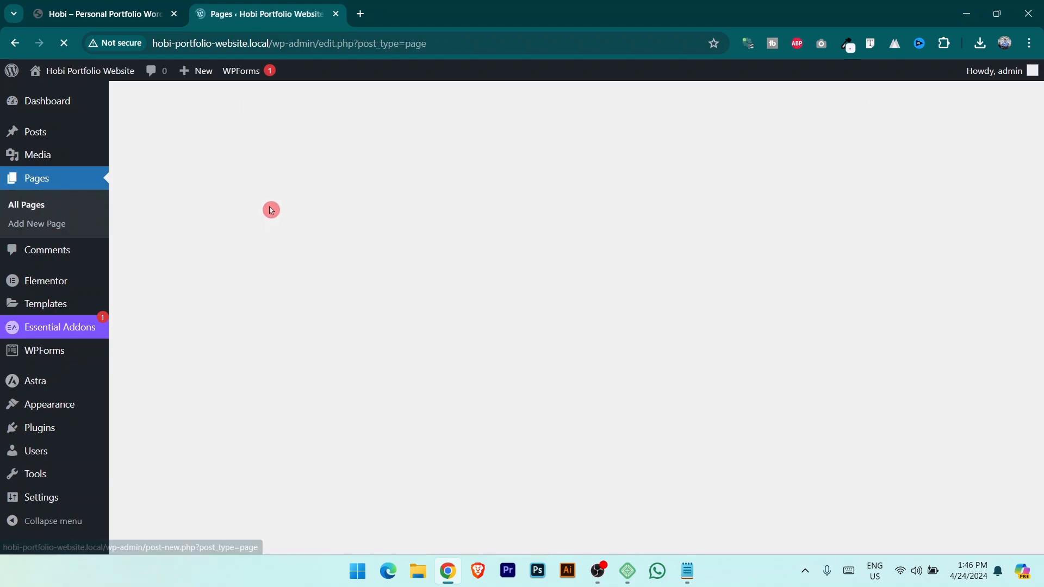
pyautogui.scroll(-1, 301, 226)
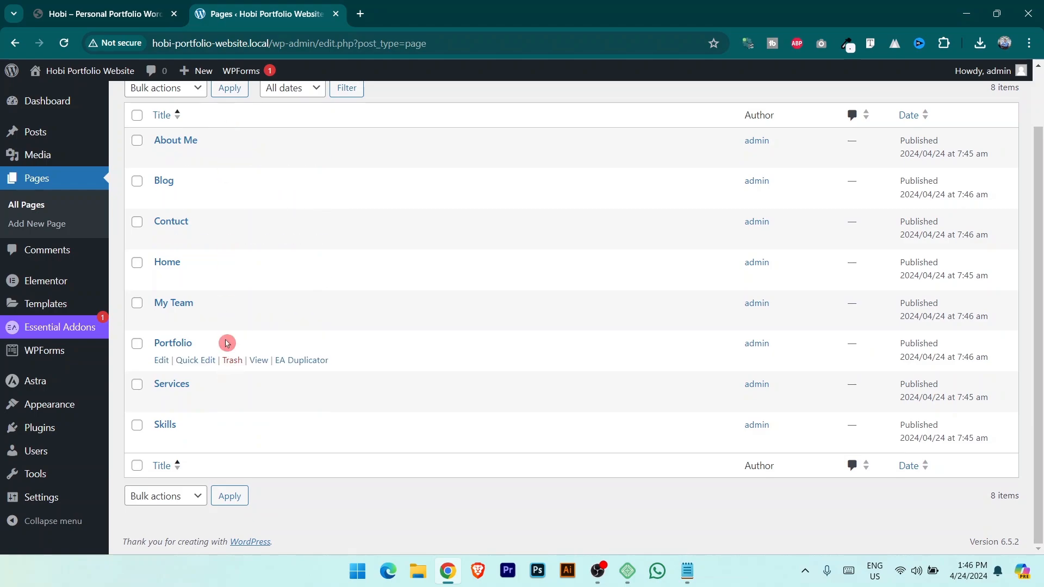
pyautogui.scroll(1, 228, 337)
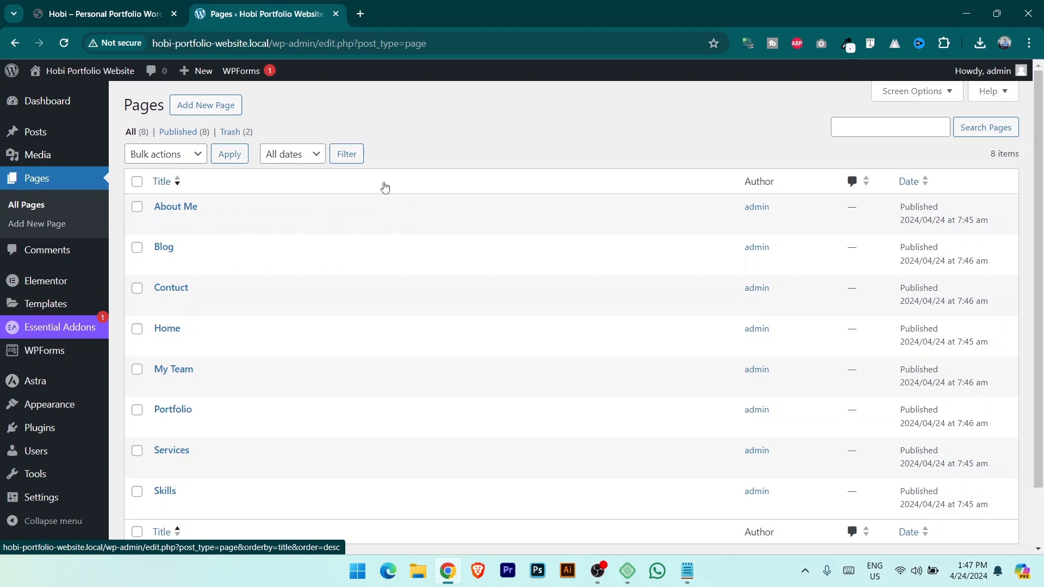
pyautogui.moveTo(70, 78)
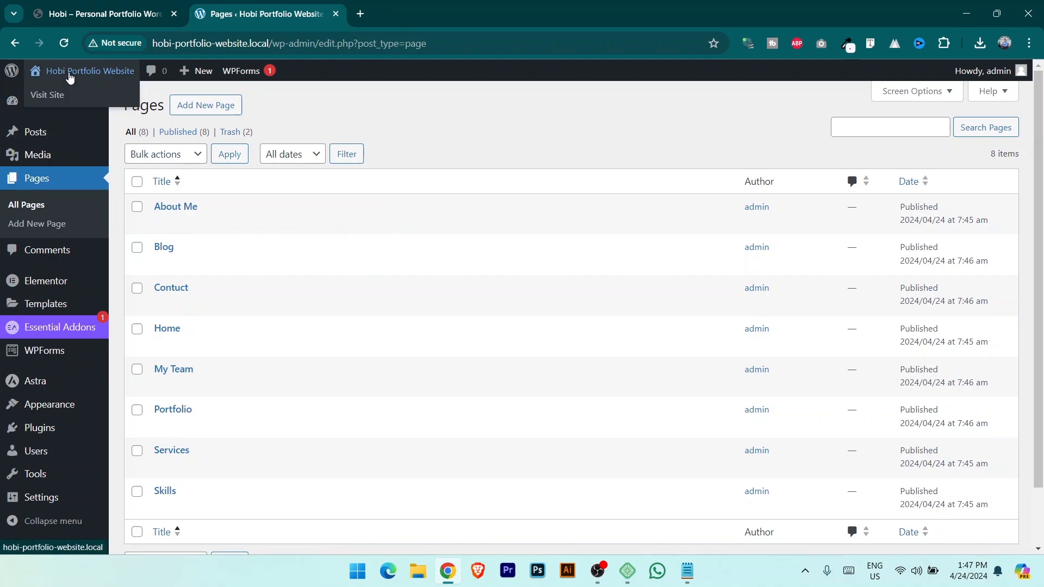
pyautogui.middleClick(59, 96)
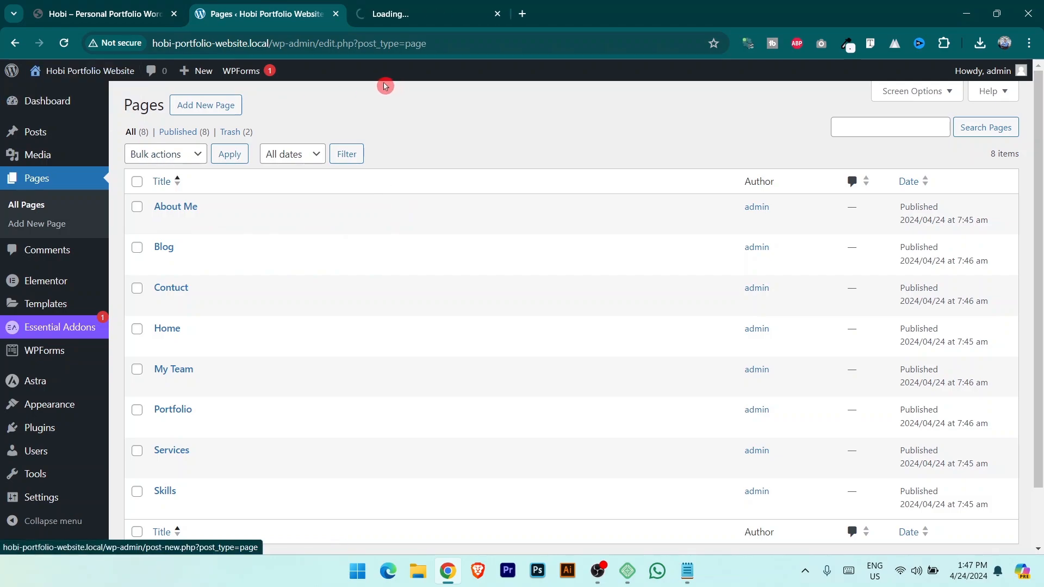
pyautogui.click(405, 6)
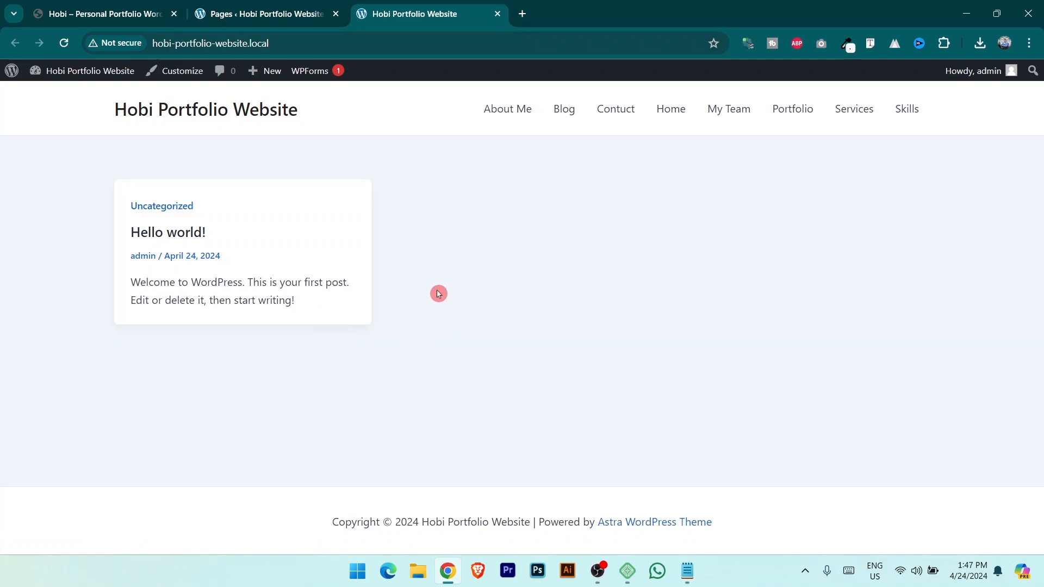
pyautogui.click(279, 4)
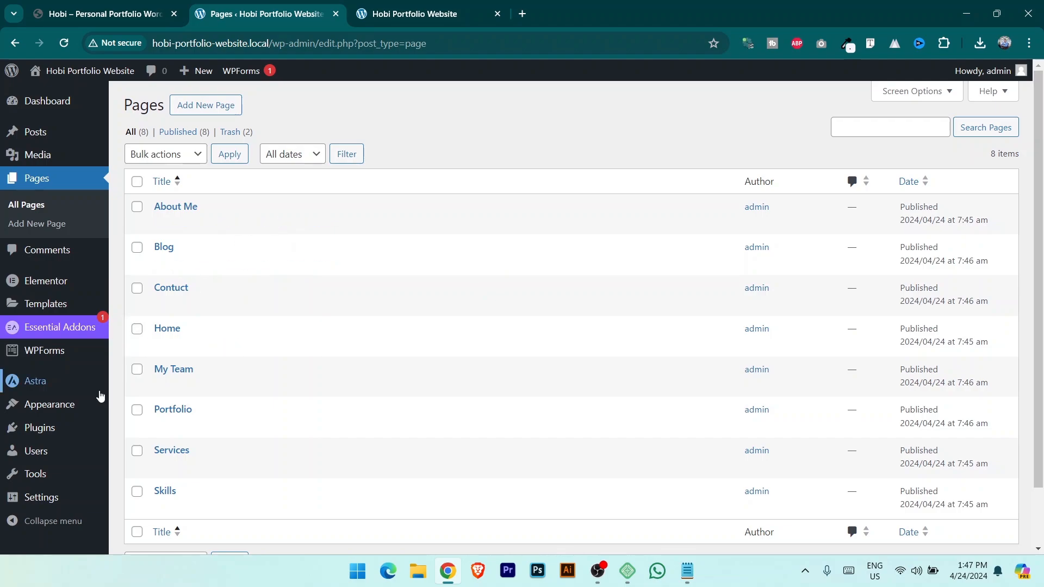
# In Reading settings, choose 'A static page' with Home as the homepage and save.
pyautogui.moveTo(46, 503)
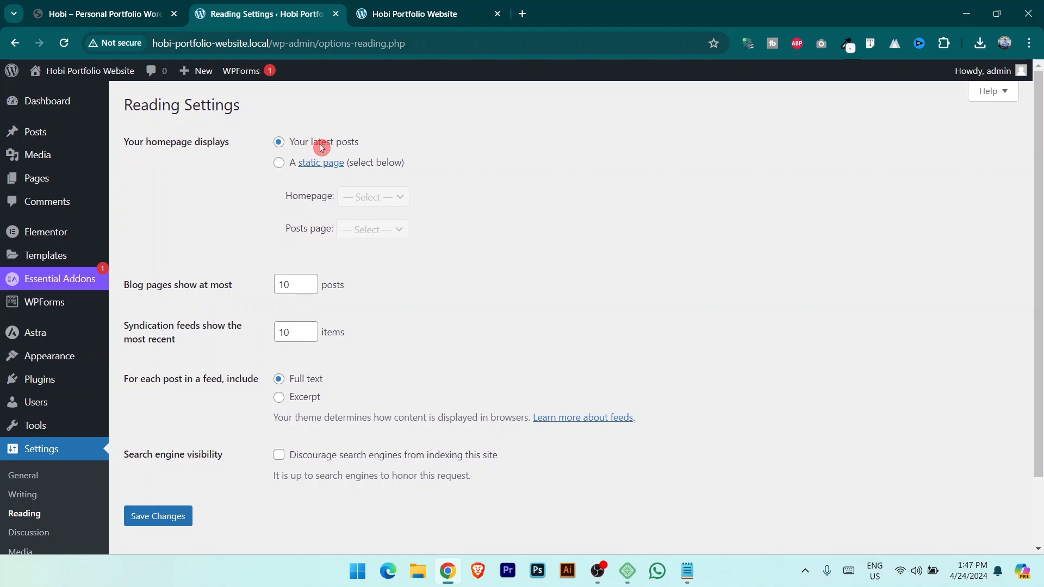
pyautogui.click(279, 164)
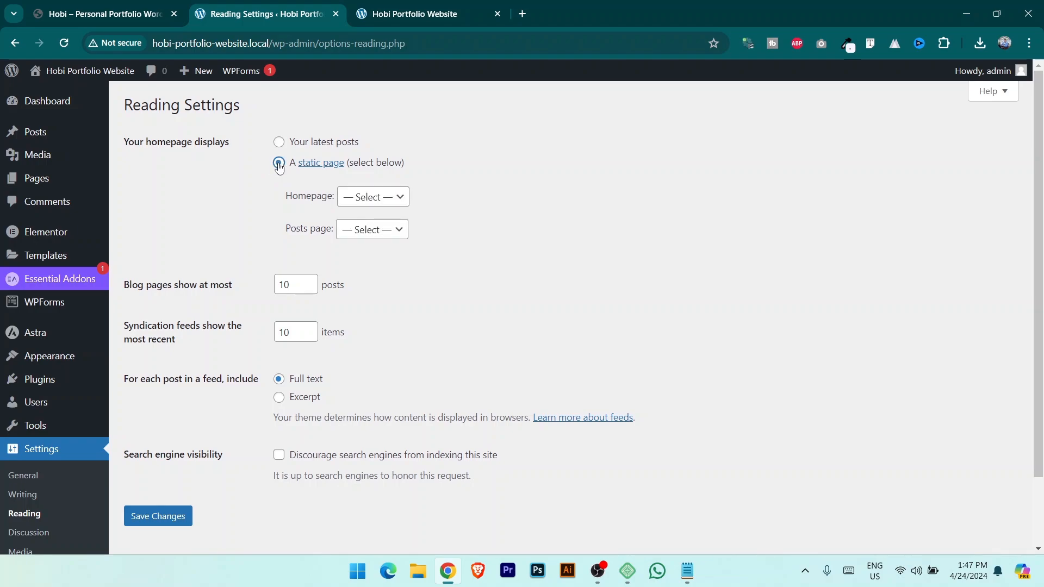
pyautogui.click(377, 205)
pyautogui.click(369, 270)
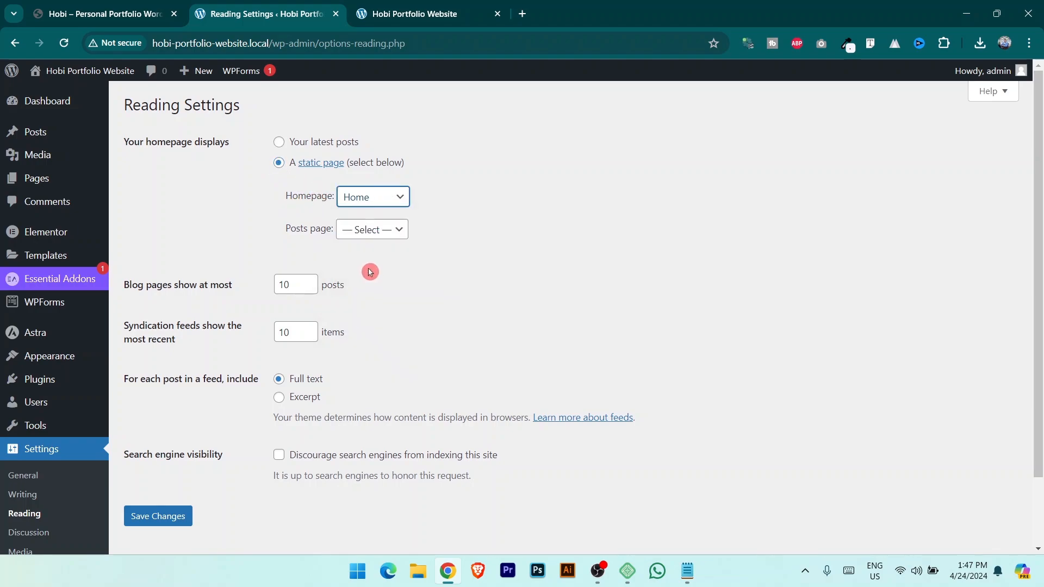
pyautogui.click(155, 518)
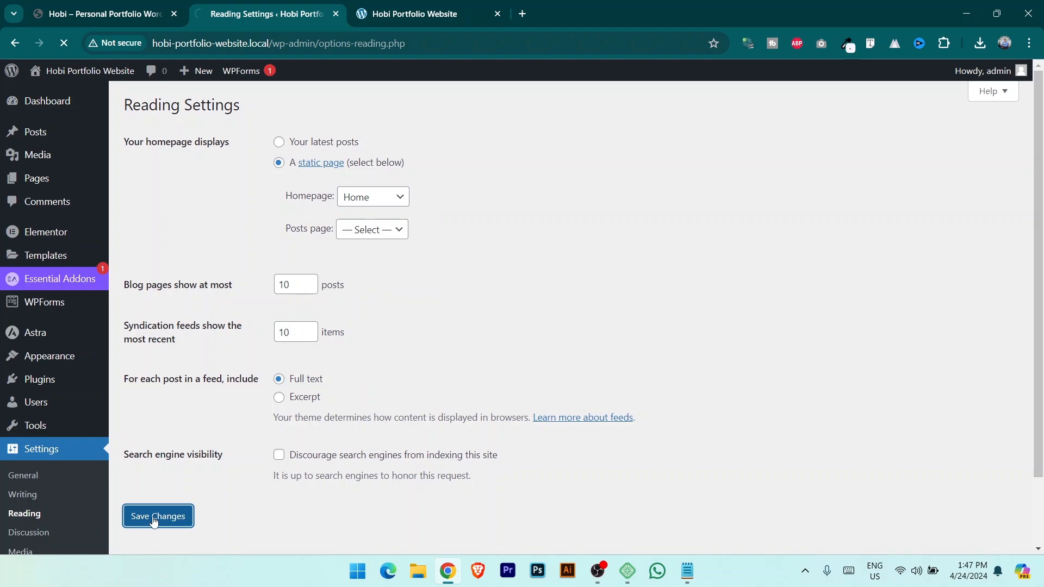
# Load the Home page from the live site's menu, then go back to the admin settings tab.
pyautogui.click(409, 5)
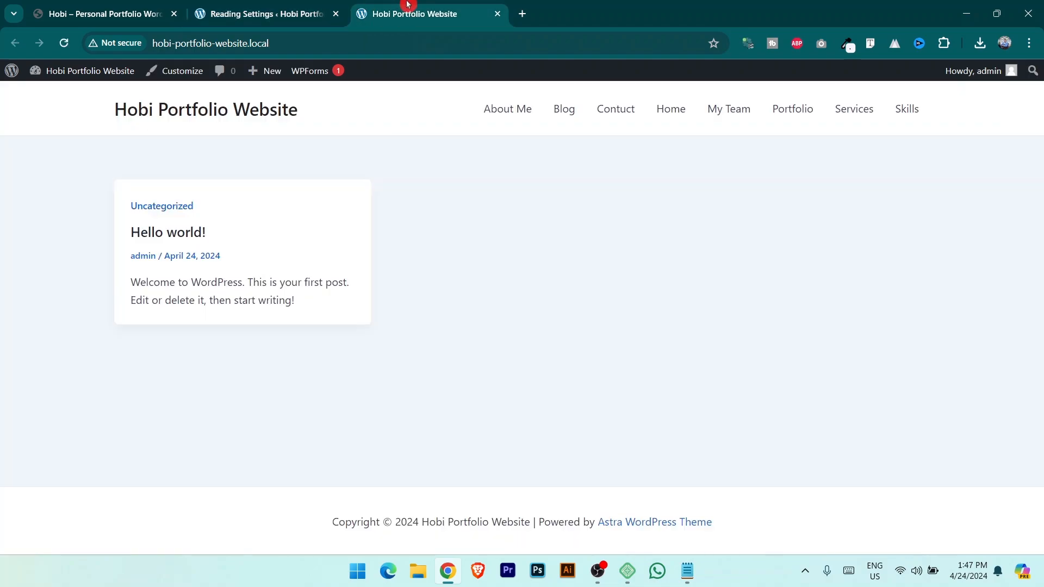
pyautogui.click(676, 112)
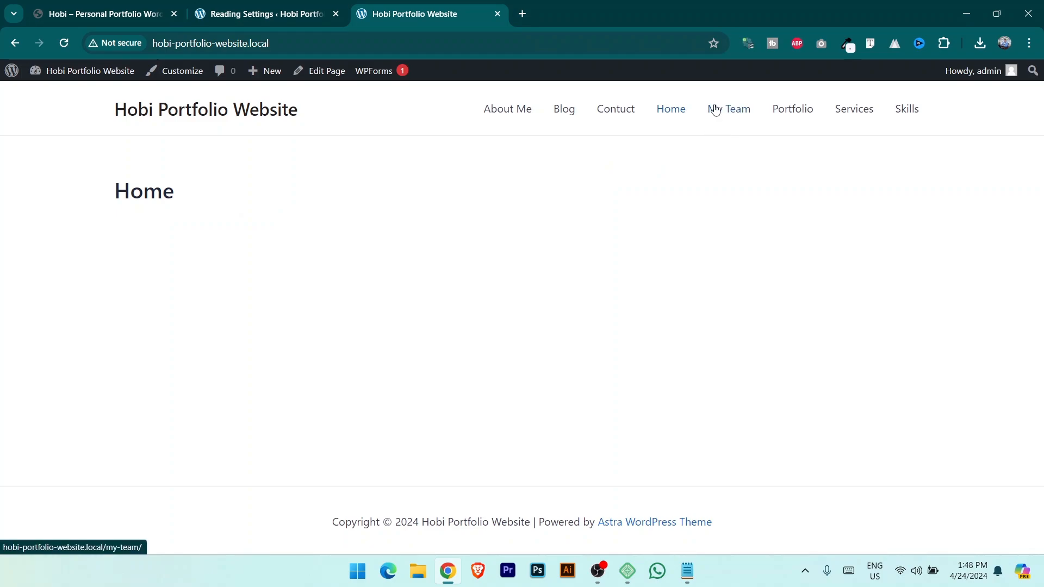
pyautogui.click(267, 13)
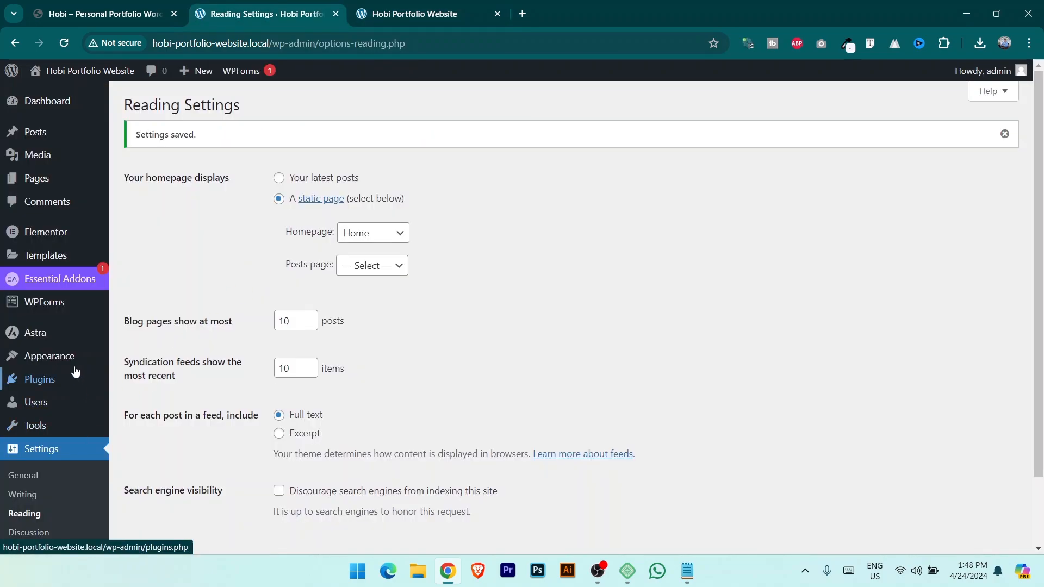
pyautogui.moveTo(60, 364)
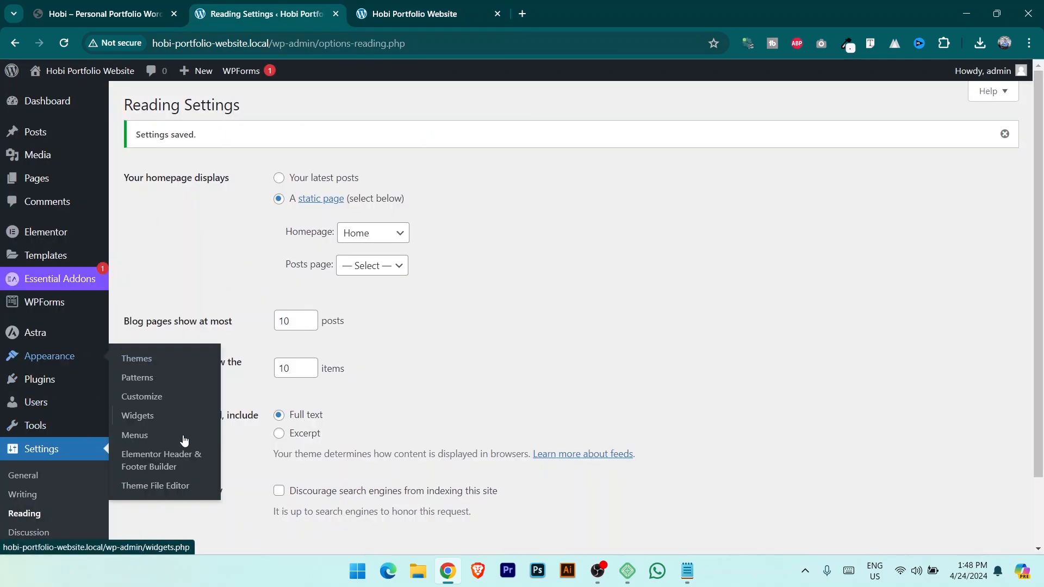
# Open the Menus editor and compare the site's empty menu with the Hobi demo's navigation.
pyautogui.click(144, 441)
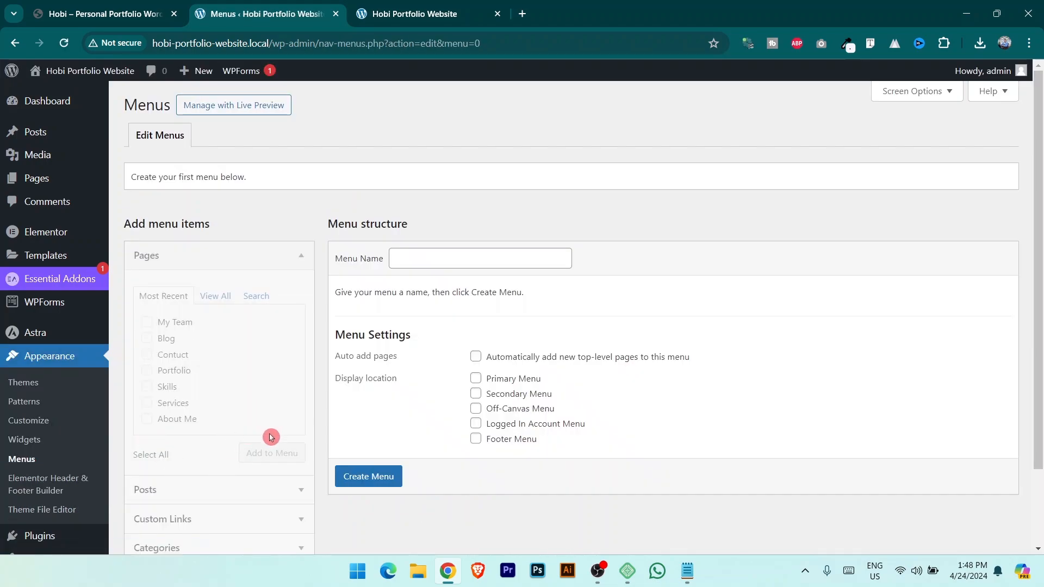
pyautogui.click(109, 13)
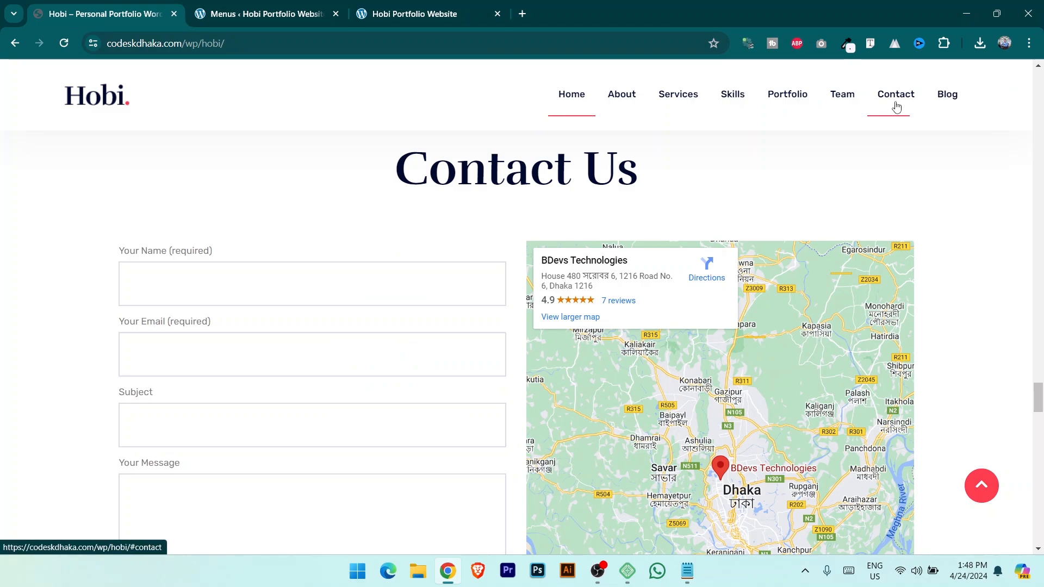
pyautogui.click(392, 7)
pyautogui.click(78, 4)
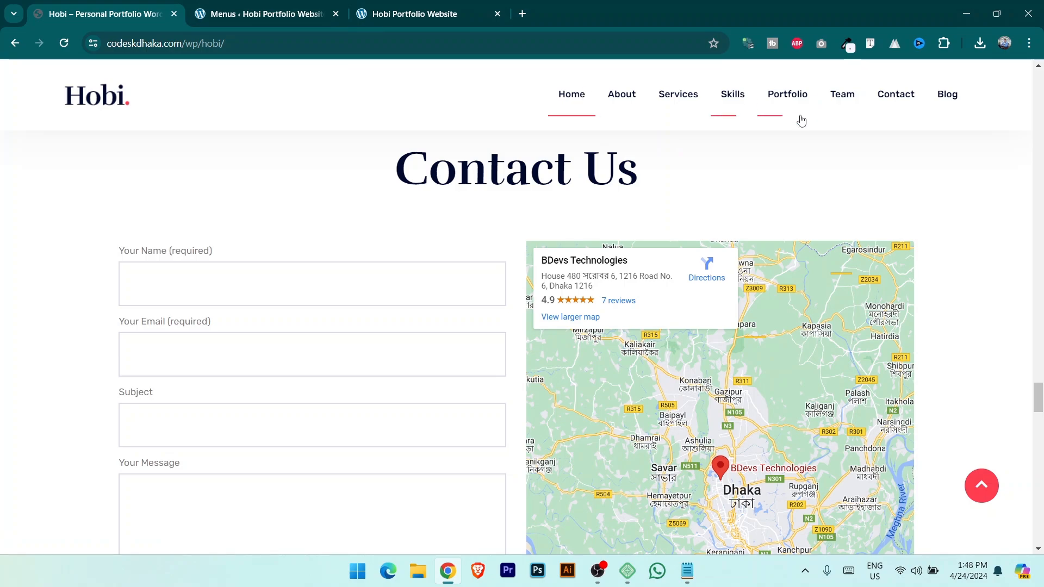
pyautogui.click(533, 102)
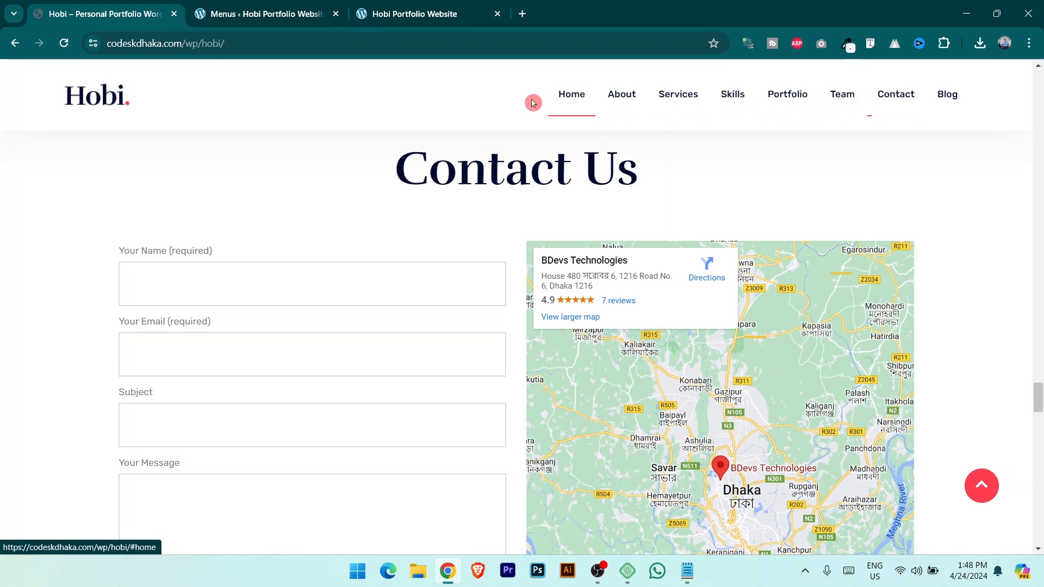
pyautogui.click(410, 21)
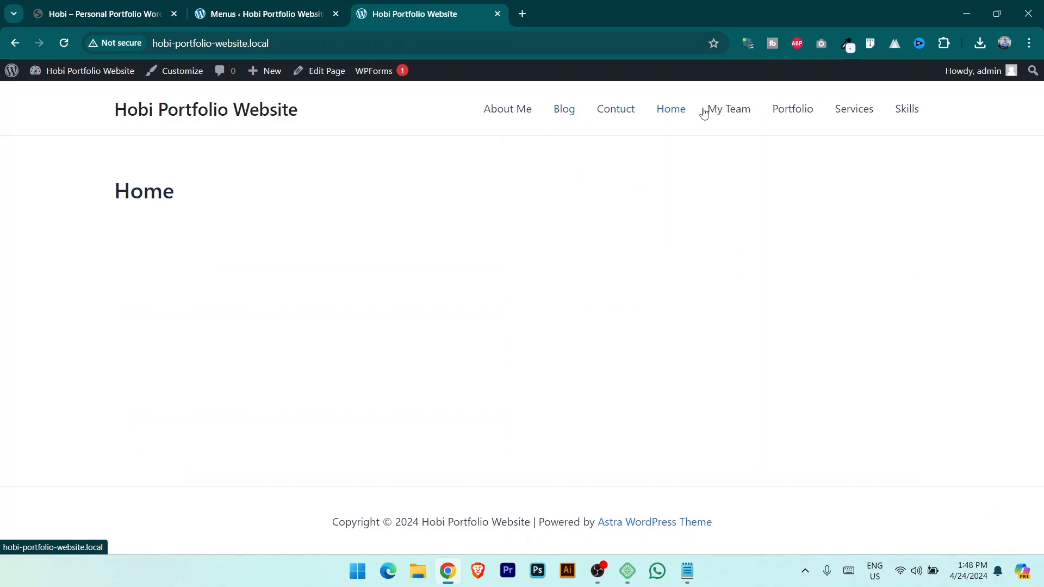
pyautogui.click(937, 117)
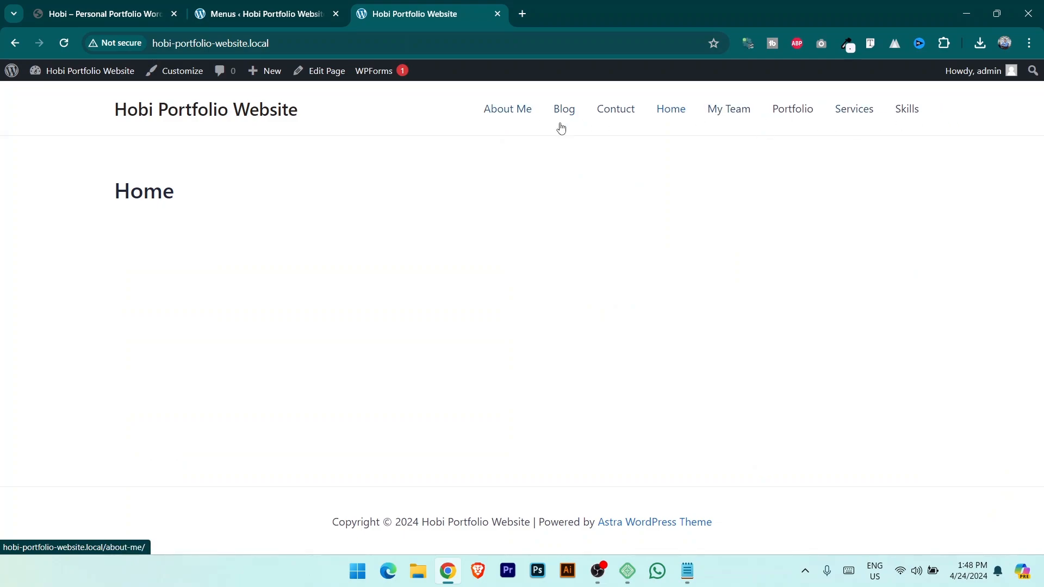
pyautogui.click(123, 7)
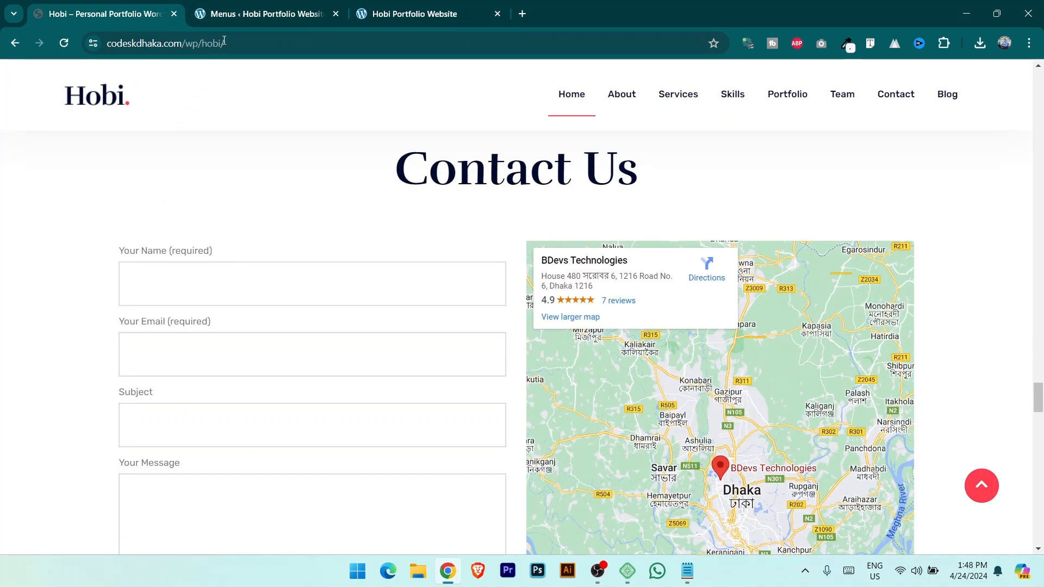
pyautogui.click(256, 14)
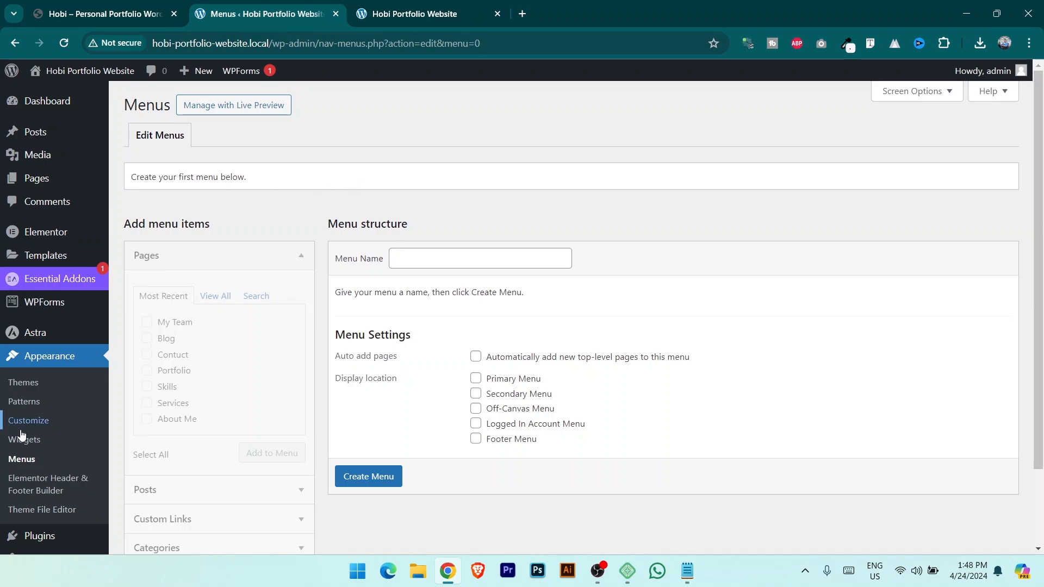
# Enter 'Main menu' as the new menu's name, checking the live site for reference.
pyautogui.click(155, 401)
pyautogui.click(218, 388)
pyautogui.click(459, 257)
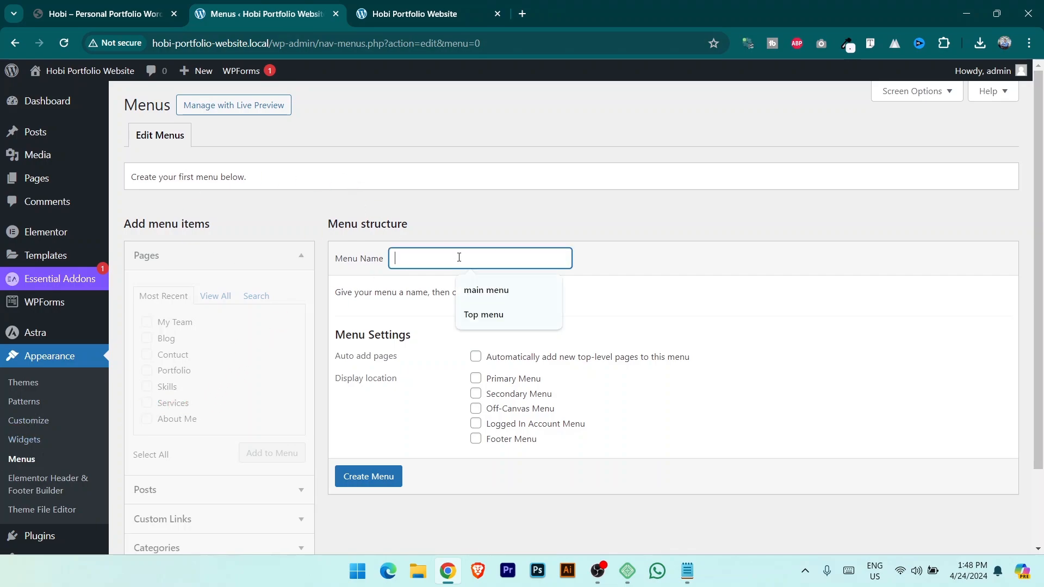
pyautogui.write('Top Menu')
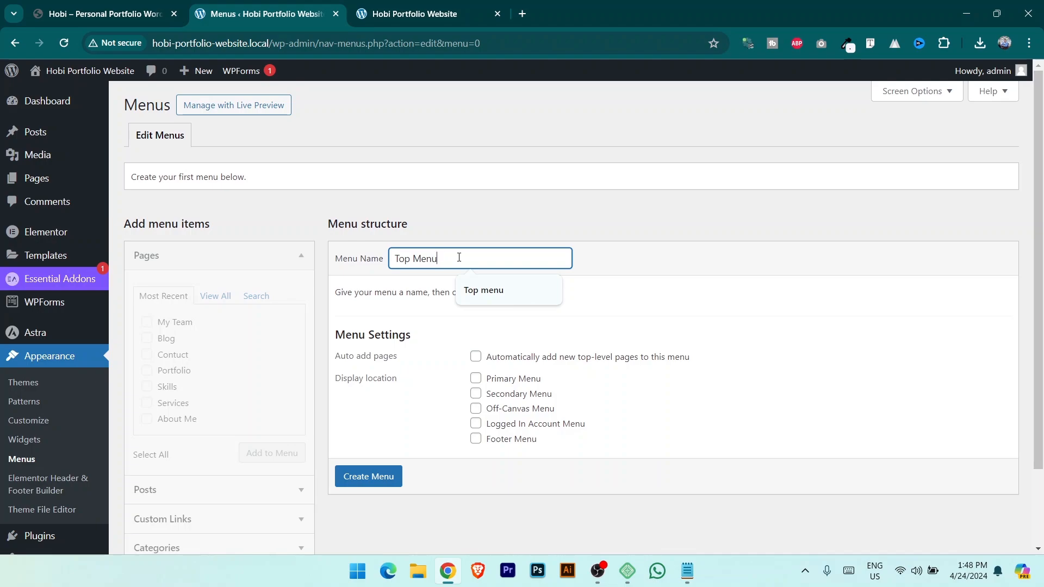
pyautogui.hotkey('ctrl', 'a')
pyautogui.write('M')
pyautogui.click(409, 5)
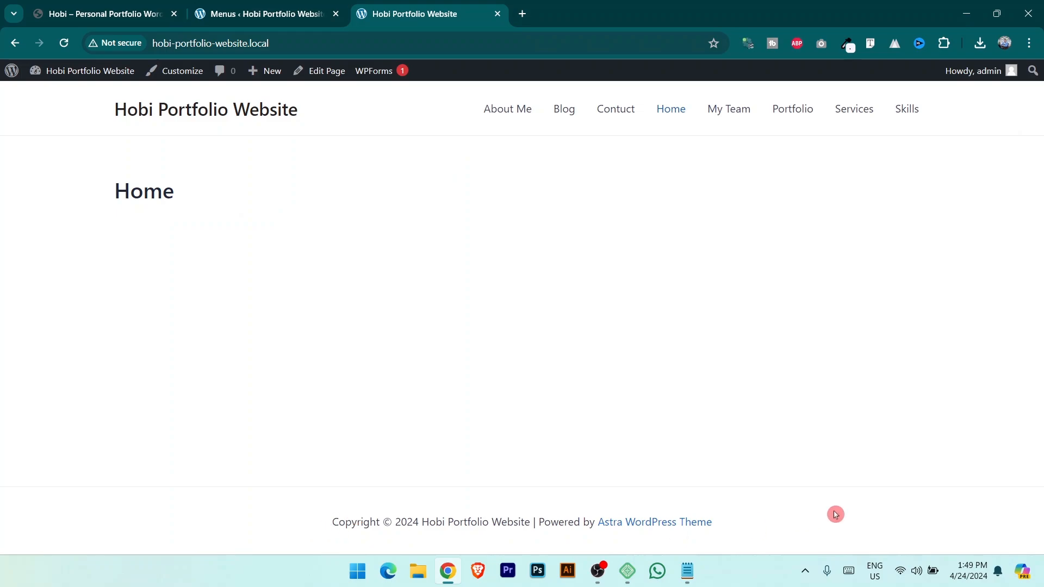
pyautogui.click(255, 13)
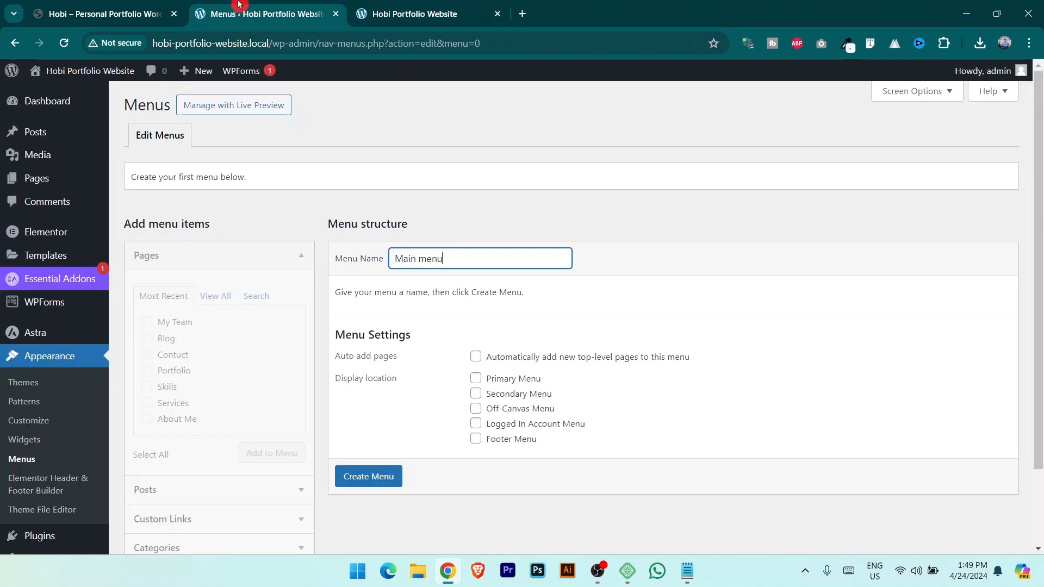
# Tick the Primary Menu display location and create the Main menu.
pyautogui.click(475, 379)
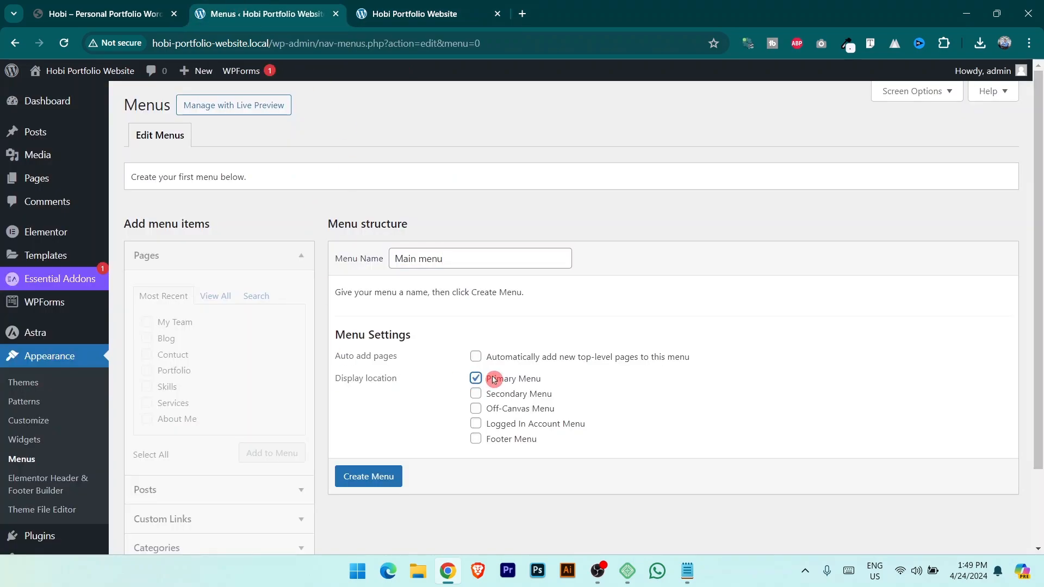
pyautogui.click(438, 12)
pyautogui.click(45, 6)
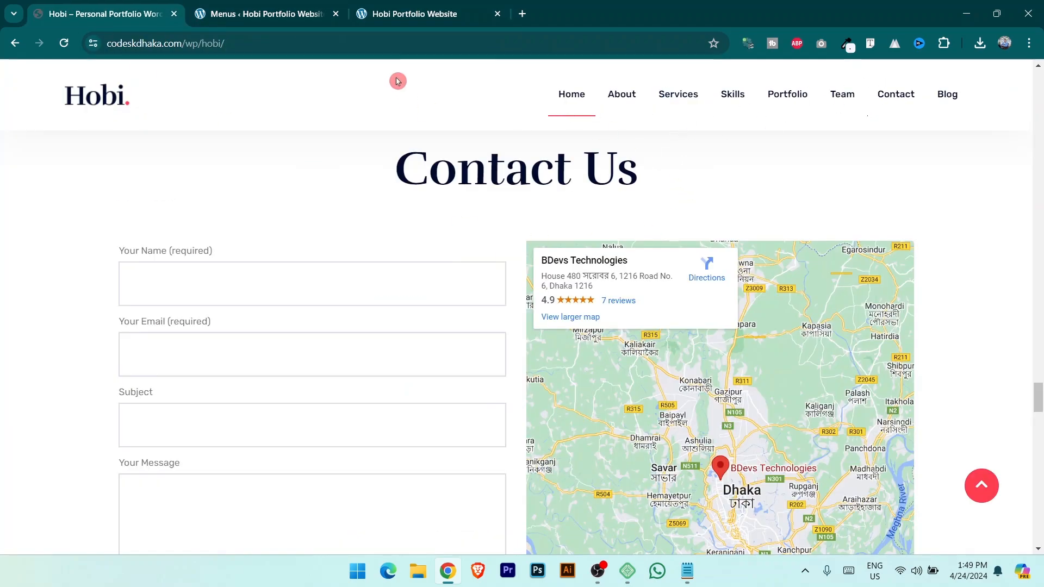
pyautogui.click(318, 8)
pyautogui.click(372, 487)
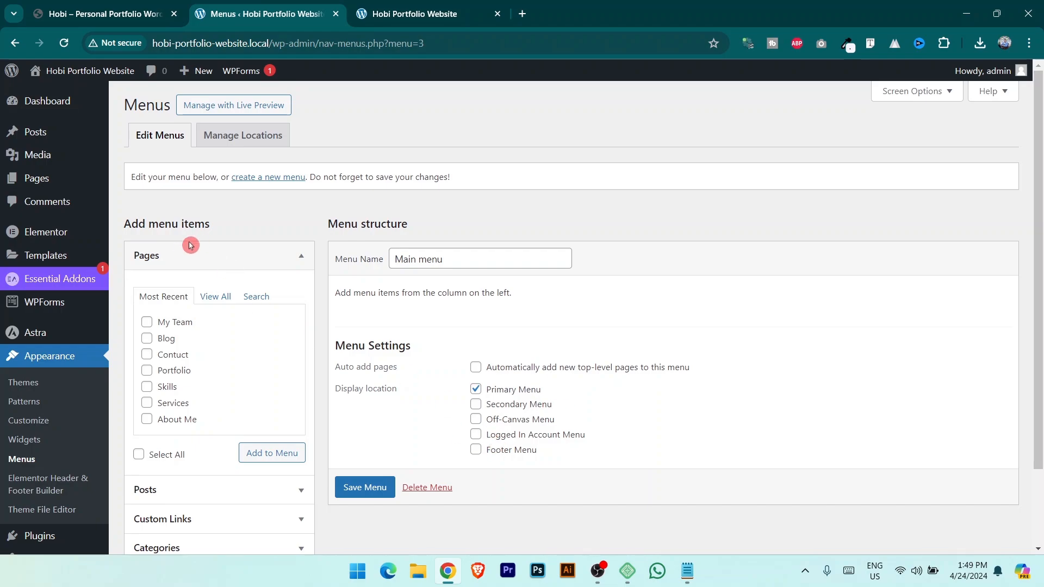
pyautogui.scroll(-2, 226, 259)
pyautogui.scroll(2, 193, 373)
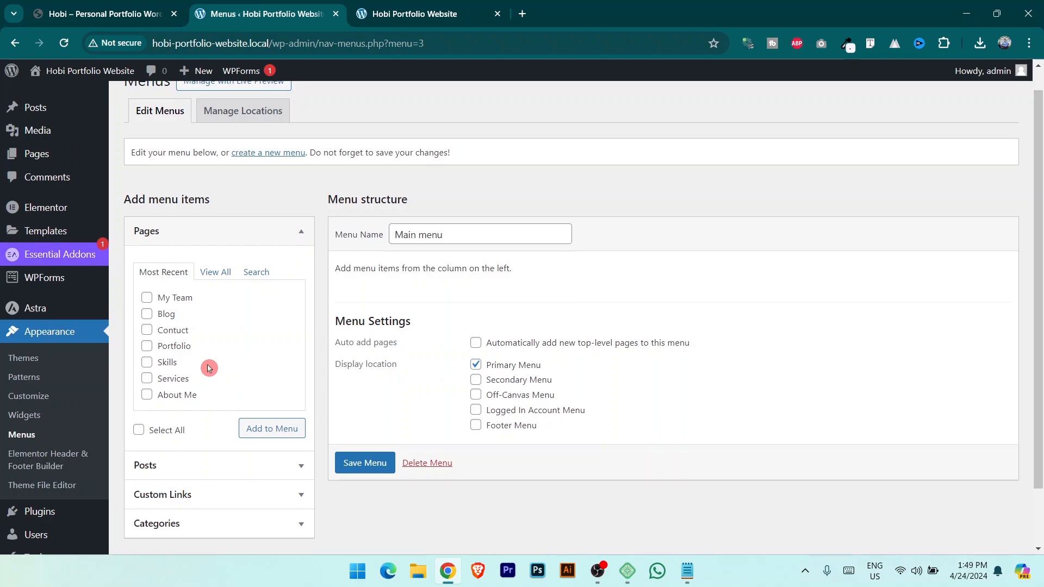
pyautogui.scroll(1, 218, 371)
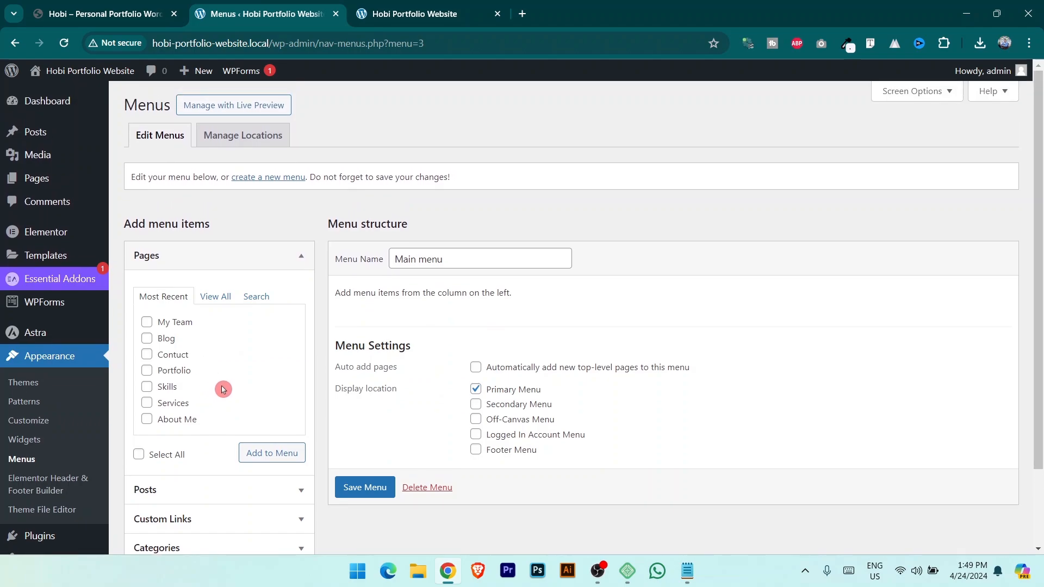
pyautogui.click(941, 92)
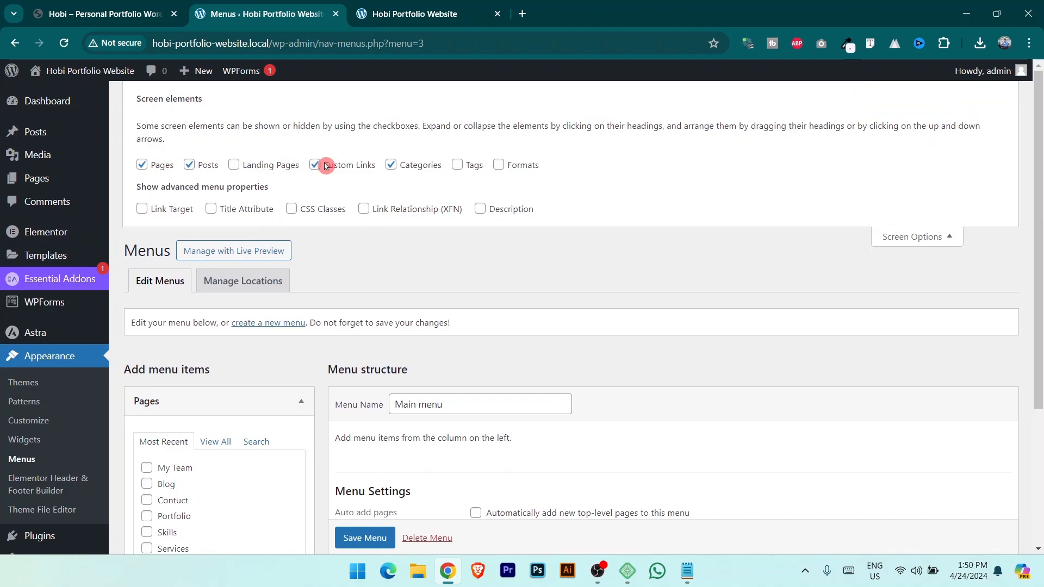
pyautogui.scroll(-1, 234, 401)
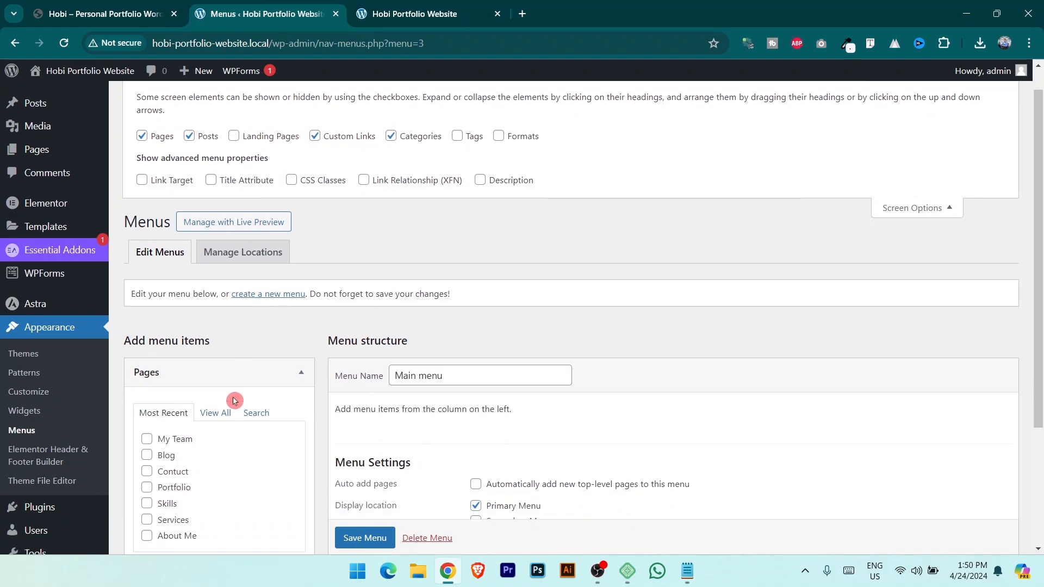
pyautogui.scroll(-4, 194, 384)
pyautogui.scroll(5, 139, 215)
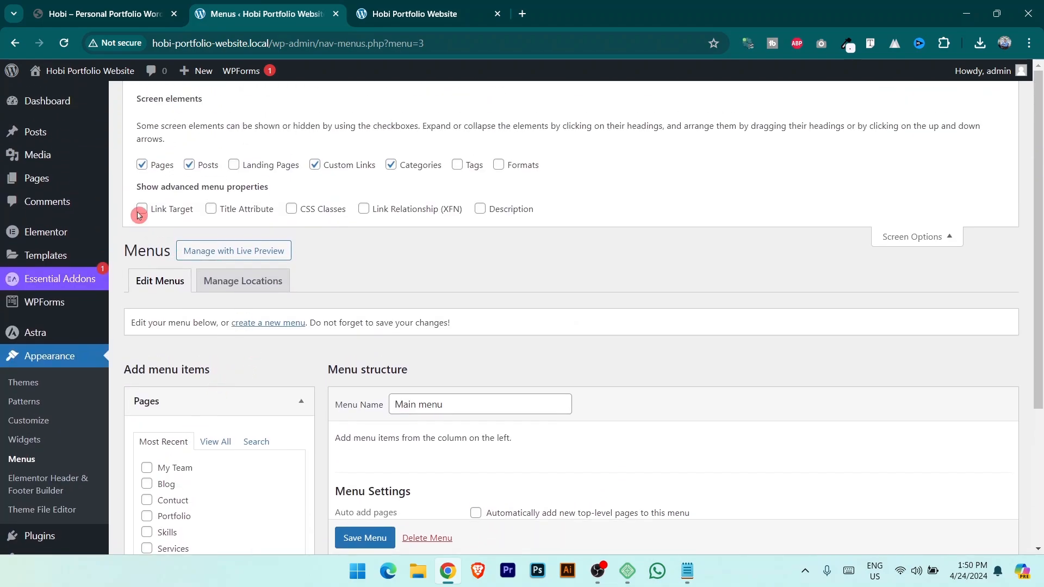
pyautogui.click(142, 165)
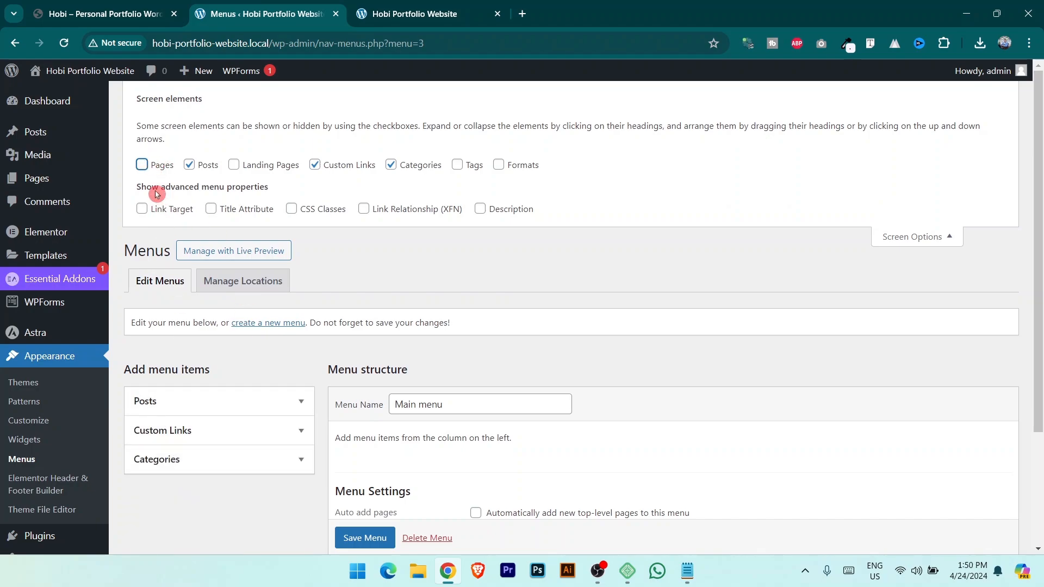
pyautogui.click(142, 165)
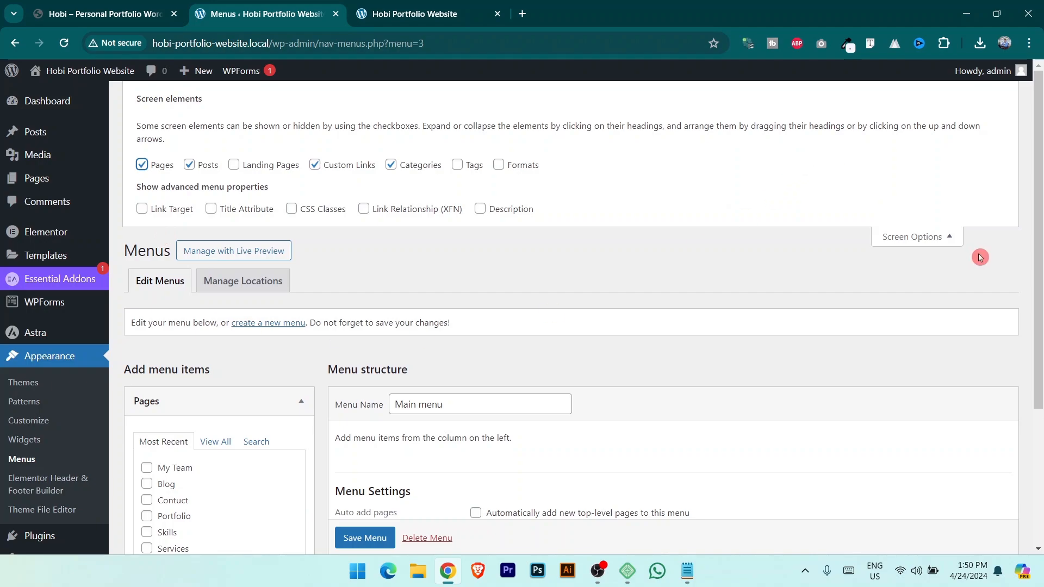
pyautogui.click(925, 237)
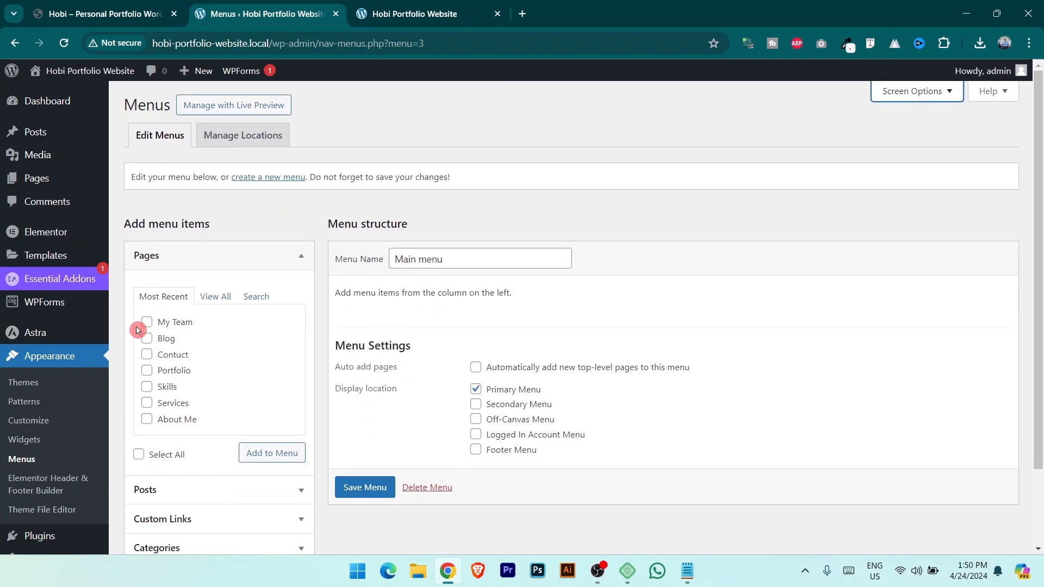
# Select every page under View All, add them to Main menu, then view the Hobi demo's menu order.
pyautogui.click(225, 302)
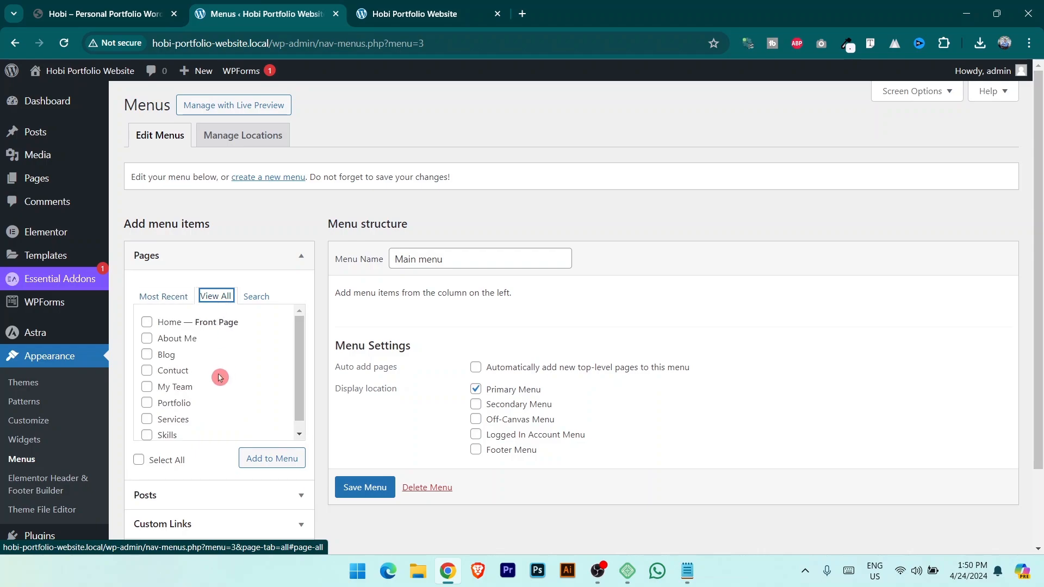
pyautogui.click(147, 371)
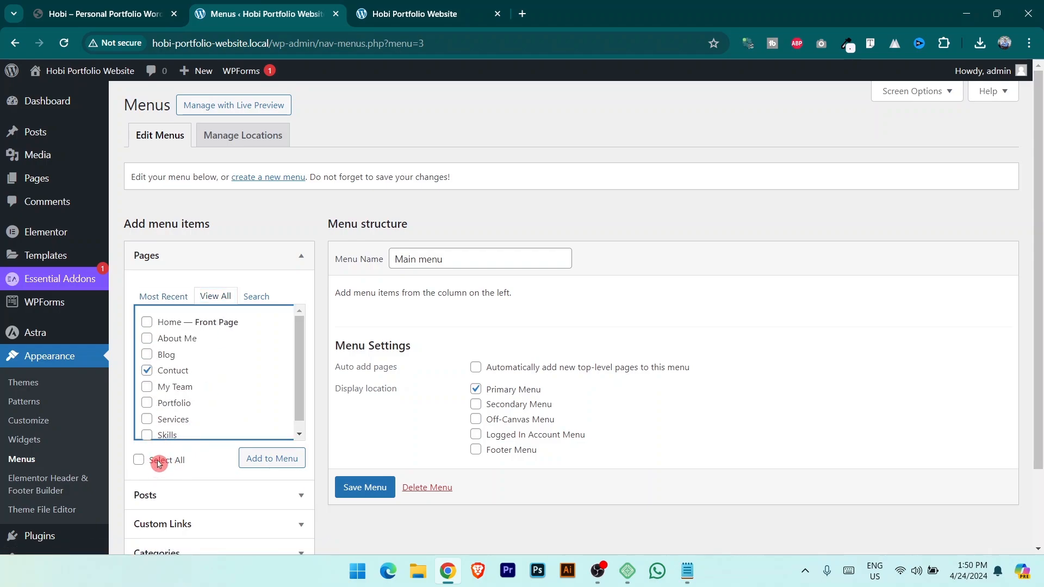
pyautogui.click(139, 460)
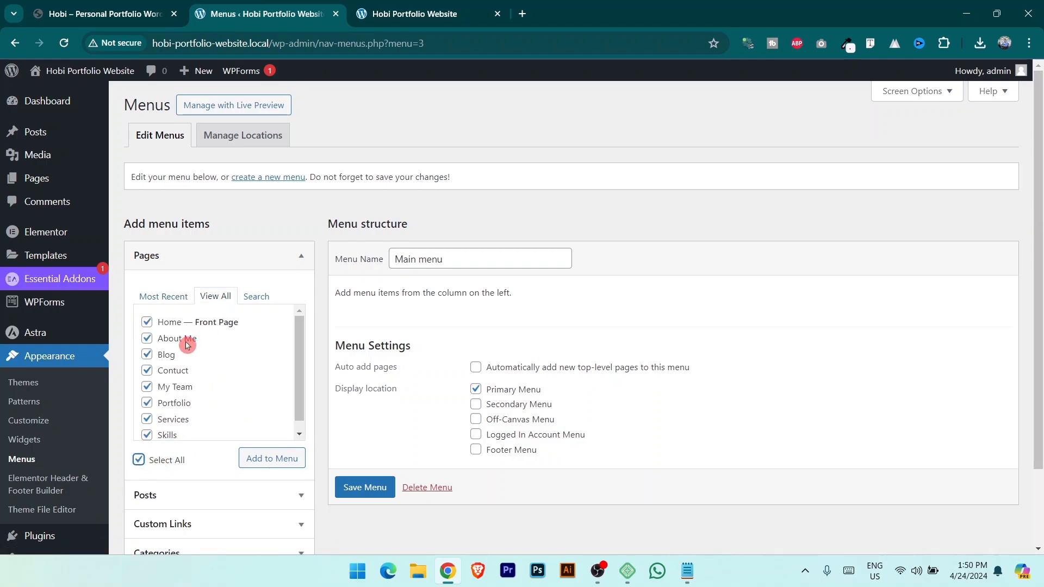
pyautogui.click(272, 460)
pyautogui.scroll(-2, 256, 309)
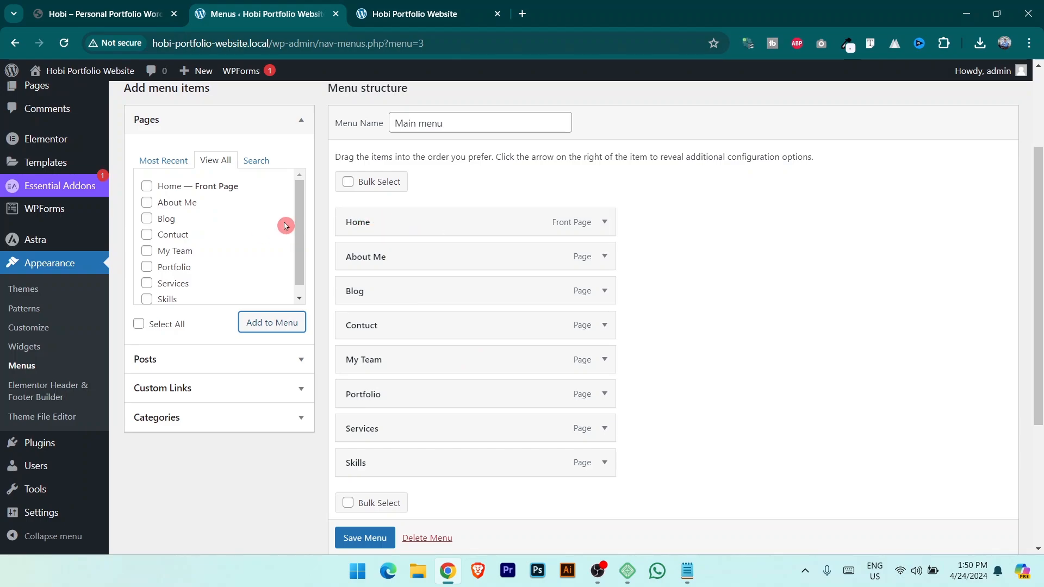
pyautogui.click(119, 4)
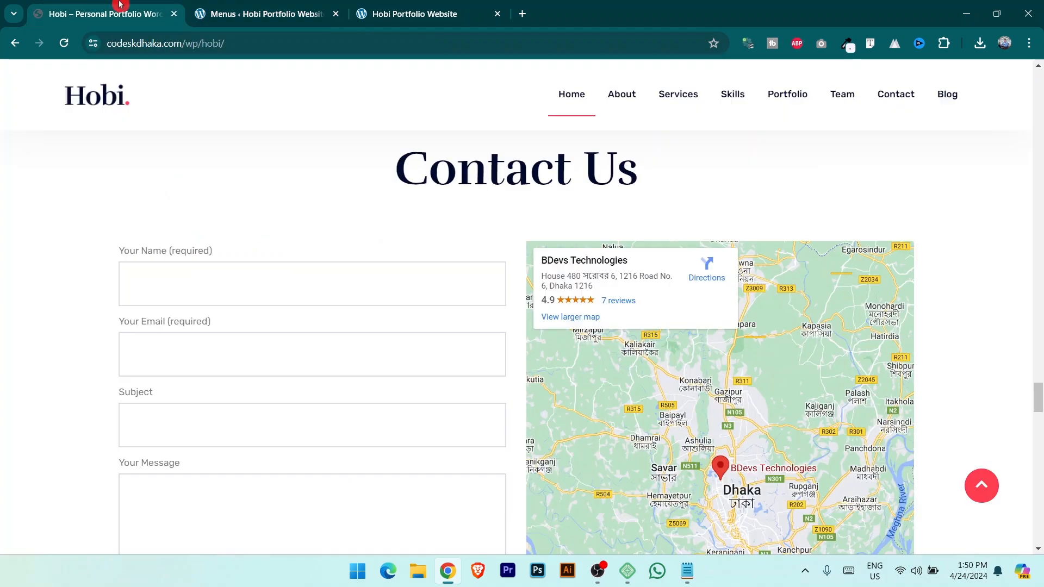
# Drag items into the order Home, About Me, Services, Skills, Portfolio, My Team, Contuct, Blog, and save.
pyautogui.click(295, 10)
pyautogui.click(83, 5)
pyautogui.click(303, 6)
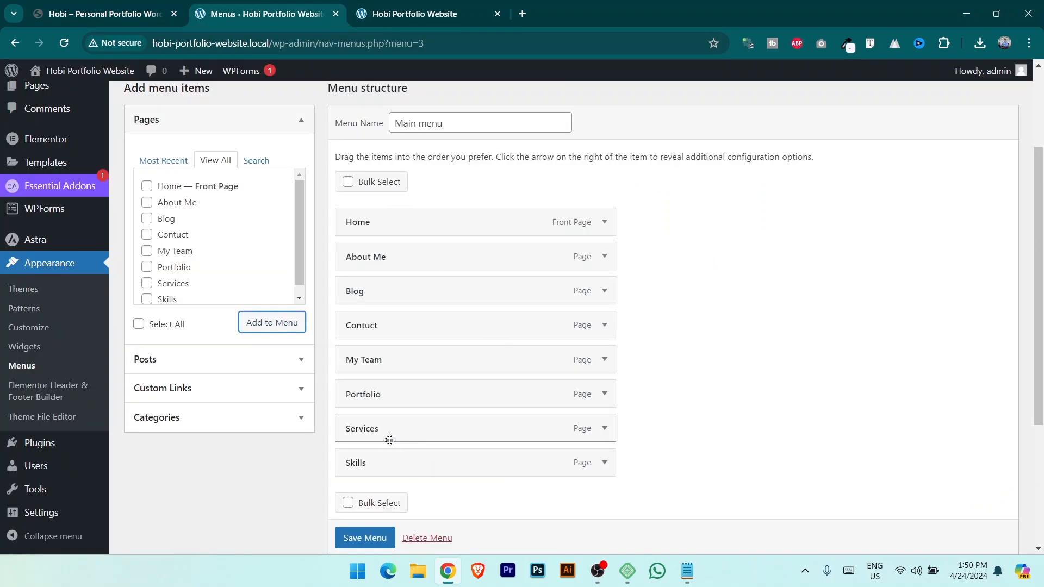
pyautogui.moveTo(384, 432); pyautogui.dragTo(380, 291)
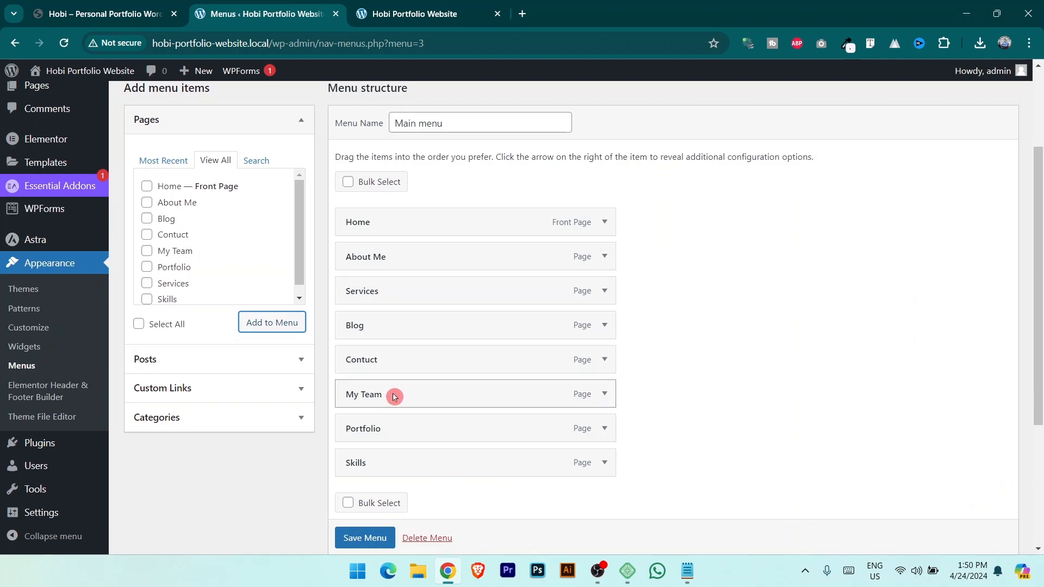
pyautogui.moveTo(391, 463); pyautogui.dragTo(389, 325)
pyautogui.moveTo(404, 475); pyautogui.dragTo(435, 363)
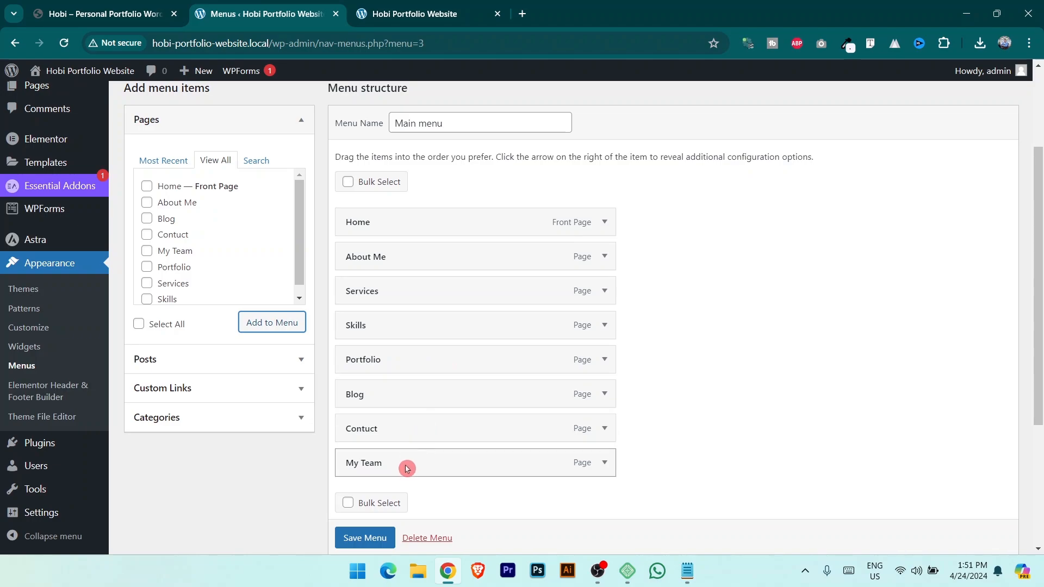
pyautogui.moveTo(408, 466); pyautogui.dragTo(426, 397)
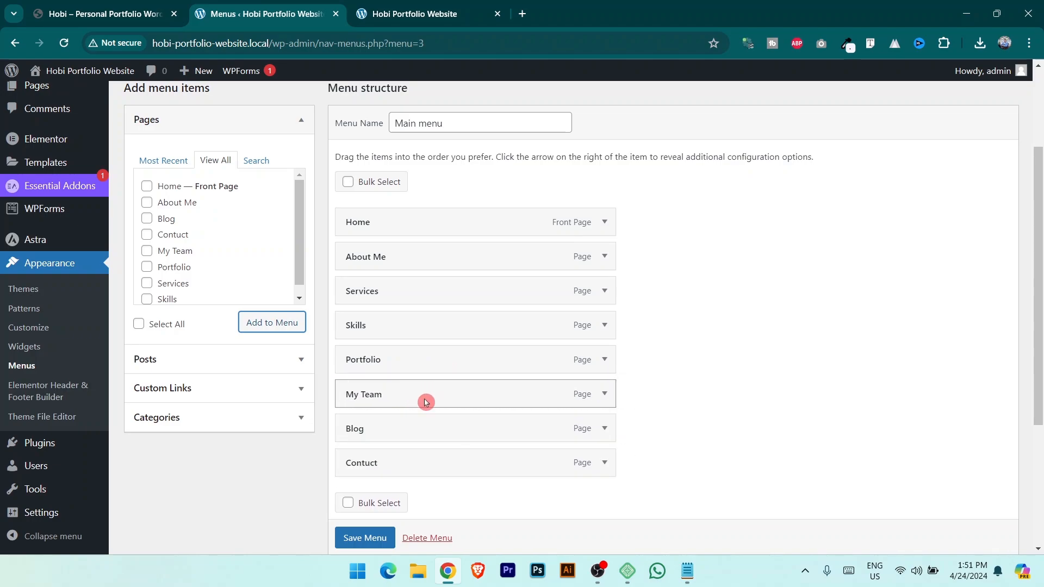
pyautogui.moveTo(406, 464); pyautogui.dragTo(415, 438)
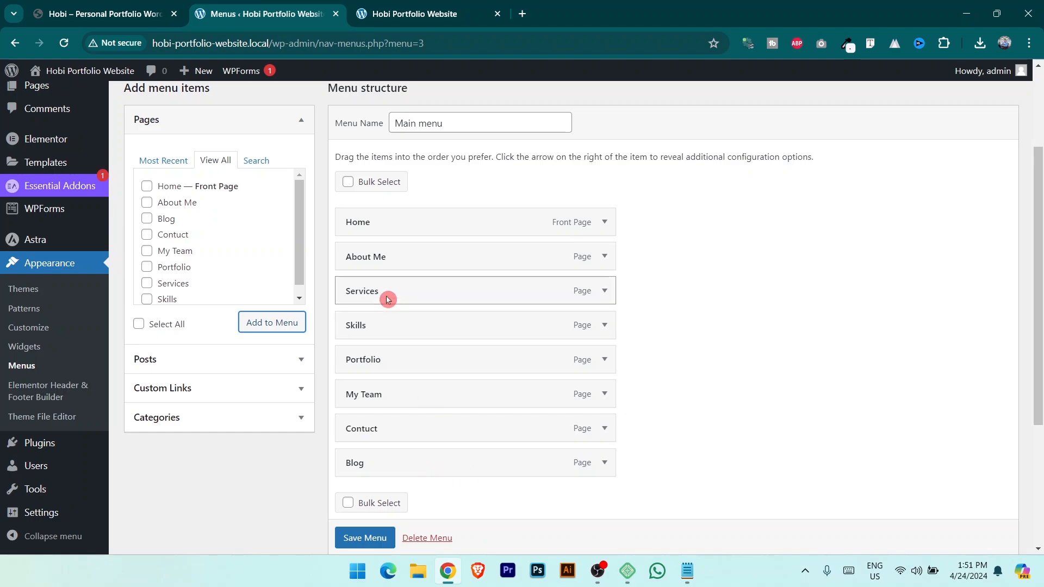
pyautogui.scroll(-2, 487, 377)
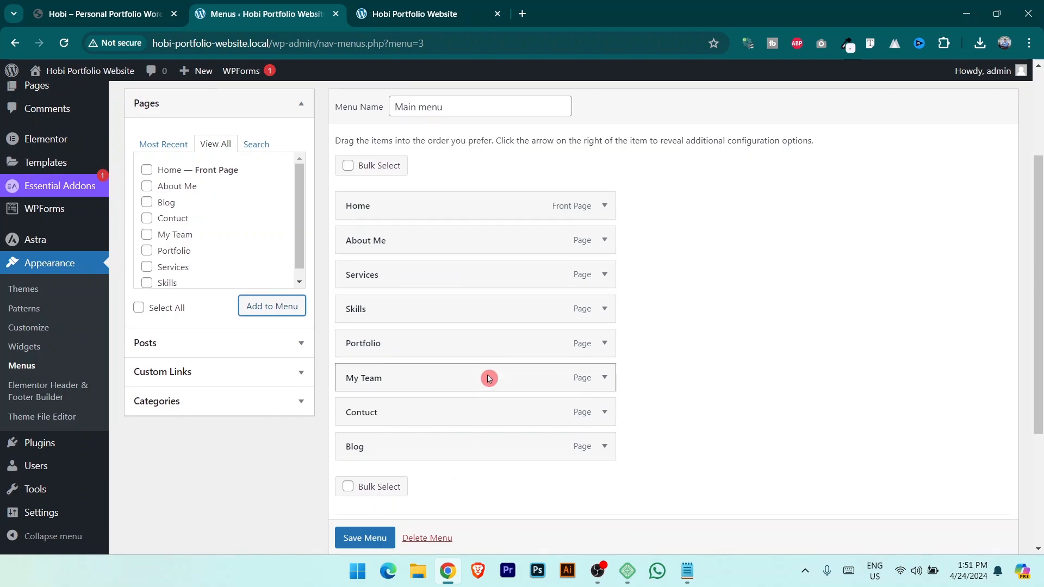
pyautogui.scroll(-1, 375, 541)
pyautogui.click(365, 539)
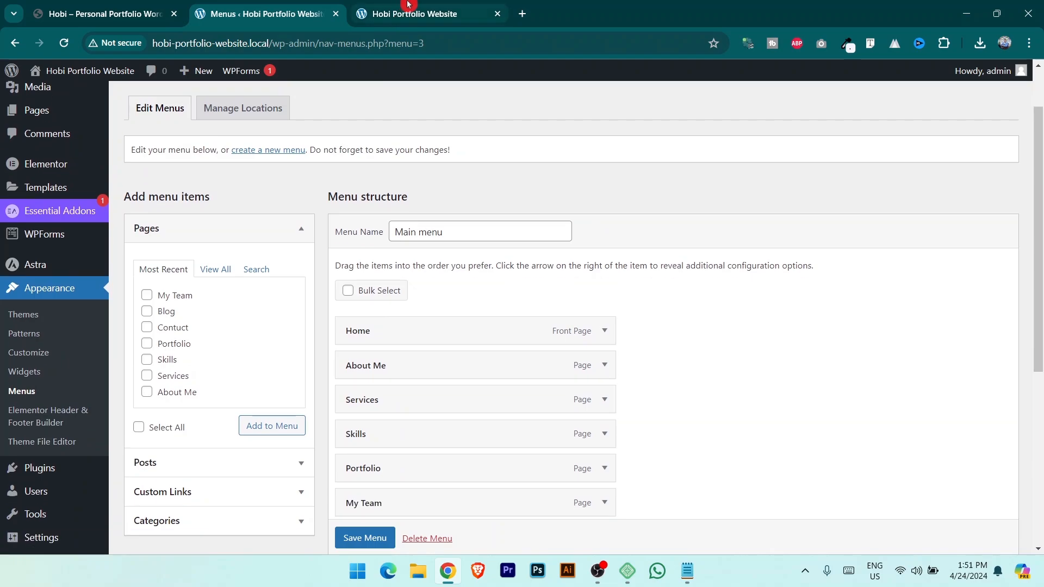
# Reload the live Hobi Portfolio site to see the header menu in its new order.
pyautogui.click(409, 8)
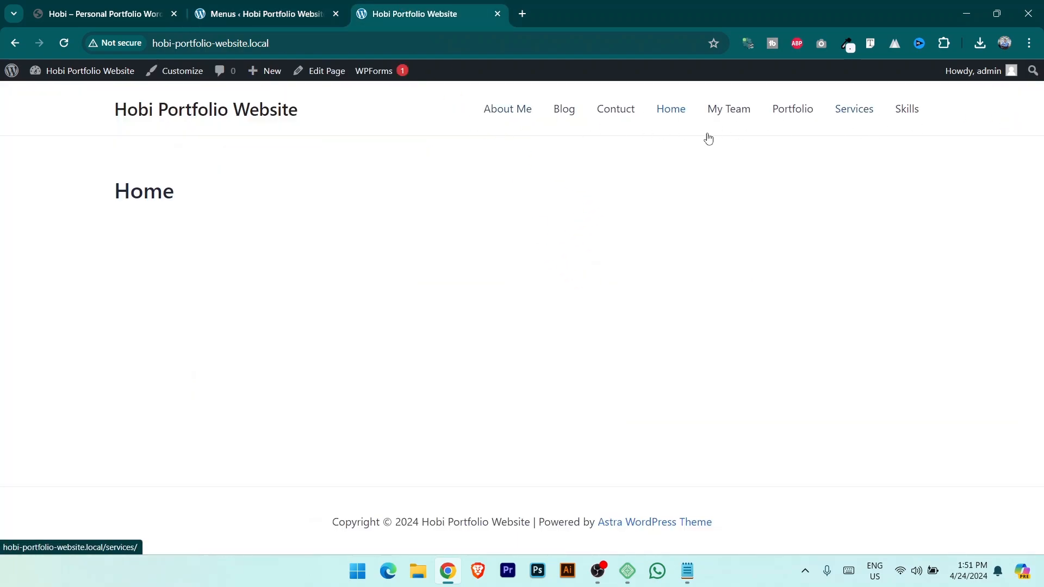
pyautogui.click(47, 39)
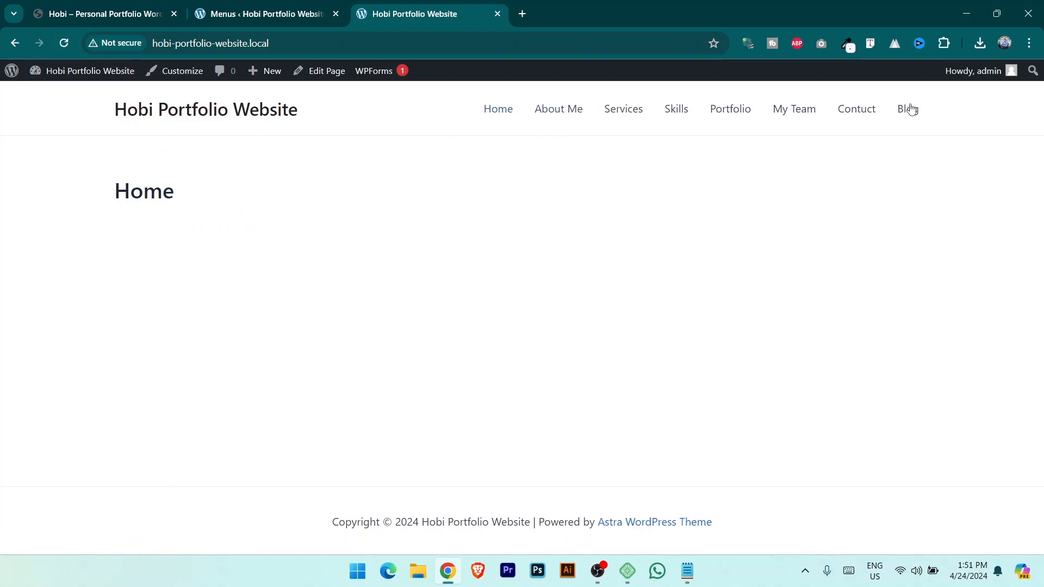
pyautogui.click(597, 142)
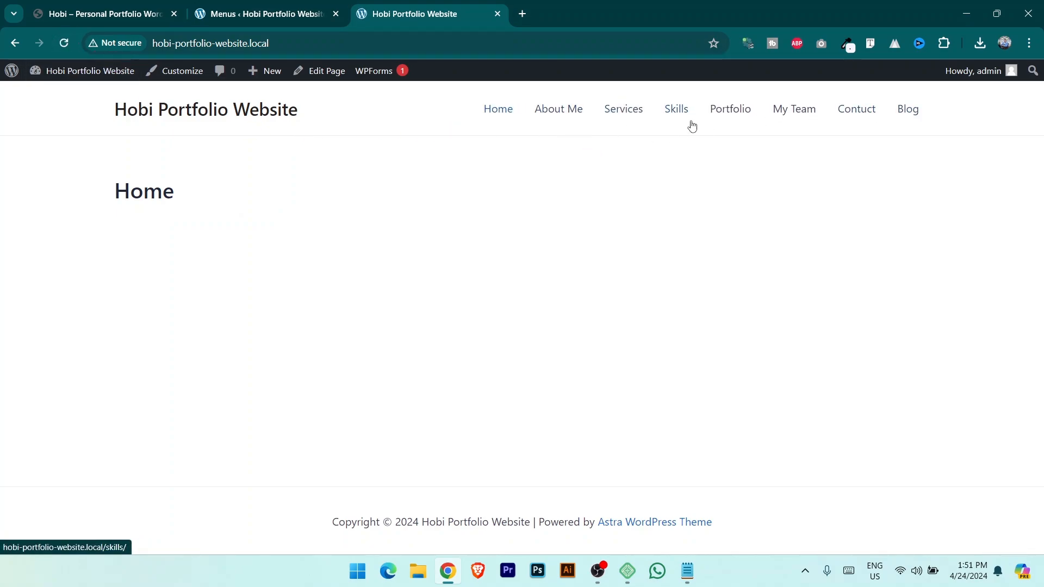
pyautogui.click(457, 185)
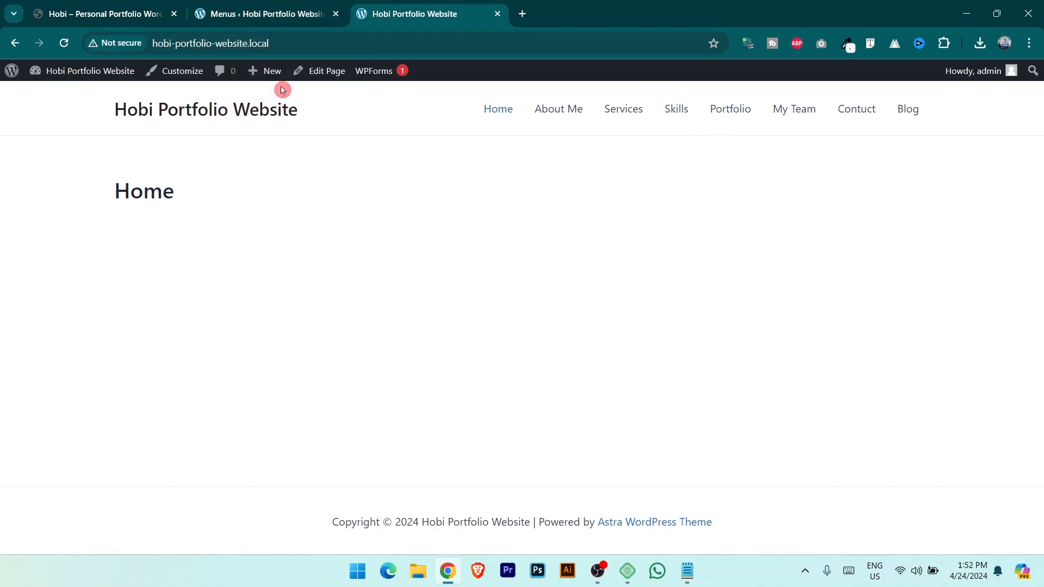
# Add a new template from the Elementor Header & Footer Builder, skipping the onboarding questions.
pyautogui.click(251, 6)
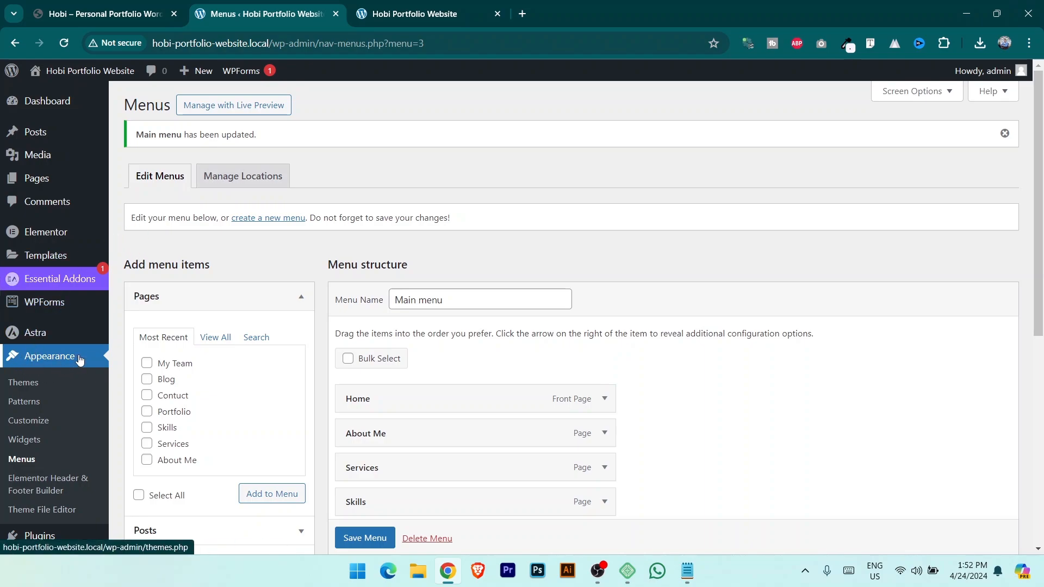
pyautogui.scroll(-3, 79, 360)
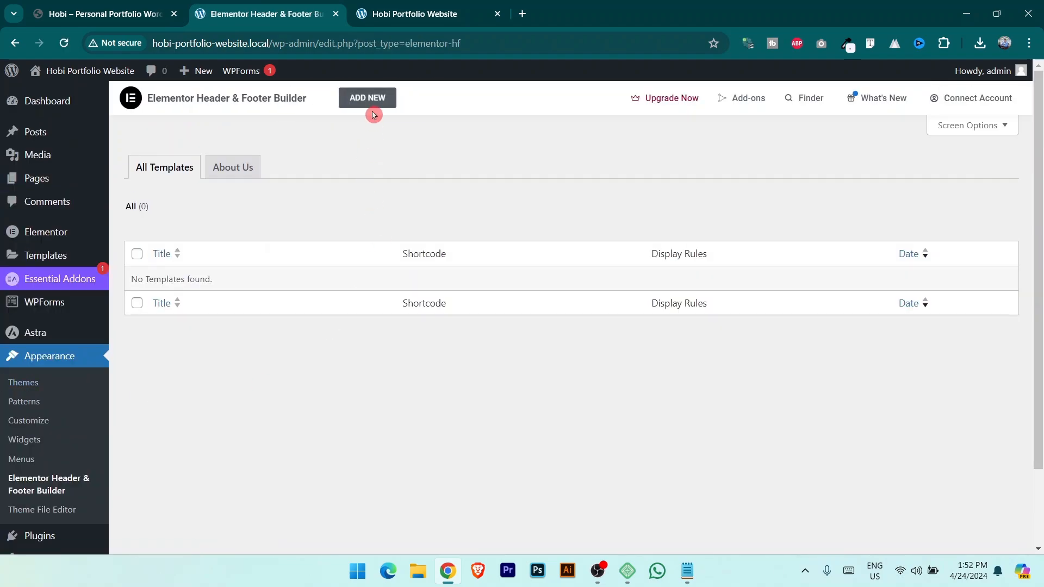
pyautogui.click(377, 102)
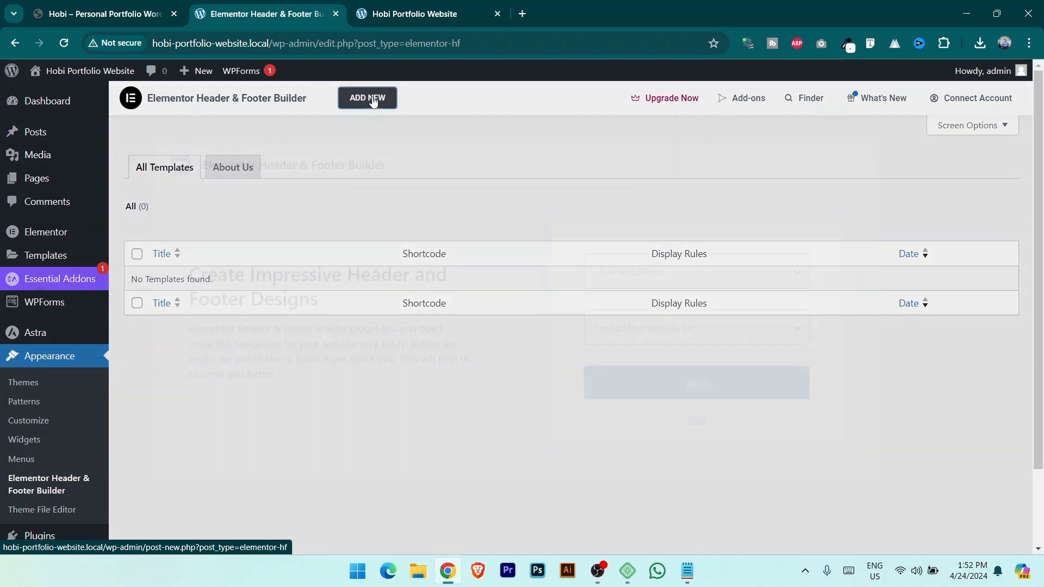
pyautogui.click(697, 422)
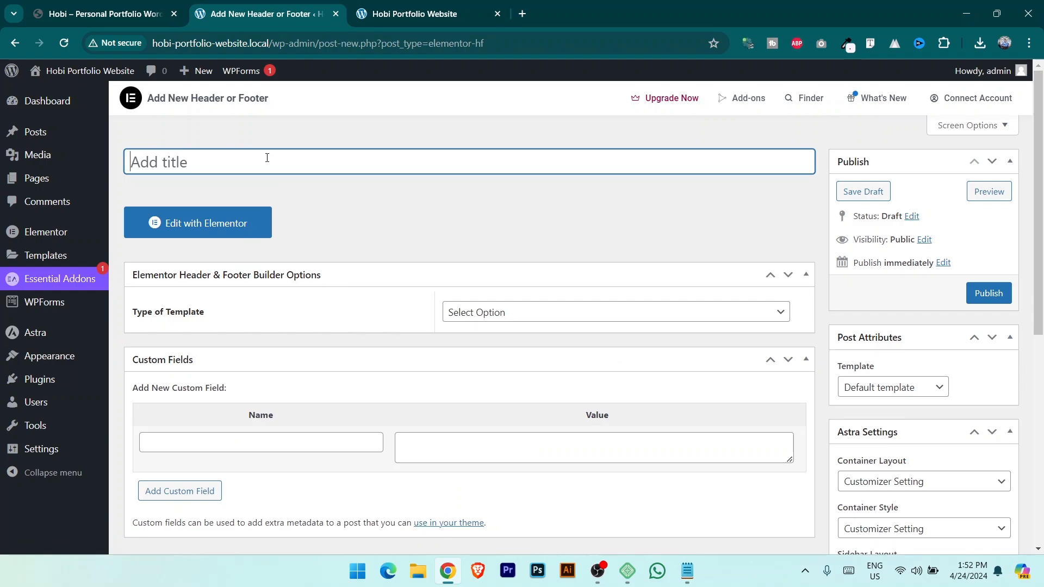
# Title the template 'Header', make it a Header on Entire Website for All user roles, and publish.
pyautogui.write('Header')
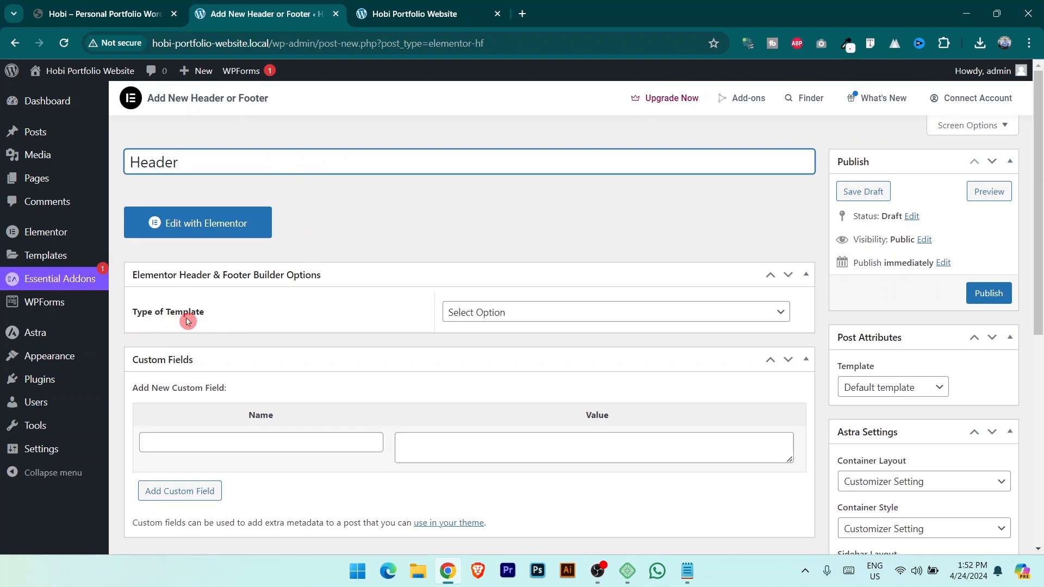
pyautogui.click(572, 306)
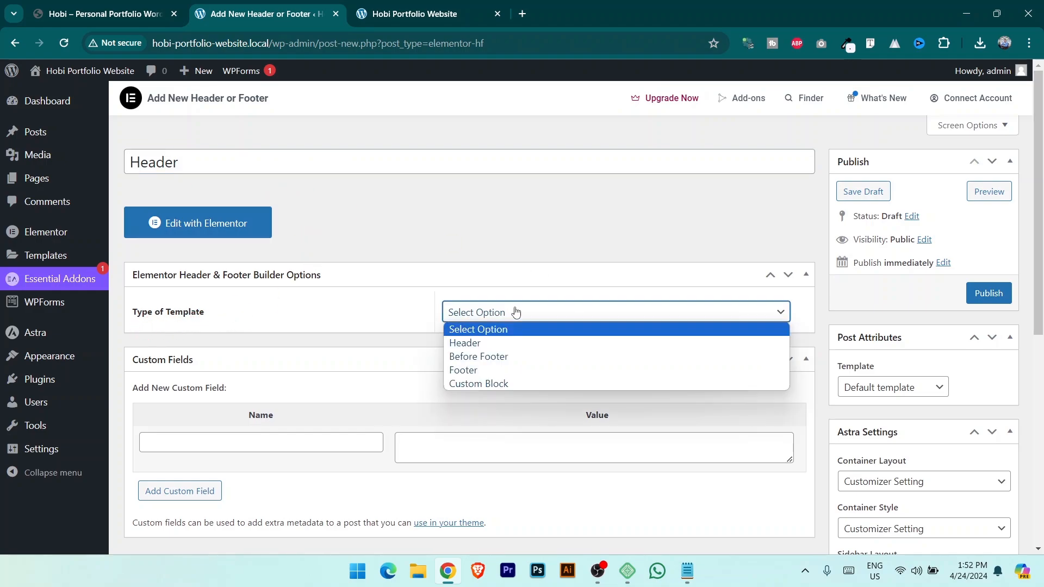
pyautogui.click(468, 340)
pyautogui.scroll(-3, 402, 263)
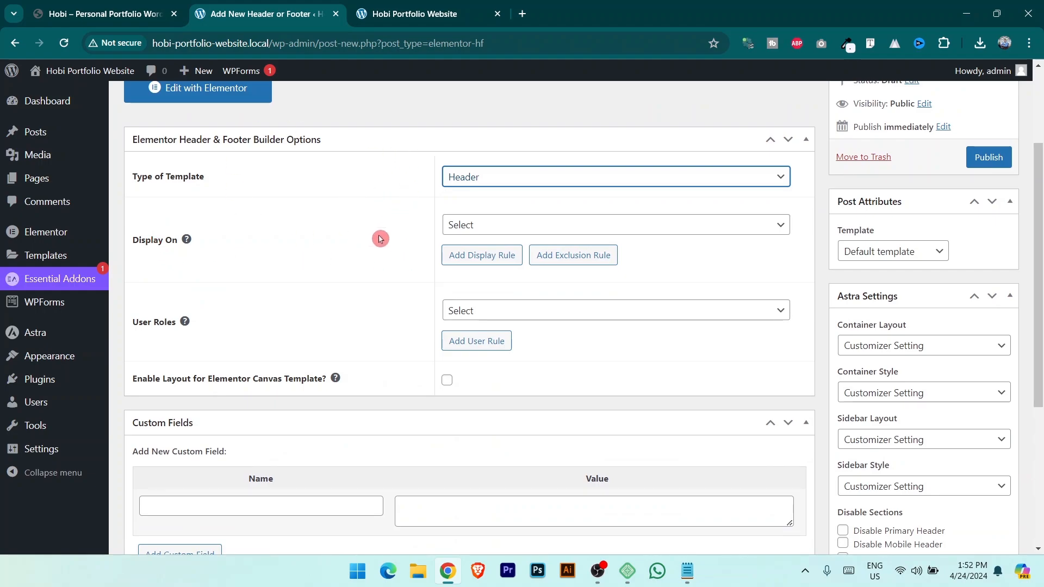
pyautogui.click(486, 228)
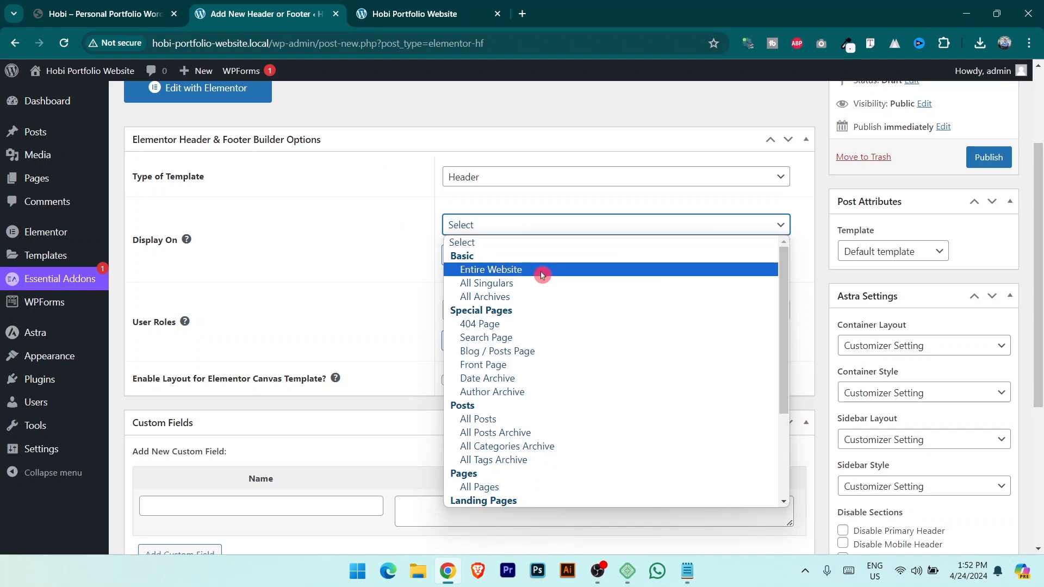
pyautogui.click(542, 275)
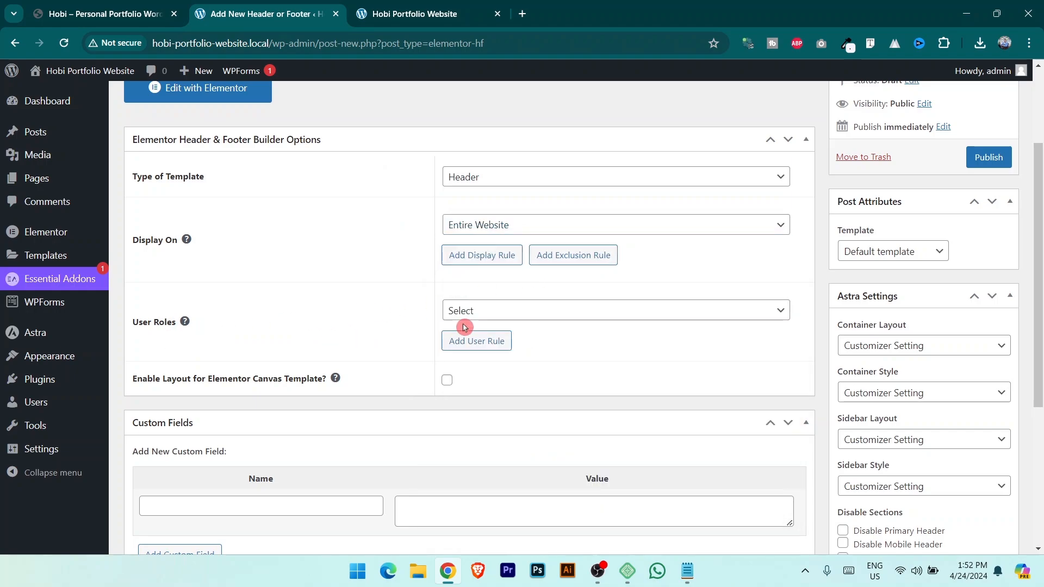
pyautogui.click(483, 322)
pyautogui.click(481, 354)
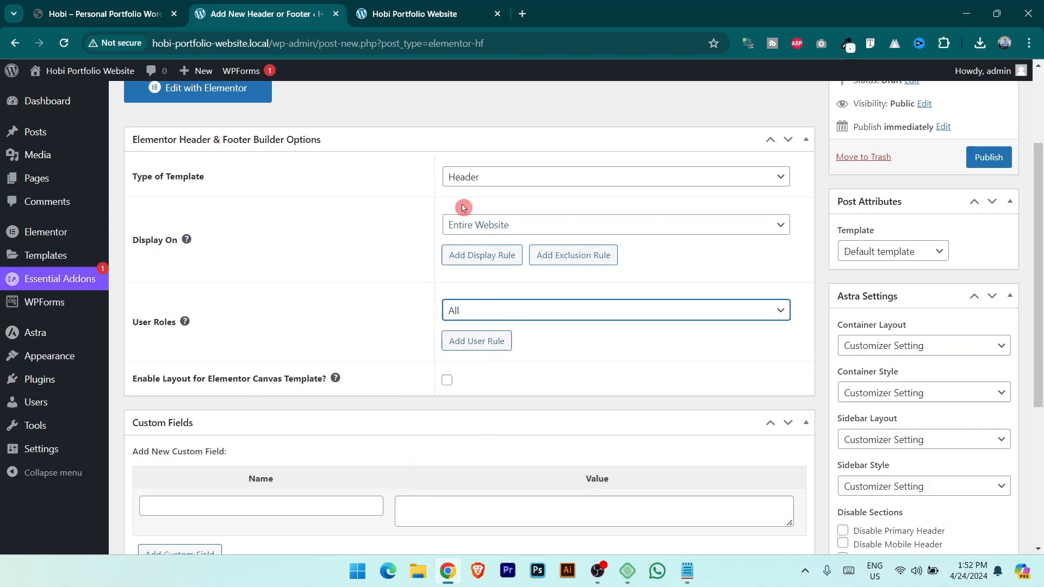
pyautogui.click(973, 158)
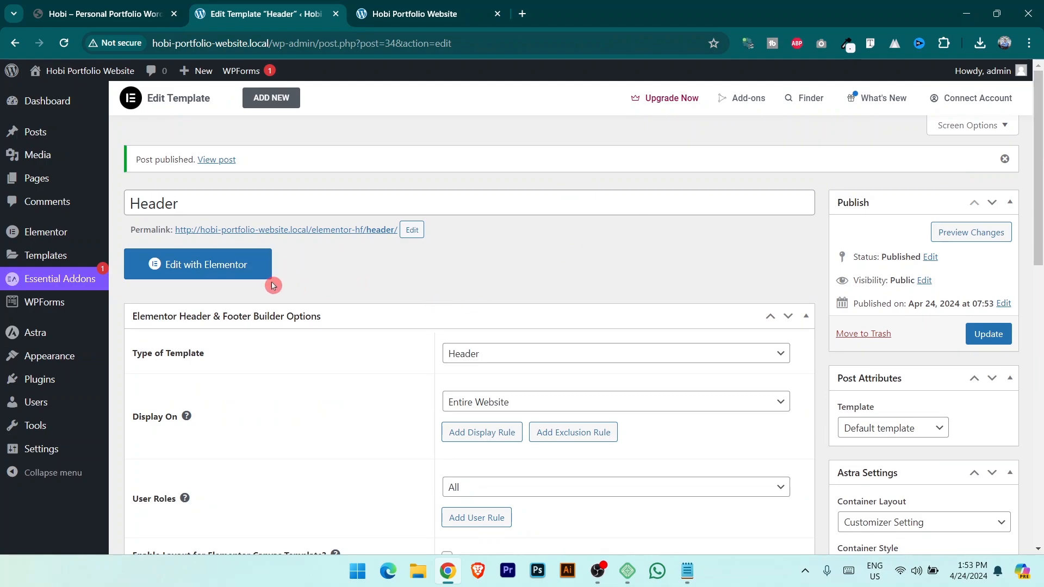
# Open the Header template in Elementor and browse the widget panel.
pyautogui.click(235, 277)
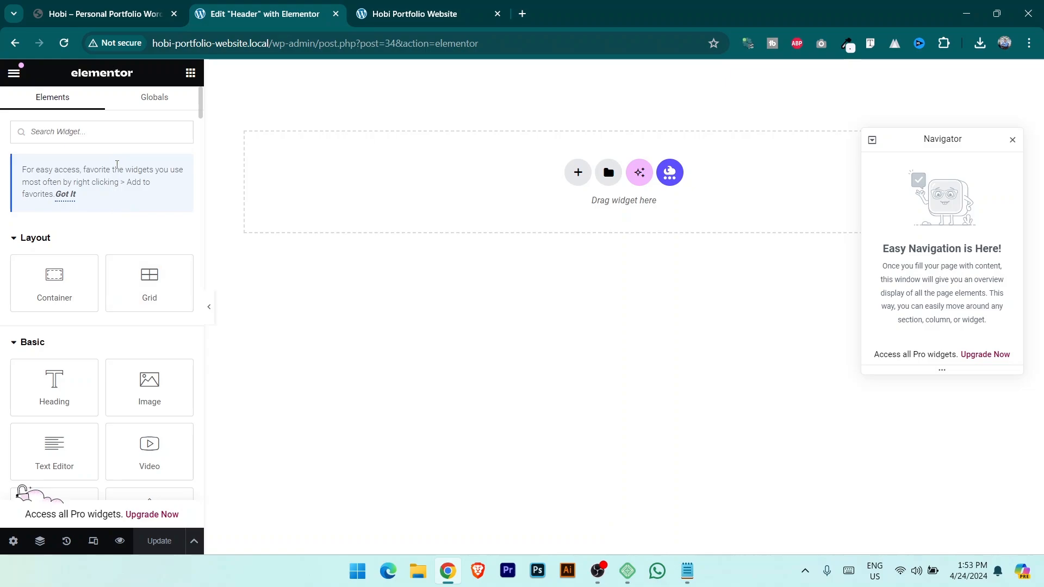
pyautogui.click(65, 156)
pyautogui.scroll(-10, 87, 294)
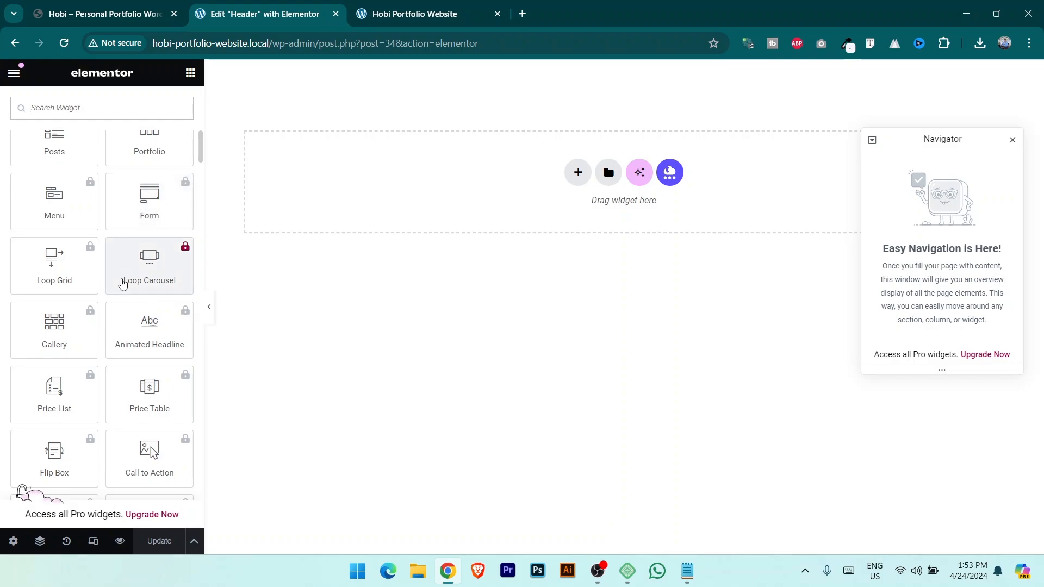
pyautogui.scroll(6, 123, 284)
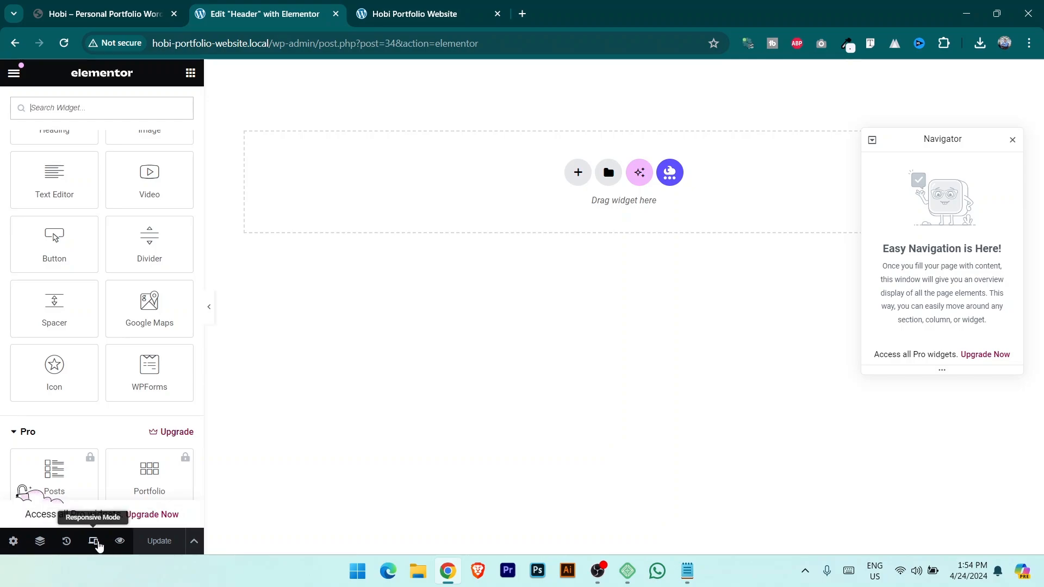
pyautogui.click(98, 544)
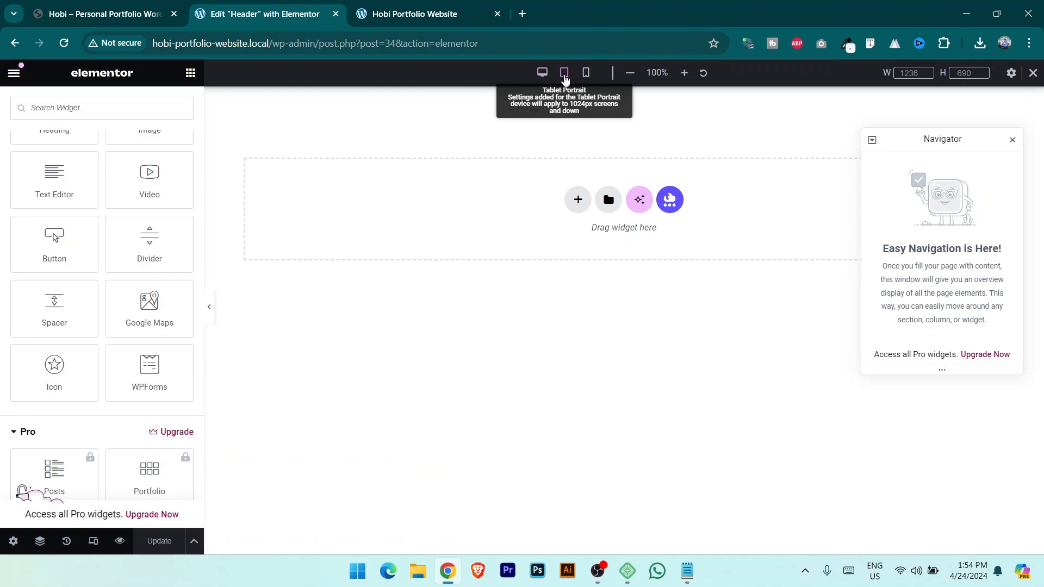
pyautogui.click(564, 74)
pyautogui.click(586, 75)
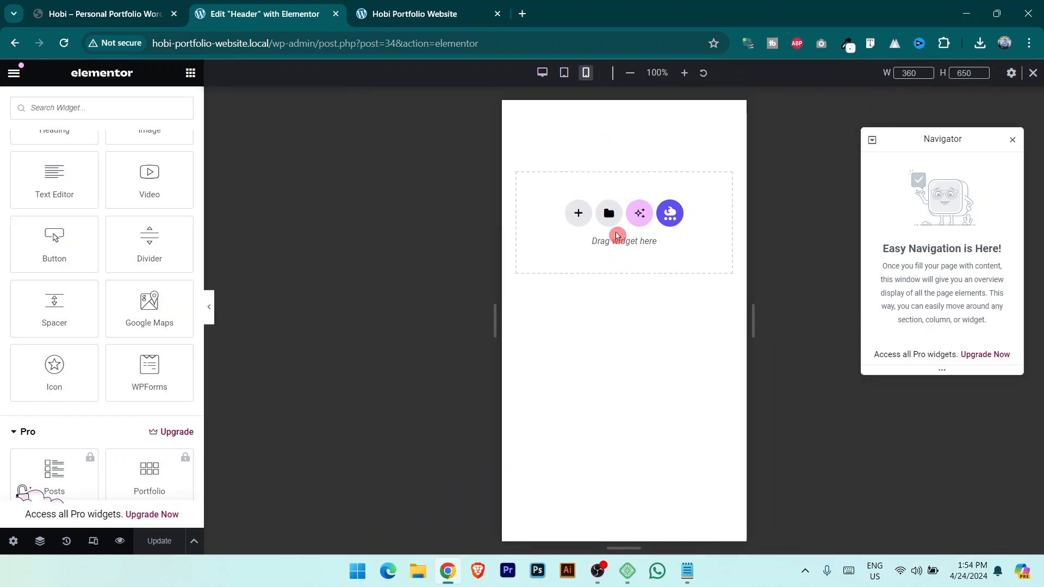
pyautogui.click(542, 71)
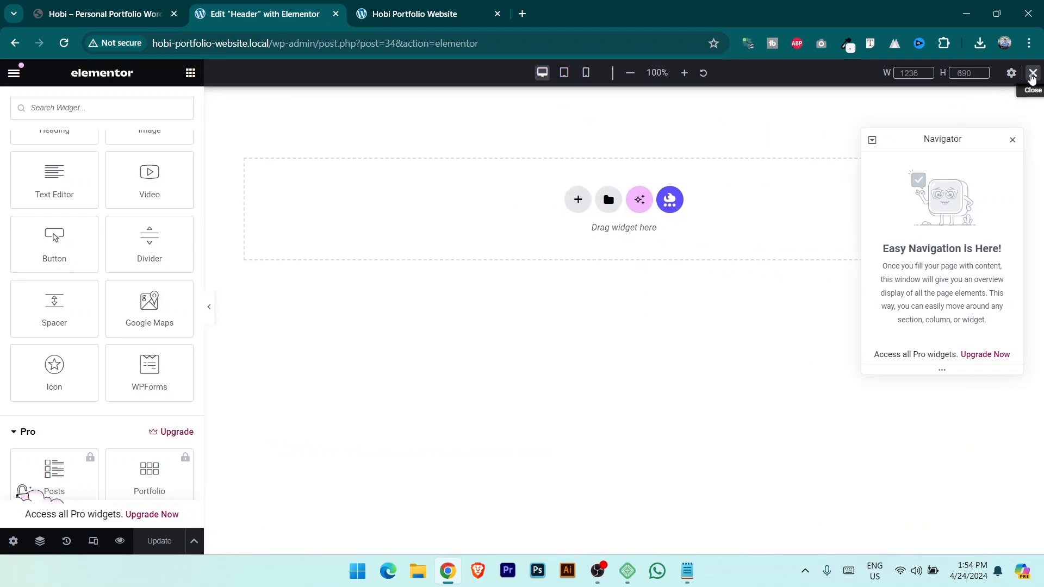
pyautogui.click(1032, 75)
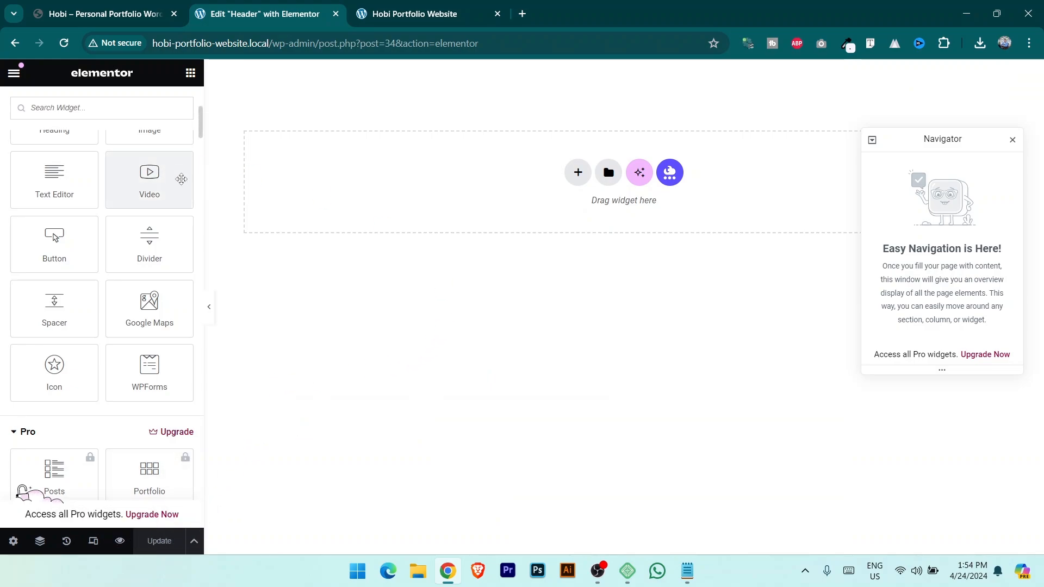
pyautogui.click(98, 5)
pyautogui.click(260, 5)
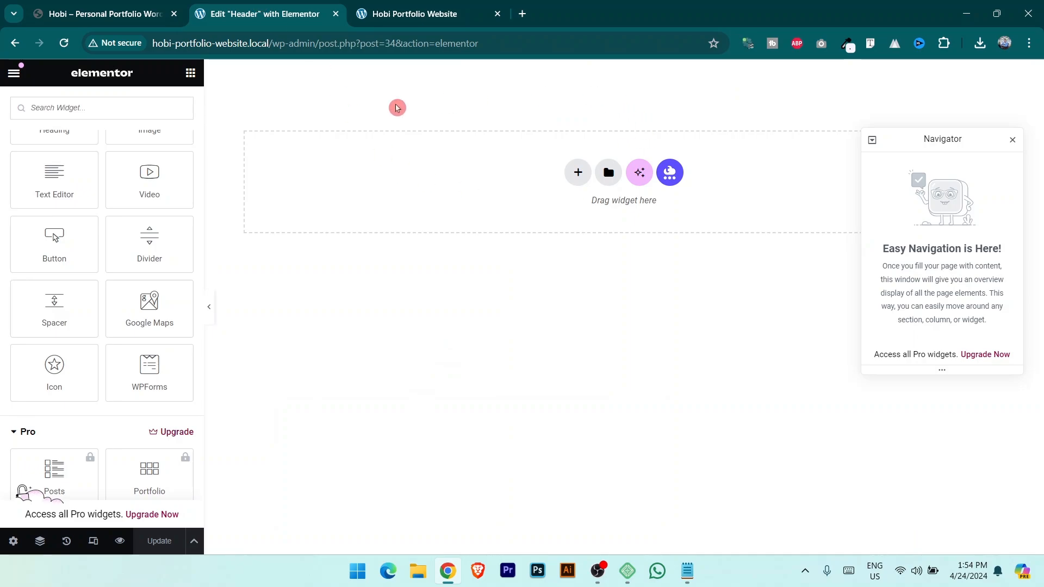
# Switch to the Hobi demo and begin capturing its header area, then cancel the capture.
pyautogui.click(76, 10)
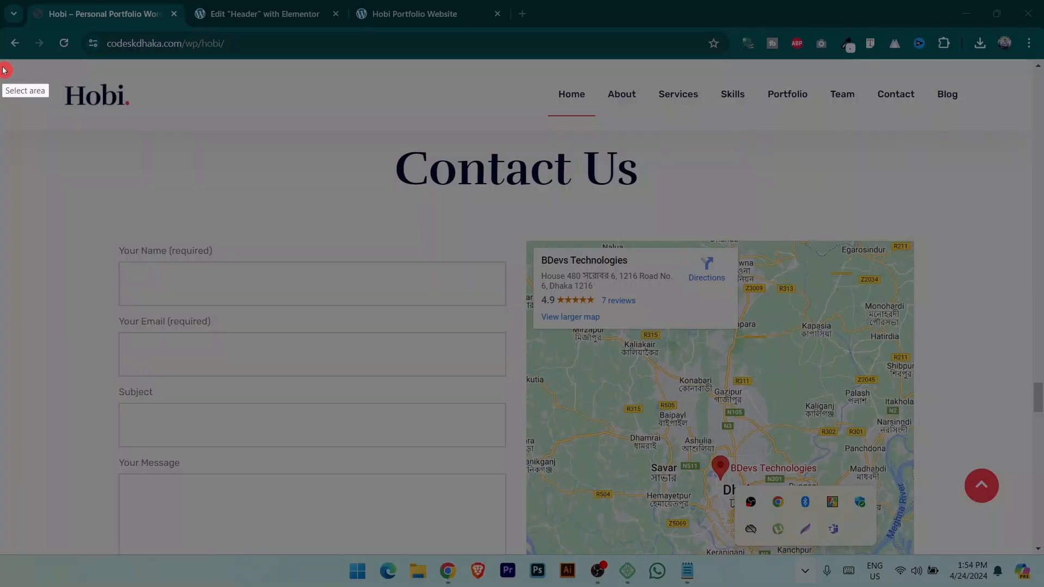
pyautogui.moveTo(2, 60); pyautogui.dragTo(1032, 132)
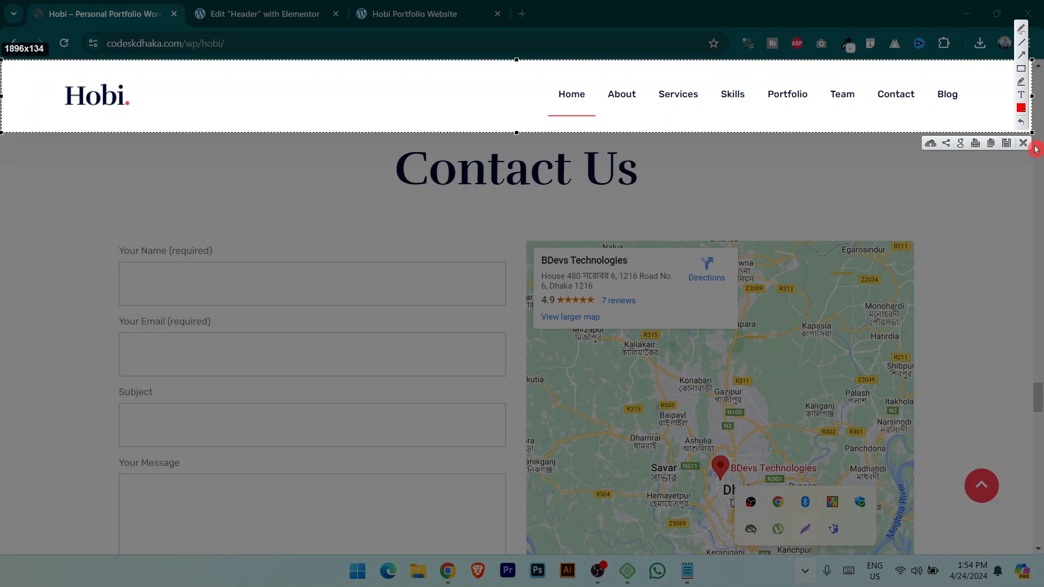
pyautogui.click(1026, 147)
pyautogui.moveTo(1039, 398); pyautogui.dragTo(1041, 366)
# Capture the demo's team cards section with Lightshot and box each photo and name card in red.
pyautogui.click(804, 572)
pyautogui.click(806, 529)
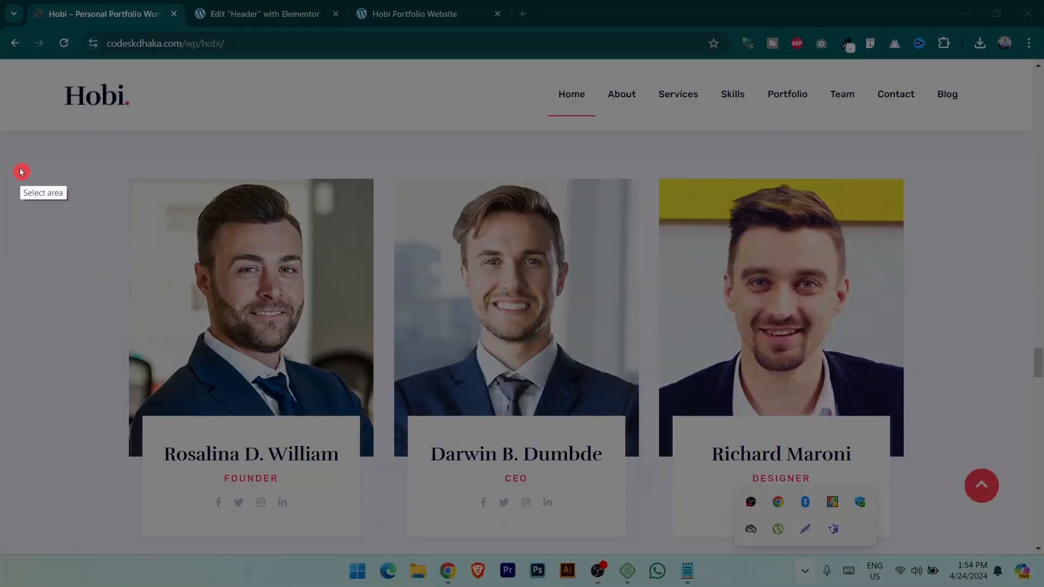
pyautogui.moveTo(31, 168); pyautogui.dragTo(1030, 549)
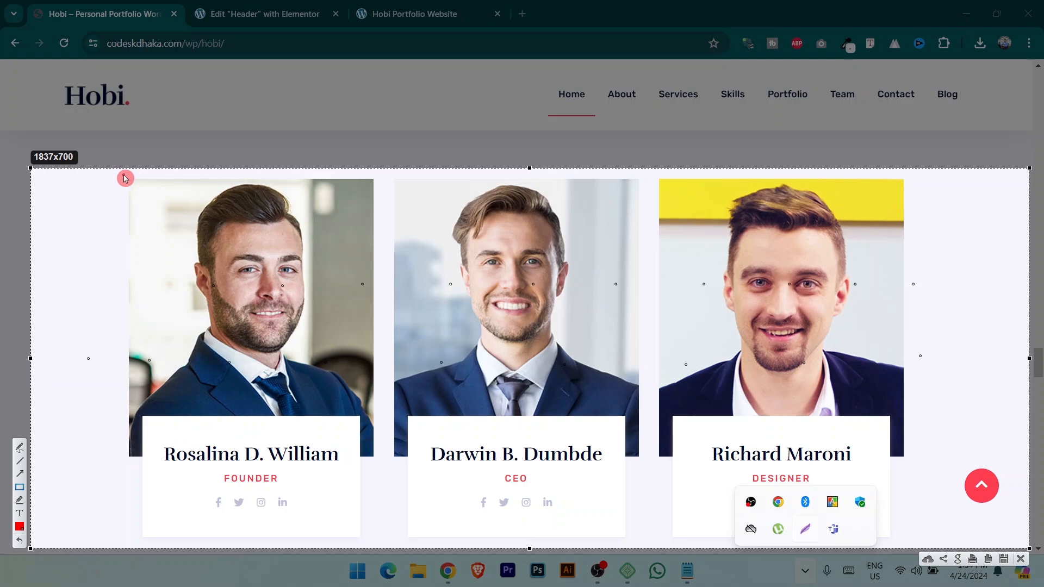
pyautogui.moveTo(125, 178); pyautogui.dragTo(593, 420)
pyautogui.moveTo(853, 496); pyautogui.dragTo(918, 521)
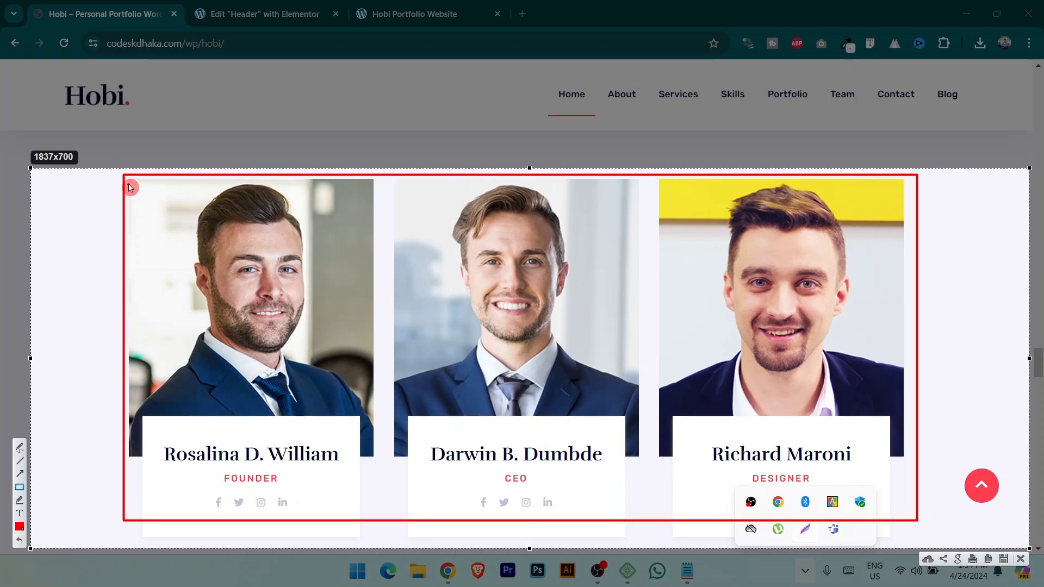
pyautogui.moveTo(131, 185); pyautogui.dragTo(377, 460)
pyautogui.moveTo(147, 419); pyautogui.dragTo(371, 532)
pyautogui.moveTo(395, 179)
pyautogui.mouseDown()
pyautogui.moveTo(655, 423)
pyautogui.moveTo(649, 452)
pyautogui.mouseUp()
pyautogui.moveTo(407, 405)
pyautogui.mouseDown()
pyautogui.moveTo(550, 525)
pyautogui.moveTo(611, 536)
pyautogui.mouseUp()
pyautogui.moveTo(659, 180); pyautogui.dragTo(890, 445)
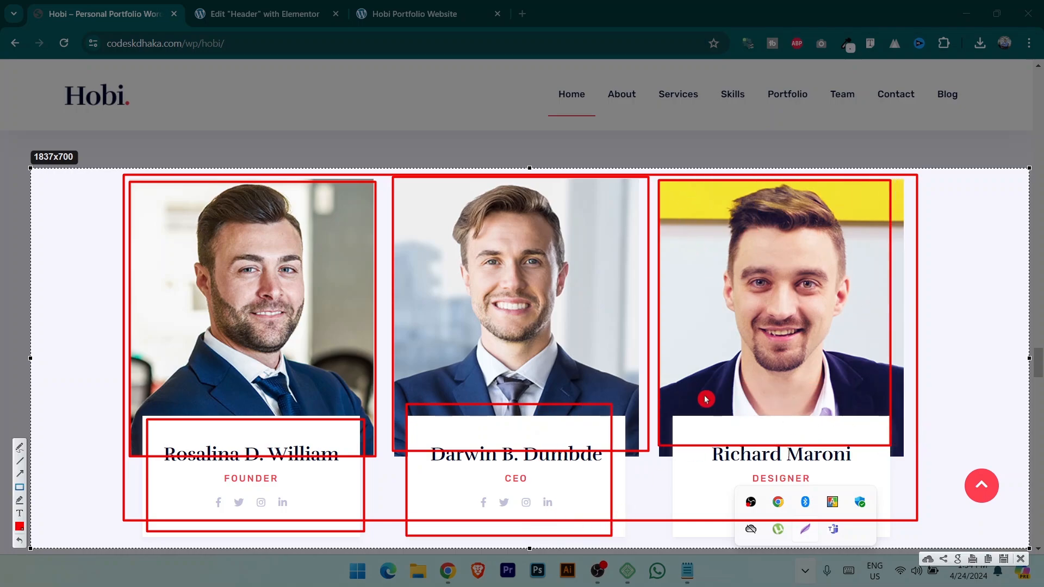
pyautogui.moveTo(678, 409); pyautogui.dragTo(875, 541)
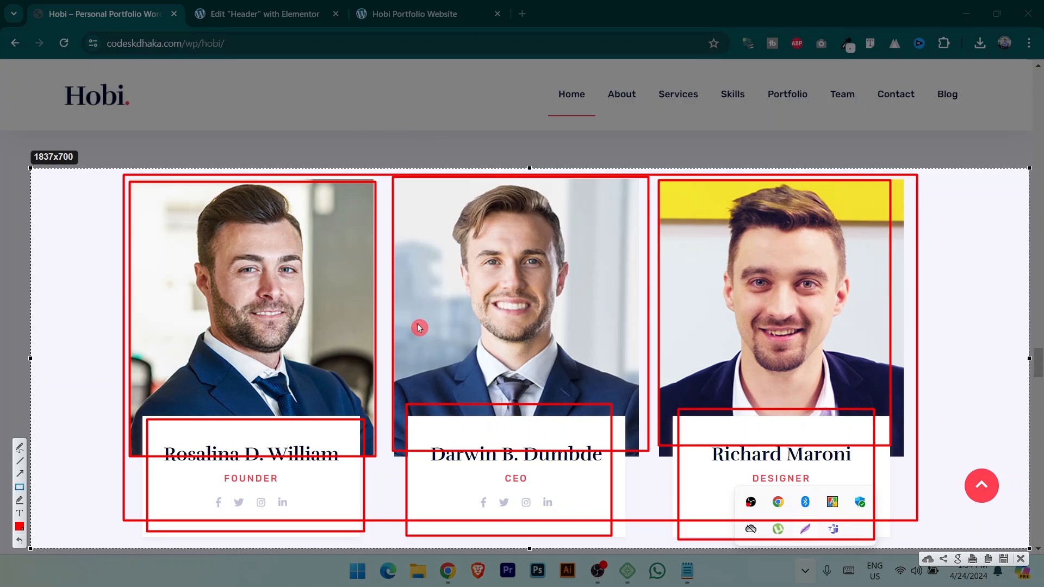
# Close the annotated capture and scroll back to the demo homepage's top header.
pyautogui.click(1025, 561)
pyautogui.scroll(15, 554, 345)
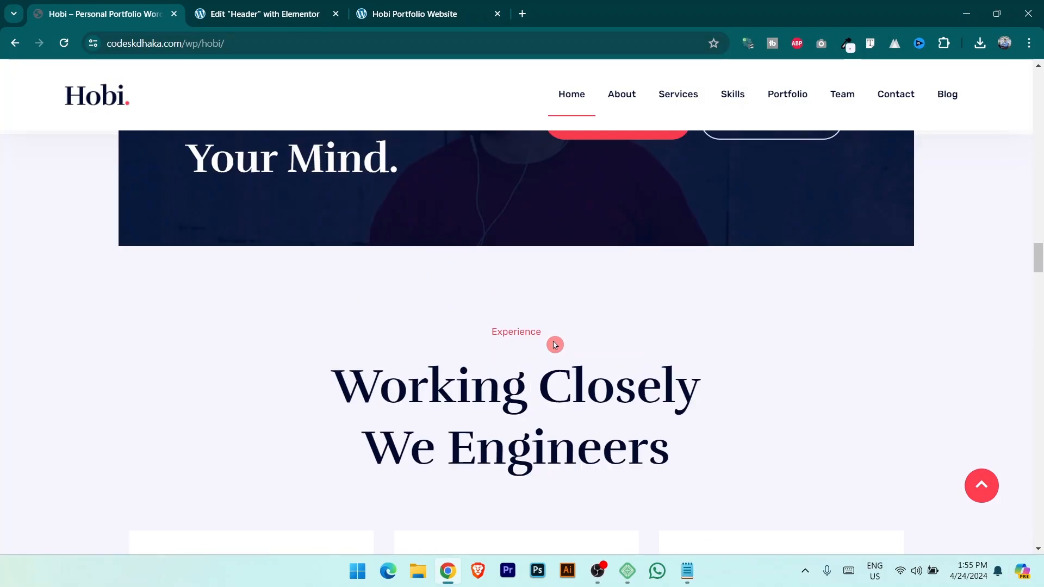
pyautogui.scroll(20, 555, 345)
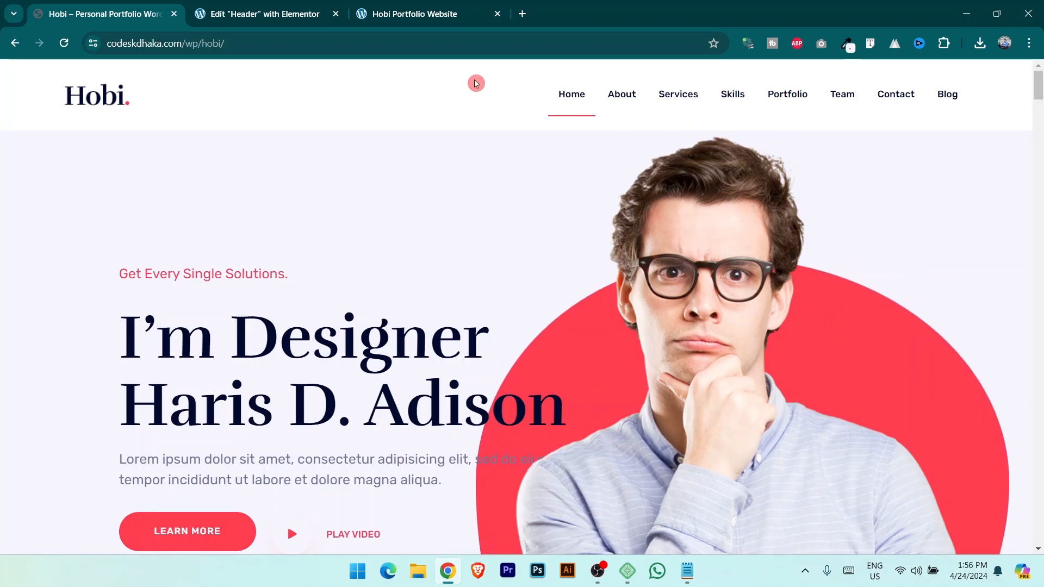
# Add a single-column Flexbox container to the Header canvas, dismissing the AI suggestion popup.
pyautogui.click(281, 4)
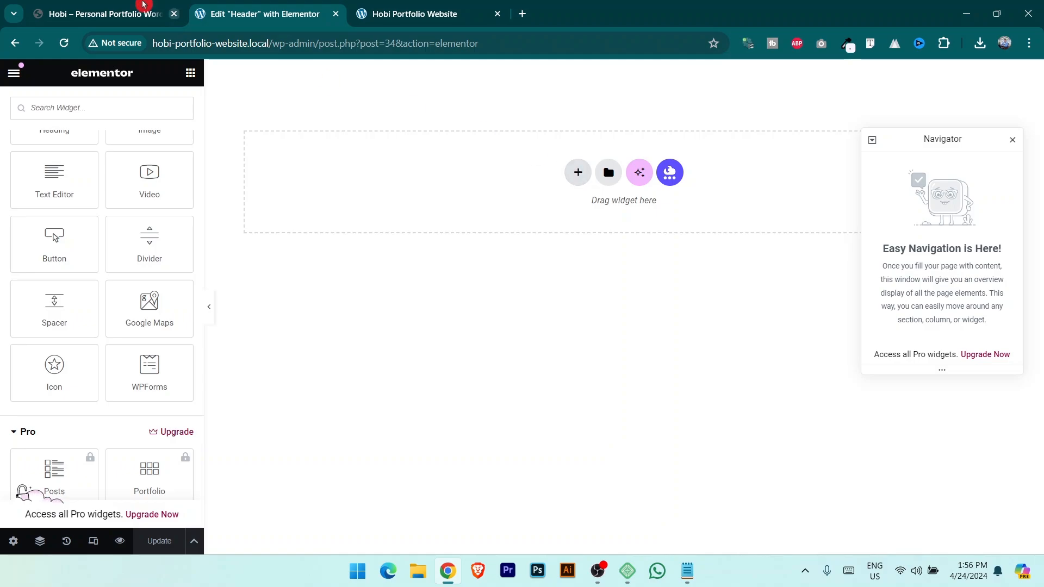
pyautogui.click(144, 4)
pyautogui.click(275, 13)
pyautogui.click(577, 172)
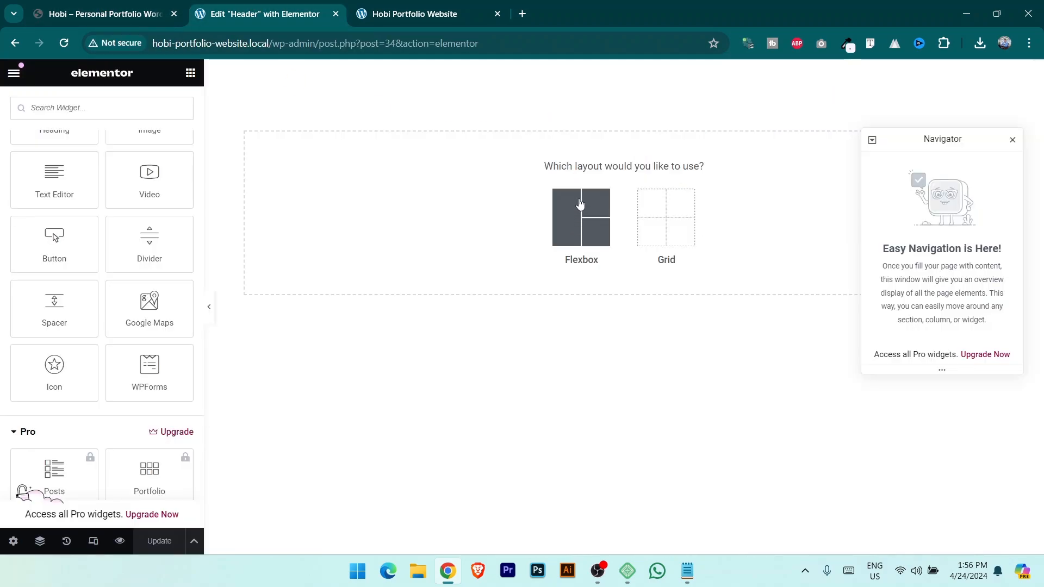
pyautogui.click(557, 182)
pyautogui.scroll(5, 35, 272)
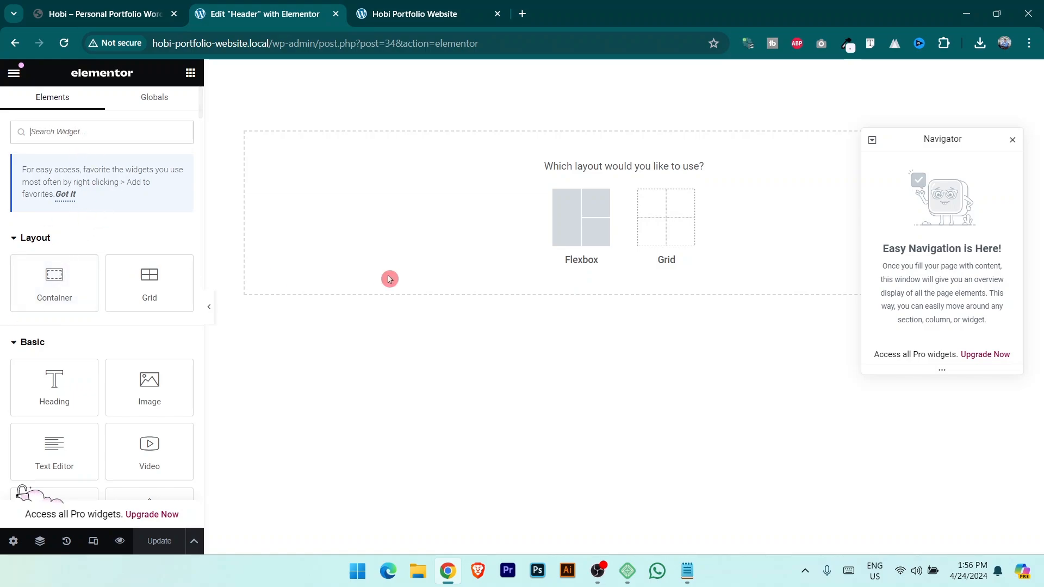
pyautogui.click(590, 220)
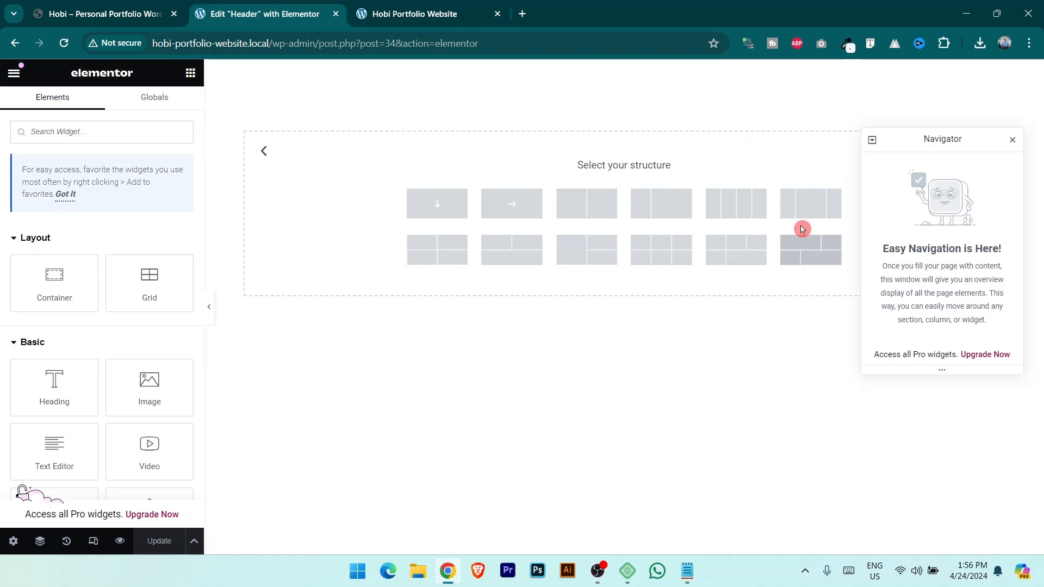
pyautogui.moveTo(955, 138); pyautogui.dragTo(956, 318)
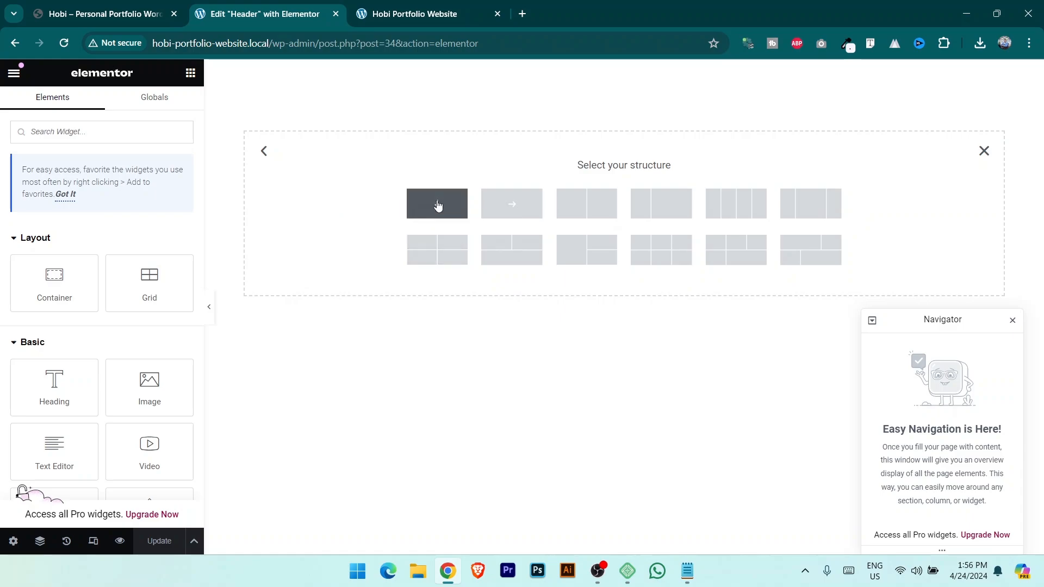
pyautogui.click(438, 205)
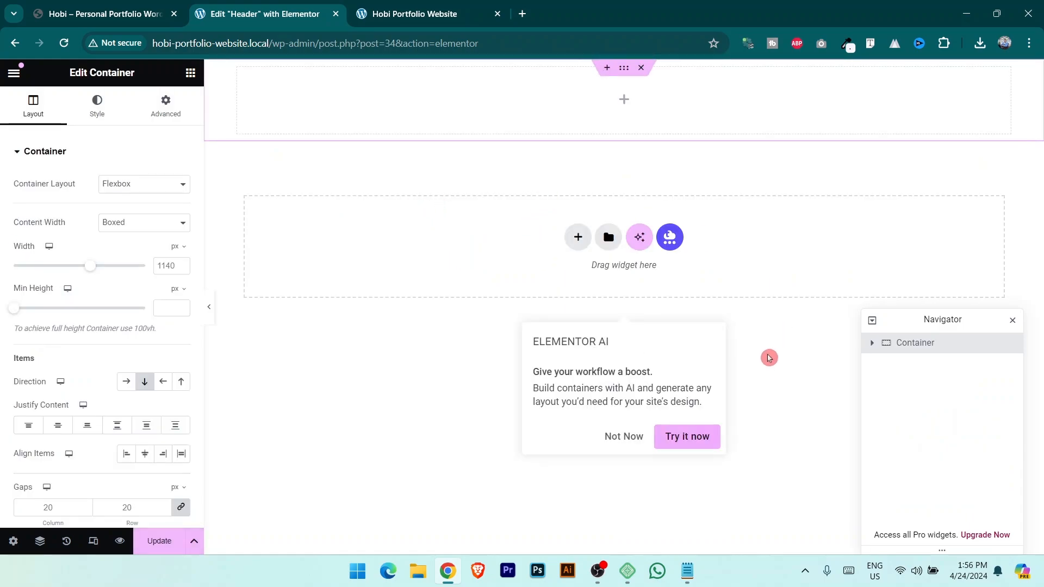
pyautogui.click(620, 440)
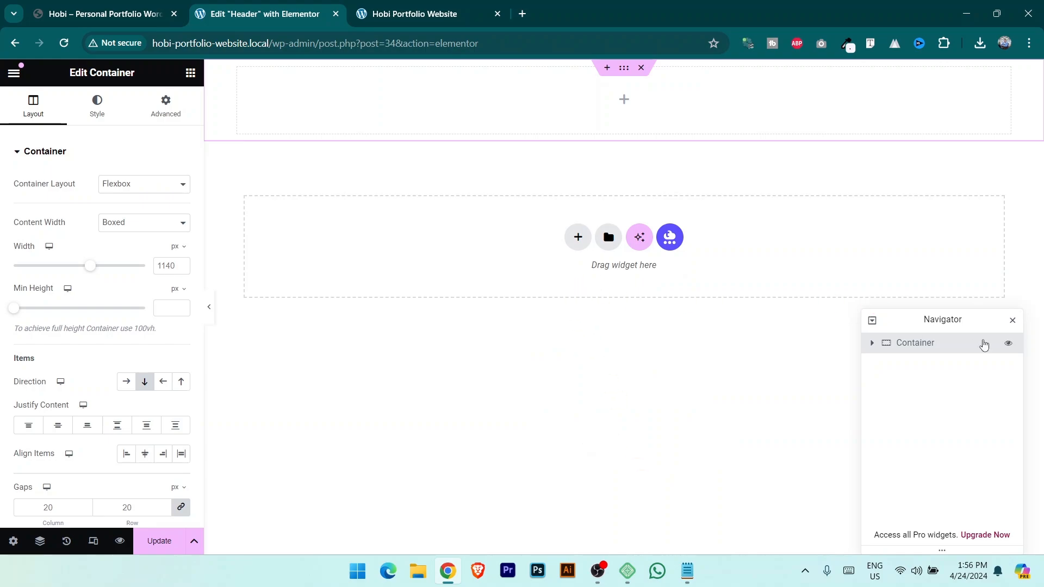
pyautogui.moveTo(967, 319); pyautogui.dragTo(969, 237)
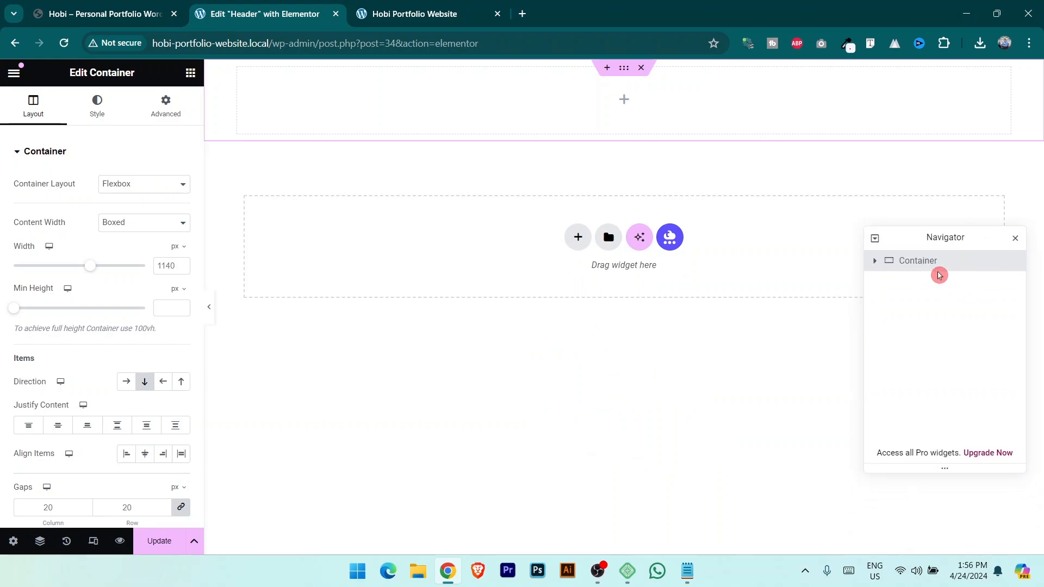
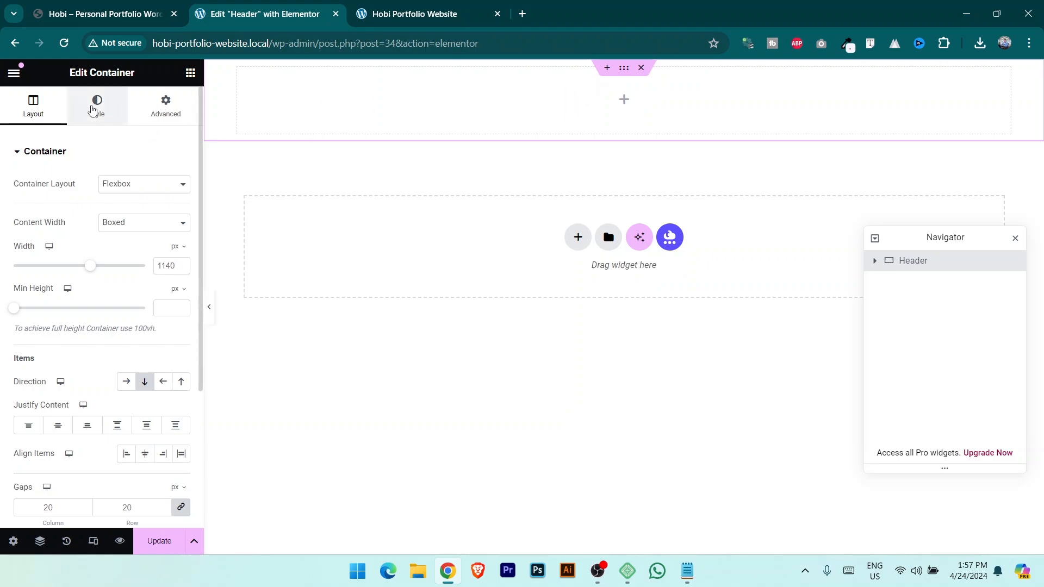
# Set the header container's Content Width to Full Width.
pyautogui.click(93, 111)
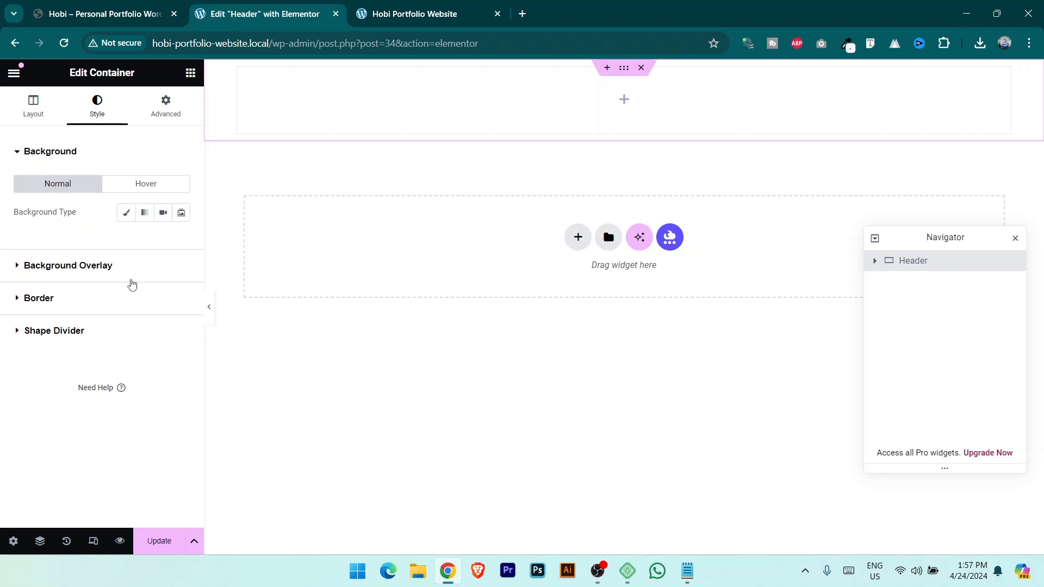
pyautogui.click(164, 108)
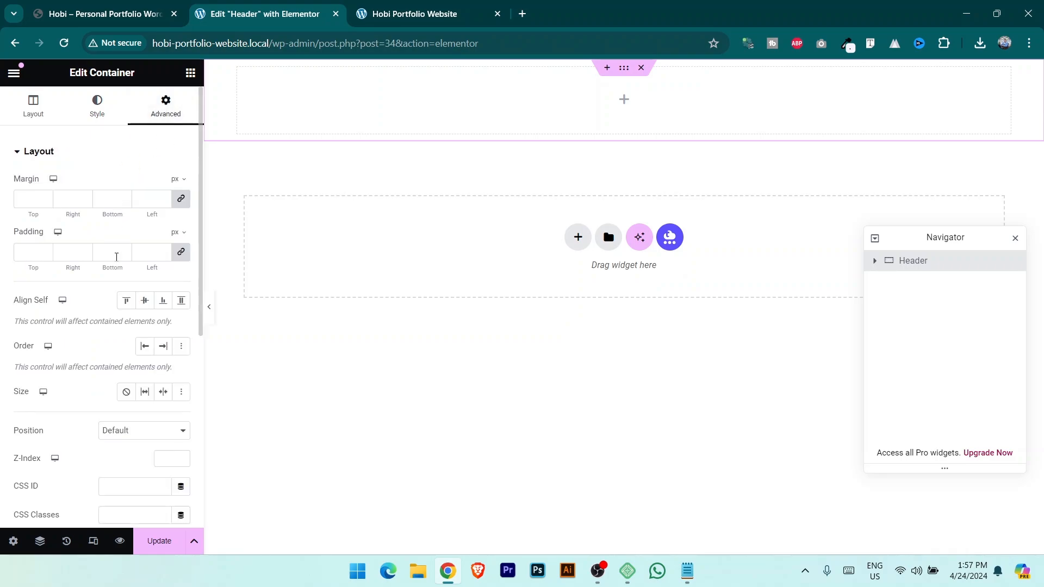
pyautogui.scroll(-5, 125, 288)
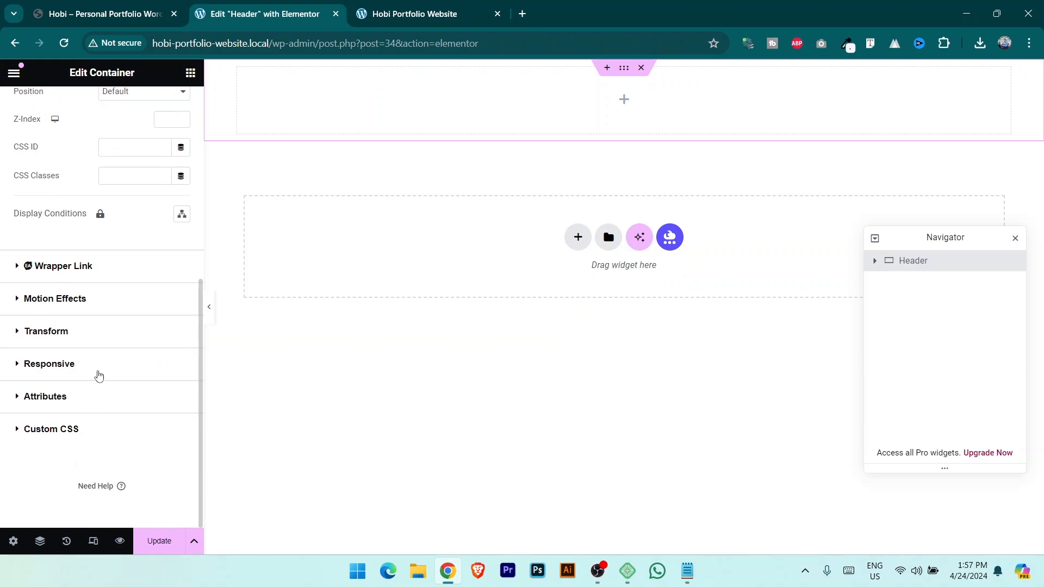
pyautogui.scroll(5, 98, 376)
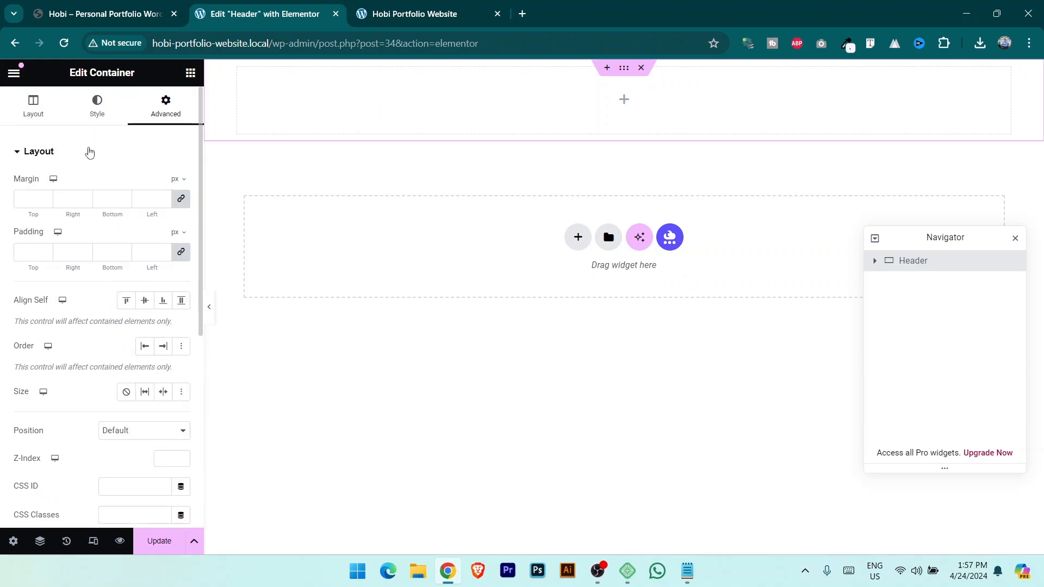
pyautogui.click(34, 105)
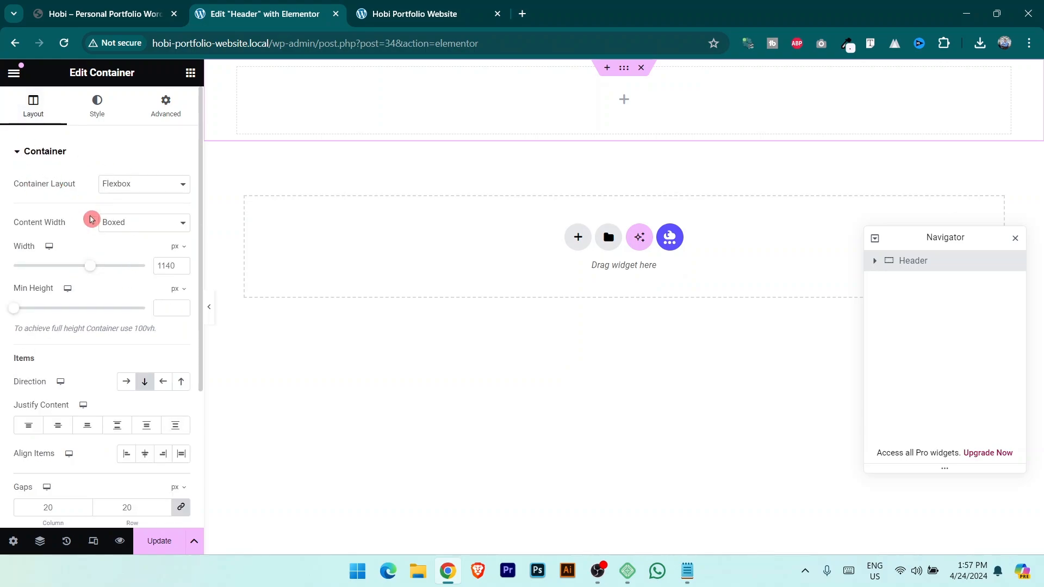
pyautogui.click(140, 227)
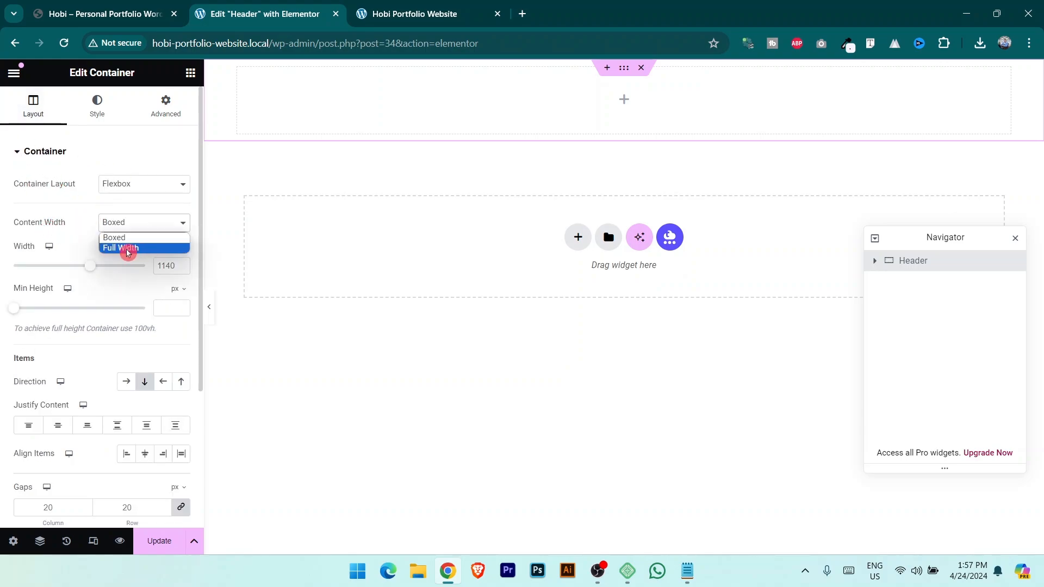
pyautogui.click(132, 247)
# Compare with the live portfolio site, then save the header with Update.
pyautogui.click(152, 14)
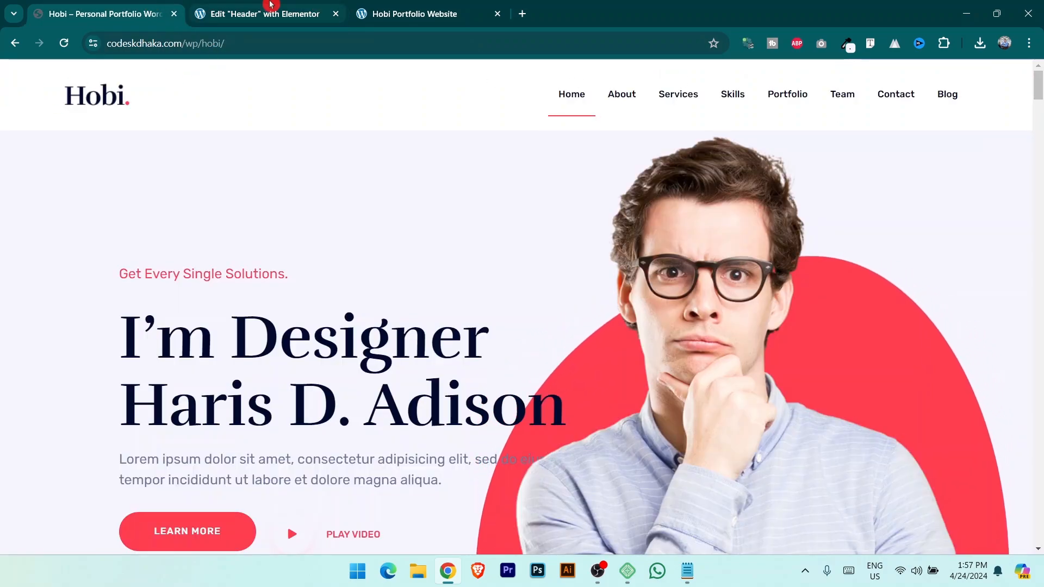
pyautogui.click(255, 13)
pyautogui.click(158, 541)
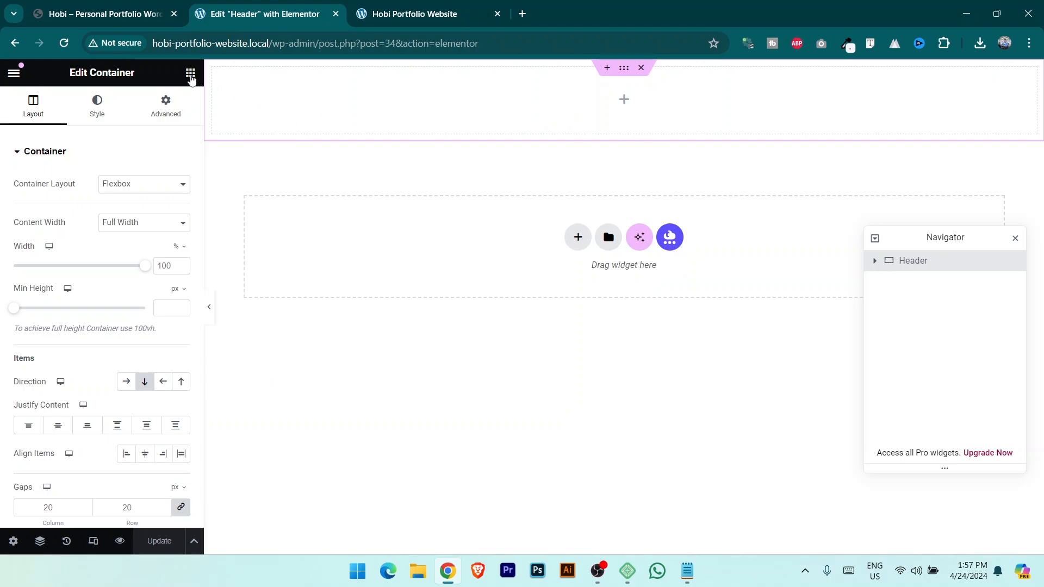
# Drag a new Container into the header and select it in the Navigator.
pyautogui.click(191, 73)
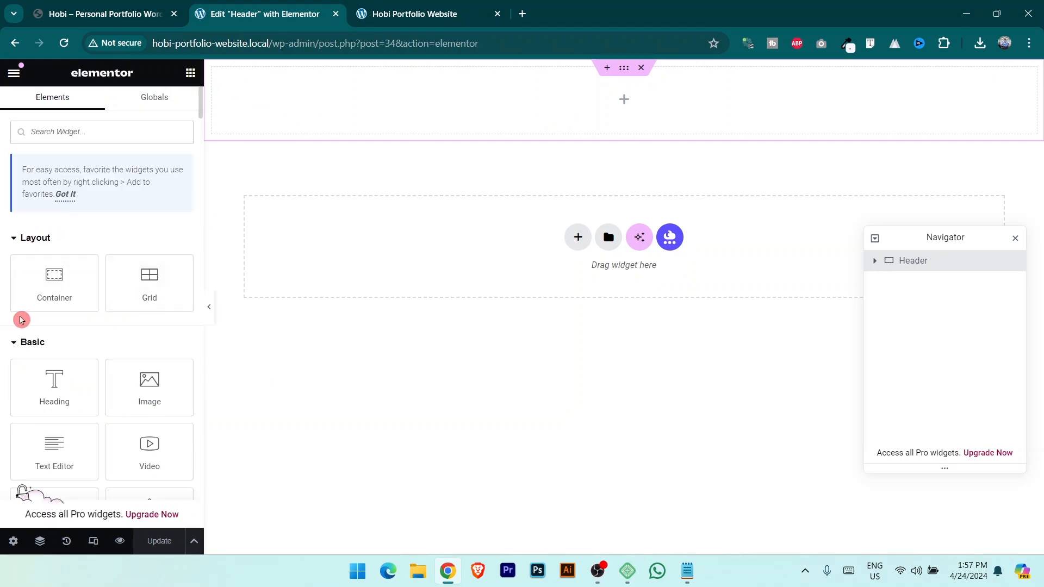
pyautogui.moveTo(52, 281); pyautogui.dragTo(623, 105)
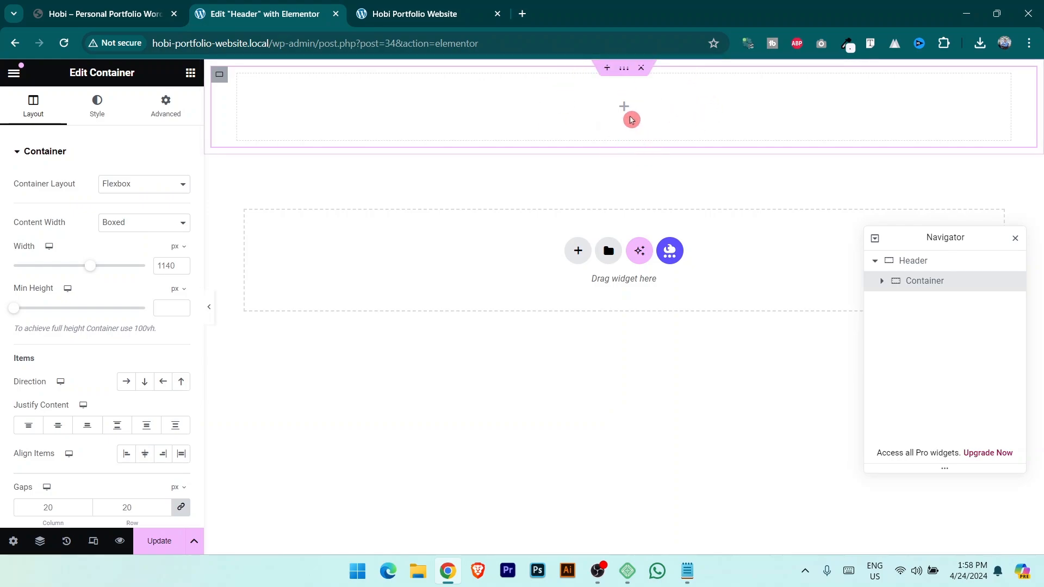
pyautogui.click(907, 264)
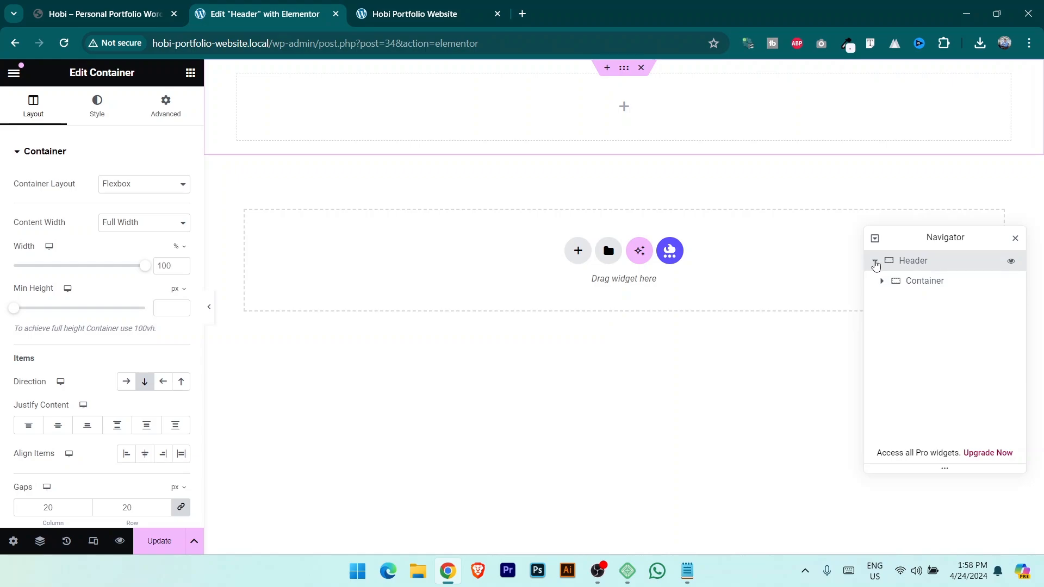
pyautogui.click(875, 264)
pyautogui.click(925, 283)
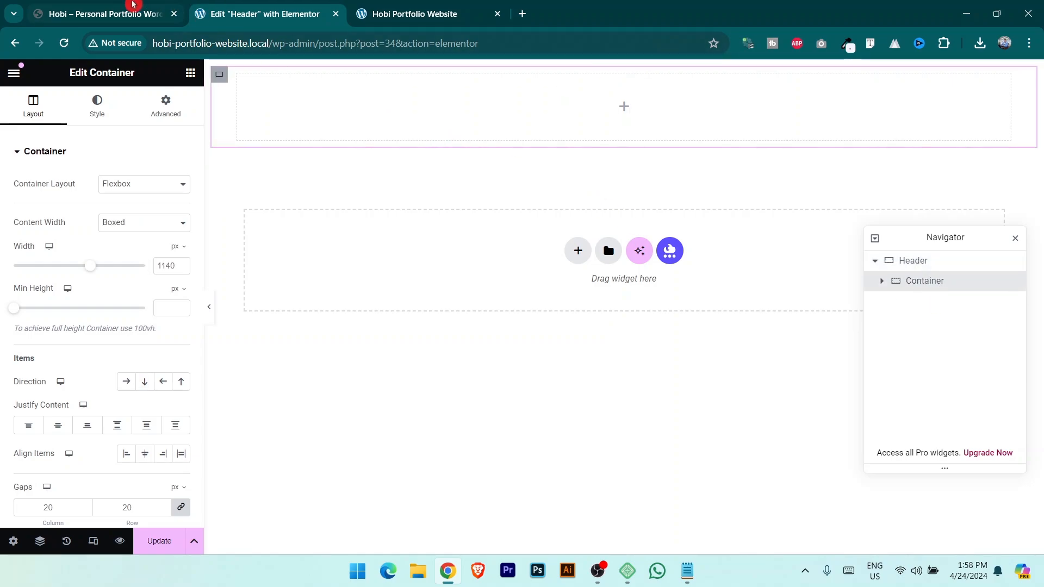
pyautogui.click(118, 6)
pyautogui.click(217, 8)
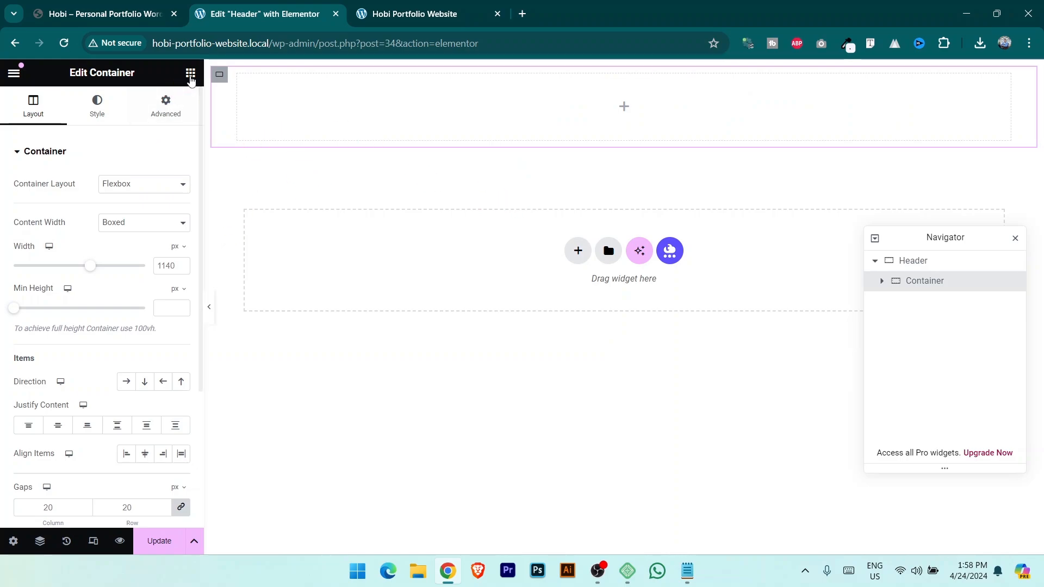
# Nest a container inside it and duplicate it into a second column.
pyautogui.click(191, 77)
pyautogui.moveTo(54, 201); pyautogui.dragTo(589, 141)
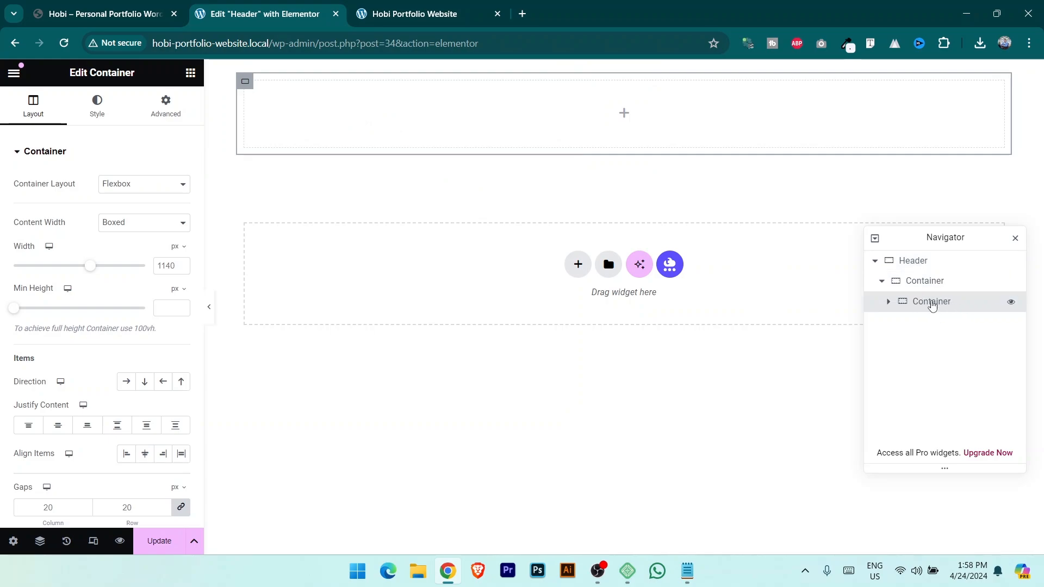
pyautogui.rightClick(933, 304)
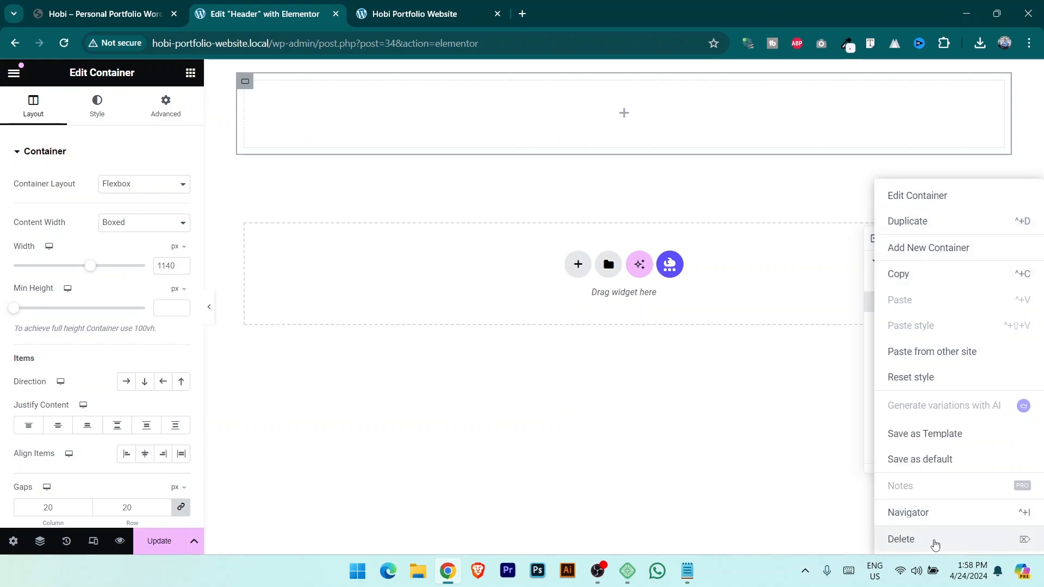
pyautogui.click(906, 222)
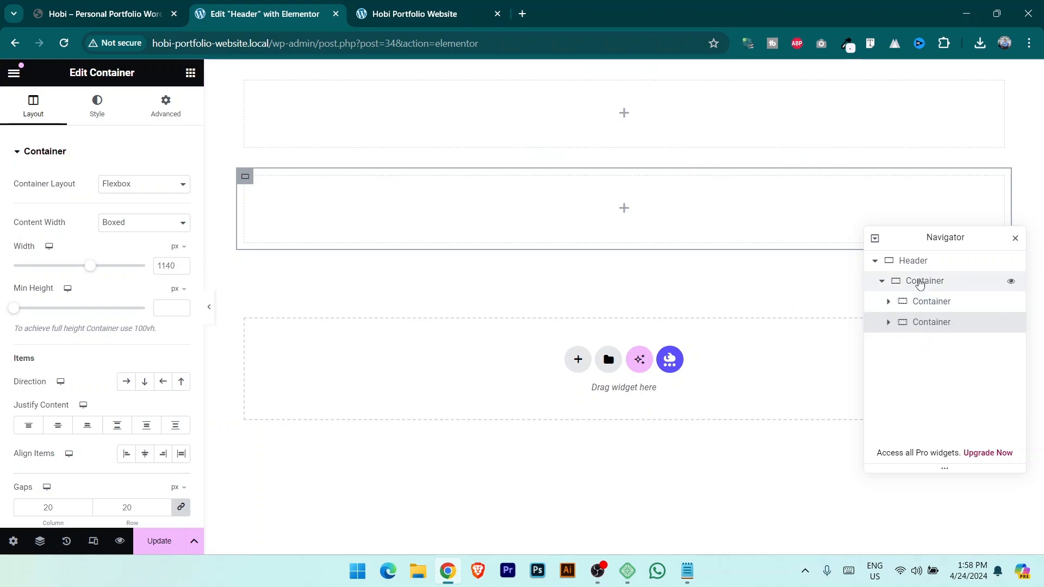
# Set the parent container's Direction to Row so both columns sit side by side.
pyautogui.click(918, 283)
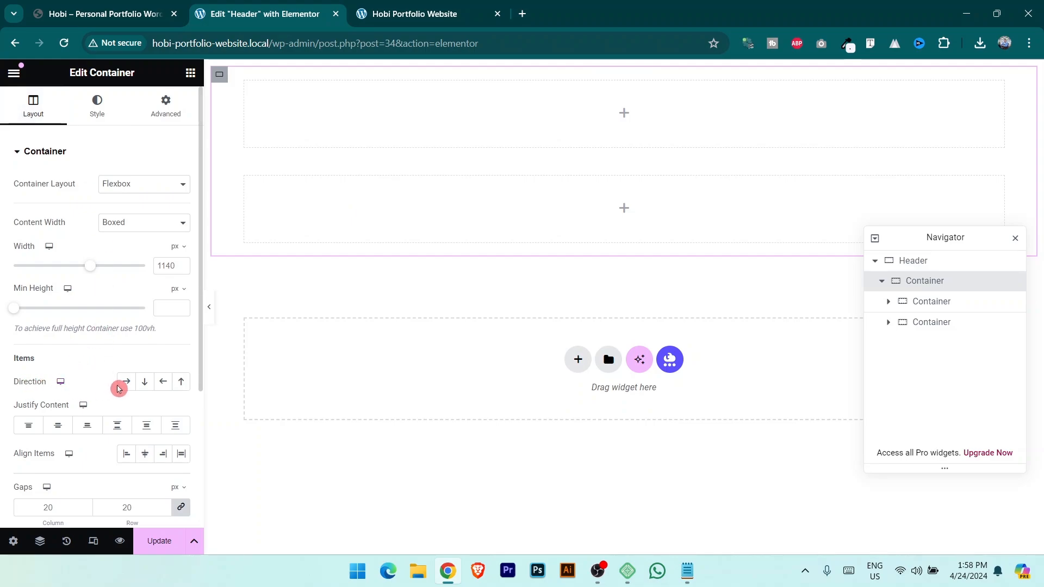
pyautogui.click(127, 384)
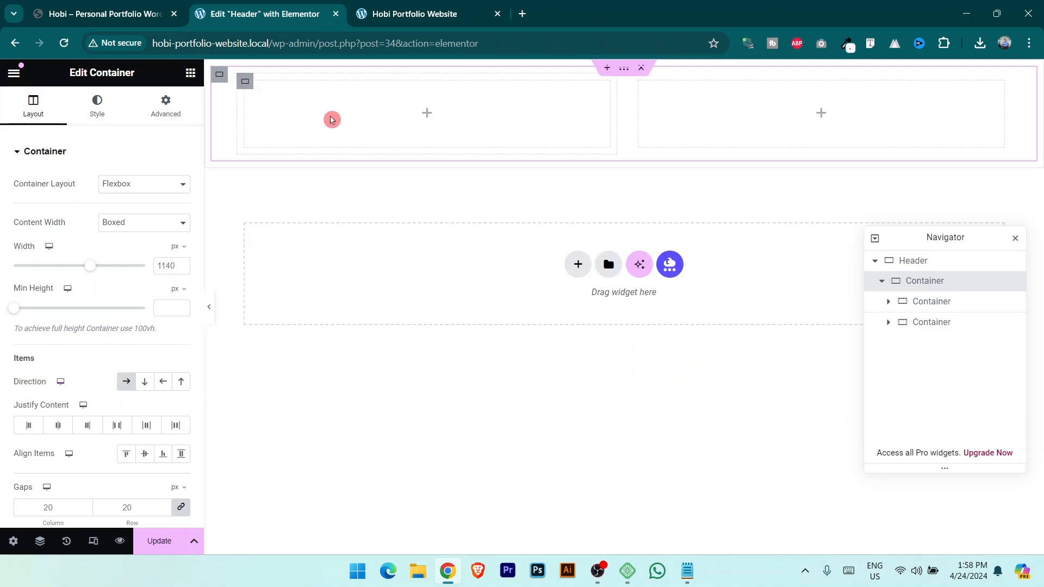
pyautogui.click(104, 14)
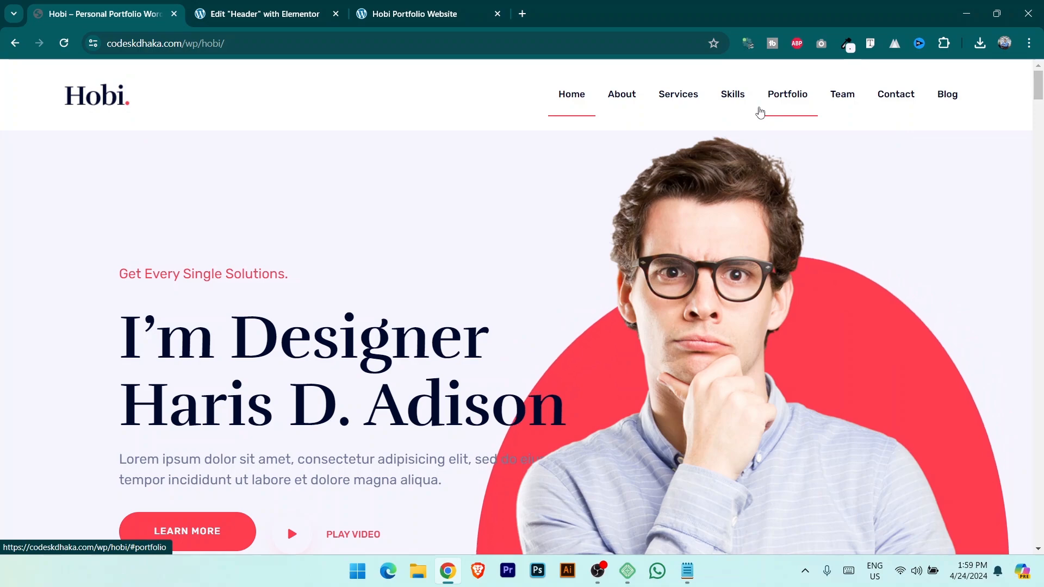
pyautogui.click(296, 12)
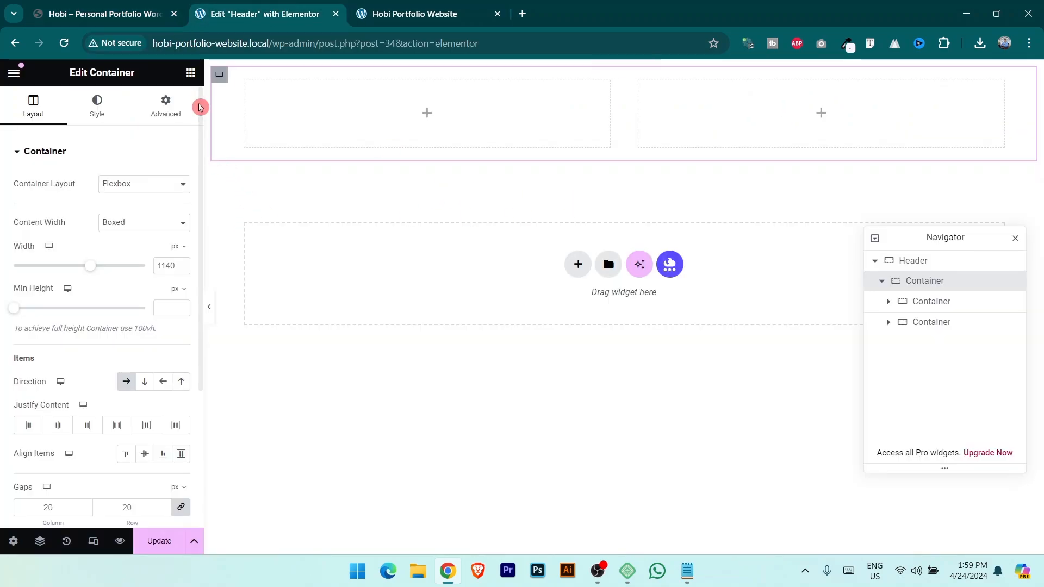
pyautogui.click(191, 73)
# Search widgets for 'logo', drop Site Logo into the left column, and set Custom Image to Yes.
pyautogui.click(140, 133)
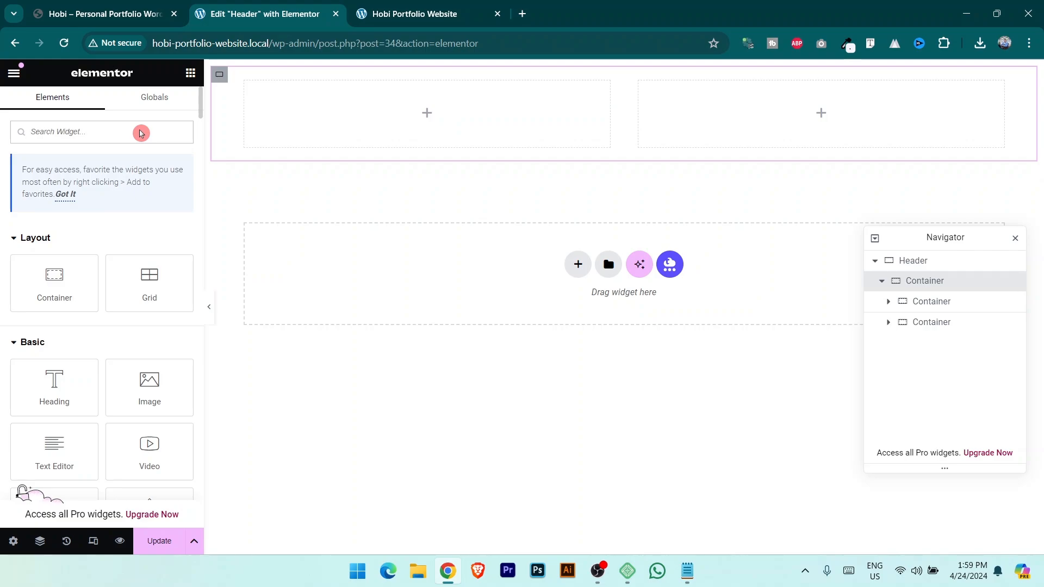
pyautogui.write('logo')
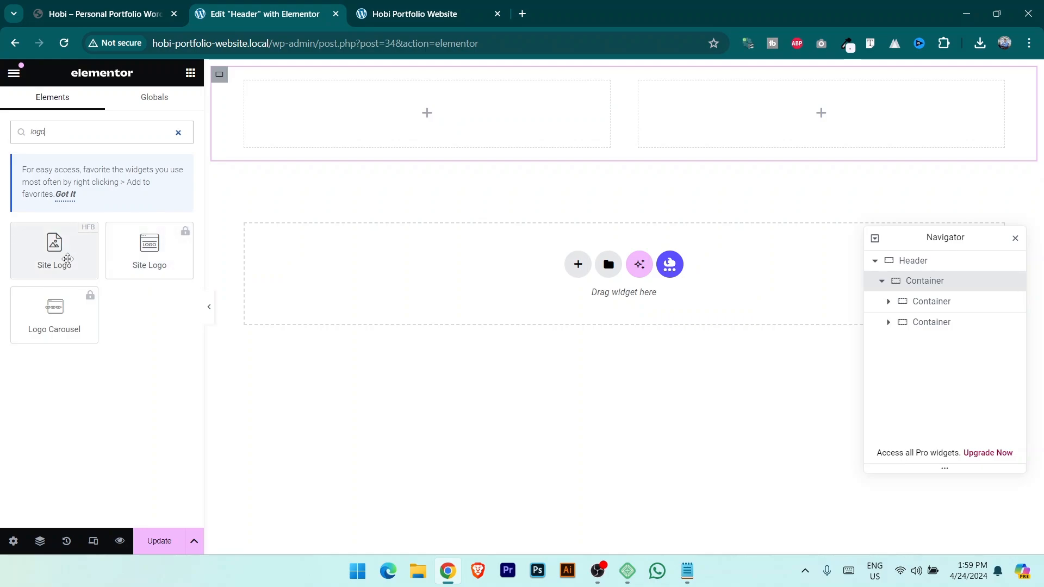
pyautogui.moveTo(60, 255); pyautogui.dragTo(418, 106)
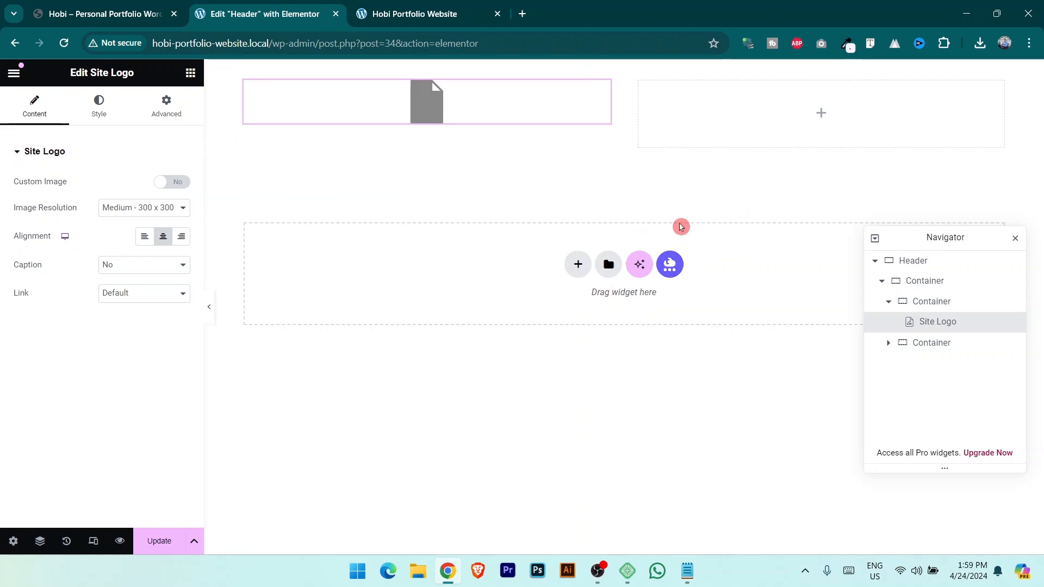
pyautogui.click(58, 214)
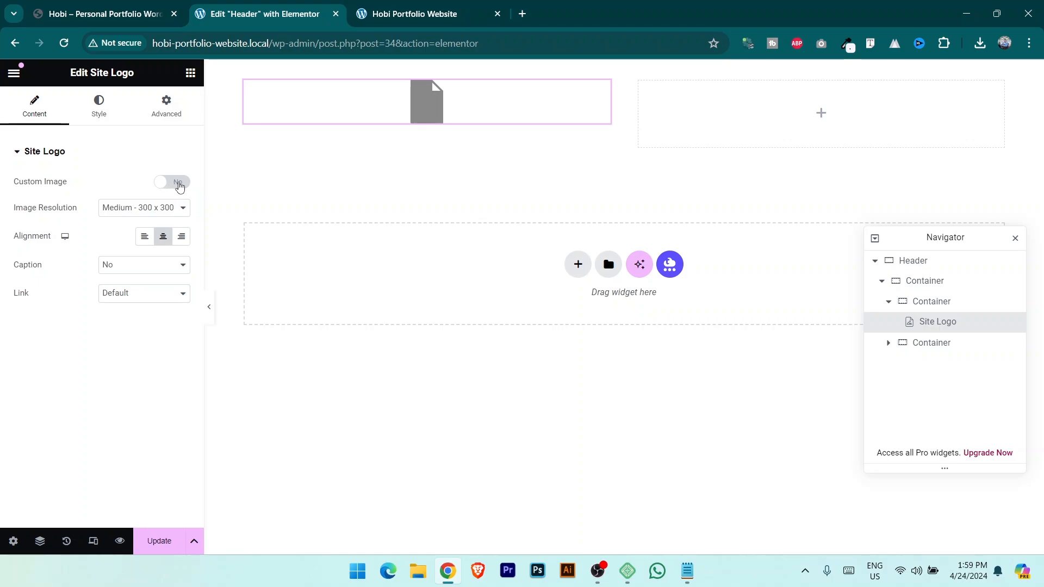
pyautogui.click(173, 182)
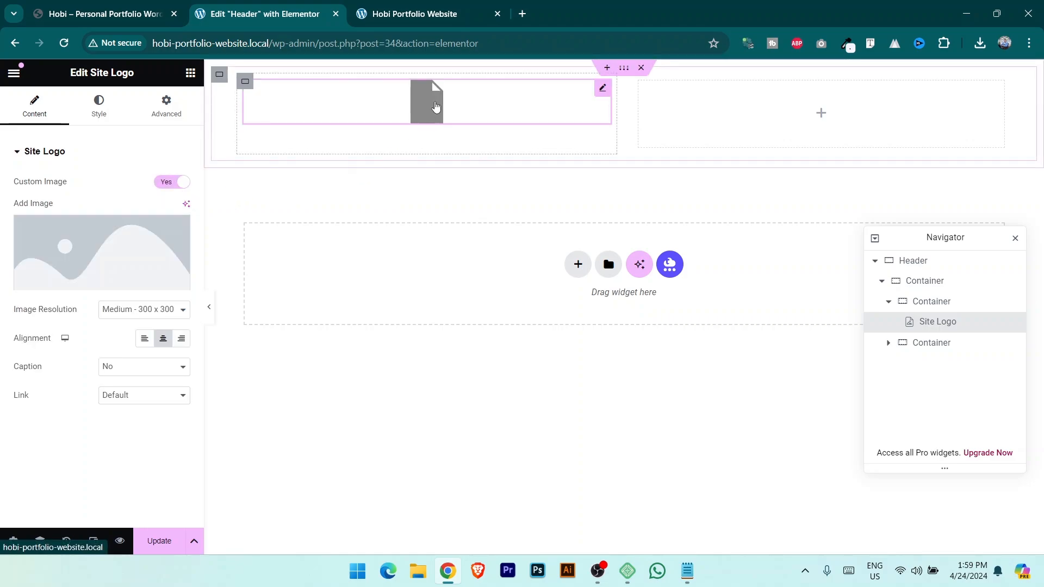
pyautogui.moveTo(155, 243)
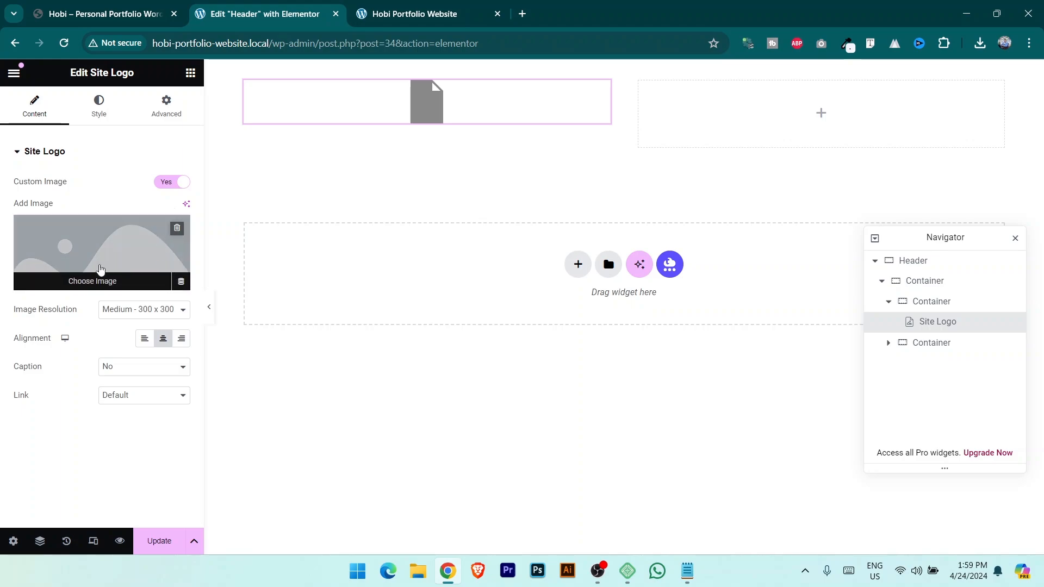
# Upload logo.png from the IMG folder and select it as the Site Logo image.
pyautogui.click(76, 283)
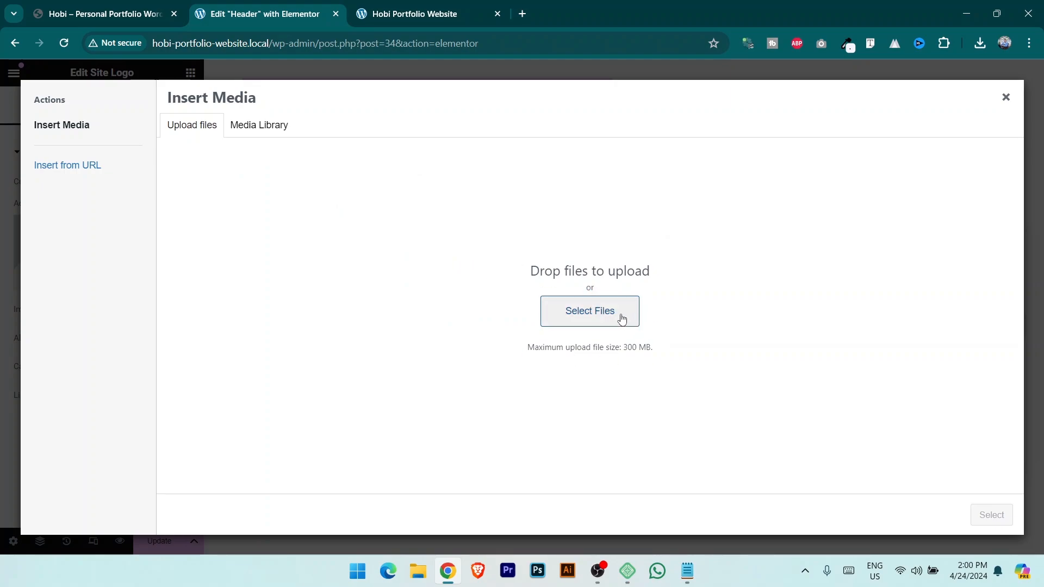
pyautogui.click(246, 128)
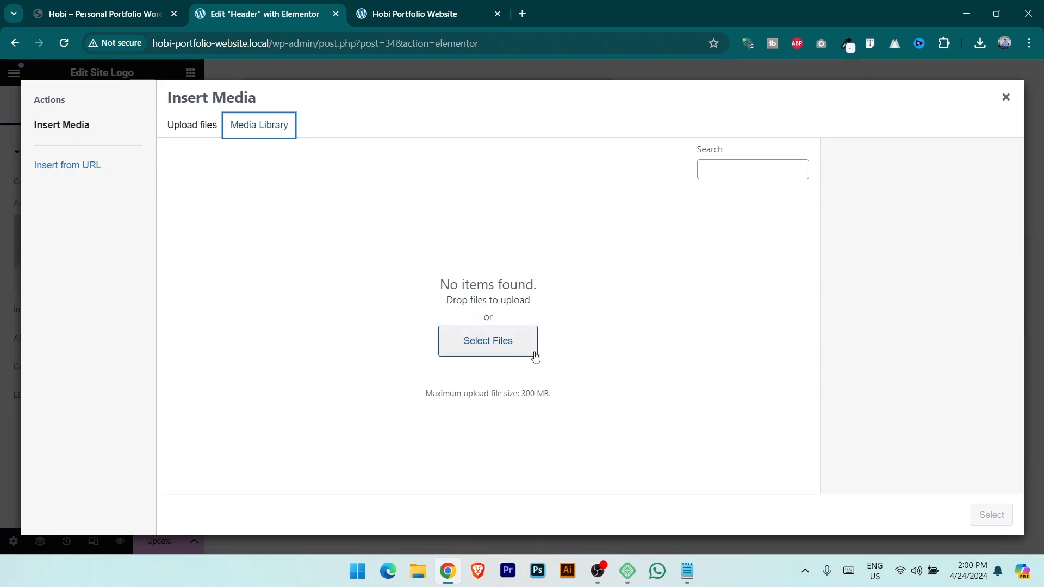
pyautogui.click(194, 133)
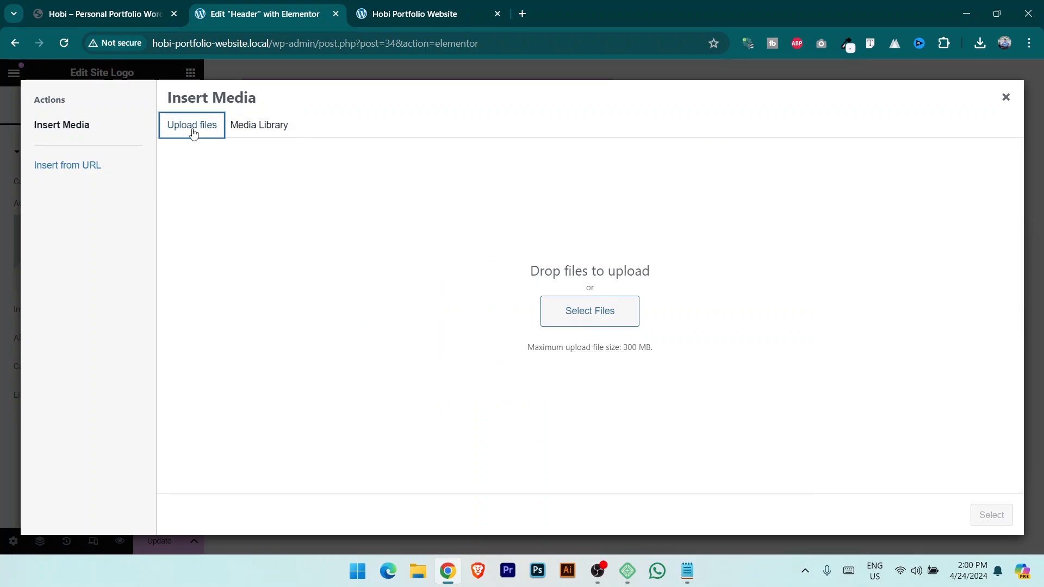
pyautogui.click(589, 314)
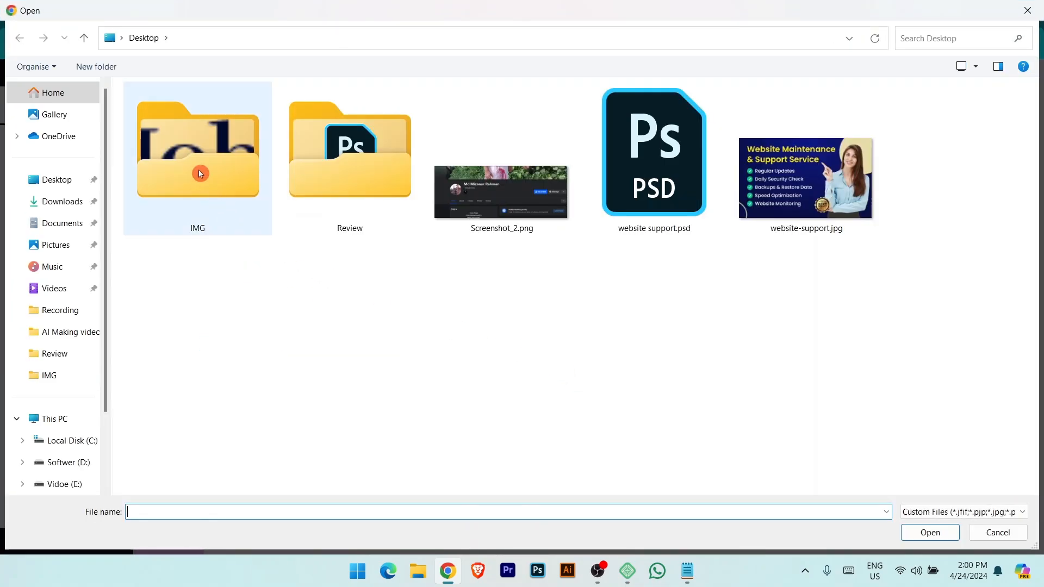
pyautogui.doubleClick(200, 173)
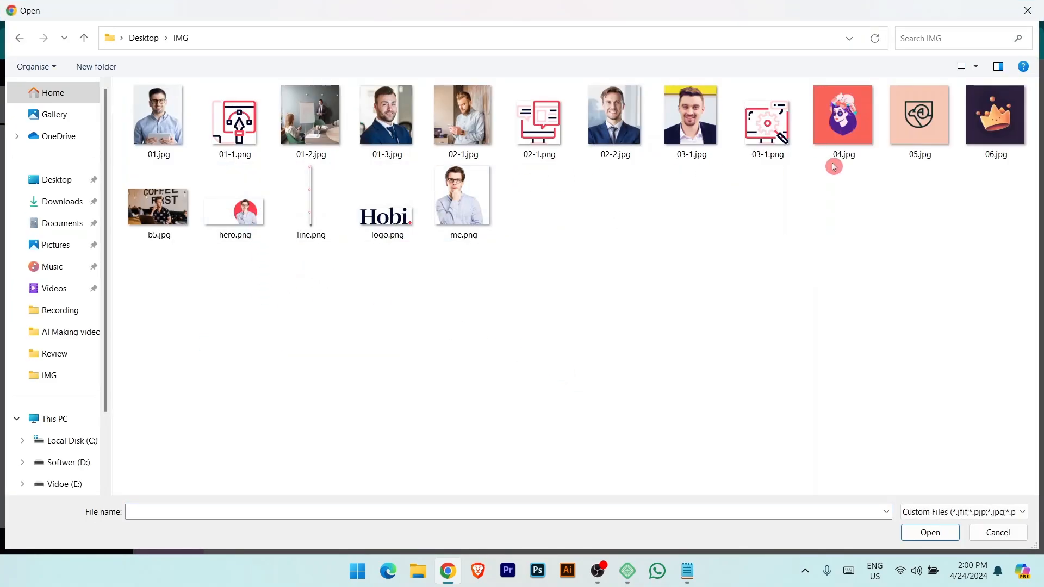
pyautogui.click(387, 231)
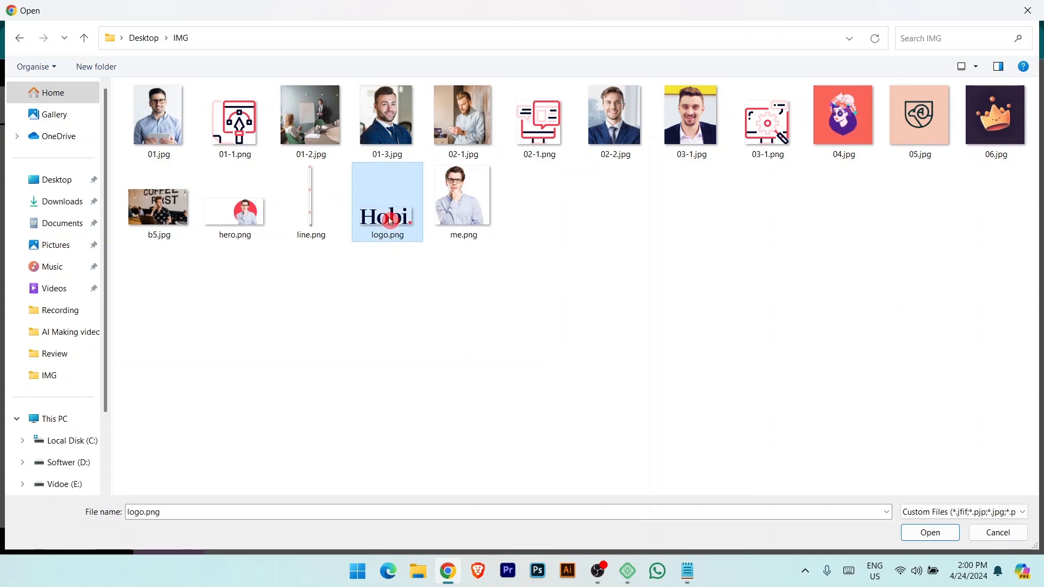
pyautogui.click(930, 531)
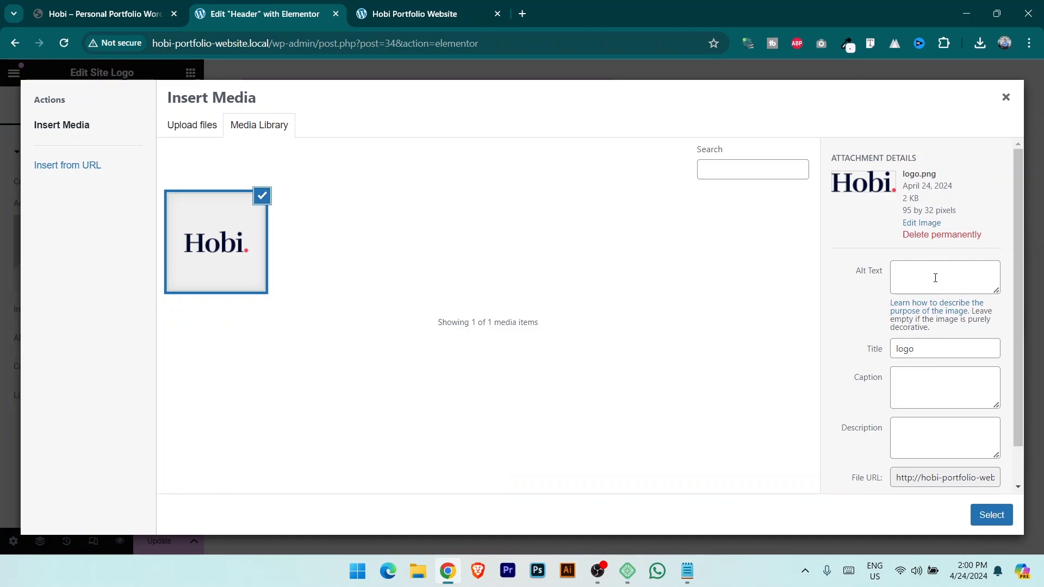
pyautogui.click(993, 517)
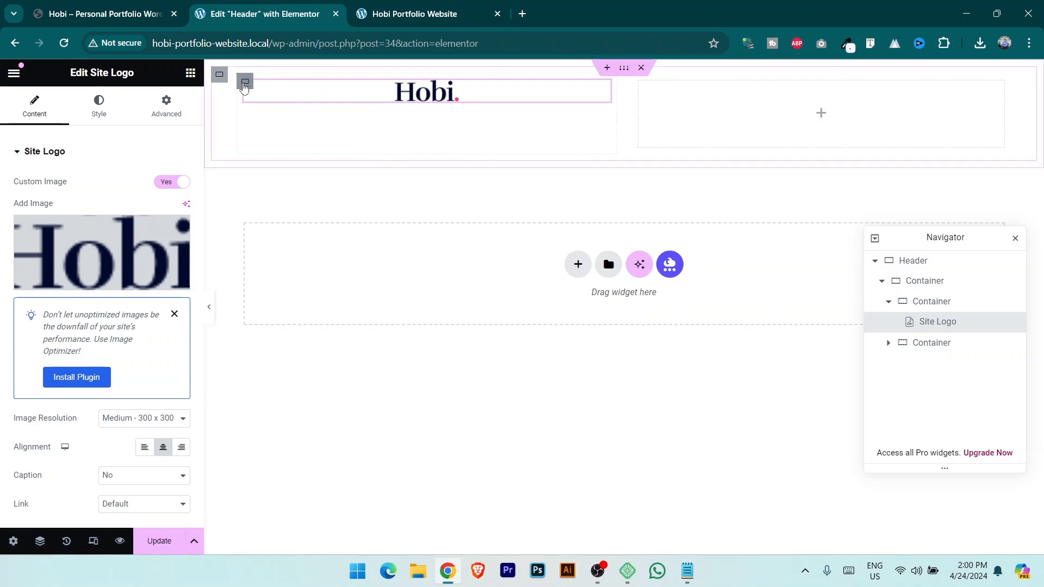
# Centre the logo vertically and align it to the left edge of its container.
pyautogui.click(244, 83)
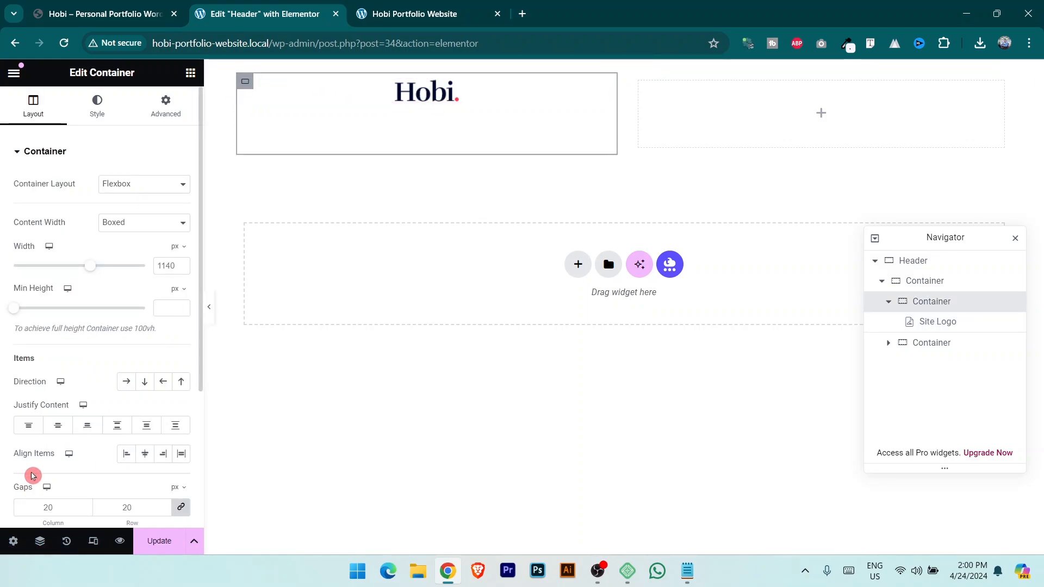
pyautogui.click(63, 432)
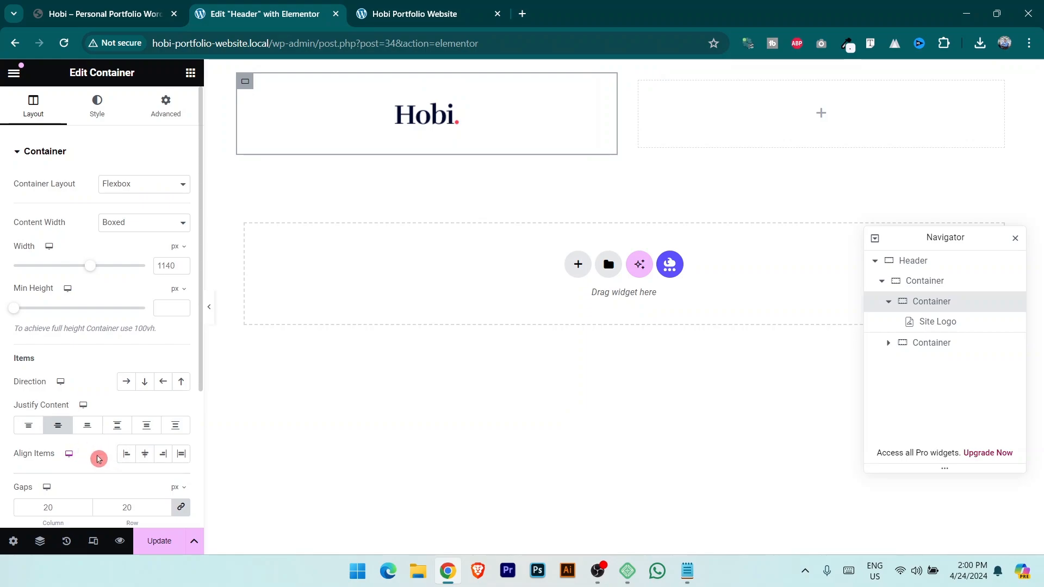
pyautogui.click(125, 455)
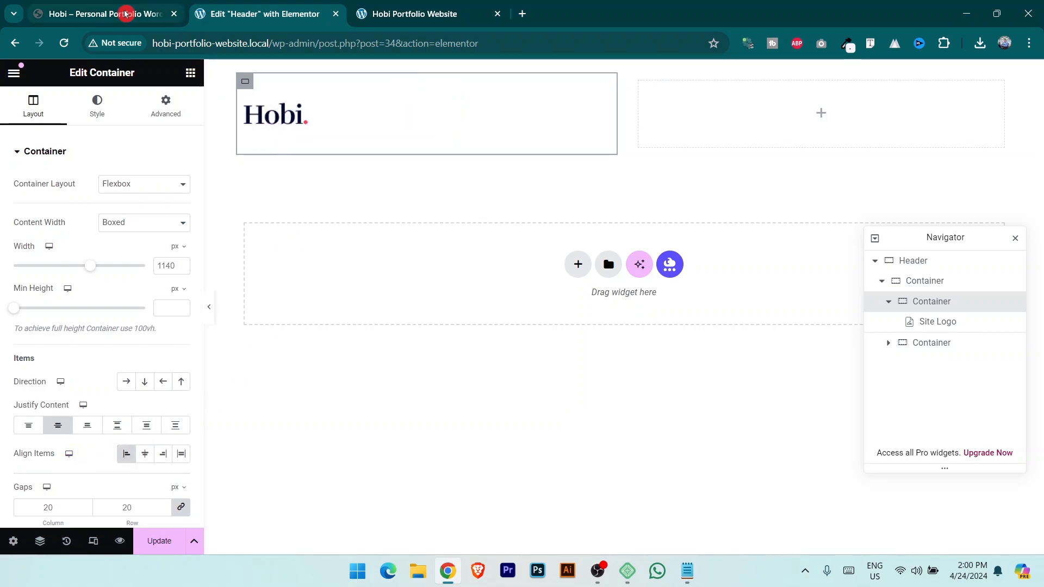
# Drop a Navigation Menu widget into the empty right header column.
pyautogui.click(191, 73)
pyautogui.click(159, 119)
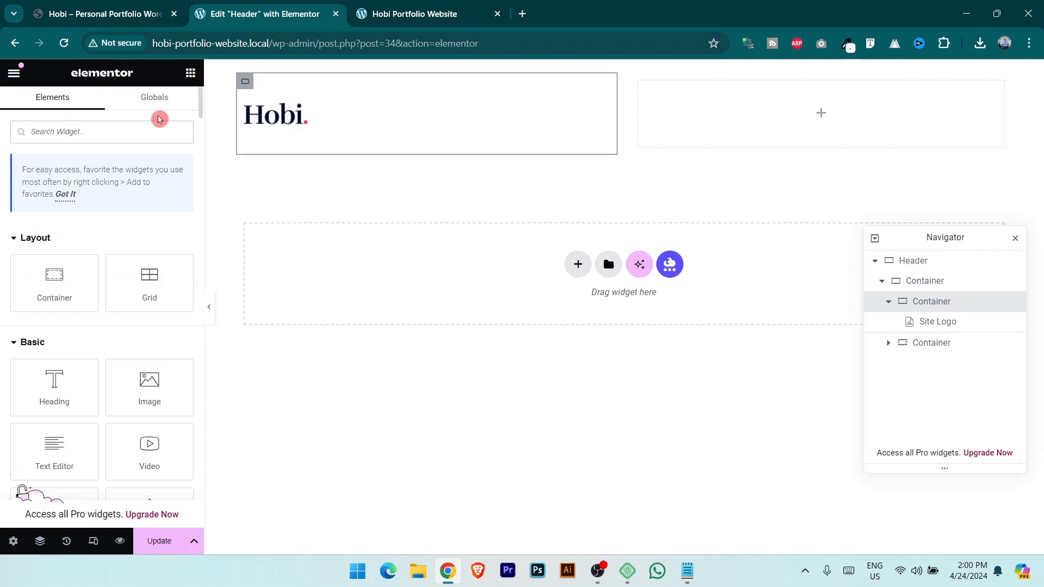
pyautogui.write('navi')
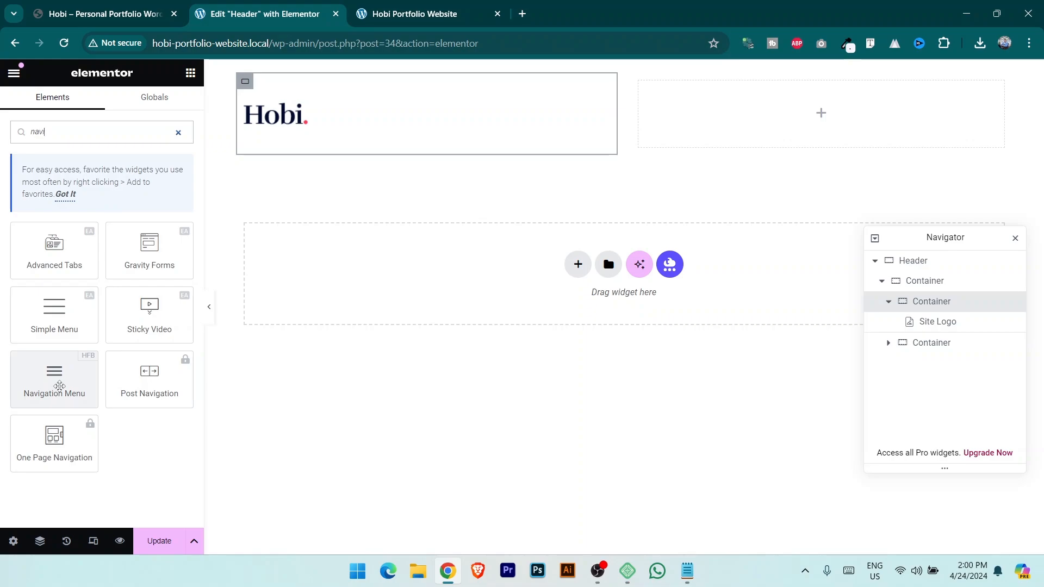
pyautogui.click(59, 387)
pyautogui.moveTo(60, 387); pyautogui.dragTo(794, 112)
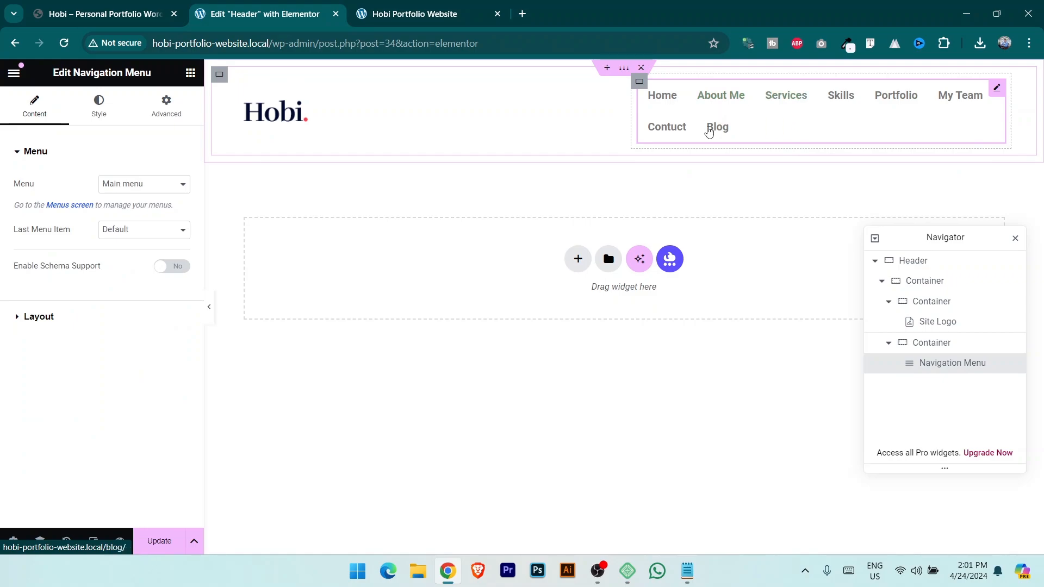
# Narrow the logo column so the header fits on one line.
pyautogui.click(775, 124)
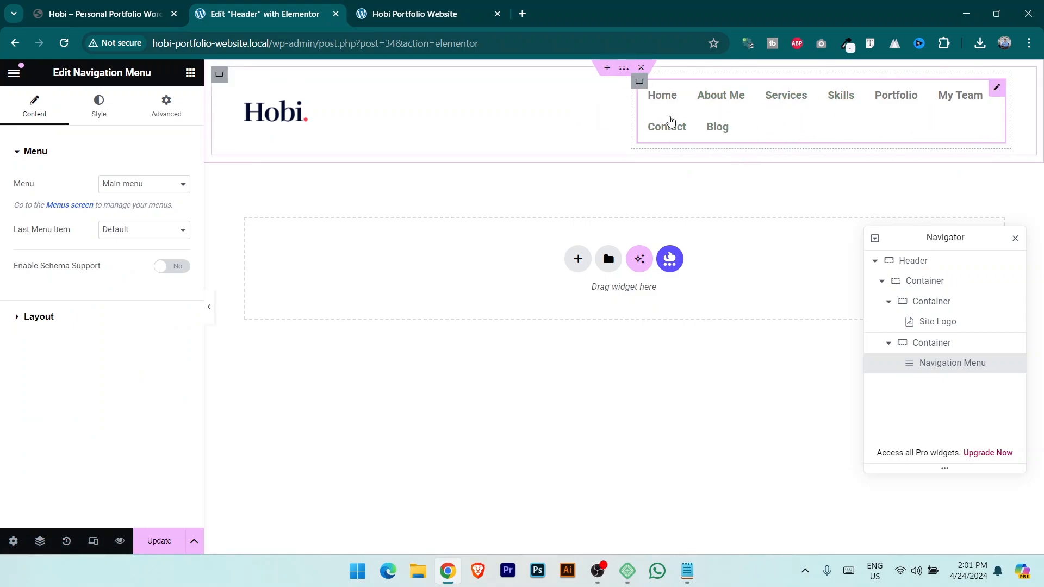
pyautogui.click(632, 115)
pyautogui.click(622, 112)
pyautogui.click(607, 113)
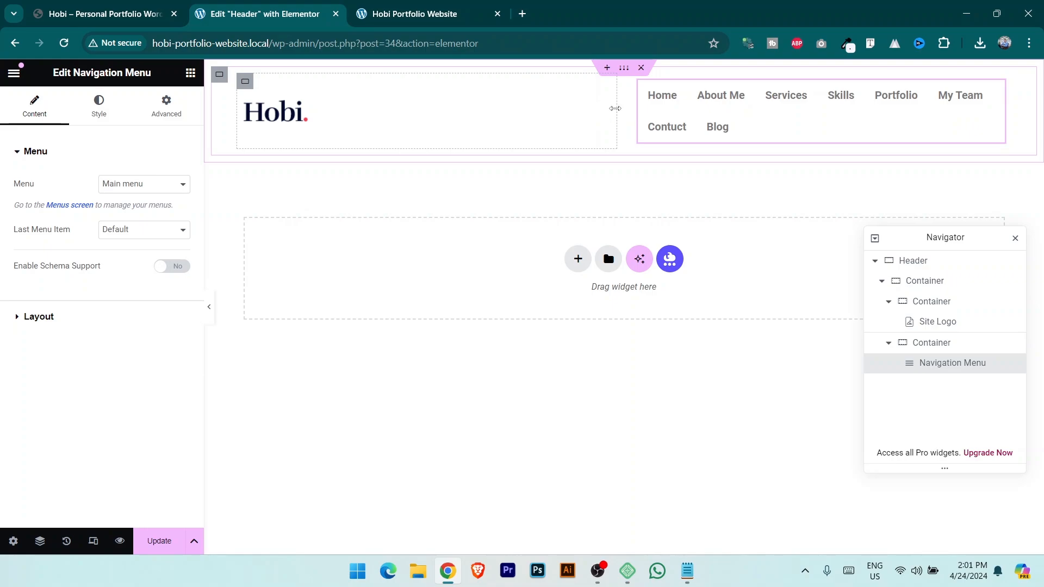
pyautogui.moveTo(615, 108); pyautogui.dragTo(387, 112)
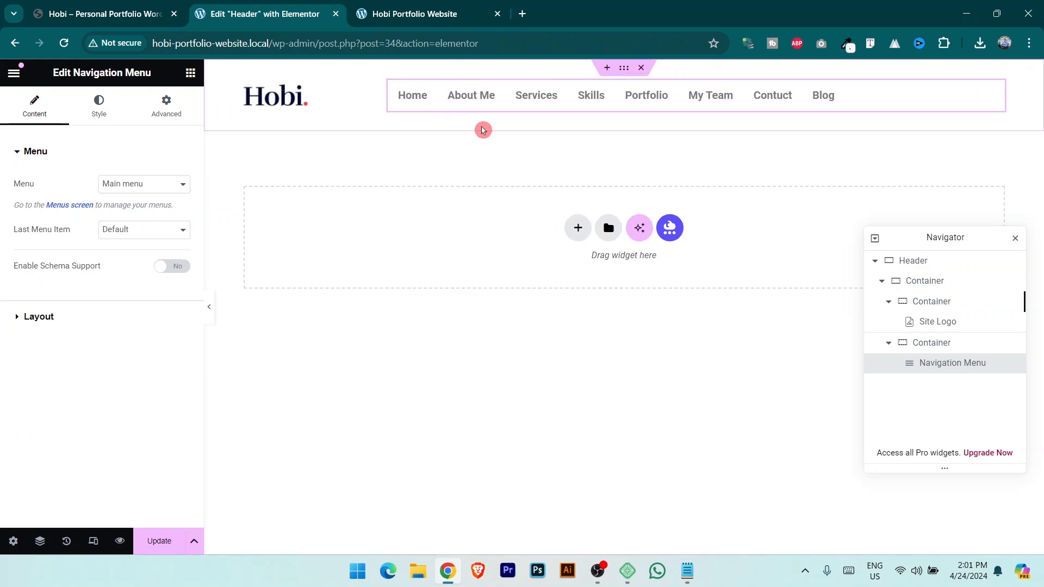
# Align the menu column's items to the end and keep Main menu as the displayed menu.
pyautogui.click(390, 81)
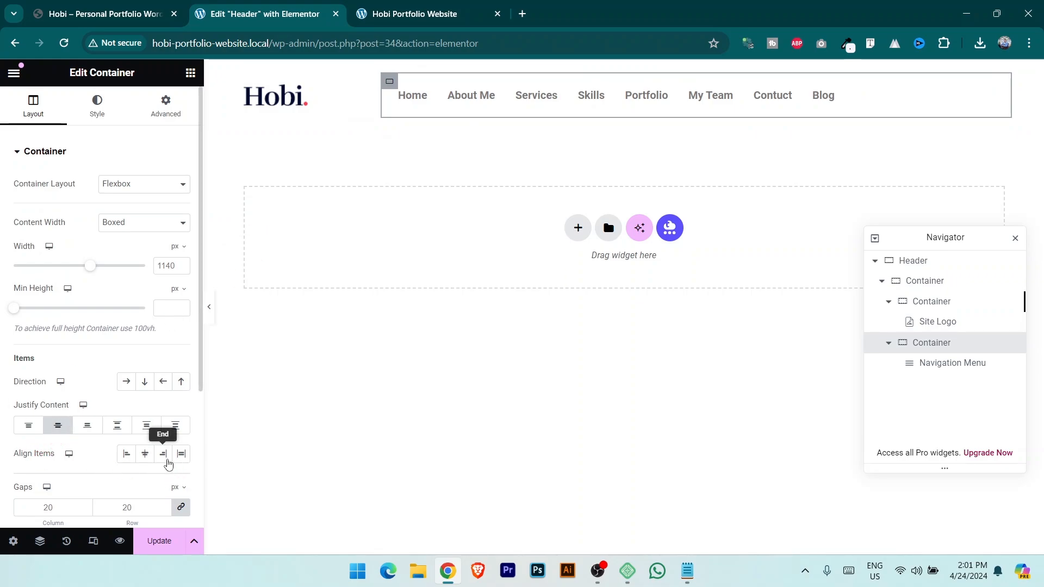
pyautogui.click(164, 456)
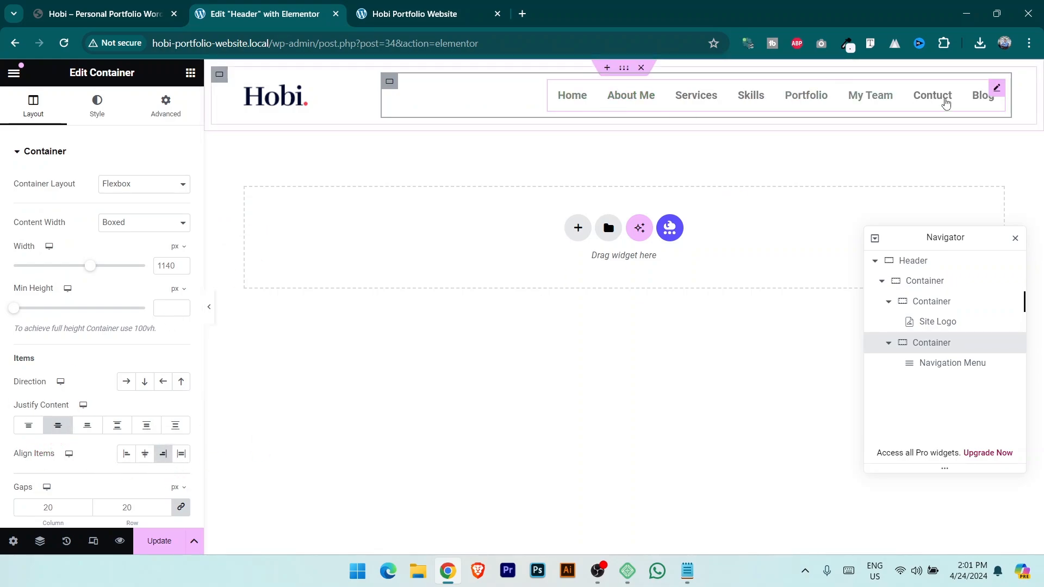
pyautogui.click(1000, 88)
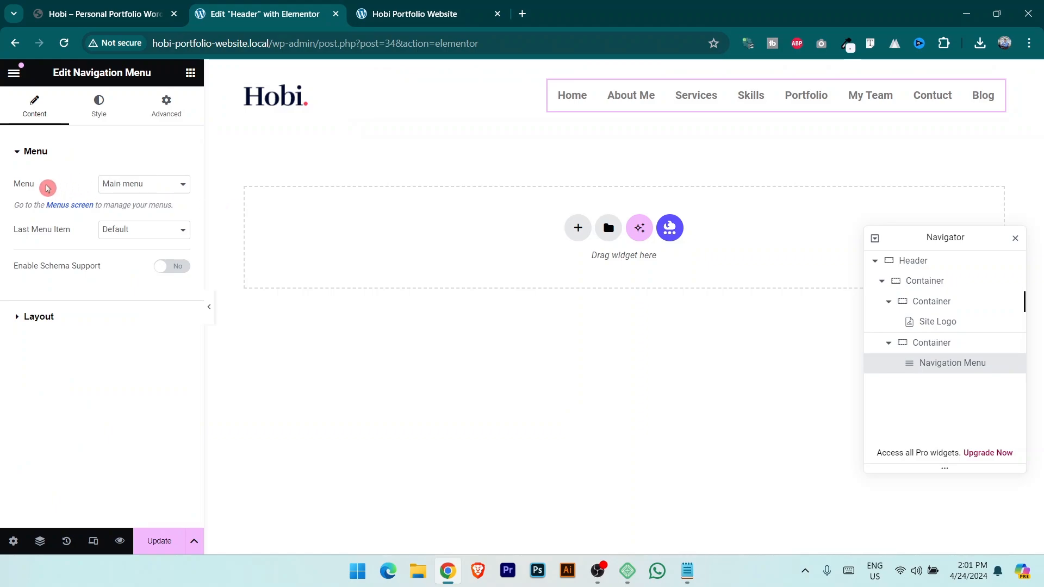
pyautogui.click(133, 187)
pyautogui.click(133, 187)
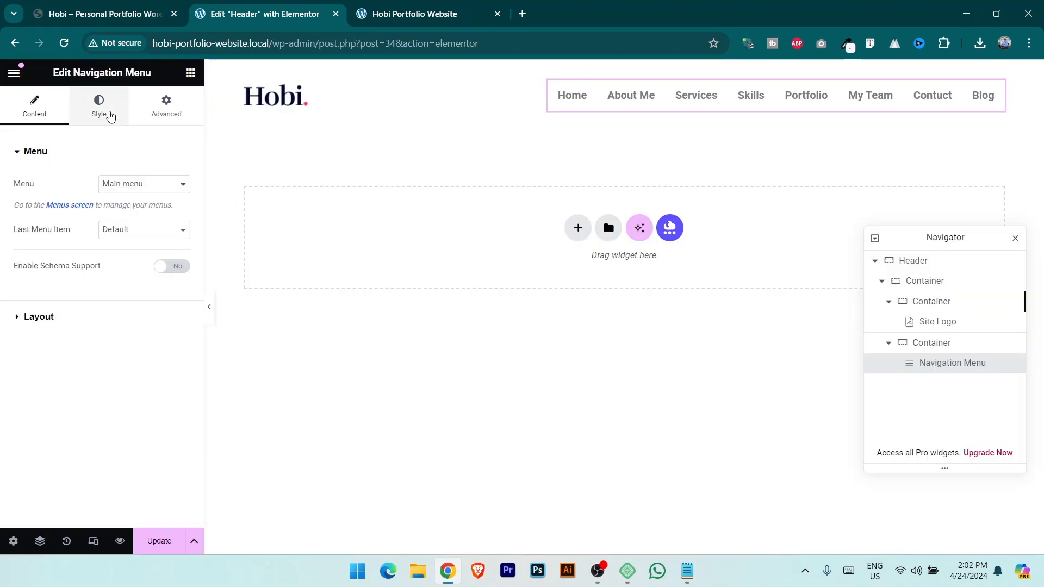
# Copy #000A2D from the colour notes and apply it as the menu's normal text colour.
pyautogui.click(111, 117)
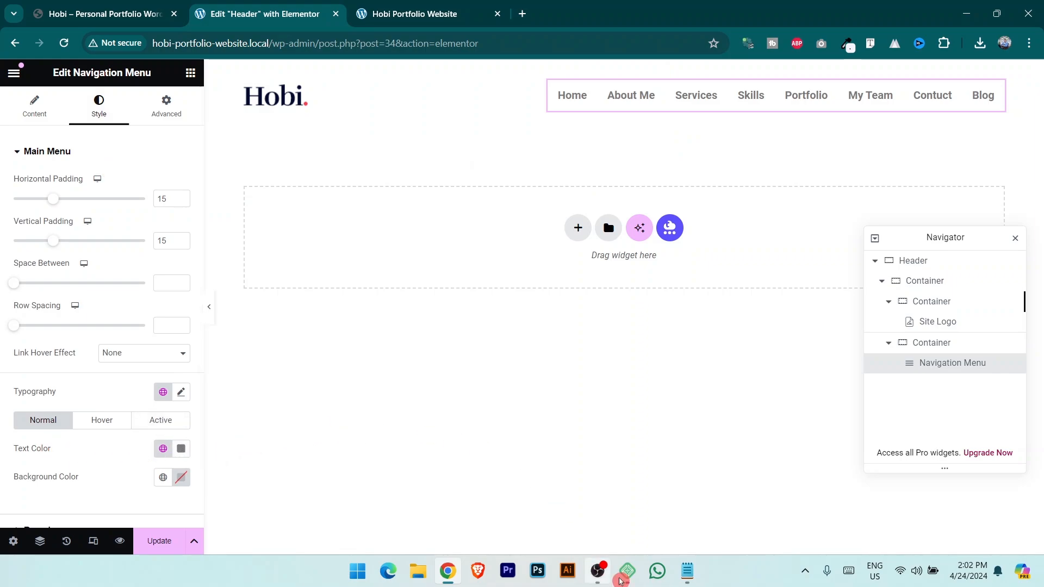
pyautogui.click(688, 571)
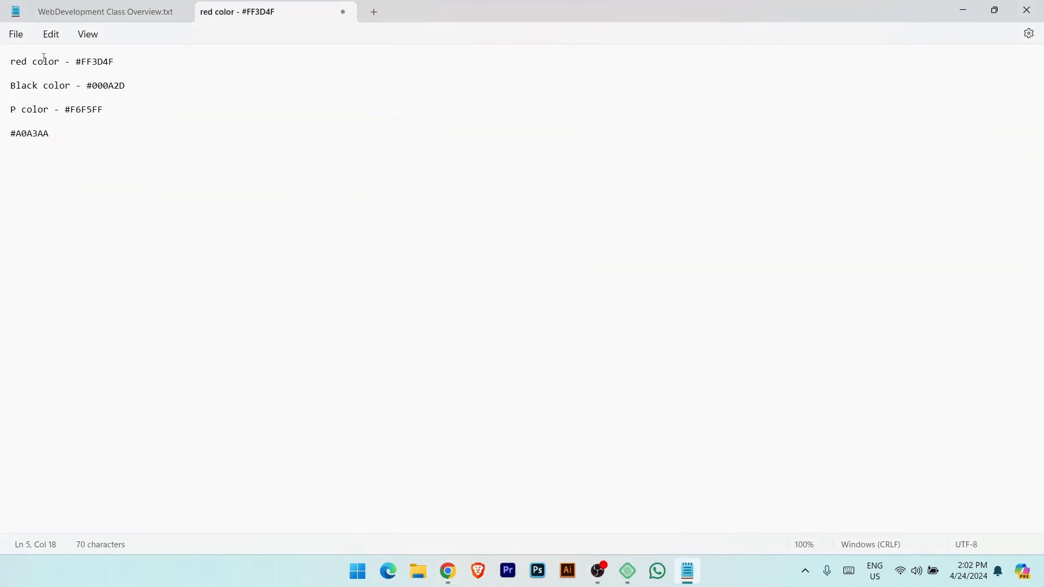
pyautogui.moveTo(85, 87); pyautogui.dragTo(172, 87)
pyautogui.click(122, 90)
pyautogui.moveTo(87, 88); pyautogui.dragTo(164, 94)
pyautogui.hotkey('ctrl', 'c')
pyautogui.hotkey('alt', 'Tab')
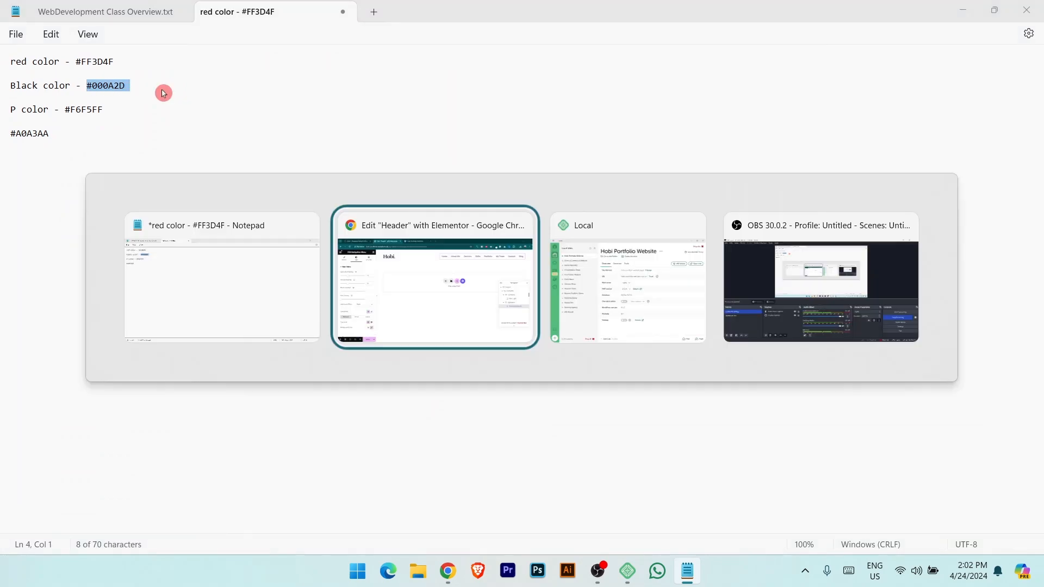
pyautogui.click(182, 454)
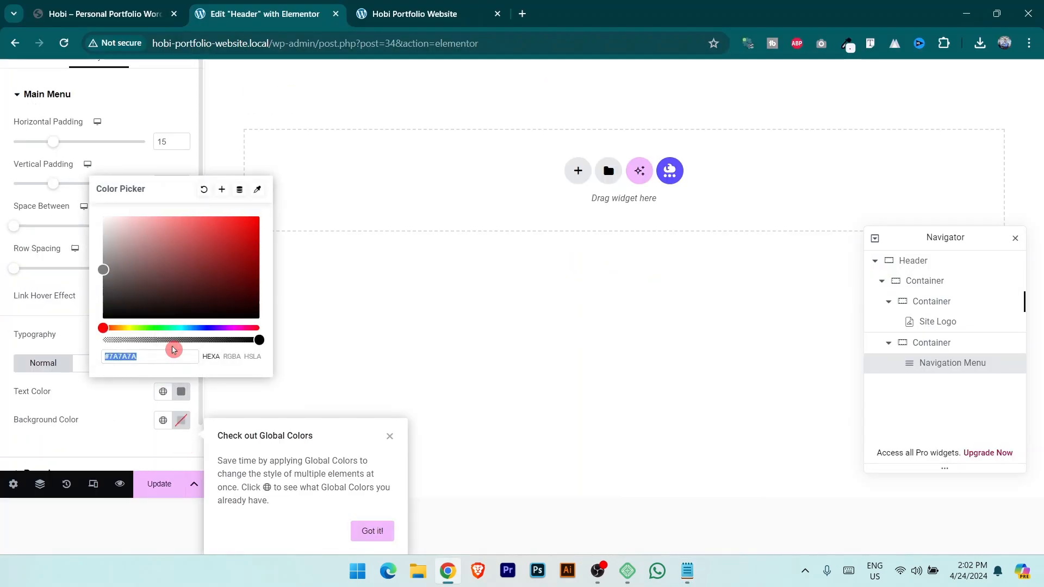
pyautogui.hotkey('ctrl', 'v')
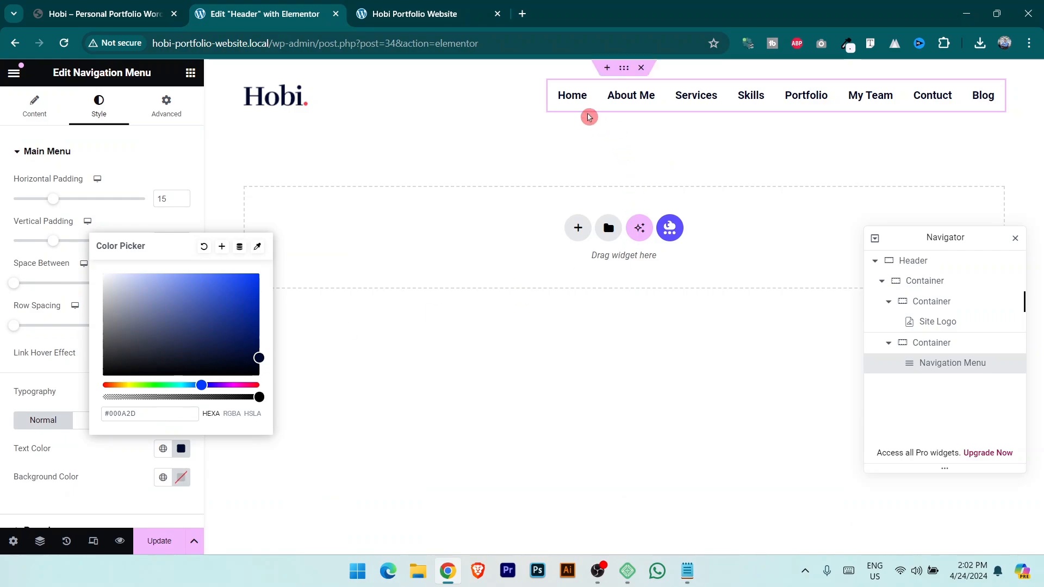
pyautogui.click(119, 490)
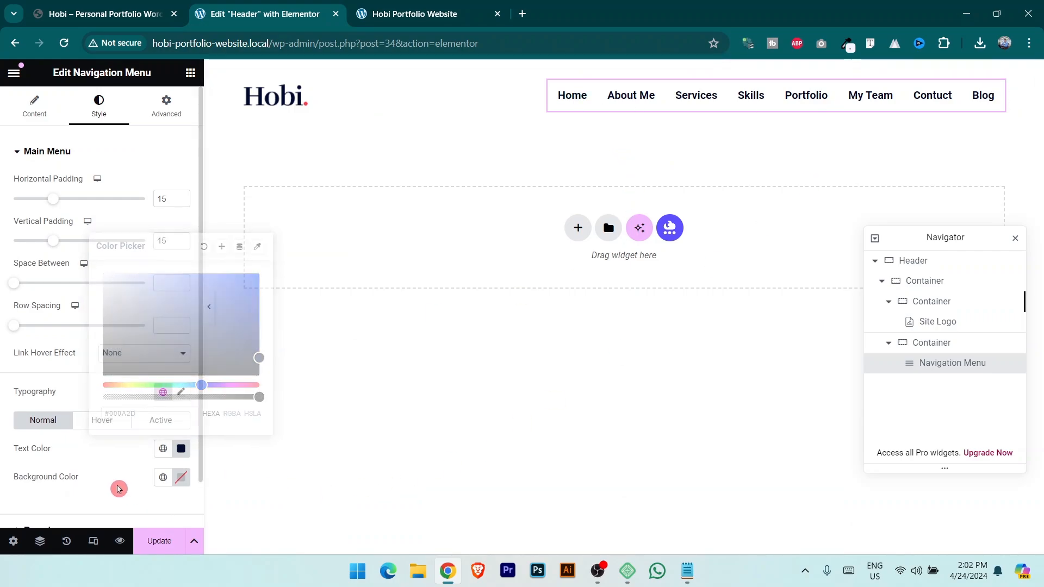
pyautogui.click(101, 8)
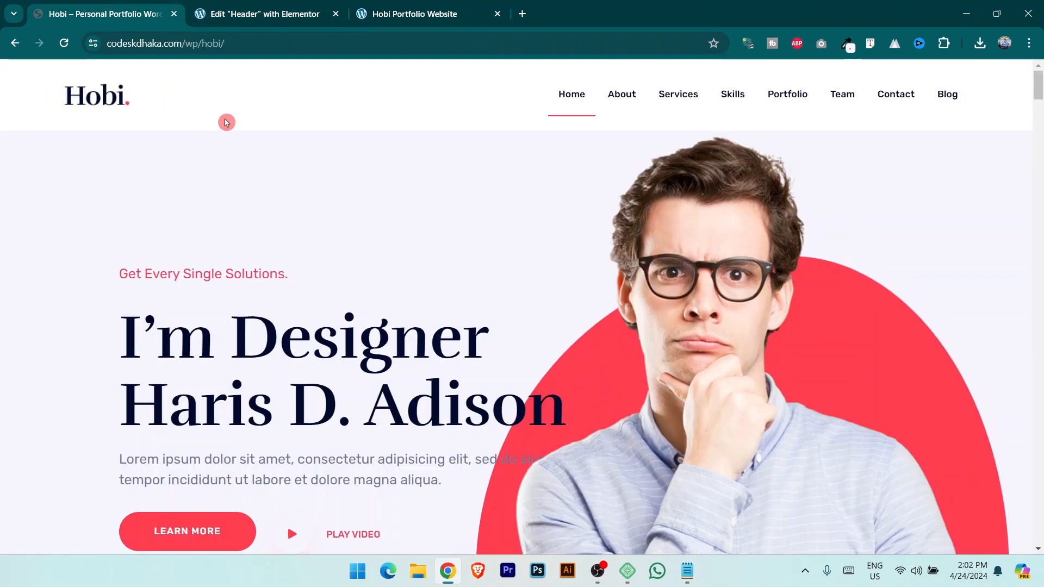
pyautogui.click(221, 13)
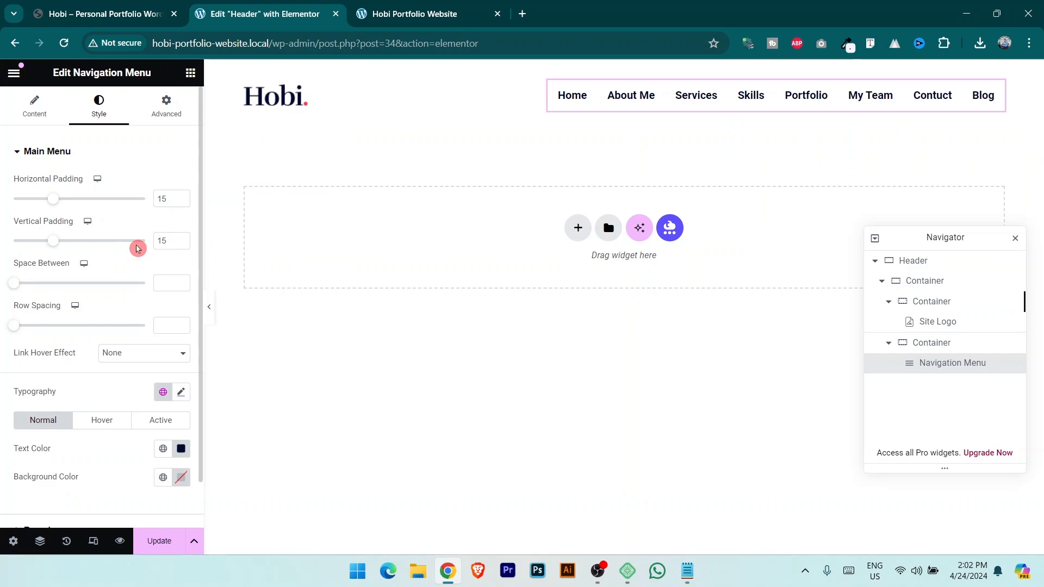
pyautogui.scroll(-1, 138, 249)
# Set the menu typography font family to Aleo and size to 16 px.
pyautogui.click(181, 341)
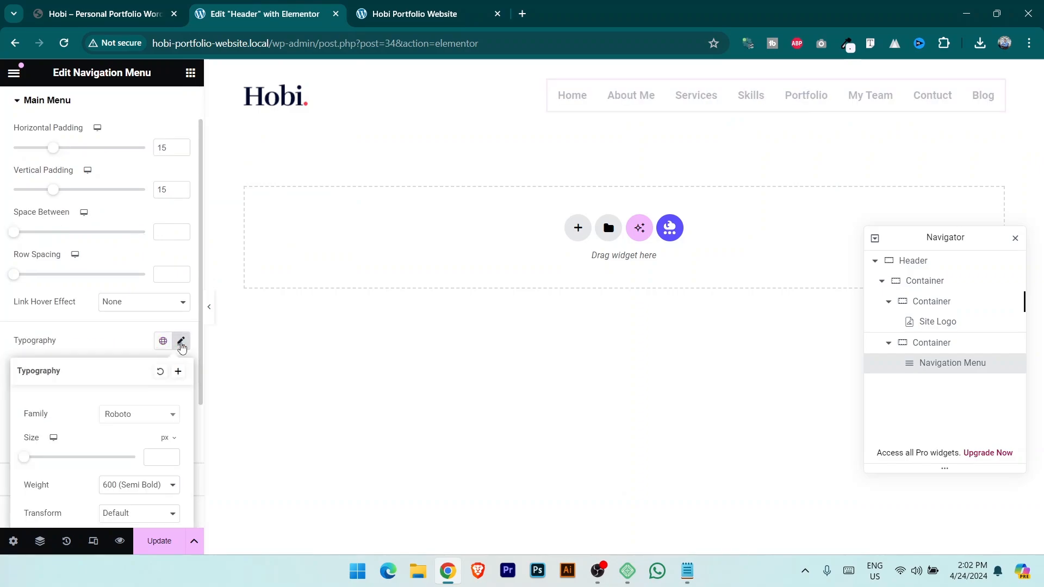
pyautogui.click(146, 424)
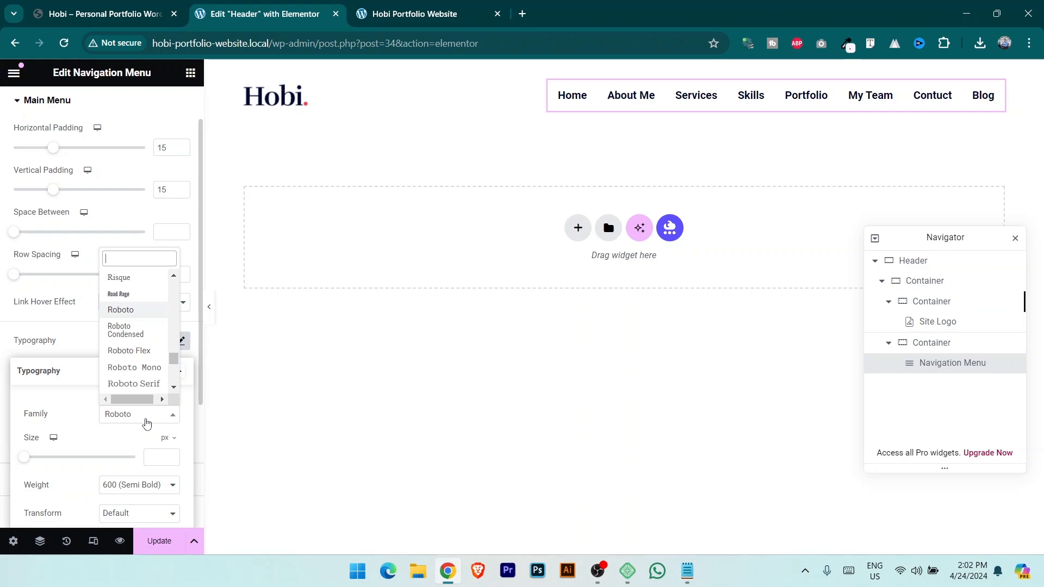
pyautogui.click(159, 423)
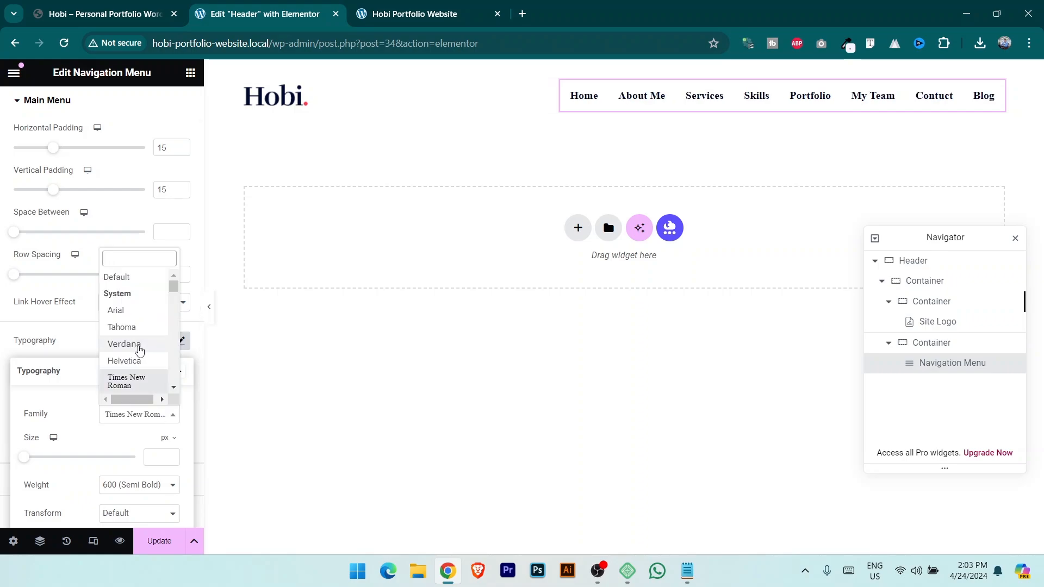
pyautogui.click(136, 313)
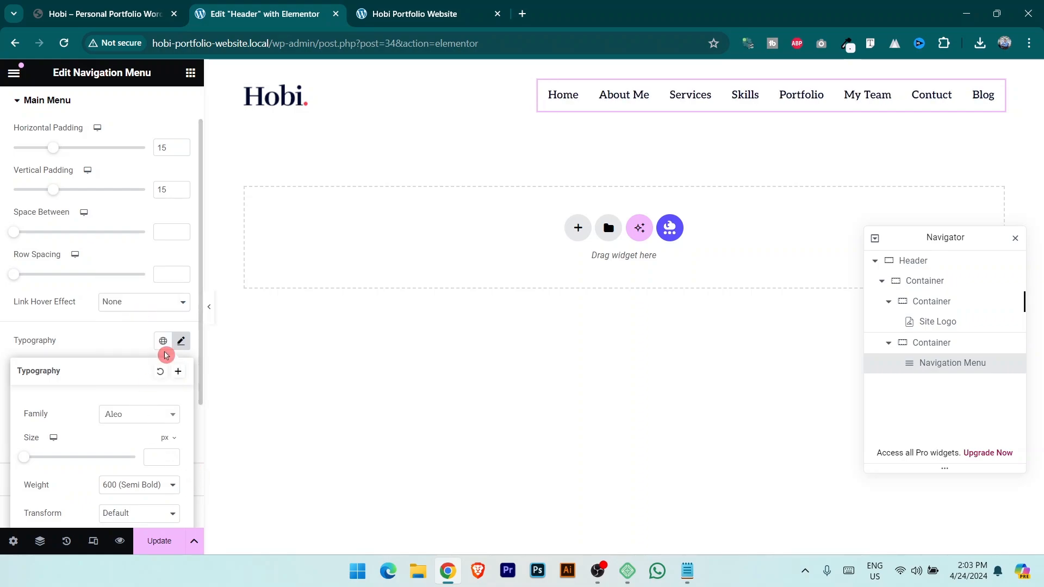
pyautogui.scroll(-3, 153, 324)
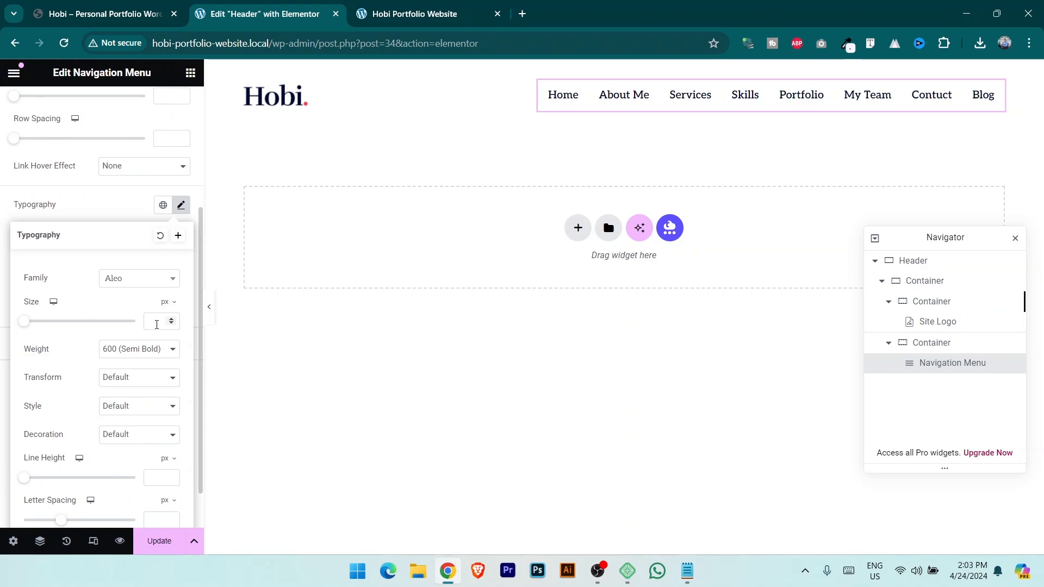
pyautogui.write('20')
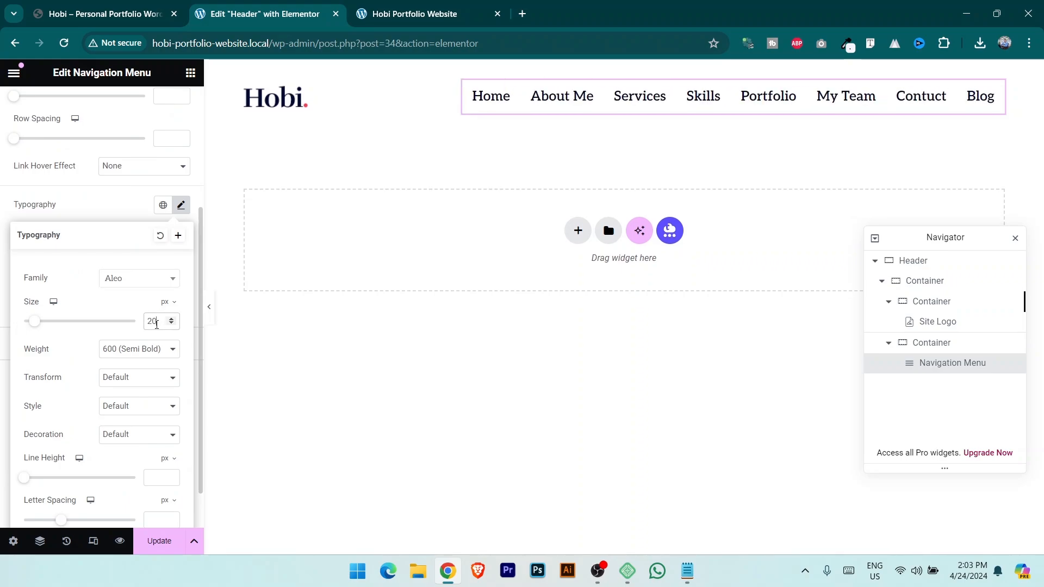
pyautogui.press('BackSpace')
pyautogui.press('BackSpace')
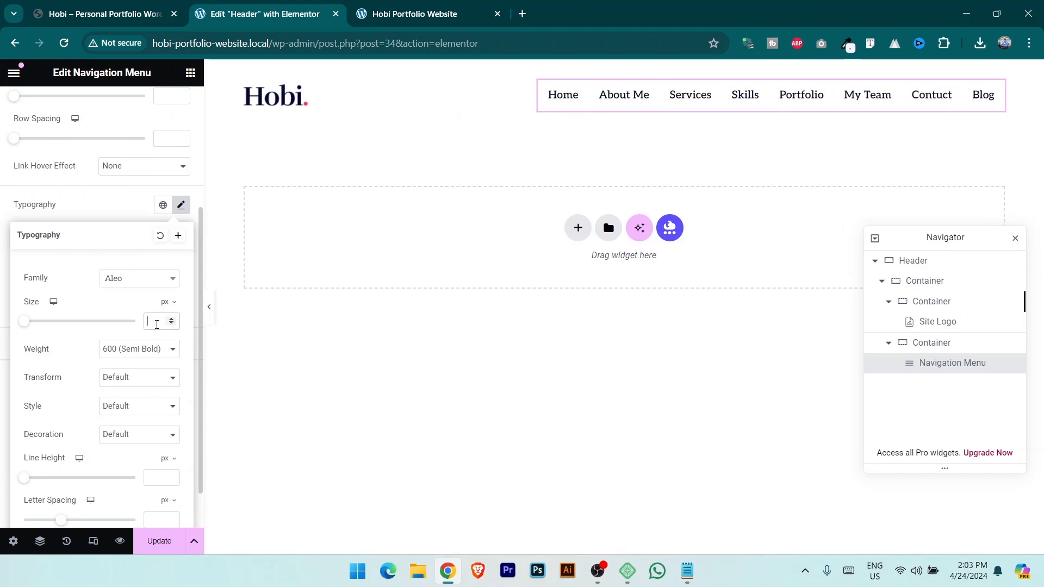
pyautogui.write('16')
# Make the menu text Bold (700), save the header and check the live site.
pyautogui.click(140, 357)
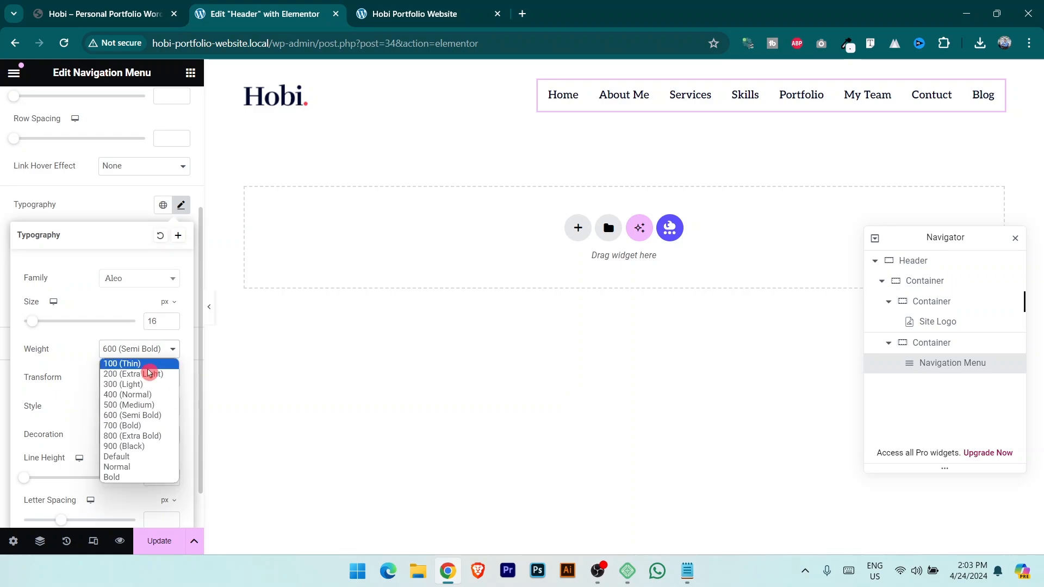
pyautogui.click(155, 426)
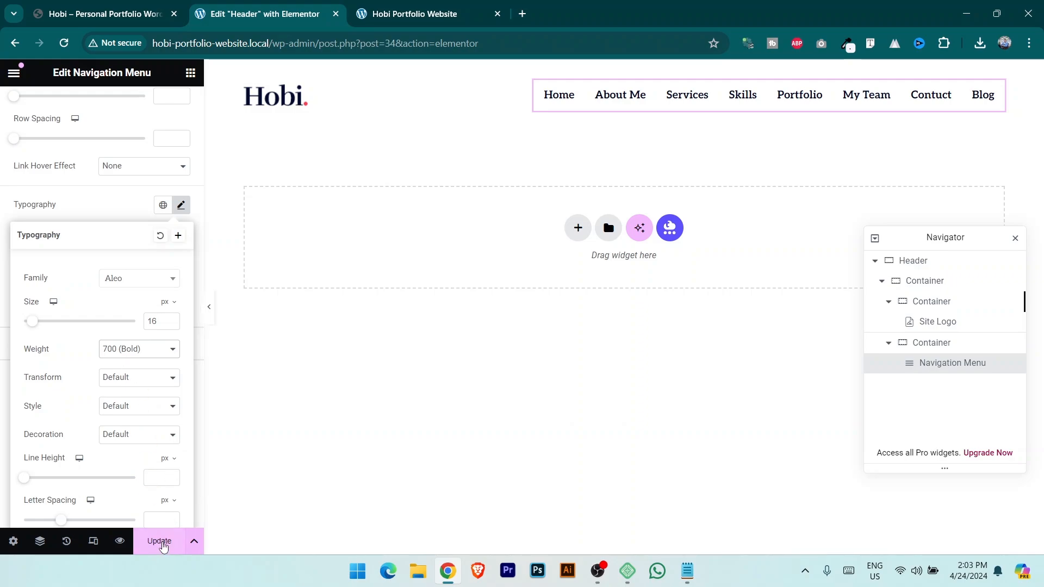
pyautogui.click(160, 542)
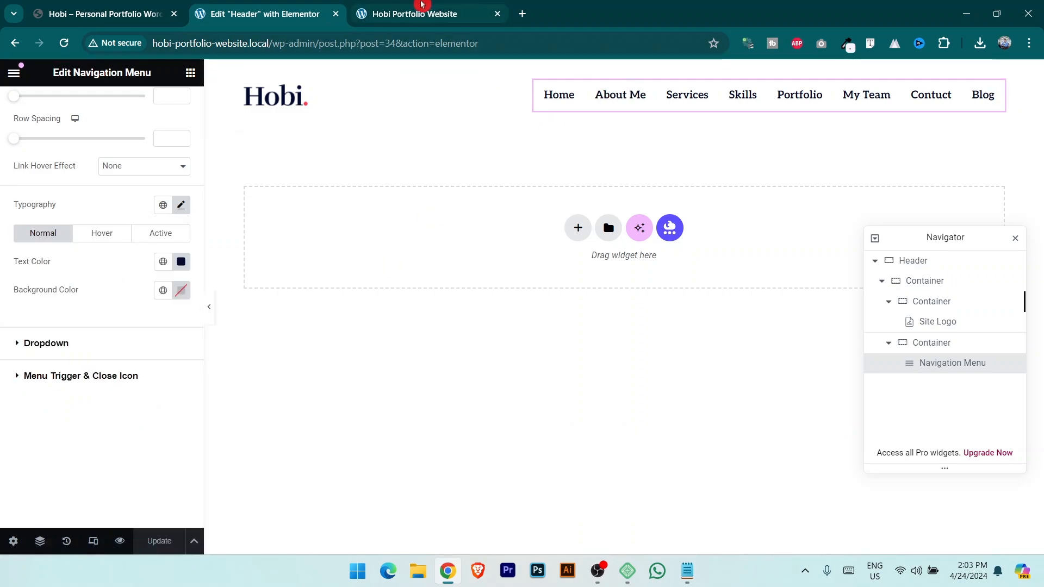
pyautogui.click(420, 12)
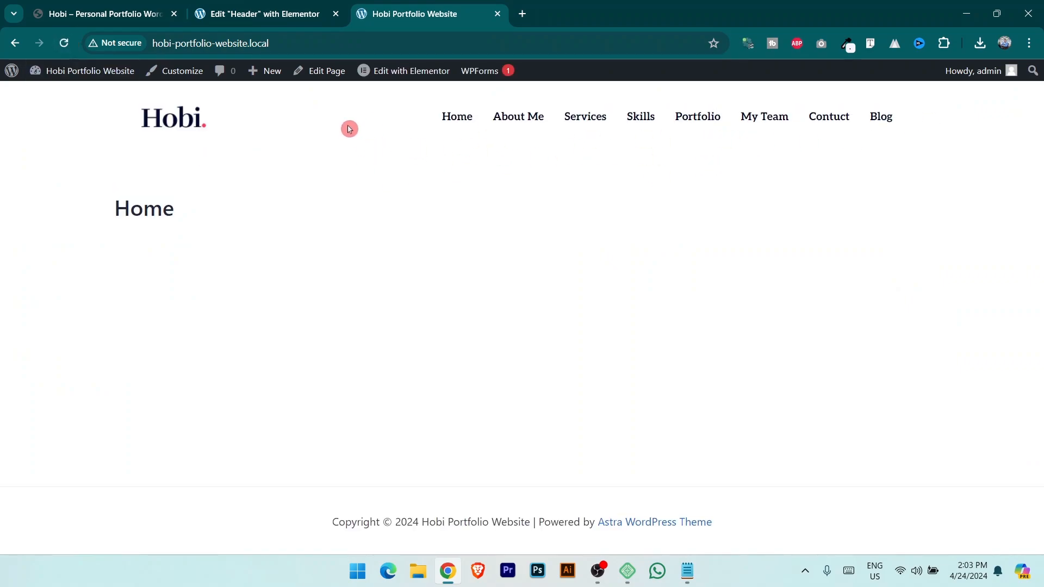
# Widen the header's outer container to 1237 px with column and row gaps of 0.
pyautogui.click(267, 5)
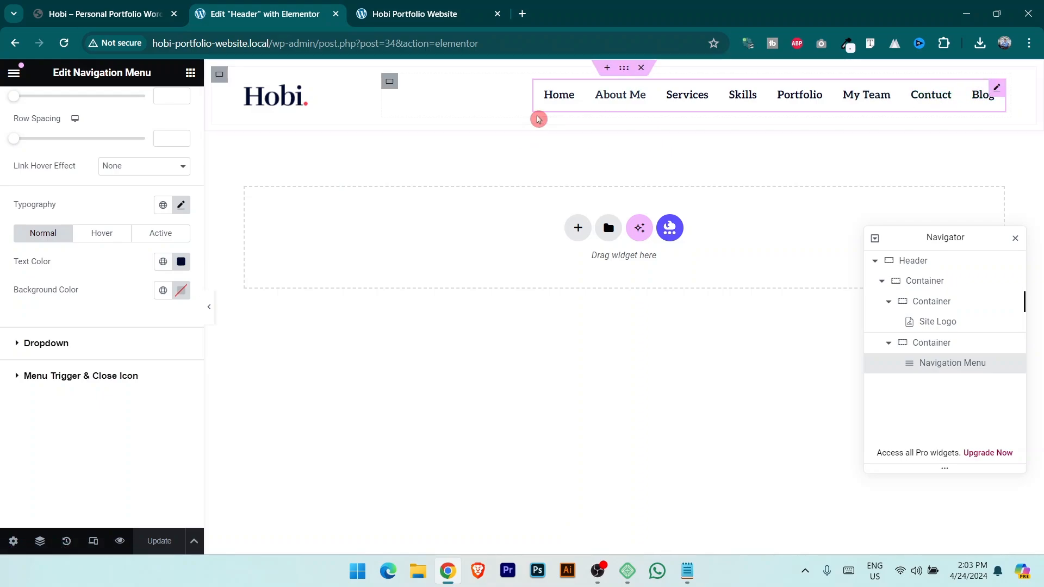
pyautogui.click(219, 77)
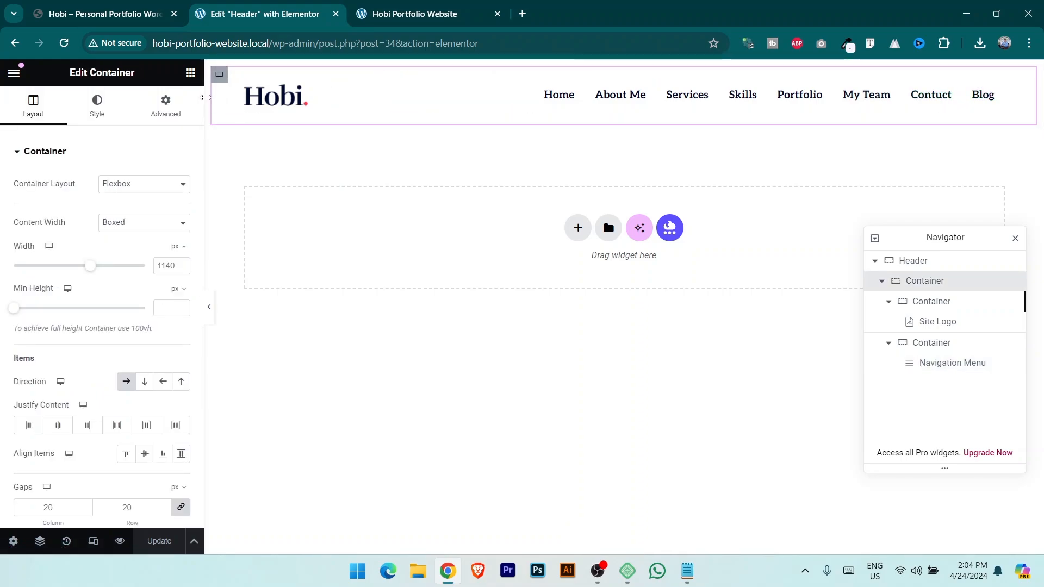
pyautogui.click(133, 5)
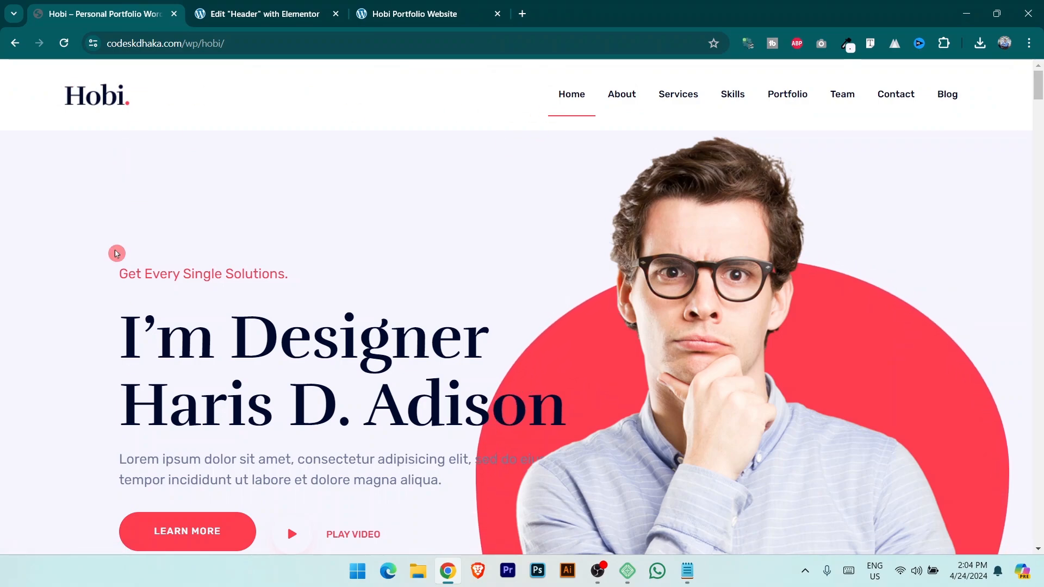
pyautogui.click(239, 6)
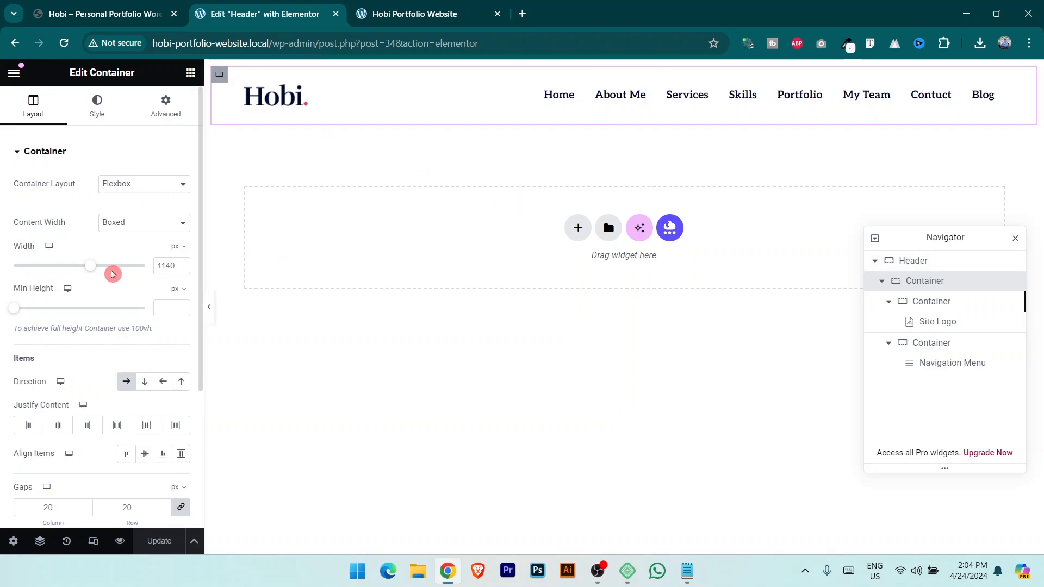
pyautogui.moveTo(91, 270); pyautogui.dragTo(101, 272)
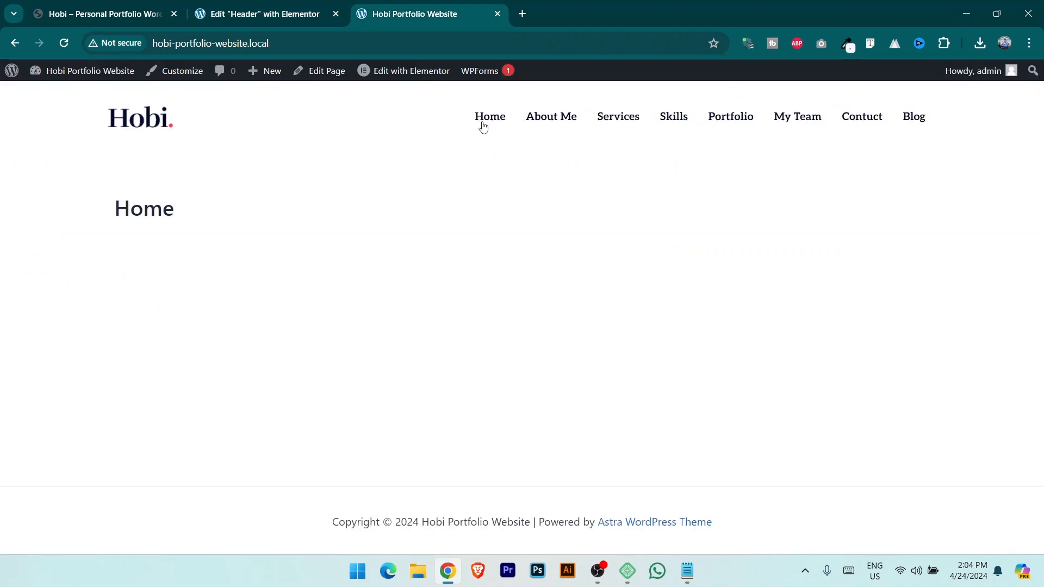
pyautogui.click(275, 12)
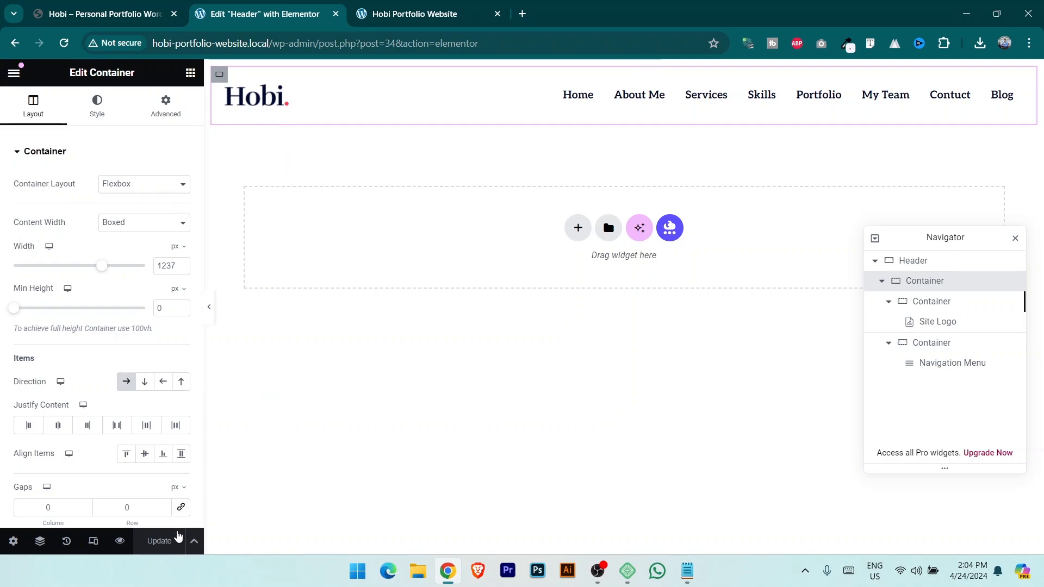
pyautogui.click(14, 74)
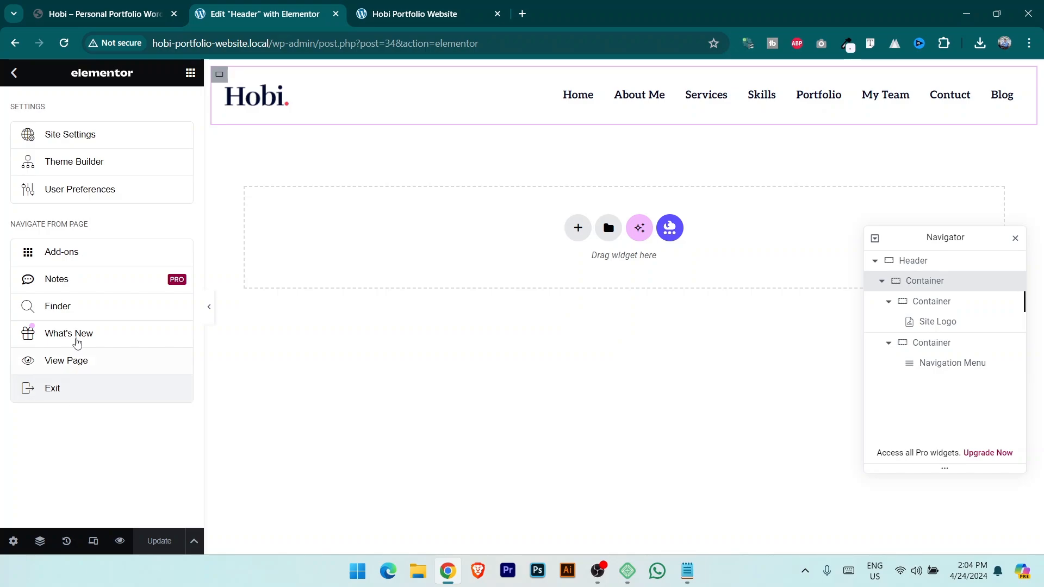
# Open Site Settings > Global Colors, showing default Primary #6EC1E4, Secondary, Text and Accent colours.
pyautogui.click(80, 137)
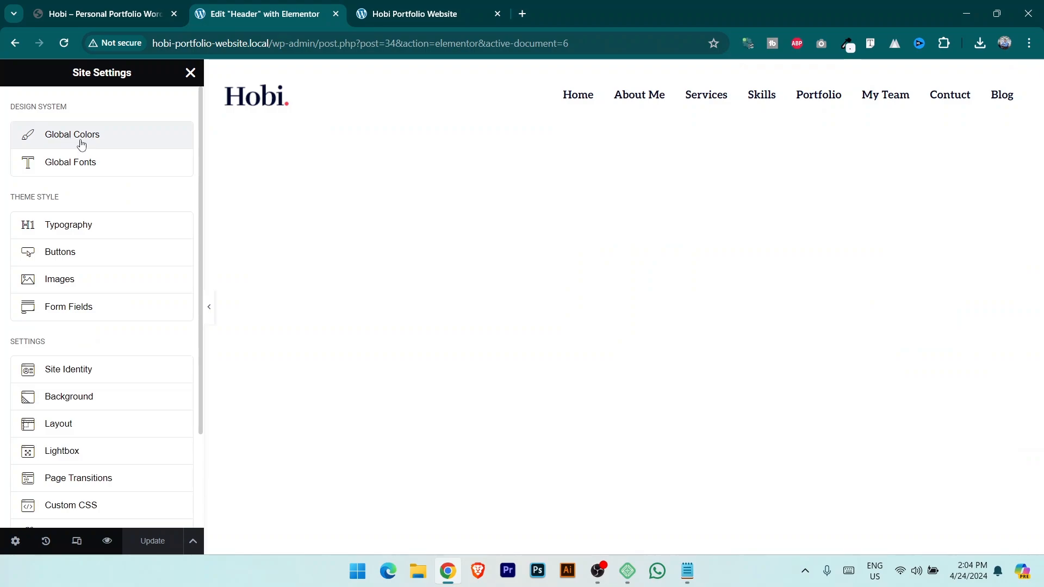
pyautogui.click(116, 14)
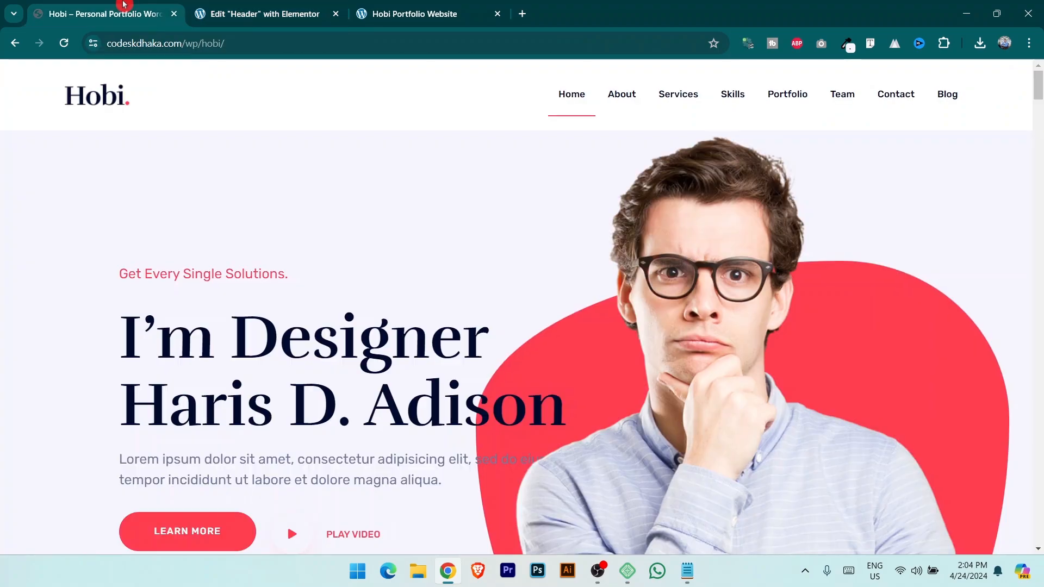
pyautogui.scroll(-4, 431, 350)
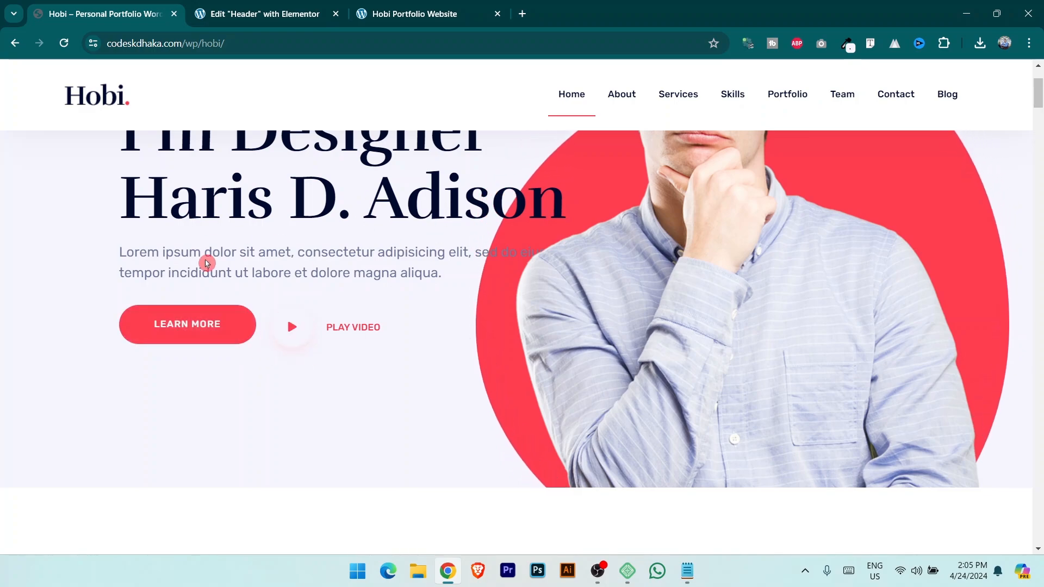
pyautogui.click(235, 13)
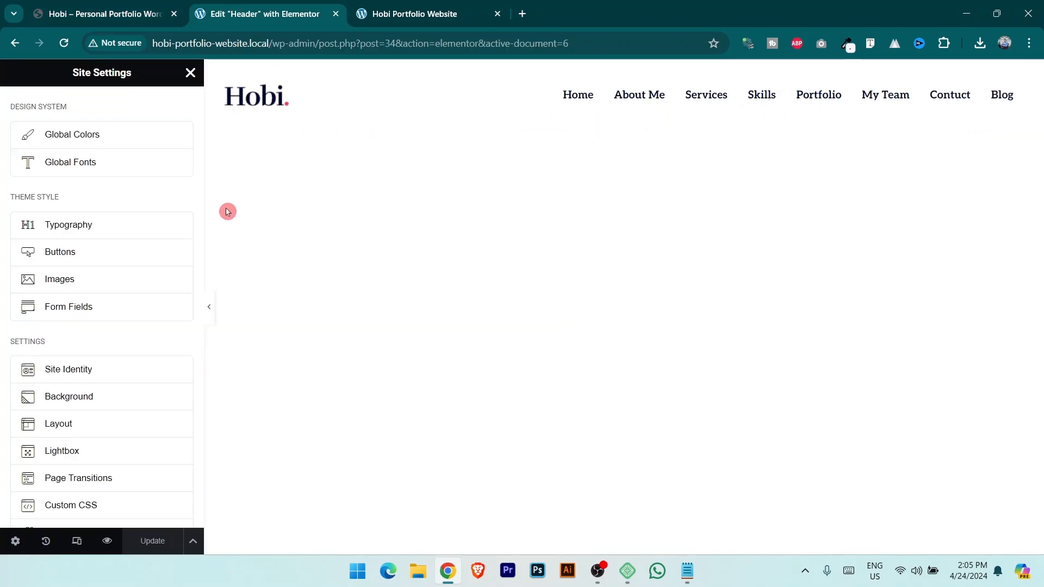
pyautogui.click(107, 138)
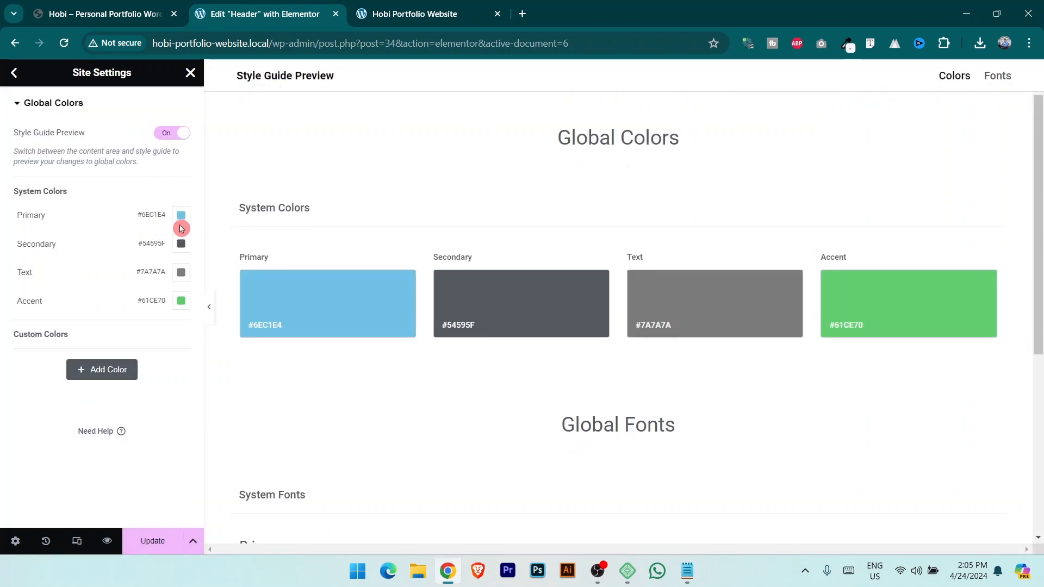
# Sample the demo site's red with ColorZilla and paste #FF3D4F as the Primary global colour.
pyautogui.hotkey('alt', 'Tab')
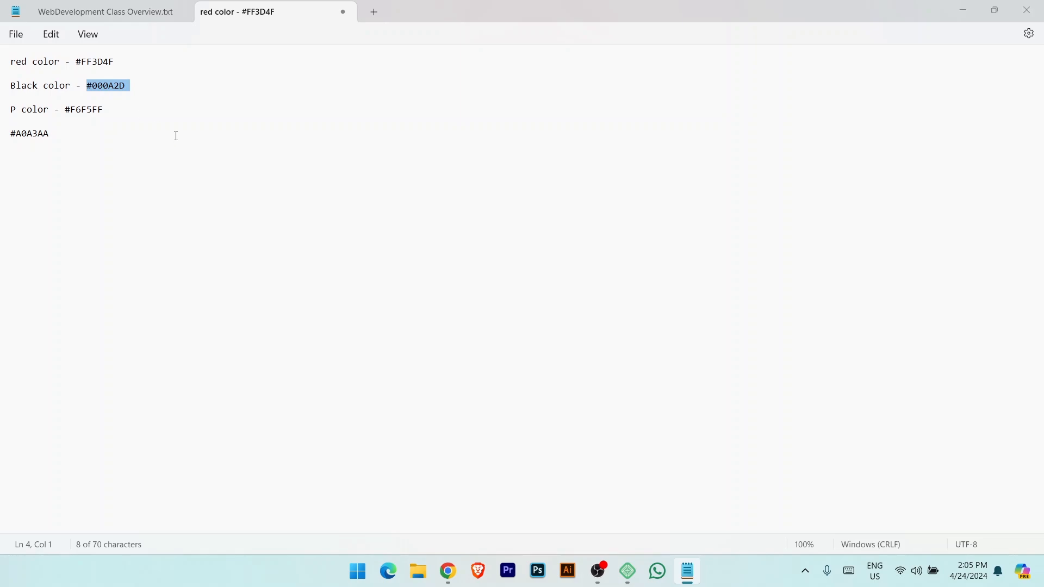
pyautogui.hotkey('alt', 'Tab')
pyautogui.click(119, 12)
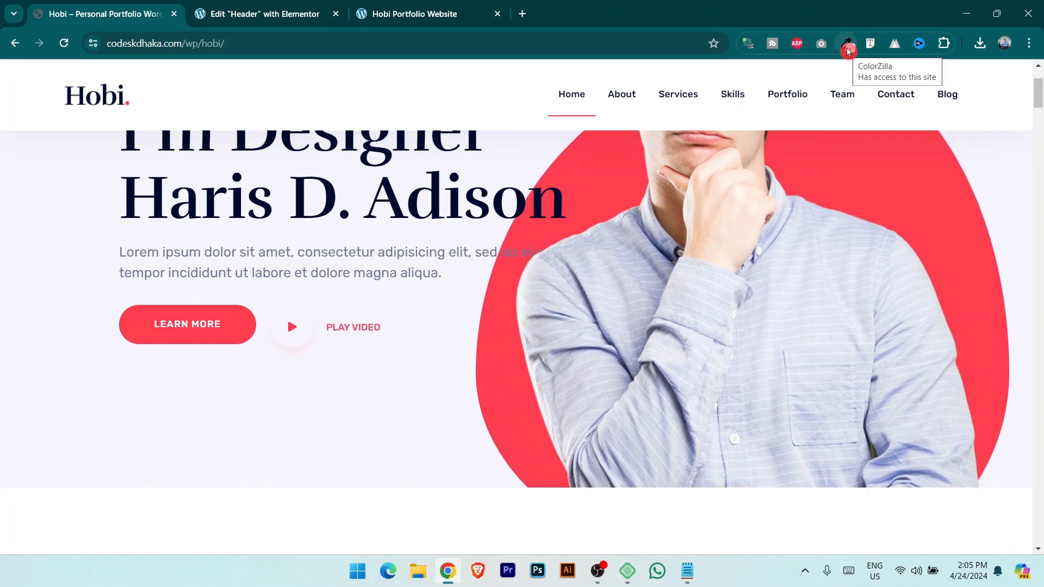
pyautogui.click(847, 48)
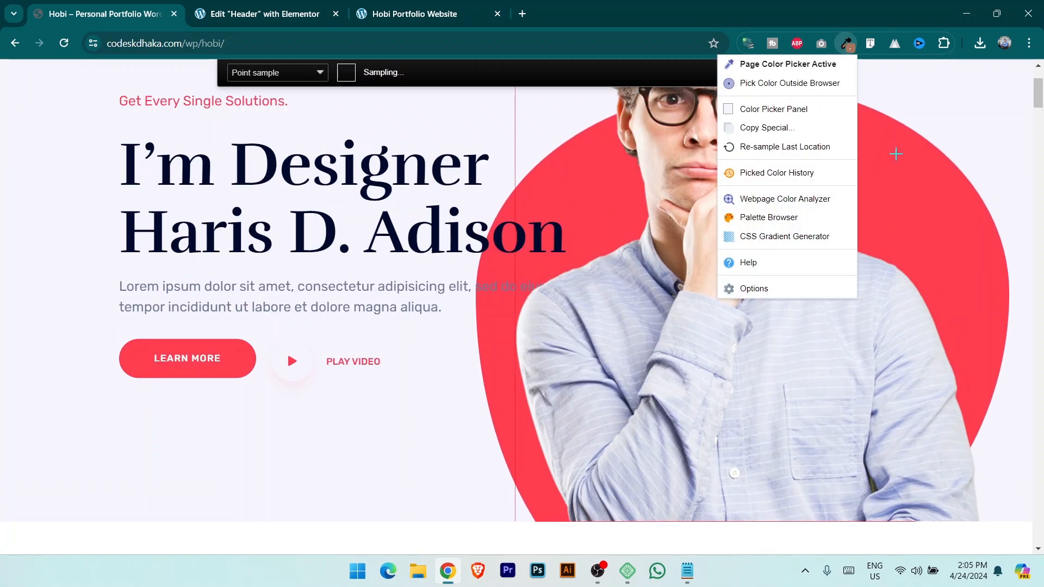
pyautogui.click(896, 154)
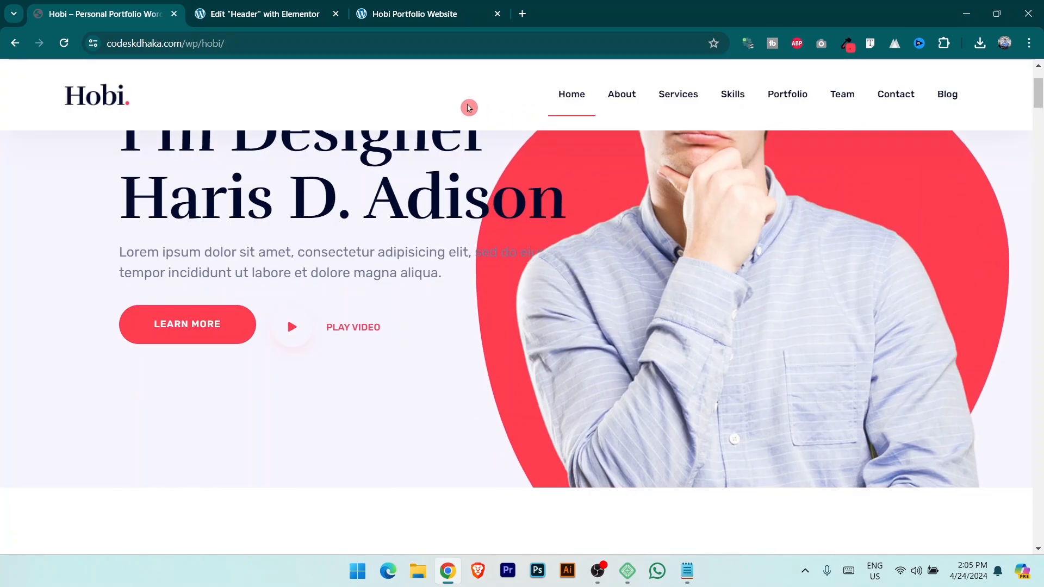
pyautogui.click(243, 7)
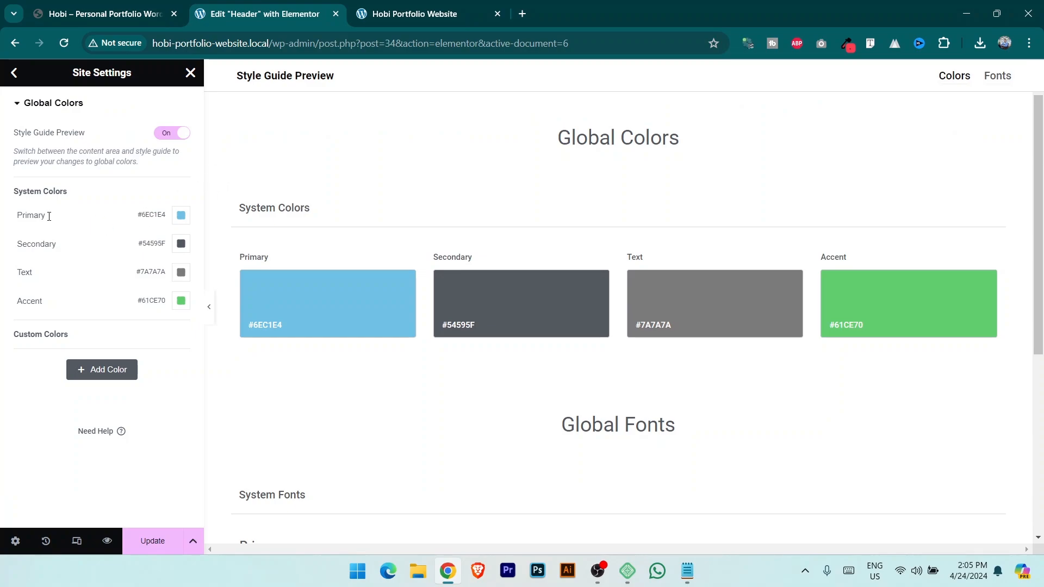
pyautogui.click(181, 215)
pyautogui.hotkey('ctrl', 'v')
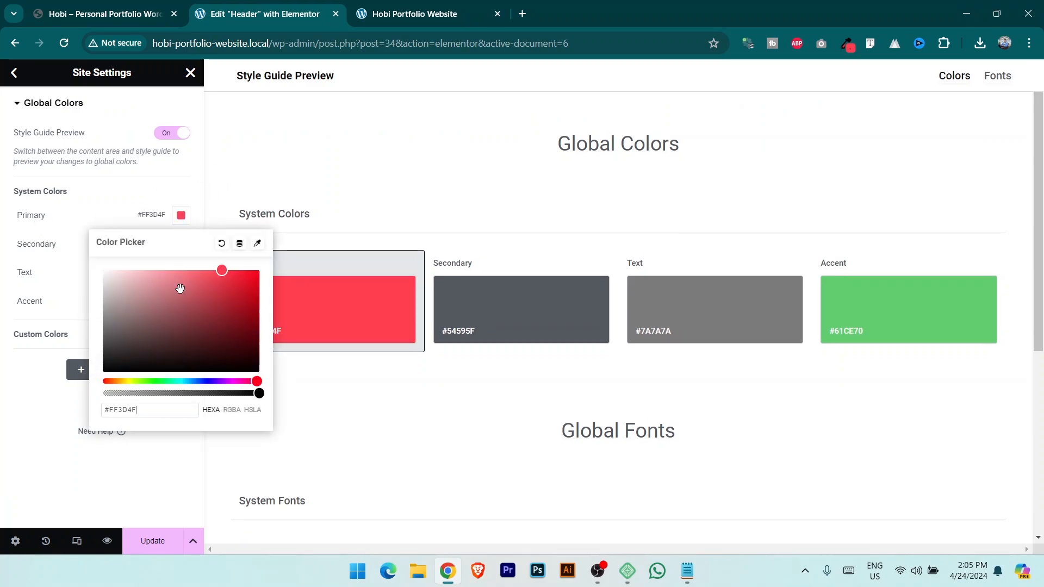
pyautogui.click(44, 402)
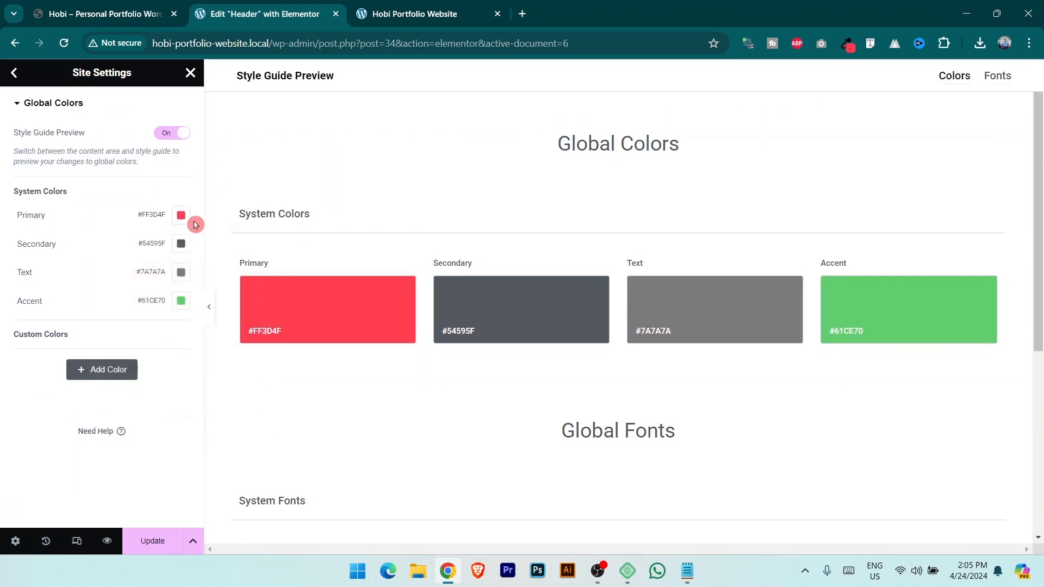
pyautogui.click(152, 7)
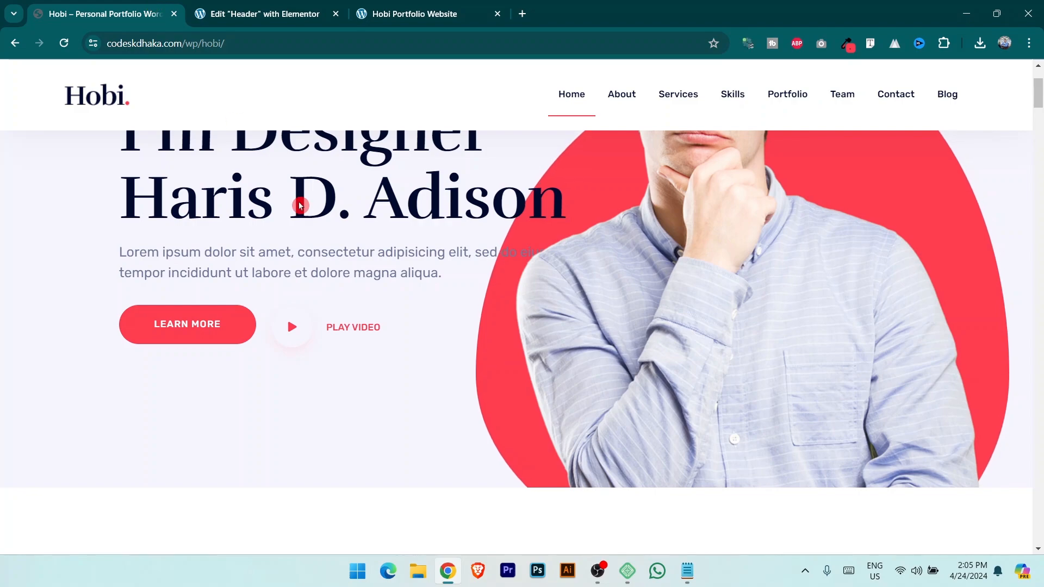
# Paste navy #000A2D from the notes into the Secondary global colour, then select the #F6F5FF code.
pyautogui.hotkey('alt', 'Tab')
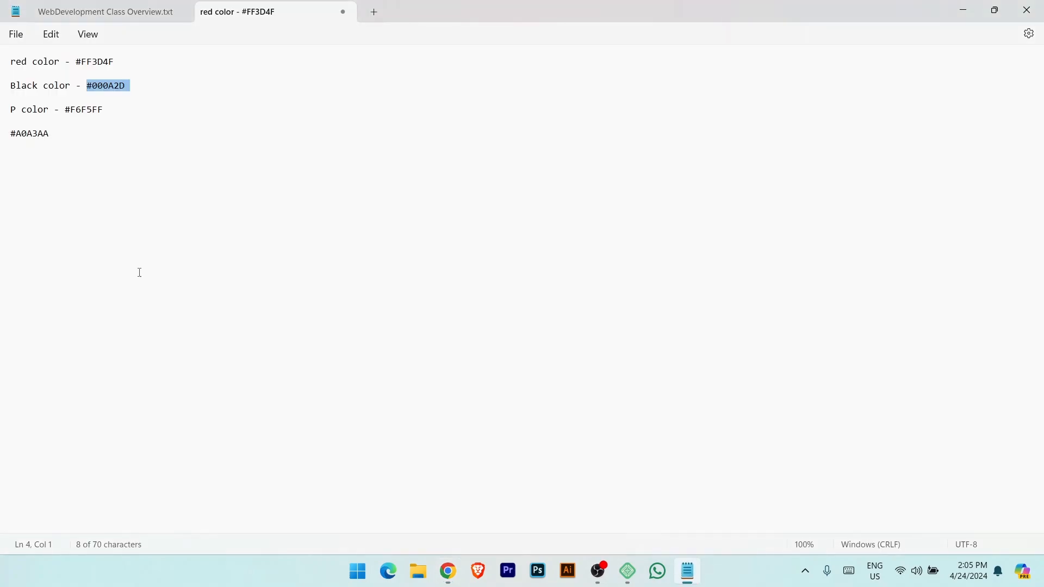
pyautogui.moveTo(86, 86); pyautogui.dragTo(131, 88)
pyautogui.hotkey('alt', 'Tab')
pyautogui.click(223, 14)
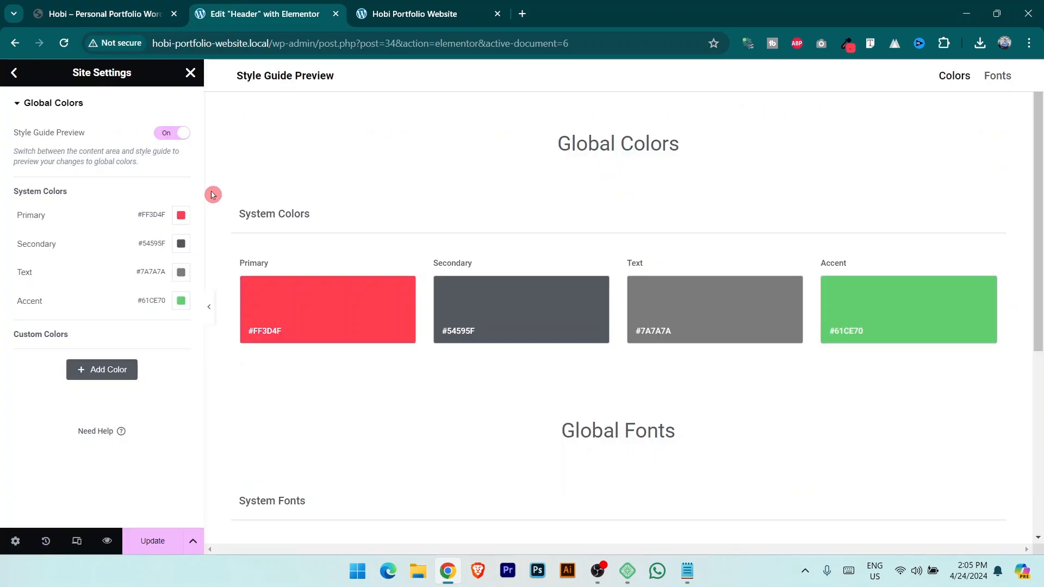
pyautogui.click(181, 245)
pyautogui.hotkey('ctrl', 'v')
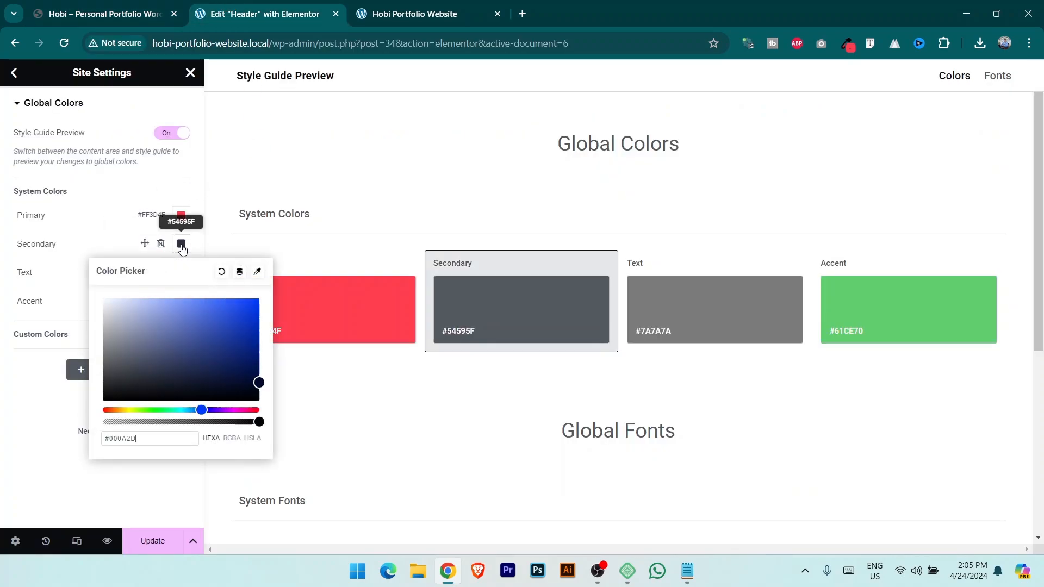
pyautogui.click(31, 419)
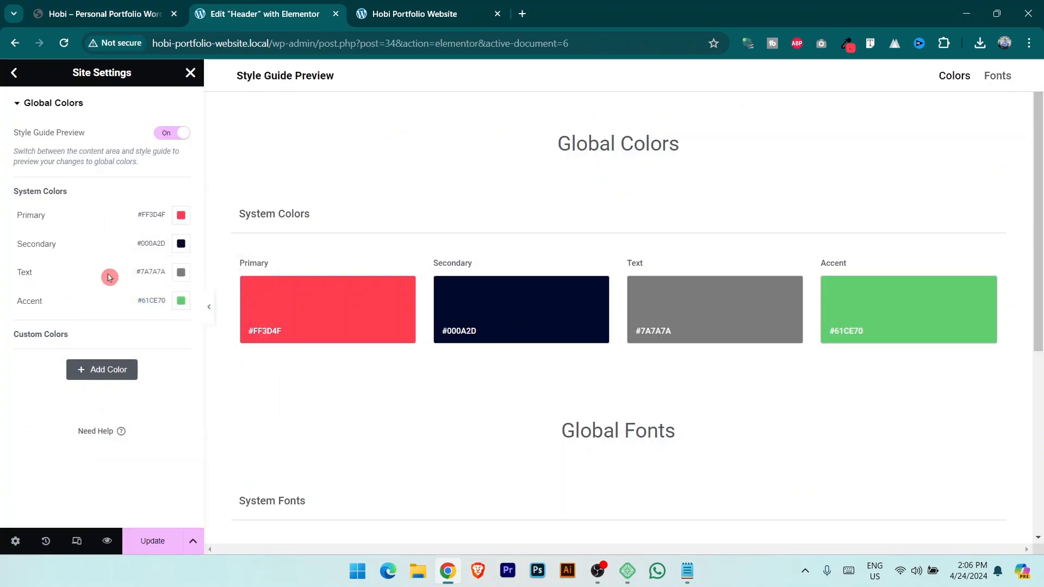
pyautogui.hotkey('alt', 'Tab')
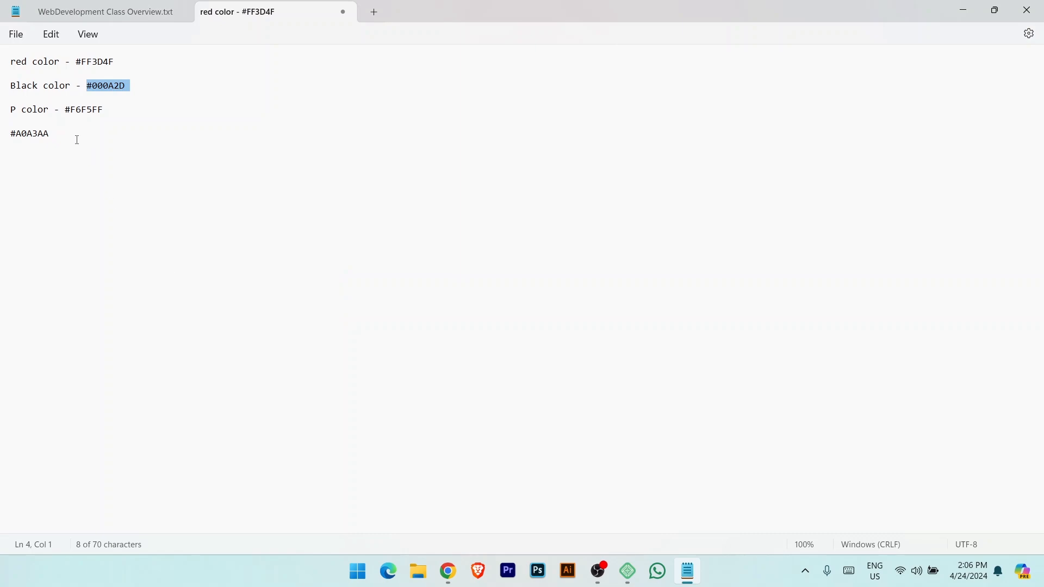
pyautogui.moveTo(65, 113); pyautogui.dragTo(121, 116)
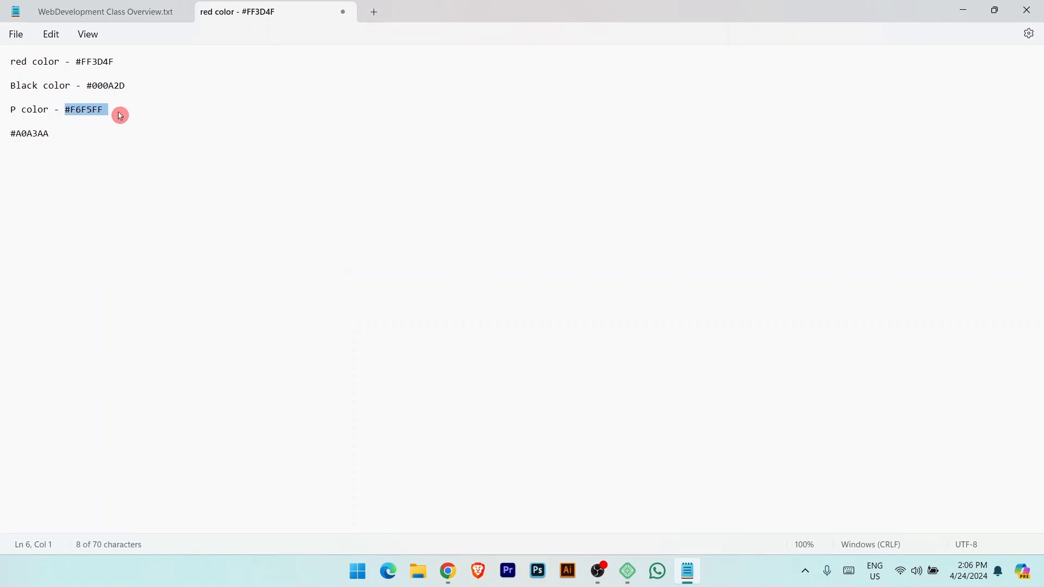
# After glancing at the live Hobi site, paste #F6F5FF into the Text global colour.
pyautogui.hotkey('alt', 'Tab')
pyautogui.click(133, 12)
pyautogui.scroll(-5, 401, 256)
pyautogui.scroll(2, 404, 264)
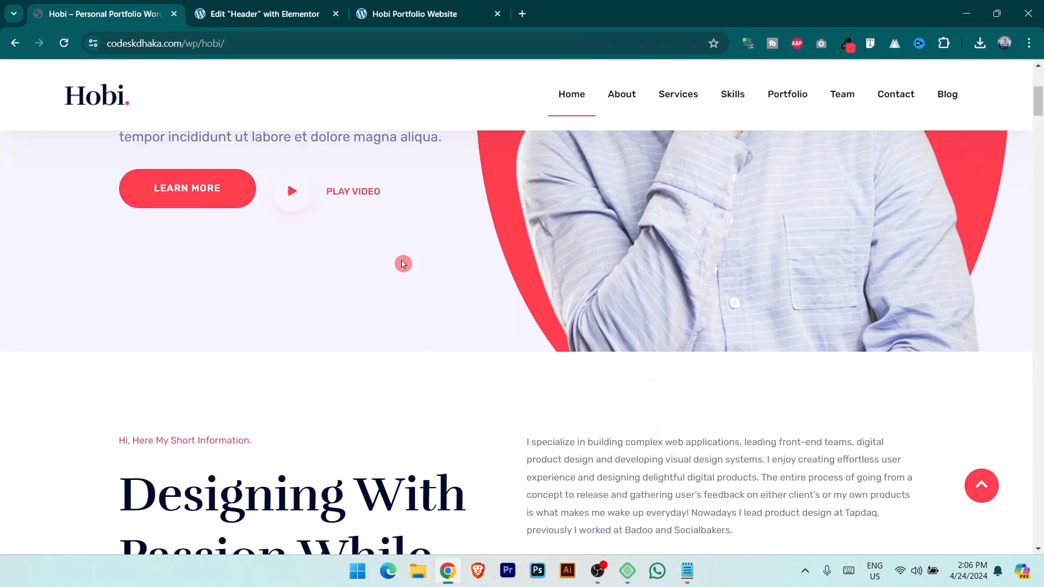
pyautogui.scroll(3, 403, 264)
pyautogui.click(285, 14)
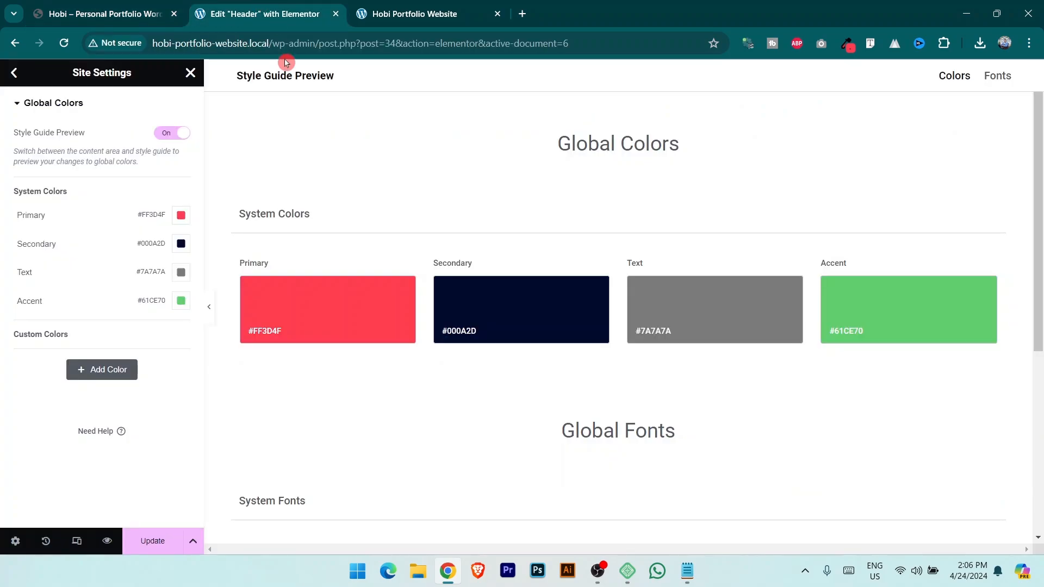
pyautogui.click(181, 272)
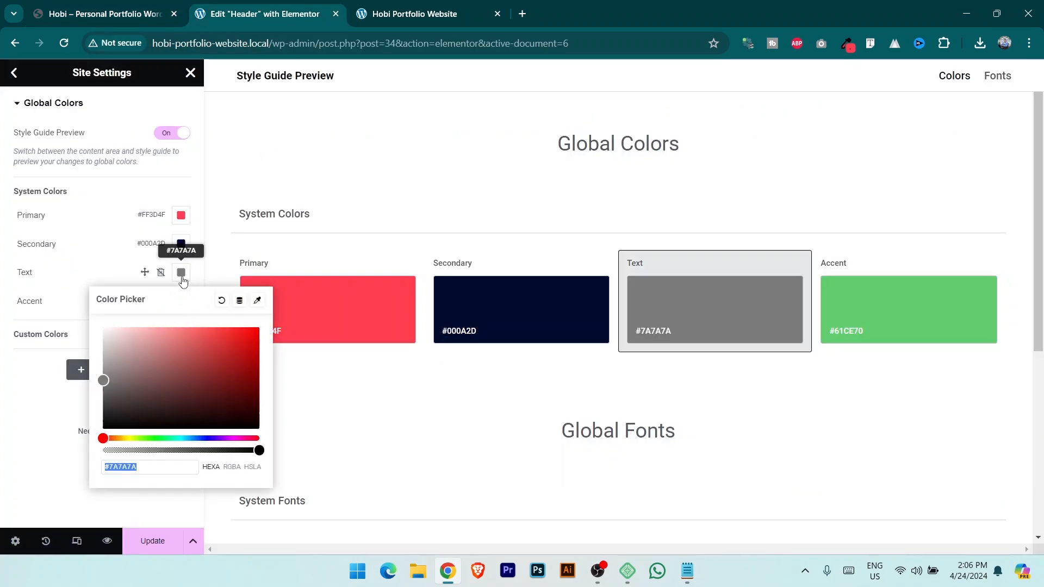
pyautogui.hotkey('ctrl', 'v')
pyautogui.click(23, 419)
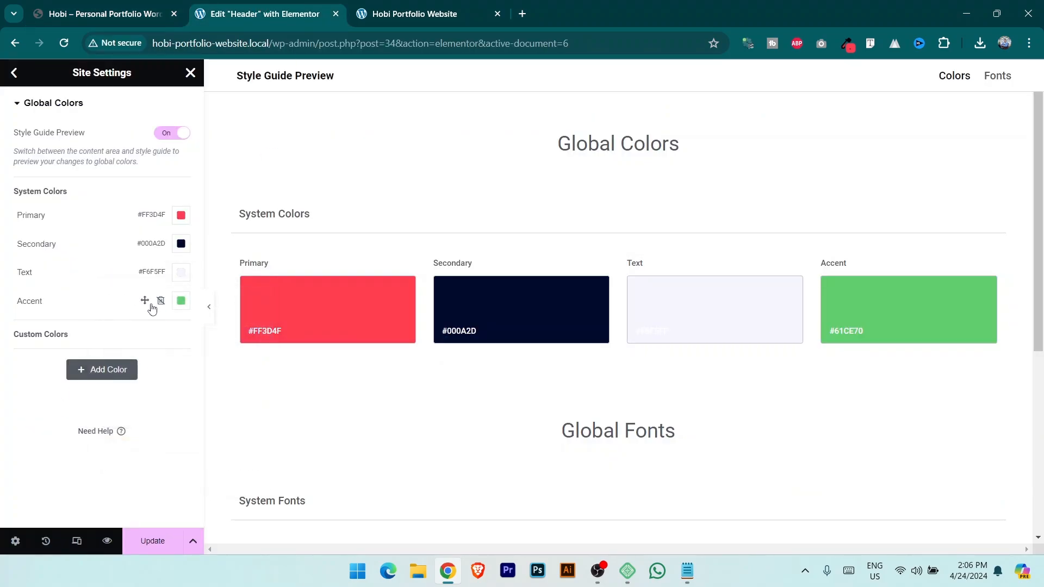
# Sample the live site's pale section background with ColorZilla and apply #EFEDFF as the Text colour.
pyautogui.hotkey('alt', 'Tab')
pyautogui.hotkey('alt', 'Tab')
pyautogui.click(159, 11)
pyautogui.scroll(-6, 297, 341)
pyautogui.scroll(-10, 133, 388)
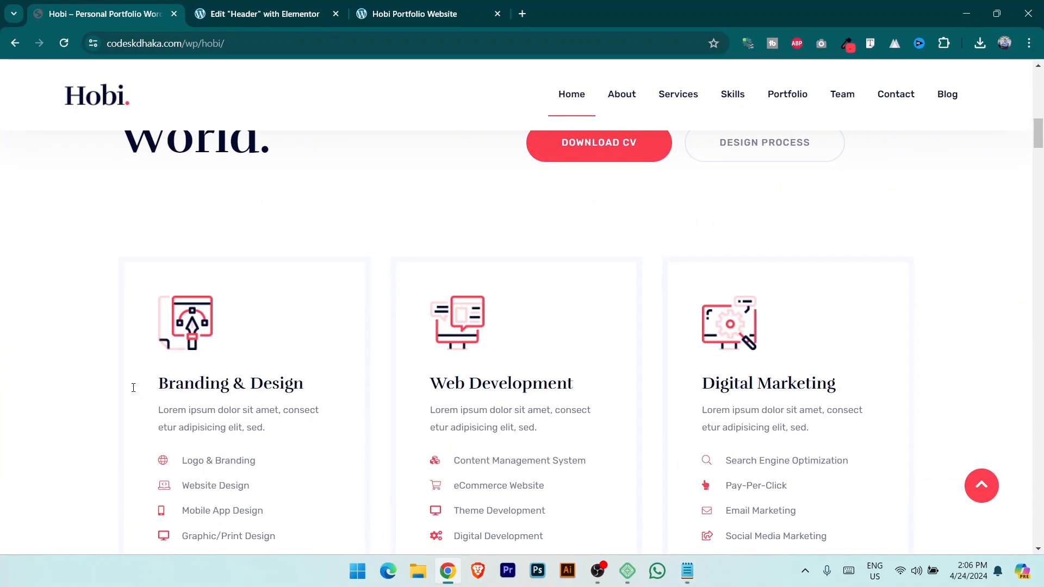
pyautogui.click(846, 40)
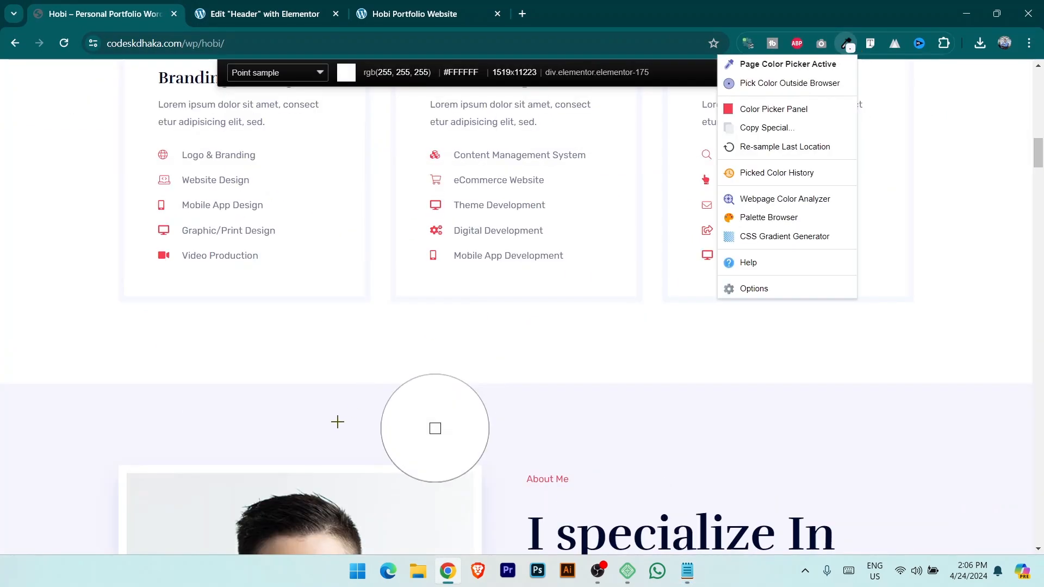
pyautogui.click(324, 416)
pyautogui.click(229, 5)
pyautogui.click(181, 272)
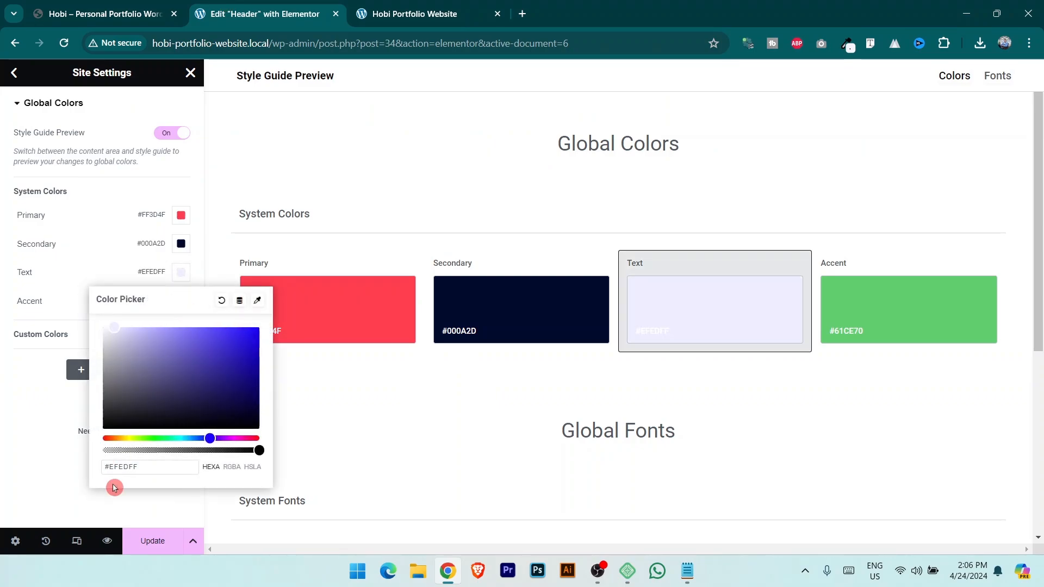
pyautogui.click(42, 481)
# Save the site settings with Update and return to the Site Settings overview.
pyautogui.click(143, 540)
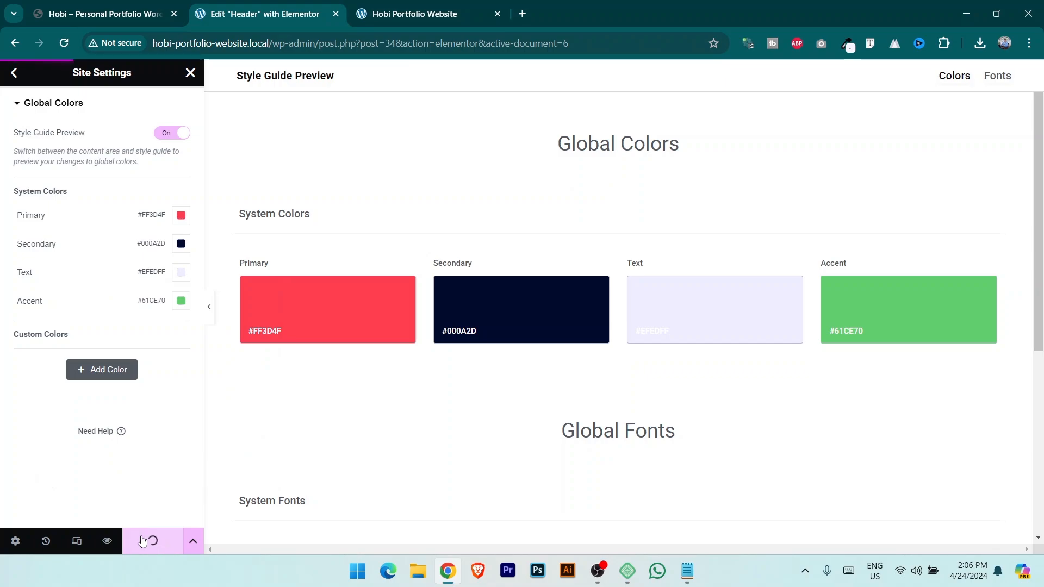
pyautogui.click(18, 107)
pyautogui.click(18, 107)
pyautogui.click(15, 73)
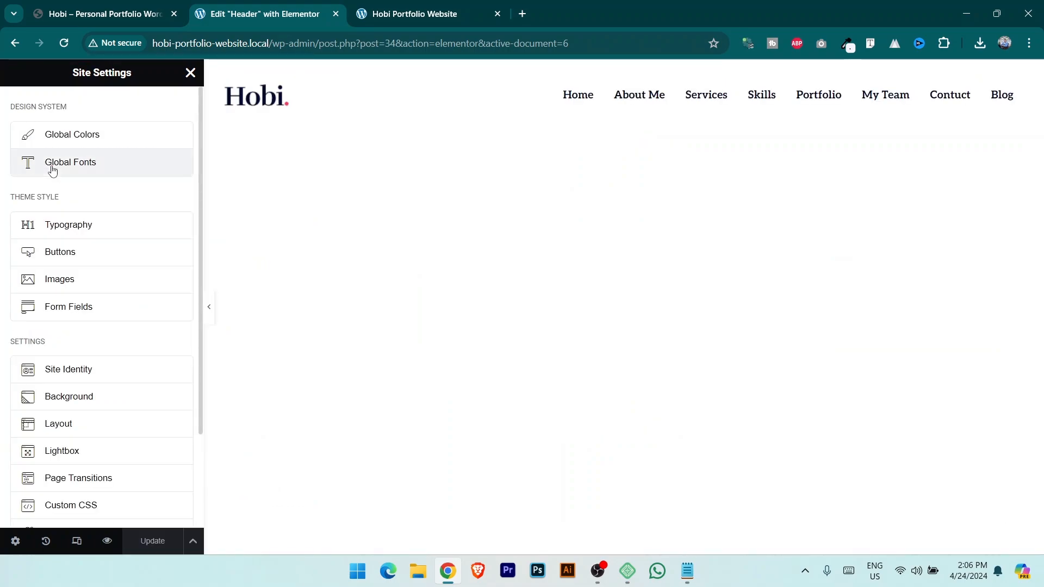
# Open Global Fonts and save the pending site-settings changes when prompted.
pyautogui.click(89, 169)
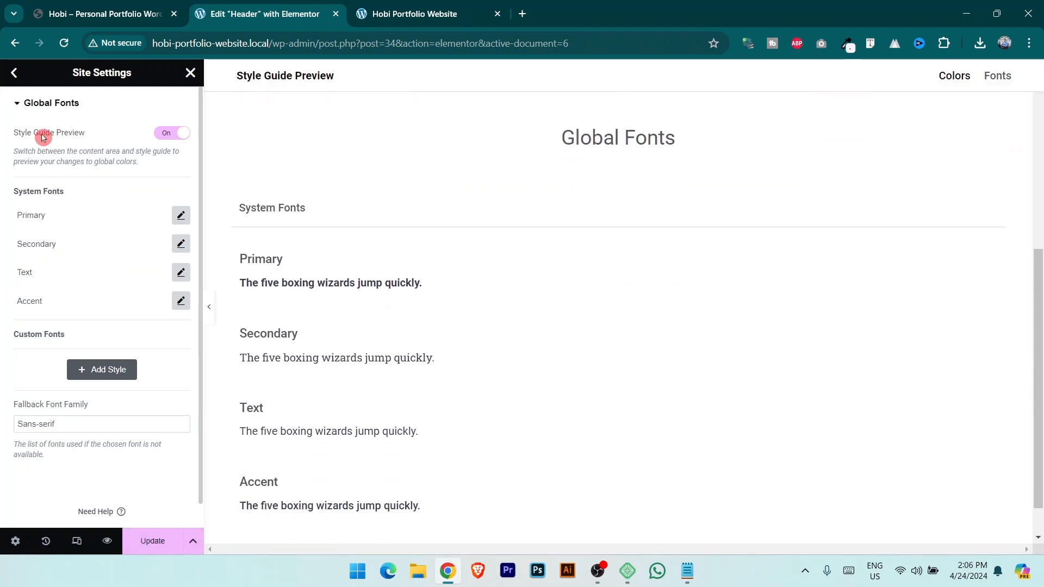
pyautogui.click(16, 83)
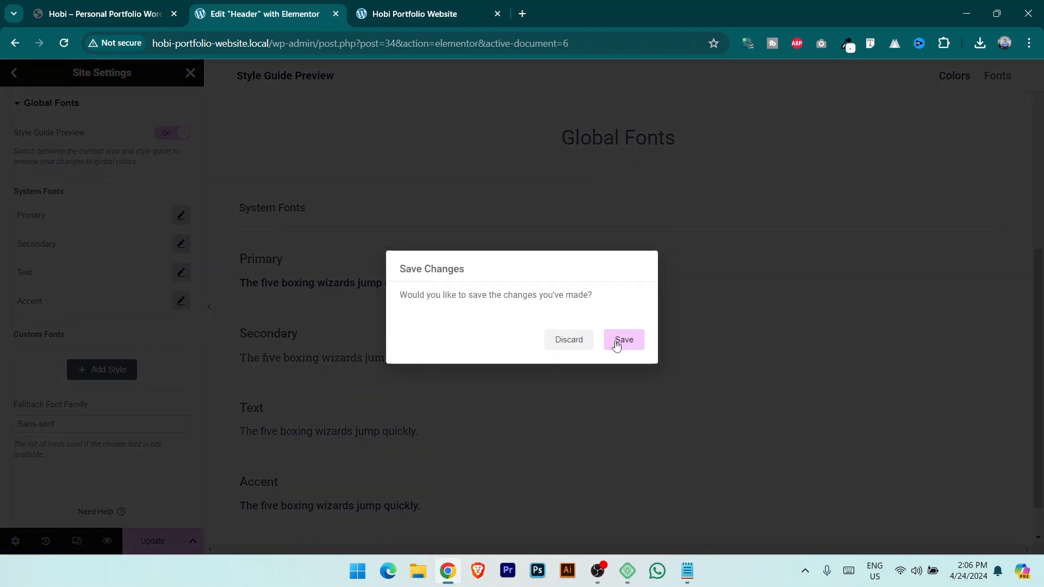
pyautogui.click(618, 342)
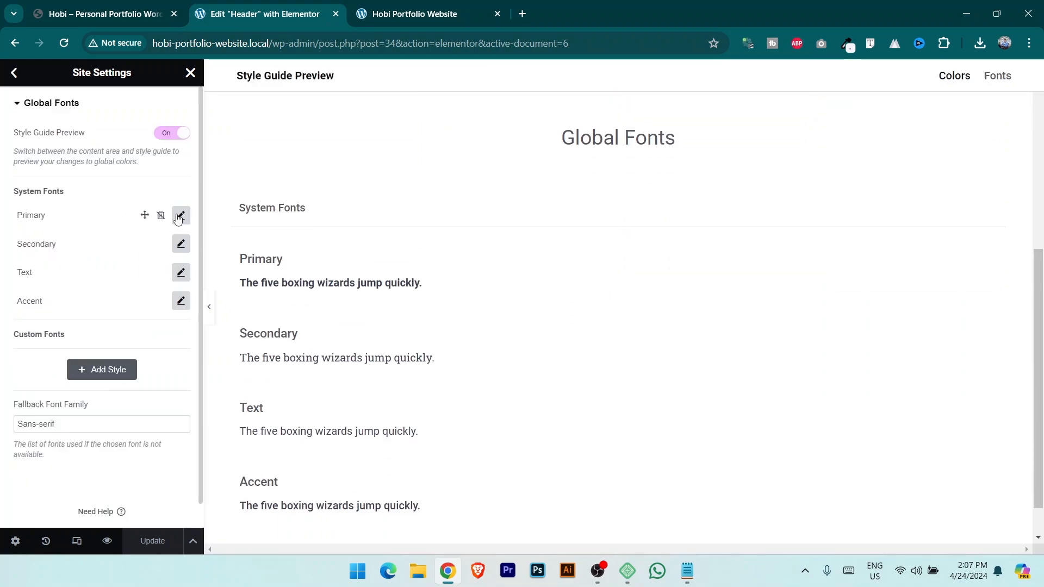
# Set the Primary global font family to Times New Roman.
pyautogui.hotkey('alt', 'Tab')
pyautogui.hotkey('alt', 'Tab')
pyautogui.click(181, 217)
pyautogui.click(148, 281)
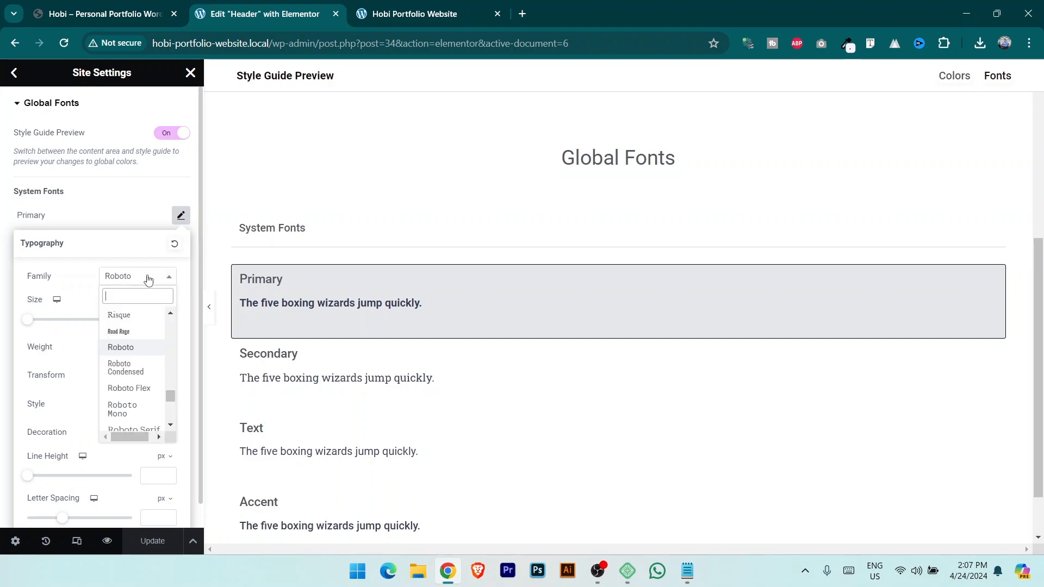
pyautogui.write('times')
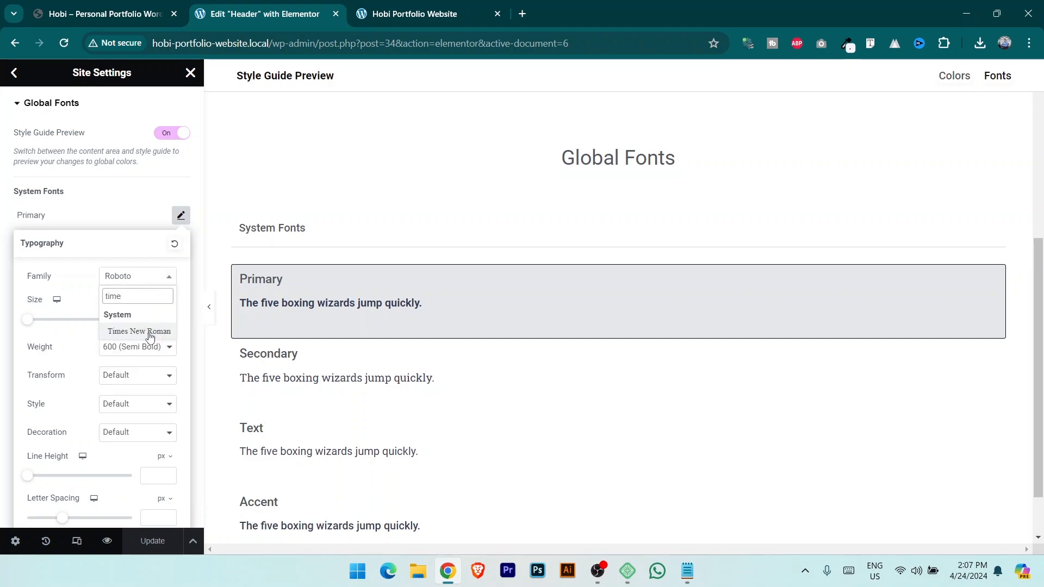
pyautogui.click(148, 331)
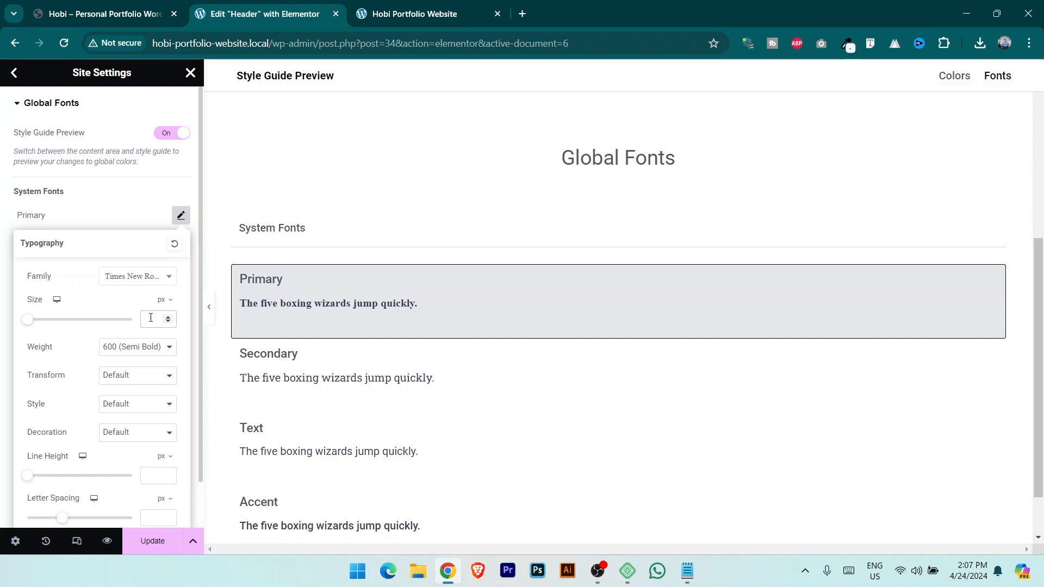
# Give the Primary font weight 900 (Black) and adjust its size after comparing with the live site.
pyautogui.click(151, 317)
pyautogui.write('50')
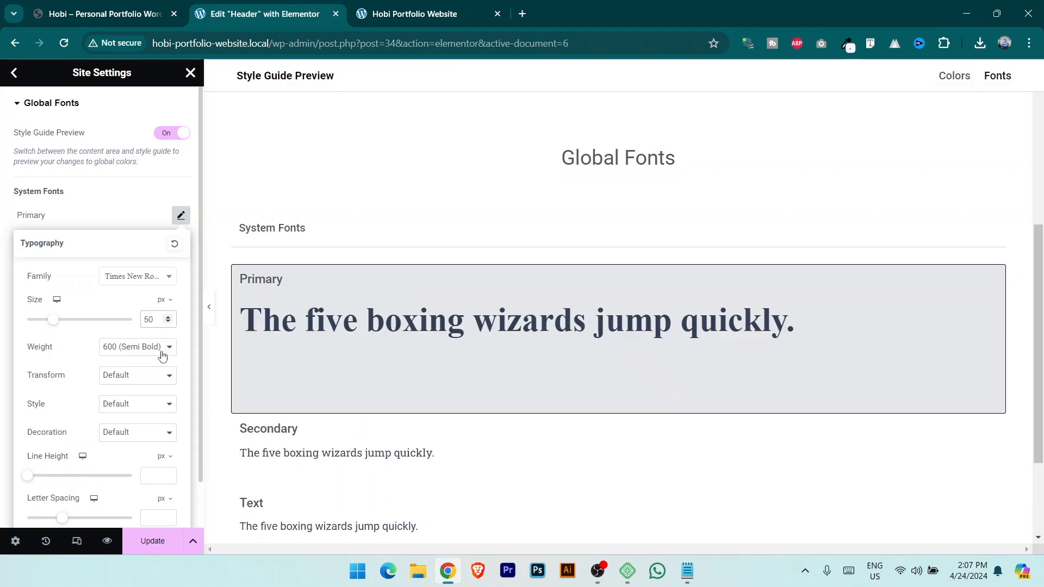
pyautogui.click(140, 353)
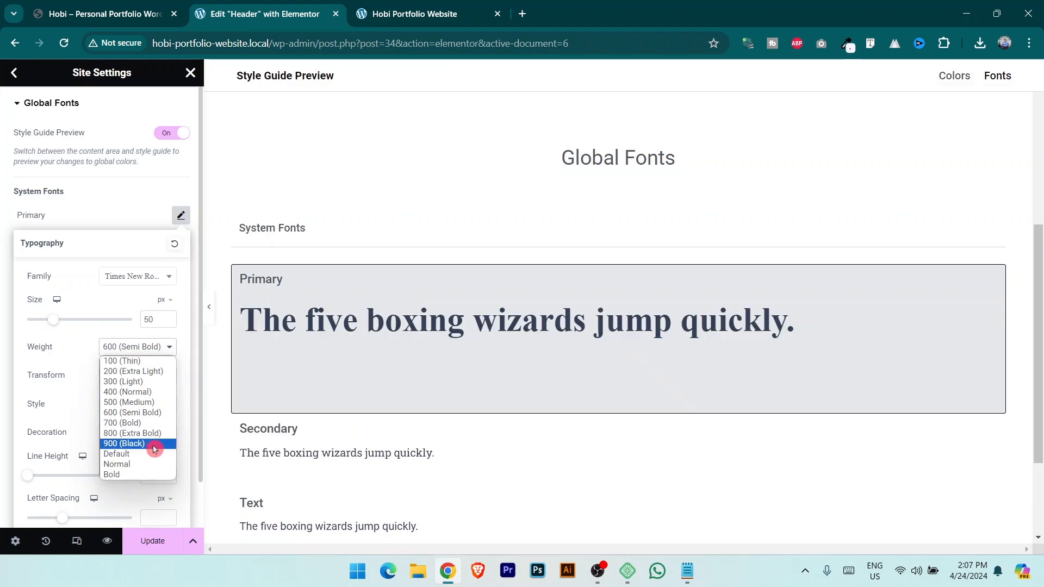
pyautogui.click(154, 448)
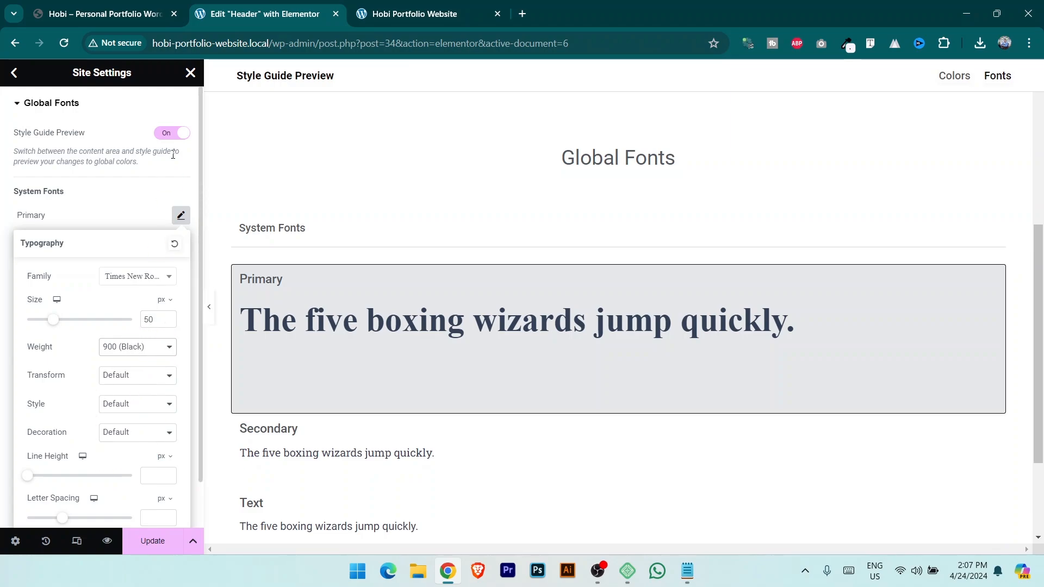
pyautogui.click(104, 5)
pyautogui.scroll(10, 275, 144)
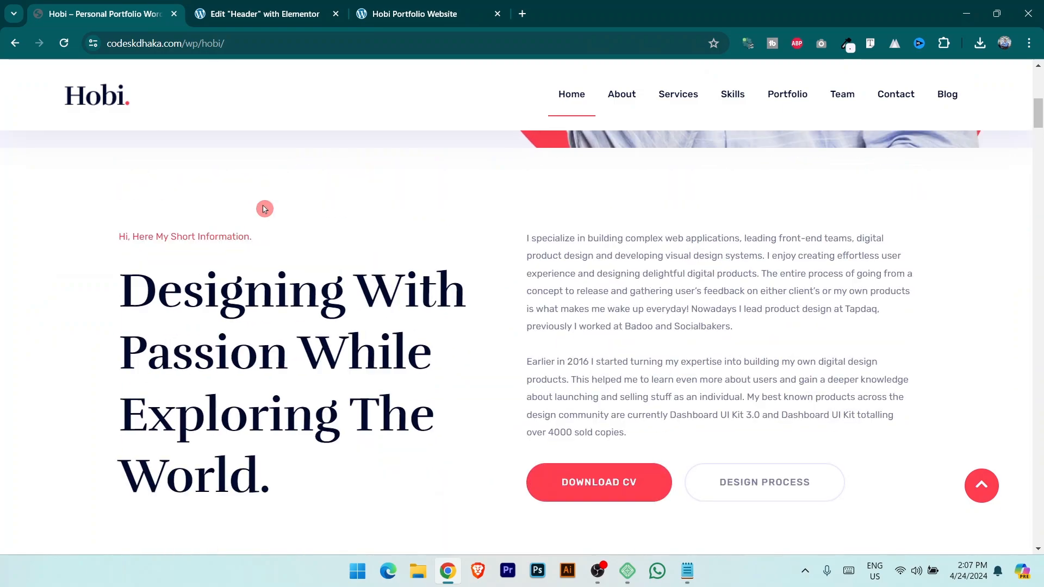
pyautogui.hotkey('ctrl', 'Tab')
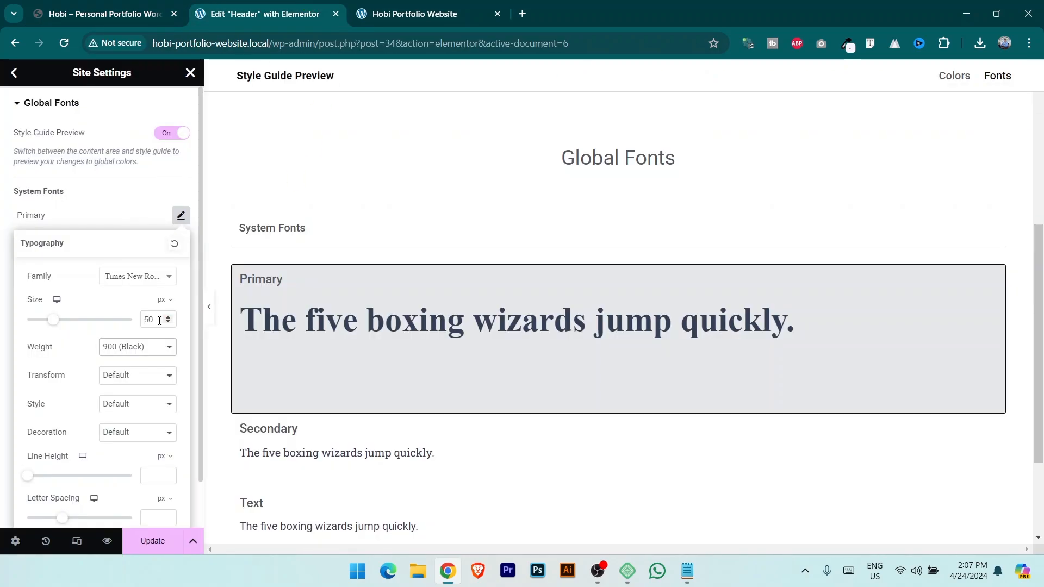
pyautogui.write('55')
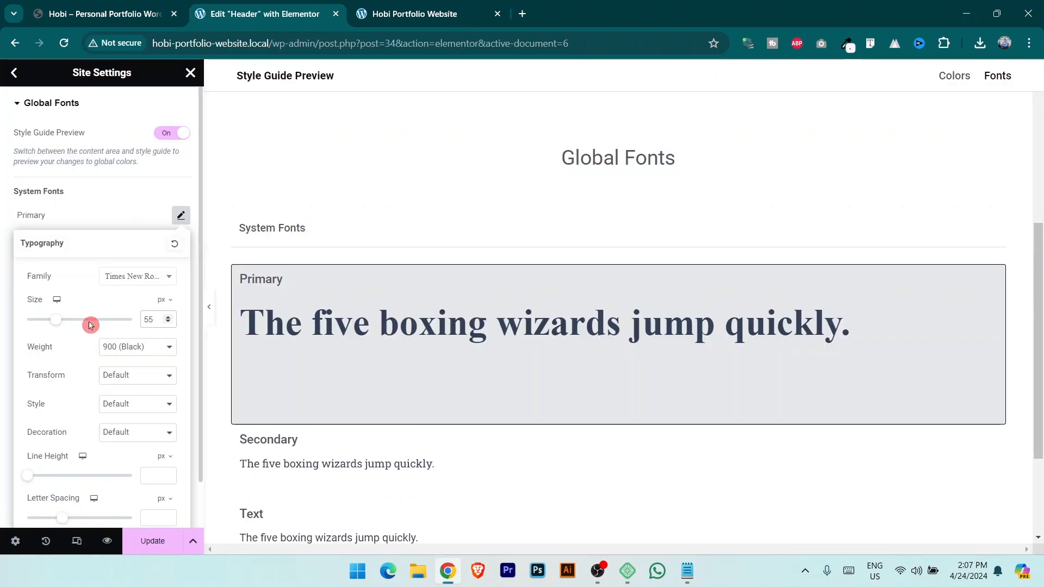
pyautogui.press('BackSpace')
pyautogui.press('BackSpace')
# Finish the Primary size at 60 px, then set the Secondary font family to Times New Roman.
pyautogui.write('60')
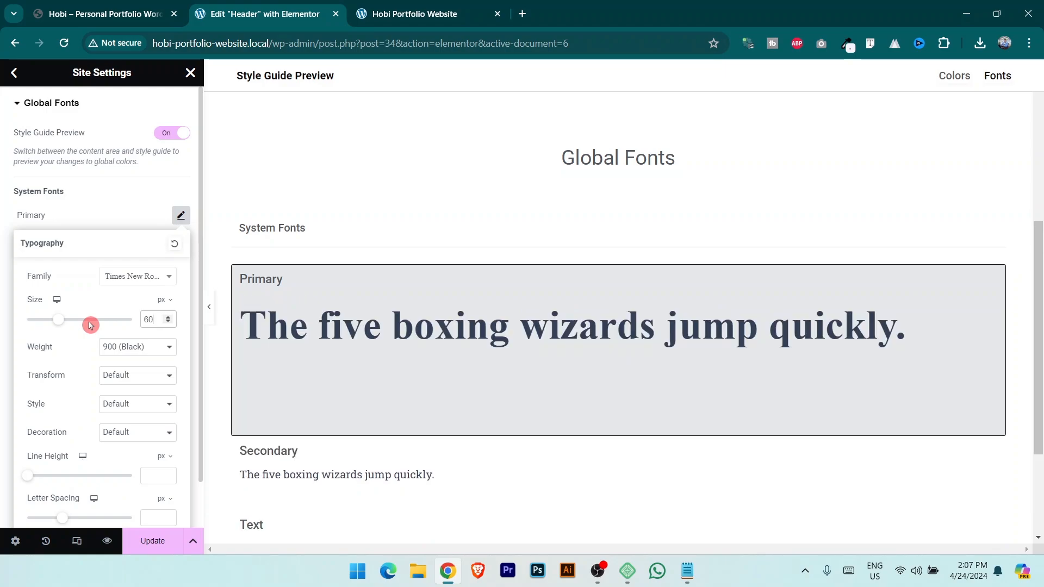
pyautogui.click(181, 215)
pyautogui.click(180, 192)
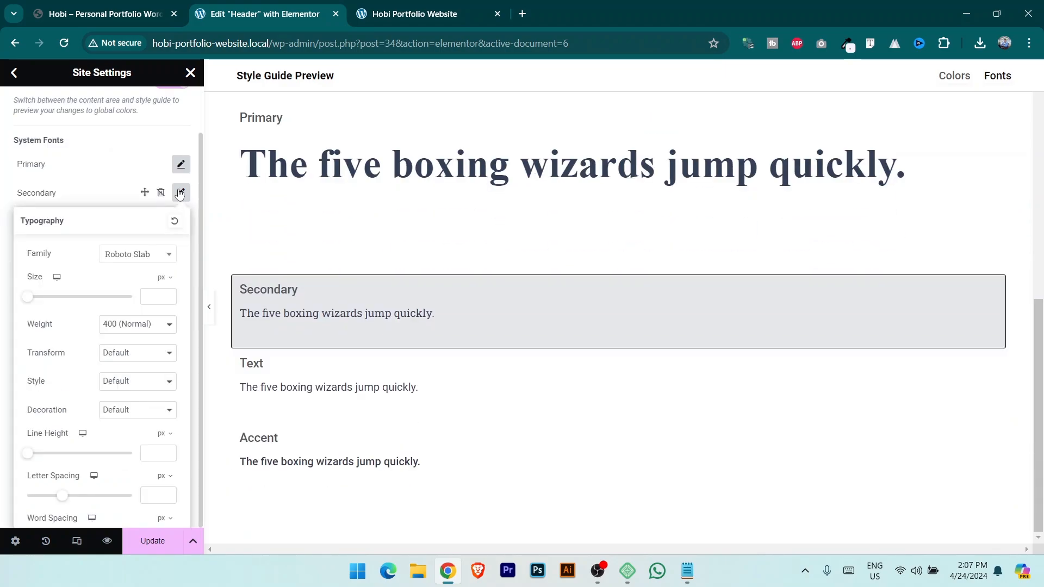
pyautogui.click(157, 261)
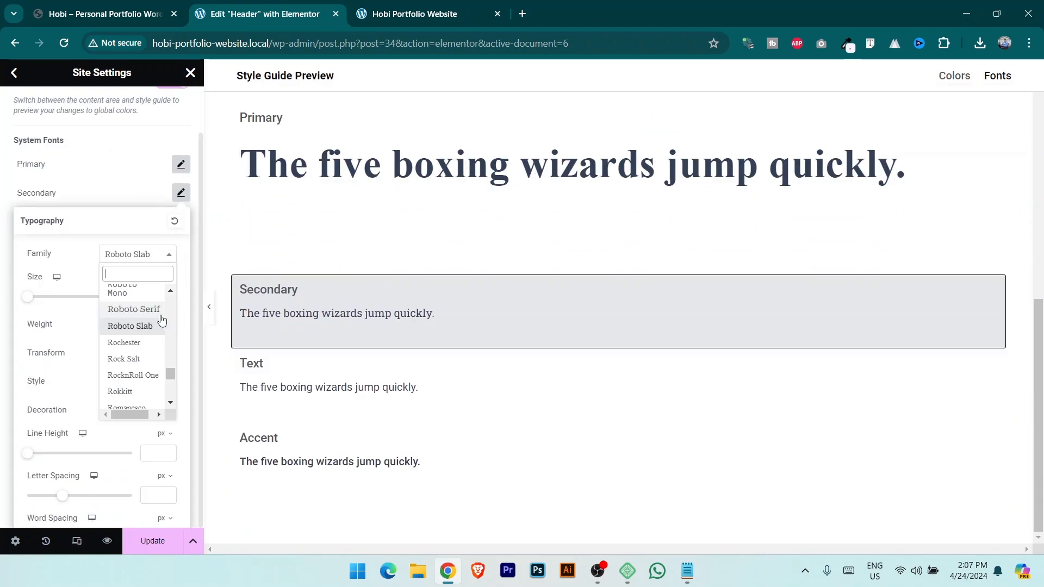
pyautogui.write('time')
pyautogui.click(155, 310)
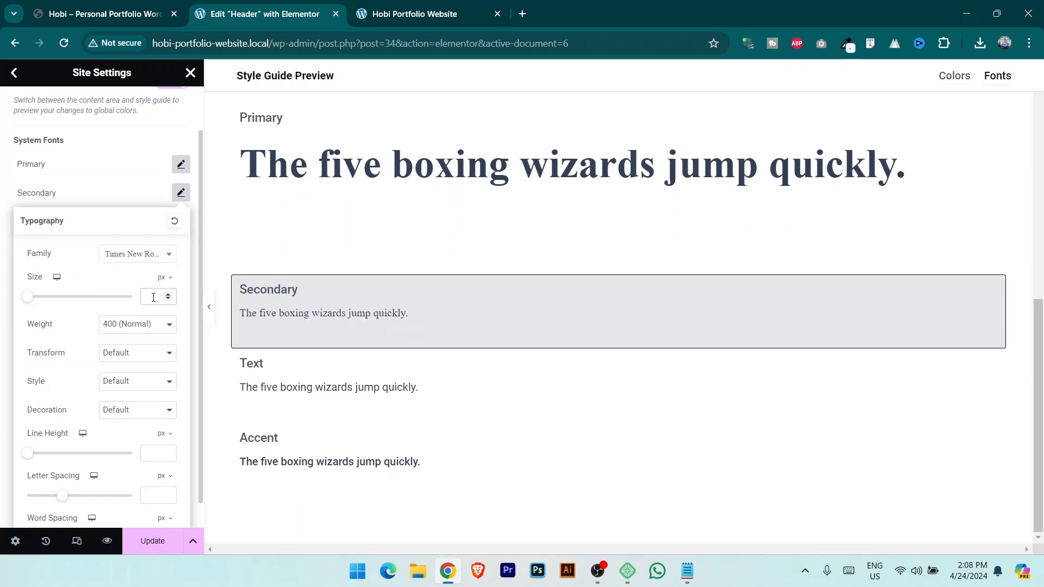
# Give the Secondary font size 30 and weight 600 (Semi Bold), checking the live site.
pyautogui.click(153, 298)
pyautogui.write('30')
pyautogui.click(103, 14)
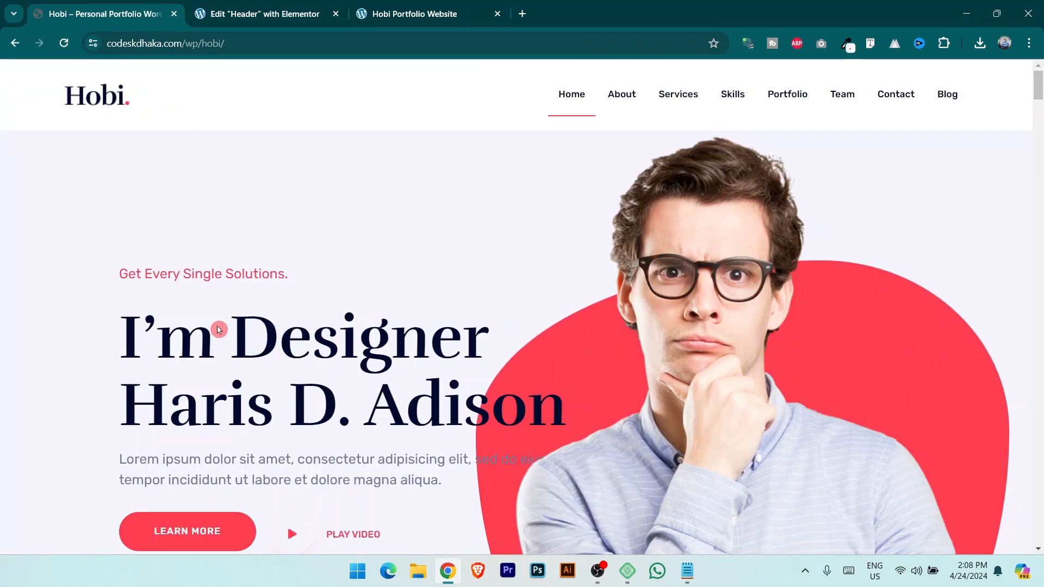
pyautogui.scroll(-15, 252, 388)
pyautogui.scroll(10, 251, 388)
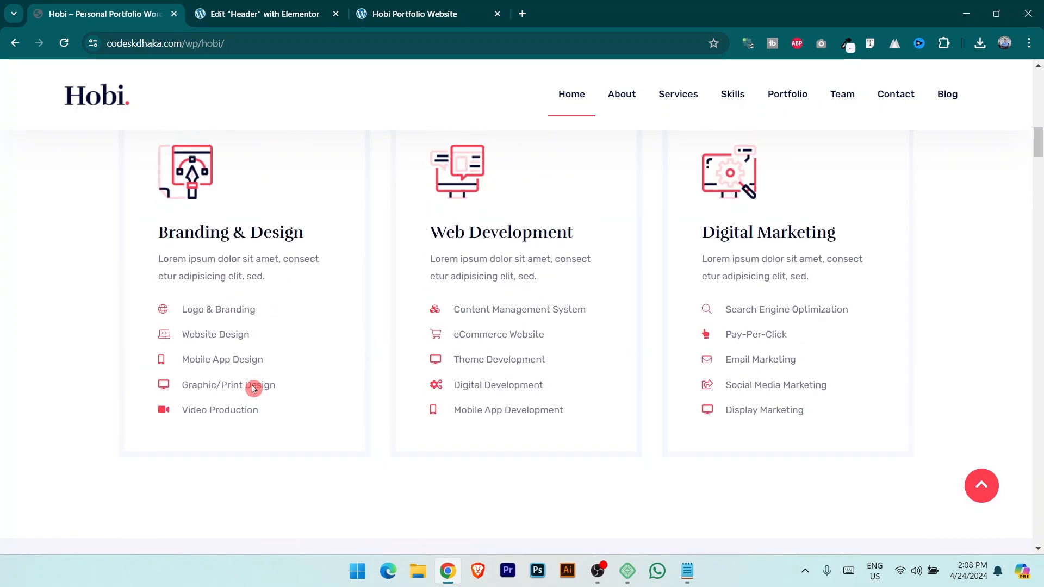
pyautogui.click(236, 5)
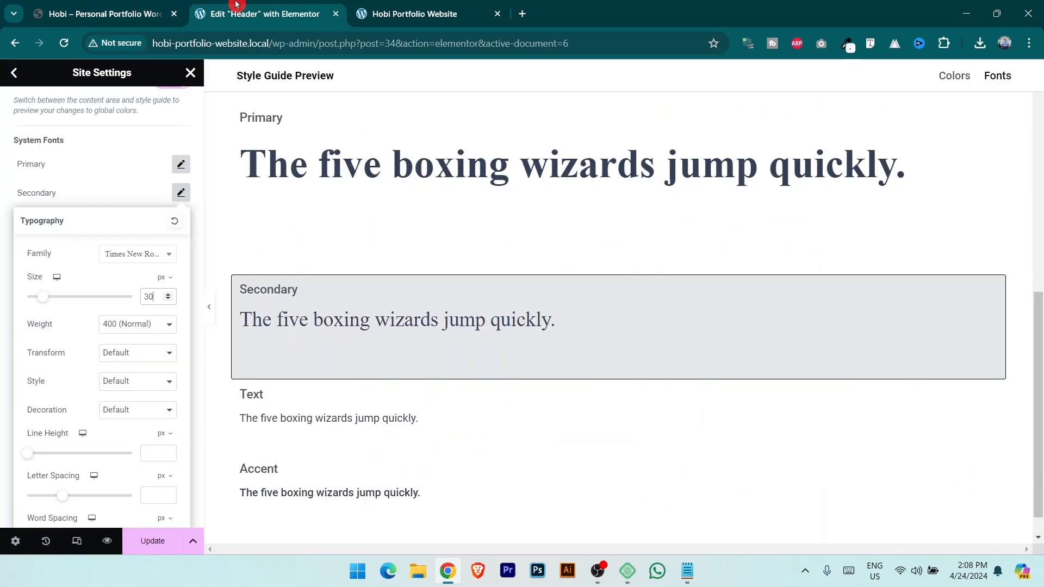
pyautogui.click(150, 329)
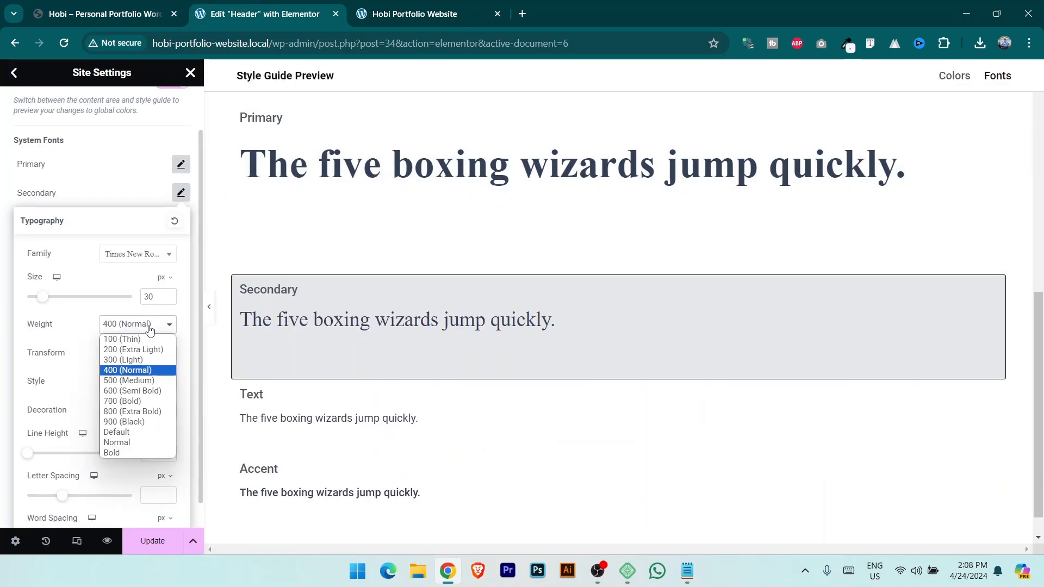
pyautogui.click(145, 401)
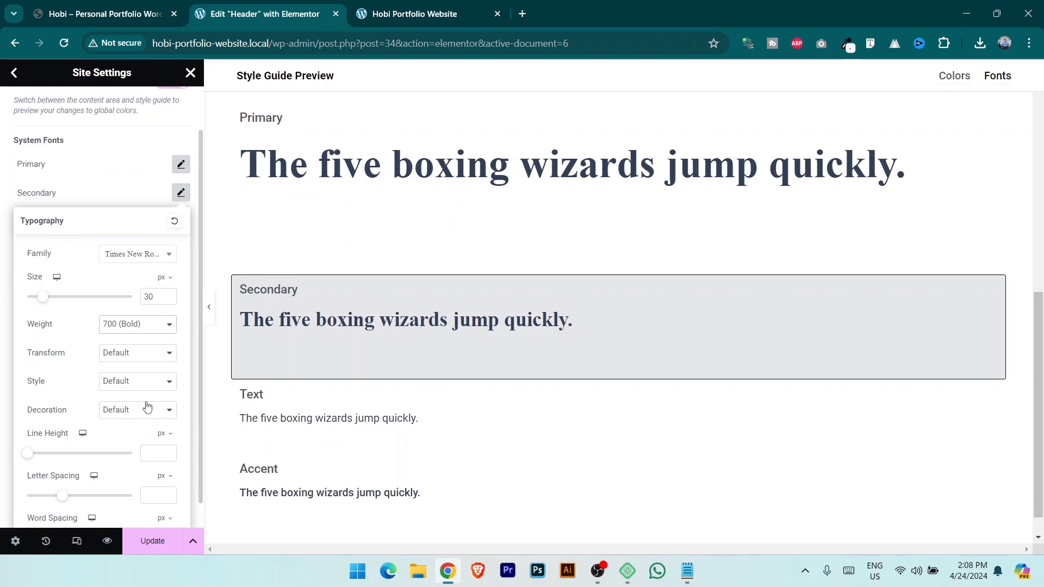
pyautogui.click(143, 326)
pyautogui.click(145, 379)
pyautogui.click(151, 331)
pyautogui.click(154, 389)
# Inspect the live Hobi site's paragraph font with the Font Finder extension.
pyautogui.click(104, 14)
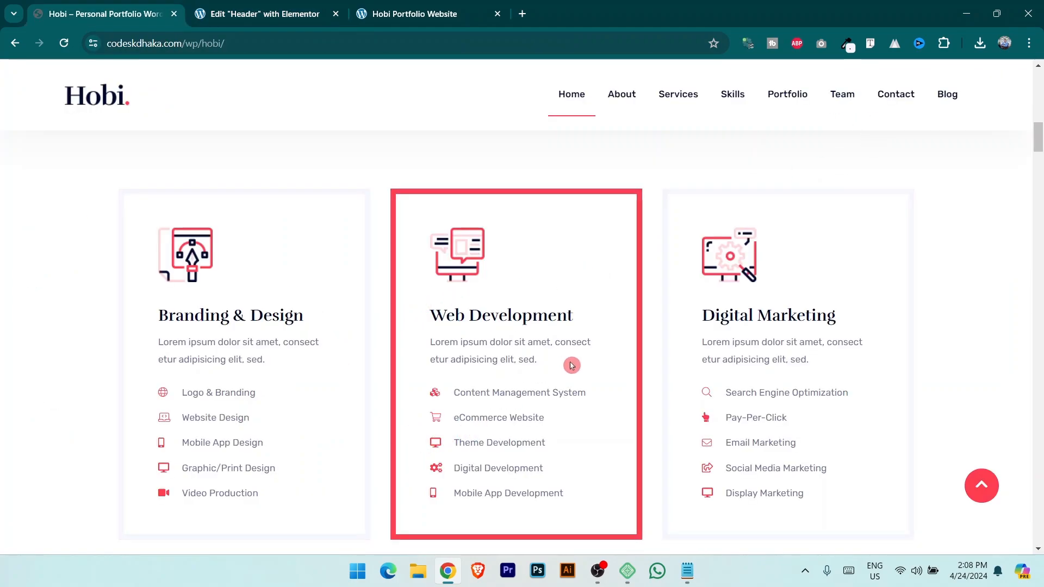
pyautogui.scroll(8, 658, 379)
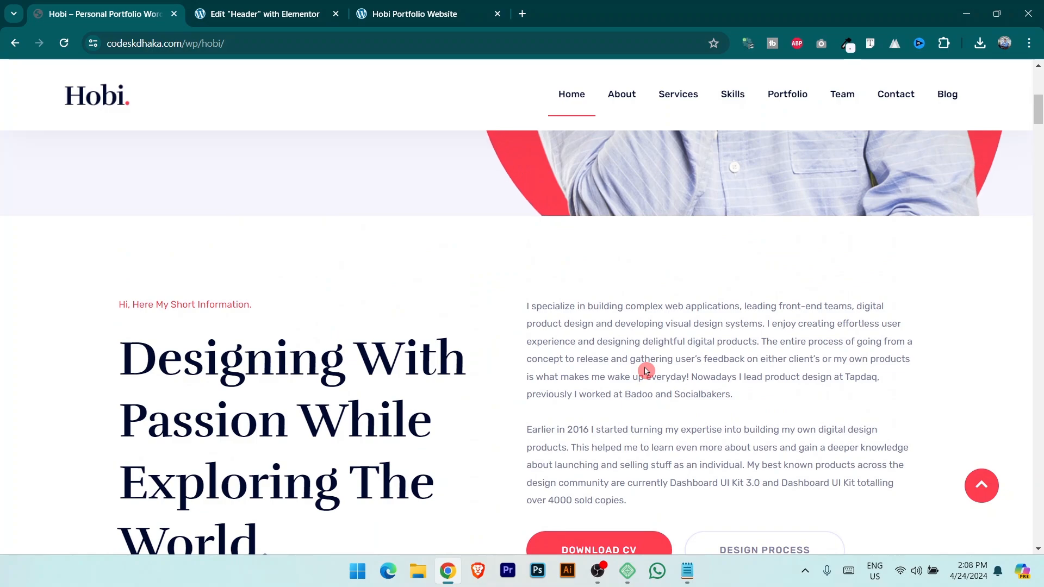
pyautogui.click(871, 48)
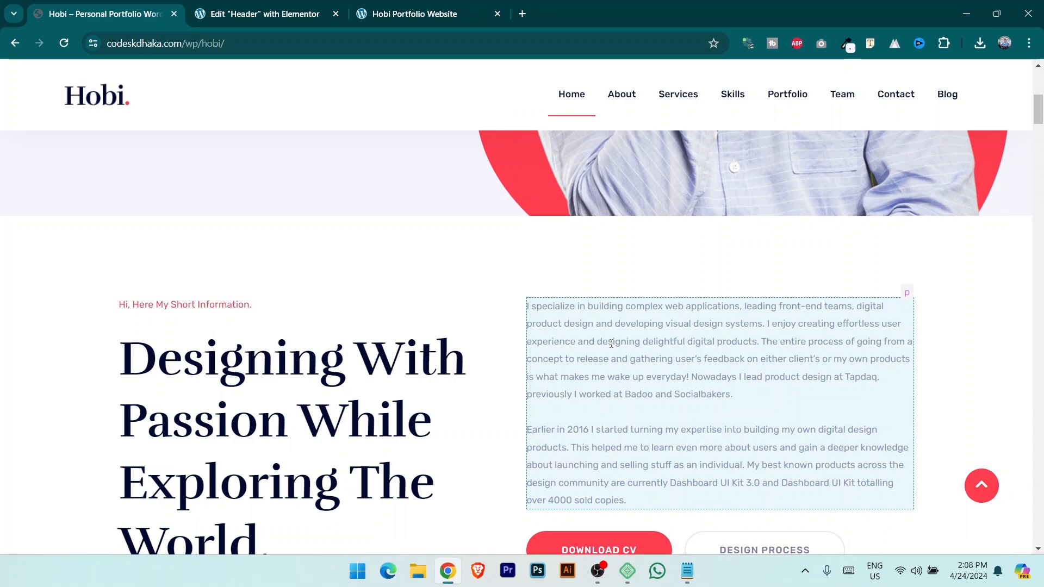
pyautogui.click(610, 346)
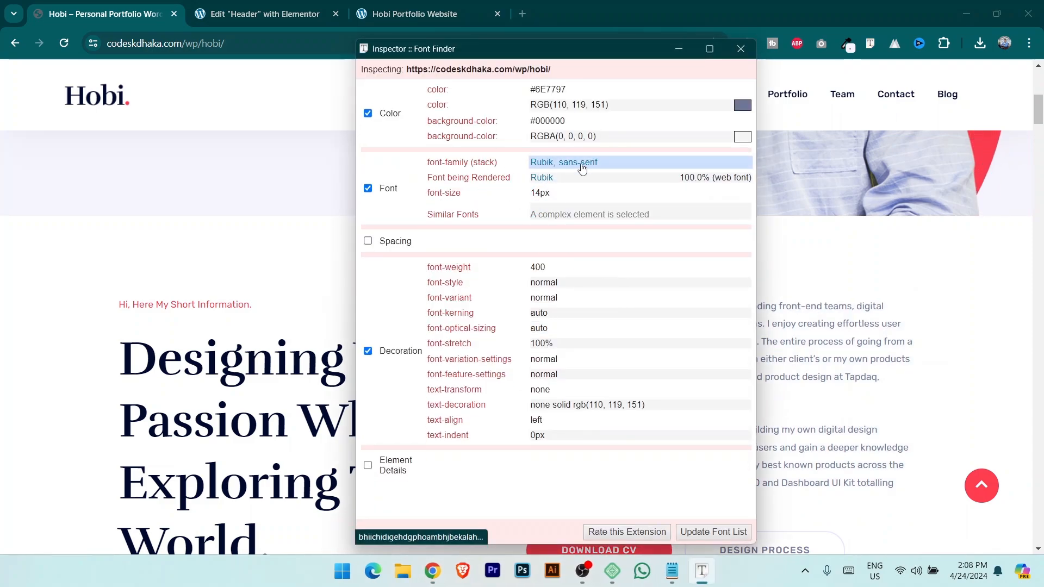
pyautogui.click(742, 49)
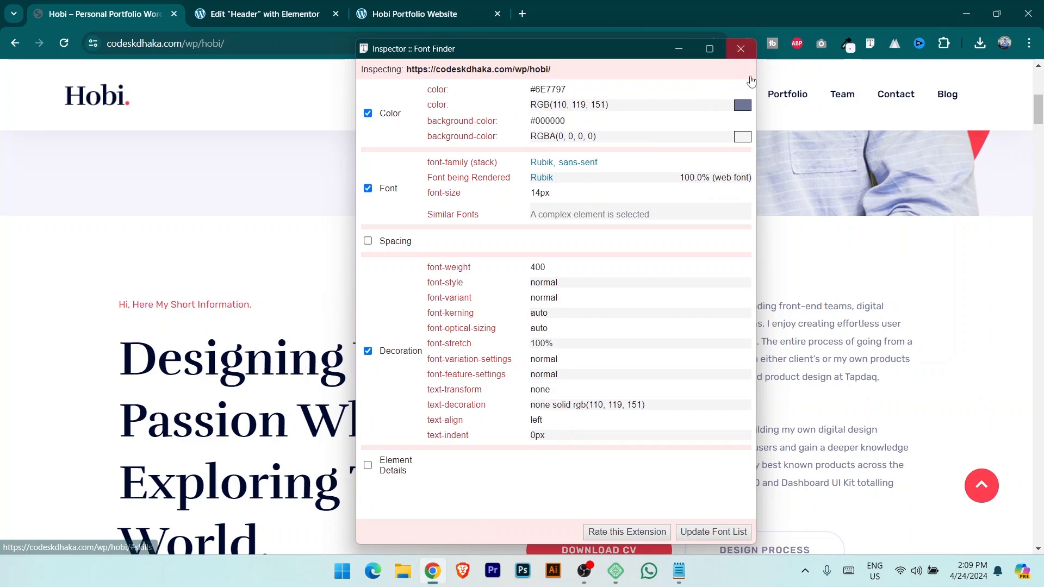
pyautogui.click(252, 5)
# Set the Text global font size to 18 px and save the settings with Update.
pyautogui.click(146, 330)
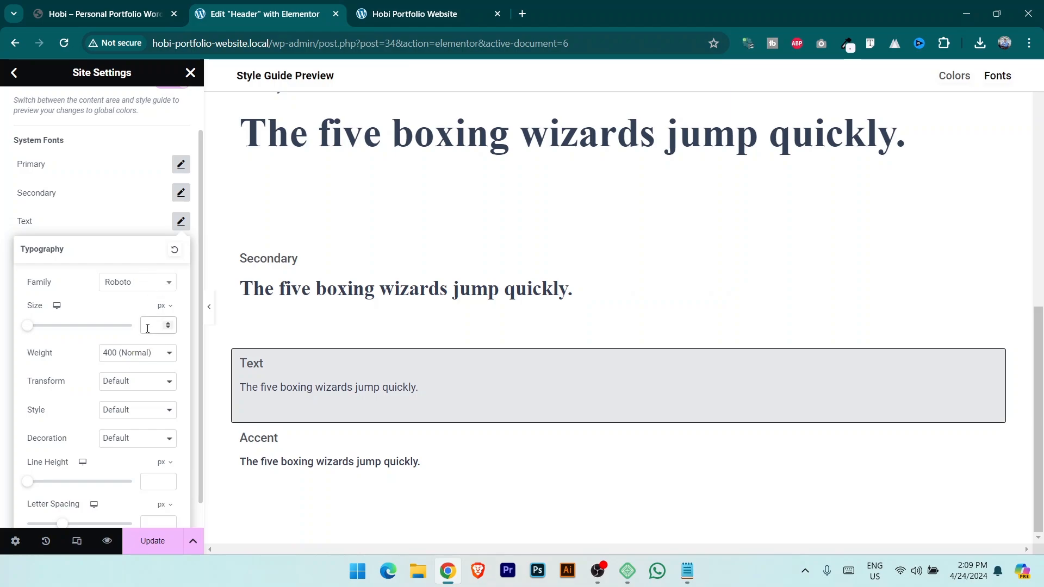
pyautogui.write('30')
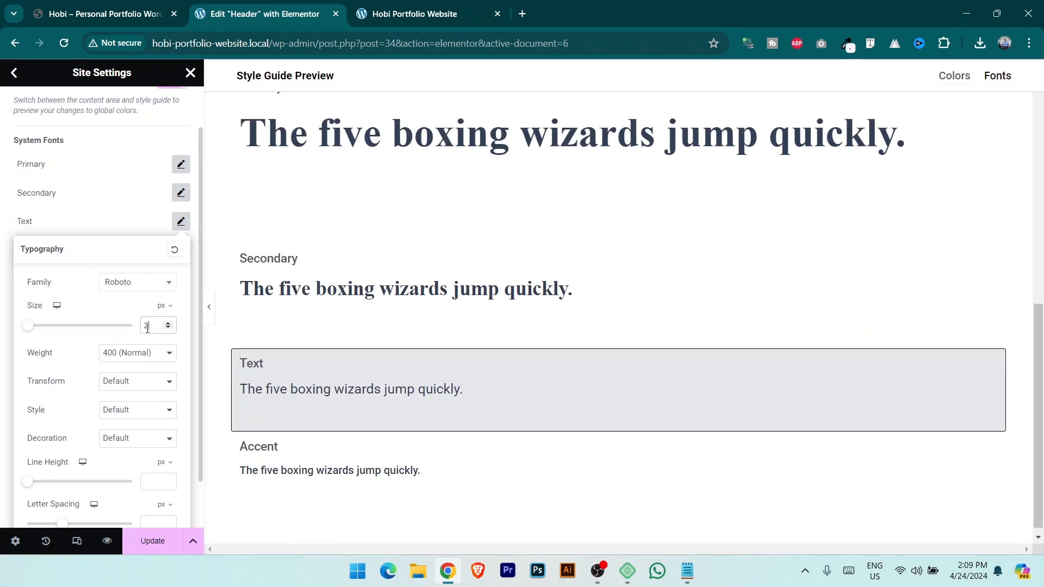
pyautogui.press('BackSpace')
pyautogui.write('18')
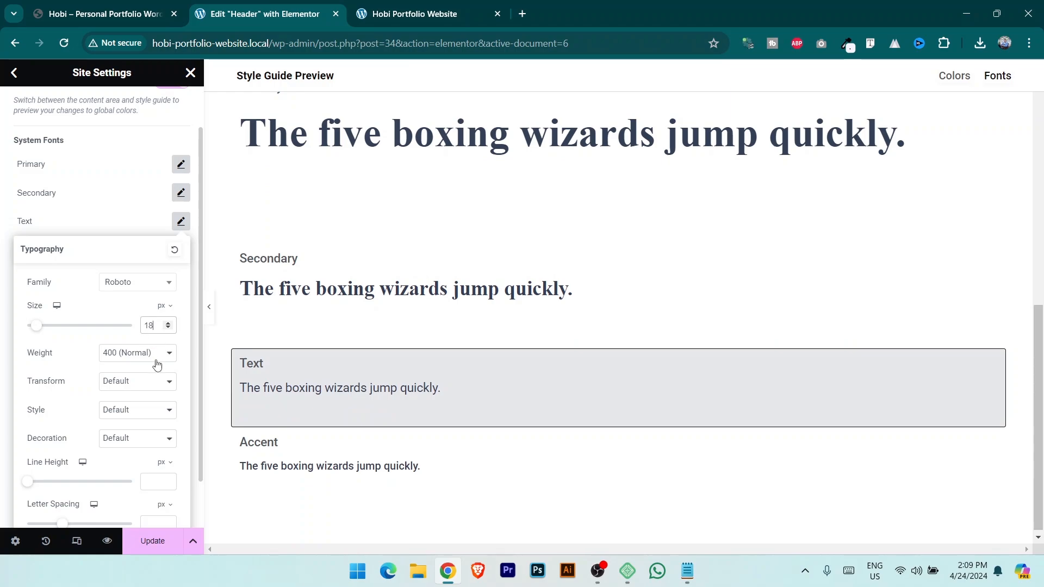
pyautogui.click(162, 553)
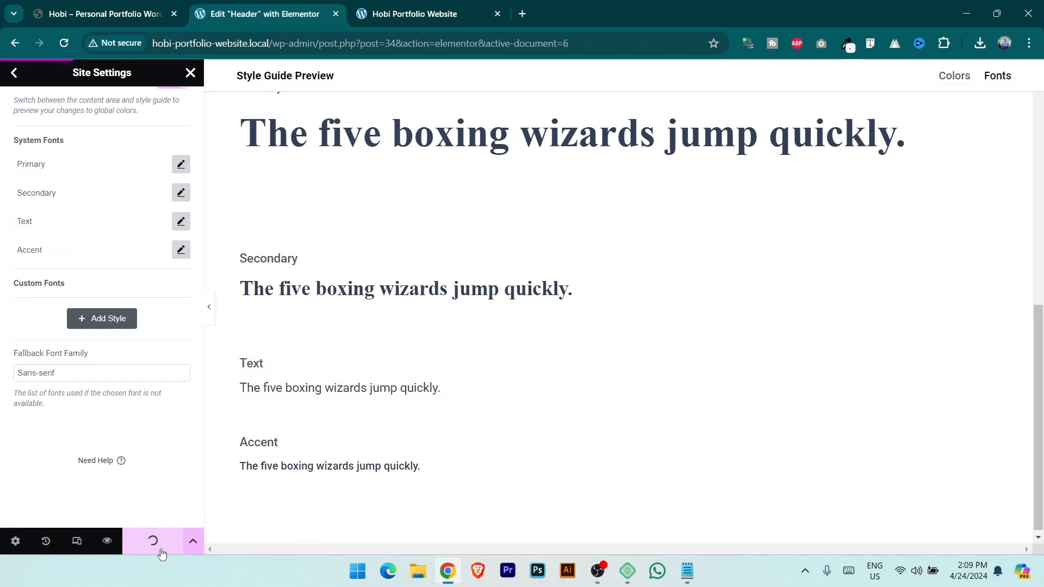
# Review the live site's buttons, then open the Buttons theme-style settings.
pyautogui.click(19, 81)
pyautogui.click(136, 14)
pyautogui.scroll(-5, 508, 324)
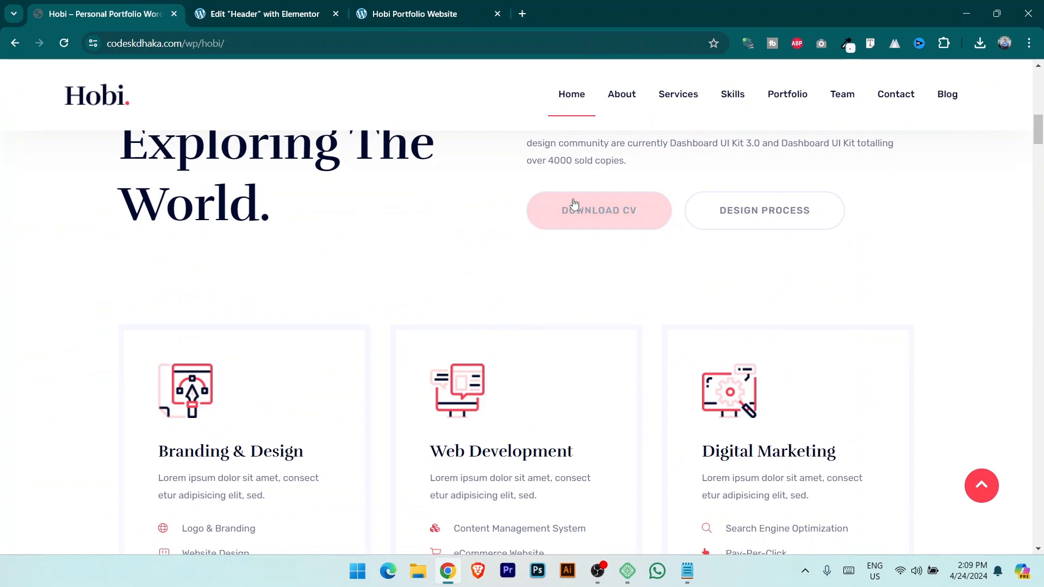
pyautogui.scroll(-12, 574, 204)
pyautogui.scroll(-10, 548, 373)
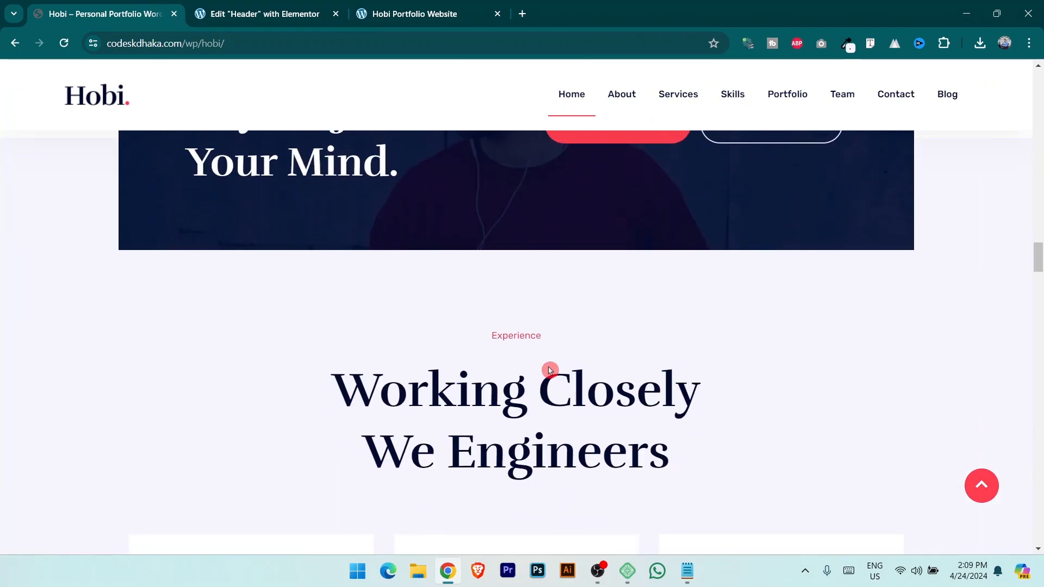
pyautogui.scroll(9, 646, 292)
pyautogui.scroll(2, 332, 400)
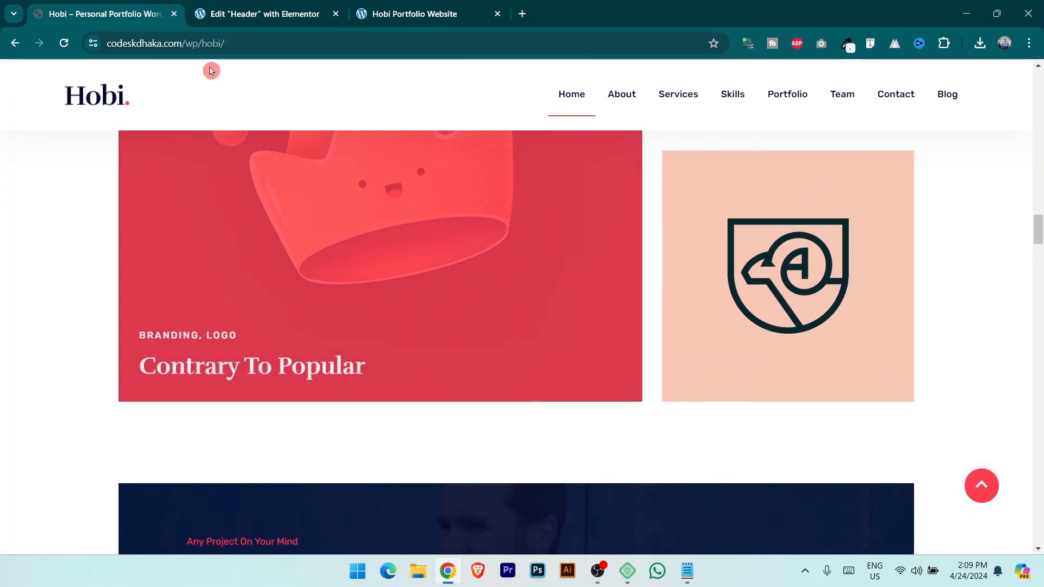
pyautogui.click(298, 13)
pyautogui.click(119, 247)
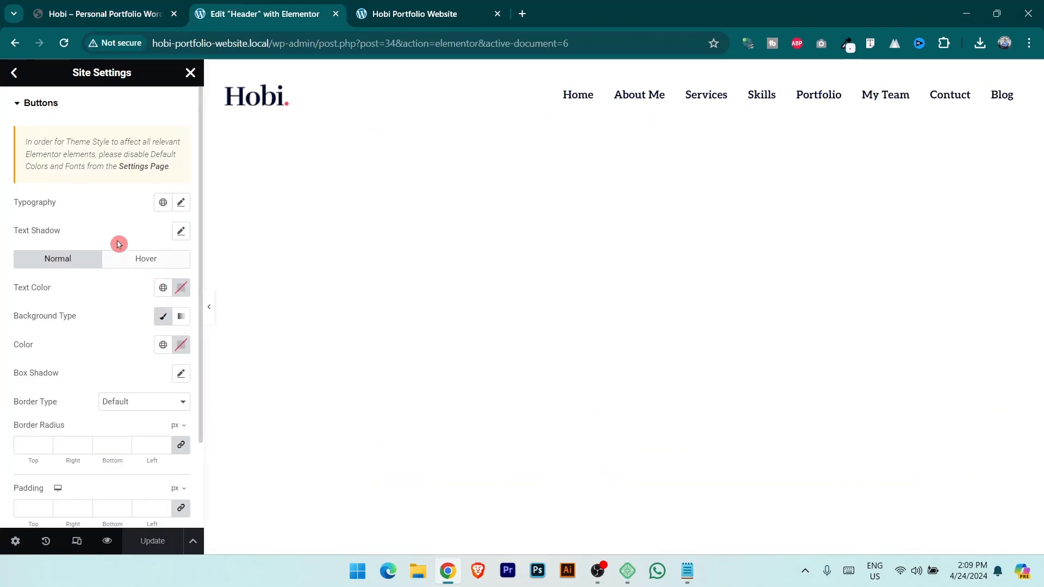
# Set the button typography to Hind Siliguri with a 600 Semi Bold weight.
pyautogui.click(121, 11)
pyautogui.scroll(-5, 534, 299)
pyautogui.scroll(2, 674, 343)
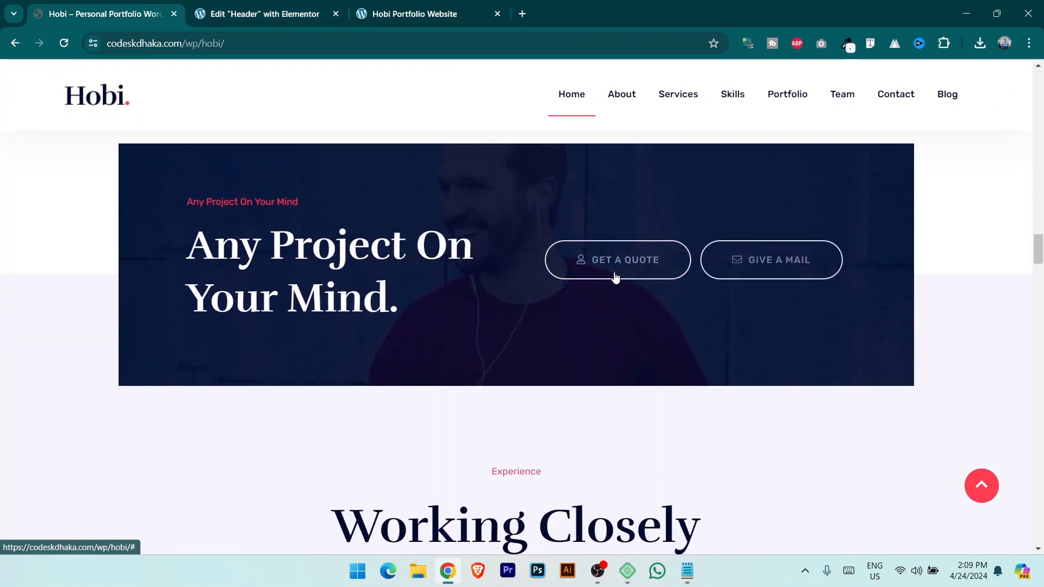
pyautogui.click(272, 8)
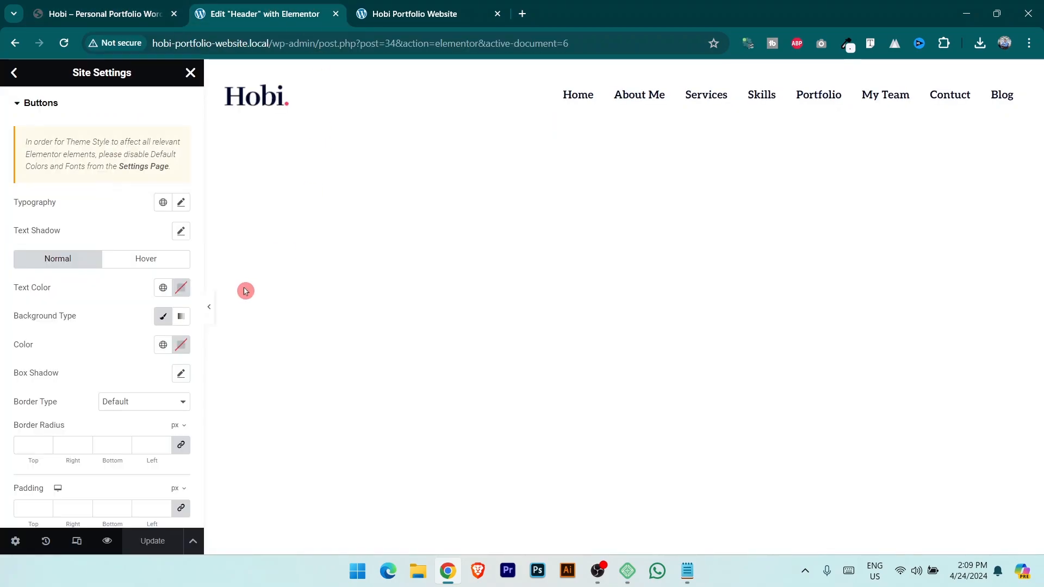
pyautogui.click(180, 203)
pyautogui.click(150, 266)
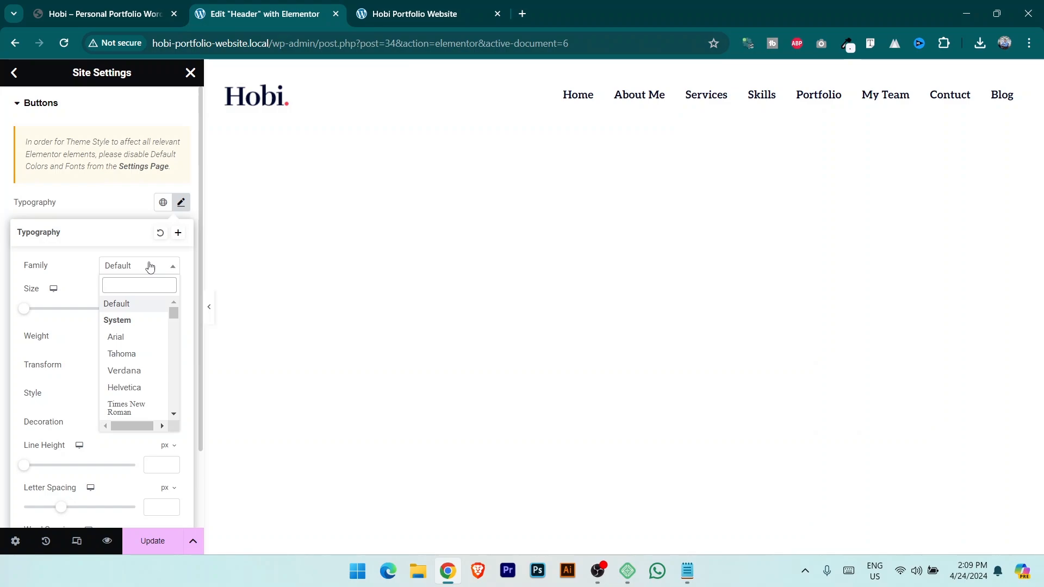
pyautogui.write('hind')
pyautogui.click(140, 370)
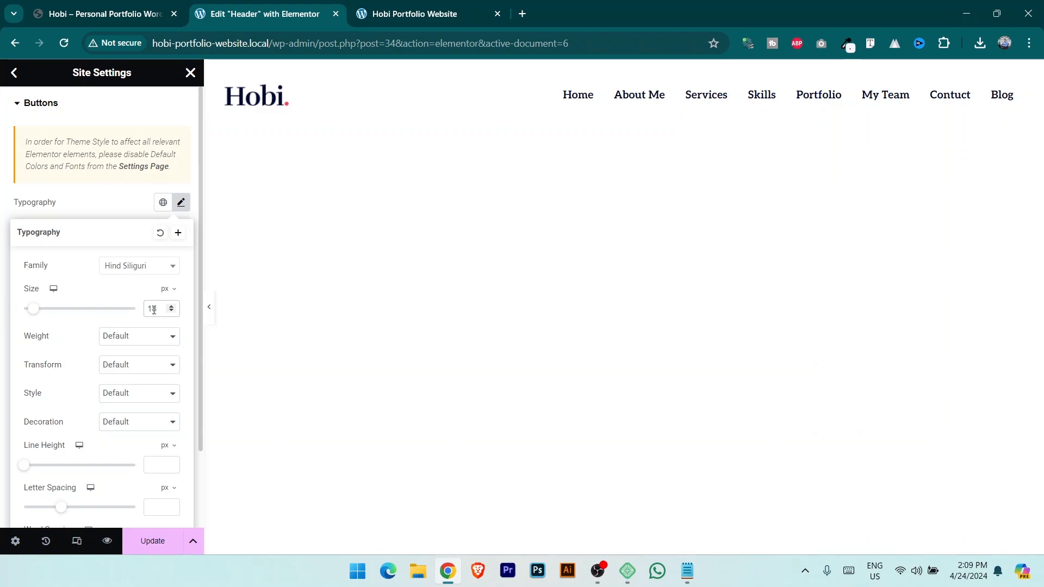
pyautogui.click(147, 337)
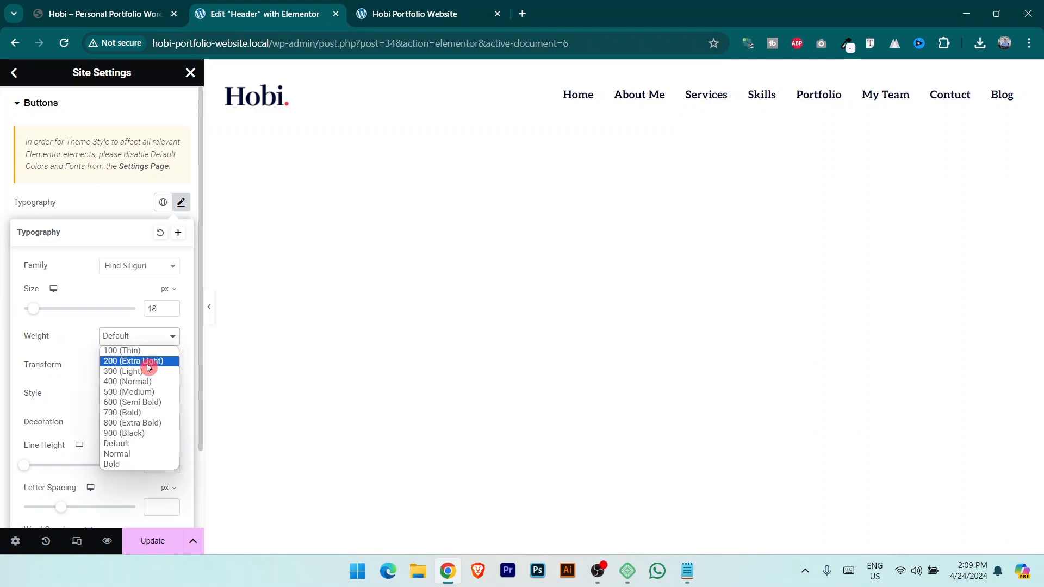
pyautogui.click(153, 423)
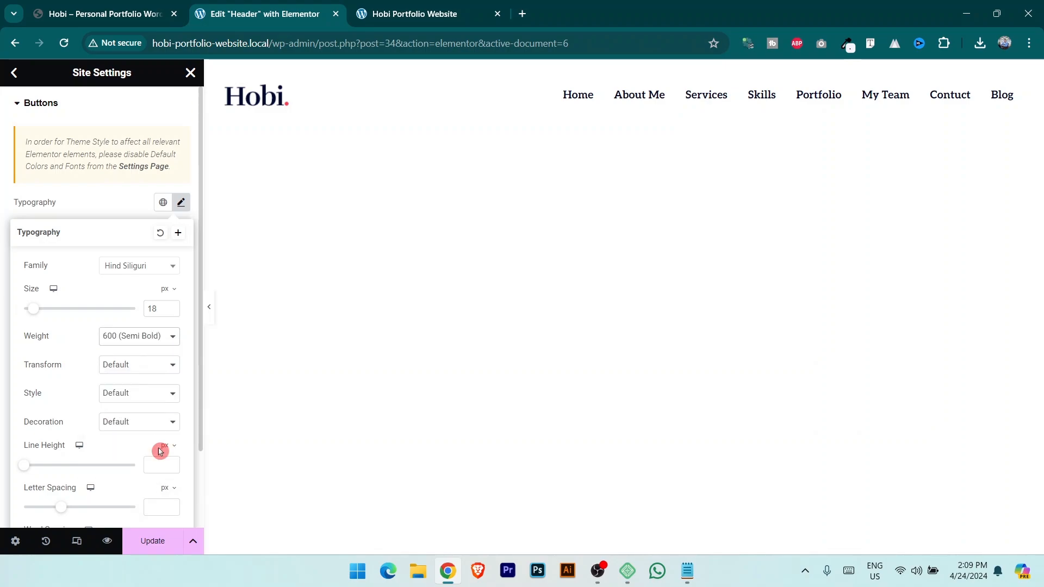
pyautogui.click(131, 116)
# Make the normal-state button text colour white.
pyautogui.click(40, 113)
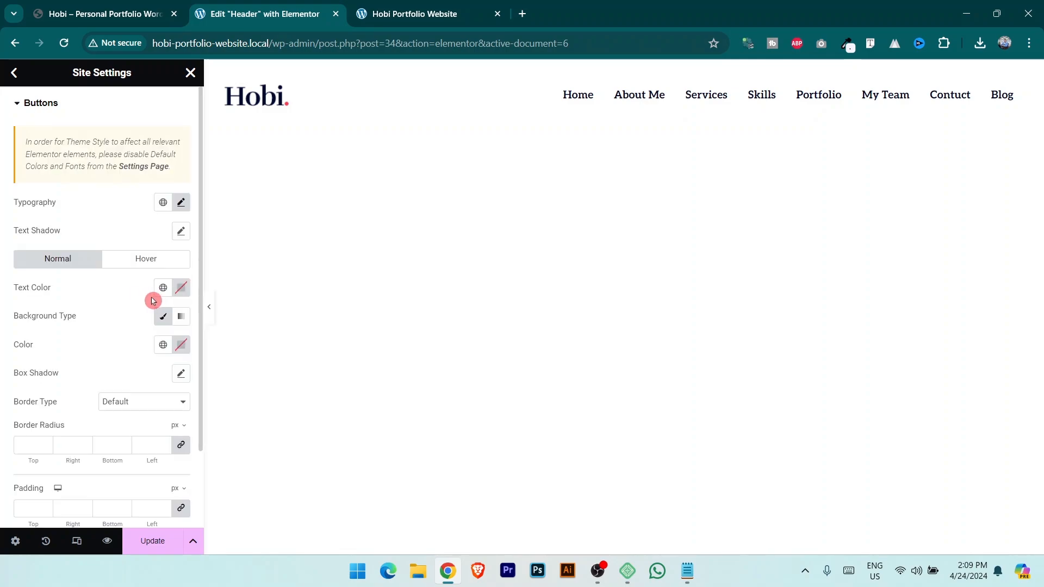
pyautogui.click(183, 288)
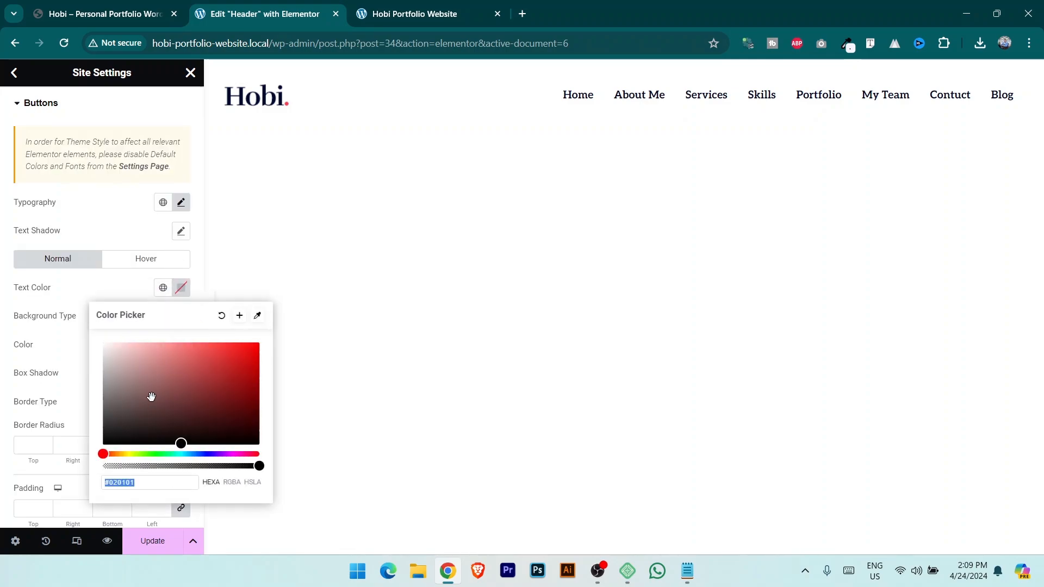
pyautogui.write('#FFFFFF')
pyautogui.click(61, 310)
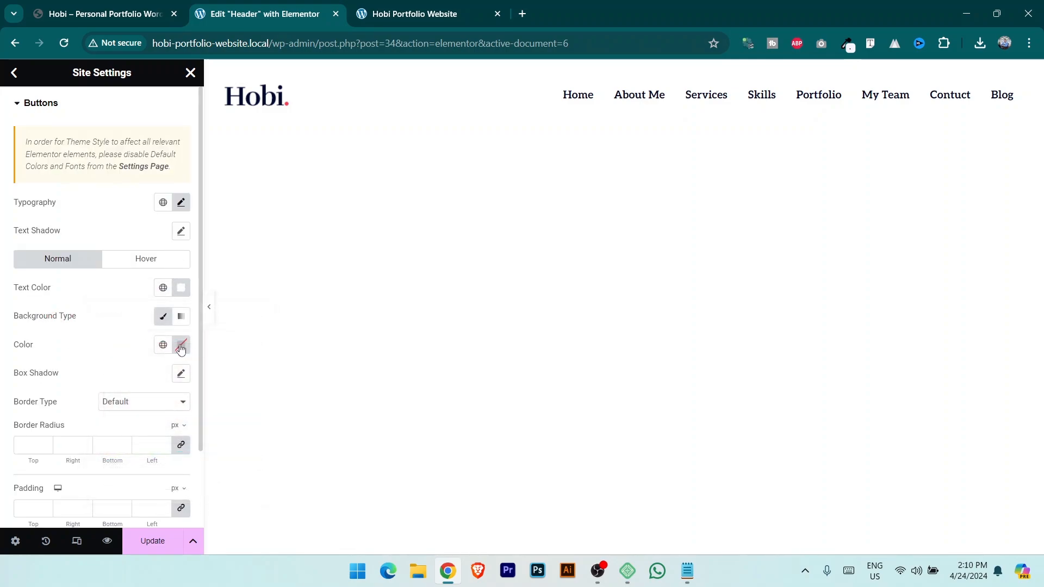
# Set the normal-state button background to red #FF3D4F copied from the notes.
pyautogui.click(182, 346)
pyautogui.hotkey('alt', 'Tab')
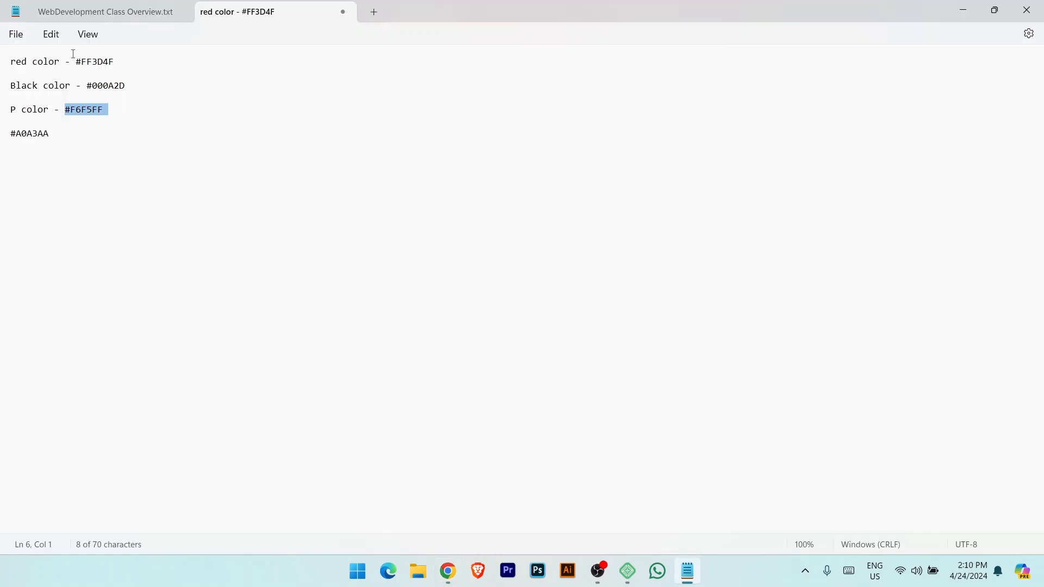
pyautogui.moveTo(78, 62); pyautogui.dragTo(129, 66)
pyautogui.hotkey('alt', 'Tab')
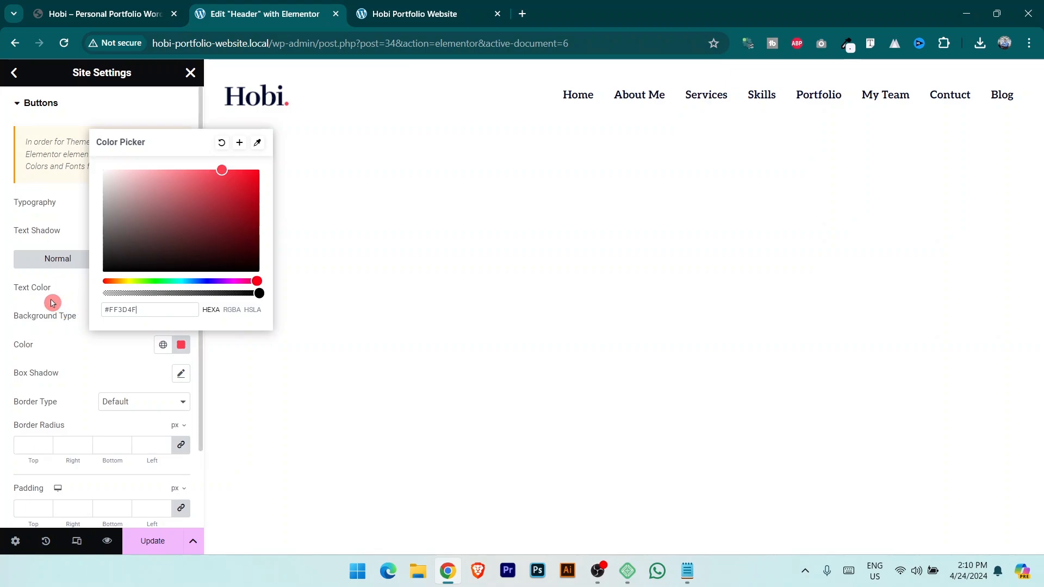
pyautogui.click(65, 308)
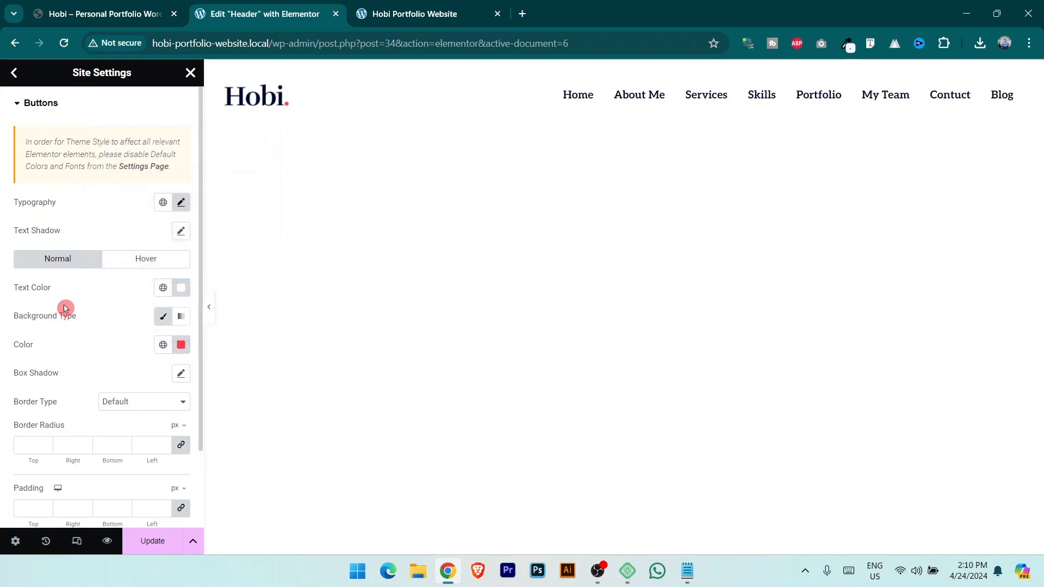
# In the Hover state, give buttons red text and a #FFFFFF background, then save.
pyautogui.click(149, 264)
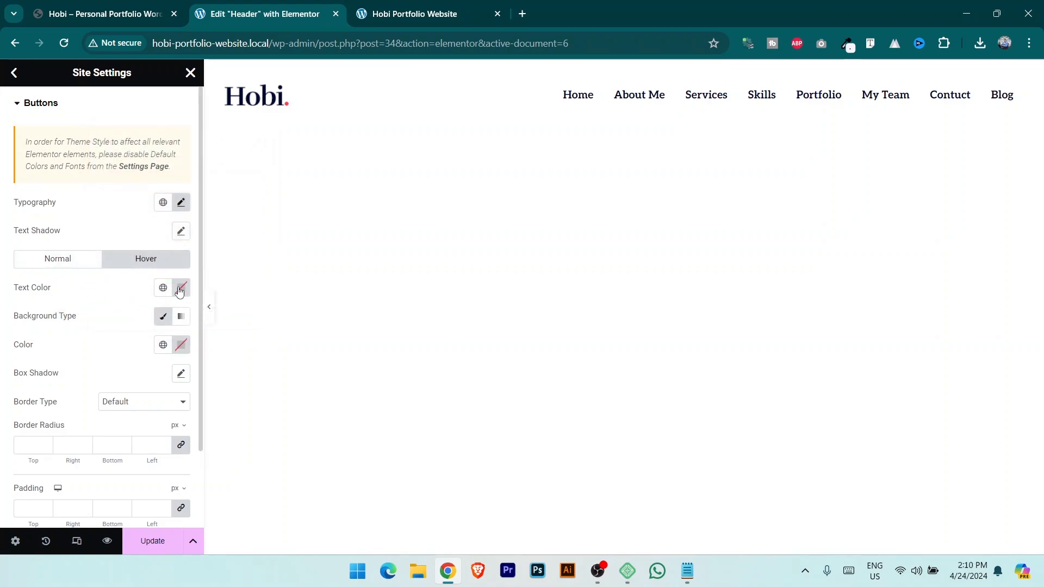
pyautogui.click(180, 293)
pyautogui.hotkey('ctrl', 'v')
pyautogui.click(59, 317)
pyautogui.click(181, 345)
pyautogui.write('#FFFFFF')
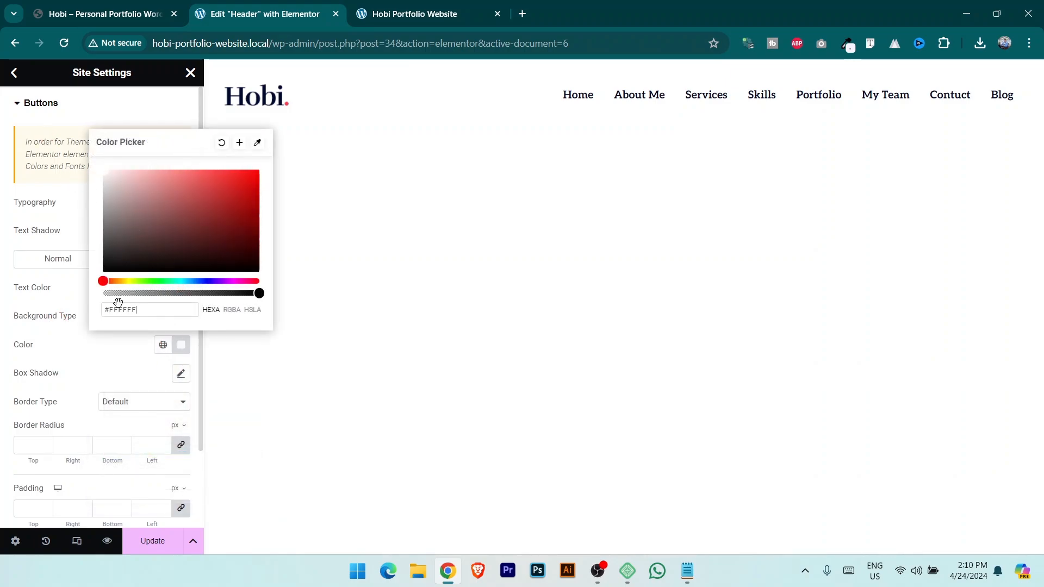
pyautogui.click(153, 541)
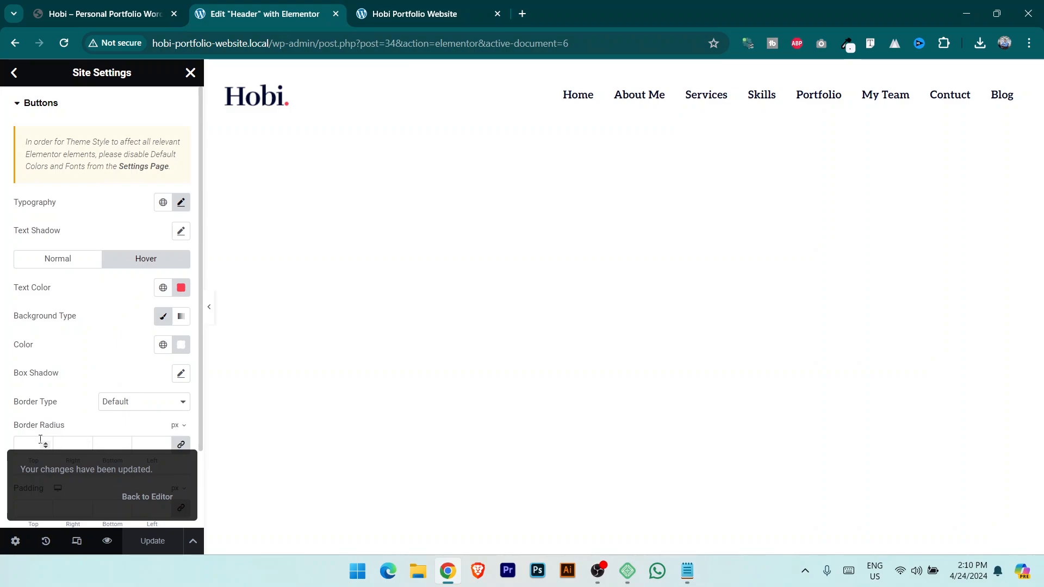
# Check the demo site and set the button border radius to 20.
pyautogui.click(105, 9)
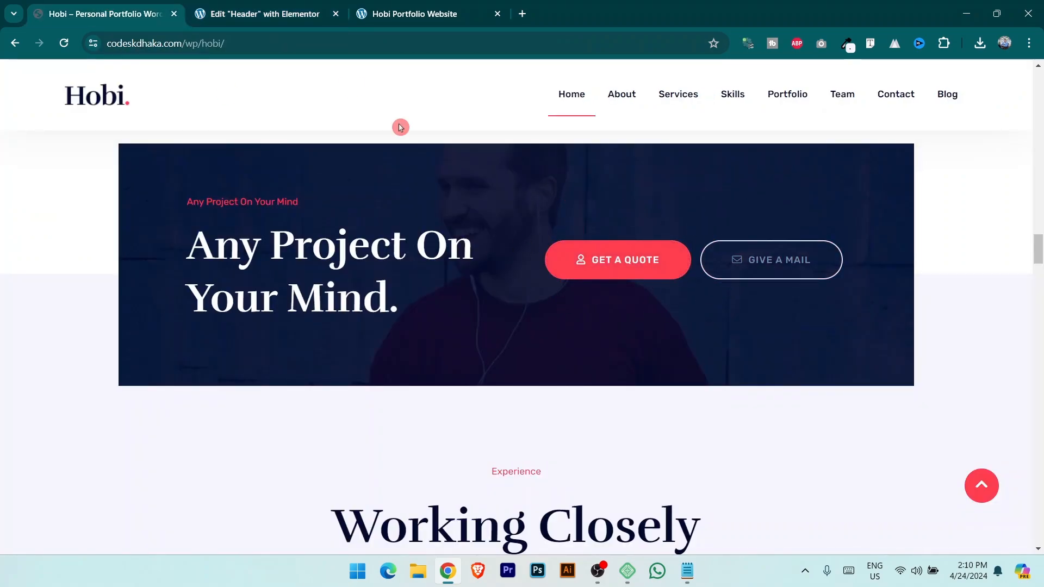
pyautogui.click(257, 8)
pyautogui.write('20')
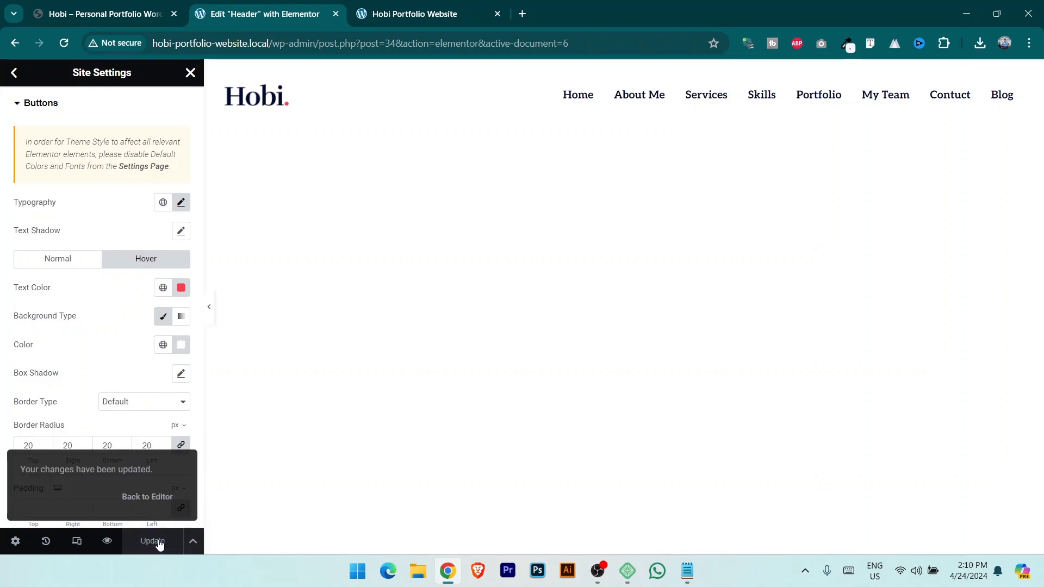
# Close Site Settings and exit Elementor from the hamburger menu, applying This Post as destination.
pyautogui.click(15, 73)
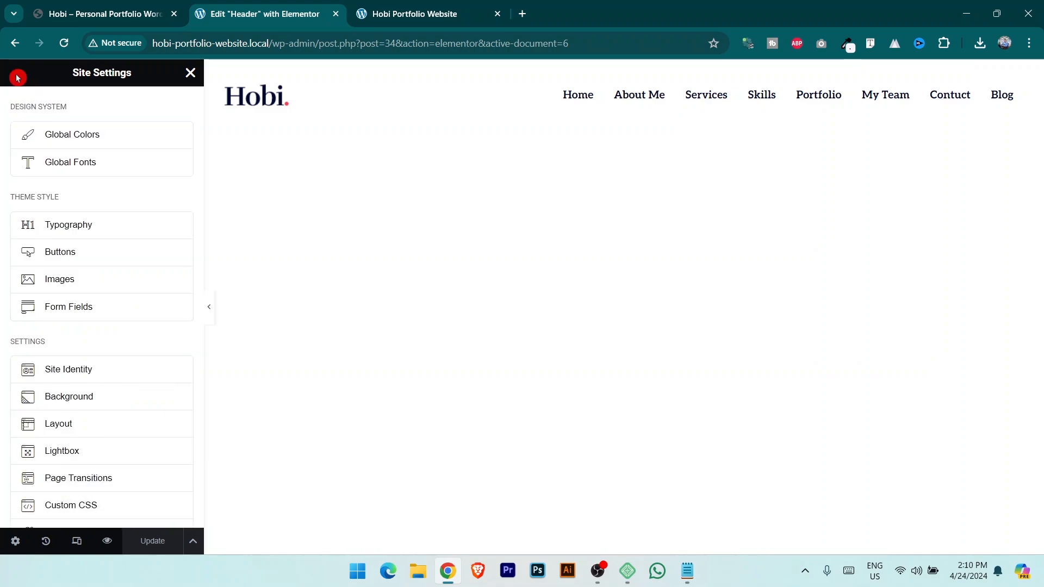
pyautogui.scroll(-2, 77, 327)
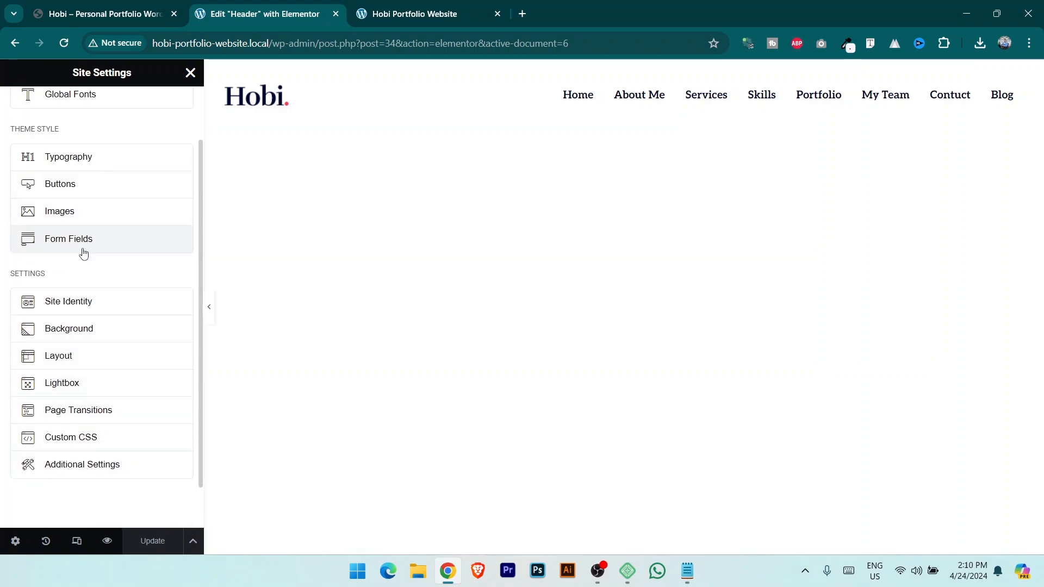
pyautogui.scroll(2, 84, 253)
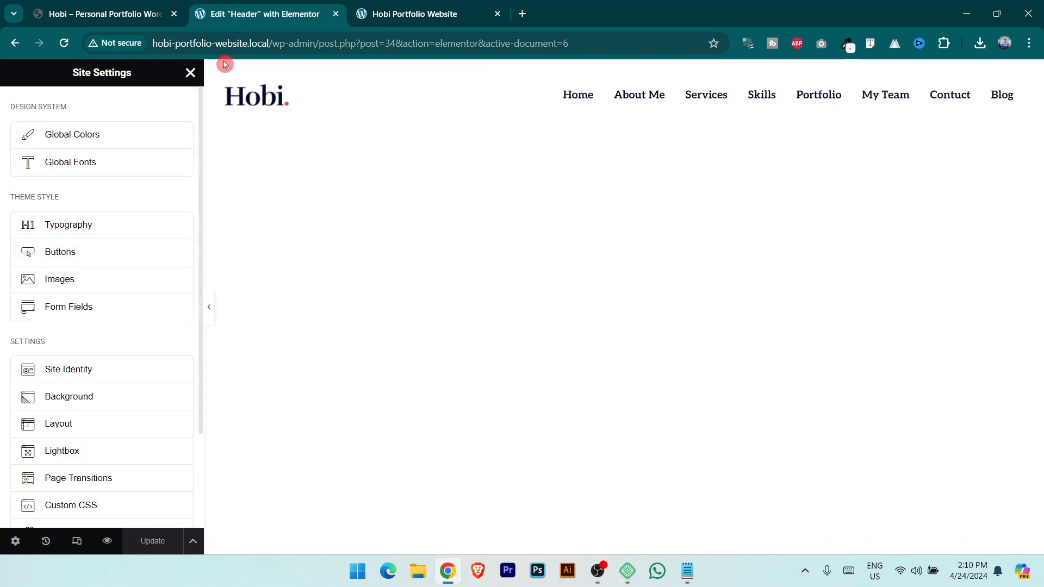
pyautogui.click(193, 76)
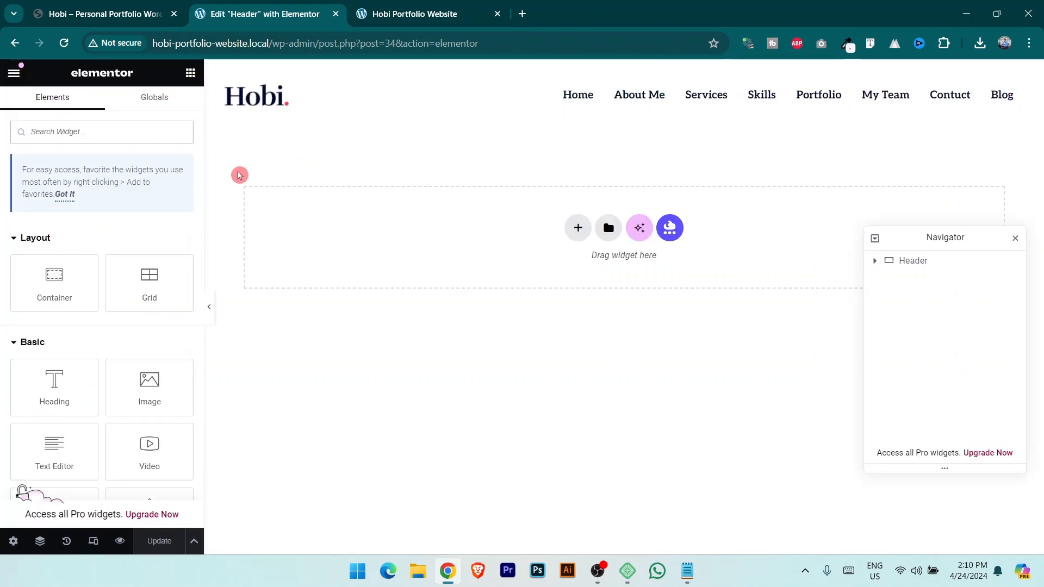
pyautogui.click(13, 73)
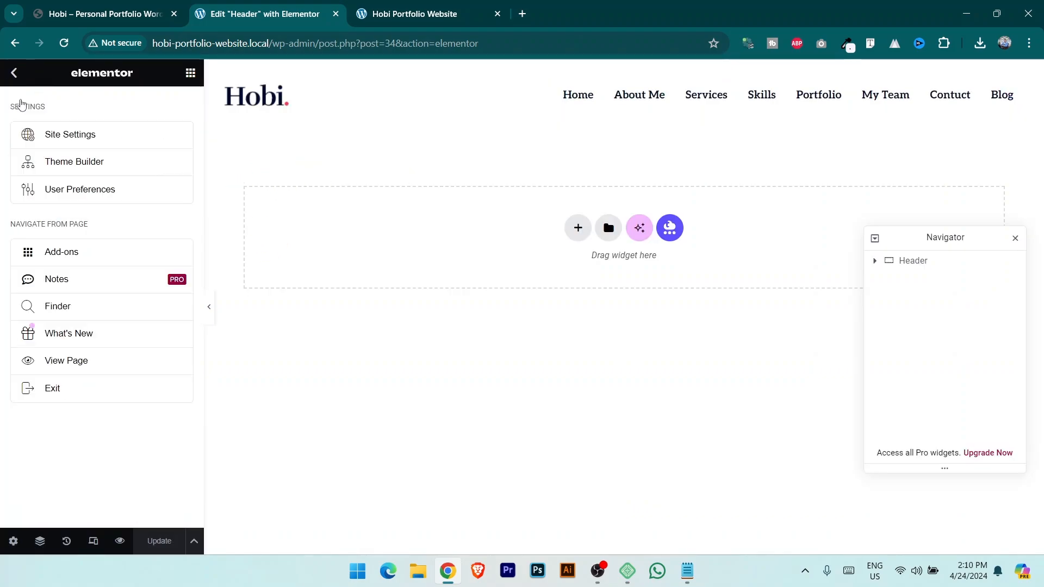
pyautogui.click(70, 393)
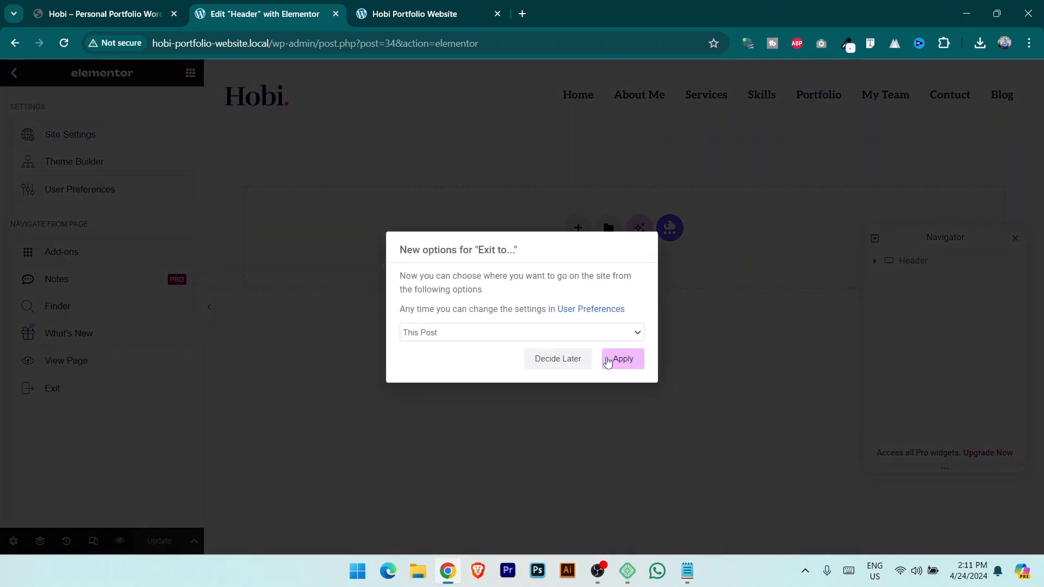
pyautogui.click(623, 360)
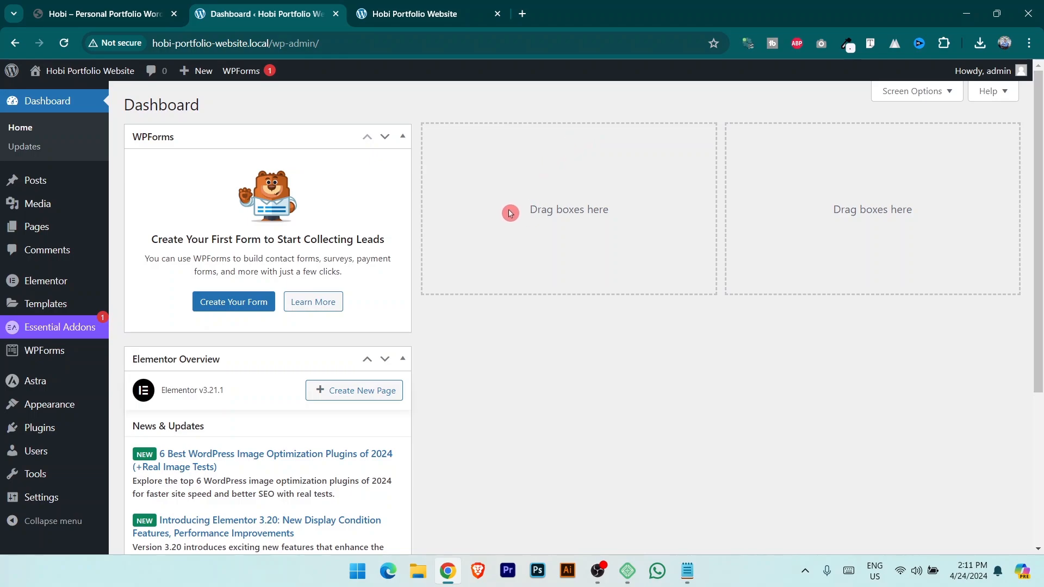
# Uncheck WPForms and Elementor Overview in Dashboard Screen Options, then go to Pages > All Pages.
pyautogui.scroll(-4, 316, 335)
pyautogui.scroll(4, 343, 359)
pyautogui.click(929, 100)
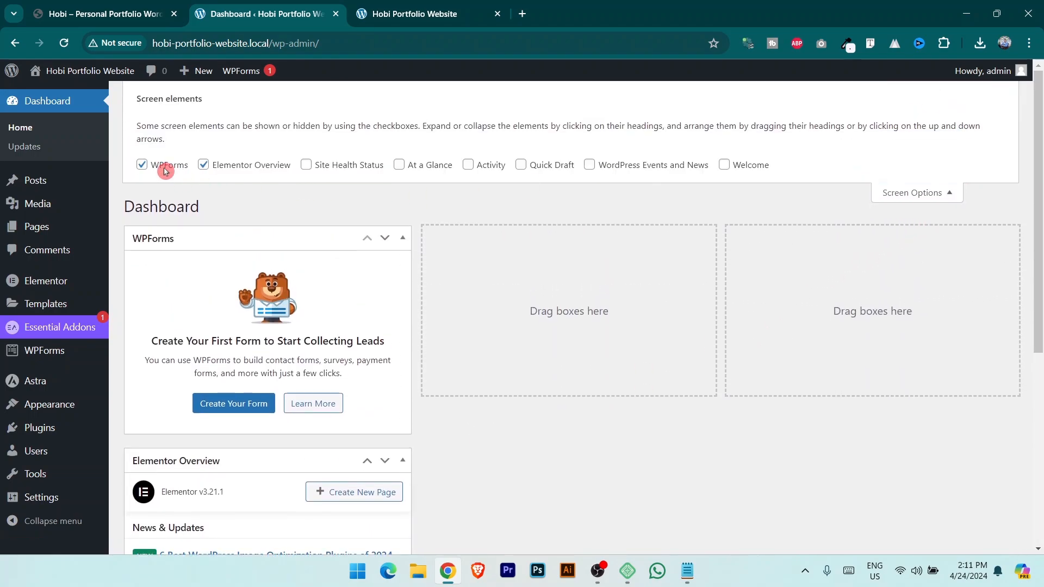
pyautogui.click(143, 152)
pyautogui.click(204, 153)
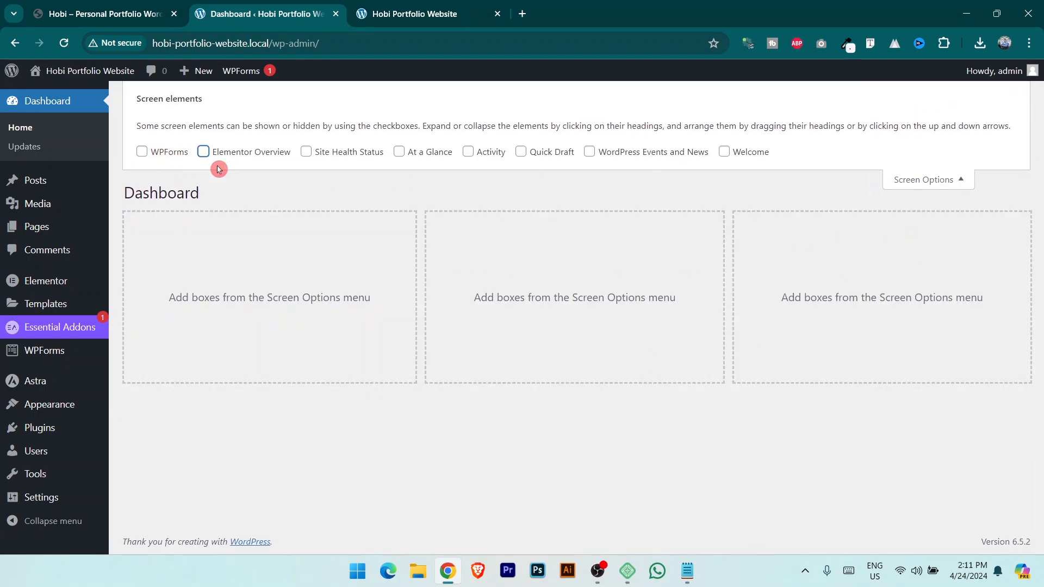
pyautogui.click(933, 180)
pyautogui.moveTo(45, 238)
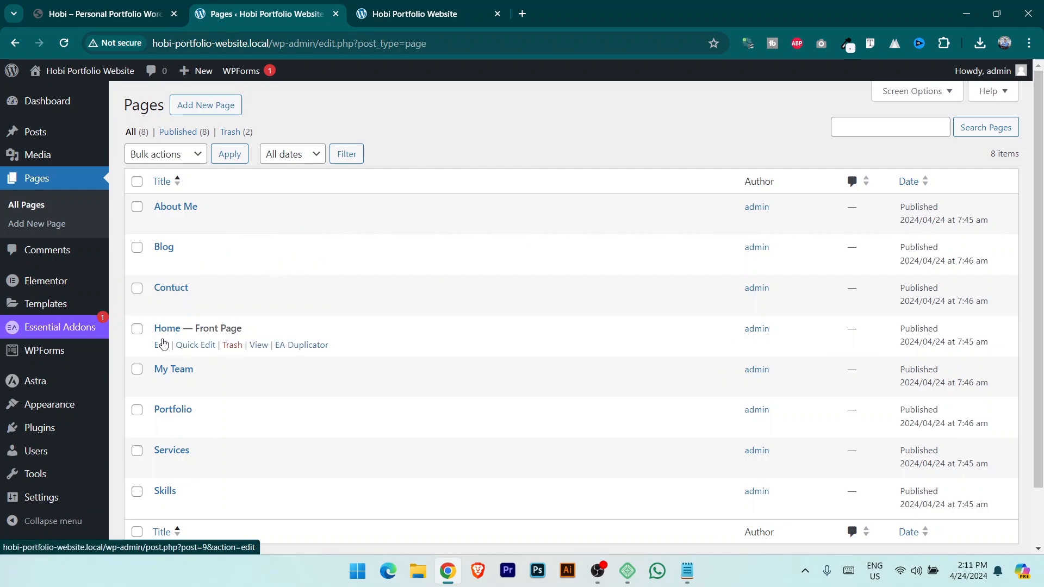
# Open the Home page with Edit with Elementor and review the demo site's top section.
pyautogui.click(161, 354)
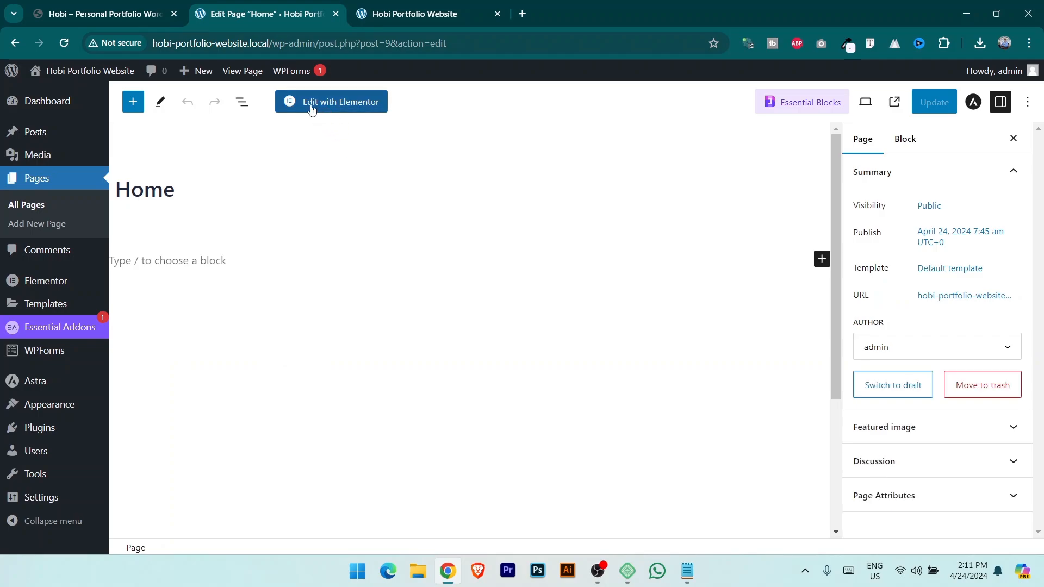
pyautogui.click(344, 108)
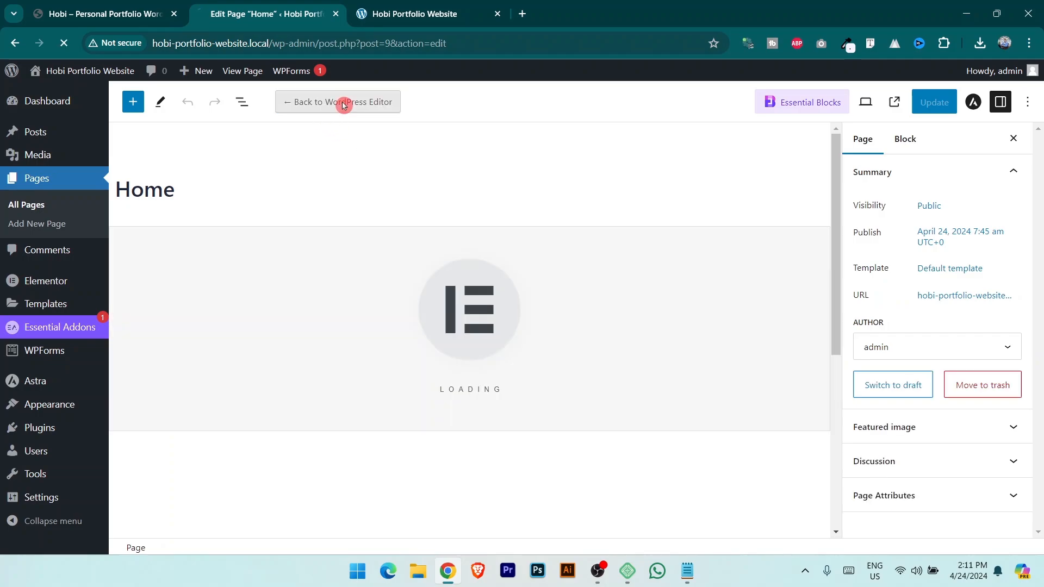
pyautogui.hotkey('ctrl', 'shift', 'Tab')
pyautogui.scroll(6, 658, 174)
pyautogui.scroll(15, 689, 173)
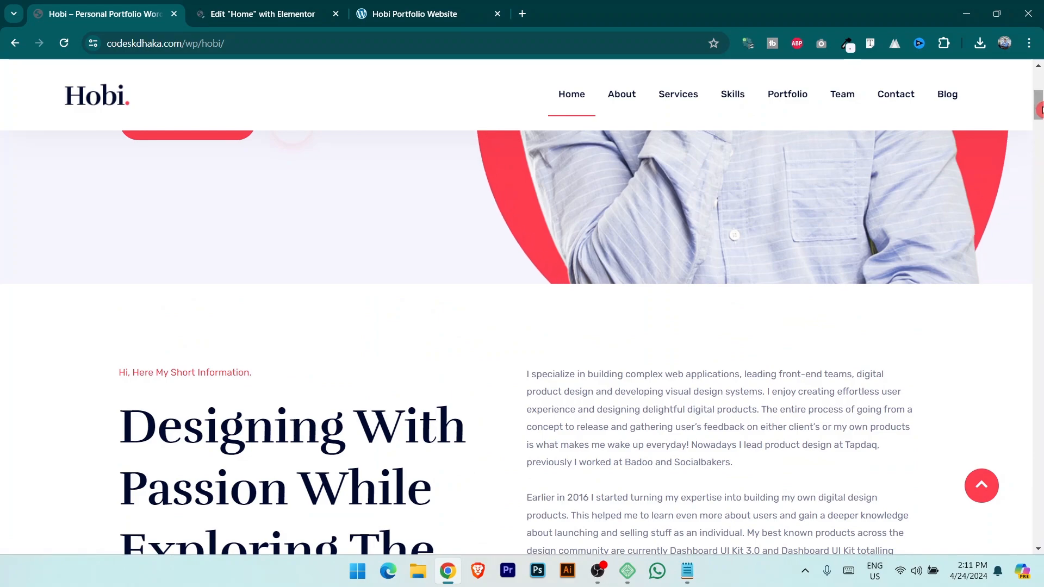
pyautogui.scroll(5, 979, 163)
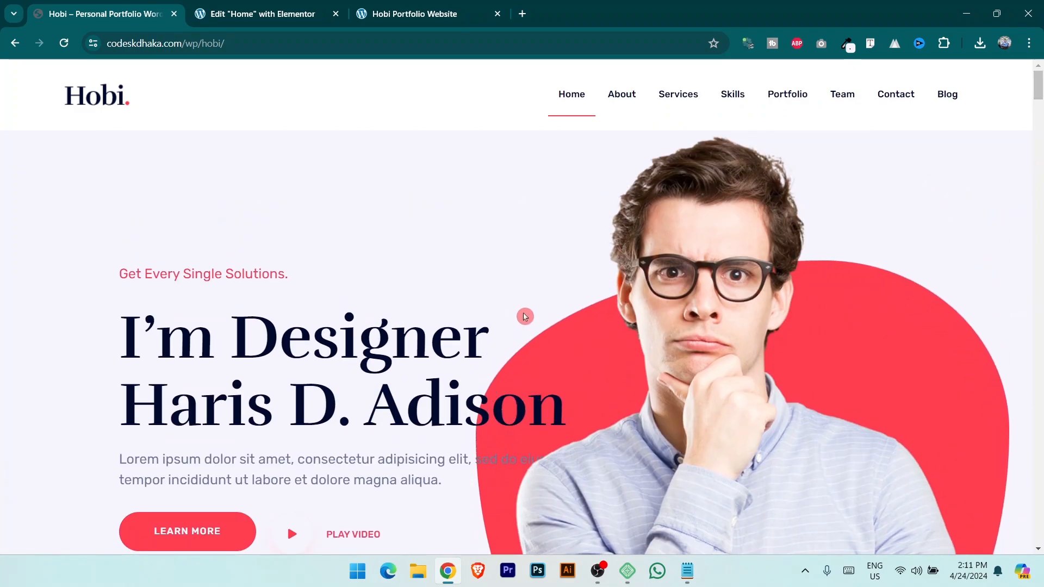
# Start adding a new Flexbox container on the empty Home page canvas.
pyautogui.click(255, 11)
pyautogui.click(121, 6)
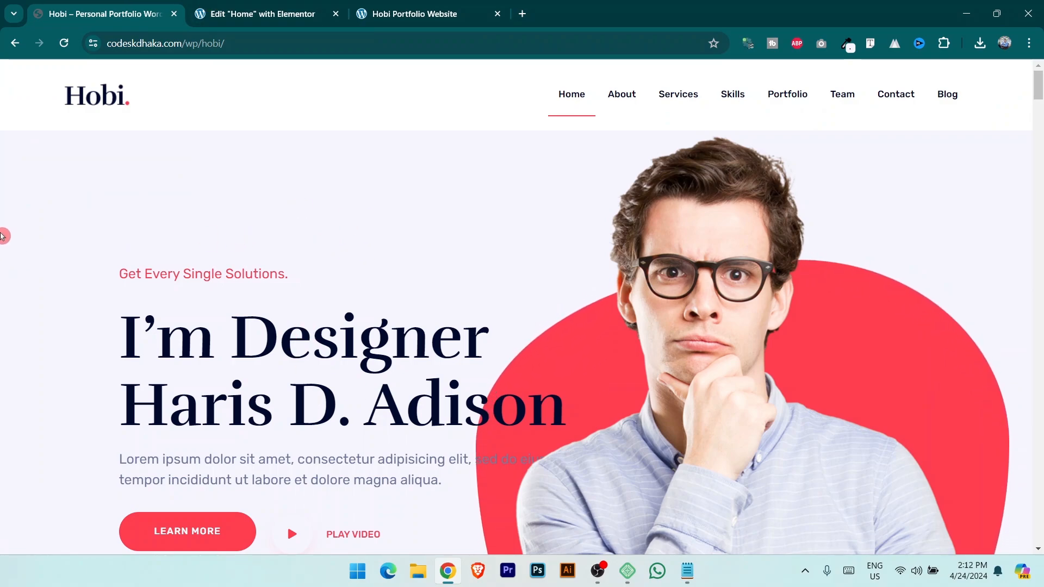
pyautogui.click(310, 8)
pyautogui.click(576, 243)
# Add a single-column Flexbox container to the Home page and make it Full Width.
pyautogui.click(593, 294)
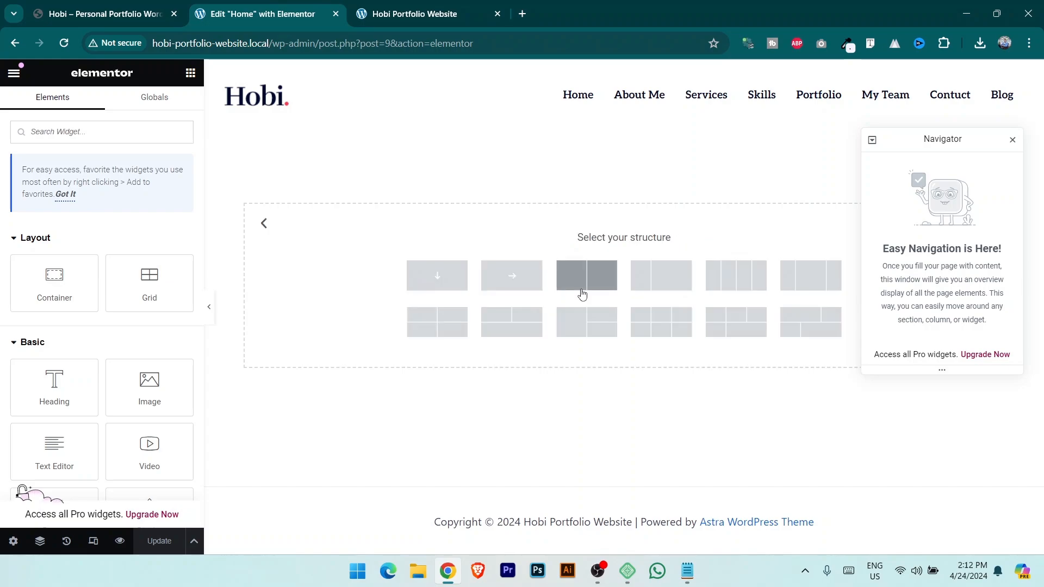
pyautogui.click(429, 275)
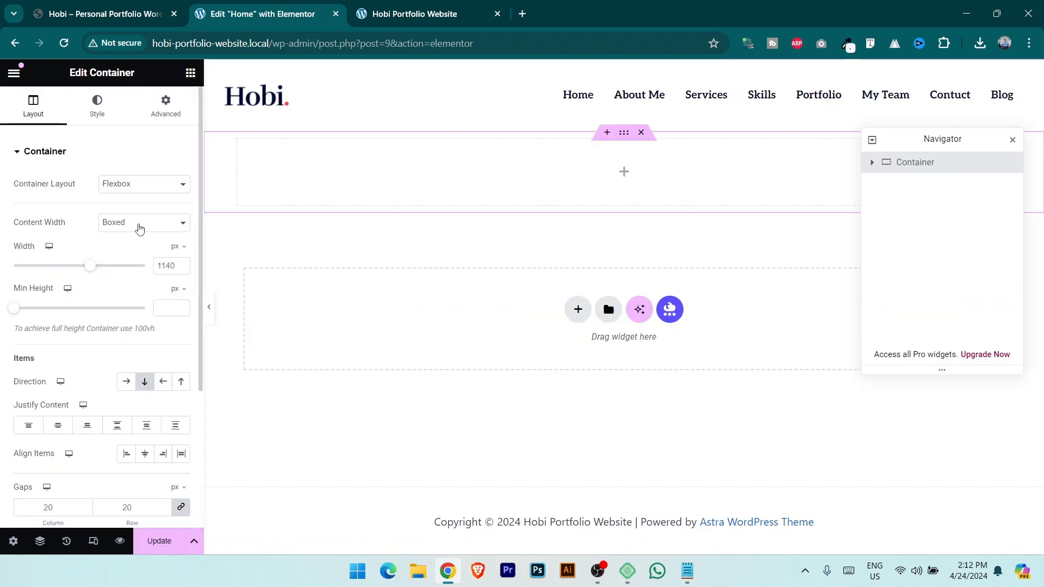
pyautogui.click(140, 225)
pyautogui.click(132, 248)
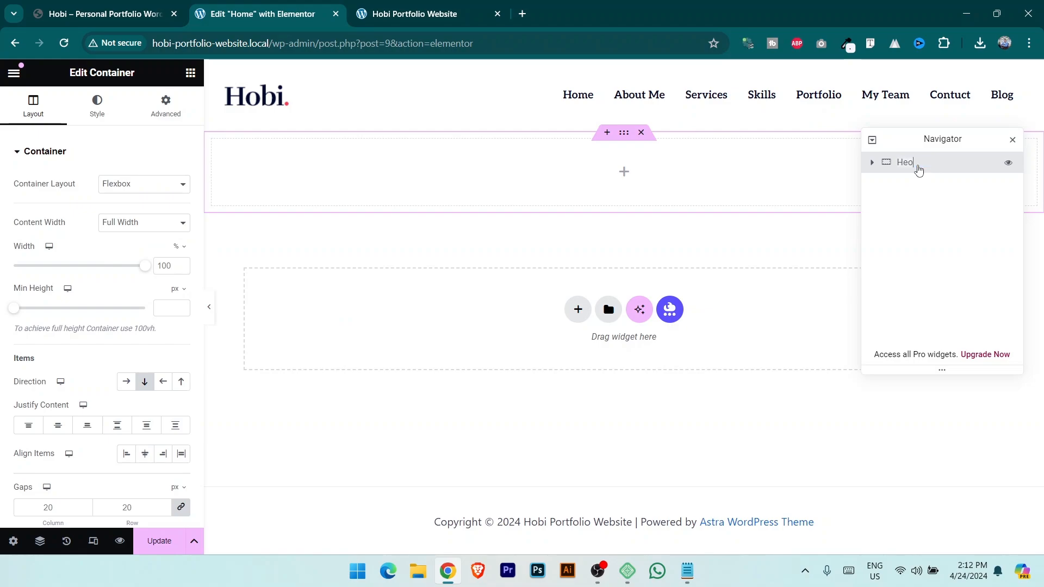
# Sample the demo site's hero background colour with the colour-picker extension.
pyautogui.hotkey('ctrl', 'shift', 'Tab')
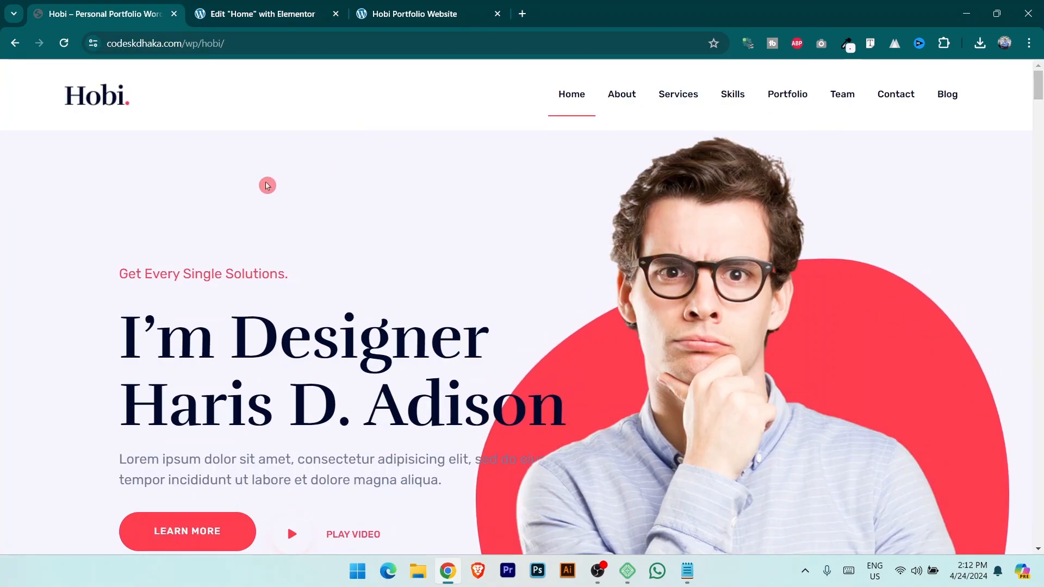
pyautogui.click(847, 45)
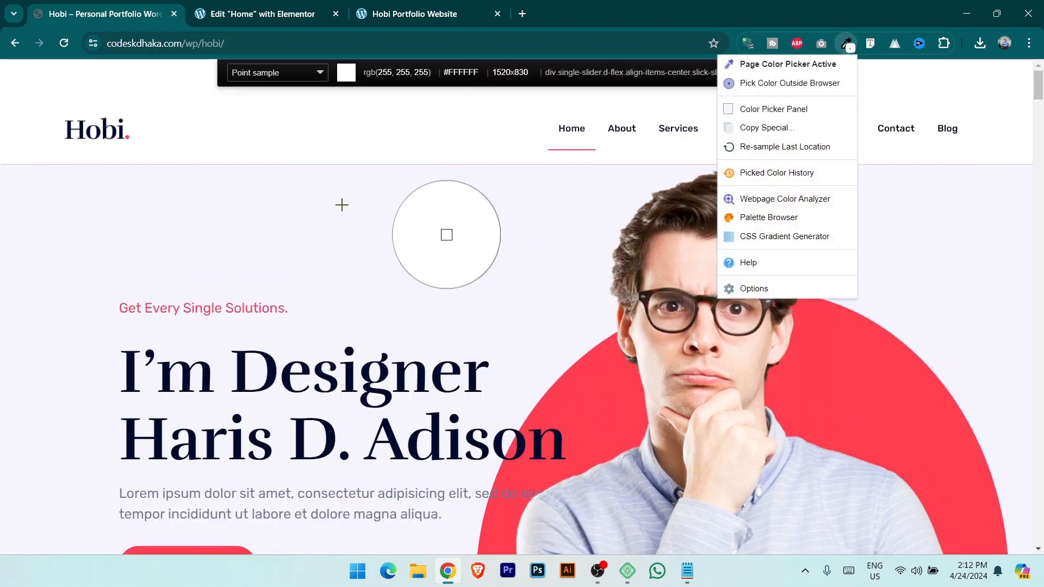
pyautogui.click(338, 205)
pyautogui.hotkey('ctrl', 'Tab')
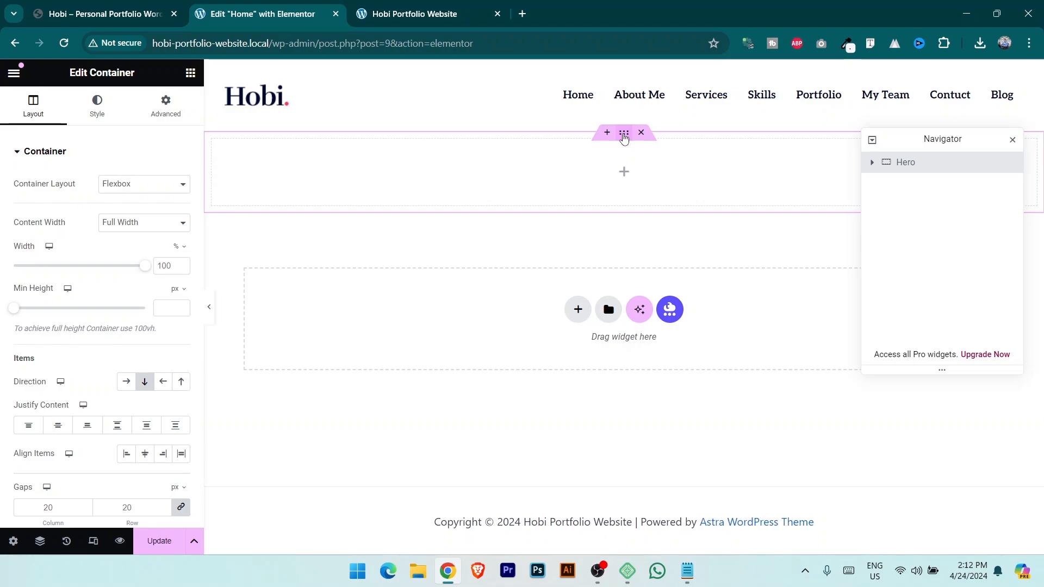
# Give the Hero container a classic background colour of #F6F5FF.
pyautogui.click(99, 103)
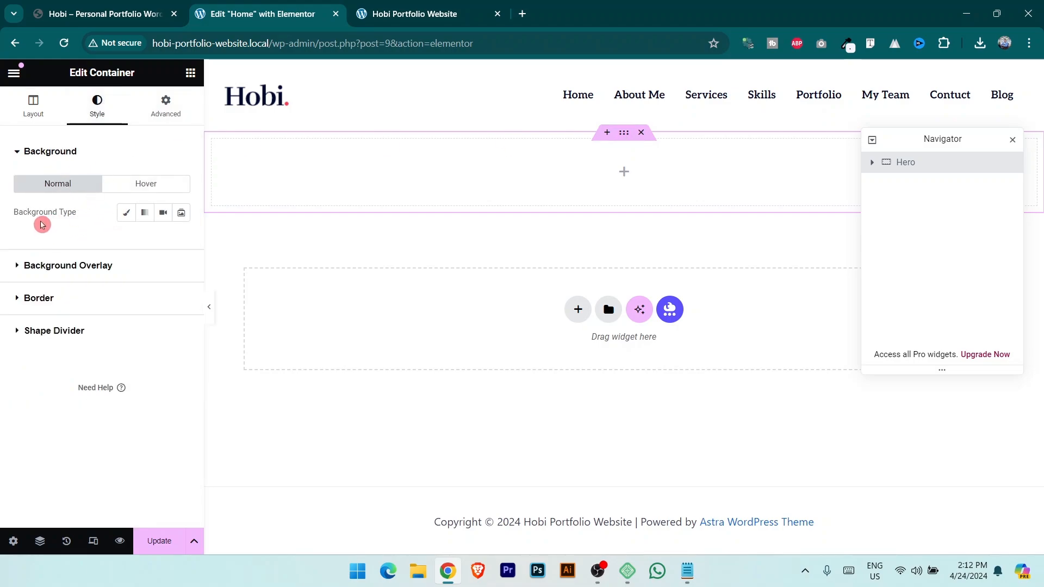
pyautogui.click(126, 213)
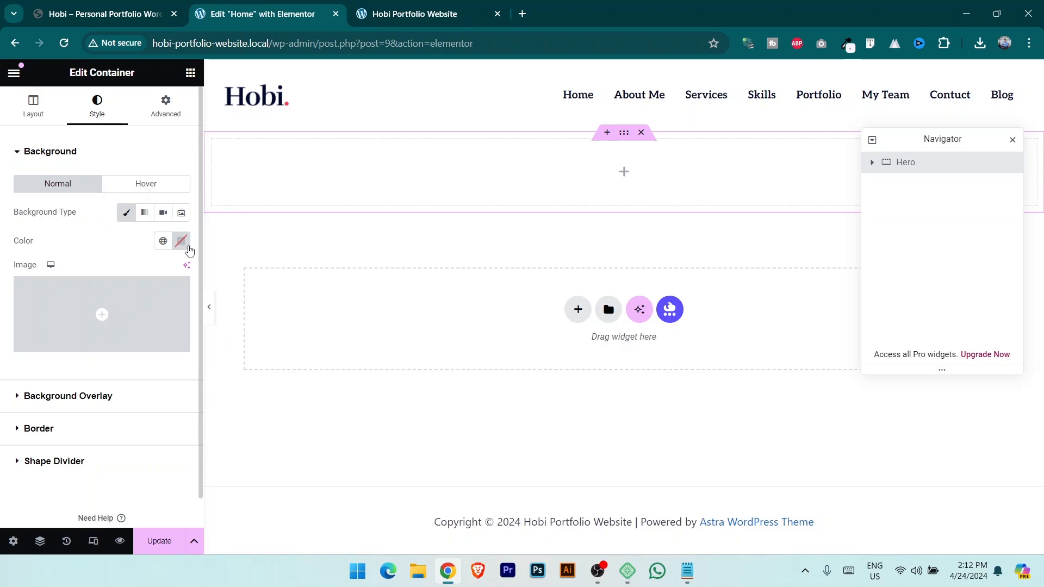
pyautogui.click(181, 242)
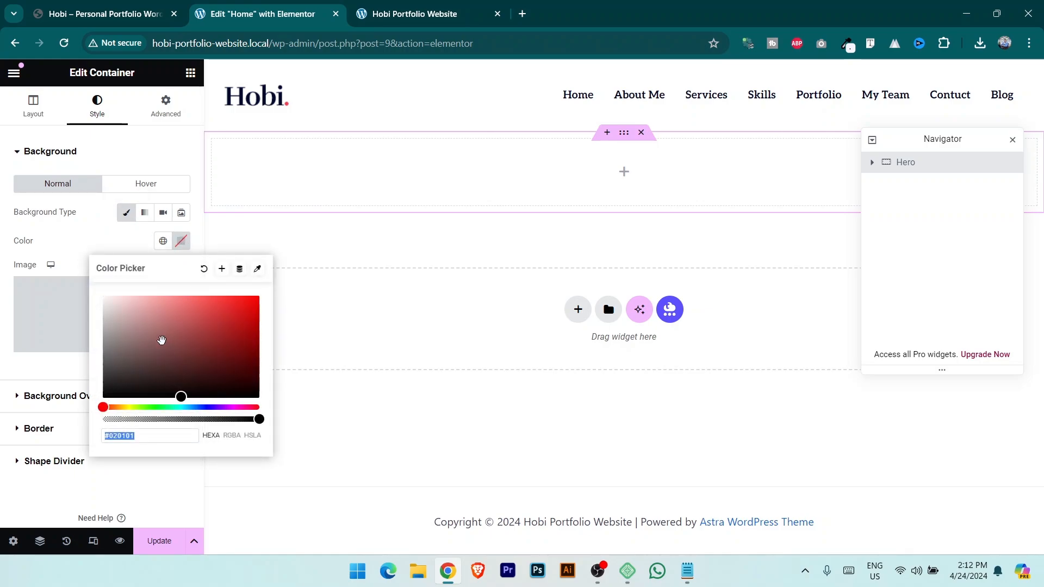
pyautogui.hotkey('ctrl', 'v')
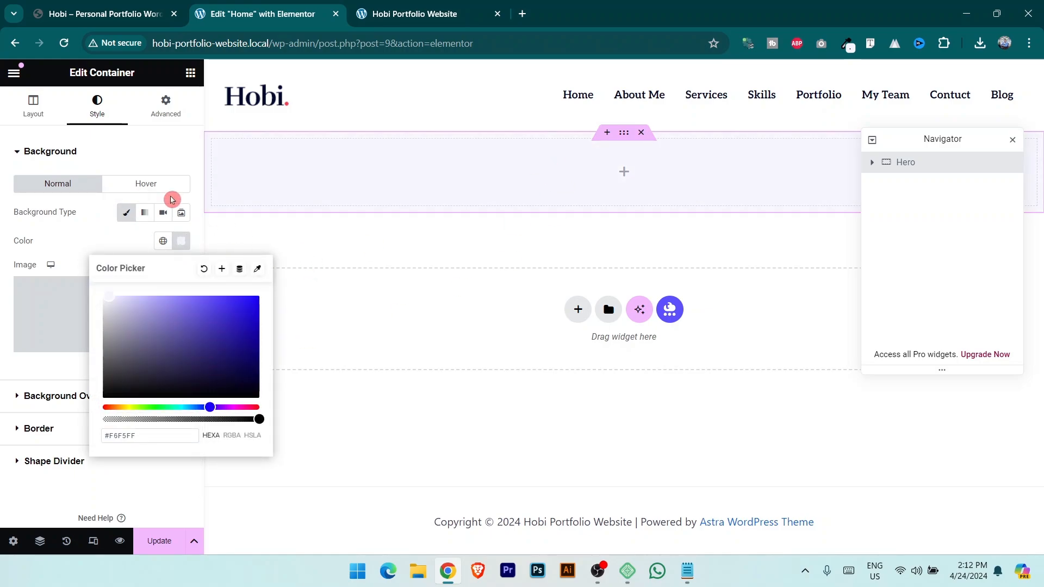
pyautogui.click(161, 163)
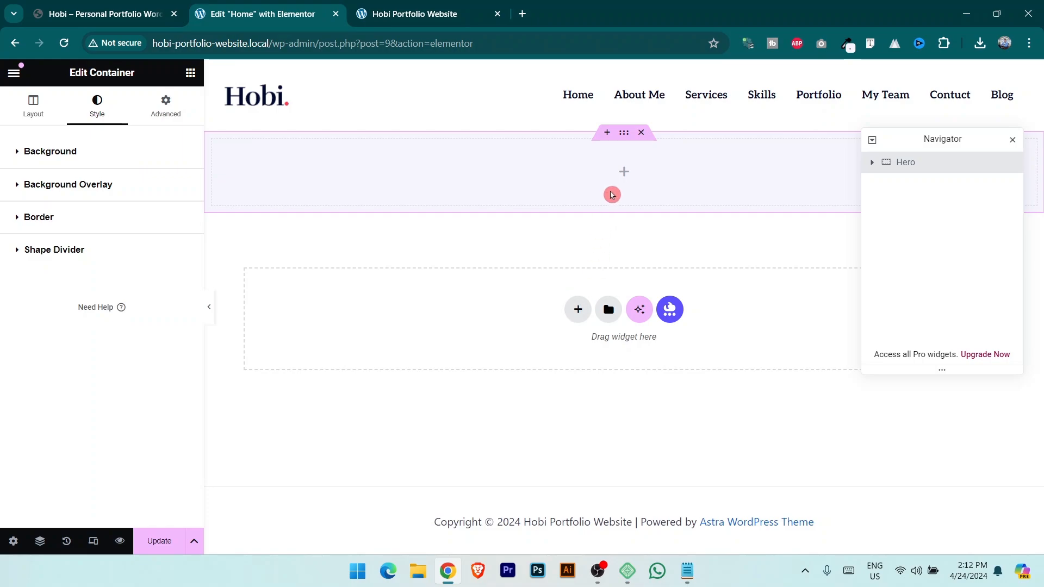
# Drag an inner Container into the Hero section, then reselect the Hero container.
pyautogui.click(623, 172)
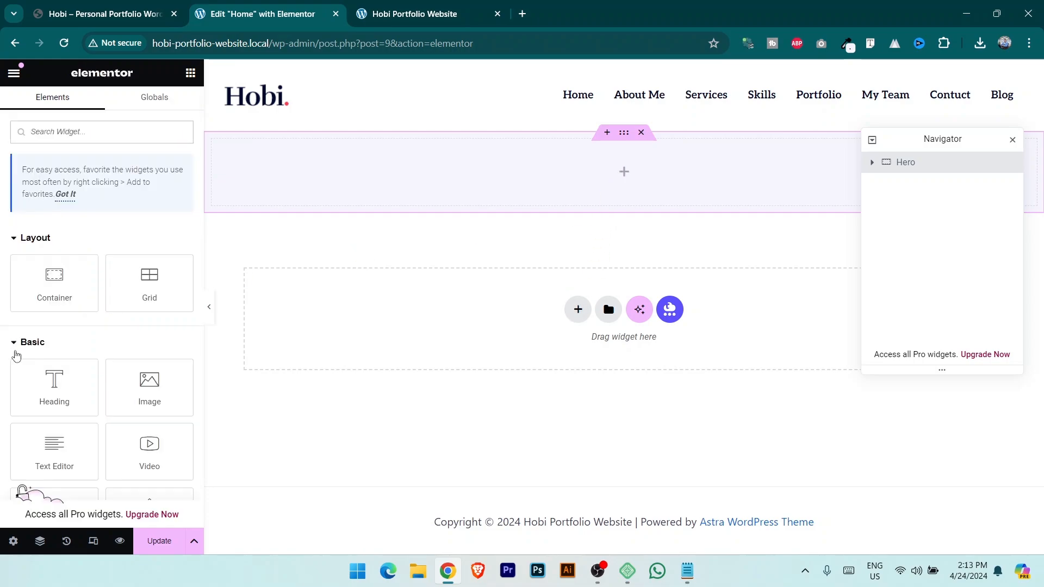
pyautogui.moveTo(54, 280); pyautogui.dragTo(624, 163)
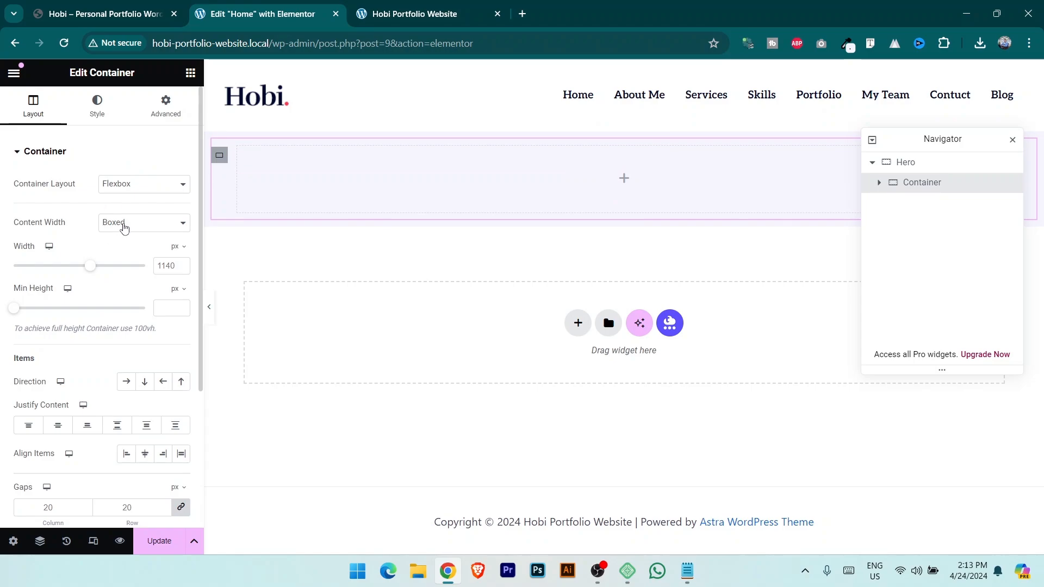
pyautogui.click(117, 15)
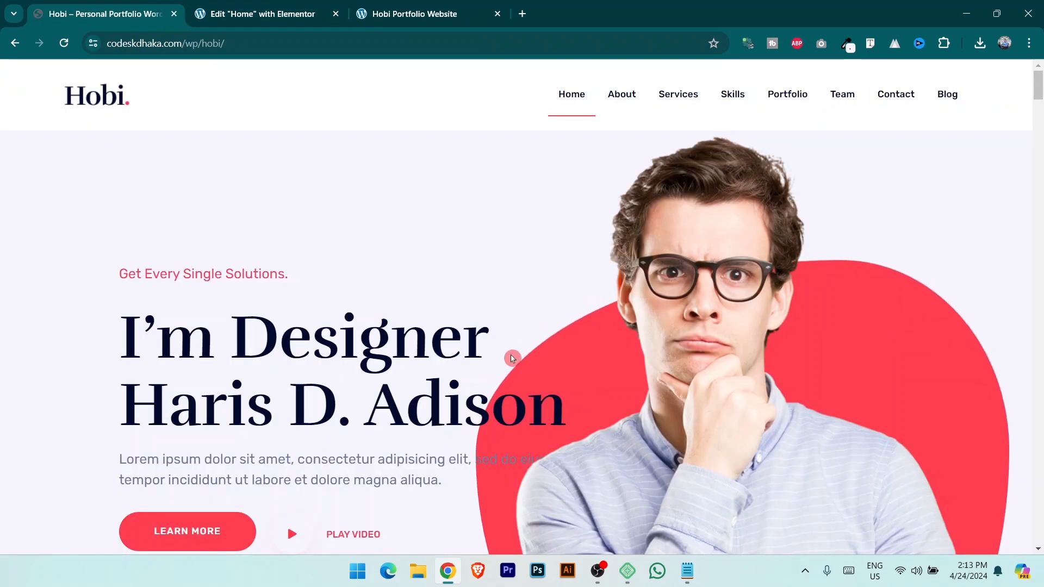
pyautogui.click(296, 11)
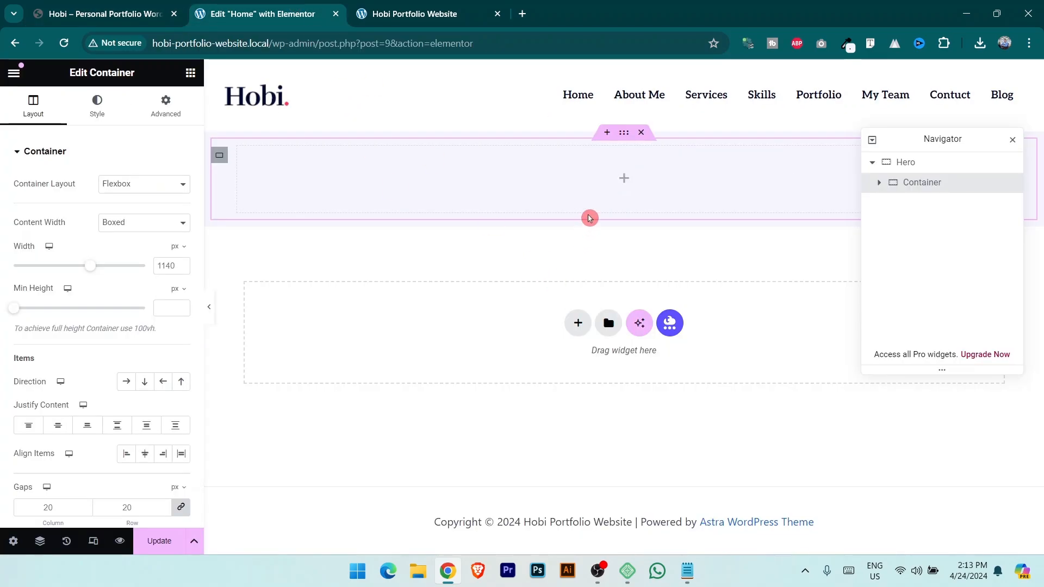
pyautogui.click(908, 162)
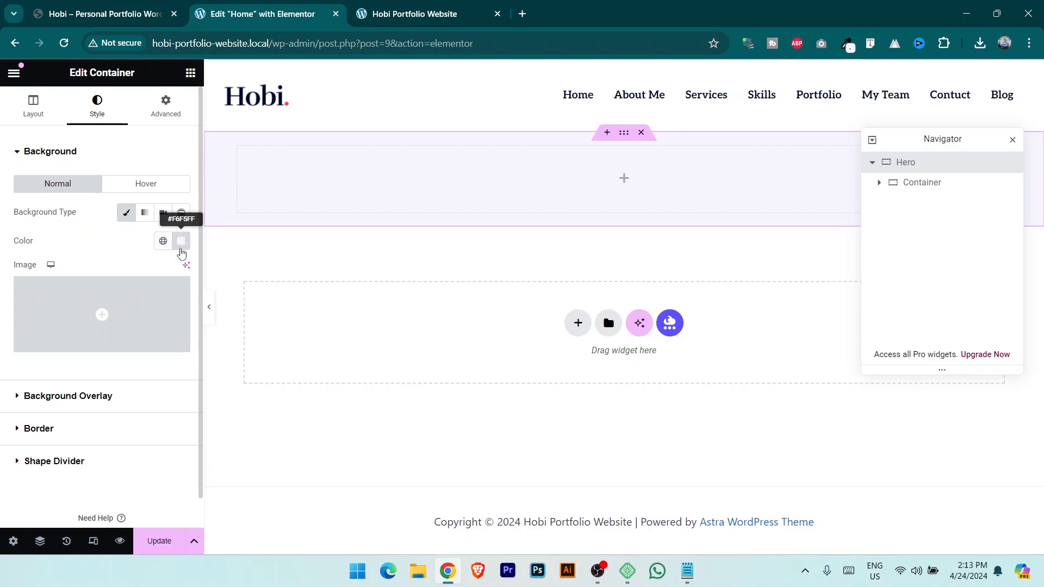
# Upload hero.png as the Hero background image and compare with the Hobi reference site.
pyautogui.moveTo(124, 307)
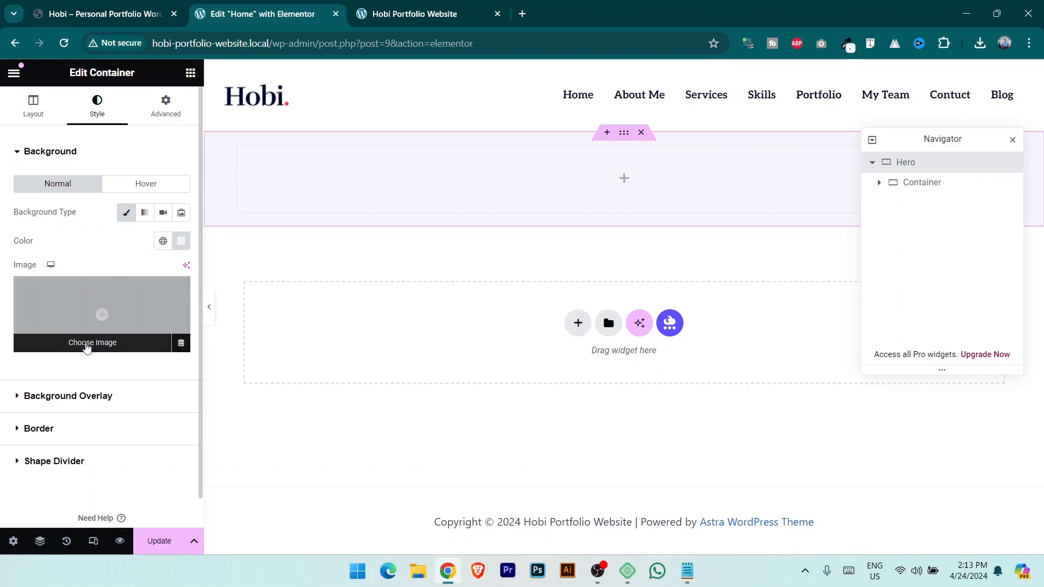
pyautogui.click(87, 344)
pyautogui.click(200, 129)
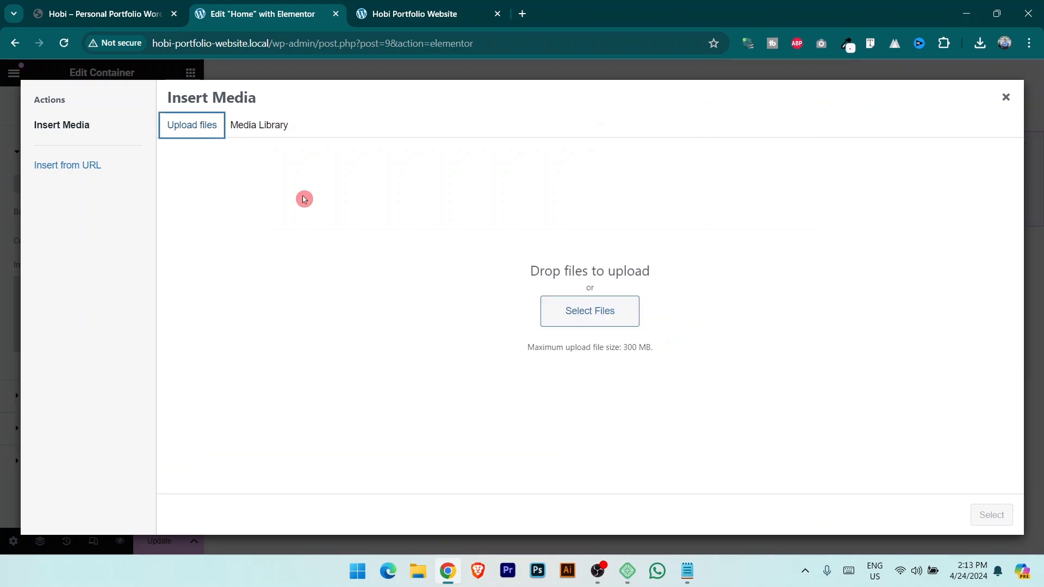
pyautogui.click(591, 315)
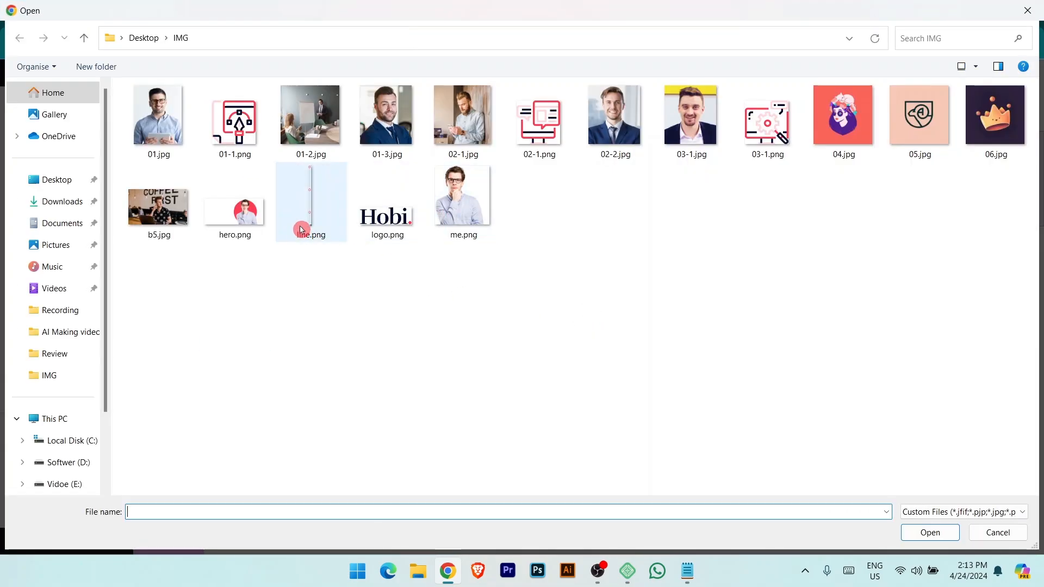
pyautogui.click(248, 226)
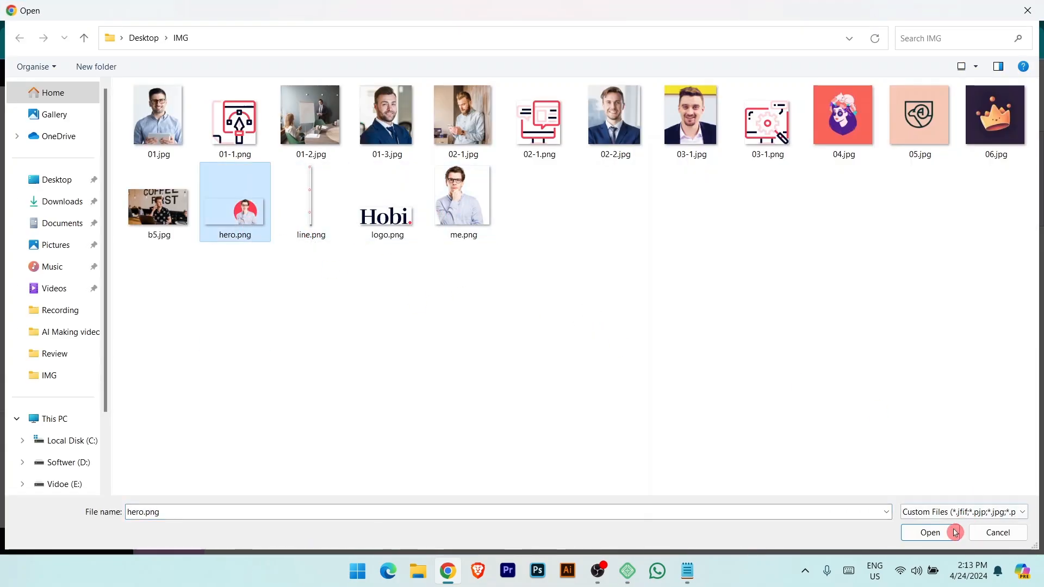
pyautogui.click(929, 533)
pyautogui.moveTo(957, 148); pyautogui.dragTo(957, 359)
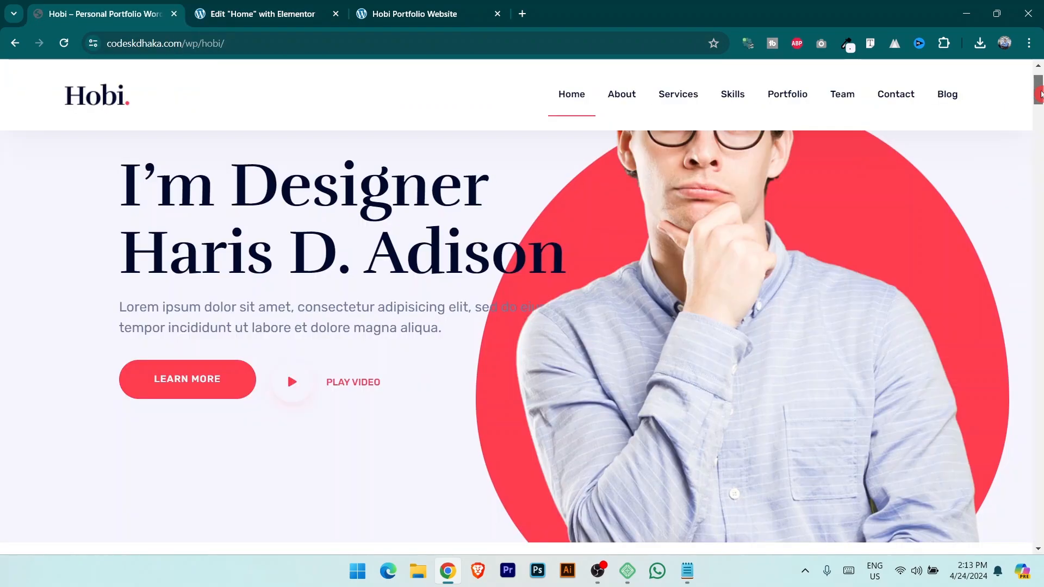
pyautogui.moveTo(1039, 93); pyautogui.dragTo(1039, 91)
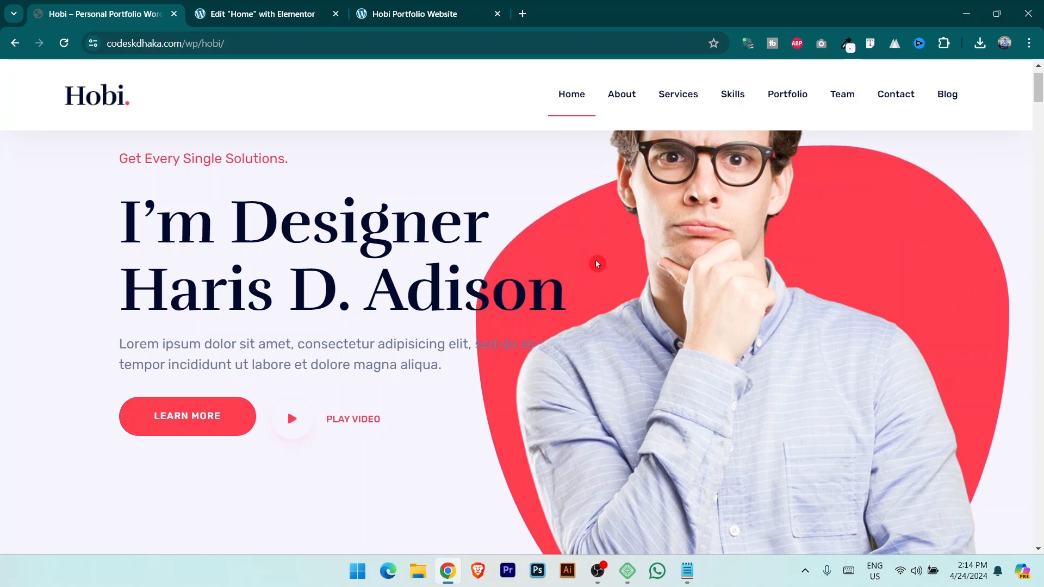
# Set the Hero background image to Large 1024x1024 resolution, positioned Center Right.
pyautogui.click(252, 6)
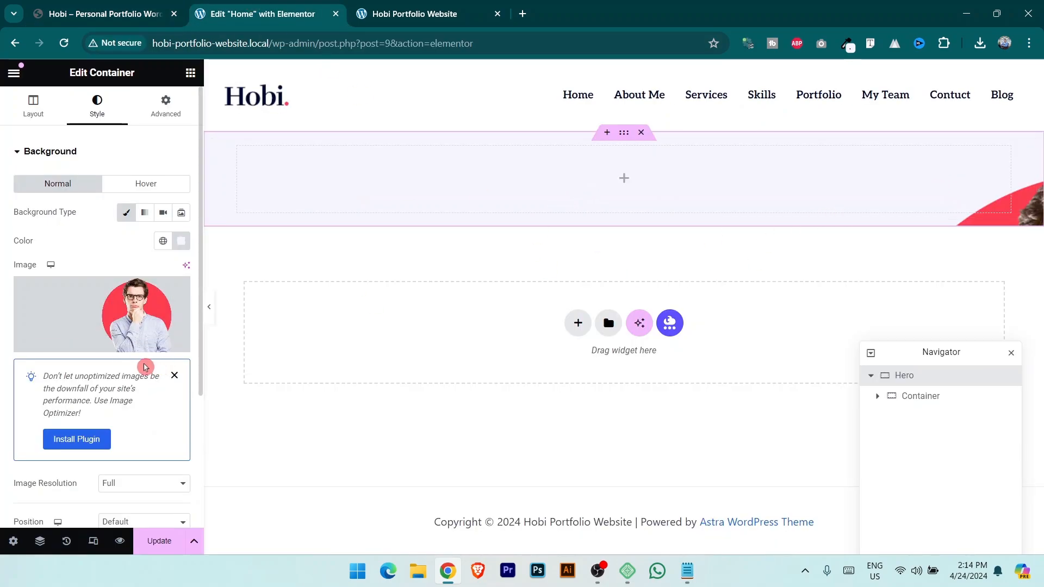
pyautogui.moveTo(143, 298)
pyautogui.scroll(-3, 134, 394)
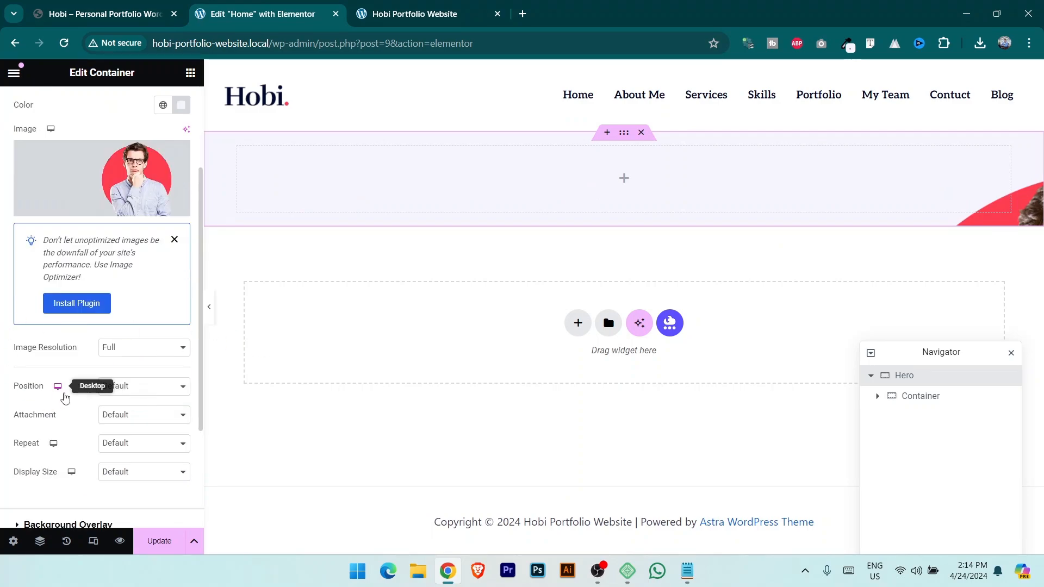
pyautogui.click(125, 353)
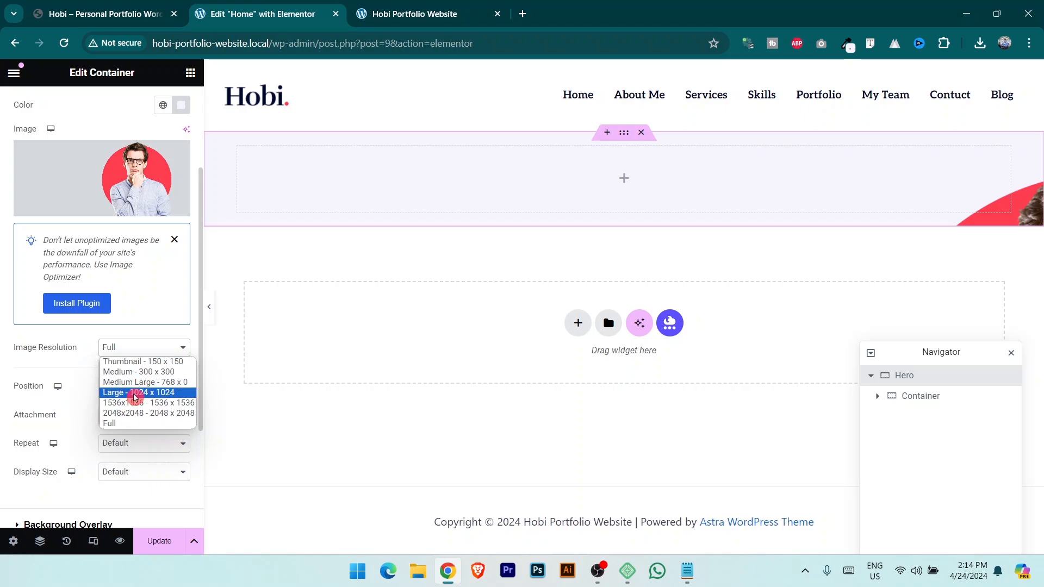
pyautogui.click(144, 392)
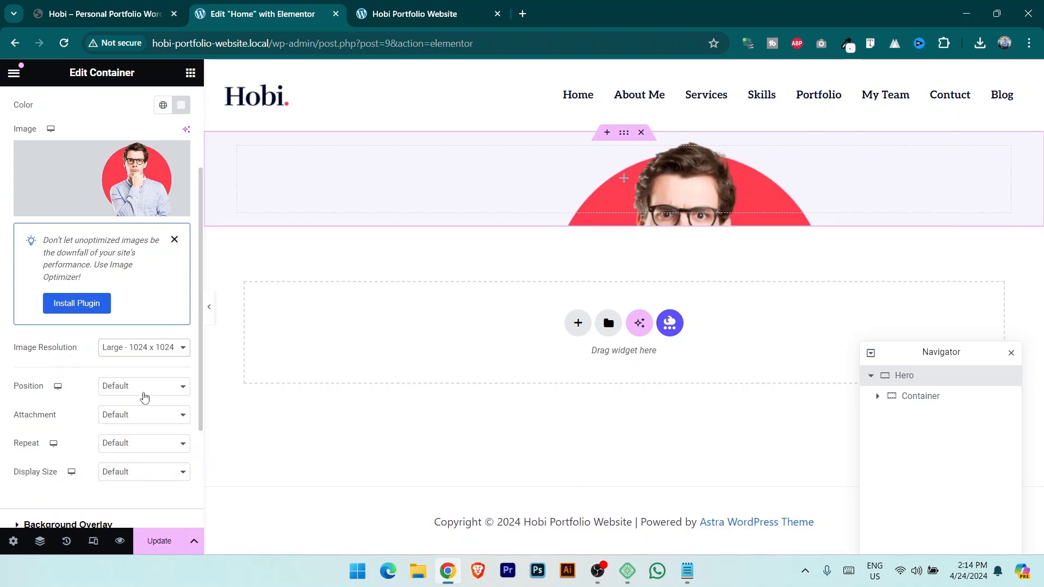
pyautogui.click(124, 392)
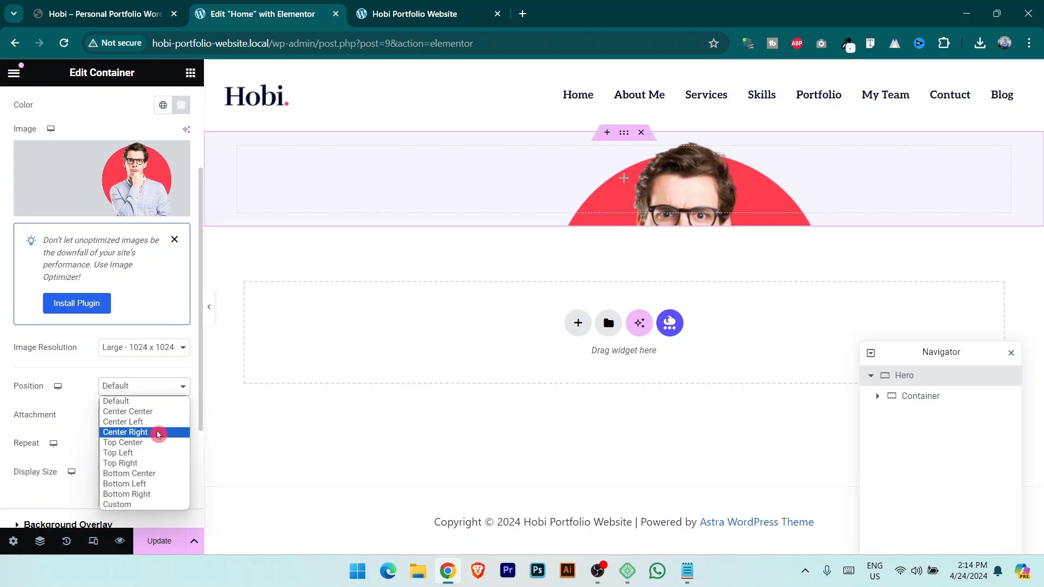
pyautogui.click(150, 432)
# Keep Default attachment, set No-repeat and Cover size, and update the page.
pyautogui.click(137, 416)
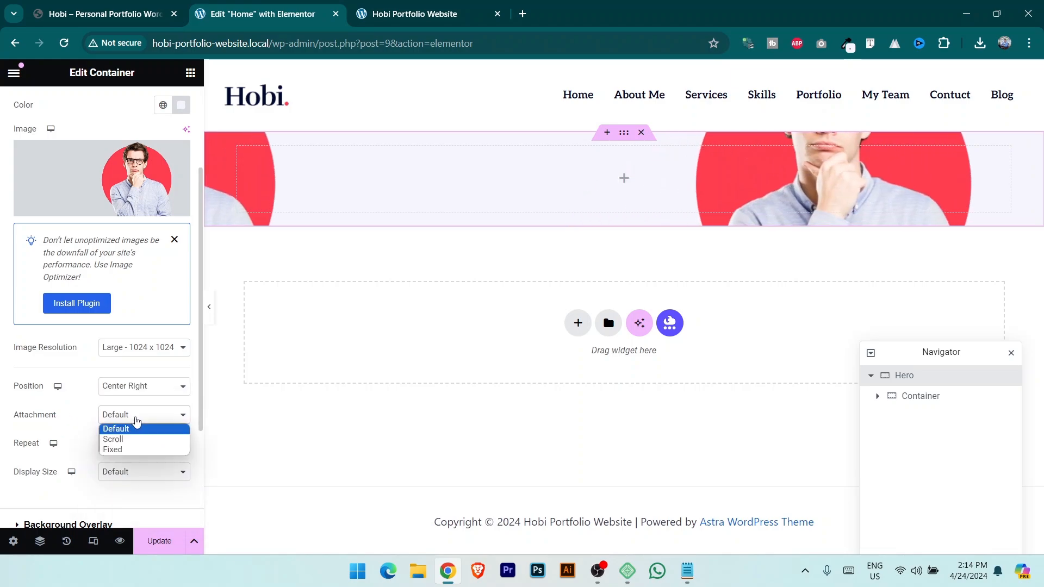
pyautogui.click(136, 436)
pyautogui.click(124, 442)
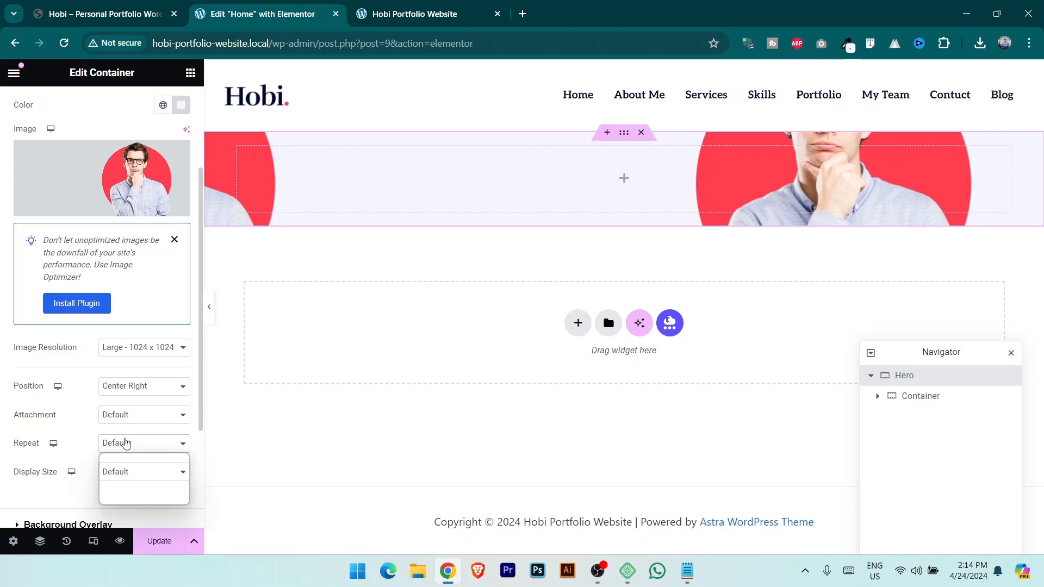
pyautogui.click(121, 470)
pyautogui.click(97, 482)
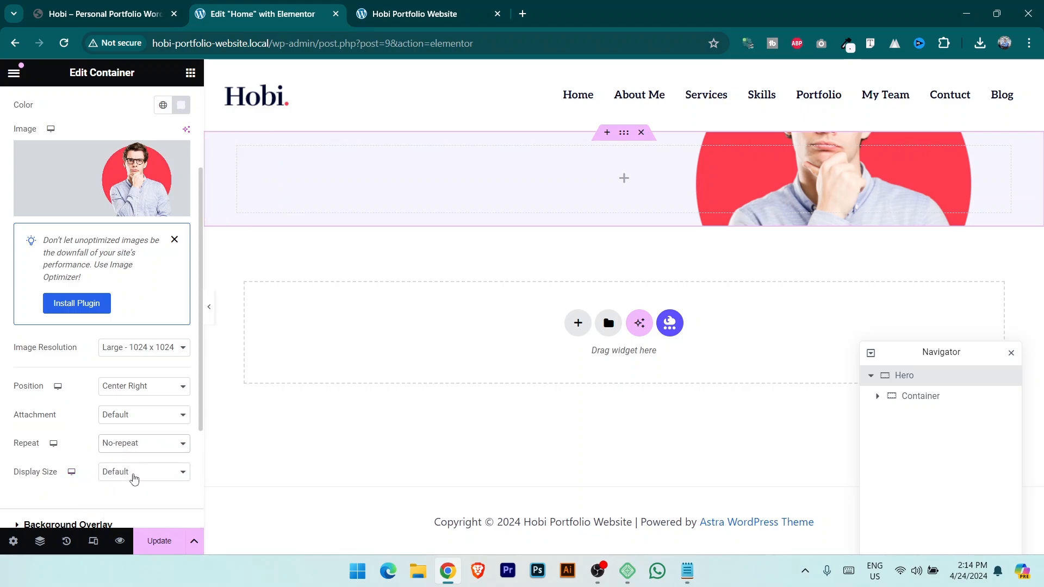
pyautogui.click(134, 477)
pyautogui.click(138, 506)
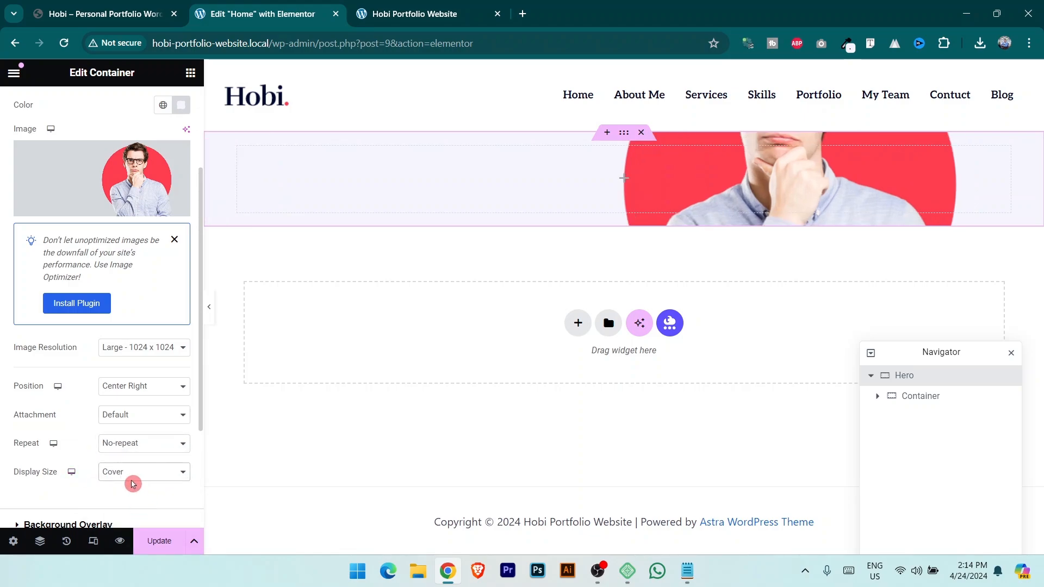
pyautogui.click(169, 553)
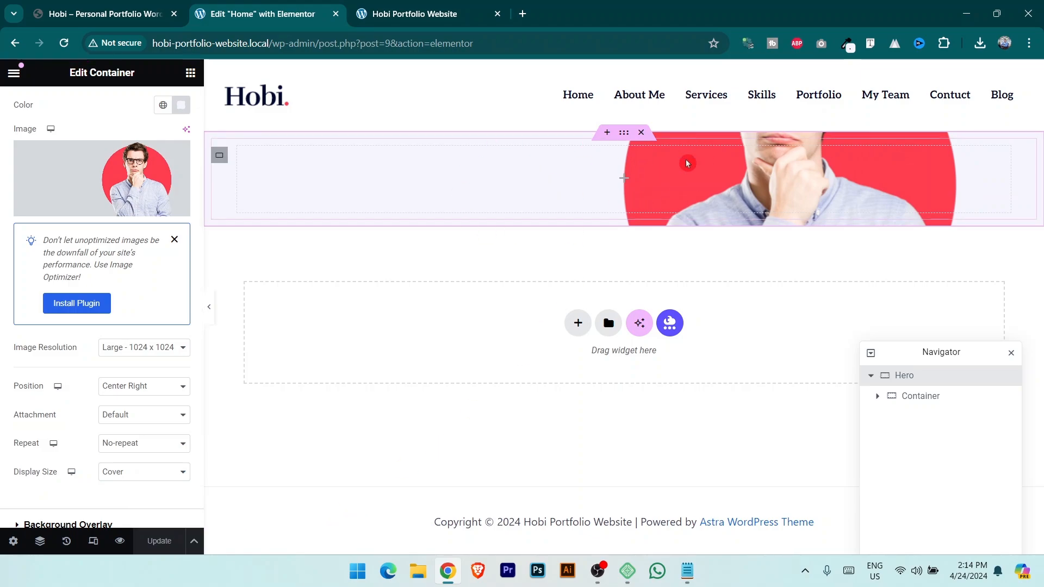
pyautogui.click(158, 14)
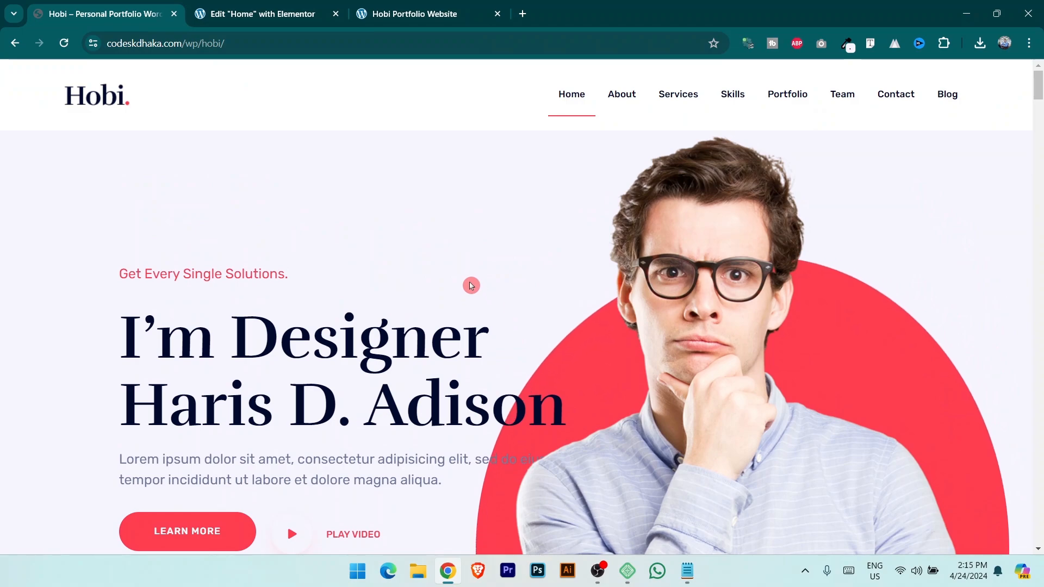
pyautogui.hotkey('ctrl', 'Tab')
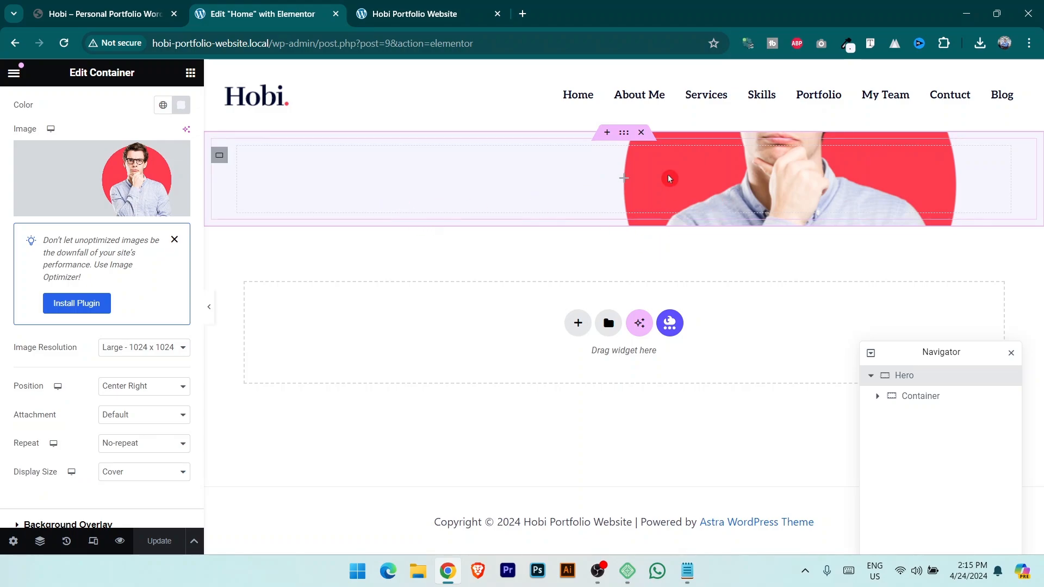
# Give the Hero's inner container unlinked padding of 100 px top and 100 px bottom.
pyautogui.click(927, 397)
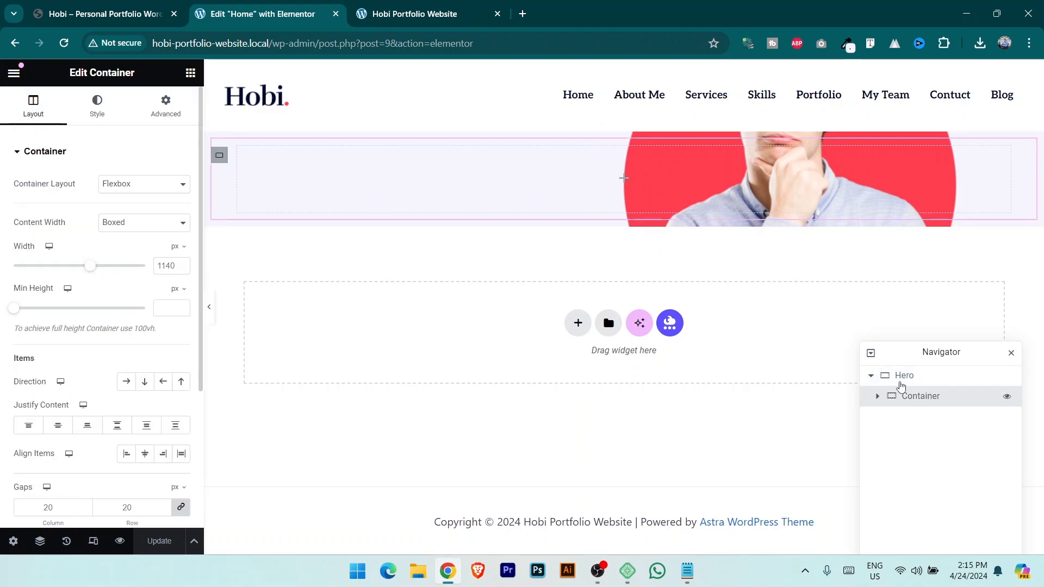
pyautogui.click(163, 118)
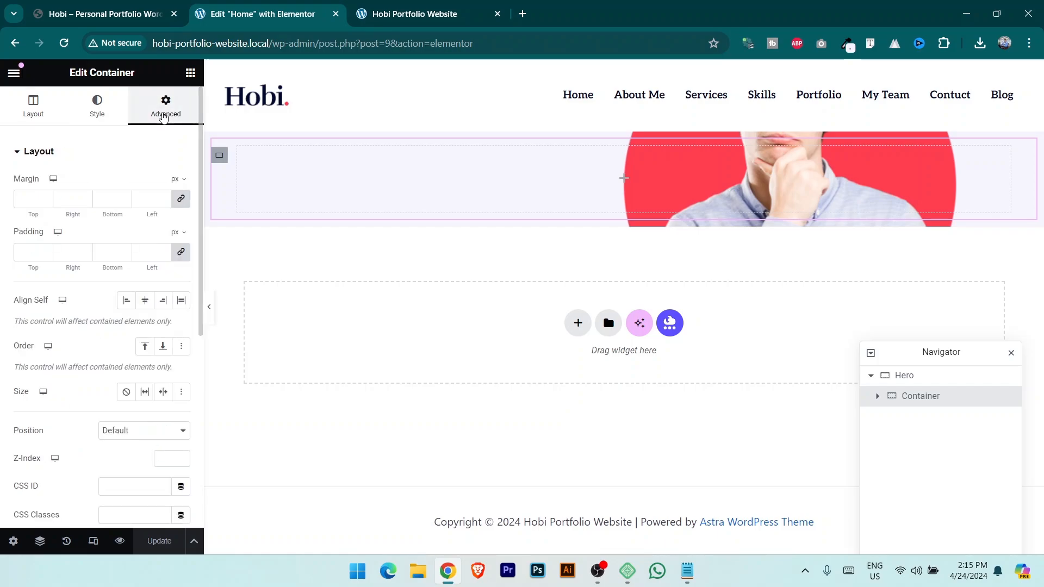
pyautogui.click(180, 253)
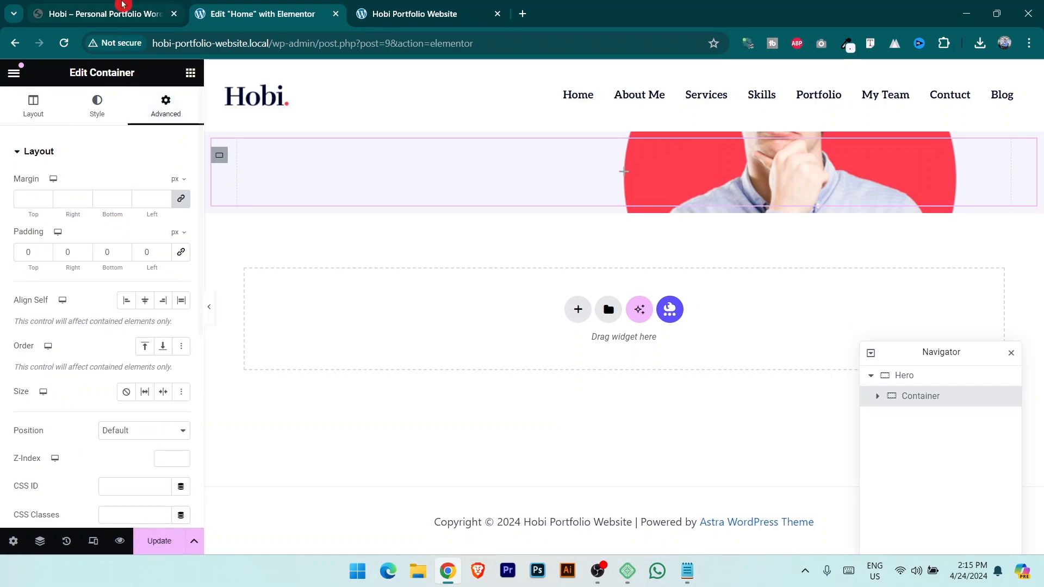
pyautogui.hotkey('ctrl', '1')
pyautogui.scroll(-5, 439, 264)
pyautogui.scroll(6, 405, 259)
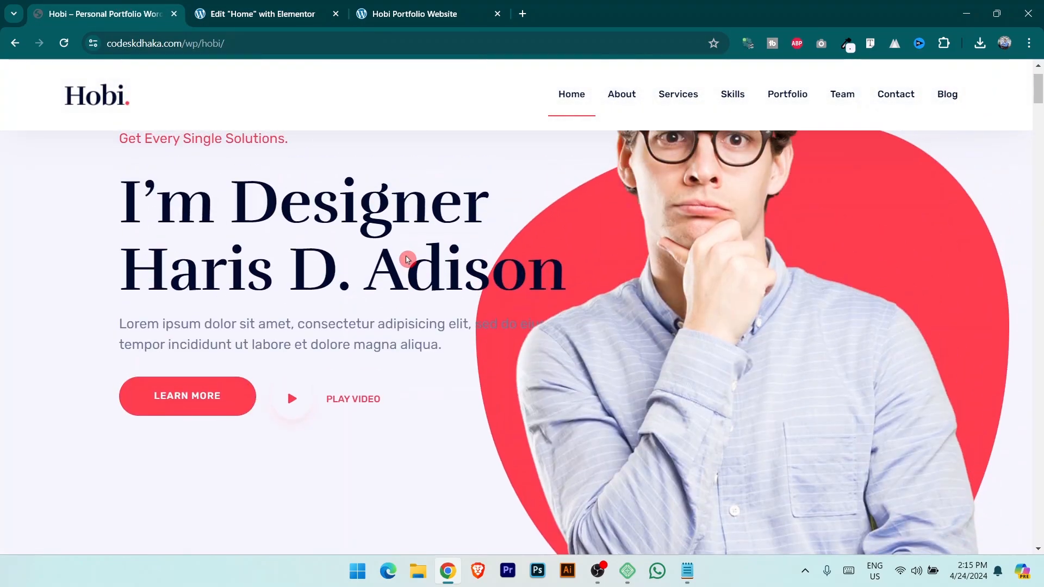
pyautogui.hotkey('ctrl', '2')
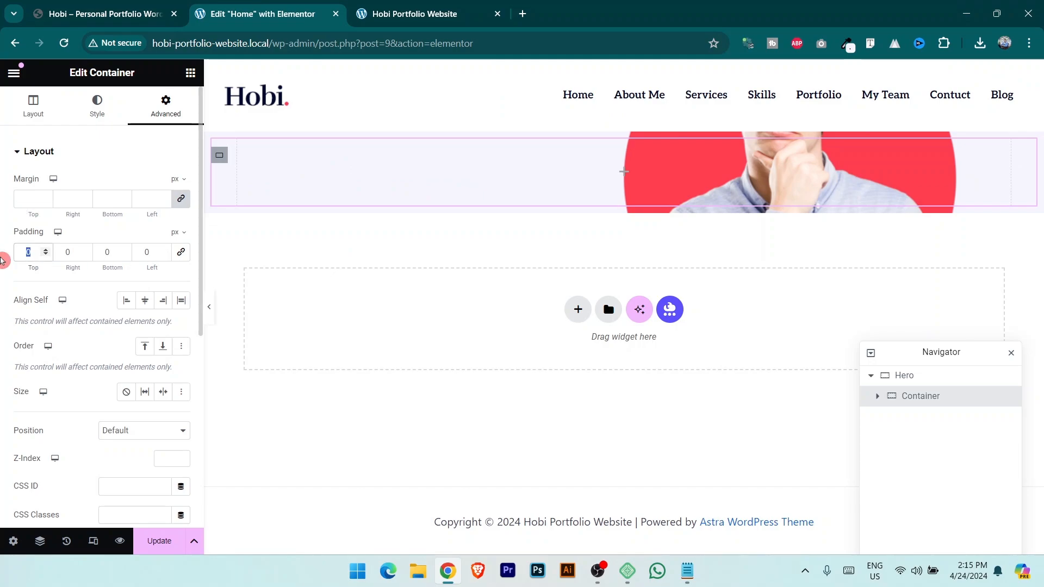
pyautogui.write('70')
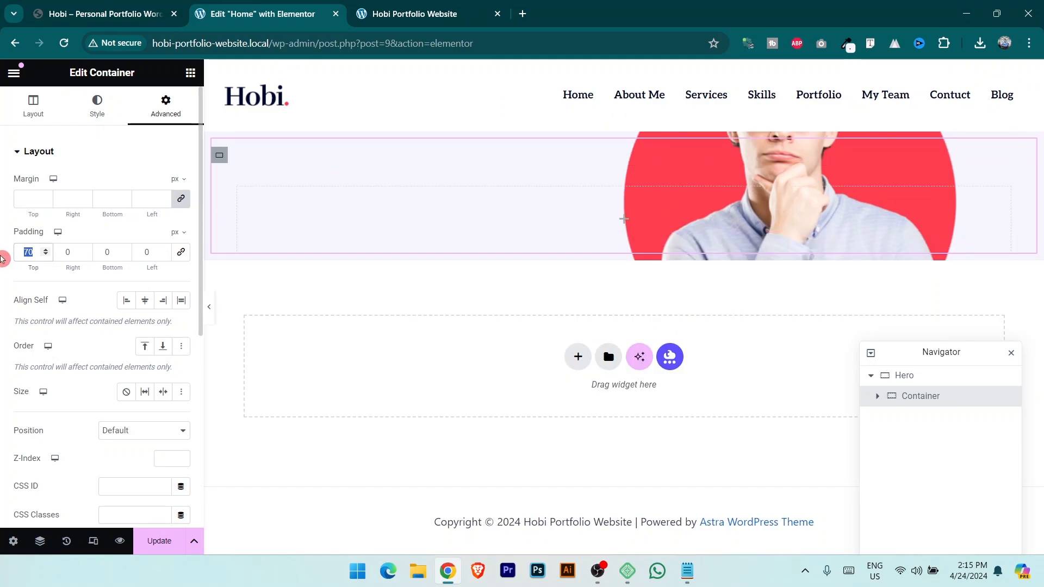
pyautogui.write('100')
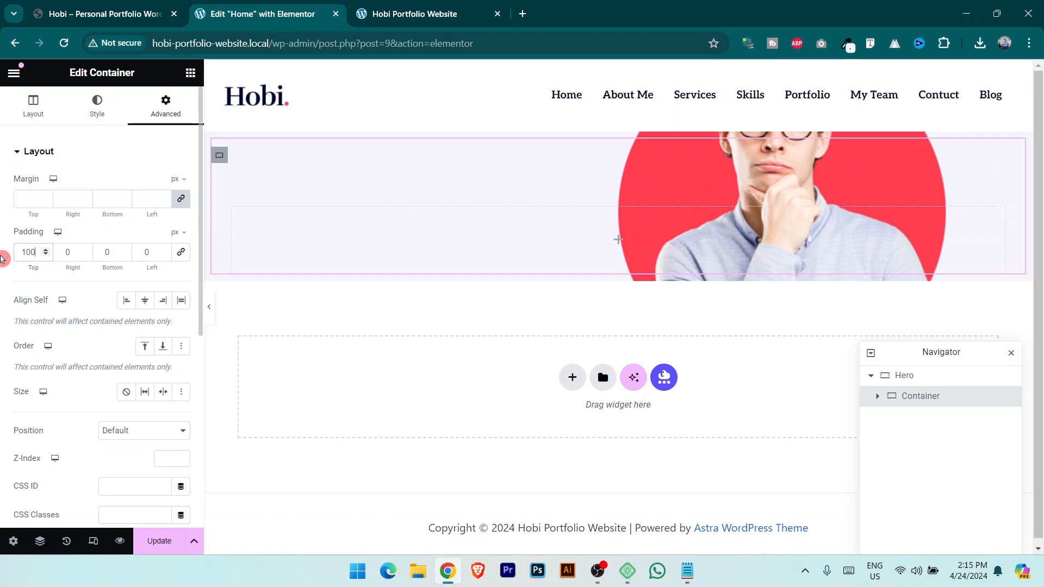
pyautogui.write('100')
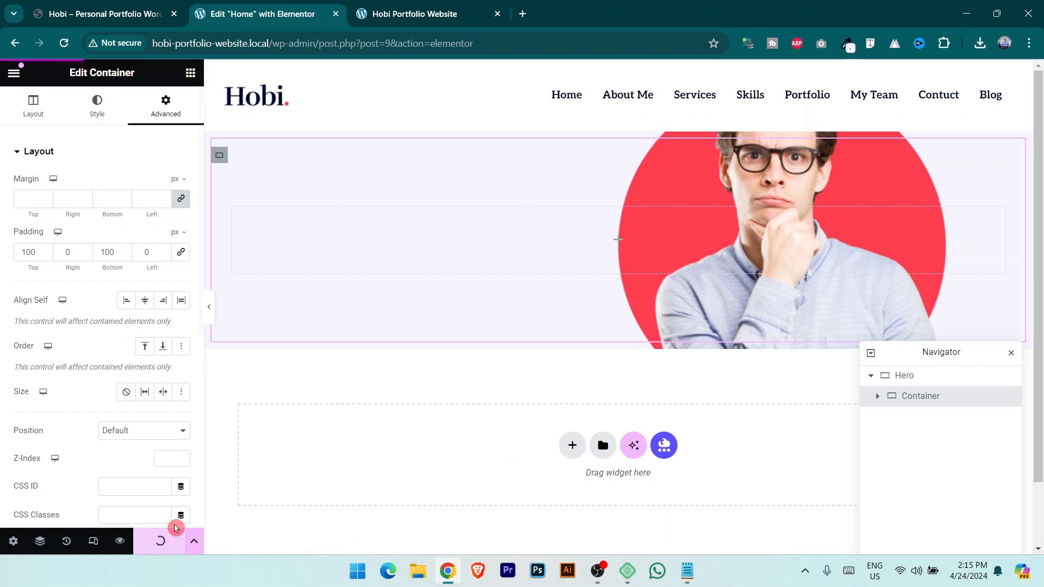
# Copy the tagline 'Get Every Single Solutions.' from the reference site.
pyautogui.click(92, 7)
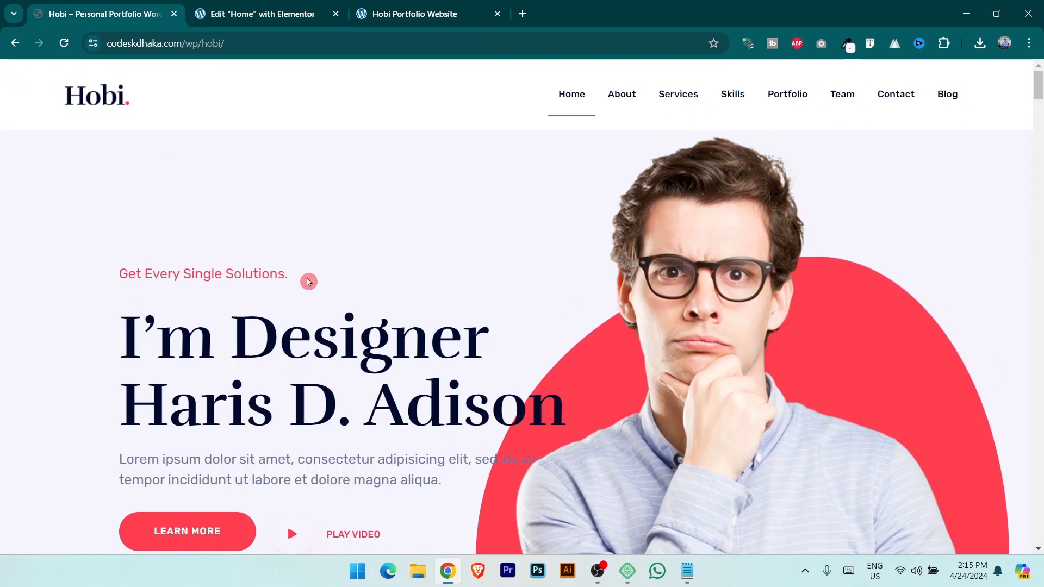
pyautogui.moveTo(118, 274); pyautogui.dragTo(306, 267)
pyautogui.hotkey('ctrl', 'c')
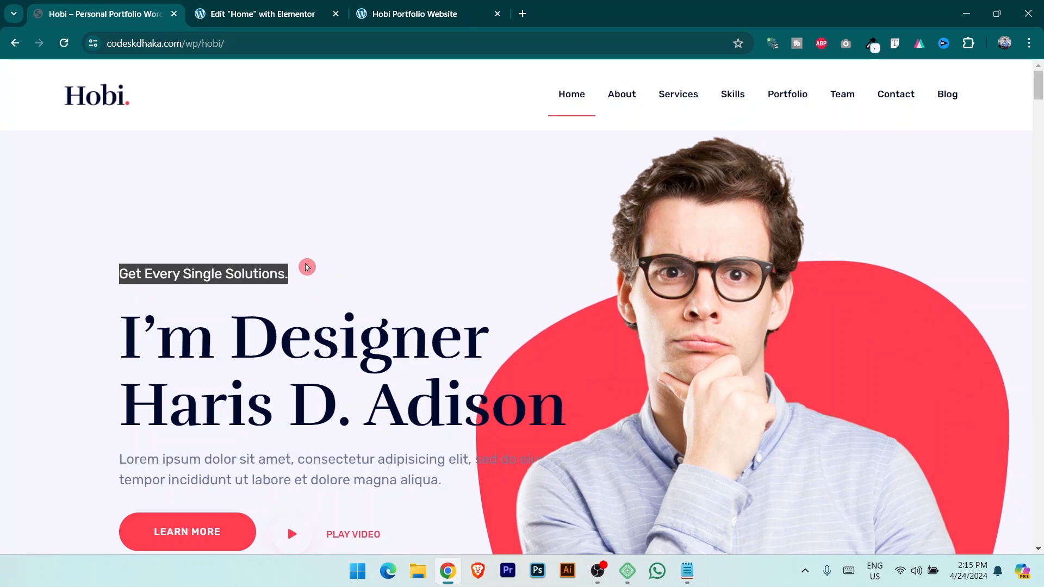
pyautogui.click(276, 4)
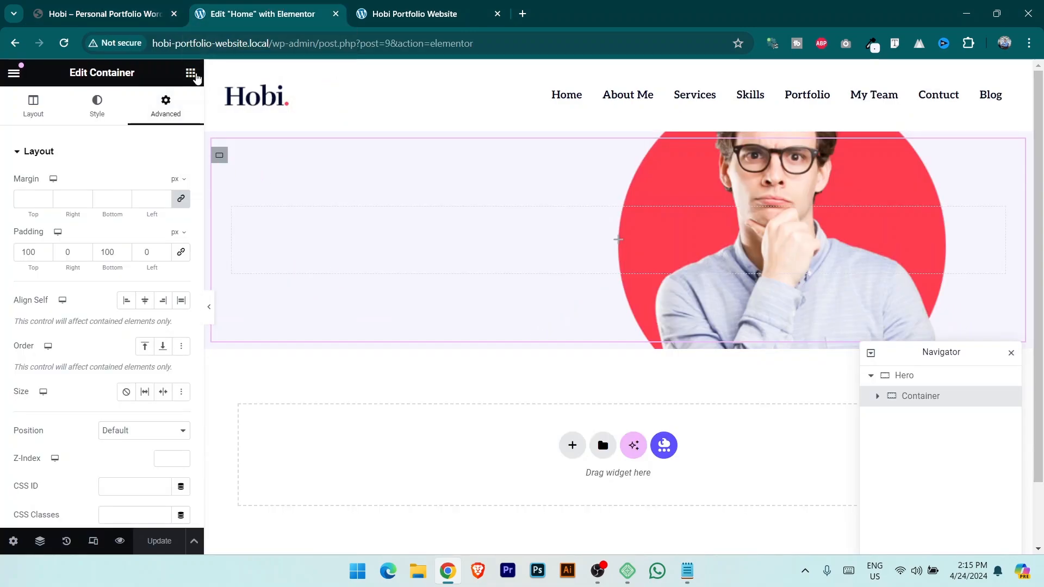
# Add a nested container inside the hero's container and duplicate it for a second column.
pyautogui.click(191, 74)
pyautogui.moveTo(71, 388); pyautogui.dragTo(512, 301)
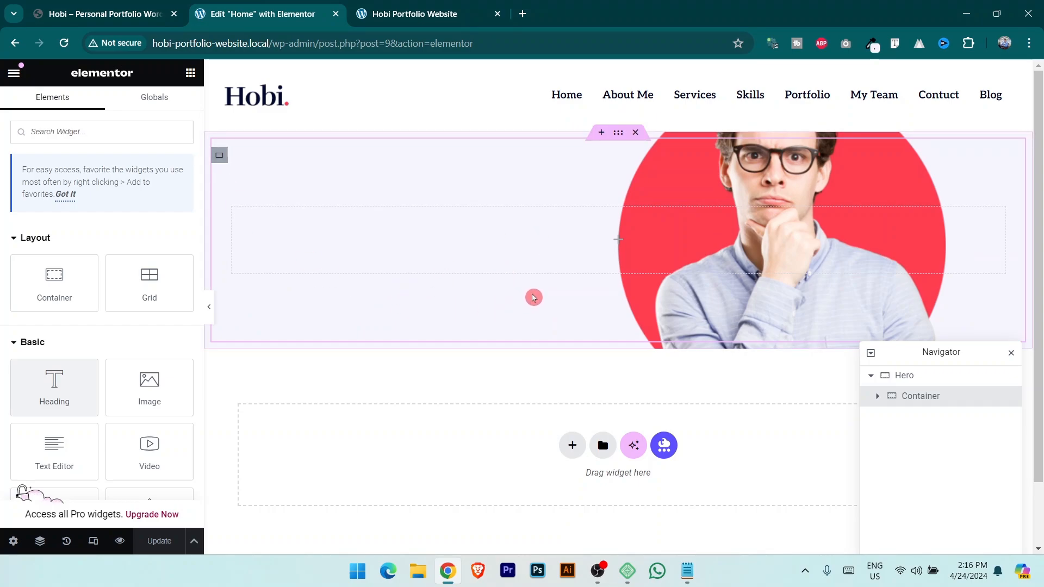
pyautogui.moveTo(335, 215); pyautogui.dragTo(198, 79)
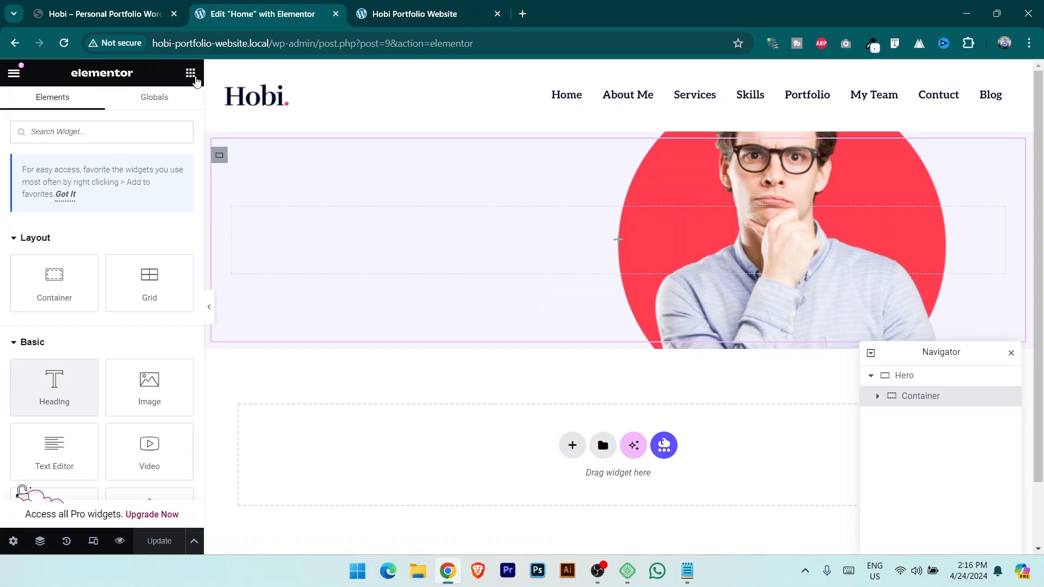
pyautogui.moveTo(56, 282); pyautogui.dragTo(611, 244)
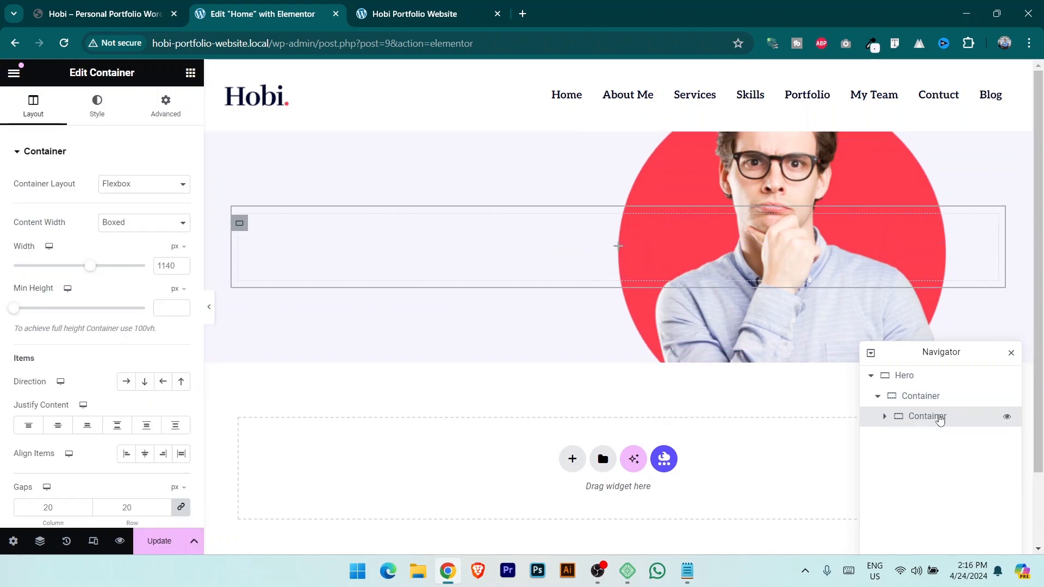
pyautogui.rightClick(940, 417)
pyautogui.click(915, 222)
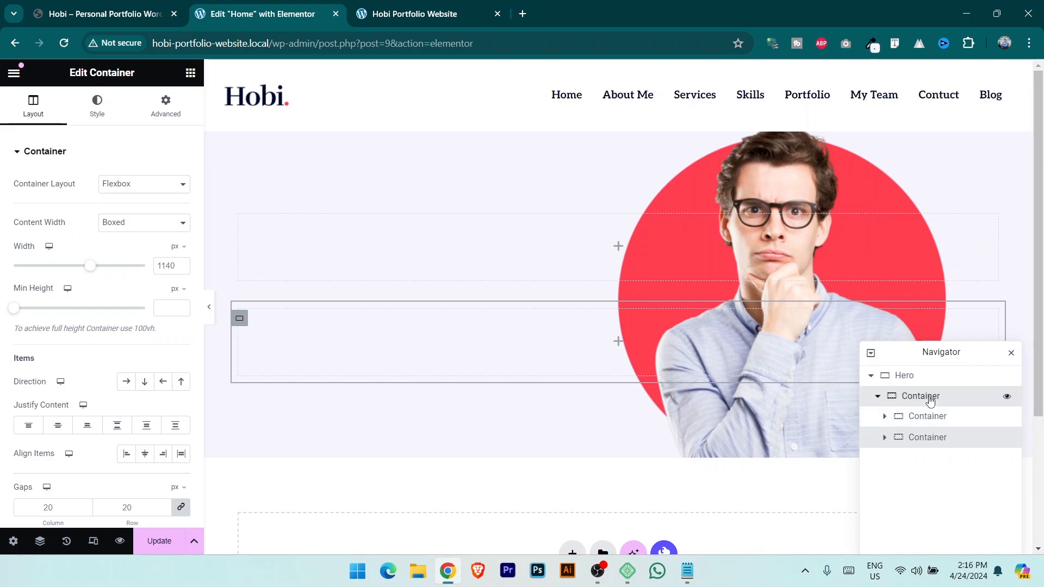
# Set the parent container's direction to Row so the two columns sit side by side.
pyautogui.click(920, 401)
pyautogui.click(33, 107)
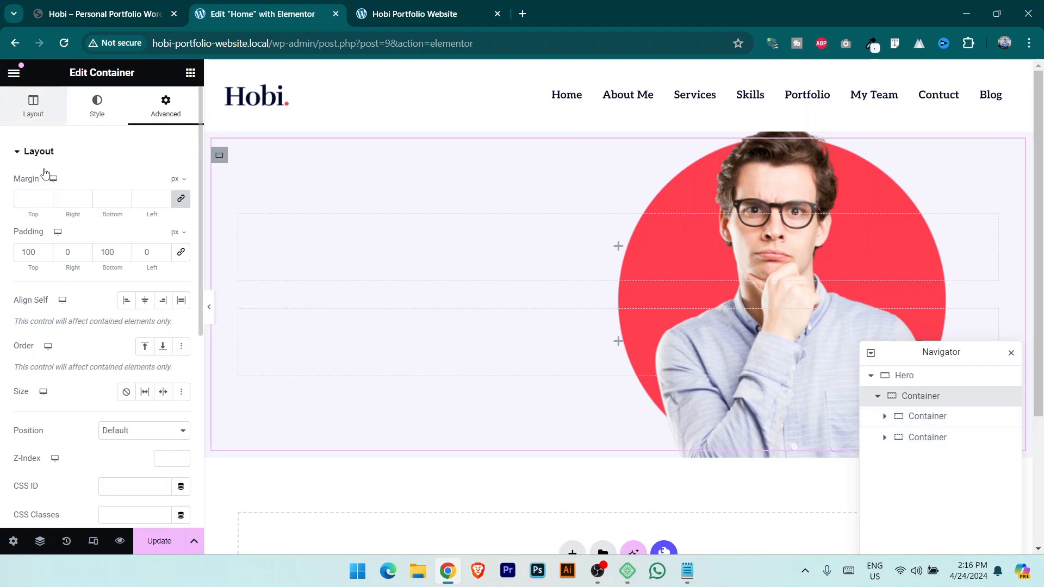
pyautogui.click(125, 387)
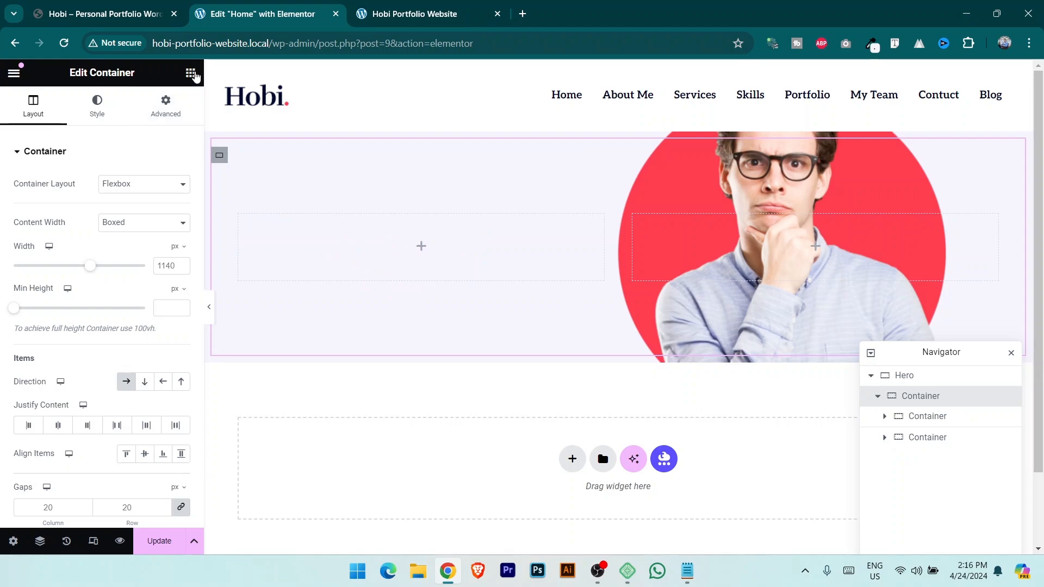
pyautogui.click(191, 73)
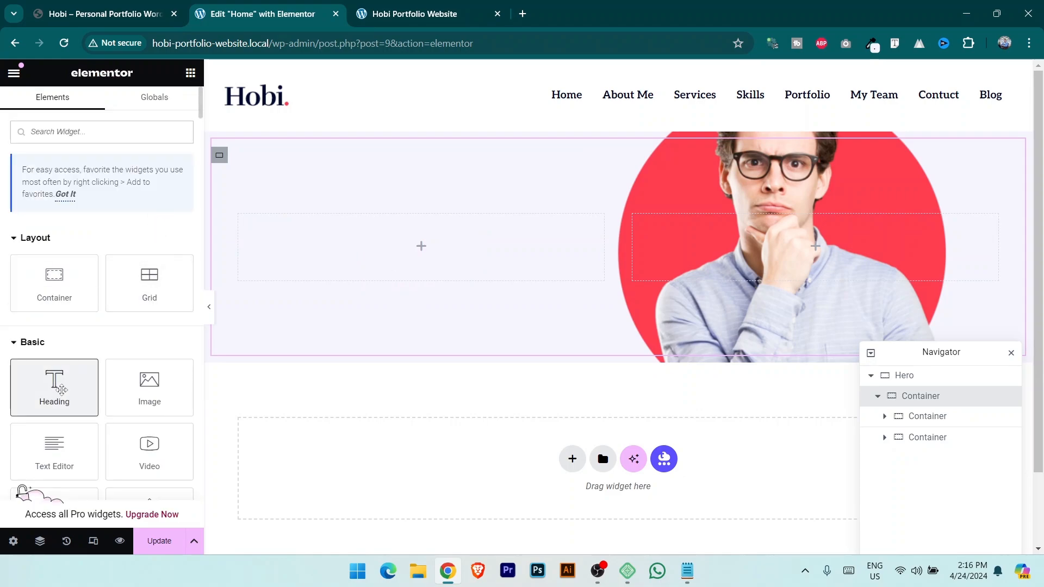
# Add a Heading to the left column reading 'Get Every Single Solutions.'.
pyautogui.moveTo(62, 389); pyautogui.dragTo(405, 248)
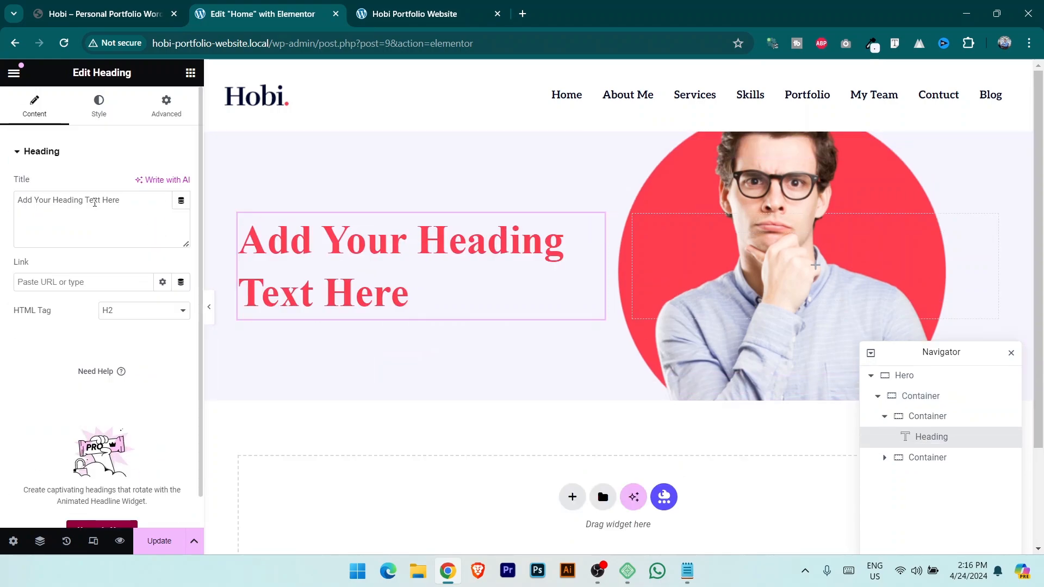
pyautogui.tripleClick(95, 202)
pyautogui.hotkey('ctrl', 'v')
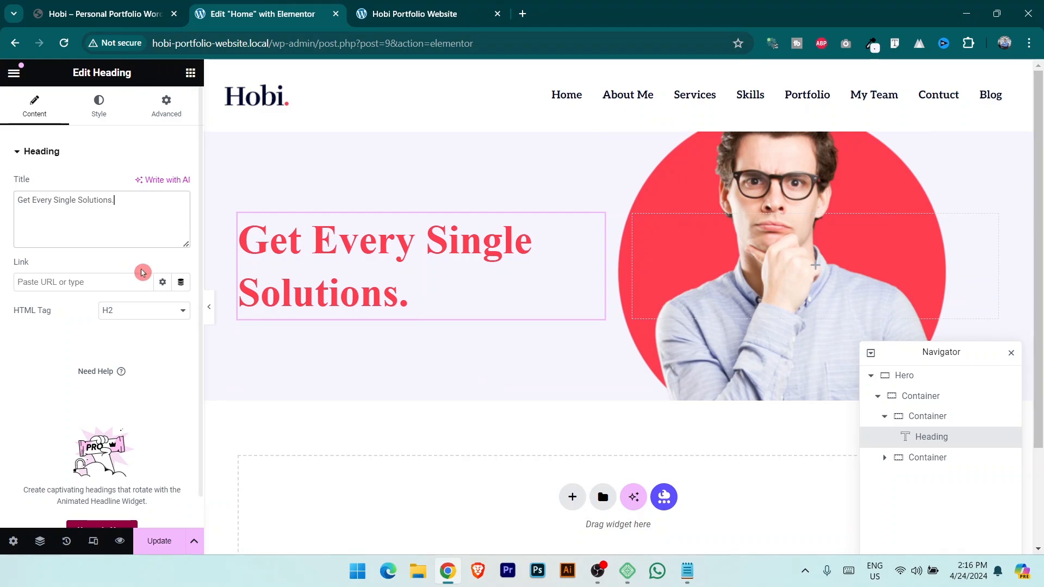
# Apply the Text global font to the heading and open its typography settings.
pyautogui.click(103, 109)
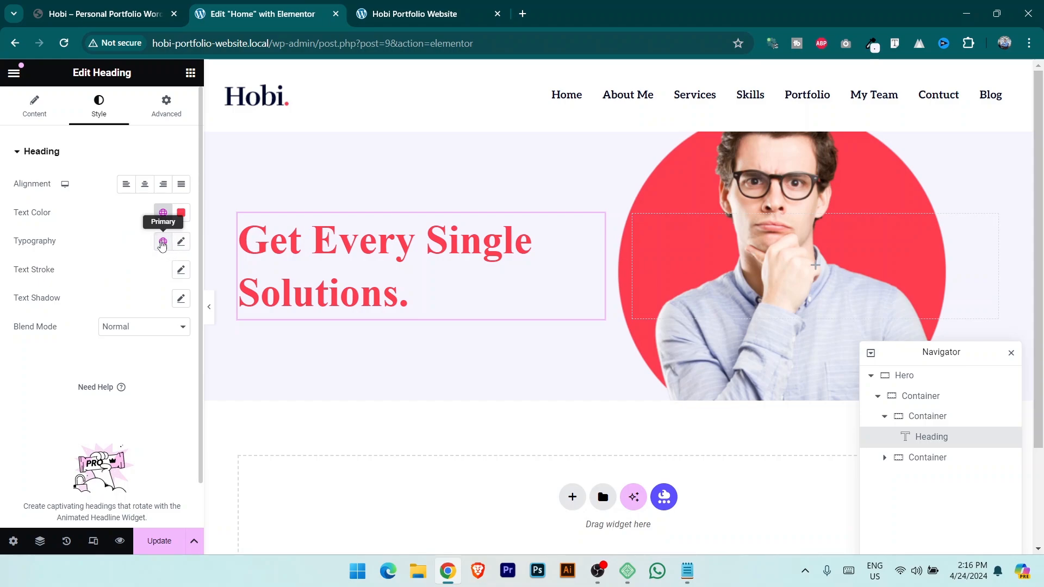
pyautogui.click(163, 243)
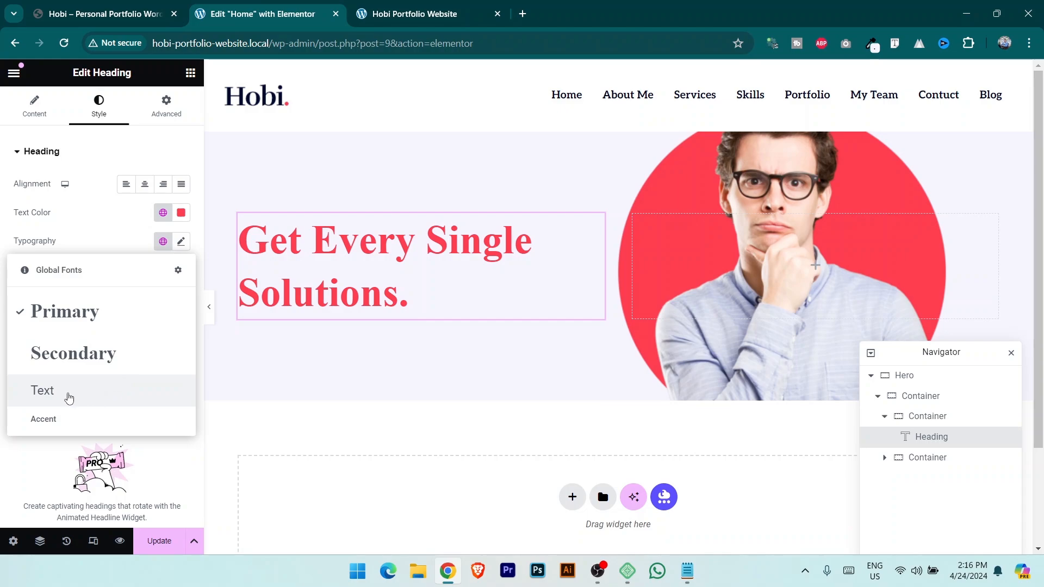
pyautogui.click(69, 399)
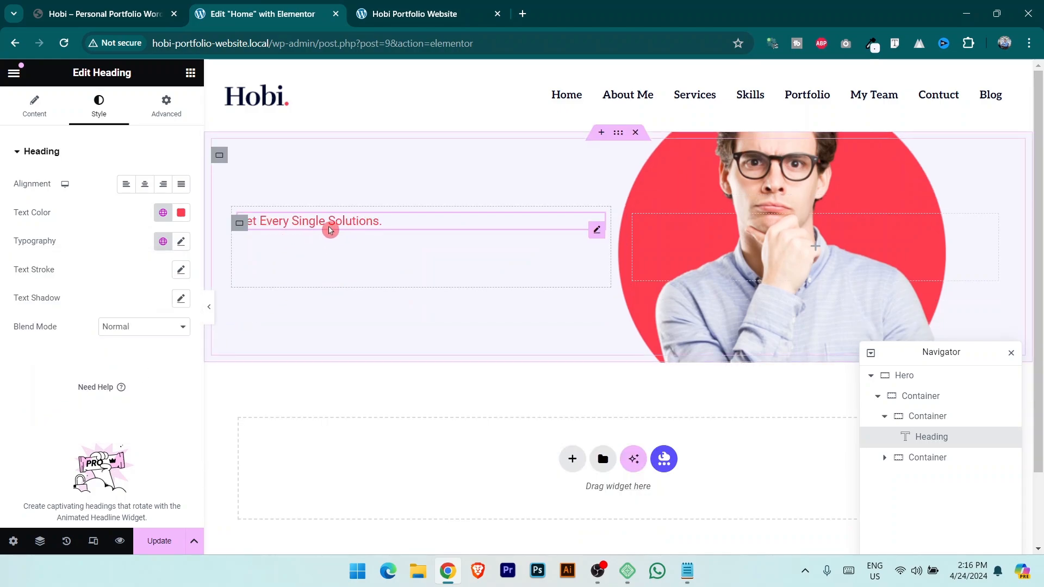
pyautogui.click(182, 243)
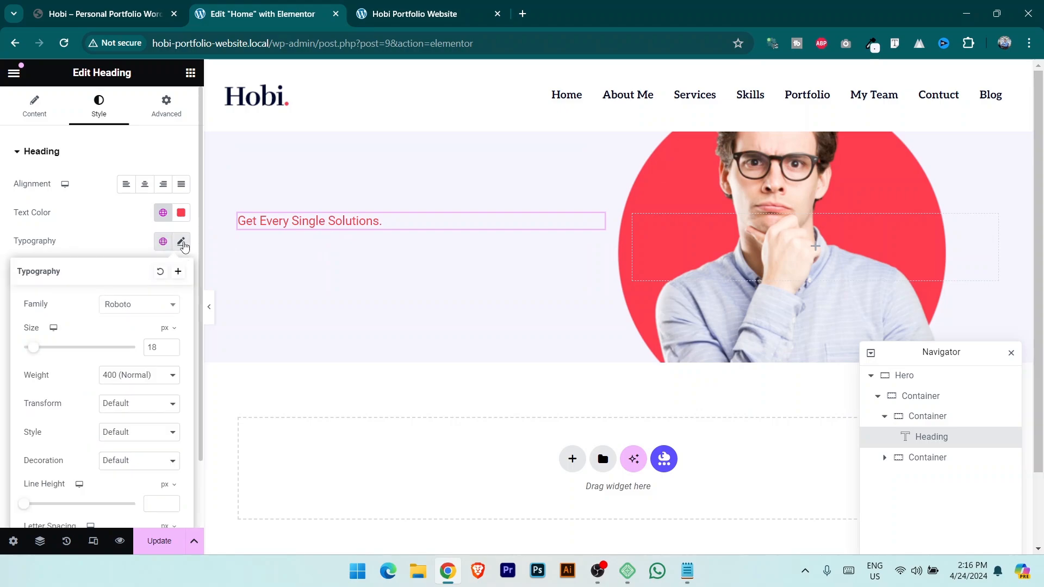
pyautogui.click(174, 348)
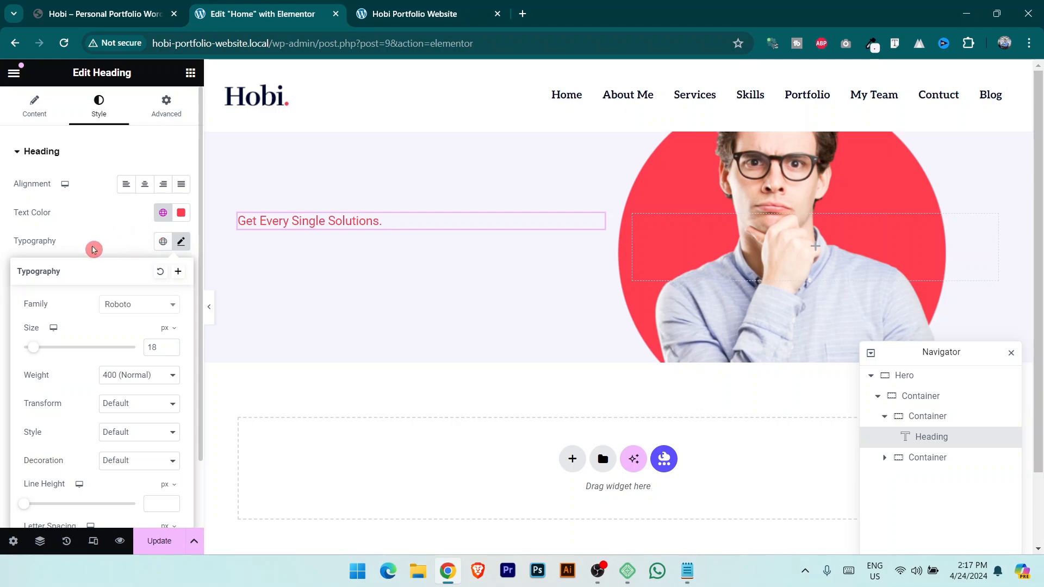
# Close the red 18 px tagline's typography popover and return to the Elements panel.
pyautogui.click(90, 245)
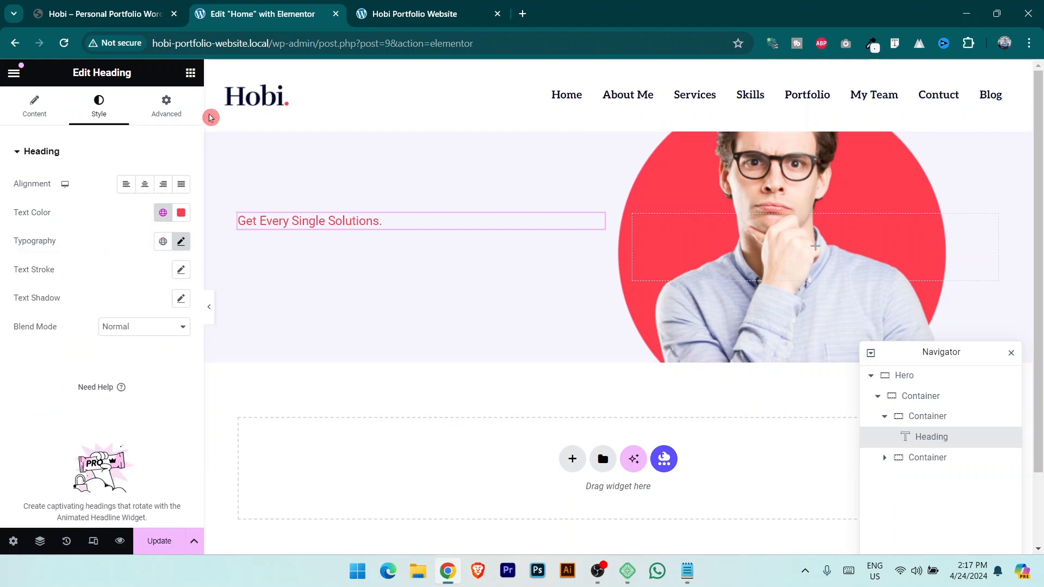
pyautogui.click(190, 73)
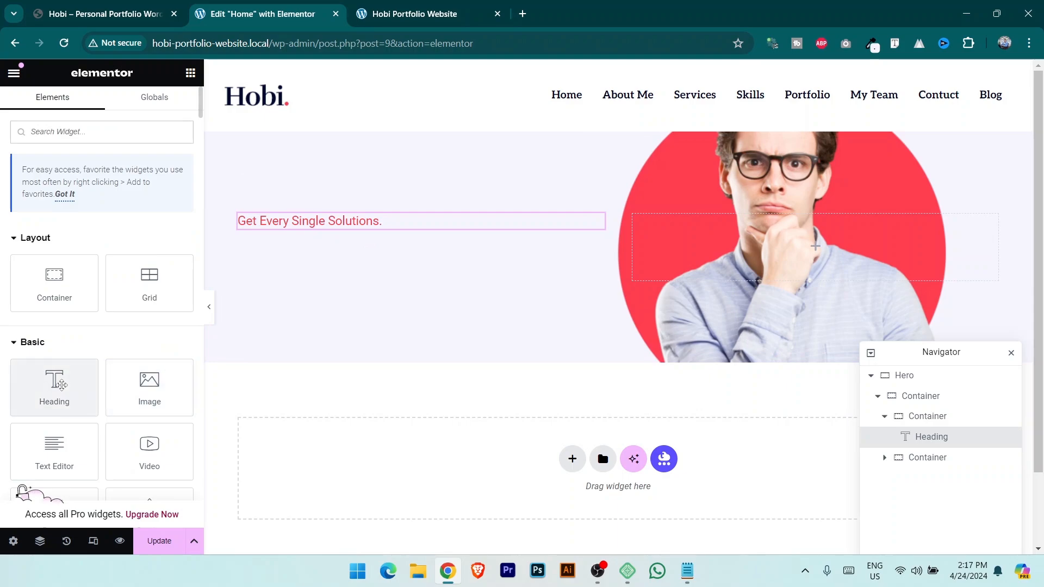
# Add a Heading below the tagline containing the demo site's main heading text.
pyautogui.moveTo(70, 387); pyautogui.dragTo(384, 233)
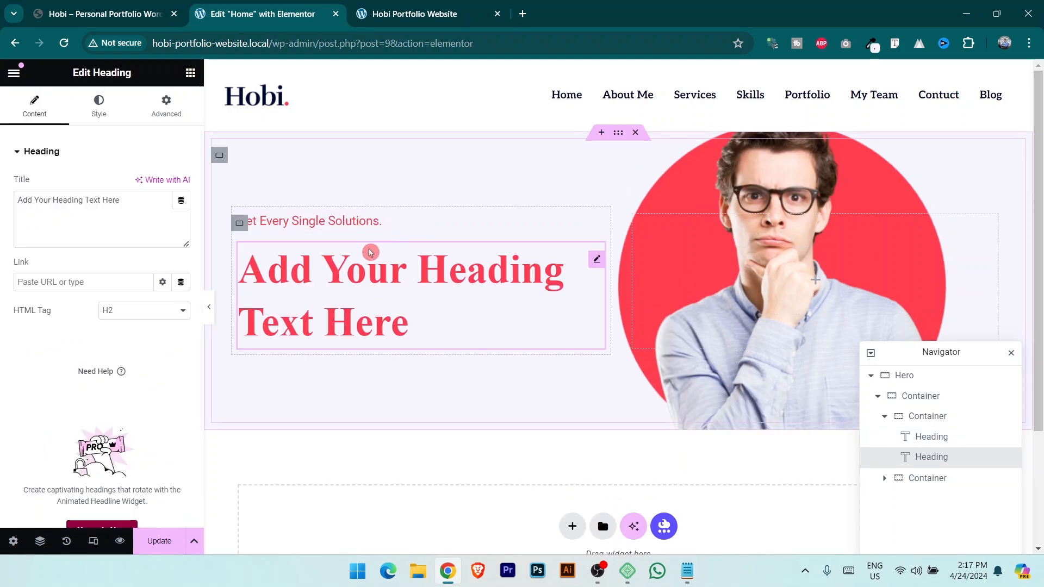
pyautogui.click(112, 15)
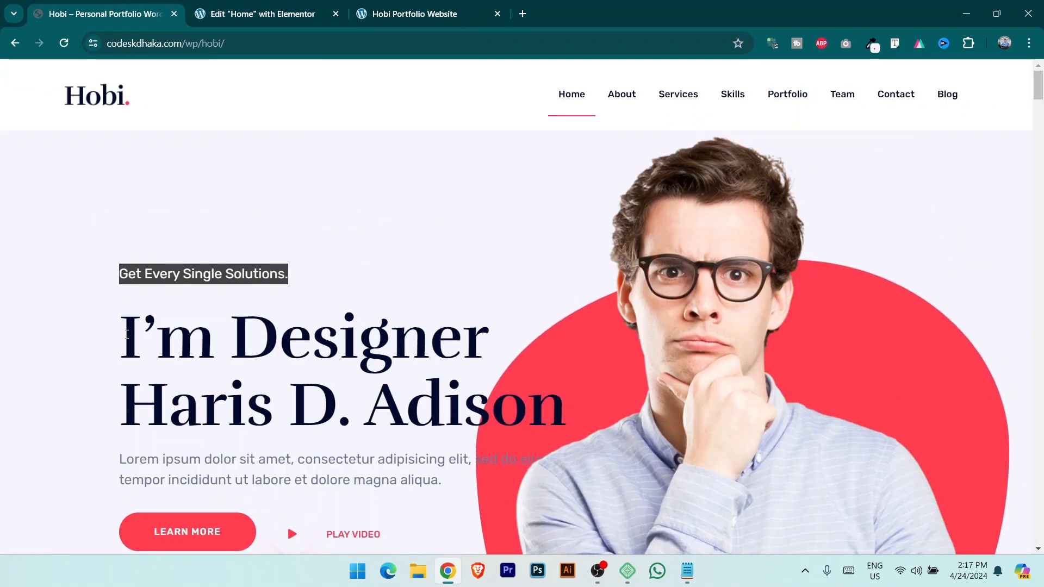
pyautogui.click(149, 336)
pyautogui.moveTo(149, 336); pyautogui.dragTo(566, 403)
pyautogui.hotkey('ctrl', 'c')
pyautogui.click(256, 14)
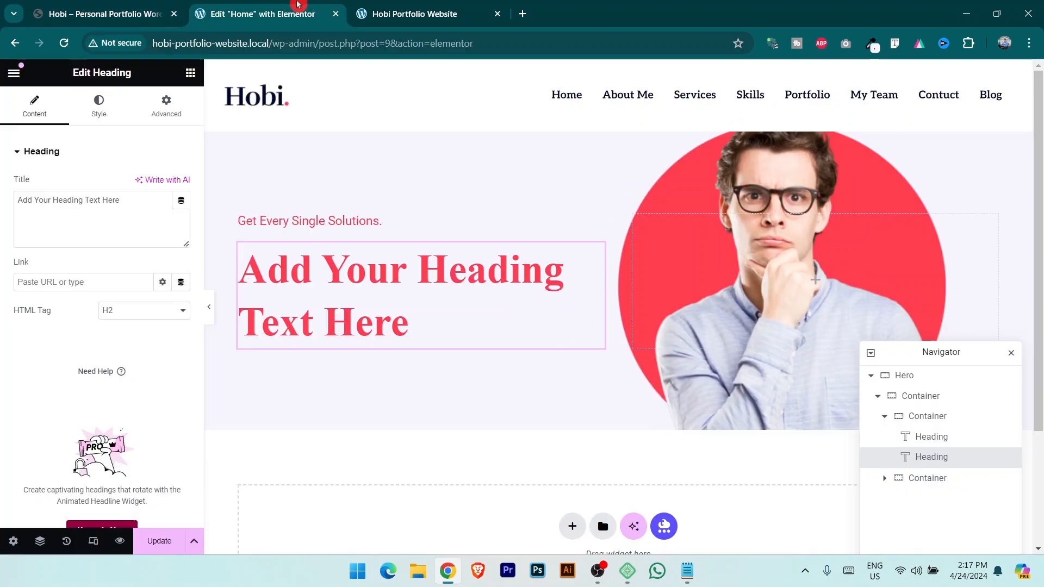
pyautogui.hotkey('ctrl', 'a')
pyautogui.hotkey('ctrl', 'v')
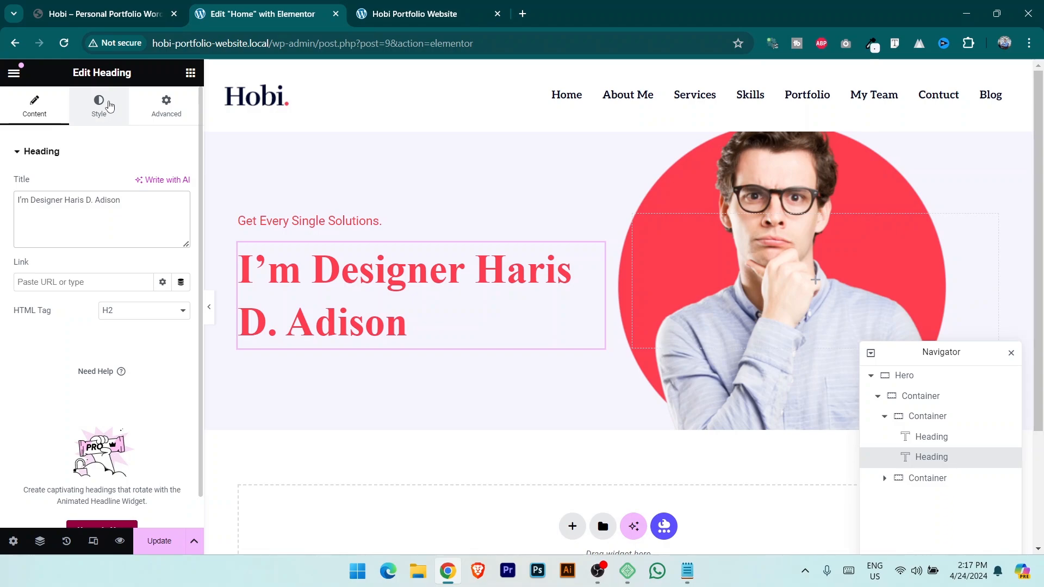
# Colour the heading Secondary dark navy and apply the Primary global font.
pyautogui.click(110, 105)
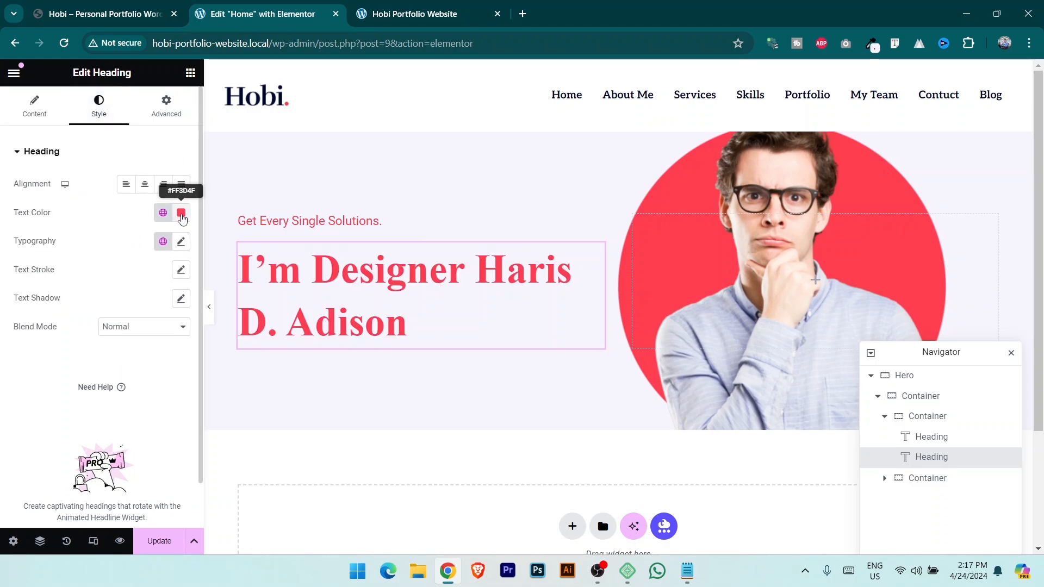
pyautogui.click(163, 214)
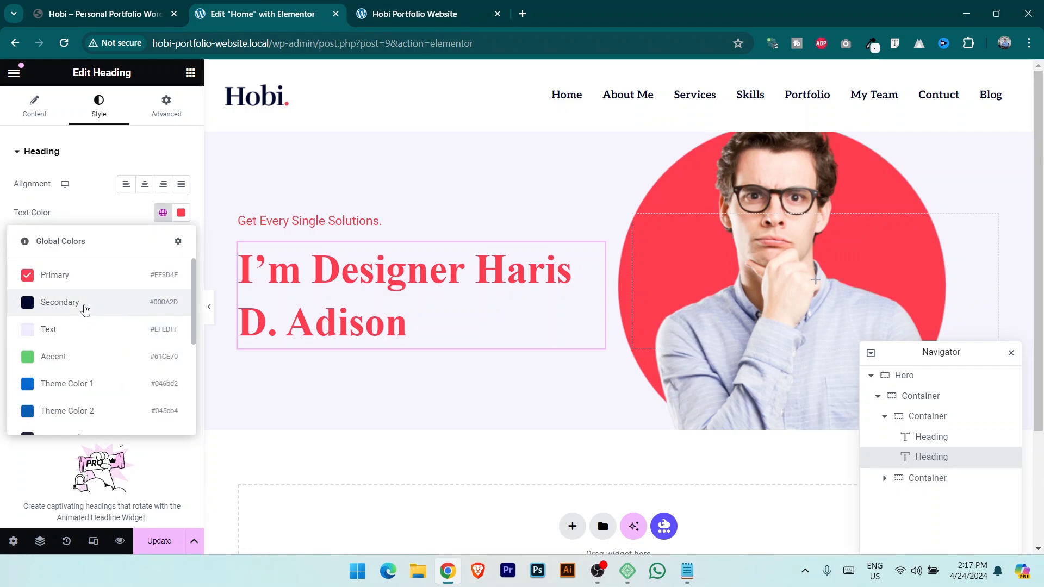
pyautogui.click(85, 309)
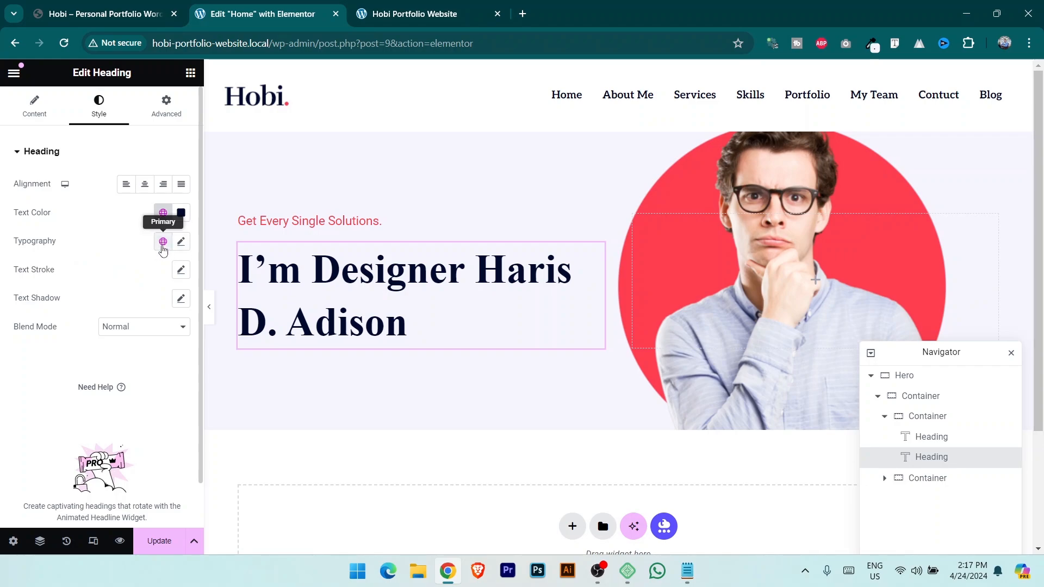
pyautogui.click(163, 243)
pyautogui.click(94, 316)
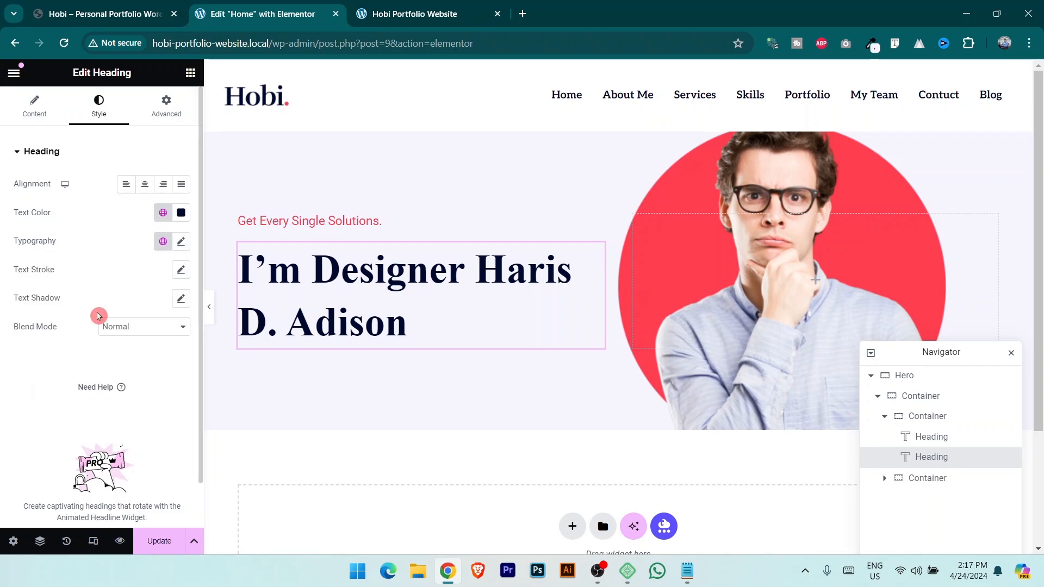
# Set the heading's font size to 70 px.
pyautogui.click(98, 8)
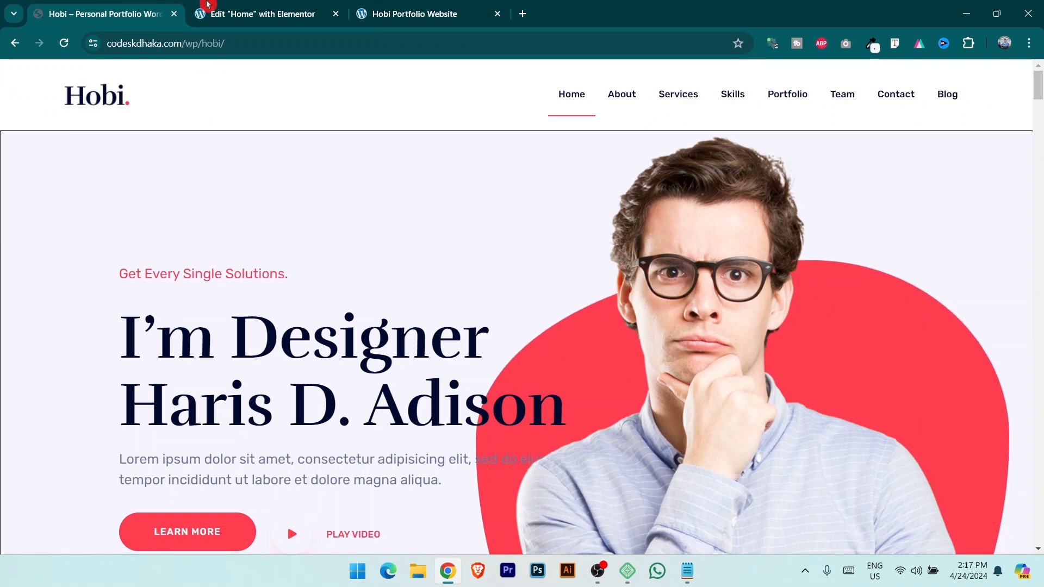
pyautogui.click(228, 11)
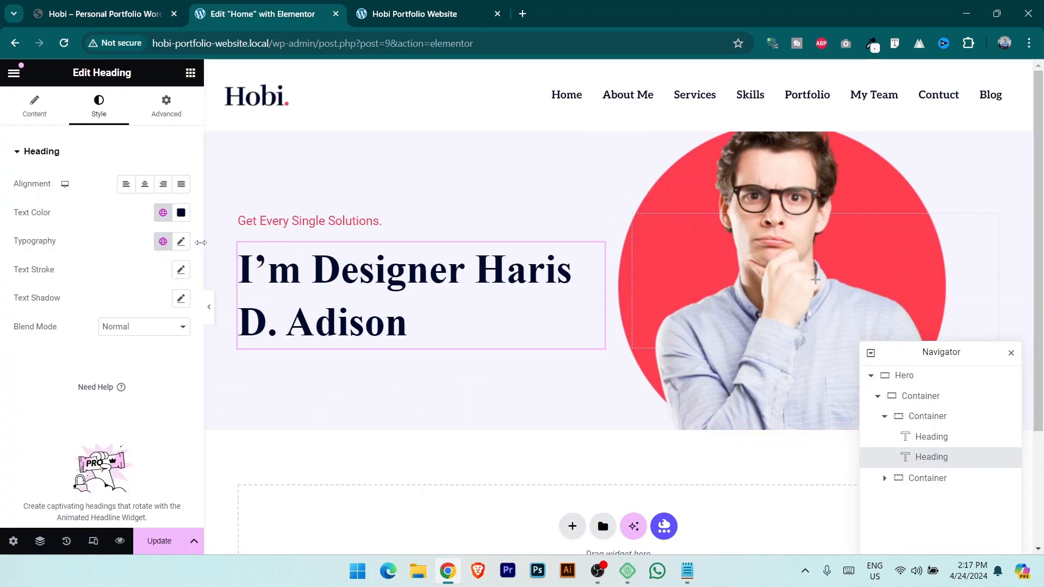
pyautogui.click(181, 242)
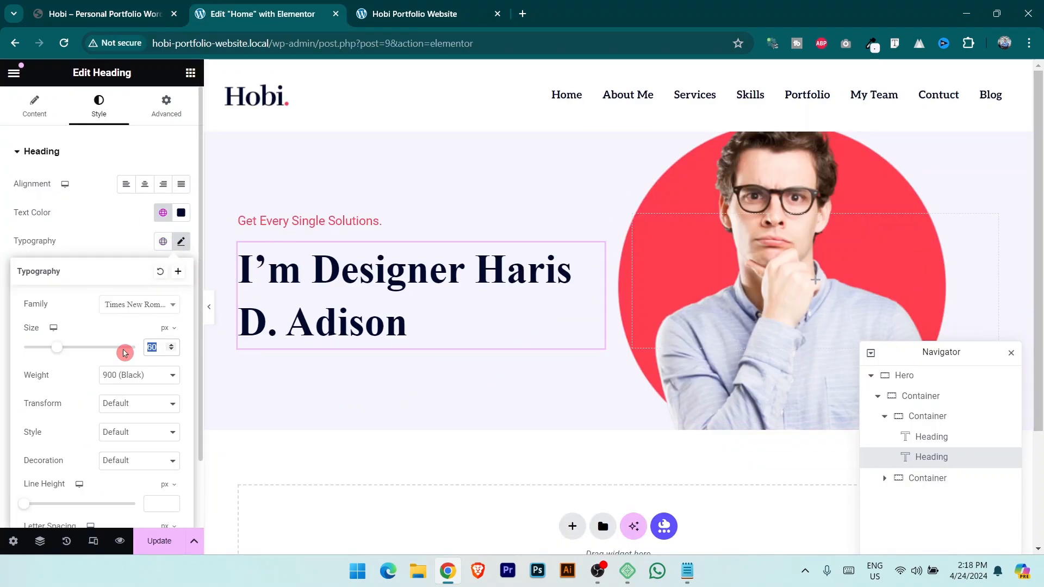
pyautogui.write('80')
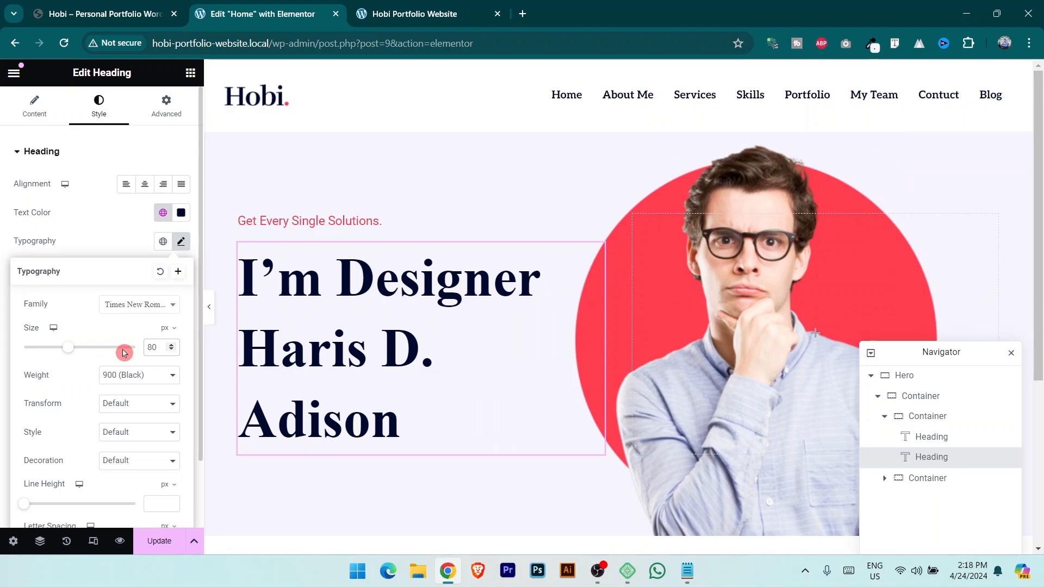
pyautogui.press('BackSpace')
pyautogui.press('BackSpace')
pyautogui.write('70')
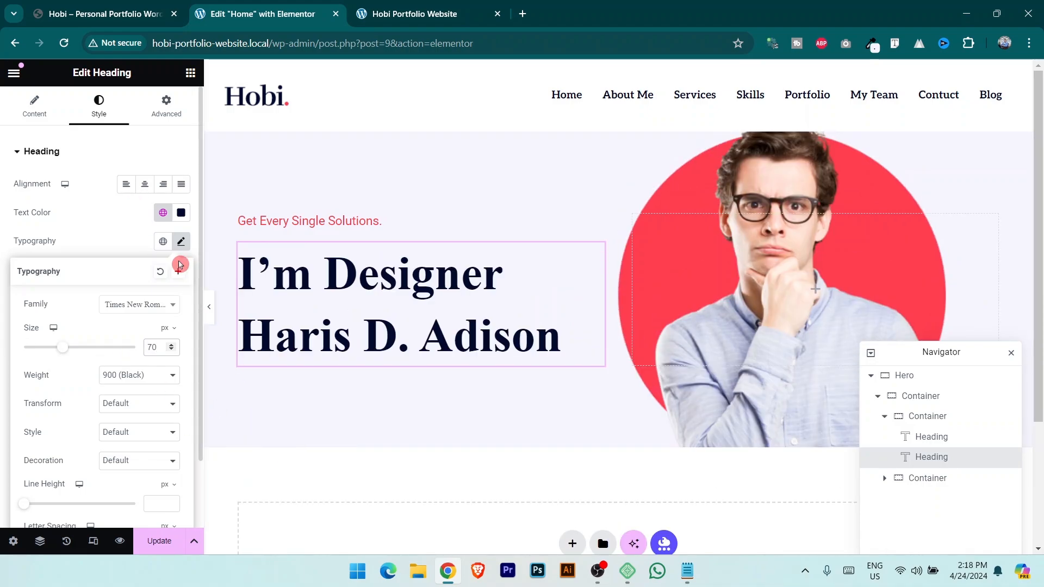
# Copy the intro paragraph text from the live demo site.
pyautogui.click(137, 10)
pyautogui.scroll(-4, 142, 437)
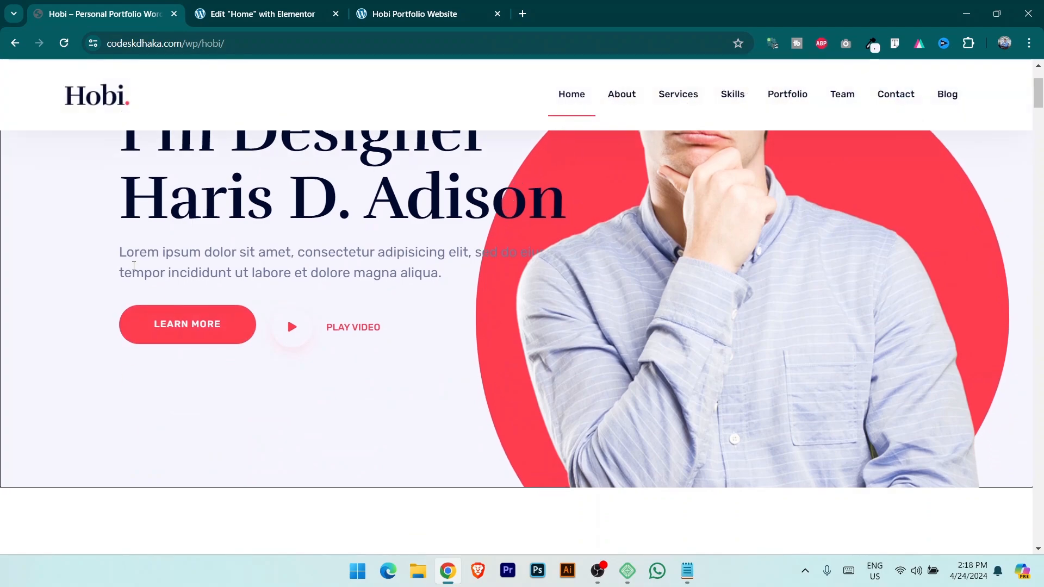
pyautogui.moveTo(120, 252); pyautogui.dragTo(460, 276)
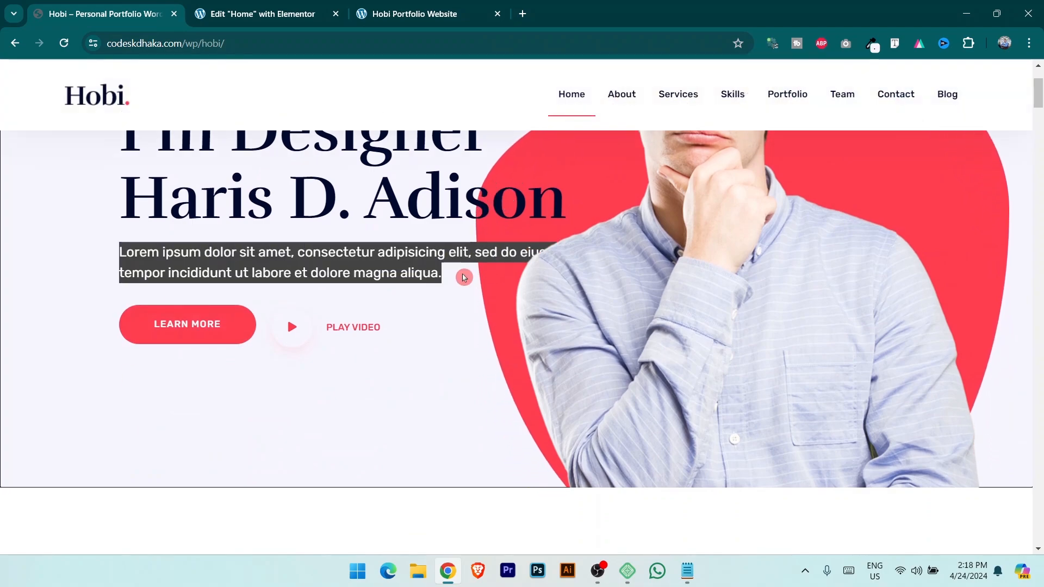
pyautogui.click(291, 4)
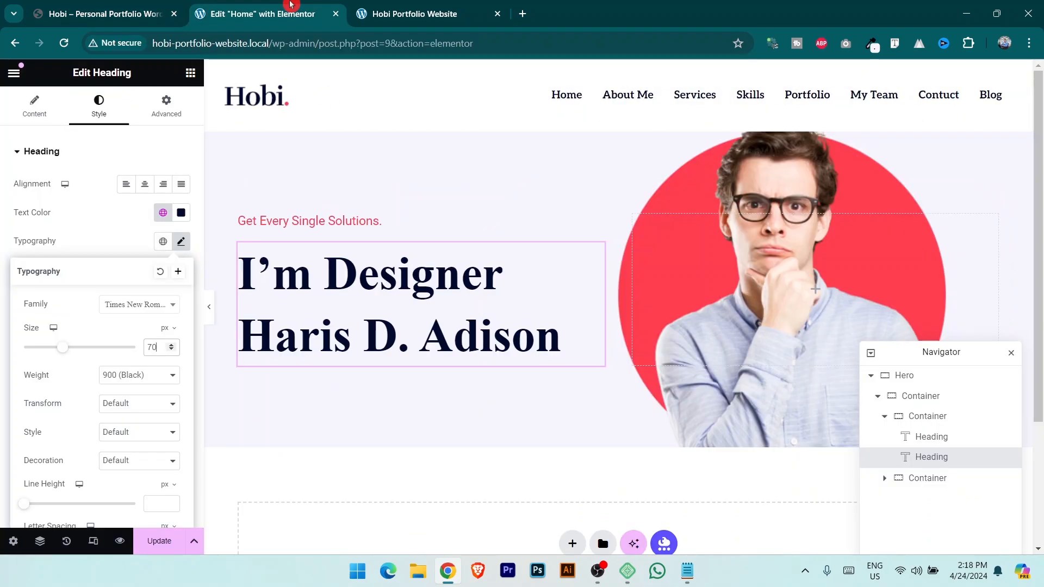
pyautogui.click(191, 73)
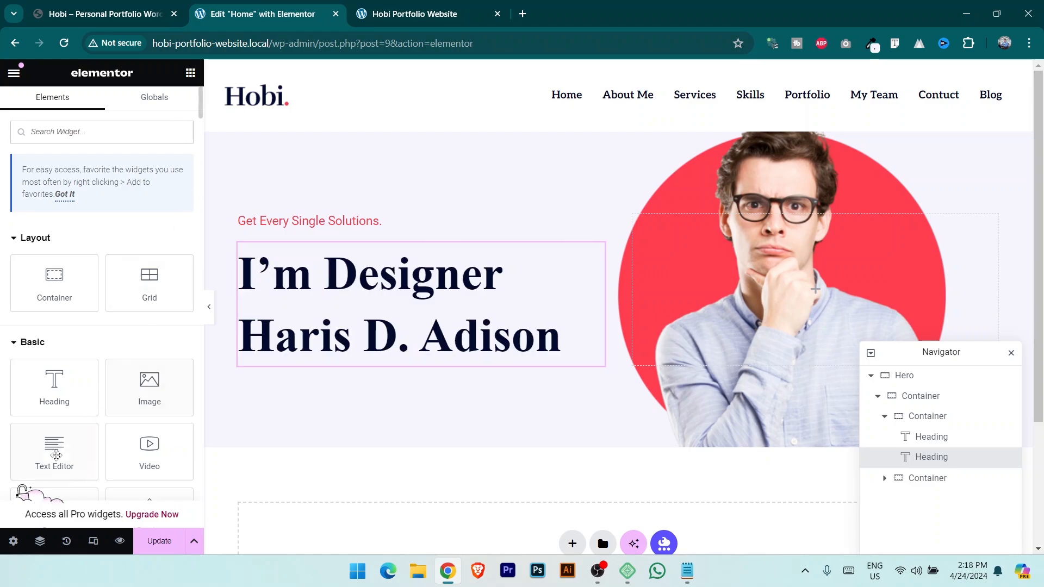
# Insert a Text Editor under the heading with the pasted lorem ipsum paragraph, and open its global text colours.
pyautogui.moveTo(64, 454); pyautogui.dragTo(419, 356)
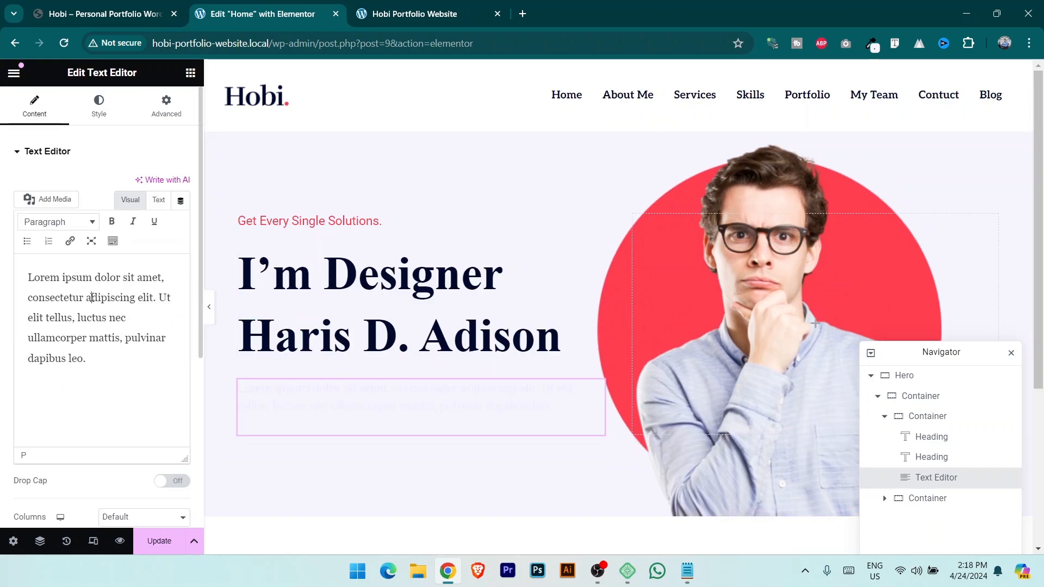
pyautogui.hotkey('ctrl', 'a')
pyautogui.write('Lorem ipsum dolor sit amet, consectetur adipisicing elit, sed do eiusm tempor incididunt ut labore et dolore magna aliqua.')
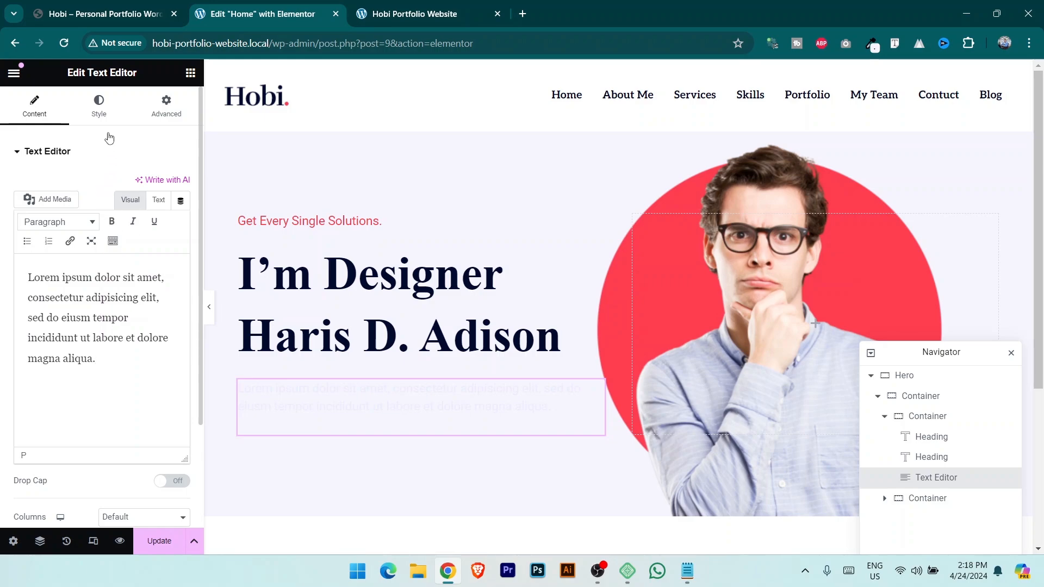
pyautogui.click(99, 107)
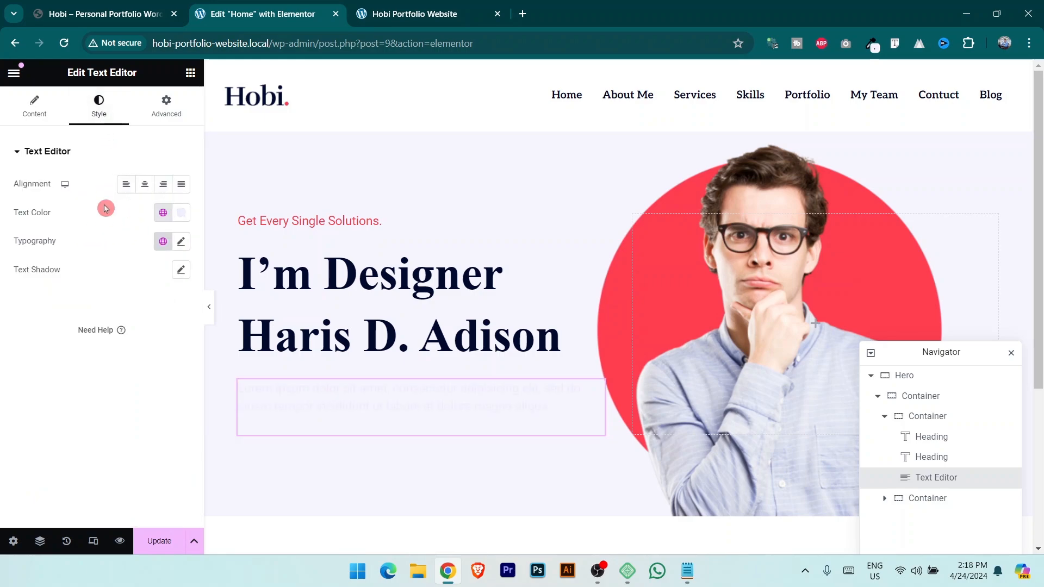
pyautogui.click(164, 212)
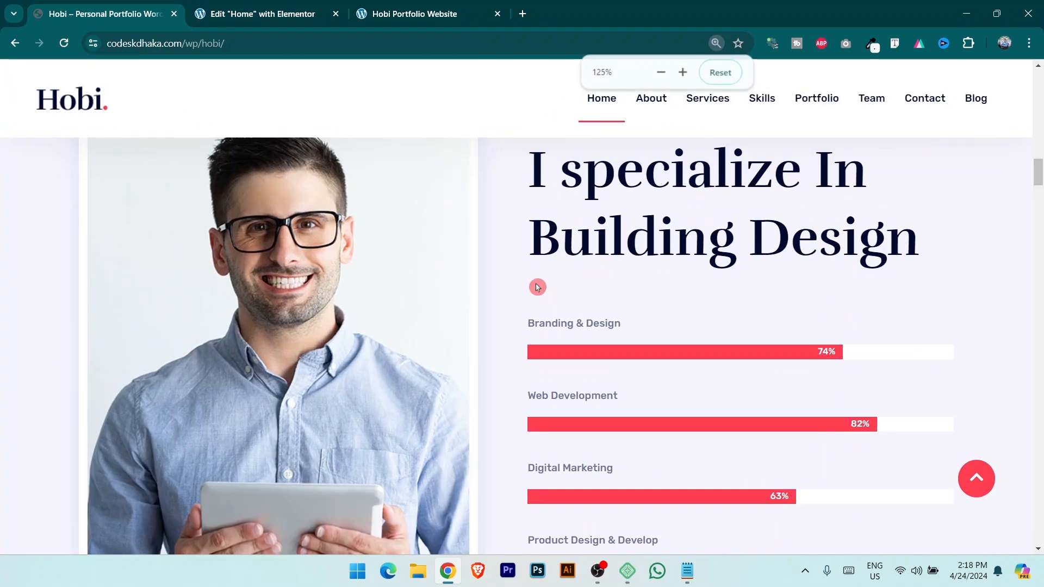
pyautogui.hotkey('ctrl', '+')
pyautogui.hotkey('ctrl', '+')
pyautogui.hotkey('ctrl', '+')
pyautogui.hotkey('ctrl', '+')
pyautogui.scroll(-10, 537, 288)
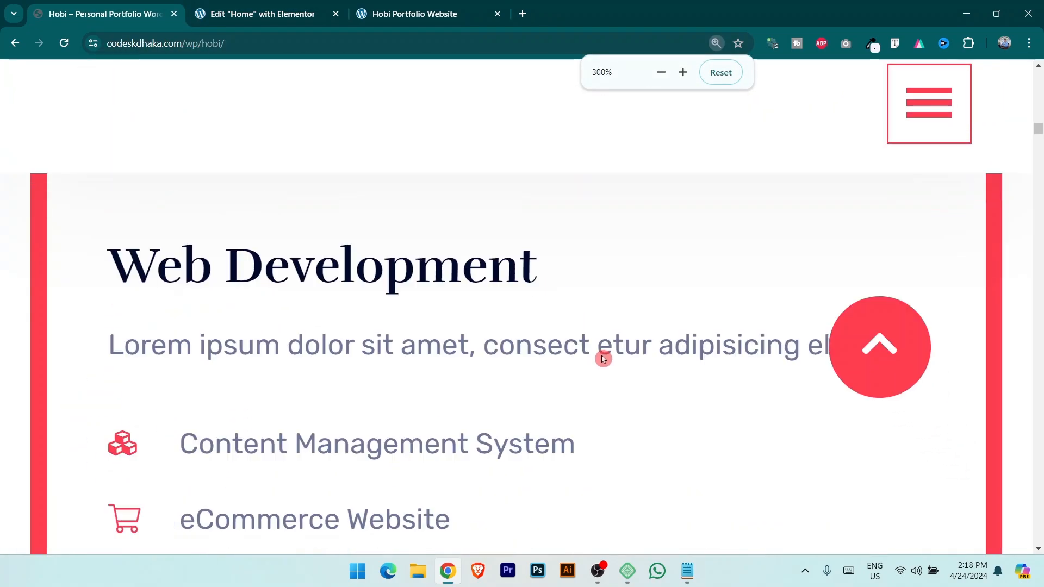
pyautogui.scroll(-4, 604, 360)
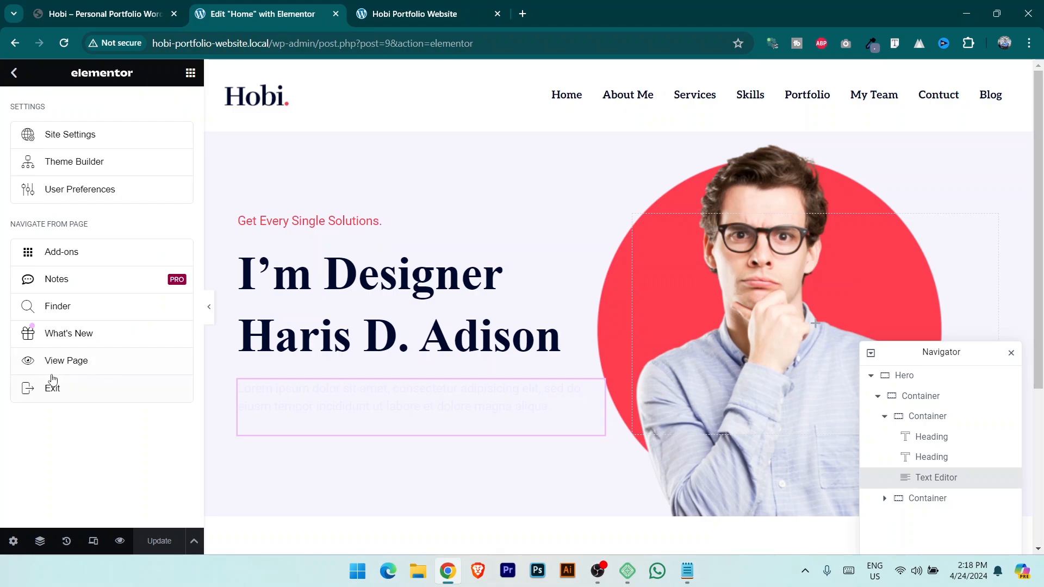
# Set the global Text colour to #6E7797 in Site Settings and save it.
pyautogui.click(76, 134)
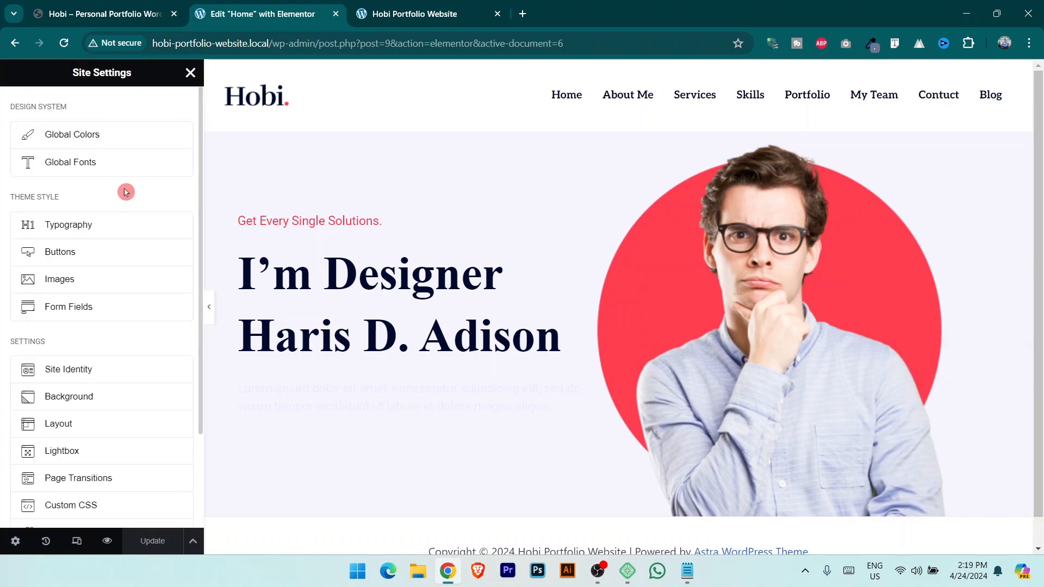
pyautogui.click(81, 140)
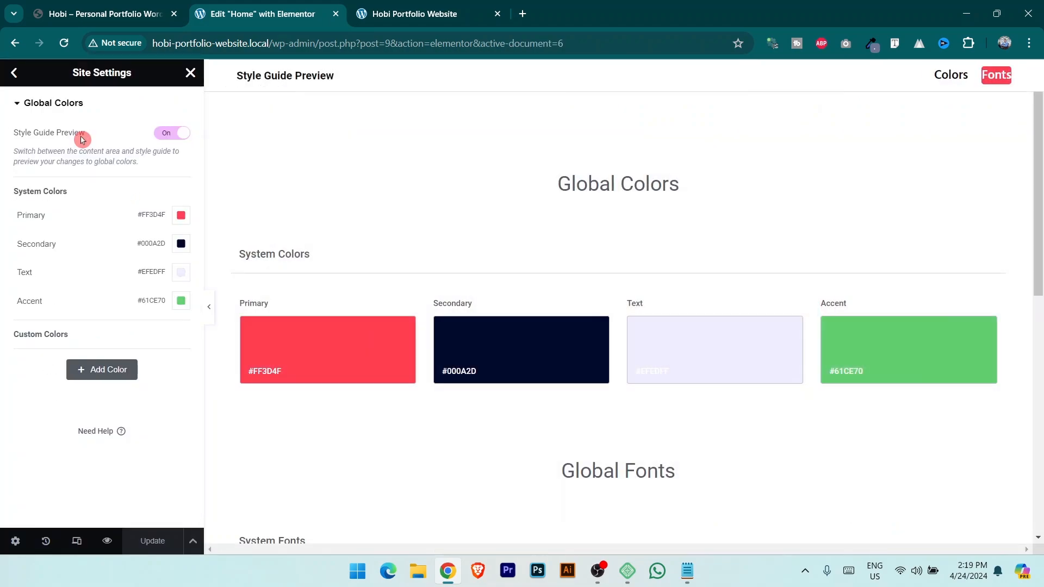
pyautogui.click(13, 73)
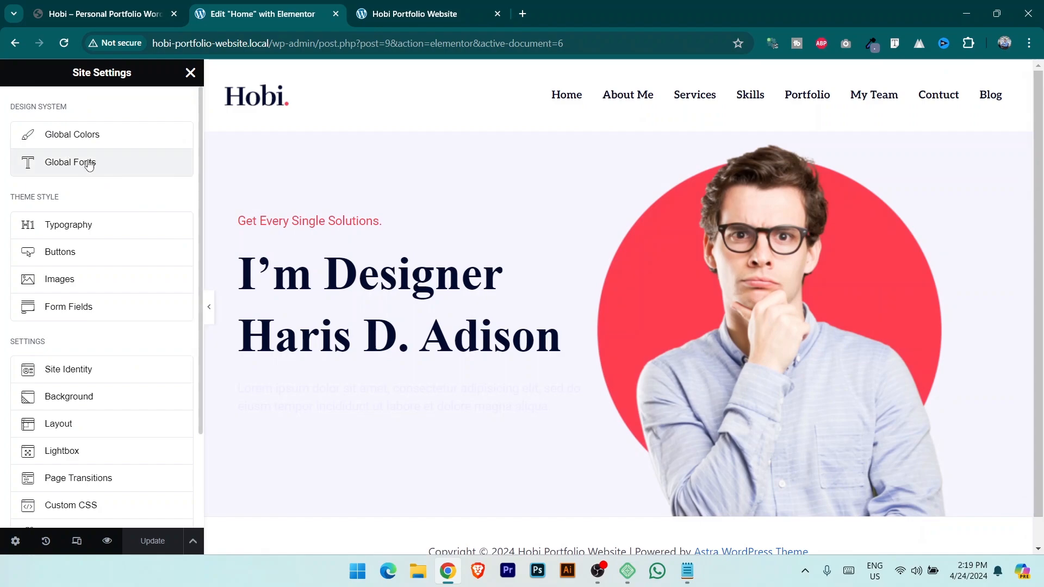
pyautogui.click(87, 136)
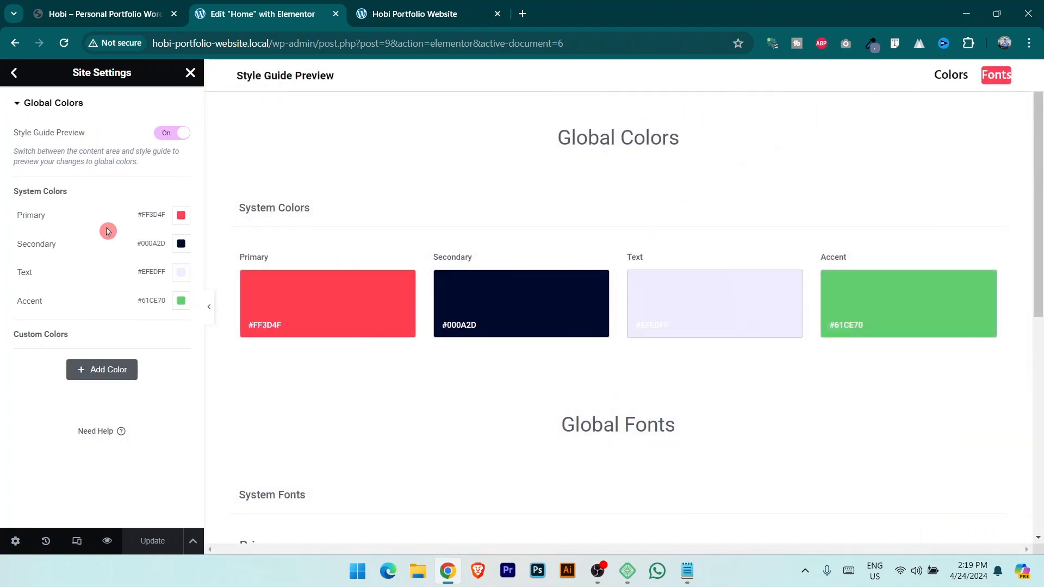
pyautogui.click(181, 273)
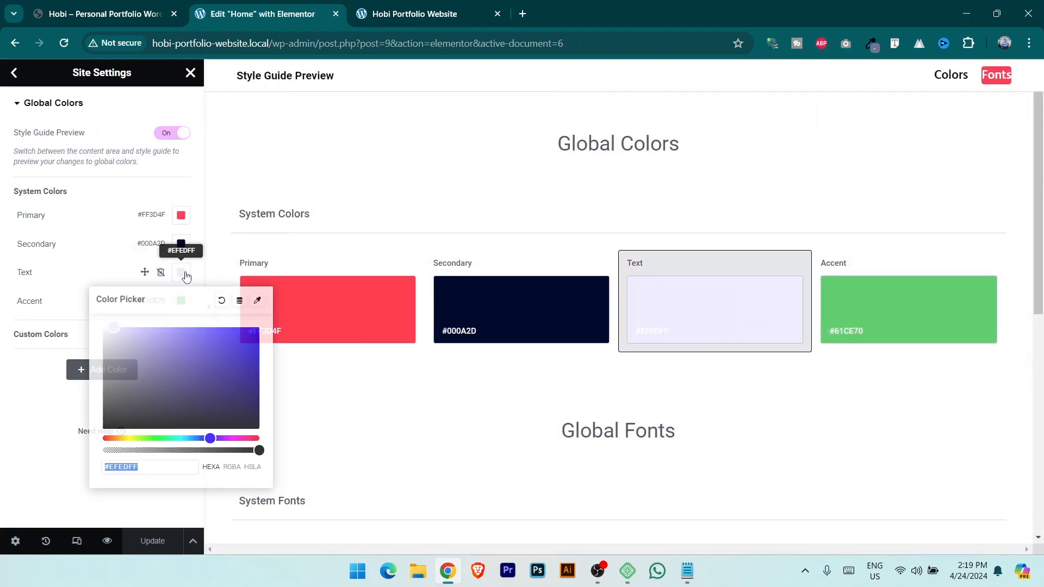
pyautogui.write('#6E7797')
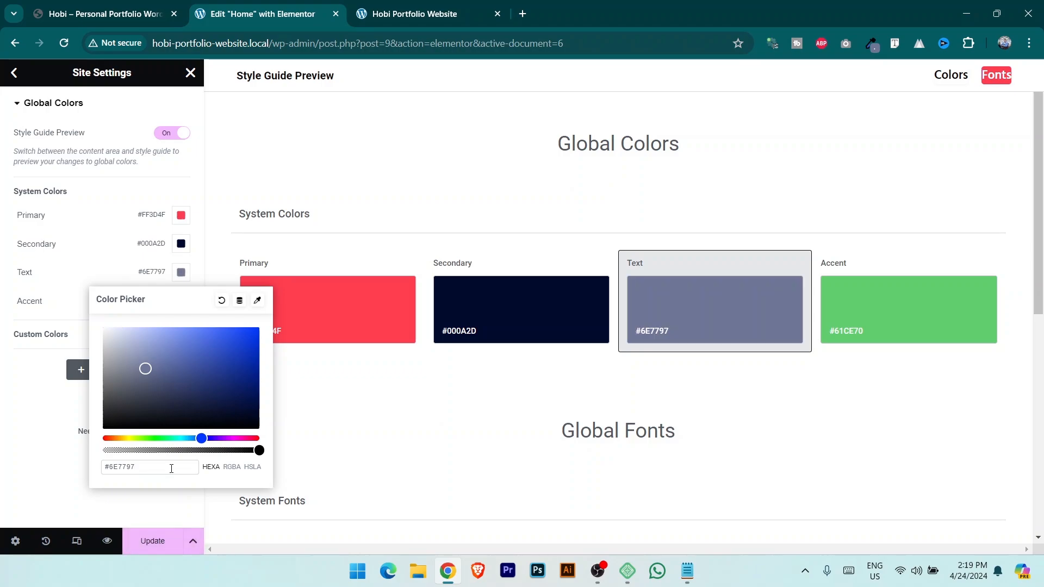
pyautogui.click(155, 544)
pyautogui.click(190, 73)
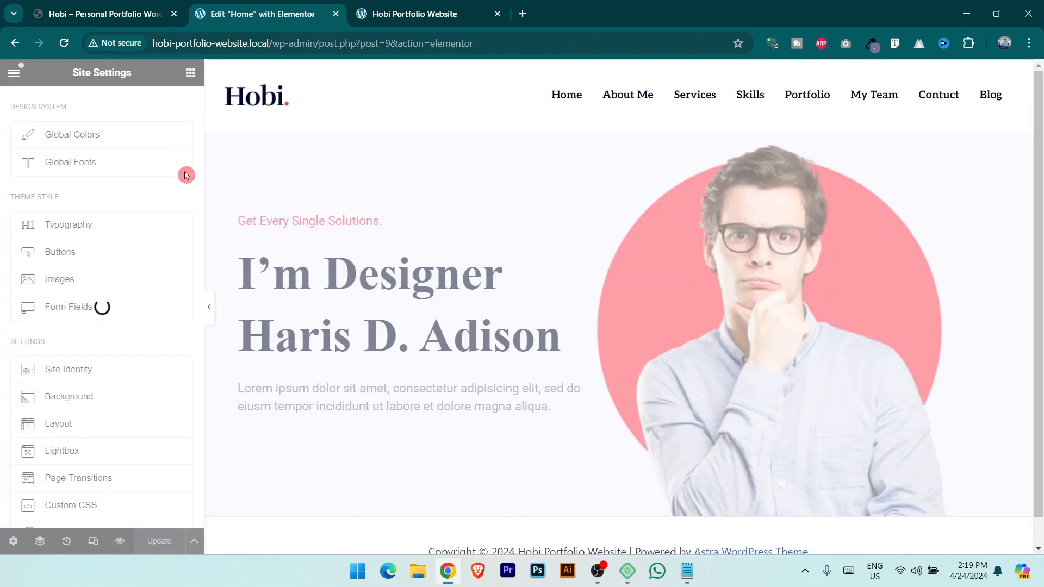
pyautogui.click(597, 397)
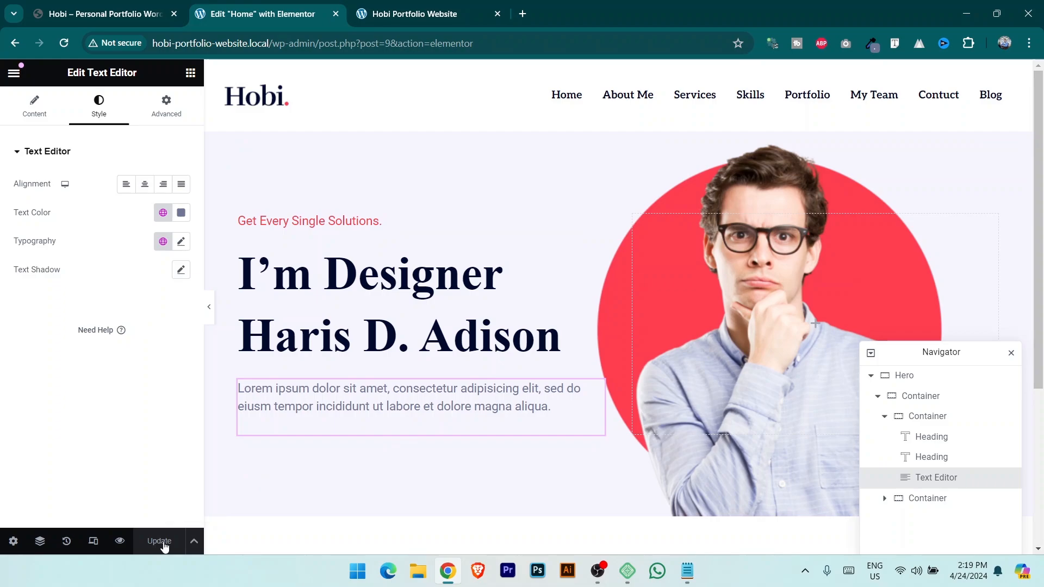
# Check the reference site, then drop a Button widget under the hero paragraph.
pyautogui.click(120, 4)
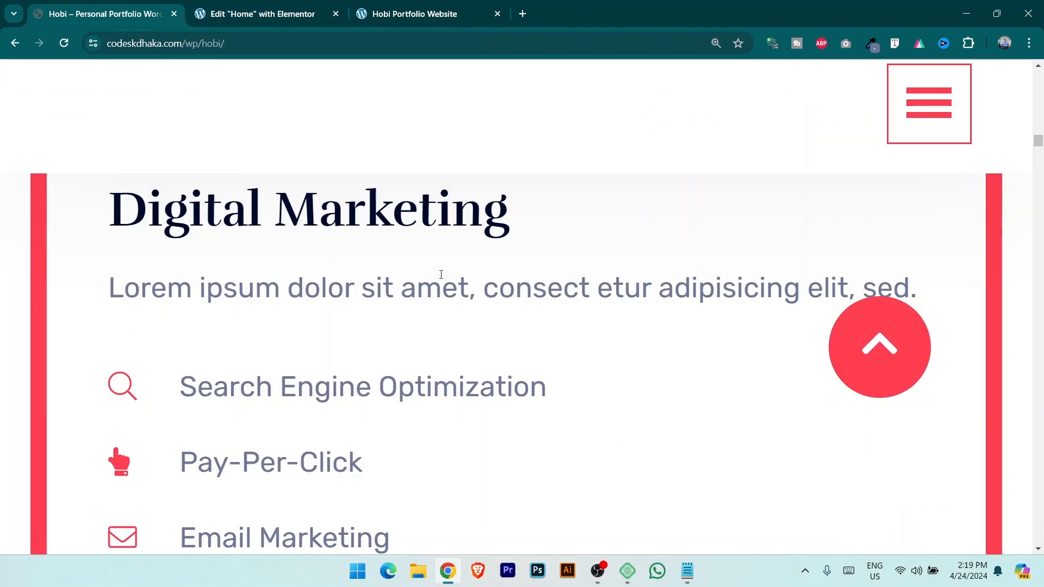
pyautogui.hotkey('ctrl', '-')
pyautogui.hotkey('ctrl', '-')
pyautogui.hotkey('ctrl', '-')
pyautogui.hotkey('ctrl', '-')
pyautogui.hotkey('ctrl', '-')
pyautogui.hotkey('ctrl', '-')
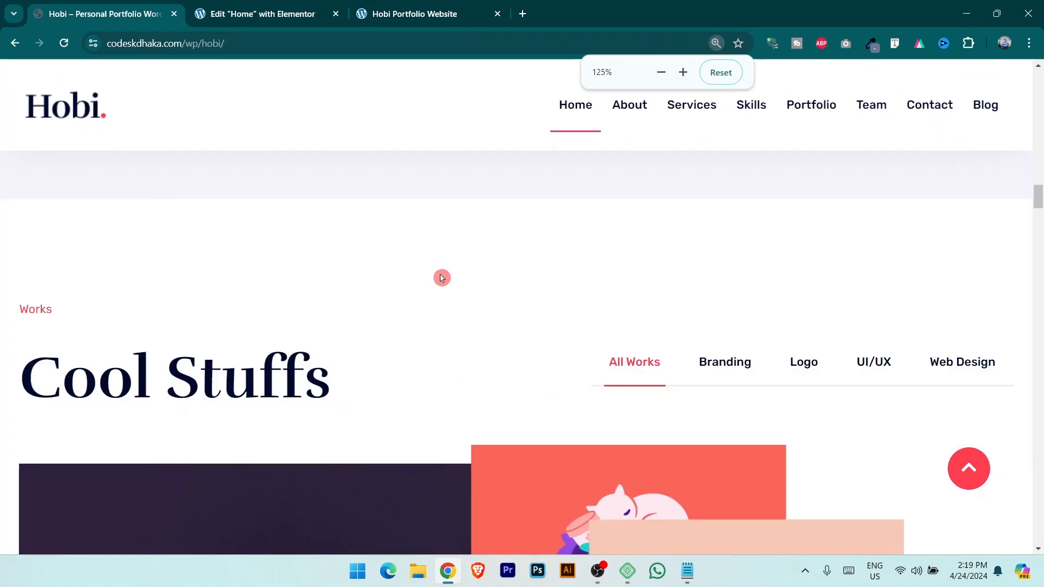
pyautogui.scroll(10, 441, 277)
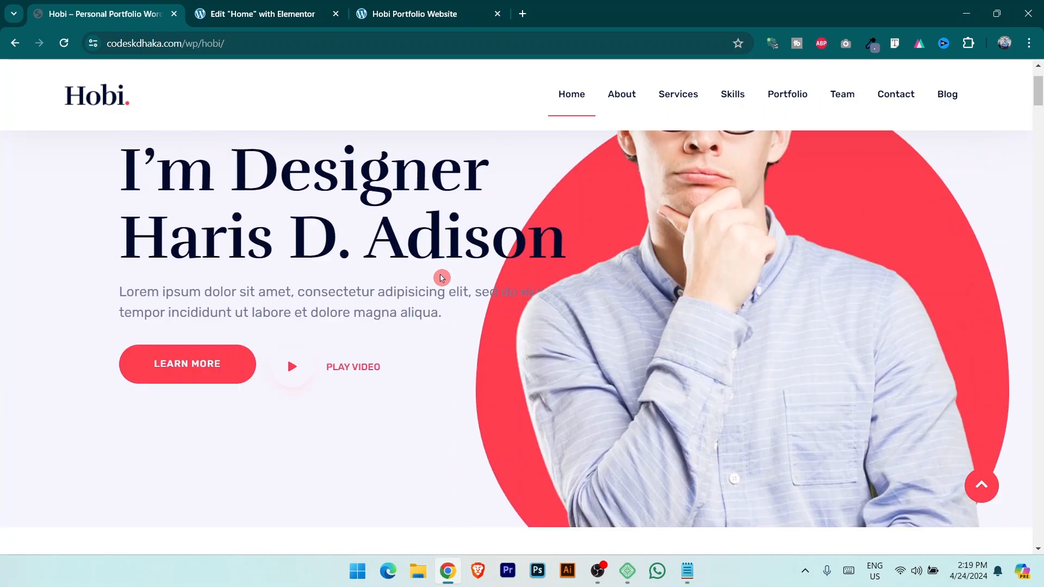
pyautogui.scroll(1, 212, 250)
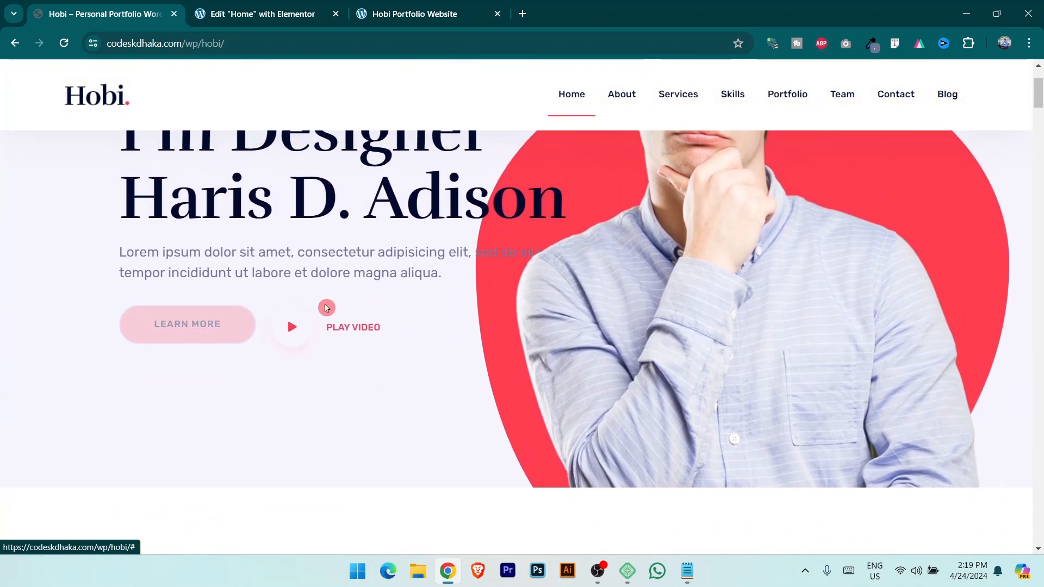
pyautogui.click(256, 14)
pyautogui.click(191, 73)
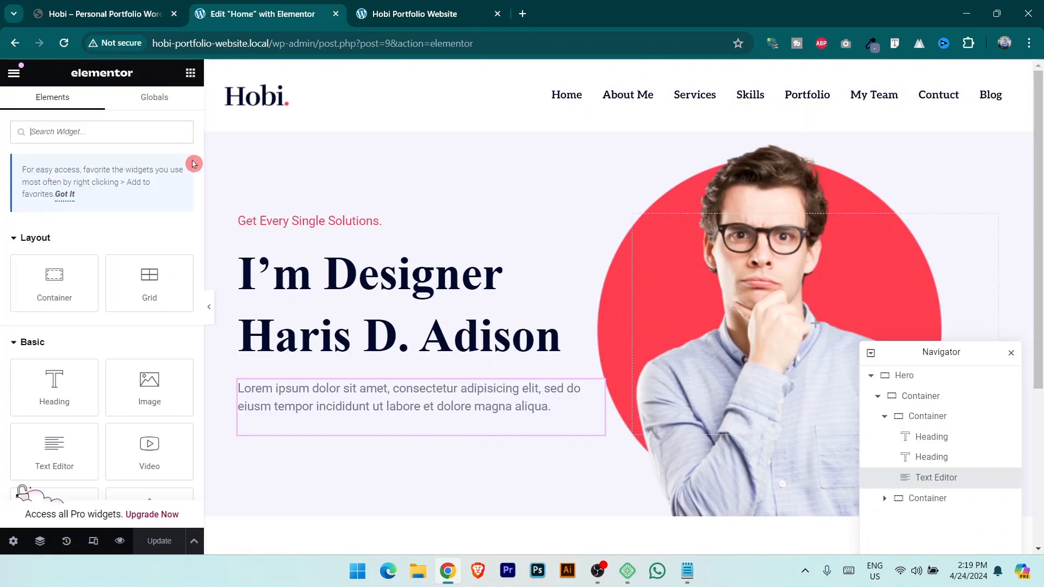
pyautogui.scroll(-1, 163, 343)
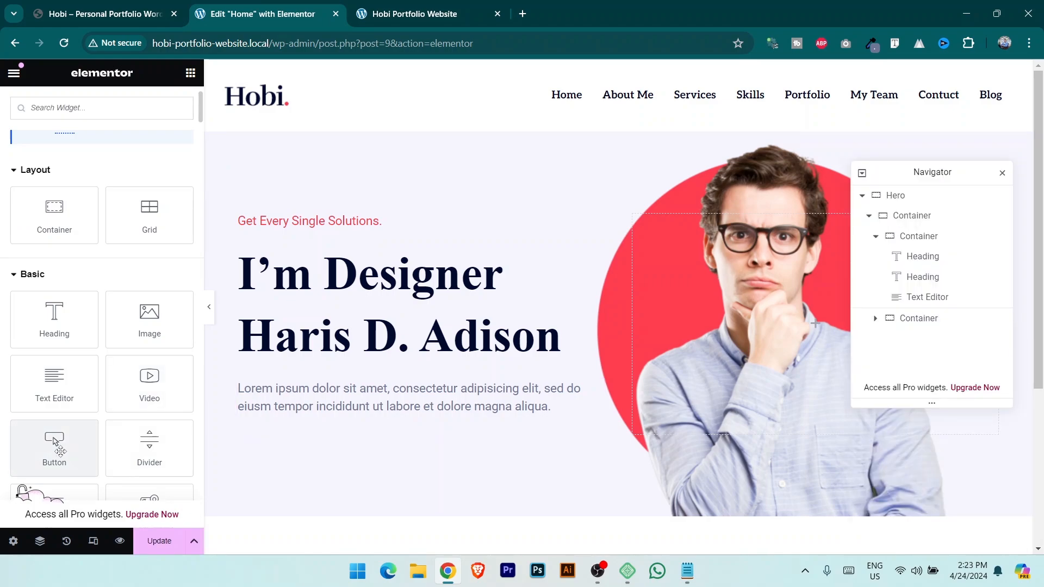
pyautogui.moveTo(65, 449); pyautogui.dragTo(82, 436)
pyautogui.scroll(1, 113, 181)
pyautogui.scroll(-3, 92, 163)
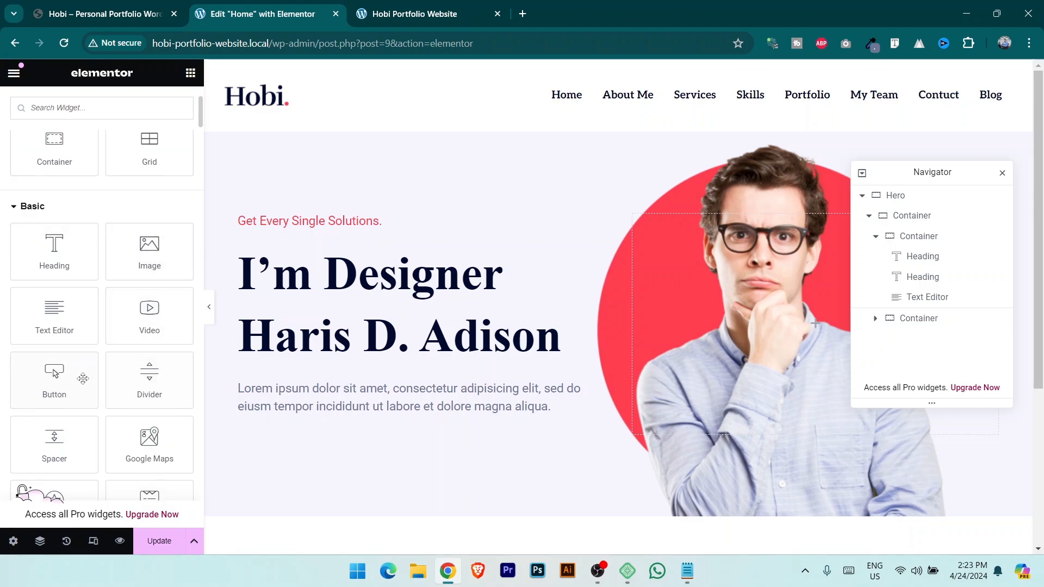
pyautogui.moveTo(52, 374); pyautogui.dragTo(370, 419)
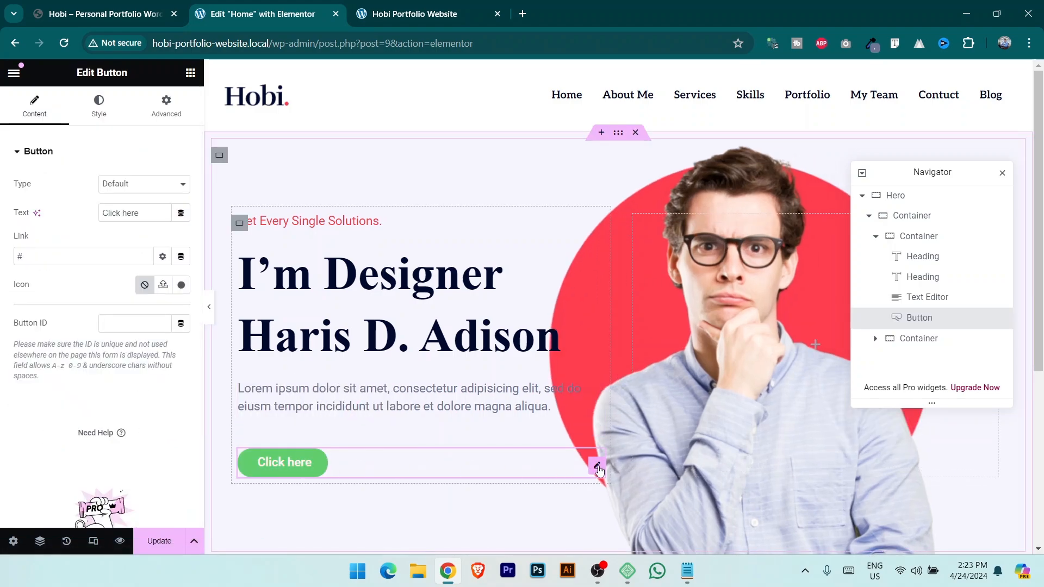
# Label the button 'Learn More' and align it left.
pyautogui.click(155, 210)
pyautogui.write('Learn More')
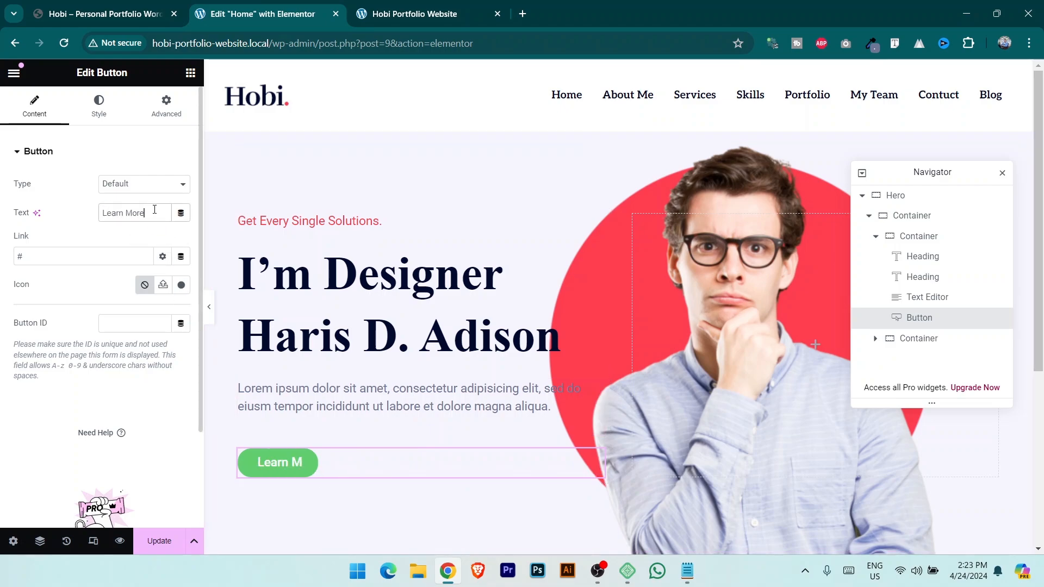
pyautogui.click(111, 111)
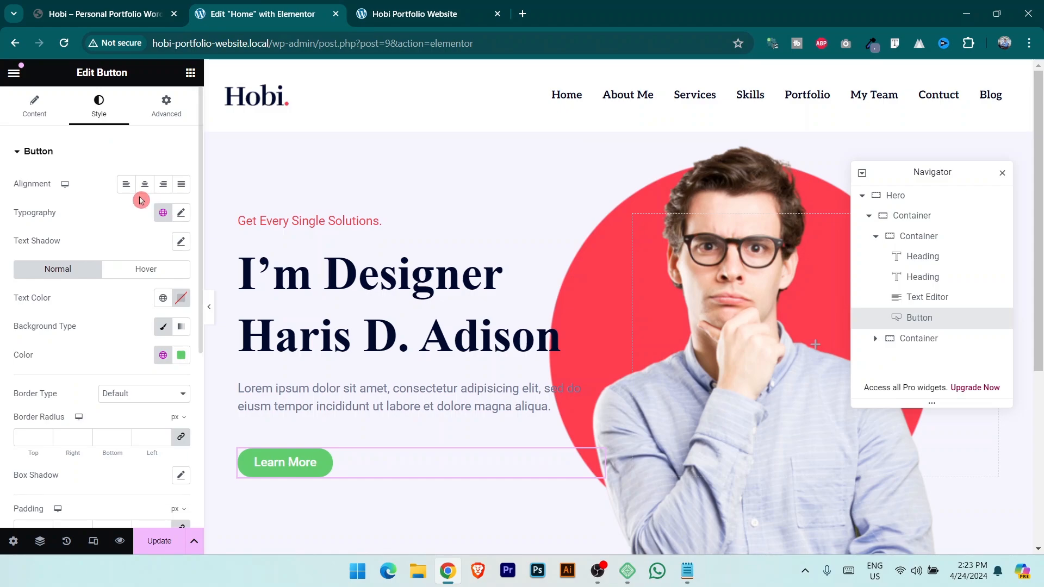
pyautogui.click(124, 186)
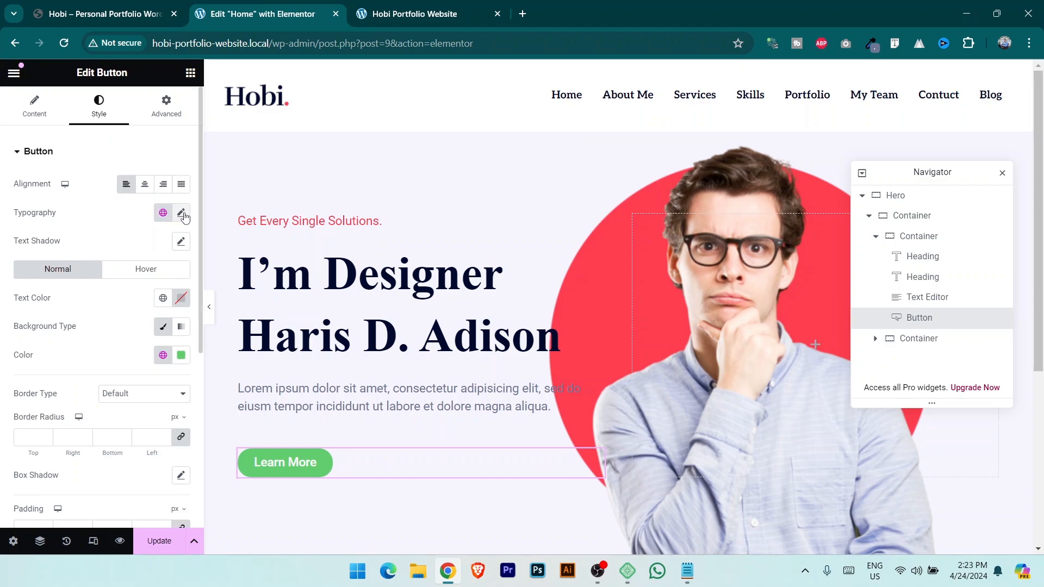
# Style the button text Arial, weight 600 Semi Bold, uppercase, size 15.
pyautogui.click(183, 214)
pyautogui.click(129, 276)
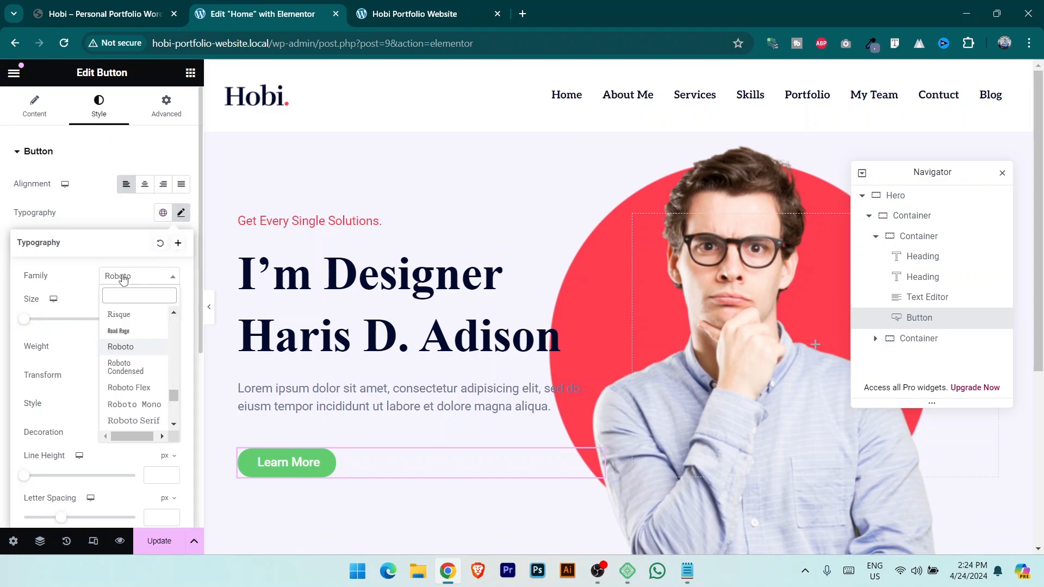
pyautogui.click(121, 330)
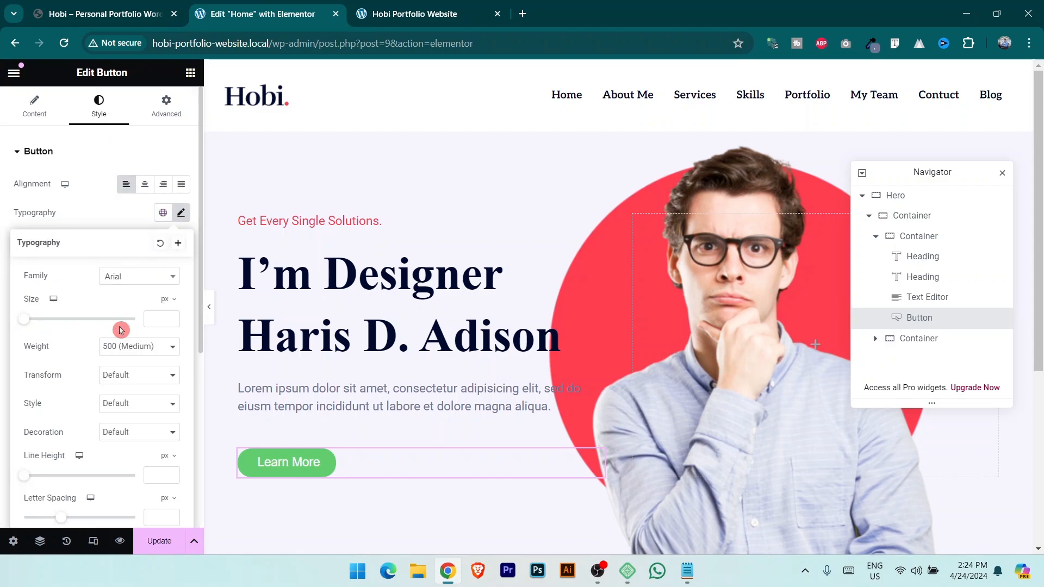
pyautogui.click(140, 346)
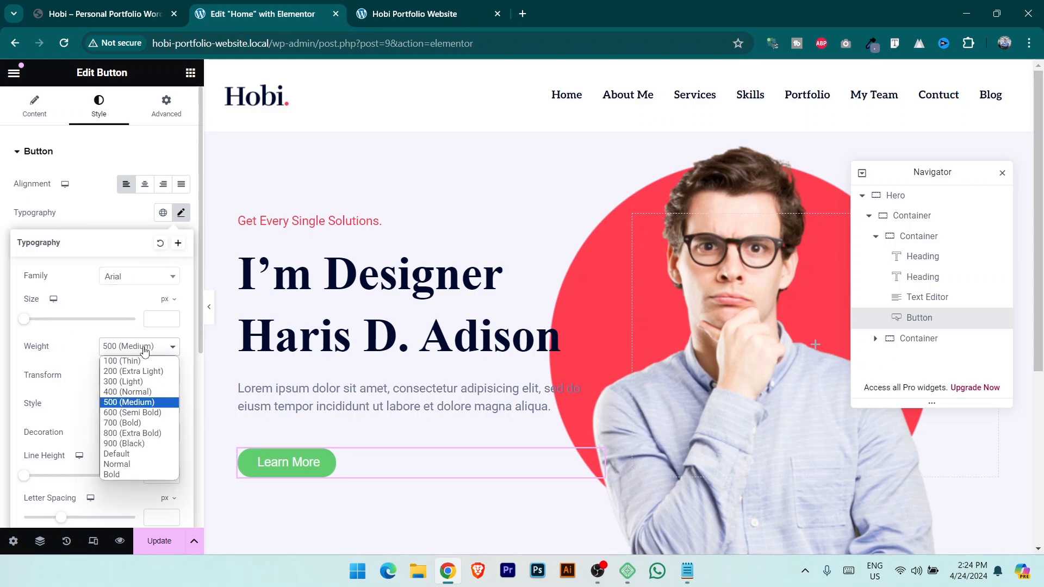
pyautogui.click(143, 434)
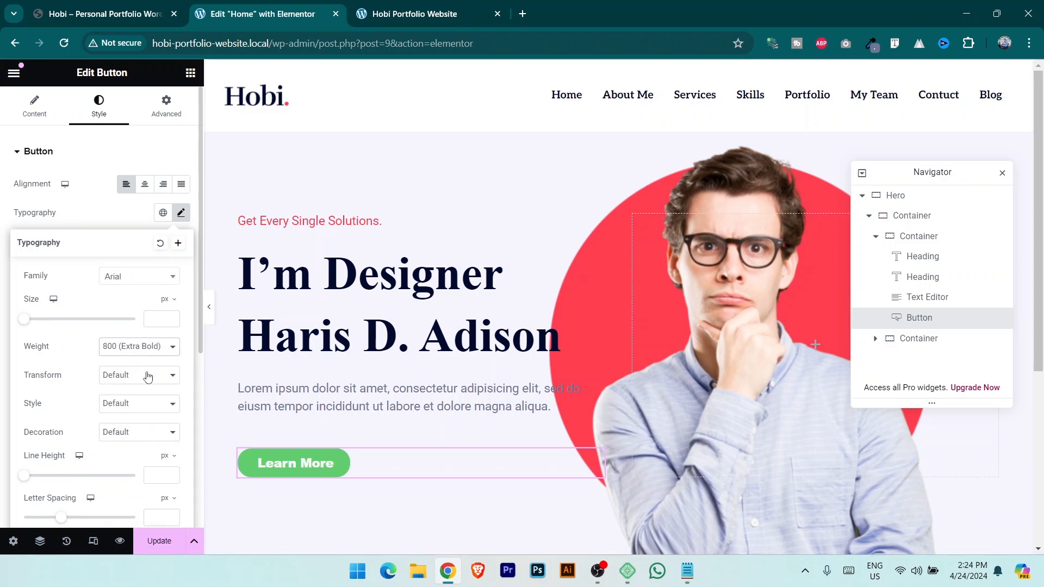
pyautogui.click(148, 348)
pyautogui.click(150, 402)
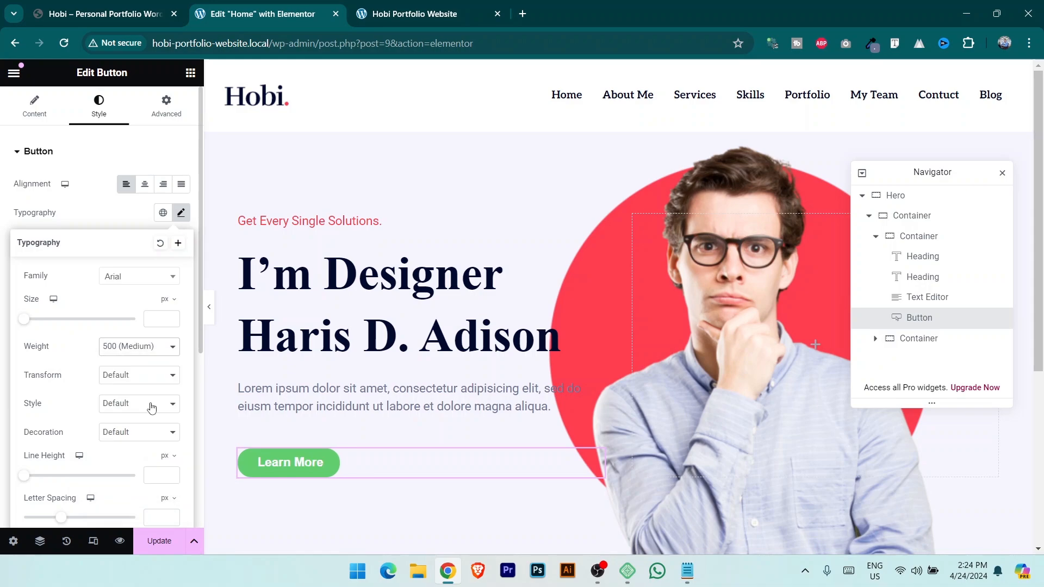
pyautogui.click(140, 347)
pyautogui.click(153, 413)
pyautogui.click(154, 385)
pyautogui.click(146, 400)
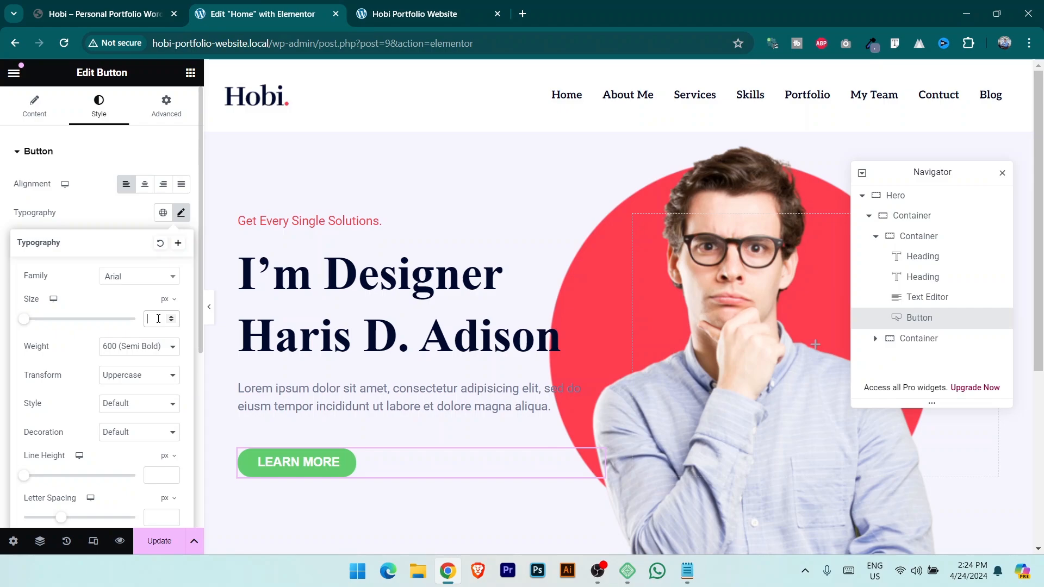
pyautogui.write('15')
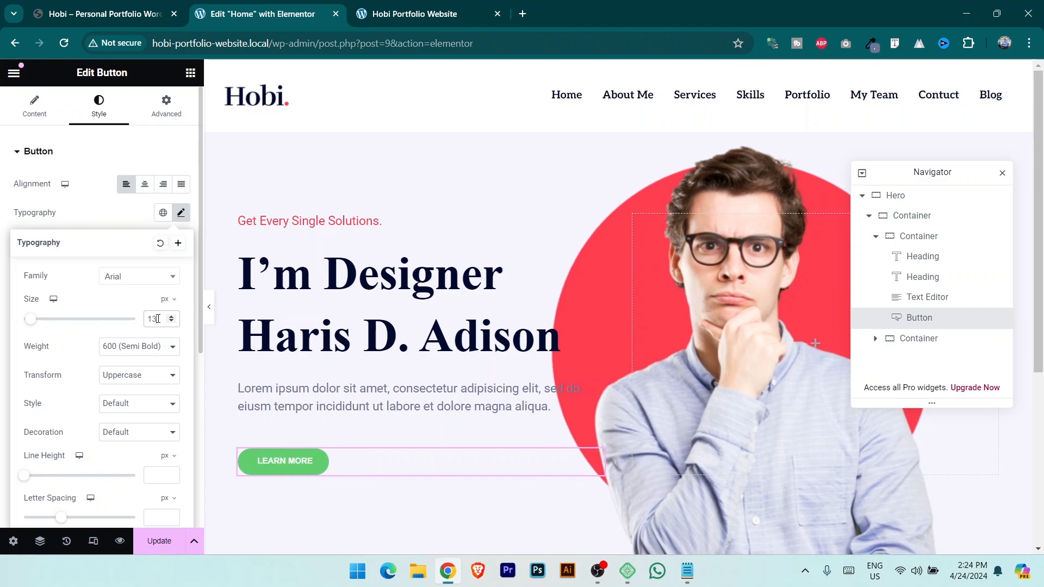
pyautogui.click(103, 203)
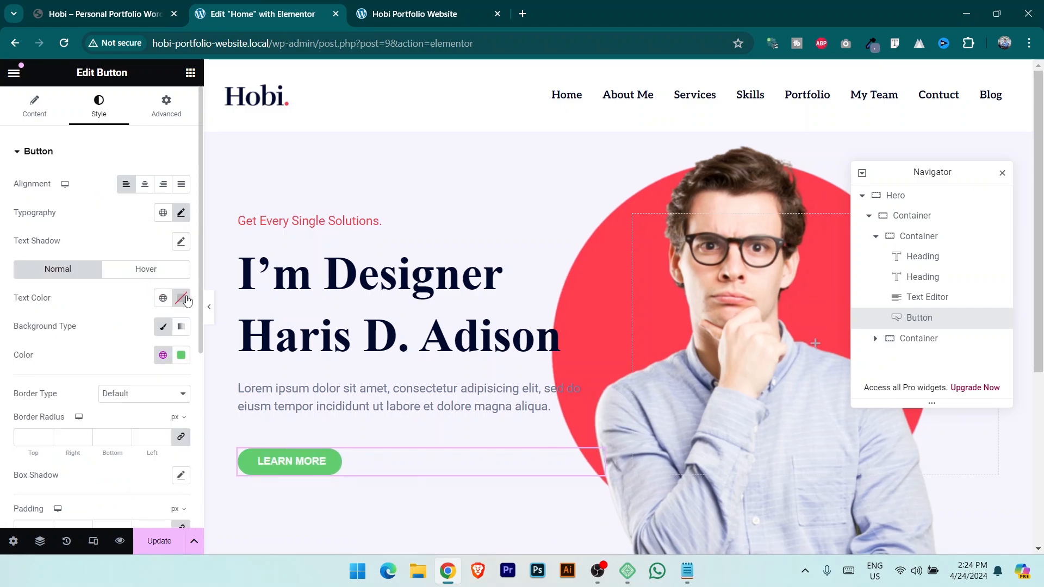
# Make the button text white and give it the copied red hex background.
pyautogui.click(180, 303)
pyautogui.moveTo(174, 371); pyautogui.dragTo(59, 331)
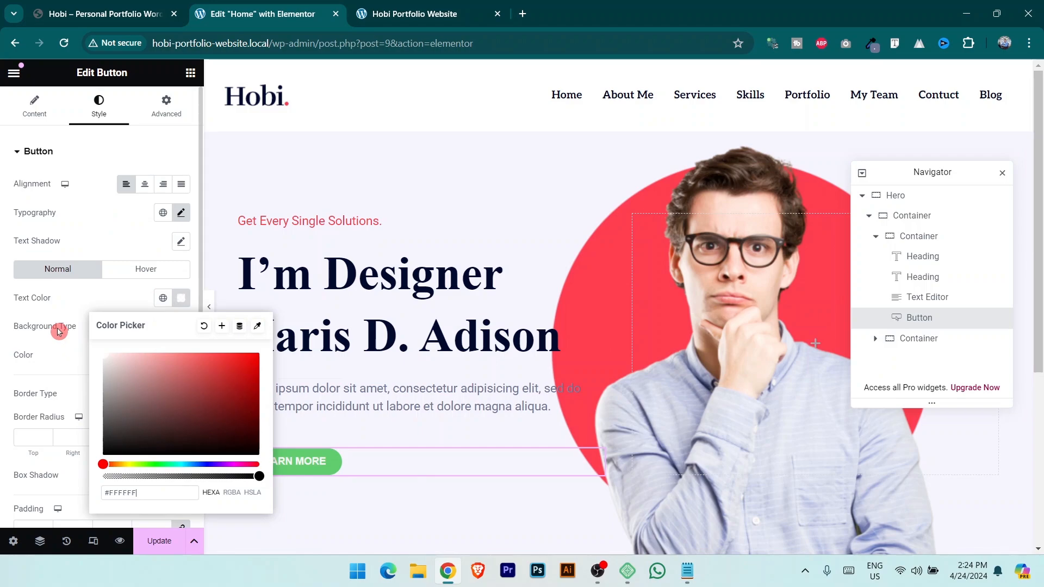
pyautogui.click(45, 311)
pyautogui.click(181, 355)
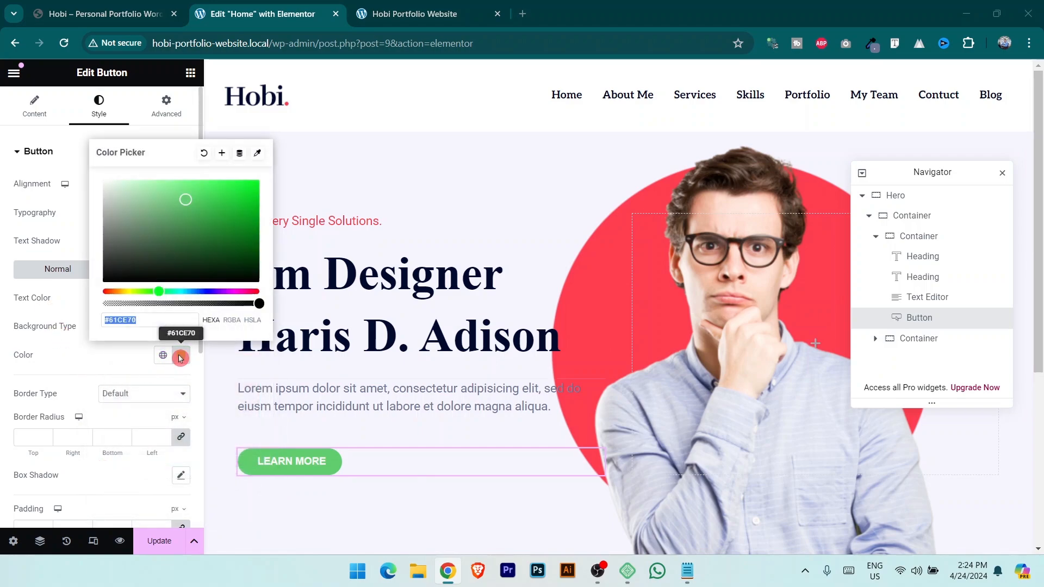
pyautogui.hotkey('alt', 'Tab')
pyautogui.hotkey('ctrl', 'c')
pyautogui.hotkey('alt', 'Tab')
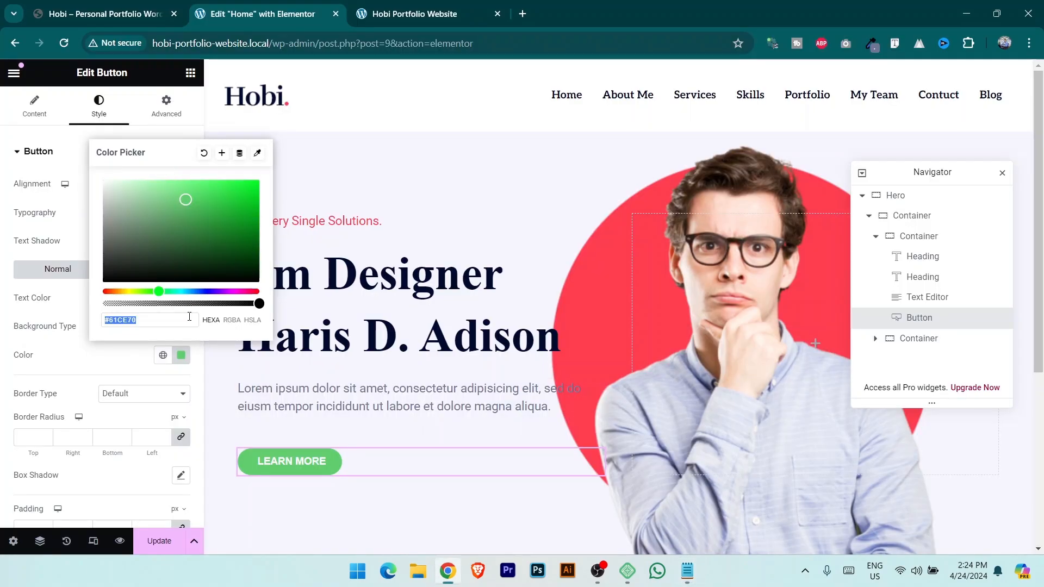
pyautogui.hotkey('ctrl', 'v')
pyautogui.click(597, 470)
pyautogui.click(34, 106)
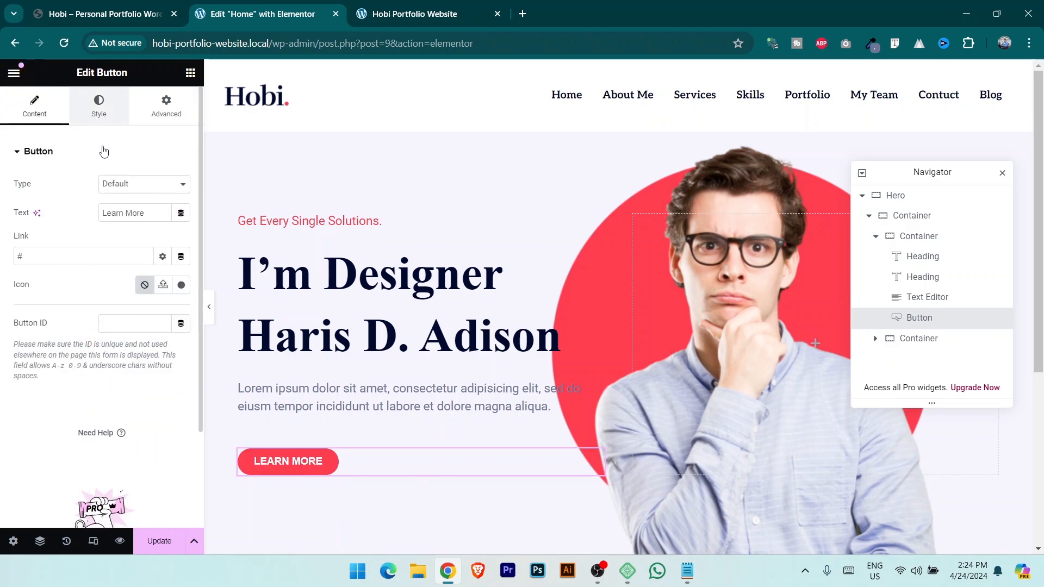
pyautogui.click(98, 106)
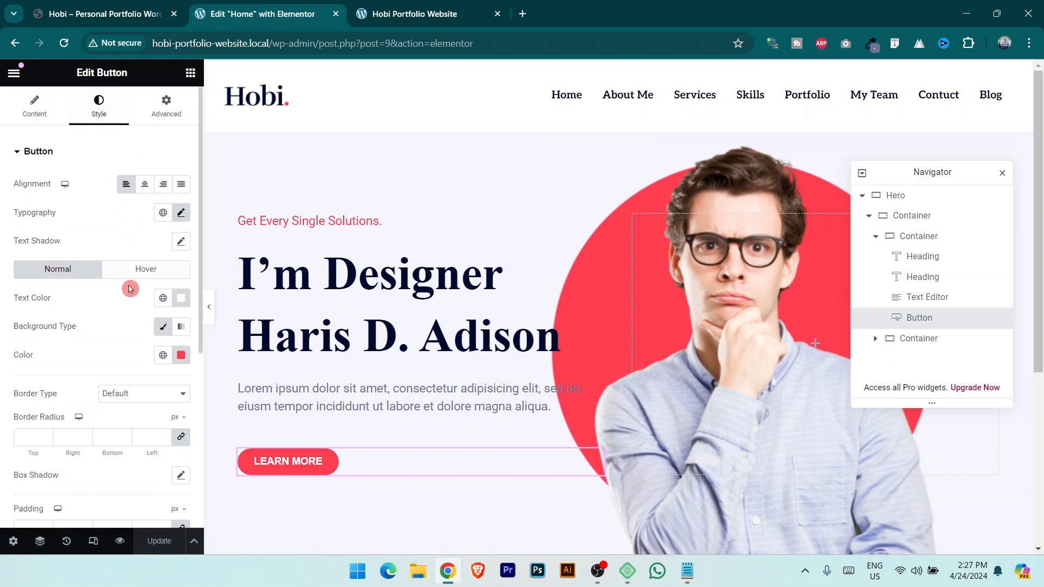
# Set button padding to 20 top and bottom, 39 right, 30 left, and save.
pyautogui.scroll(-5, 130, 289)
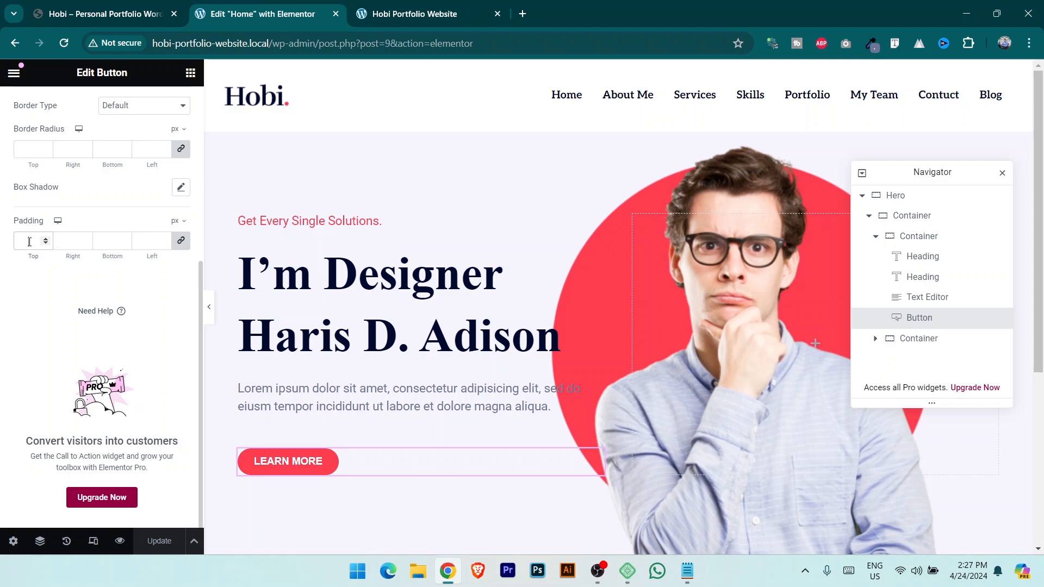
pyautogui.write('10')
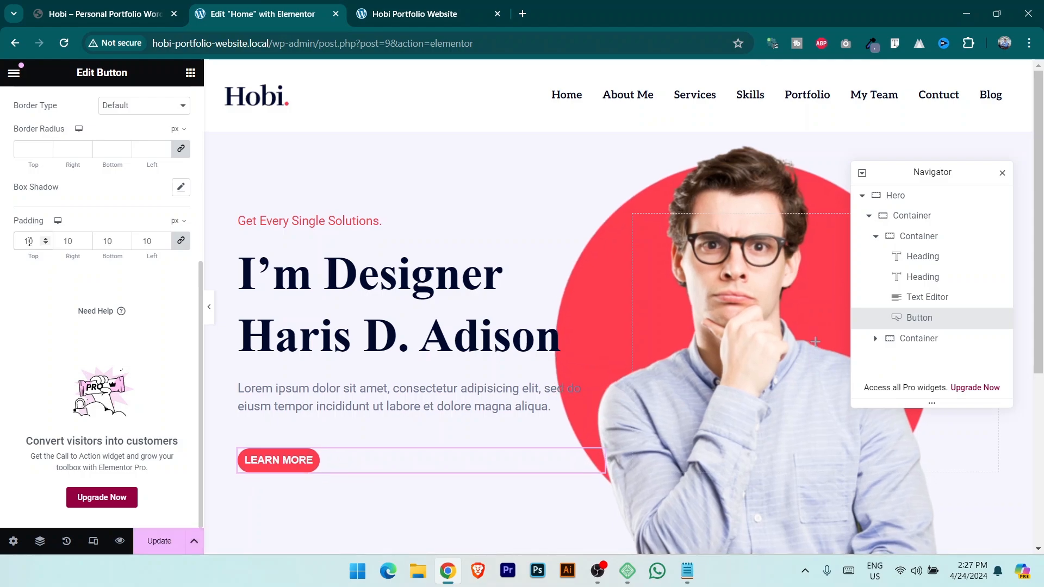
pyautogui.press('BackSpace')
pyautogui.press('BackSpace')
pyautogui.write('20')
pyautogui.press('Tab')
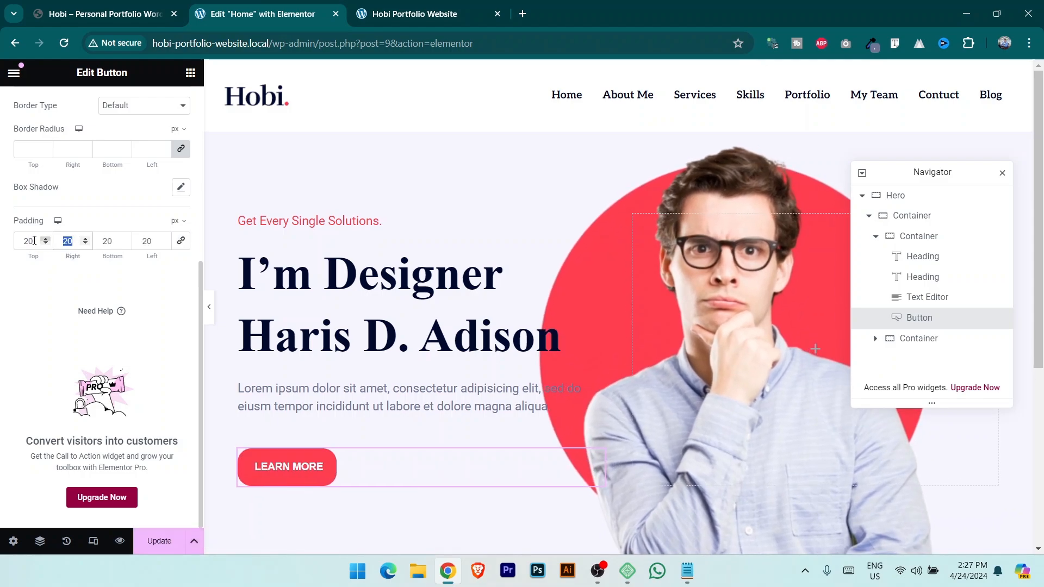
pyautogui.write('39')
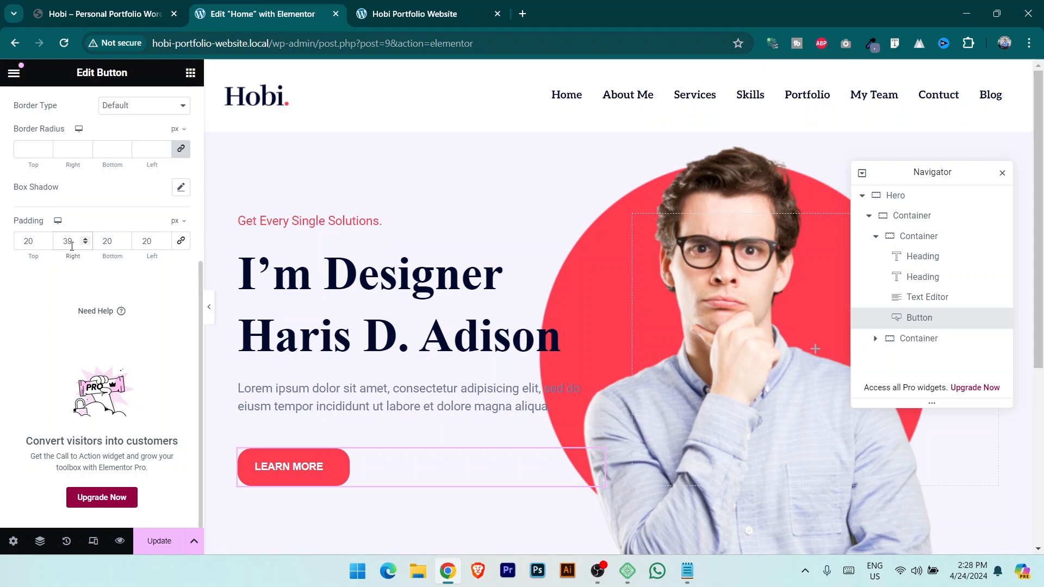
pyautogui.press('Tab')
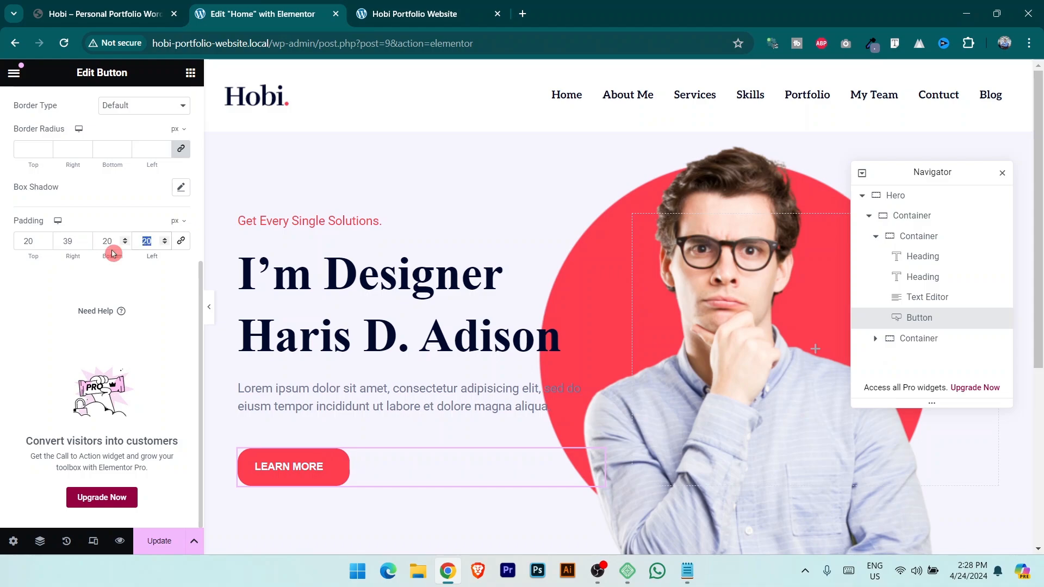
pyautogui.write('30')
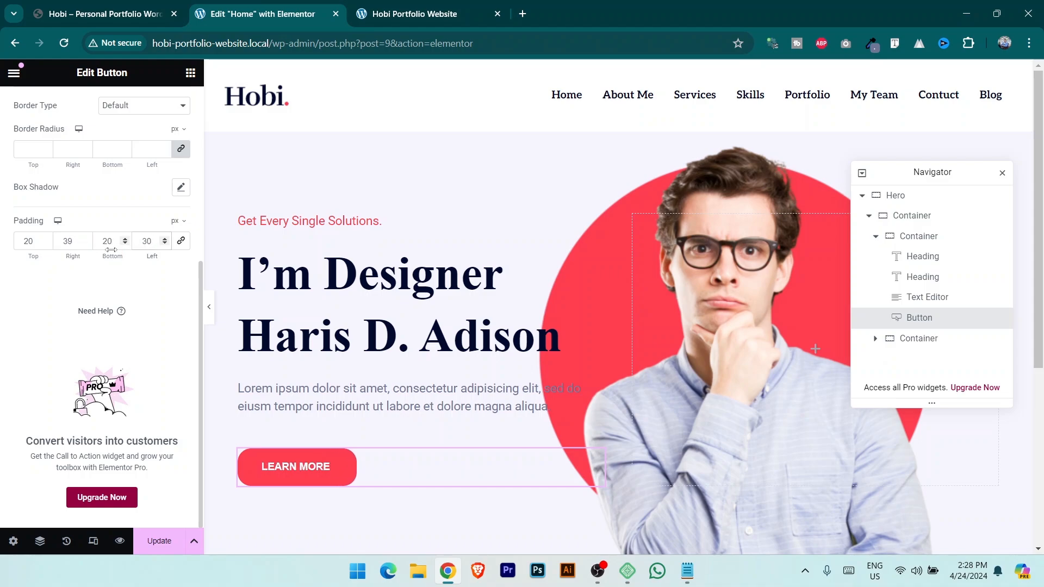
pyautogui.click(168, 545)
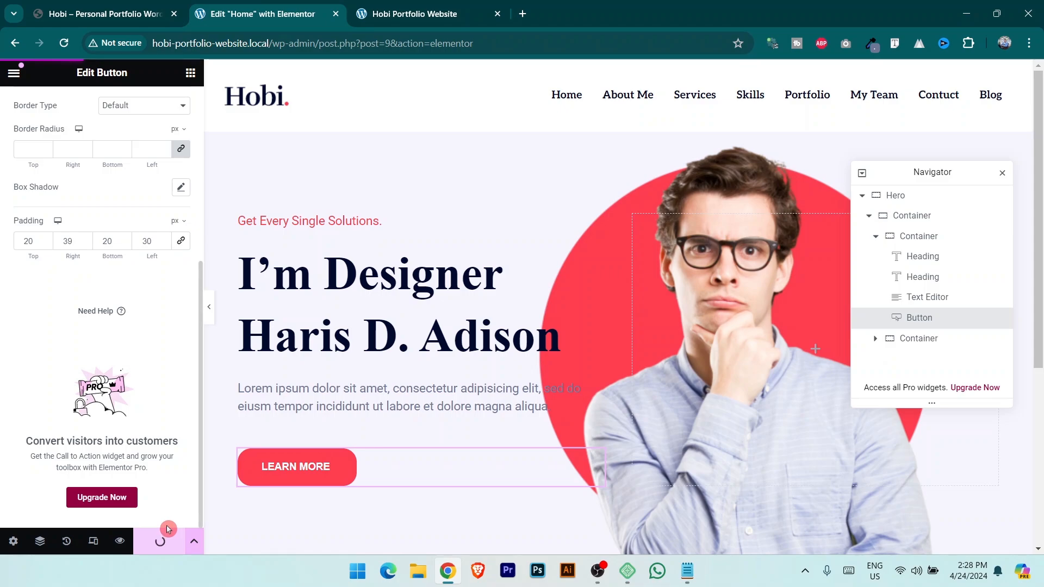
# Compare with the live site and set the button text weight to 500 Medium.
pyautogui.click(427, 6)
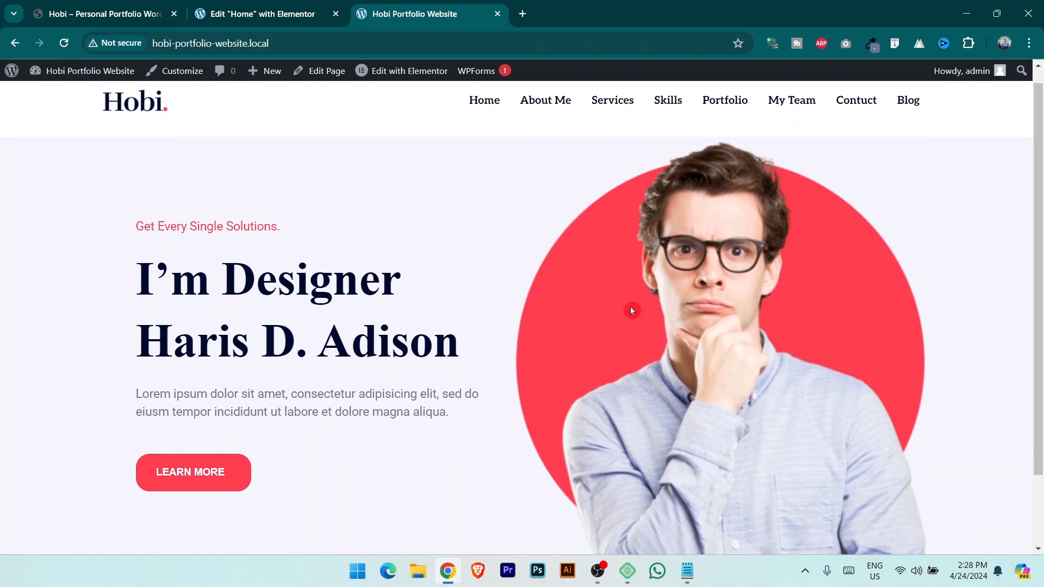
pyautogui.scroll(-1, 489, 370)
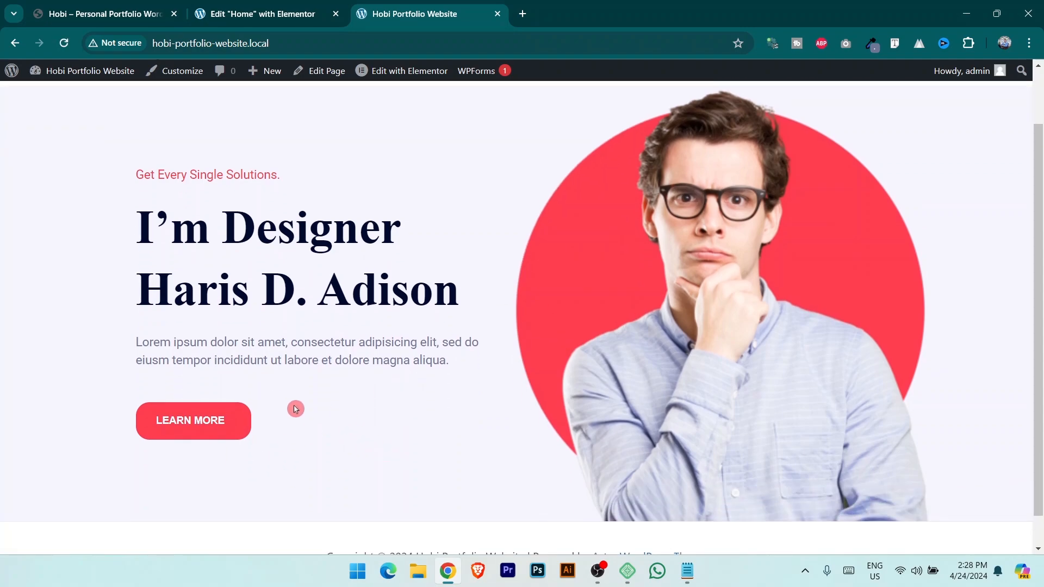
pyautogui.click(227, 7)
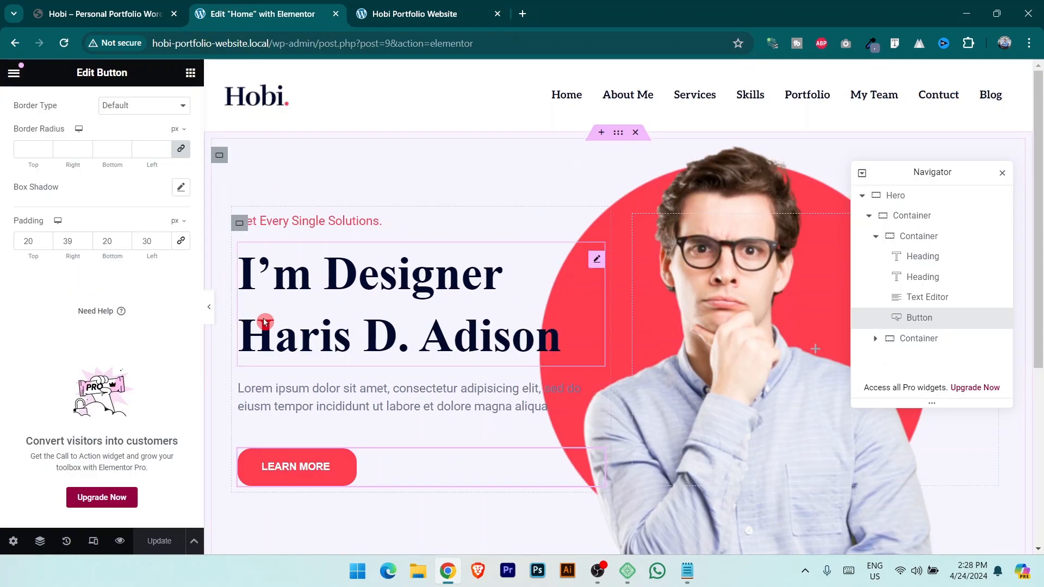
pyautogui.scroll(5, 141, 309)
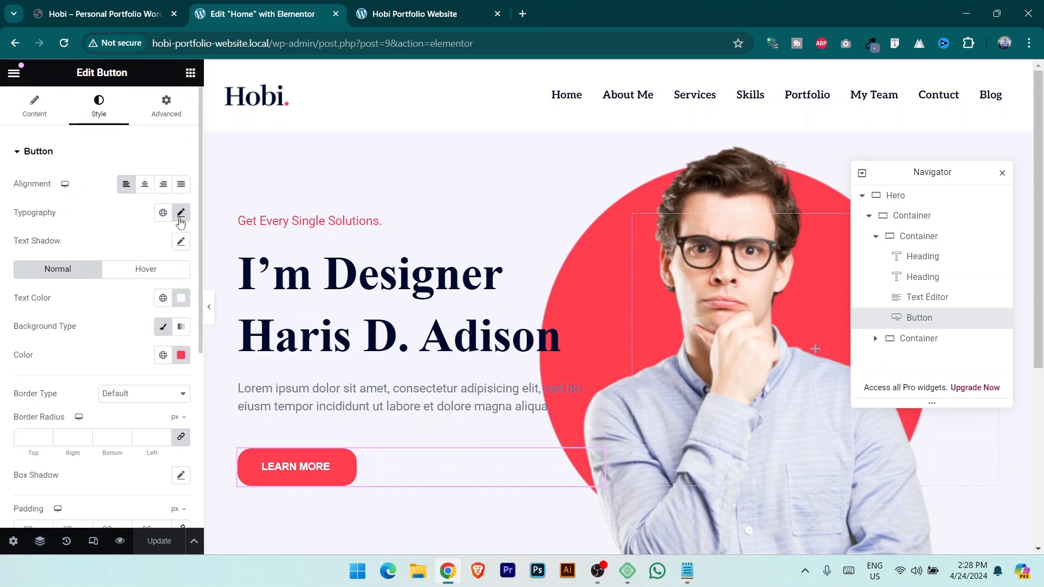
pyautogui.click(180, 219)
pyautogui.click(154, 346)
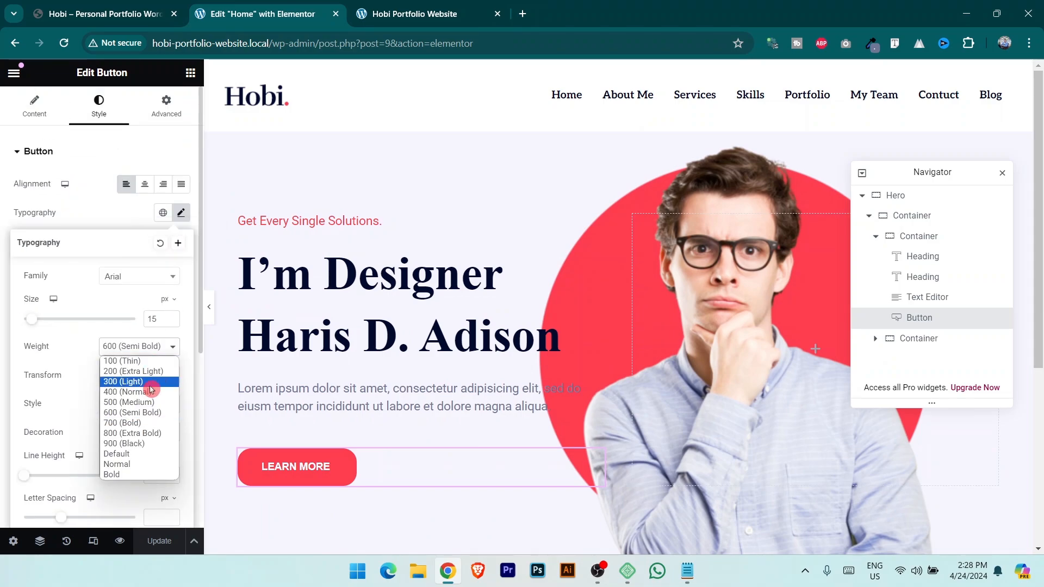
pyautogui.click(151, 403)
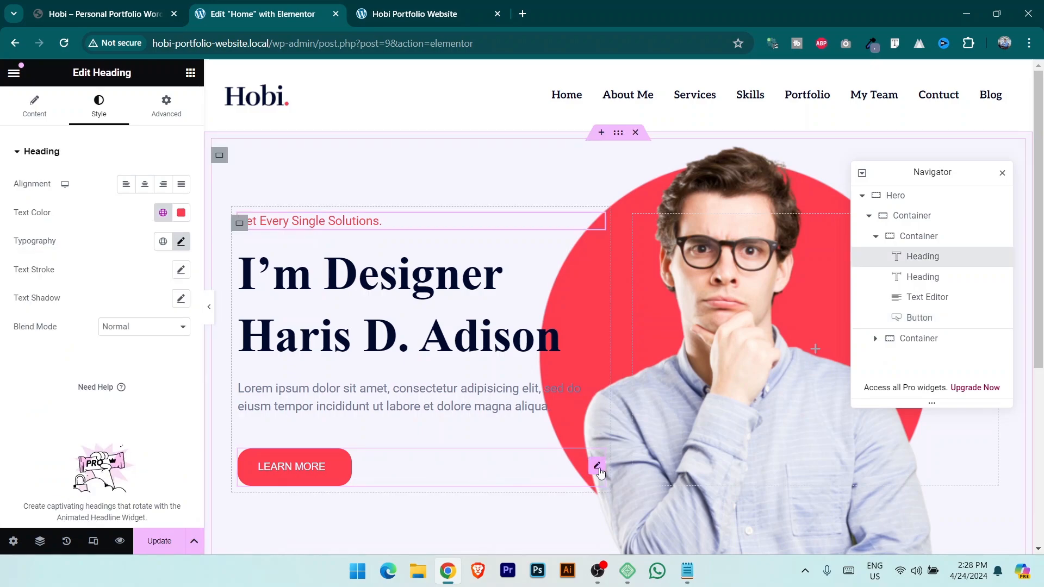
# Switch the button font to Roboto with letter spacing 1.
pyautogui.click(598, 468)
pyautogui.click(180, 216)
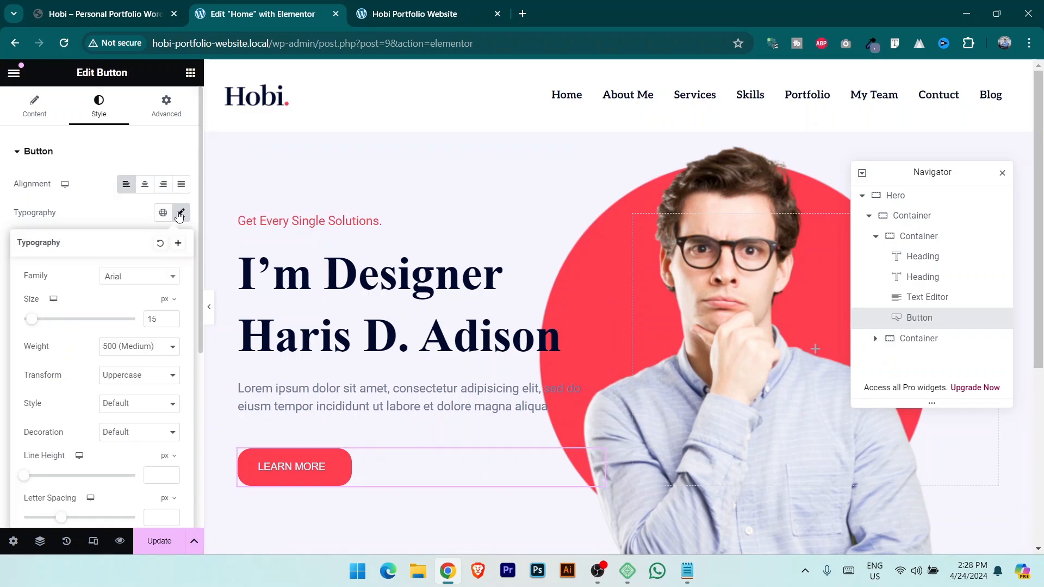
pyautogui.click(154, 280)
pyautogui.click(156, 333)
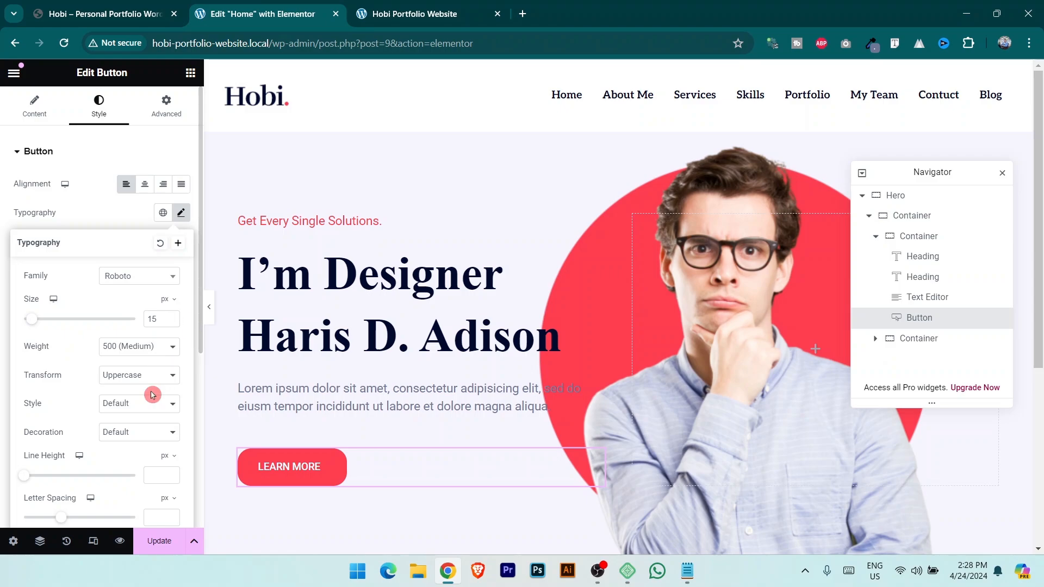
pyautogui.scroll(-3, 152, 436)
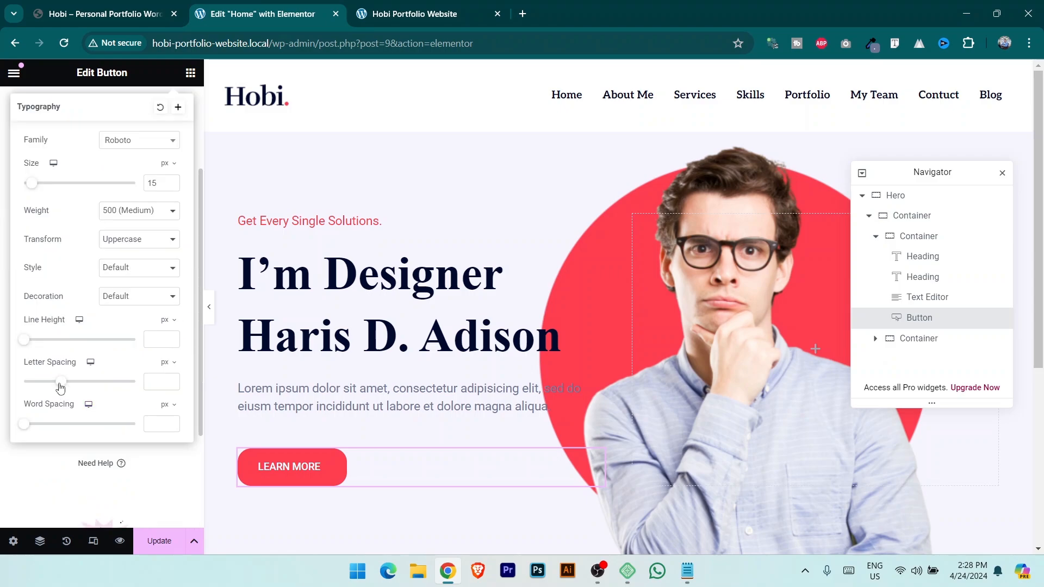
pyautogui.moveTo(63, 386); pyautogui.dragTo(68, 387)
pyautogui.scroll(3, 131, 391)
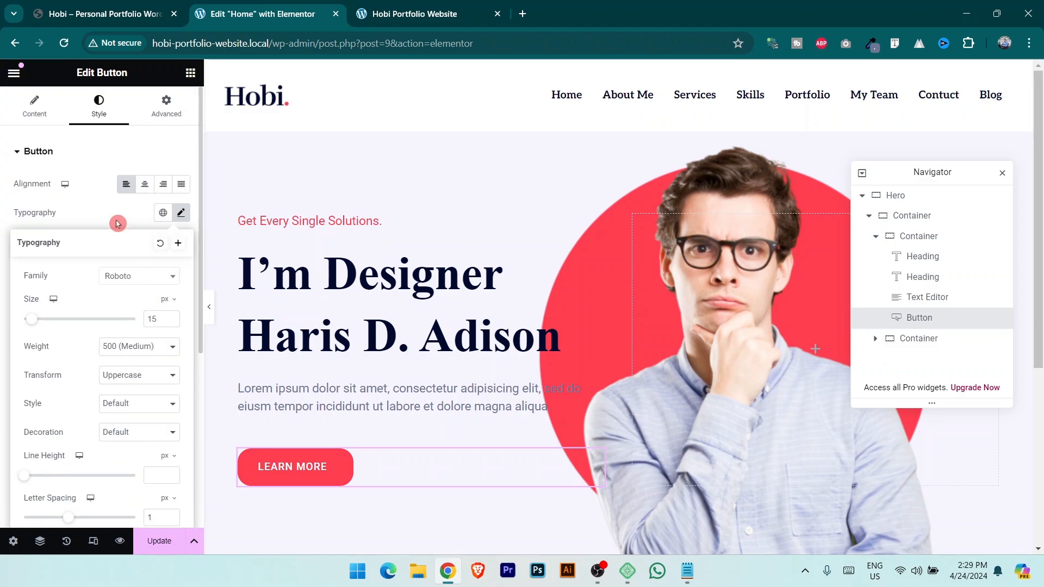
pyautogui.click(103, 205)
# Save the page and reload the live site to review the LEARN MORE button.
pyautogui.scroll(-1, 117, 407)
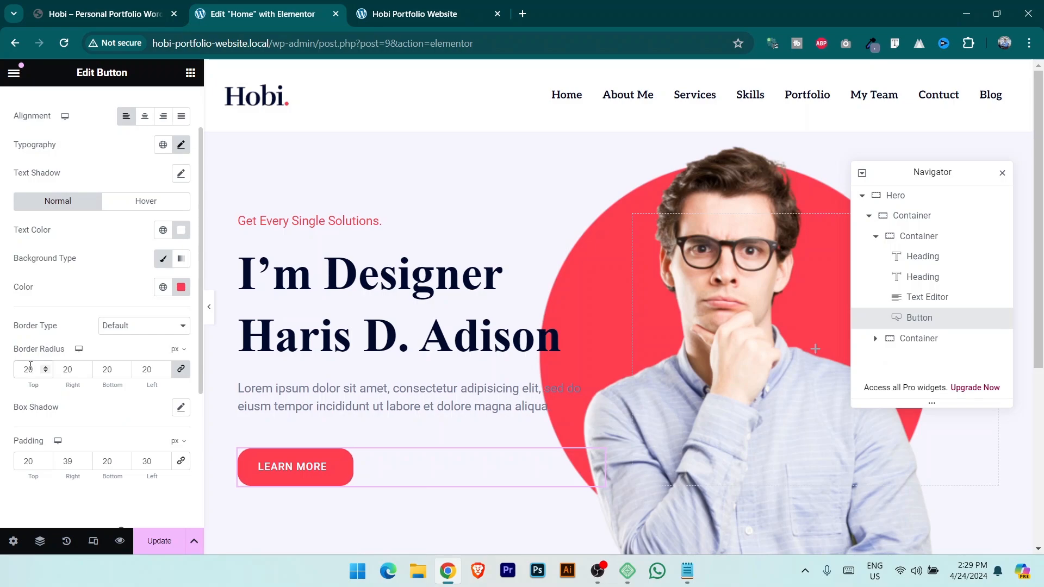
pyautogui.click(173, 546)
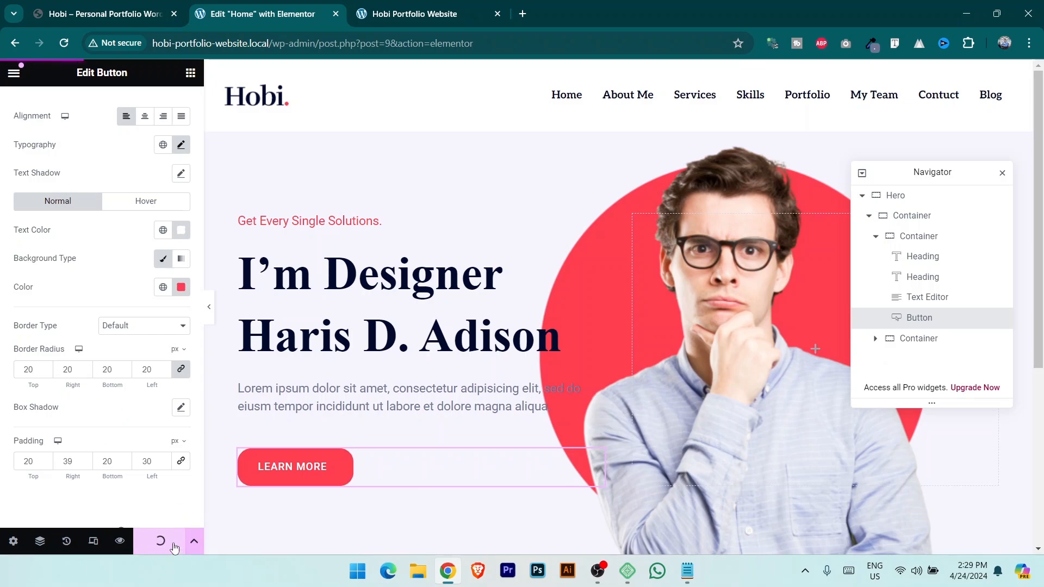
pyautogui.click(414, 13)
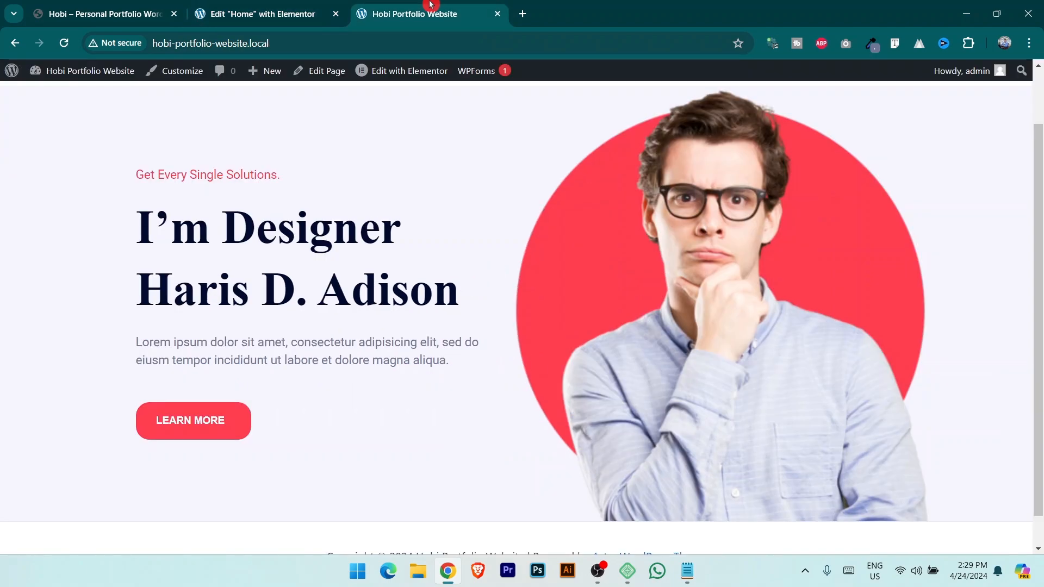
pyautogui.click(68, 45)
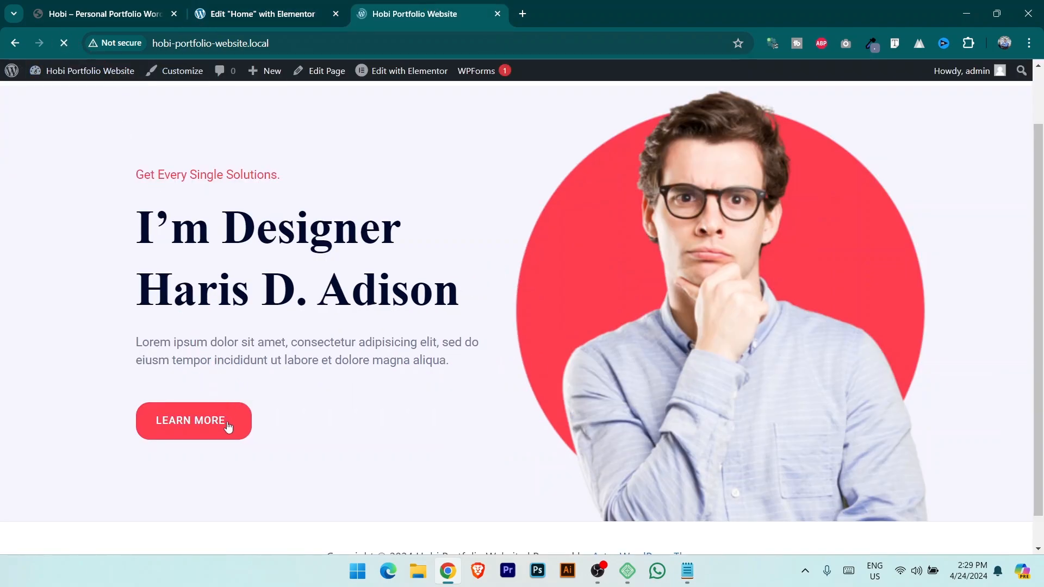
pyautogui.click(255, 13)
pyautogui.click(430, 14)
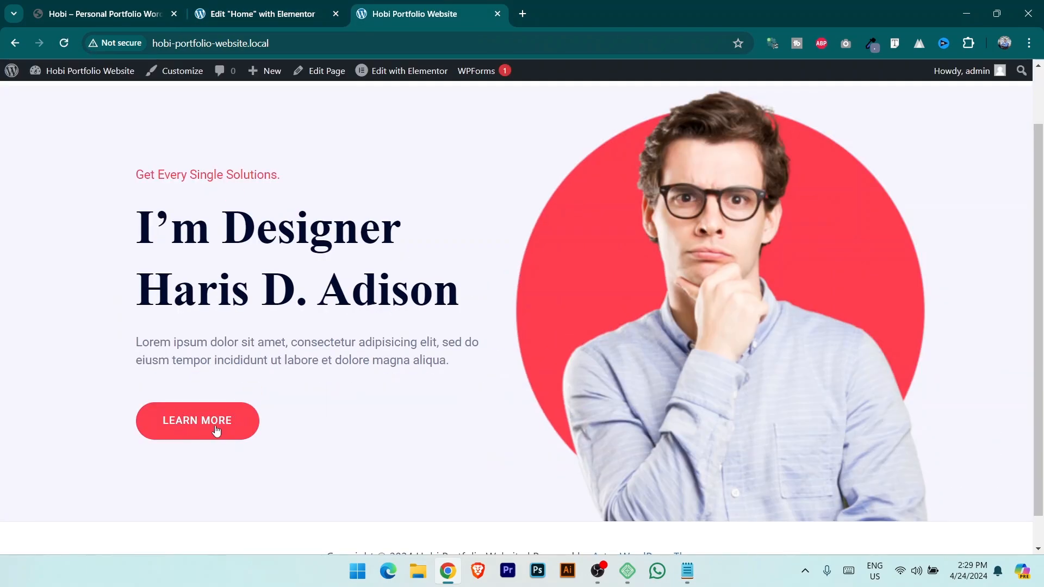
# Widen the hero's left text column to 57% so the heading wraps after 'Haris'.
pyautogui.click(252, 14)
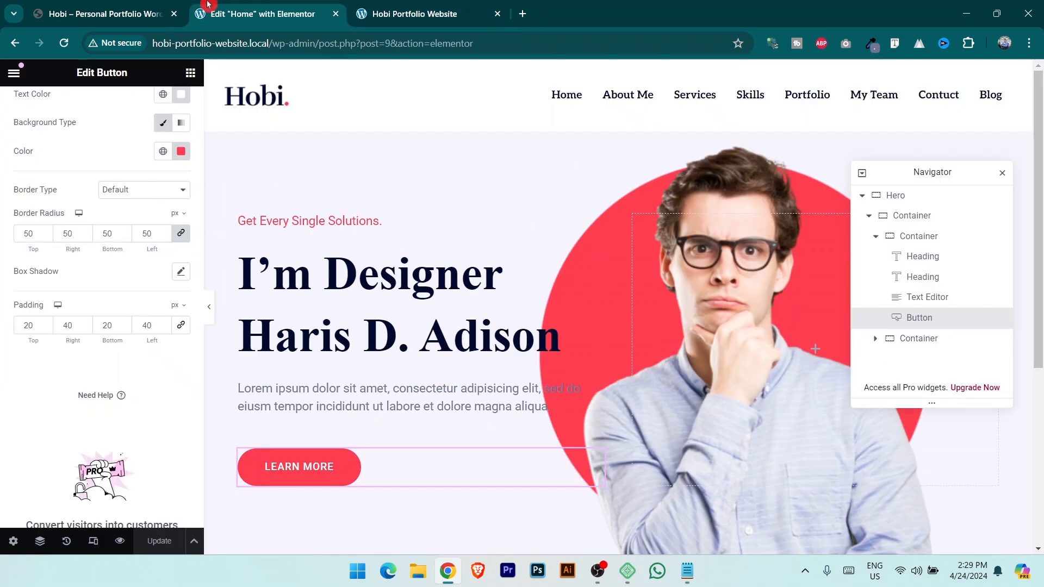
pyautogui.click(158, 14)
pyautogui.click(255, 13)
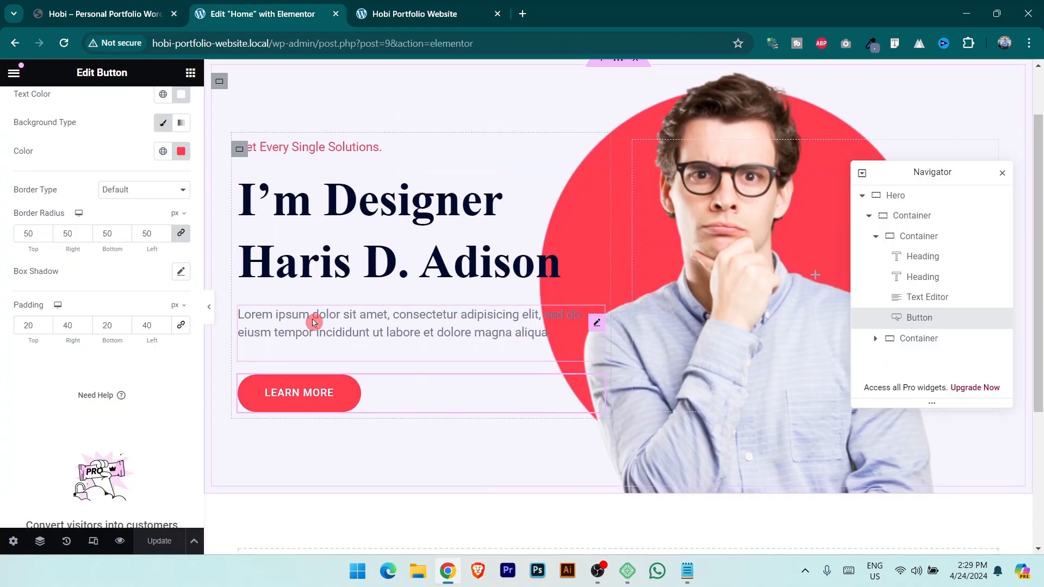
pyautogui.click(409, 4)
pyautogui.scroll(2, 460, 367)
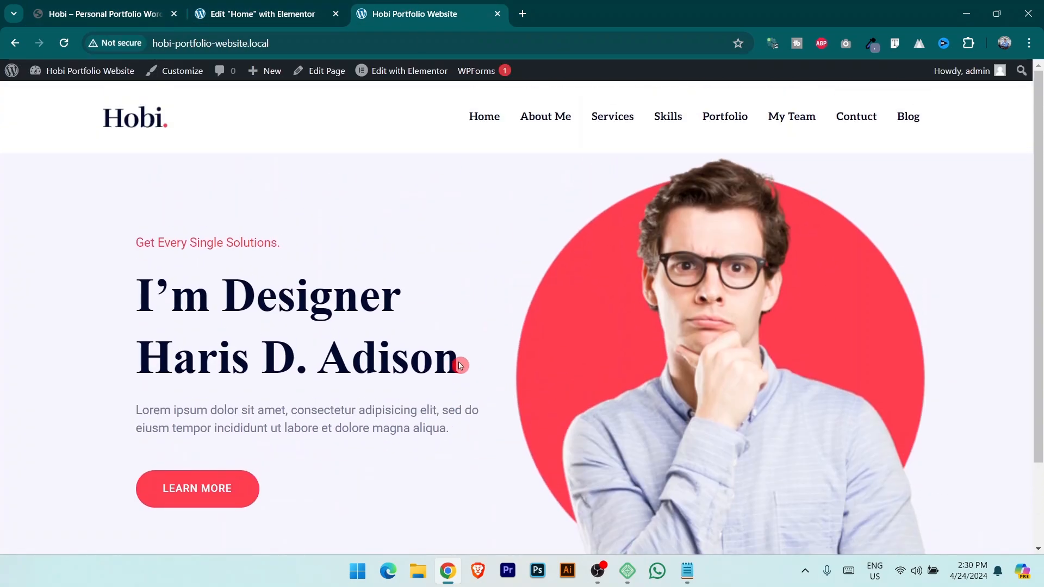
pyautogui.scroll(-2, 461, 365)
pyautogui.scroll(2, 457, 360)
pyautogui.click(216, 13)
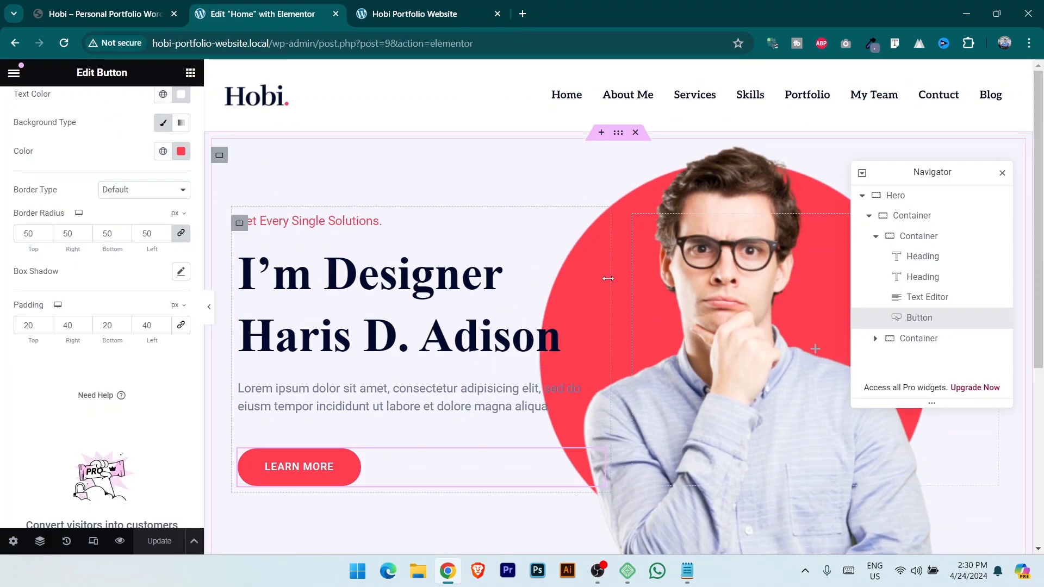
pyautogui.moveTo(608, 278); pyautogui.dragTo(684, 282)
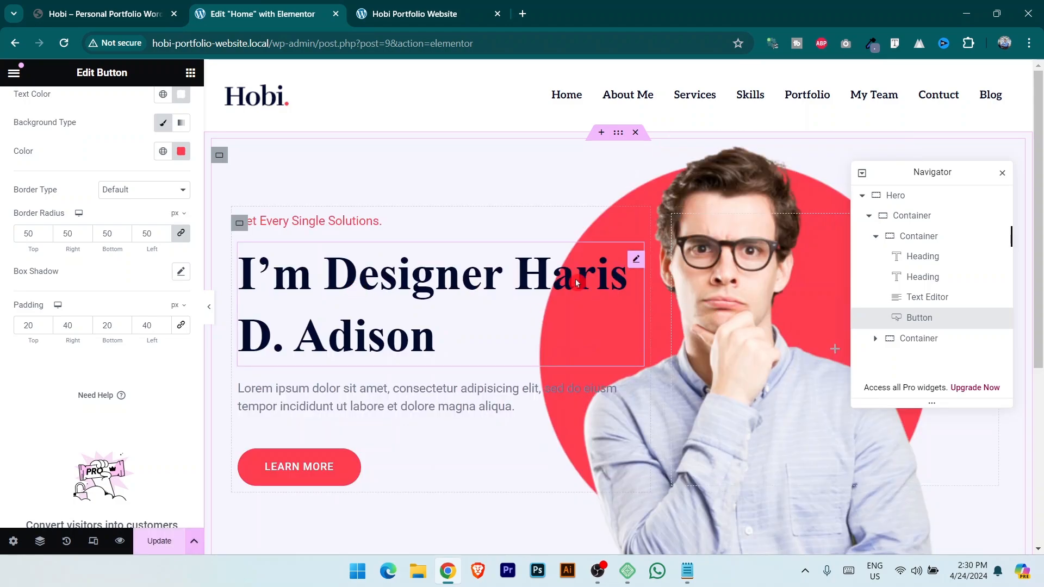
pyautogui.click(158, 13)
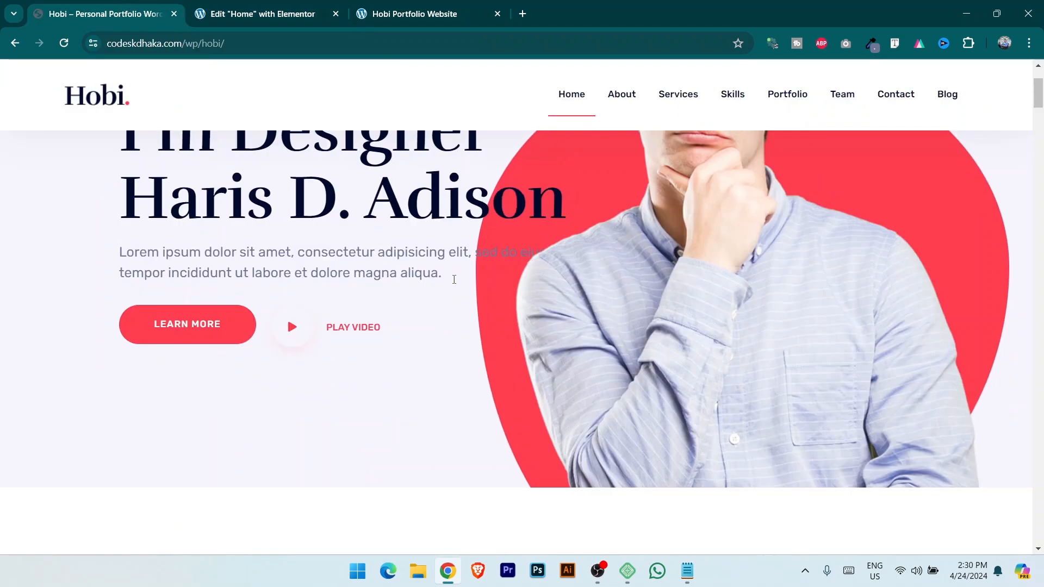
pyautogui.hotkey('ctrl', 'Tab')
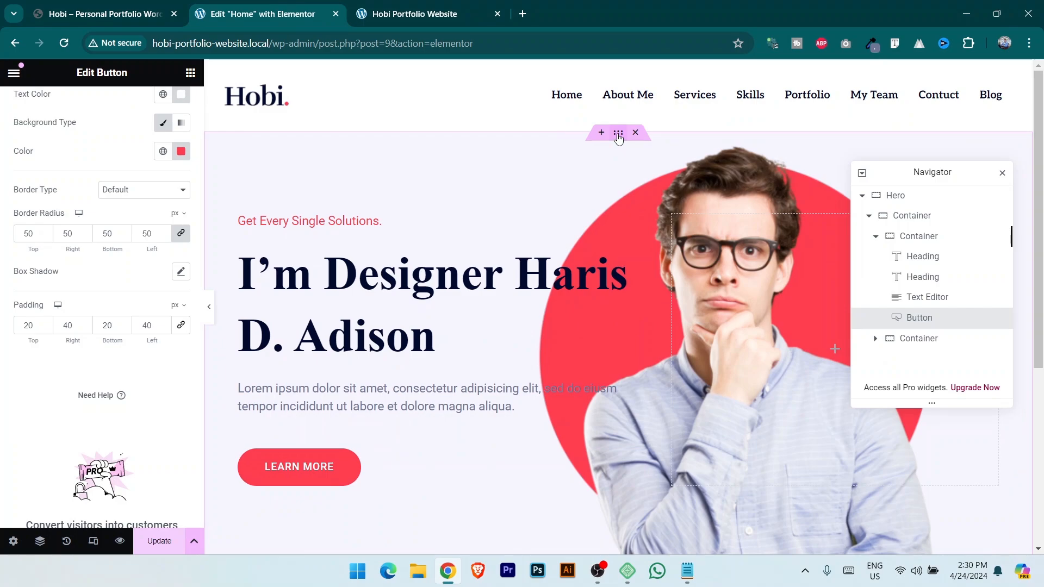
pyautogui.click(618, 135)
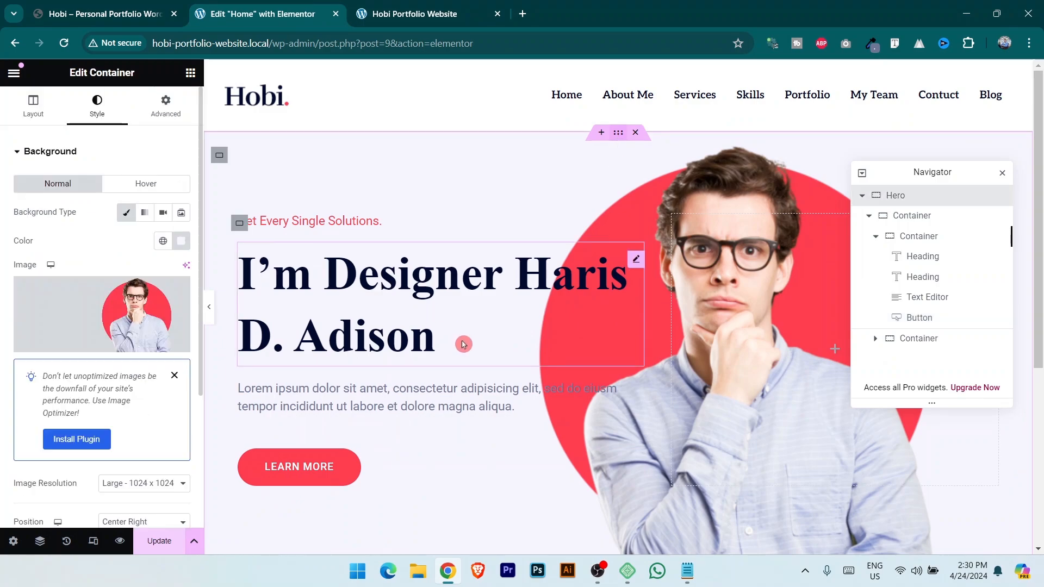
# Give the hero container 110 px top and bottom padding and save the page.
pyautogui.click(165, 117)
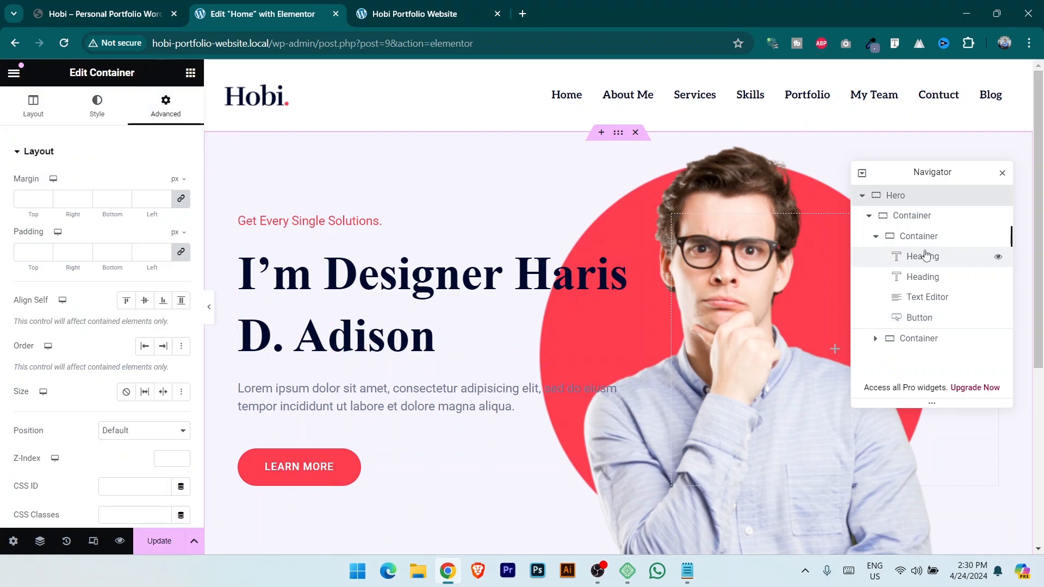
pyautogui.click(910, 215)
pyautogui.click(166, 111)
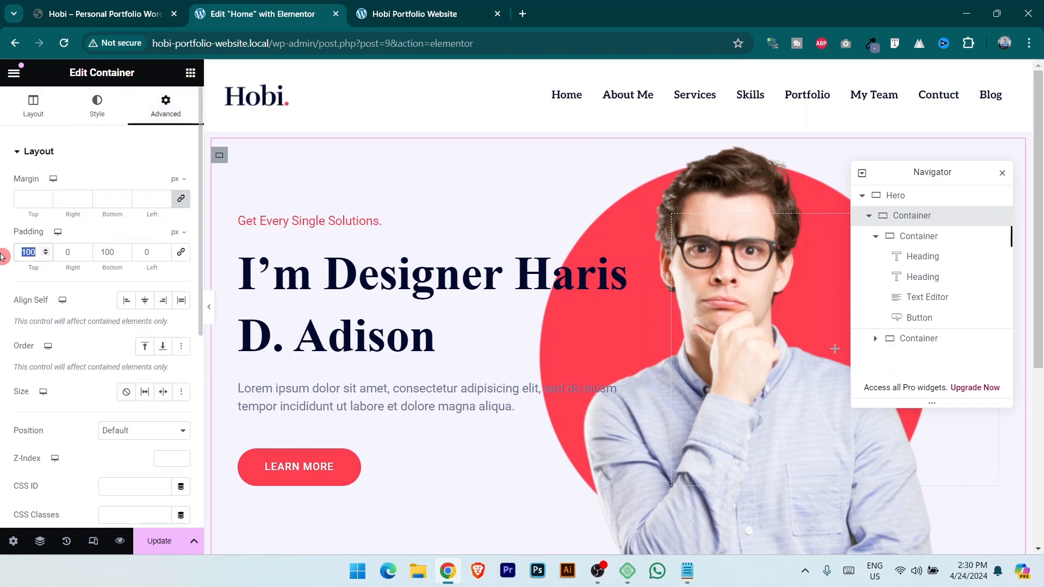
pyautogui.write('139')
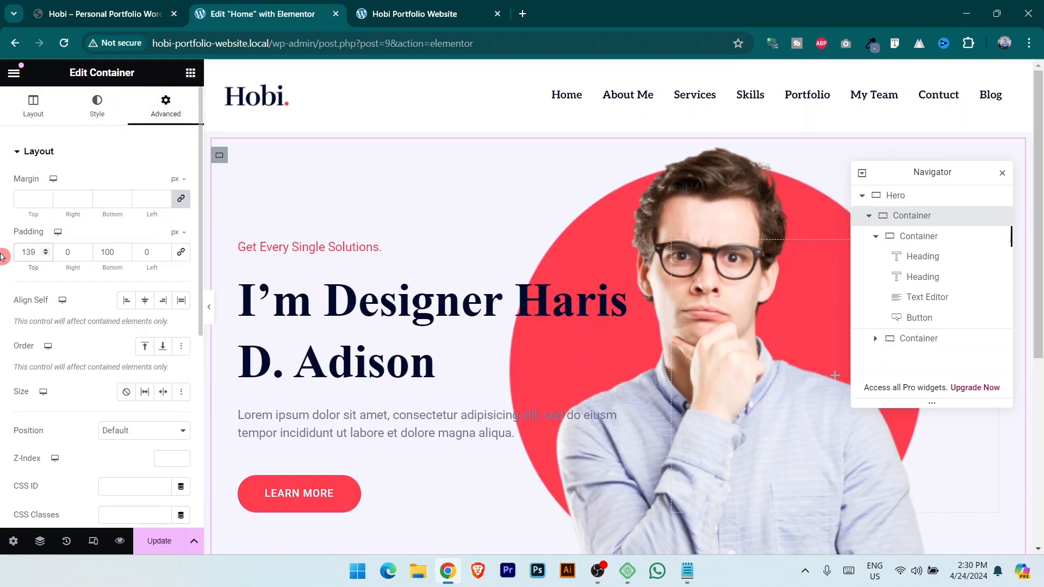
pyautogui.doubleClick(114, 255)
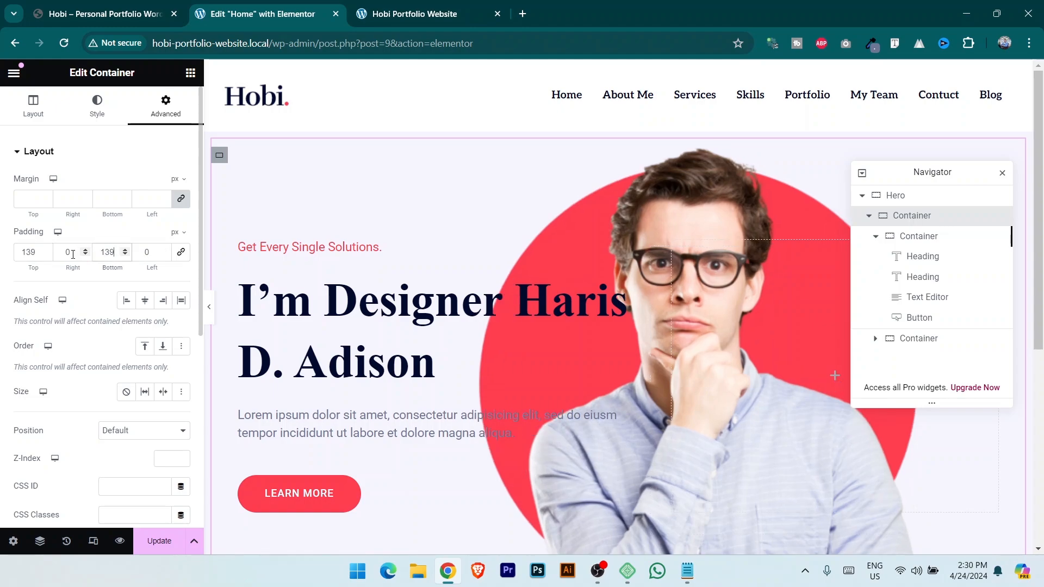
pyautogui.doubleClick(19, 252)
pyautogui.write('0')
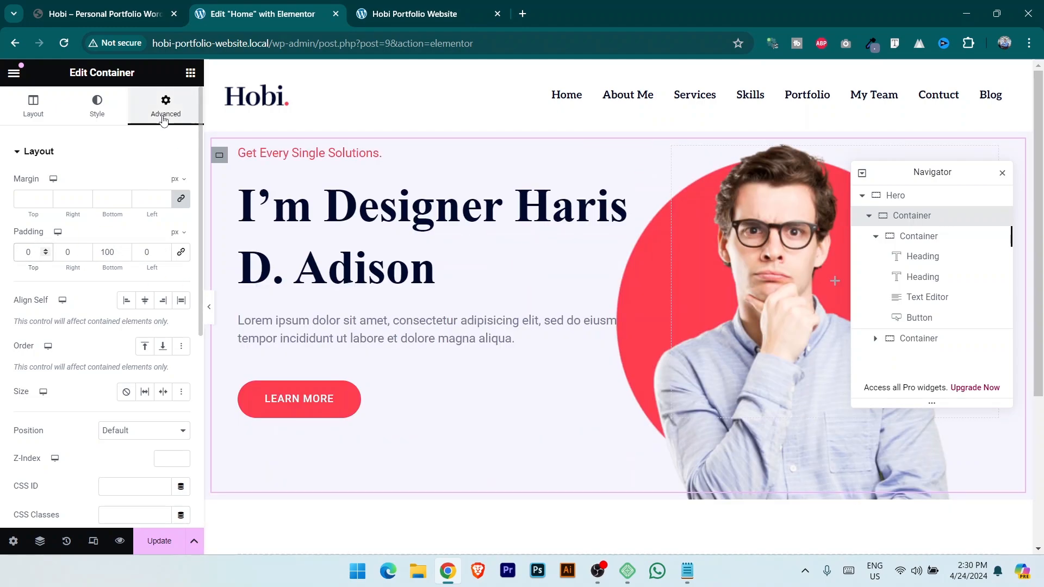
pyautogui.write('110')
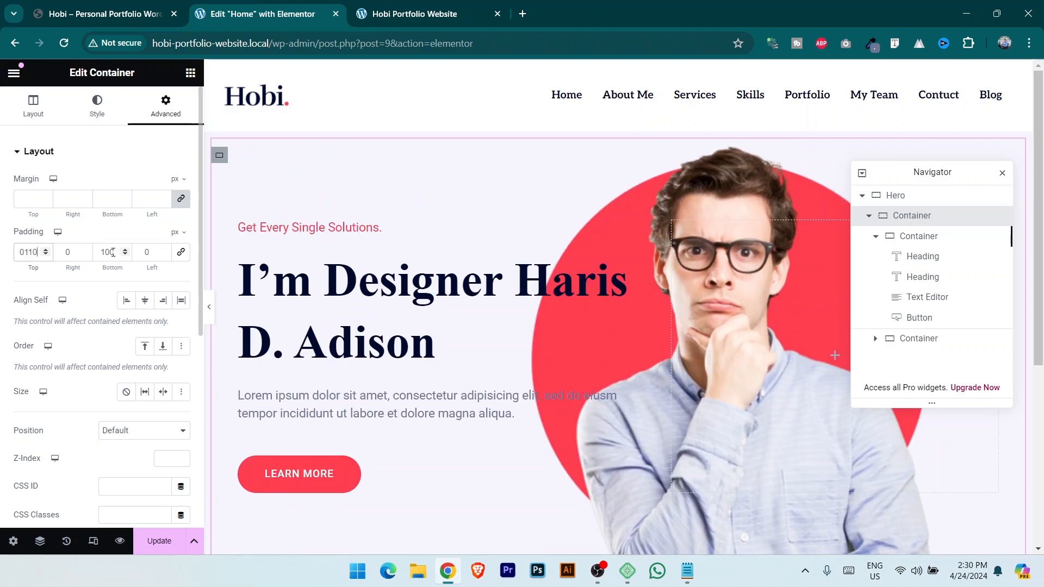
pyautogui.moveTo(115, 252); pyautogui.dragTo(84, 256)
pyautogui.write('110')
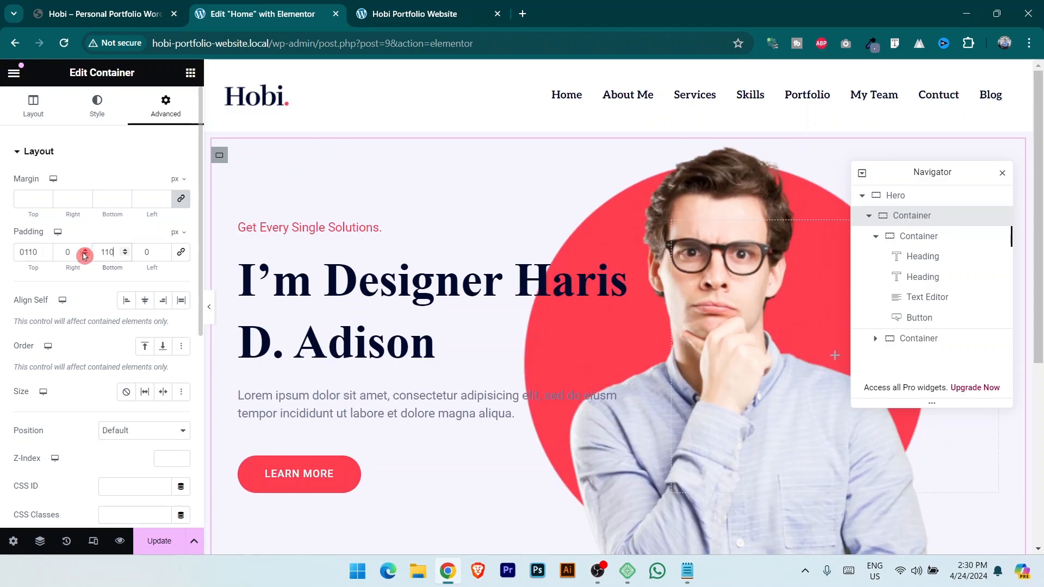
pyautogui.click(161, 541)
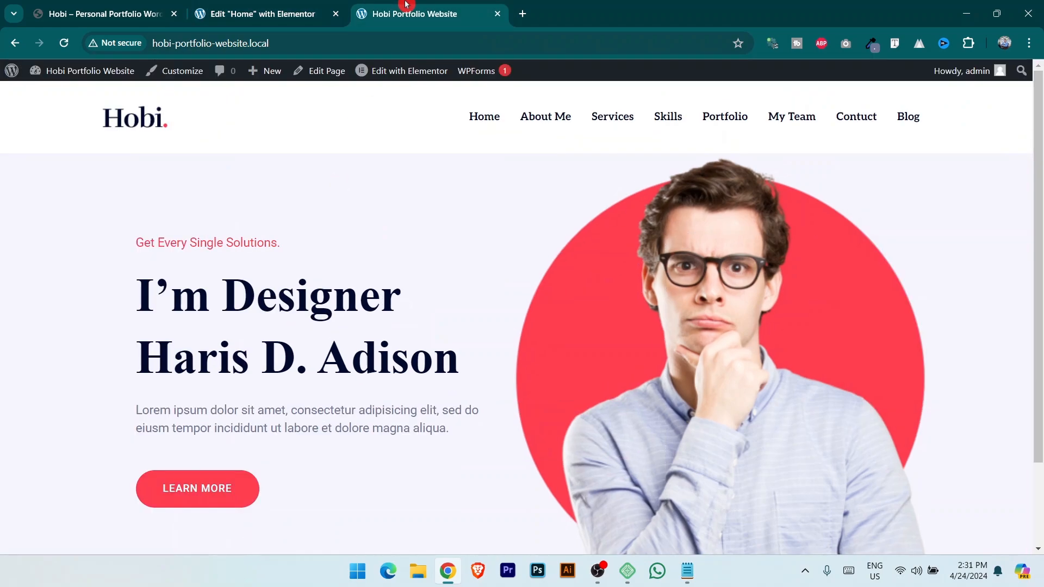
pyautogui.scroll(-2, 471, 359)
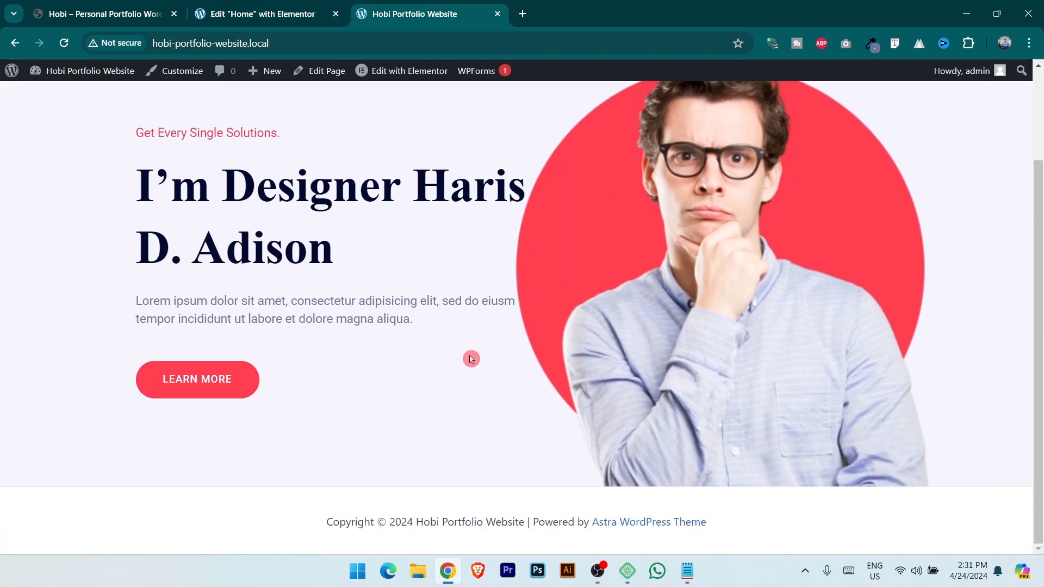
pyautogui.scroll(1, 469, 354)
pyautogui.scroll(1, 402, 342)
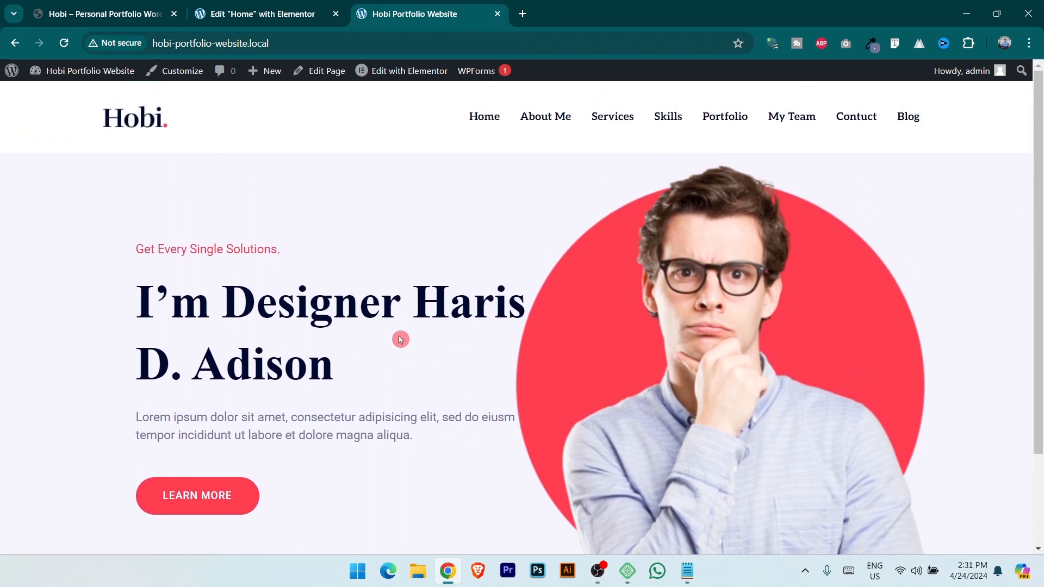
pyautogui.scroll(-2, 400, 339)
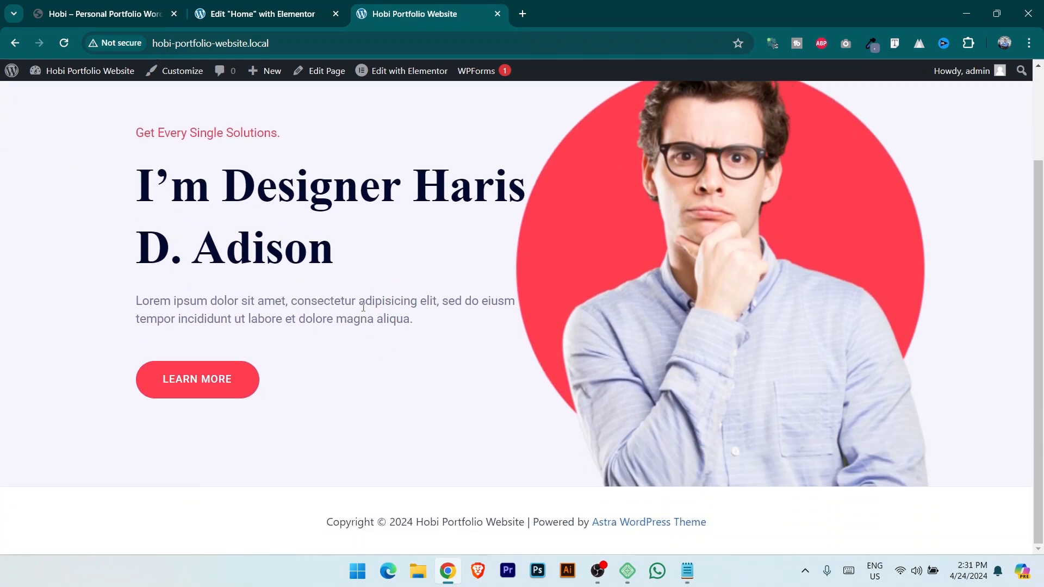
pyautogui.click(109, 13)
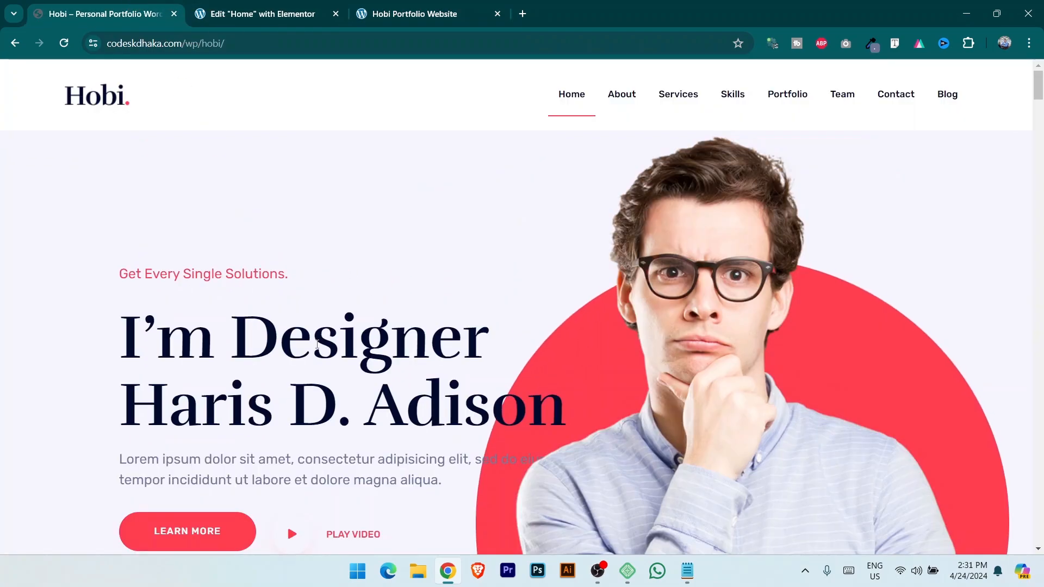
pyautogui.scroll(-10, 361, 384)
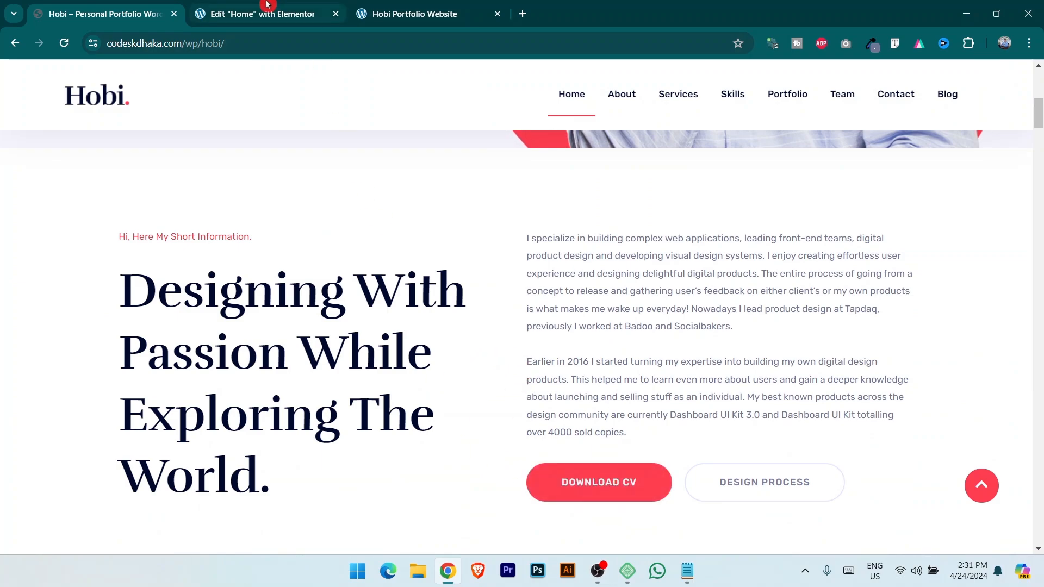
pyautogui.click(256, 13)
pyautogui.scroll(-5, 553, 373)
# Insert a two-column flexbox container below the hero section.
pyautogui.click(572, 408)
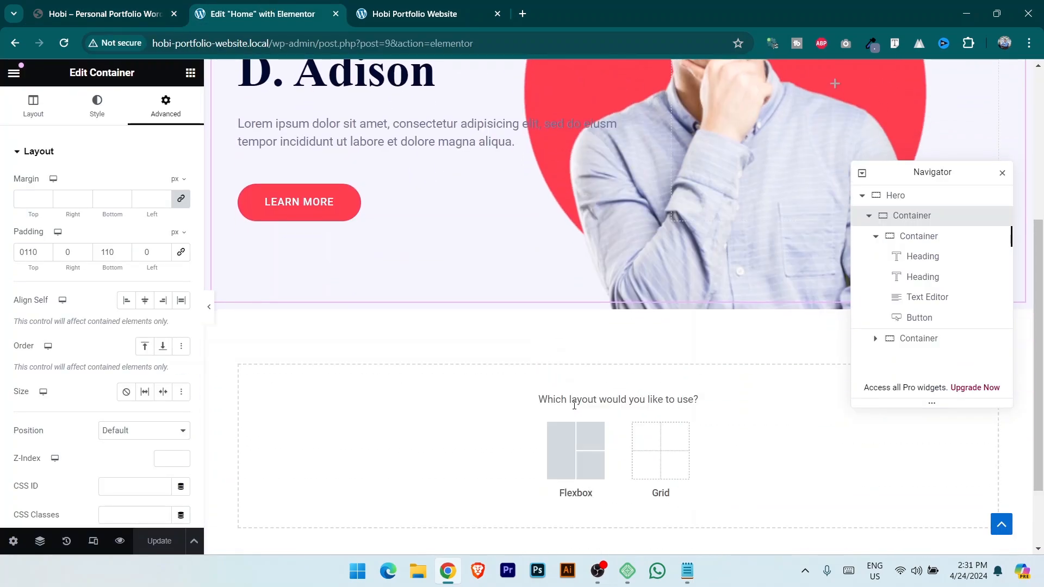
pyautogui.click(574, 461)
pyautogui.scroll(-1, 457, 410)
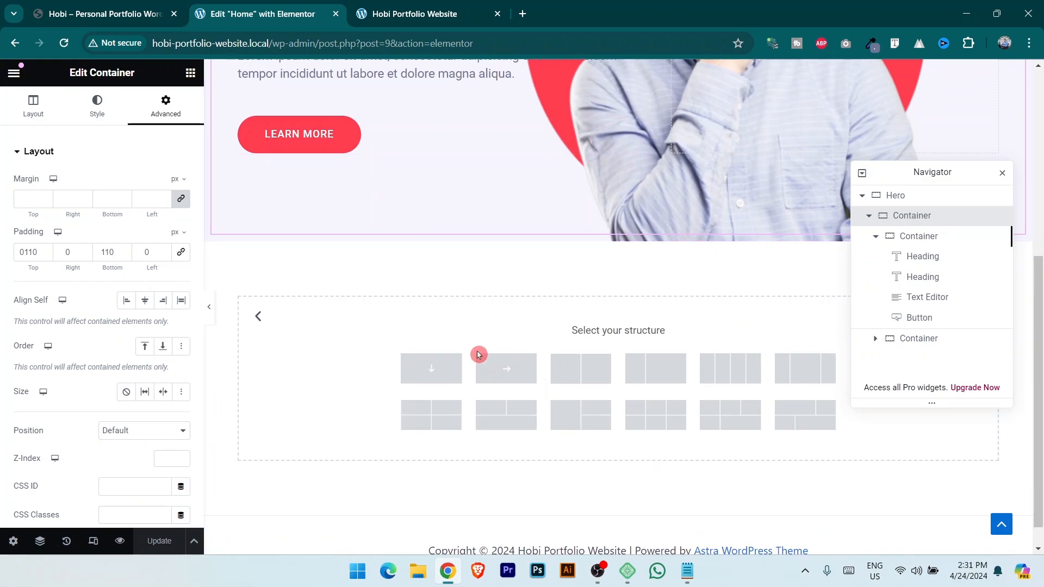
pyautogui.click(578, 375)
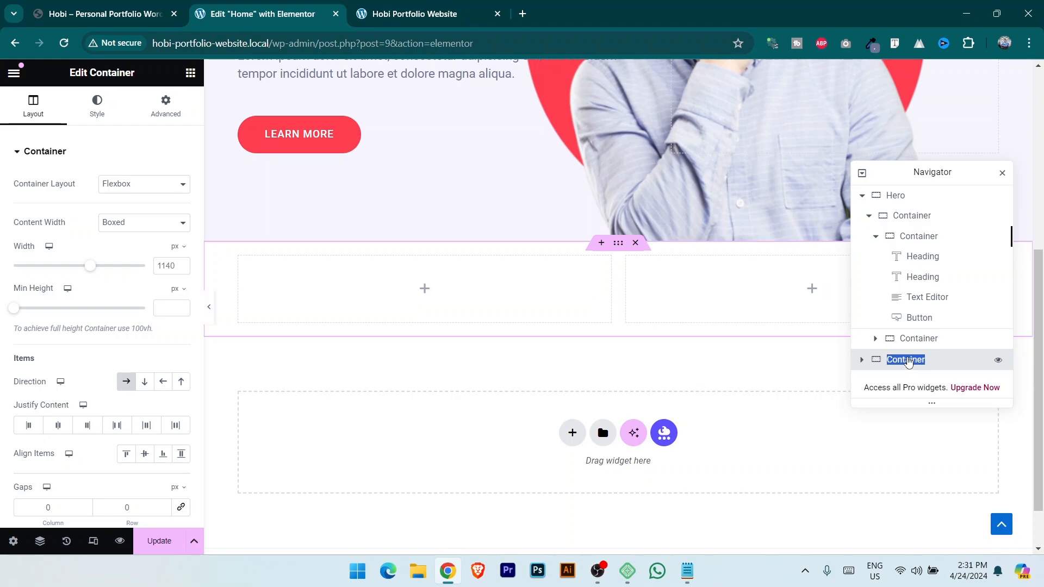
# Rename the new container to 'about me' and compare with the reference demo site.
pyautogui.click(908, 363)
pyautogui.write('about me')
pyautogui.scroll(-1, 909, 363)
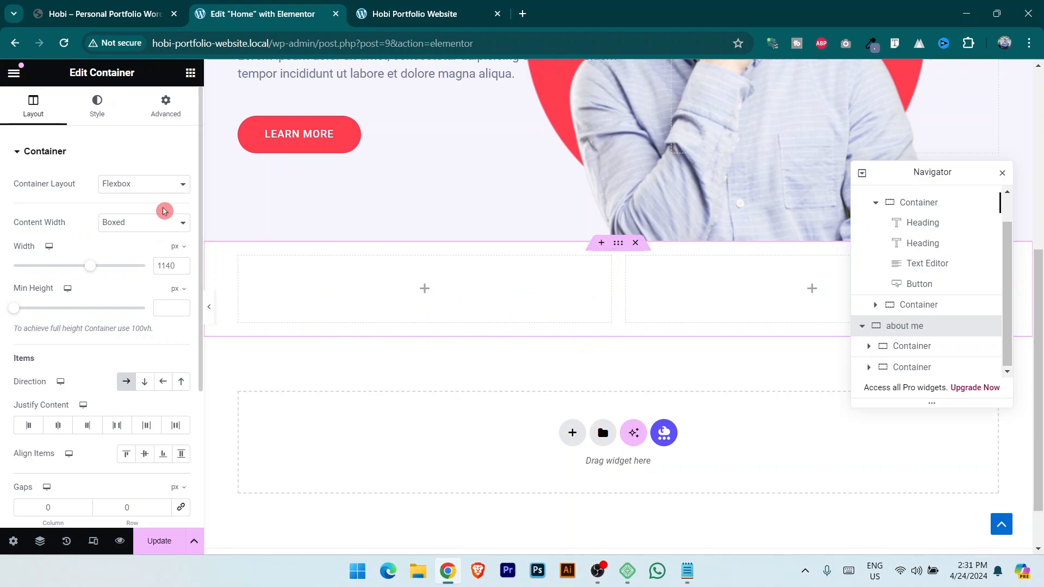
pyautogui.click(93, 5)
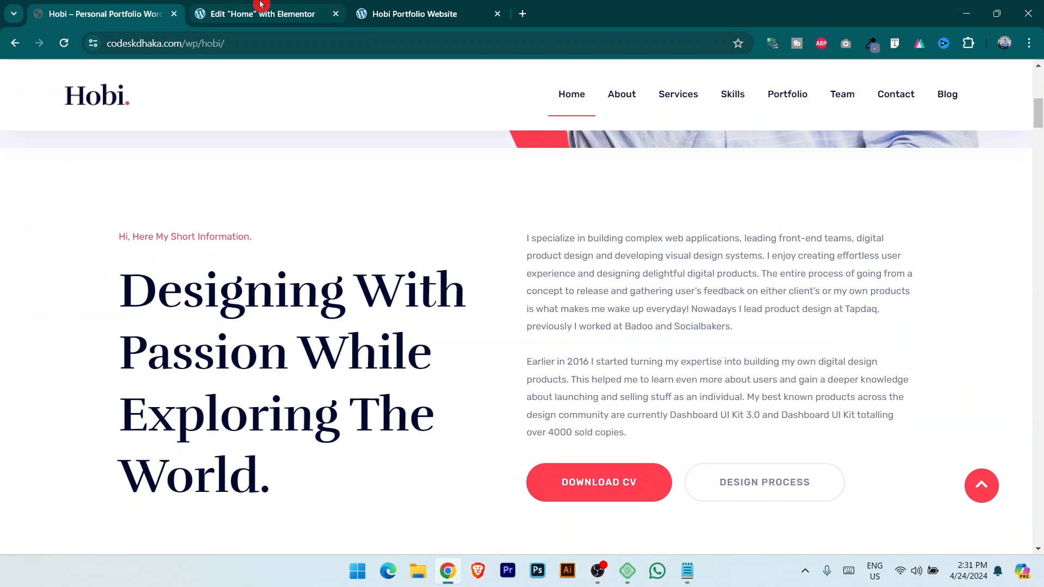
pyautogui.moveTo(261, 4)
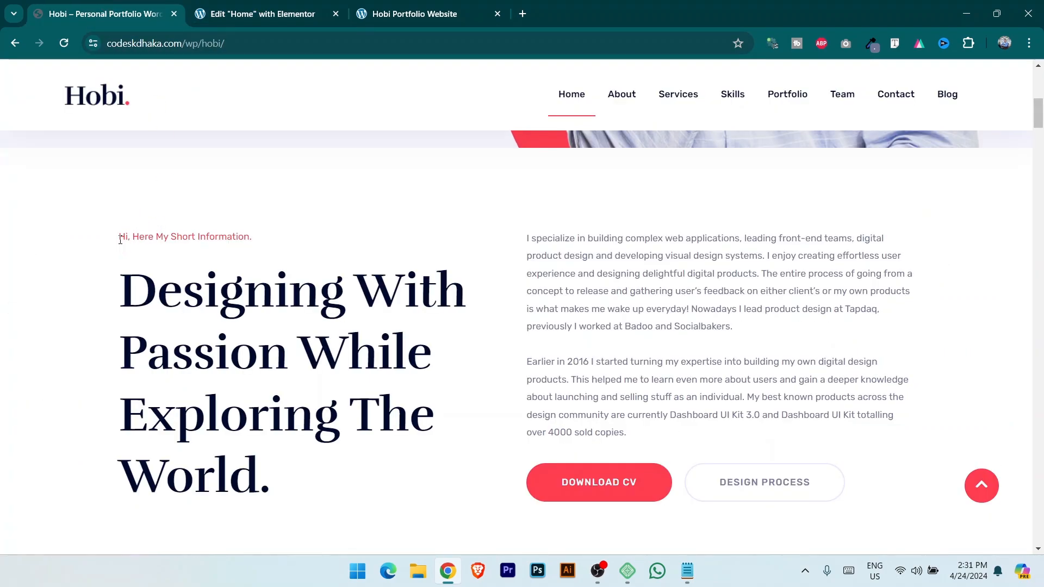
pyautogui.scroll(8, 213, 246)
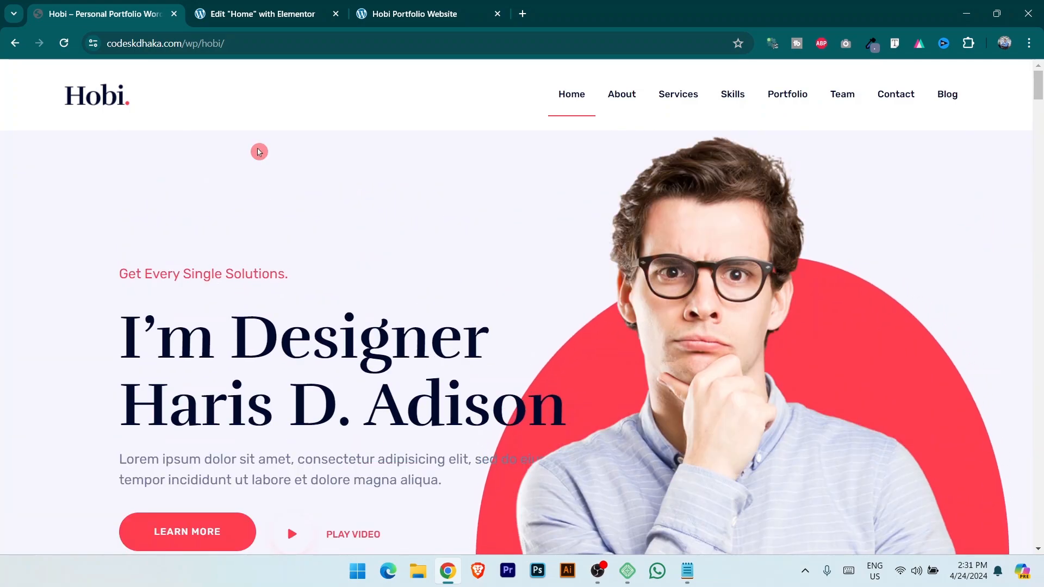
pyautogui.hotkey('ctrl', 'Tab')
pyautogui.scroll(5, 388, 321)
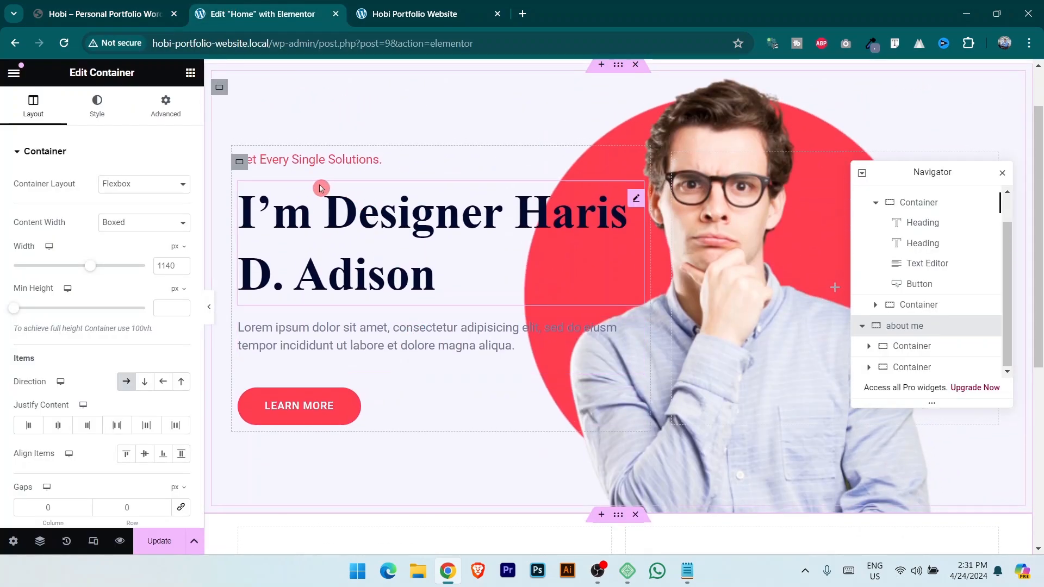
# Copy the 'Get Every Single Solutions.' subtitle into the about me first column and set its typography to 15.
pyautogui.click(346, 165)
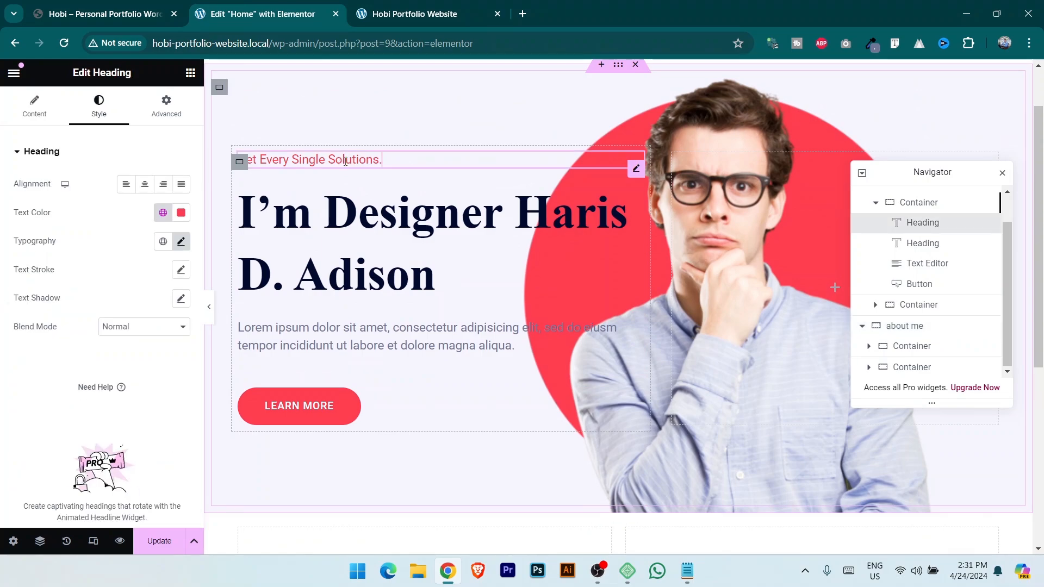
pyautogui.rightClick(638, 170)
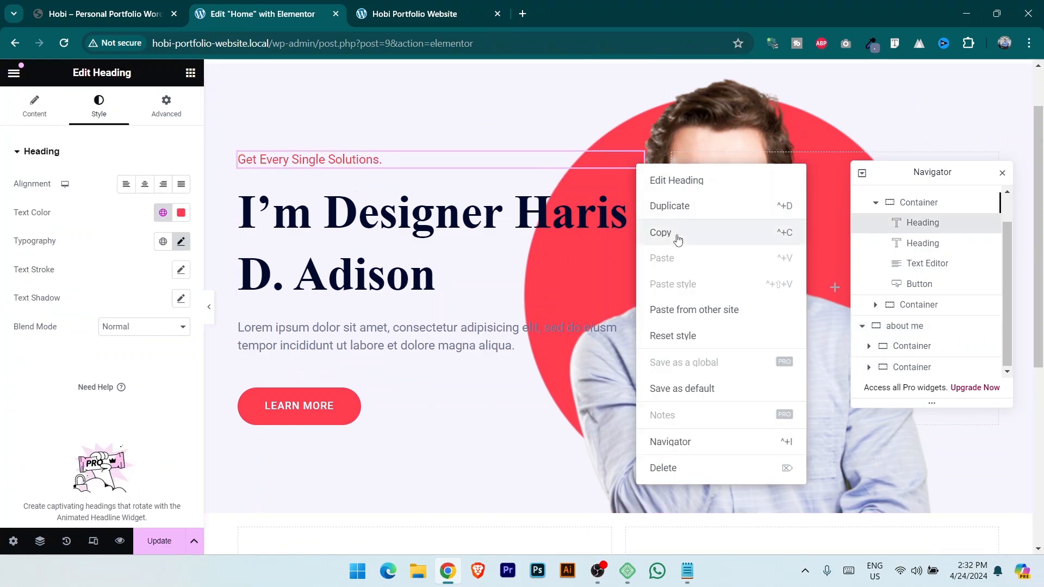
pyautogui.click(659, 234)
pyautogui.scroll(-5, 511, 328)
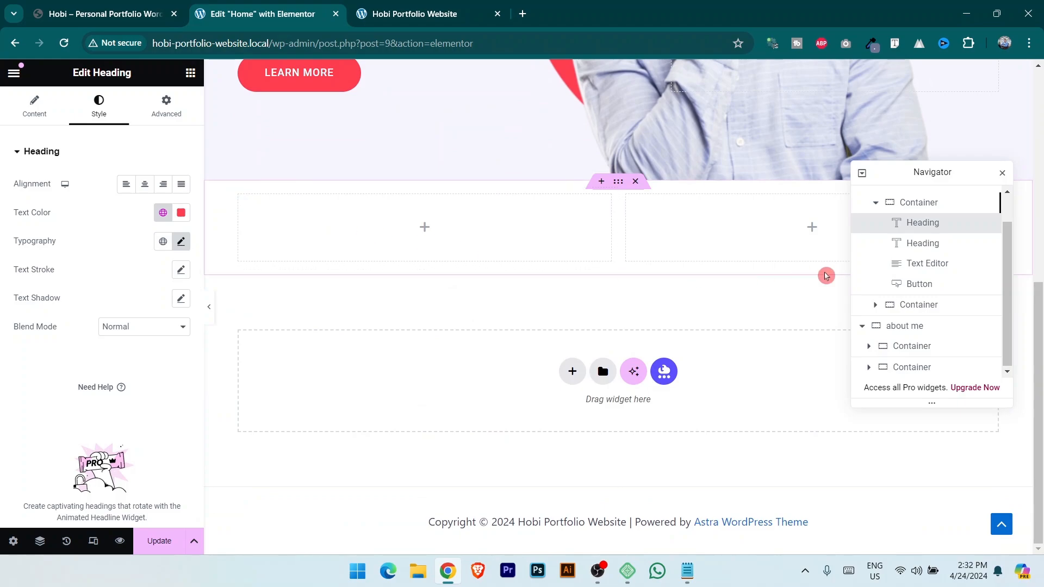
pyautogui.click(924, 346)
pyautogui.rightClick(925, 346)
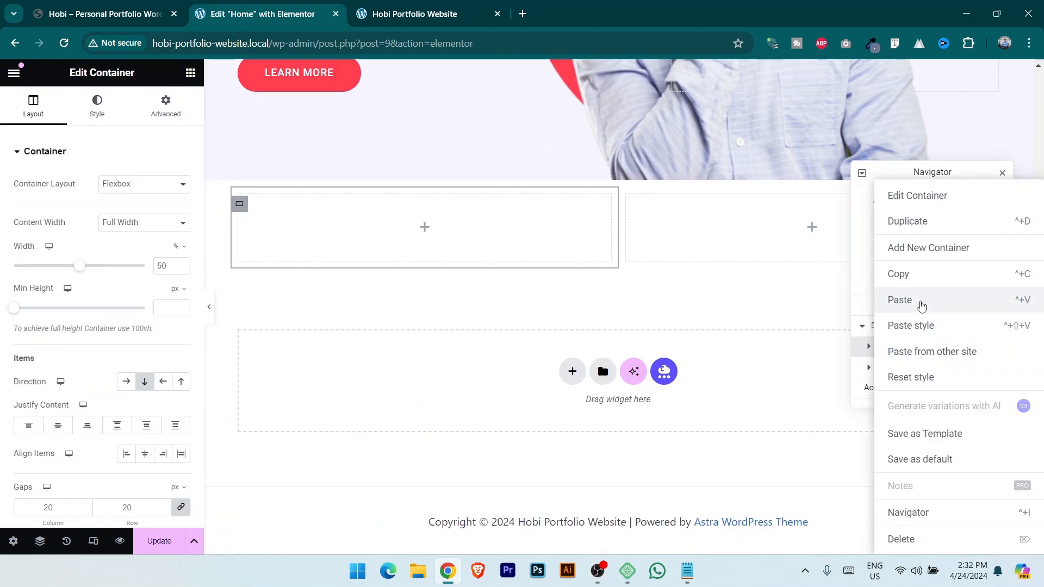
pyautogui.click(923, 299)
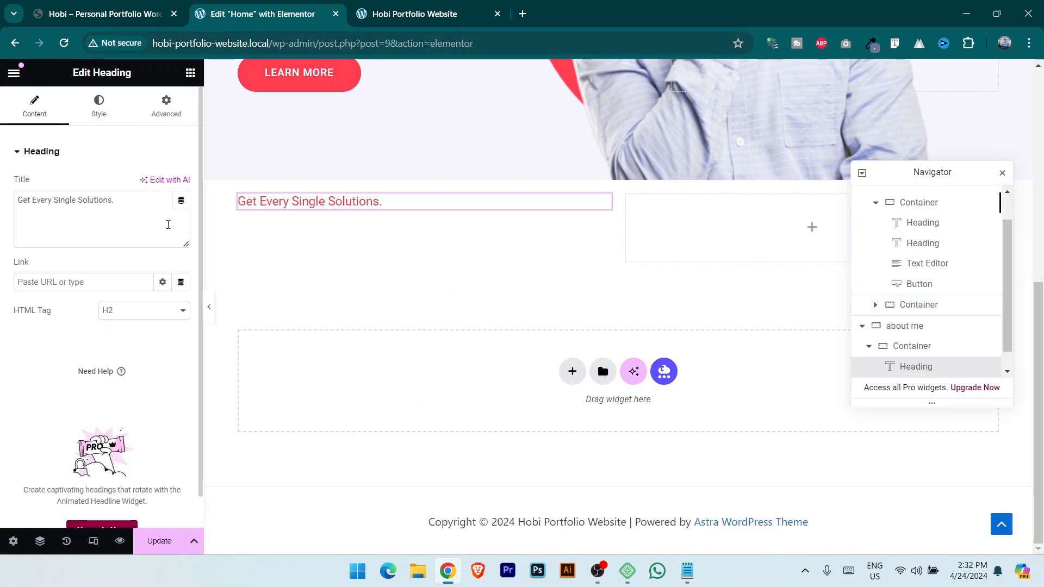
pyautogui.click(101, 104)
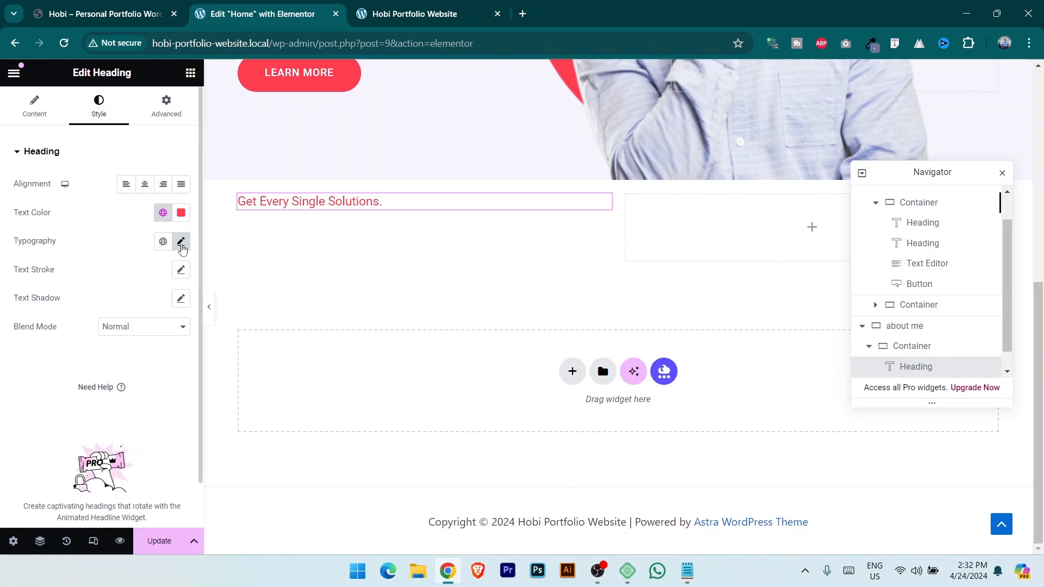
pyautogui.click(182, 242)
pyautogui.write('15')
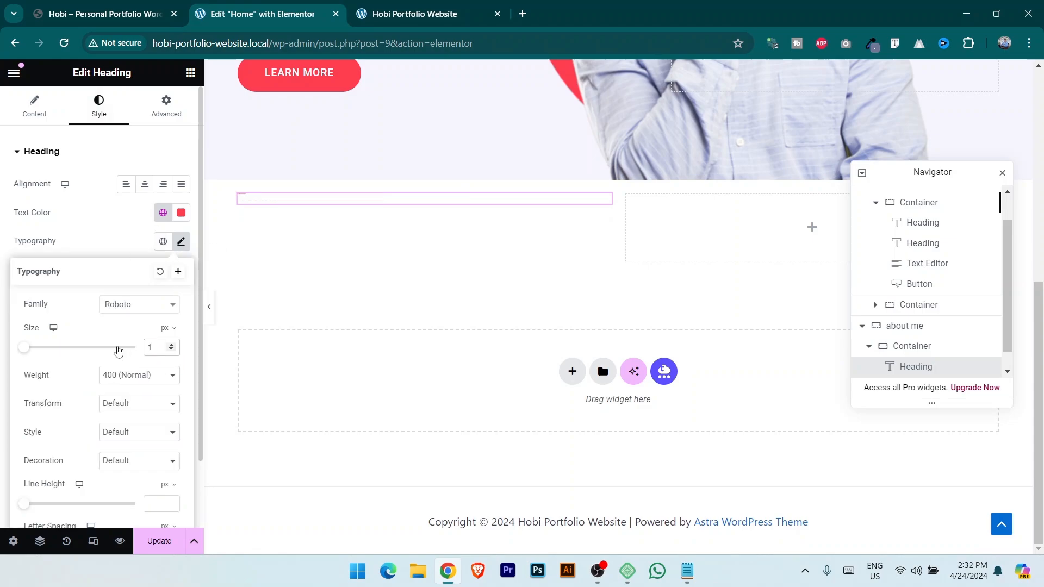
# Replace the heading's title with the reference site's 'Hi, Here My Short Information.' text.
pyautogui.click(98, 8)
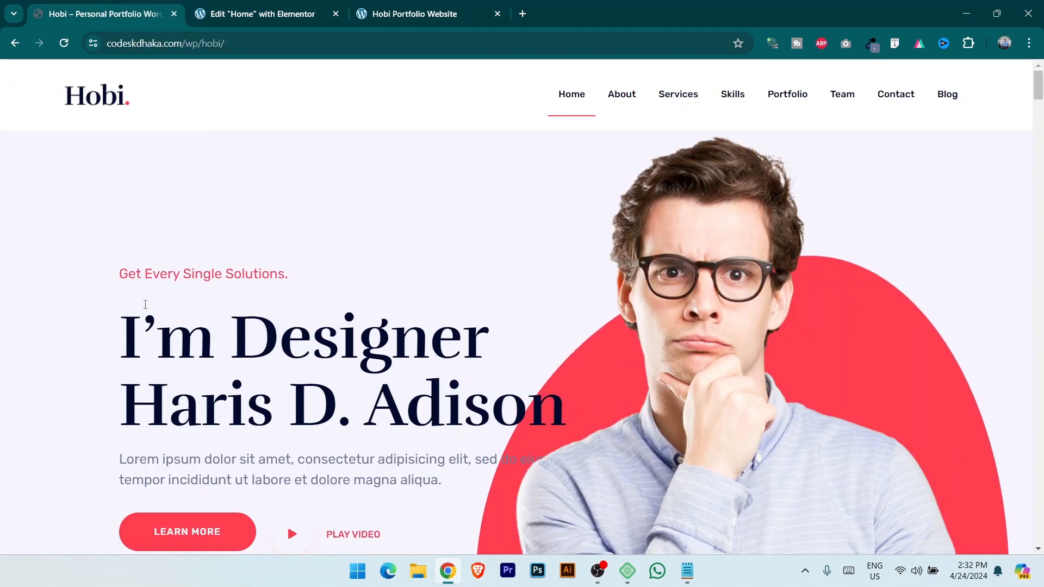
pyautogui.scroll(-5, 153, 304)
pyautogui.moveTo(121, 306); pyautogui.dragTo(275, 299)
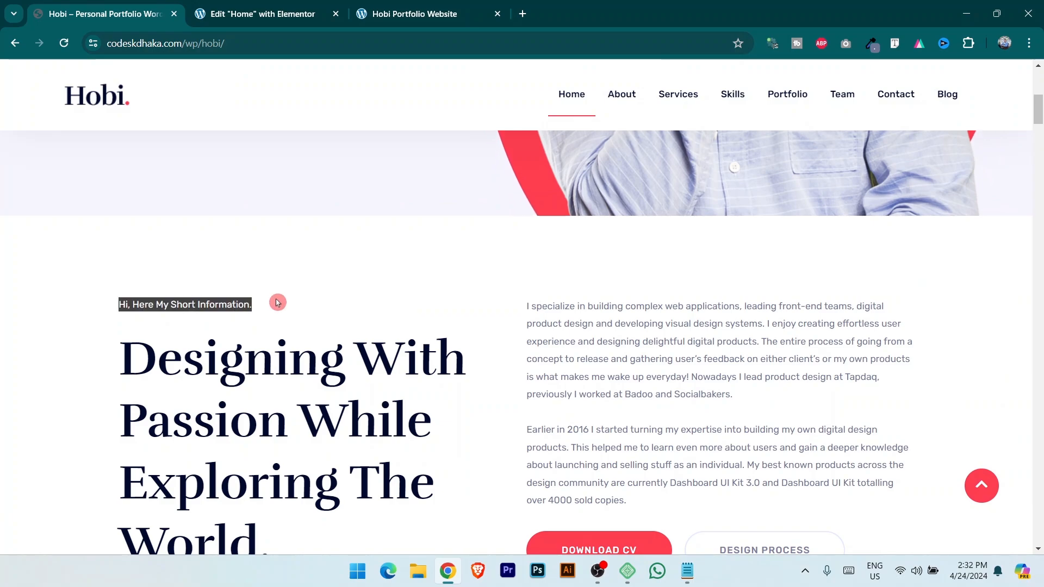
pyautogui.click(234, 11)
pyautogui.click(34, 106)
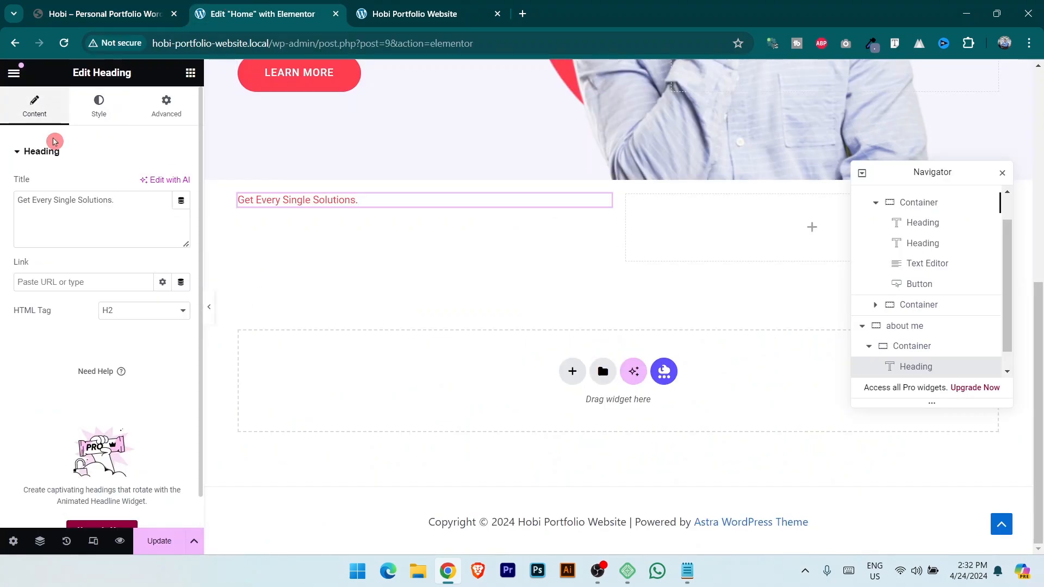
pyautogui.click(98, 203)
pyautogui.hotkey('ctrl', 'a')
pyautogui.hotkey('ctrl', 'v')
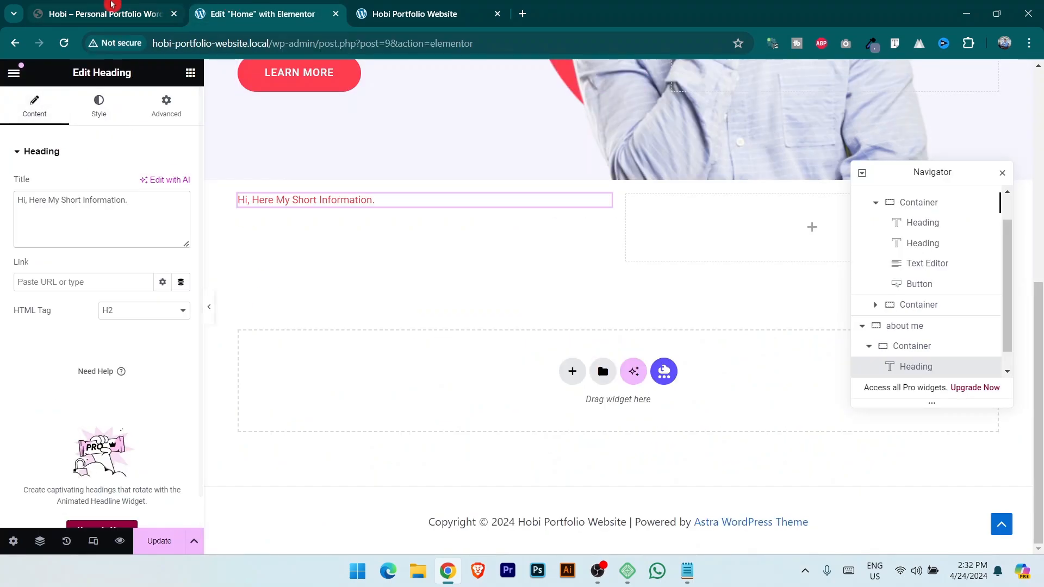
# Check the reference portfolio, then select the hero's name heading.
pyautogui.click(104, 13)
pyautogui.scroll(5, 198, 362)
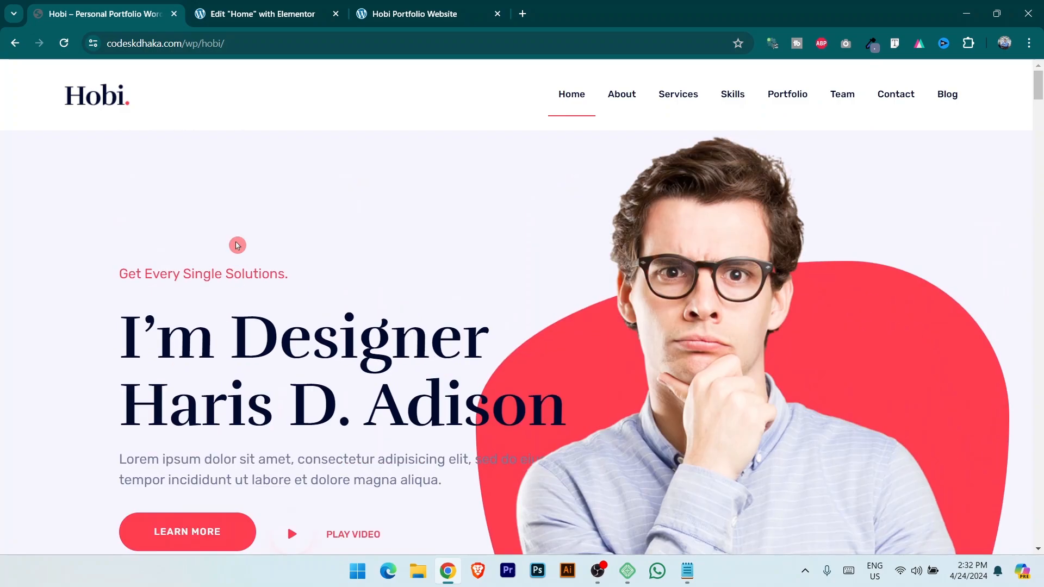
pyautogui.click(272, 10)
pyautogui.scroll(7, 391, 385)
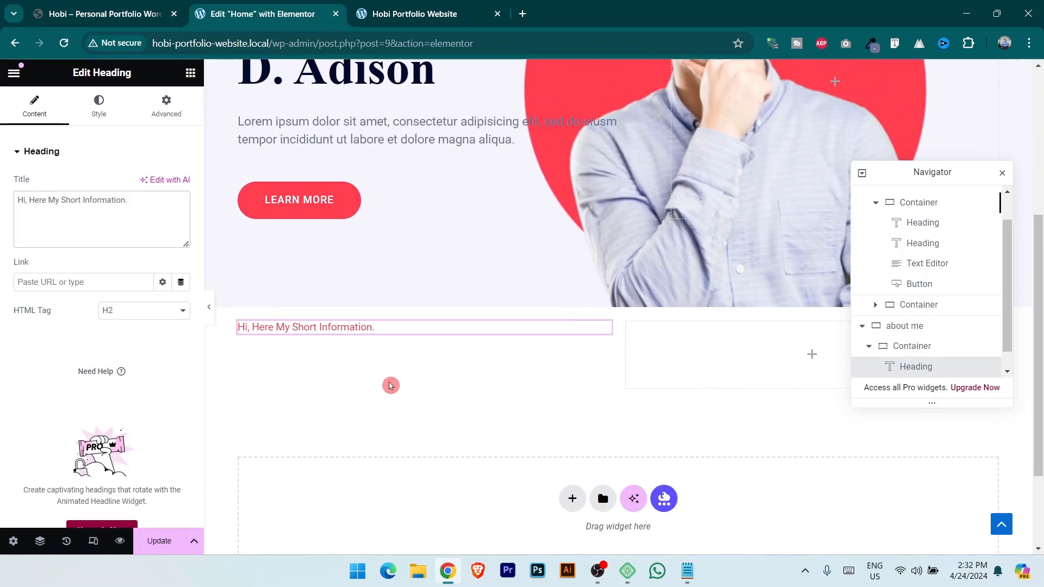
pyautogui.click(637, 269)
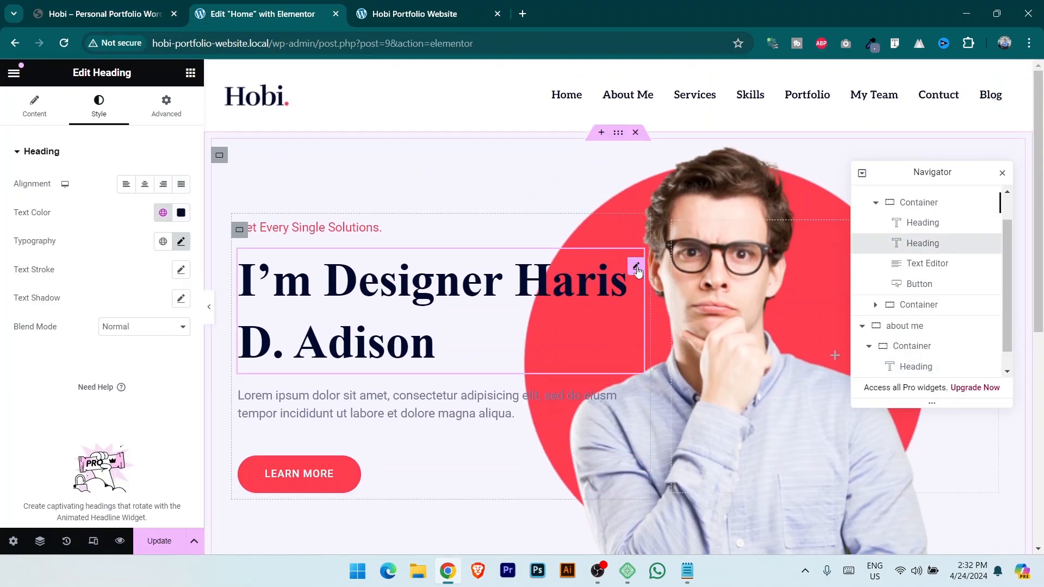
# Add a heading to the About Me left column with Secondary navy colour and Primary global font.
pyautogui.click(190, 74)
pyautogui.scroll(-7, 450, 317)
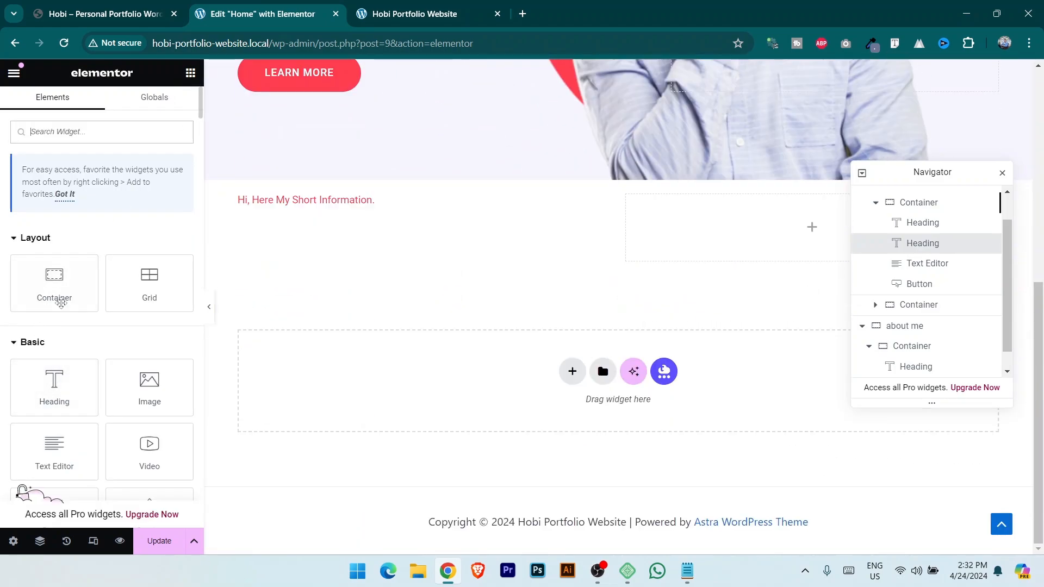
pyautogui.moveTo(52, 387); pyautogui.dragTo(337, 208)
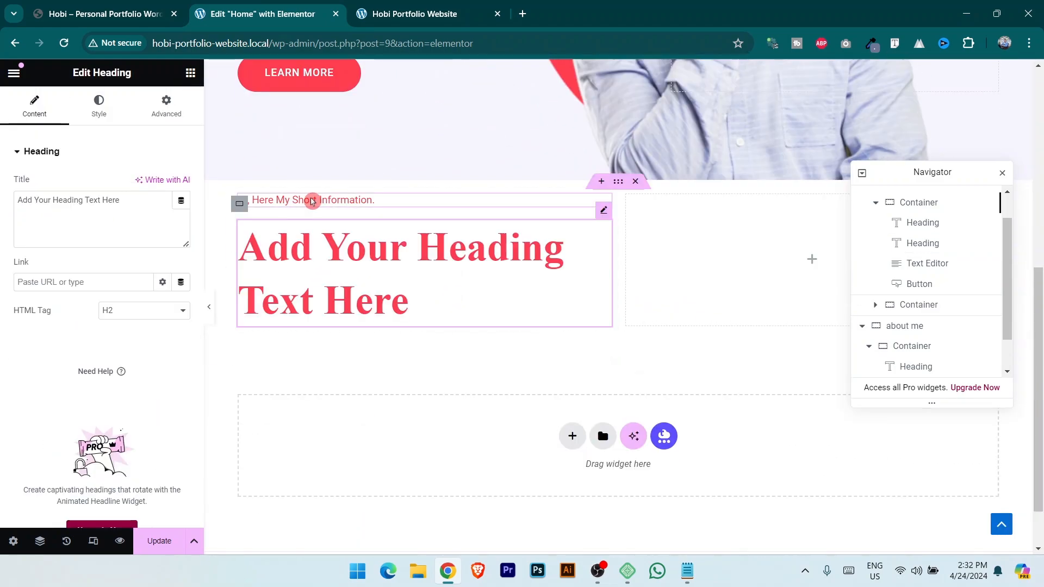
pyautogui.click(102, 109)
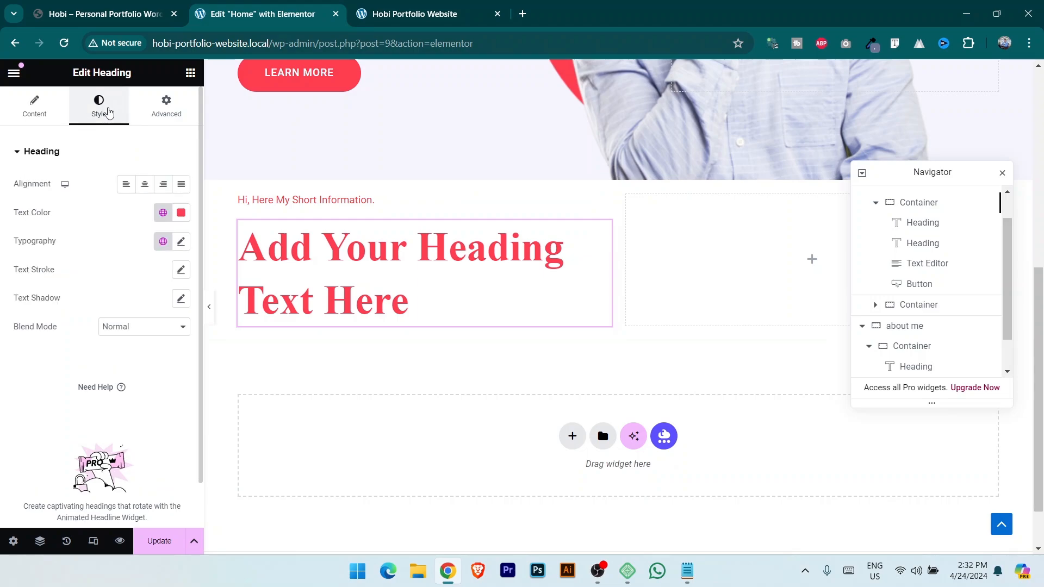
pyautogui.click(163, 213)
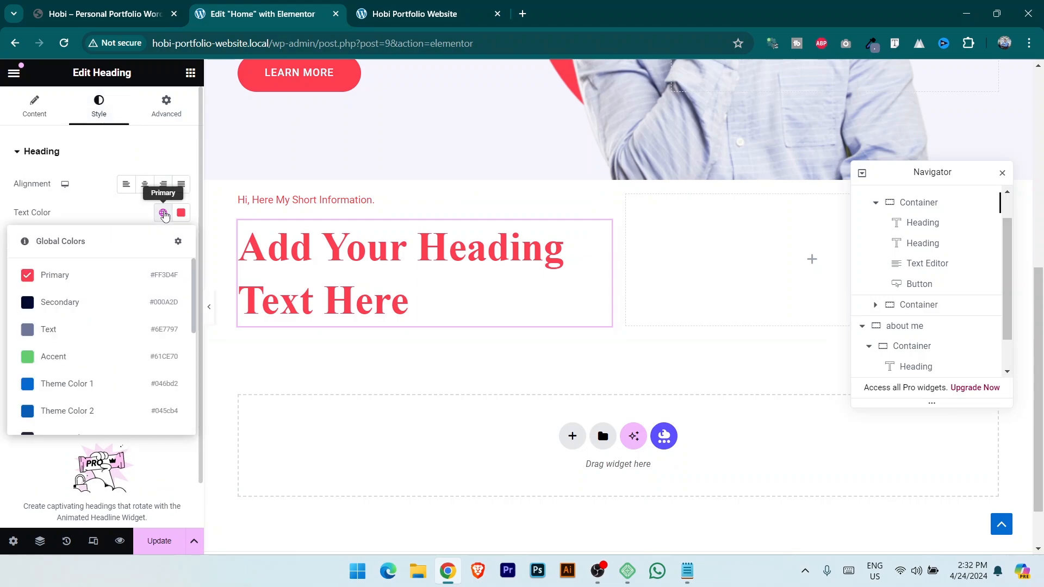
pyautogui.click(71, 303)
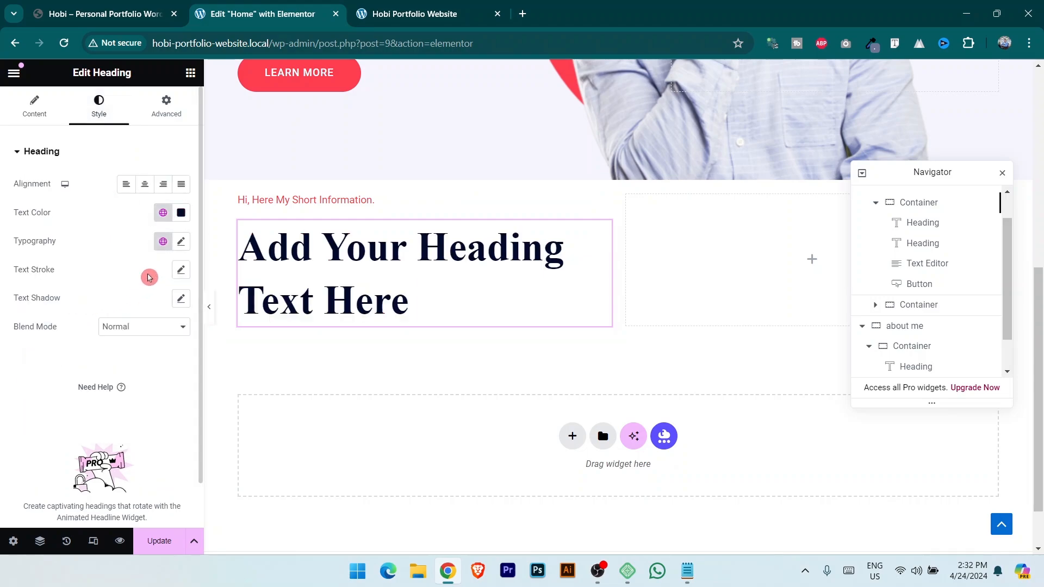
pyautogui.click(164, 241)
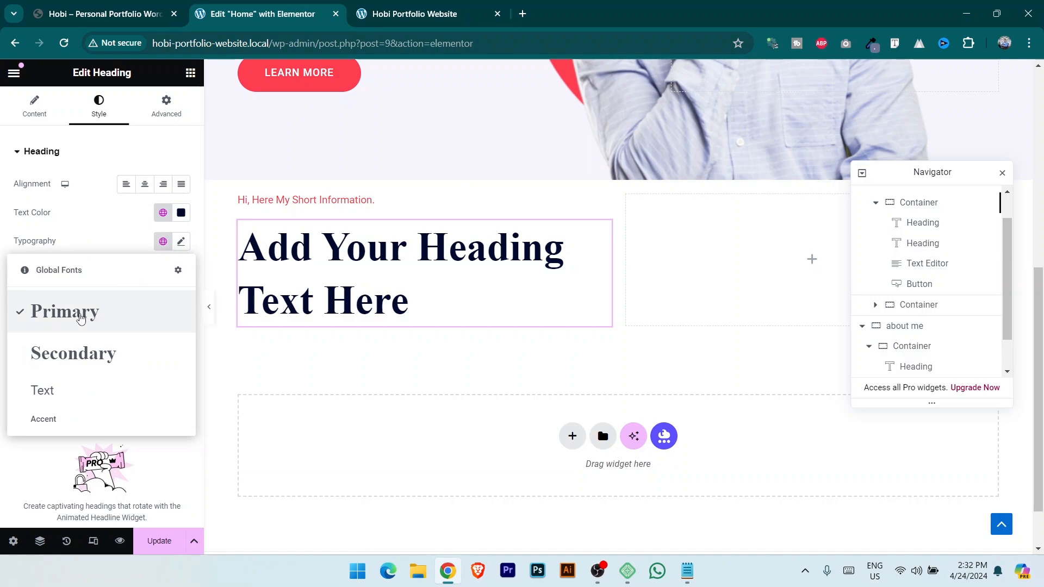
pyautogui.click(81, 314)
# Copy the 'Designing With Passion While Exploring The World.' heading text from the reference site.
pyautogui.hotkey('ctrl', '1')
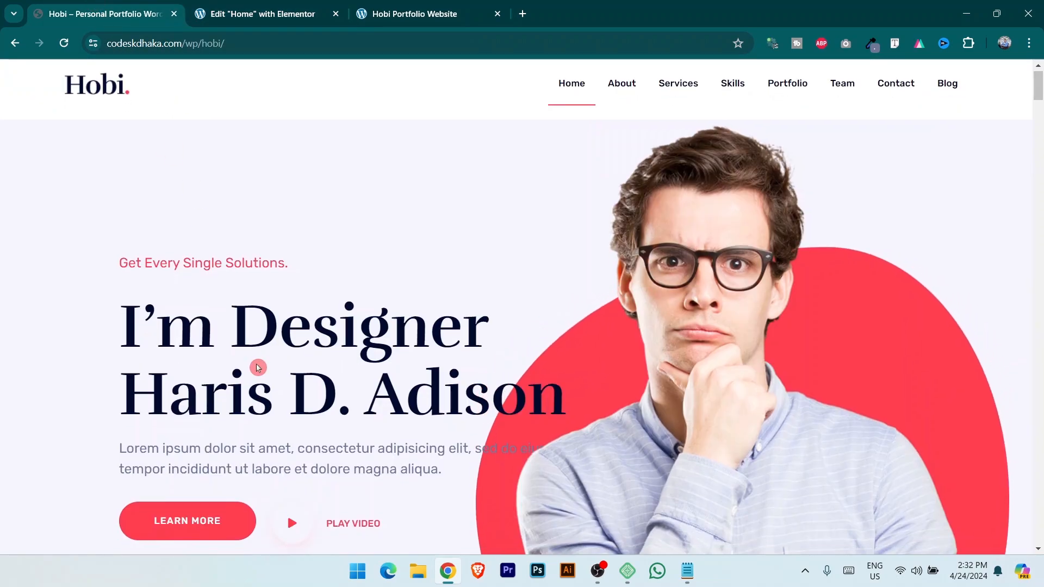
pyautogui.scroll(-5, 259, 366)
pyautogui.moveTo(127, 291); pyautogui.dragTo(275, 492)
pyautogui.click(226, 13)
pyautogui.hotkey('ctrl', '1')
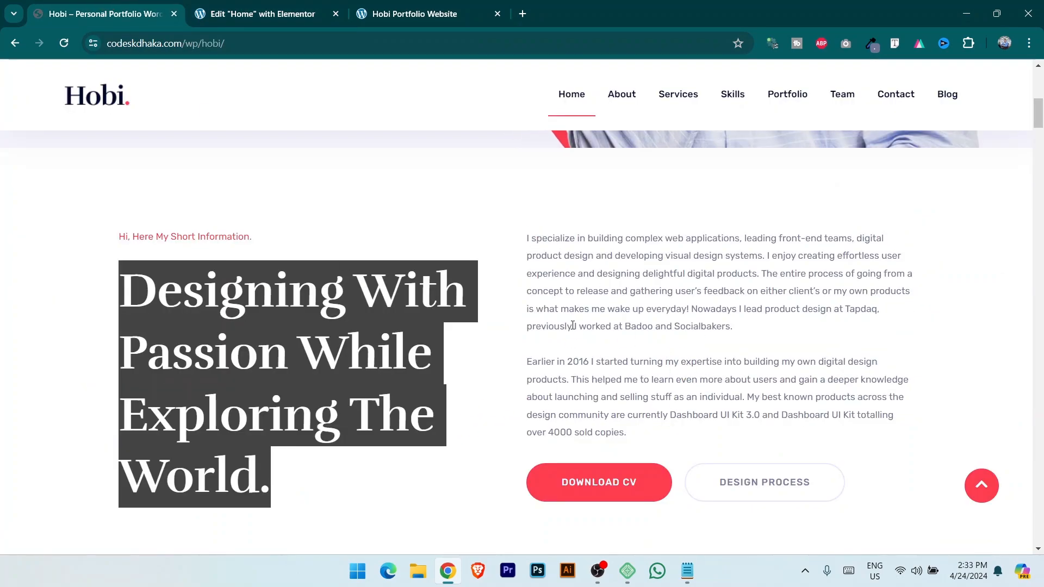
# Add a container to the right column and duplicate it into upper and lower boxes.
pyautogui.hotkey('ctrl', '2')
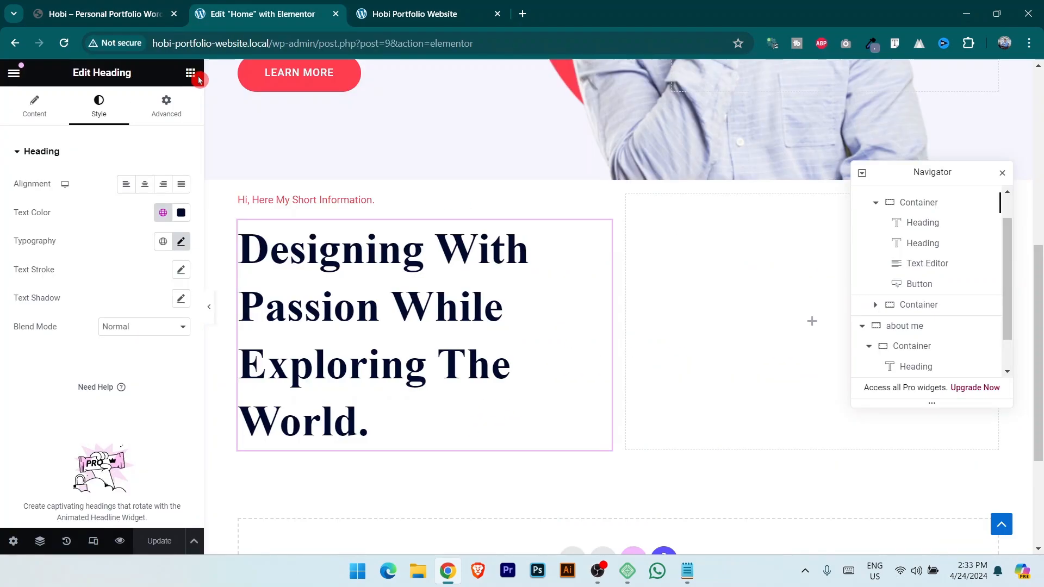
pyautogui.click(190, 74)
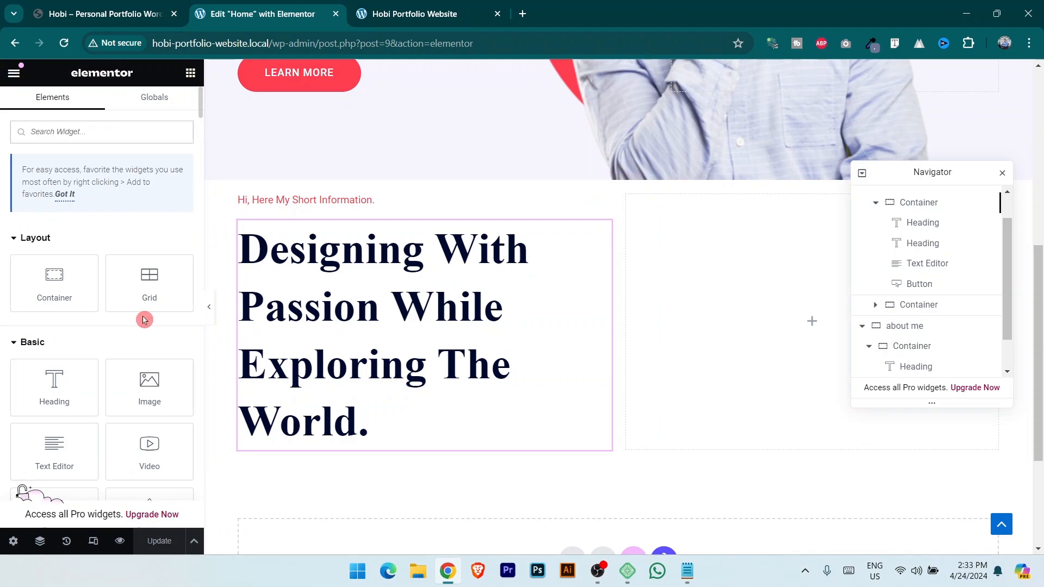
pyautogui.moveTo(51, 275); pyautogui.dragTo(792, 328)
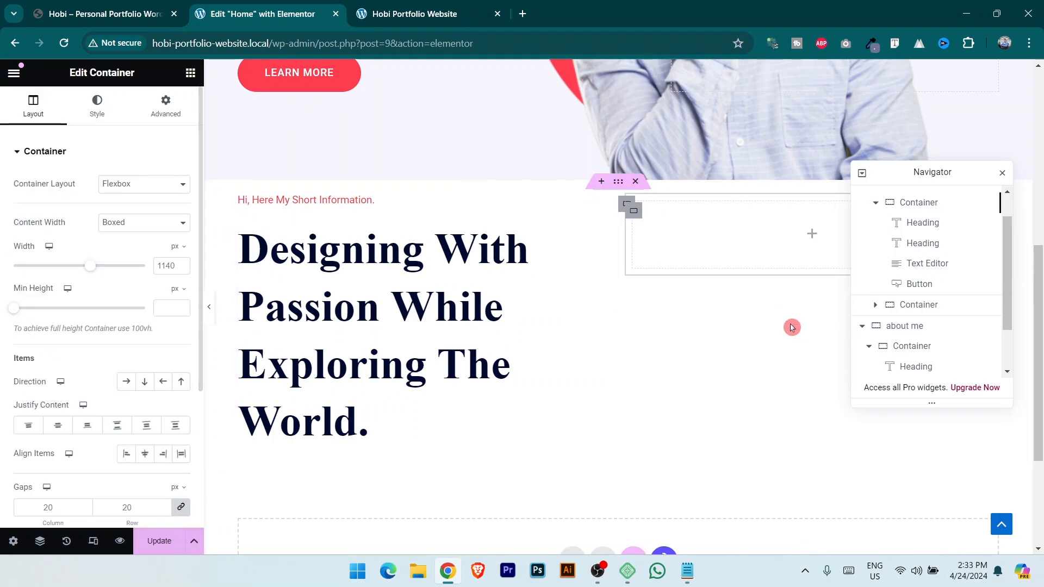
pyautogui.scroll(-2, 914, 312)
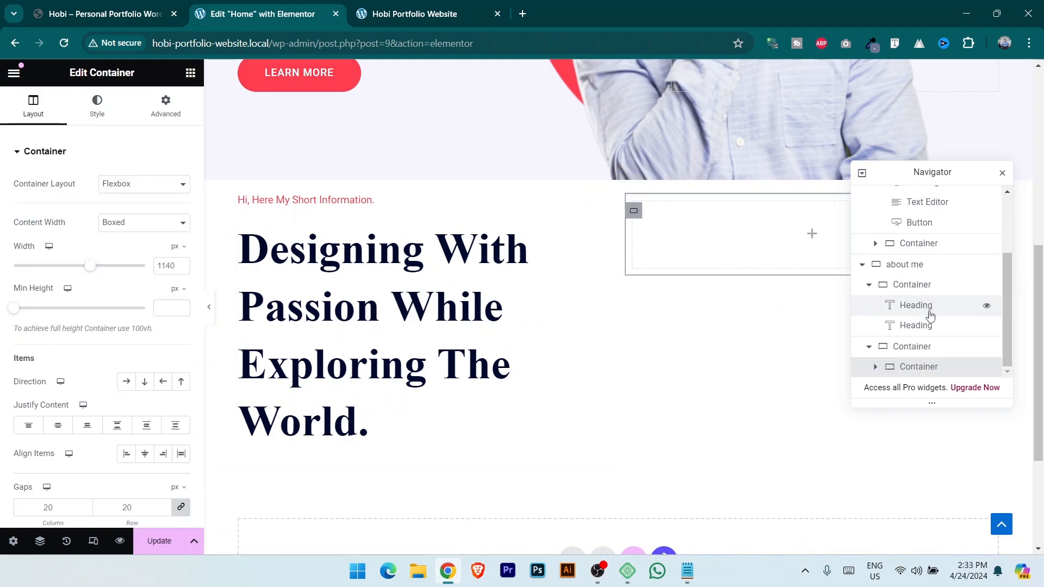
pyautogui.rightClick(929, 373)
pyautogui.click(909, 221)
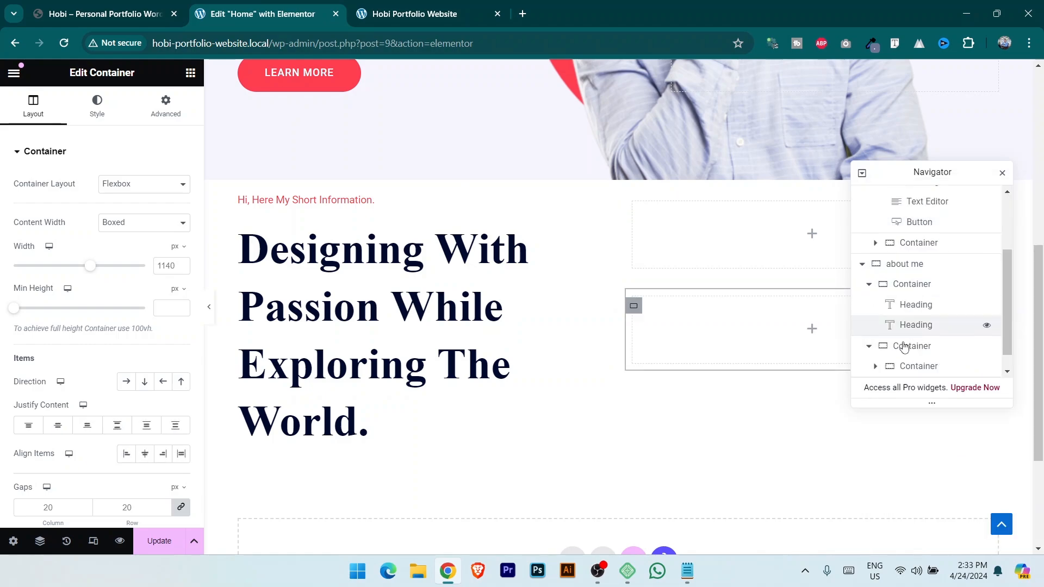
# Add and duplicate a nested container in the lower box, laying the pair out in a row.
pyautogui.click(924, 327)
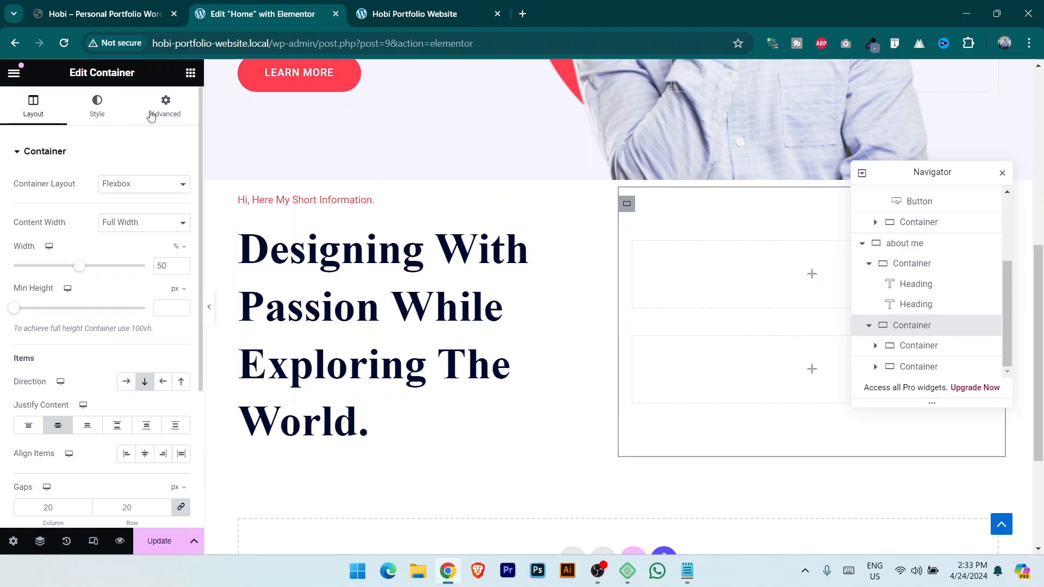
pyautogui.click(190, 73)
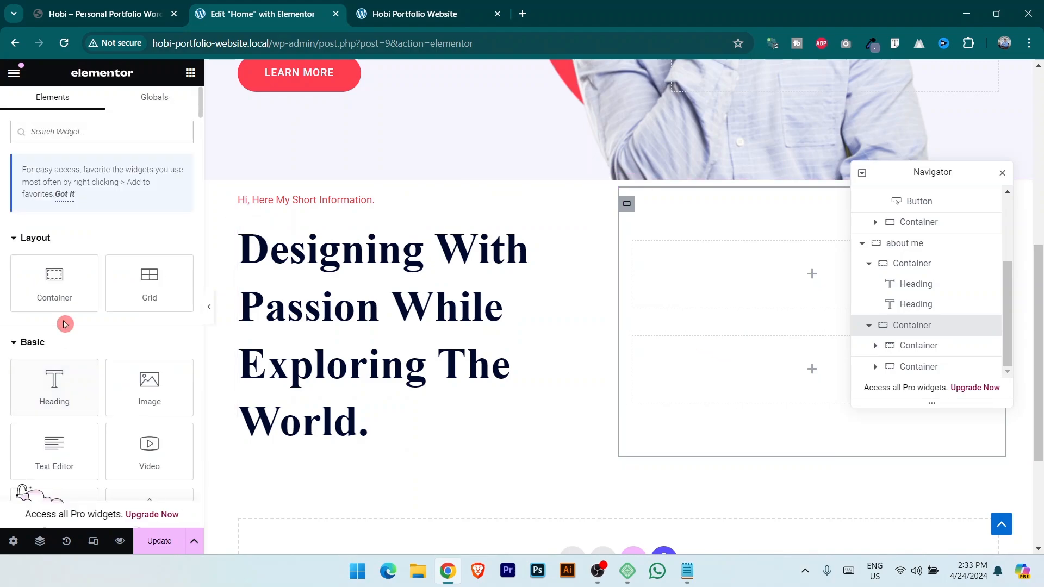
pyautogui.moveTo(79, 289); pyautogui.dragTo(781, 367)
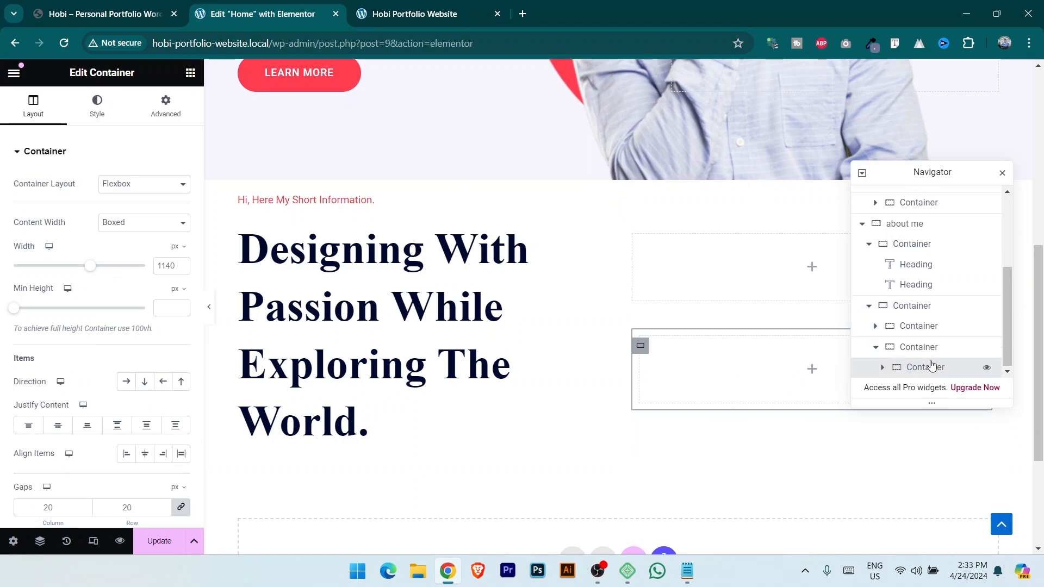
pyautogui.rightClick(938, 373)
pyautogui.click(908, 222)
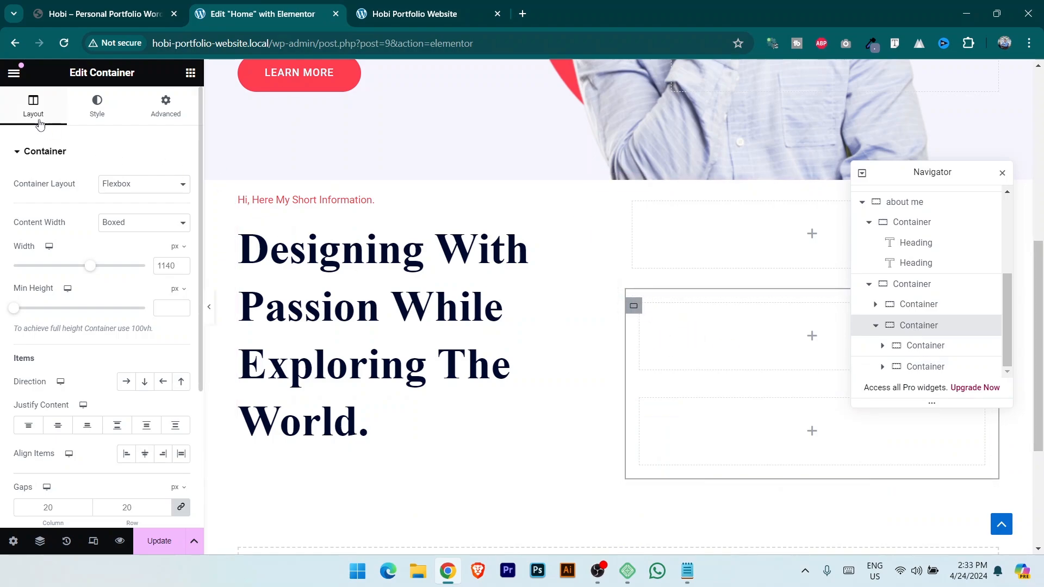
pyautogui.click(127, 382)
# Copy both about paragraphs from the reference portfolio site.
pyautogui.click(107, 12)
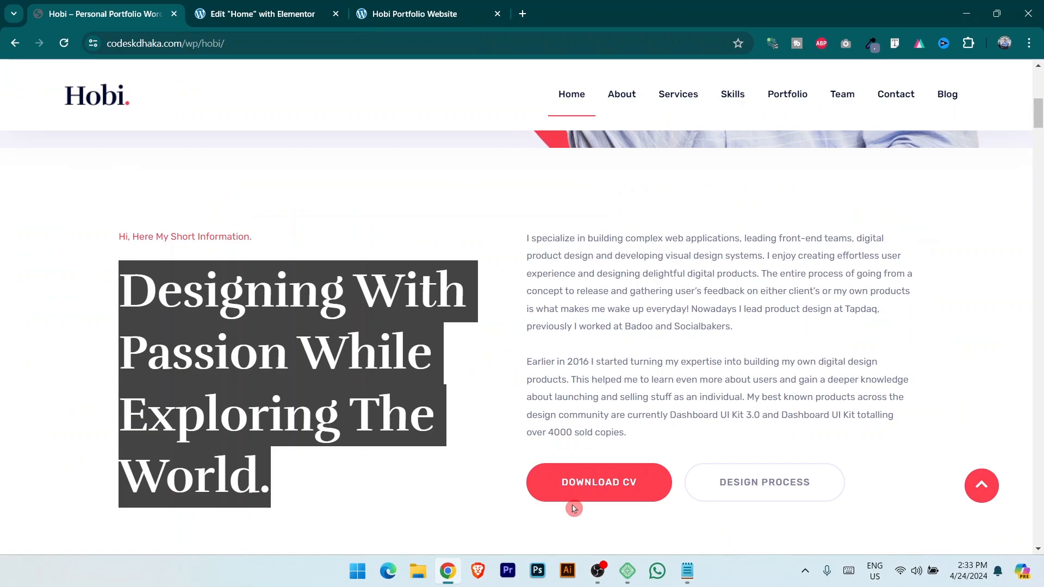
pyautogui.click(234, 6)
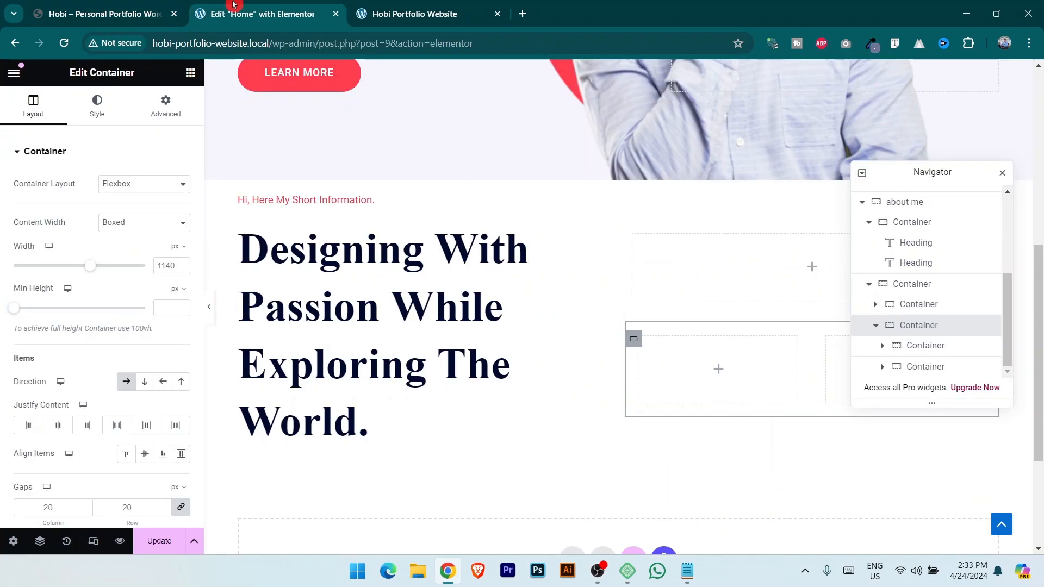
pyautogui.click(107, 13)
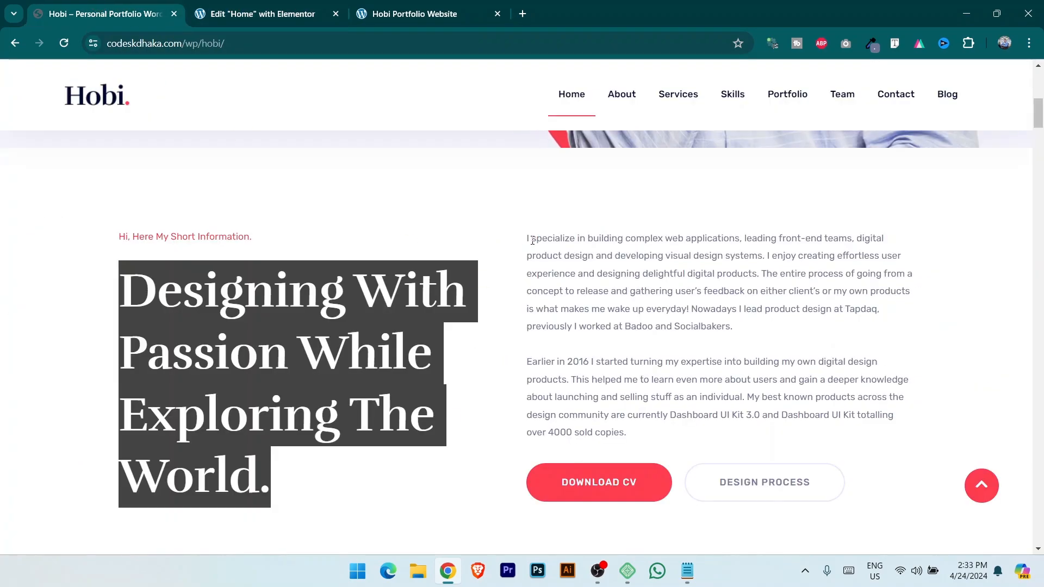
pyautogui.moveTo(528, 239); pyautogui.dragTo(669, 433)
pyautogui.click(248, 7)
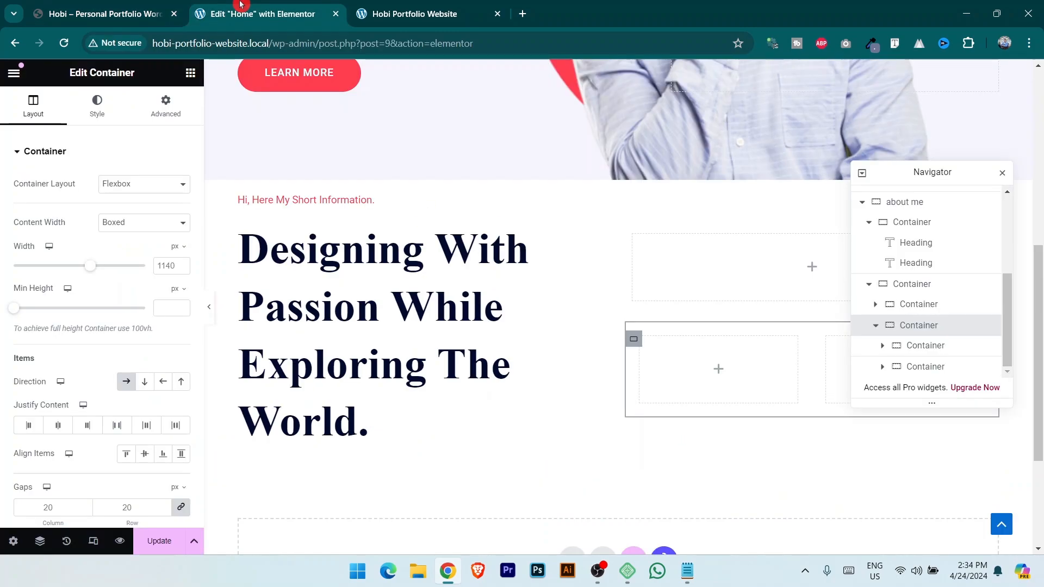
pyautogui.click(190, 76)
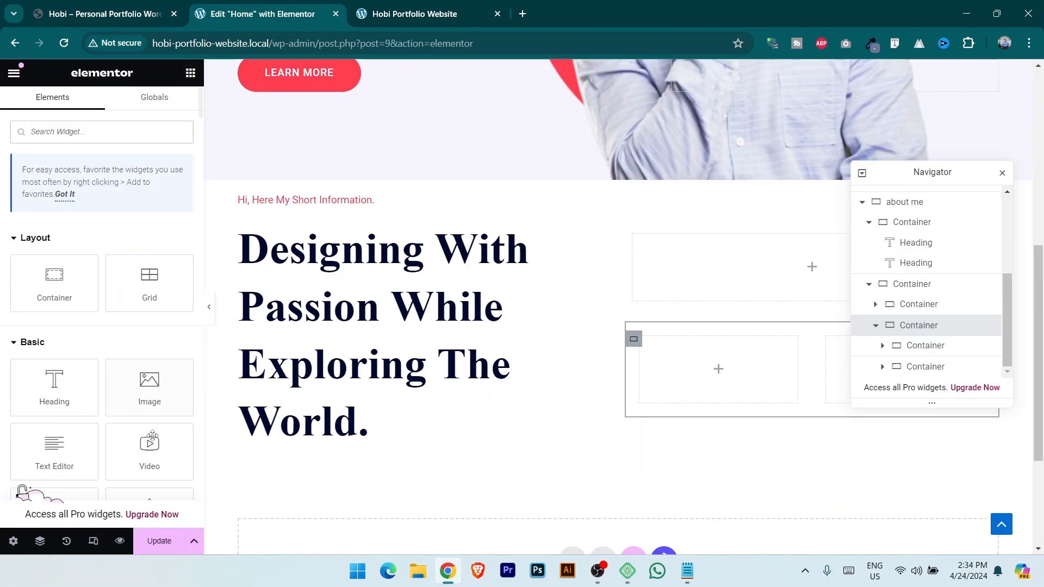
# Add a Text Editor to the upper box and paste the two bio paragraphs over the Lorem ipsum.
pyautogui.moveTo(54, 456); pyautogui.dragTo(753, 275)
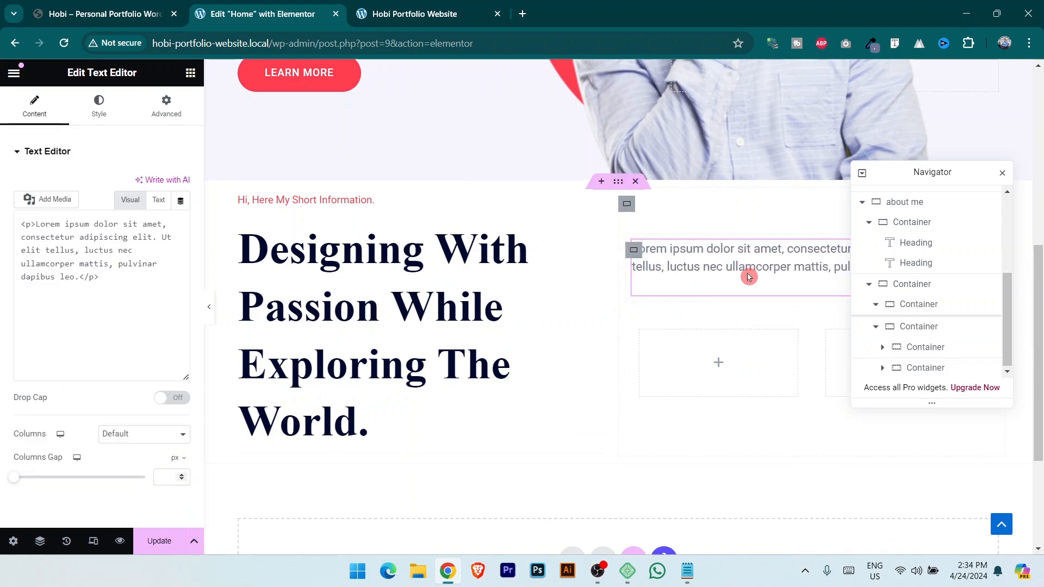
pyautogui.moveTo(109, 369); pyautogui.dragTo(22, 270)
pyautogui.click(102, 338)
pyautogui.moveTo(101, 365); pyautogui.dragTo(12, 257)
pyautogui.hotkey('ctrl', 'v')
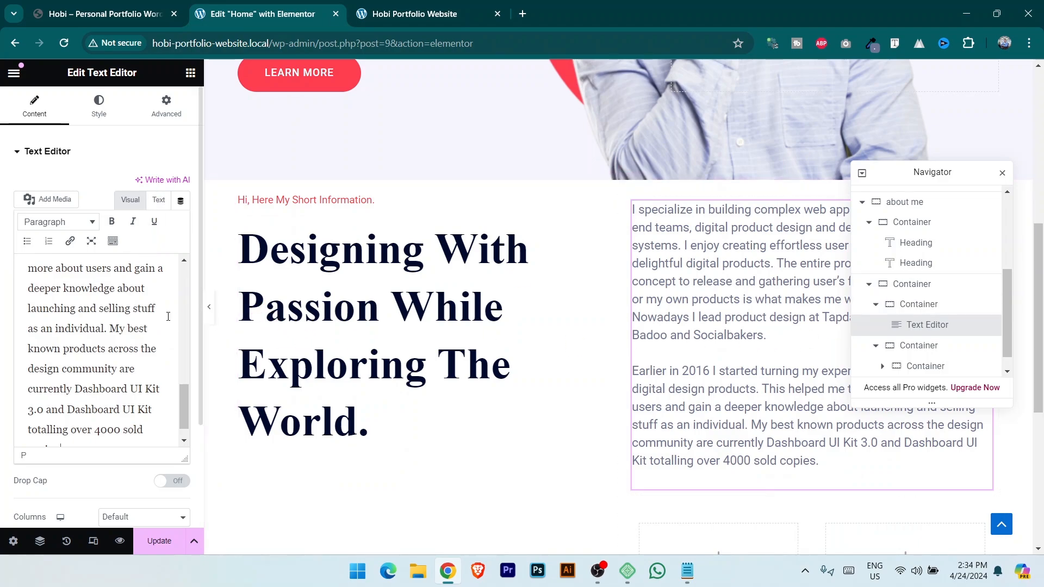
pyautogui.scroll(1, 168, 315)
pyautogui.scroll(1, 391, 213)
pyautogui.scroll(2, 390, 214)
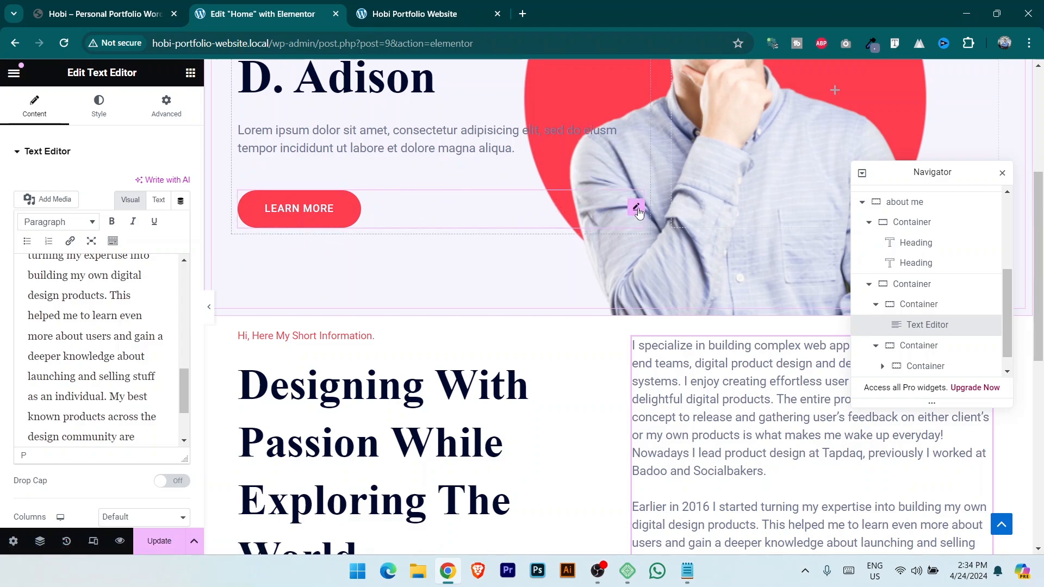
# Copy the hero's LEARN MORE button into the empty lower box, then view the live Hobi site.
pyautogui.rightClick(639, 213)
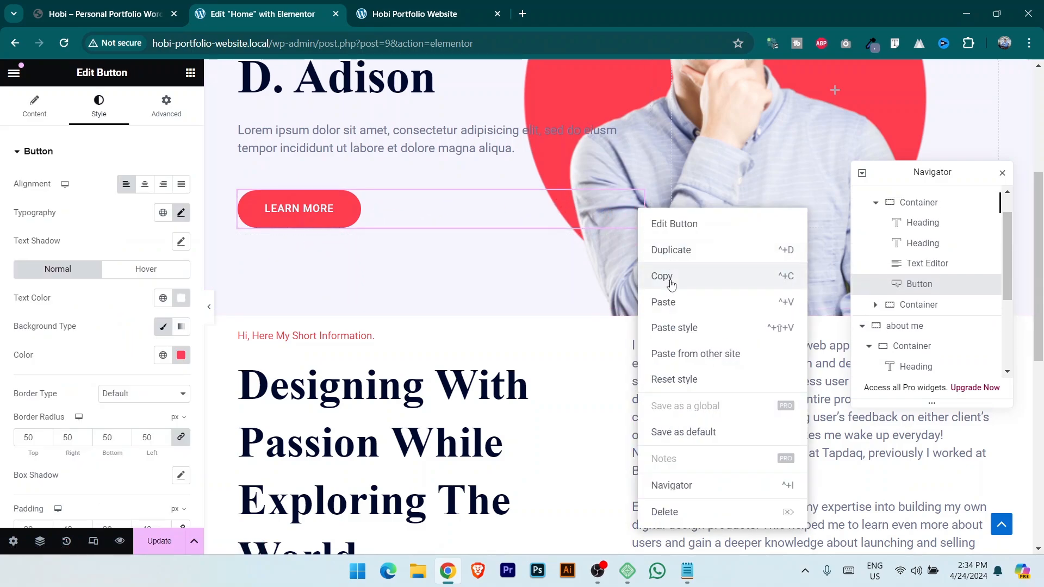
pyautogui.click(647, 277)
pyautogui.scroll(-3, 650, 283)
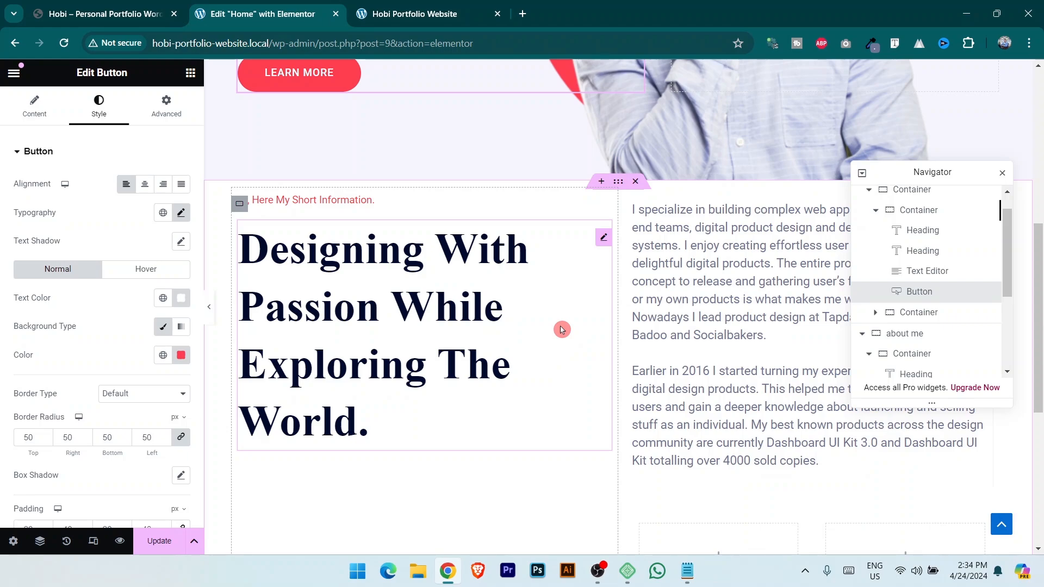
pyautogui.scroll(1, 550, 323)
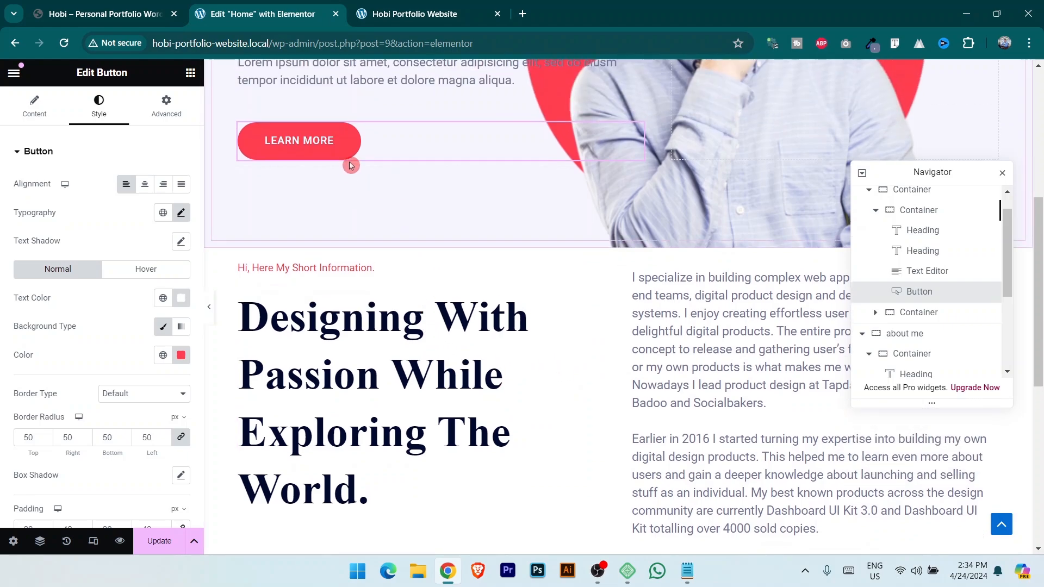
pyautogui.scroll(-1, 702, 348)
pyautogui.scroll(-3, 710, 359)
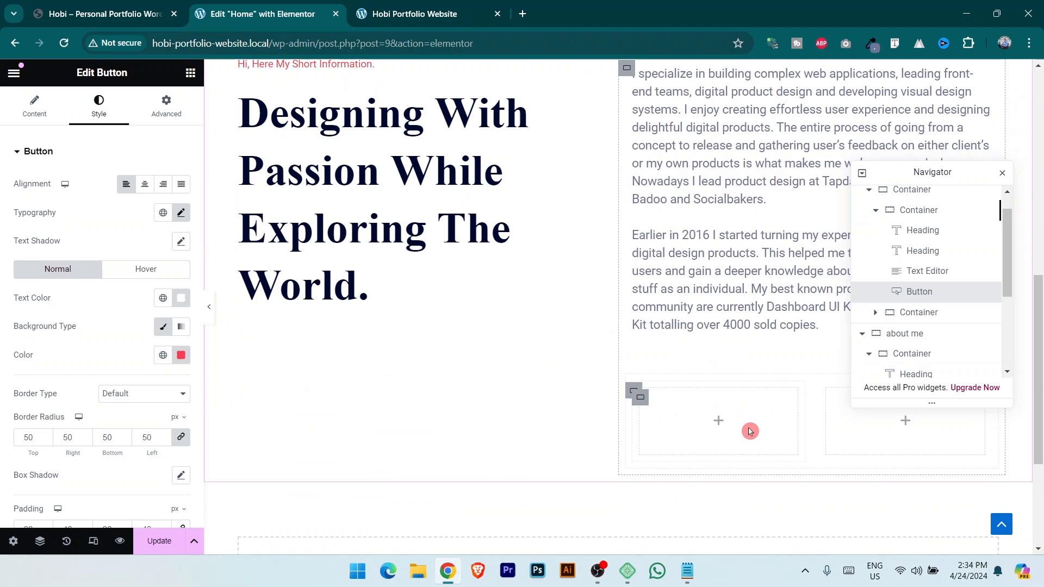
pyautogui.click(671, 419)
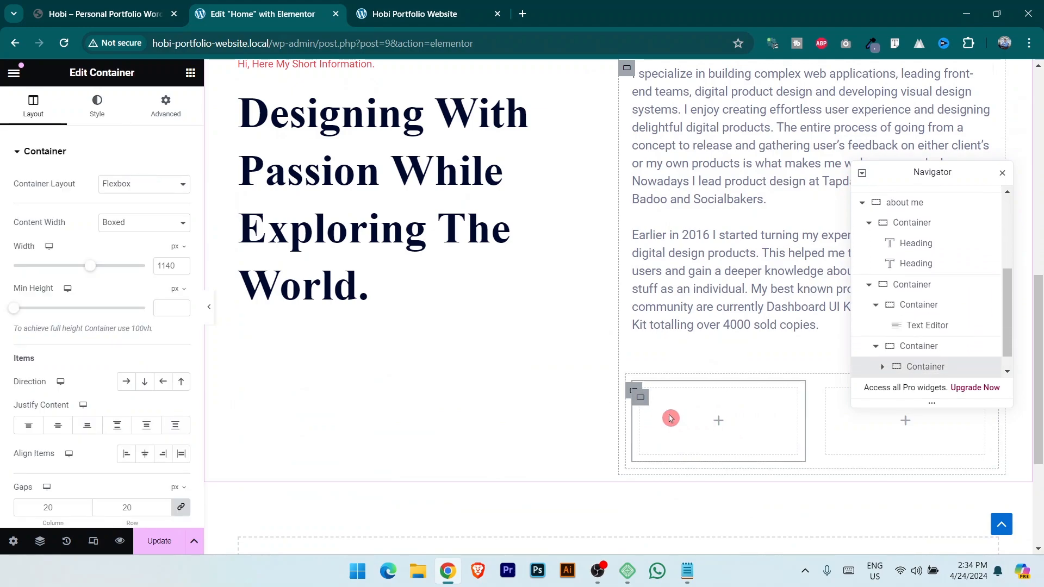
pyautogui.rightClick(671, 419)
pyautogui.click(712, 301)
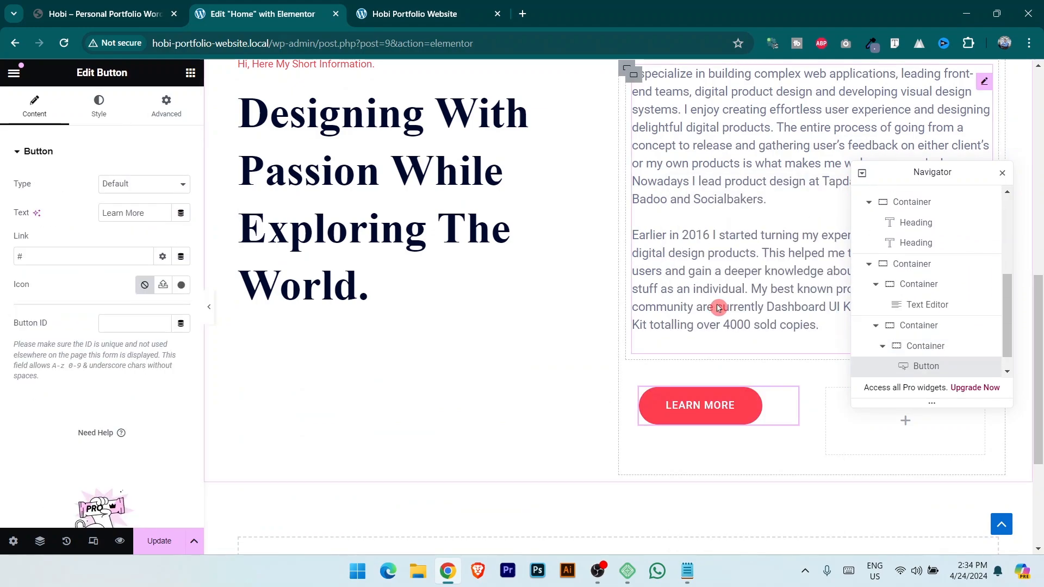
pyautogui.click(133, 7)
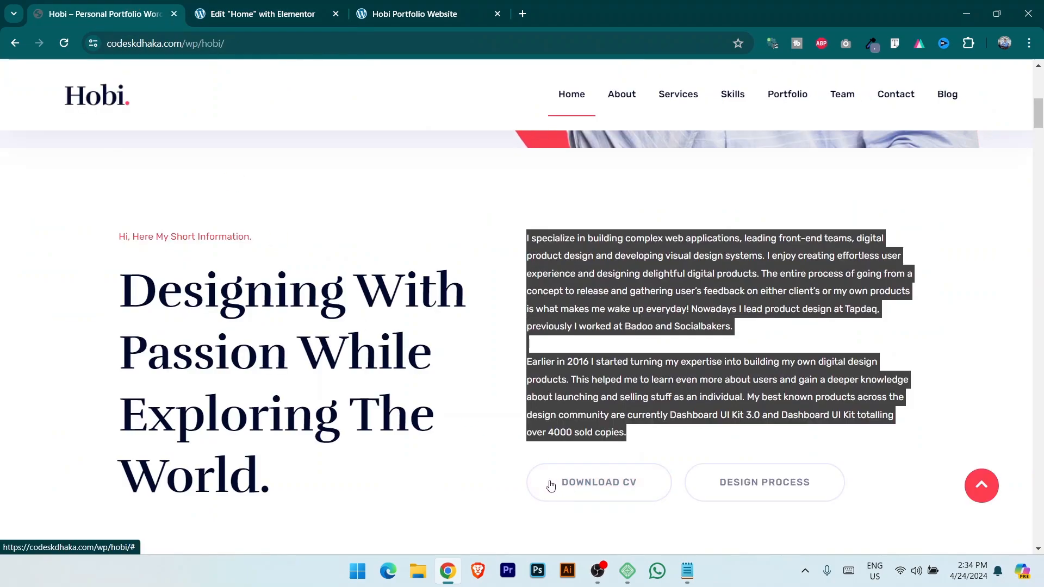
# Inspect the live site's DOWNLOAD CV button font with the Font Finder extension.
pyautogui.moveTo(552, 486); pyautogui.dragTo(623, 489)
pyautogui.click(289, 7)
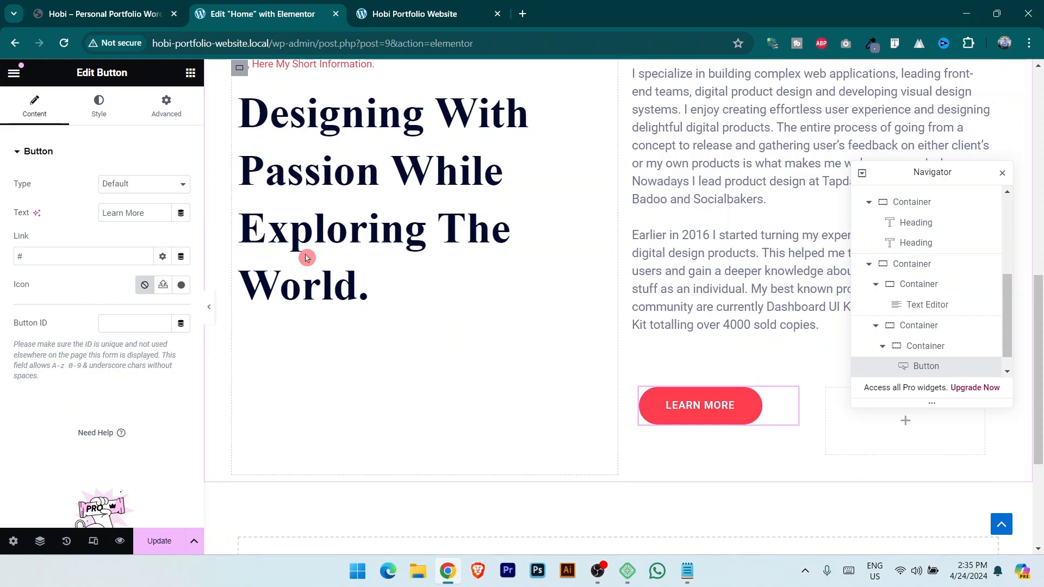
pyautogui.click(107, 8)
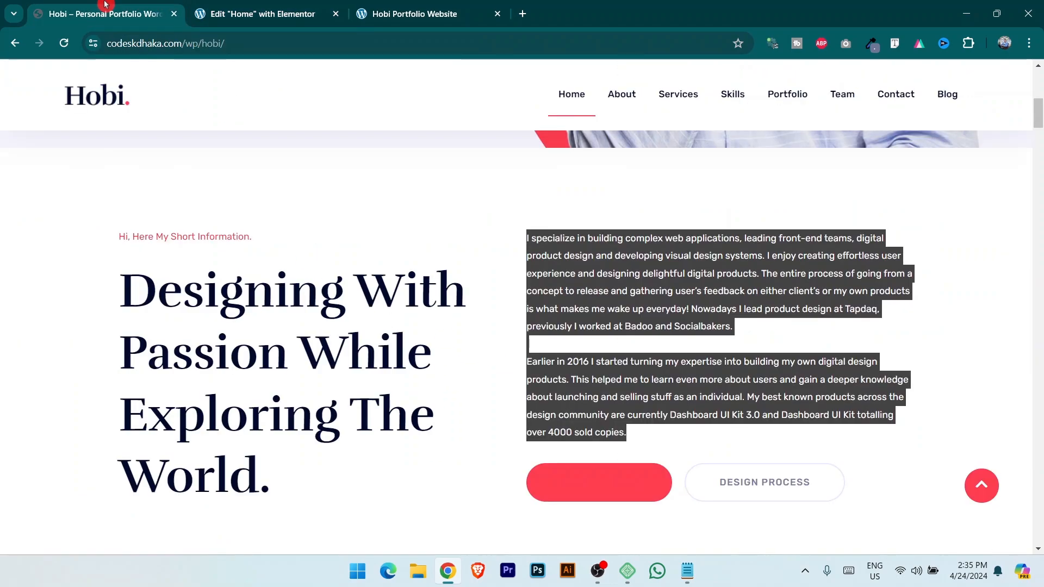
pyautogui.click(894, 46)
pyautogui.click(598, 490)
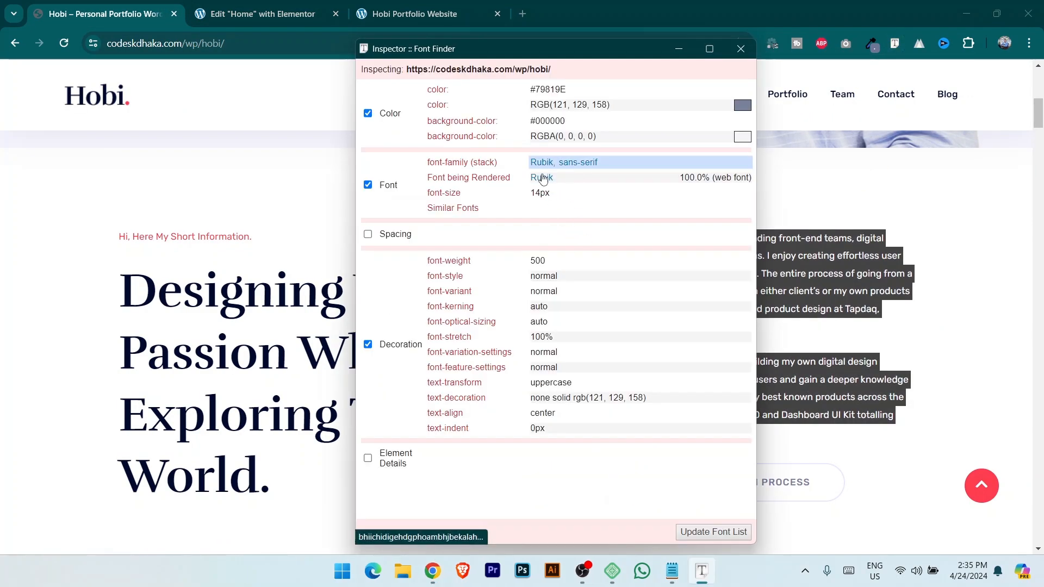
pyautogui.click(784, 233)
# Change the pasted button's label from LEARN MORE to Download CV.
pyautogui.click(291, 5)
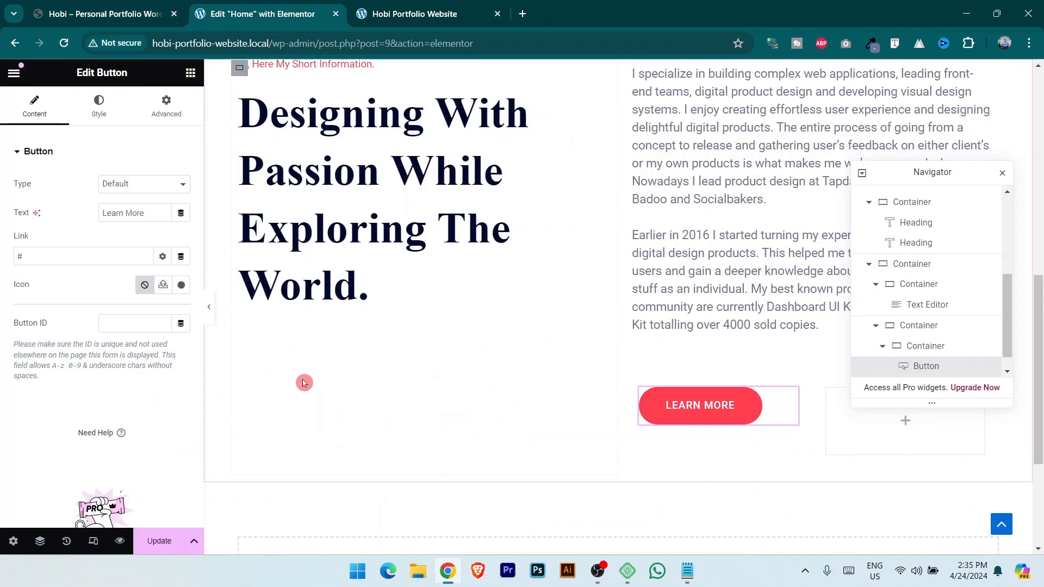
pyautogui.moveTo(144, 213); pyautogui.dragTo(73, 207)
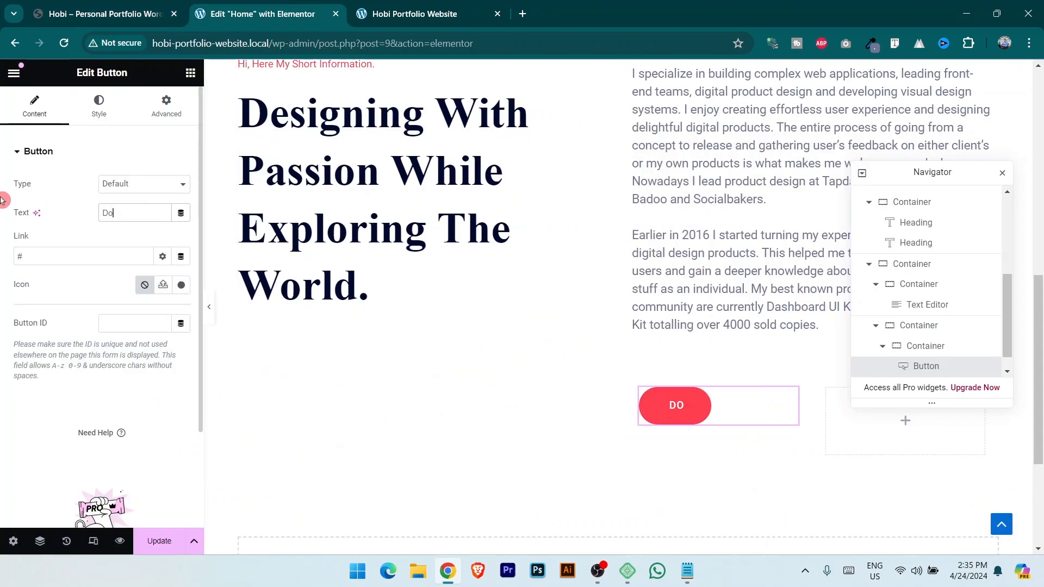
pyautogui.write('loade')
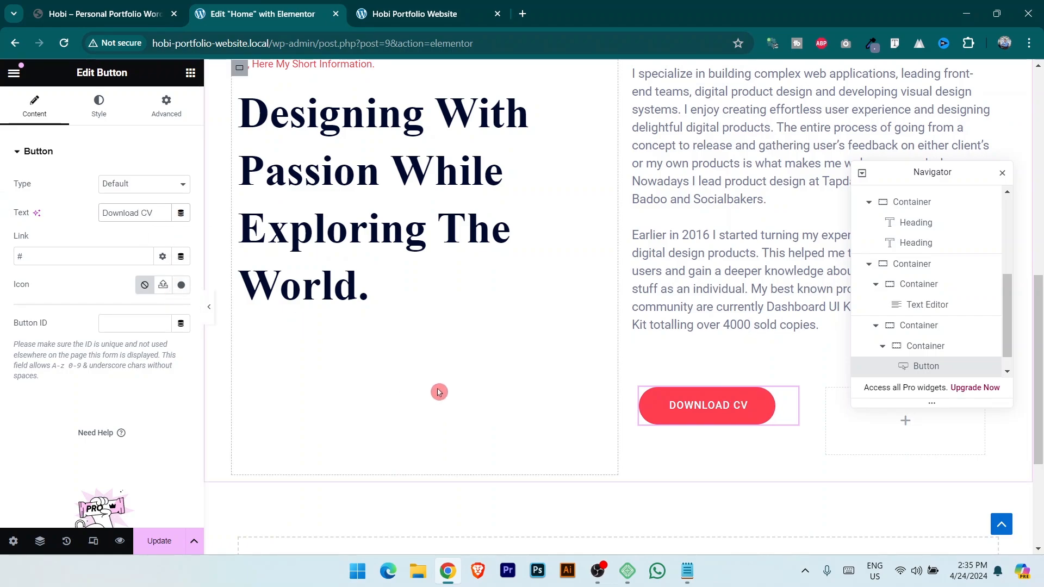
pyautogui.click(634, 392)
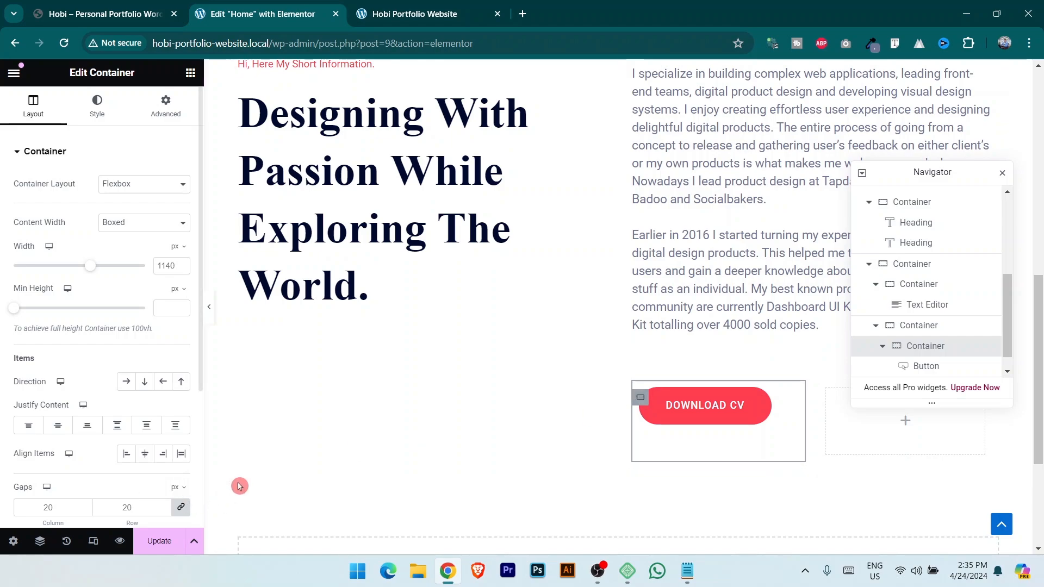
# Centre the button vertically in its box while keeping it start-aligned.
pyautogui.click(57, 428)
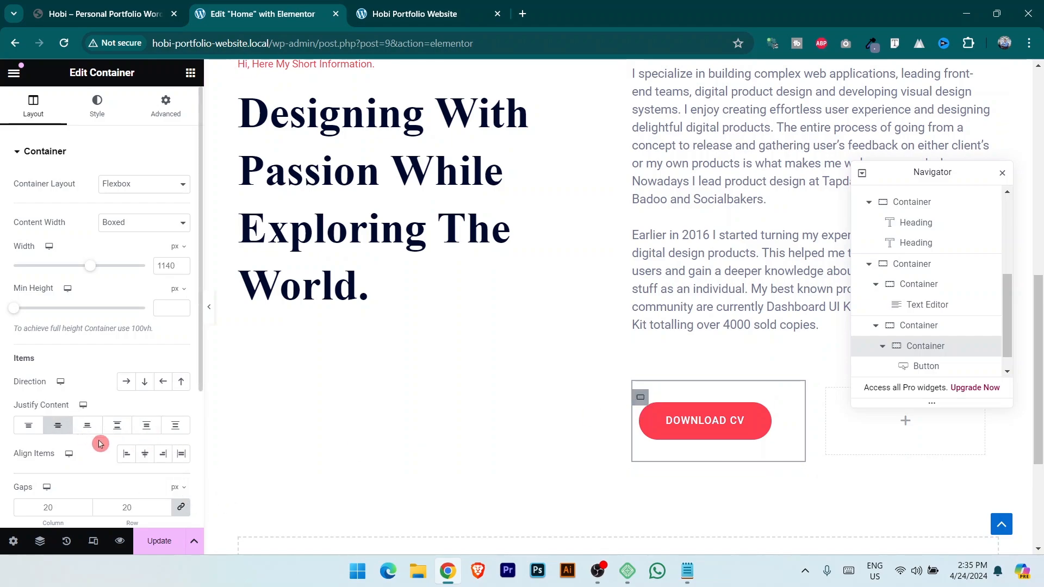
pyautogui.click(126, 454)
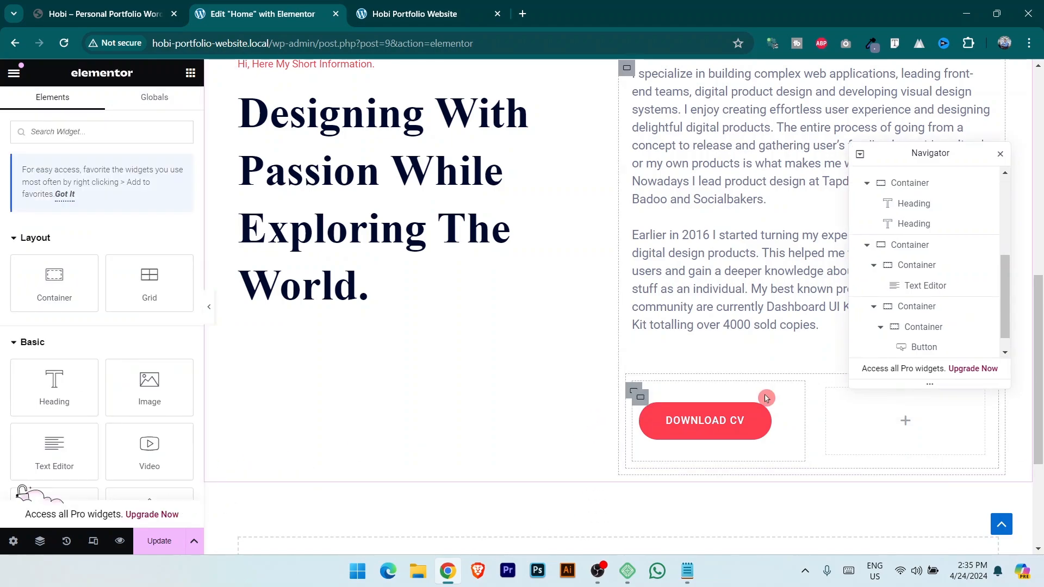
pyautogui.click(638, 396)
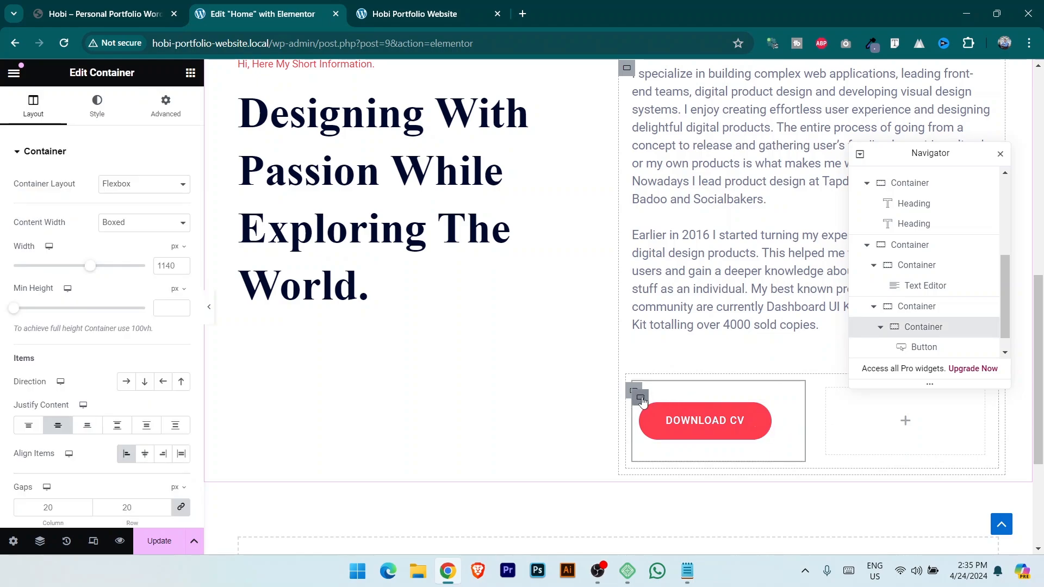
pyautogui.rightClick(641, 400)
pyautogui.click(605, 404)
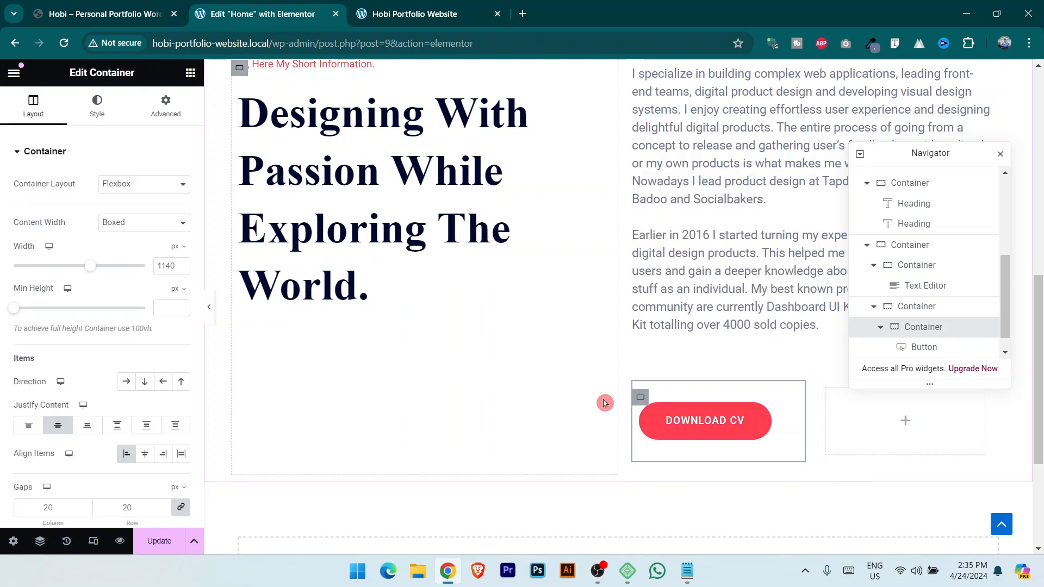
# Paste a copy of the DOWNLOAD CV button into the second empty box and compare with the live site.
pyautogui.click(764, 421)
pyautogui.rightClick(765, 423)
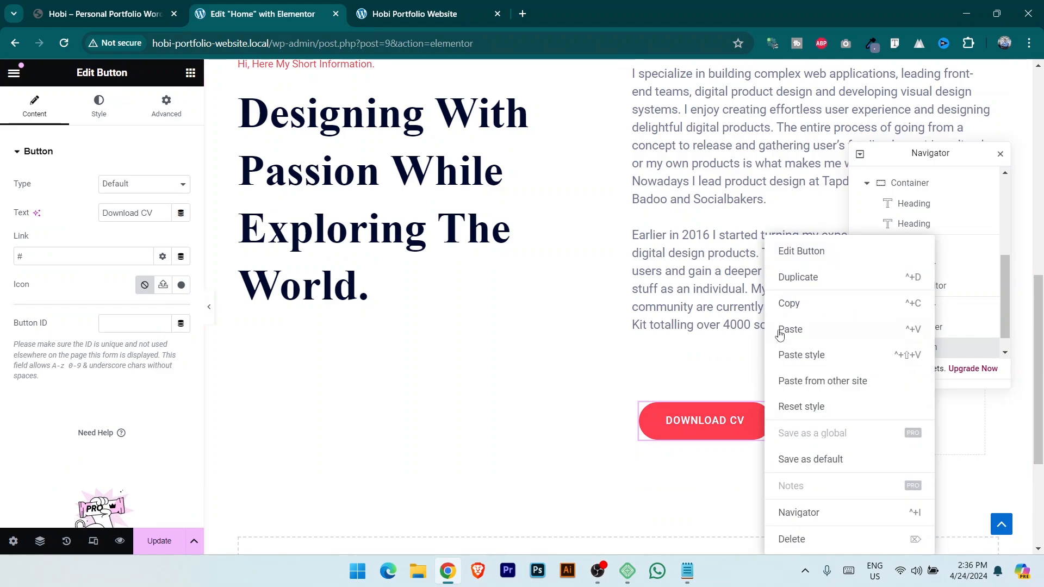
pyautogui.click(790, 301)
pyautogui.moveTo(917, 155); pyautogui.dragTo(572, 210)
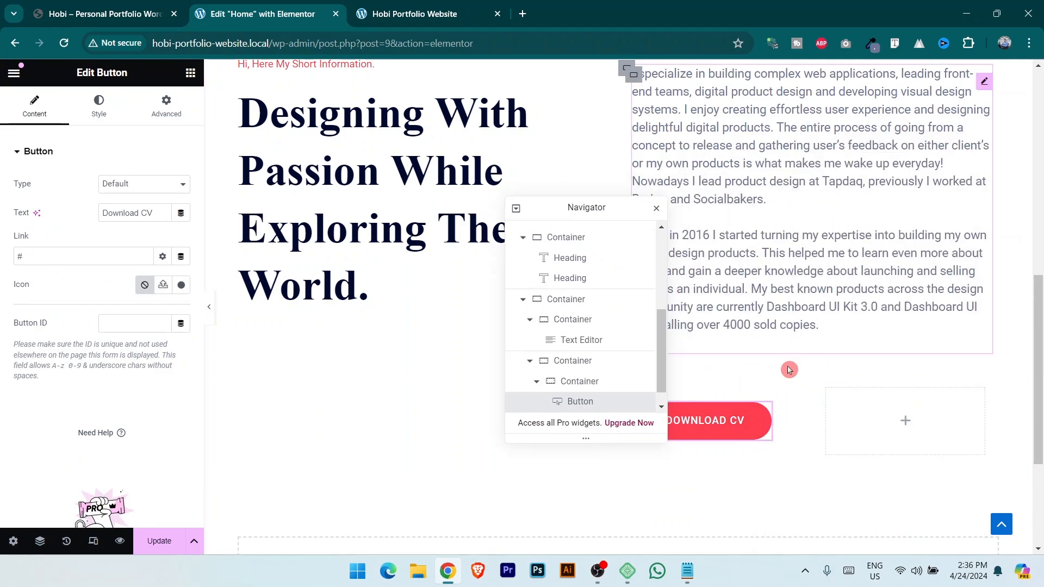
pyautogui.click(828, 398)
pyautogui.rightClick(827, 399)
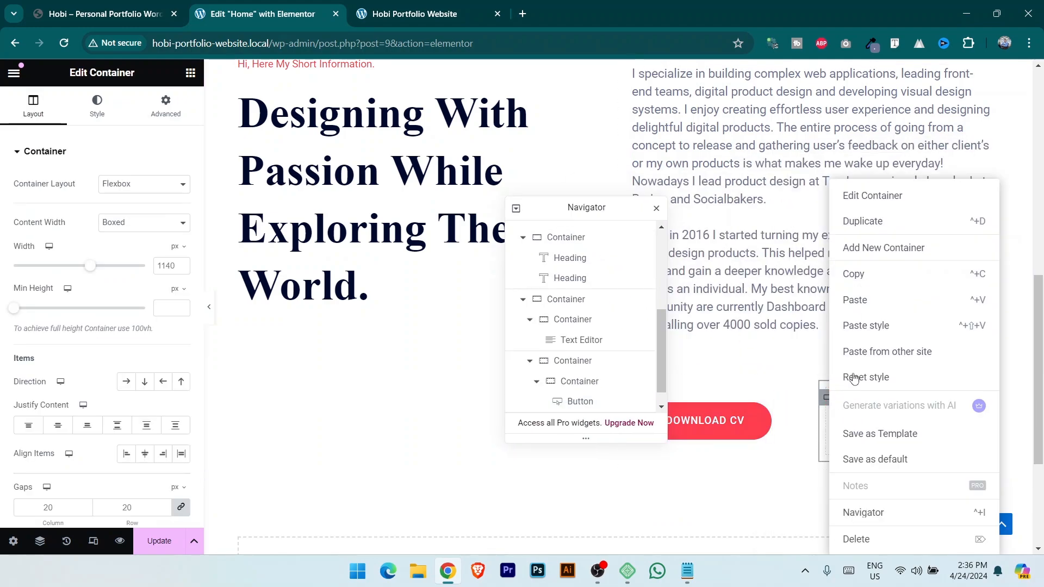
pyautogui.click(856, 236)
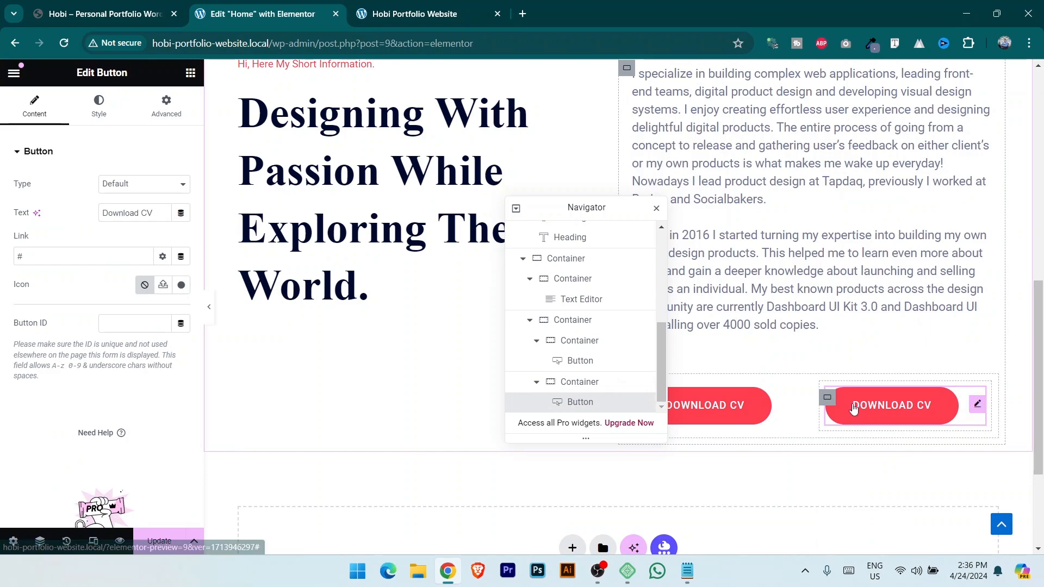
pyautogui.click(143, 15)
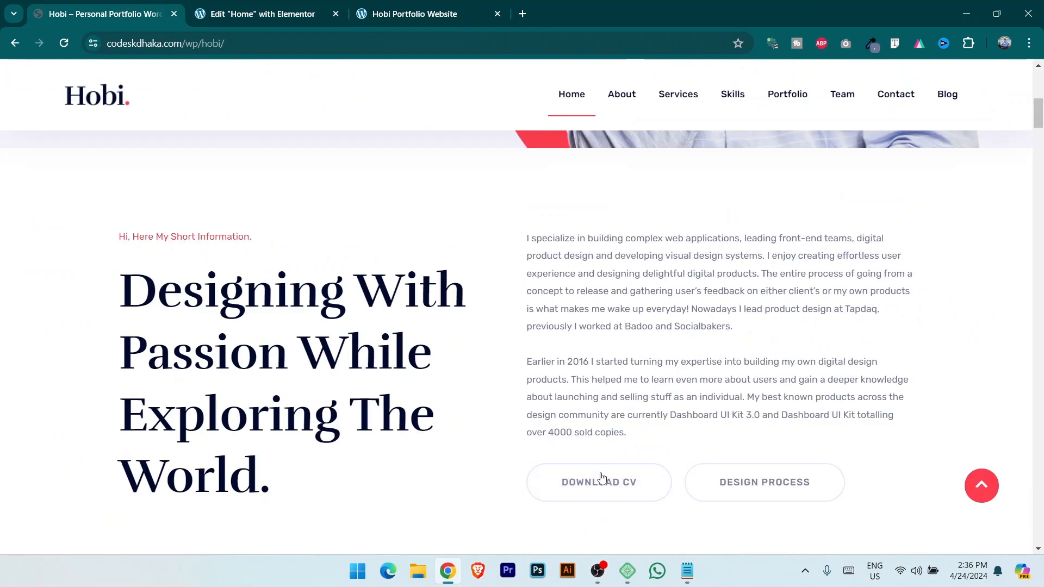
pyautogui.scroll(-2, 424, 450)
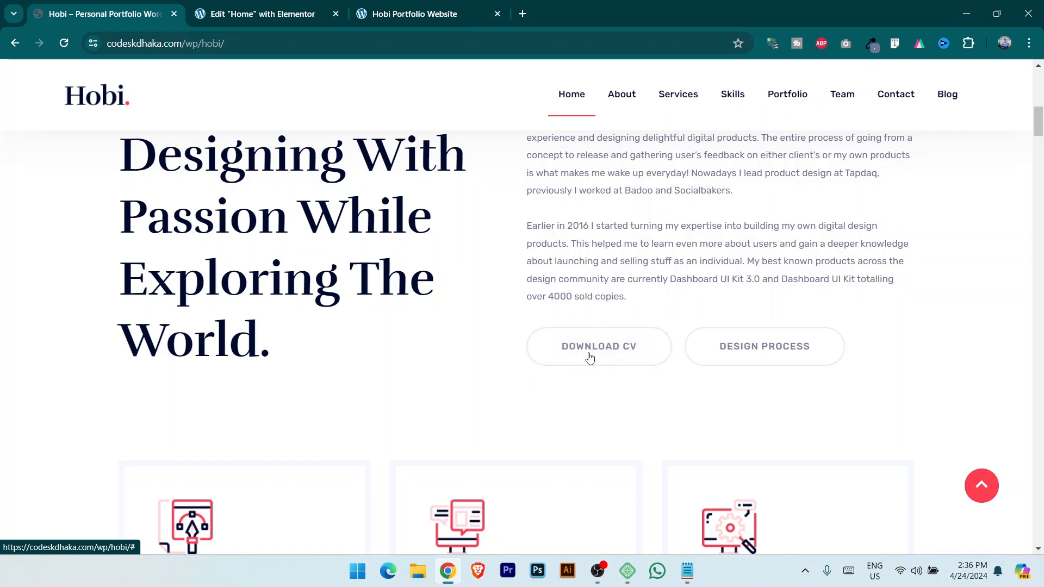
pyautogui.hotkey('ctrl', 'Tab')
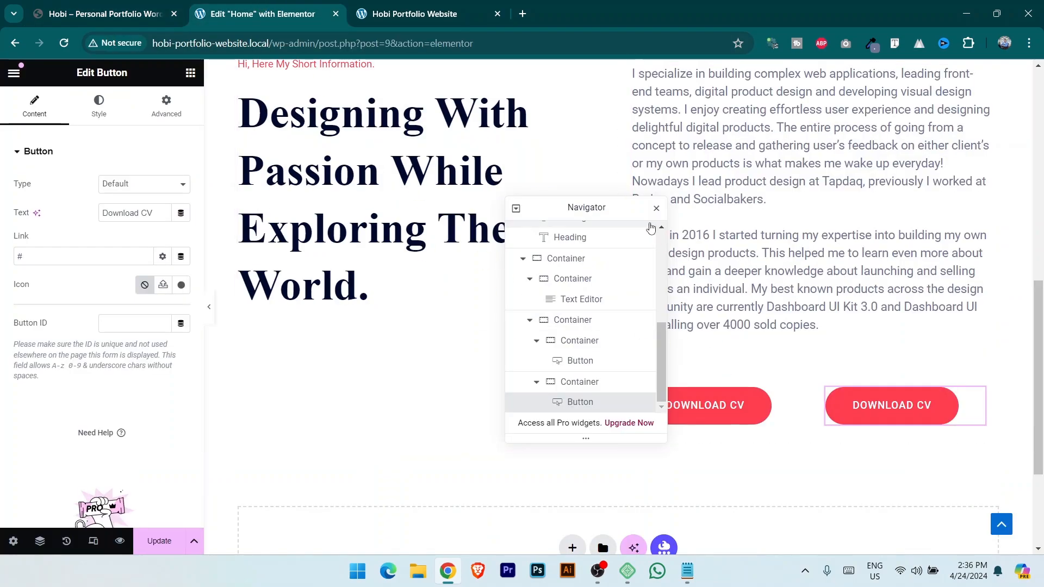
# Give the first button's hover state global Text text colour, white background and global Text border colour.
pyautogui.moveTo(612, 206); pyautogui.dragTo(359, 207)
pyautogui.click(676, 419)
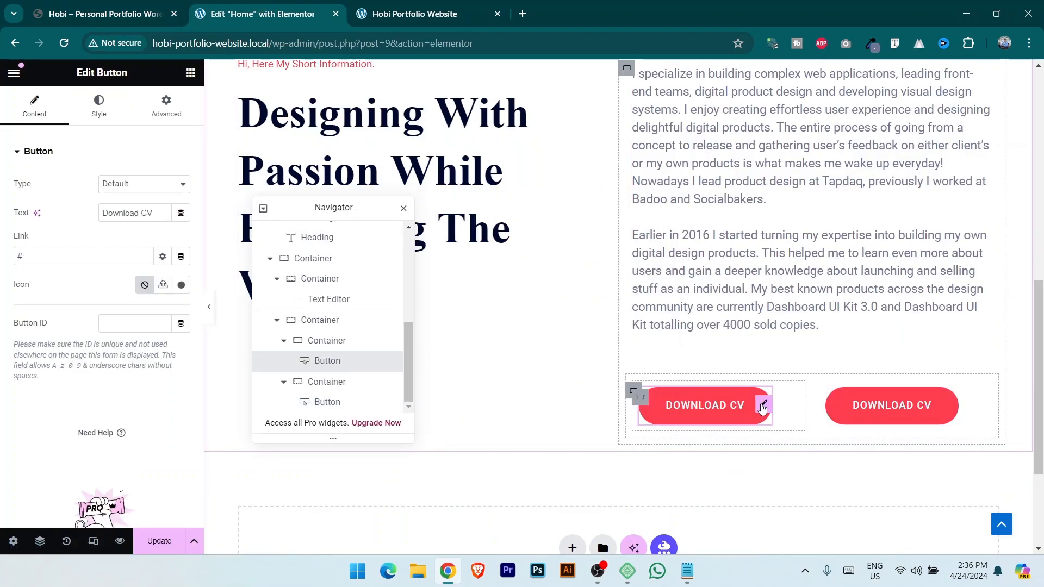
pyautogui.click(98, 107)
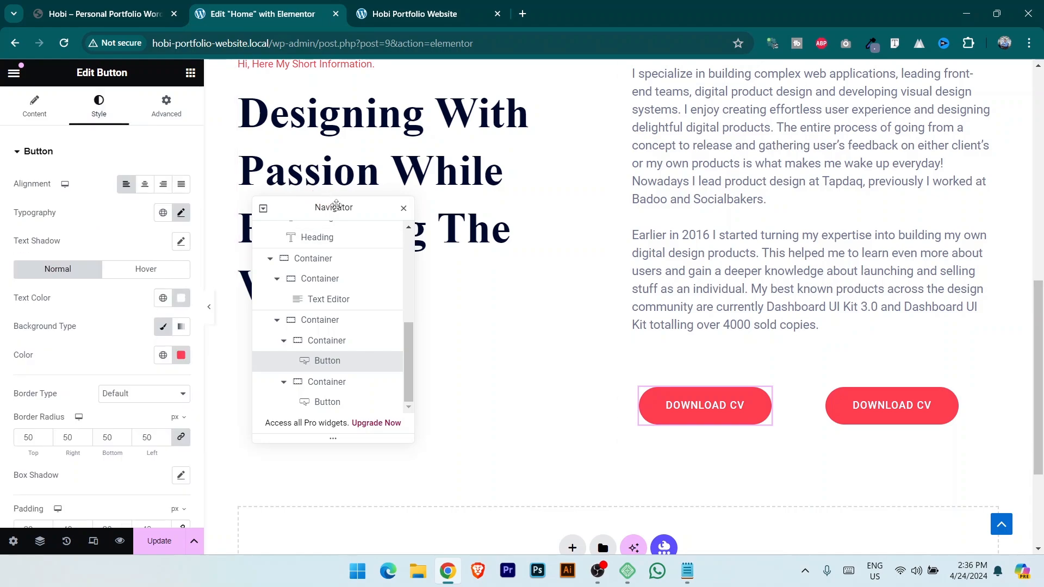
pyautogui.click(144, 270)
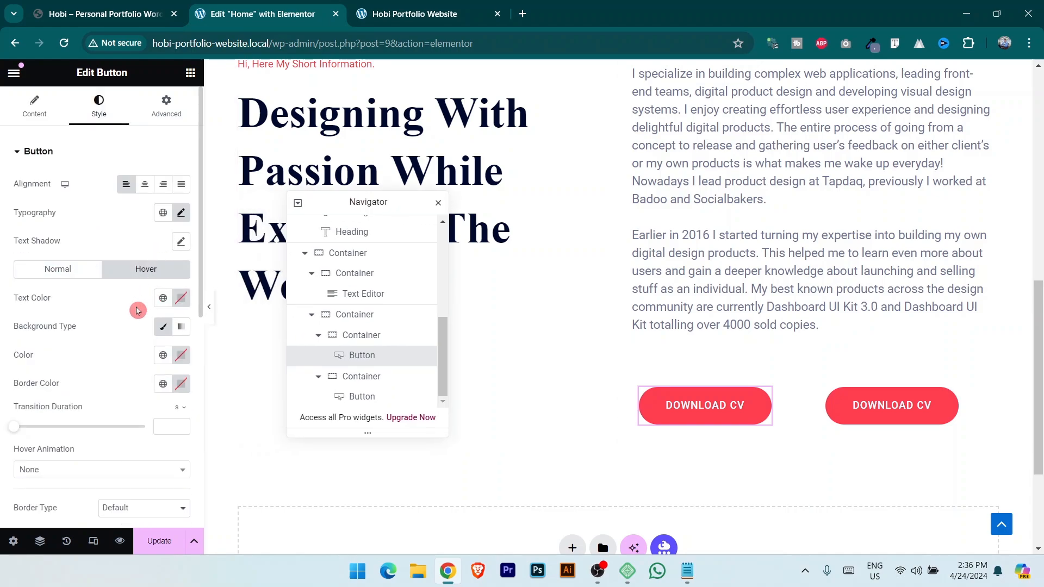
pyautogui.click(160, 299)
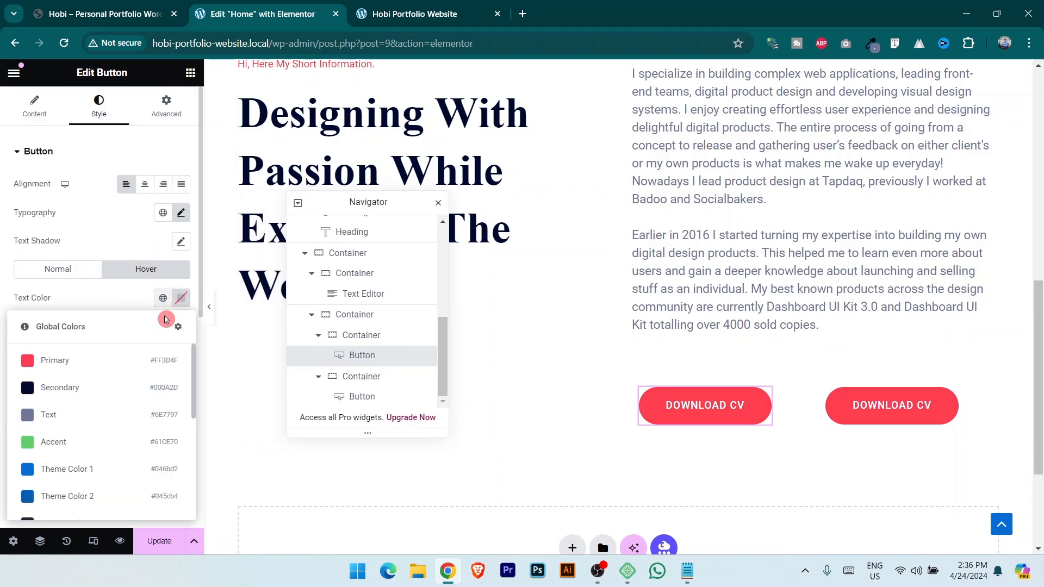
pyautogui.click(91, 419)
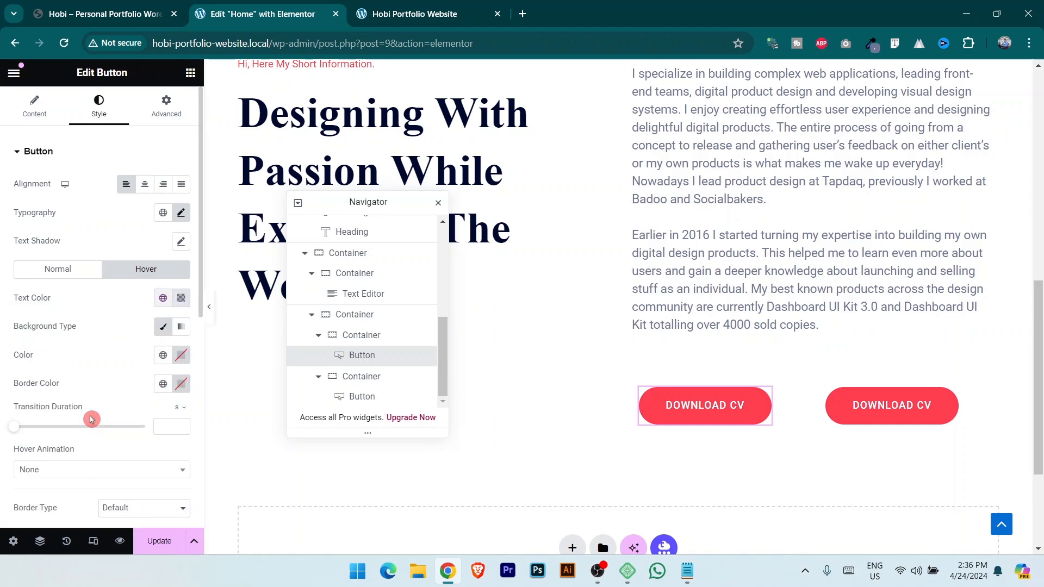
pyautogui.click(181, 356)
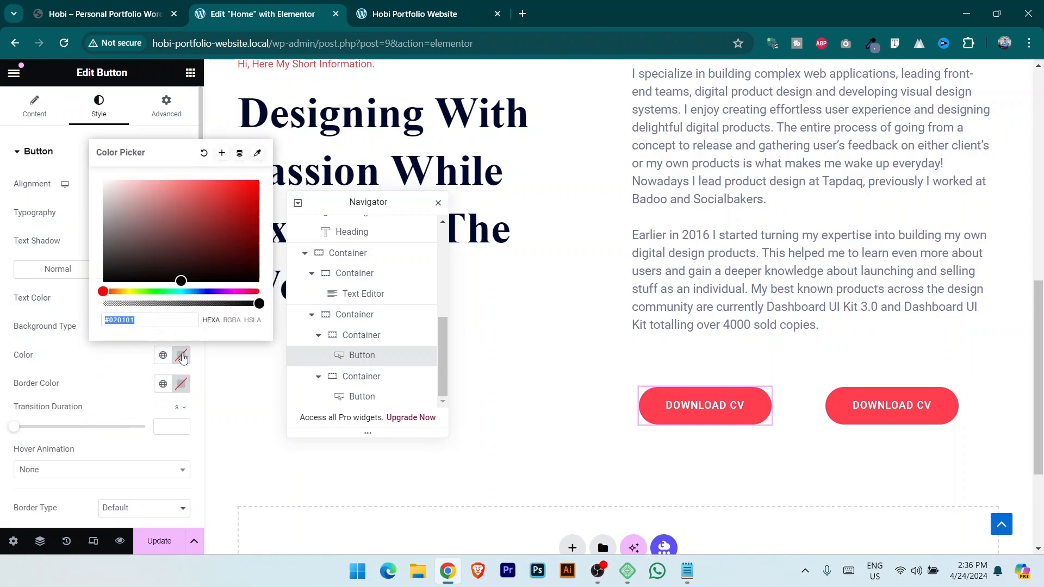
pyautogui.hotkey('ctrl', 'v')
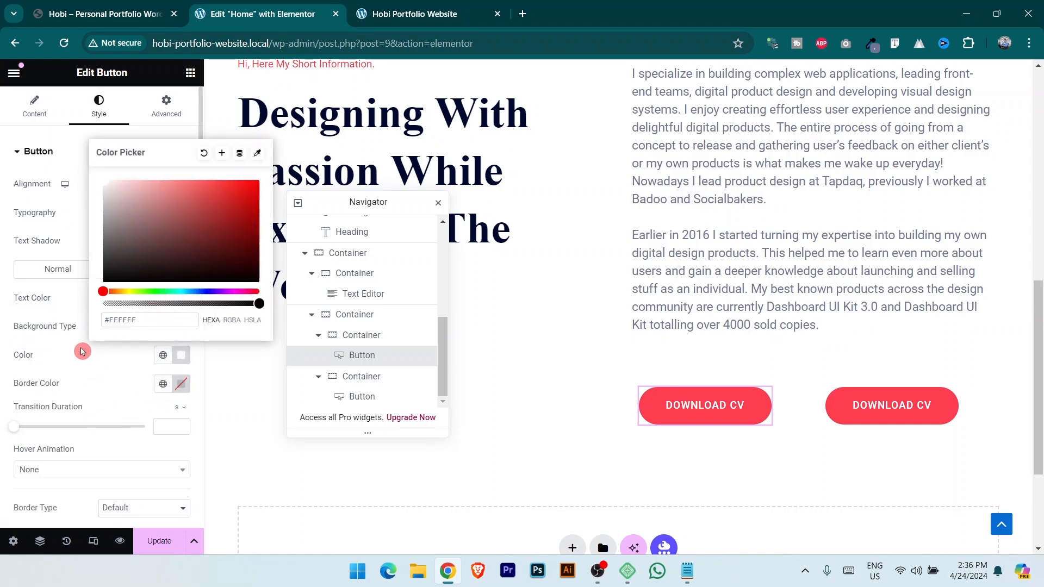
pyautogui.click(69, 392)
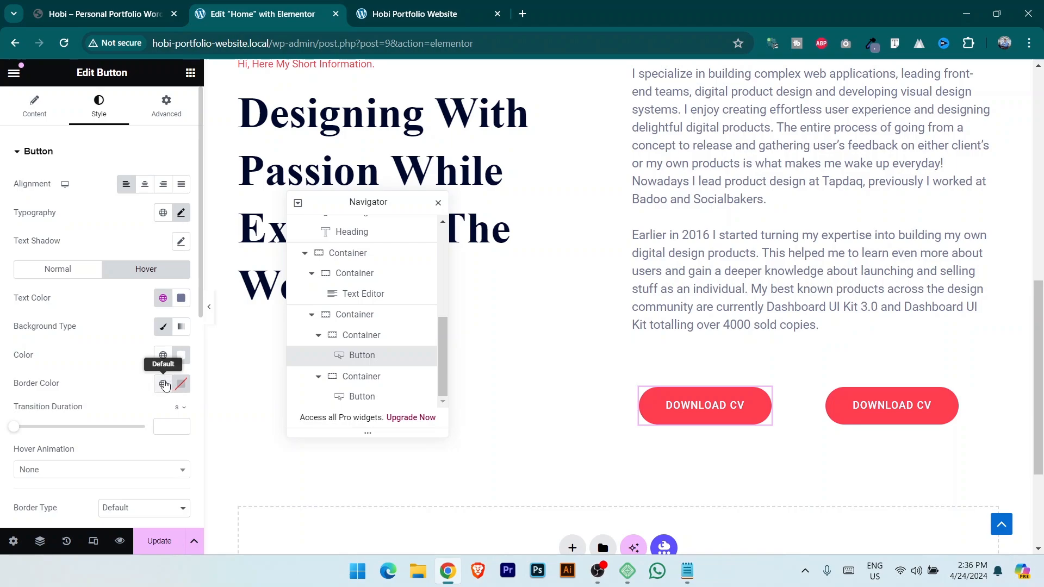
pyautogui.click(164, 384)
pyautogui.click(74, 267)
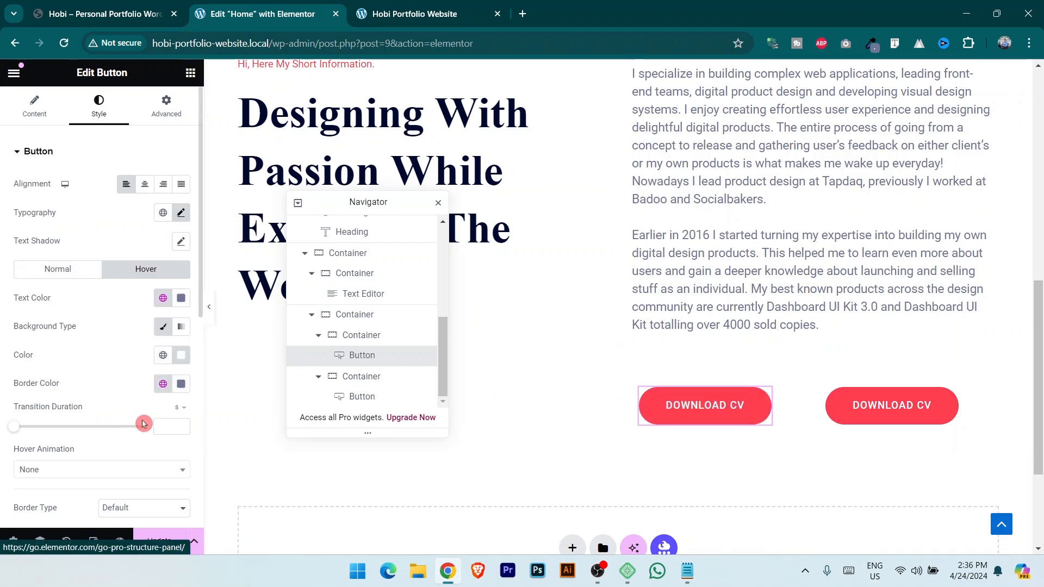
# Make the hover border solid at 2 px, update the page and view the live site.
pyautogui.scroll(-3, 141, 419)
pyautogui.click(139, 371)
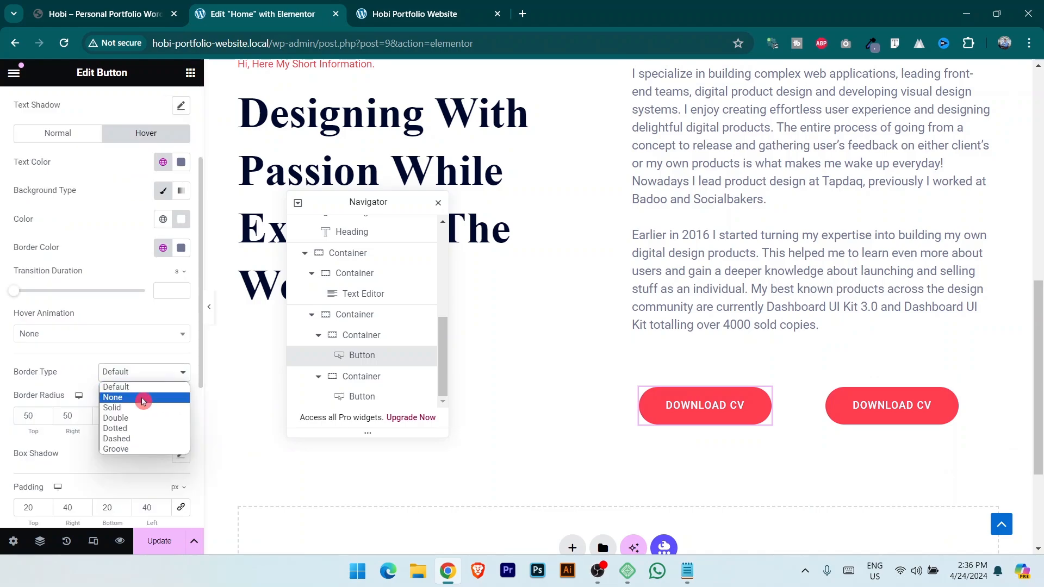
pyautogui.click(138, 403)
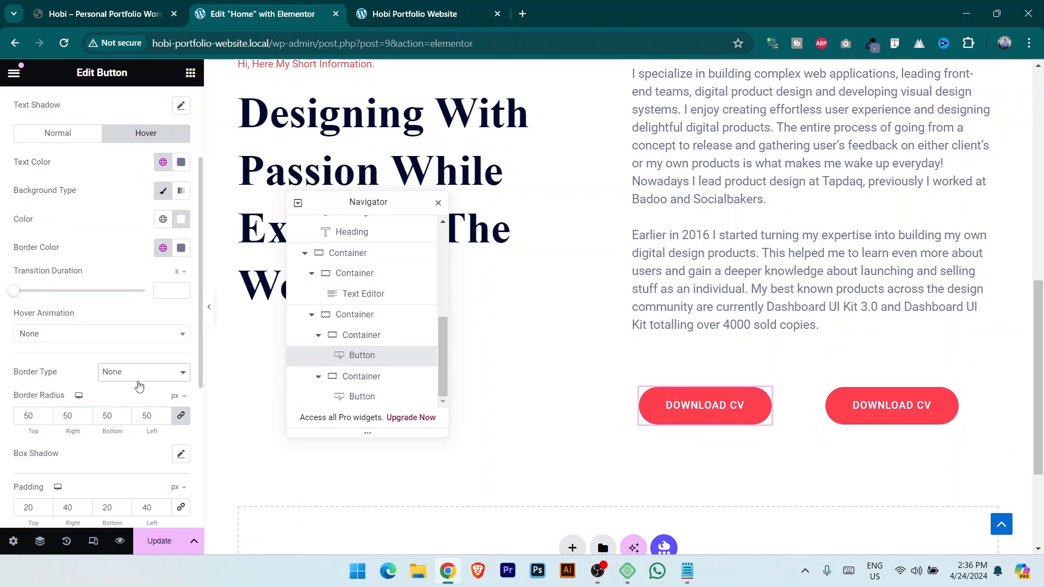
pyautogui.click(142, 375)
pyautogui.click(129, 409)
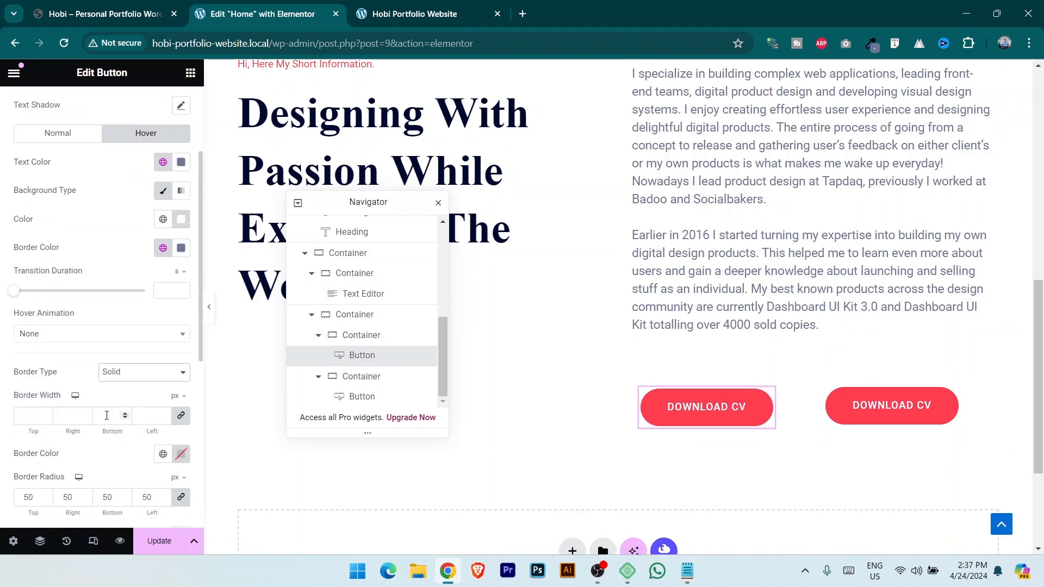
pyautogui.click(30, 416)
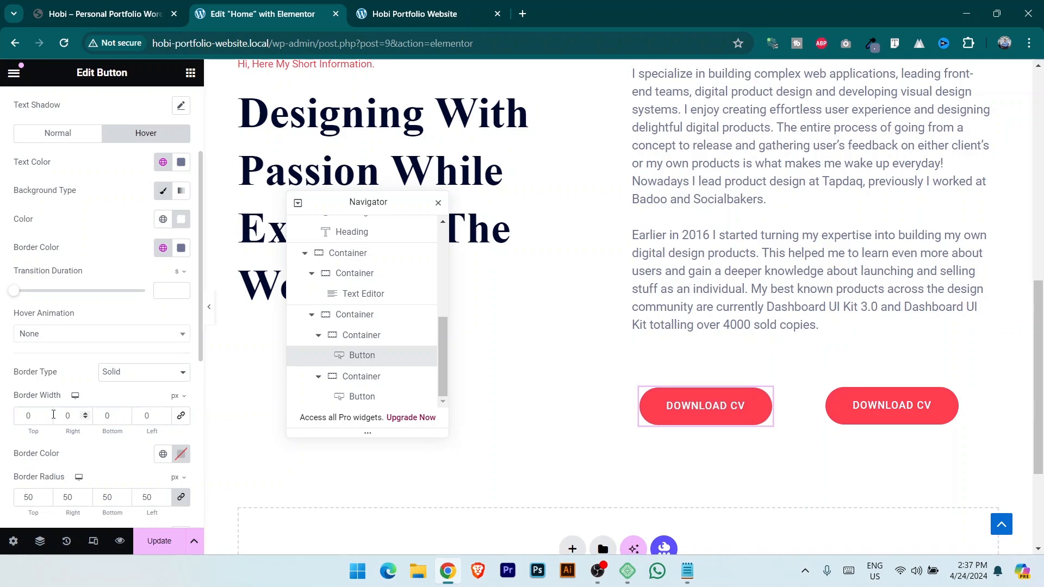
pyautogui.write('2')
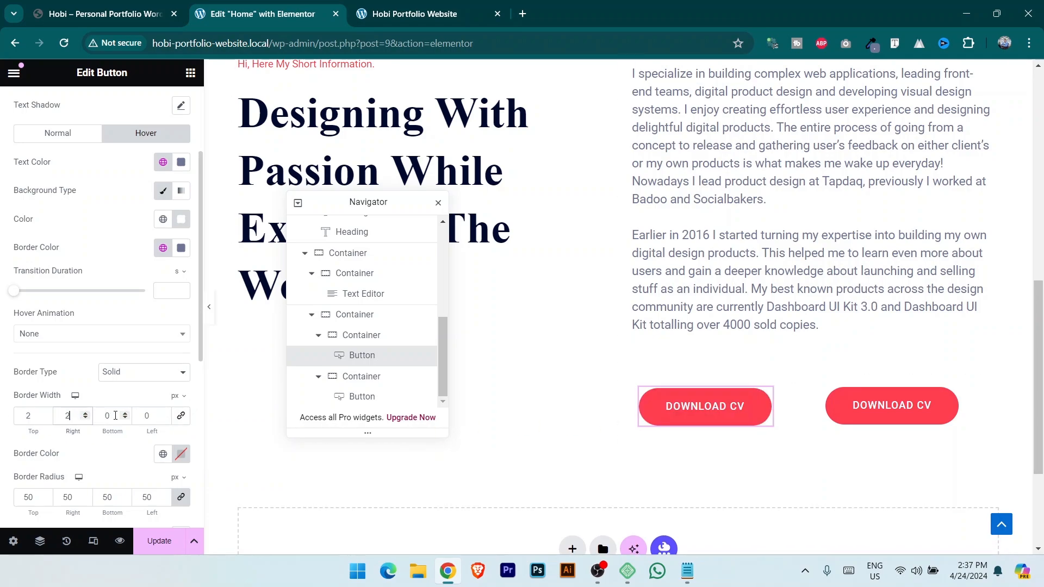
pyautogui.write('2')
pyautogui.press('Tab')
pyautogui.write('2')
pyautogui.click(160, 540)
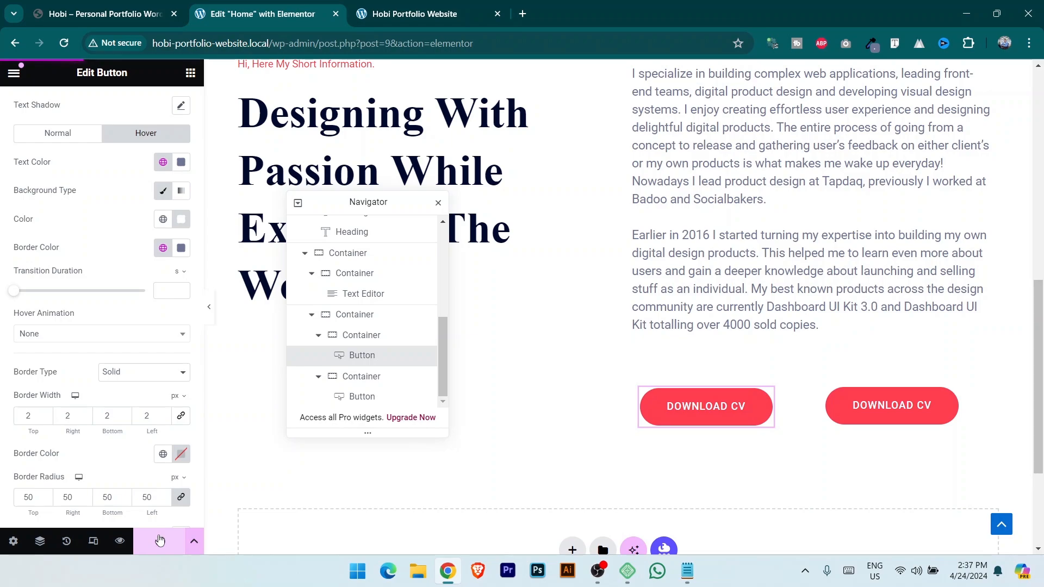
pyautogui.hotkey('ctrl', 'Tab')
pyautogui.click(64, 46)
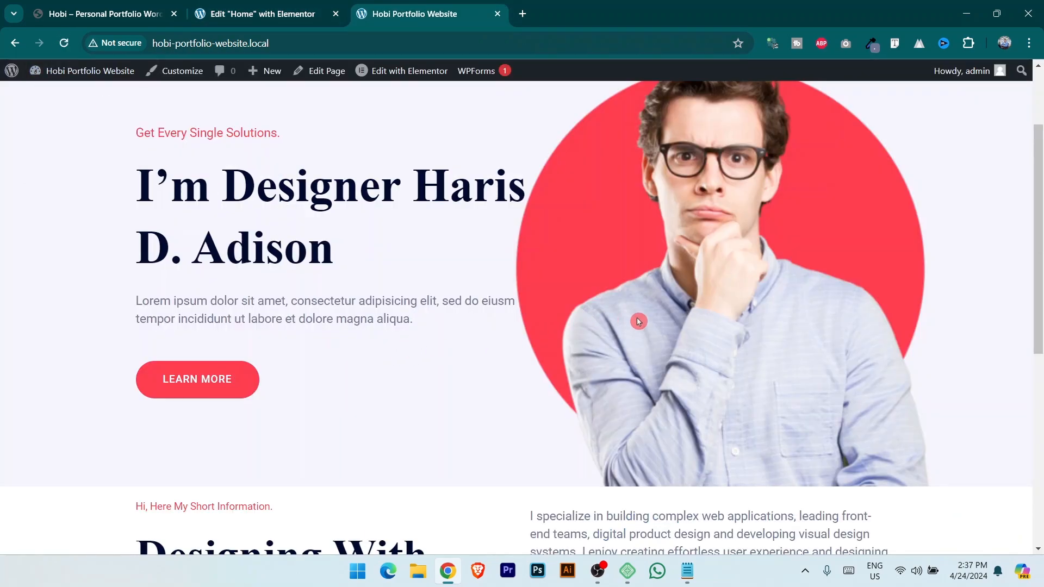
pyautogui.scroll(-7, 639, 321)
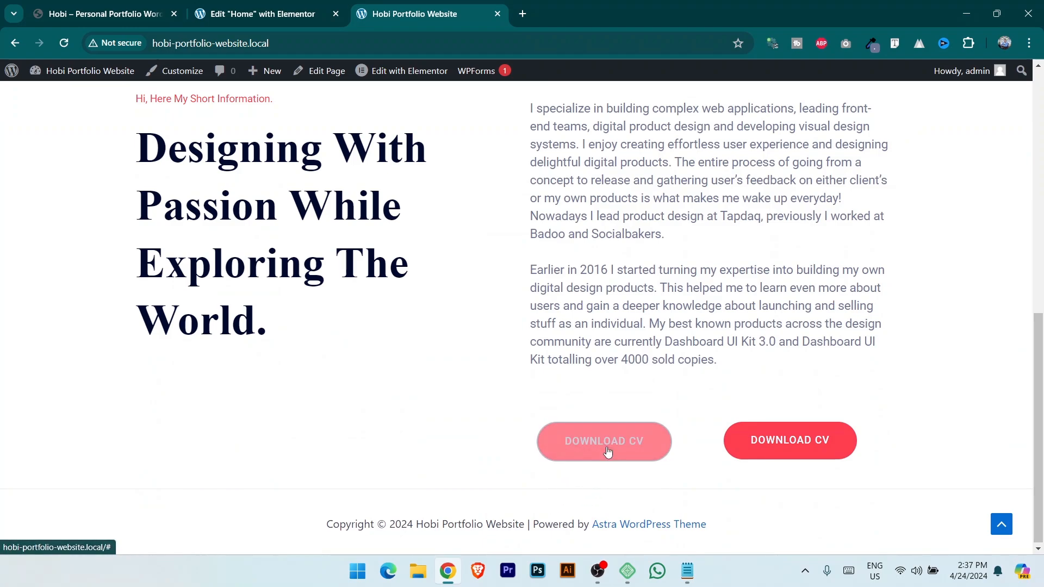
pyautogui.click(79, 8)
# Give the second DOWNLOAD CV button Primary red text on a white background.
pyautogui.hotkey('ctrl', 'Tab')
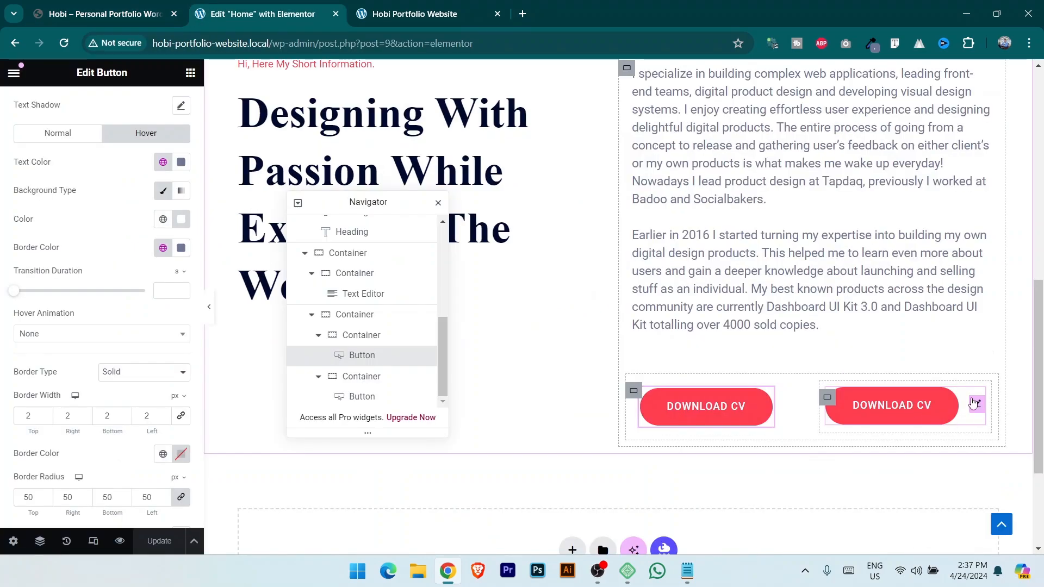
pyautogui.click(977, 405)
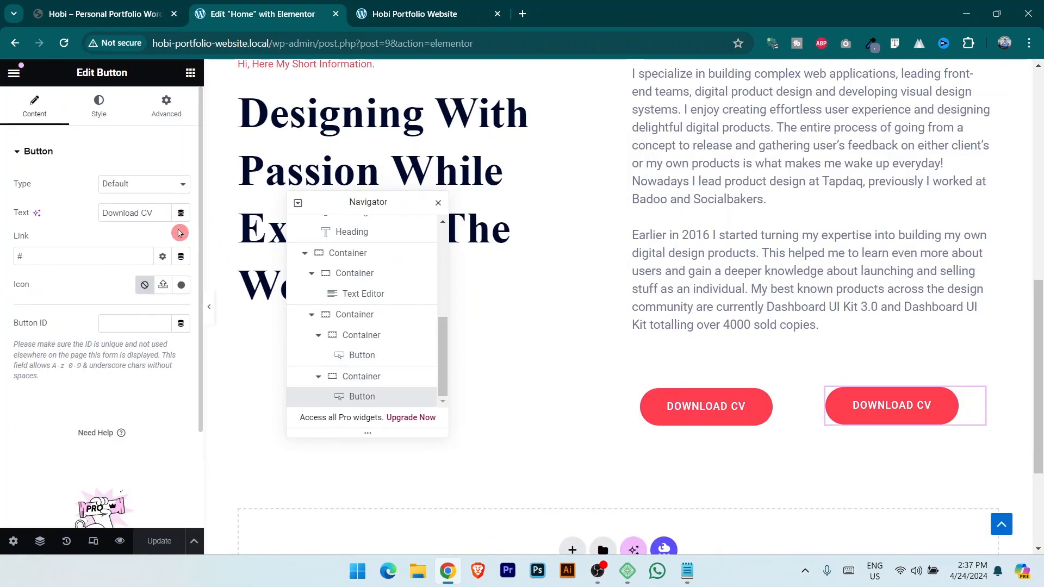
pyautogui.click(99, 112)
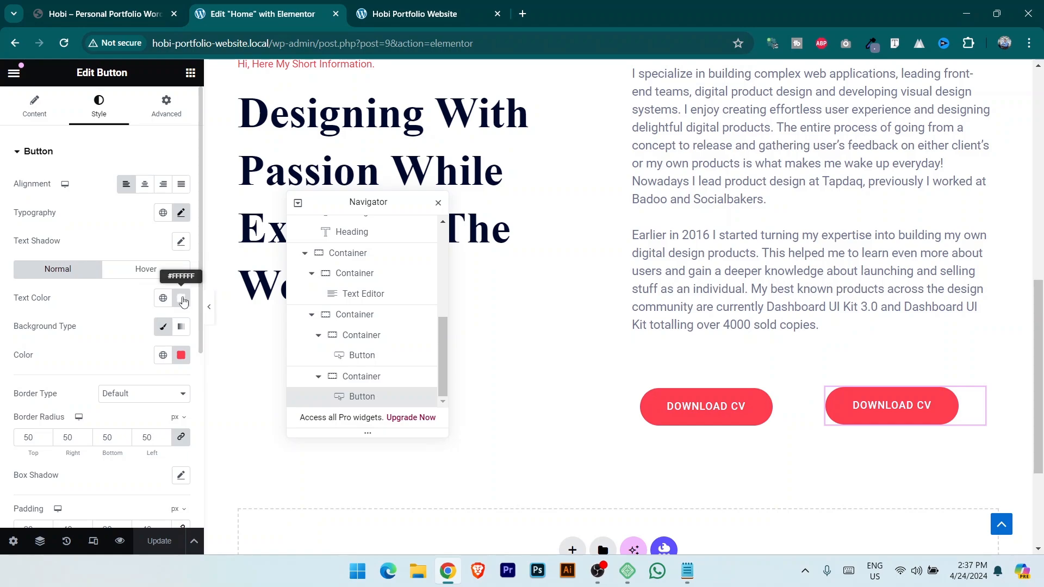
pyautogui.click(163, 298)
pyautogui.click(81, 363)
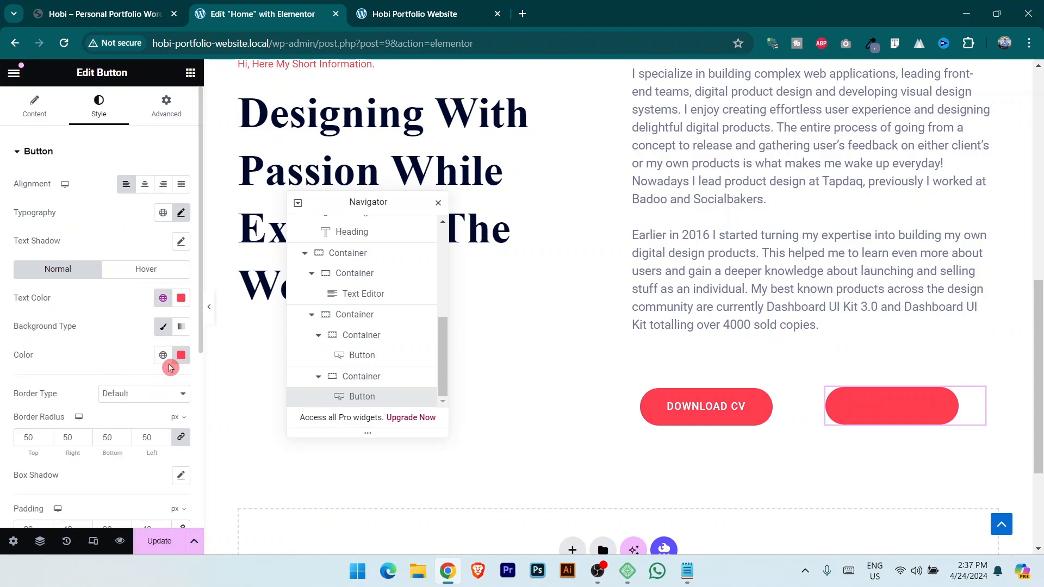
pyautogui.click(181, 355)
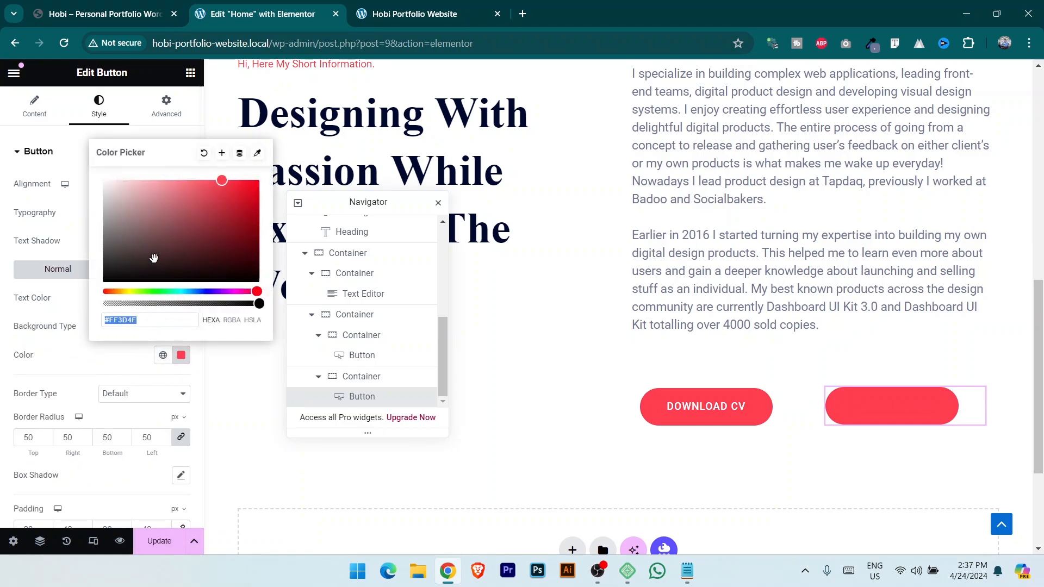
pyautogui.moveTo(152, 256)
pyautogui.mouseDown()
pyautogui.moveTo(67, 139)
pyautogui.moveTo(92, 150)
pyautogui.mouseUp()
pyautogui.click(48, 355)
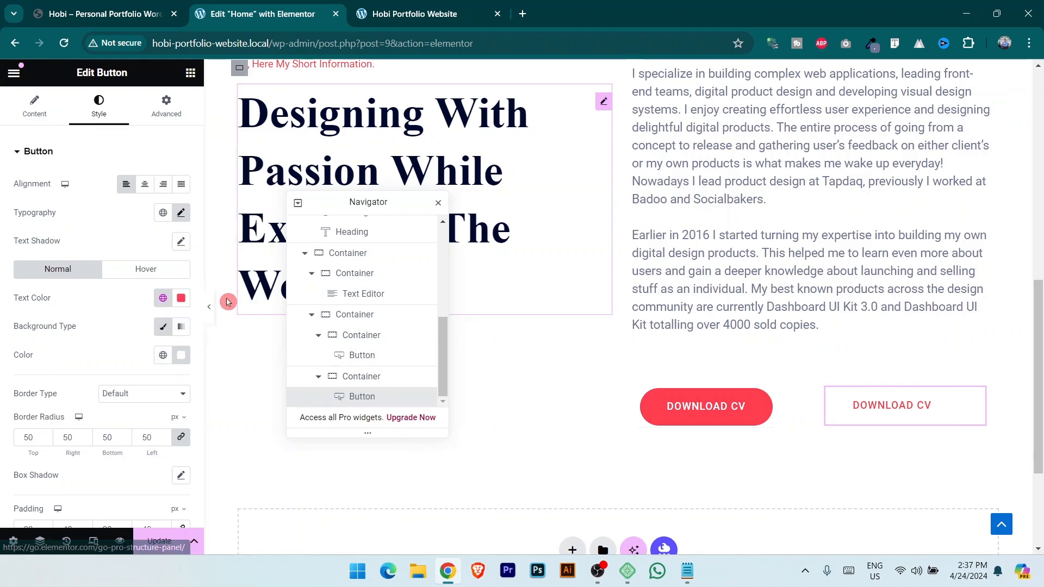
# Start the button's hover style, comparing with the demo button and trying hover text and background colours.
pyautogui.click(162, 272)
pyautogui.click(90, 4)
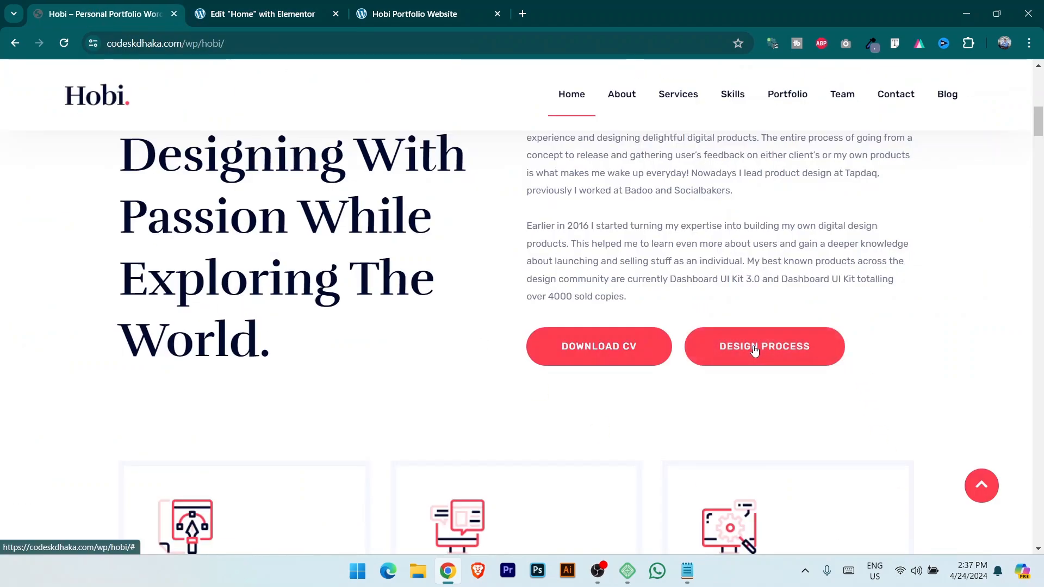
pyautogui.click(256, 10)
pyautogui.click(179, 305)
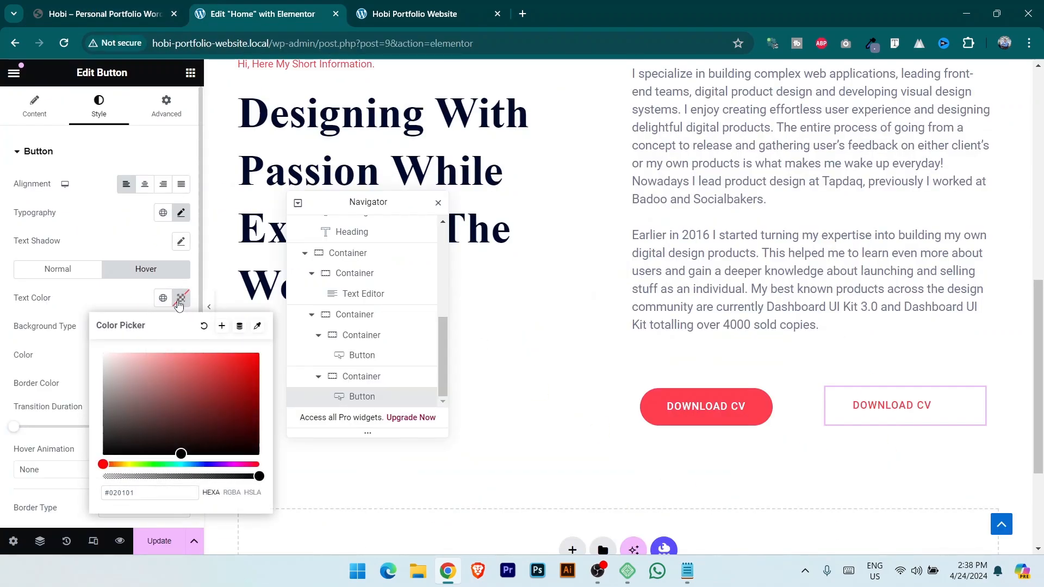
pyautogui.click(163, 299)
pyautogui.click(81, 370)
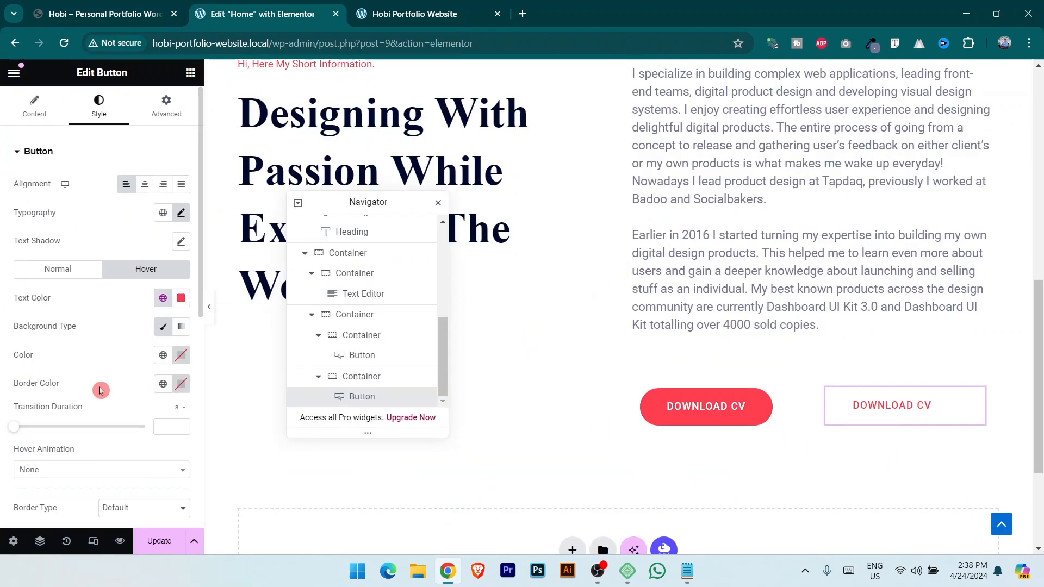
pyautogui.click(159, 356)
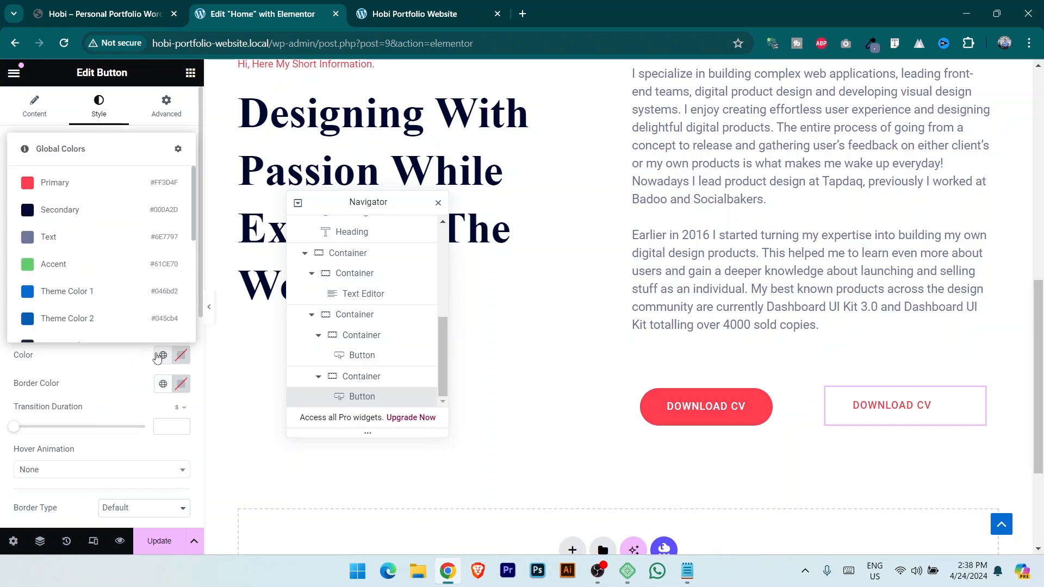
pyautogui.click(181, 355)
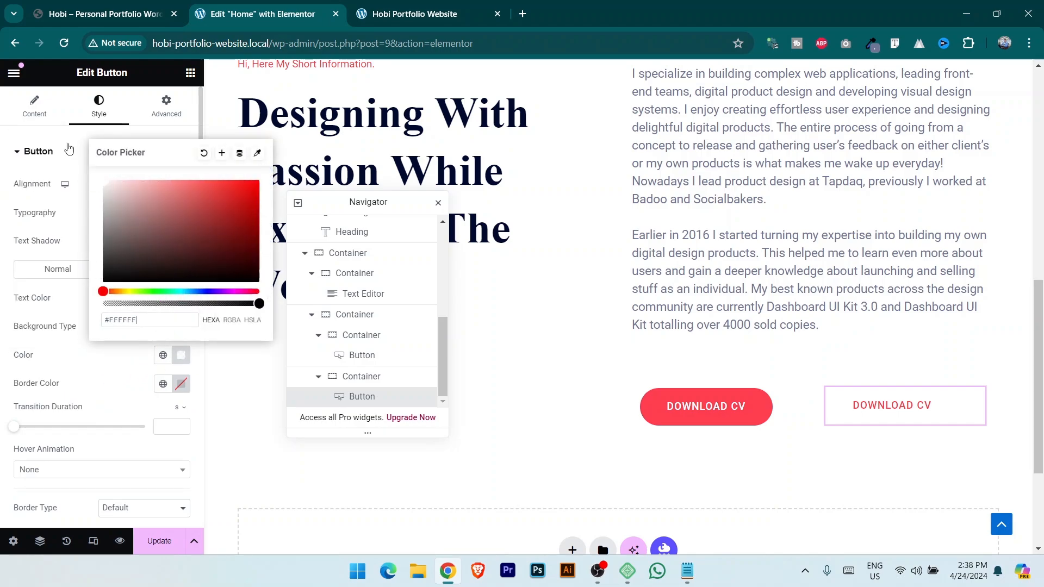
pyautogui.click(91, 396)
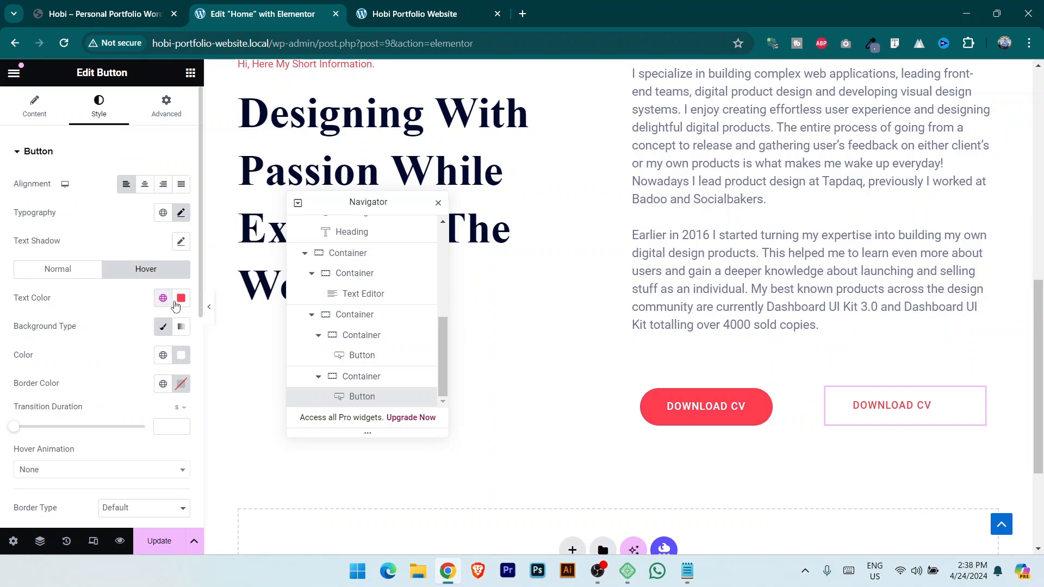
# Make the hover background Primary red with white text, then return to the Normal state.
pyautogui.click(182, 299)
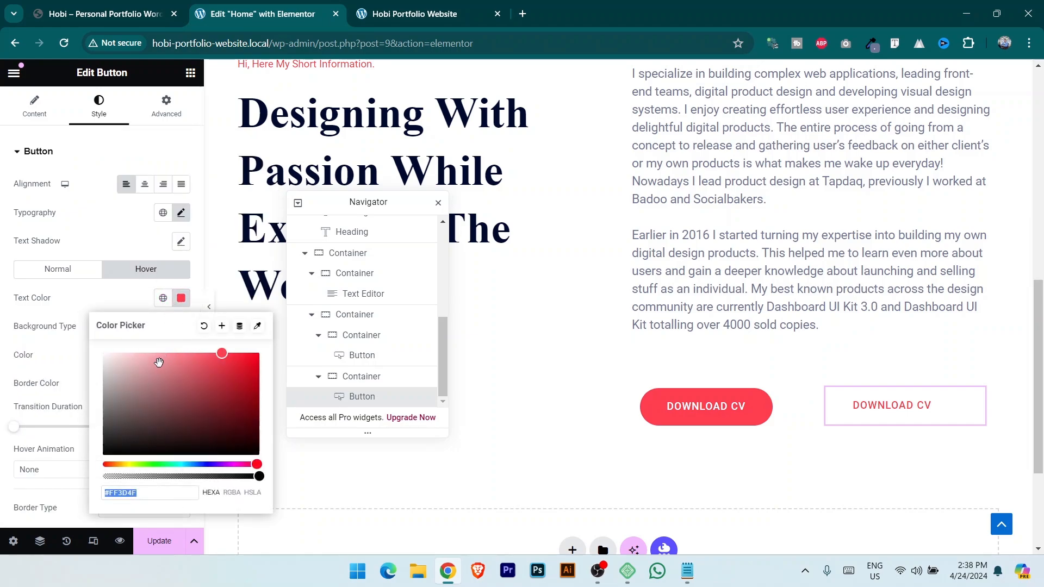
pyautogui.click(65, 320)
pyautogui.click(156, 356)
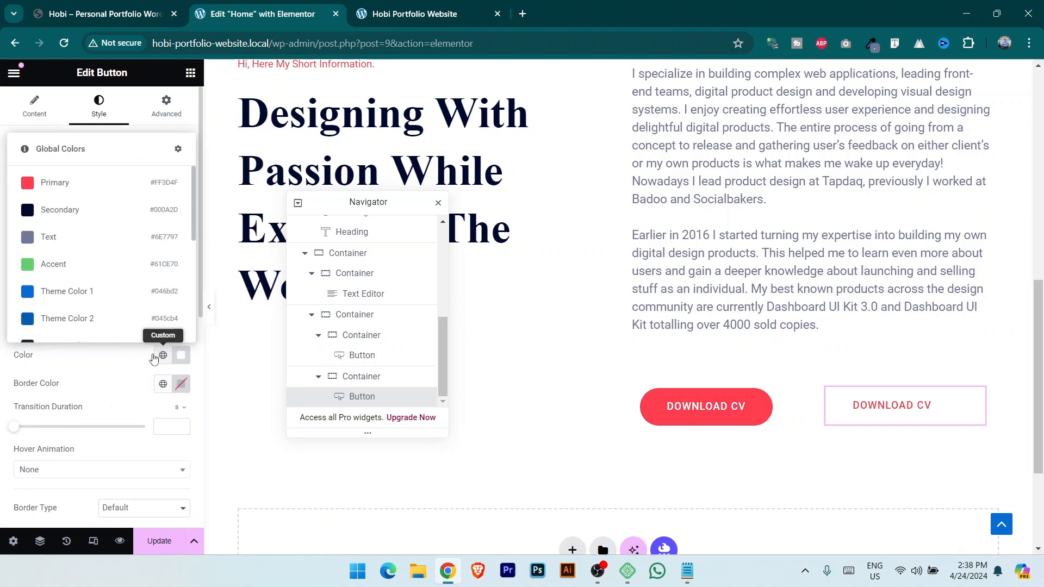
pyautogui.click(84, 184)
pyautogui.hotkey('ctrl', 'shift', 'Tab')
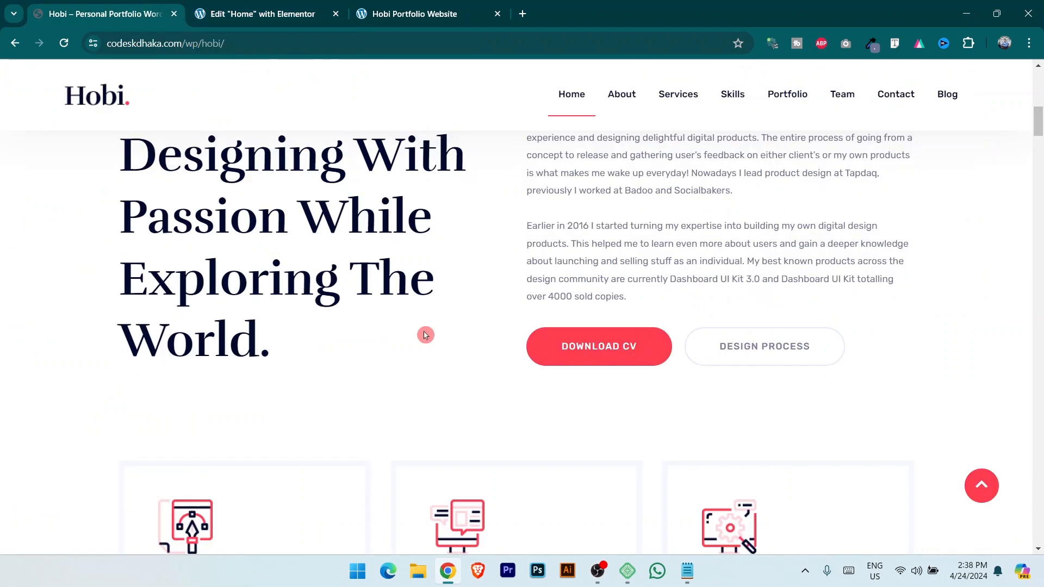
pyautogui.click(261, 14)
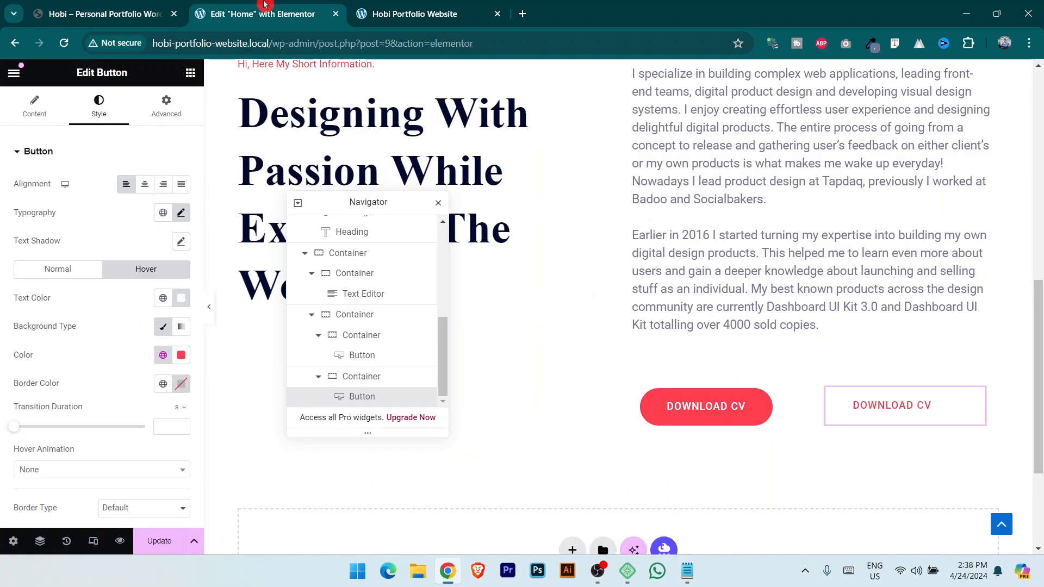
pyautogui.click(59, 269)
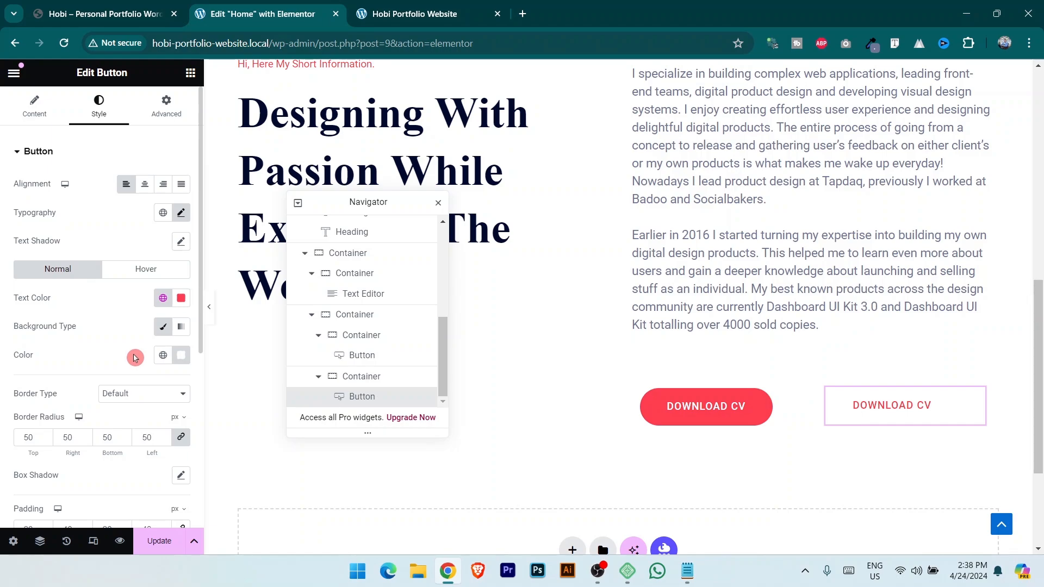
# Give the second button a 2 px solid border in the grey Text global colour and save.
pyautogui.click(152, 402)
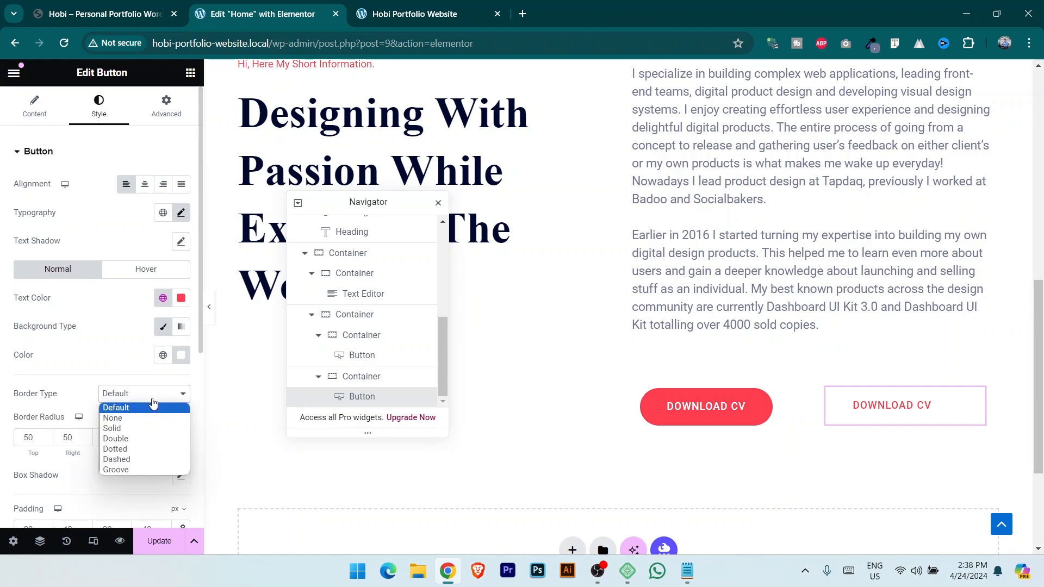
pyautogui.click(136, 428)
pyautogui.scroll(-1, 109, 391)
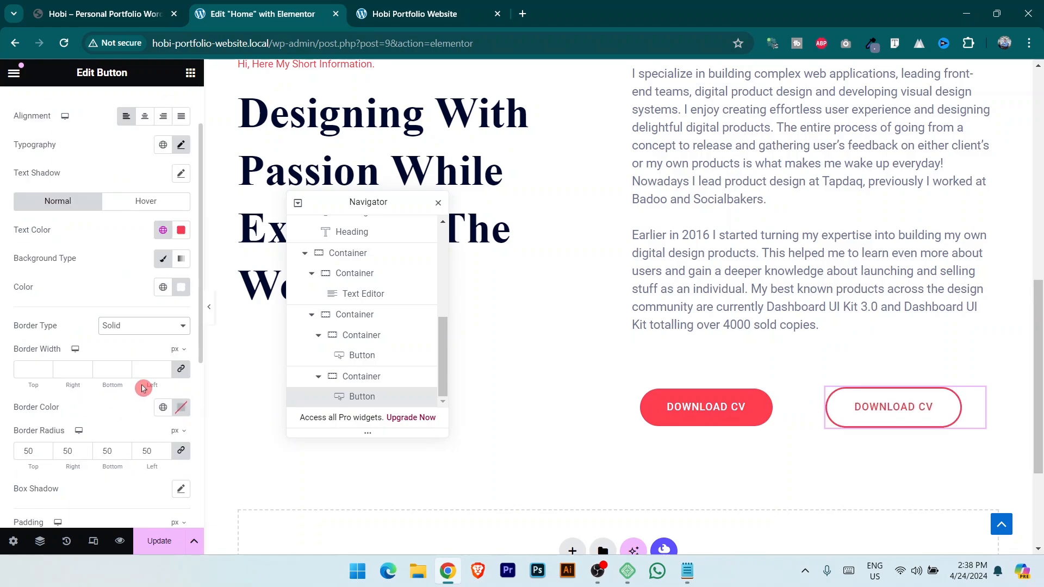
pyautogui.click(34, 365)
pyautogui.write('2')
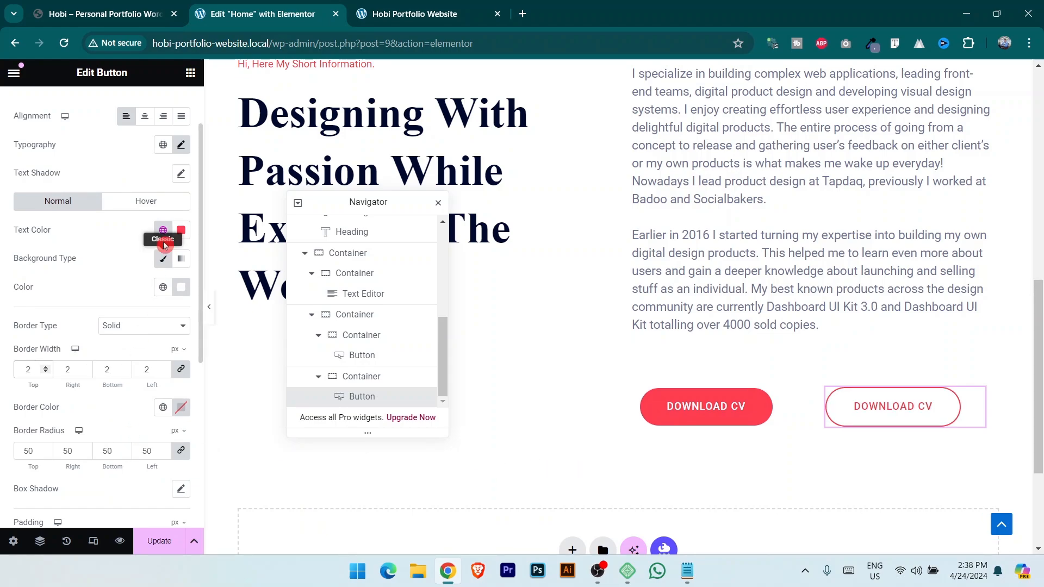
pyautogui.scroll(-2, 162, 381)
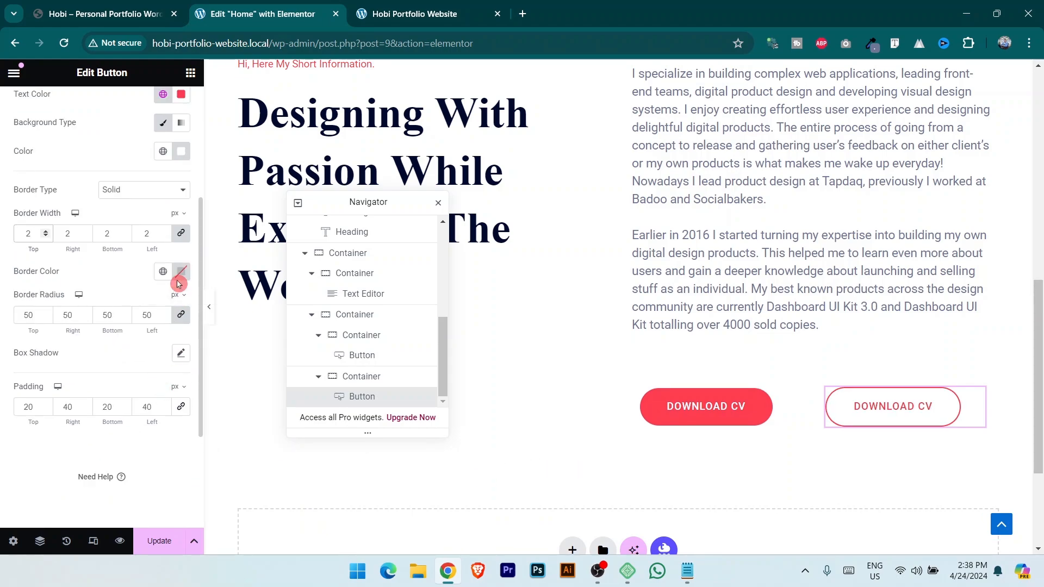
pyautogui.click(163, 272)
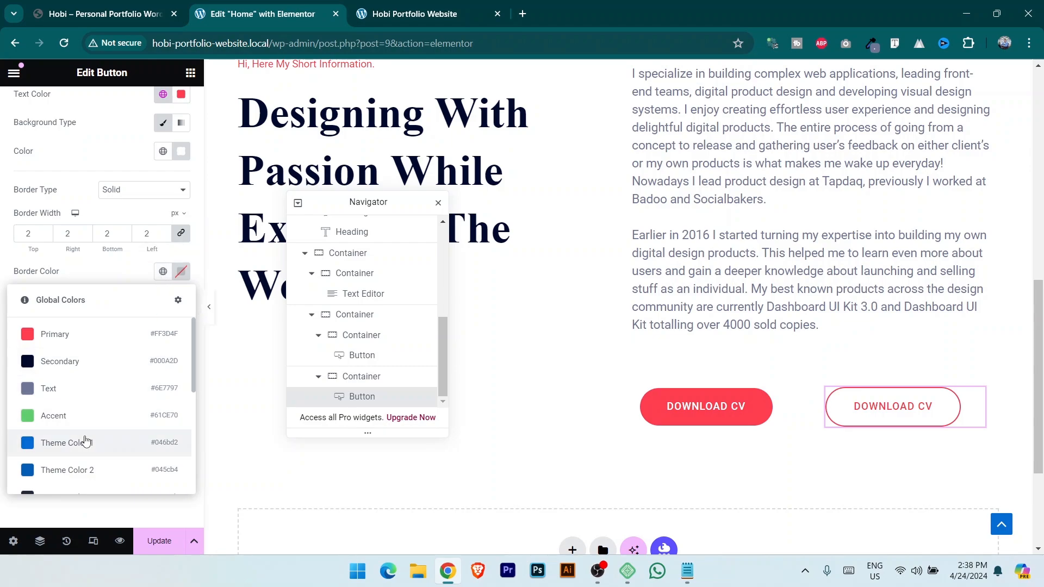
pyautogui.click(77, 391)
pyautogui.click(160, 539)
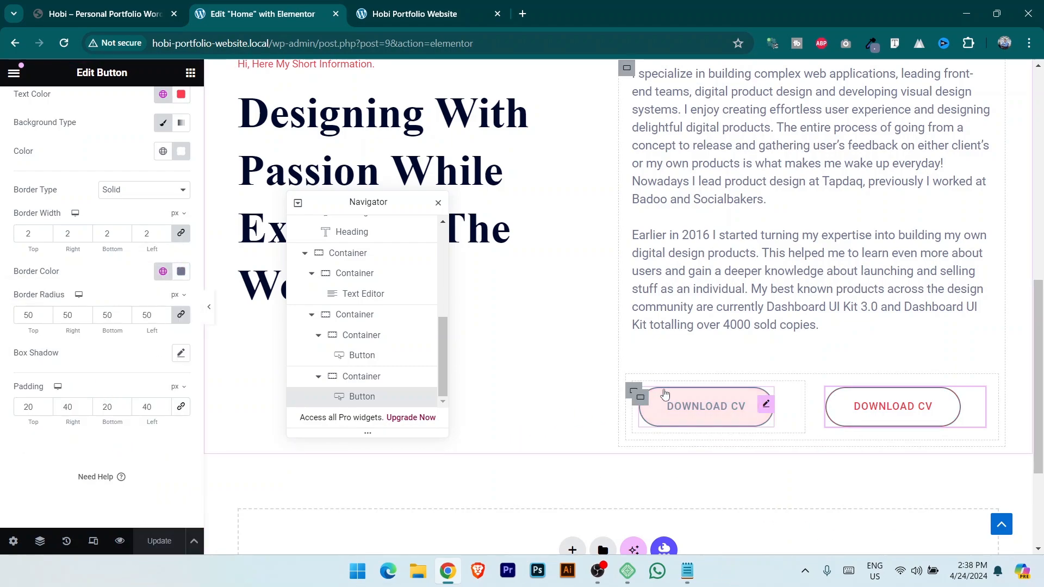
# Set the buttons container's top margin to -39 px and save.
pyautogui.click(644, 408)
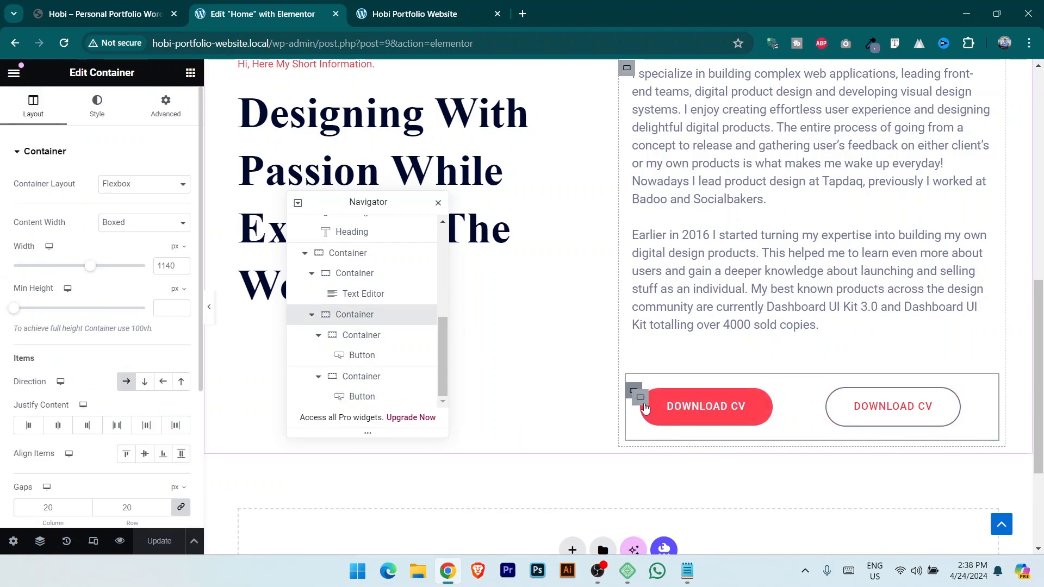
pyautogui.click(166, 106)
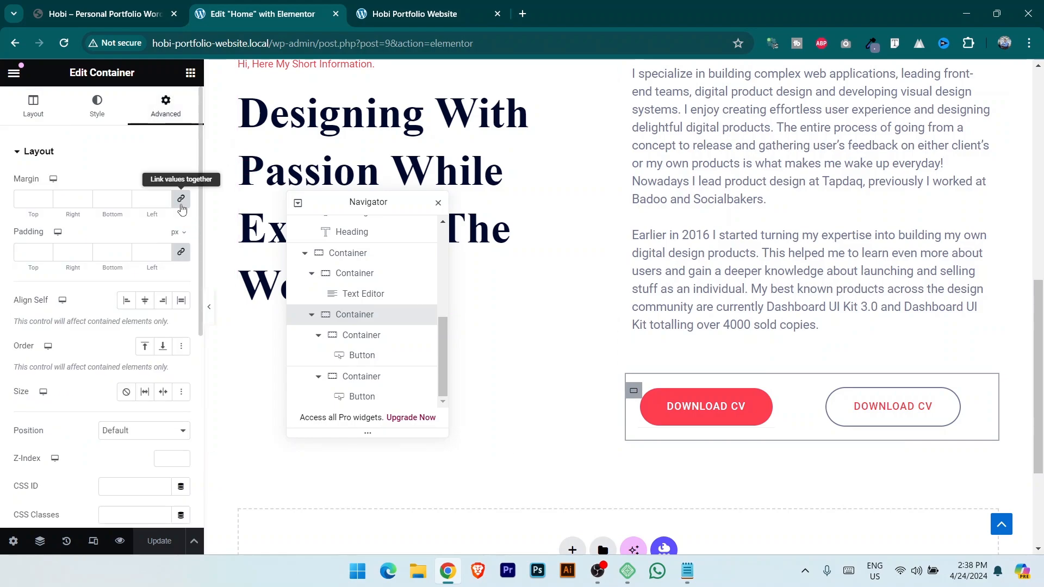
pyautogui.click(181, 200)
pyautogui.click(46, 206)
pyautogui.moveTo(45, 204); pyautogui.dragTo(45, 204)
pyautogui.click(158, 540)
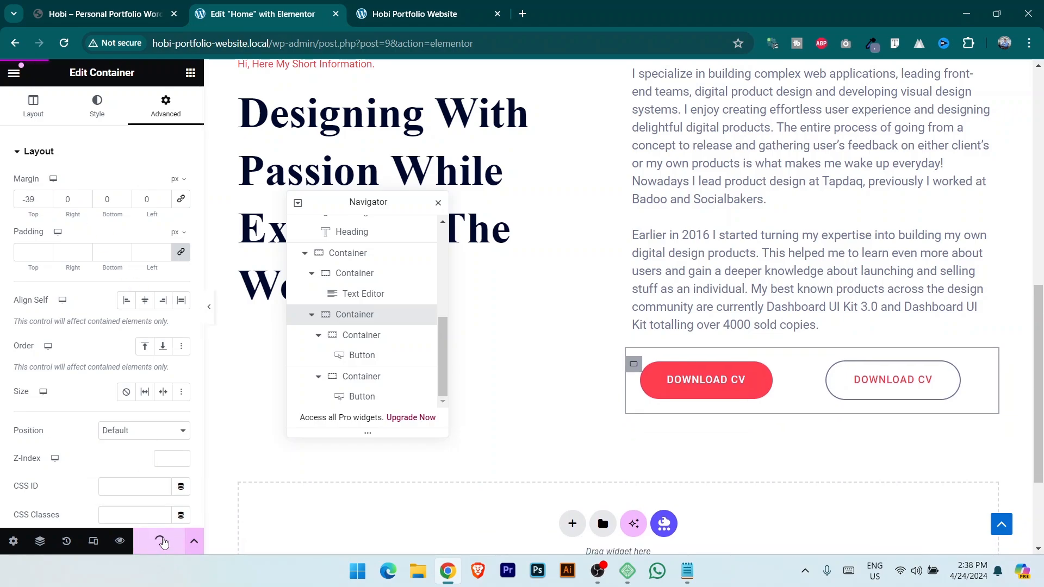
# Select the About Me section container and show its Advanced spacing settings.
pyautogui.scroll(3, 571, 274)
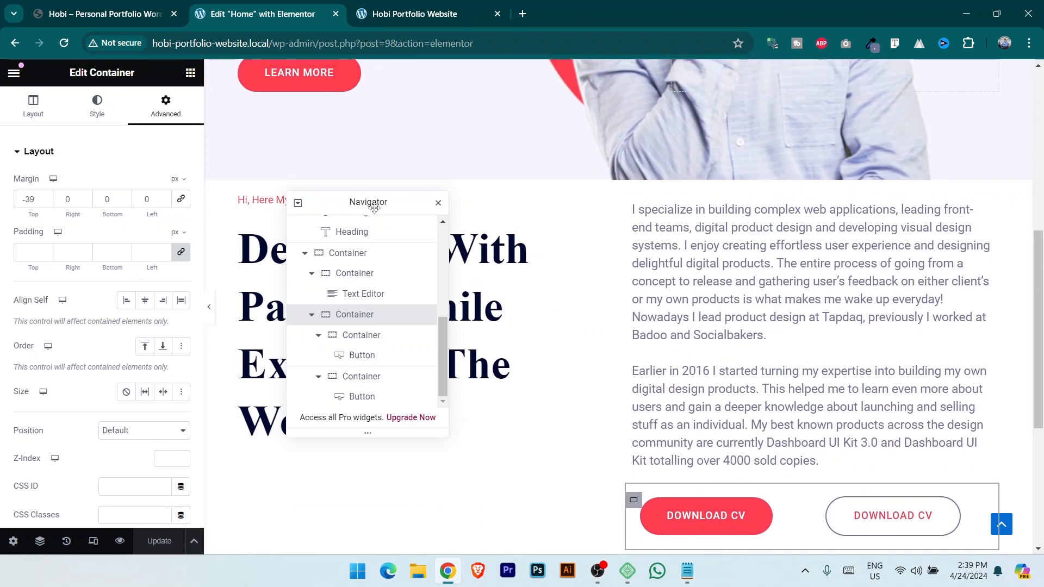
pyautogui.moveTo(368, 203); pyautogui.dragTo(946, 338)
pyautogui.click(615, 180)
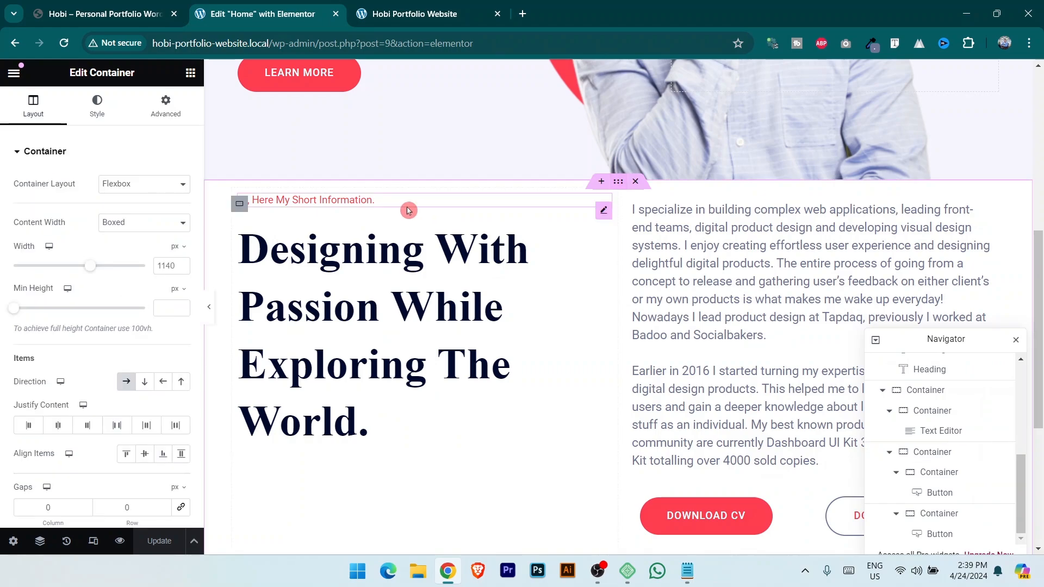
pyautogui.click(165, 106)
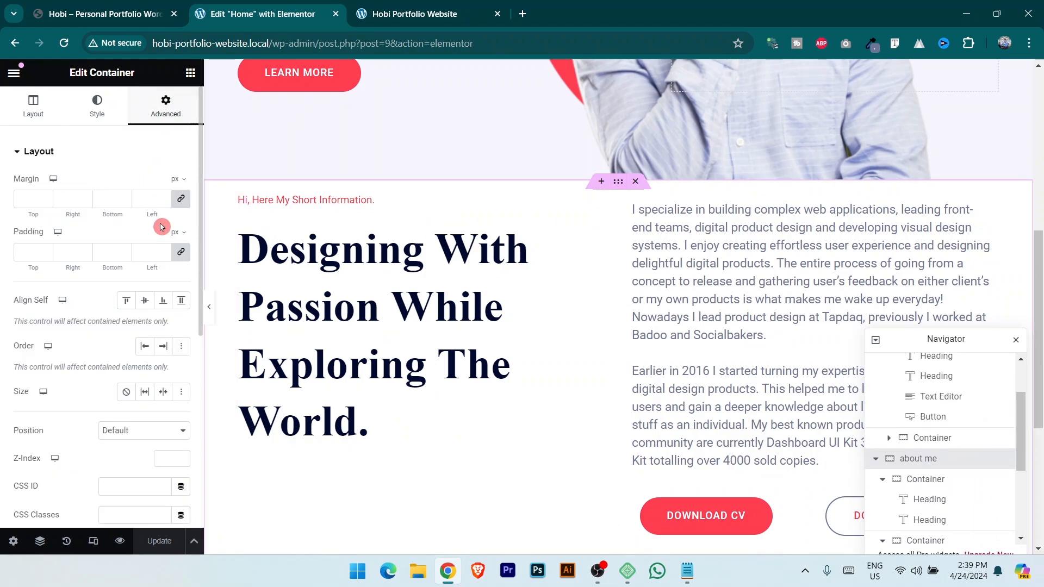
# Unlink the section padding, try 50 px, save, and compare the live page with the reference site.
pyautogui.click(182, 253)
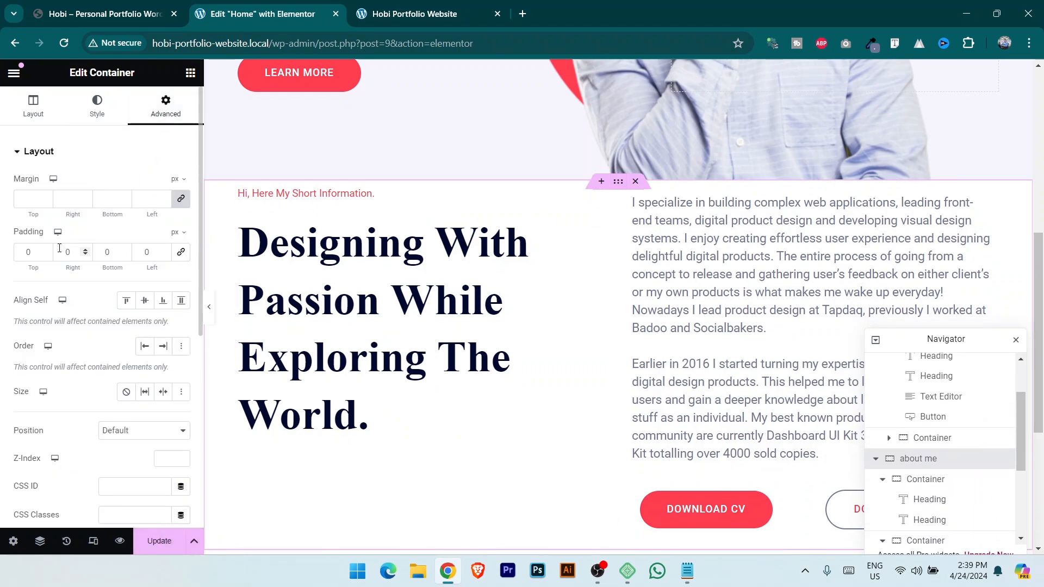
pyautogui.write('50')
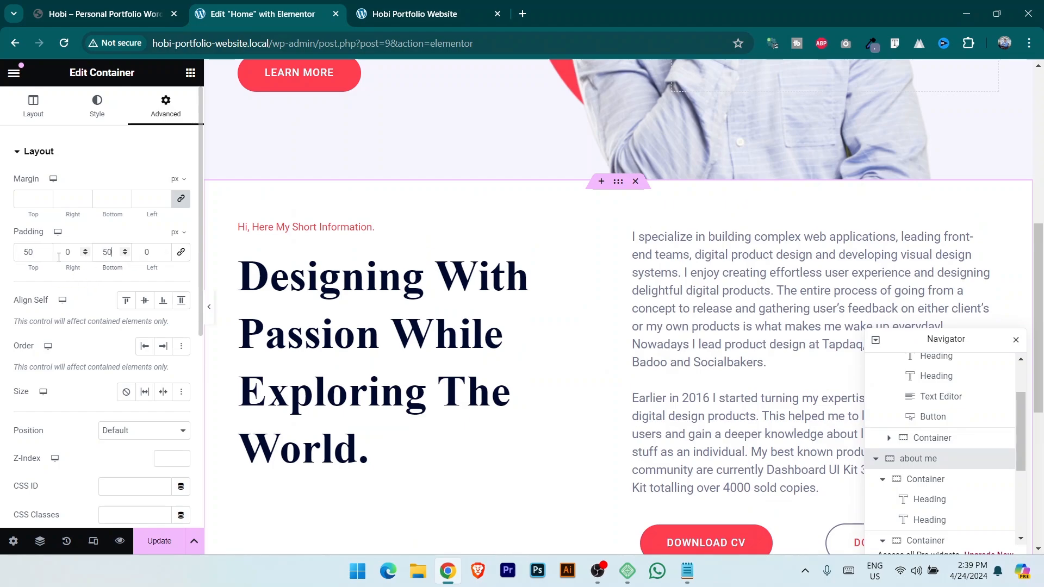
pyautogui.click(162, 544)
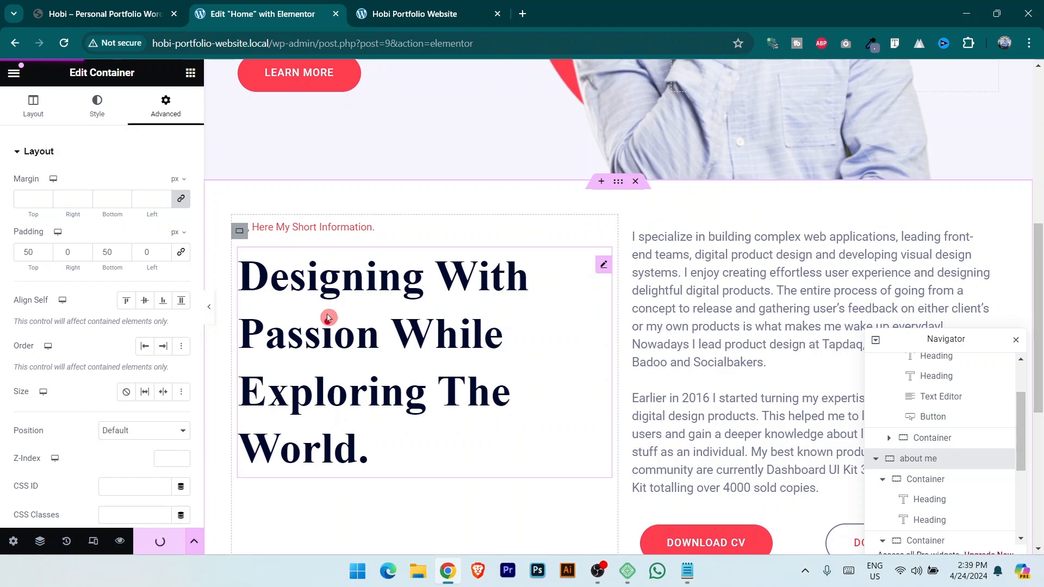
pyautogui.click(435, 5)
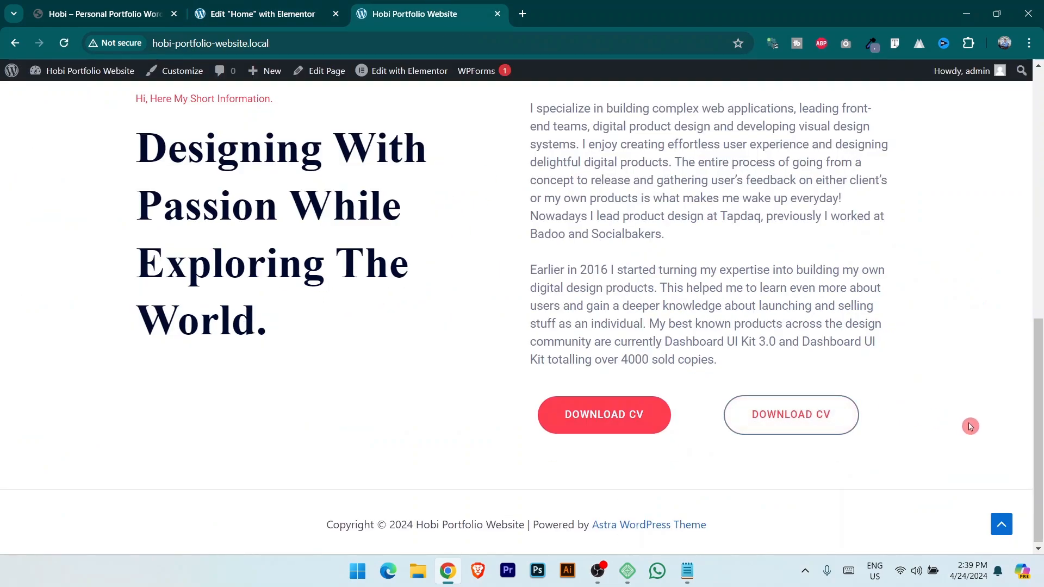
pyautogui.scroll(3, 1040, 412)
pyautogui.click(137, 9)
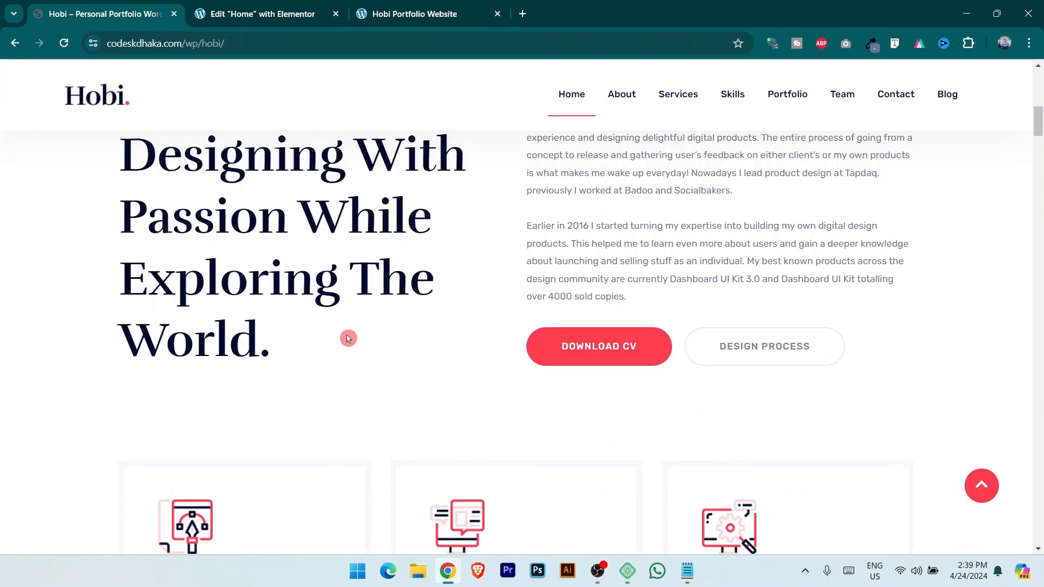
pyautogui.scroll(6, 399, 392)
pyautogui.click(190, 6)
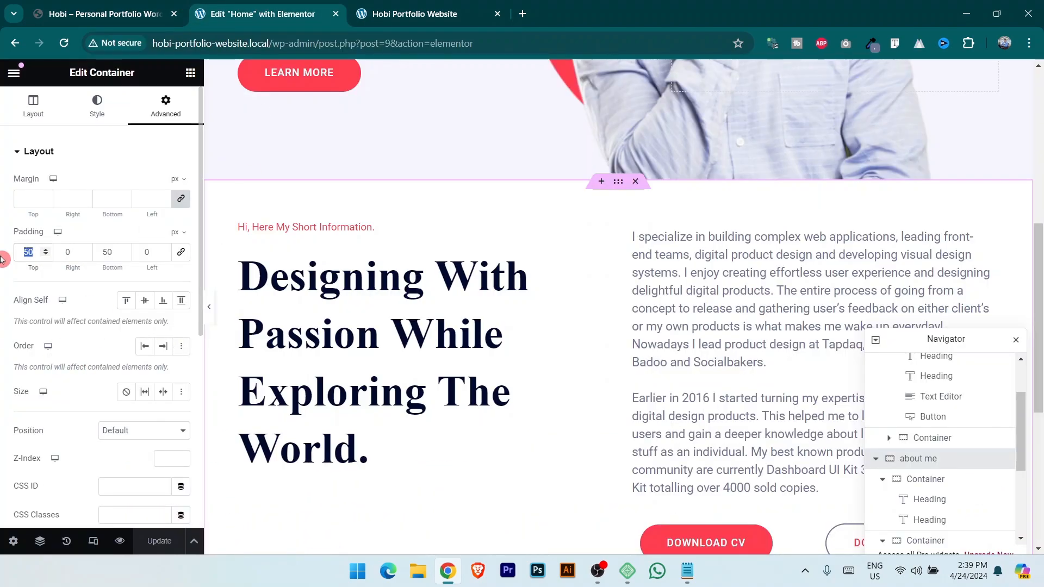
# Set the section padding to 100, vertically centre the left column, and save.
pyautogui.write('100')
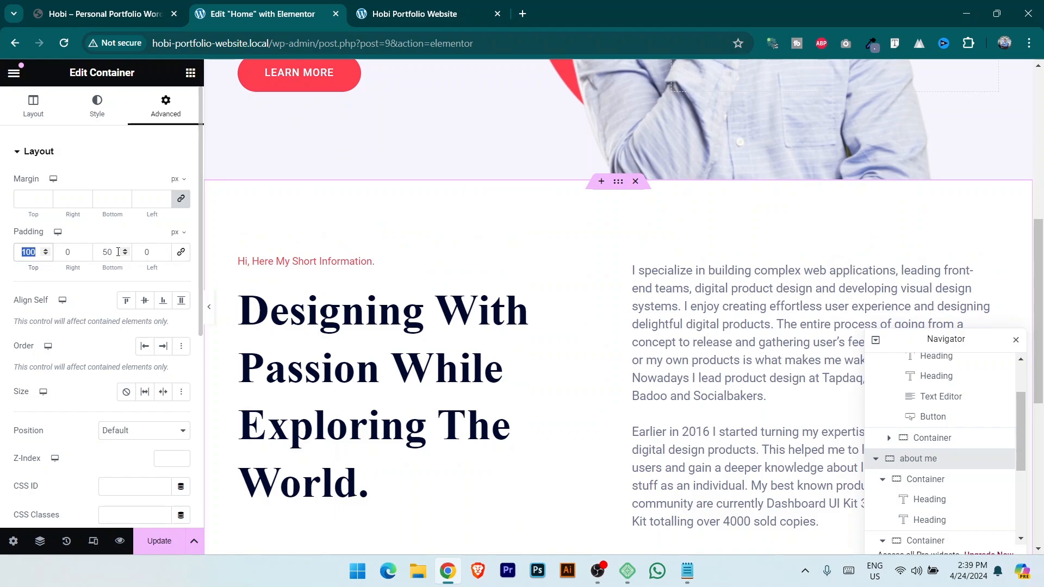
pyautogui.scroll(-4, 236, 327)
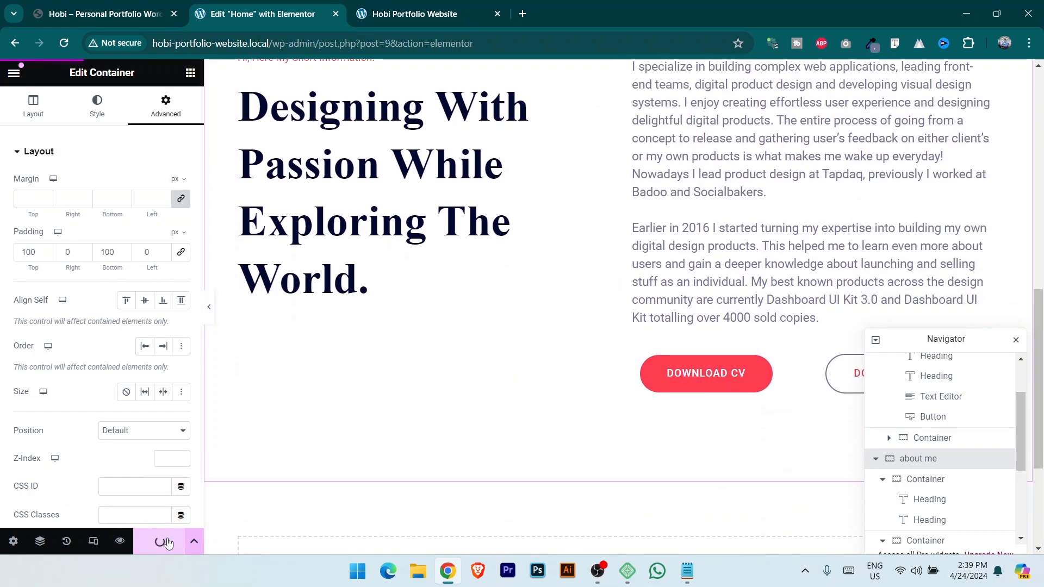
pyautogui.scroll(4, 238, 276)
pyautogui.click(238, 271)
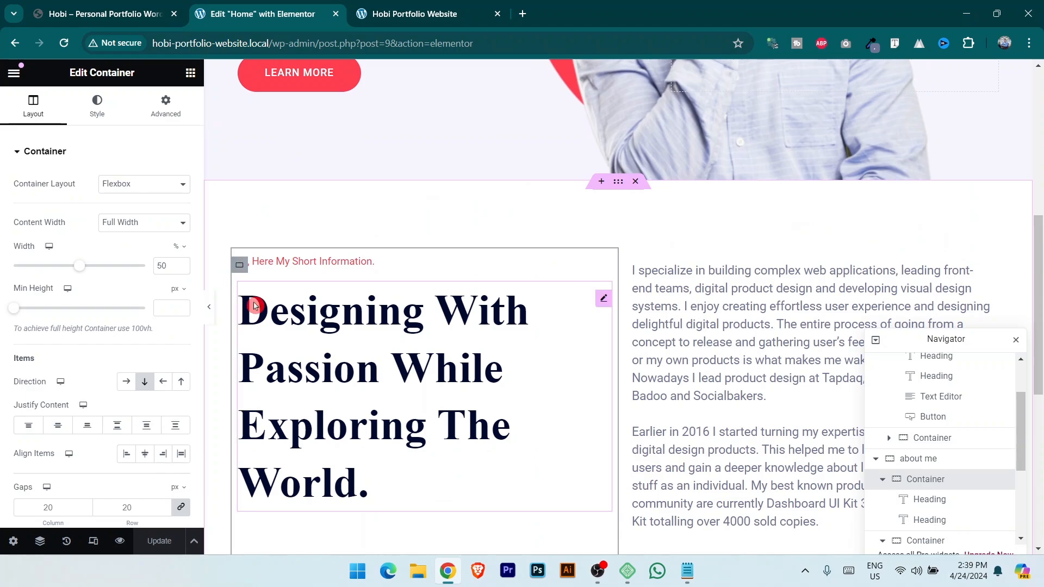
pyautogui.click(57, 426)
pyautogui.scroll(-3, 502, 349)
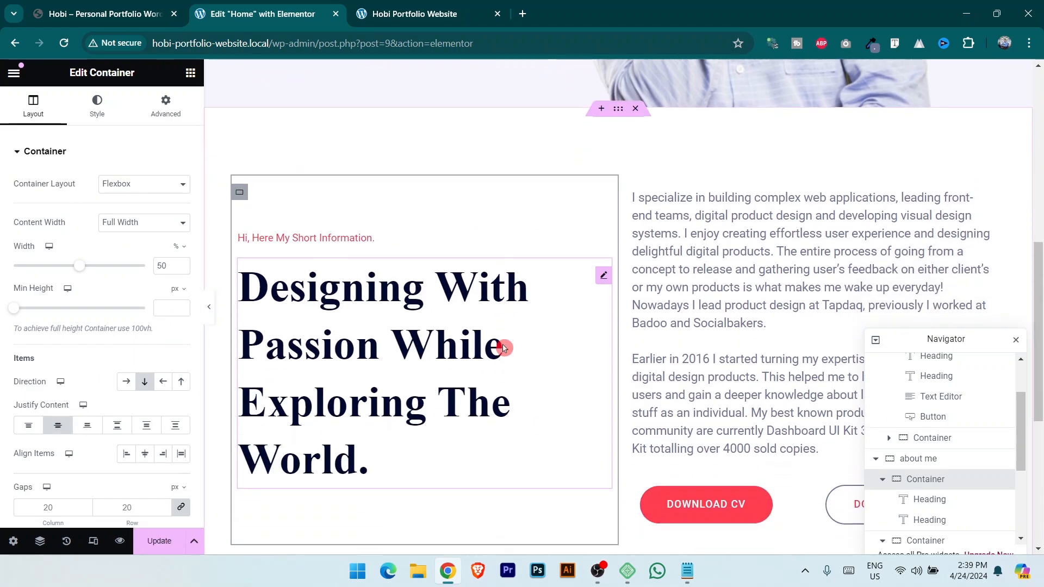
pyautogui.click(160, 543)
# Reload the live site to check the changes, then view the reference site's services cards.
pyautogui.click(414, 14)
pyautogui.click(65, 43)
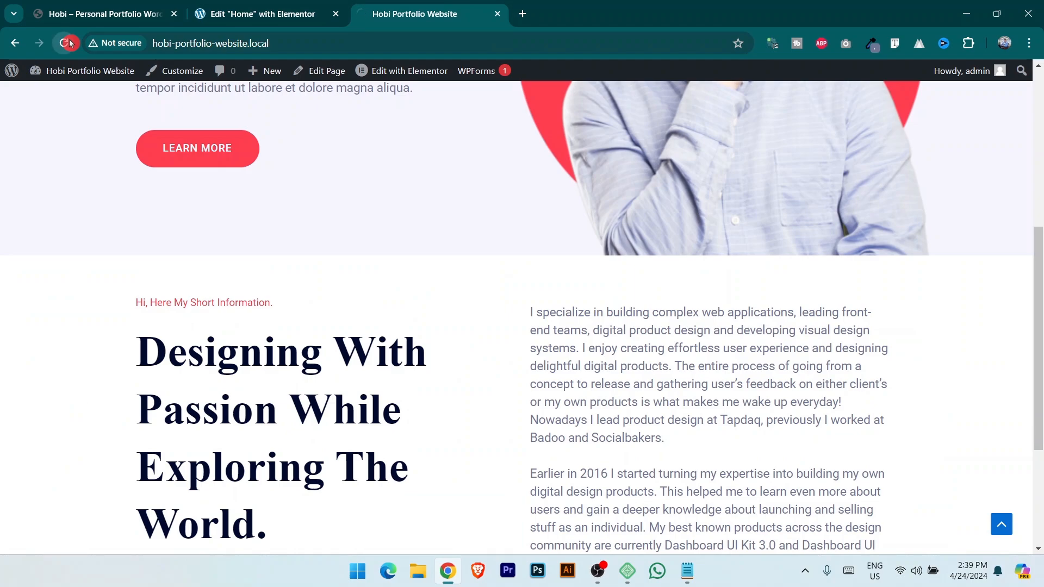
pyautogui.scroll(-3, 618, 317)
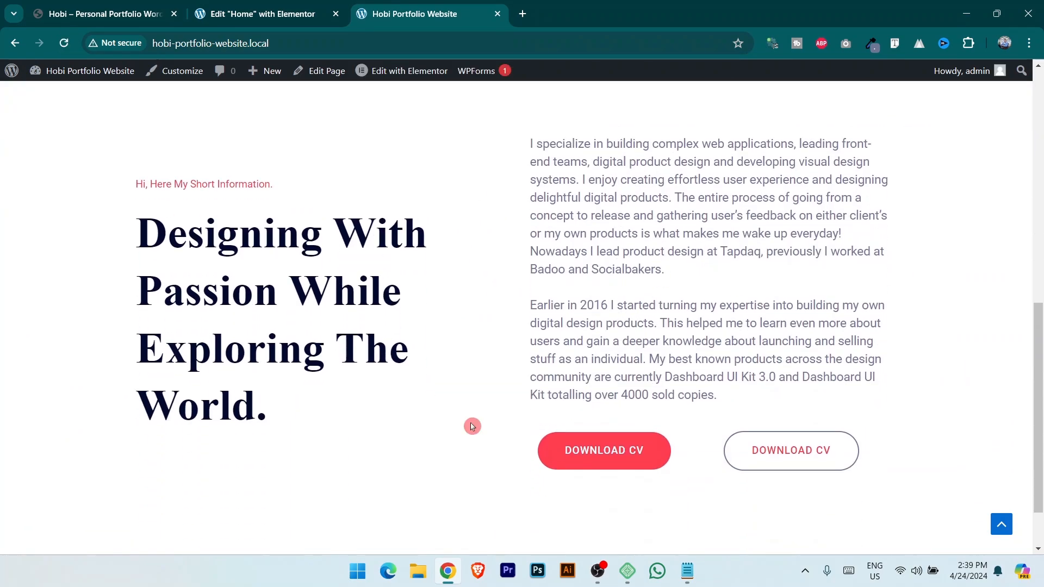
pyautogui.scroll(1, 508, 422)
pyautogui.scroll(-3, 447, 350)
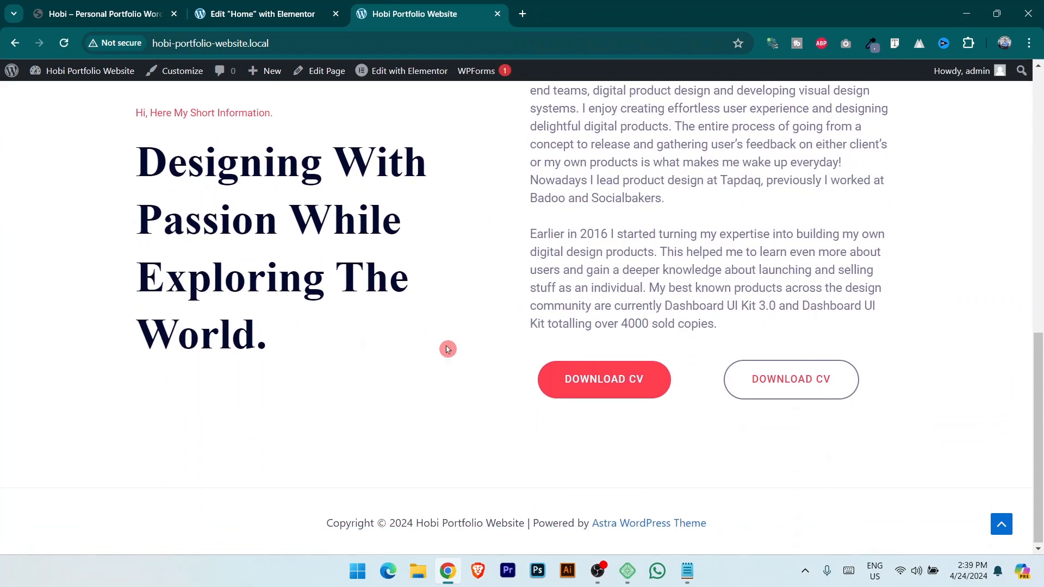
pyautogui.click(108, 14)
pyautogui.scroll(-10, 560, 388)
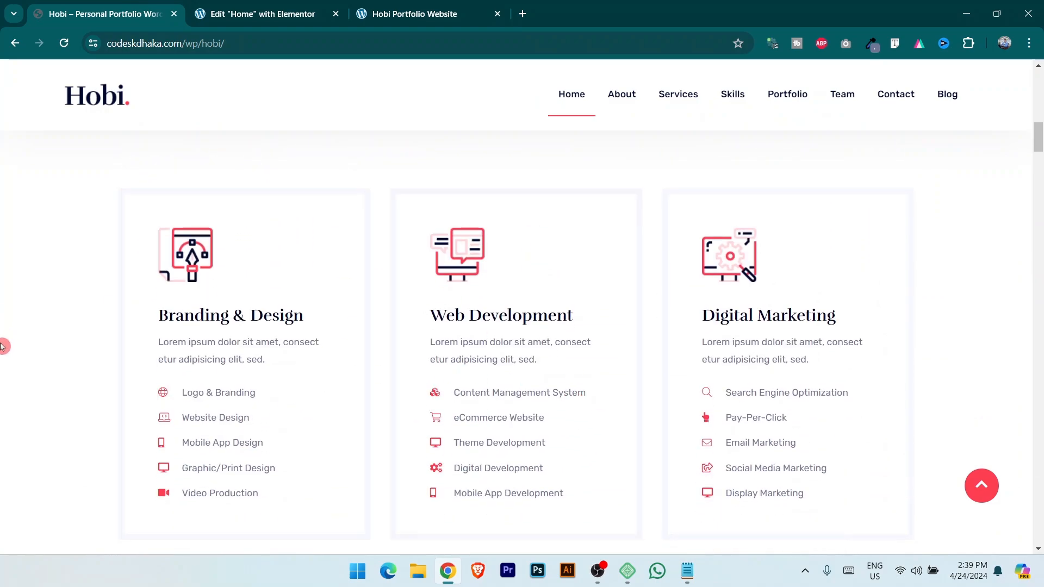
pyautogui.click(256, 13)
pyautogui.scroll(-5, 513, 287)
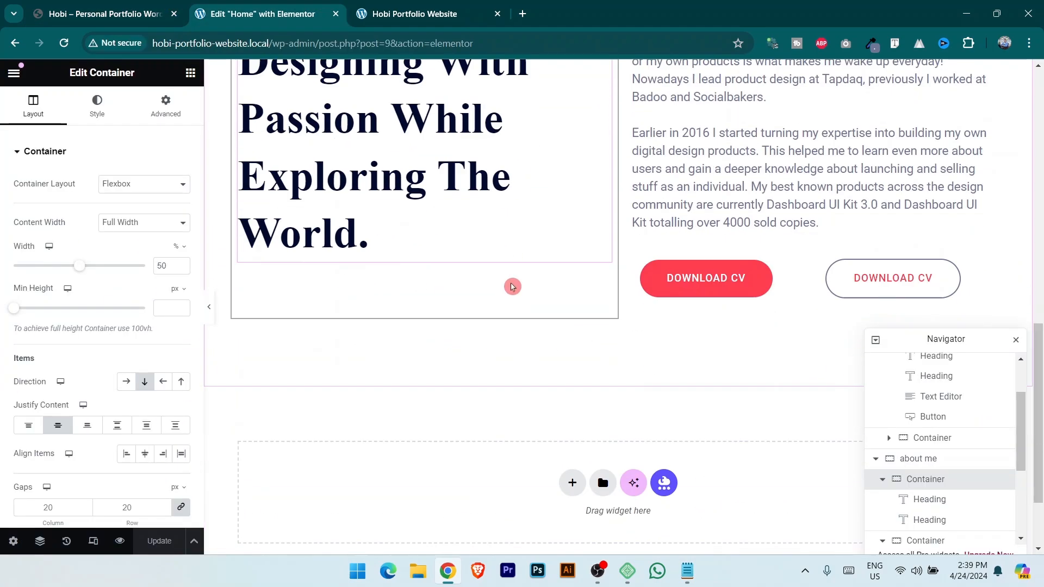
pyautogui.click(573, 373)
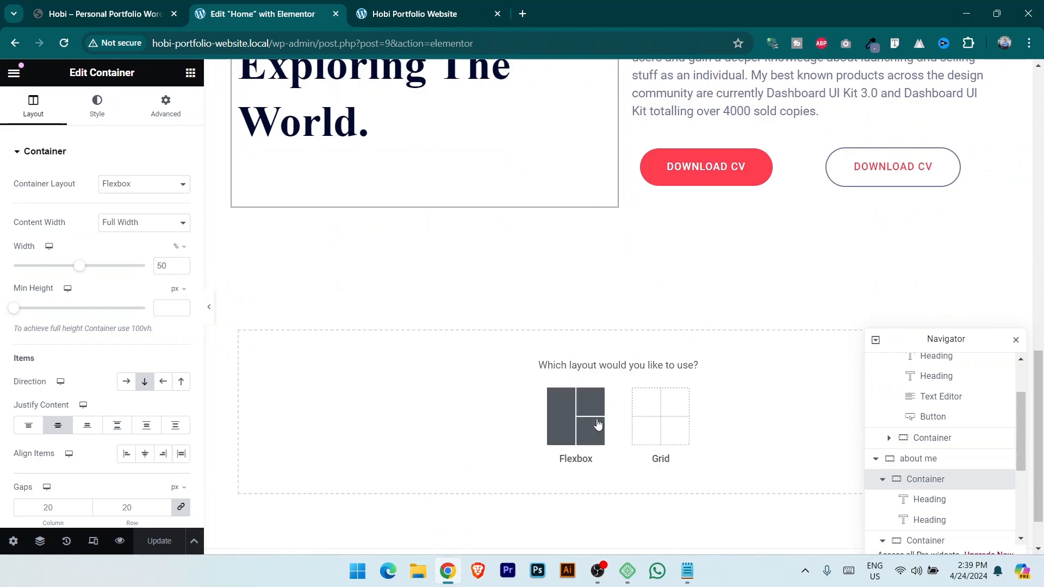
pyautogui.click(595, 423)
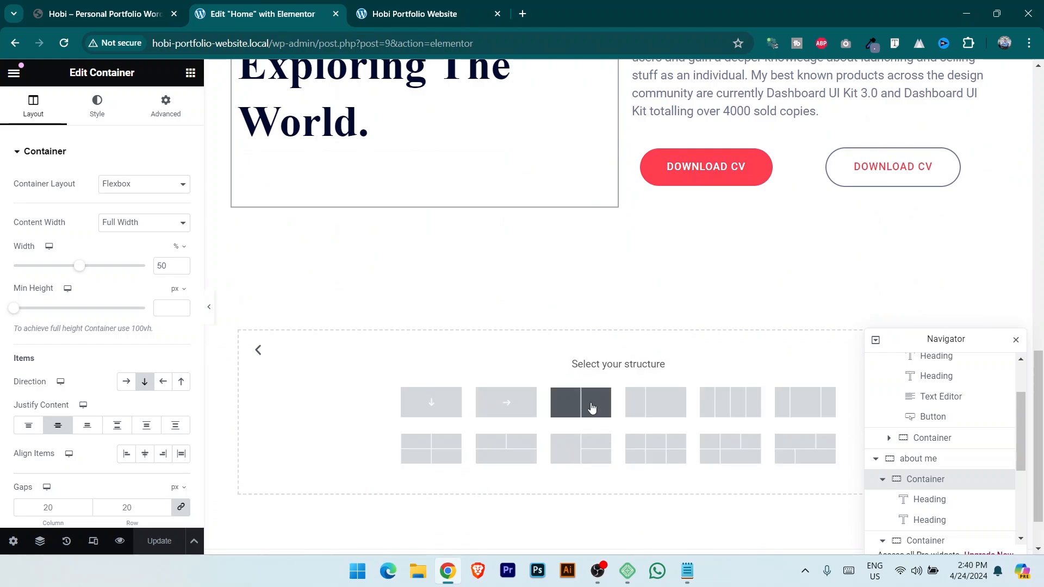
pyautogui.click(593, 409)
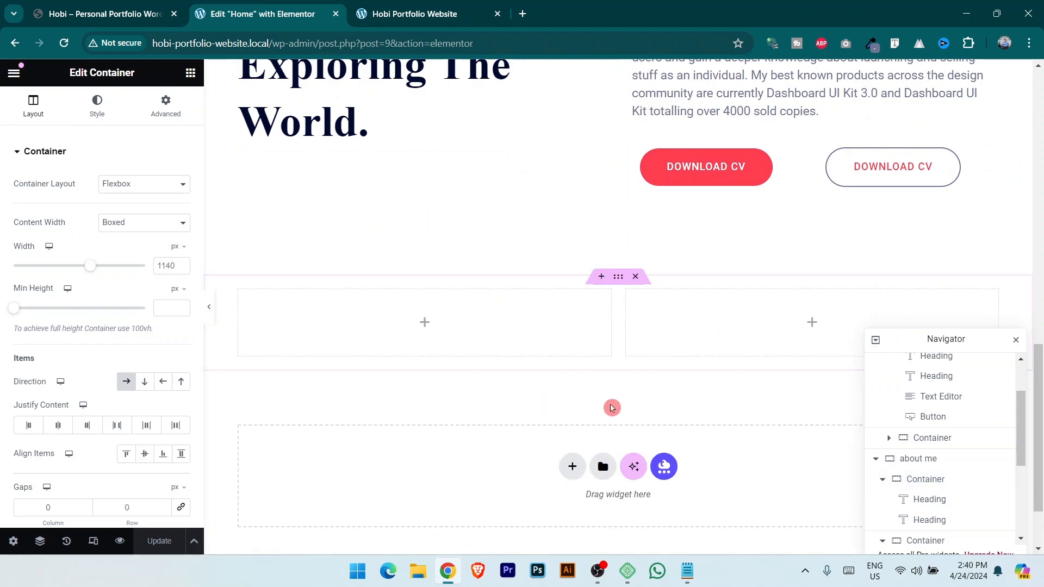
pyautogui.rightClick(629, 302)
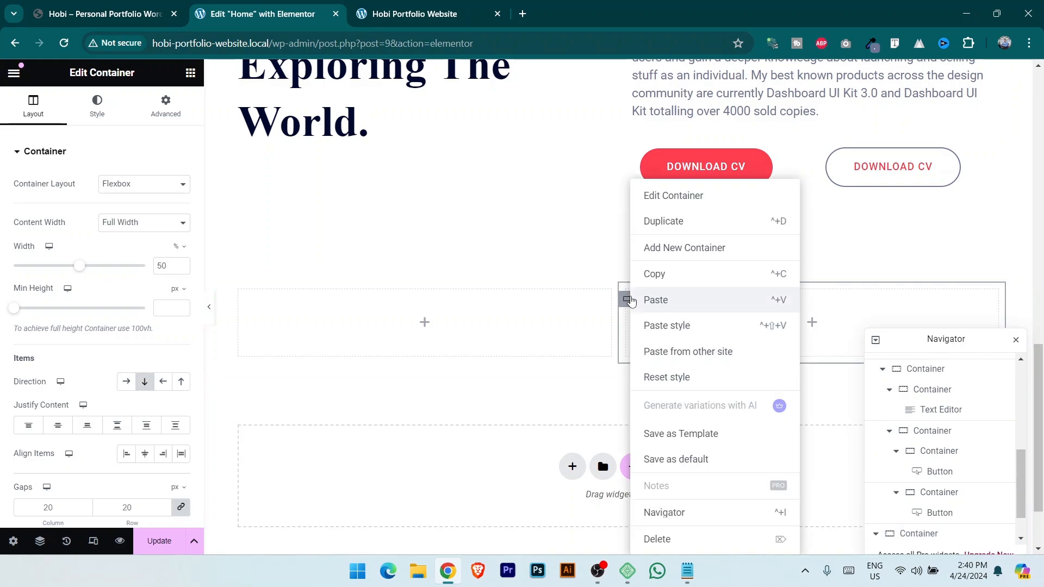
pyautogui.click(673, 224)
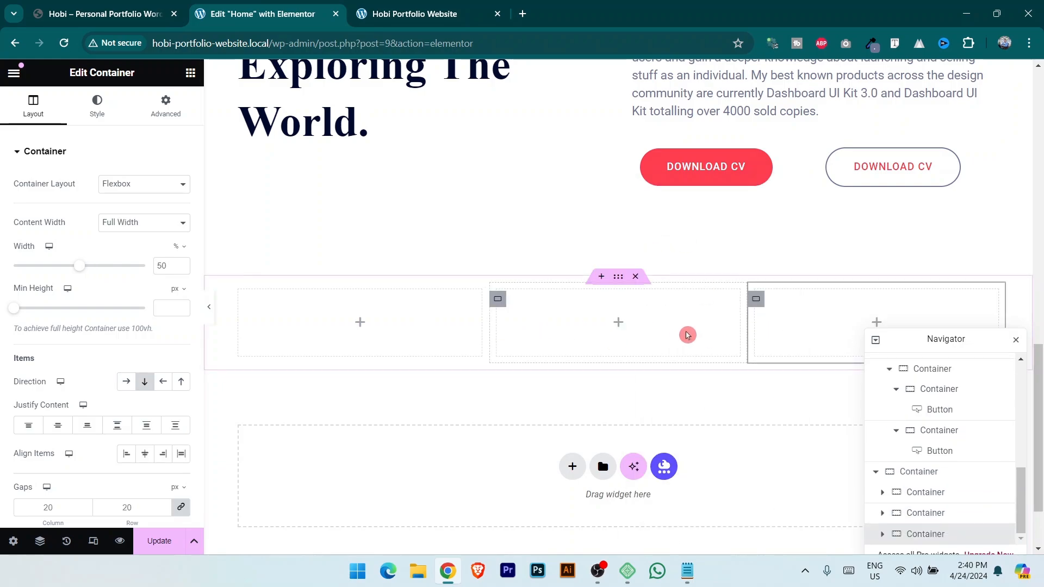
pyautogui.click(108, 6)
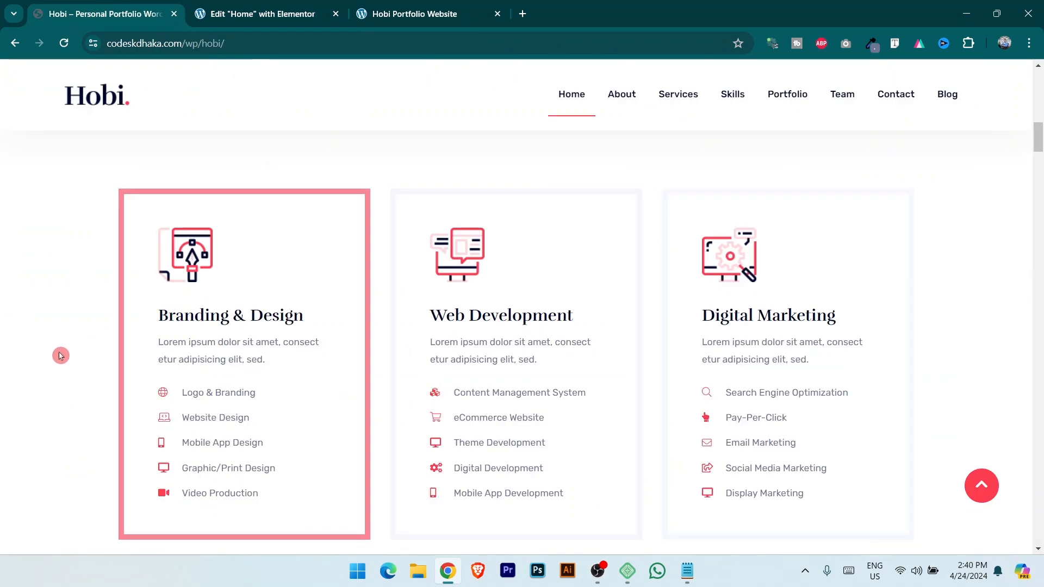
pyautogui.scroll(5, 61, 359)
pyautogui.scroll(-2, 55, 393)
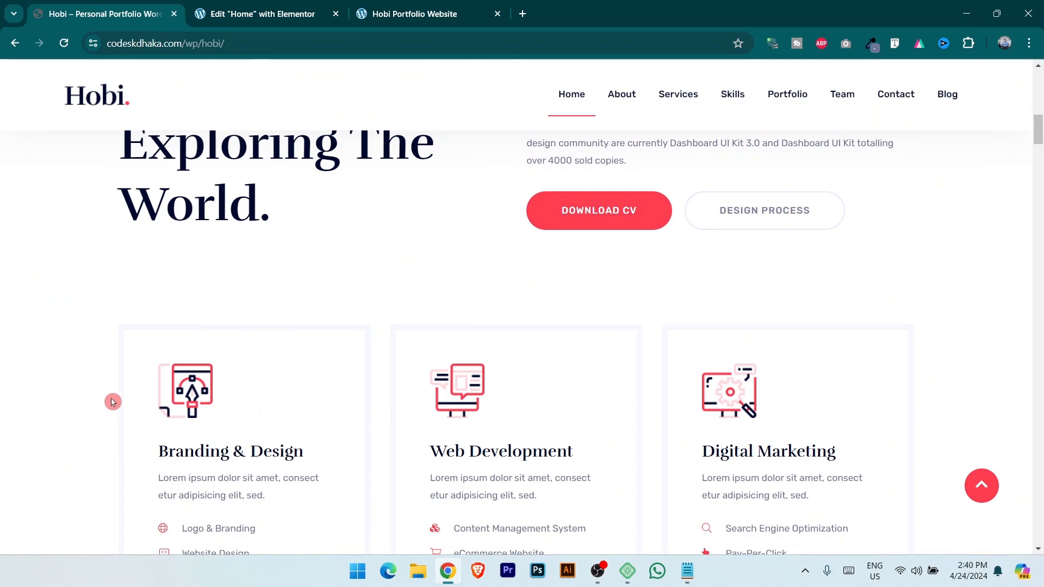
pyautogui.hotkey('ctrl', 'Tab')
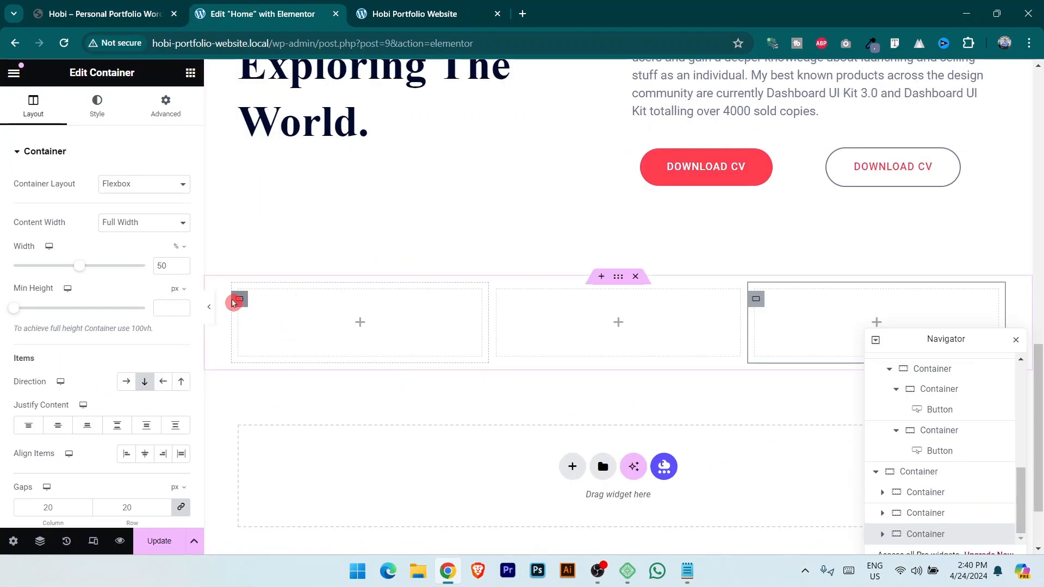
# Give the first services column a solid border.
pyautogui.click(240, 304)
pyautogui.click(107, 6)
pyautogui.hotkey('ctrl', 'Tab')
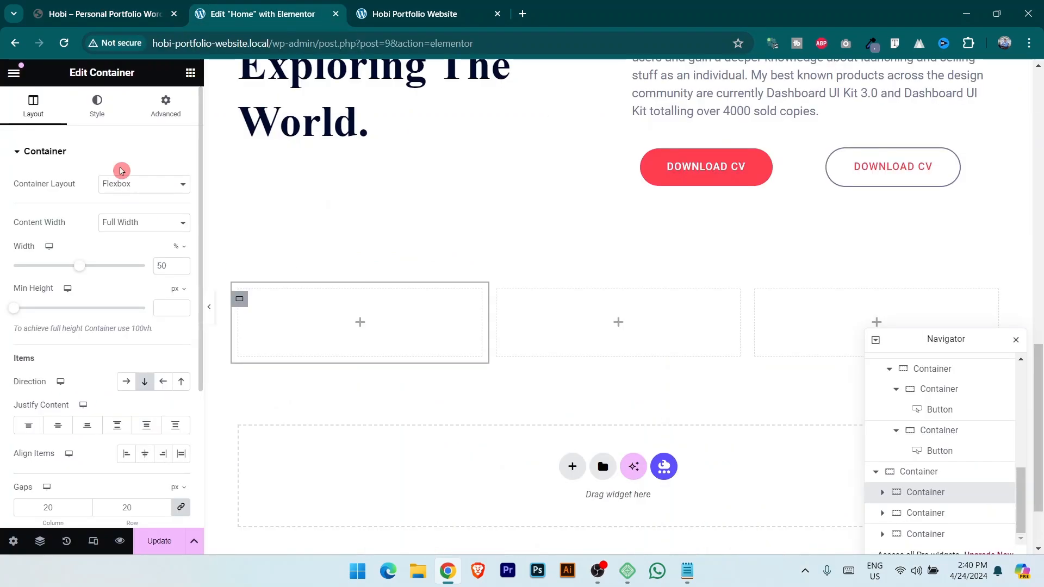
pyautogui.click(98, 108)
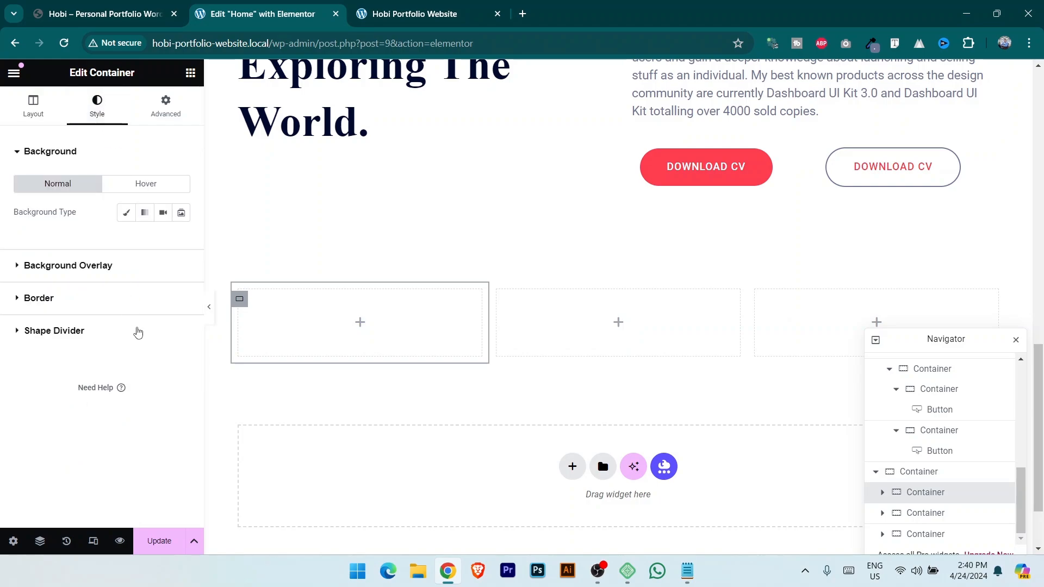
pyautogui.click(63, 302)
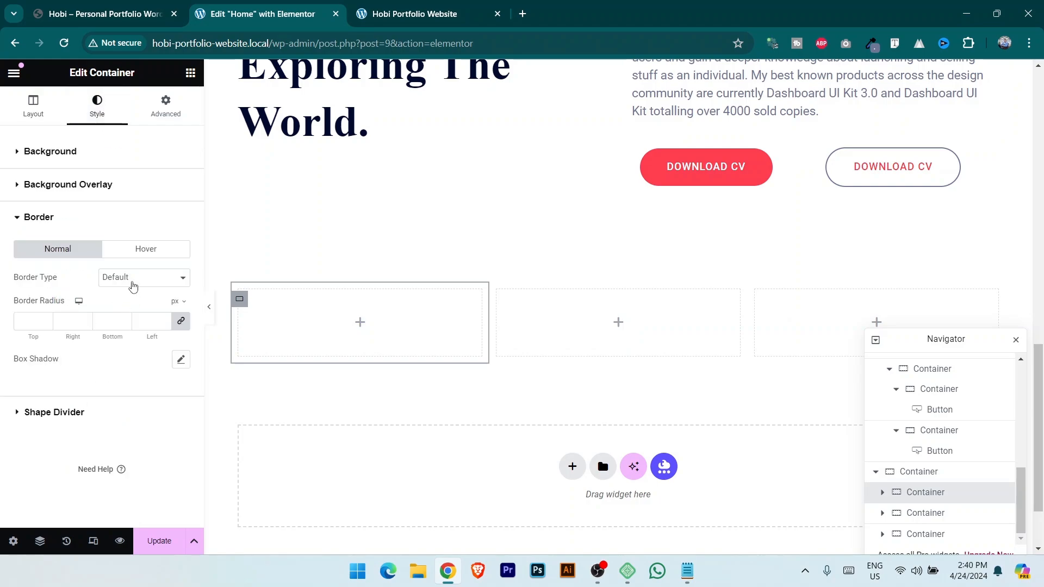
pyautogui.click(133, 287)
pyautogui.click(140, 316)
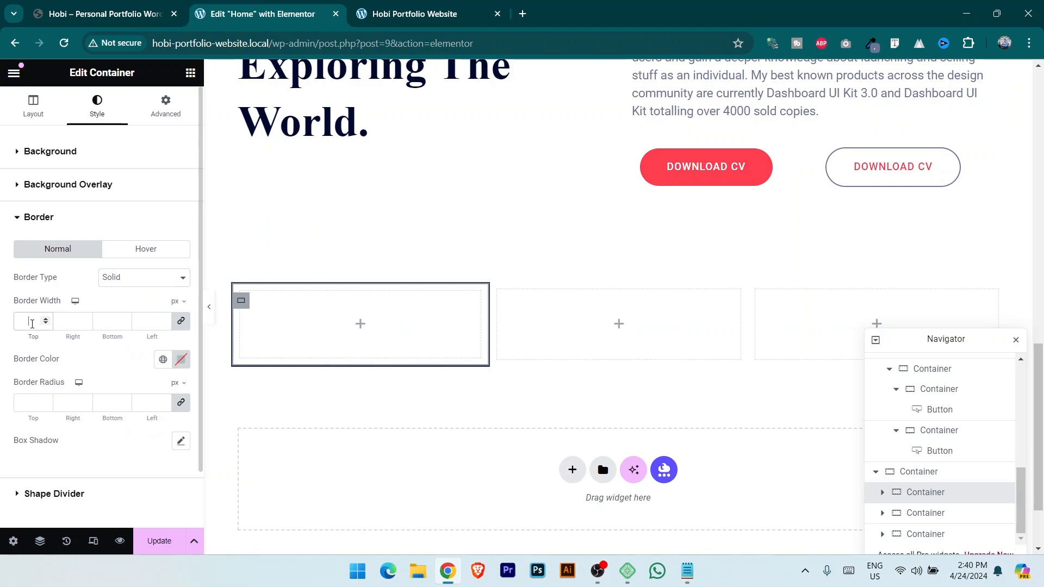
# Set the border width to 10 and colour to light grey #C9CDDD, then save.
pyautogui.click(32, 324)
pyautogui.write('5')
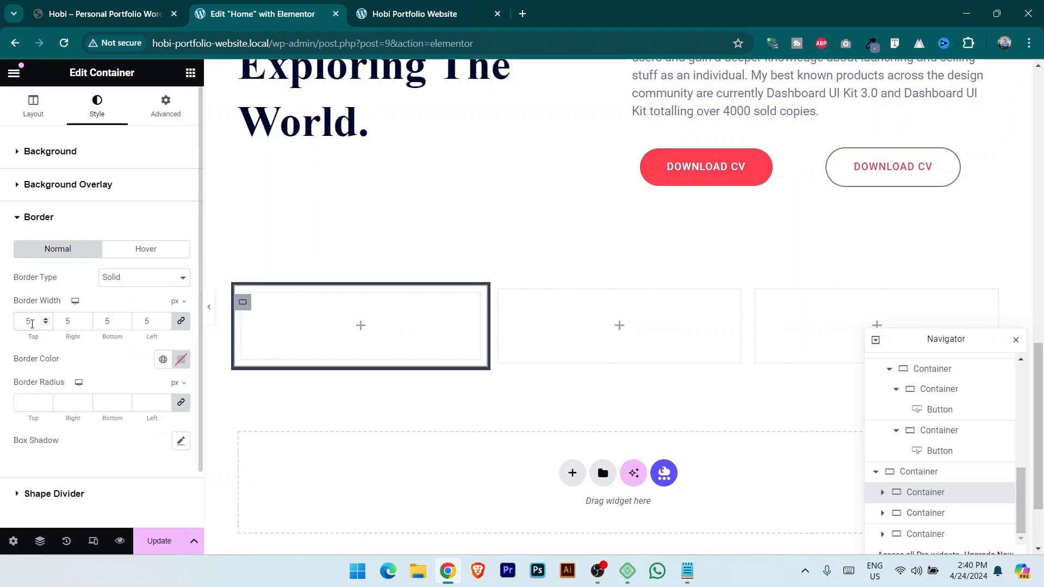
pyautogui.press('BackSpace')
pyautogui.write('10')
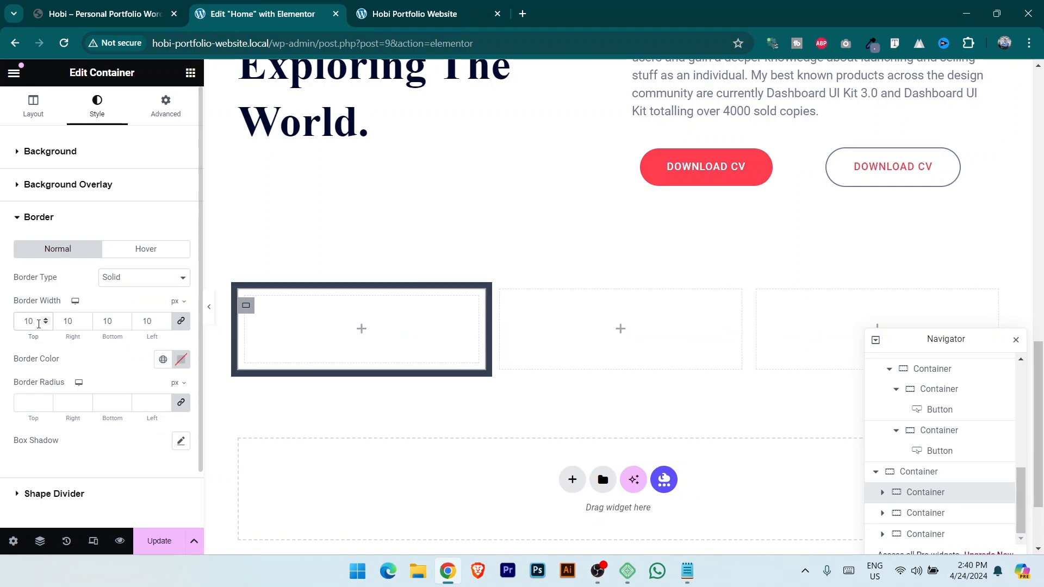
pyautogui.click(163, 360)
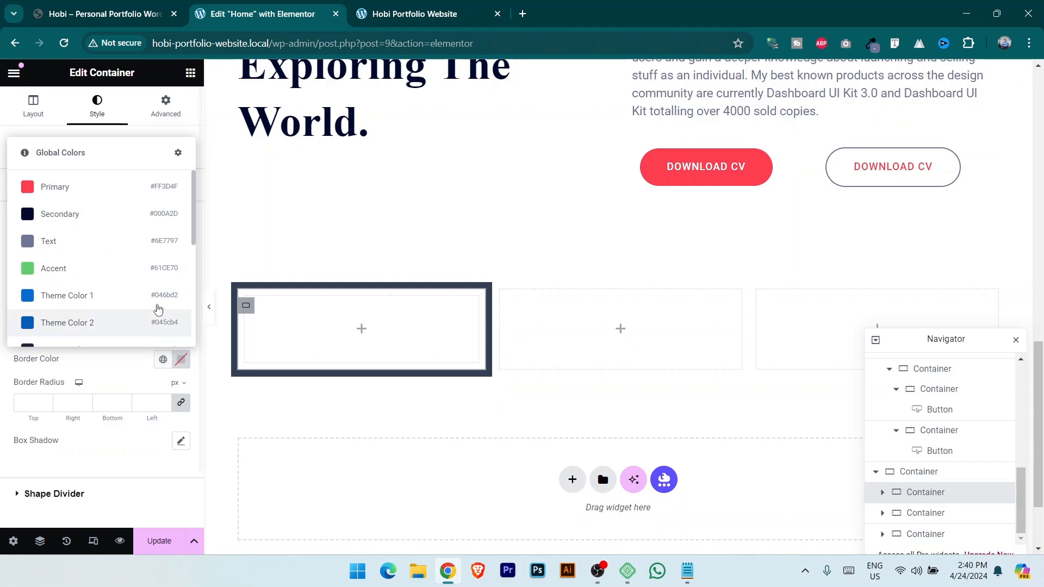
pyautogui.click(155, 311)
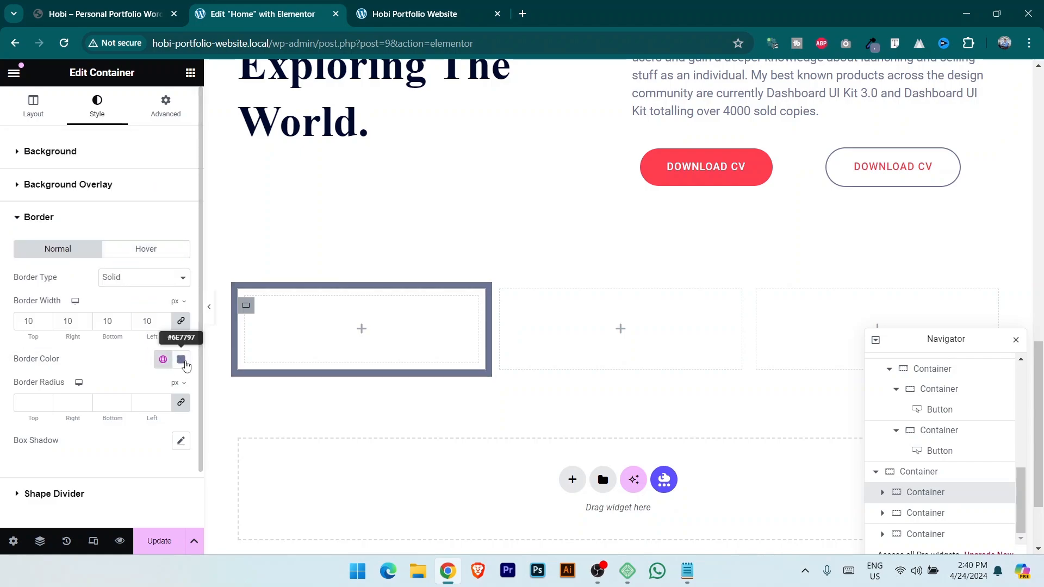
pyautogui.click(181, 360)
pyautogui.write('#C9CDDD')
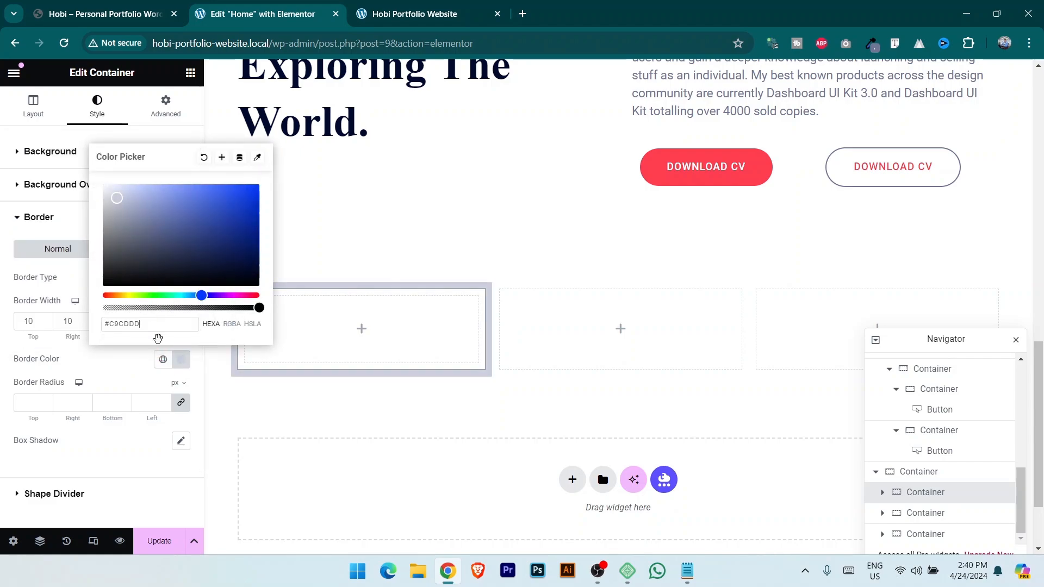
pyautogui.click(95, 4)
pyautogui.hotkey('ctrl', 'Tab')
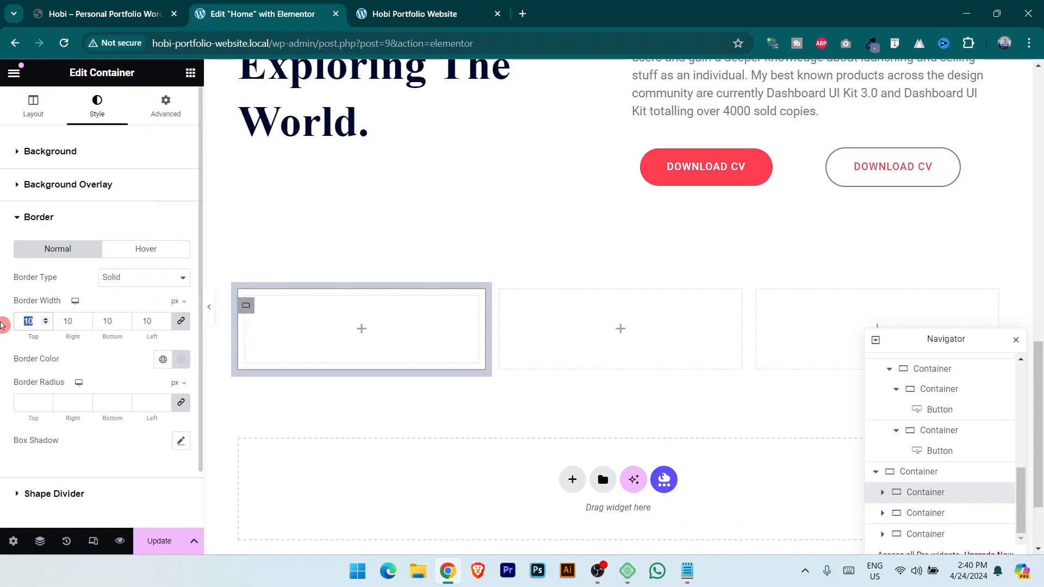
pyautogui.click(158, 541)
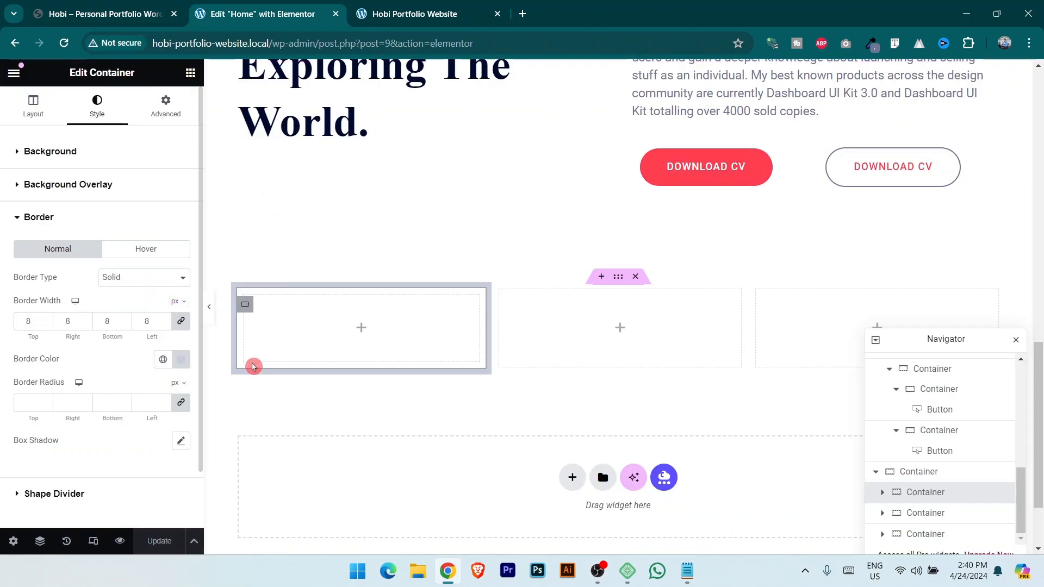
# Make the column's hover border solid in the Primary red global colour.
pyautogui.hotkey('ctrl', 'shift', 'Tab')
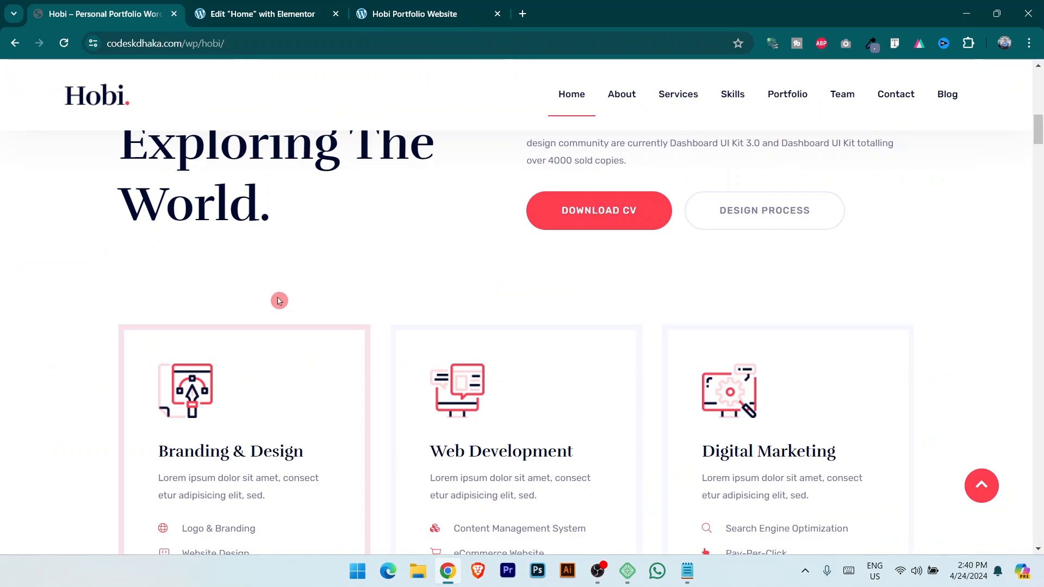
pyautogui.click(206, 11)
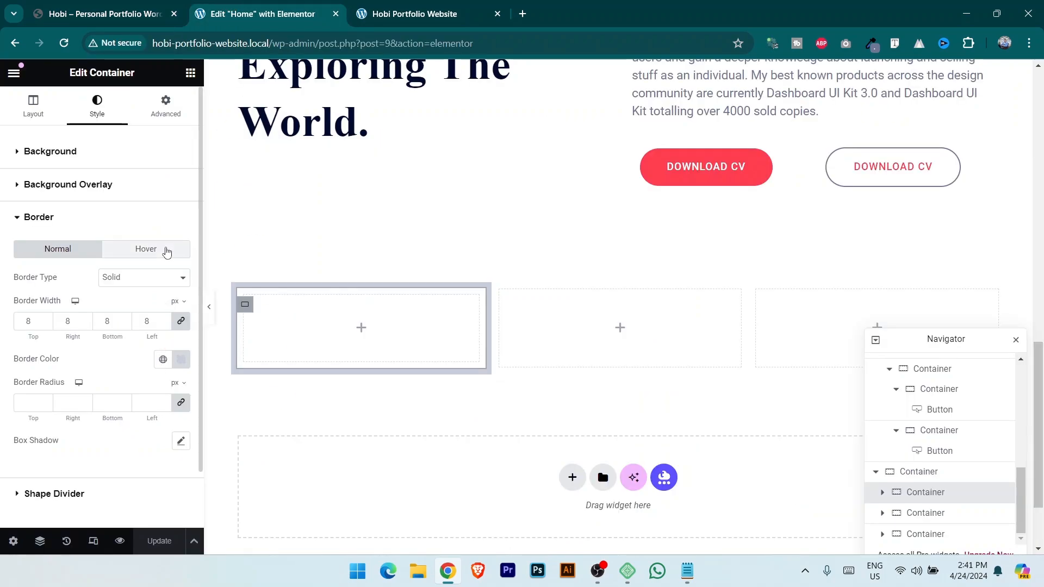
pyautogui.click(164, 249)
pyautogui.click(140, 279)
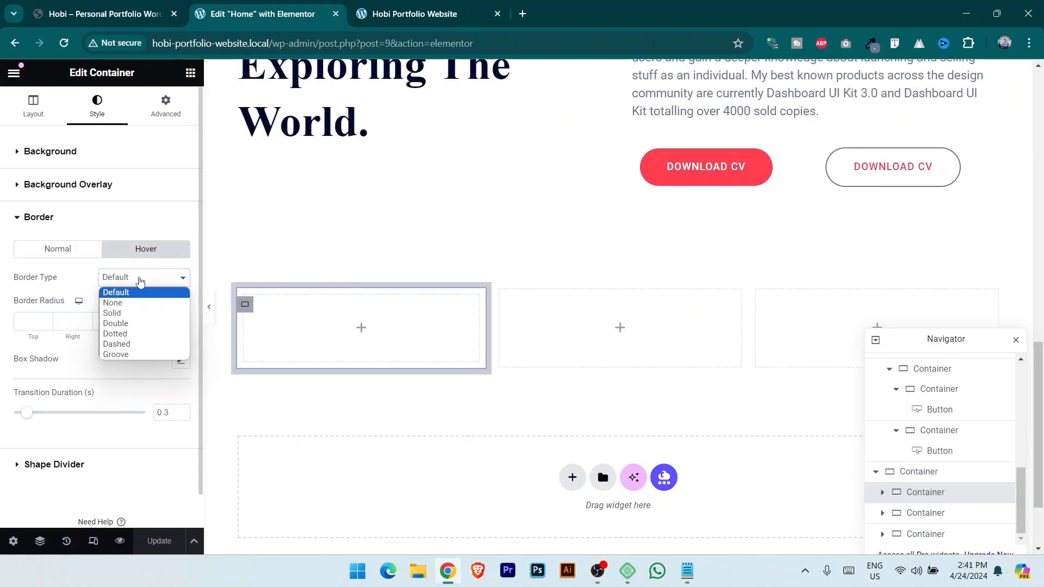
pyautogui.click(143, 312)
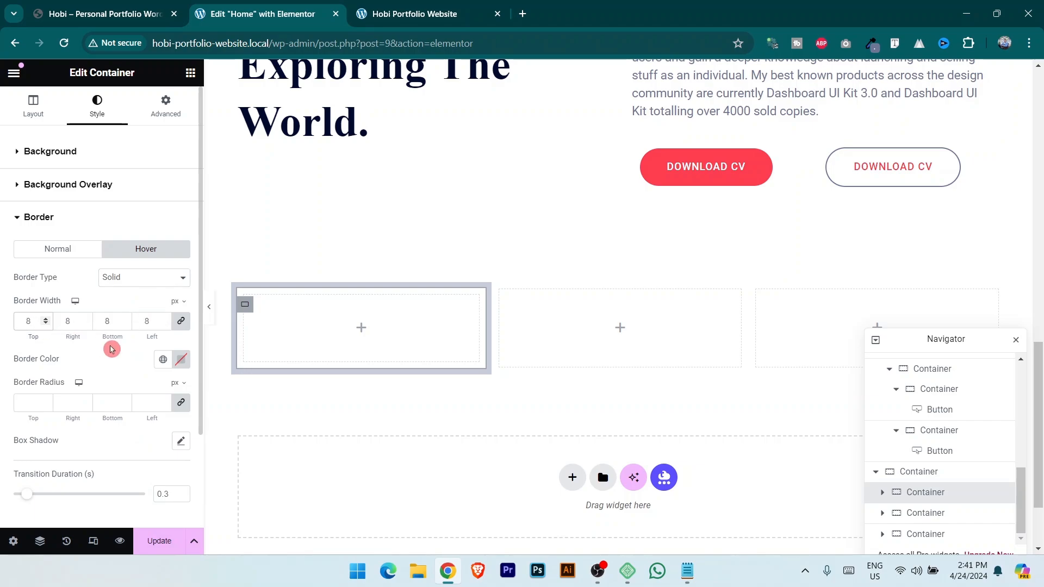
pyautogui.click(164, 359)
pyautogui.click(80, 199)
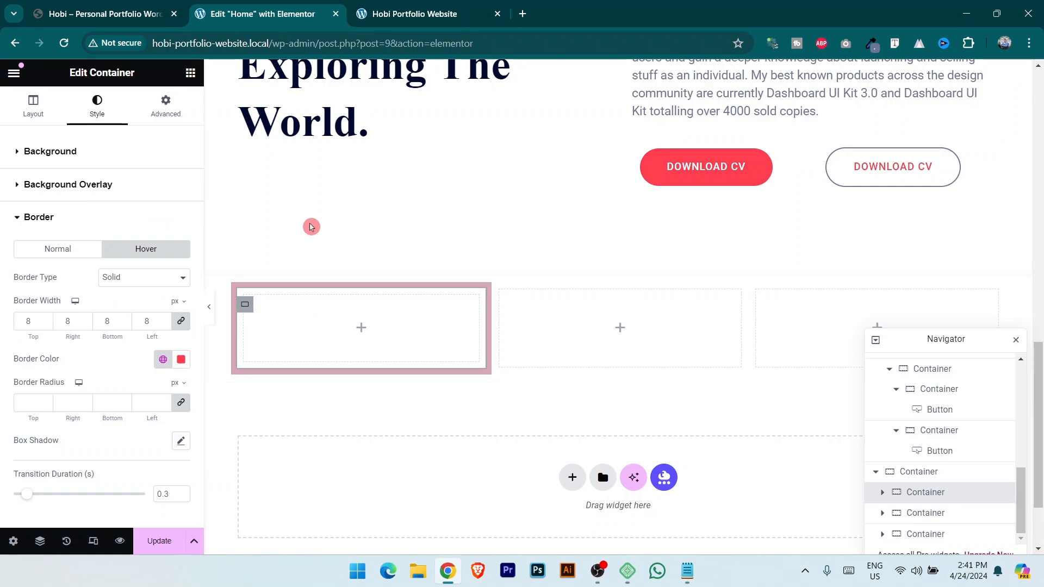
# Check the demo card's hover border, then search the widget list for 'imag'.
pyautogui.click(124, 5)
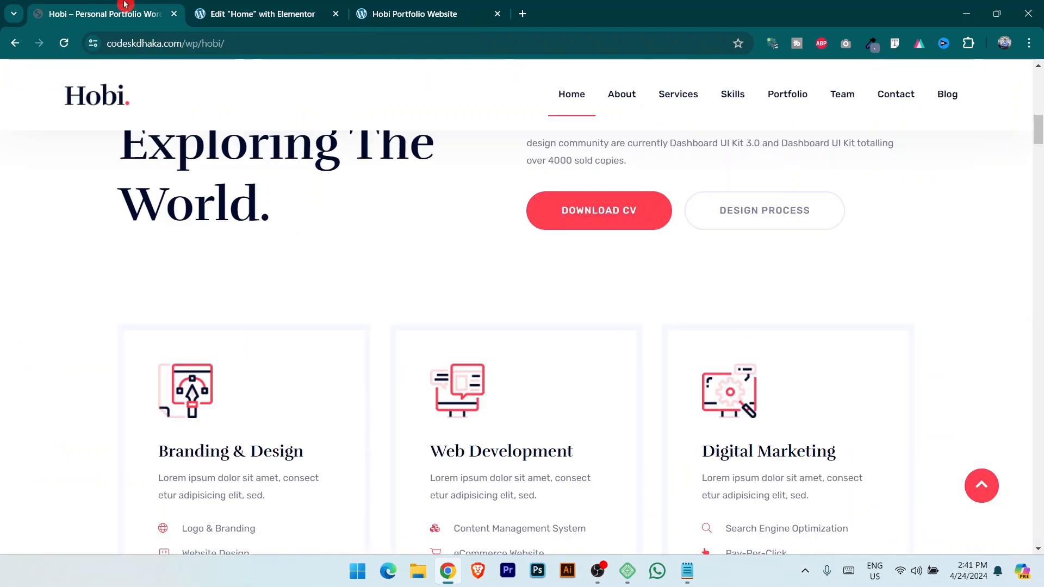
pyautogui.scroll(-2, 165, 309)
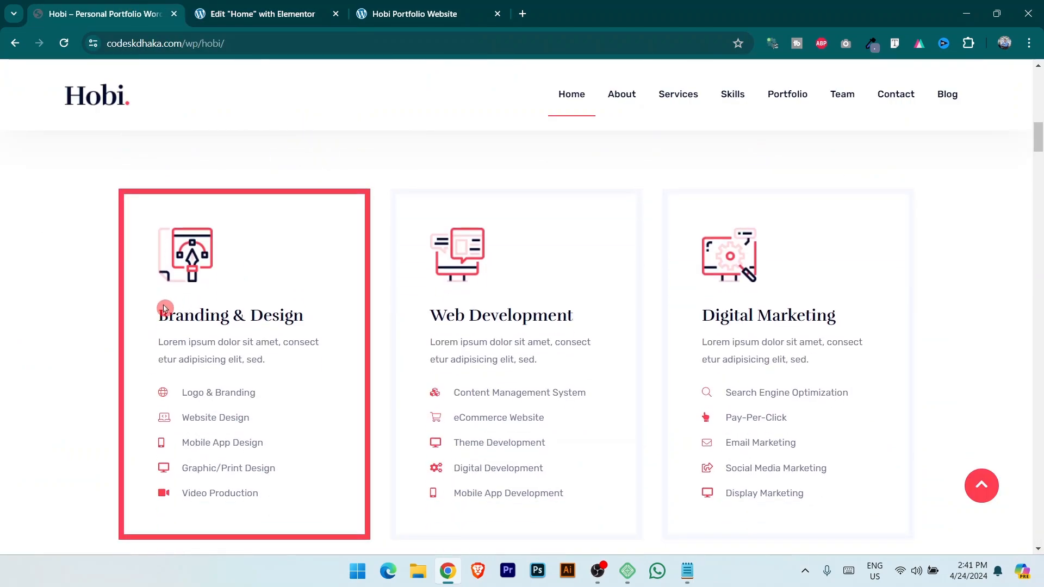
pyautogui.hotkey('ctrl', 'Tab')
pyautogui.click(190, 73)
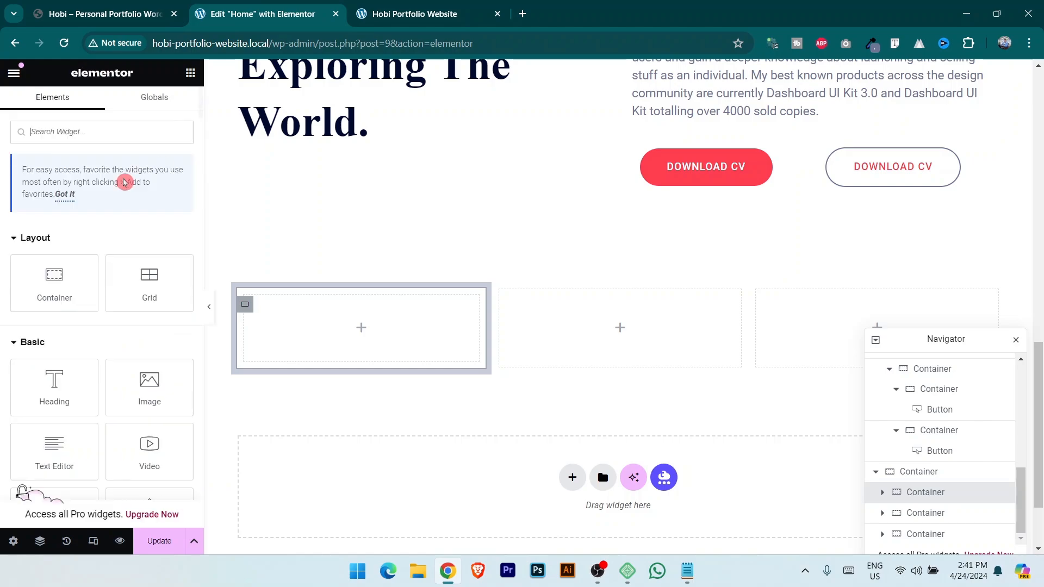
pyautogui.write('imag')
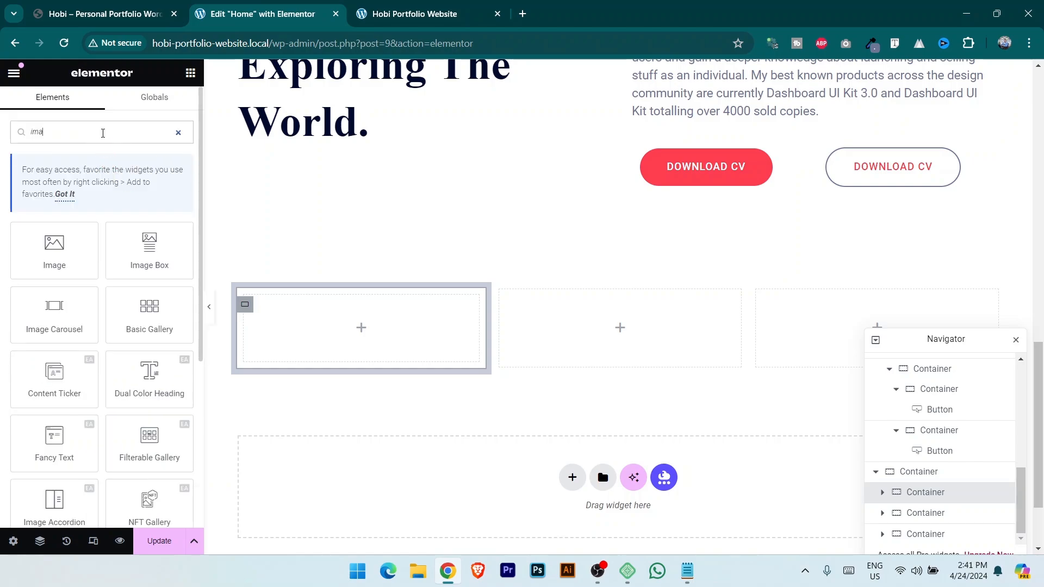
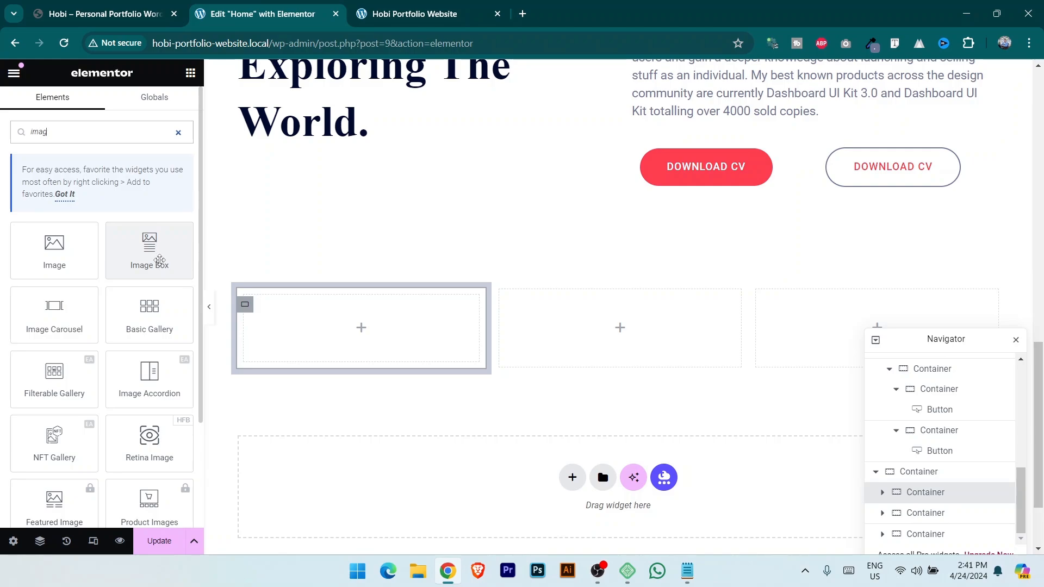
# Add an Image Box to the first empty container and title it 'Branding & Design'.
pyautogui.moveTo(147, 241); pyautogui.dragTo(319, 324)
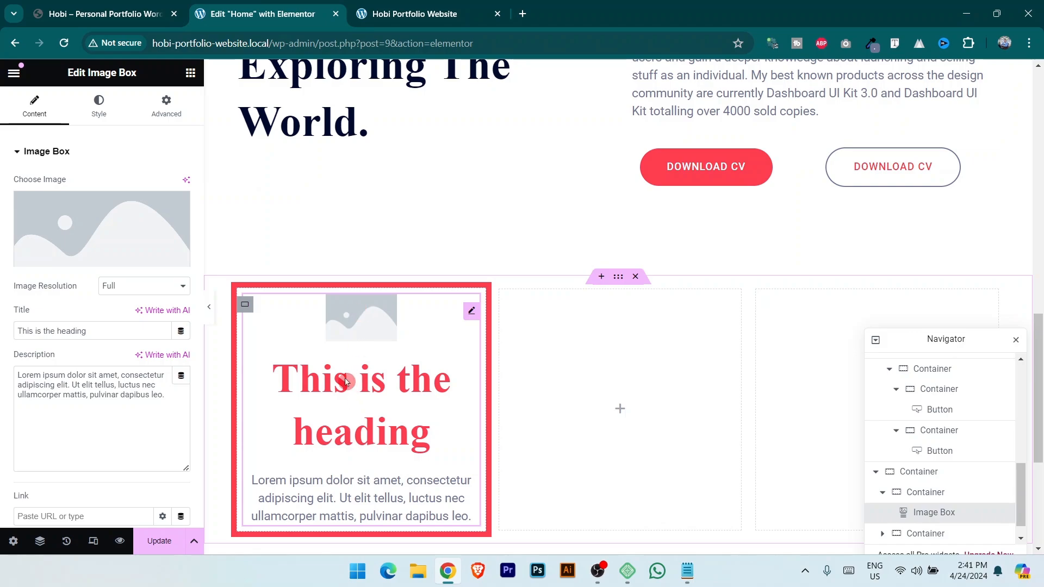
pyautogui.click(104, 13)
pyautogui.click(243, 6)
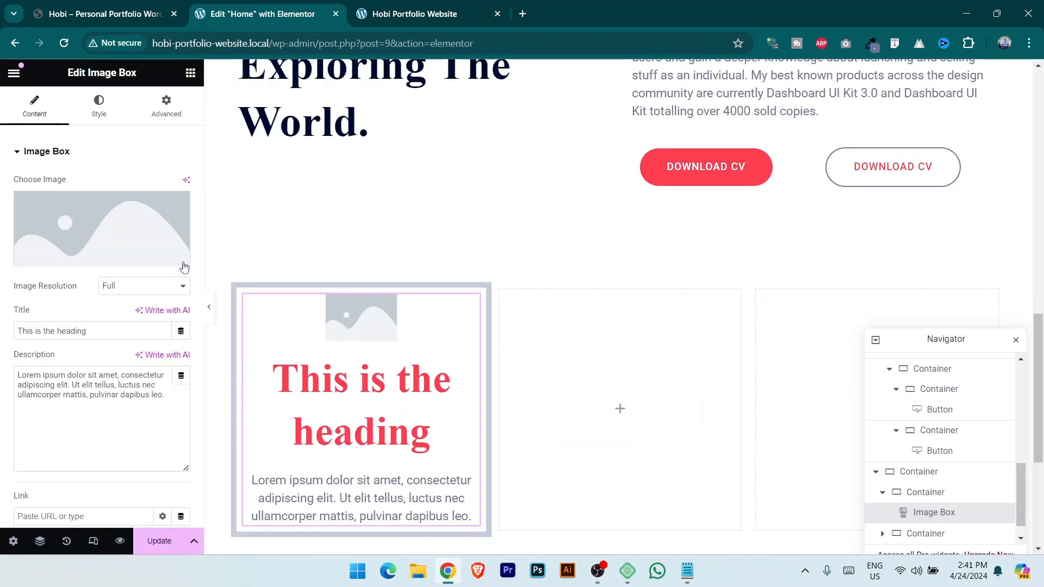
pyautogui.click(103, 13)
pyautogui.moveTo(159, 315); pyautogui.dragTo(327, 325)
pyautogui.hotkey('ctrl', 'c')
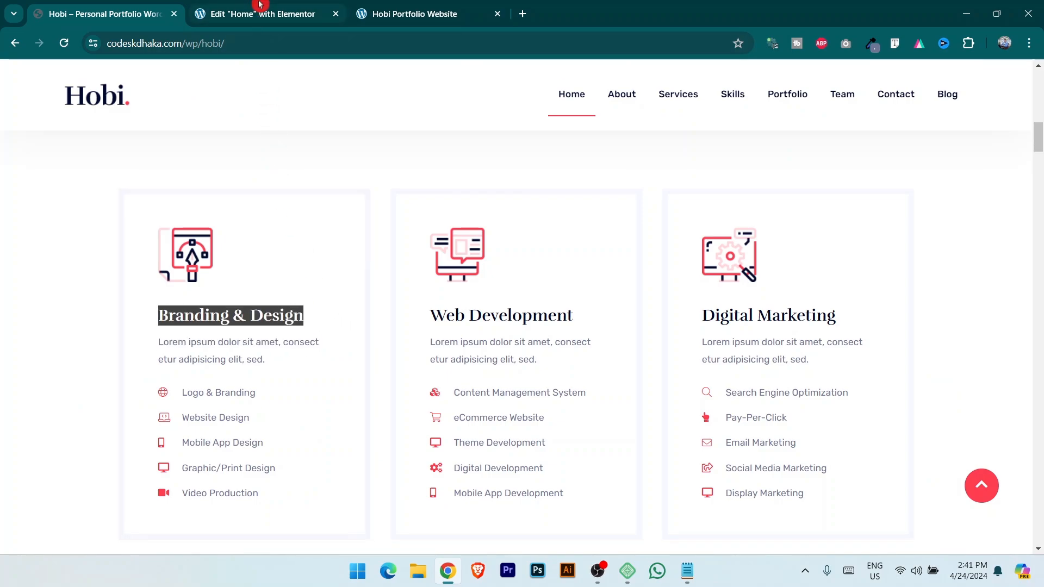
pyautogui.click(261, 8)
pyautogui.tripleClick(111, 338)
pyautogui.hotkey('ctrl', 'v')
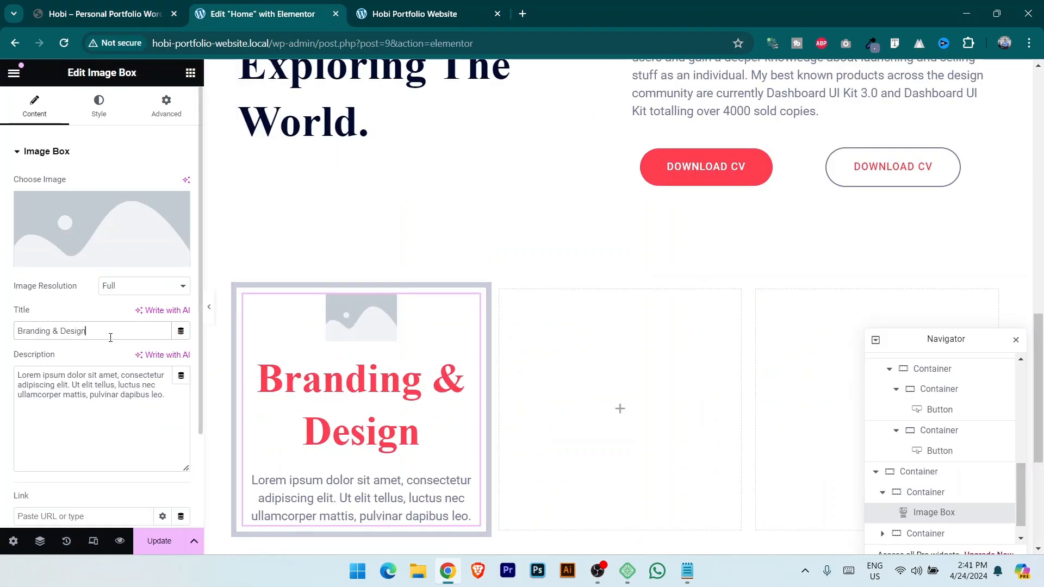
# Copy the demo card's description into the image box description.
pyautogui.click(104, 14)
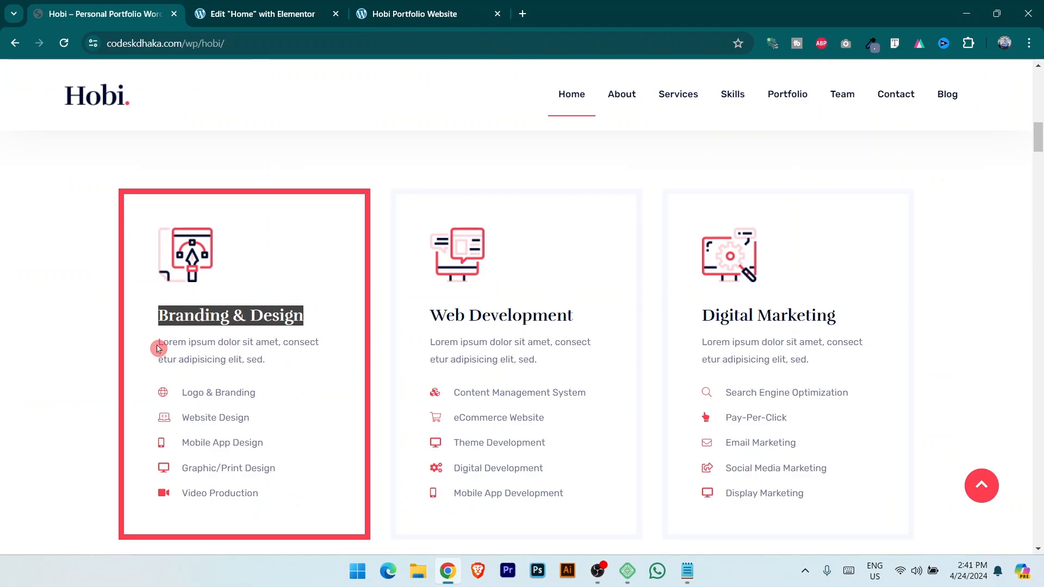
pyautogui.moveTo(158, 349); pyautogui.dragTo(279, 363)
pyautogui.click(263, 7)
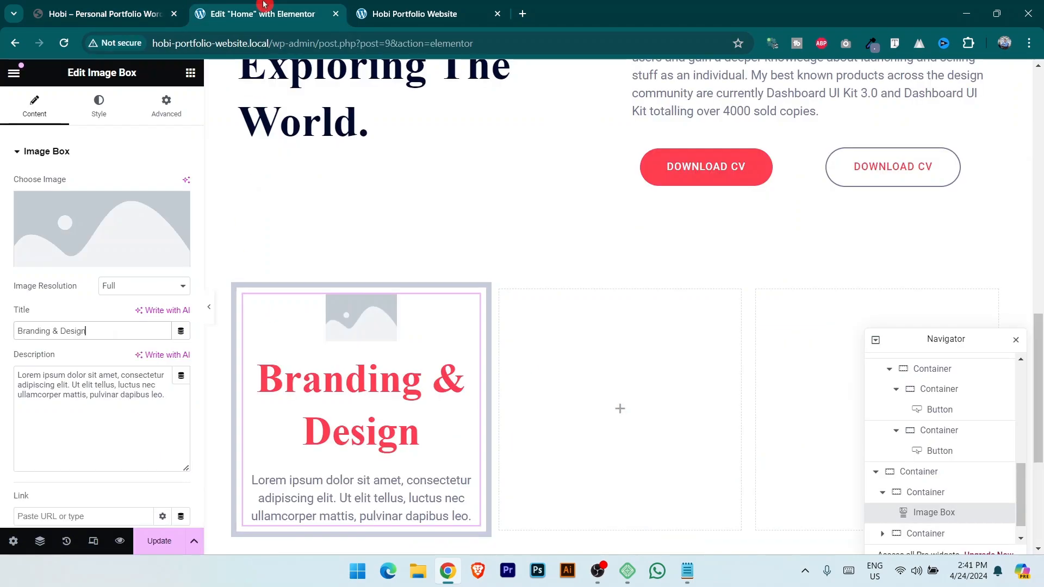
pyautogui.tripleClick(125, 377)
pyautogui.write('Lorem ipsum dolor sit amet, consect etur adipisicing elit, sed.')
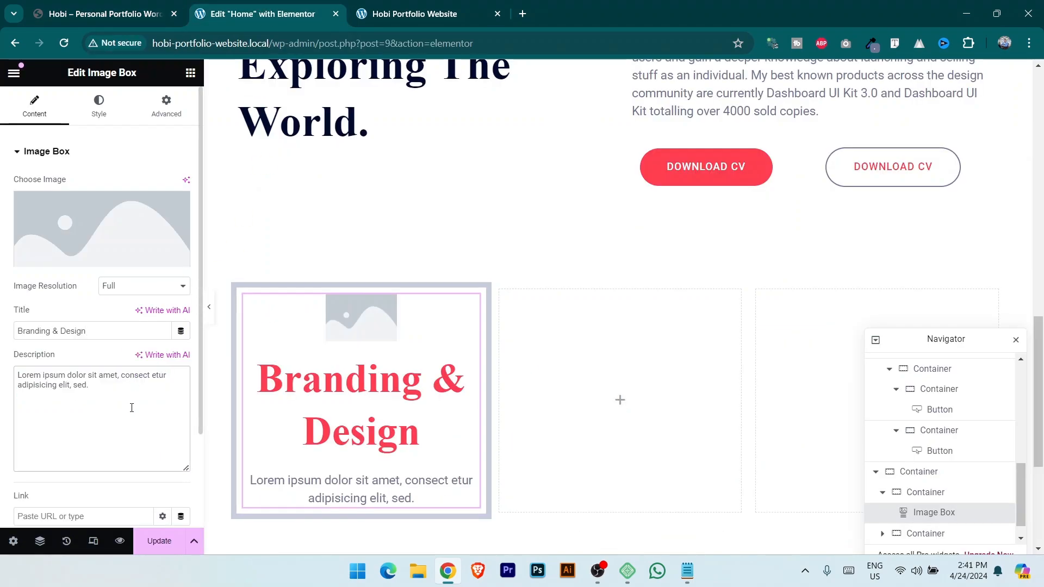
# Upload 01-1.png and set it as the image box icon.
pyautogui.click(90, 262)
pyautogui.click(107, 7)
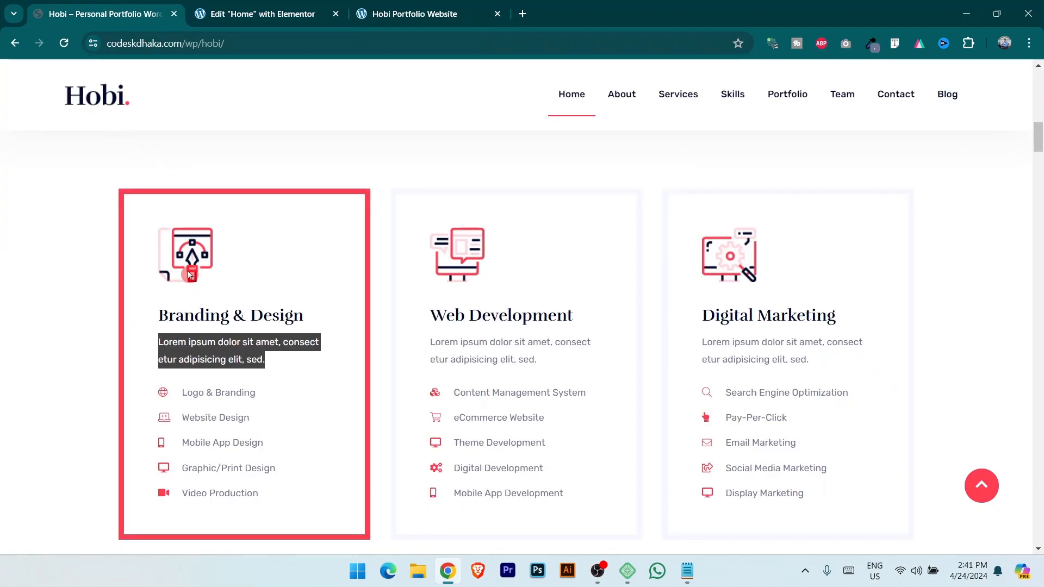
pyautogui.click(240, 7)
pyautogui.click(186, 123)
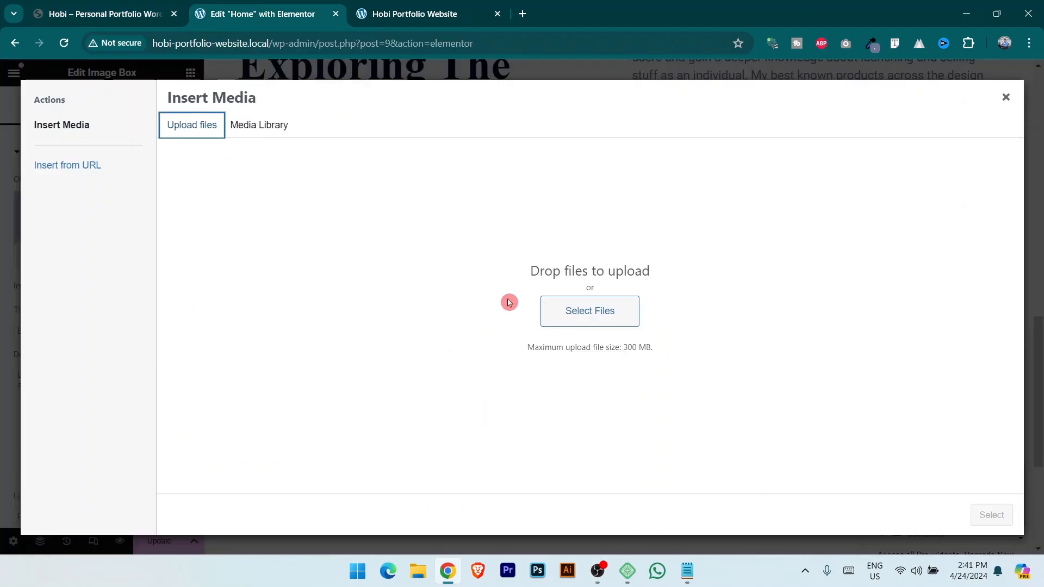
pyautogui.click(578, 325)
pyautogui.click(235, 121)
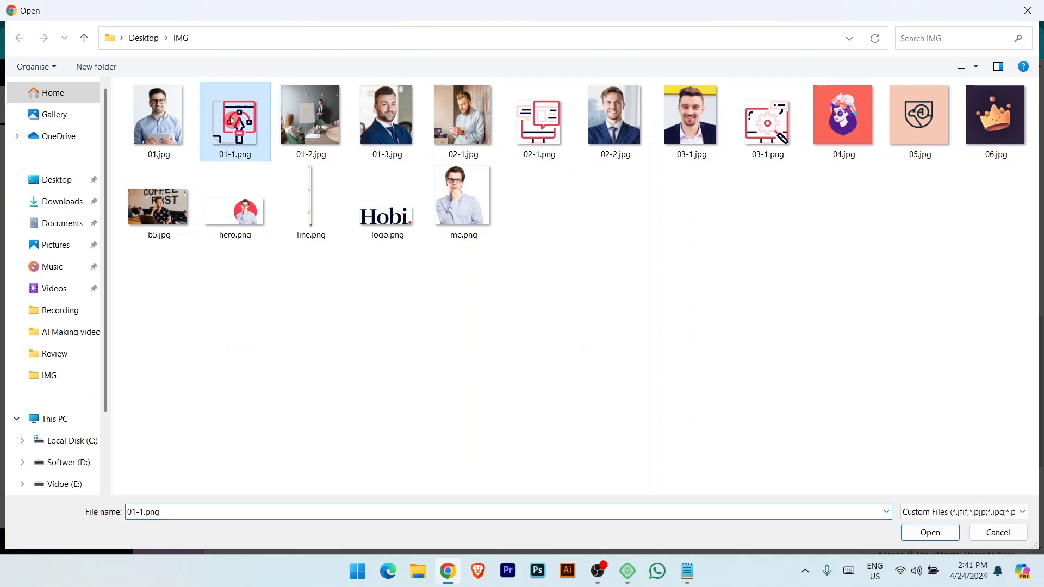
pyautogui.click(932, 534)
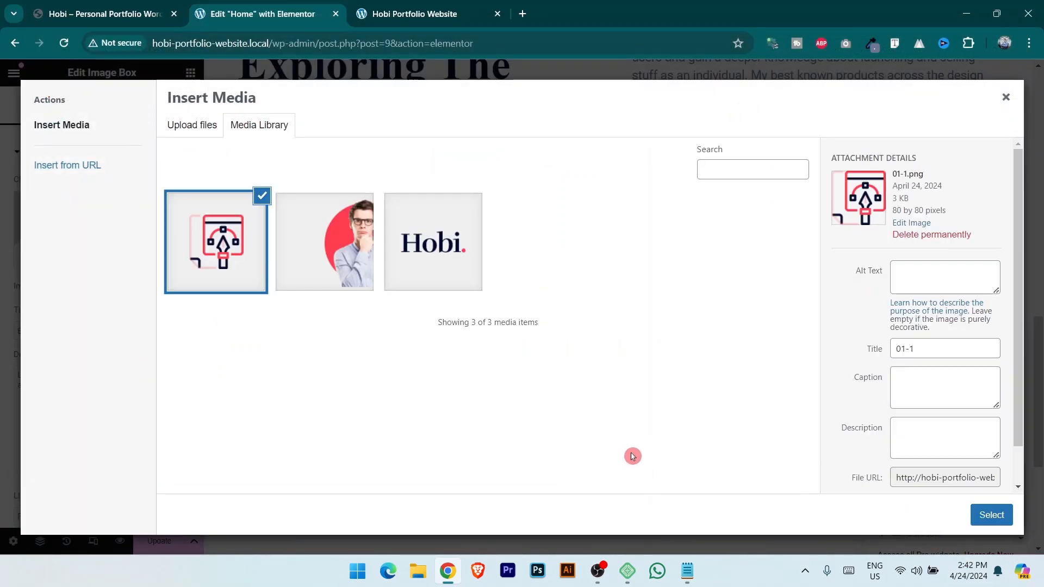
pyautogui.click(989, 516)
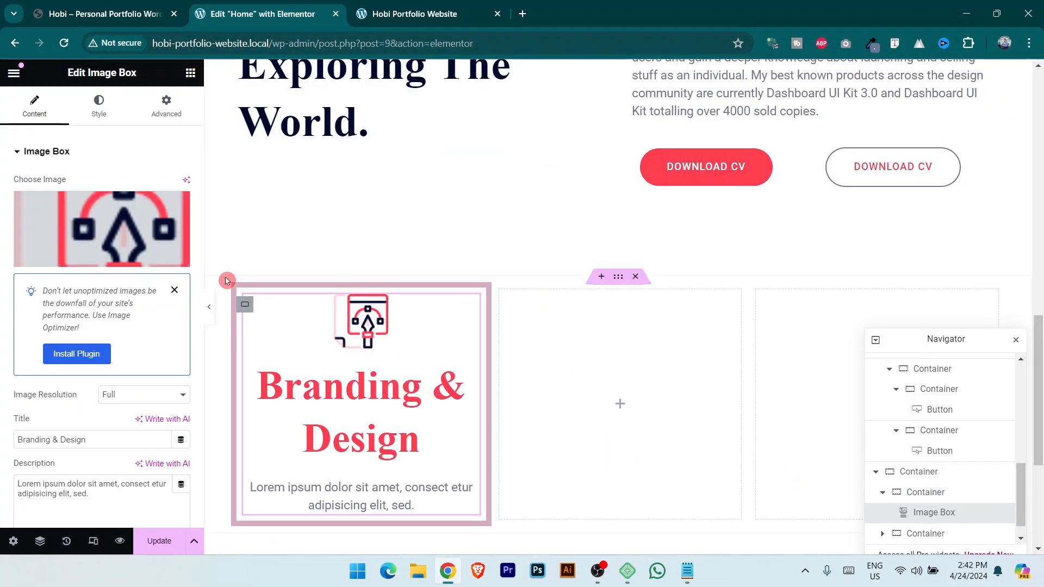
# Try the image left of the text, then keep it above, comparing with the live demo card.
pyautogui.click(97, 114)
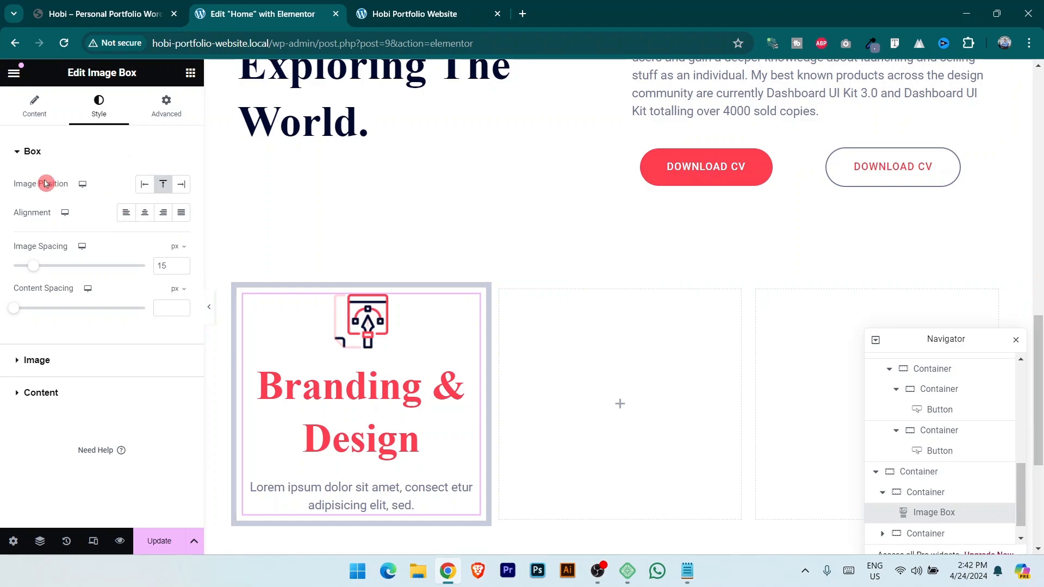
pyautogui.click(146, 186)
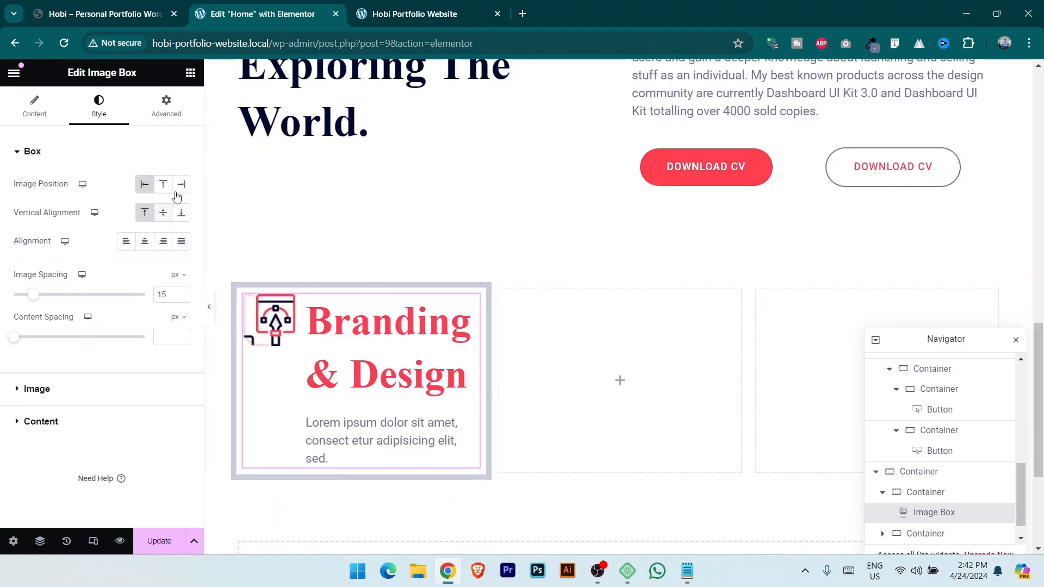
pyautogui.click(162, 185)
pyautogui.click(144, 213)
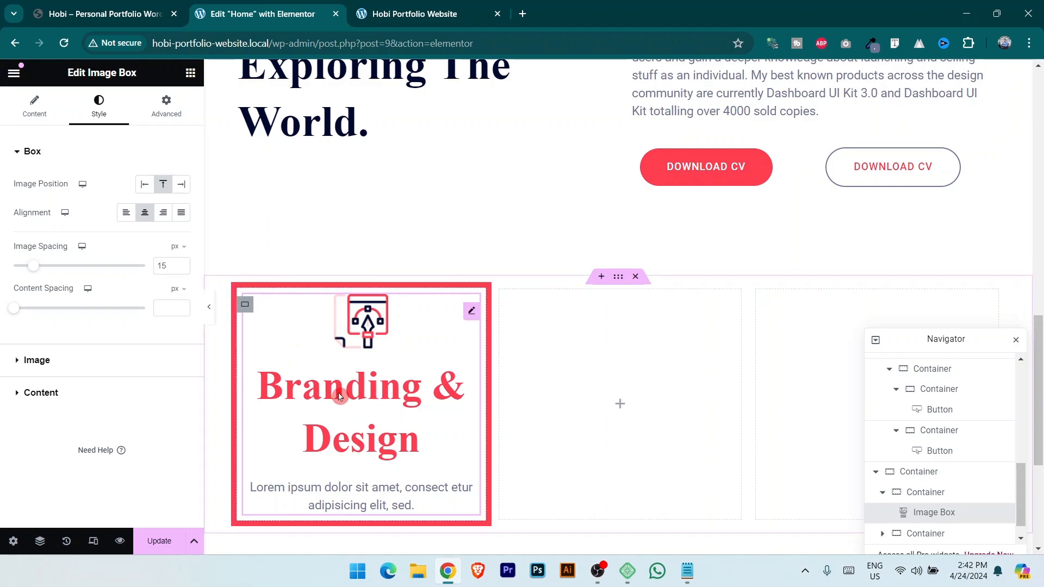
pyautogui.click(115, 13)
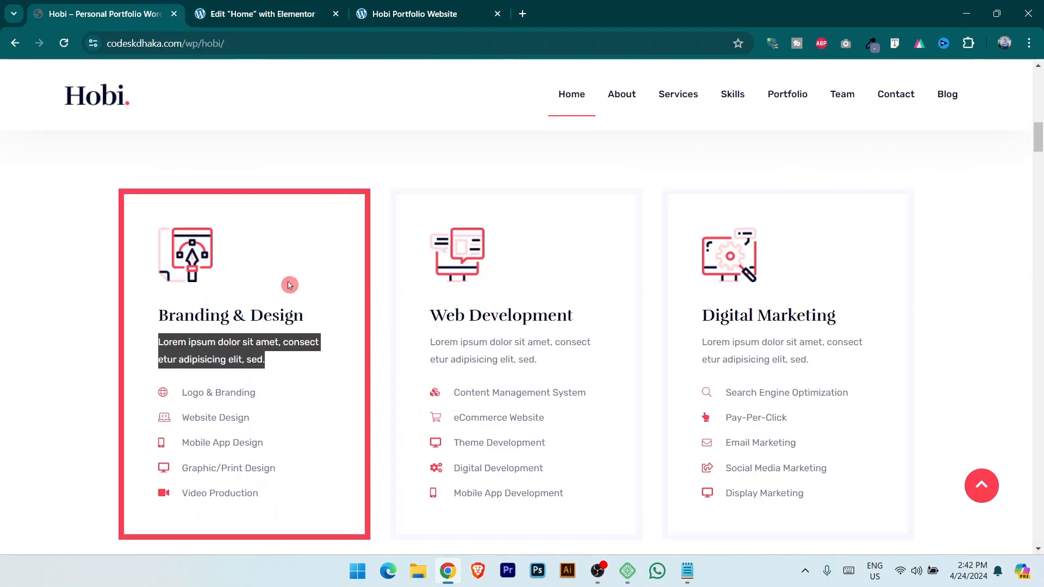
pyautogui.click(261, 13)
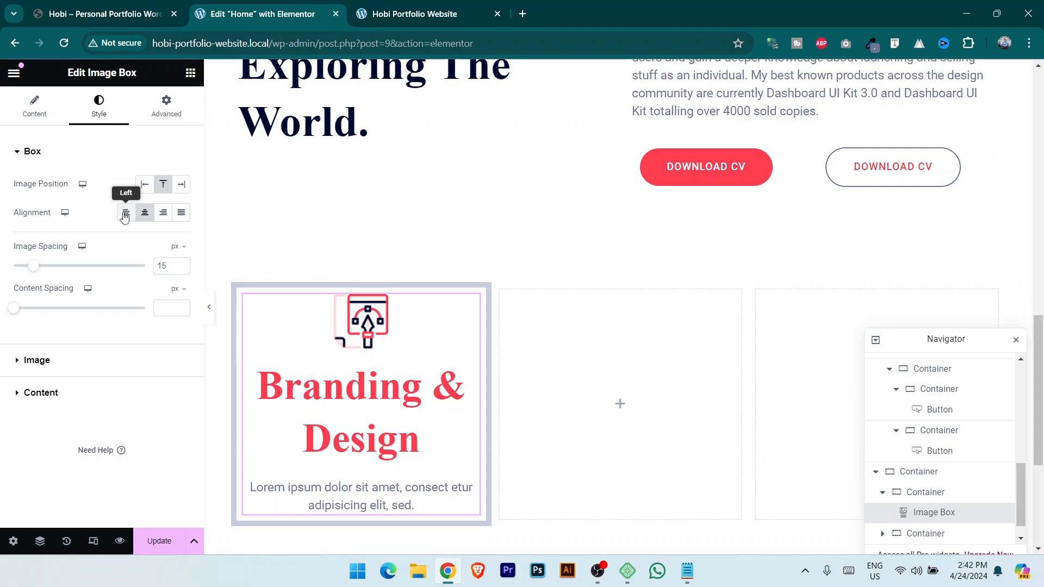
pyautogui.click(106, 14)
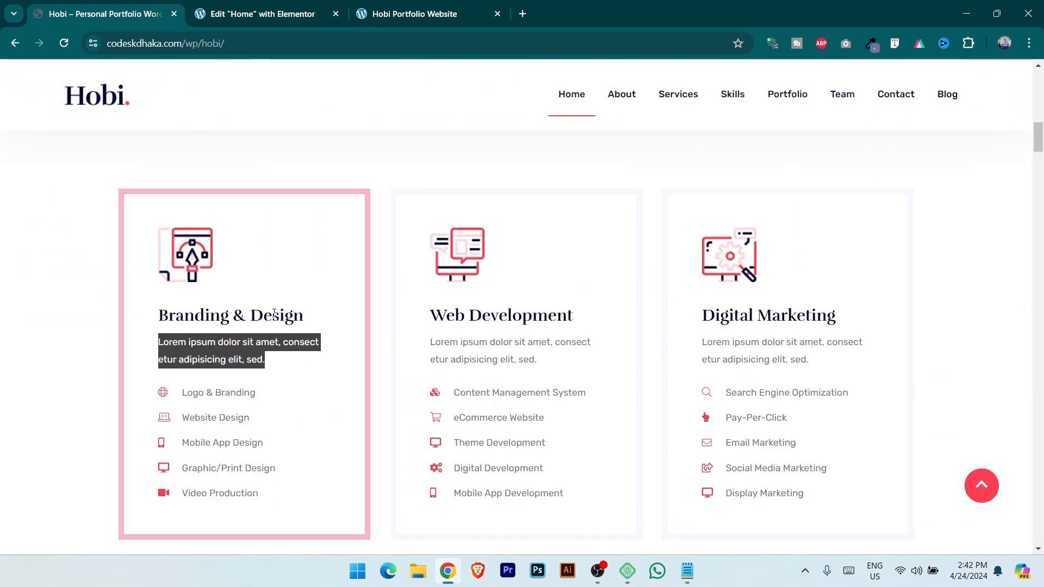
pyautogui.click(239, 14)
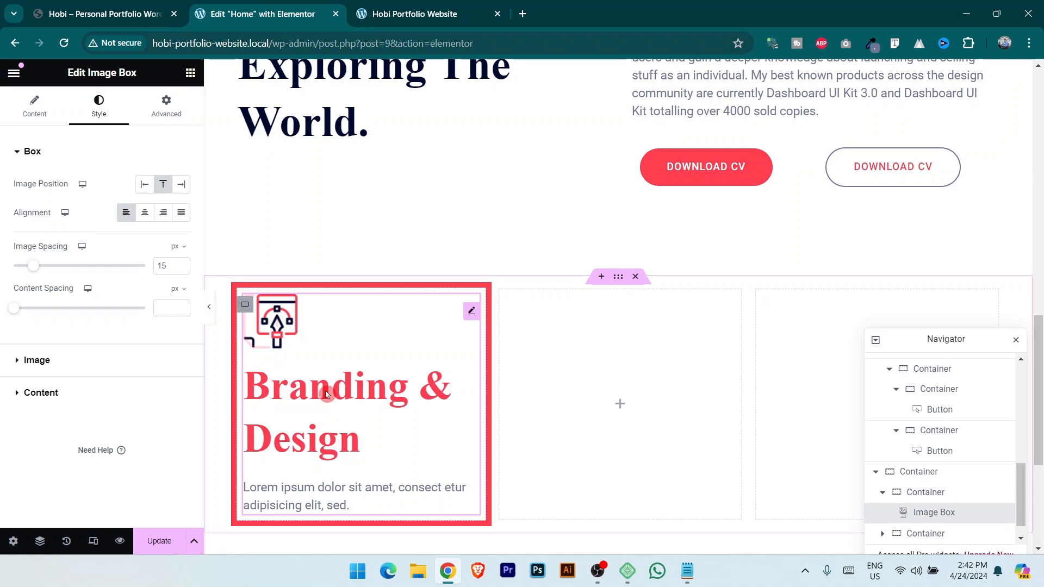
pyautogui.click(106, 14)
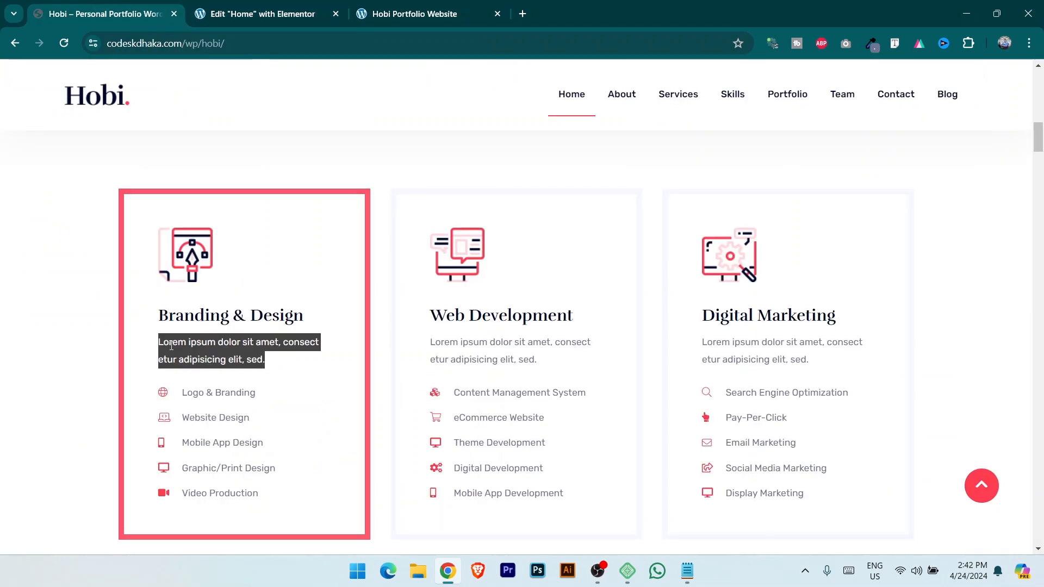
pyautogui.click(239, 7)
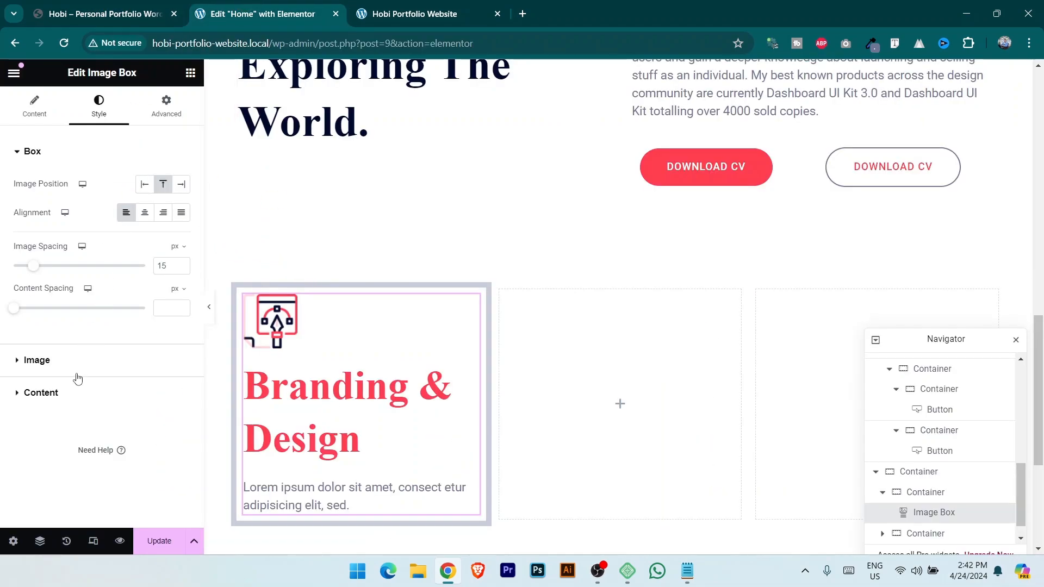
# Give the title the Secondary global colour and Secondary global font.
pyautogui.click(37, 360)
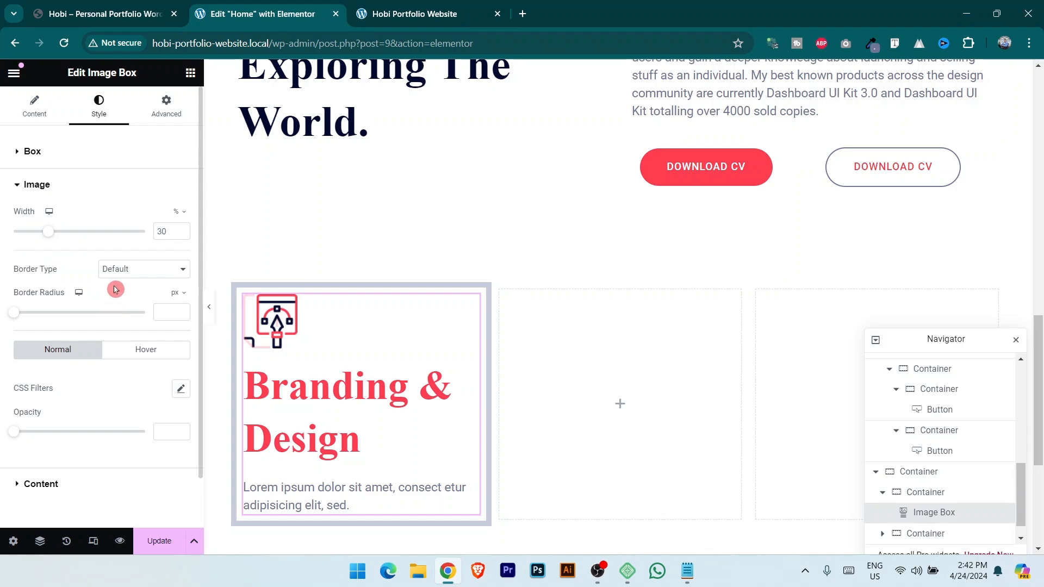
pyautogui.click(55, 484)
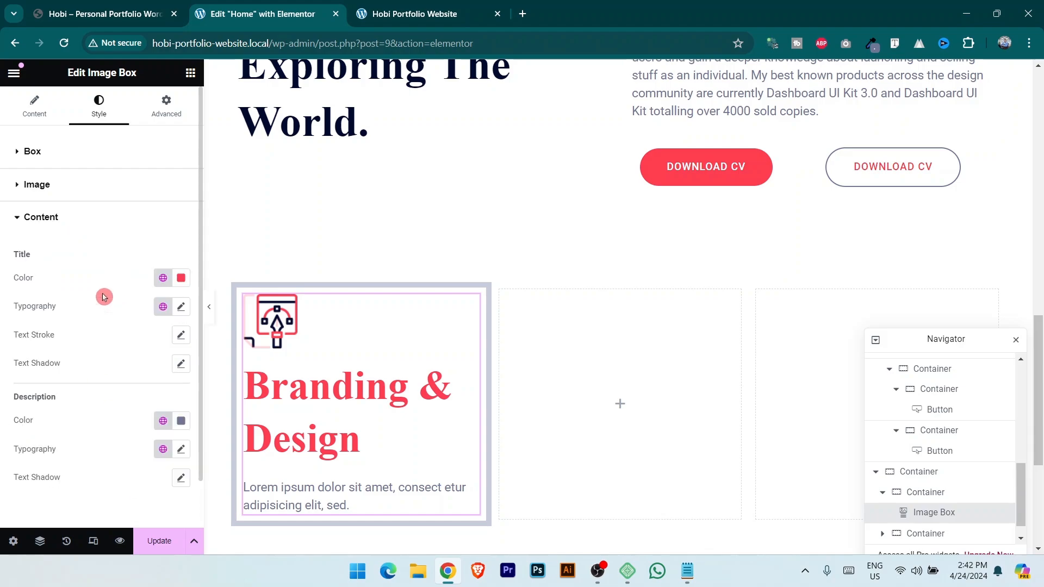
pyautogui.click(110, 6)
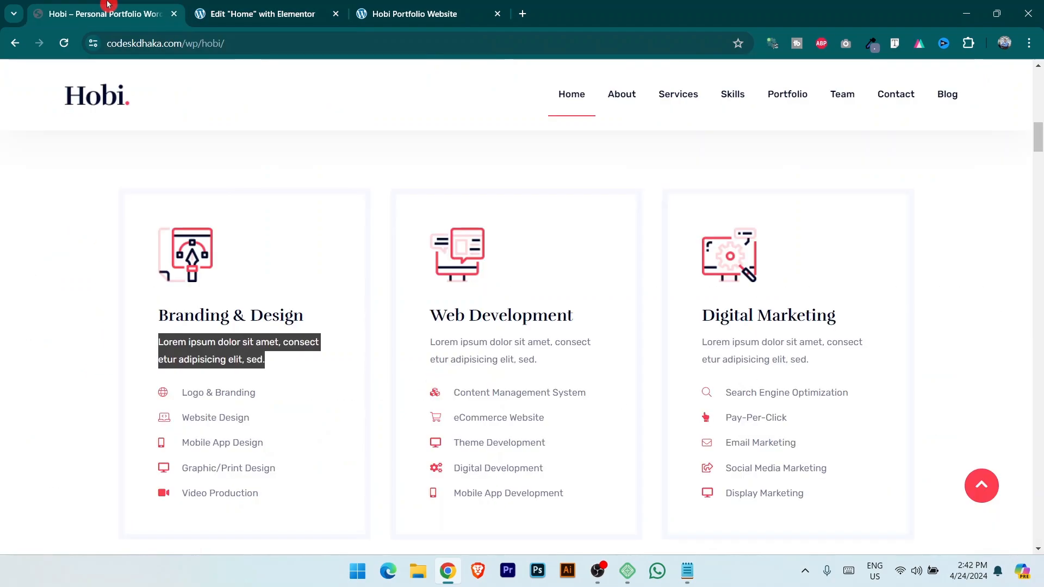
pyautogui.hotkey('ctrl', 'Tab')
pyautogui.click(168, 281)
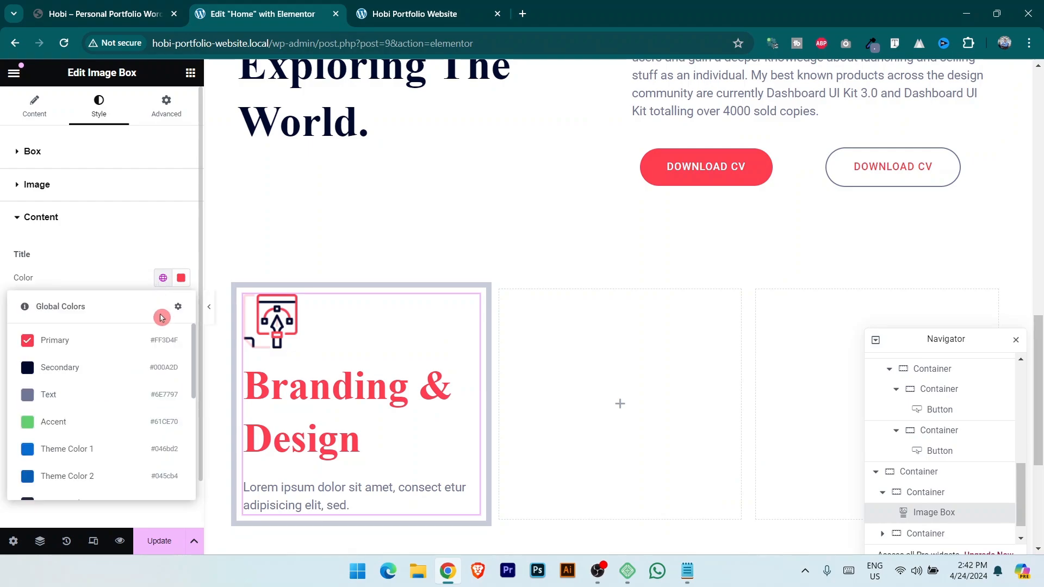
pyautogui.click(81, 368)
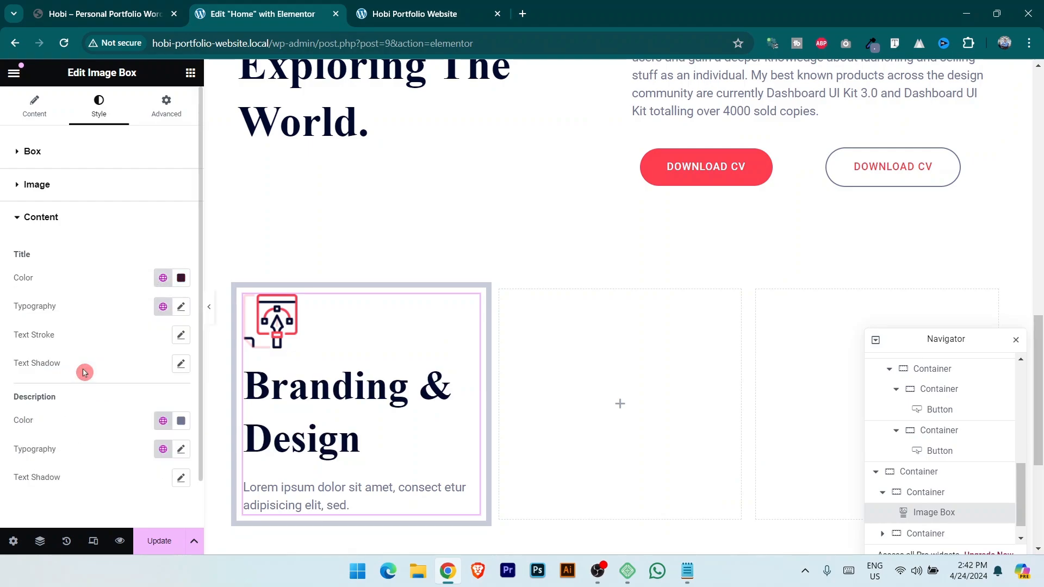
pyautogui.click(164, 307)
pyautogui.click(101, 426)
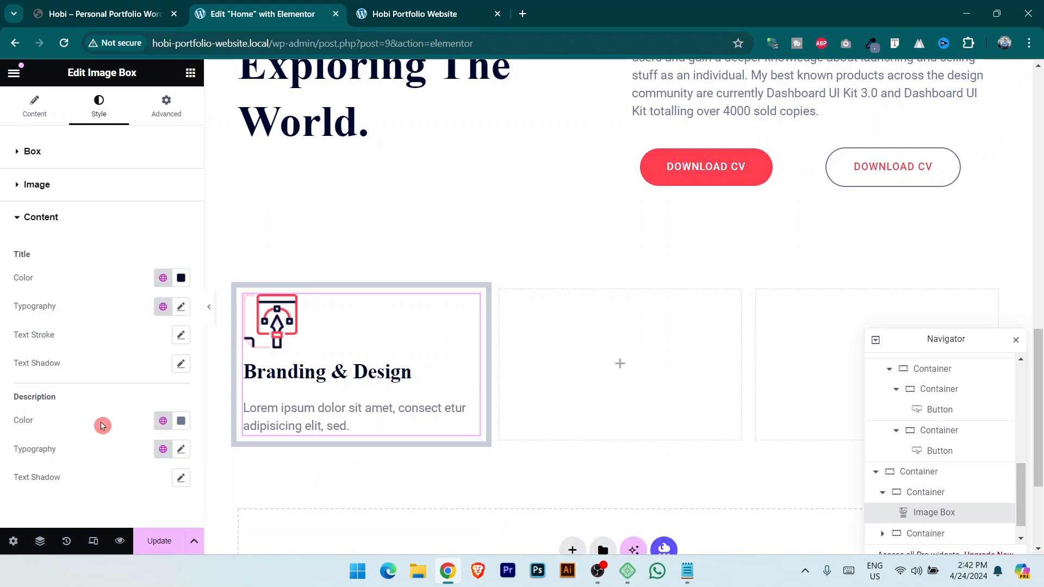
pyautogui.hotkey('ctrl', 'shift', 'Tab')
# Set the description to the Text global font.
pyautogui.click(209, 354)
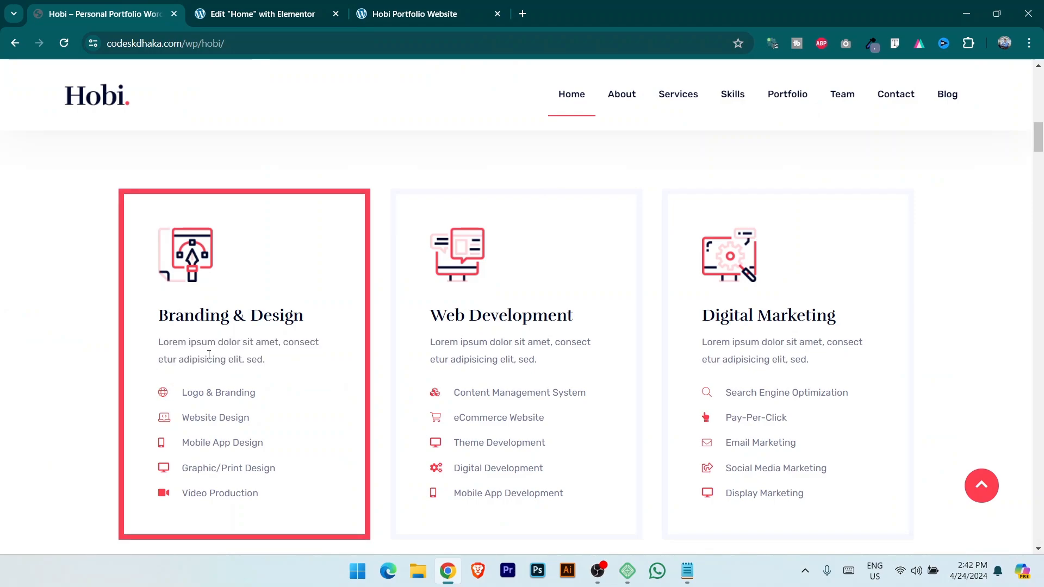
pyautogui.click(215, 8)
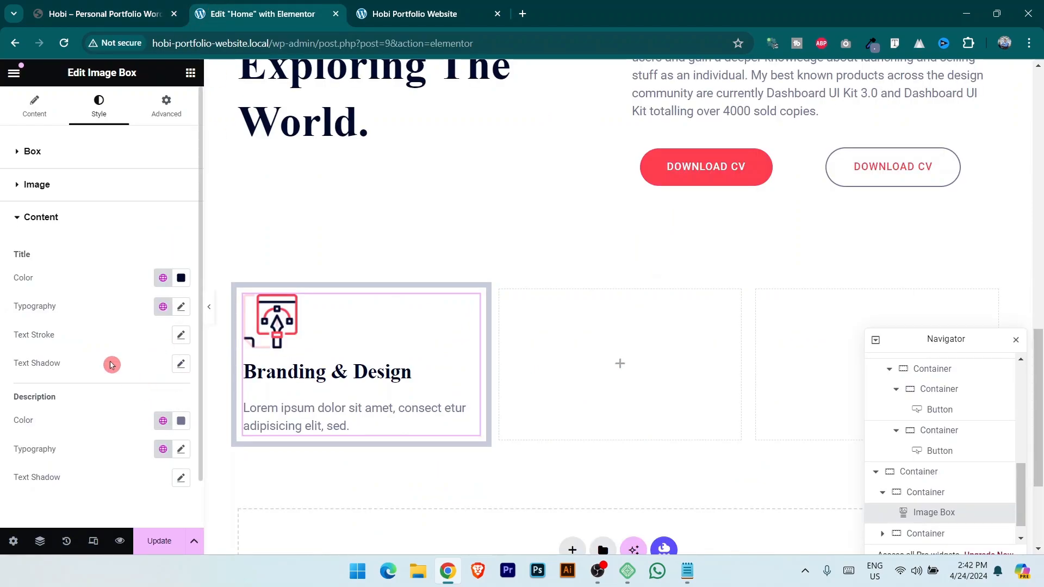
pyautogui.click(163, 450)
pyautogui.click(99, 424)
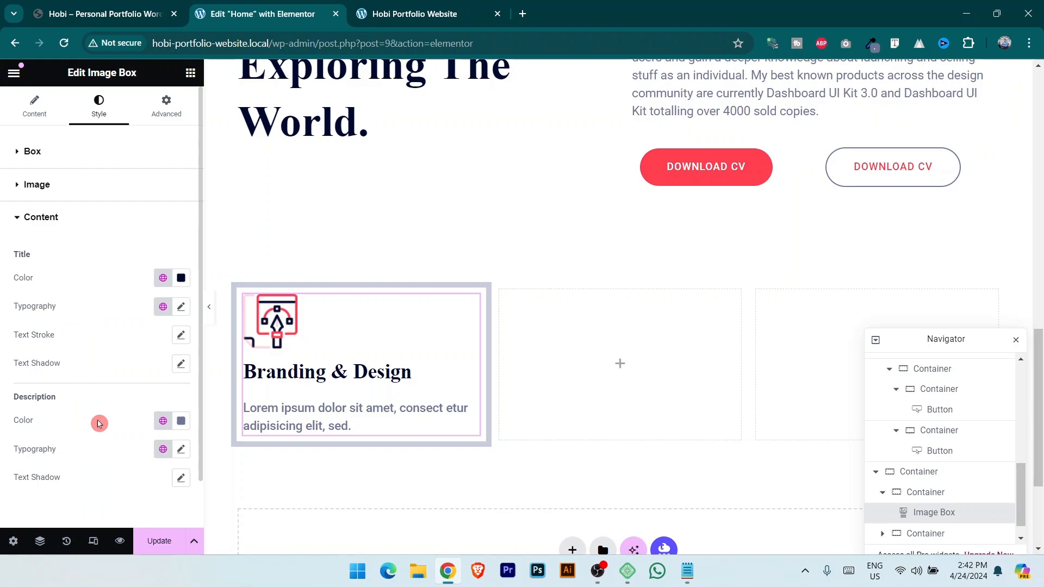
pyautogui.click(164, 449)
pyautogui.click(70, 398)
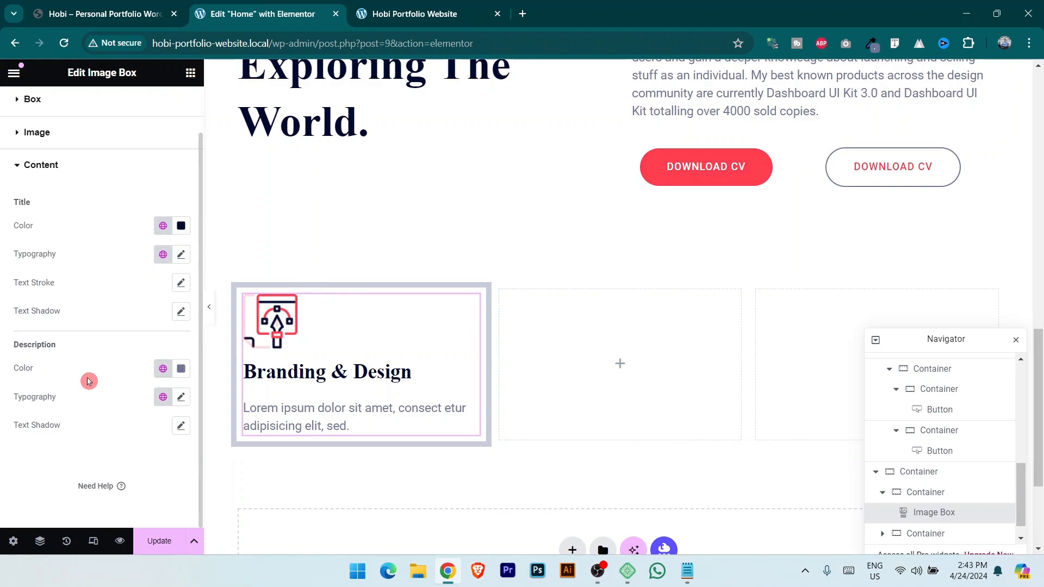
# Reduce content spacing to 10 px, save the page, and check the live site.
pyautogui.click(33, 151)
pyautogui.moveTo(43, 308)
pyautogui.mouseDown()
pyautogui.moveTo(16, 314)
pyautogui.moveTo(32, 313)
pyautogui.mouseUp()
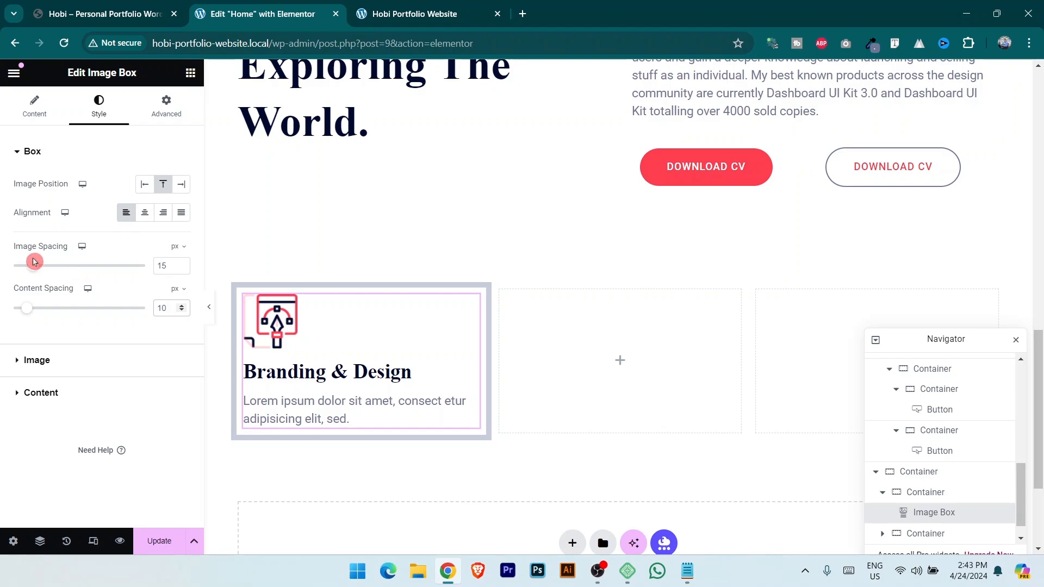
pyautogui.click(298, 375)
pyautogui.click(158, 541)
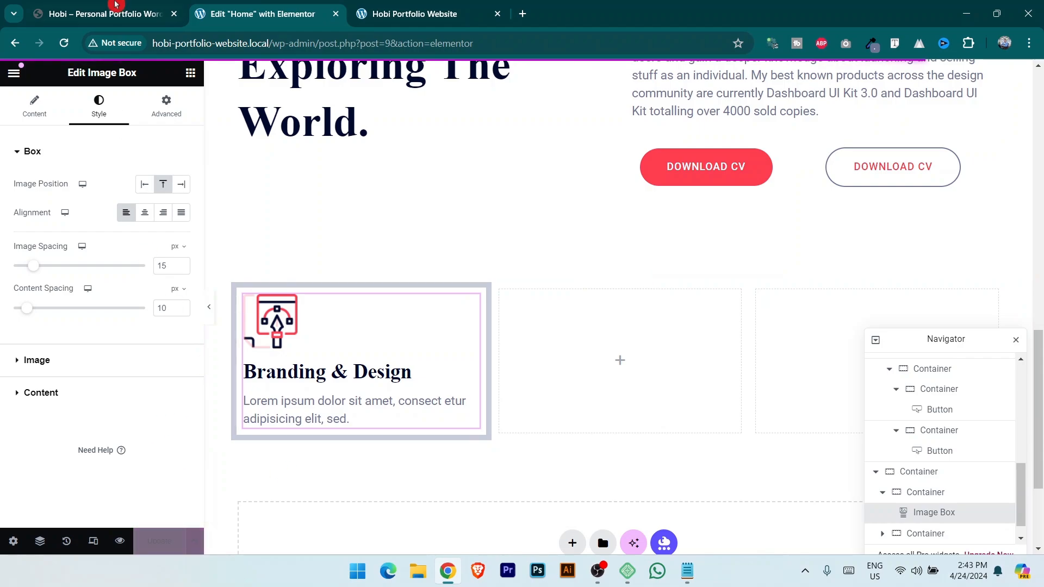
pyautogui.click(116, 5)
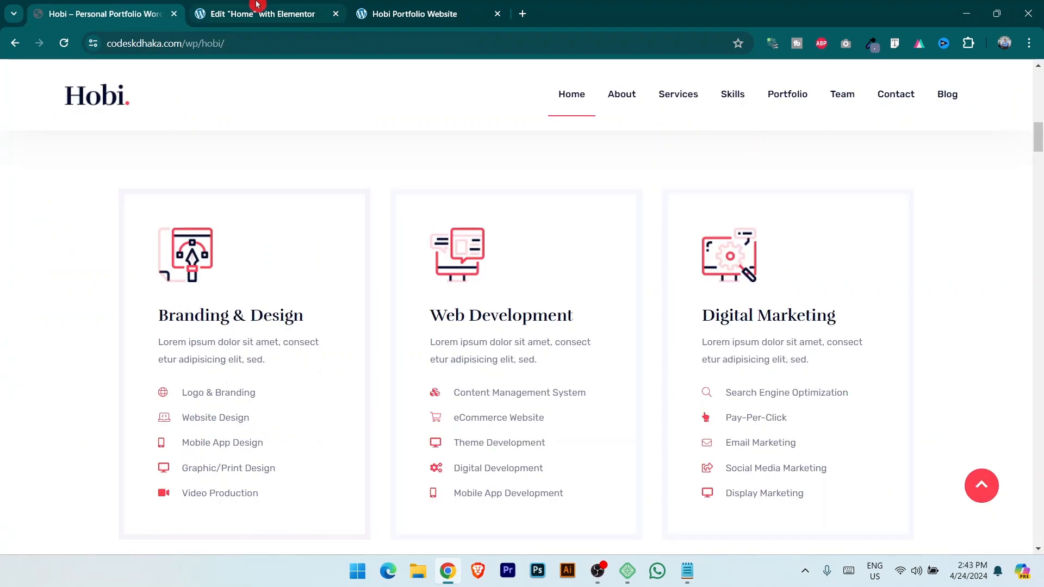
pyautogui.click(304, 12)
# Search 'list' and drop an Icon List below the Branding & Design description.
pyautogui.click(190, 73)
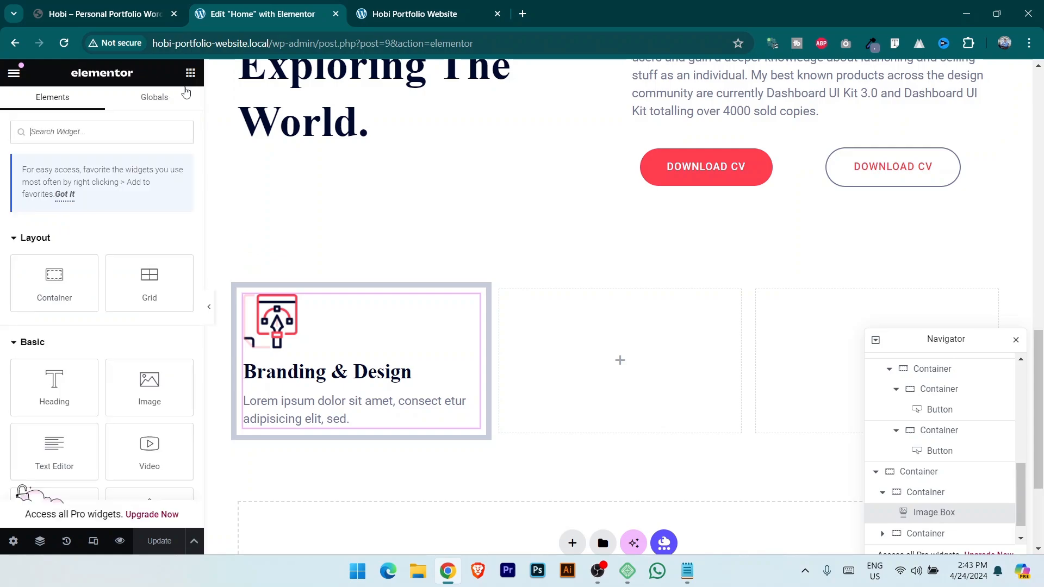
pyautogui.write('list')
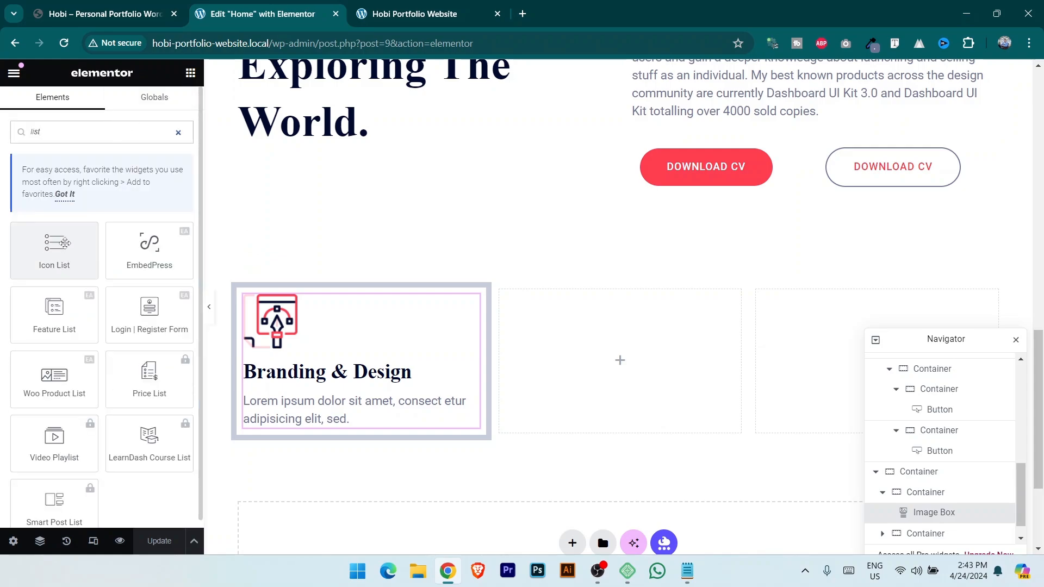
pyautogui.moveTo(60, 251); pyautogui.dragTo(349, 426)
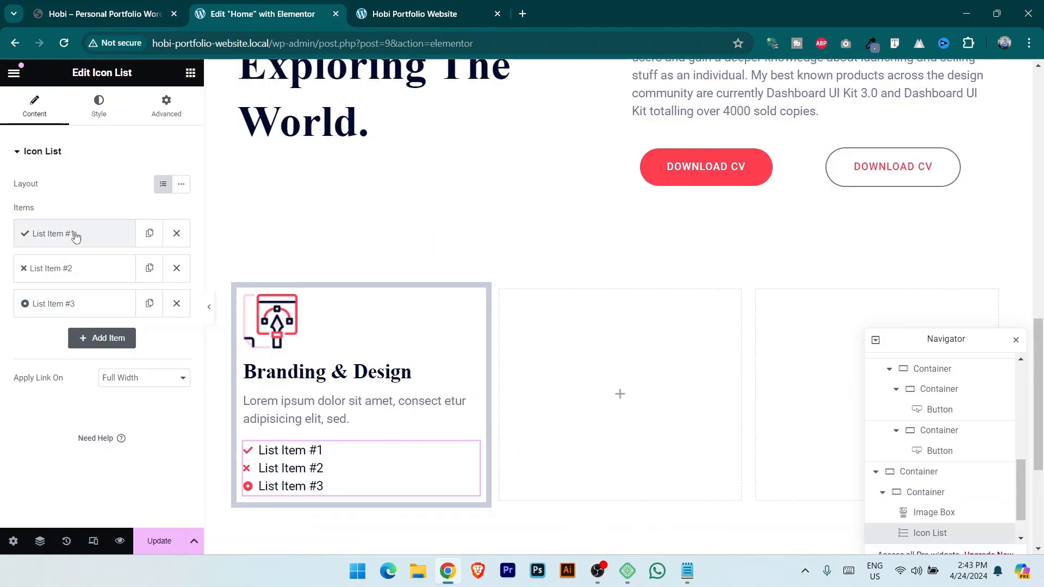
# Expand List Item #1 and open the Icon Library search for its icon.
pyautogui.click(74, 236)
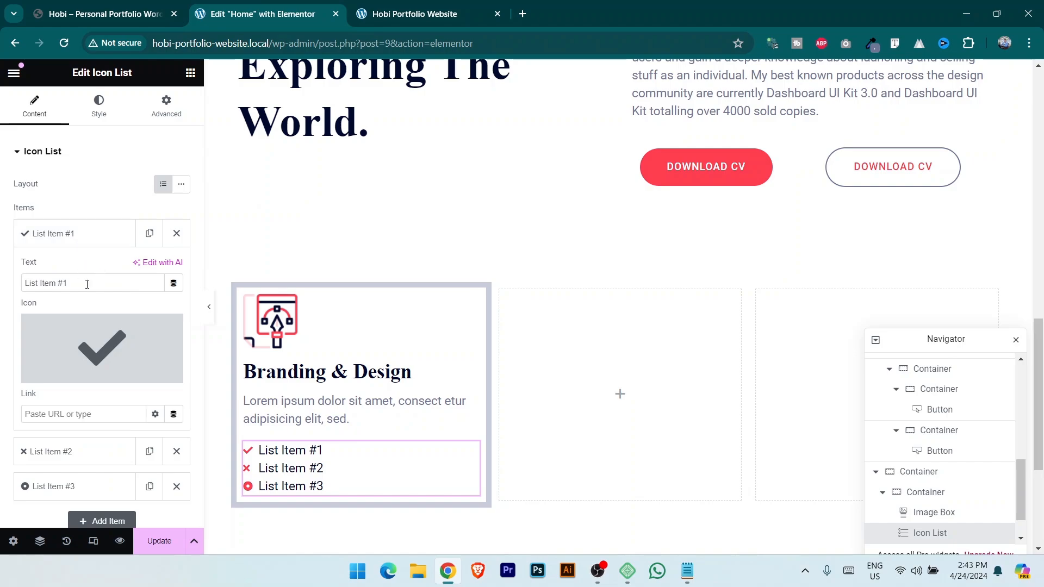
pyautogui.click(121, 15)
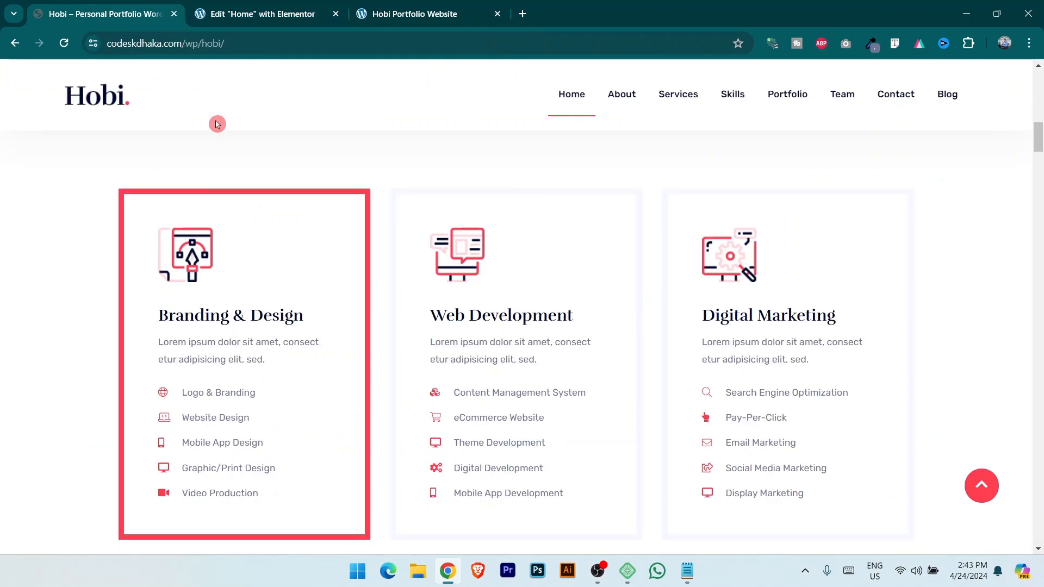
pyautogui.click(233, 4)
pyautogui.moveTo(70, 376)
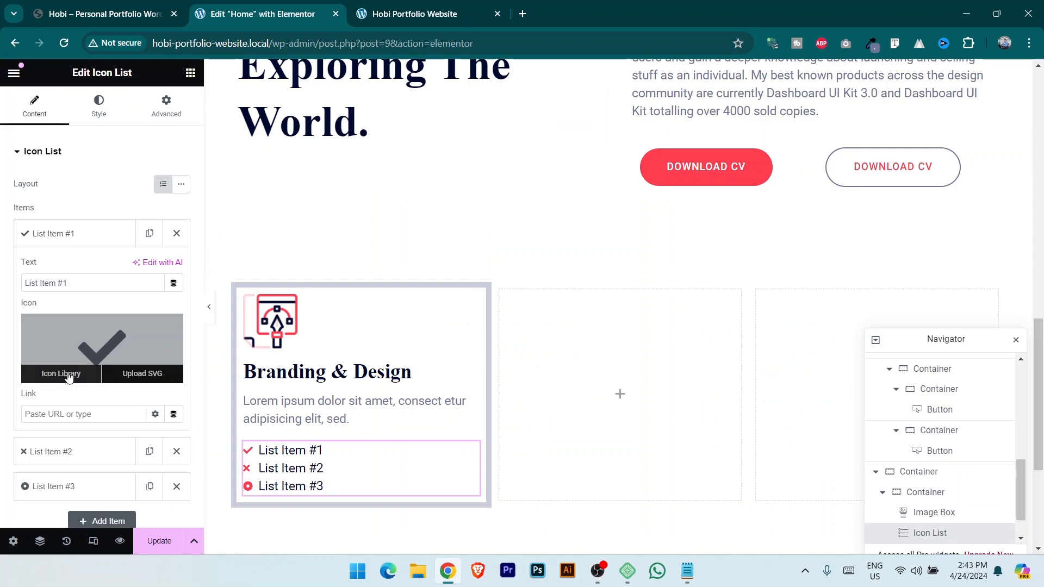
pyautogui.click(56, 374)
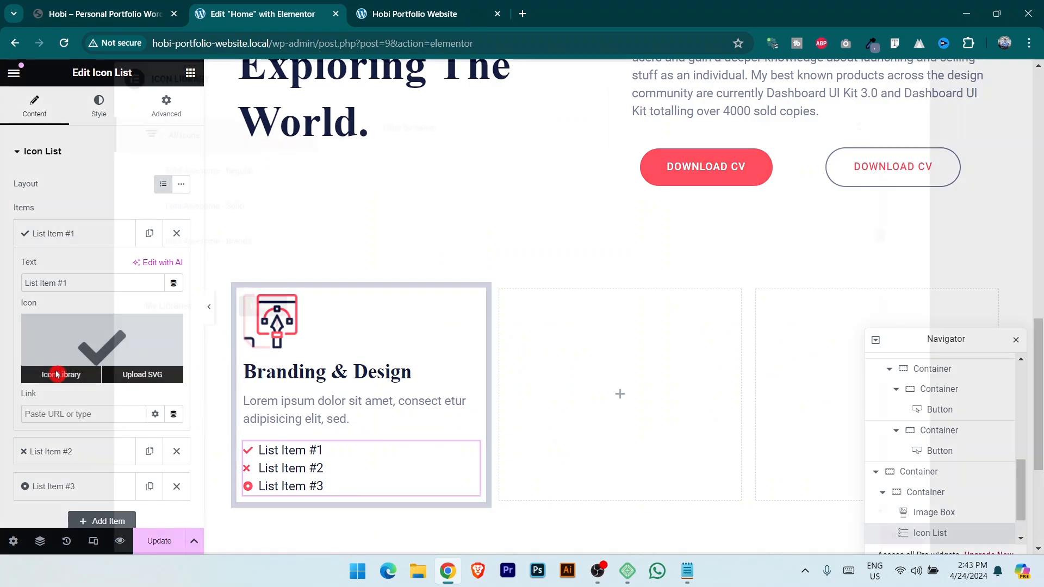
pyautogui.click(449, 127)
# Search 'glo' and insert the Globe icon for the first item.
pyautogui.write('wo')
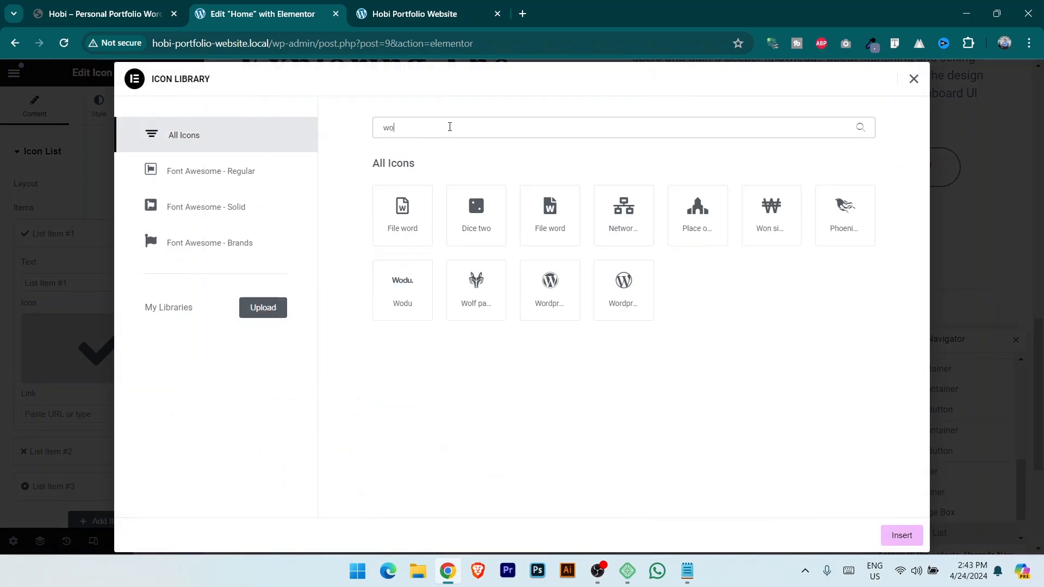
pyautogui.press('BackSpace')
pyautogui.press('BackSpace')
pyautogui.write('glo')
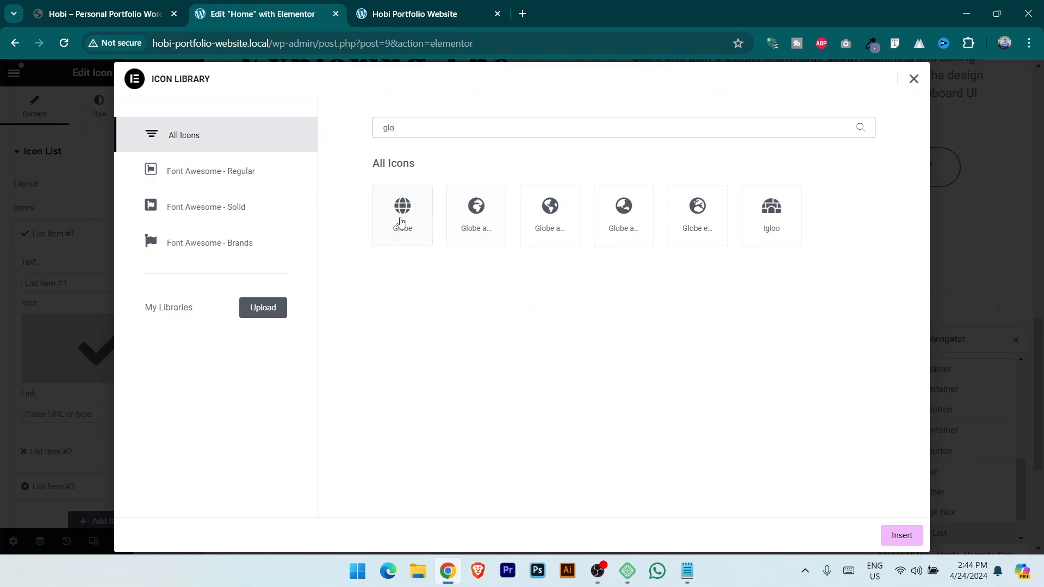
pyautogui.click(402, 223)
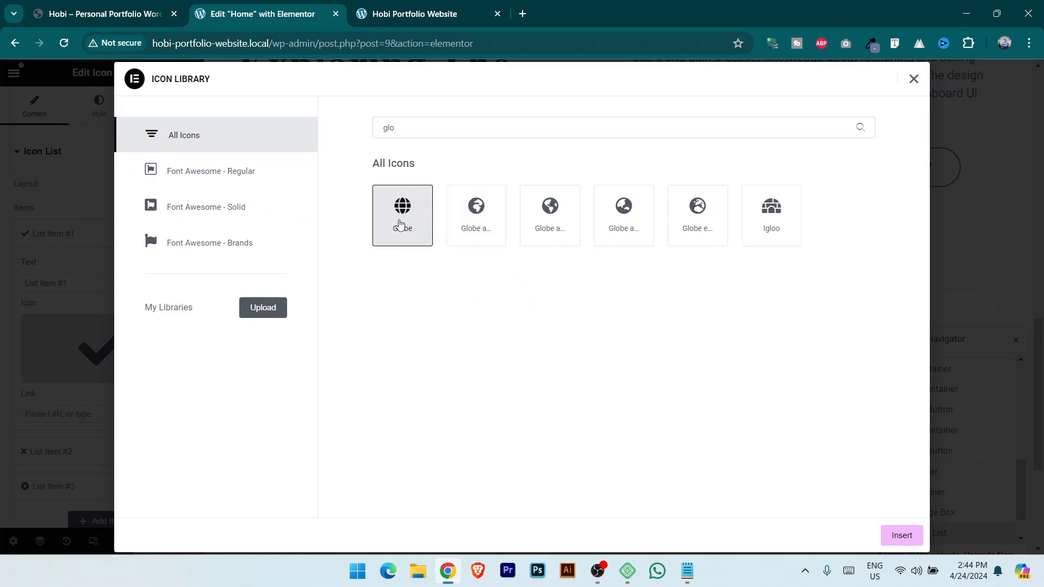
pyautogui.click(901, 535)
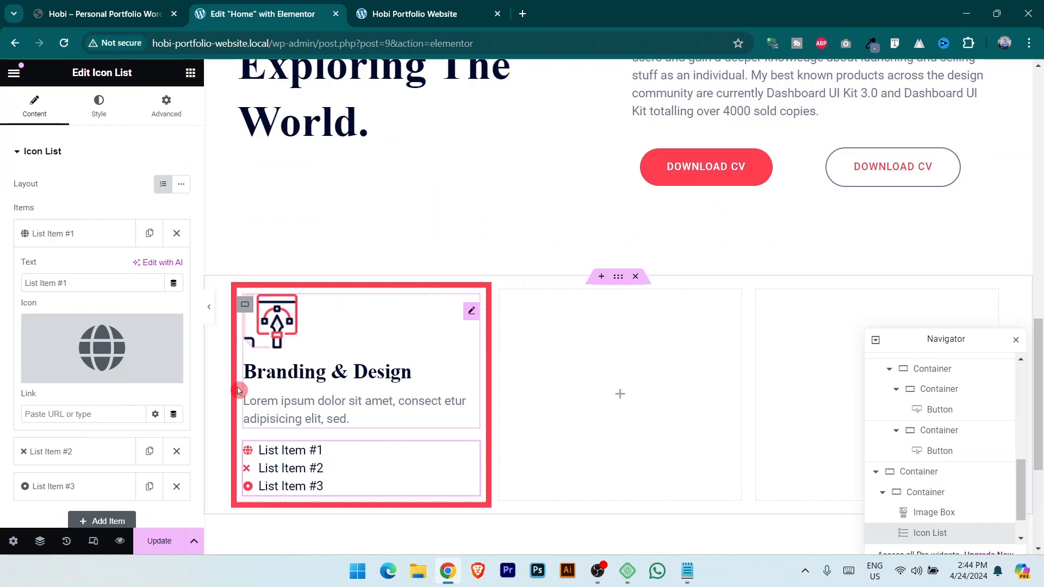
# Set the first item's text to 'Logo & Branding', copied from the reference site.
pyautogui.hotkey('ctrl', 'pageup')
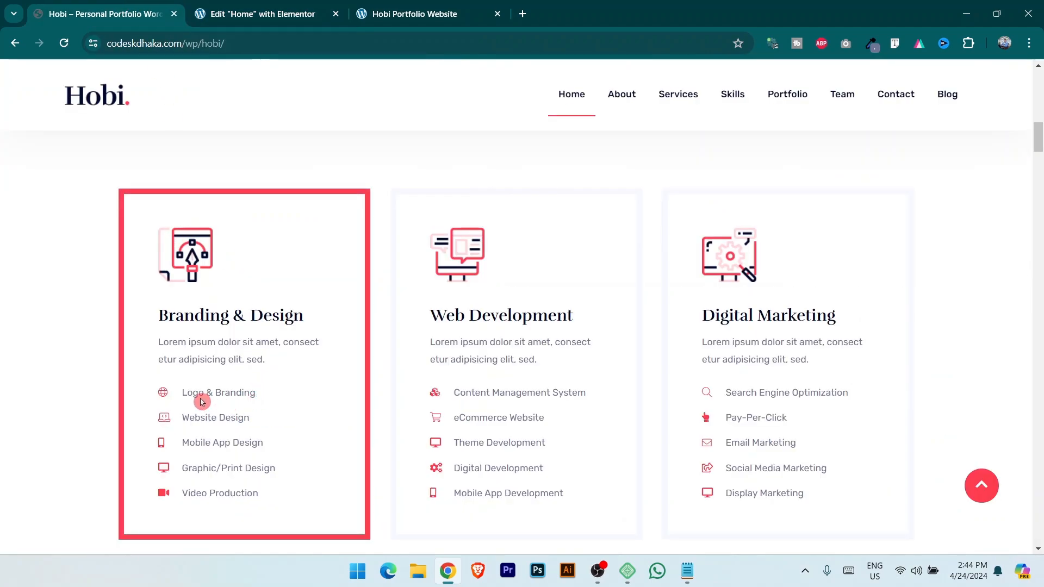
pyautogui.moveTo(261, 397); pyautogui.dragTo(181, 395)
pyautogui.hotkey('ctrl', 'c')
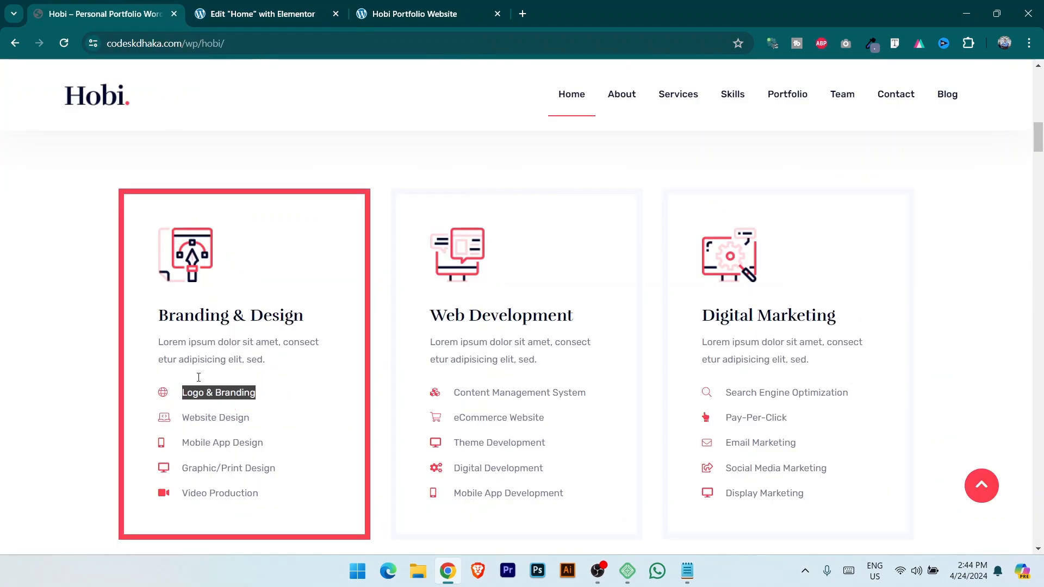
pyautogui.hotkey('ctrl', 'pagedown')
pyautogui.moveTo(86, 283); pyautogui.dragTo(3, 290)
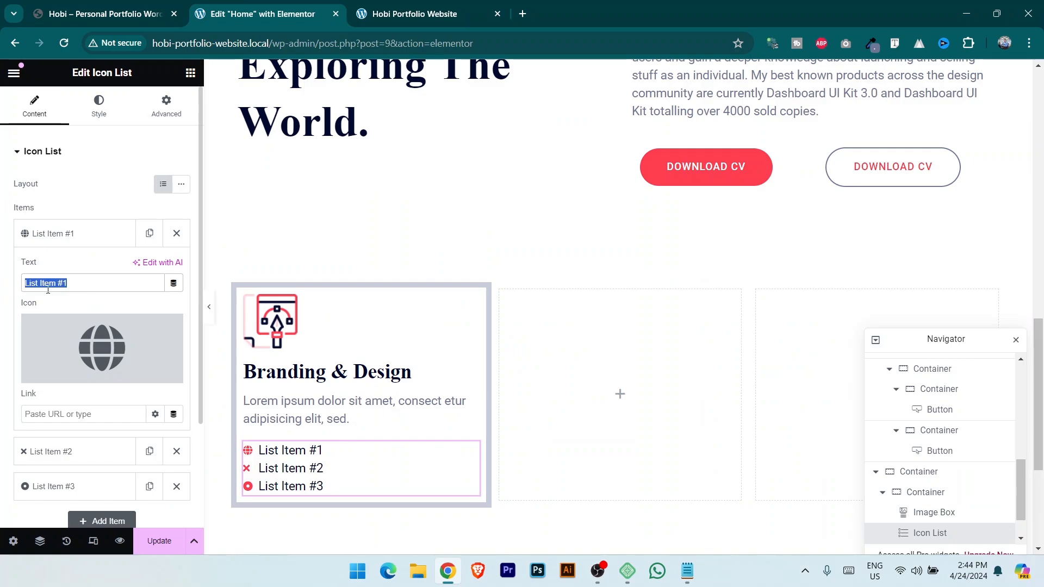
pyautogui.hotkey('ctrl', 'v')
# Delete the second and third default list items, leaving a single item.
pyautogui.moveTo(162, 325)
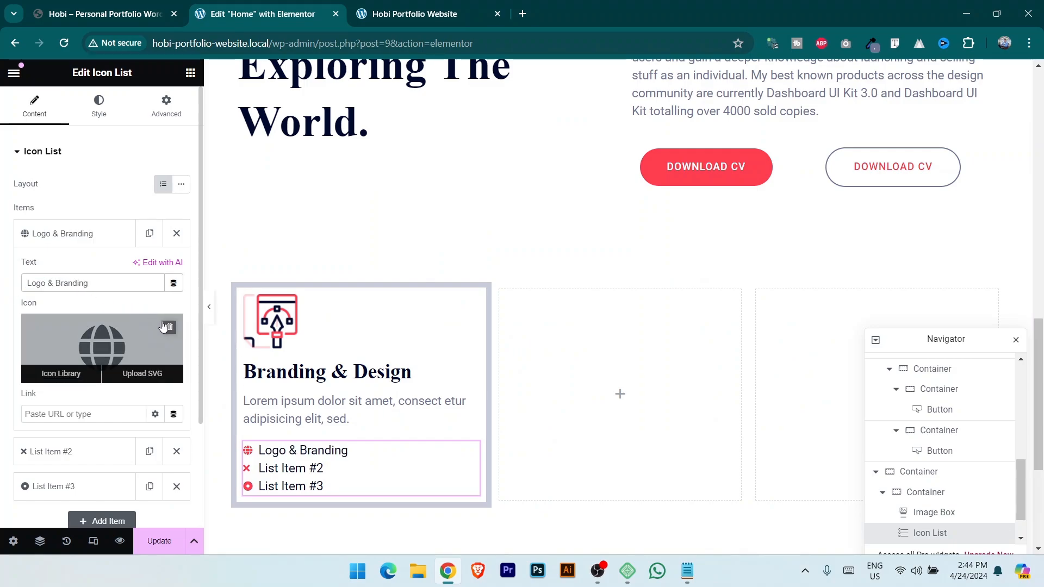
pyautogui.click(177, 451)
pyautogui.click(179, 452)
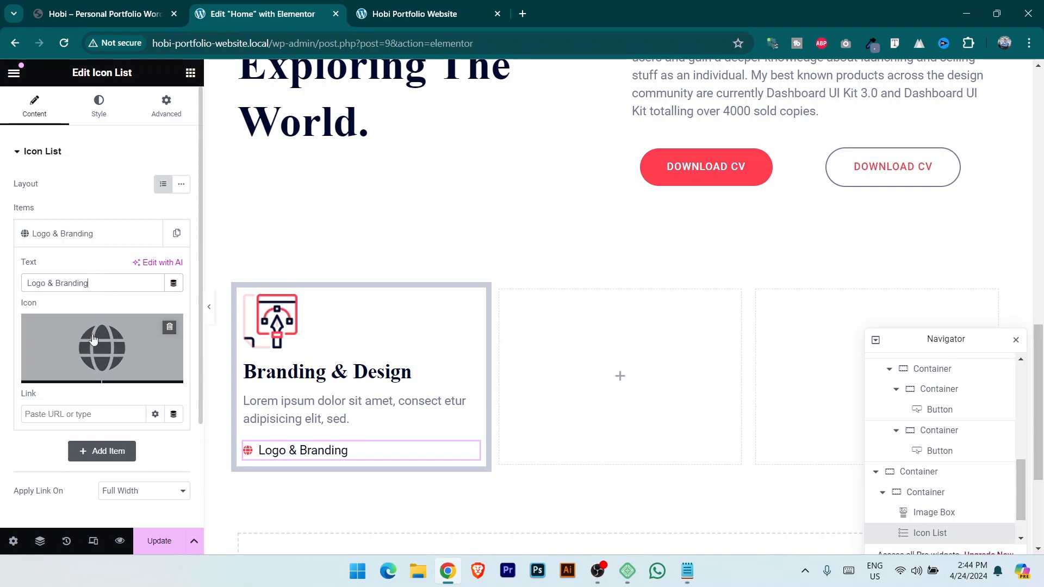
pyautogui.scroll(-1, 292, 447)
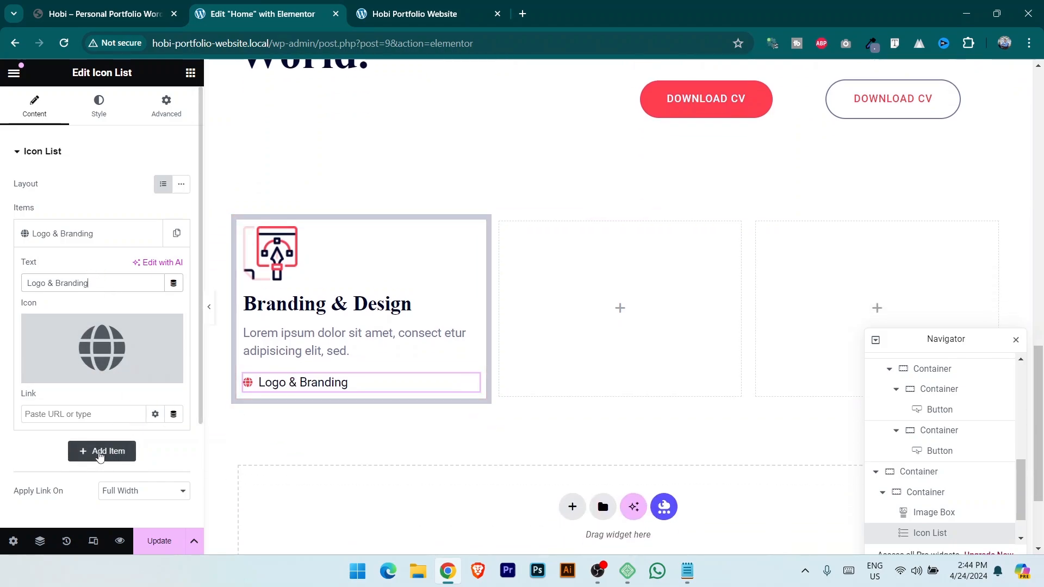
pyautogui.click(96, 452)
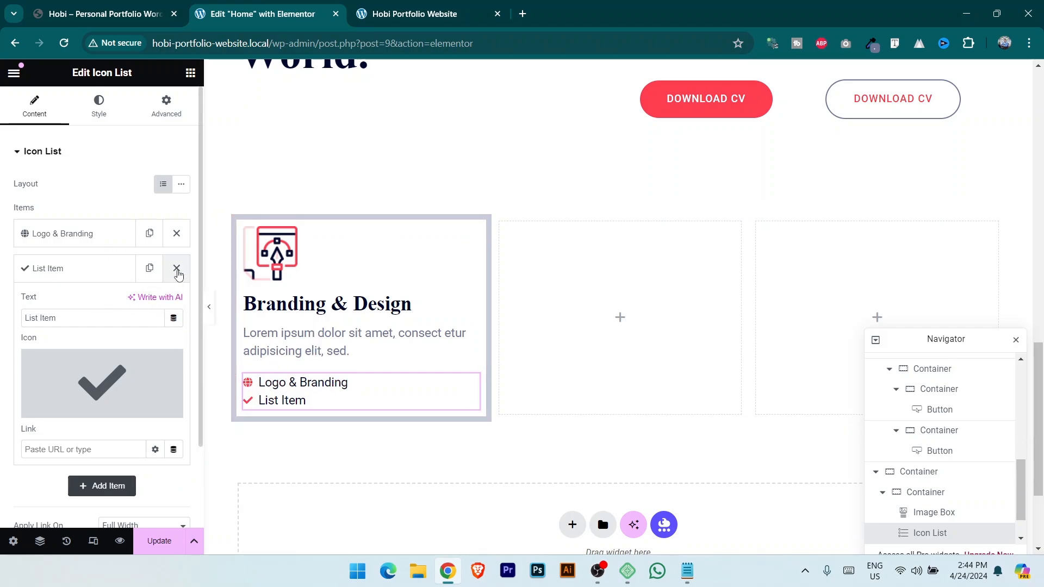
pyautogui.click(177, 268)
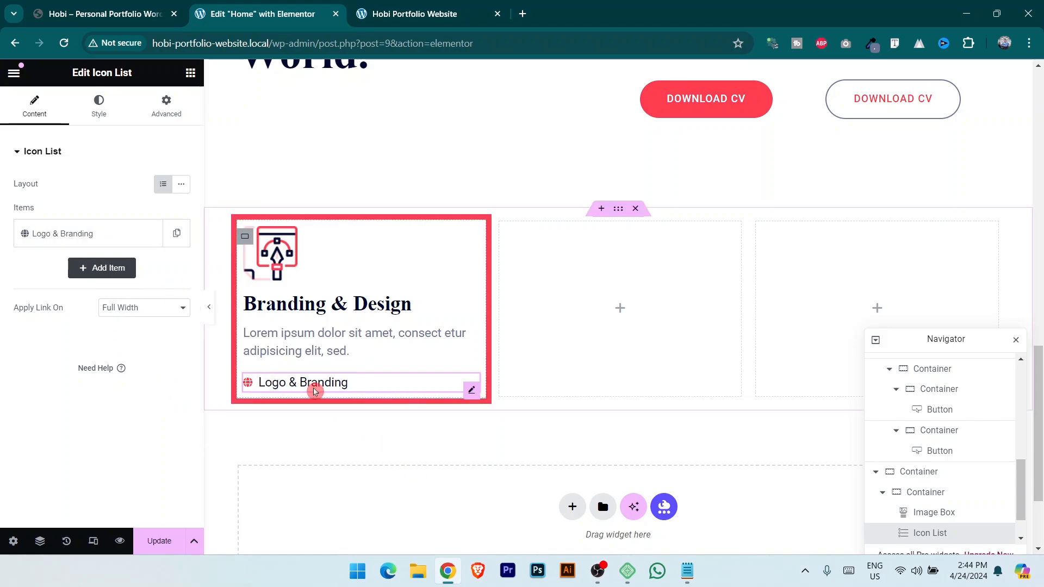
pyautogui.click(114, 5)
pyautogui.click(257, 437)
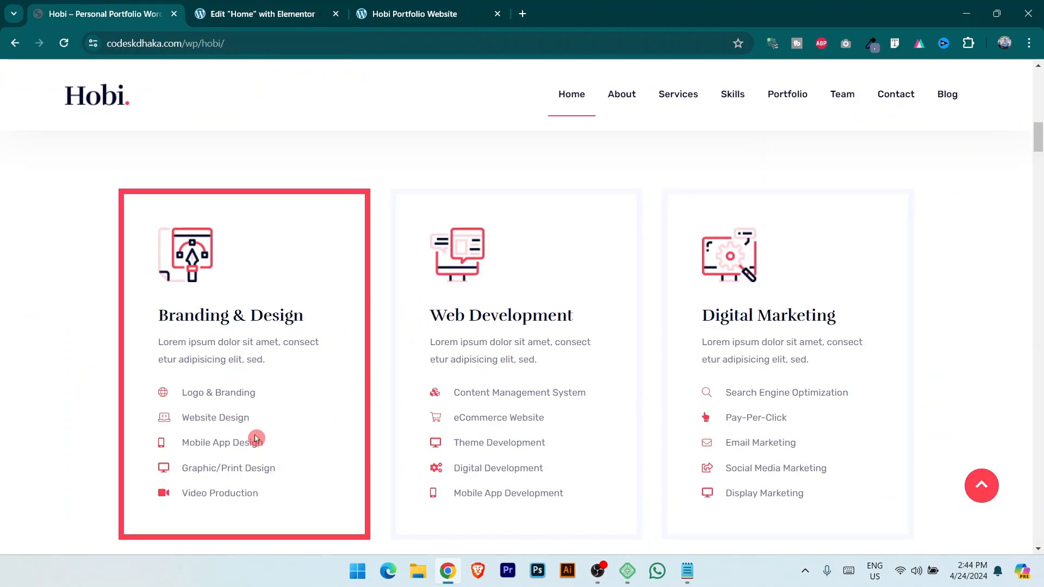
pyautogui.click(266, 6)
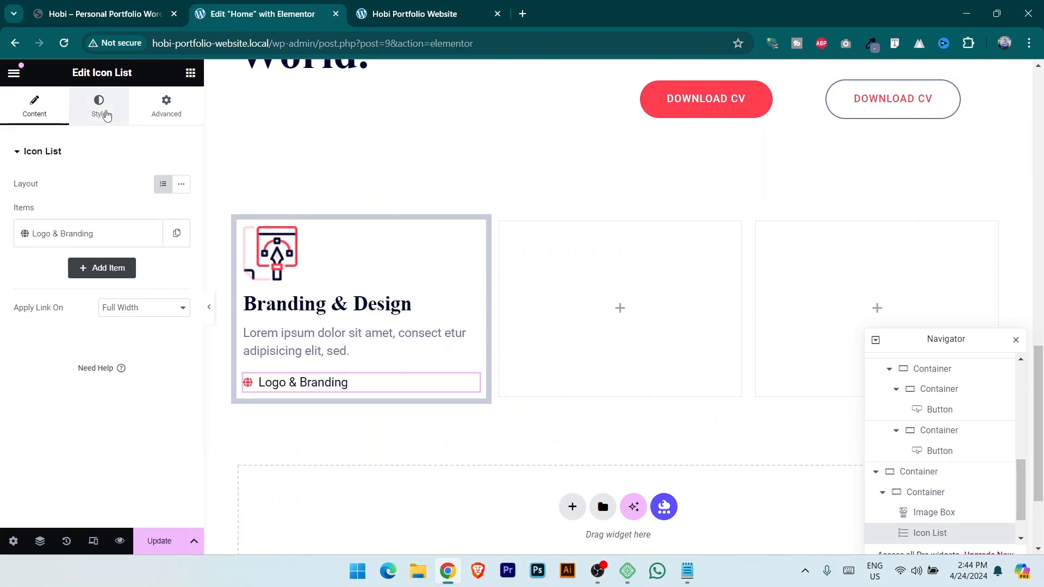
# Give the list text the Text global colour and Text global font.
pyautogui.click(106, 116)
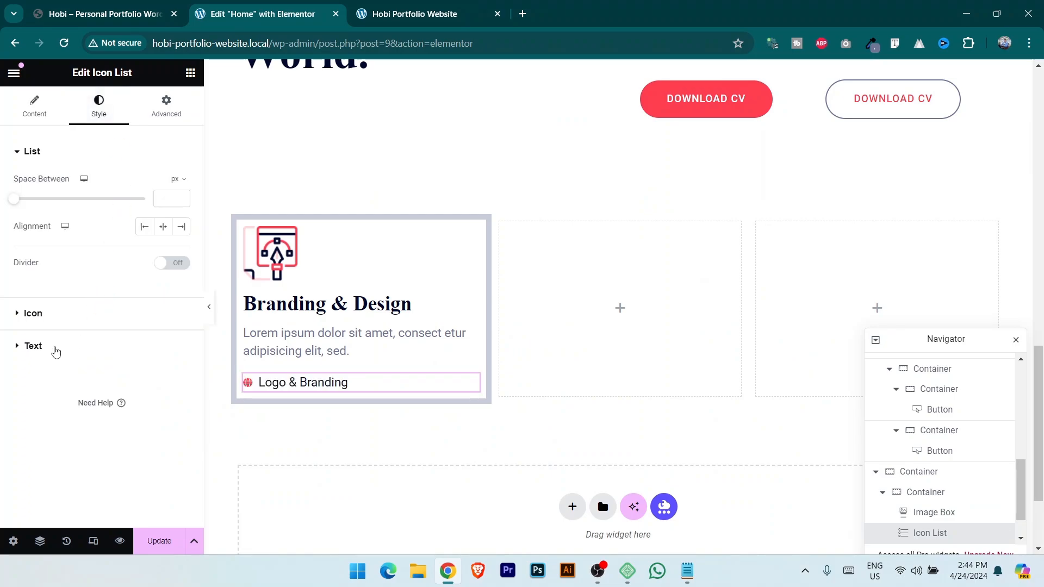
pyautogui.click(56, 352)
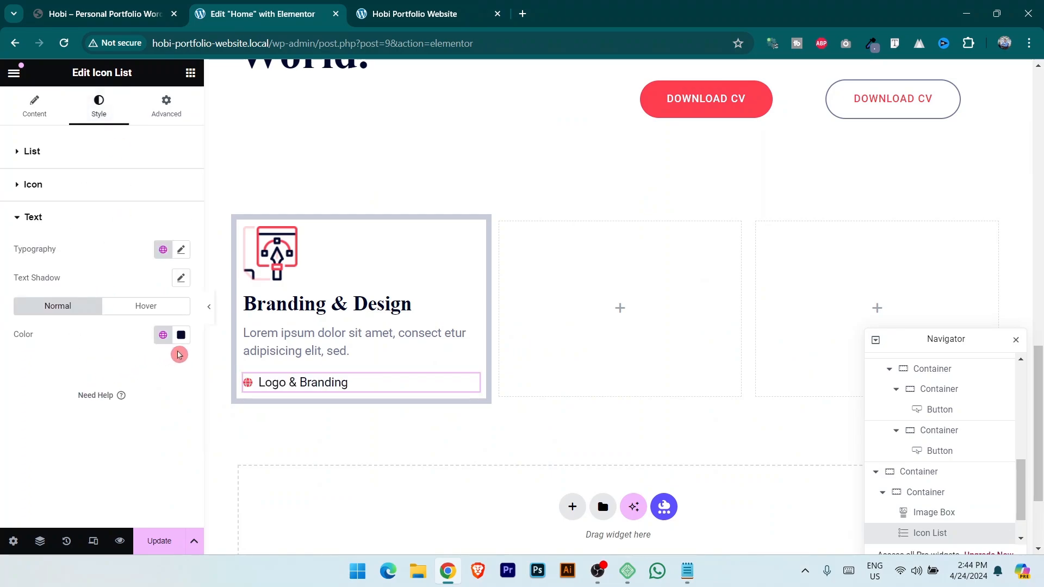
pyautogui.click(162, 335)
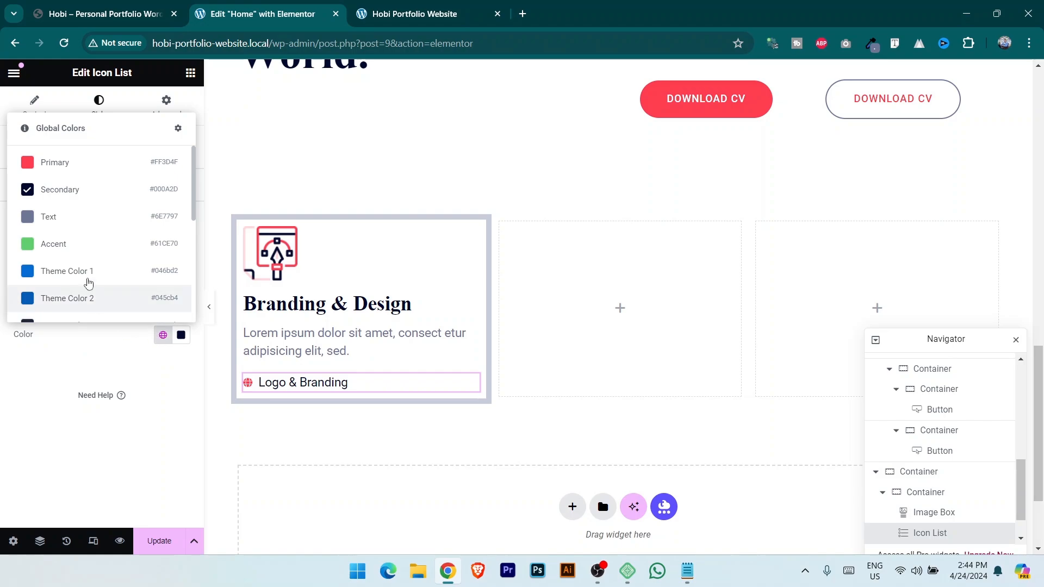
pyautogui.click(81, 226)
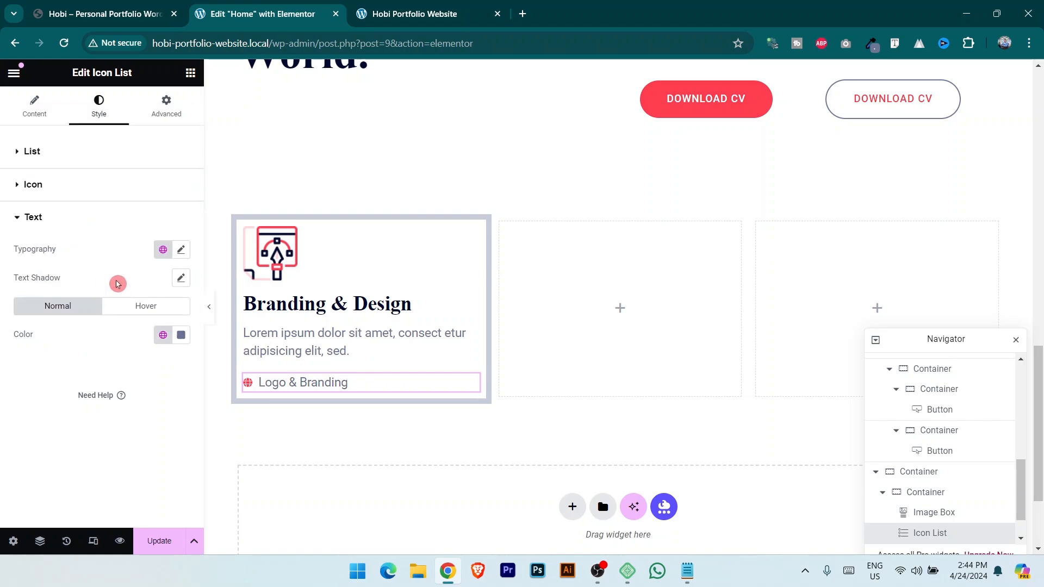
pyautogui.click(162, 249)
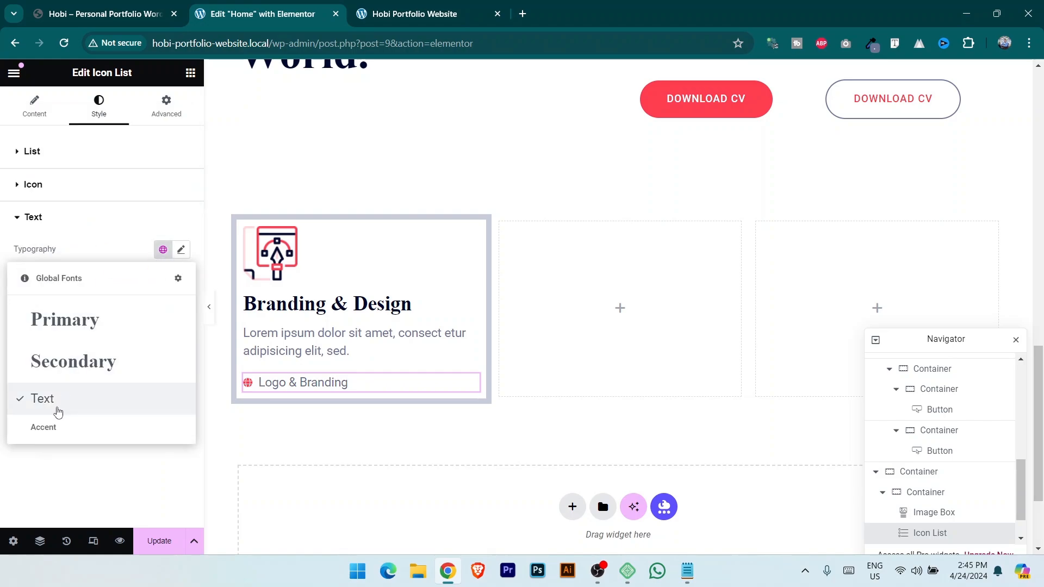
pyautogui.click(58, 411)
# Set the list text size to 15 px and save the page.
pyautogui.click(181, 250)
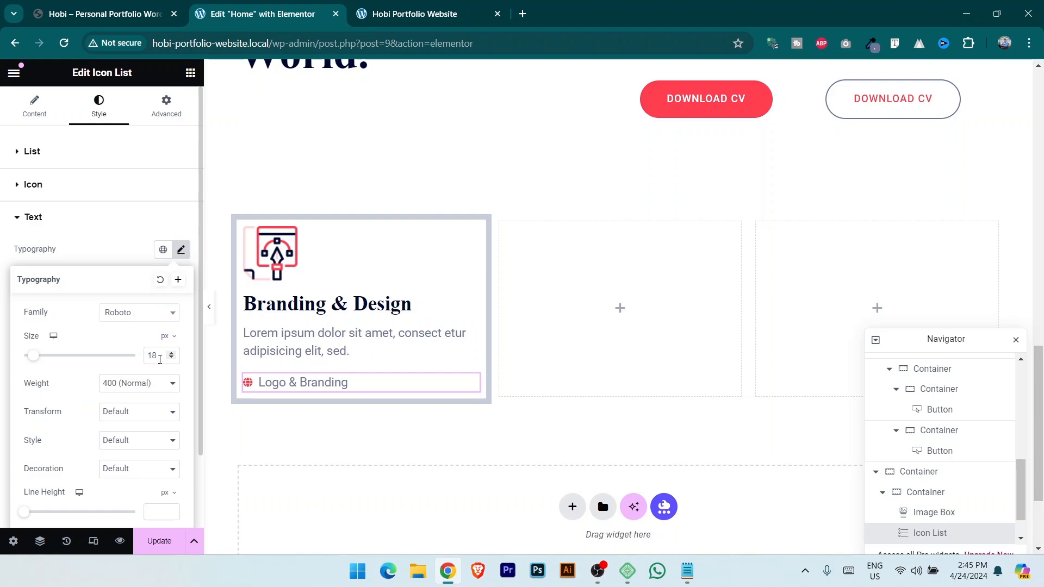
pyautogui.write('15')
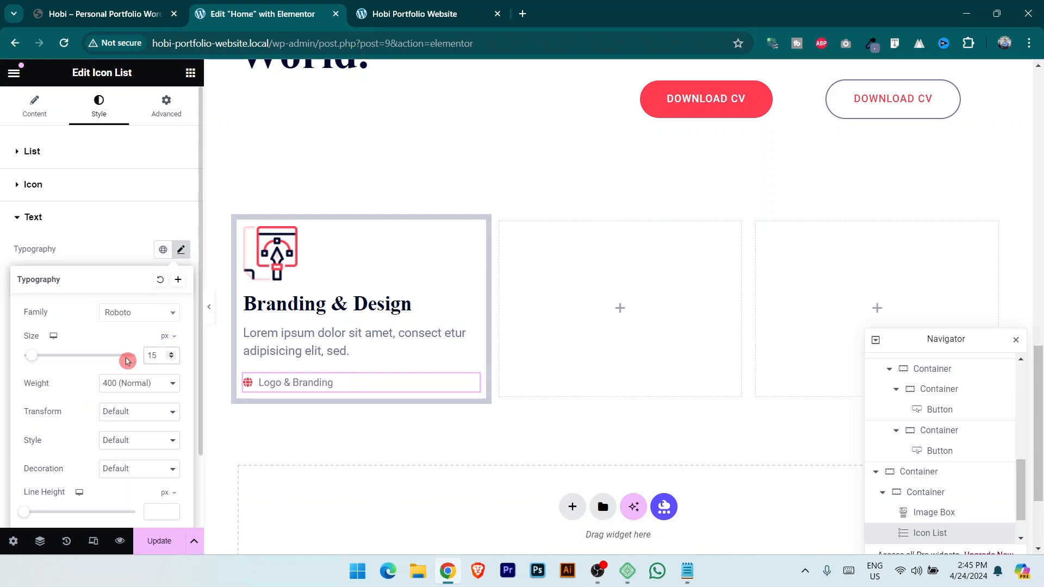
pyautogui.press('BackSpace')
pyautogui.write('3')
pyautogui.press('BackSpace')
pyautogui.press('BackSpace')
pyautogui.write('15')
pyautogui.click(96, 7)
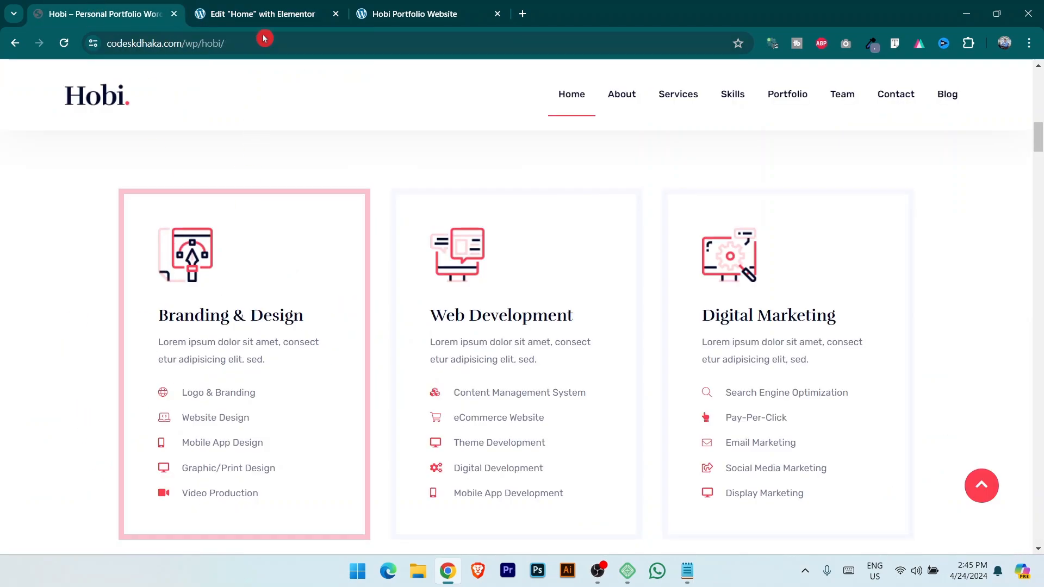
pyautogui.click(262, 14)
pyautogui.click(172, 541)
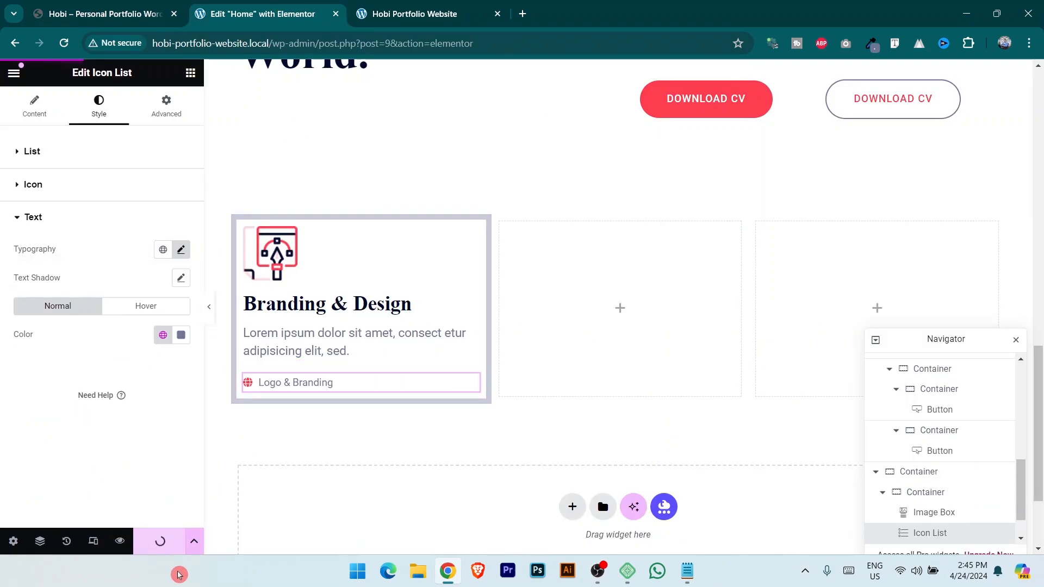
# Set the space between list items to 0 px and return to the list items.
pyautogui.click(46, 154)
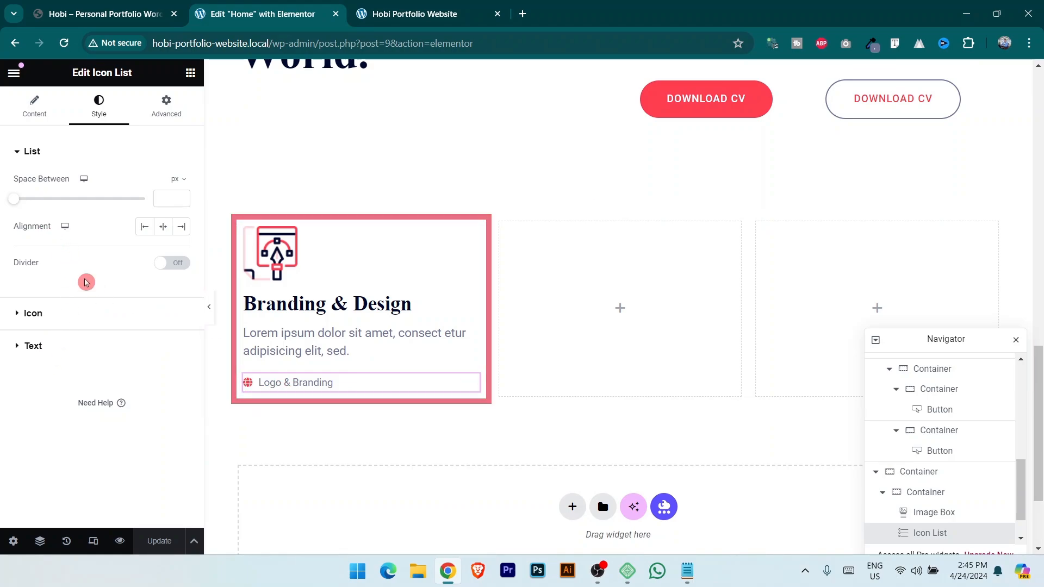
pyautogui.moveTo(14, 203); pyautogui.dragTo(34, 200)
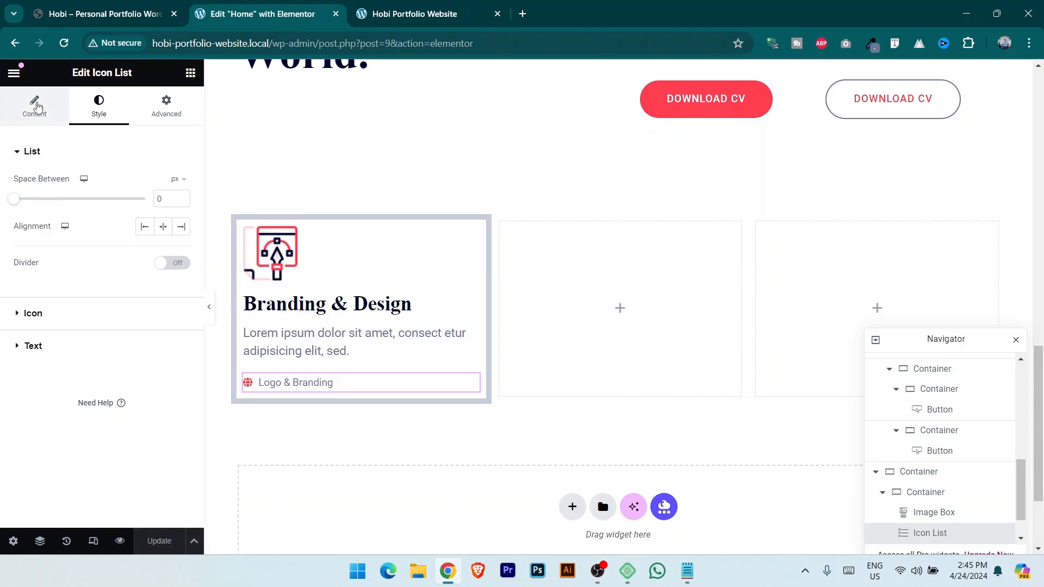
pyautogui.click(35, 106)
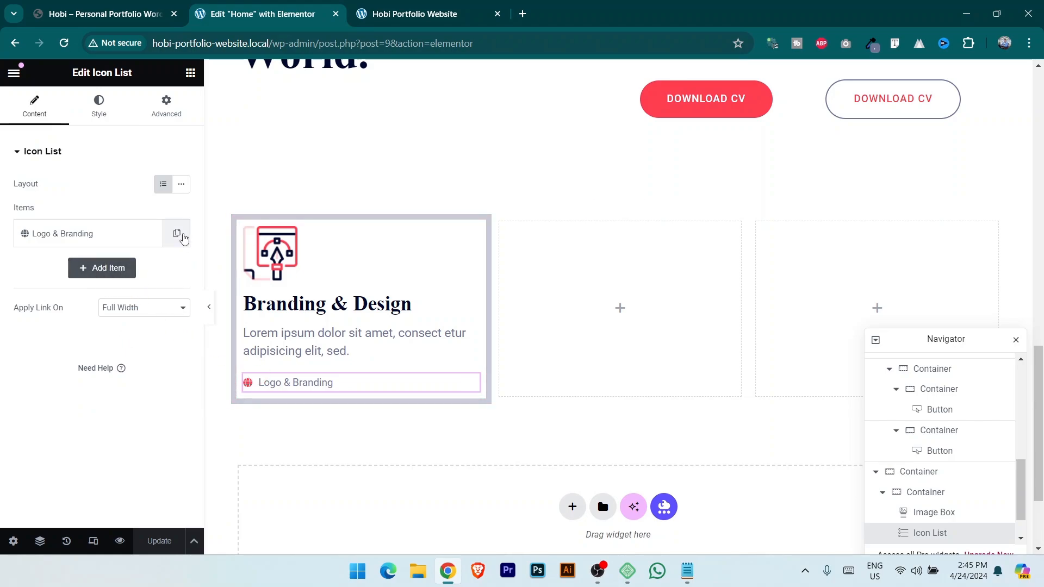
# Duplicate the Logo & Branding item four times to make five items.
pyautogui.click(178, 234)
pyautogui.click(103, 14)
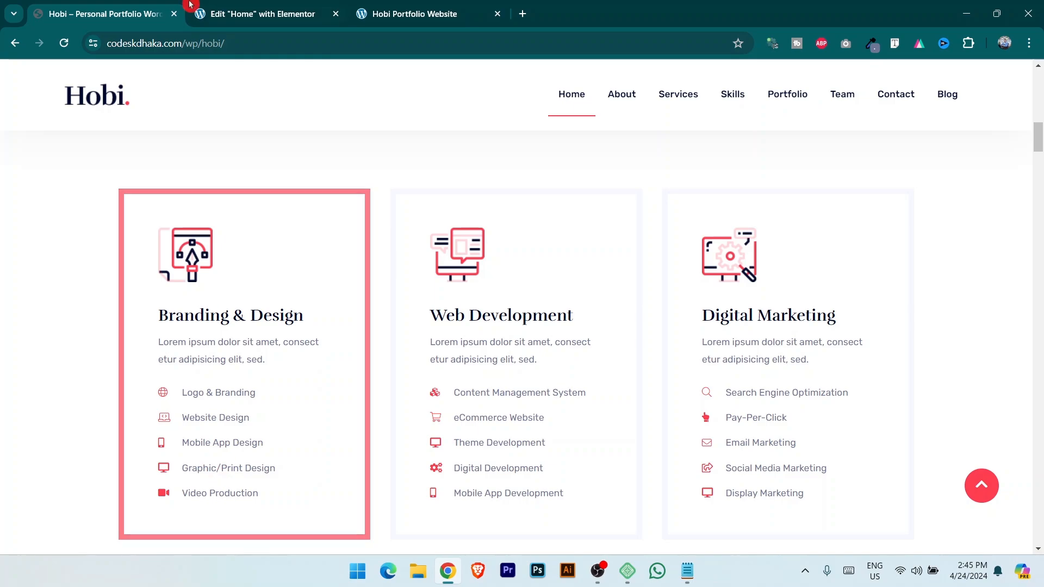
pyautogui.click(245, 14)
pyautogui.click(149, 271)
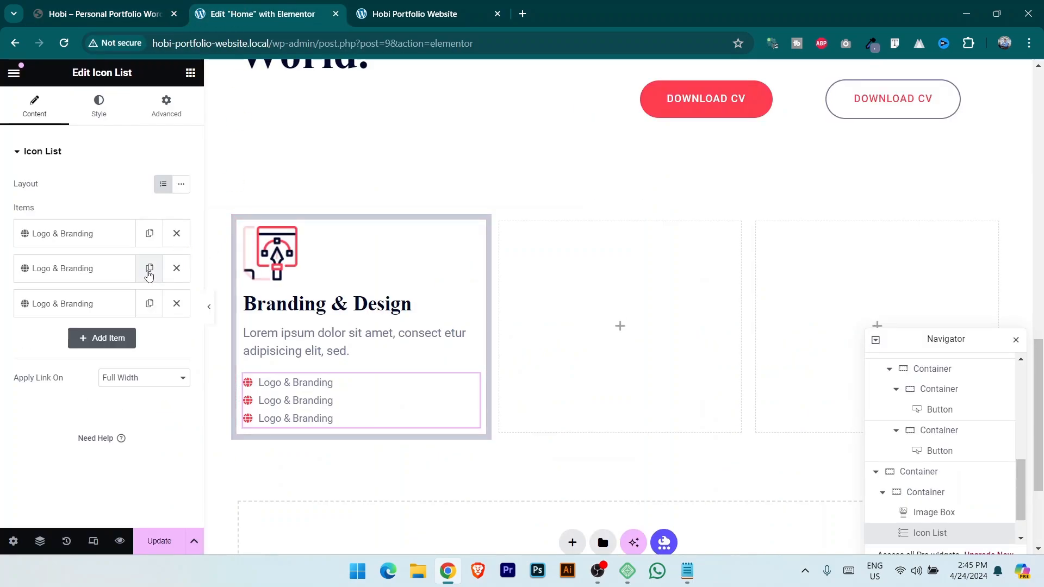
pyautogui.click(150, 303)
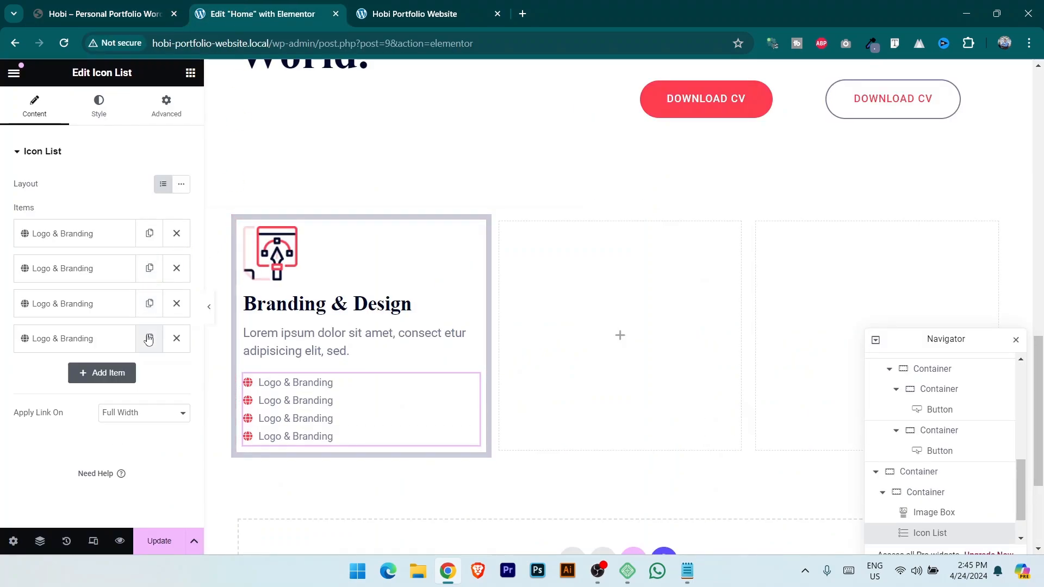
pyautogui.click(149, 338)
# Set the second item's text to 'Website Design', copied from the reference site.
pyautogui.click(102, 6)
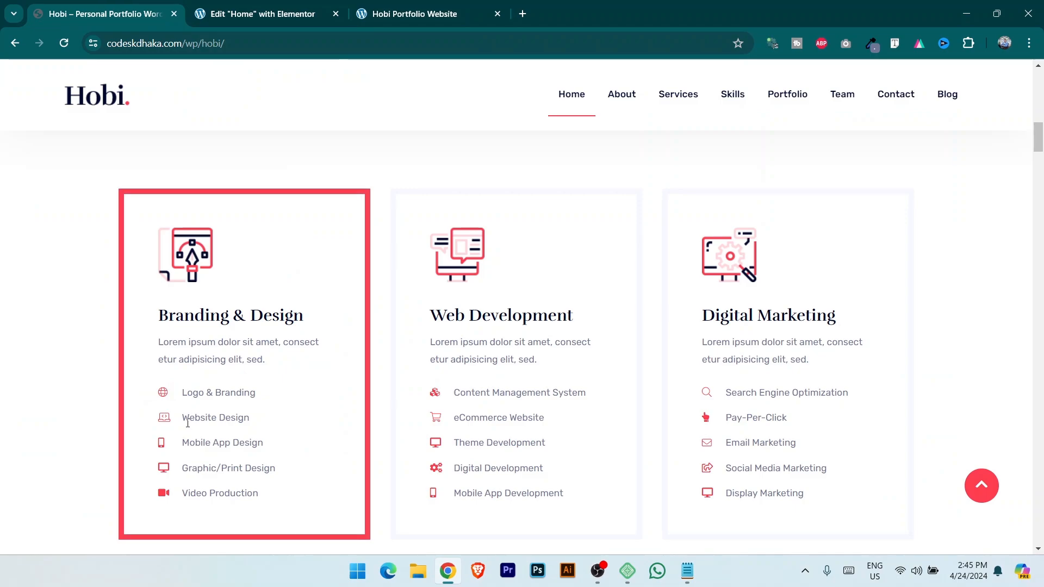
pyautogui.moveTo(198, 419); pyautogui.dragTo(257, 389)
pyautogui.hotkey('ctrl', 'c')
pyautogui.click(240, 10)
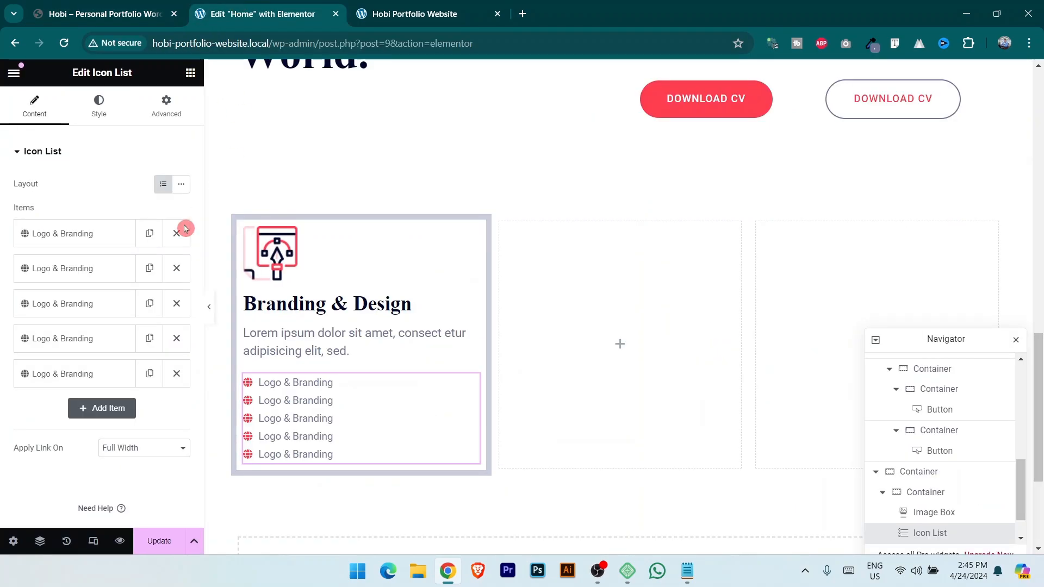
pyautogui.click(62, 271)
pyautogui.tripleClick(123, 319)
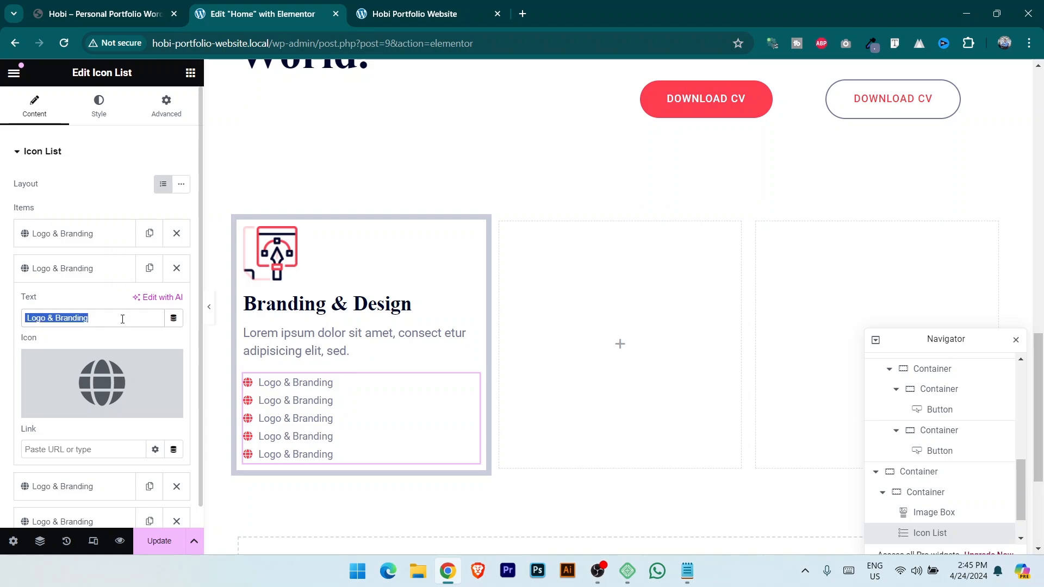
pyautogui.hotkey('ctrl', 'v')
# Give the second item the laptop-code icon via an icon search for 'cod'.
pyautogui.moveTo(60, 412)
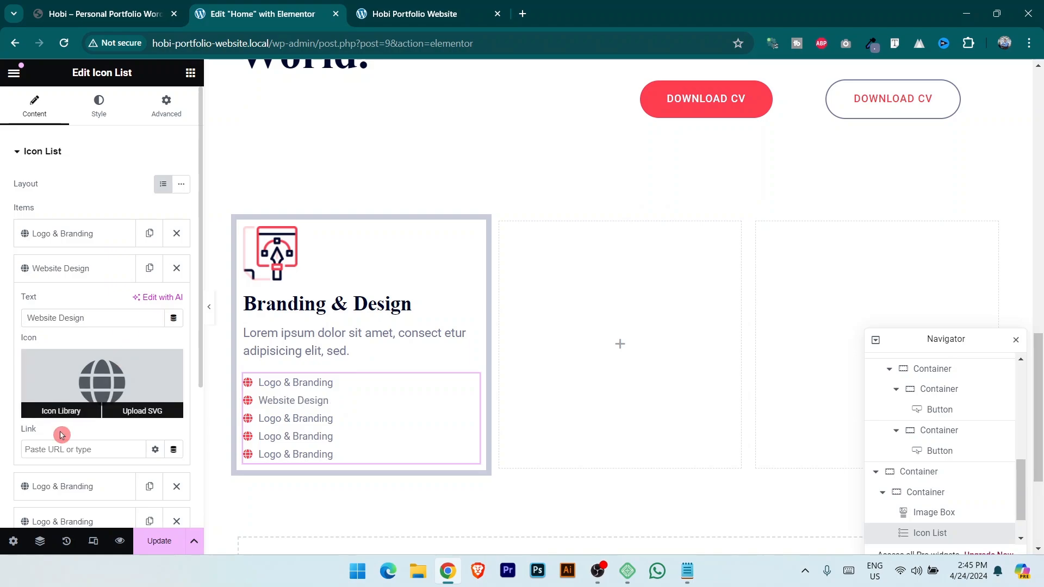
pyautogui.click(59, 409)
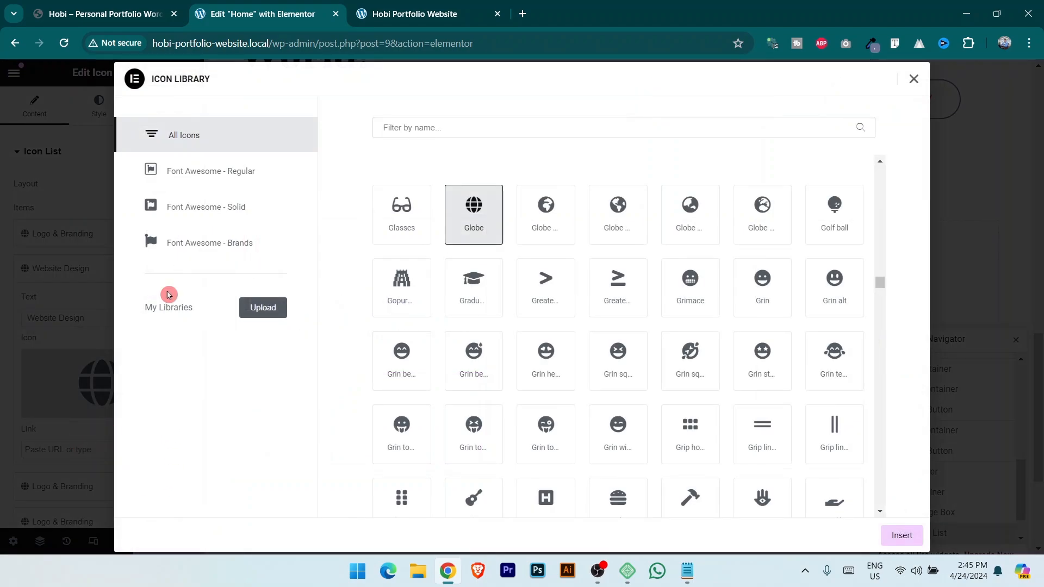
pyautogui.click(120, 7)
pyautogui.click(257, 12)
pyautogui.click(470, 127)
pyautogui.write('cod')
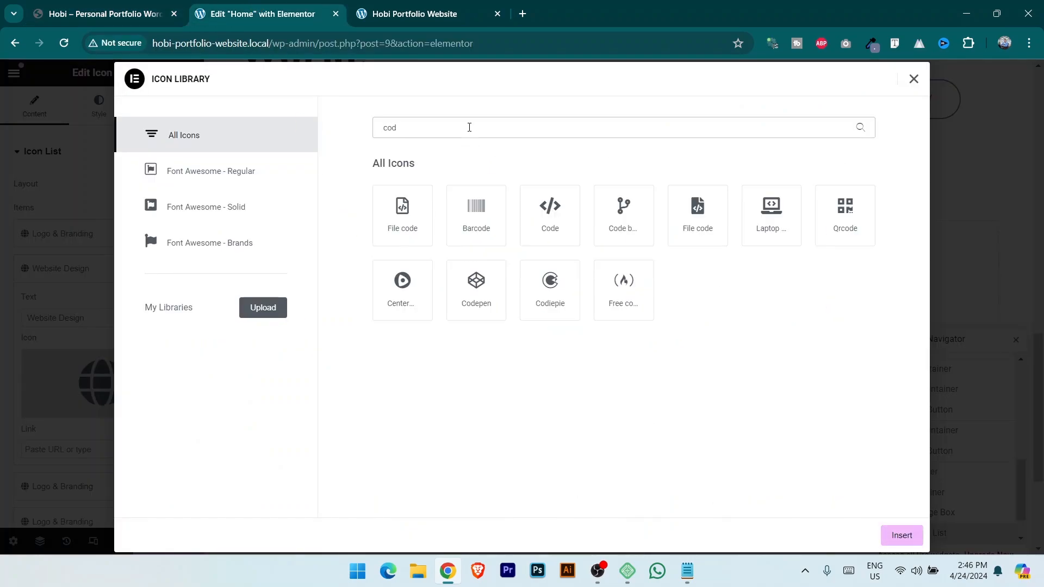
pyautogui.click(776, 221)
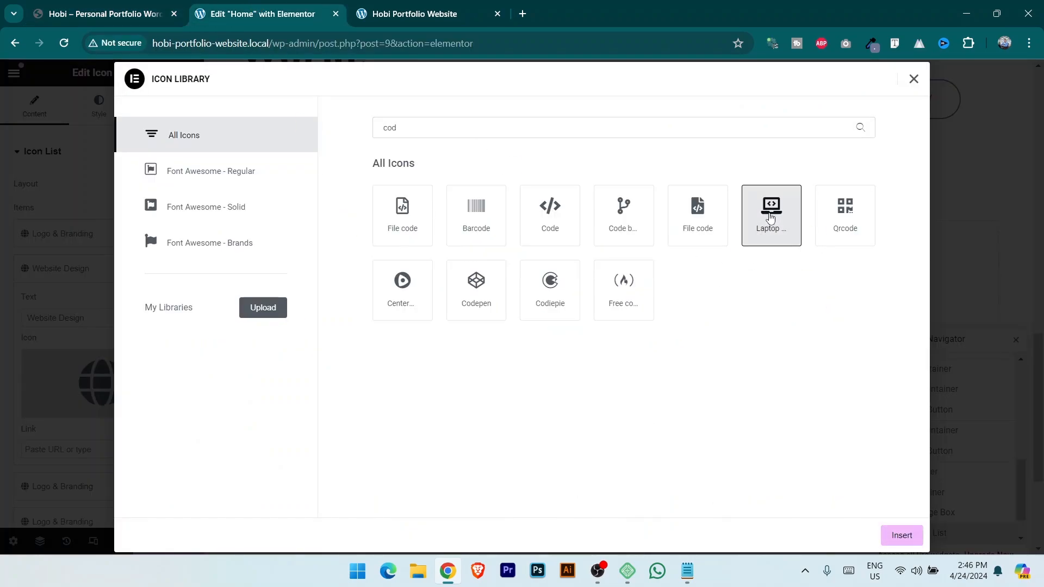
pyautogui.click(902, 536)
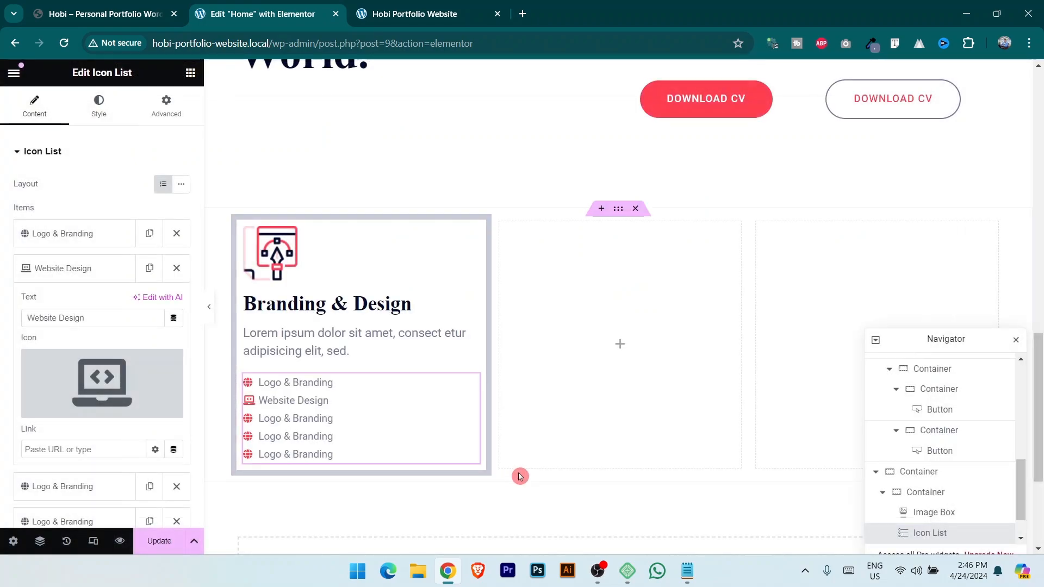
# Give the third item the mobile phone icon via an icon search for 'mob'.
pyautogui.click(106, 13)
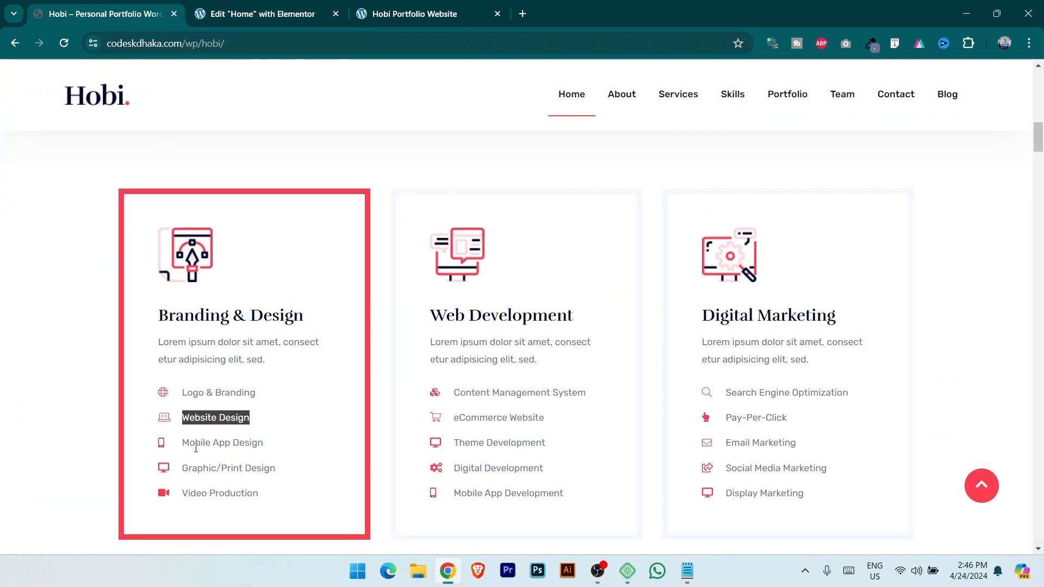
pyautogui.moveTo(185, 441); pyautogui.dragTo(305, 433)
pyautogui.hotkey('ctrl', 'c')
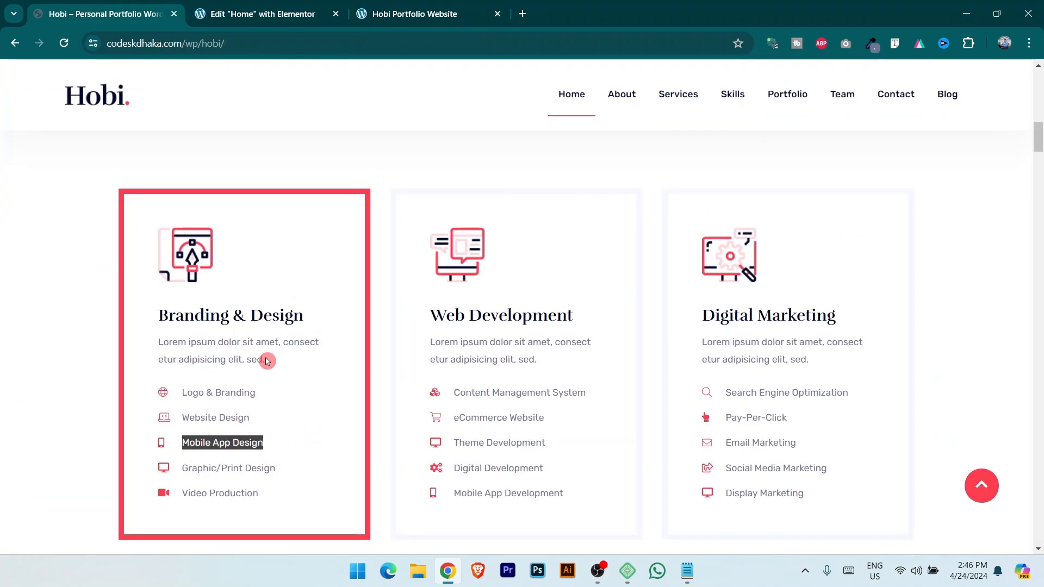
pyautogui.click(263, 14)
pyautogui.click(85, 268)
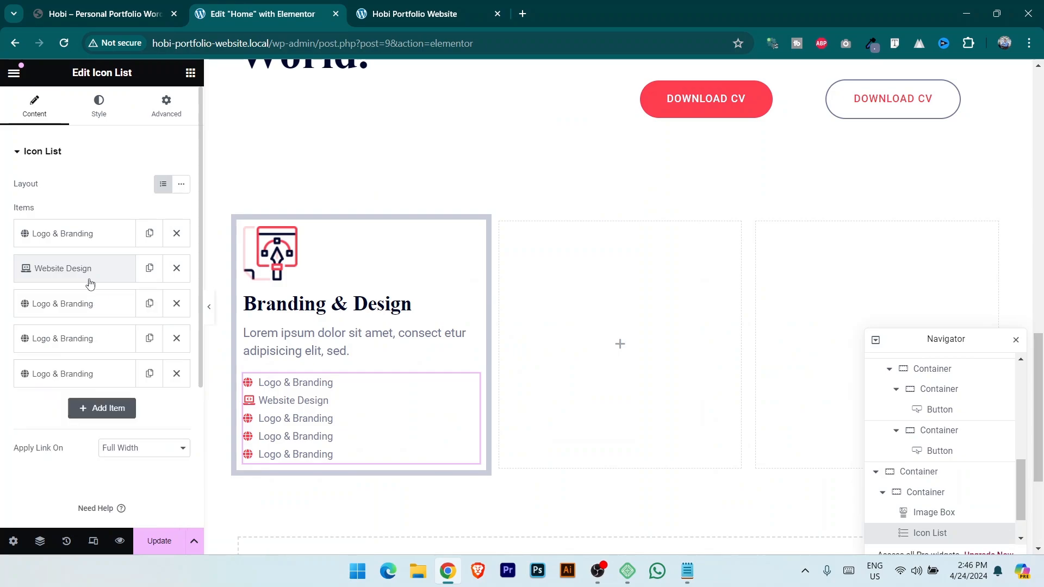
pyautogui.click(85, 304)
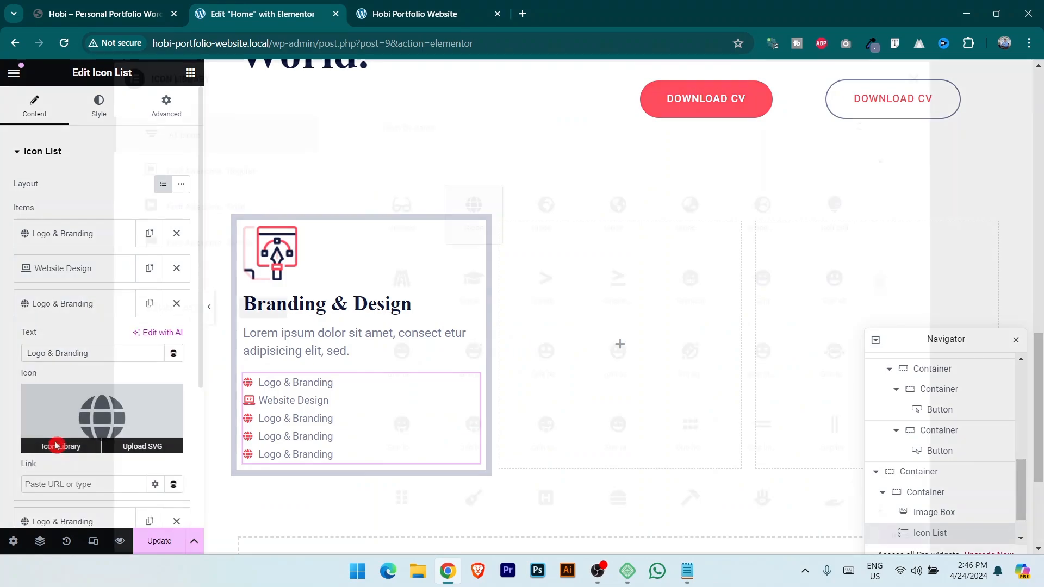
pyautogui.click(51, 444)
pyautogui.write('pho')
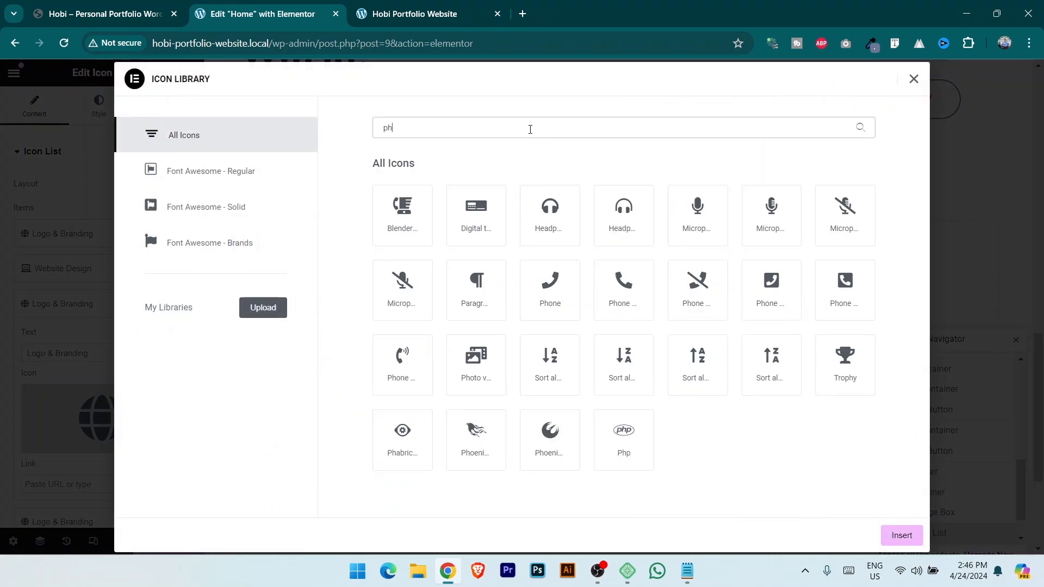
pyautogui.press('BackSpace')
pyautogui.press('BackSpace')
pyautogui.press('BackSpace')
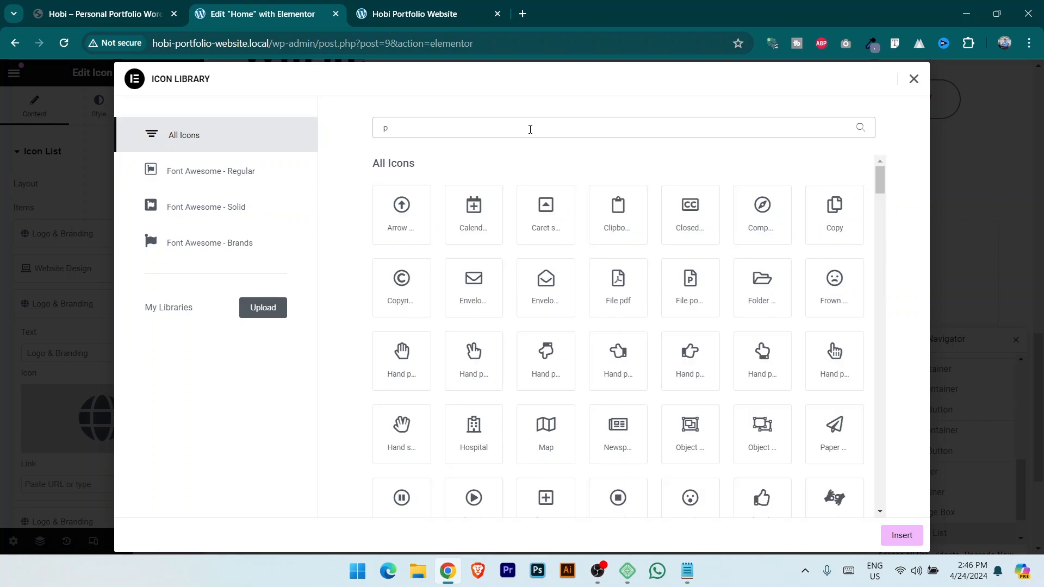
pyautogui.write('mob')
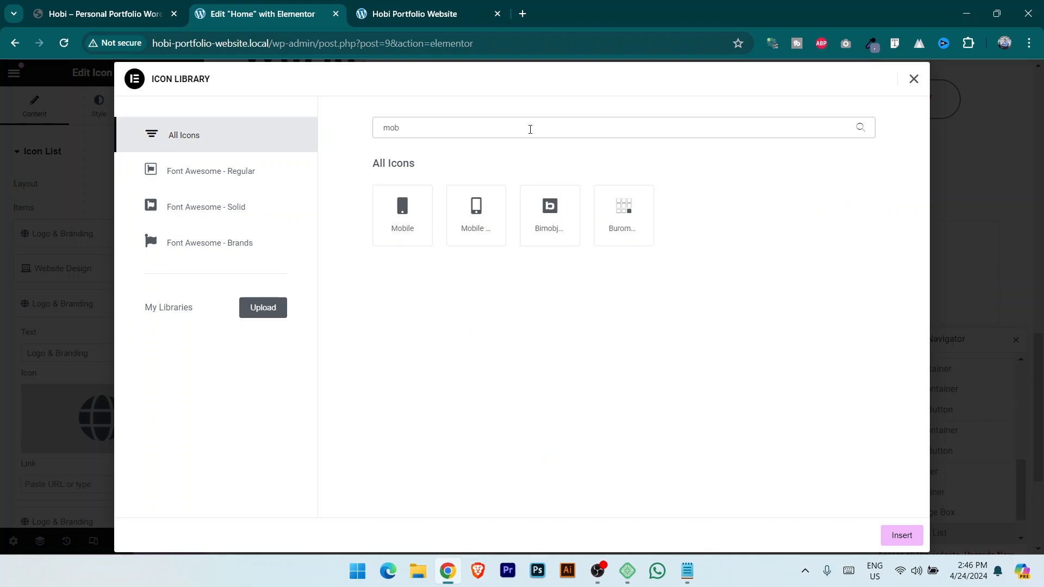
pyautogui.click(475, 217)
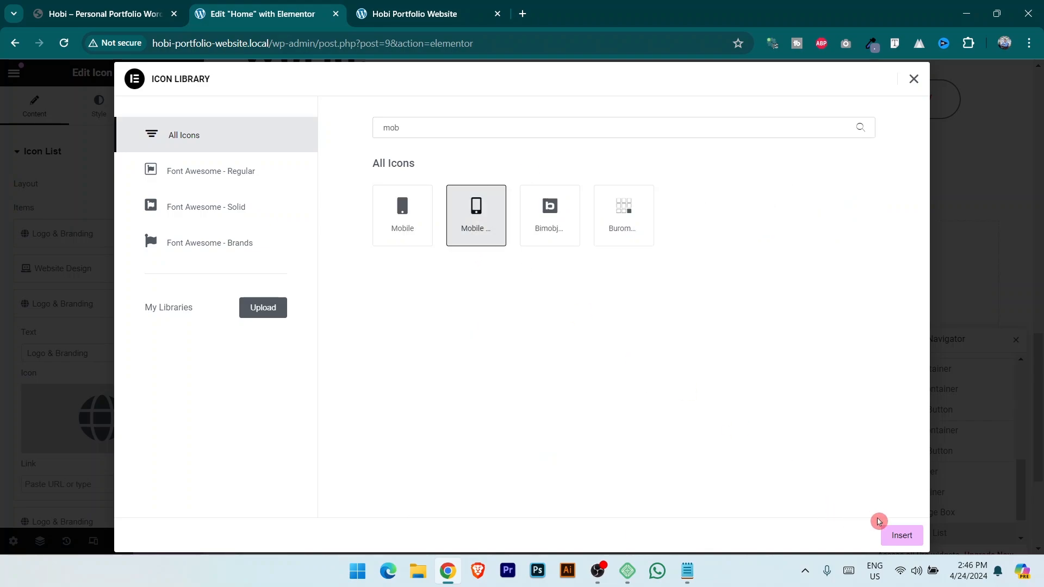
pyautogui.click(902, 536)
# Rename the third item 'Mobile App Design' and copy the 'Graphic/Print Design' label from the reference site.
pyautogui.tripleClick(111, 358)
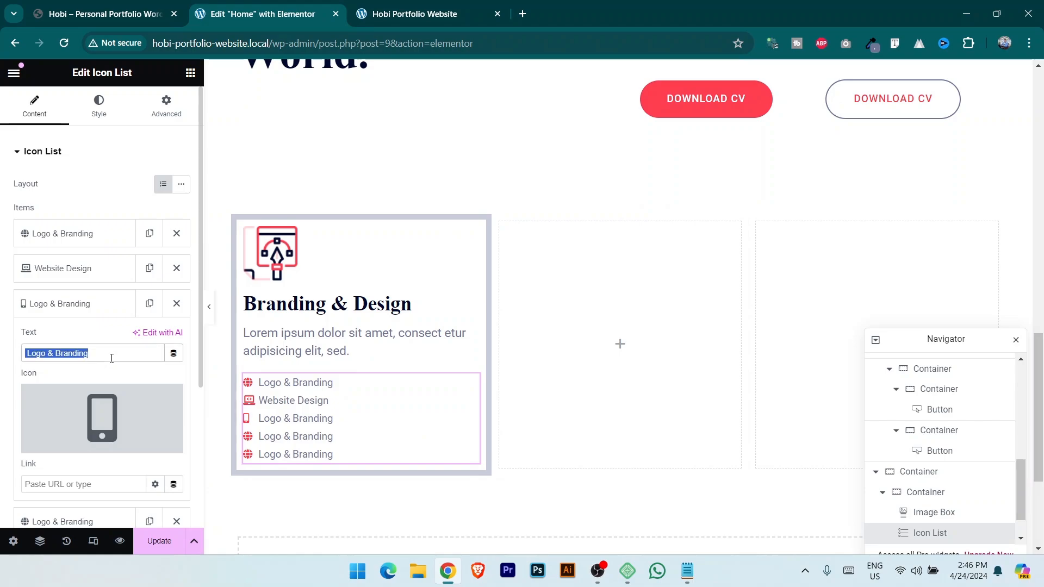
pyautogui.click(112, 358)
pyautogui.click(117, 14)
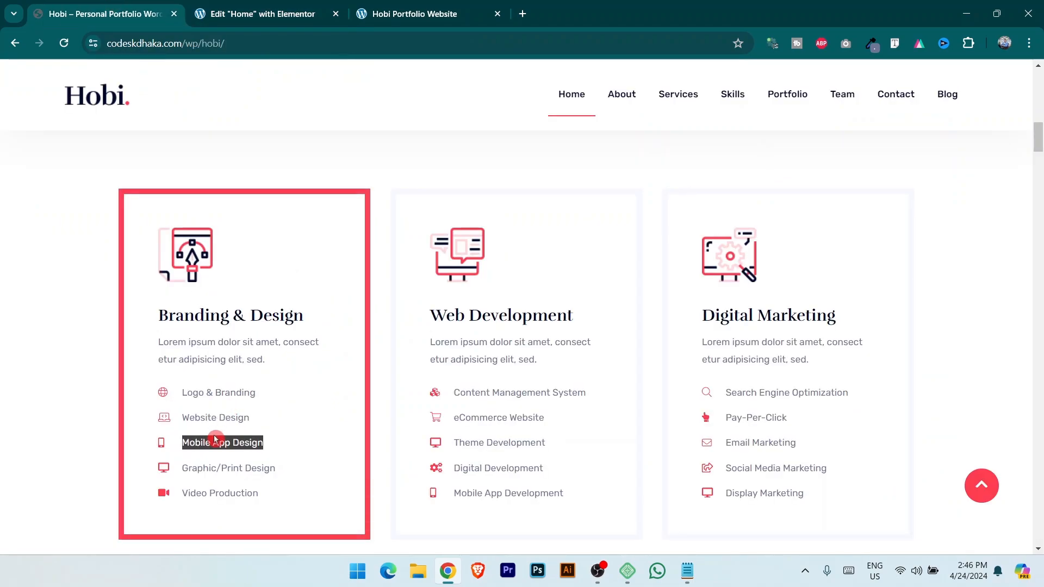
pyautogui.click(262, 13)
pyautogui.tripleClick(121, 354)
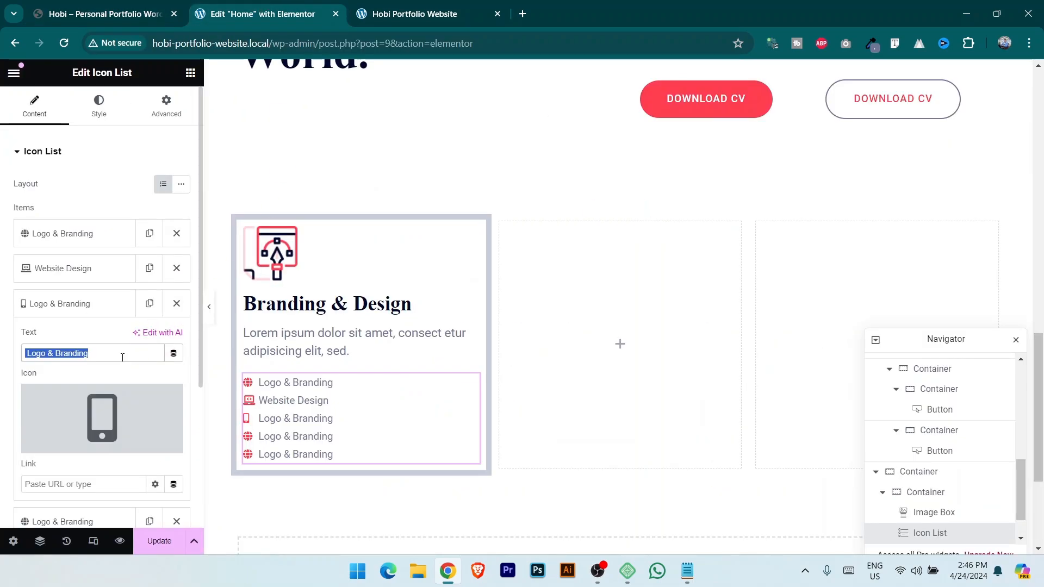
pyautogui.hotkey('ctrl', 'v')
pyautogui.hotkey('ctrl', 'shift', 'Tab')
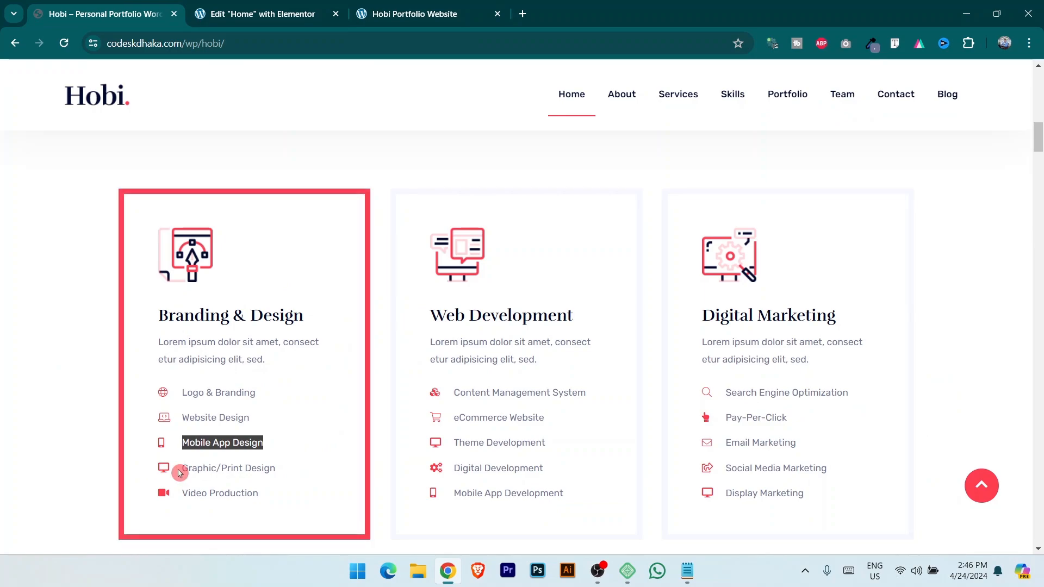
pyautogui.moveTo(185, 466); pyautogui.dragTo(313, 475)
pyautogui.hotkey('ctrl', 'c')
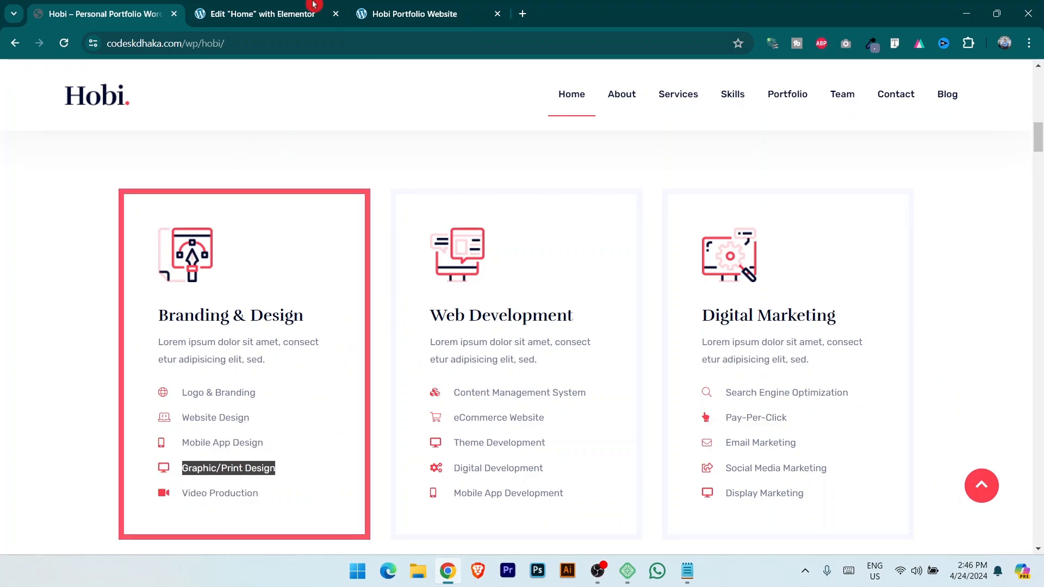
pyautogui.click(280, 8)
# Rename the fourth service list item to Graphic/Print Design.
pyautogui.click(84, 309)
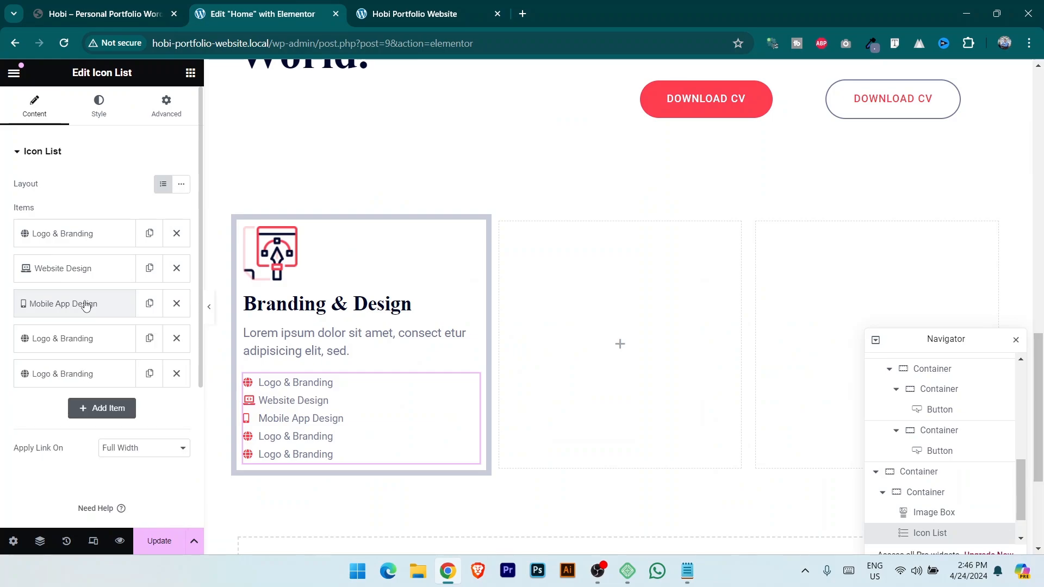
pyautogui.click(84, 338)
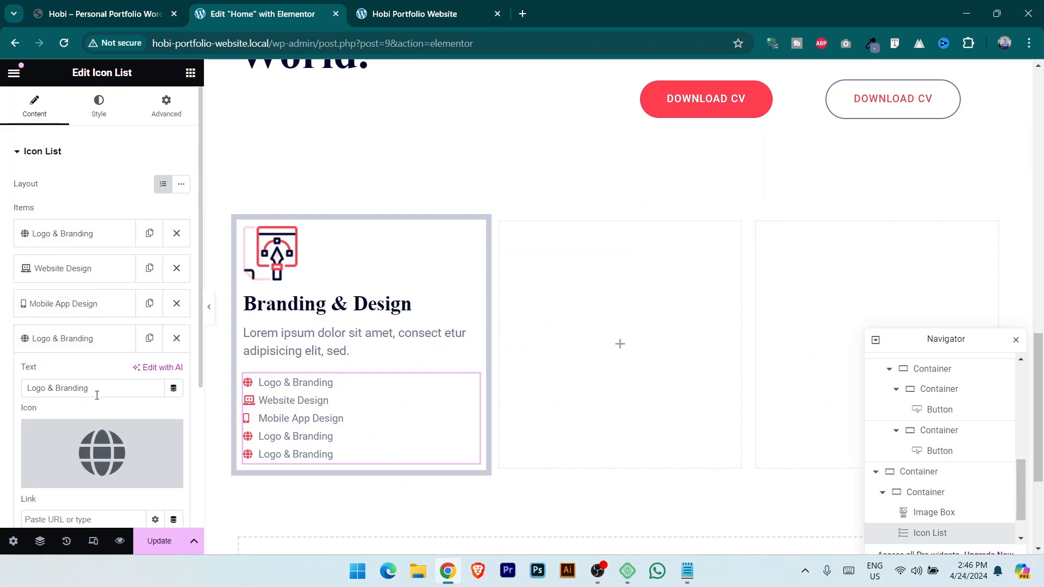
pyautogui.hotkey('ctrl', 'a')
pyautogui.hotkey('ctrl', 'v')
# Give the Graphic/Print Design item the Tv icon from the icon library.
pyautogui.scroll(-1, 101, 392)
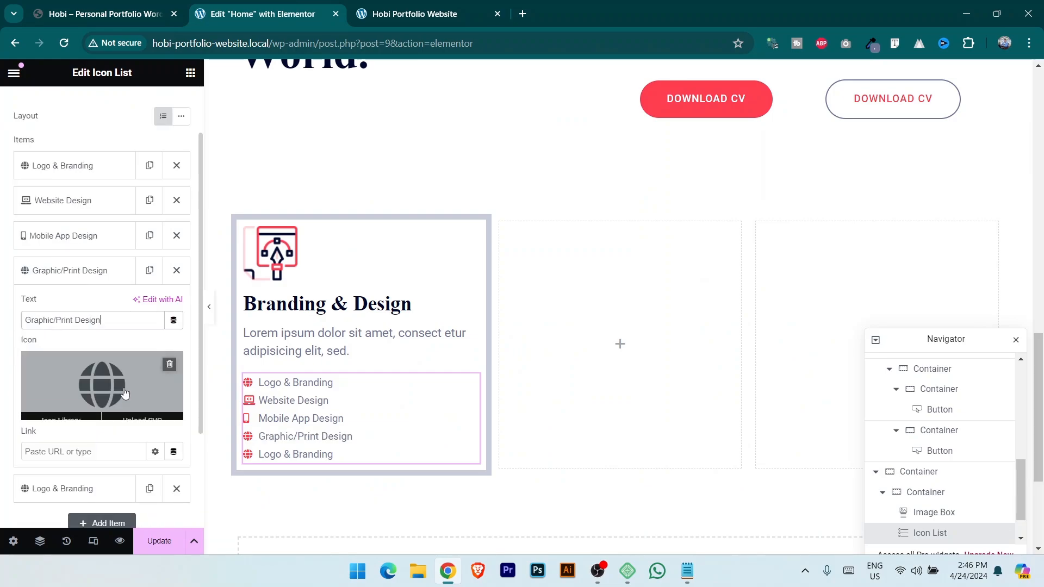
pyautogui.click(69, 418)
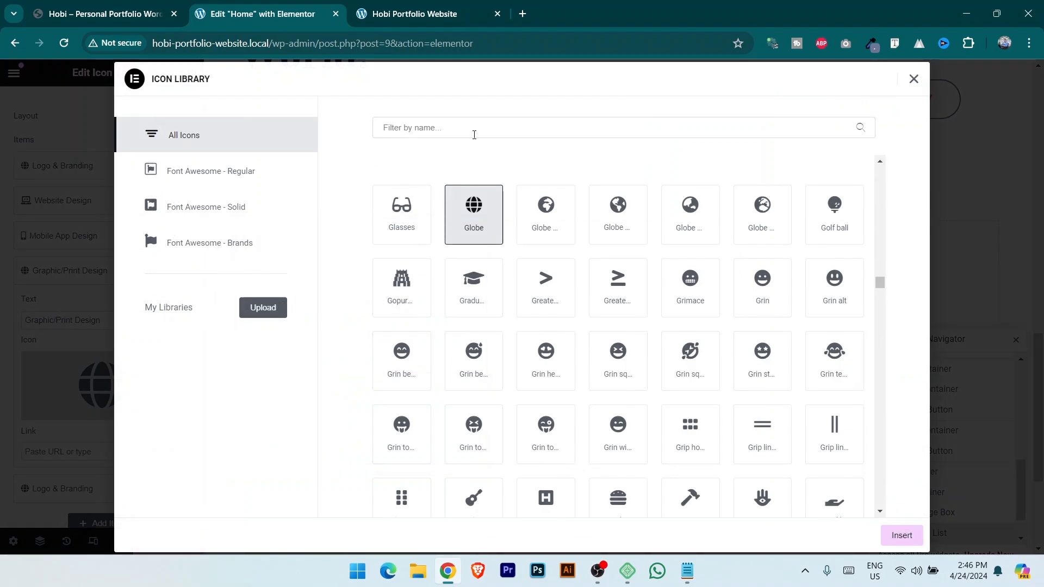
pyautogui.click(476, 131)
pyautogui.write('moni')
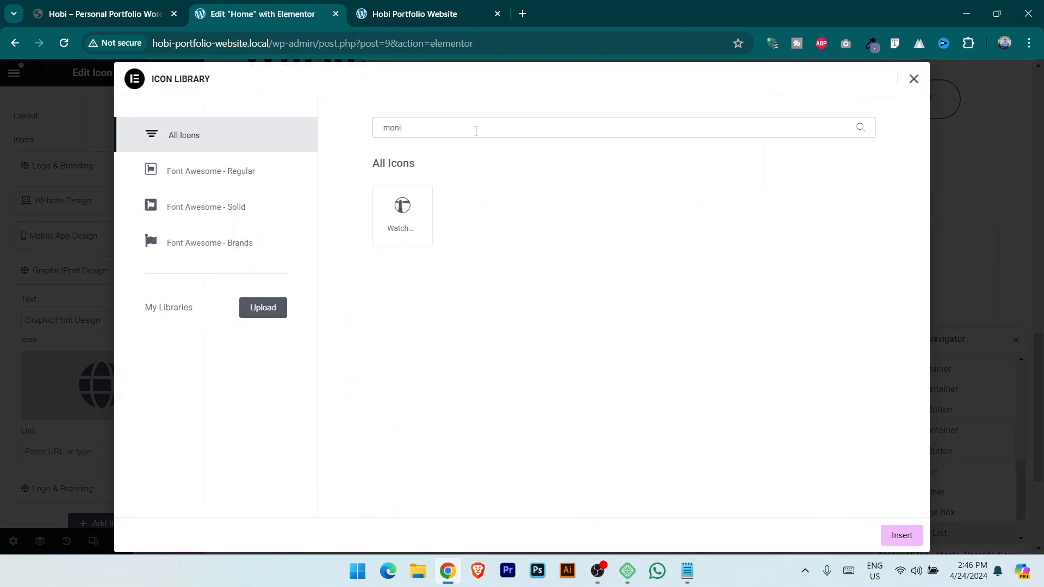
pyautogui.write('TV')
pyautogui.click(405, 217)
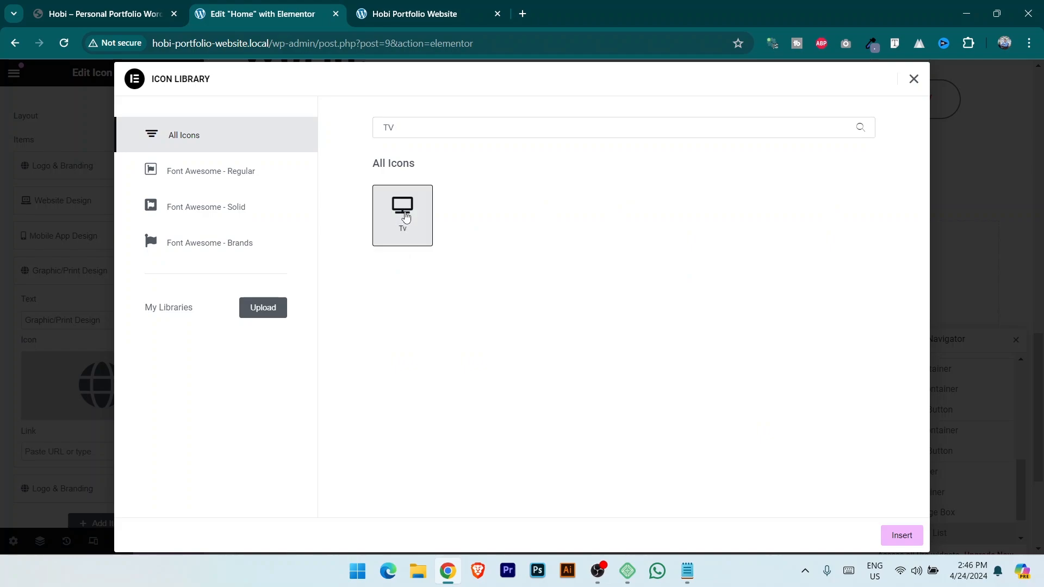
pyautogui.click(913, 536)
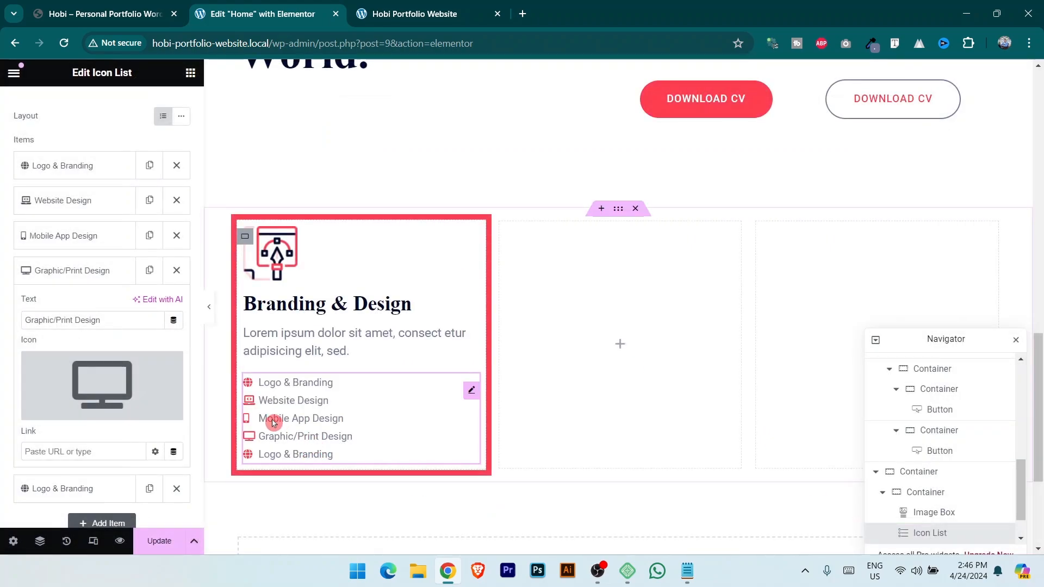
# Copy the 'Video Production' label from the reference site and open the fifth list item.
pyautogui.click(140, 4)
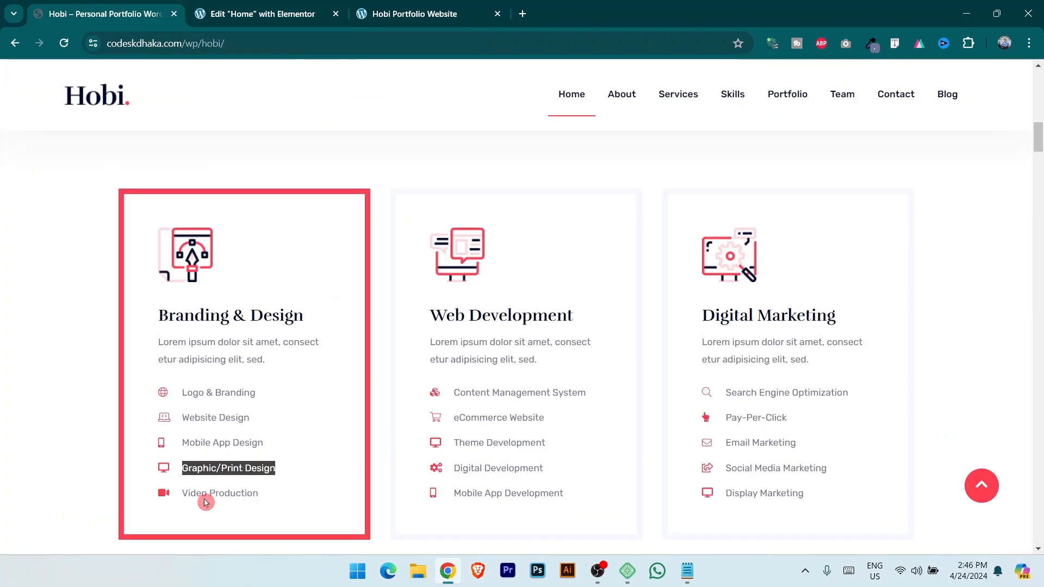
pyautogui.moveTo(185, 495); pyautogui.dragTo(301, 497)
pyautogui.hotkey('ctrl', 'c')
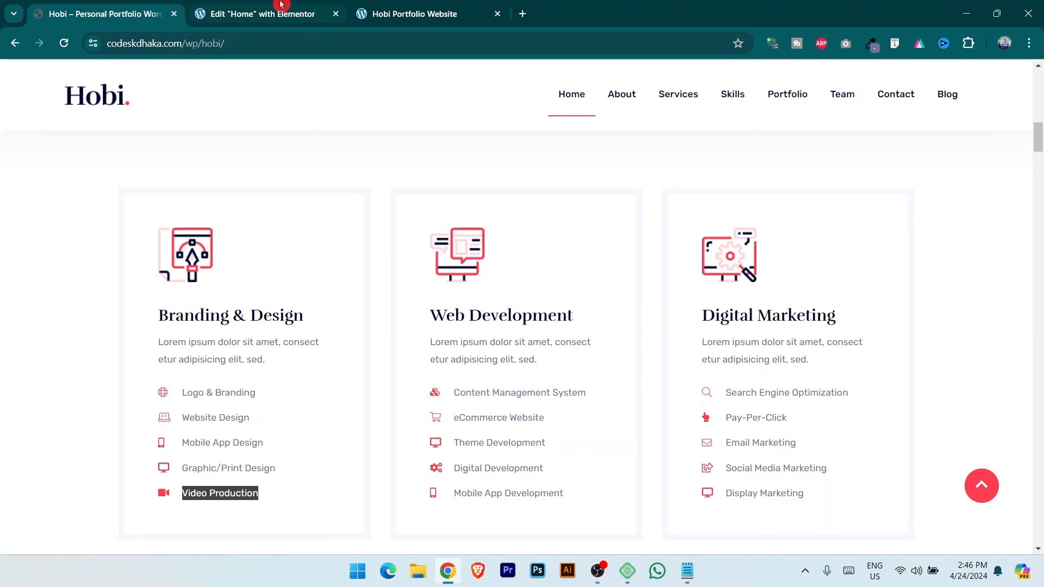
pyautogui.click(256, 13)
pyautogui.click(65, 271)
pyautogui.click(72, 306)
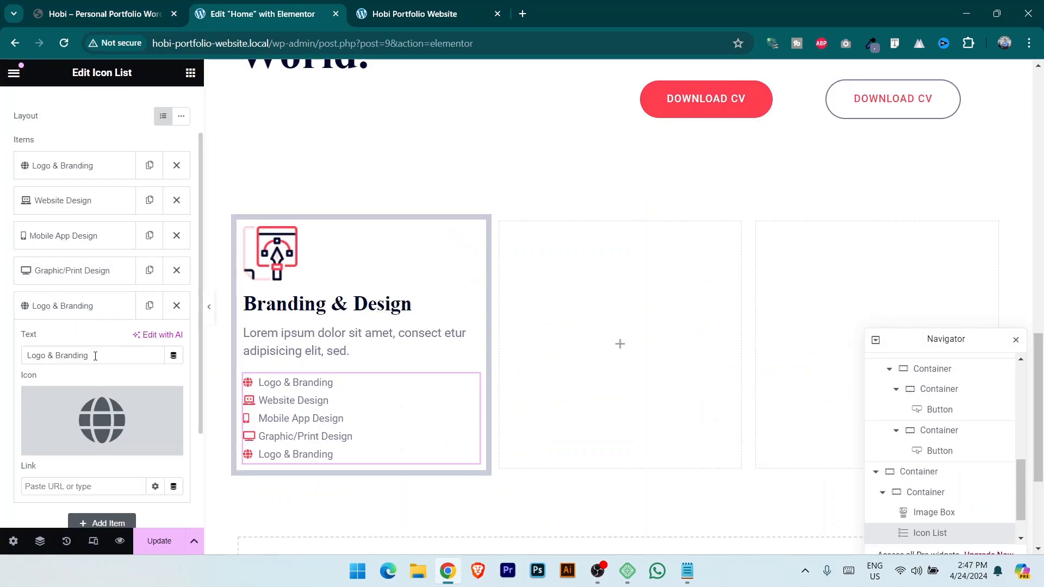
# Set the fifth item's text to Video Production with the Video camera icon.
pyautogui.hotkey('ctrl', 'a')
pyautogui.hotkey('ctrl', 'v')
pyautogui.moveTo(111, 402)
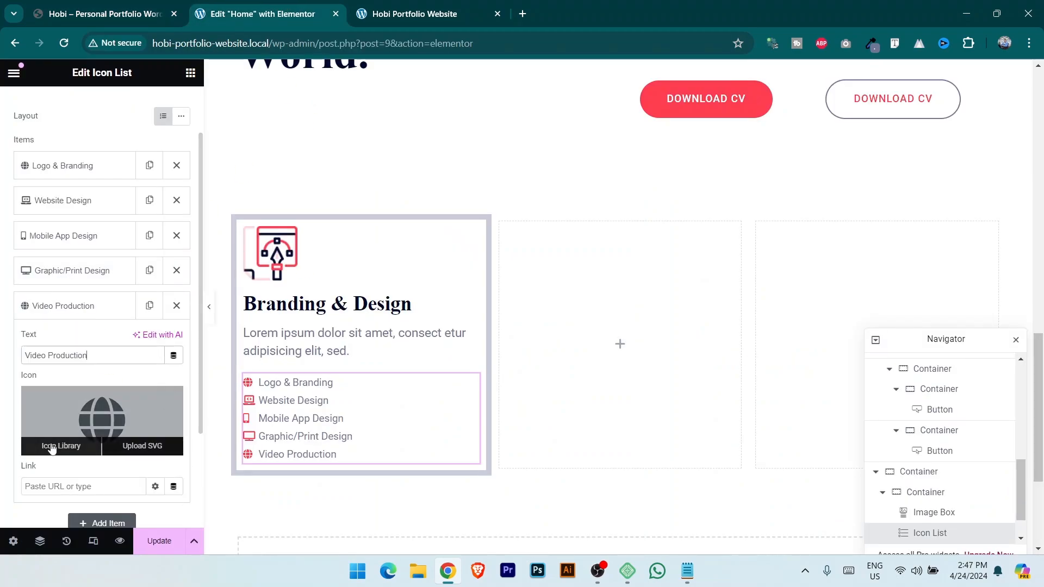
pyautogui.click(54, 445)
pyautogui.click(493, 129)
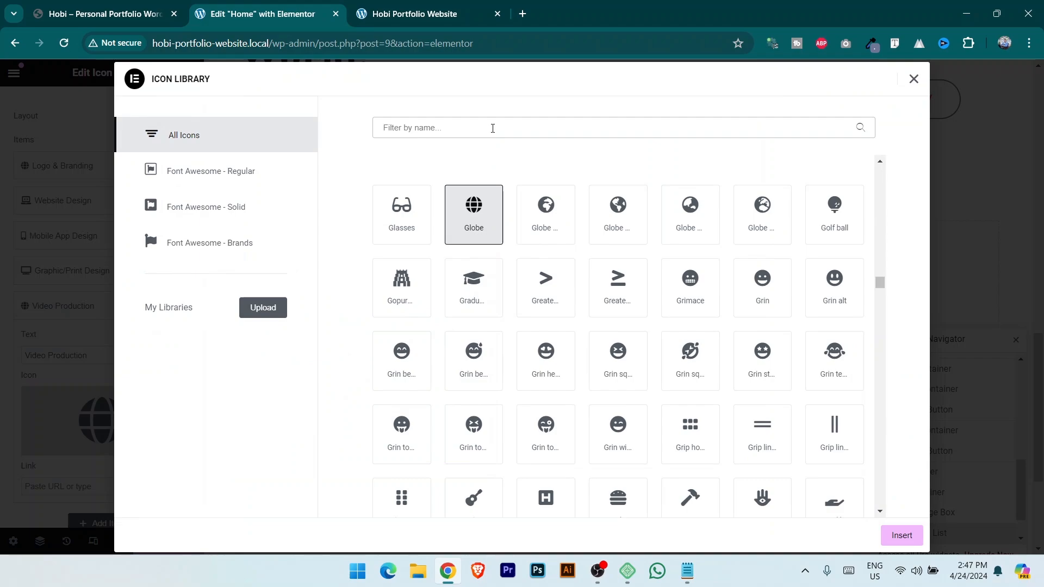
pyautogui.write('vid')
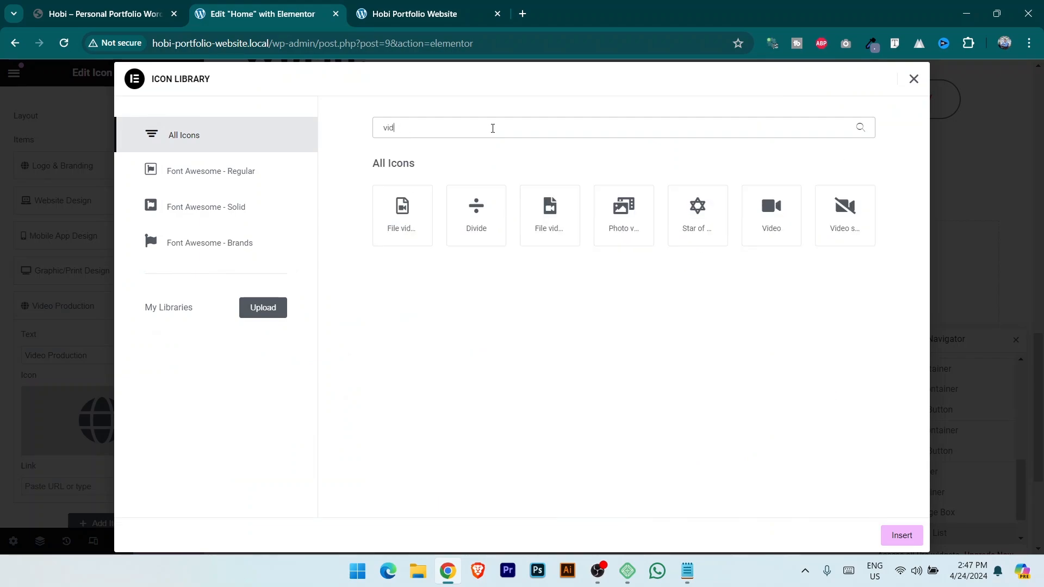
pyautogui.click(771, 217)
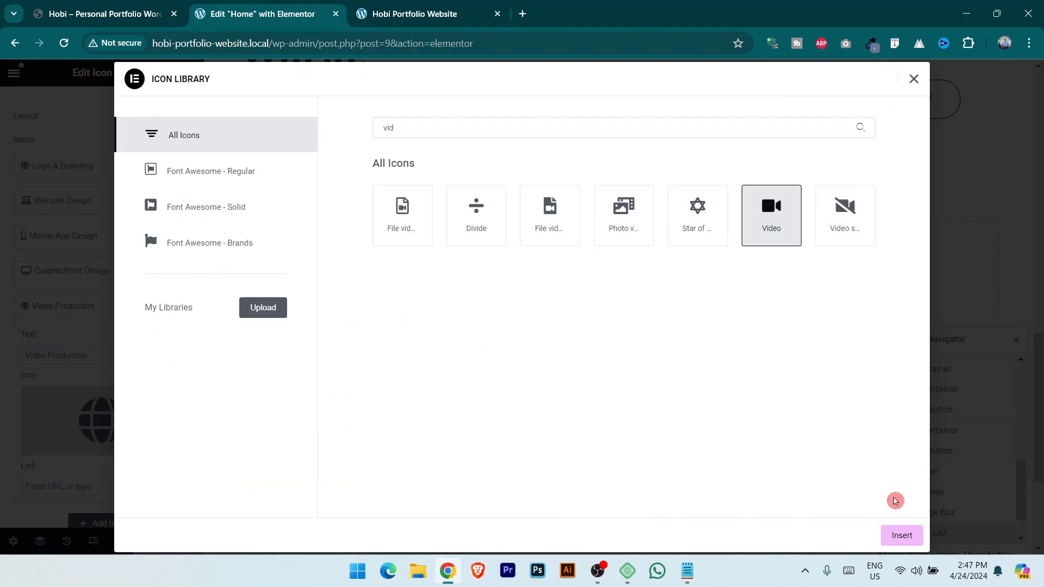
pyautogui.click(902, 536)
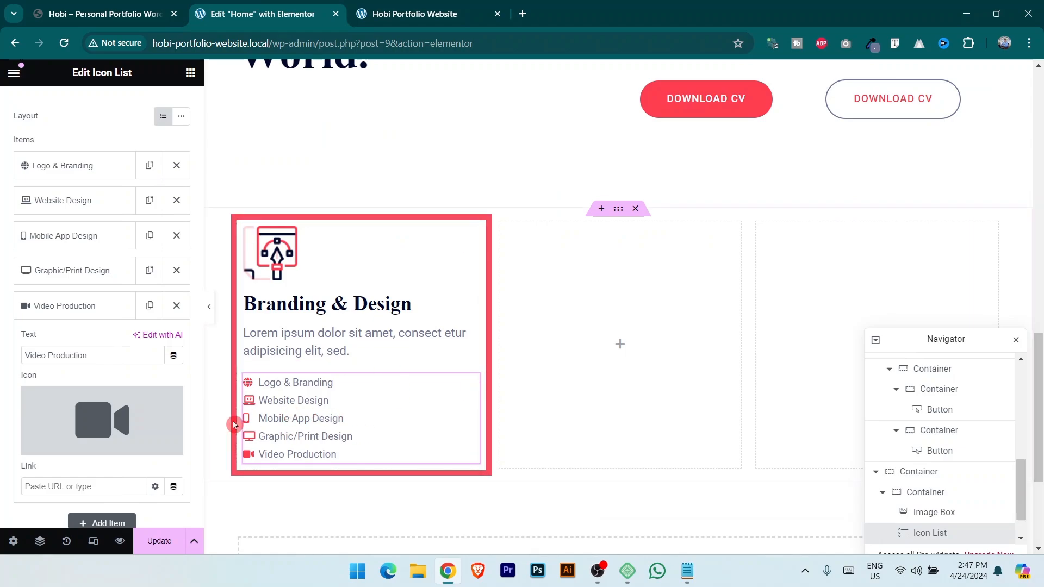
# Compare the service card and its spacing against the reference site.
pyautogui.click(90, 6)
pyautogui.click(276, 7)
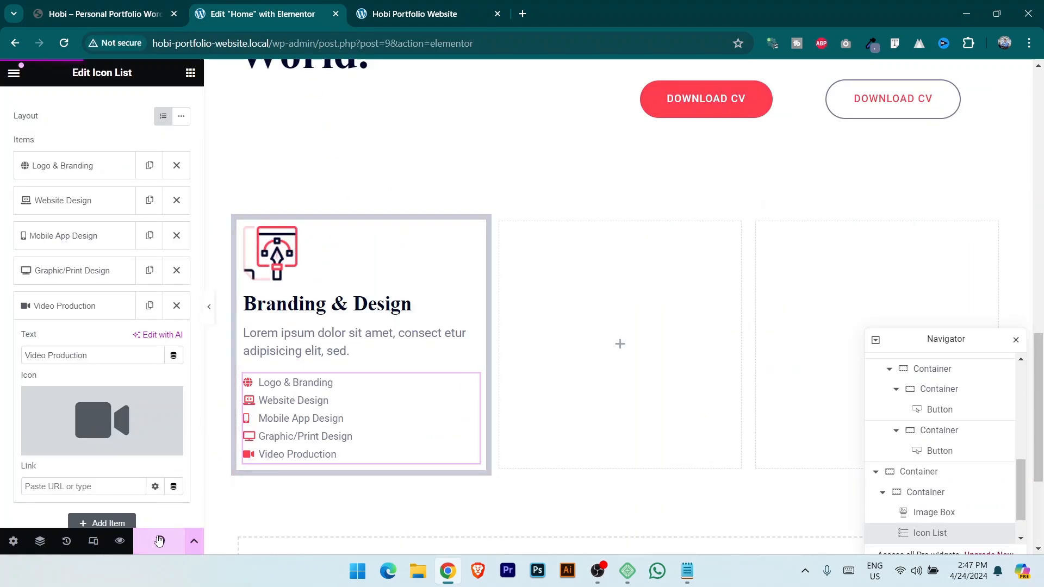
pyautogui.click(105, 8)
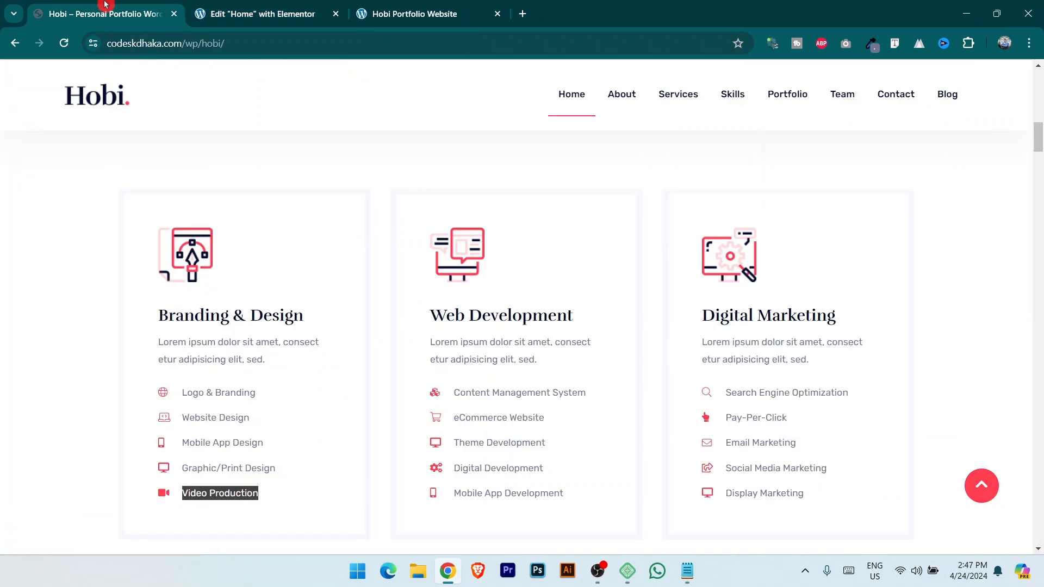
pyautogui.click(216, 6)
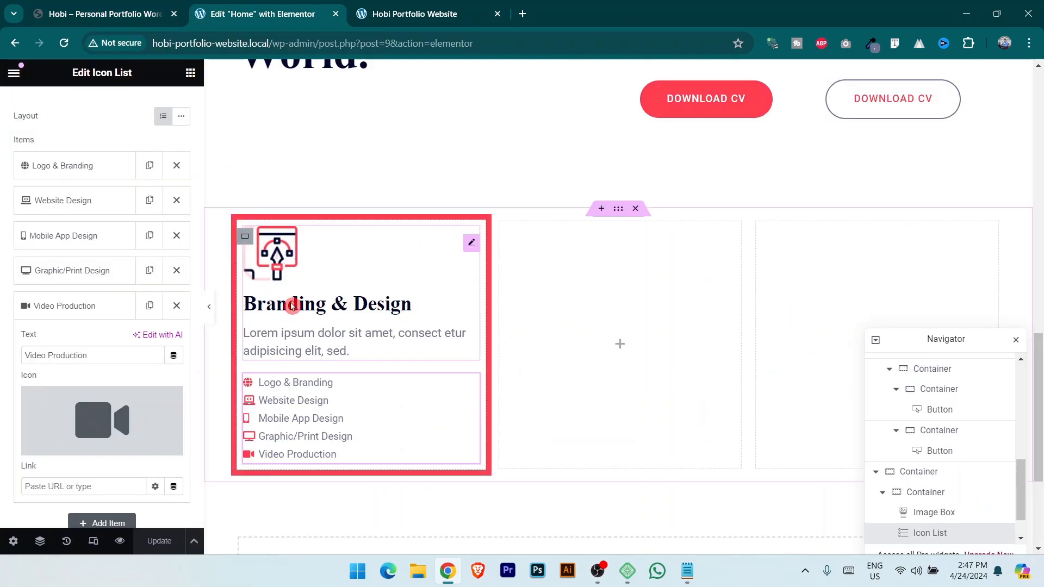
pyautogui.click(123, 10)
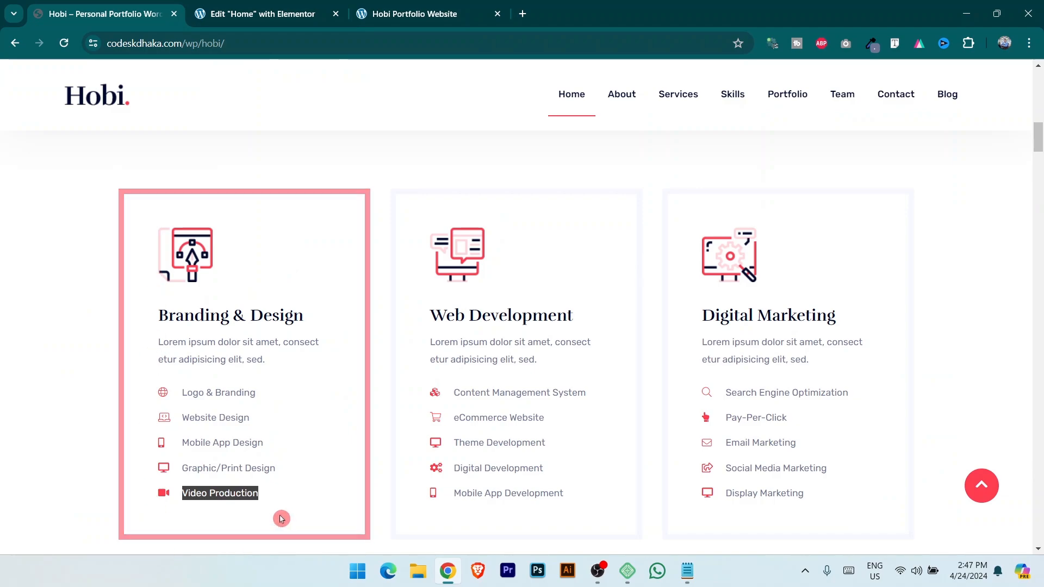
pyautogui.click(228, 12)
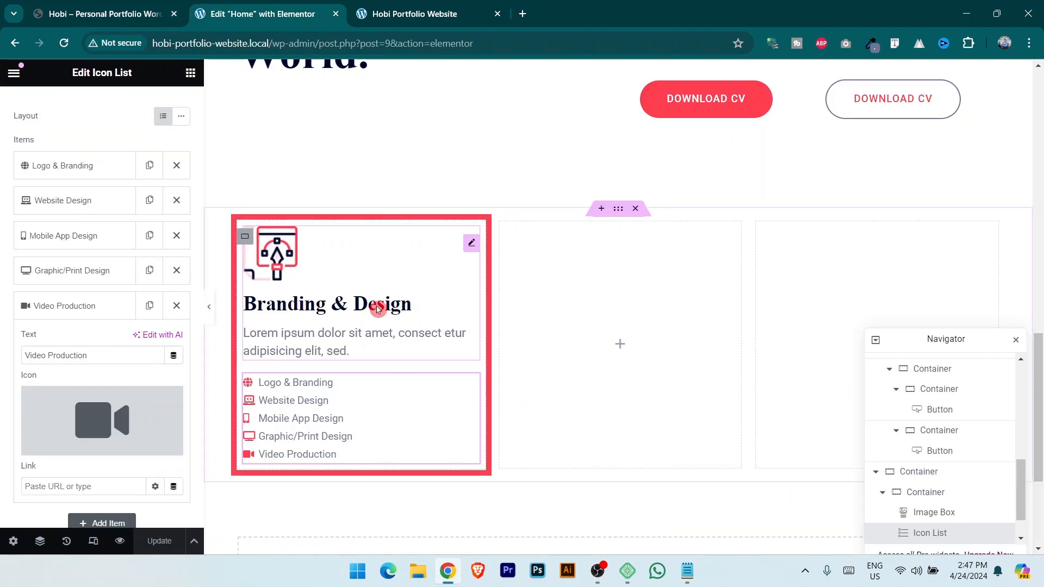
# Set the Branding & Design container's unlinked padding to 40 top, 20 right, 40 bottom, 40 left px.
pyautogui.click(246, 237)
pyautogui.click(173, 107)
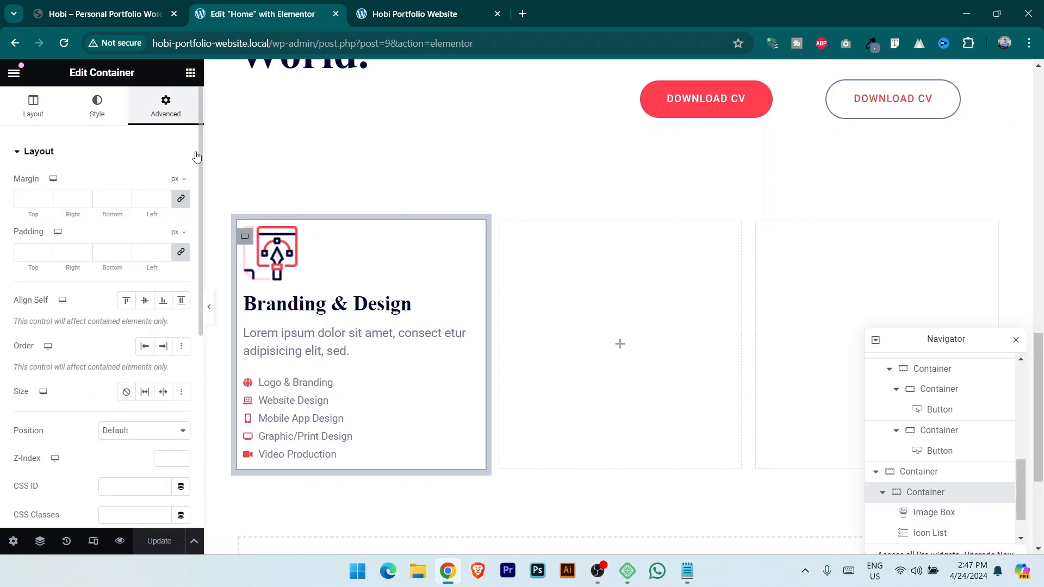
pyautogui.click(181, 253)
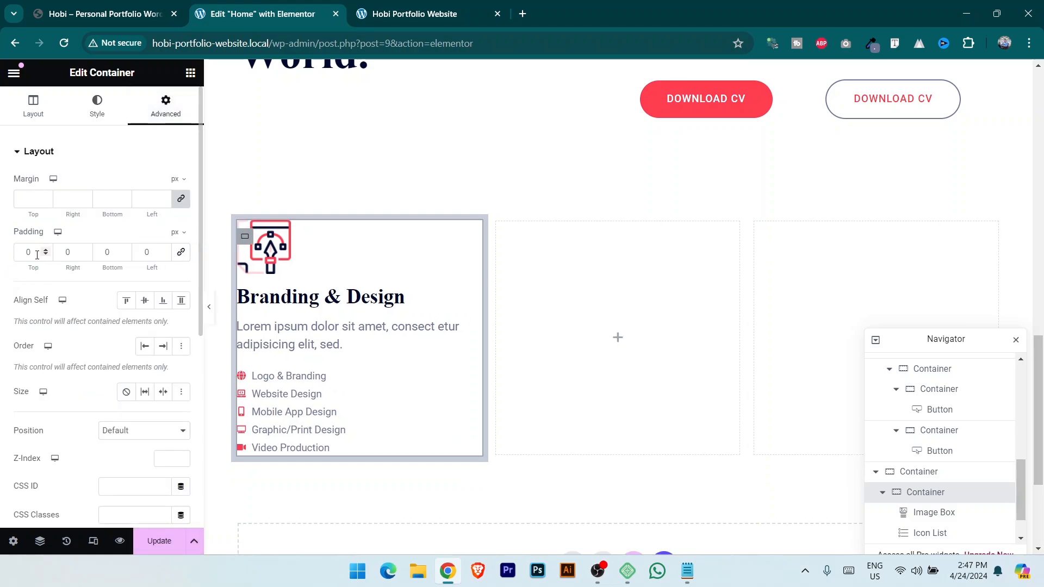
pyautogui.write('40')
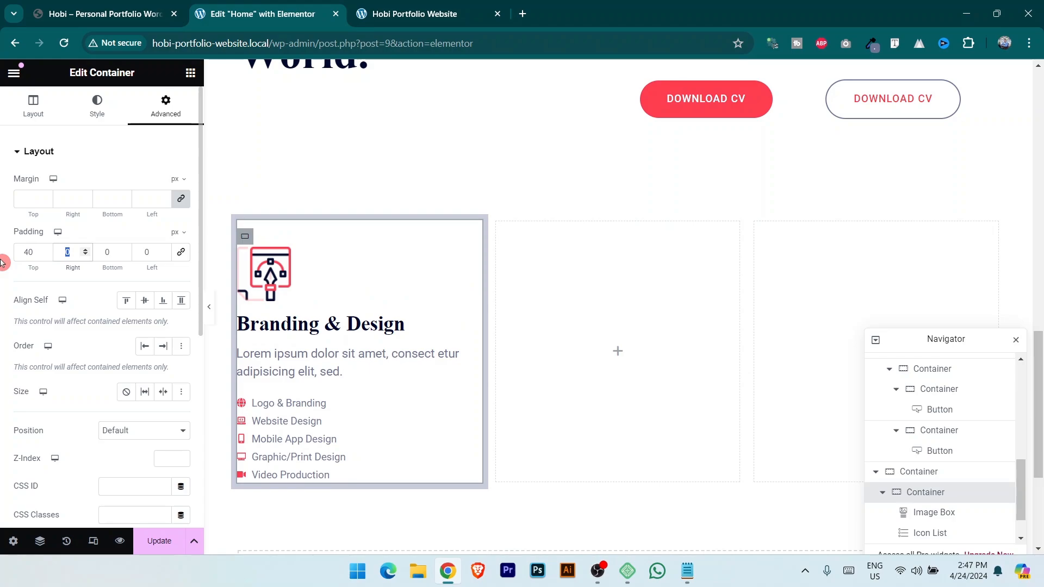
pyautogui.write('10')
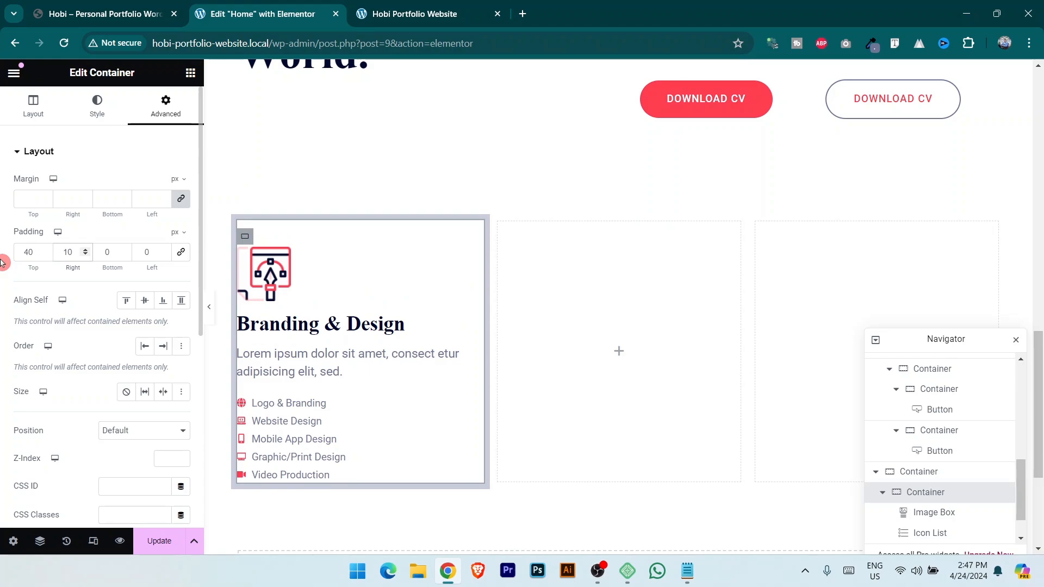
pyautogui.press('BackSpace')
pyautogui.press('BackSpace')
pyautogui.write('20')
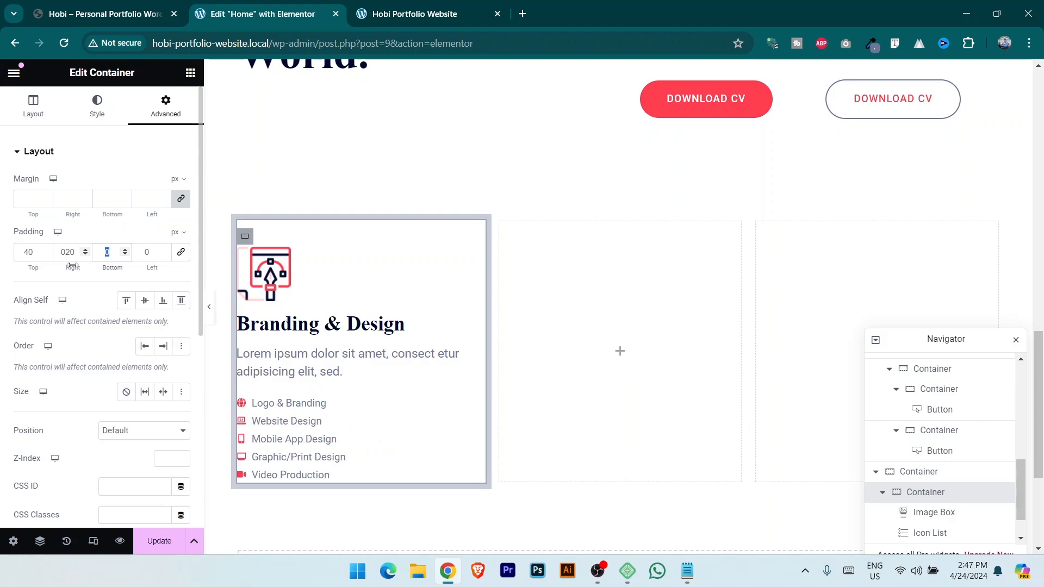
pyautogui.write('40')
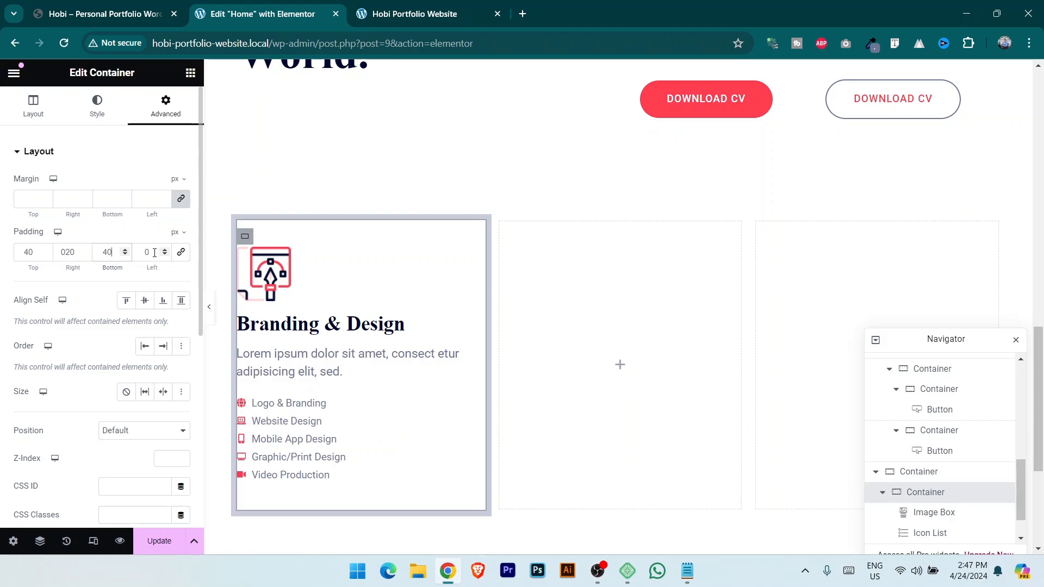
pyautogui.write('40')
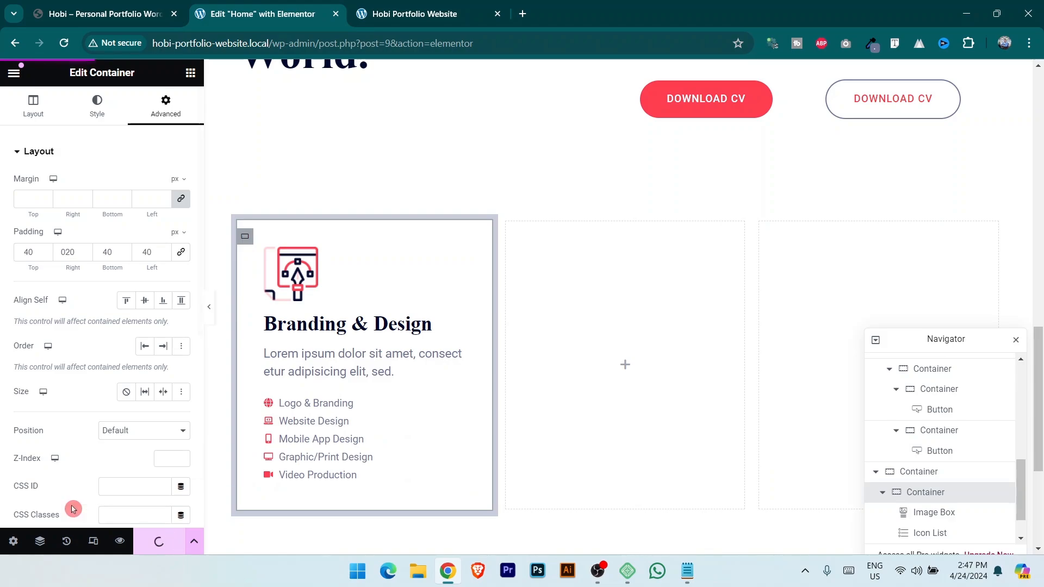
pyautogui.click(451, 5)
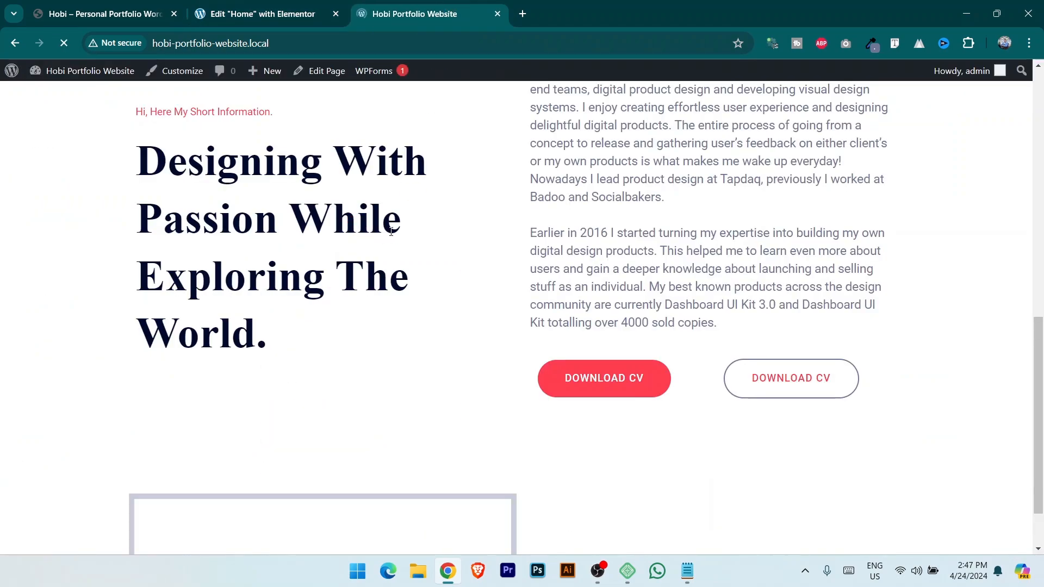
pyautogui.scroll(-5, 417, 268)
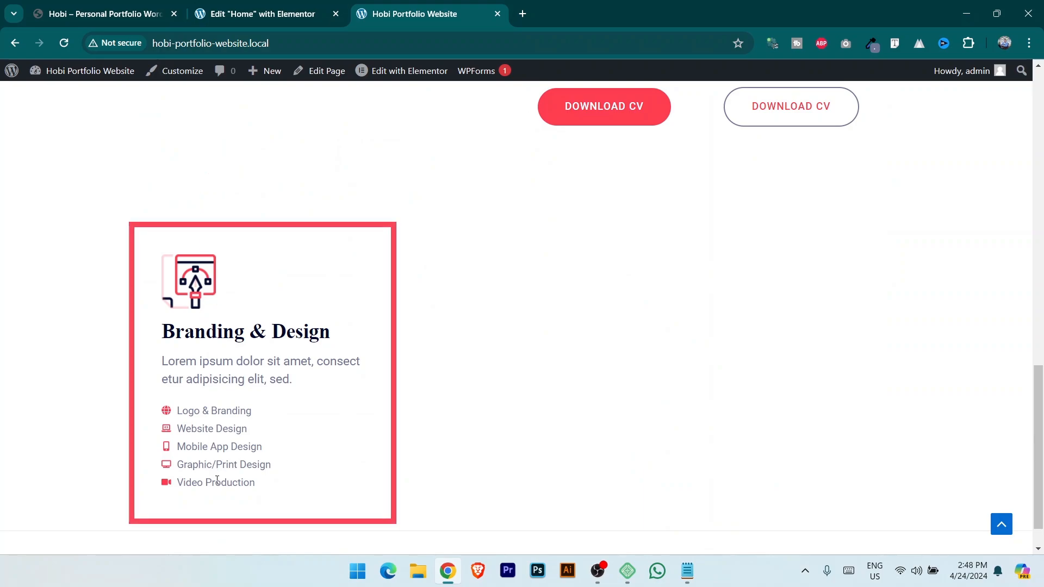
pyautogui.click(103, 14)
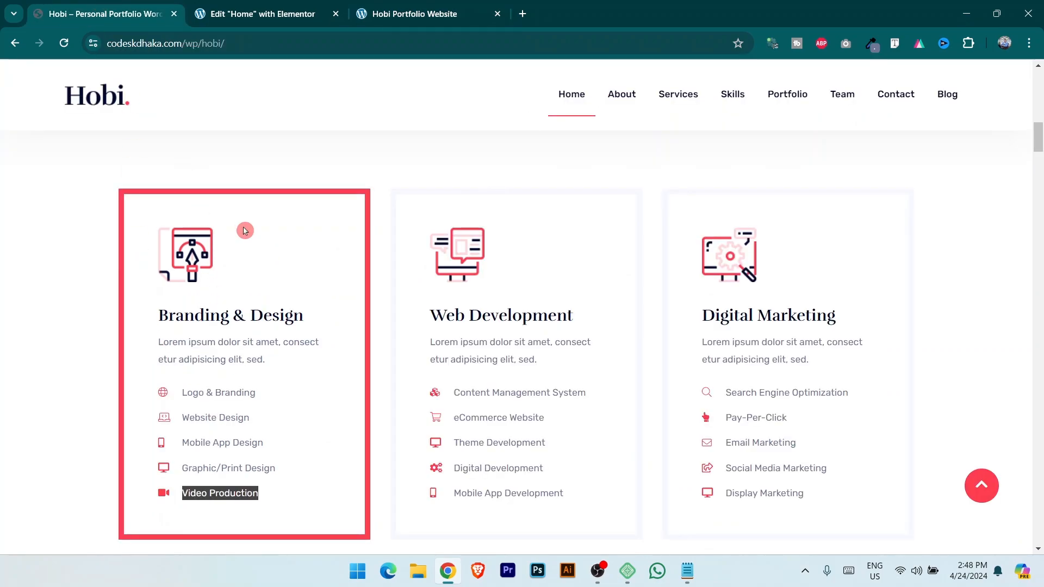
pyautogui.click(255, 14)
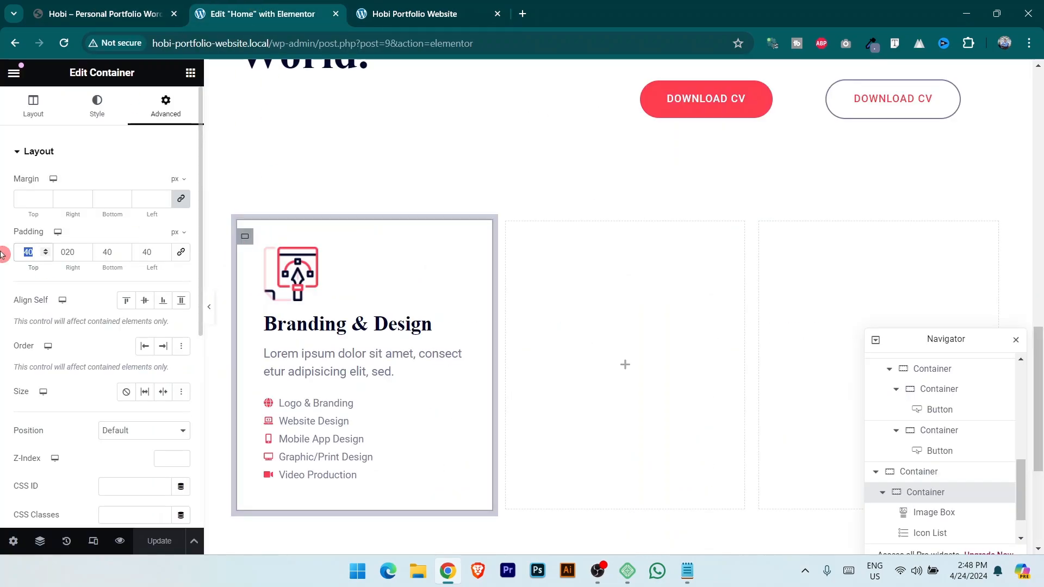
# Change the card padding to 60 px top and 50 px bottom, then click Update.
pyautogui.write('50')
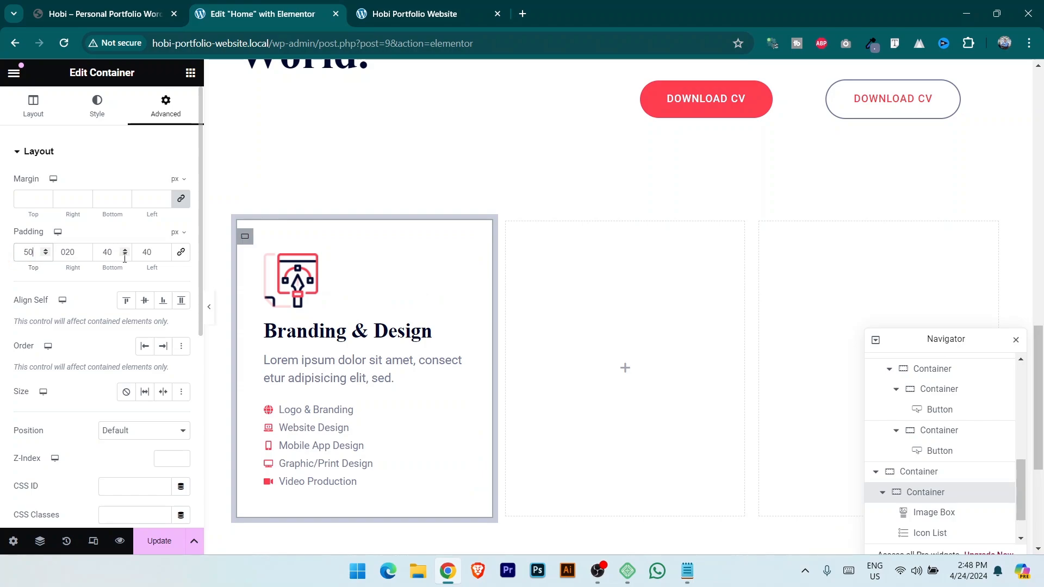
pyautogui.write('50')
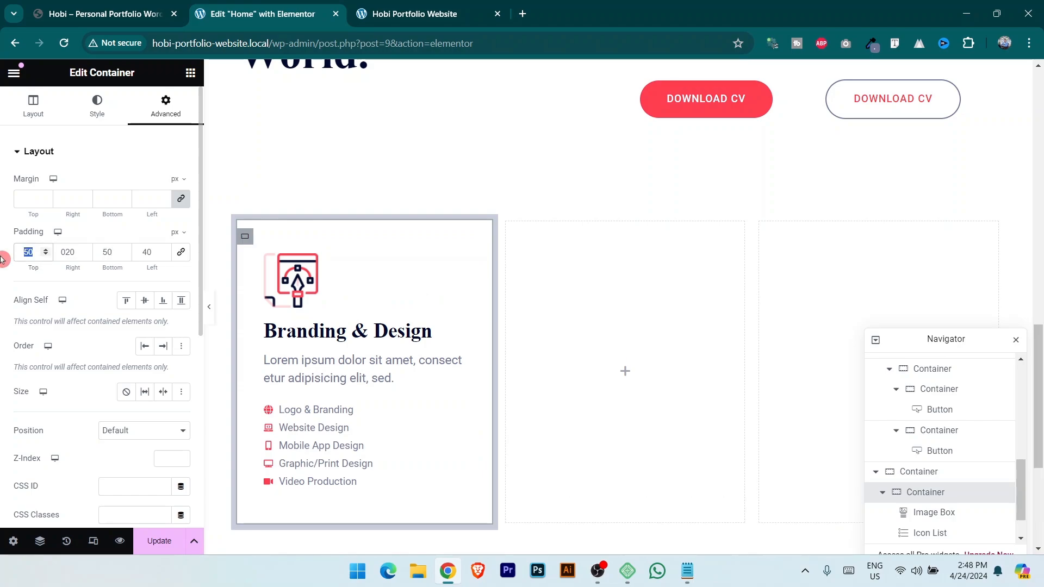
pyautogui.write('60')
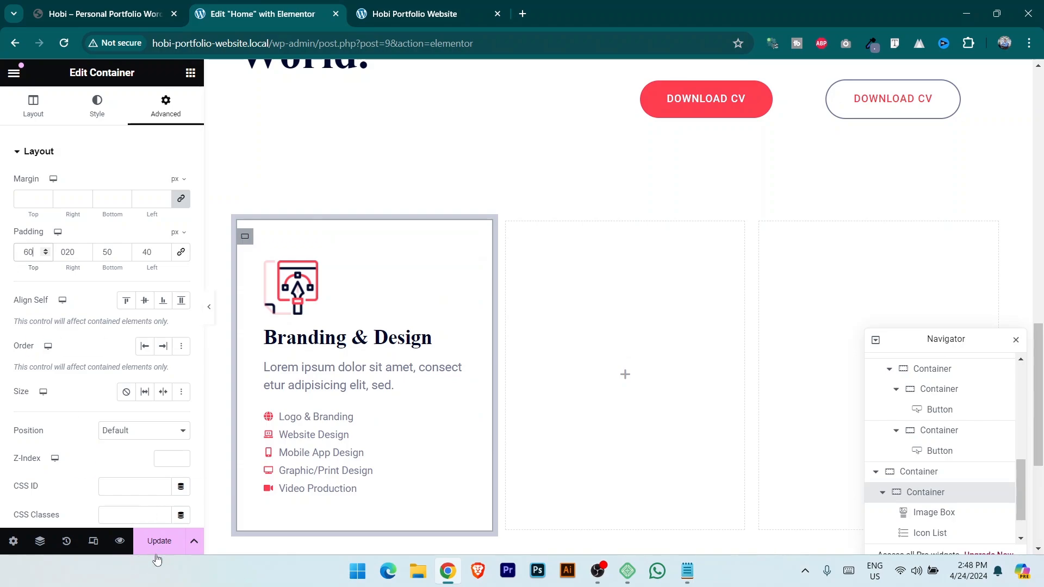
pyautogui.click(156, 541)
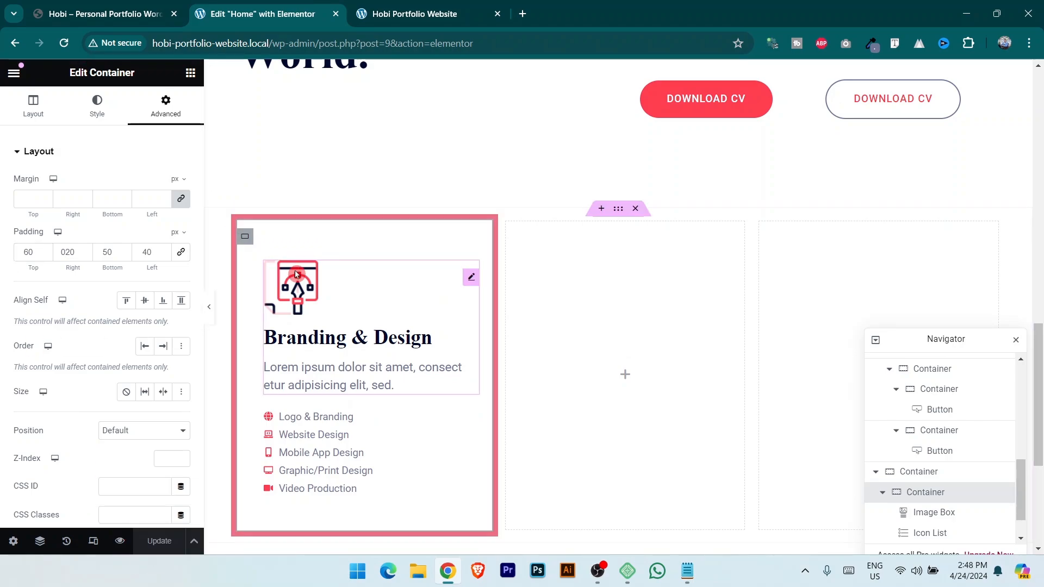
# Set the Image Box's image spacing to 32 and content spacing to 18, then save.
pyautogui.click(472, 279)
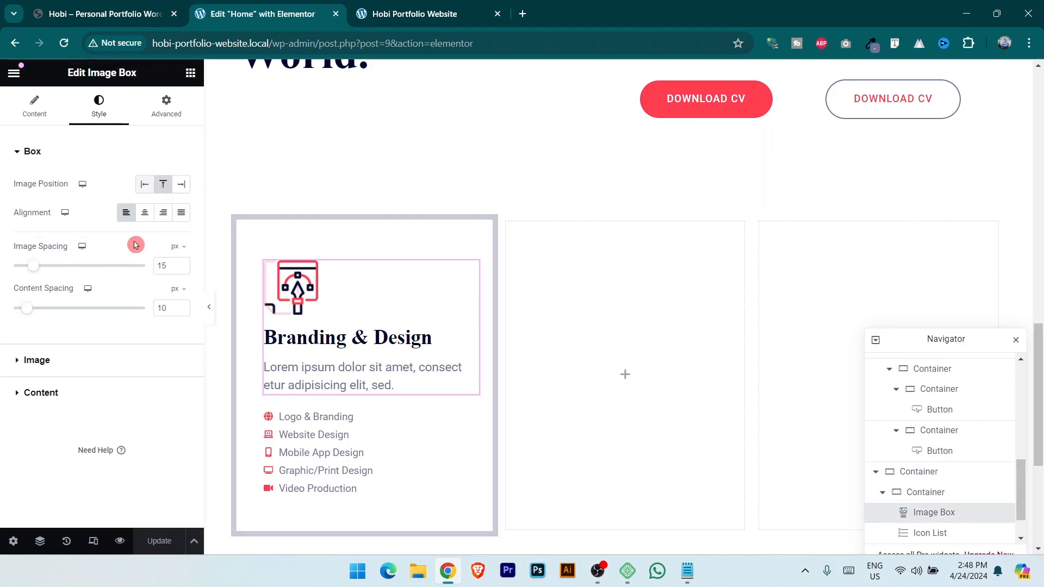
pyautogui.moveTo(32, 266); pyautogui.dragTo(56, 269)
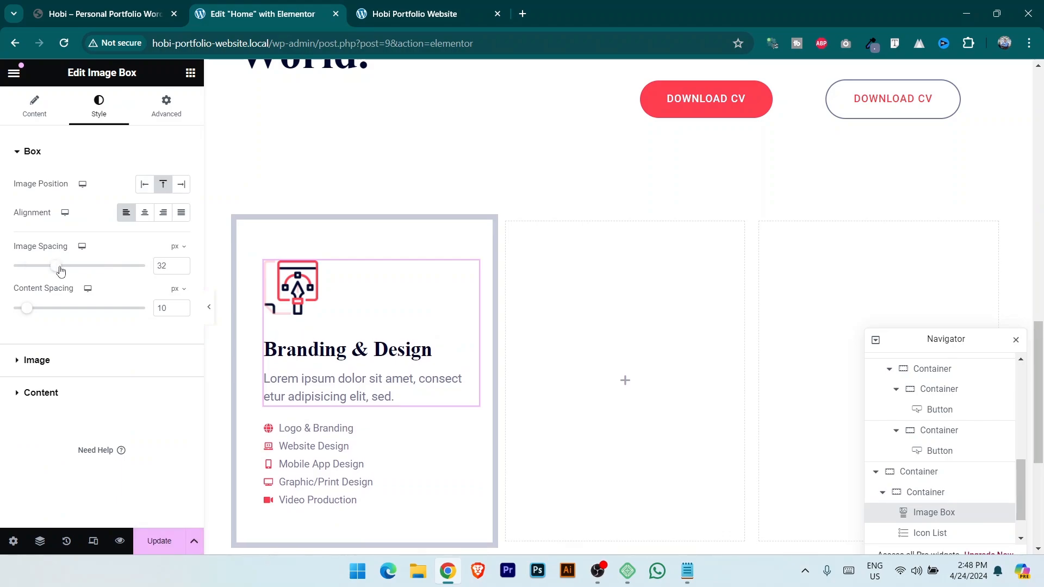
pyautogui.moveTo(30, 312); pyautogui.dragTo(42, 314)
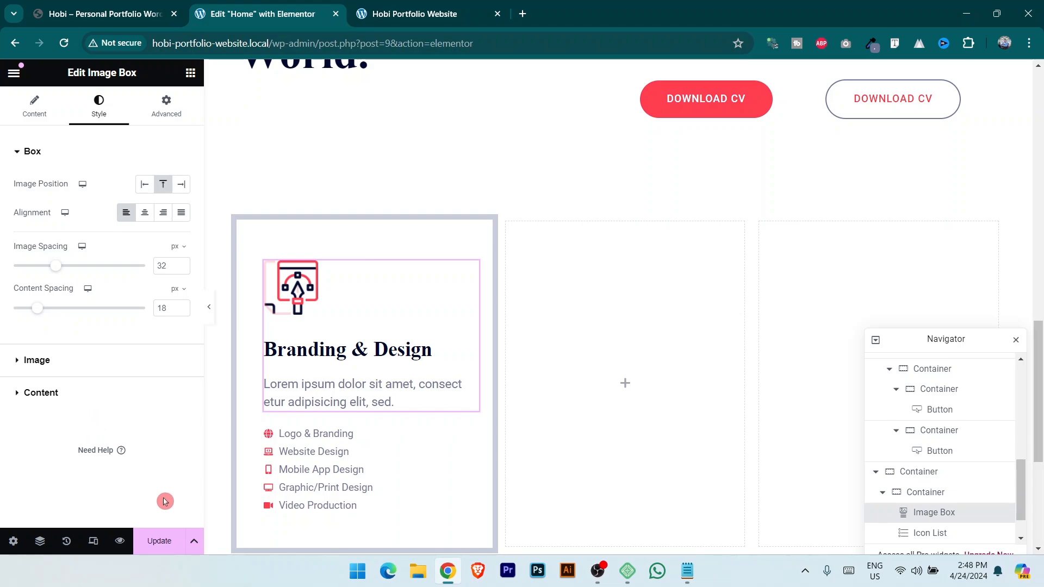
pyautogui.click(169, 543)
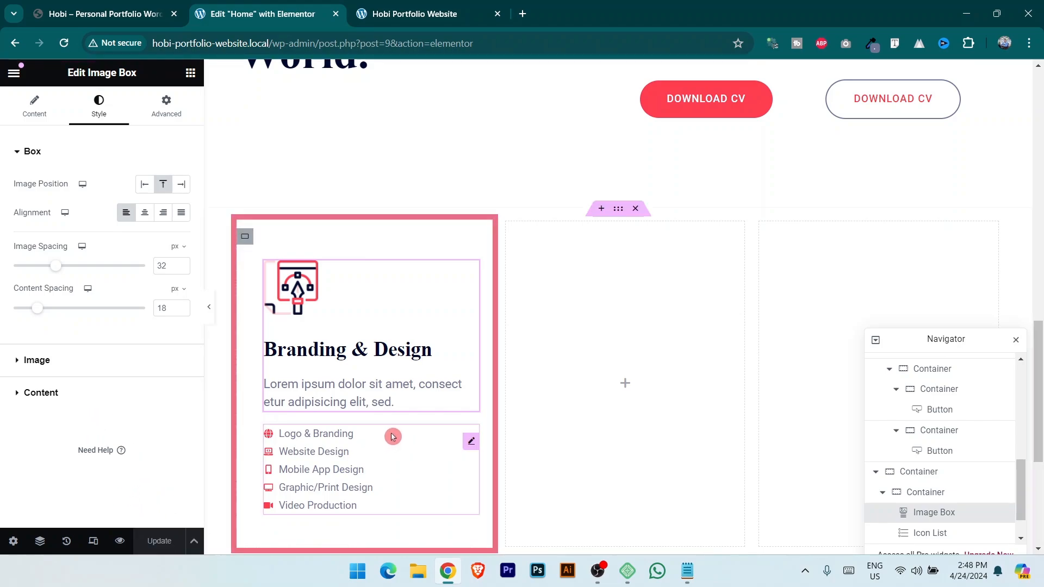
# Unlink the icon list's margin, set its top margin to 10, and save.
pyautogui.click(470, 441)
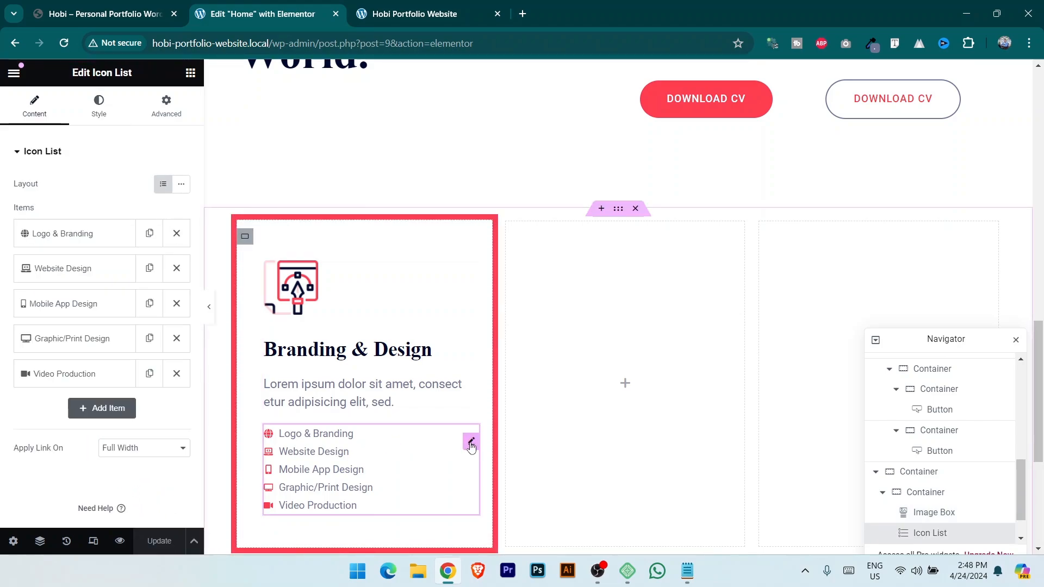
pyautogui.click(166, 105)
pyautogui.click(181, 200)
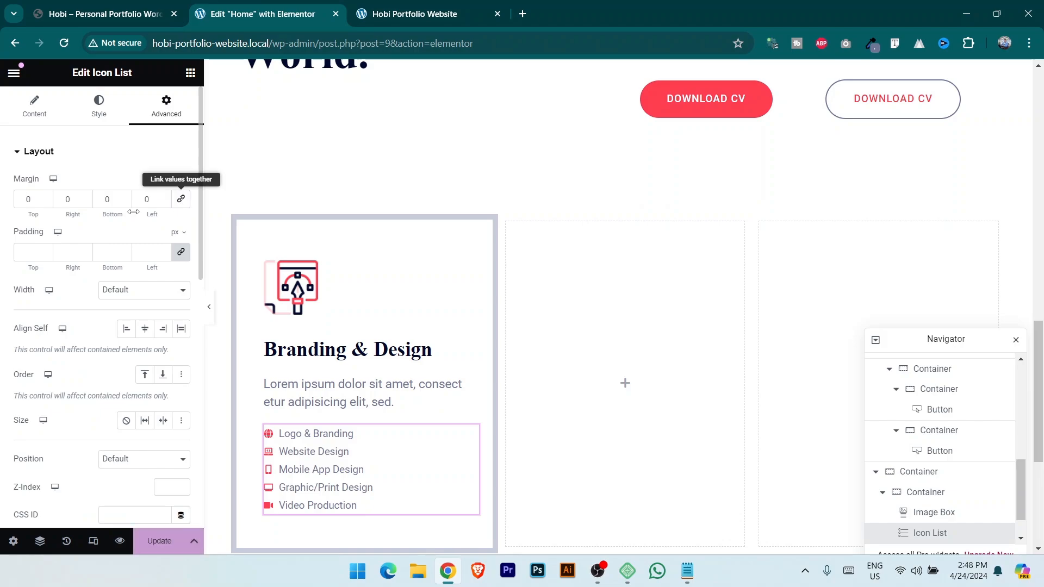
pyautogui.tripleClick(47, 197)
pyautogui.tripleClick(47, 197)
pyautogui.tripleClick(46, 198)
pyautogui.click(47, 198)
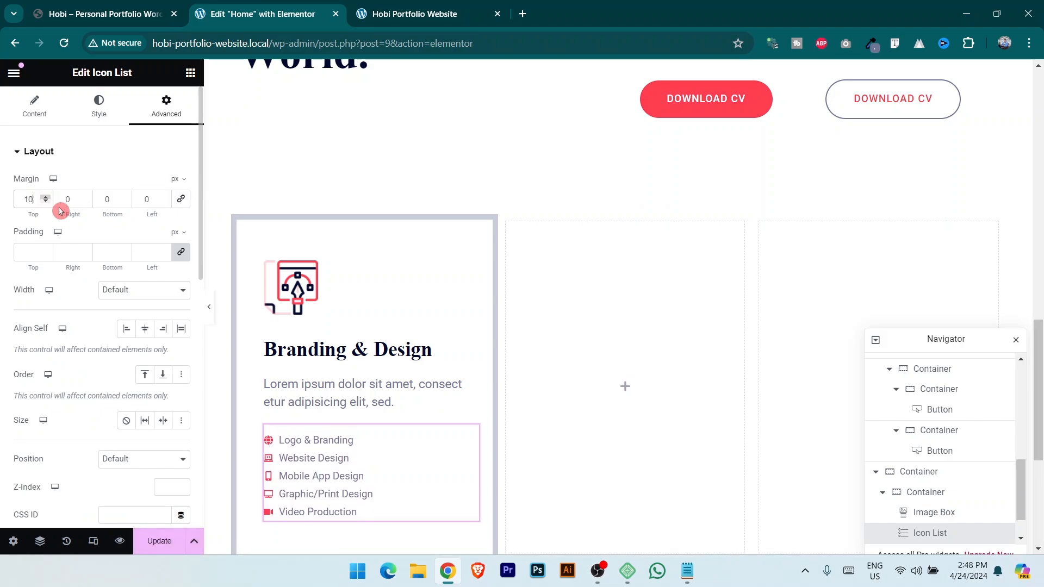
pyautogui.click(160, 541)
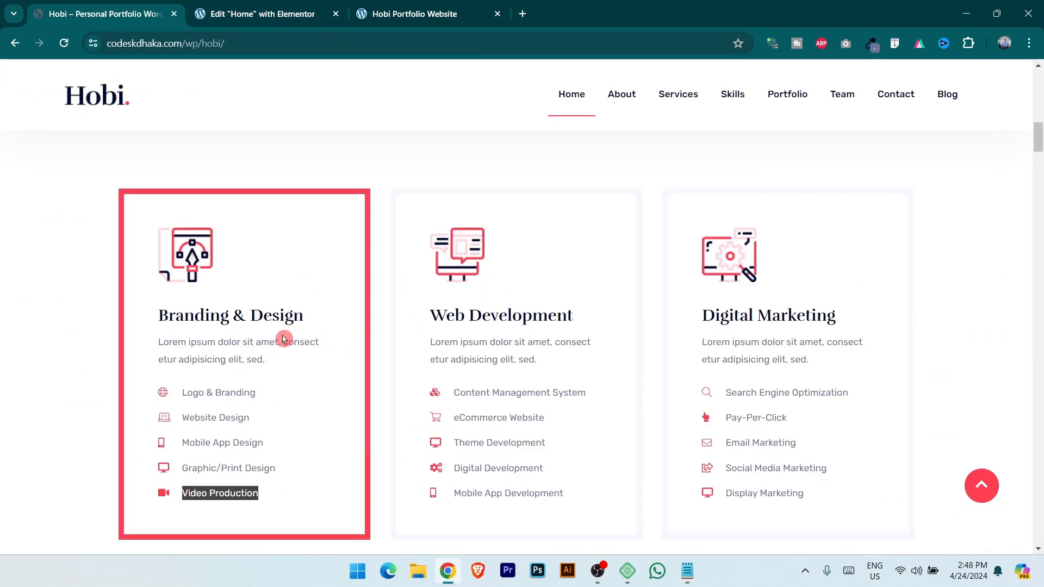
# Compare the updated card on the local site with the reference design.
pyautogui.click(256, 13)
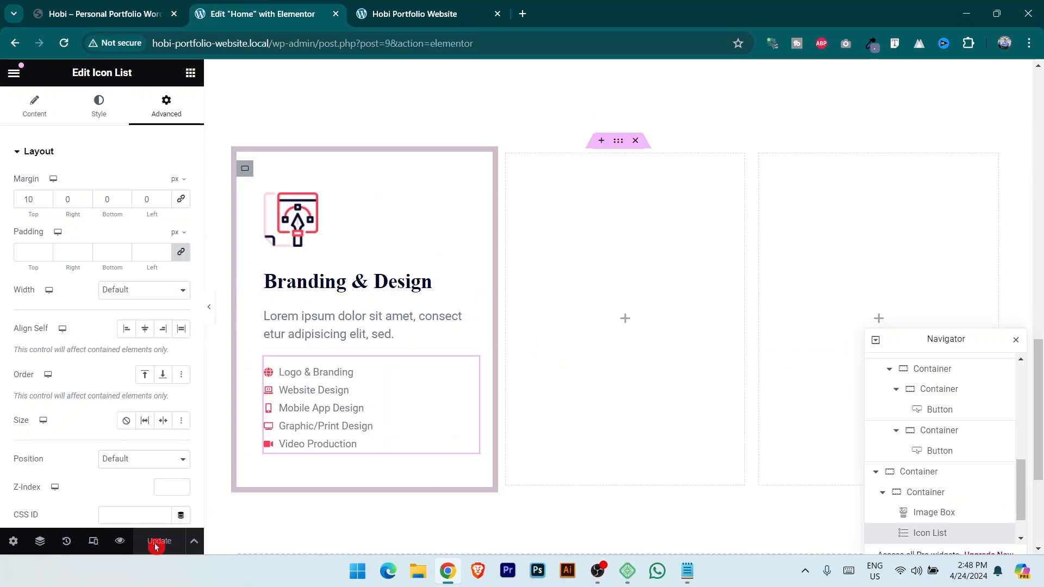
pyautogui.click(419, 13)
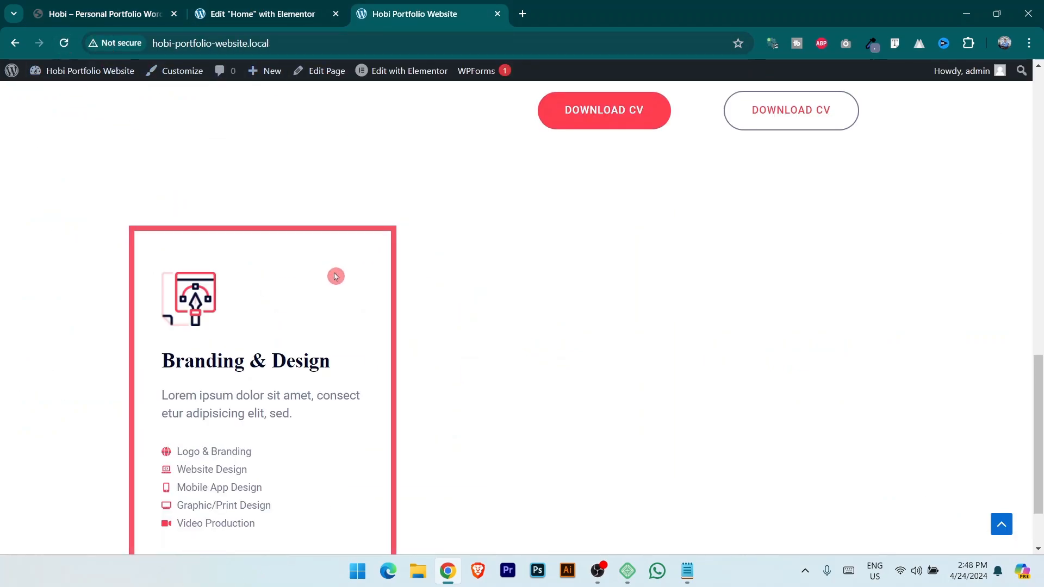
pyautogui.click(89, 4)
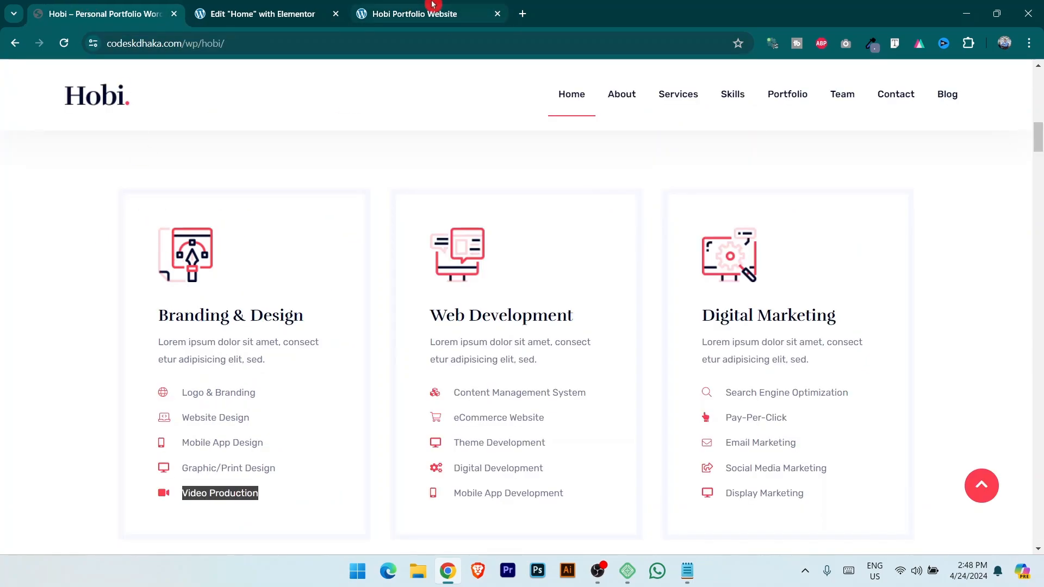
pyautogui.click(418, 13)
pyautogui.click(109, 8)
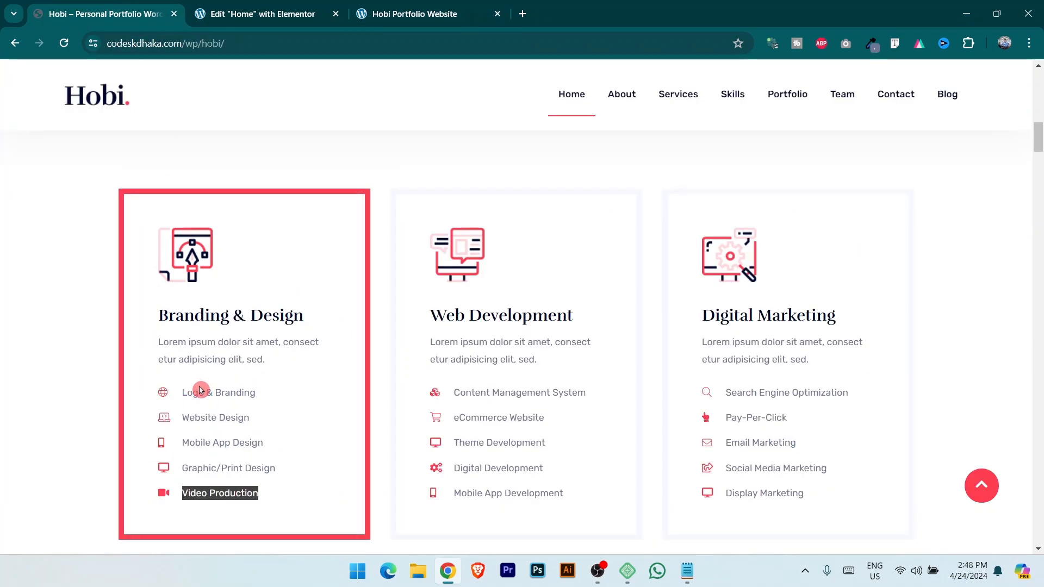
pyautogui.click(329, 12)
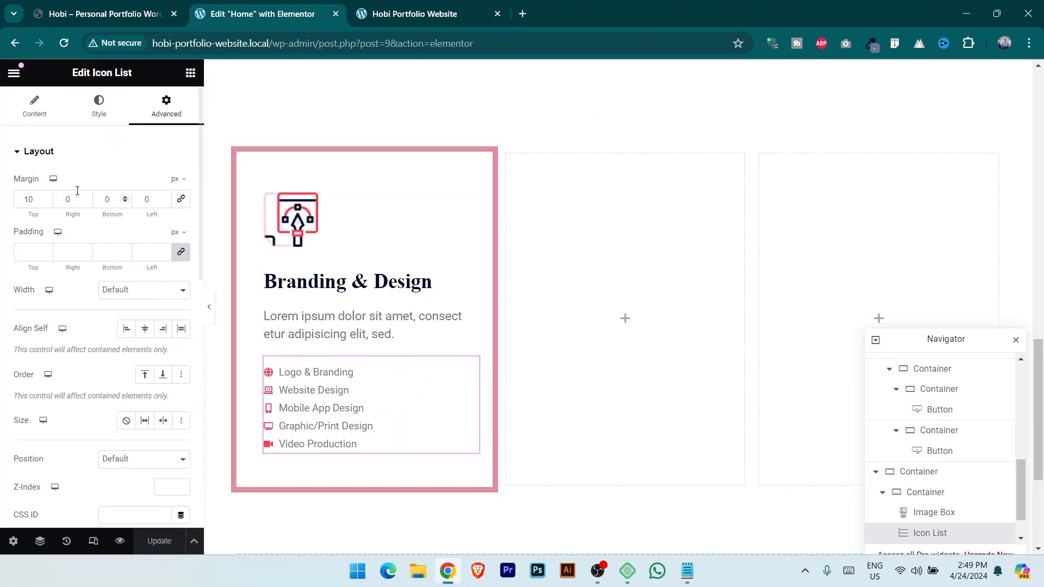
# Set the icon list's space between items to 8 and preview it on the local site.
pyautogui.click(91, 111)
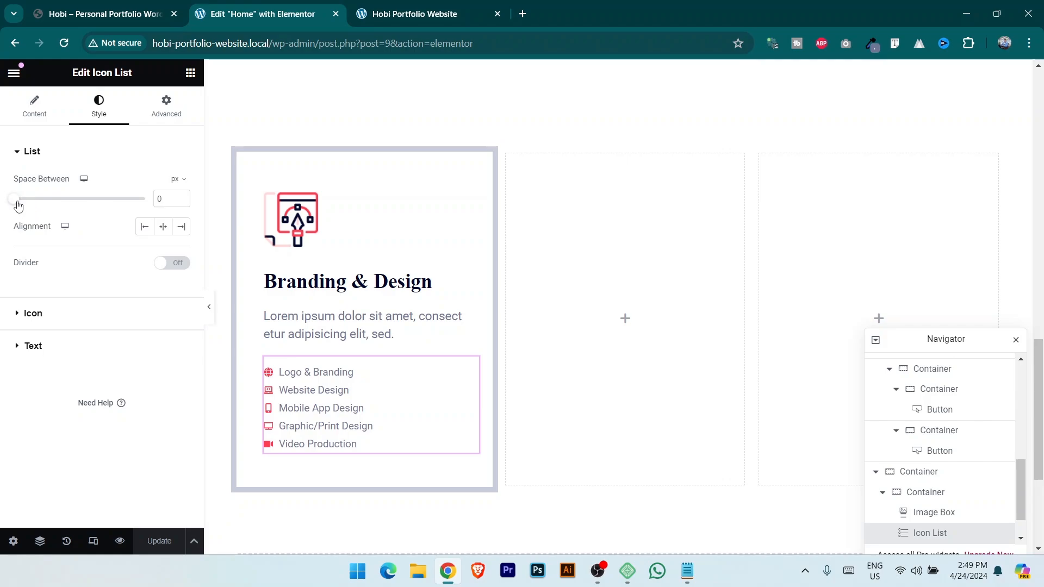
pyautogui.moveTo(19, 202); pyautogui.dragTo(31, 202)
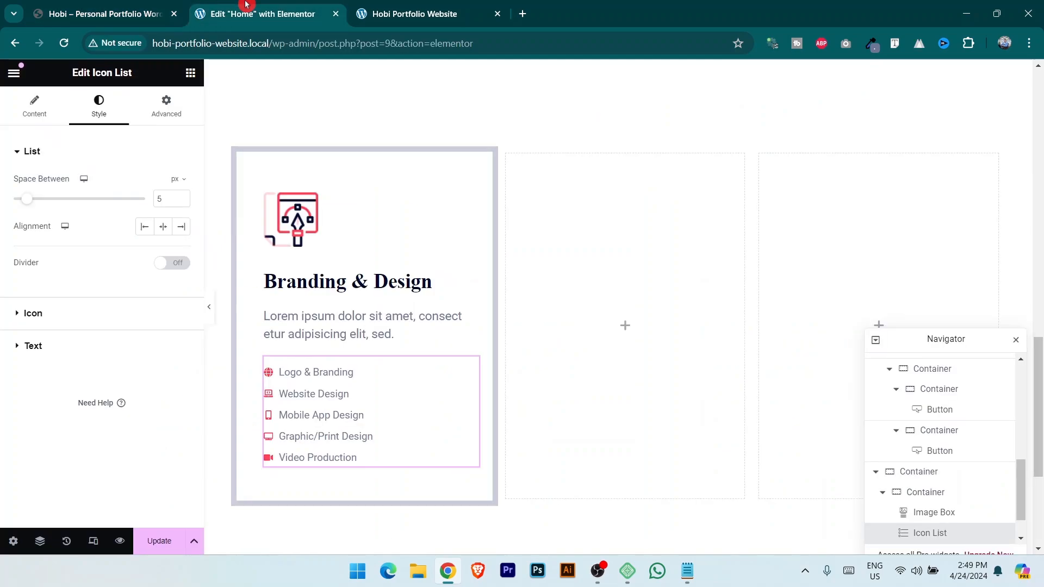
pyautogui.click(181, 203)
pyautogui.click(181, 198)
pyautogui.click(182, 198)
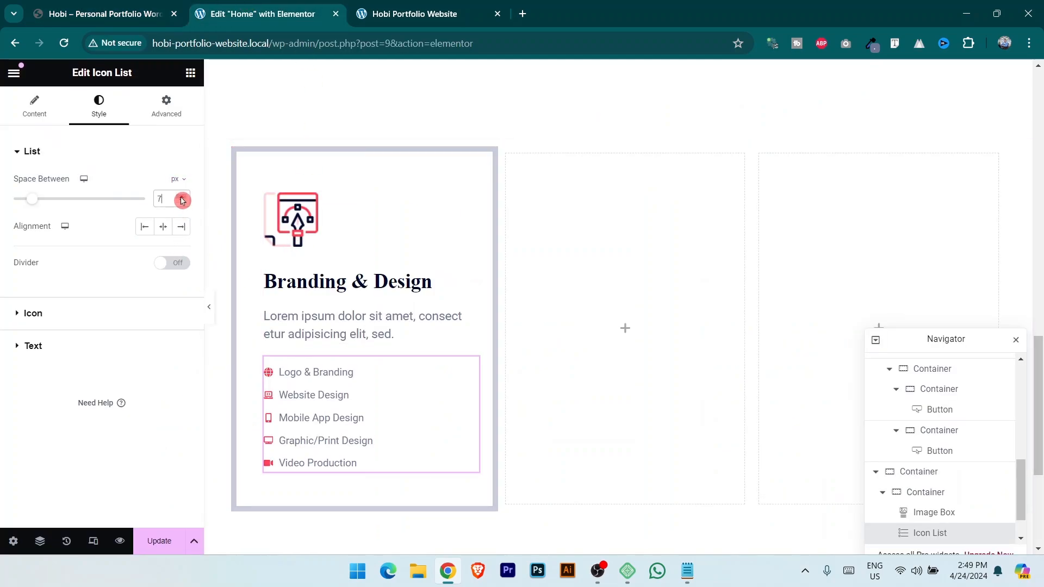
pyautogui.click(182, 198)
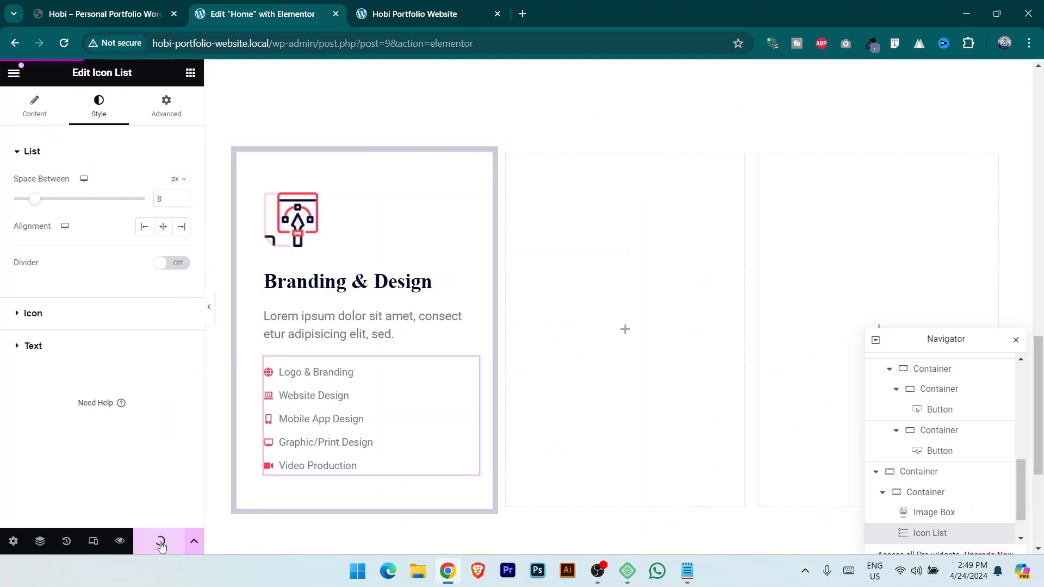
pyautogui.click(419, 14)
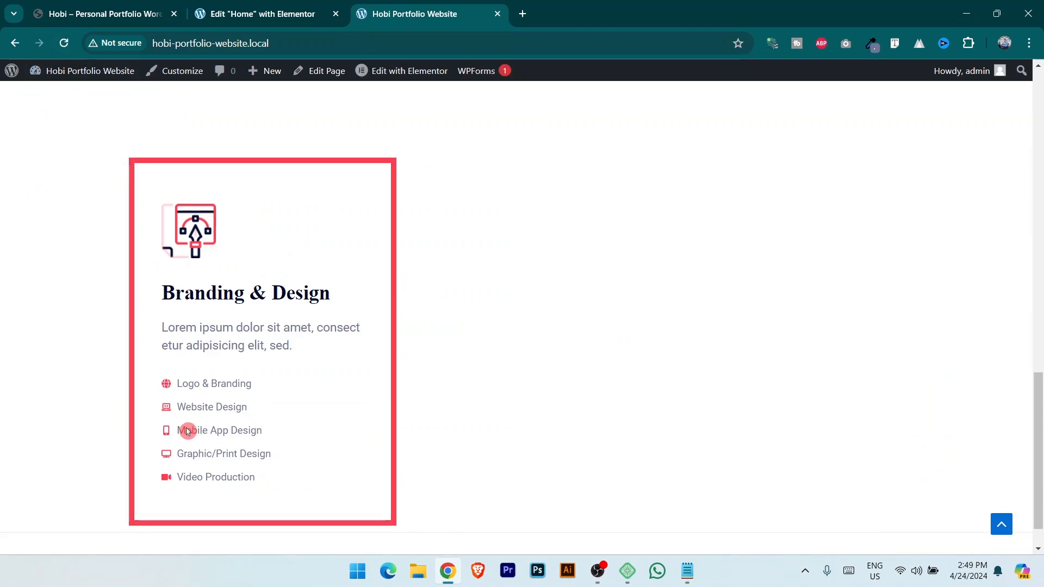
pyautogui.click(220, 12)
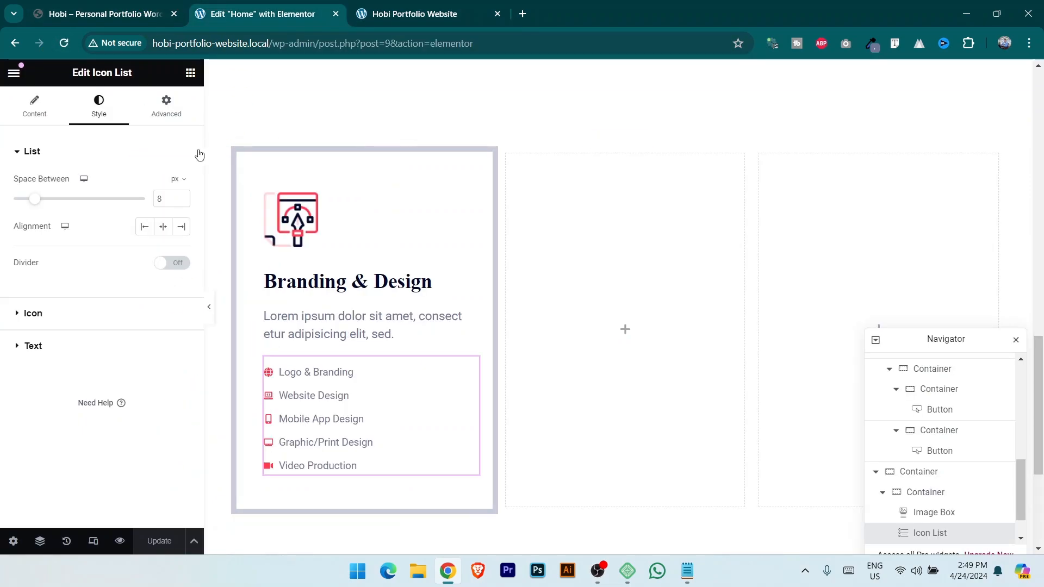
# Raise the item spacing to 10 and compare it with the reference service cards.
pyautogui.click(182, 196)
pyautogui.click(182, 196)
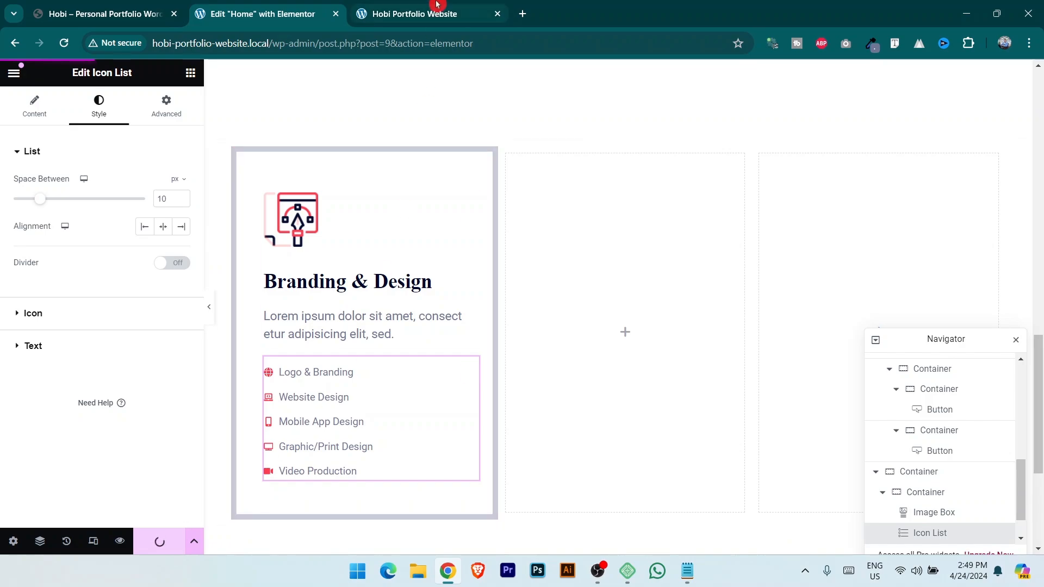
pyautogui.click(414, 13)
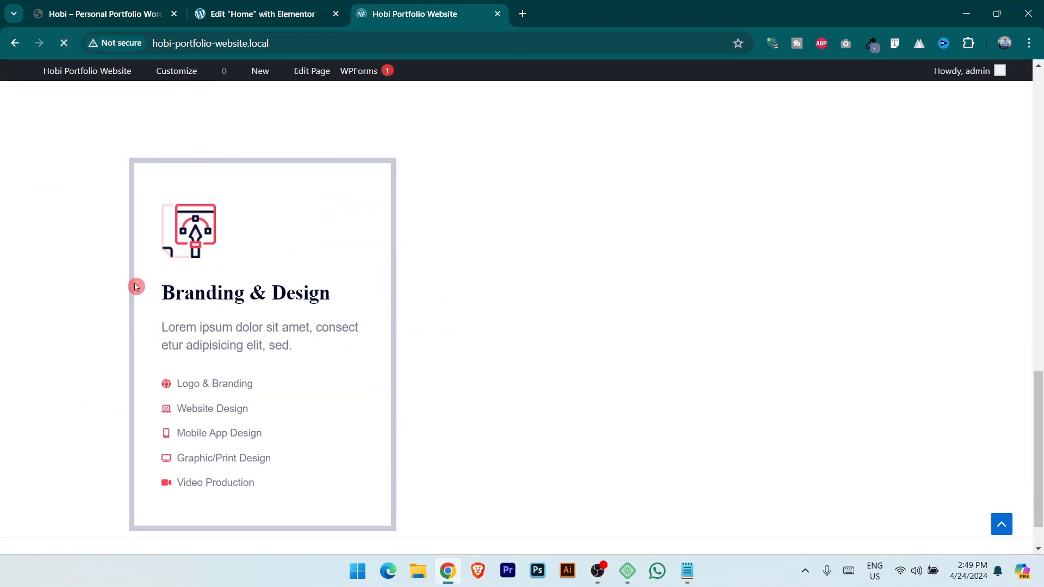
pyautogui.scroll(-1, 217, 325)
pyautogui.click(70, 6)
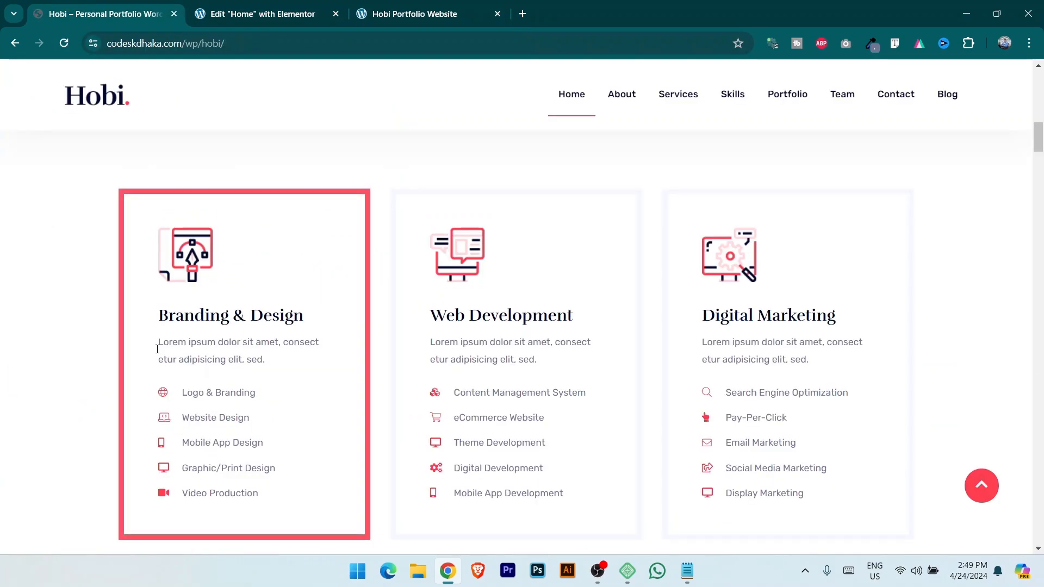
pyautogui.click(428, 6)
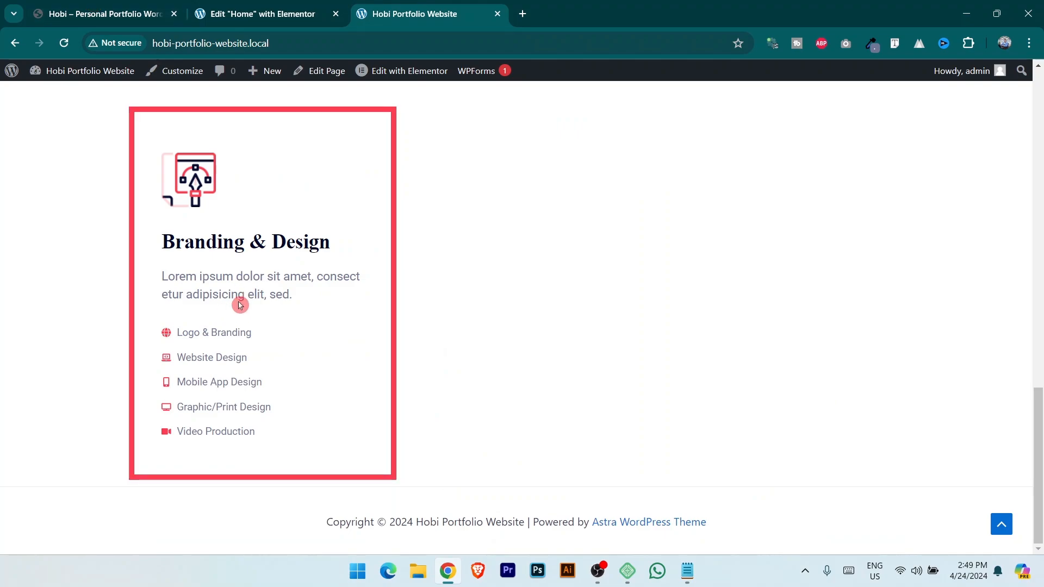
pyautogui.click(155, 15)
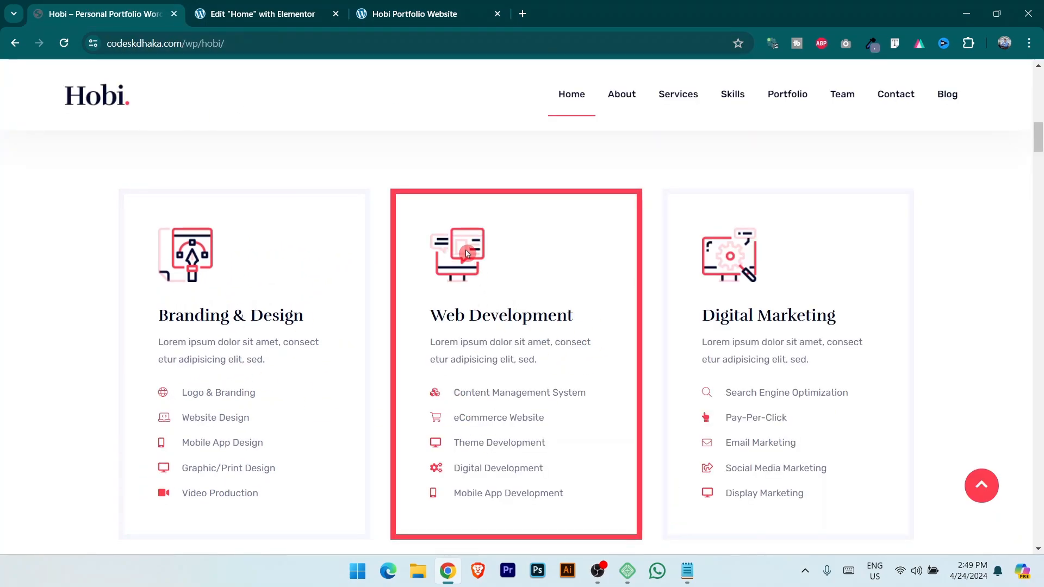
pyautogui.click(321, 14)
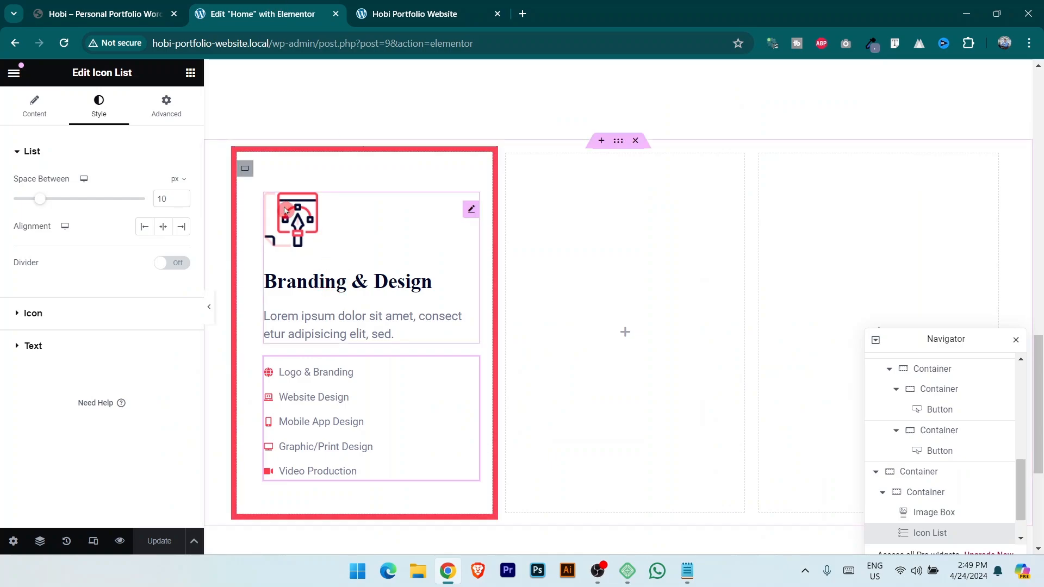
# Duplicate the Branding & Design card twice to make three cards.
pyautogui.rightClick(246, 168)
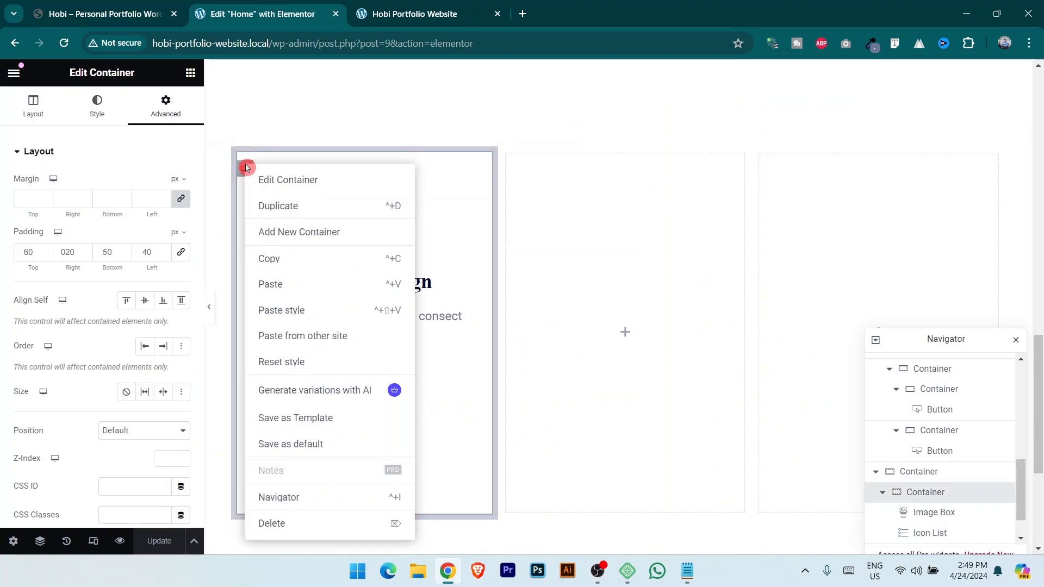
pyautogui.click(273, 207)
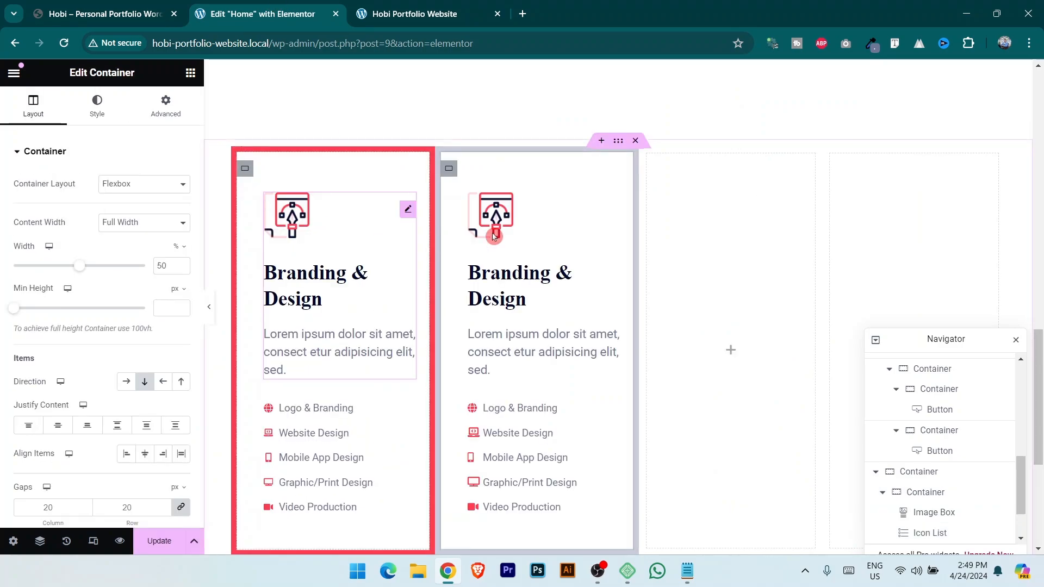
pyautogui.rightClick(450, 172)
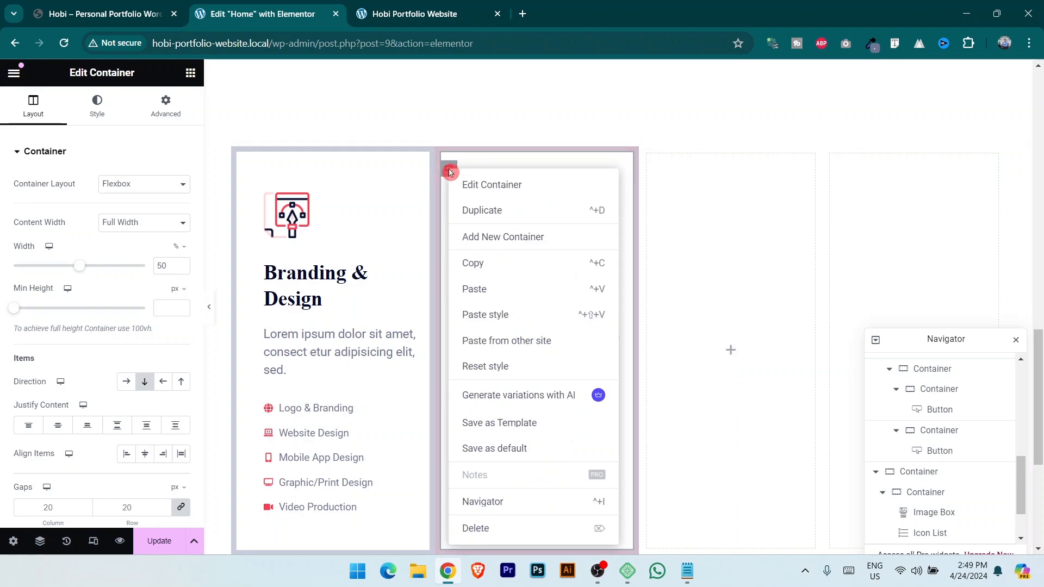
pyautogui.click(485, 210)
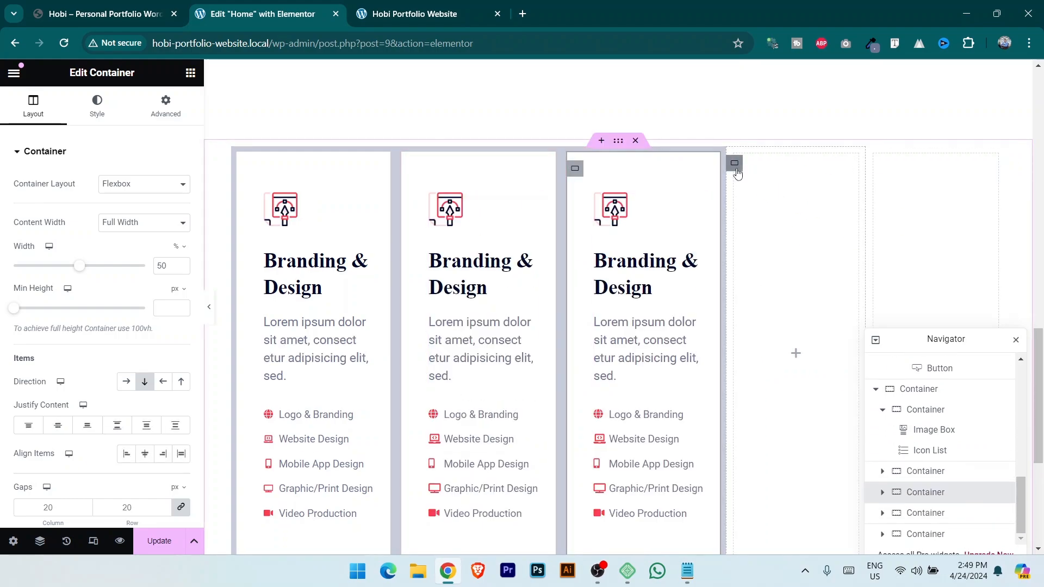
# Delete the two empty extra columns and edit the middle card's image box.
pyautogui.press('Delete')
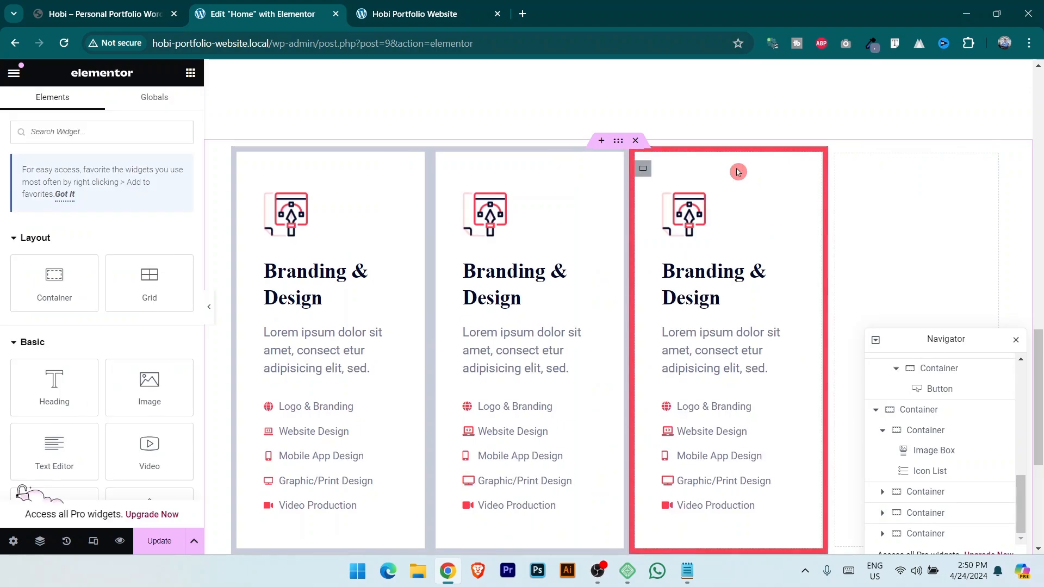
pyautogui.click(843, 167)
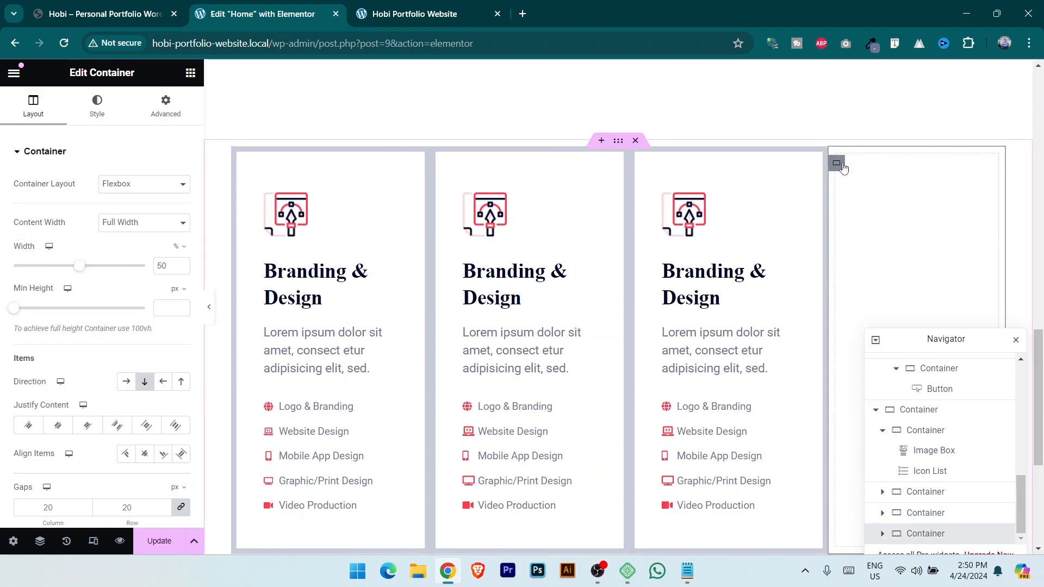
pyautogui.press('Delete')
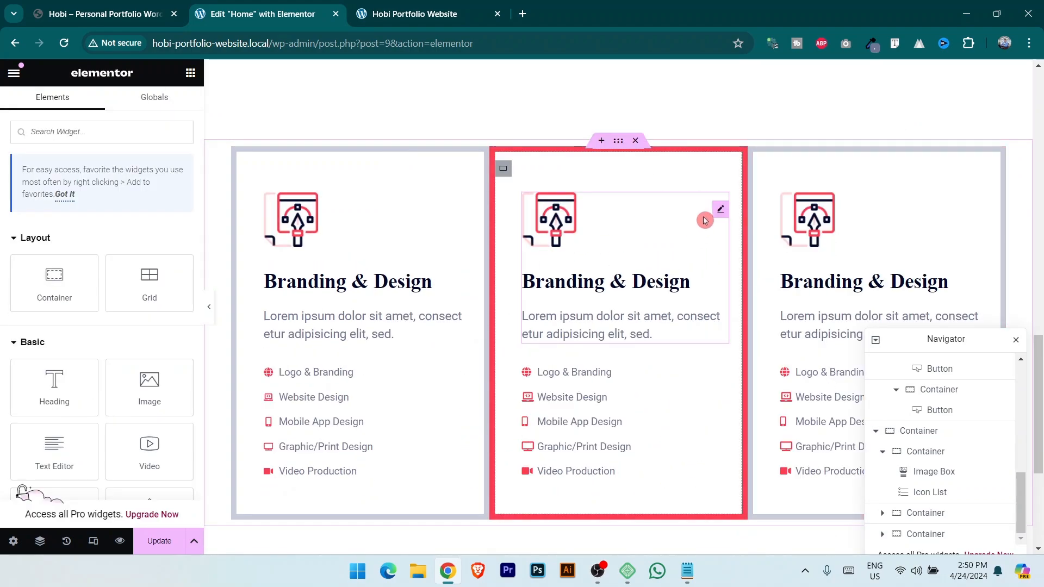
pyautogui.click(719, 210)
pyautogui.click(99, 10)
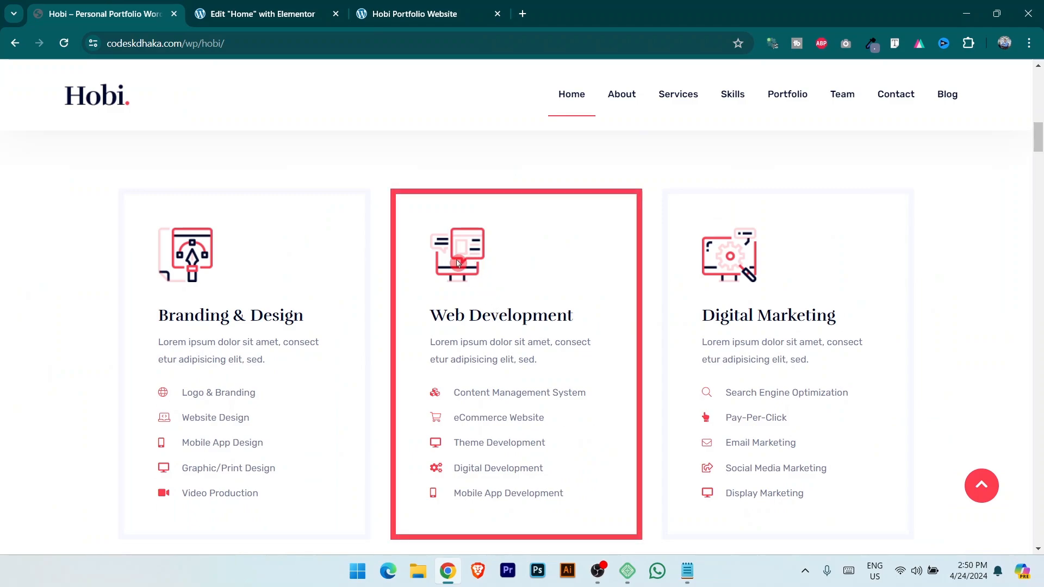
# Upload 02-1.png and 03-1.png and set 02-1 as the middle card's icon.
pyautogui.click(298, 4)
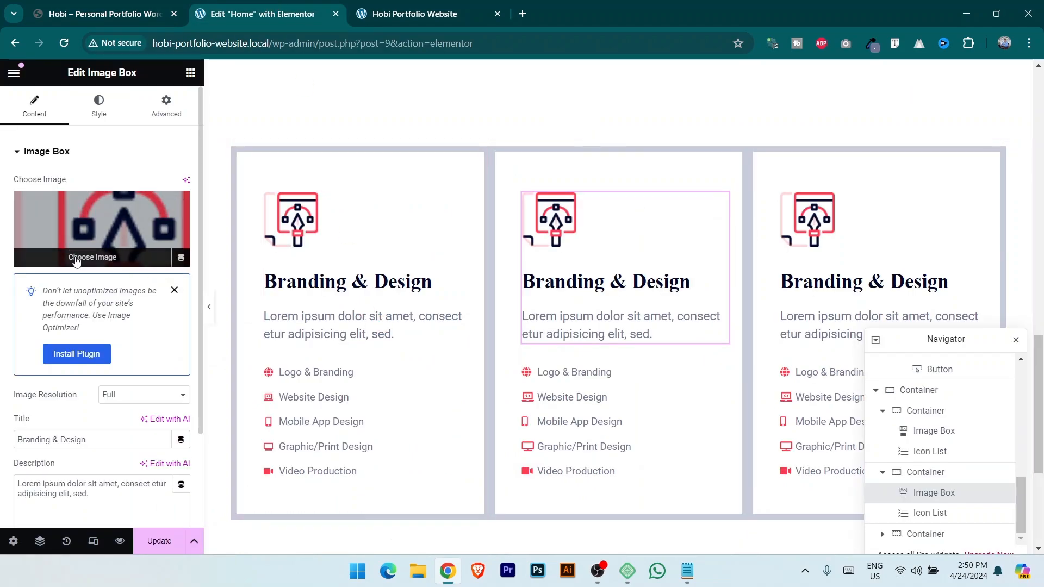
pyautogui.click(62, 6)
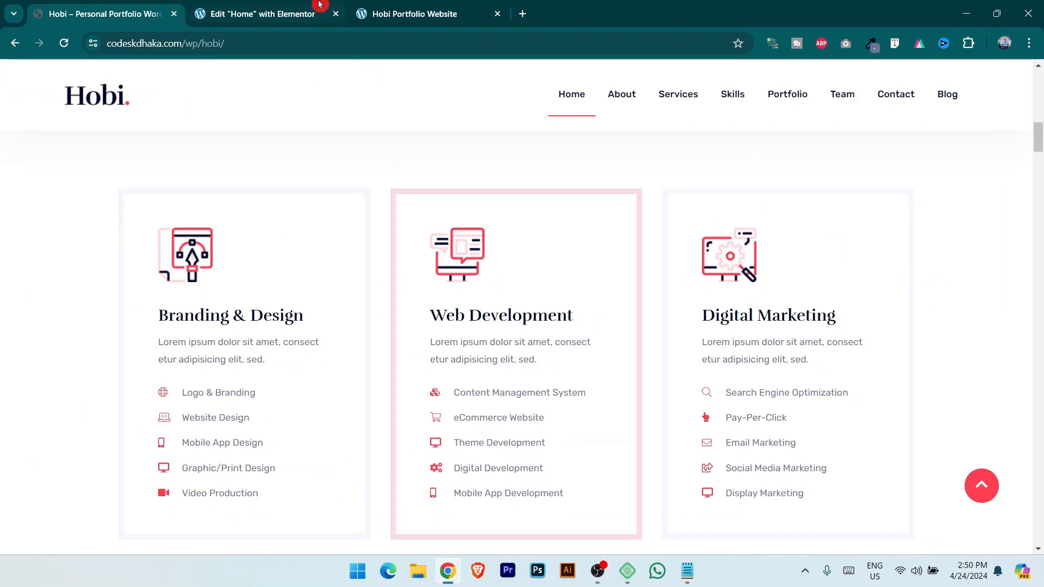
pyautogui.click(255, 14)
pyautogui.click(109, 266)
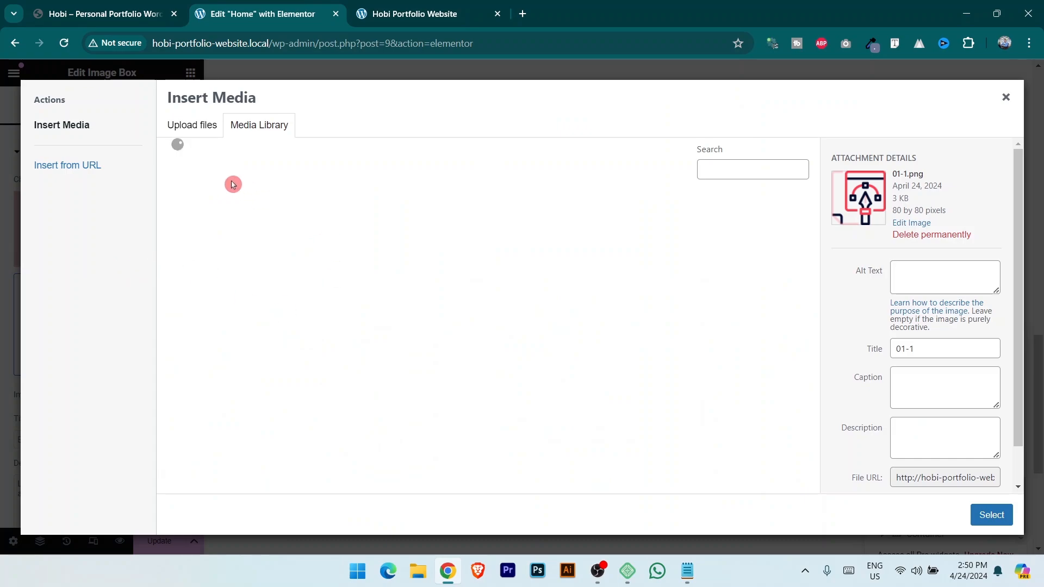
pyautogui.click(207, 136)
pyautogui.click(589, 309)
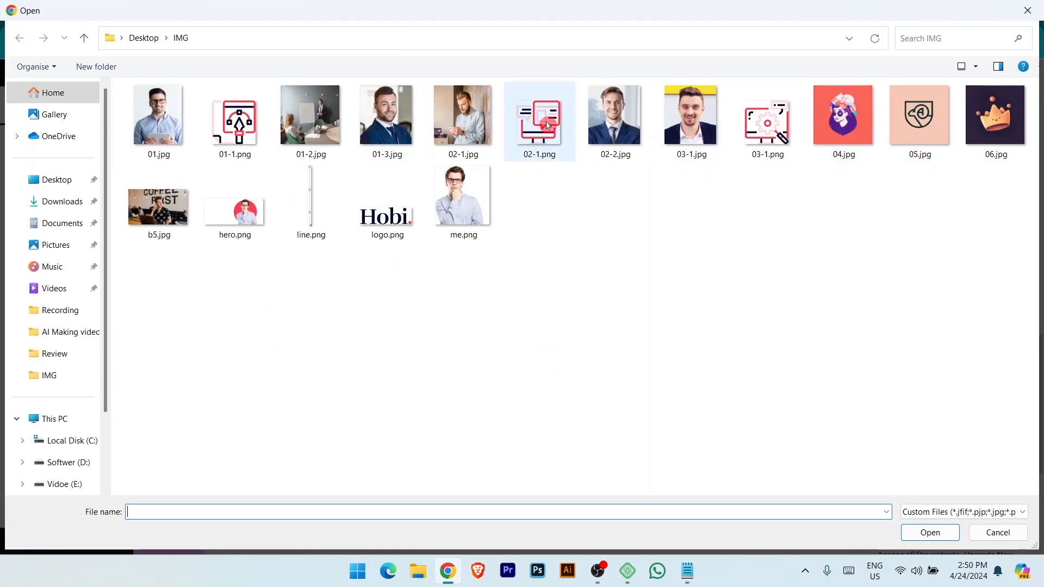
pyautogui.click(548, 126)
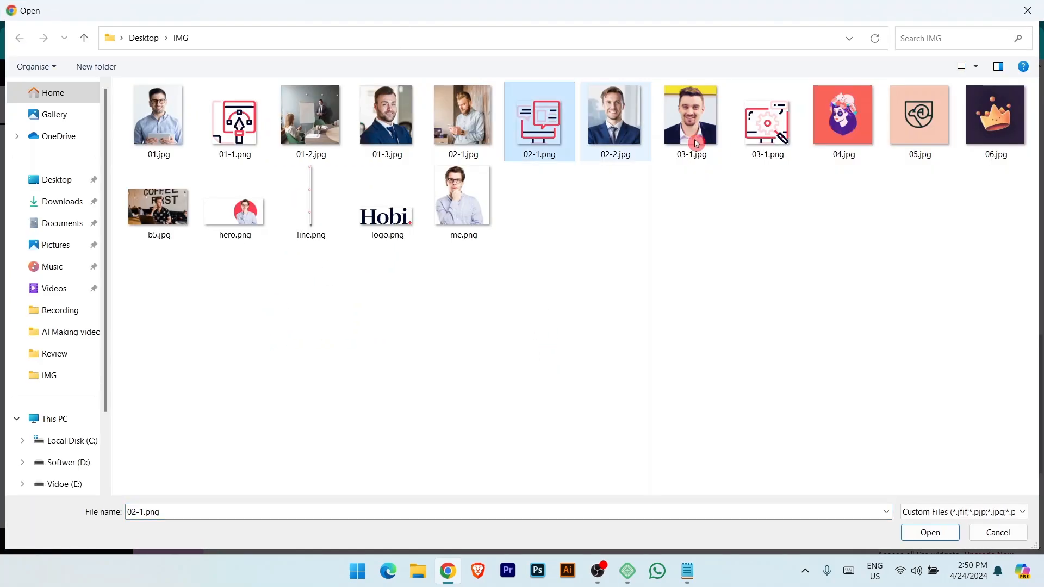
pyautogui.keyDown('ctrl'); pyautogui.click(756, 138); pyautogui.keyUp('ctrl')
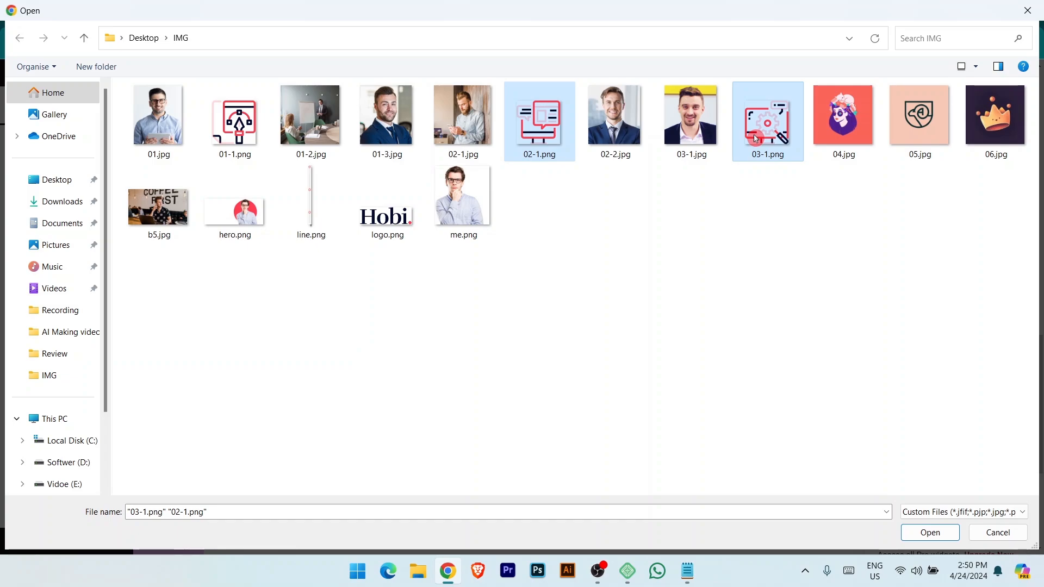
pyautogui.click(930, 532)
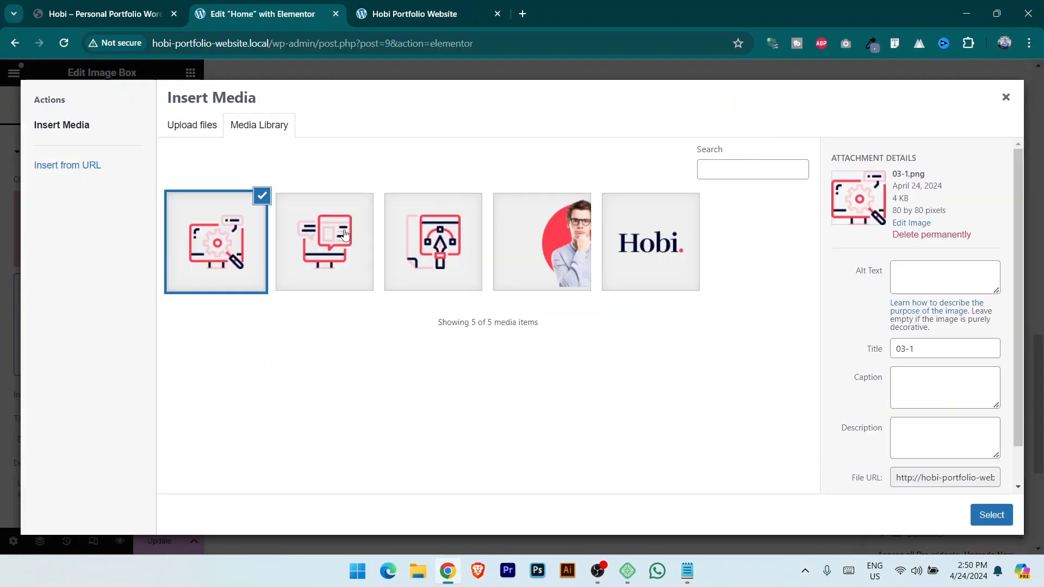
pyautogui.click(985, 516)
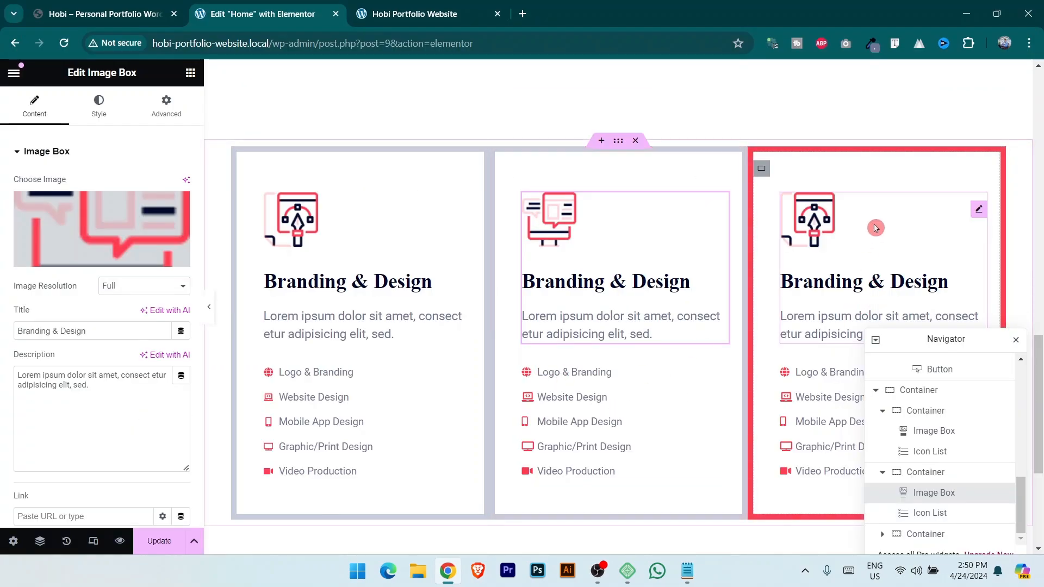
pyautogui.click(977, 211)
# Set the 03-1 gear icon as the third card's image.
pyautogui.click(94, 251)
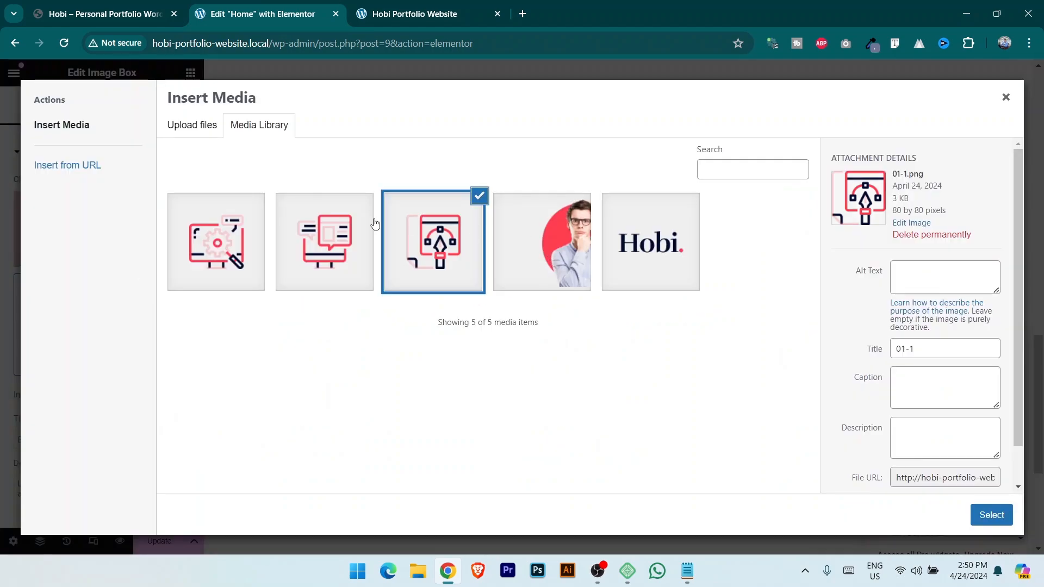
pyautogui.click(211, 248)
pyautogui.click(988, 516)
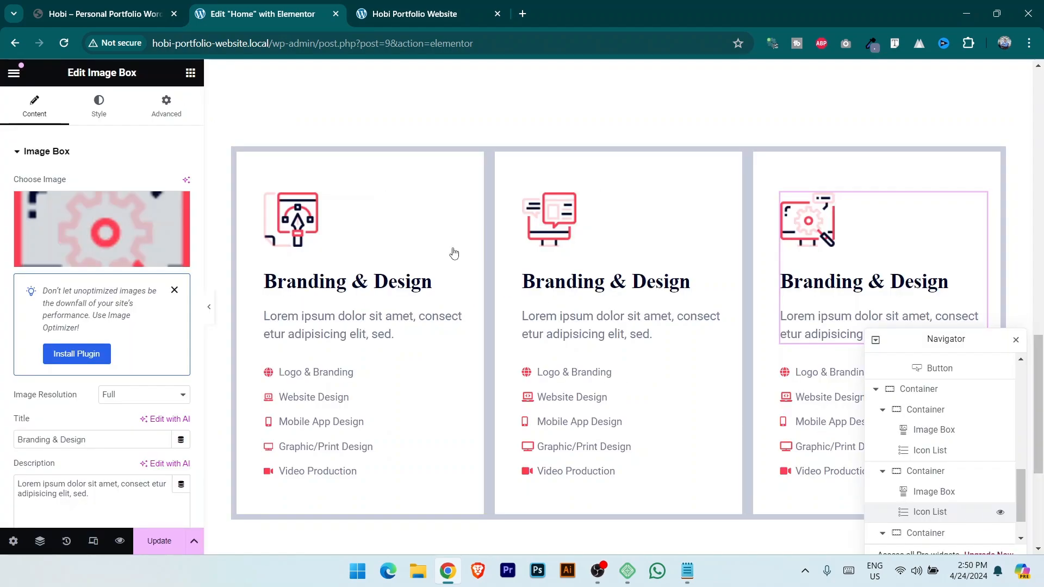
# Retitle the middle card 'Web Development', copying the heading from the reference page.
pyautogui.hotkey('ctrl', '1')
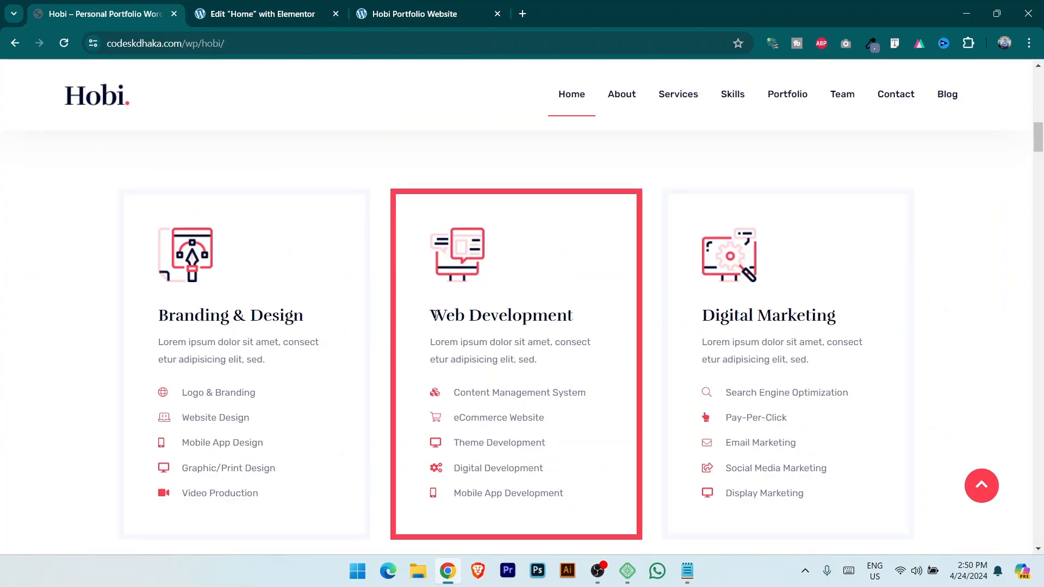
pyautogui.moveTo(435, 314); pyautogui.dragTo(608, 324)
pyautogui.hotkey('ctrl', 'c')
pyautogui.hotkey('ctrl', '2')
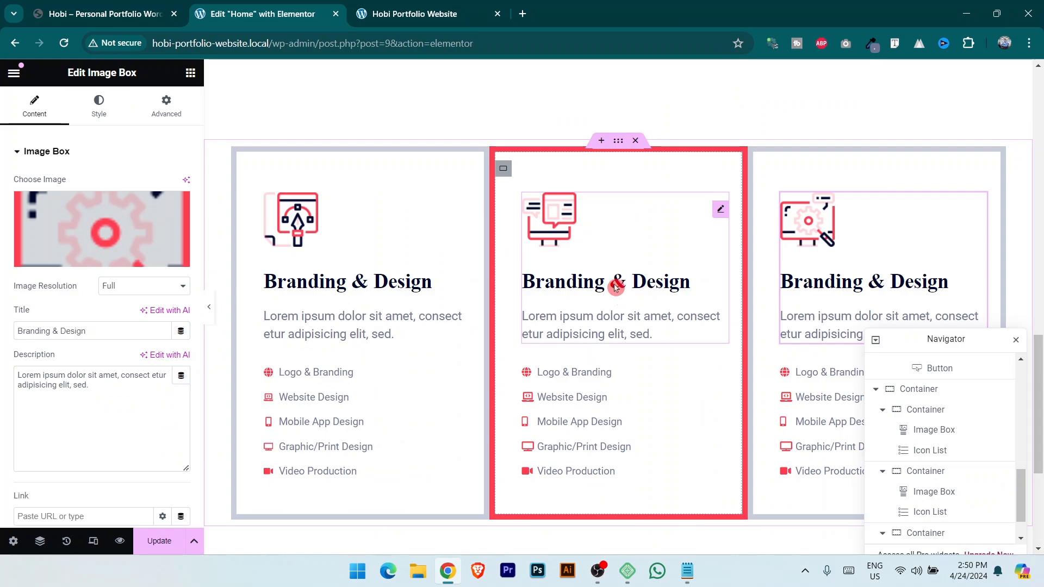
pyautogui.click(616, 287)
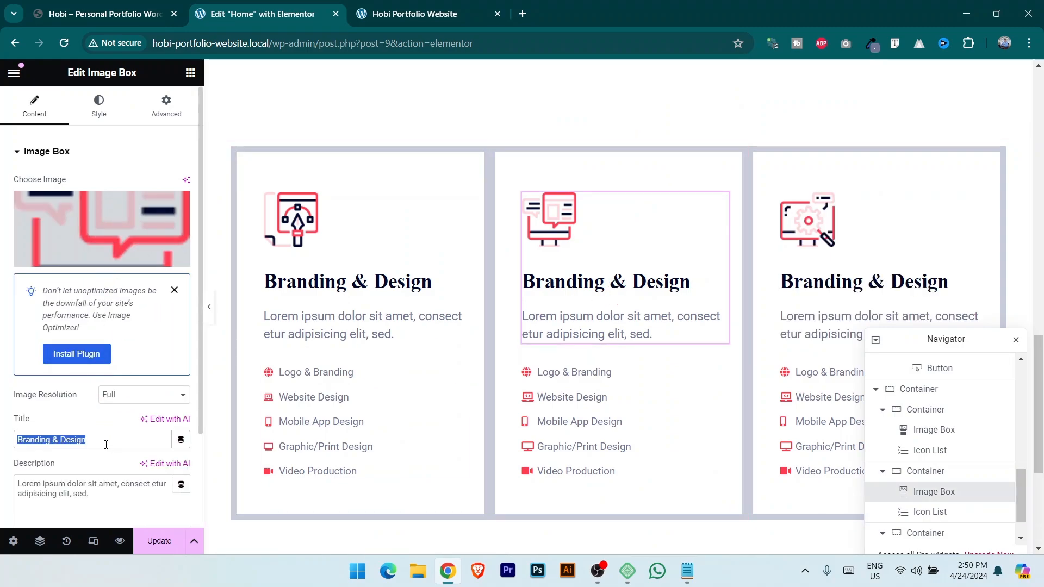
pyautogui.hotkey('ctrl', 'v')
# Retitle the third card 'Digital Marketing', copying the heading from the reference page.
pyautogui.hotkey('ctrl', '1')
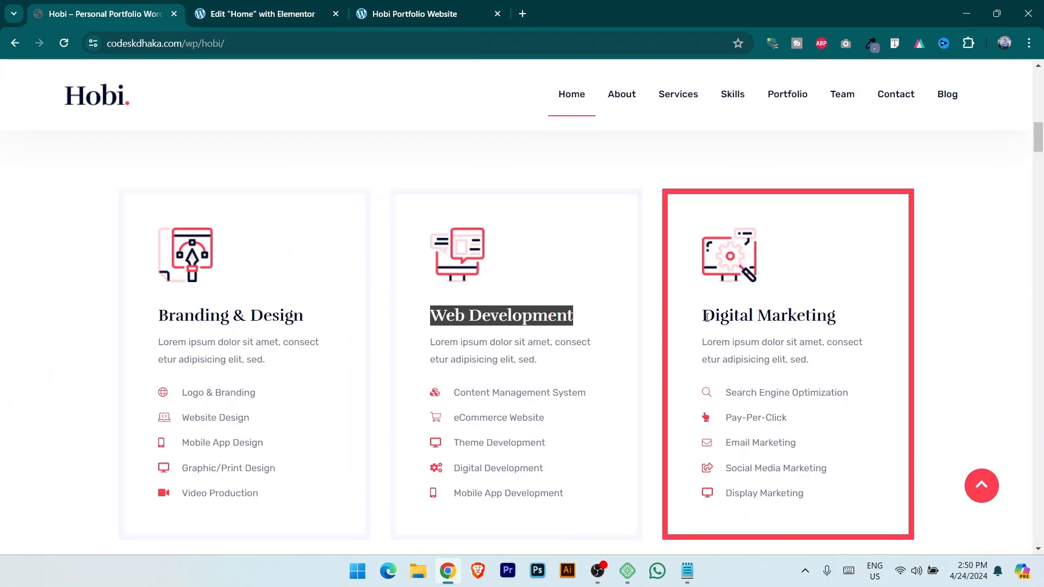
pyautogui.moveTo(705, 317); pyautogui.dragTo(860, 310)
pyautogui.hotkey('ctrl', 'c')
pyautogui.click(289, 11)
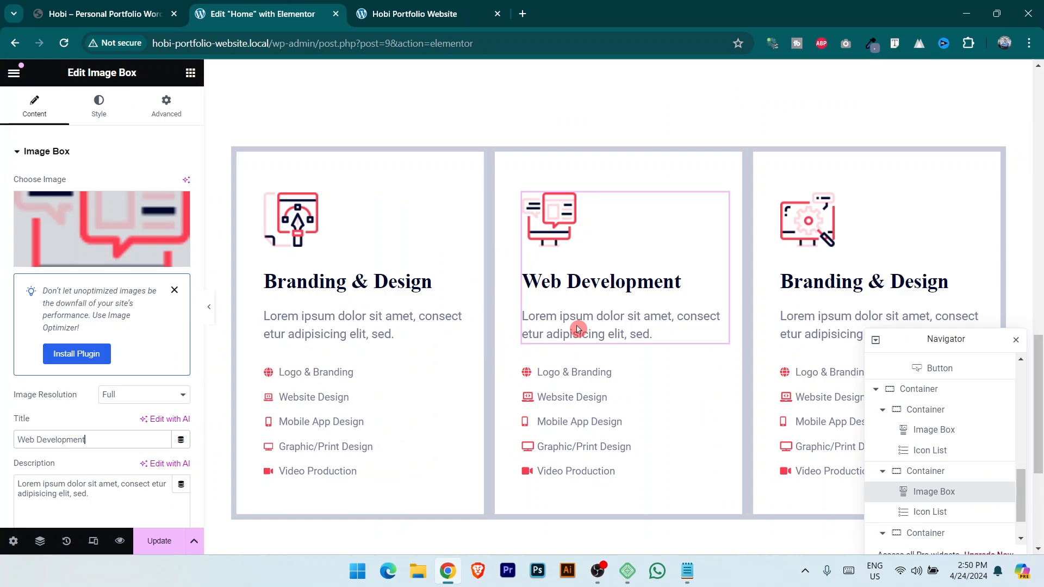
pyautogui.click(857, 285)
pyautogui.hotkey('ctrl', 'a')
pyautogui.hotkey('ctrl', 'v')
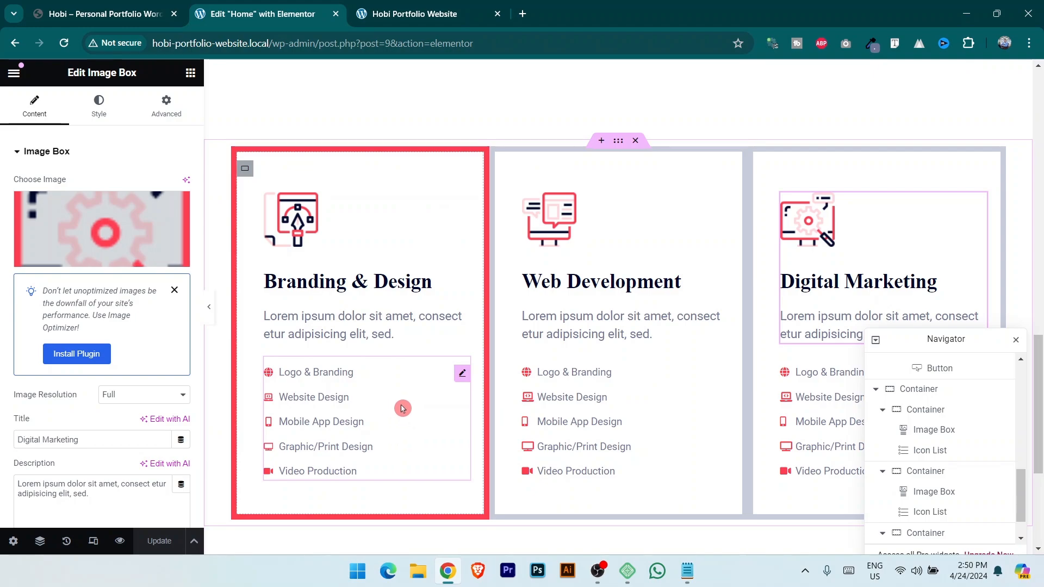
# Review the first card's icon list settings, then view Branding & Design, Web Development and Digital Marketing cards live.
pyautogui.click(460, 375)
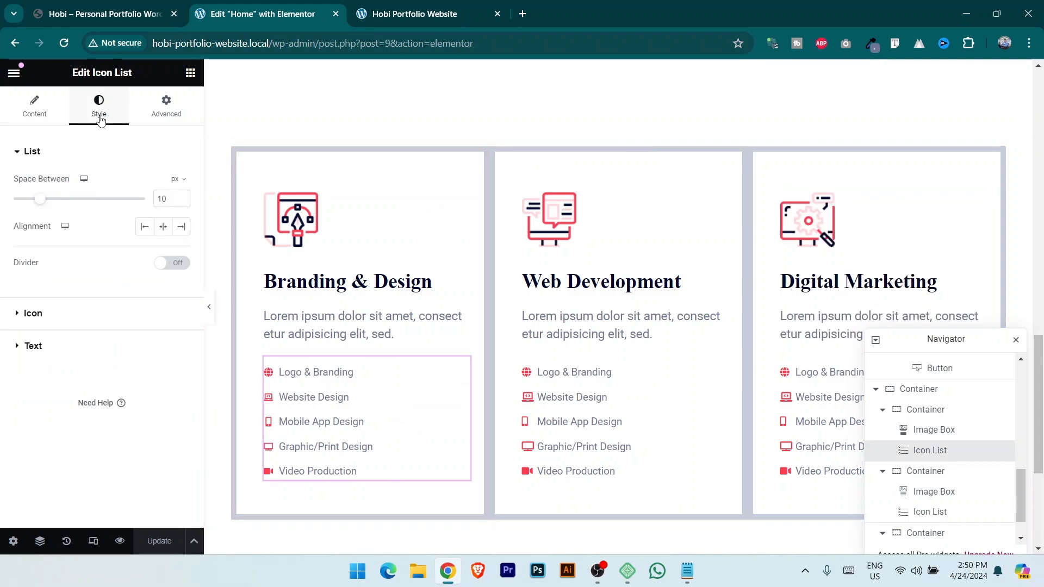
pyautogui.click(34, 109)
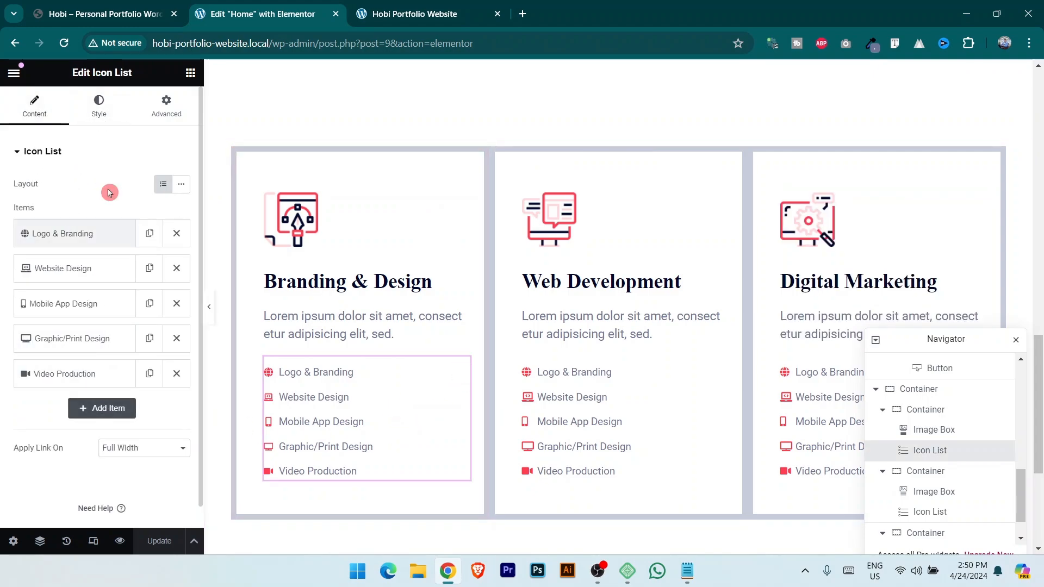
pyautogui.click(100, 112)
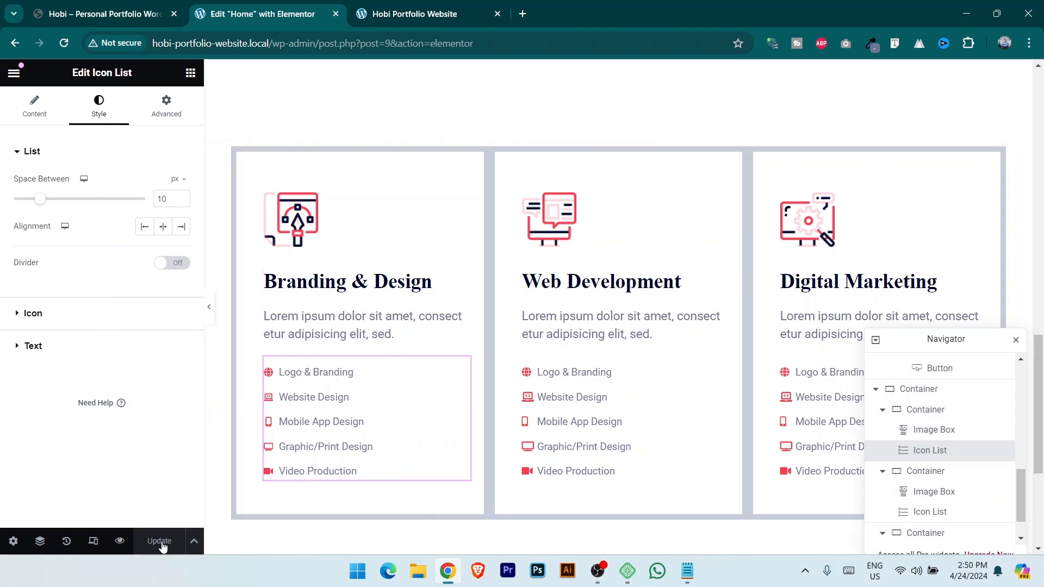
pyautogui.click(471, 6)
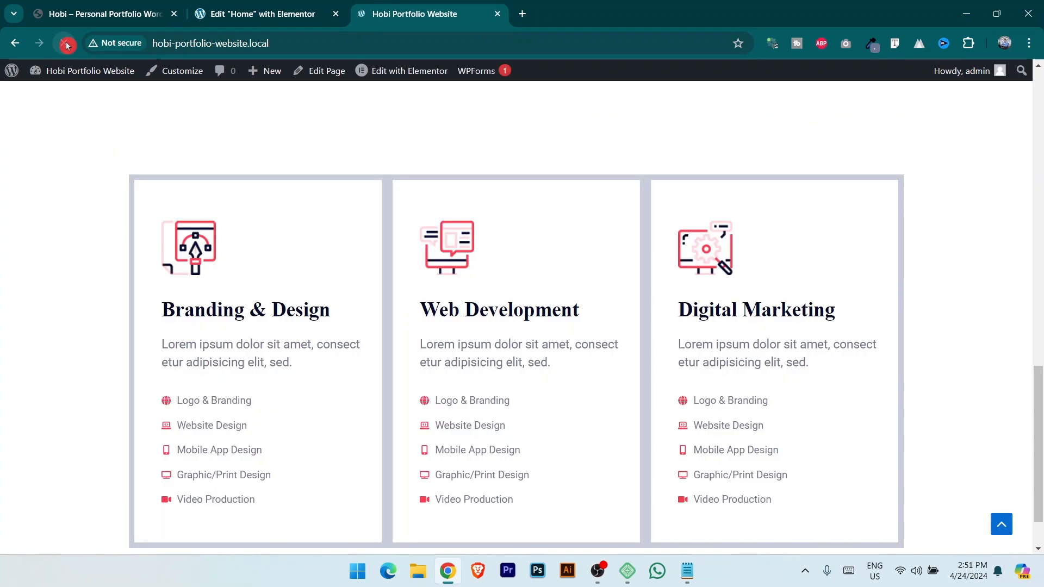
pyautogui.hotkey('ctrl', 'shift', 'Tab')
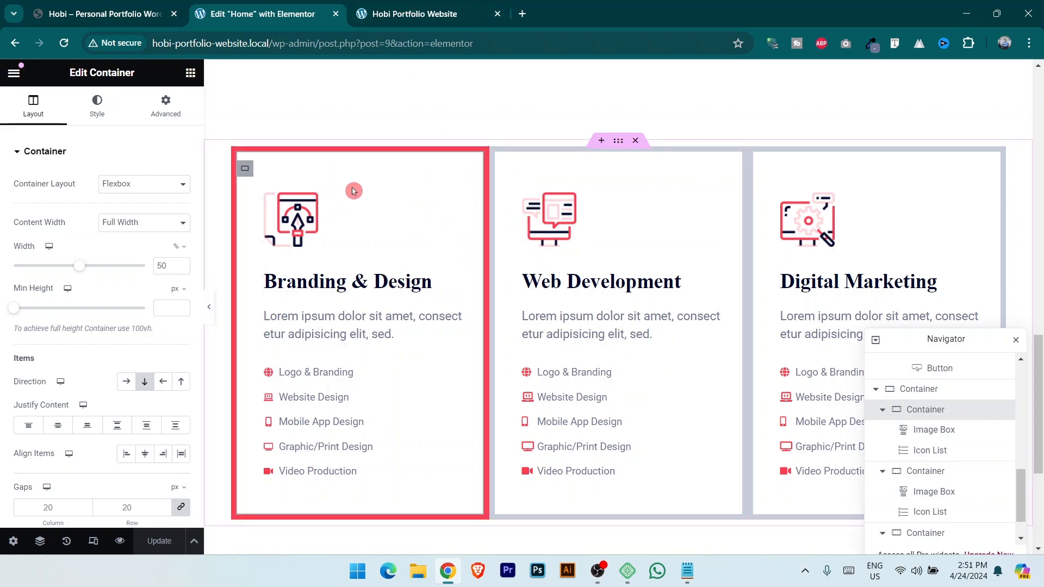
# Unlink the first card's margin sides and set its right margin to 15.
pyautogui.click(166, 107)
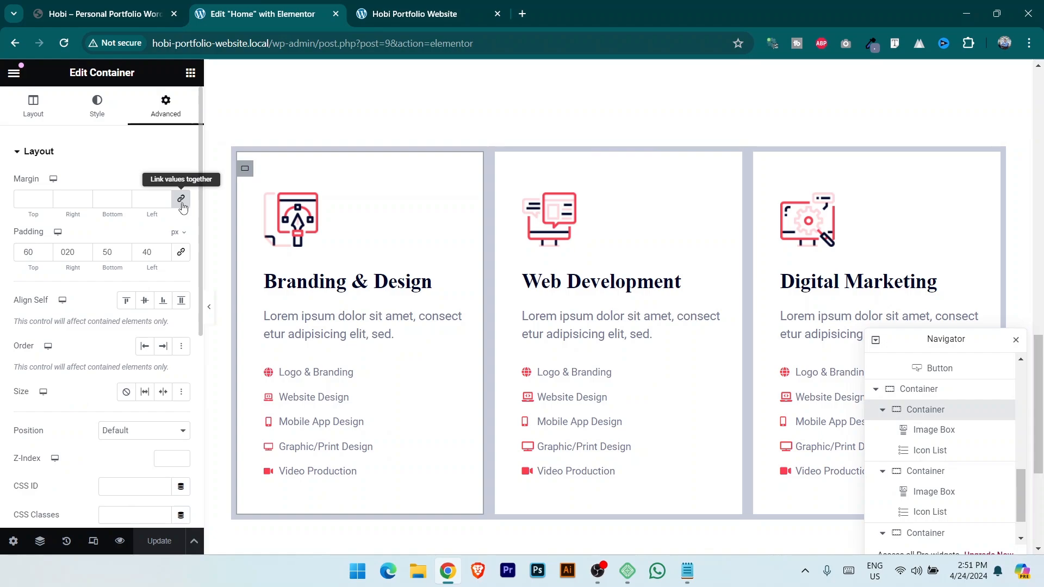
pyautogui.click(182, 201)
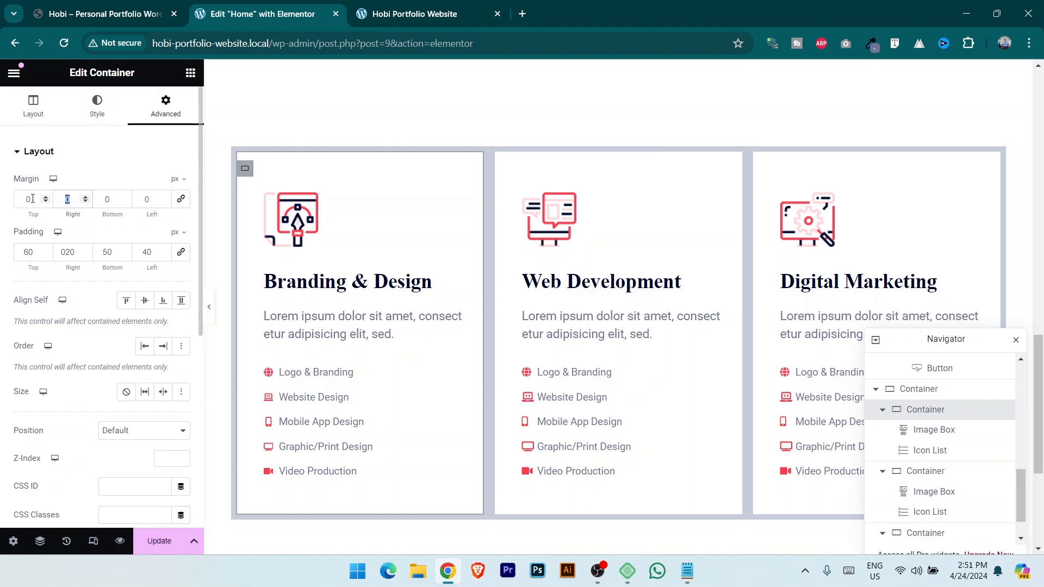
pyautogui.write('10')
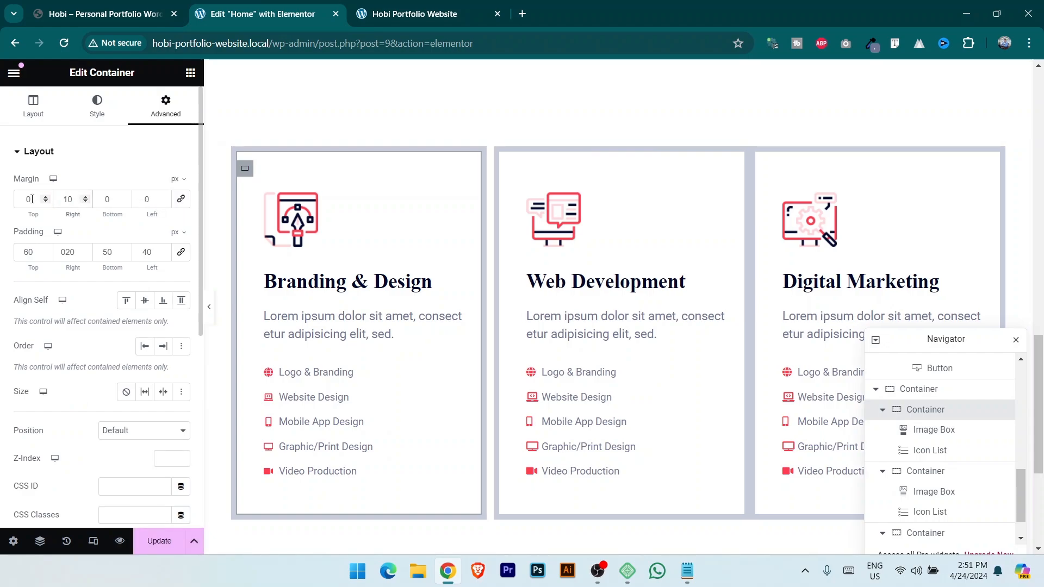
pyautogui.press('BackSpace')
pyautogui.write('5')
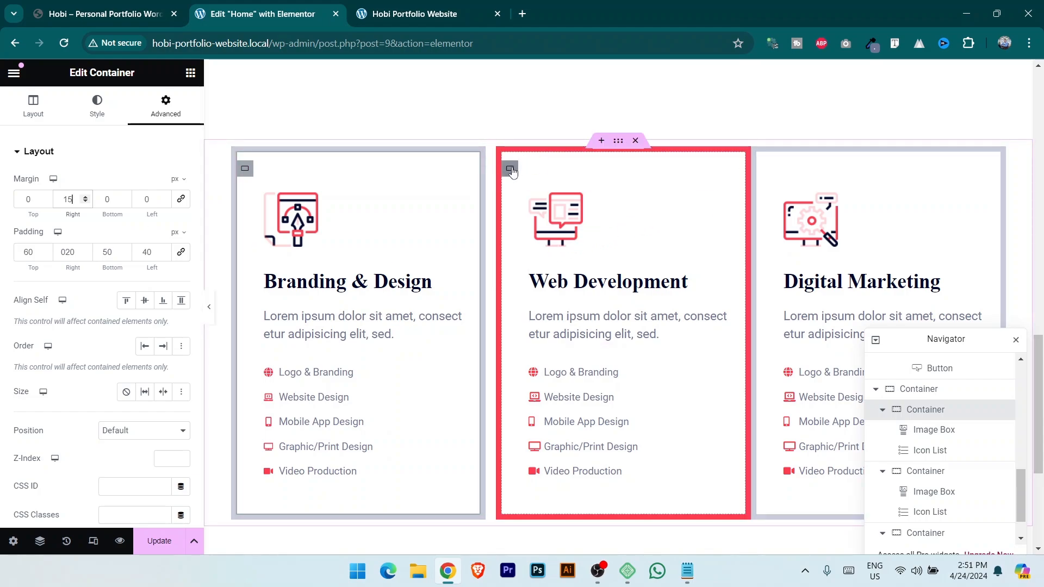
# Give the Web Development card a 15 px right margin, save, and view the live site.
pyautogui.click(510, 170)
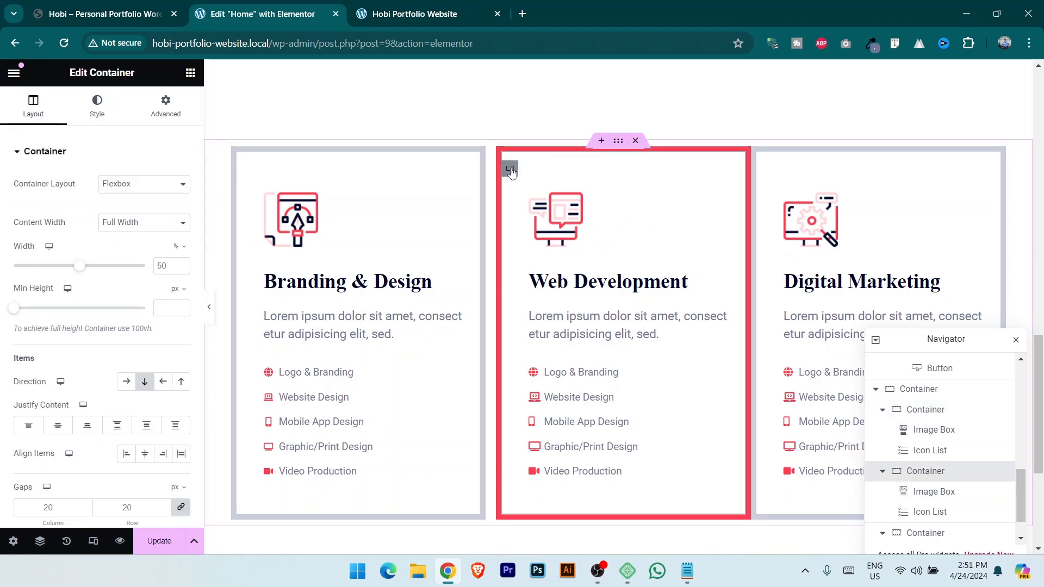
pyautogui.click(170, 120)
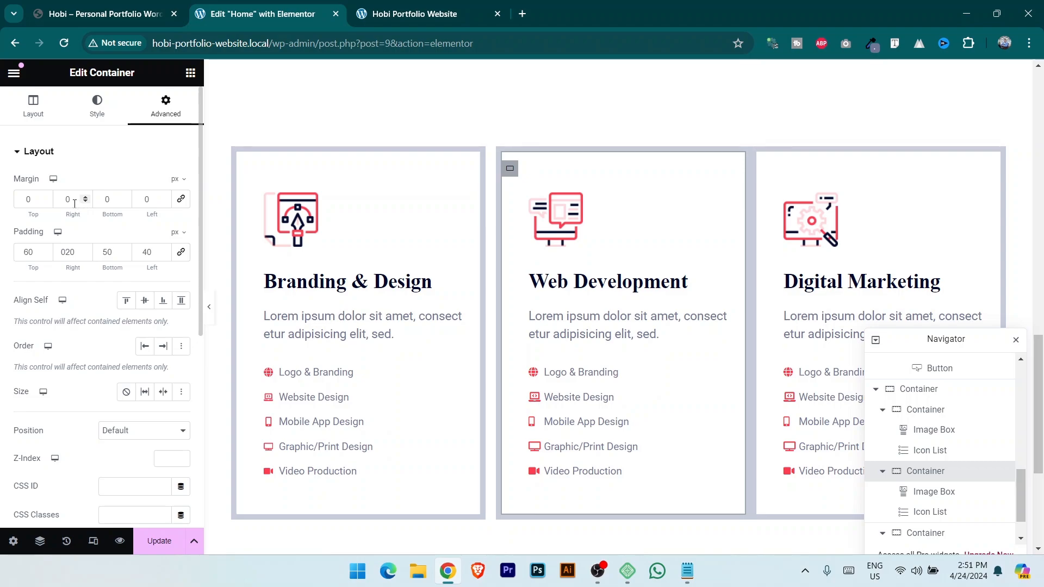
pyautogui.write('15')
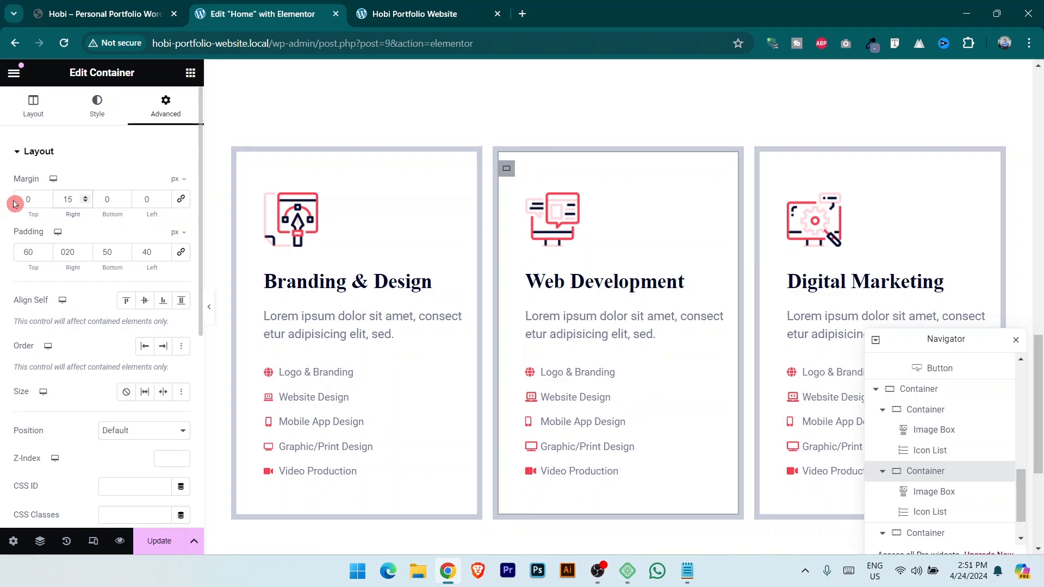
pyautogui.click(156, 543)
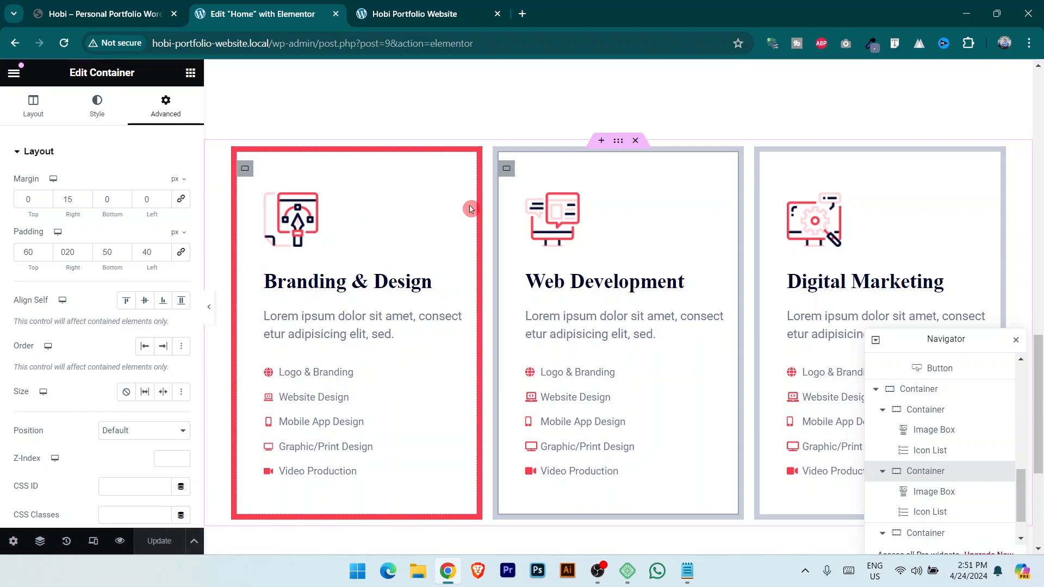
pyautogui.click(451, 4)
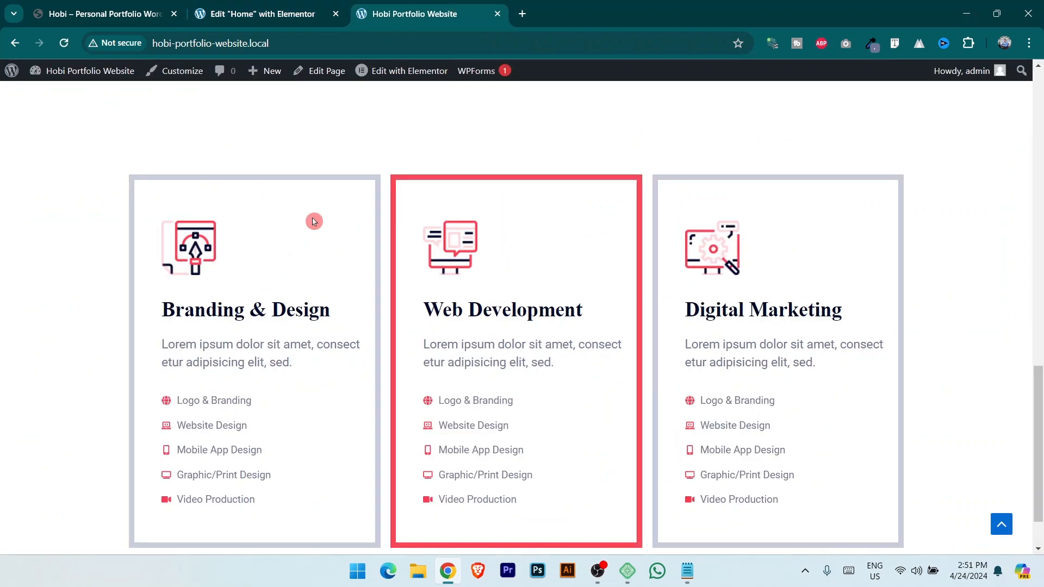
# Compare against the reference site, then delete a mistakenly inserted two-column container.
pyautogui.scroll(-2, 955, 378)
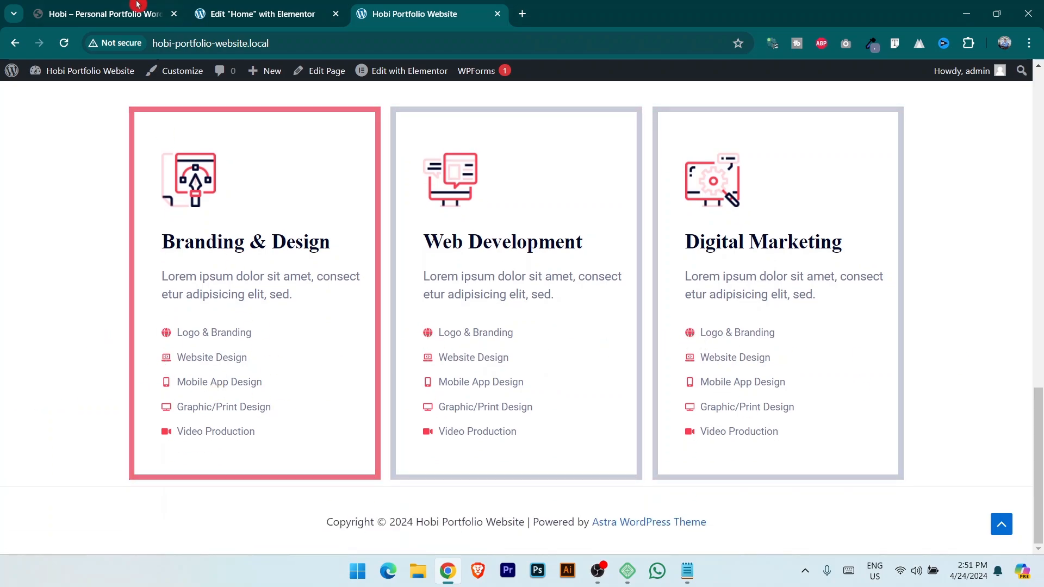
pyautogui.click(121, 7)
pyautogui.scroll(-7, 180, 272)
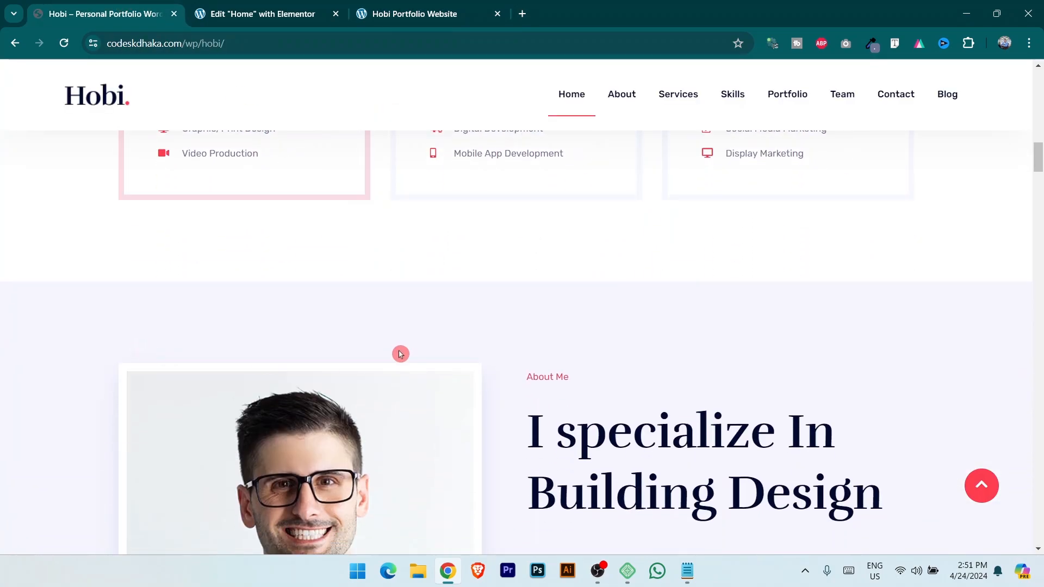
pyautogui.scroll(-3, 522, 347)
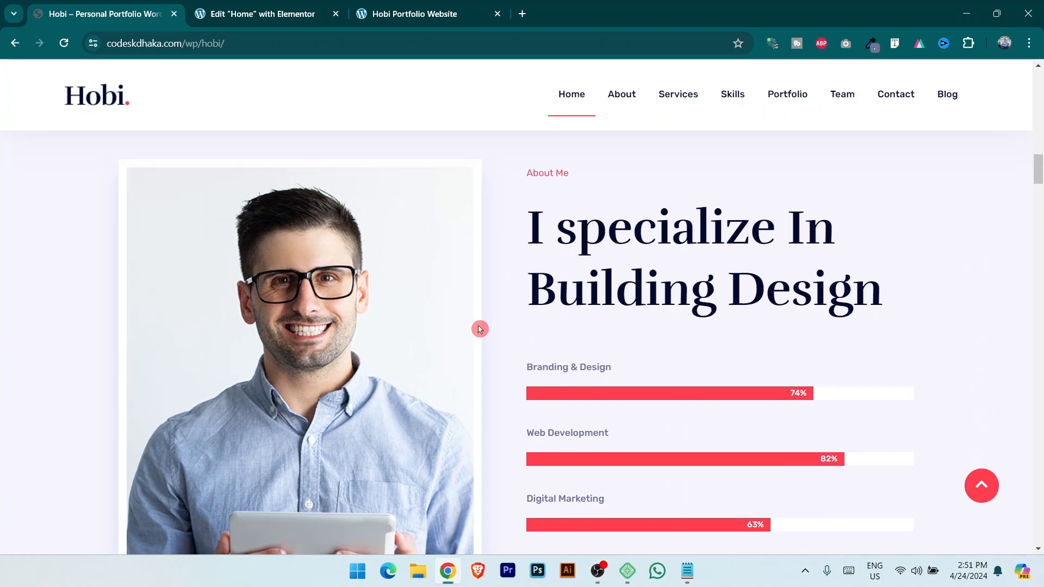
pyautogui.hotkey('ctrl', 'Tab')
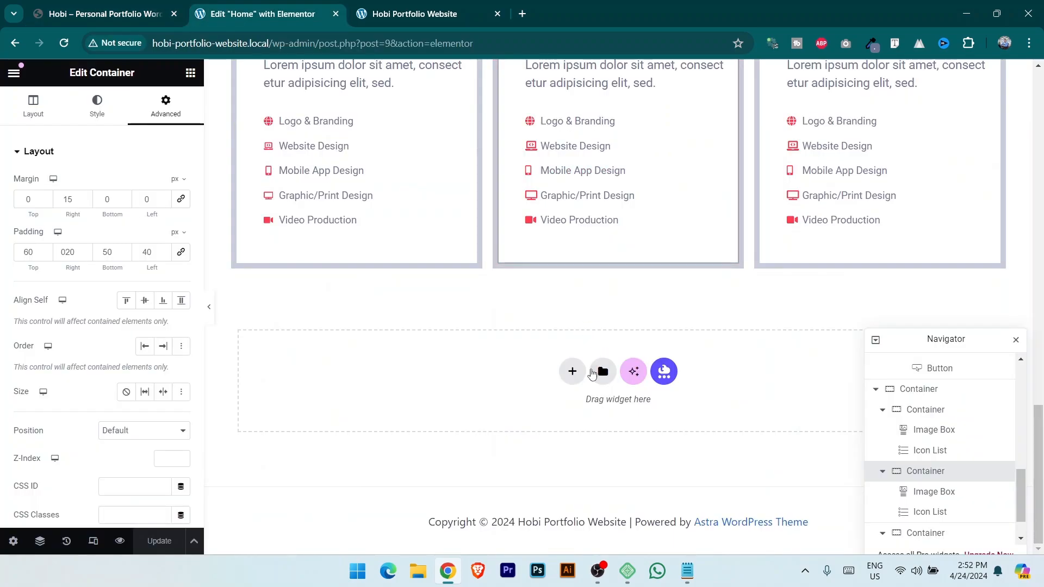
pyautogui.click(573, 373)
pyautogui.click(95, 5)
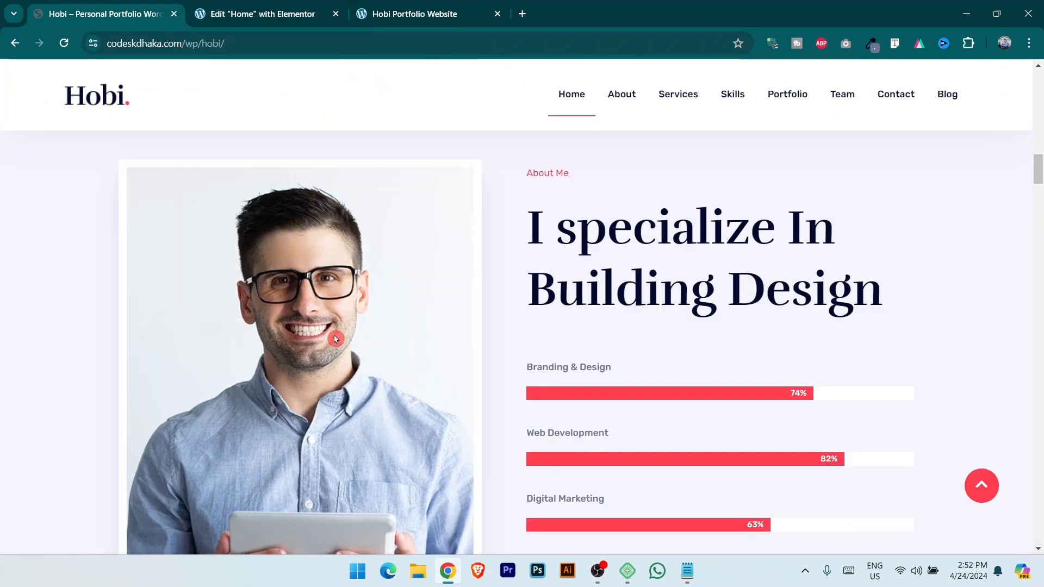
pyautogui.scroll(-4, 335, 340)
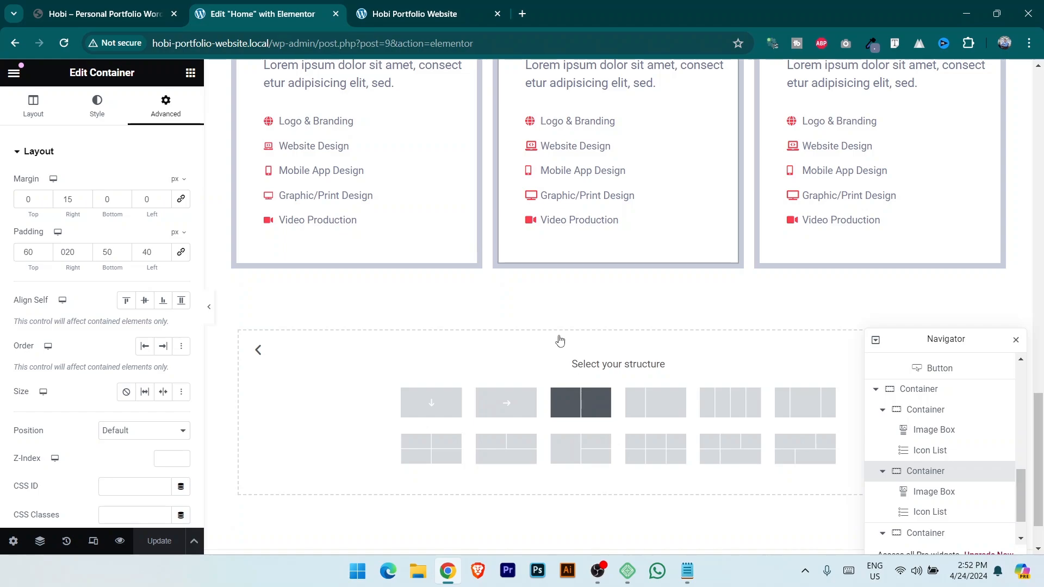
pyautogui.click(581, 402)
pyautogui.click(105, 4)
pyautogui.scroll(2, 395, 447)
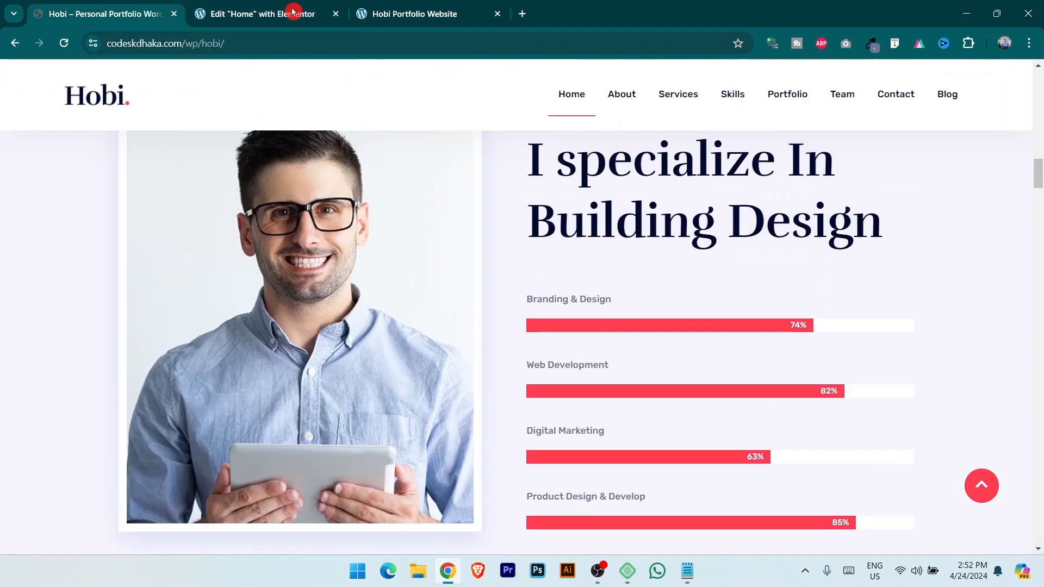
pyautogui.click(333, 16)
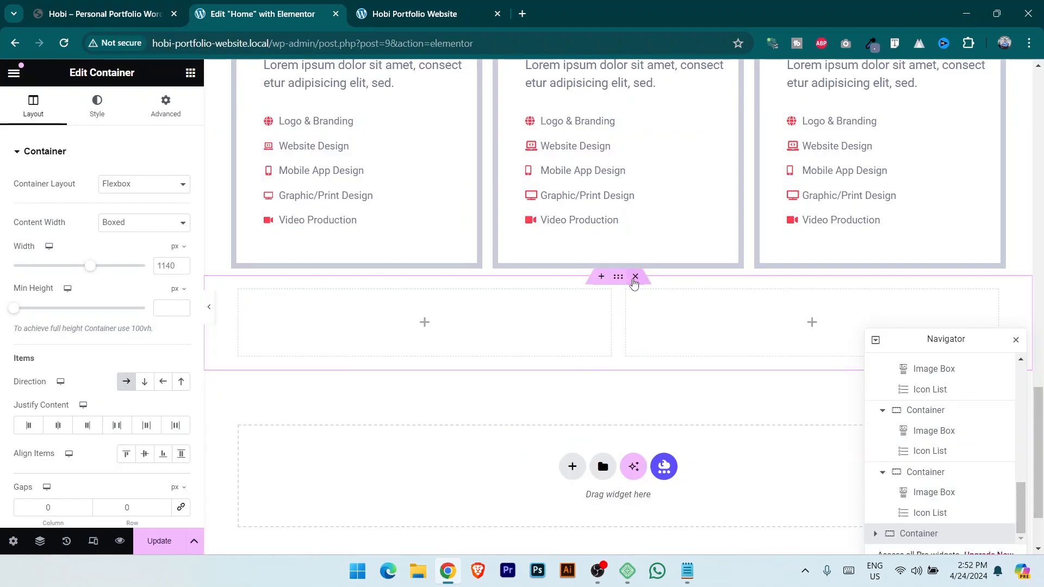
pyautogui.click(635, 278)
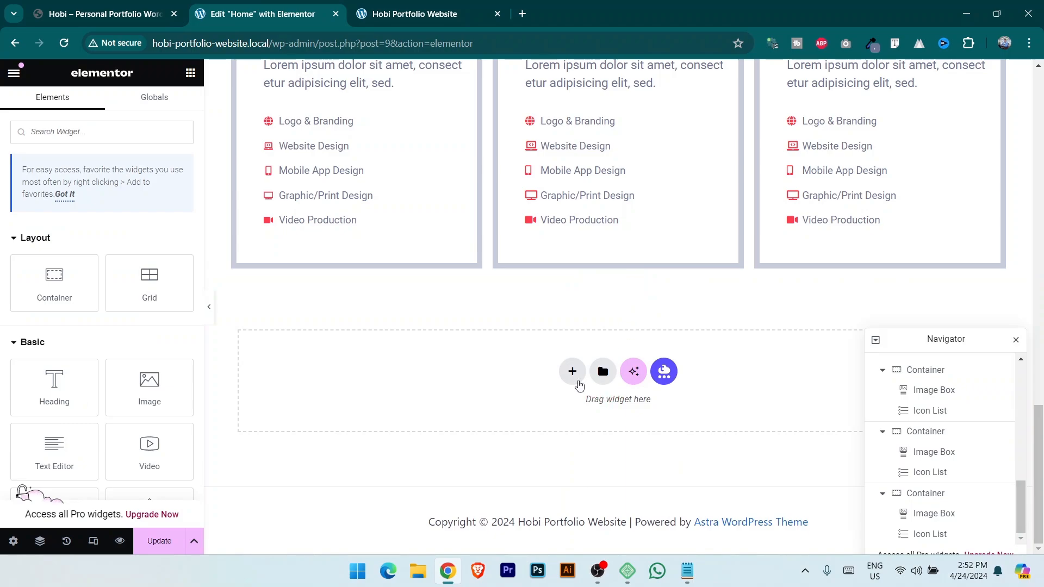
# Add a single-column Flexbox container below the cards with Full Width content width.
pyautogui.click(573, 373)
pyautogui.click(599, 439)
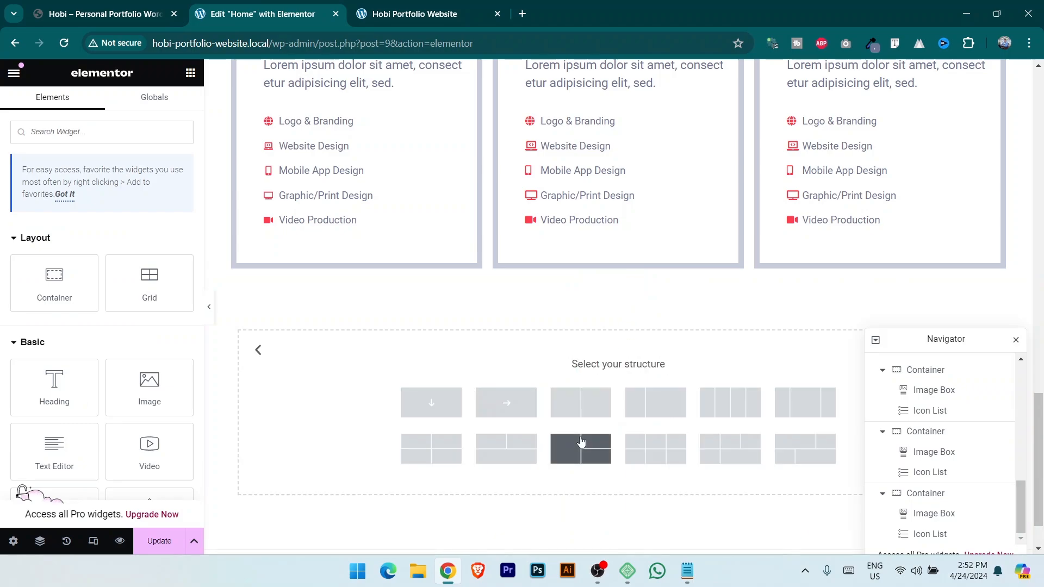
pyautogui.click(431, 402)
pyautogui.click(140, 223)
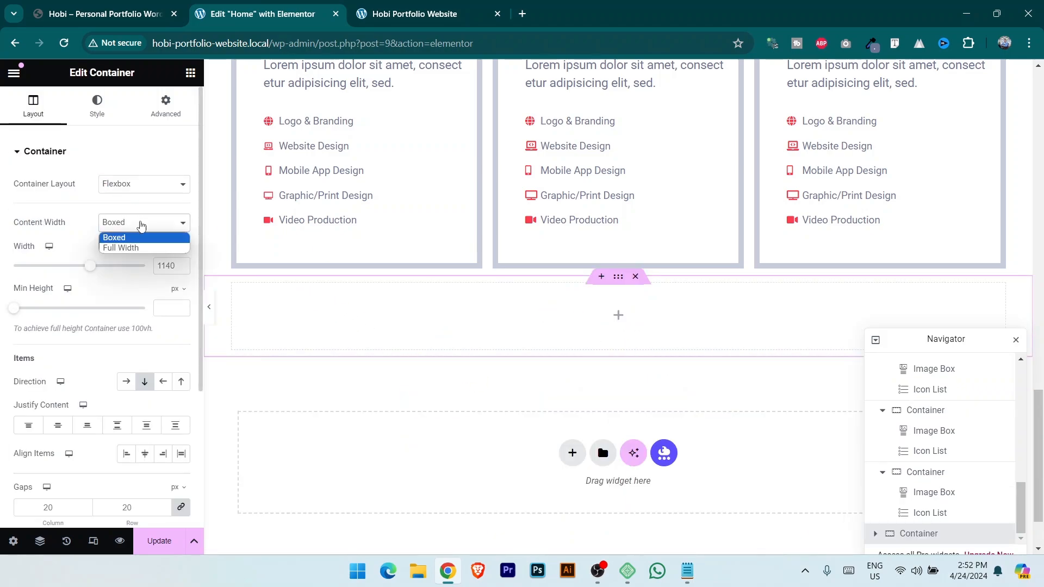
pyautogui.click(144, 249)
# Sample the reference section's background colour #F6F5FF with the colour picker extension.
pyautogui.click(102, 4)
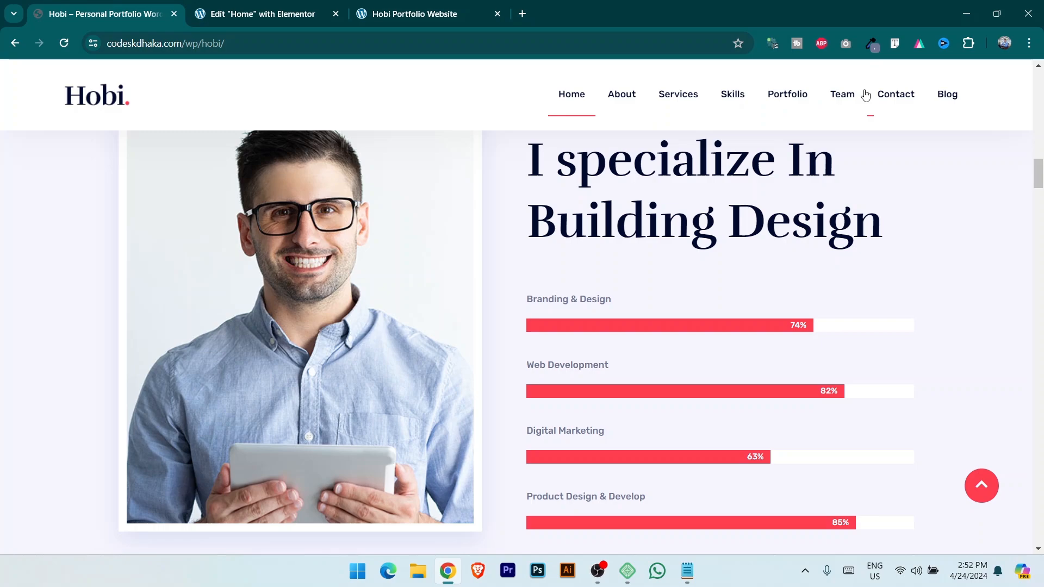
pyautogui.click(871, 43)
pyautogui.click(58, 279)
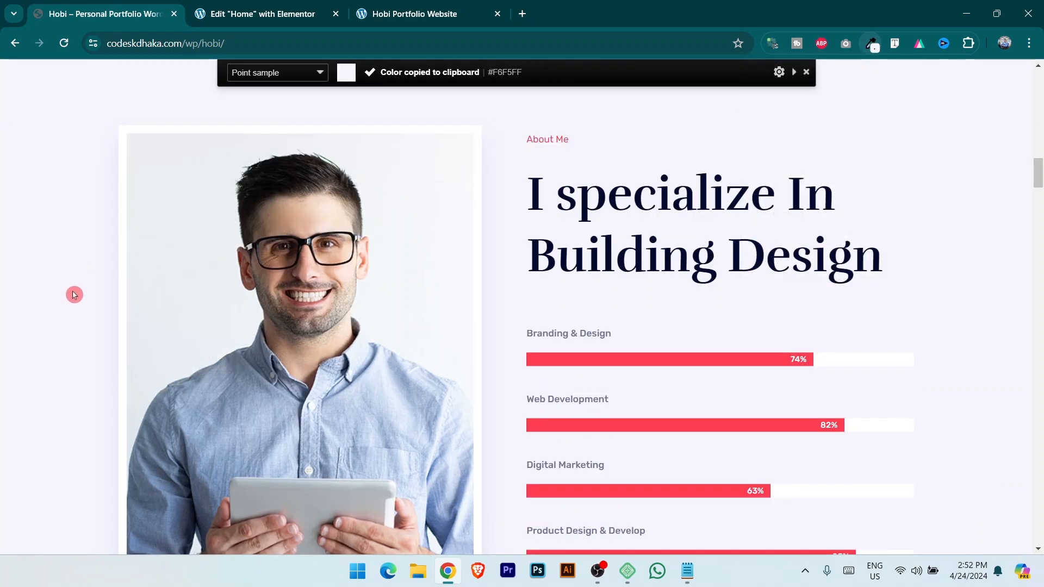
pyautogui.click(201, 12)
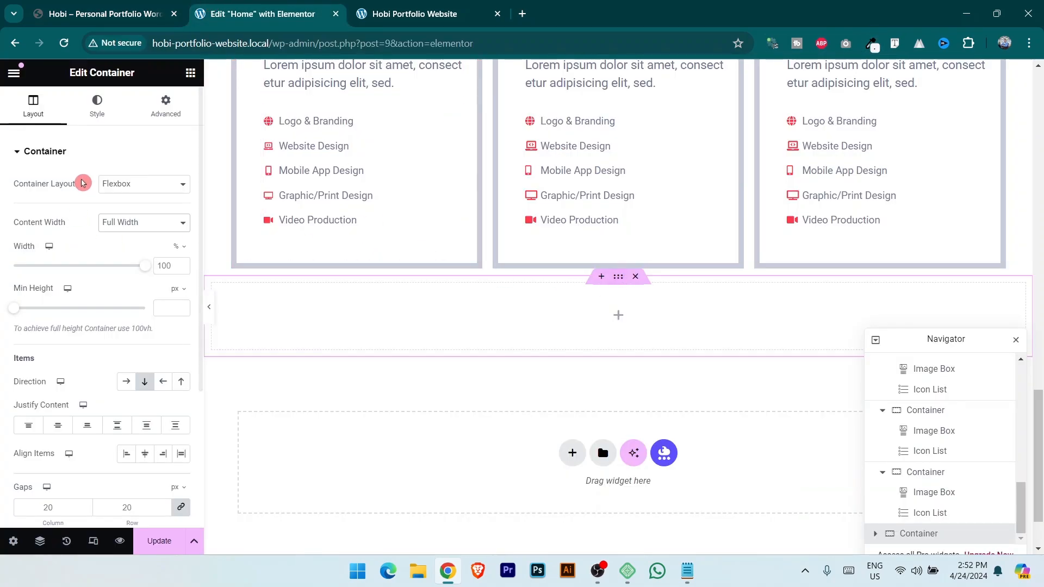
pyautogui.click(97, 106)
# Give the new section a Classic background in colour #F6F5FF.
pyautogui.click(120, 216)
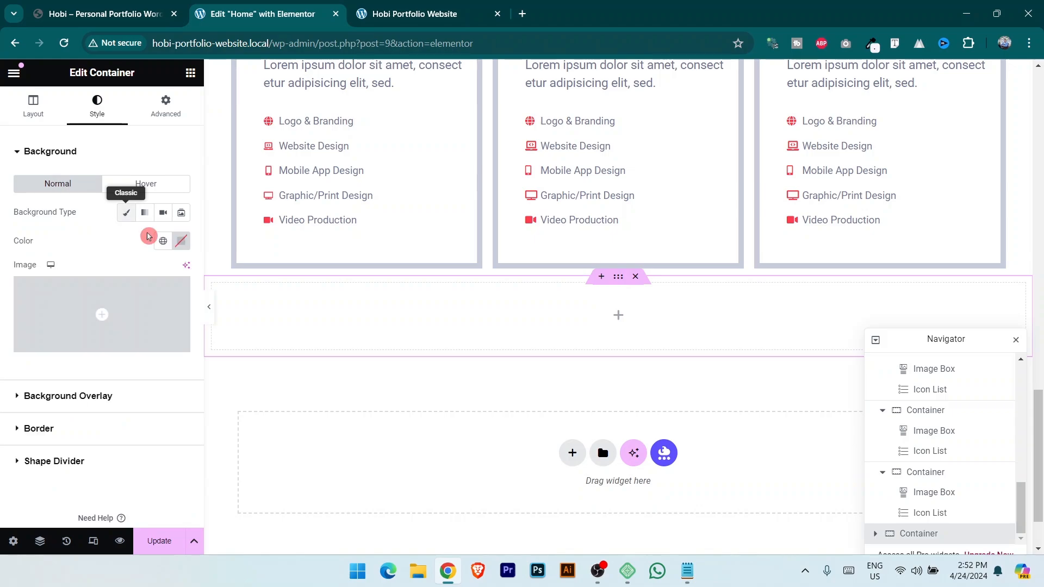
pyautogui.click(181, 241)
pyautogui.hotkey('ctrl', 'v')
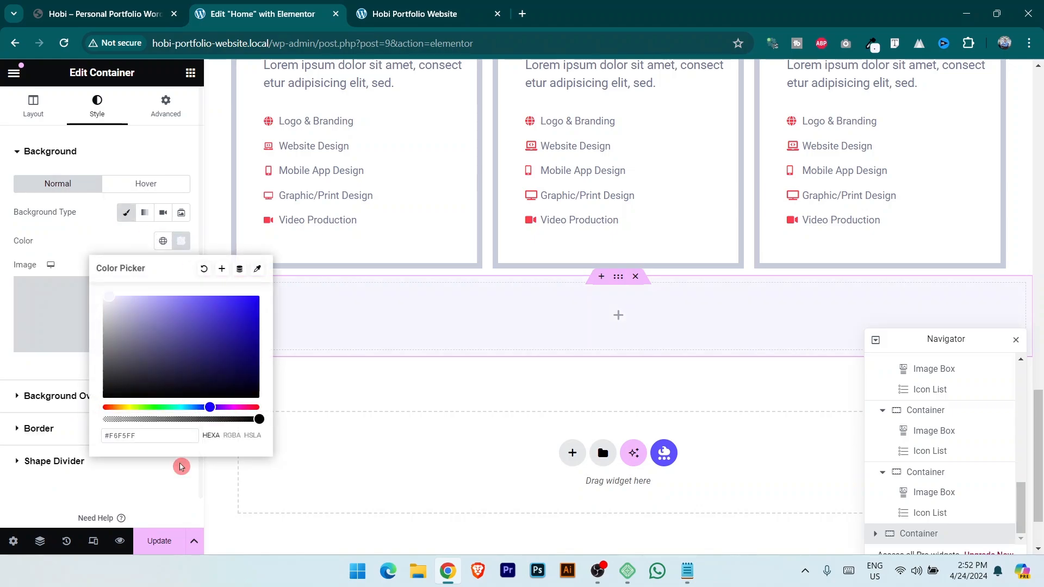
pyautogui.click(158, 490)
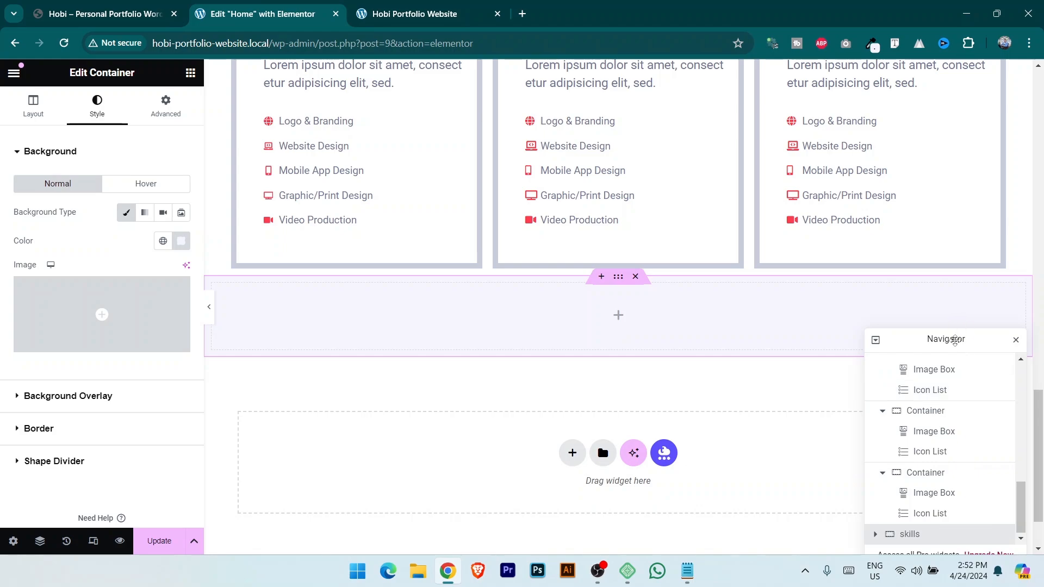
# Nest a container in the section, add an inner container, and duplicate it.
pyautogui.moveTo(951, 340); pyautogui.dragTo(936, 86)
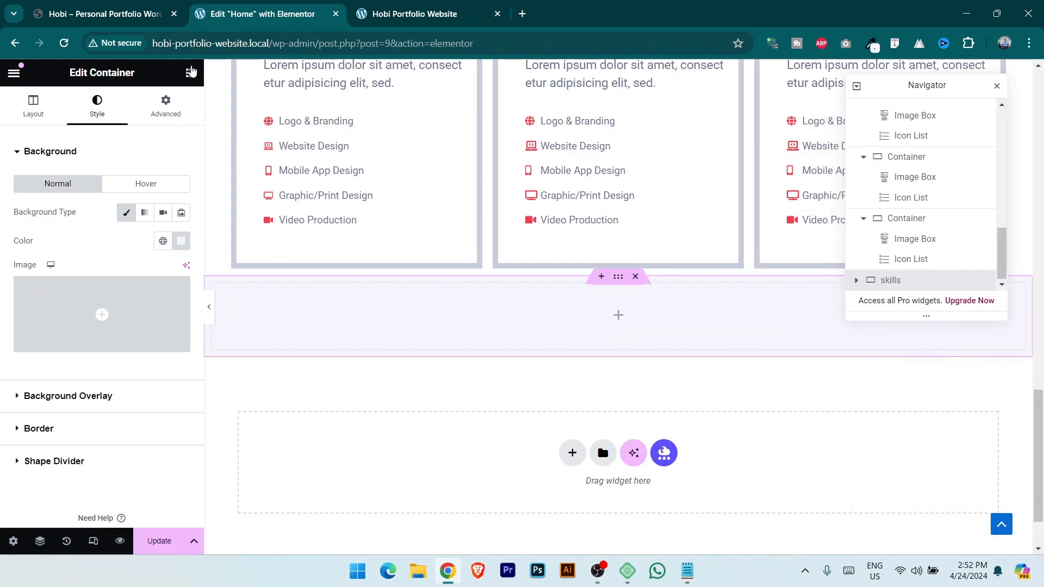
pyautogui.click(190, 72)
pyautogui.moveTo(52, 287); pyautogui.dragTo(643, 305)
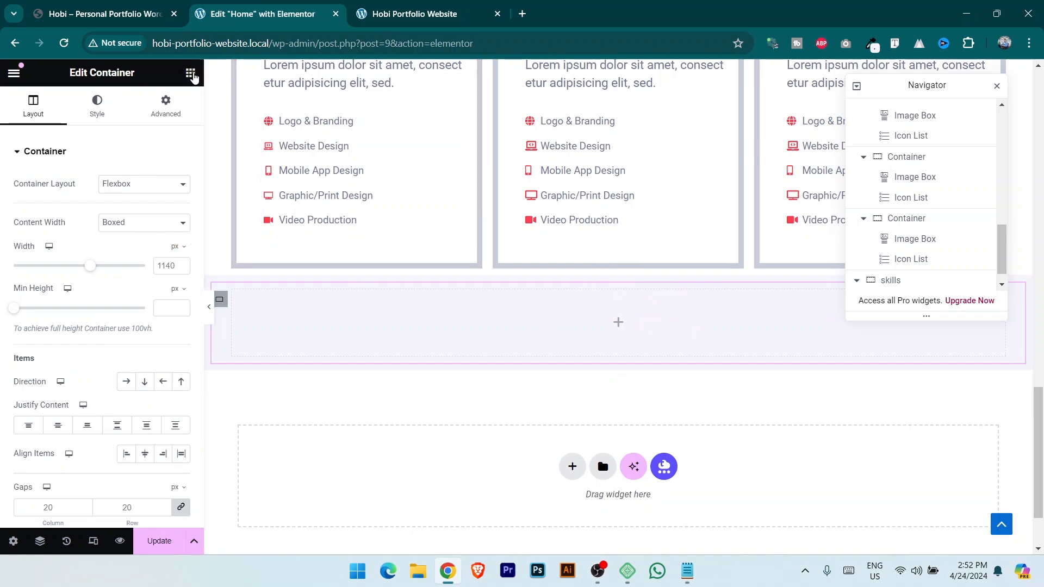
pyautogui.click(190, 73)
pyautogui.moveTo(52, 288); pyautogui.dragTo(645, 326)
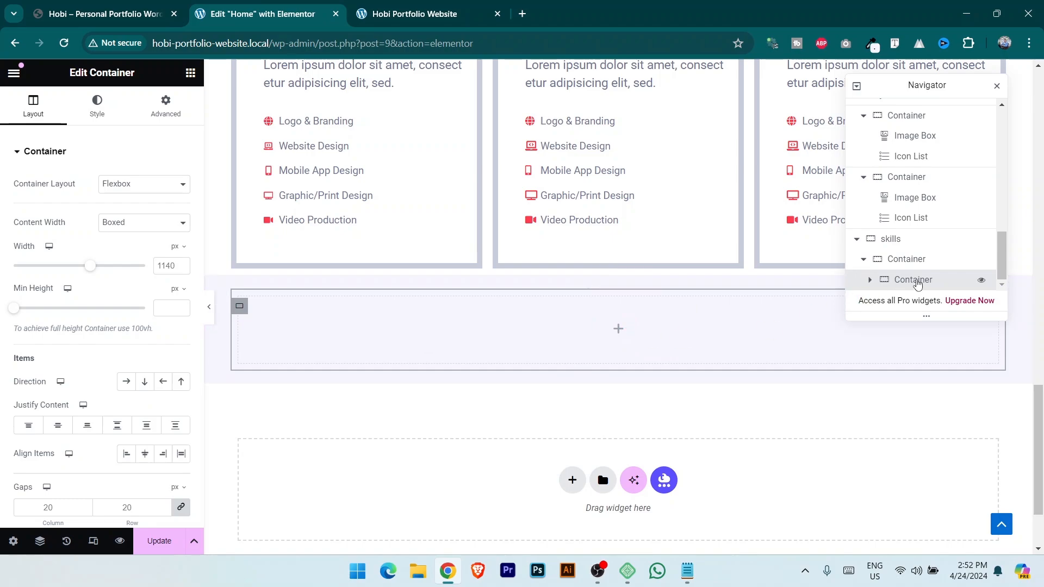
pyautogui.rightClick(918, 283)
pyautogui.click(910, 224)
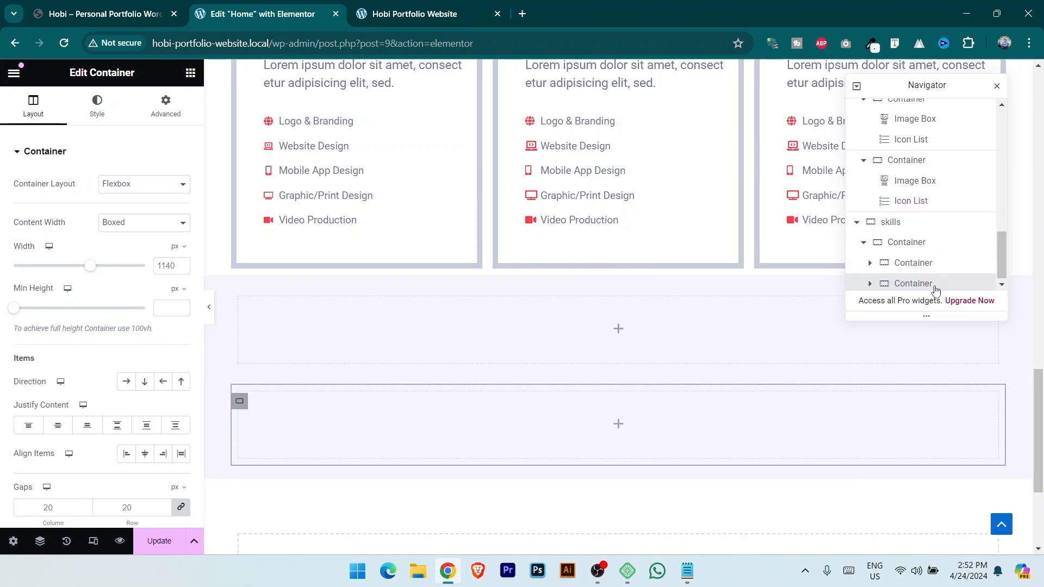
# Set the parent container's direction to Row so both inner containers sit horizontally.
pyautogui.click(914, 243)
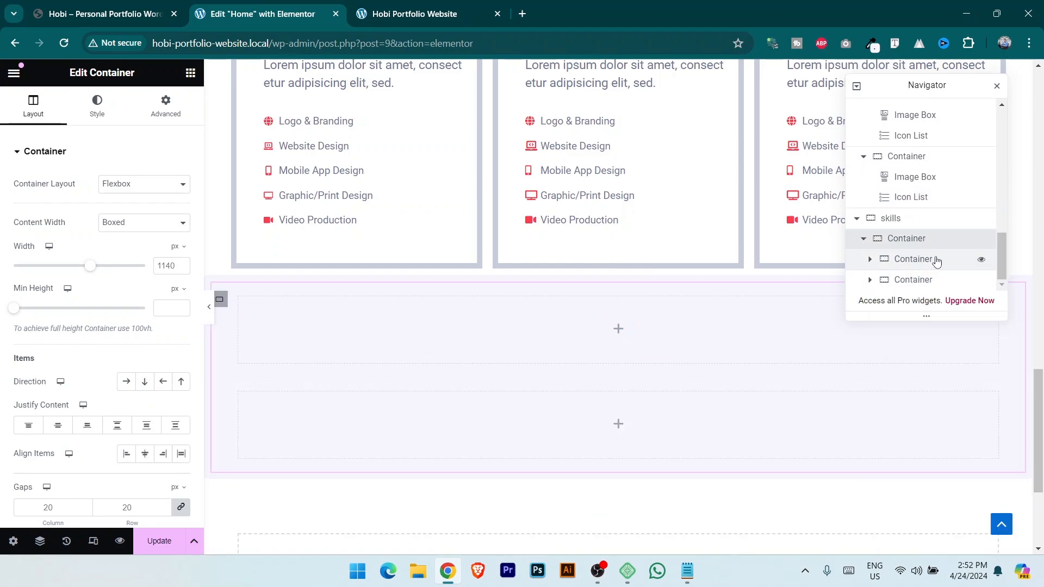
pyautogui.click(127, 383)
pyautogui.click(131, 15)
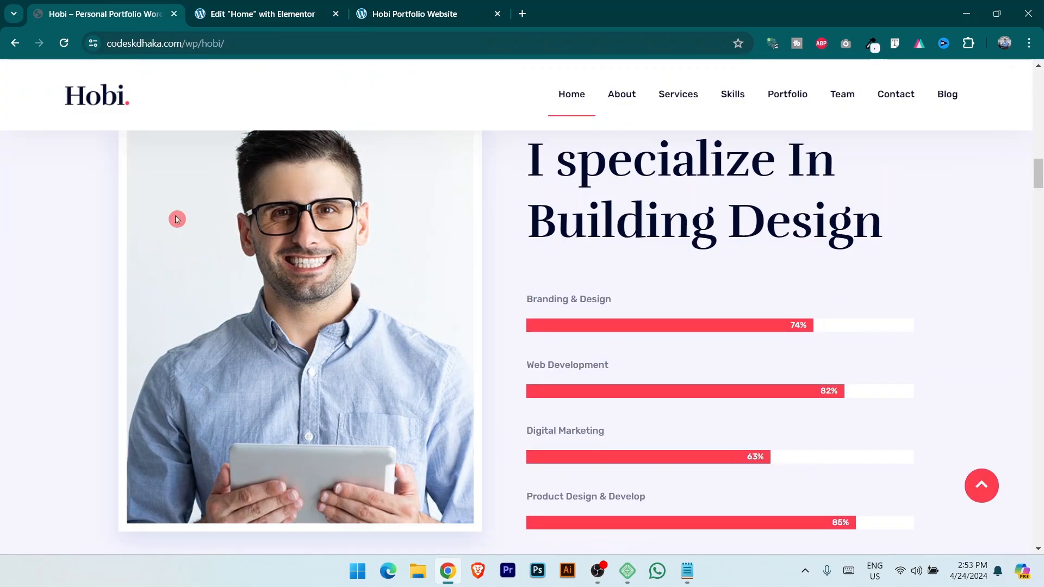
pyautogui.scroll(5, 177, 219)
pyautogui.scroll(-2, 304, 329)
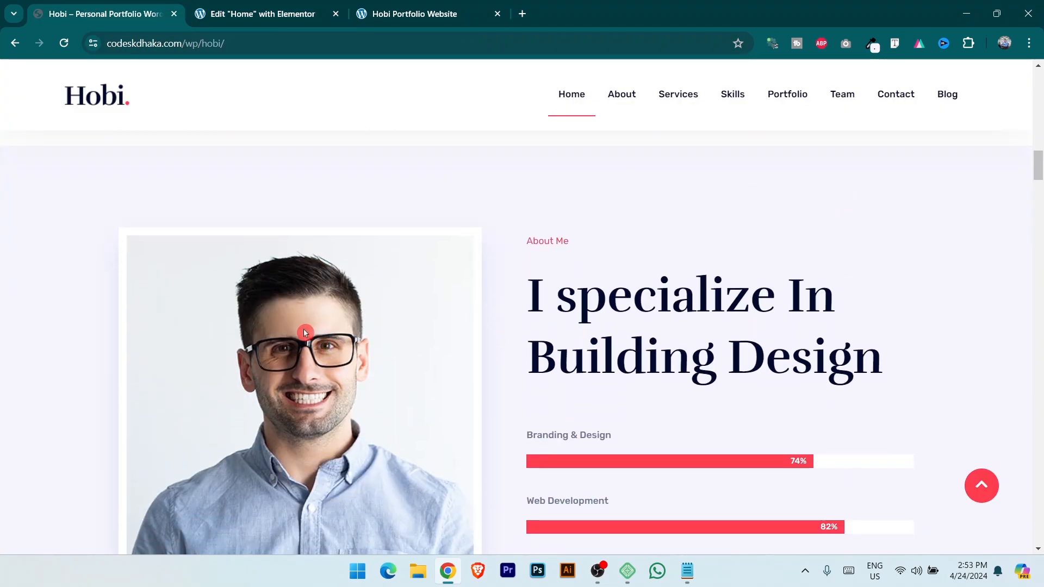
pyautogui.click(222, 5)
pyautogui.click(189, 74)
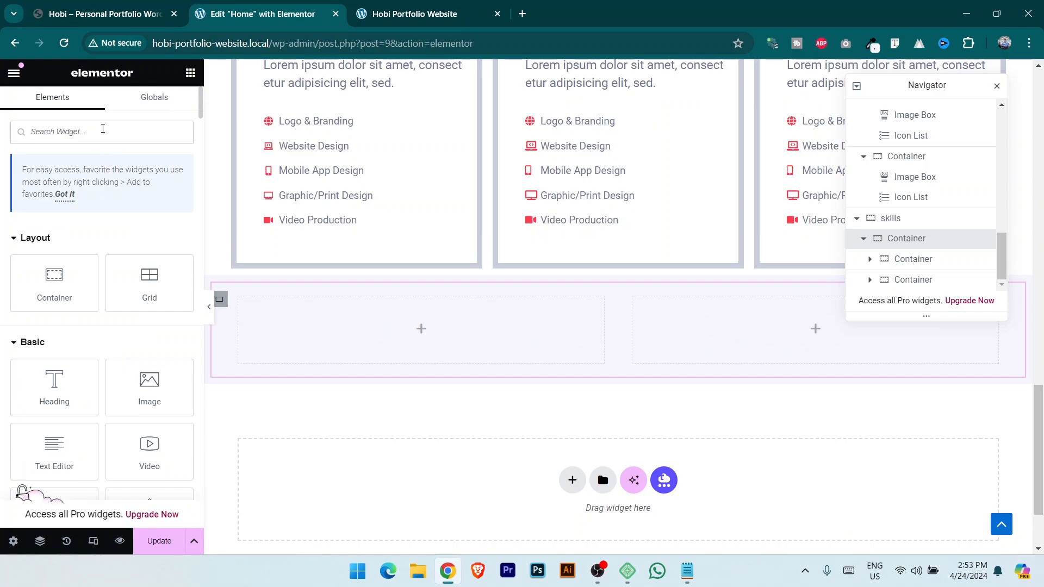
# Add an Image widget to the left container showing the uploaded 01.jpg portrait.
pyautogui.write('imag')
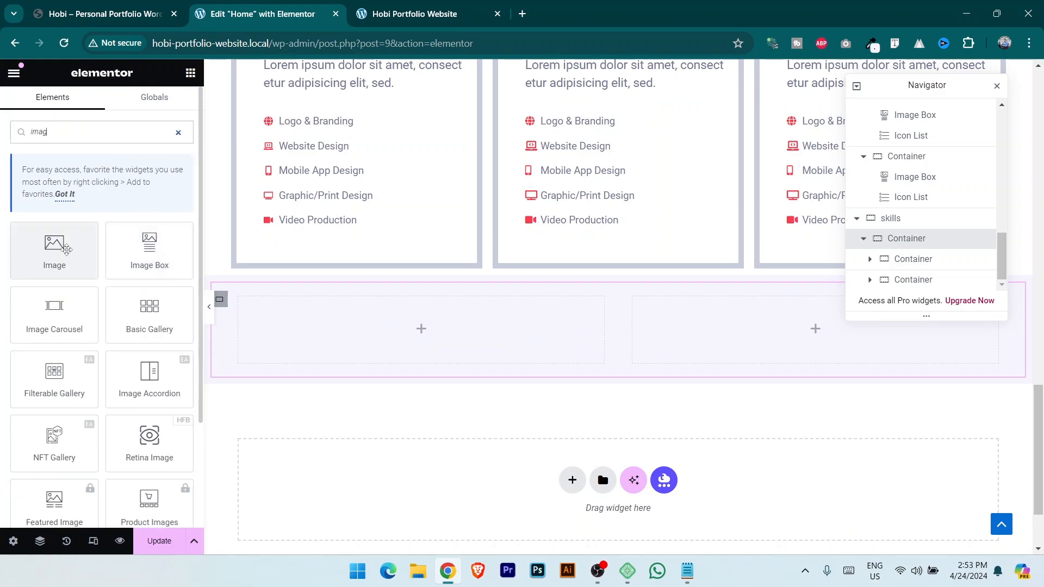
pyautogui.moveTo(59, 251); pyautogui.dragTo(468, 326)
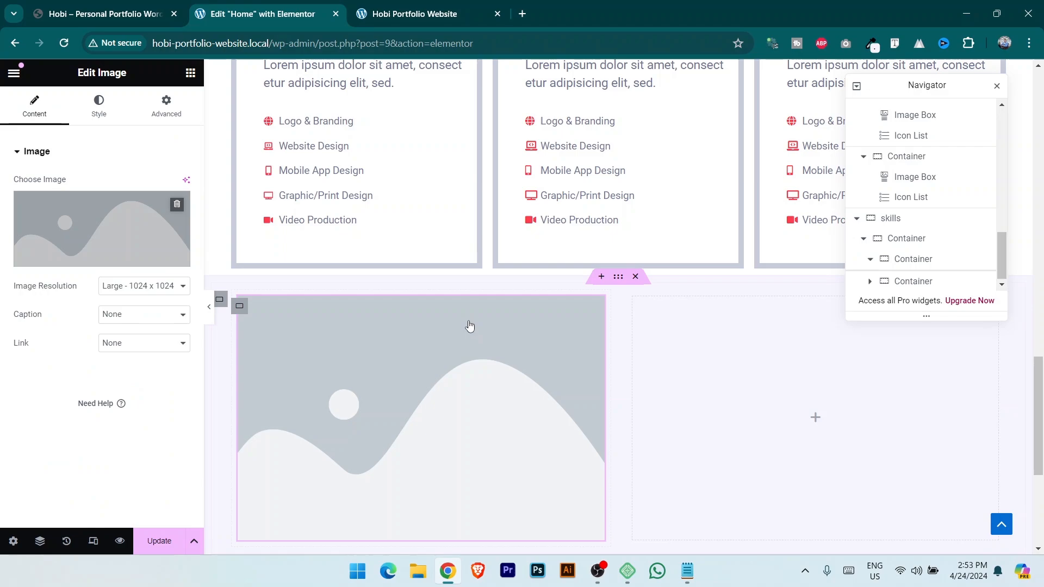
pyautogui.click(99, 254)
pyautogui.click(201, 130)
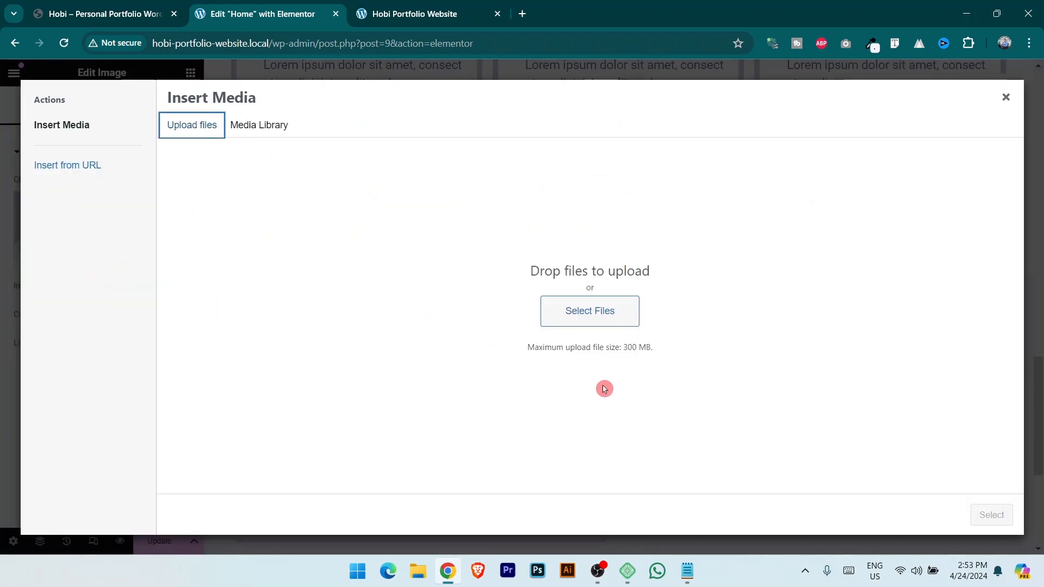
pyautogui.click(611, 300)
pyautogui.click(159, 121)
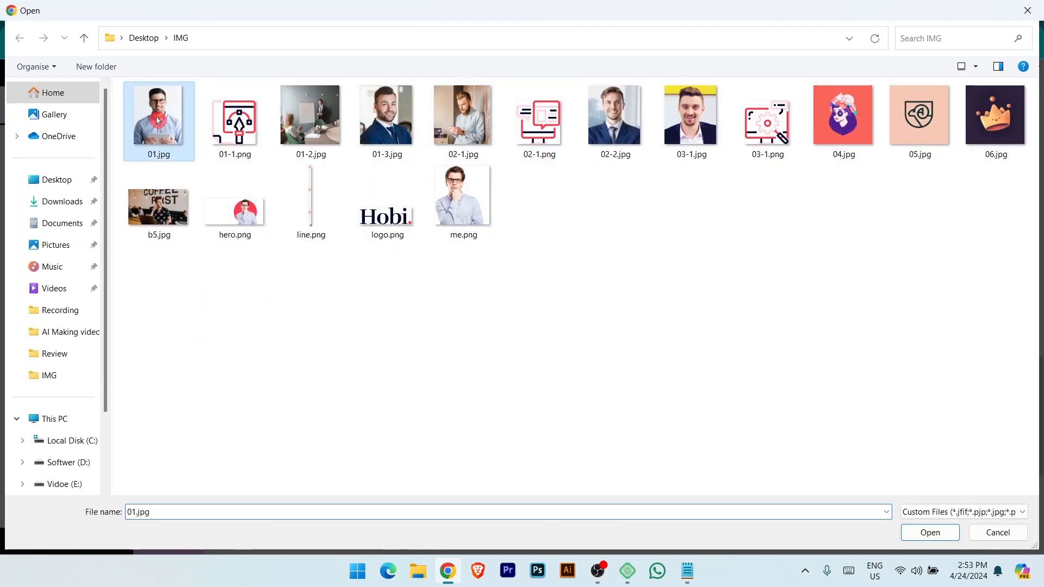
pyautogui.click(937, 534)
pyautogui.click(1004, 521)
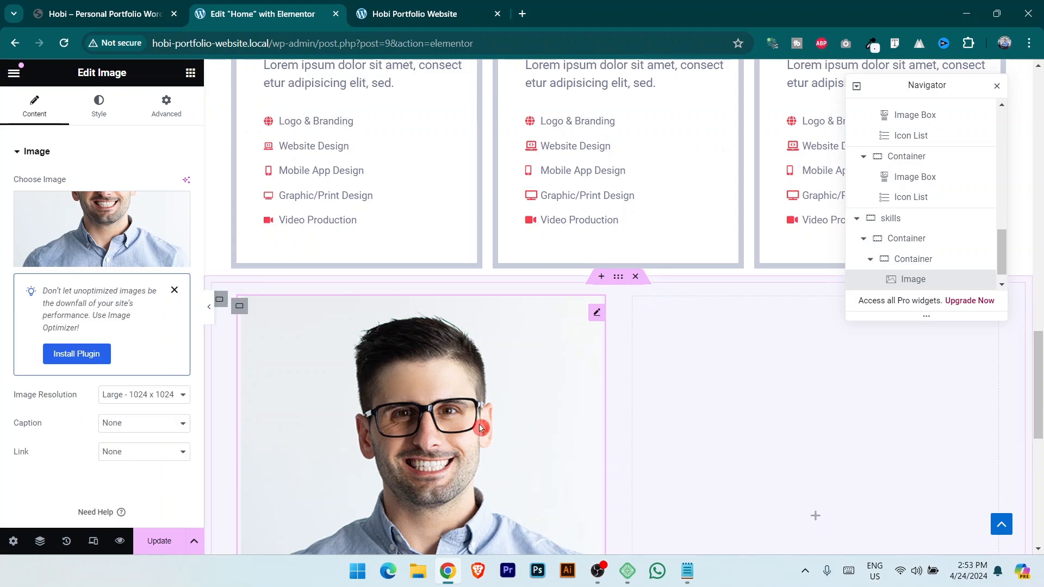
# Give the portrait a solid white 10 px border and save the page.
pyautogui.click(97, 103)
pyautogui.scroll(-2, 100, 402)
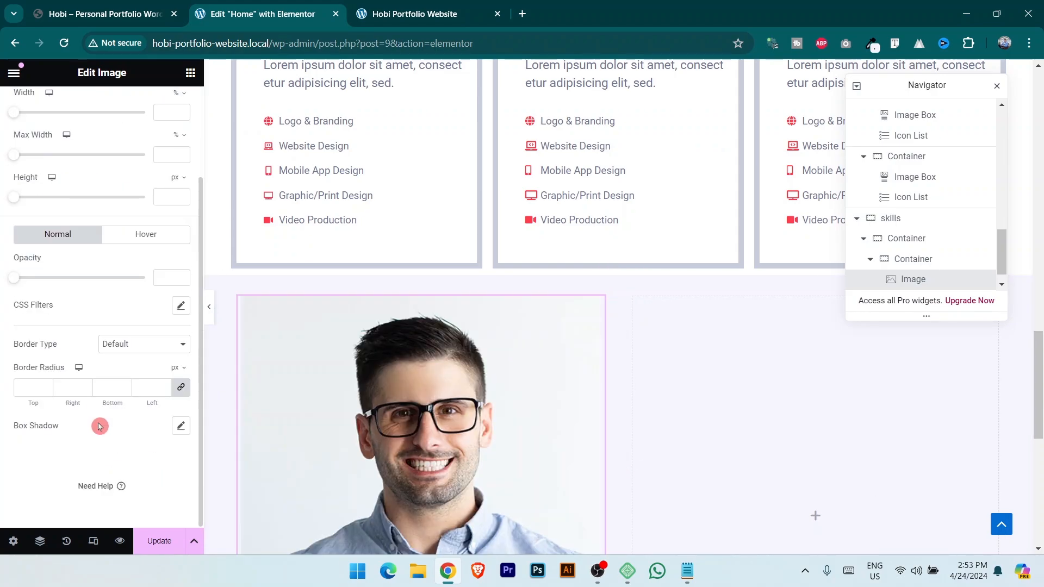
pyautogui.click(121, 343)
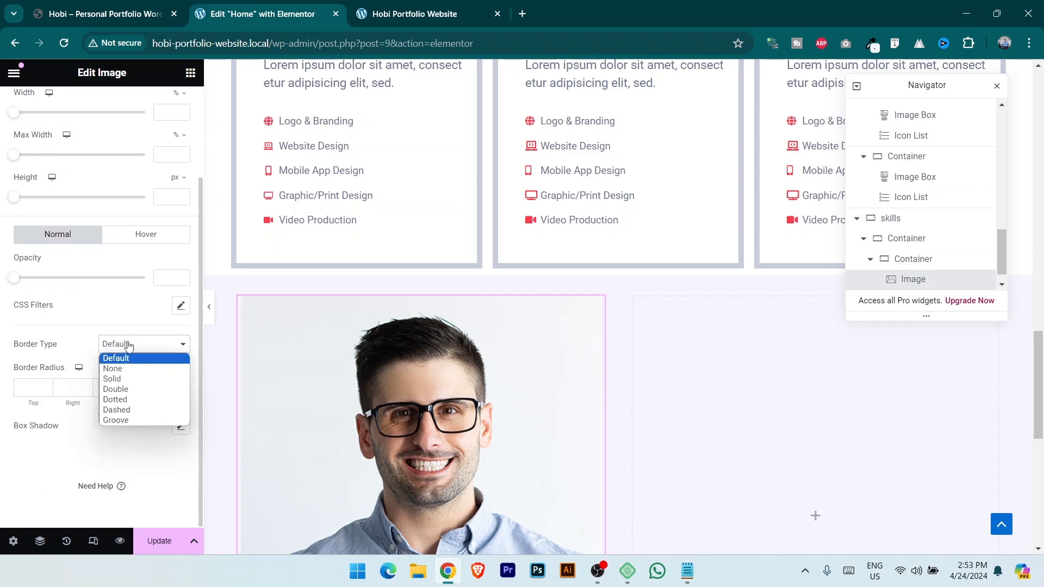
pyautogui.click(126, 372)
pyautogui.click(123, 344)
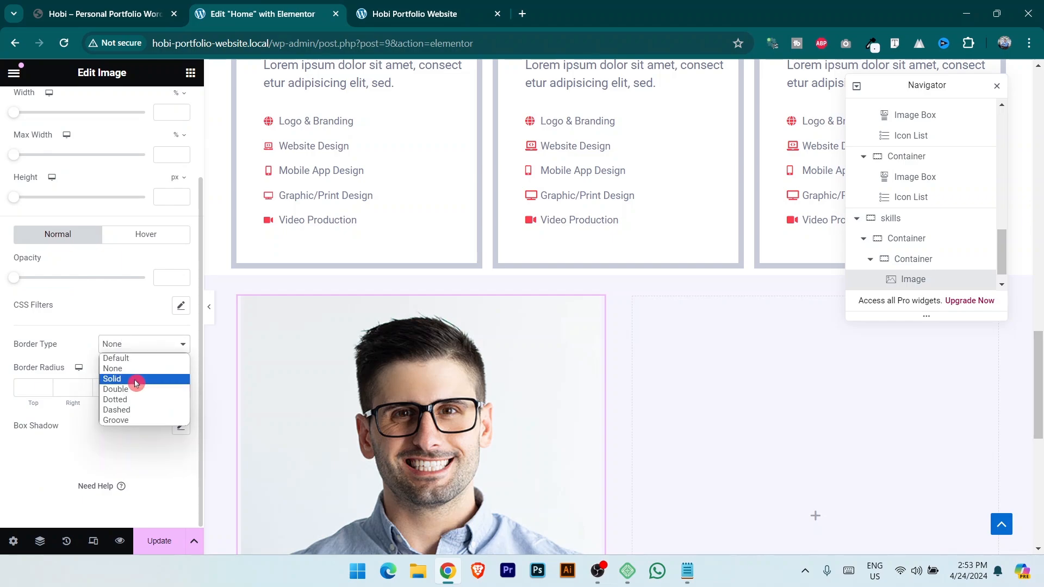
pyautogui.click(133, 380)
pyautogui.click(100, 7)
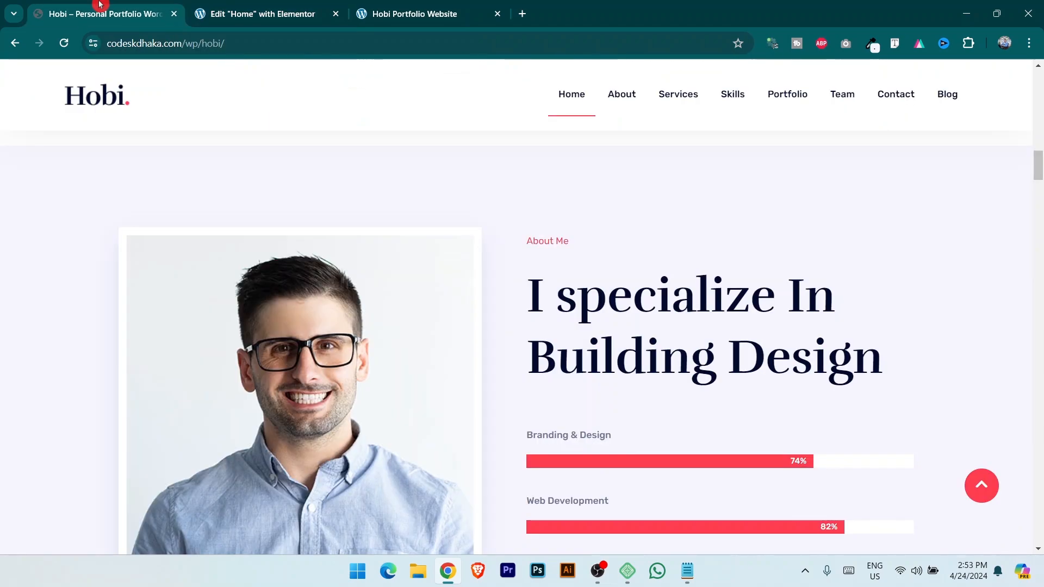
pyautogui.click(256, 13)
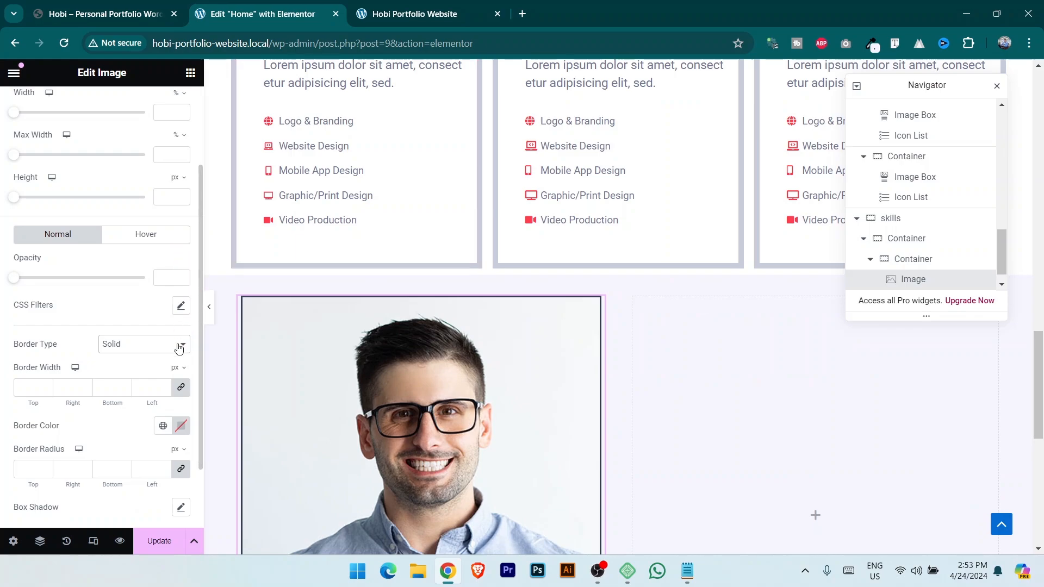
pyautogui.click(182, 426)
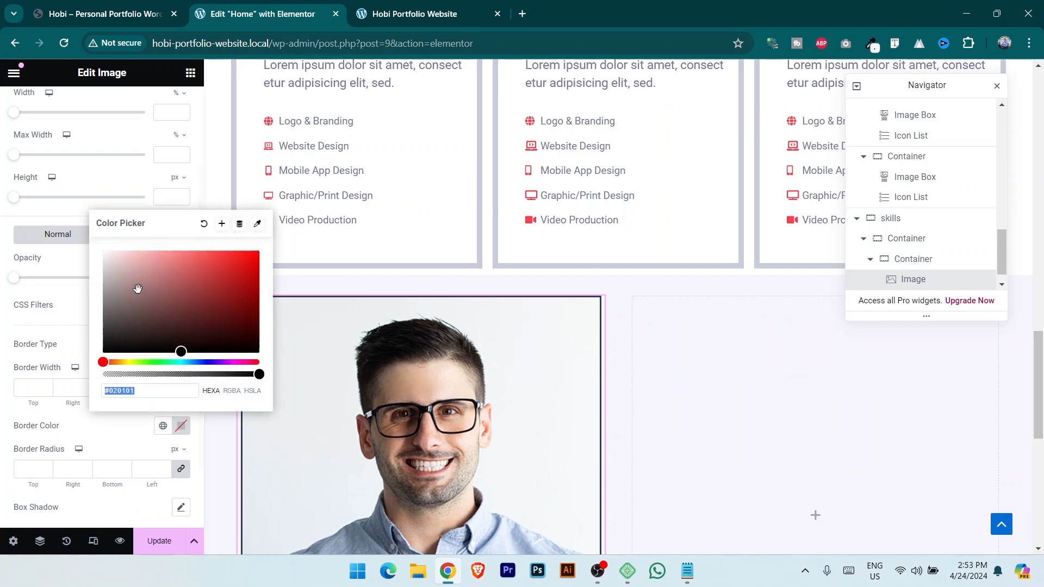
pyautogui.click(43, 387)
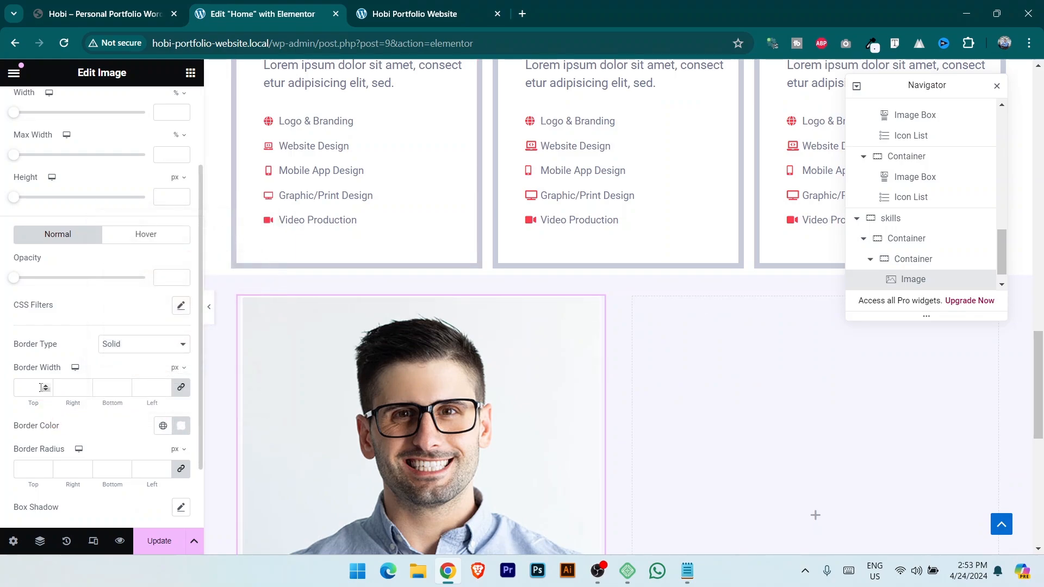
pyautogui.write('10')
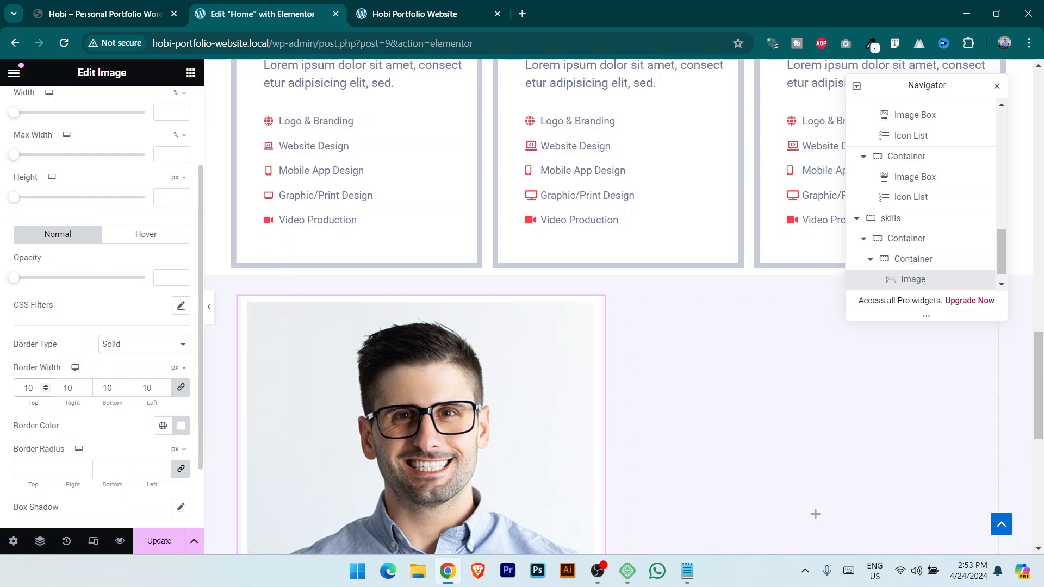
pyautogui.scroll(-2, 34, 390)
pyautogui.click(157, 541)
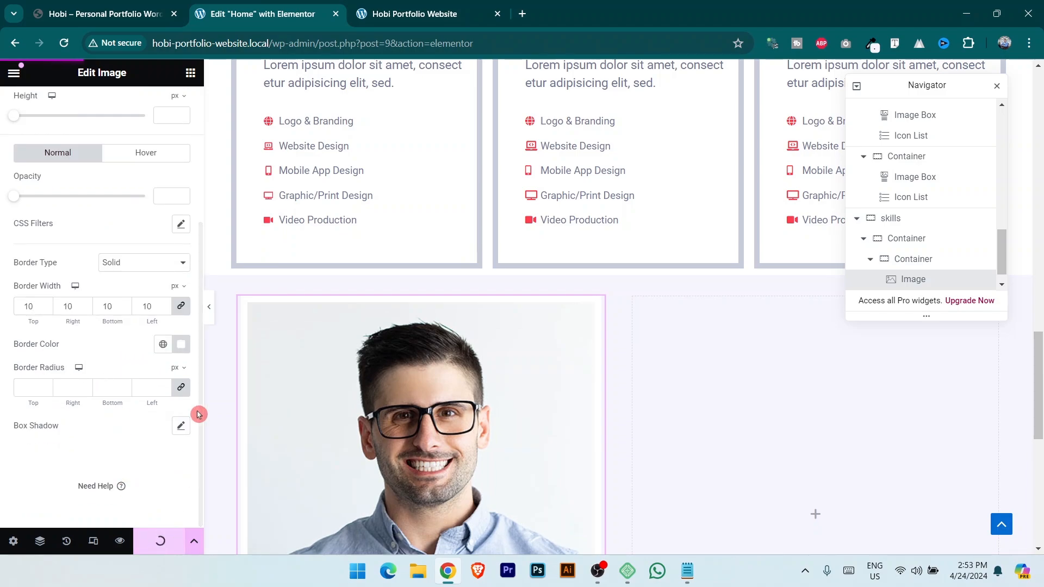
pyautogui.click(129, 12)
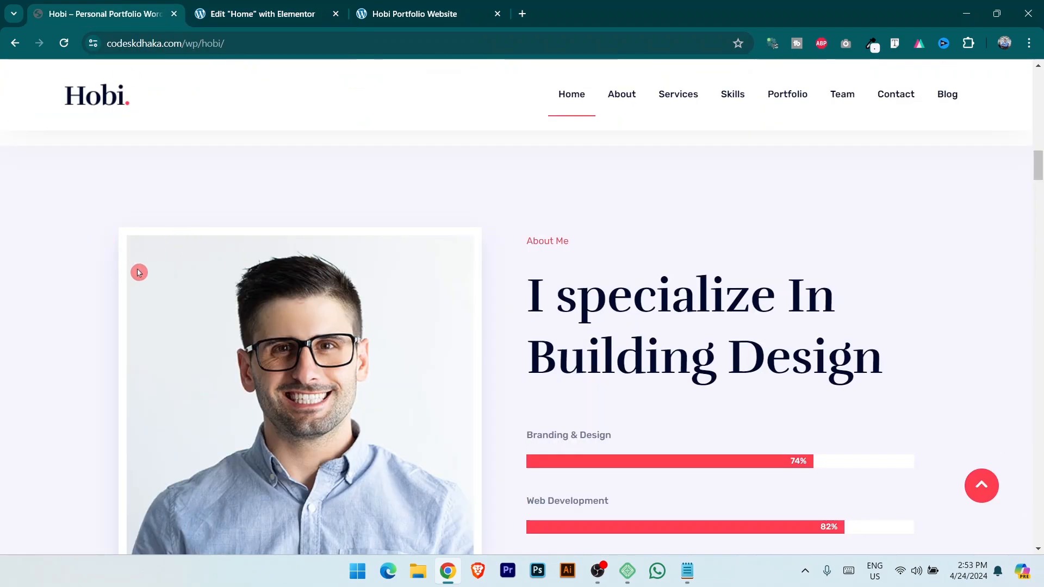
# Copy the 'Hi, Here My Short Information.' heading.
pyautogui.click(255, 13)
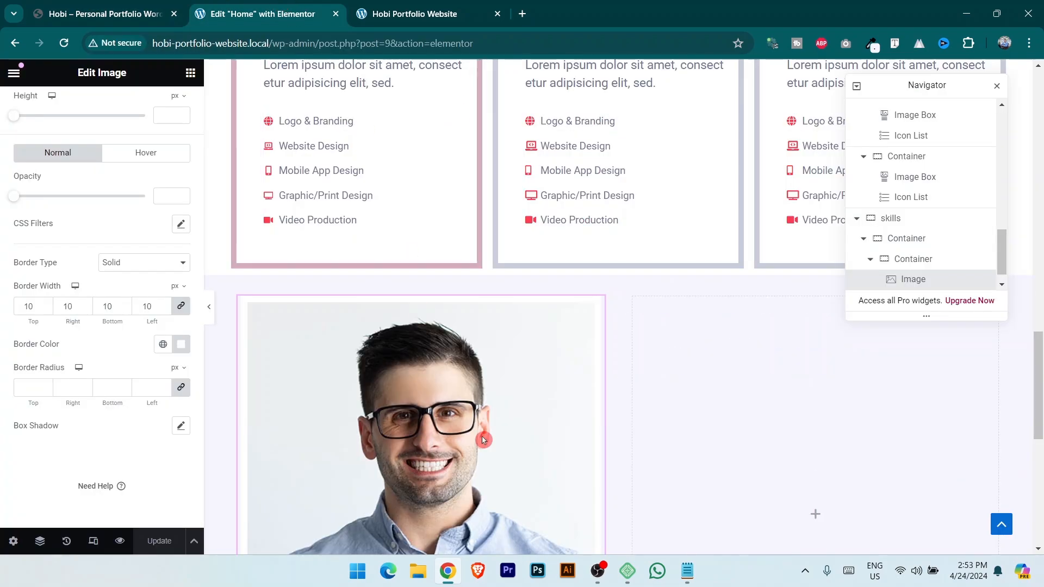
pyautogui.scroll(12, 490, 438)
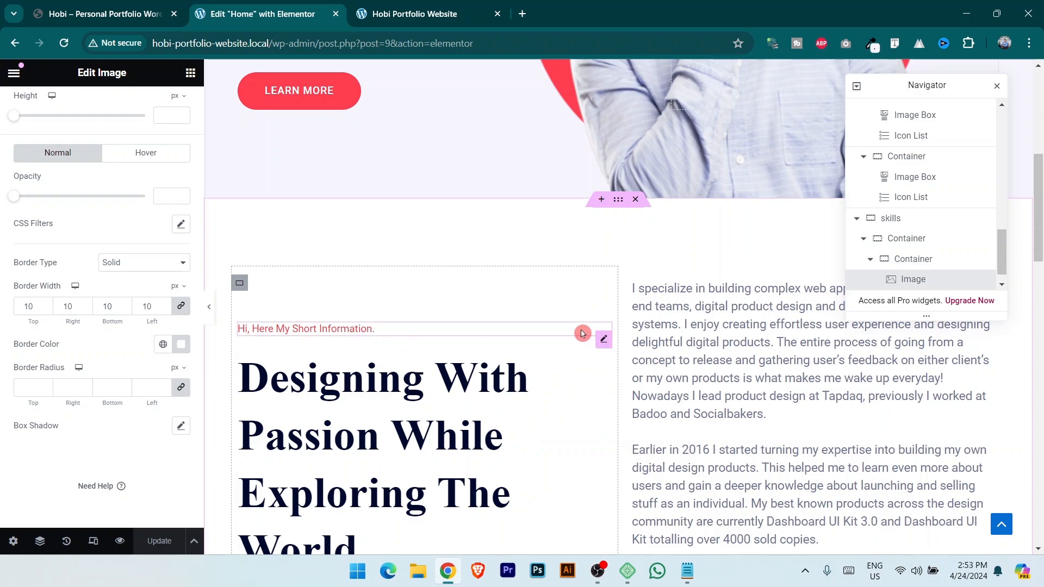
pyautogui.click(353, 337)
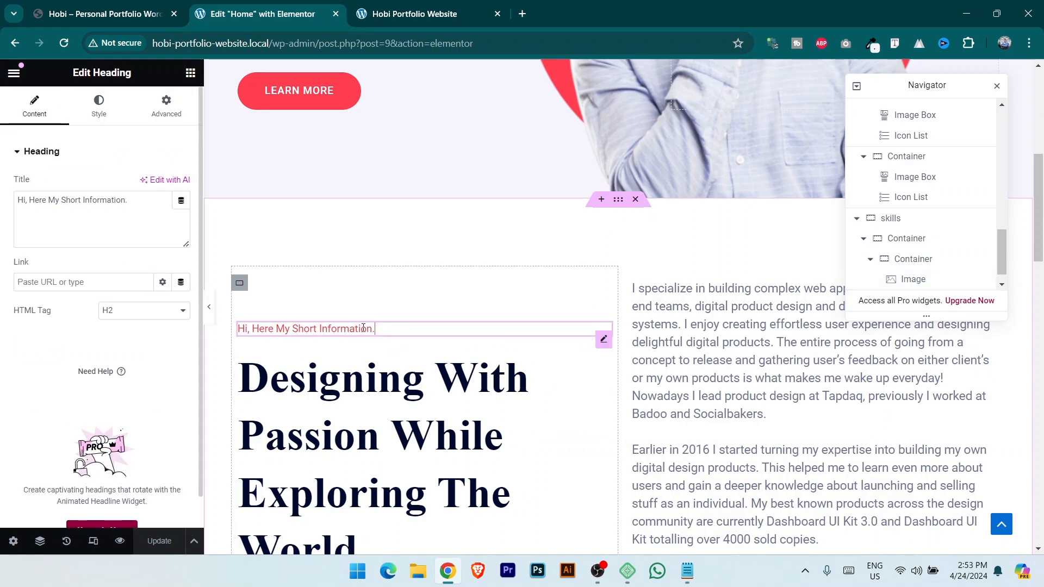
pyautogui.rightClick(600, 341)
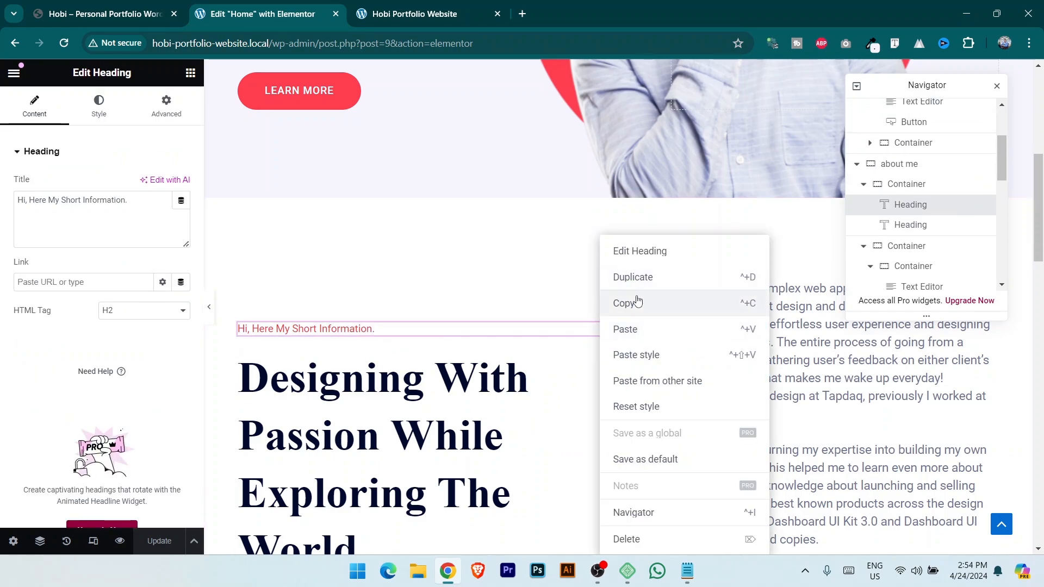
pyautogui.click(485, 315)
# Paste the heading into the empty right container and change its title to 'About Me'.
pyautogui.scroll(-10, 487, 318)
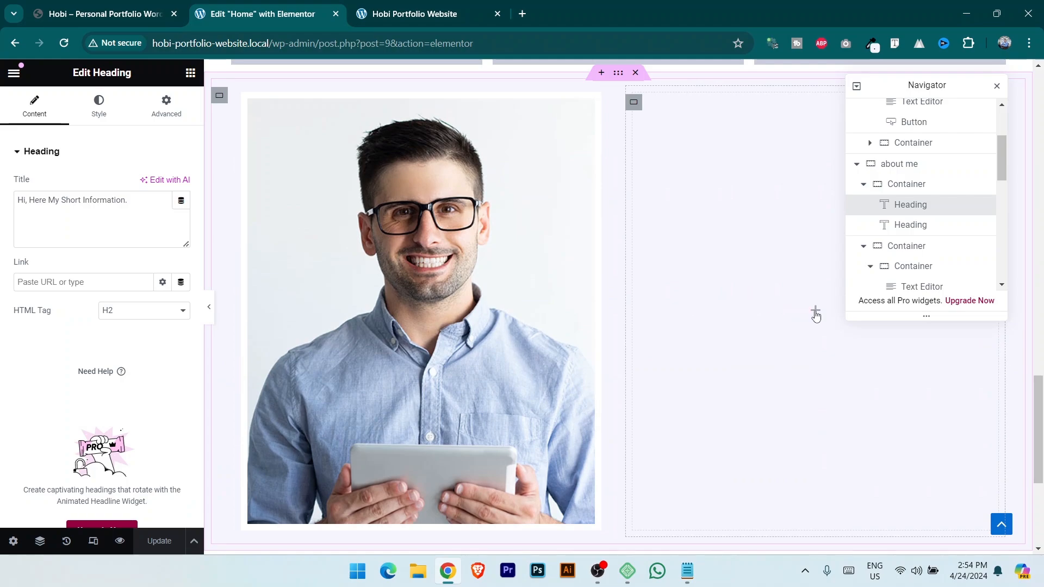
pyautogui.click(816, 311)
pyautogui.scroll(-5, 925, 272)
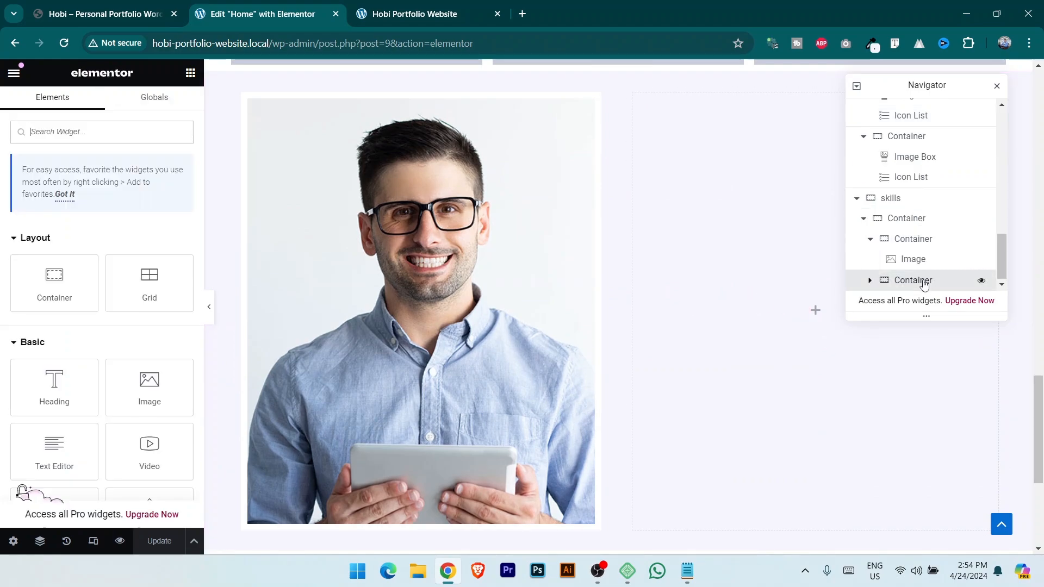
pyautogui.click(924, 282)
pyautogui.rightClick(922, 281)
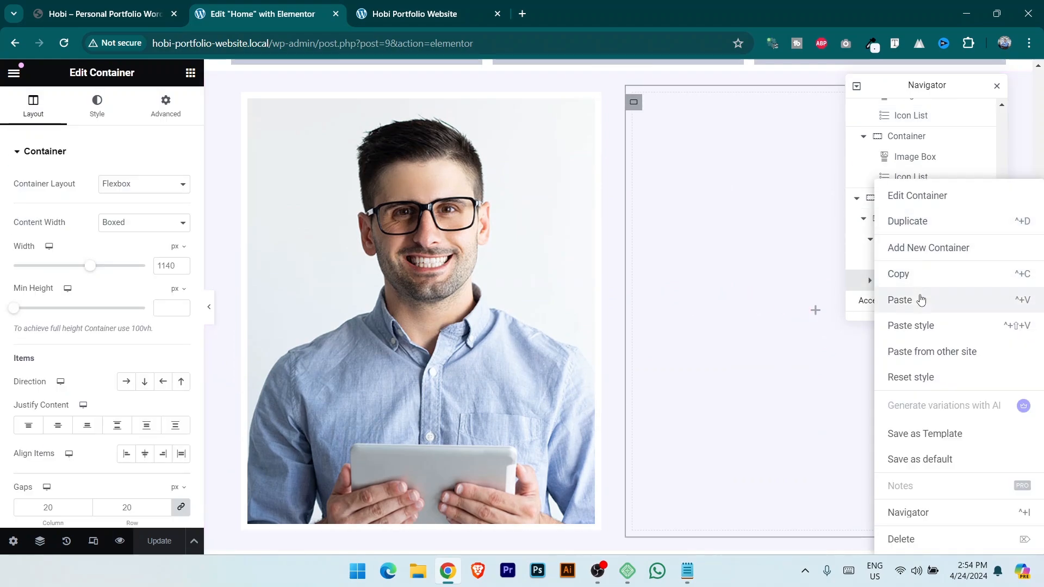
pyautogui.click(920, 300)
pyautogui.hotkey('ctrl', '1')
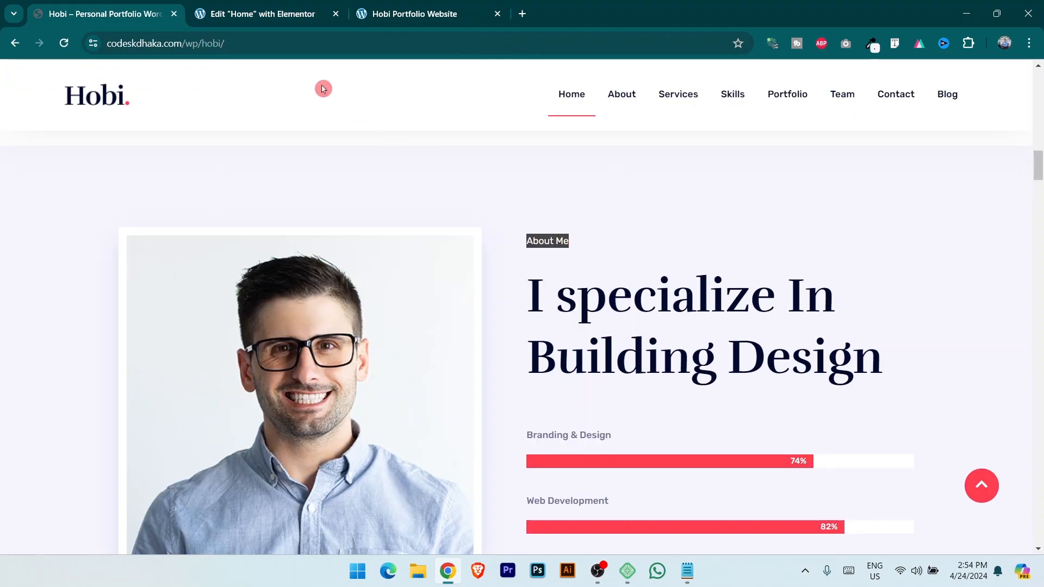
pyautogui.click(282, 7)
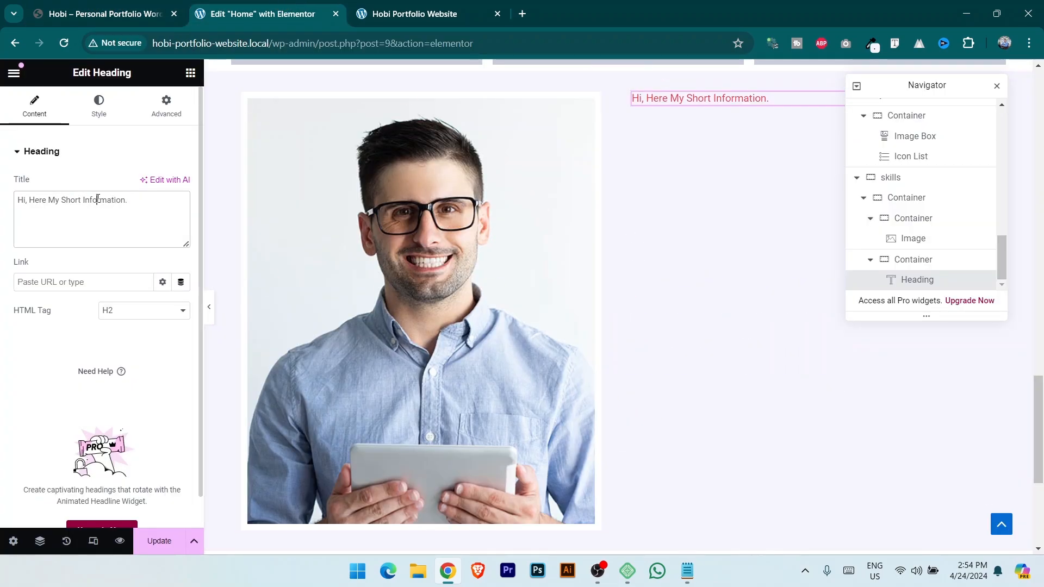
pyautogui.hotkey('ctrl', 'a')
pyautogui.write('About Me')
pyautogui.hotkey('ctrl', '1')
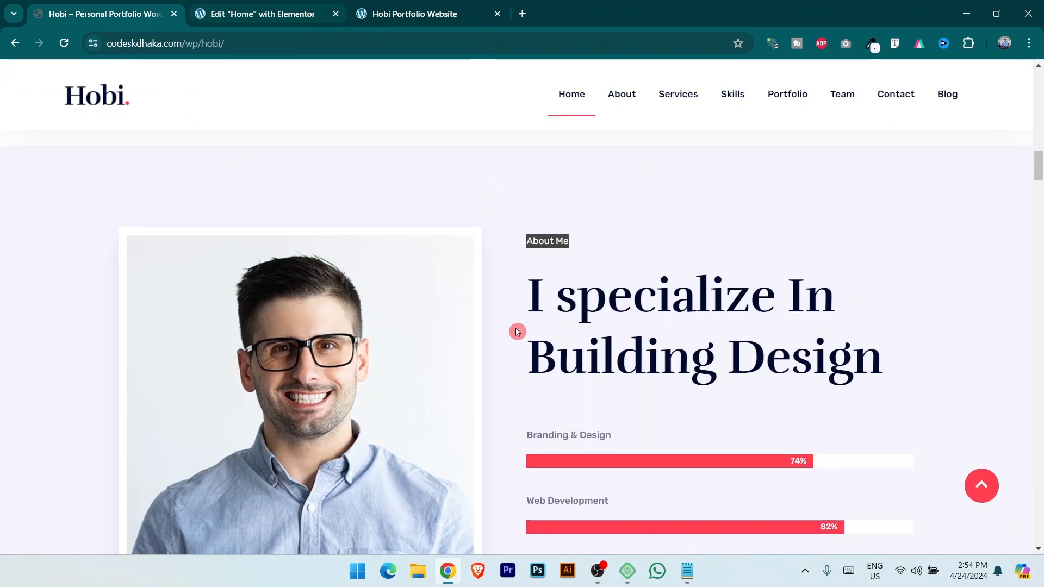
# Add a Heading widget below About Me titled 'I specialize In Building Design'.
pyautogui.moveTo(532, 298); pyautogui.dragTo(869, 354)
pyautogui.hotkey('ctrl', 'c')
pyautogui.click(261, 13)
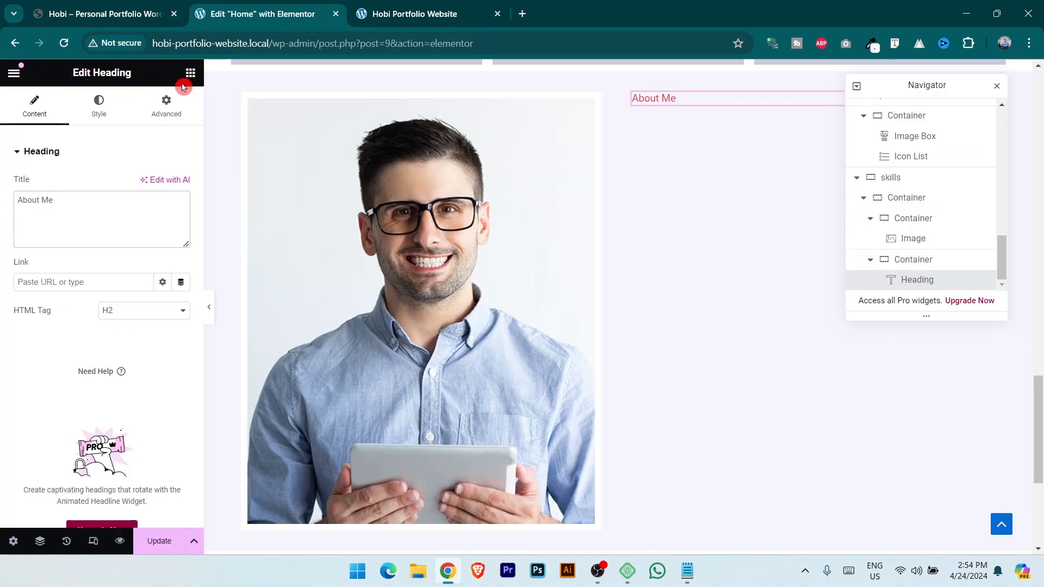
pyautogui.click(191, 72)
pyautogui.moveTo(55, 383); pyautogui.dragTo(762, 111)
pyautogui.hotkey('ctrl', 'v')
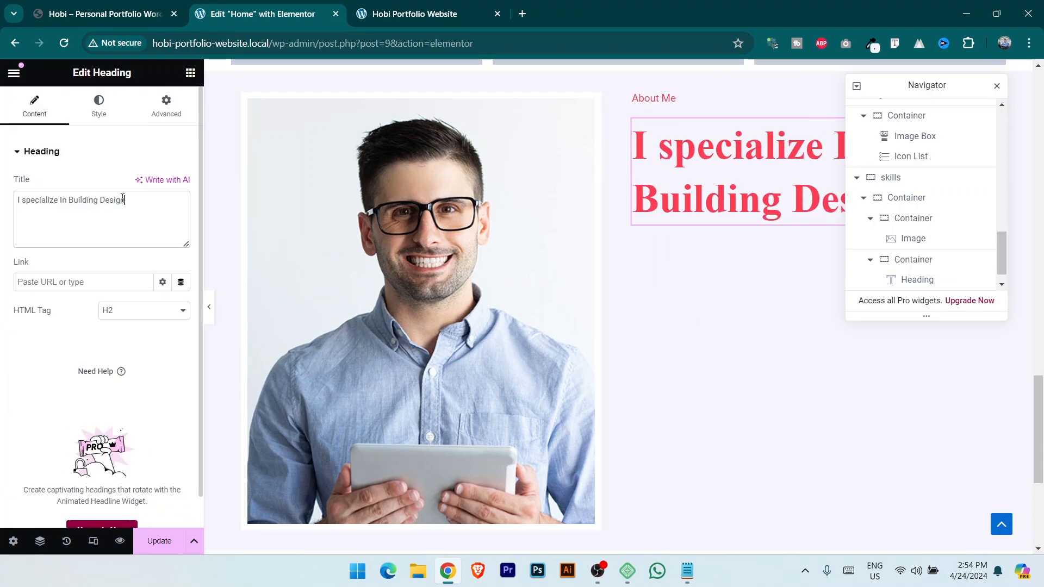
# Style the new heading with the Secondary global colour and Primary global font.
pyautogui.click(99, 107)
pyautogui.click(162, 213)
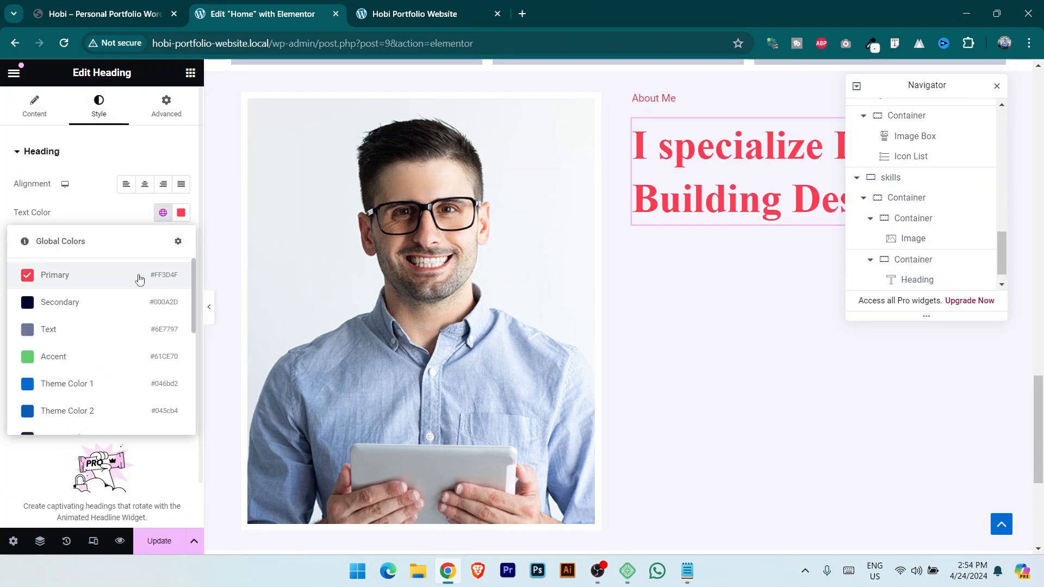
pyautogui.click(93, 304)
pyautogui.click(163, 242)
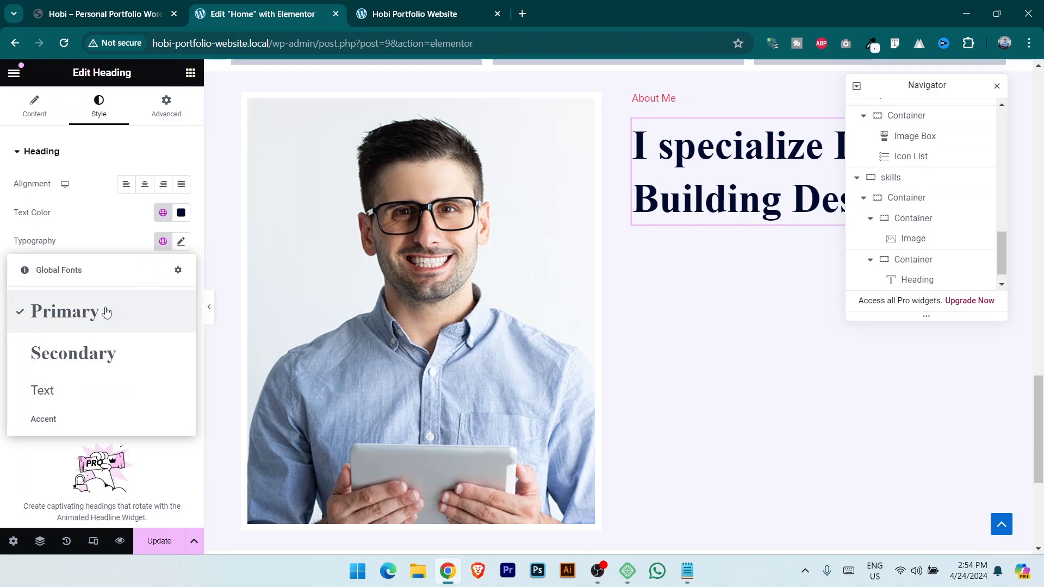
pyautogui.click(105, 311)
pyautogui.moveTo(923, 84); pyautogui.dragTo(934, 278)
# Check the reference site's skill bars and search the widgets for 'pro'.
pyautogui.click(131, 4)
pyautogui.scroll(-3, 643, 434)
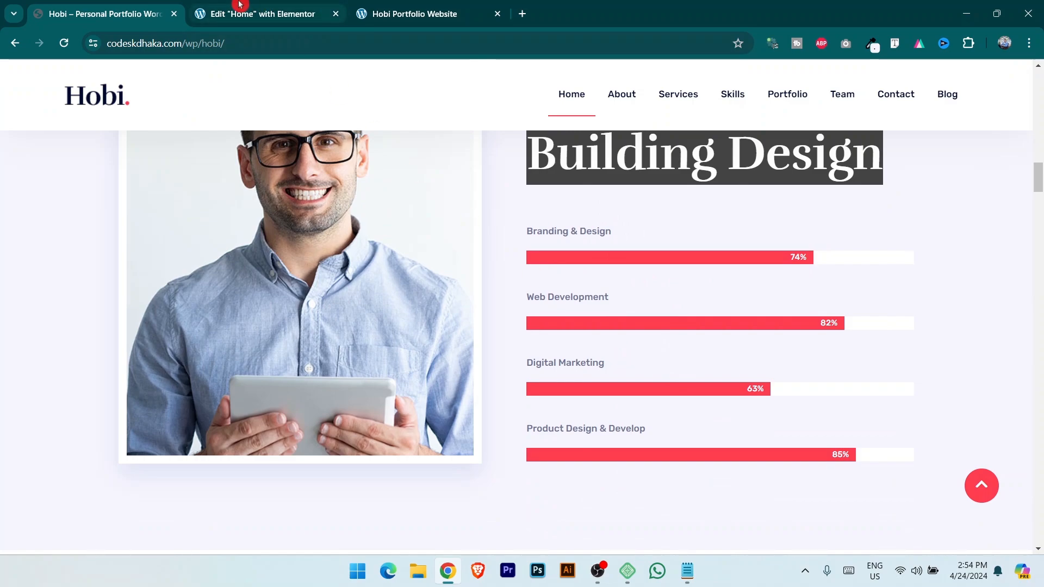
pyautogui.click(240, 8)
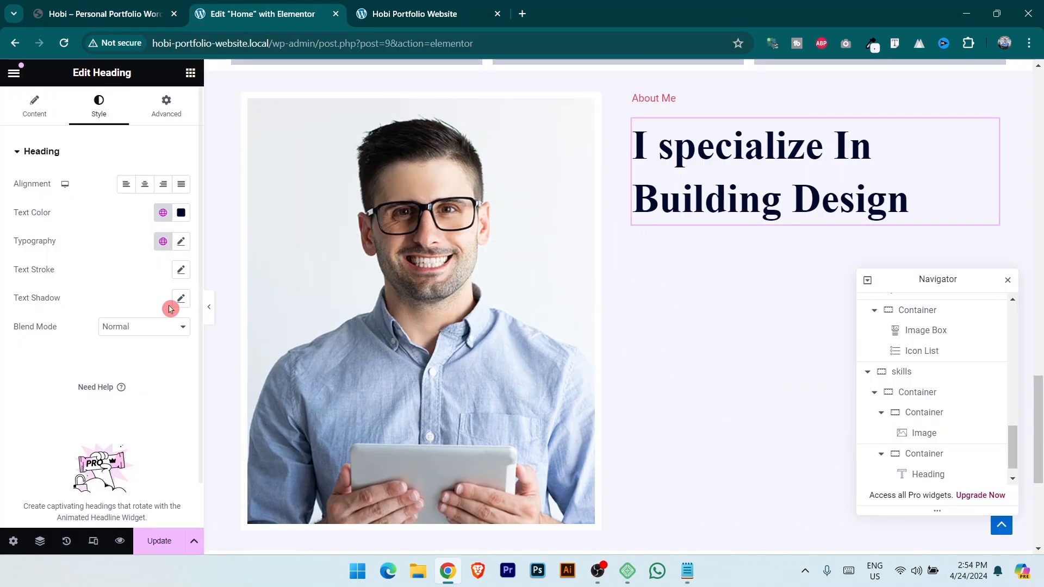
pyautogui.click(191, 74)
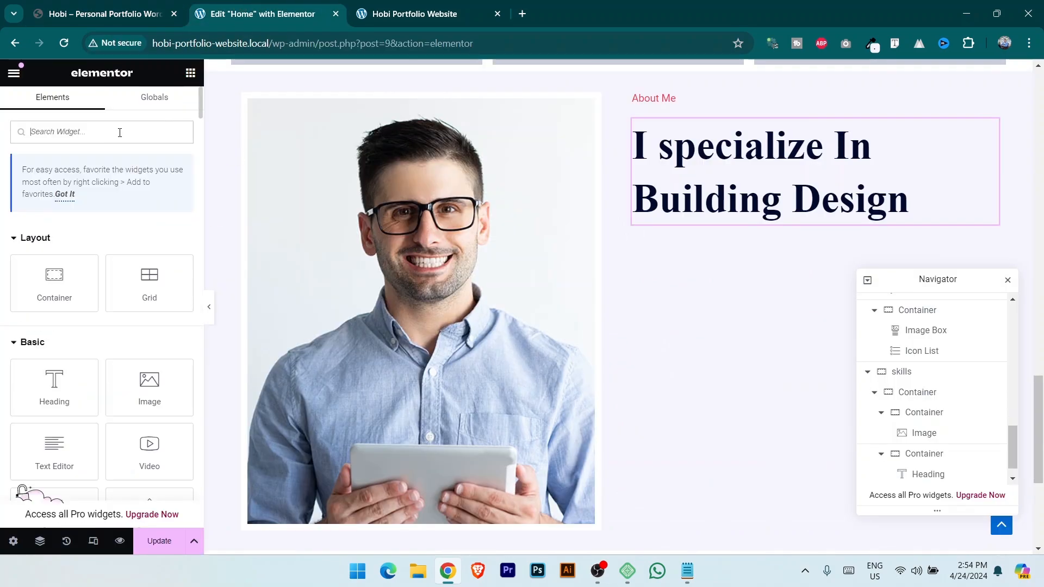
pyautogui.write('pro')
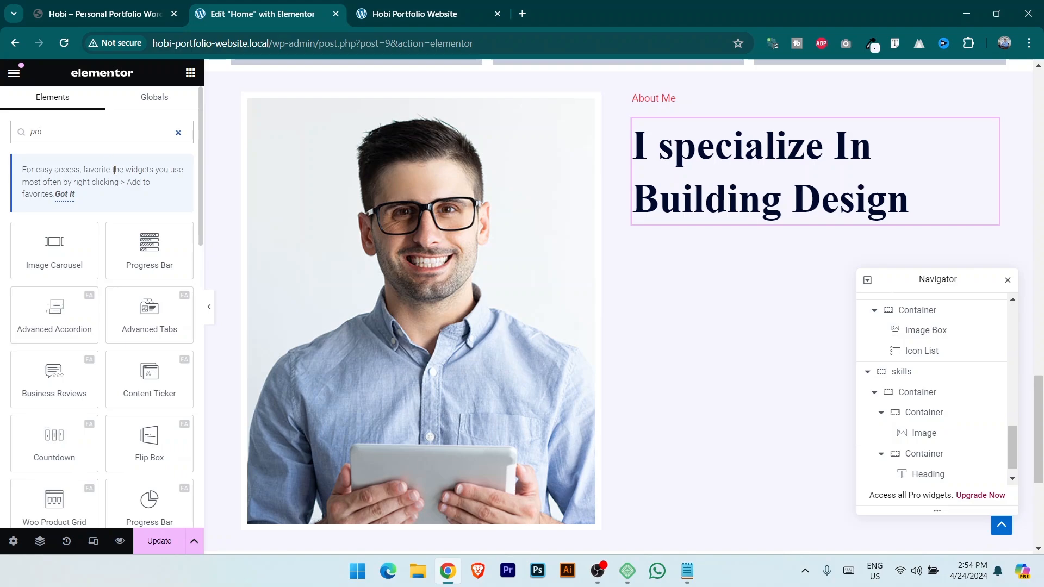
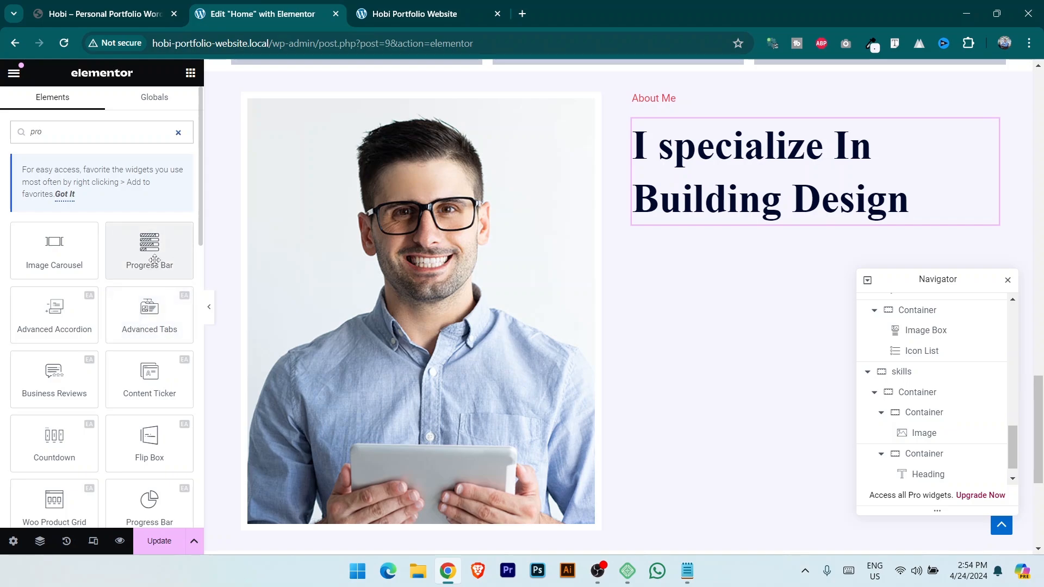
# Add a Progress Bar below the heading and title it 'Branding & Design'.
pyautogui.moveTo(154, 260); pyautogui.dragTo(813, 214)
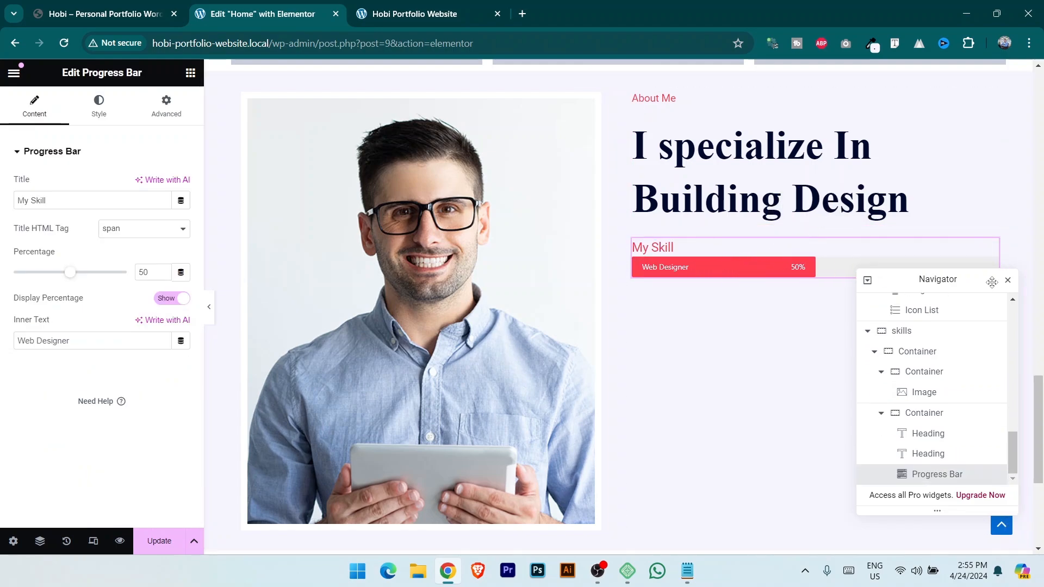
pyautogui.moveTo(966, 281); pyautogui.dragTo(948, 335)
pyautogui.click(146, 16)
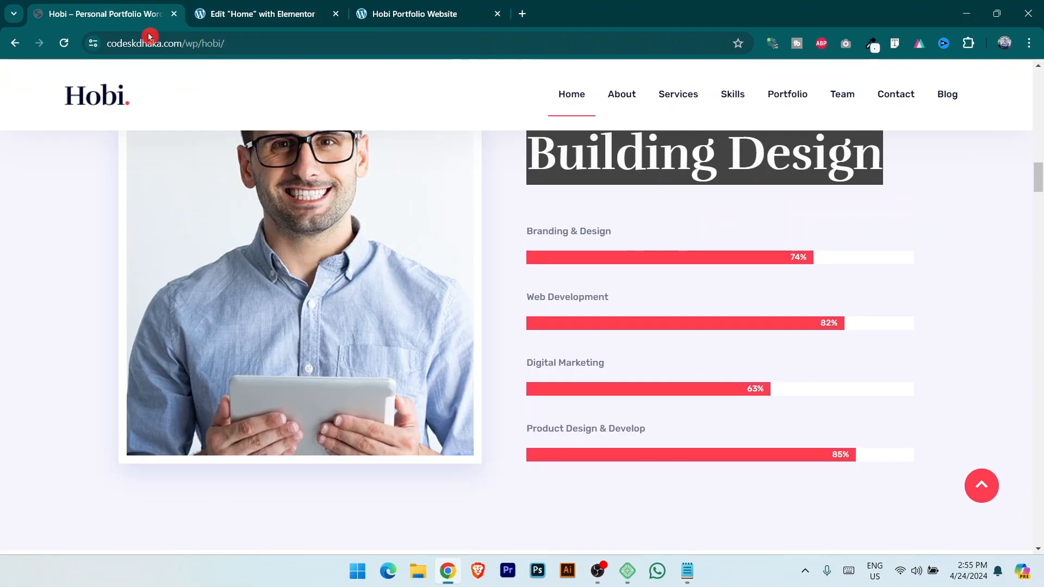
pyautogui.tripleClick(529, 230)
pyautogui.hotkey('ctrl', 'c')
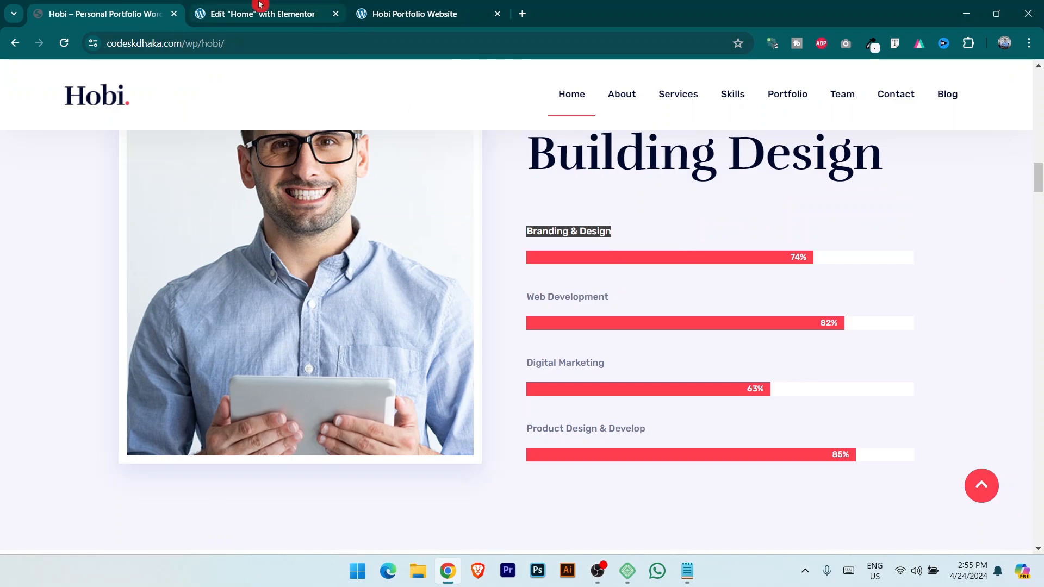
pyautogui.click(275, 10)
pyautogui.moveTo(75, 200); pyautogui.dragTo(1, 211)
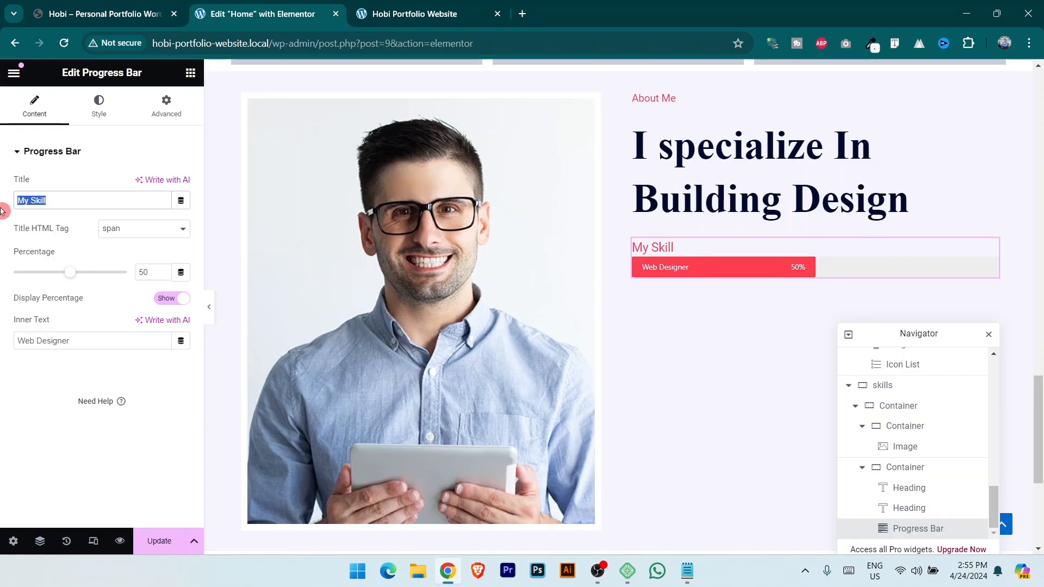
pyautogui.hotkey('ctrl', 'v')
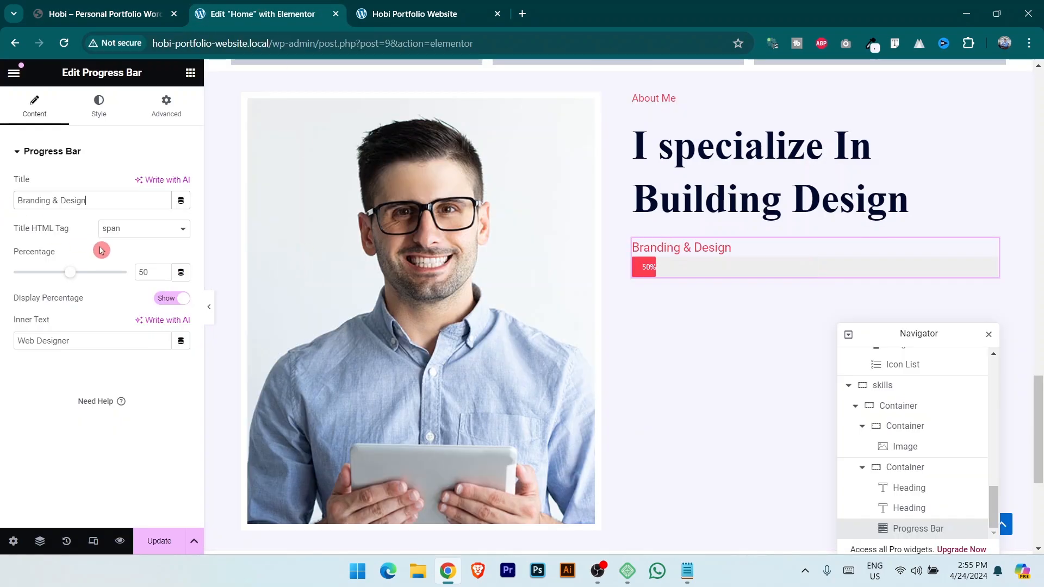
# Set the bar's percentage to 74 and clear the 'Web Designer' inner text.
pyautogui.click(159, 11)
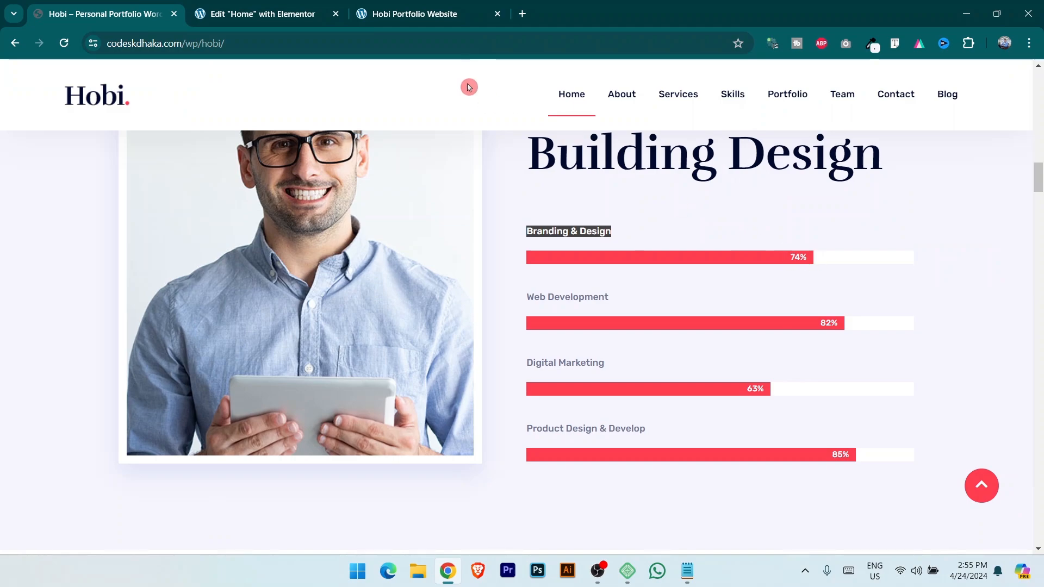
pyautogui.click(268, 6)
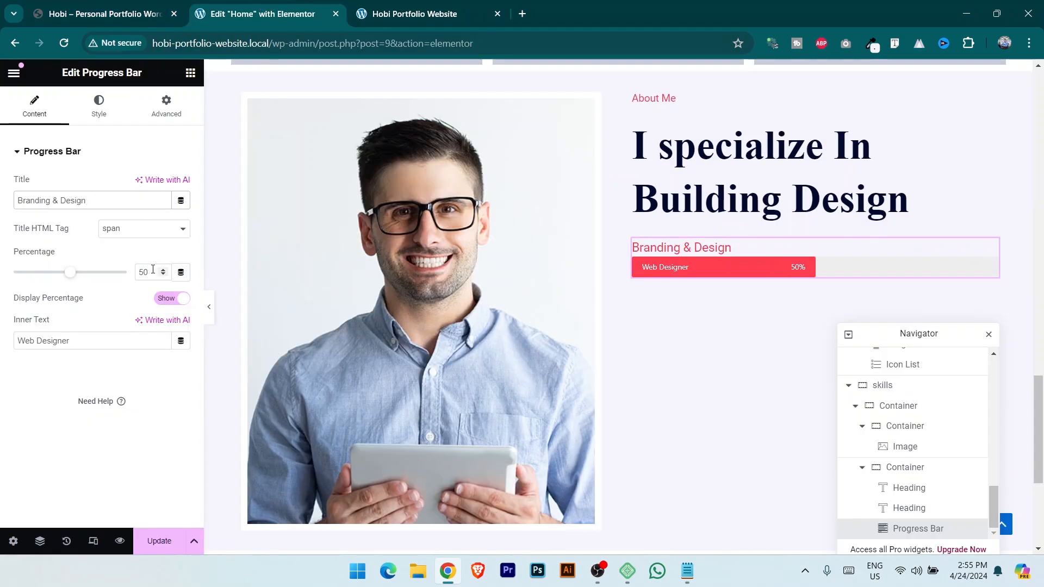
pyautogui.moveTo(153, 269); pyautogui.dragTo(99, 267)
pyautogui.write('74')
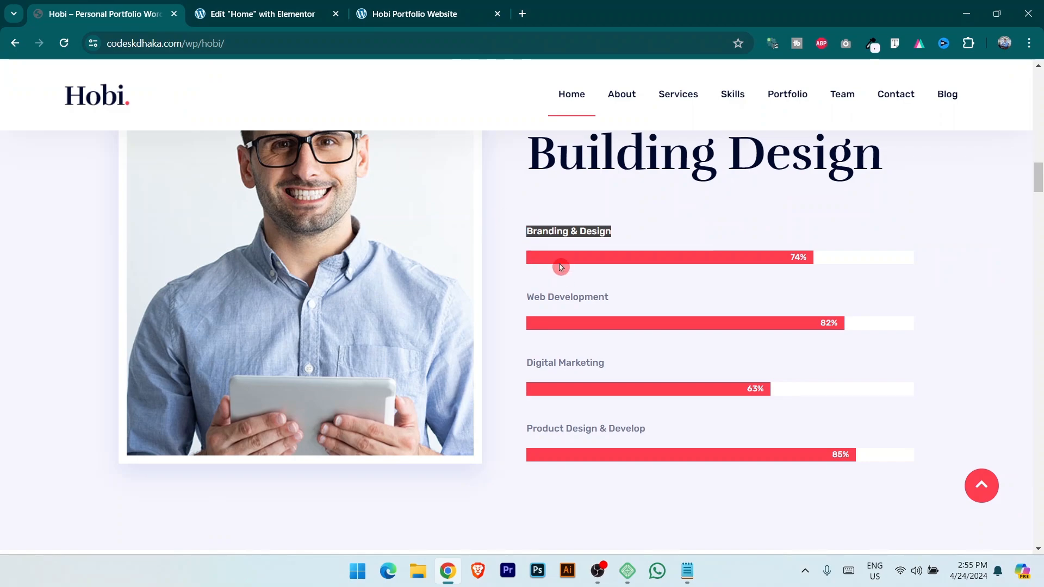
pyautogui.click(261, 13)
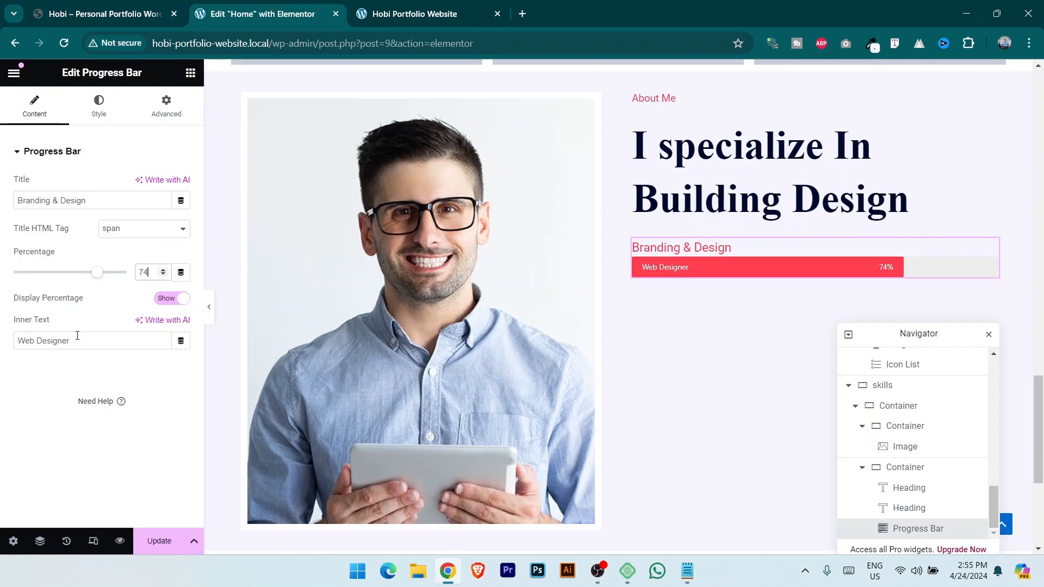
pyautogui.moveTo(62, 343); pyautogui.dragTo(9, 346)
pyautogui.press('BackSpace')
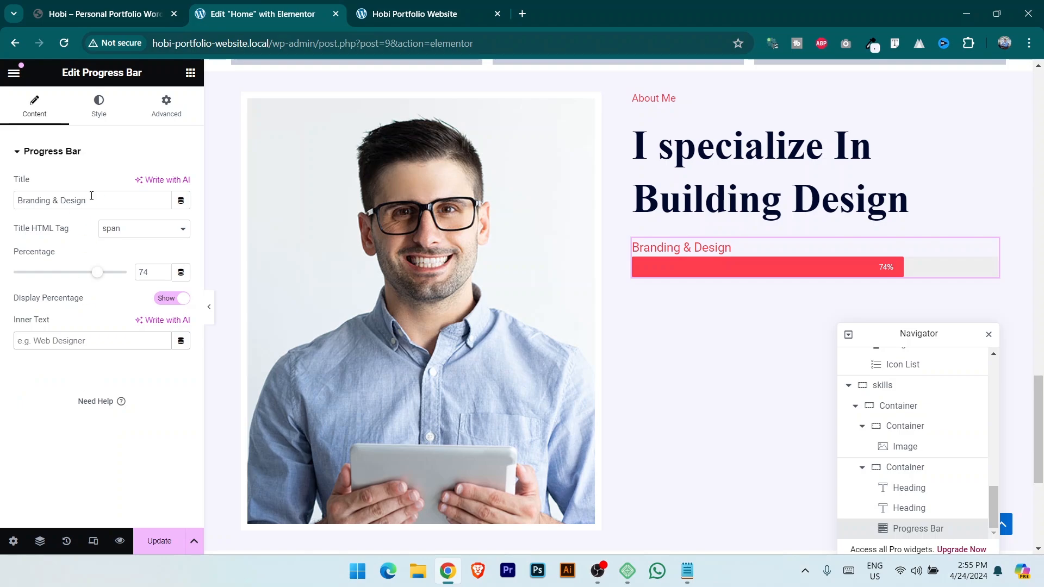
# Set the progress bar height to 20 px to match the reference site's bars.
pyautogui.click(99, 108)
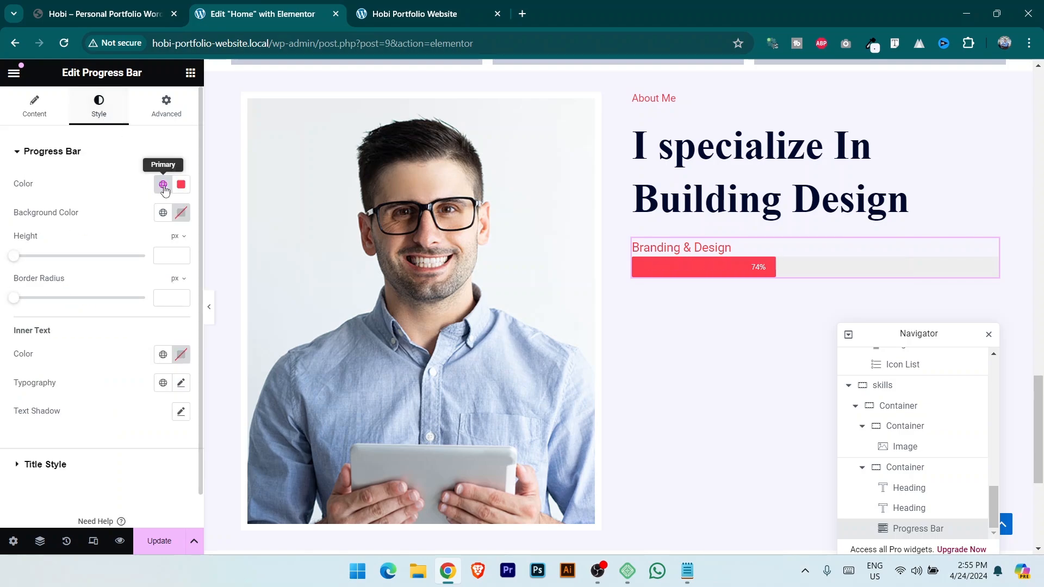
pyautogui.click(116, 13)
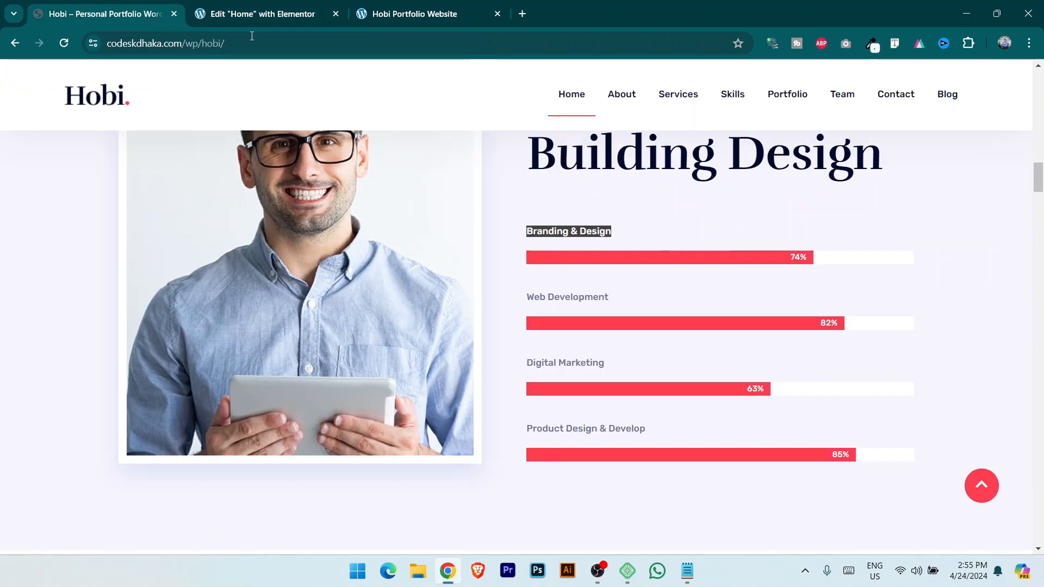
pyautogui.click(255, 14)
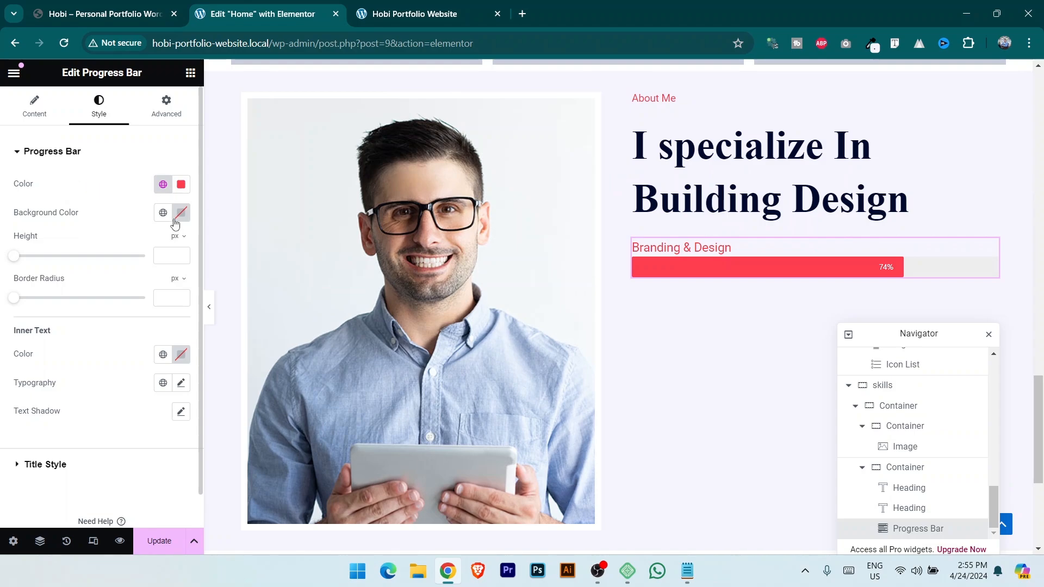
pyautogui.moveTo(17, 260); pyautogui.dragTo(28, 257)
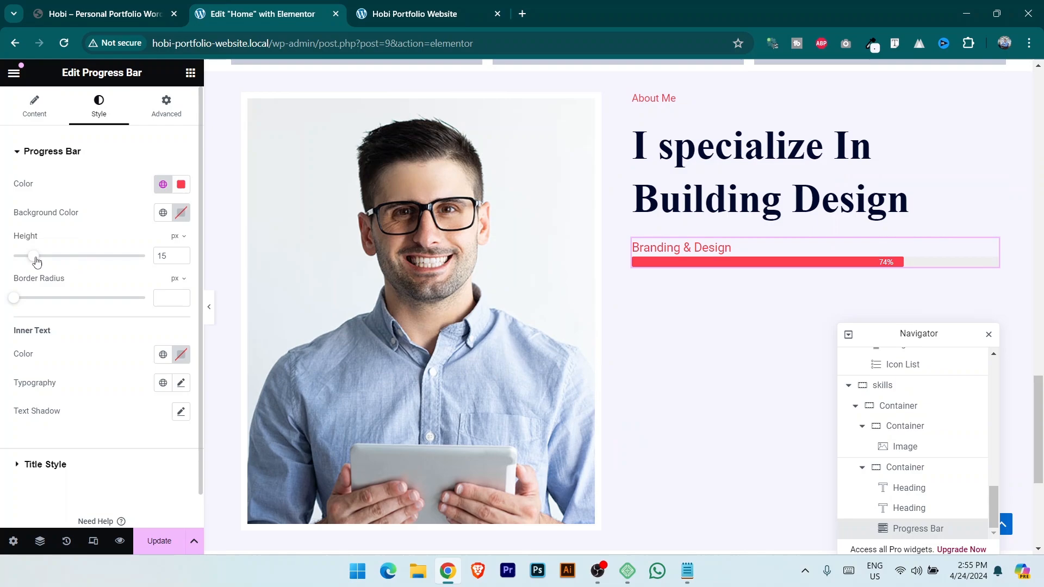
pyautogui.moveTo(37, 262); pyautogui.dragTo(41, 261)
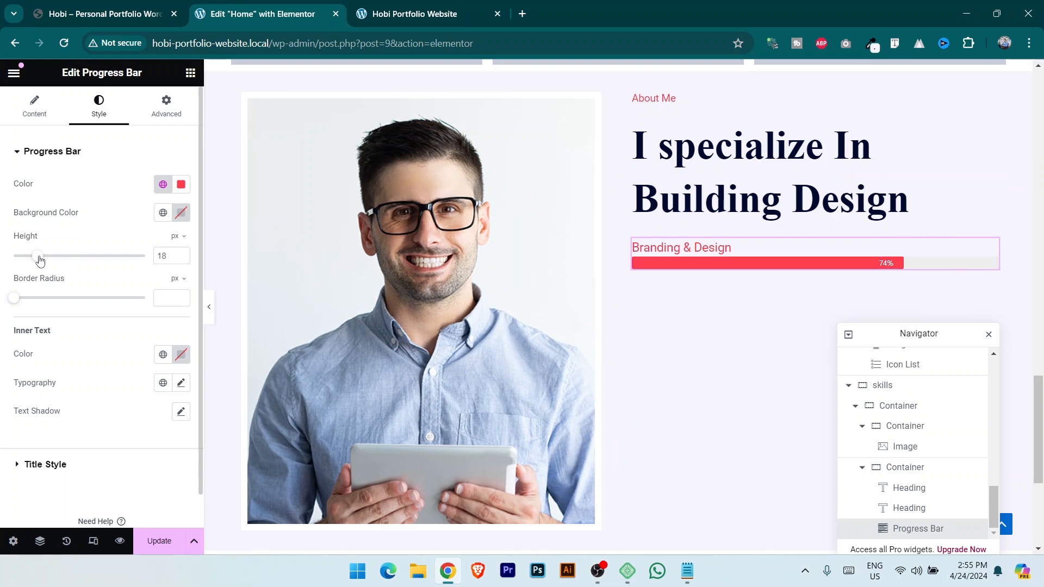
pyautogui.click(81, 3)
pyautogui.click(283, 4)
pyautogui.click(182, 254)
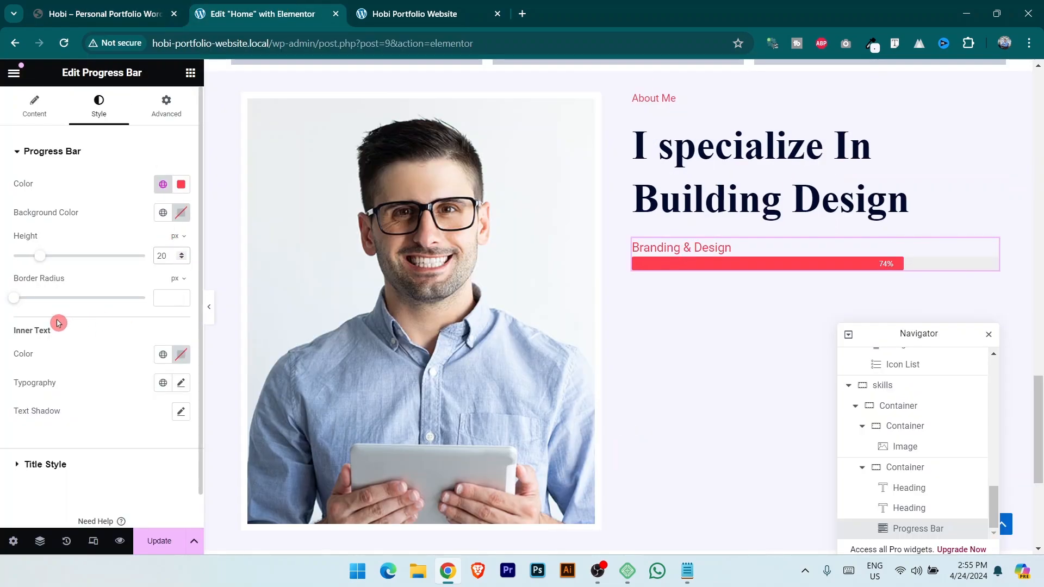
pyautogui.click(88, 7)
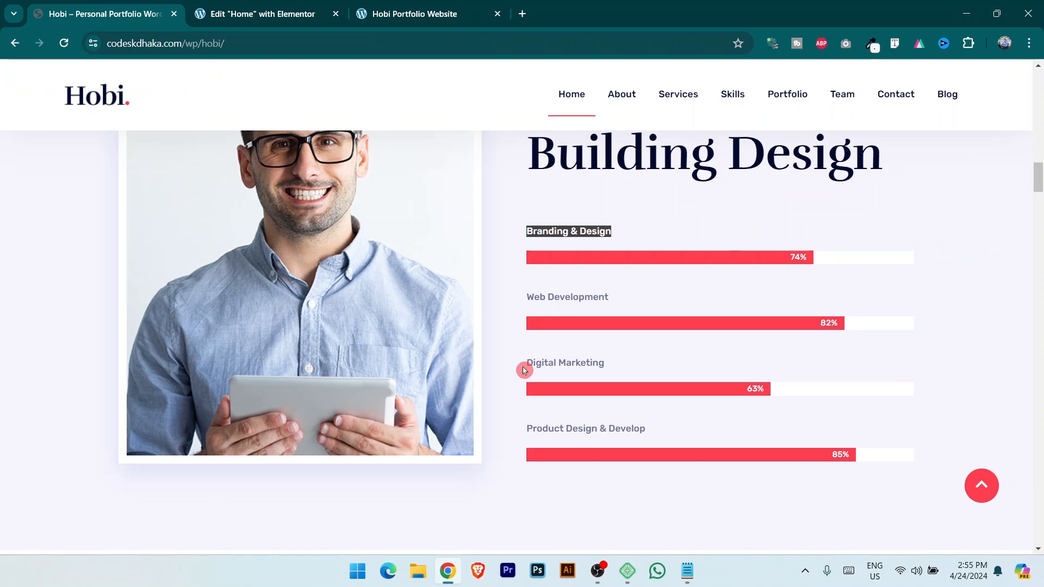
pyautogui.click(233, 4)
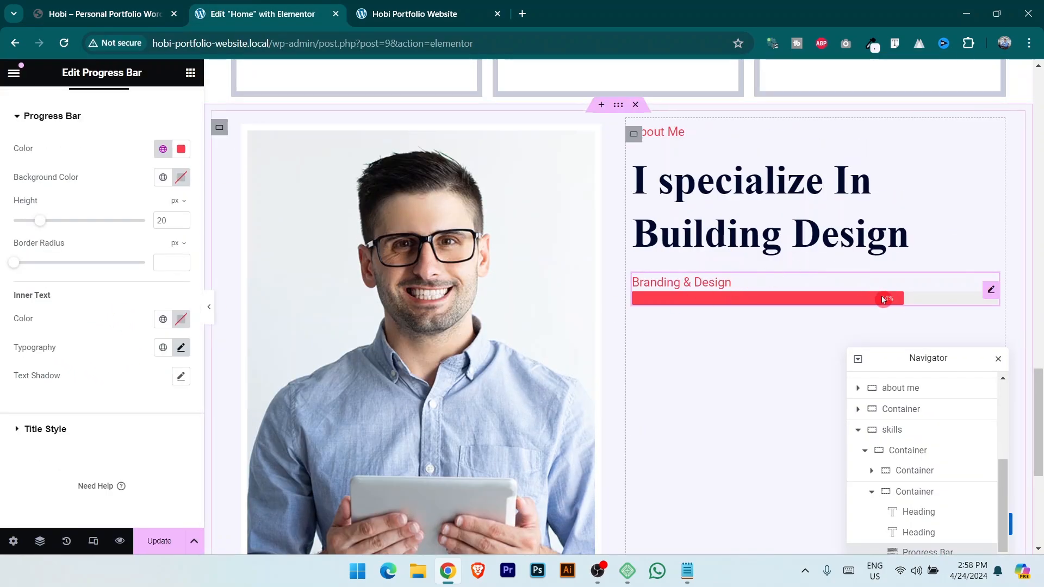
# Make the percentage text white and give the title the global Text colour.
pyautogui.click(181, 321)
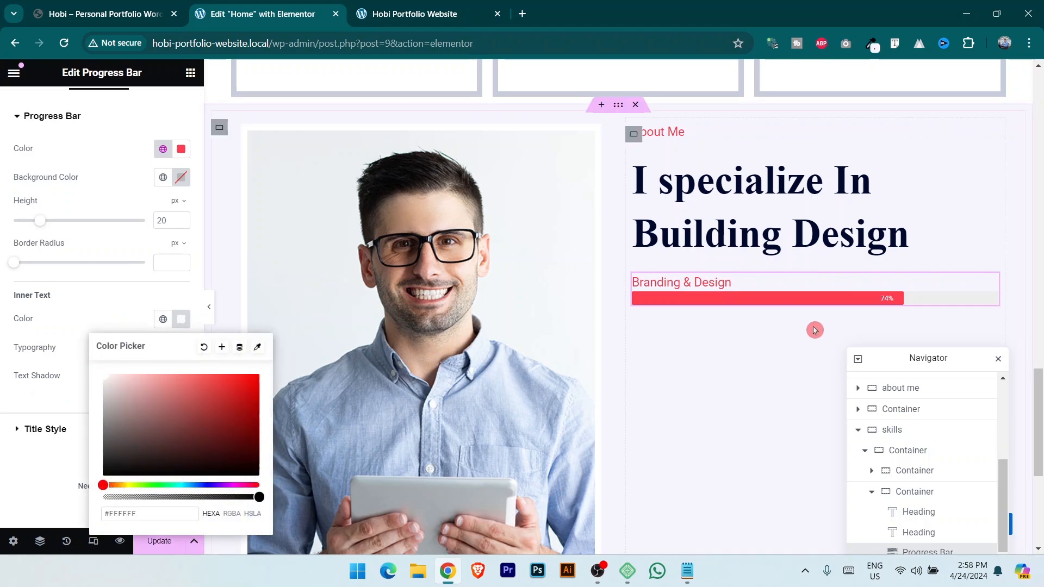
pyautogui.click(87, 321)
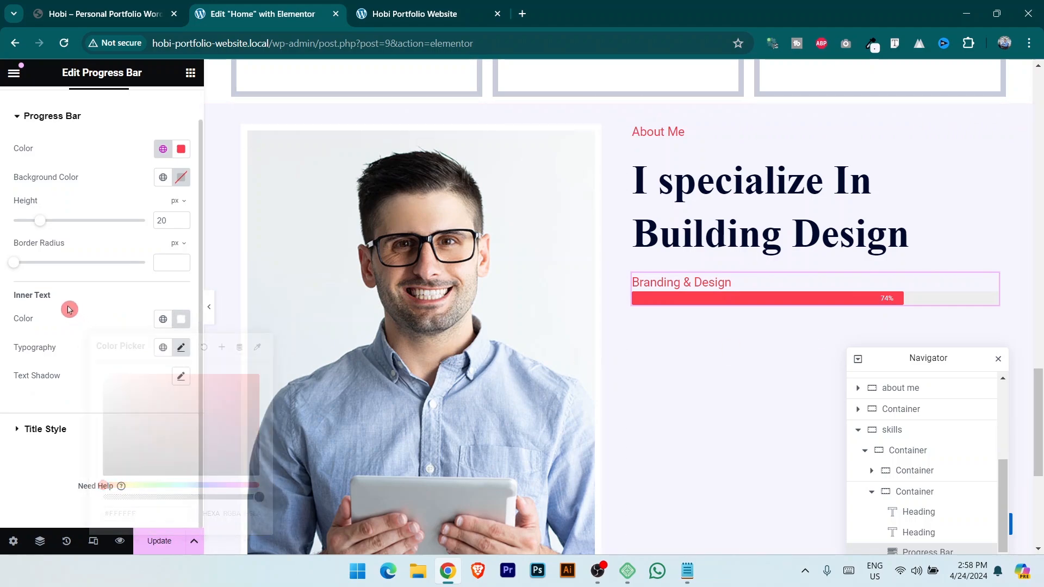
pyautogui.click(45, 429)
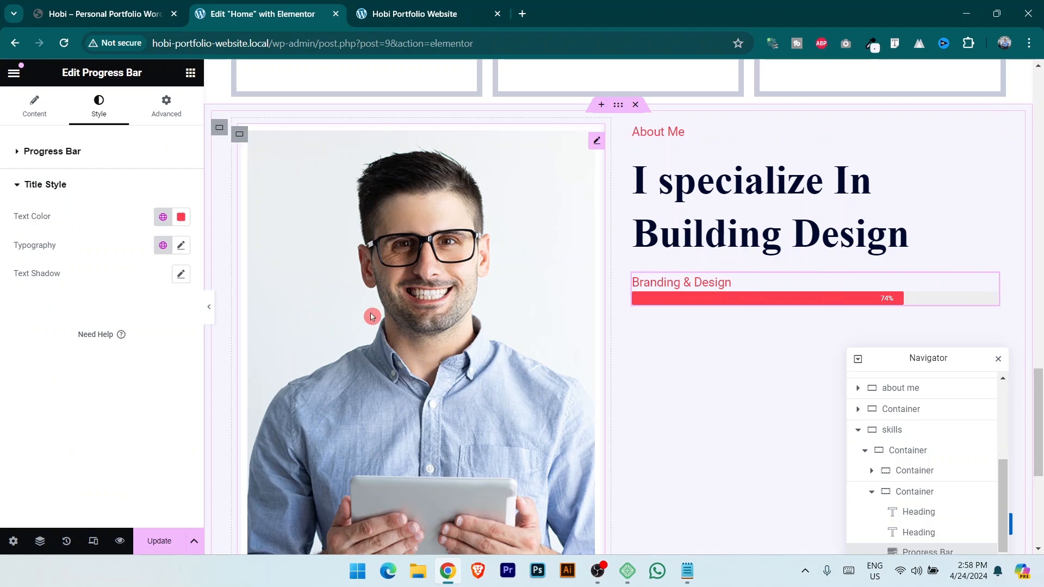
pyautogui.click(162, 217)
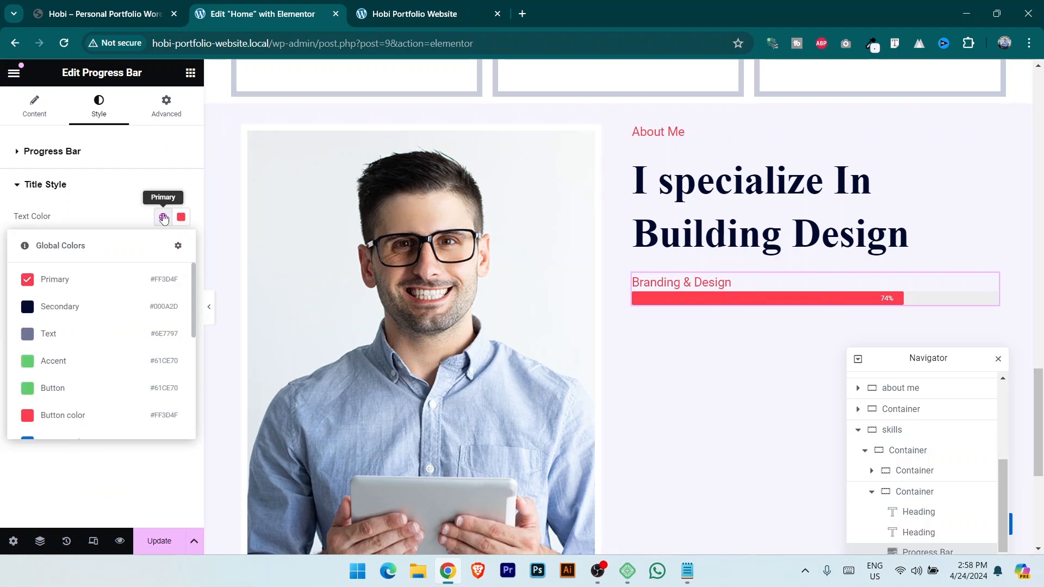
pyautogui.click(75, 335)
pyautogui.click(163, 245)
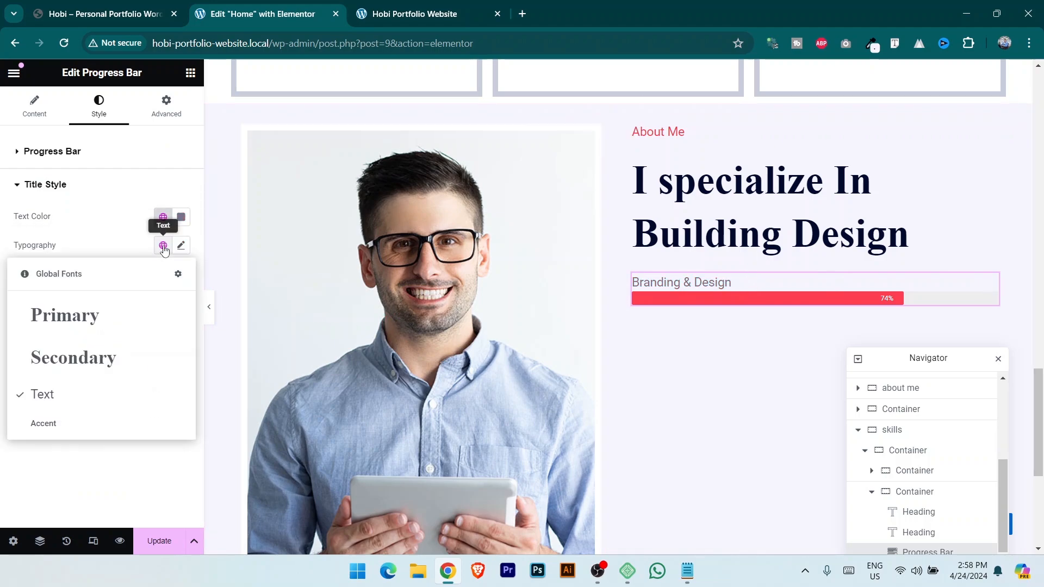
pyautogui.click(89, 241)
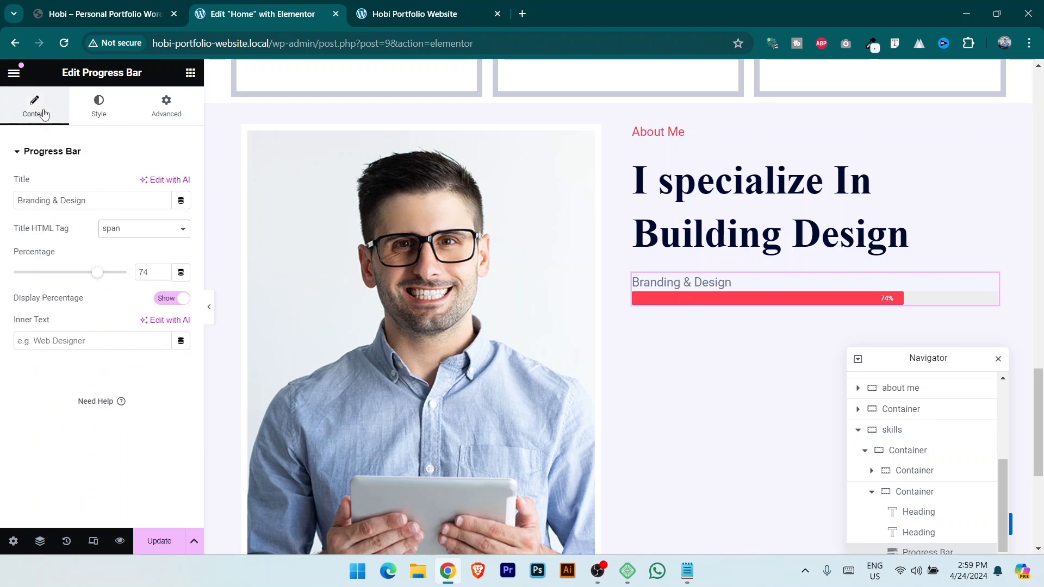
# Make the bar title an H2 and the bar's background track white.
pyautogui.click(133, 231)
pyautogui.click(129, 258)
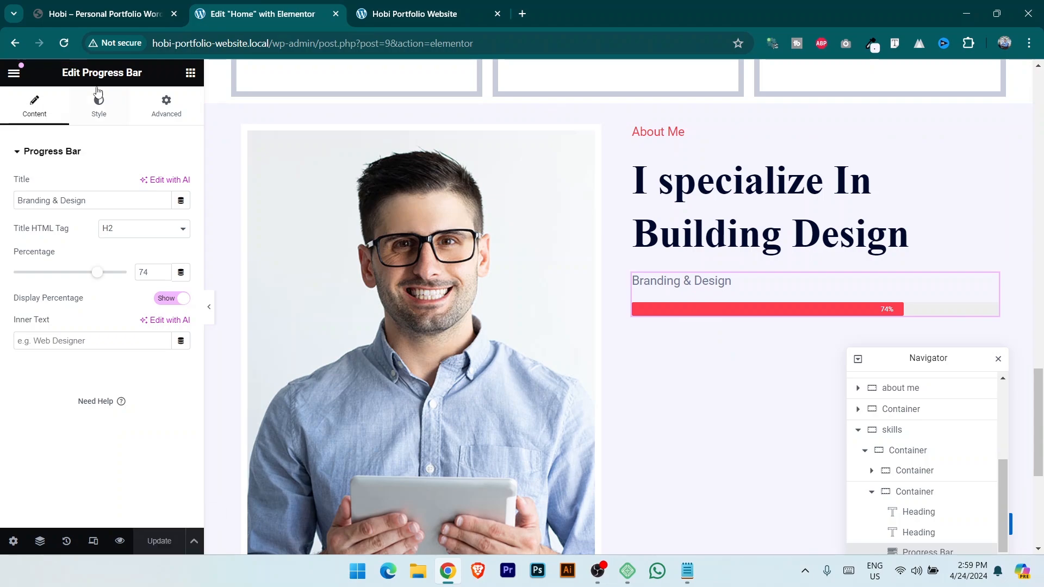
pyautogui.click(111, 105)
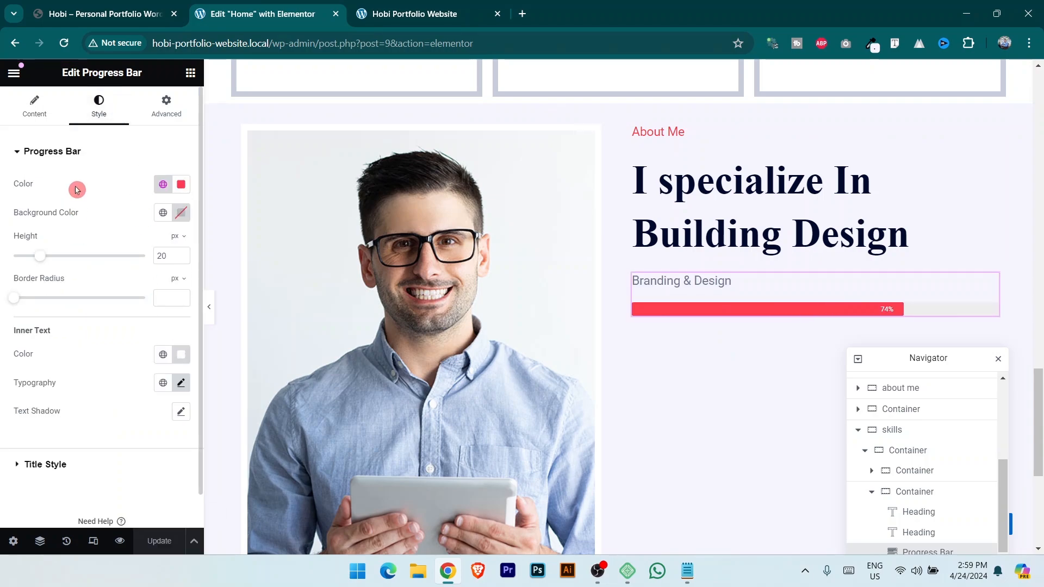
pyautogui.click(108, 6)
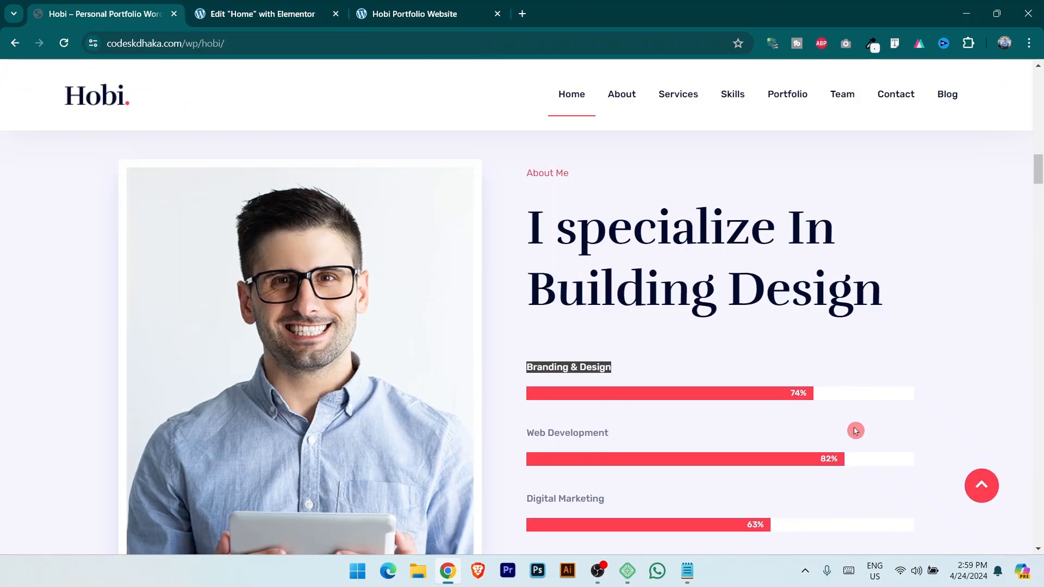
pyautogui.click(255, 4)
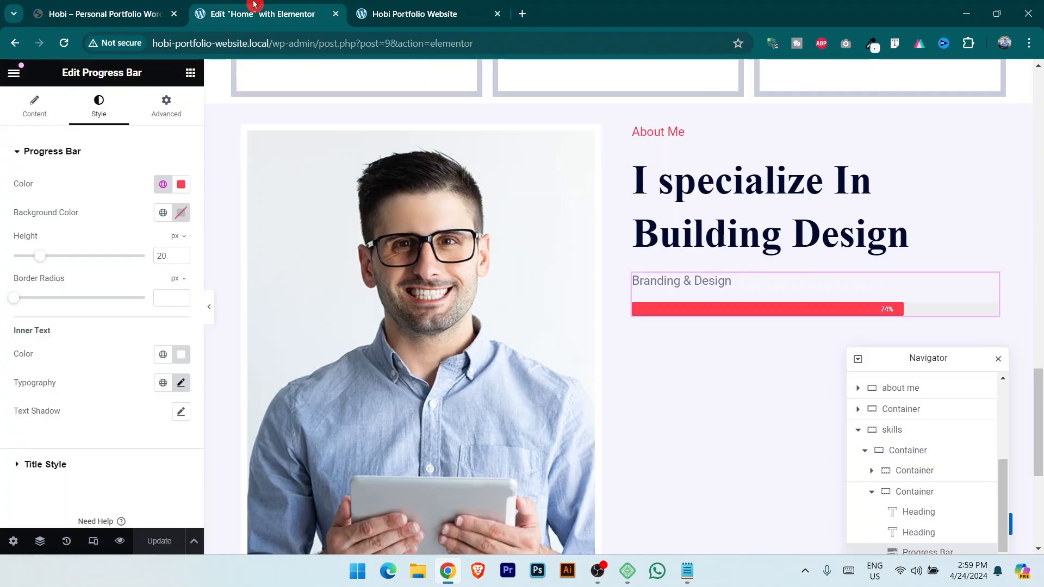
pyautogui.click(181, 214)
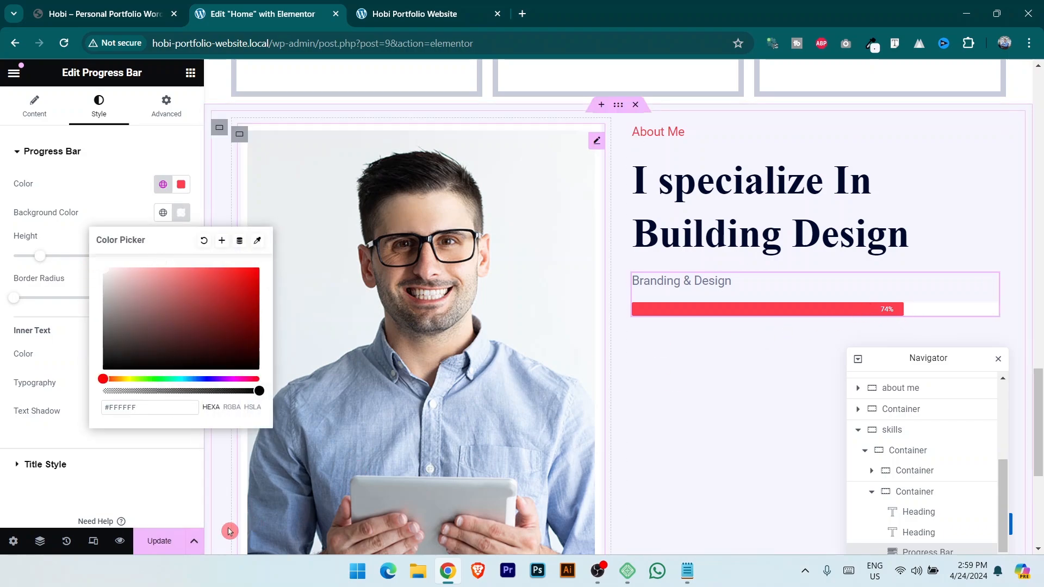
# Save the page and compare the live site with the Hobi demo's skill bars.
pyautogui.click(158, 540)
pyautogui.click(384, 12)
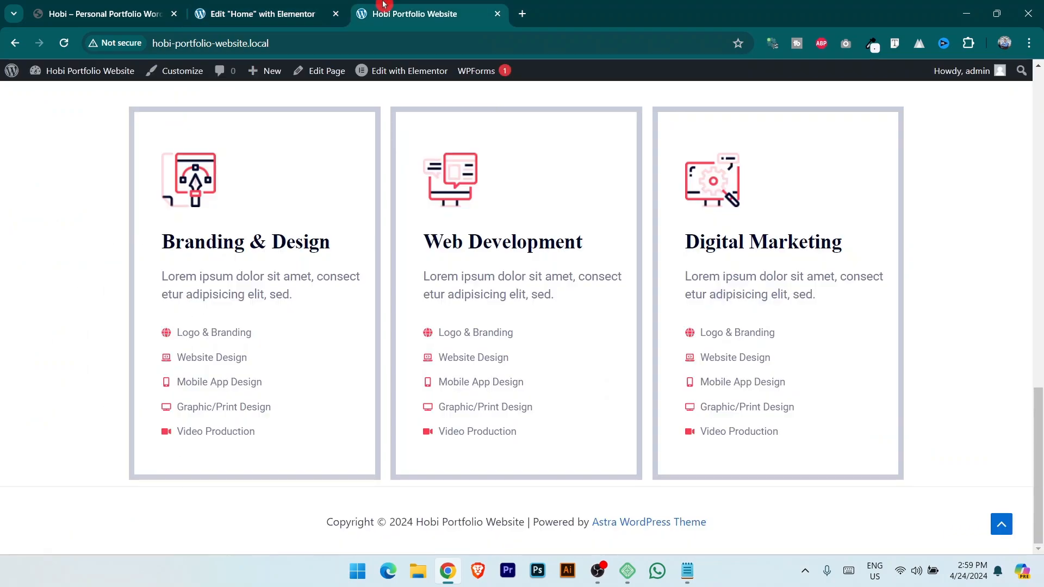
pyautogui.click(68, 45)
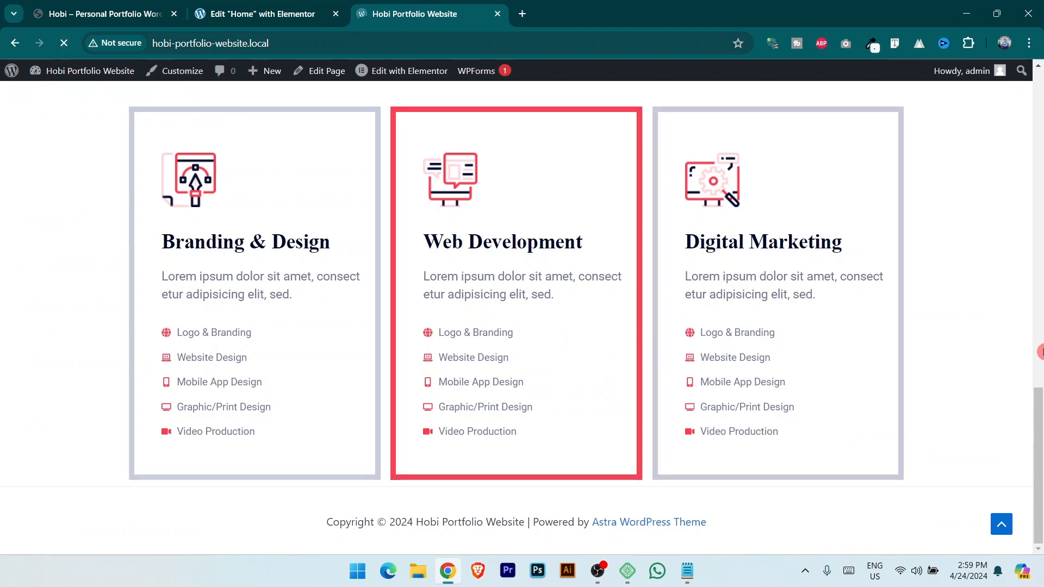
pyautogui.moveTo(1041, 366); pyautogui.dragTo(1042, 438)
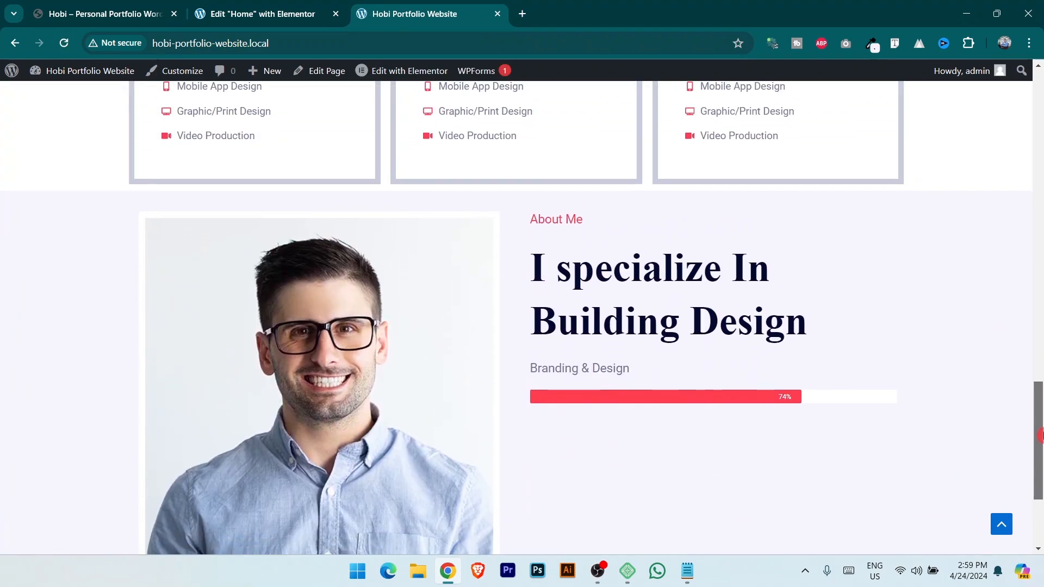
pyautogui.click(122, 5)
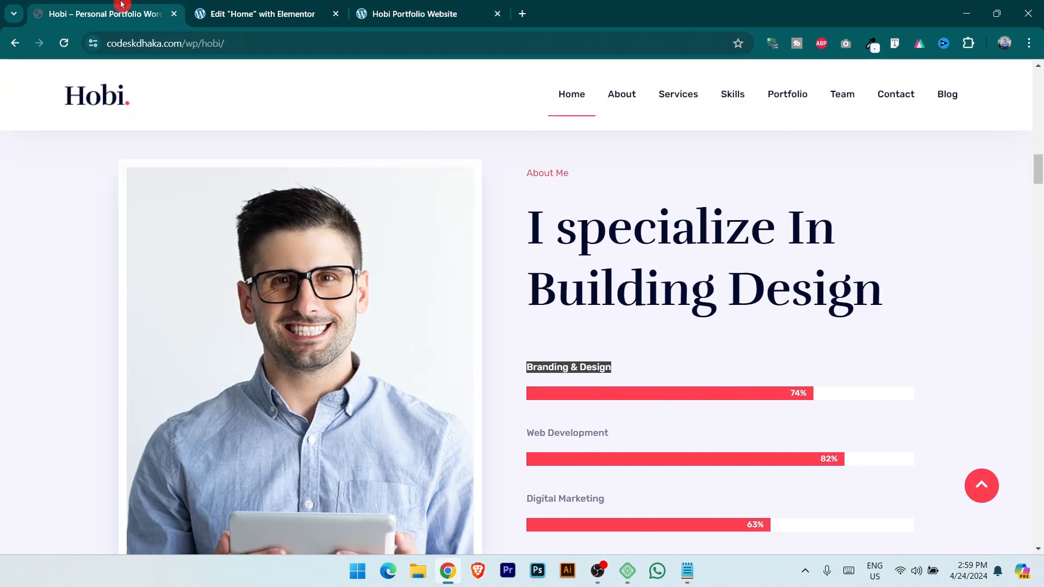
pyautogui.scroll(-2, 589, 373)
pyautogui.click(296, 10)
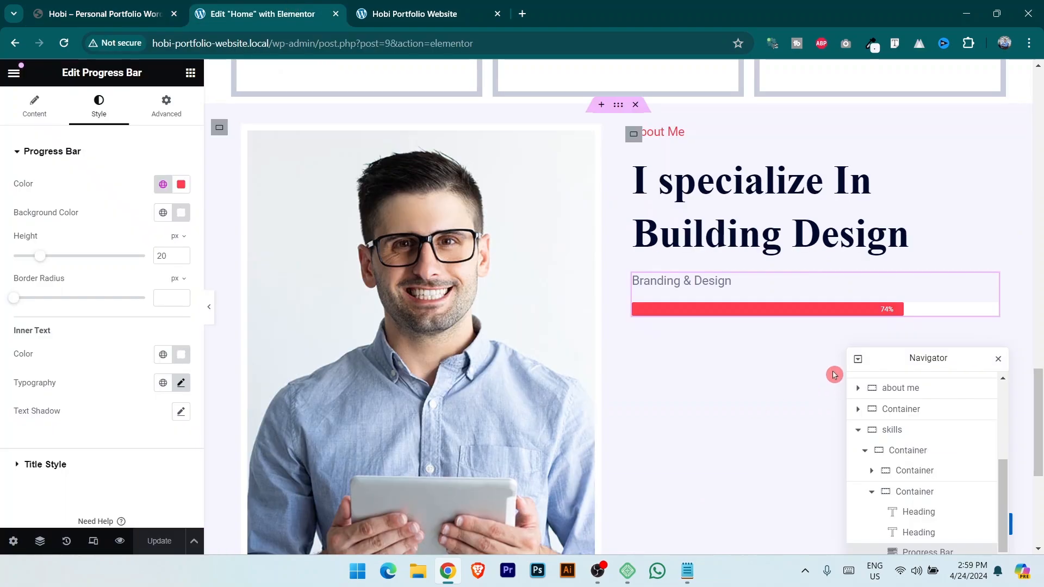
pyautogui.click(116, 5)
pyautogui.hotkey('ctrl', 'Tab')
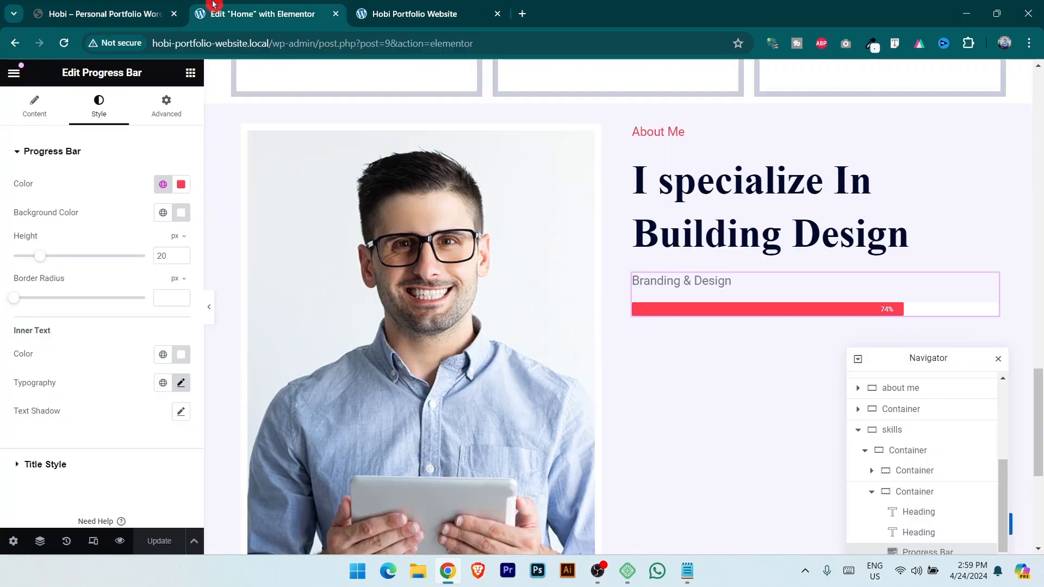
# Set the bar title's font weight to 600 (Semi Bold) and save.
pyautogui.click(43, 464)
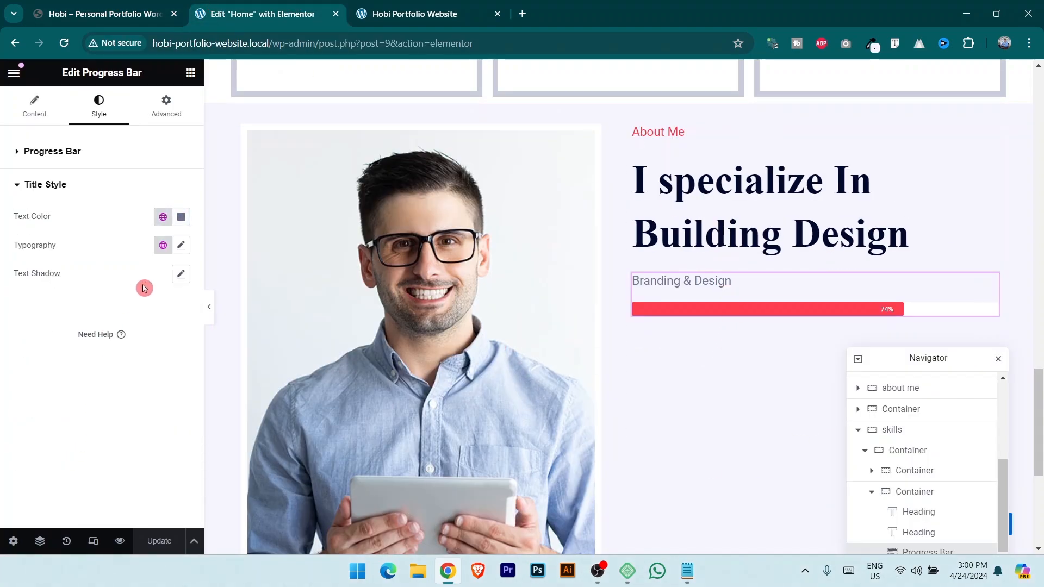
pyautogui.click(181, 246)
pyautogui.click(151, 379)
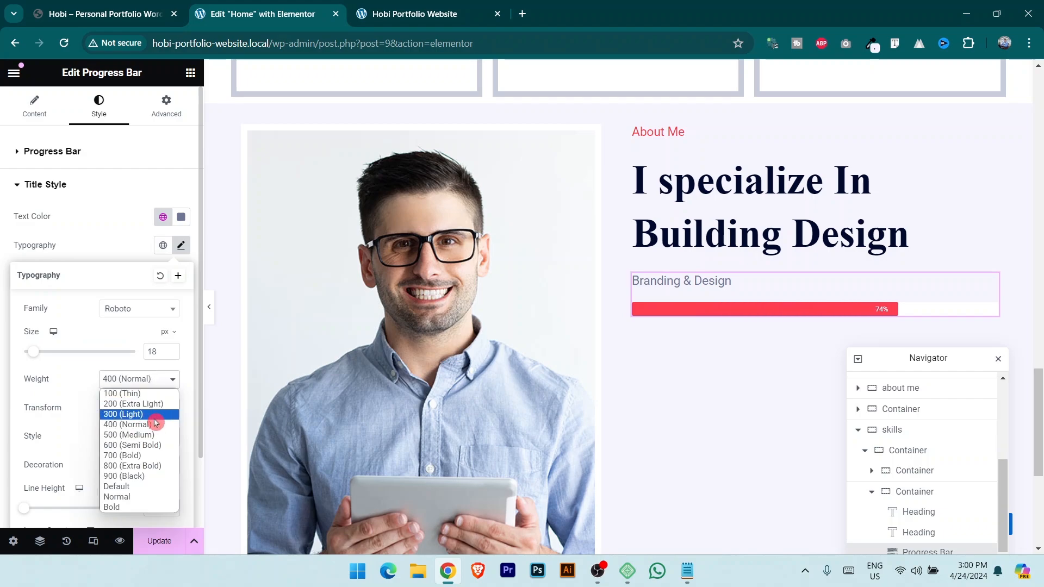
pyautogui.click(154, 446)
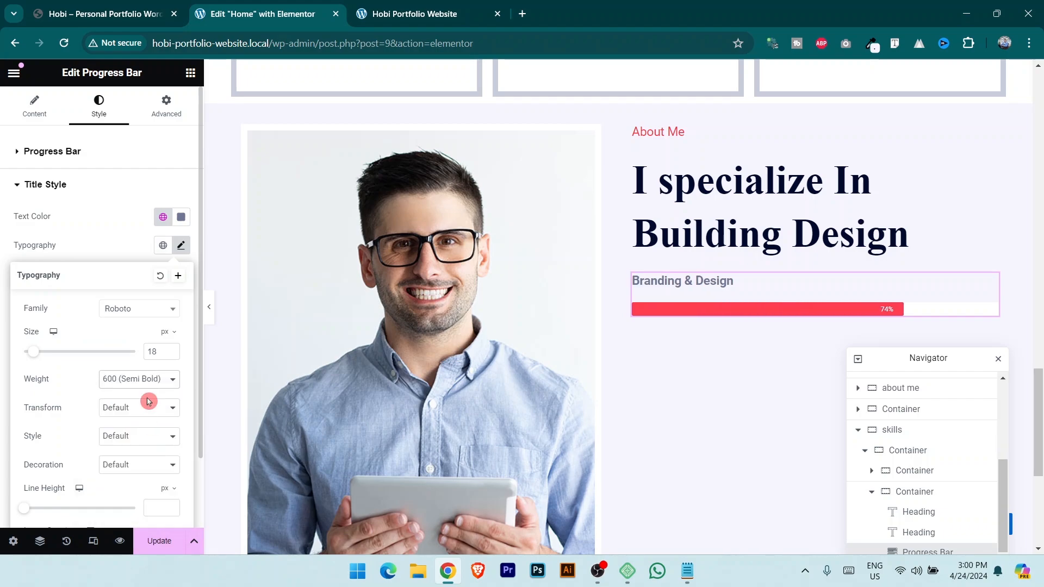
pyautogui.click(150, 381)
pyautogui.click(147, 441)
pyautogui.click(159, 541)
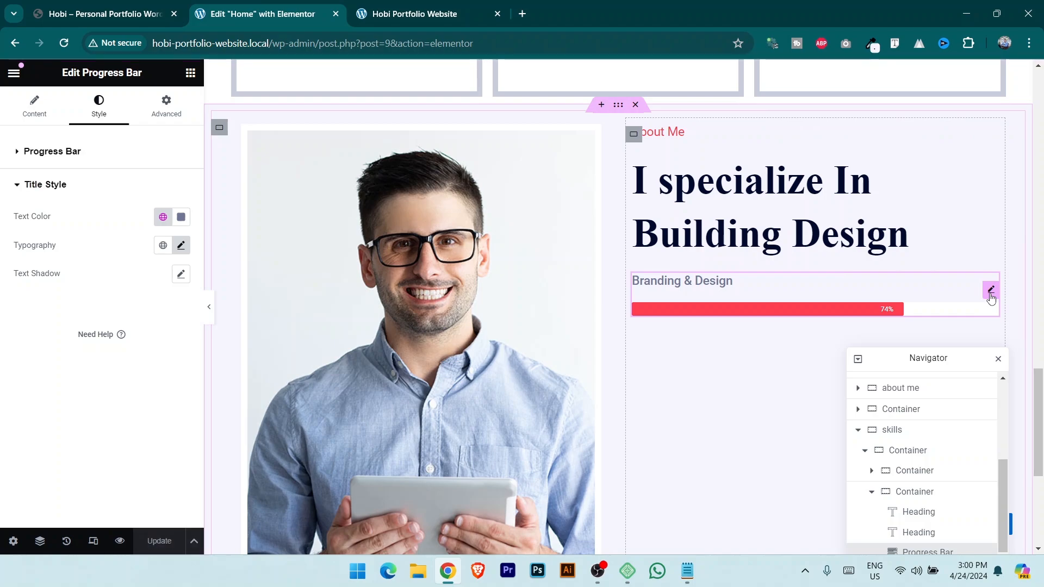
# Duplicate the Branding & Design progress bar.
pyautogui.rightClick(990, 288)
pyautogui.click(953, 277)
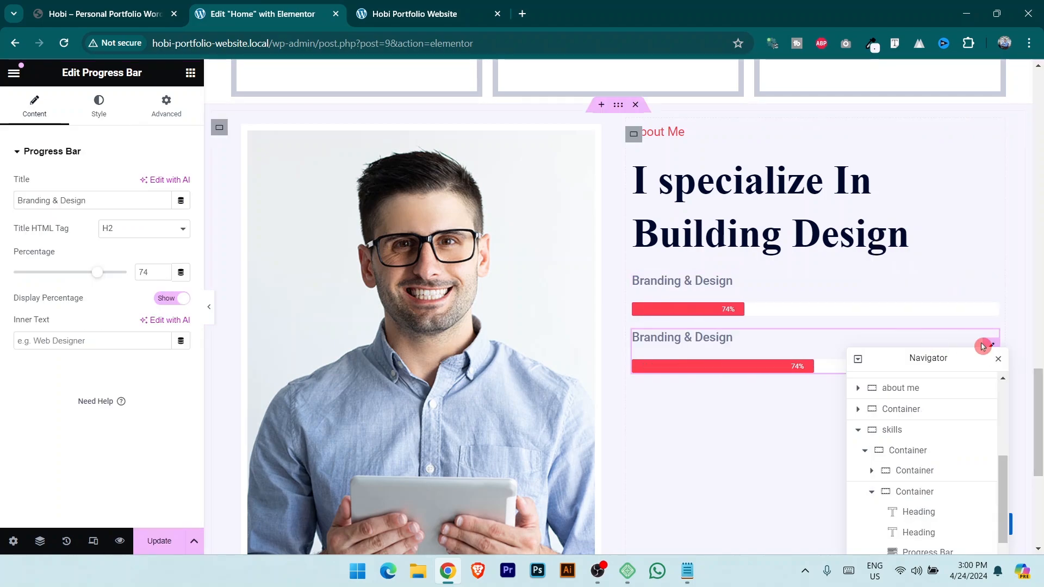
pyautogui.click(152, 23)
pyautogui.scroll(-1, 703, 361)
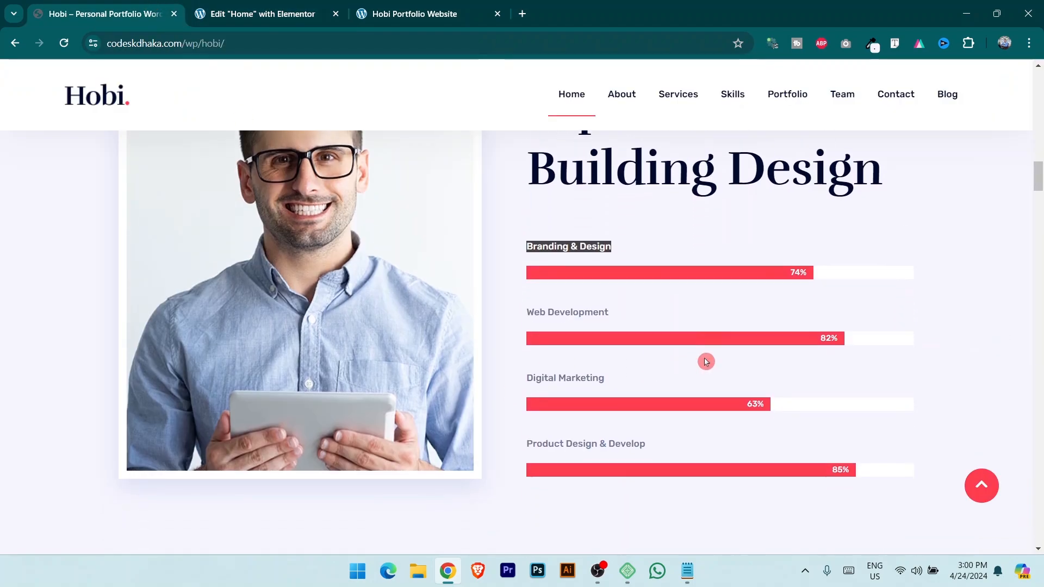
pyautogui.click(216, 4)
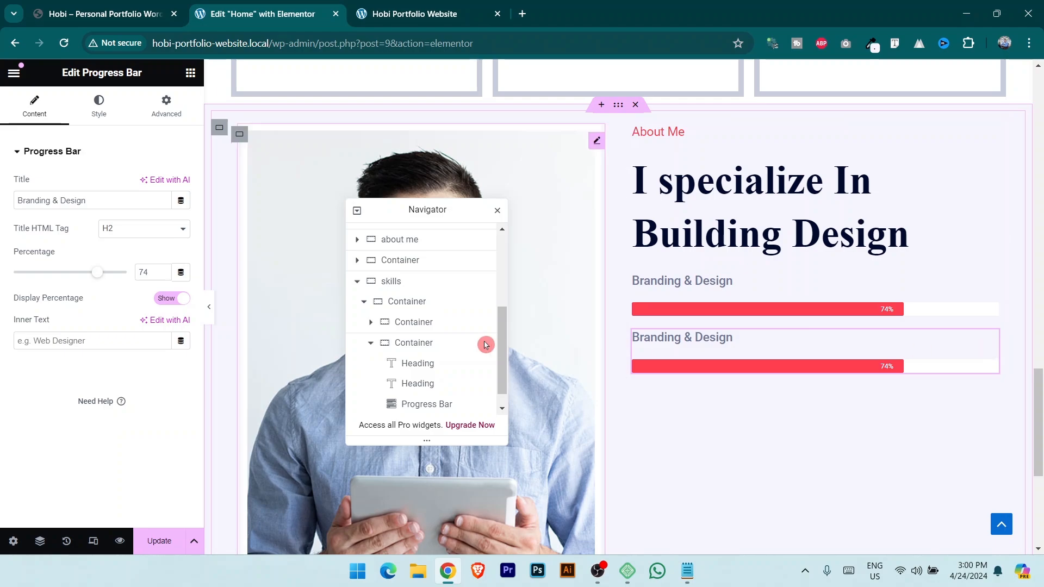
# Give the copy a 10 px top margin, then duplicate it again.
pyautogui.click(168, 108)
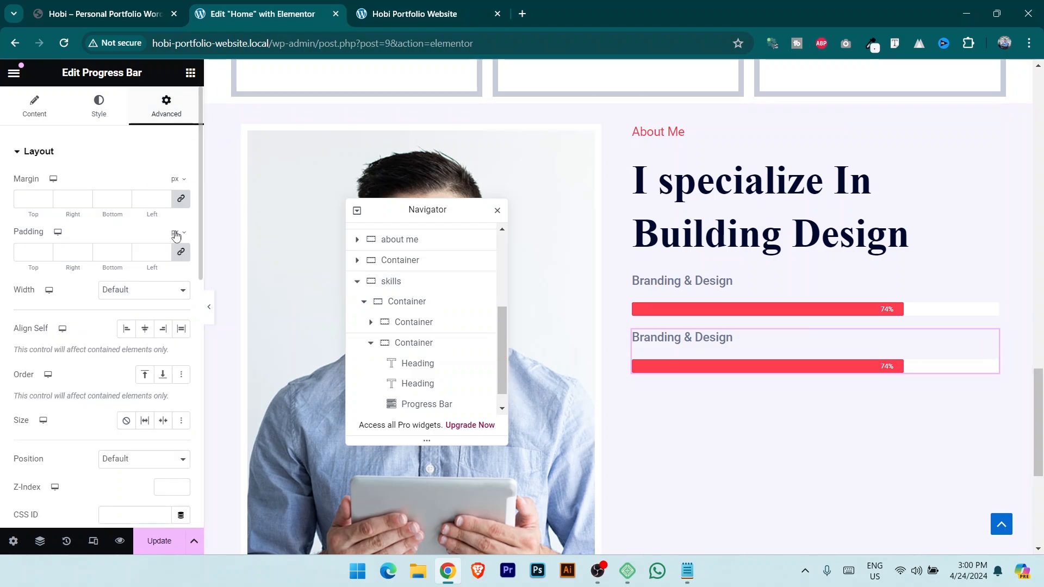
pyautogui.click(181, 199)
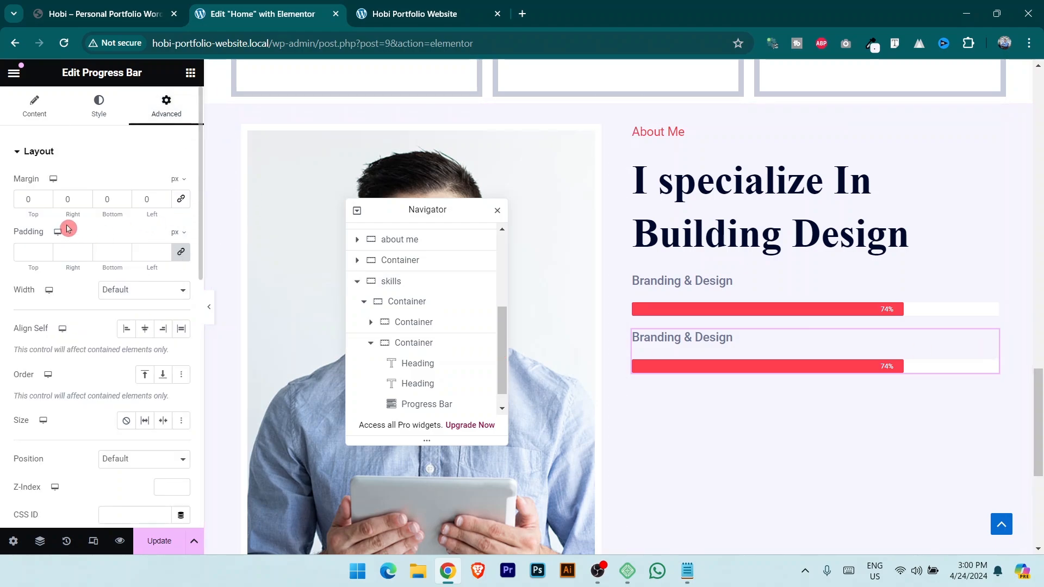
pyautogui.click(46, 199)
pyautogui.write('10')
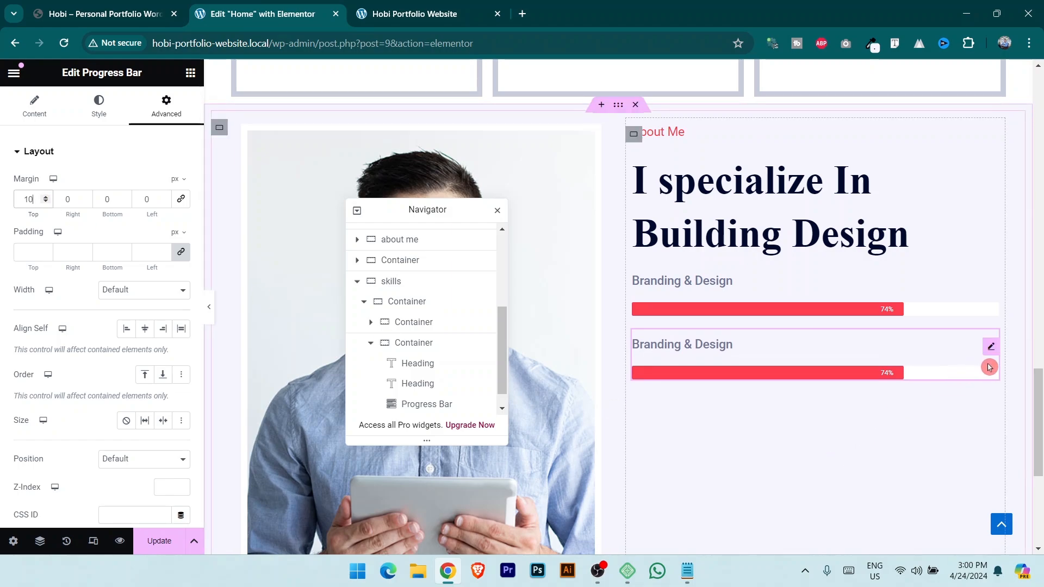
pyautogui.rightClick(990, 352)
pyautogui.click(924, 279)
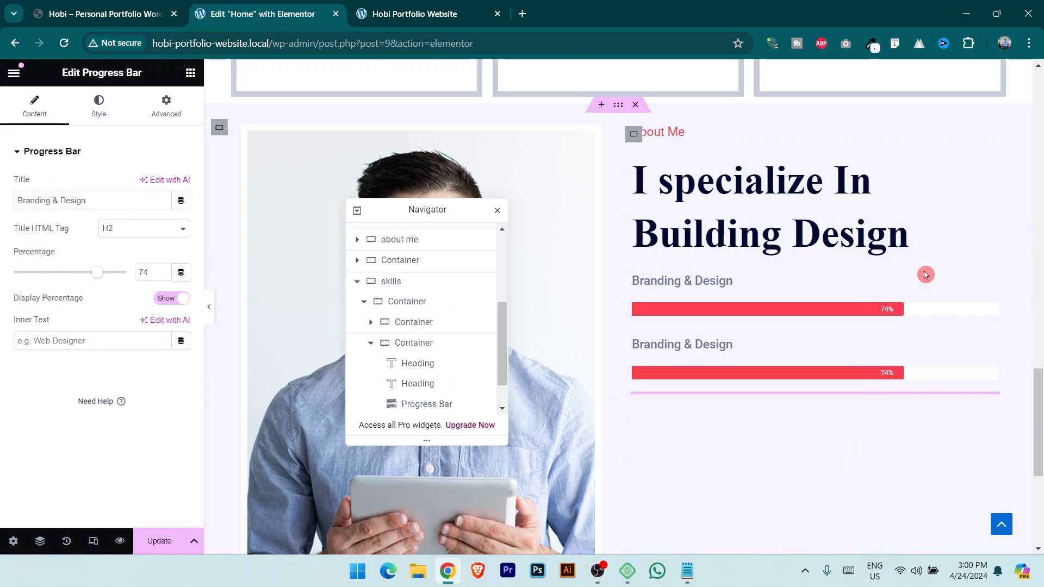
# Add a fourth bar and retitle the second bar 'Web Development' at 82%.
pyautogui.rightClick(991, 415)
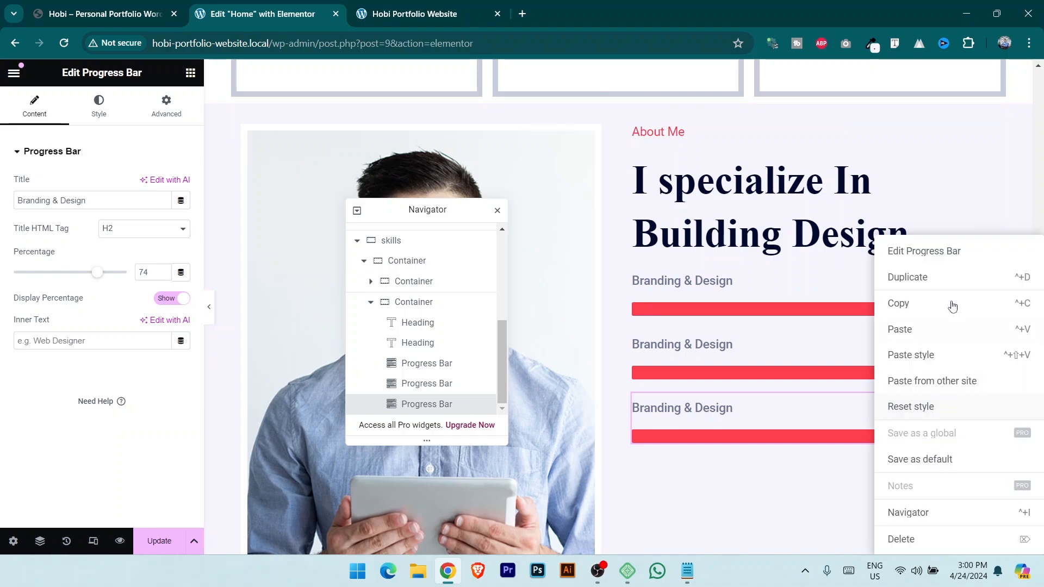
pyautogui.click(914, 278)
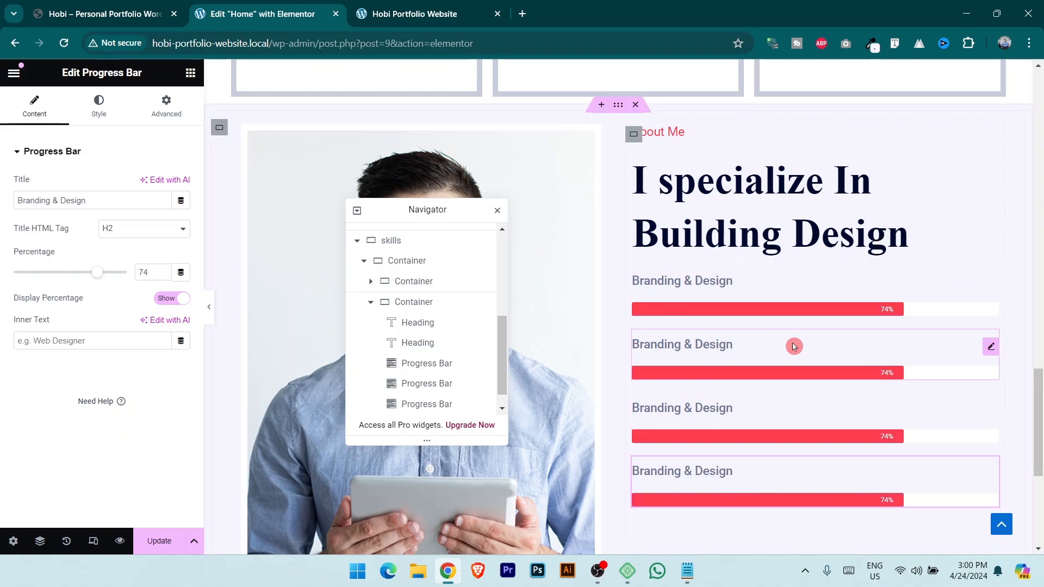
pyautogui.click(992, 347)
pyautogui.click(81, 7)
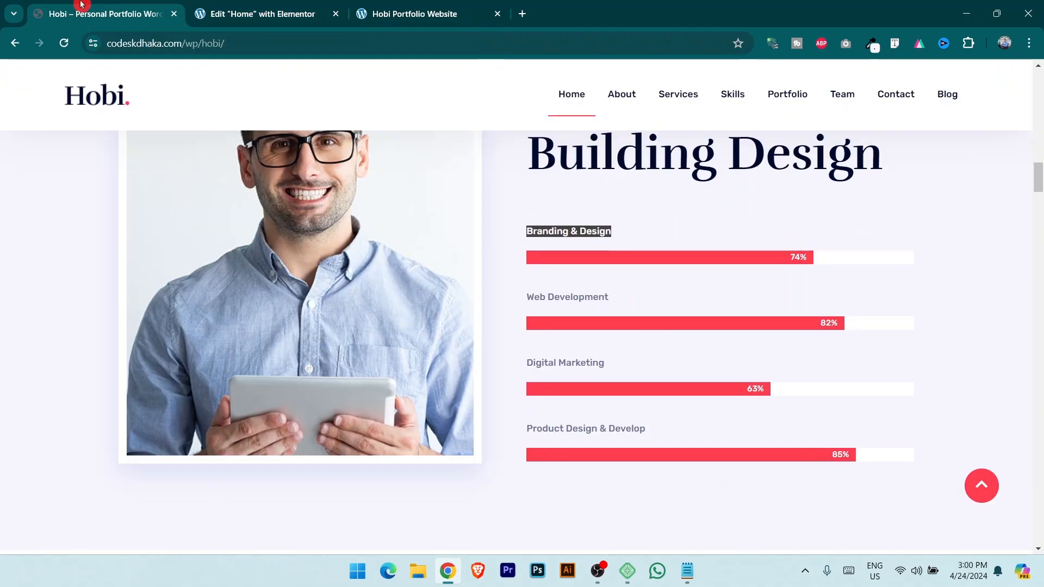
pyautogui.moveTo(528, 295); pyautogui.dragTo(662, 294)
pyautogui.hotkey('ctrl', 'c')
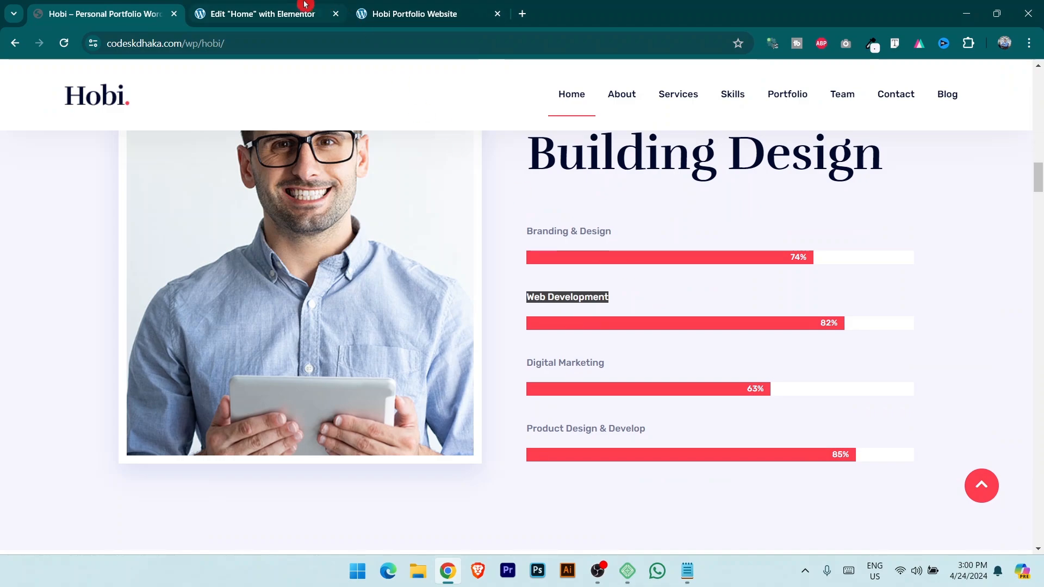
pyautogui.click(302, 8)
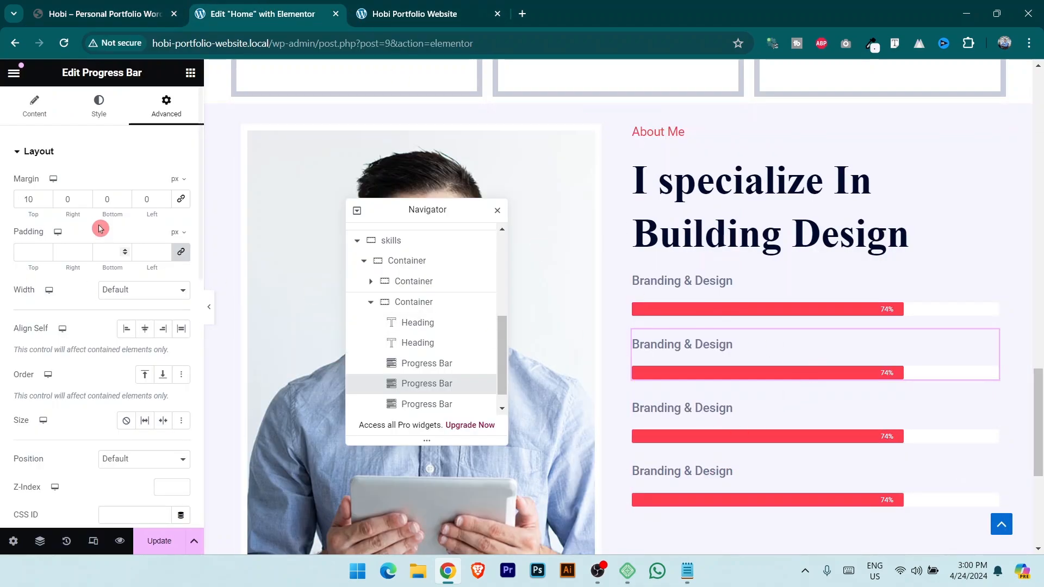
pyautogui.click(33, 116)
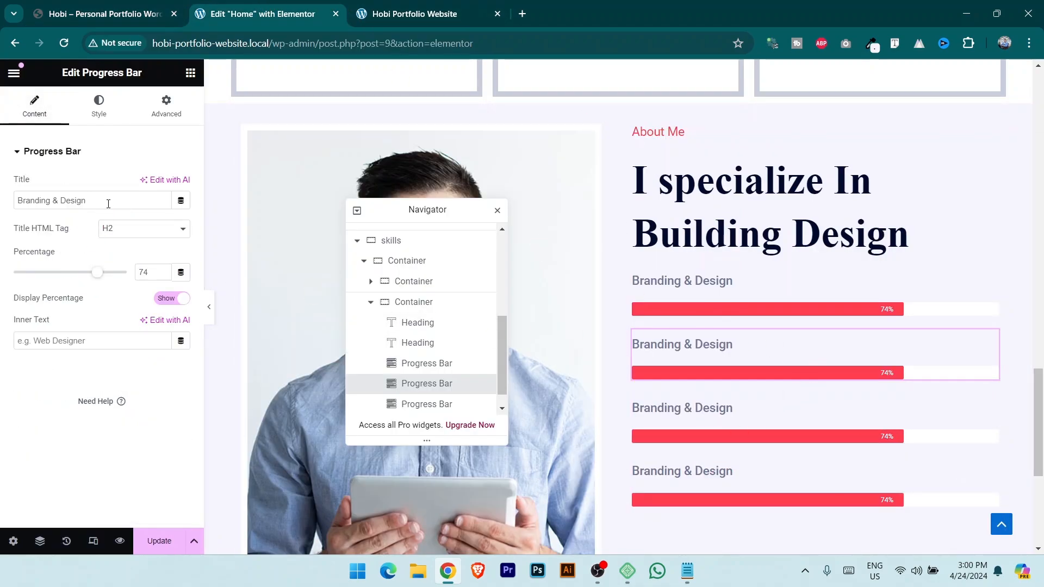
pyautogui.moveTo(107, 203); pyautogui.dragTo(7, 195)
pyautogui.hotkey('ctrl', 'v')
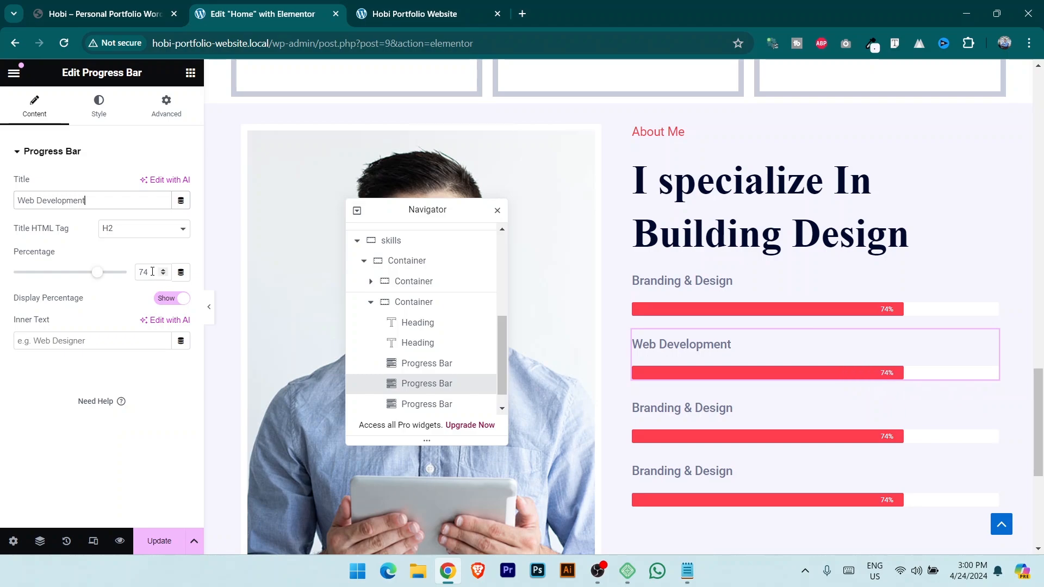
pyautogui.write('8')
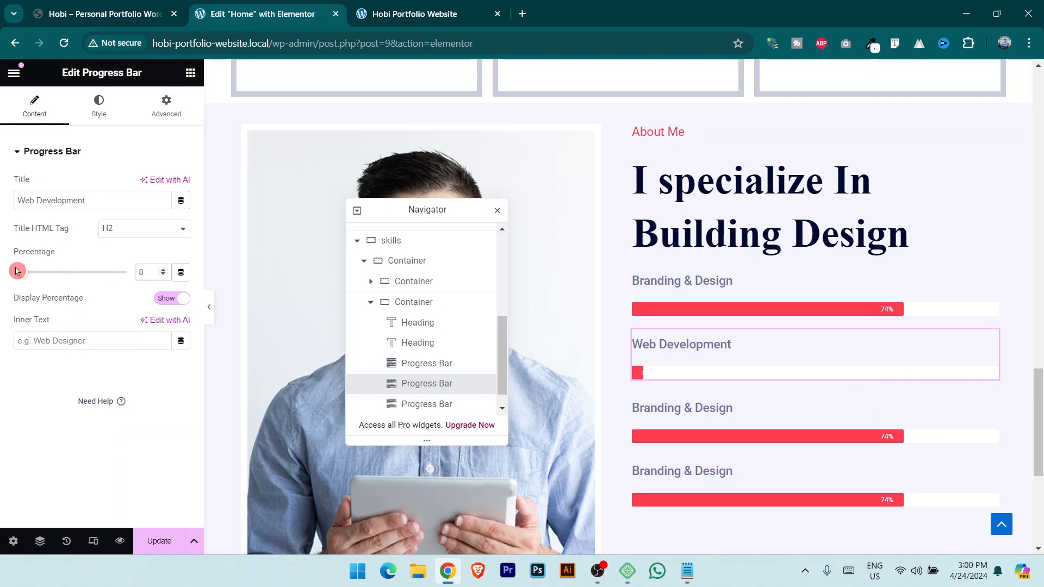
pyautogui.write('2')
# Set the third bar to Digital Marketing at 63%.
pyautogui.click(991, 410)
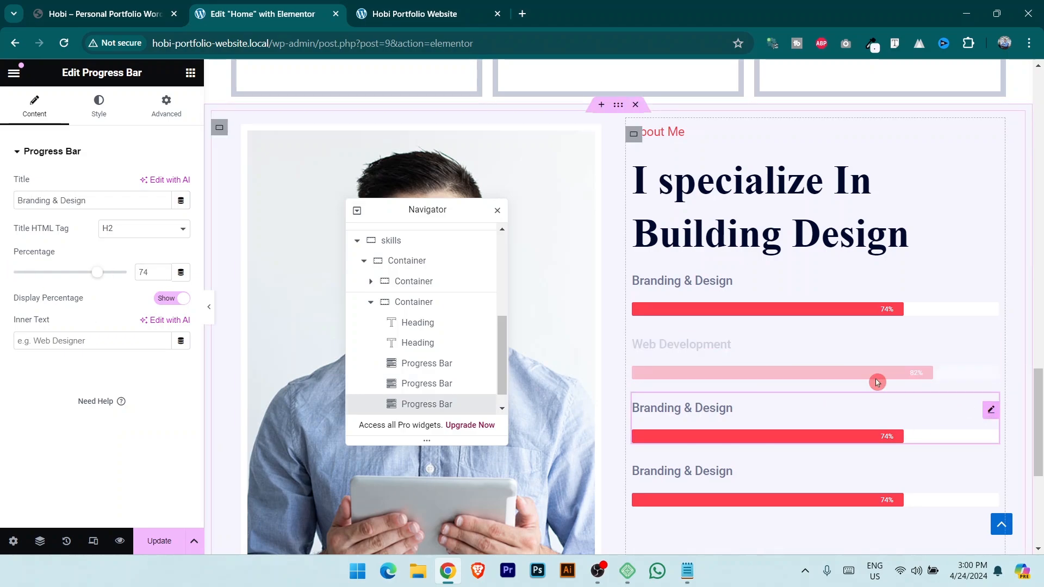
pyautogui.click(112, 5)
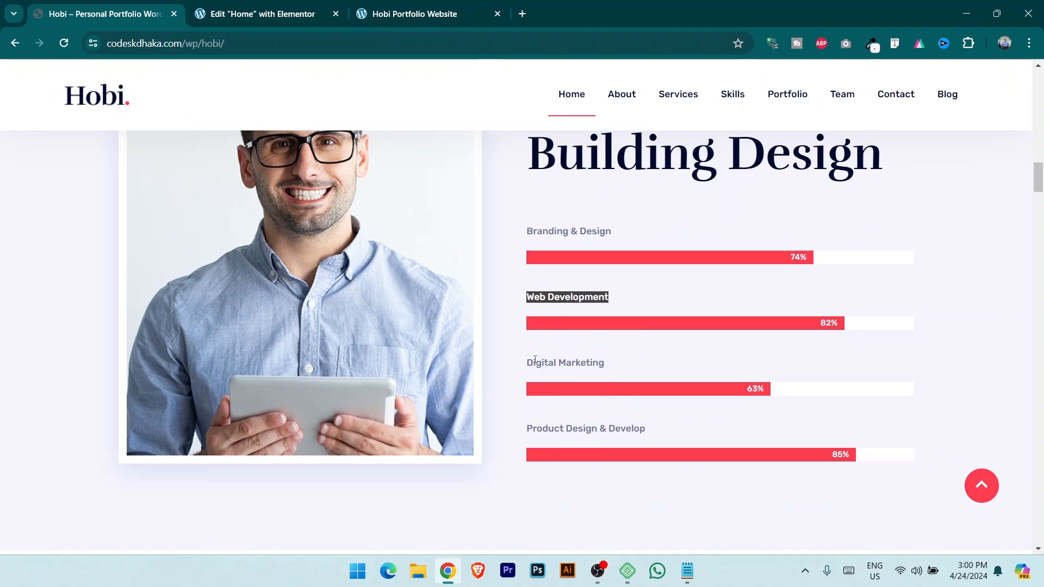
pyautogui.moveTo(532, 361); pyautogui.dragTo(626, 364)
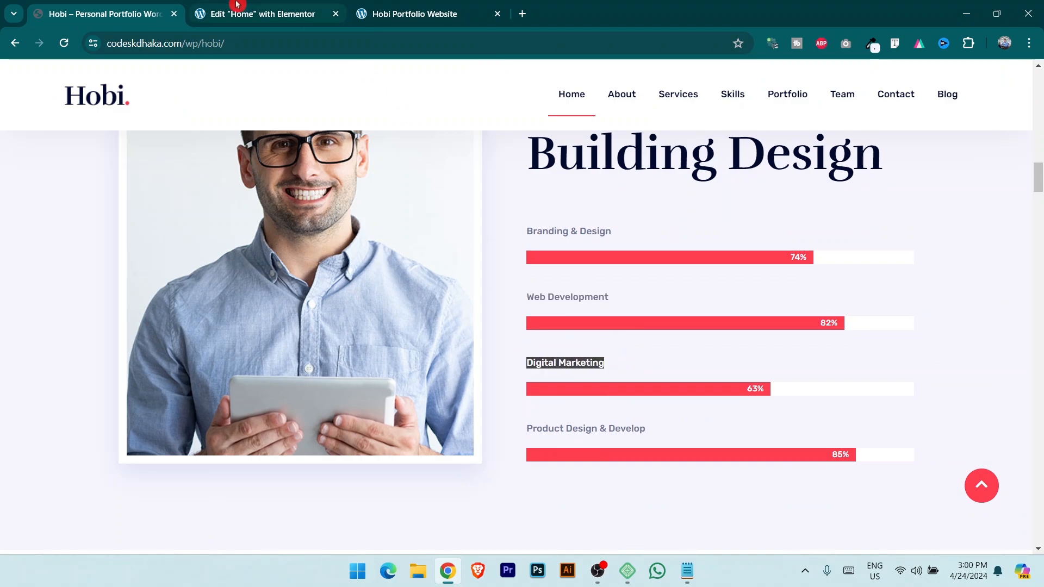
pyautogui.click(237, 4)
pyautogui.moveTo(97, 204); pyautogui.dragTo(95, 182)
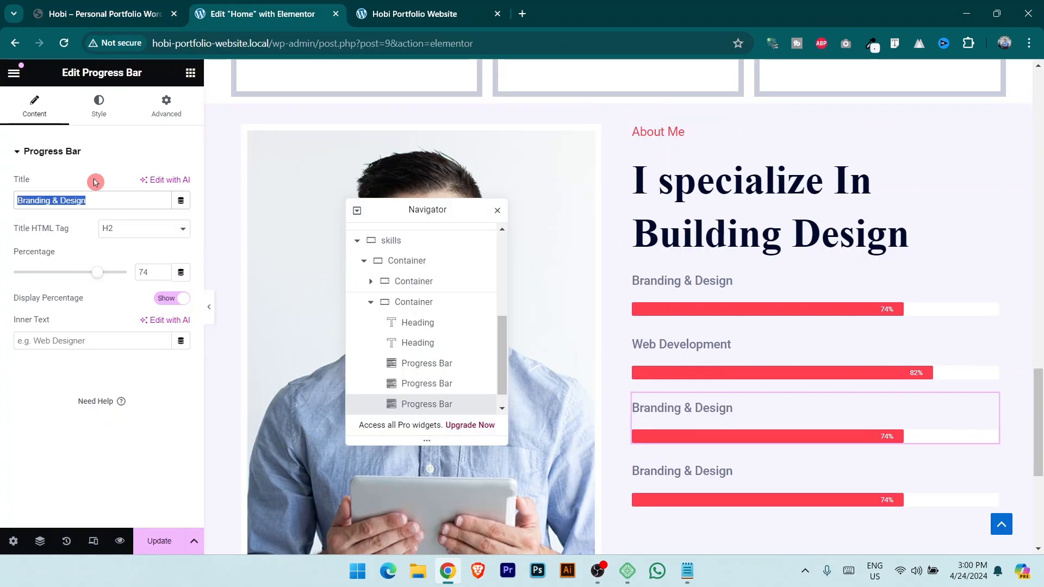
pyautogui.click(115, 14)
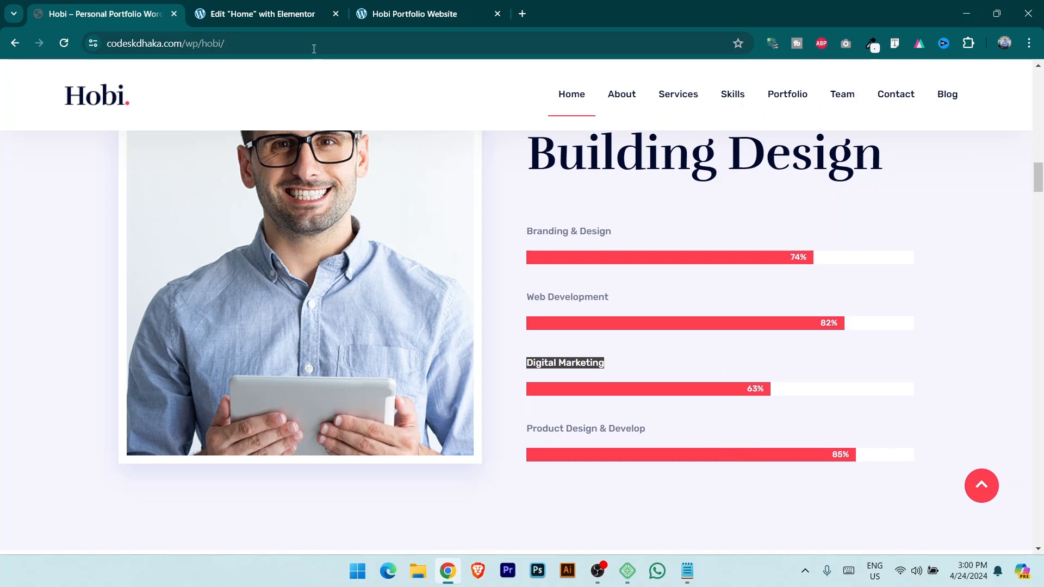
pyautogui.click(277, 15)
pyautogui.moveTo(152, 273); pyautogui.dragTo(73, 278)
pyautogui.write('63')
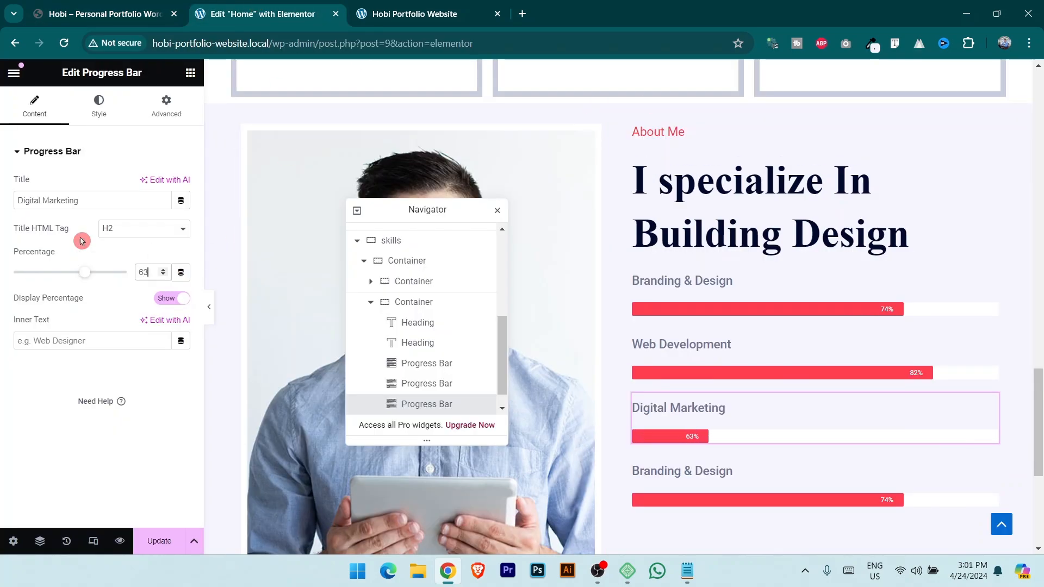
# Set the bottom bar to 'Product Design & Develop' at 85% and save.
pyautogui.click(98, 6)
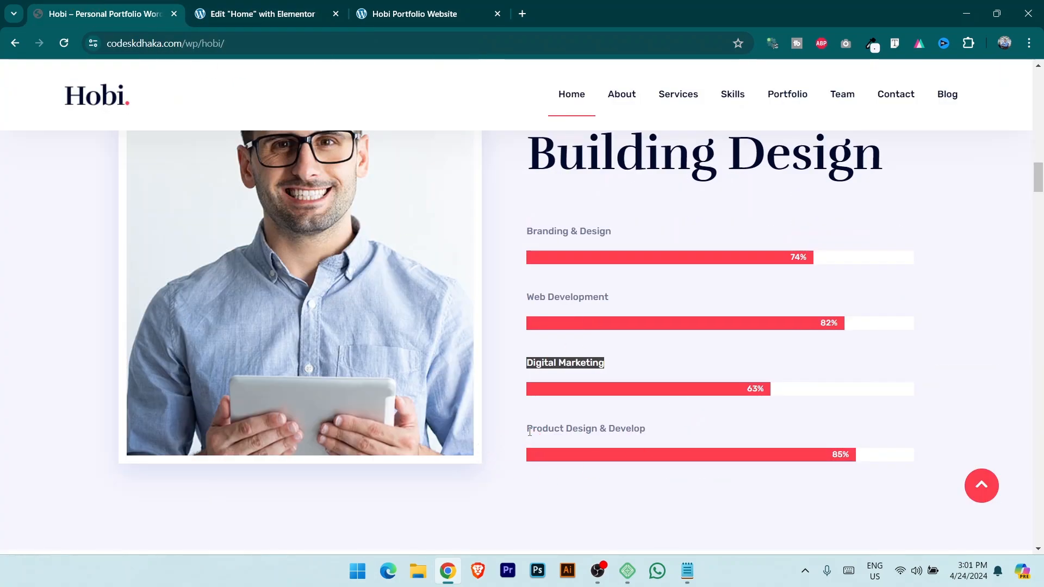
pyautogui.moveTo(528, 427); pyautogui.dragTo(907, 466)
pyautogui.hotkey('ctrl', 'c')
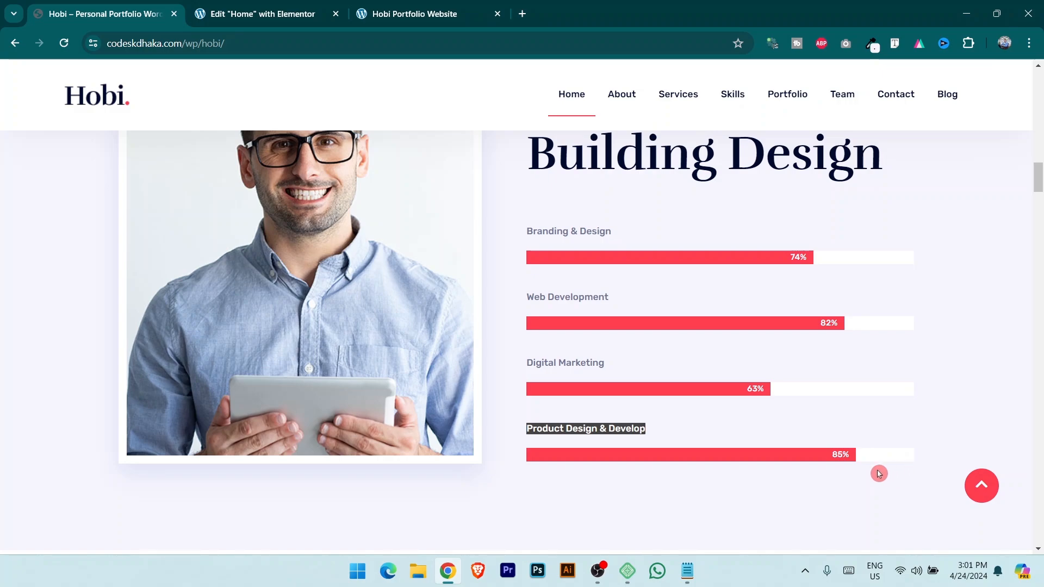
pyautogui.click(261, 14)
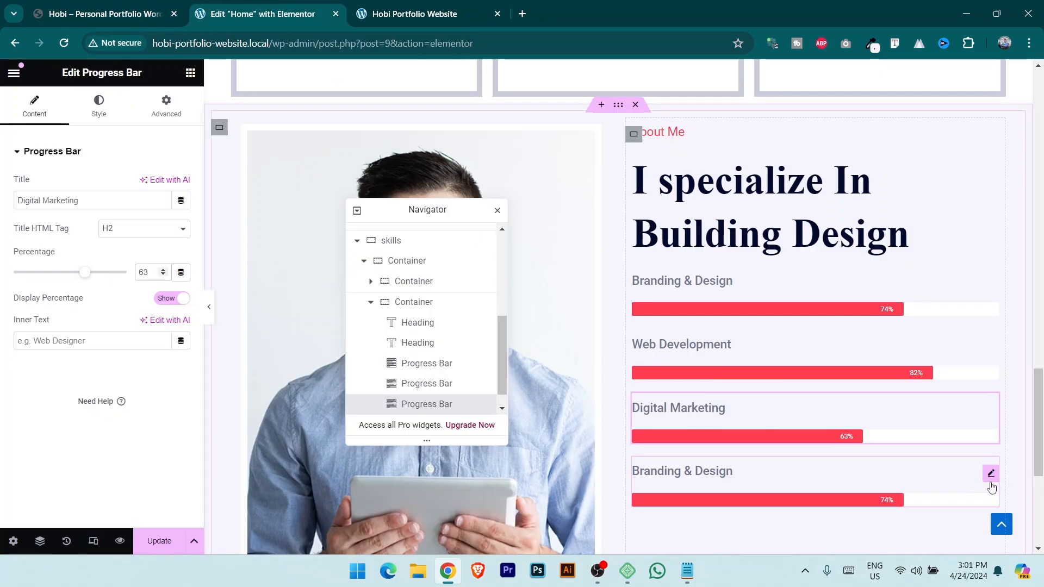
pyautogui.click(991, 474)
pyautogui.tripleClick(121, 201)
pyautogui.hotkey('ctrl', 'v')
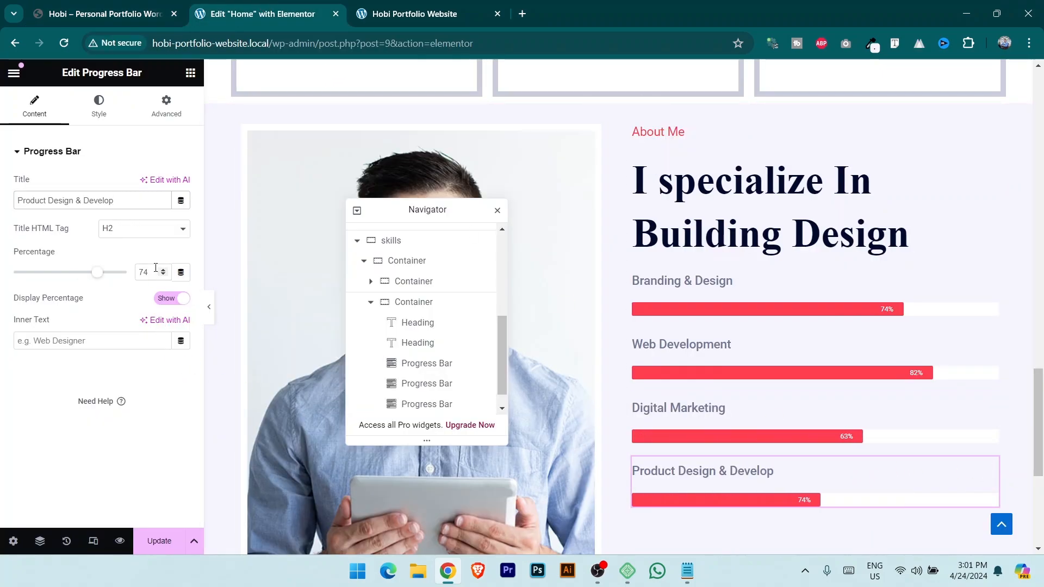
pyautogui.doubleClick(144, 272)
pyautogui.write('8')
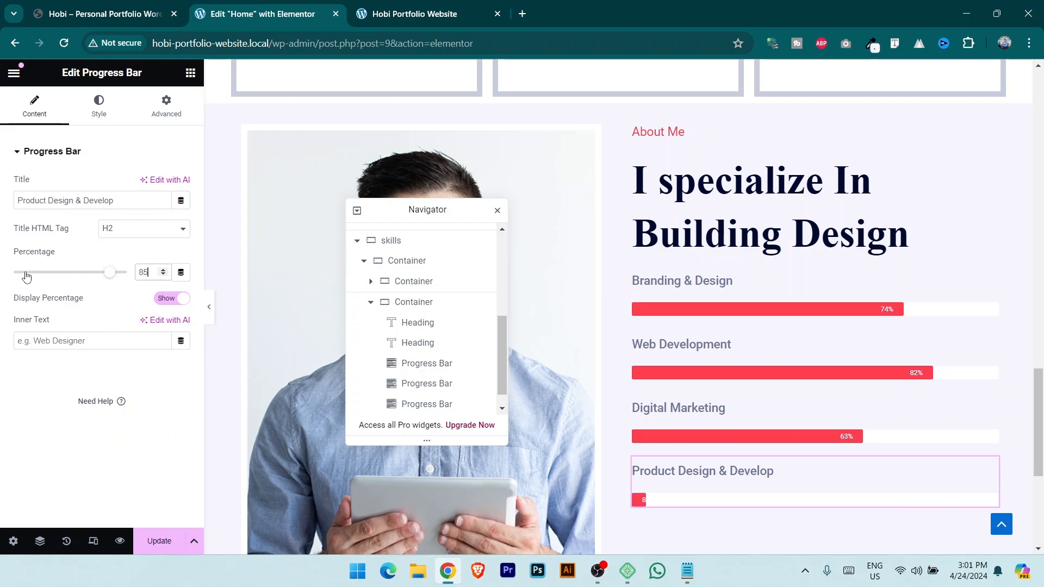
pyautogui.write('5')
pyautogui.click(163, 541)
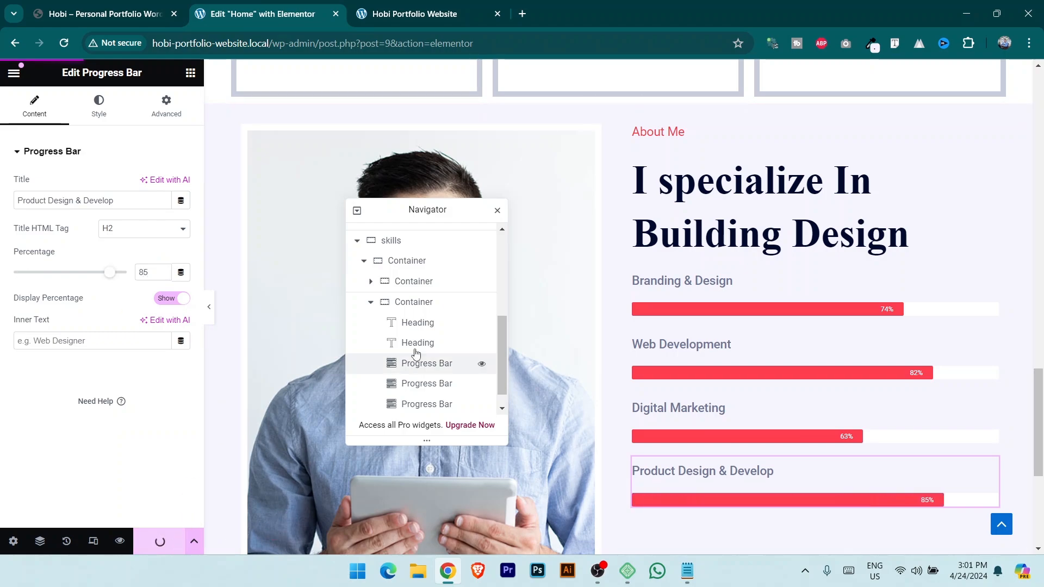
pyautogui.scroll(-3, 756, 329)
pyautogui.scroll(3, 762, 341)
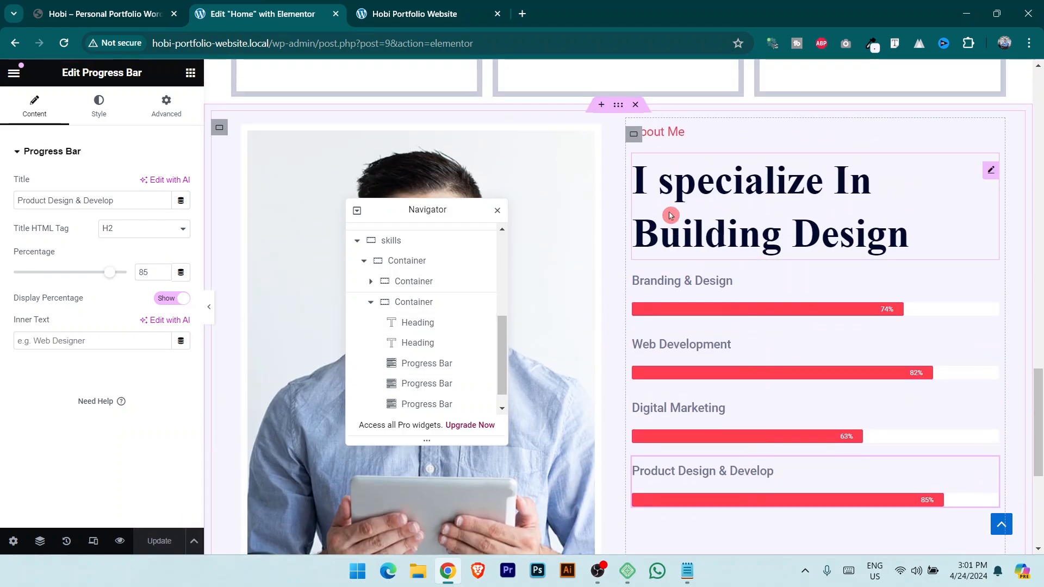
# Center the About Me text column's content vertically.
pyautogui.click(634, 136)
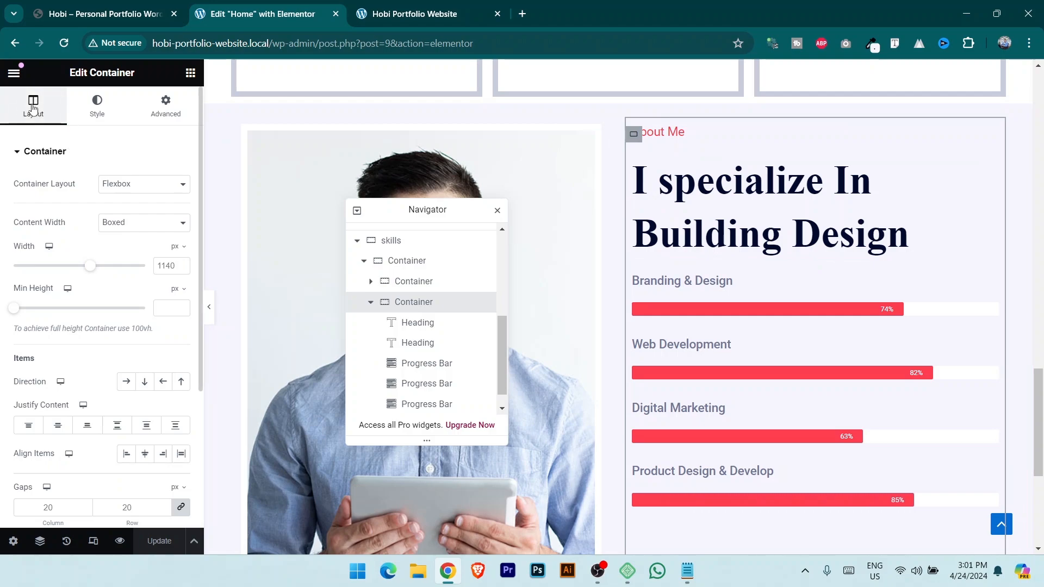
pyautogui.click(58, 426)
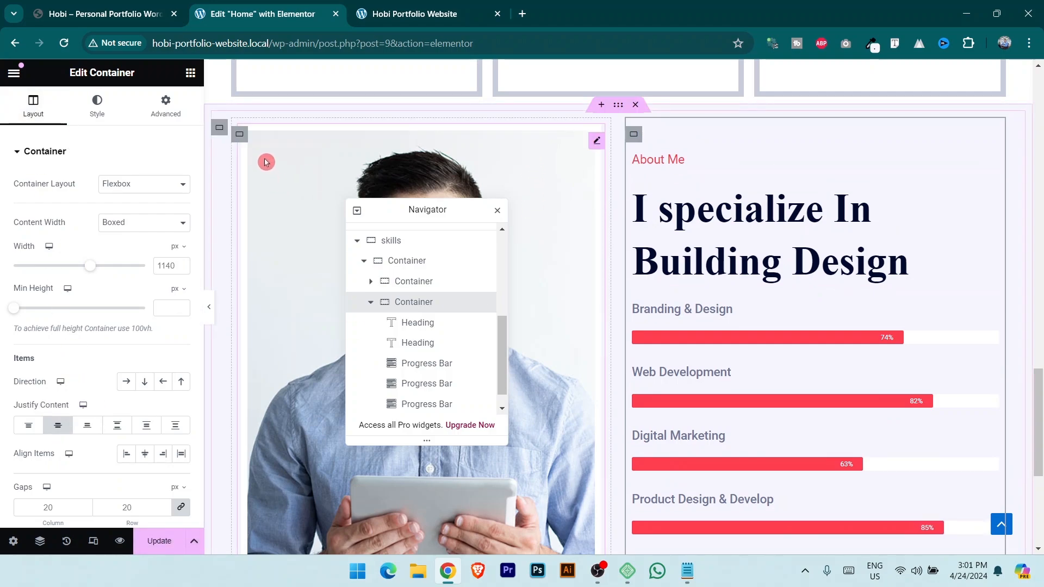
pyautogui.click(243, 137)
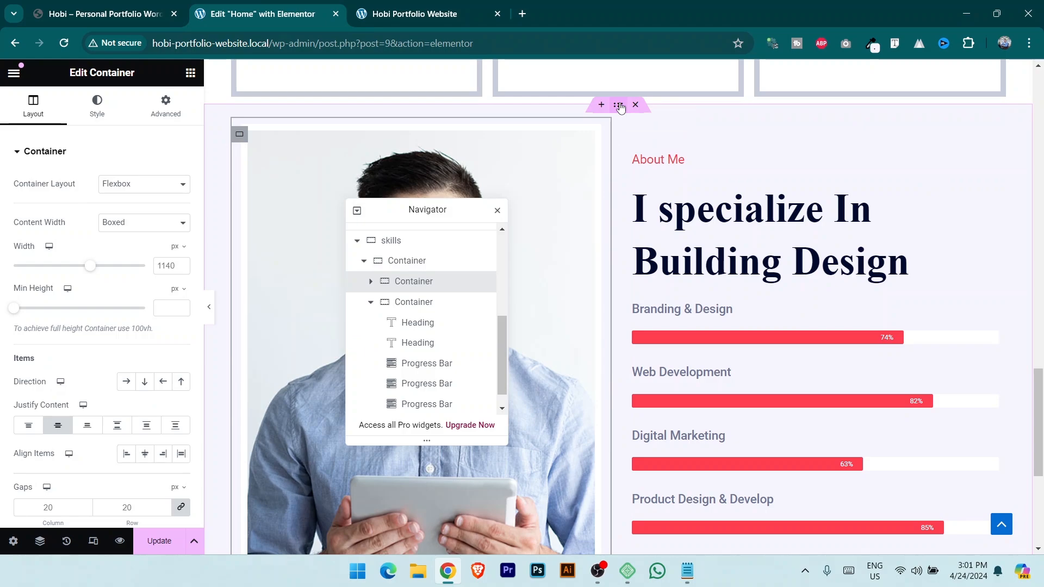
# Give the skills section 100 px top and bottom padding and save.
pyautogui.click(619, 106)
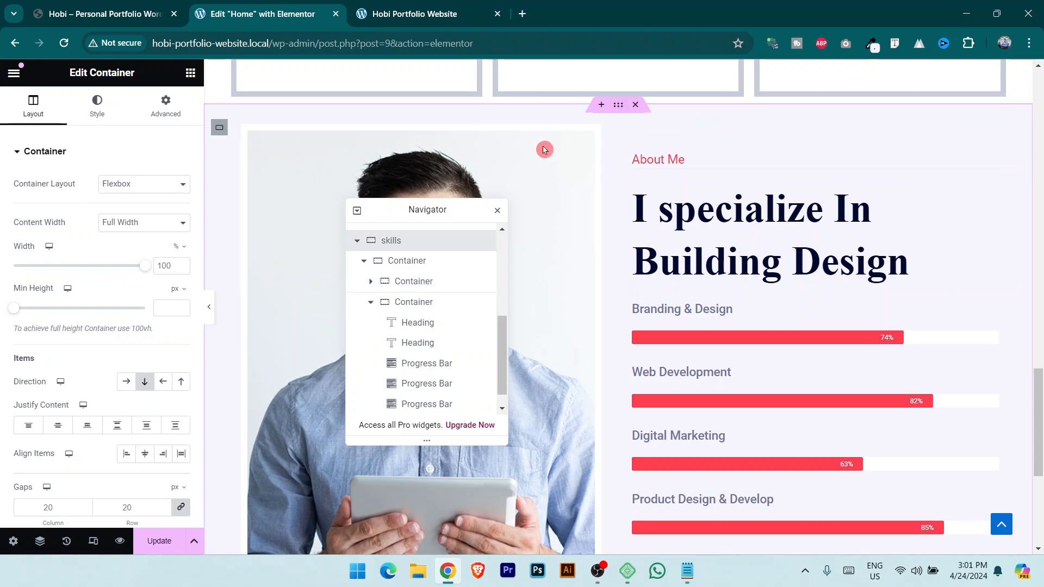
pyautogui.click(165, 115)
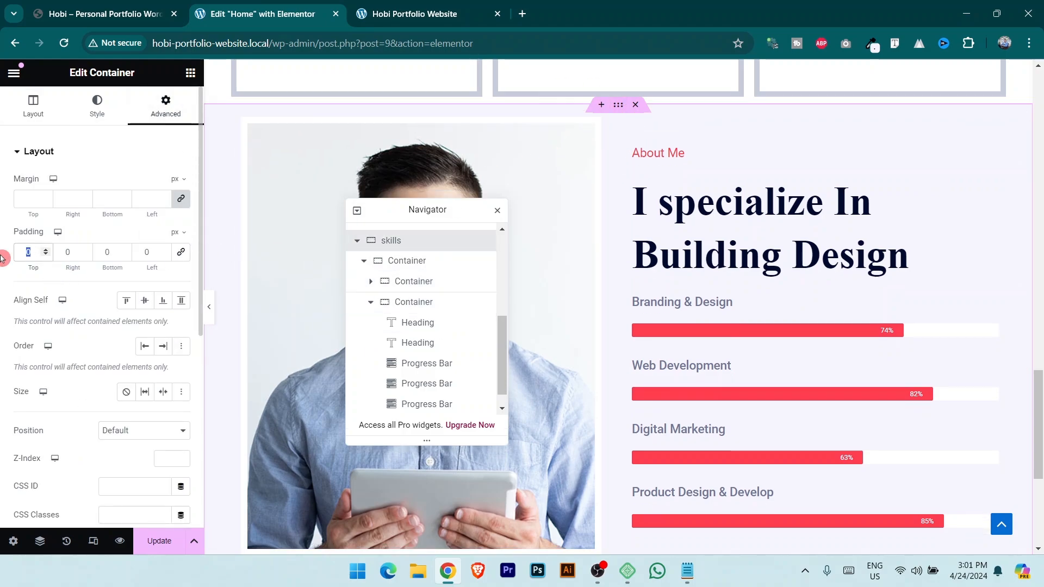
pyautogui.write('100')
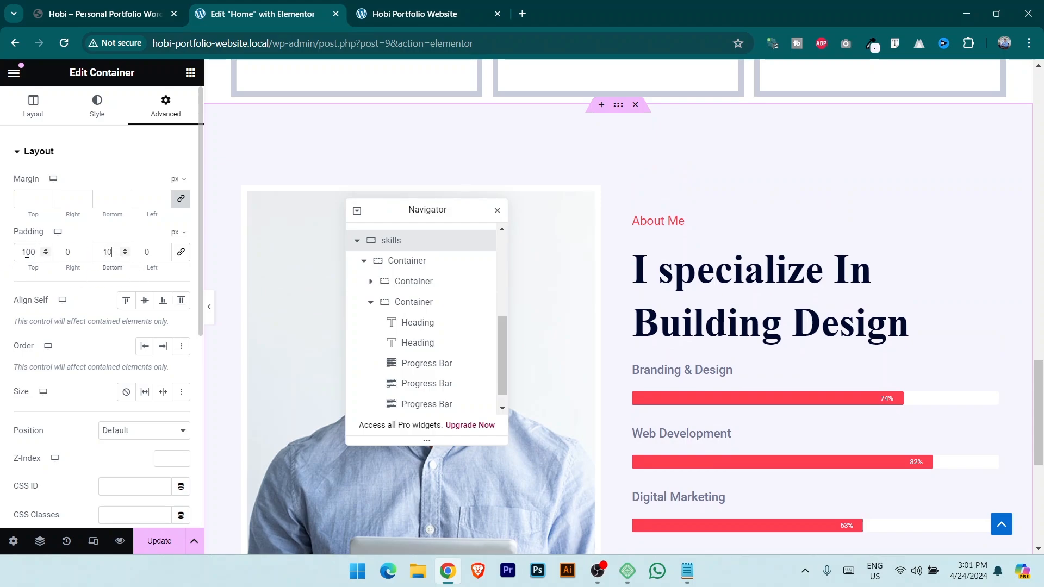
pyautogui.click(158, 541)
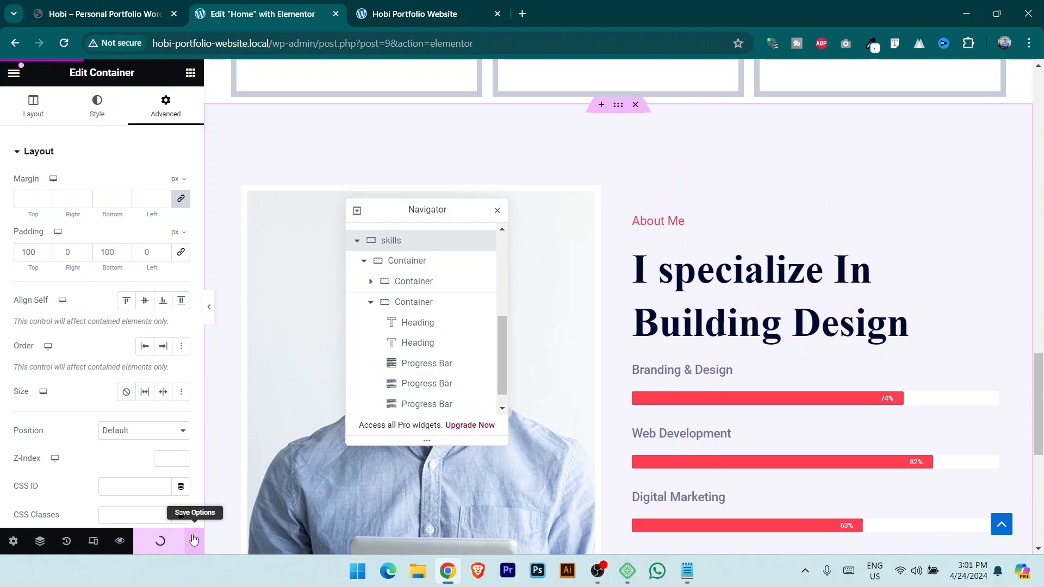
pyautogui.click(118, 6)
pyautogui.scroll(3, 504, 381)
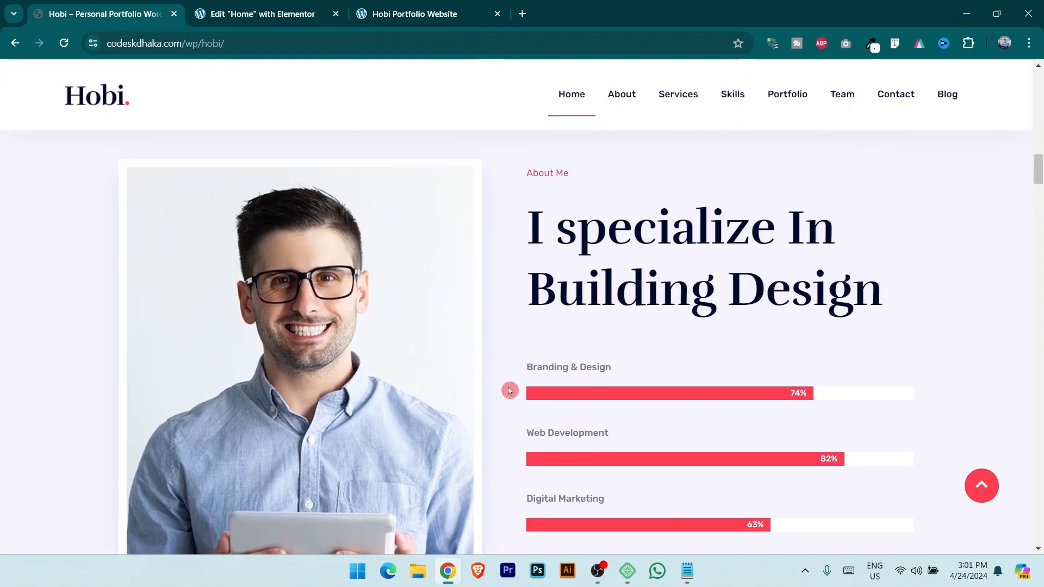
pyautogui.scroll(3, 487, 375)
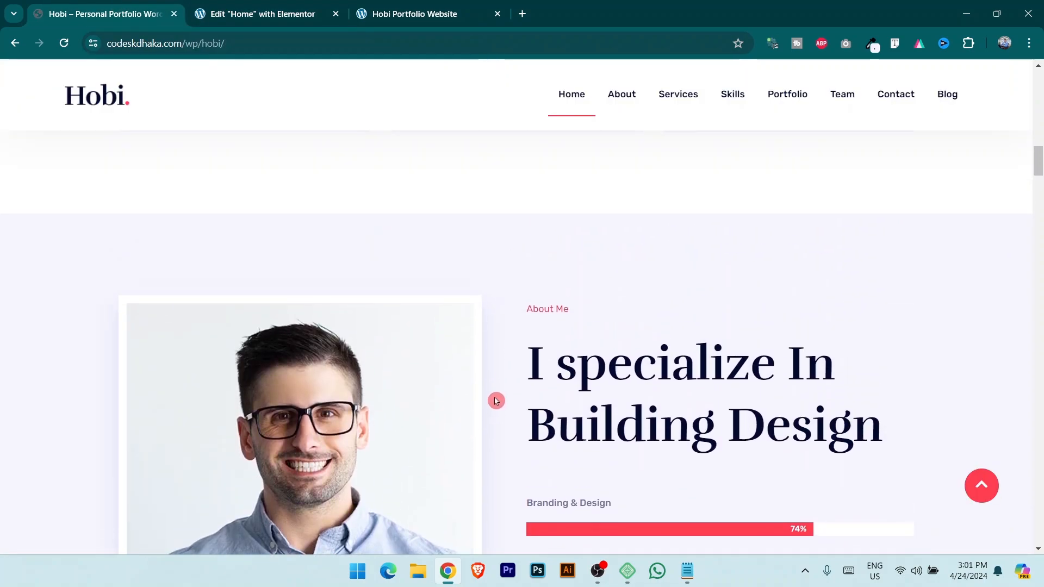
pyautogui.click(245, 8)
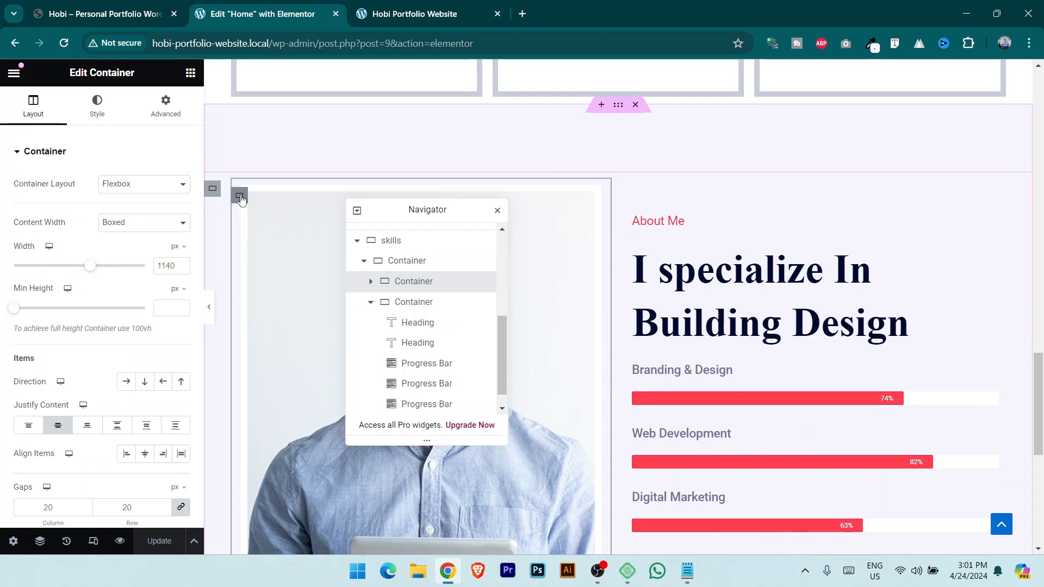
# Set the image column's right margin to 15 px and save.
pyautogui.click(165, 106)
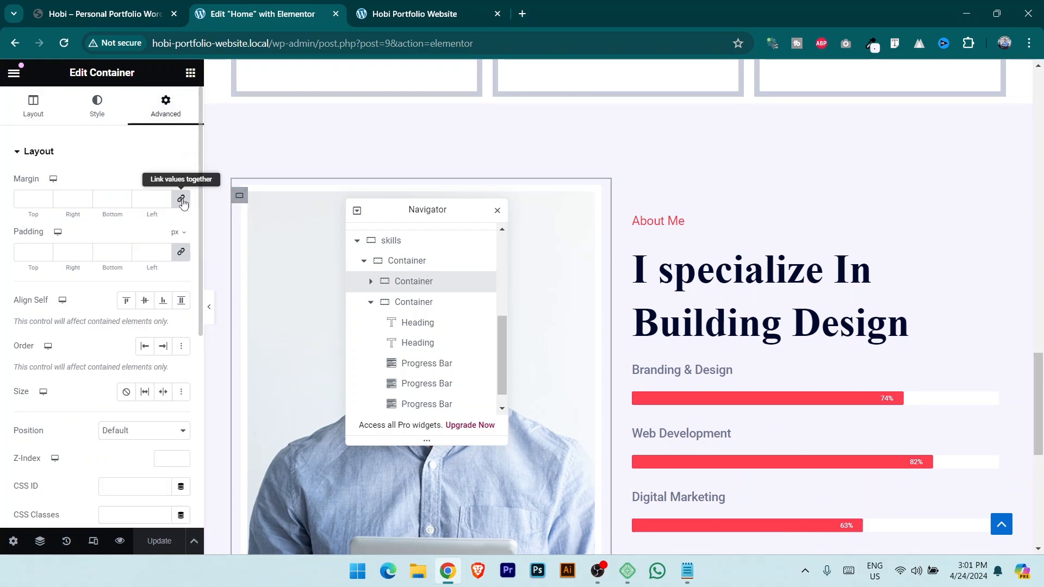
pyautogui.click(150, 201)
pyautogui.write('0')
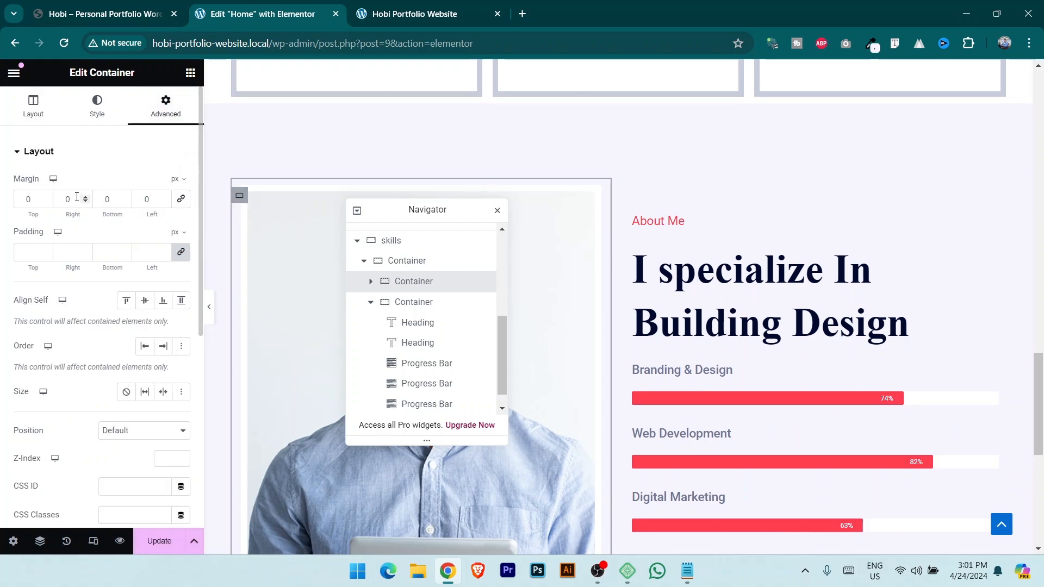
pyautogui.write('10')
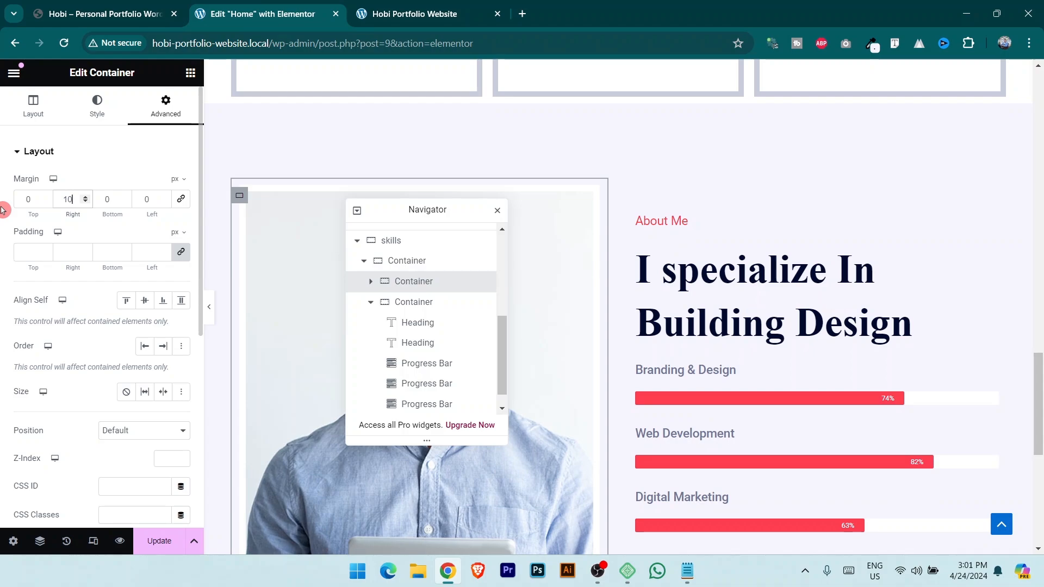
pyautogui.press('BackSpace')
pyautogui.write('5')
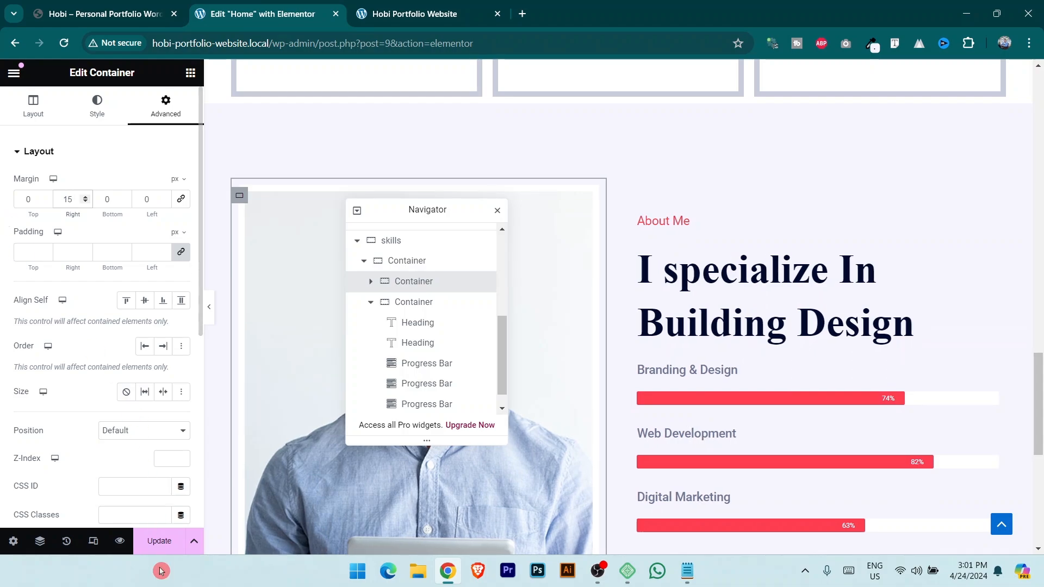
pyautogui.click(159, 541)
# Compare the live About Me section with the reference portfolio site, then return to the editor.
pyautogui.click(440, 3)
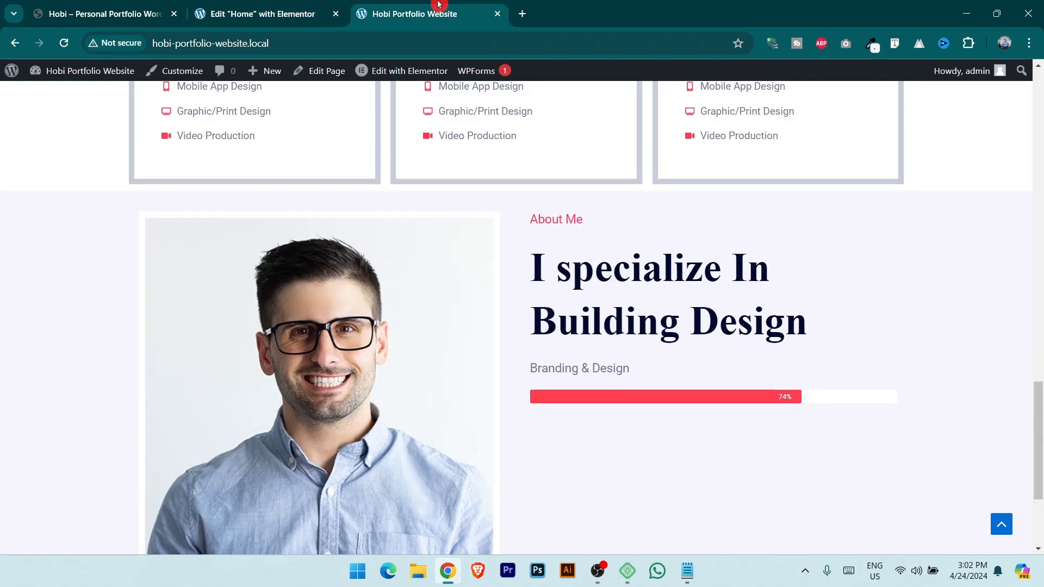
pyautogui.scroll(-3, 695, 272)
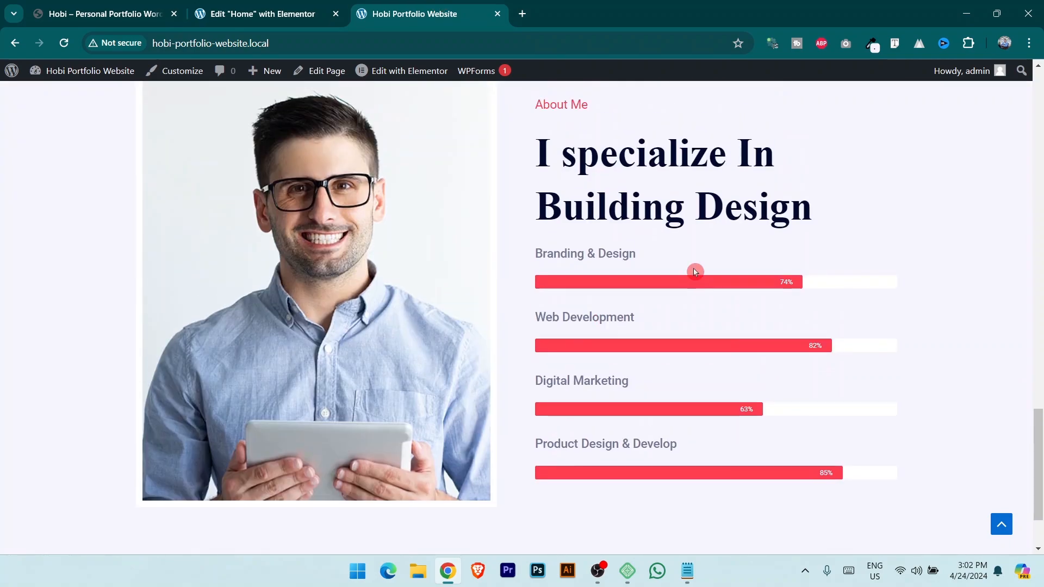
pyautogui.scroll(1, 702, 295)
pyautogui.click(98, 14)
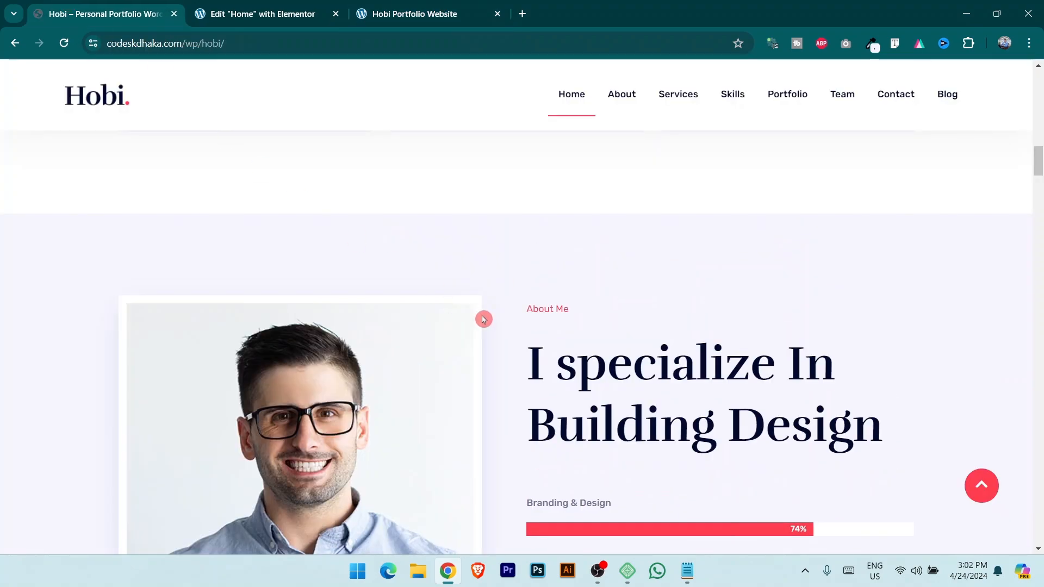
pyautogui.scroll(-2, 441, 321)
pyautogui.scroll(-2, 399, 323)
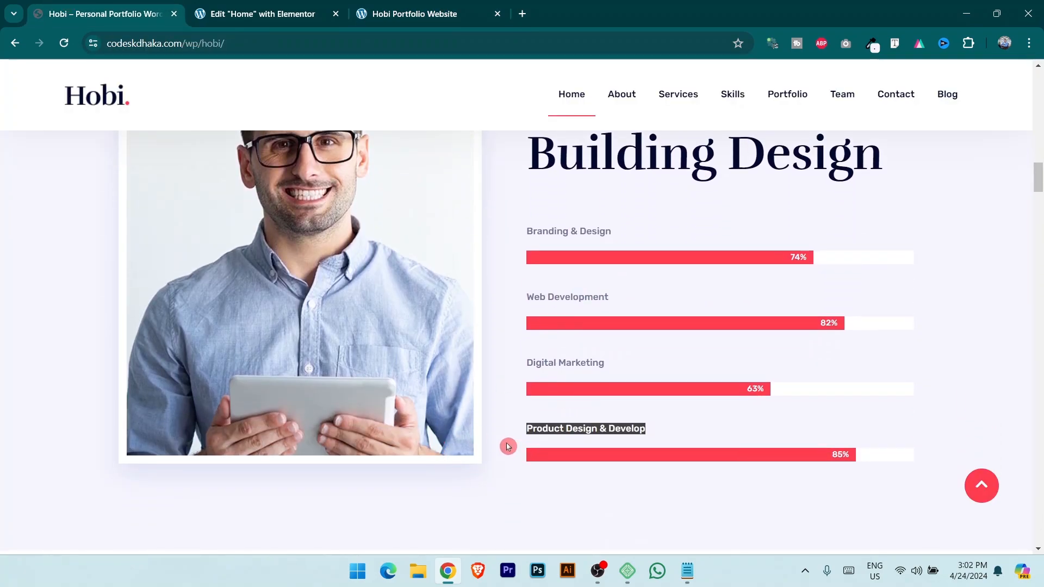
pyautogui.scroll(2, 467, 342)
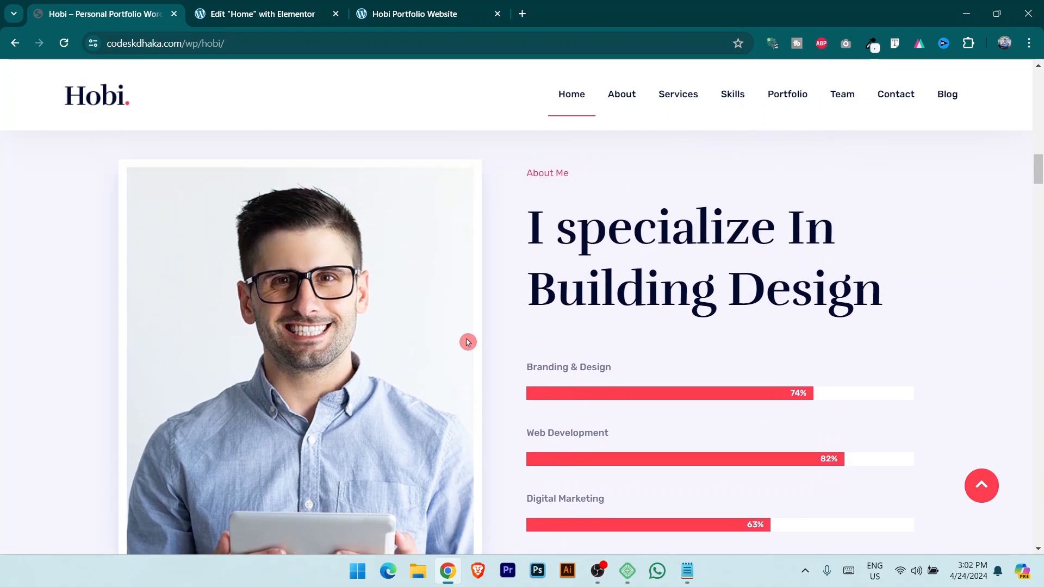
pyautogui.click(256, 14)
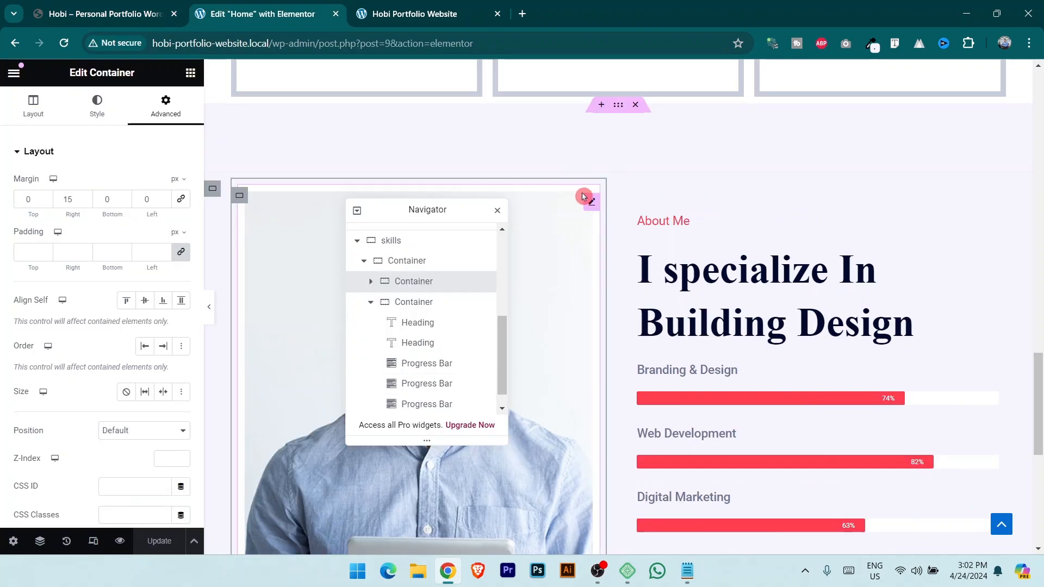
# Give the portrait a box shadow offset 6 px right and 6 px down in a faint, low-opacity colour.
pyautogui.click(593, 203)
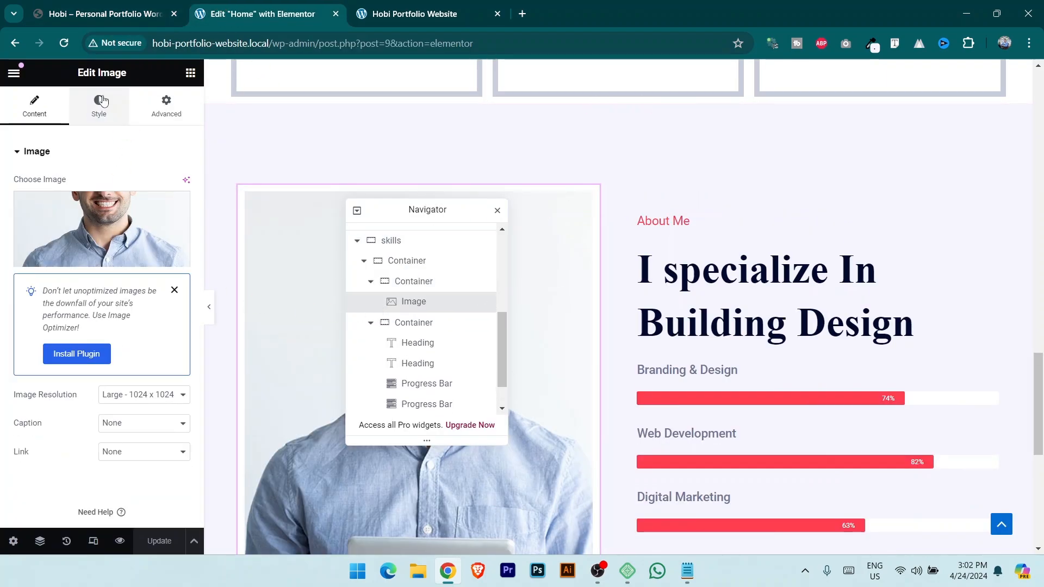
pyautogui.click(110, 110)
pyautogui.scroll(-3, 124, 262)
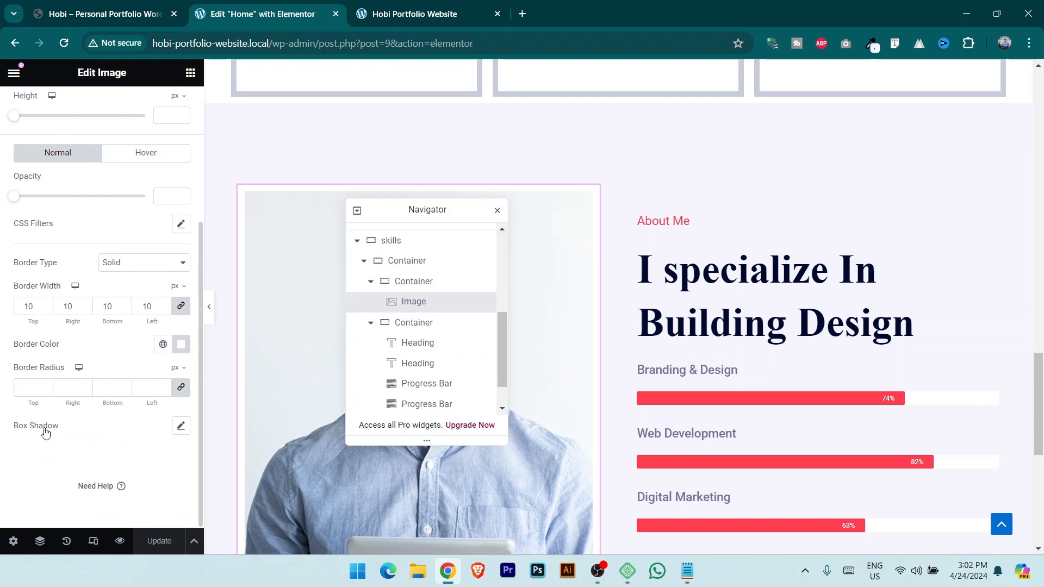
pyautogui.click(180, 428)
pyautogui.scroll(-2, 142, 422)
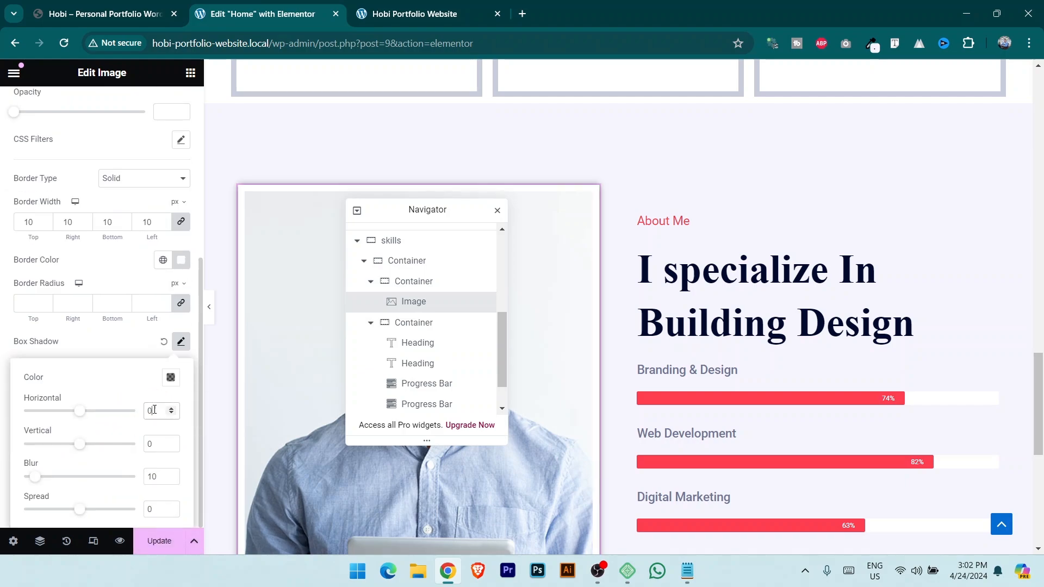
pyautogui.write('6')
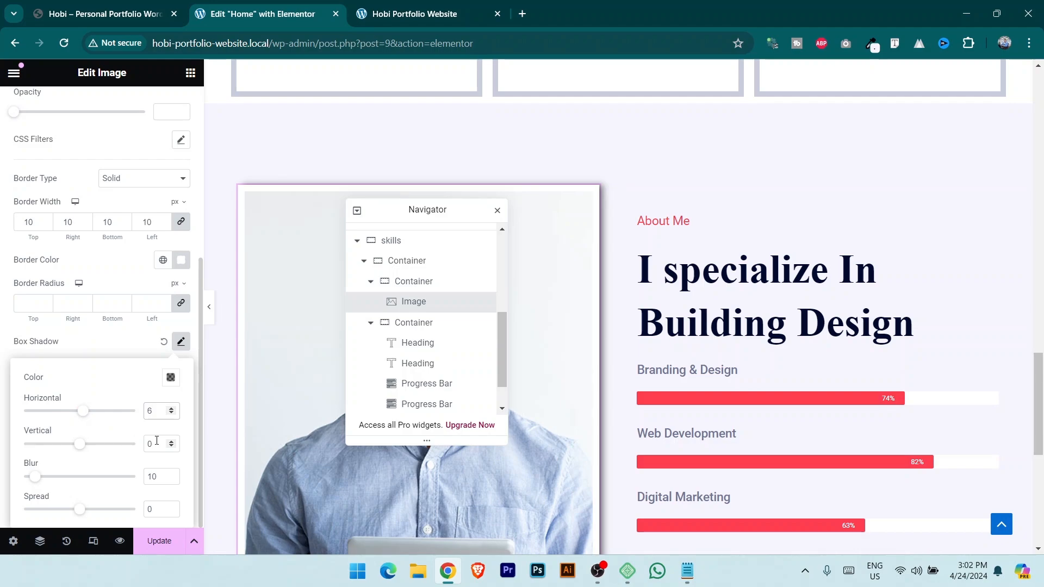
pyautogui.press('Tab')
pyautogui.write('6')
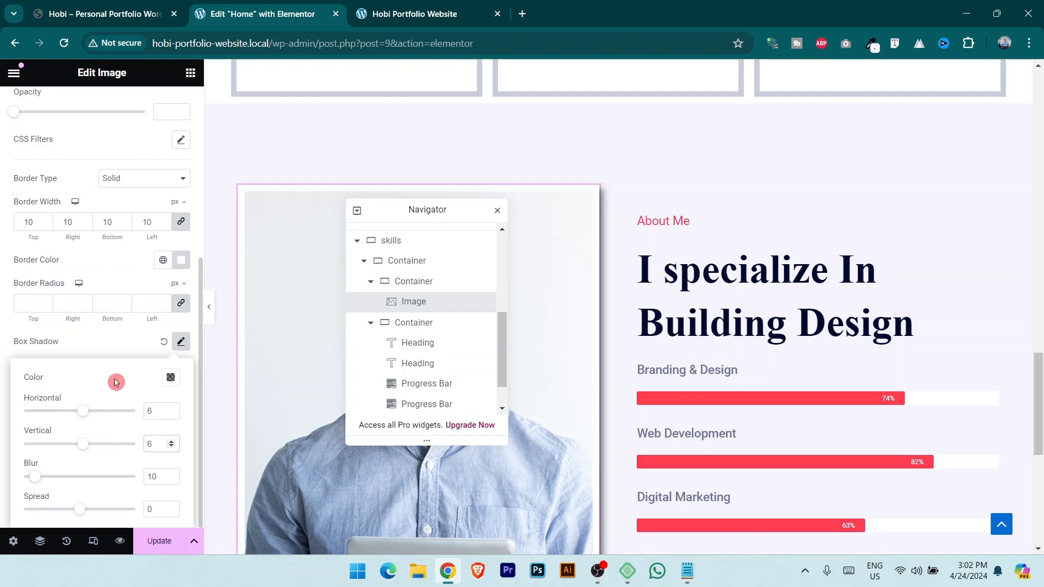
pyautogui.click(170, 381)
pyautogui.moveTo(167, 328); pyautogui.dragTo(107, 337)
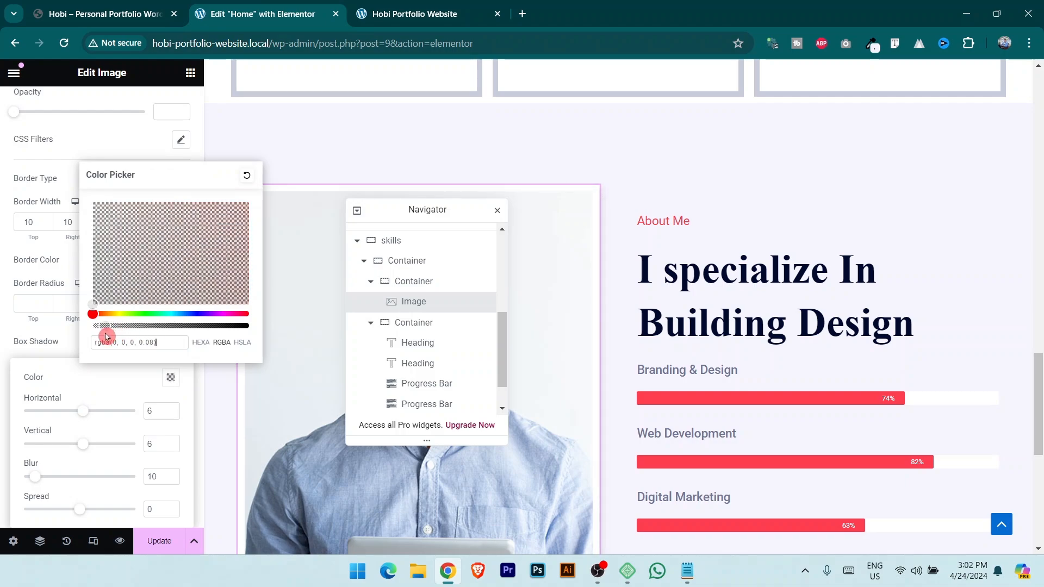
pyautogui.click(160, 541)
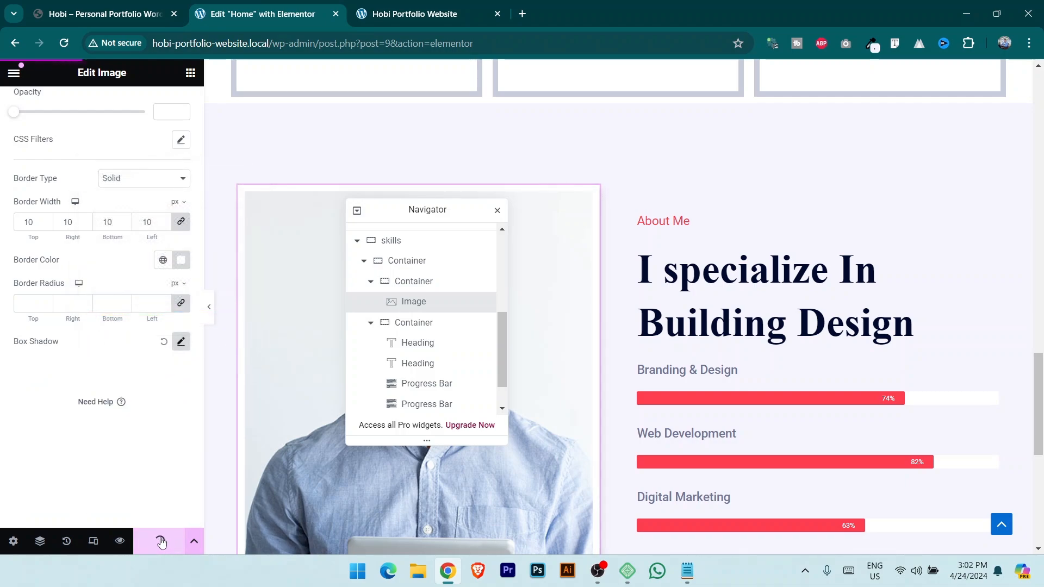
pyautogui.click(451, 12)
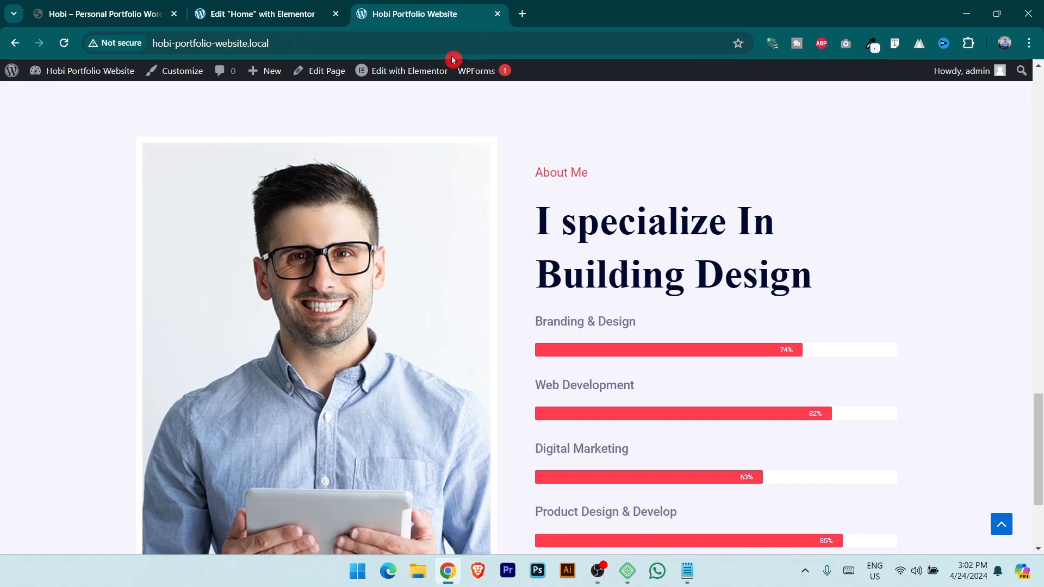
pyautogui.scroll(-3, 518, 359)
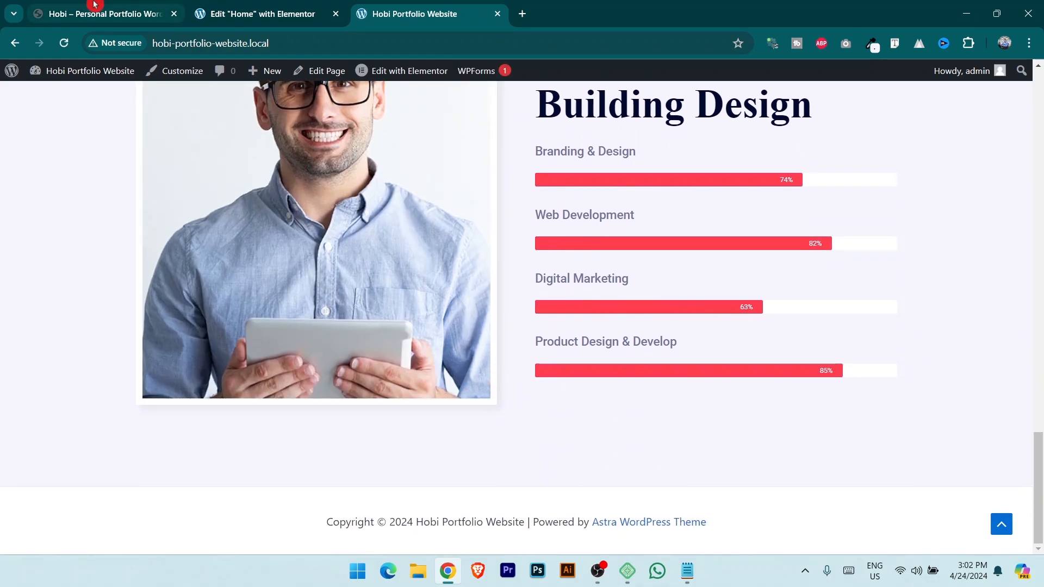
pyautogui.hotkey('ctrl', 'Tab')
pyautogui.scroll(-5, 464, 443)
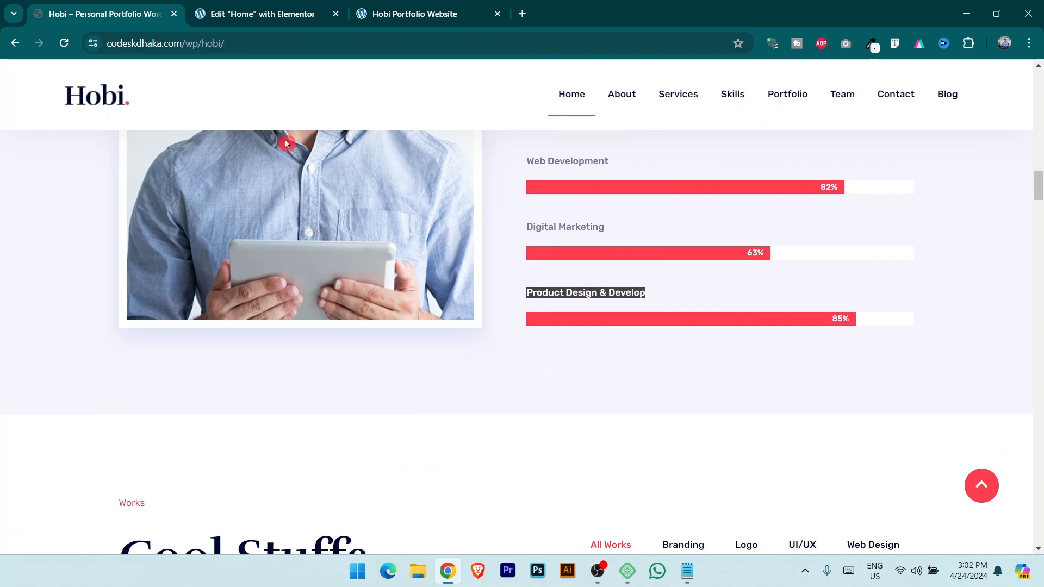
pyautogui.click(247, 5)
pyautogui.click(89, 7)
pyautogui.scroll(-3, 485, 331)
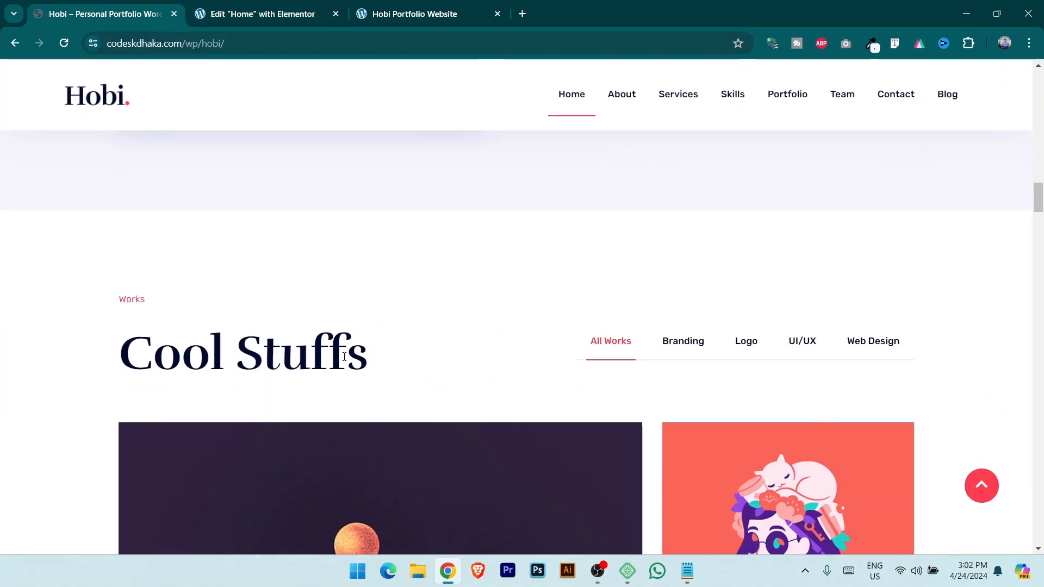
pyautogui.click(250, 4)
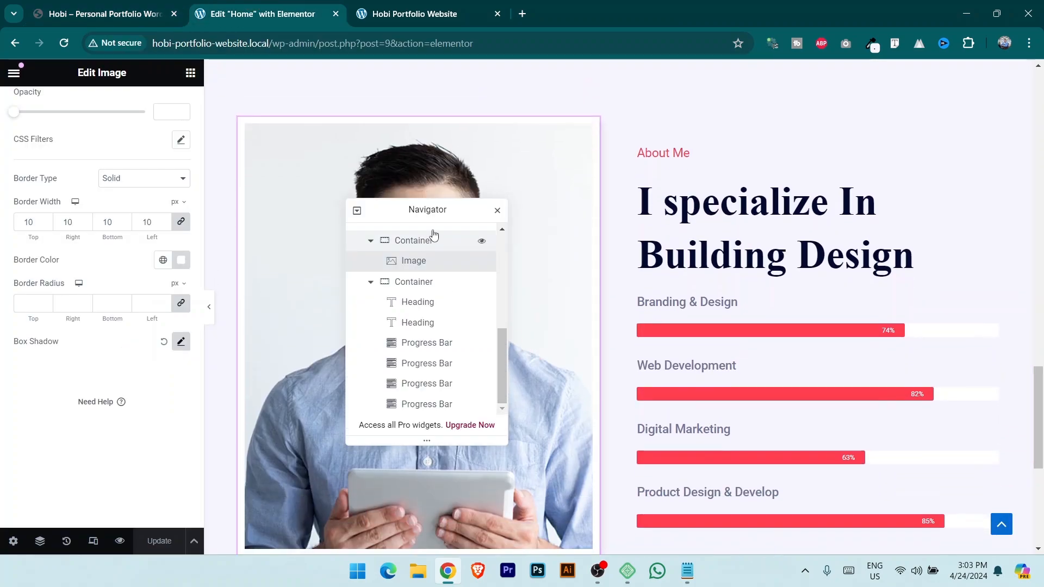
pyautogui.moveTo(436, 210); pyautogui.dragTo(982, 145)
pyautogui.scroll(-5, 750, 326)
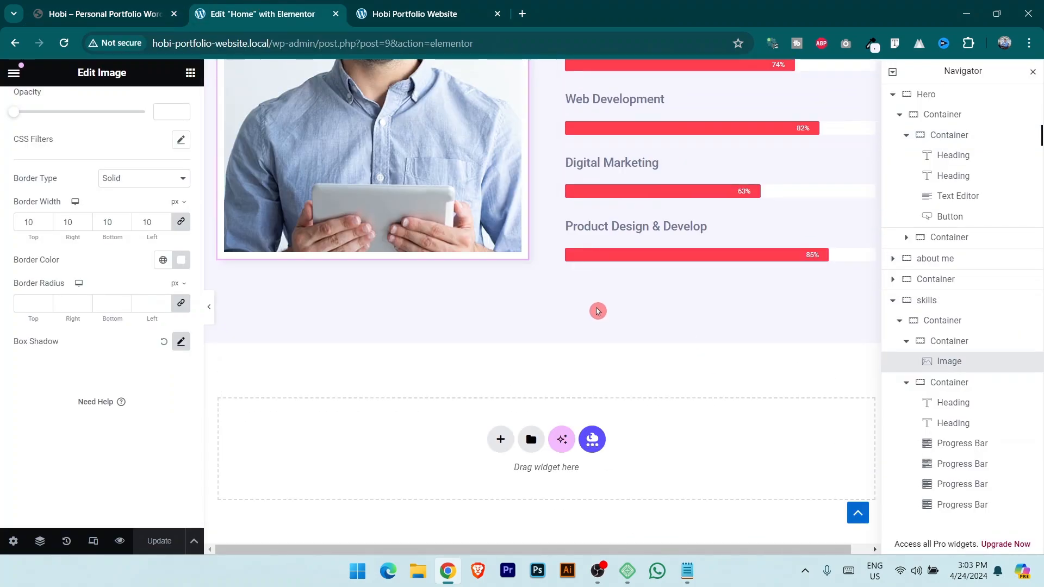
pyautogui.click(109, 12)
pyautogui.scroll(-1, 581, 513)
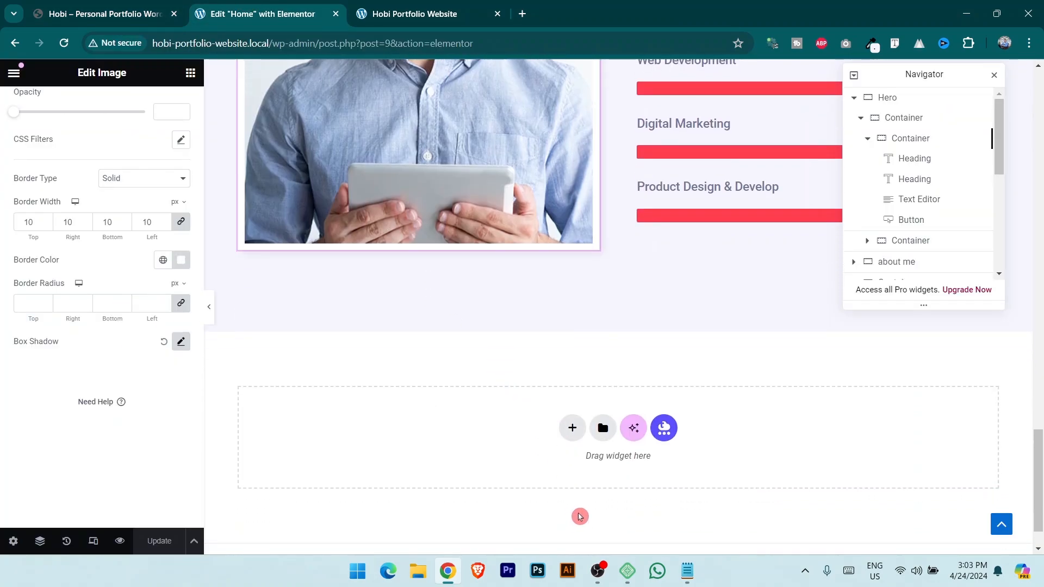
# Add a single-column flexbox section below the skills area with an inner container, duplicated once.
pyautogui.click(566, 430)
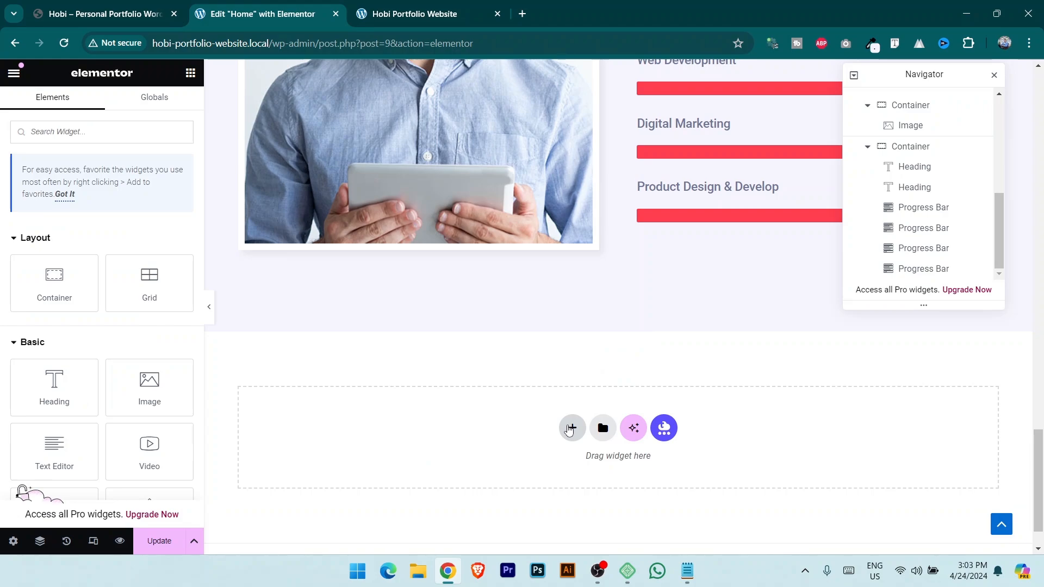
pyautogui.click(572, 474)
pyautogui.click(432, 456)
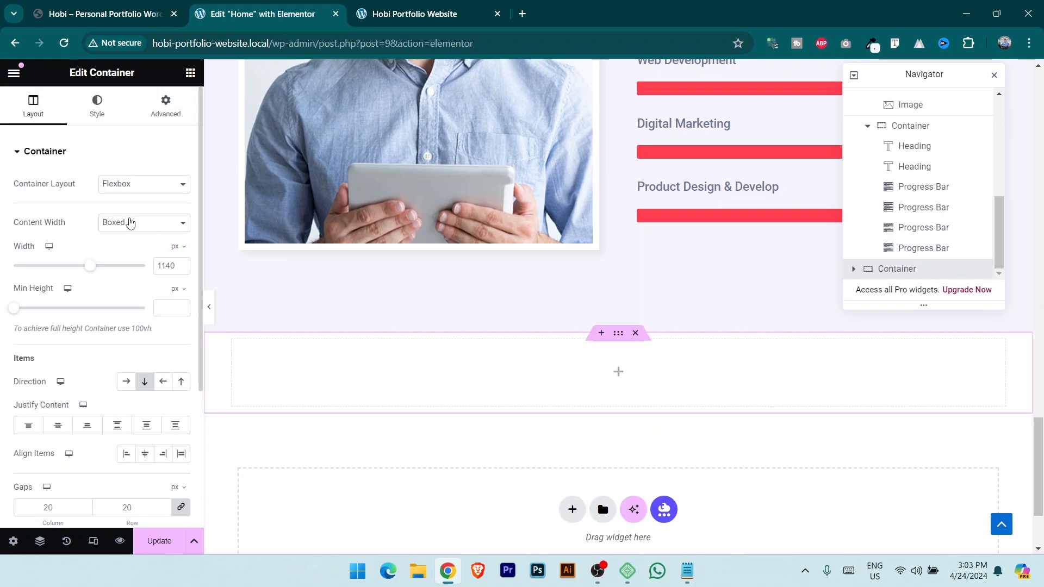
pyautogui.click(190, 73)
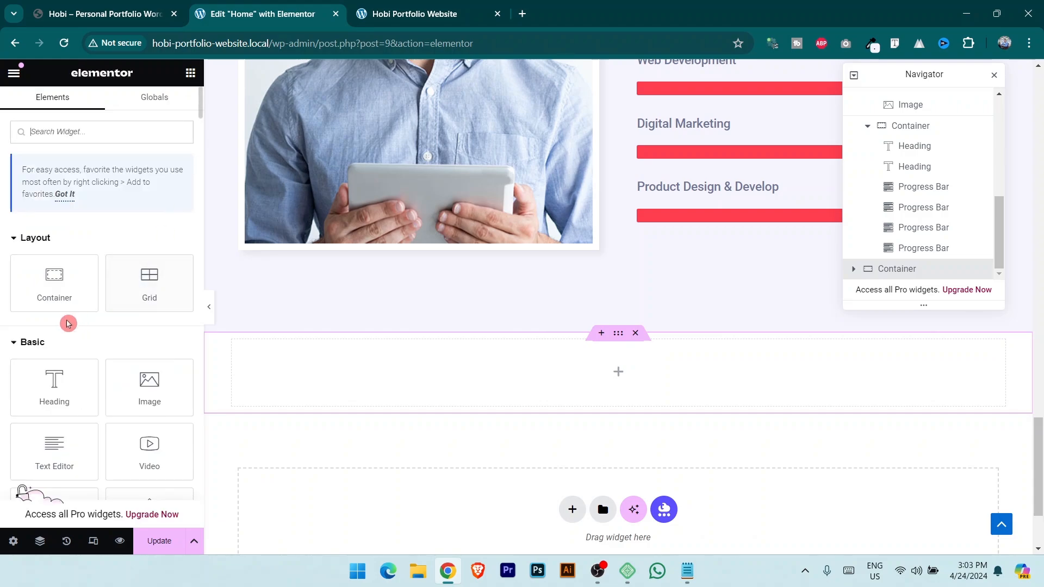
pyautogui.moveTo(59, 290); pyautogui.dragTo(618, 375)
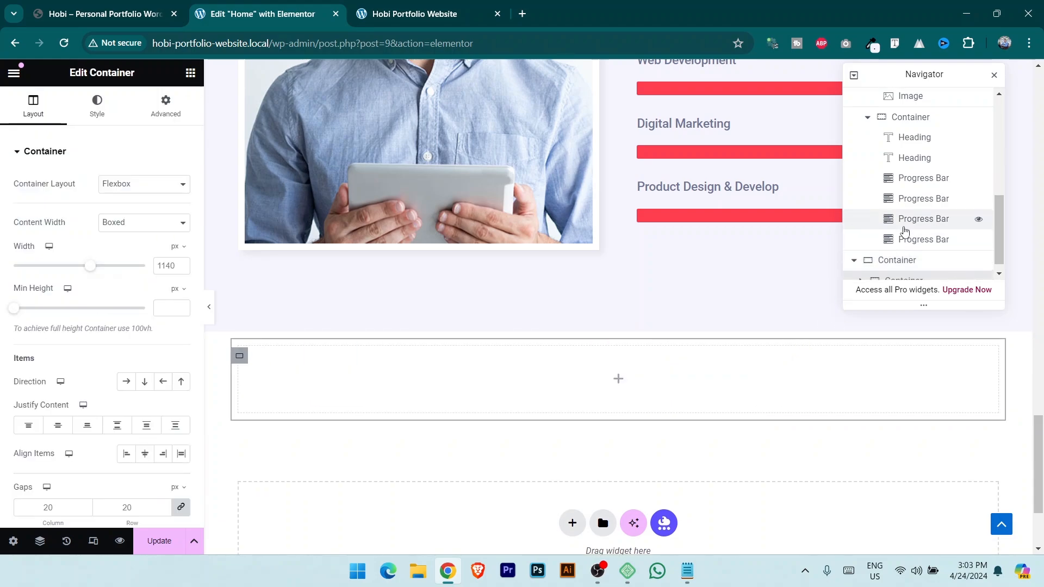
pyautogui.rightClick(918, 279)
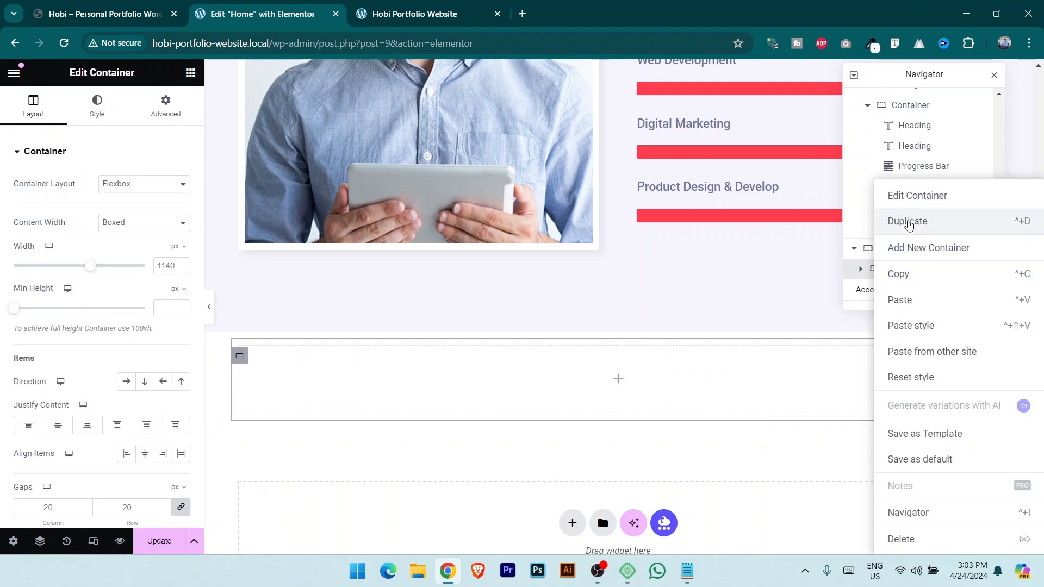
pyautogui.click(905, 223)
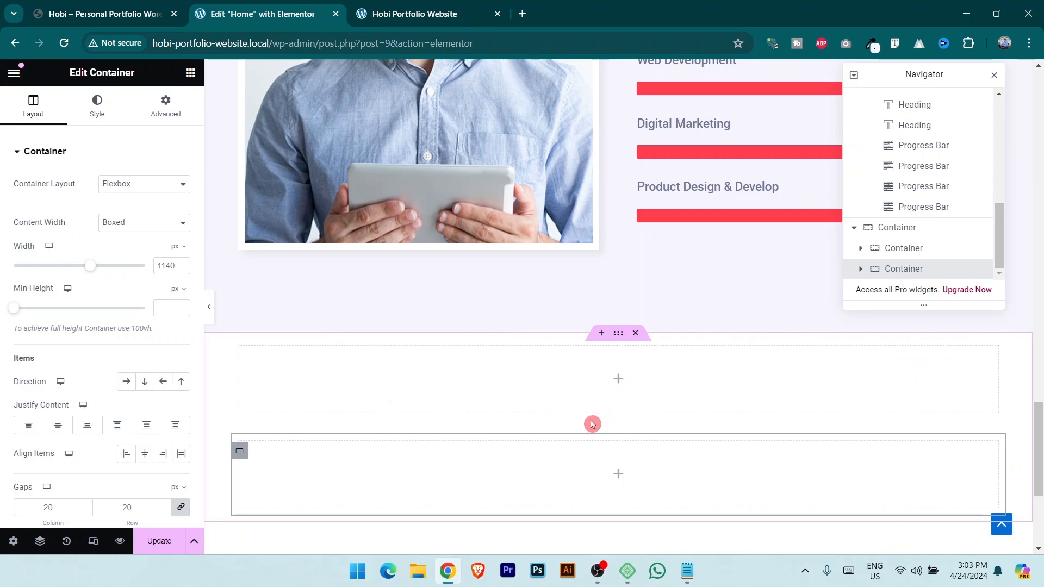
# Glance at the Hobi demo site, then bring the About Me heading back into view in the editor.
pyautogui.scroll(6, 300, 189)
pyautogui.click(122, 6)
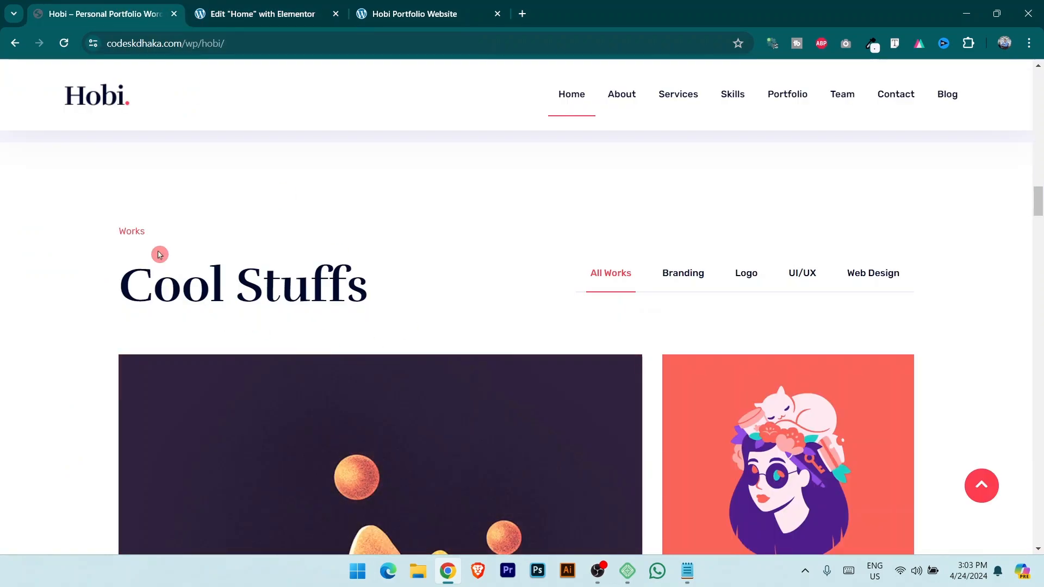
pyautogui.click(282, 4)
pyautogui.scroll(1, 610, 313)
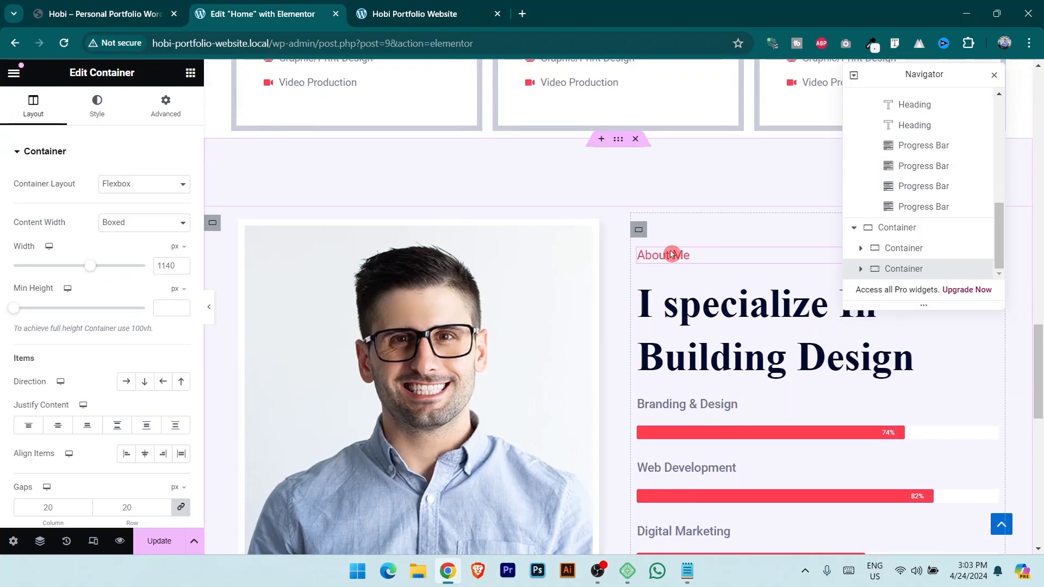
pyautogui.moveTo(936, 74); pyautogui.dragTo(507, 103)
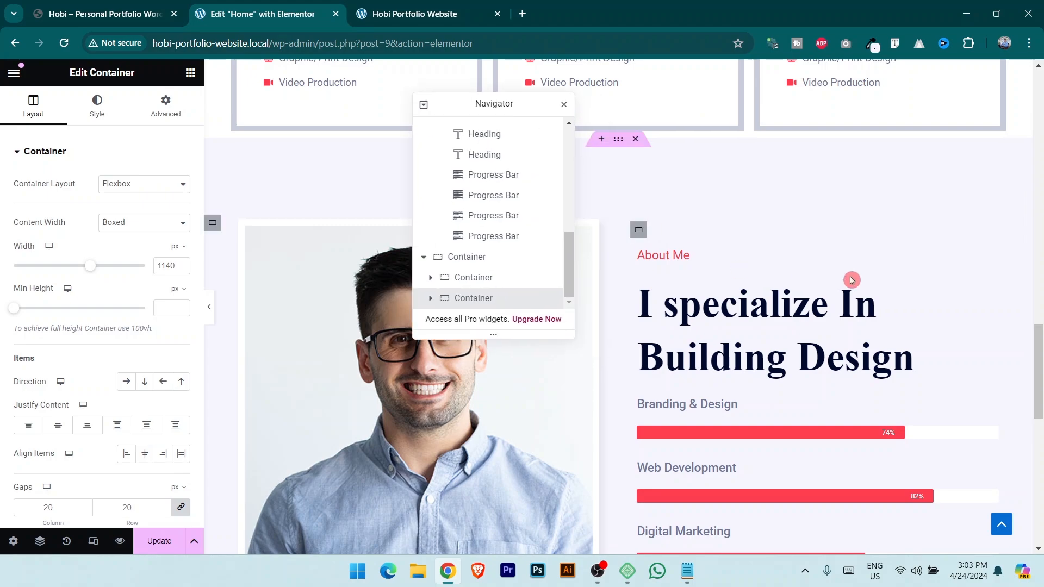
# Copy the About Me heading into the first inner container and make it read Works.
pyautogui.click(991, 265)
pyautogui.rightClick(991, 266)
pyautogui.click(927, 301)
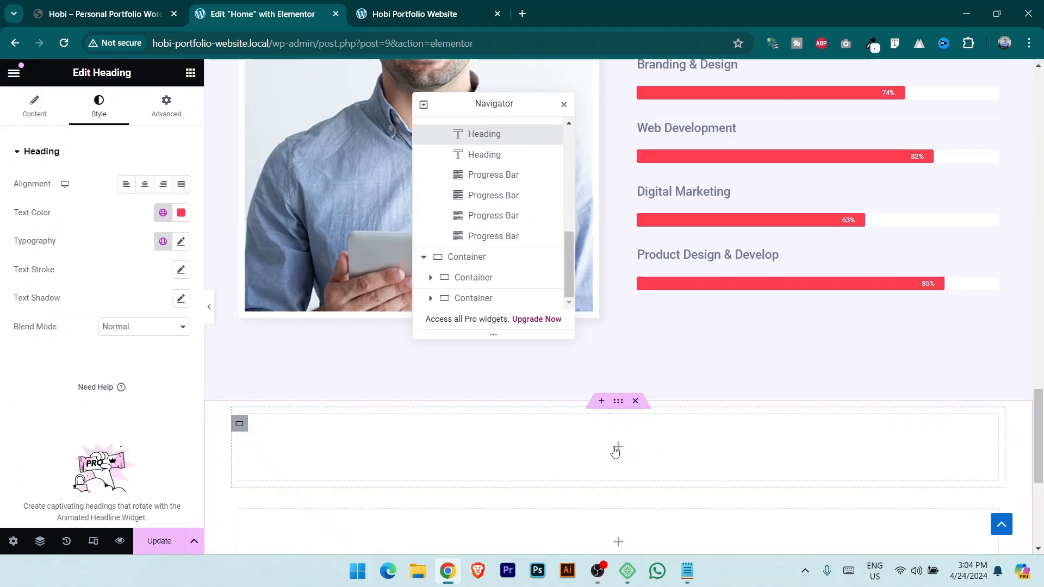
pyautogui.click(616, 450)
pyautogui.click(497, 277)
pyautogui.rightClick(497, 277)
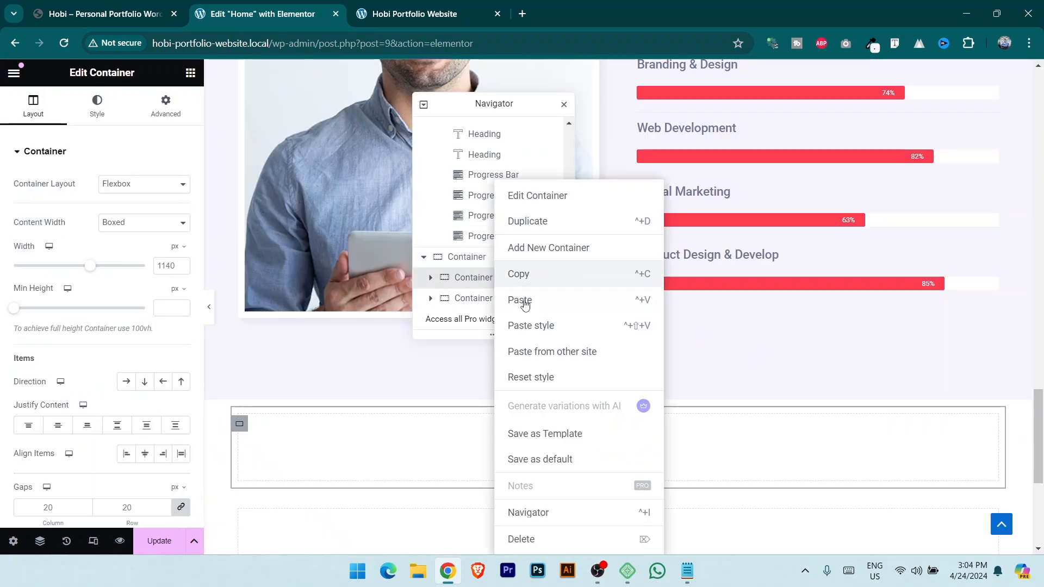
pyautogui.click(533, 303)
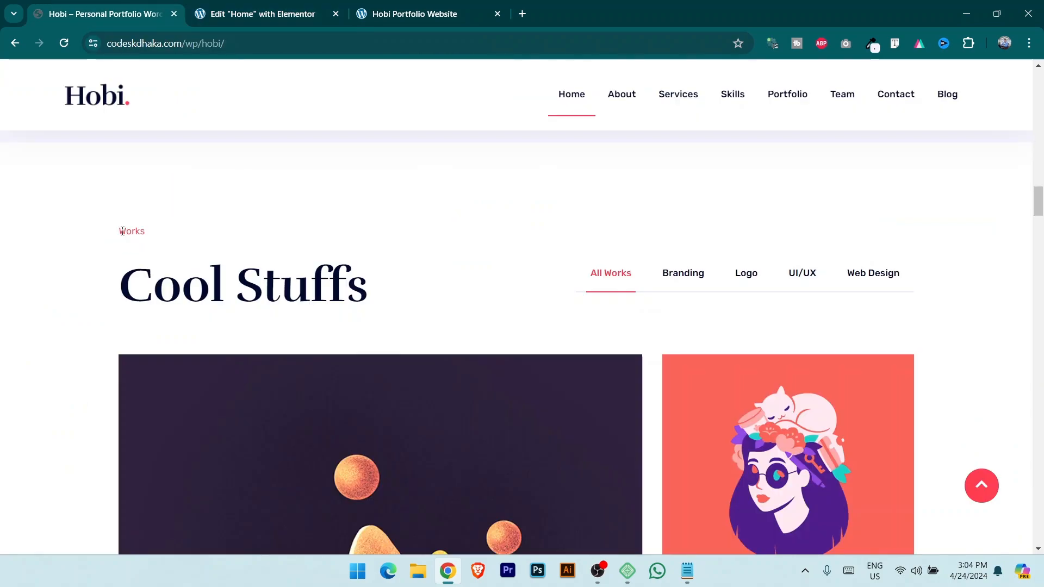
pyautogui.moveTo(120, 231); pyautogui.dragTo(156, 231)
pyautogui.hotkey('ctrl', 'c')
pyautogui.click(250, 7)
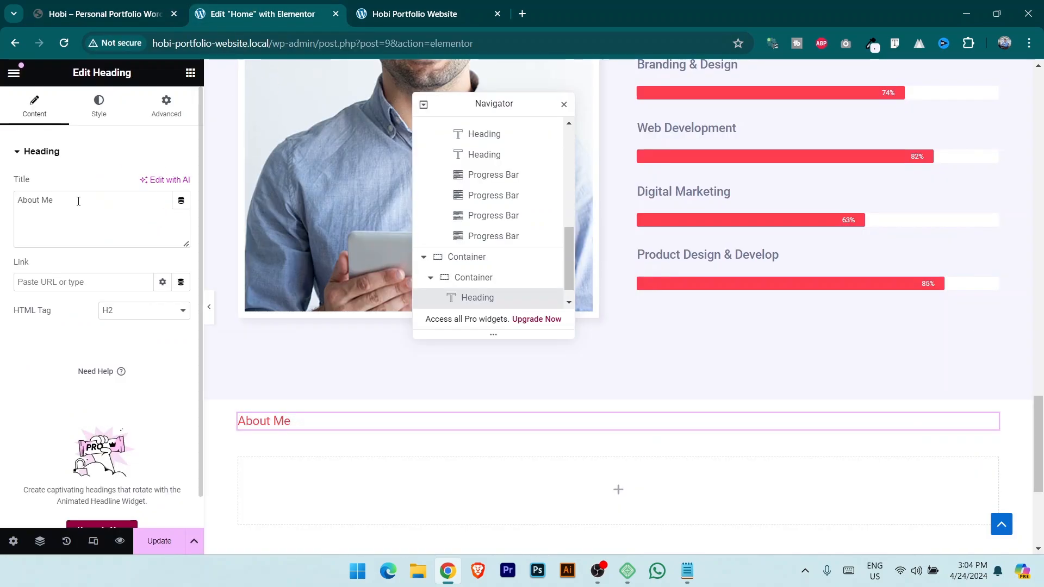
pyautogui.hotkey('ctrl', 'v')
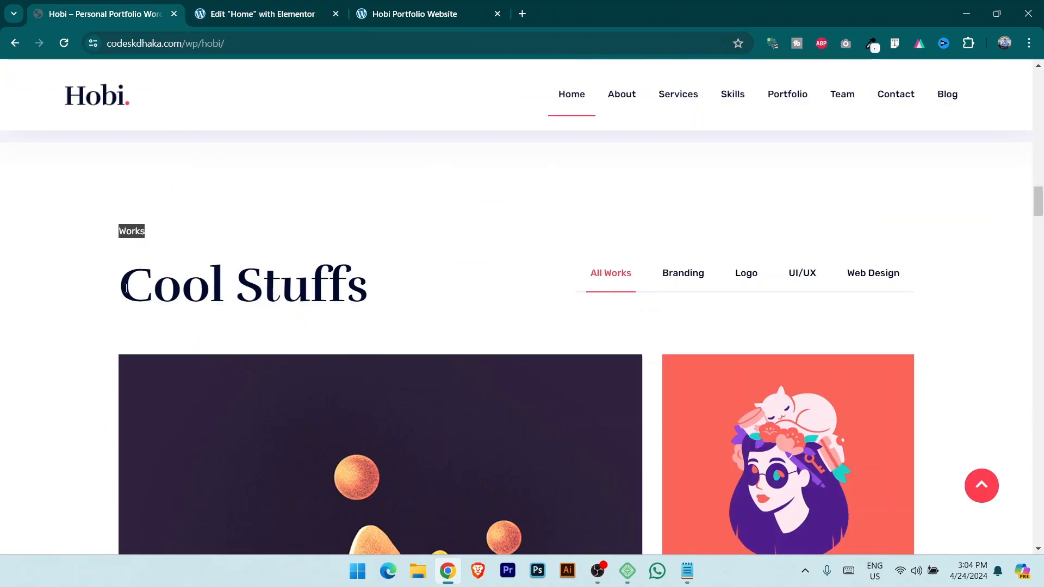
# Copy the 'I specialize In Building Design' heading.
pyautogui.moveTo(126, 288); pyautogui.dragTo(384, 301)
pyautogui.click(313, 16)
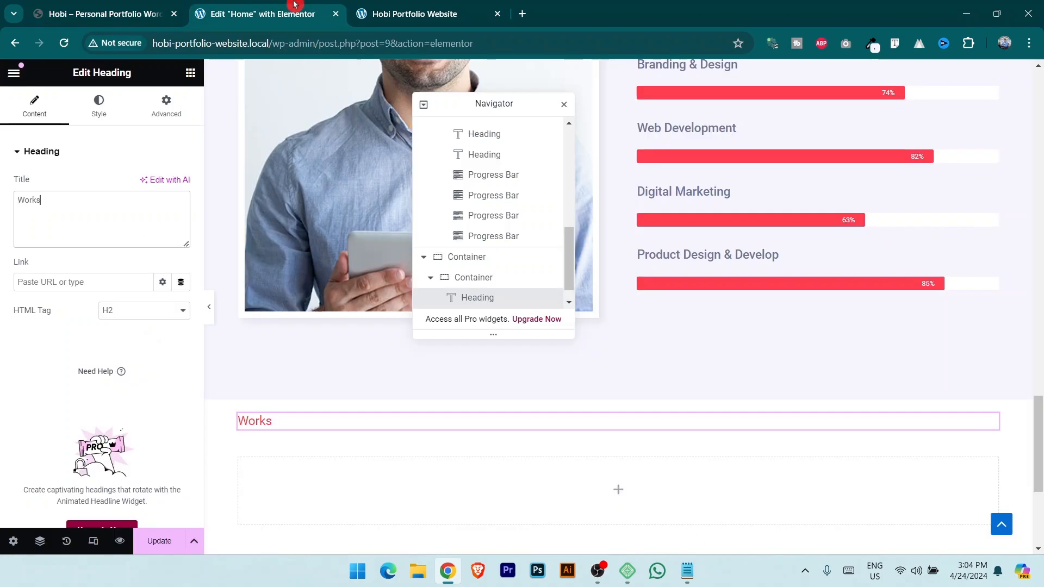
pyautogui.scroll(5, 753, 326)
pyautogui.click(993, 231)
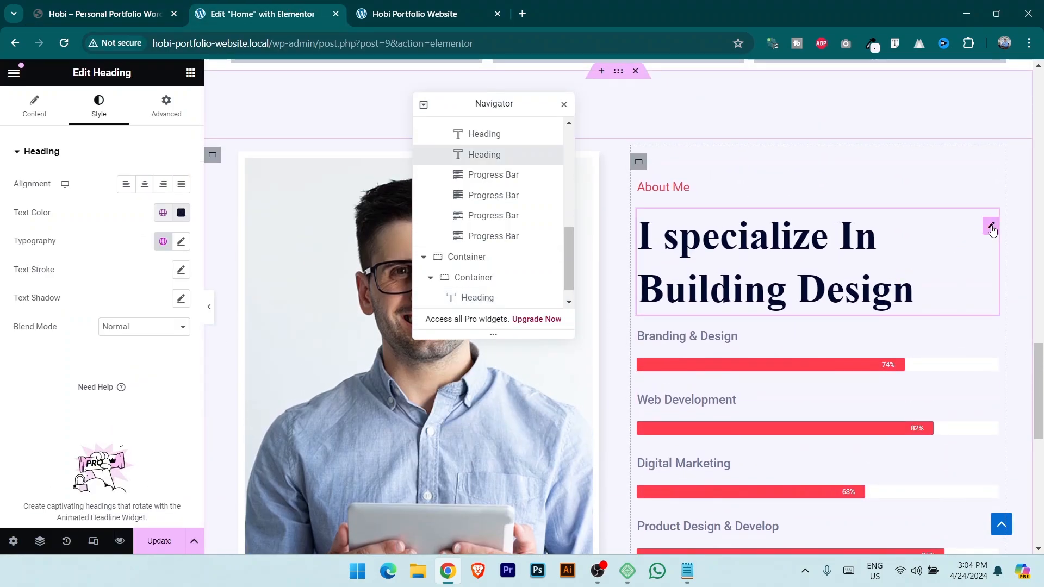
pyautogui.rightClick(992, 231)
pyautogui.click(916, 294)
# Paste the copied heading below the Works heading and replace its title text.
pyautogui.scroll(-1, 657, 401)
pyautogui.scroll(-3, 475, 485)
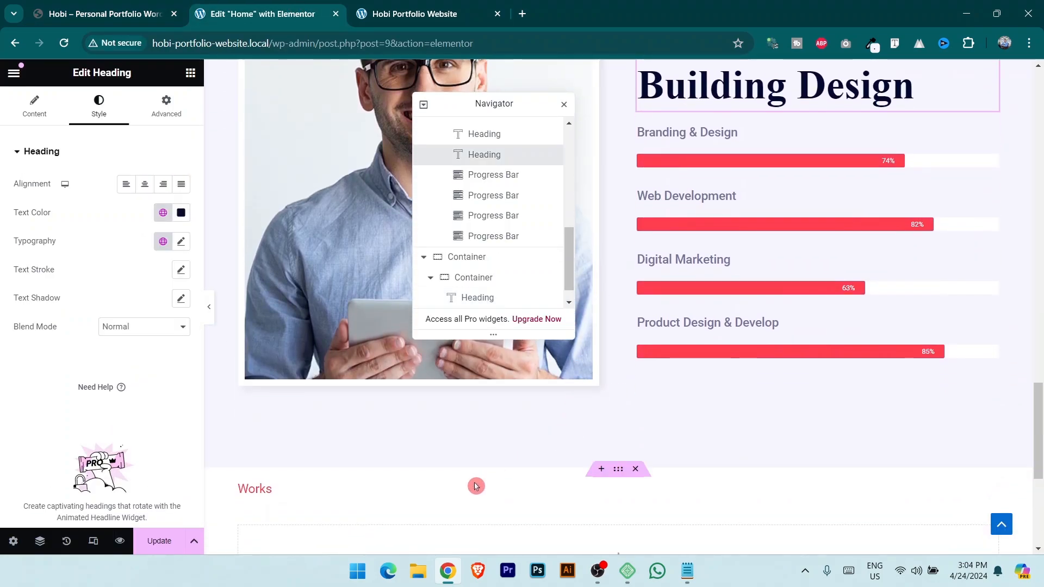
pyautogui.scroll(-1, 631, 499)
pyautogui.click(993, 432)
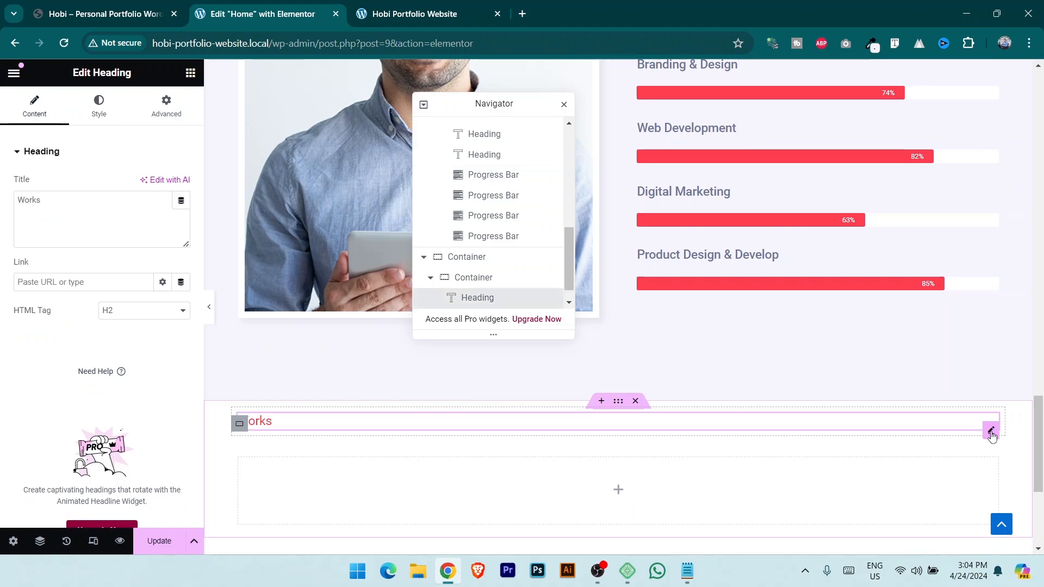
pyautogui.rightClick(991, 430)
pyautogui.click(919, 330)
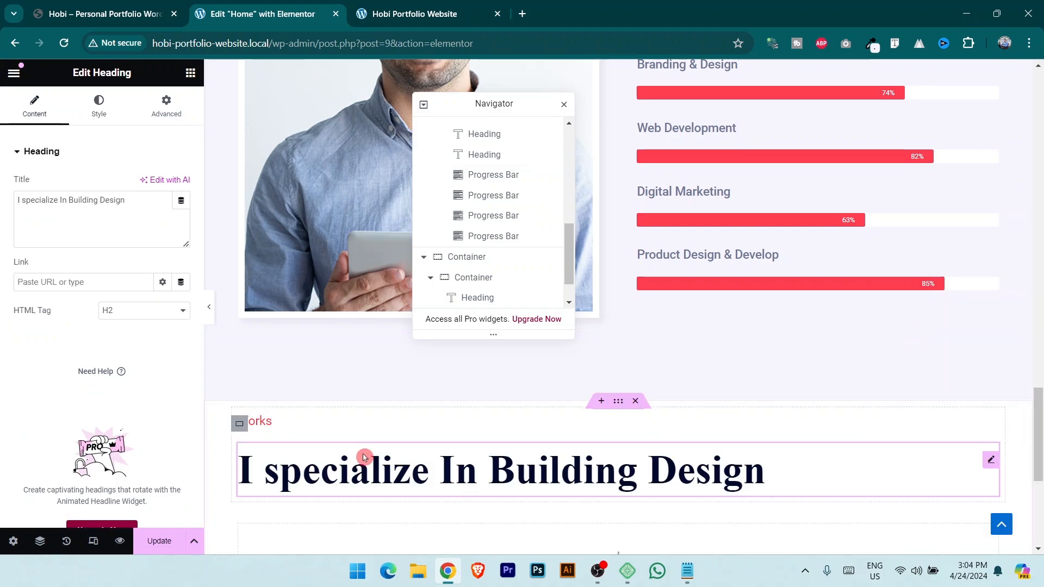
pyautogui.hotkey('ctrl', 'a')
pyautogui.hotkey('ctrl', 'v')
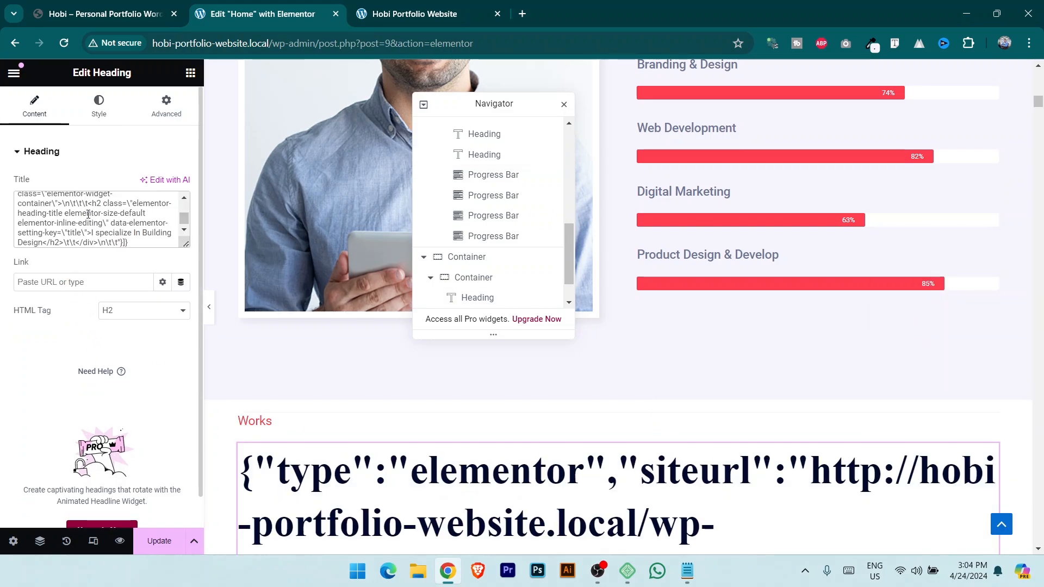
# Copy 'Cool Stuffs' from the live site and make the new heading's title read Cool Stuffs.
pyautogui.hotkey('ctrl', '1')
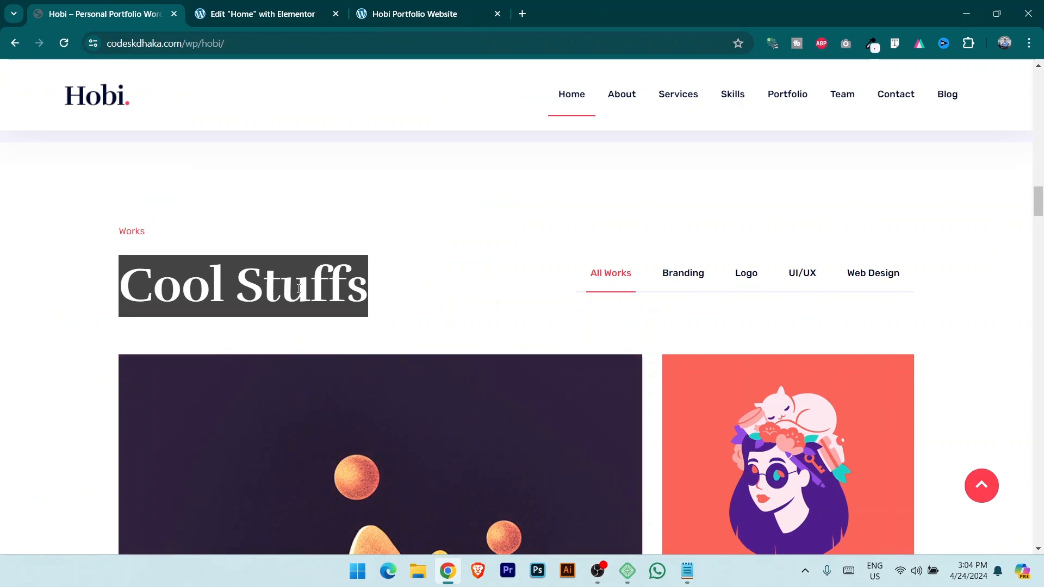
pyautogui.rightClick(299, 291)
pyautogui.click(330, 306)
pyautogui.click(282, 8)
pyautogui.hotkey('ctrl', 'a')
pyautogui.hotkey('ctrl', 'v')
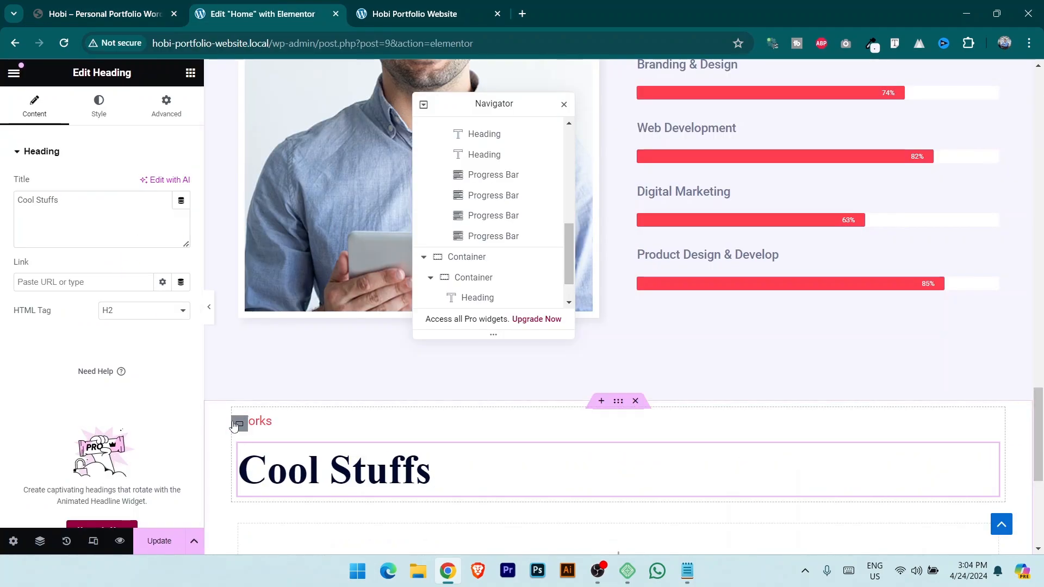
pyautogui.click(235, 425)
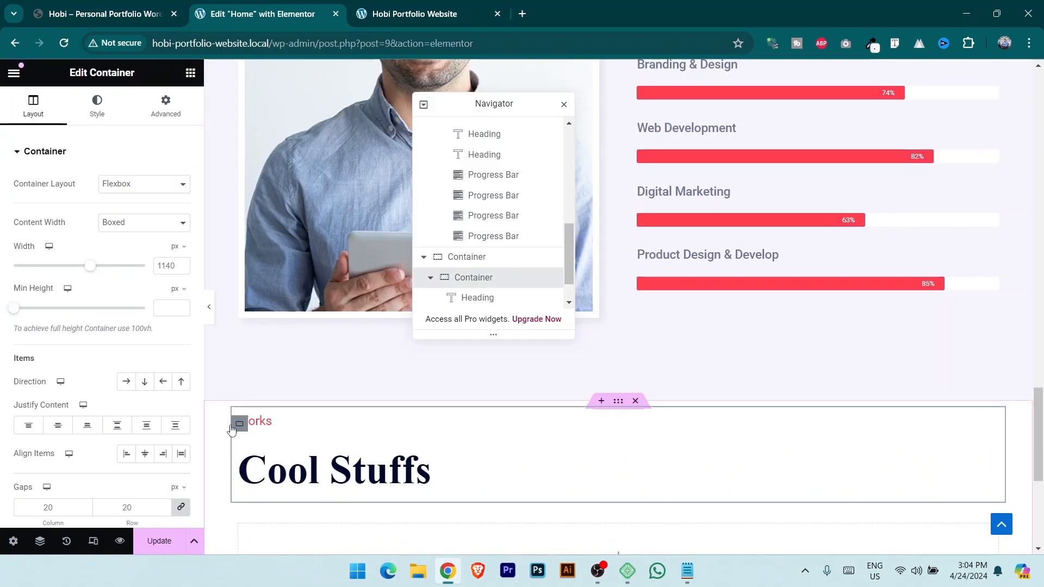
# Try centring the headings in their container, then set Align Items back to Start.
pyautogui.click(58, 426)
pyautogui.click(145, 454)
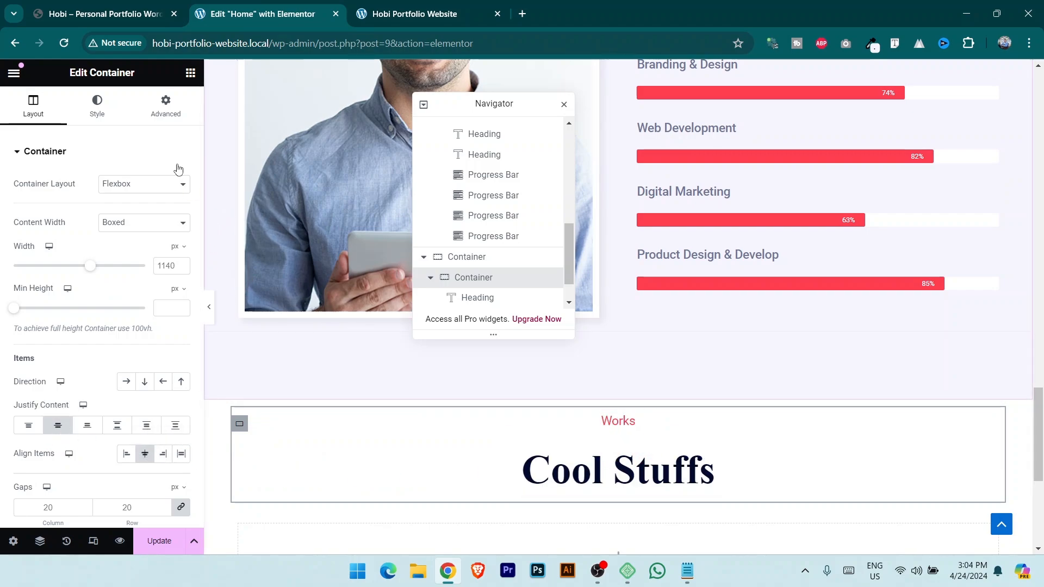
pyautogui.click(111, 5)
pyautogui.click(273, 7)
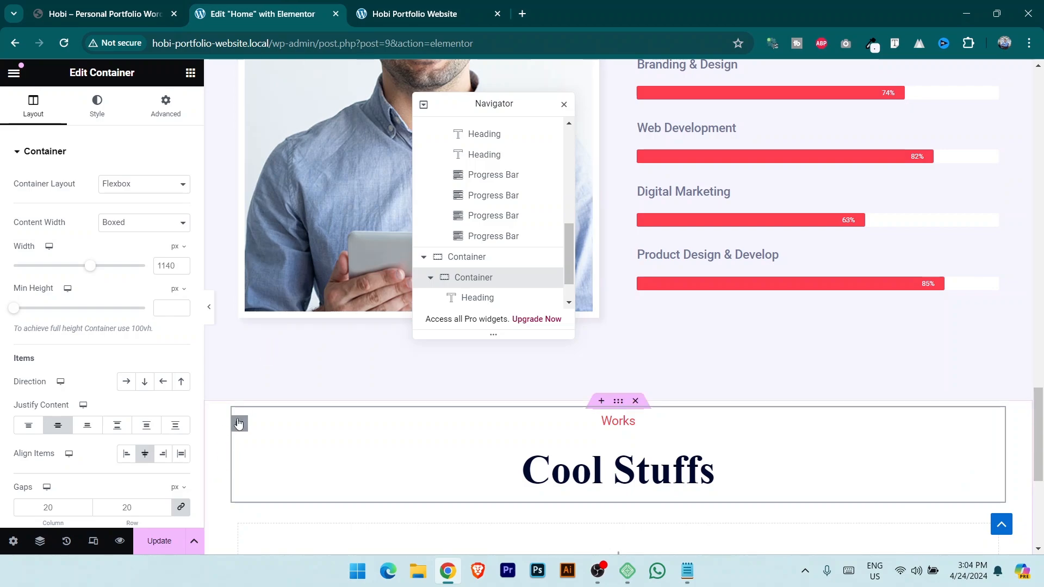
pyautogui.click(127, 454)
pyautogui.scroll(-3, 261, 366)
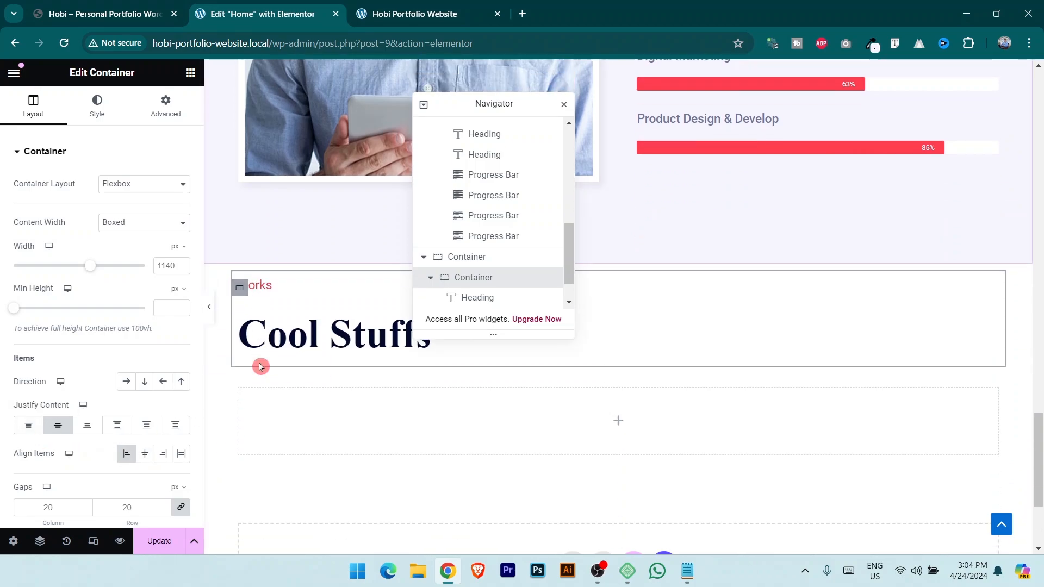
# View the Hobi demo's Works section with its Branding, Logo, UI/UX and Web Design filters.
pyautogui.click(190, 73)
pyautogui.click(104, 14)
pyautogui.scroll(-3, 697, 380)
pyautogui.scroll(2, 595, 356)
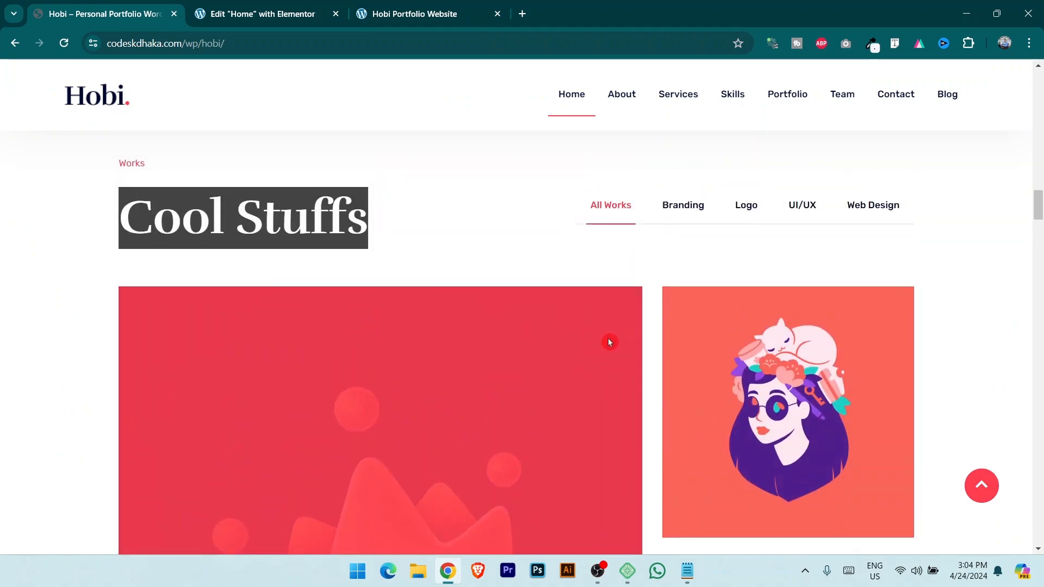
# Search widgets for 'gall' and place a Filterable Gallery below the Cool Stuffs heading.
pyautogui.click(263, 14)
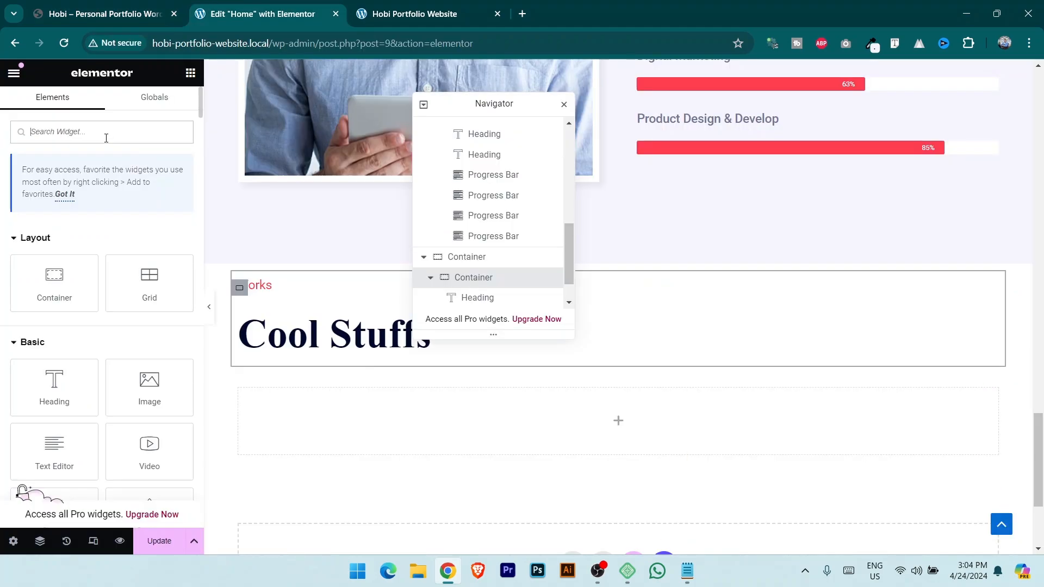
pyautogui.write('gall')
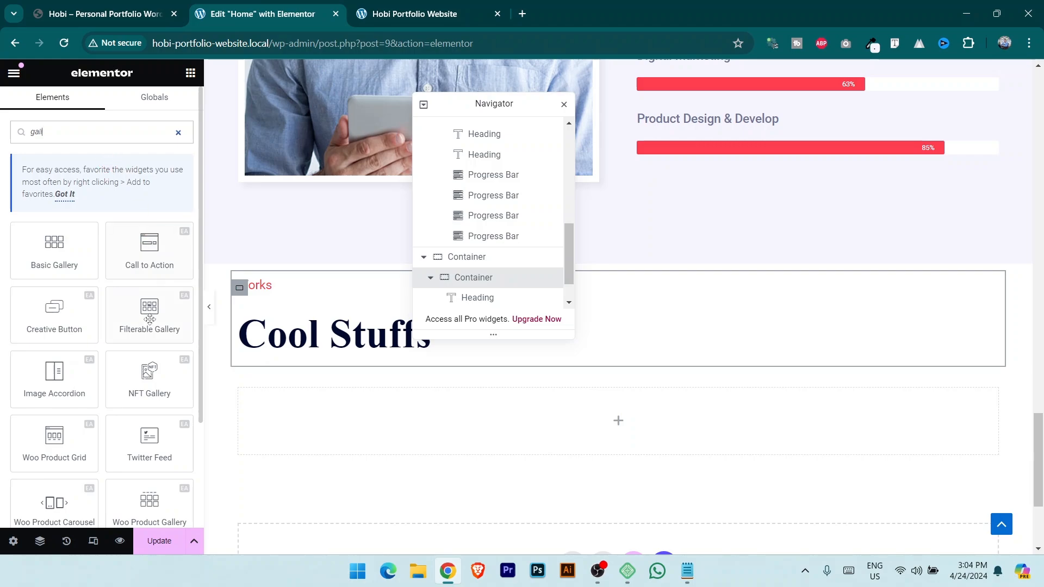
pyautogui.moveTo(495, 104); pyautogui.dragTo(930, 75)
pyautogui.moveTo(150, 311); pyautogui.dragTo(578, 384)
pyautogui.scroll(-5, 615, 375)
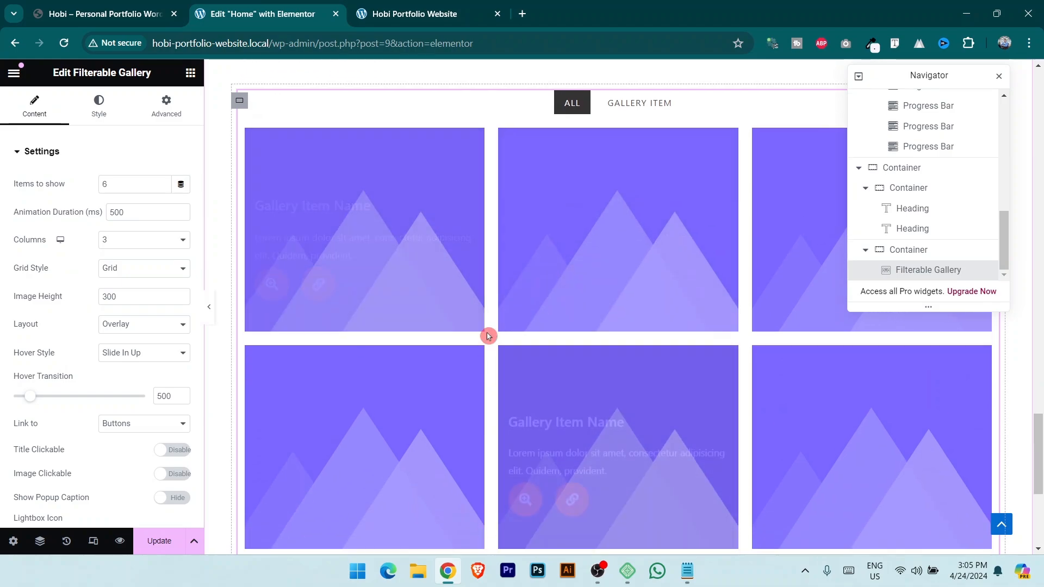
# Set the gallery's Items to show to 3, checking the demo's gallery for reference.
pyautogui.hotkey('ctrl', 'shift', 'Tab')
pyautogui.scroll(-8, 590, 361)
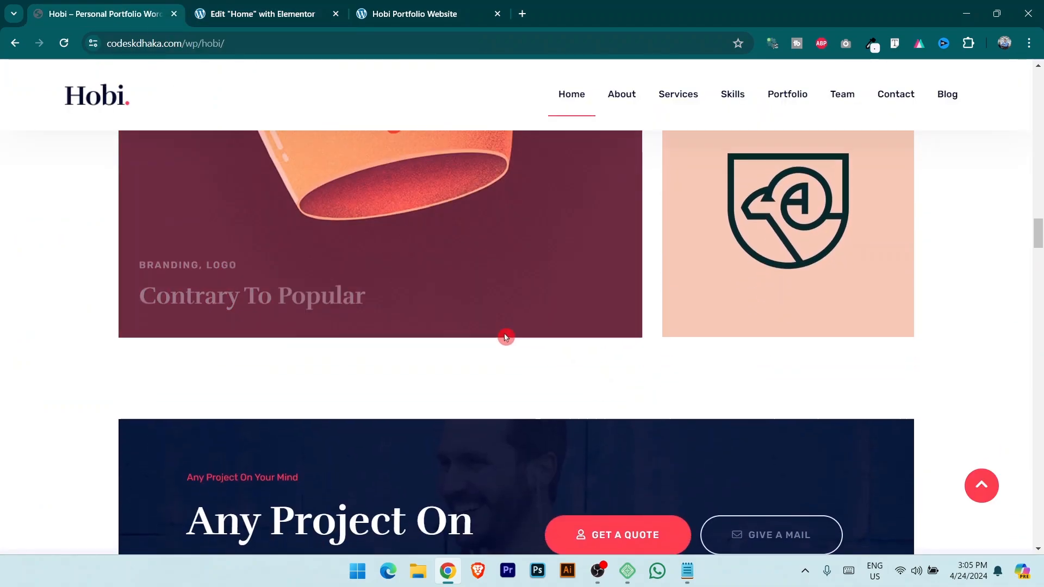
pyautogui.scroll(4, 505, 337)
pyautogui.hotkey('ctrl', 'Tab')
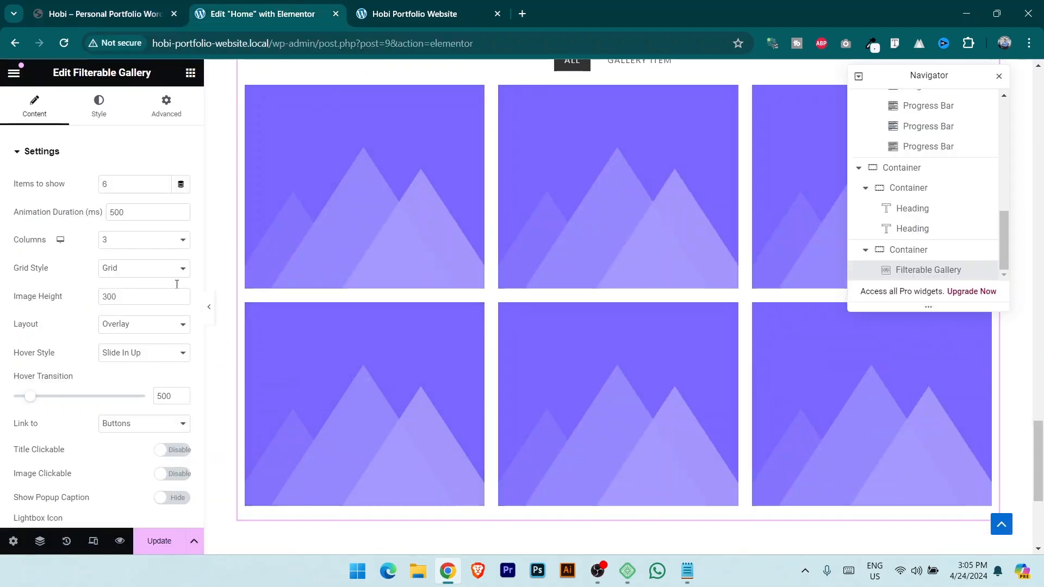
pyautogui.moveTo(130, 184); pyautogui.dragTo(2, 183)
pyautogui.write('4')
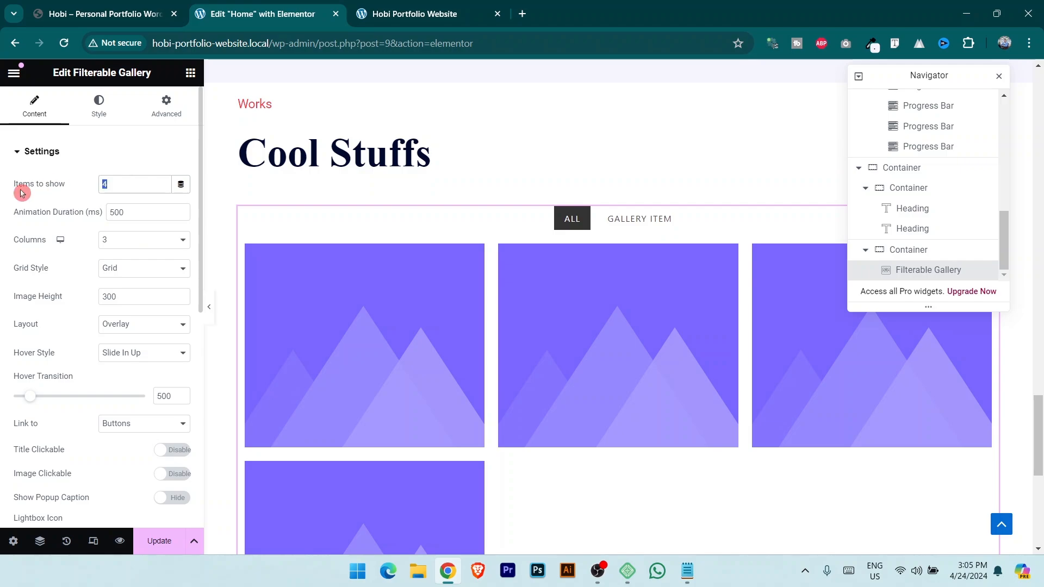
pyautogui.write('3')
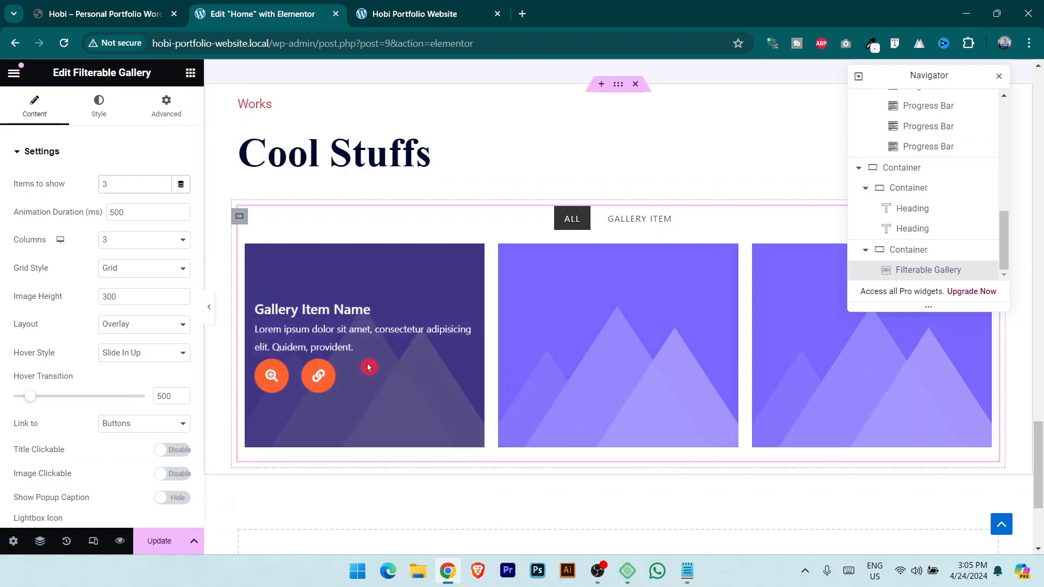
pyautogui.click(93, 7)
pyautogui.scroll(-5, 571, 356)
pyautogui.scroll(8, 576, 361)
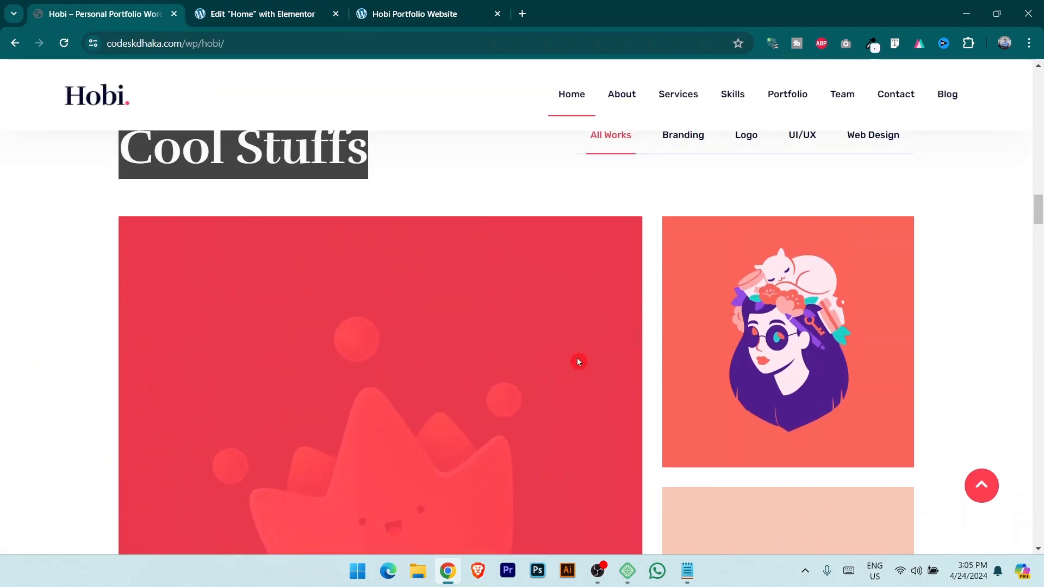
pyautogui.scroll(-9, 577, 361)
# Open the gallery's Filterable Controls and select the Branding tab name on the demo site.
pyautogui.hotkey('ctrl', 'Tab')
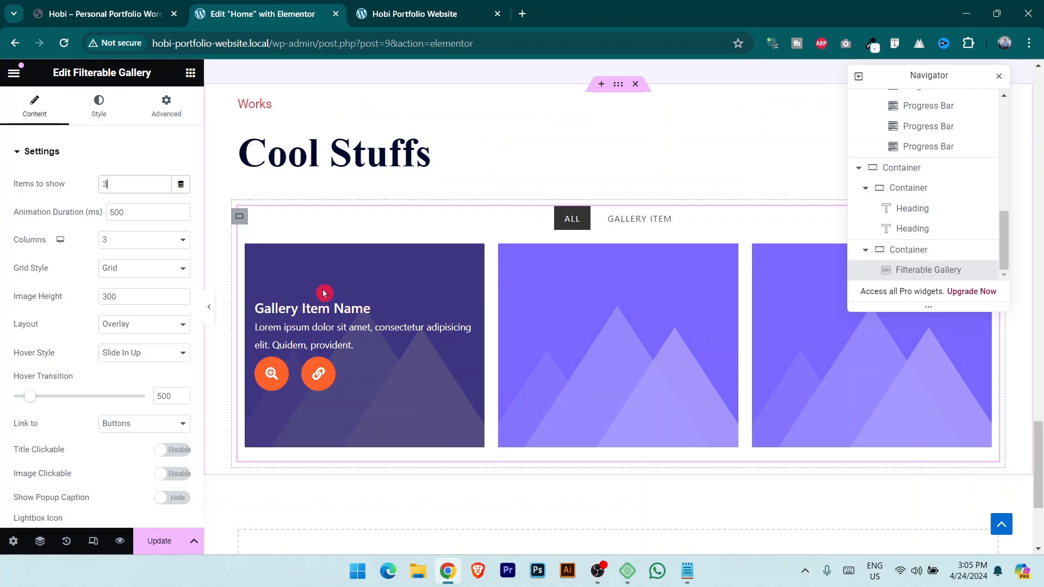
pyautogui.click(56, 152)
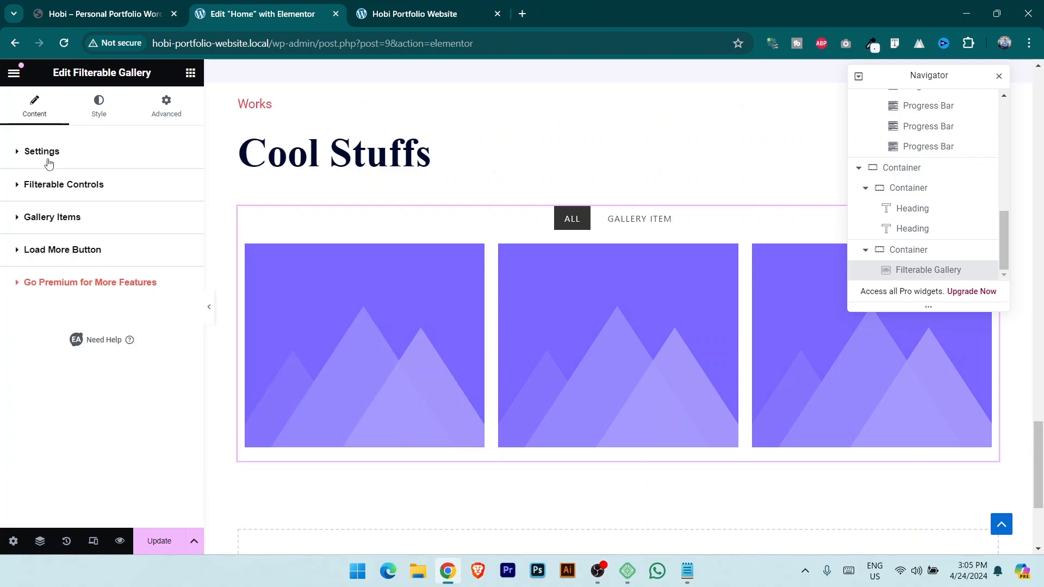
pyautogui.click(83, 185)
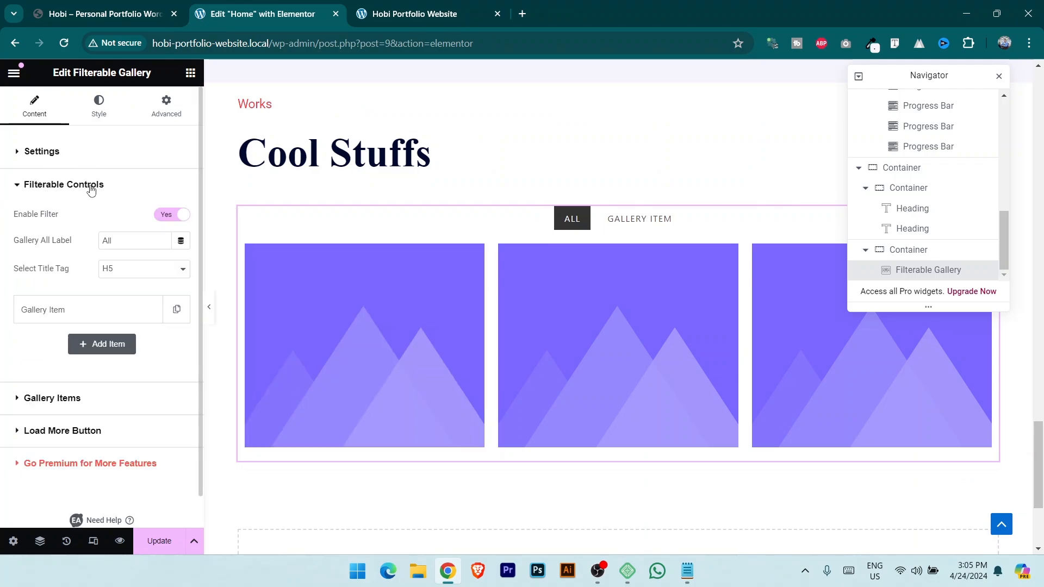
pyautogui.click(101, 6)
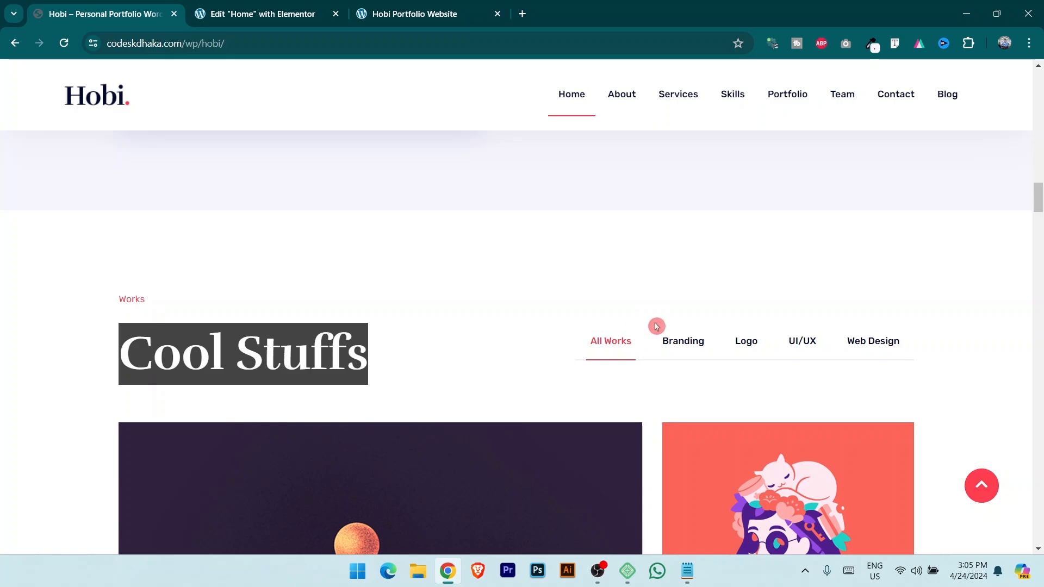
pyautogui.moveTo(657, 327); pyautogui.dragTo(720, 348)
# Rename the first filter control from Gallery Item to Branding.
pyautogui.click(261, 14)
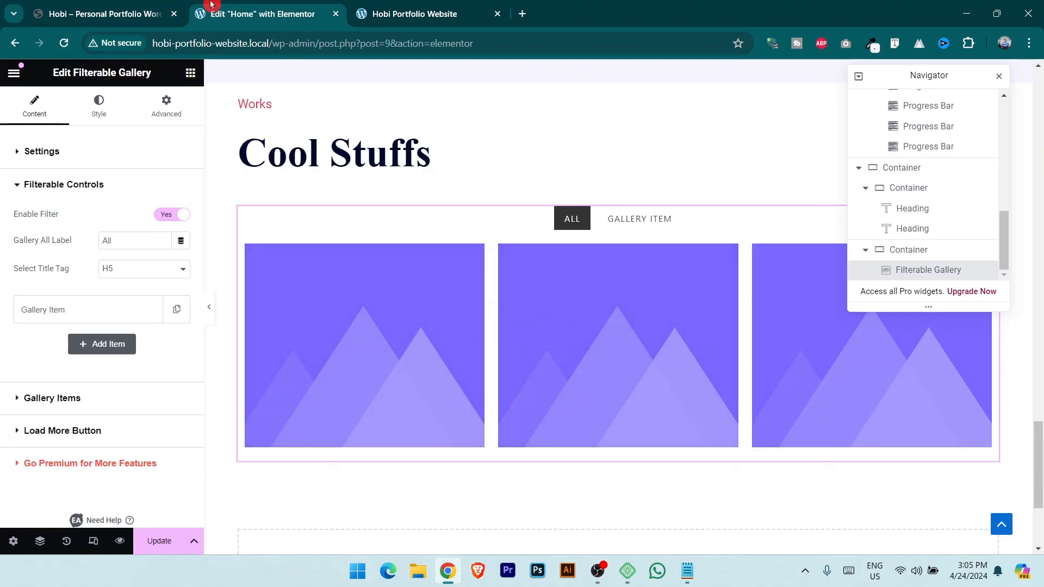
pyautogui.click(143, 8)
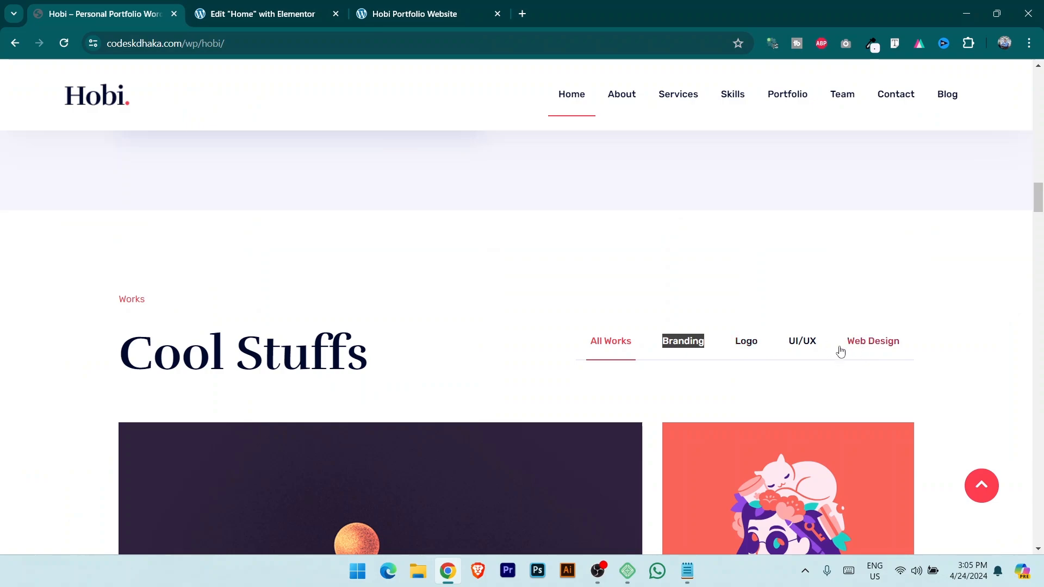
pyautogui.click(314, 8)
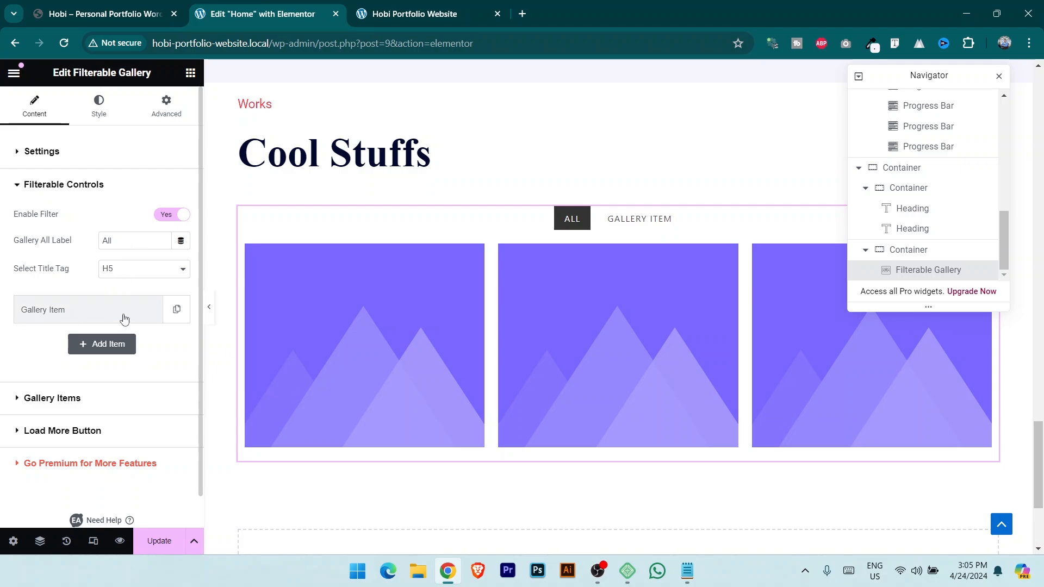
pyautogui.click(87, 317)
pyautogui.moveTo(99, 358); pyautogui.dragTo(2, 366)
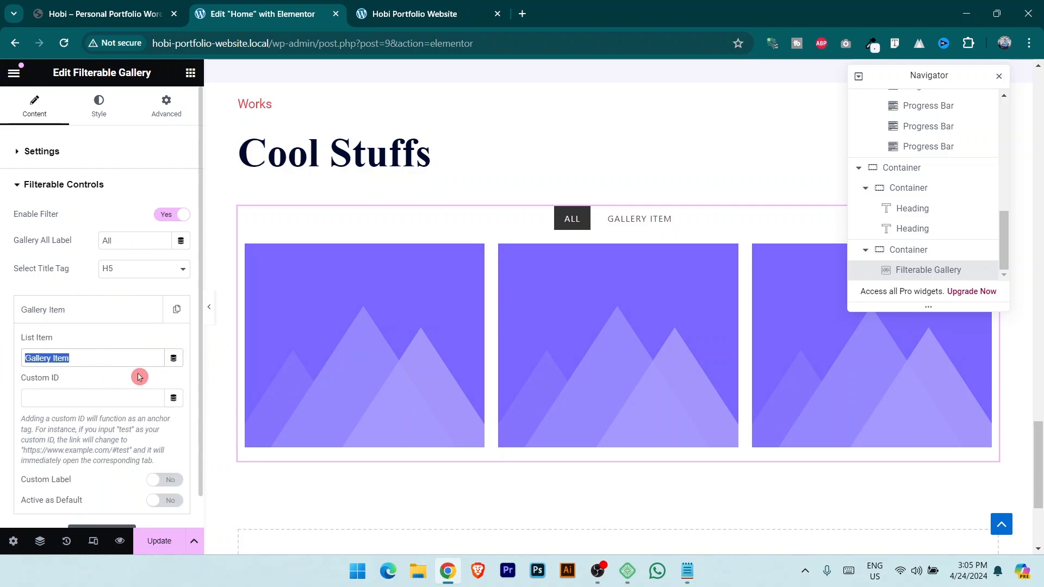
pyautogui.write('Branding')
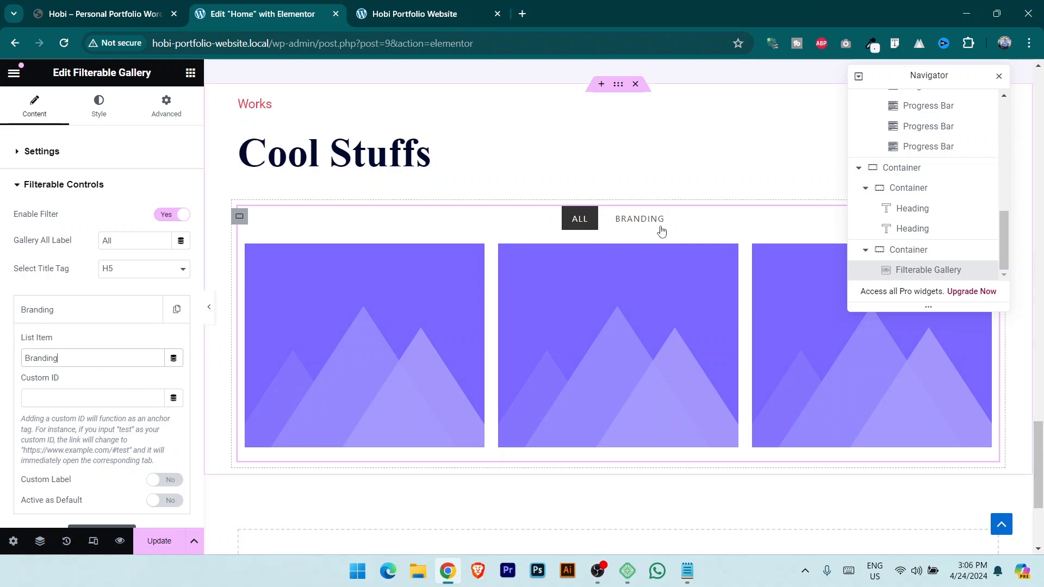
pyautogui.click(103, 13)
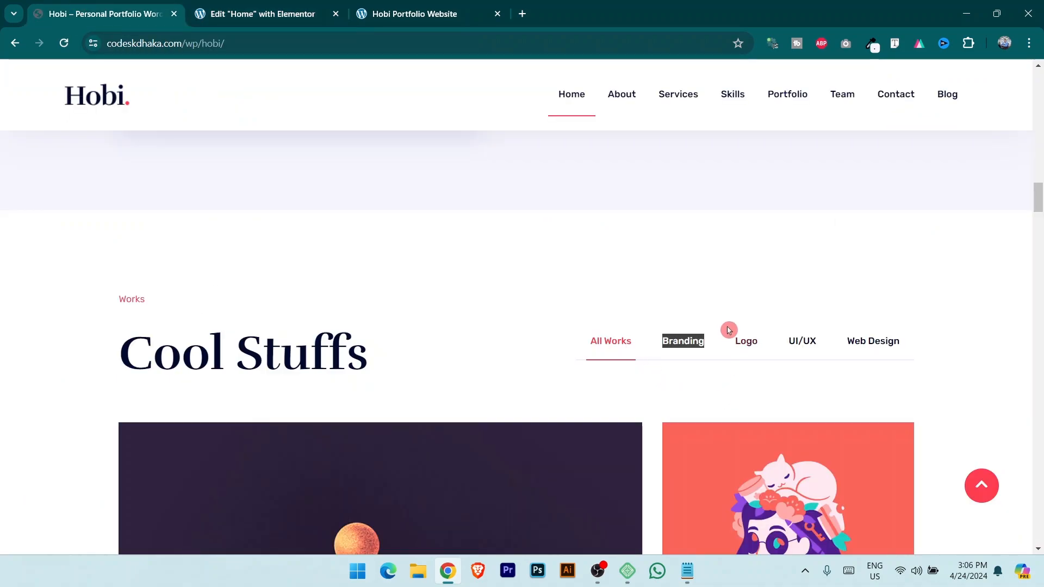
pyautogui.moveTo(729, 330); pyautogui.dragTo(778, 362)
pyautogui.click(285, 6)
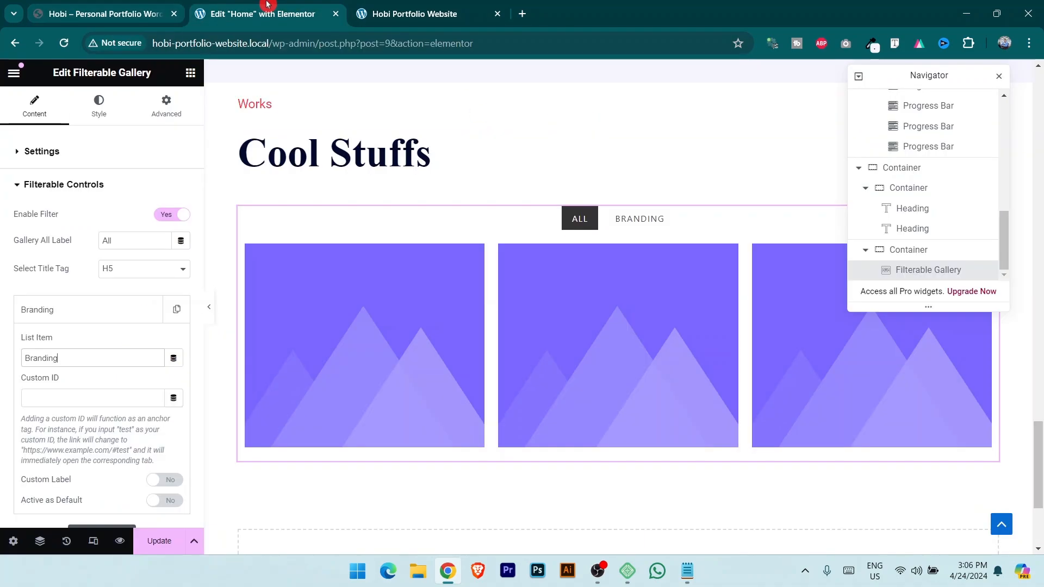
pyautogui.click(154, 316)
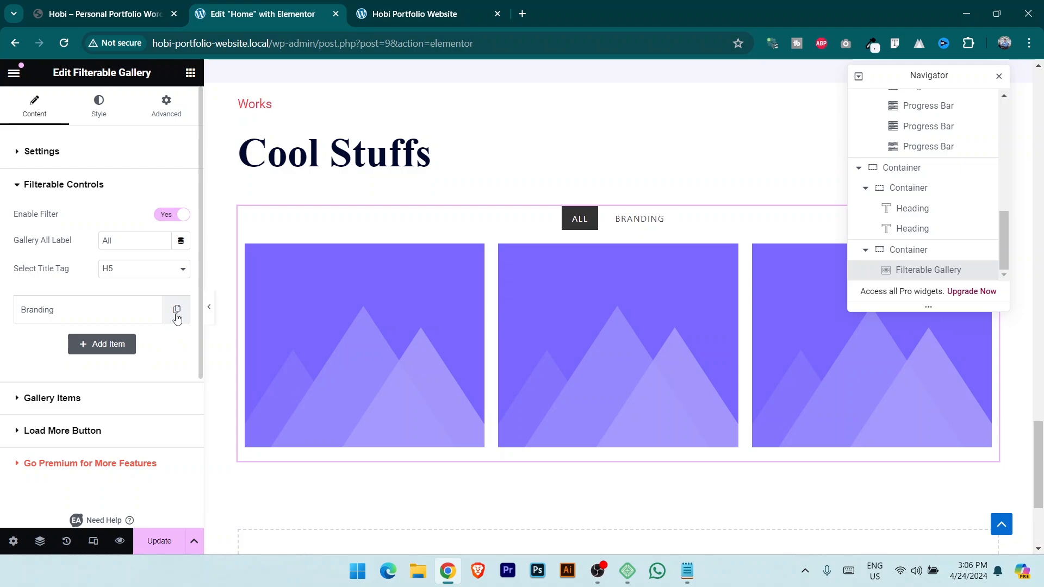
# Add two more filter controls named Logo and UI/UX.
pyautogui.click(112, 348)
pyautogui.click(88, 346)
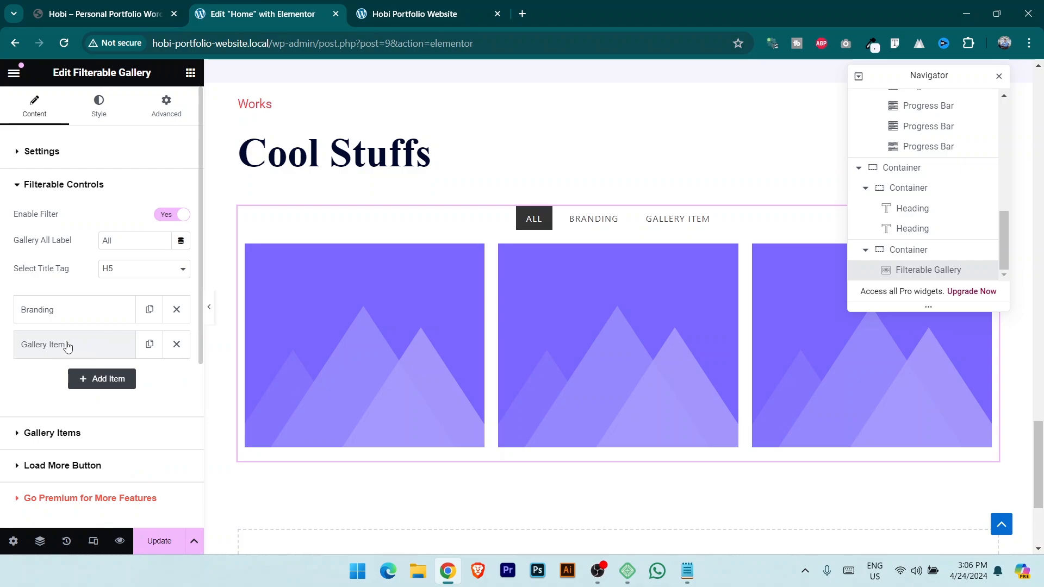
pyautogui.click(68, 346)
pyautogui.moveTo(93, 392); pyautogui.dragTo(3, 402)
pyautogui.write('Logo')
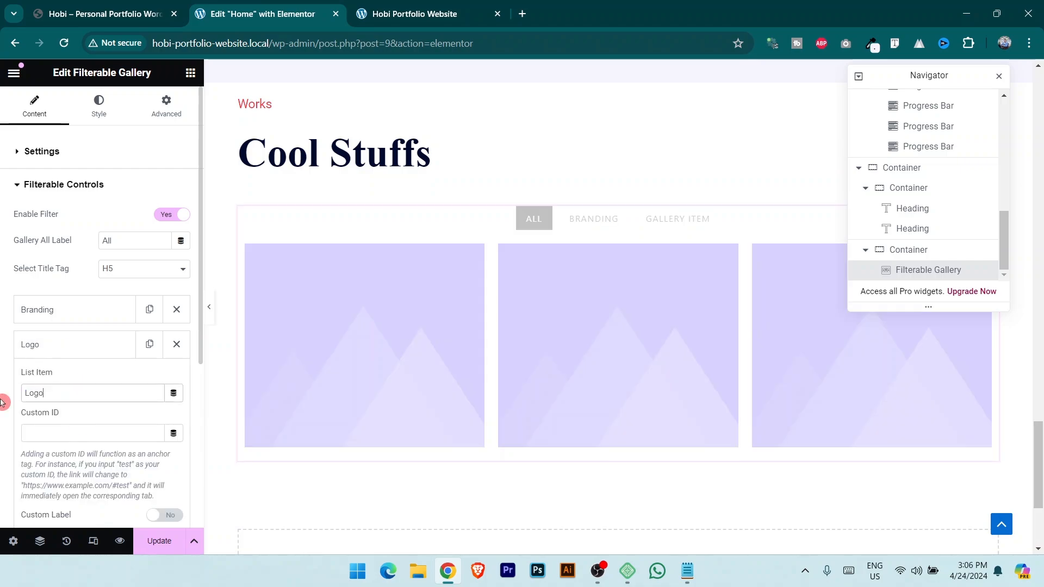
pyautogui.click(113, 12)
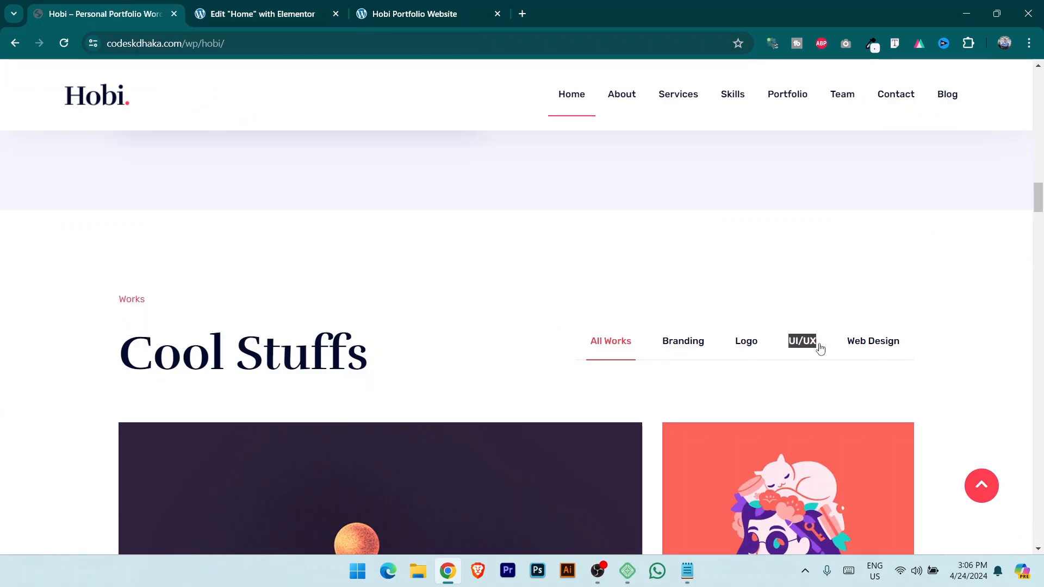
pyautogui.click(260, 12)
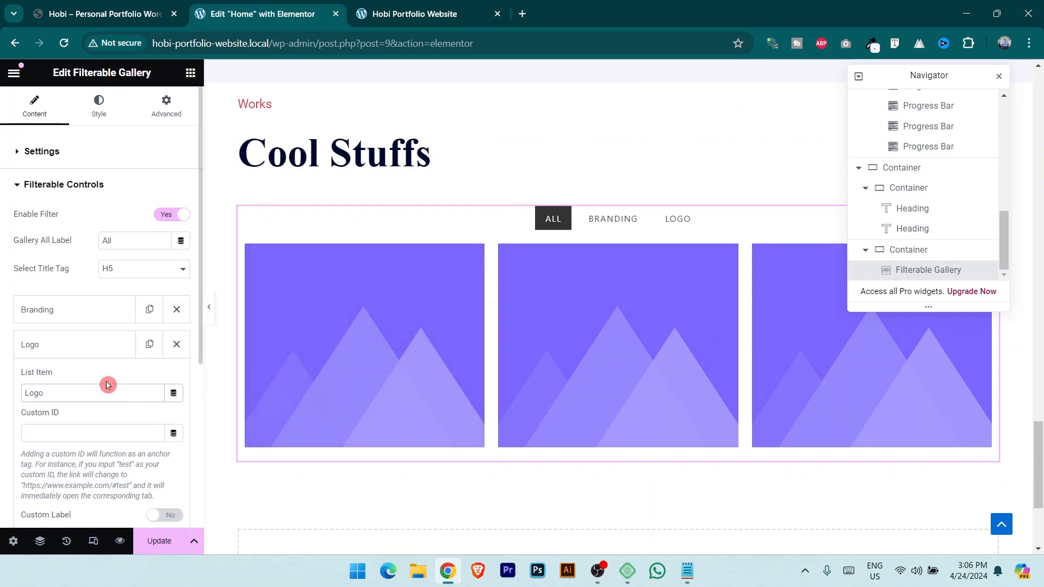
pyautogui.click(90, 353)
pyautogui.click(126, 381)
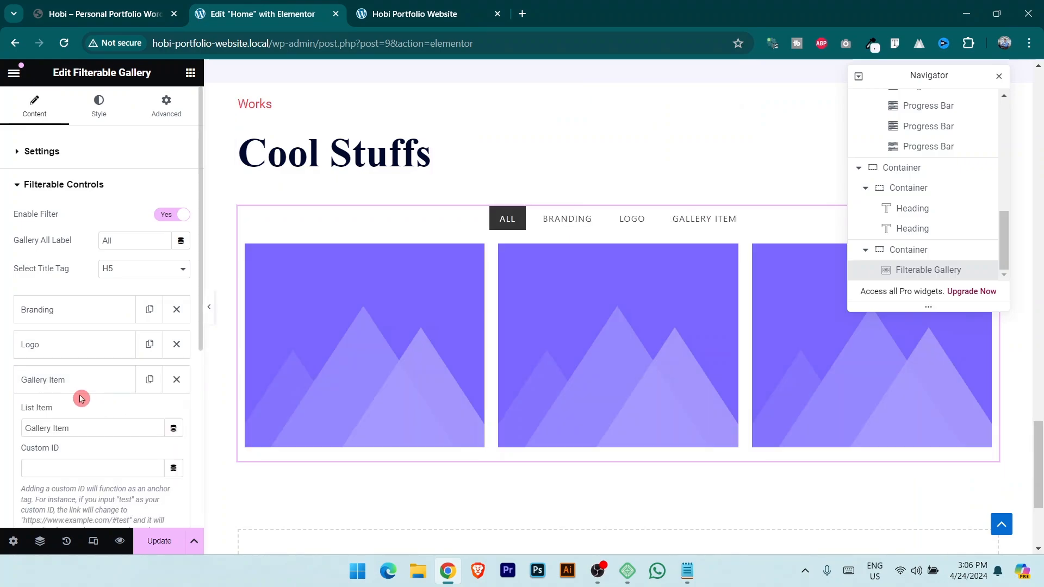
pyautogui.moveTo(98, 432); pyautogui.dragTo(11, 443)
pyautogui.write('UI/UX')
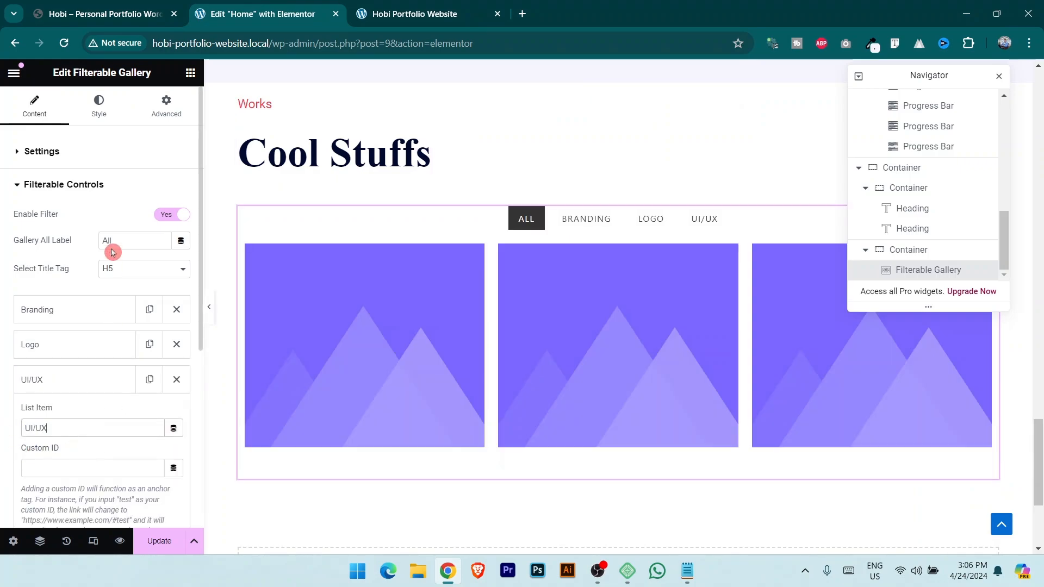
# Copy 'Web Design' from the demo and add it as the fourth filter control.
pyautogui.click(85, 8)
pyautogui.moveTo(840, 338); pyautogui.dragTo(900, 344)
pyautogui.hotkey('ctrl', 'c')
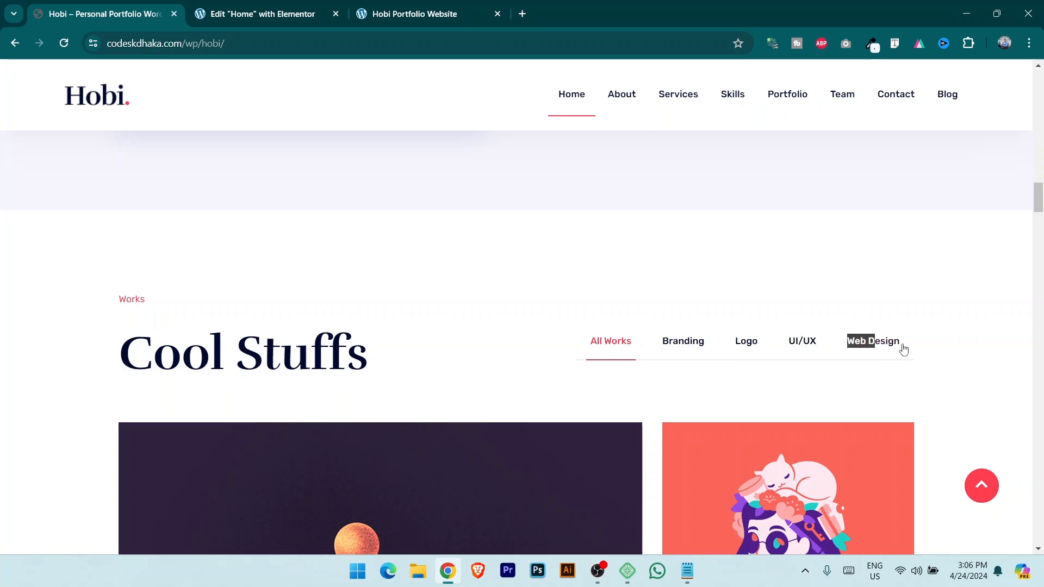
pyautogui.click(234, 7)
pyautogui.scroll(-3, 90, 389)
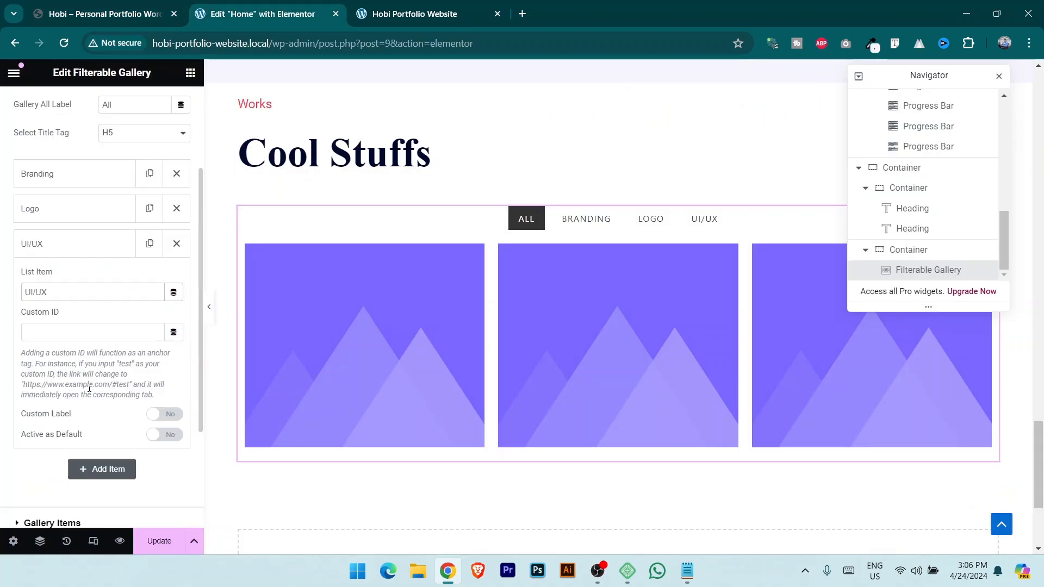
pyautogui.click(95, 467)
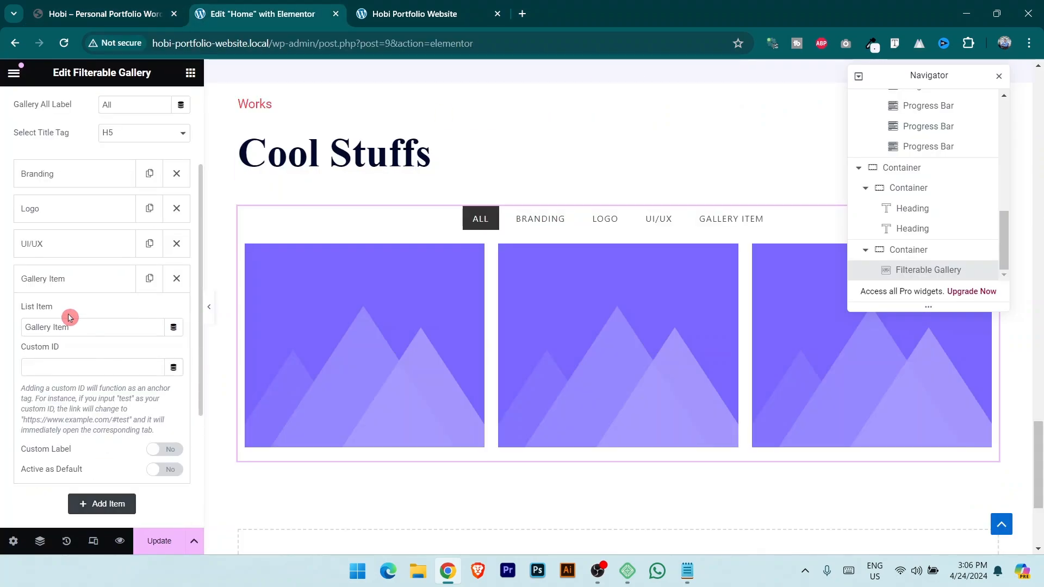
pyautogui.moveTo(95, 324); pyautogui.dragTo(27, 327)
pyautogui.hotkey('ctrl', 'v')
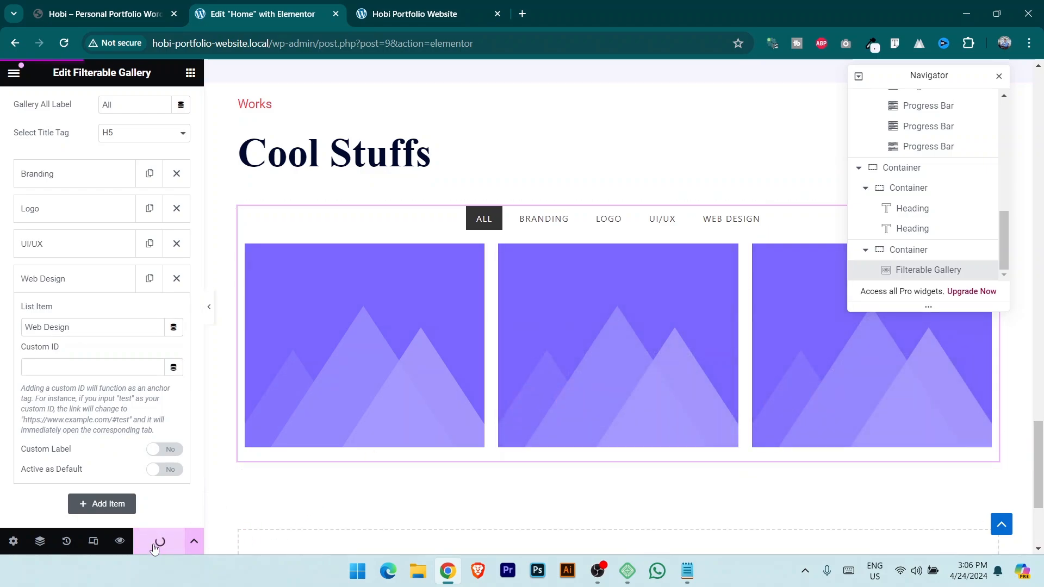
pyautogui.click(86, 278)
pyautogui.click(65, 186)
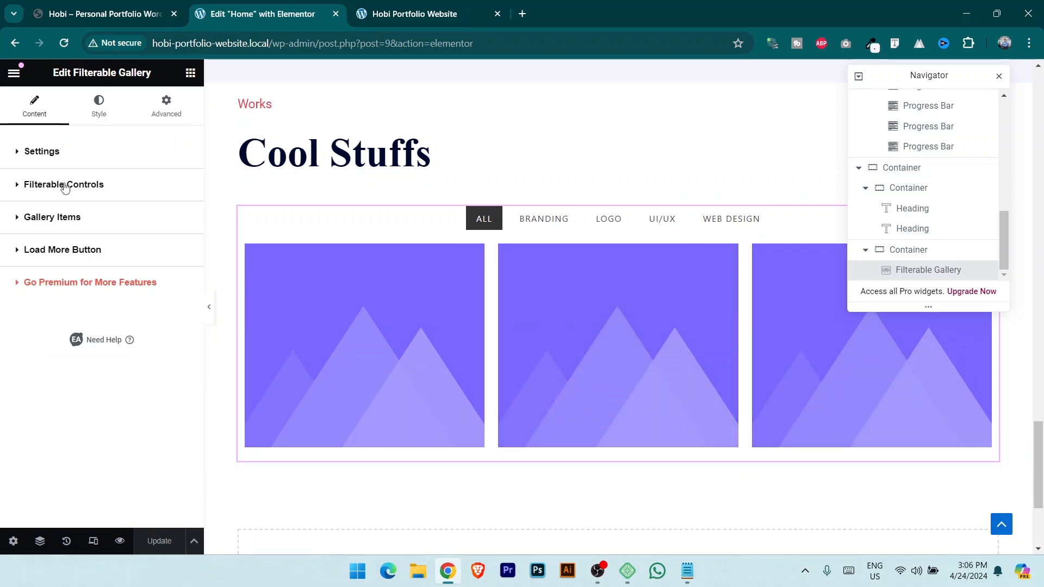
# Open the Gallery Items settings, comparing with the demo and the Branding filter's exact name.
pyautogui.click(80, 219)
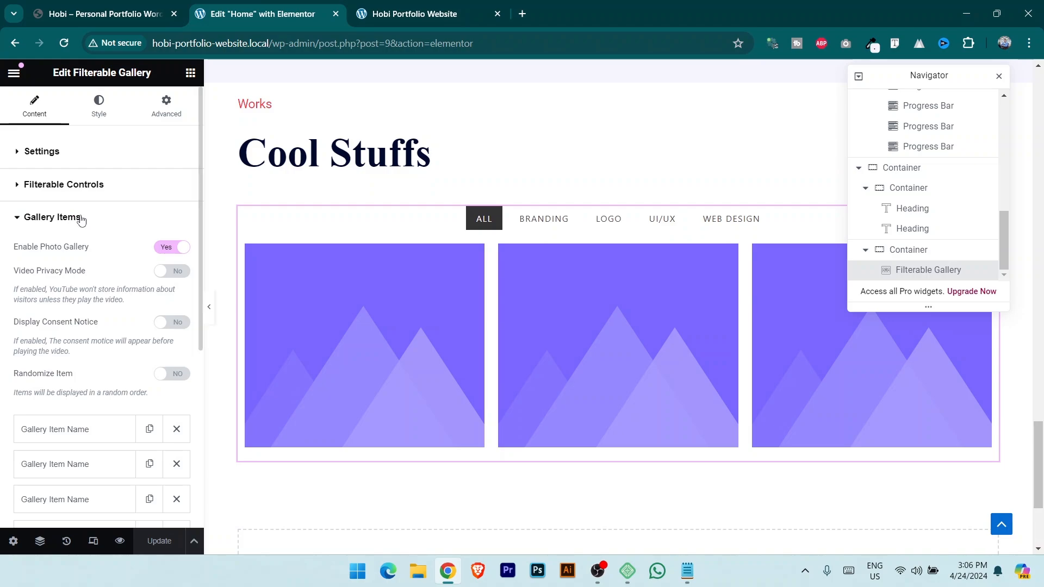
pyautogui.scroll(-3, 74, 296)
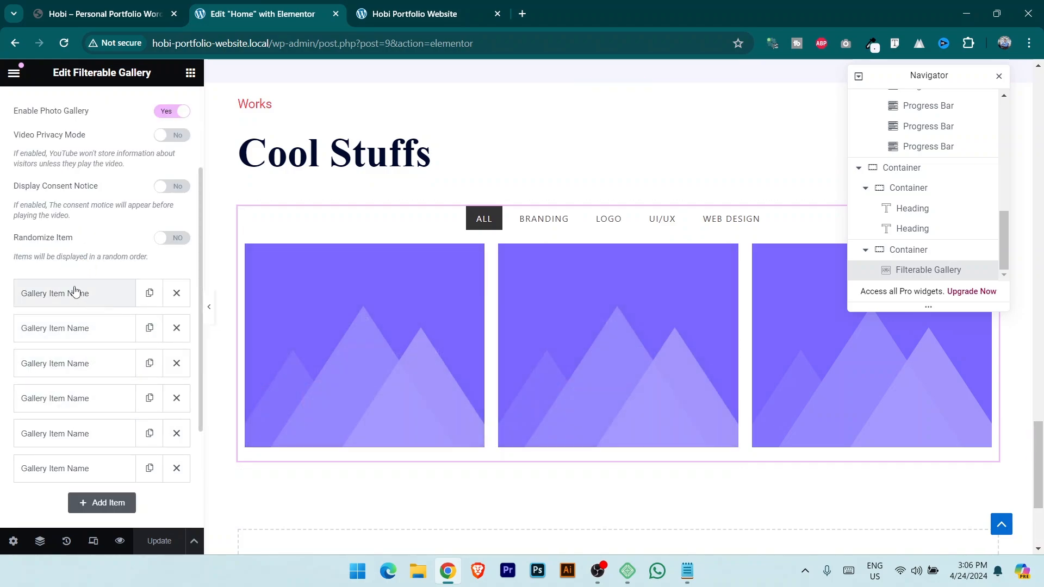
pyautogui.click(123, 7)
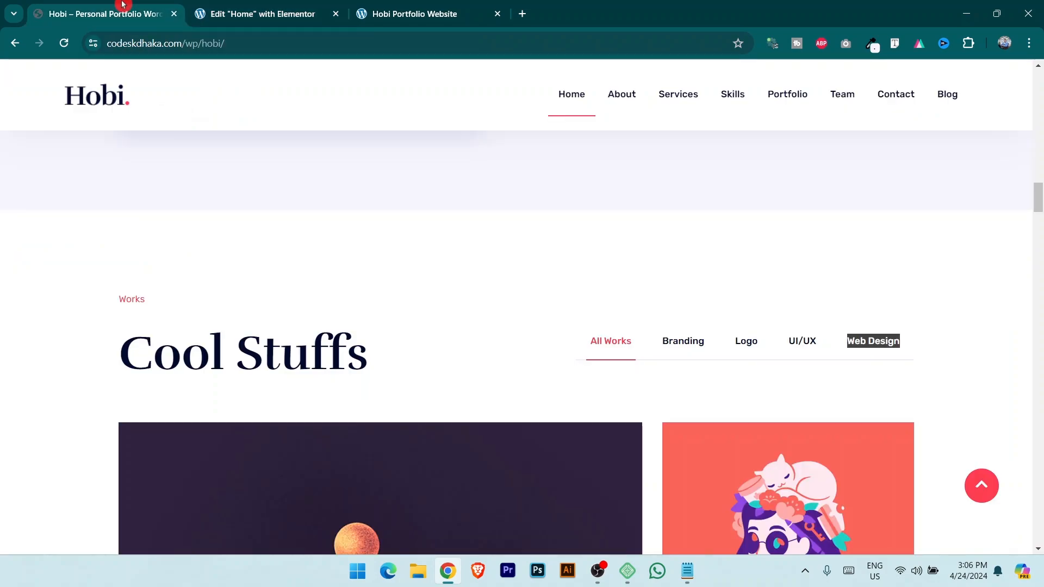
pyautogui.scroll(-6, 311, 374)
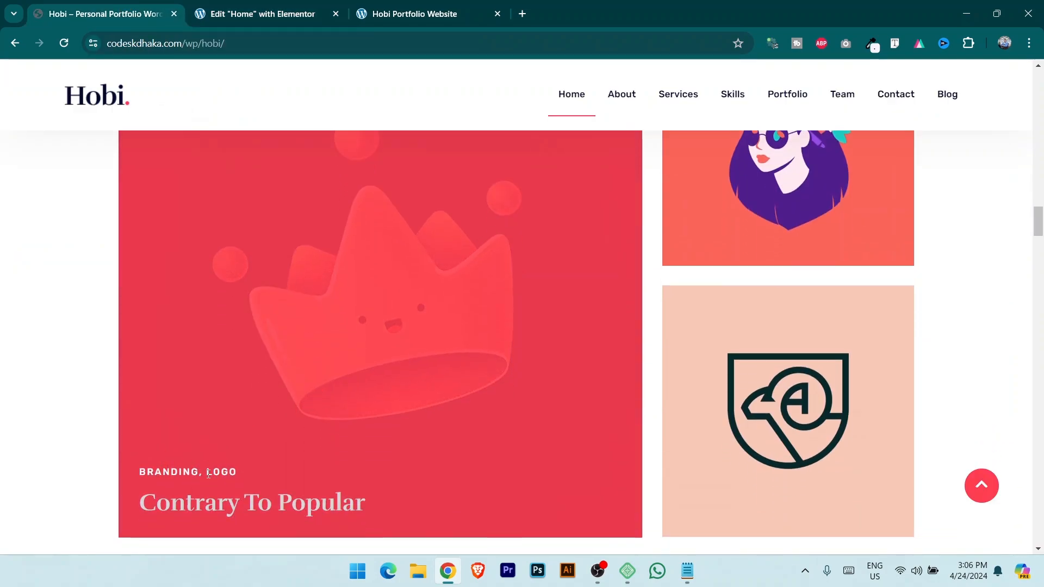
pyautogui.click(234, 486)
pyautogui.click(282, 8)
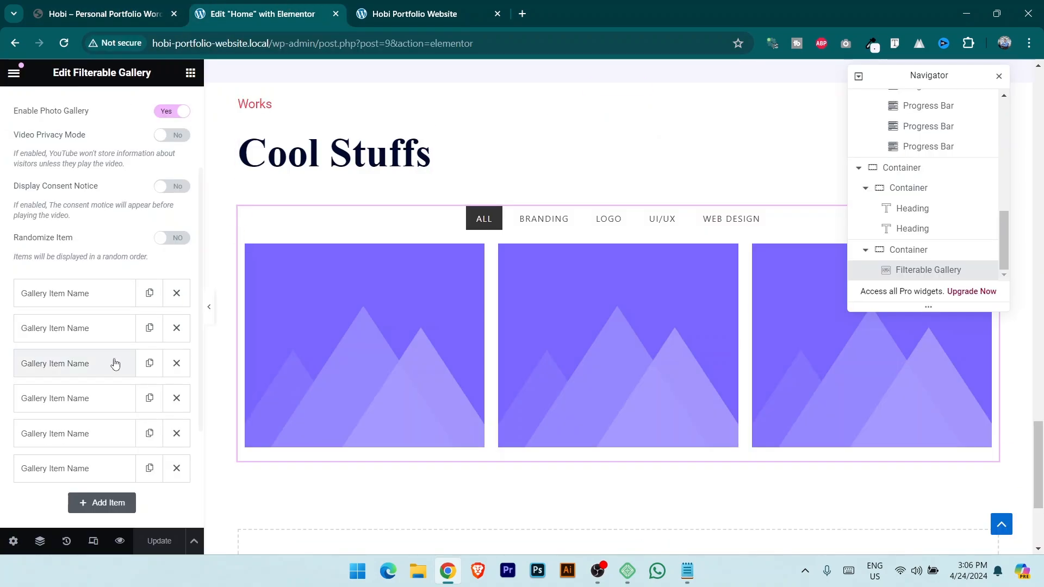
pyautogui.click(67, 294)
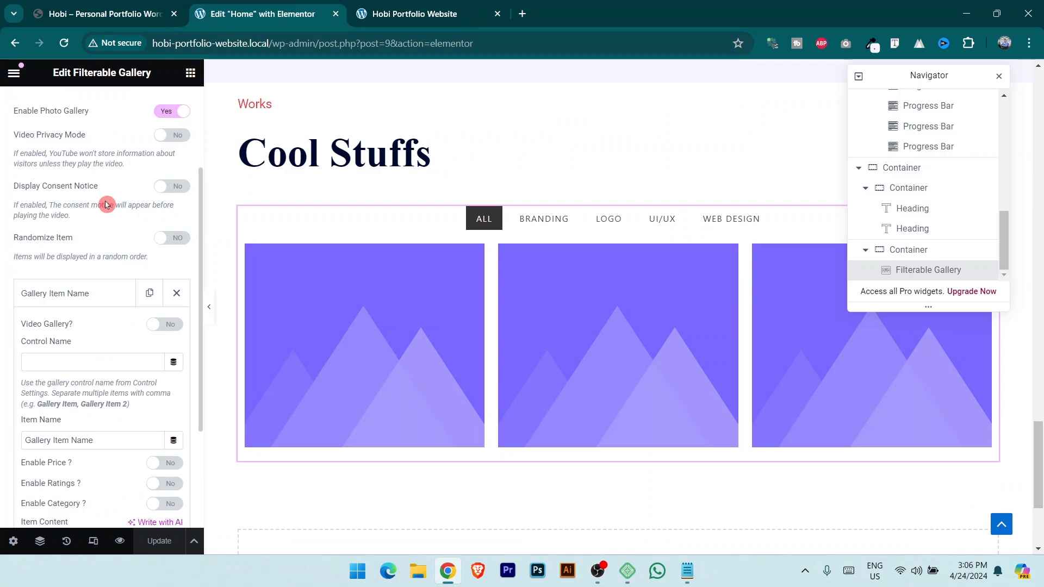
pyautogui.scroll(3, 106, 204)
pyautogui.click(69, 190)
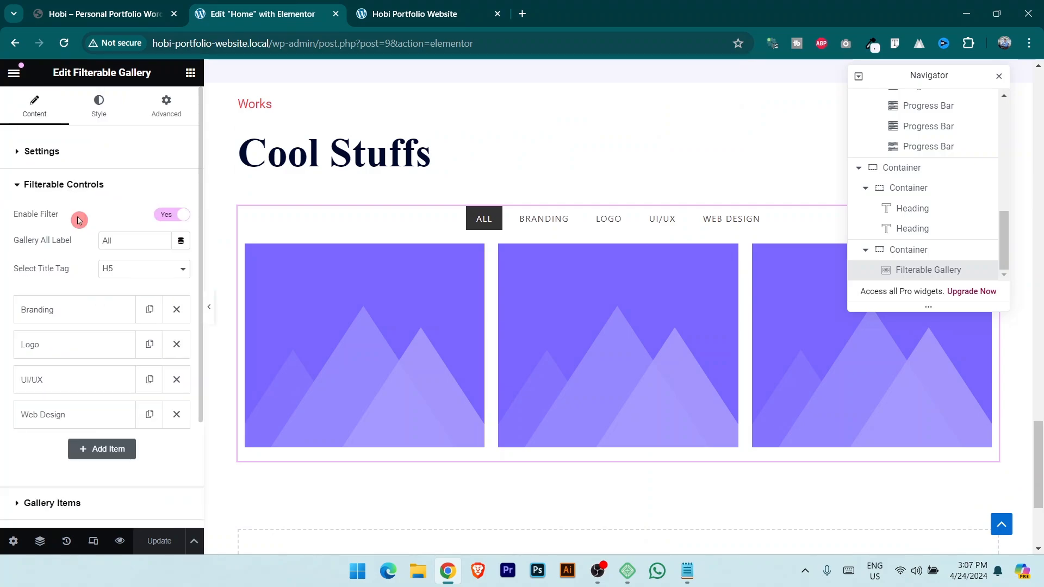
pyautogui.click(93, 308)
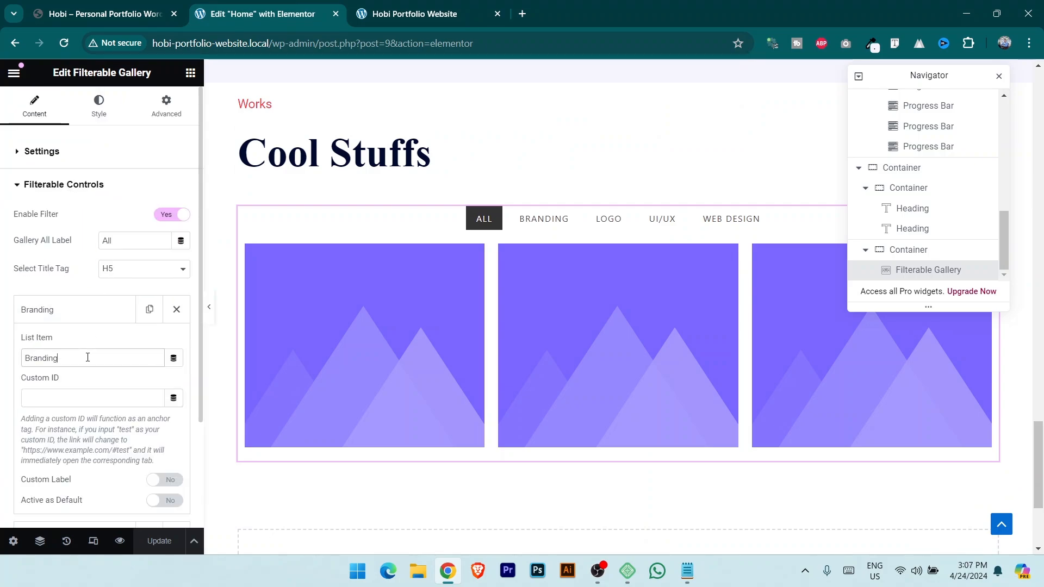
pyautogui.click(70, 189)
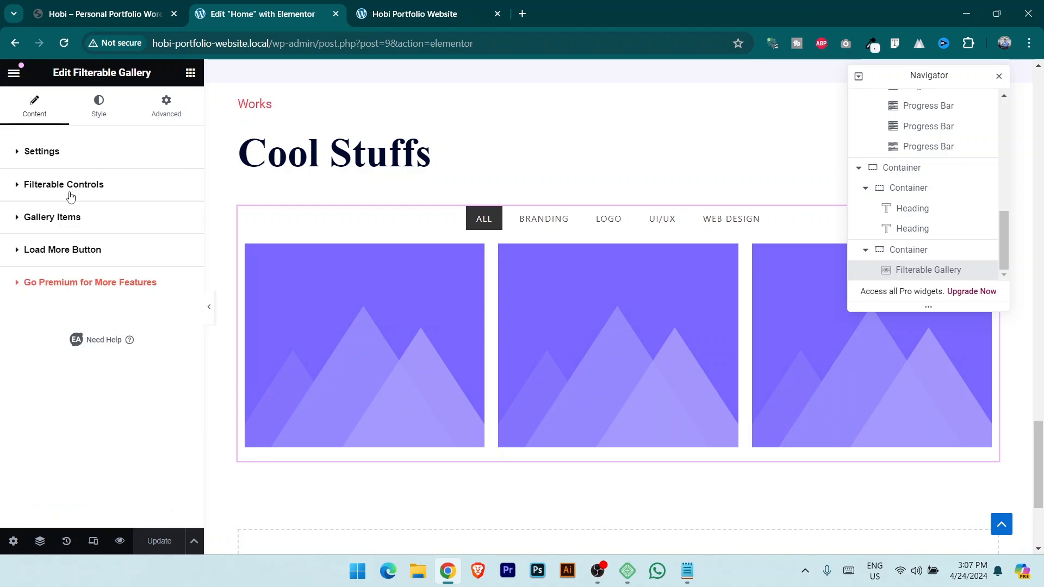
# Change the first gallery item's Item Name to Branding.
pyautogui.click(71, 233)
pyautogui.scroll(-3, 92, 256)
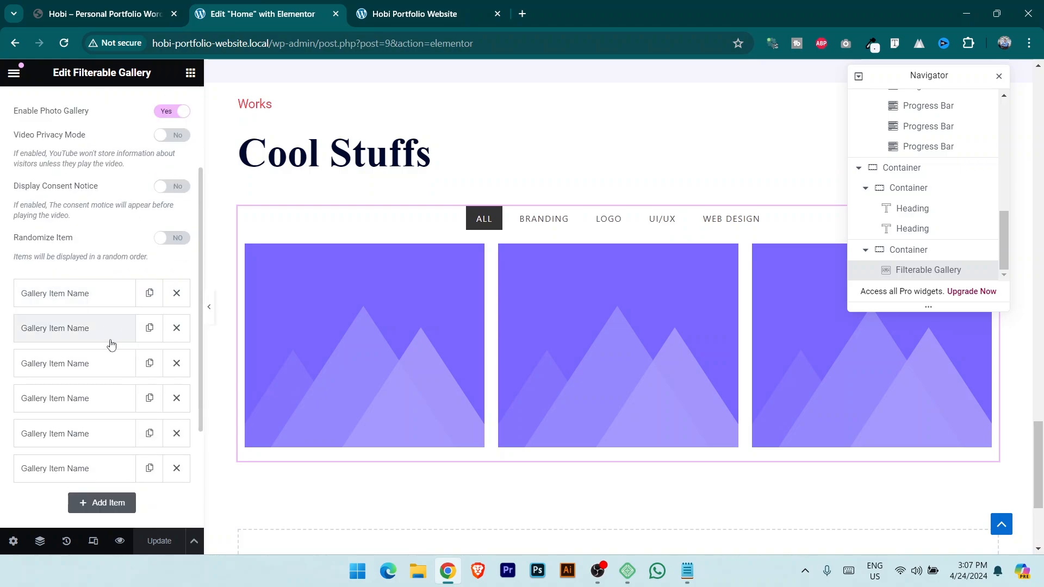
pyautogui.click(77, 294)
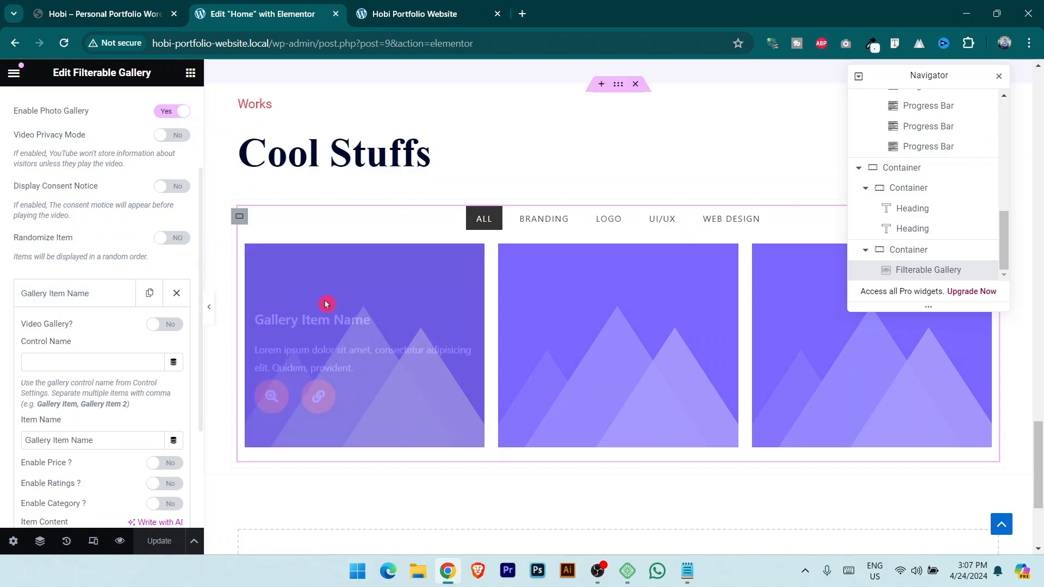
pyautogui.scroll(-1, 112, 392)
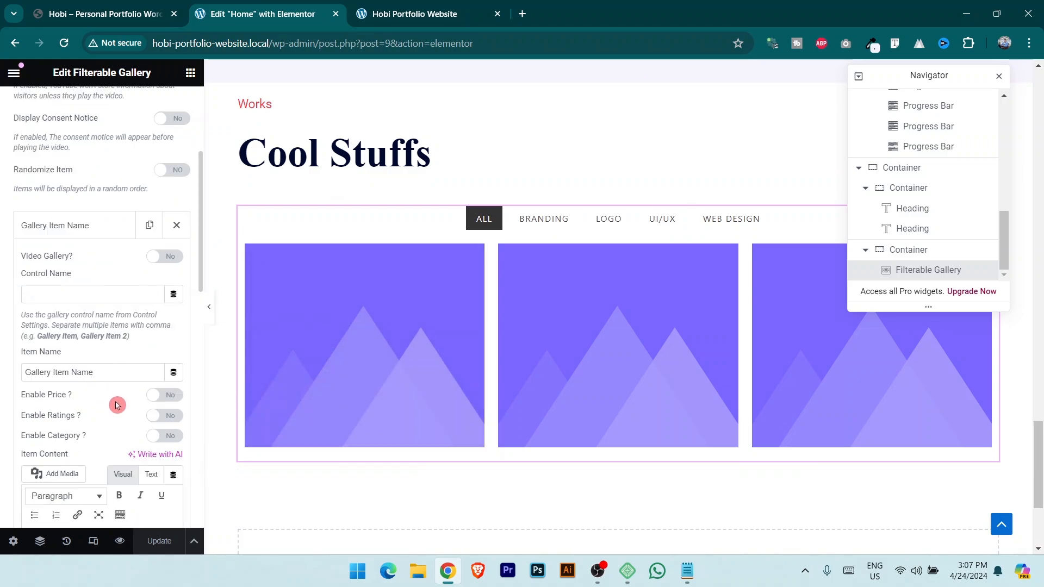
pyautogui.moveTo(119, 374); pyautogui.dragTo(5, 372)
pyautogui.write('Branding')
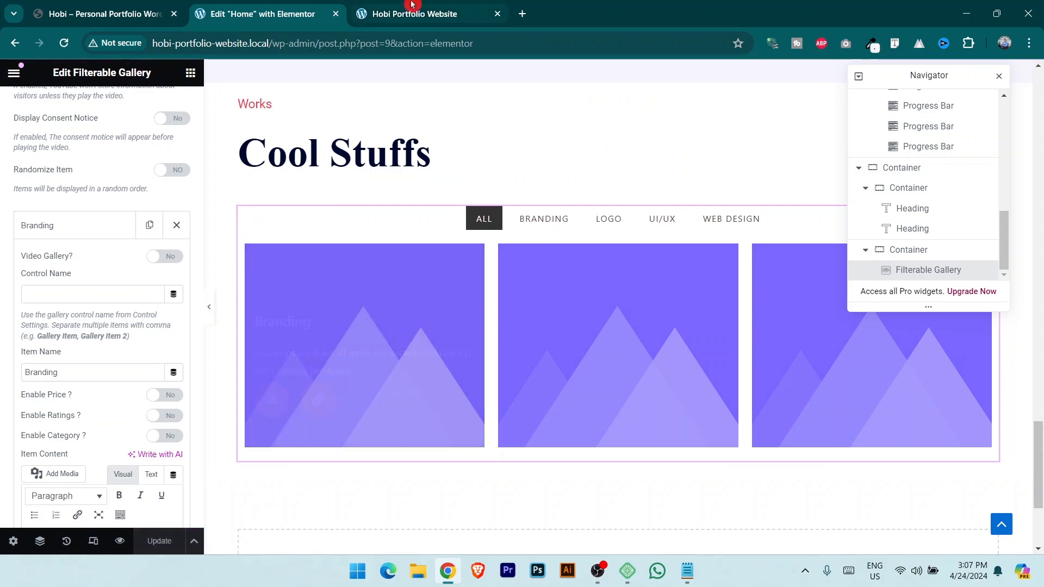
# Test the live Works gallery's Branding, Logo and All filters, then go back to the Elementor editor.
pyautogui.click(427, 13)
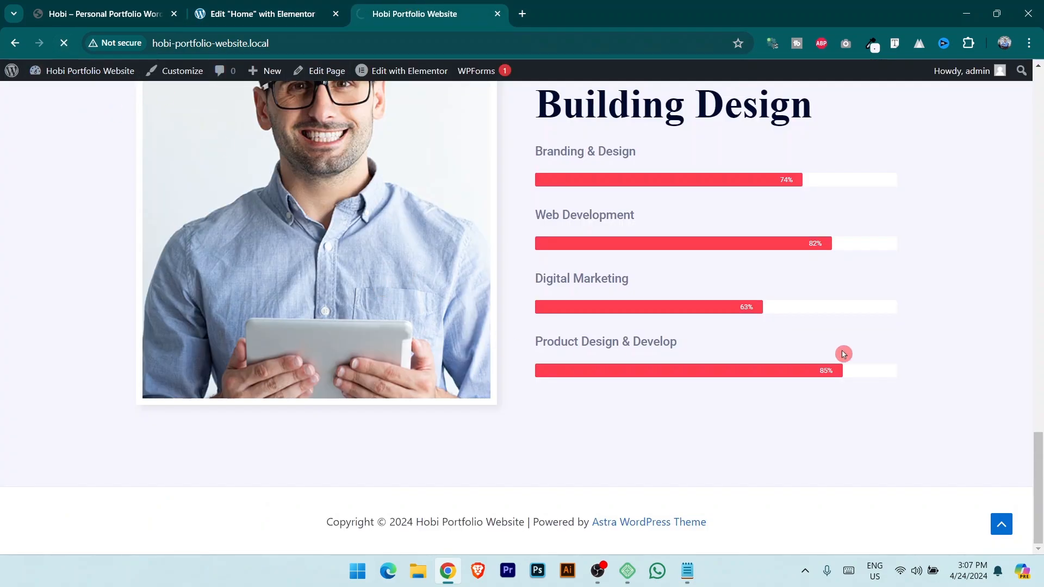
pyautogui.moveTo(1037, 390); pyautogui.dragTo(1040, 483)
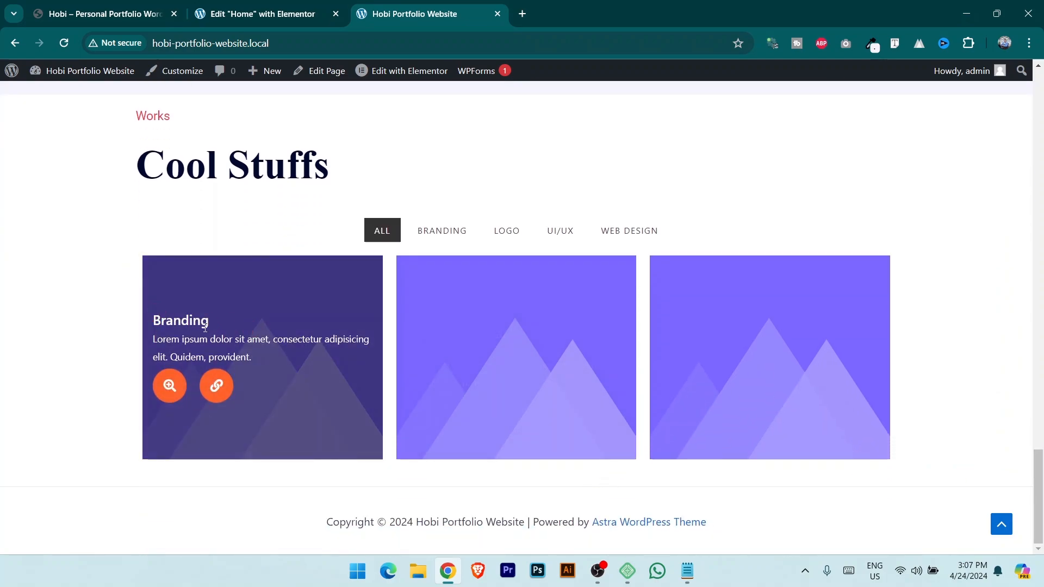
pyautogui.click(443, 231)
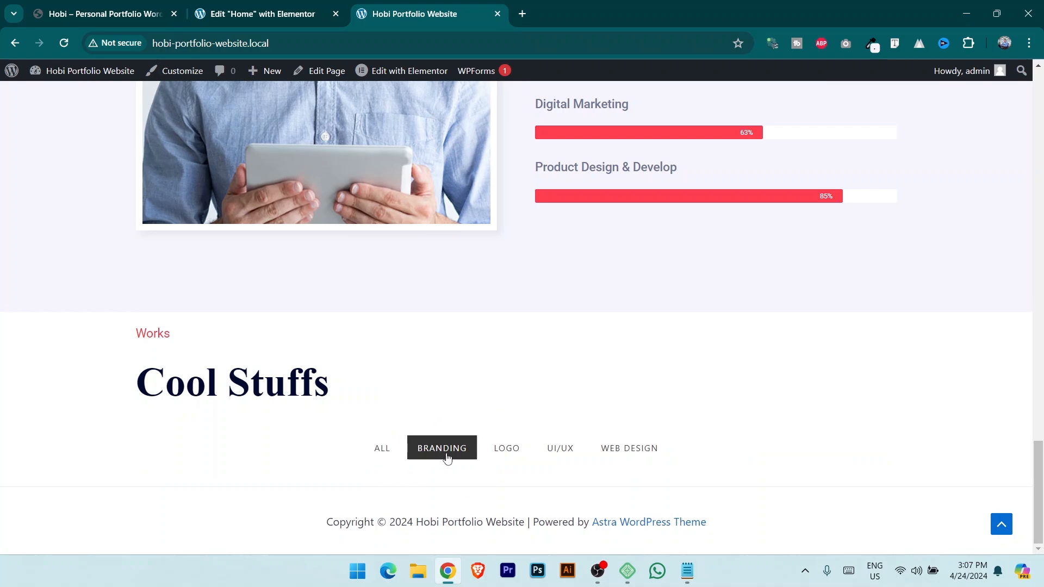
pyautogui.click(509, 455)
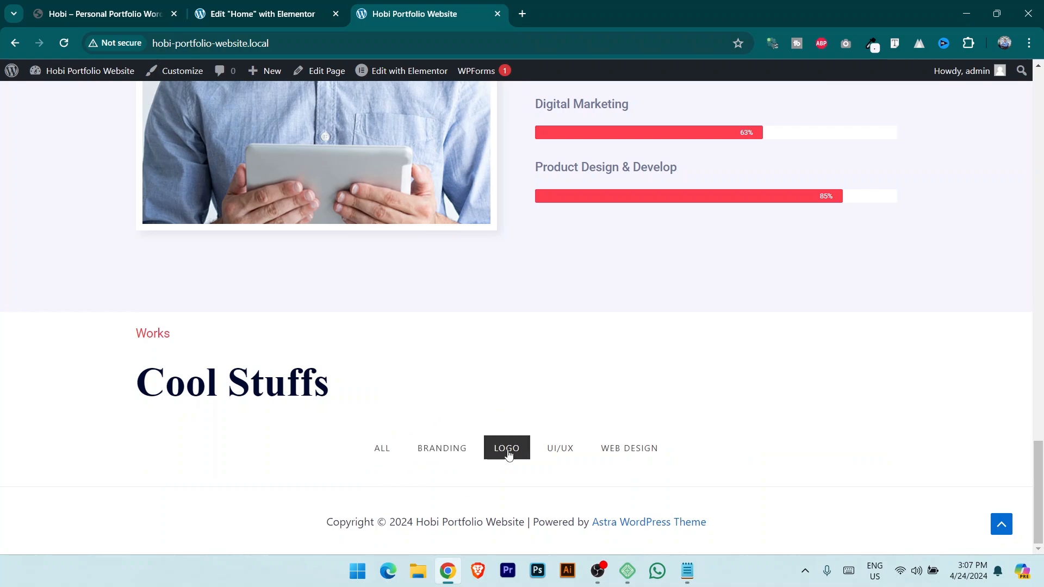
pyautogui.click(382, 449)
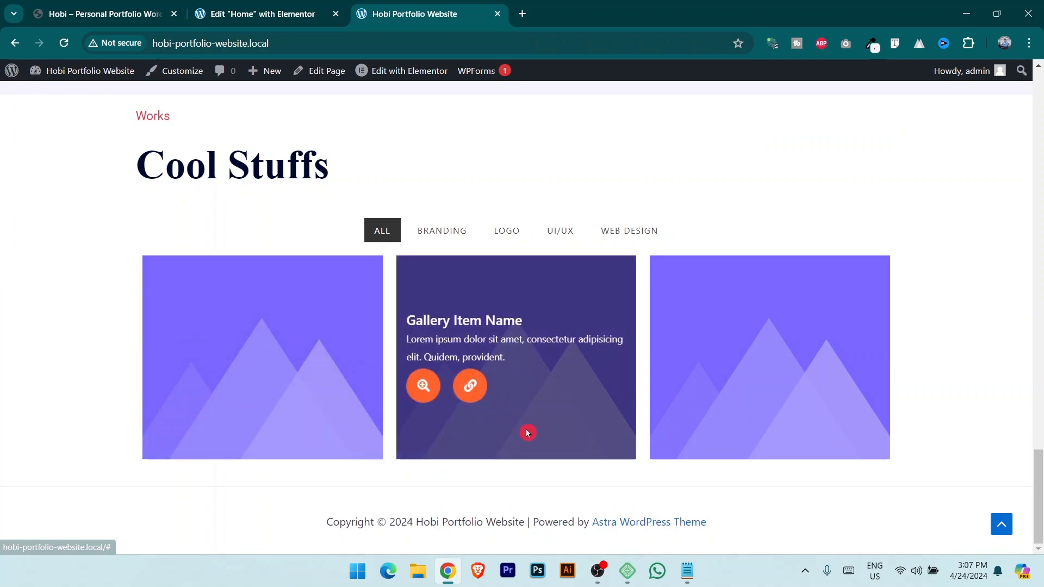
pyautogui.click(280, 13)
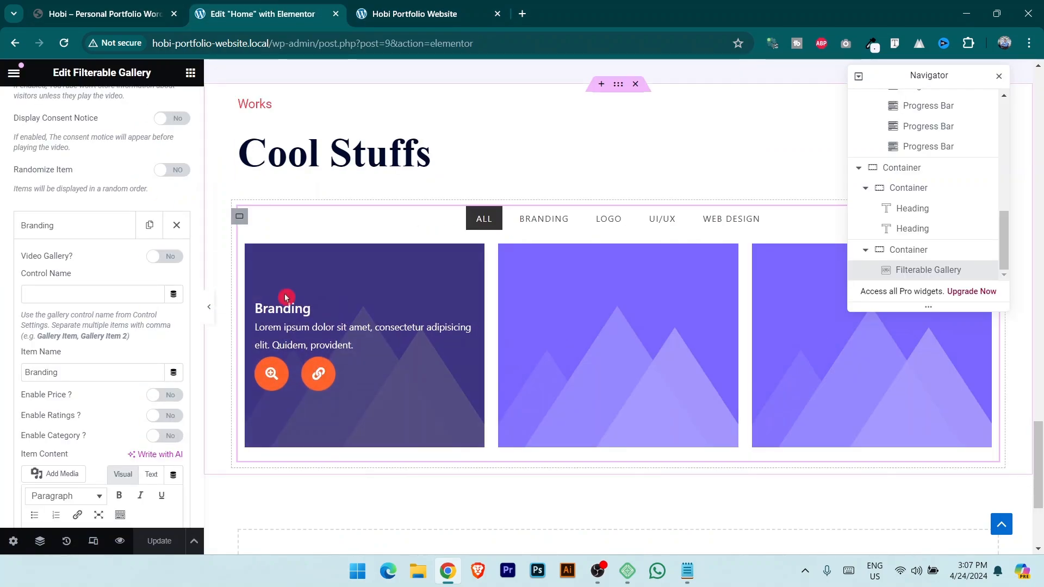
# Expand the Branding gallery item's fields and compare them with the reference portfolio site.
pyautogui.scroll(5, 104, 257)
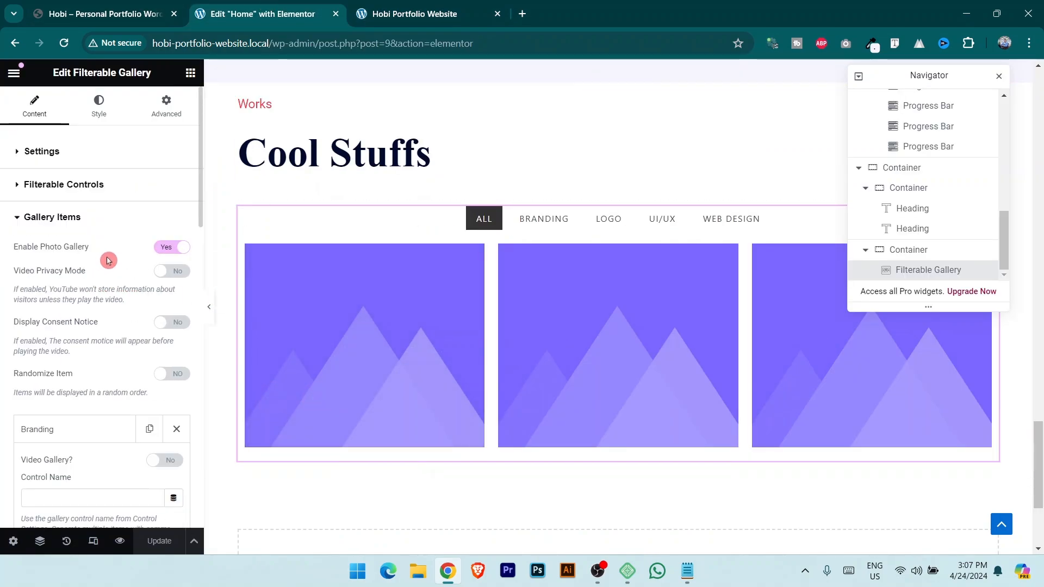
pyautogui.click(70, 217)
pyautogui.click(47, 154)
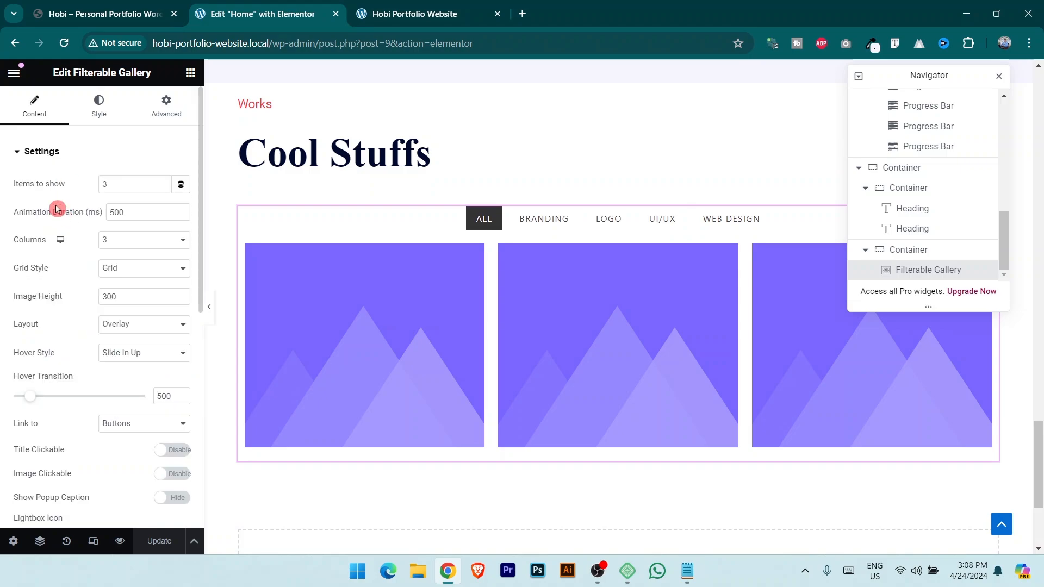
pyautogui.click(47, 154)
pyautogui.click(50, 218)
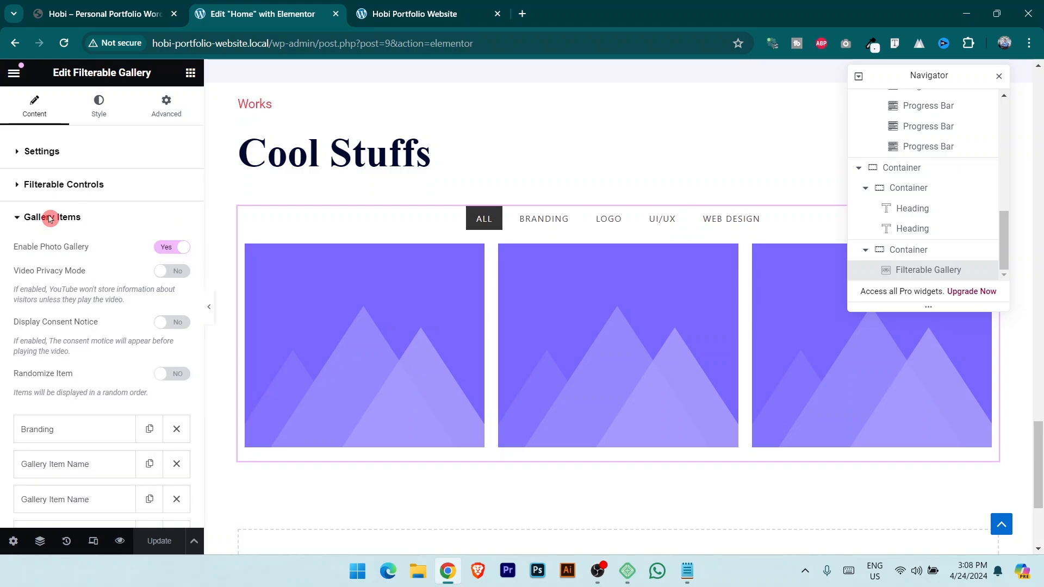
pyautogui.scroll(-3, 70, 305)
pyautogui.click(62, 287)
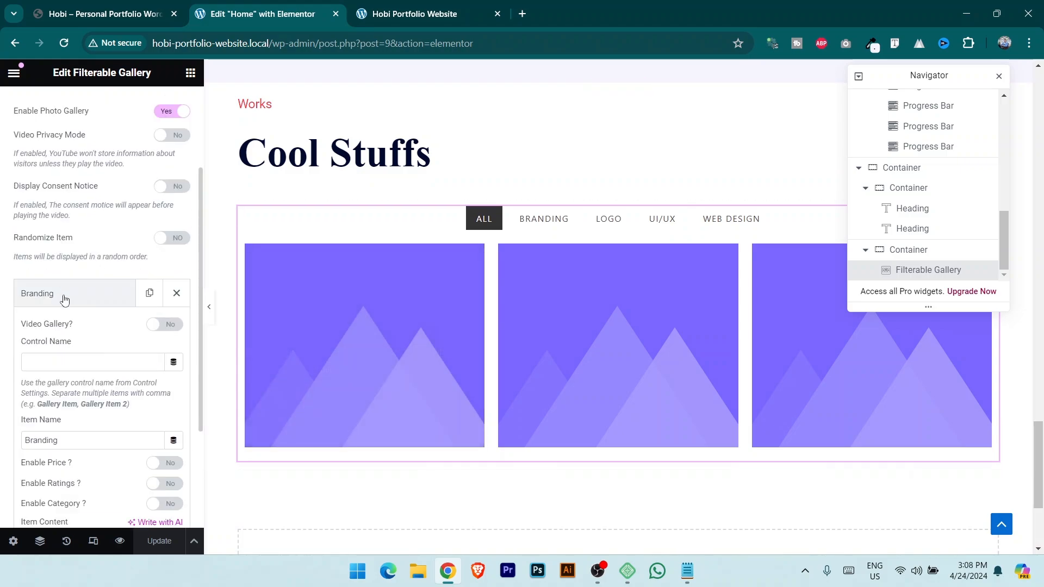
pyautogui.scroll(-5, 103, 338)
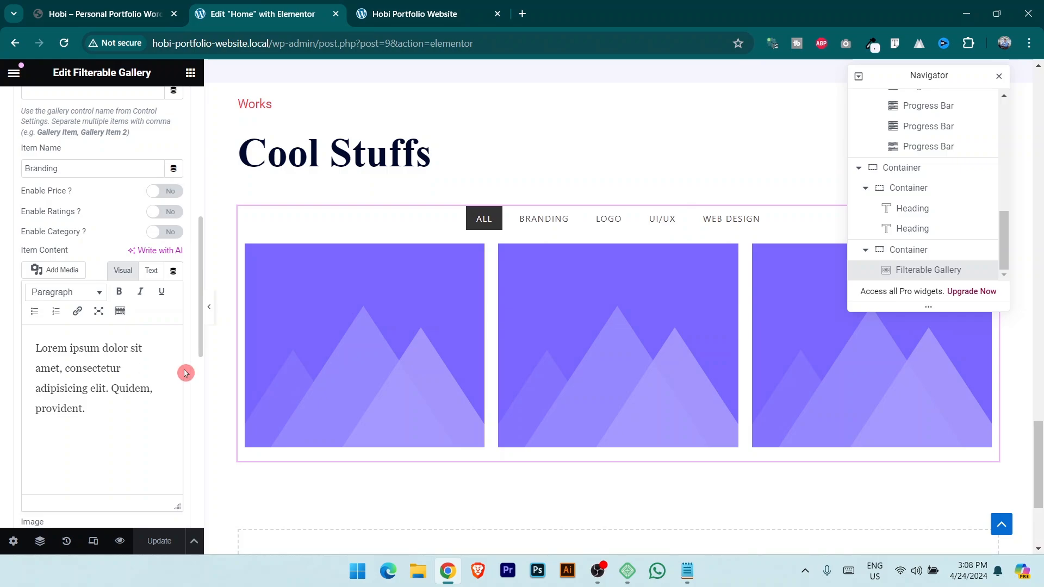
pyautogui.scroll(-4, 185, 373)
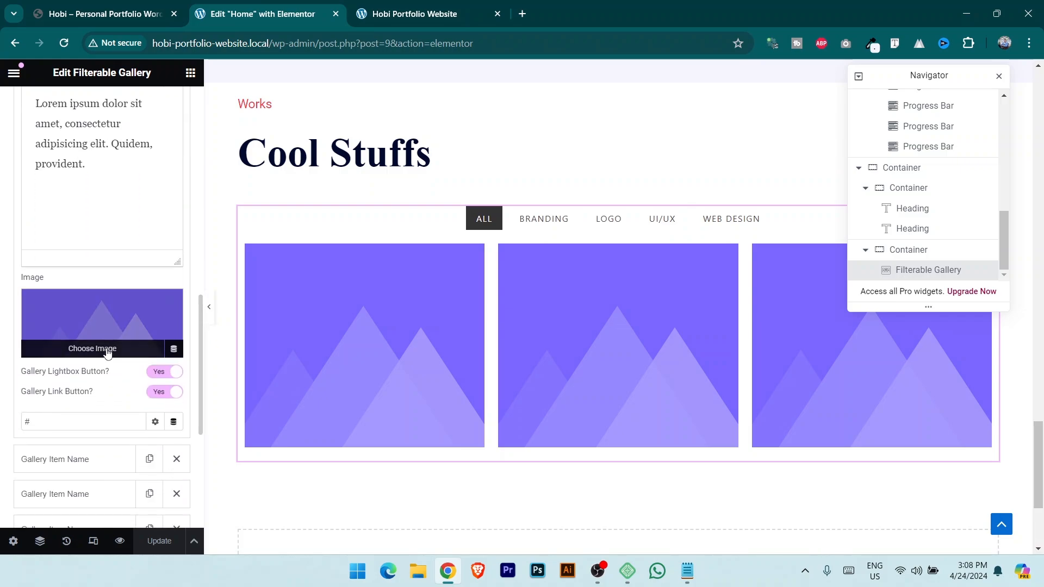
pyautogui.click(179, 7)
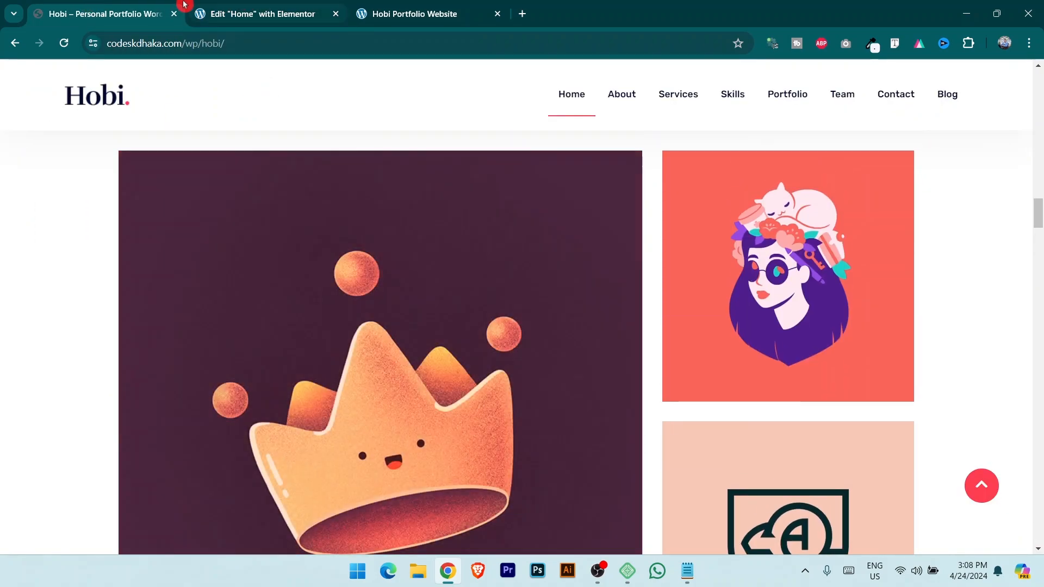
pyautogui.click(283, 10)
# Upload 04.jpg, 05.jpg and 06.jpg and set the crown image on the Branding item.
pyautogui.click(123, 354)
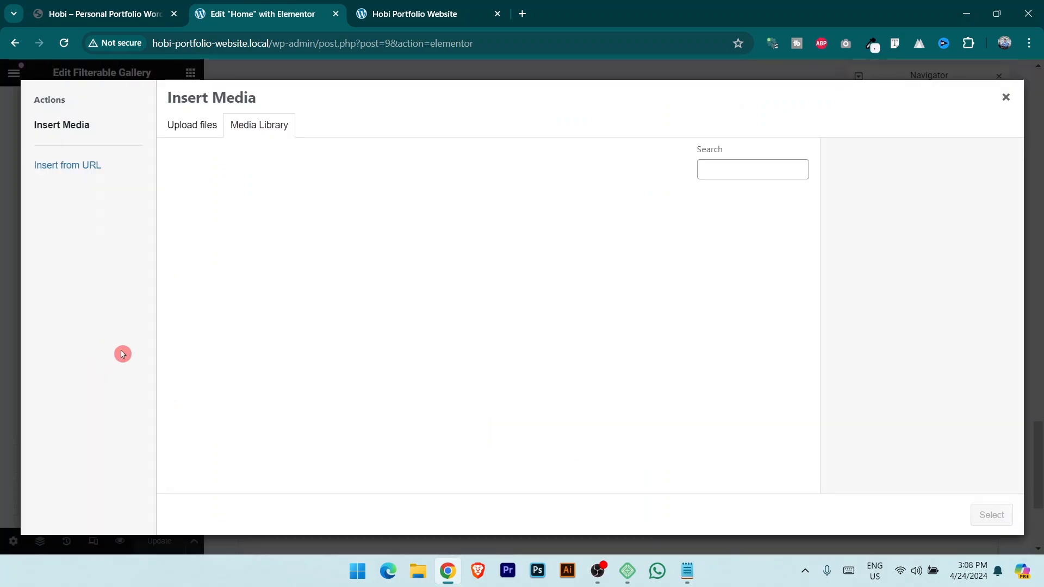
pyautogui.click(205, 127)
pyautogui.click(578, 319)
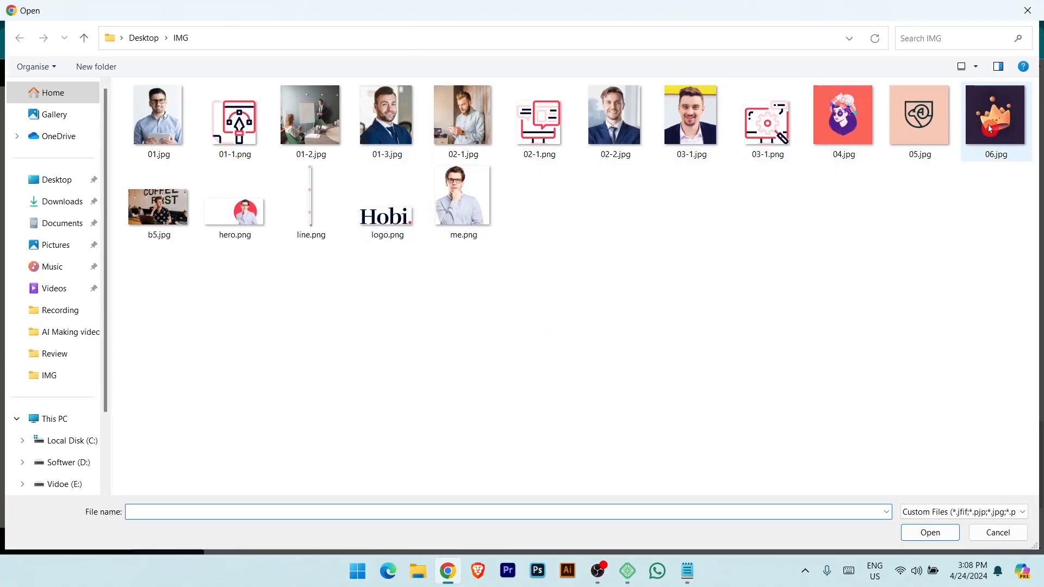
pyautogui.click(990, 129)
pyautogui.keyDown('ctrl'); pyautogui.click(920, 115); pyautogui.keyUp('ctrl')
pyautogui.keyDown('ctrl'); pyautogui.click(852, 120); pyautogui.keyUp('ctrl')
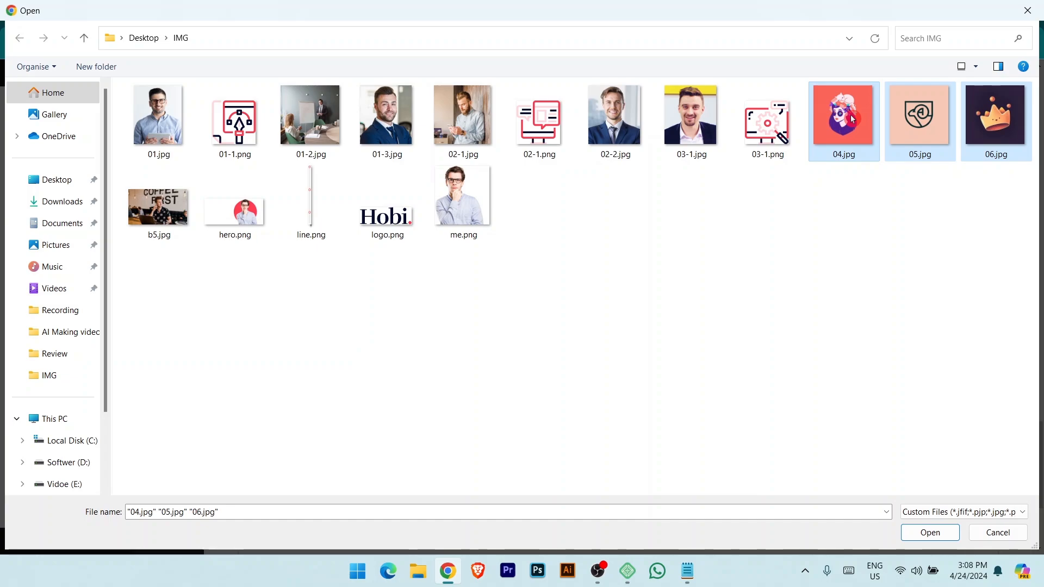
pyautogui.press('Return')
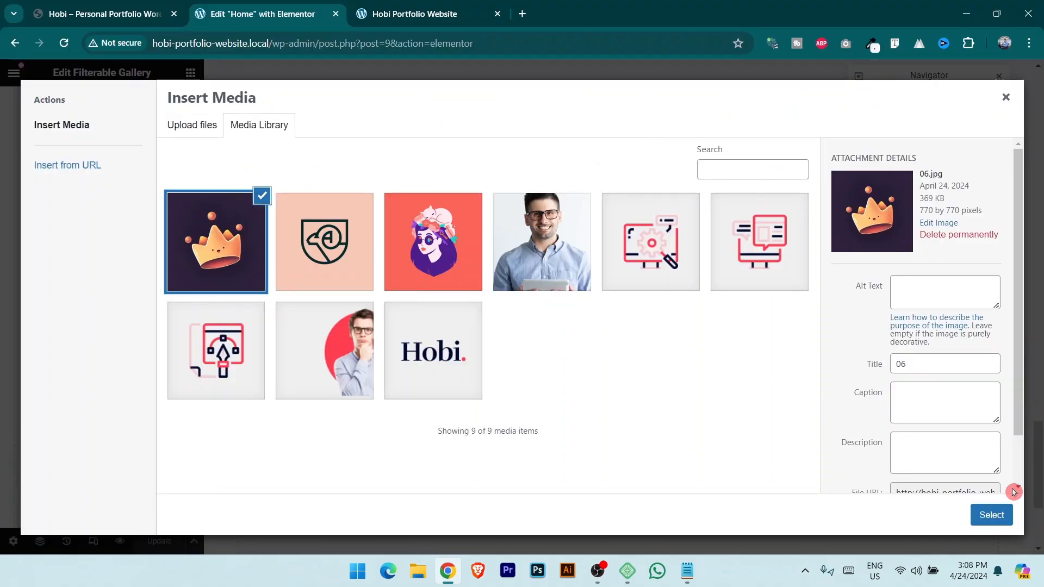
pyautogui.click(1005, 518)
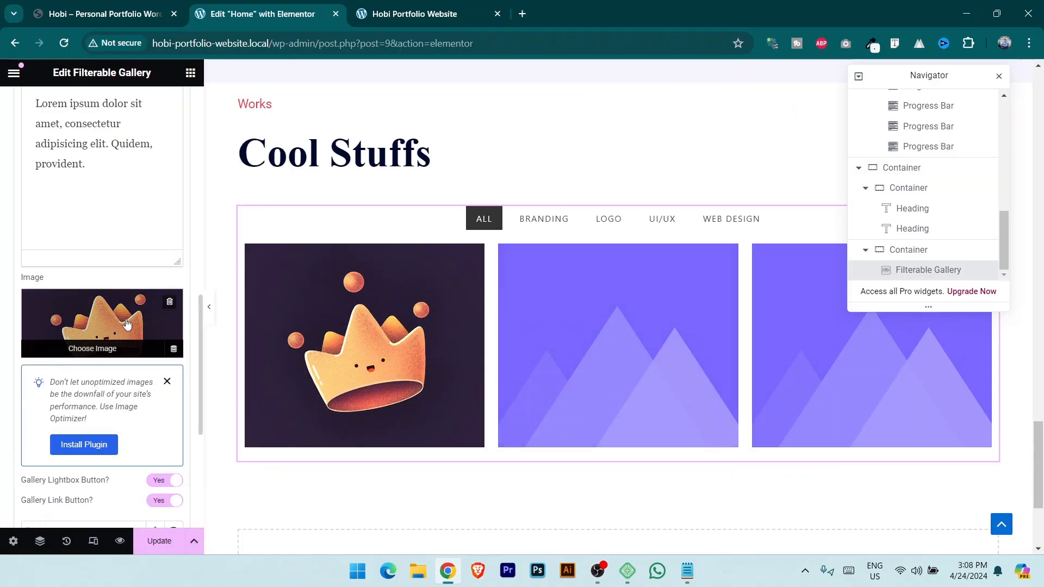
# Set the woman-with-cat image 04.jpg on another gallery item.
pyautogui.scroll(1, 126, 323)
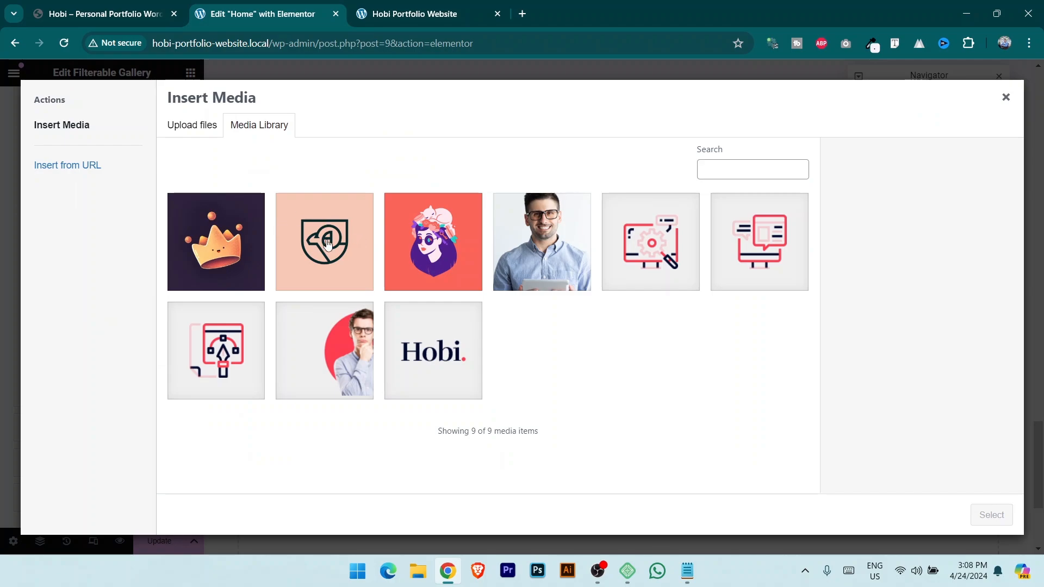
pyautogui.click(456, 241)
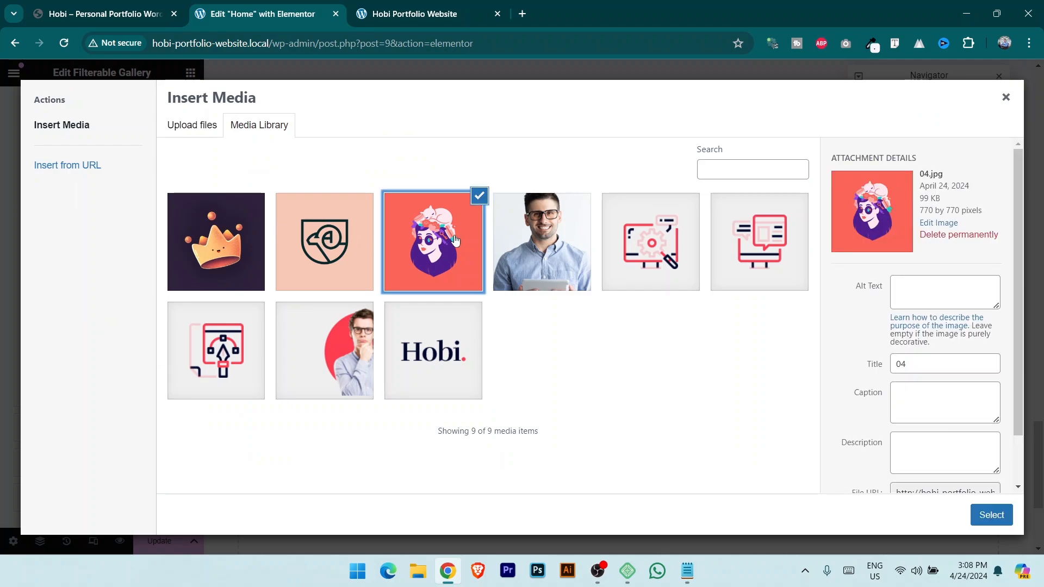
pyautogui.click(991, 516)
pyautogui.scroll(2, 274, 208)
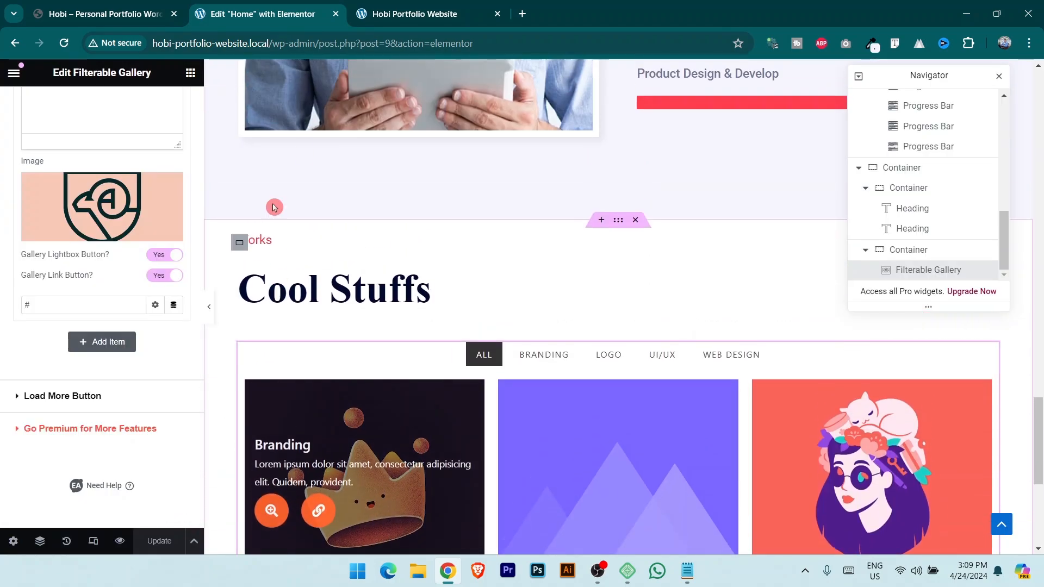
# Try the live Works gallery's Branding filter and All view on the site.
pyautogui.click(415, 13)
pyautogui.click(438, 238)
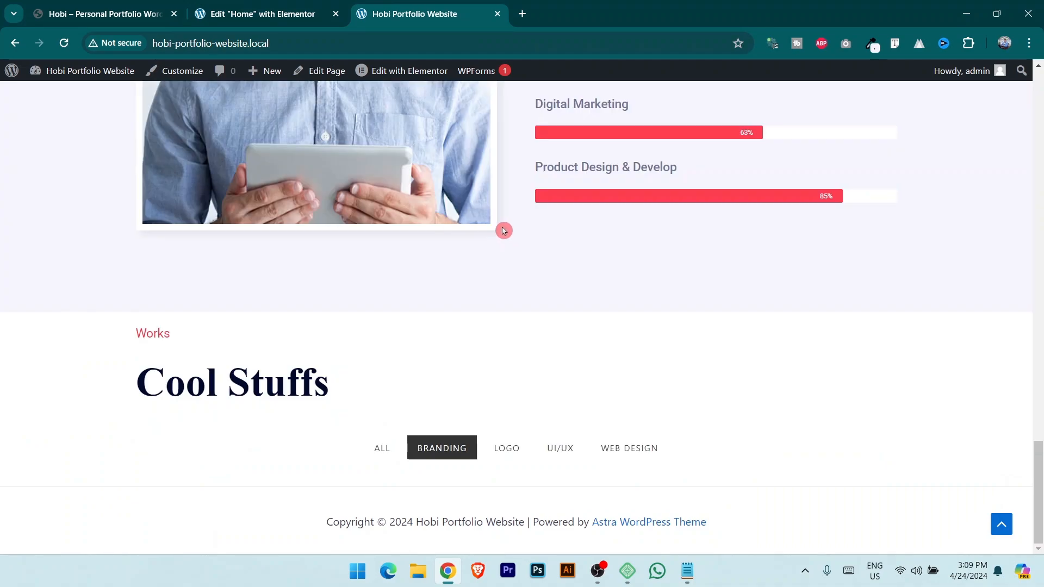
pyautogui.click(383, 459)
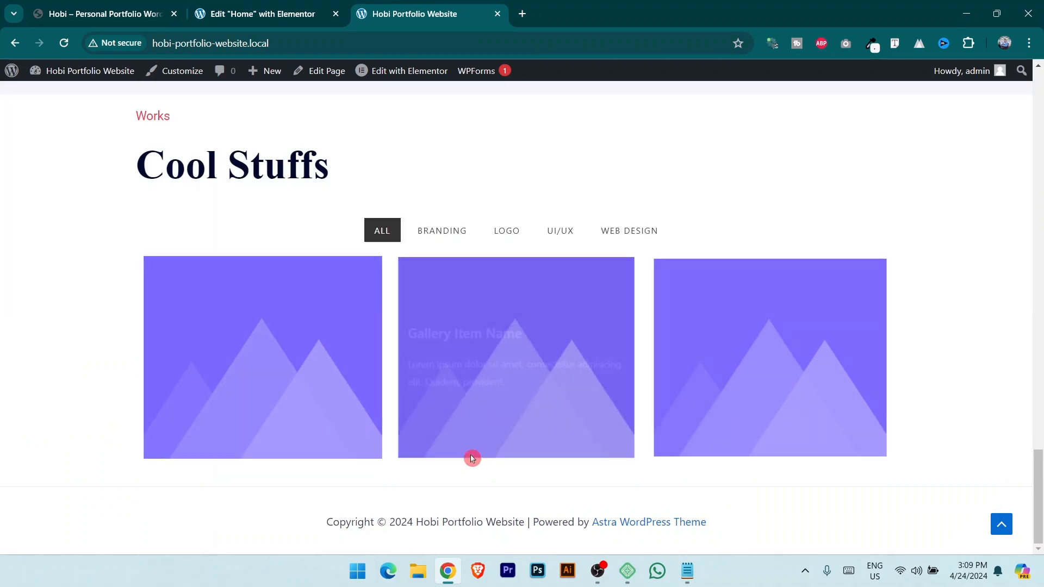
pyautogui.moveTo(484, 273)
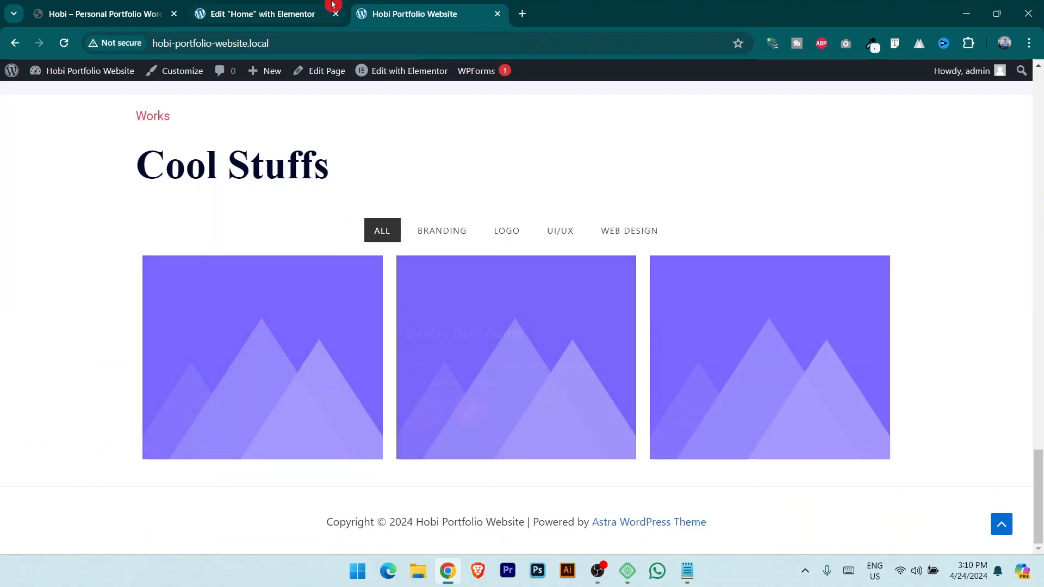
pyautogui.click(263, 14)
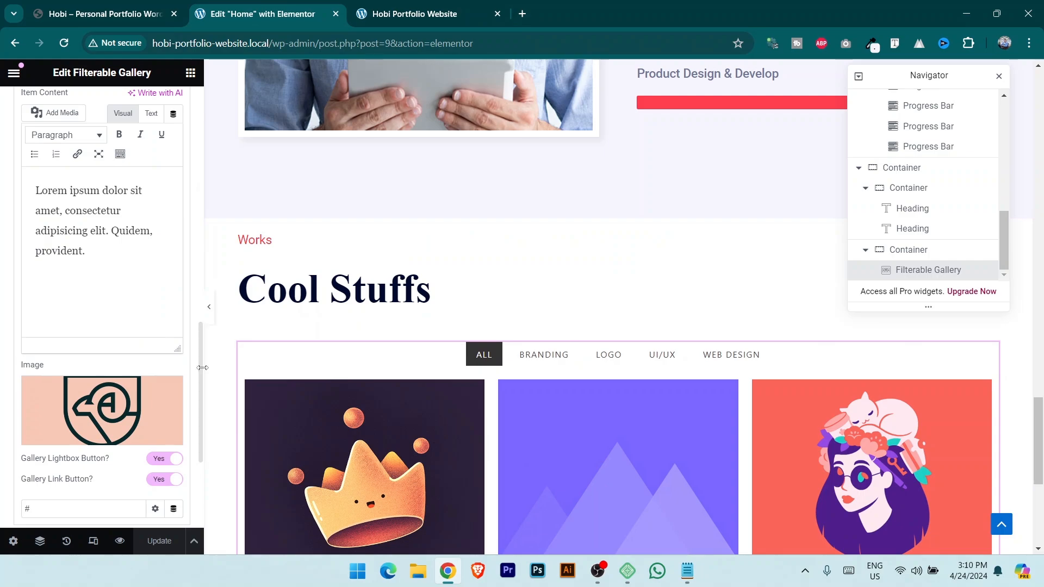
# Inspect the Branding filter tab's label in the filter tab settings.
pyautogui.scroll(10, 200, 366)
pyautogui.click(77, 109)
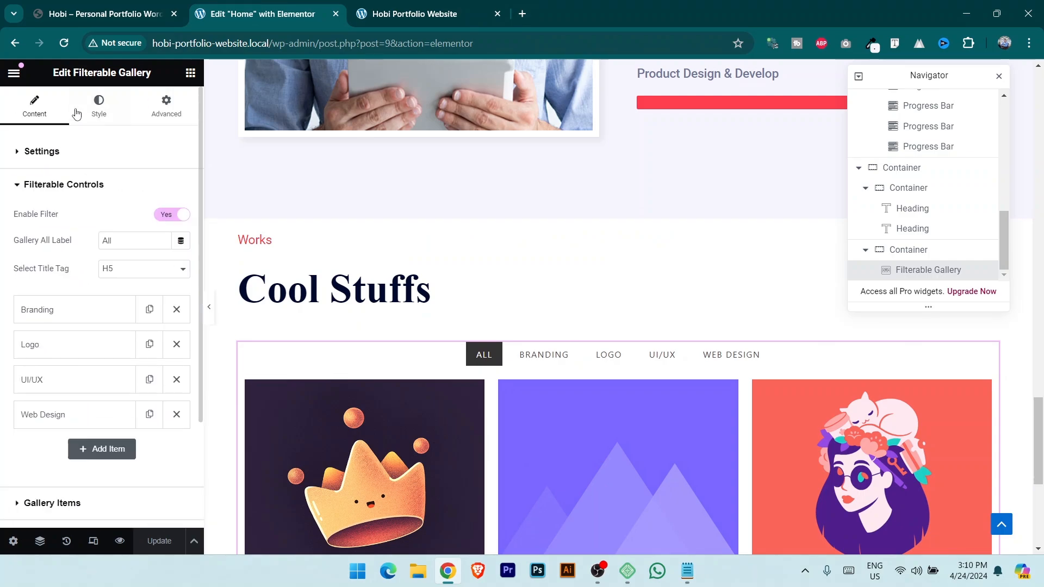
pyautogui.click(72, 319)
pyautogui.click(95, 346)
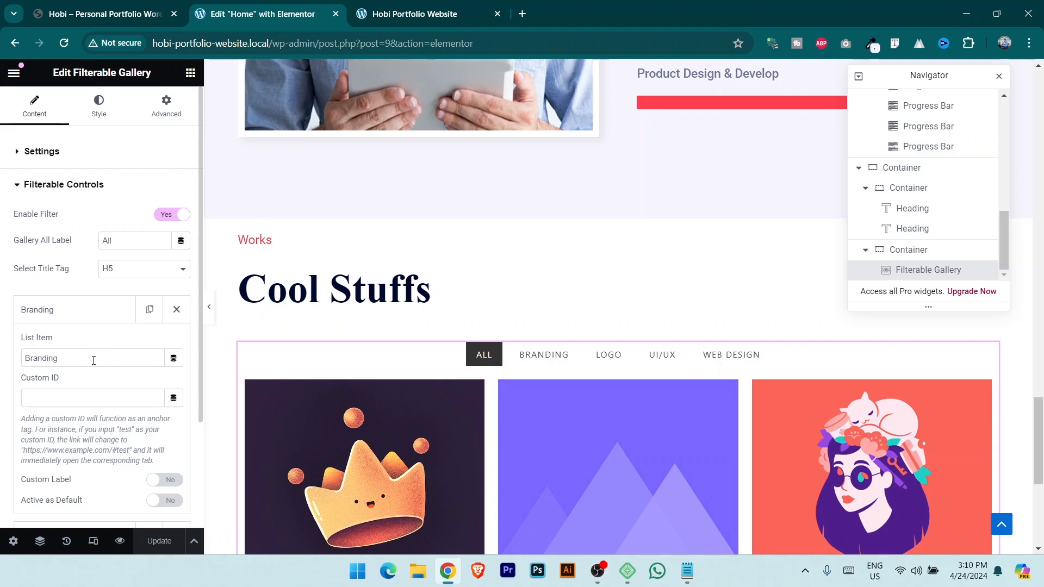
pyautogui.moveTo(94, 360); pyautogui.dragTo(2, 358)
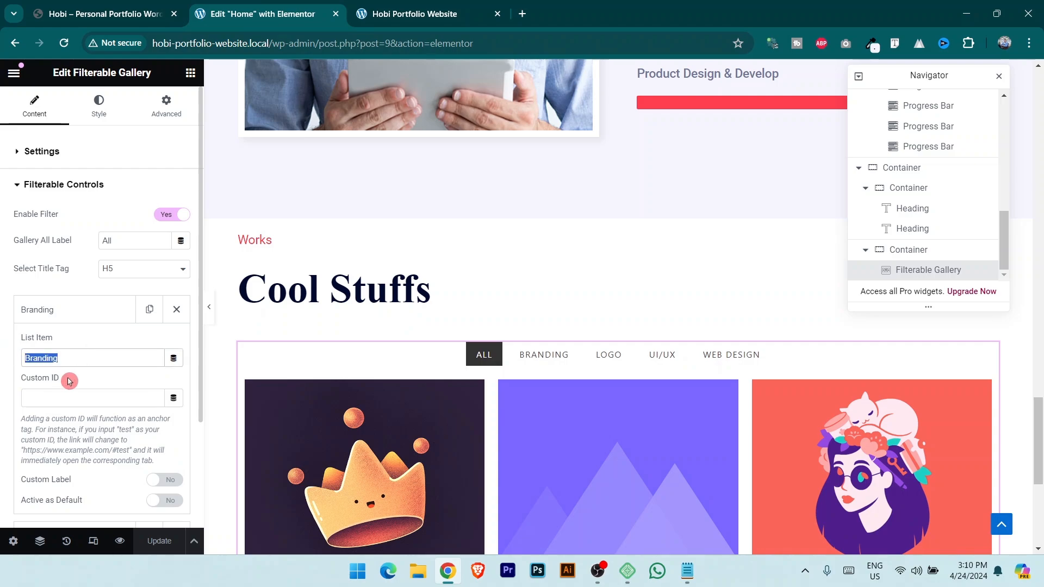
pyautogui.click(56, 187)
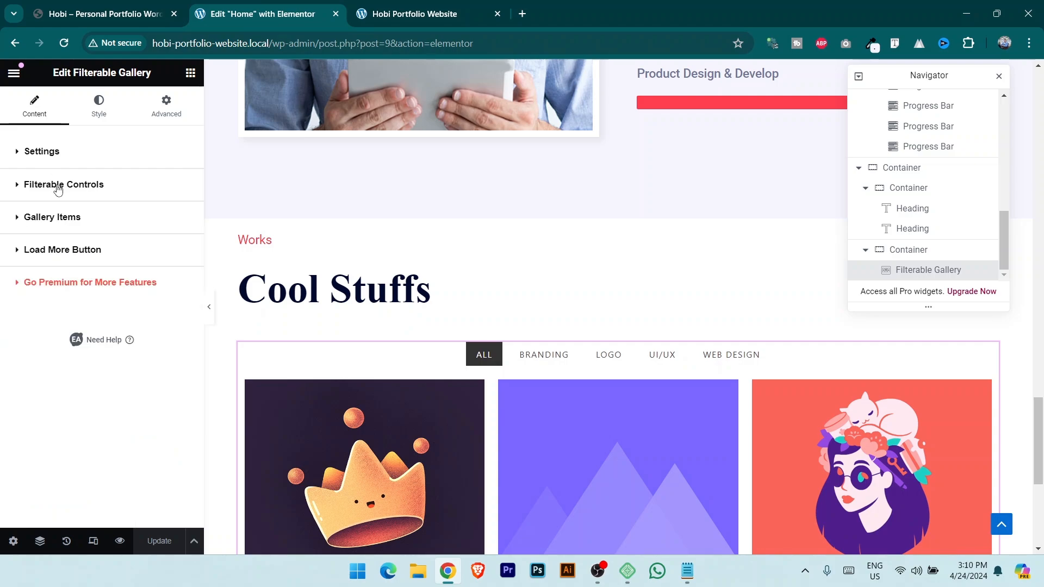
# Enter 'Branding, Logo' as the Branding item's control name and update the page.
pyautogui.click(64, 220)
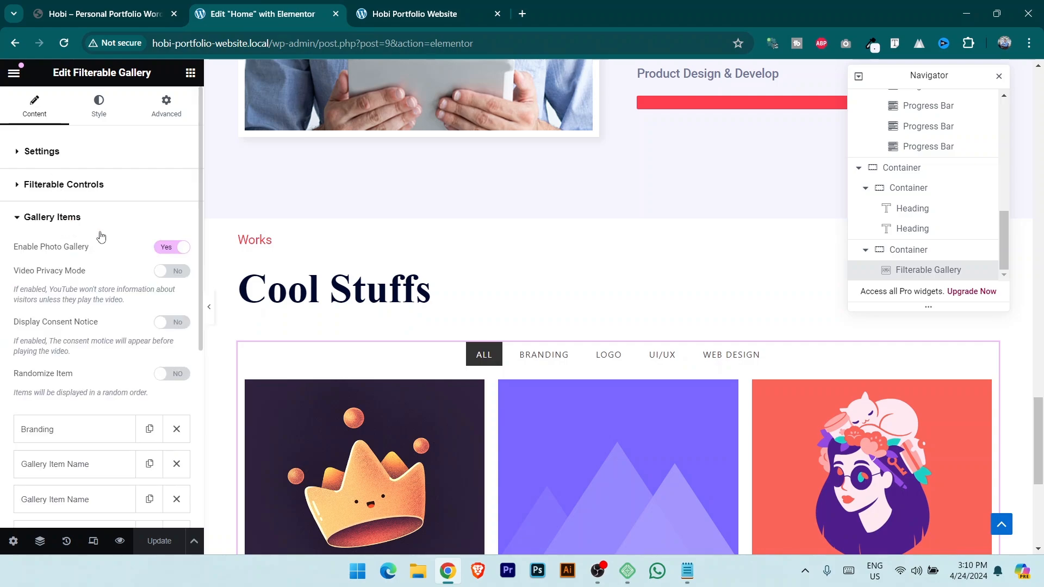
pyautogui.click(55, 434)
pyautogui.scroll(-1, 202, 255)
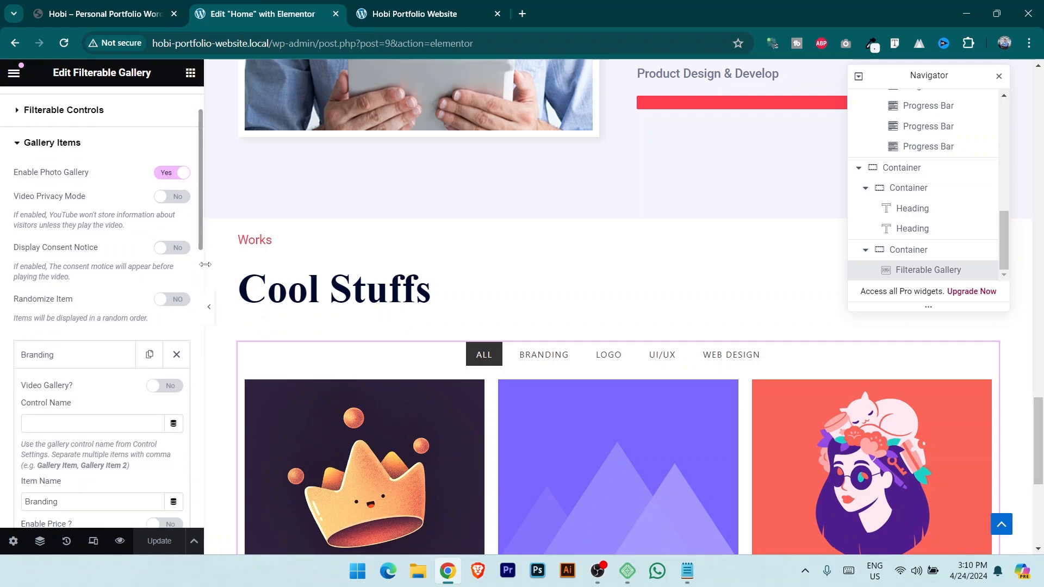
pyautogui.scroll(-2, 205, 264)
pyautogui.scroll(-2, 460, 333)
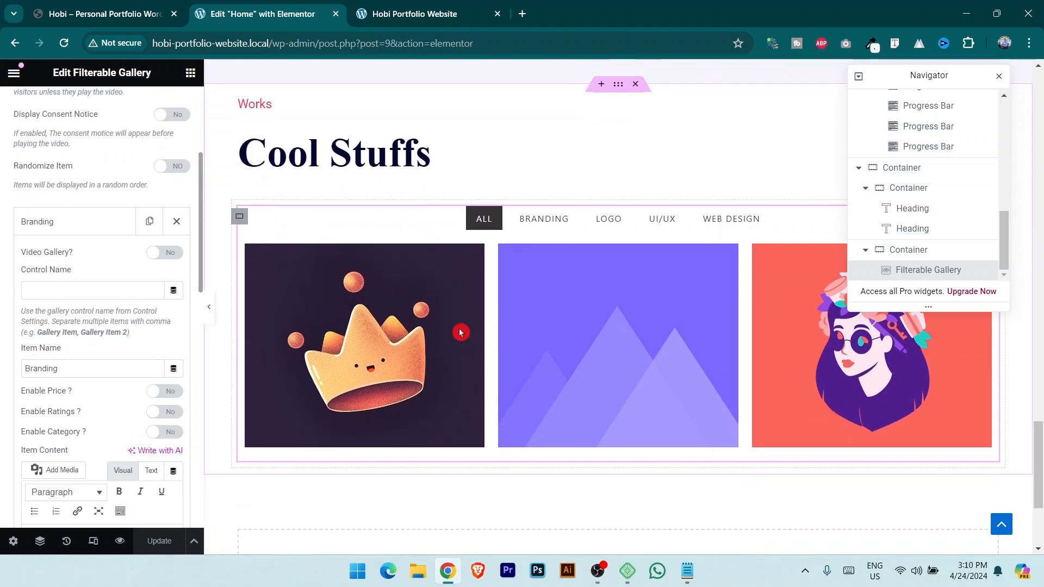
pyautogui.scroll(1, 59, 335)
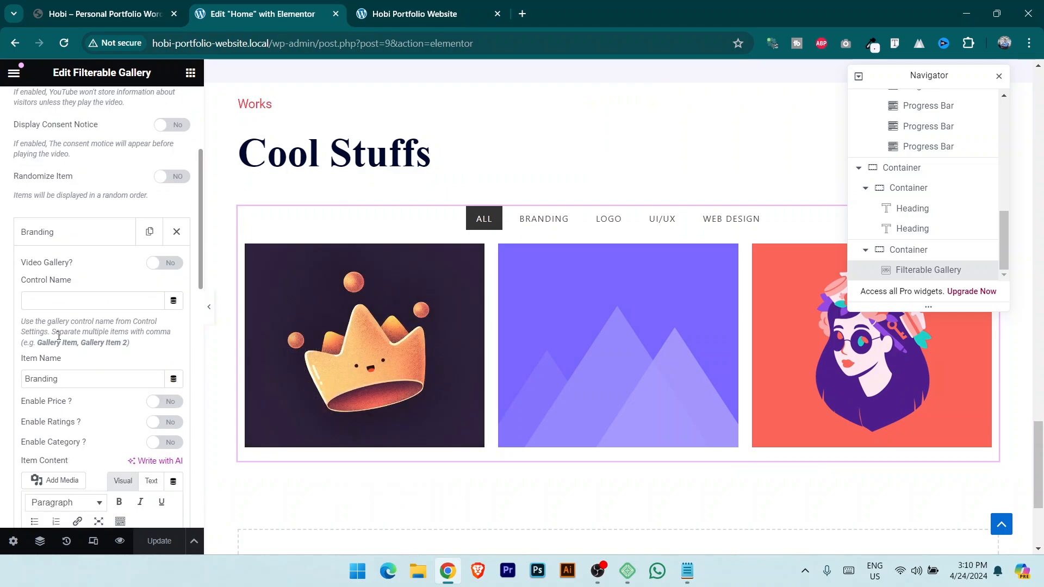
pyautogui.scroll(3, 59, 335)
pyautogui.scroll(-2, 54, 326)
pyautogui.click(90, 326)
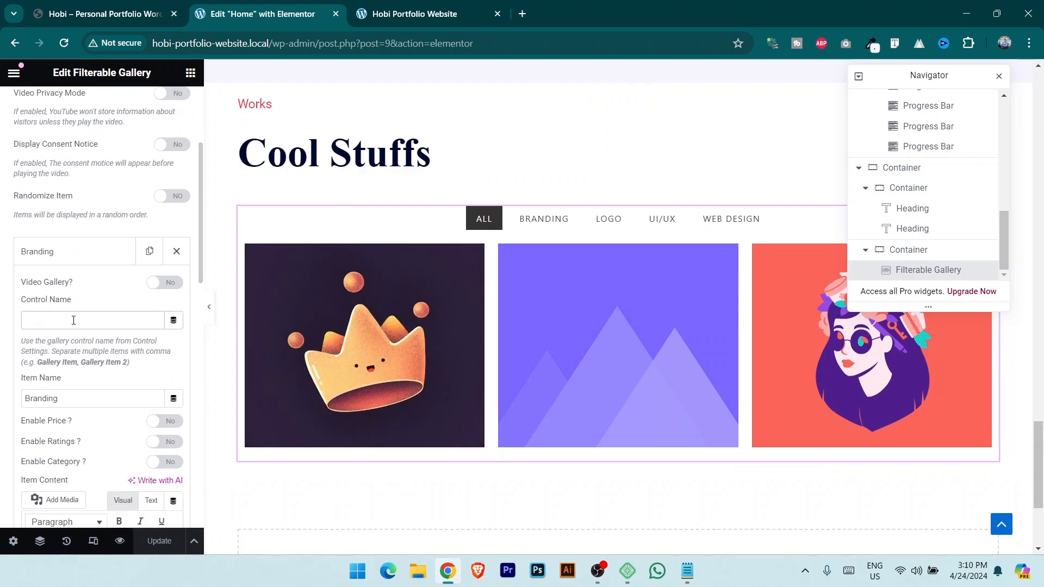
pyautogui.write('Branding')
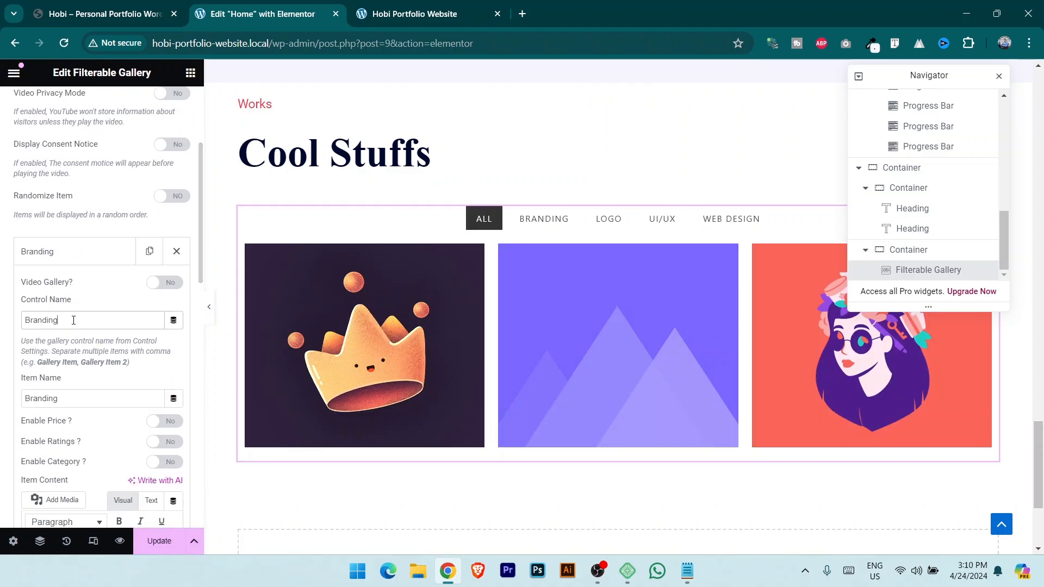
pyautogui.write(', Logo')
pyautogui.click(158, 541)
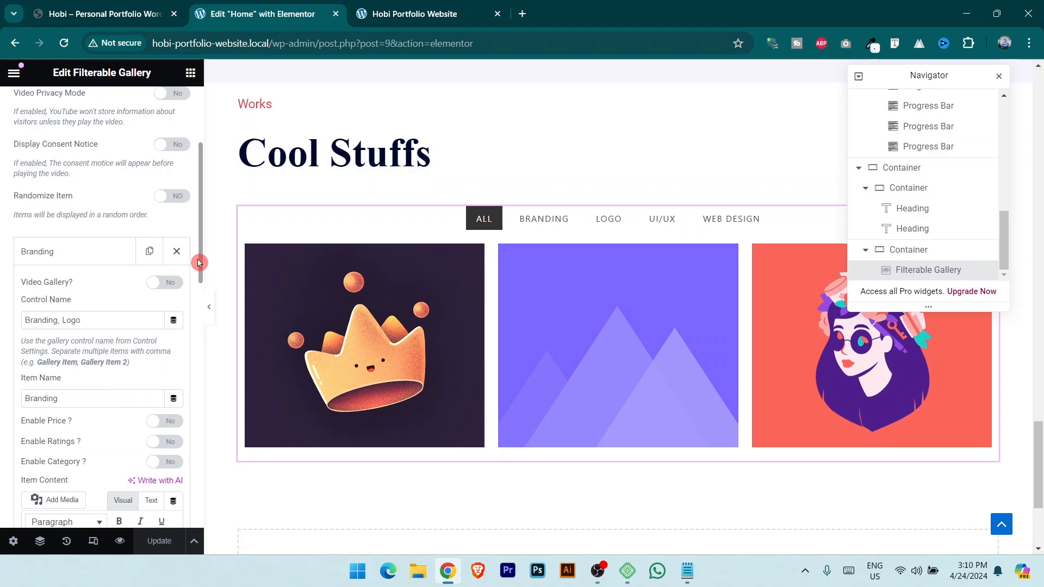
# Verify the exact UI/UX label in the Filterable Controls settings.
pyautogui.moveTo(200, 263); pyautogui.dragTo(198, 204)
pyautogui.click(87, 187)
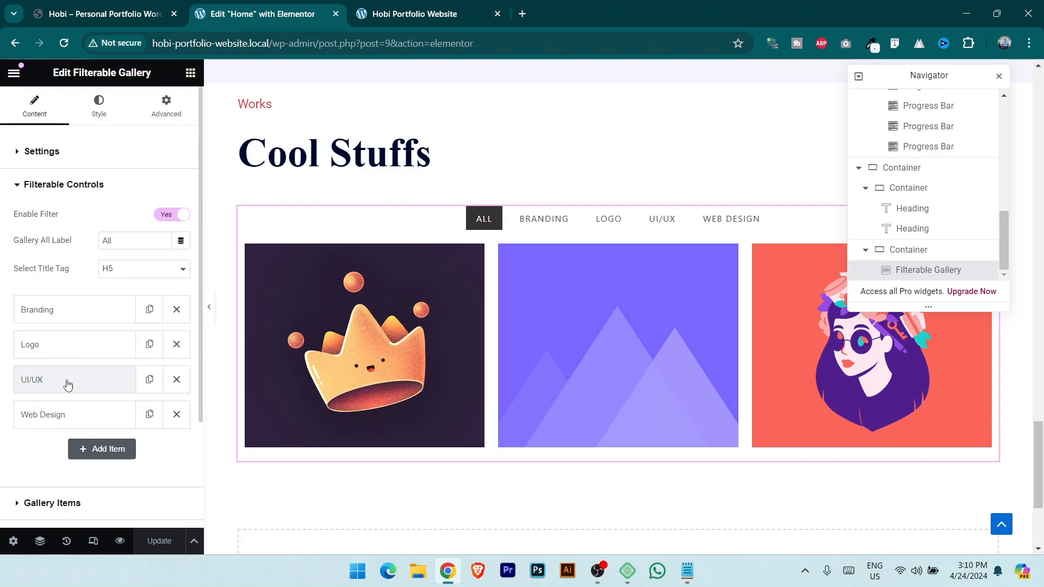
pyautogui.click(65, 382)
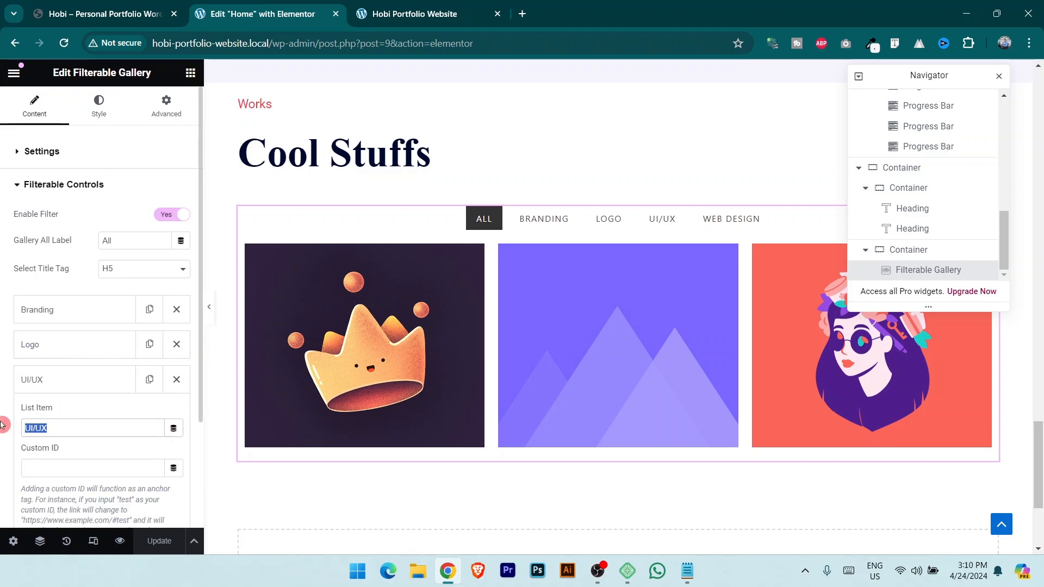
pyautogui.click(87, 188)
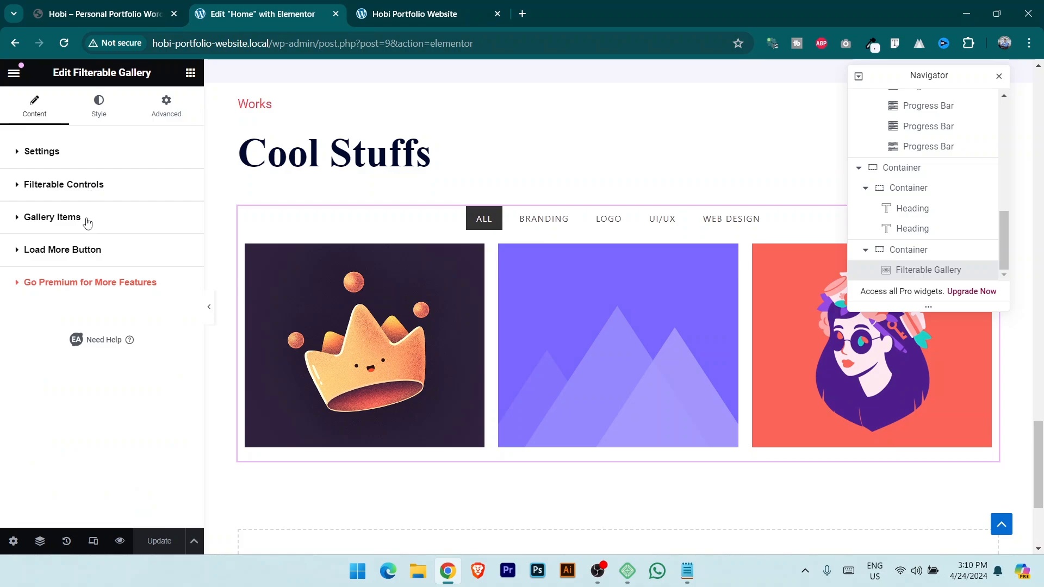
pyautogui.click(87, 217)
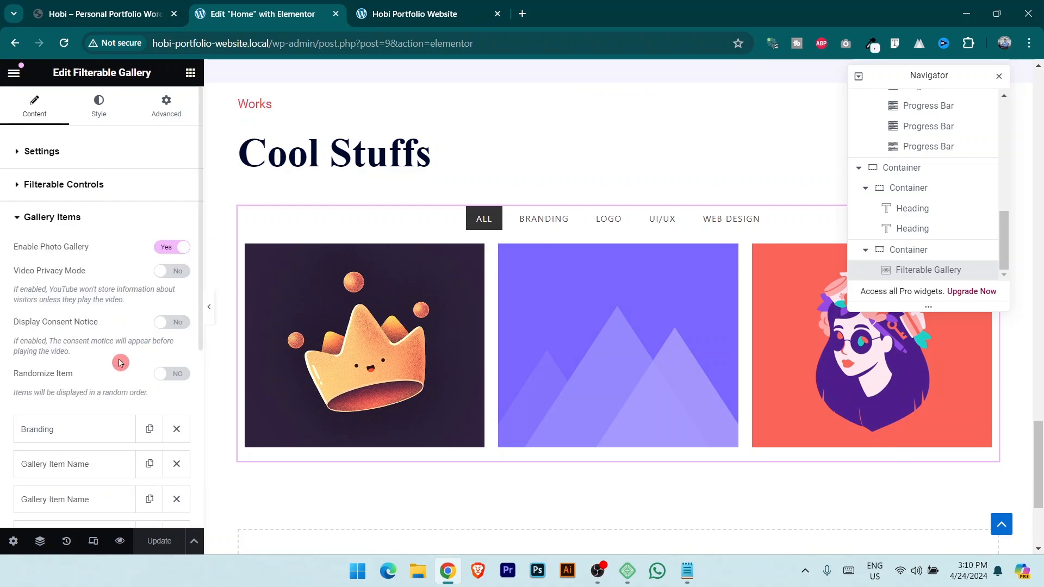
pyautogui.scroll(-5, 104, 381)
# Give the second gallery item the peach shield image 05.jpg.
pyautogui.click(75, 262)
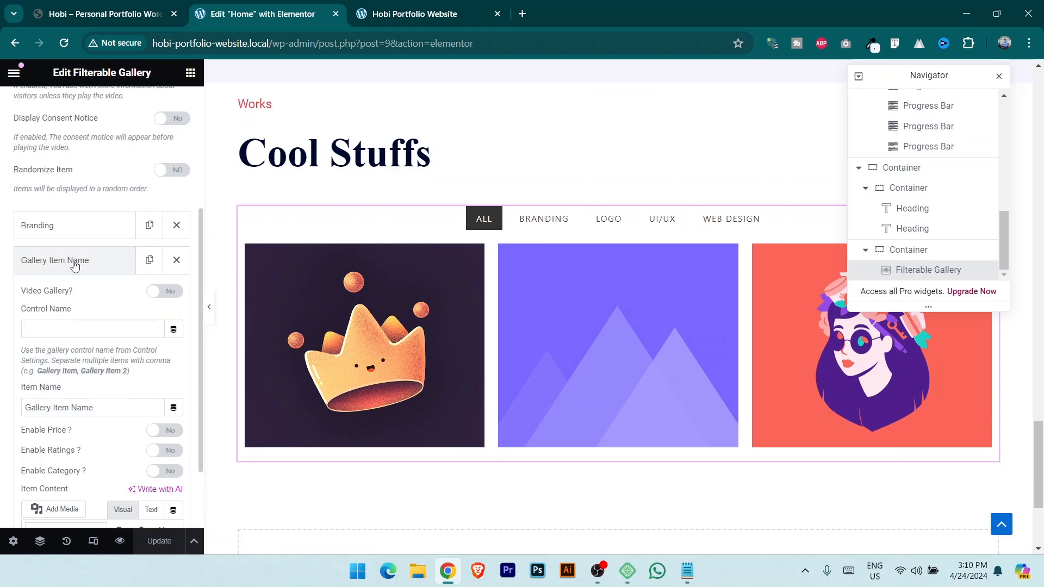
pyautogui.scroll(-5, 124, 322)
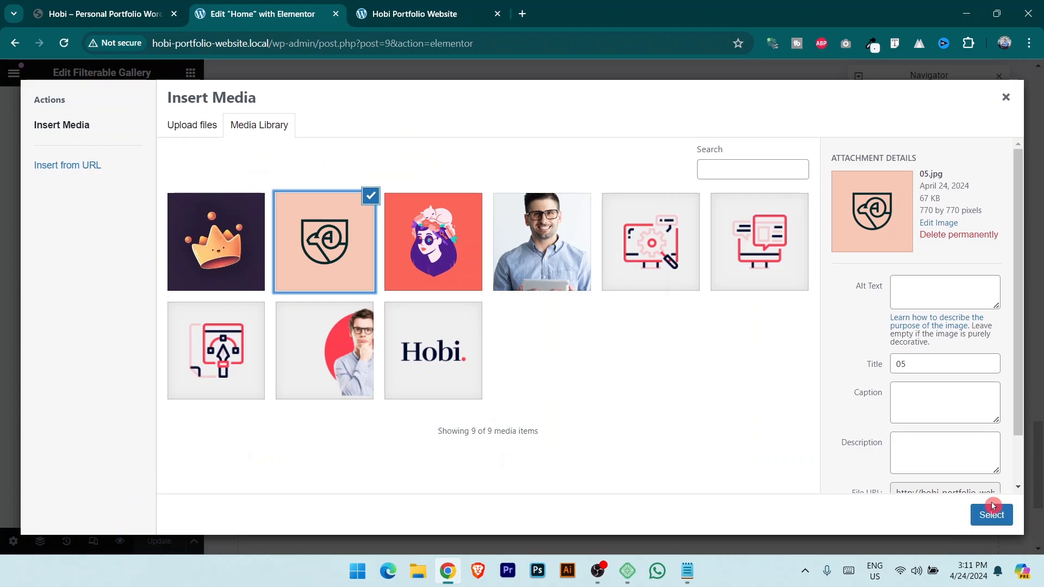
pyautogui.click(993, 514)
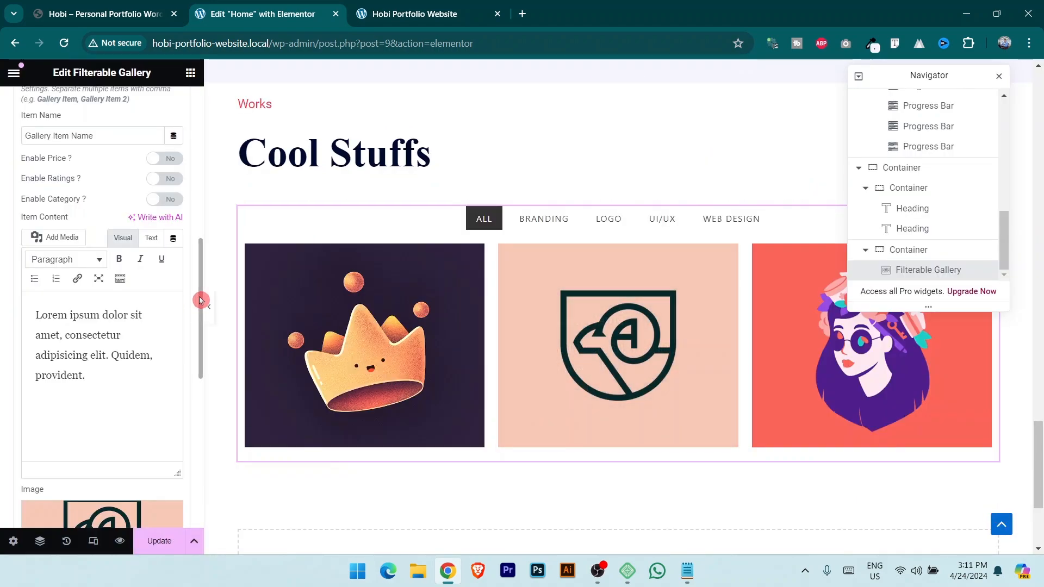
pyautogui.moveTo(199, 294); pyautogui.dragTo(204, 194)
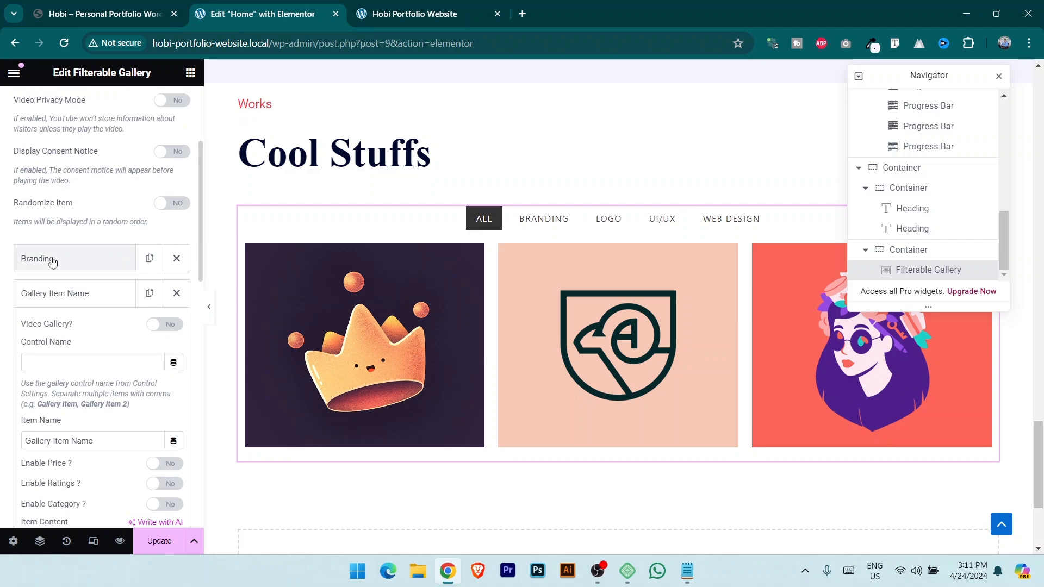
# Set the second item's Item Name and Control Name to UI/UX.
pyautogui.click(89, 303)
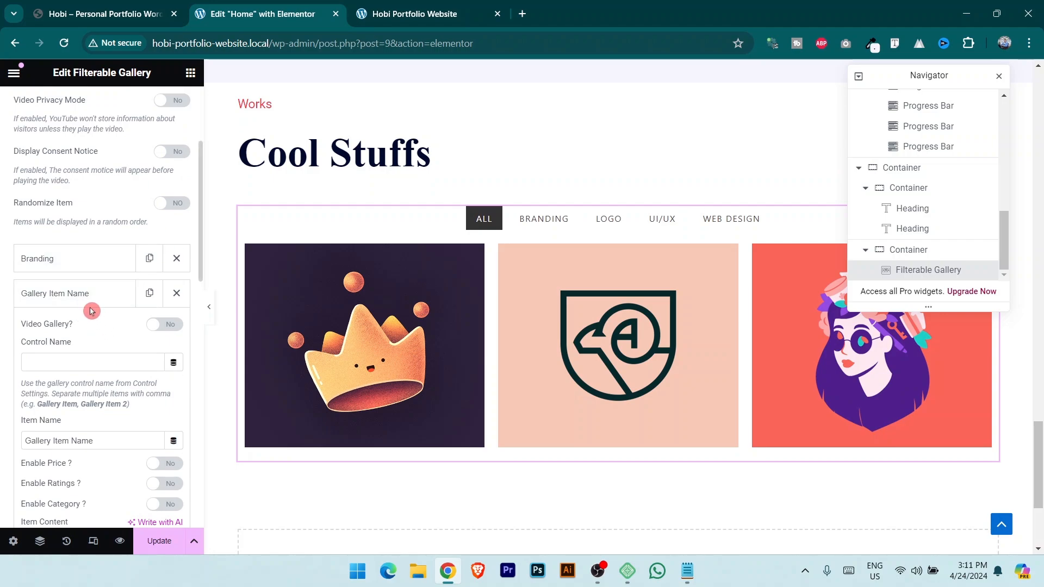
pyautogui.click(87, 296)
pyautogui.tripleClick(106, 441)
pyautogui.write('UI/UX')
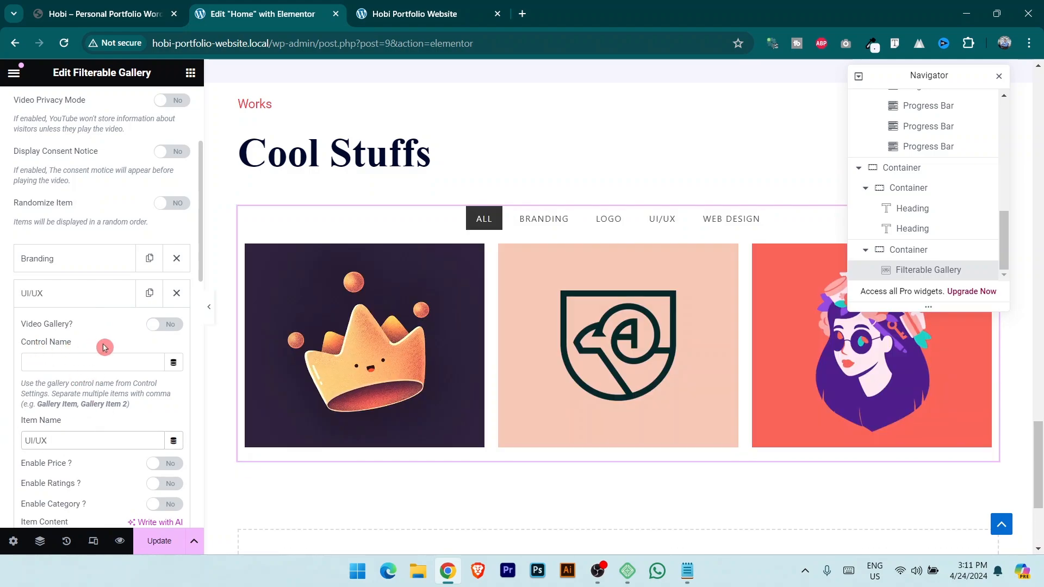
pyautogui.write('UI/UX')
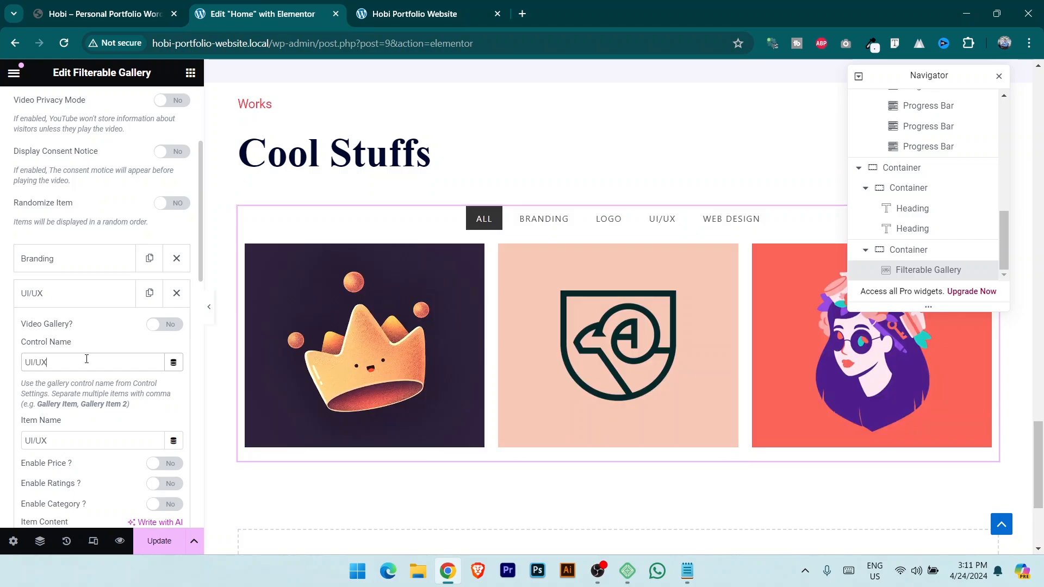
pyautogui.moveTo(594, 334)
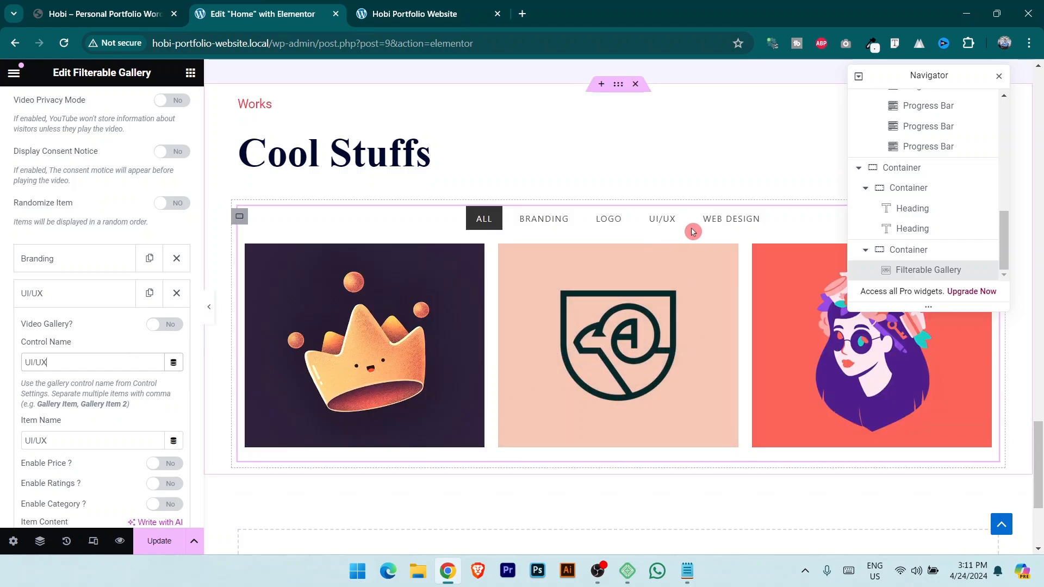
pyautogui.click(151, 227)
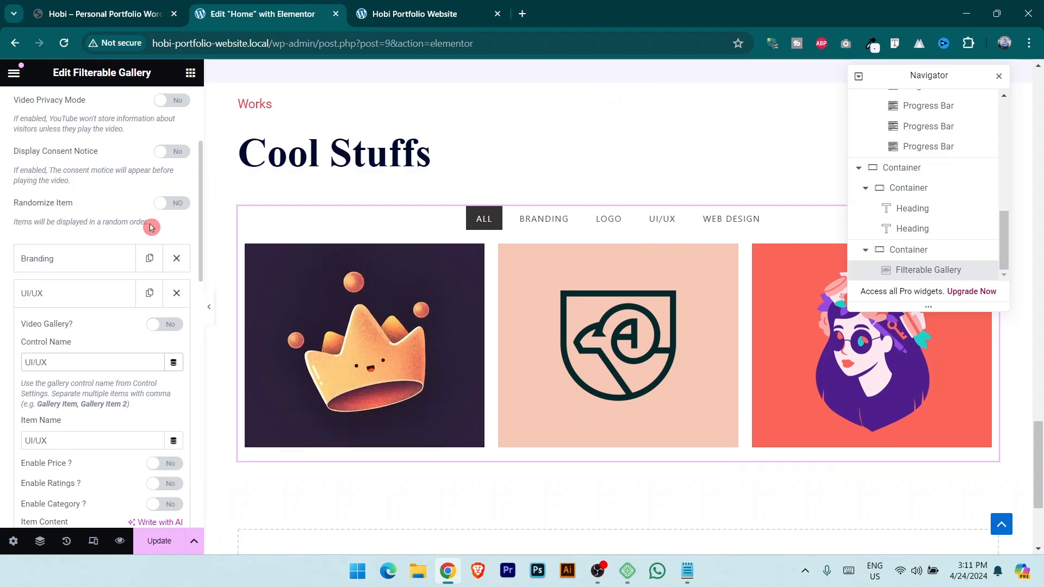
pyautogui.moveTo(194, 215); pyautogui.dragTo(196, 130)
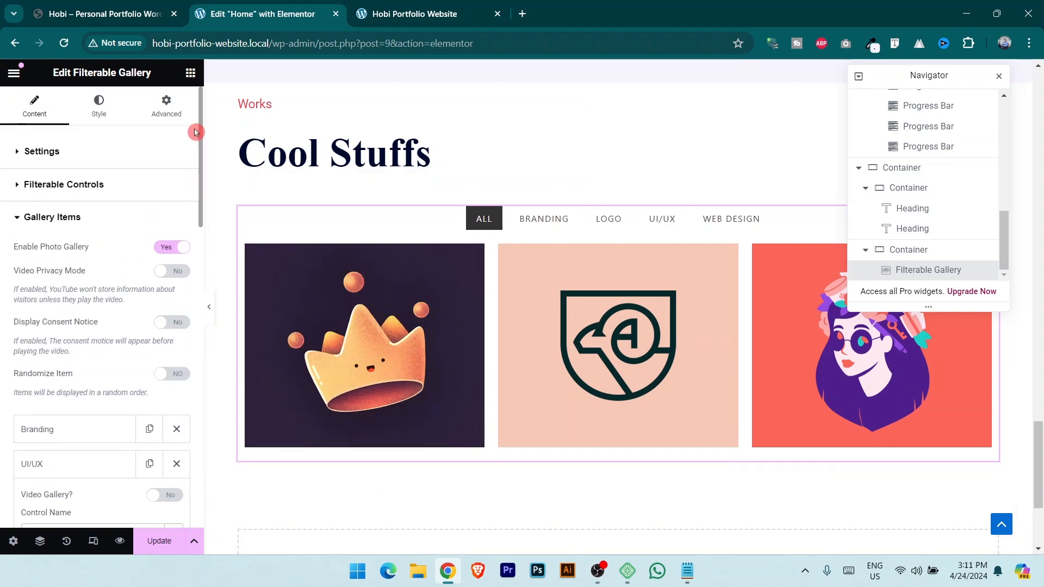
# Check the exact Web Design filter tab label in the filter controls.
pyautogui.click(80, 188)
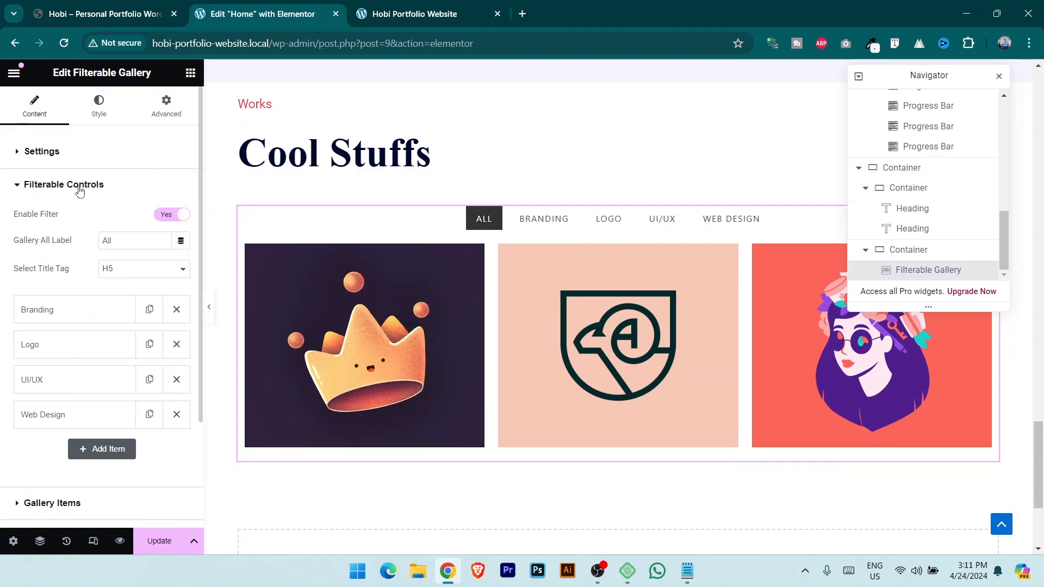
pyautogui.click(65, 424)
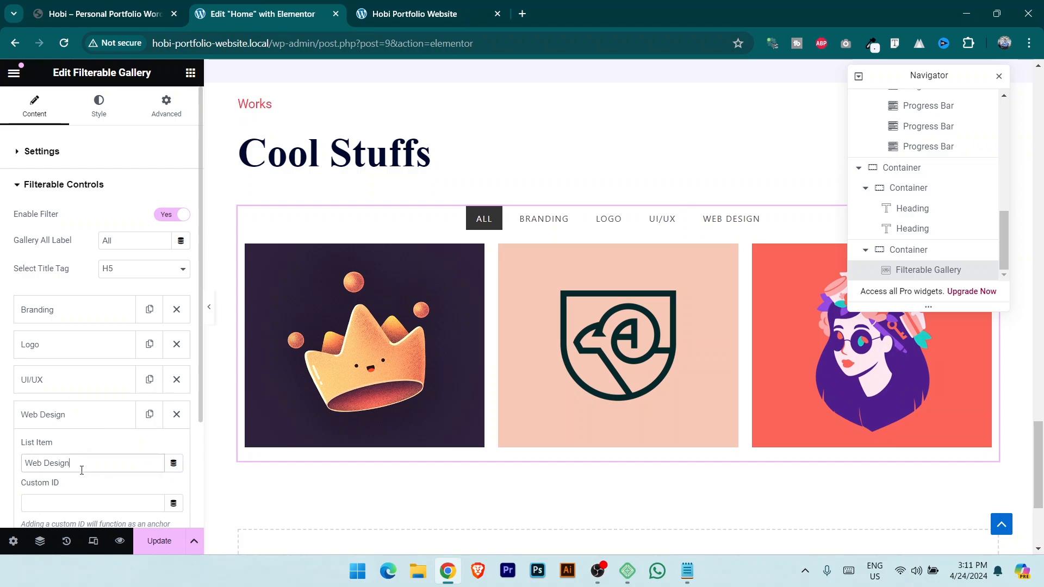
pyautogui.tripleClick(35, 457)
pyautogui.click(117, 205)
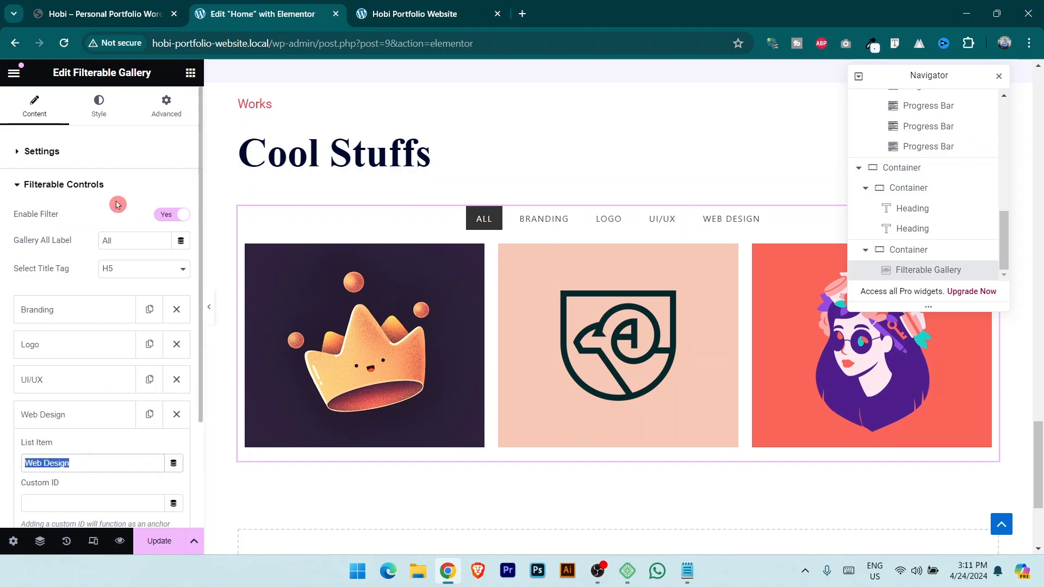
pyautogui.click(78, 186)
pyautogui.click(77, 220)
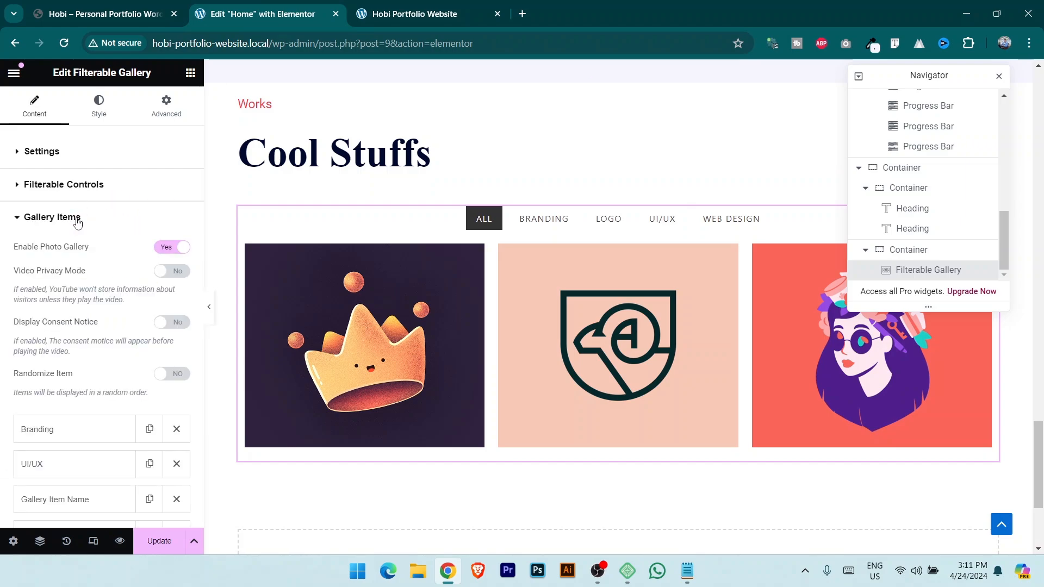
# Rename the third gallery item to Web Design.
pyautogui.moveTo(201, 217); pyautogui.dragTo(198, 324)
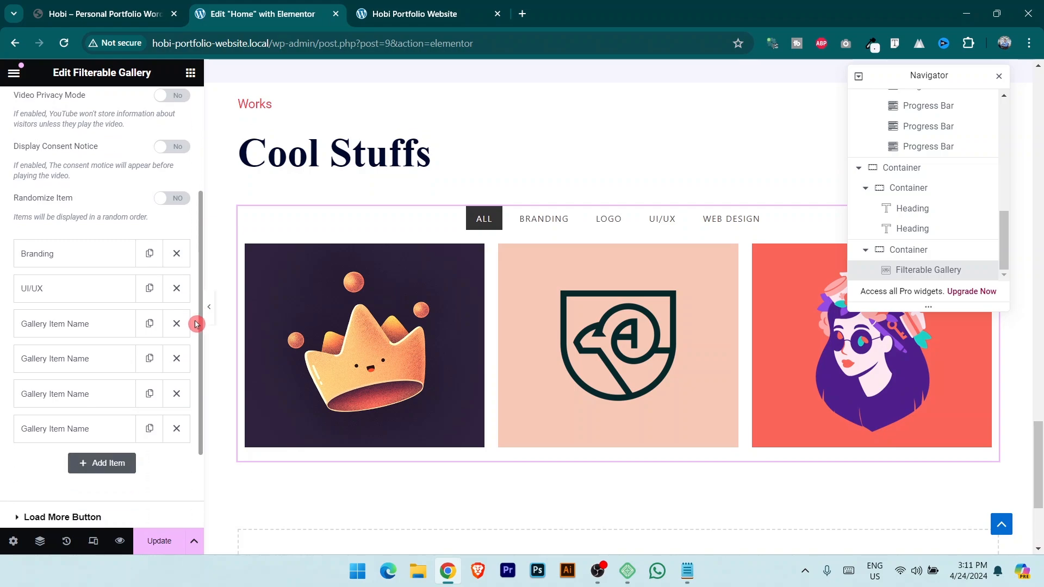
pyautogui.click(67, 325)
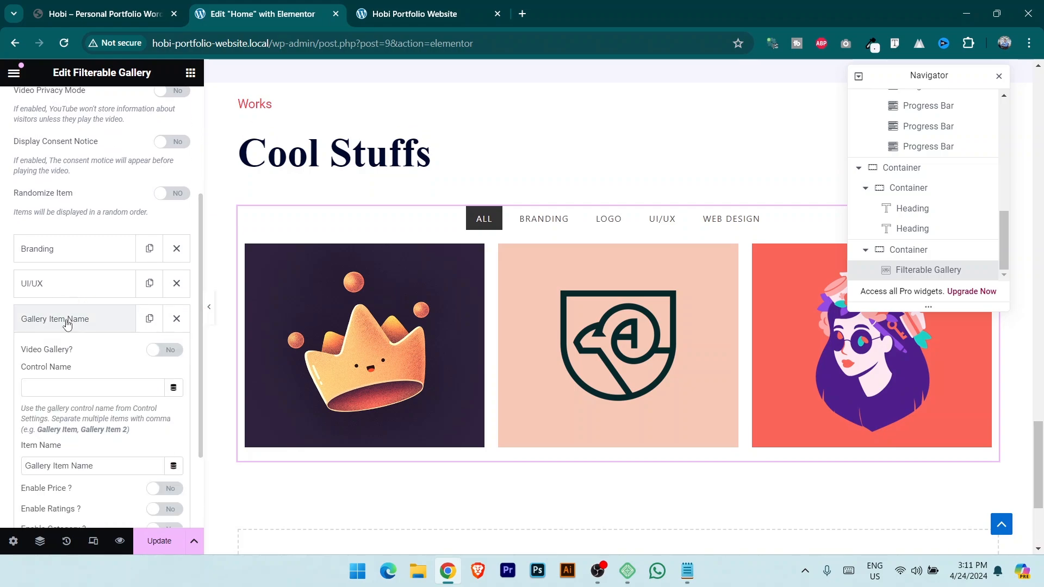
pyautogui.scroll(-5, 92, 360)
pyautogui.scroll(-5, 95, 363)
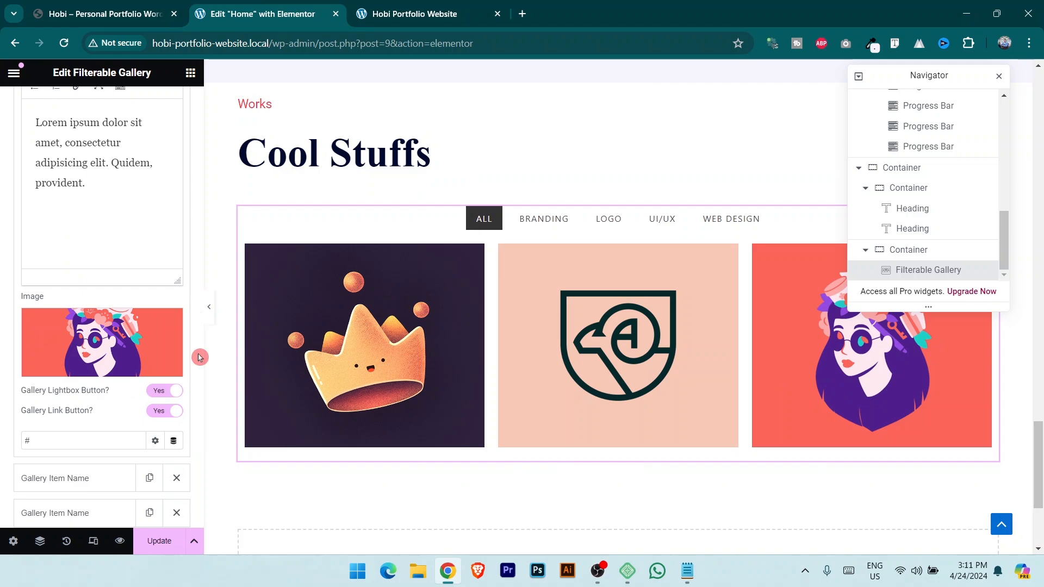
pyautogui.moveTo(201, 356); pyautogui.dragTo(201, 249)
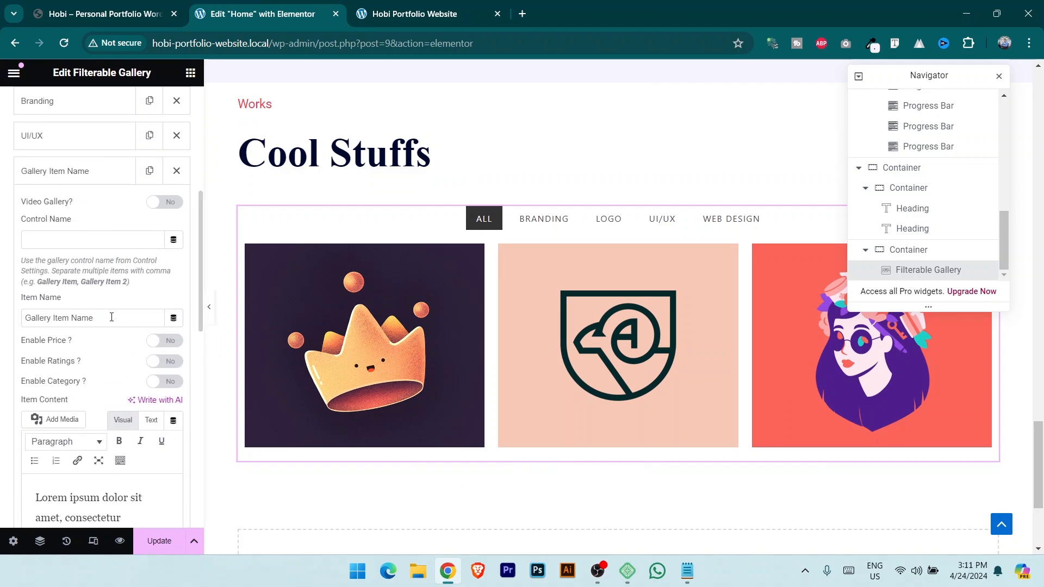
pyautogui.moveTo(112, 317); pyautogui.dragTo(1, 332)
pyautogui.write('Web Design')
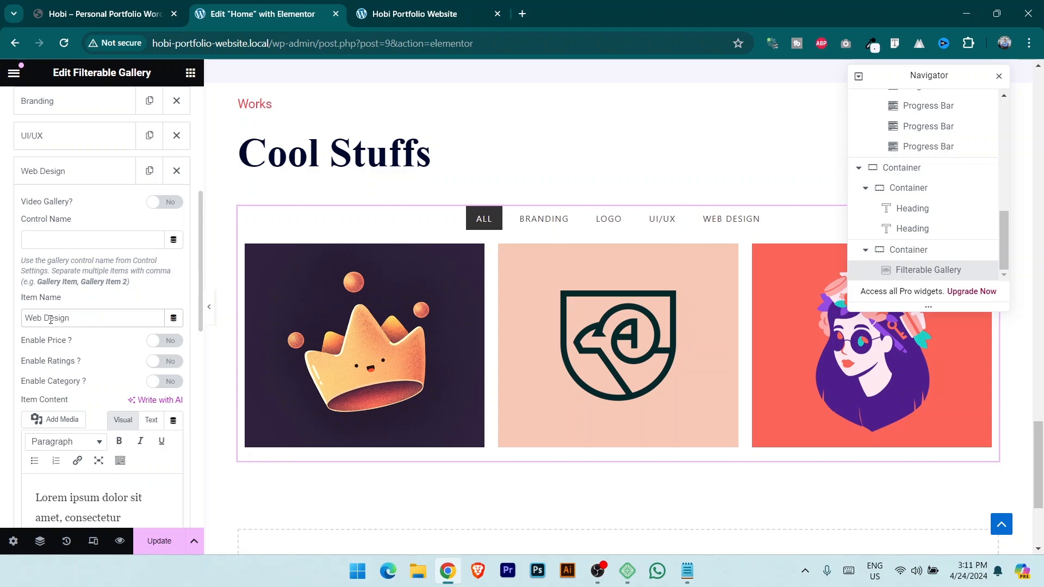
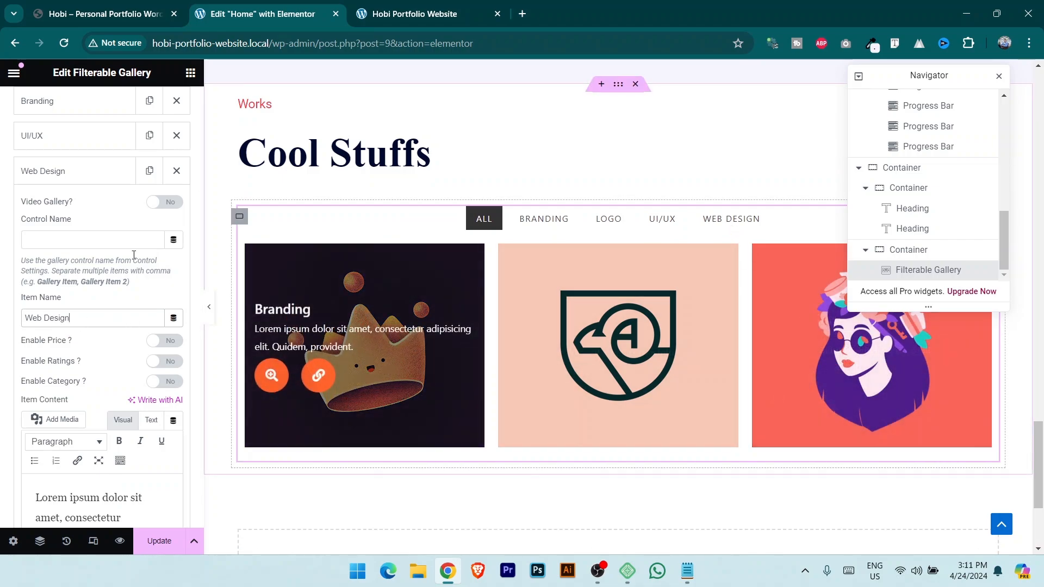
# Paste 'Web Design' as the gallery item's Control Name and inspect its video link.
pyautogui.write('Web Design')
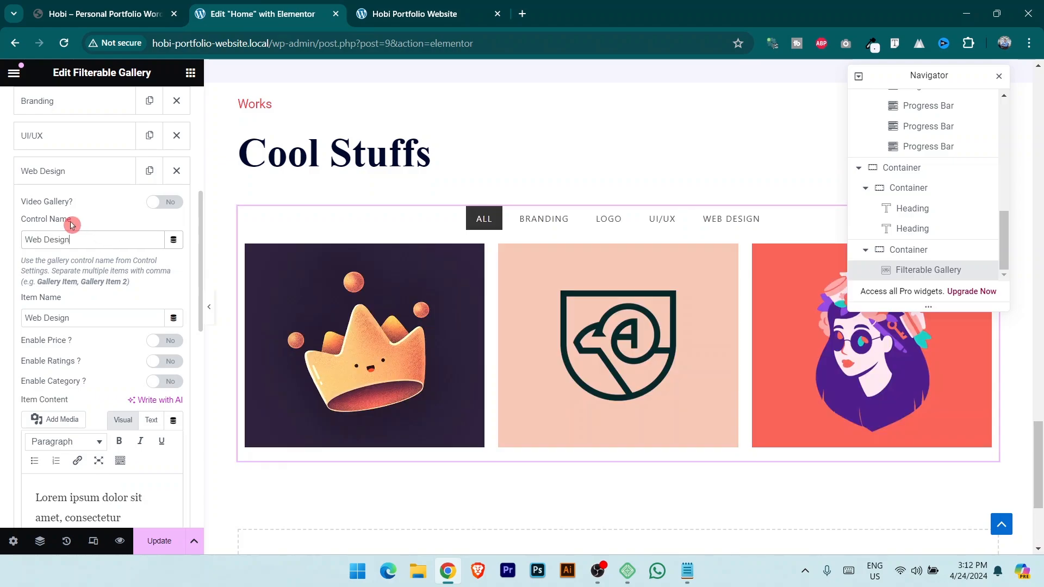
pyautogui.click(164, 202)
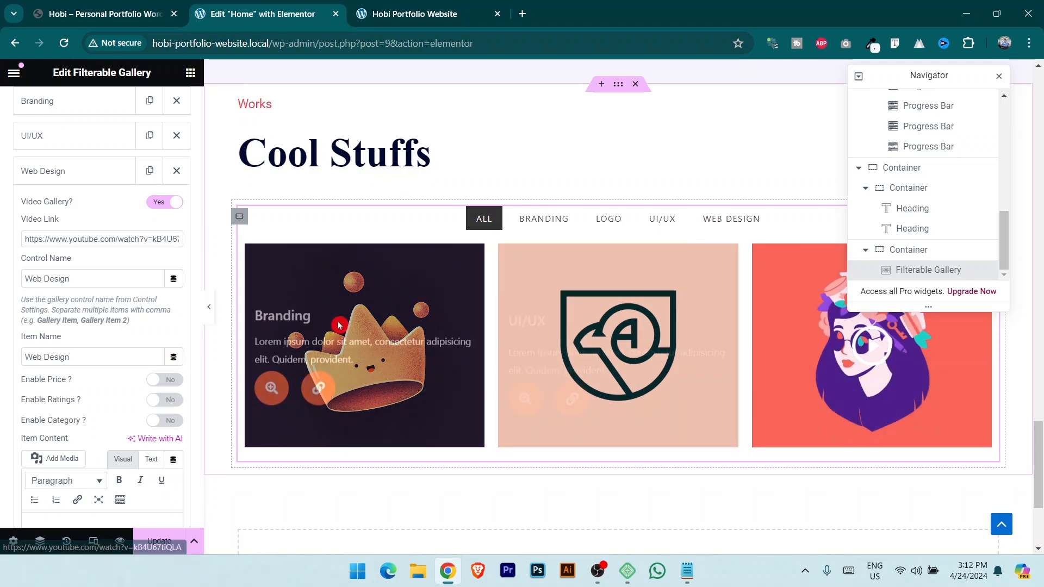
pyautogui.click(164, 205)
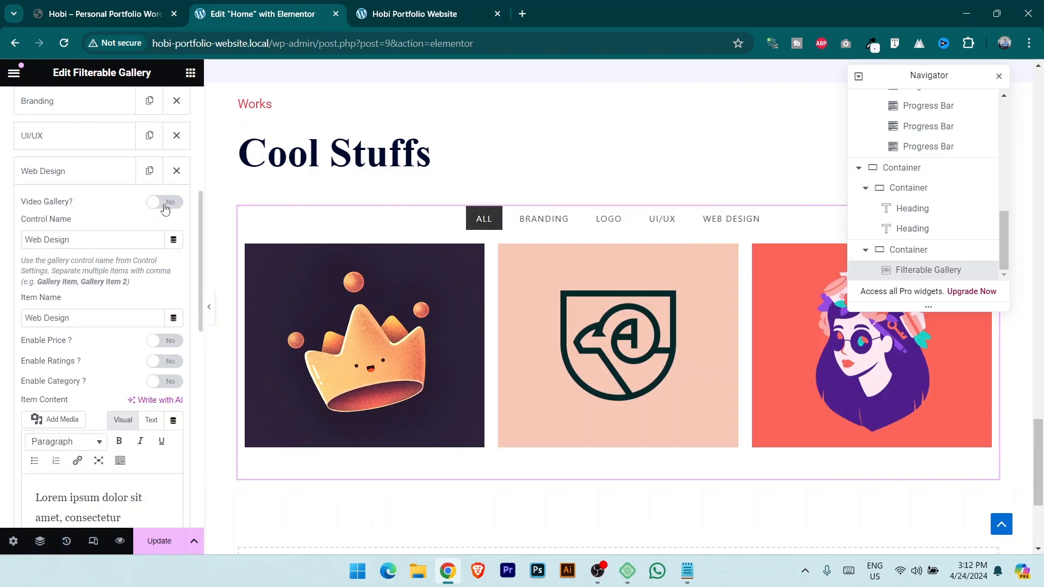
pyautogui.click(164, 205)
pyautogui.click(69, 239)
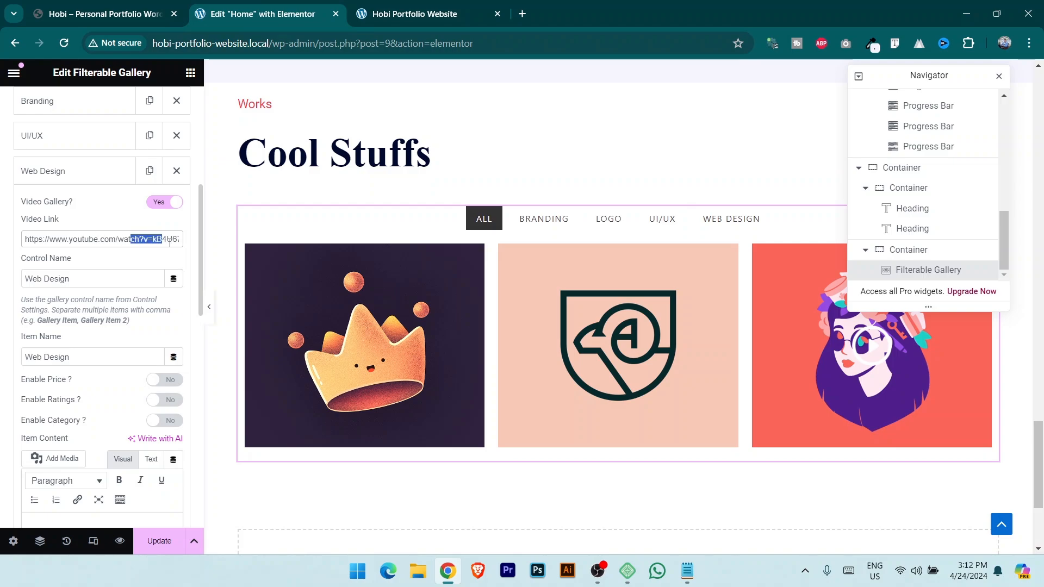
pyautogui.moveTo(170, 242); pyautogui.dragTo(176, 242)
pyautogui.click(88, 237)
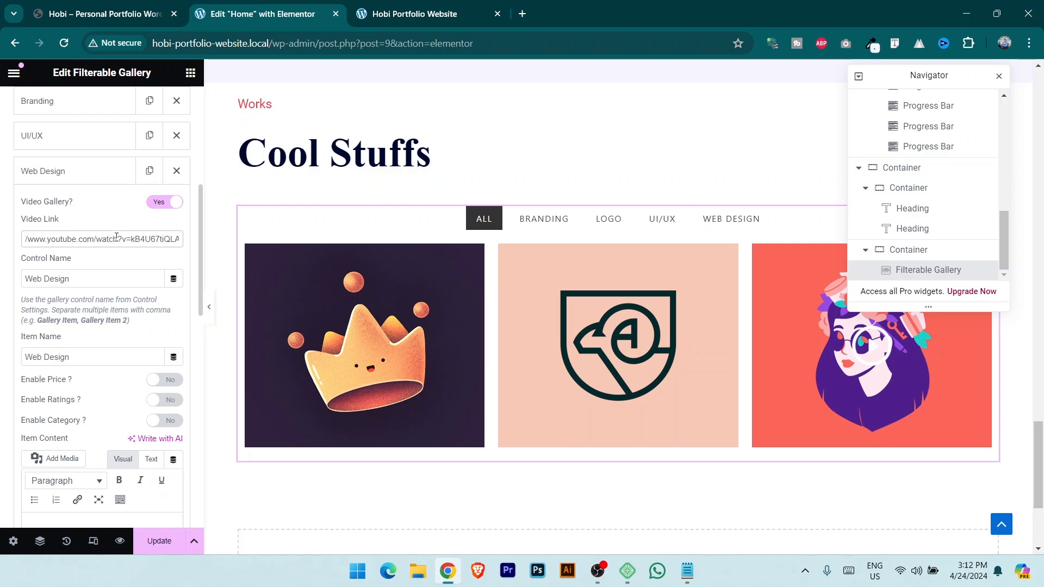
# Turn video off for the Web Design item, update the page, and view the live site.
pyautogui.click(157, 206)
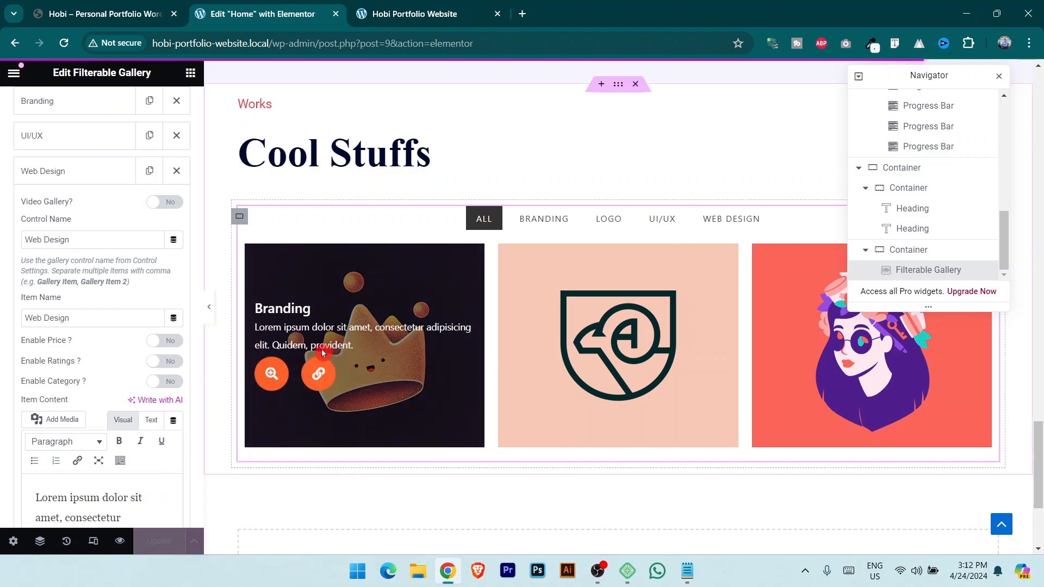
pyautogui.click(280, 323)
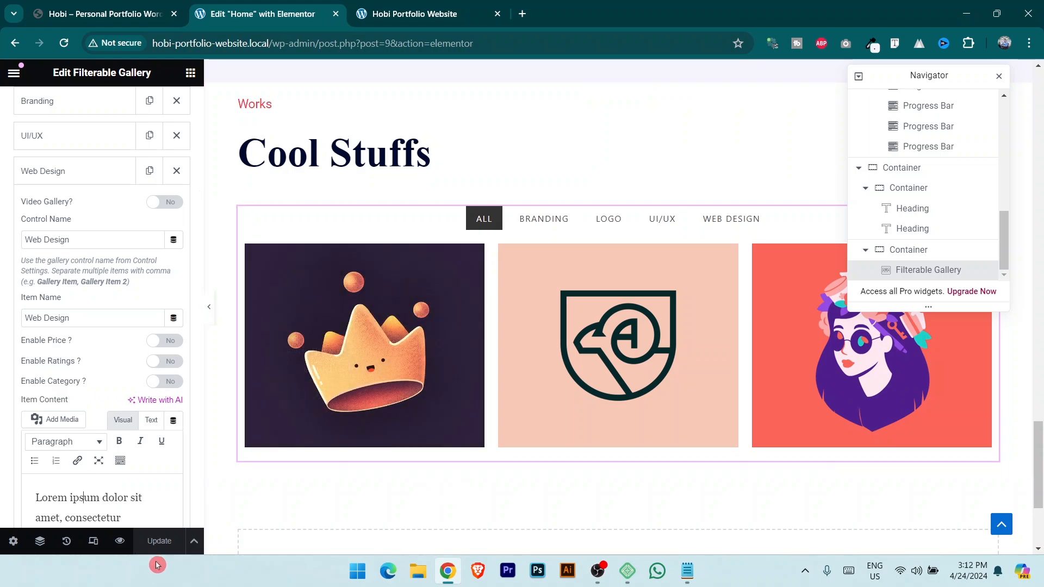
pyautogui.click(456, 5)
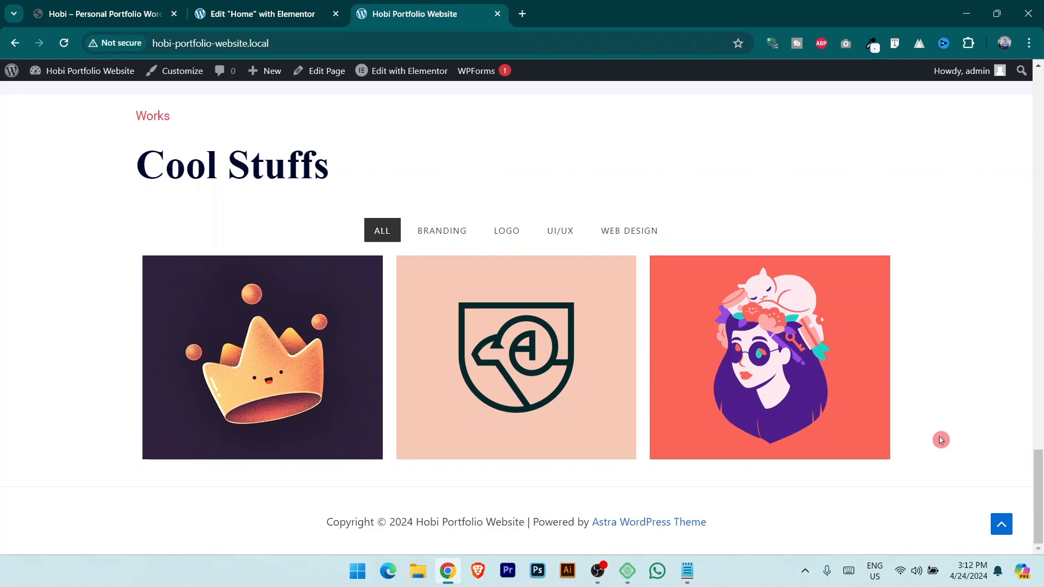
# Test the live Branding, Logo, UI/UX, Web Design and All filters, then return to the editor.
pyautogui.moveTo(500, 391)
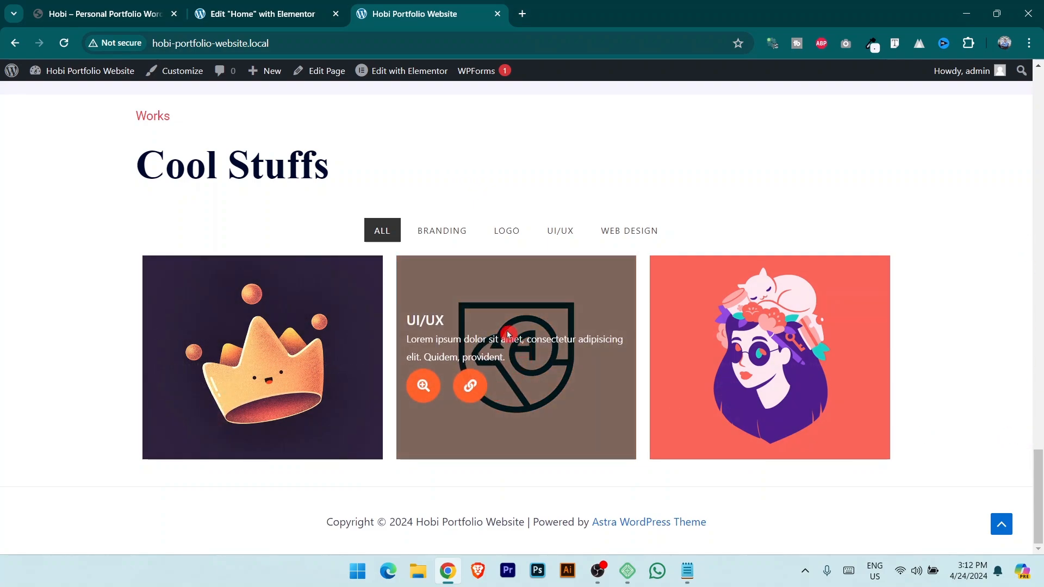
pyautogui.click(451, 234)
pyautogui.moveTo(337, 371)
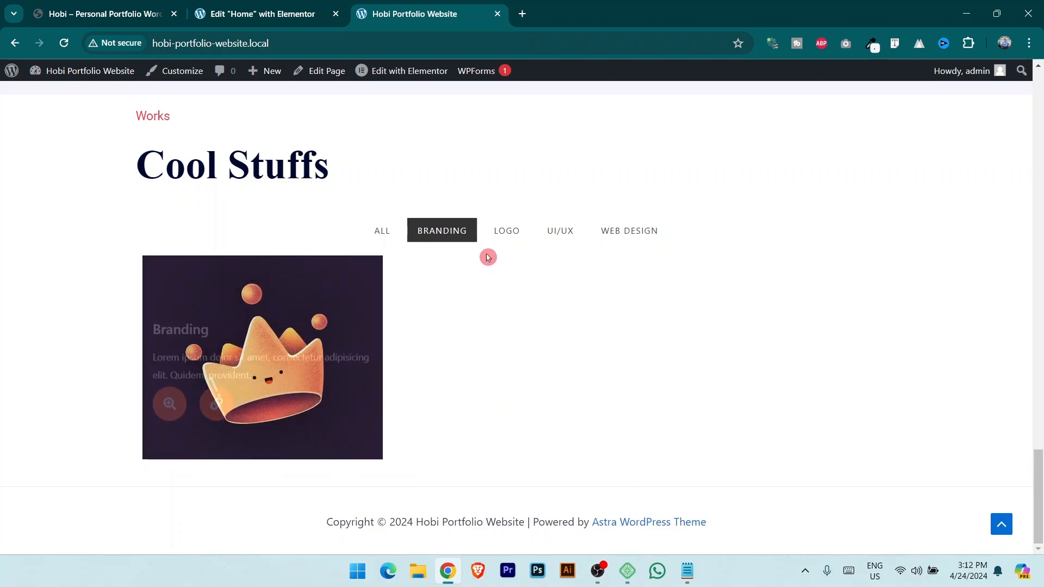
pyautogui.click(506, 233)
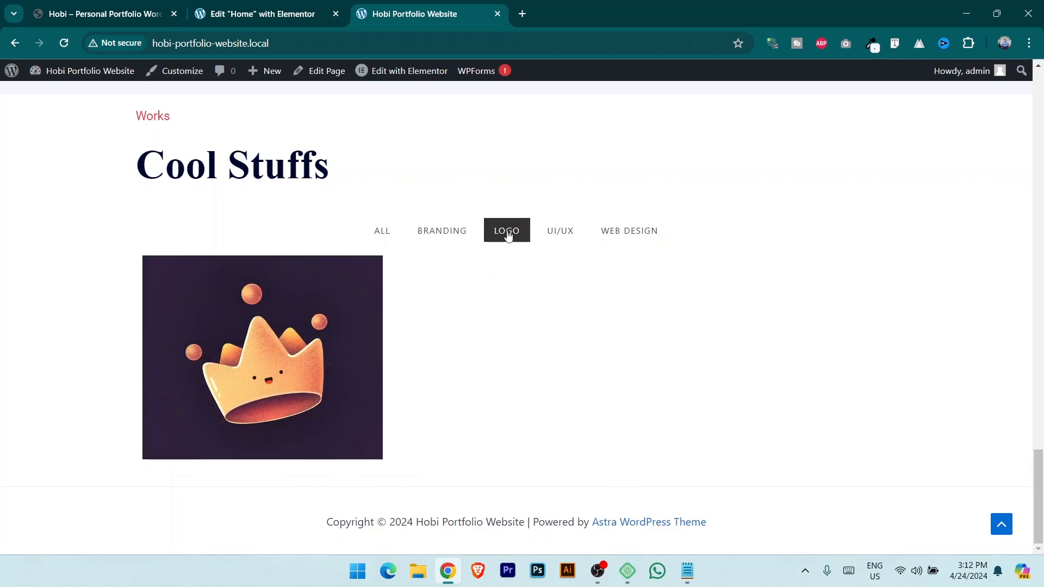
pyautogui.click(560, 238)
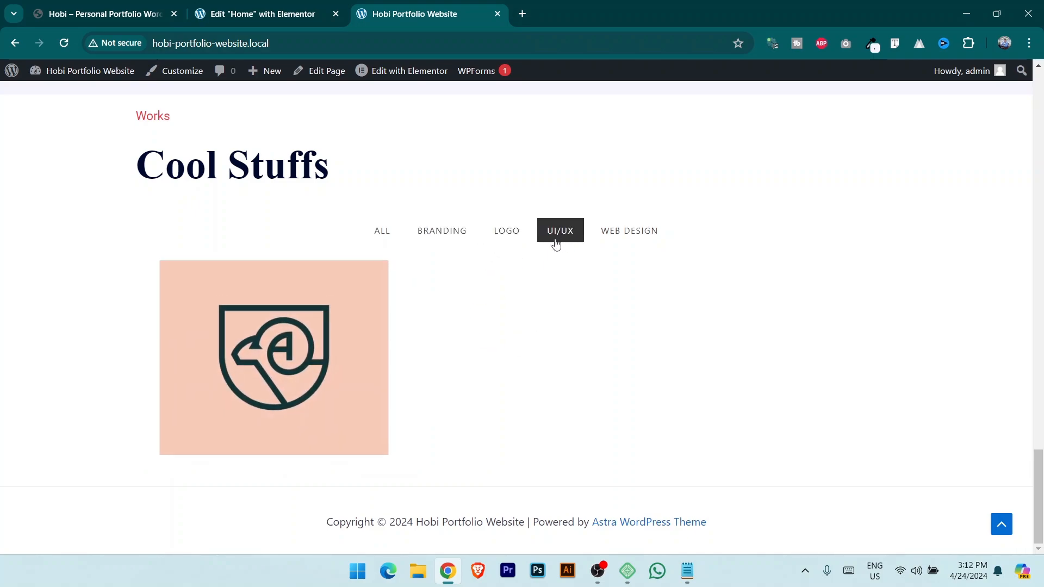
pyautogui.click(626, 233)
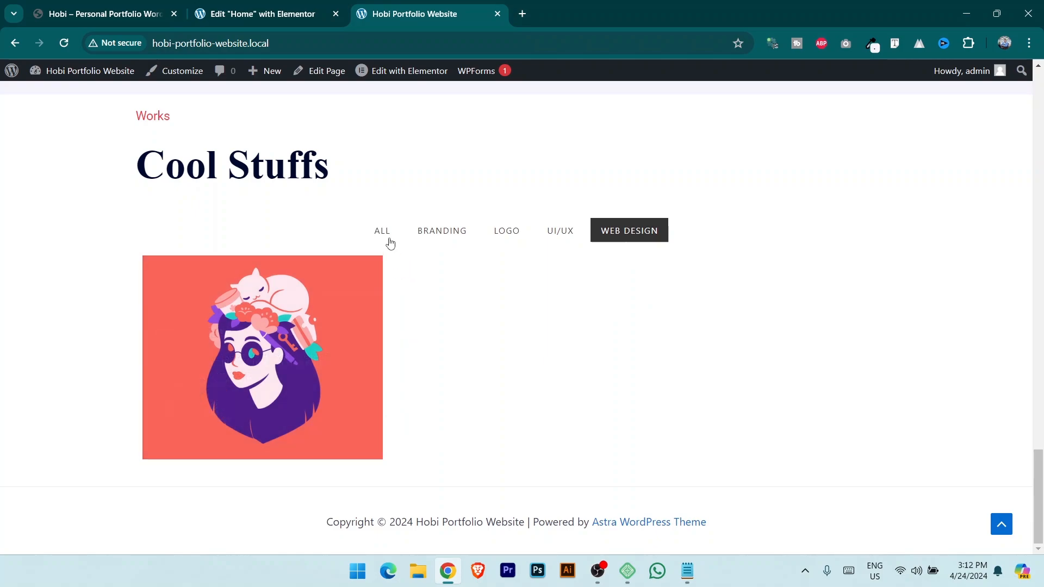
pyautogui.click(387, 235)
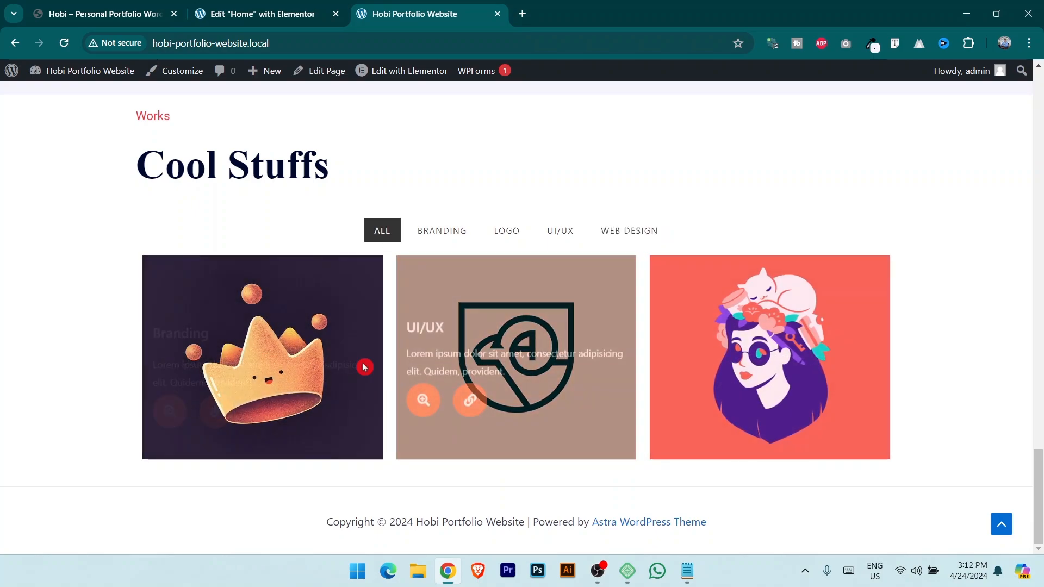
pyautogui.click(190, 6)
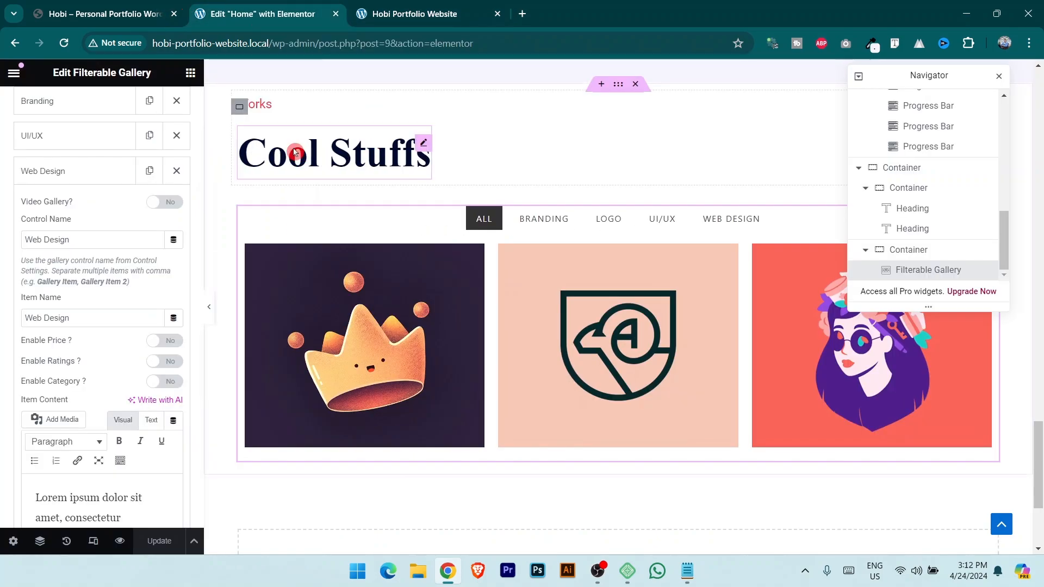
# Centre the Works and Cool Stuffs headings, checking the layout against the reference portfolio site.
pyautogui.click(242, 109)
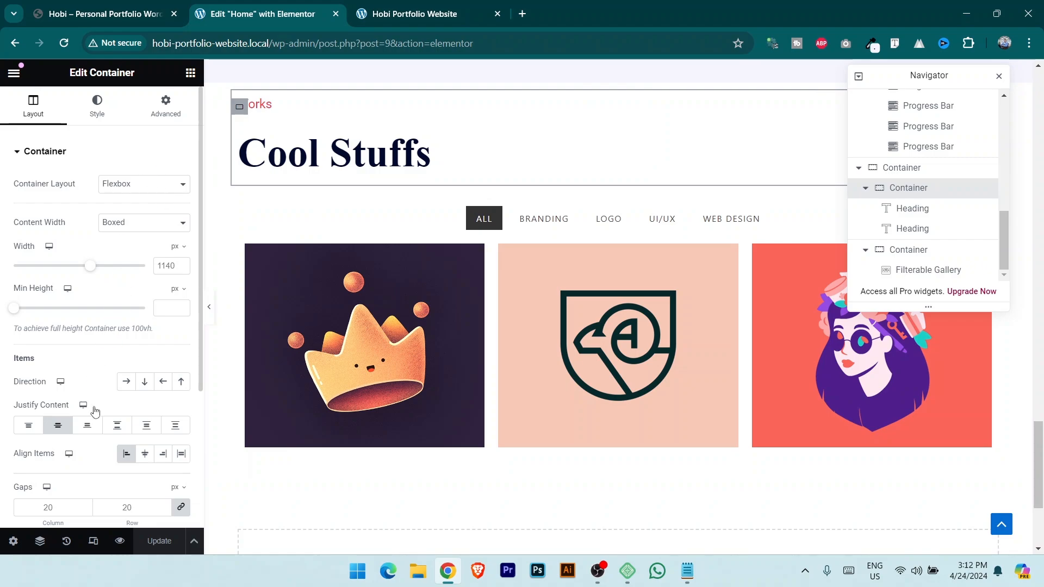
pyautogui.click(145, 454)
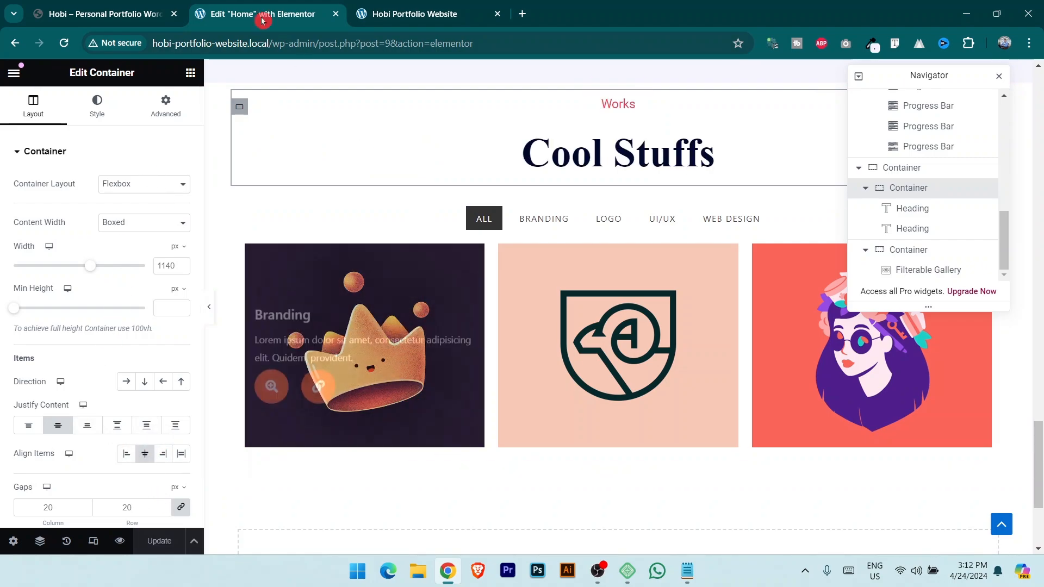
pyautogui.click(106, 12)
pyautogui.scroll(-2, 527, 394)
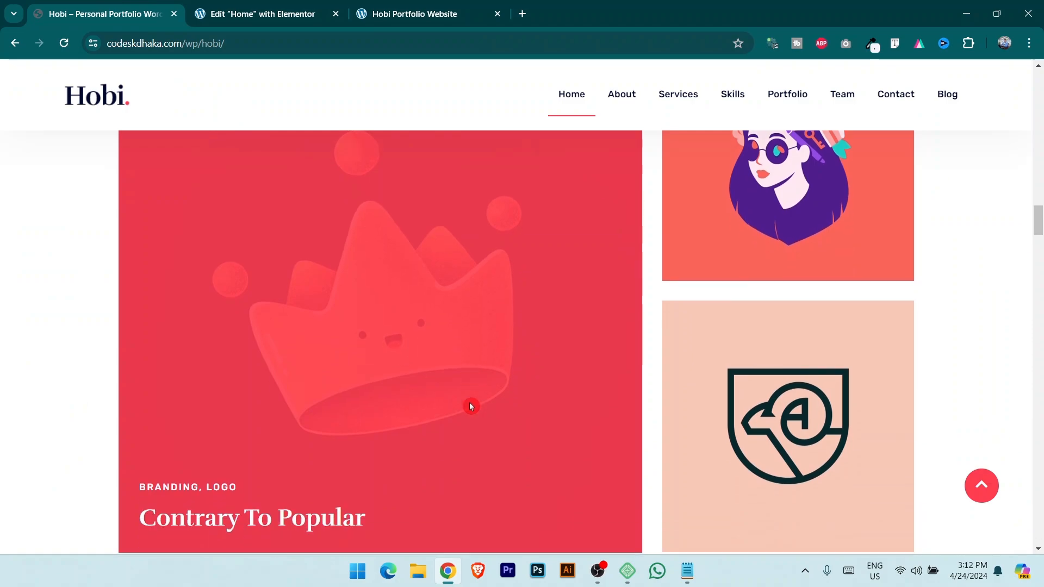
pyautogui.scroll(-1, 471, 406)
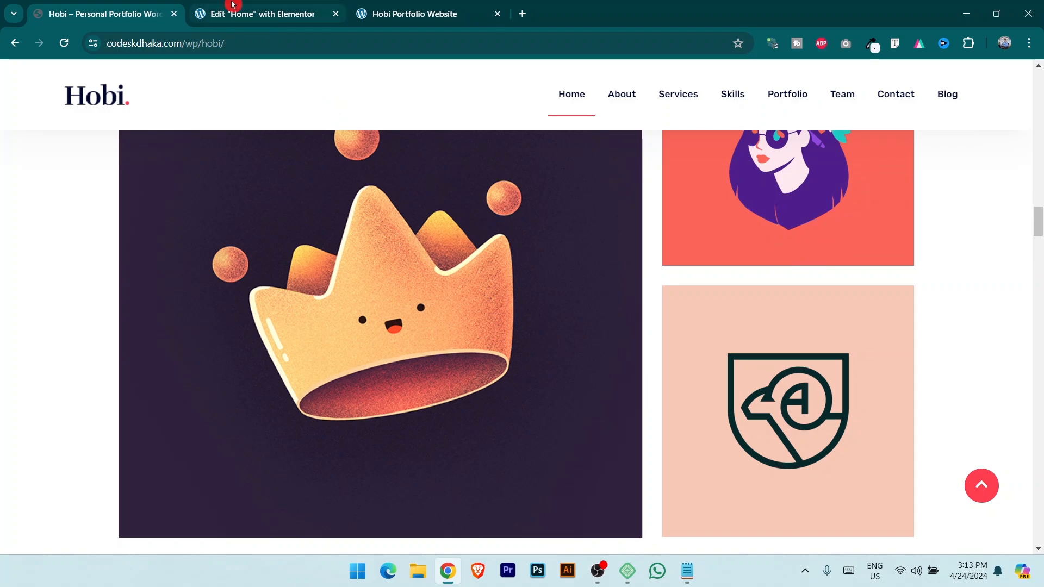
pyautogui.click(233, 6)
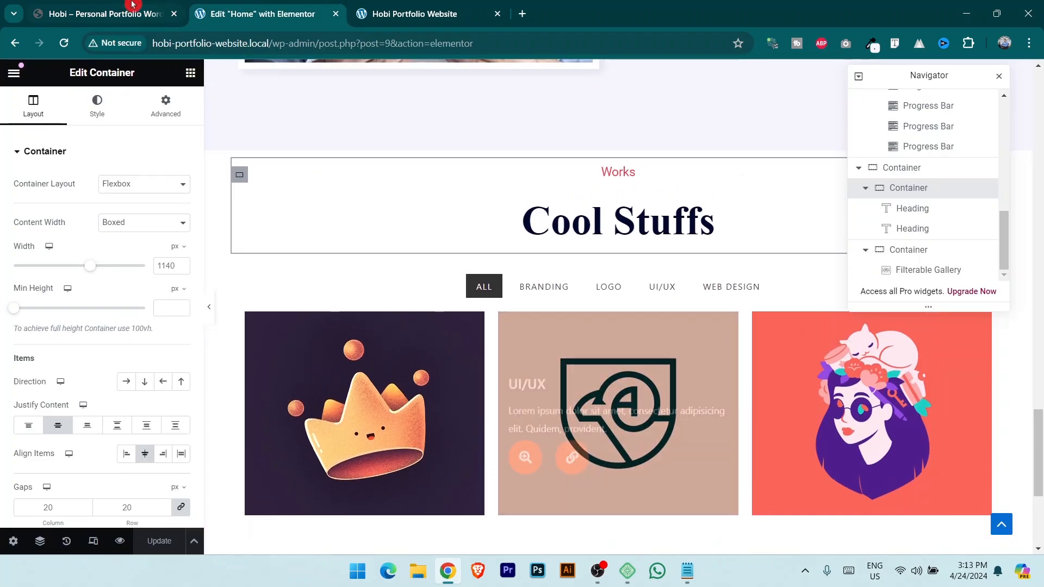
pyautogui.hotkey('ctrl', '1')
pyautogui.scroll(5, 500, 378)
pyautogui.scroll(-10, 469, 306)
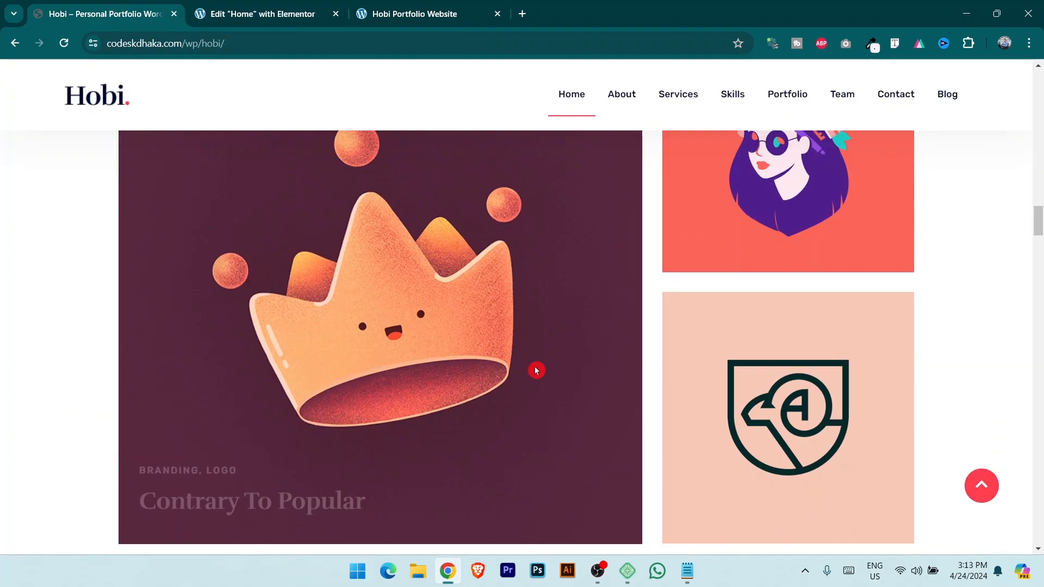
pyautogui.scroll(5, 469, 340)
pyautogui.click(237, 4)
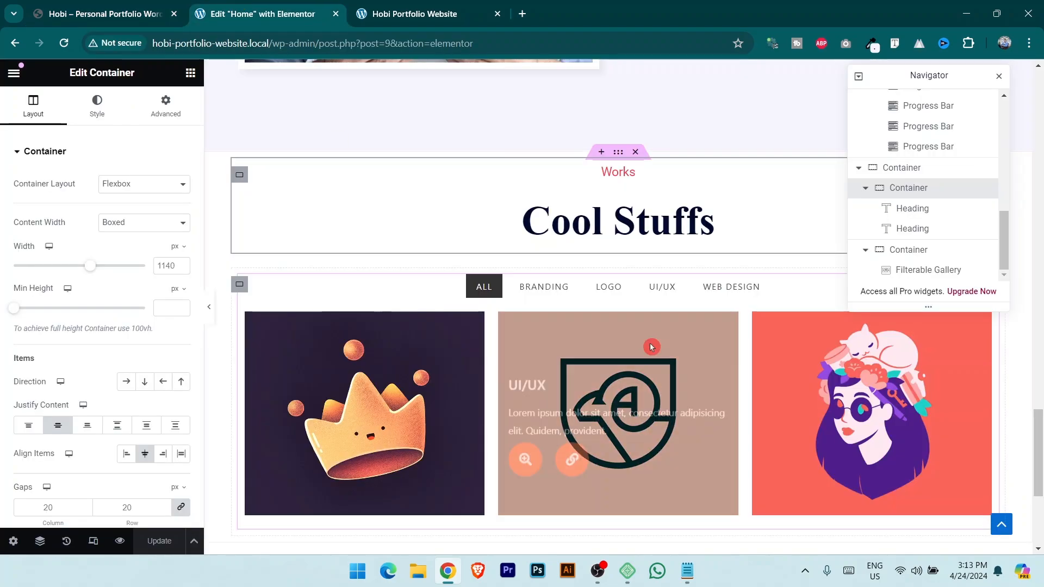
# Give the Works section 100 px top and 50 px bottom padding and update the page.
pyautogui.click(618, 154)
pyautogui.click(166, 106)
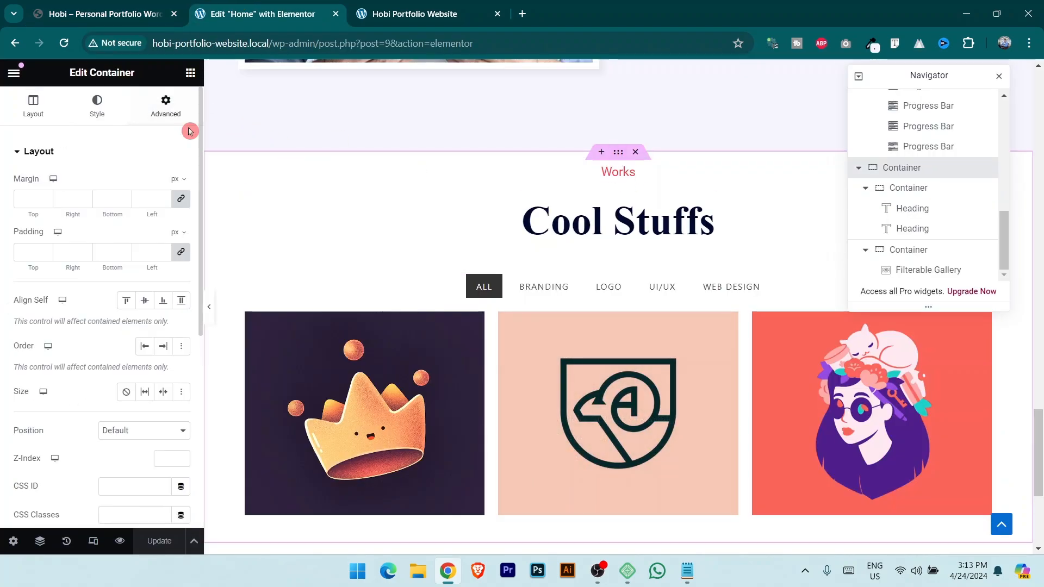
pyautogui.click(181, 253)
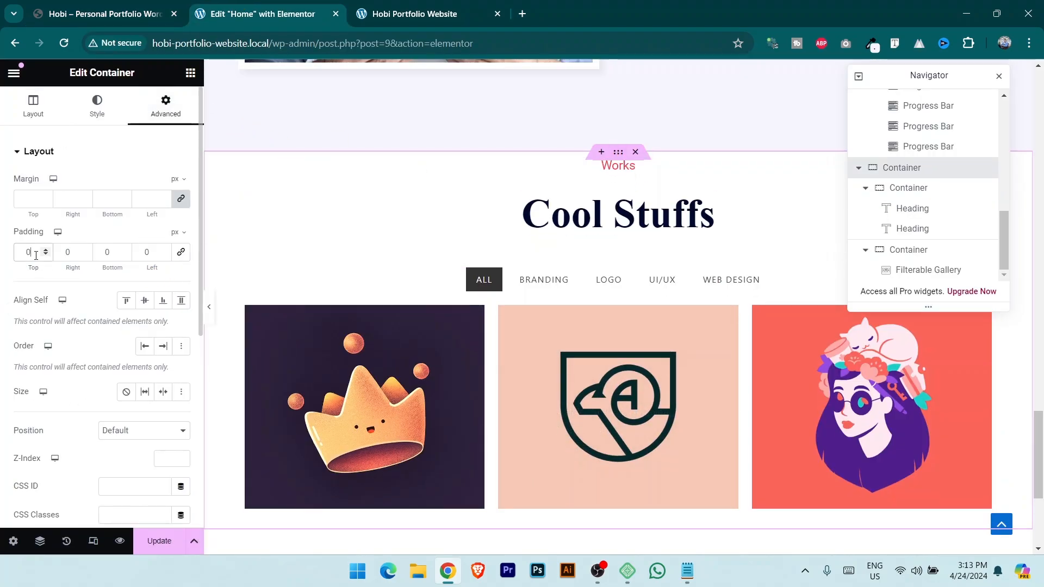
pyautogui.write('100')
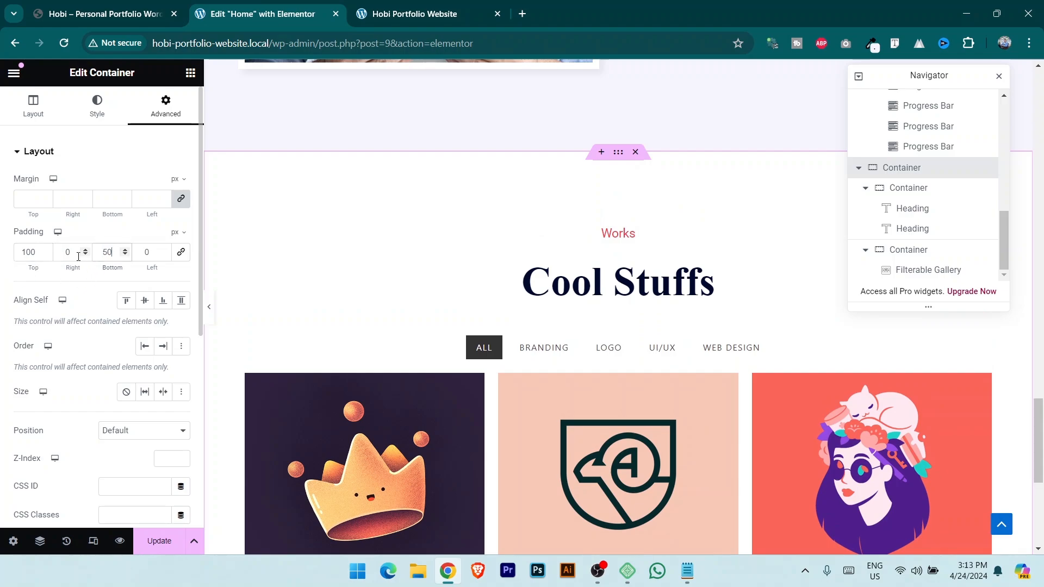
pyautogui.click(159, 541)
pyautogui.click(87, 7)
pyautogui.scroll(-8, 580, 356)
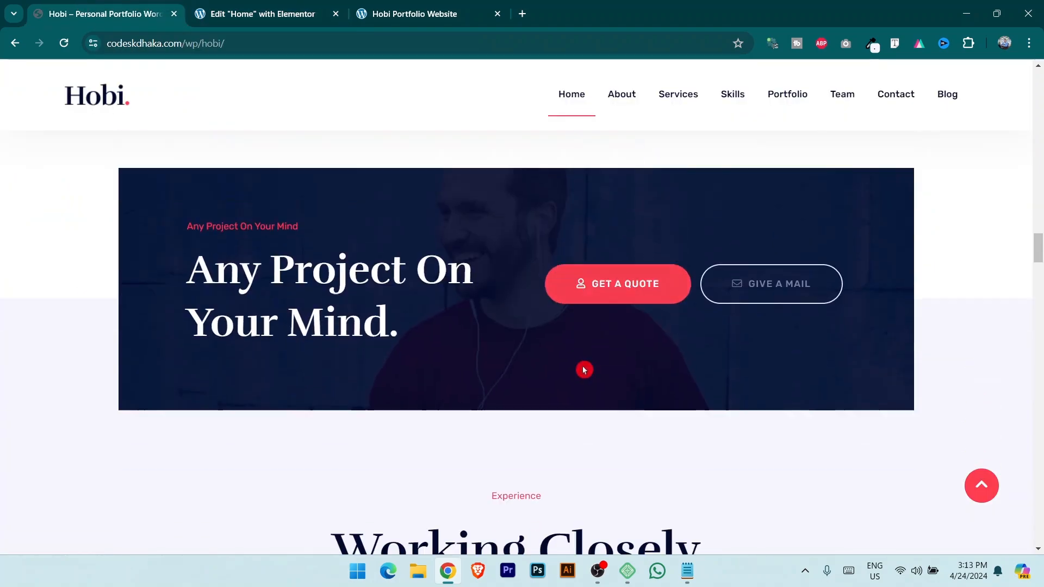
pyautogui.scroll(2, 584, 370)
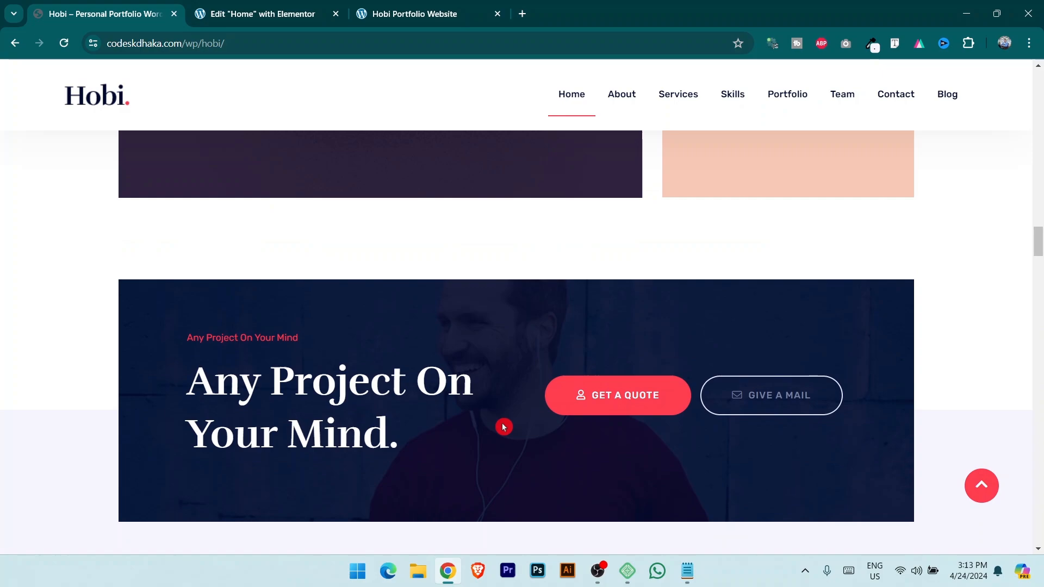
pyautogui.hotkey('ctrl', 'Tab')
# Add a new flexbox section below the gallery and sample the reference site's background colour.
pyautogui.click(569, 371)
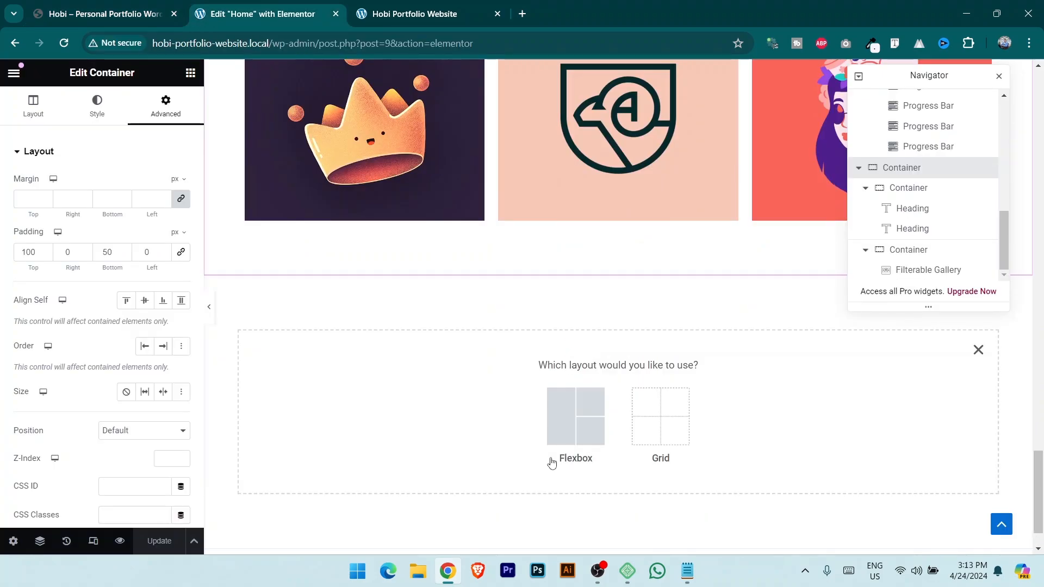
pyautogui.click(571, 432)
pyautogui.click(427, 405)
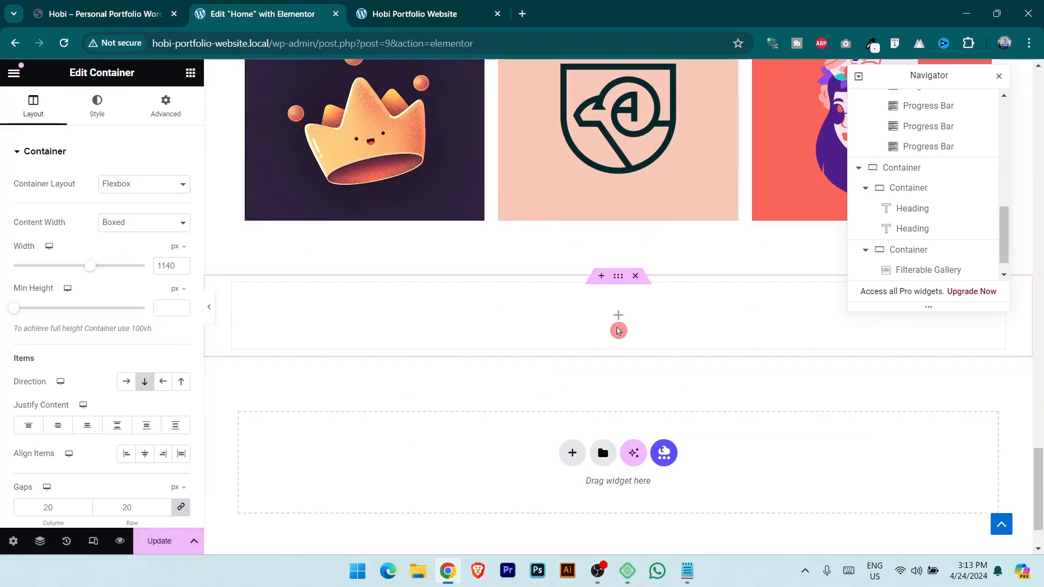
pyautogui.hotkey('ctrl', 'shift', 'Tab')
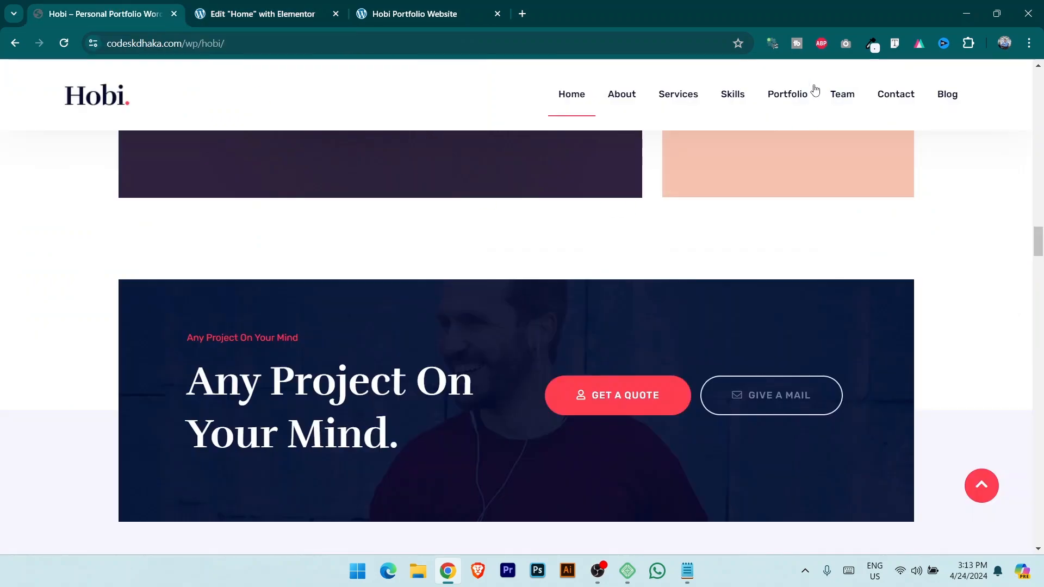
pyautogui.click(873, 43)
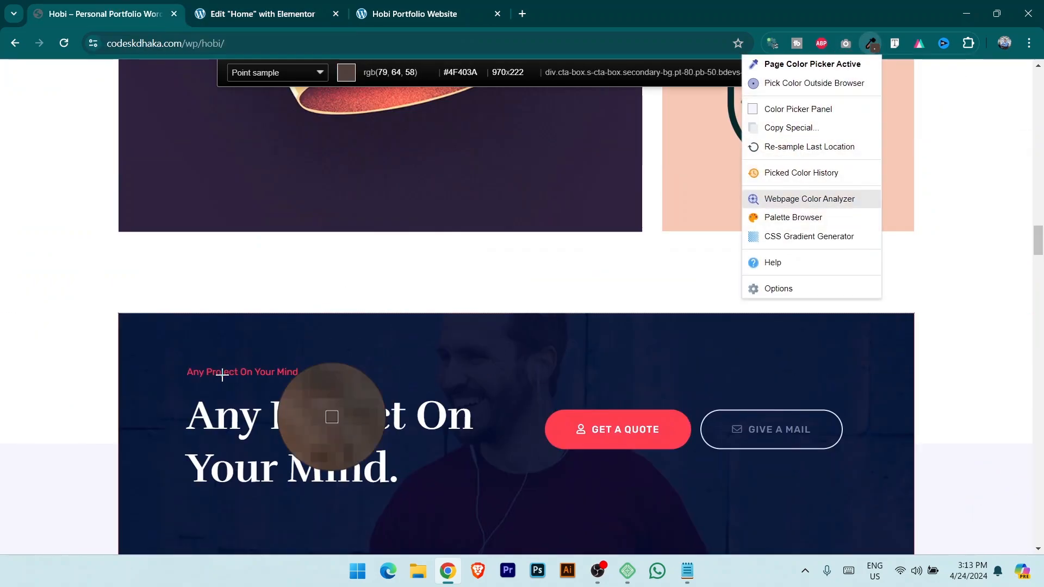
pyautogui.click(282, 3)
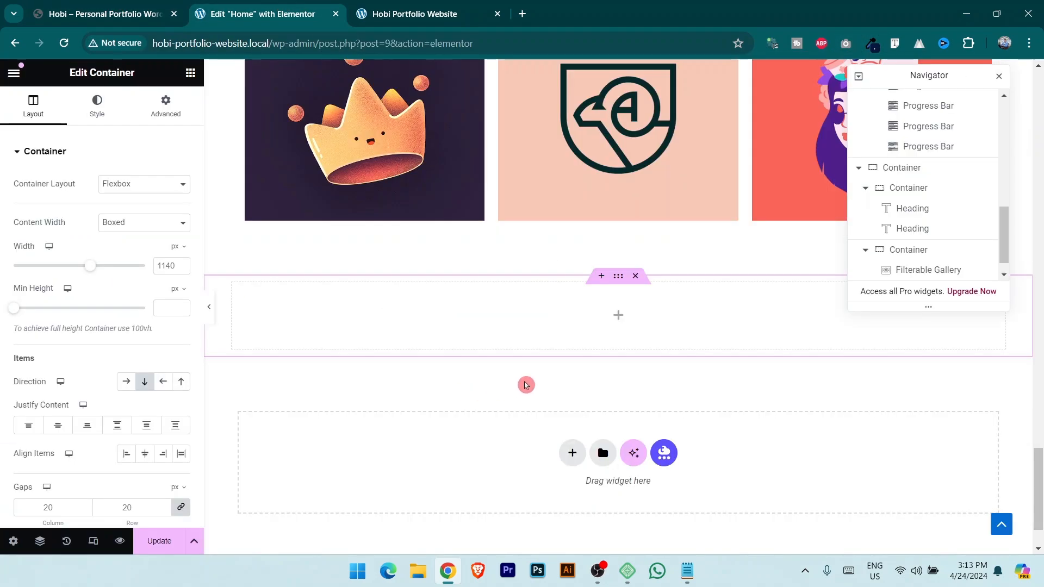
# Give the new section a classic navy #07193C background colour.
pyautogui.click(97, 106)
pyautogui.click(127, 212)
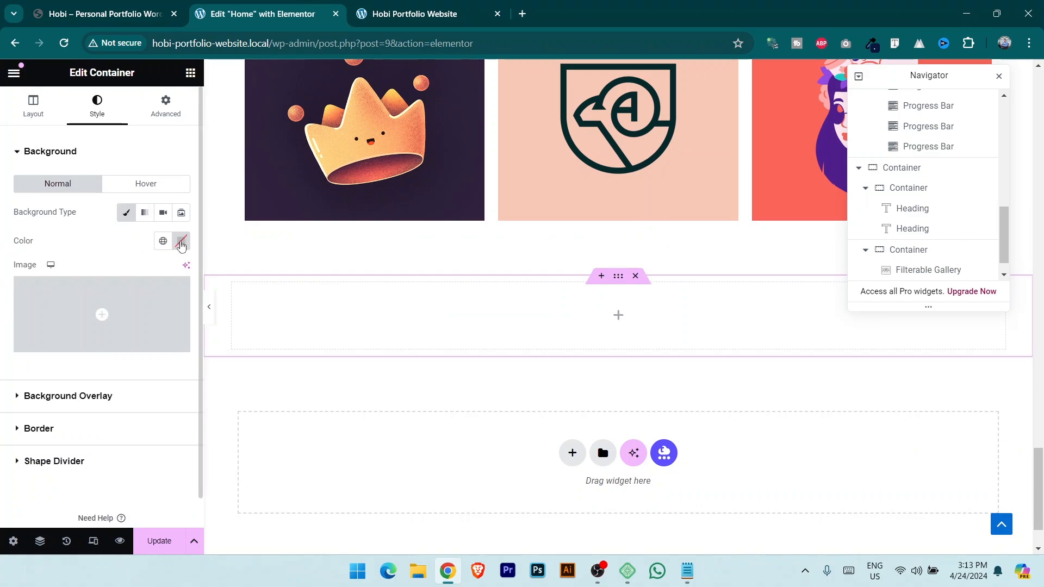
pyautogui.click(182, 241)
pyautogui.write('#07193C')
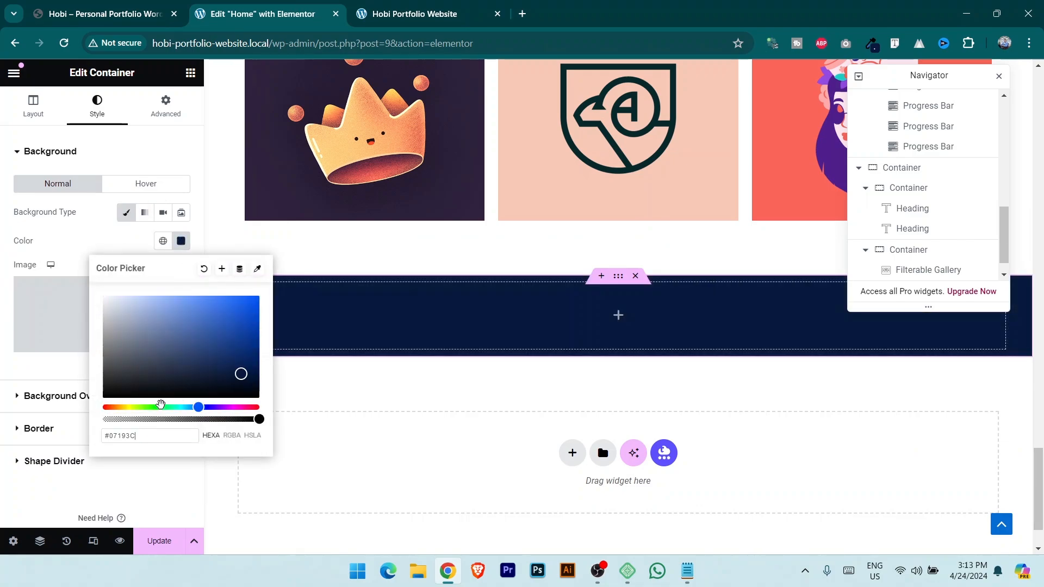
pyautogui.click(131, 14)
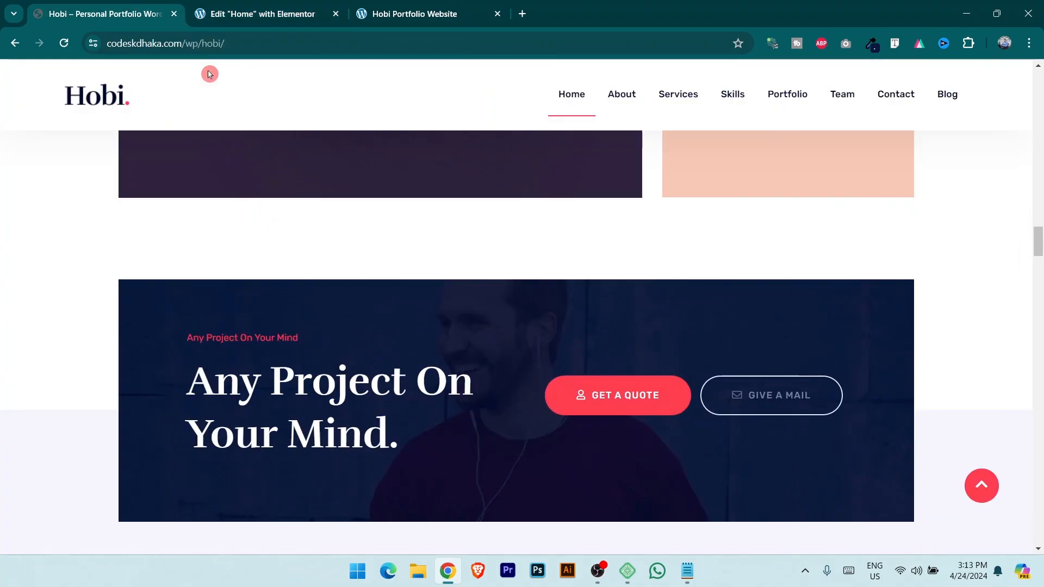
pyautogui.click(246, 12)
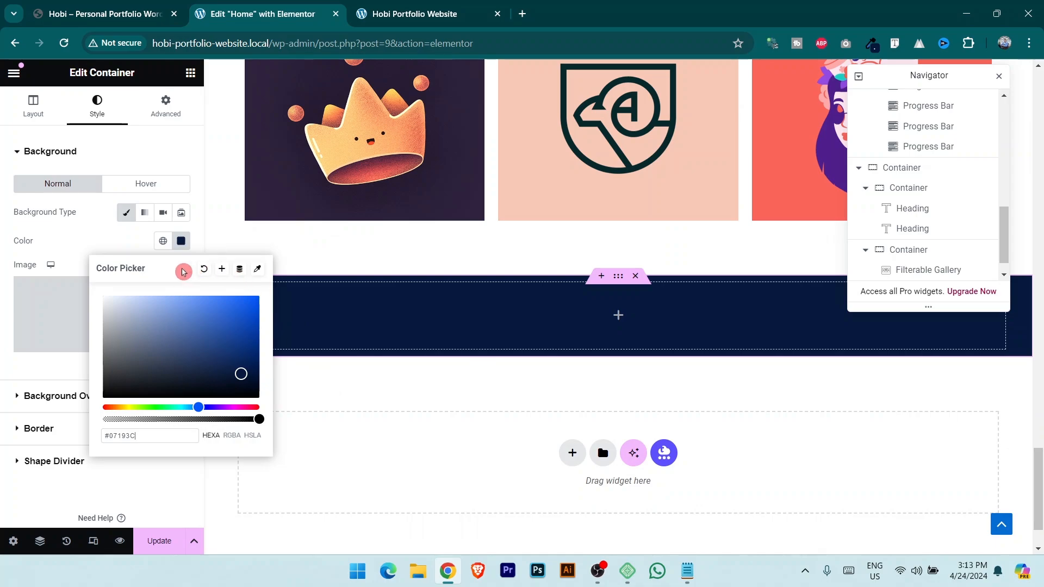
pyautogui.click(190, 73)
# Add an inner container, duplicate it, and set the navy section's direction to Row.
pyautogui.moveTo(130, 288); pyautogui.dragTo(618, 324)
pyautogui.scroll(-1, 933, 280)
pyautogui.rightClick(914, 272)
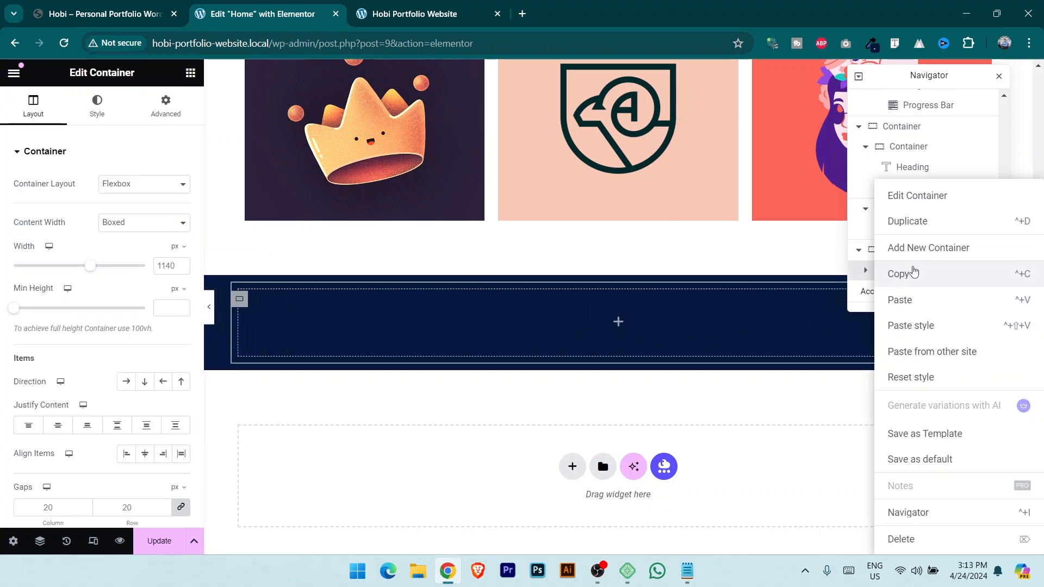
pyautogui.click(914, 222)
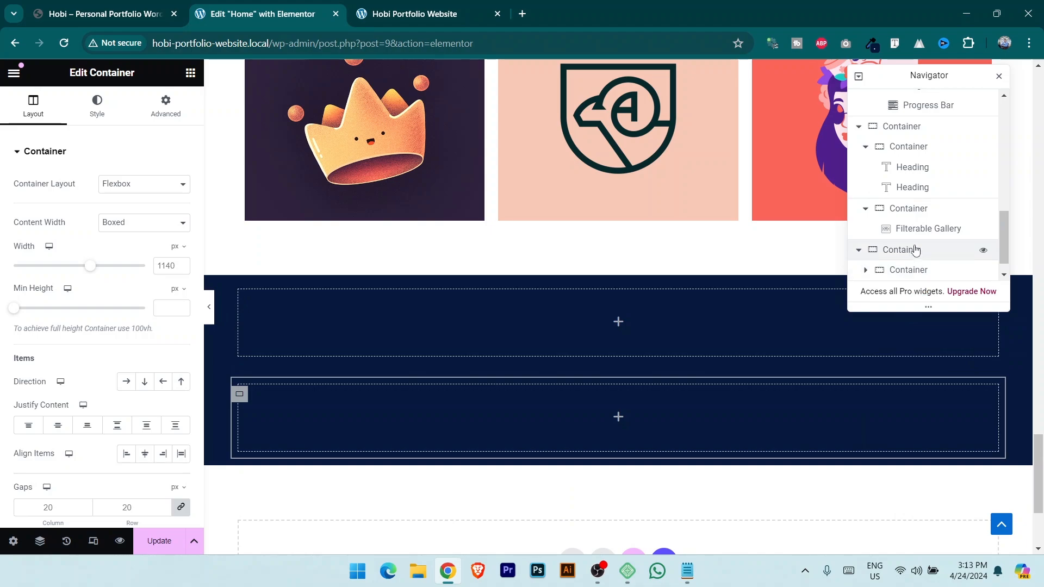
pyautogui.scroll(-1, 917, 253)
pyautogui.click(914, 229)
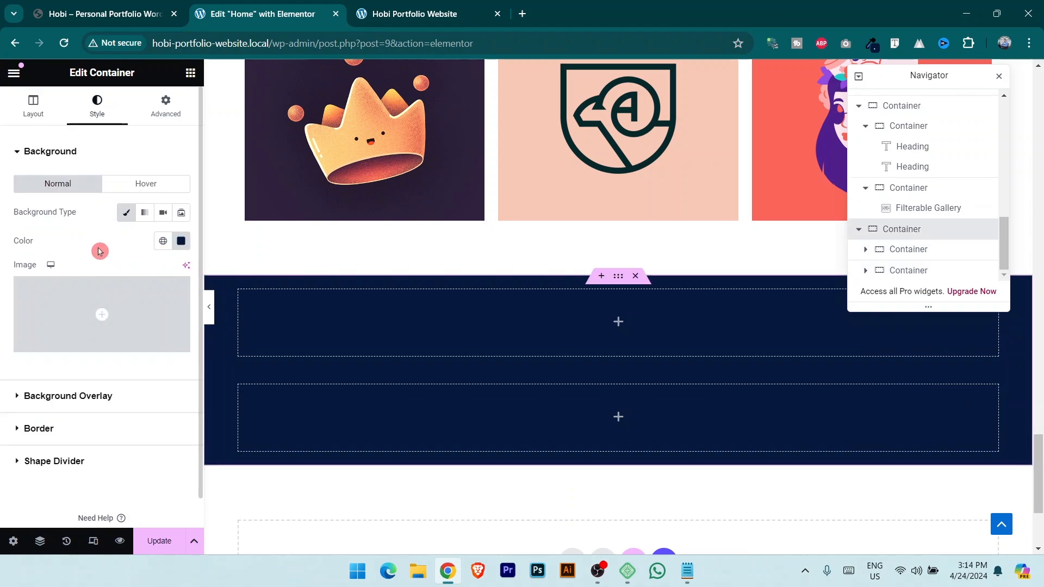
pyautogui.click(33, 106)
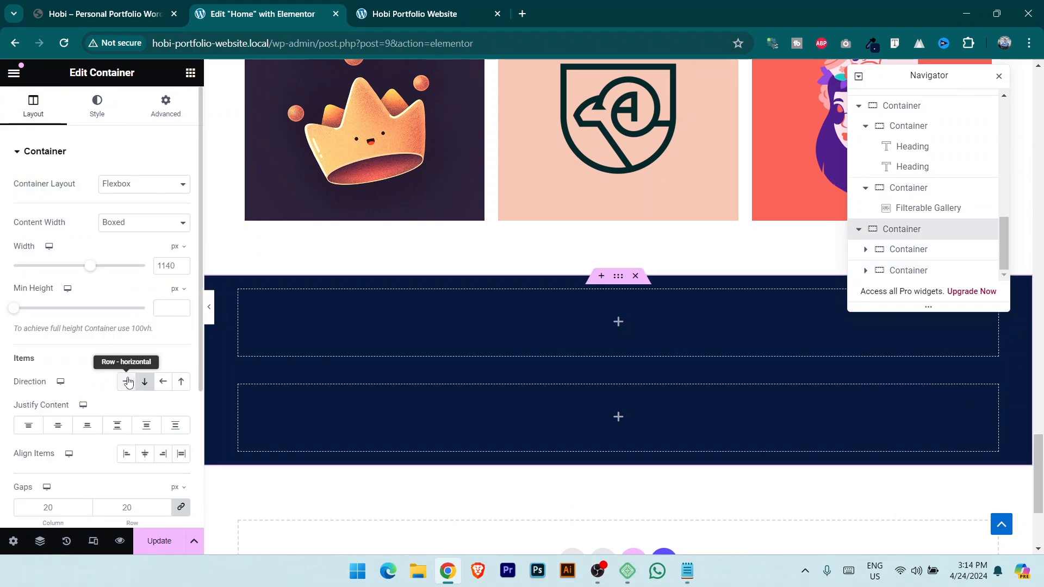
pyautogui.click(126, 381)
pyautogui.click(107, 5)
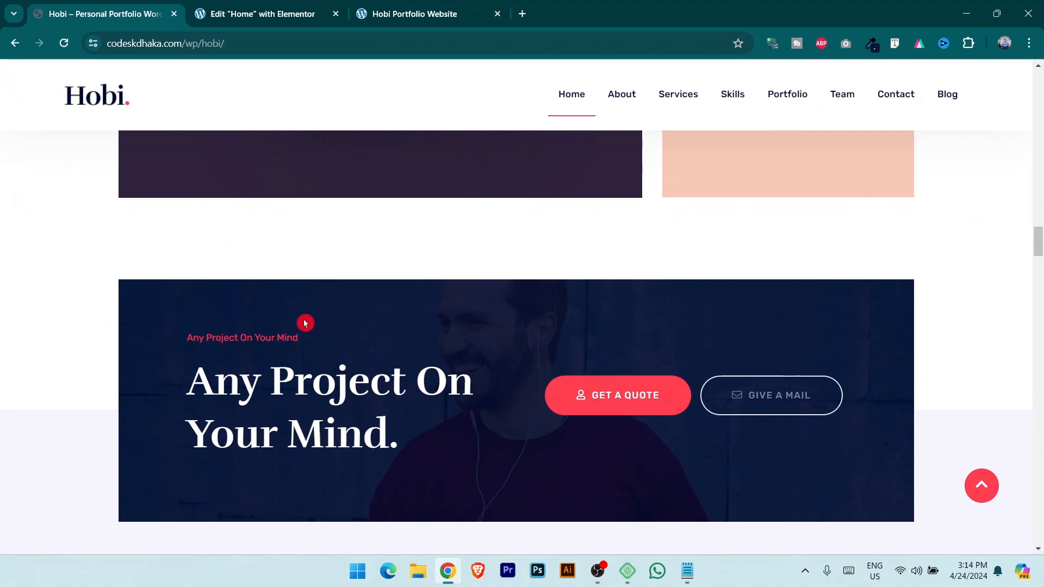
pyautogui.click(263, 13)
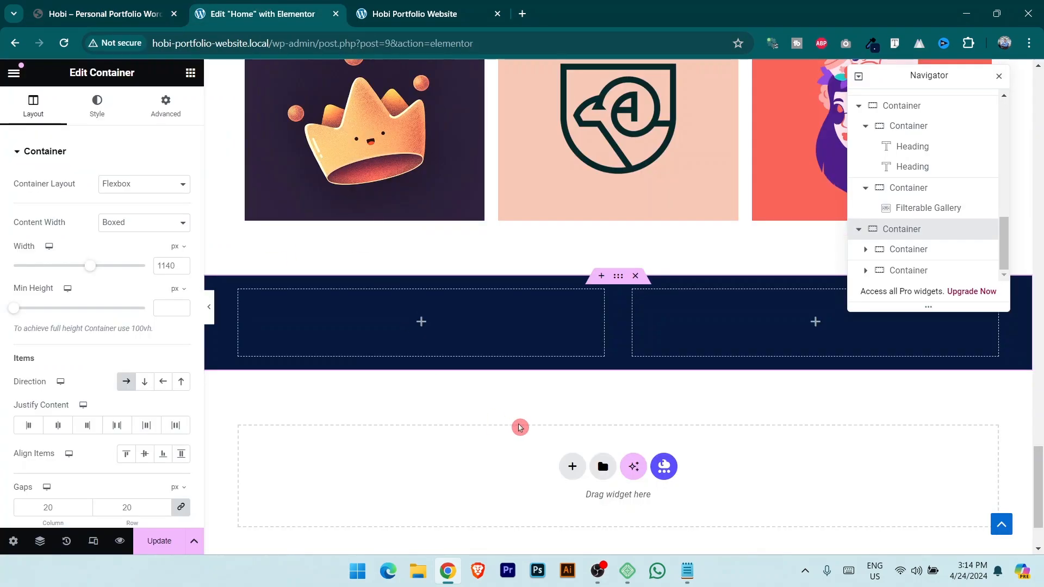
# Copy the Works heading and paste it into the left inner container.
pyautogui.scroll(6, 661, 332)
pyautogui.rightClick(630, 295)
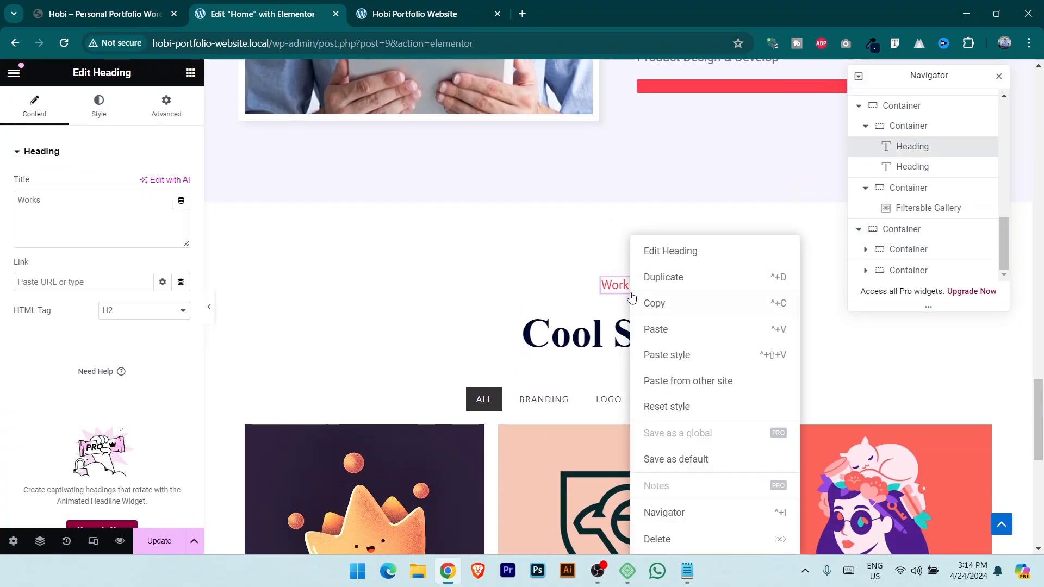
pyautogui.scroll(-10, 450, 287)
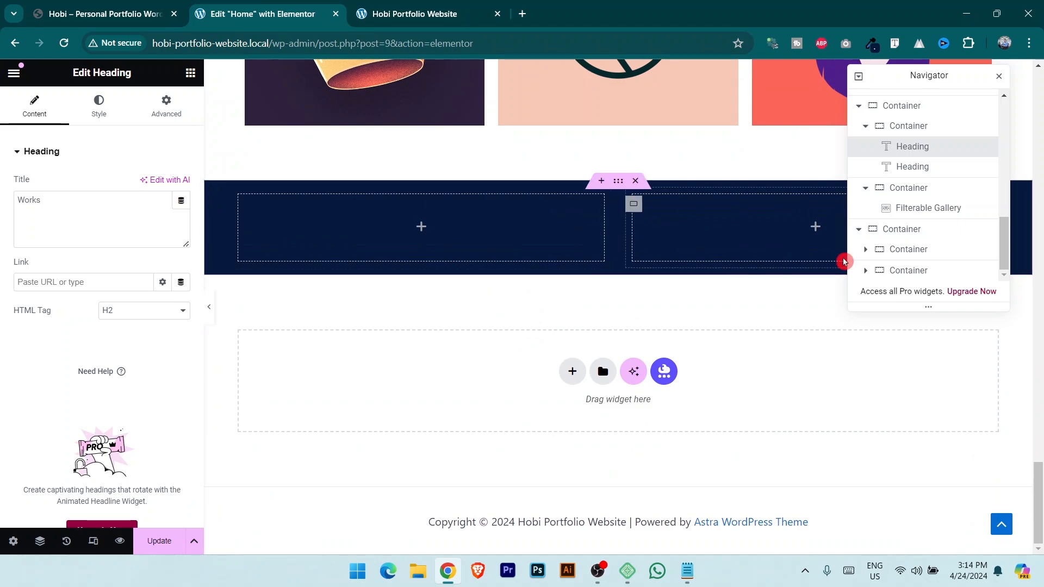
pyautogui.click(914, 249)
pyautogui.rightClick(915, 248)
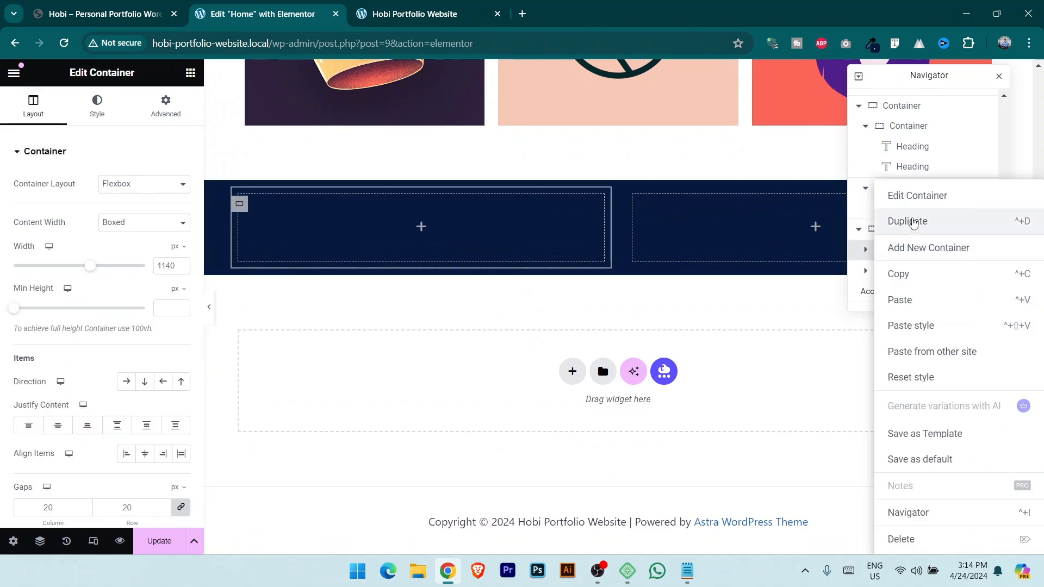
pyautogui.click(928, 301)
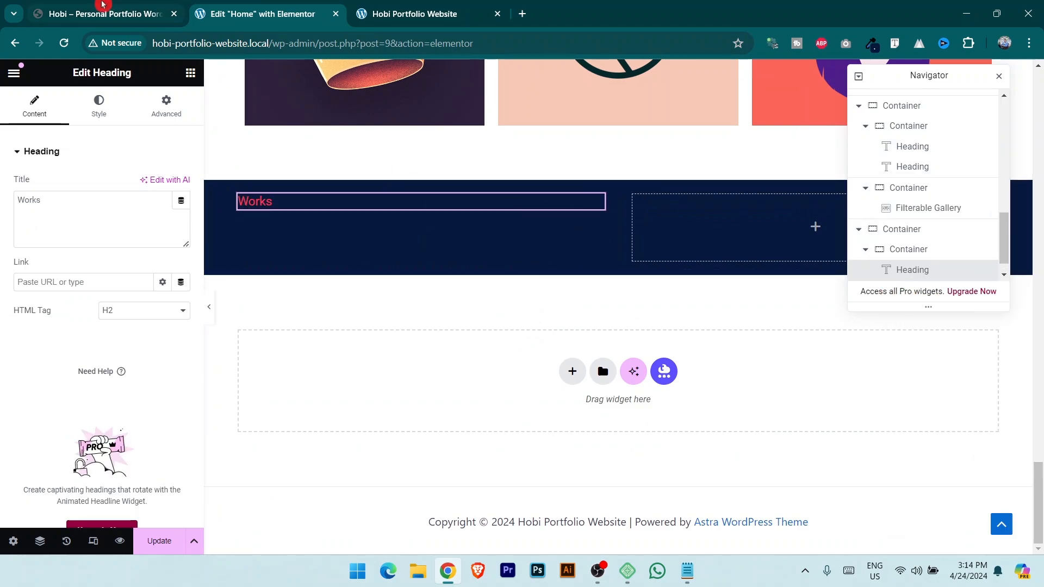
# Copy the Cool Stuffs heading and paste it below the new Works heading.
pyautogui.scroll(7, 459, 227)
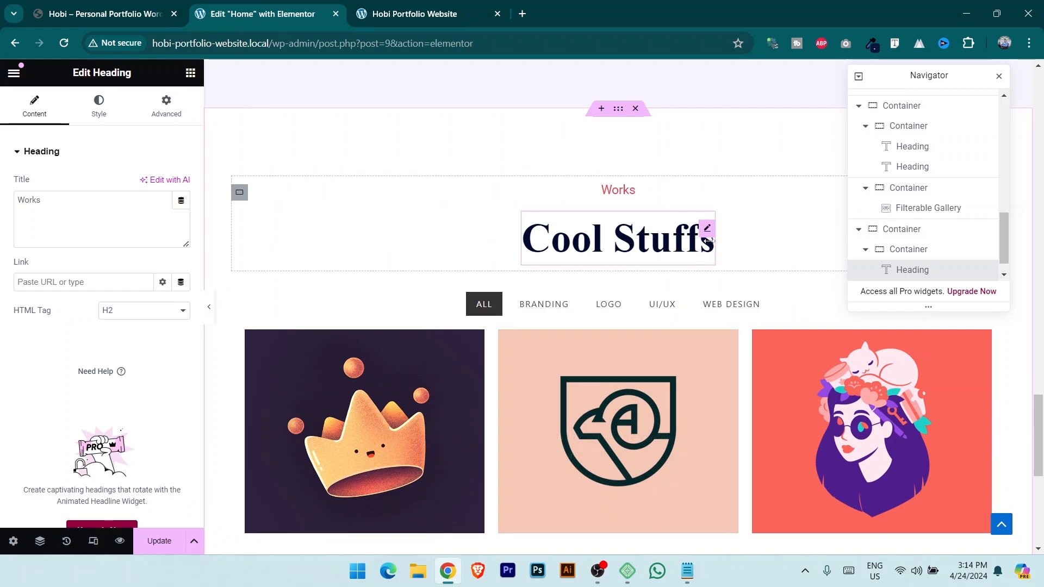
pyautogui.rightClick(709, 234)
pyautogui.click(736, 297)
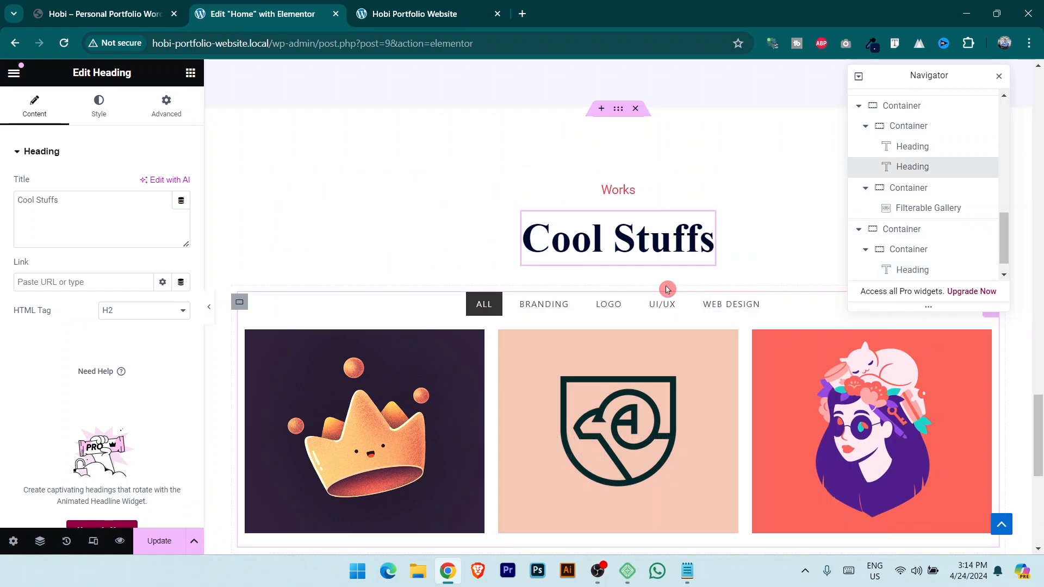
pyautogui.scroll(-5, 683, 298)
pyautogui.scroll(-2, 684, 297)
pyautogui.click(928, 271)
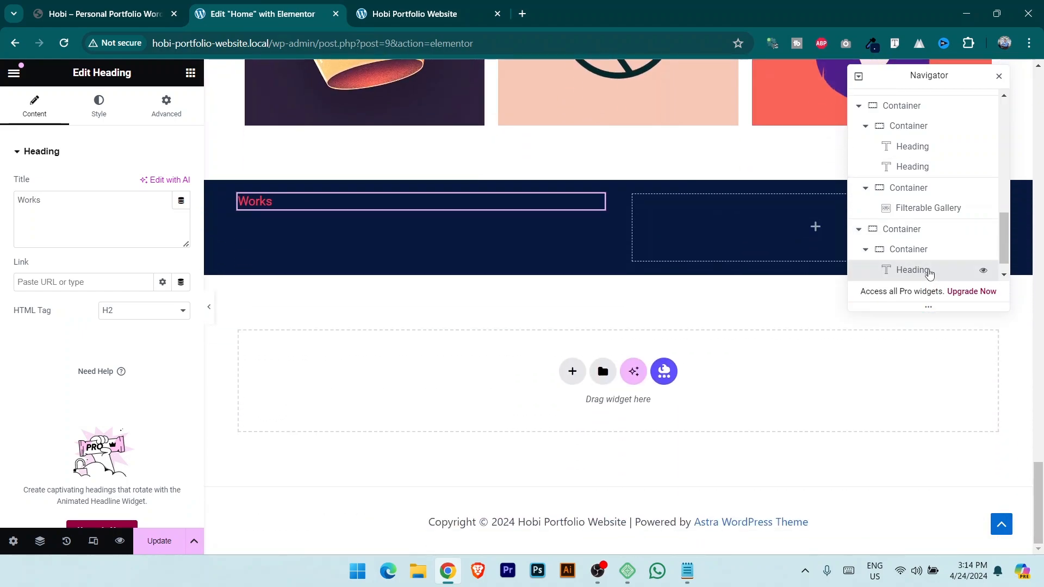
pyautogui.rightClick(930, 273)
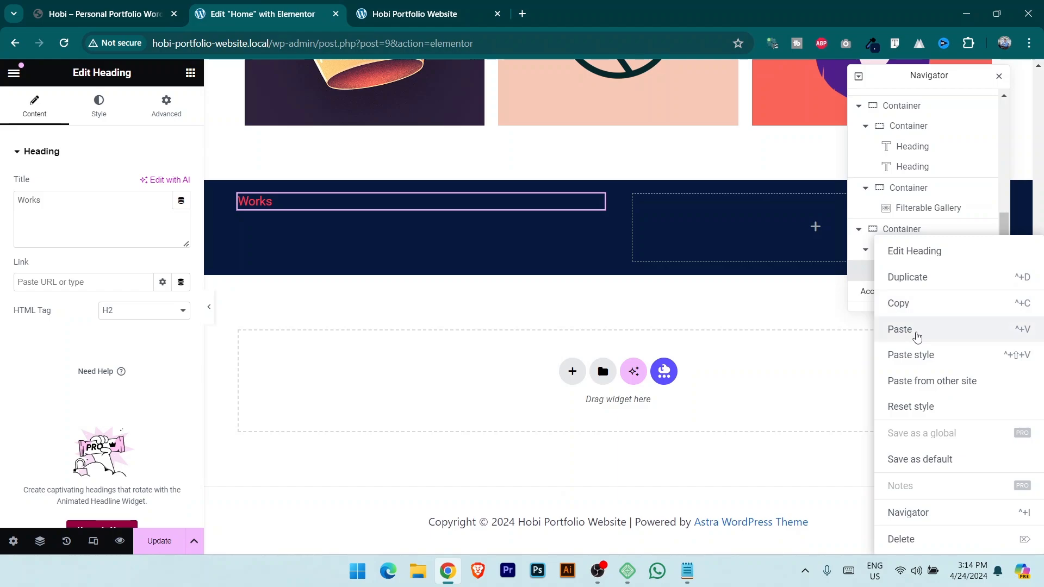
pyautogui.click(918, 337)
# Replace both new headings' text with 'Any Project On Your Mind' taken from the live site.
pyautogui.click(76, 5)
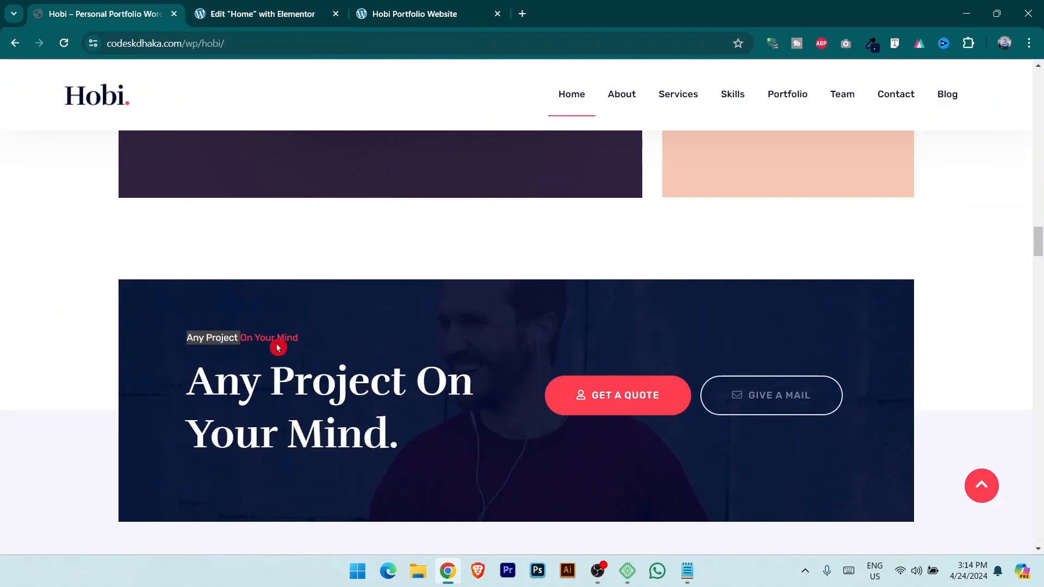
pyautogui.click(232, 24)
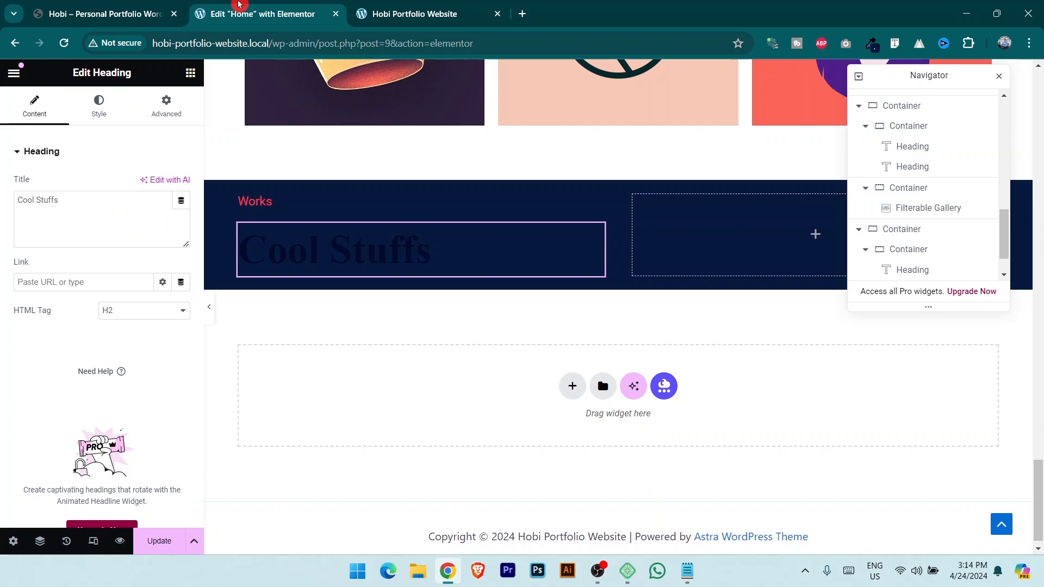
pyautogui.click(258, 202)
pyautogui.hotkey('ctrl', 'v')
pyautogui.click(117, 4)
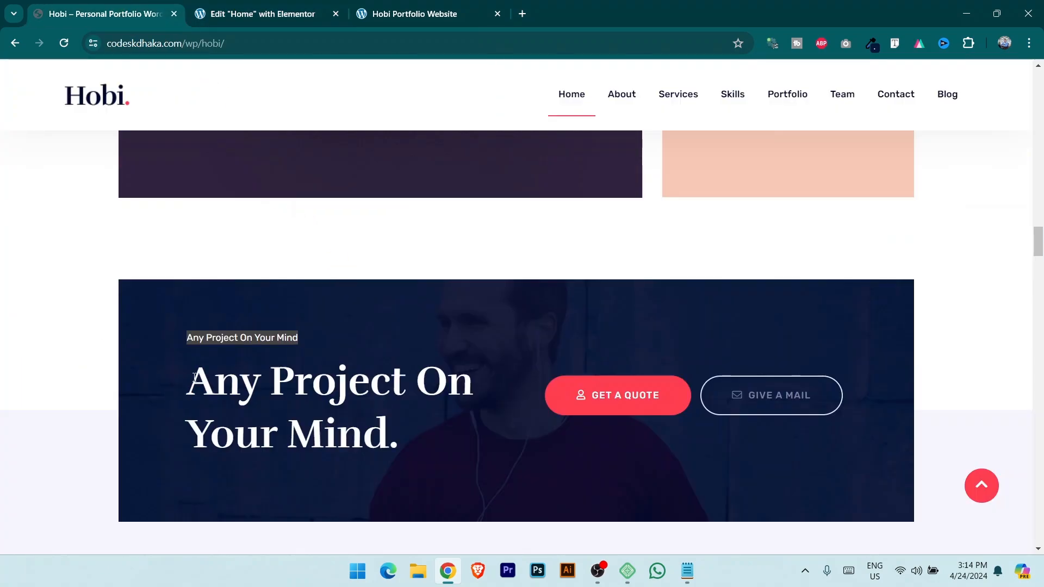
pyautogui.moveTo(194, 377); pyautogui.dragTo(438, 426)
pyautogui.click(249, 12)
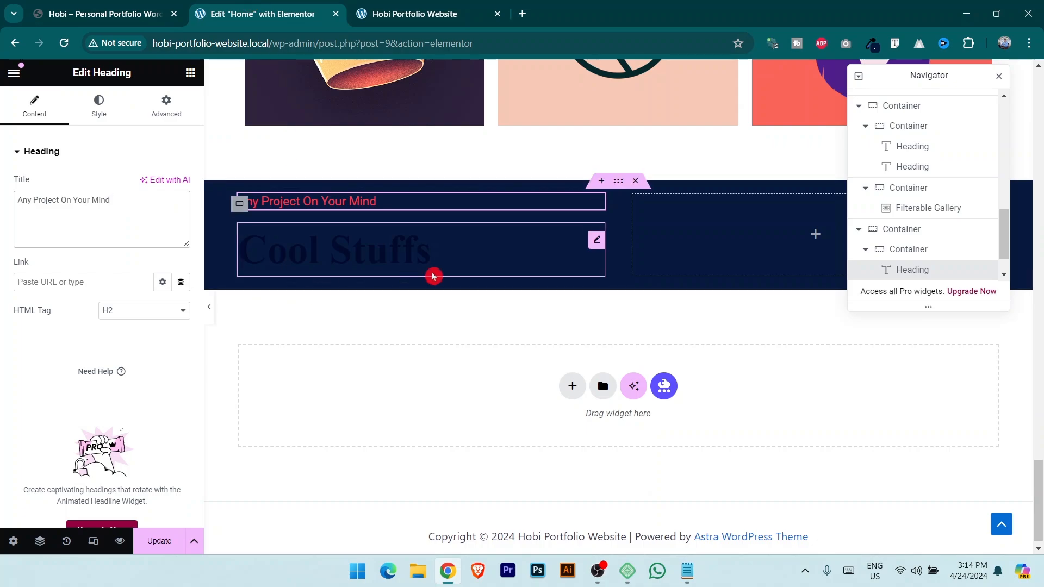
pyautogui.click(424, 261)
pyautogui.hotkey('ctrl', 'v')
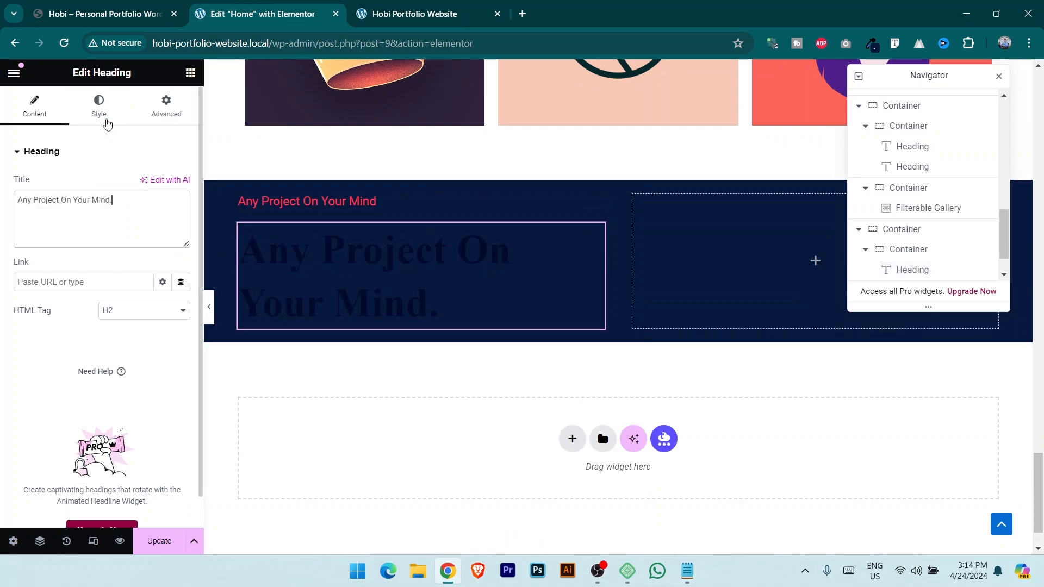
# Set the large heading's text colour to white #FFFFFF and compare with the reference banner.
pyautogui.click(99, 106)
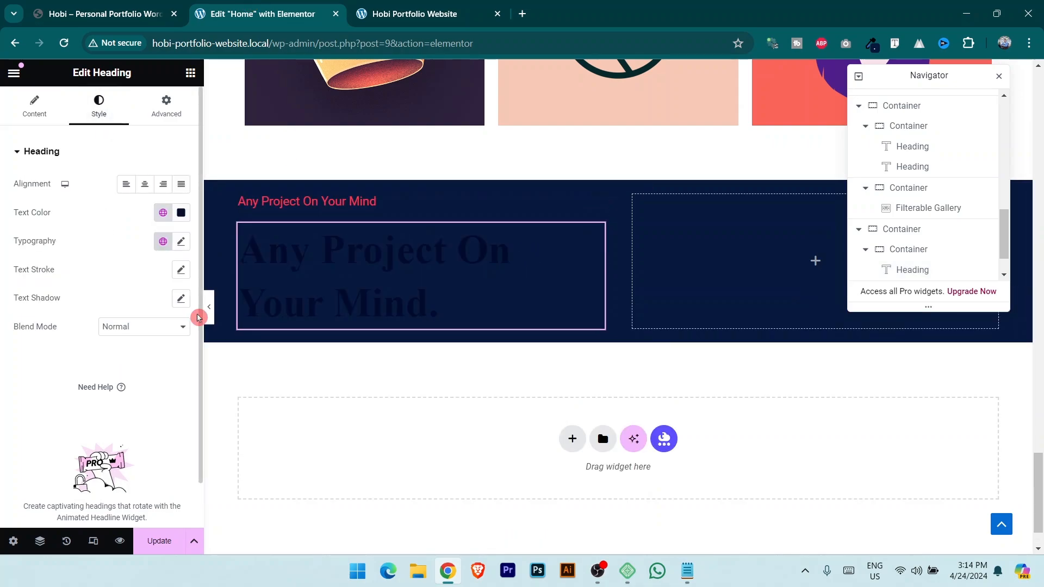
pyautogui.click(182, 214)
pyautogui.write('#FFFFFF')
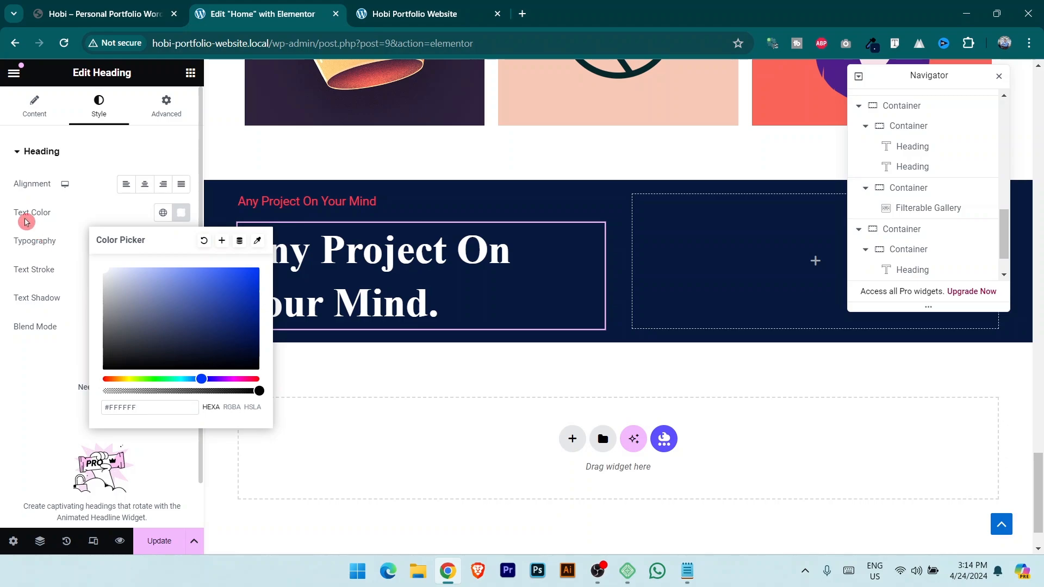
pyautogui.click(25, 221)
pyautogui.click(103, 13)
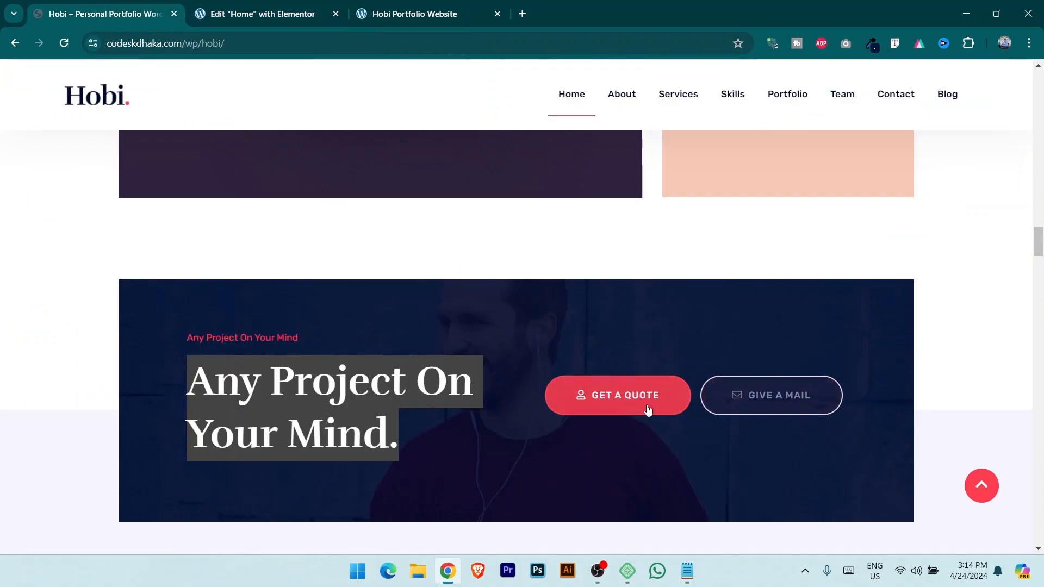
pyautogui.click(720, 436)
pyautogui.click(261, 7)
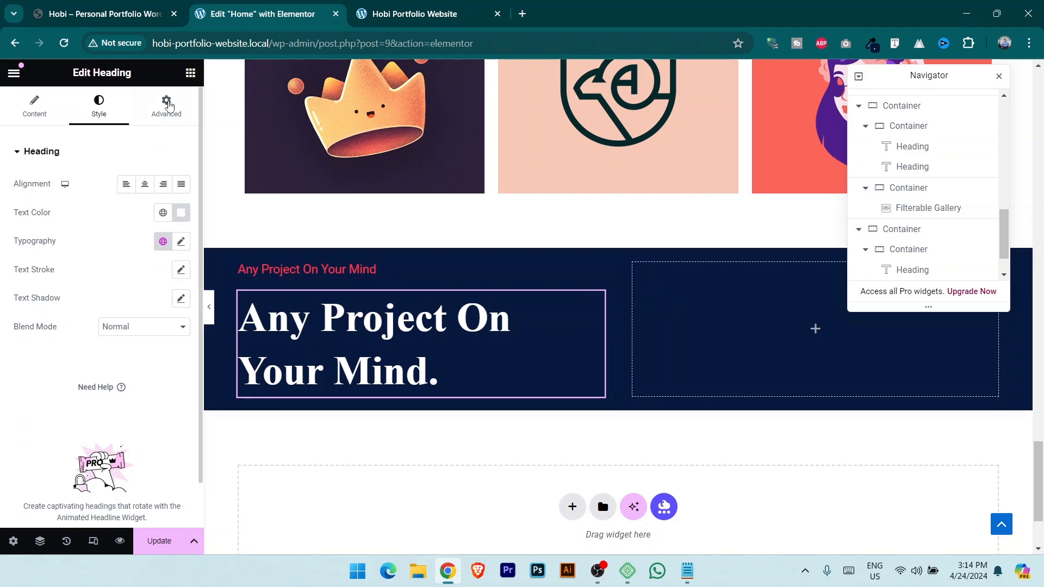
# Copy the intro section's container holding both DOWNLOAD CV buttons.
pyautogui.scroll(5, 644, 329)
pyautogui.scroll(15, 685, 336)
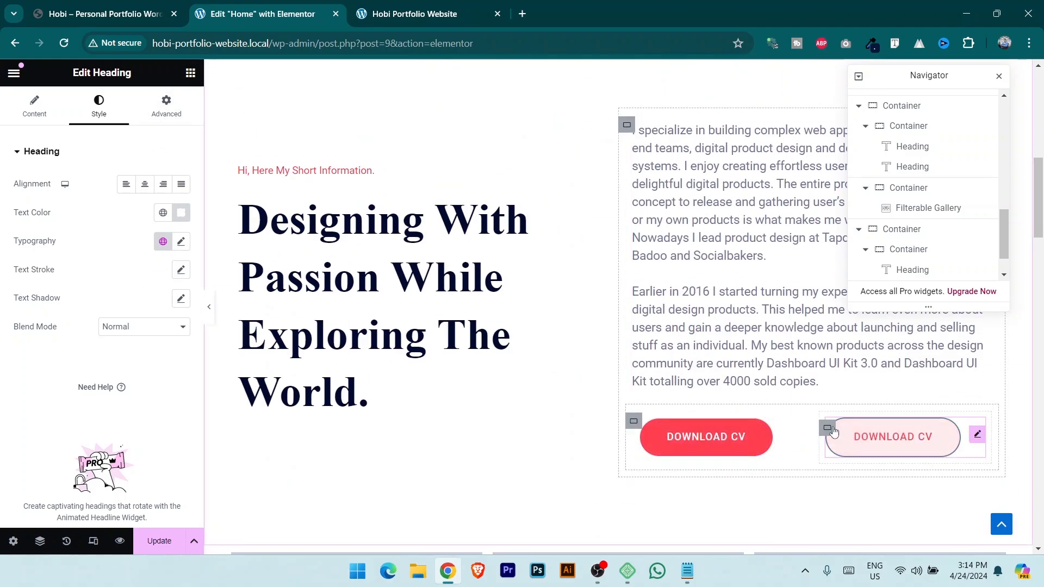
pyautogui.click(110, 4)
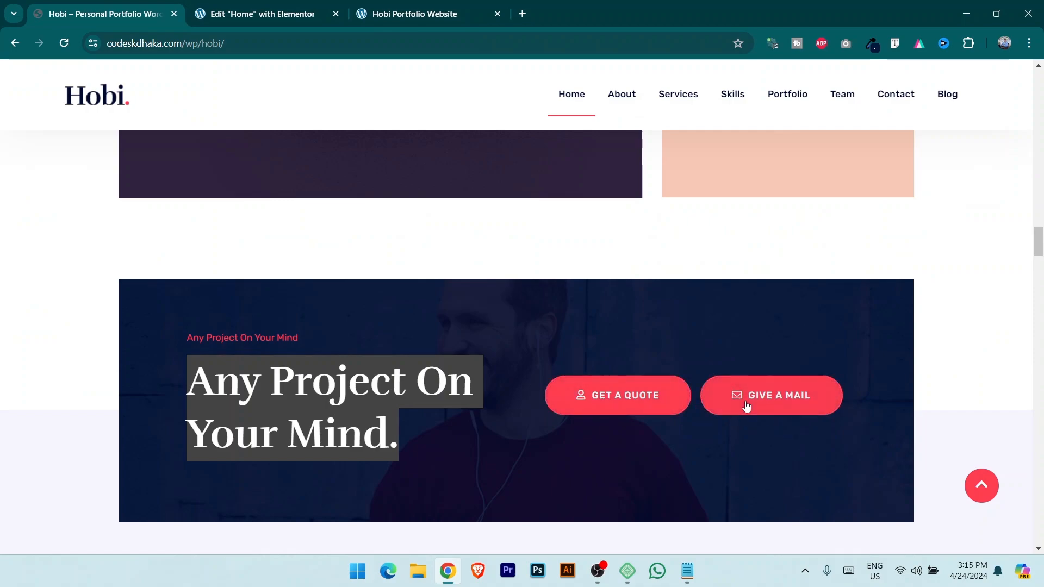
pyautogui.click(293, 14)
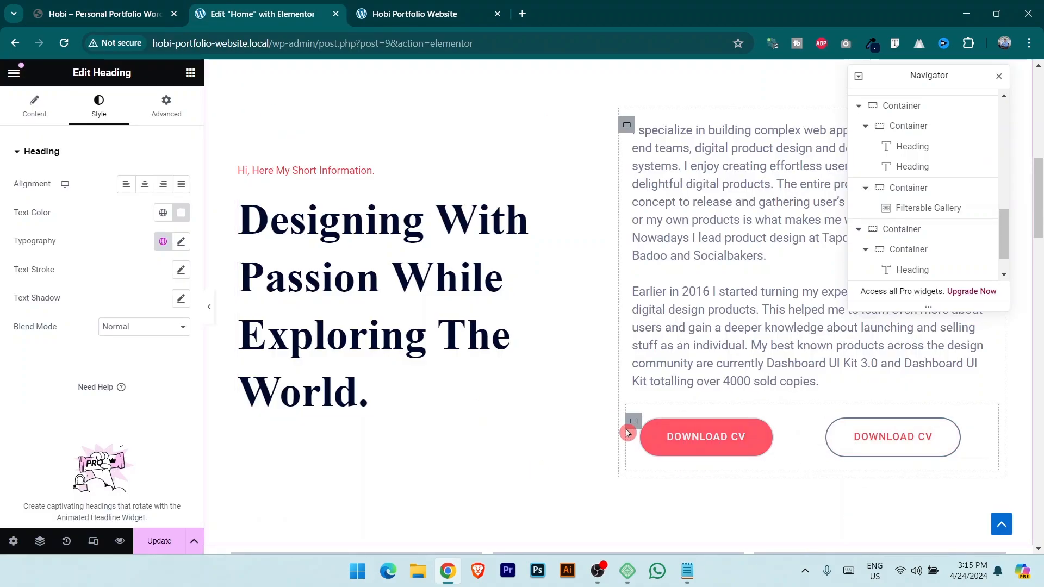
pyautogui.click(634, 423)
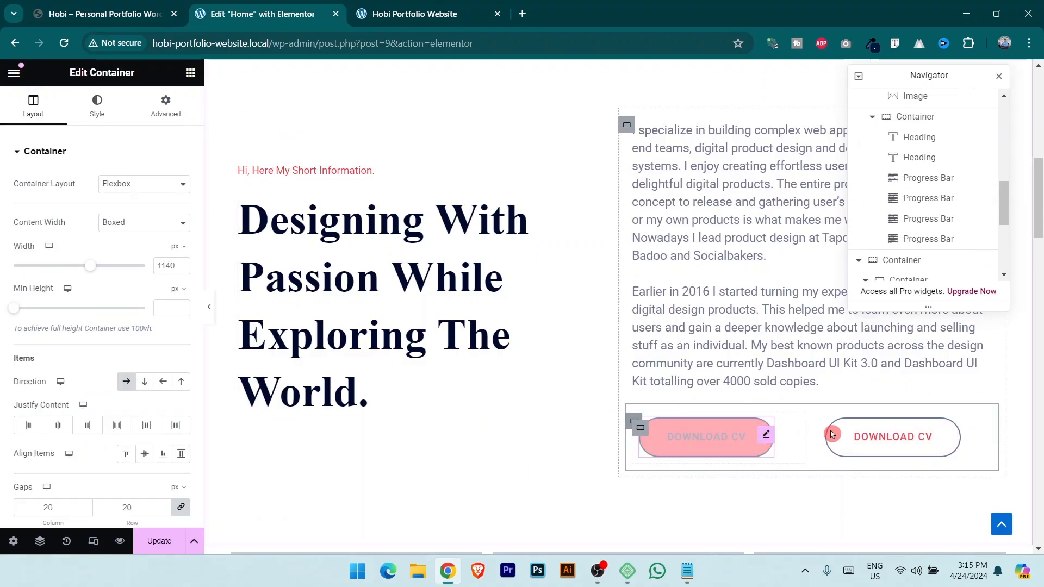
pyautogui.moveTo(645, 421); pyautogui.dragTo(636, 424)
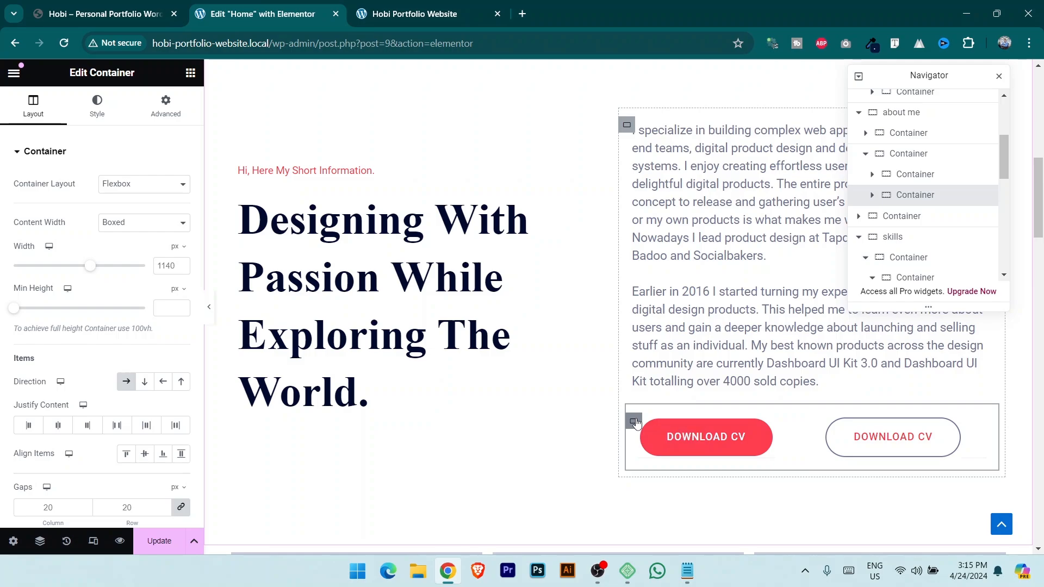
pyautogui.rightClick(636, 422)
pyautogui.click(669, 283)
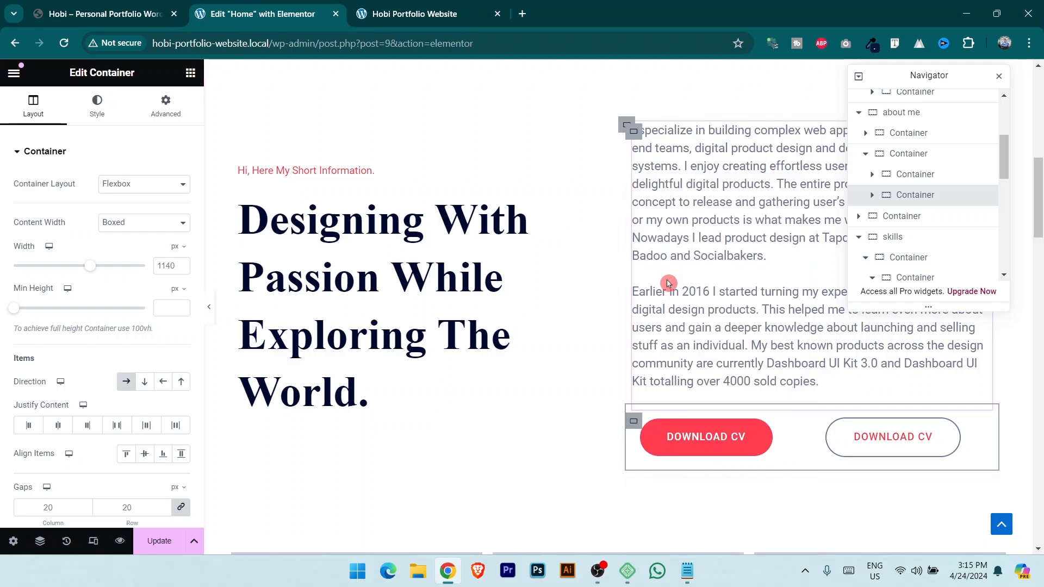
# Paste the buttons into the banner's empty right-hand container.
pyautogui.scroll(-8, 772, 299)
pyautogui.scroll(-3, 949, 207)
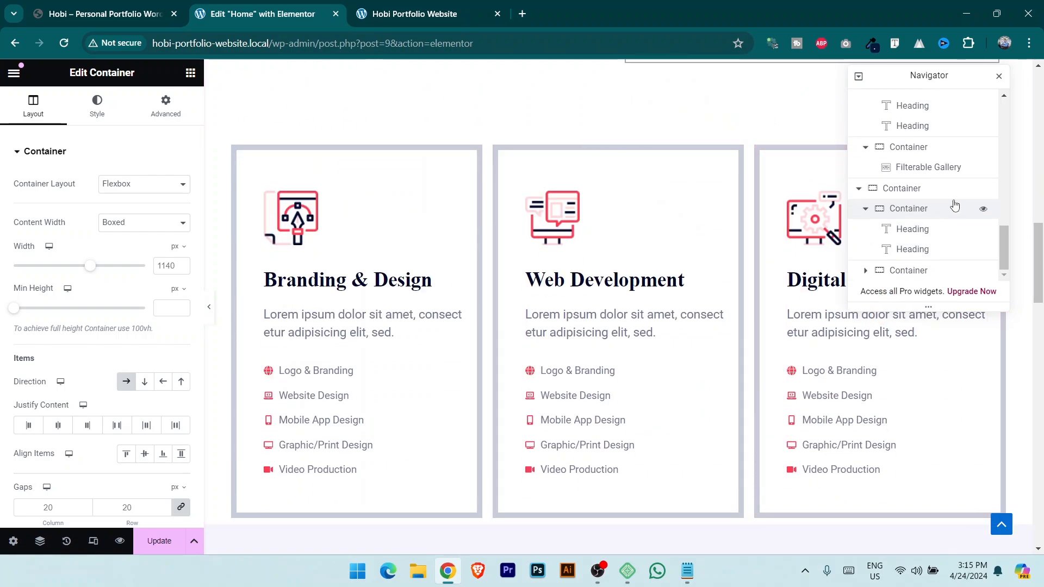
pyautogui.click(932, 271)
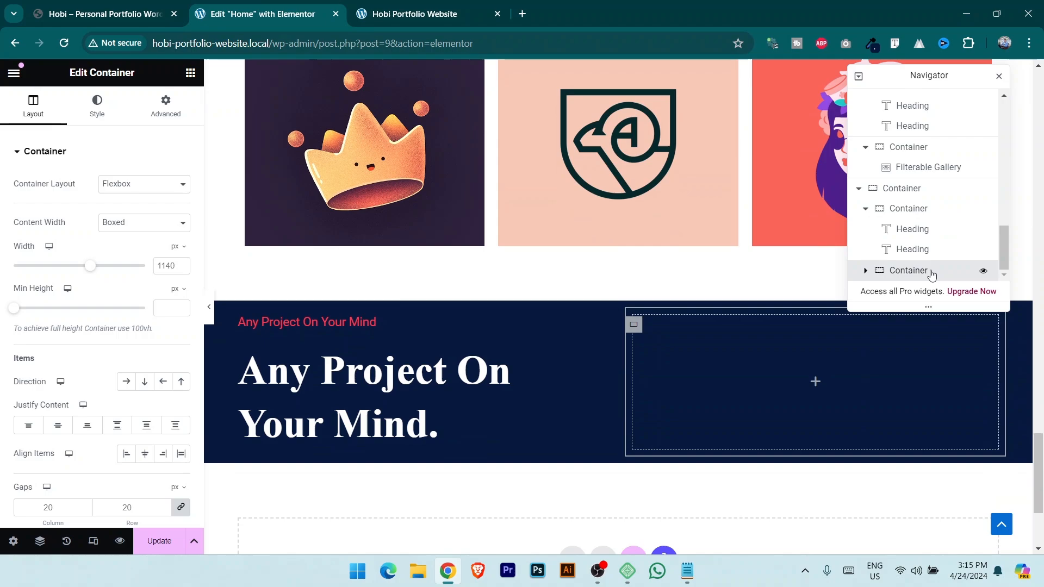
pyautogui.rightClick(932, 273)
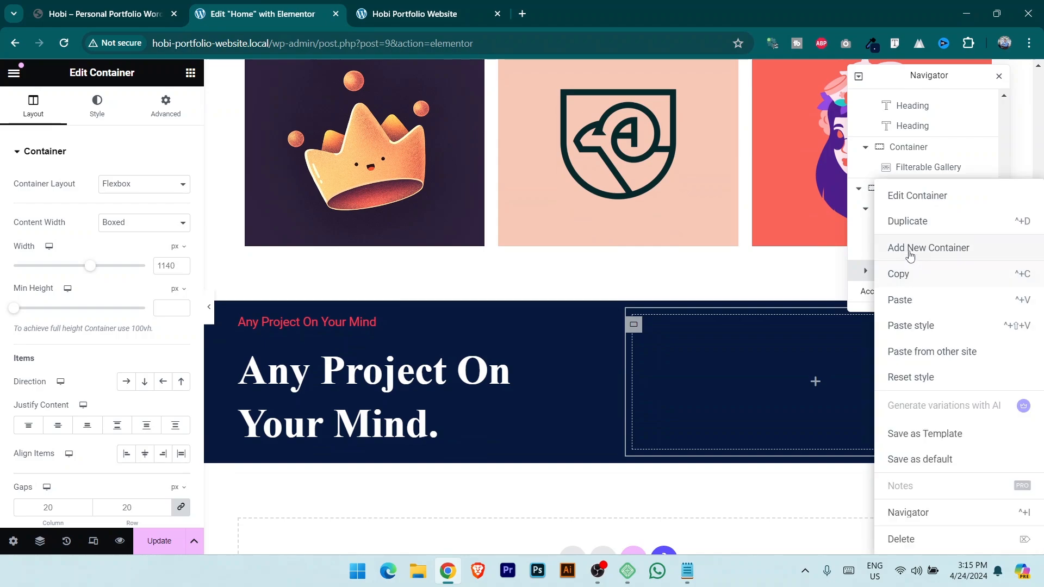
pyautogui.click(927, 306)
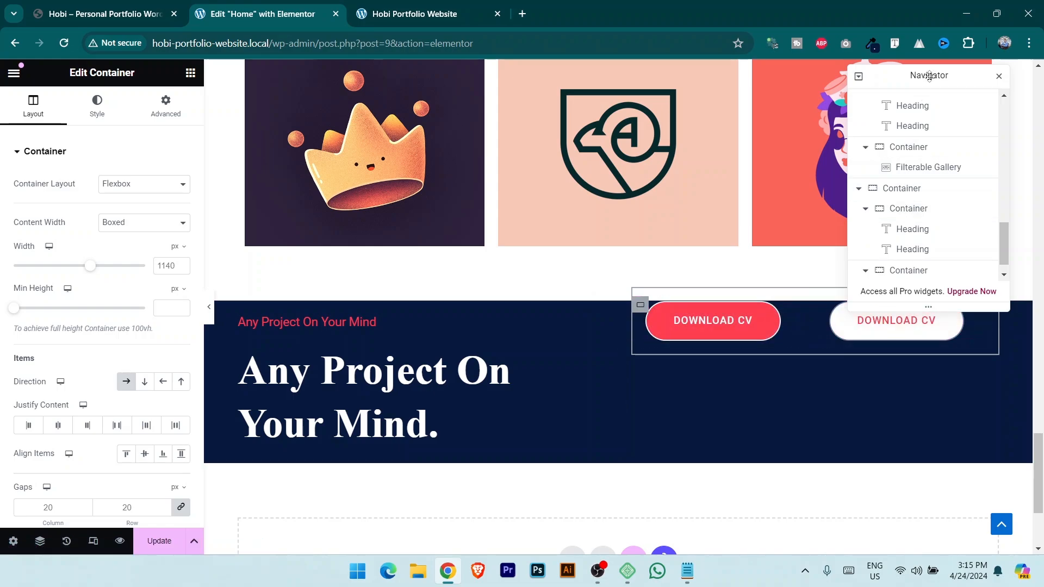
pyautogui.scroll(15, 647, 254)
pyautogui.scroll(-4, 707, 264)
pyautogui.scroll(15, 718, 274)
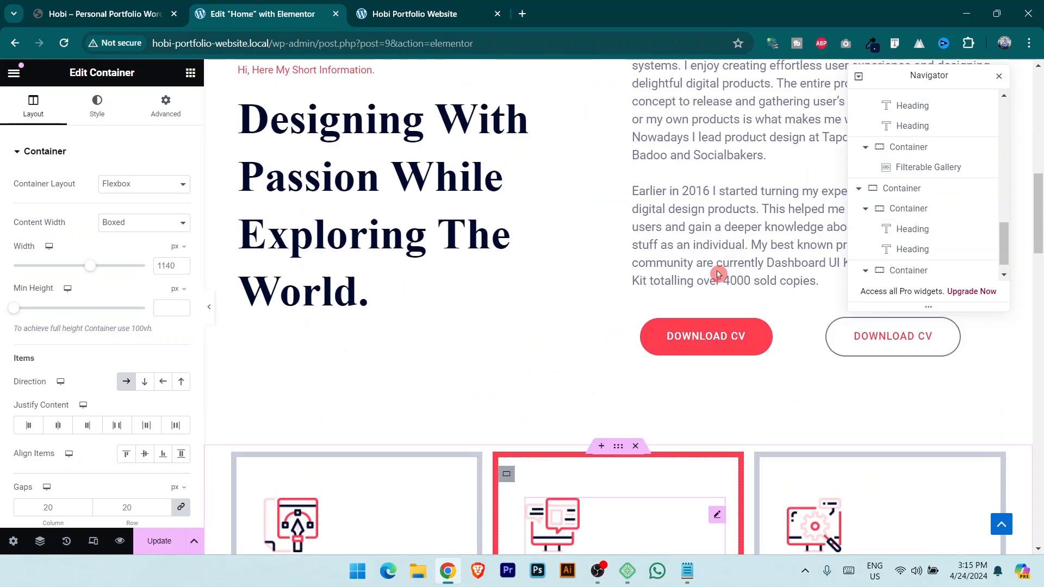
pyautogui.scroll(-7, 718, 274)
pyautogui.scroll(8, 716, 303)
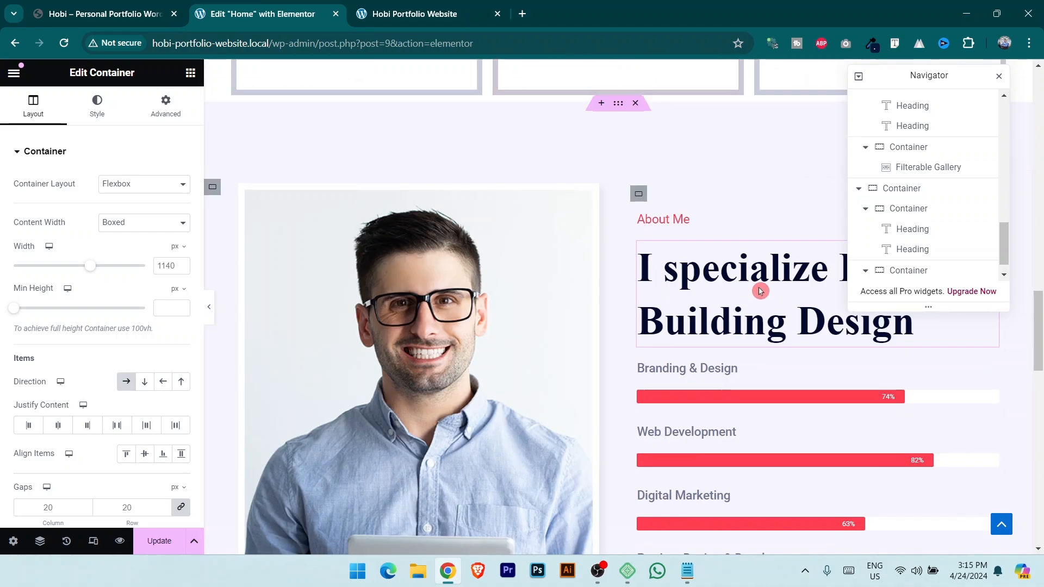
pyautogui.scroll(-20, 707, 261)
pyautogui.scroll(1, 707, 214)
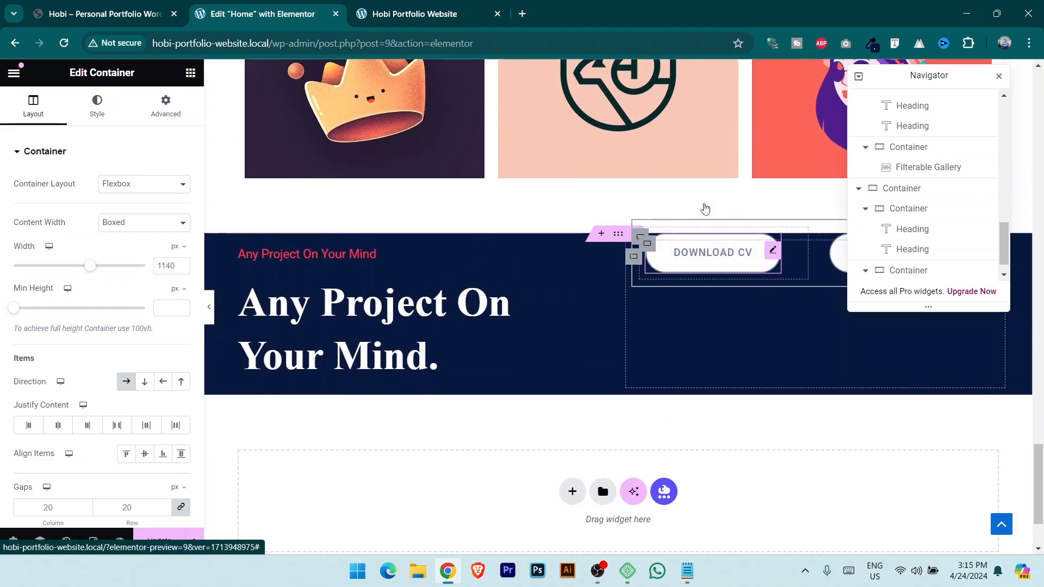
# Set the pasted buttons' top margin to 0 and centre them vertically in the banner.
pyautogui.click(166, 108)
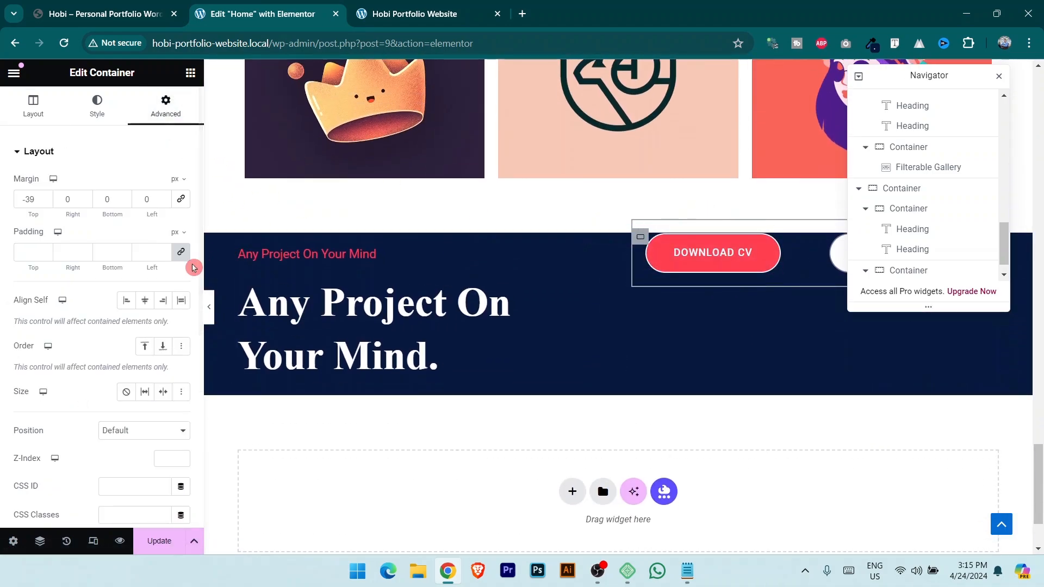
pyautogui.click(45, 201)
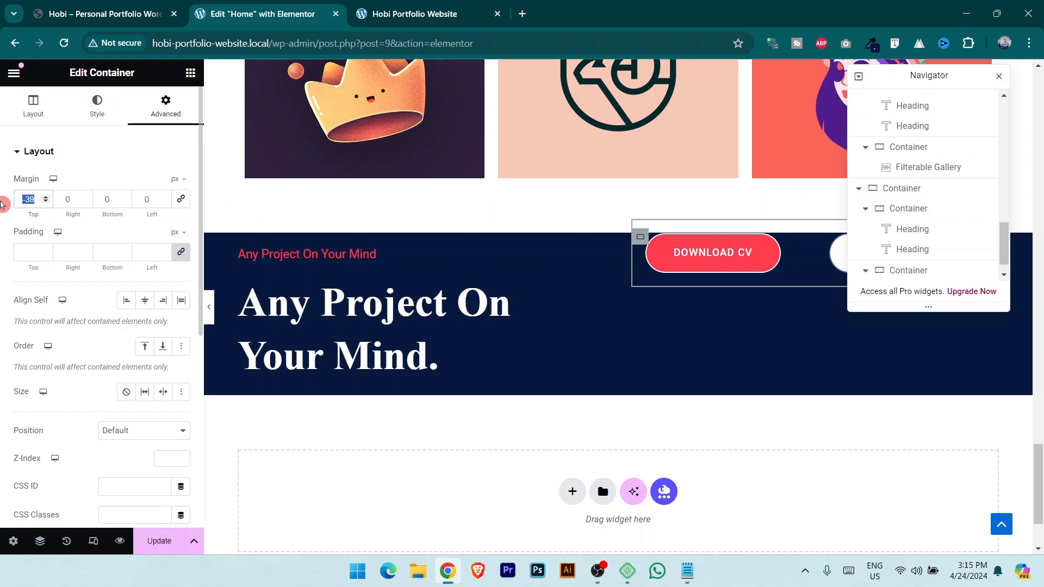
pyautogui.write('0')
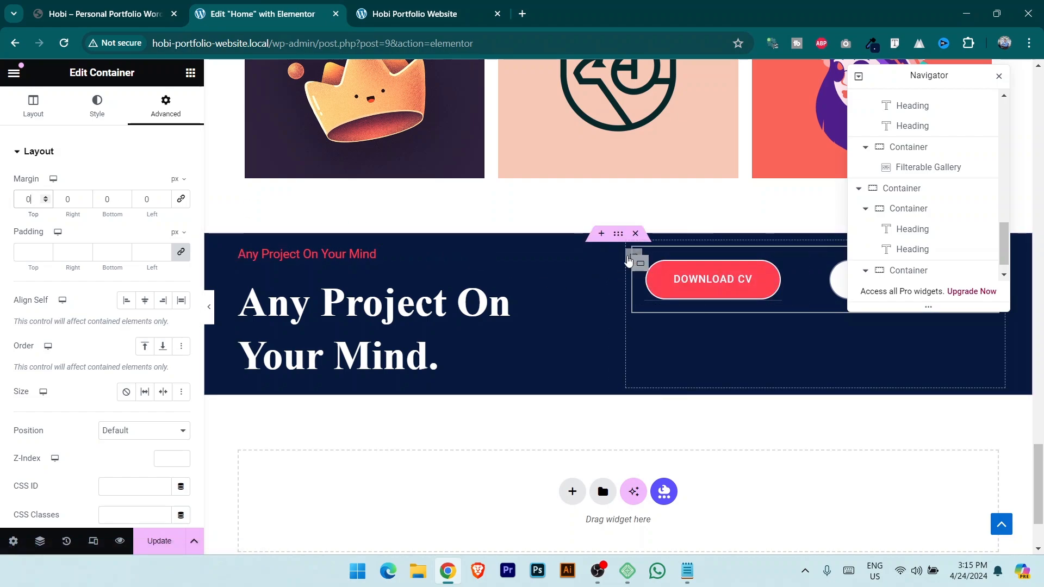
pyautogui.click(628, 262)
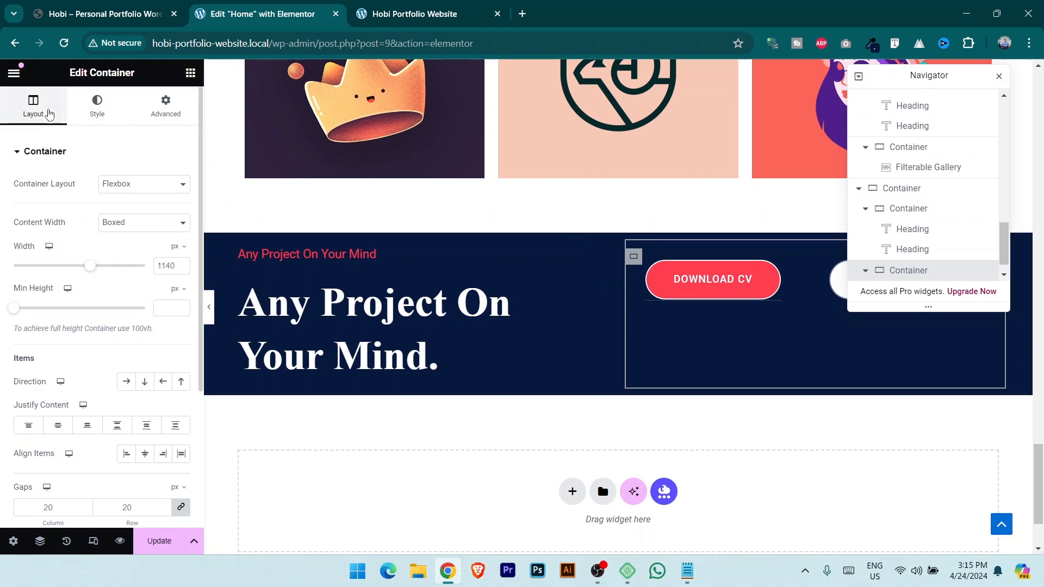
pyautogui.click(58, 426)
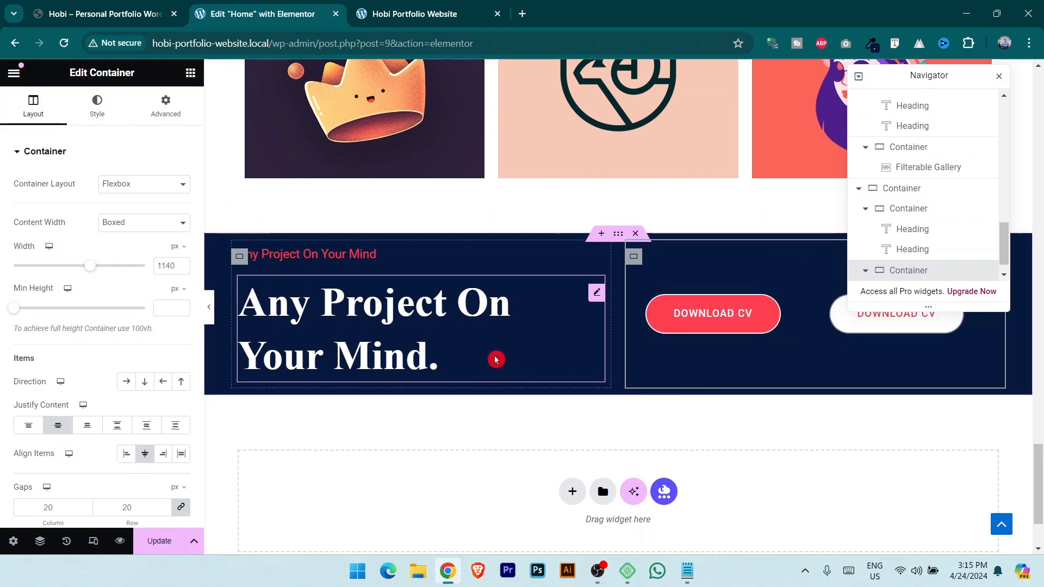
# Compare the banner with the reference site's Get a Quote and Give a Mail buttons.
pyautogui.click(102, 7)
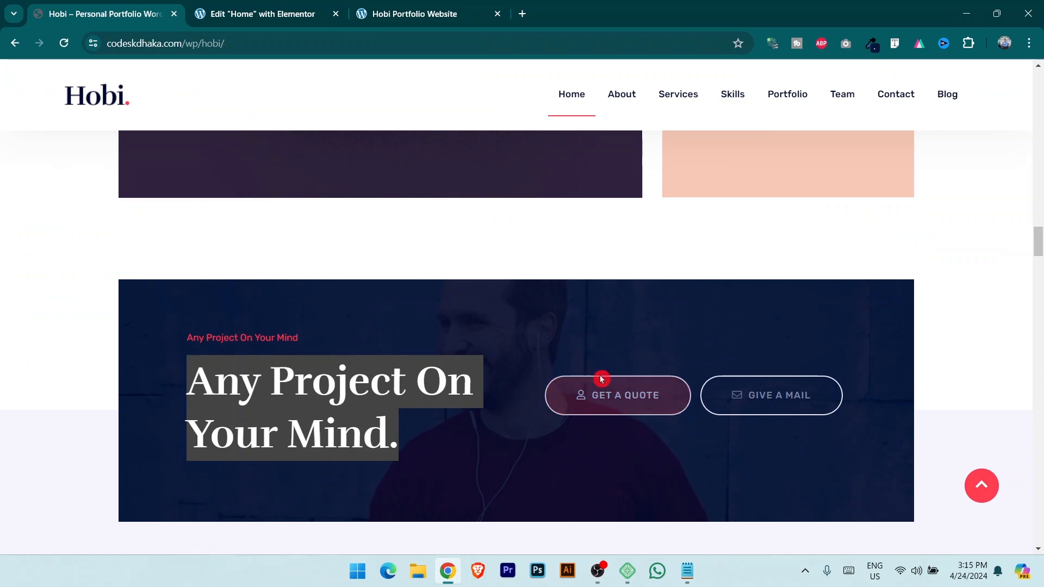
pyautogui.click(280, 7)
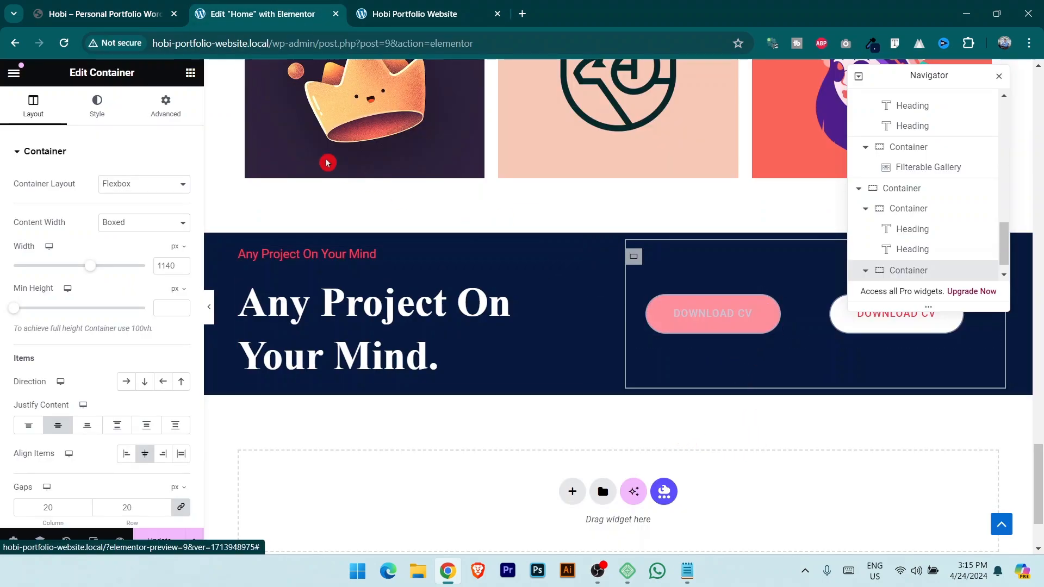
pyautogui.click(133, 5)
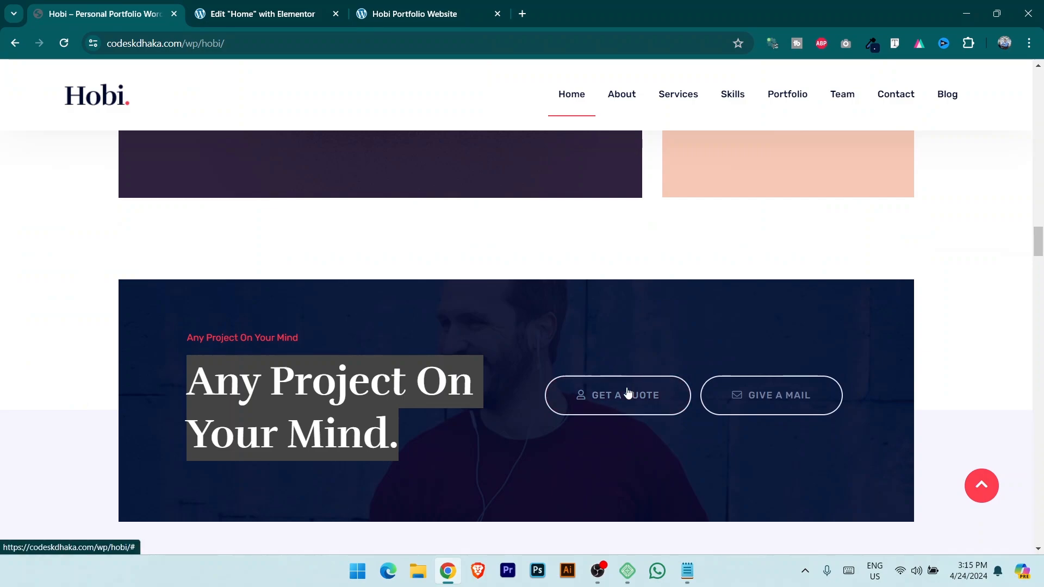
pyautogui.click(635, 322)
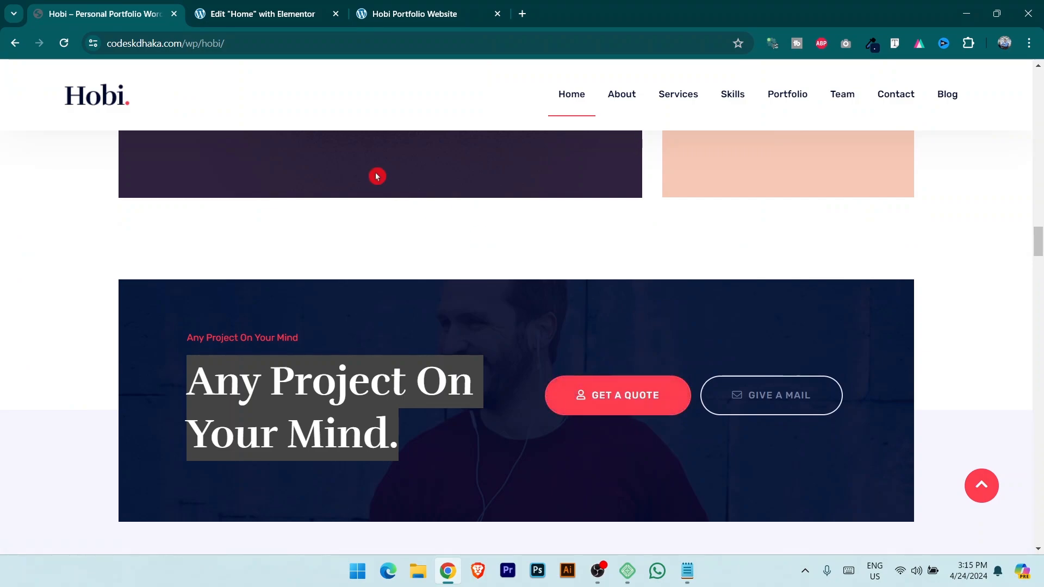
pyautogui.click(550, 478)
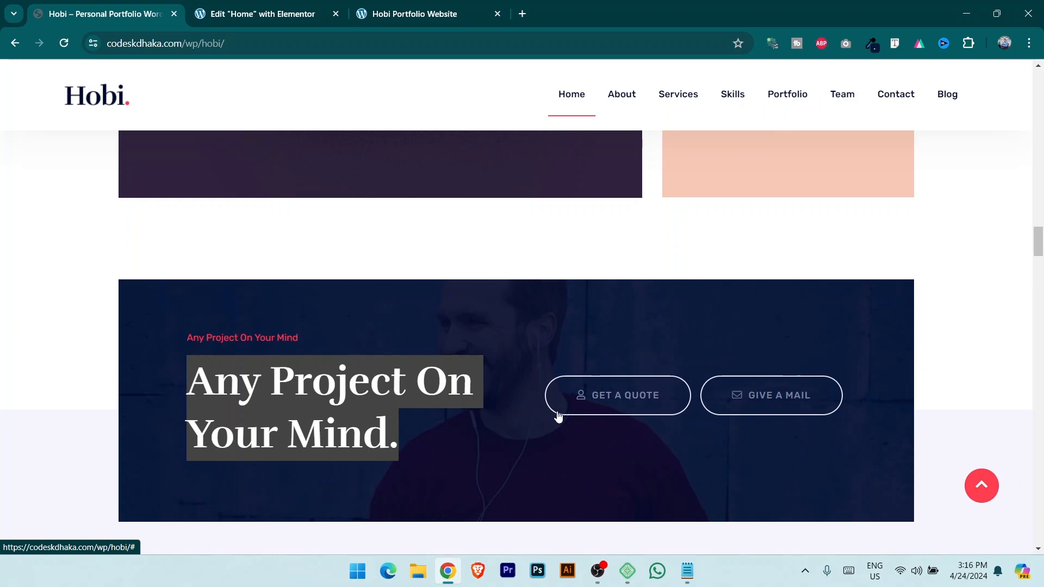
# Search the icon library for 'ad' and insert the Id badge icon on the button.
pyautogui.click(272, 12)
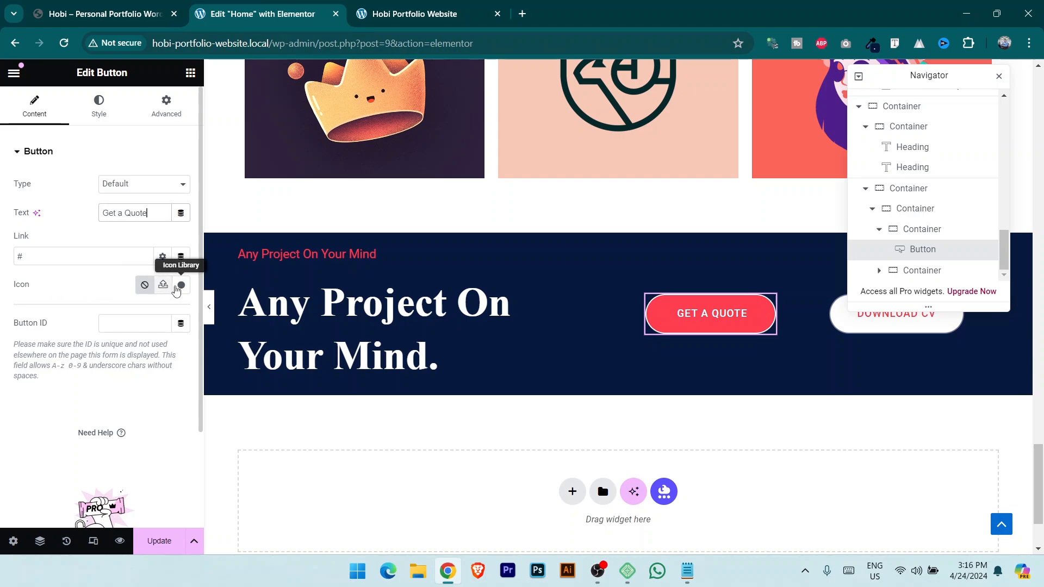
pyautogui.click(180, 289)
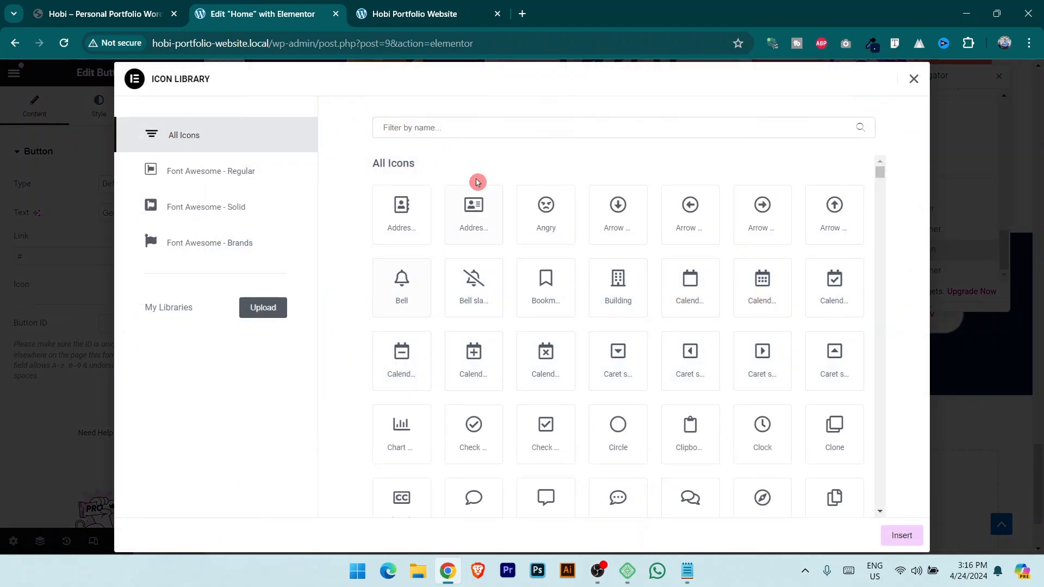
pyautogui.click(489, 127)
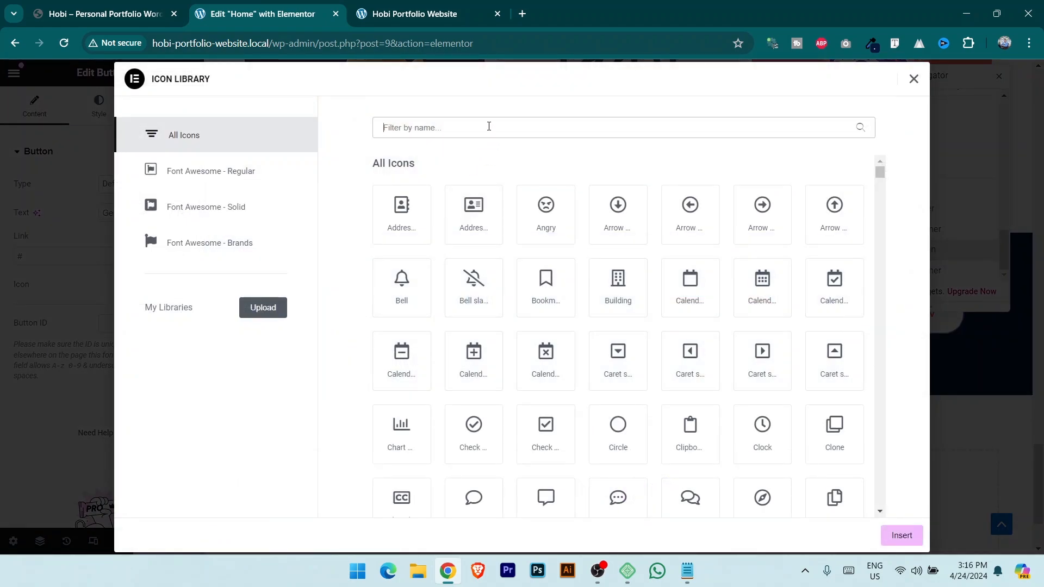
pyautogui.write('pers')
pyautogui.press('BackSpace')
pyautogui.press('BackSpace')
pyautogui.press('BackSpace')
pyautogui.press('BackSpace')
pyautogui.moveTo(882, 174); pyautogui.dragTo(901, 238)
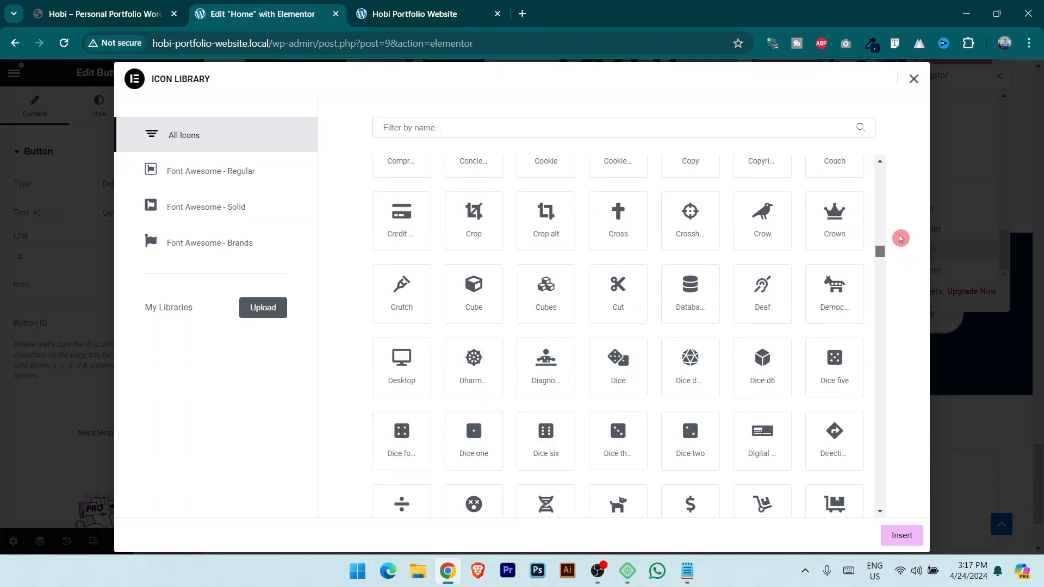
pyautogui.write('ad')
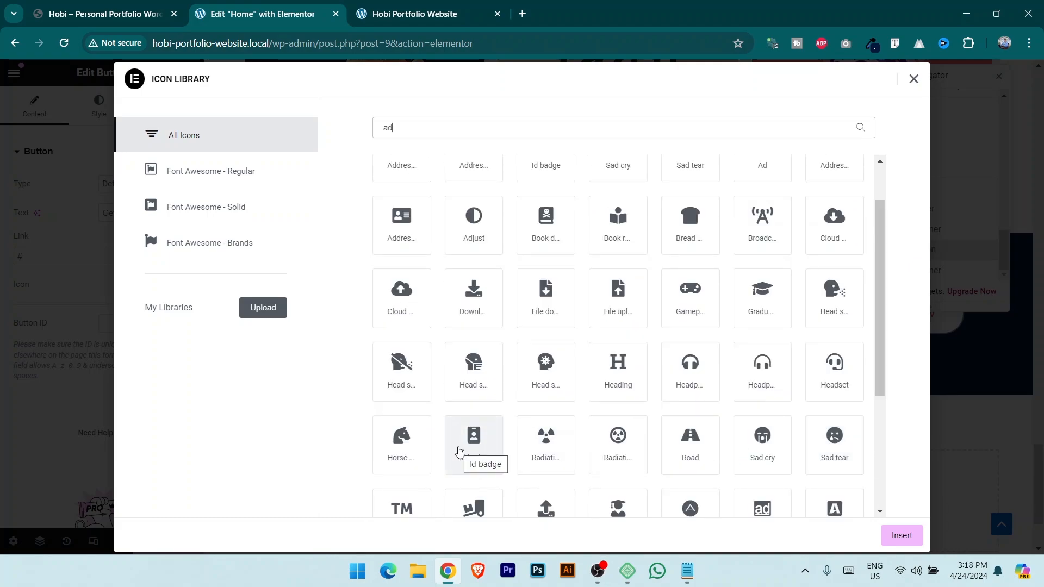
pyautogui.click(458, 451)
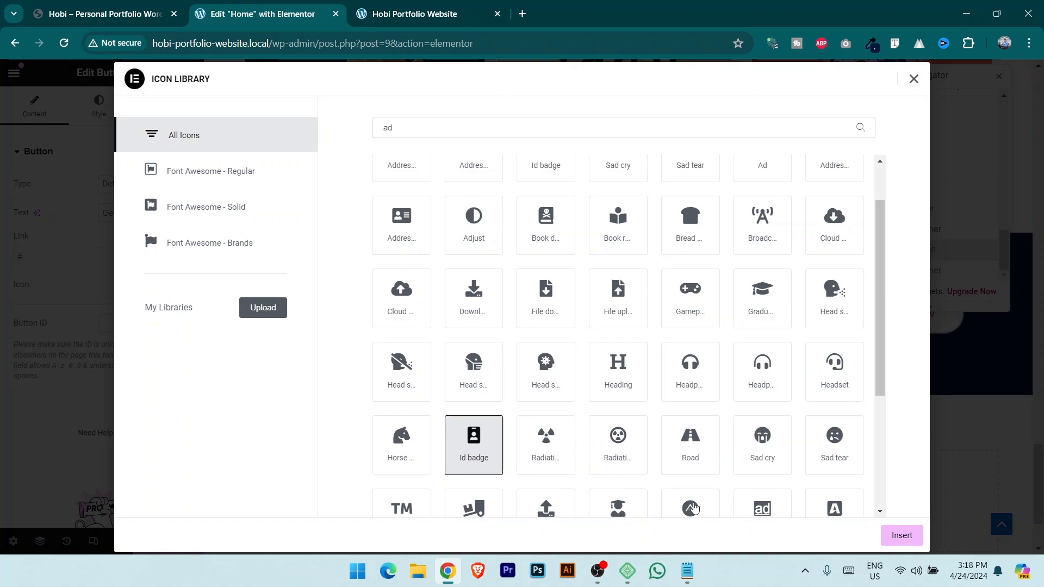
pyautogui.click(912, 542)
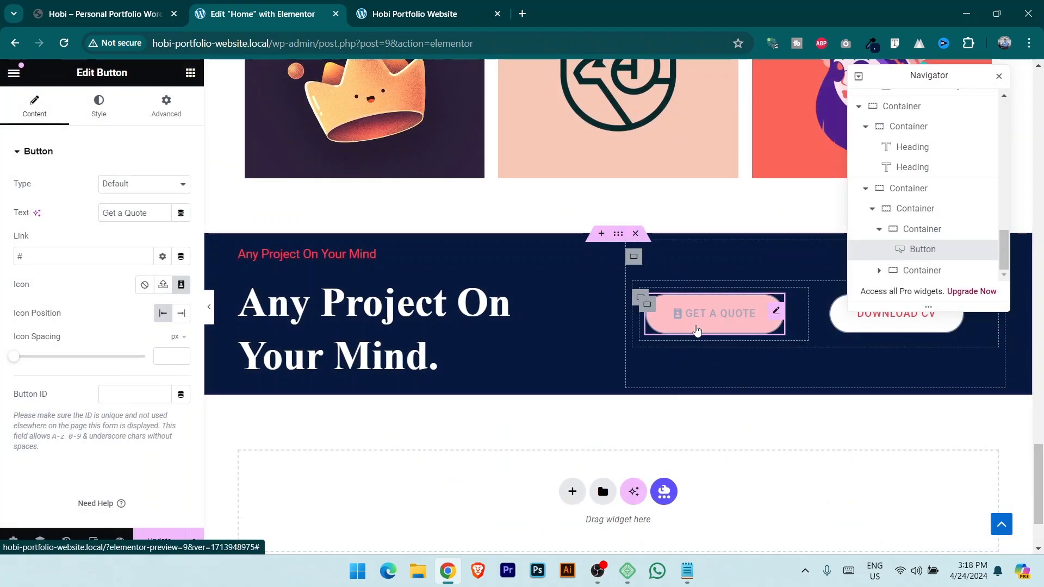
pyautogui.click(231, 438)
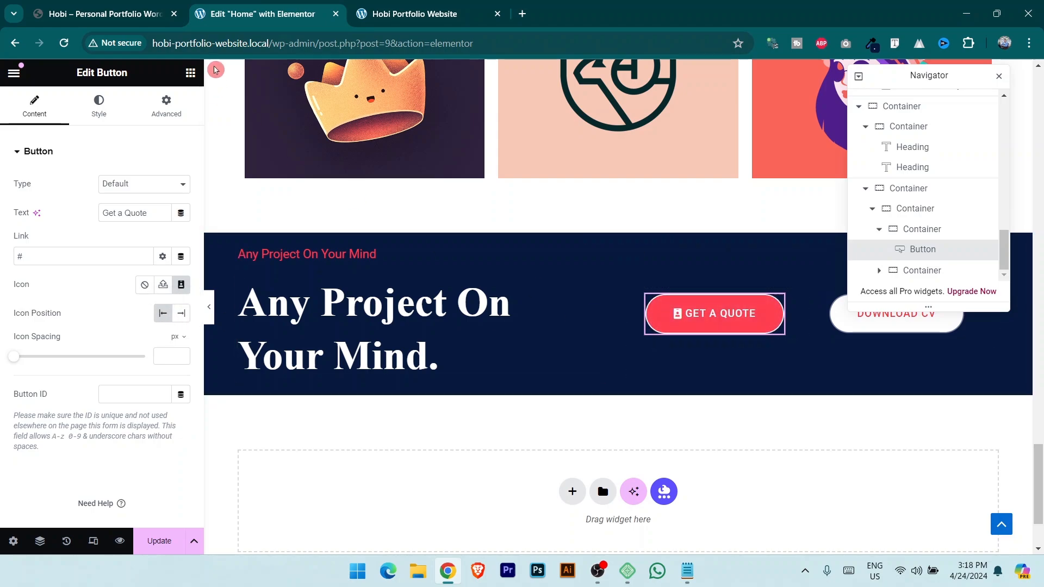
# Compare with the demo site, then bring up the button's border type options in Style.
pyautogui.click(103, 13)
pyautogui.click(275, 6)
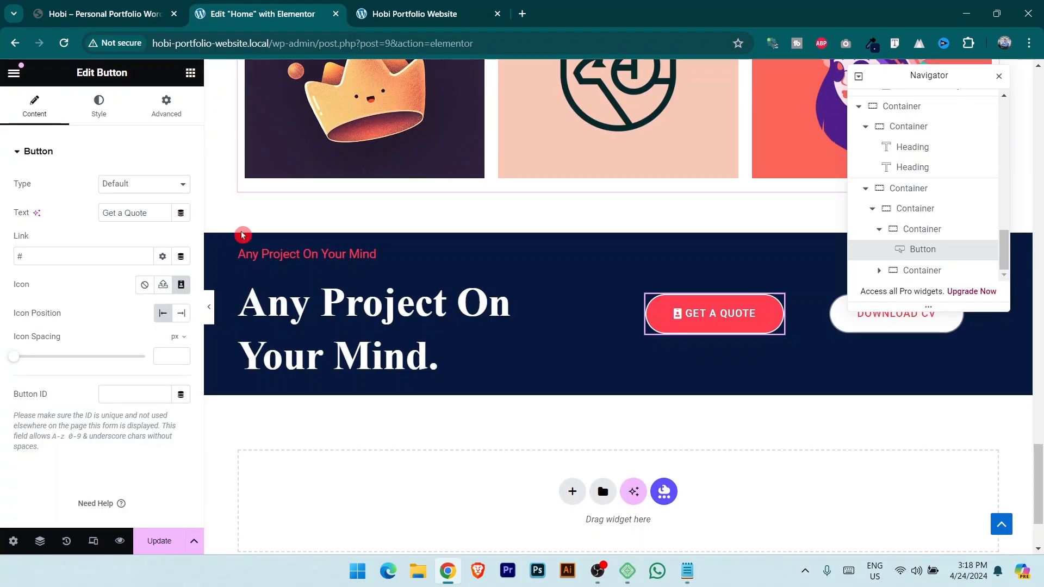
pyautogui.click(97, 112)
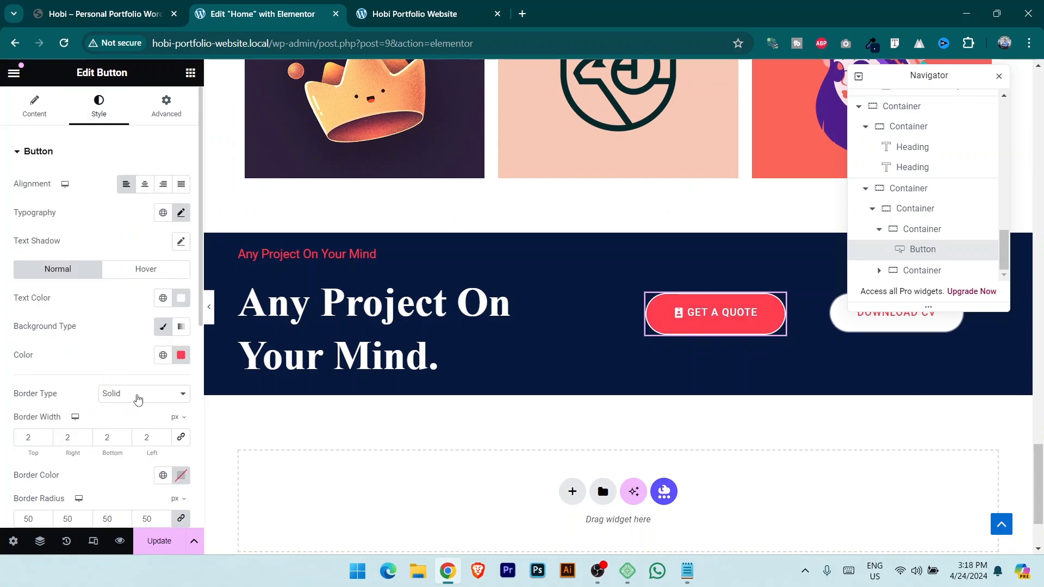
pyautogui.click(138, 399)
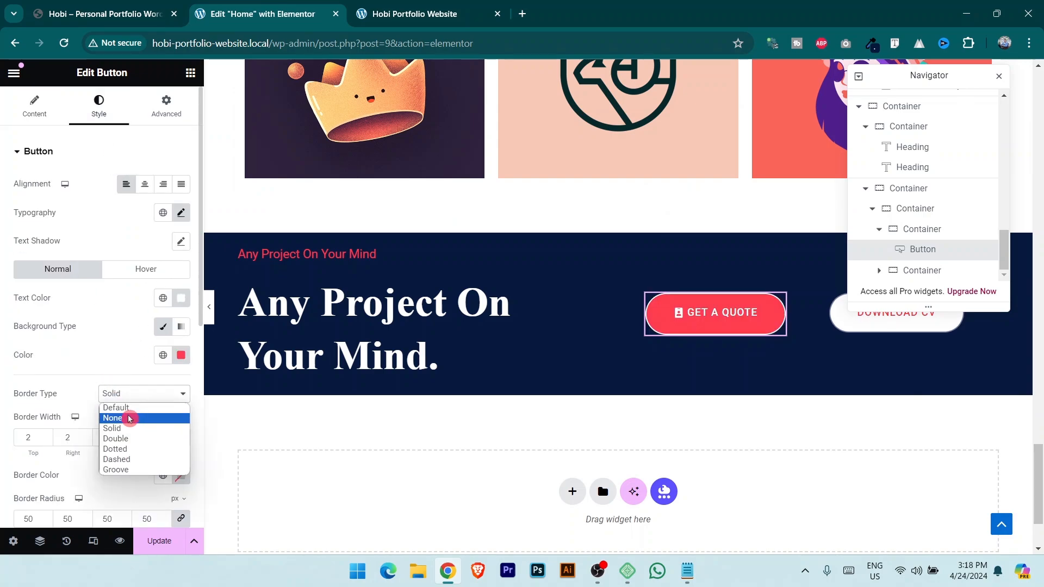
# Set the Get a Quote button's border to Default and check the section's navy background colour.
pyautogui.click(128, 408)
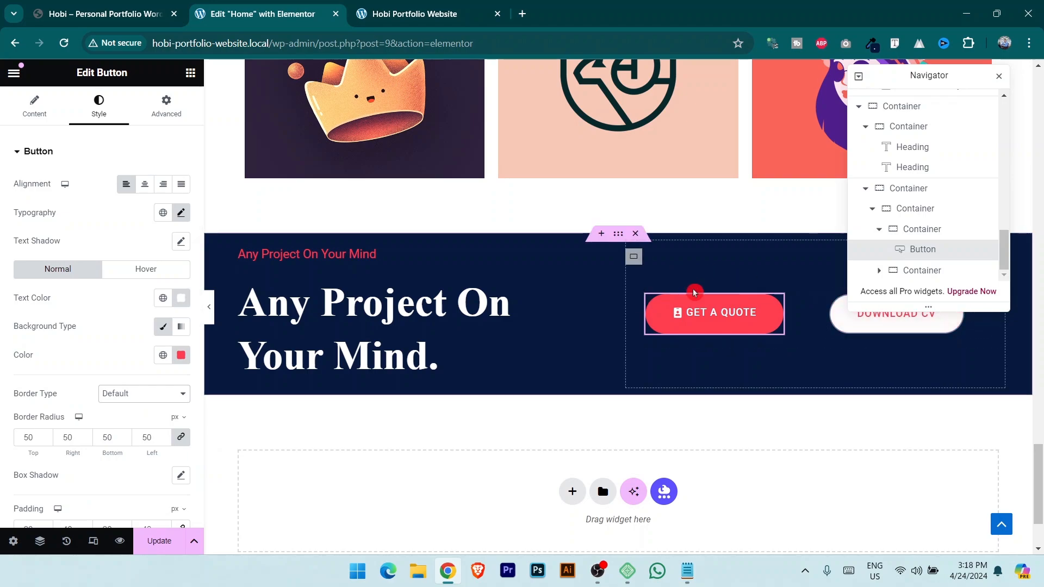
pyautogui.click(159, 5)
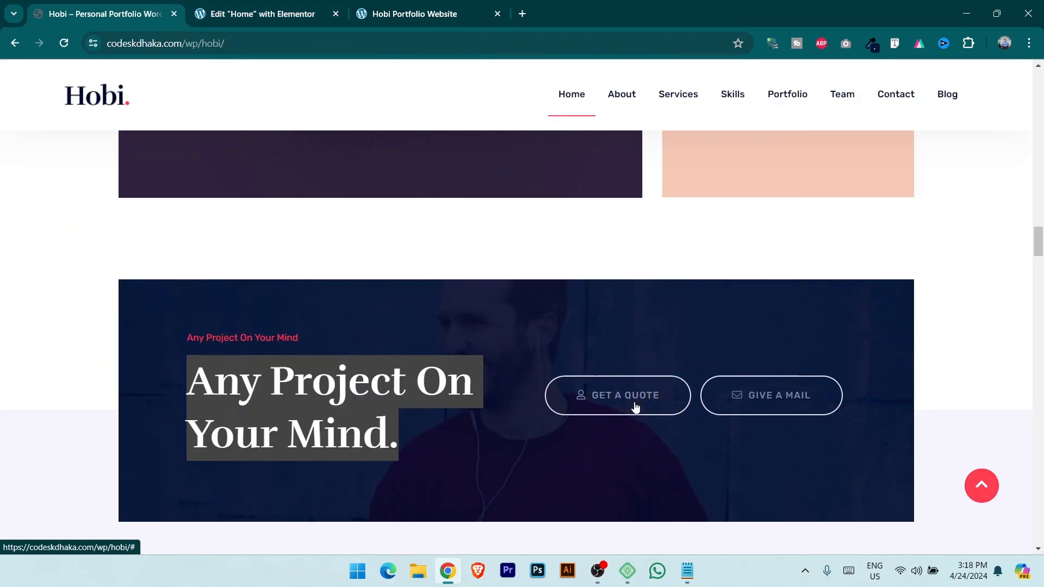
pyautogui.hotkey('ctrl', 'Tab')
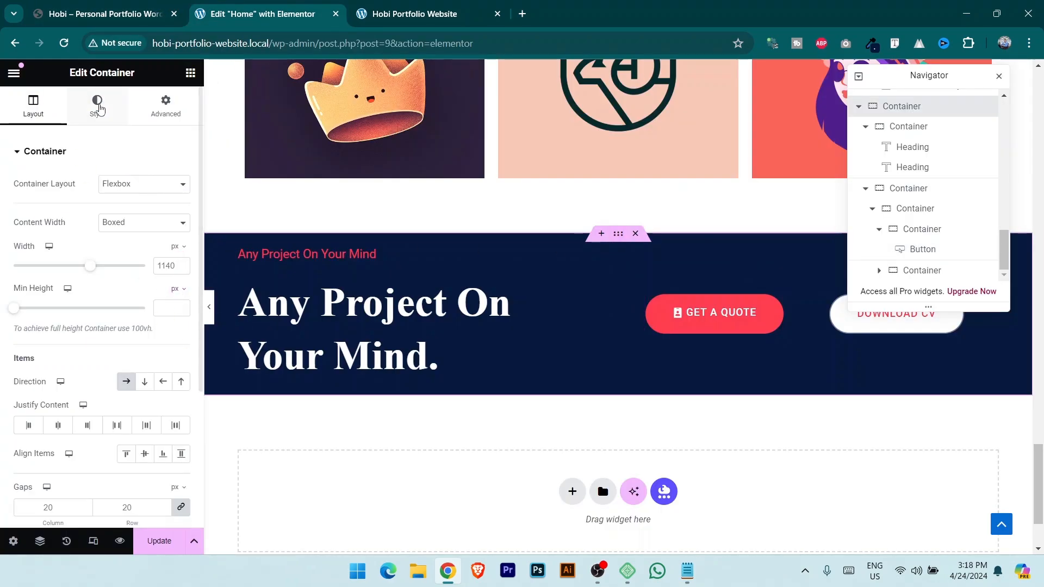
pyautogui.click(96, 106)
pyautogui.click(182, 241)
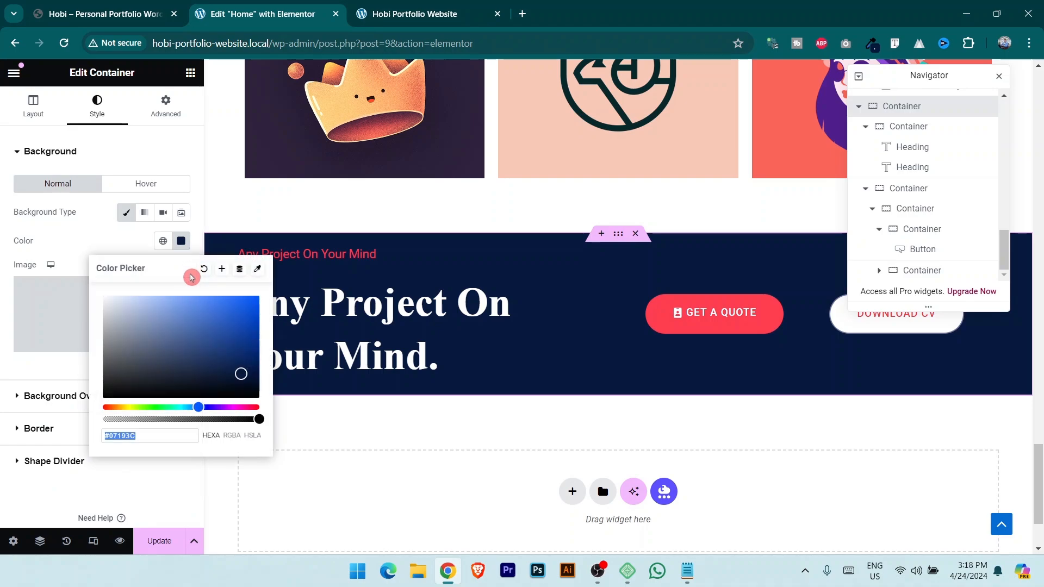
pyautogui.click(790, 310)
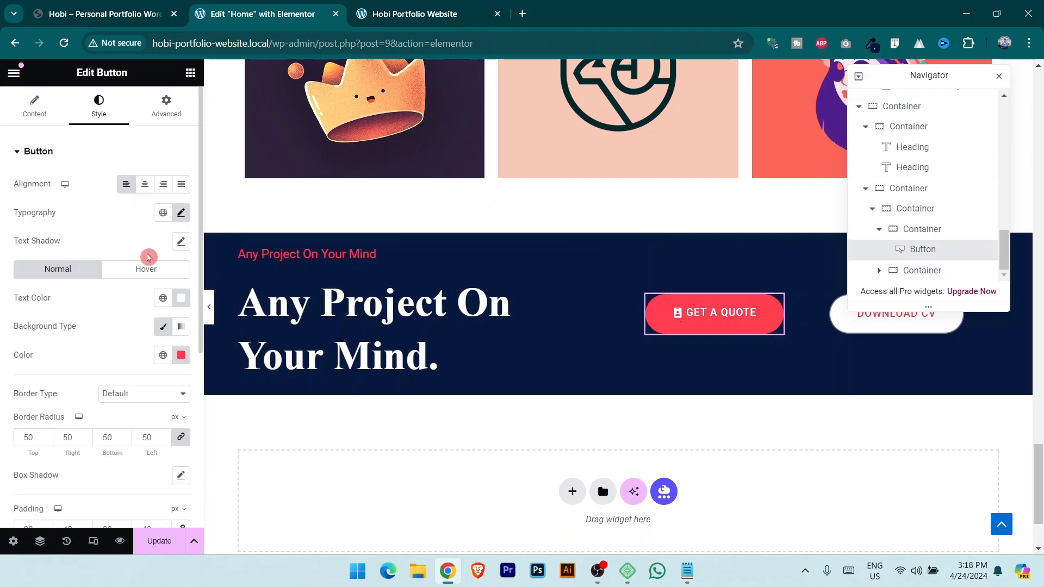
# Give the button's hover state a #07193C background and a white #FFFFFF border, then save.
pyautogui.click(146, 271)
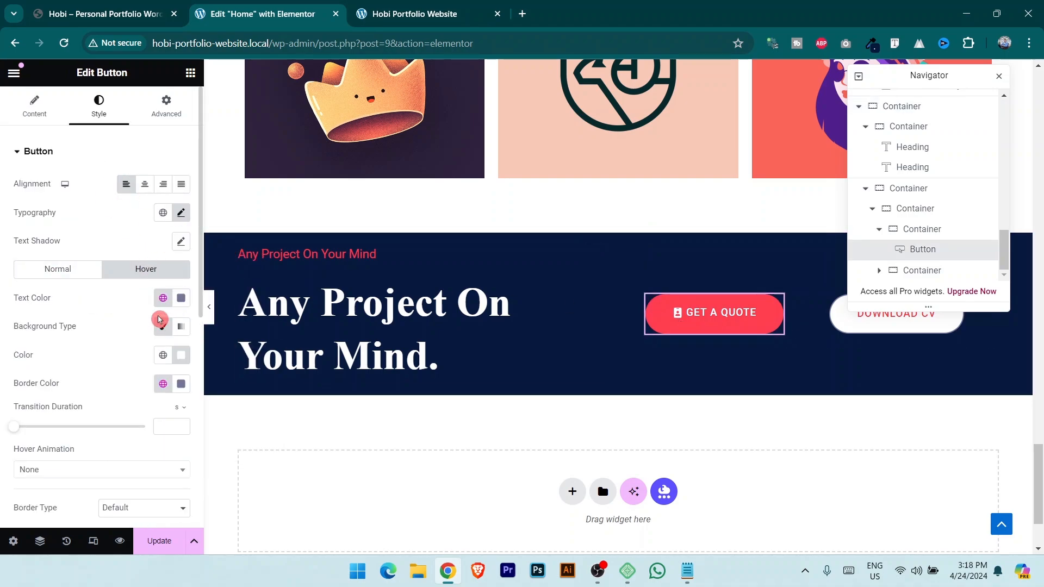
pyautogui.click(112, 12)
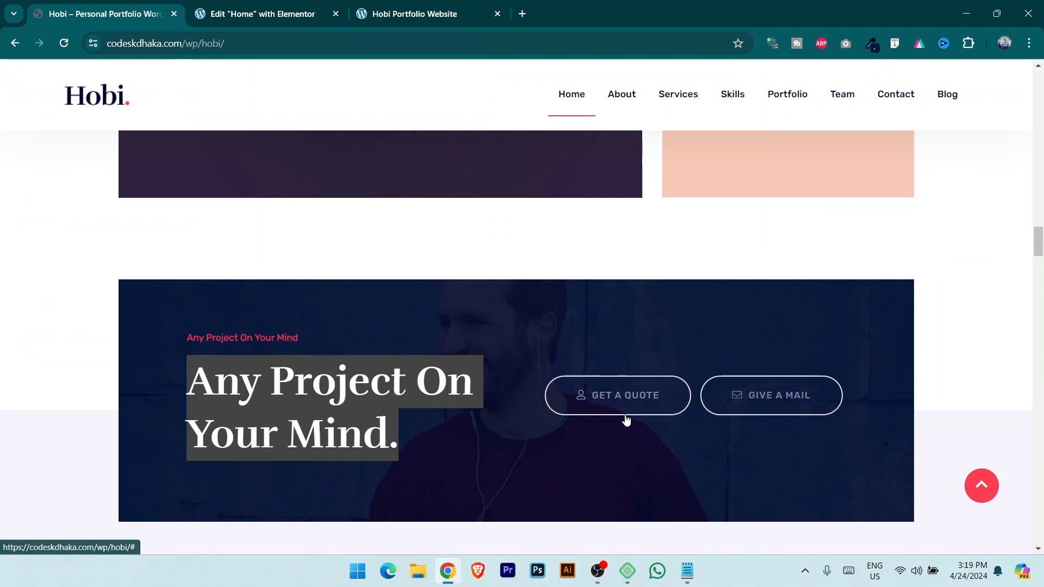
pyautogui.click(256, 13)
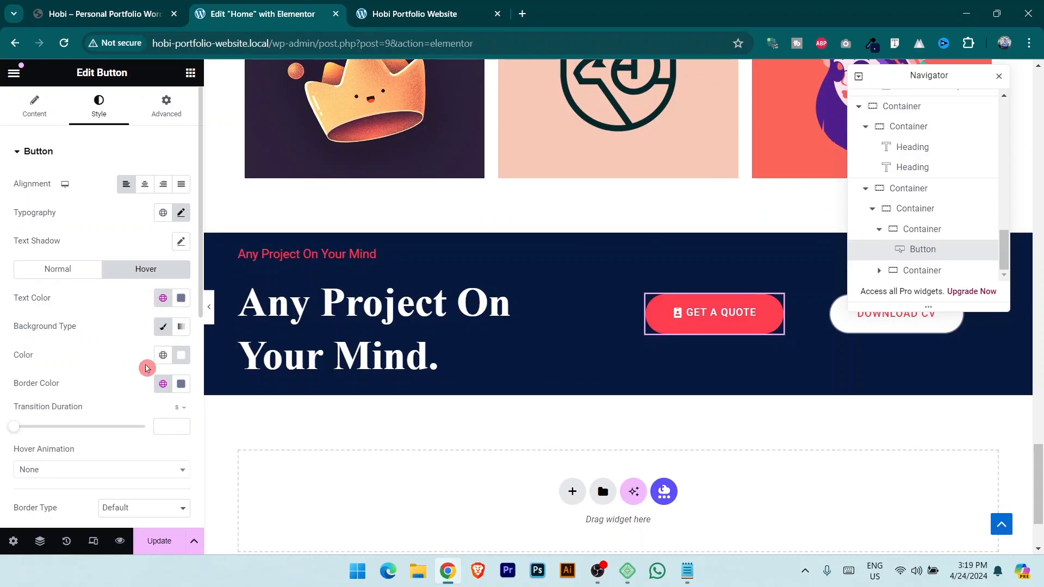
pyautogui.click(182, 358)
pyautogui.write('#07193C')
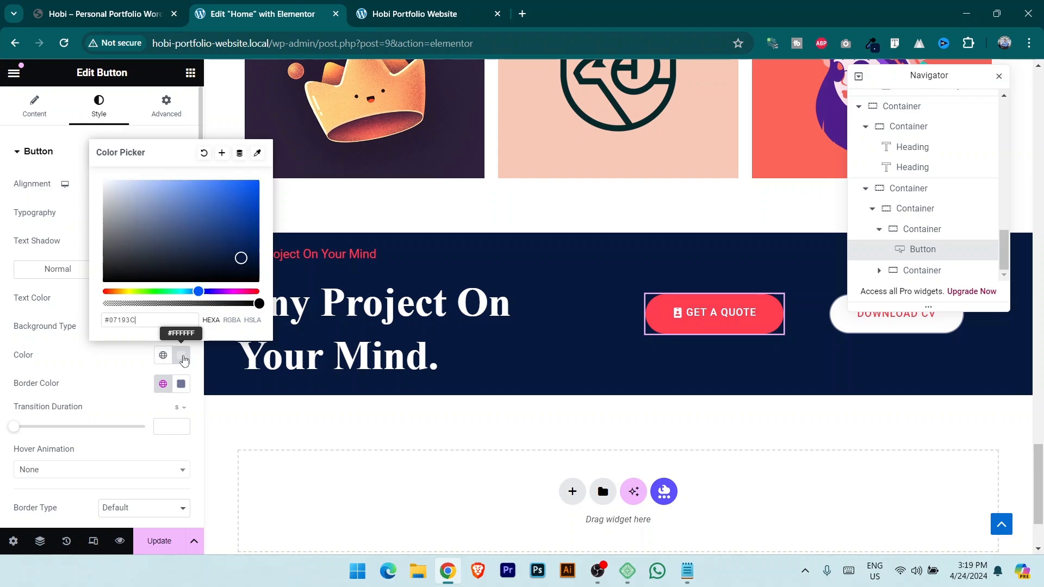
pyautogui.click(109, 9)
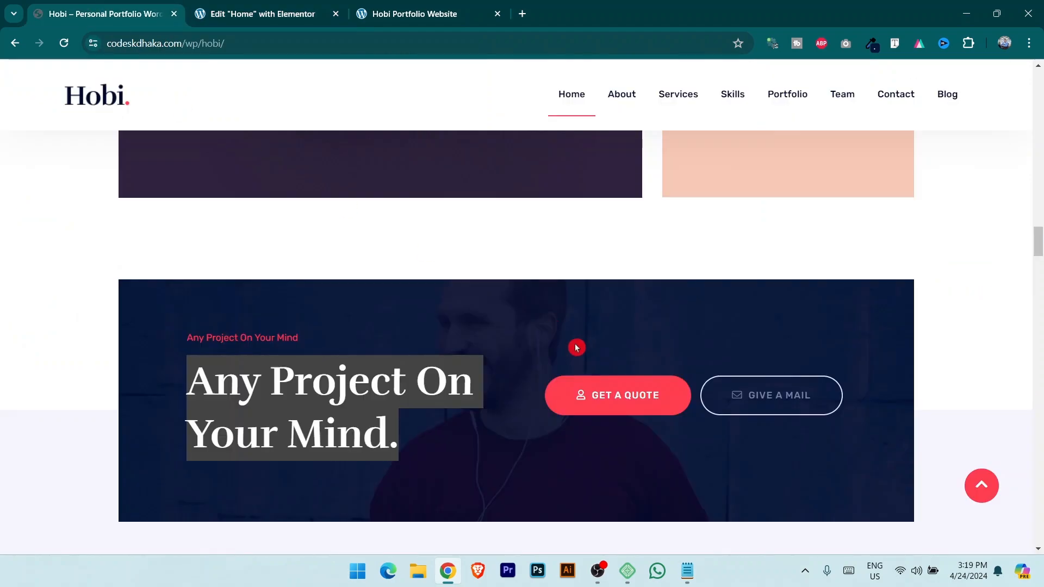
pyautogui.click(292, 5)
pyautogui.click(181, 384)
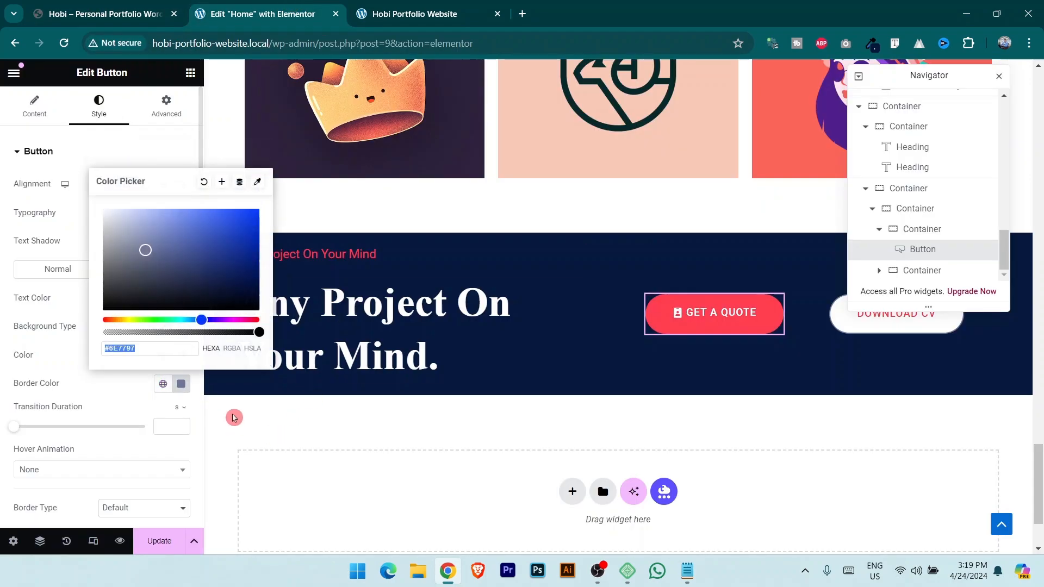
pyautogui.moveTo(145, 224); pyautogui.dragTo(70, 175)
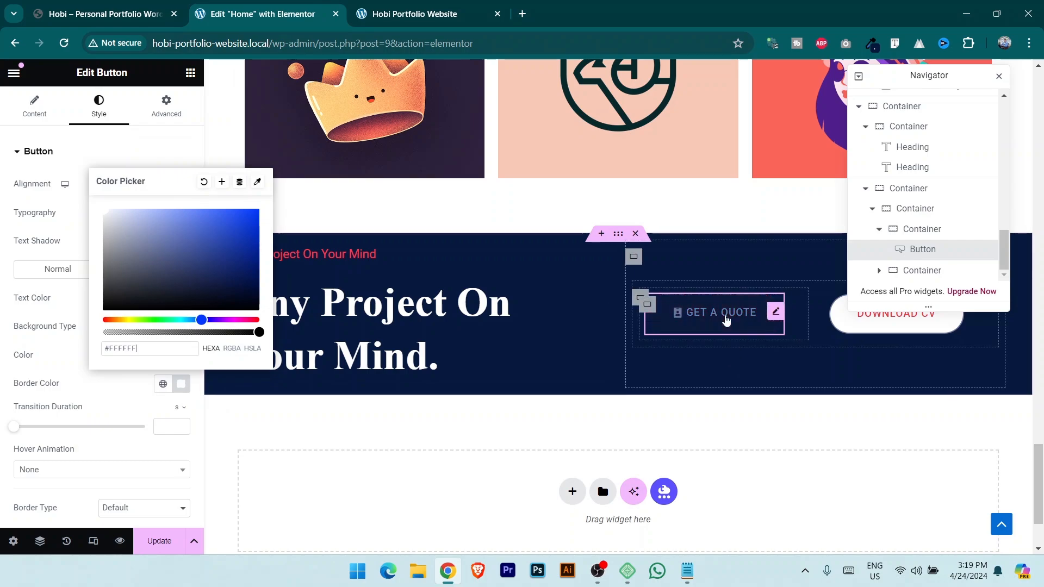
pyautogui.click(161, 541)
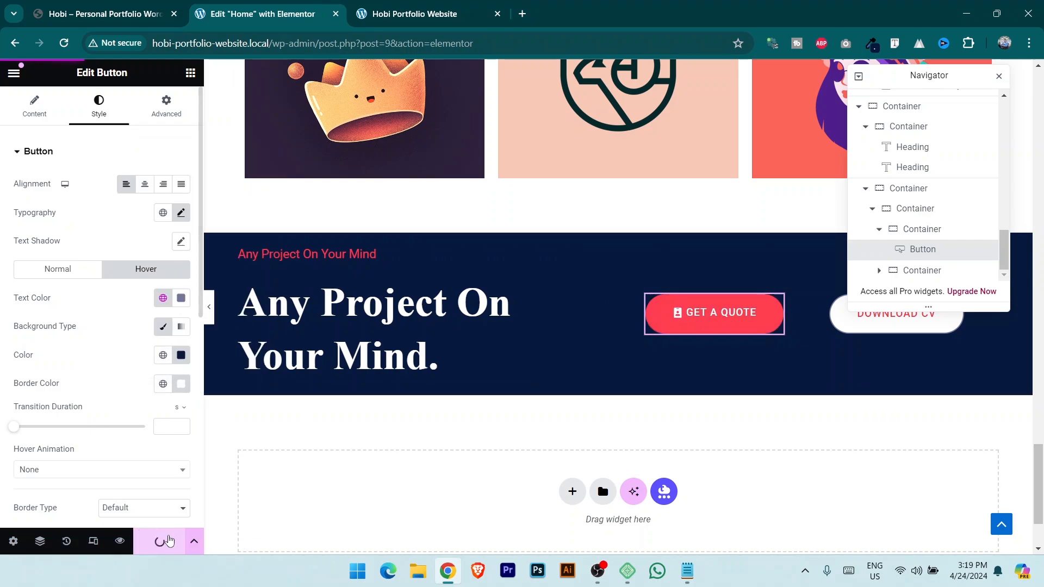
# Give the button's hover state a solid 3 px border and check it on the live site.
pyautogui.scroll(-1, 90, 396)
pyautogui.click(136, 442)
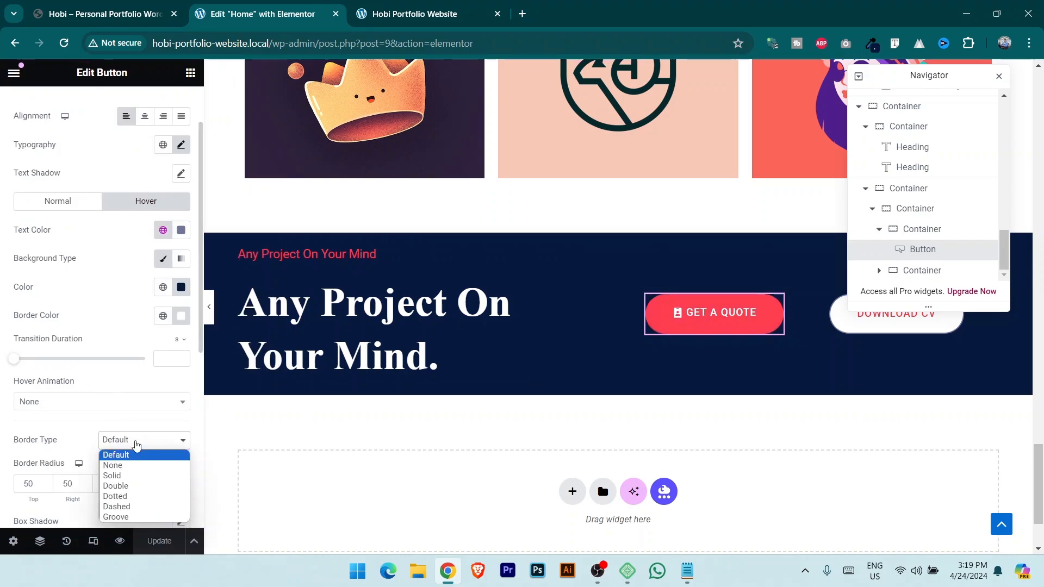
pyautogui.click(140, 477)
pyautogui.scroll(-1, 147, 402)
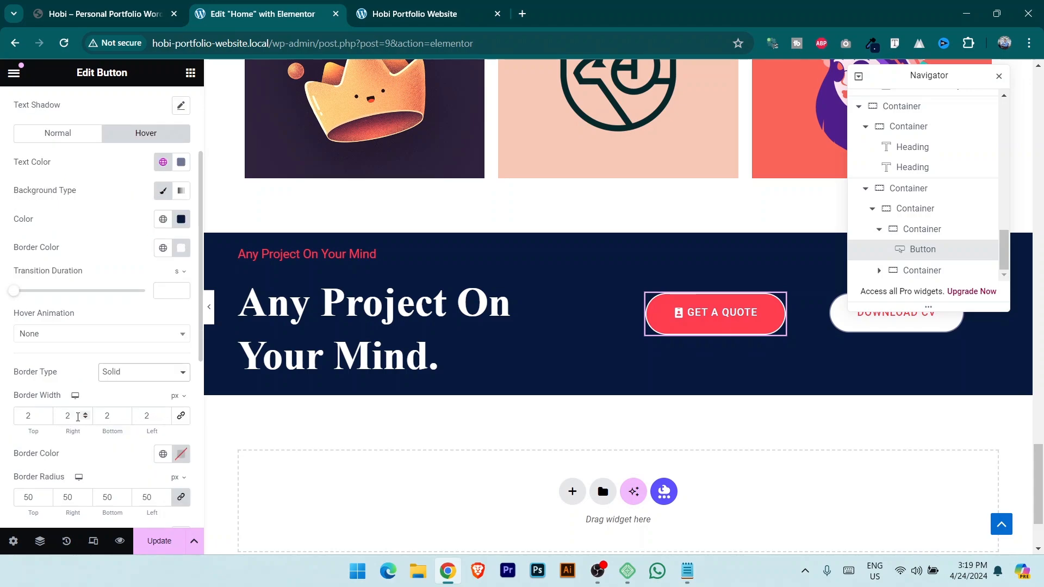
pyautogui.click(85, 413)
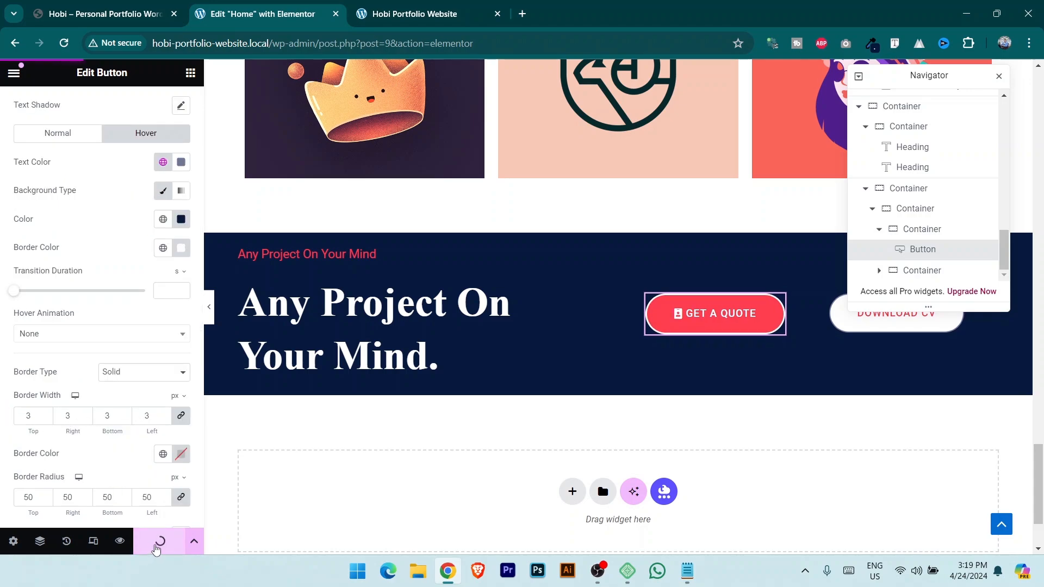
pyautogui.click(414, 13)
pyautogui.click(66, 43)
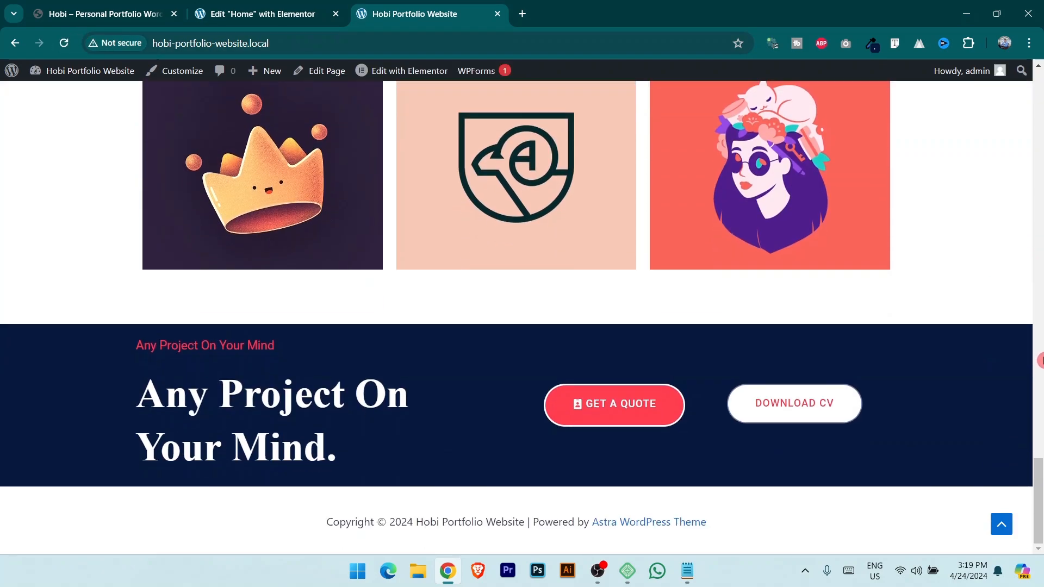
pyautogui.click(154, 9)
pyautogui.click(260, 7)
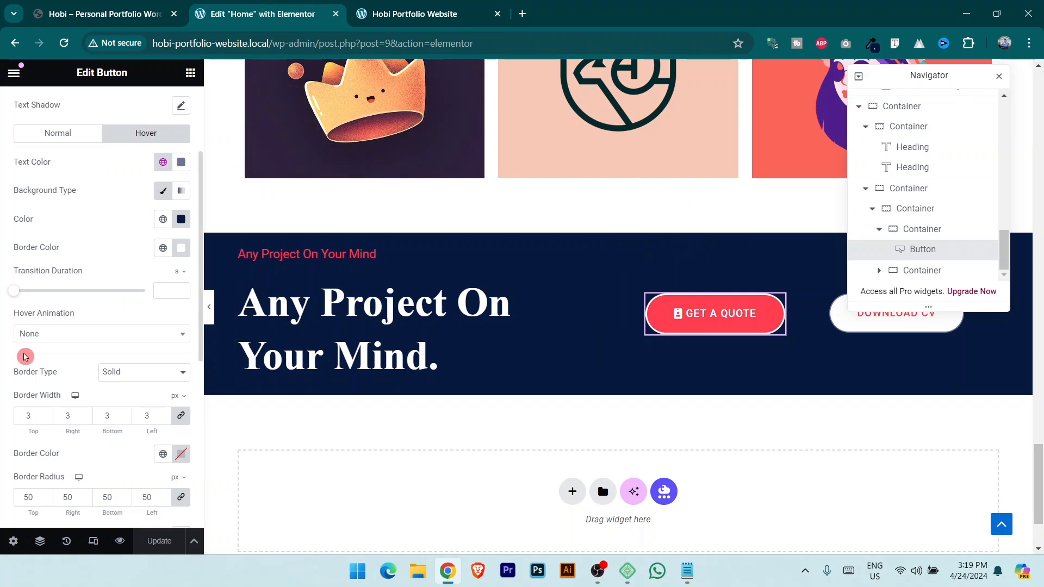
# Remove the button's normal-state border and save the page.
pyautogui.click(58, 134)
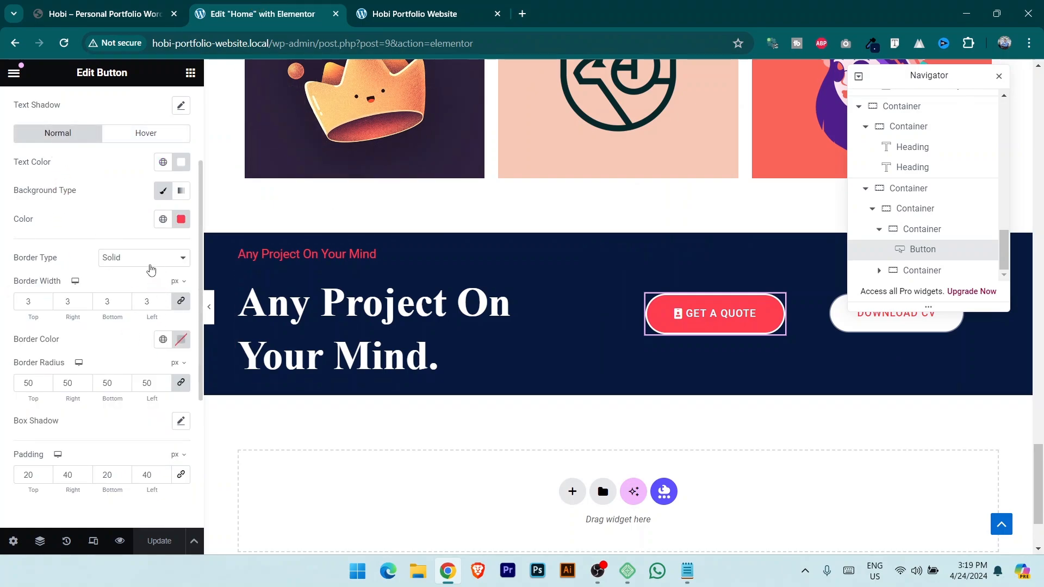
pyautogui.click(151, 266)
pyautogui.click(137, 271)
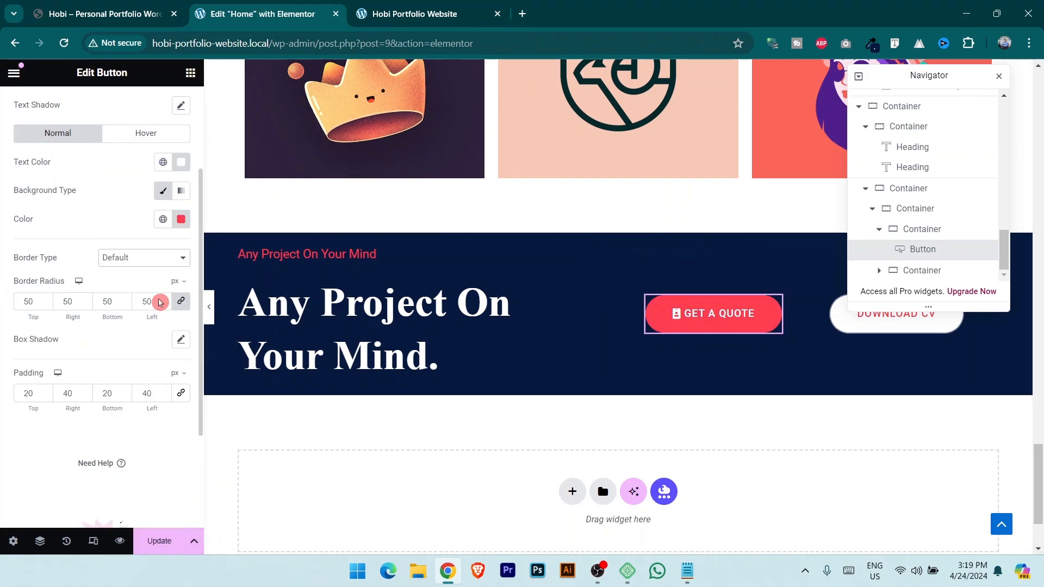
pyautogui.click(156, 542)
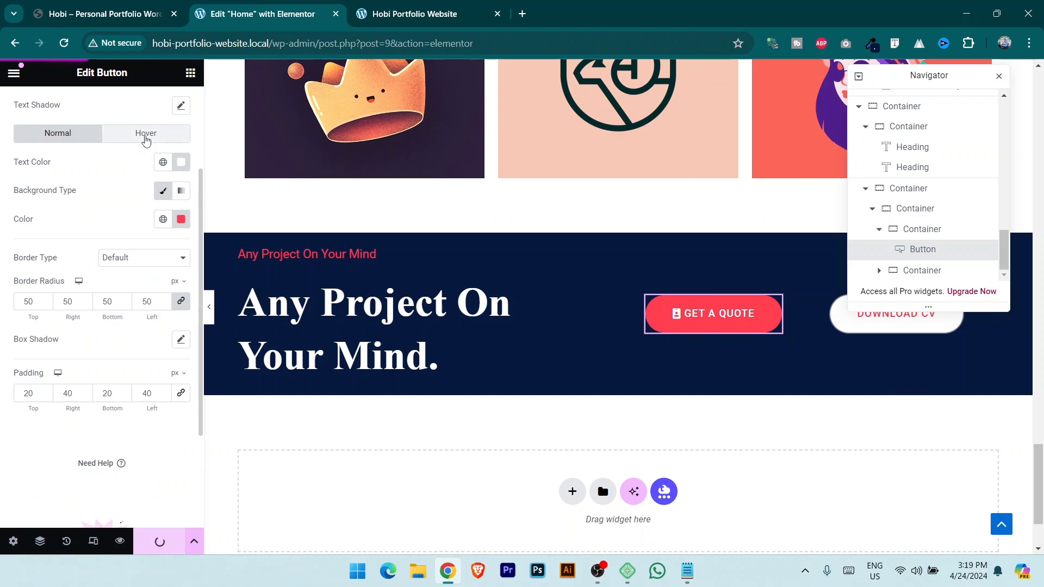
# Set the hover border type back to Solid, save, and compare against the demo page.
pyautogui.click(146, 136)
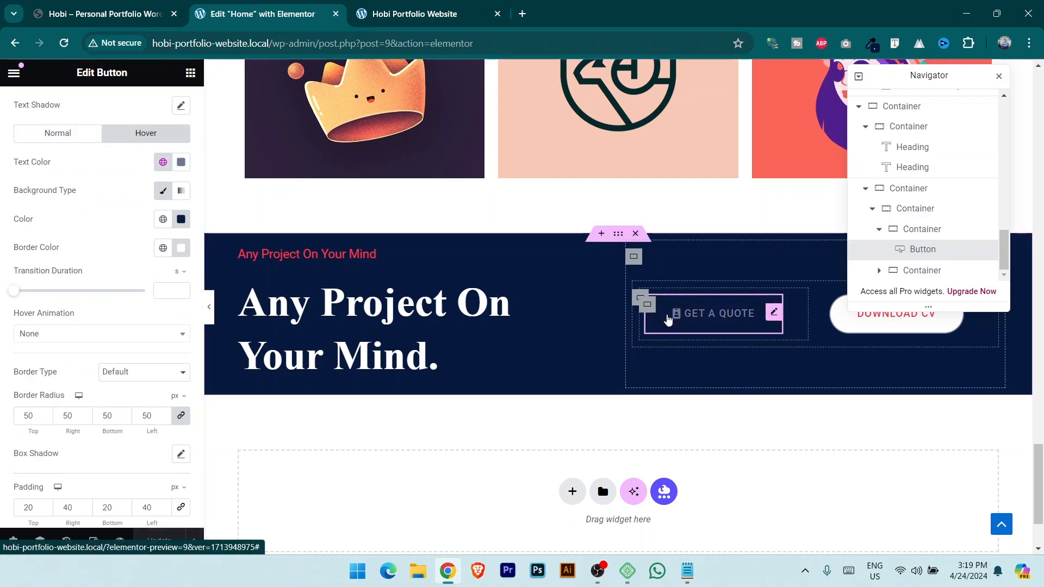
pyautogui.click(55, 133)
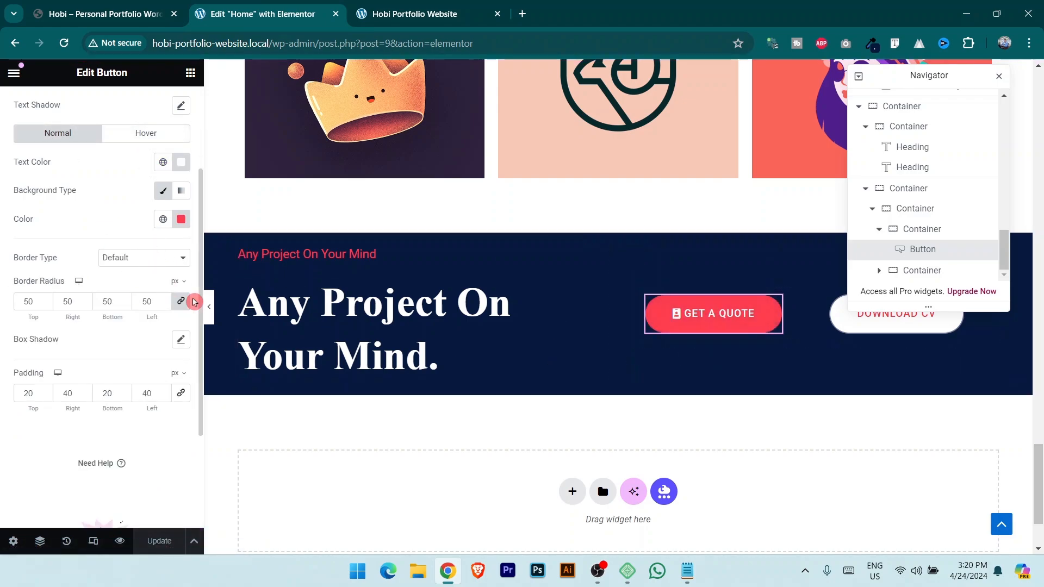
pyautogui.click(144, 134)
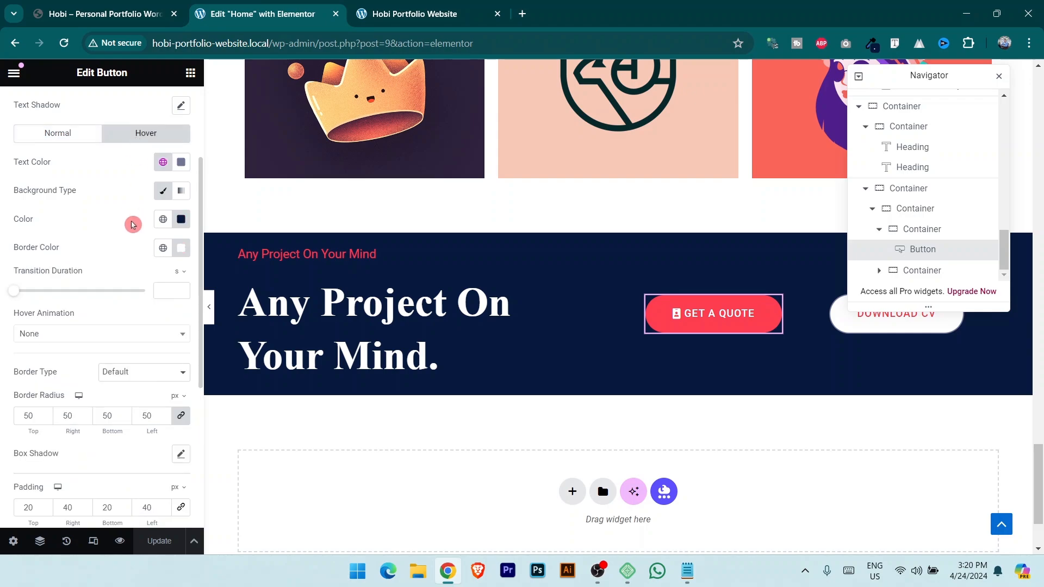
pyautogui.click(129, 379)
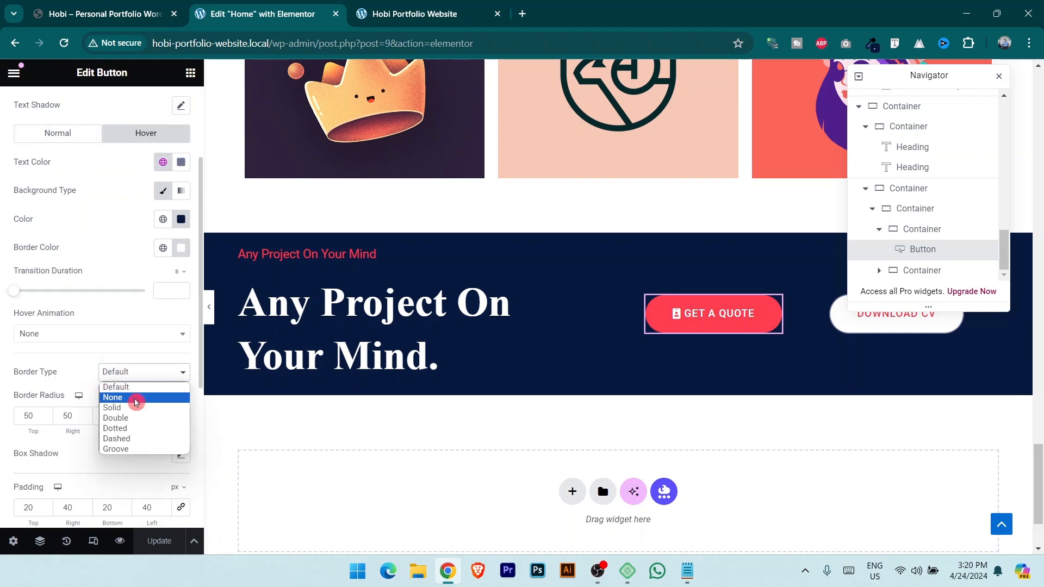
pyautogui.click(135, 409)
pyautogui.click(161, 544)
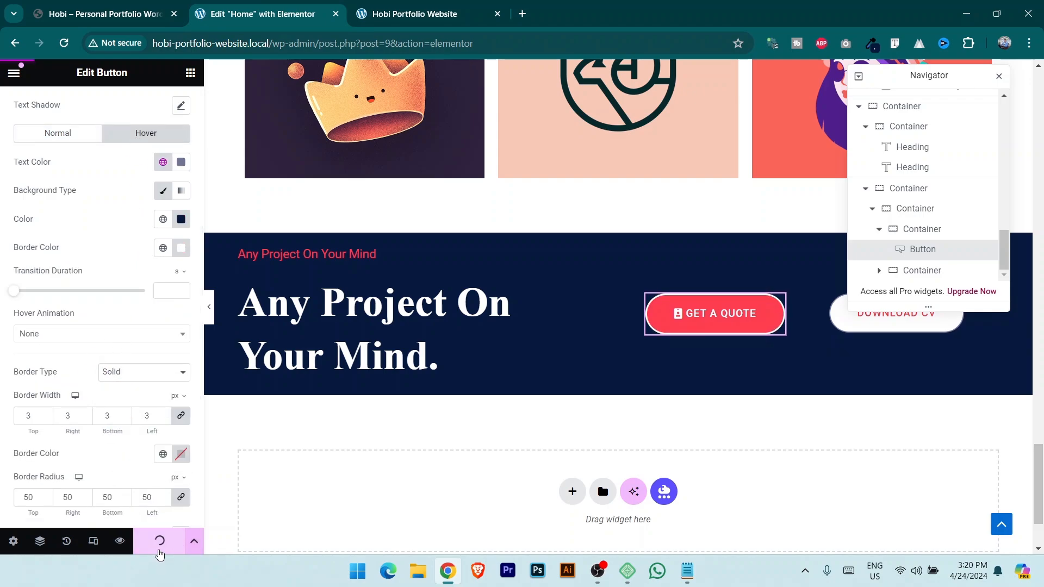
pyautogui.hotkey('ctrl', 'shift', 'Tab')
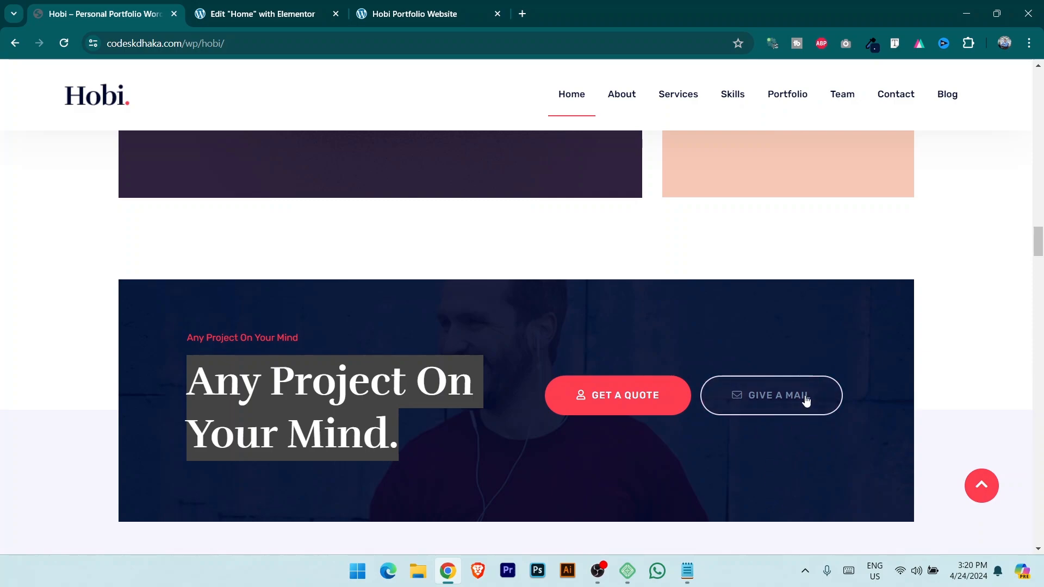
pyautogui.click(757, 456)
pyautogui.click(260, 5)
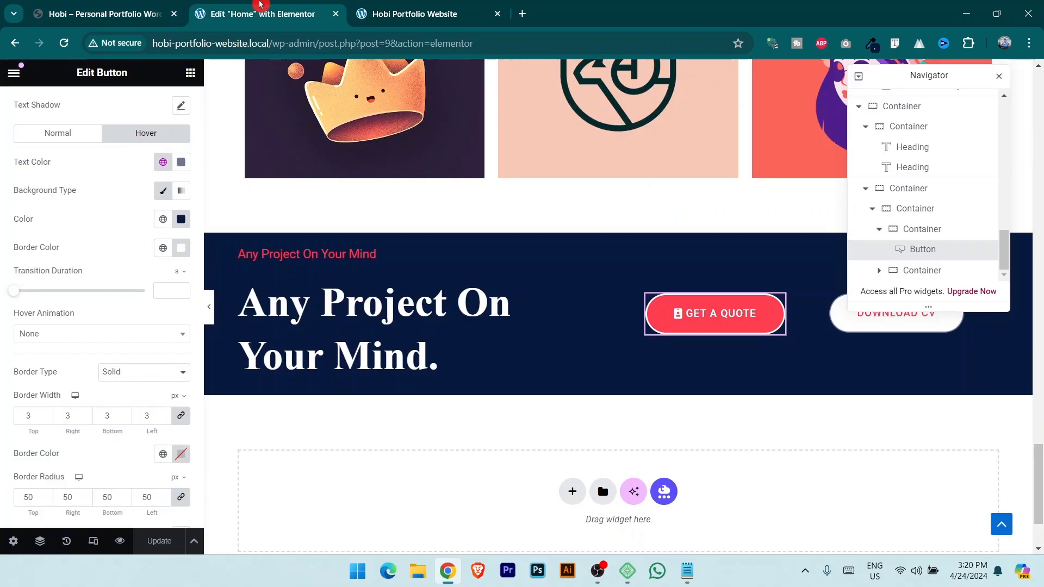
# Move the Navigator panel to the right side of the editor and check the live site.
pyautogui.moveTo(928, 74); pyautogui.dragTo(628, 192)
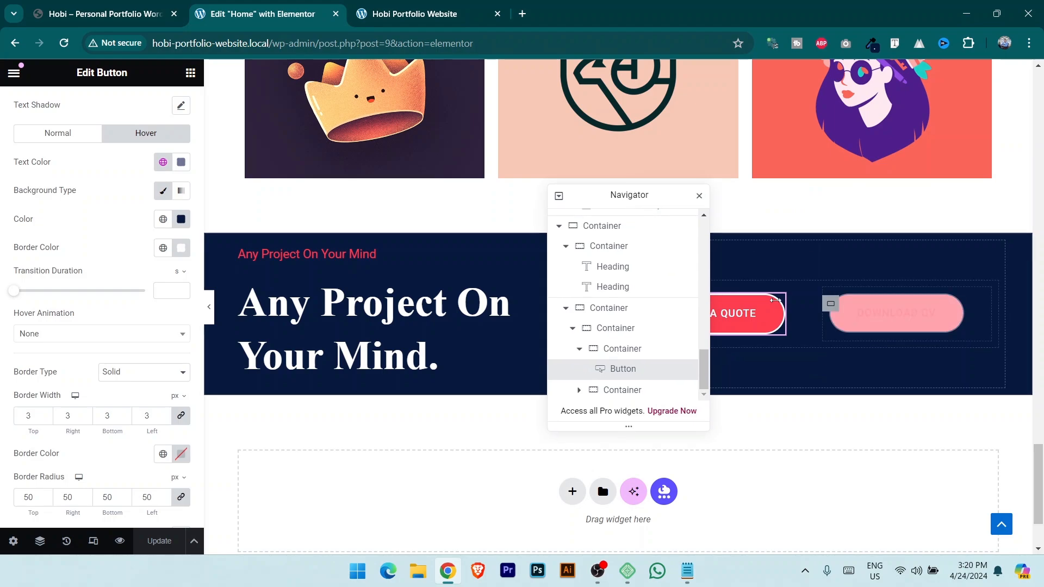
pyautogui.click(105, 12)
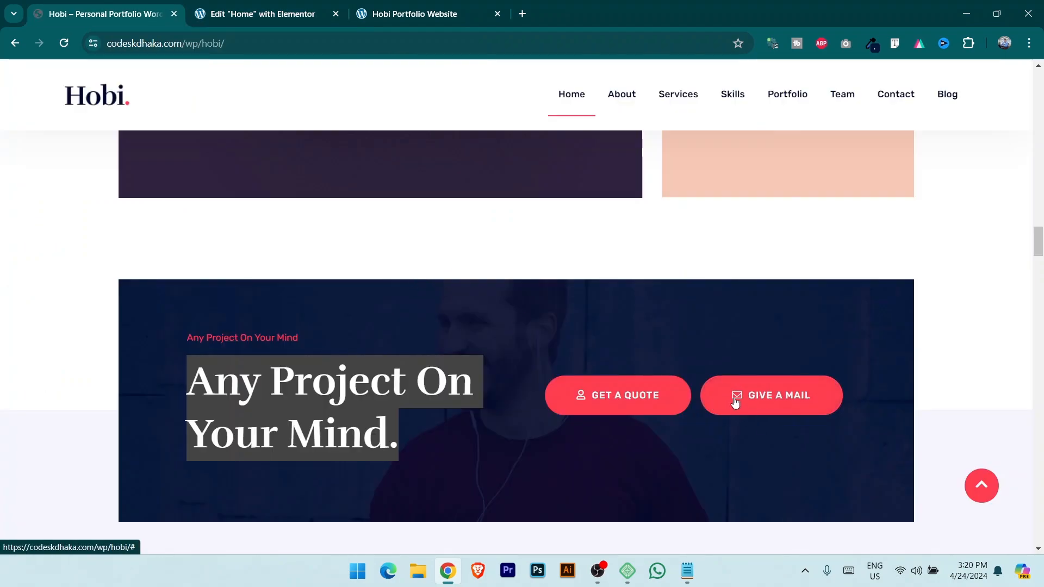
pyautogui.click(255, 14)
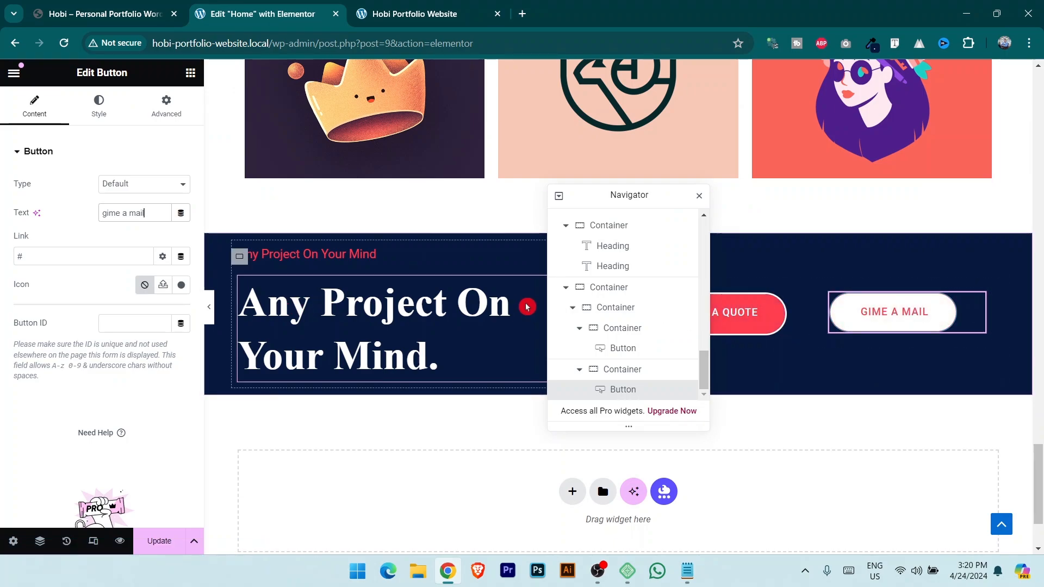
pyautogui.moveTo(602, 195); pyautogui.dragTo(776, 176)
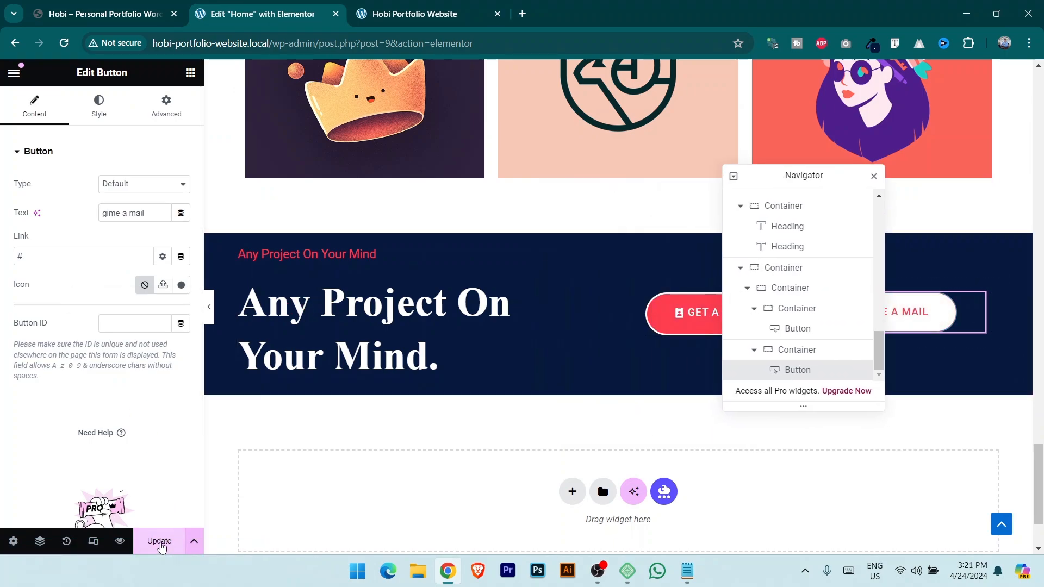
pyautogui.click(429, 13)
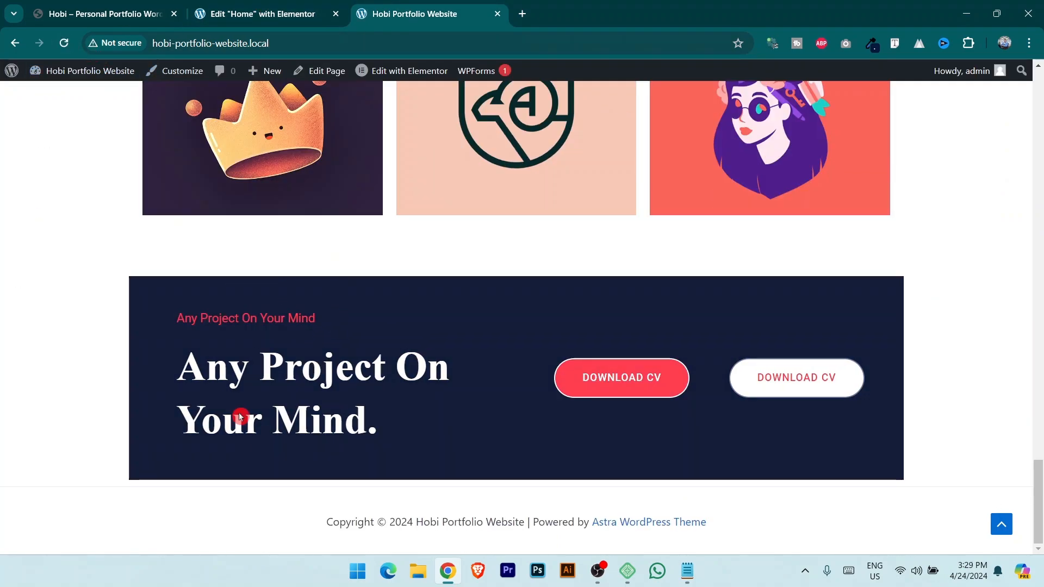
# Add a single-column Flexbox container below the banner and set its content width to Full Width.
pyautogui.click(94, 5)
pyautogui.scroll(-10, 473, 342)
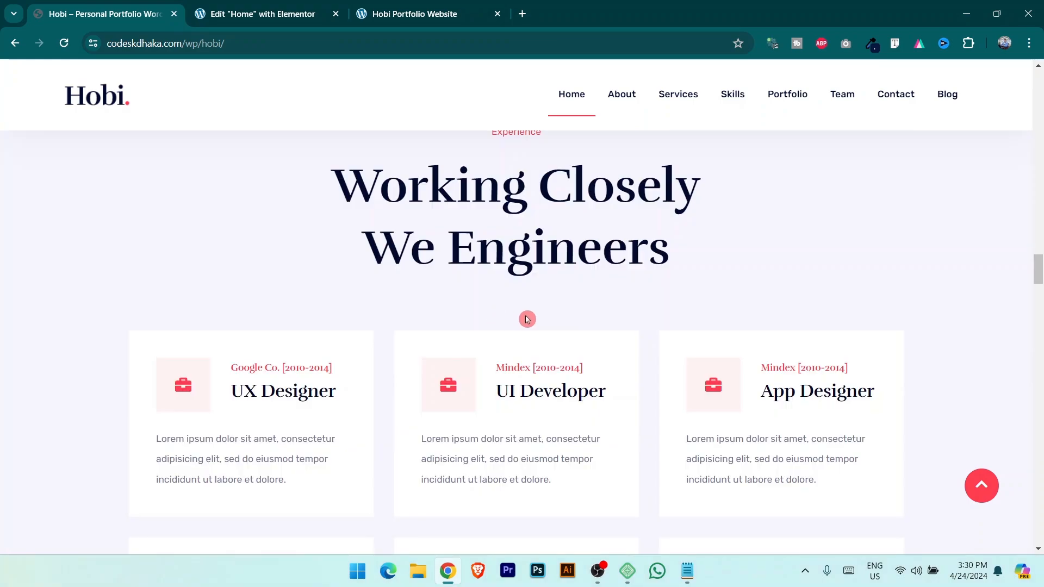
pyautogui.scroll(3, 510, 314)
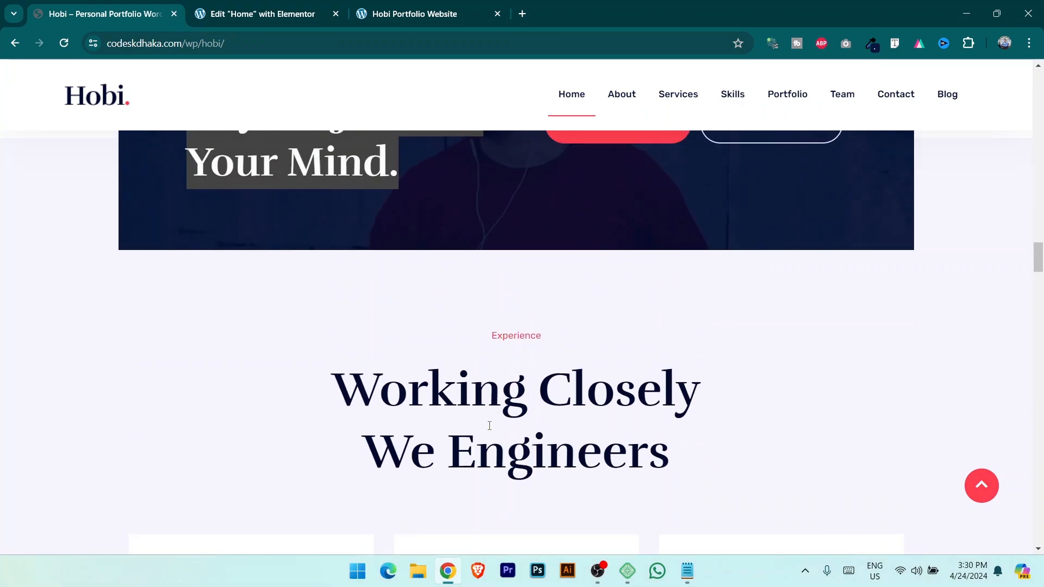
pyautogui.scroll(3, 490, 426)
pyautogui.hotkey('ctrl', 'Tab')
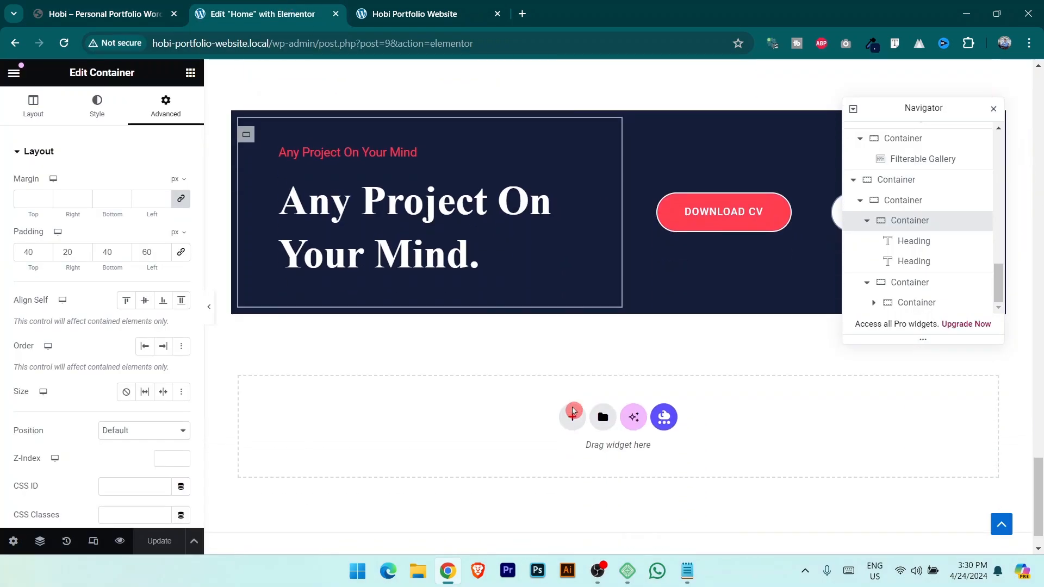
pyautogui.scroll(-1, 573, 412)
pyautogui.click(571, 371)
pyautogui.click(574, 414)
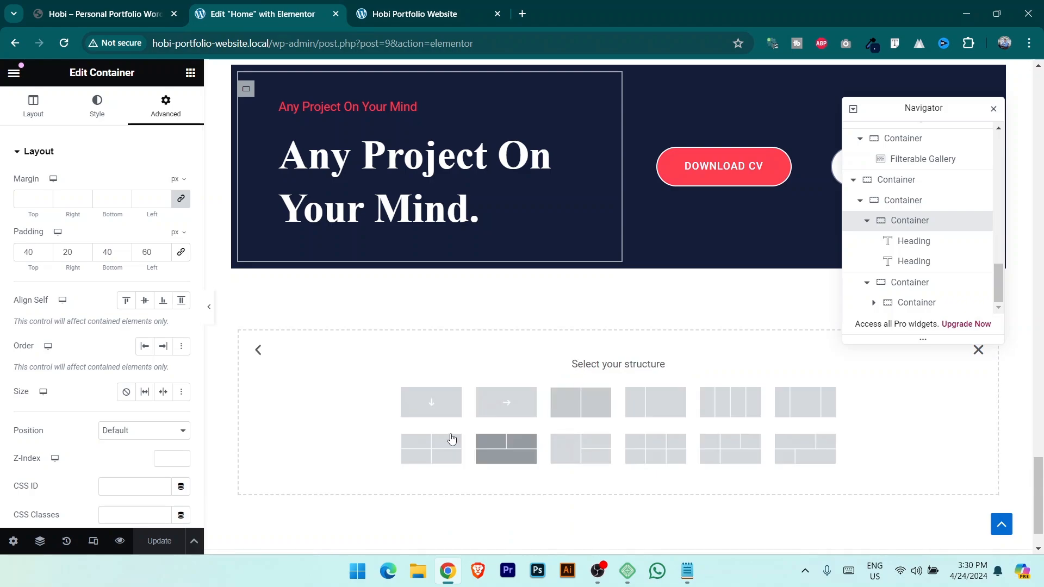
pyautogui.click(432, 402)
pyautogui.click(68, 4)
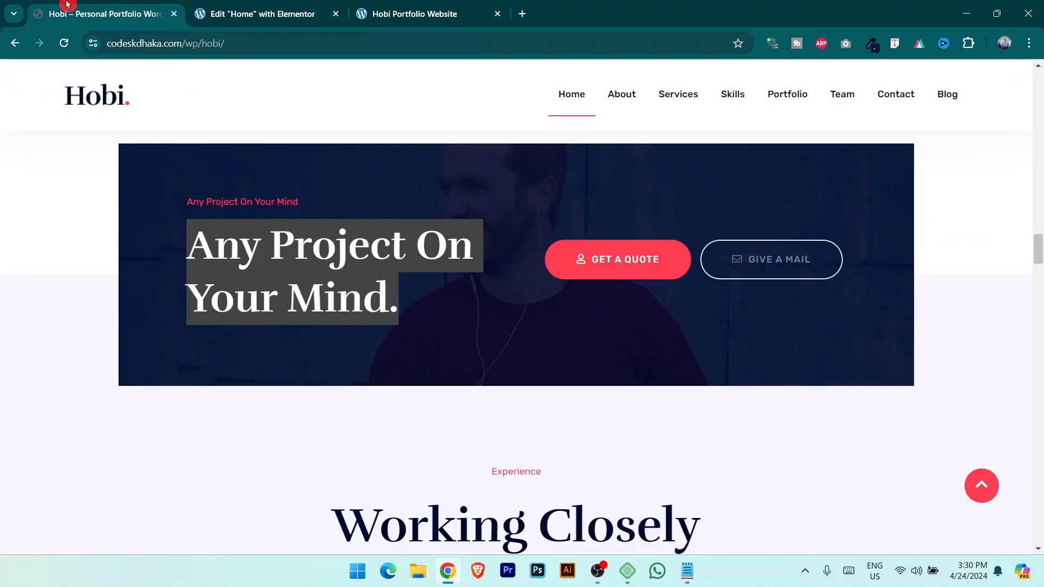
pyautogui.click(288, 5)
pyautogui.click(151, 226)
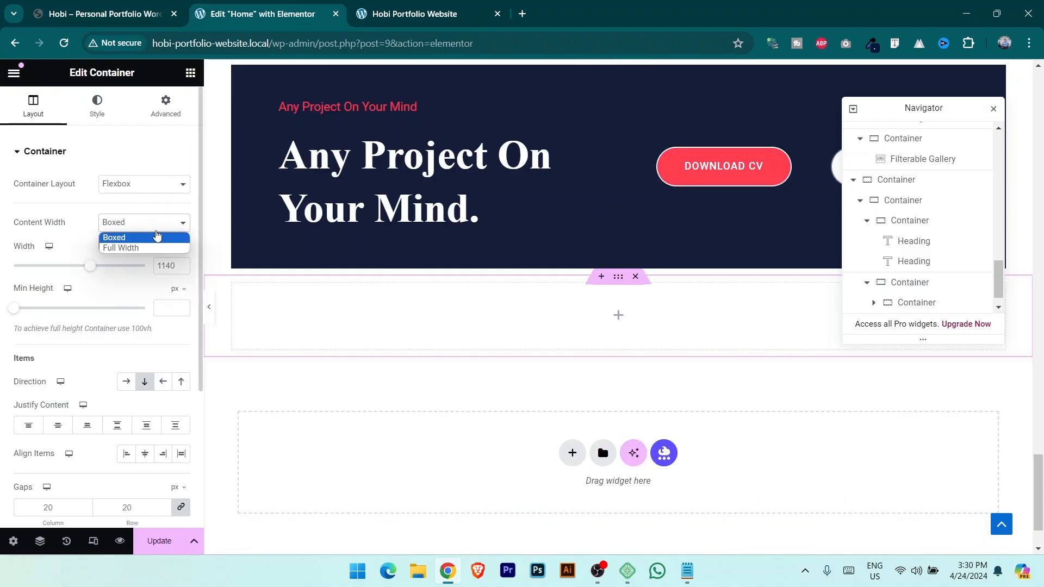
pyautogui.click(136, 256)
# Sample the demo's pale lilac Experience colour and apply it as the container's classic background.
pyautogui.click(109, 6)
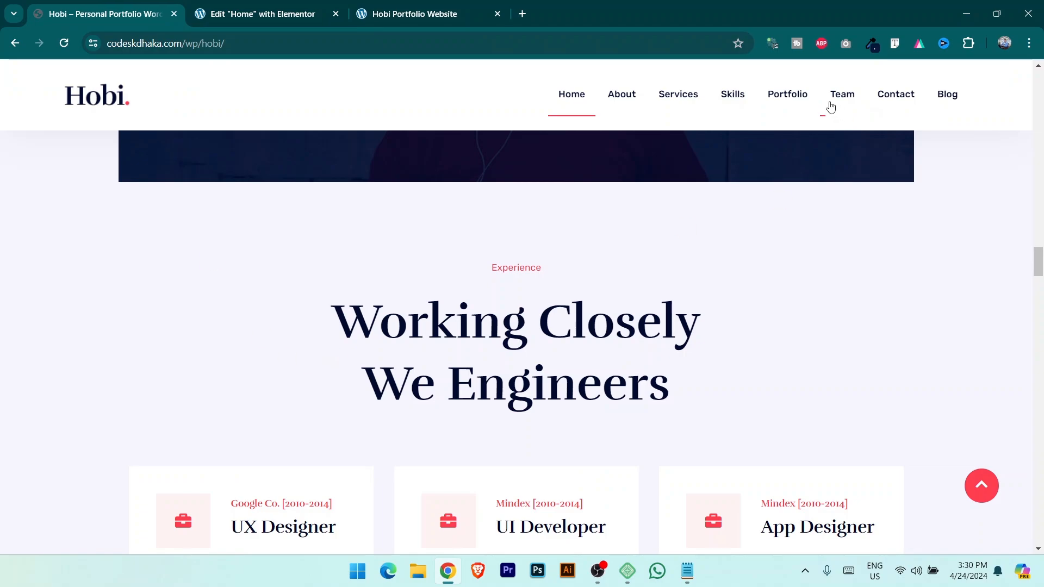
pyautogui.click(872, 43)
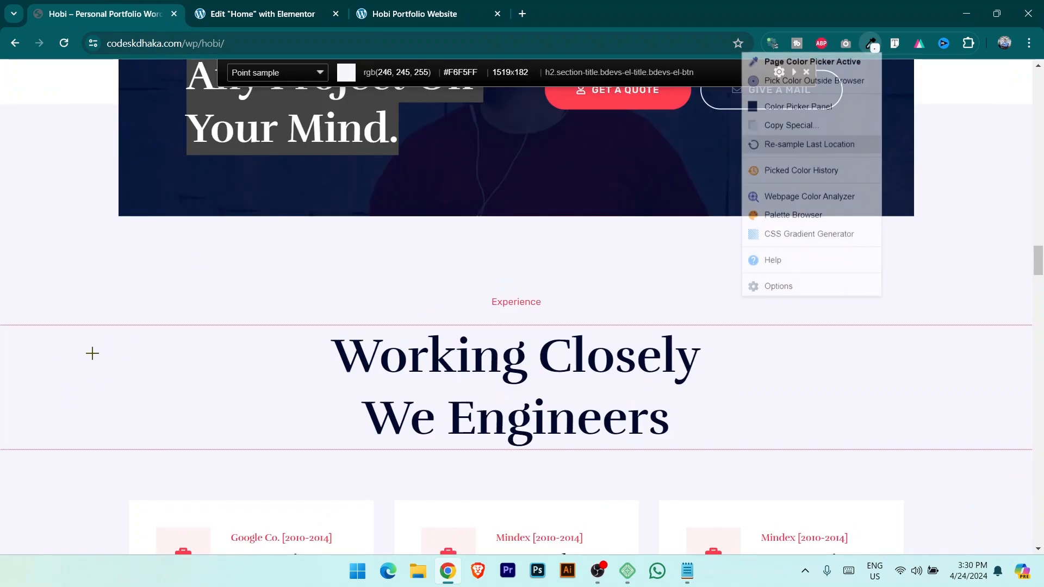
pyautogui.click(255, 13)
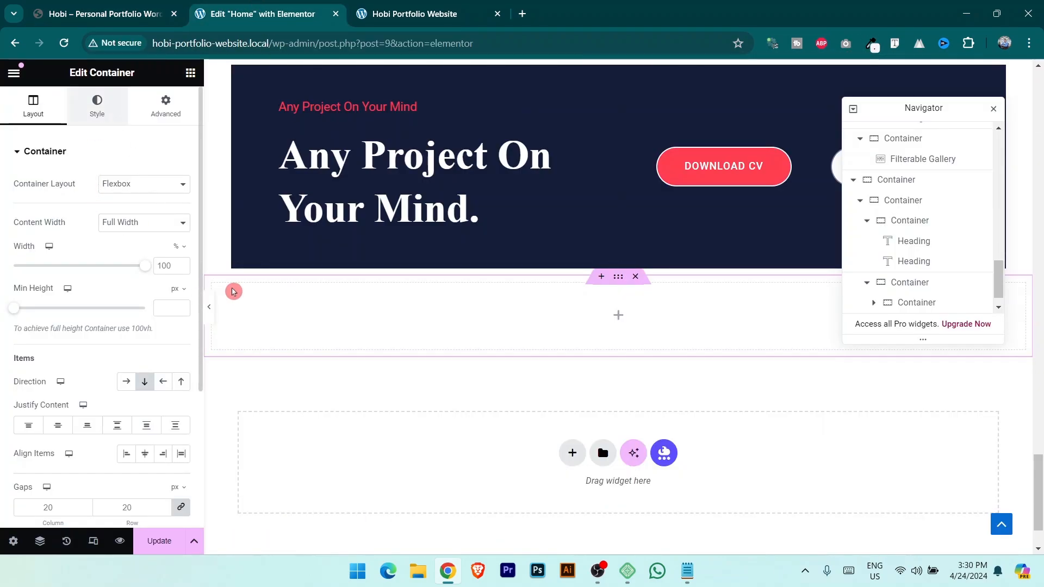
pyautogui.click(97, 106)
pyautogui.click(126, 212)
pyautogui.click(180, 241)
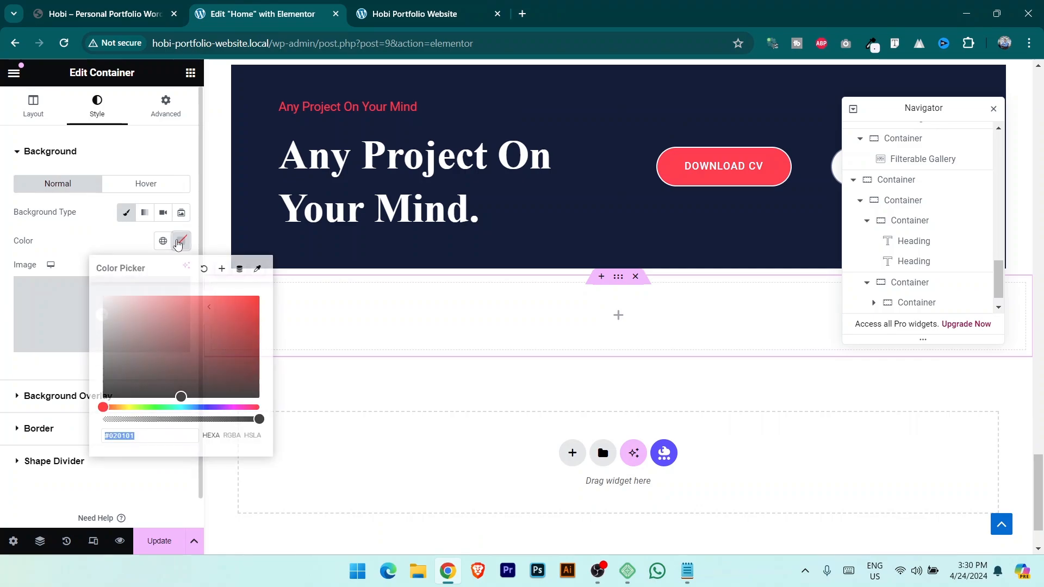
pyautogui.hotkey('ctrl', 'v')
pyautogui.click(189, 286)
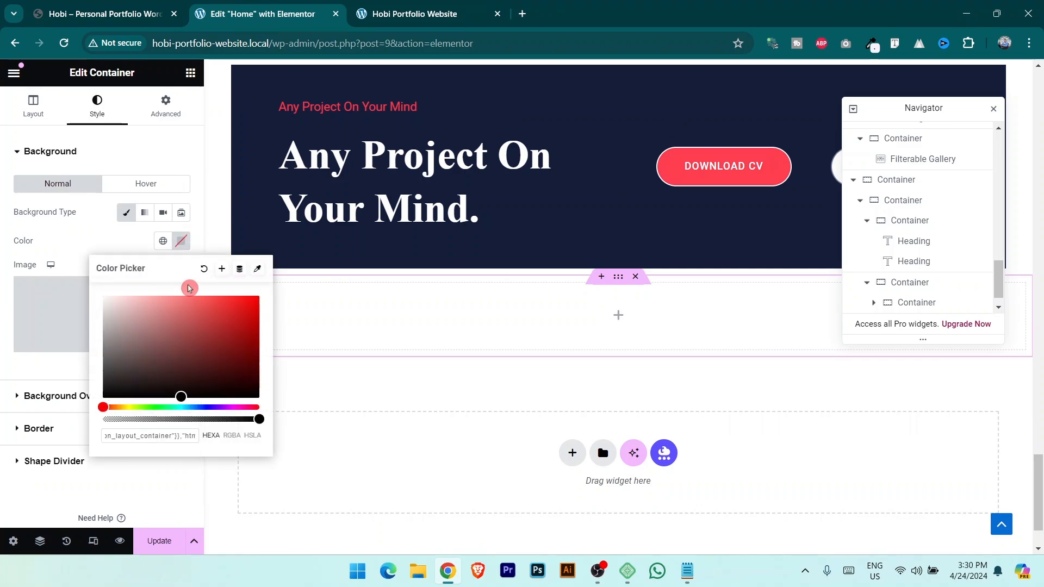
pyautogui.click(126, 14)
pyautogui.click(275, 10)
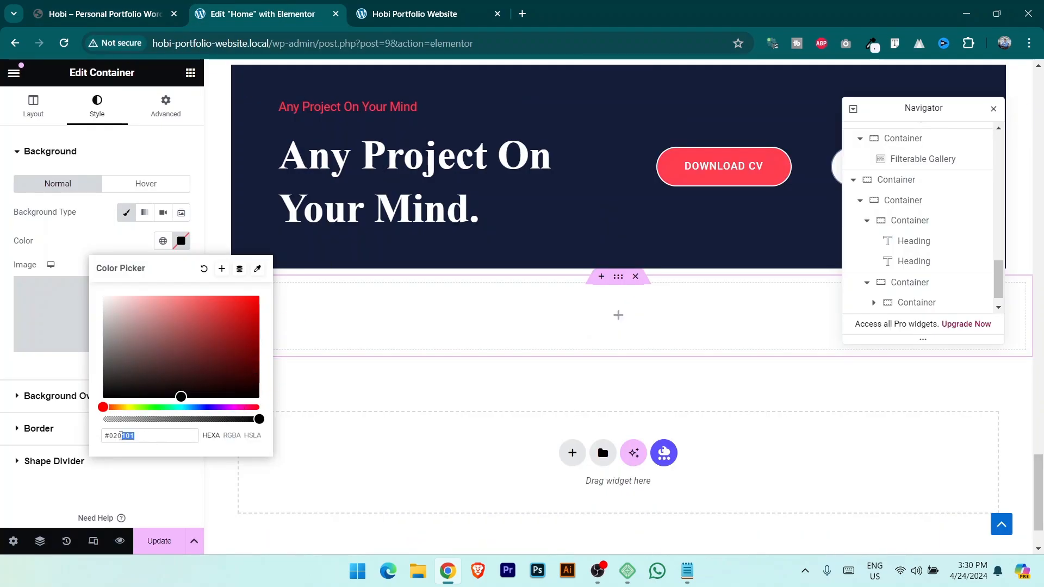
pyautogui.moveTo(121, 436); pyautogui.dragTo(102, 436)
pyautogui.hotkey('ctrl', 'v')
# Drop an inner container into the lilac section and duplicate it.
pyautogui.scroll(1, 348, 327)
pyautogui.click(166, 106)
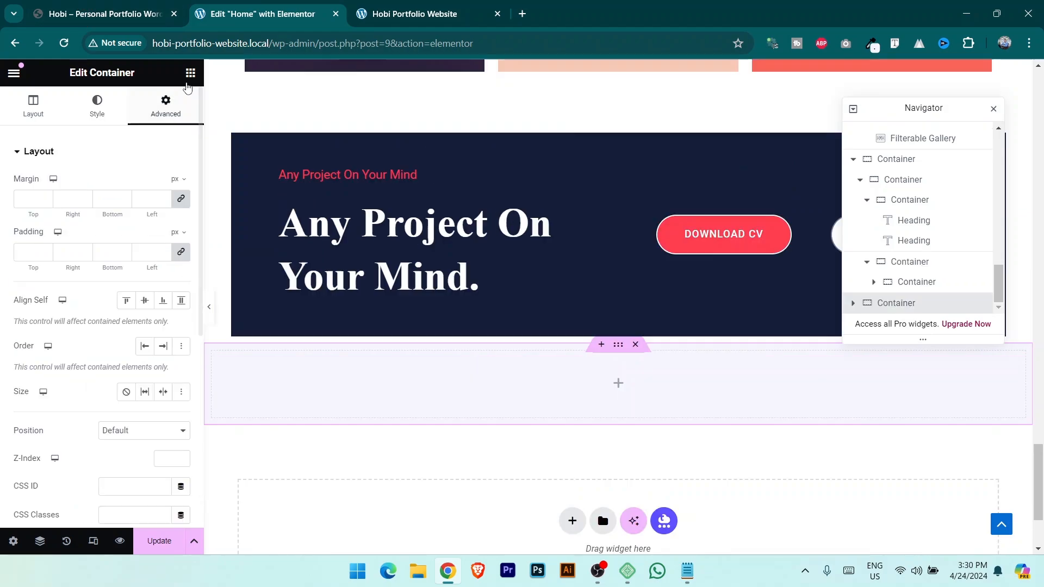
pyautogui.click(190, 73)
pyautogui.moveTo(54, 277); pyautogui.dragTo(620, 375)
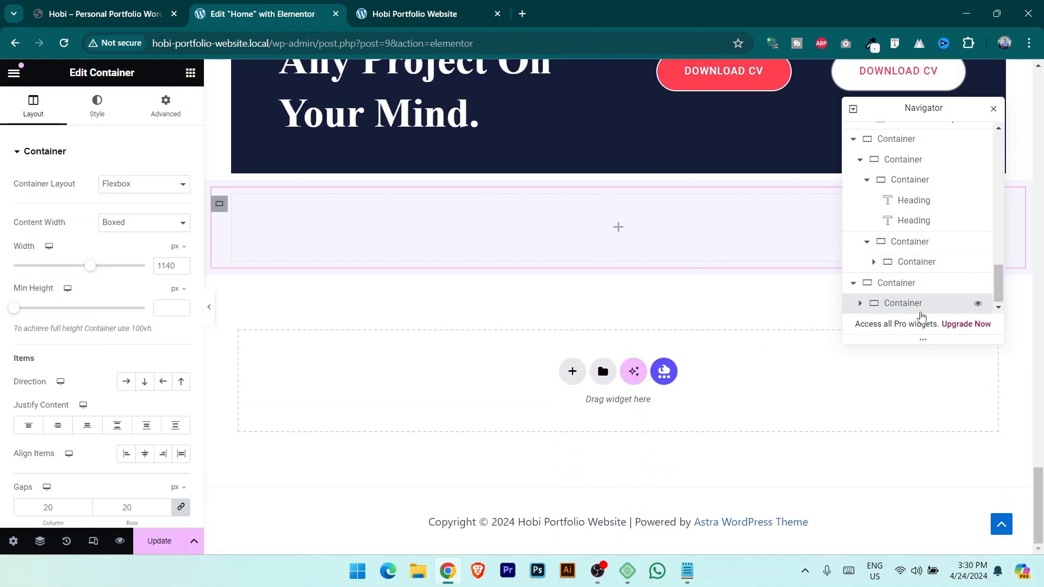
pyautogui.rightClick(917, 308)
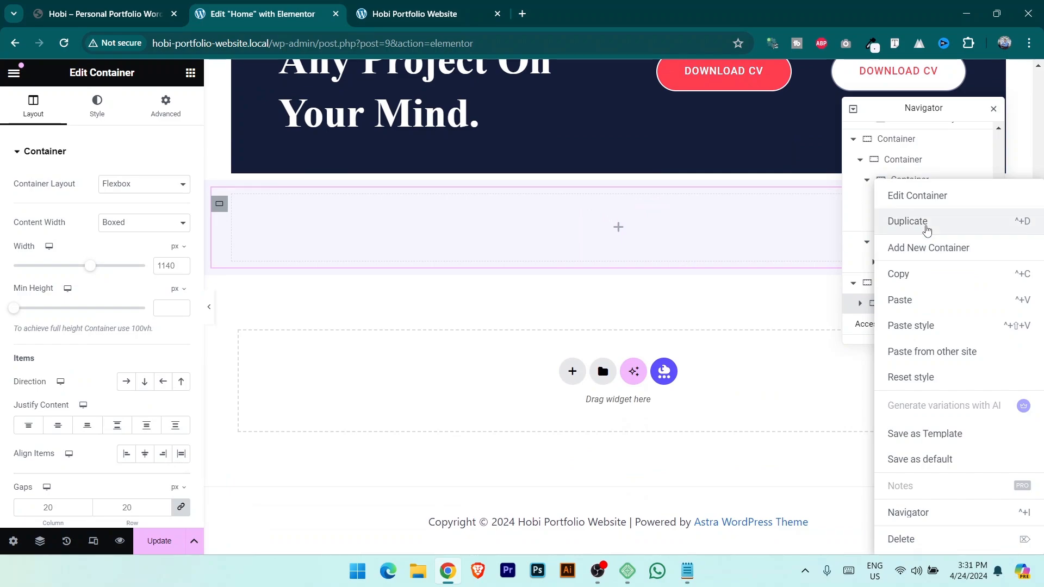
pyautogui.click(927, 231)
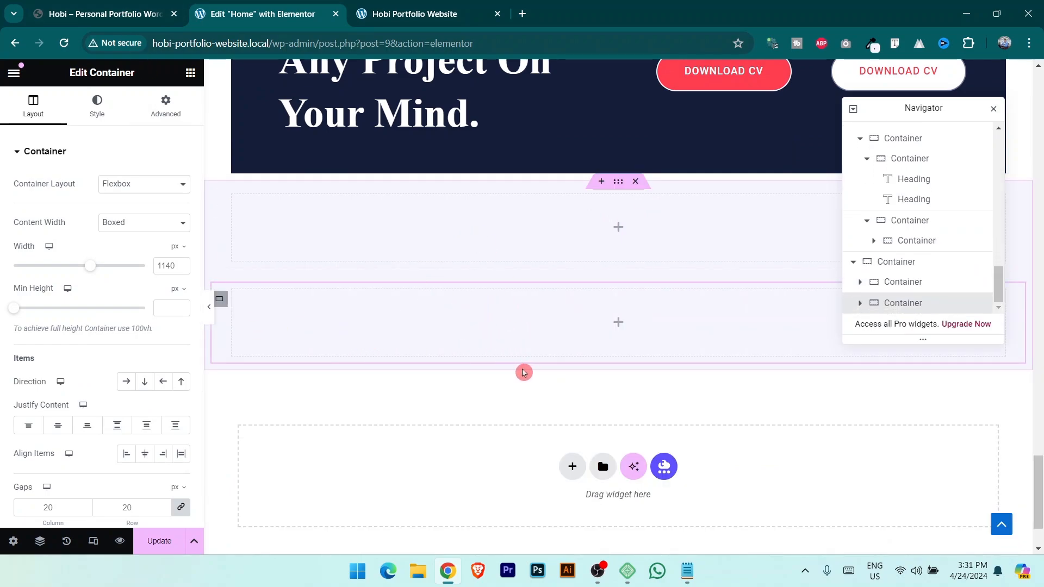
# Duplicate the inner container again so the section holds three child boxes.
pyautogui.click(108, 6)
pyautogui.scroll(-4, 447, 359)
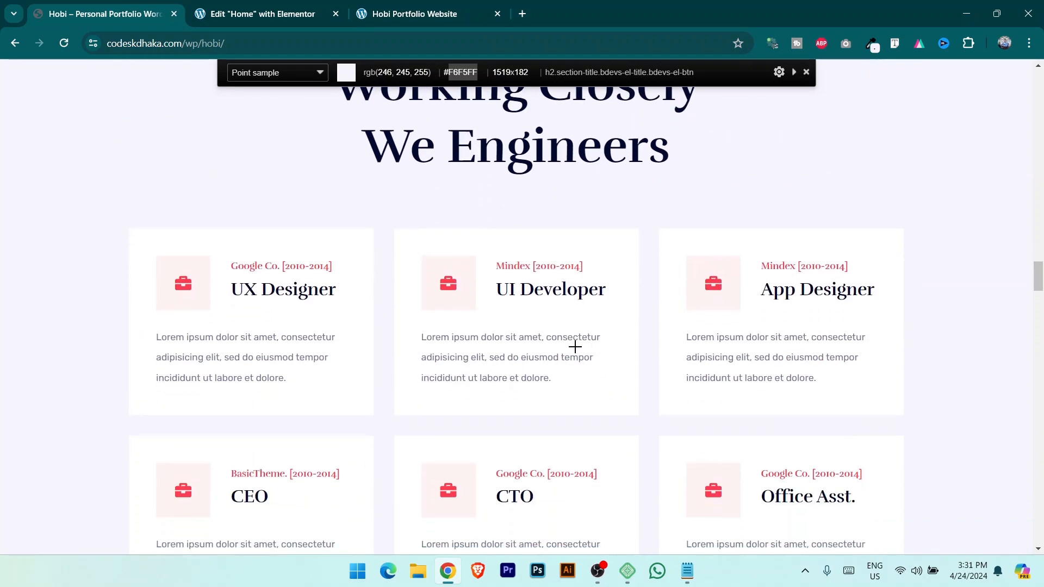
pyautogui.click(266, 12)
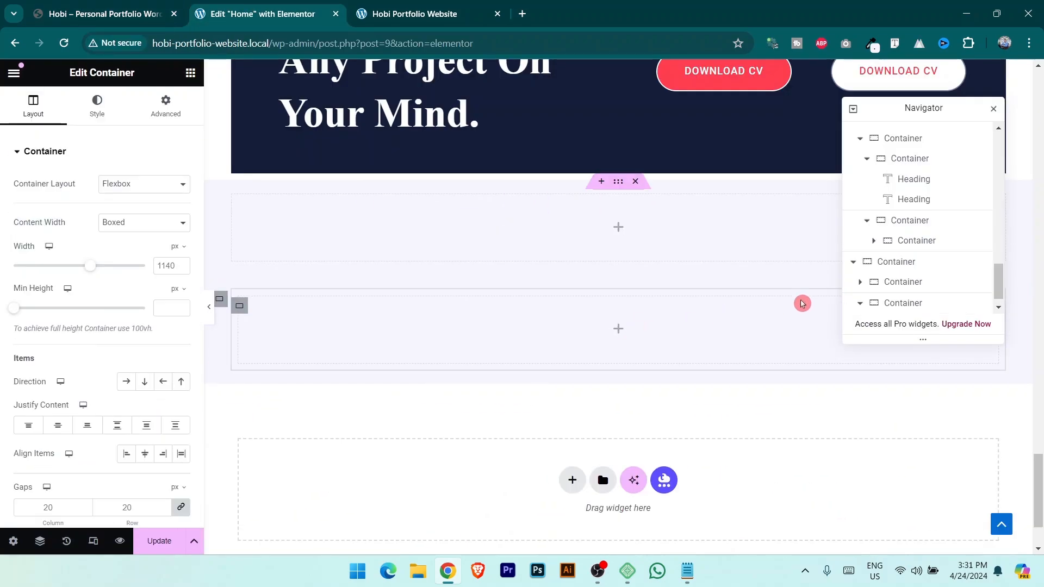
pyautogui.scroll(-1, 928, 277)
pyautogui.rightClick(925, 303)
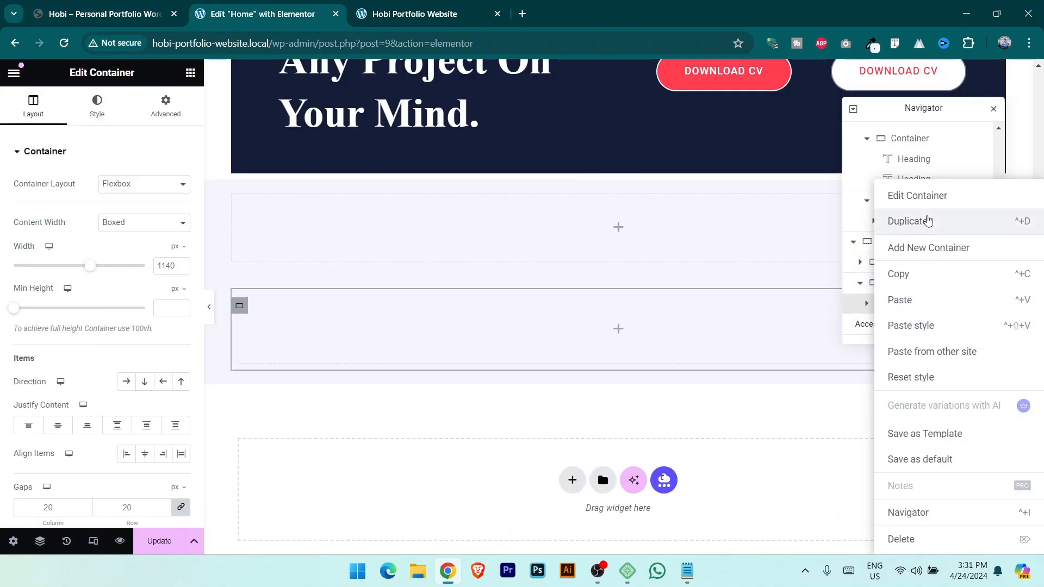
pyautogui.click(924, 221)
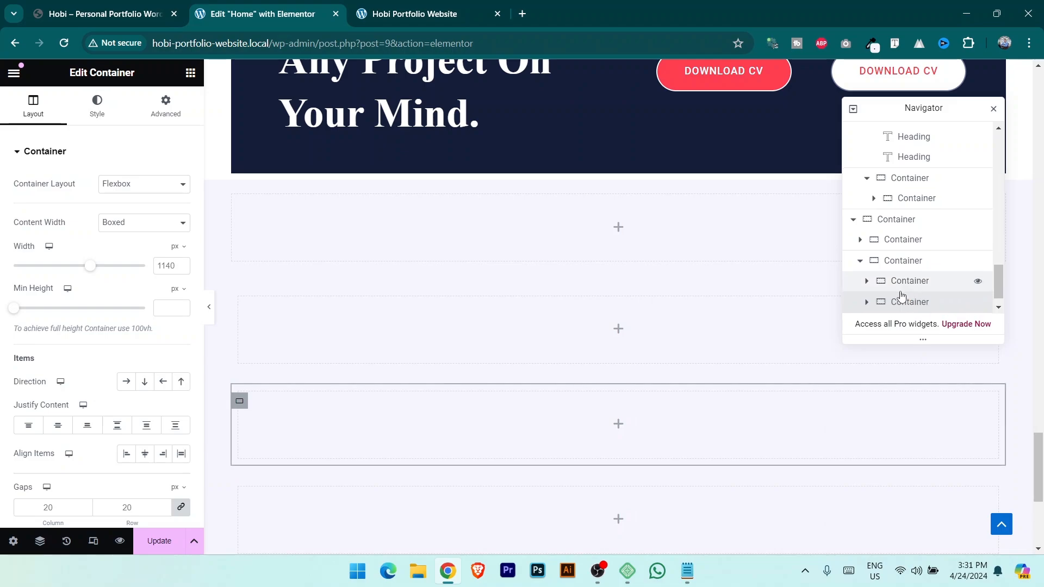
pyautogui.scroll(-1, 904, 294)
# Set the parent container's direction to Row so the three boxes sit side by side.
pyautogui.click(916, 241)
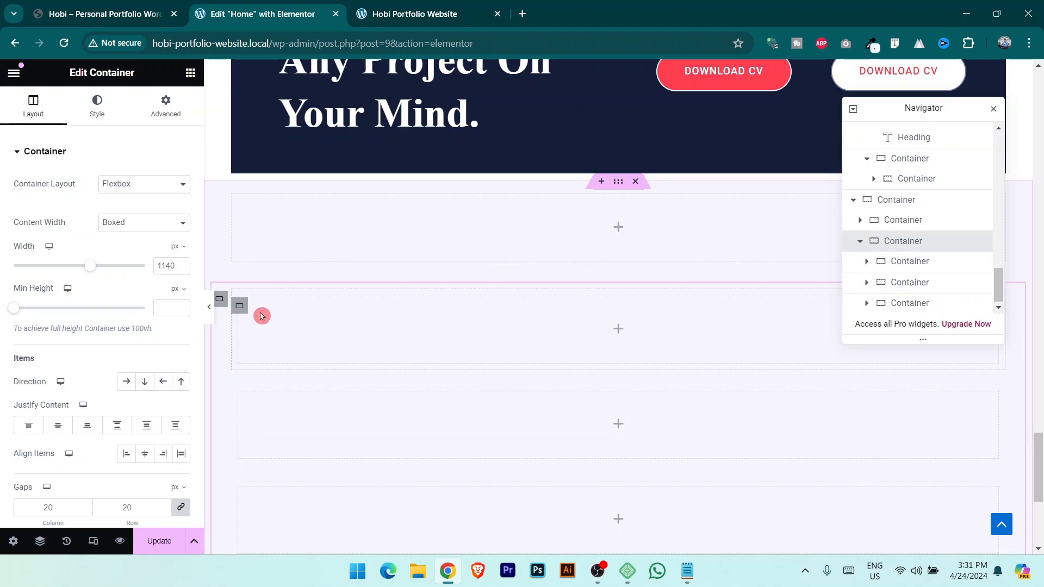
pyautogui.click(125, 381)
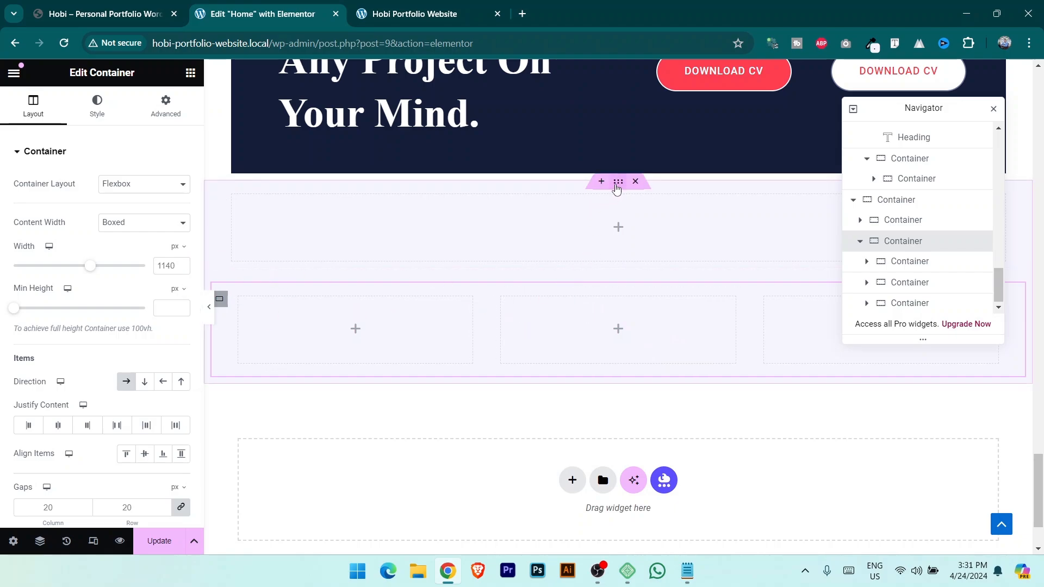
pyautogui.click(213, 226)
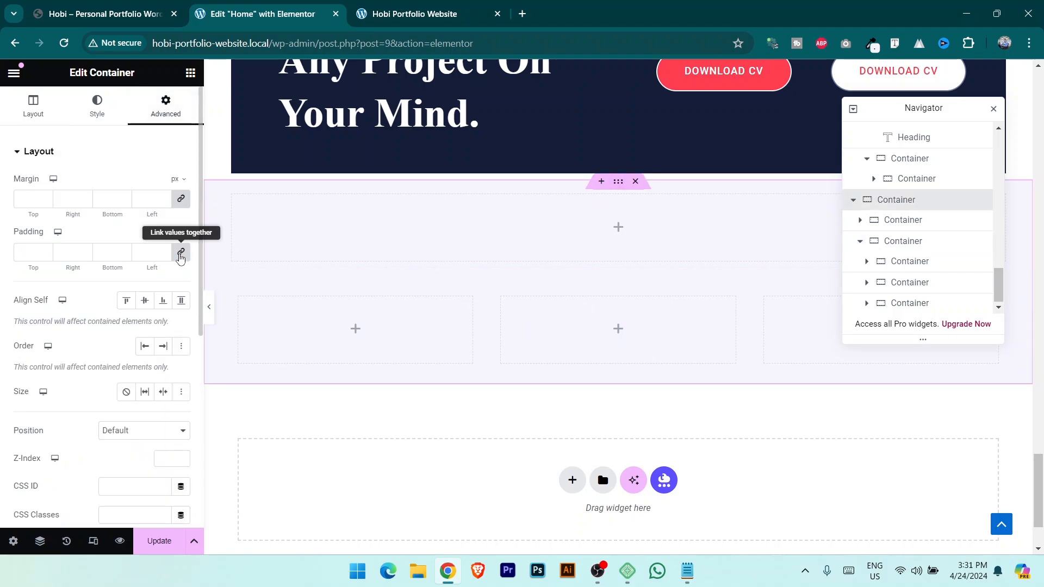
# Unlink the section's padding, enter top and bottom values, save, and compare live and demo pages.
pyautogui.click(181, 252)
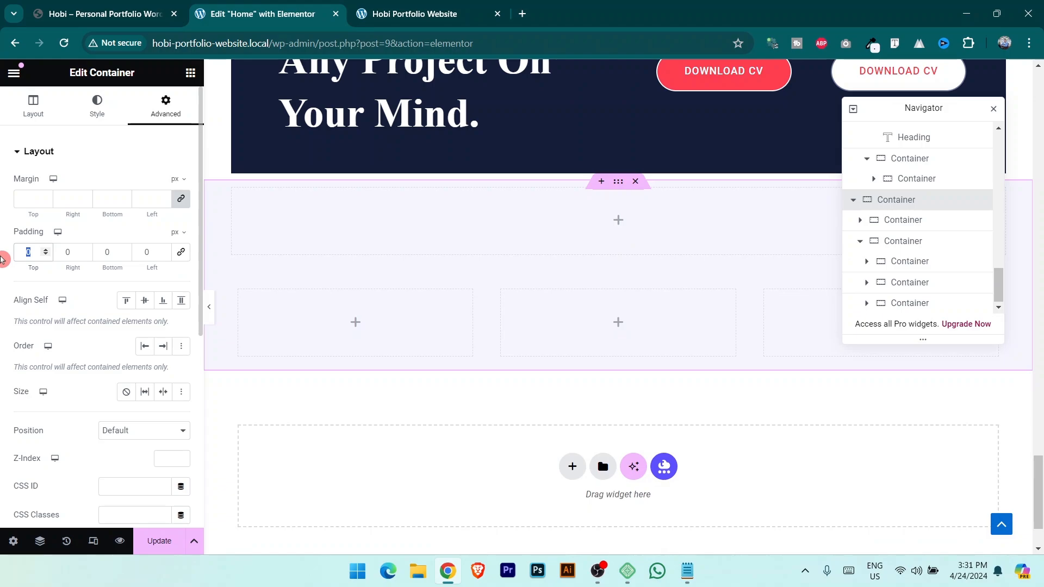
pyautogui.write('100')
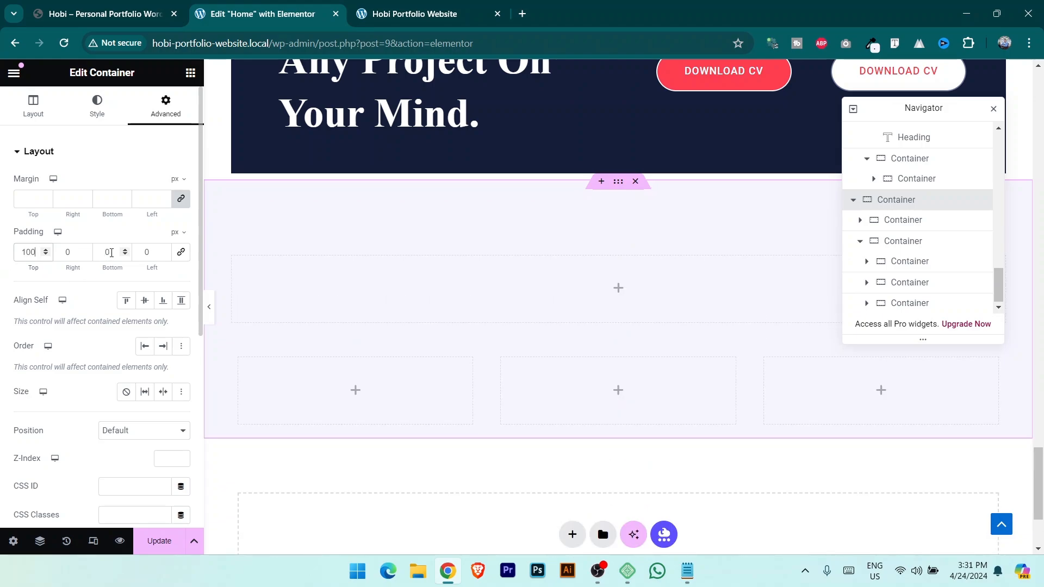
pyautogui.write('50')
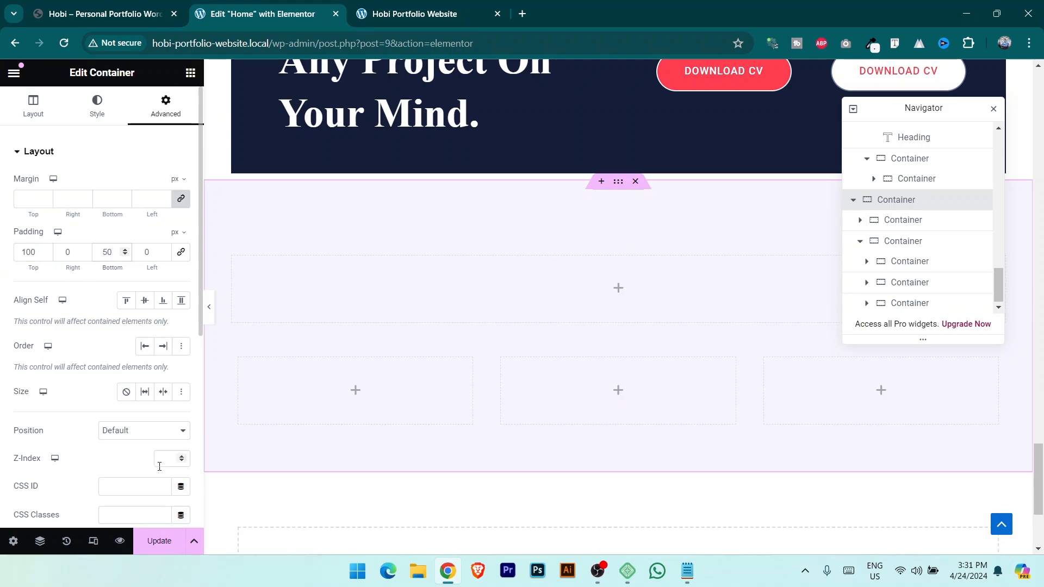
pyautogui.click(158, 541)
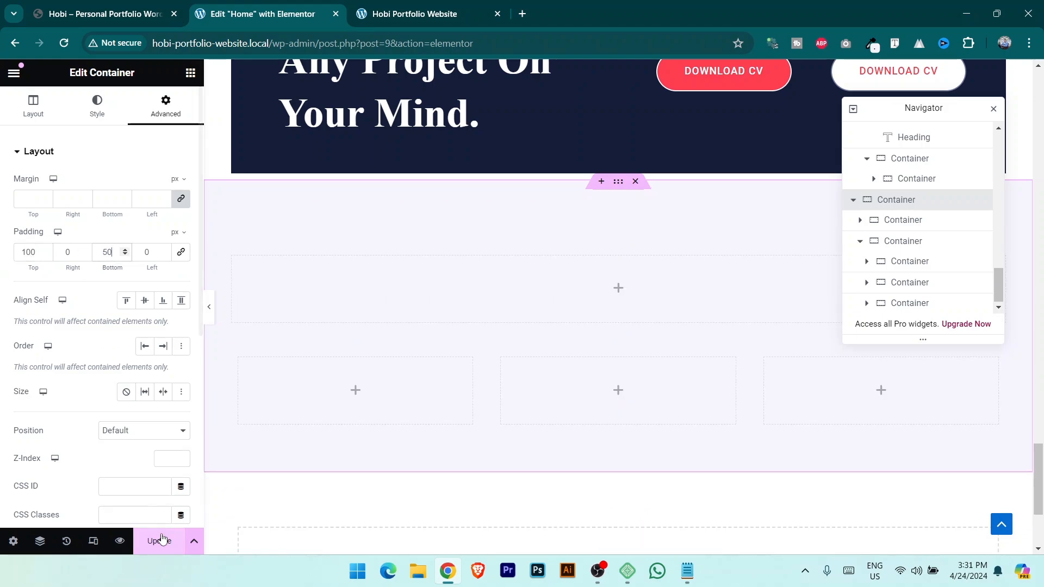
pyautogui.click(426, 11)
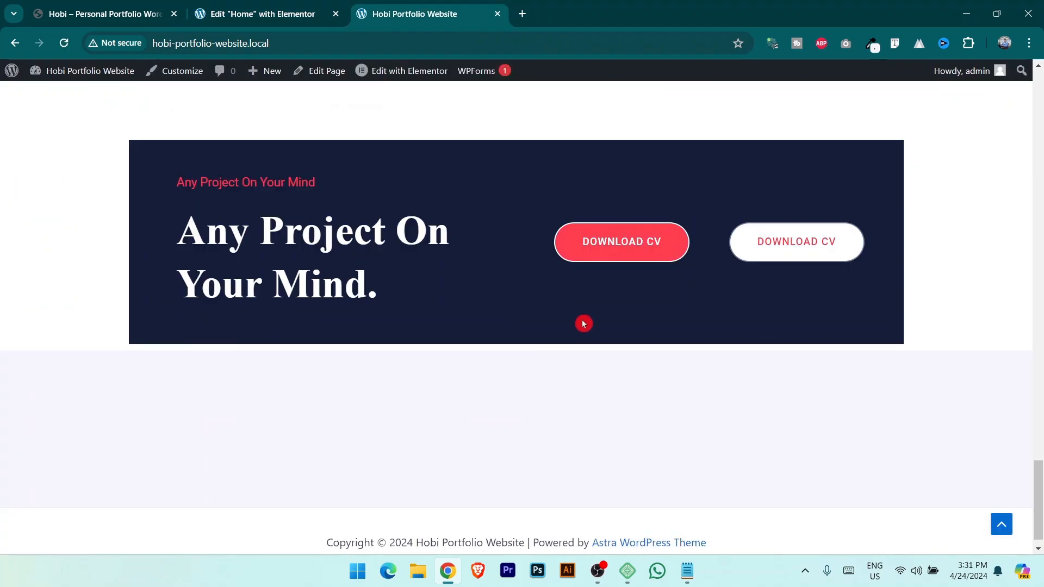
pyautogui.scroll(3, 583, 323)
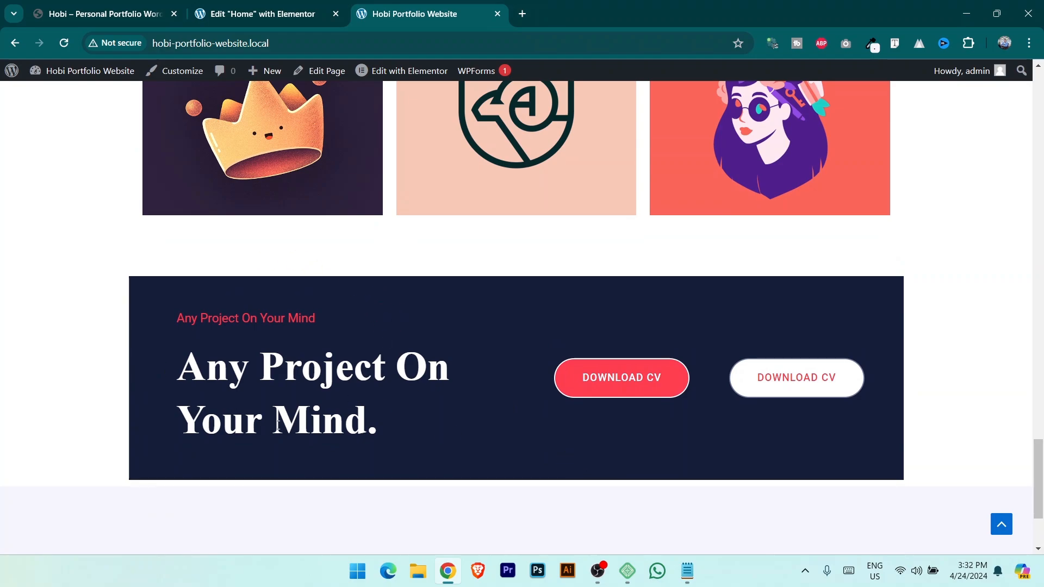
pyautogui.click(108, 6)
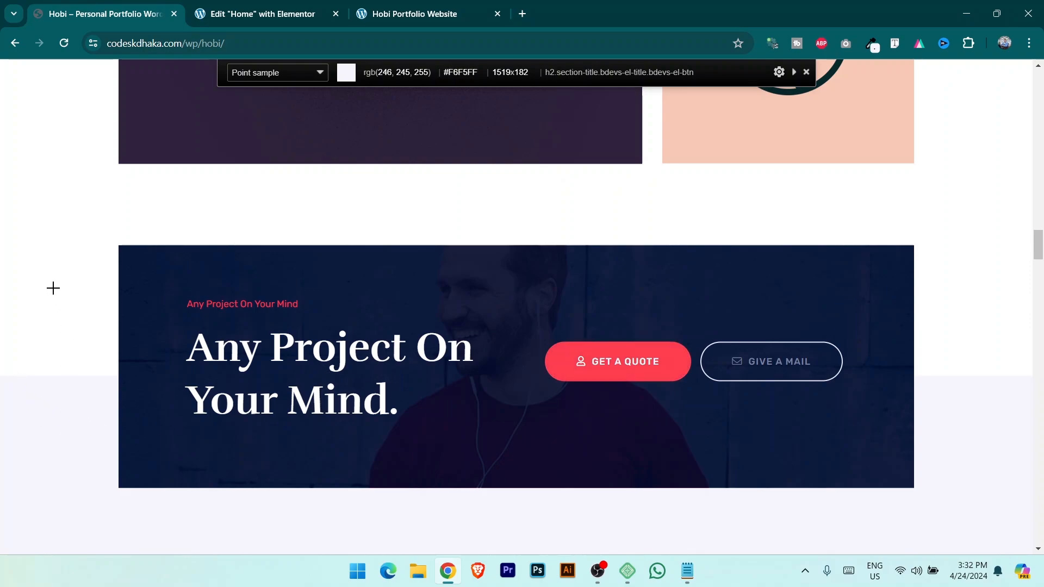
pyautogui.moveTo(52, 288); pyautogui.dragTo(80, 368)
pyautogui.click(241, 7)
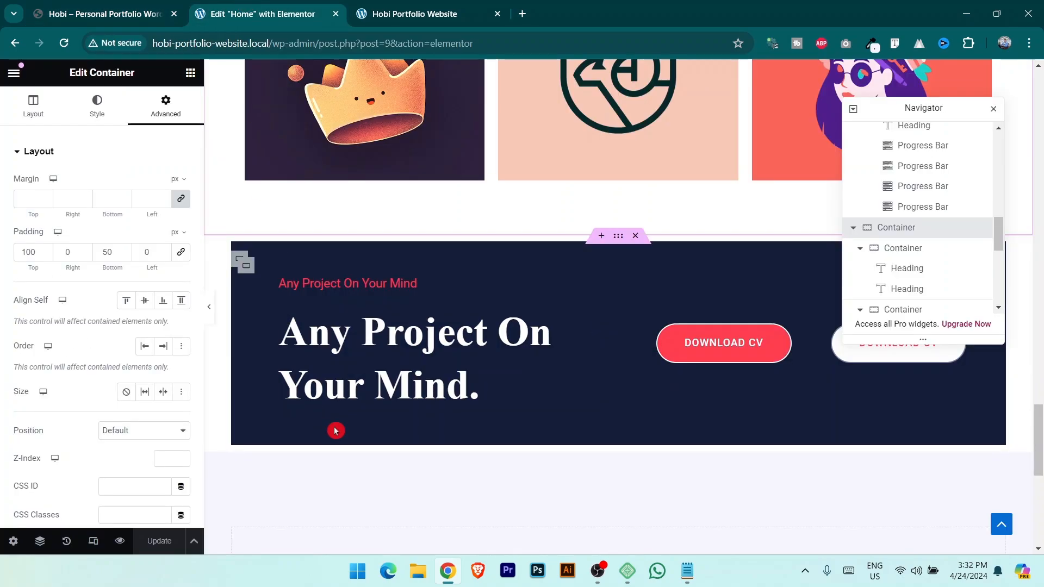
pyautogui.scroll(-3, 615, 464)
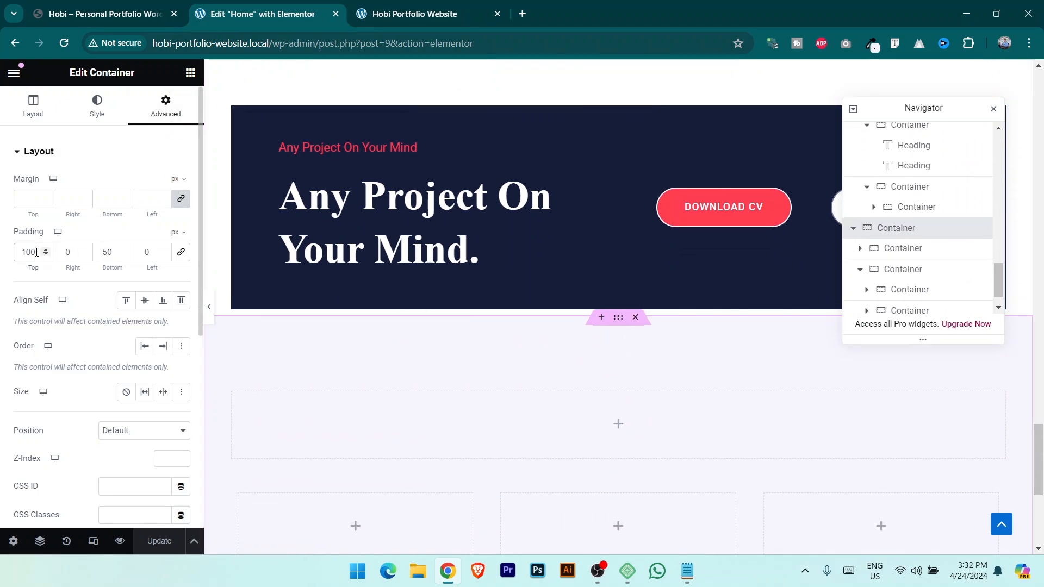
# Set the top padding to 200 px and the top margin to -200 px, then save.
pyautogui.write('200')
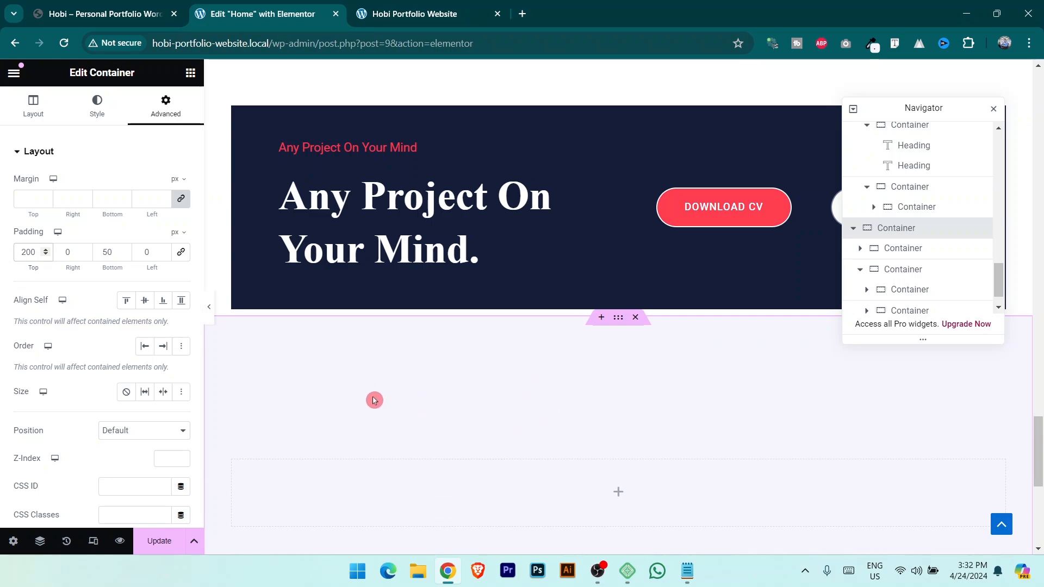
pyautogui.click(181, 200)
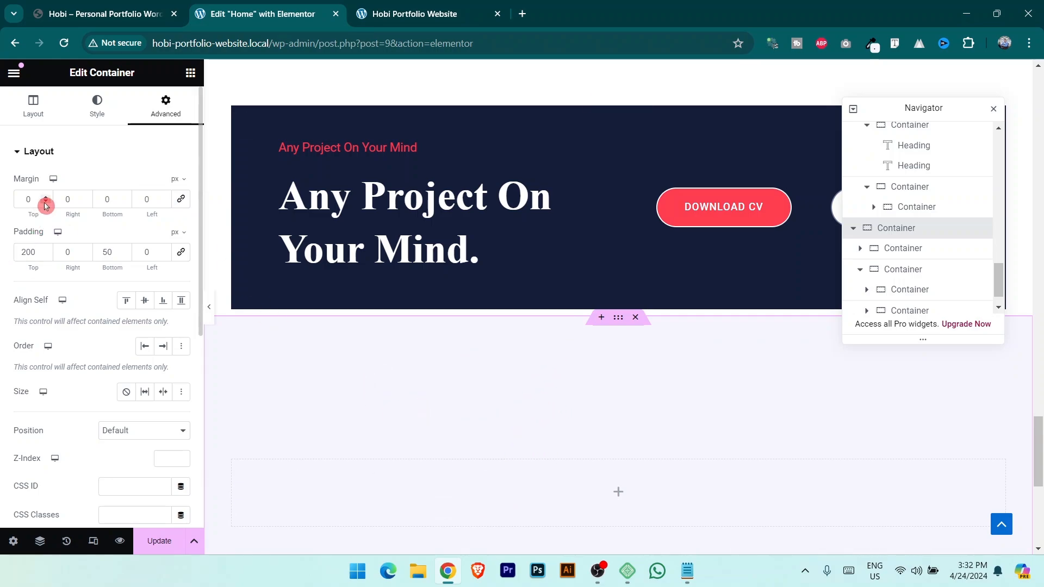
pyautogui.moveTo(46, 203); pyautogui.dragTo(46, 202)
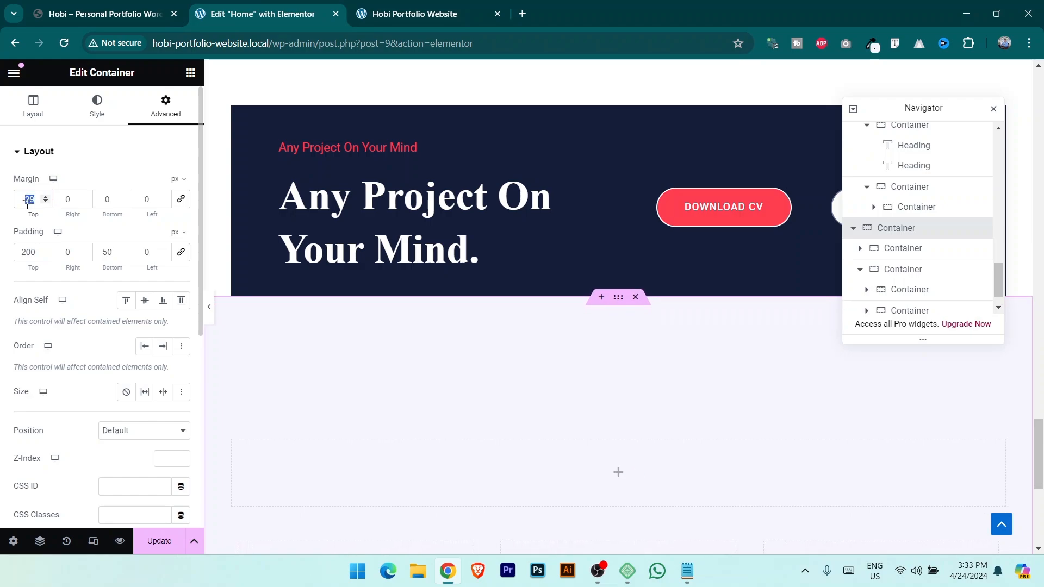
pyautogui.write('-200')
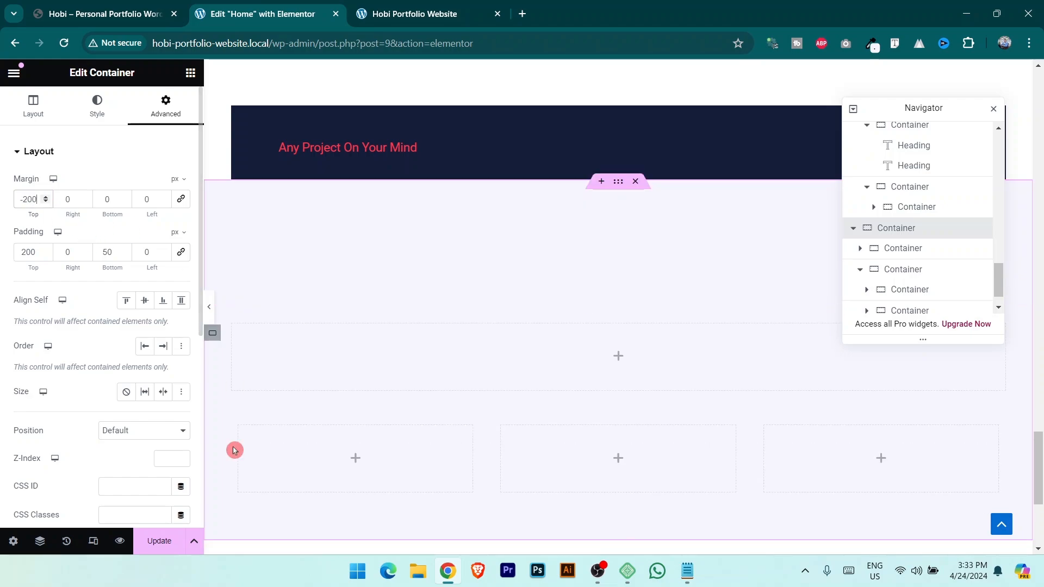
pyautogui.click(157, 541)
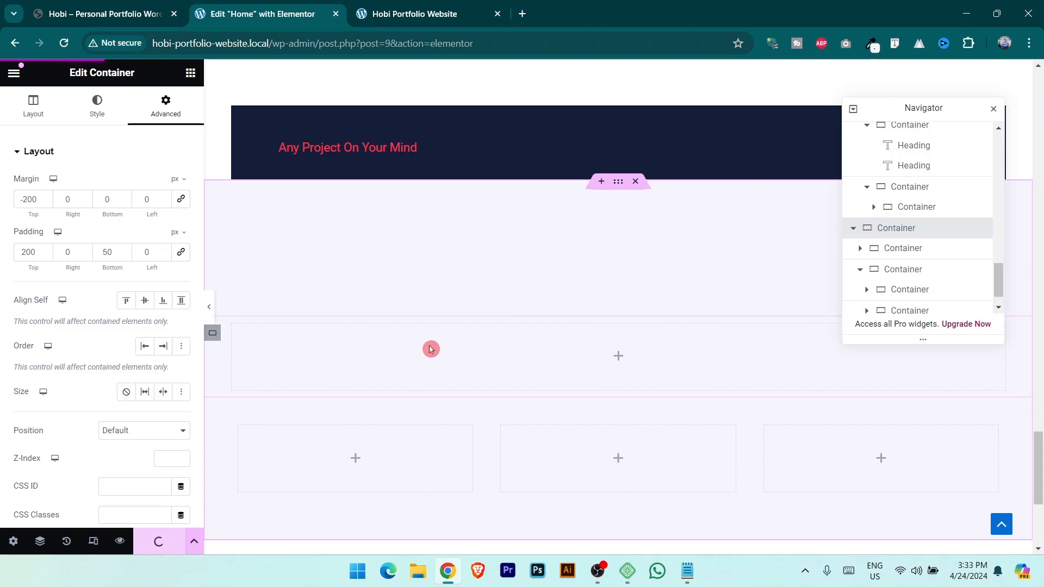
pyautogui.scroll(3, 430, 350)
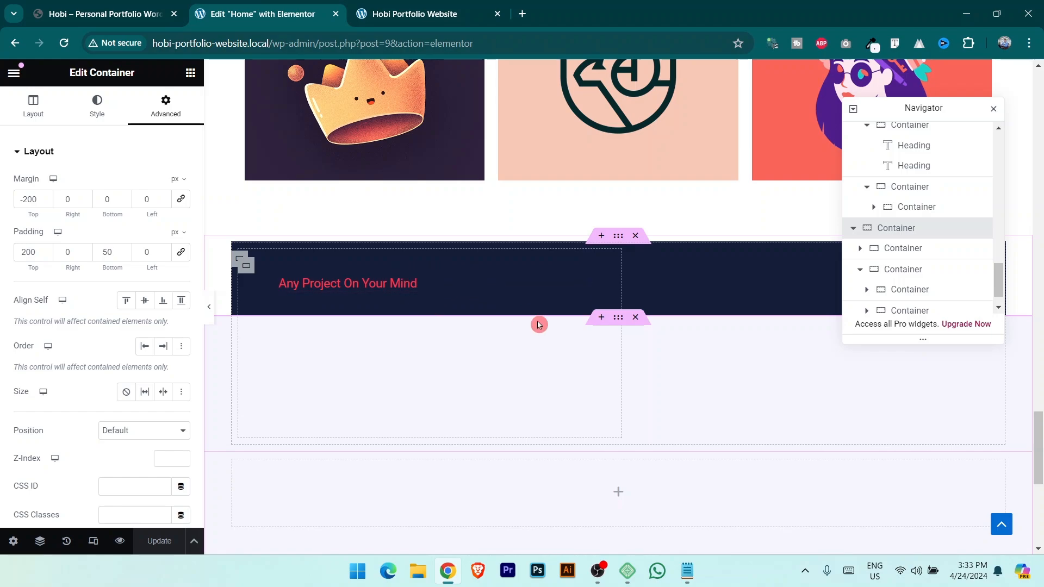
# Give the dark banner container a z-index of 1 so it sits above the overlapping section.
pyautogui.click(619, 241)
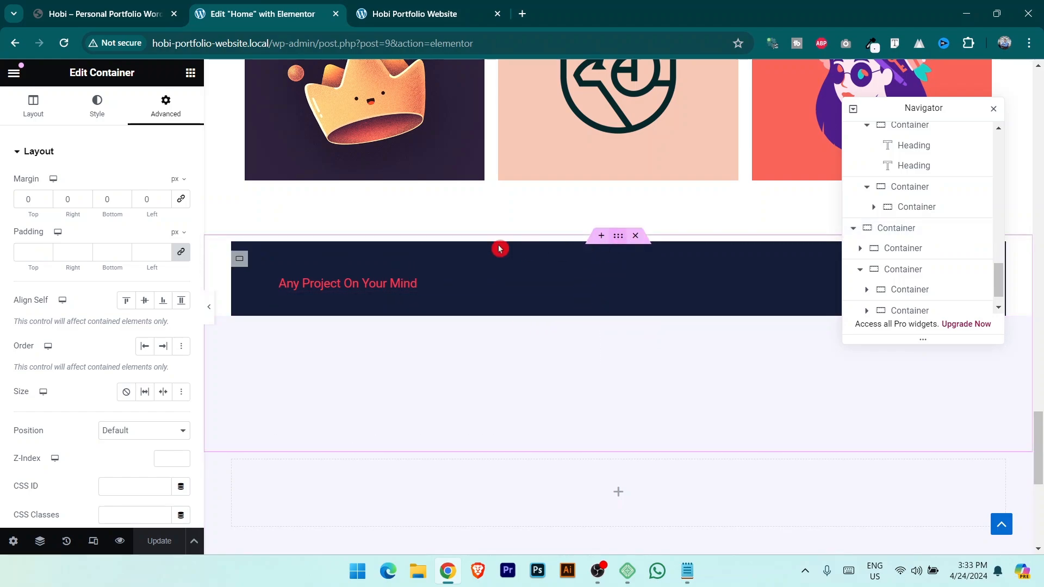
pyautogui.scroll(-1, 499, 249)
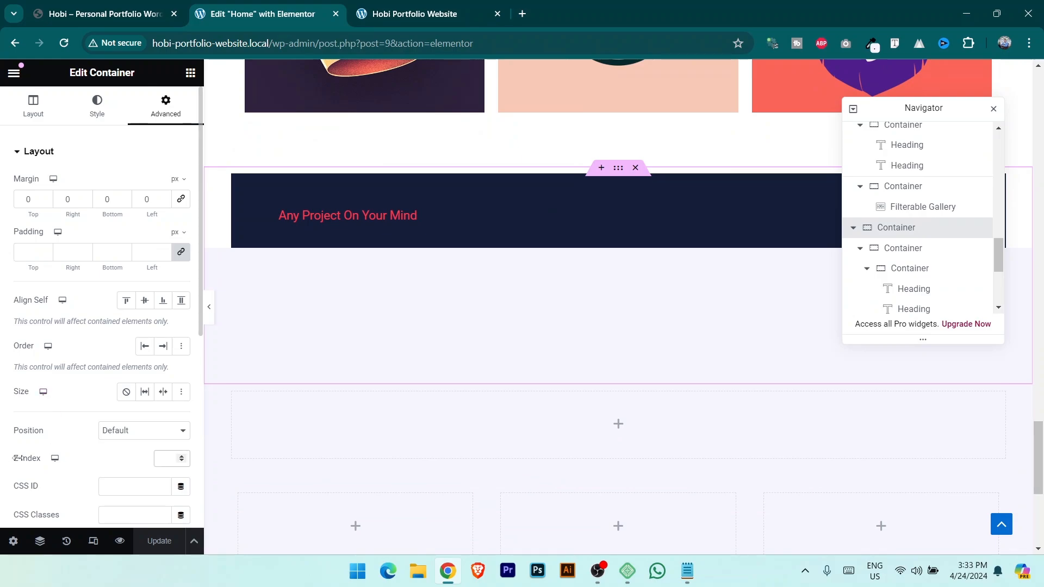
pyautogui.click(114, 467)
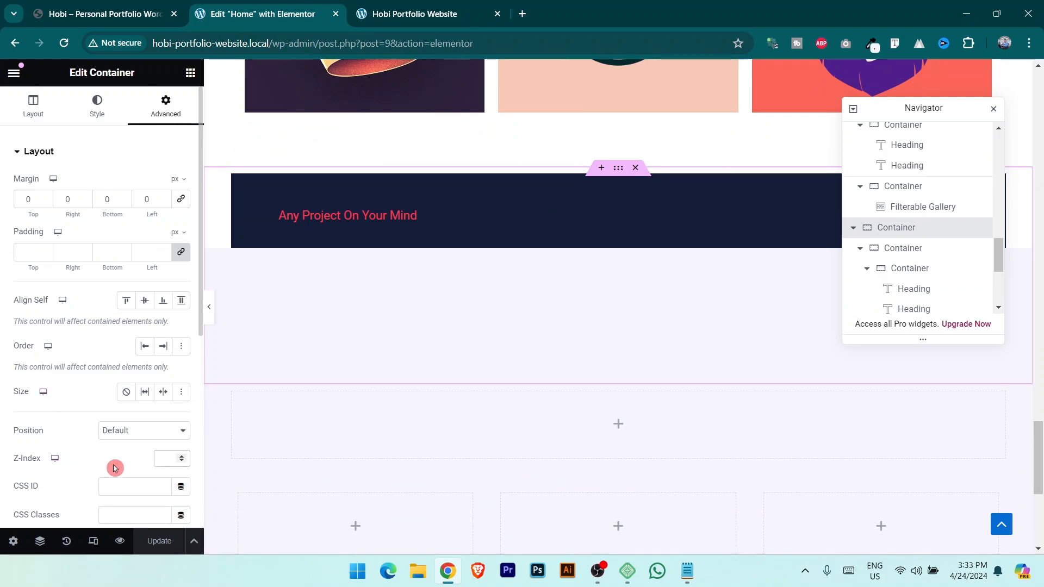
pyautogui.click(161, 459)
pyautogui.write('1')
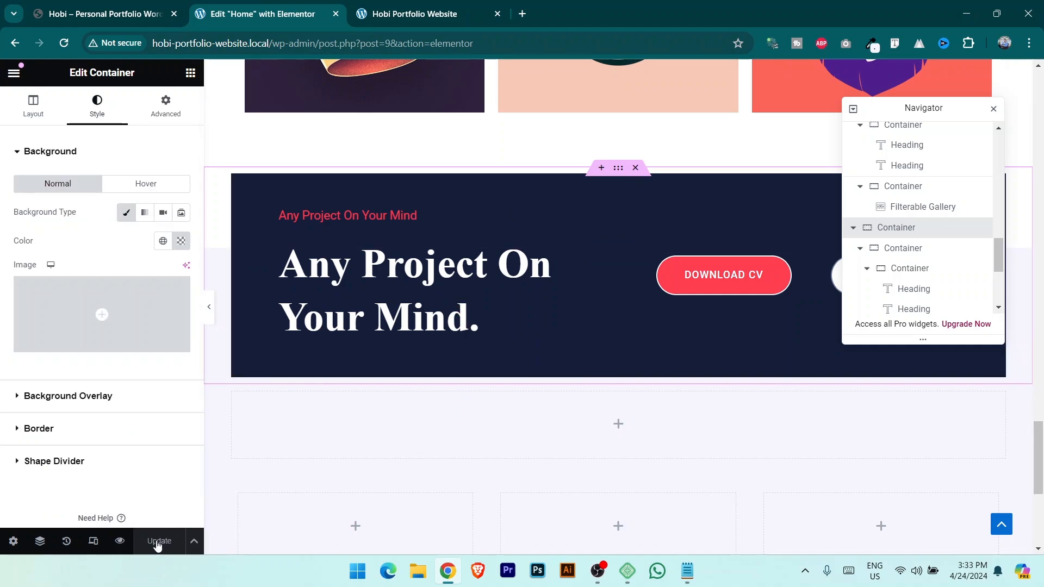
pyautogui.click(439, 4)
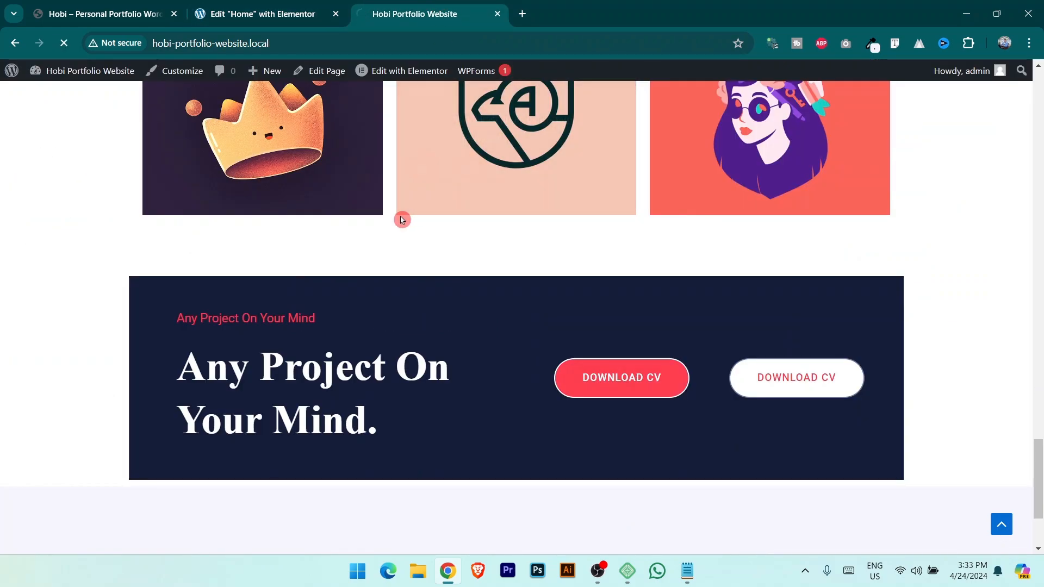
pyautogui.scroll(-2, 102, 283)
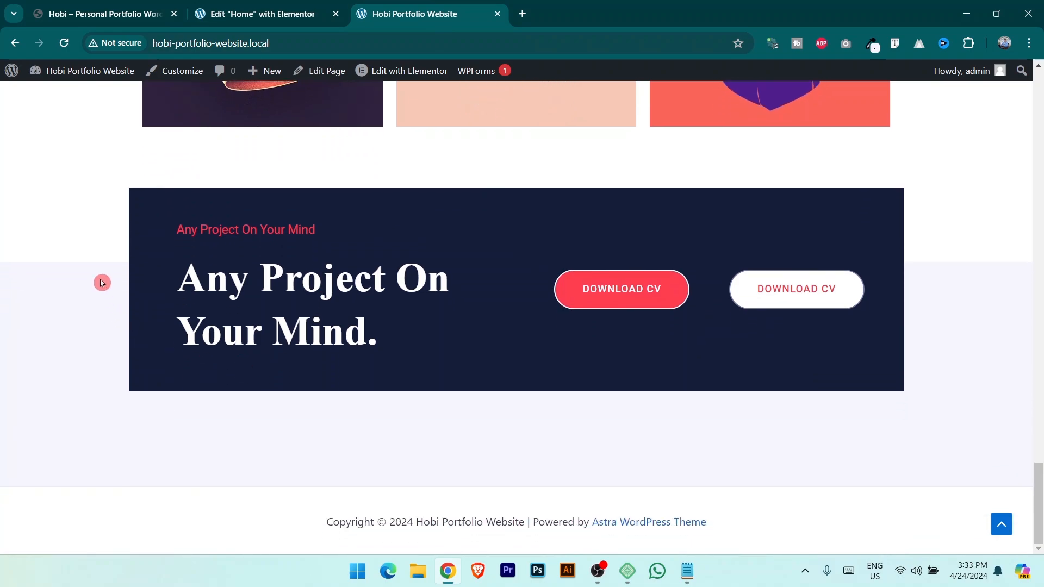
pyautogui.click(261, 14)
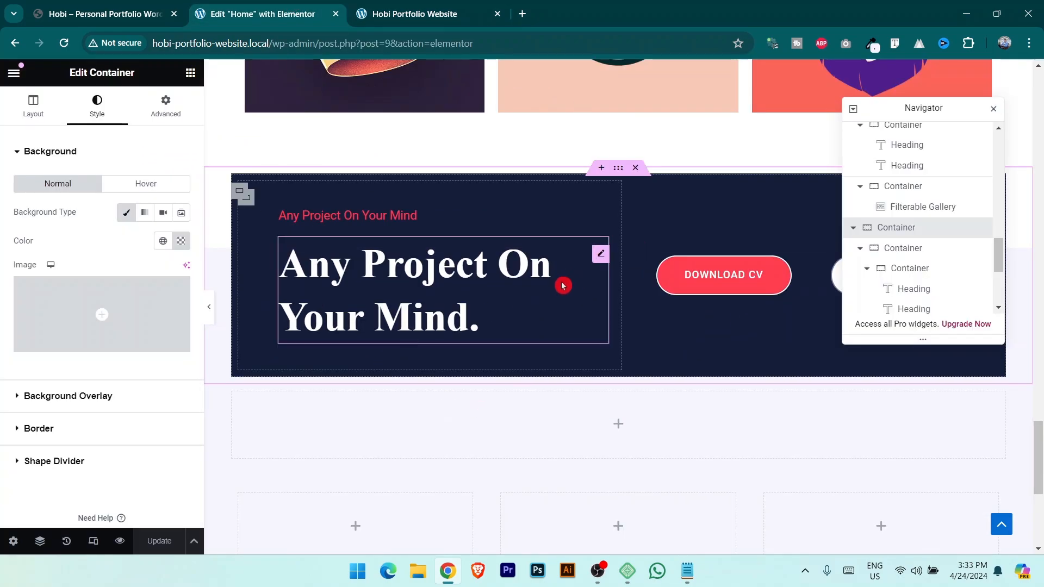
# Change the lilac section's top margin to -180 px, save, and compare with the demo page.
pyautogui.click(911, 203)
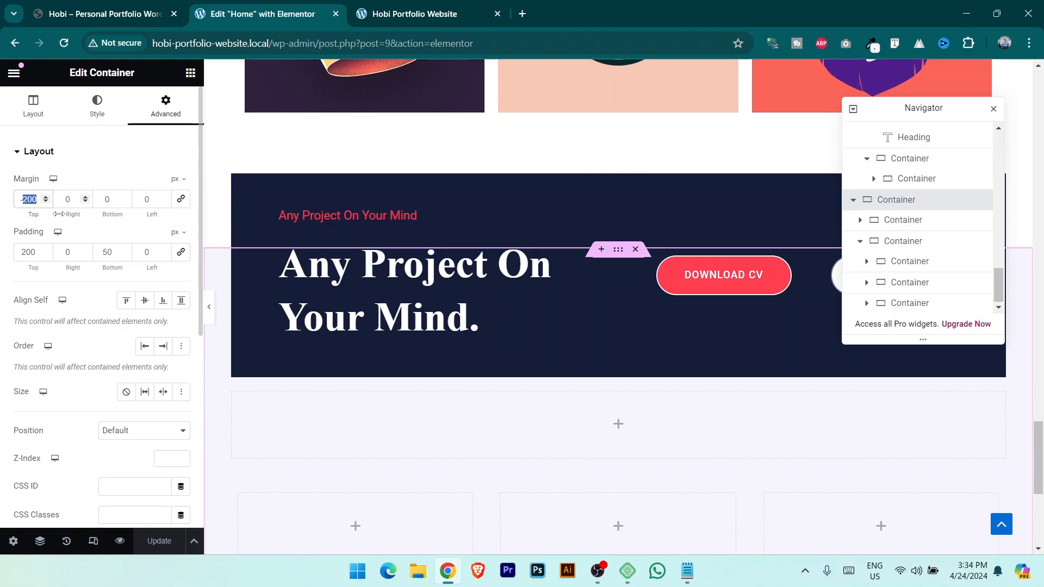
pyautogui.write('180')
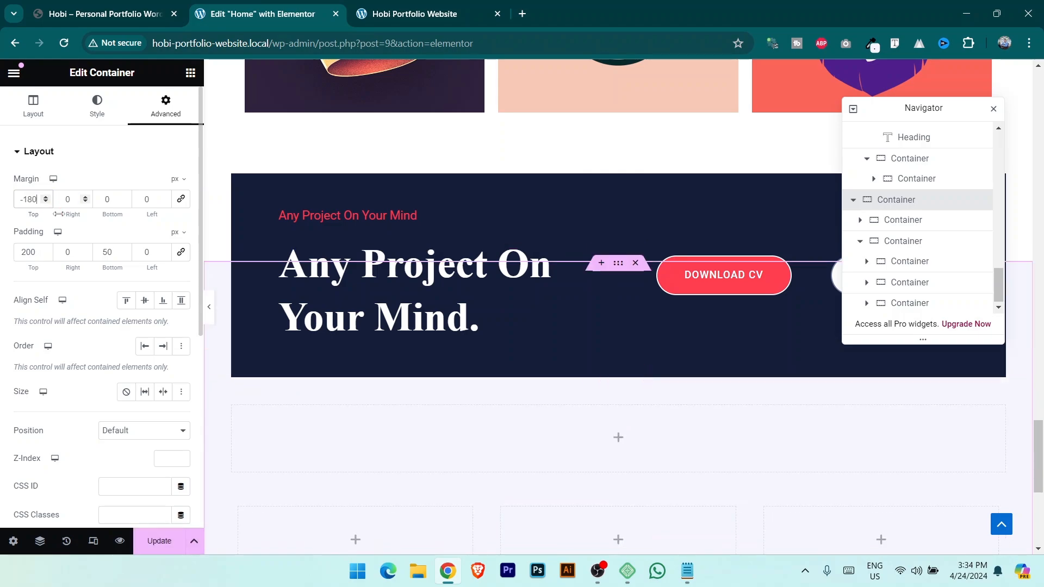
pyautogui.click(159, 541)
pyautogui.click(425, 5)
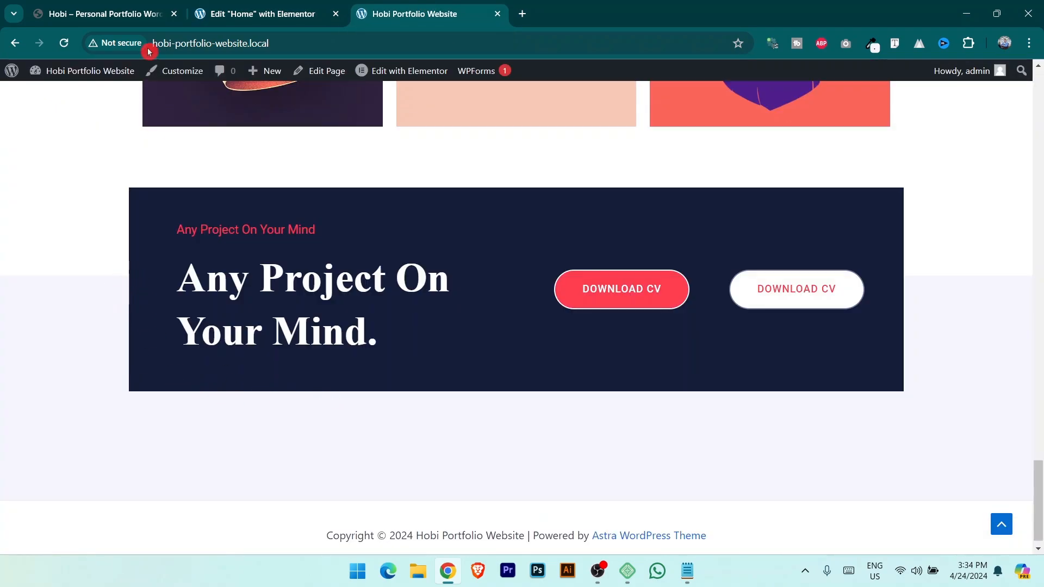
pyautogui.click(116, 4)
pyautogui.scroll(-5, 329, 189)
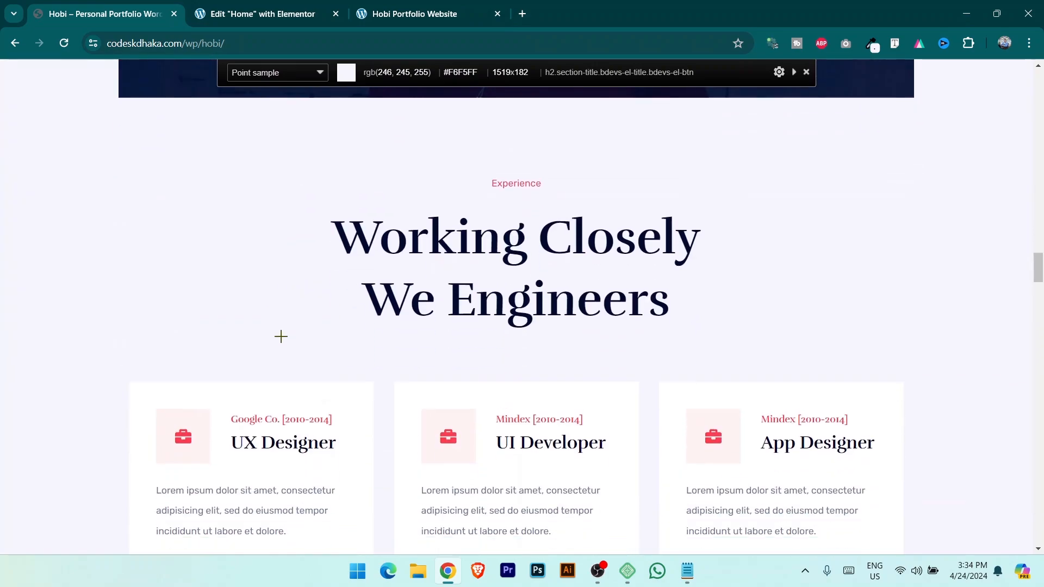
pyautogui.scroll(1, 441, 341)
pyautogui.click(263, 11)
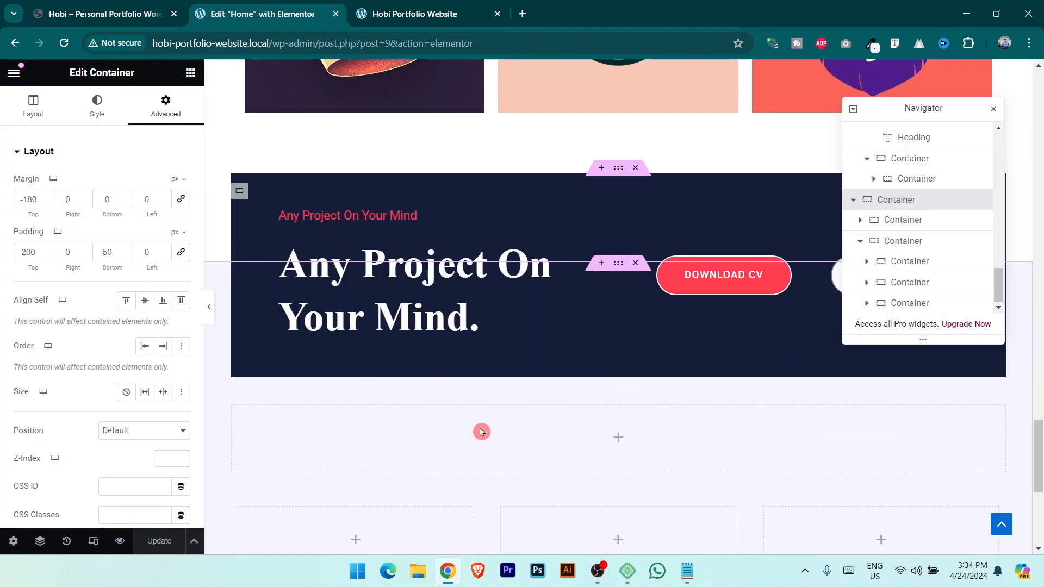
pyautogui.scroll(1, 482, 413)
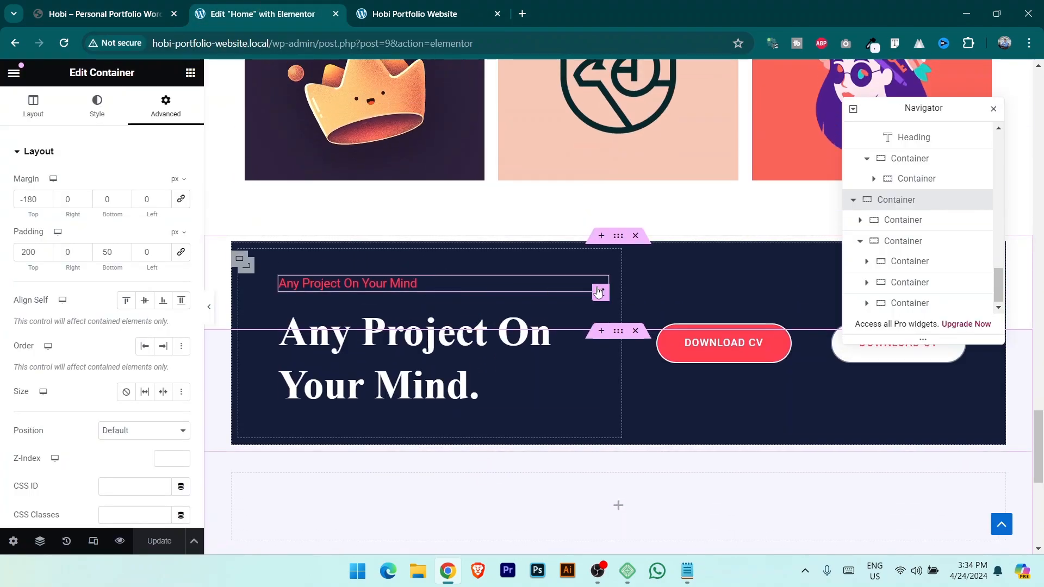
# Duplicate the small red banner heading and paste a copy into the empty section container.
pyautogui.click(599, 293)
pyautogui.rightClick(600, 290)
pyautogui.click(634, 275)
pyautogui.scroll(-3, 593, 385)
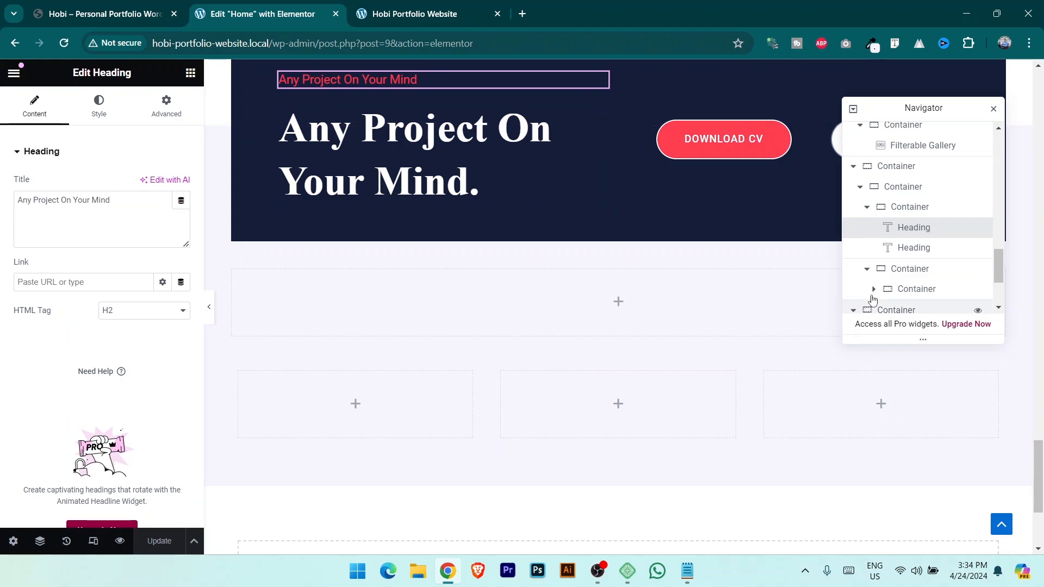
pyautogui.scroll(-3, 930, 269)
pyautogui.rightClick(926, 240)
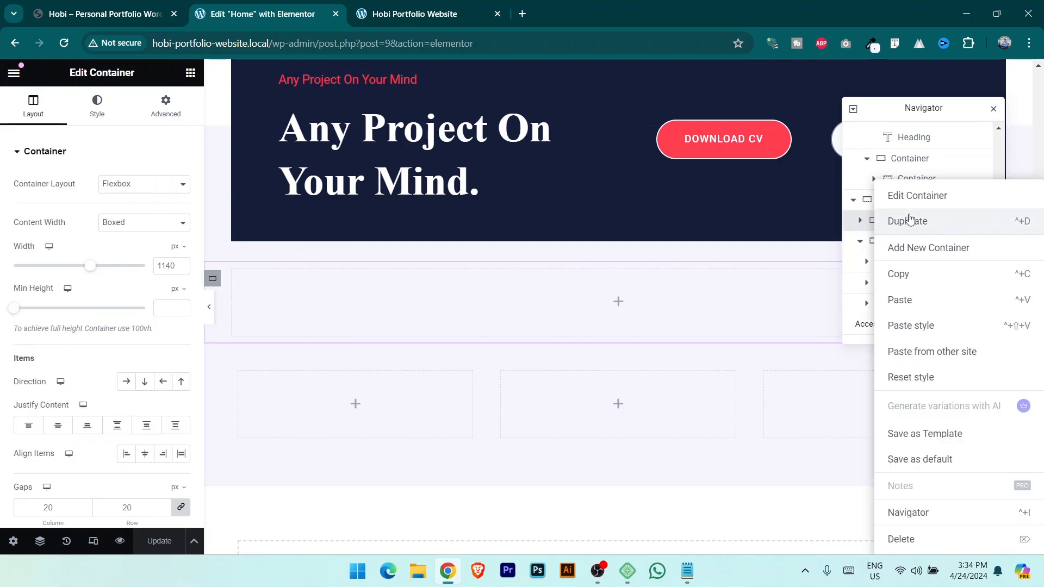
pyautogui.click(922, 300)
pyautogui.scroll(2, 620, 294)
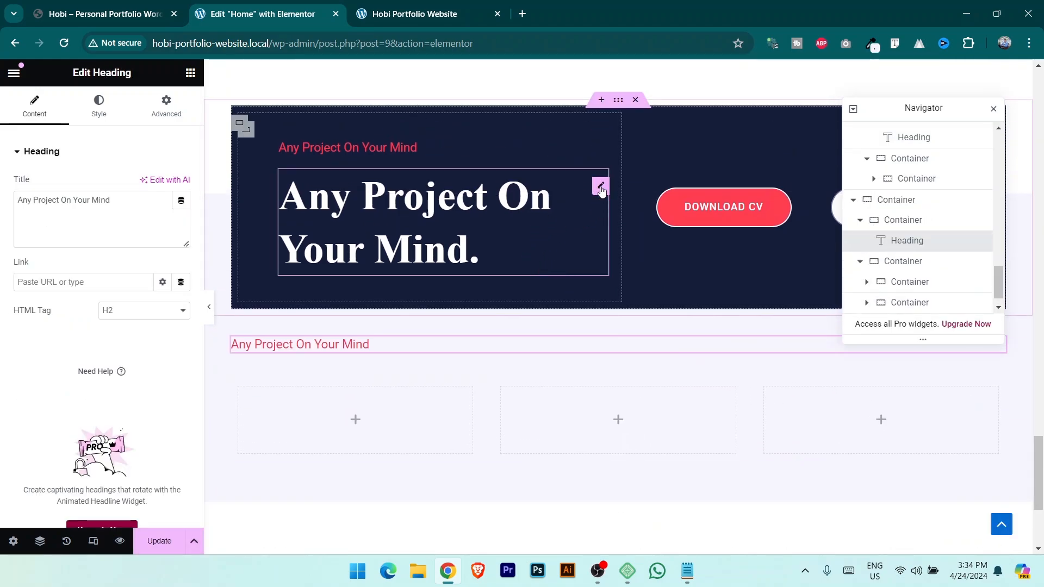
# Copy the big Any Project heading and paste it below the new small heading.
pyautogui.click(601, 187)
pyautogui.rightClick(600, 187)
pyautogui.click(625, 252)
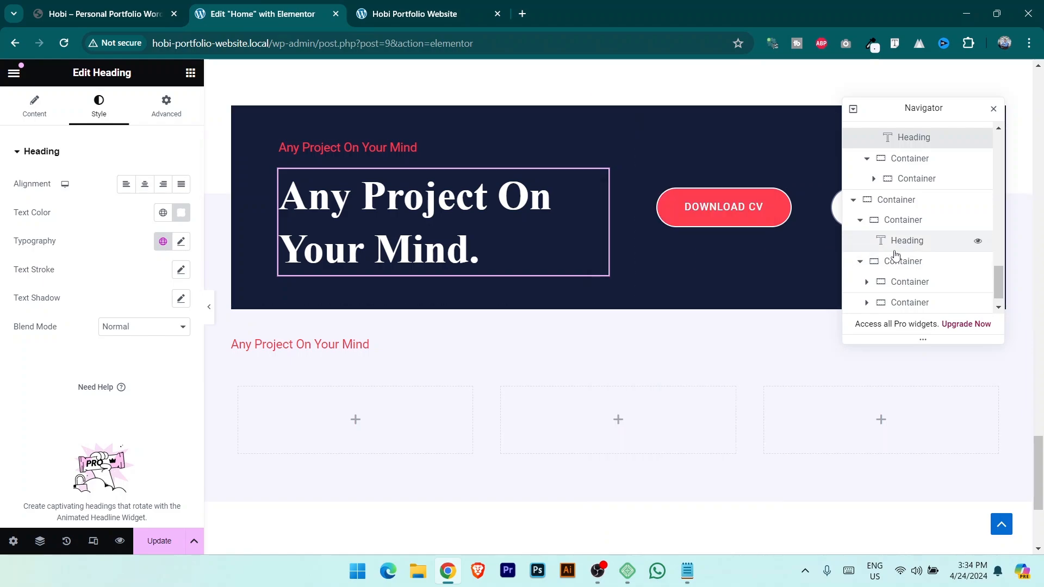
pyautogui.scroll(-1, 896, 254)
pyautogui.click(917, 261)
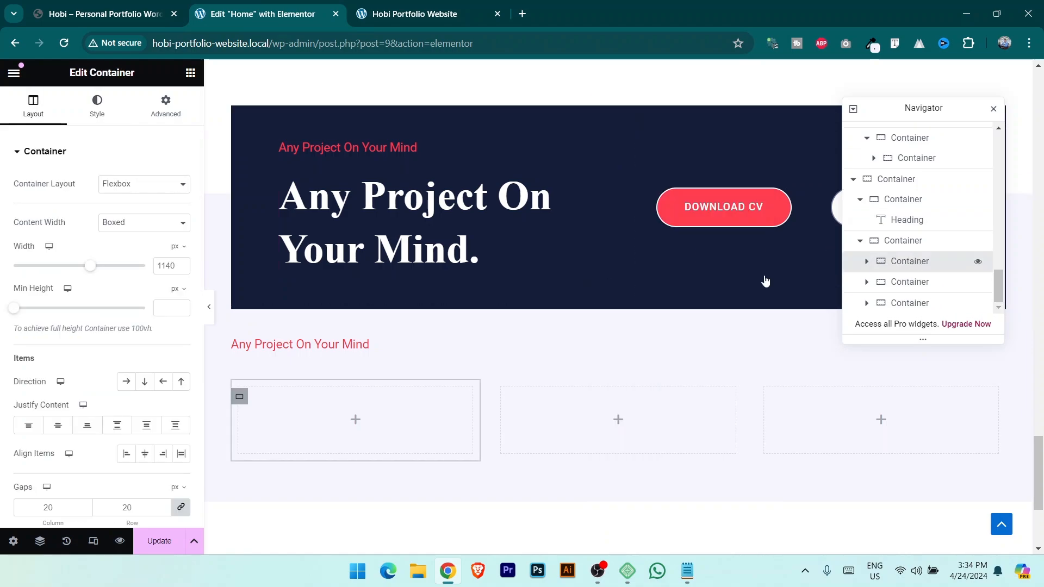
pyautogui.click(394, 345)
pyautogui.rightClick(998, 353)
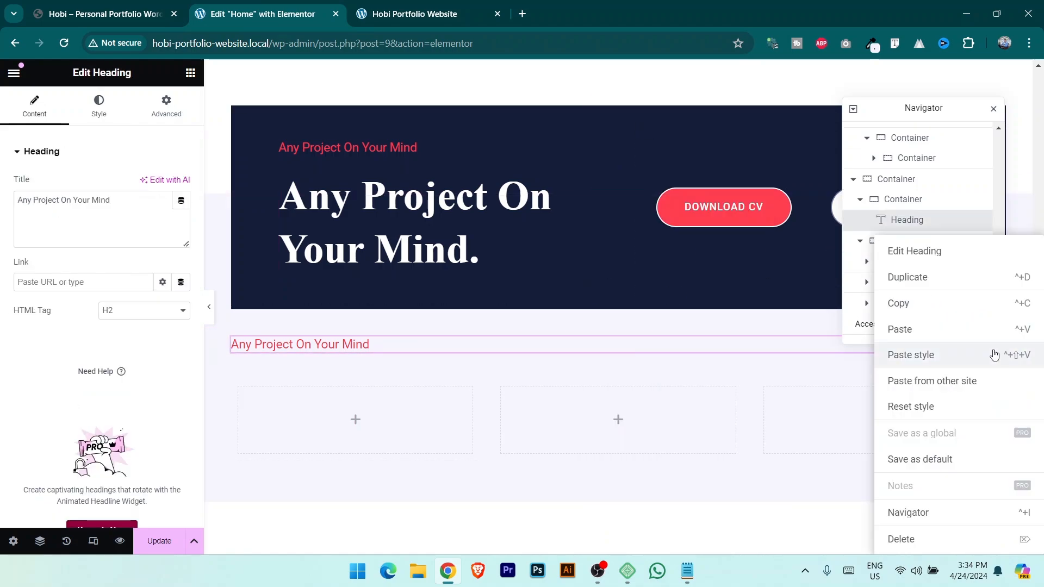
pyautogui.click(923, 329)
# Retitle the small heading 'Experience', copied from the reference site.
pyautogui.hotkey('ctrl', '1')
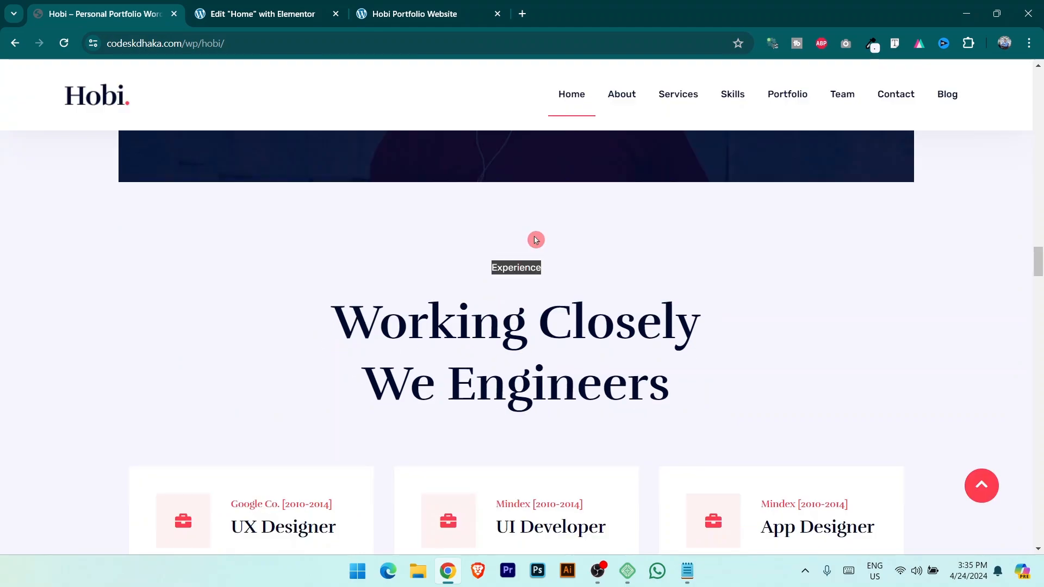
pyautogui.click(509, 261)
pyautogui.moveTo(493, 267); pyautogui.dragTo(593, 266)
pyautogui.hotkey('ctrl', 'c')
pyautogui.click(284, 11)
pyautogui.click(375, 347)
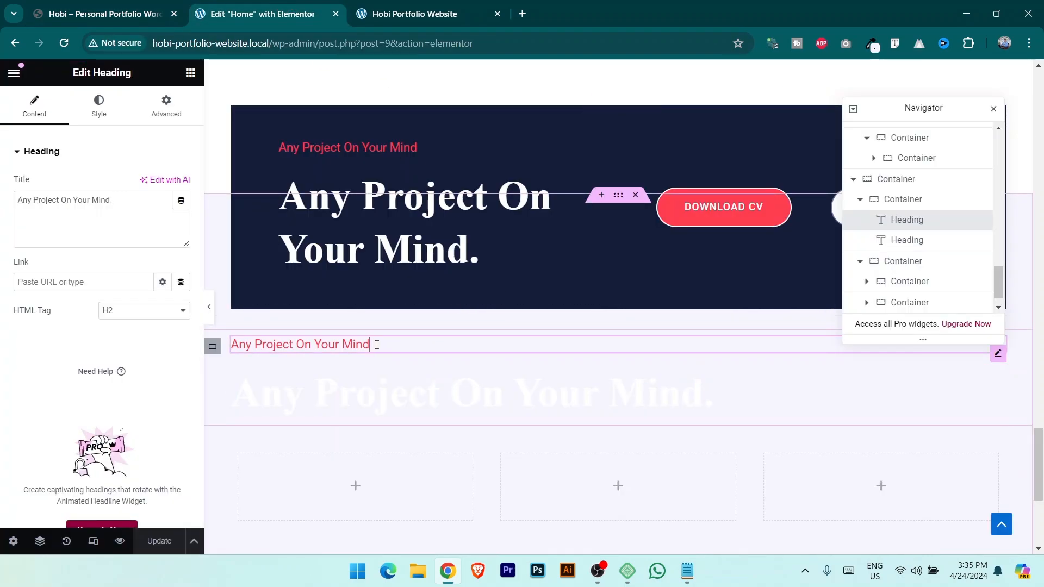
pyautogui.tripleClick(122, 199)
pyautogui.hotkey('ctrl', 'v')
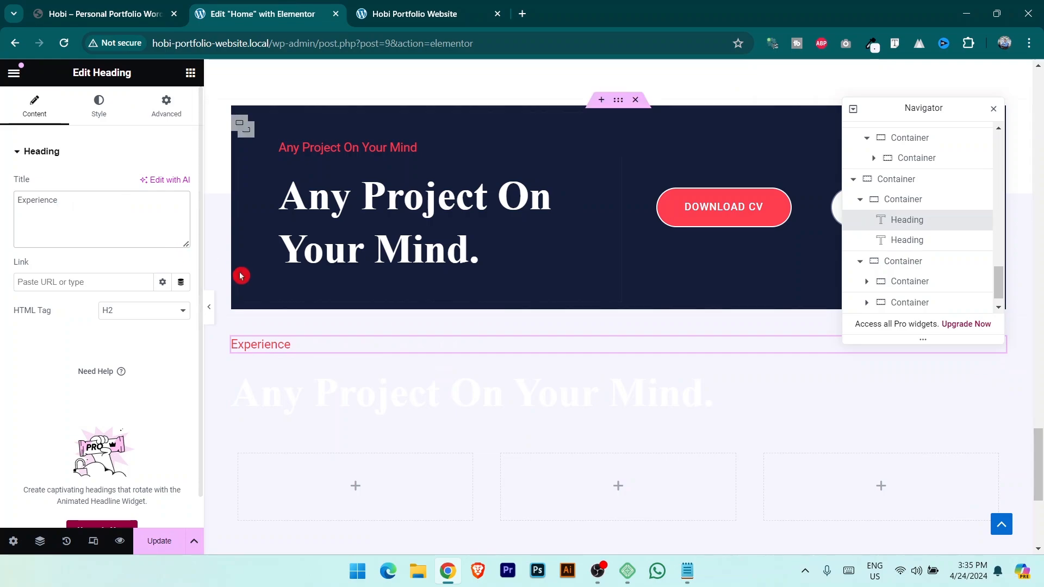
# Retitle the big heading 'Working Closely We Engineers', copied from the reference site.
pyautogui.click(126, 8)
pyautogui.moveTo(341, 311); pyautogui.dragTo(681, 376)
pyautogui.hotkey('ctrl', 'c')
pyautogui.click(277, 6)
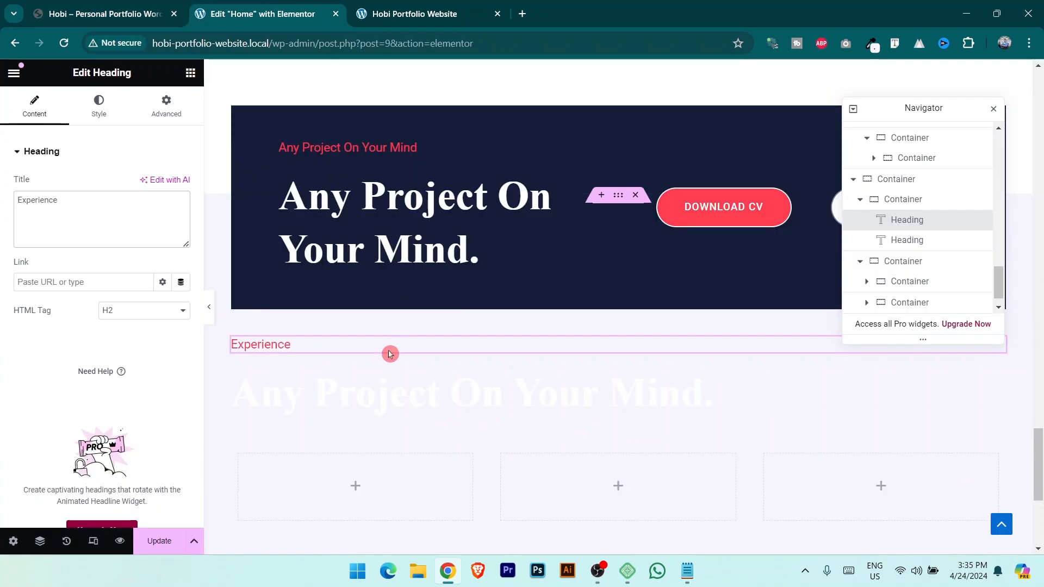
pyautogui.click(386, 395)
pyautogui.click(132, 210)
pyautogui.hotkey('ctrl', 'a')
pyautogui.hotkey('ctrl', 'v')
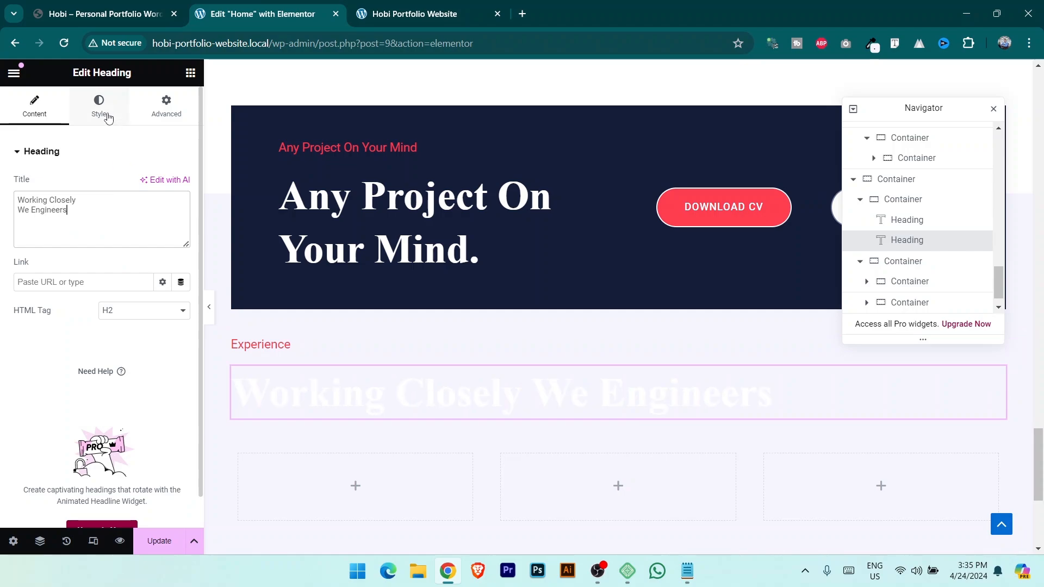
# Color the heading Secondary dark navy, center both headings, then view the reference experience cards.
pyautogui.click(99, 106)
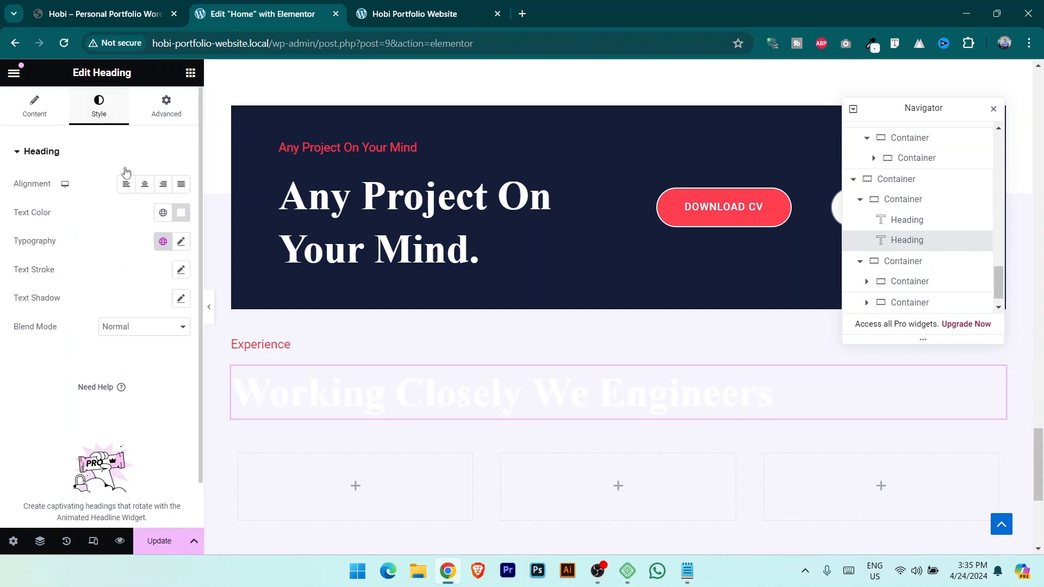
pyautogui.click(163, 213)
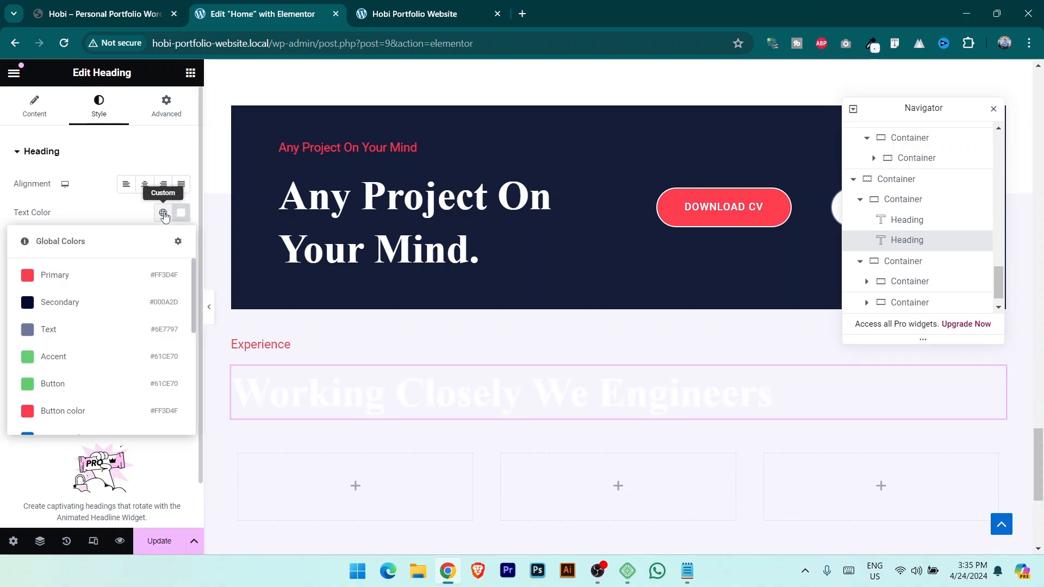
pyautogui.click(85, 302)
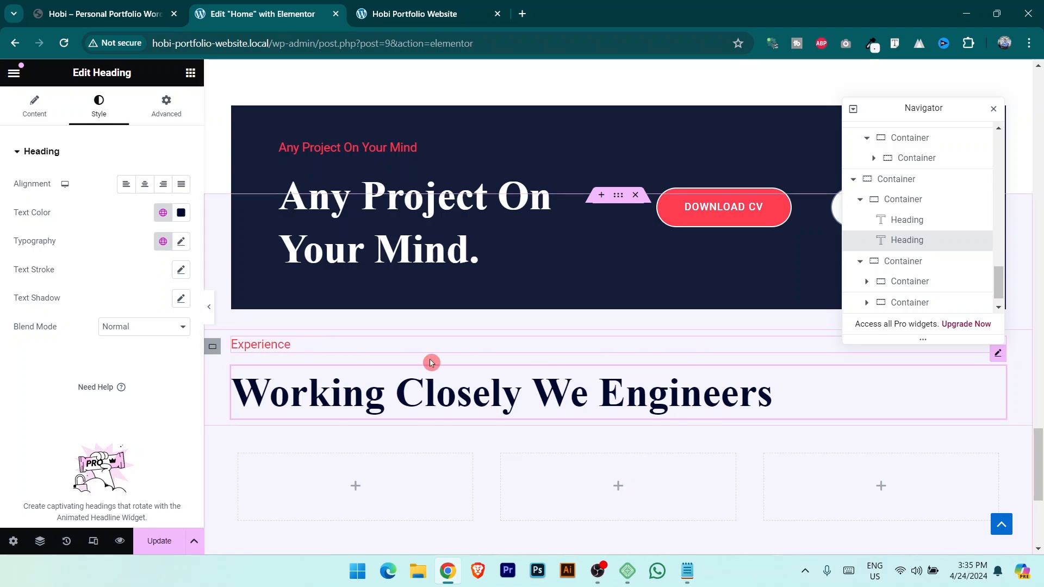
pyautogui.click(212, 348)
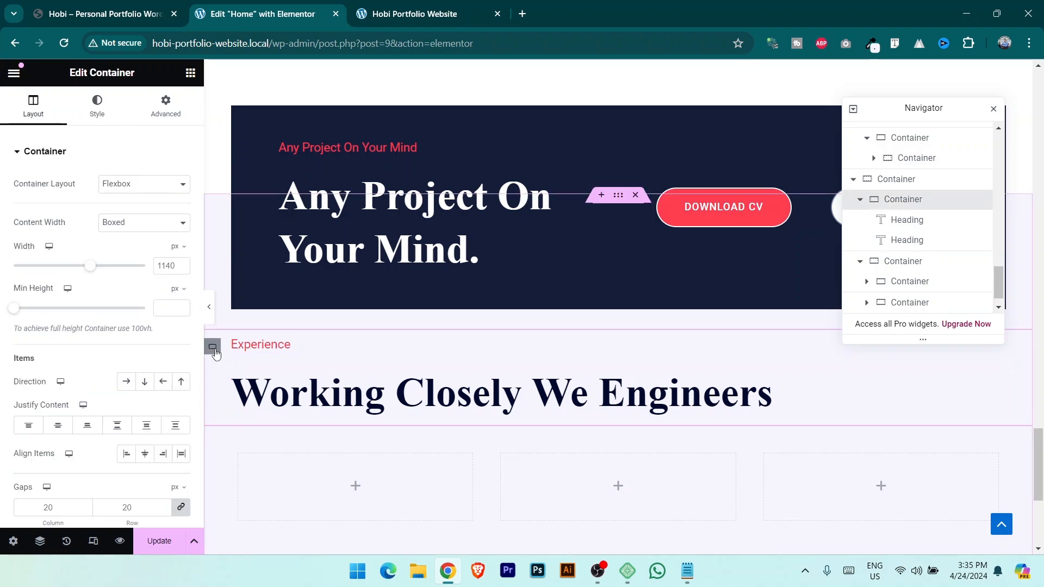
pyautogui.click(145, 454)
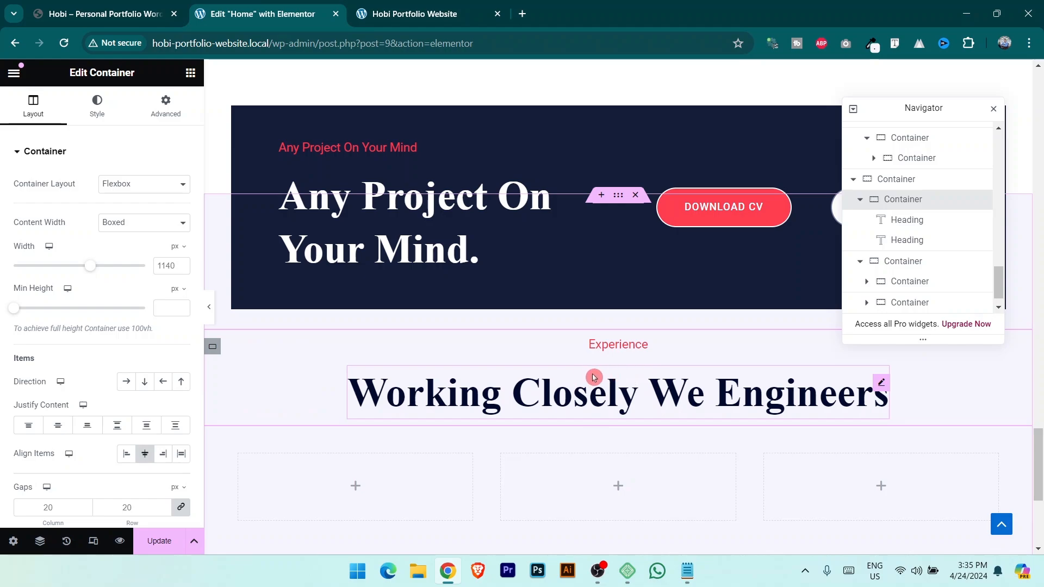
pyautogui.hotkey('ctrl', 'shift', 'Tab')
pyautogui.scroll(-5, 438, 380)
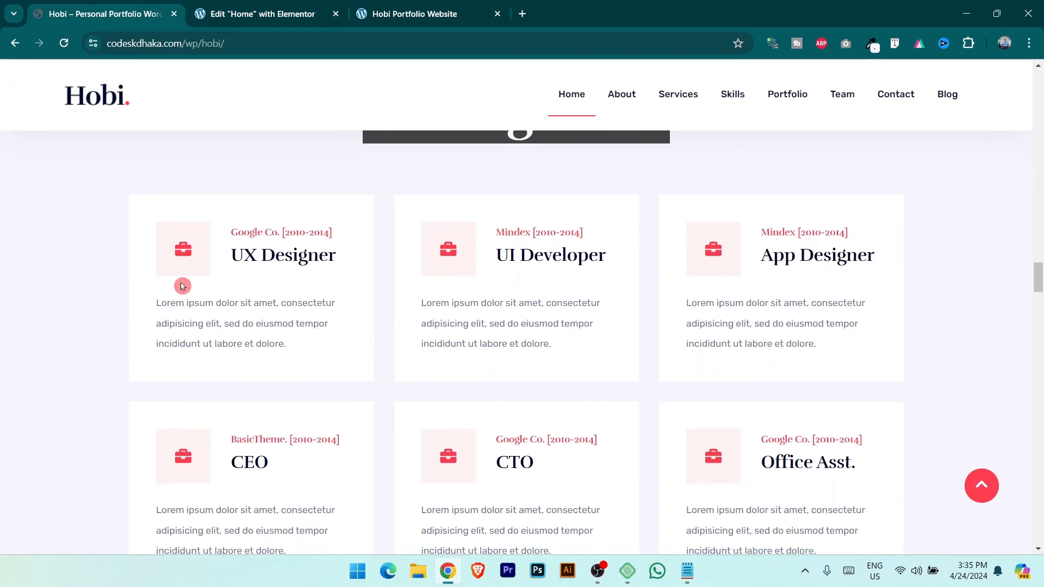
# Give the first empty card container a plain white background.
pyautogui.click(234, 12)
pyautogui.scroll(-3, 364, 319)
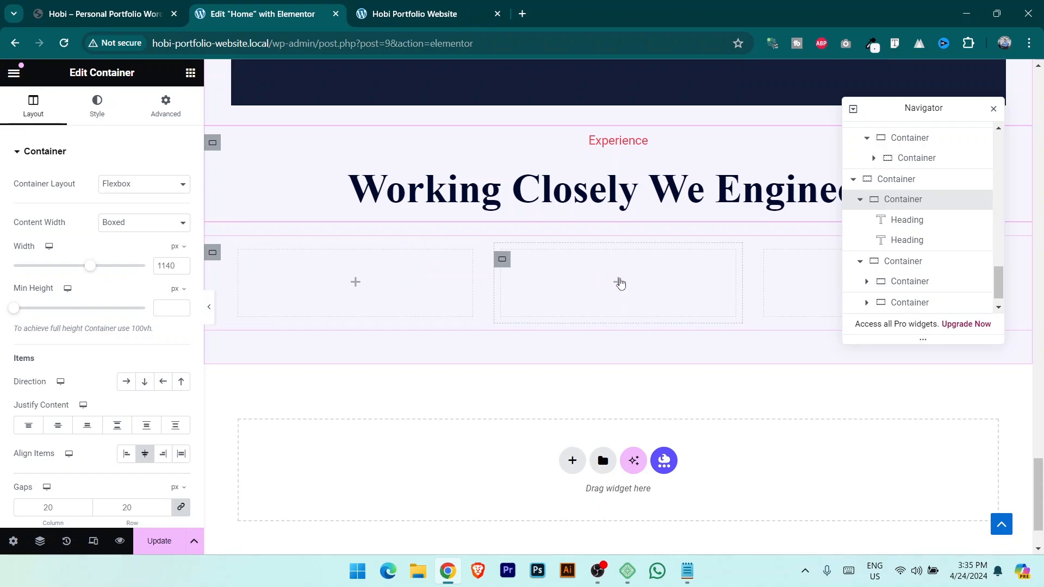
pyautogui.click(357, 317)
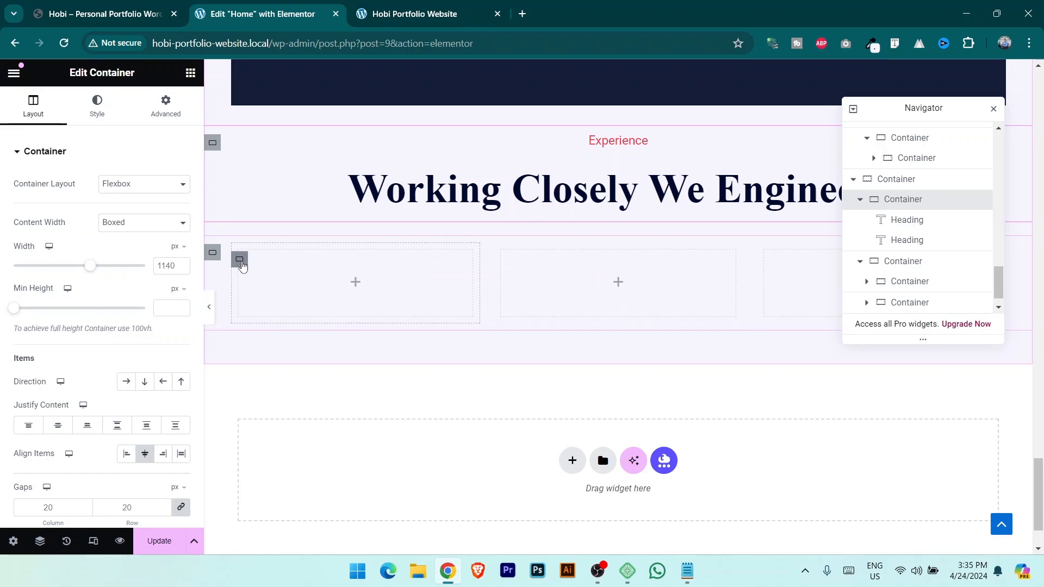
pyautogui.click(266, 301)
pyautogui.click(97, 107)
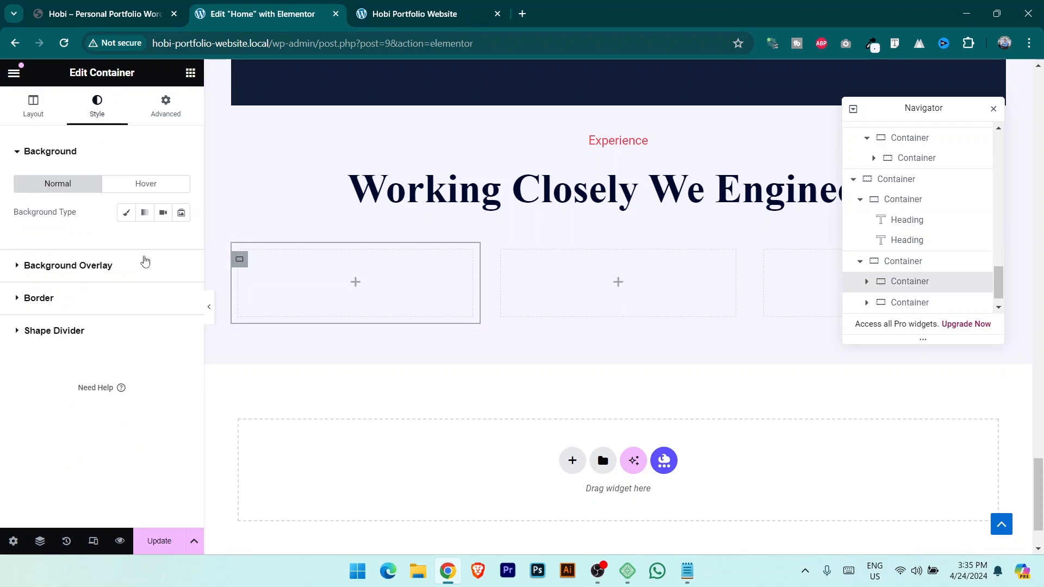
pyautogui.click(126, 213)
pyautogui.click(182, 241)
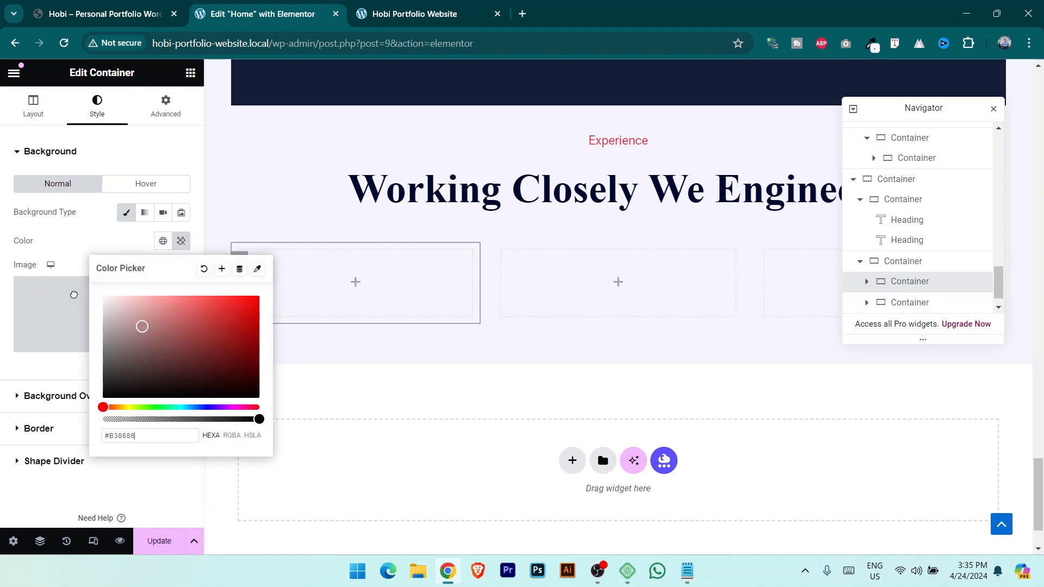
pyautogui.moveTo(74, 295); pyautogui.dragTo(72, 293)
# Add an Icon Box with the briefcase icon to the first card.
pyautogui.click(356, 282)
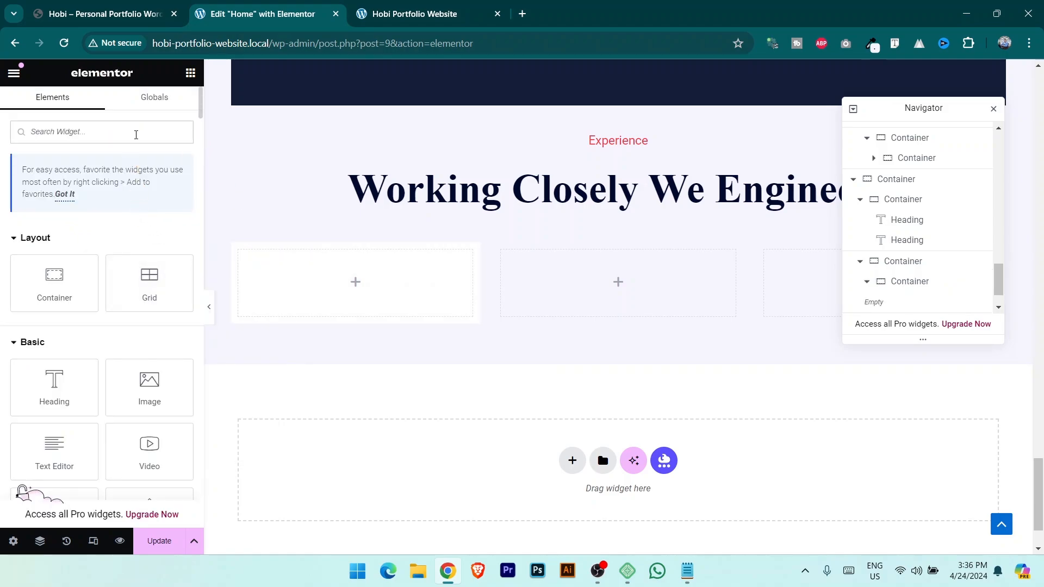
pyautogui.click(136, 135)
pyautogui.write('icon')
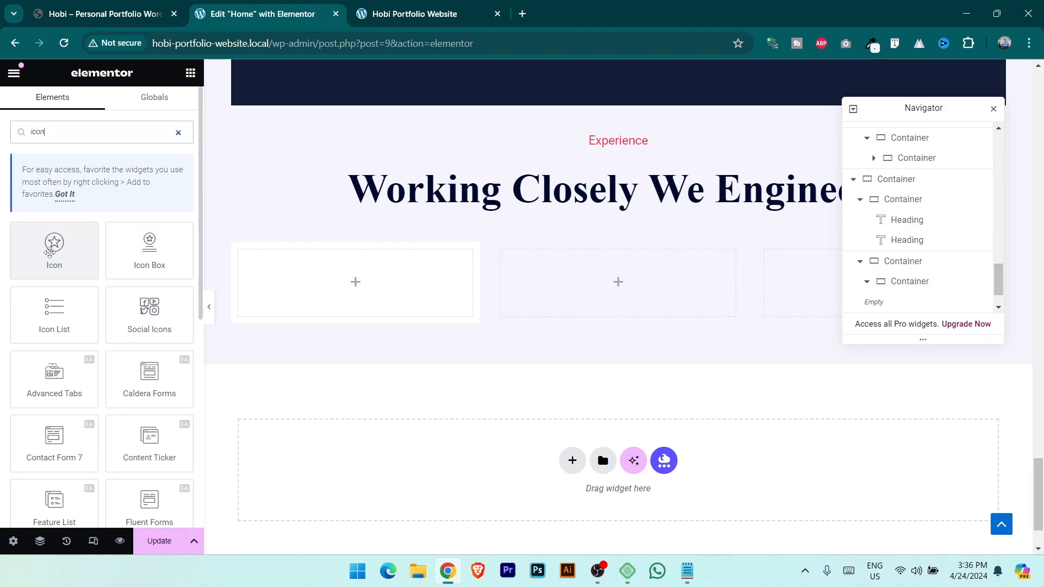
pyautogui.moveTo(152, 250); pyautogui.dragTo(382, 283)
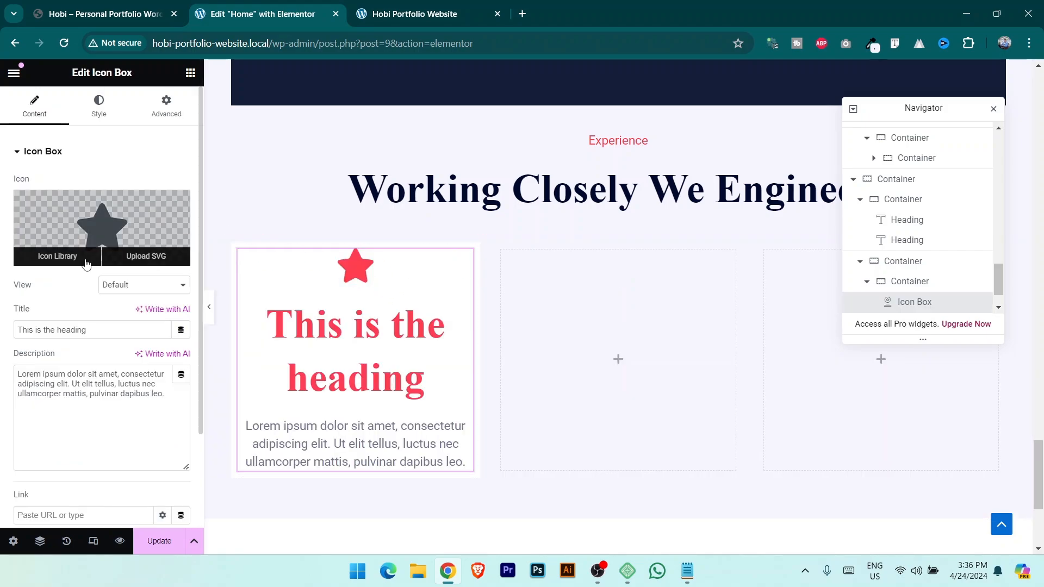
pyautogui.click(58, 257)
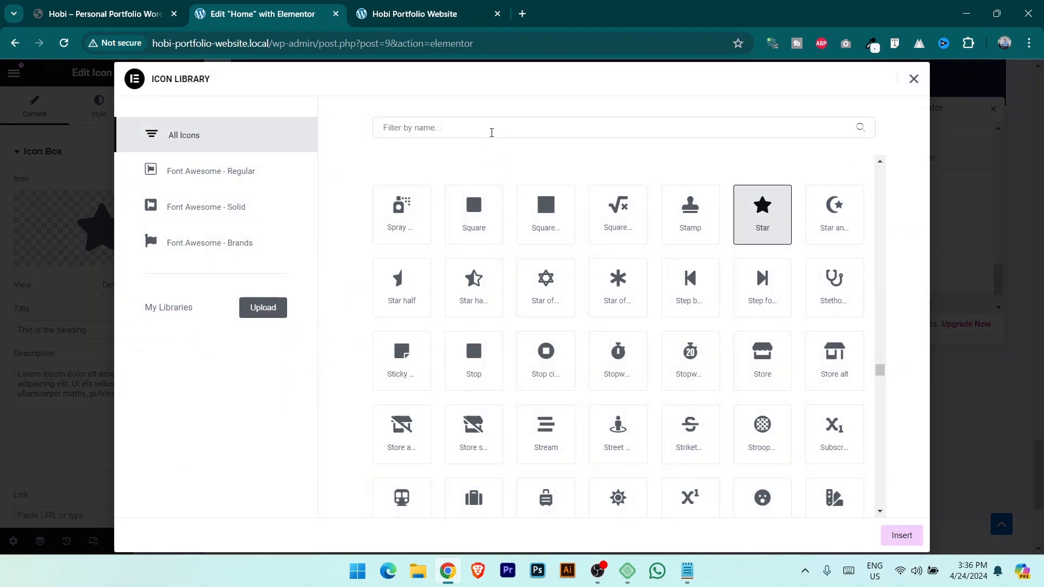
pyautogui.click(491, 129)
pyautogui.write('br')
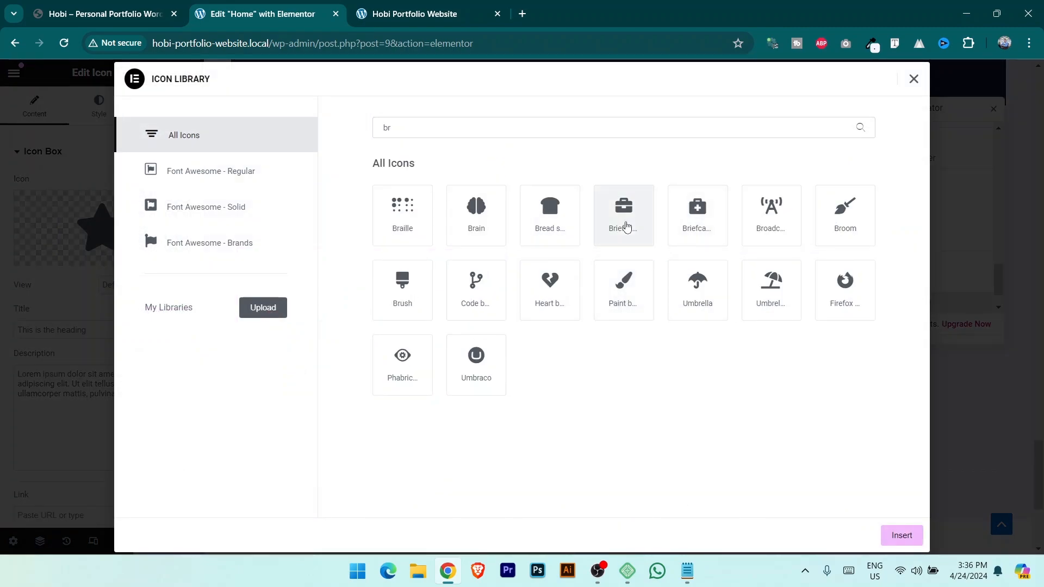
pyautogui.click(624, 216)
pyautogui.click(901, 535)
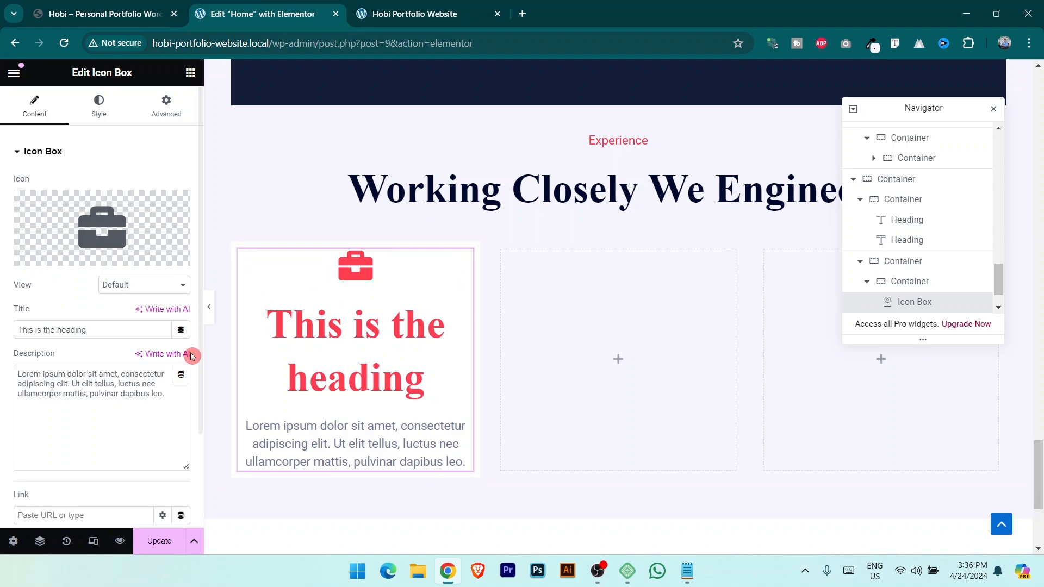
# Set the icon box title to 'Google Co. [2010-2014]', copied from the reference site.
pyautogui.hotkey('ctrl', 'shift', 'Tab')
pyautogui.moveTo(232, 233); pyautogui.dragTo(339, 235)
pyautogui.hotkey('ctrl', 'c')
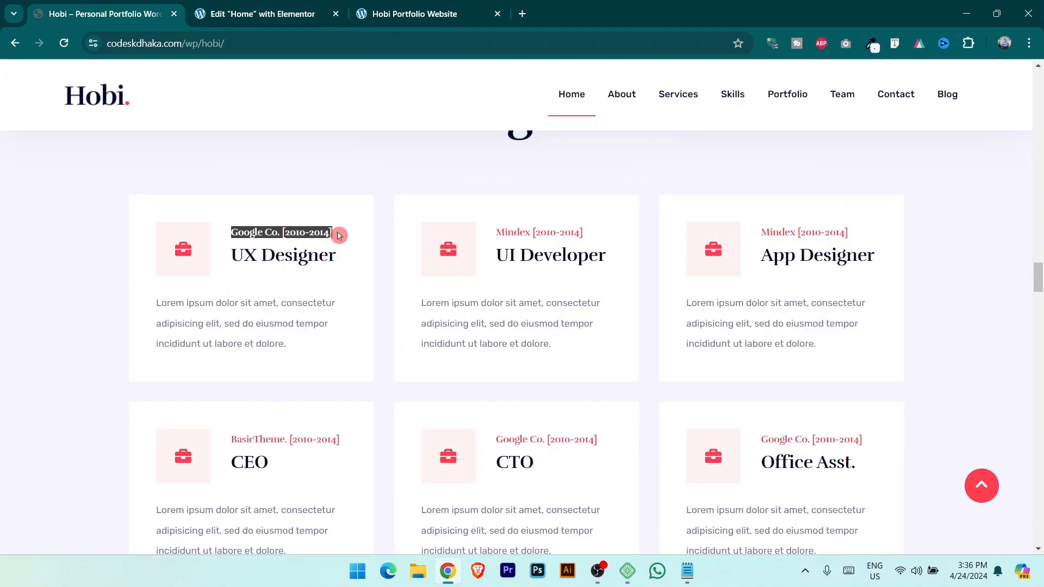
pyautogui.click(266, 14)
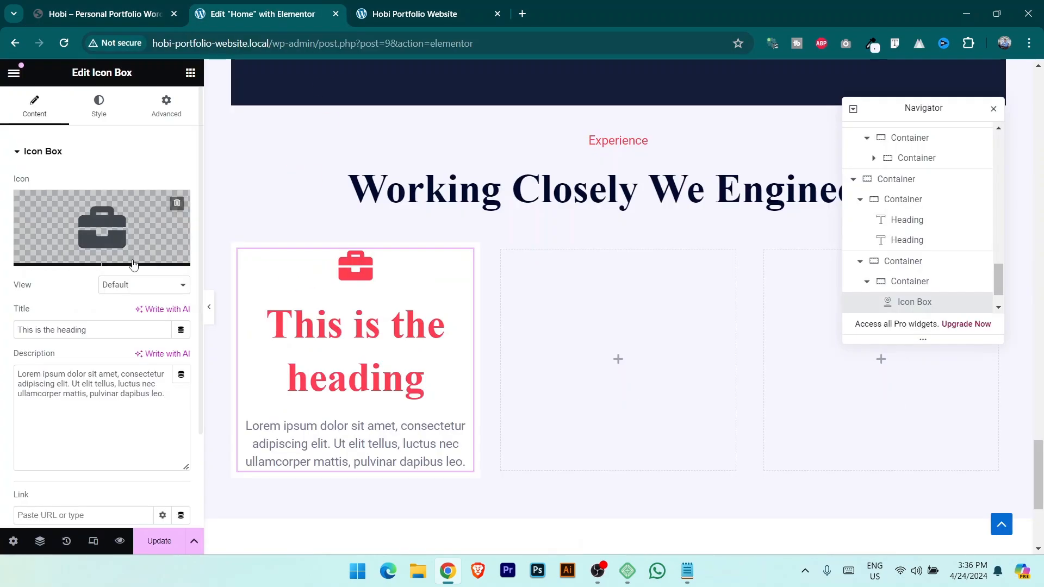
pyautogui.tripleClick(118, 329)
pyautogui.hotkey('ctrl', 'v')
pyautogui.hotkey('ctrl', 'shift', 'Tab')
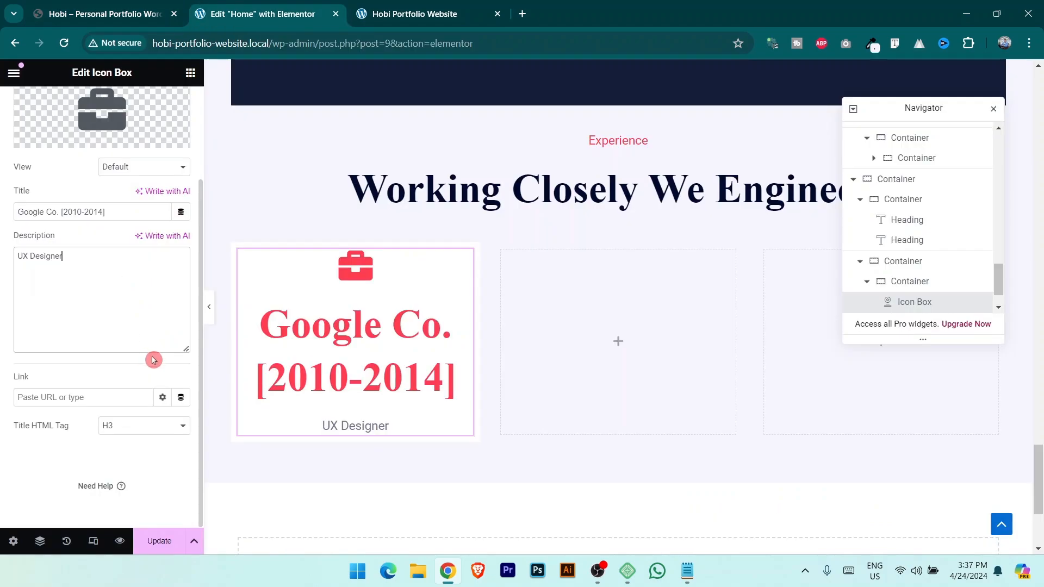
pyautogui.scroll(3, 135, 365)
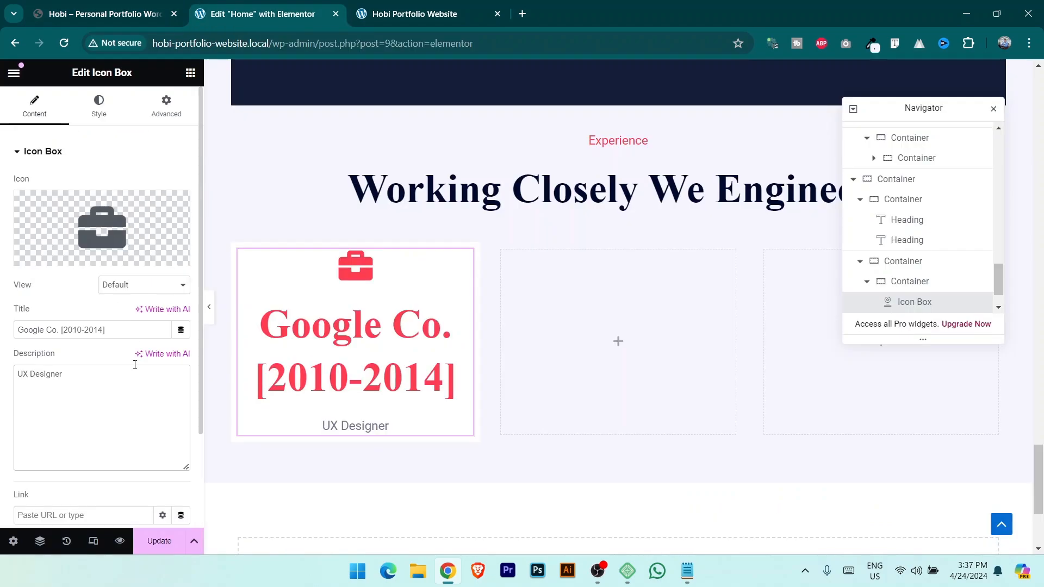
# Place the icon left, vertically middle, with icon spacing 29 and title gap 9.
pyautogui.click(99, 106)
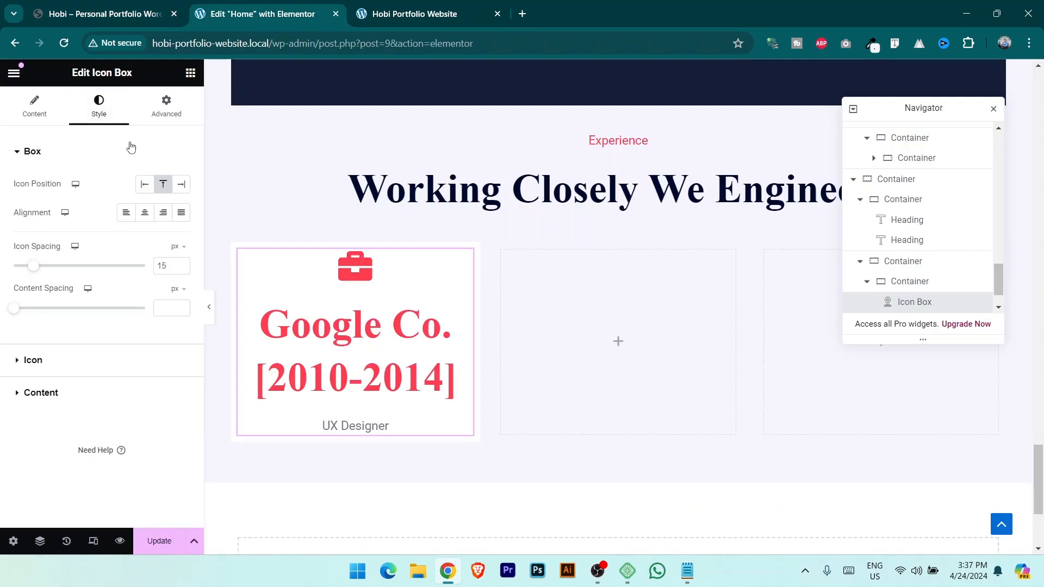
pyautogui.click(146, 187)
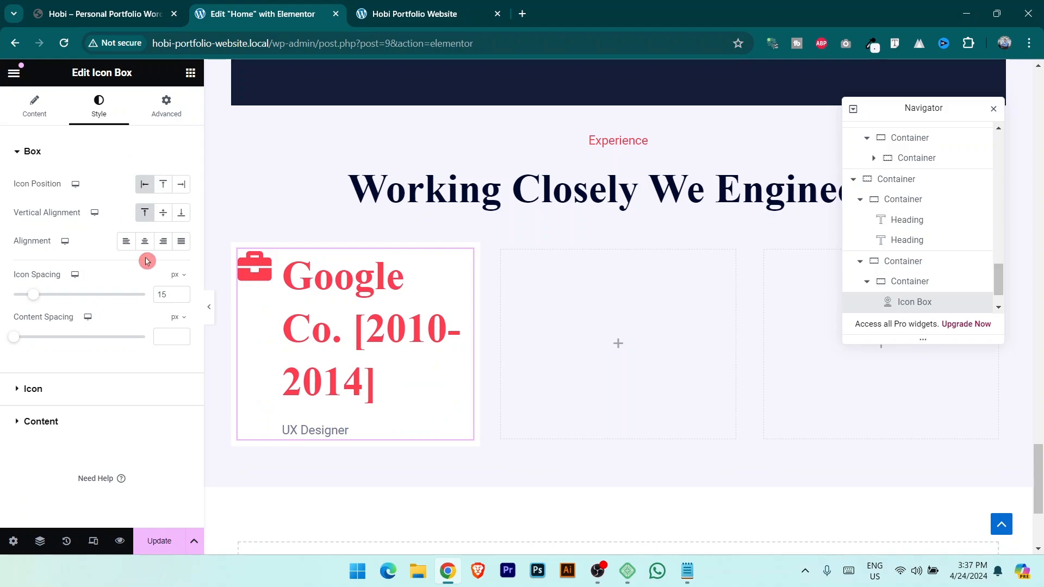
pyautogui.click(164, 213)
pyautogui.click(103, 6)
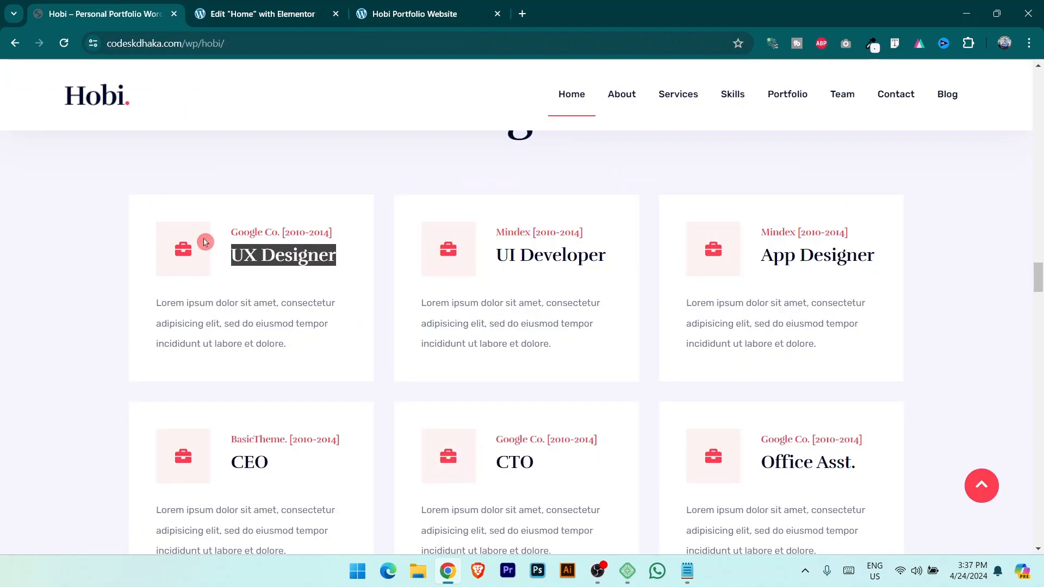
pyautogui.click(260, 12)
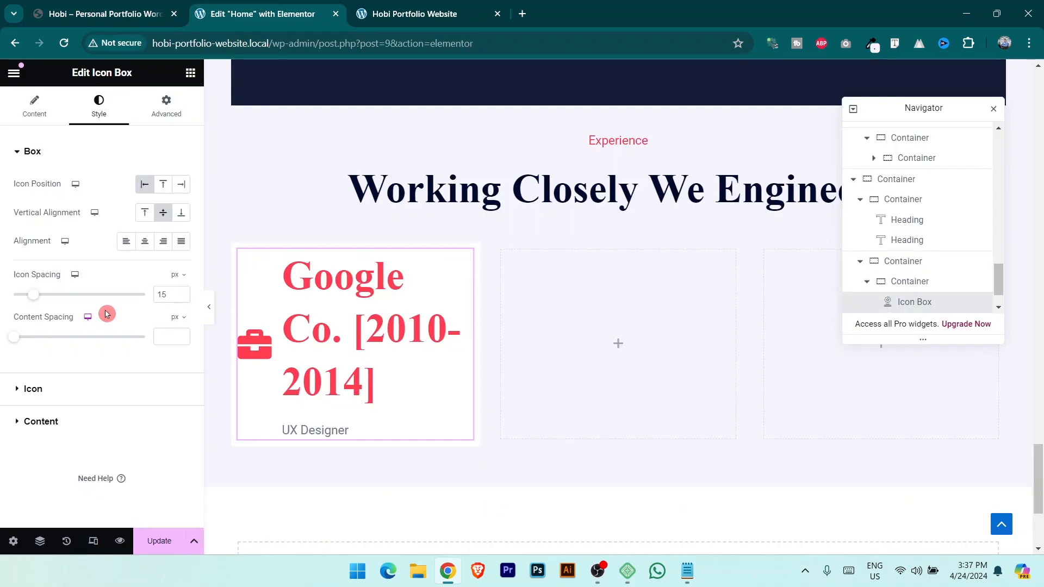
pyautogui.moveTo(36, 300); pyautogui.dragTo(54, 300)
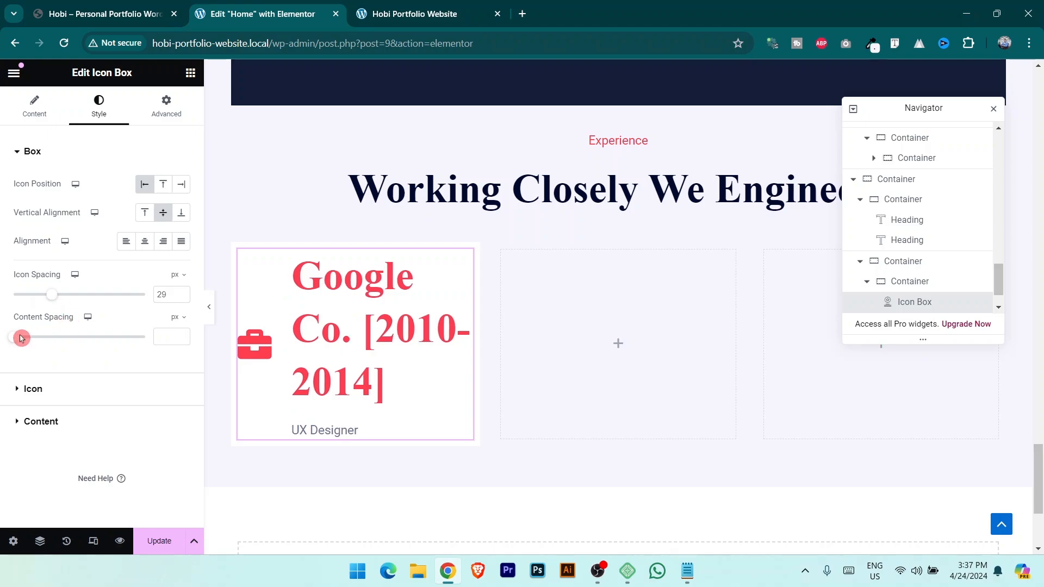
pyautogui.moveTo(21, 337); pyautogui.dragTo(29, 338)
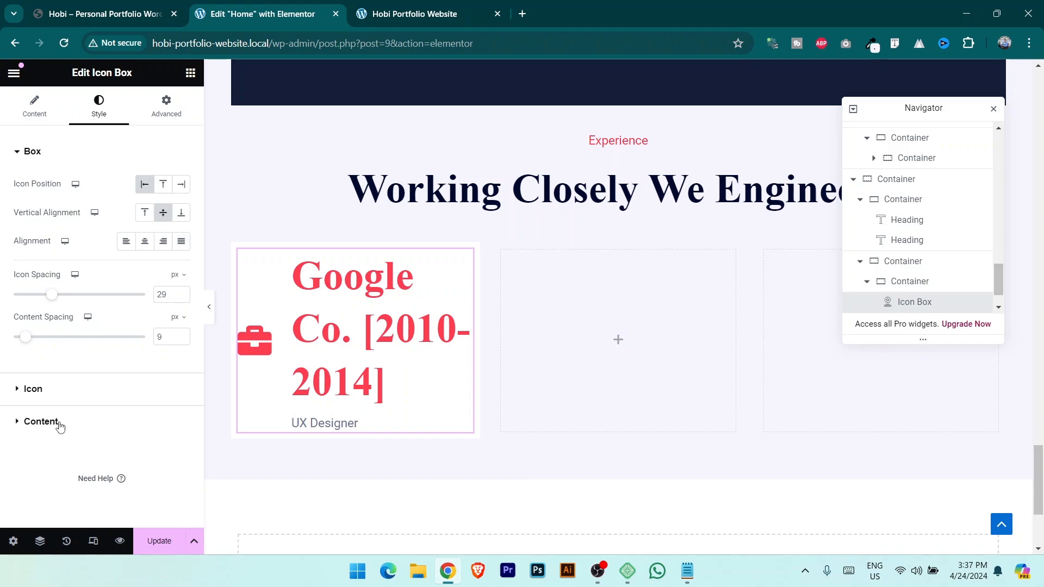
# Set the icon box title to the Text global font.
pyautogui.click(41, 422)
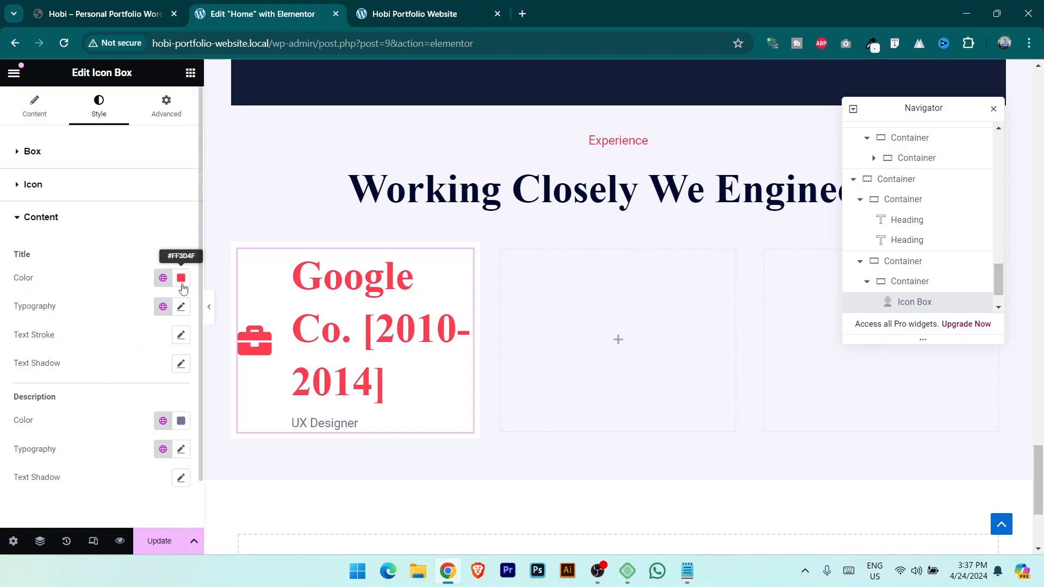
pyautogui.click(131, 14)
pyautogui.click(287, 7)
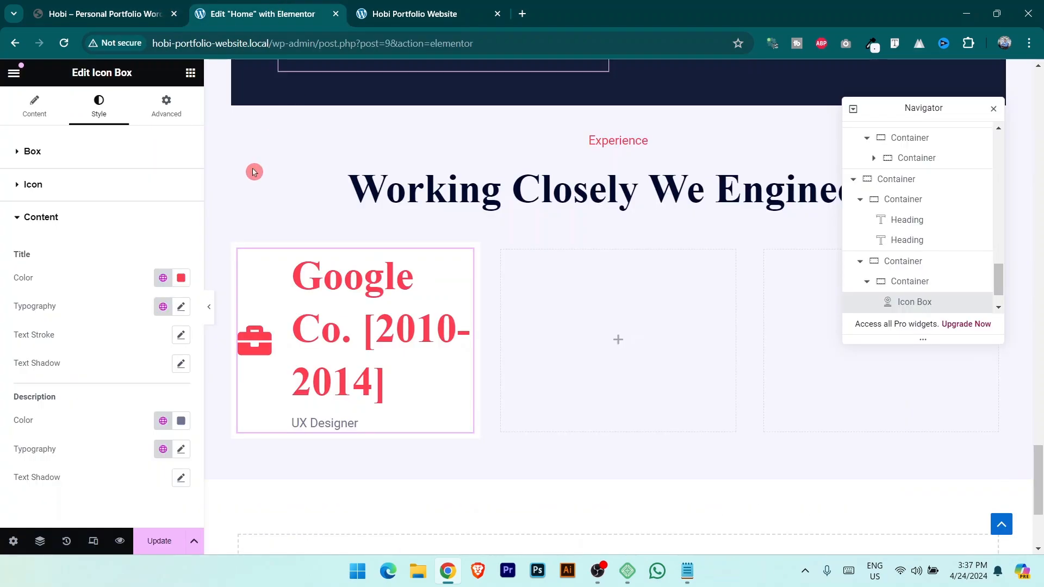
pyautogui.click(163, 306)
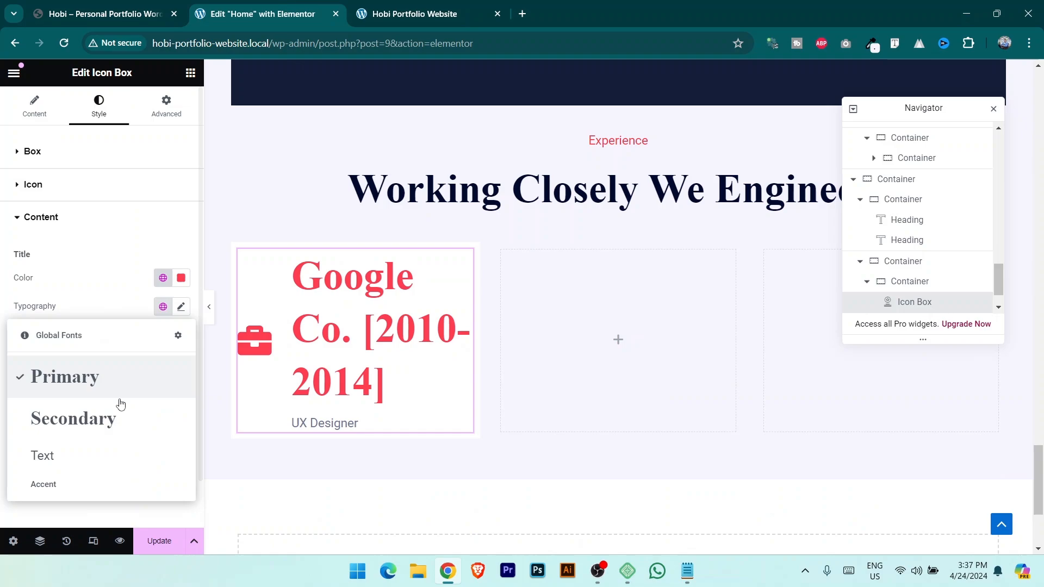
pyautogui.click(70, 466)
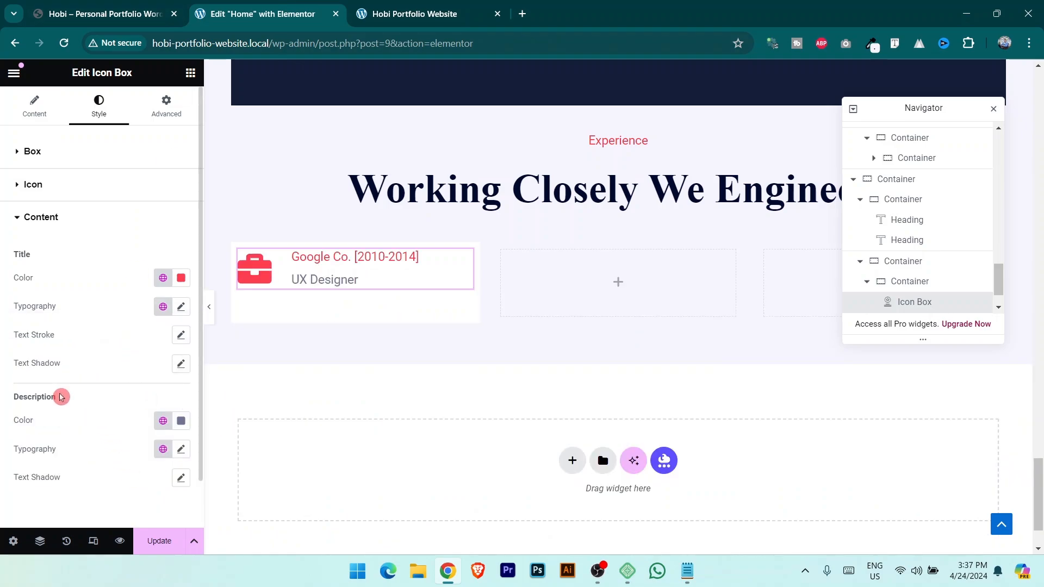
pyautogui.click(128, 18)
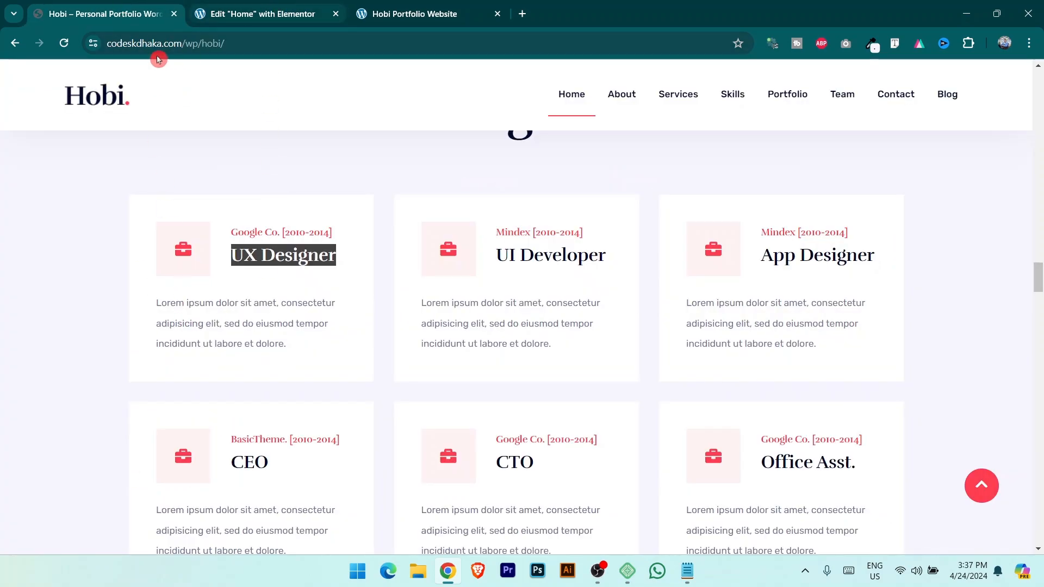
pyautogui.click(229, 14)
# Make the description Secondary navy with a large serif global font.
pyautogui.click(163, 420)
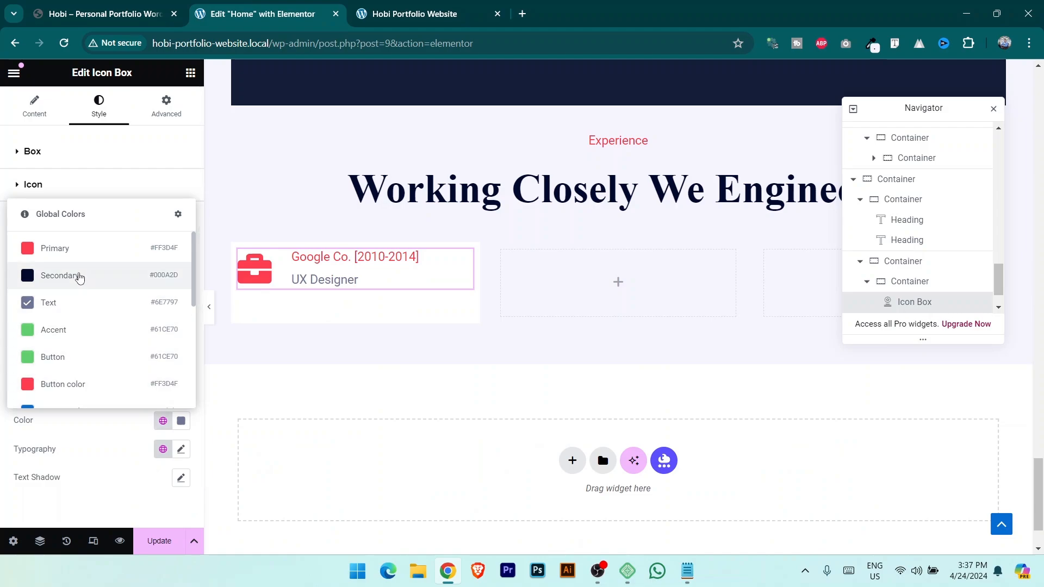
pyautogui.click(76, 275)
pyautogui.click(163, 449)
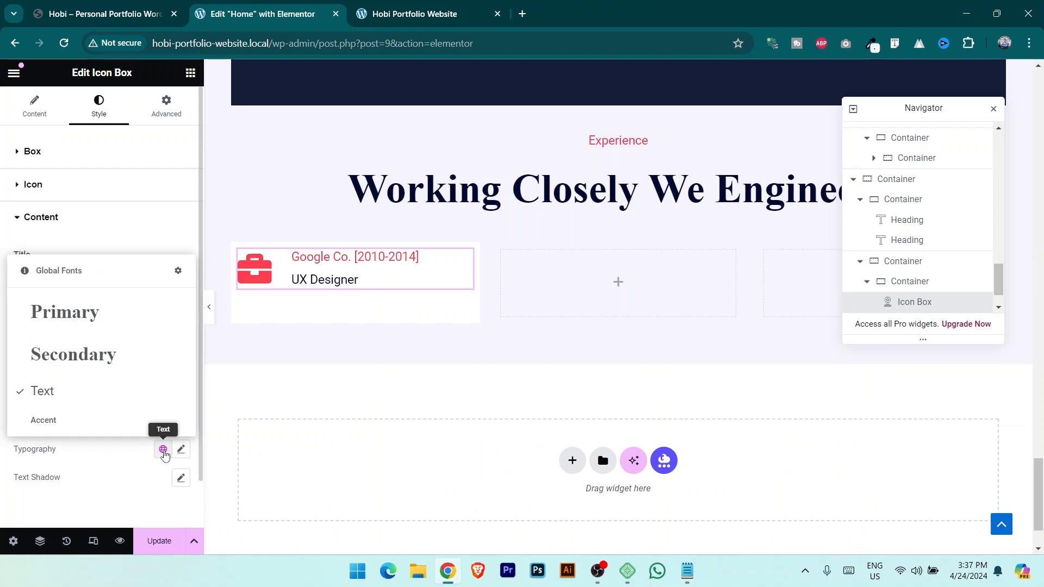
pyautogui.click(93, 313)
pyautogui.click(142, 403)
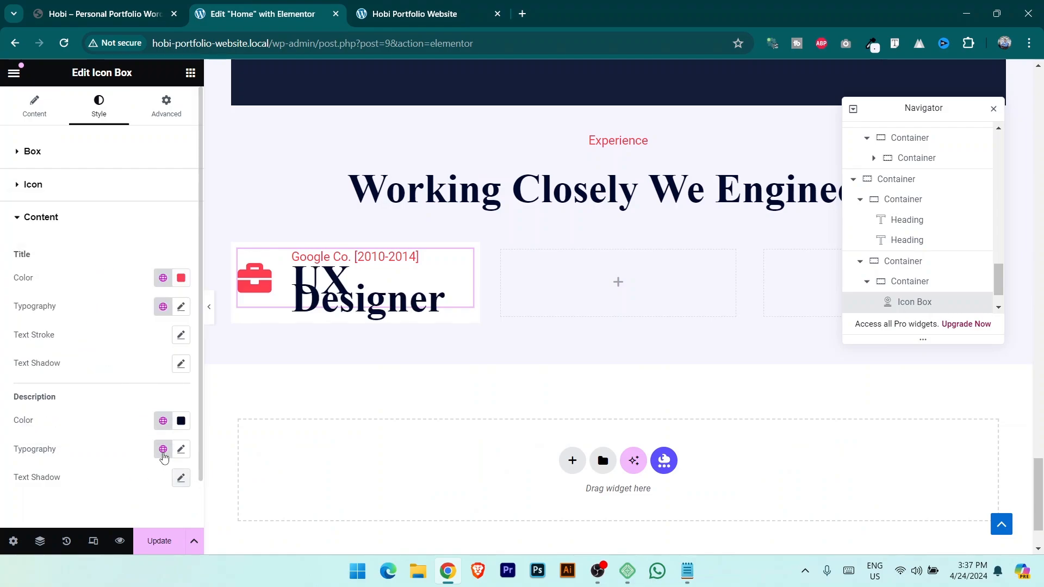
# Widen the title-description gap and set the description's custom line height to 58.
pyautogui.click(32, 152)
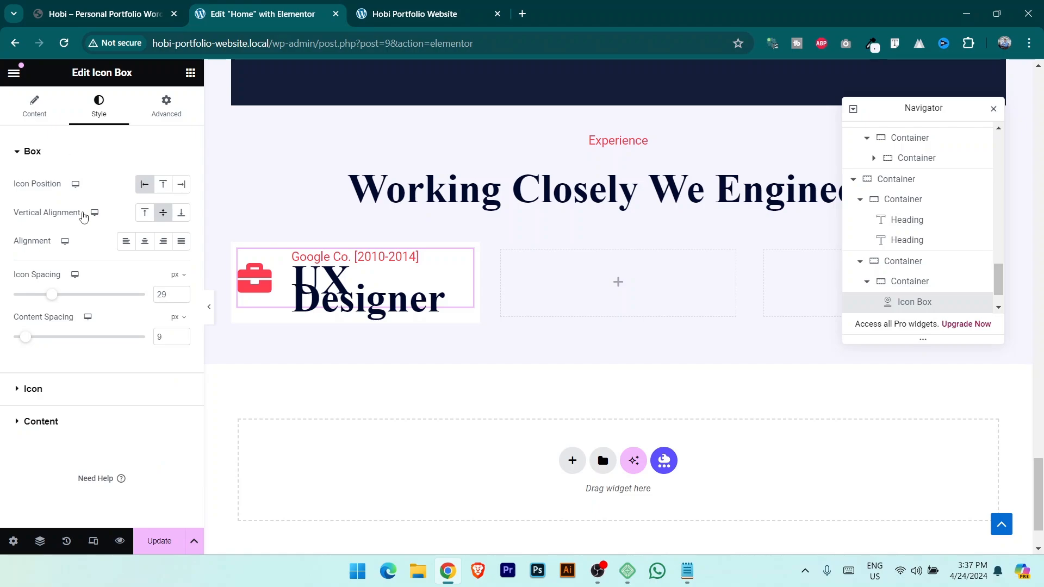
pyautogui.moveTo(25, 346)
pyautogui.mouseDown()
pyautogui.moveTo(57, 347)
pyautogui.moveTo(36, 347)
pyautogui.mouseUp()
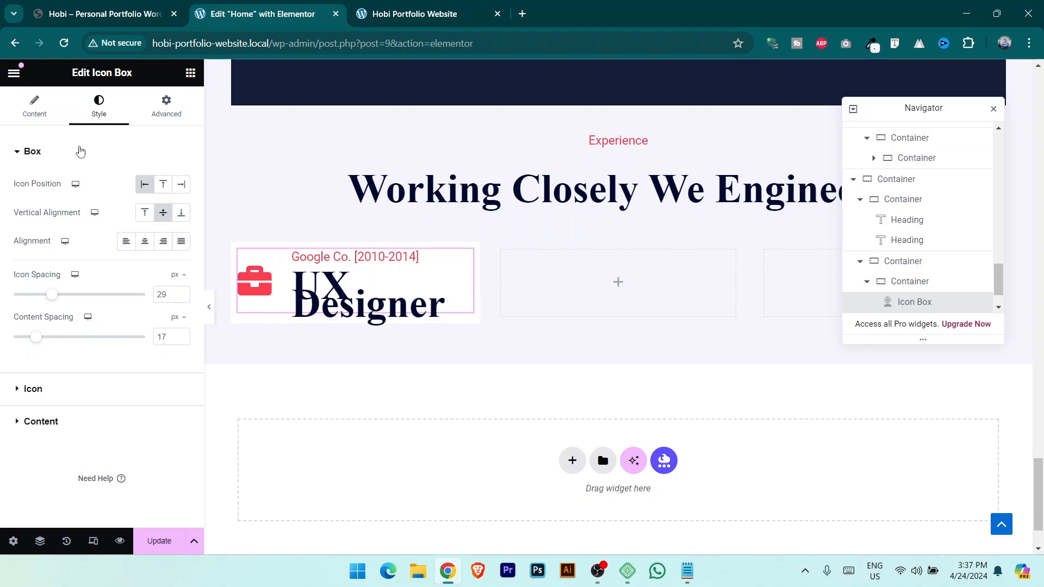
pyautogui.click(40, 422)
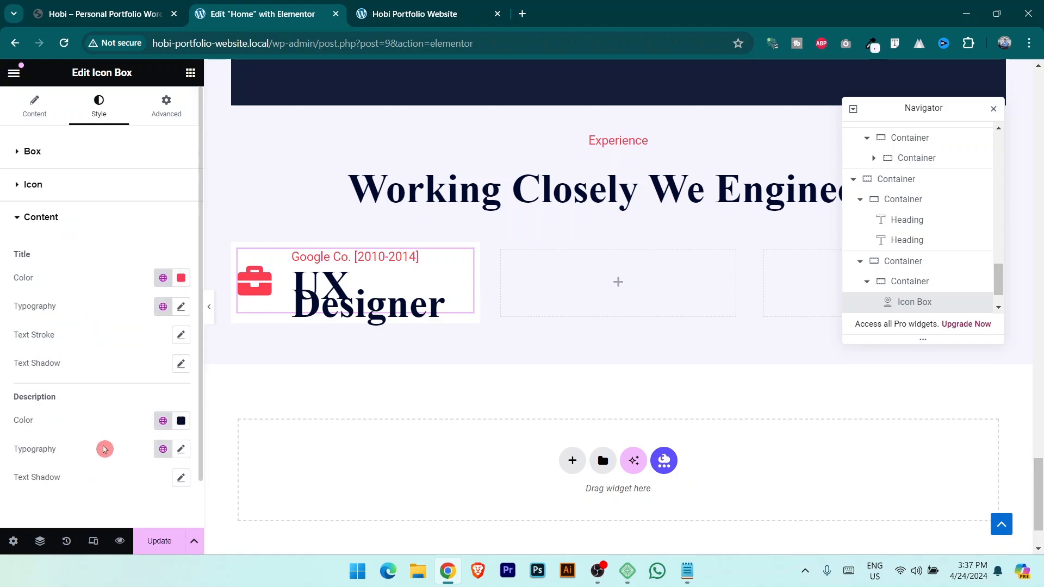
pyautogui.click(181, 449)
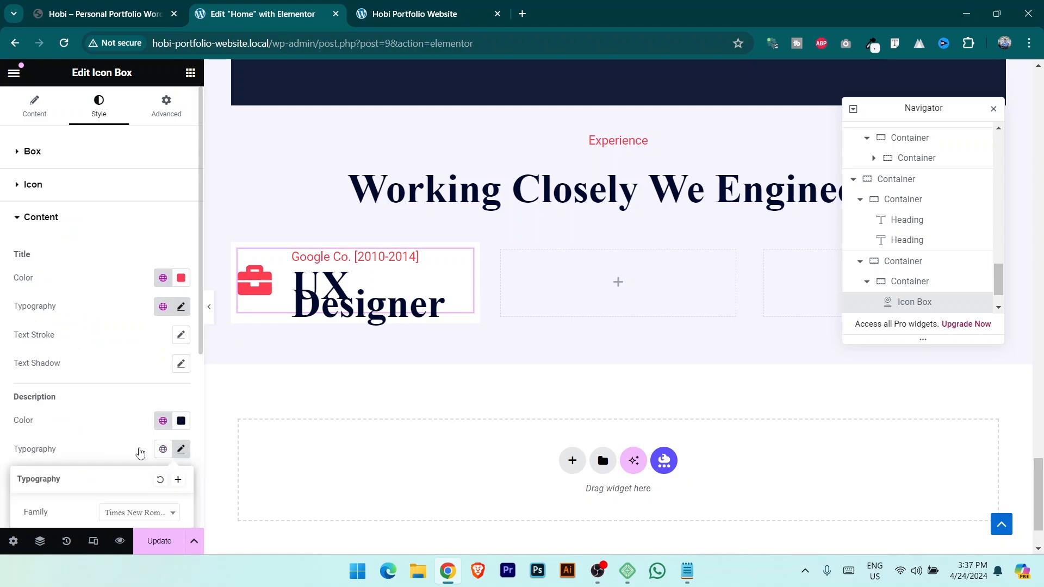
pyautogui.scroll(-5, 81, 408)
pyautogui.scroll(-1, 96, 444)
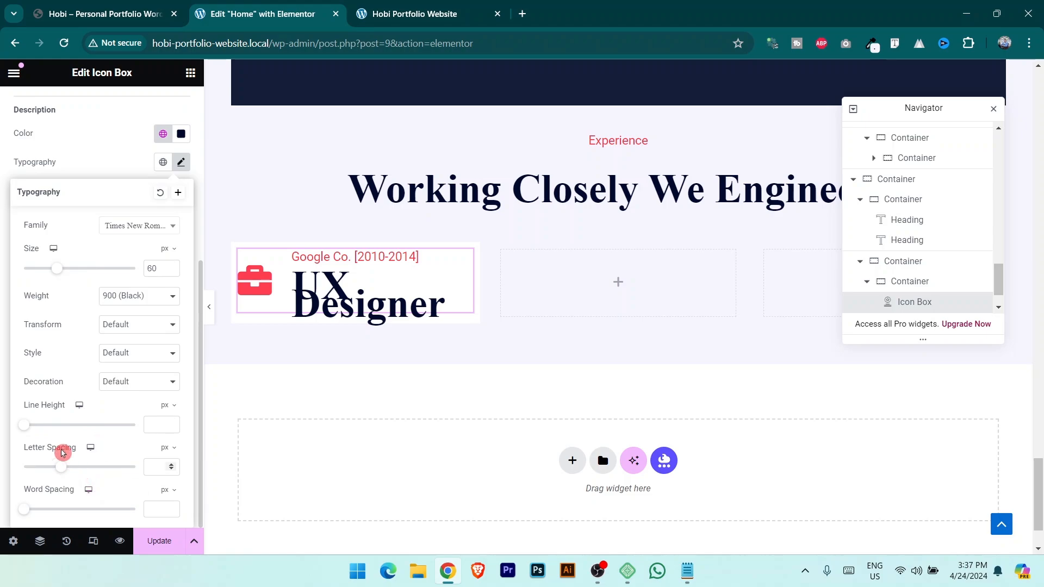
pyautogui.moveTo(26, 424); pyautogui.dragTo(90, 427)
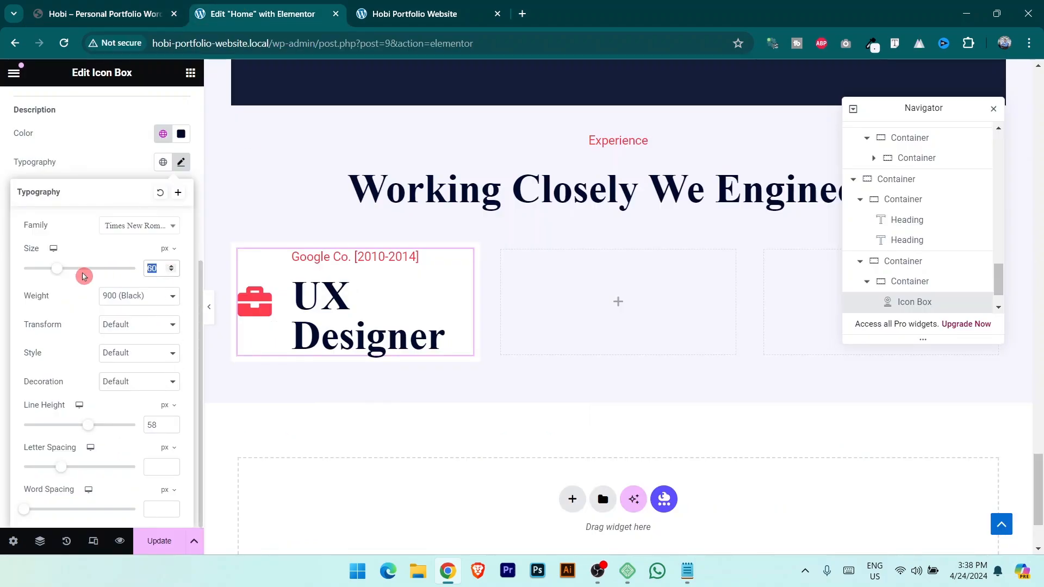
# Set the UX Designer description text to 30 px with a tighter line height.
pyautogui.write('30')
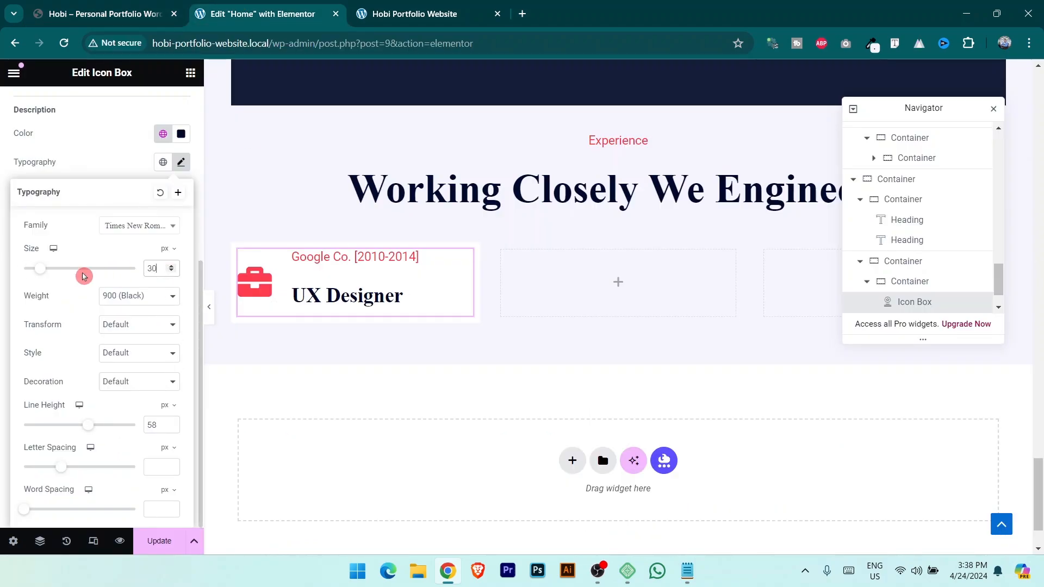
pyautogui.moveTo(88, 426); pyautogui.dragTo(71, 434)
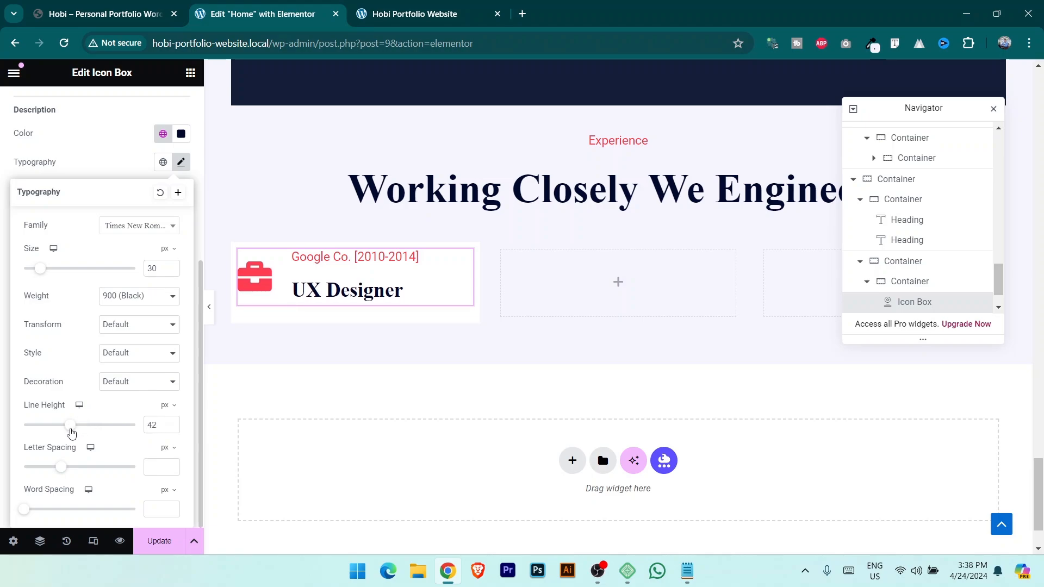
pyautogui.click(438, 265)
# Set the company line's font size to 15 px and save the page.
pyautogui.click(181, 224)
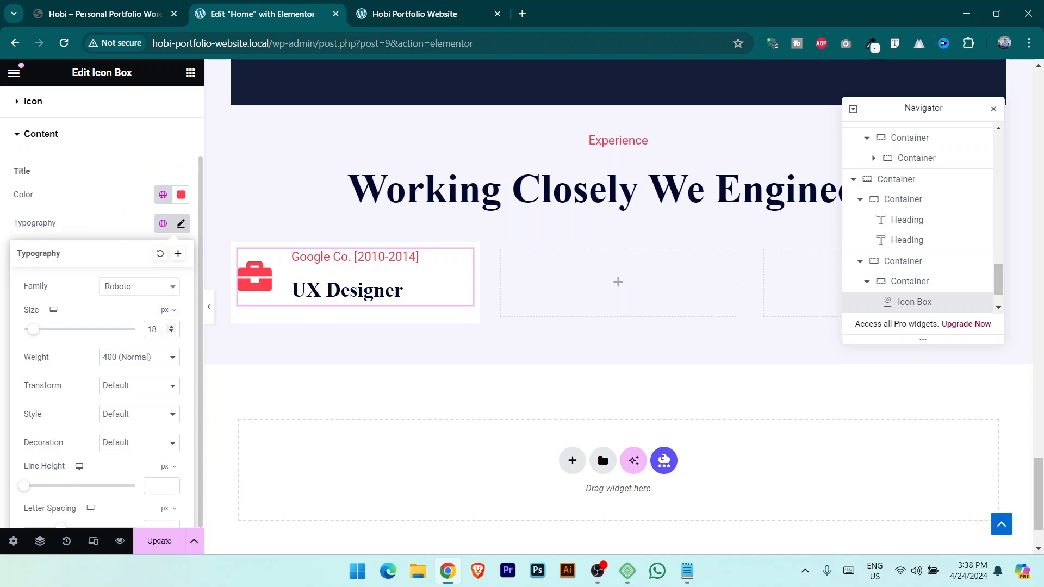
pyautogui.write('15')
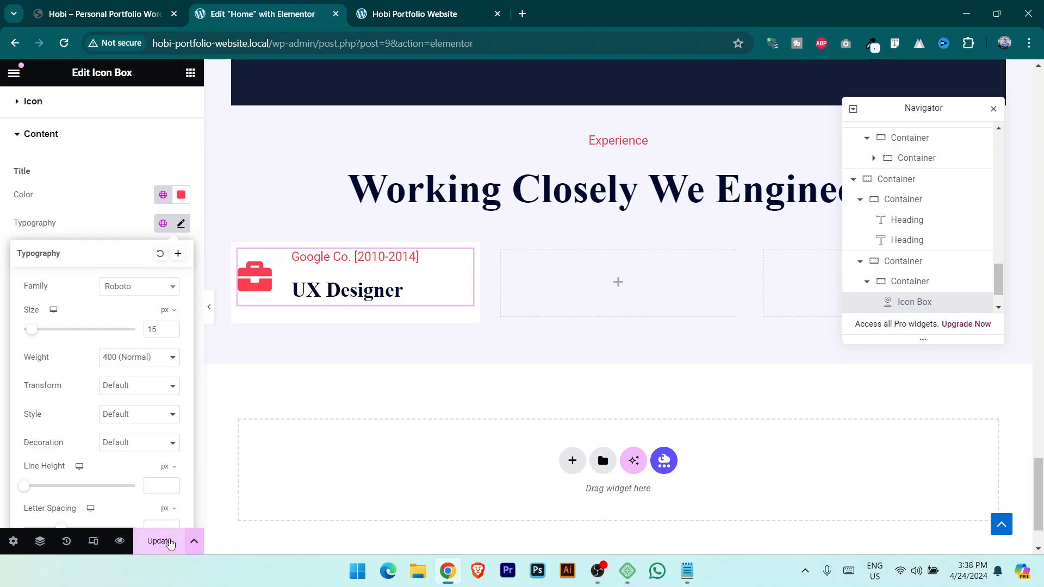
pyautogui.click(170, 544)
# Resize the briefcase icon to 35 px, comparing against the reference portfolio site.
pyautogui.click(135, 5)
pyautogui.click(255, 13)
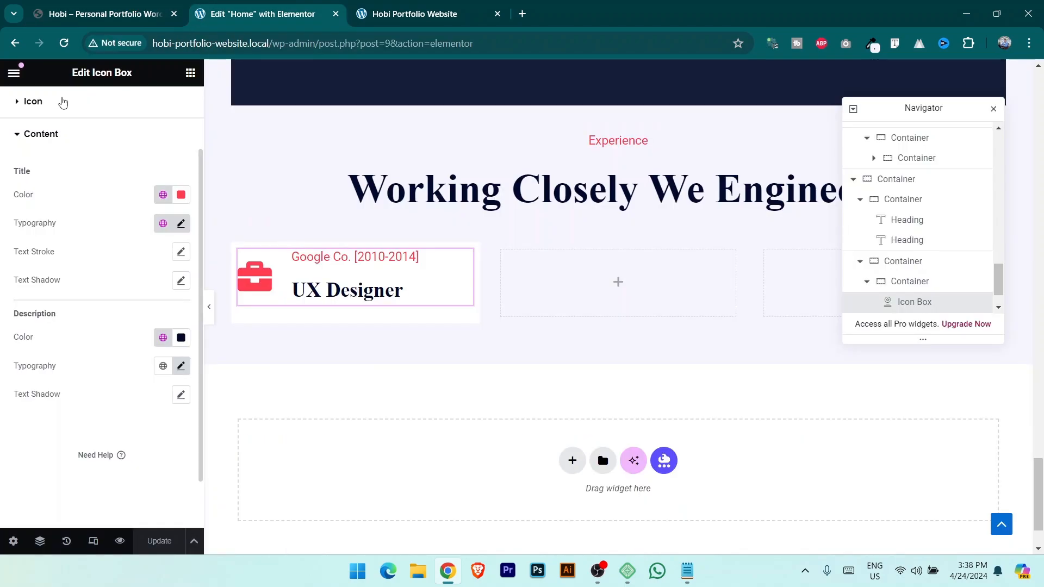
pyautogui.click(136, 186)
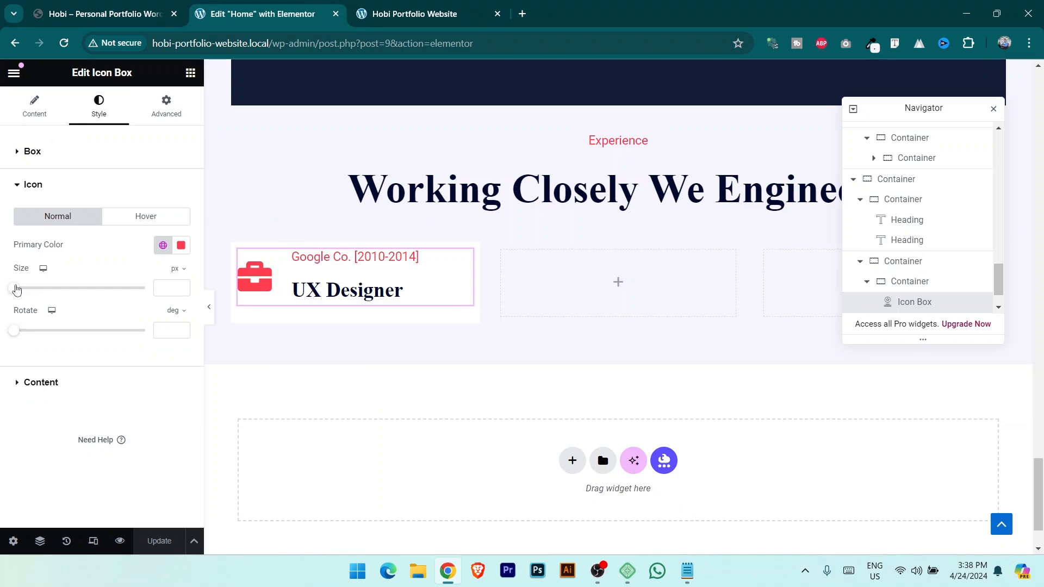
pyautogui.moveTo(17, 289); pyautogui.dragTo(28, 289)
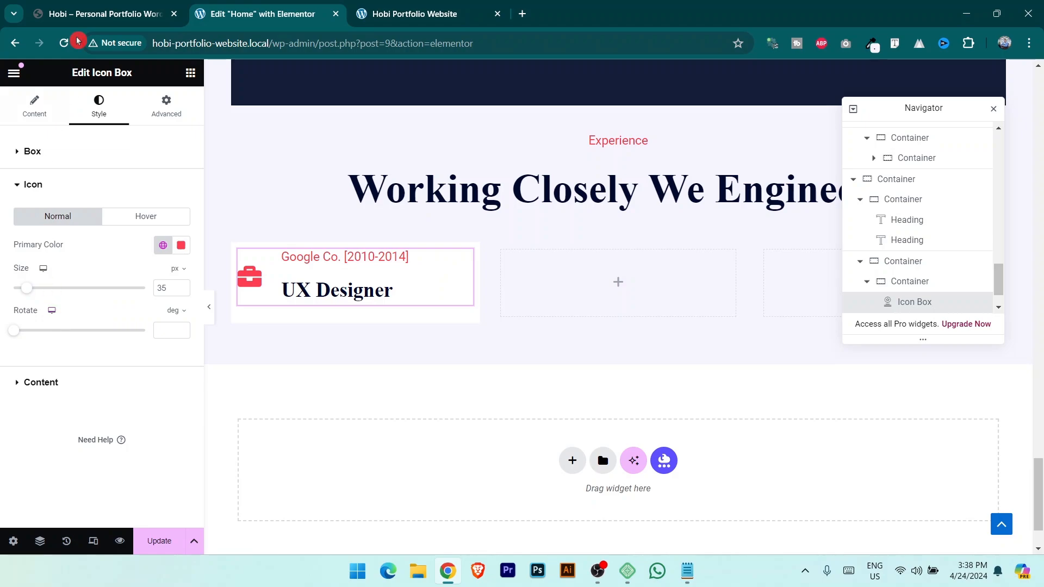
pyautogui.click(96, 5)
pyautogui.click(256, 14)
pyautogui.click(190, 72)
# Add a Text Editor paragraph below UX Designer and set its font size to 14.
pyautogui.moveTo(59, 466); pyautogui.dragTo(356, 310)
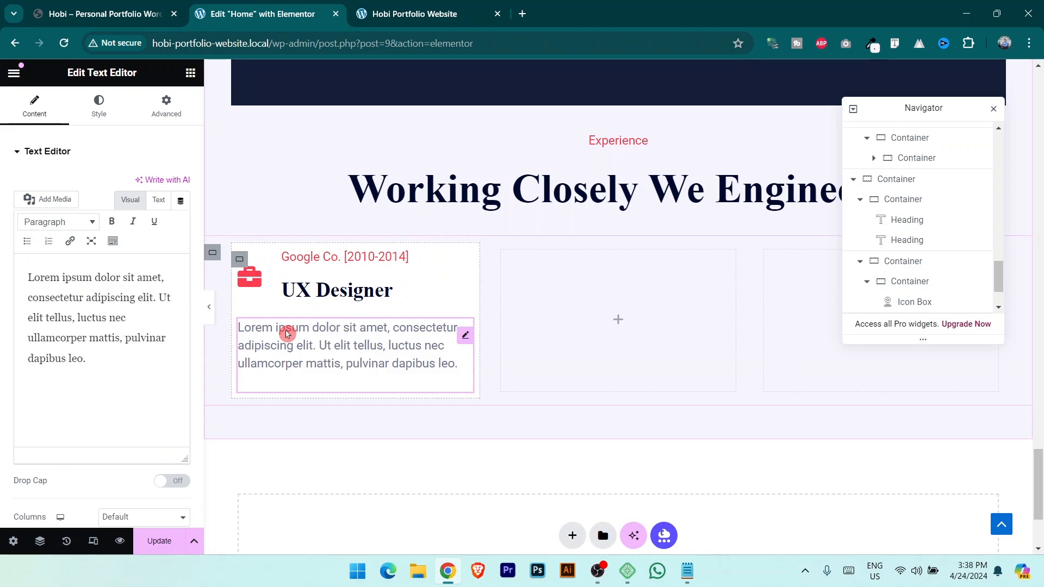
pyautogui.click(115, 4)
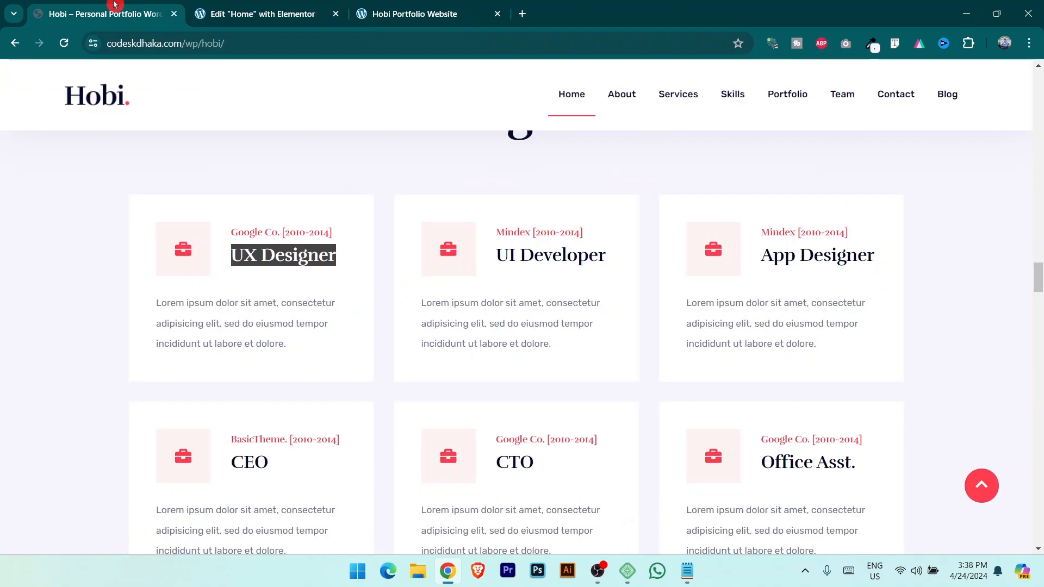
pyautogui.click(254, 4)
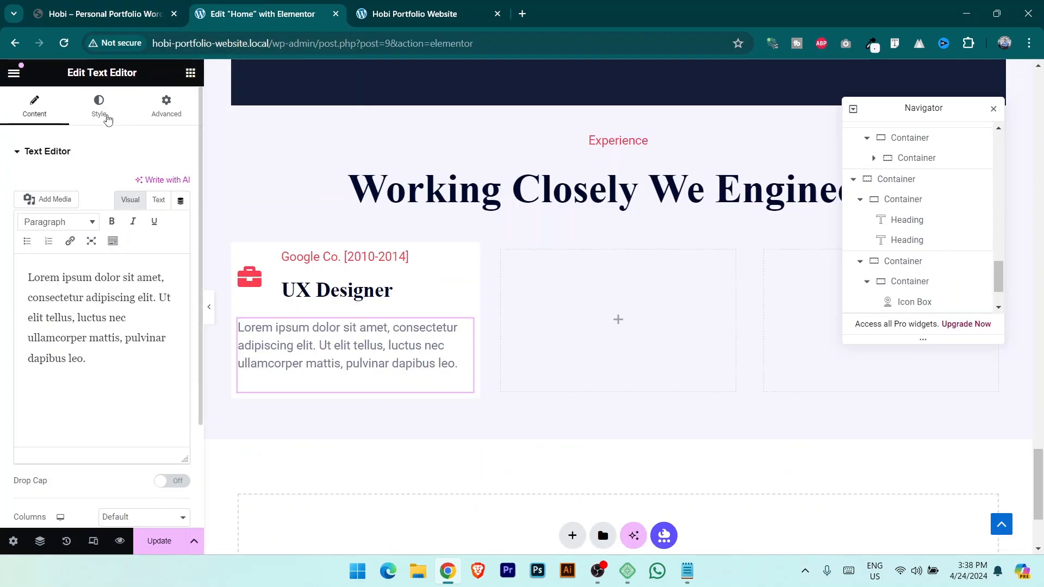
pyautogui.click(99, 106)
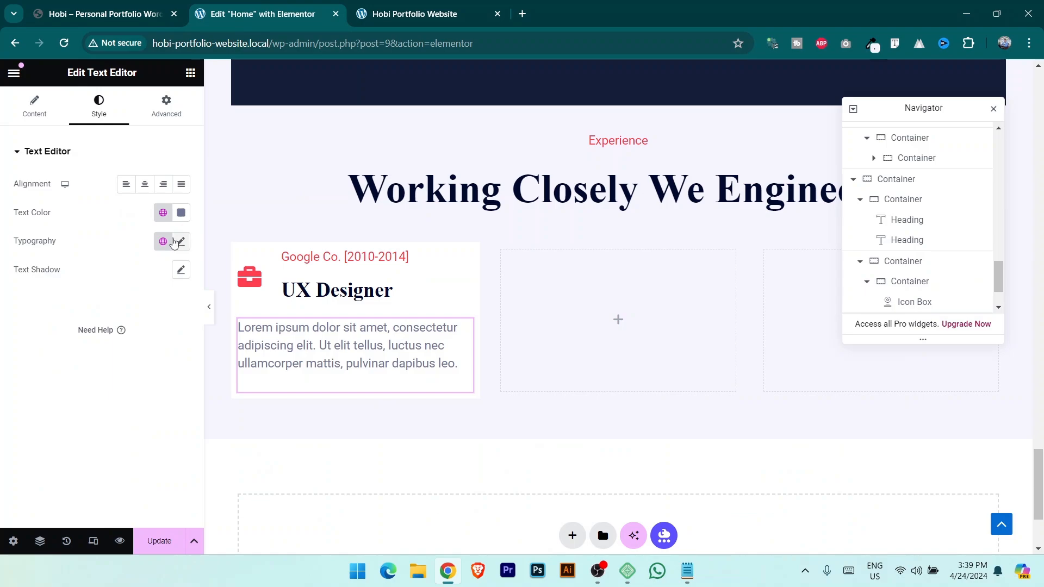
pyautogui.click(180, 242)
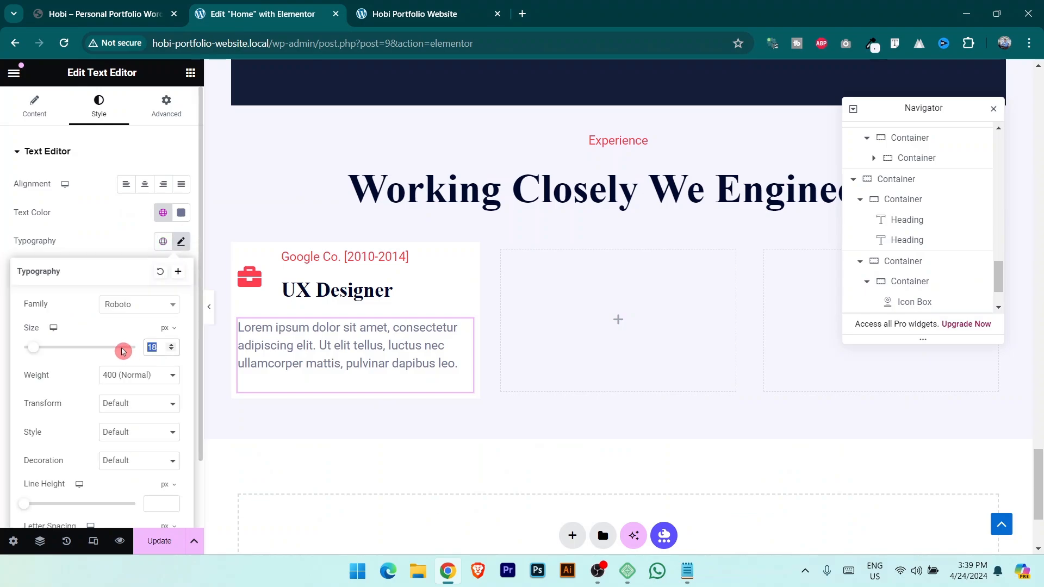
pyautogui.write('14')
# Widen the paragraph's letter spacing to 1.1 px and save the page.
pyautogui.click(98, 13)
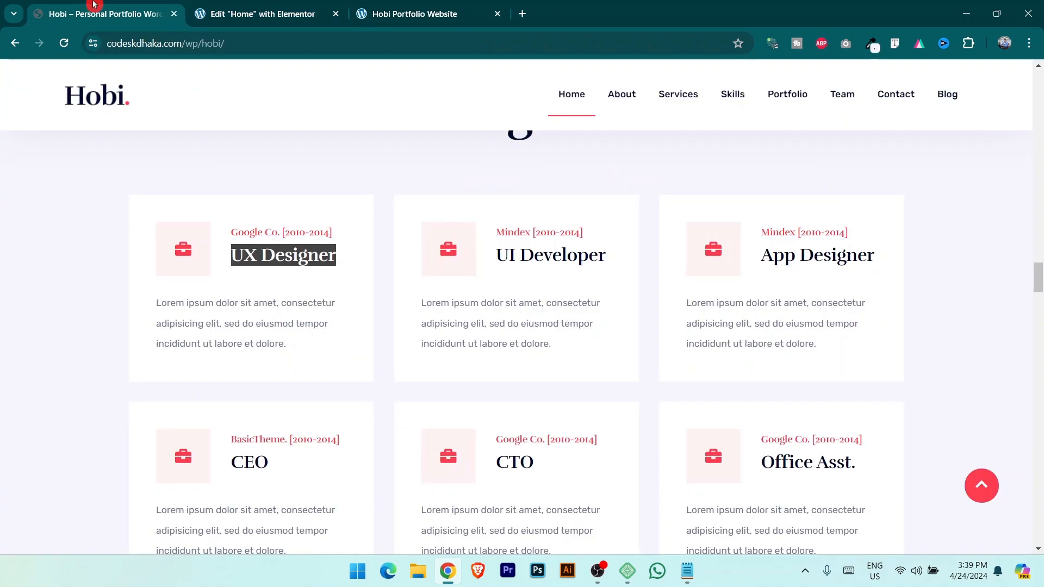
pyautogui.click(251, 12)
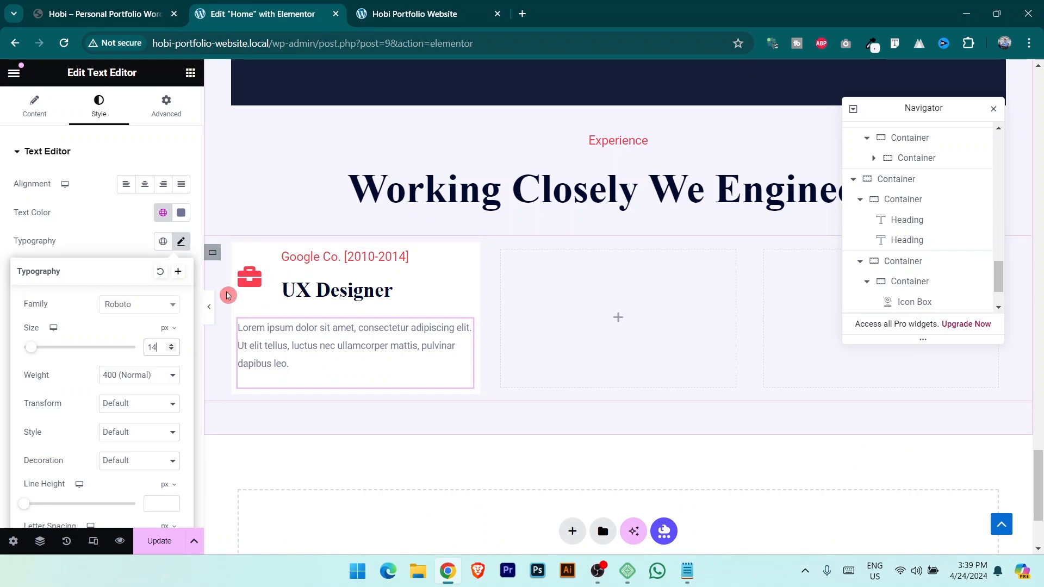
pyautogui.scroll(-2, 137, 453)
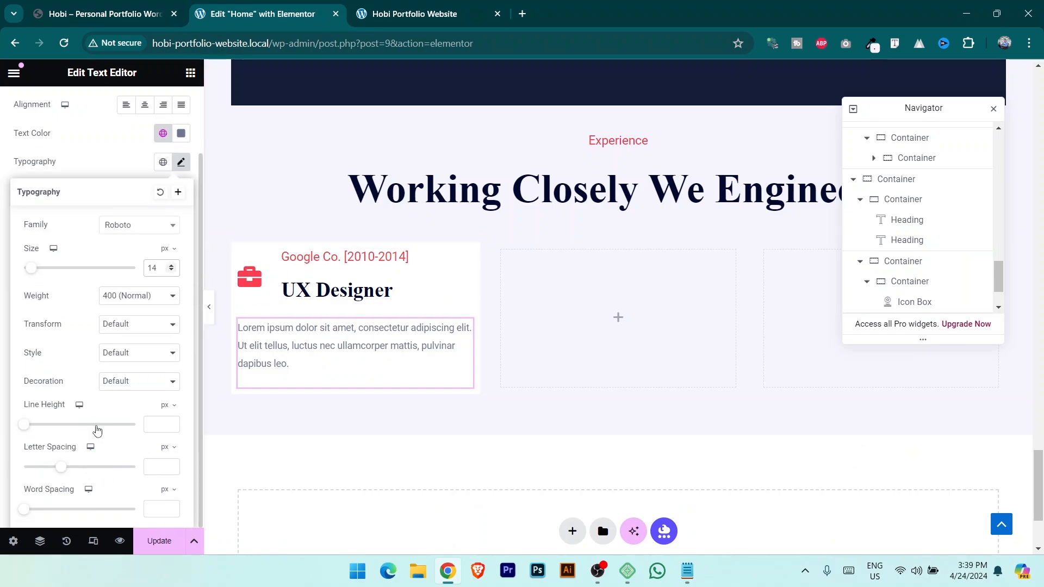
pyautogui.moveTo(62, 469); pyautogui.dragTo(64, 468)
pyautogui.click(67, 149)
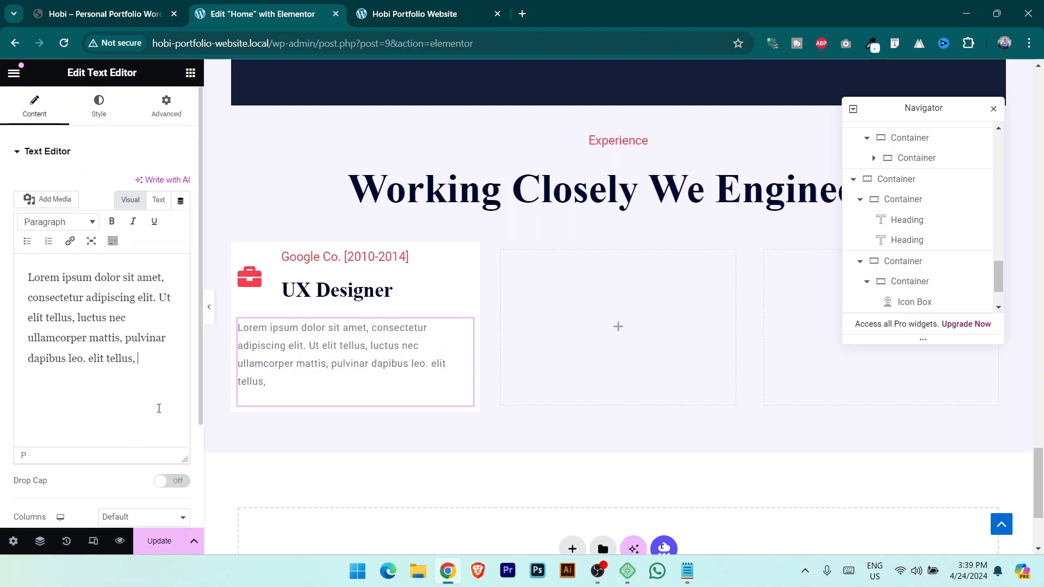
pyautogui.click(120, 7)
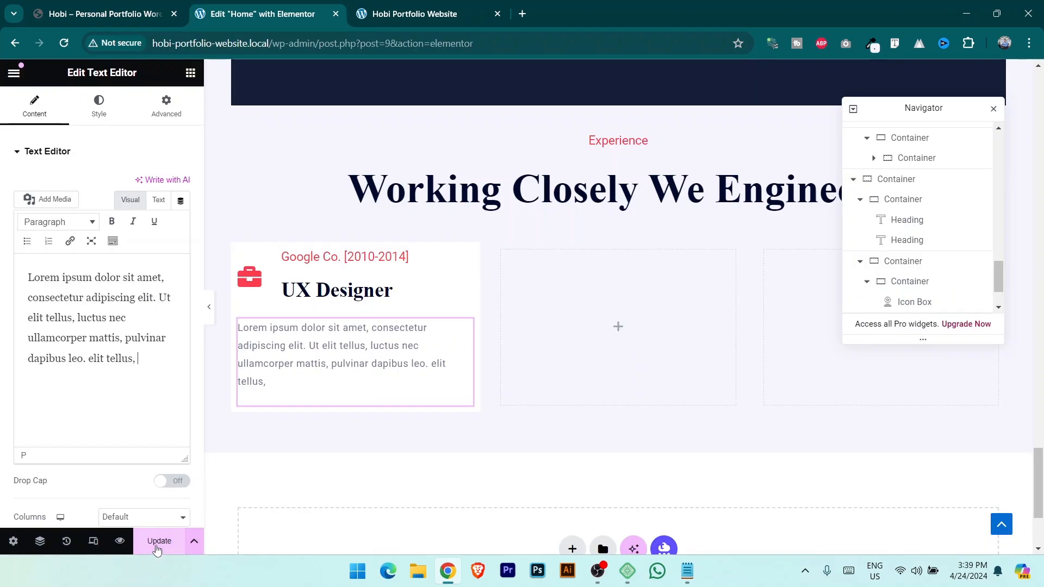
pyautogui.click(97, 6)
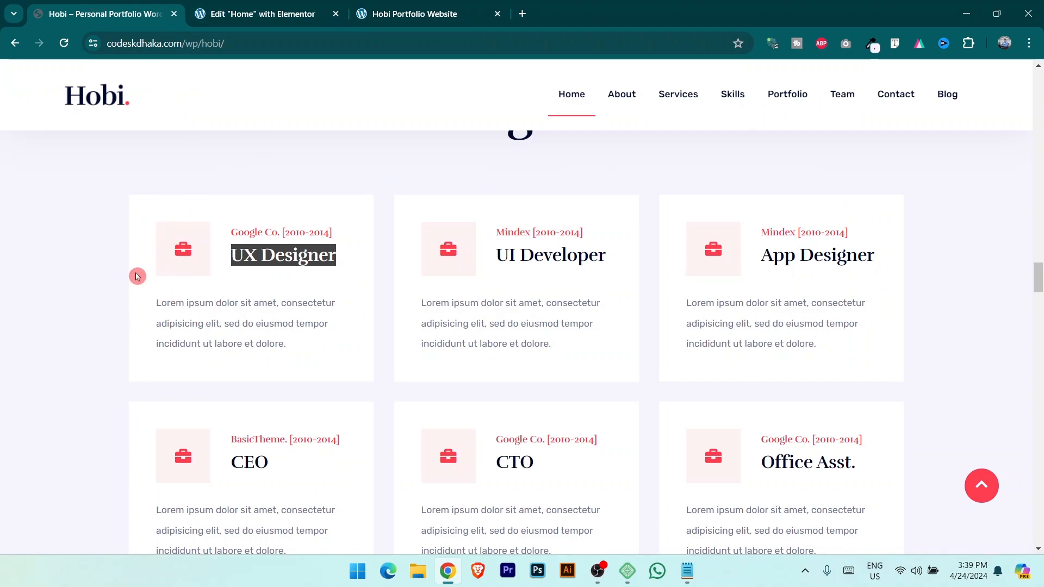
# Select the first experience card's container and apply an initial padding to all sides.
pyautogui.click(223, 4)
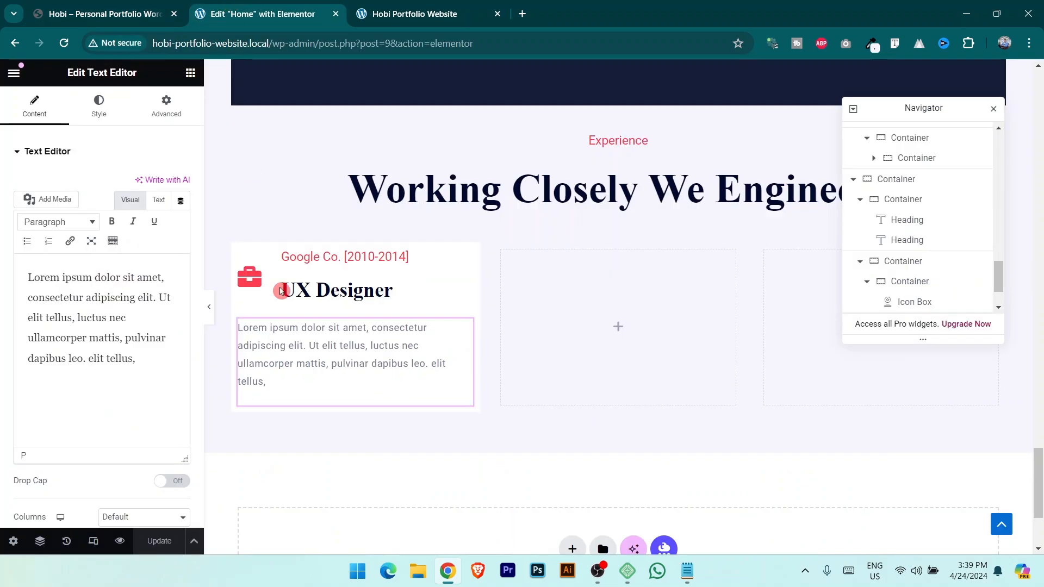
pyautogui.click(239, 261)
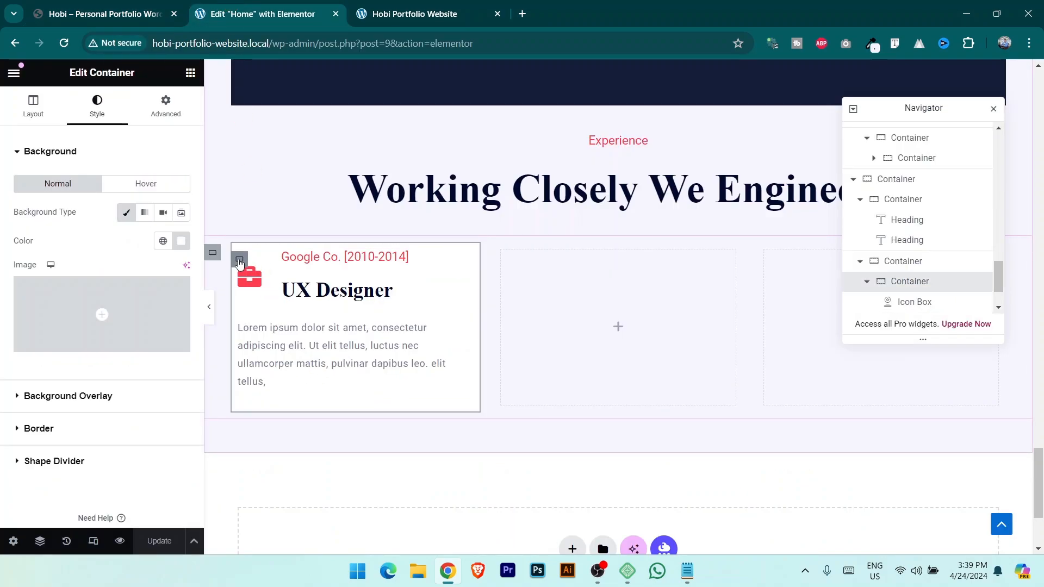
pyautogui.click(176, 112)
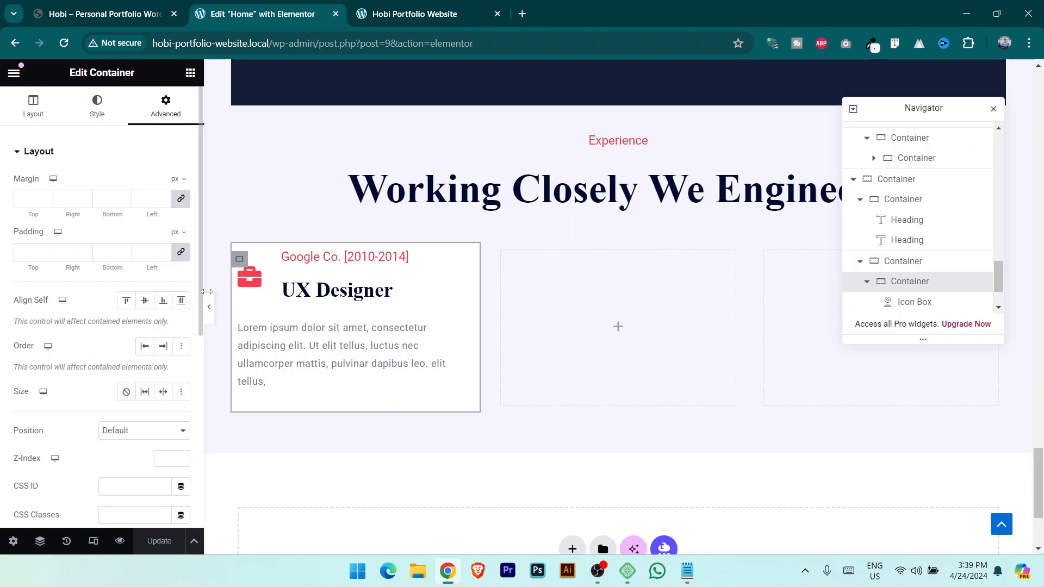
pyautogui.click(182, 258)
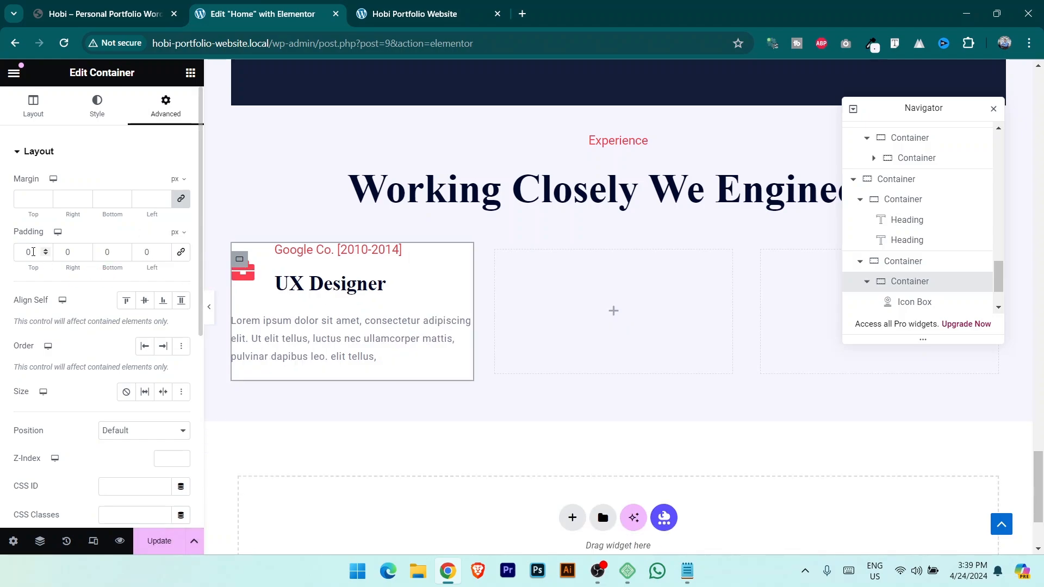
pyautogui.click(181, 252)
pyautogui.write('303')
pyautogui.click(168, 543)
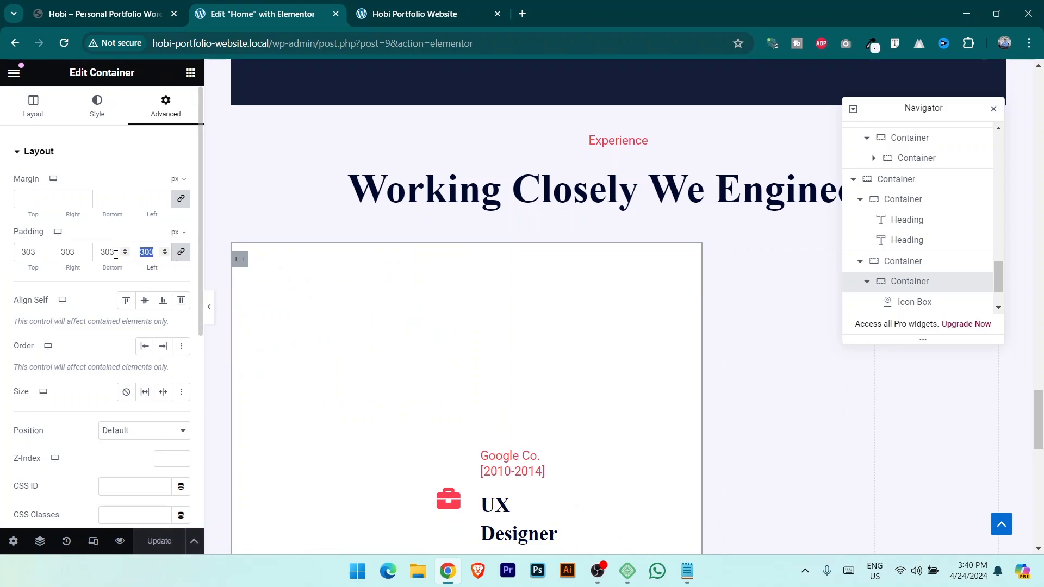
pyautogui.write('50')
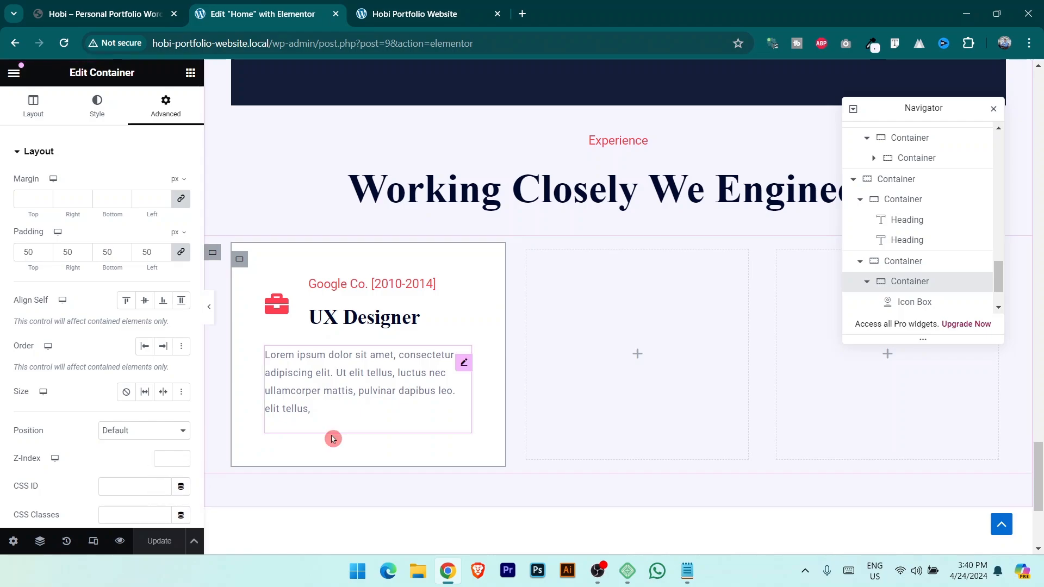
pyautogui.click(117, 4)
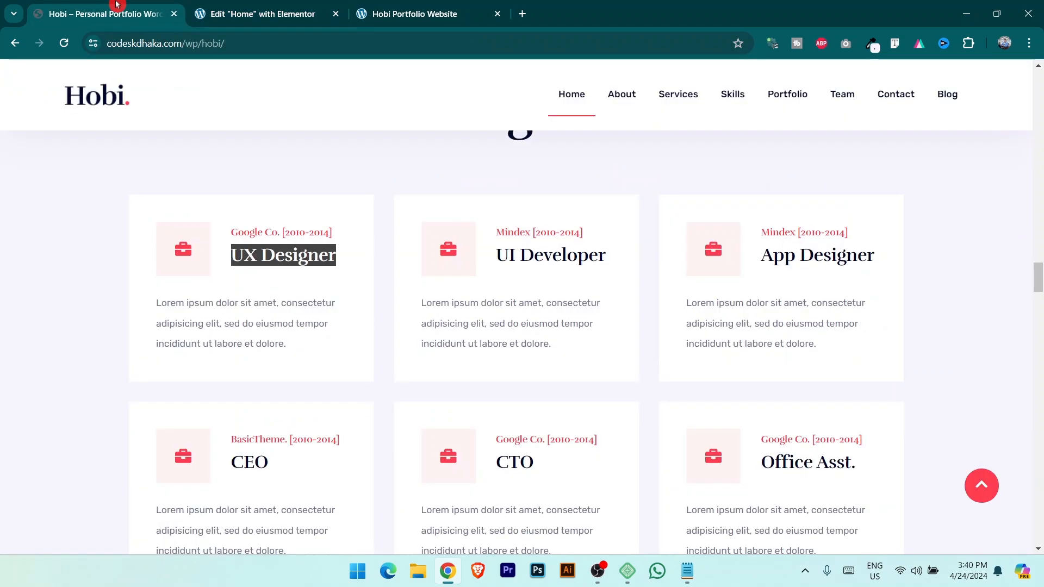
pyautogui.click(238, 4)
# Set the card padding to 30 top and left, 20 right and bottom, save, and preview live.
pyautogui.click(87, 251)
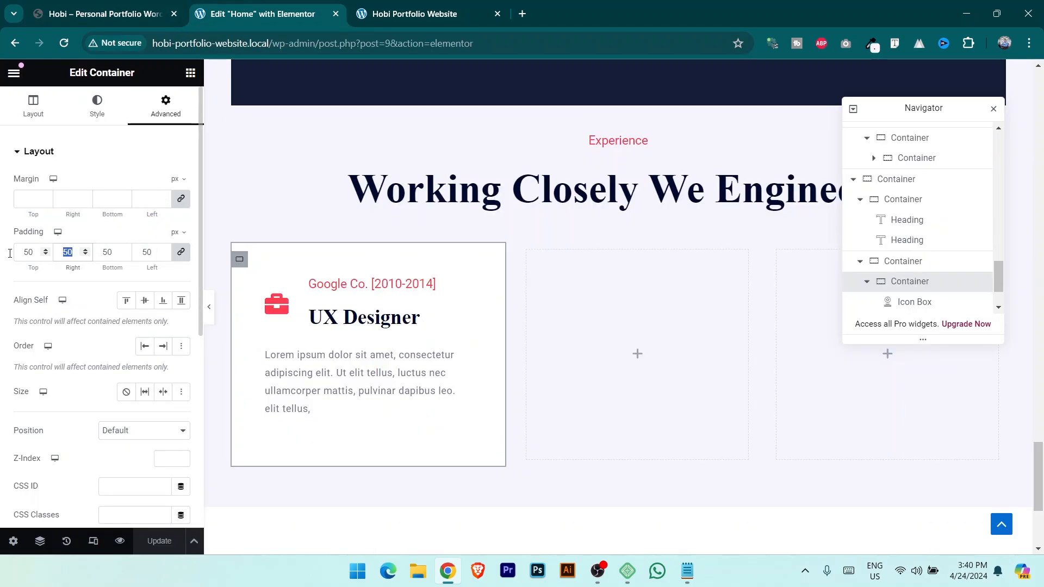
pyautogui.write('30')
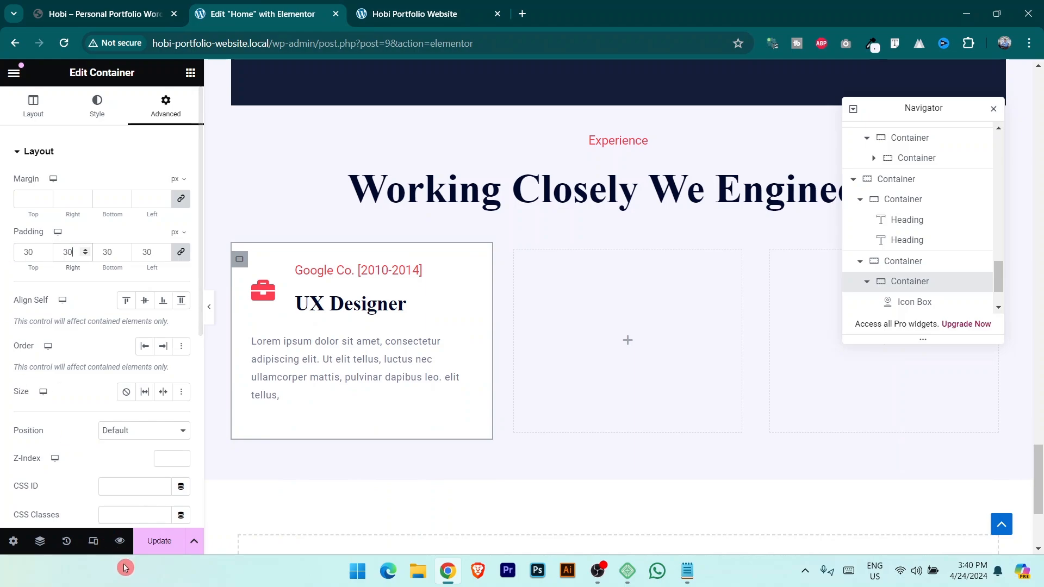
pyautogui.click(180, 252)
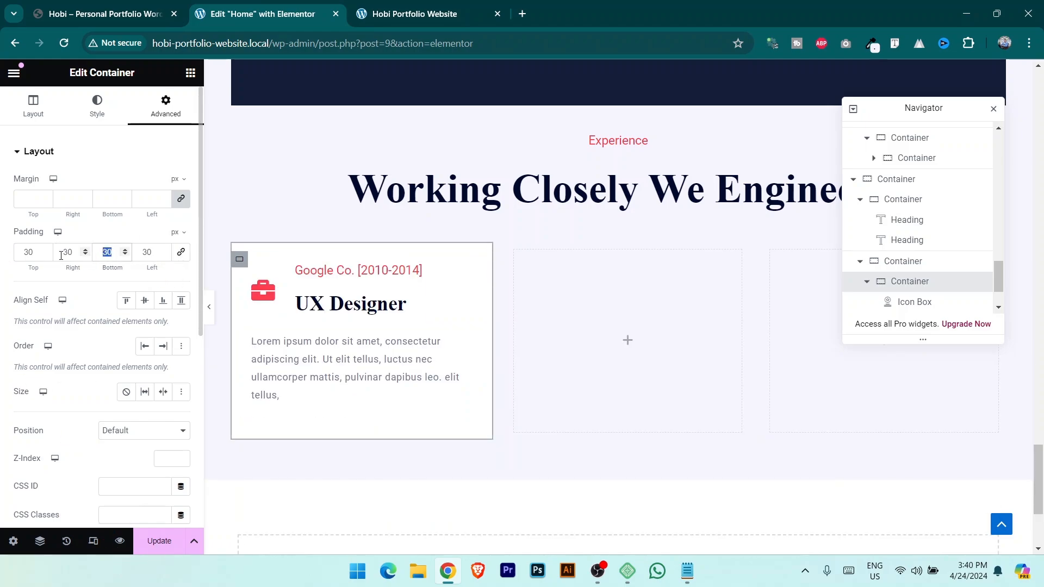
pyautogui.write('2010-')
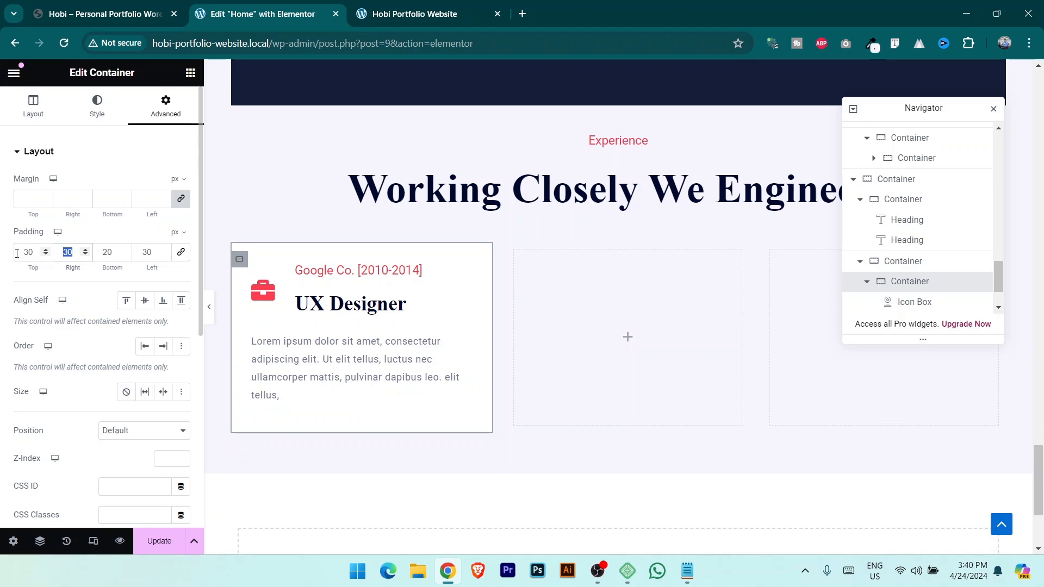
pyautogui.write('20')
pyautogui.click(160, 541)
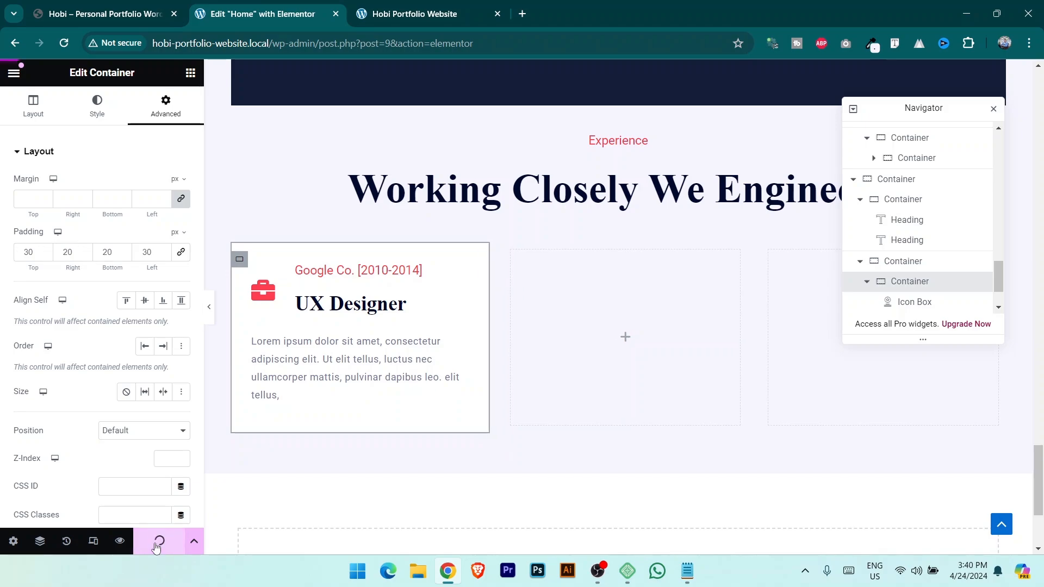
pyautogui.hotkey('ctrl', 'Tab')
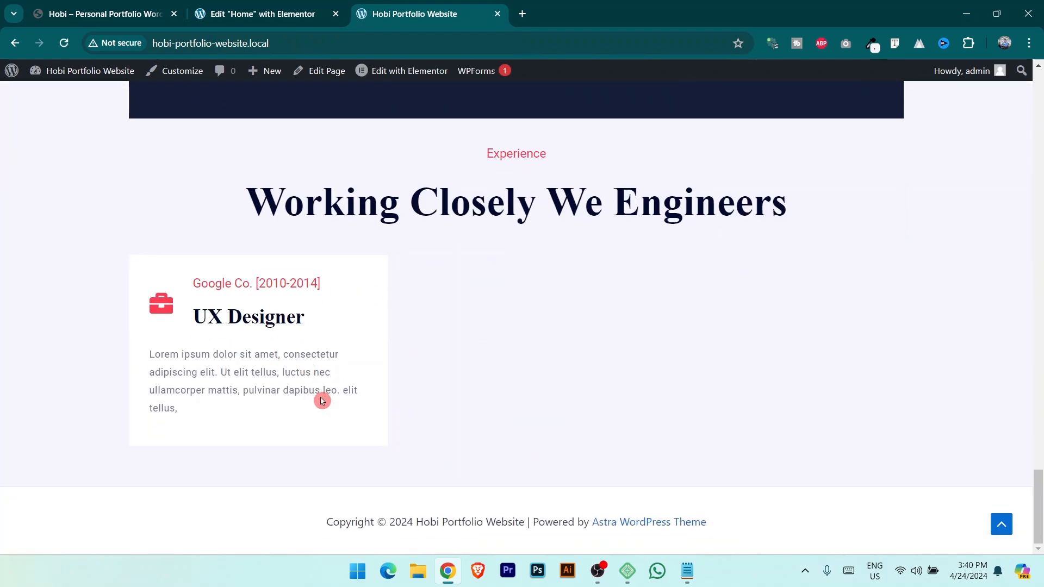
pyautogui.hotkey('ctrl', 'shift', 'Tab')
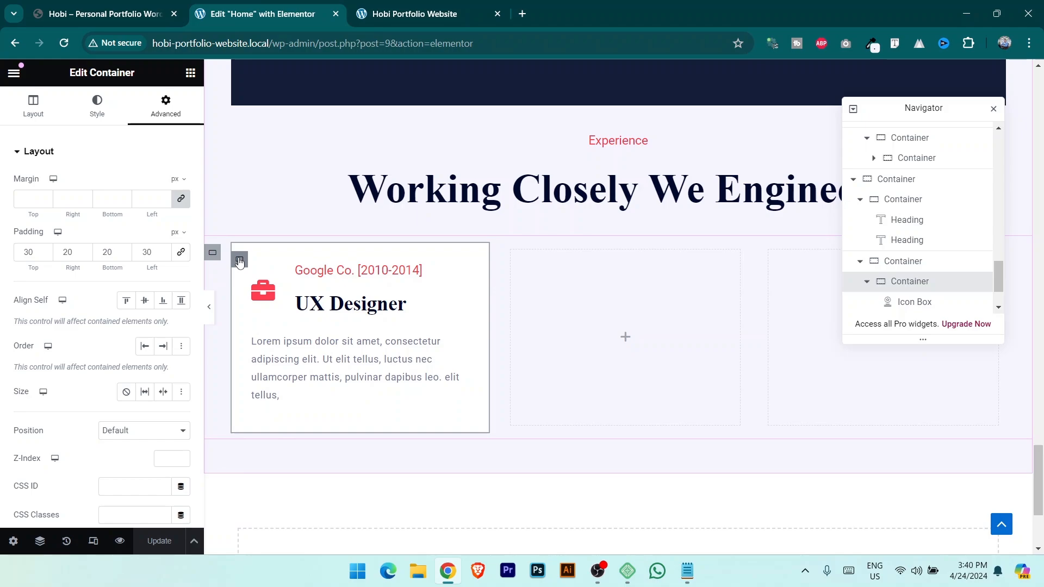
# Duplicate the experience card twice and delete the leftover empty containers.
pyautogui.rightClick(239, 261)
pyautogui.click(271, 221)
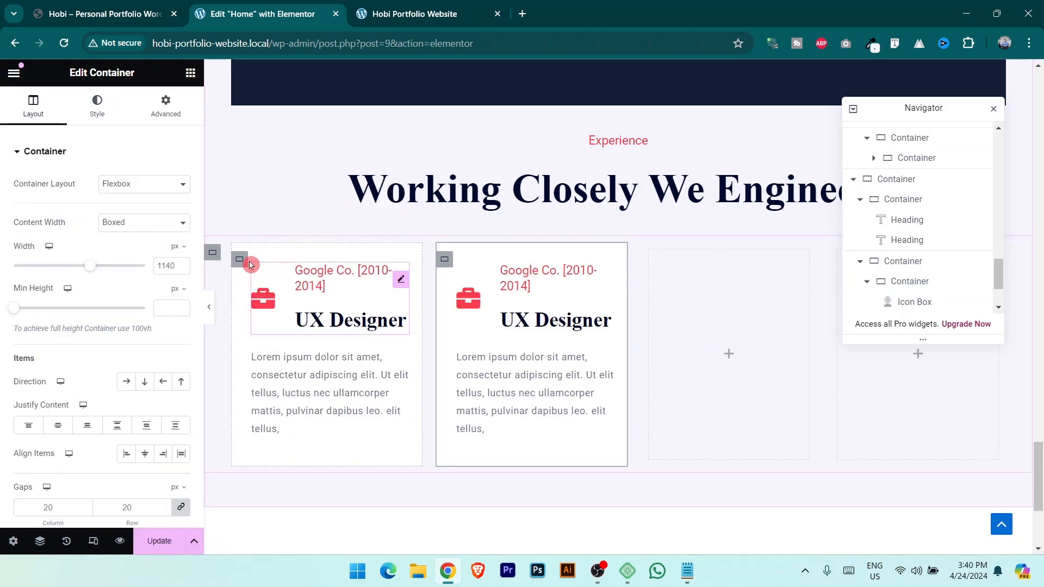
pyautogui.rightClick(239, 260)
pyautogui.click(272, 221)
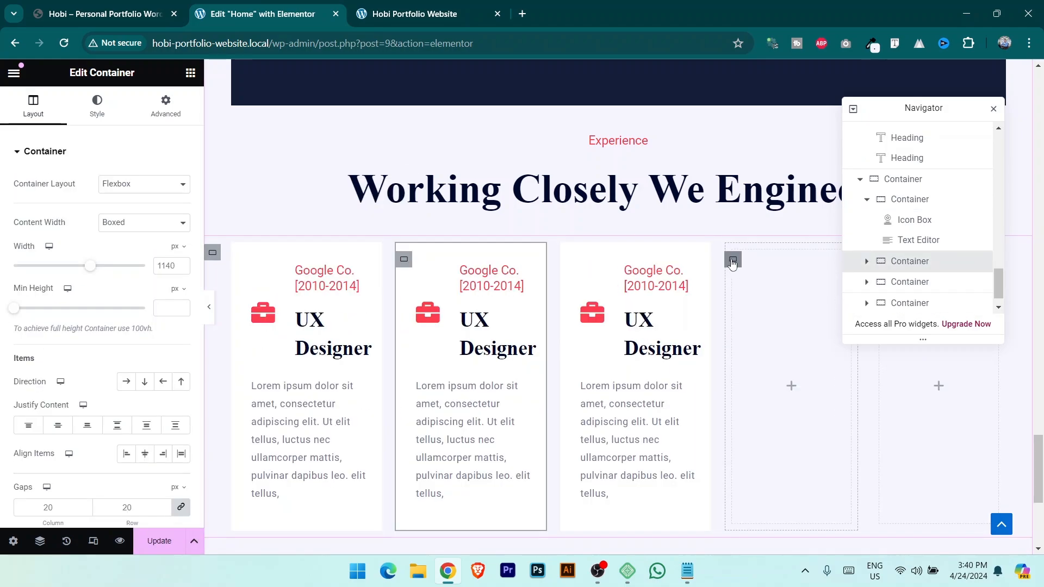
pyautogui.click(733, 264)
pyautogui.press('Delete')
pyautogui.moveTo(898, 117); pyautogui.dragTo(629, 172)
pyautogui.click(843, 262)
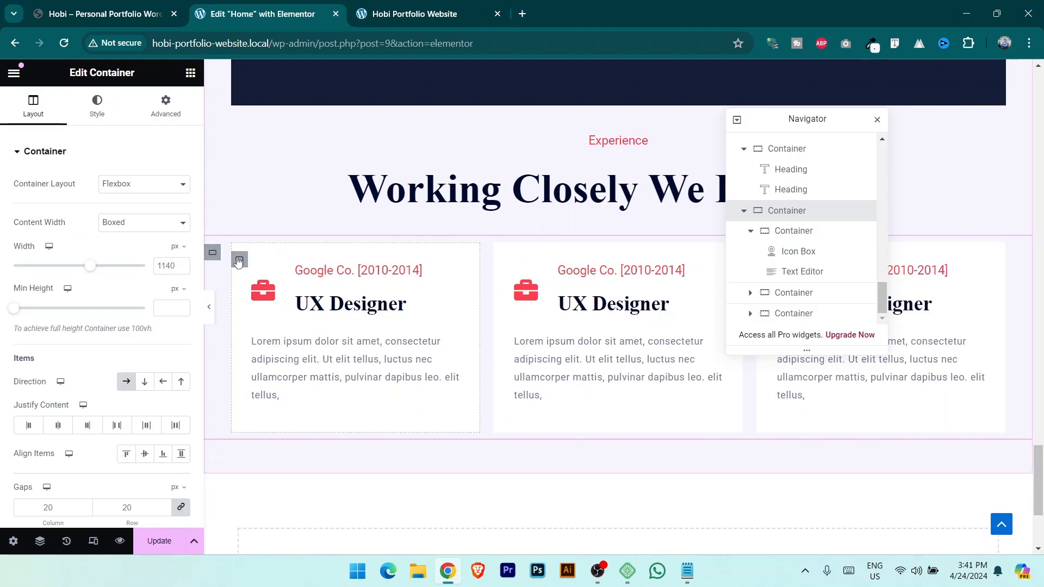
# Duplicate the row of three cards into a second row, save, and check the live site.
pyautogui.rightClick(212, 254)
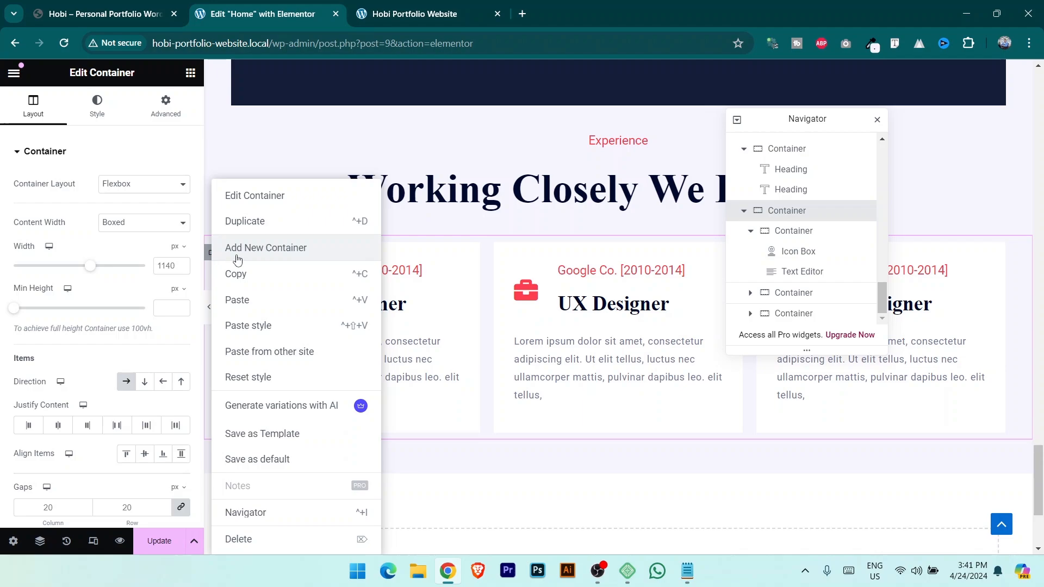
pyautogui.click(255, 220)
pyautogui.scroll(-2, 695, 368)
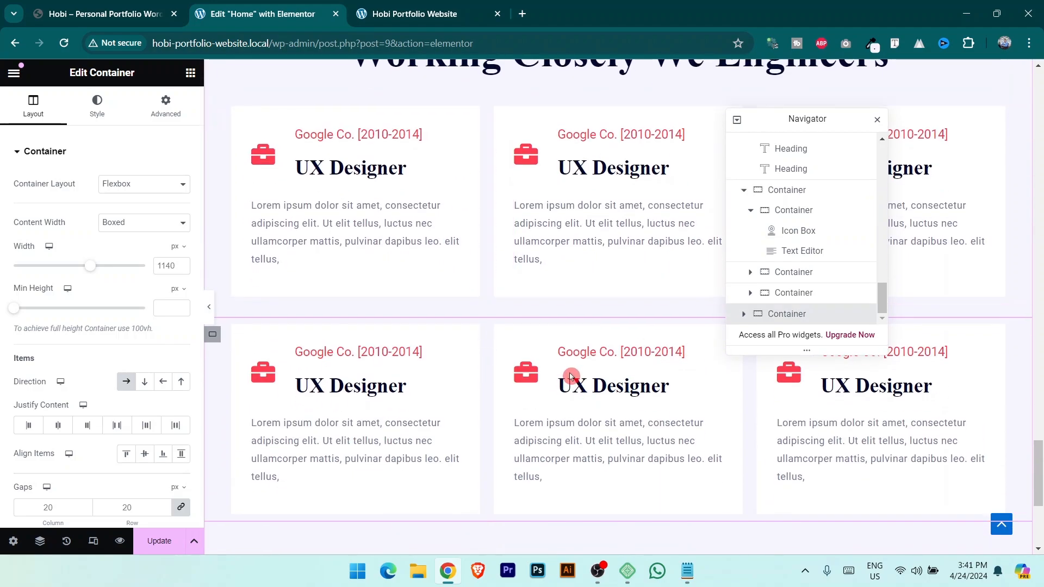
pyautogui.hotkey('ctrl', 'shift', 'Tab')
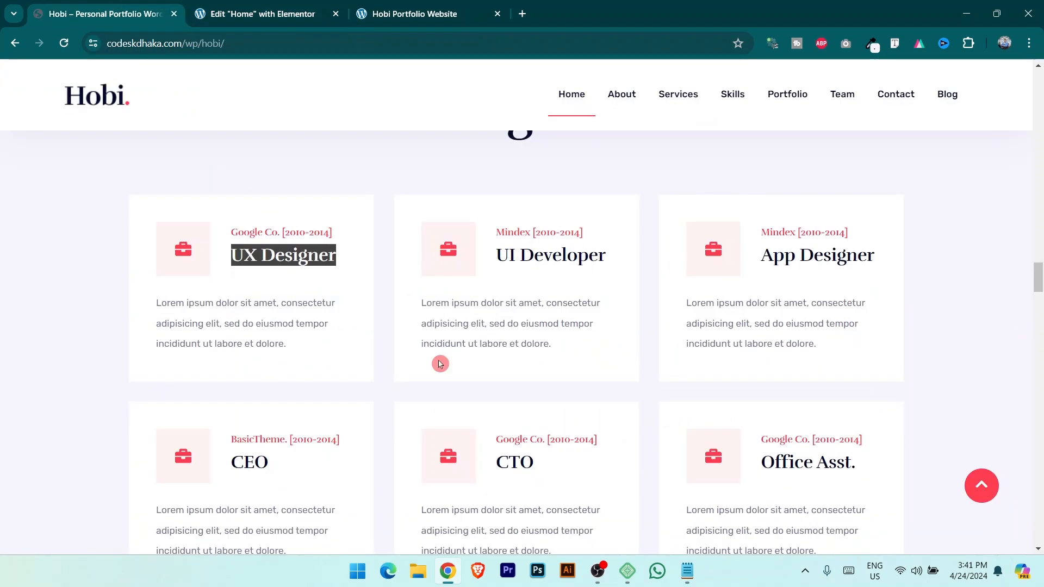
pyautogui.scroll(-4, 445, 511)
pyautogui.hotkey('ctrl', 'Tab')
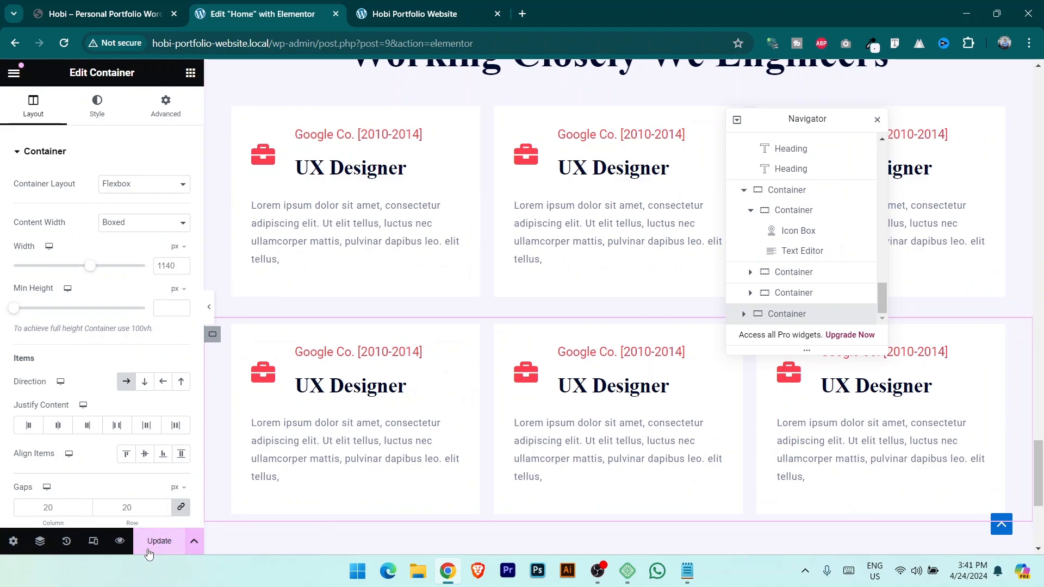
pyautogui.click(177, 542)
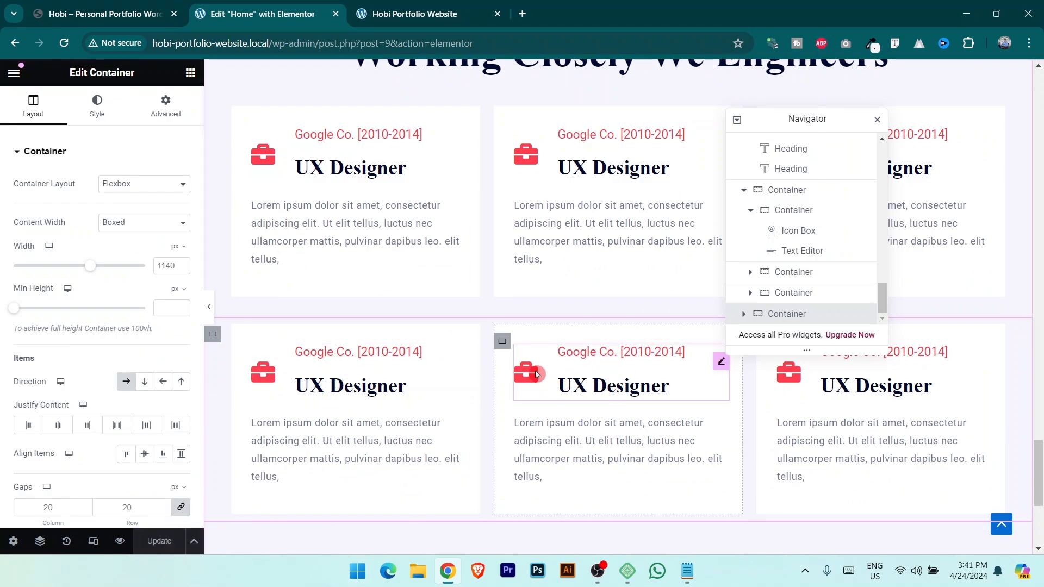
pyautogui.scroll(5, 583, 432)
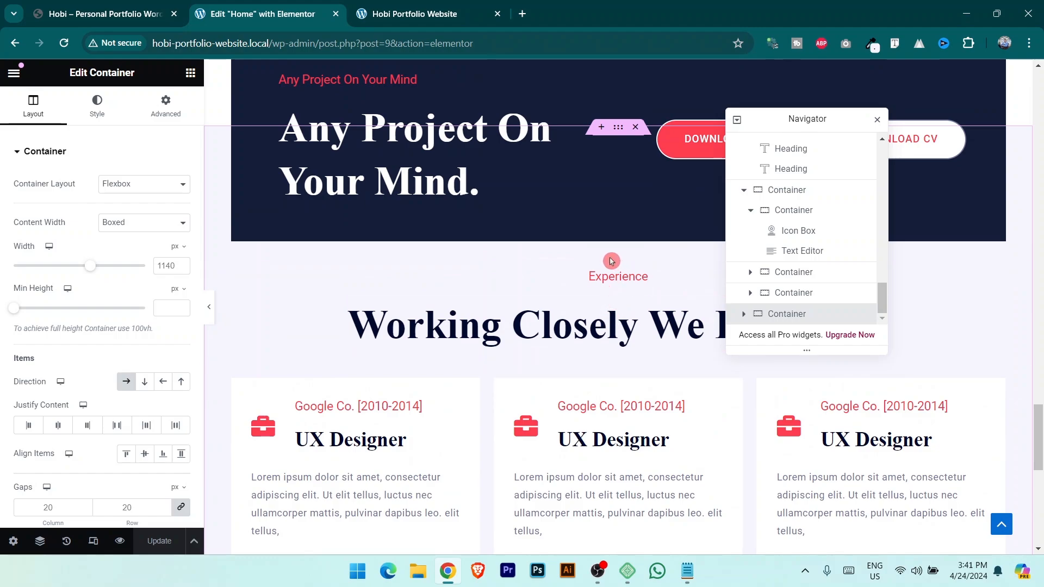
pyautogui.click(402, 14)
pyautogui.scroll(1, 450, 285)
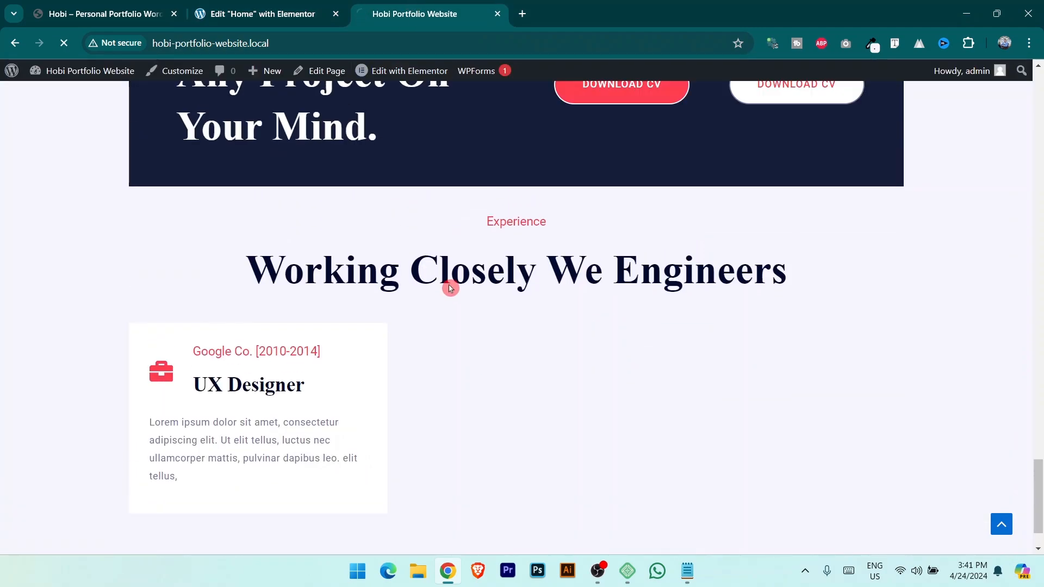
pyautogui.scroll(-5, 464, 344)
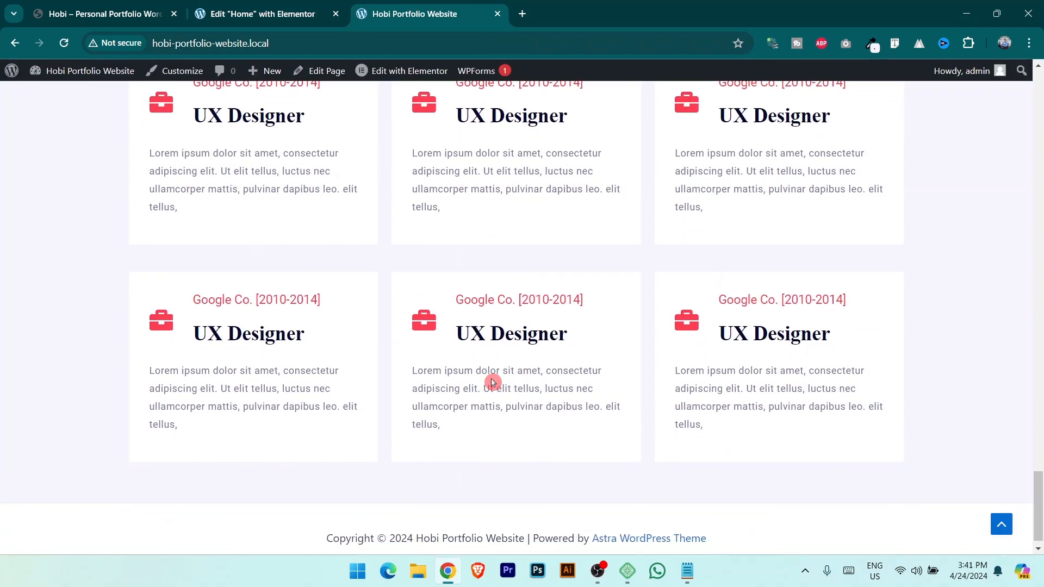
pyautogui.scroll(7, 512, 436)
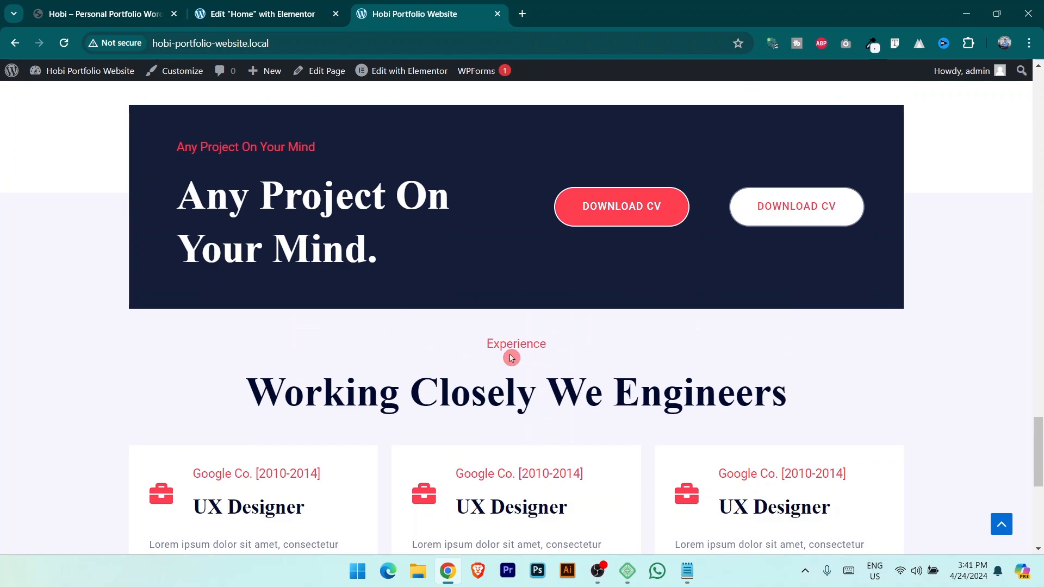
pyautogui.hotkey('ctrl', 'Tab')
pyautogui.hotkey('ctrl', 'Tab')
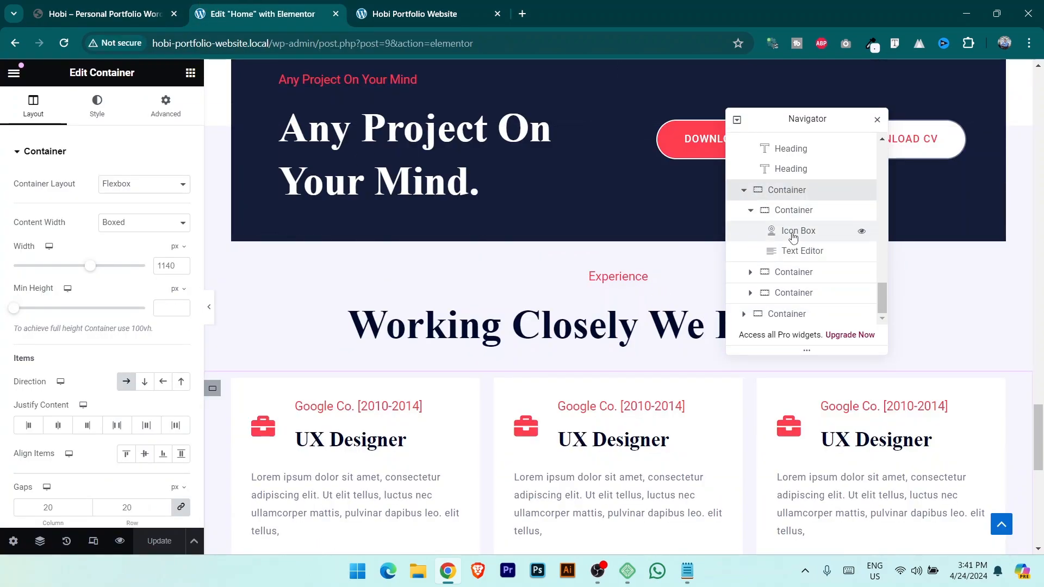
# Set the Experience section container's padding to 250 px top and 100 px bottom, save, and view live.
pyautogui.scroll(2, 529, 332)
pyautogui.scroll(1, 530, 332)
pyautogui.scroll(3, 800, 256)
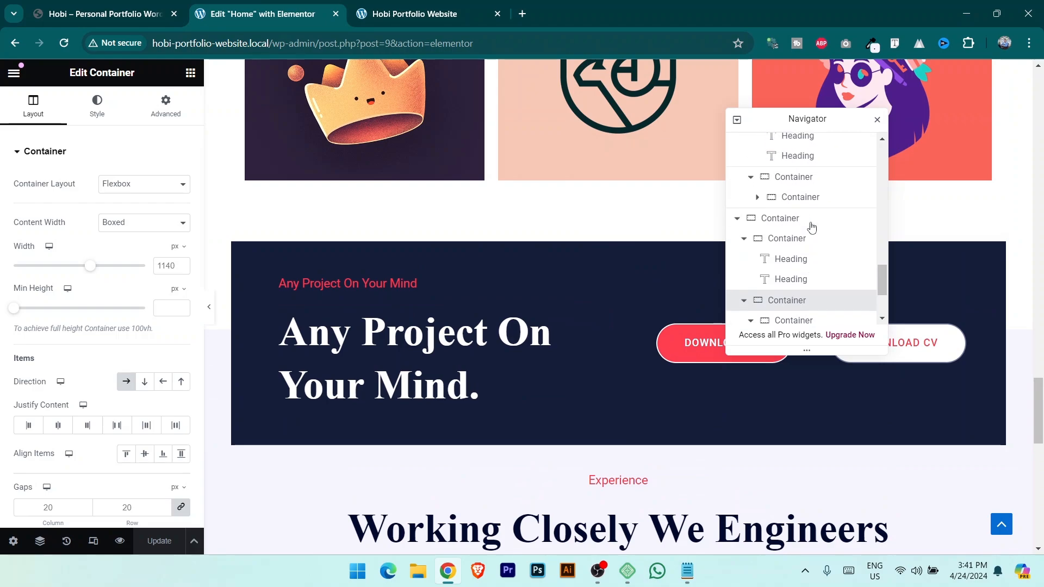
pyautogui.click(785, 252)
pyautogui.click(165, 106)
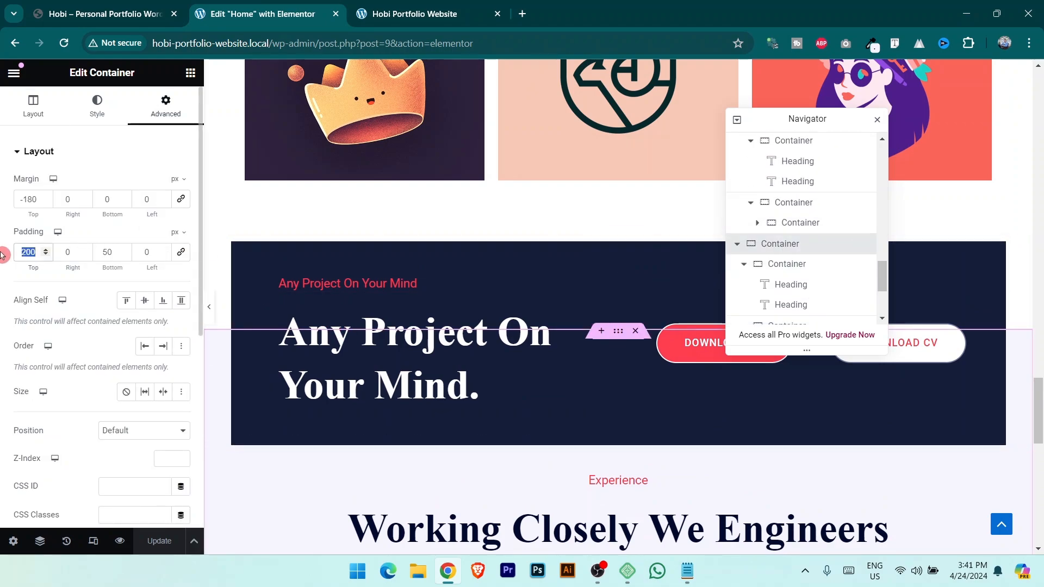
pyautogui.write('250')
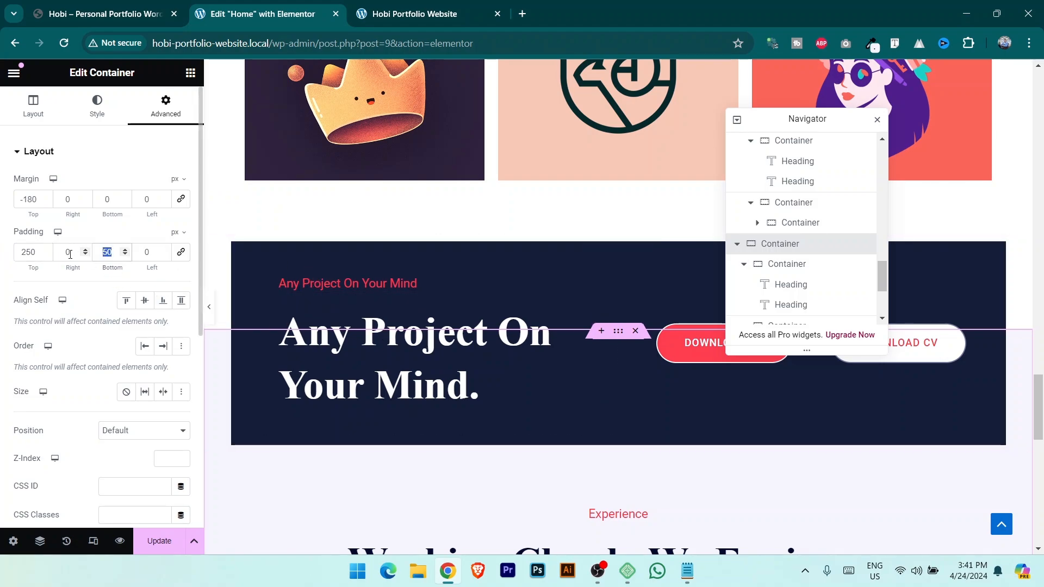
pyautogui.click(158, 541)
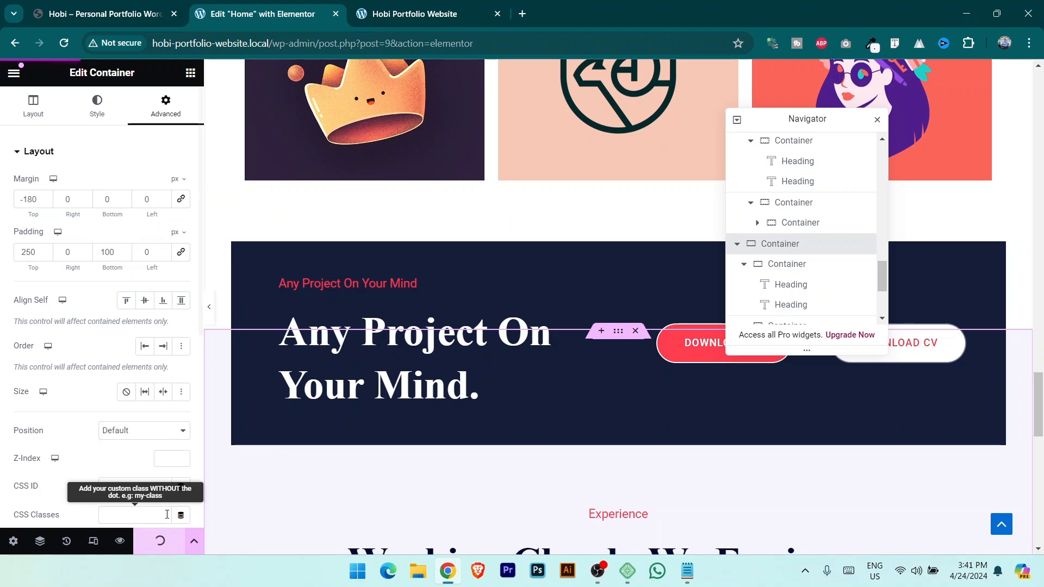
pyautogui.click(424, 7)
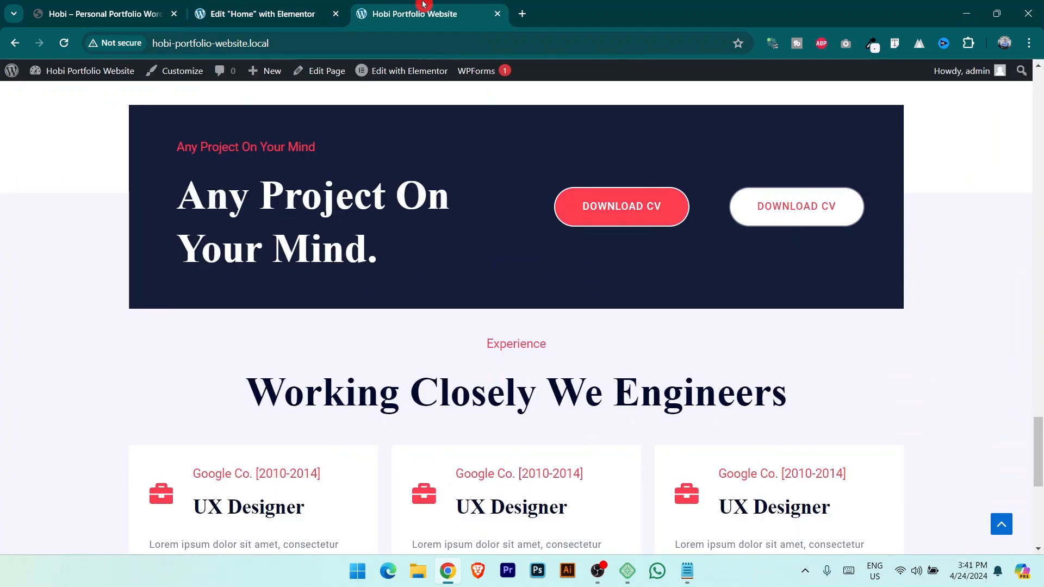
# Select the second row of experience cards and show its margin and padding settings.
pyautogui.scroll(-5, 627, 289)
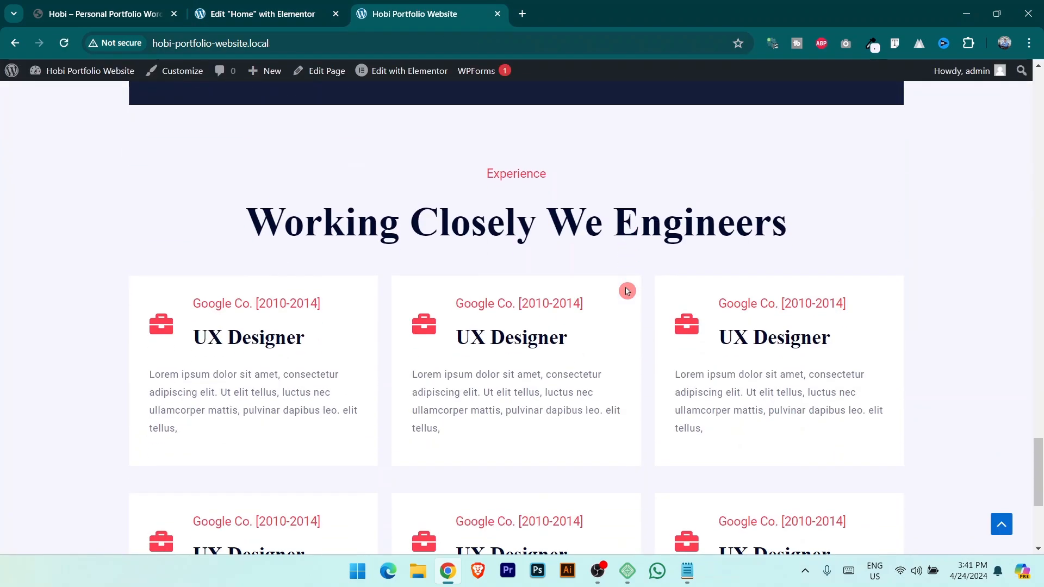
pyautogui.scroll(-3, 629, 355)
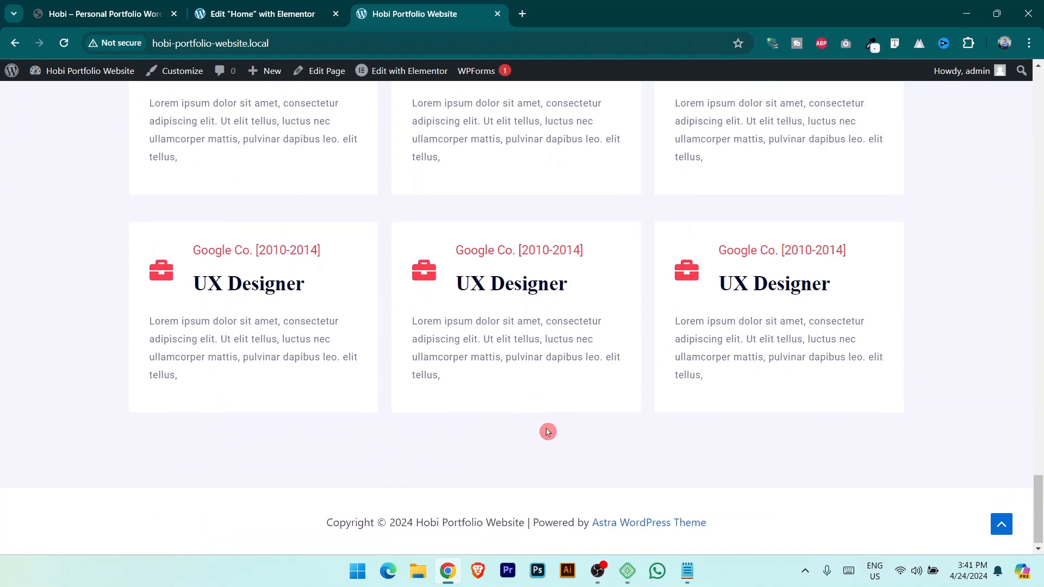
pyautogui.click(129, 5)
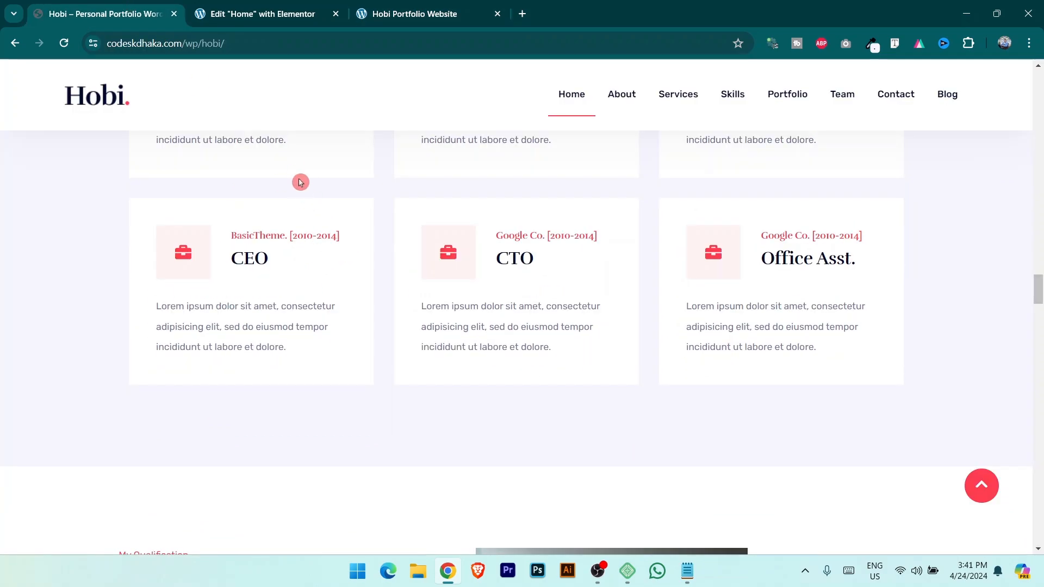
pyautogui.click(234, 12)
pyautogui.scroll(-5, 459, 380)
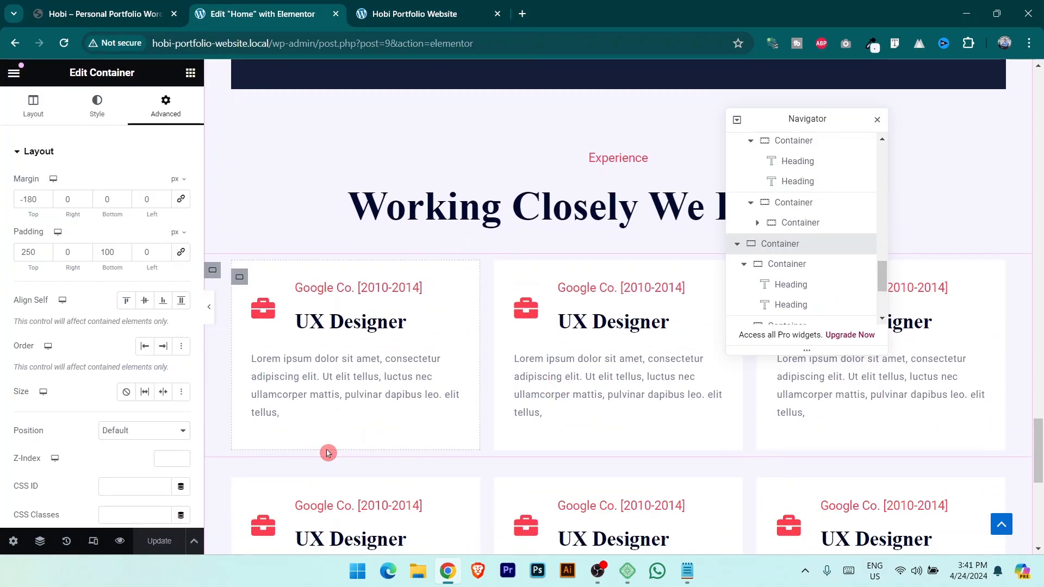
pyautogui.scroll(-1, 328, 453)
pyautogui.click(213, 439)
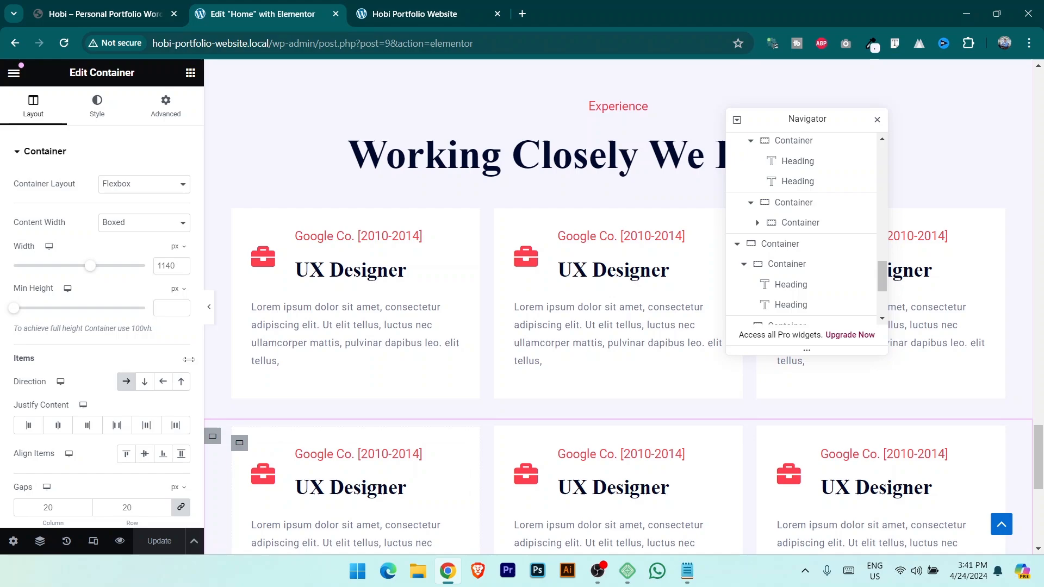
pyautogui.click(166, 105)
# Unlink the row's margins, lower the top margin to -15 px, and save.
pyautogui.click(181, 198)
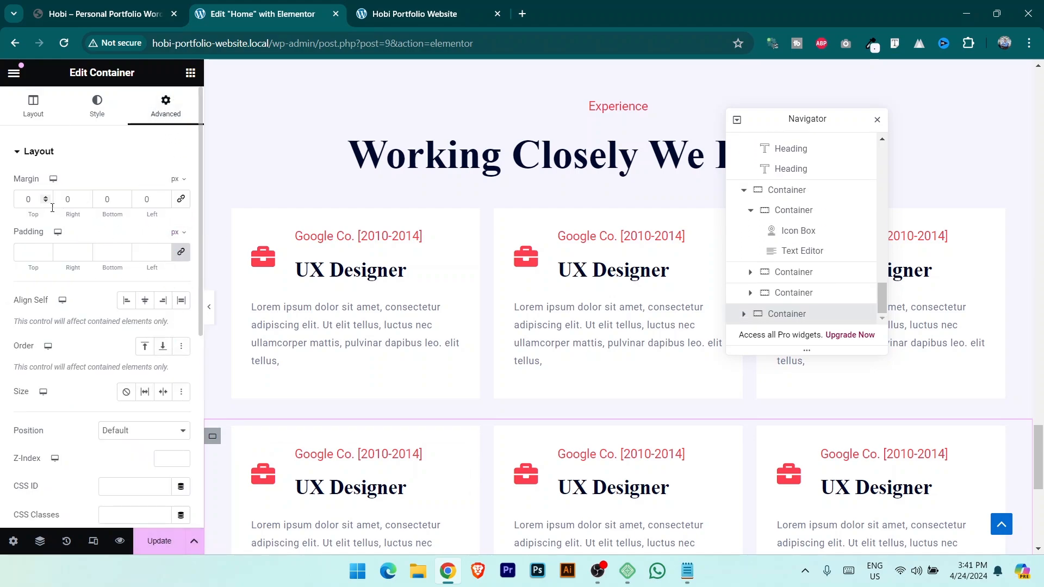
pyautogui.click(45, 204)
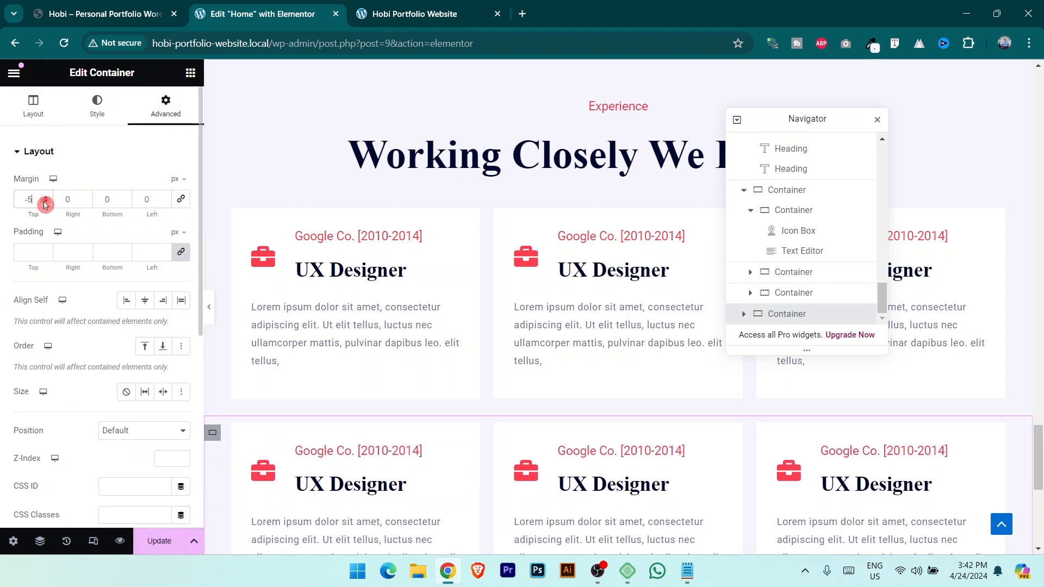
pyautogui.click(45, 204)
pyautogui.click(45, 204)
pyautogui.click(45, 204)
pyautogui.click(46, 204)
pyautogui.click(45, 204)
pyautogui.click(45, 204)
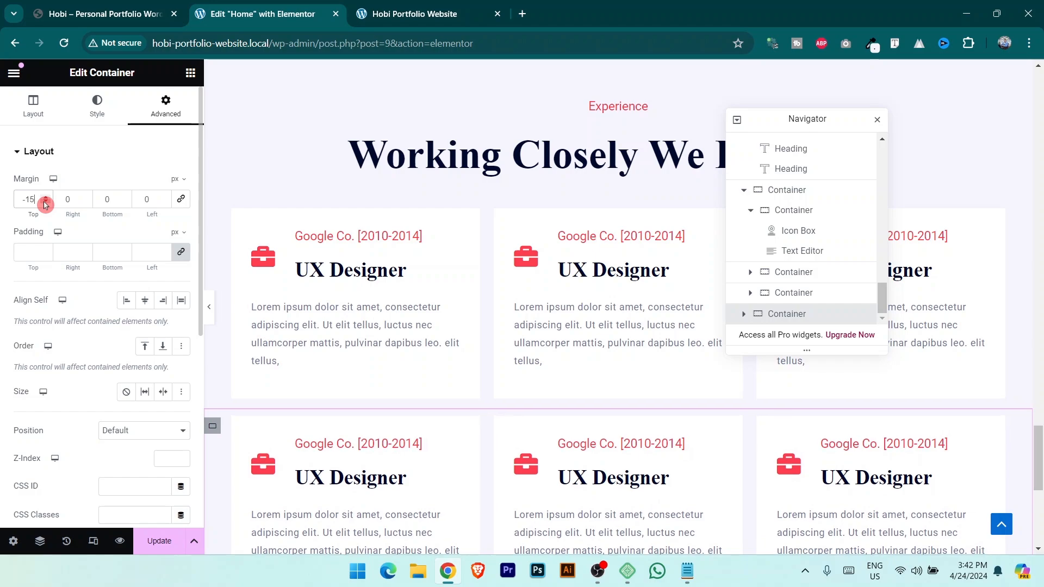
pyautogui.click(160, 542)
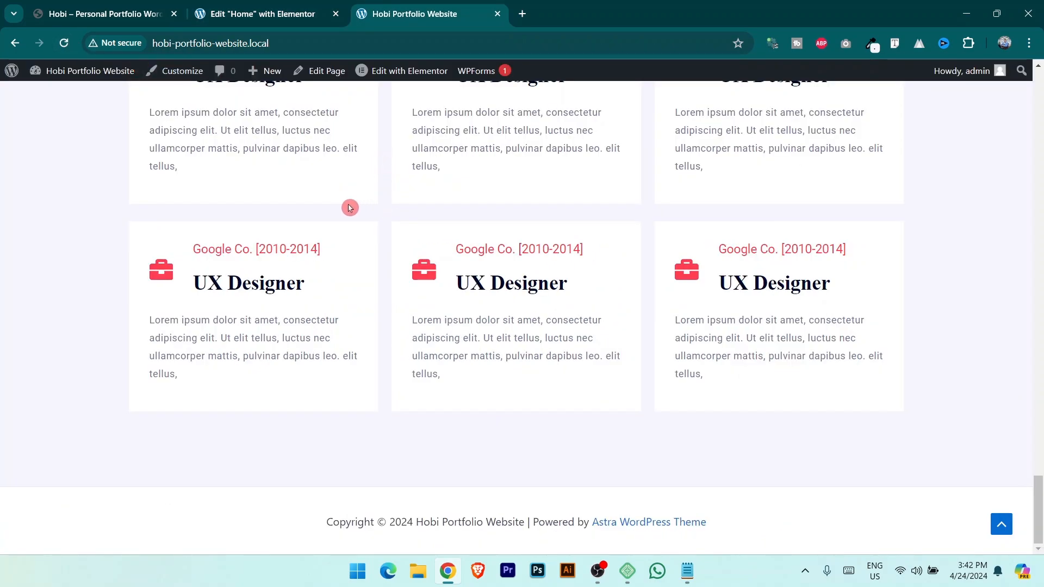
pyautogui.scroll(3, 364, 224)
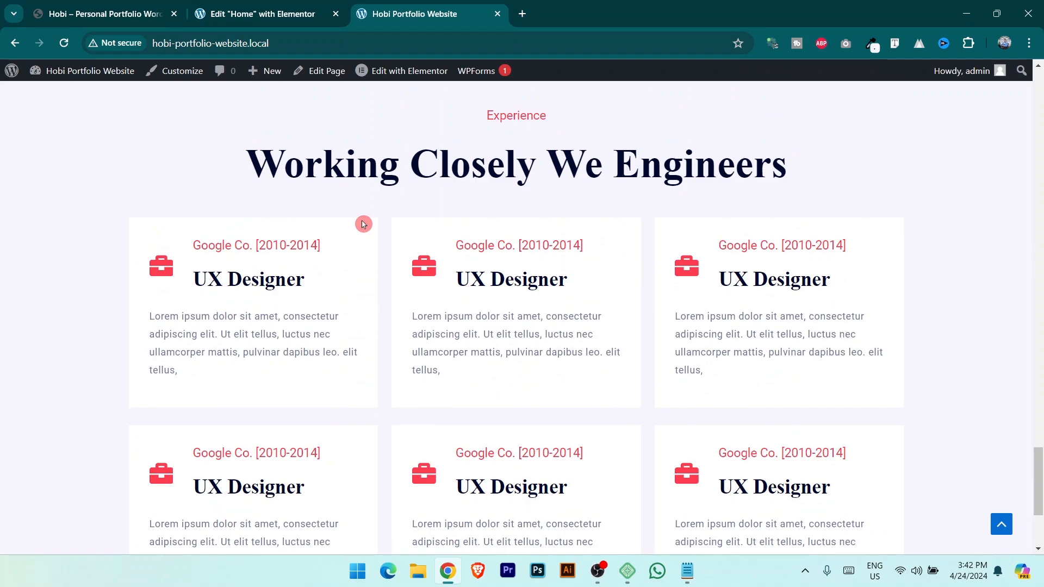
pyautogui.scroll(2, 363, 224)
pyautogui.scroll(-4, 397, 272)
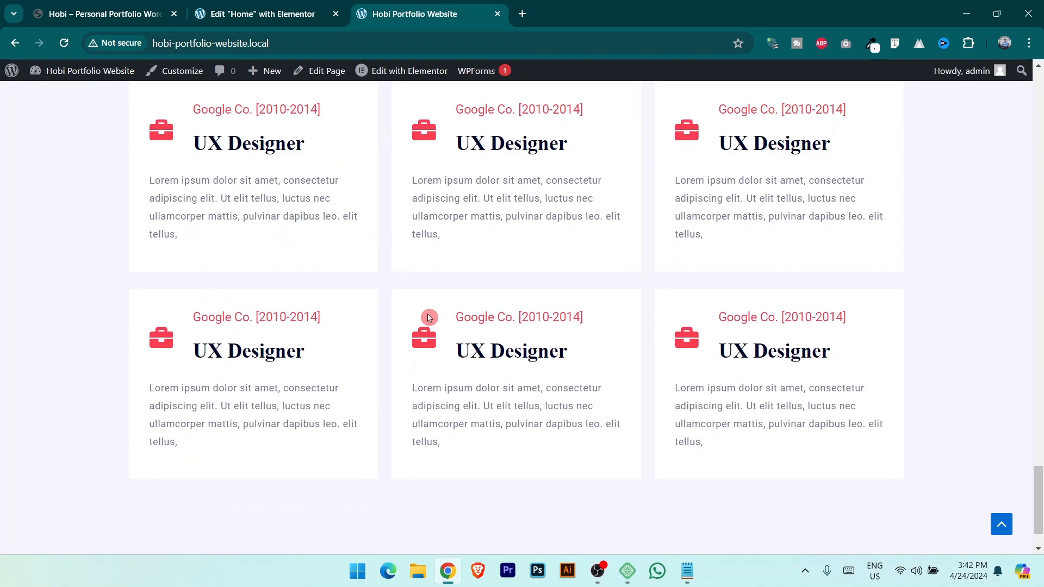
pyautogui.click(163, 4)
pyautogui.scroll(-6, 544, 381)
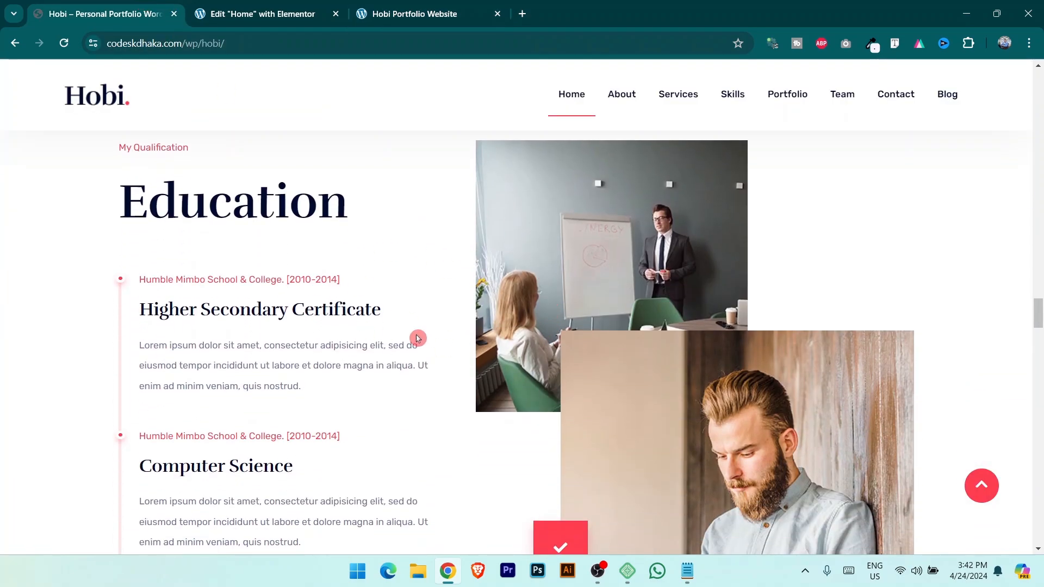
# Scroll to the empty area below the Experience cards and add a new section there.
pyautogui.click(282, 4)
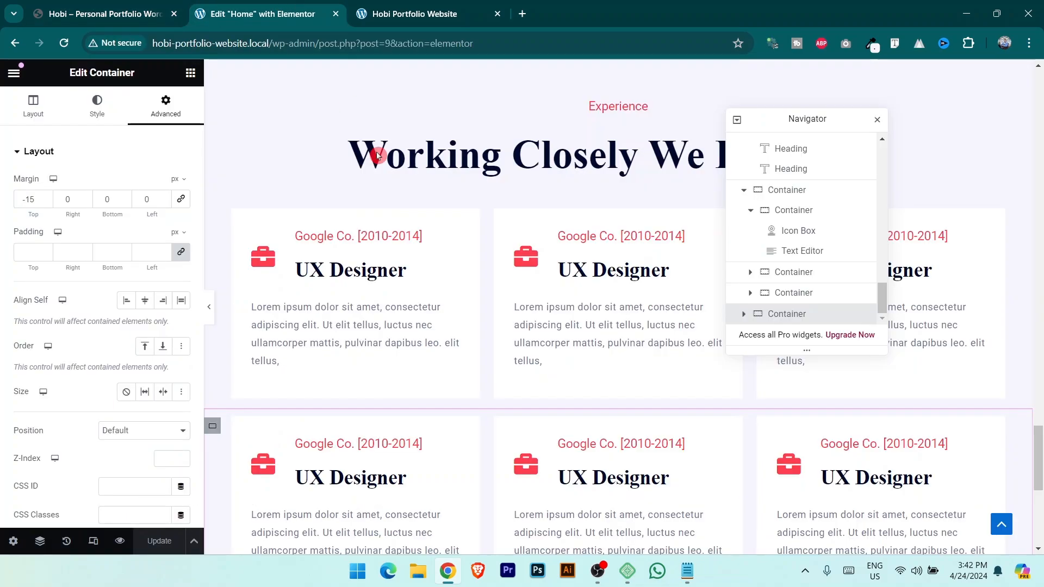
pyautogui.scroll(12, 435, 244)
pyautogui.scroll(15, 477, 321)
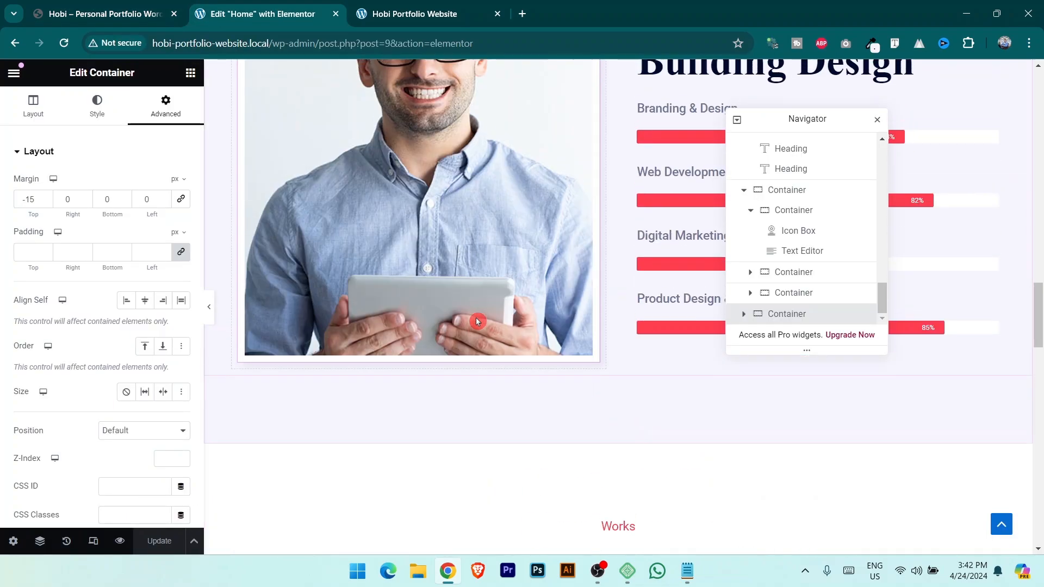
pyautogui.scroll(5, 478, 320)
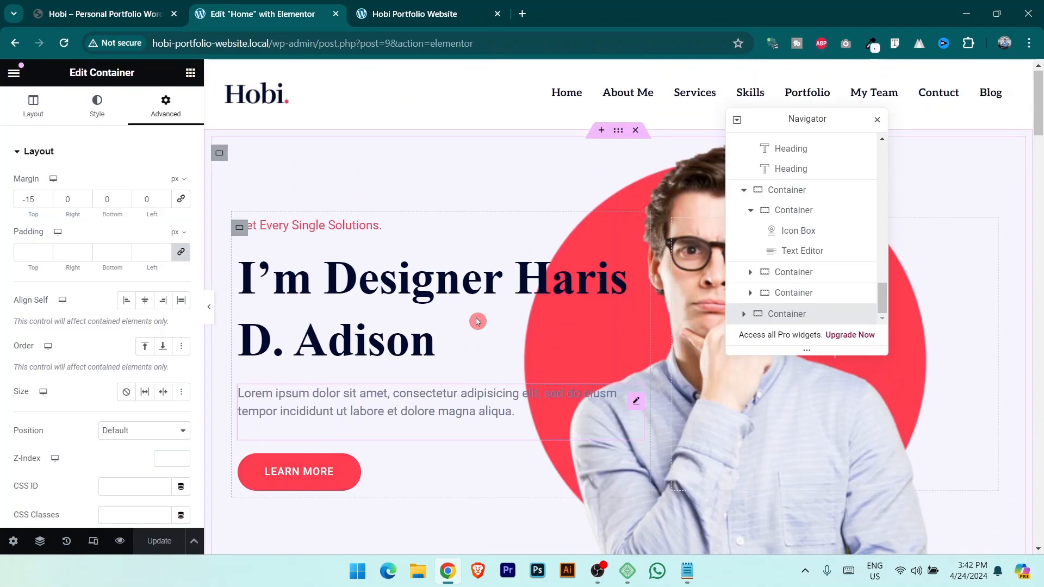
pyautogui.scroll(-20, 478, 326)
pyautogui.scroll(-10, 576, 333)
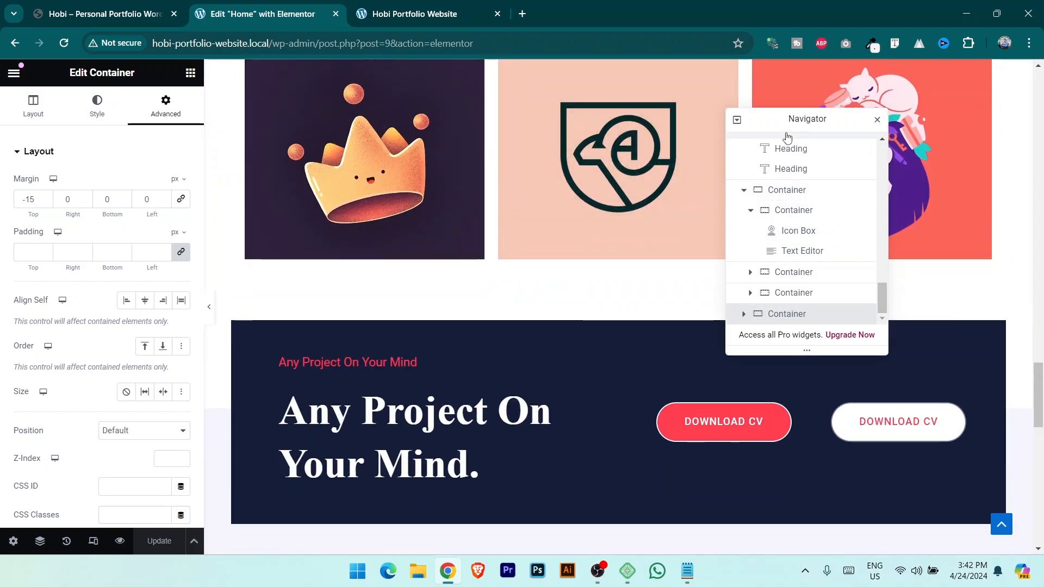
pyautogui.moveTo(799, 118); pyautogui.dragTo(931, 99)
pyautogui.scroll(-10, 642, 261)
pyautogui.scroll(-5, 633, 285)
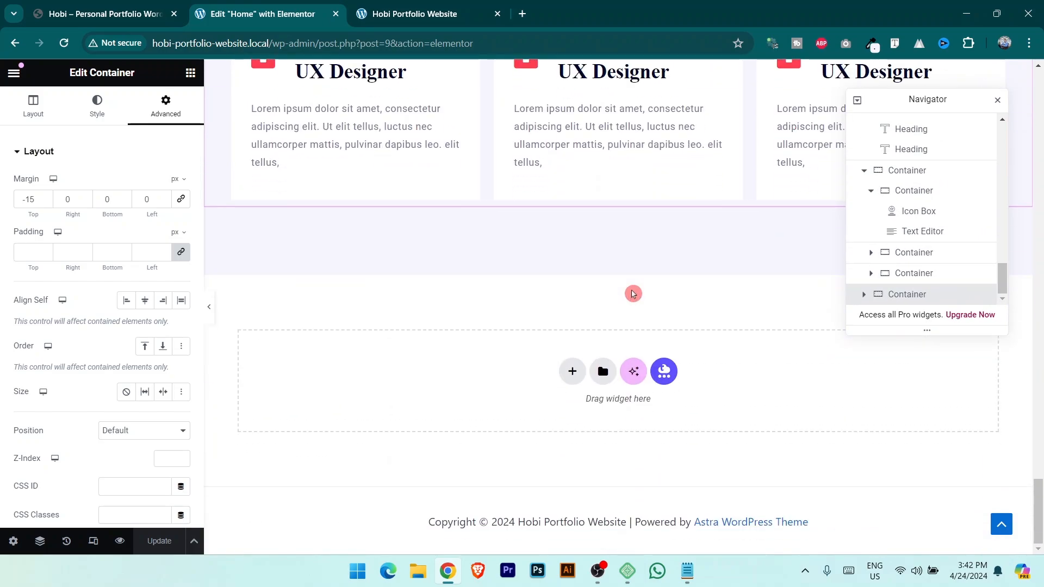
pyautogui.click(129, 5)
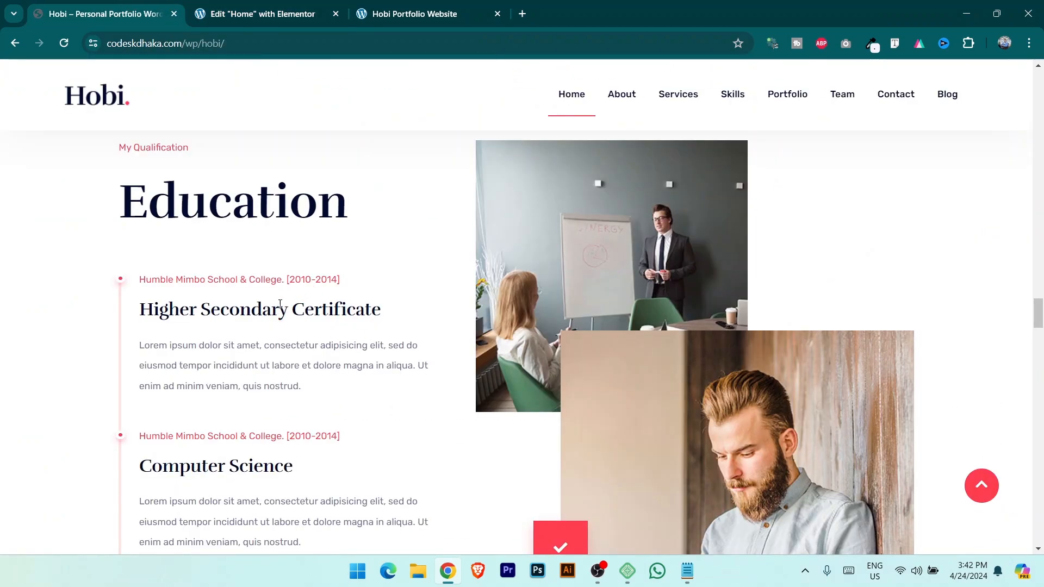
pyautogui.click(261, 6)
pyautogui.click(573, 372)
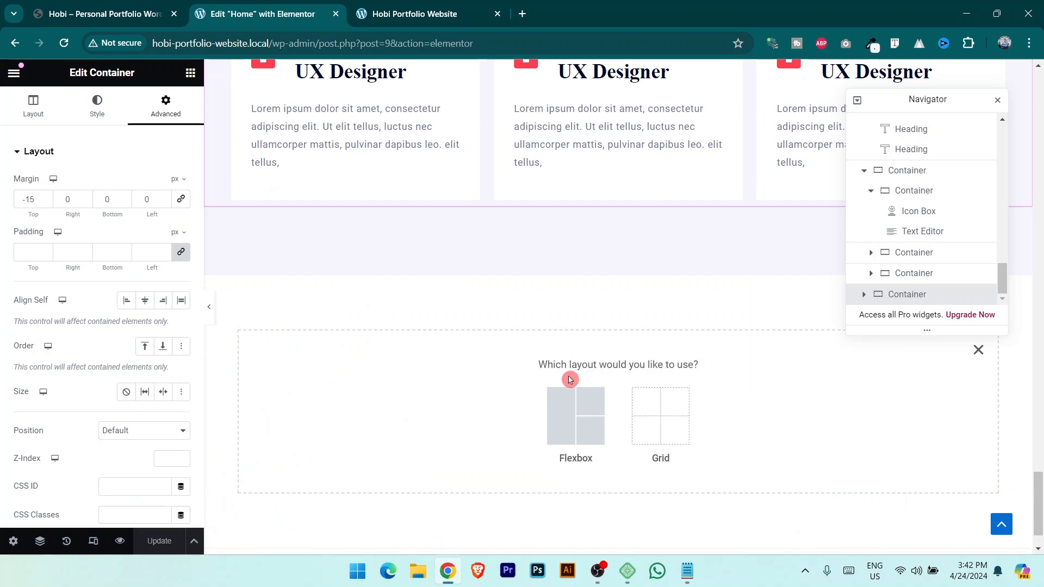
# Copy the white colour #FFFFFF from the reference site's Education section with the colour picker.
pyautogui.click(147, 4)
pyautogui.scroll(4, 298, 312)
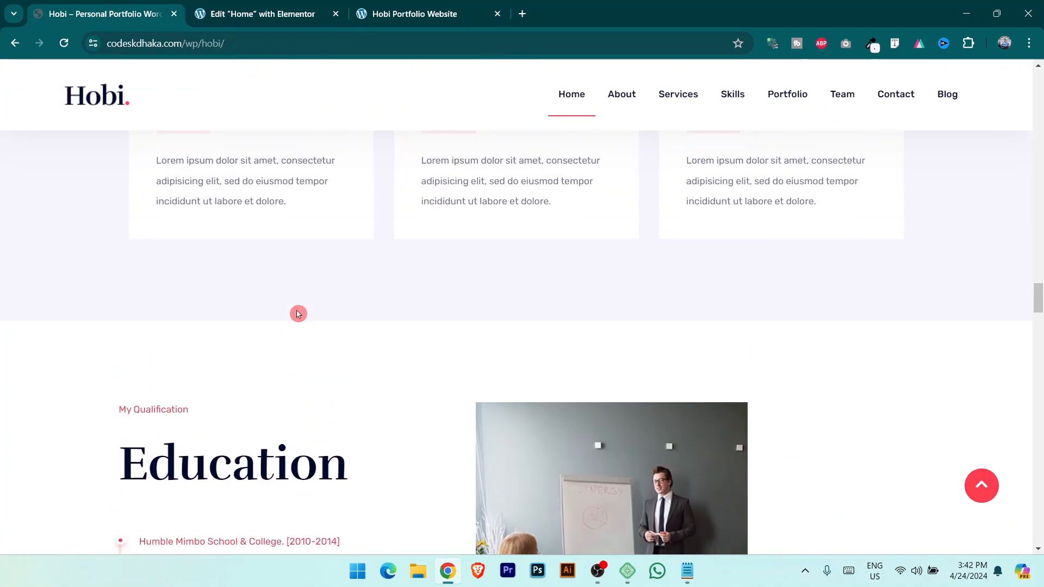
pyautogui.scroll(-9, 173, 325)
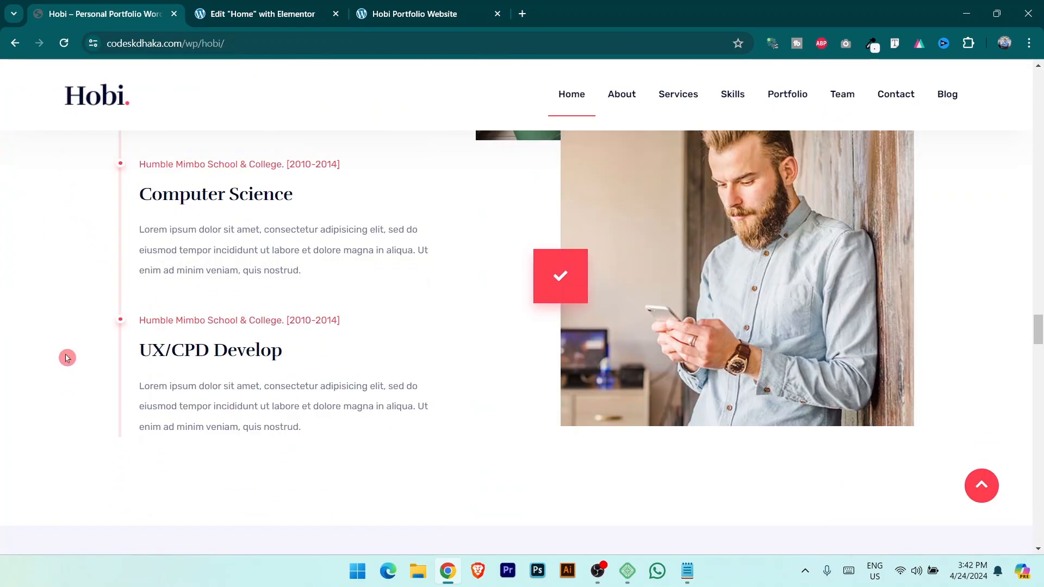
pyautogui.click(872, 44)
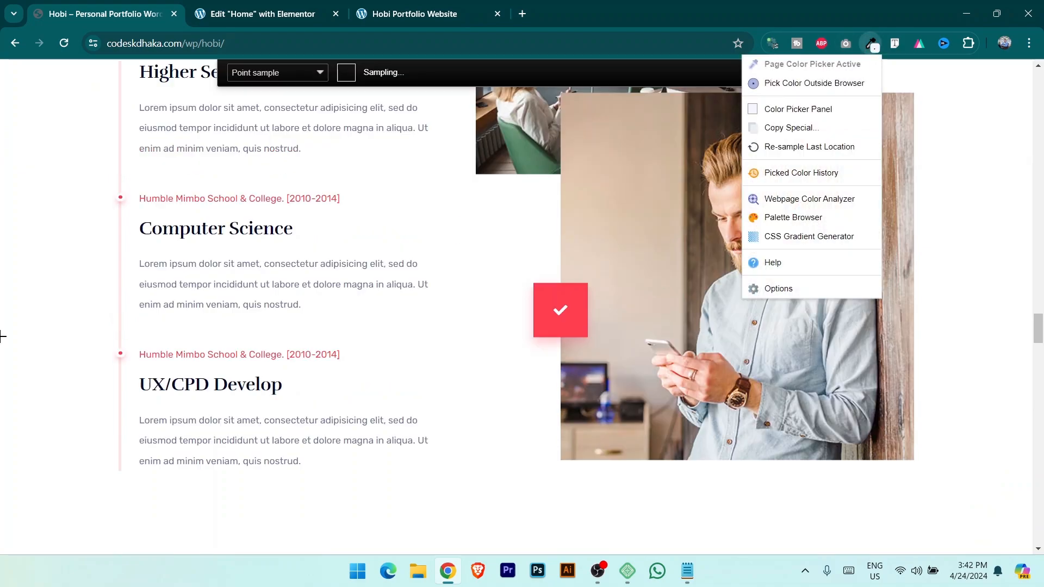
pyautogui.click(64, 280)
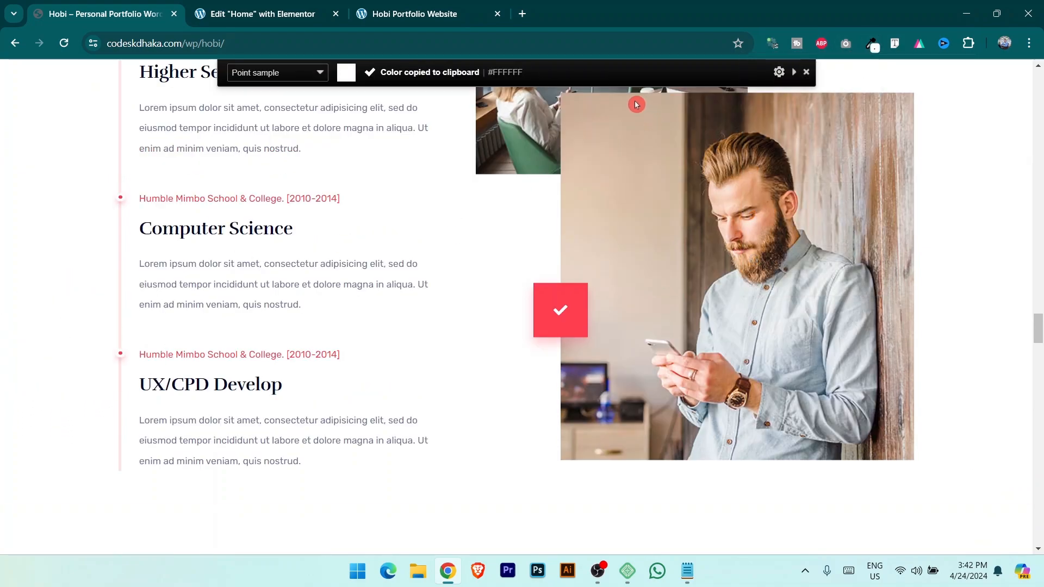
pyautogui.click(806, 72)
pyautogui.click(252, 4)
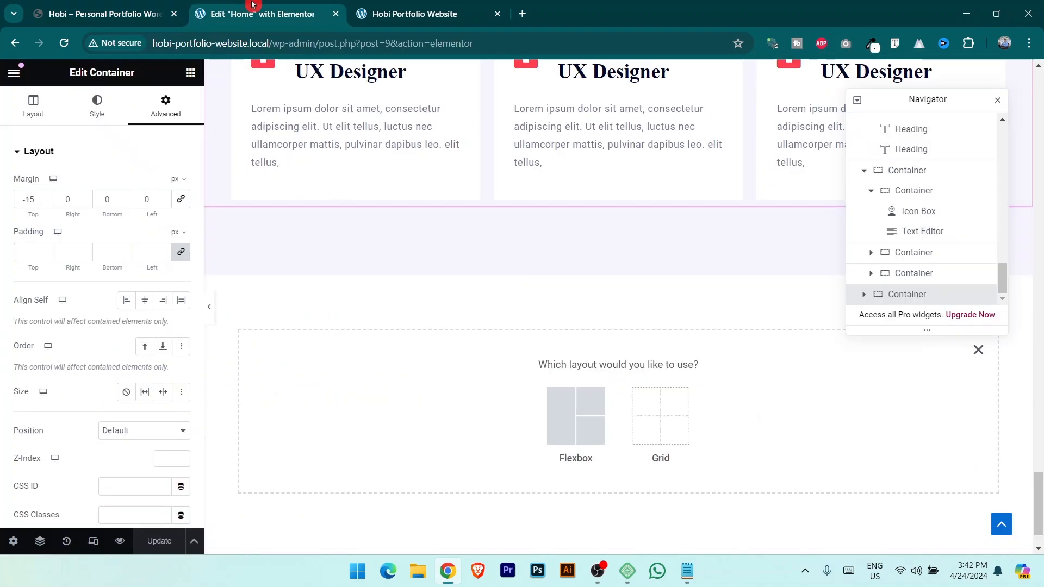
# Add a single-column flexbox section holding two inner containers side by side.
pyautogui.click(583, 418)
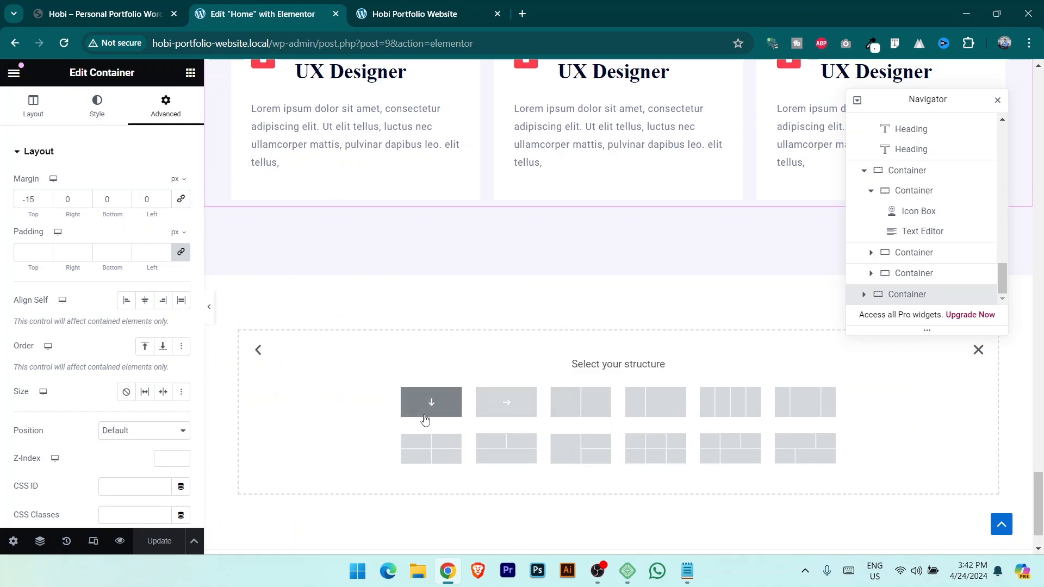
pyautogui.click(418, 418)
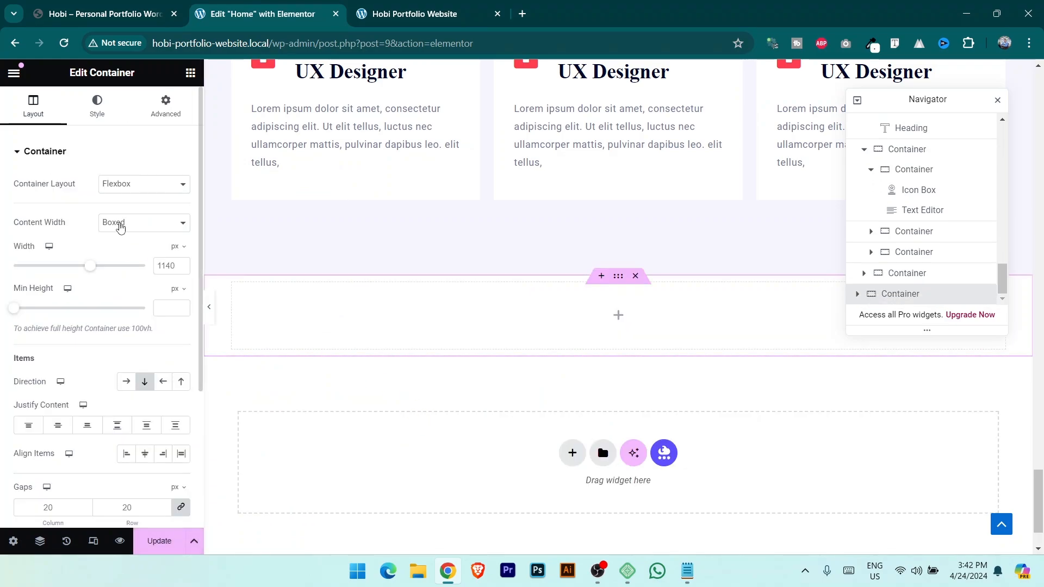
pyautogui.click(190, 73)
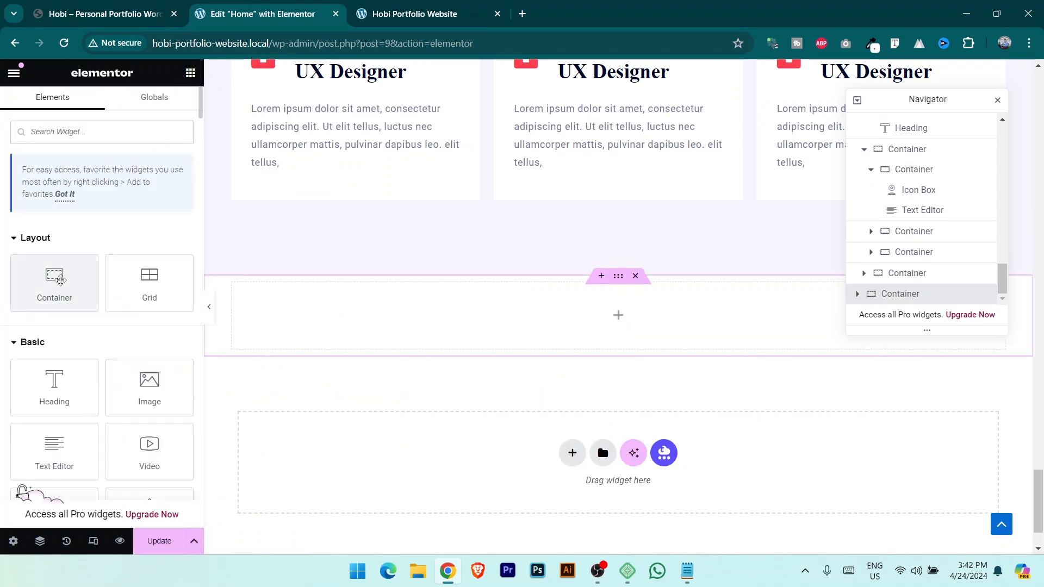
pyautogui.moveTo(54, 280); pyautogui.dragTo(586, 311)
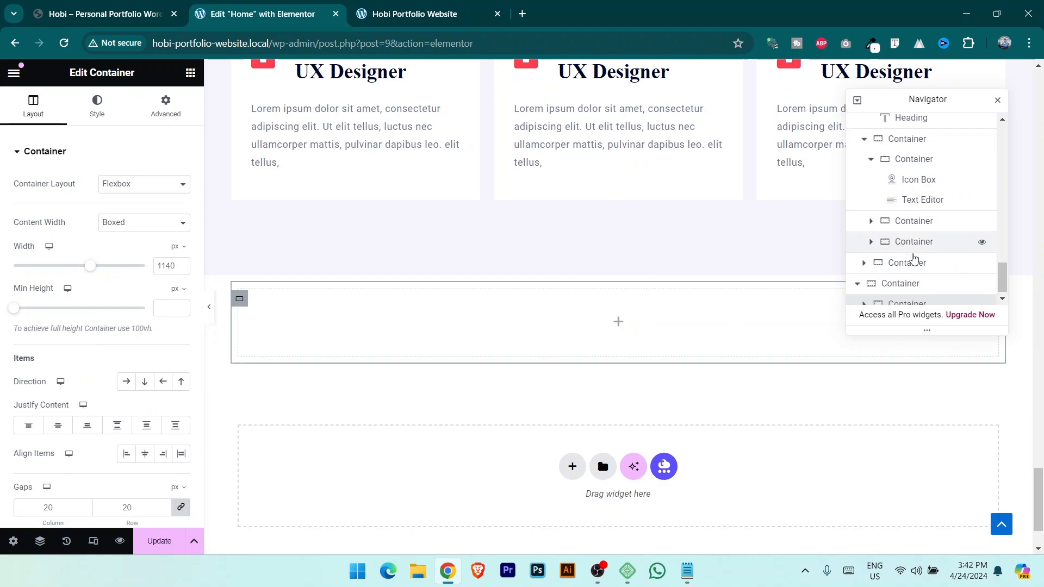
pyautogui.rightClick(921, 295)
pyautogui.click(917, 223)
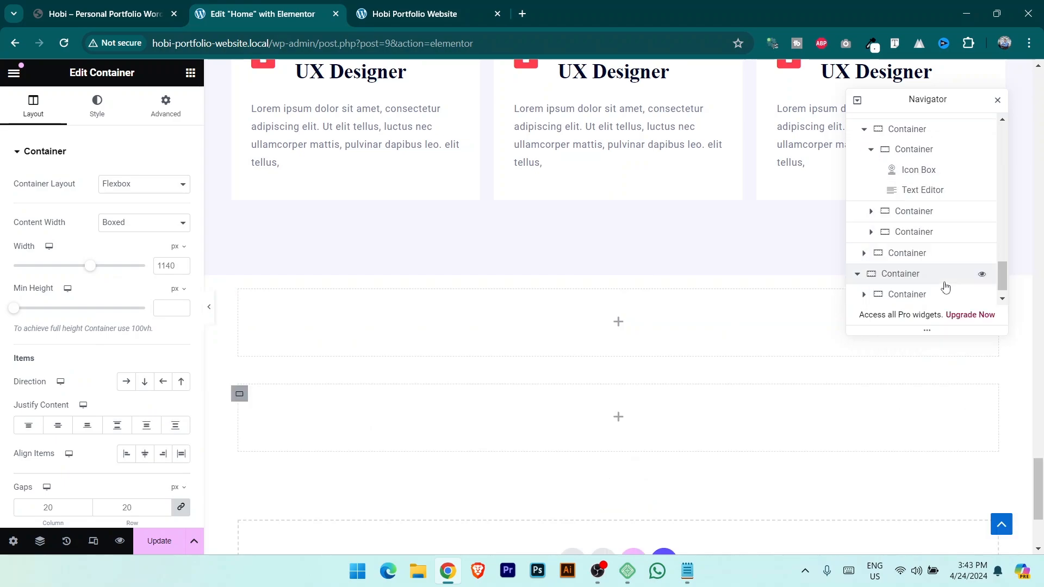
pyautogui.click(906, 254)
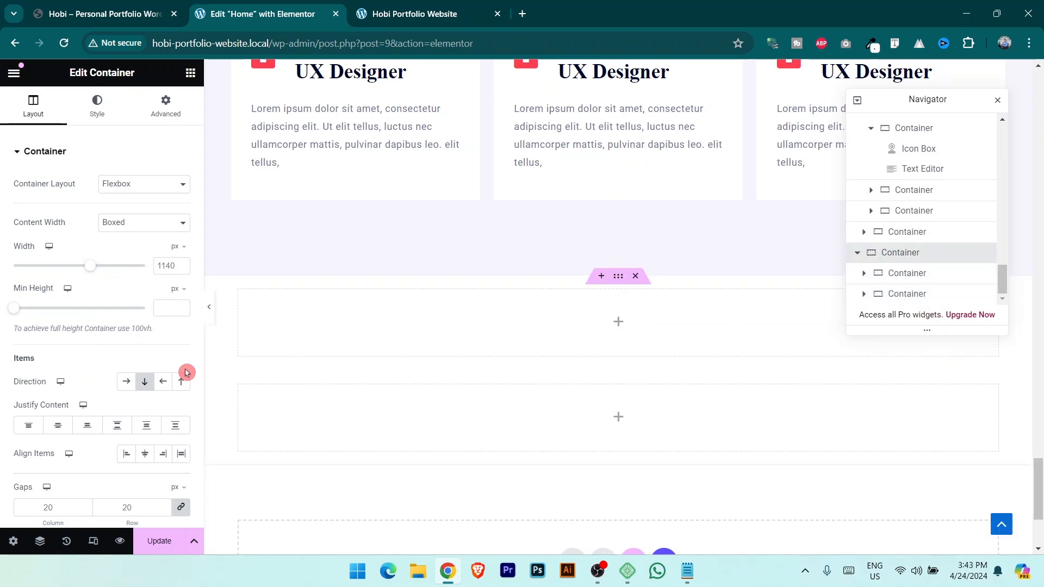
pyautogui.click(126, 382)
# After checking the live reference layout, duplicate the left inner container.
pyautogui.click(128, 4)
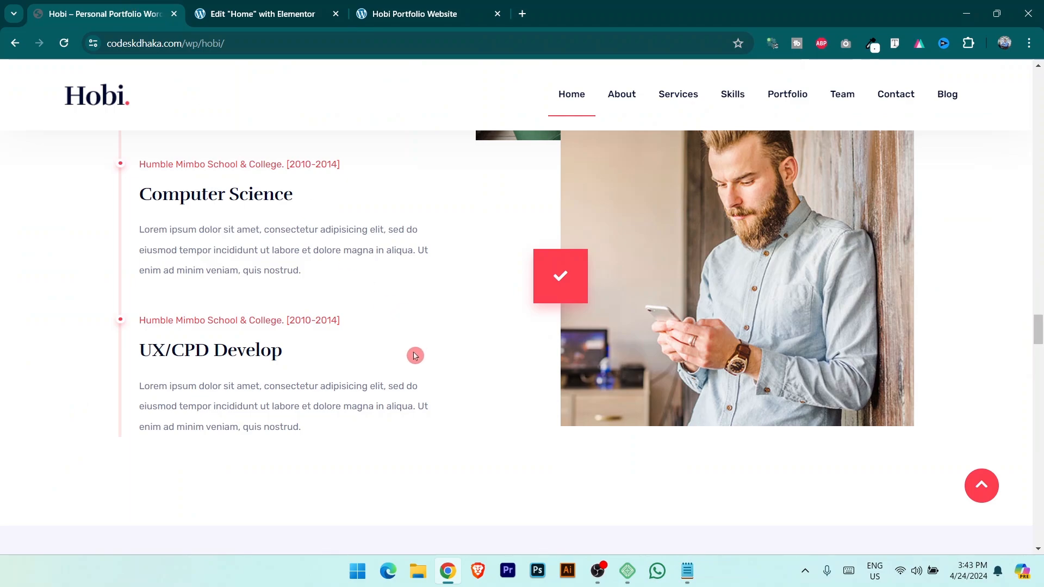
pyautogui.scroll(5, 415, 356)
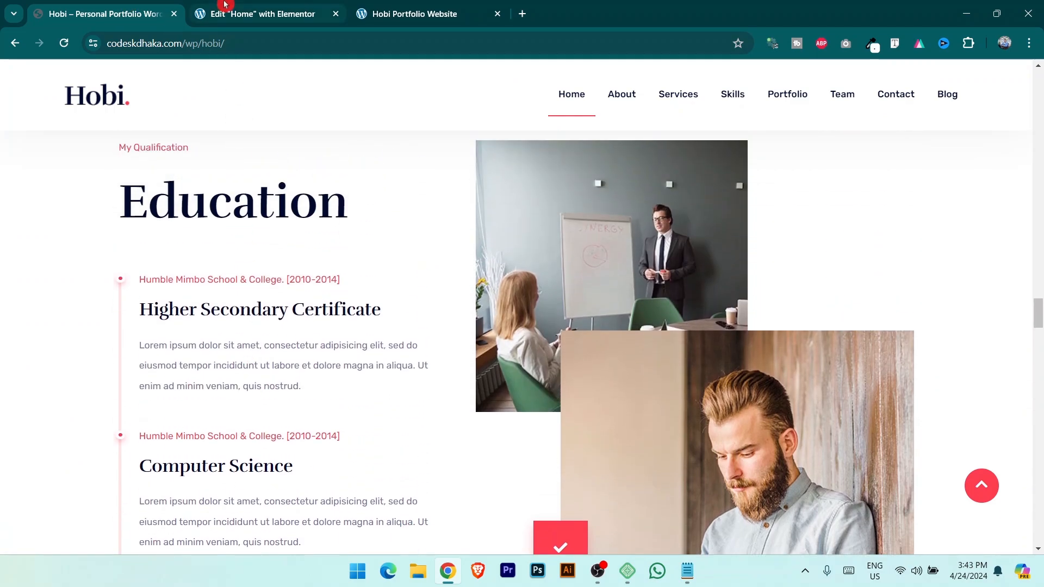
pyautogui.click(225, 4)
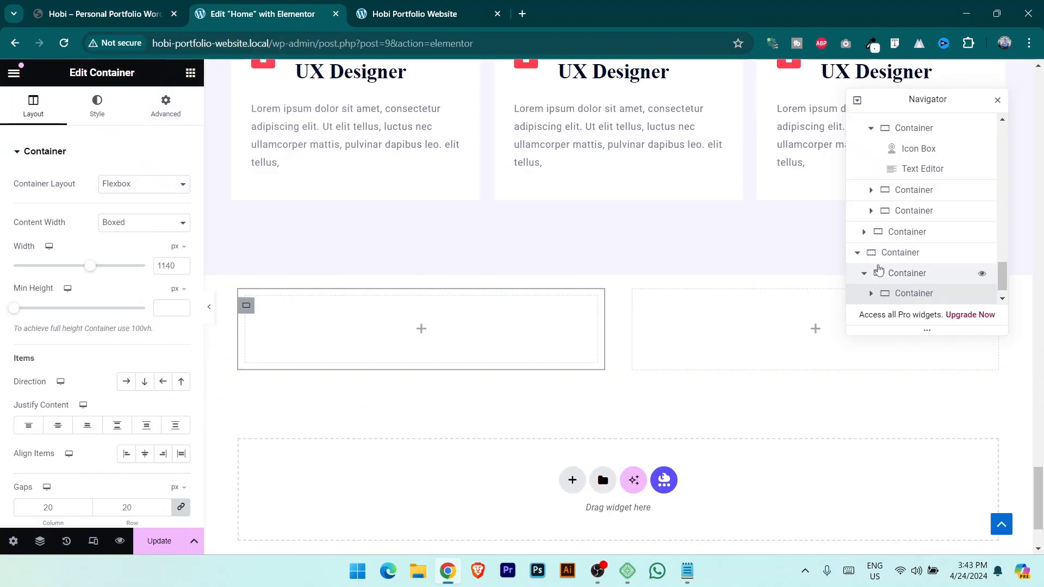
pyautogui.scroll(-1, 903, 274)
pyautogui.rightClick(928, 279)
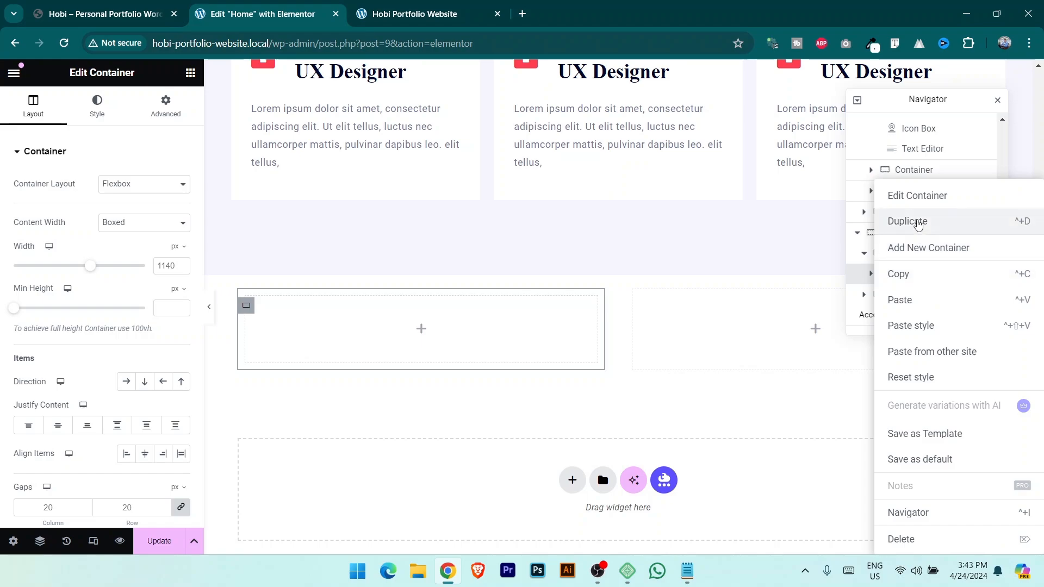
pyautogui.click(909, 222)
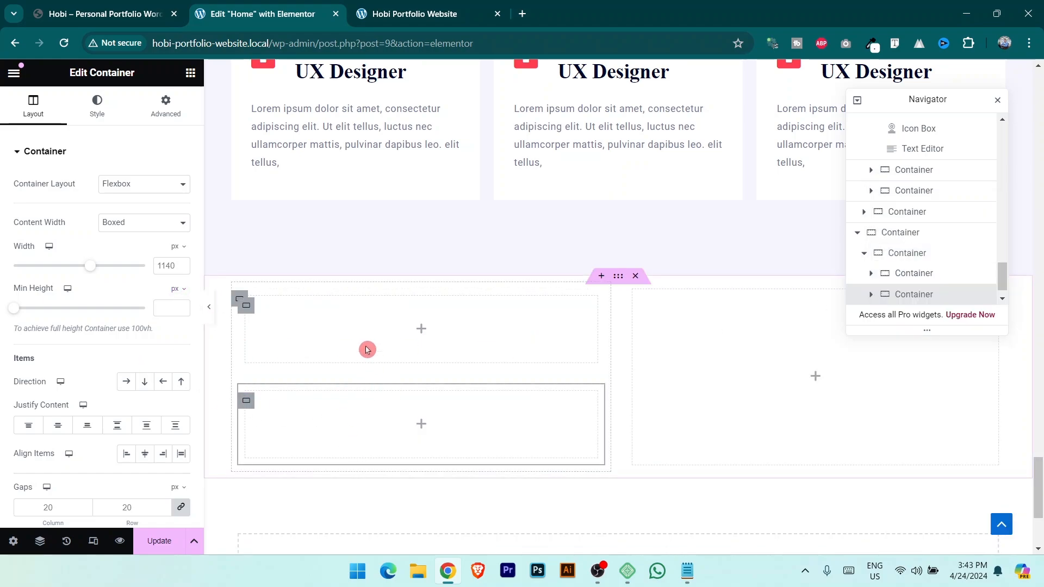
# Nest two side-by-side containers inside the lower-left box.
pyautogui.click(364, 325)
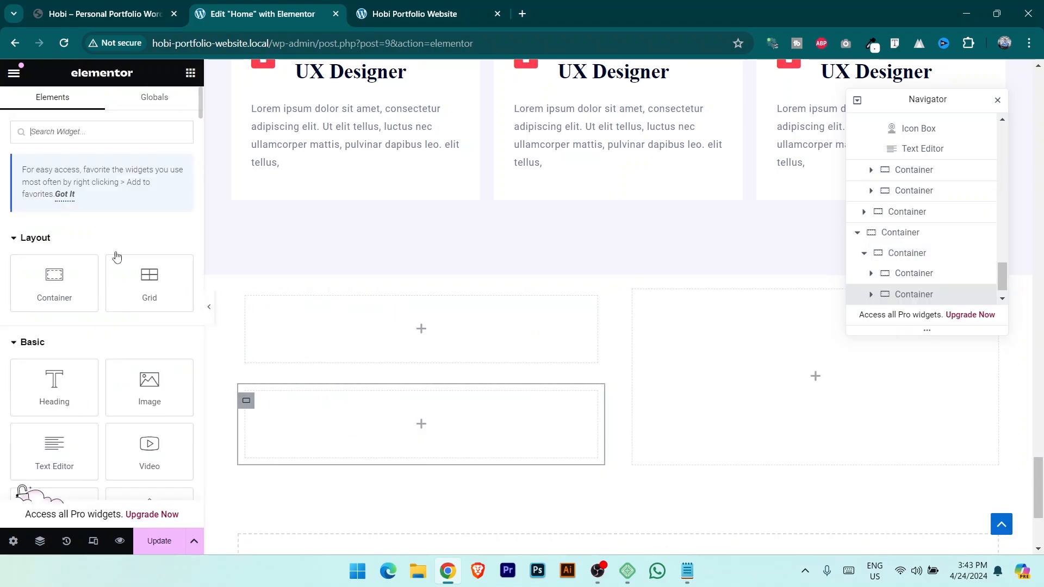
pyautogui.moveTo(56, 295); pyautogui.dragTo(380, 435)
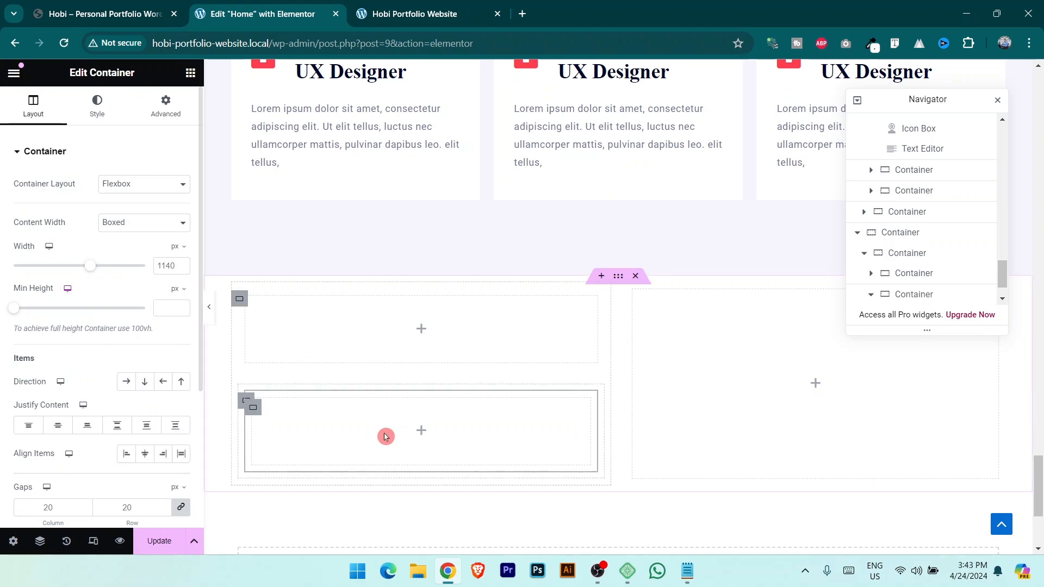
pyautogui.rightClick(931, 282)
pyautogui.click(919, 223)
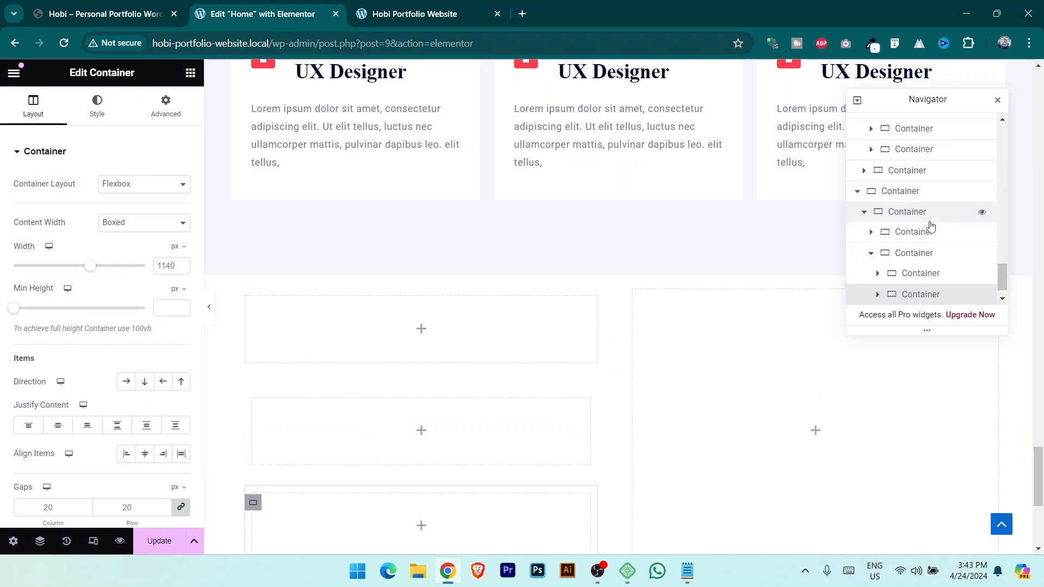
pyautogui.click(925, 233)
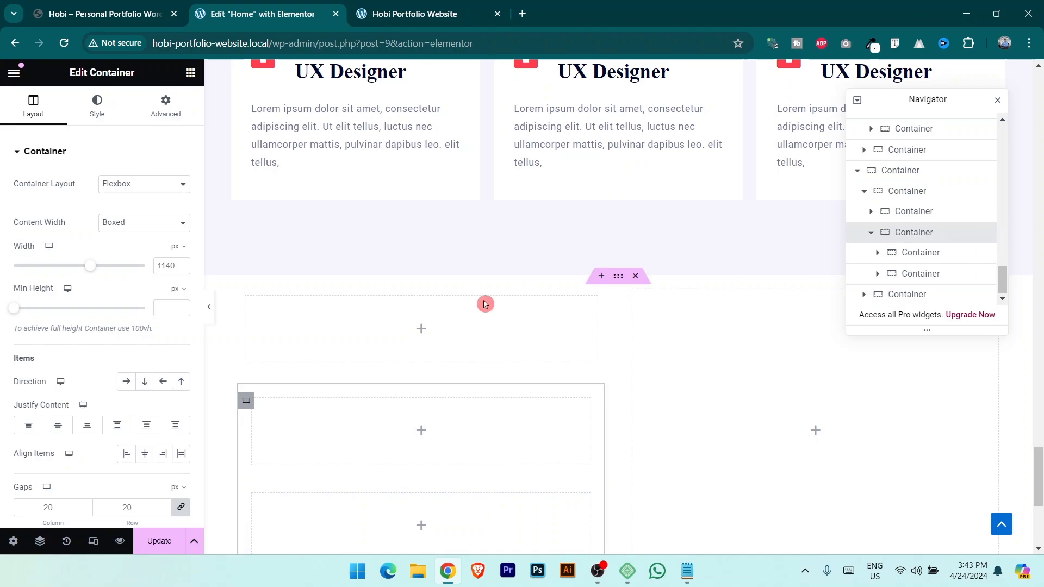
pyautogui.click(126, 381)
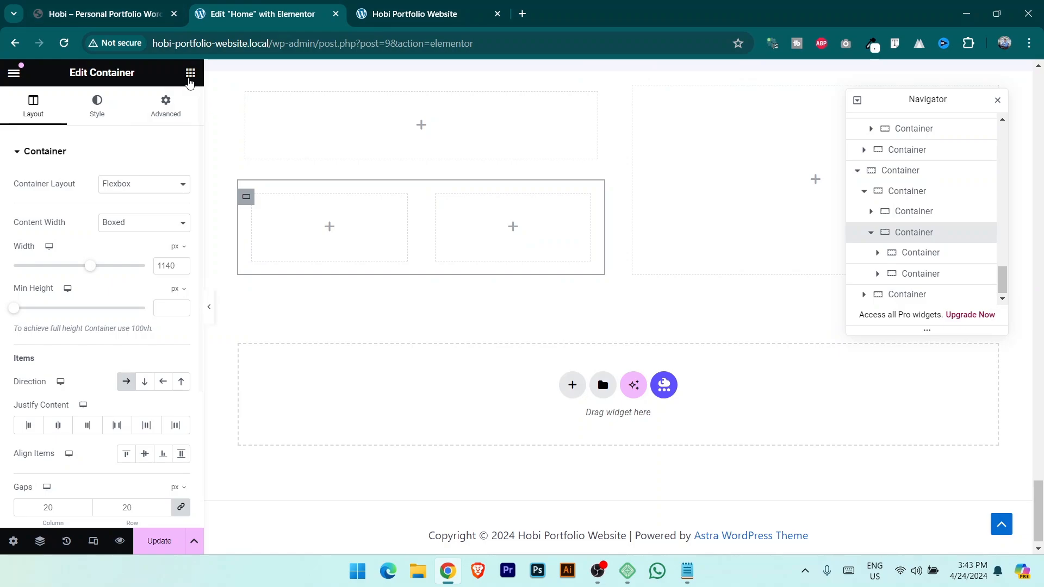
# Add a nested container in the right small box and duplicate it.
pyautogui.click(190, 75)
pyautogui.moveTo(49, 282); pyautogui.dragTo(576, 239)
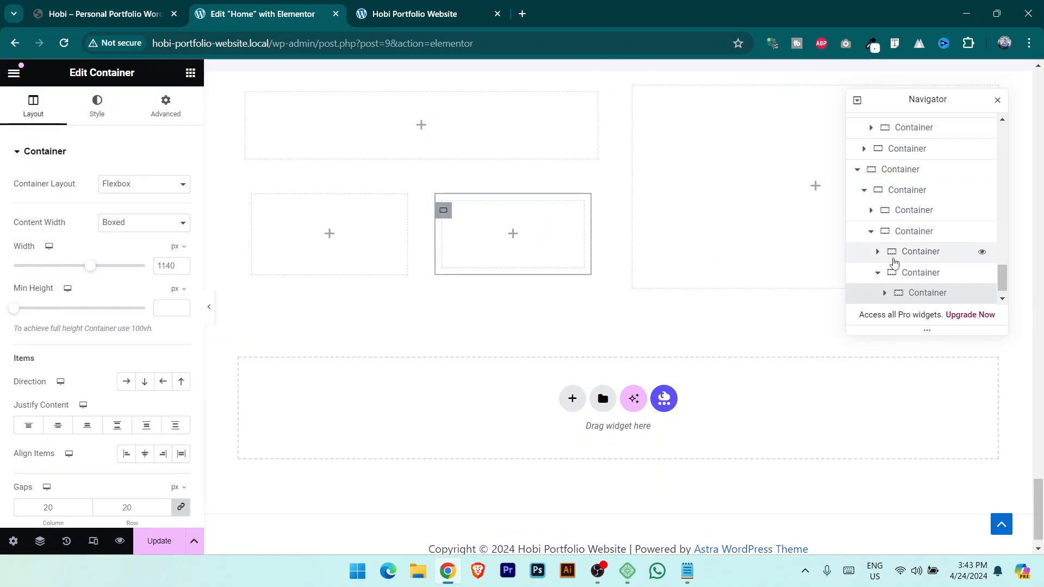
pyautogui.scroll(-1, 914, 270)
pyautogui.rightClick(928, 272)
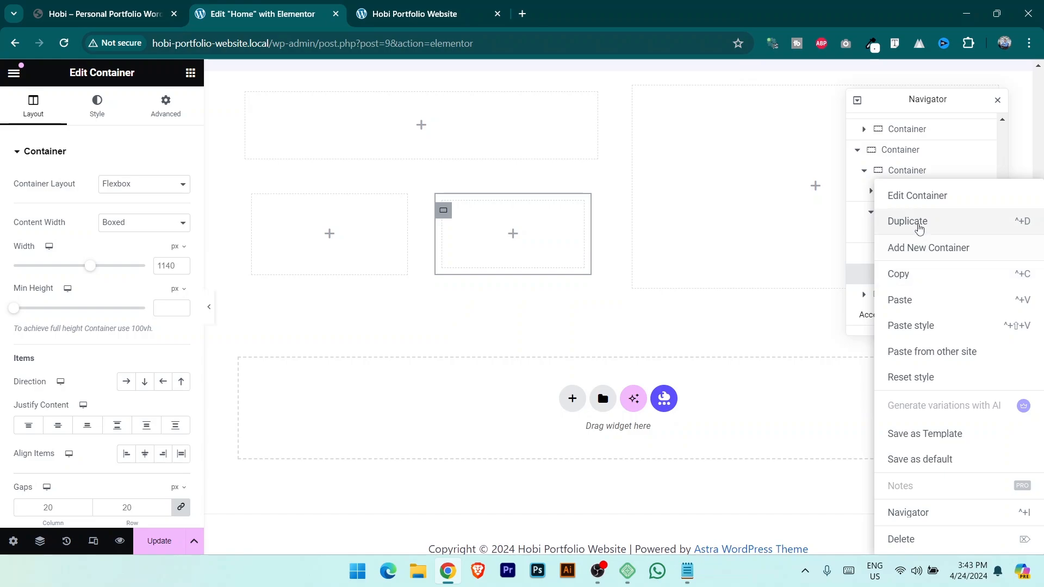
pyautogui.click(918, 224)
pyautogui.scroll(-1, 907, 292)
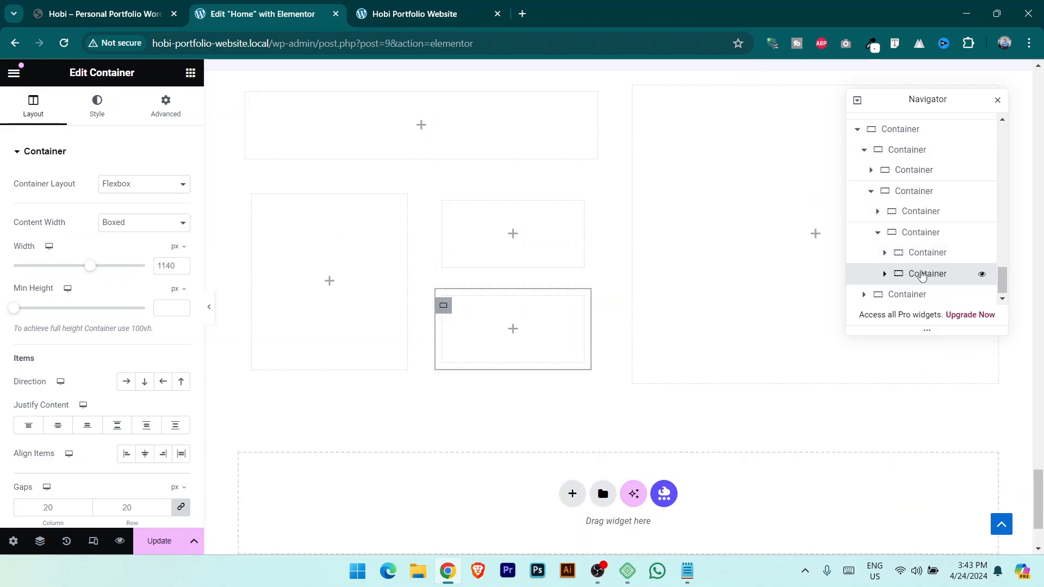
pyautogui.click(530, 267)
pyautogui.scroll(1, 378, 308)
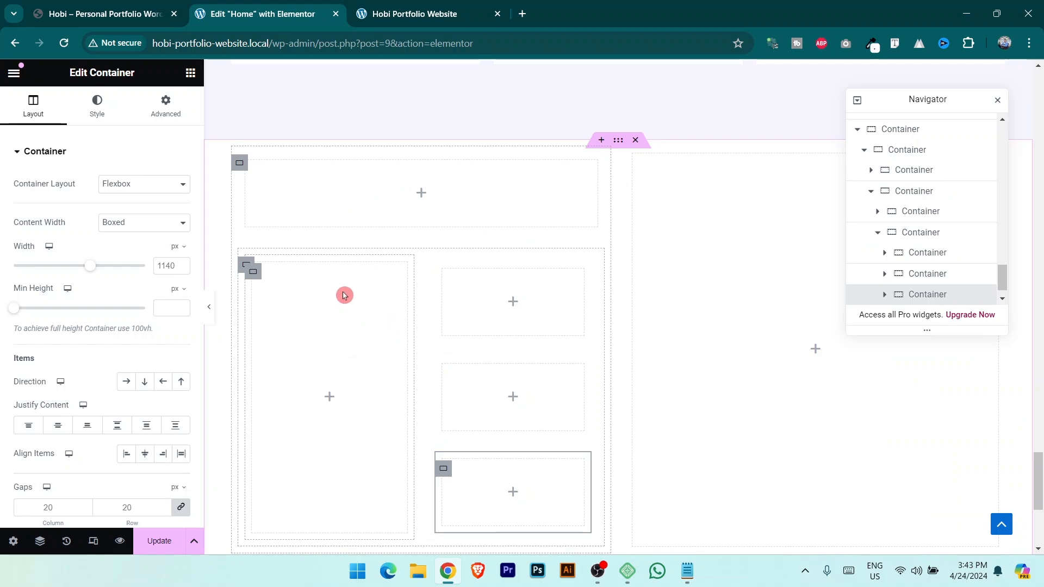
# Scroll through the live reference site's layout again before returning to the editor.
pyautogui.hotkey('ctrl', 'shift', 'Tab')
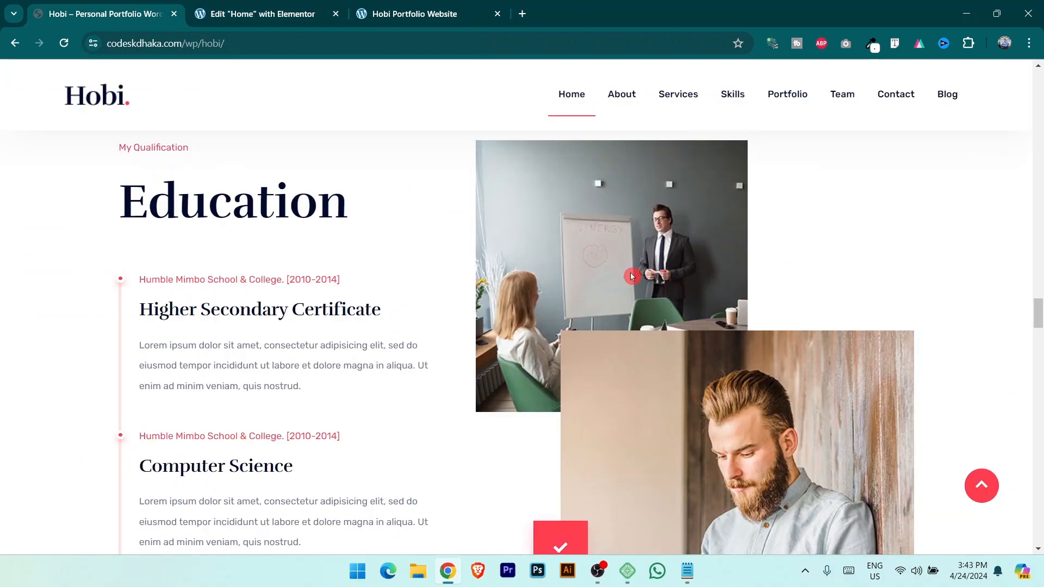
pyautogui.scroll(-2, 583, 400)
pyautogui.scroll(1, 669, 349)
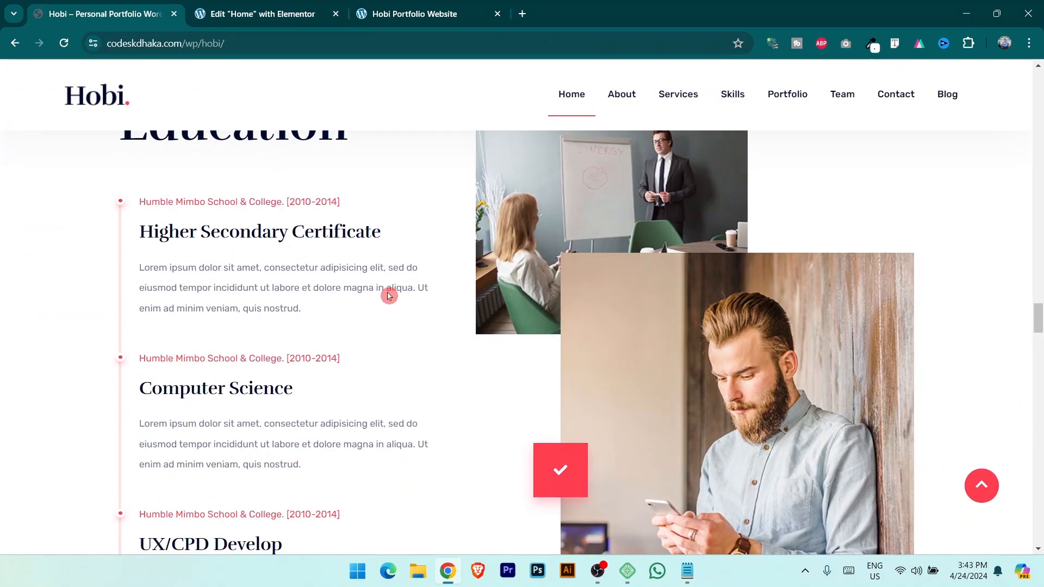
pyautogui.scroll(-1, 686, 273)
pyautogui.hotkey('ctrl', 'Tab')
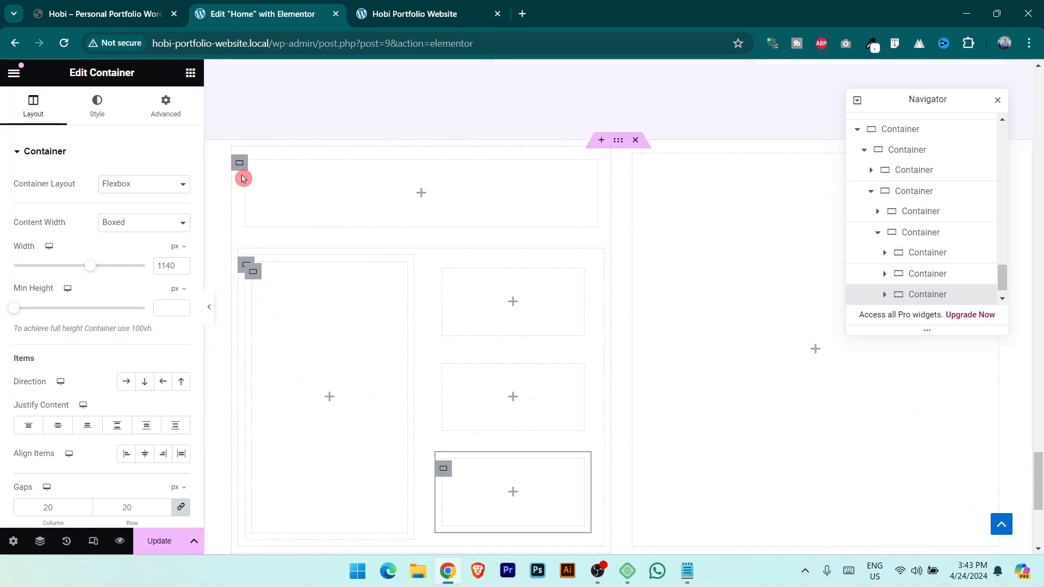
# Drop an Image widget into the right container and upload and insert 02-1.jpg.
pyautogui.click(191, 74)
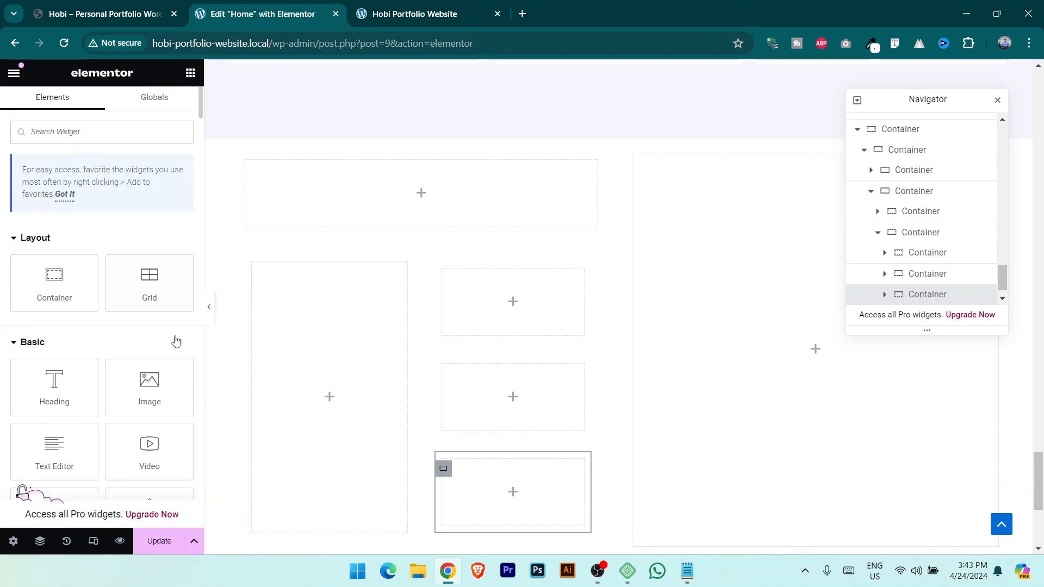
pyautogui.moveTo(149, 388); pyautogui.dragTo(716, 320)
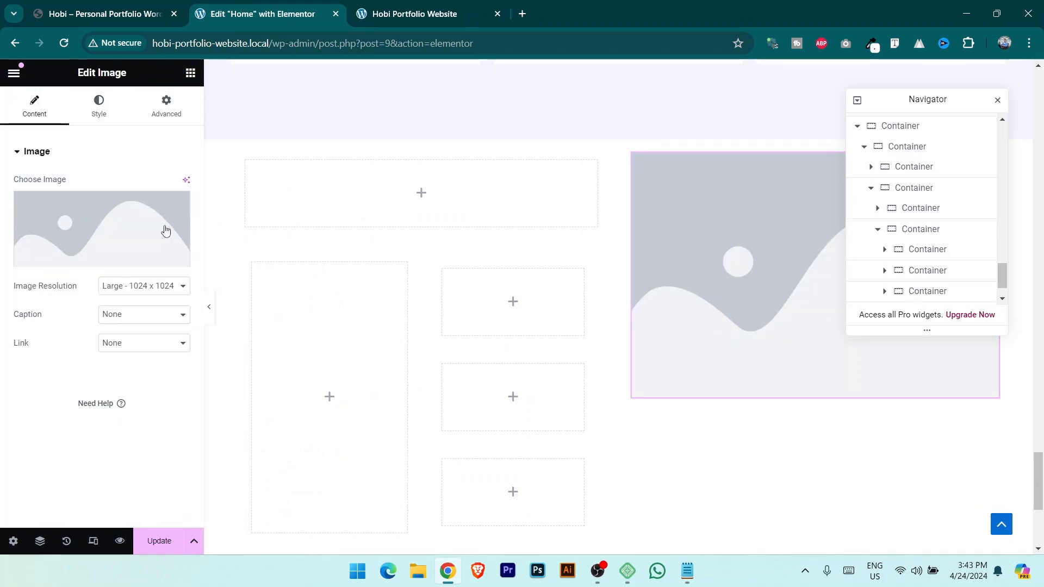
pyautogui.click(104, 257)
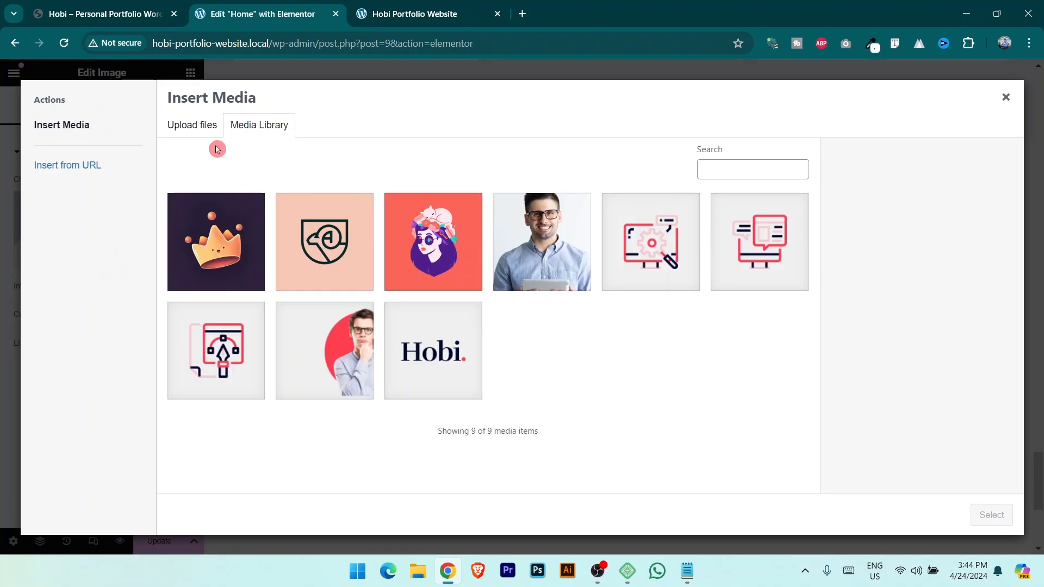
pyautogui.click(209, 131)
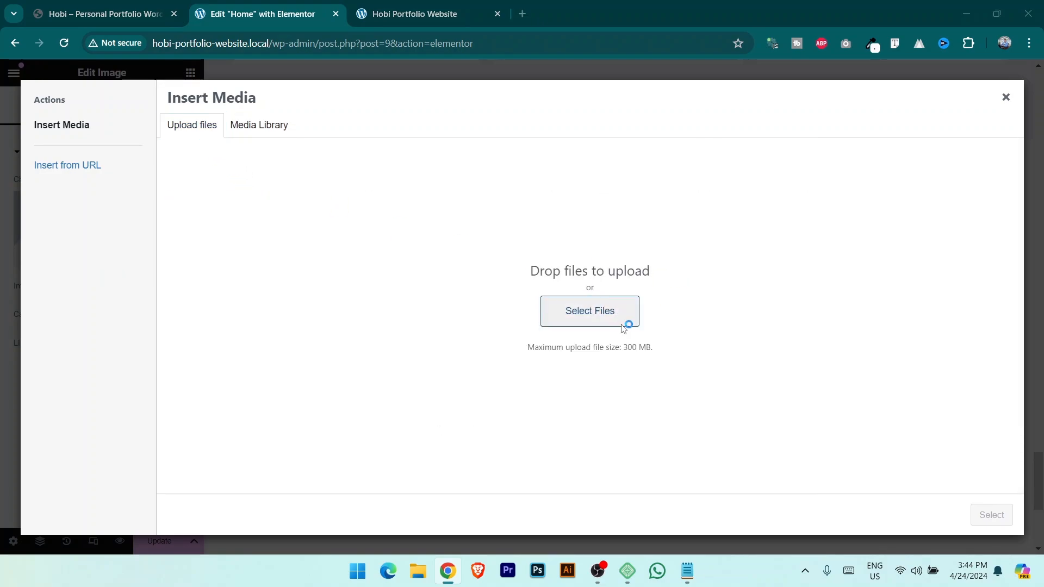
pyautogui.click(596, 320)
pyautogui.click(925, 534)
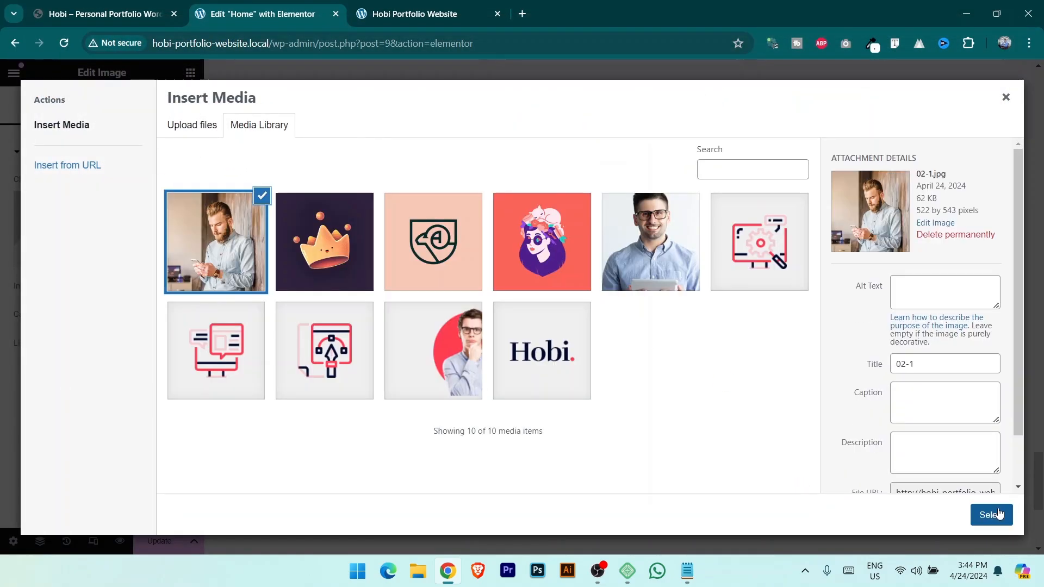
pyautogui.click(996, 515)
pyautogui.scroll(-3, 679, 361)
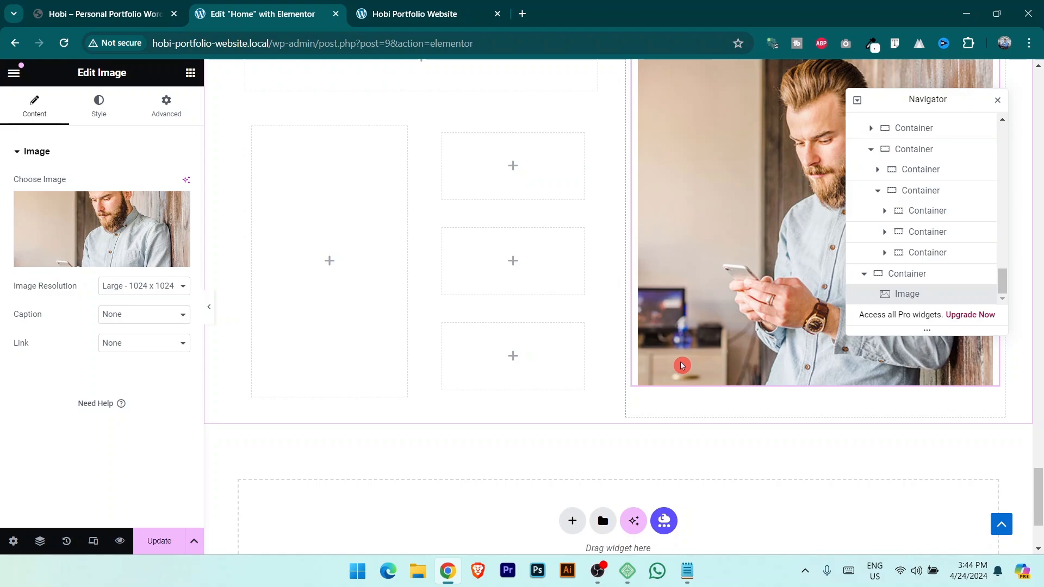
pyautogui.scroll(6, 677, 373)
pyautogui.click(71, 6)
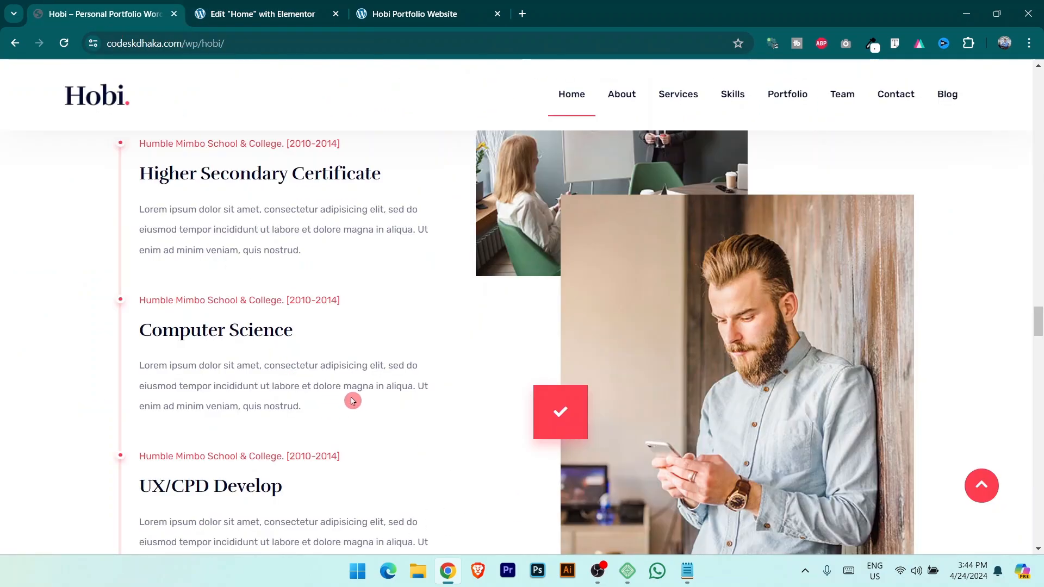
pyautogui.scroll(4, 351, 401)
pyautogui.click(263, 12)
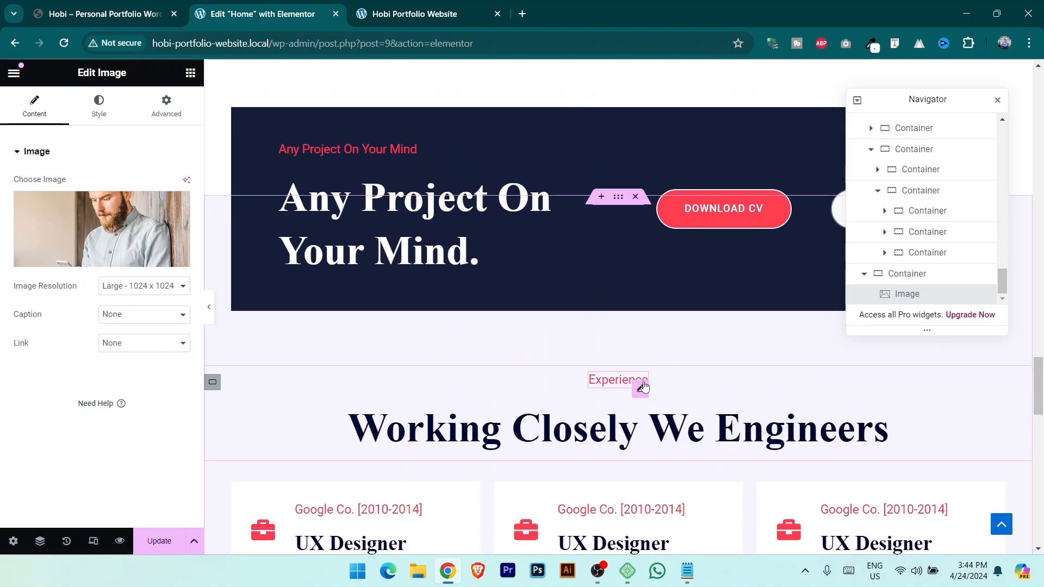
# Copy the Experience subtitle heading into the new section's empty top container.
pyautogui.click(642, 387)
pyautogui.rightClick(642, 388)
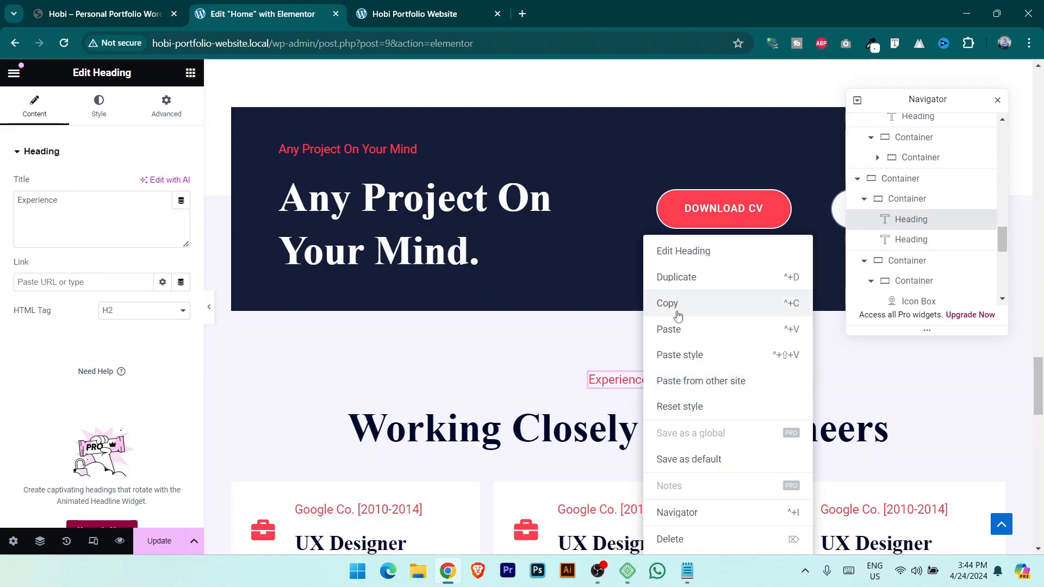
pyautogui.click(678, 315)
pyautogui.scroll(-2, 939, 235)
pyautogui.scroll(-8, 552, 356)
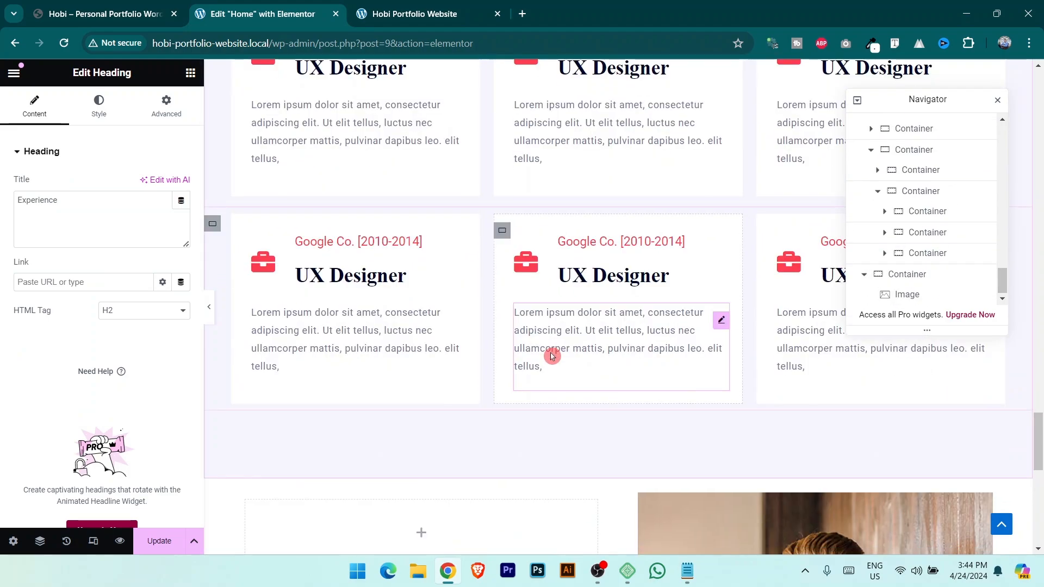
pyautogui.scroll(-5, 552, 356)
pyautogui.click(247, 170)
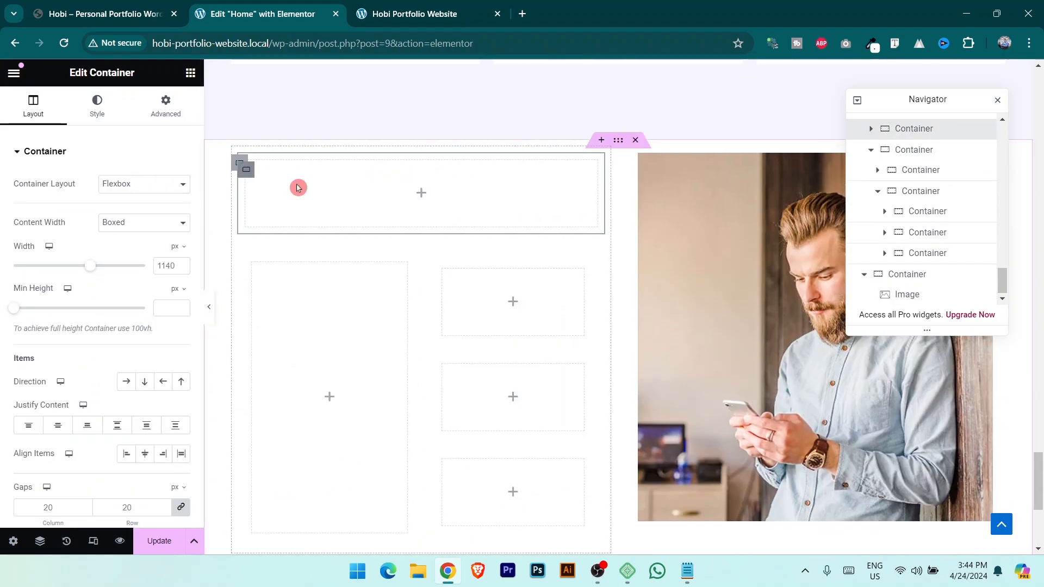
pyautogui.rightClick(915, 131)
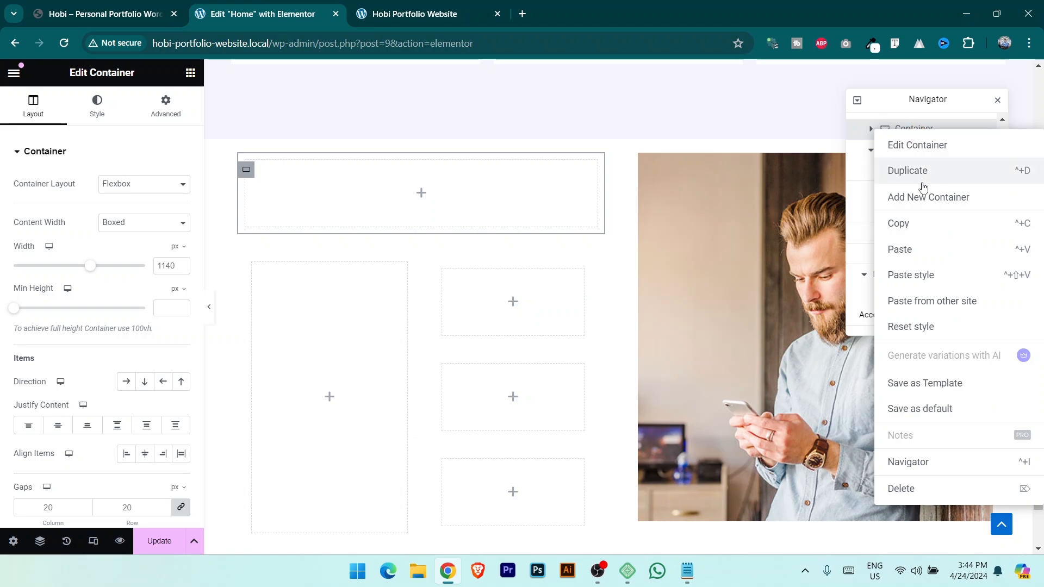
pyautogui.click(921, 254)
# Copy the Working Closely We Engineers heading and paste it below the new subtitle.
pyautogui.click(910, 216)
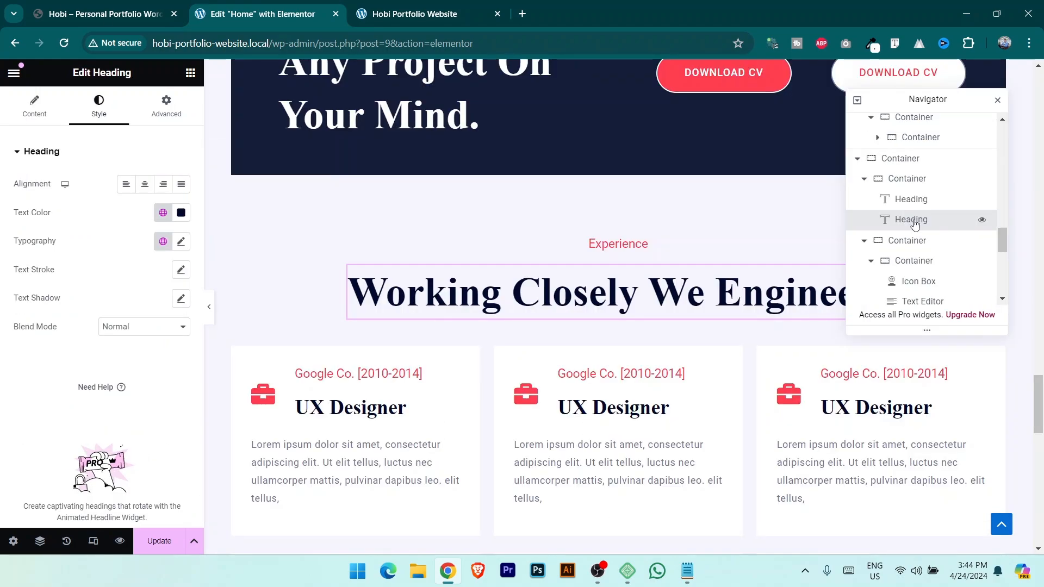
pyautogui.rightClick(913, 220)
pyautogui.click(911, 285)
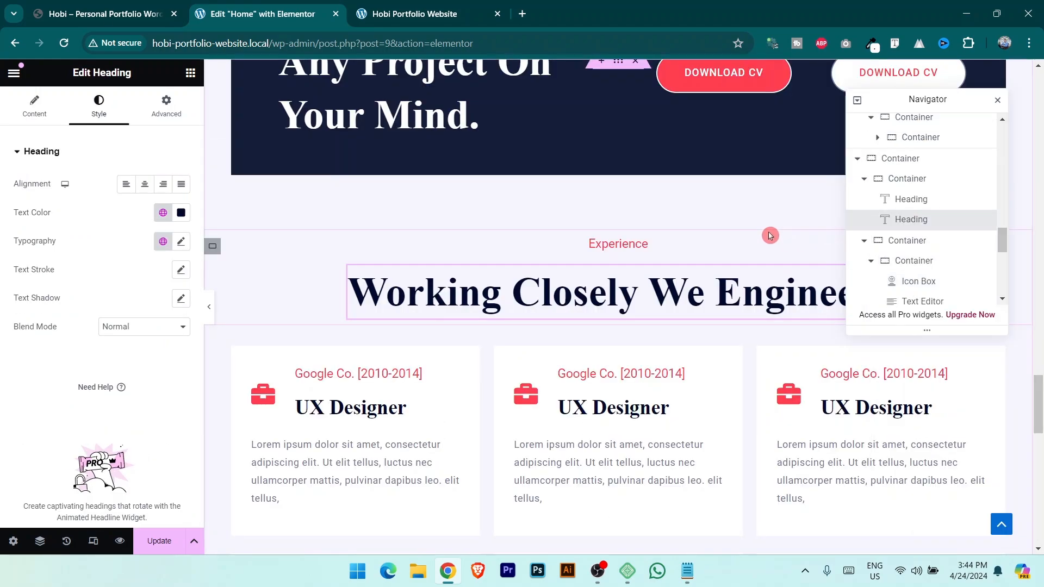
pyautogui.scroll(-2, 921, 257)
pyautogui.click(921, 294)
pyautogui.rightClick(921, 199)
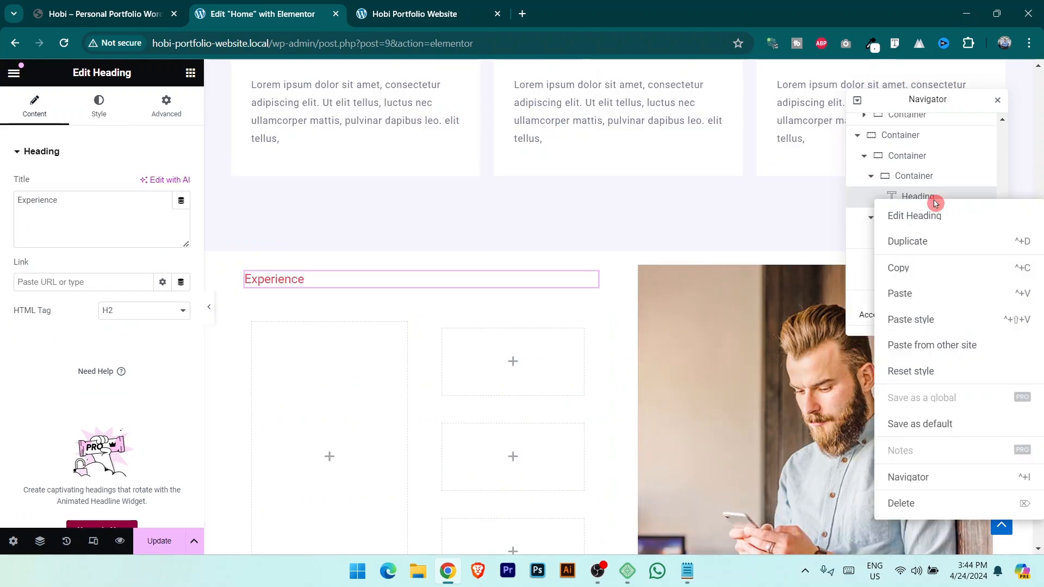
pyautogui.click(933, 297)
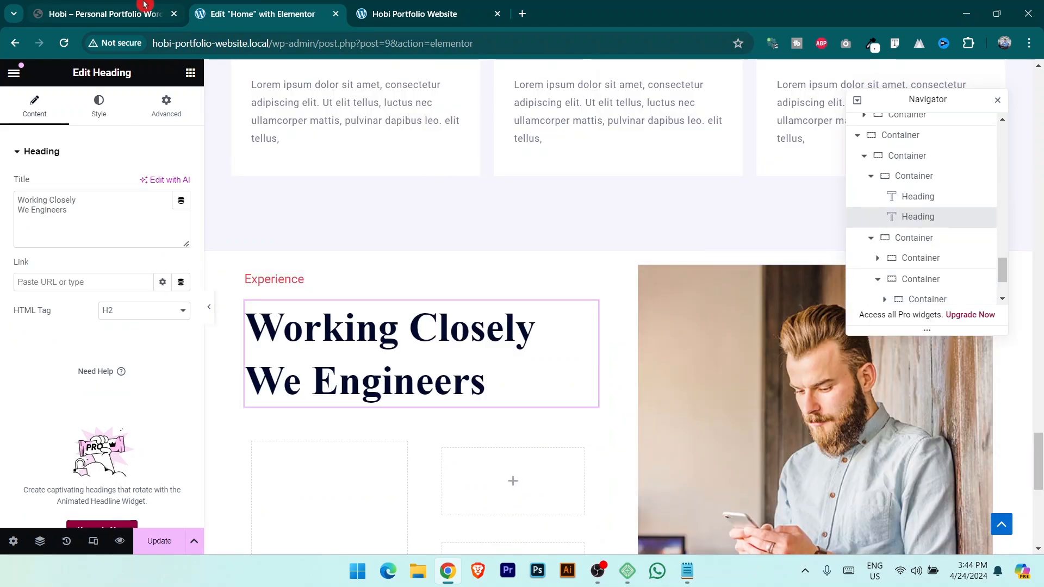
# Change the pasted subtitle text to My Qualification, copied from the live site.
pyautogui.click(104, 5)
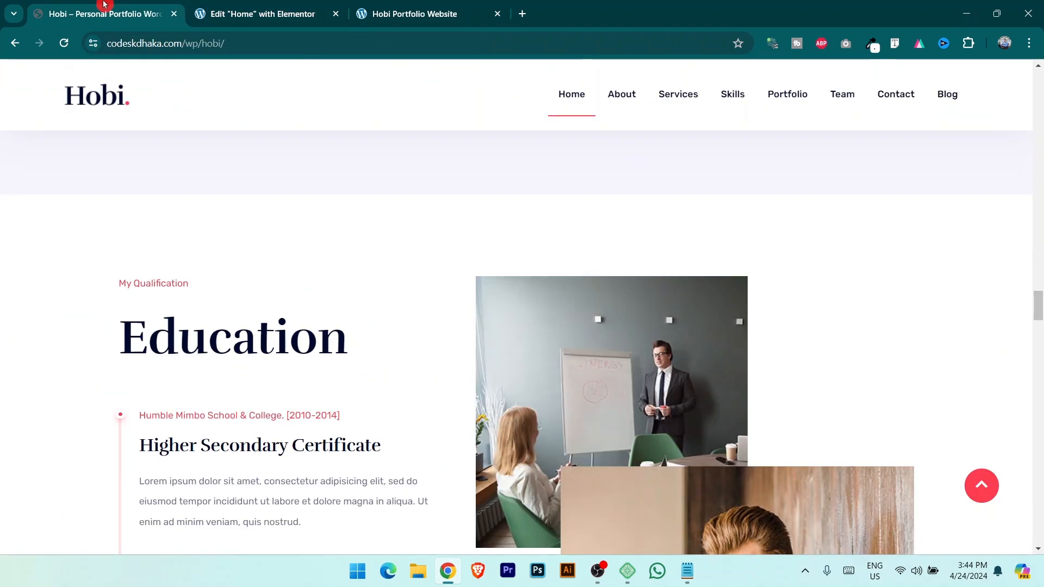
pyautogui.tripleClick(142, 284)
pyautogui.click(237, 12)
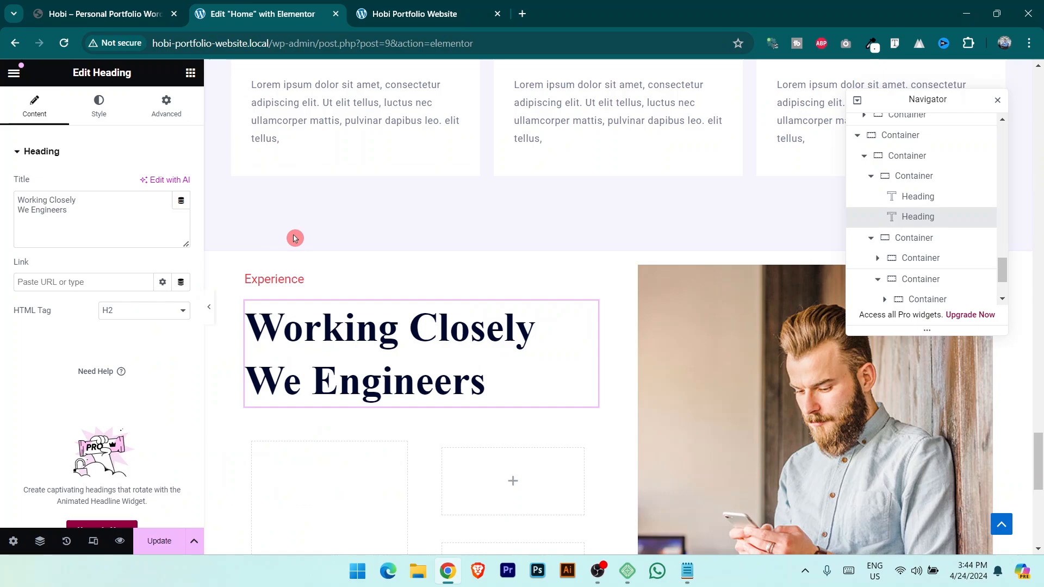
pyautogui.click(282, 282)
pyautogui.hotkey('ctrl', 'v')
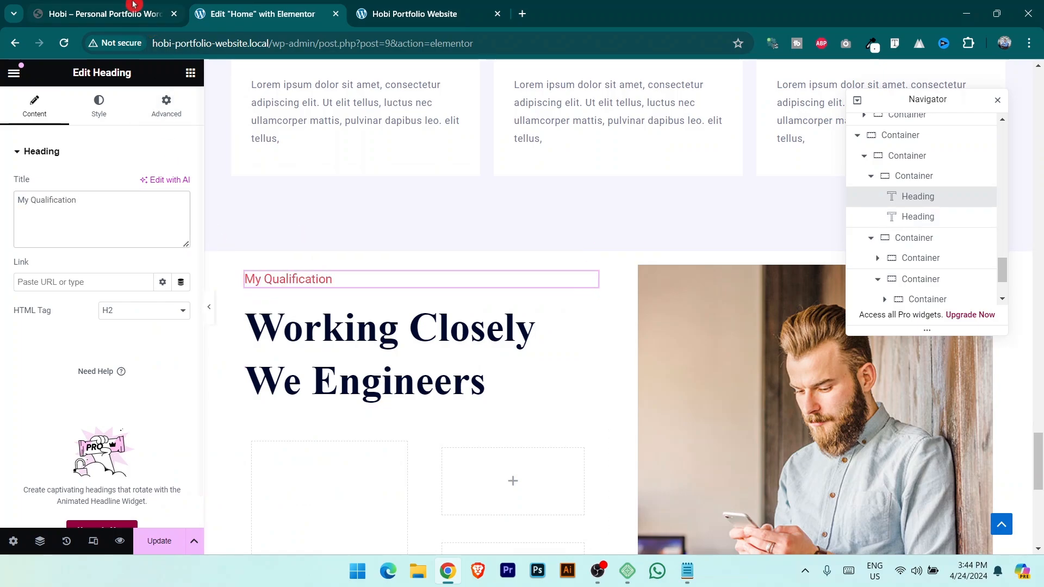
# Replace the big heading's text with Education, copied from the live site.
pyautogui.click(104, 13)
pyautogui.moveTo(130, 337); pyautogui.dragTo(361, 326)
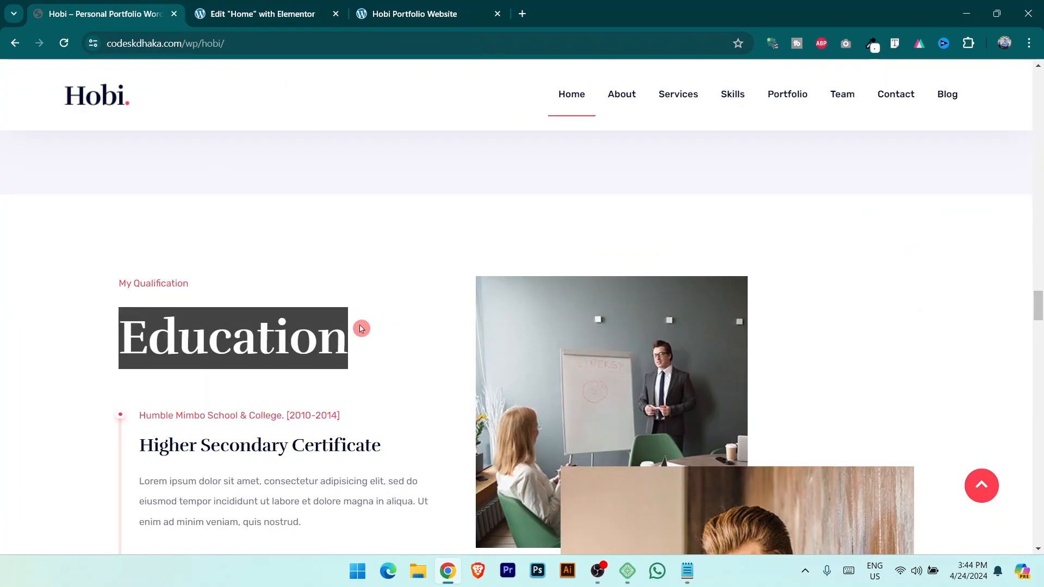
pyautogui.hotkey('ctrl', 'c')
pyautogui.click(273, 8)
pyautogui.click(368, 359)
pyautogui.hotkey('ctrl', 'v')
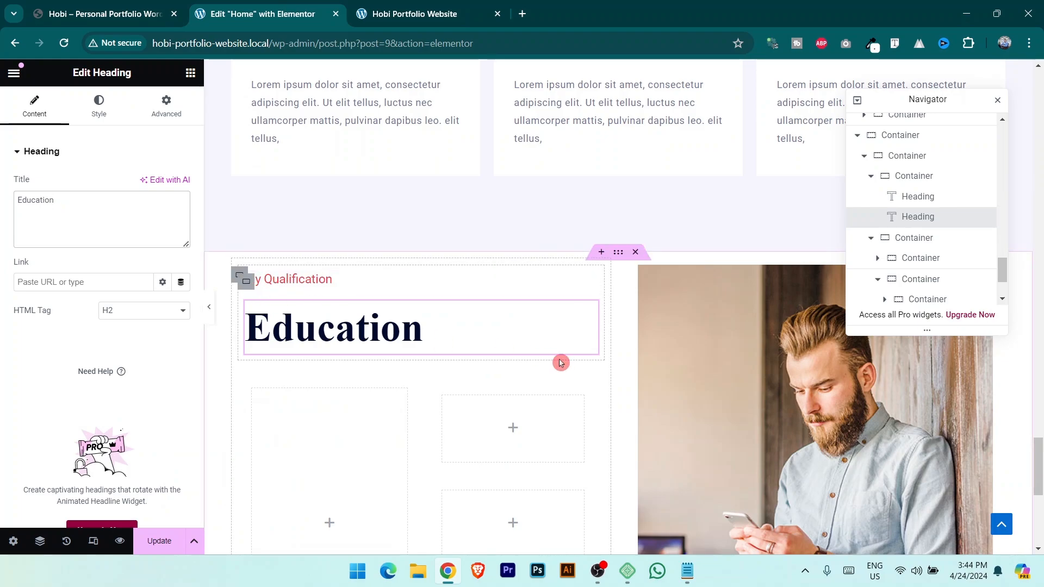
pyautogui.scroll(-2, 544, 359)
pyautogui.click(110, 18)
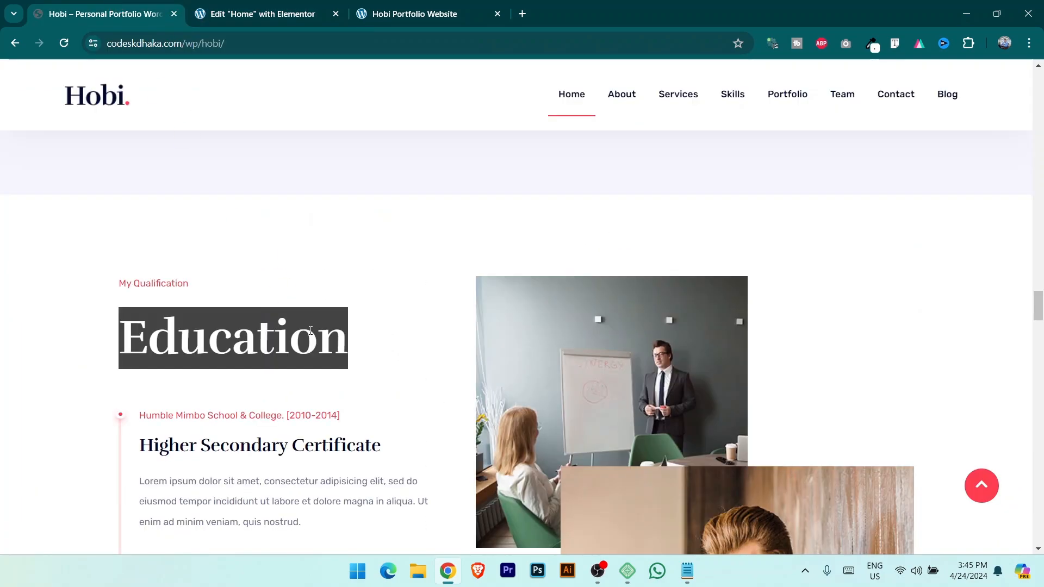
pyautogui.scroll(-5, 207, 316)
pyautogui.click(232, 5)
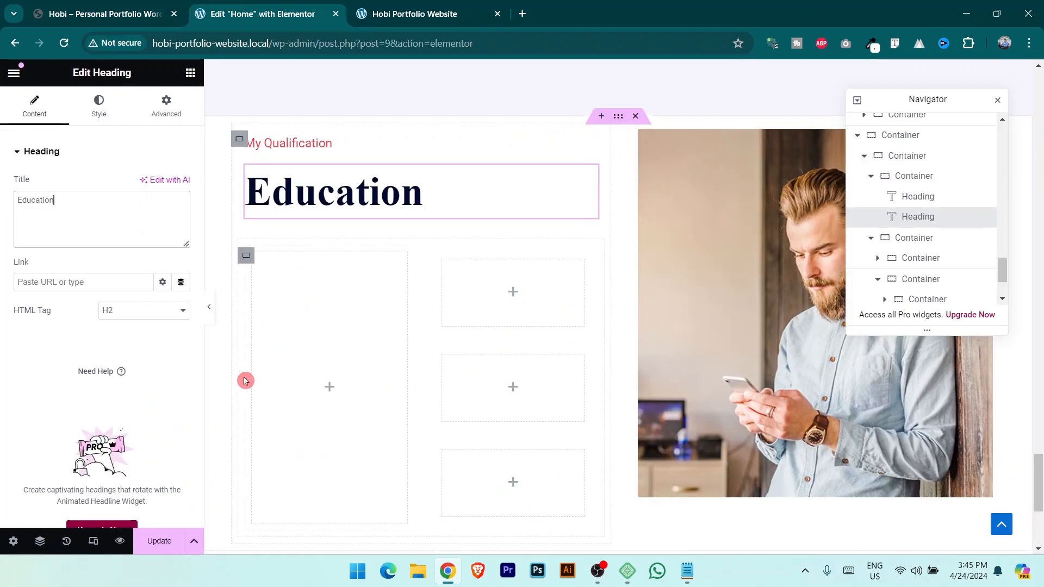
# Insert line.png as an Image widget in the left tall container, narrowing its column to 18.5%.
pyautogui.click(190, 73)
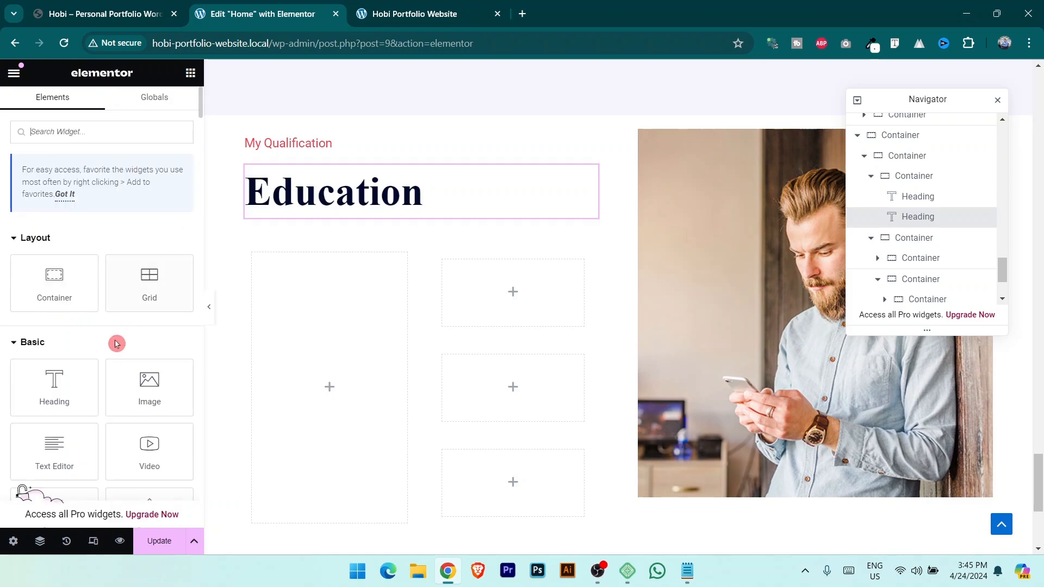
pyautogui.moveTo(150, 387); pyautogui.dragTo(321, 400)
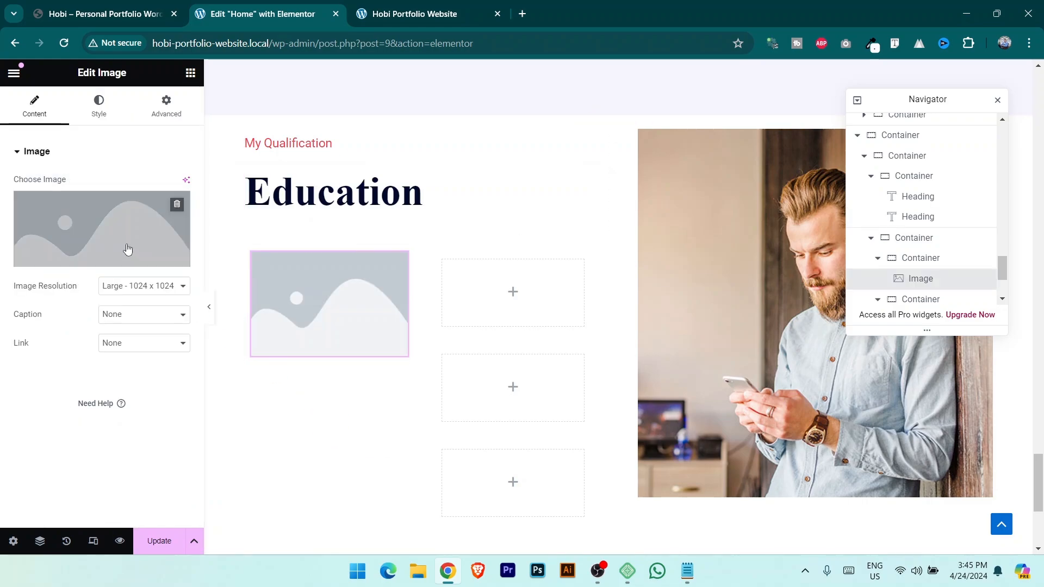
pyautogui.click(99, 260)
pyautogui.click(186, 124)
pyautogui.click(590, 308)
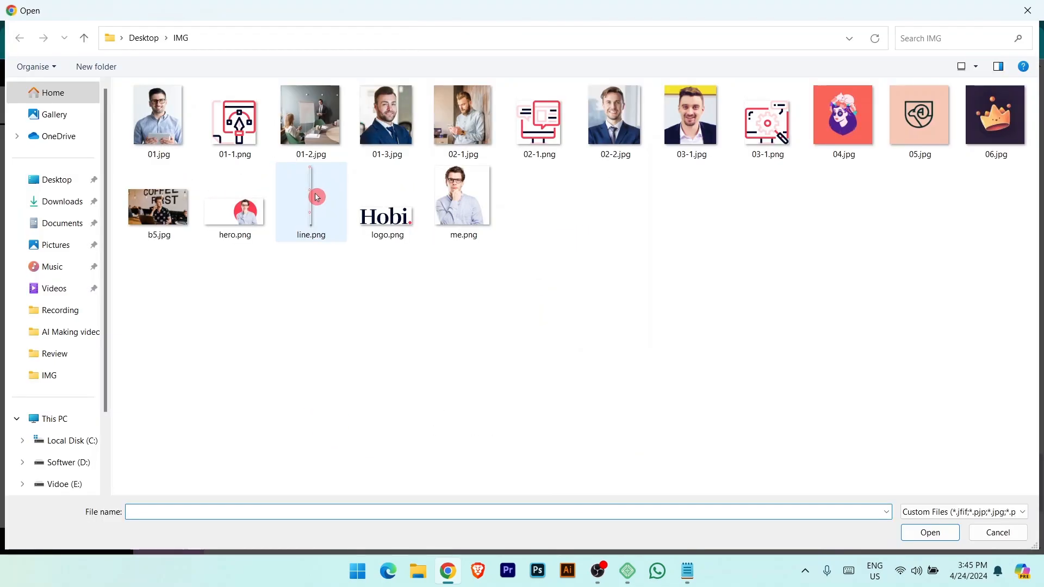
pyautogui.click(318, 196)
pyautogui.click(931, 539)
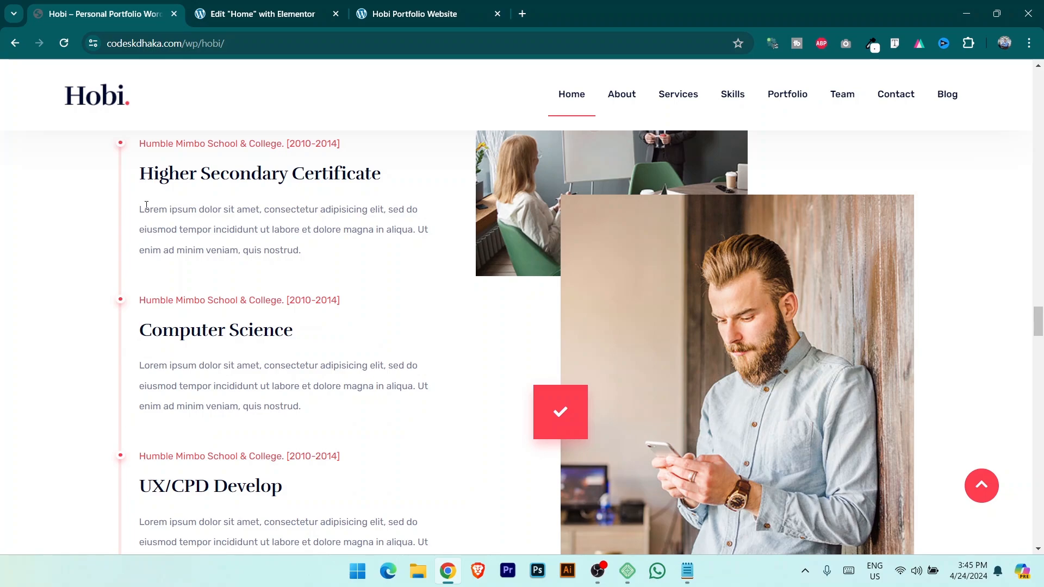
pyautogui.click(255, 13)
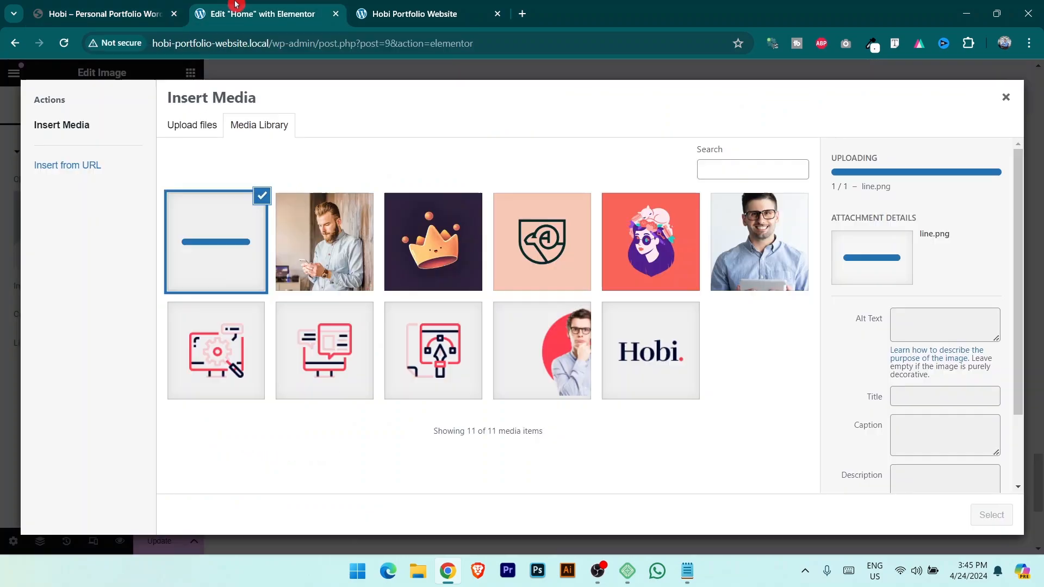
pyautogui.click(991, 515)
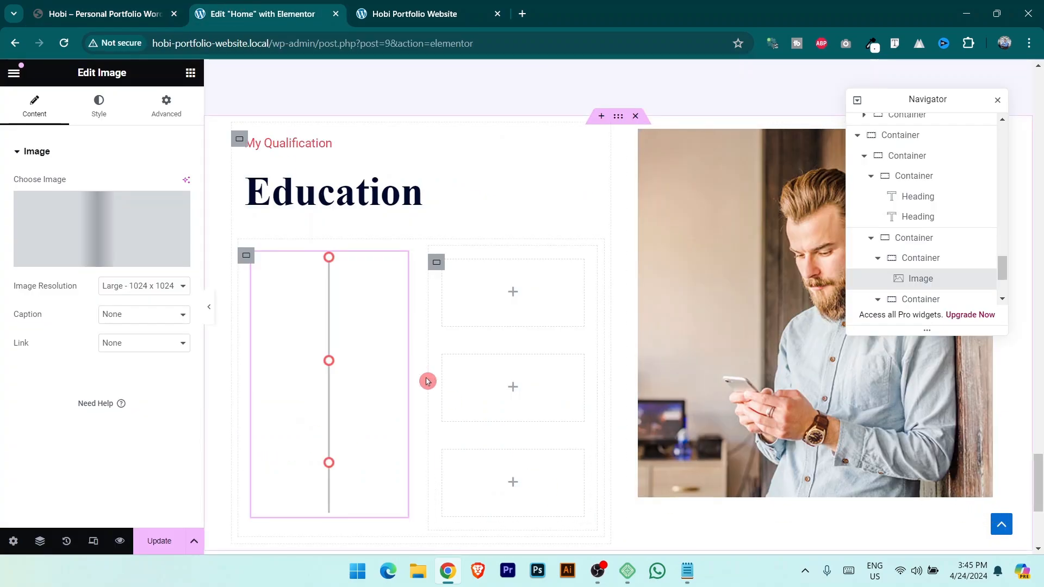
pyautogui.moveTo(407, 366); pyautogui.dragTo(283, 366)
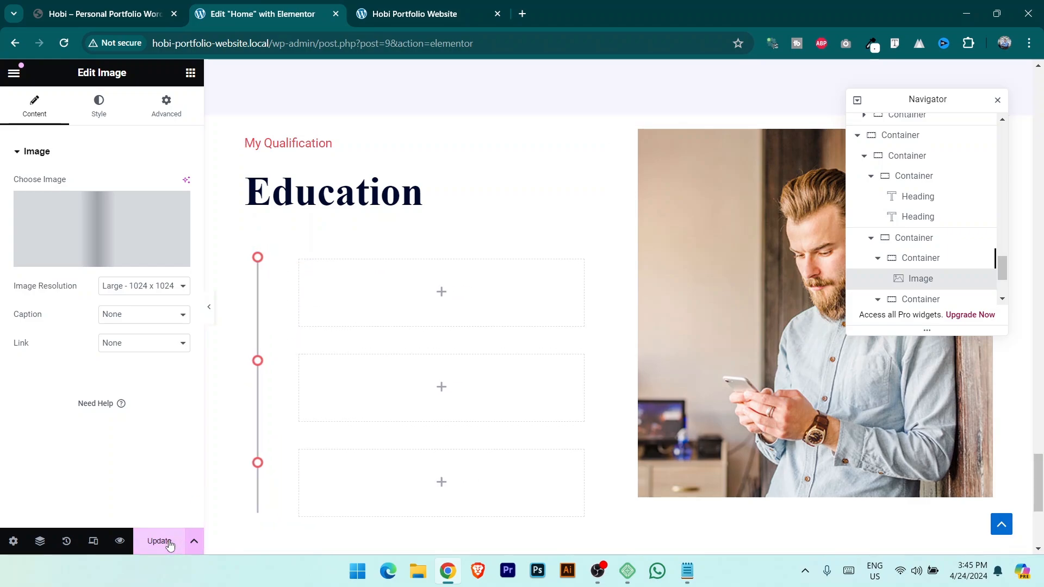
pyautogui.click(295, 281)
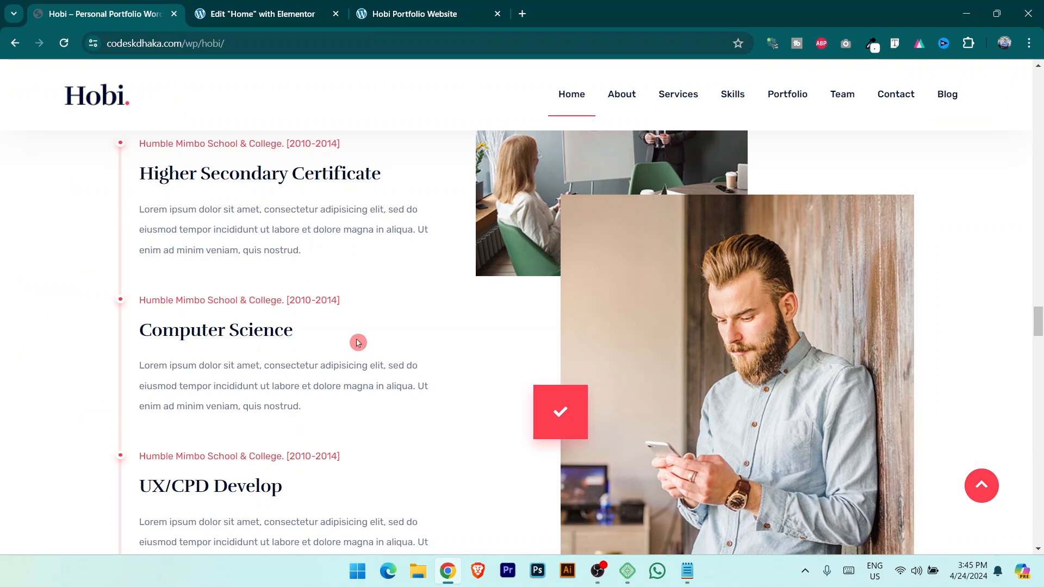
# Copy the My Qualification heading into the first empty timeline entry.
pyautogui.scroll(3, 358, 342)
pyautogui.scroll(3, 358, 342)
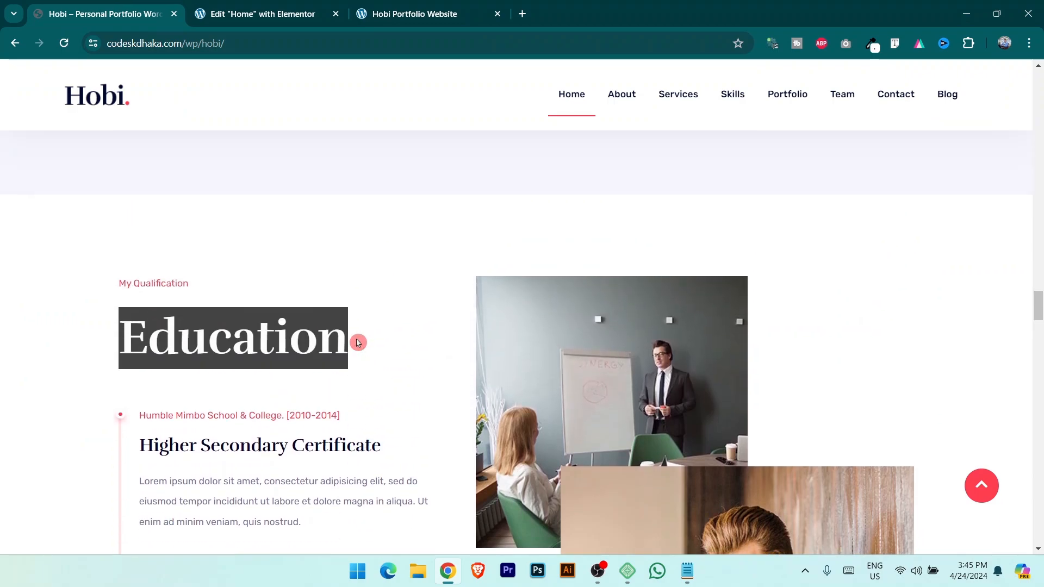
pyautogui.scroll(2, 389, 368)
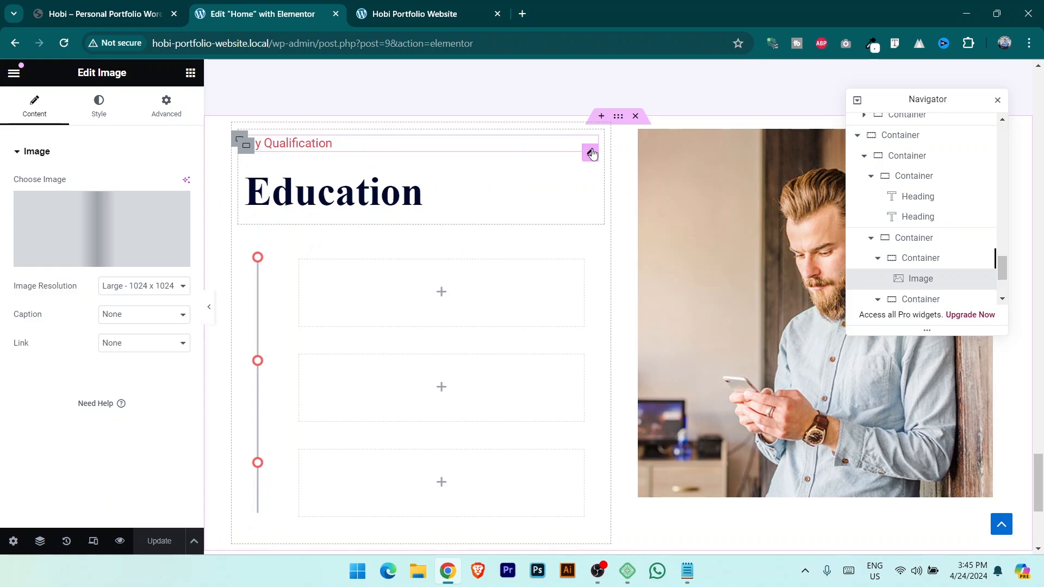
pyautogui.rightClick(592, 153)
pyautogui.click(621, 216)
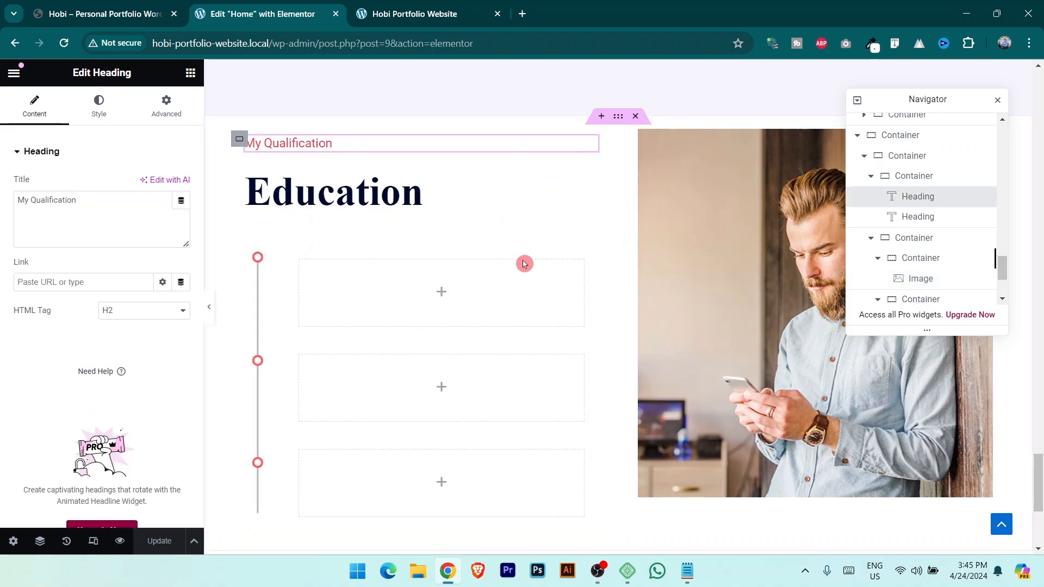
pyautogui.click(302, 272)
pyautogui.rightClick(302, 272)
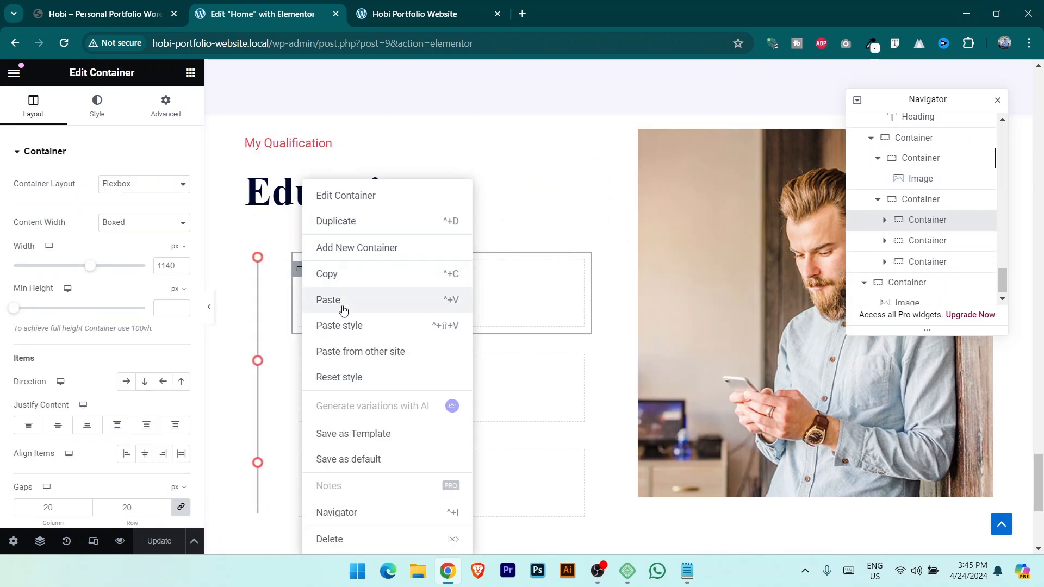
pyautogui.click(328, 299)
# Retitle the pasted heading with the live site's school-and-date line at size 15.
pyautogui.click(121, 4)
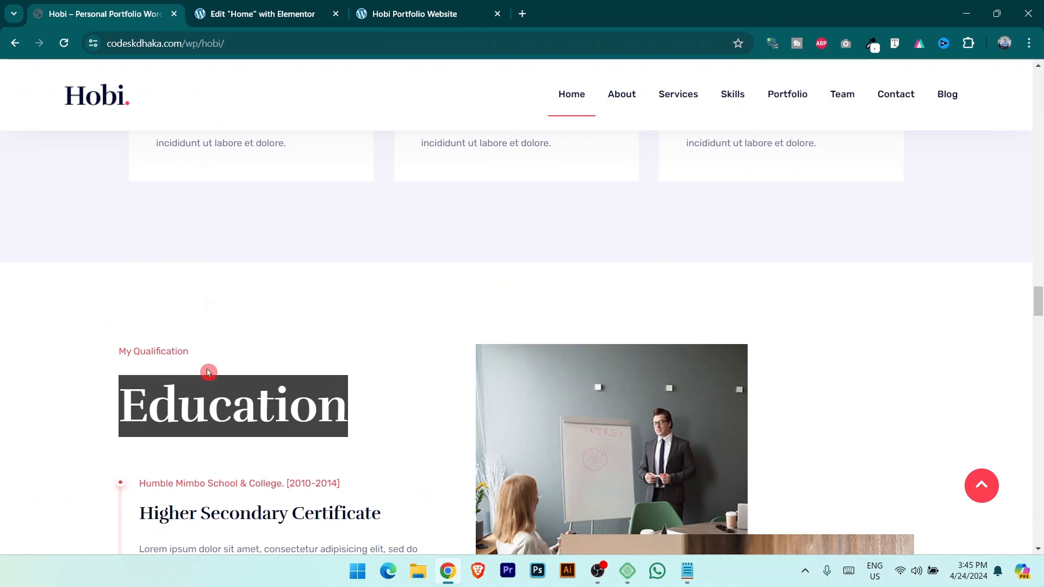
pyautogui.scroll(-3, 218, 375)
pyautogui.moveTo(140, 348); pyautogui.dragTo(345, 307)
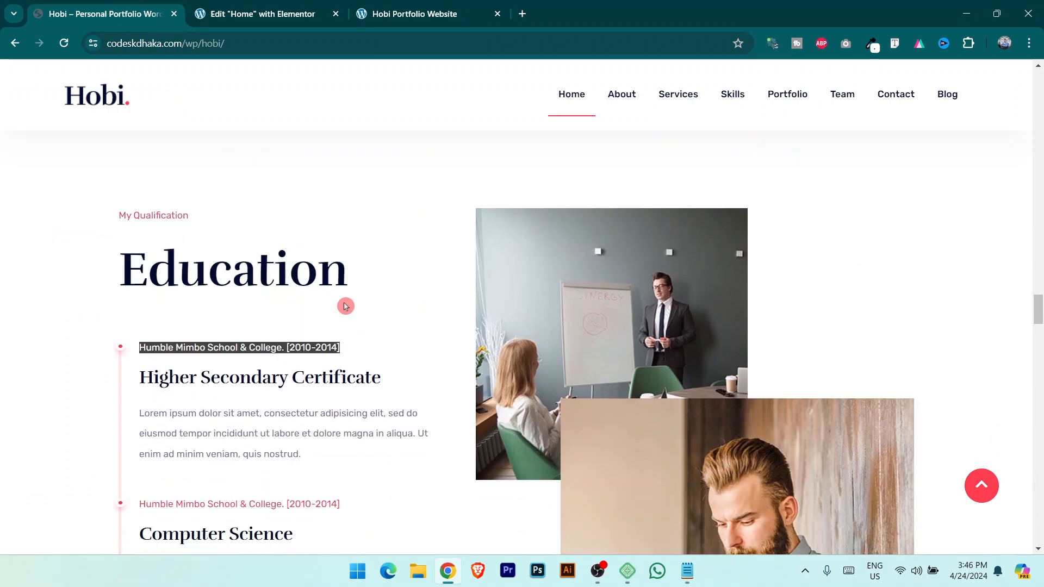
pyautogui.click(262, 4)
pyautogui.click(121, 196)
pyautogui.hotkey('ctrl', 'a')
pyautogui.hotkey('ctrl', 'v')
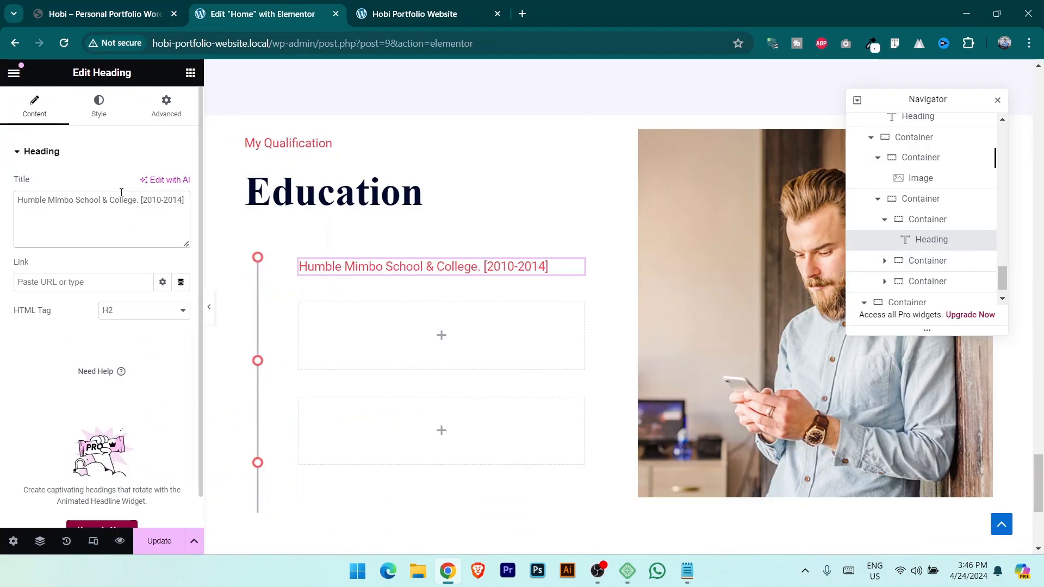
pyautogui.click(96, 114)
pyautogui.click(181, 242)
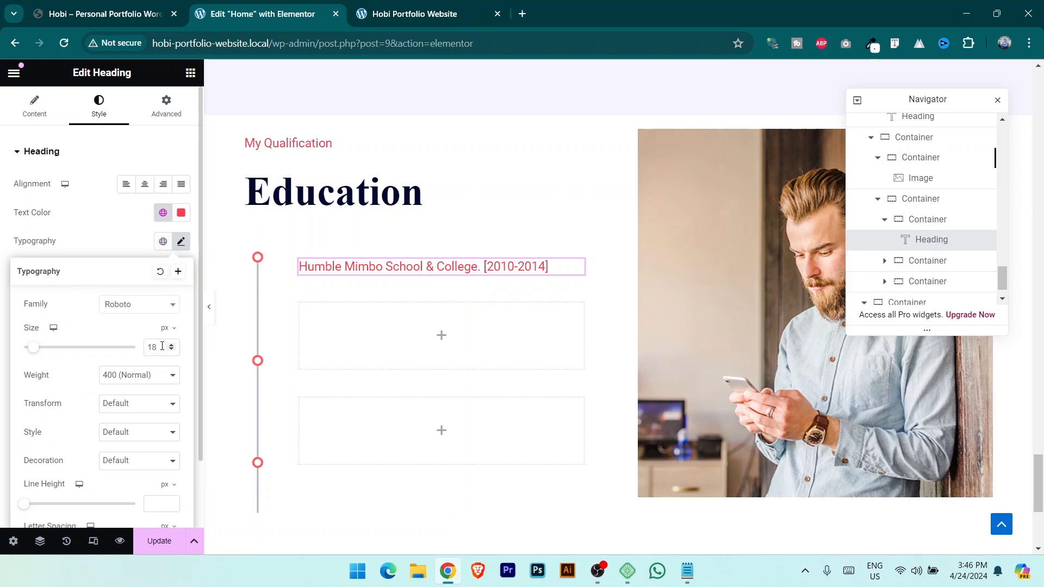
pyautogui.write('15')
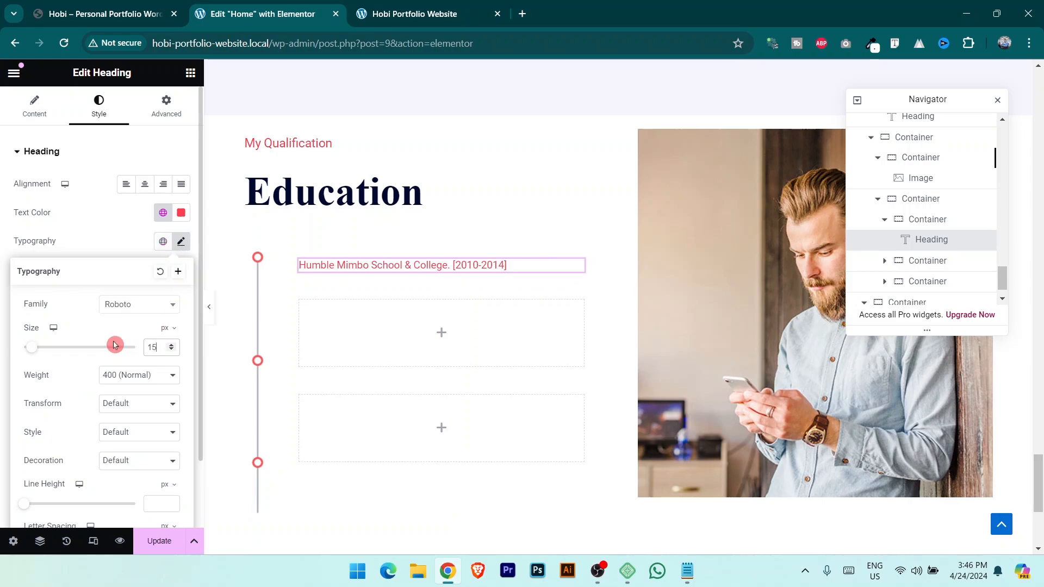
# Add a Heading widget below the school line titled Higher Secondary Certificate.
pyautogui.click(129, 5)
pyautogui.scroll(2, 374, 366)
pyautogui.scroll(-4, 377, 366)
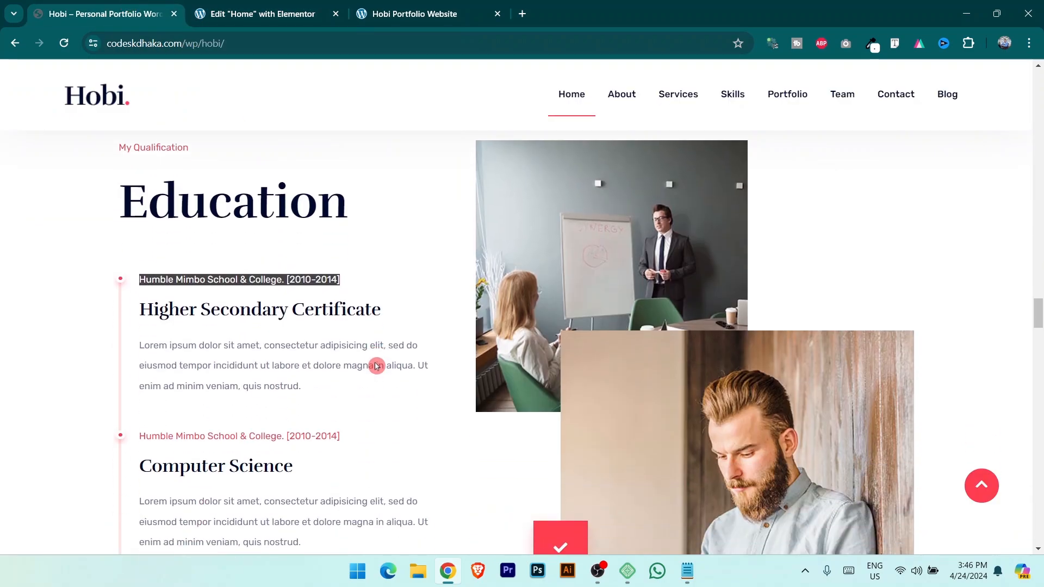
pyautogui.click(256, 7)
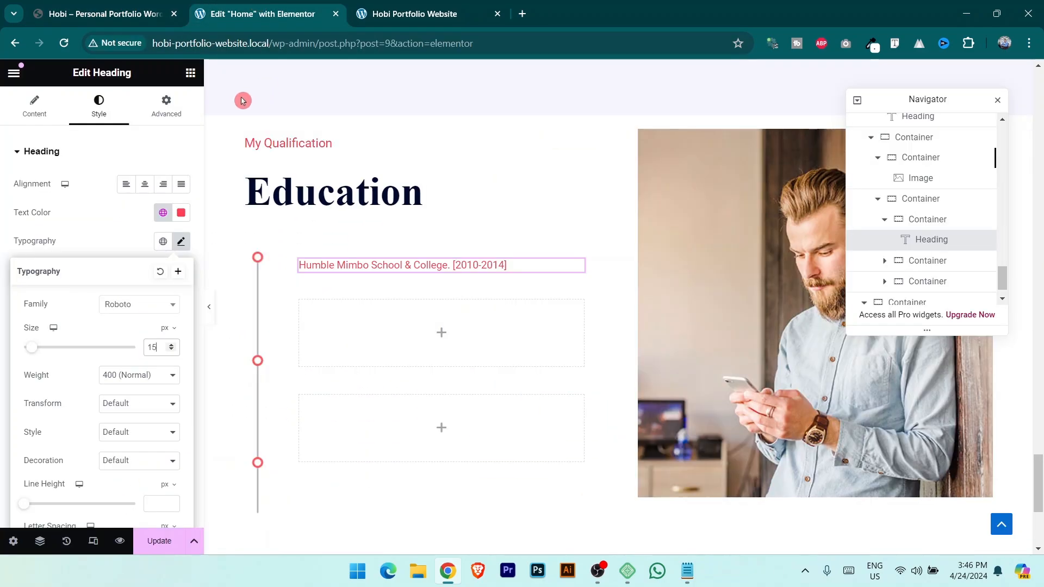
pyautogui.click(191, 73)
pyautogui.moveTo(71, 401); pyautogui.dragTo(426, 274)
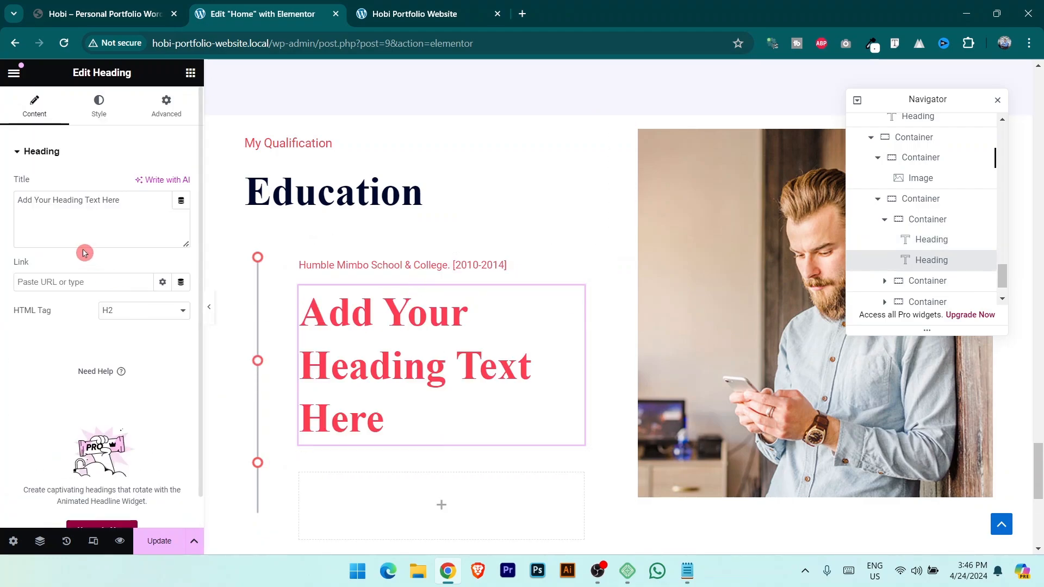
pyautogui.click(102, 201)
pyautogui.hotkey('ctrl', 'a')
pyautogui.hotkey('ctrl', 'v')
# Give the Higher Secondary Certificate heading the Secondary colour and font at size 20.
pyautogui.click(99, 108)
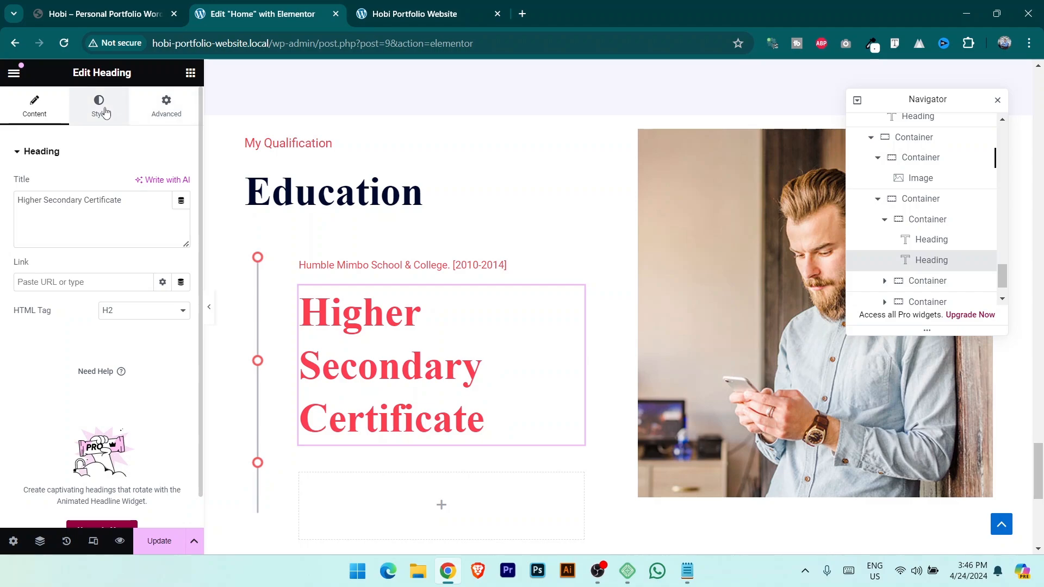
pyautogui.click(164, 213)
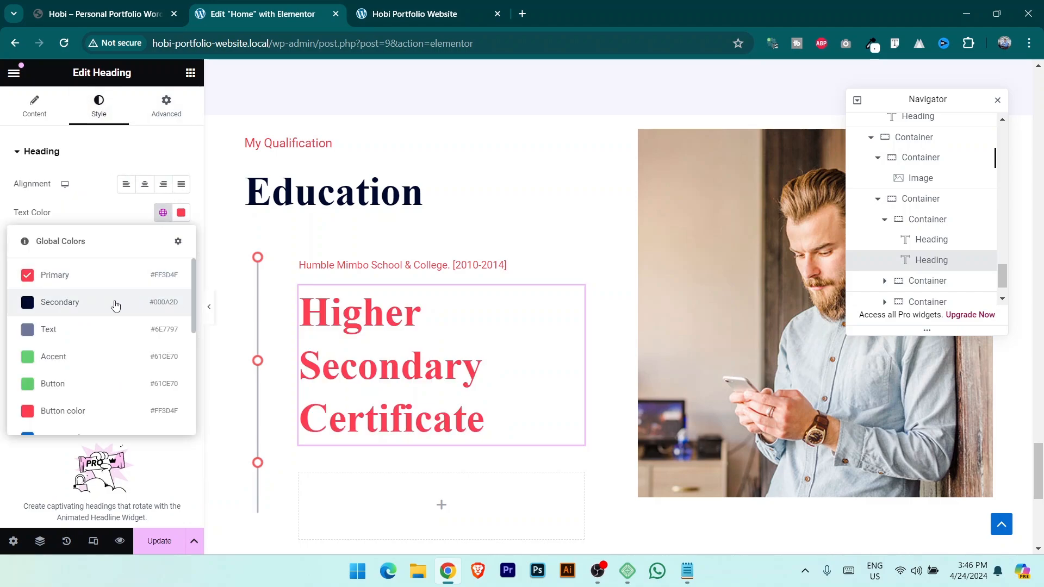
pyautogui.click(90, 309)
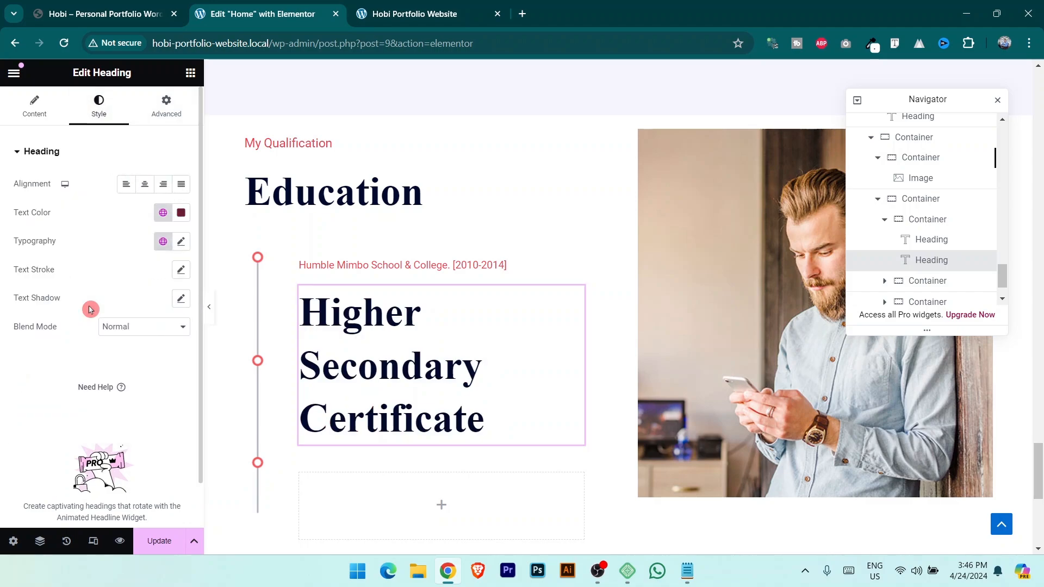
pyautogui.click(163, 246)
pyautogui.click(90, 352)
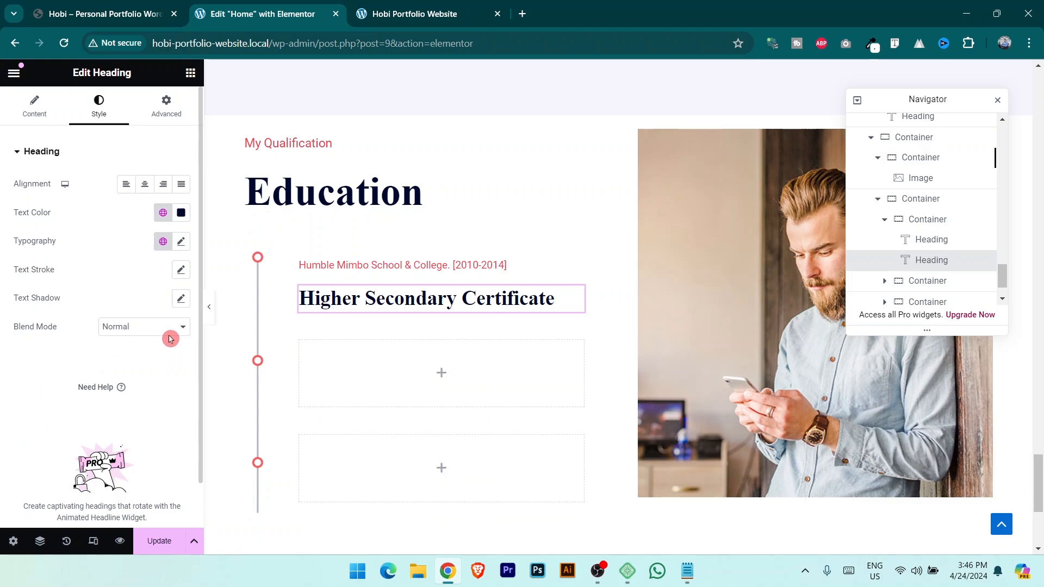
pyautogui.click(183, 243)
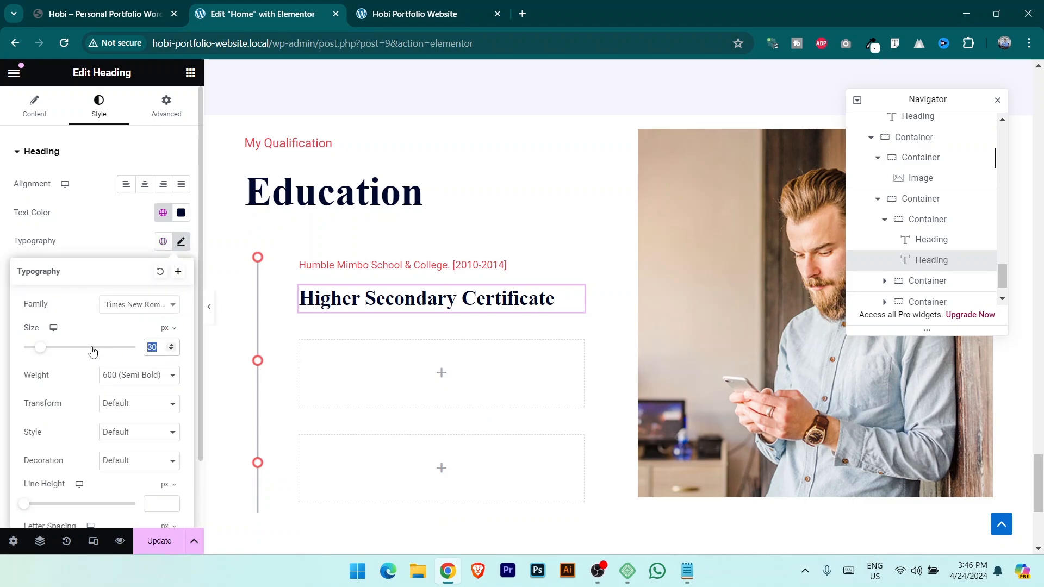
pyautogui.write('20')
pyautogui.click(107, 14)
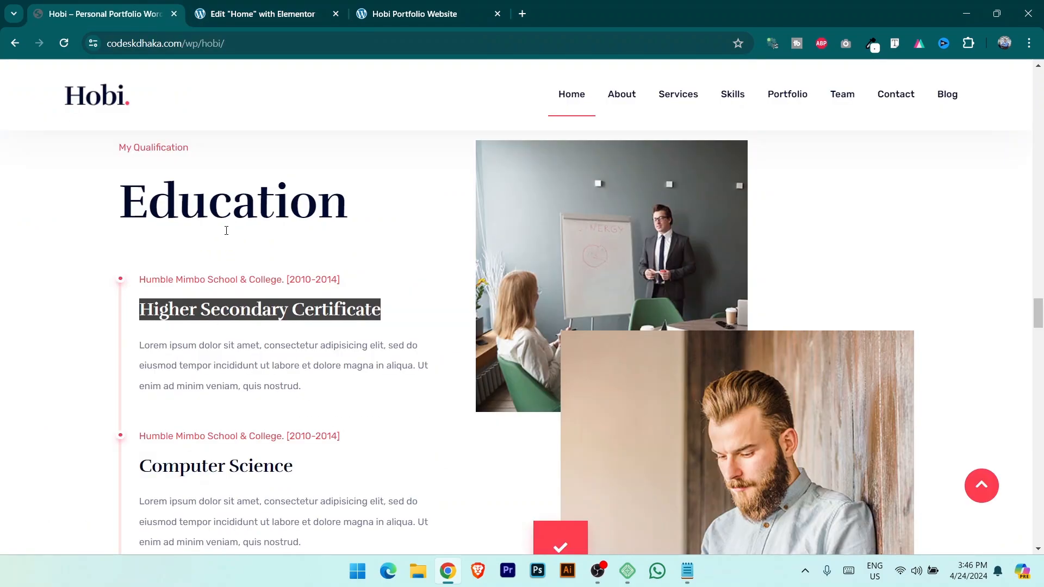
pyautogui.click(140, 347)
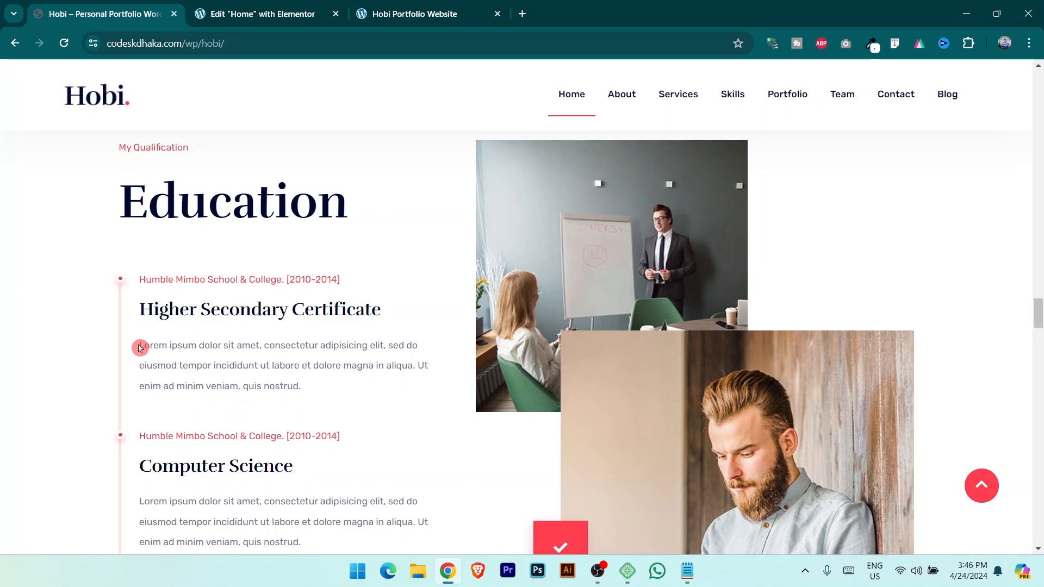
pyautogui.click(233, 16)
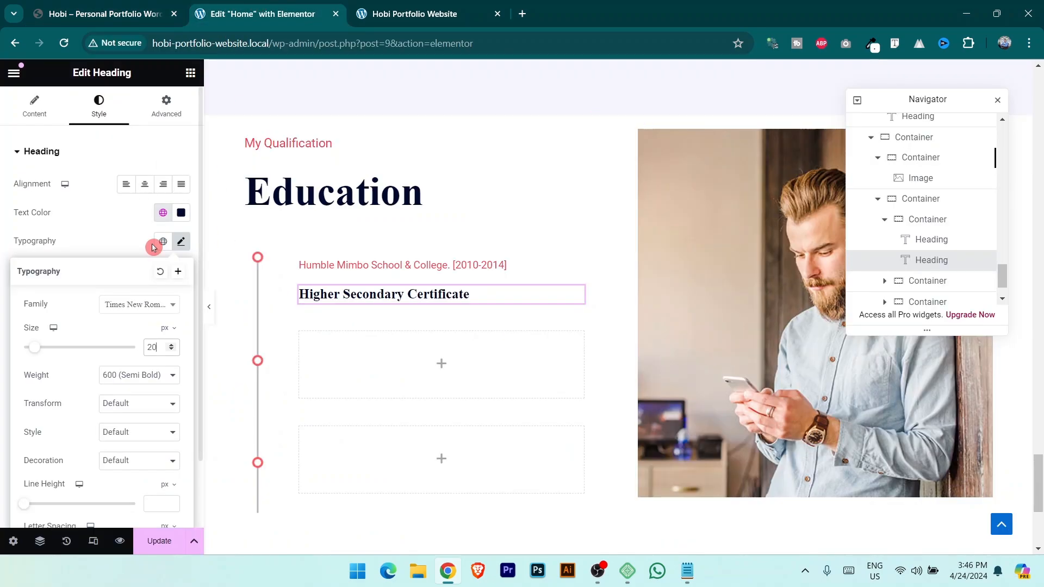
pyautogui.click(167, 103)
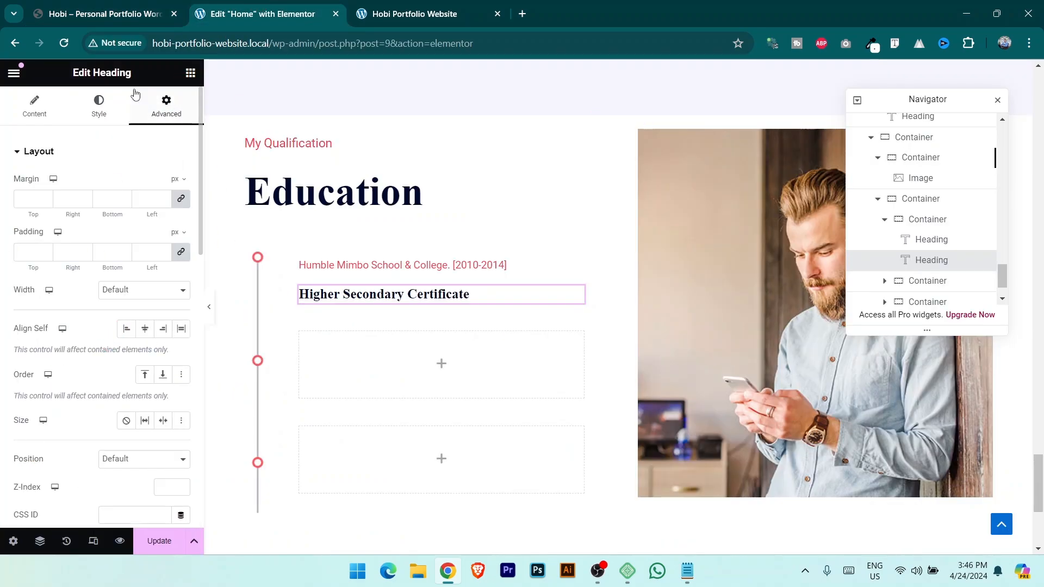
# Add a Text Editor block below the Higher Secondary Certificate heading.
pyautogui.click(190, 72)
pyautogui.moveTo(58, 459); pyautogui.dragTo(400, 317)
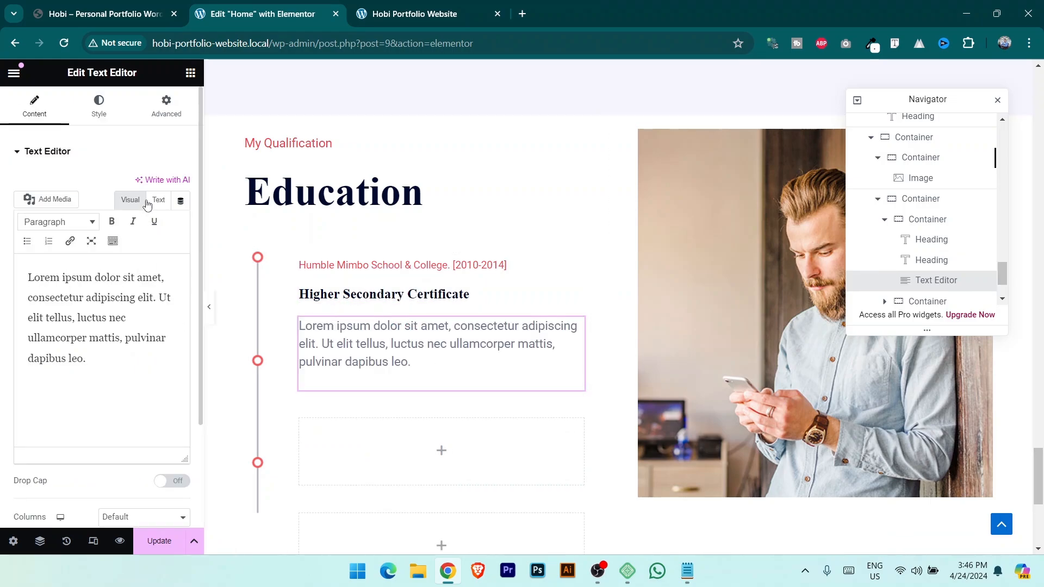
pyautogui.click(99, 104)
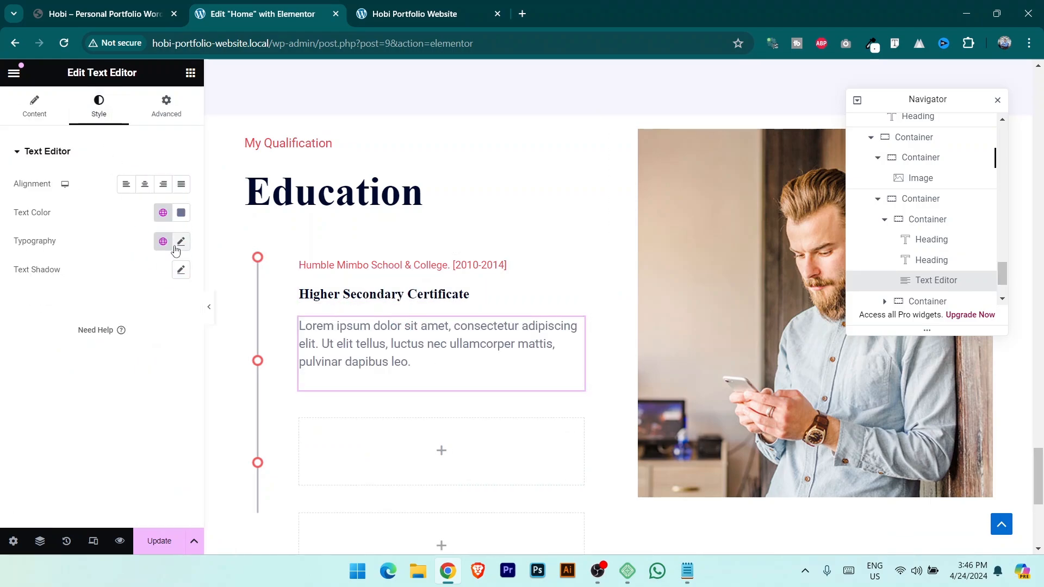
# Set the heading's typography size to 25 and the description text's to 15, then save.
pyautogui.click(577, 304)
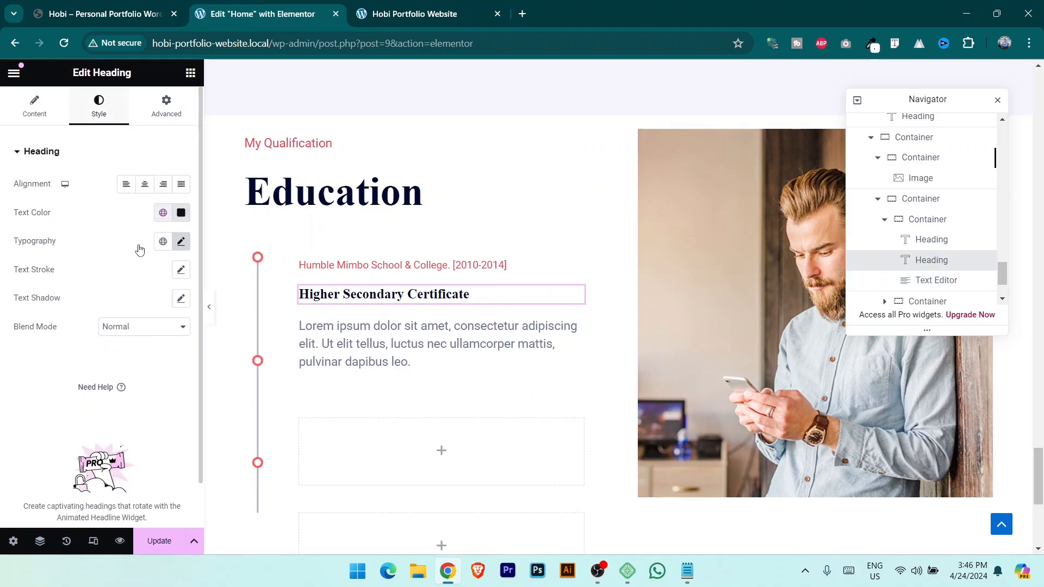
pyautogui.click(181, 242)
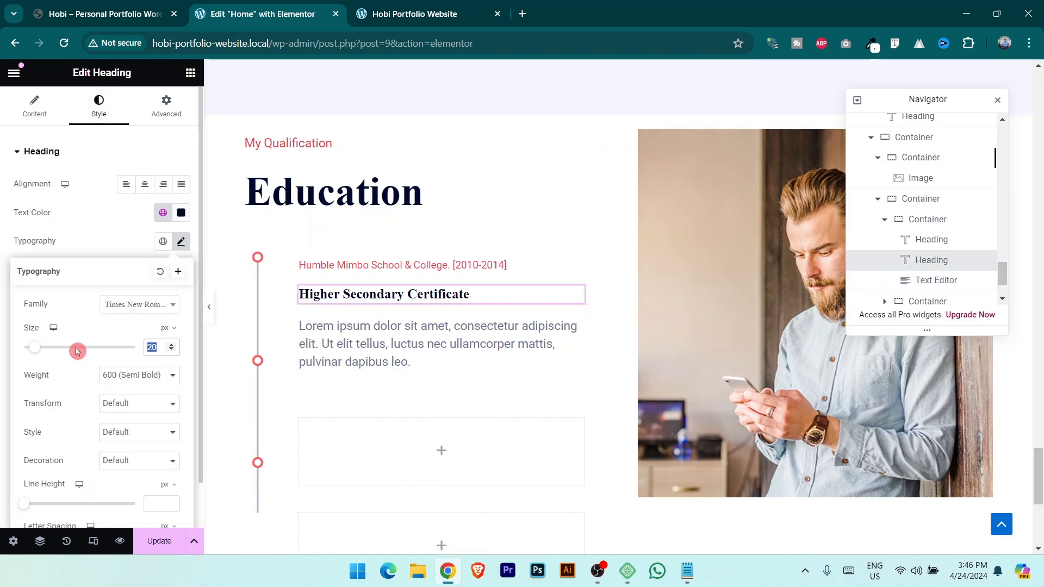
pyautogui.write('25')
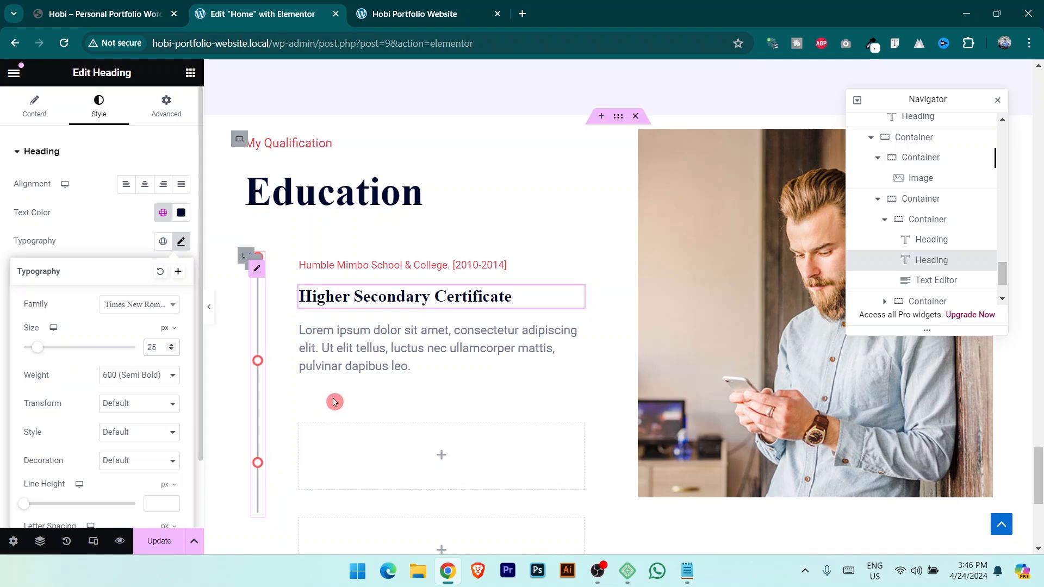
pyautogui.click(576, 340)
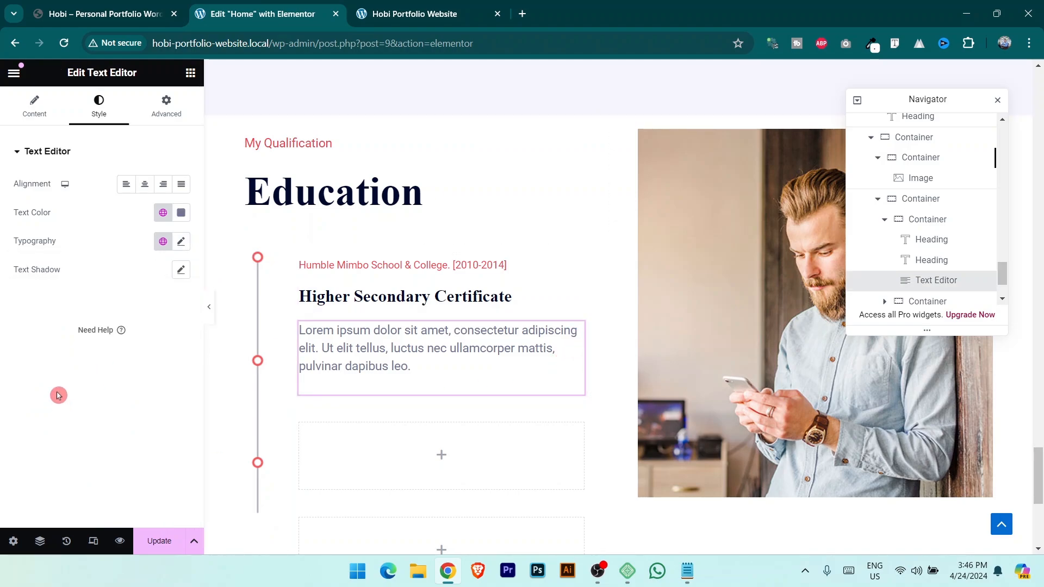
pyautogui.click(182, 242)
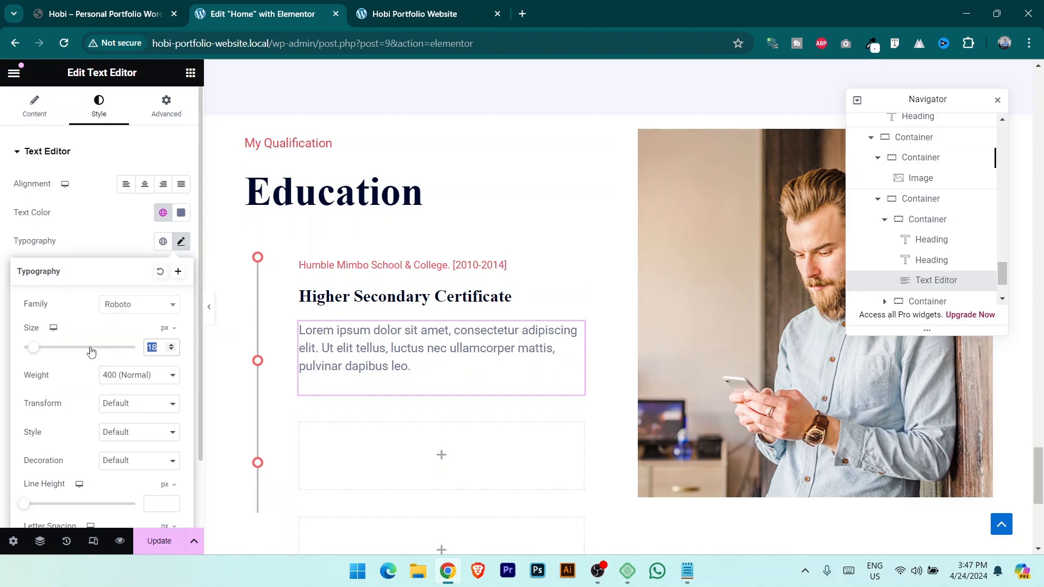
pyautogui.write('15')
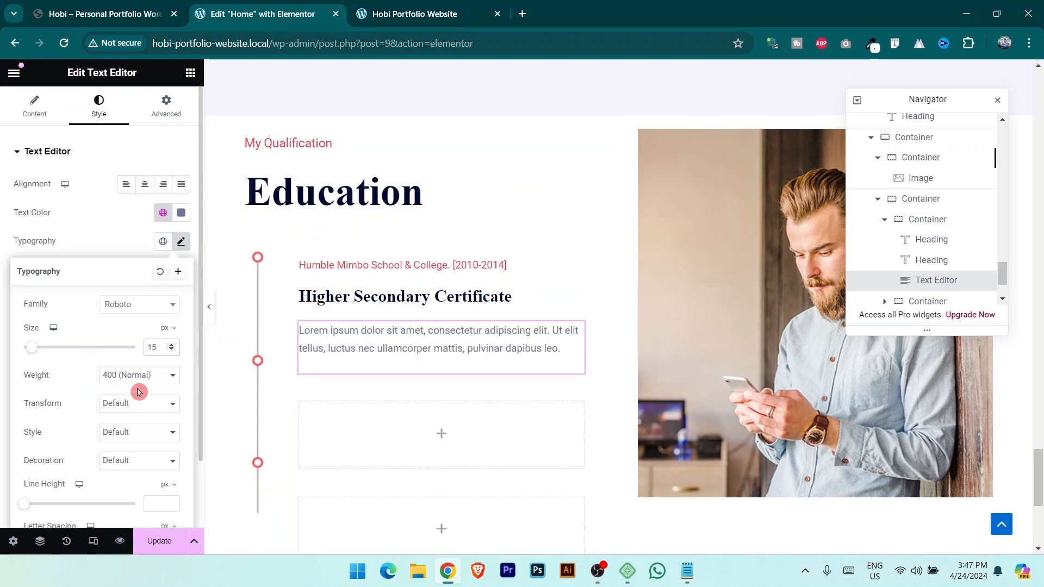
pyautogui.click(162, 541)
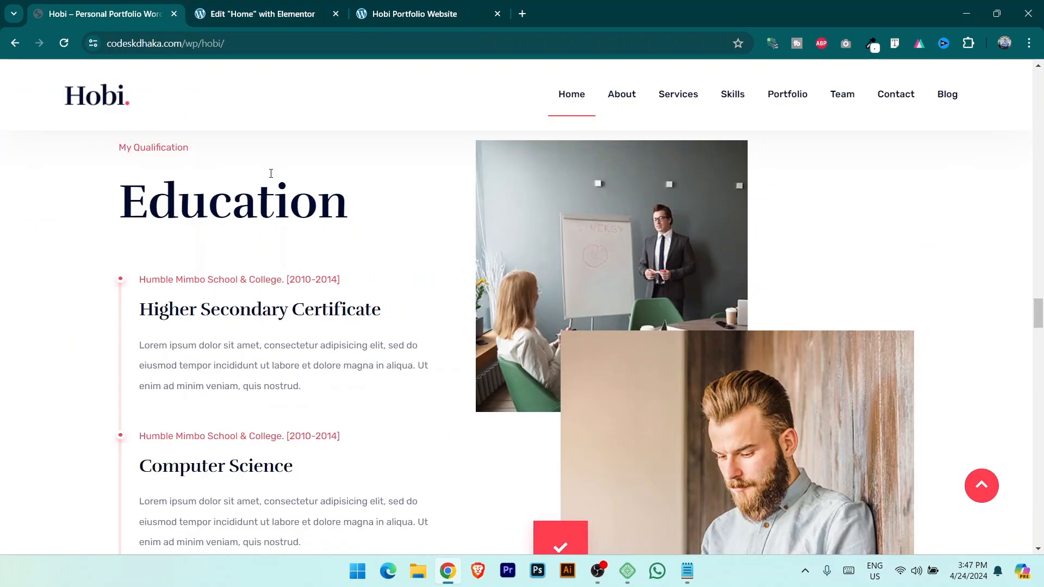
# Give the certificate heading and its description text each a -7 px top margin.
pyautogui.click(254, 8)
pyautogui.click(572, 303)
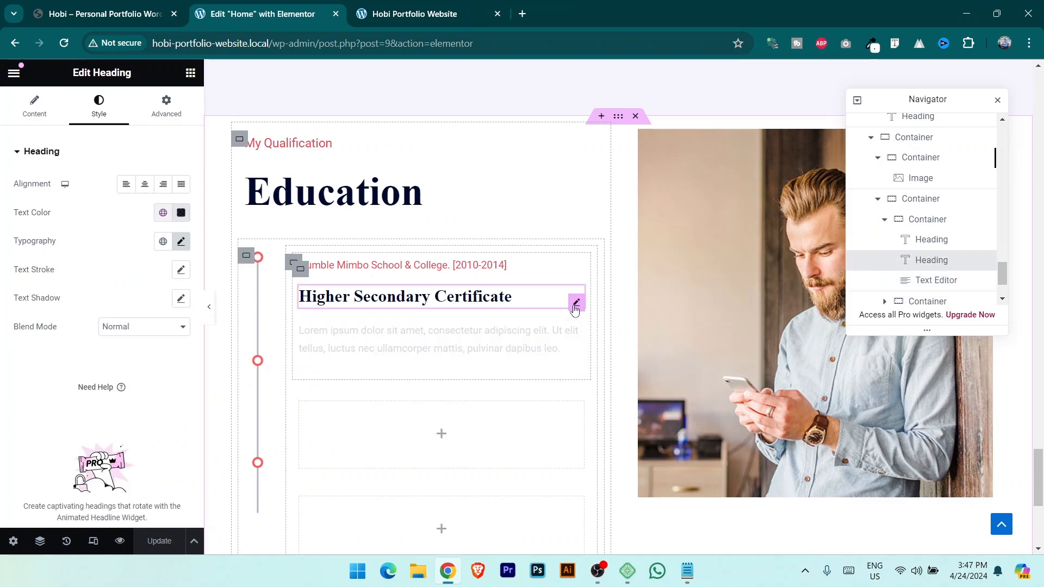
pyautogui.click(166, 106)
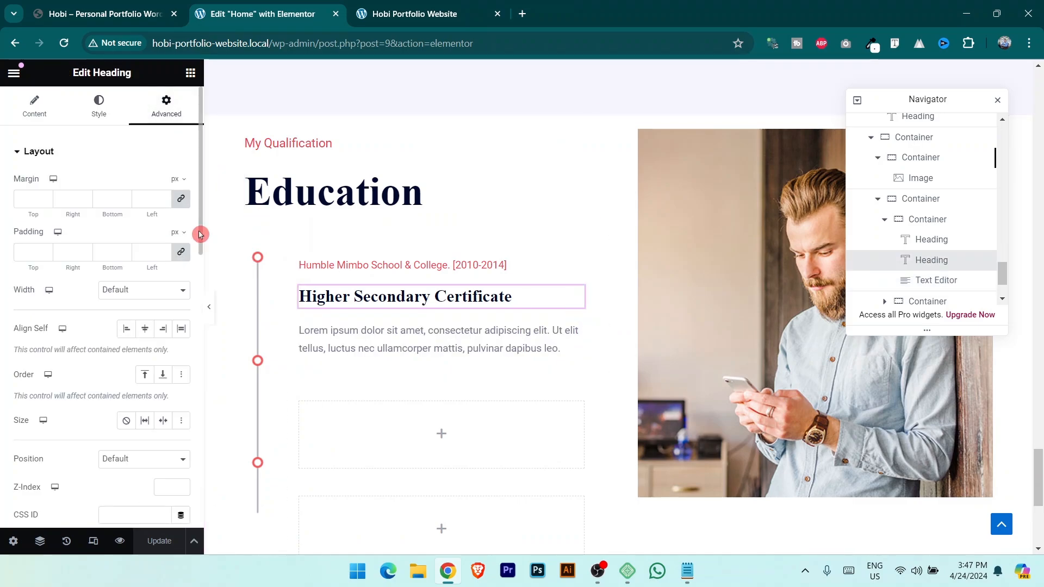
pyautogui.click(181, 198)
pyautogui.click(46, 203)
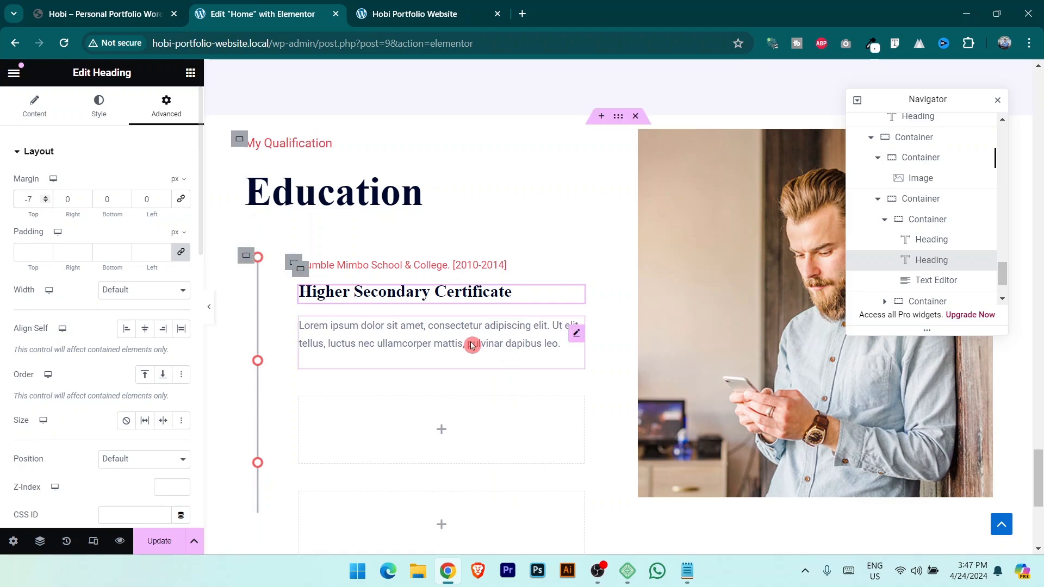
pyautogui.click(578, 334)
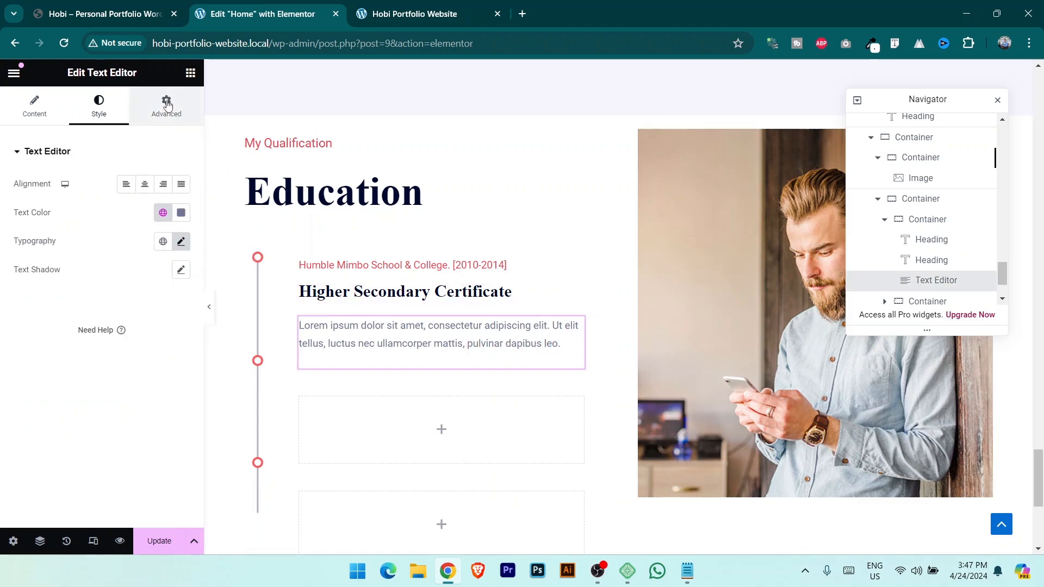
pyautogui.click(179, 117)
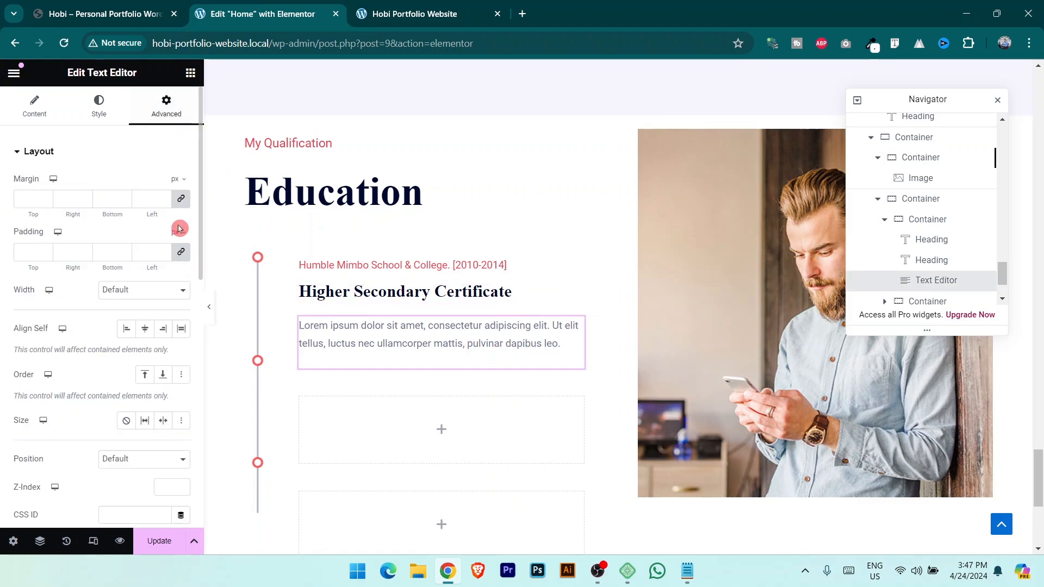
pyautogui.click(47, 201)
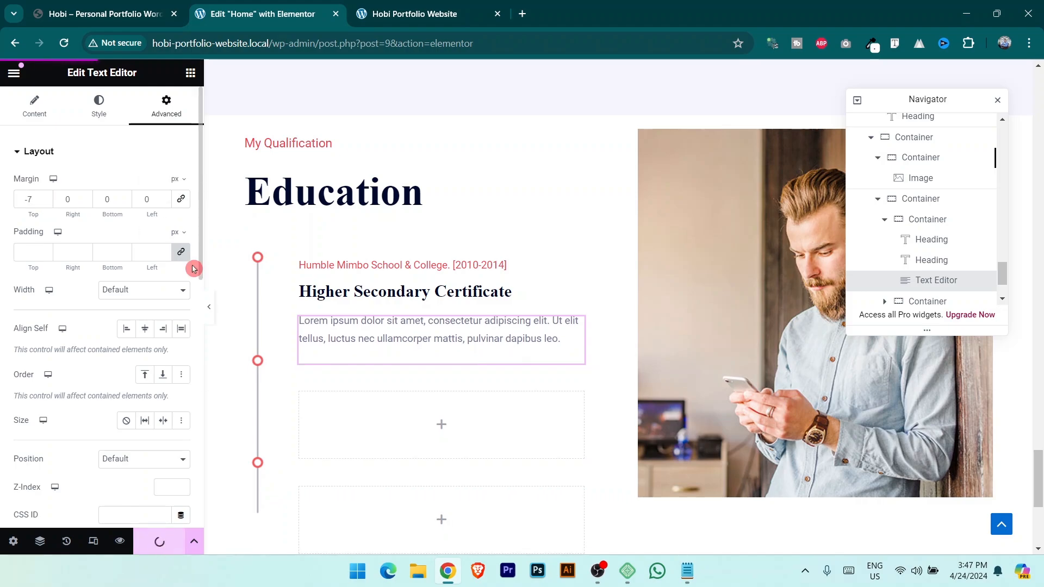
pyautogui.click(432, 7)
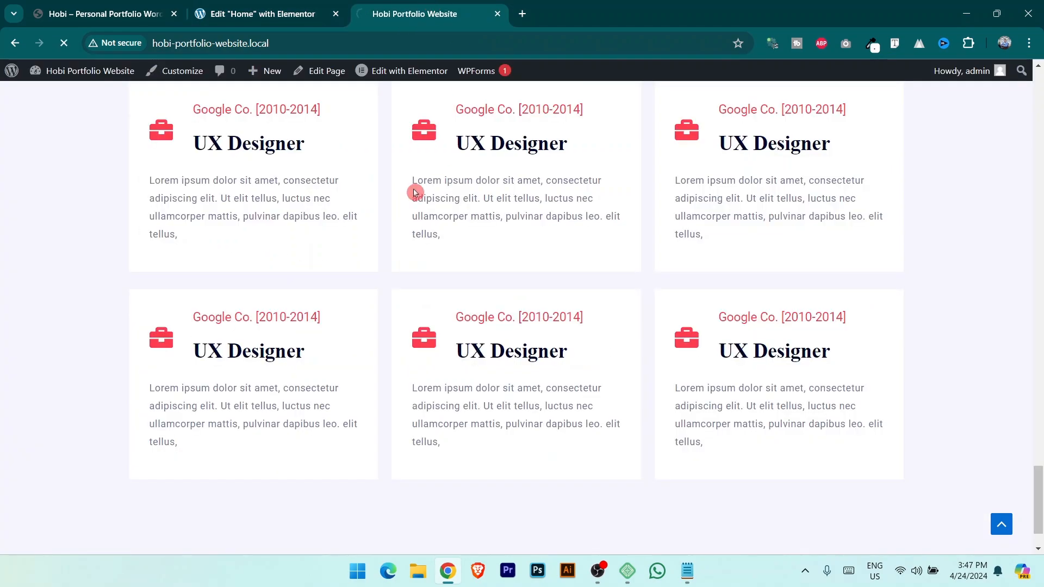
pyautogui.scroll(-8, 450, 310)
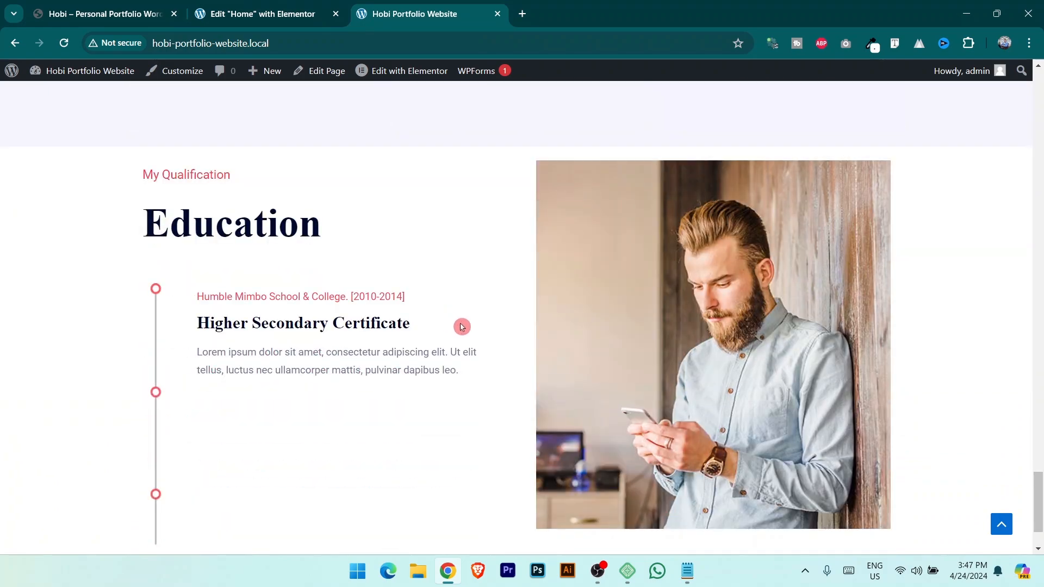
pyautogui.scroll(-2, 240, 361)
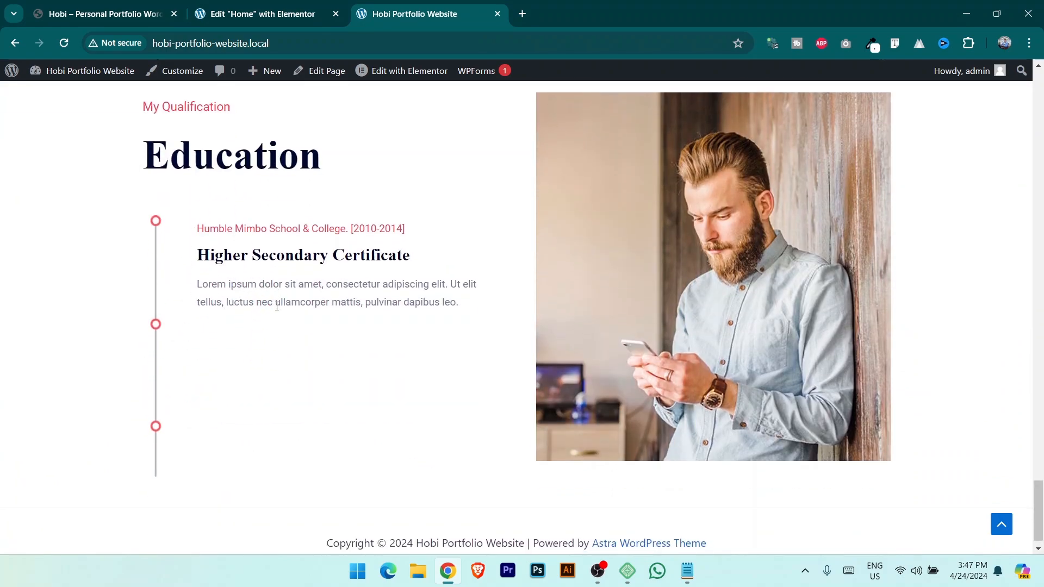
pyautogui.click(118, 7)
pyautogui.scroll(-5, 223, 277)
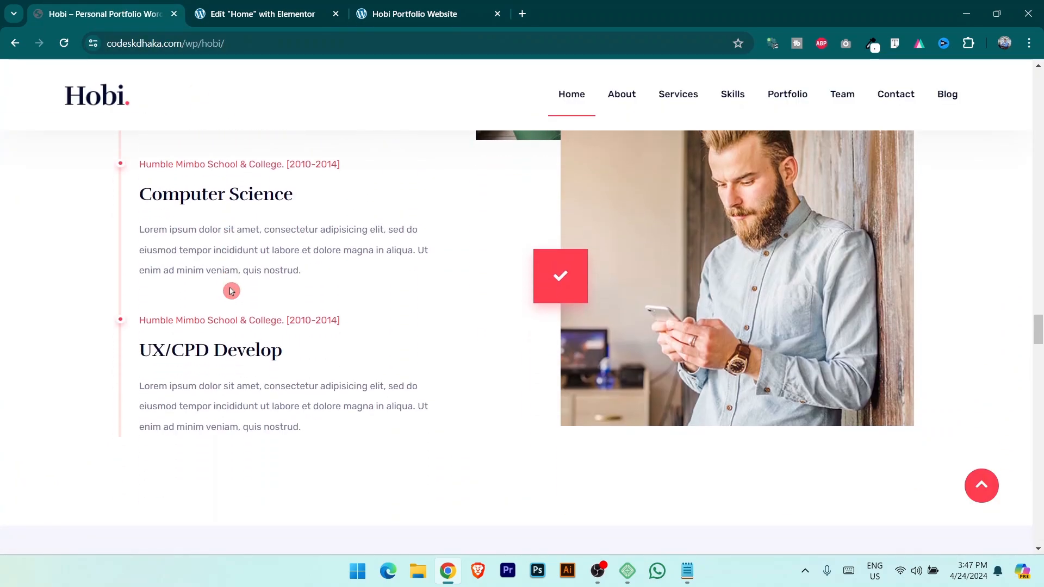
pyautogui.scroll(4, 231, 291)
pyautogui.scroll(3, 231, 292)
pyautogui.click(261, 12)
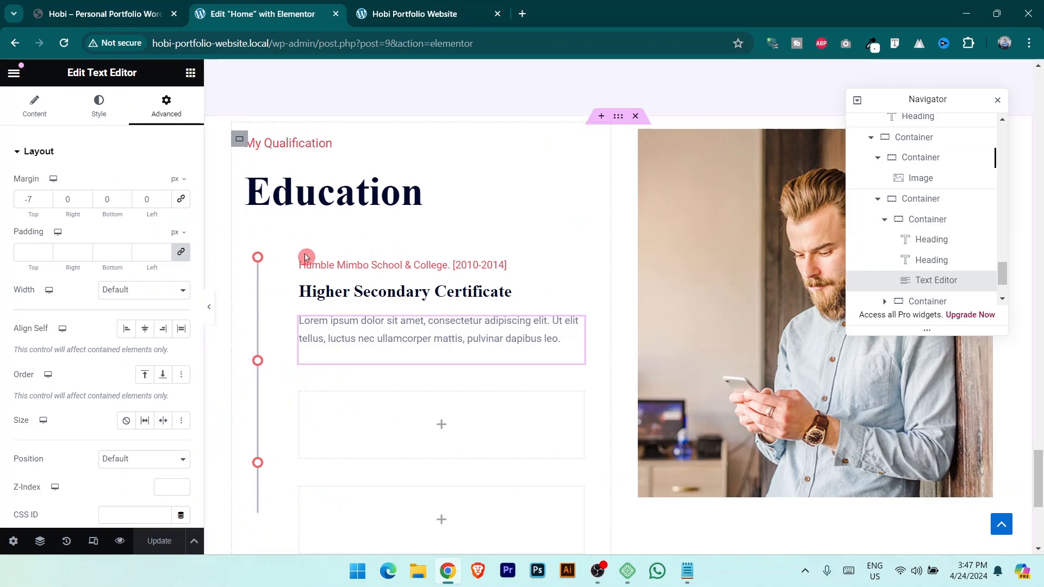
# Duplicate the education entry twice to make three Higher Secondary Certificate entries.
pyautogui.rightClick(300, 271)
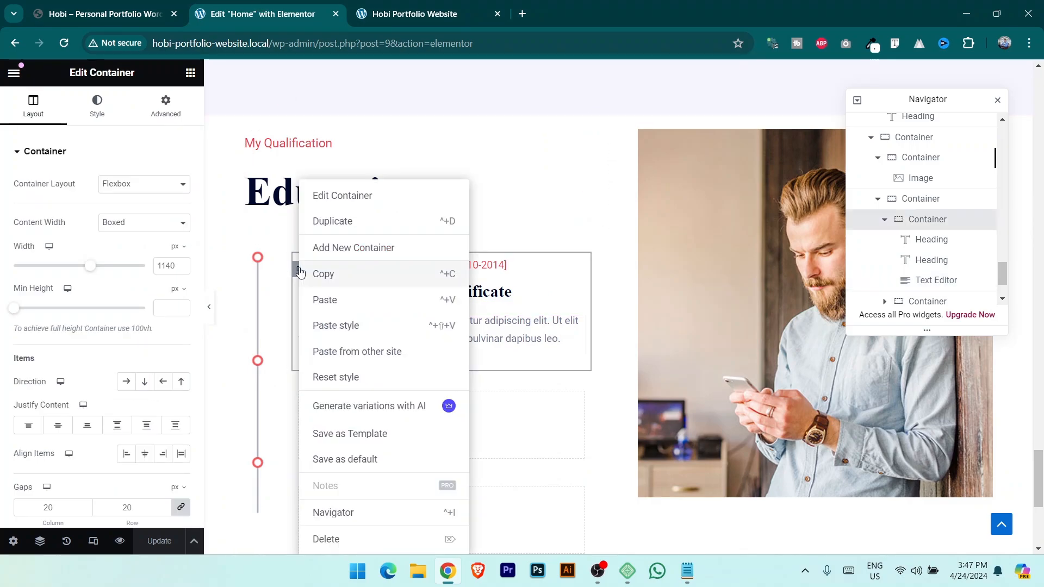
pyautogui.click(350, 242)
pyautogui.scroll(-1, 313, 341)
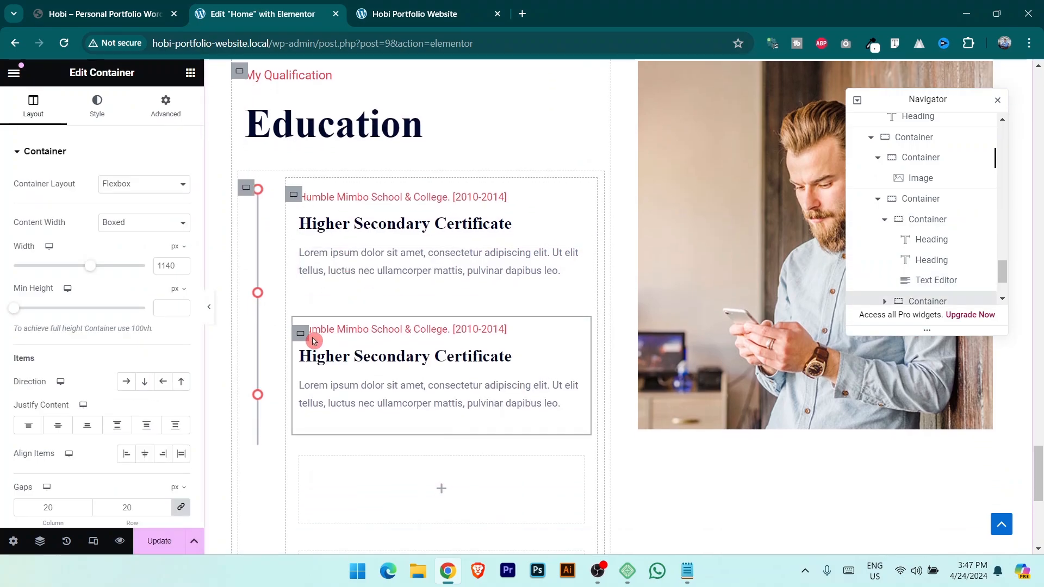
pyautogui.rightClick(304, 337)
pyautogui.click(347, 221)
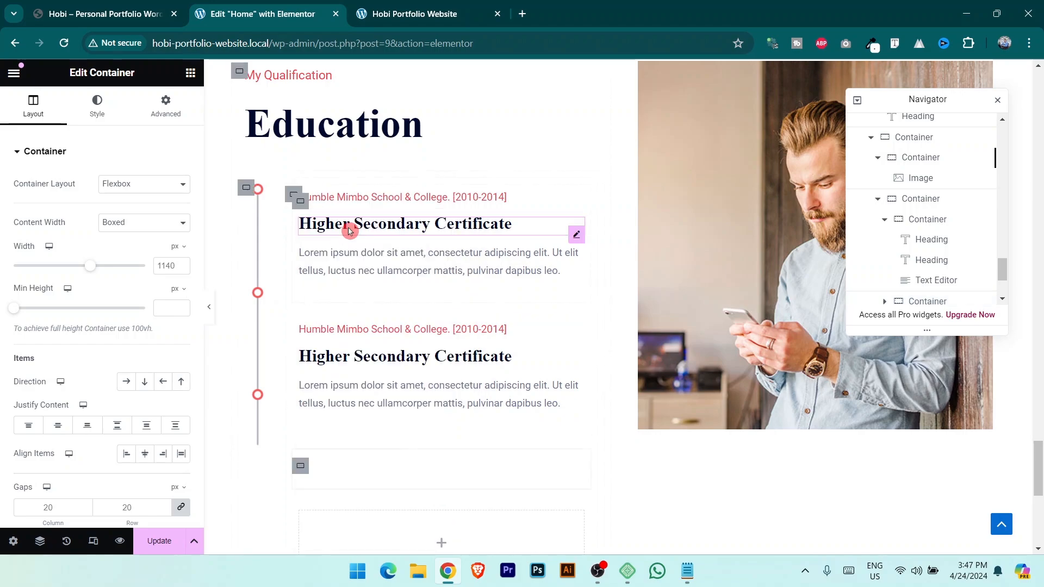
pyautogui.scroll(-4, 384, 281)
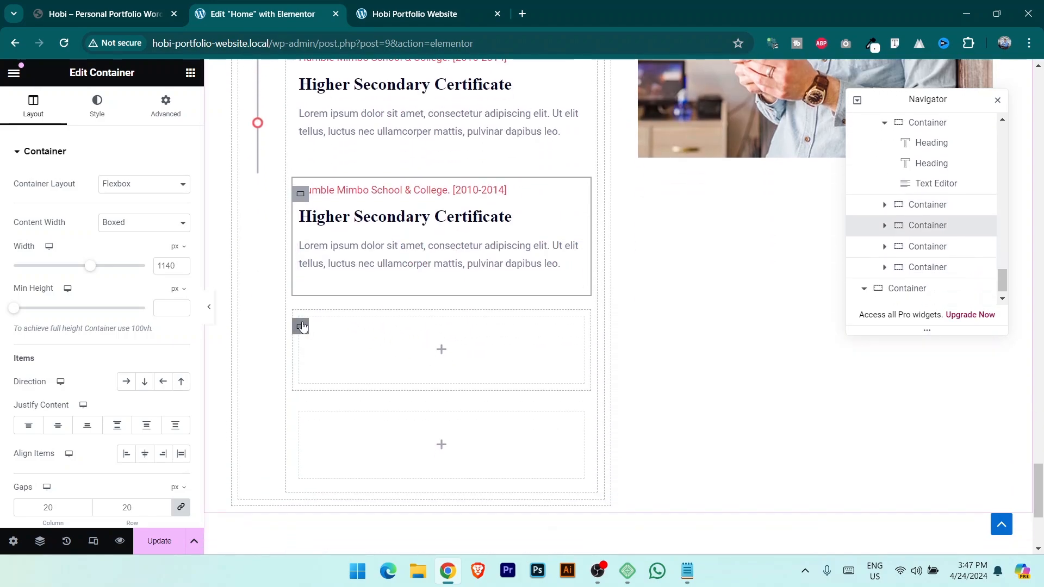
# Delete the empty placeholder boxes and save the page.
pyautogui.press('Delete')
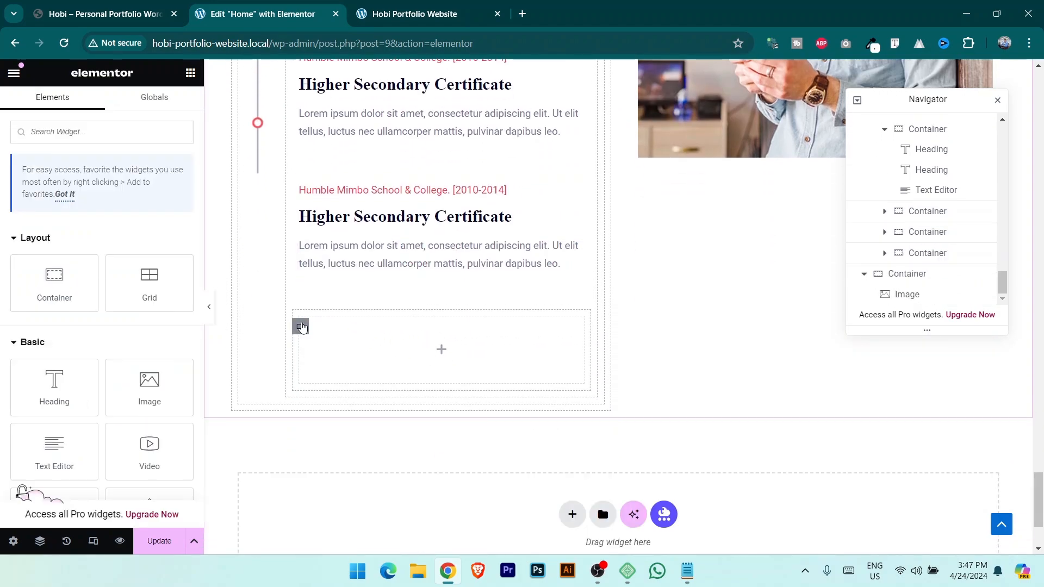
pyautogui.click(303, 327)
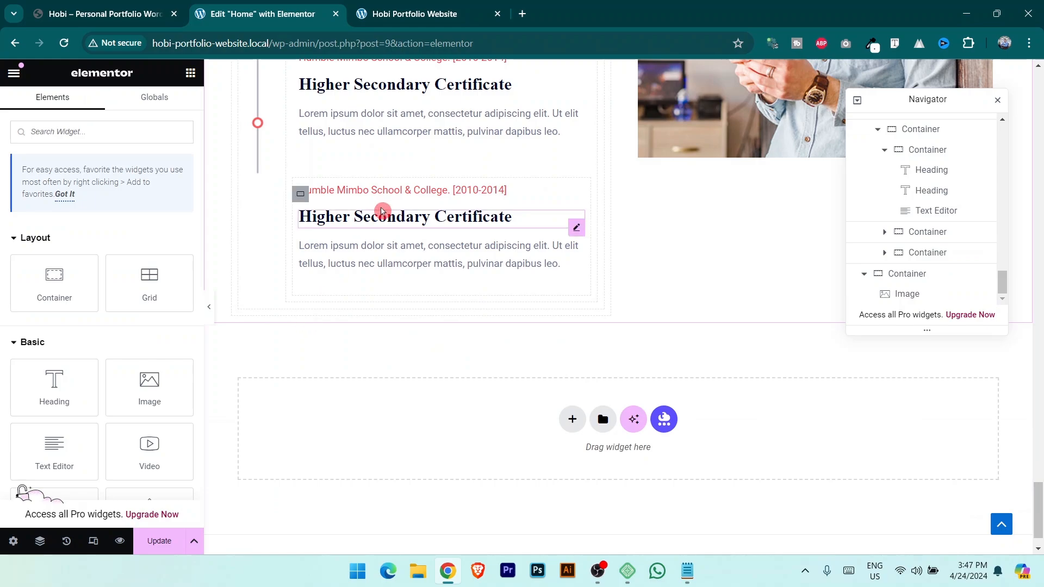
pyautogui.scroll(5, 385, 212)
pyautogui.hotkey('ctrl', 's')
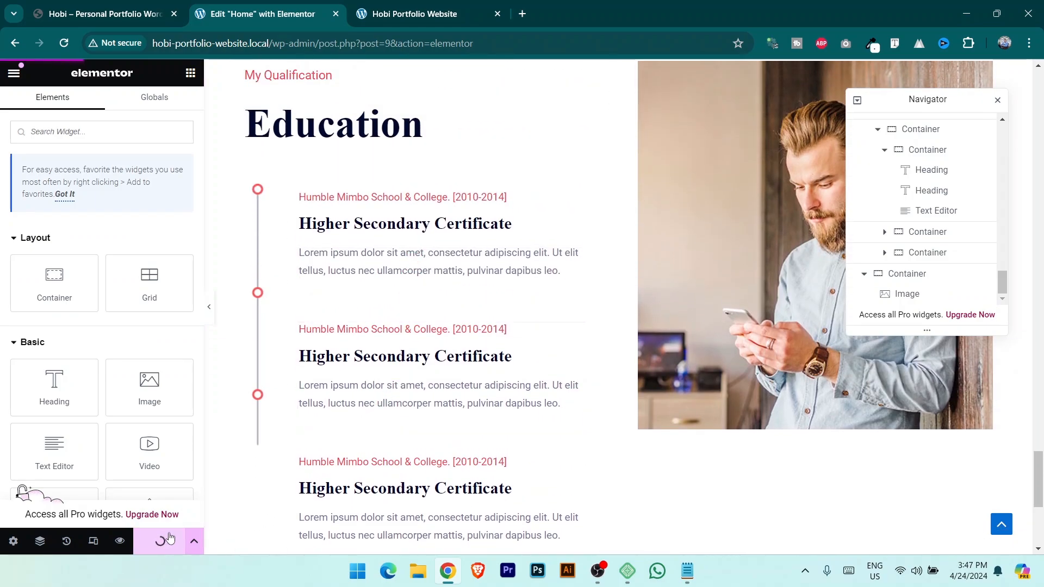
# Set the timeline container's Align Items to Center so the dots sit beside each entry, and save.
pyautogui.click(246, 190)
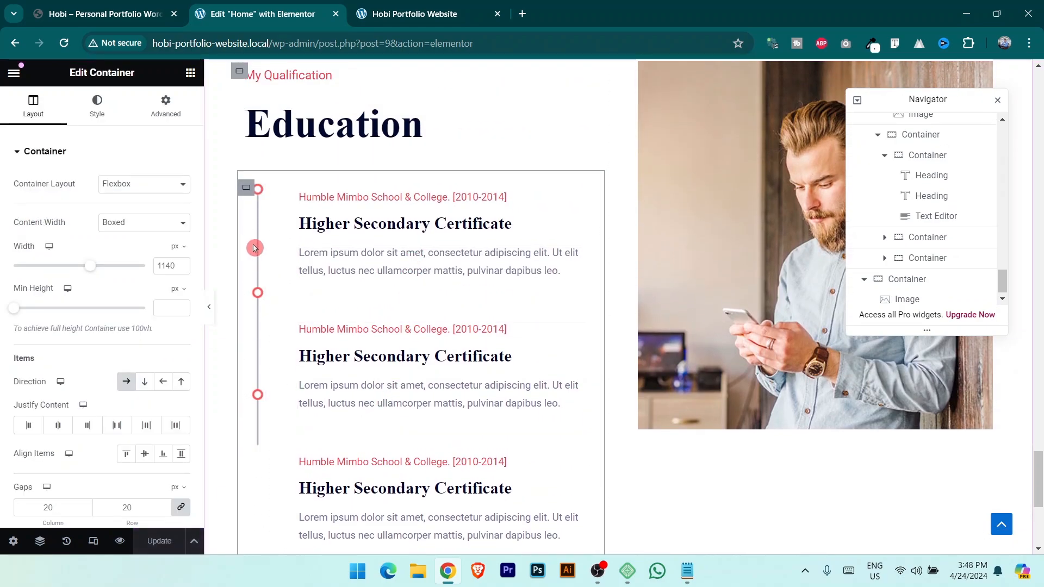
pyautogui.click(145, 457)
pyautogui.click(161, 541)
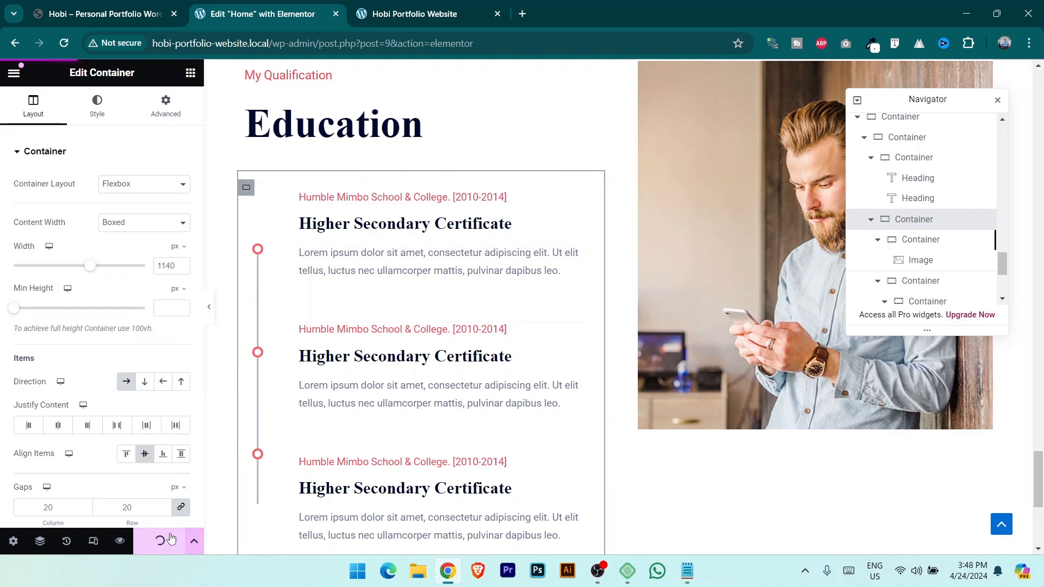
pyautogui.click(292, 197)
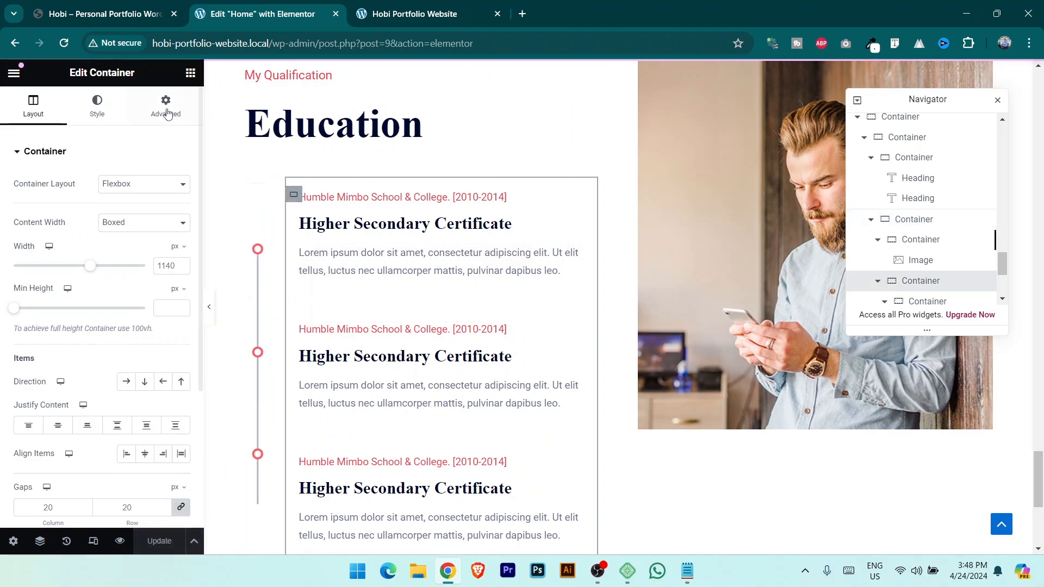
pyautogui.click(166, 106)
# Give the entries container a -15 px left margin and 10 px padding on every side.
pyautogui.click(182, 199)
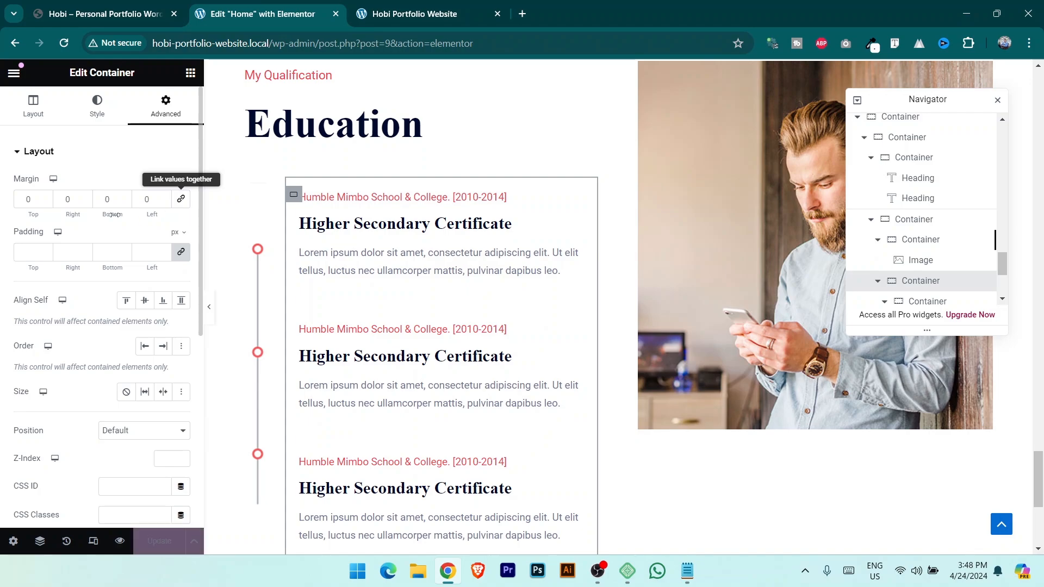
pyautogui.moveTo(166, 202); pyautogui.dragTo(160, 201)
pyautogui.click(165, 198)
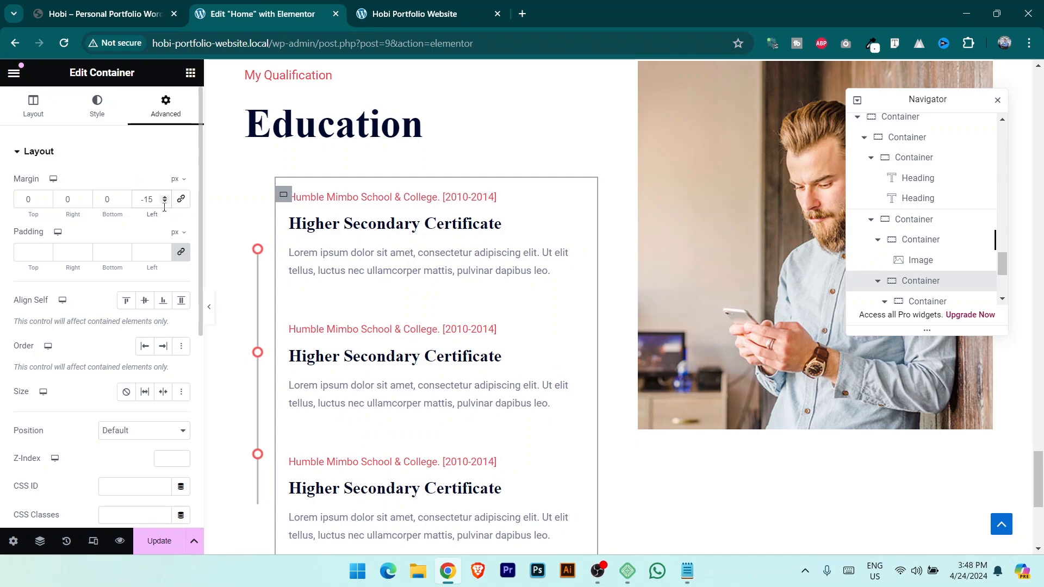
pyautogui.click(188, 255)
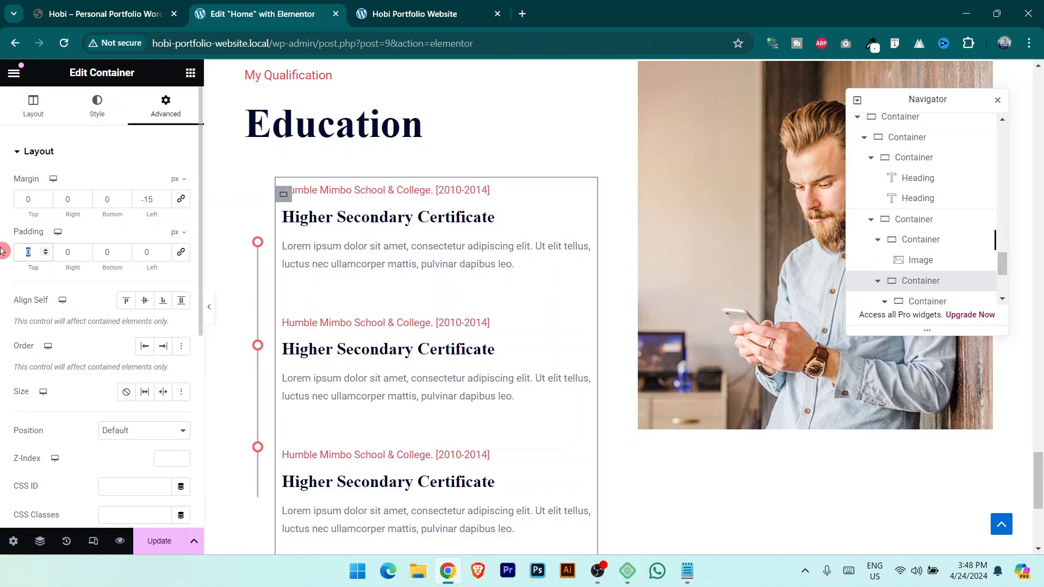
pyautogui.write('10')
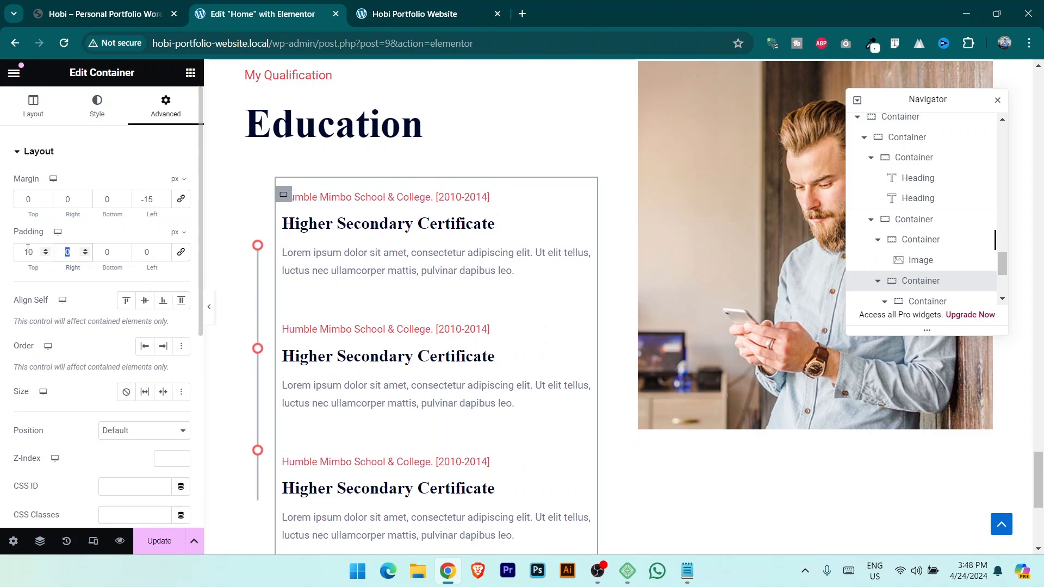
pyautogui.write('1')
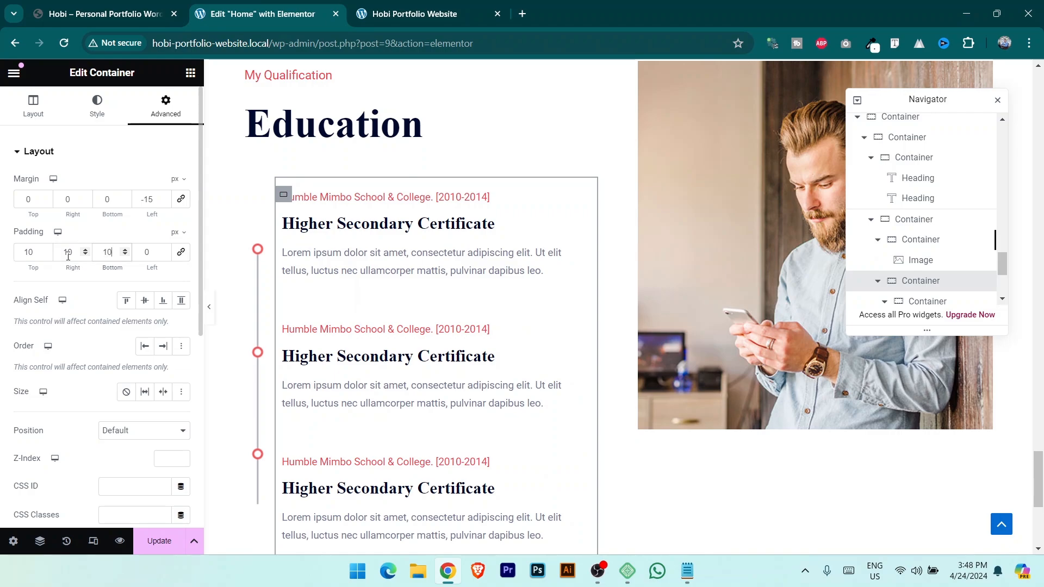
pyautogui.write('10')
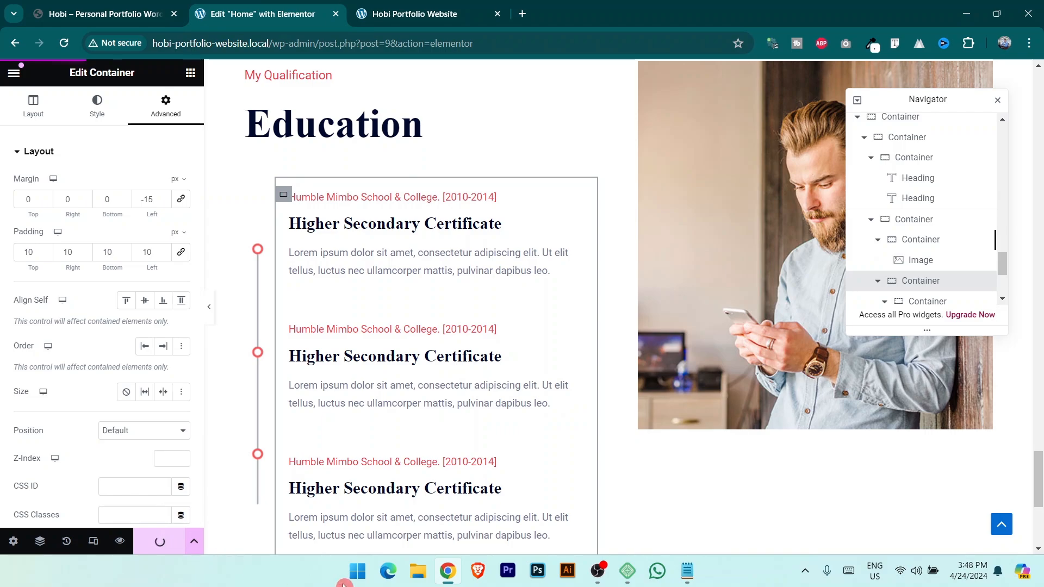
pyautogui.scroll(-3, 285, 235)
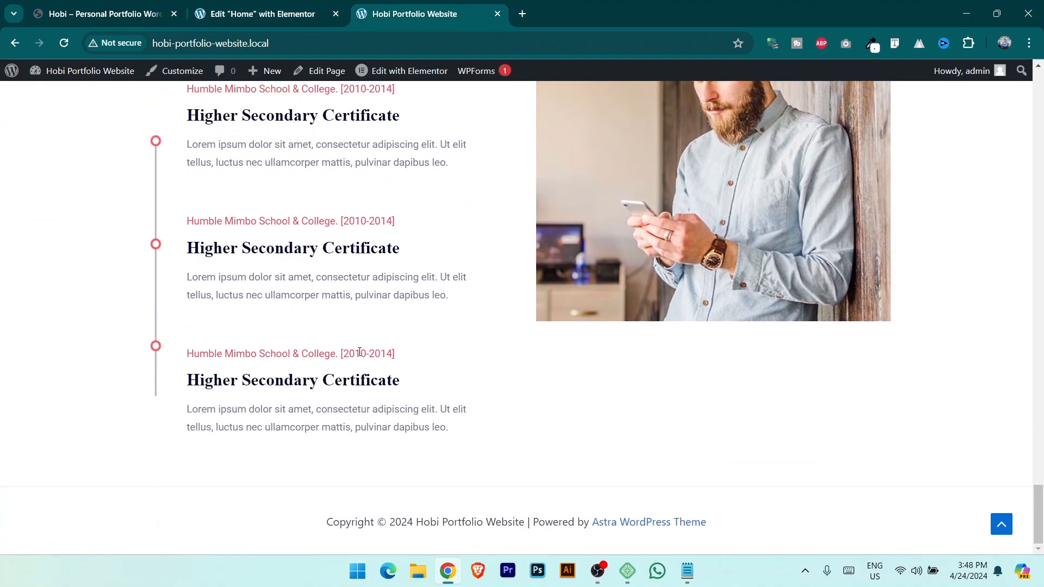
pyautogui.scroll(4, 326, 348)
pyautogui.scroll(-1, 244, 340)
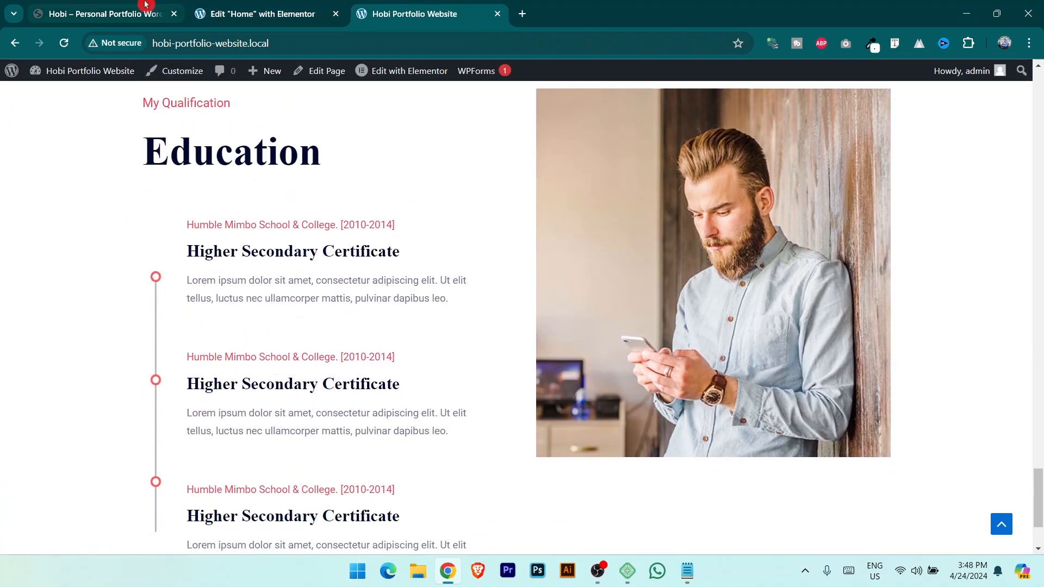
# Scroll through the reference Hobi site to check its section spacing.
pyautogui.hotkey('ctrl', '1')
pyautogui.scroll(-1, 112, 333)
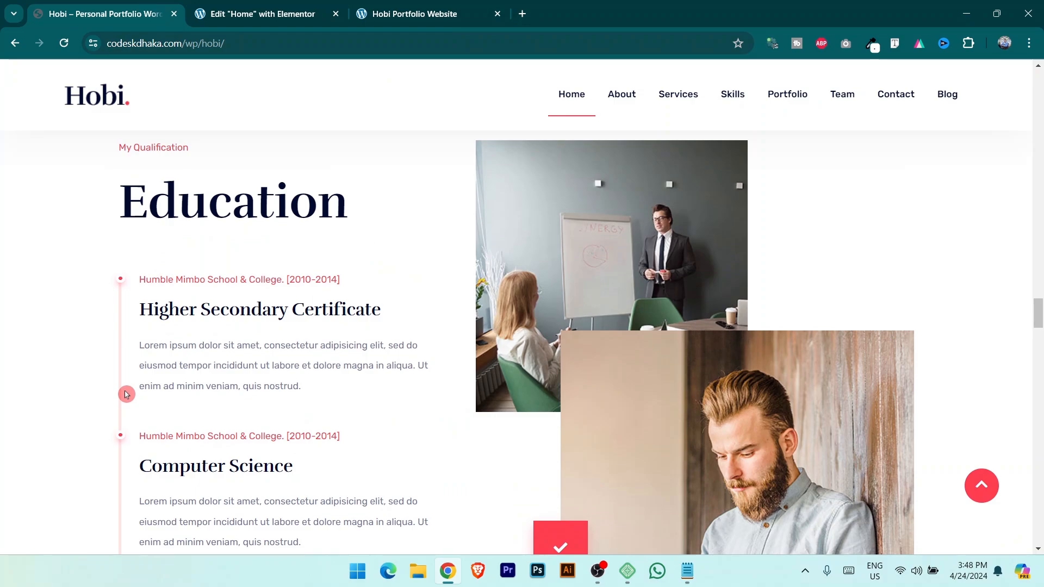
pyautogui.scroll(-2, 126, 394)
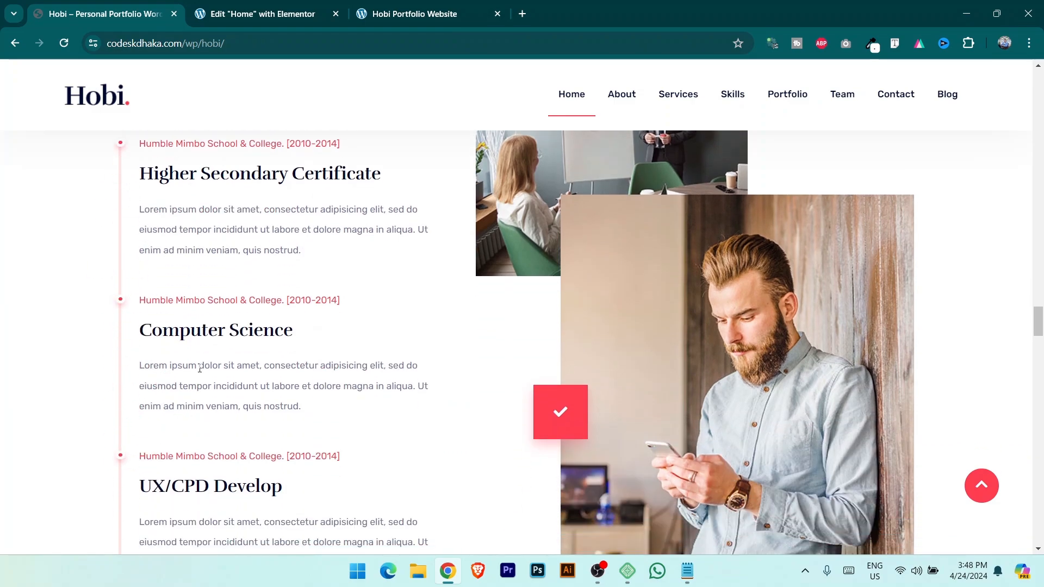
pyautogui.scroll(-8, 243, 354)
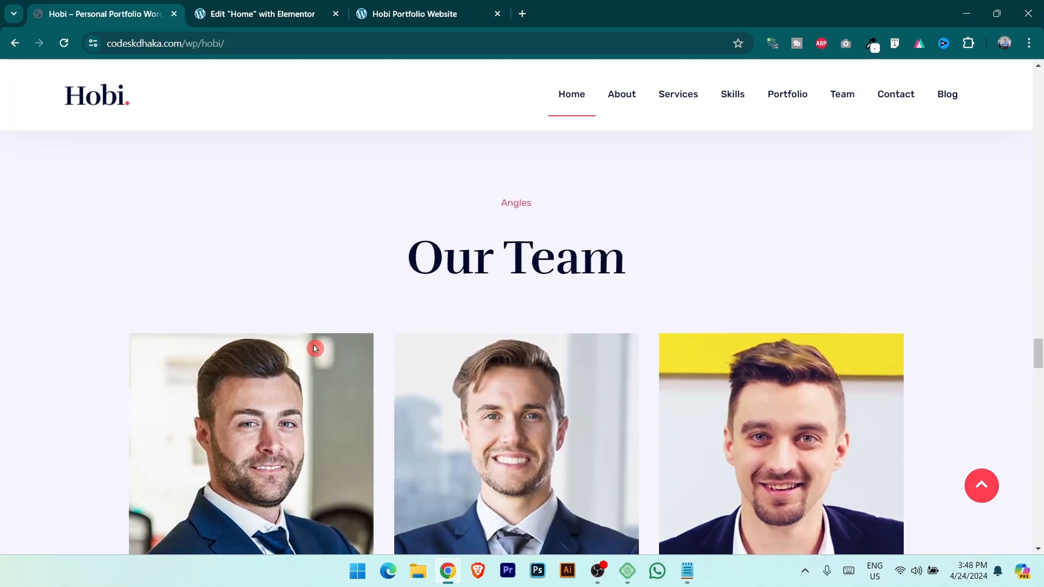
pyautogui.hotkey('ctrl', '2')
pyautogui.scroll(3, 427, 196)
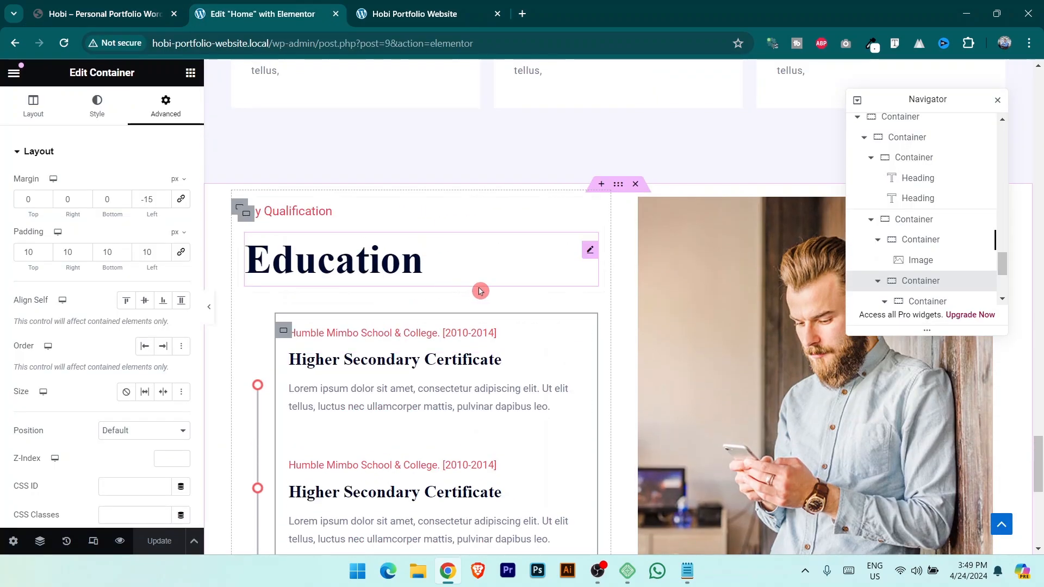
# Set the outer Education container's padding to 100 px top and bottom, zero left and right.
pyautogui.click(329, 175)
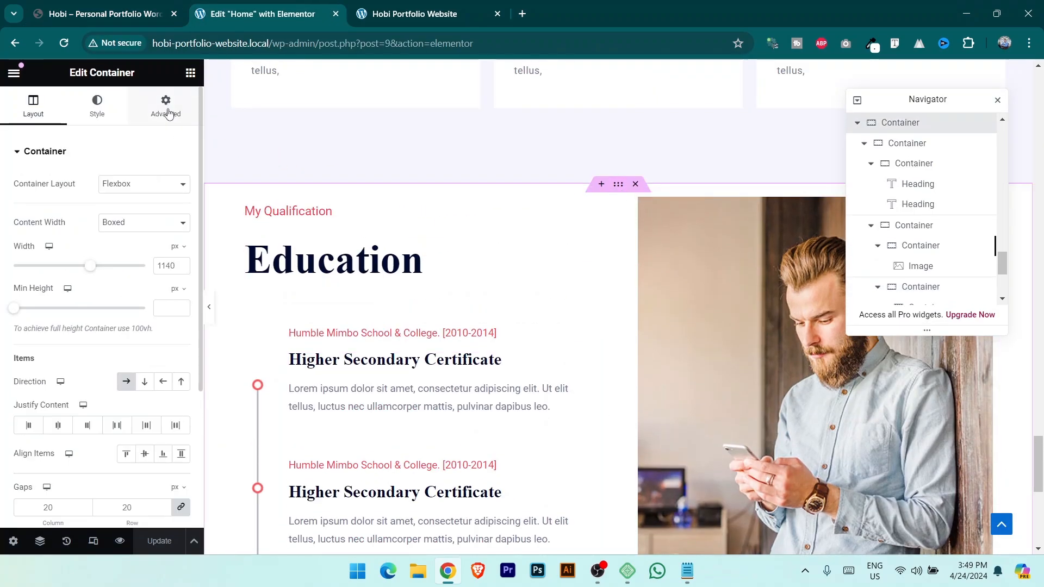
pyautogui.click(167, 111)
pyautogui.click(181, 252)
pyautogui.moveTo(51, 270); pyautogui.dragTo(1, 256)
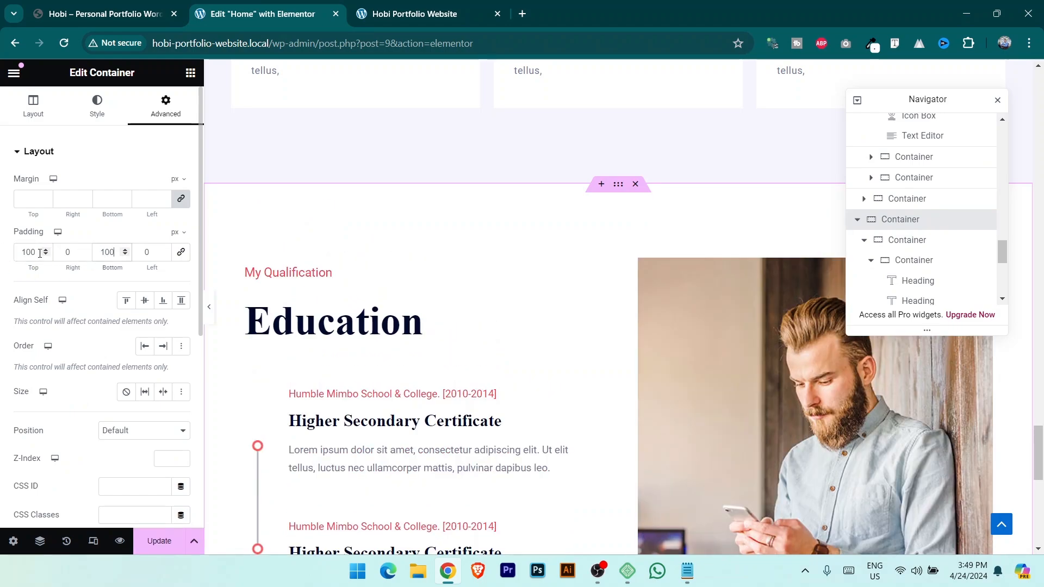
pyautogui.click(140, 7)
pyautogui.scroll(-1, 267, 288)
pyautogui.scroll(4, 315, 397)
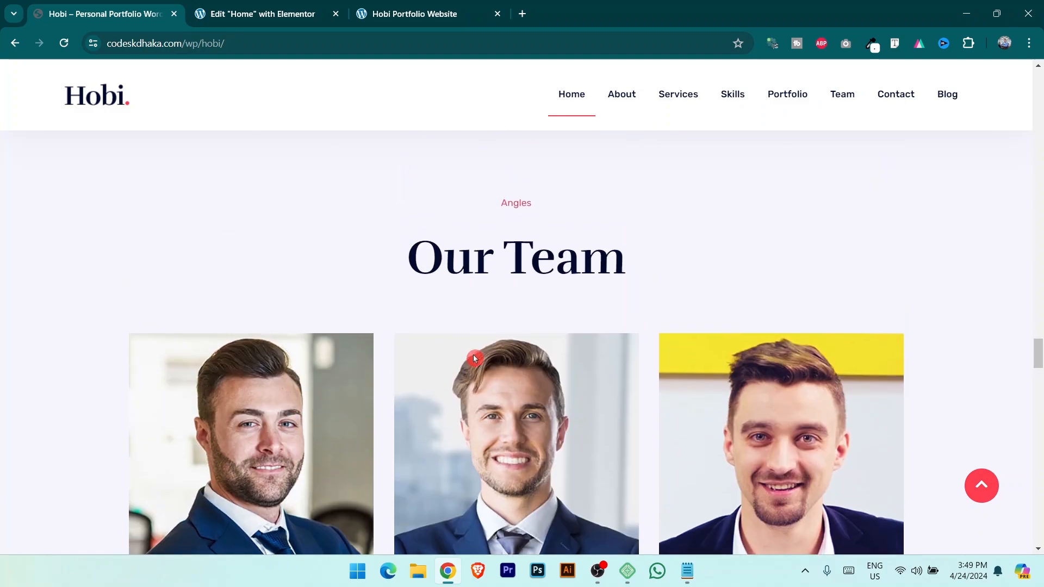
pyautogui.scroll(4, 446, 326)
pyautogui.scroll(-2, 370, 179)
# Set the new section below Education to Full Width content width.
pyautogui.click(277, 12)
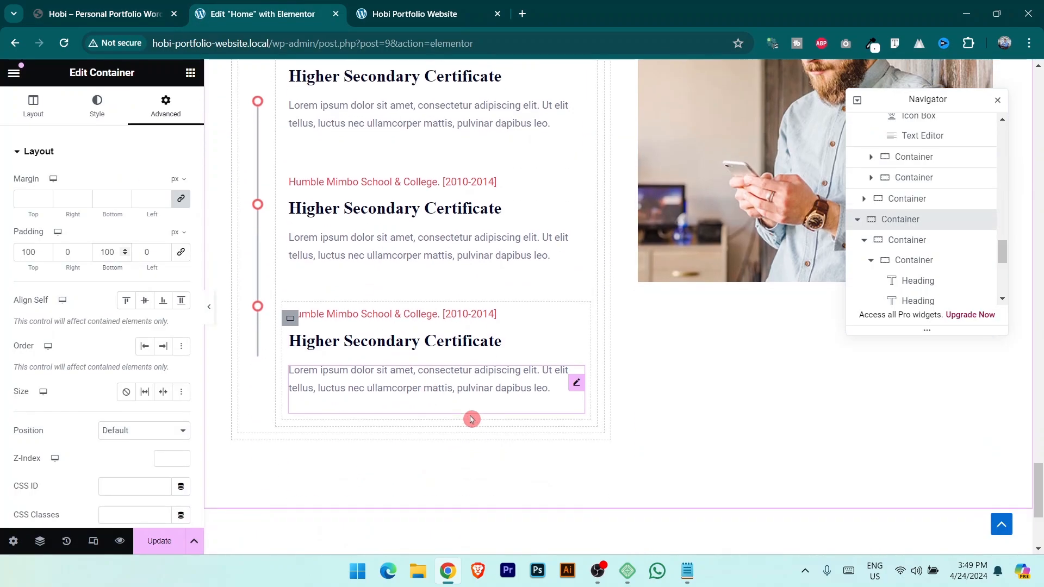
pyautogui.scroll(-3, 613, 403)
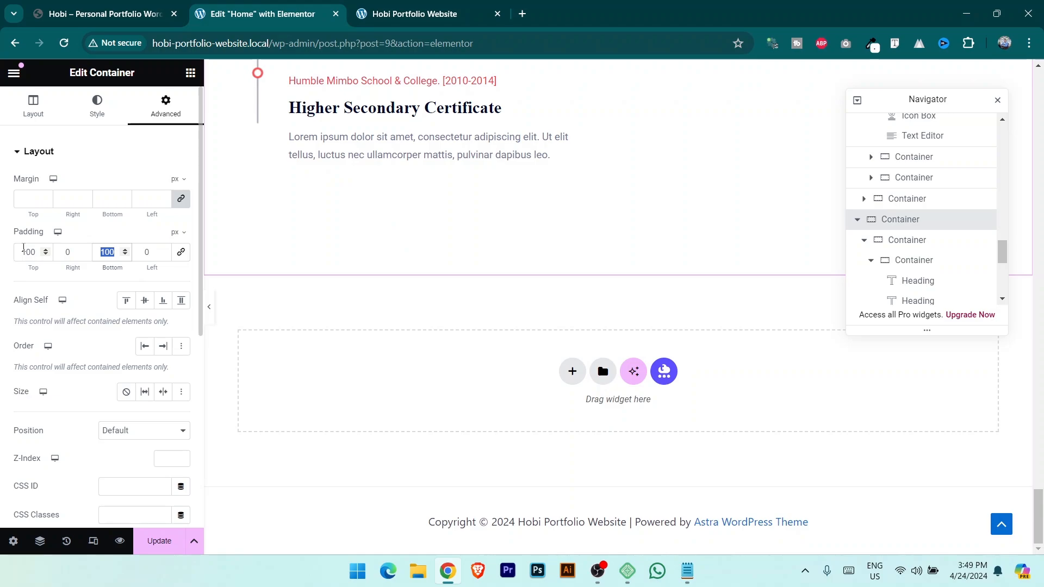
pyautogui.write('50')
pyautogui.click(136, 14)
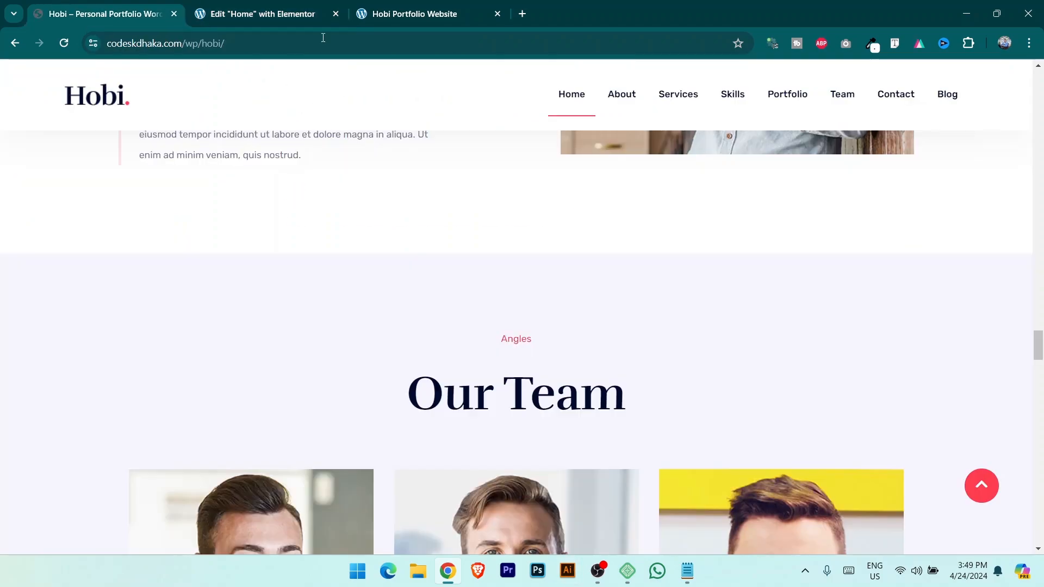
pyautogui.click(255, 14)
pyautogui.click(144, 222)
pyautogui.click(149, 235)
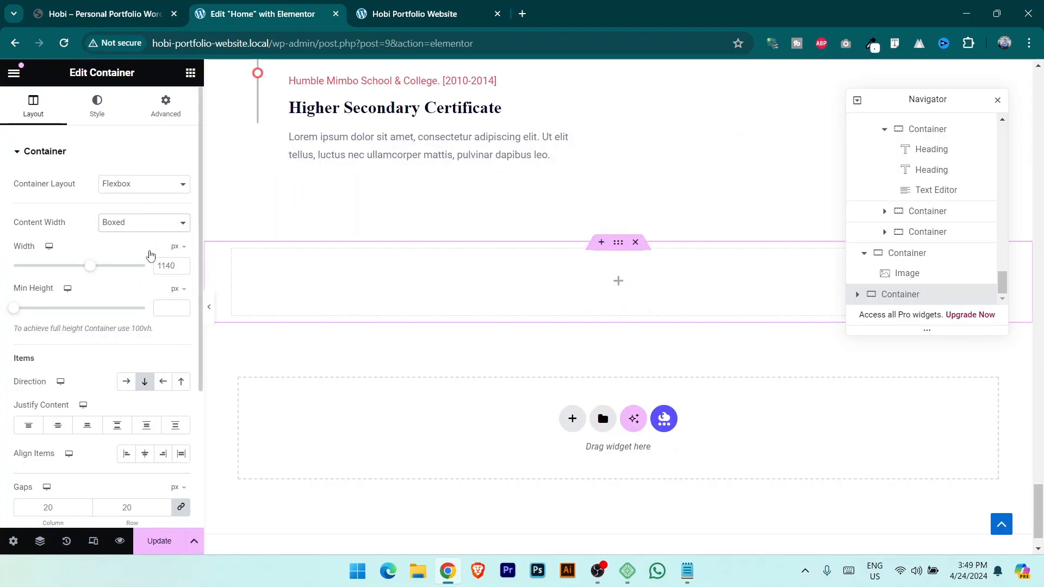
pyautogui.click(117, 7)
# Sample the reference's lavender #F6F5FF and apply it as the section's classic background colour, then save.
pyautogui.click(878, 51)
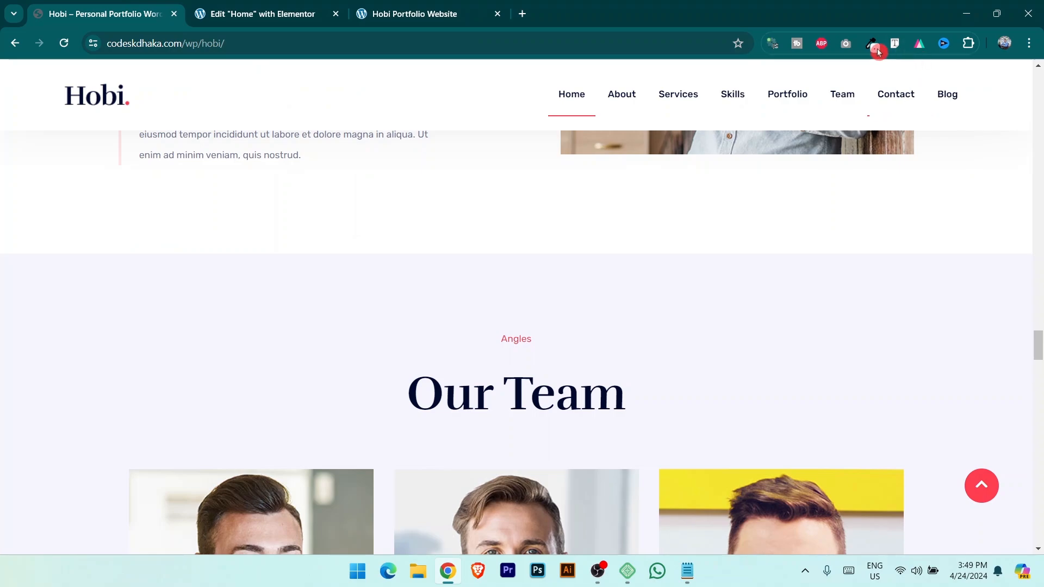
pyautogui.click(138, 387)
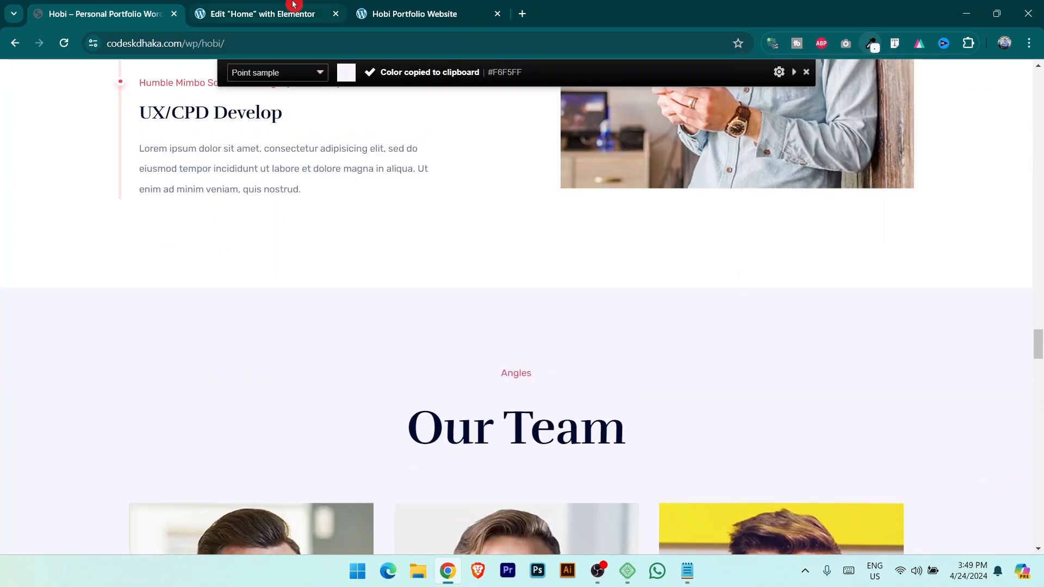
pyautogui.click(293, 6)
pyautogui.click(96, 106)
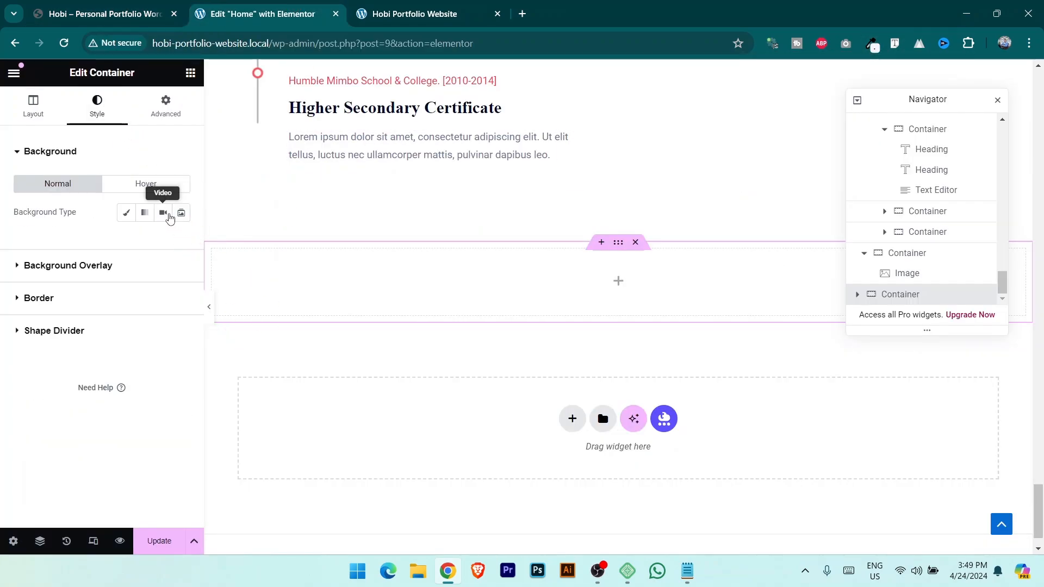
pyautogui.click(126, 214)
pyautogui.click(181, 241)
pyautogui.hotkey('ctrl', 'v')
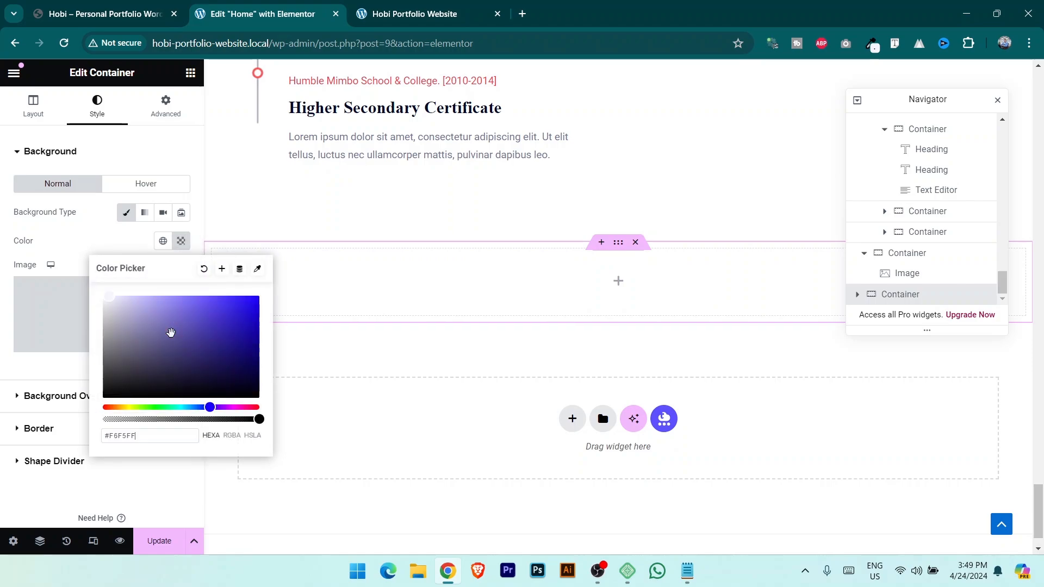
pyautogui.click(163, 541)
pyautogui.click(121, 6)
pyautogui.click(285, 6)
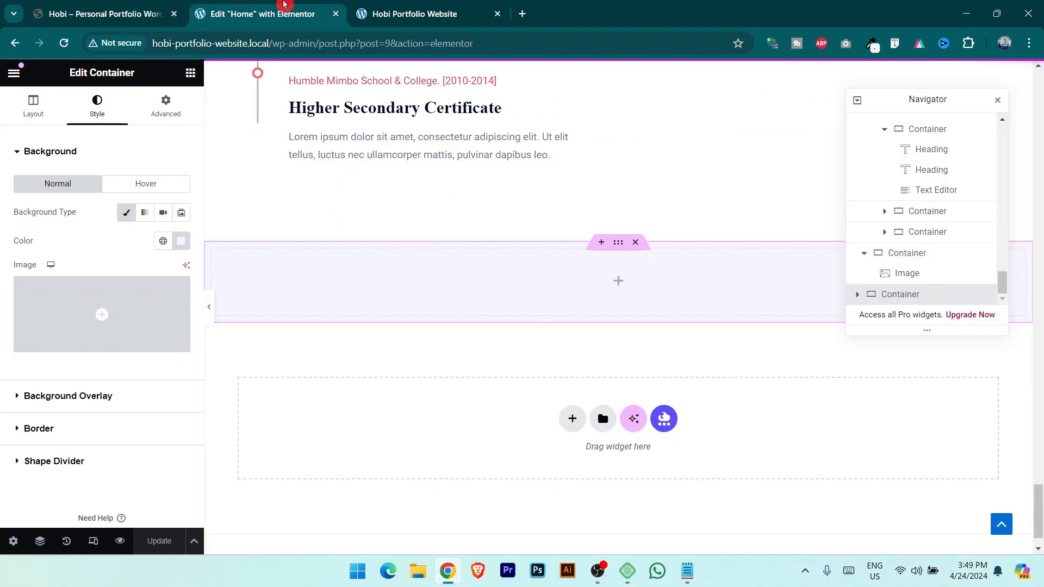
pyautogui.click(188, 75)
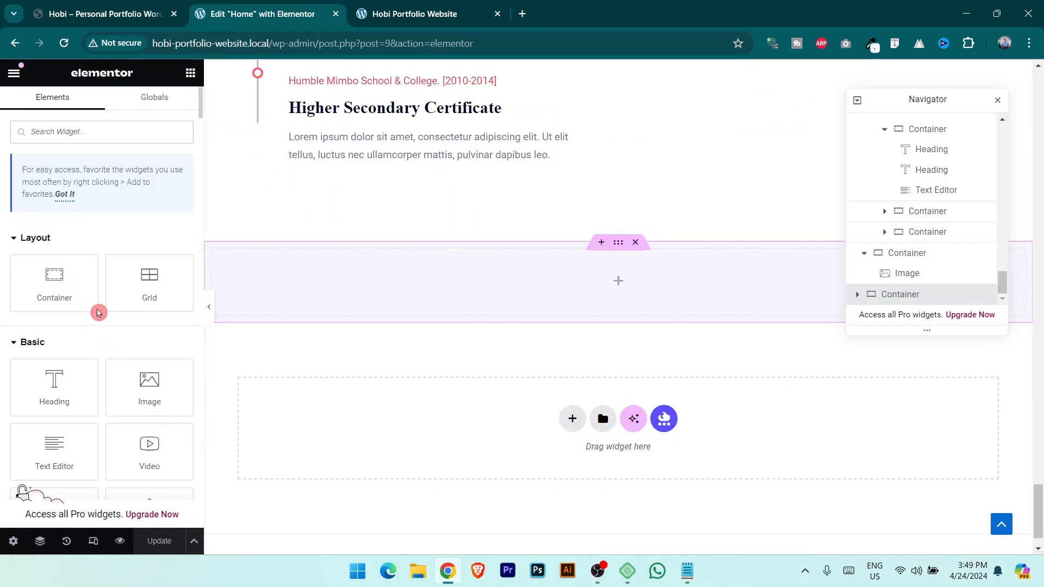
# Nest a container inside the lavender section and place an inner container within it.
pyautogui.moveTo(69, 289); pyautogui.dragTo(687, 300)
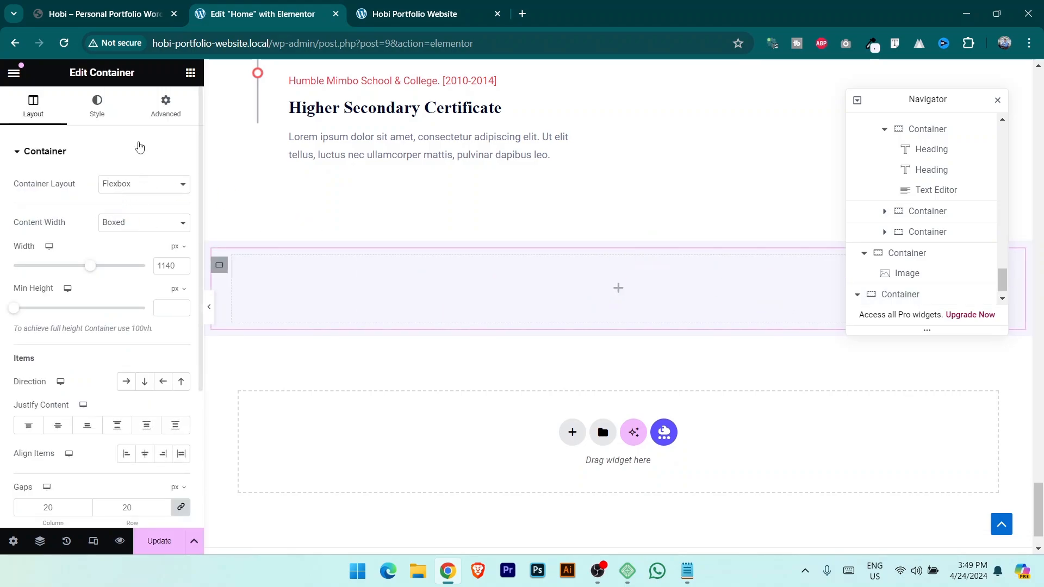
pyautogui.click(189, 73)
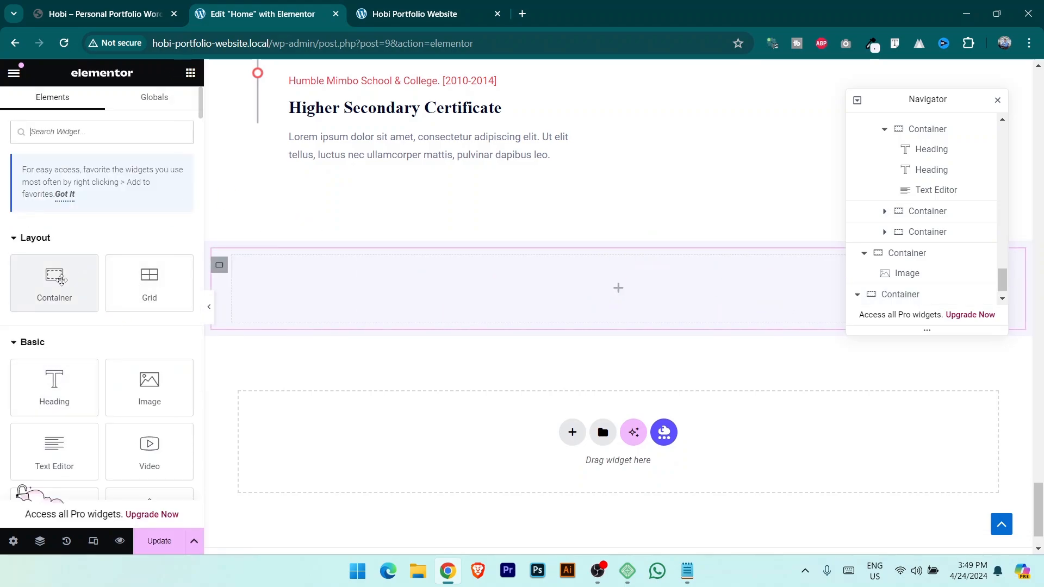
pyautogui.moveTo(60, 280); pyautogui.dragTo(658, 285)
pyautogui.scroll(-1, 934, 304)
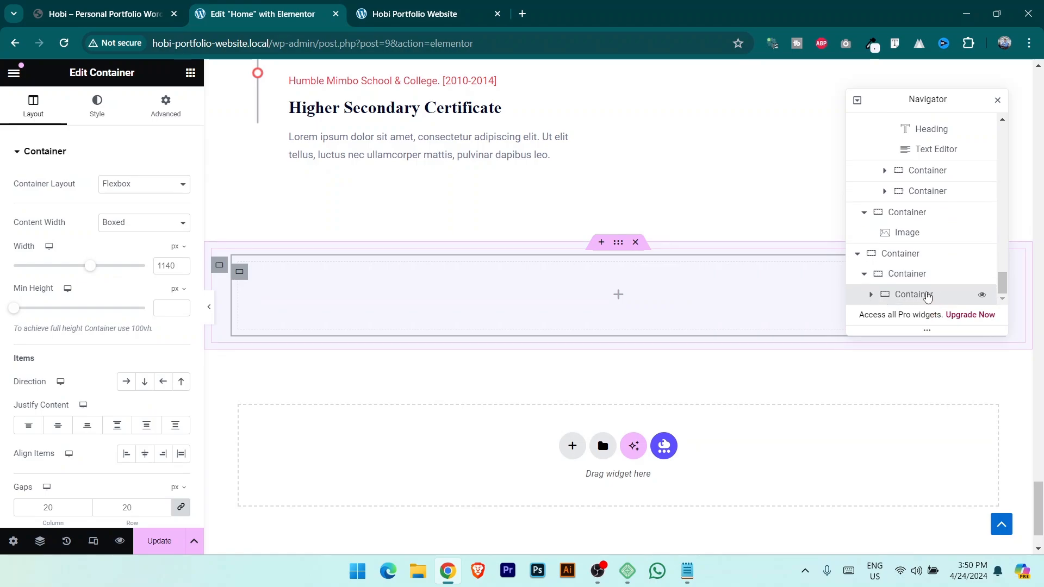
# Duplicate the inner container twice and set Direction to Row so all three sit side by side.
pyautogui.rightClick(928, 294)
pyautogui.click(927, 225)
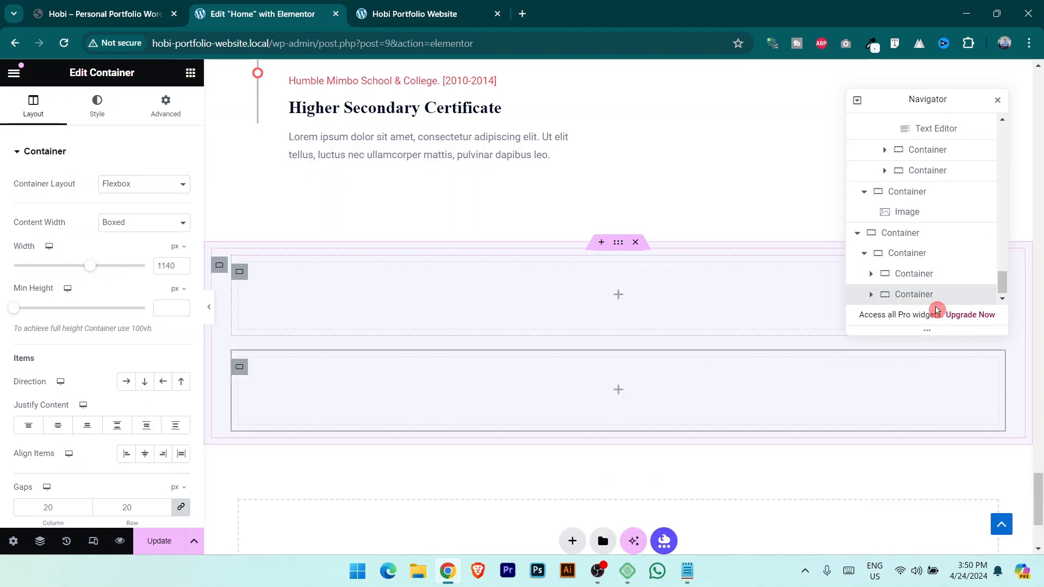
pyautogui.rightClick(937, 298)
pyautogui.click(921, 223)
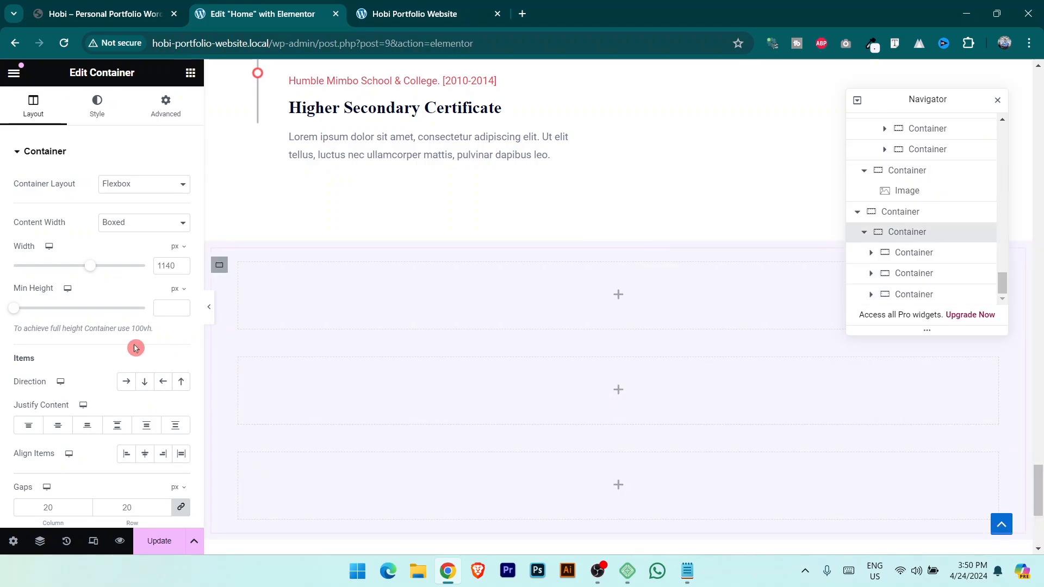
pyautogui.click(133, 386)
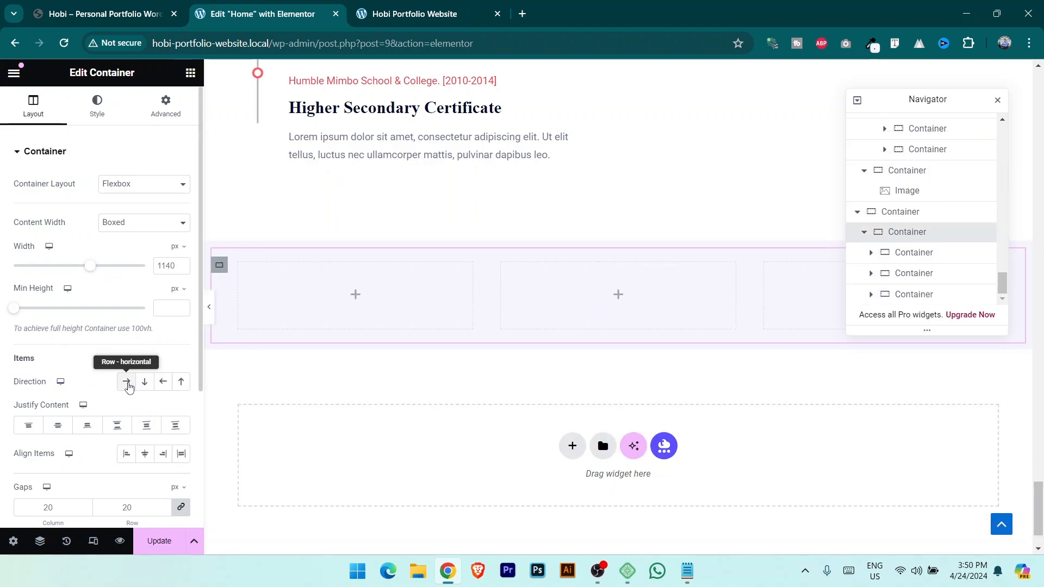
pyautogui.click(117, 15)
pyautogui.scroll(-5, 243, 372)
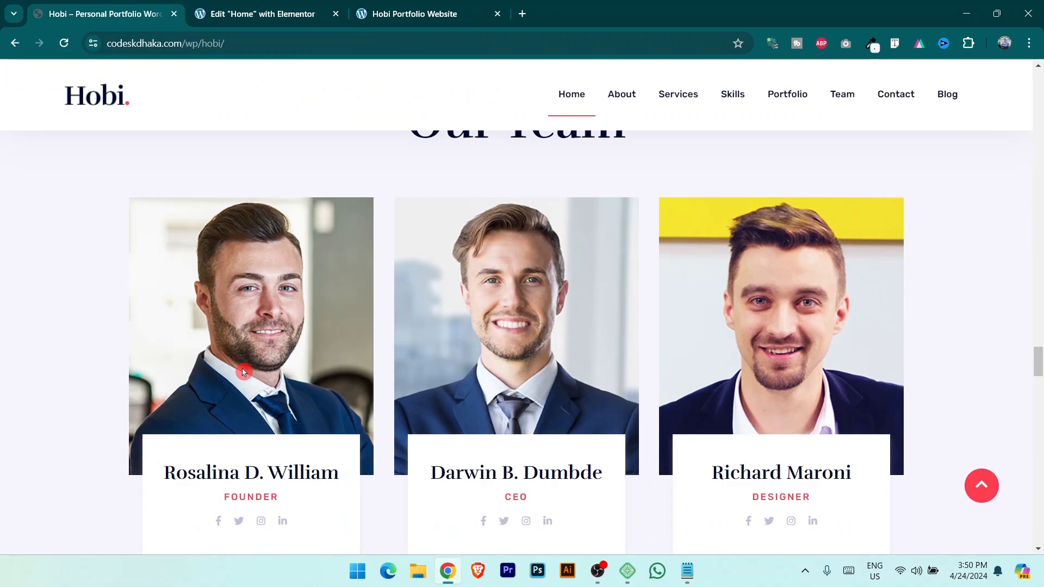
pyautogui.click(229, 18)
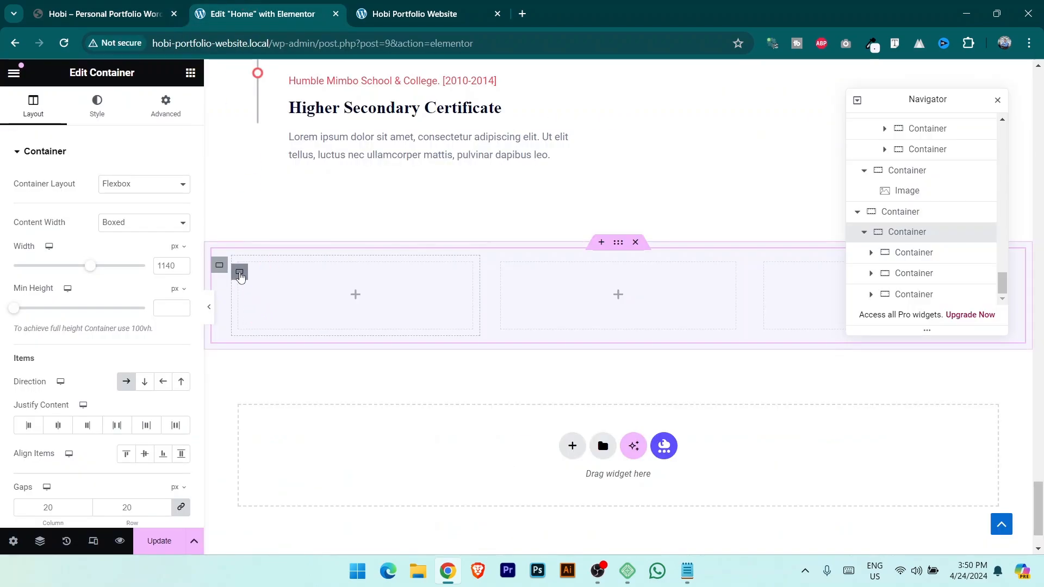
# Upload 01-3.jpg and set it as the first card's classic background image.
pyautogui.click(240, 274)
pyautogui.click(97, 105)
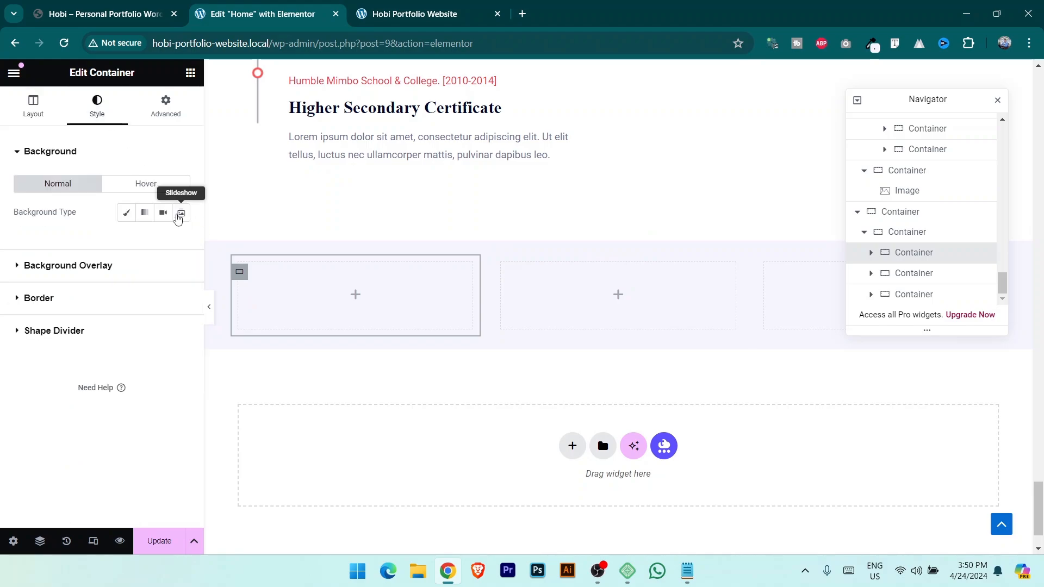
pyautogui.click(126, 214)
pyautogui.click(103, 346)
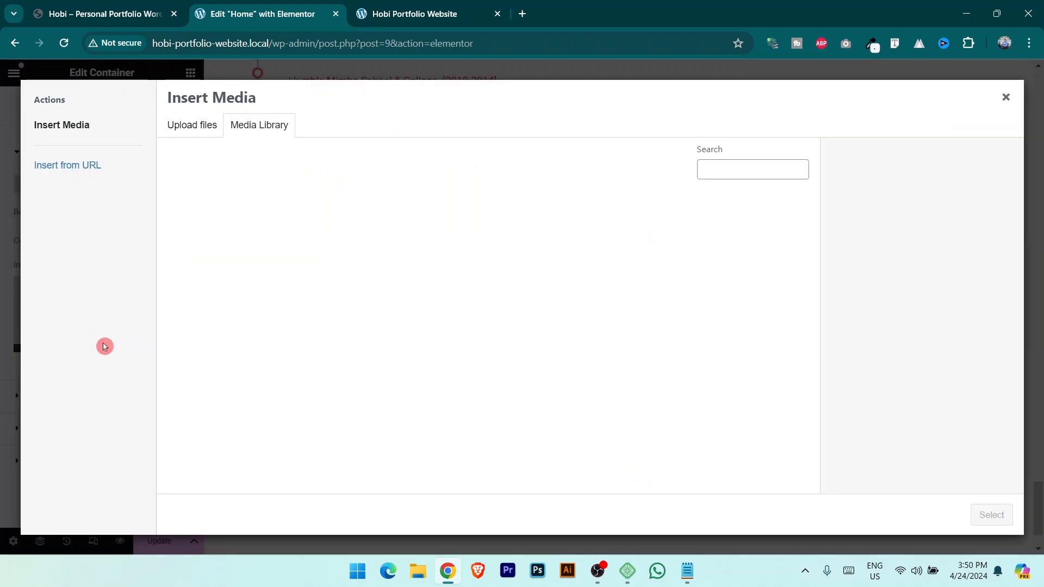
pyautogui.click(191, 125)
pyautogui.click(388, 122)
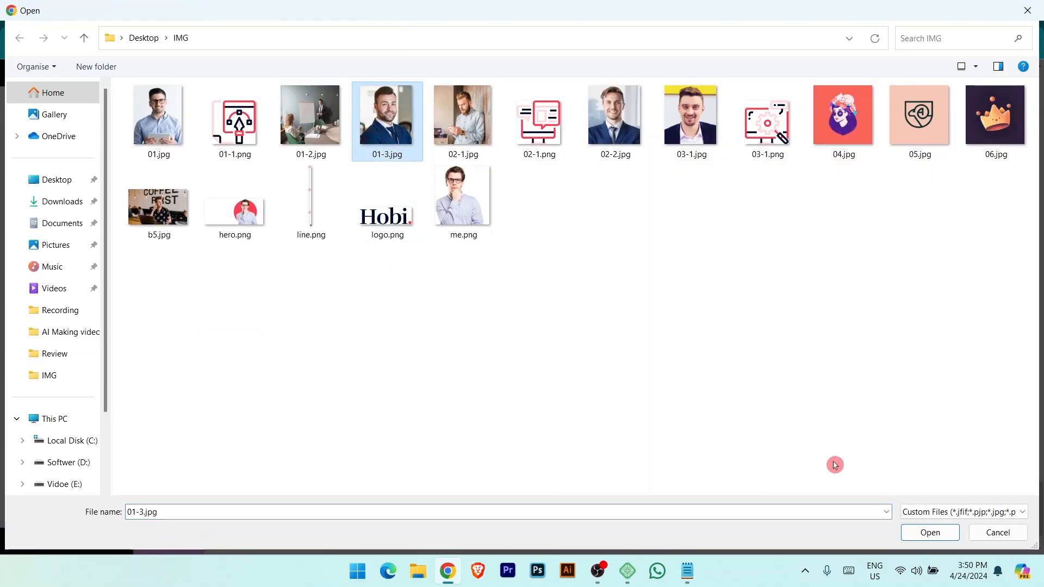
pyautogui.click(945, 539)
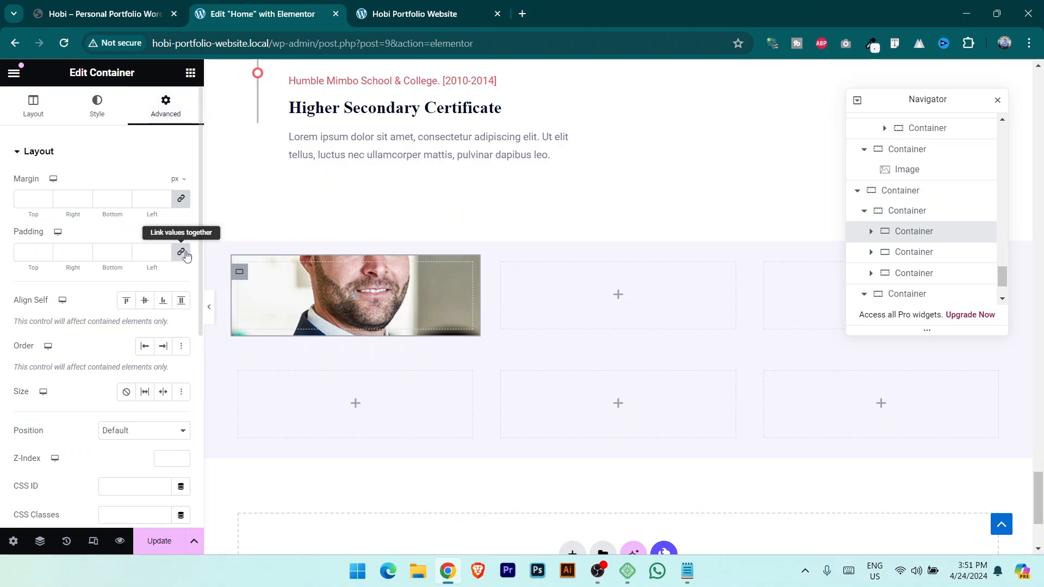
# Unlink the card's padding and try top and bottom values between 100 and 200 px.
pyautogui.click(182, 257)
pyautogui.click(47, 252)
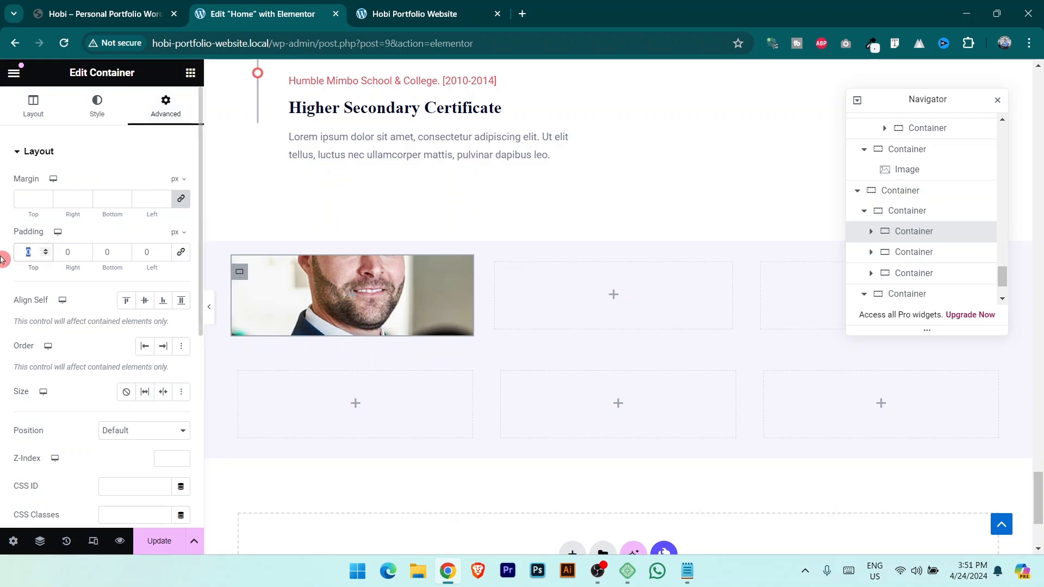
pyautogui.write('100')
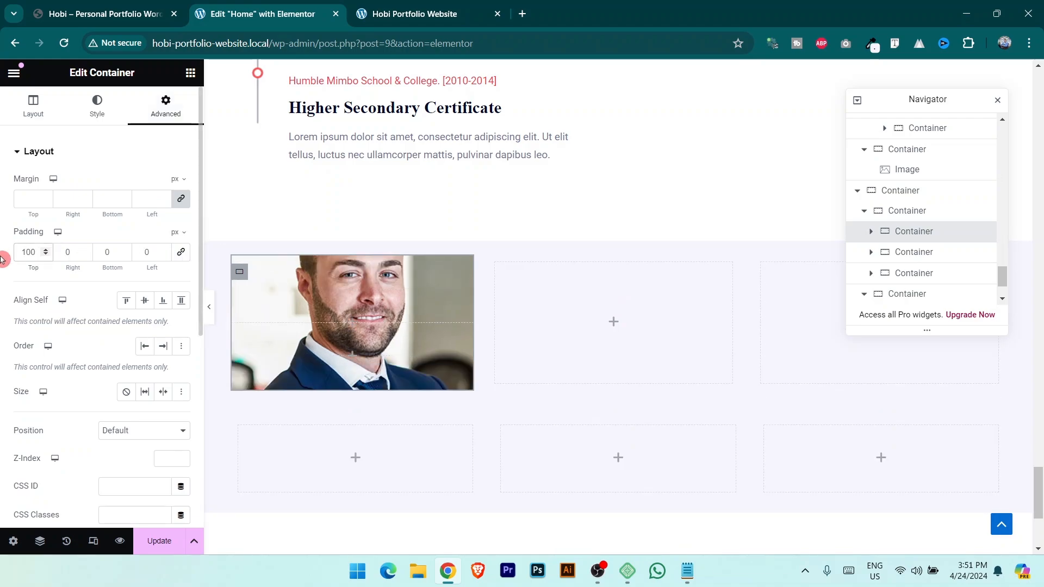
pyautogui.write('100')
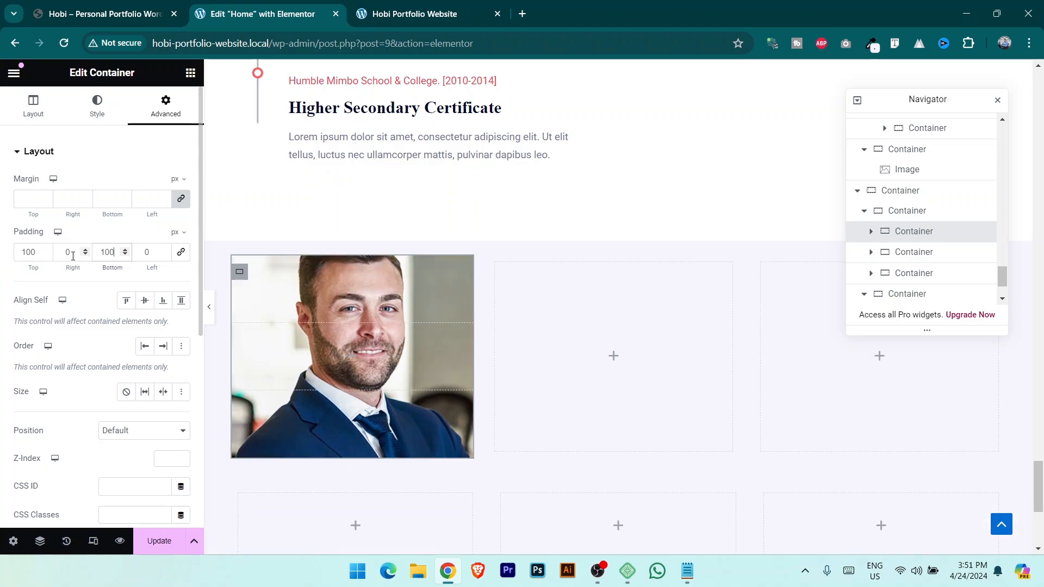
pyautogui.hotkey('ctrl', 'a')
pyautogui.press('BackSpace')
pyautogui.write('150')
pyautogui.hotkey('ctrl', 'a')
pyautogui.press('BackSpace')
pyautogui.write('200')
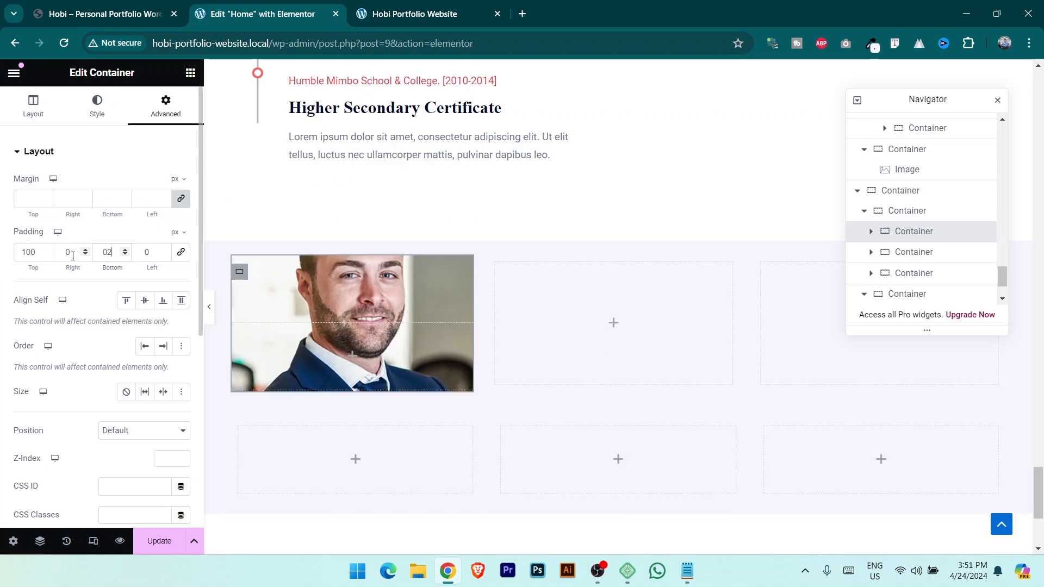
pyautogui.hotkey('ctrl', 'a')
pyautogui.hotkey('ctrl', 'c')
pyautogui.doubleClick(28, 252)
pyautogui.hotkey('ctrl', 'v')
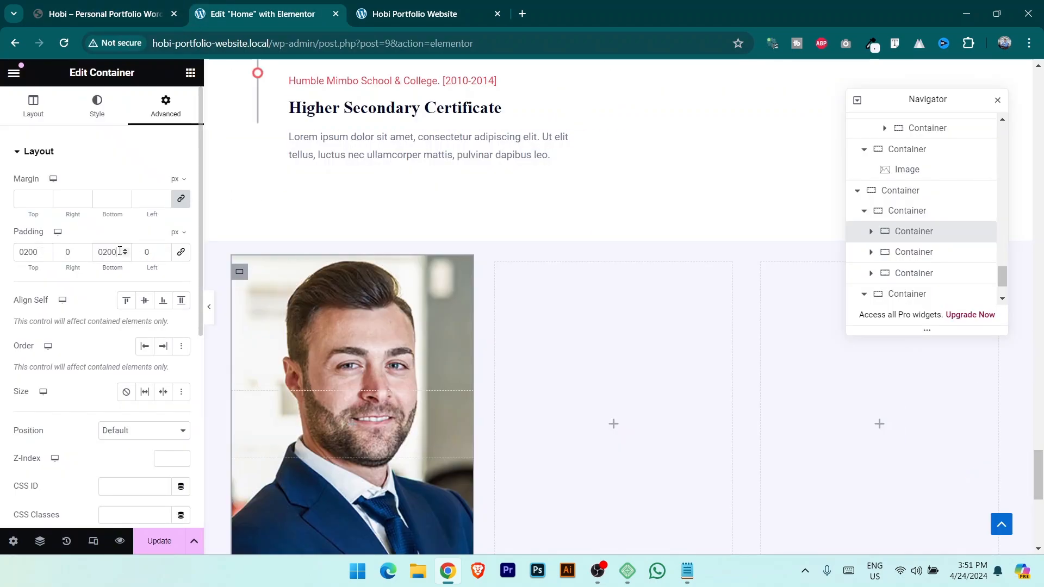
# Set both top and bottom padding of the card to 150 px and save the page.
pyautogui.moveTo(120, 251); pyautogui.dragTo(84, 256)
pyautogui.write('150')
pyautogui.hotkey('ctrl', 'a')
pyautogui.hotkey('ctrl', 'c')
pyautogui.doubleClick(38, 252)
pyautogui.hotkey('ctrl', 'v')
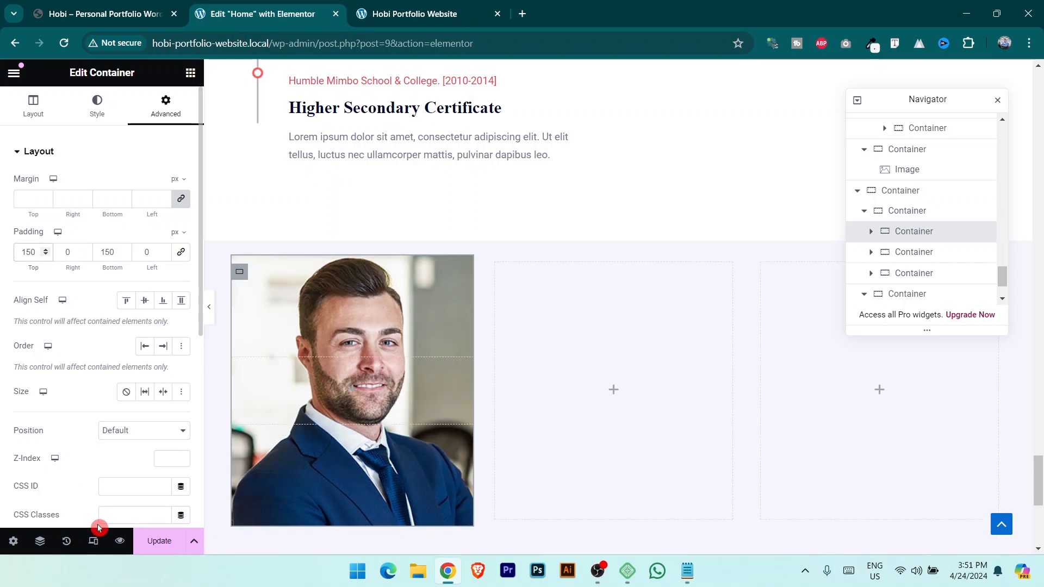
pyautogui.click(164, 549)
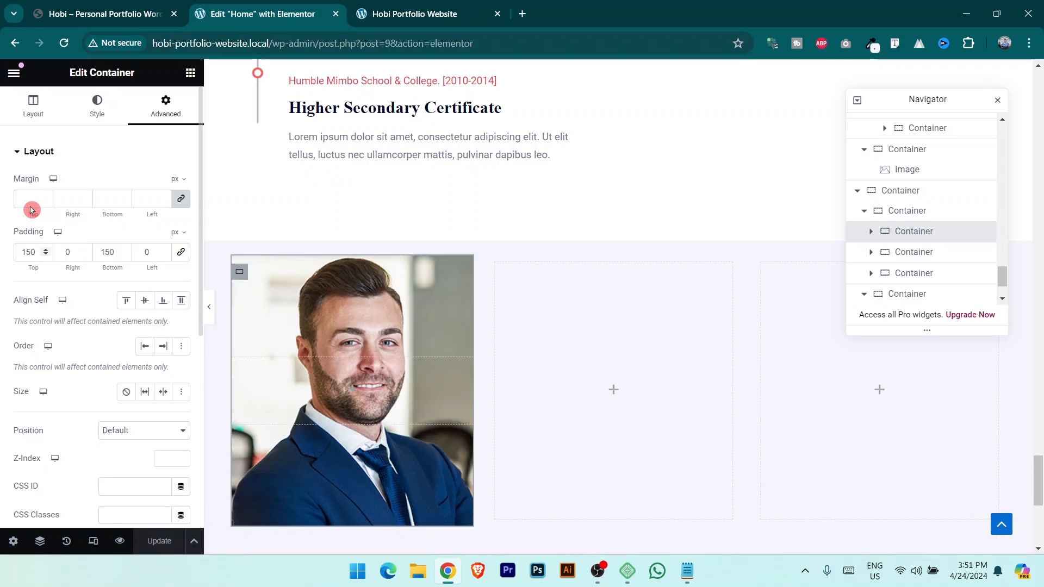
pyautogui.scroll(-1, 413, 296)
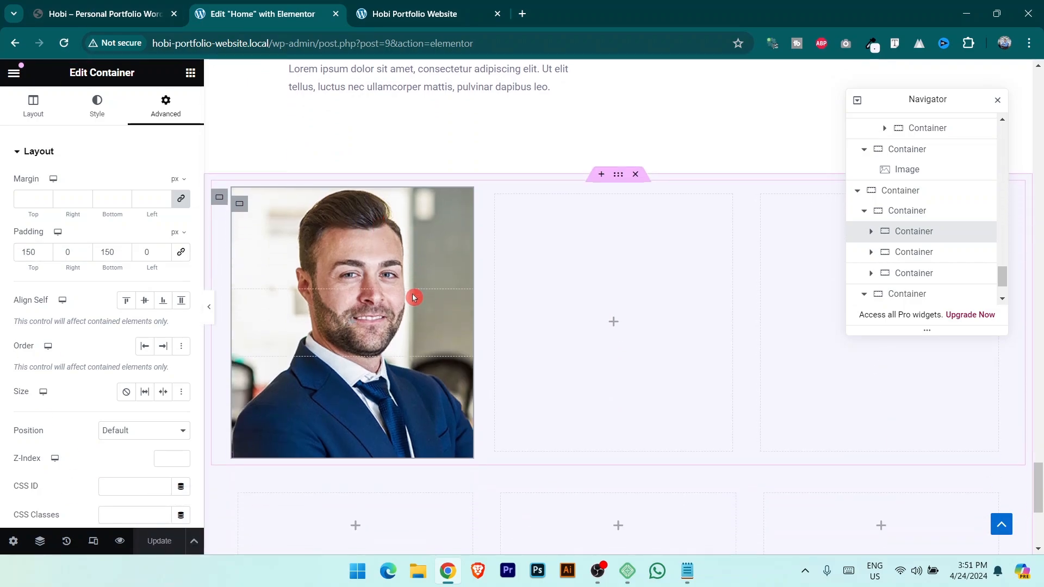
# Duplicate the photo column twice and delete the two leftover empty columns.
pyautogui.rightClick(244, 210)
pyautogui.click(267, 222)
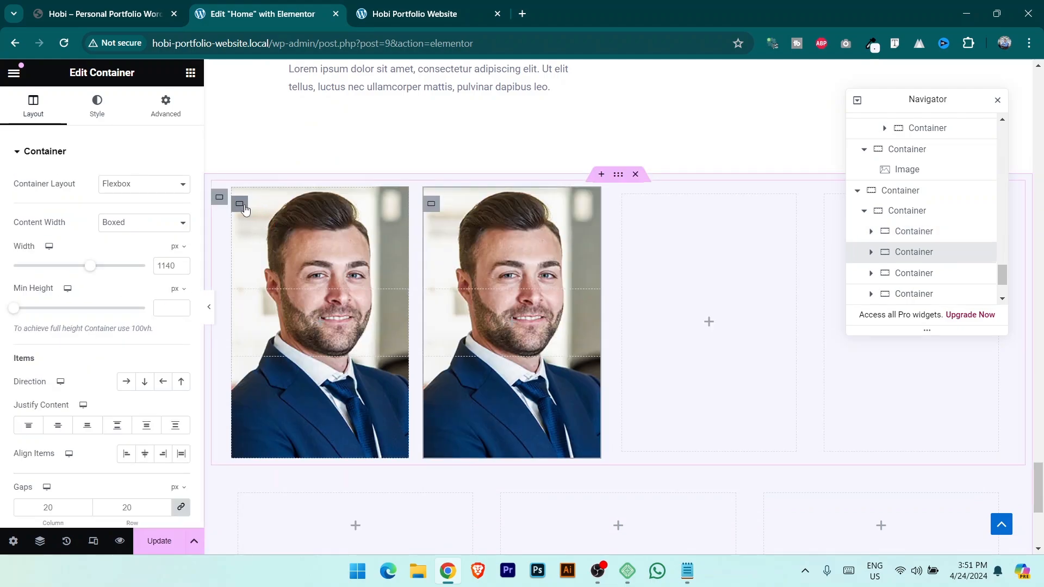
pyautogui.rightClick(245, 209)
pyautogui.click(266, 220)
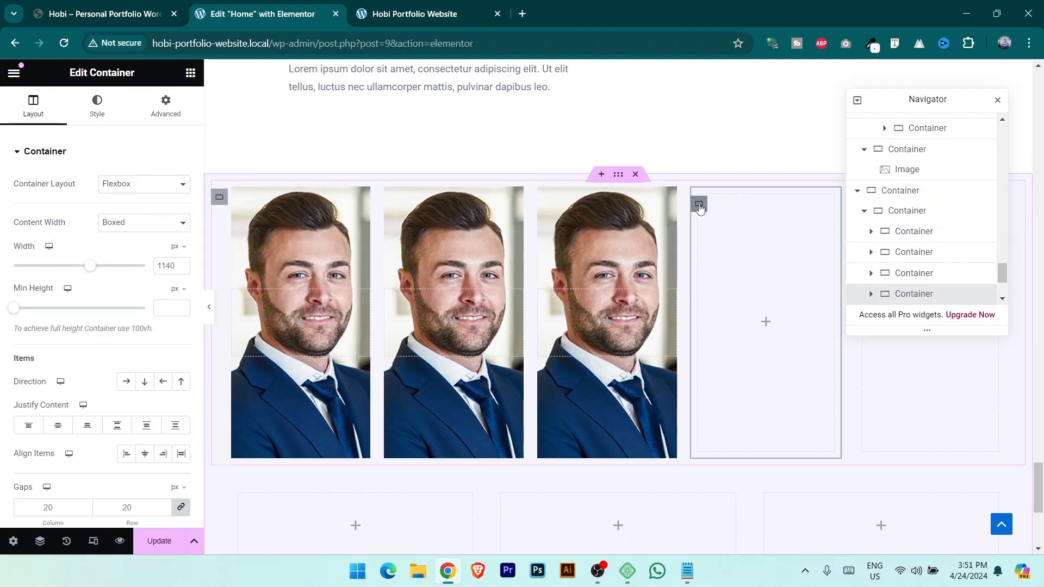
pyautogui.press('Delete')
pyautogui.click(824, 208)
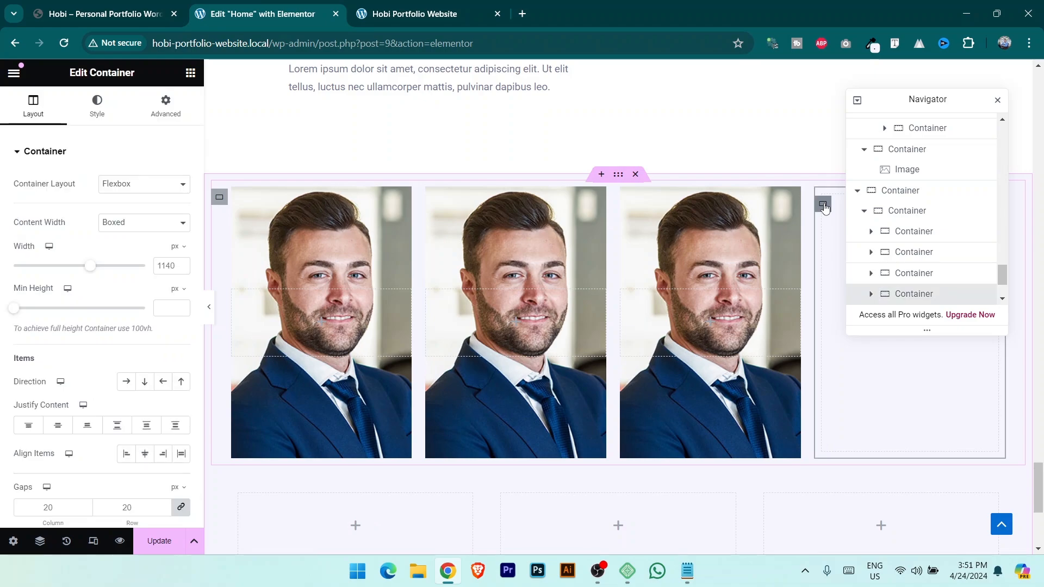
pyautogui.press('Delete')
# Upload 02-2.jpg and 03-1.jpg and set 02-2.jpg as the middle column's background image.
pyautogui.click(503, 209)
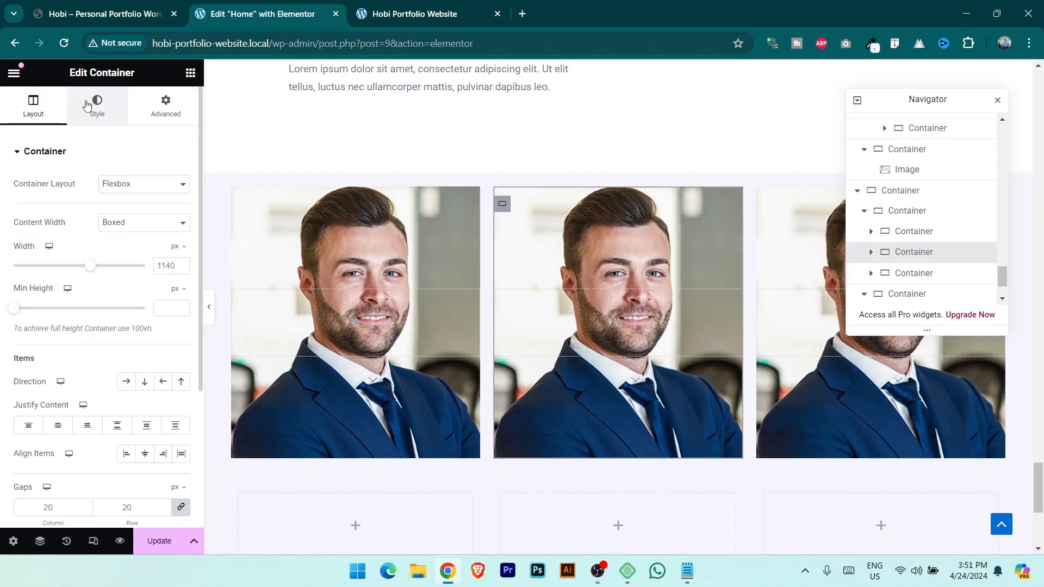
pyautogui.click(102, 14)
pyautogui.click(255, 13)
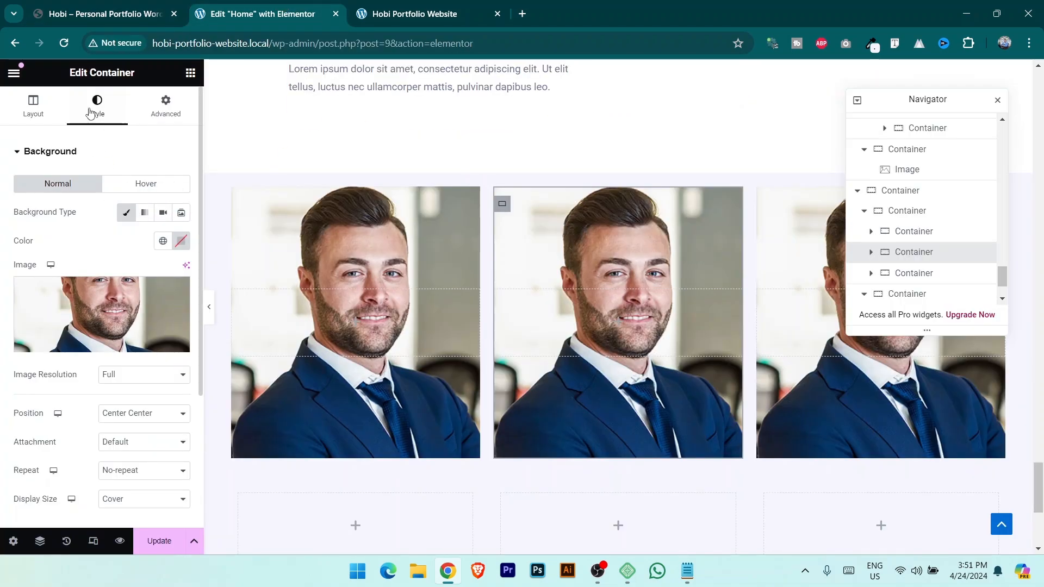
pyautogui.click(130, 348)
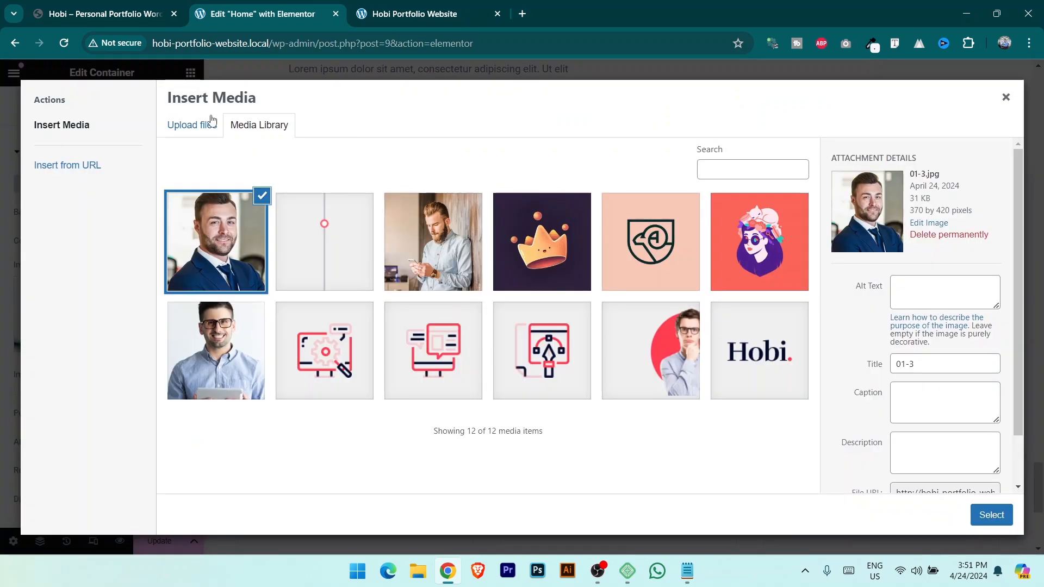
pyautogui.click(192, 125)
pyautogui.click(587, 320)
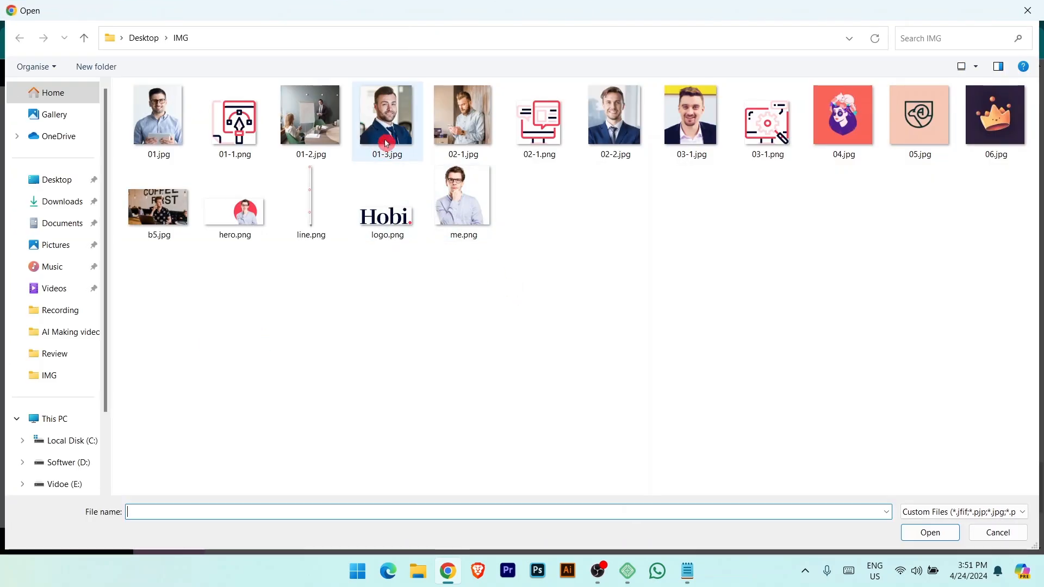
pyautogui.click(614, 123)
pyautogui.keyDown('ctrl'); pyautogui.click(687, 132); pyautogui.keyUp('ctrl')
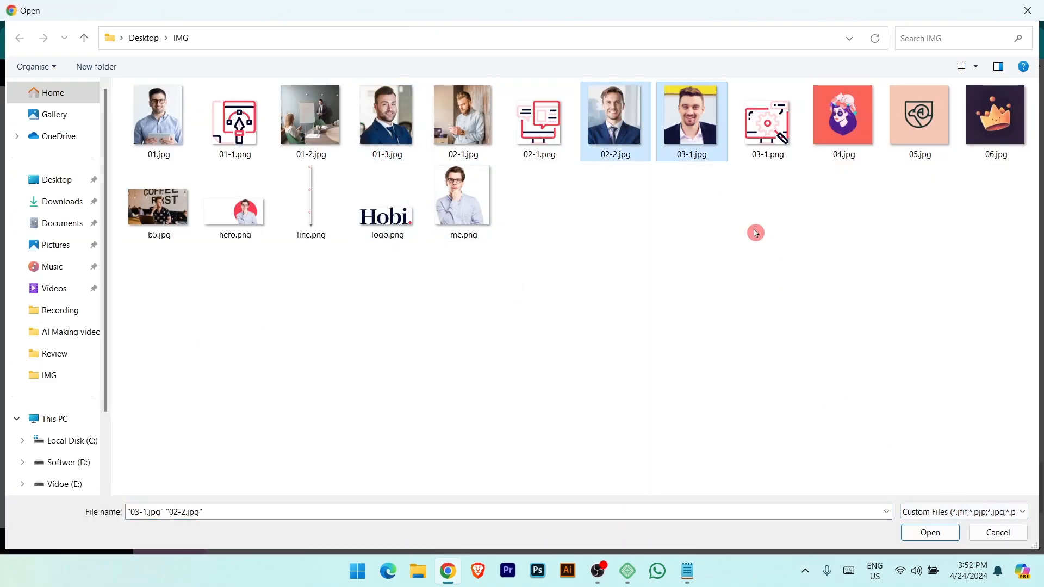
pyautogui.click(945, 538)
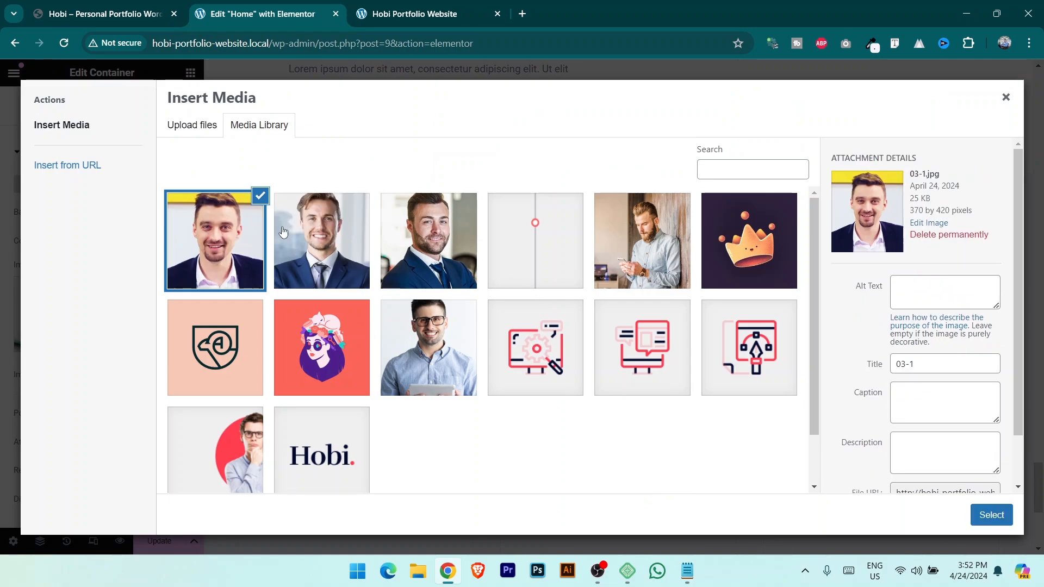
pyautogui.click(991, 515)
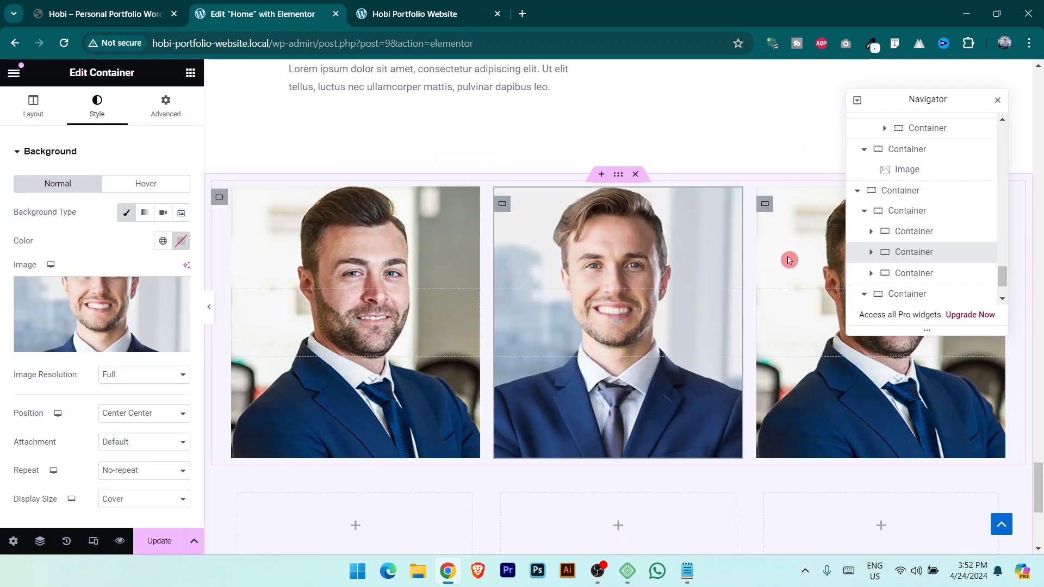
# Set 03-1.jpg as the third column's background image.
pyautogui.click(473, 372)
pyautogui.click(97, 106)
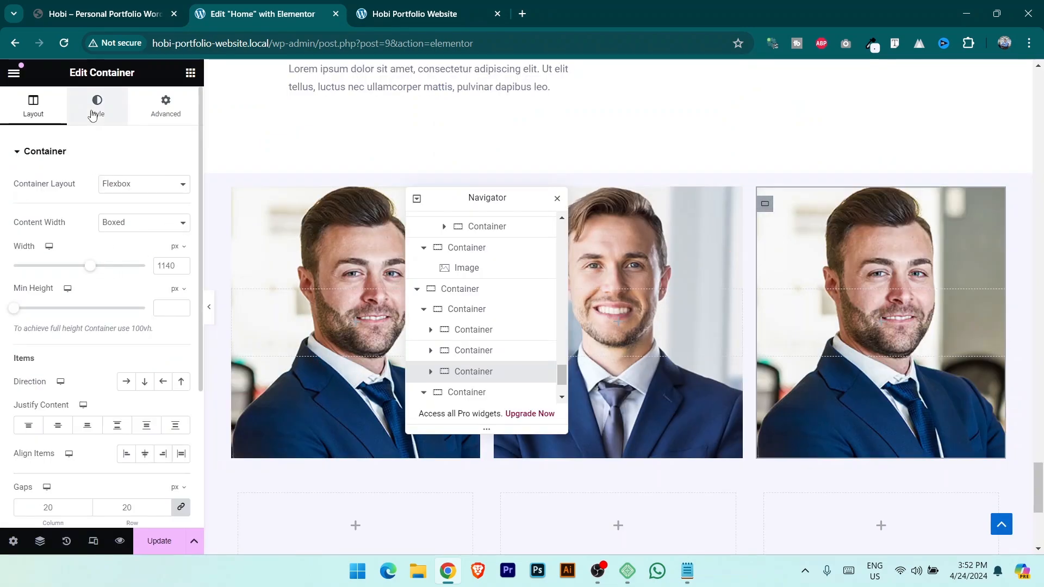
pyautogui.click(113, 348)
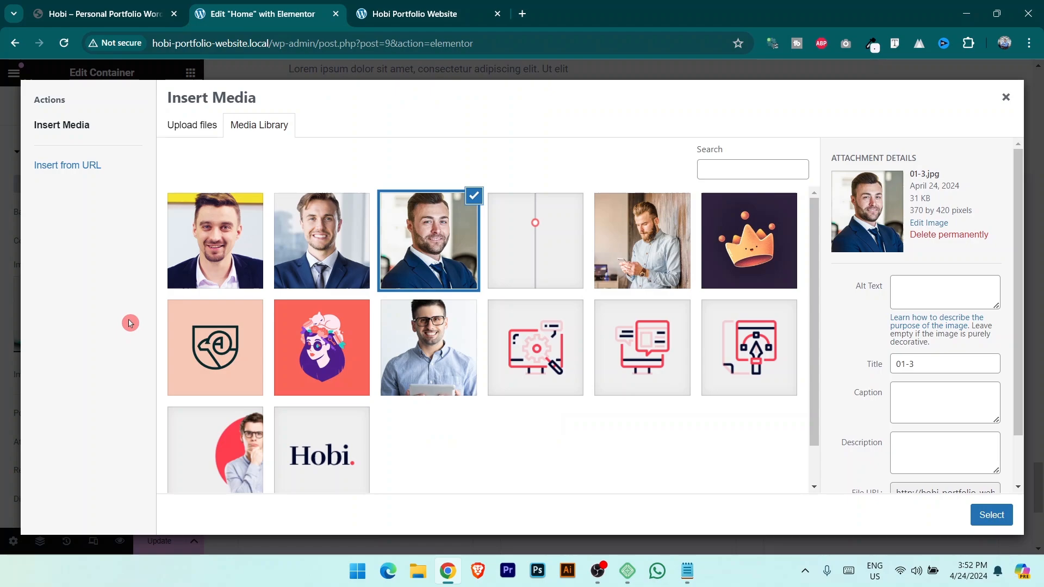
pyautogui.click(259, 219)
pyautogui.click(1010, 516)
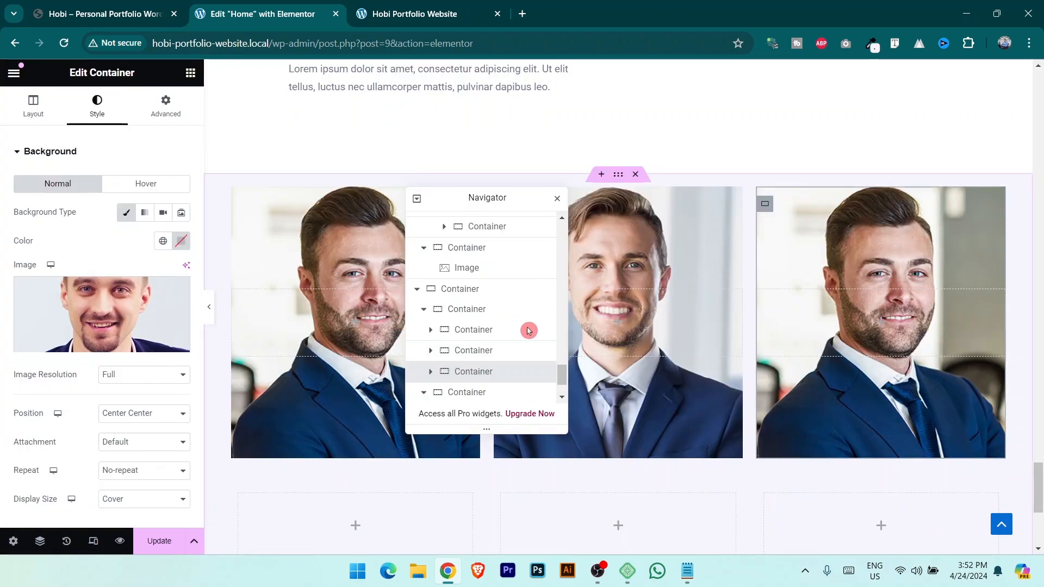
pyautogui.moveTo(501, 203); pyautogui.dragTo(930, 99)
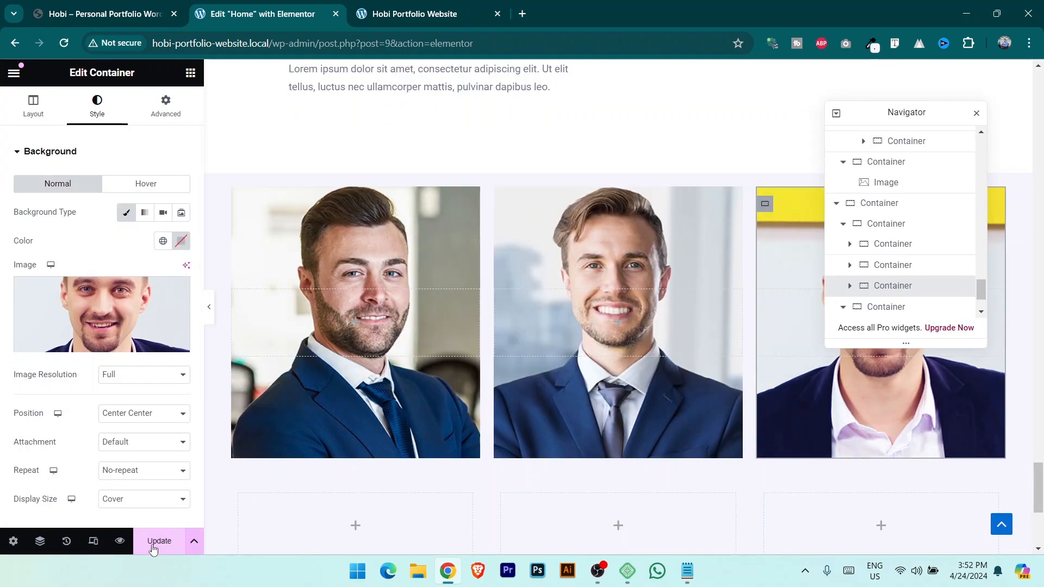
# Add an inner container to the first empty column below the photos.
pyautogui.scroll(-4, 338, 345)
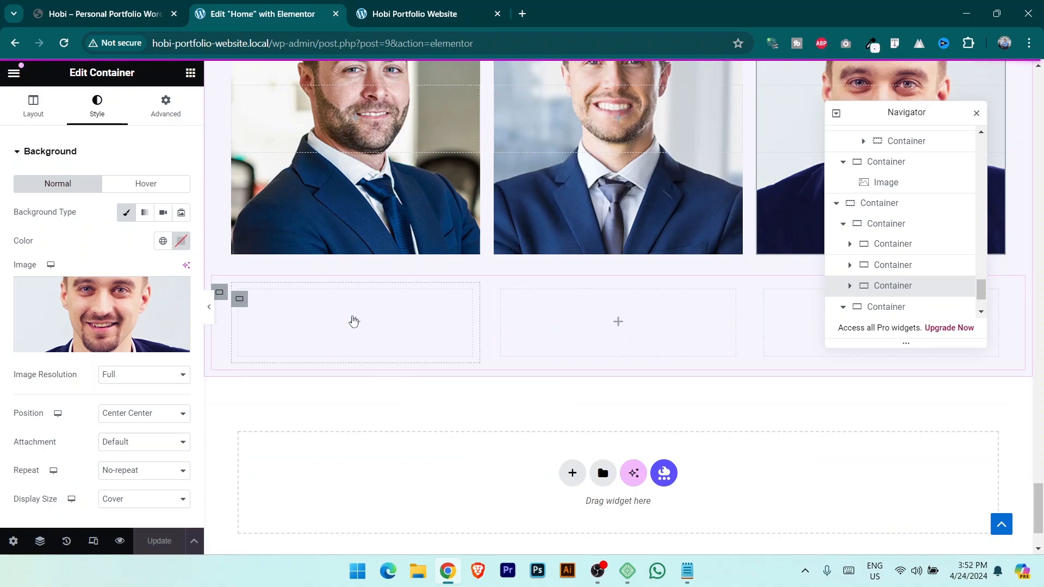
pyautogui.click(240, 299)
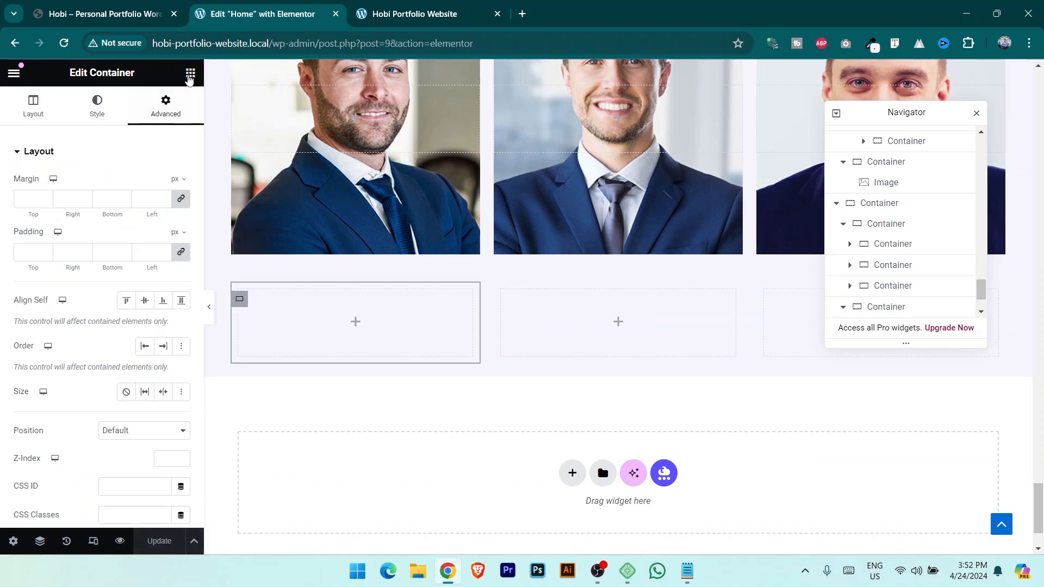
pyautogui.click(189, 76)
pyautogui.moveTo(54, 283); pyautogui.dragTo(365, 320)
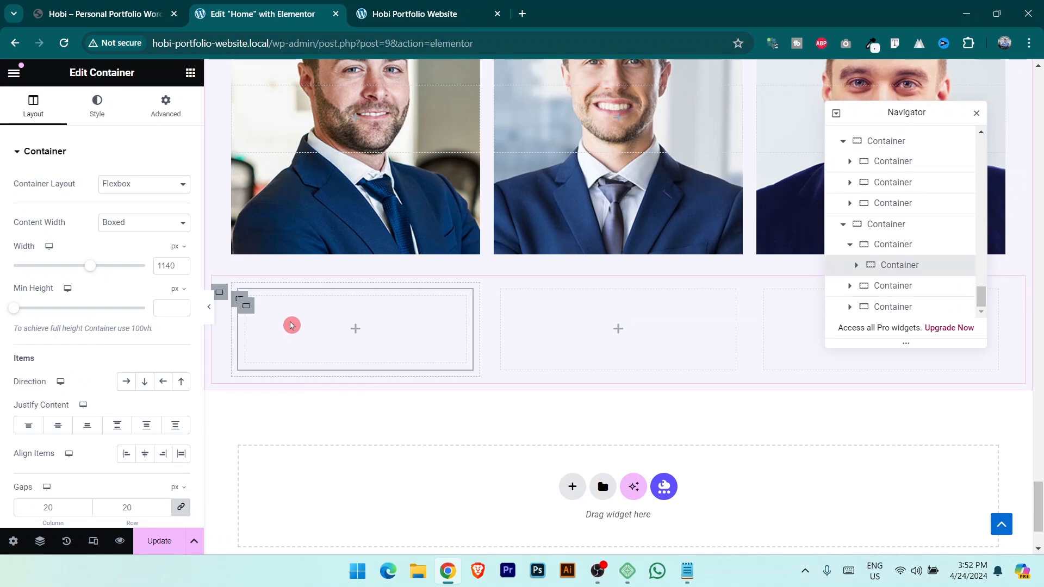
# Link the column's four padding values and set them to 20.
pyautogui.click(166, 106)
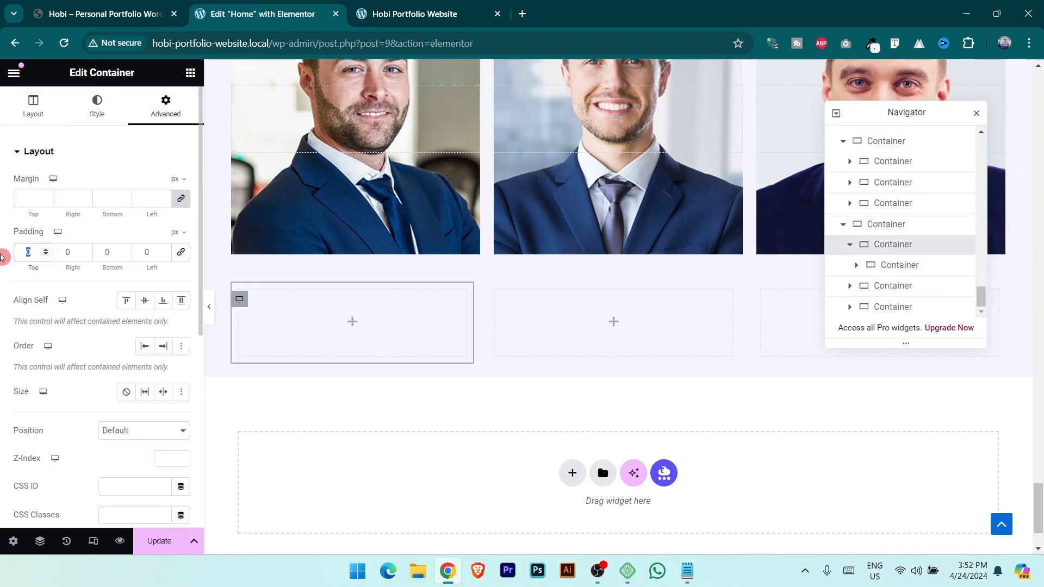
pyautogui.click(180, 252)
pyautogui.write('20')
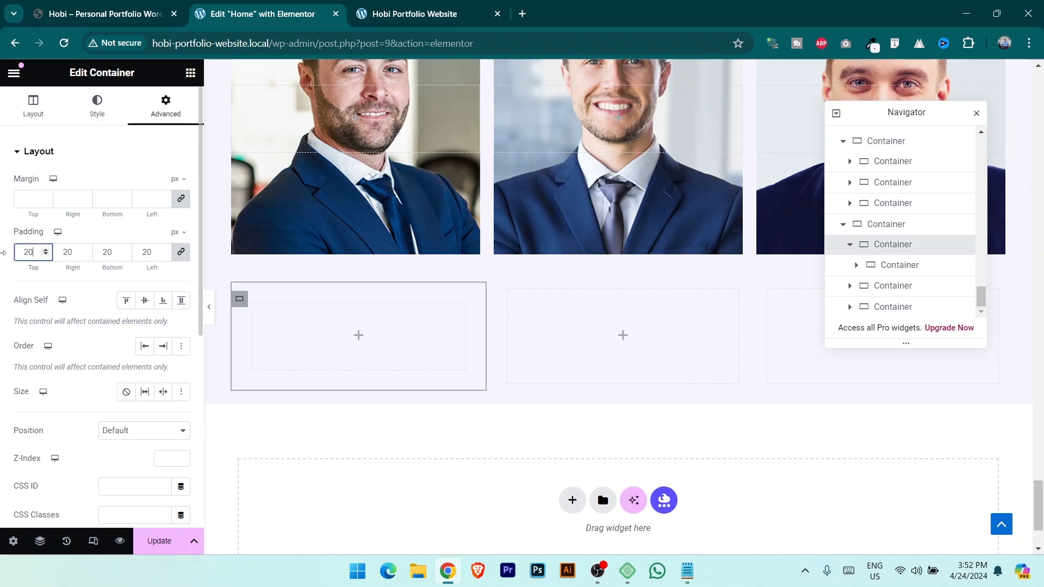
pyautogui.moveTo(2, 253); pyautogui.dragTo(254, 321)
pyautogui.click(116, 255)
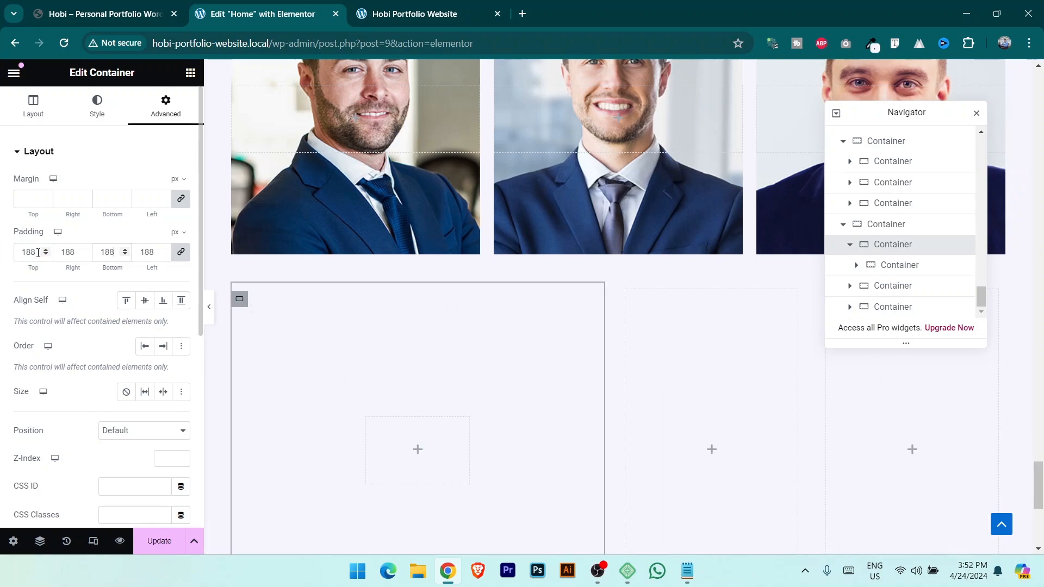
pyautogui.write('20')
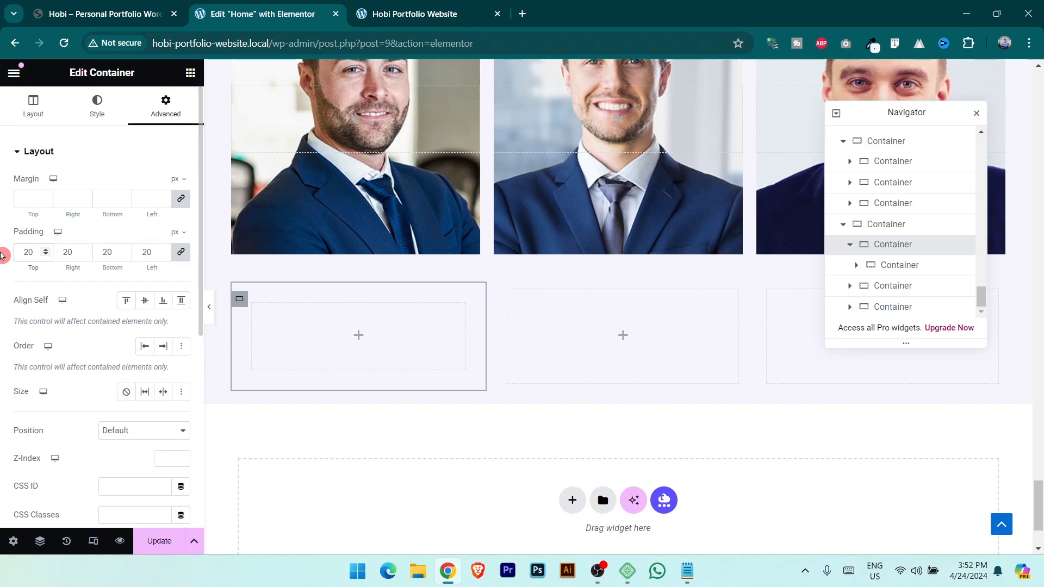
# Give the inner box a white classic background, save, and set the outer column padding to 30.
pyautogui.click(253, 315)
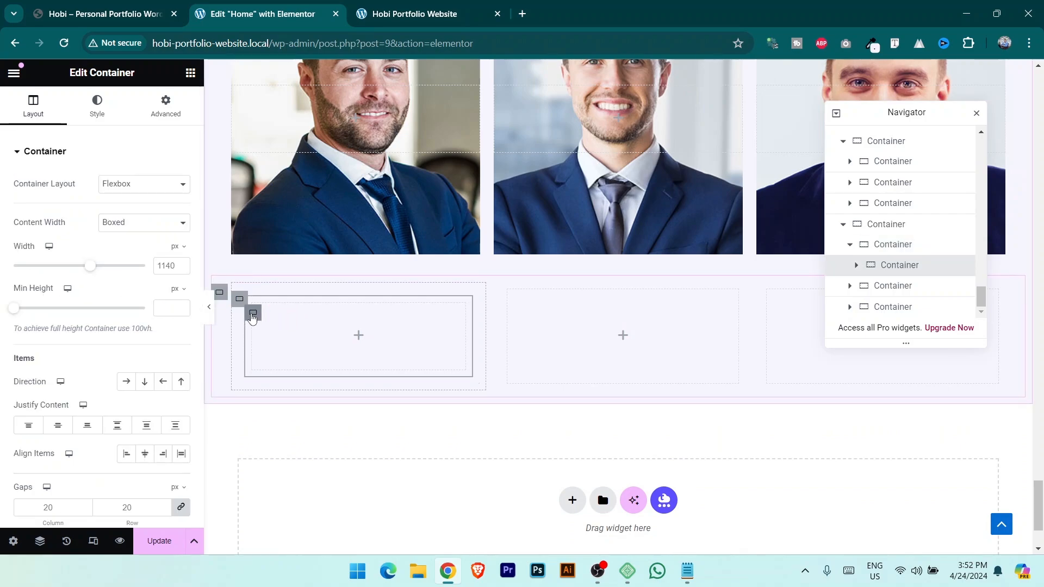
pyautogui.click(97, 106)
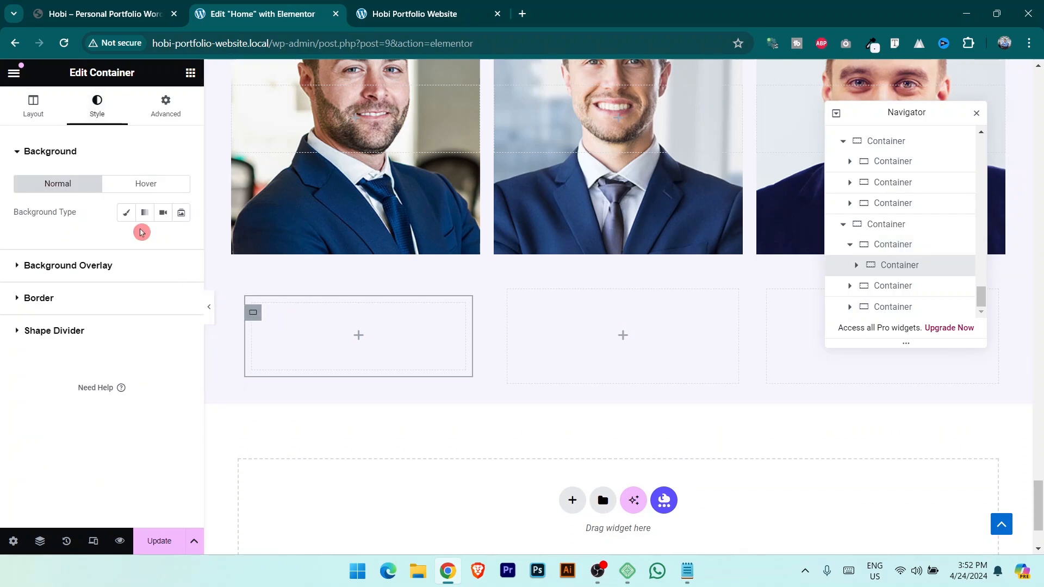
pyautogui.click(126, 213)
pyautogui.click(181, 241)
pyautogui.moveTo(145, 307); pyautogui.dragTo(81, 291)
pyautogui.click(157, 544)
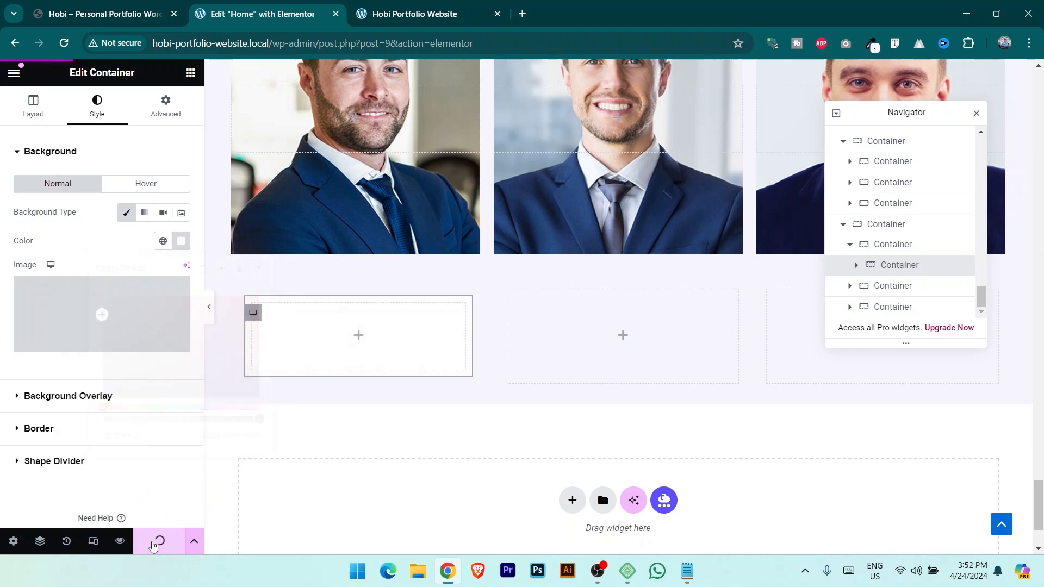
pyautogui.click(240, 301)
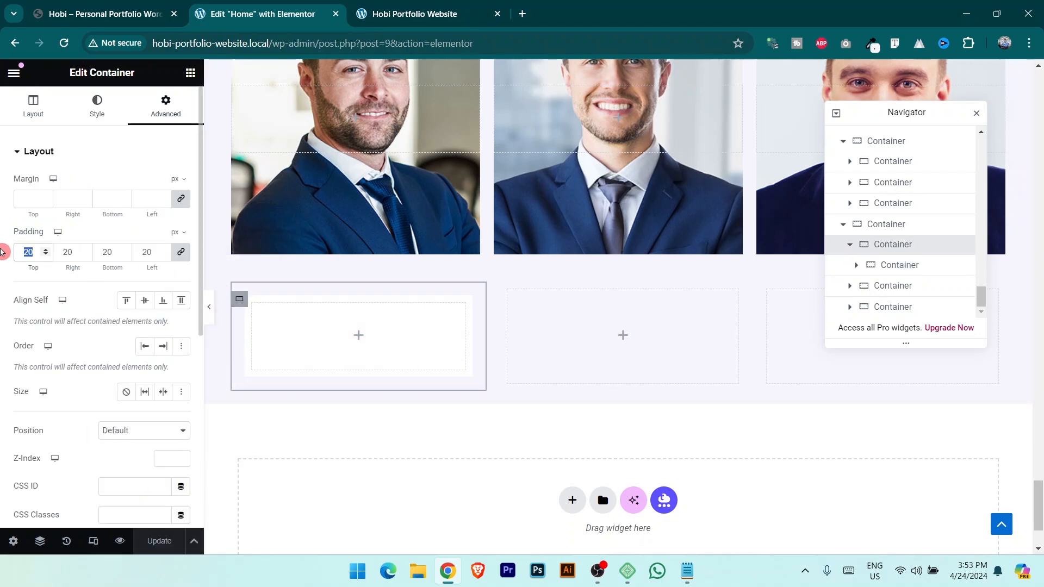
pyautogui.write('30')
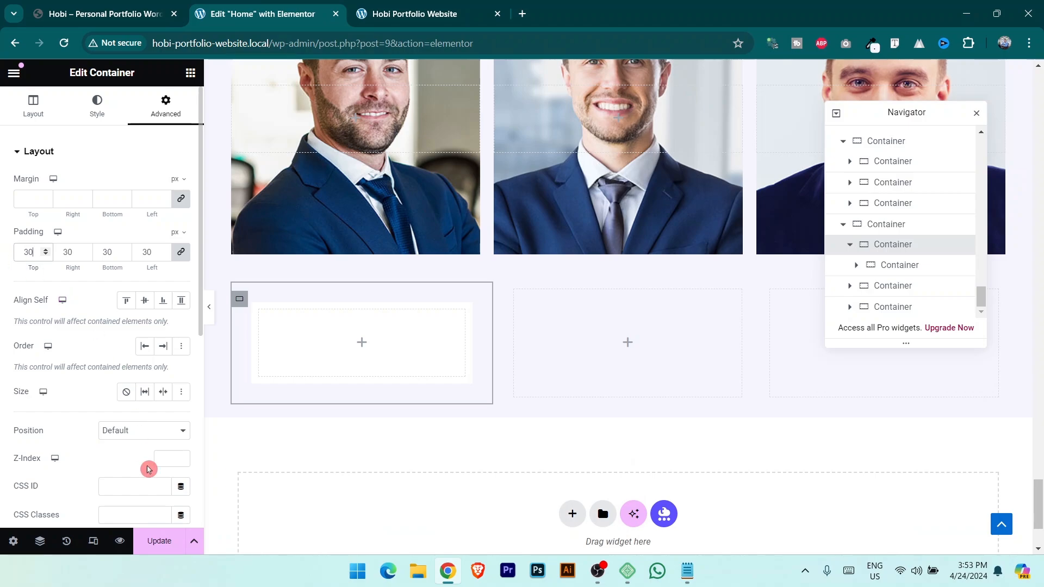
# Scroll the live site to Our Team and select the first member's name.
pyautogui.click(106, 4)
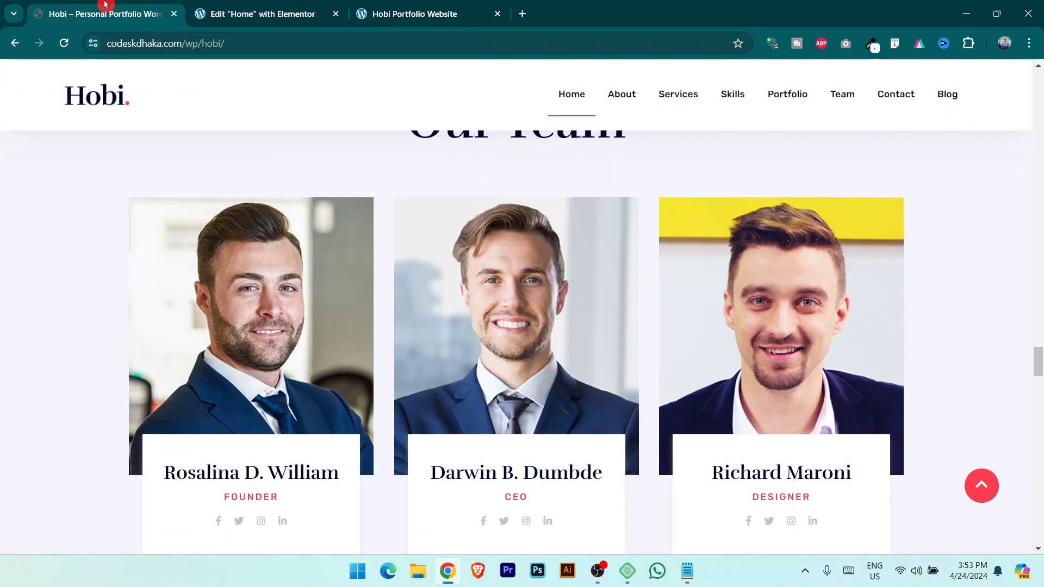
pyautogui.scroll(-1, 203, 475)
pyautogui.click(266, 476)
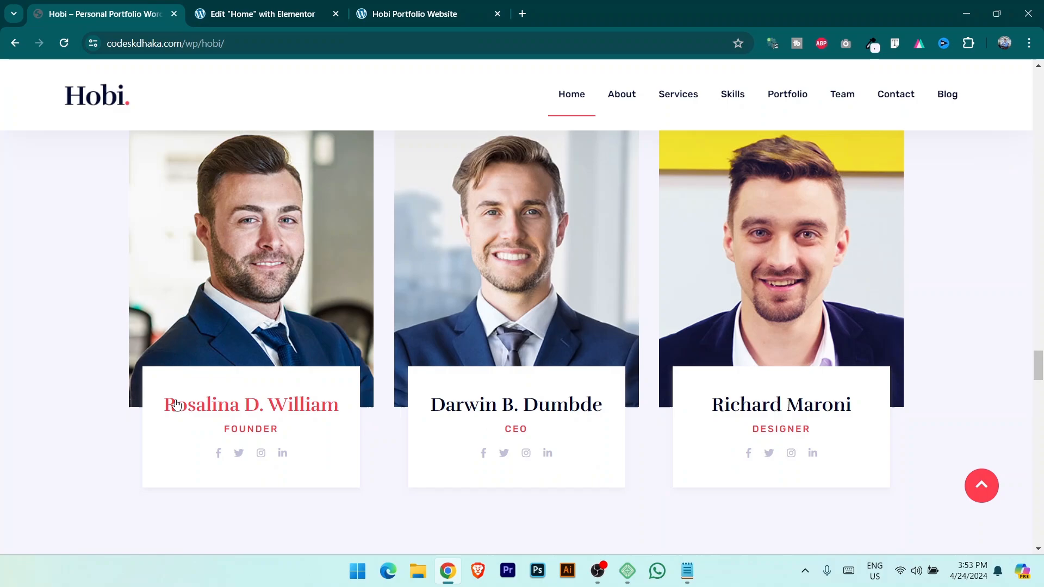
pyautogui.scroll(5, 16, 397)
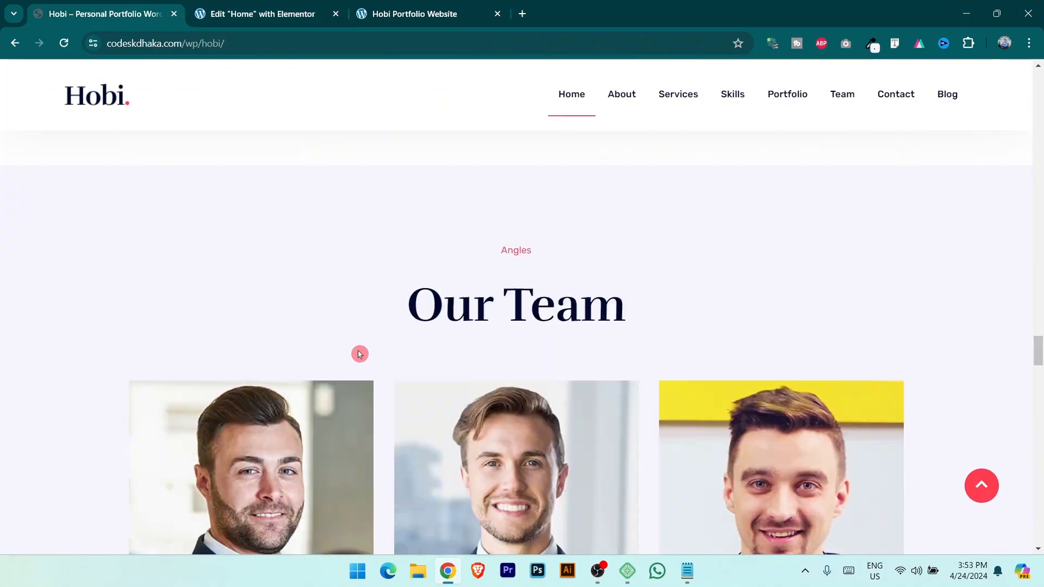
pyautogui.scroll(-5, 365, 356)
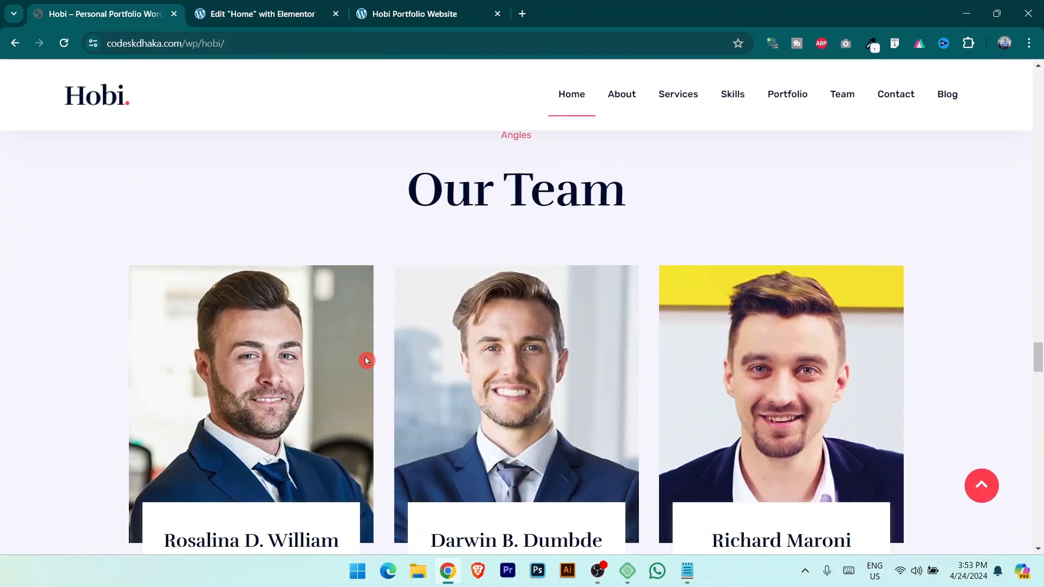
pyautogui.moveTo(119, 358); pyautogui.dragTo(340, 339)
pyautogui.hotkey('ctrl', 'c')
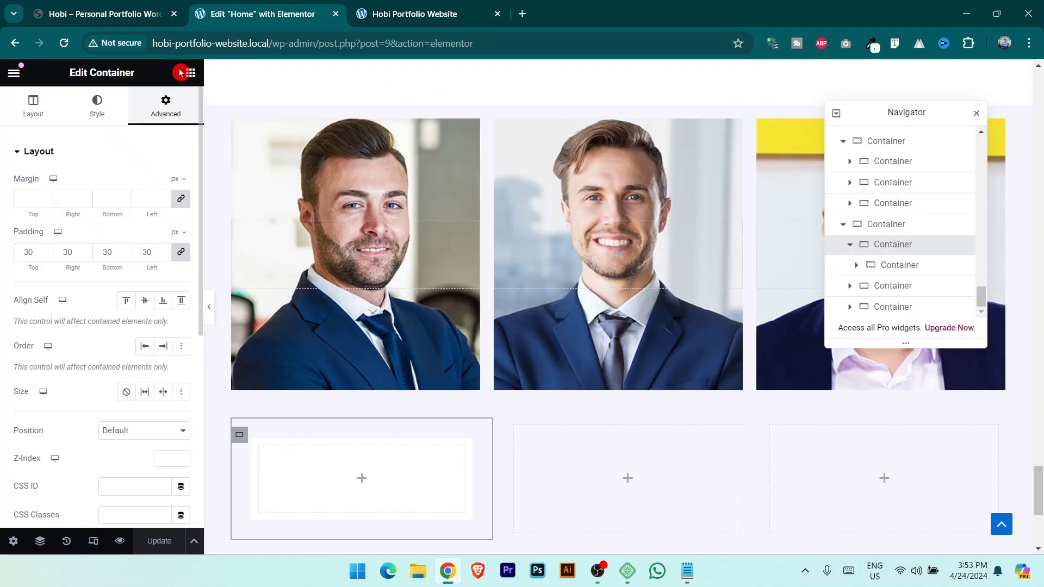
# Add a heading with the pasted member name, using the global text colour and Primary font.
pyautogui.click(190, 72)
pyautogui.moveTo(54, 388); pyautogui.dragTo(362, 478)
pyautogui.hotkey('ctrl', 'v')
pyautogui.click(98, 106)
pyautogui.click(163, 212)
pyautogui.click(105, 319)
pyautogui.click(163, 241)
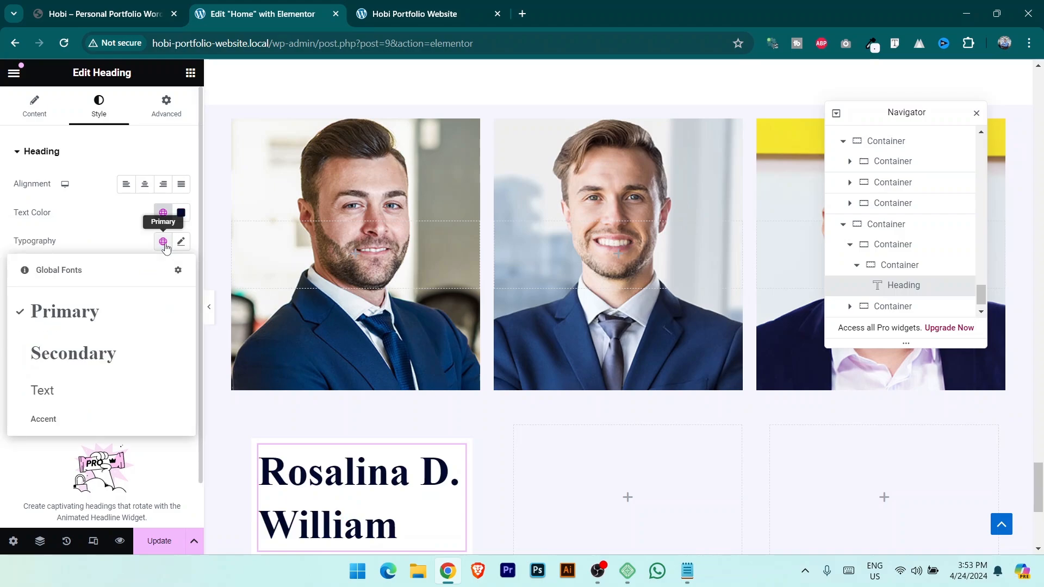
pyautogui.click(144, 374)
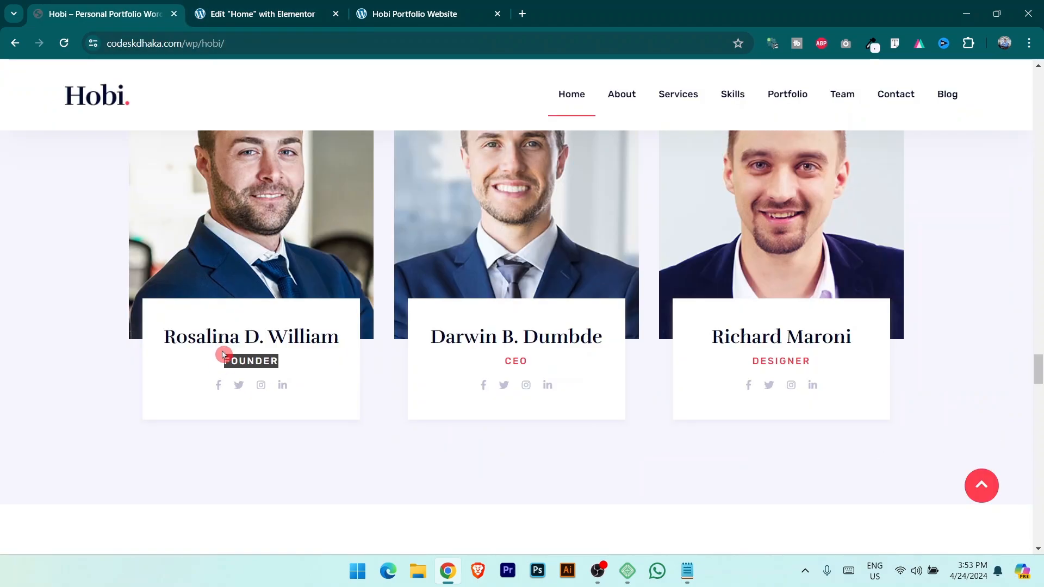
# Add a FOUNDER subheading in the Text global font and centre the card's items.
pyautogui.click(256, 14)
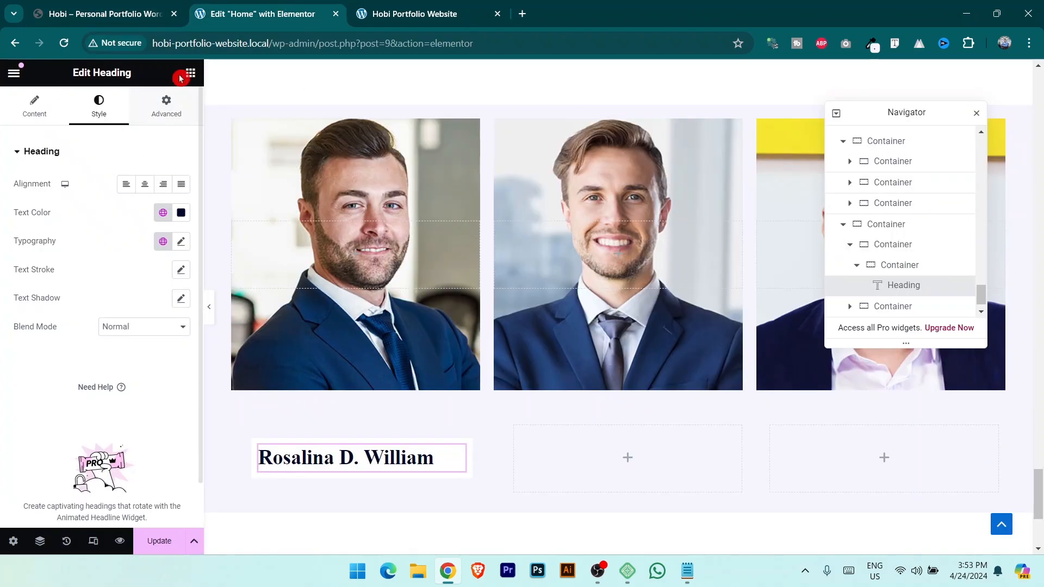
pyautogui.click(190, 72)
pyautogui.moveTo(54, 384); pyautogui.dragTo(348, 489)
pyautogui.click(103, 213)
pyautogui.hotkey('ctrl', 'a')
pyautogui.write('FOUNDER')
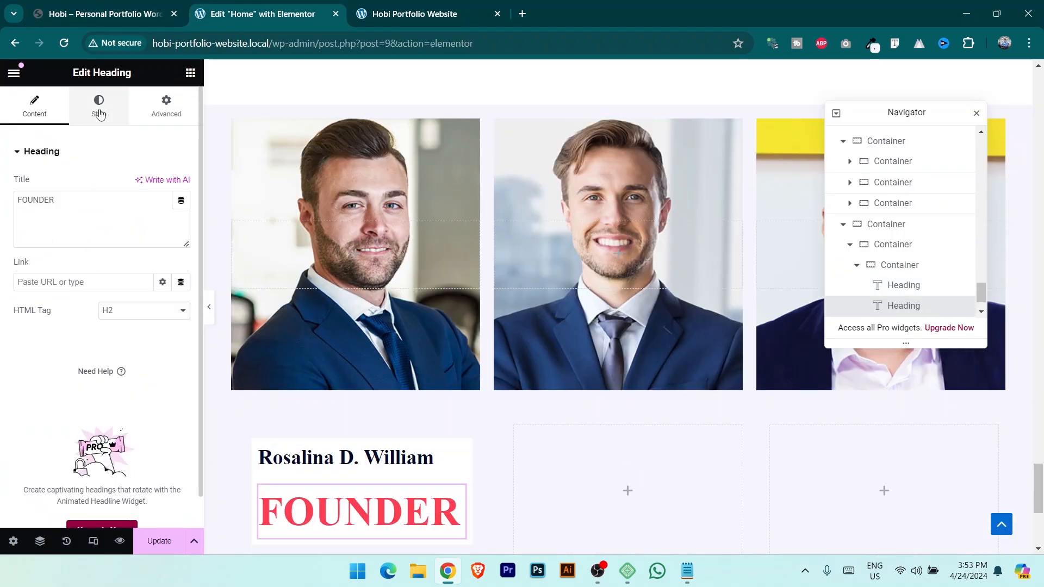
pyautogui.click(100, 113)
pyautogui.click(163, 241)
pyautogui.click(98, 390)
pyautogui.click(262, 454)
pyautogui.click(33, 106)
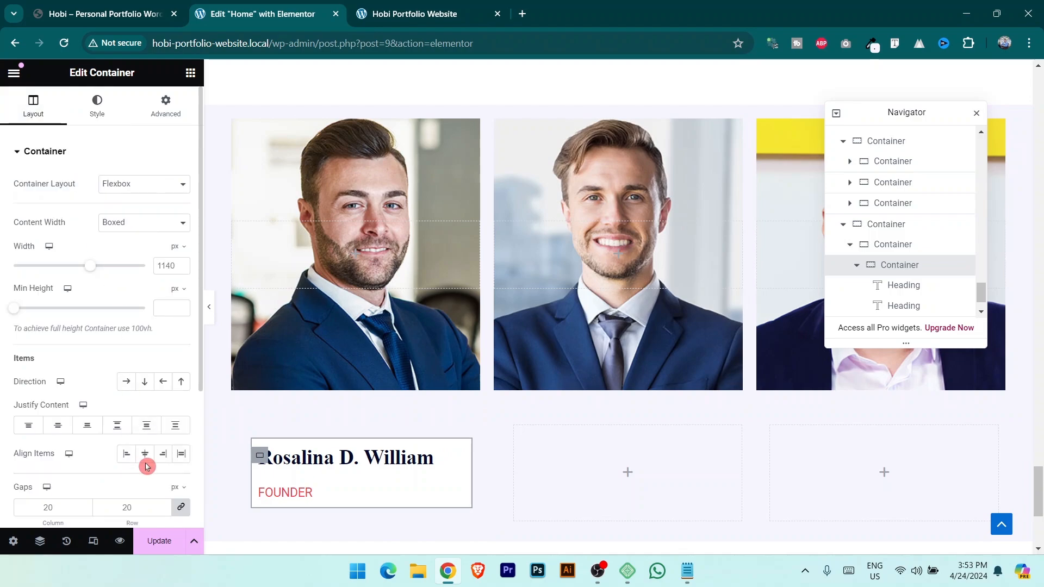
pyautogui.click(146, 463)
# Add a Social Icons widget below FOUNDER with a fourth Twitter icon item.
pyautogui.click(188, 75)
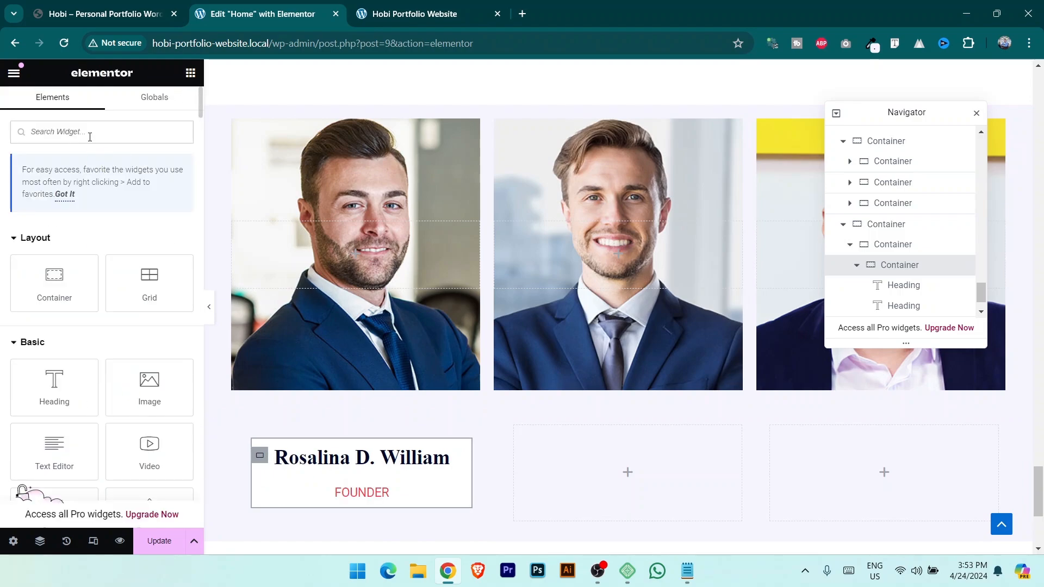
pyautogui.write('so')
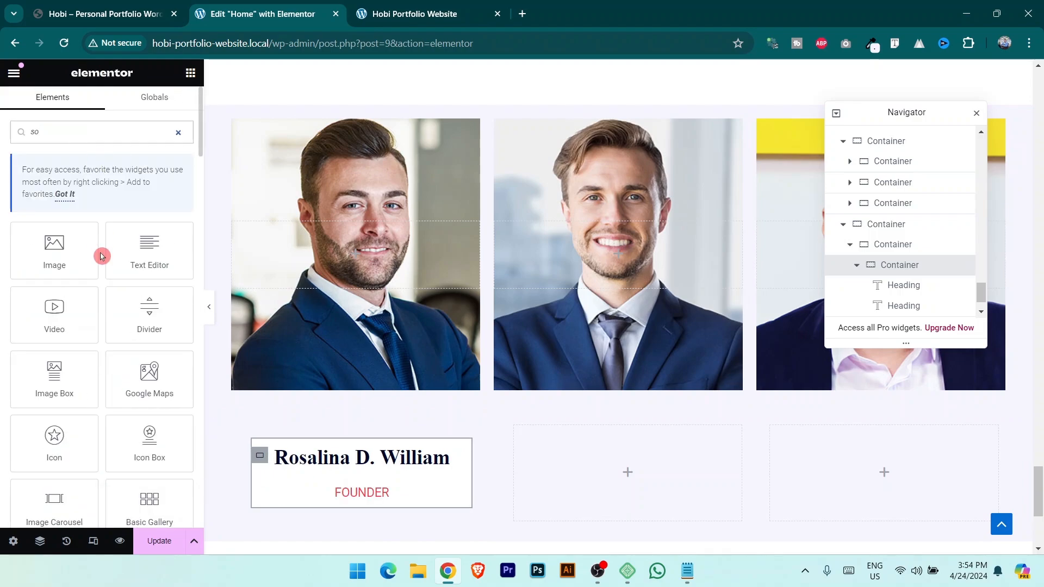
pyautogui.write('c')
pyautogui.moveTo(57, 318); pyautogui.dragTo(364, 496)
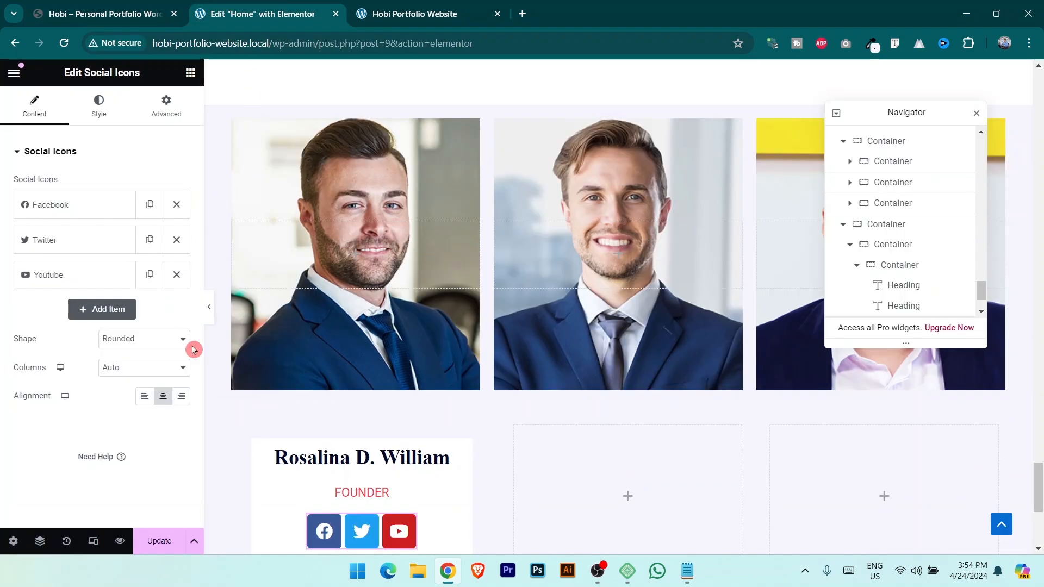
pyautogui.click(122, 301)
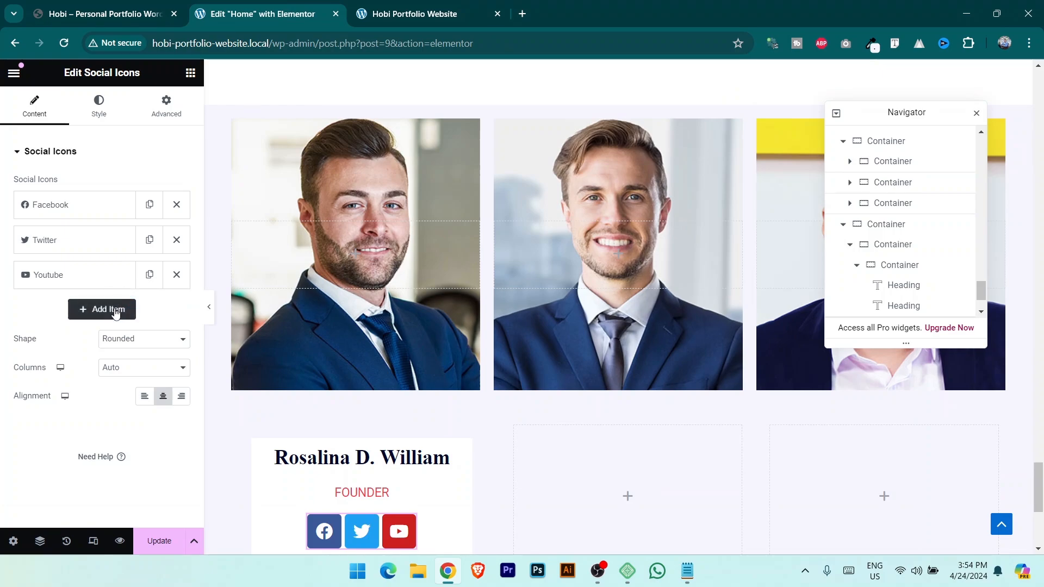
pyautogui.click(62, 322)
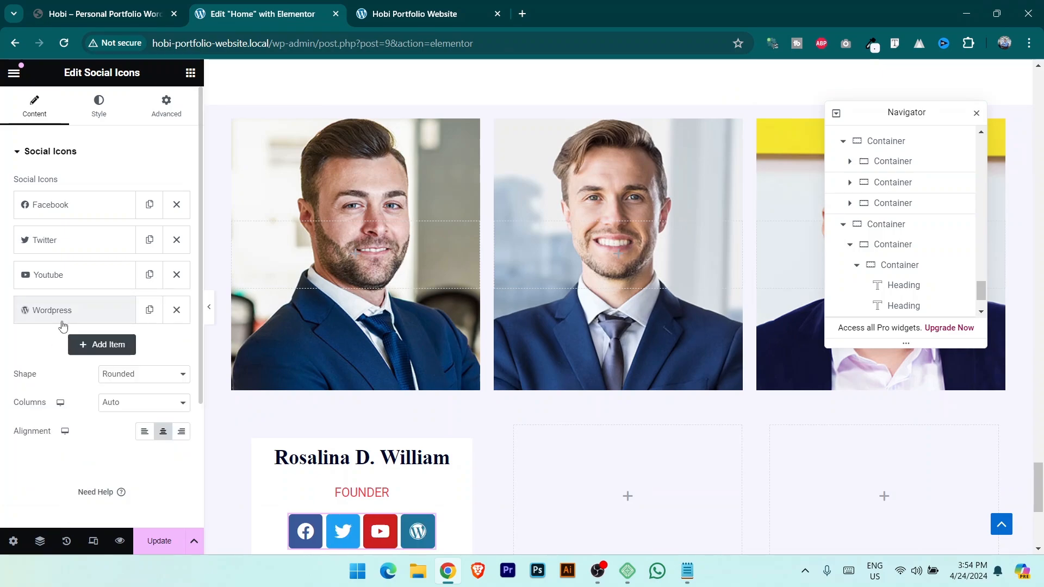
pyautogui.click(62, 322)
pyautogui.click(82, 408)
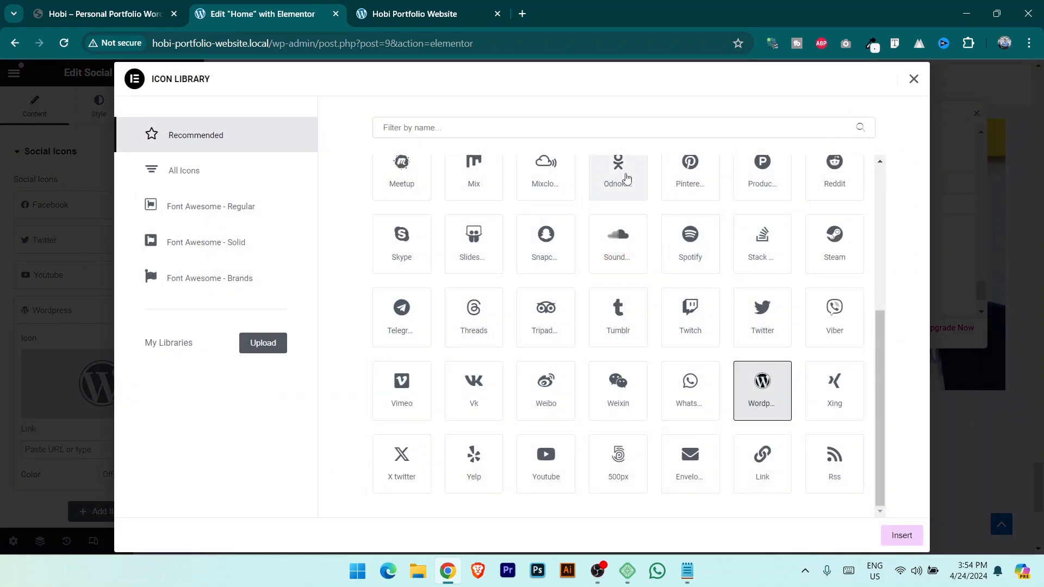
pyautogui.click(683, 180)
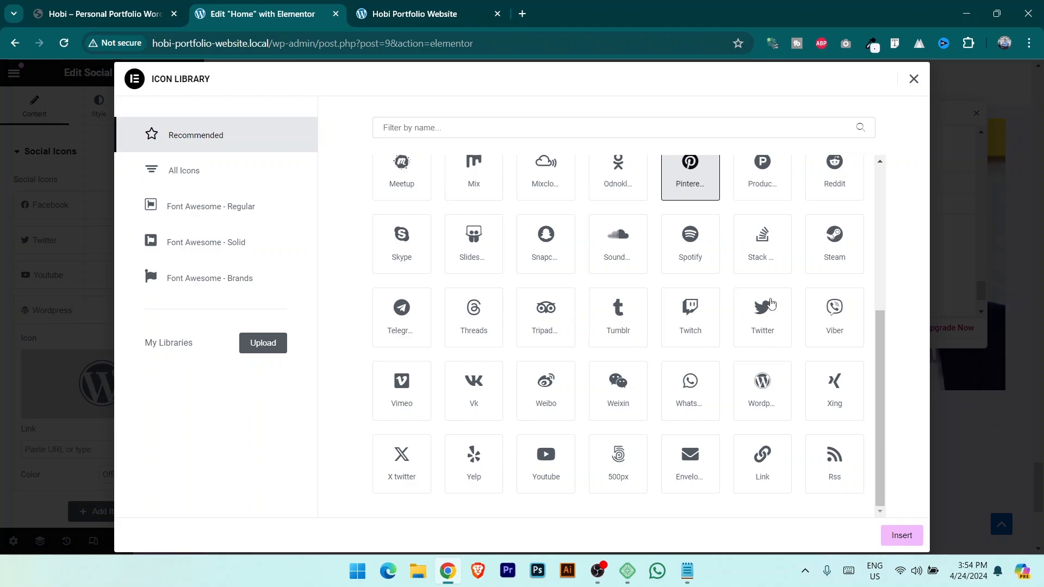
pyautogui.click(768, 314)
pyautogui.click(902, 536)
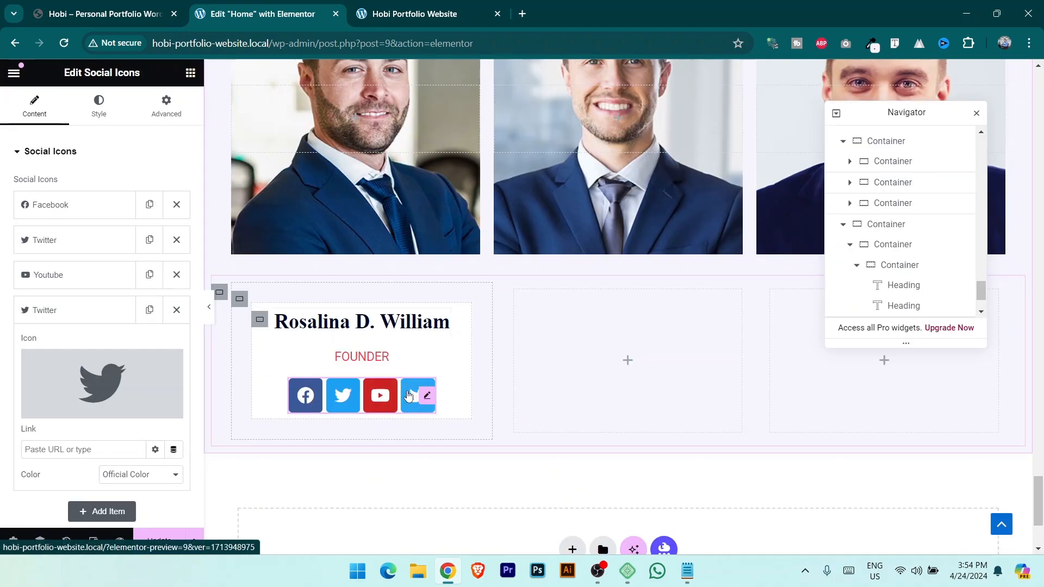
# Set the social icons' shape to Circle.
pyautogui.scroll(-2, 125, 354)
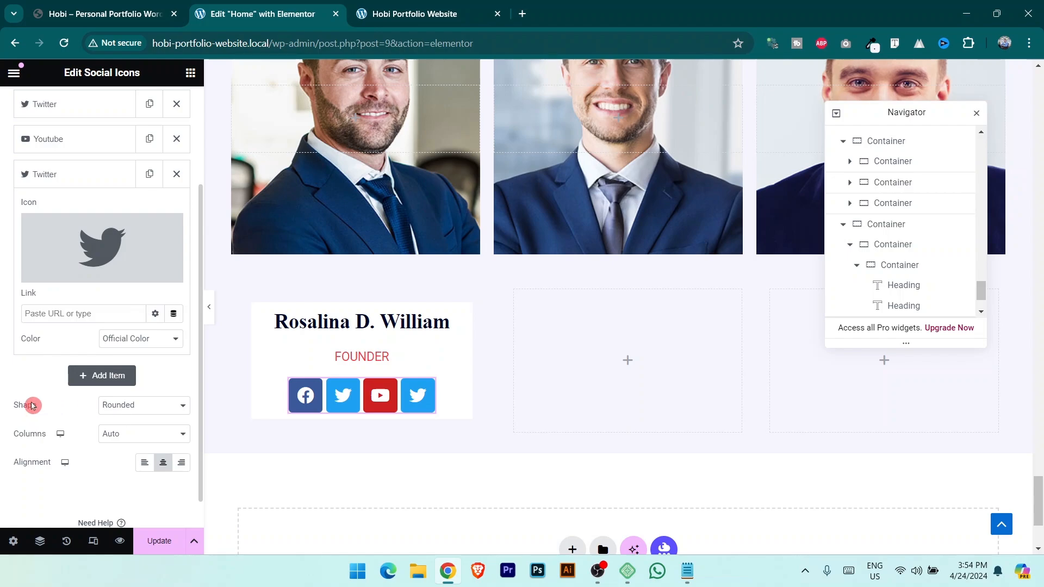
pyautogui.click(136, 409)
pyautogui.click(133, 441)
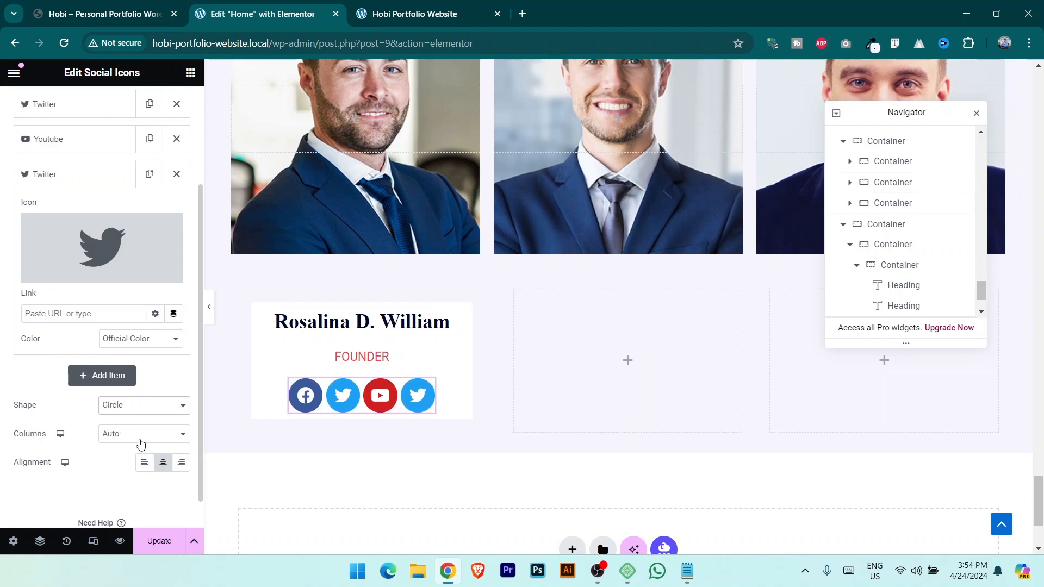
pyautogui.scroll(3, 90, 439)
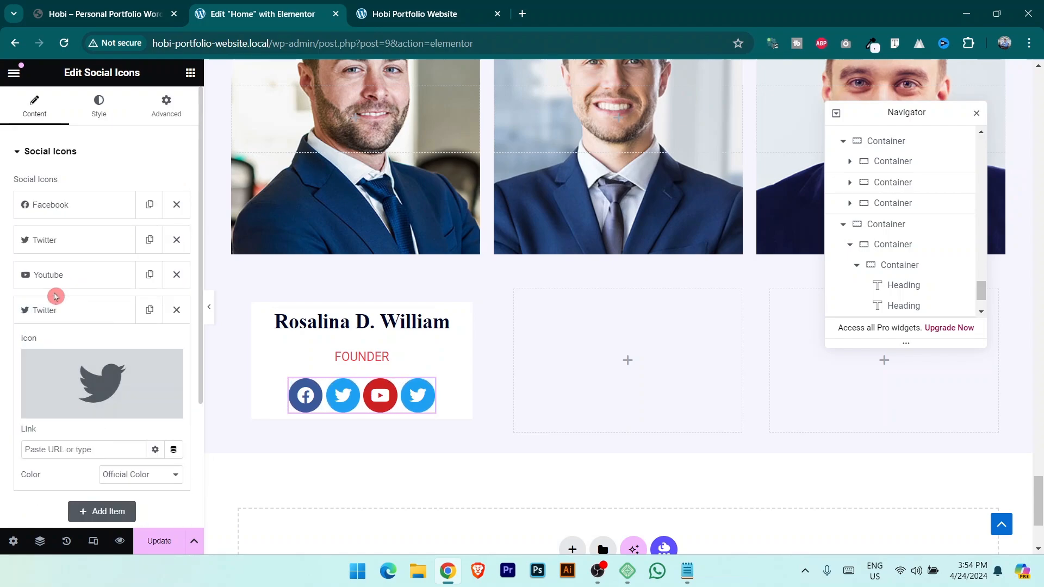
# Switch the icon colours to custom: white primary and the global Text colour as secondary.
pyautogui.click(98, 106)
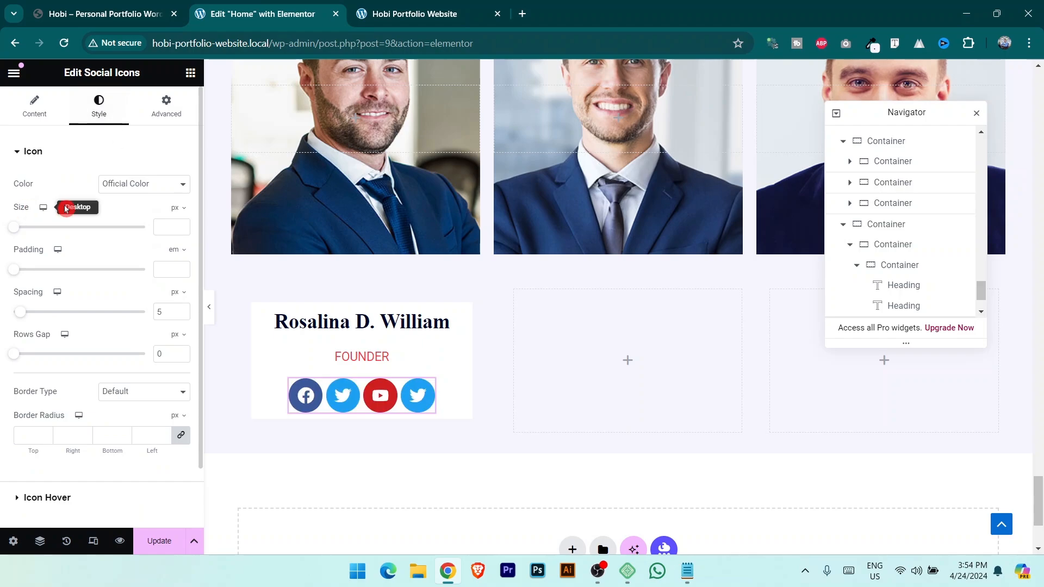
pyautogui.click(144, 184)
pyautogui.click(140, 210)
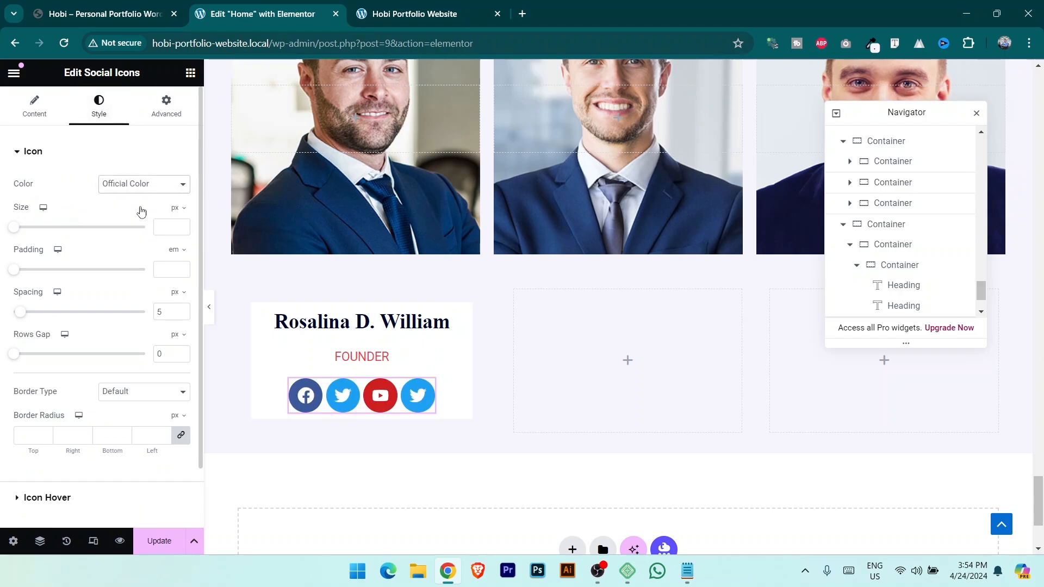
pyautogui.click(181, 212)
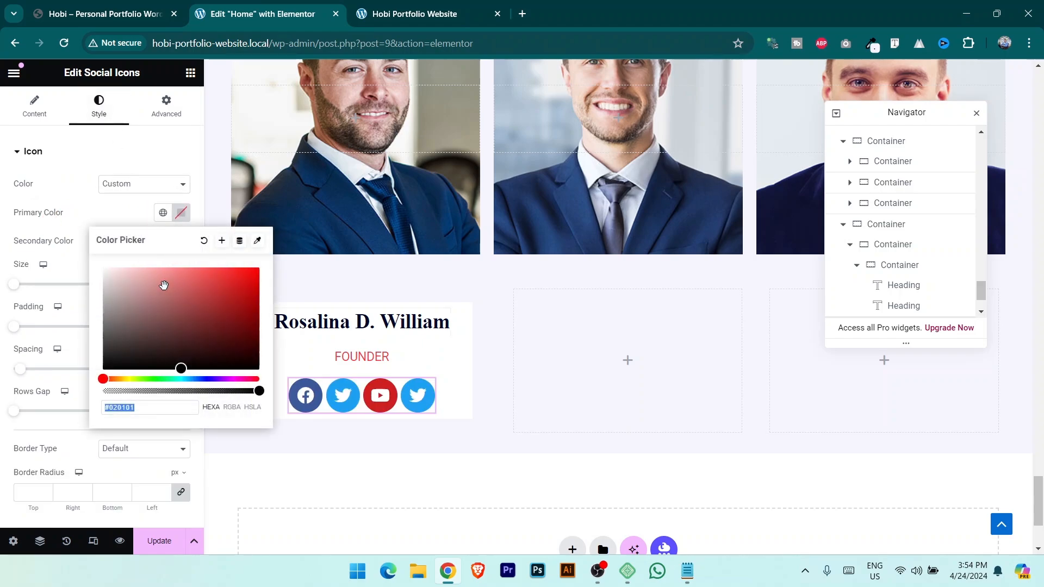
pyautogui.click(60, 235)
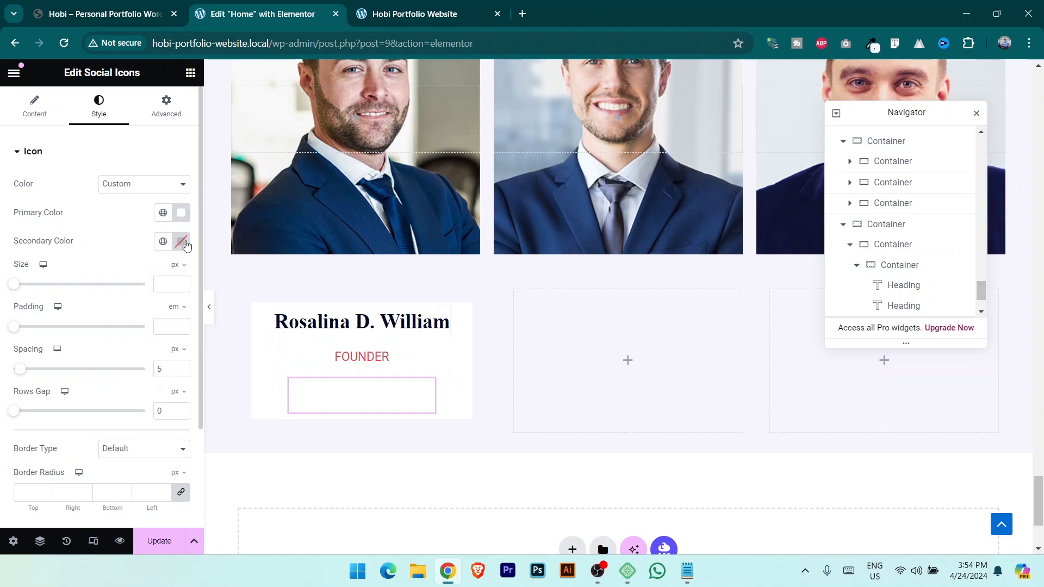
pyautogui.click(182, 243)
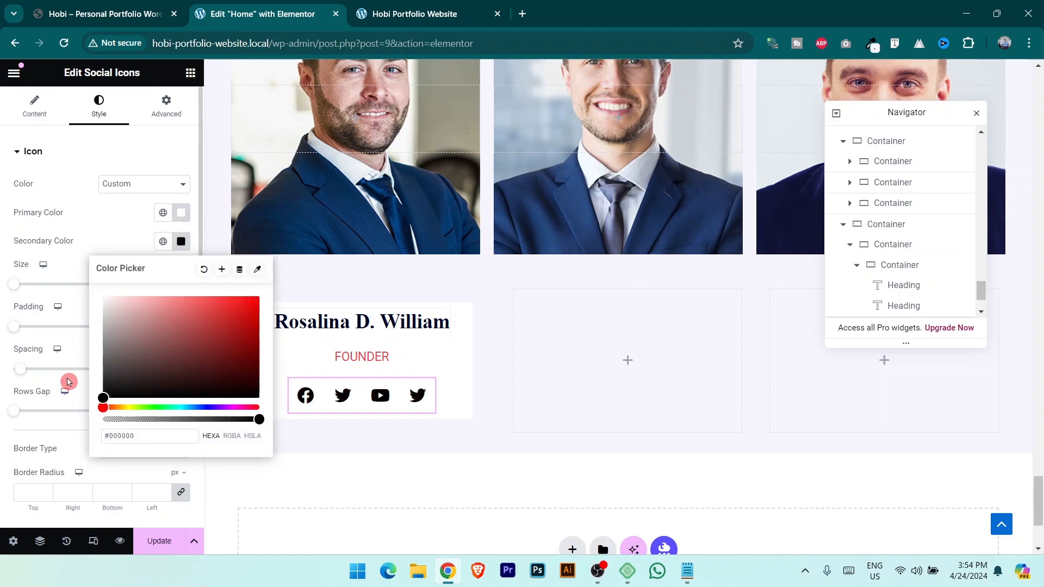
pyautogui.moveTo(136, 320); pyautogui.dragTo(100, 279)
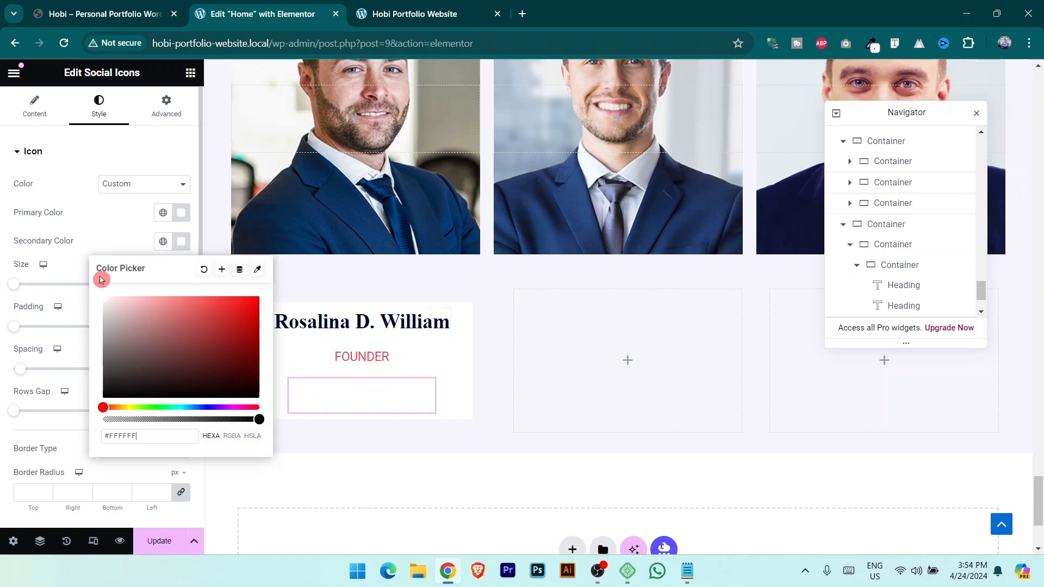
pyautogui.click(181, 213)
pyautogui.write('#000000')
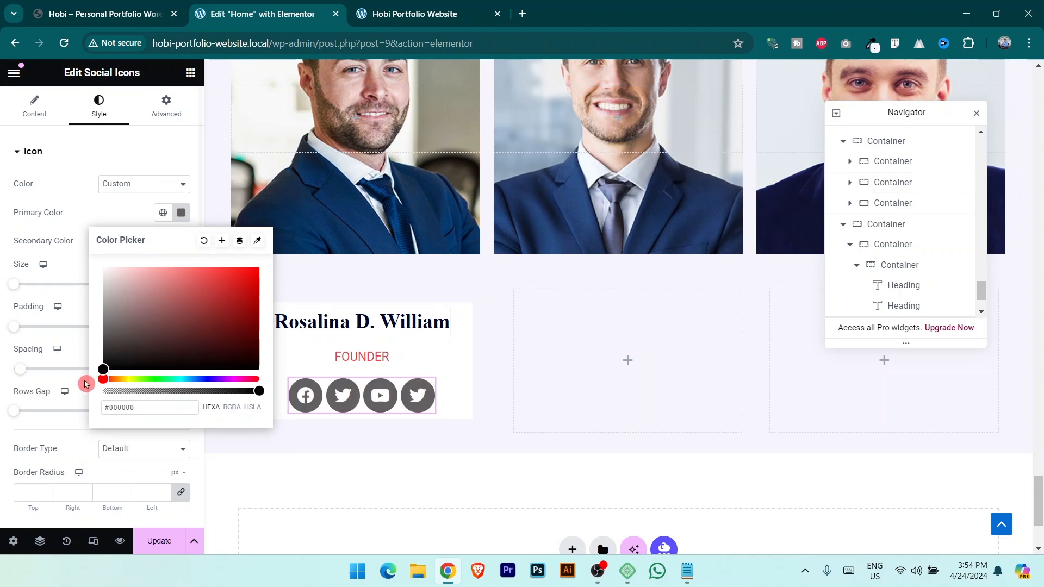
pyautogui.click(74, 4)
pyautogui.moveTo(128, 296); pyautogui.dragTo(95, 243)
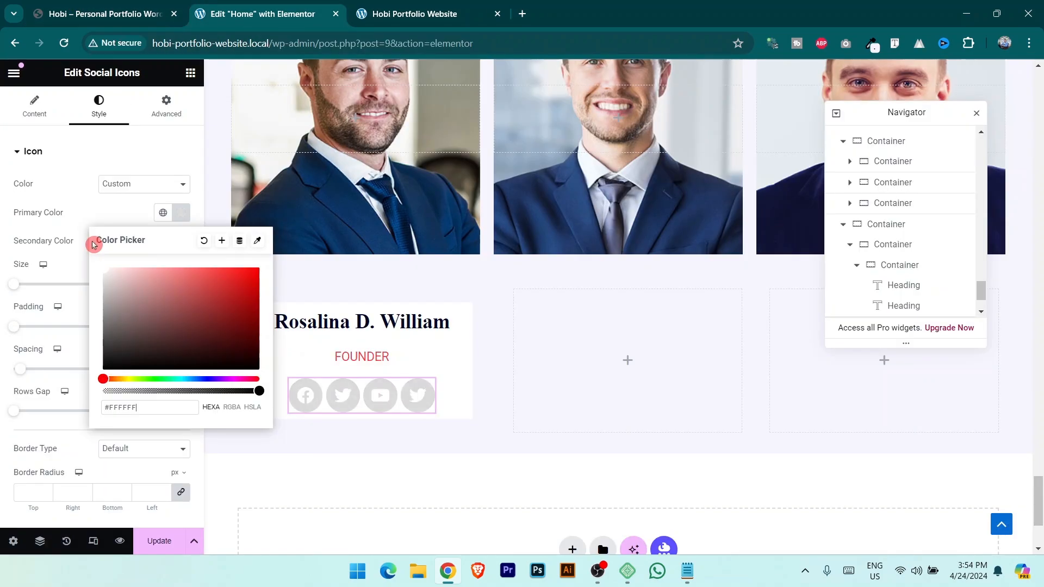
pyautogui.click(105, 205)
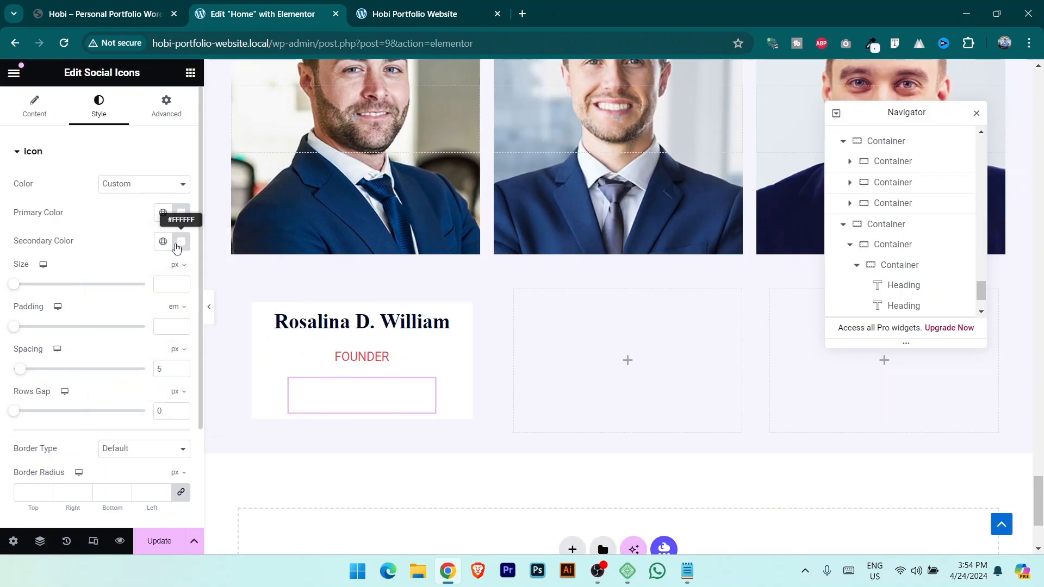
pyautogui.click(163, 241)
pyautogui.click(93, 359)
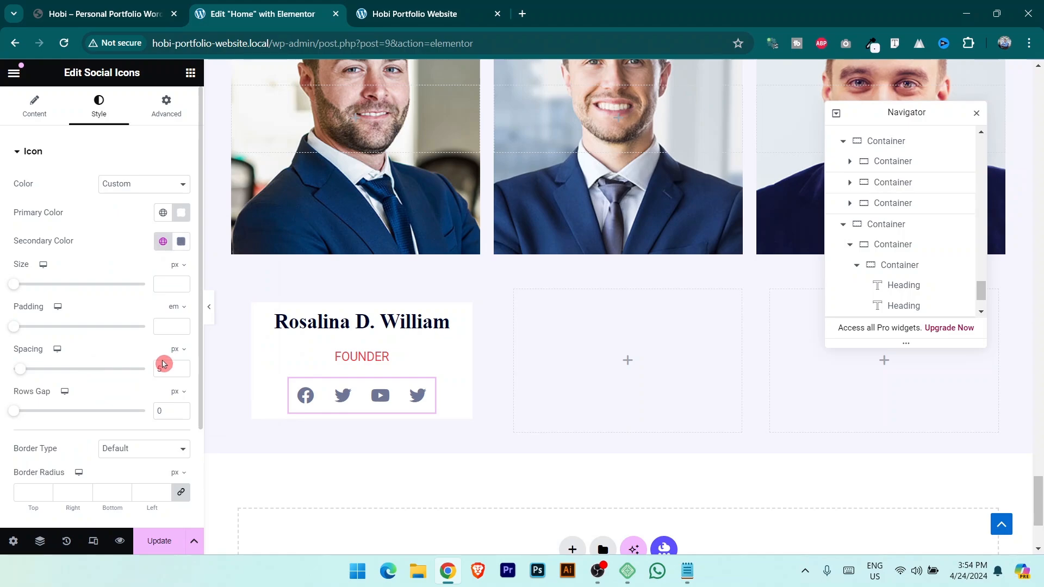
# Set the icons to size 14 with 21 px spacing and save the page.
pyautogui.moveTo(17, 293); pyautogui.dragTo(21, 291)
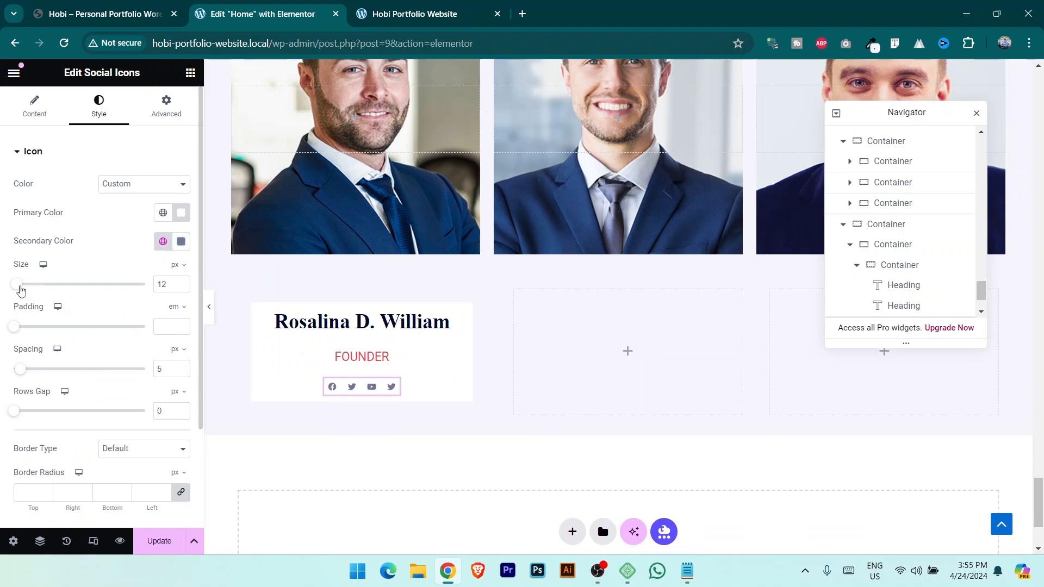
pyautogui.click(29, 368)
pyautogui.moveTo(37, 371); pyautogui.dragTo(48, 371)
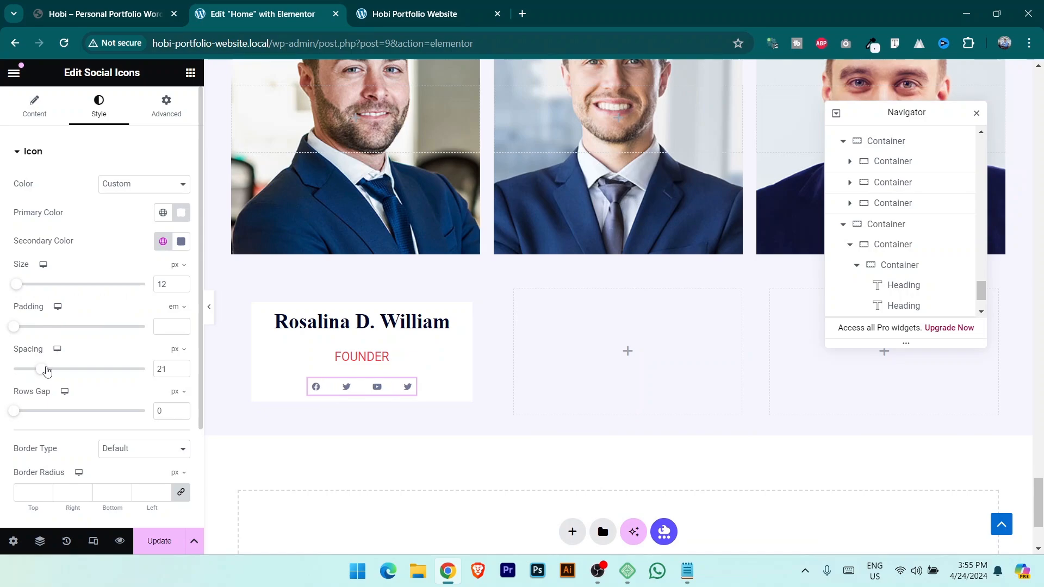
pyautogui.click(105, 14)
pyautogui.click(223, 11)
pyautogui.click(216, 430)
pyautogui.click(182, 282)
pyautogui.click(182, 282)
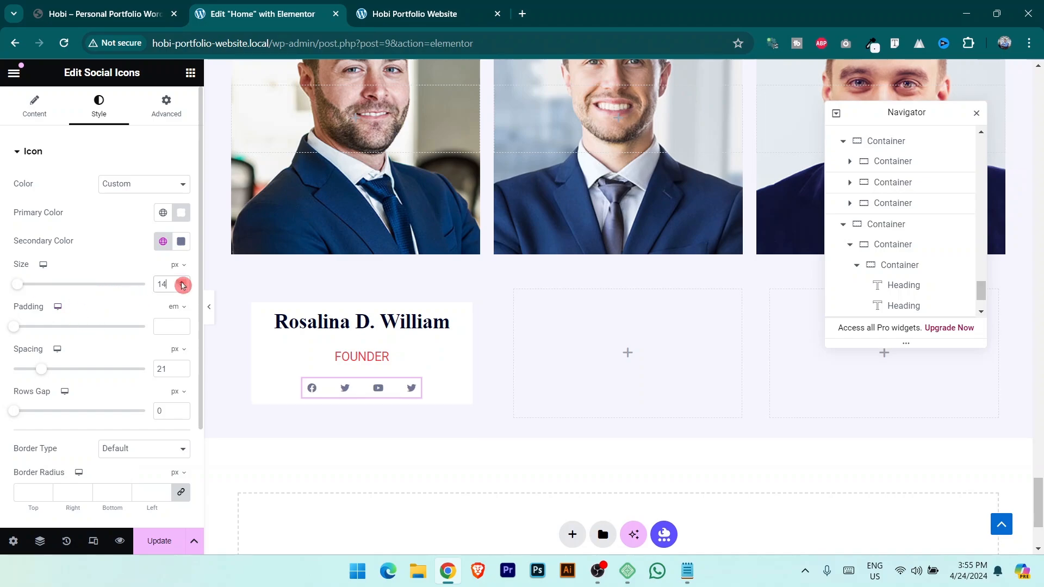
pyautogui.click(153, 529)
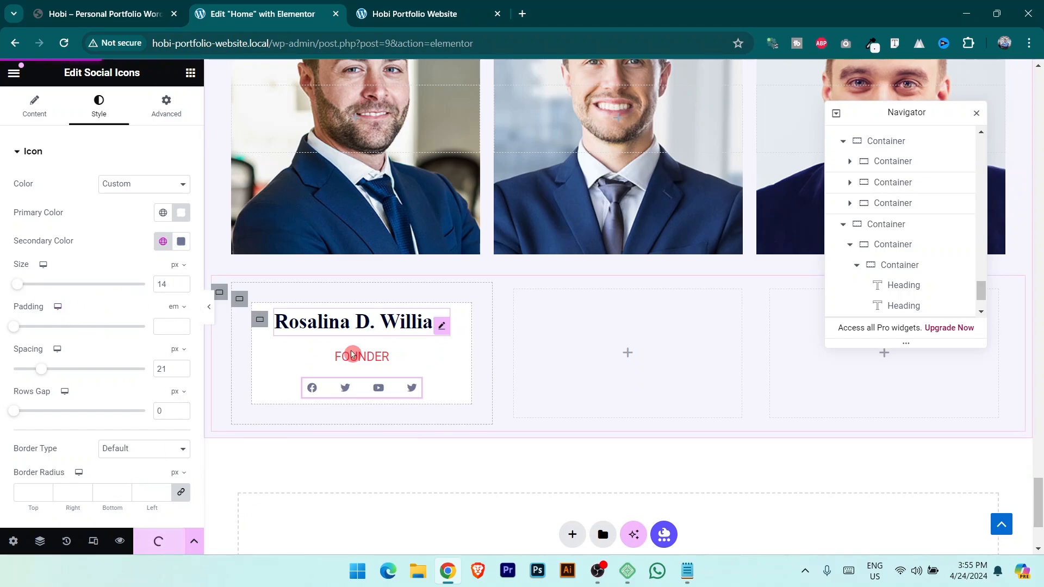
# Duplicate the first team card container twice.
pyautogui.click(240, 299)
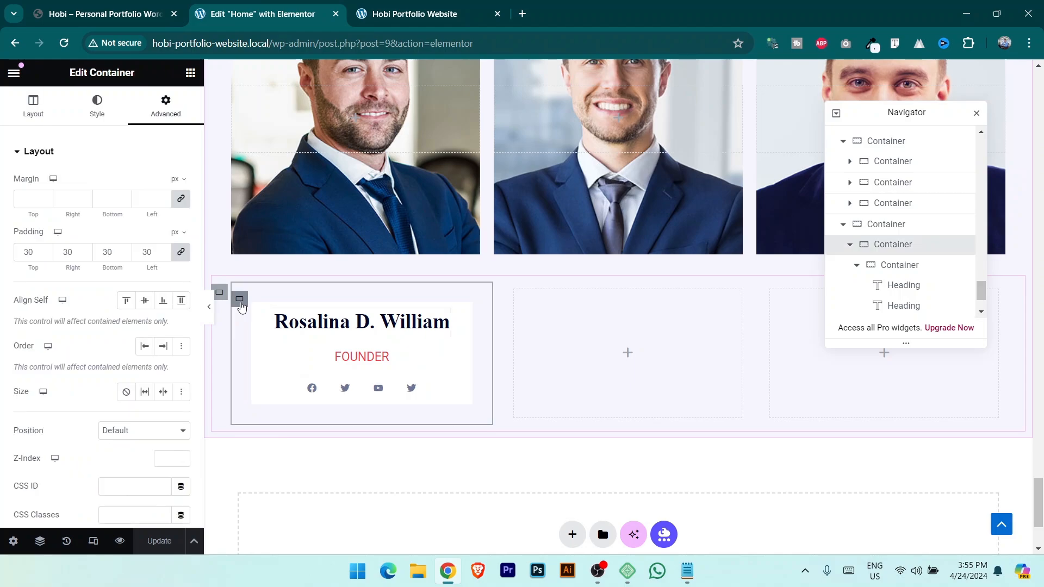
pyautogui.rightClick(241, 308)
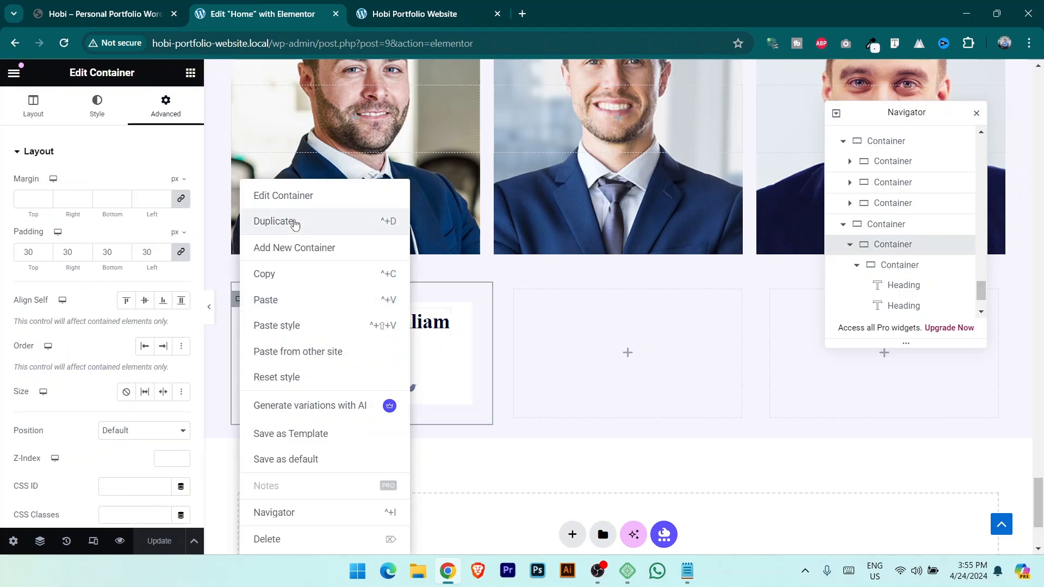
pyautogui.click(294, 224)
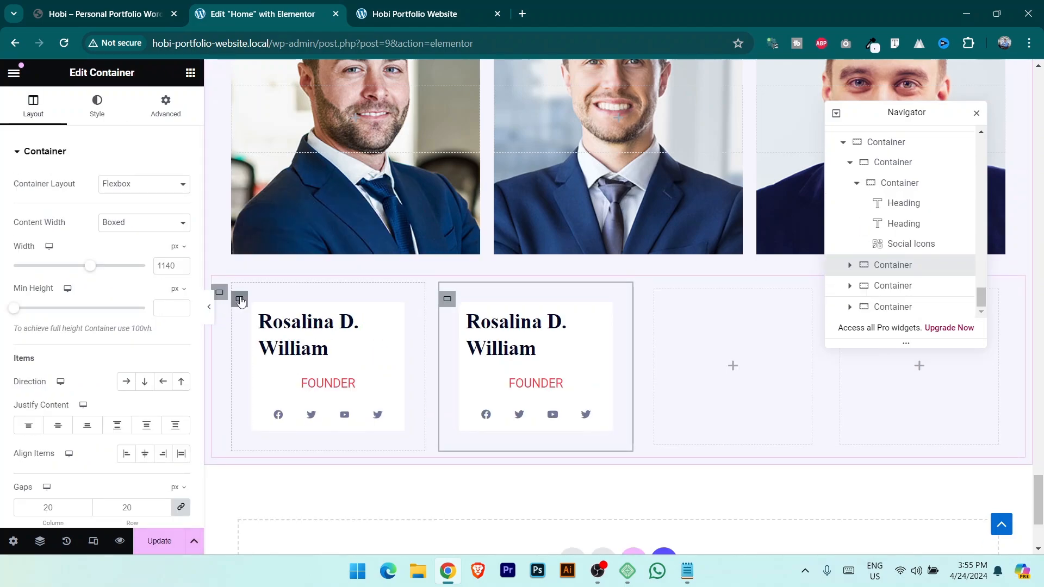
pyautogui.rightClick(241, 302)
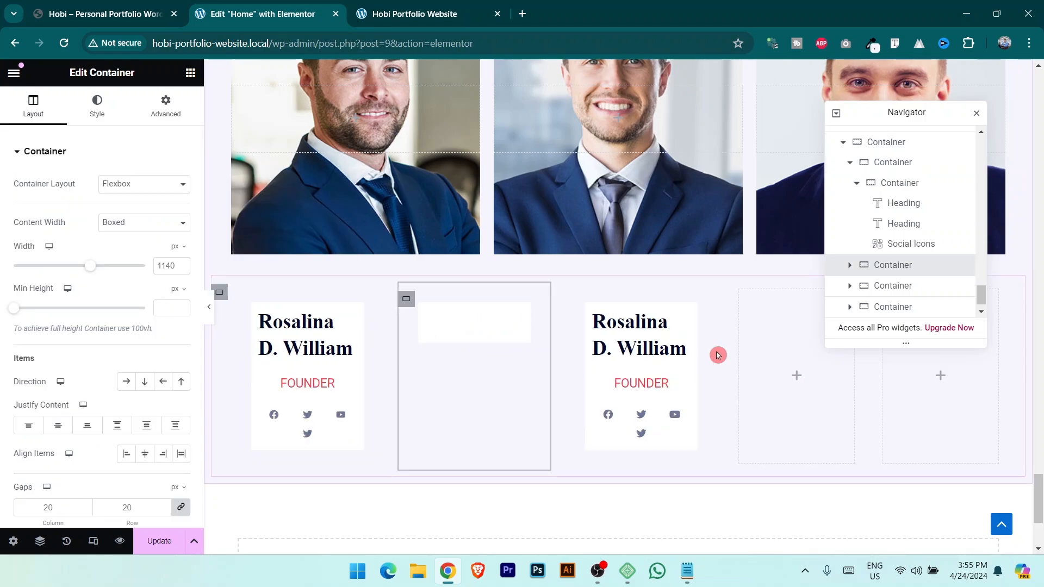
# Delete the two empty placeholder columns and compare with the demo site's team cards.
pyautogui.click(743, 301)
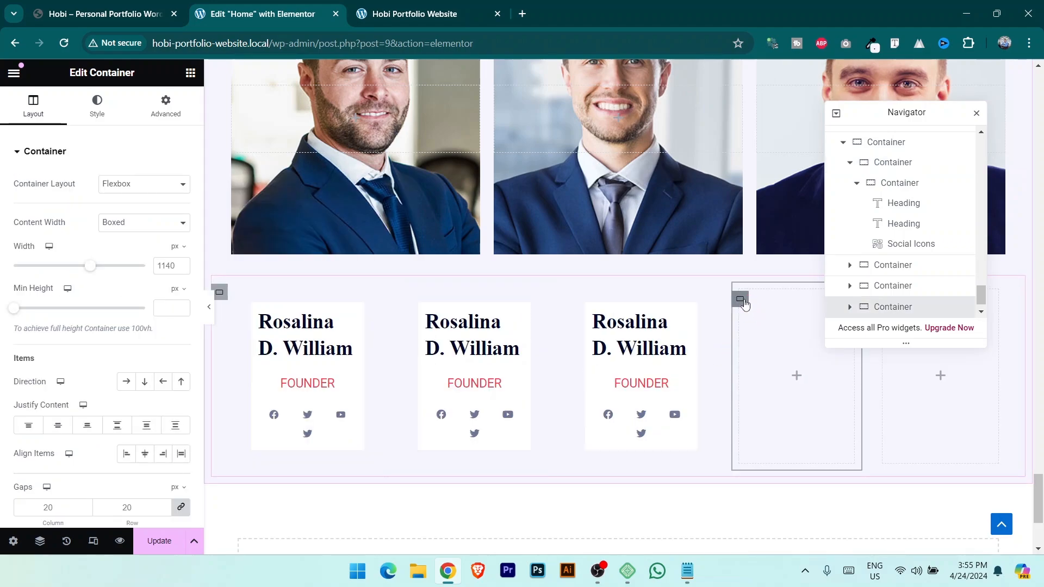
pyautogui.press('Delete')
pyautogui.click(847, 302)
pyautogui.moveTo(904, 111); pyautogui.dragTo(922, 164)
pyautogui.press('Delete')
pyautogui.click(105, 4)
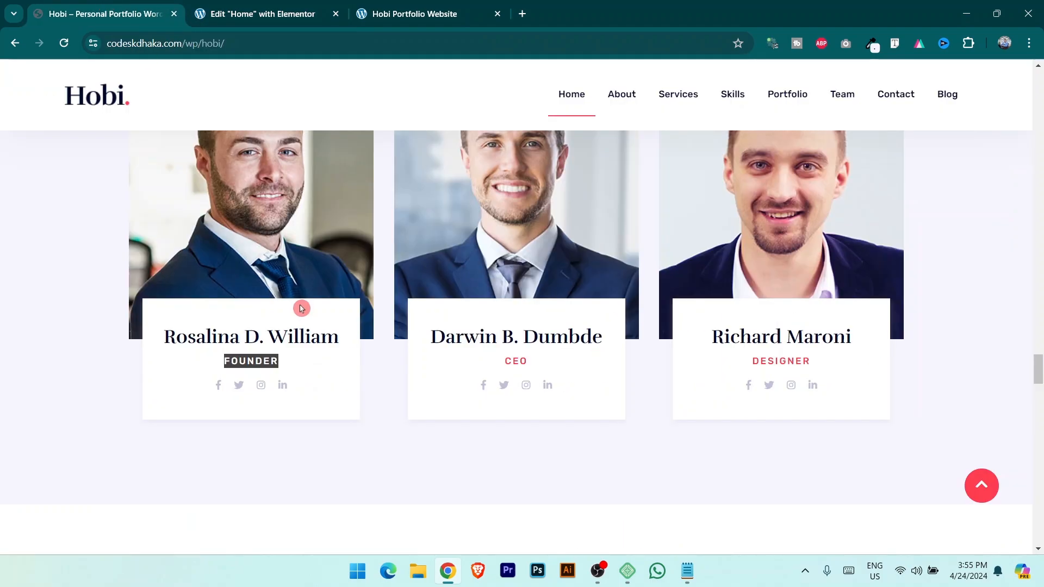
pyautogui.click(250, 8)
# Unlink the first card's padding and set top and bottom to 30 px.
pyautogui.click(261, 318)
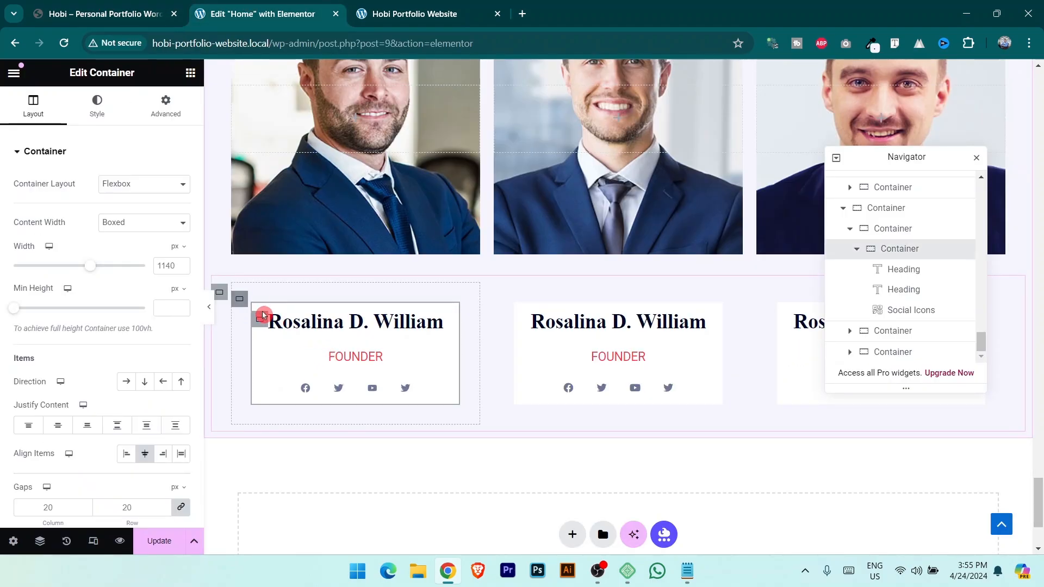
pyautogui.click(165, 109)
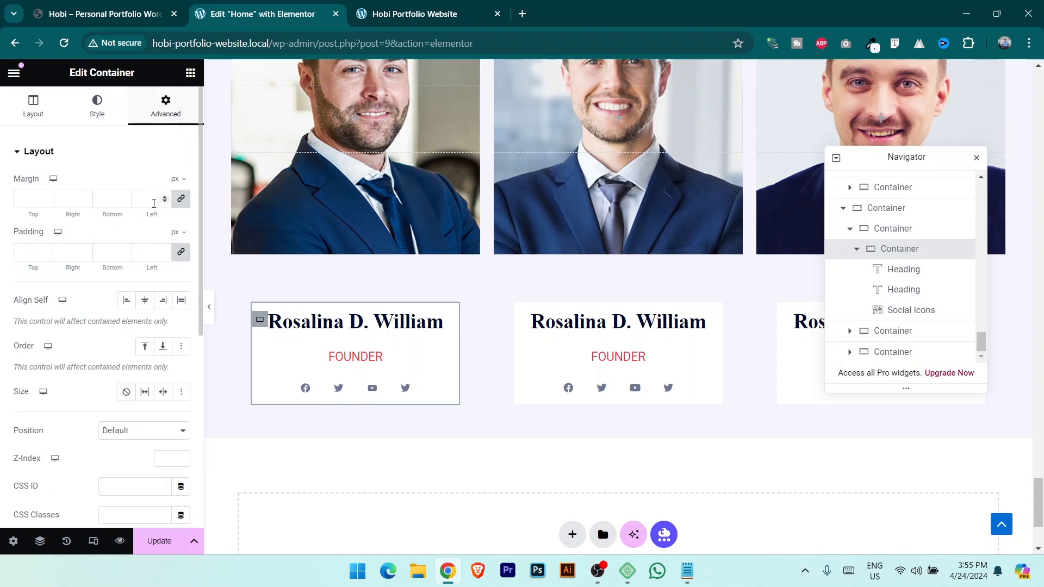
pyautogui.click(284, 275)
pyautogui.click(180, 252)
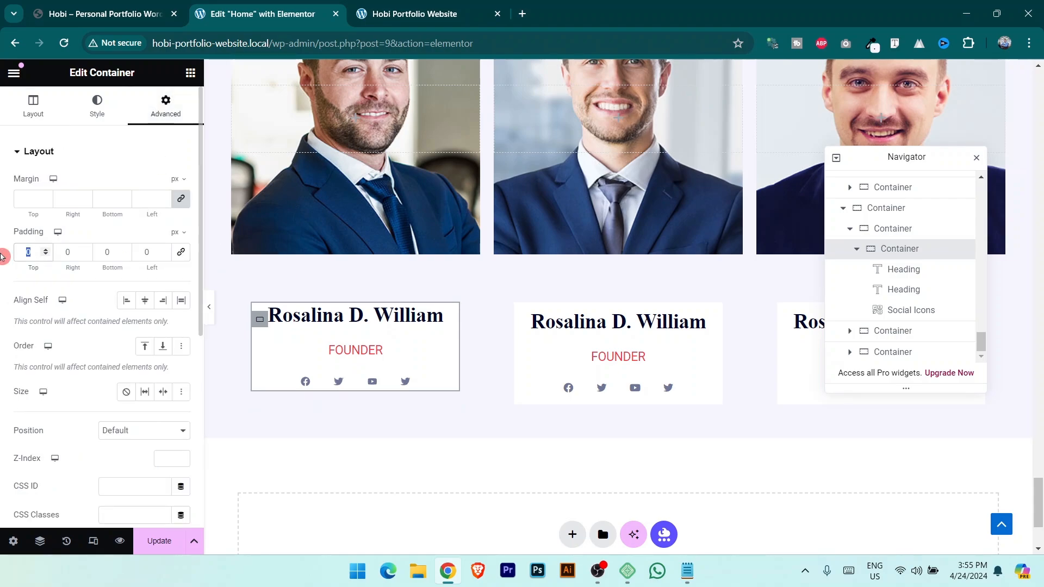
pyautogui.write('20')
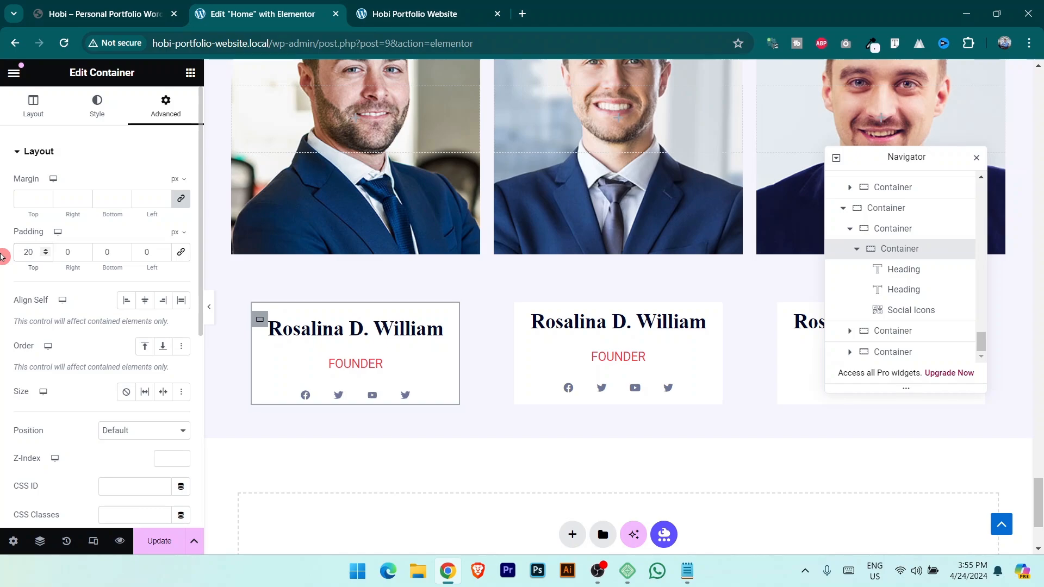
pyautogui.press('BackSpace')
pyautogui.press('BackSpace')
pyautogui.write('30')
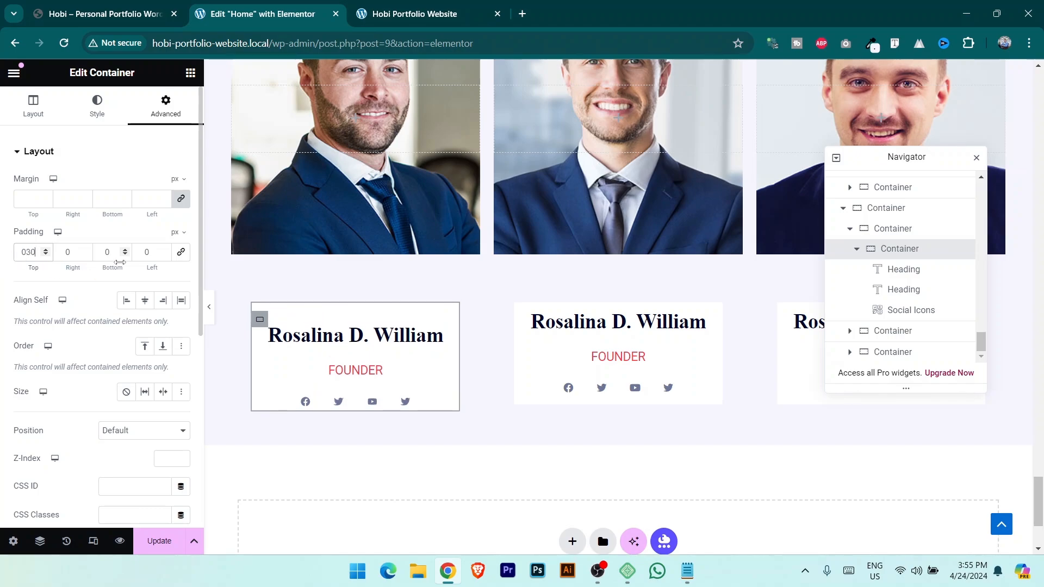
pyautogui.write('30')
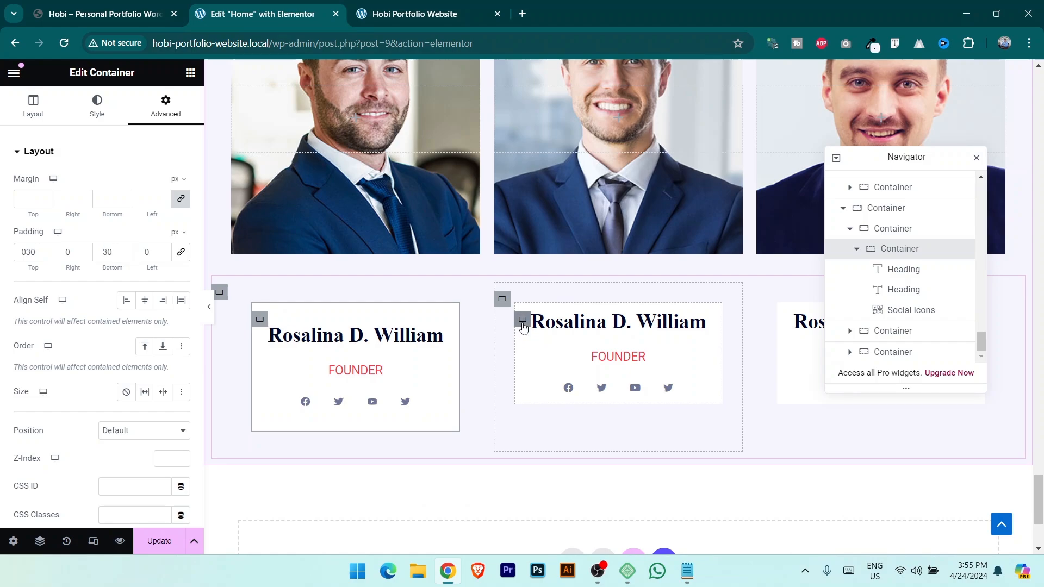
# Apply the same 30 px top and bottom padding to the second and third cards and save.
pyautogui.click(522, 322)
pyautogui.click(166, 106)
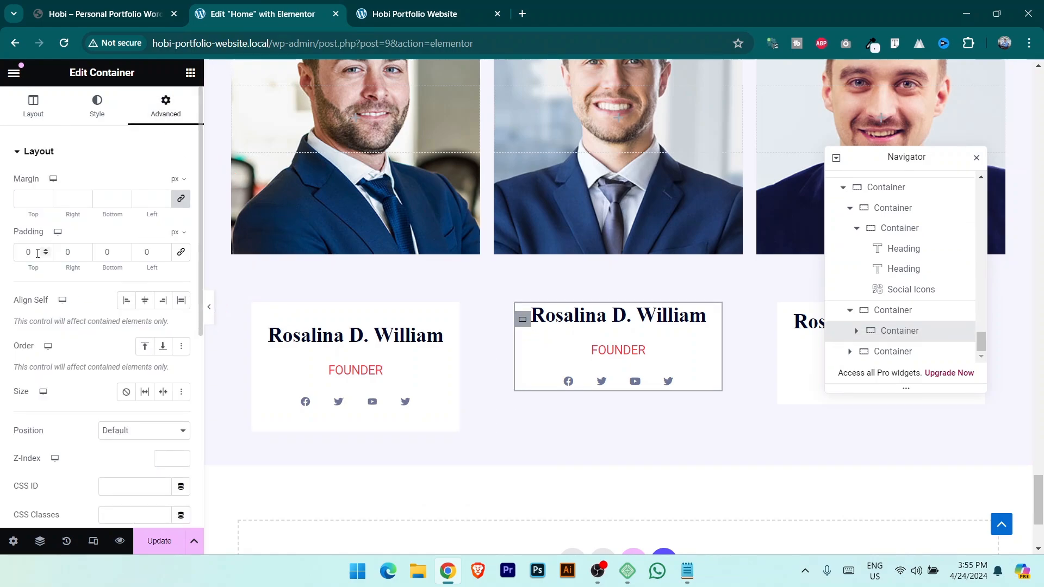
pyautogui.write('3030')
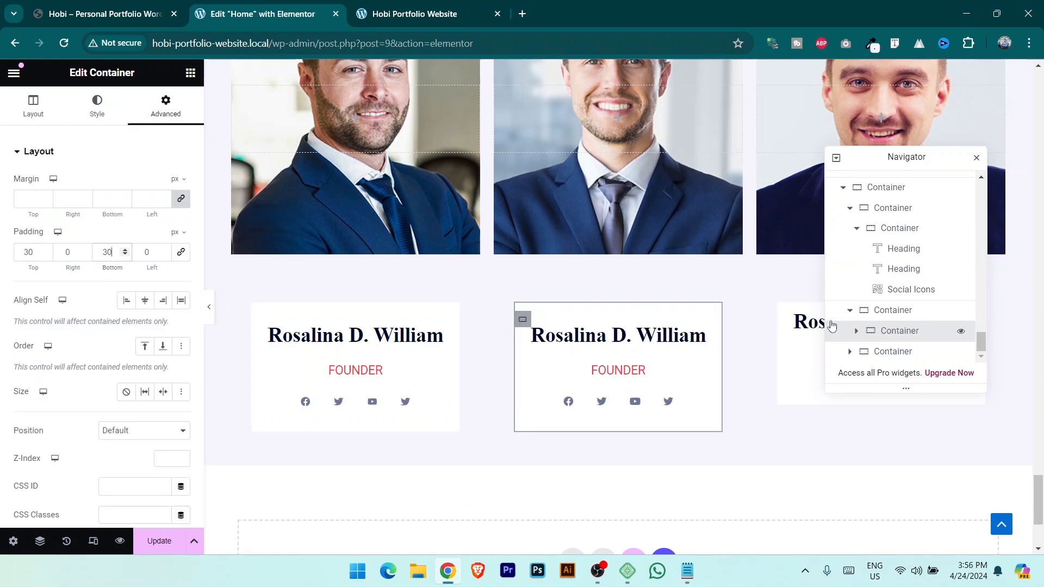
pyautogui.click(785, 319)
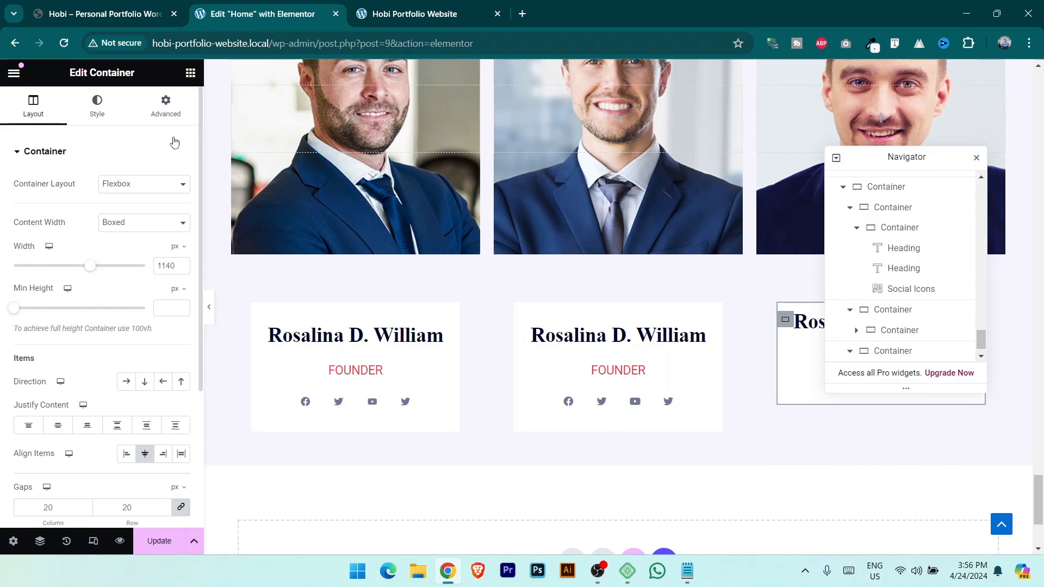
pyautogui.click(166, 106)
pyautogui.write('30')
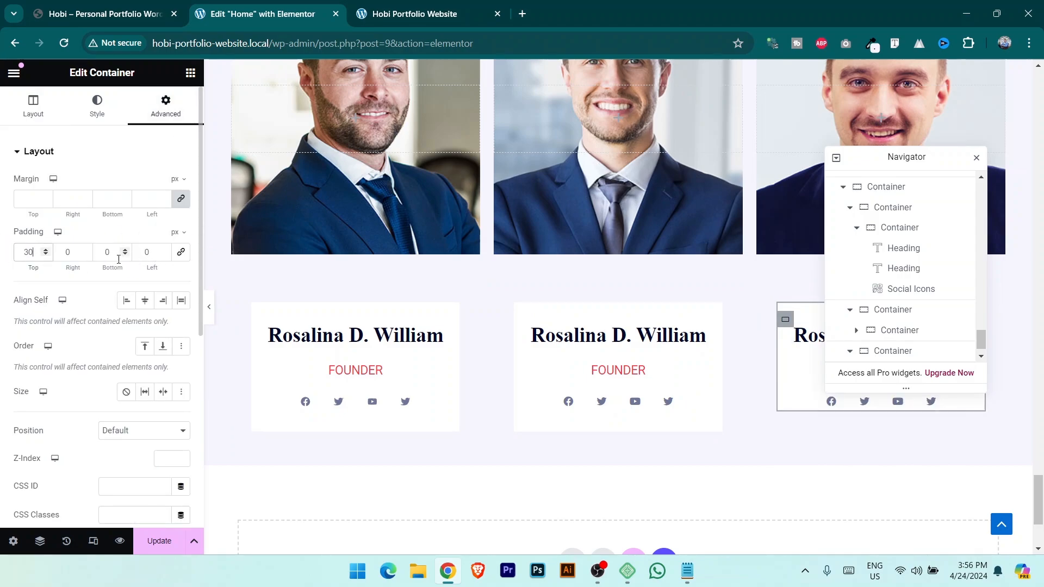
pyautogui.write('30')
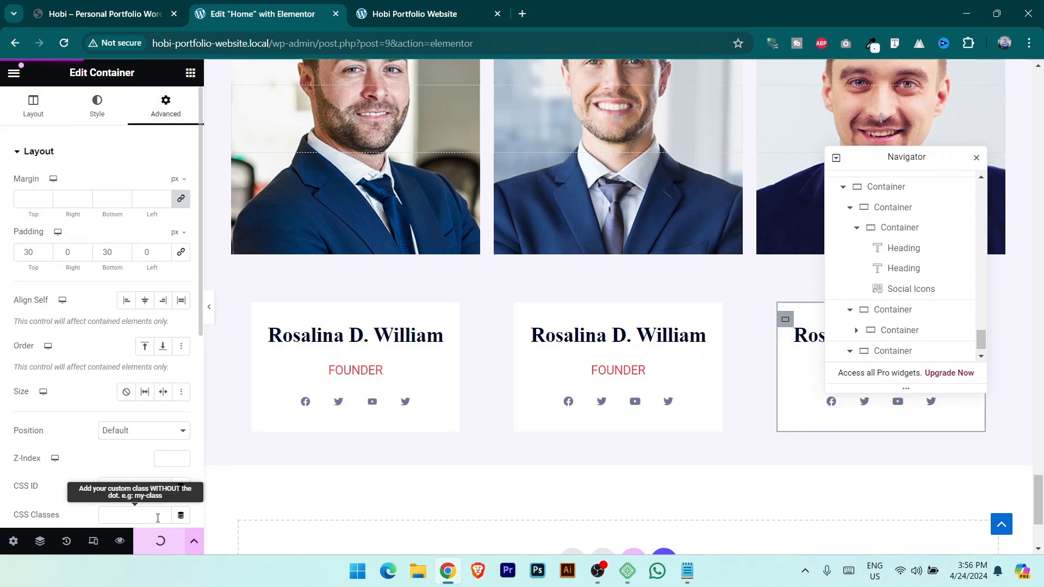
pyautogui.click(160, 541)
pyautogui.click(248, 298)
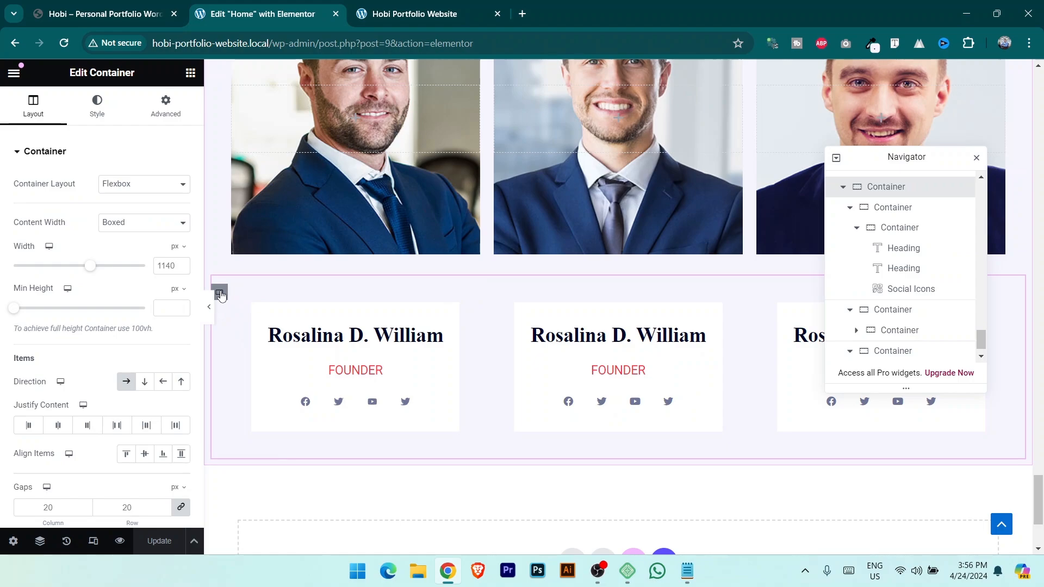
# Set the card row's top margin to -110 px so it overlaps the photos, then check the live site.
pyautogui.click(166, 106)
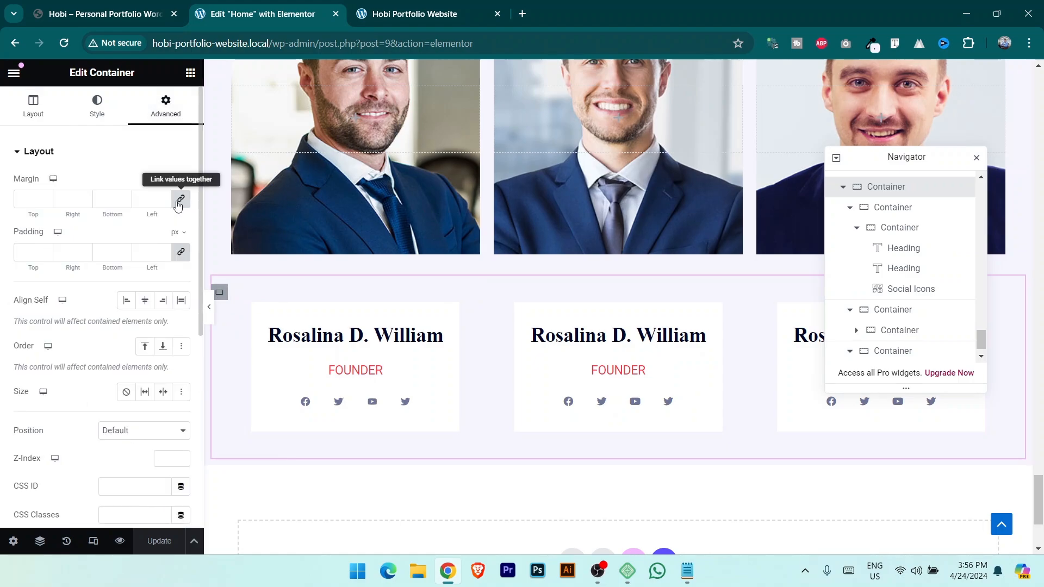
pyautogui.click(47, 203)
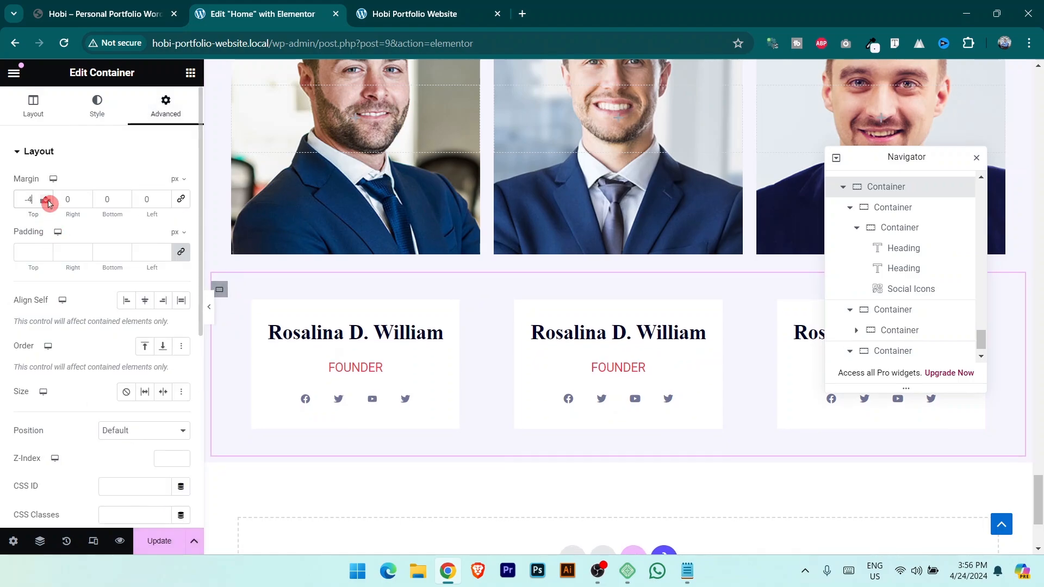
pyautogui.write('9')
pyautogui.moveTo(49, 204); pyautogui.dragTo(8, 207)
pyautogui.write('-15')
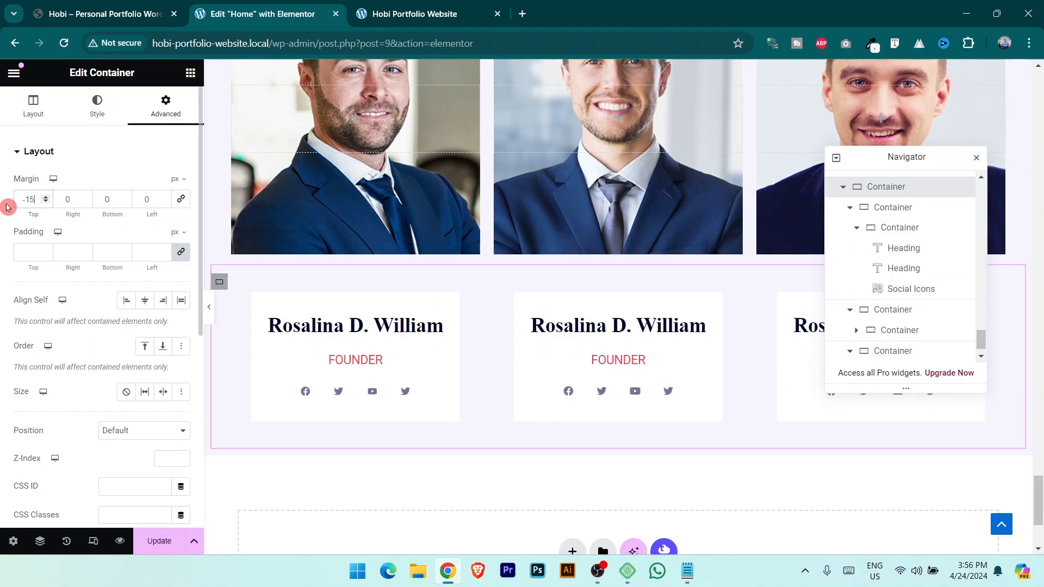
pyautogui.write('0')
pyautogui.press('BackSpace')
pyautogui.press('BackSpace')
pyautogui.write('00')
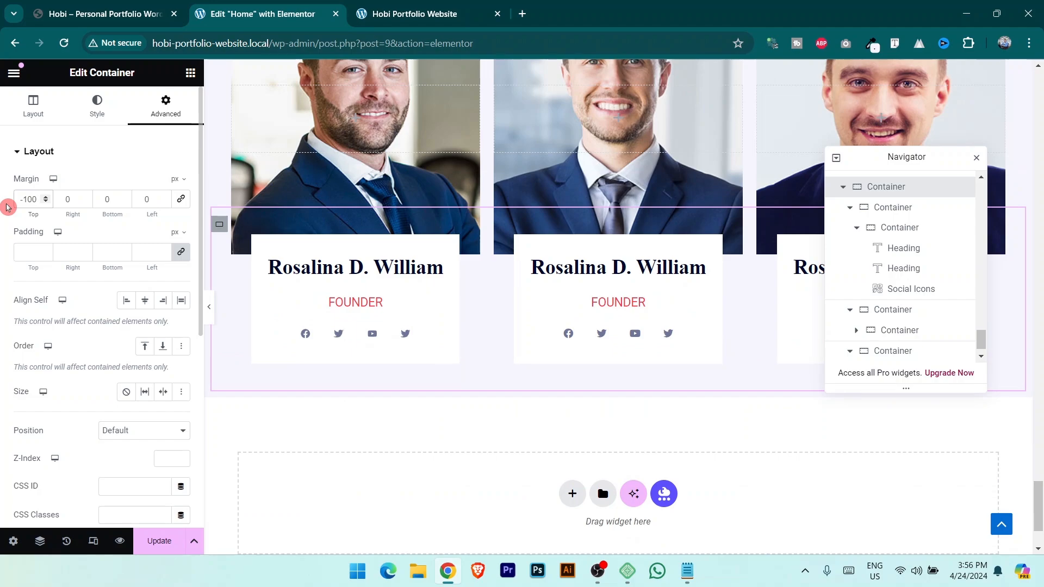
pyautogui.hotkey('shift', 'Down')
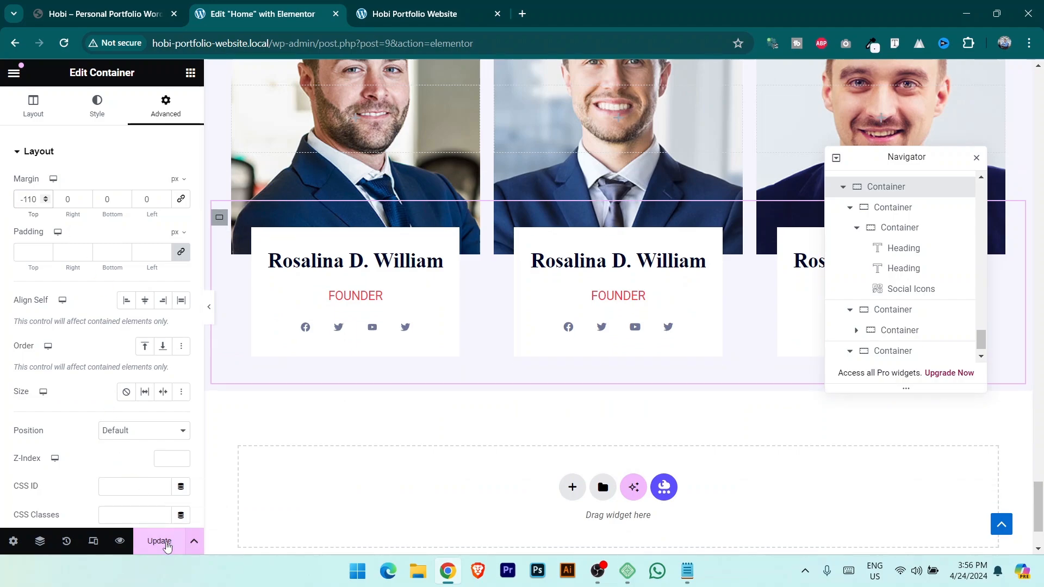
pyautogui.click(412, 7)
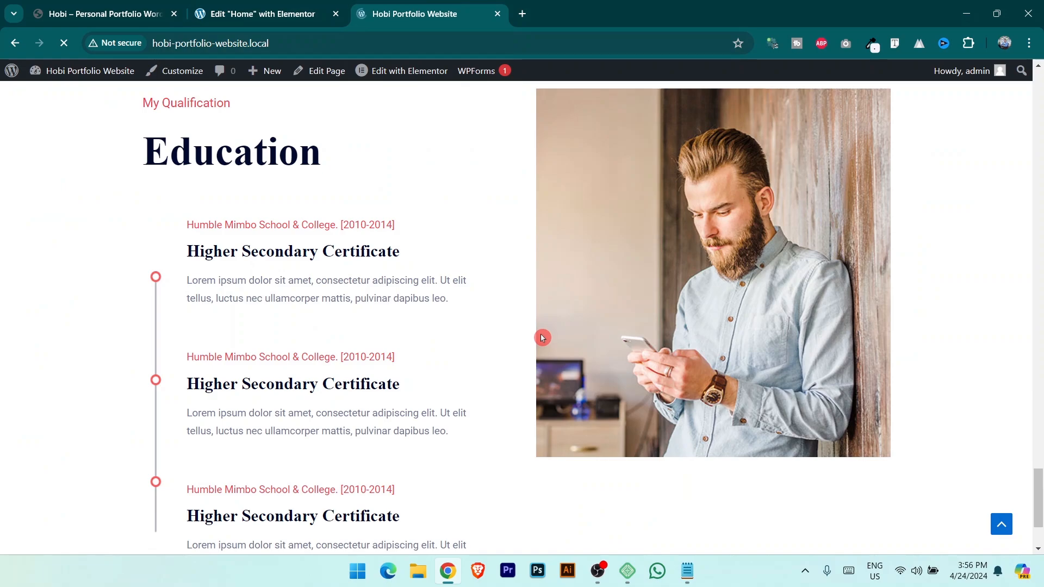
# Compare the live site's overlapping team cards with the demo site's team section.
pyautogui.scroll(-10, 542, 337)
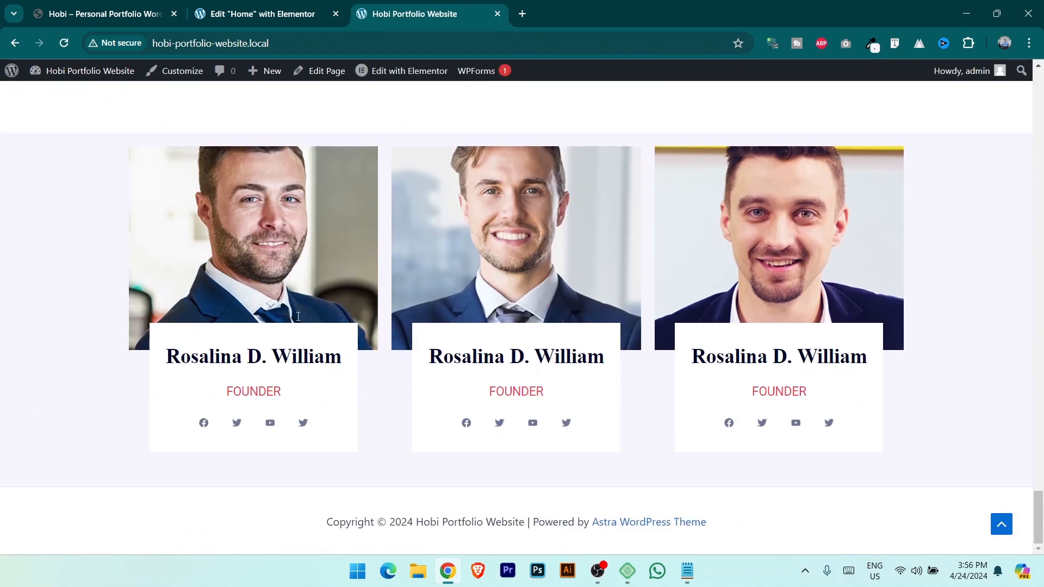
pyautogui.click(100, 6)
pyautogui.click(259, 7)
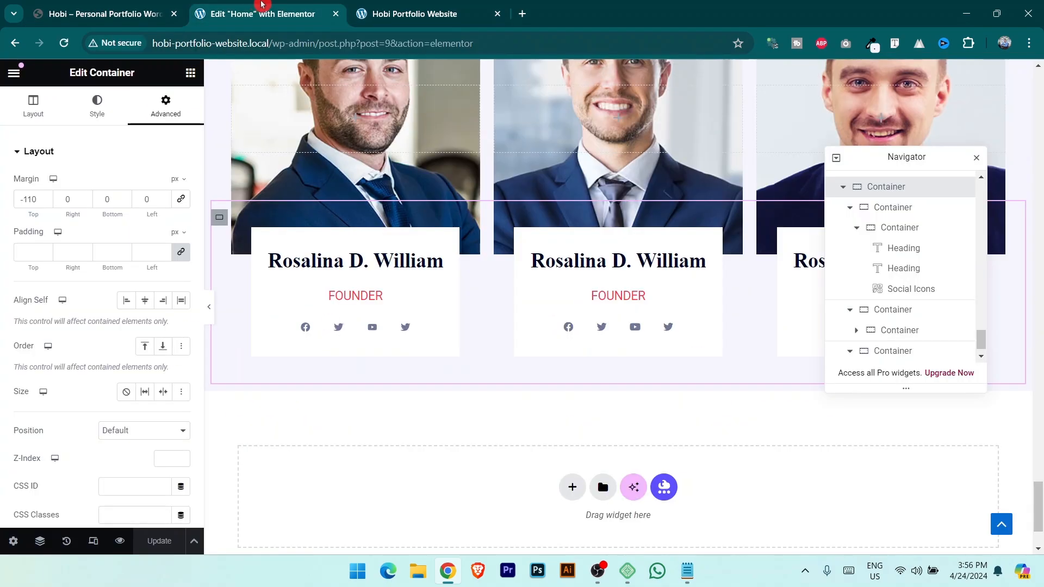
pyautogui.scroll(4, 439, 259)
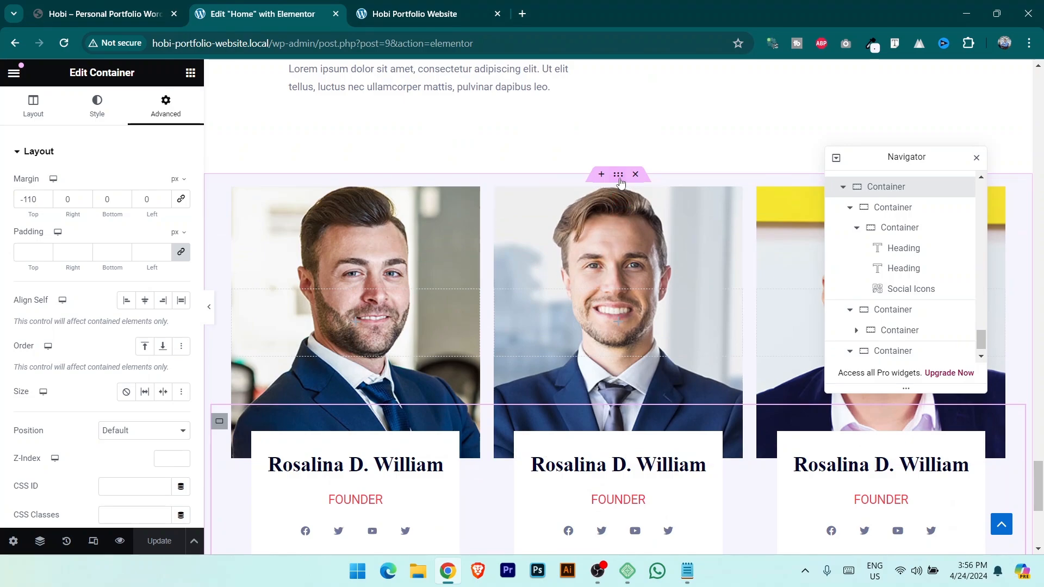
pyautogui.hotkey('ctrl', 'shift', 'Tab')
pyautogui.scroll(5, 586, 311)
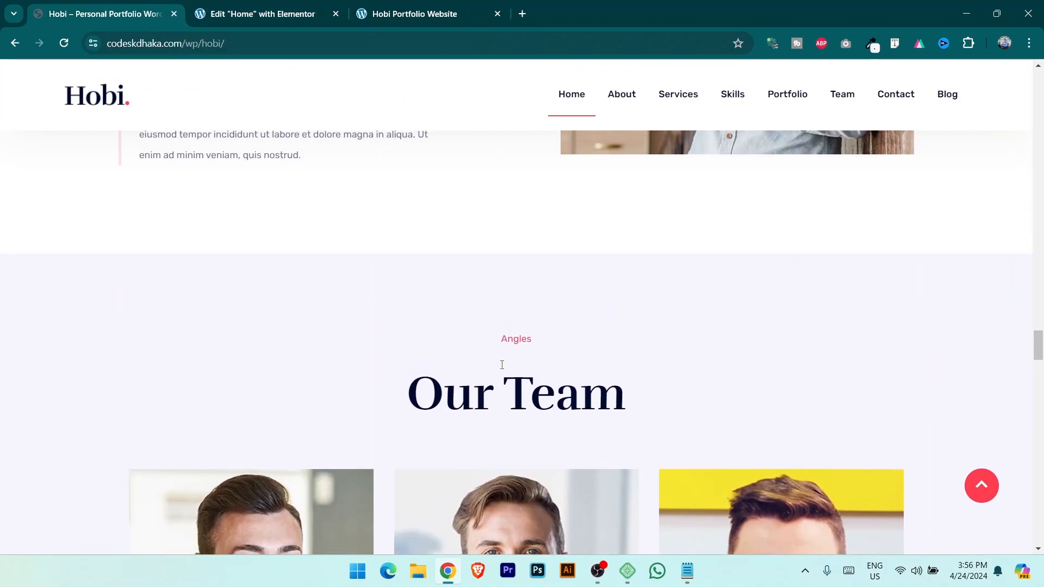
pyautogui.hotkey('ctrl', 'Tab')
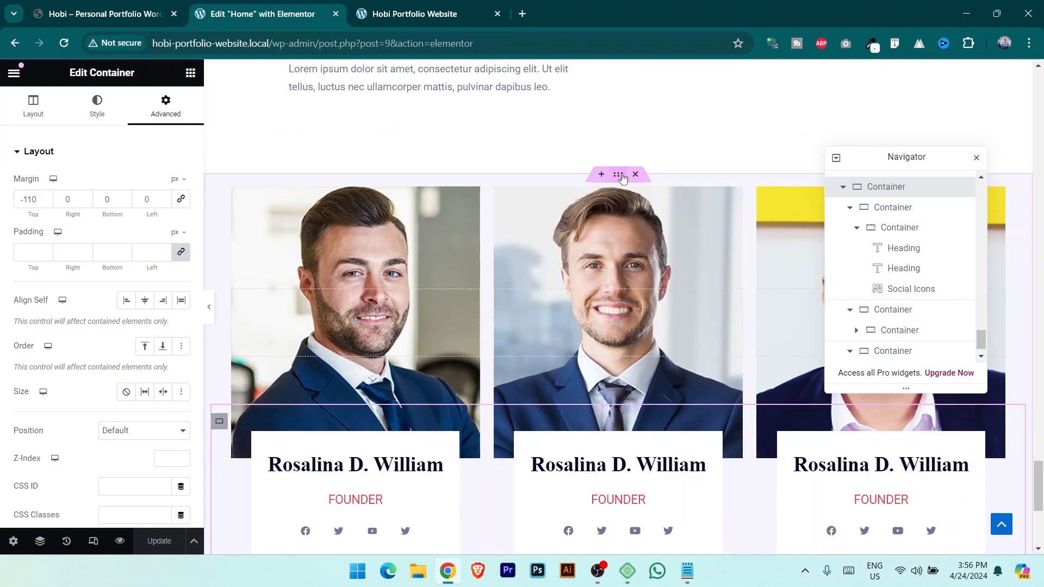
# Select the team section container and open its padding settings.
pyautogui.click(231, 217)
pyautogui.click(165, 103)
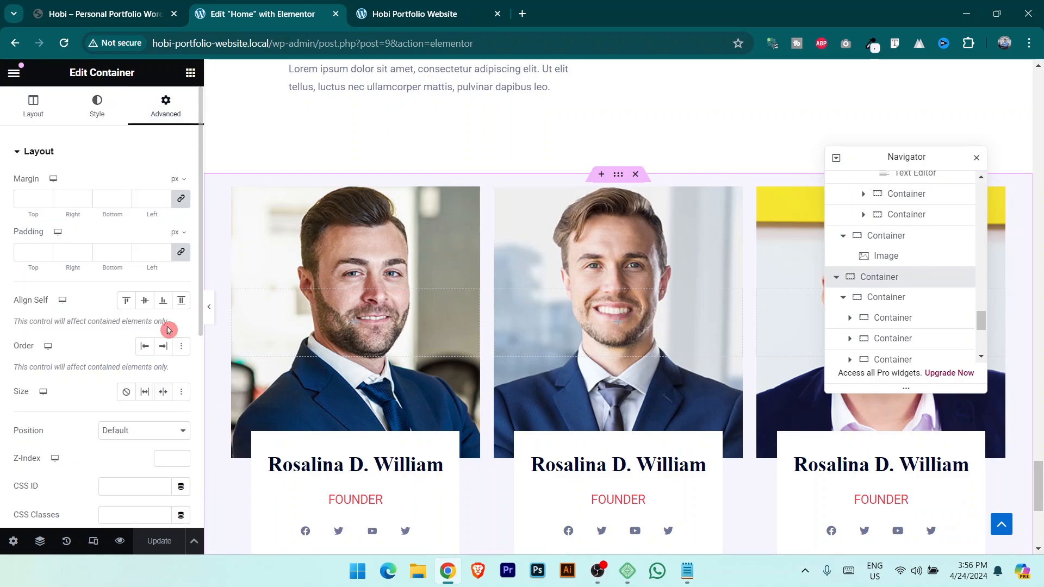
pyautogui.click(45, 254)
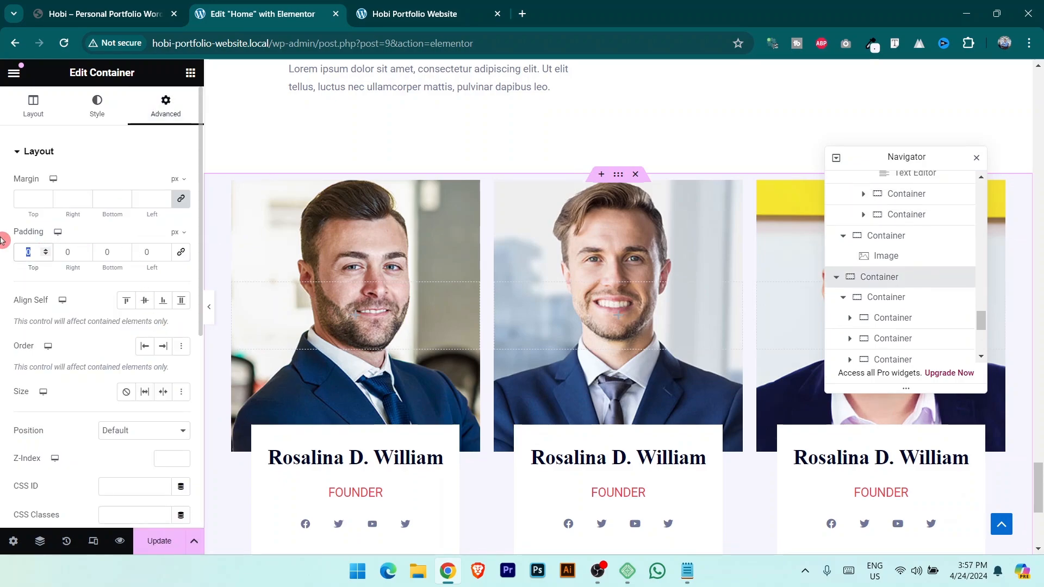
# Set the team section padding to 100 px top and 50 px bottom, then save.
pyautogui.write('100')
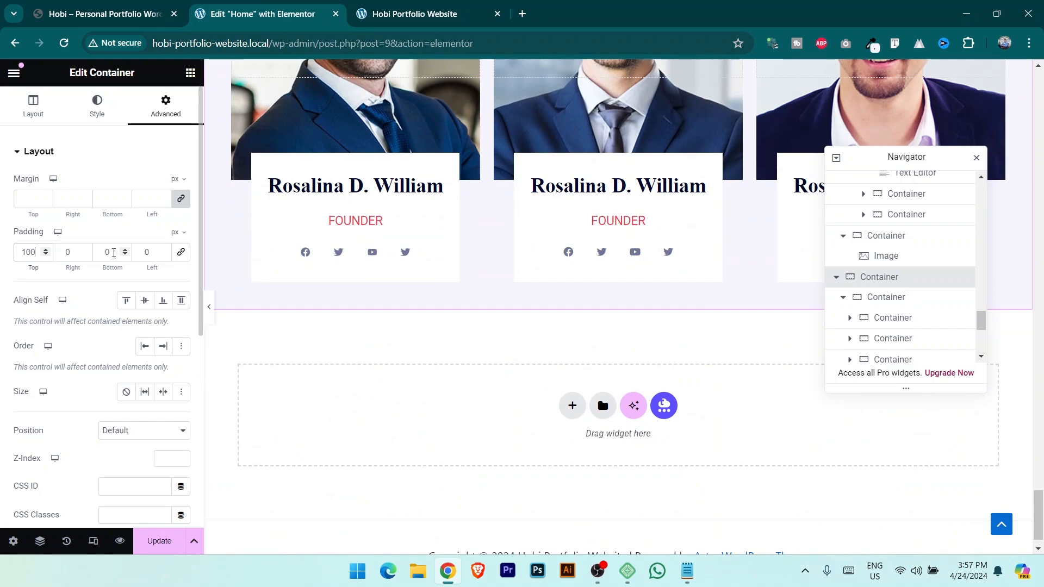
pyautogui.write('50')
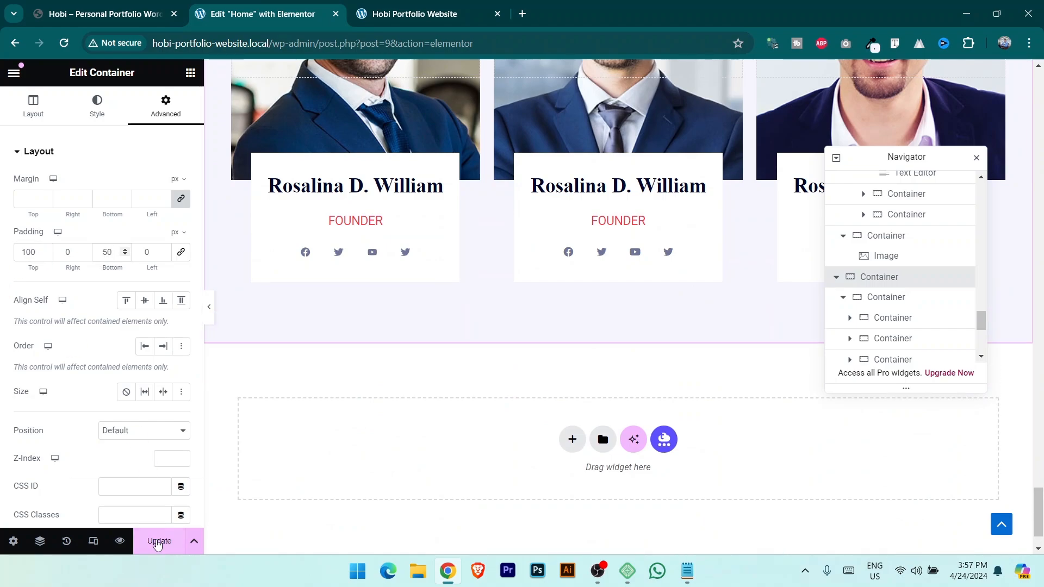
pyautogui.hotkey('ctrl', 's')
pyautogui.click(412, 4)
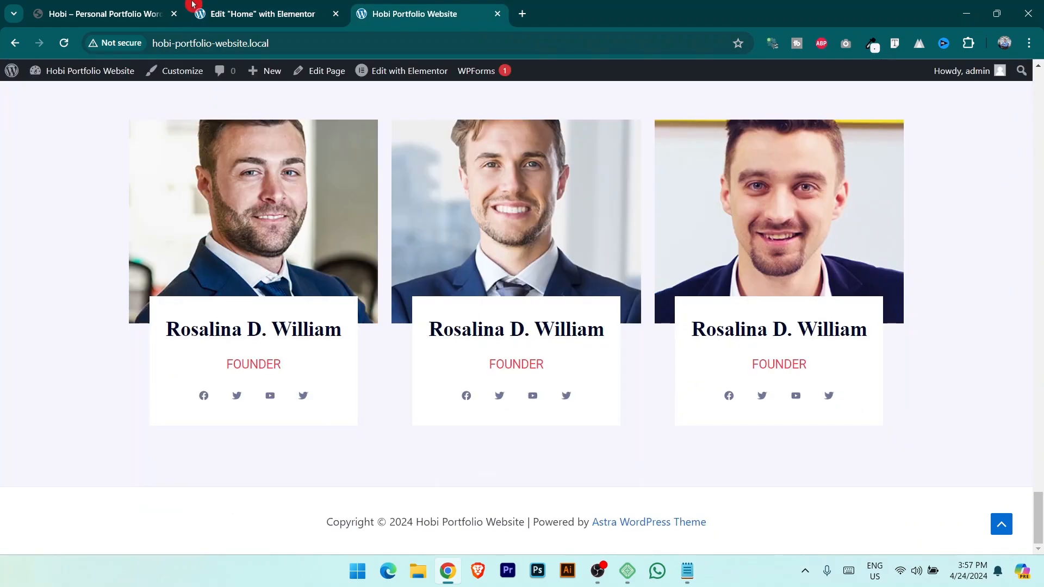
# Study the reference site's contact section, then add a new section below the team cards.
pyautogui.click(133, 6)
pyautogui.scroll(-10, 564, 356)
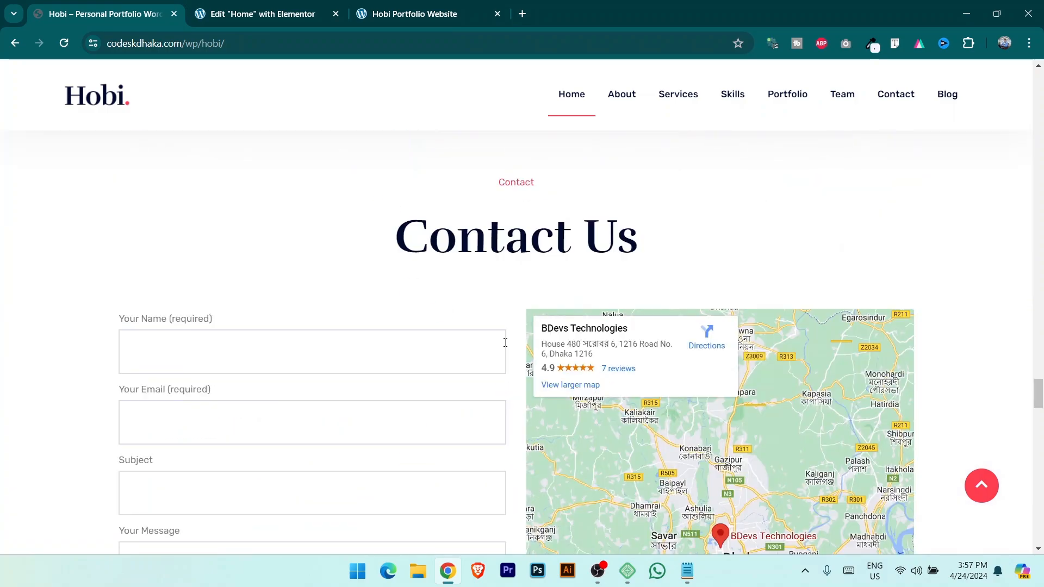
pyautogui.scroll(-8, 506, 343)
pyautogui.scroll(8, 588, 333)
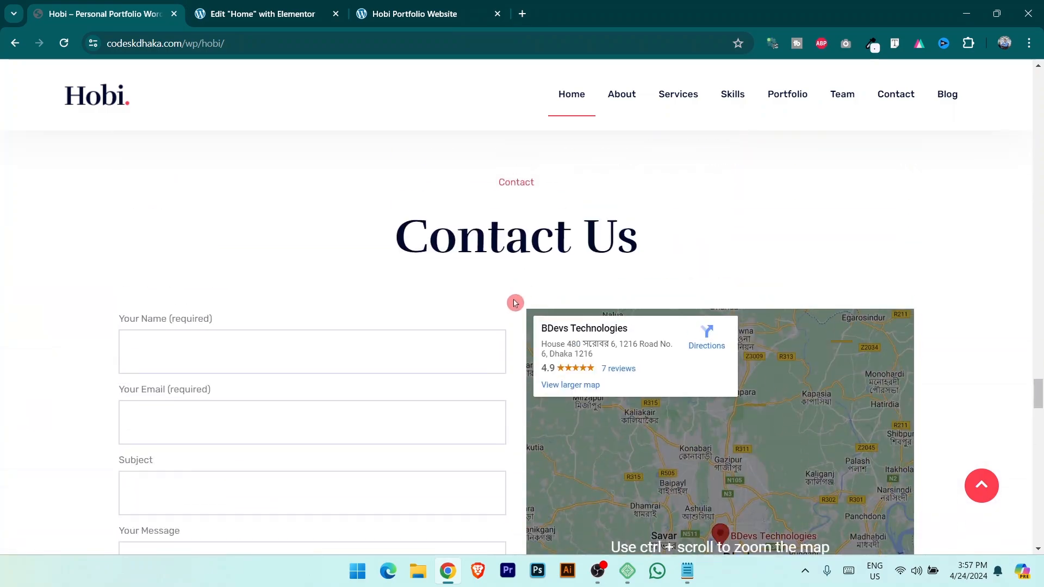
pyautogui.click(229, 5)
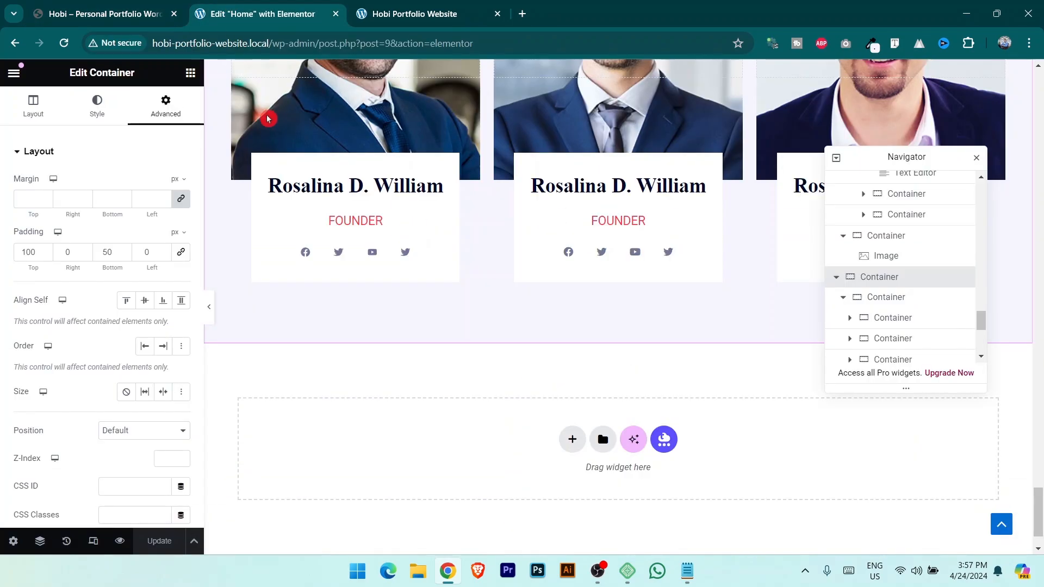
pyautogui.click(109, 10)
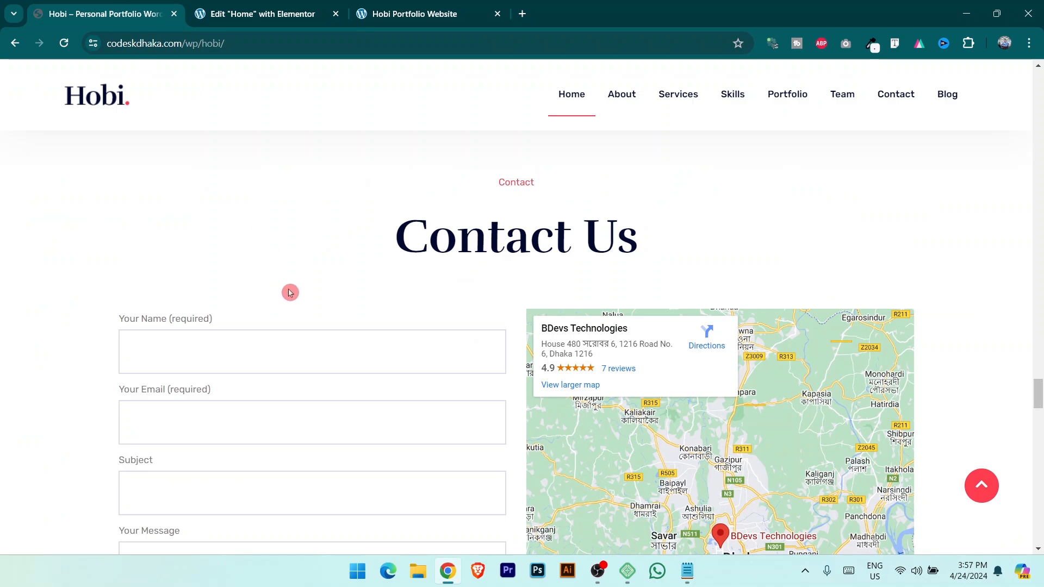
pyautogui.click(256, 4)
pyautogui.scroll(-1, 482, 324)
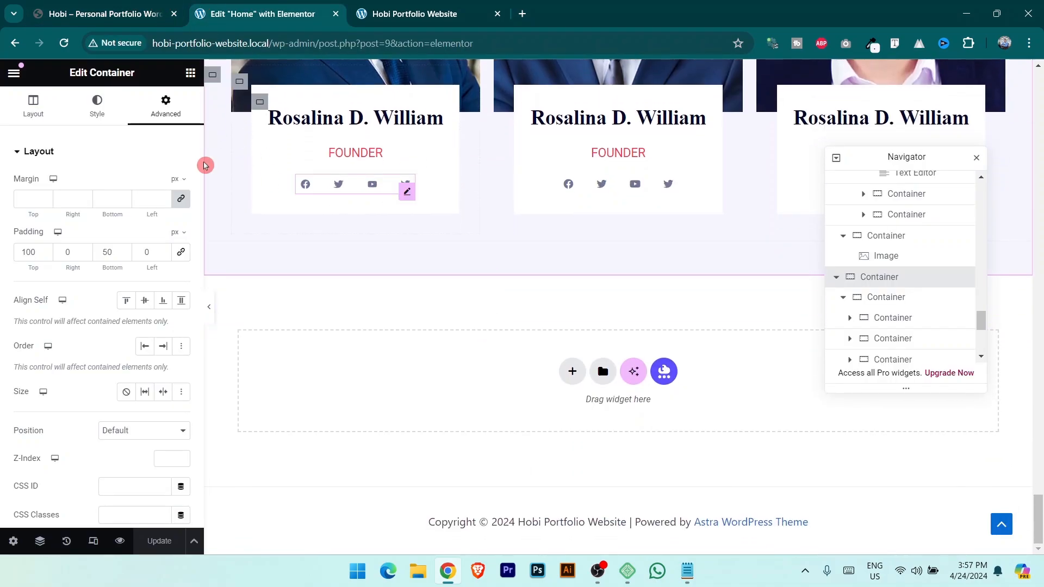
pyautogui.click(100, 4)
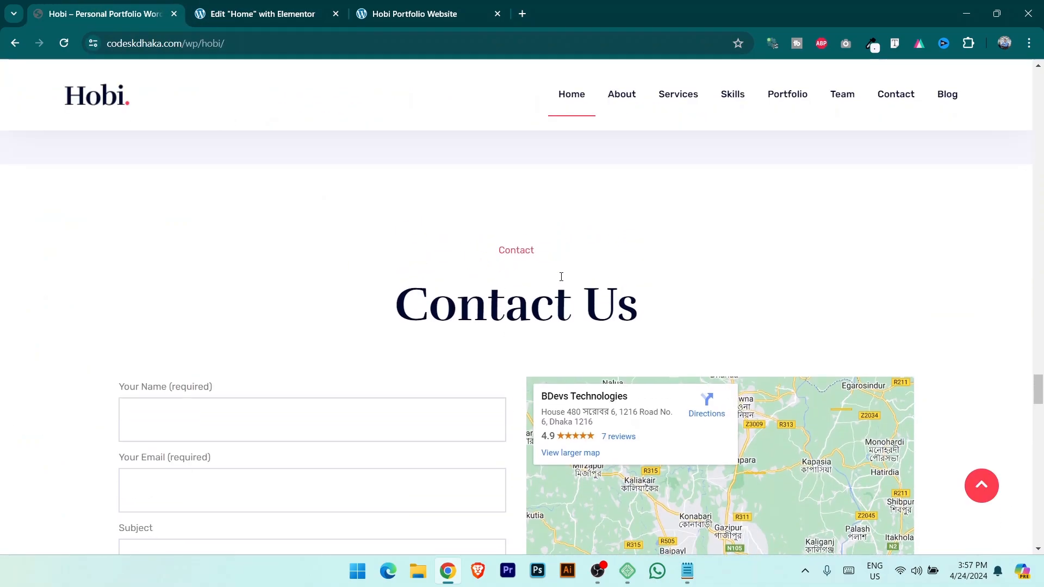
pyautogui.click(222, 12)
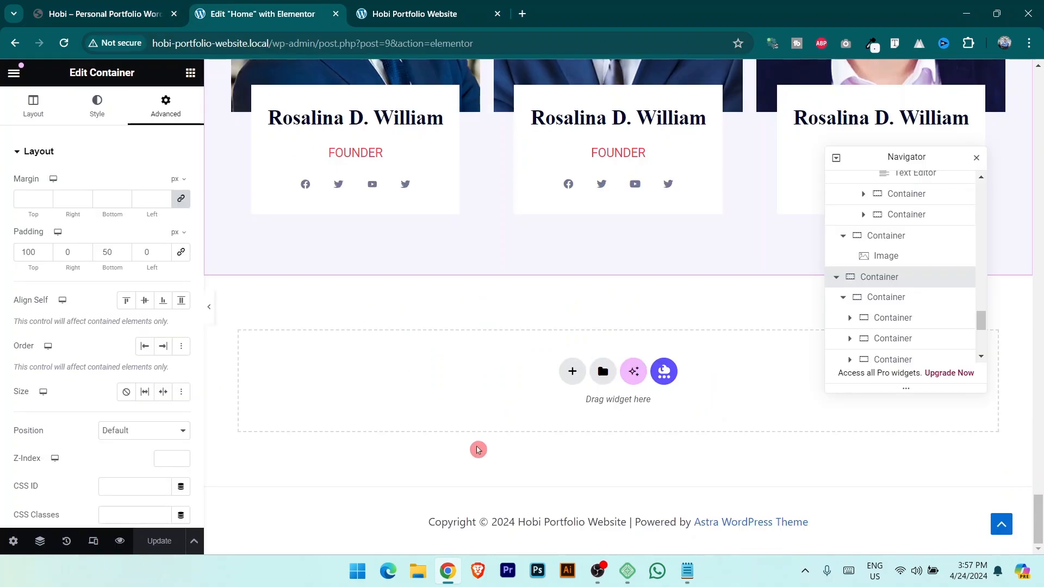
pyautogui.click(572, 372)
# Give the new section a two-column flexbox structure.
pyautogui.click(574, 417)
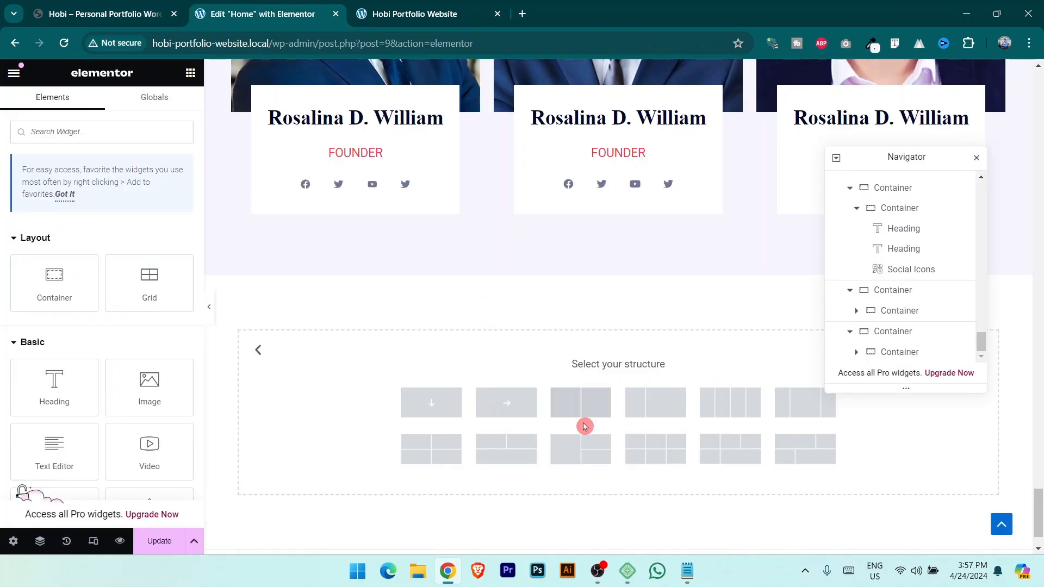
pyautogui.click(578, 403)
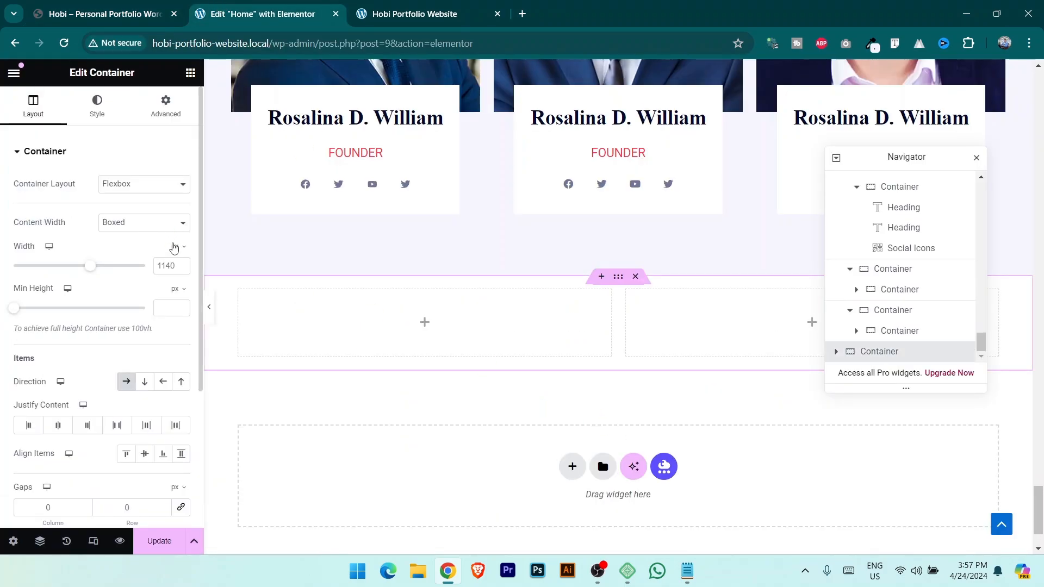
pyautogui.click(120, 12)
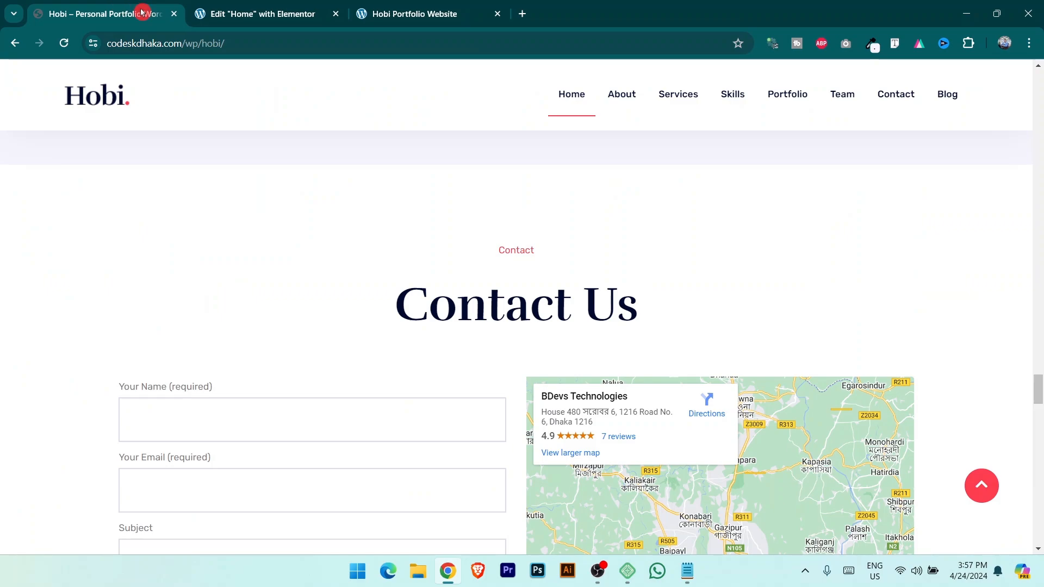
# Open the WordPress admin Dashboard in a new tab beside the live site.
pyautogui.click(414, 14)
pyautogui.moveTo(52, 75)
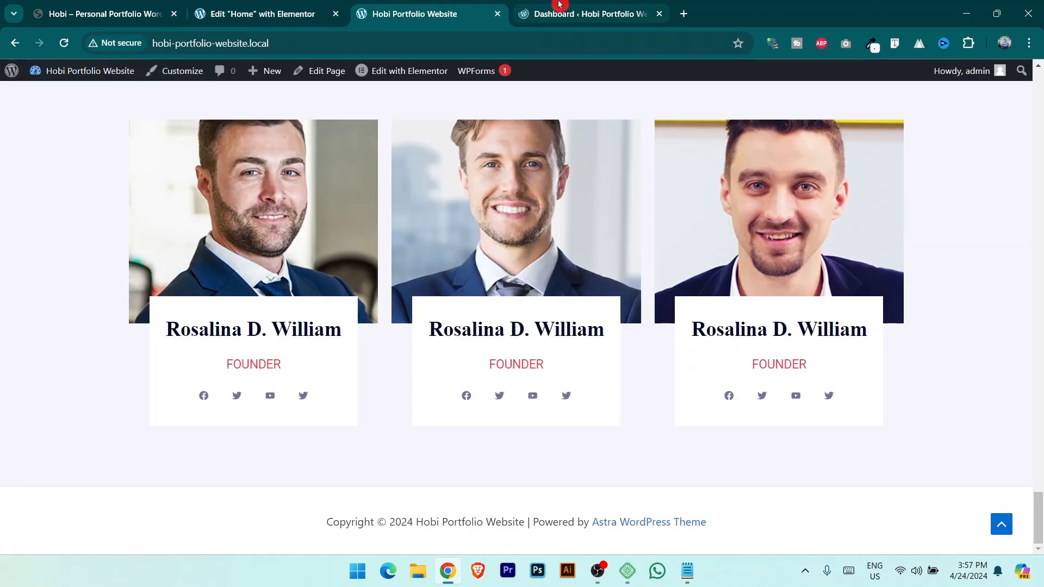
pyautogui.moveTo(560, 7); pyautogui.dragTo(413, 9)
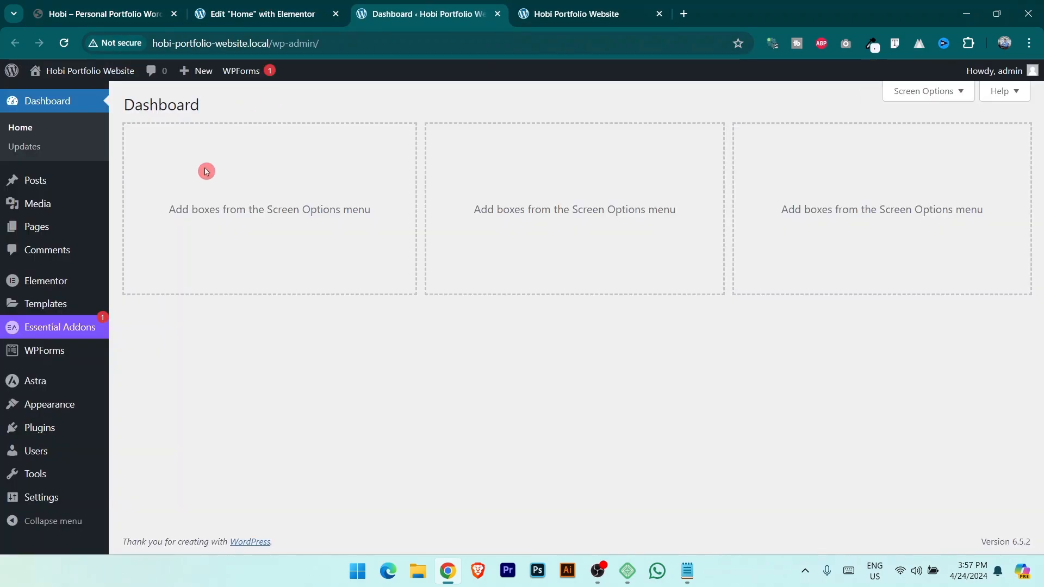
# Update the page with its two-column section, then go to WPForms > Add New in the Dashboard.
pyautogui.click(240, 7)
pyautogui.click(157, 541)
pyautogui.click(553, 5)
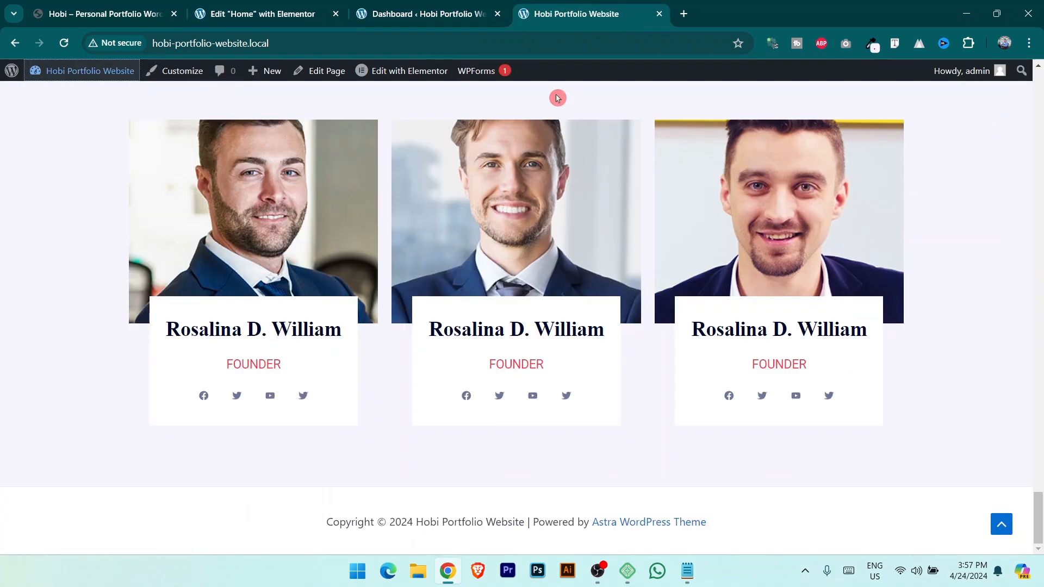
pyautogui.click(388, 4)
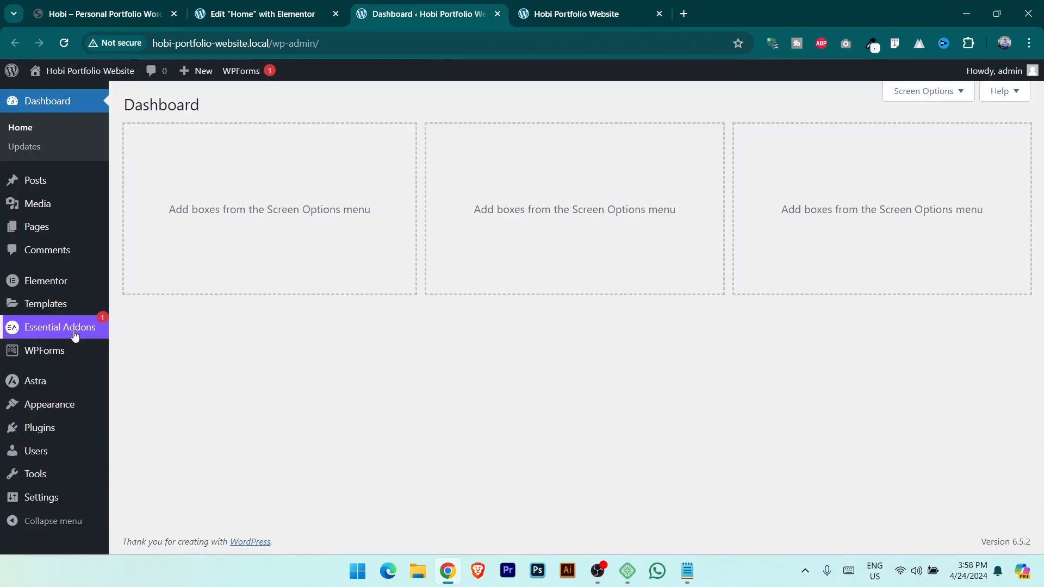
pyautogui.moveTo(58, 353)
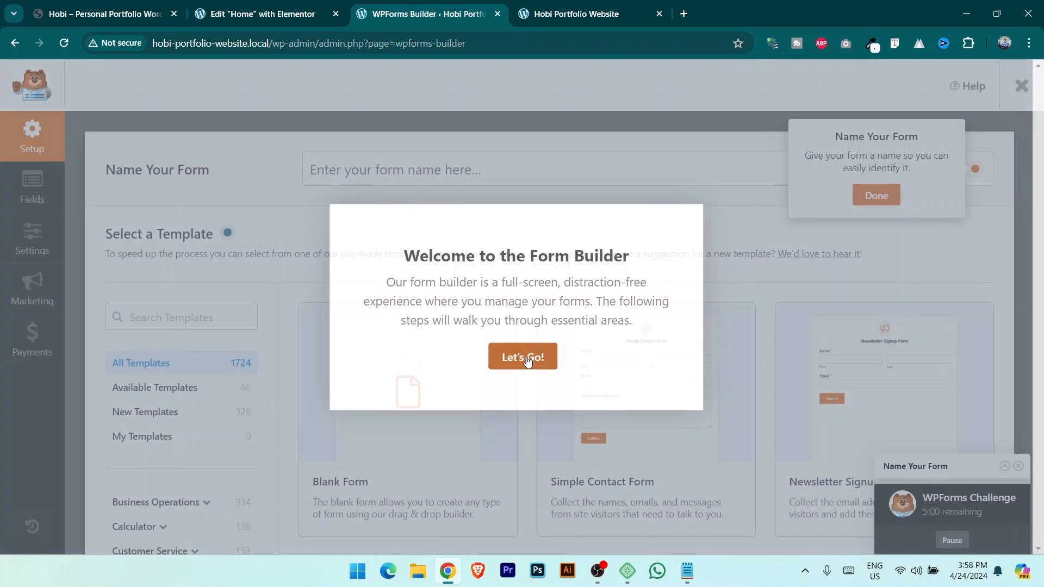
# Dismiss the builder welcome and form-naming tip, then create a Blank Form.
pyautogui.click(525, 357)
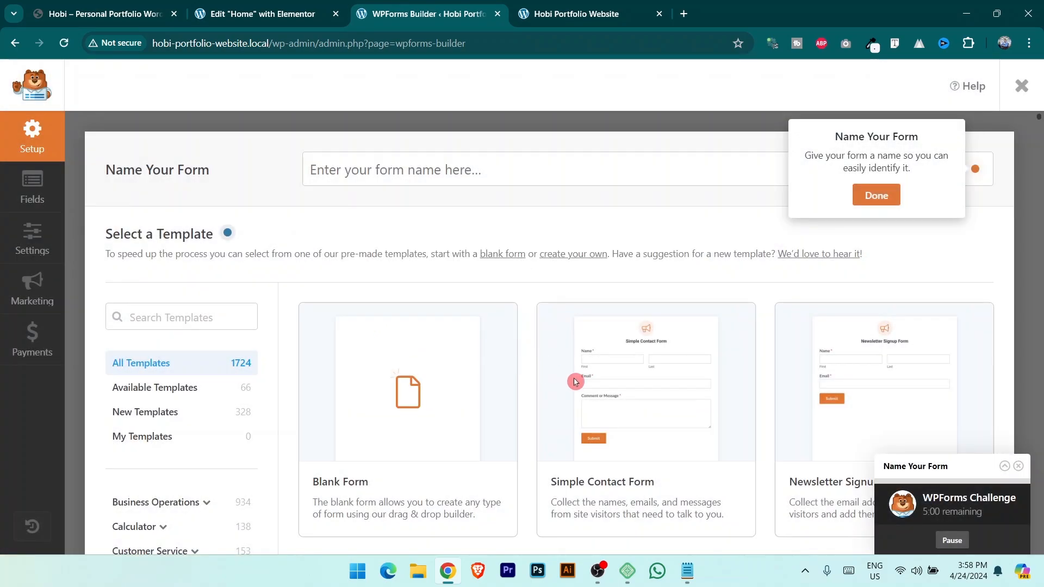
pyautogui.click(894, 195)
pyautogui.scroll(-3, 789, 310)
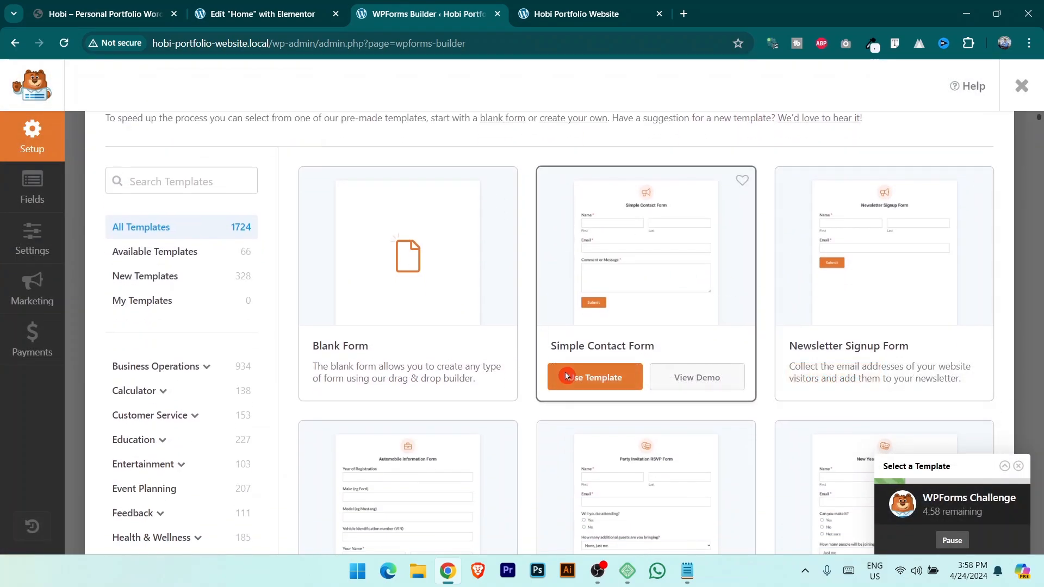
pyautogui.scroll(-8, 744, 422)
pyautogui.scroll(9, 610, 326)
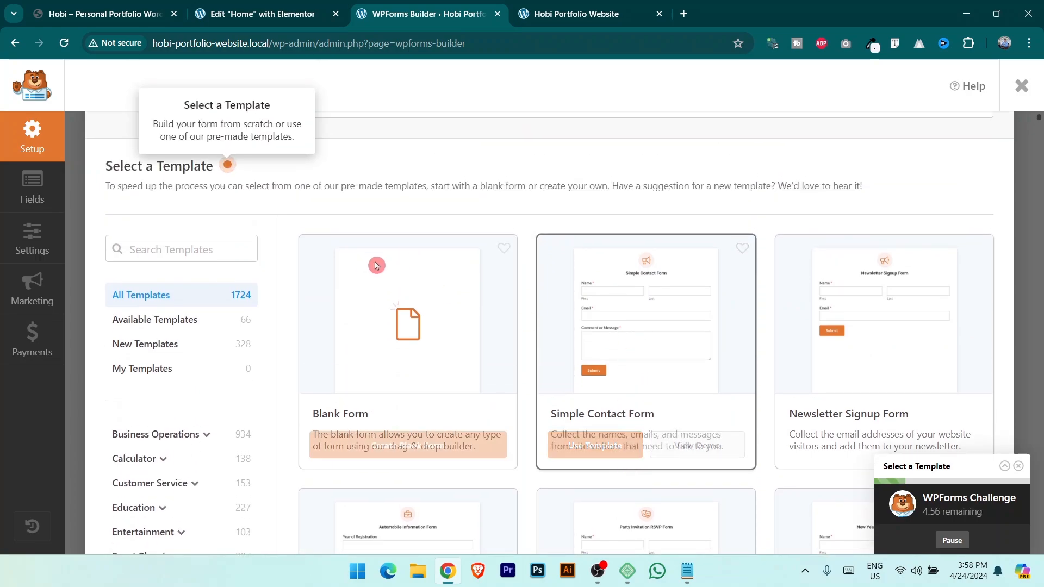
pyautogui.click(95, 7)
pyautogui.scroll(-3, 368, 305)
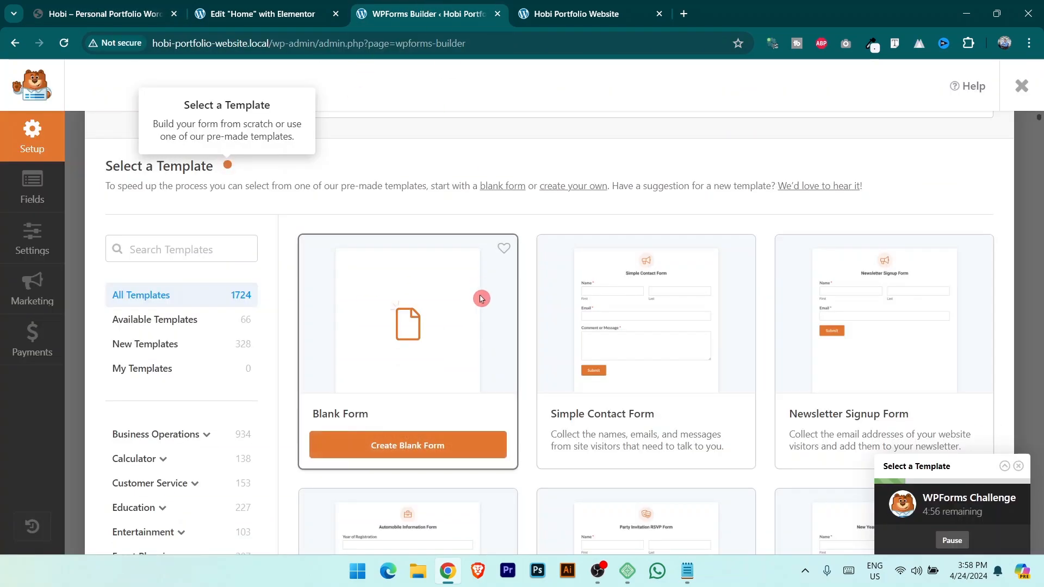
pyautogui.click(385, 452)
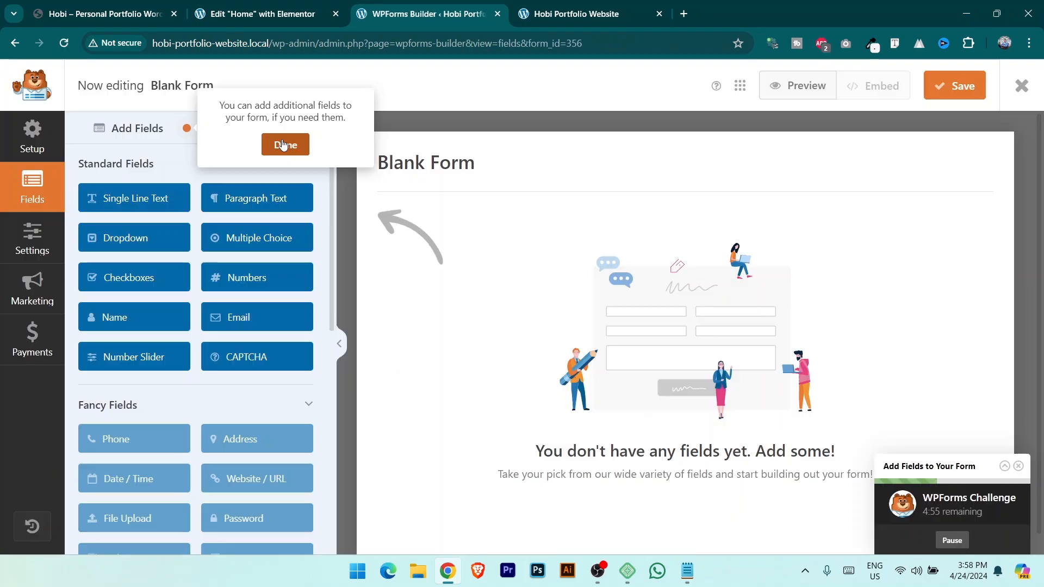
# Dismiss the builder tour, notification and embed tips and return to the form fields.
pyautogui.click(284, 145)
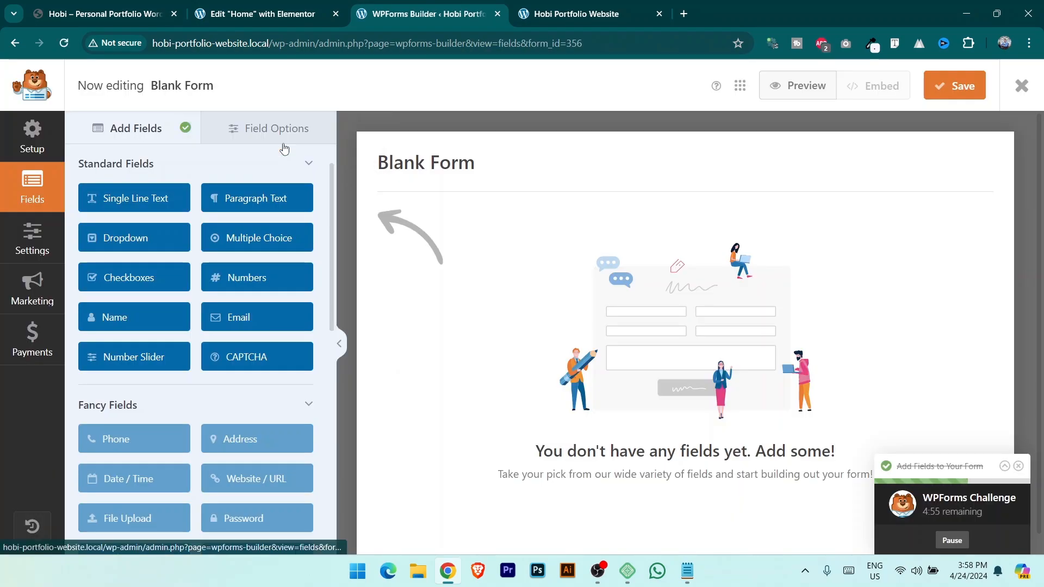
pyautogui.click(787, 197)
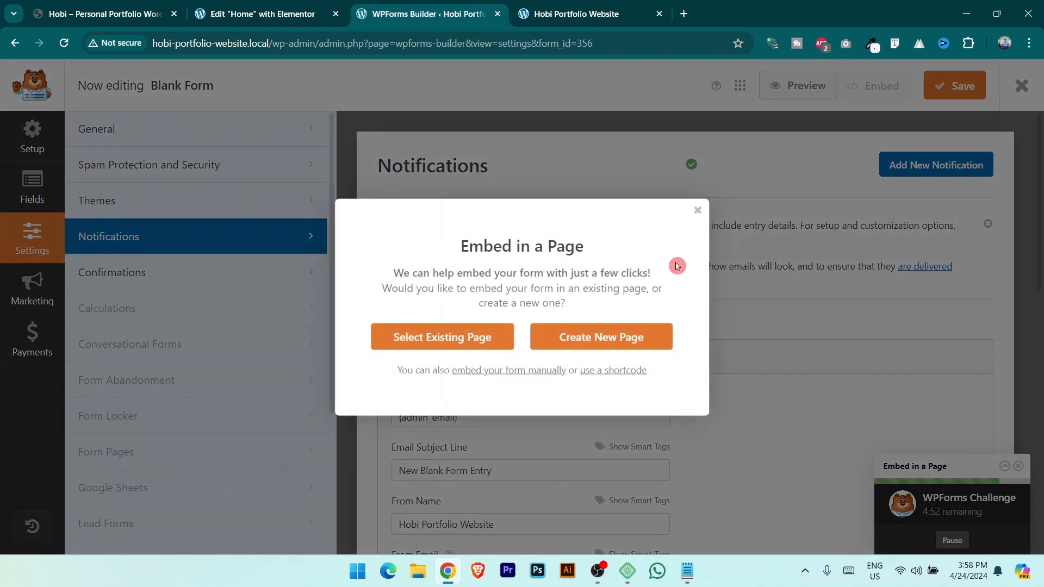
pyautogui.click(698, 210)
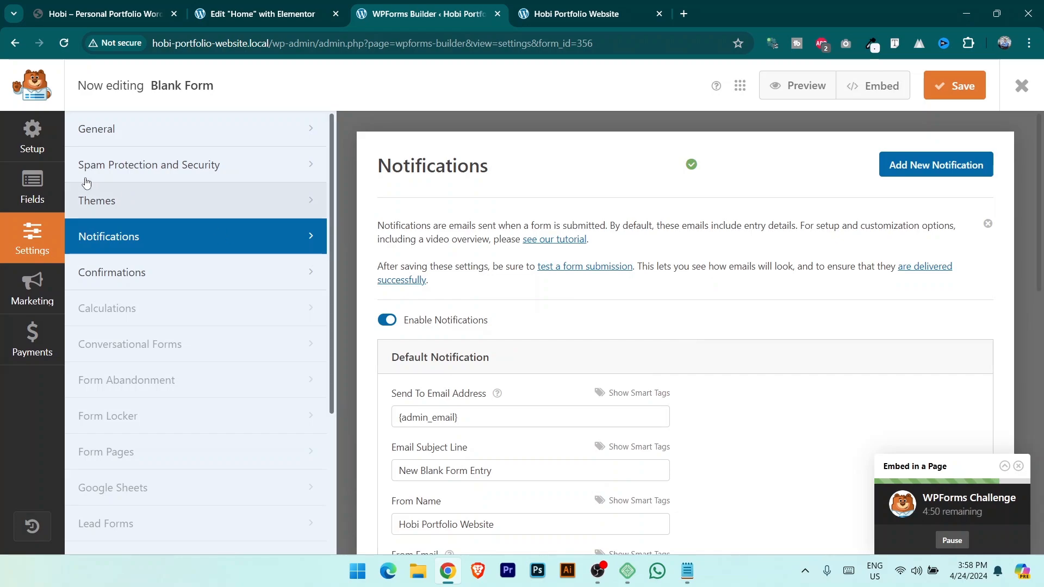
pyautogui.click(32, 190)
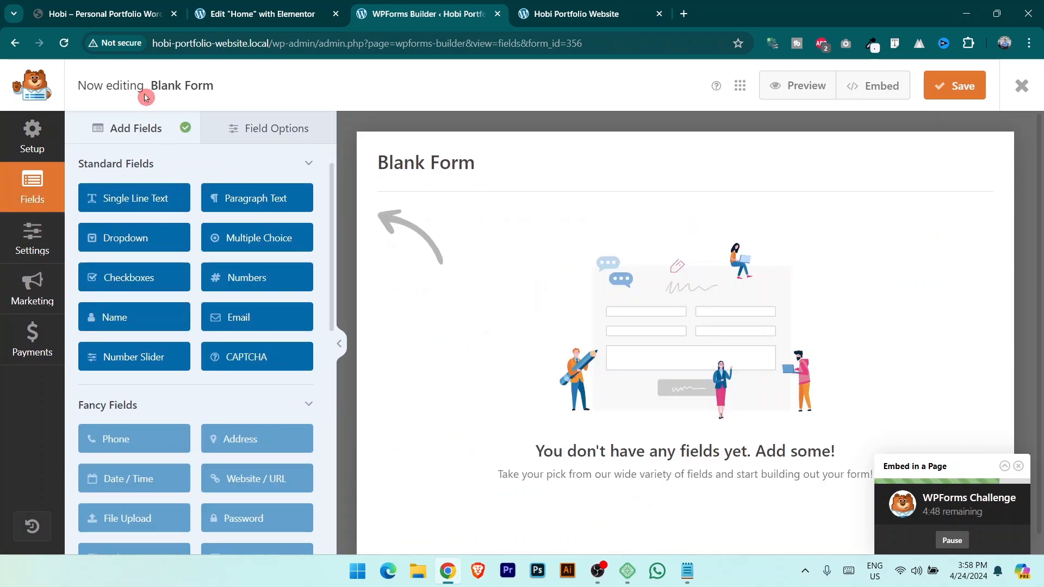
# After checking the reference contact form, add a Name field from Standard Fields.
pyautogui.click(78, 7)
pyautogui.click(229, 15)
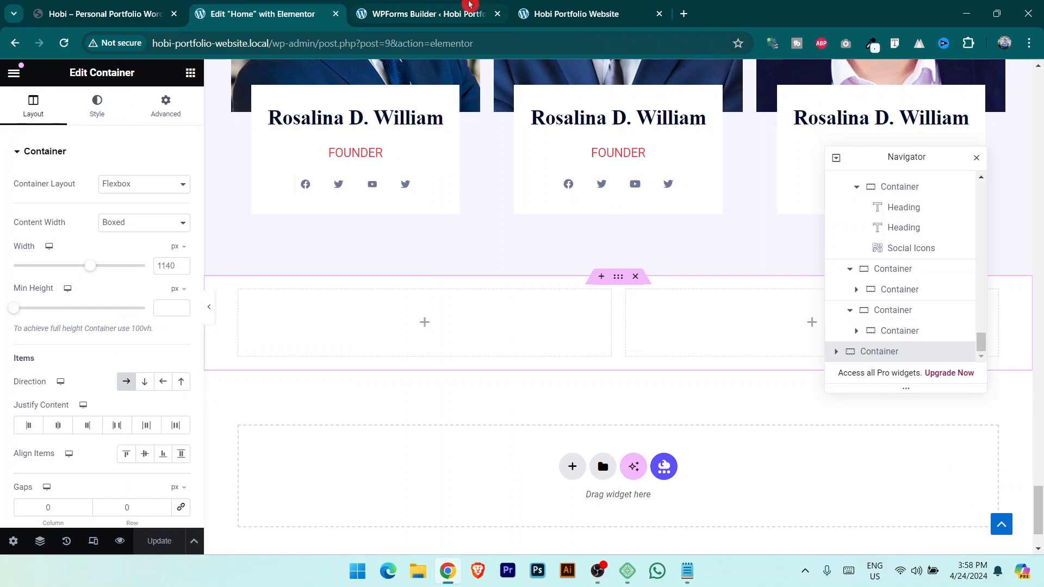
pyautogui.hotkey('ctrl', 'Tab')
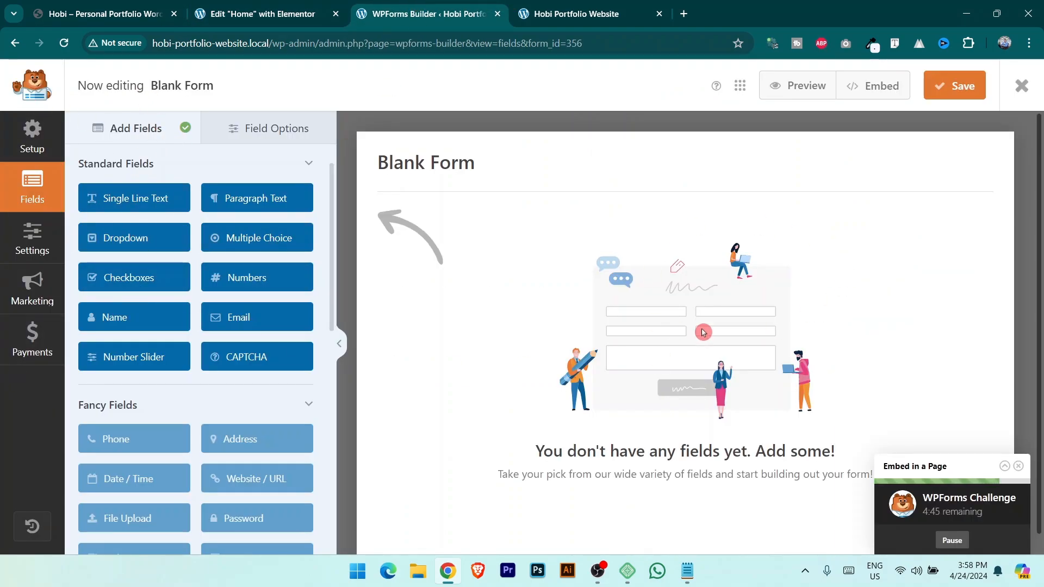
pyautogui.click(107, 10)
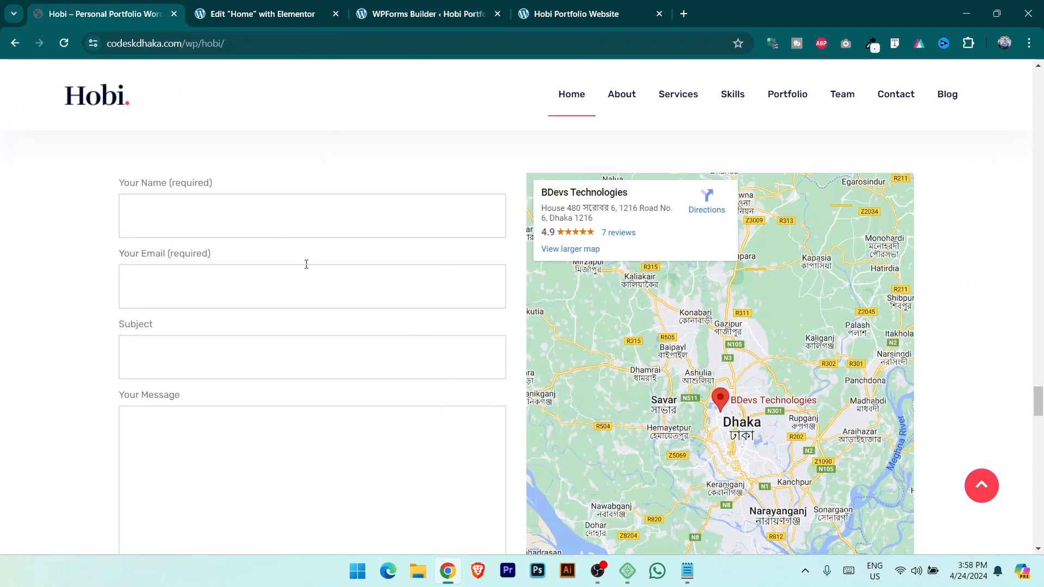
pyautogui.click(283, 13)
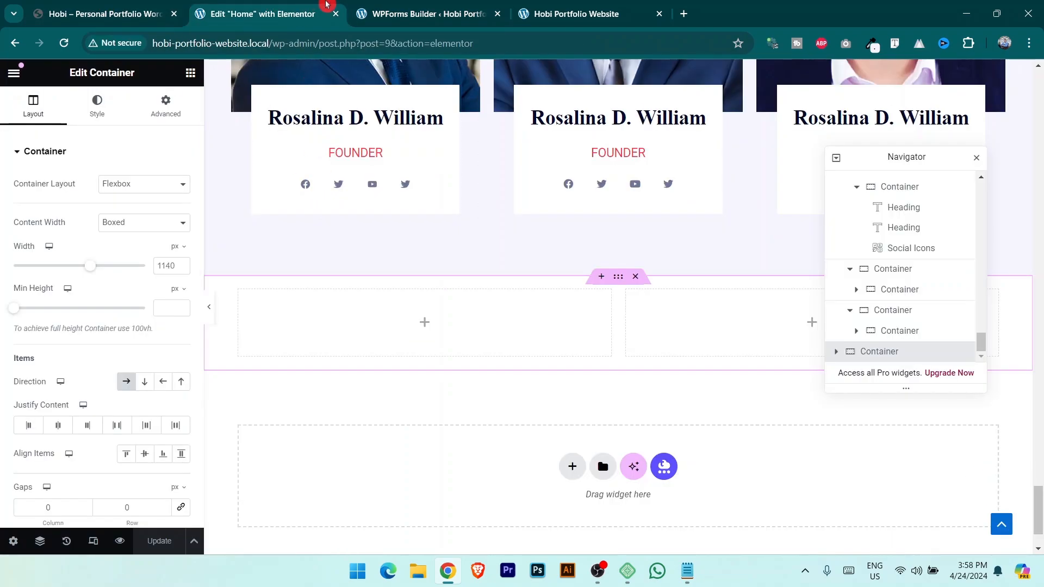
pyautogui.click(391, 13)
pyautogui.click(118, 320)
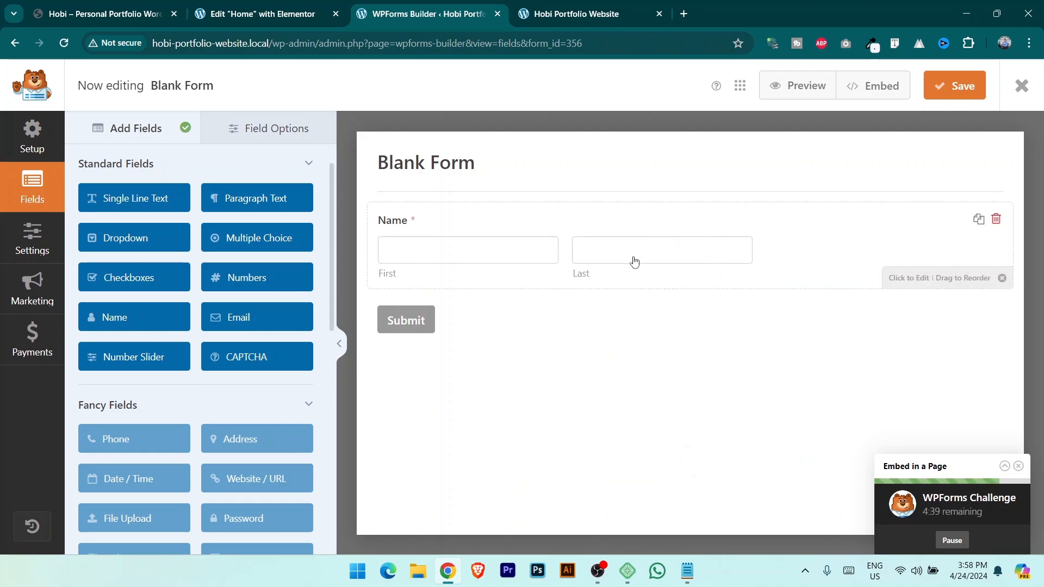
# Relabel the Name field to 'Your Name'.
pyautogui.click(636, 231)
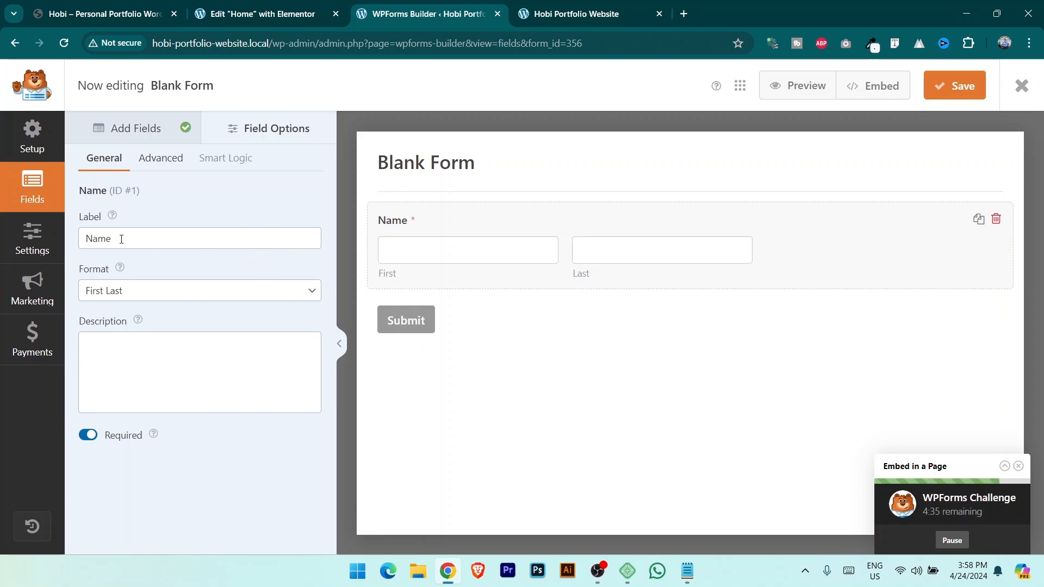
pyautogui.doubleClick(144, 239)
pyautogui.click(103, 4)
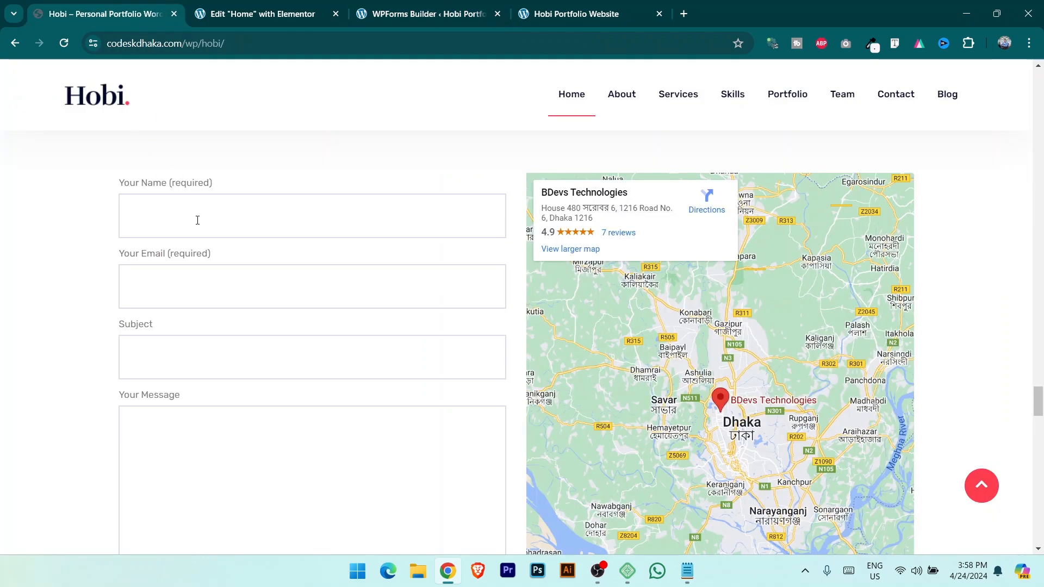
pyautogui.hotkey('ctrl', 'Tab')
pyautogui.hotkey('ctrl', 'Tab')
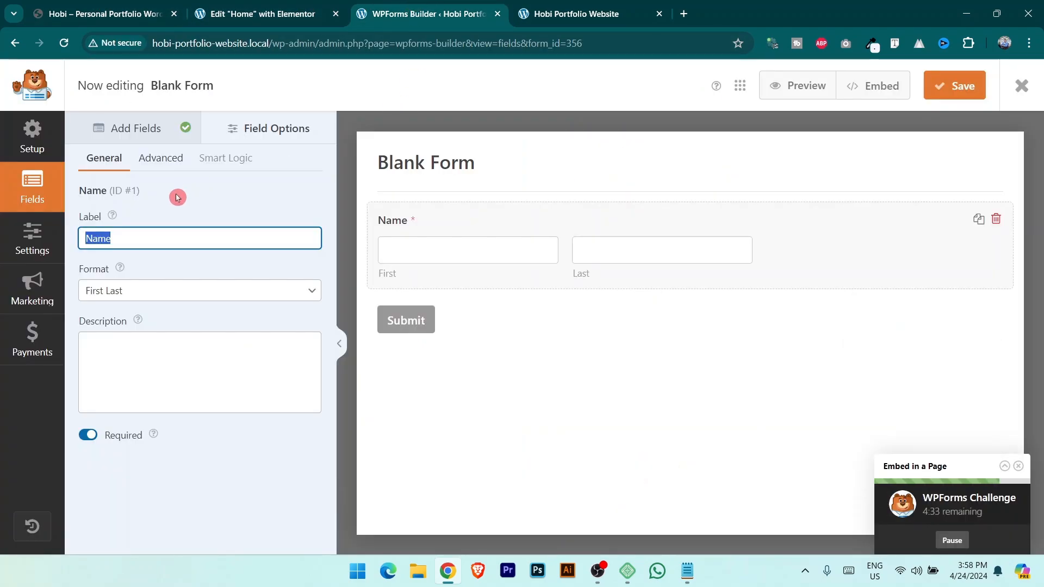
pyautogui.write('Your')
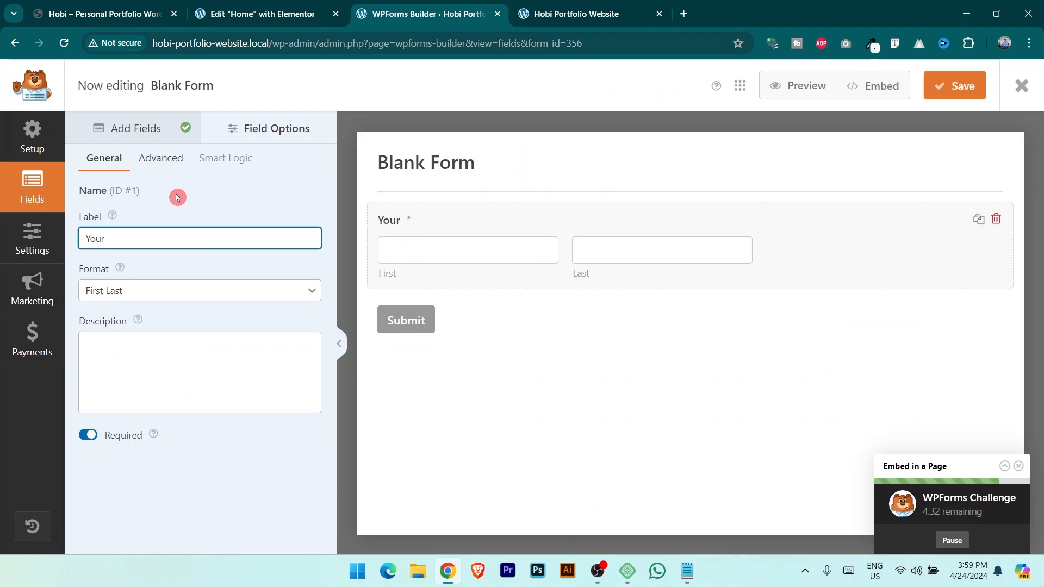
# Set the name field's format to Simple, a single box.
pyautogui.click(123, 290)
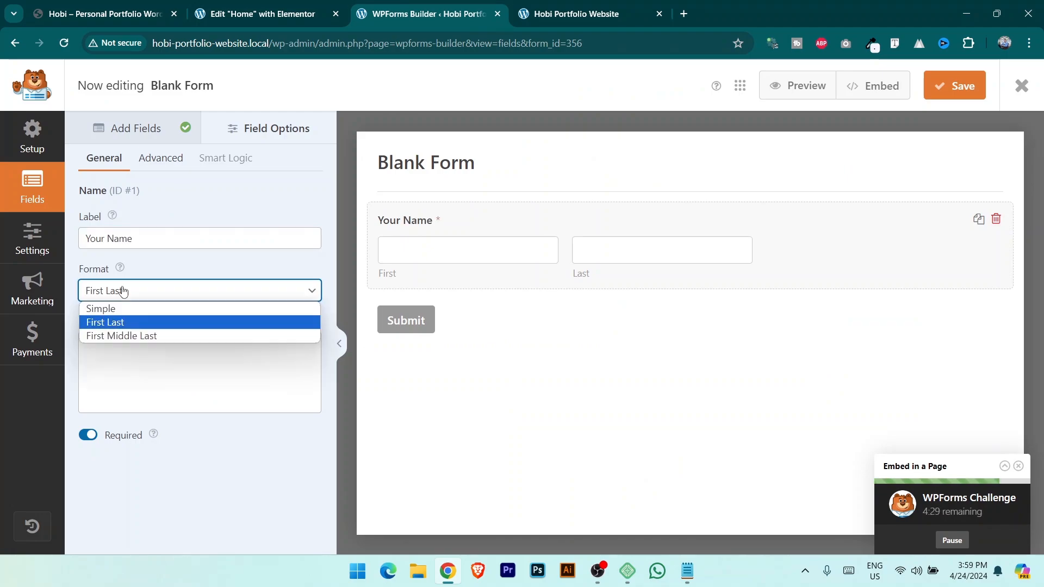
pyautogui.click(127, 314)
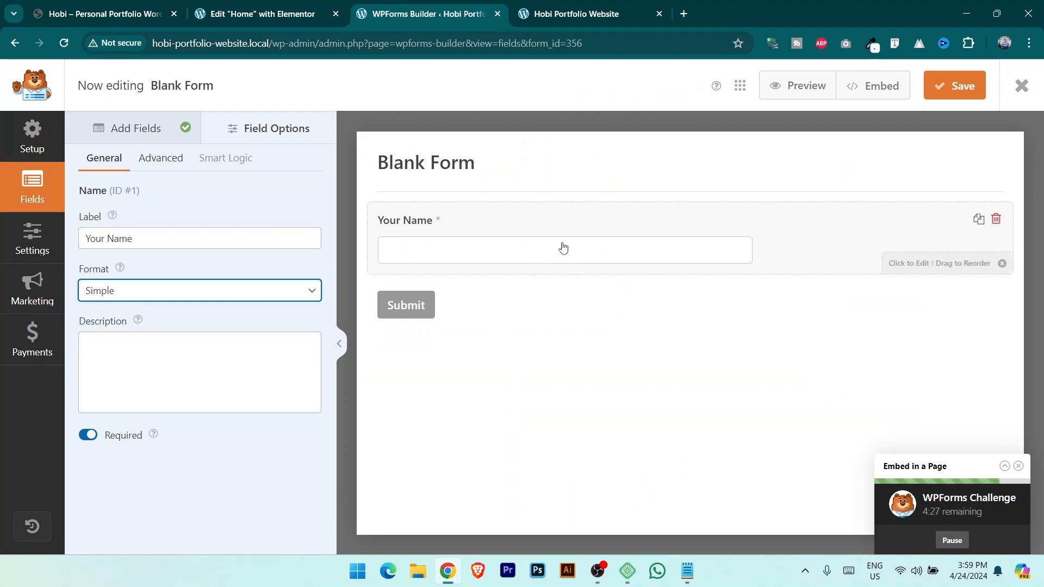
pyautogui.click(226, 291)
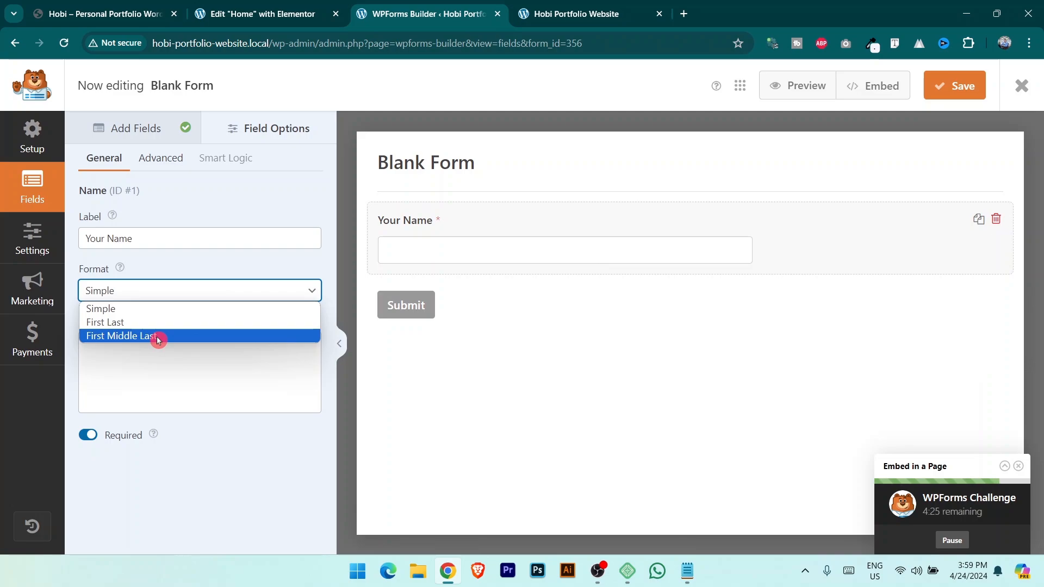
pyautogui.click(158, 337)
pyautogui.click(218, 296)
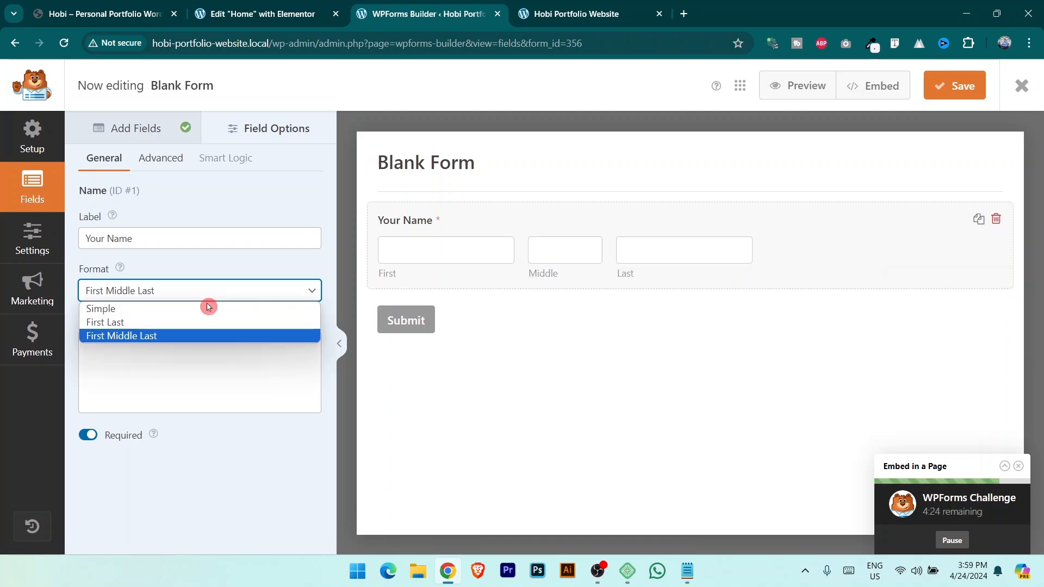
pyautogui.click(170, 327)
pyautogui.click(226, 291)
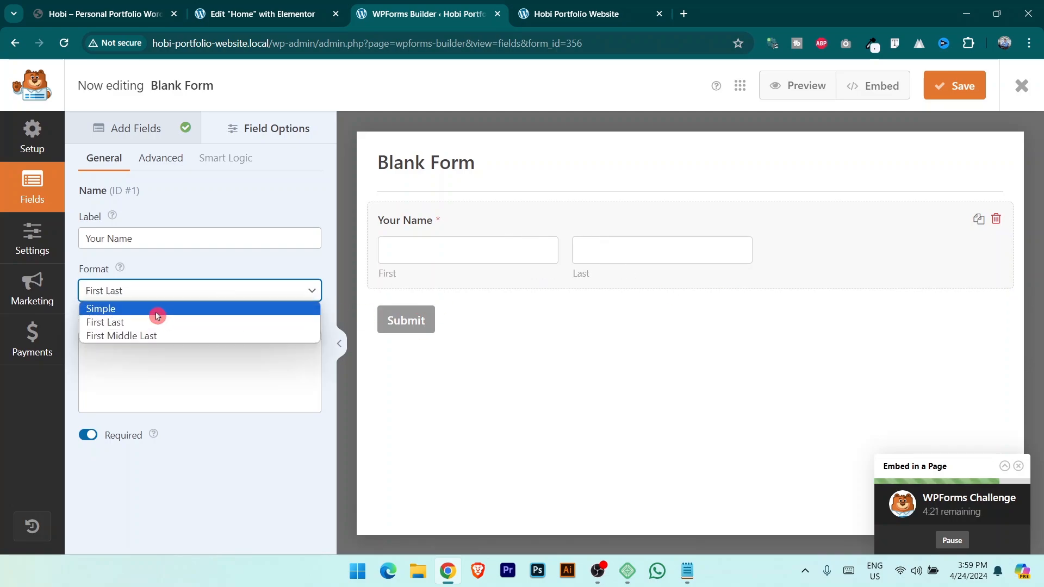
pyautogui.click(157, 310)
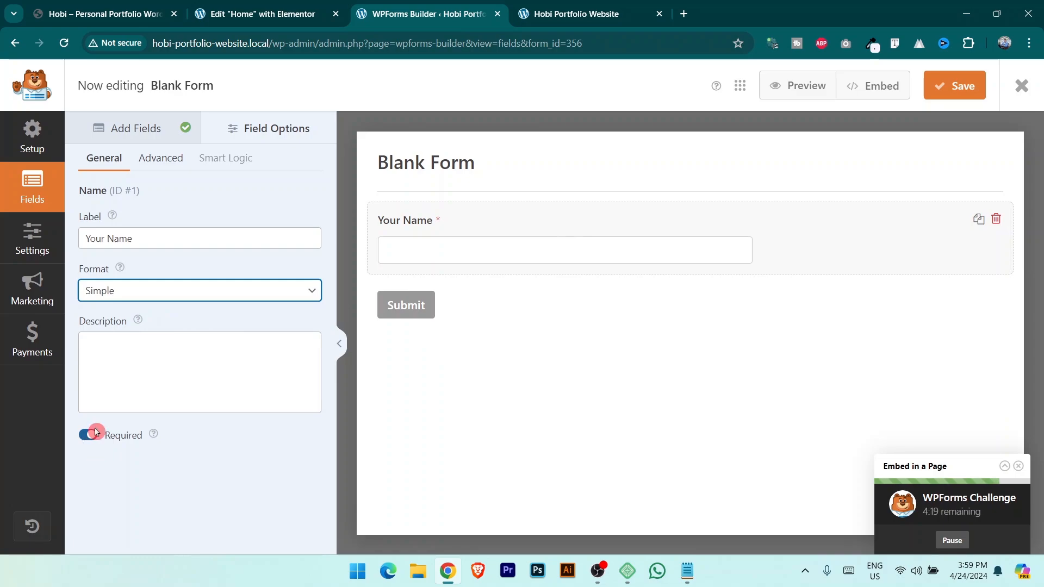
# Keep the name field size at Medium and return to the Add Fields list.
pyautogui.click(70, 5)
pyautogui.click(255, 14)
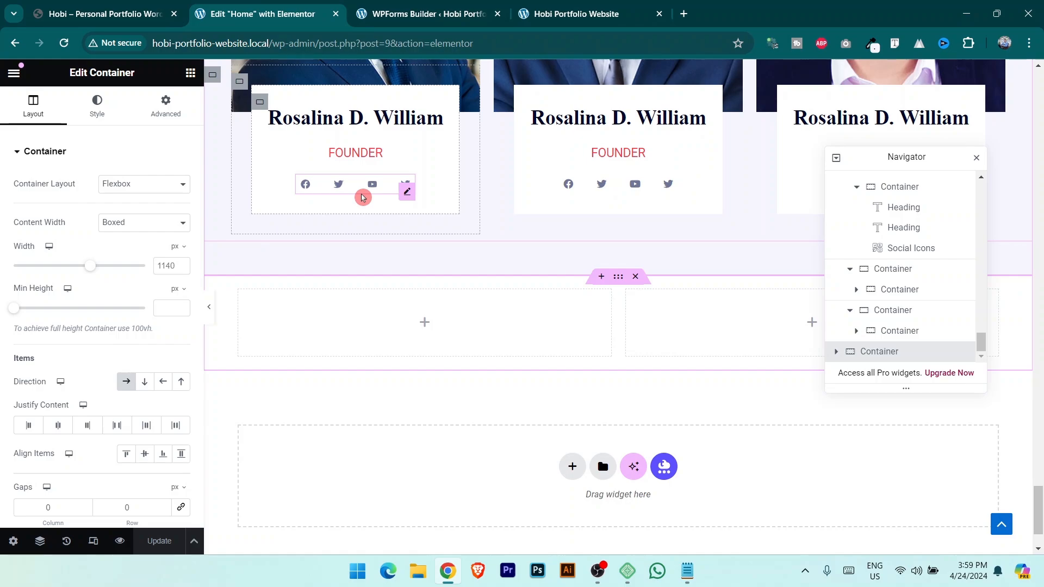
pyautogui.click(419, 14)
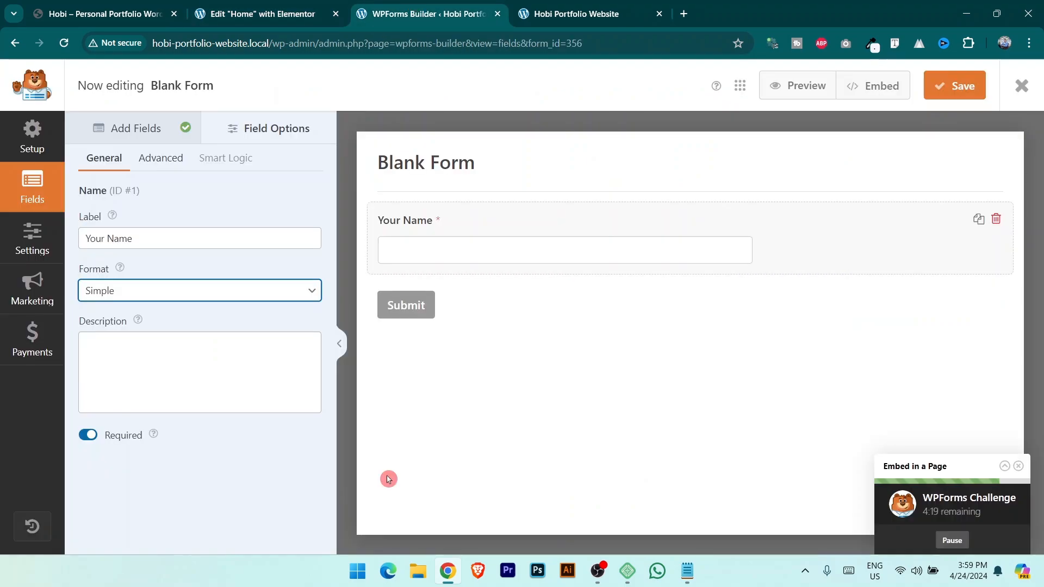
pyautogui.click(169, 159)
pyautogui.click(203, 241)
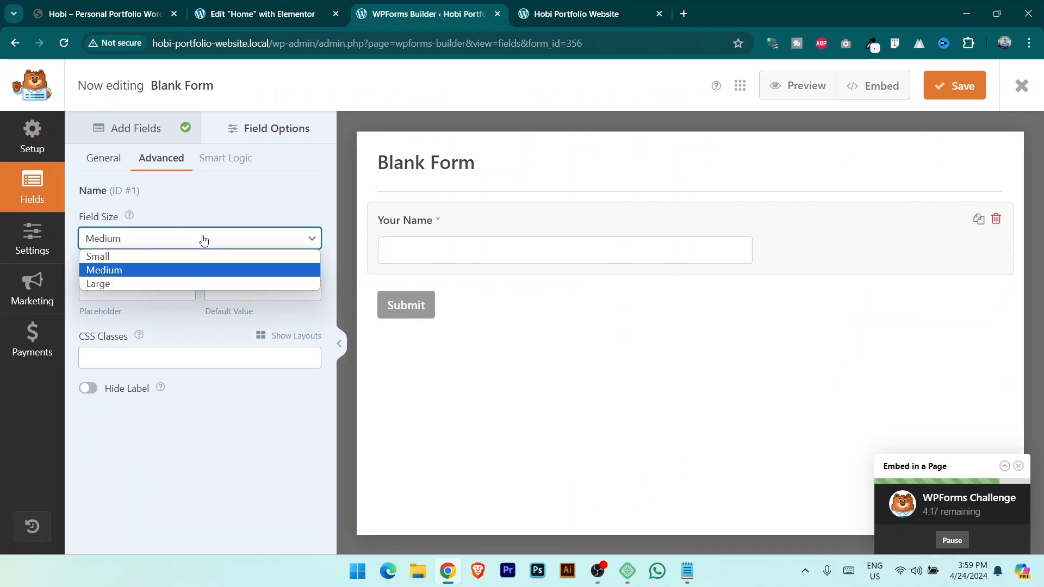
pyautogui.click(157, 271)
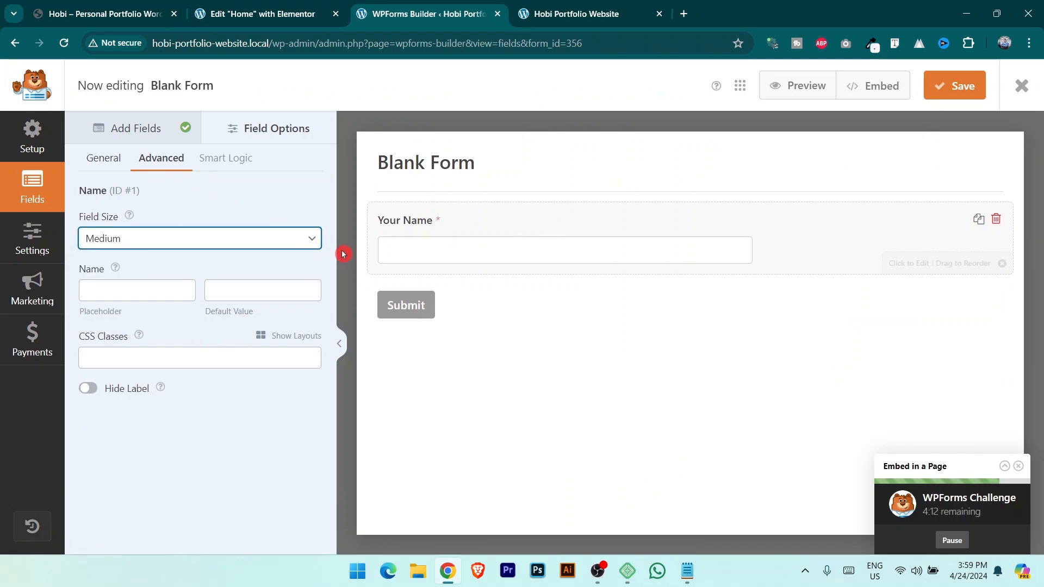
pyautogui.click(117, 128)
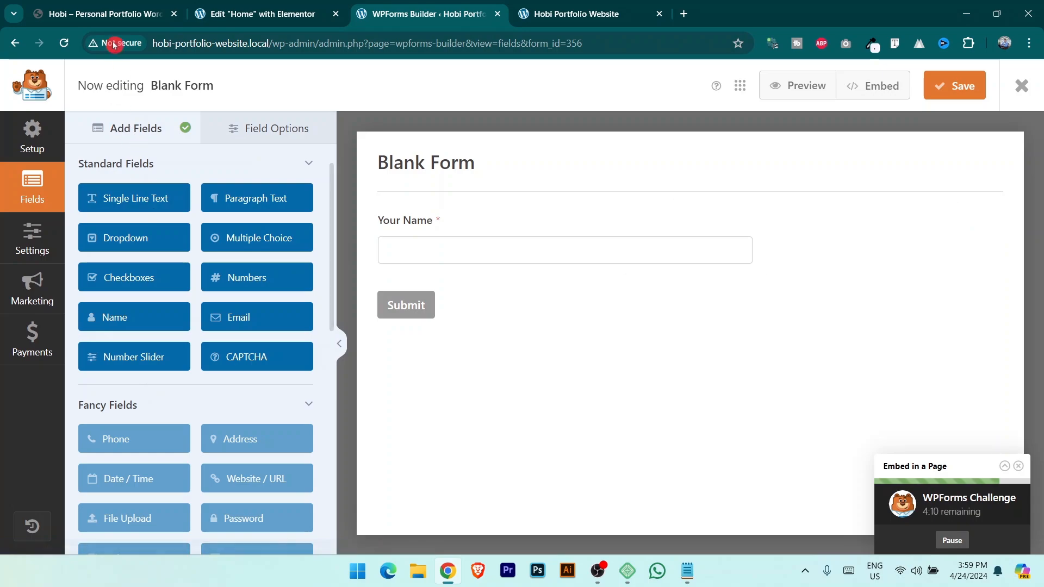
pyautogui.click(109, 14)
pyautogui.click(261, 6)
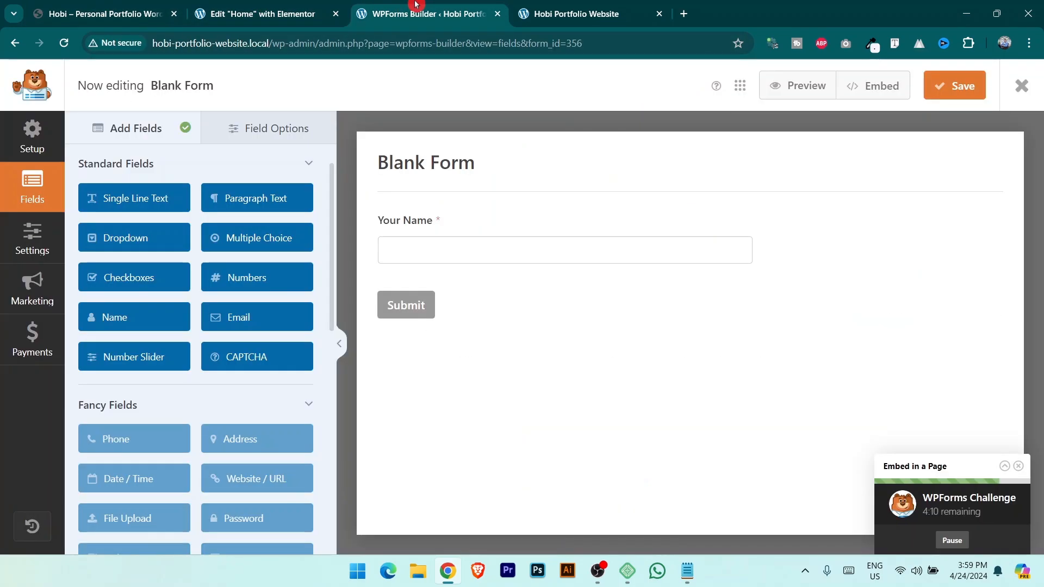
pyautogui.click(416, 7)
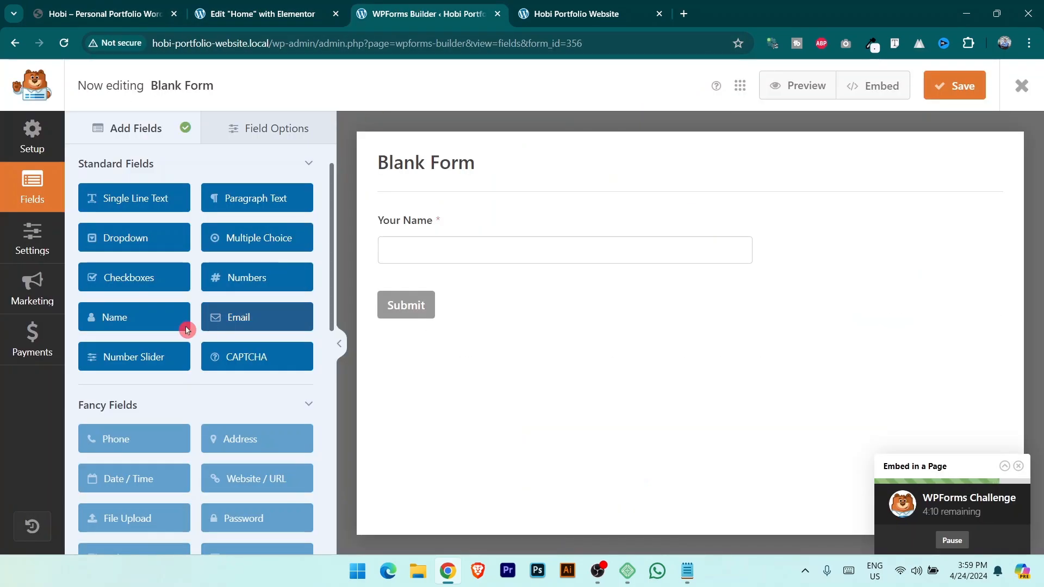
# Add an Email field labelled 'Your Email' with Medium field size.
pyautogui.click(253, 318)
pyautogui.click(480, 336)
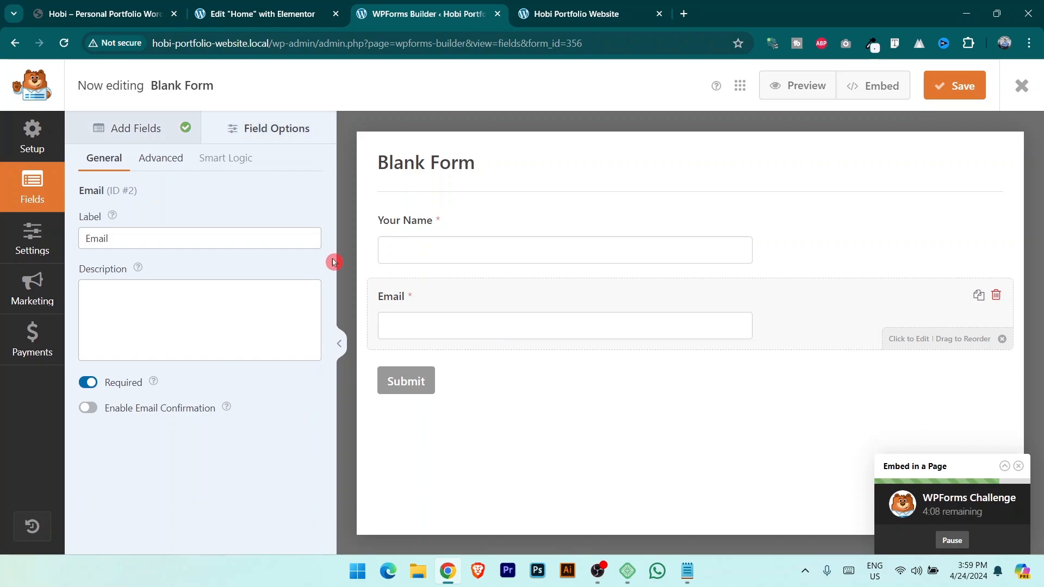
pyautogui.moveTo(158, 238); pyautogui.dragTo(1, 238)
pyautogui.write('Your')
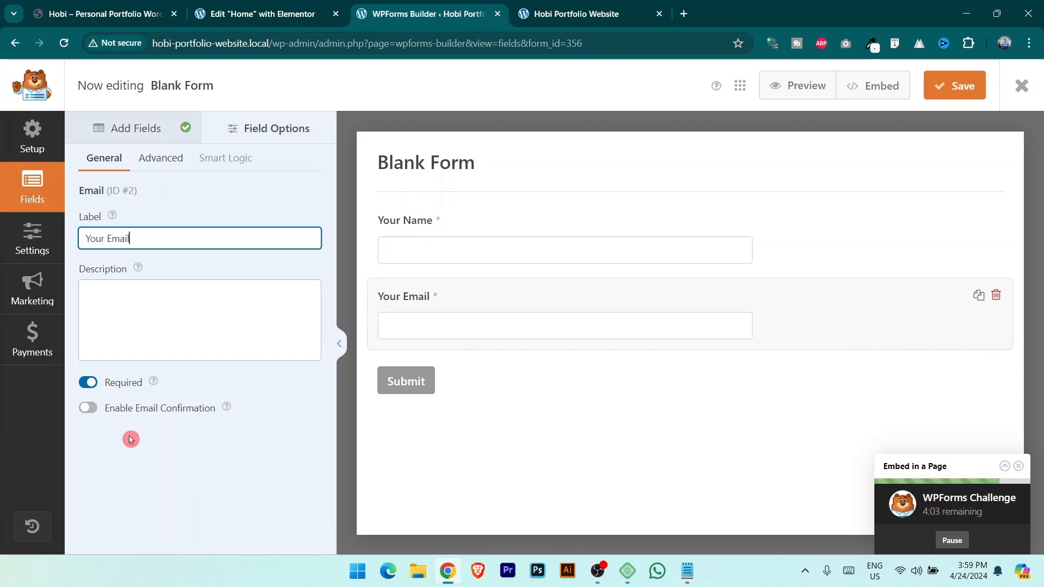
pyautogui.click(176, 168)
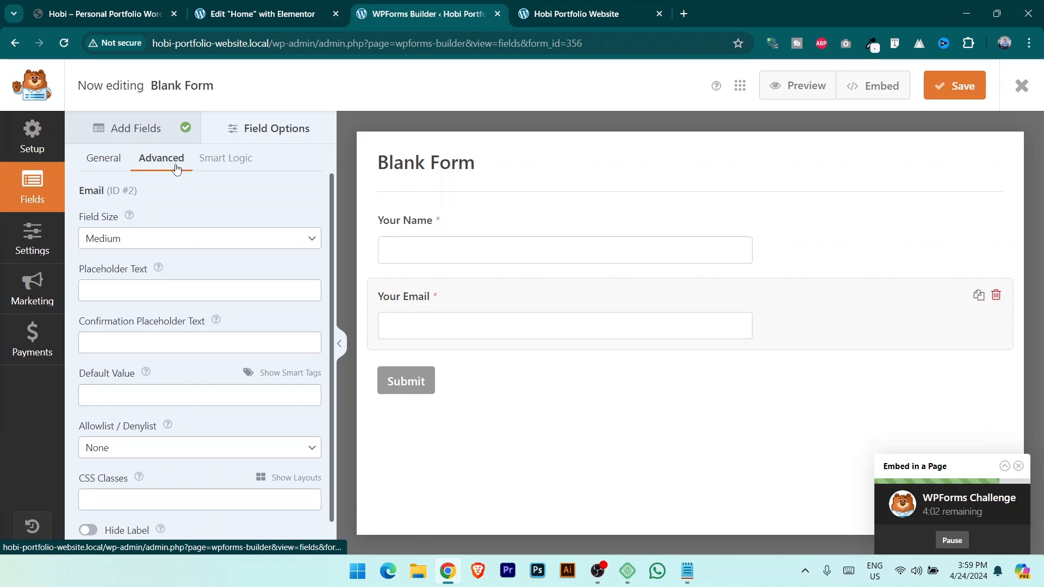
pyautogui.click(136, 247)
pyautogui.click(147, 274)
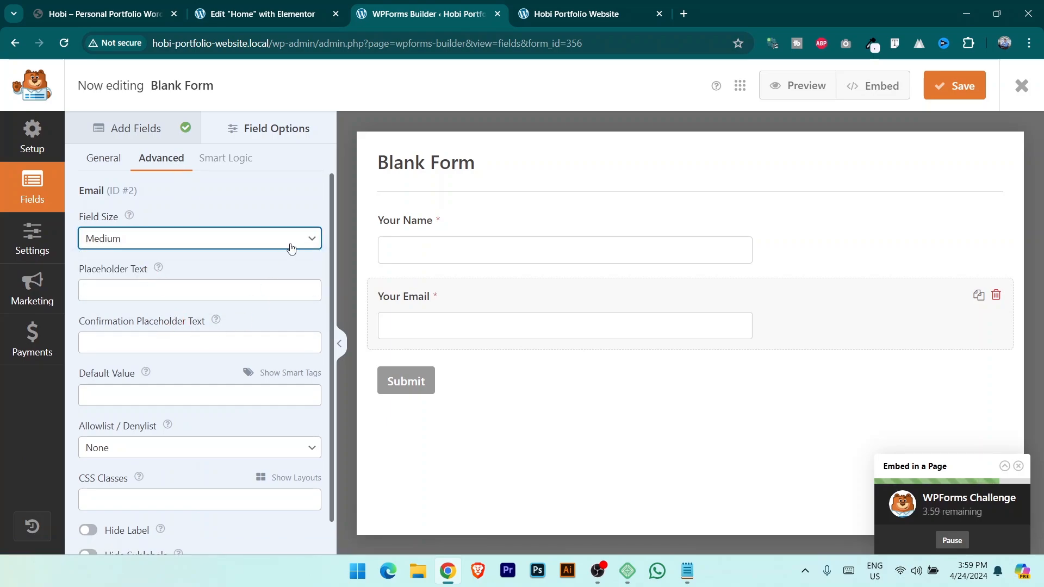
pyautogui.click(137, 123)
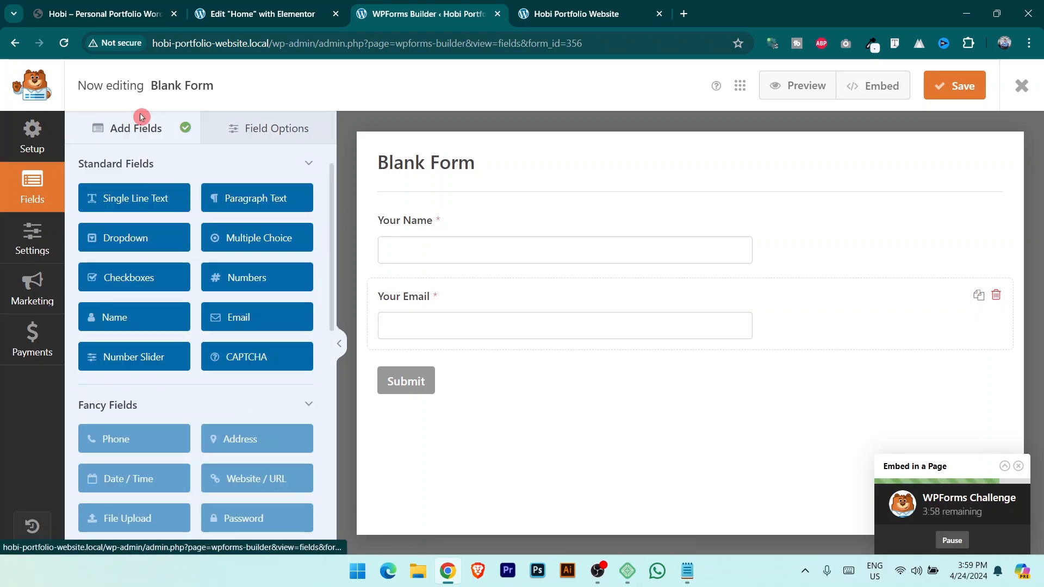
# Add a Small paragraph field labelled 'Subject', then add another Paragraph Text field.
pyautogui.click(96, 6)
pyautogui.click(242, 8)
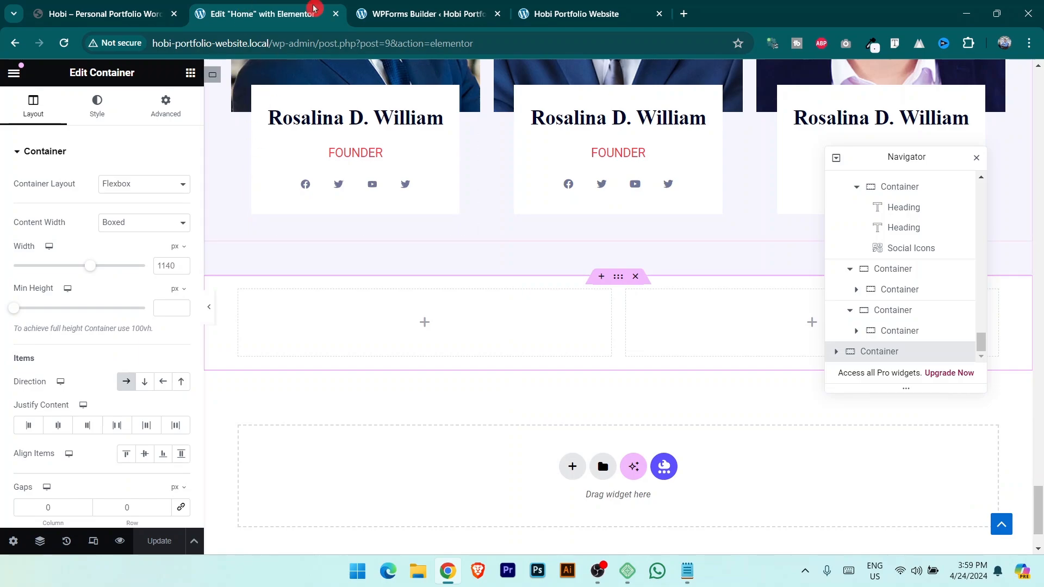
pyautogui.click(400, 8)
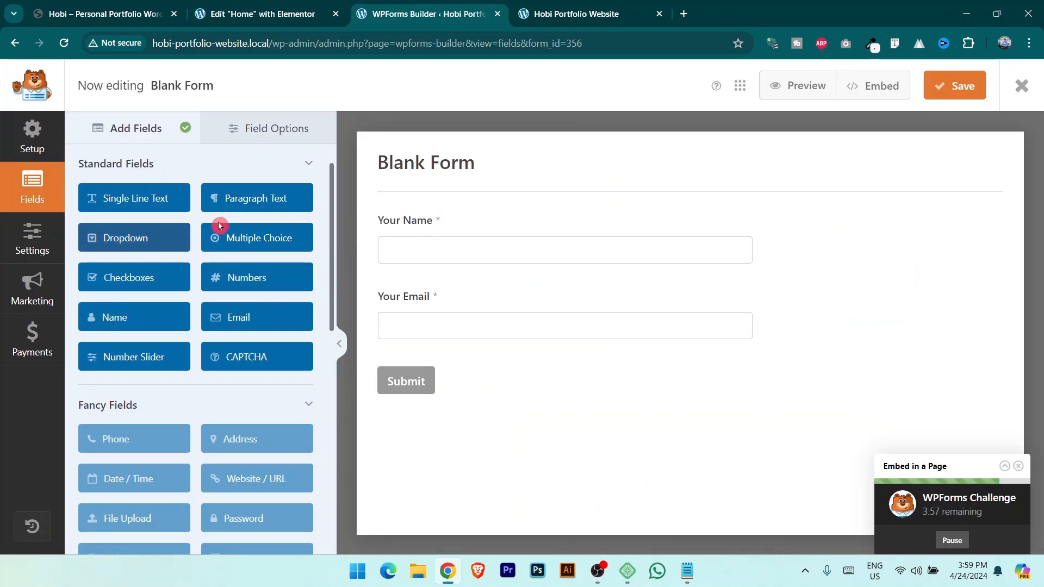
pyautogui.click(252, 200)
pyautogui.click(428, 371)
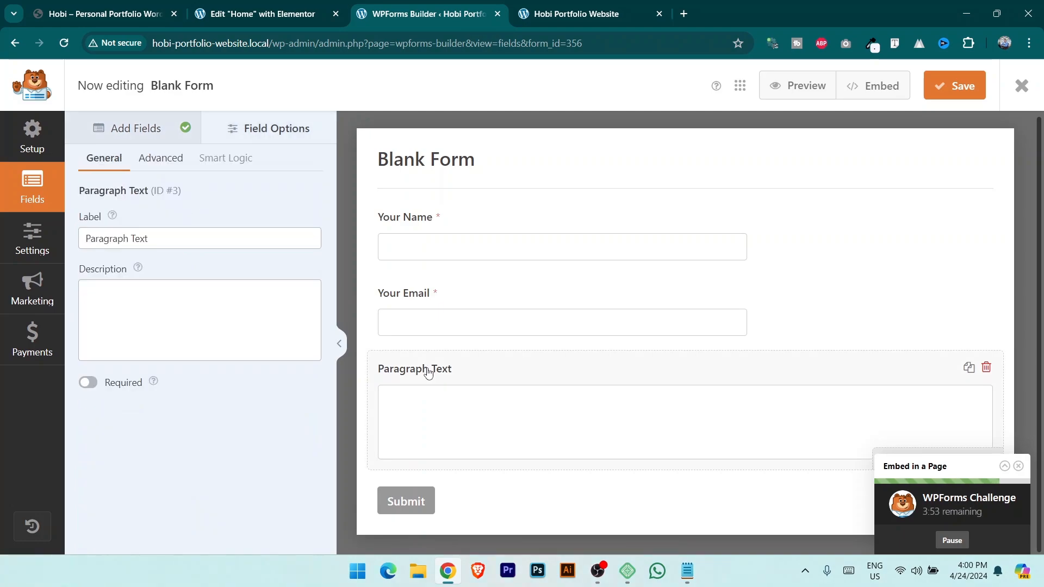
pyautogui.moveTo(187, 236); pyautogui.dragTo(2, 269)
pyautogui.write('Su')
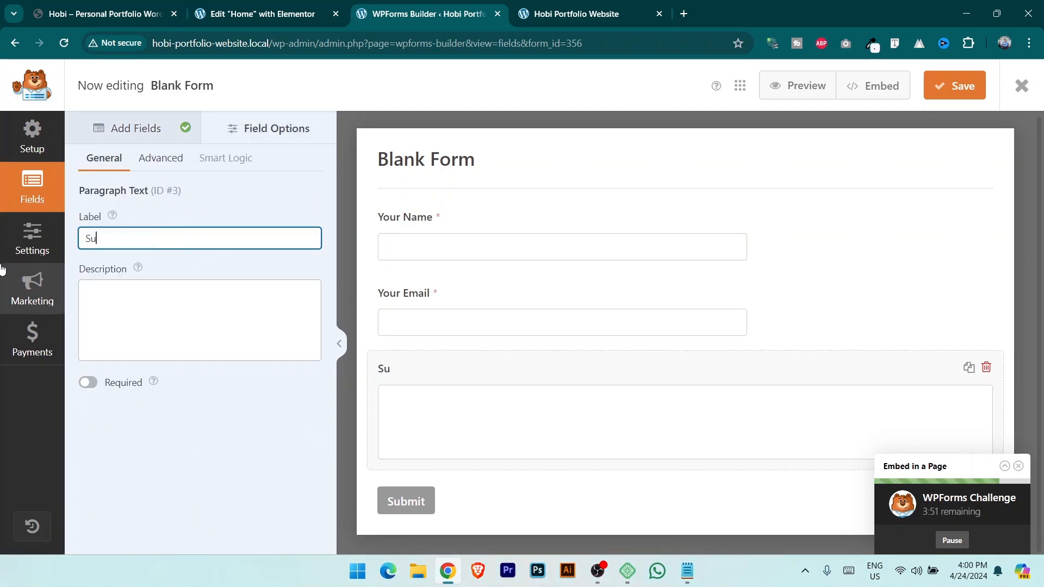
pyautogui.write('bject')
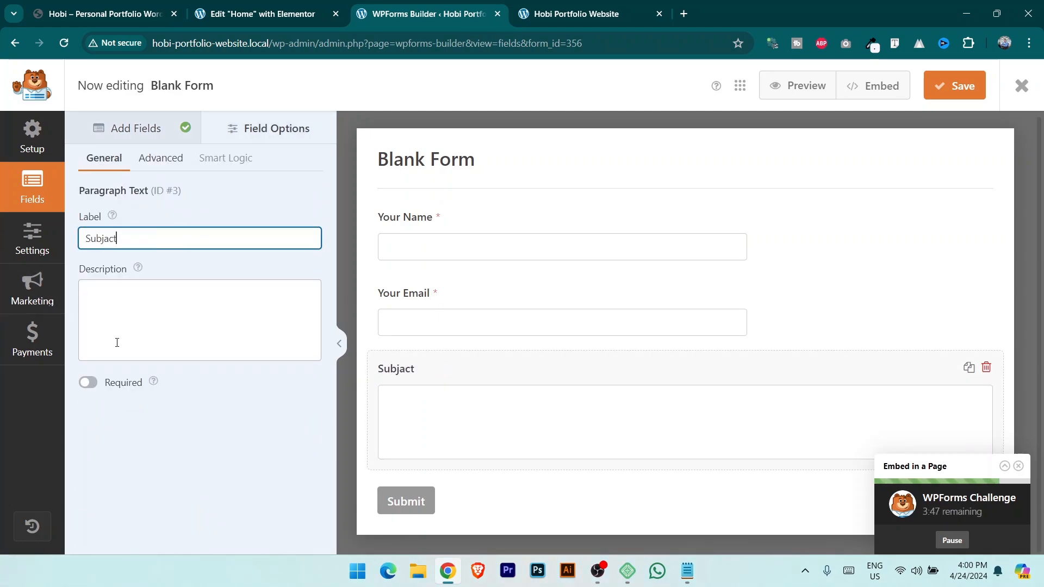
pyautogui.click(162, 161)
pyautogui.click(169, 237)
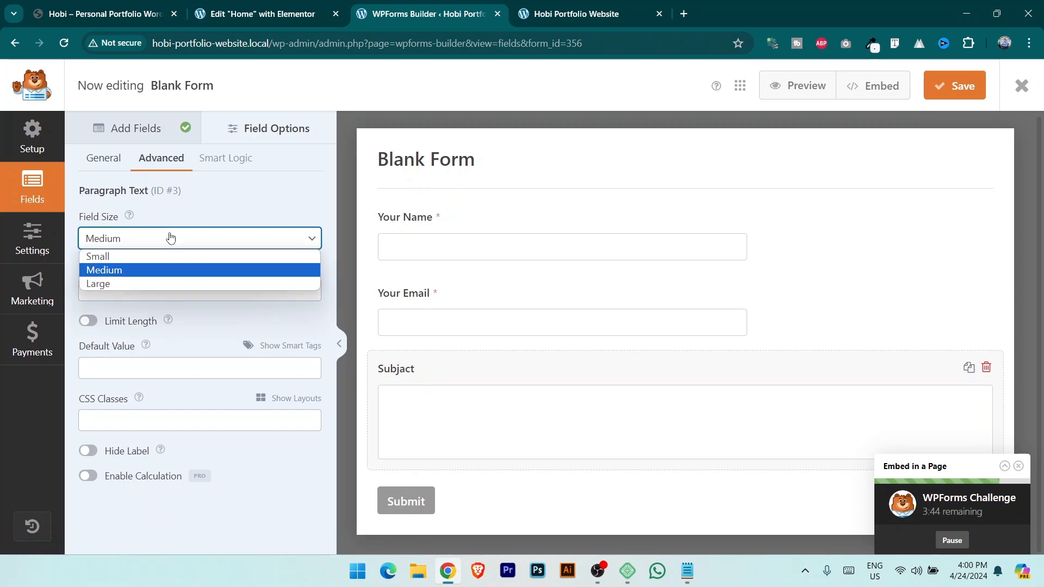
pyautogui.click(154, 258)
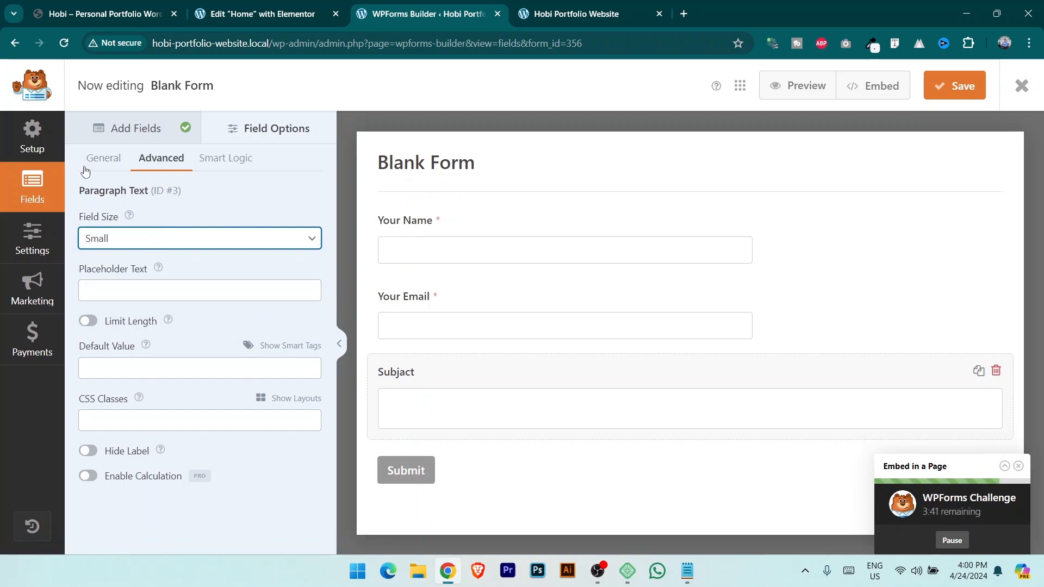
pyautogui.click(123, 128)
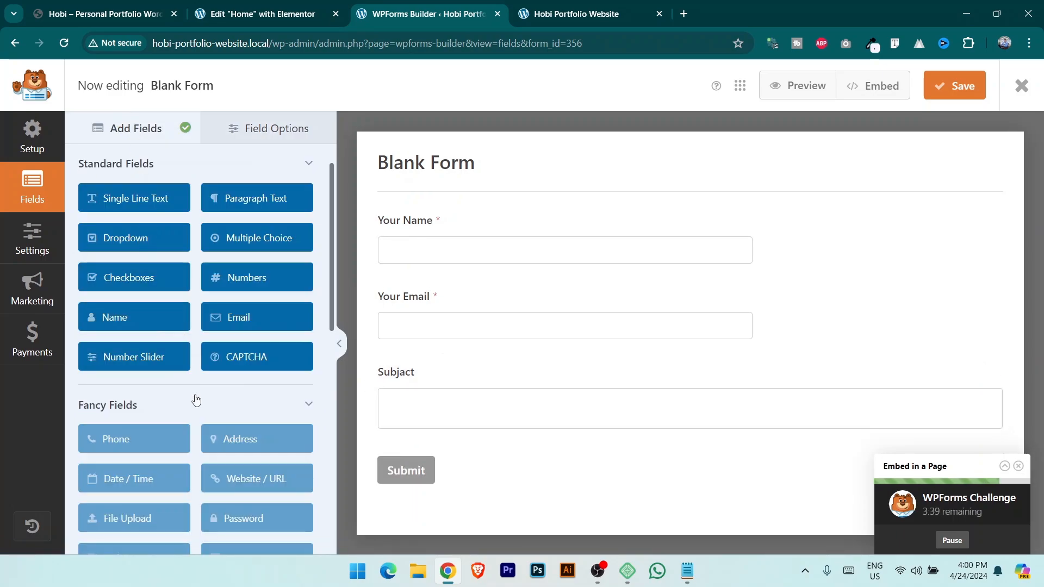
pyautogui.click(257, 199)
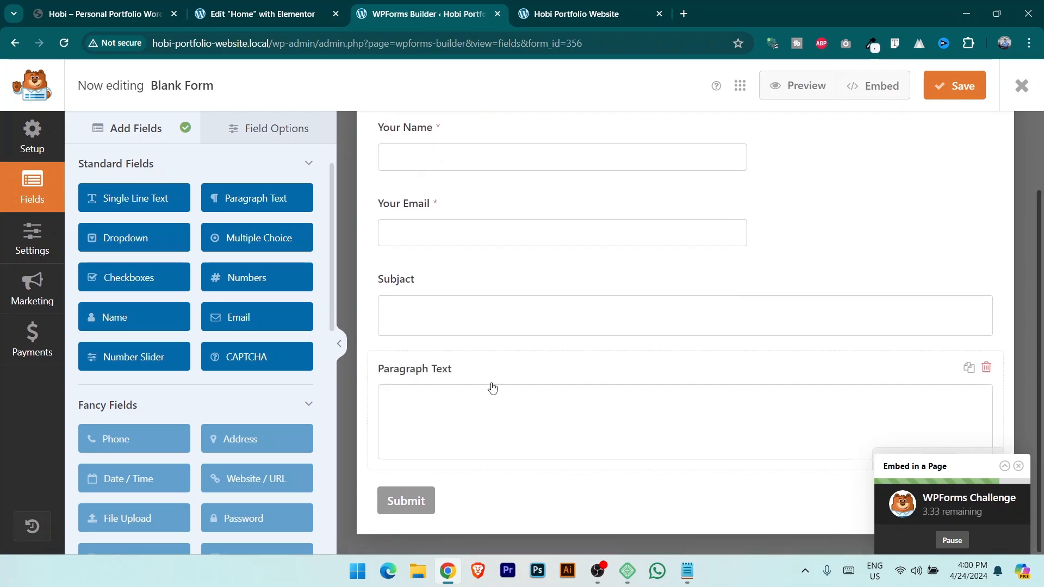
# Label the new paragraph field 'Tell Me Something' and make it required.
pyautogui.click(434, 368)
pyautogui.moveTo(194, 238); pyautogui.dragTo(3, 242)
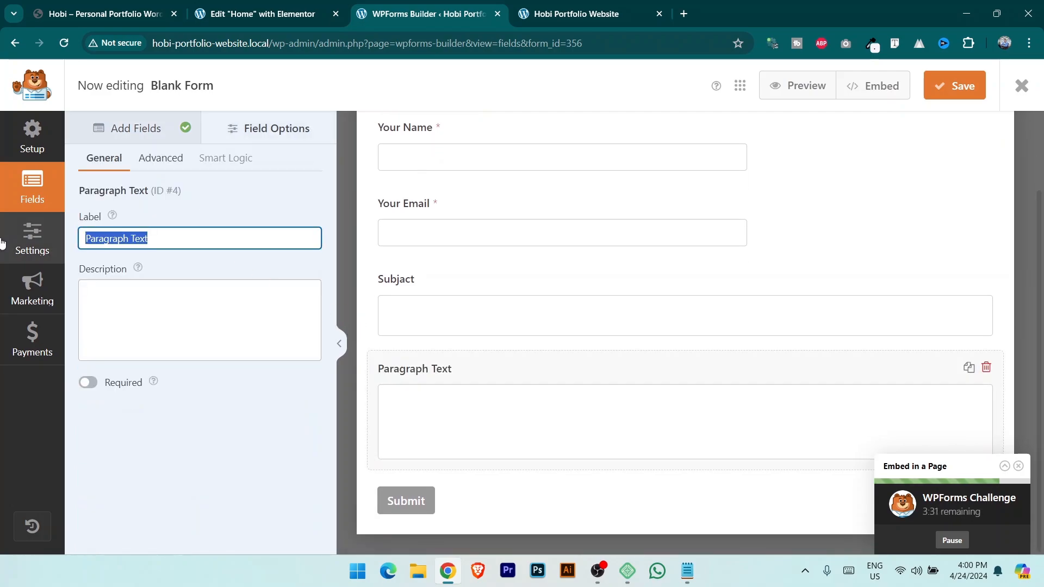
pyautogui.write('Tell')
pyautogui.press('BackSpace')
pyautogui.press('BackSpace')
pyautogui.press('BackSpace')
pyautogui.press('BackSpace')
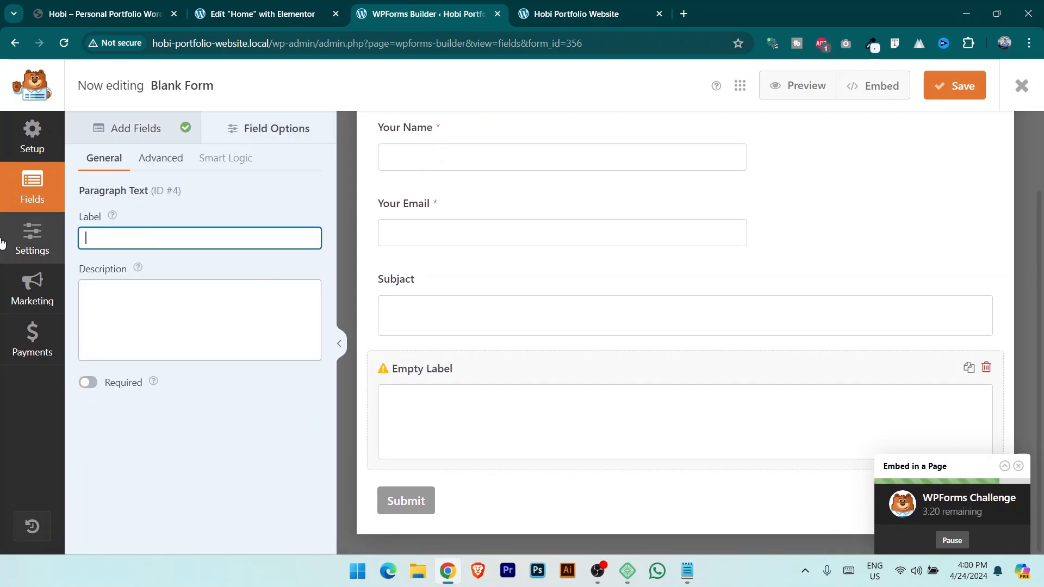
pyautogui.write('Tell me')
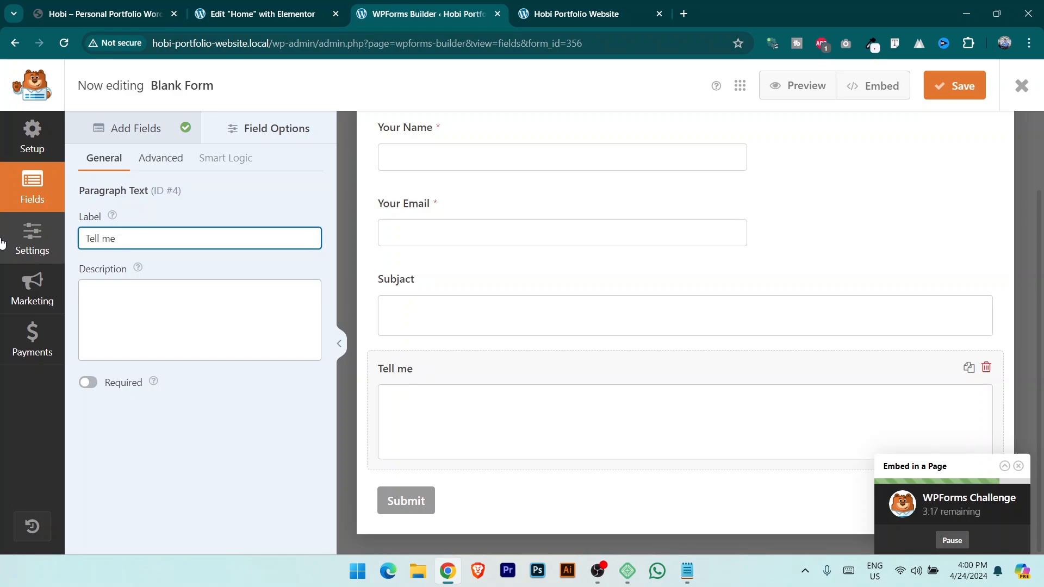
pyautogui.write(' Something')
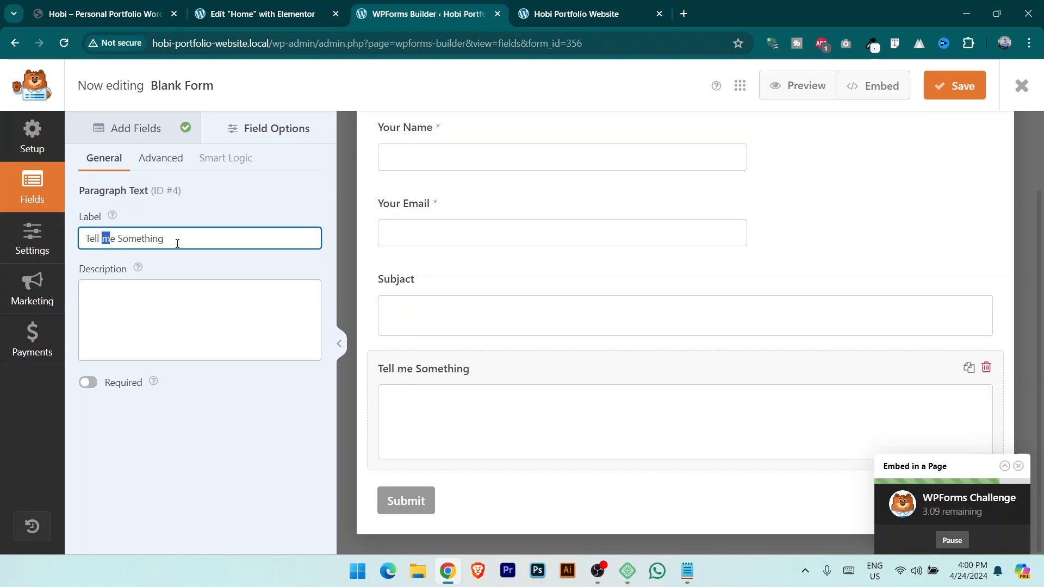
pyautogui.write('M')
pyautogui.scroll(2, 487, 317)
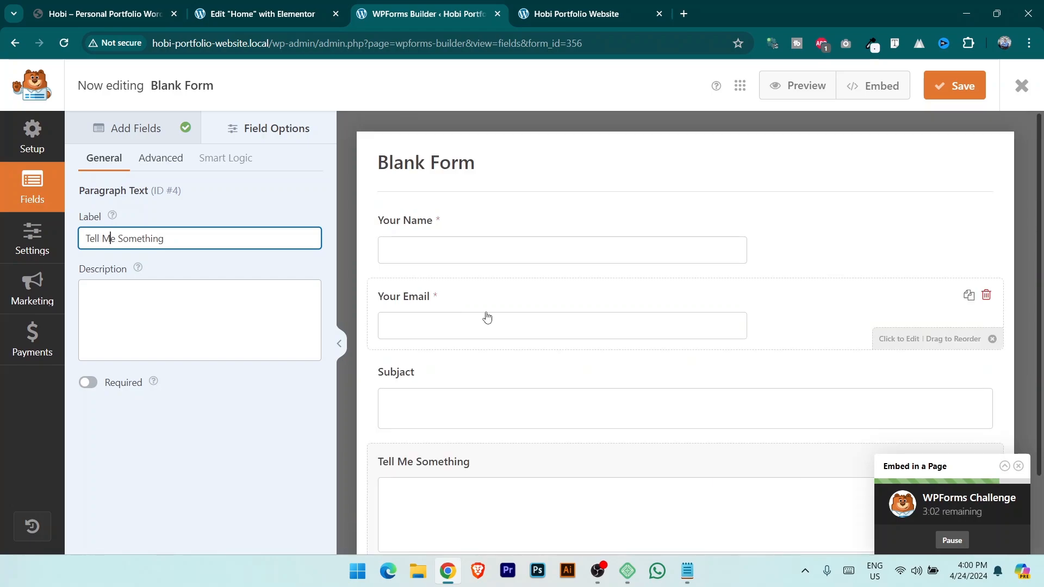
pyautogui.scroll(-1, 555, 441)
pyautogui.click(88, 382)
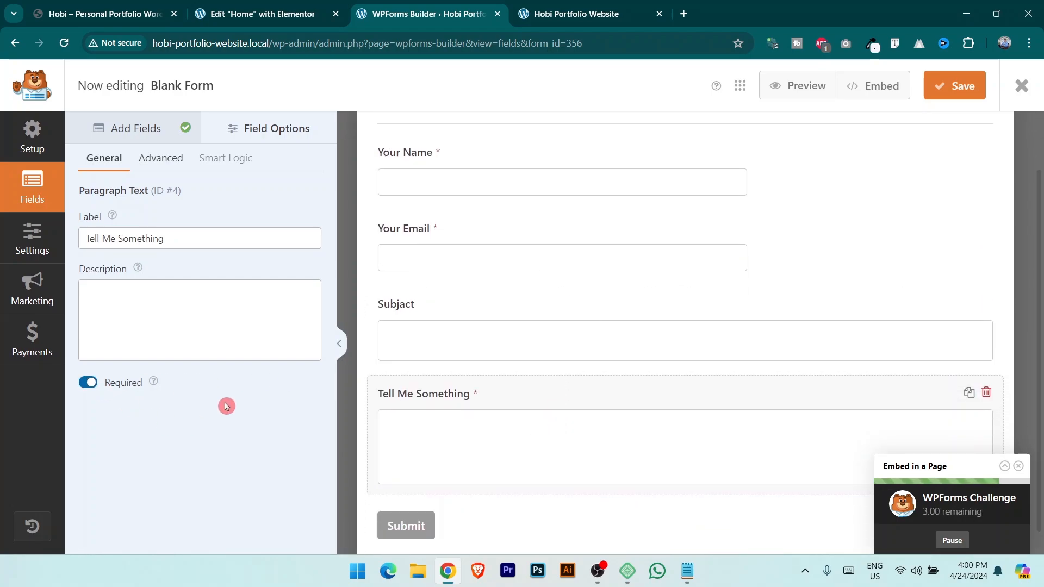
# Limit the Tell Me Something field's length to 500 words.
pyautogui.click(508, 258)
pyautogui.click(468, 320)
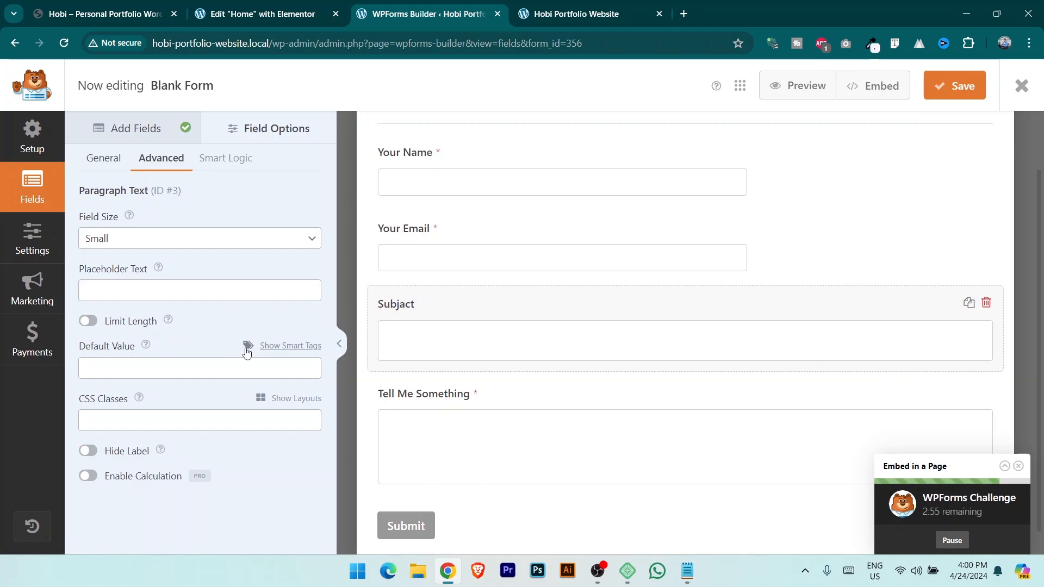
pyautogui.click(525, 438)
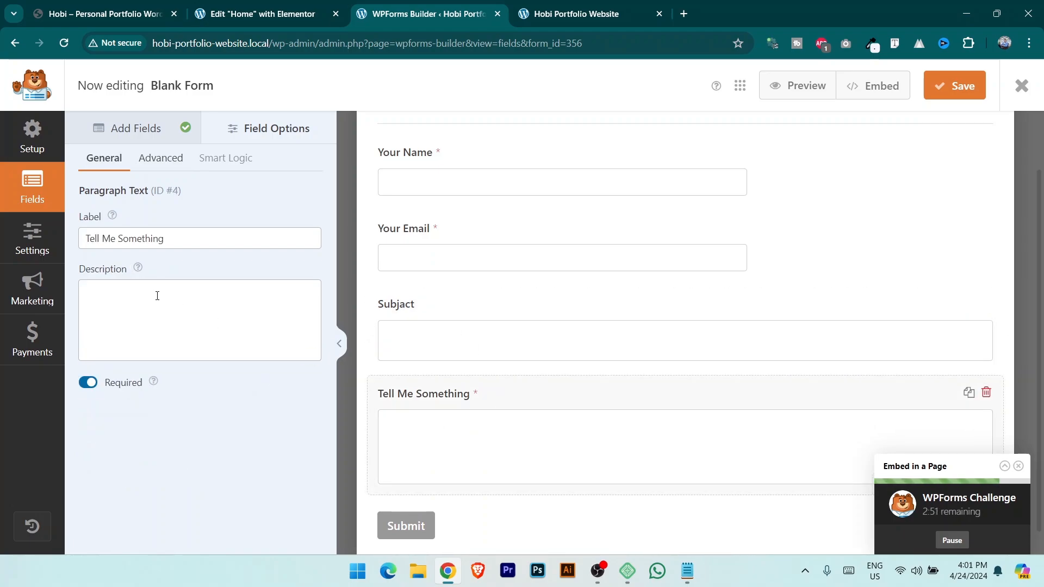
pyautogui.click(163, 161)
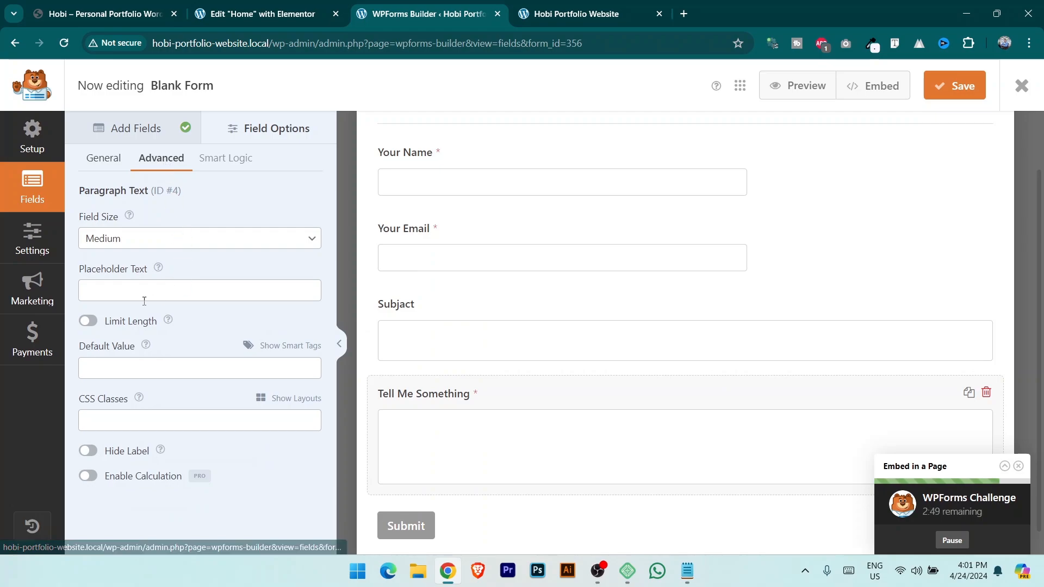
pyautogui.click(88, 321)
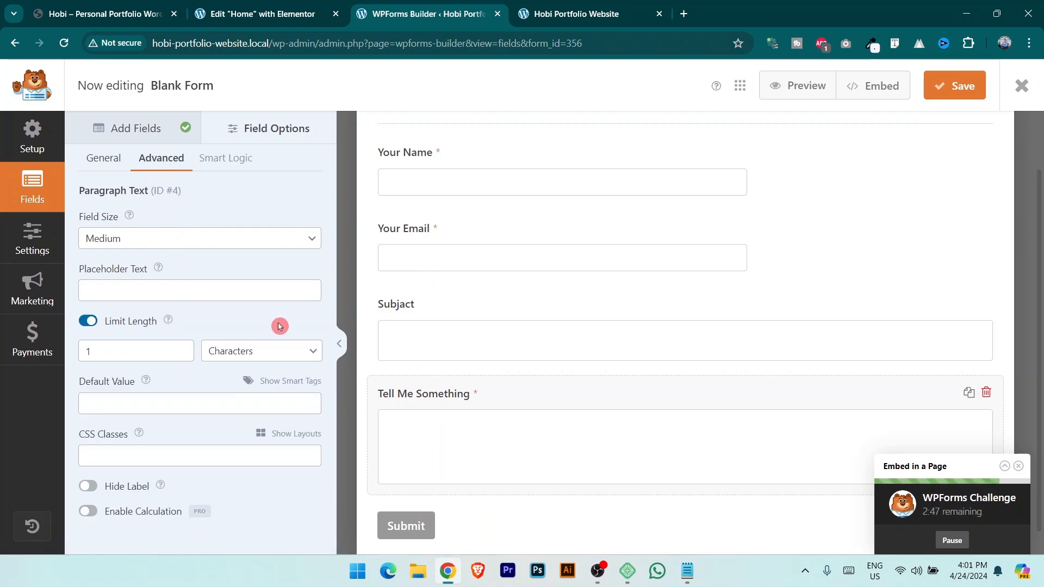
pyautogui.doubleClick(151, 347)
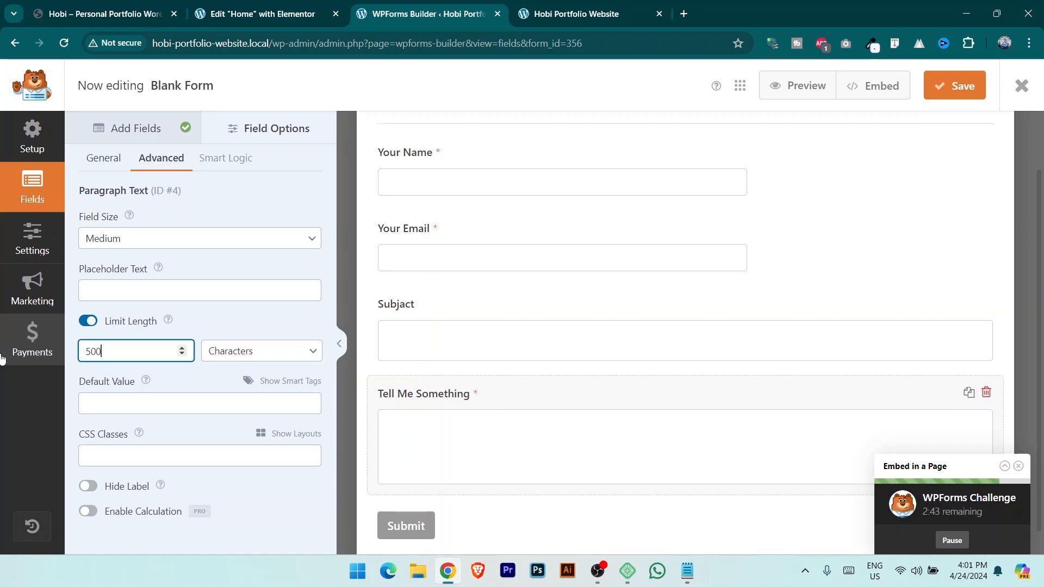
pyautogui.click(237, 359)
pyautogui.click(235, 382)
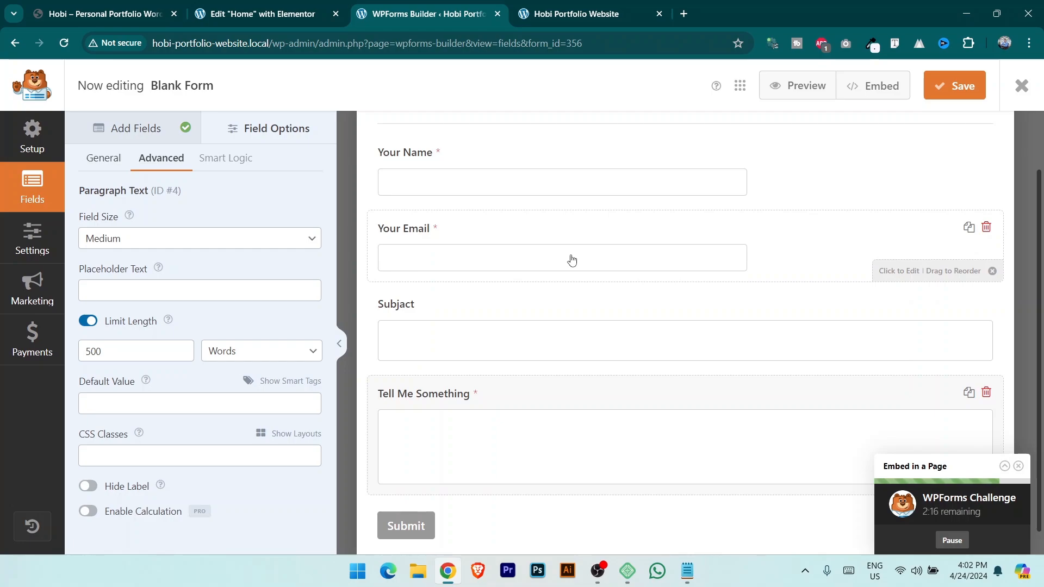
# Save the form and copy its shortcode [wpforms id="356" title="false"] from the Embed dialog.
pyautogui.click(958, 86)
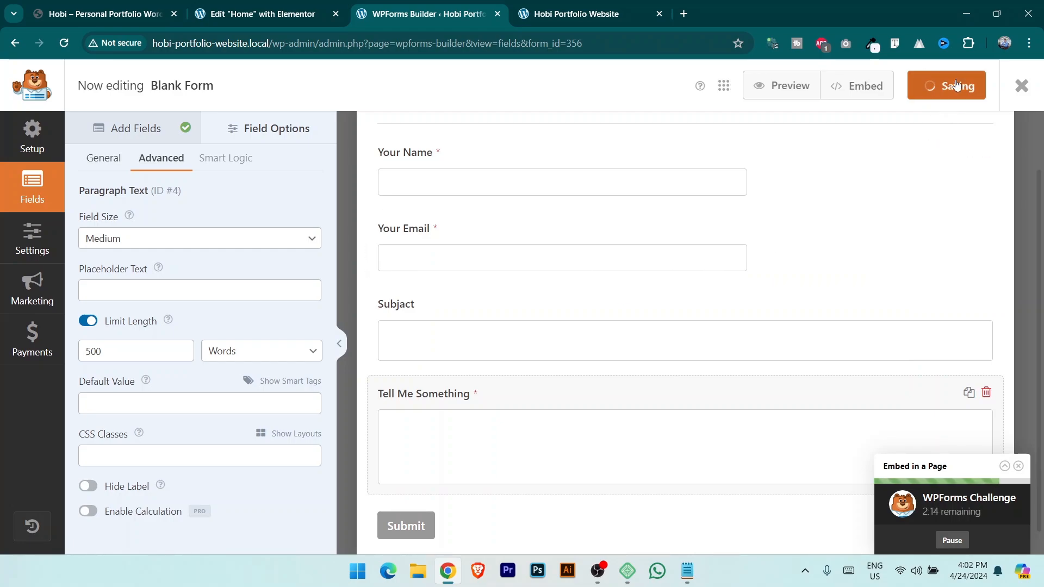
pyautogui.click(891, 103)
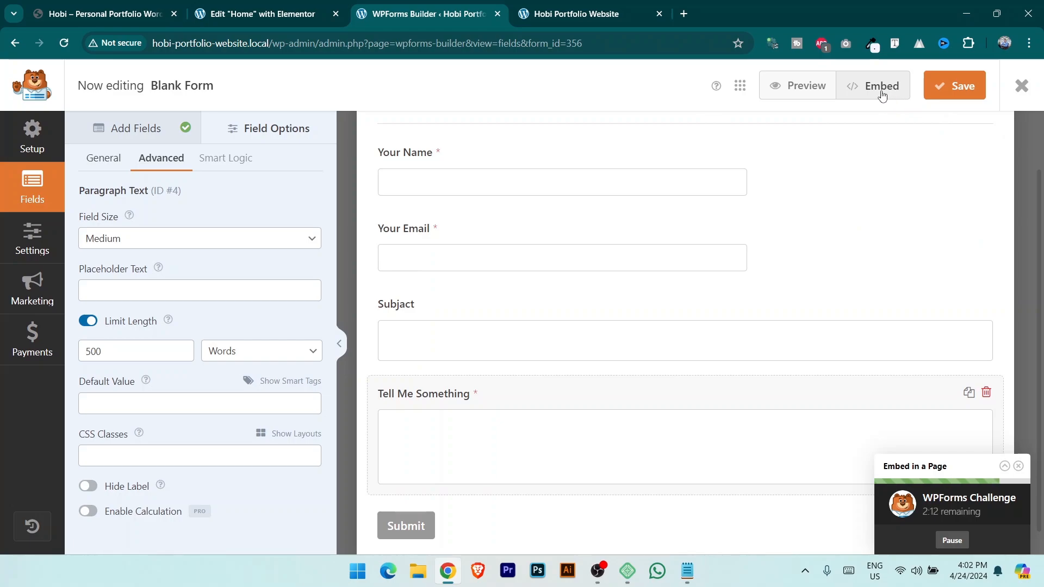
pyautogui.click(883, 95)
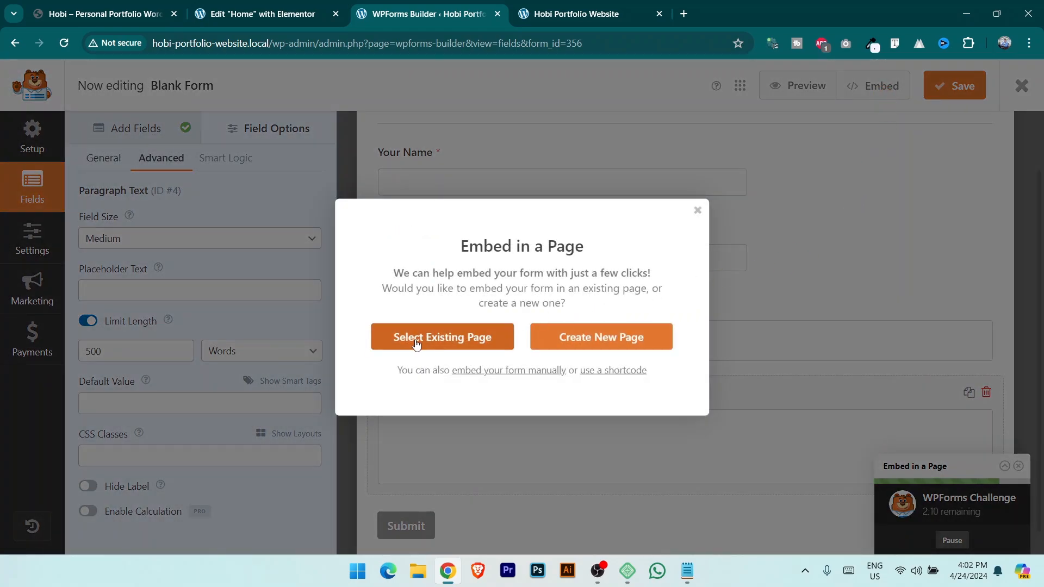
pyautogui.click(568, 350)
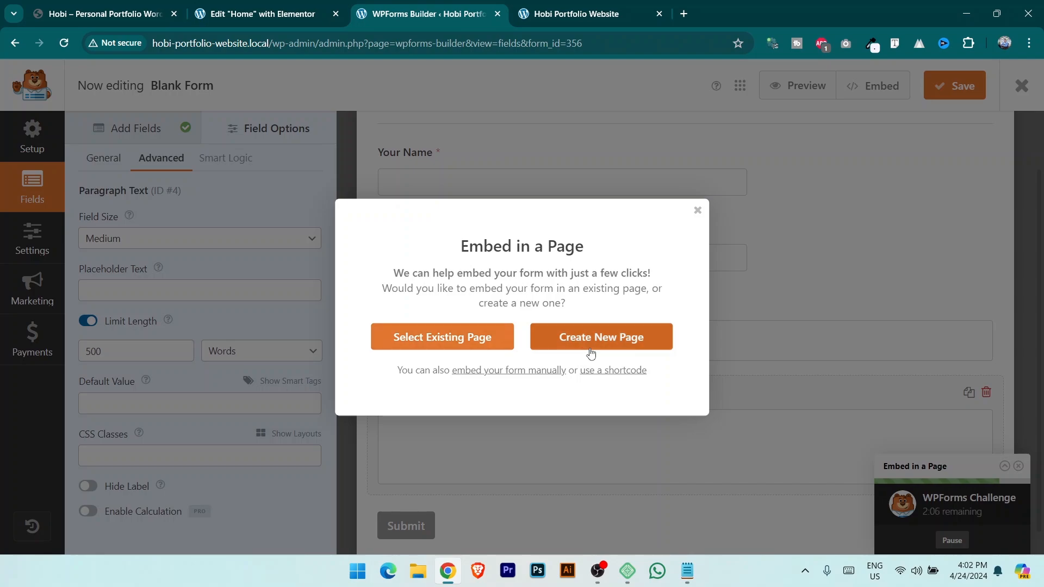
pyautogui.click(632, 379)
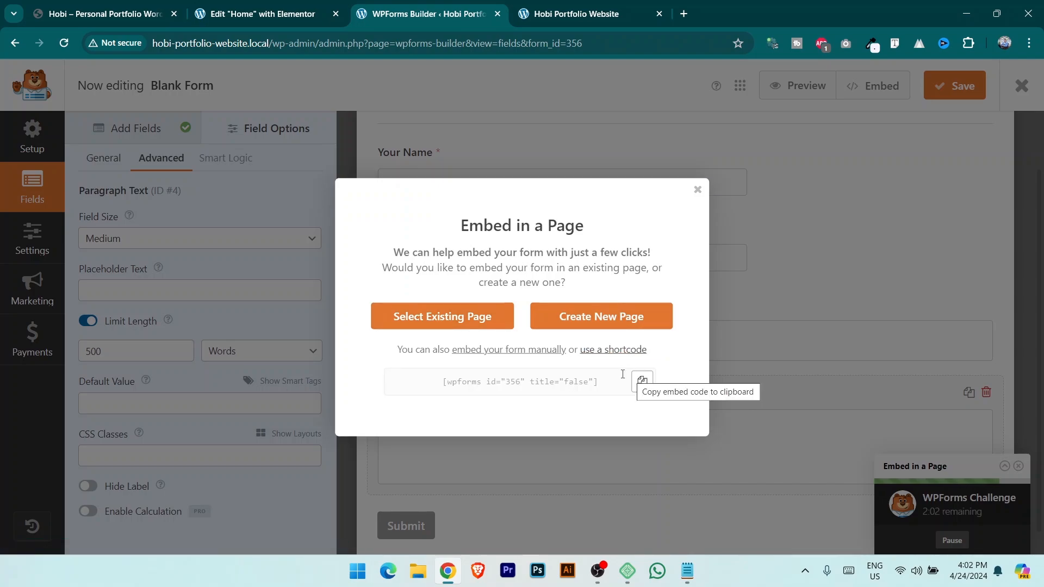
pyautogui.moveTo(496, 384); pyautogui.dragTo(605, 386)
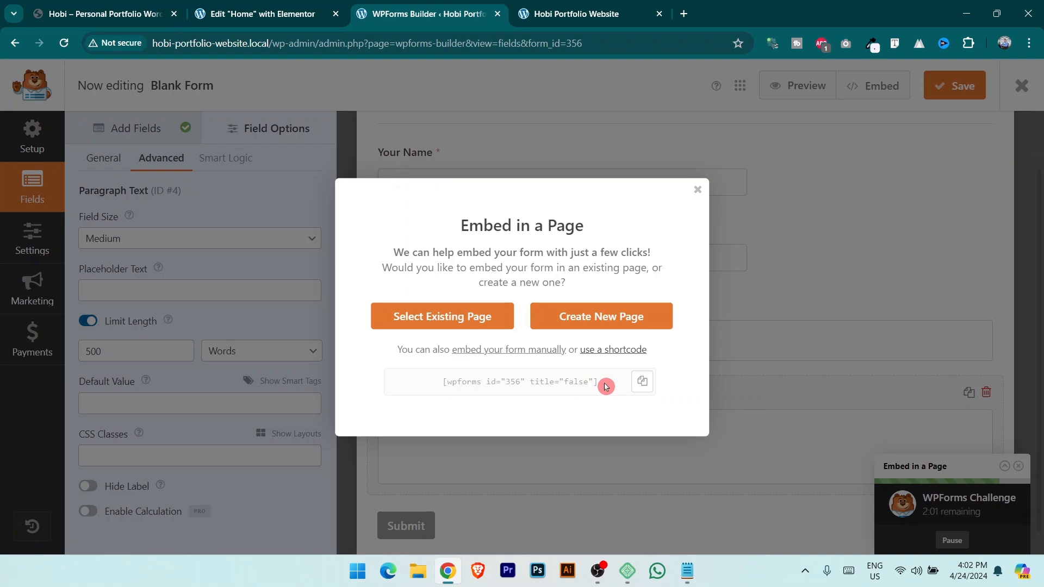
pyautogui.click(642, 383)
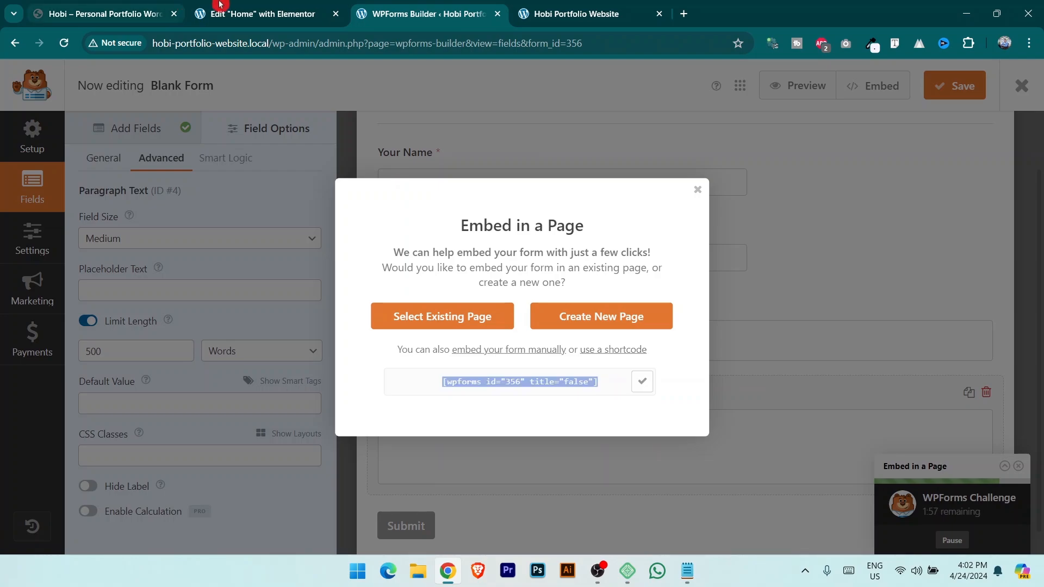
pyautogui.click(261, 14)
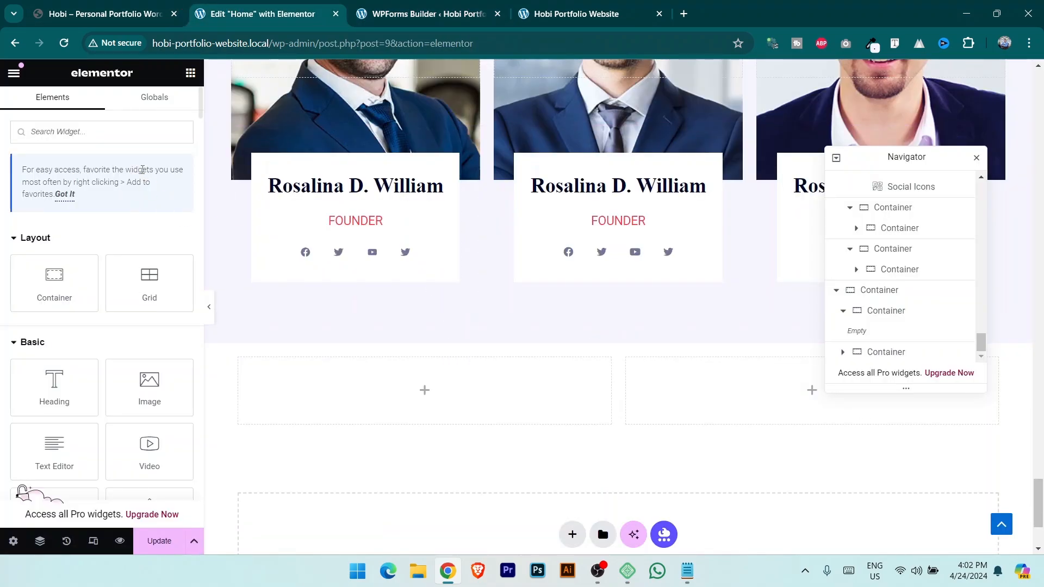
# Add a Shortcode widget holding [wpforms id="356" title="false"] to the left column and update the page.
pyautogui.write('shor')
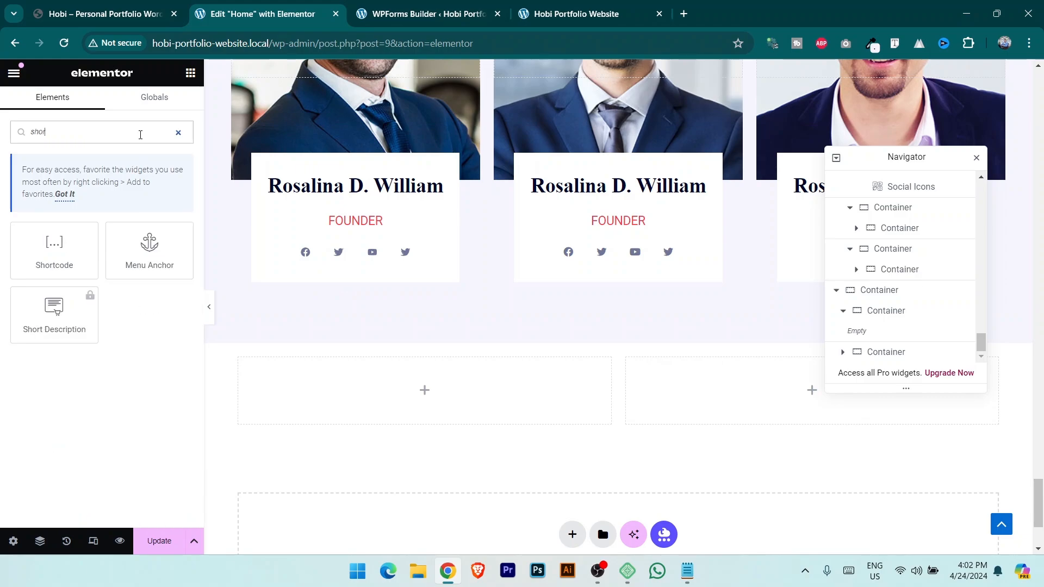
pyautogui.moveTo(86, 275); pyautogui.dragTo(418, 379)
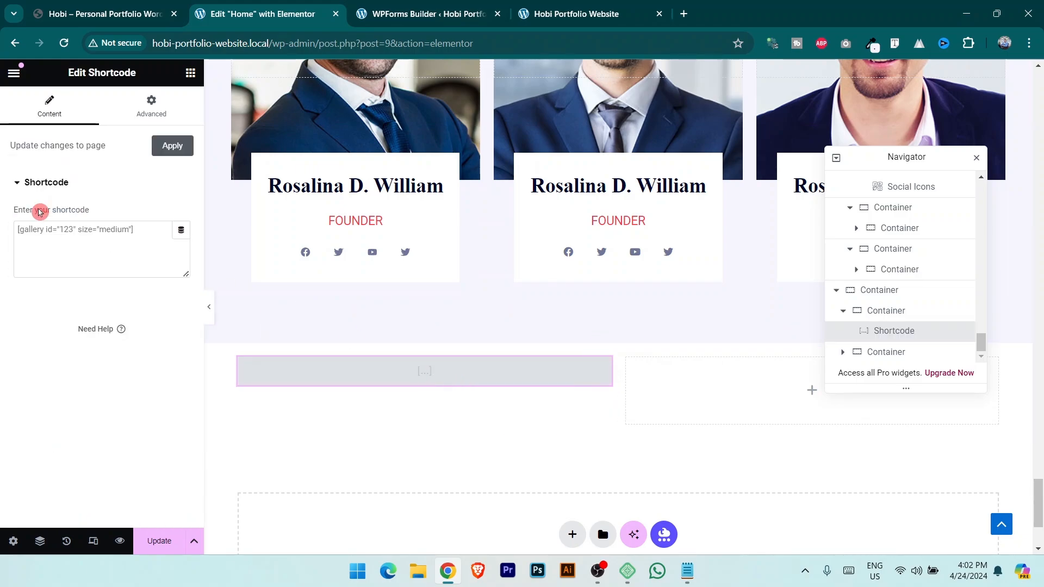
pyautogui.click(108, 235)
pyautogui.hotkey('ctrl', 'v')
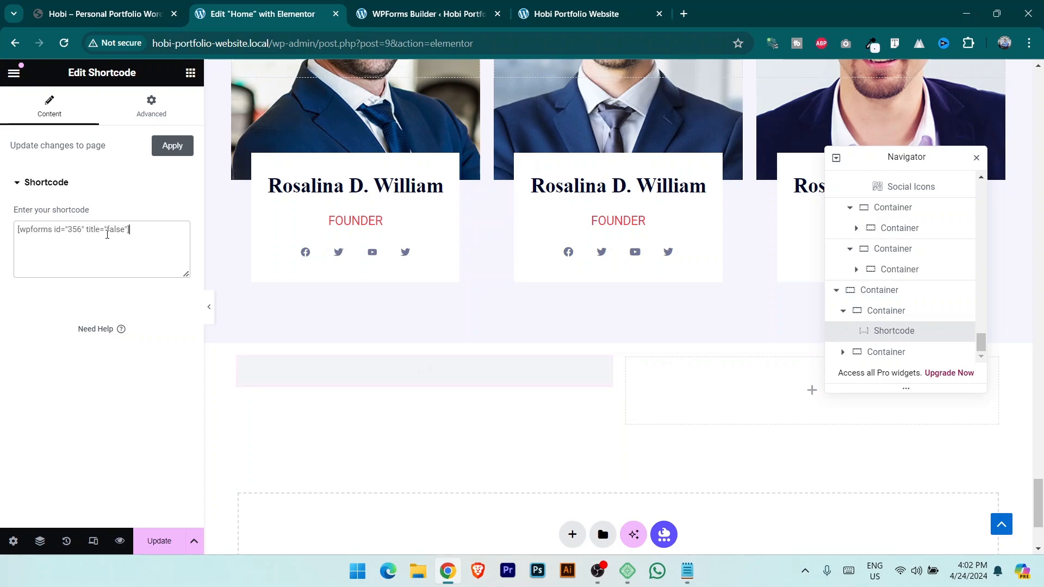
pyautogui.scroll(-3, 381, 354)
pyautogui.scroll(-2, 382, 354)
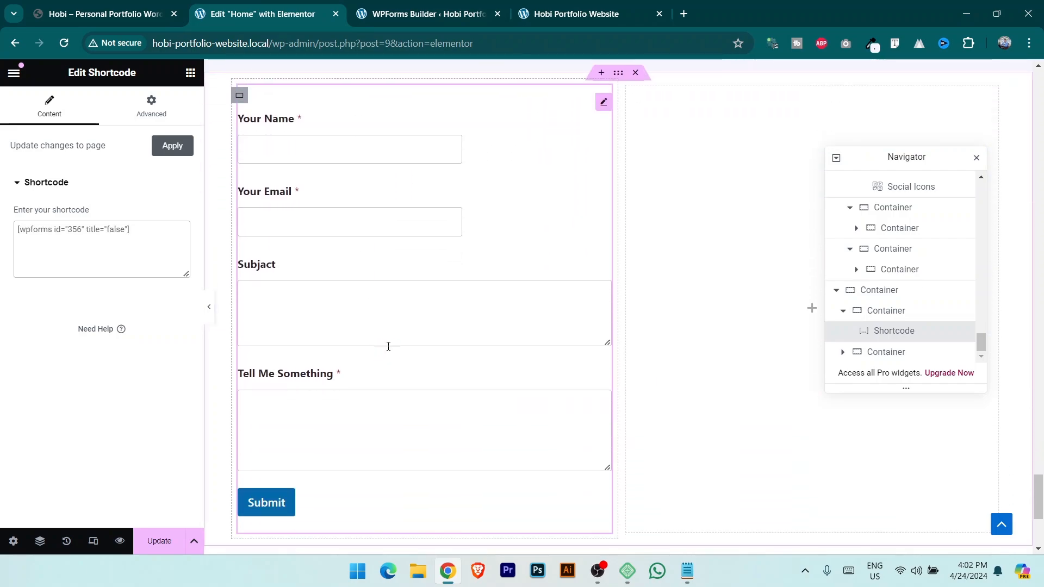
pyautogui.scroll(1, 381, 354)
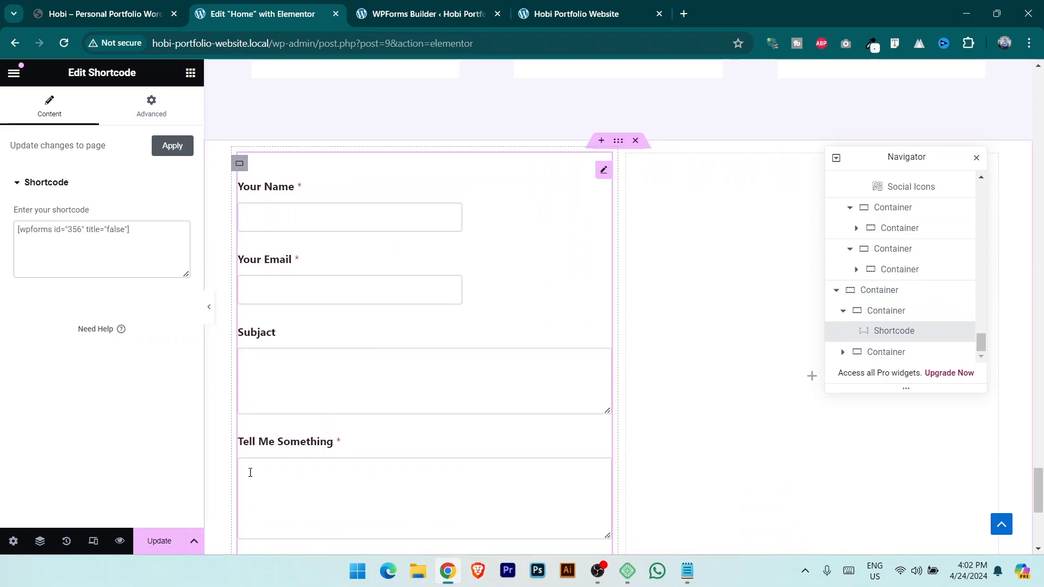
pyautogui.click(159, 541)
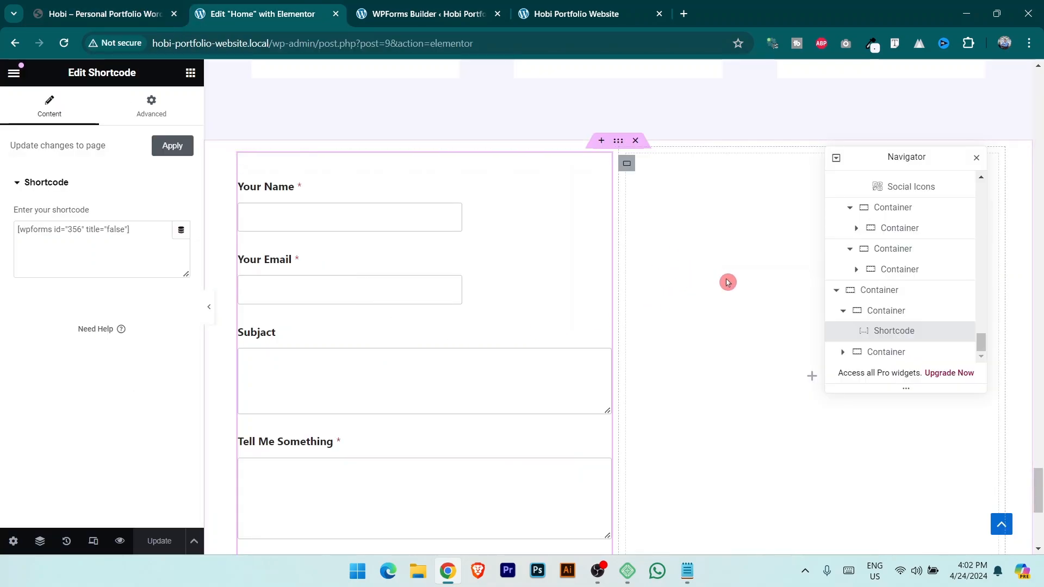
# Open Google Maps in a new tab from a 'google map' search.
pyautogui.click(683, 14)
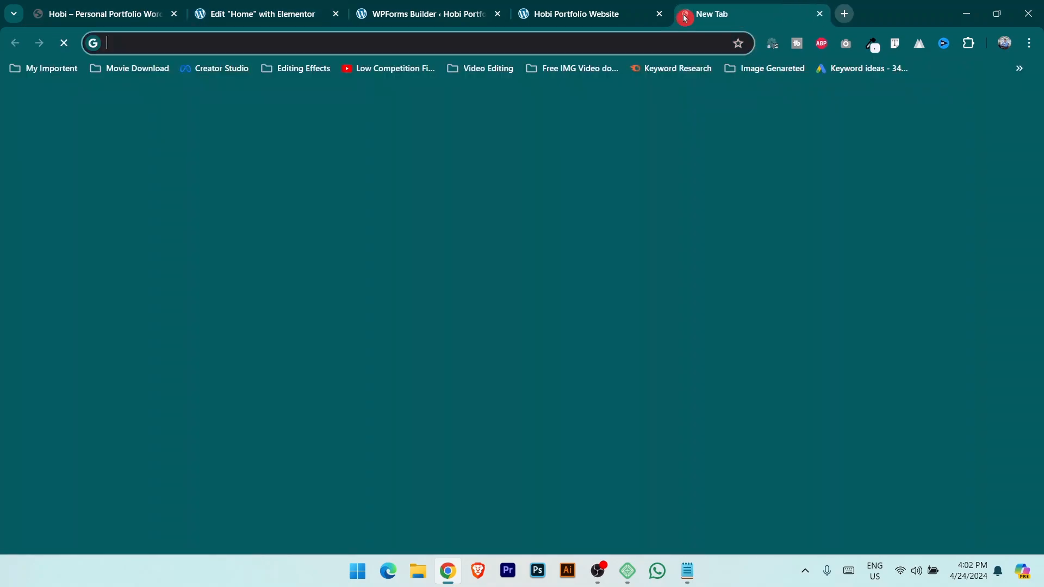
pyautogui.write('g')
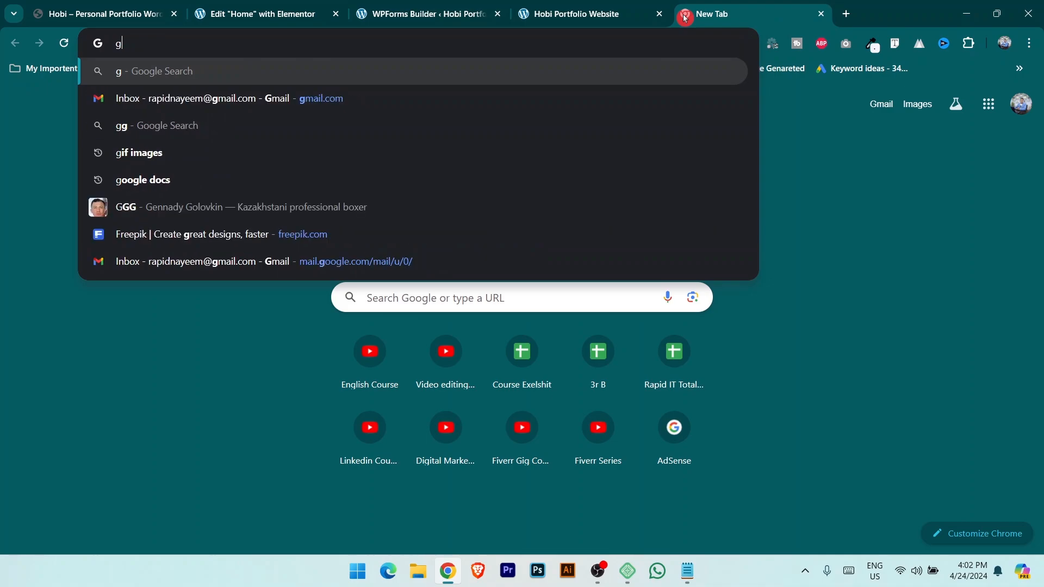
pyautogui.write('oogle map')
pyautogui.press('Return')
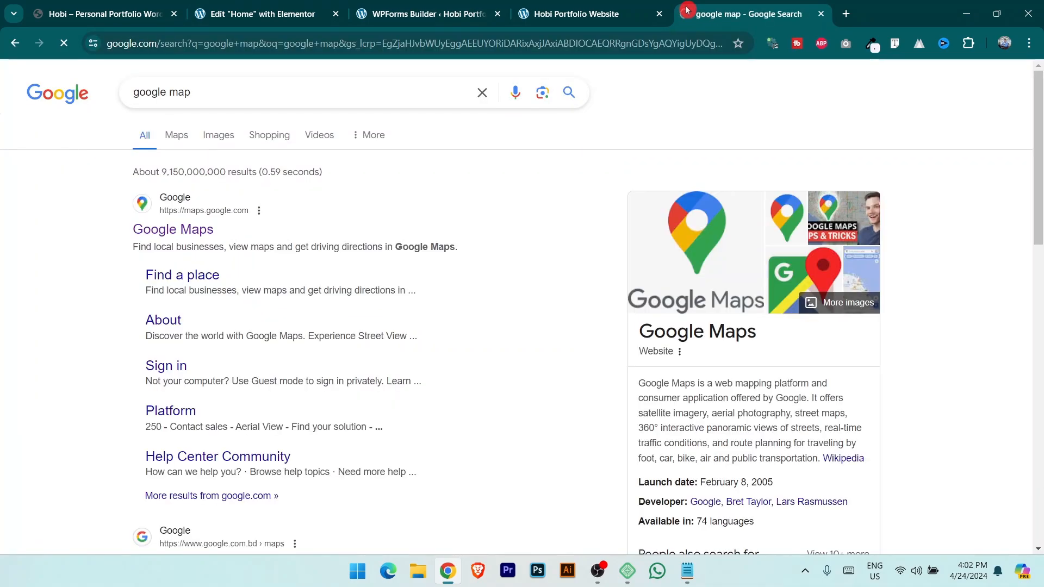
pyautogui.click(192, 231)
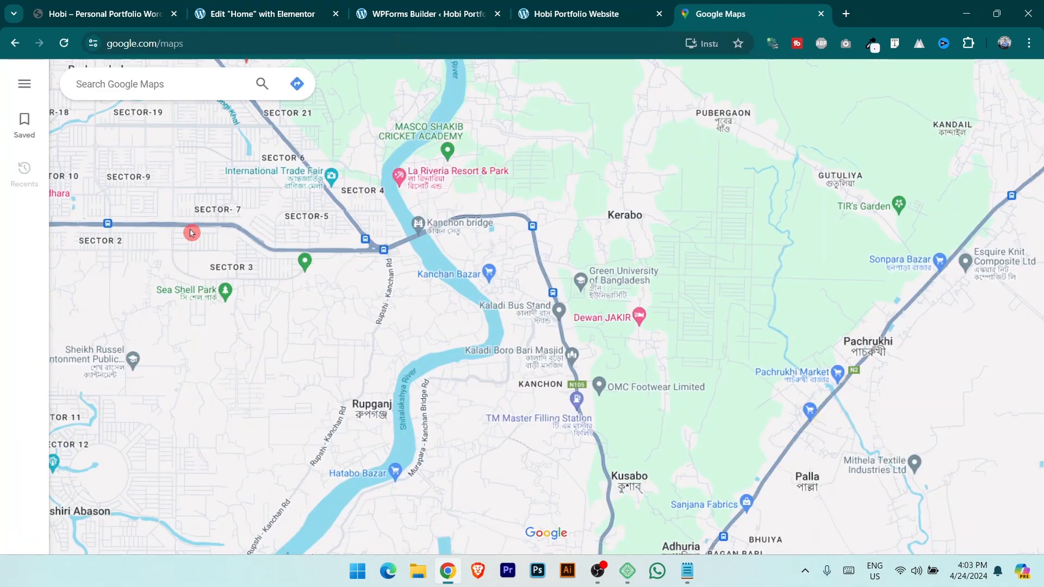
# Move around the map and select Zinda Park to show its place page.
pyautogui.scroll(-1, 490, 298)
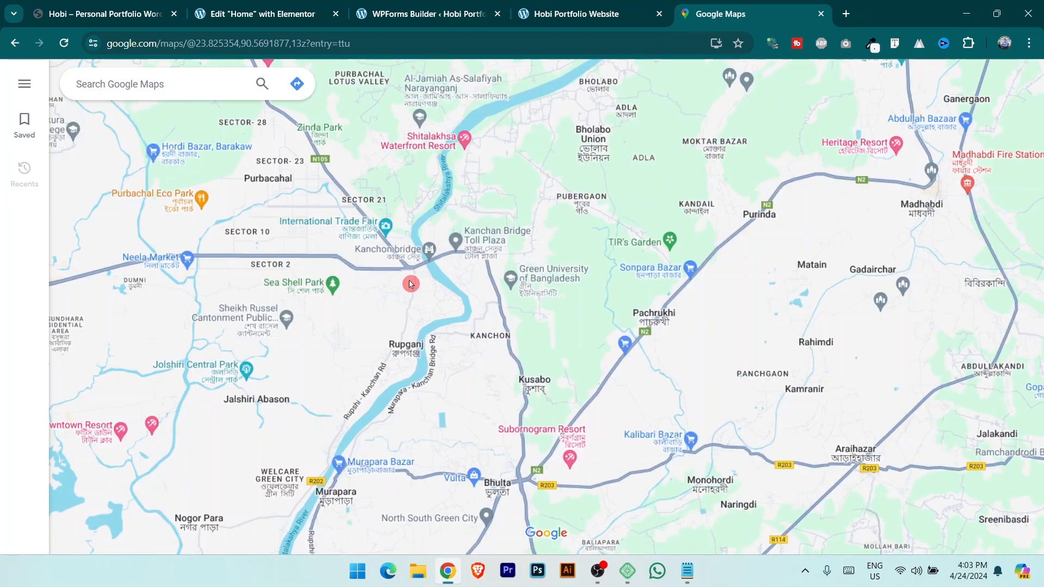
pyautogui.scroll(-1, 510, 277)
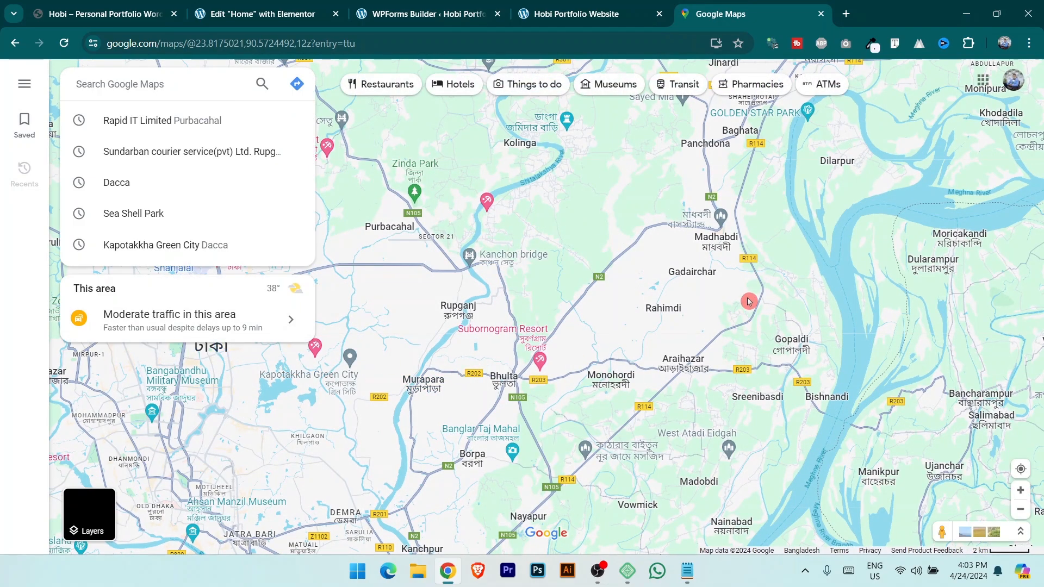
pyautogui.scroll(1, 446, 285)
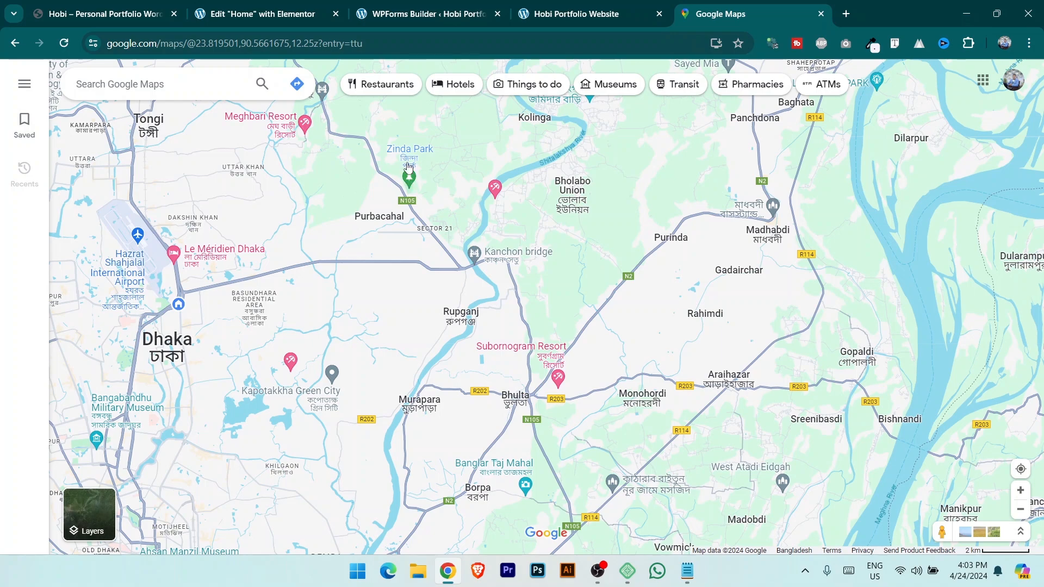
pyautogui.moveTo(449, 154); pyautogui.dragTo(449, 269)
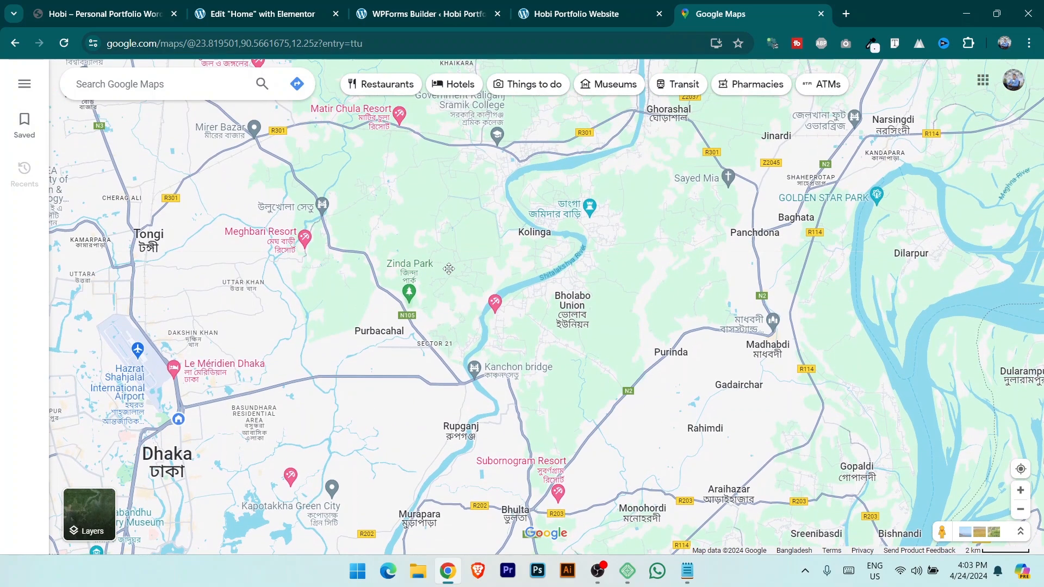
pyautogui.click(410, 293)
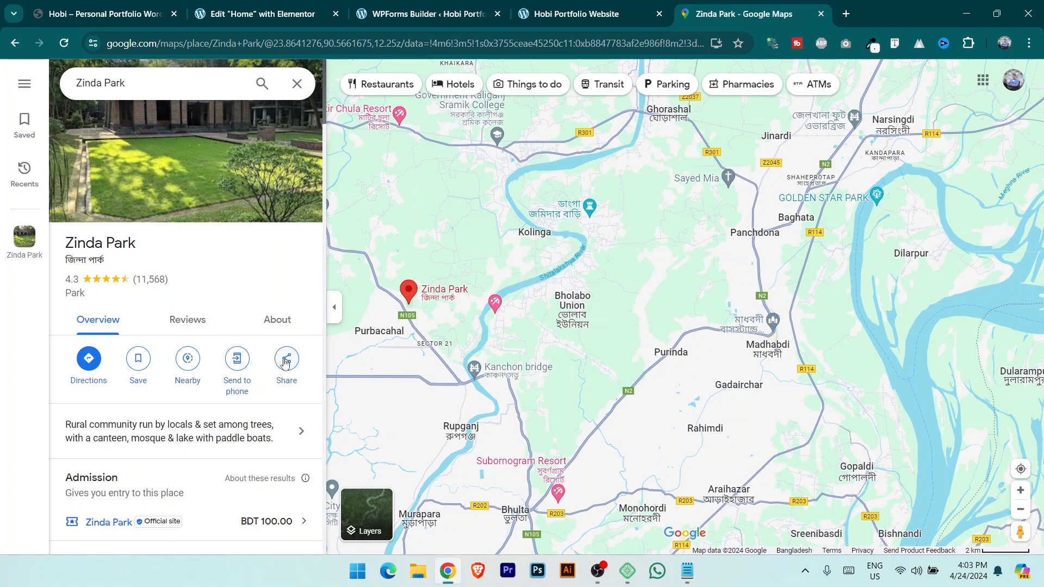
# Copy Zinda Park's Medium-size embed map HTML from the Share dialog.
pyautogui.click(288, 360)
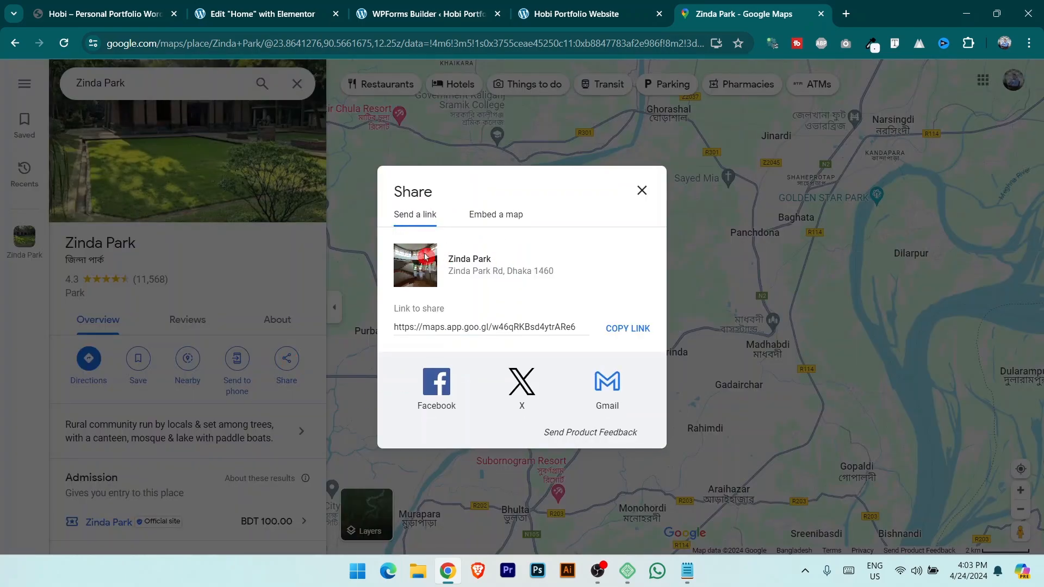
pyautogui.click(491, 216)
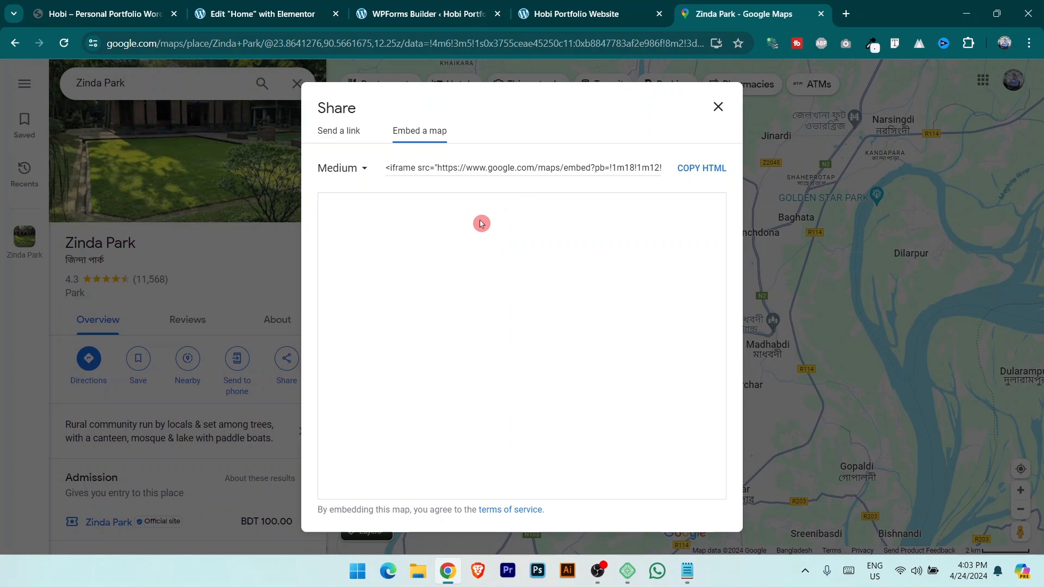
pyautogui.click(363, 173)
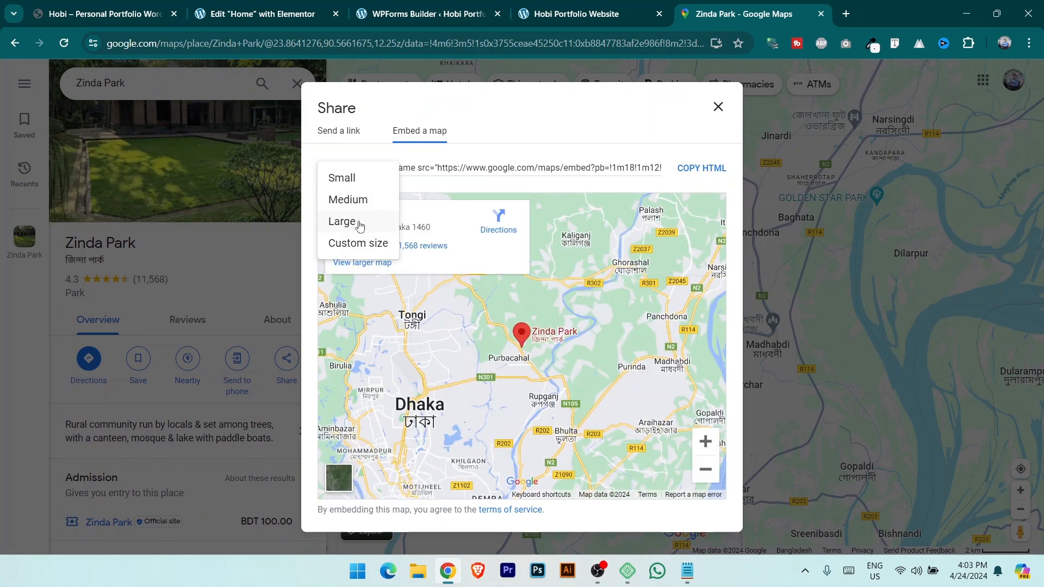
pyautogui.click(360, 226)
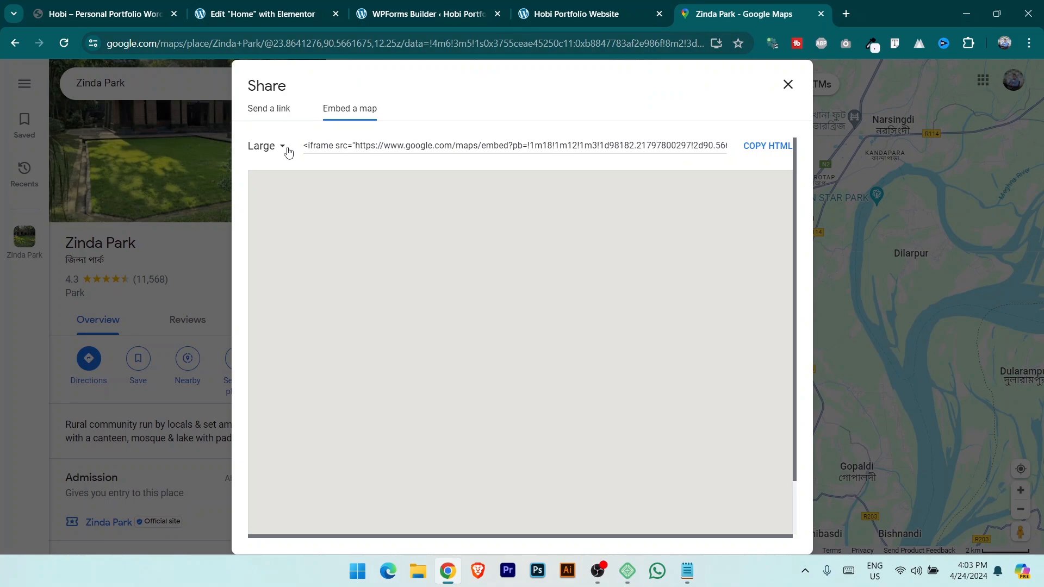
pyautogui.click(287, 147)
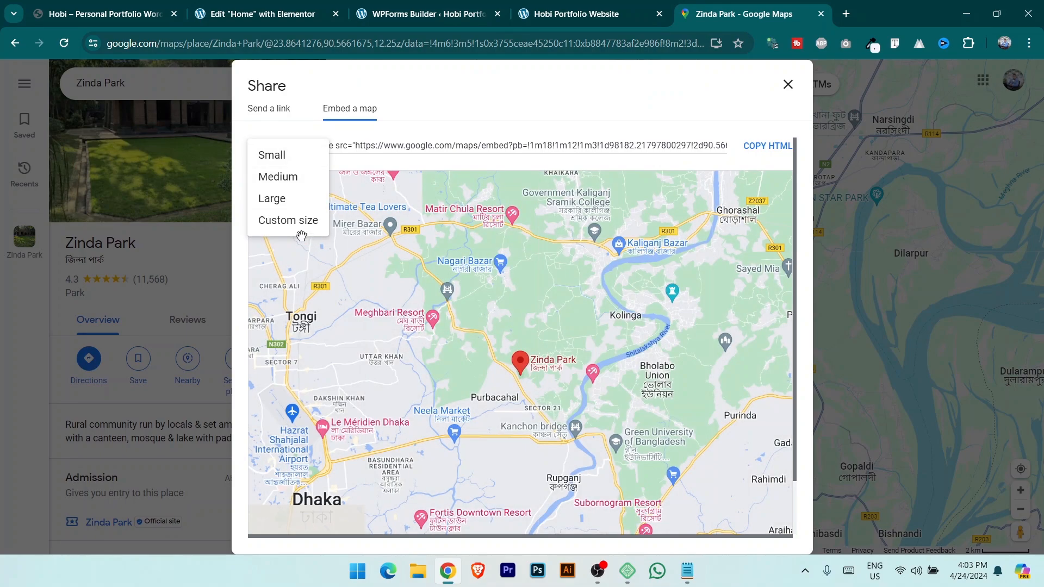
pyautogui.click(301, 184)
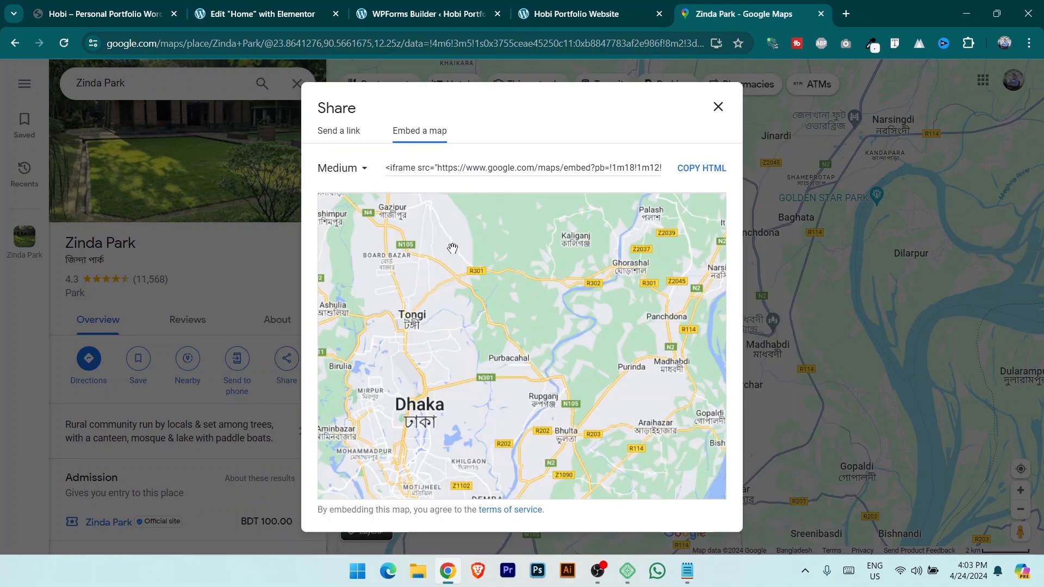
pyautogui.click(698, 173)
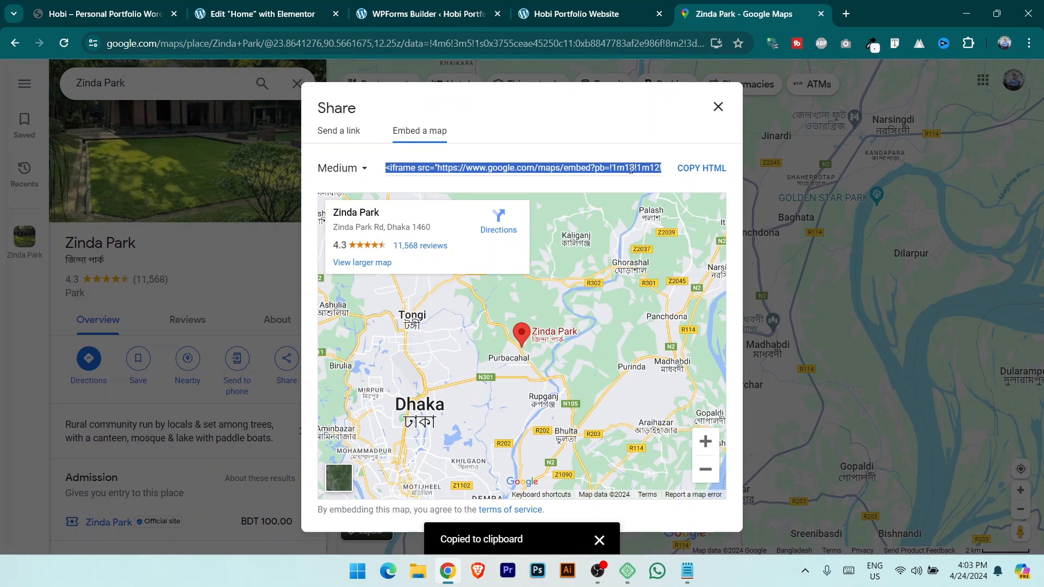
pyautogui.click(240, 14)
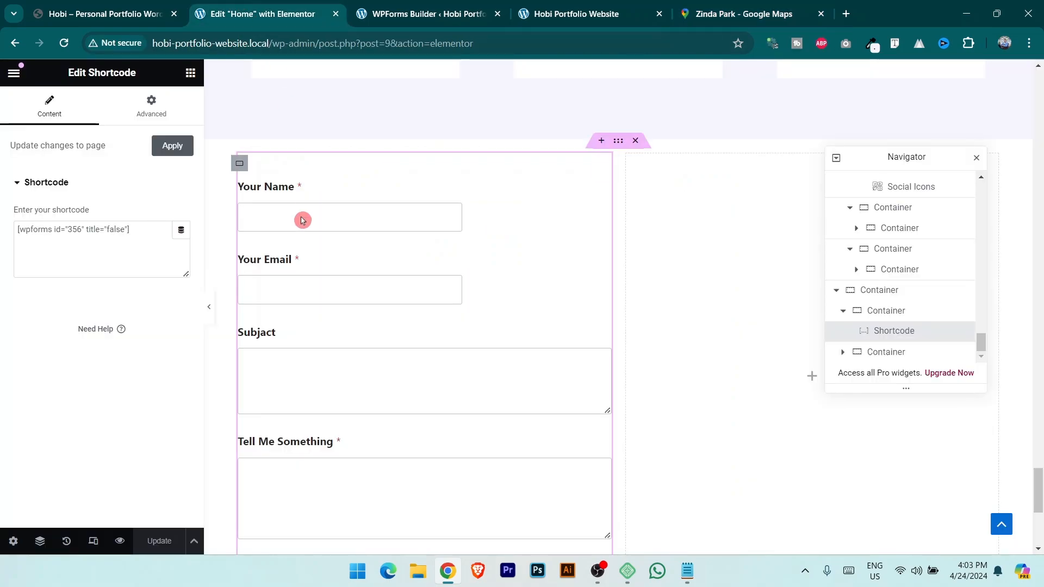
# Add a Shortcode widget with the pasted map iframe in the column beside the form.
pyautogui.click(190, 74)
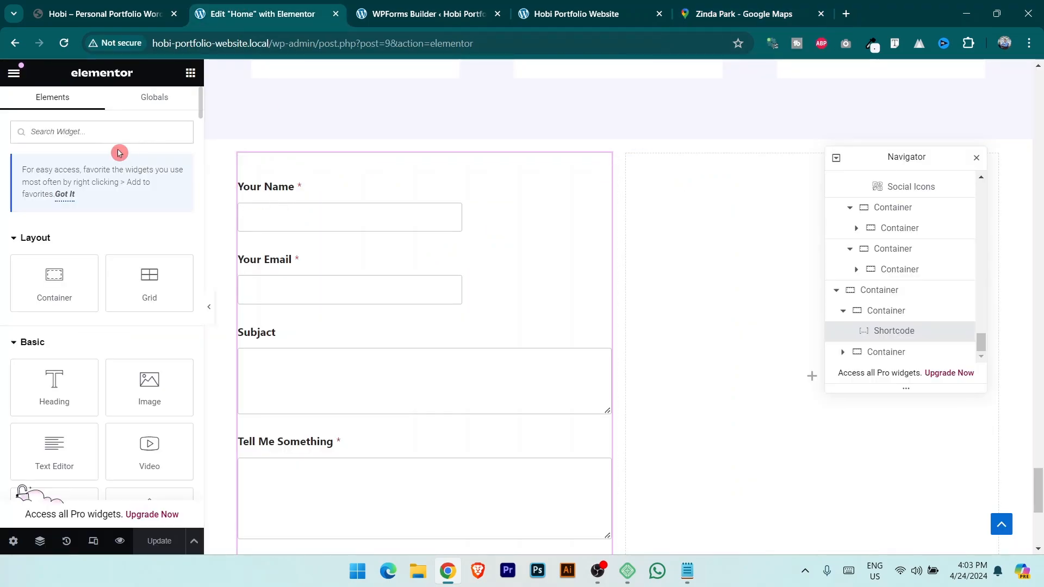
pyautogui.write('shor')
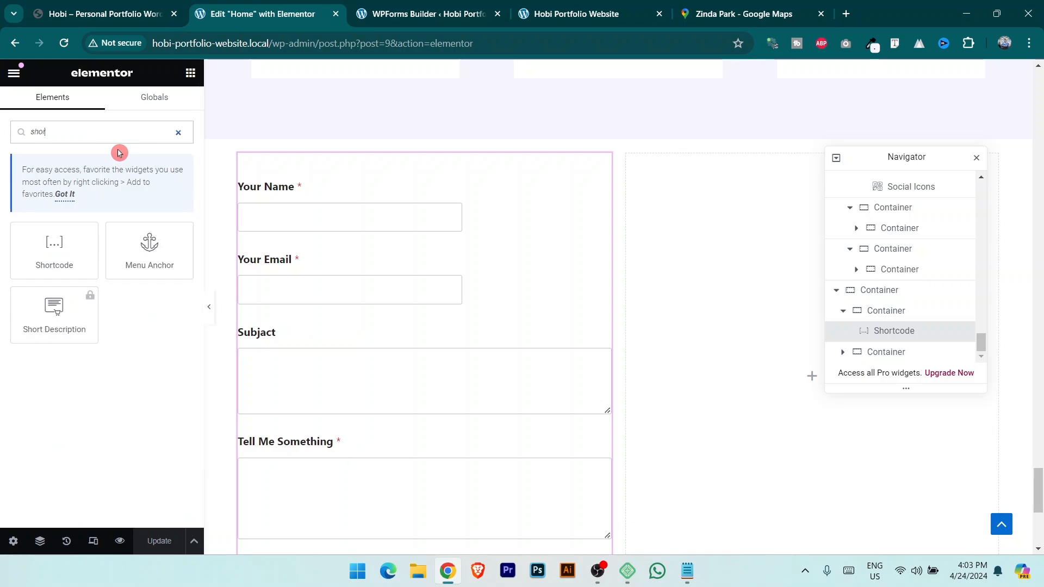
pyautogui.moveTo(55, 250); pyautogui.dragTo(744, 319)
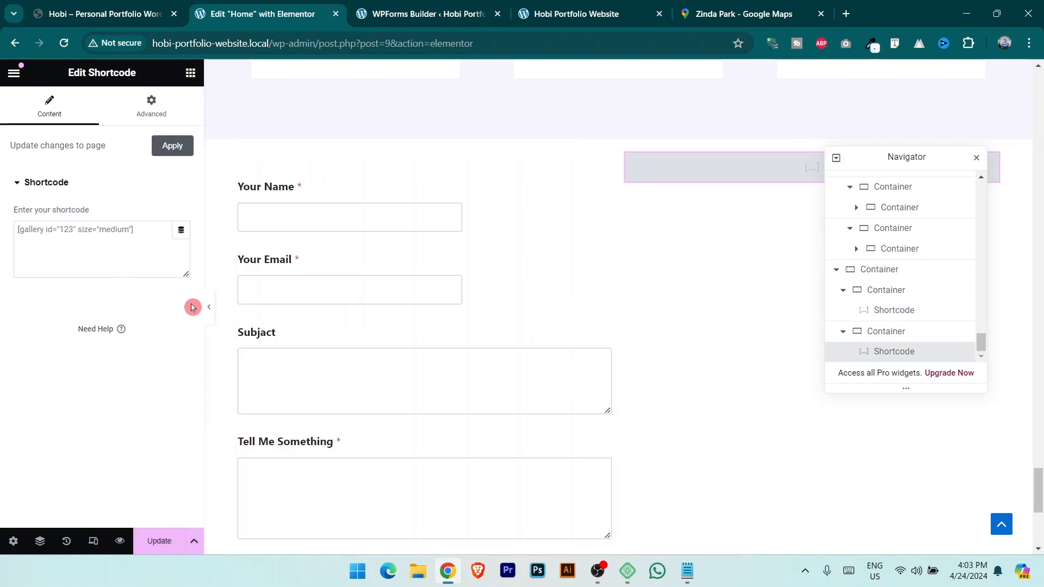
pyautogui.hotkey('ctrl', 'v')
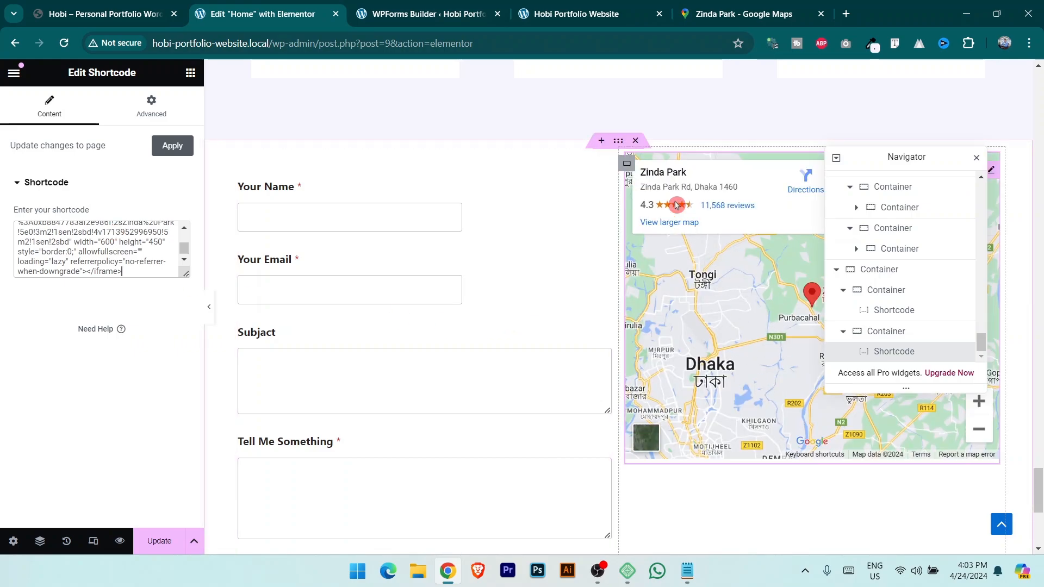
# Centre the map vertically in its container and update the page.
pyautogui.click(628, 166)
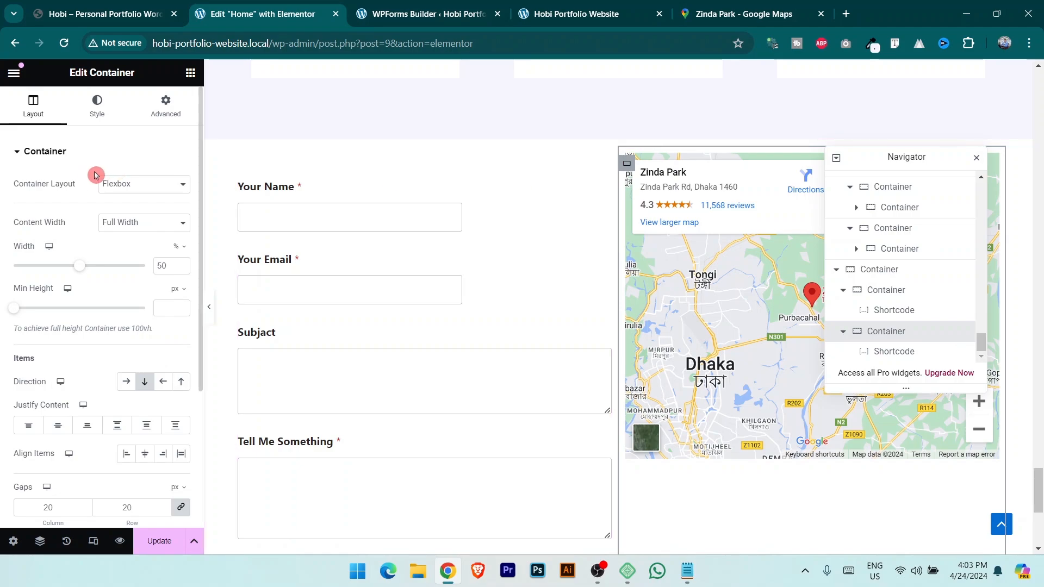
pyautogui.click(145, 455)
pyautogui.click(126, 454)
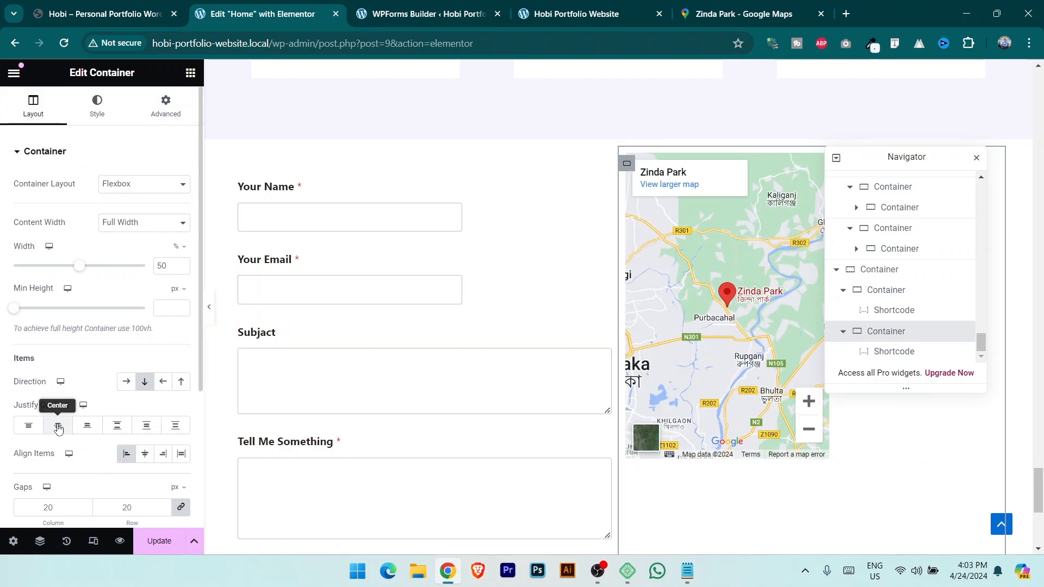
pyautogui.click(59, 427)
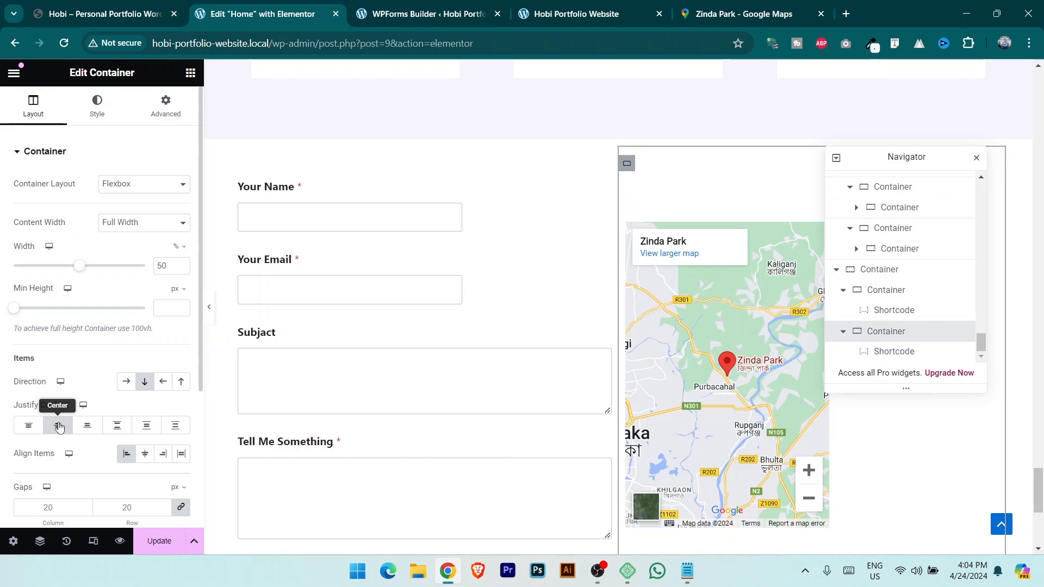
pyautogui.click(126, 455)
pyautogui.click(155, 541)
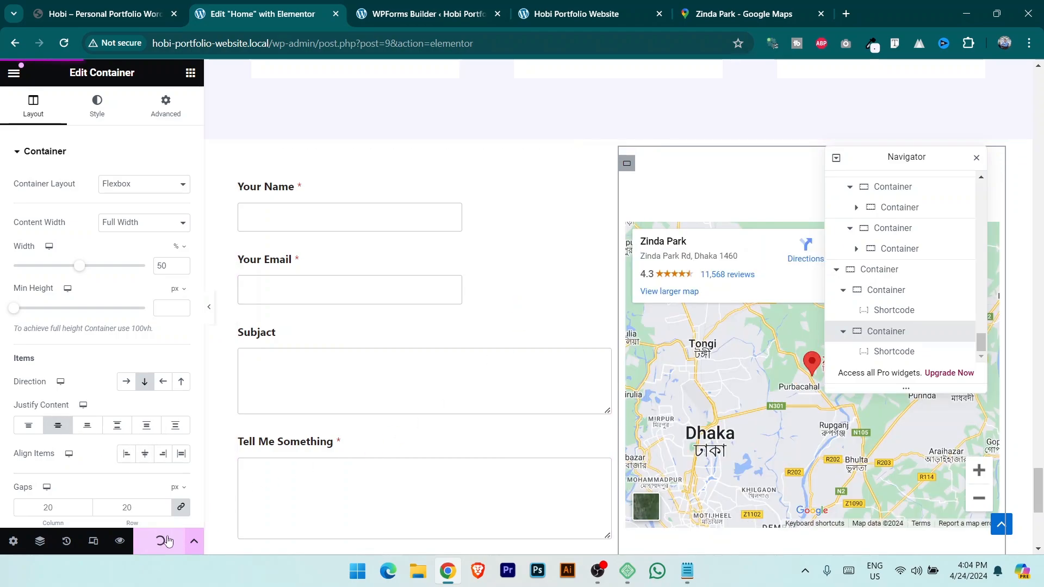
pyautogui.click(425, 5)
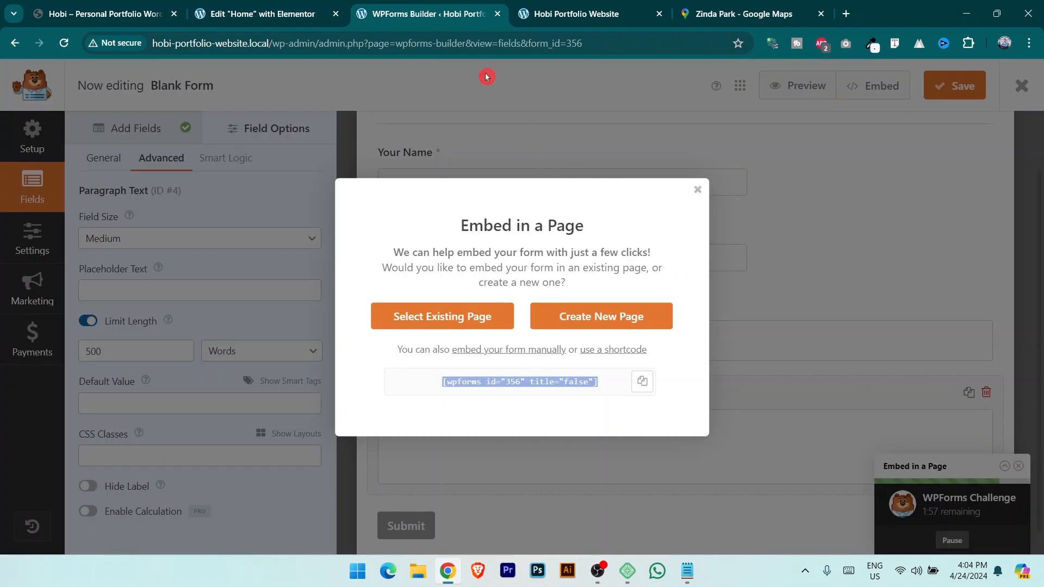
# Close the WPForms Builder and shorten the Subject and Tell Me Something boxes on the live page.
pyautogui.click(498, 14)
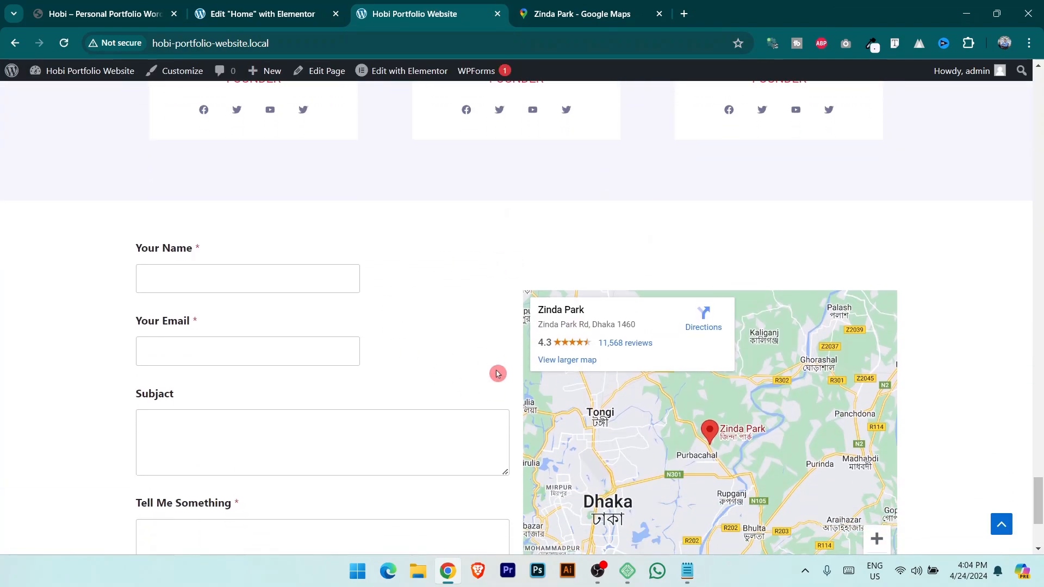
pyautogui.scroll(-3, 498, 374)
pyautogui.moveTo(507, 339); pyautogui.dragTo(506, 300)
pyautogui.moveTo(506, 423); pyautogui.dragTo(488, 333)
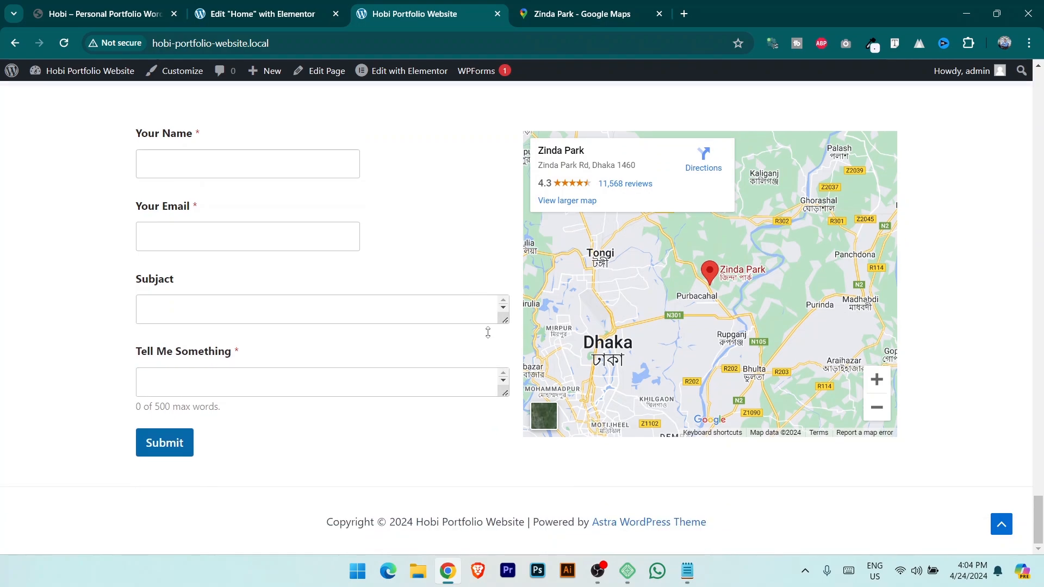
pyautogui.scroll(1, 728, 303)
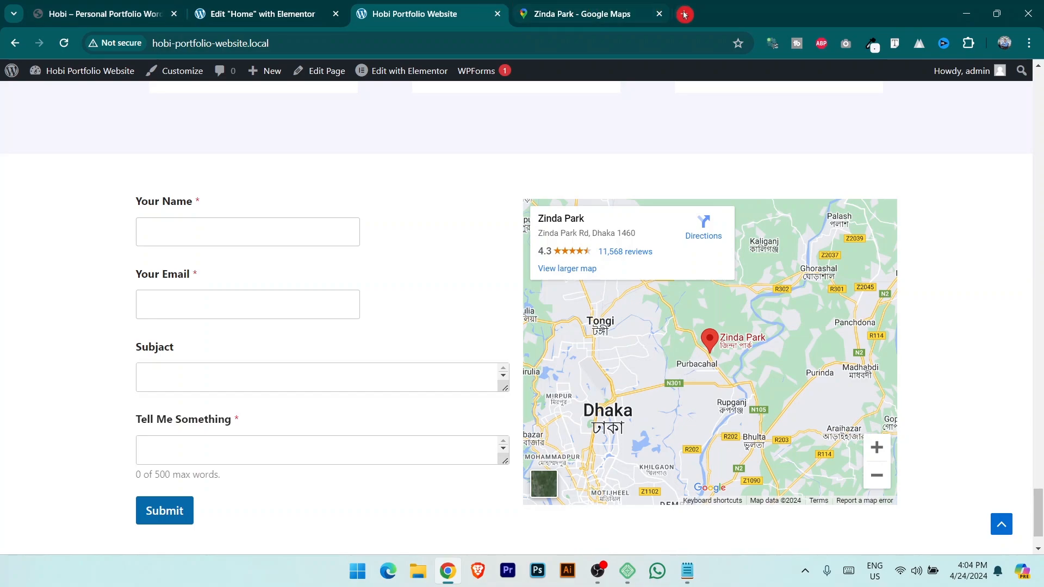
# Close the Google Maps tab and view the Hobi site's circular counters.
pyautogui.click(659, 14)
pyautogui.click(111, 4)
pyautogui.scroll(-10, 588, 336)
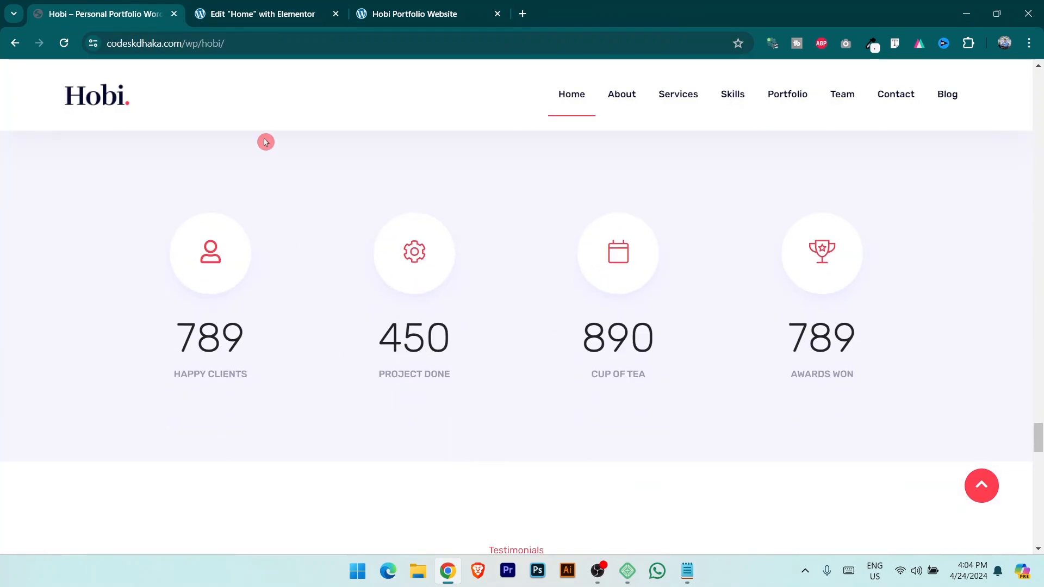
# Add a full-width Flexbox section below the contact form and map.
pyautogui.click(275, 4)
pyautogui.scroll(-5, 536, 275)
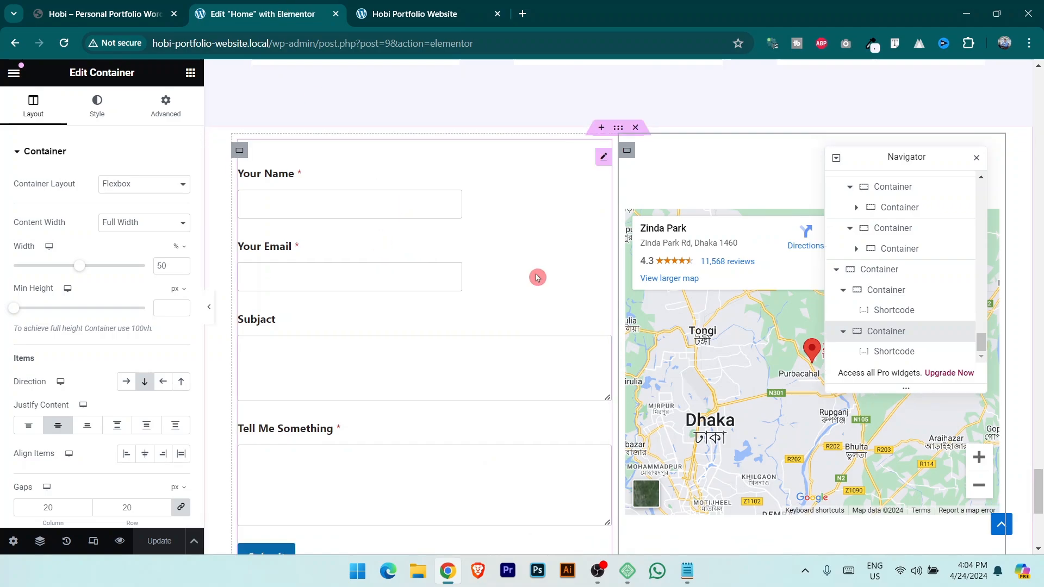
pyautogui.click(573, 372)
pyautogui.click(103, 14)
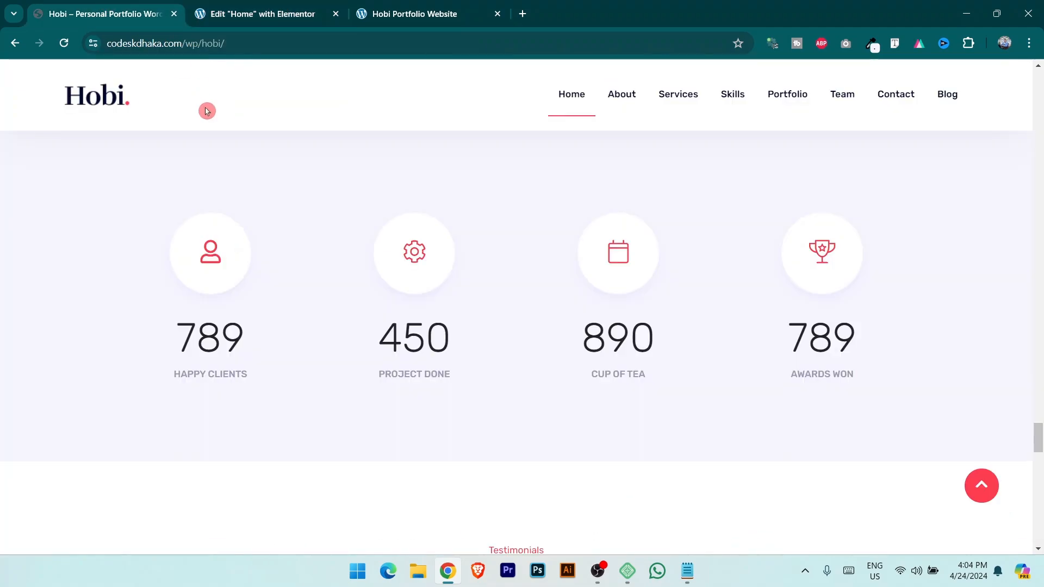
pyautogui.click(261, 14)
pyautogui.click(575, 414)
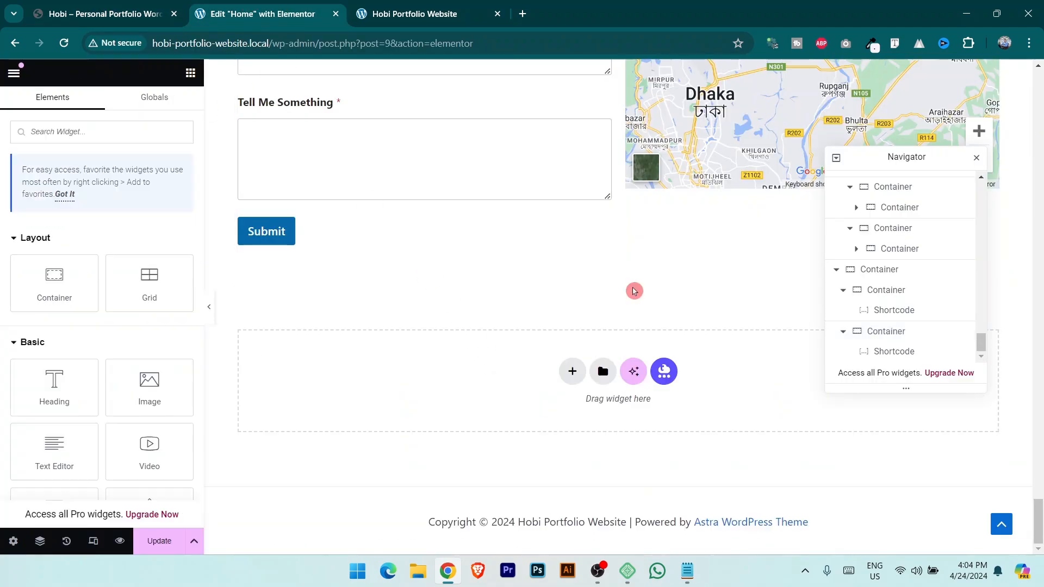
pyautogui.click(572, 372)
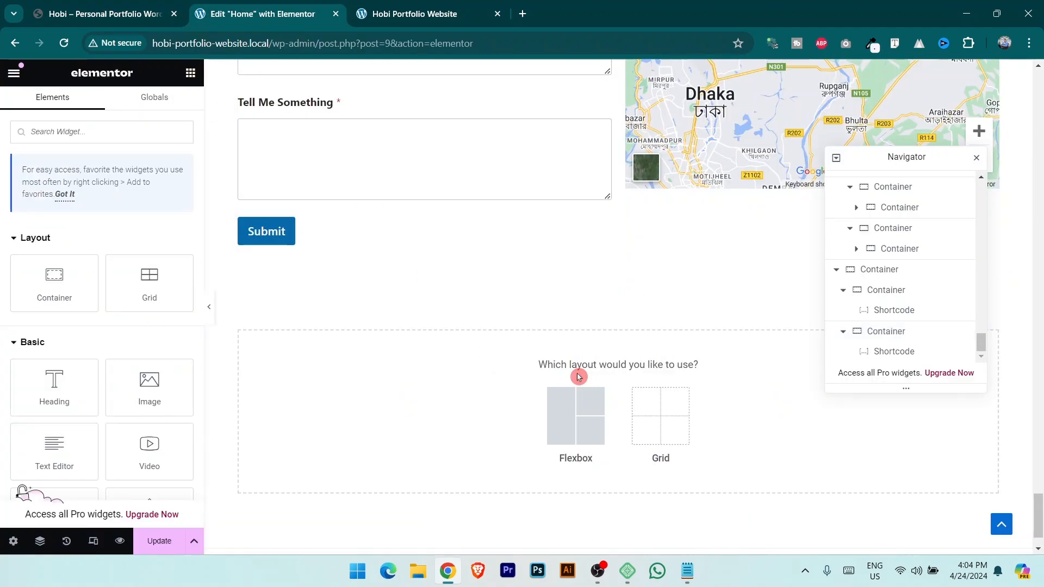
pyautogui.click(588, 431)
pyautogui.click(132, 224)
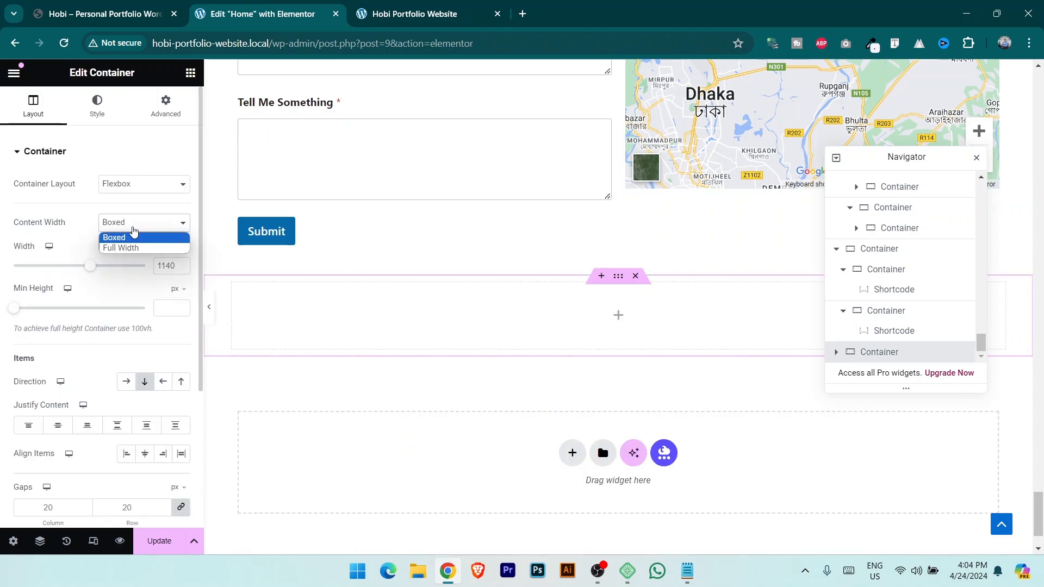
pyautogui.click(144, 254)
# Give the section a Classic background with the live site's sampled purple colour and update.
pyautogui.click(103, 14)
pyautogui.click(871, 44)
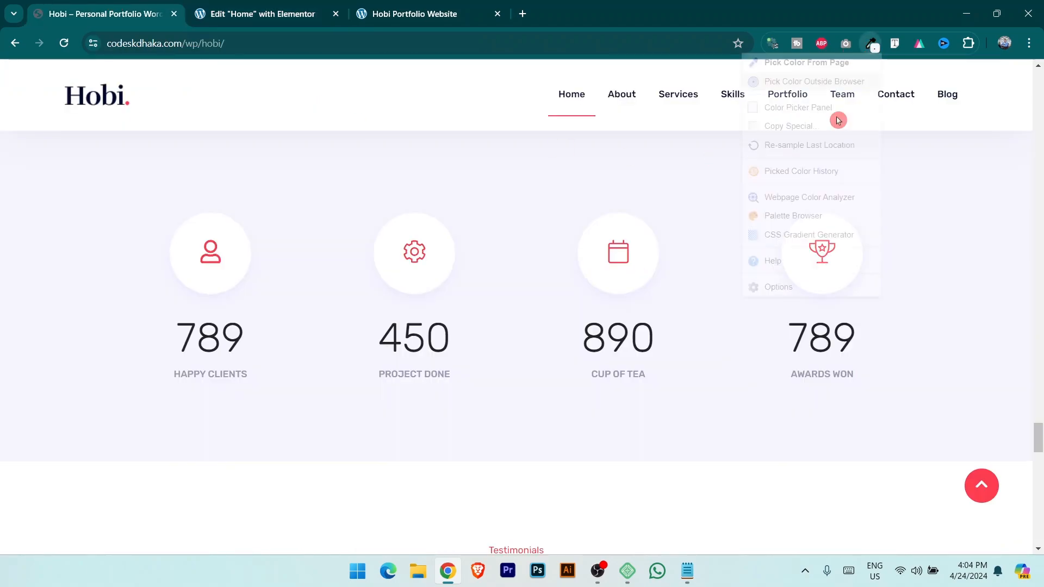
pyautogui.click(104, 301)
pyautogui.click(263, 14)
pyautogui.click(97, 105)
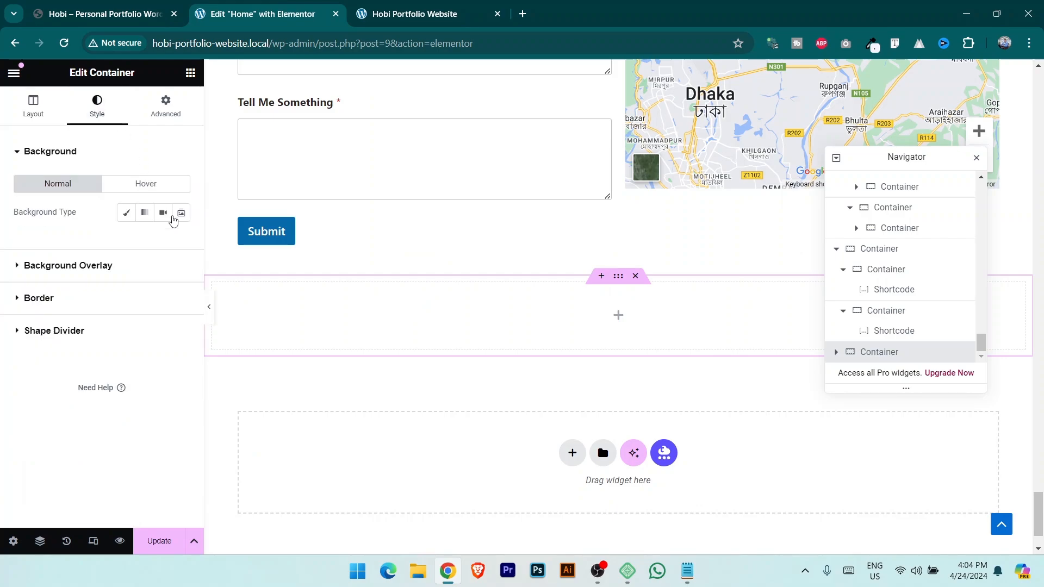
pyautogui.click(127, 212)
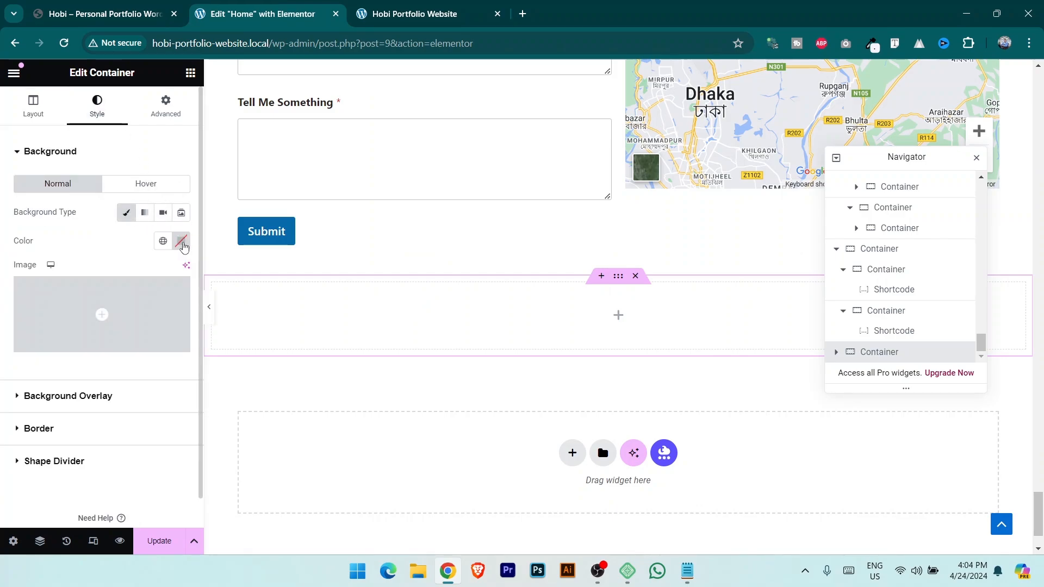
pyautogui.click(182, 241)
pyautogui.hotkey('ctrl', 'v')
pyautogui.click(159, 541)
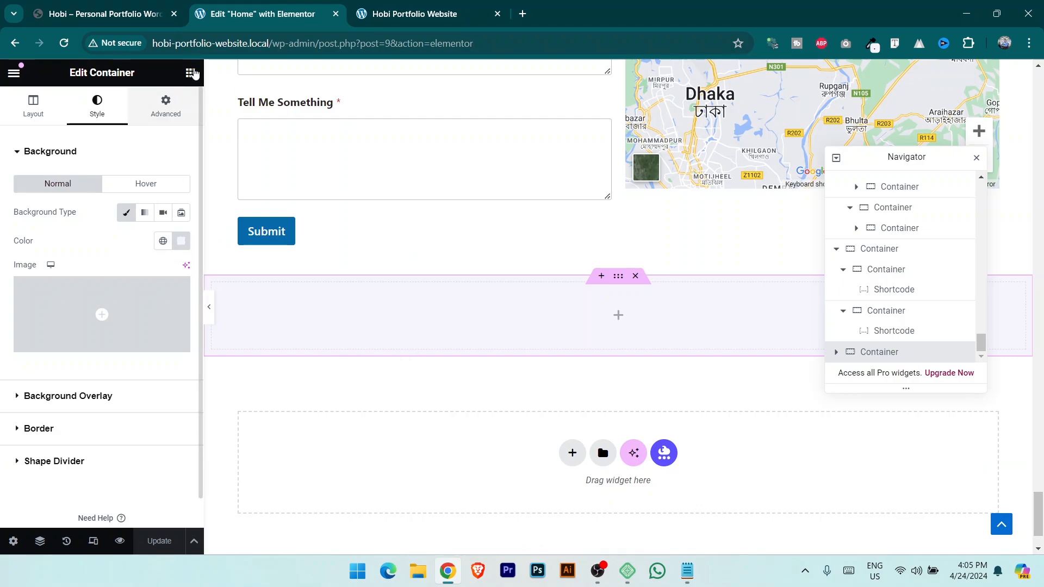
# Place a container in the new section and duplicate it into four inner containers.
pyautogui.click(191, 72)
pyautogui.moveTo(71, 286); pyautogui.dragTo(604, 310)
pyautogui.rightClick(904, 353)
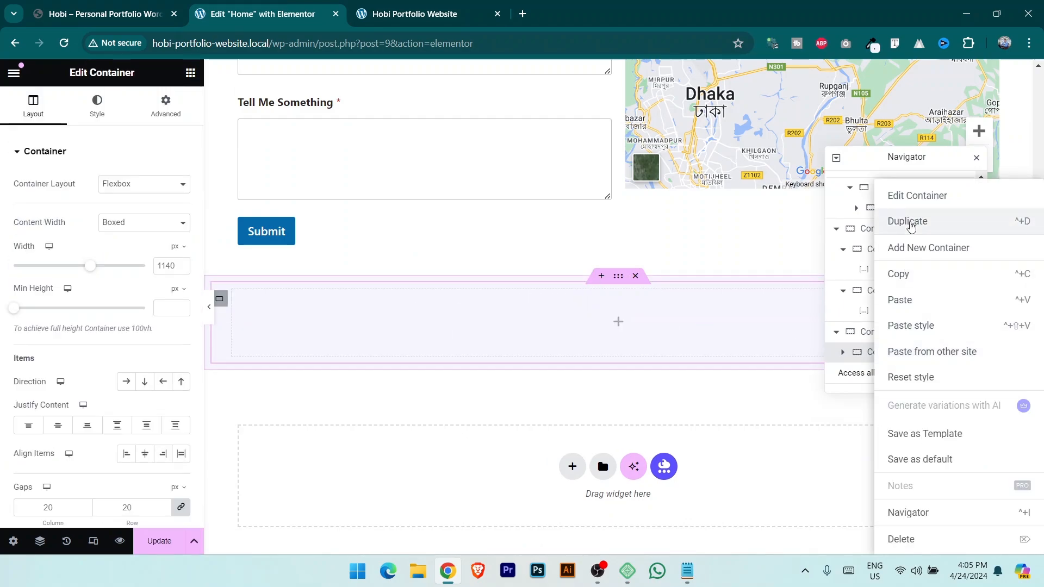
pyautogui.click(912, 223)
pyautogui.click(100, 5)
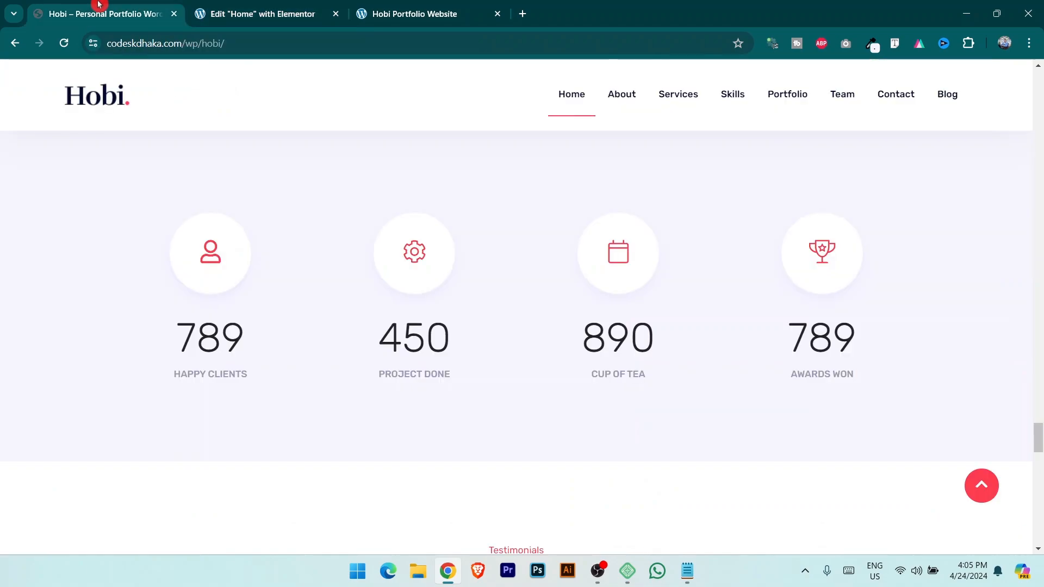
pyautogui.click(262, 7)
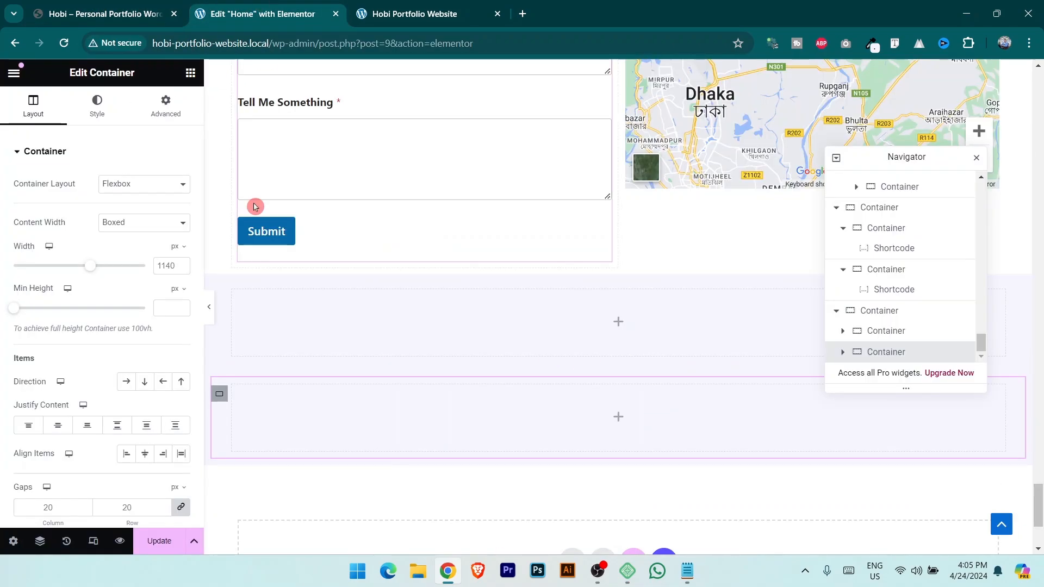
pyautogui.scroll(-1, 905, 333)
pyautogui.rightClick(900, 333)
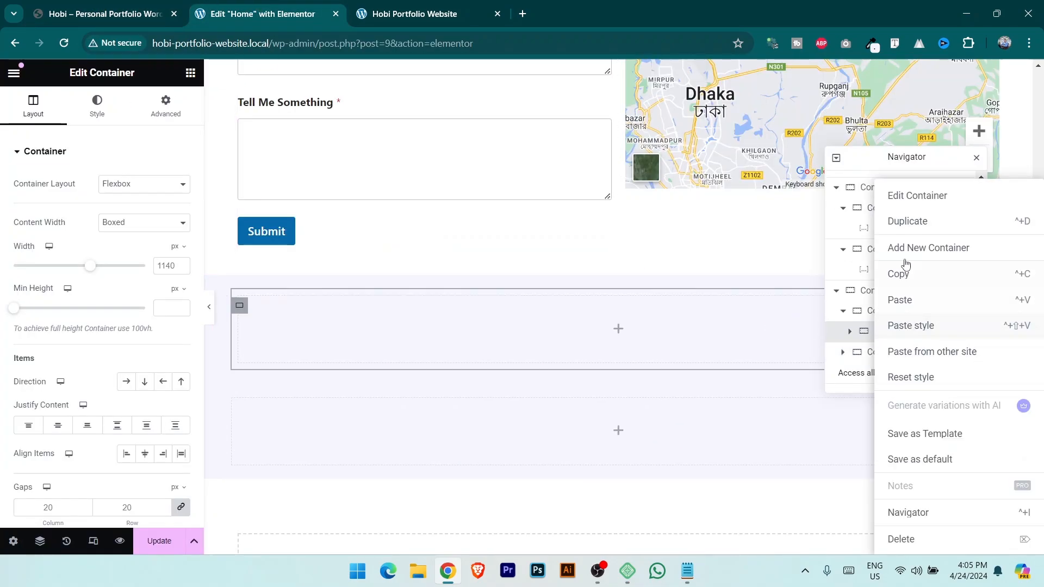
pyautogui.click(911, 223)
pyautogui.rightClick(893, 331)
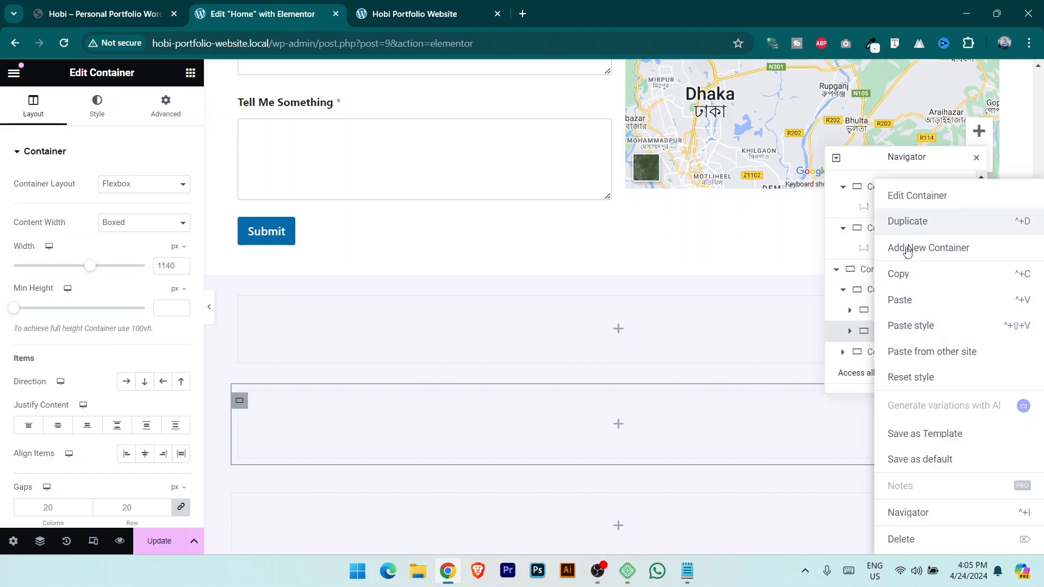
pyautogui.click(911, 220)
# Set the parent's direction to Row, delete the extra empty container, and duplicate the row.
pyautogui.scroll(-1, 912, 228)
pyautogui.click(876, 249)
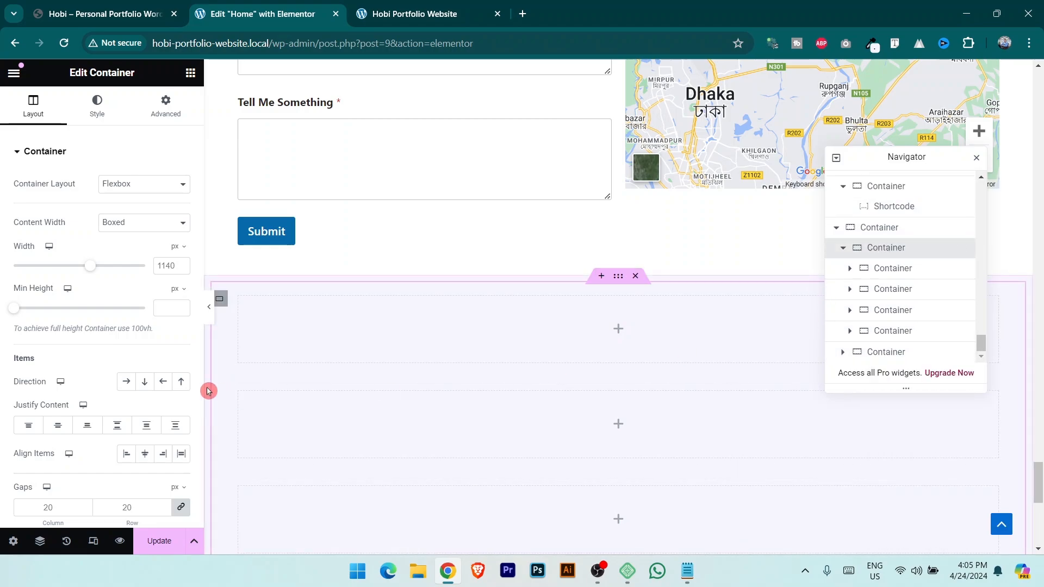
pyautogui.click(127, 383)
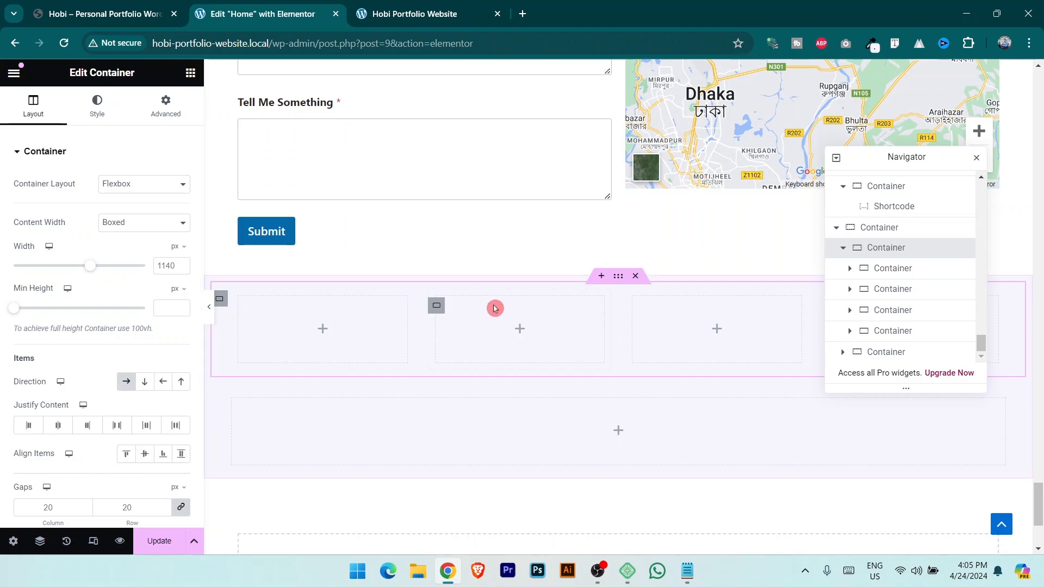
pyautogui.click(219, 408)
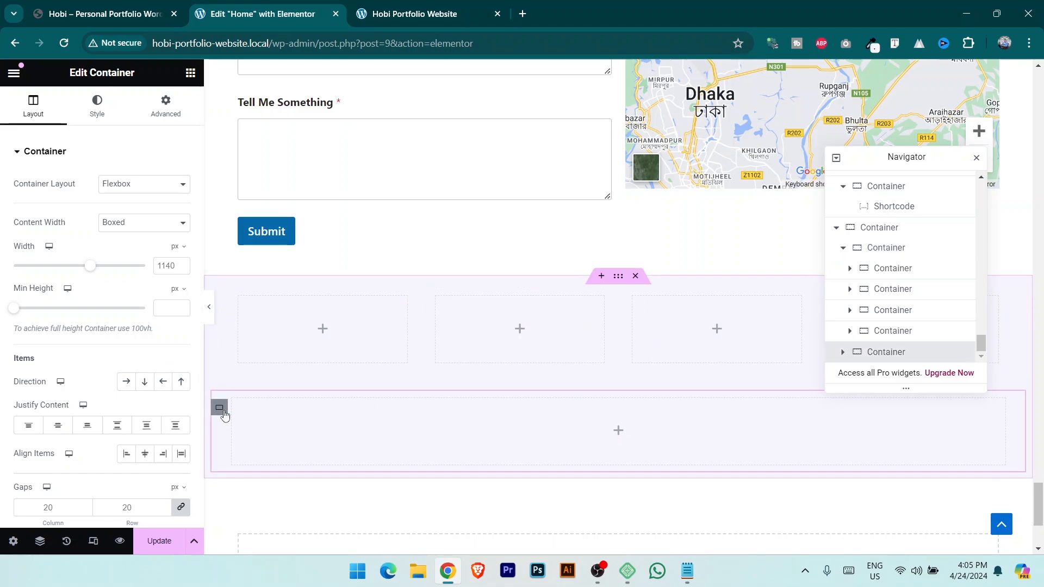
pyautogui.press('Delete')
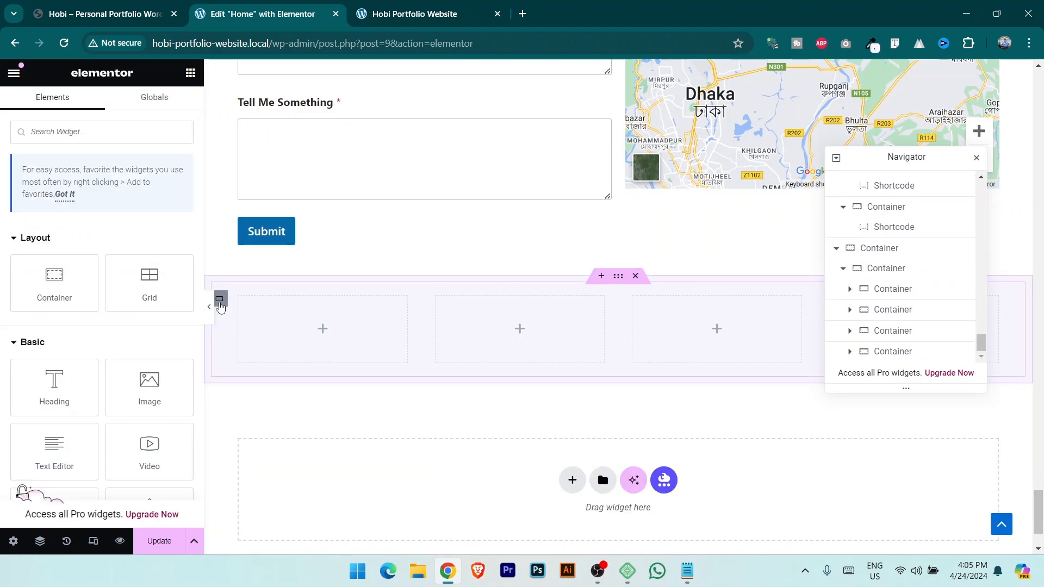
pyautogui.rightClick(221, 298)
pyautogui.click(252, 221)
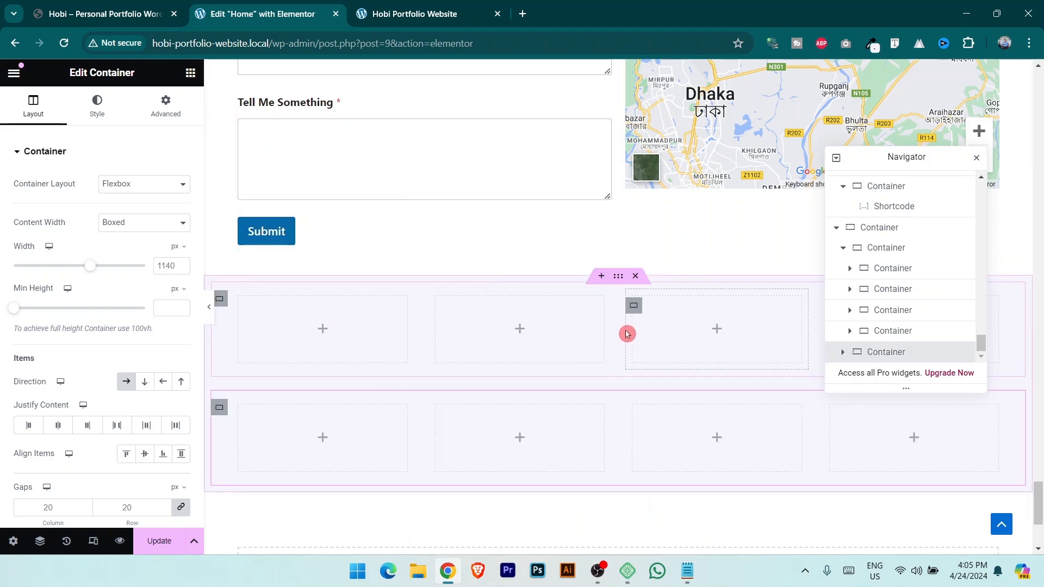
# Add an Icon widget to the first box with Stacked view and a circle shape.
pyautogui.click(190, 73)
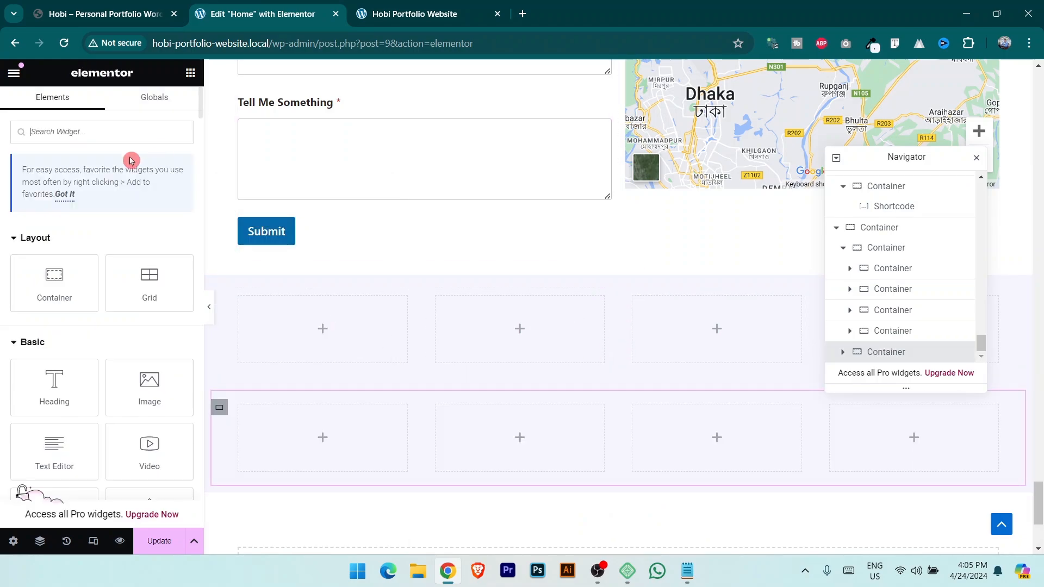
pyautogui.write('icon')
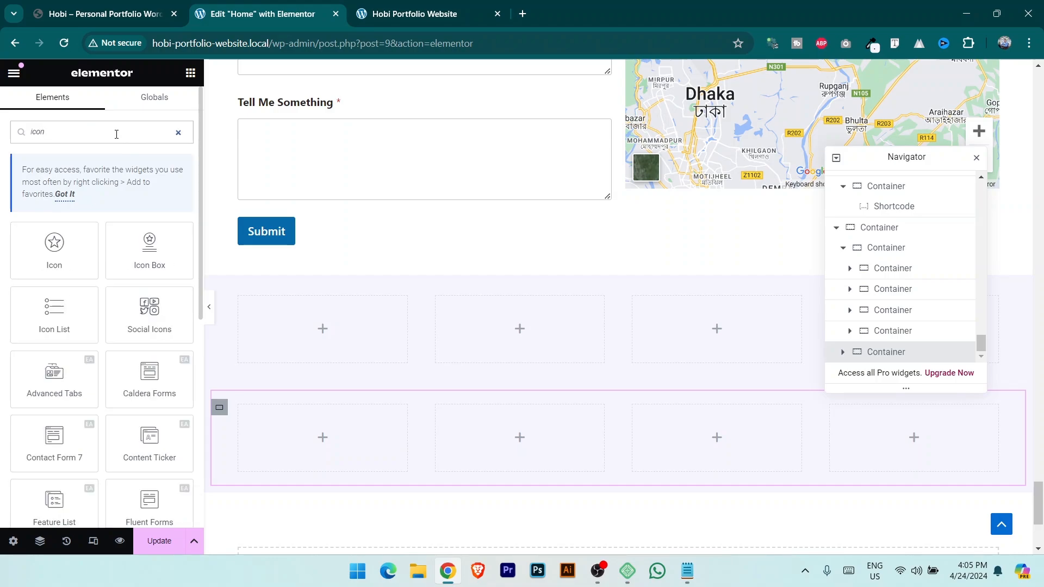
pyautogui.moveTo(54, 248); pyautogui.dragTo(325, 329)
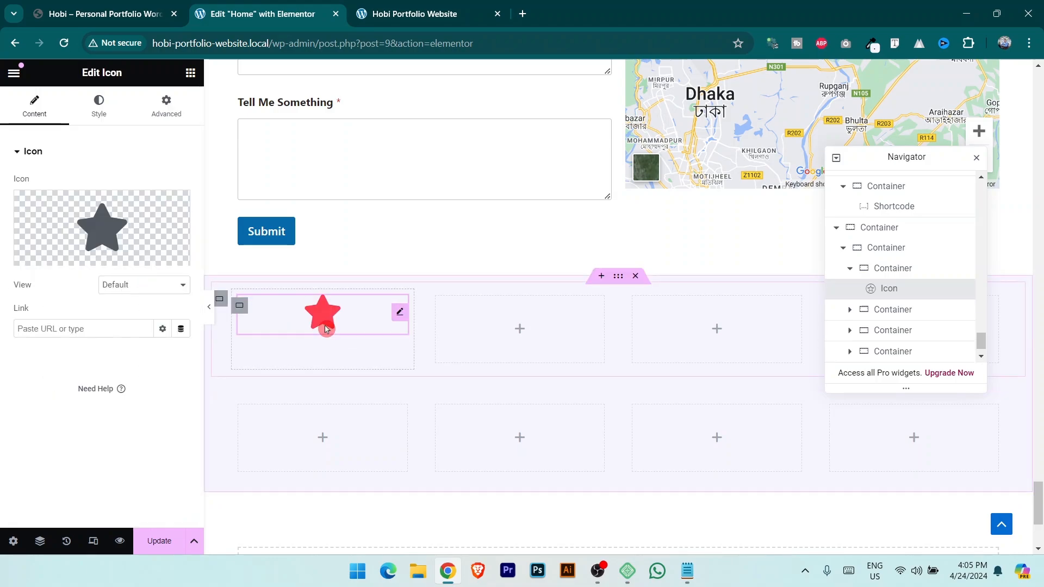
pyautogui.click(144, 284)
pyautogui.click(136, 305)
pyautogui.click(136, 301)
pyautogui.click(144, 283)
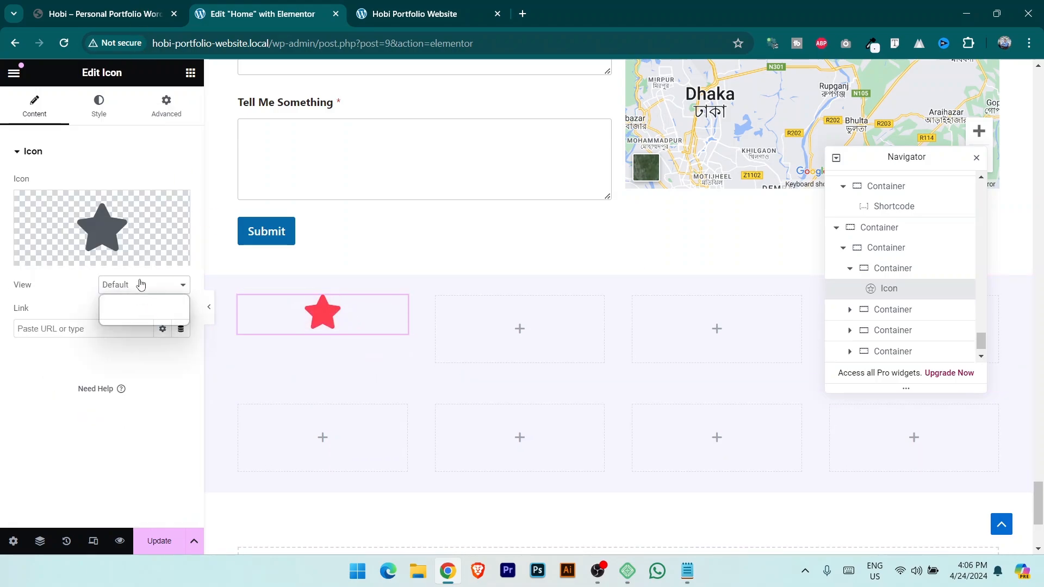
pyautogui.click(136, 311)
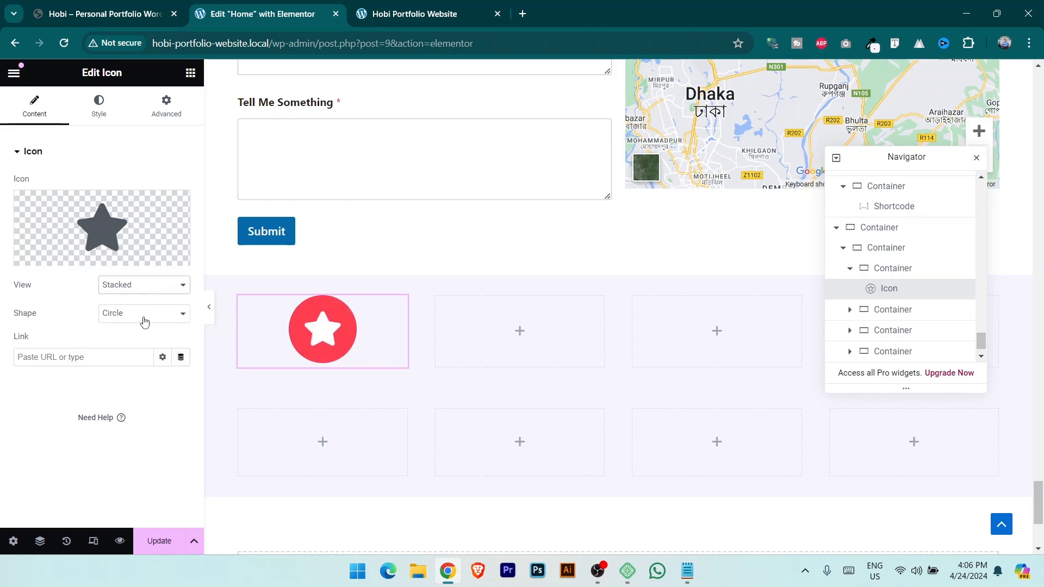
pyautogui.click(141, 316)
pyautogui.click(117, 339)
pyautogui.click(130, 315)
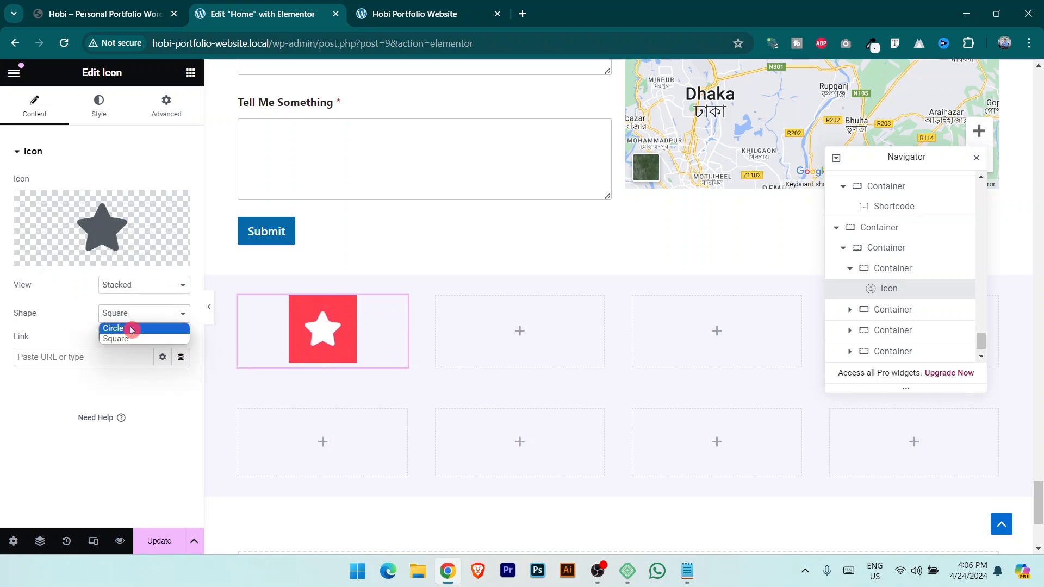
pyautogui.click(133, 329)
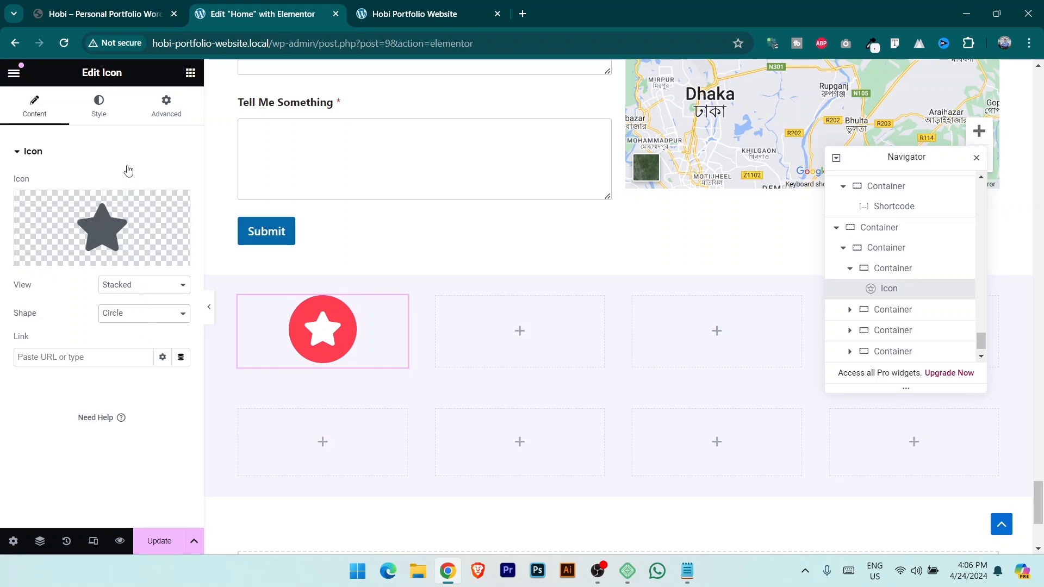
# Colour the icon's circle white and the star the site's primary red.
pyautogui.click(99, 106)
pyautogui.click(116, 187)
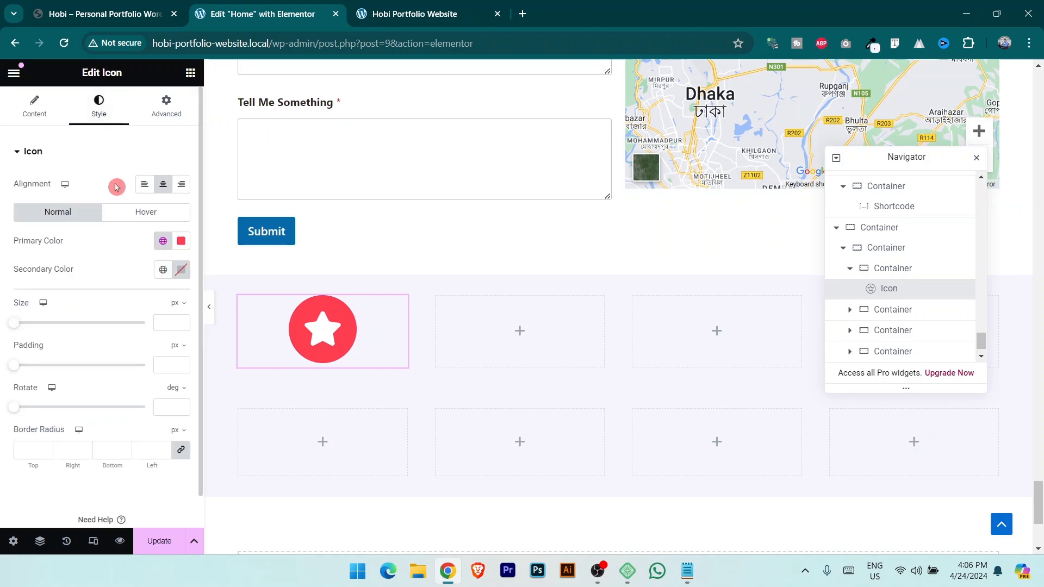
pyautogui.click(111, 4)
pyautogui.click(229, 6)
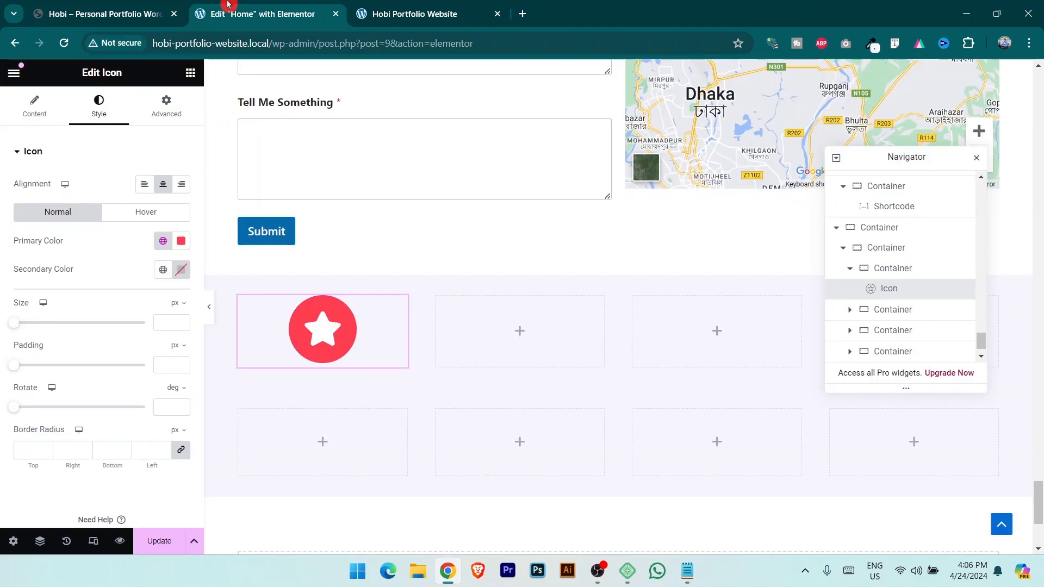
pyautogui.click(165, 243)
pyautogui.click(166, 243)
pyautogui.click(188, 247)
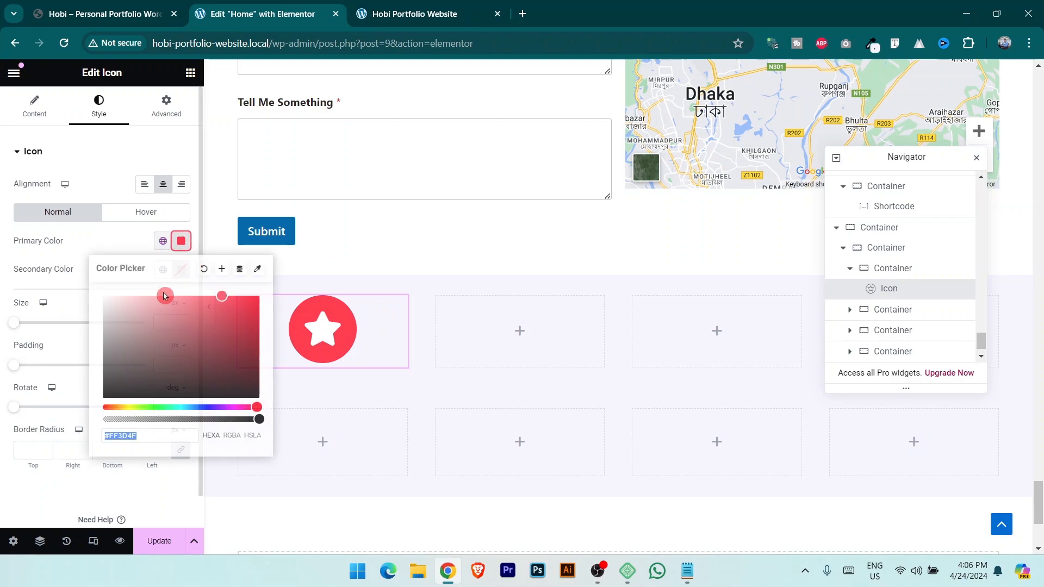
pyautogui.moveTo(163, 297)
pyautogui.mouseDown()
pyautogui.moveTo(142, 312)
pyautogui.moveTo(63, 266)
pyautogui.mouseUp()
pyautogui.click(45, 248)
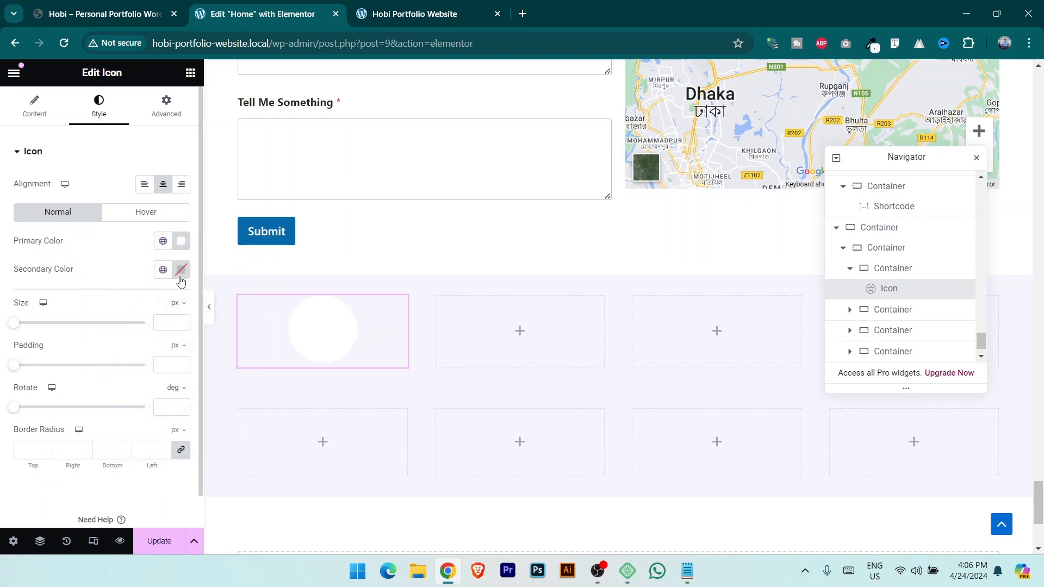
pyautogui.click(164, 270)
pyautogui.click(63, 333)
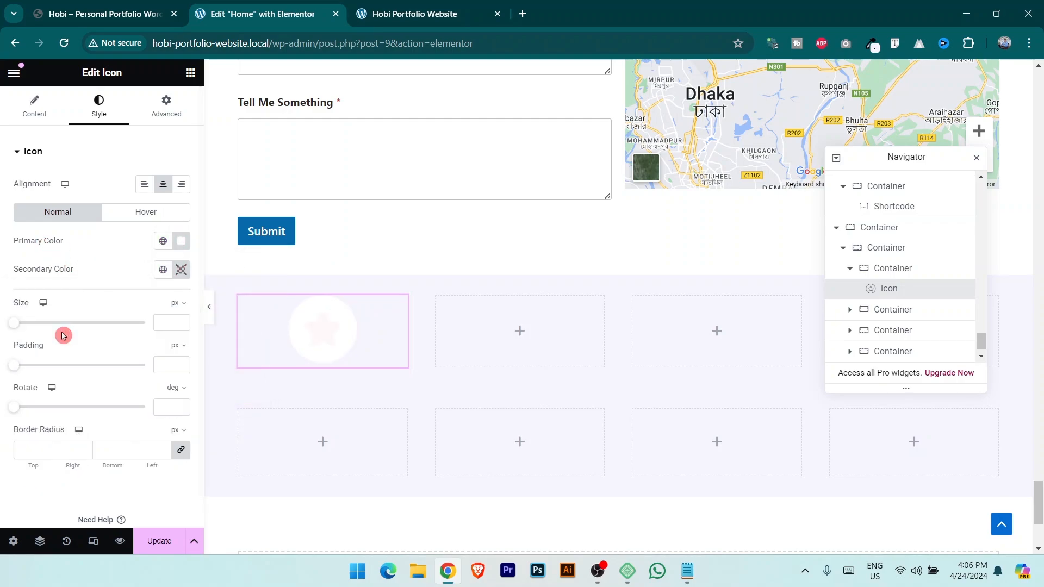
pyautogui.click(116, 7)
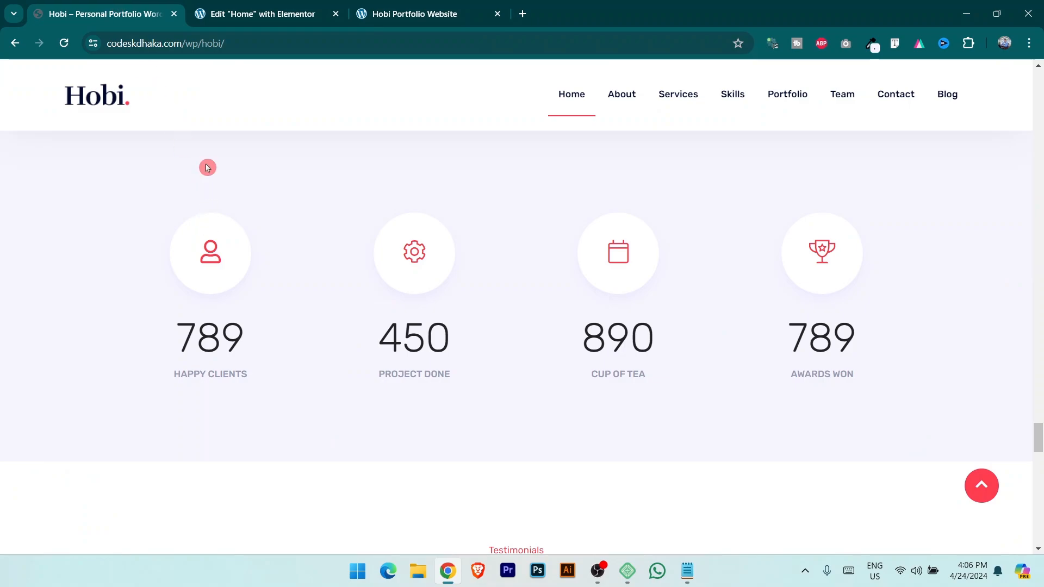
pyautogui.click(261, 14)
# Replace the star with the User icon from the Icon Library and set its size to 41 px.
pyautogui.click(35, 106)
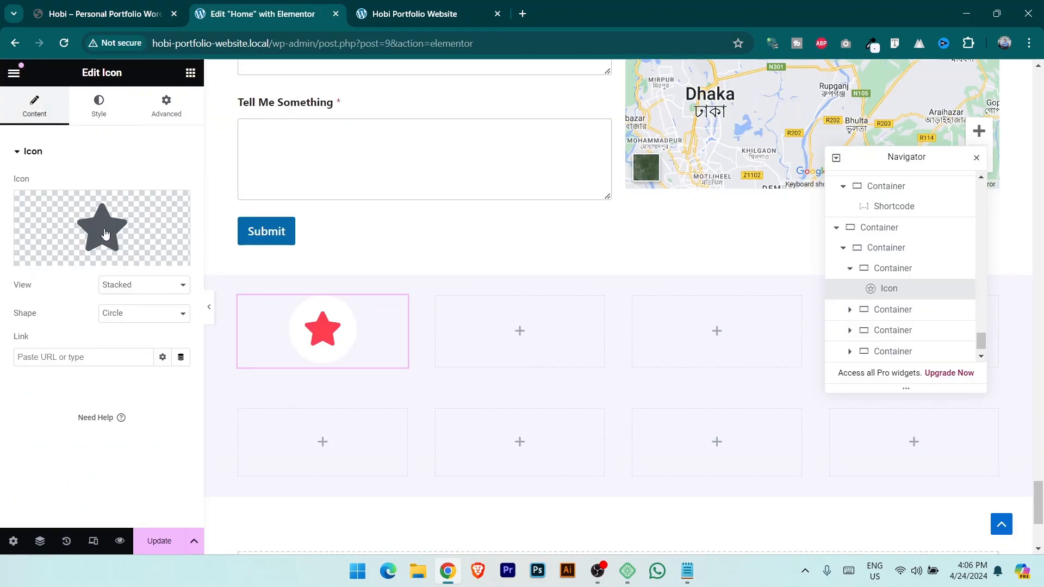
pyautogui.click(71, 258)
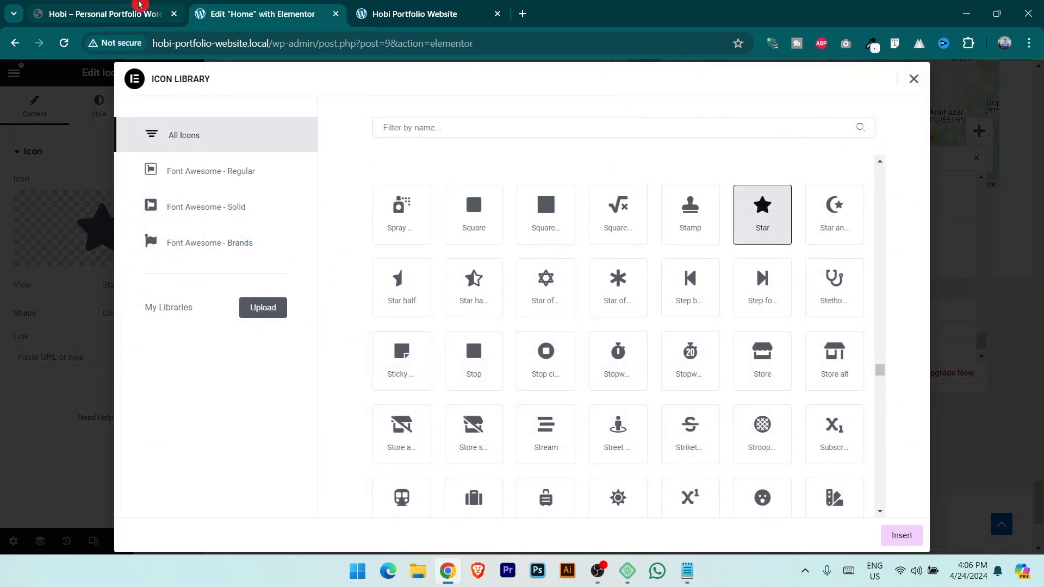
pyautogui.click(140, 4)
pyautogui.click(261, 14)
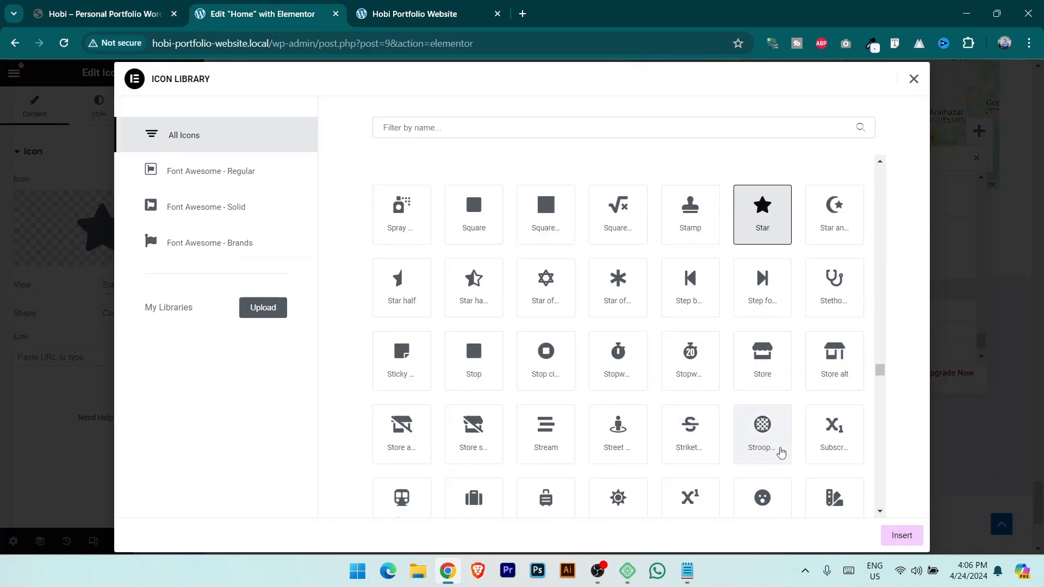
pyautogui.scroll(-5, 779, 446)
pyautogui.scroll(-5, 761, 432)
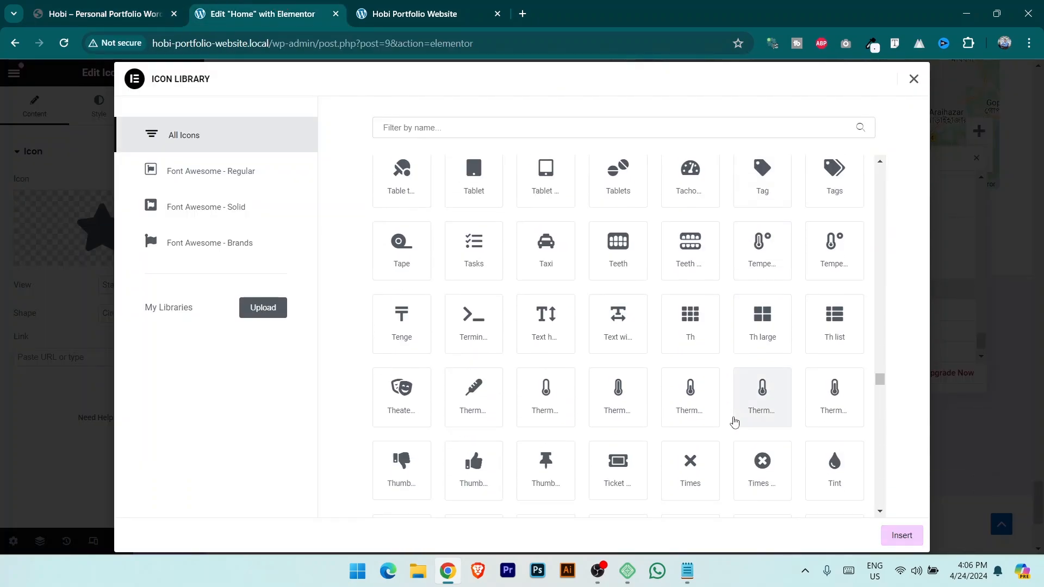
pyautogui.scroll(-3, 735, 422)
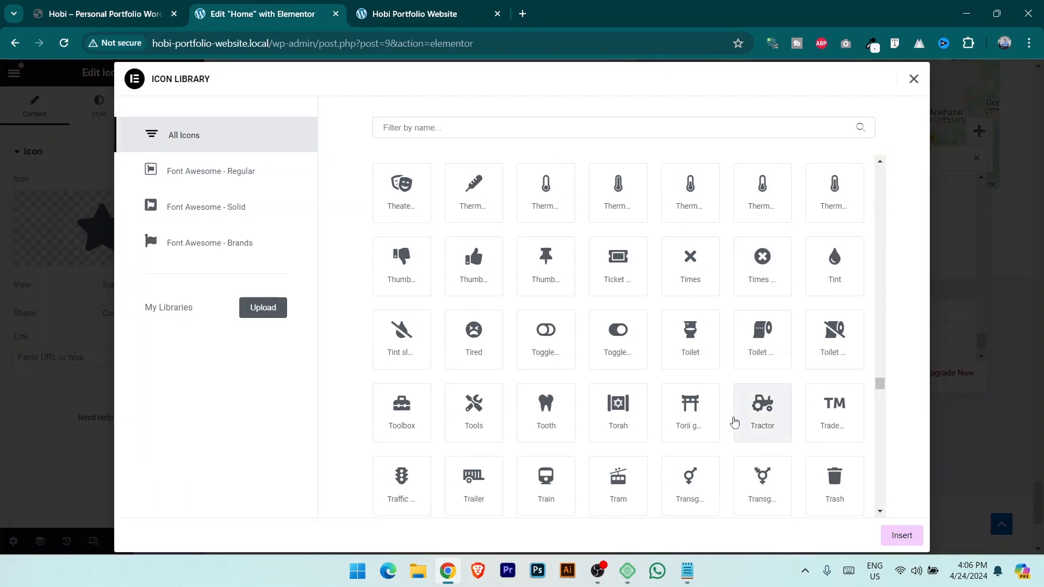
pyautogui.scroll(-3, 734, 408)
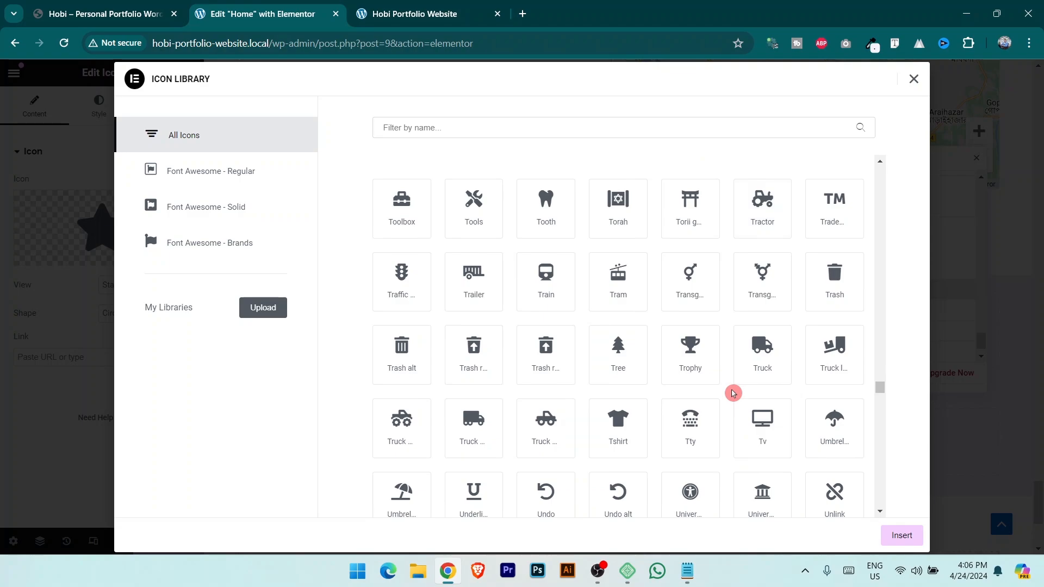
pyautogui.scroll(-3, 733, 393)
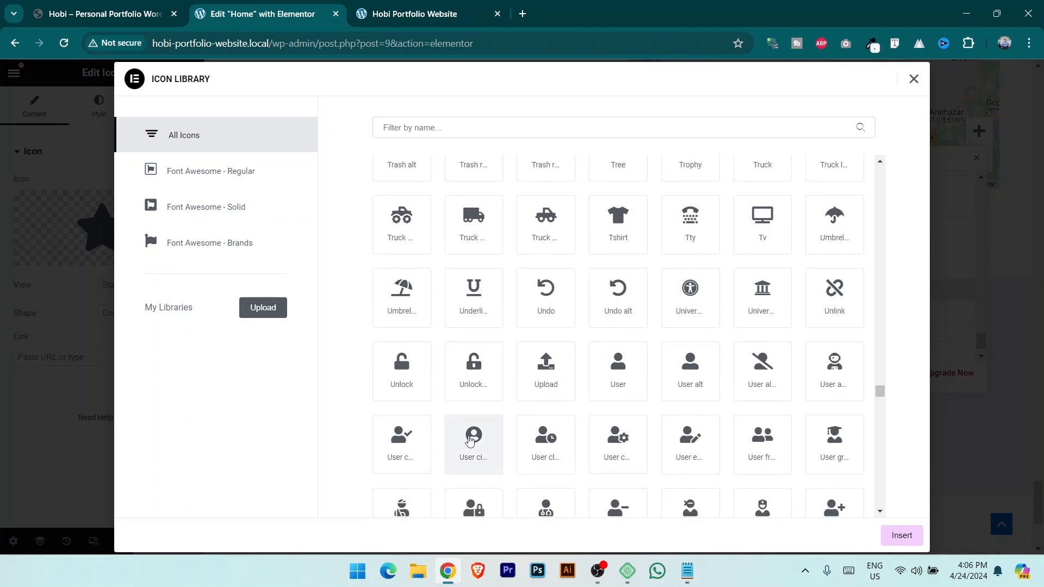
pyautogui.click(622, 373)
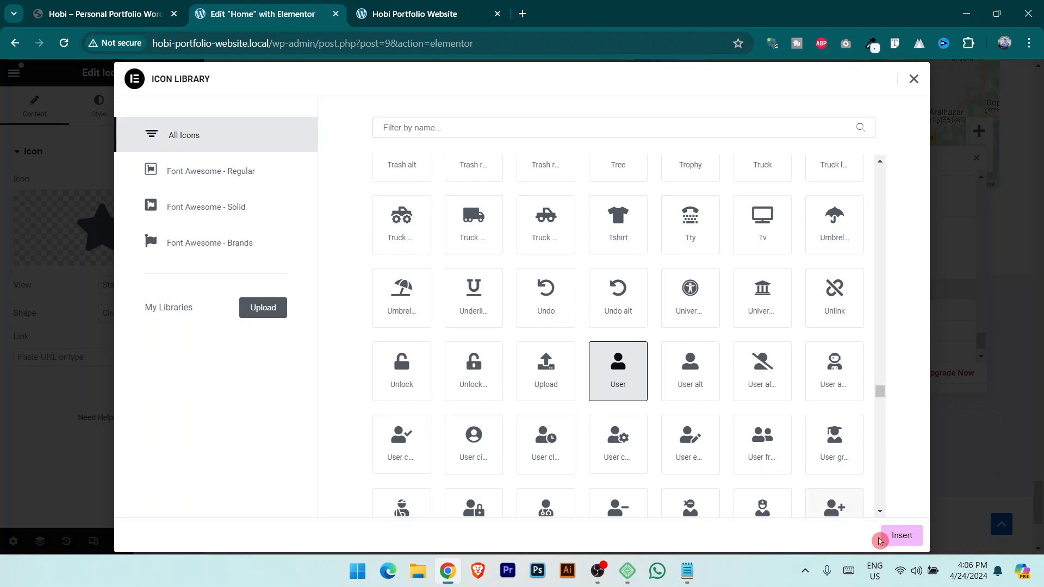
pyautogui.click(901, 535)
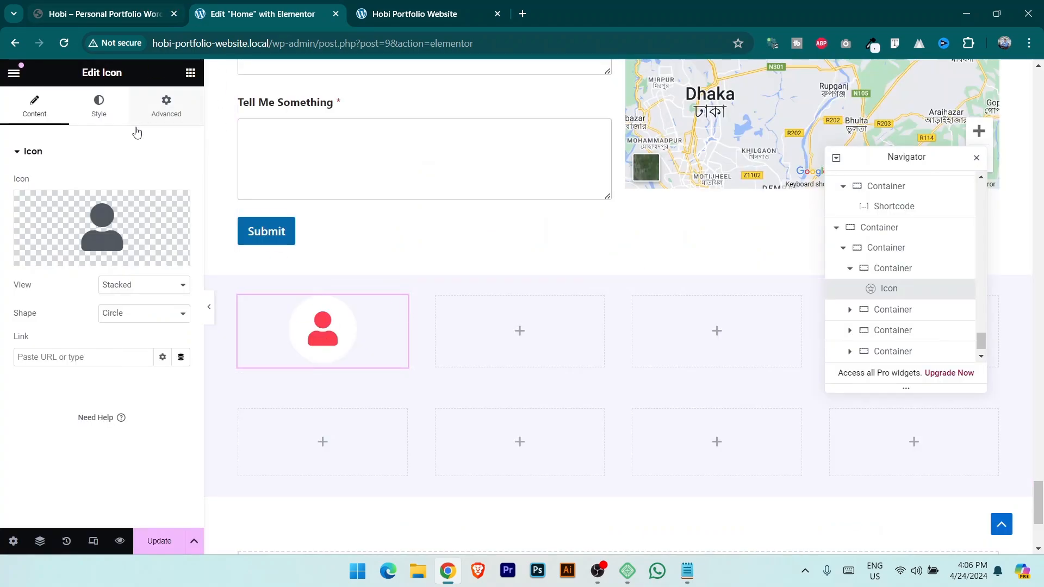
pyautogui.click(98, 103)
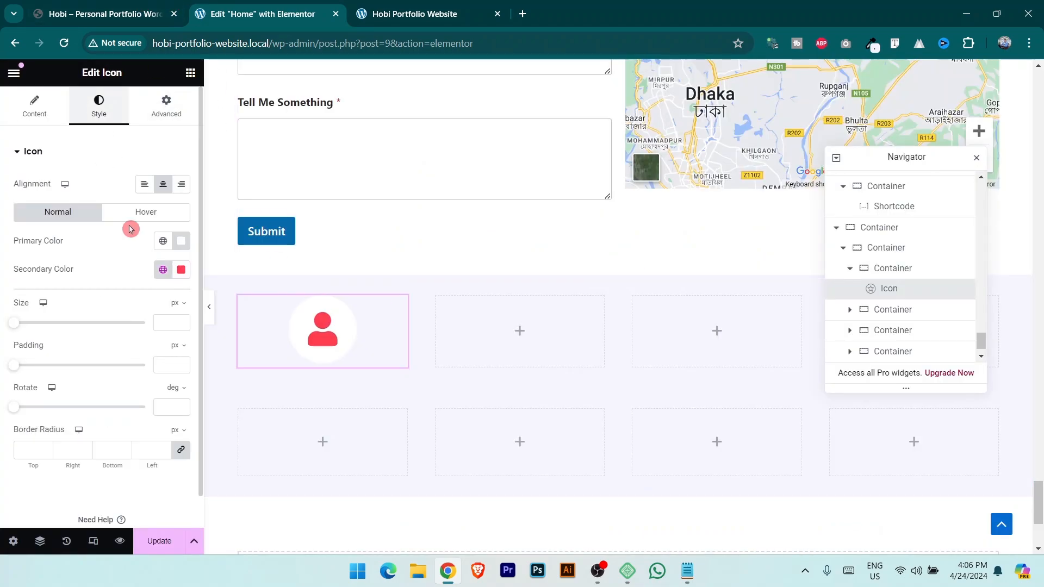
pyautogui.moveTo(17, 327); pyautogui.dragTo(33, 328)
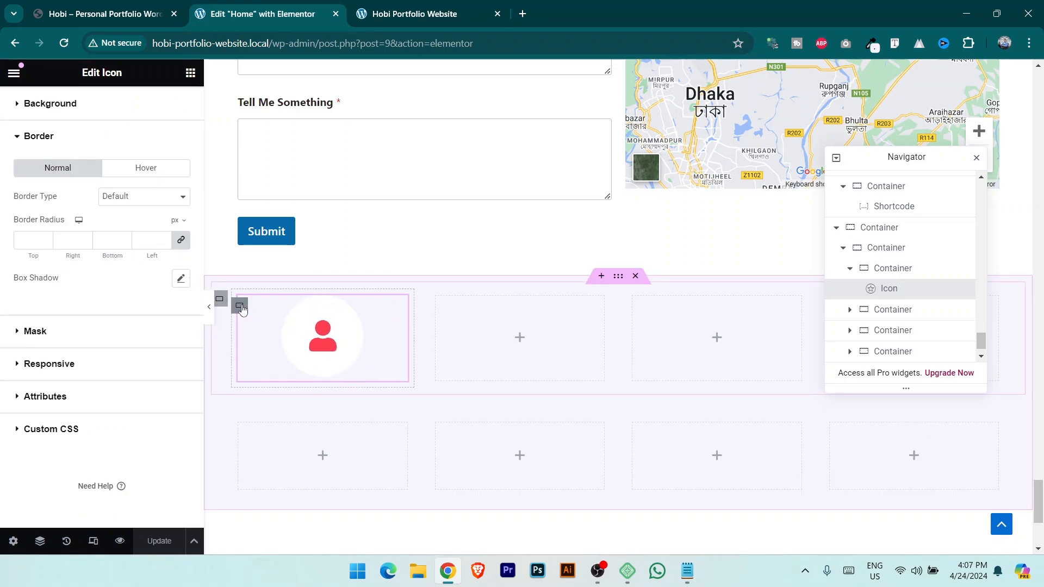
# Duplicate the user icon box three times so the row holds four copies.
pyautogui.rightClick(240, 306)
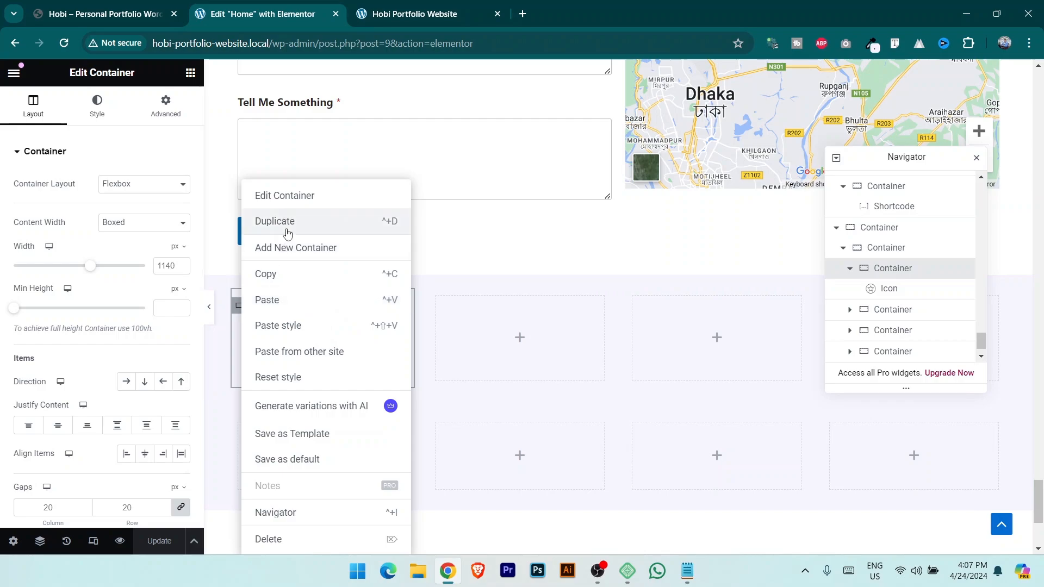
pyautogui.click(292, 227)
pyautogui.rightClick(240, 307)
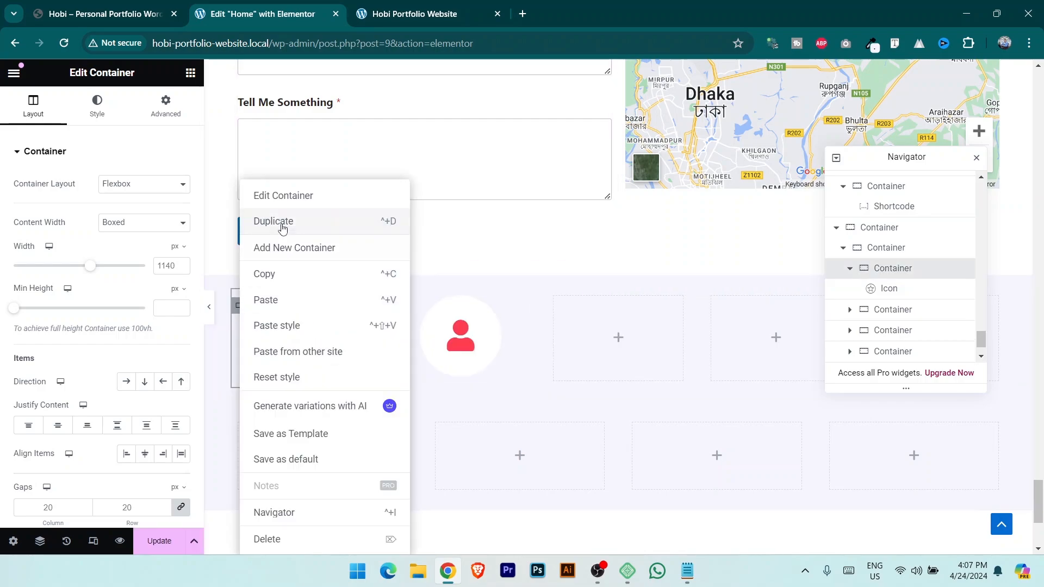
pyautogui.click(292, 227)
pyautogui.rightClick(240, 306)
pyautogui.click(280, 220)
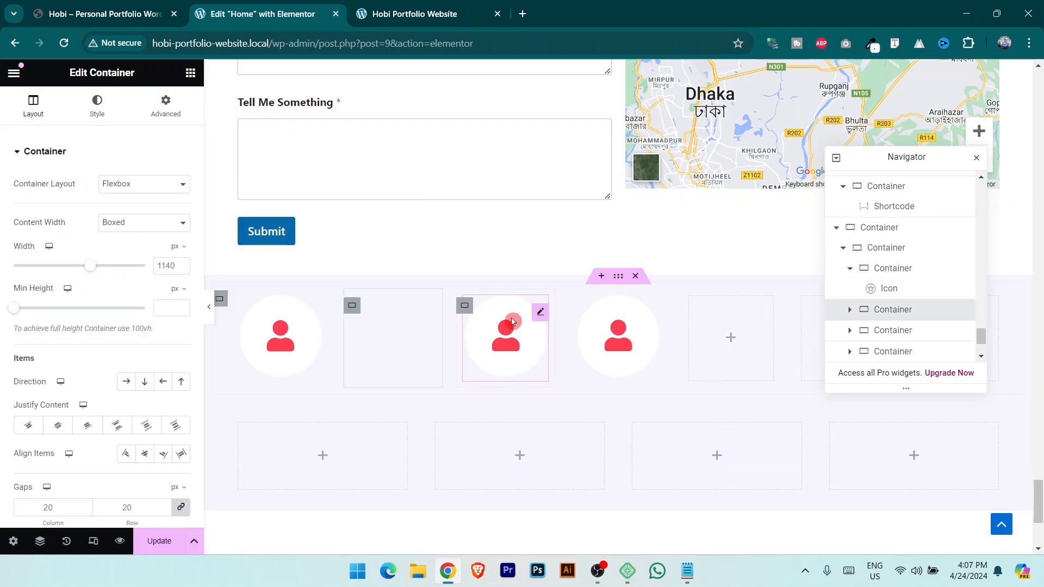
# Delete the three leftover empty boxes from the row.
pyautogui.click(692, 310)
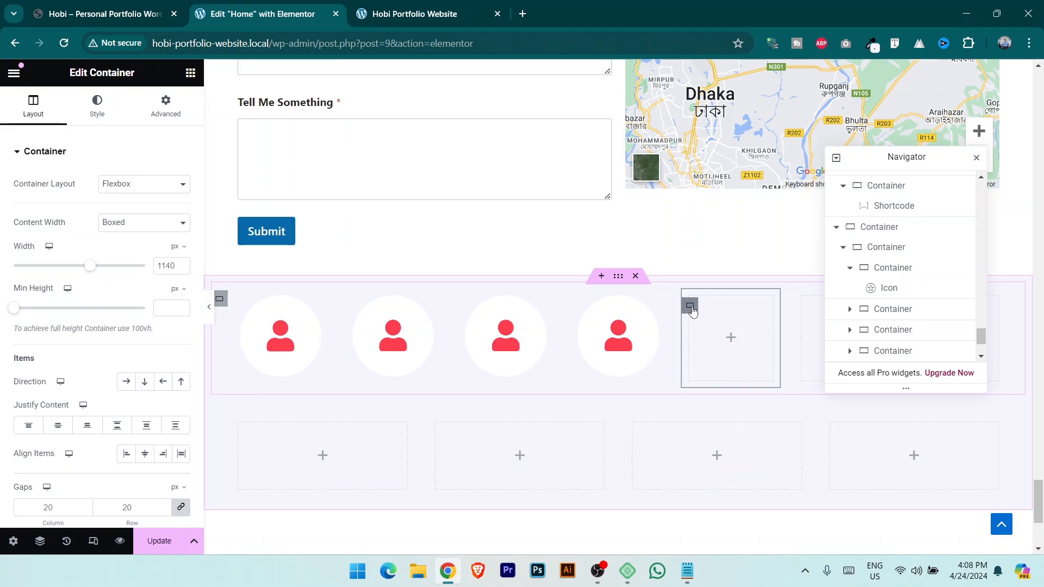
pyautogui.press('Delete')
pyautogui.click(766, 305)
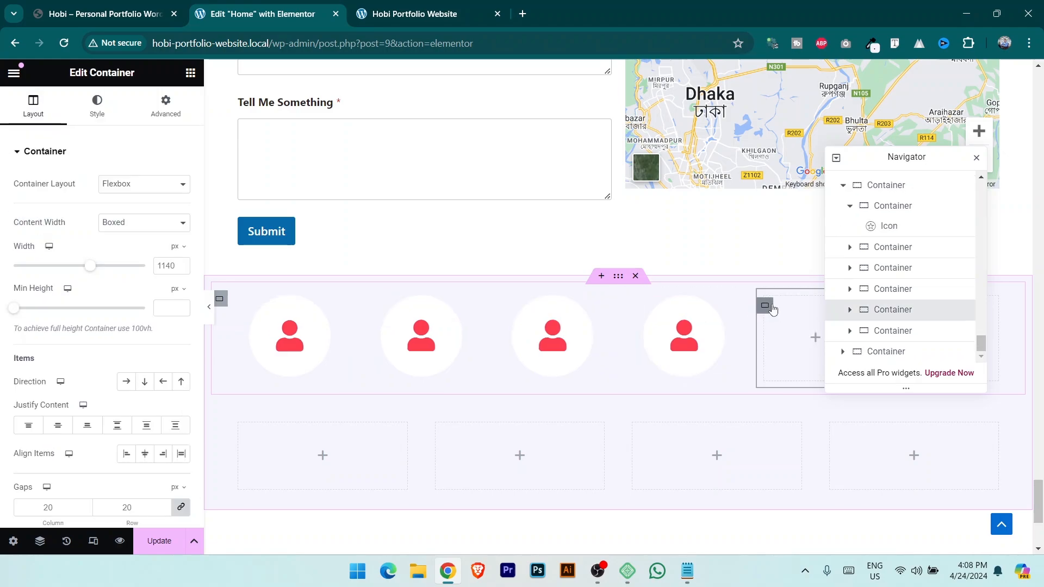
pyautogui.press('Delete')
pyautogui.moveTo(933, 155); pyautogui.dragTo(631, 211)
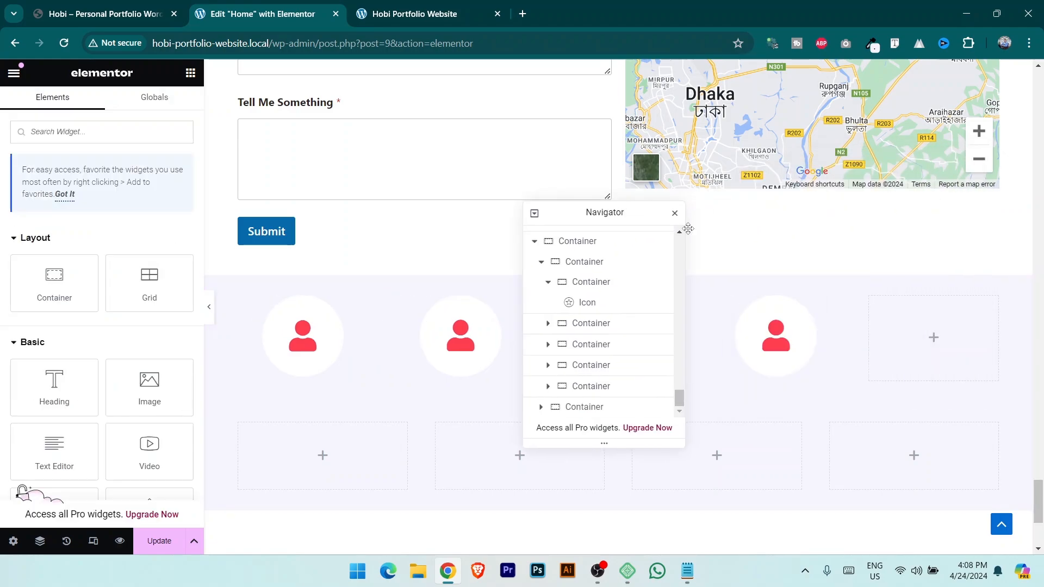
pyautogui.click(871, 306)
pyautogui.press('Delete')
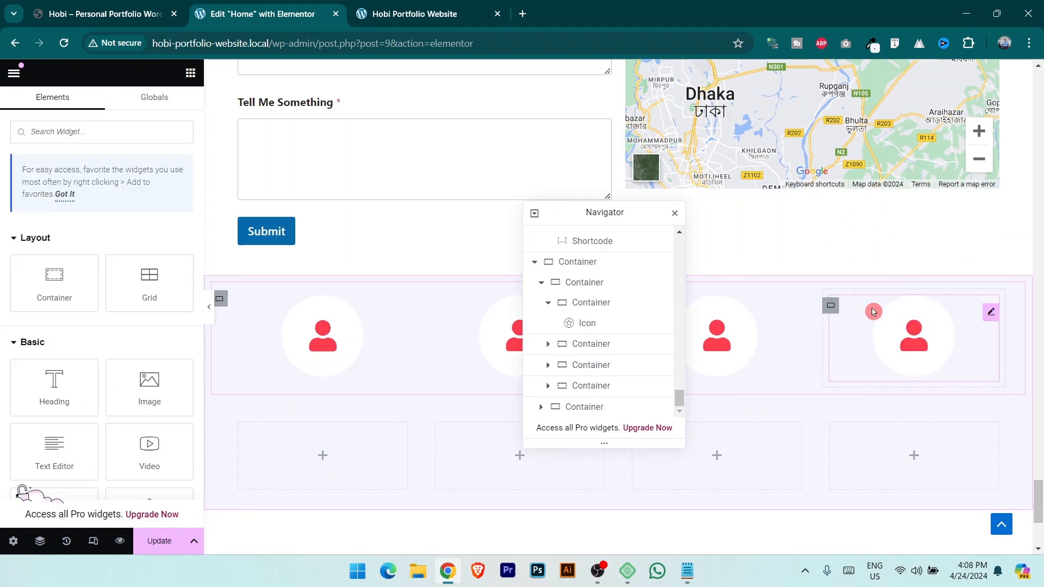
pyautogui.moveTo(626, 211); pyautogui.dragTo(933, 196)
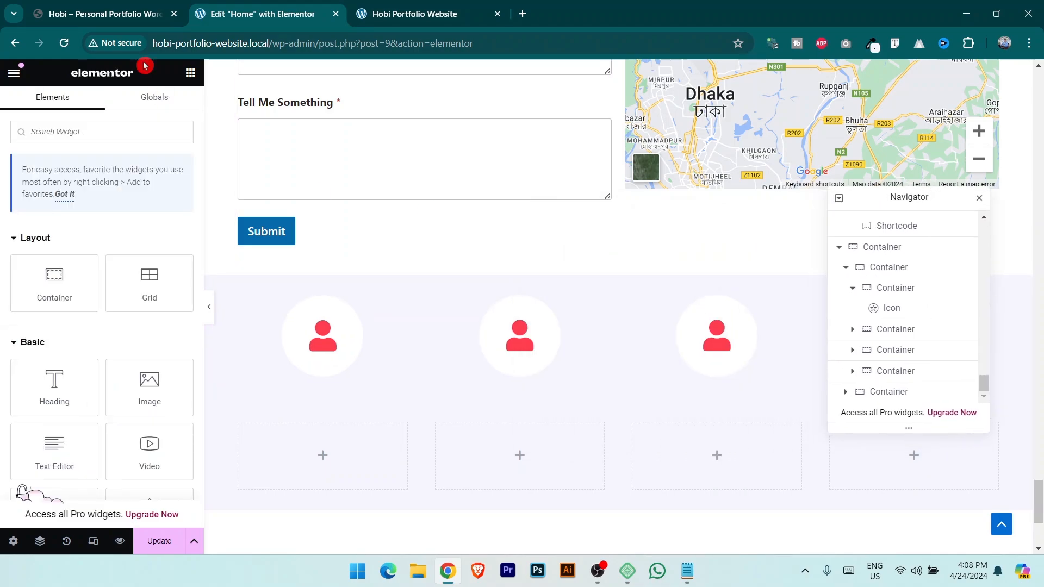
# Replace the second icon with the Bell icon from the Icon Library.
pyautogui.click(107, 6)
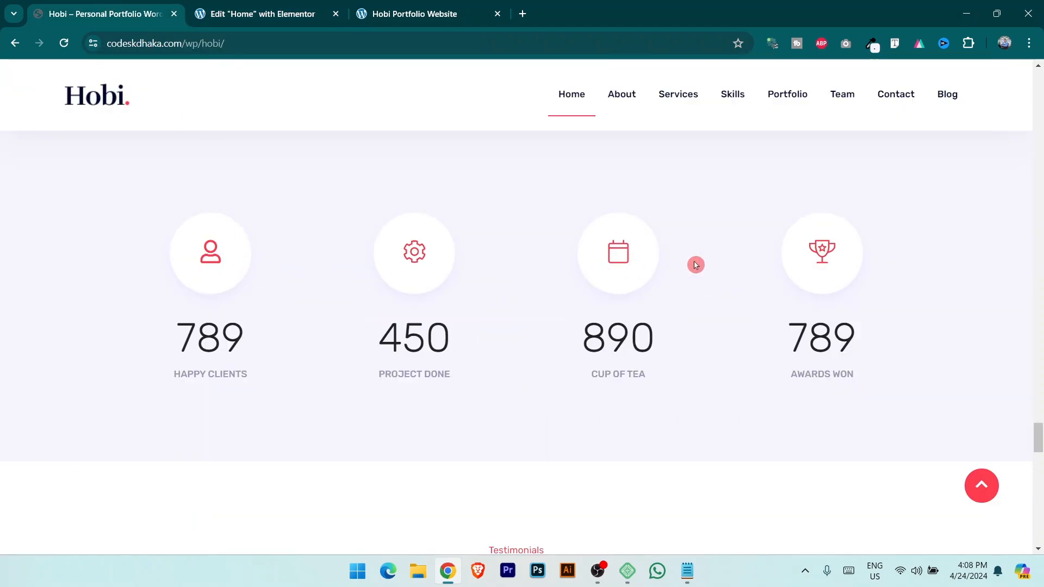
pyautogui.click(344, 8)
pyautogui.click(597, 313)
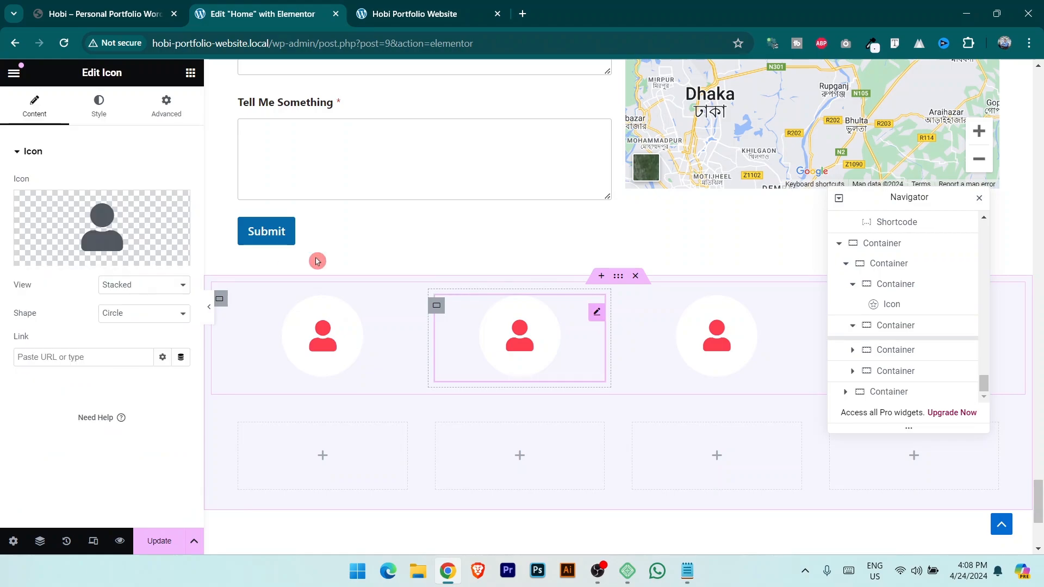
pyautogui.click(61, 256)
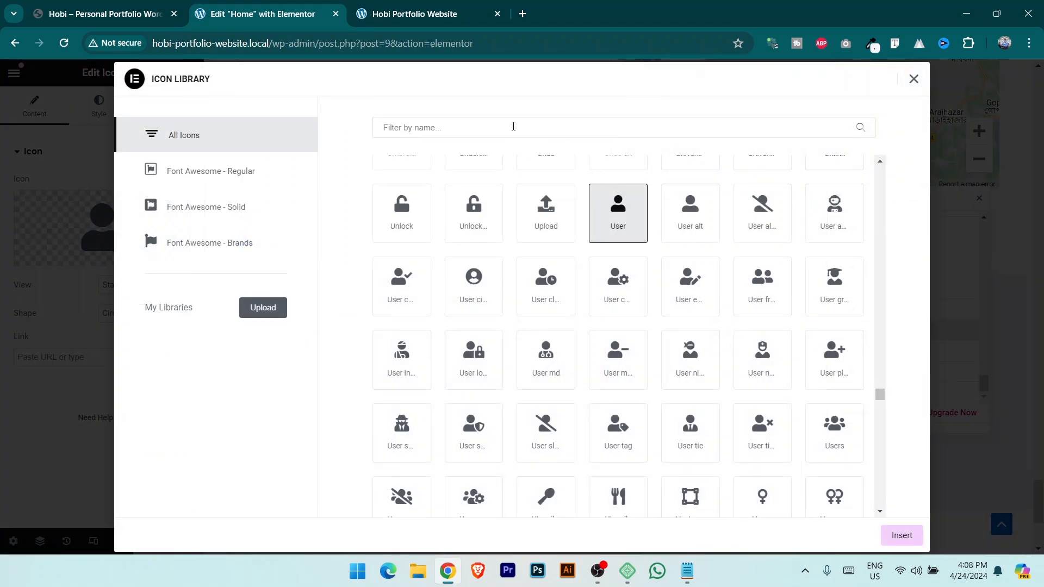
pyautogui.click(514, 126)
pyautogui.write('sett')
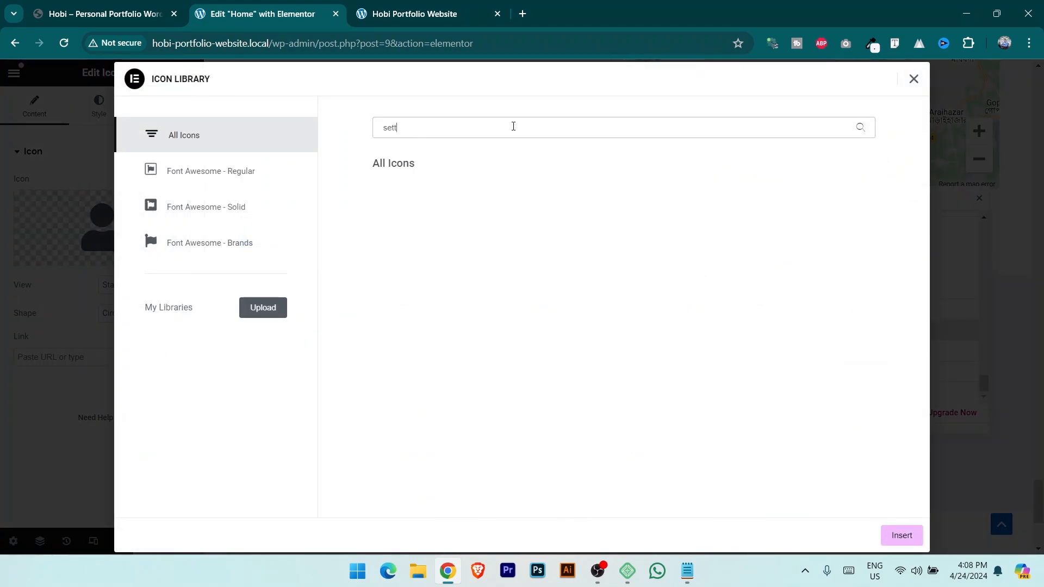
pyautogui.press('BackSpace')
pyautogui.press('BackSpace')
pyautogui.press('BackSpace')
pyautogui.write('i')
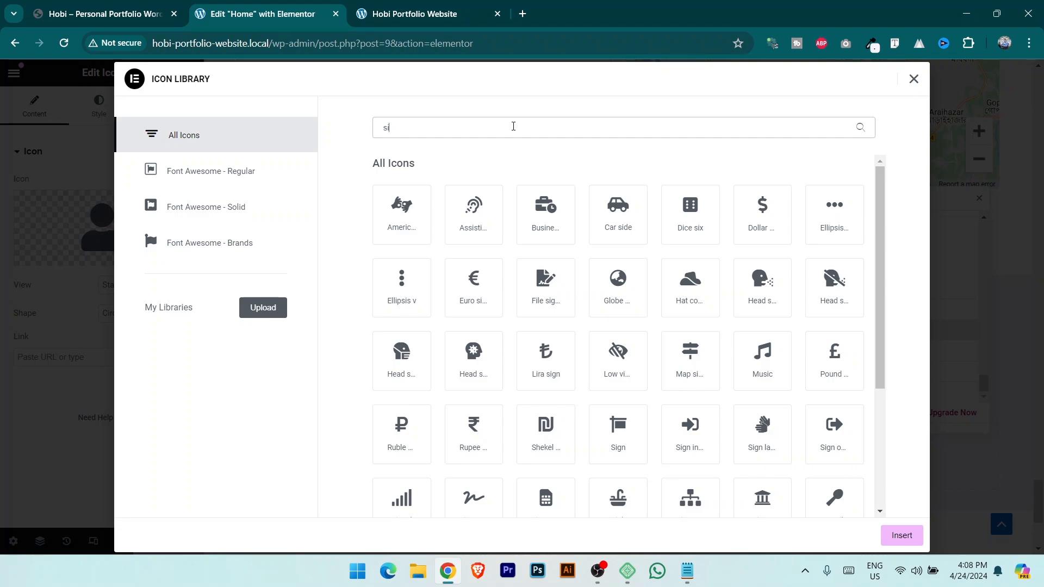
pyautogui.press('BackSpace')
pyautogui.press('BackSpace')
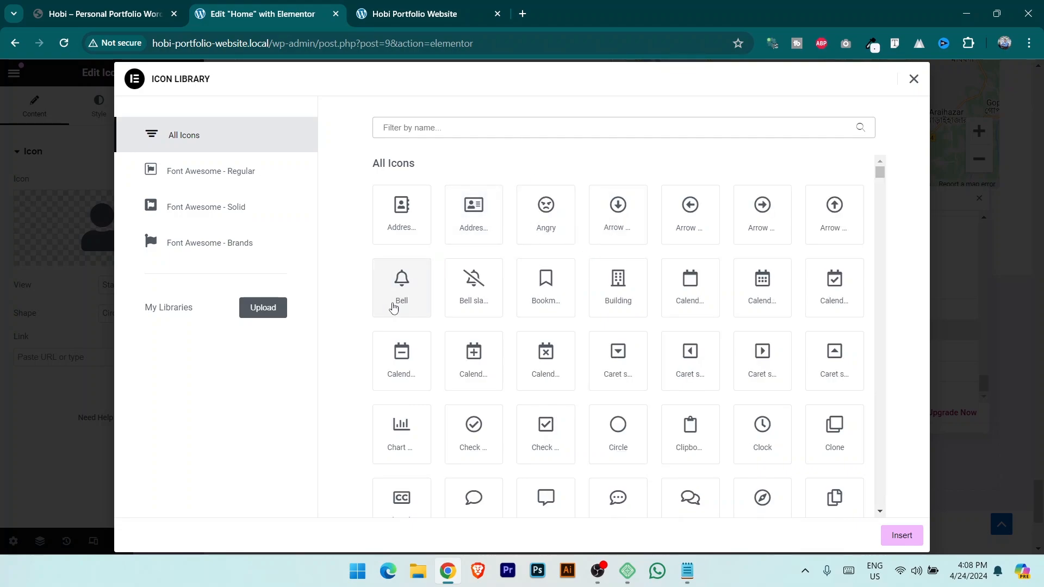
pyautogui.click(409, 304)
pyautogui.click(902, 537)
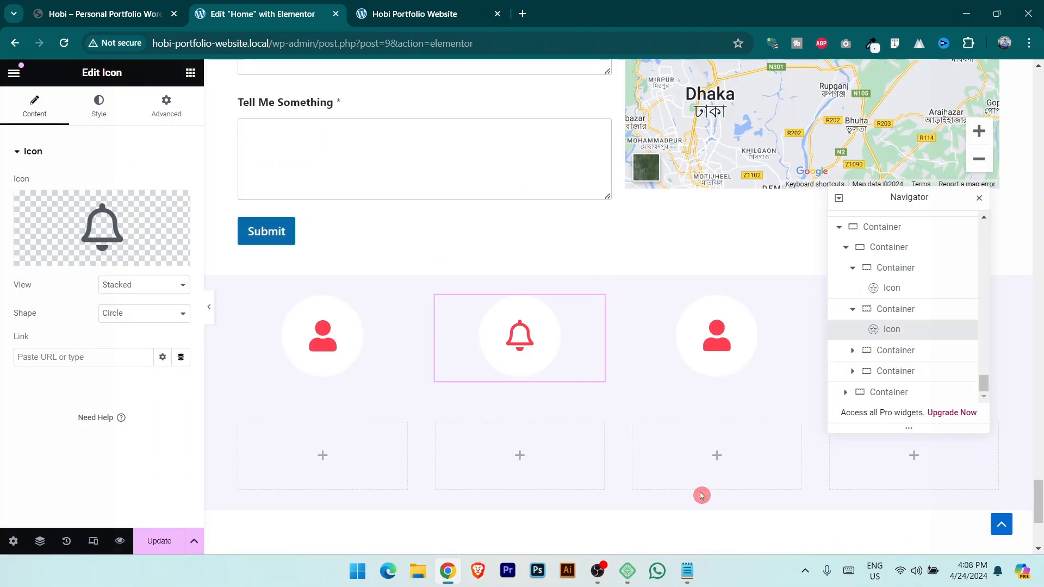
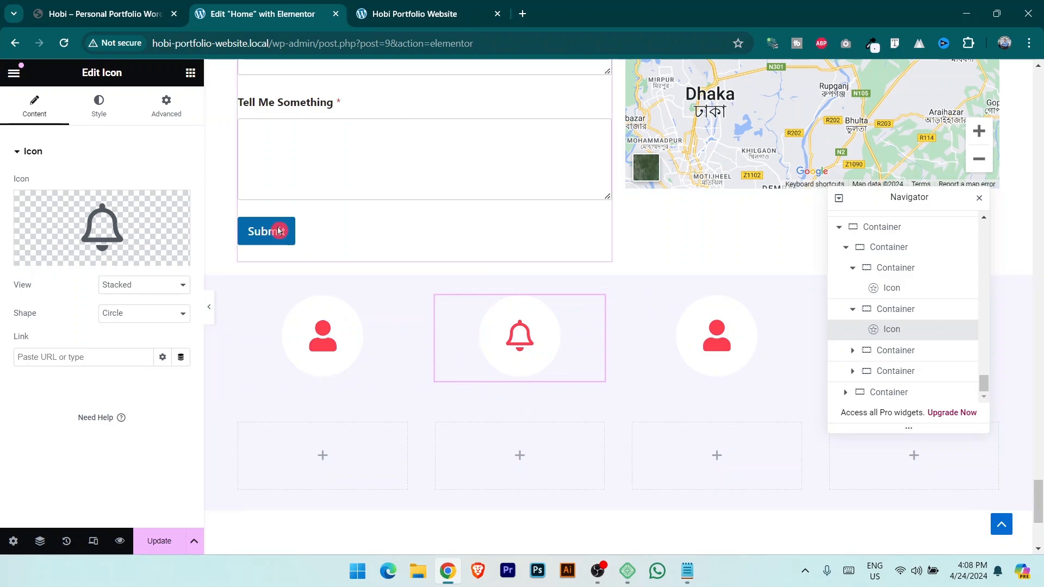
# Add a Counter widget to the empty bottom-left column.
pyautogui.click(191, 74)
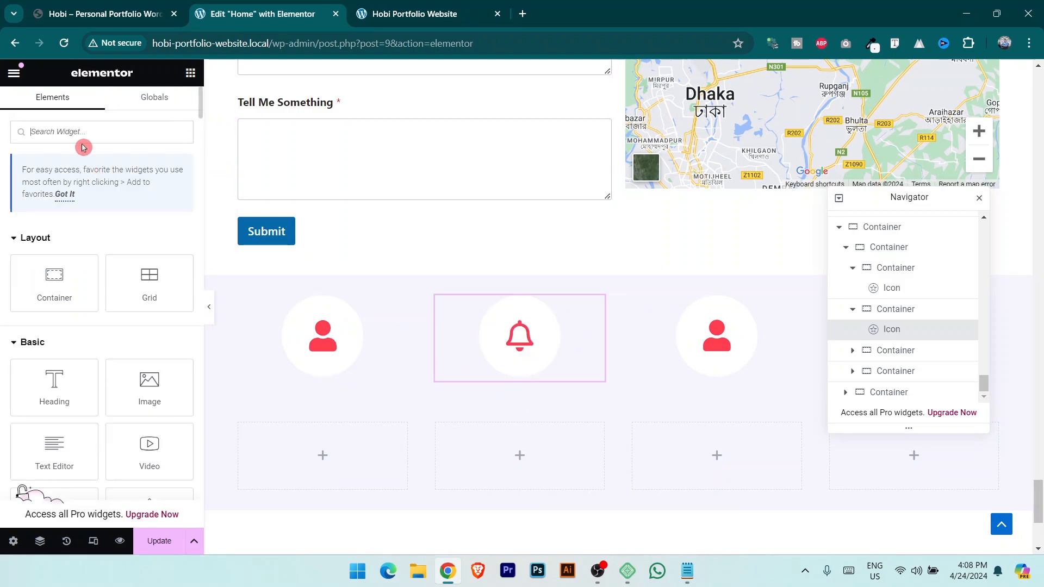
pyautogui.write('cou')
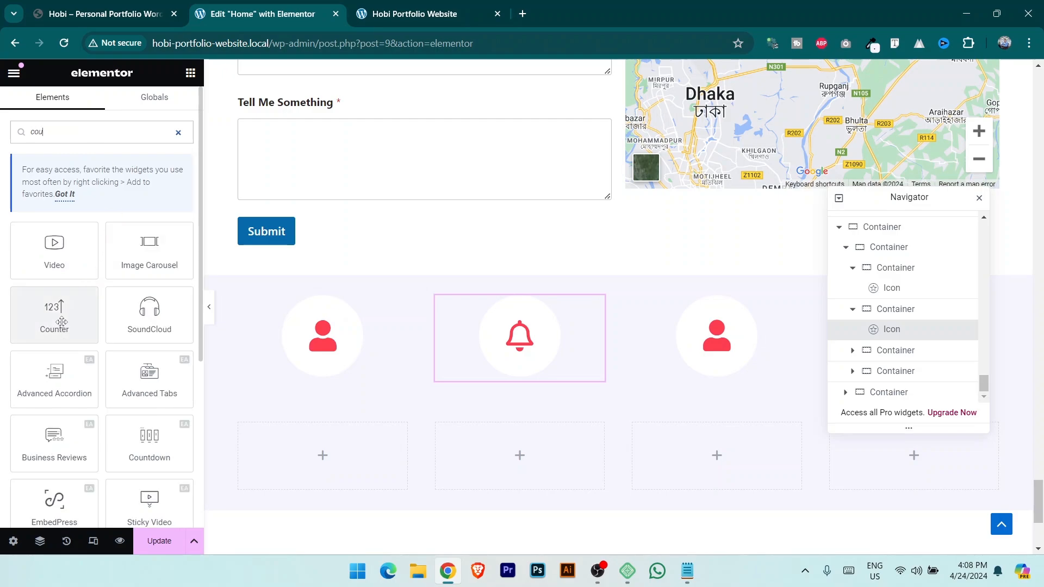
pyautogui.moveTo(93, 337); pyautogui.dragTo(353, 460)
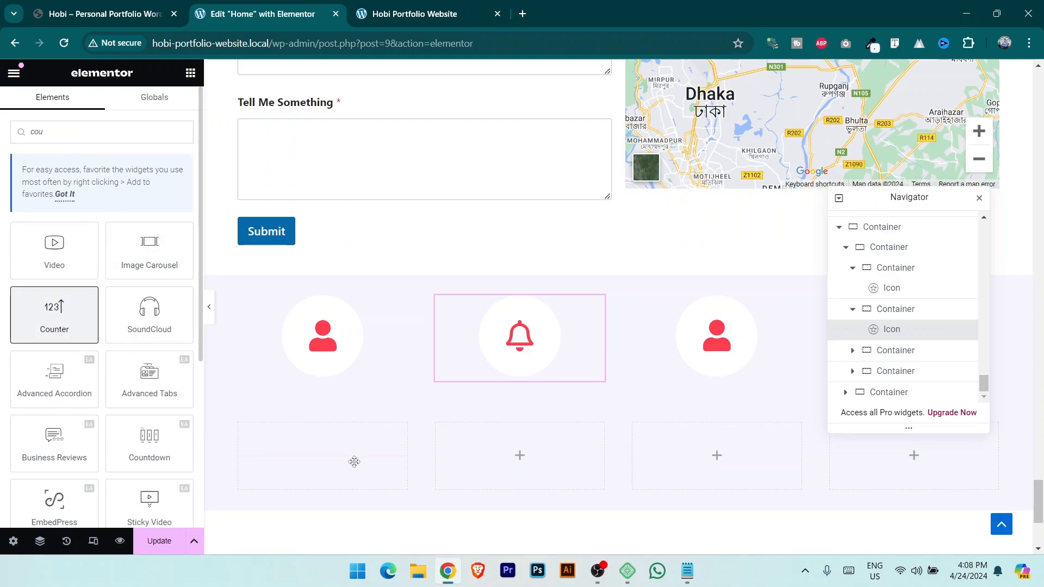
# Set the counter to end at 789 with the title HAPPY CLIENTS, copied from the live site.
pyautogui.click(127, 7)
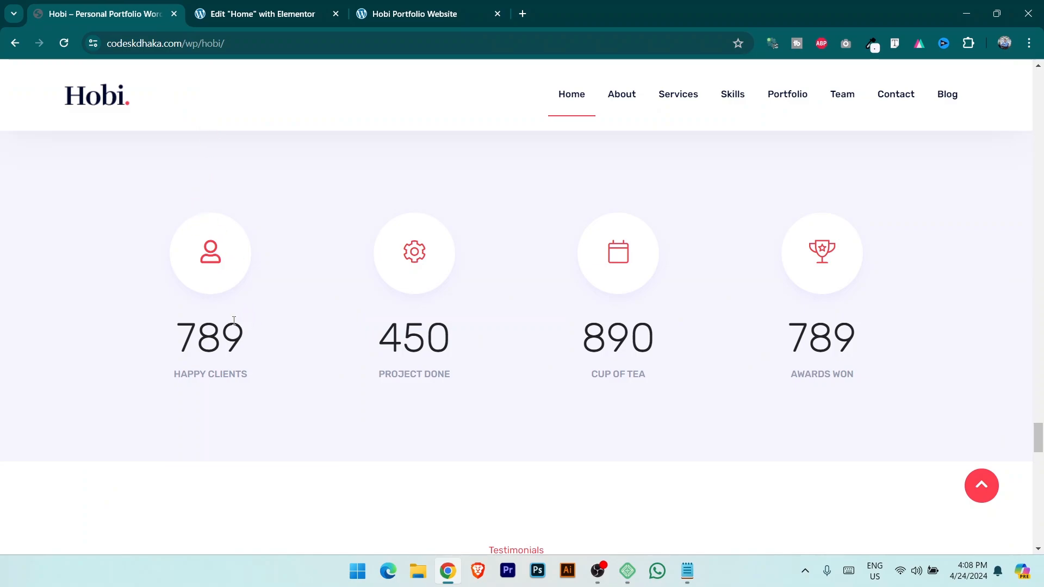
pyautogui.moveTo(185, 330); pyautogui.dragTo(257, 337)
pyautogui.hotkey('ctrl', 'c')
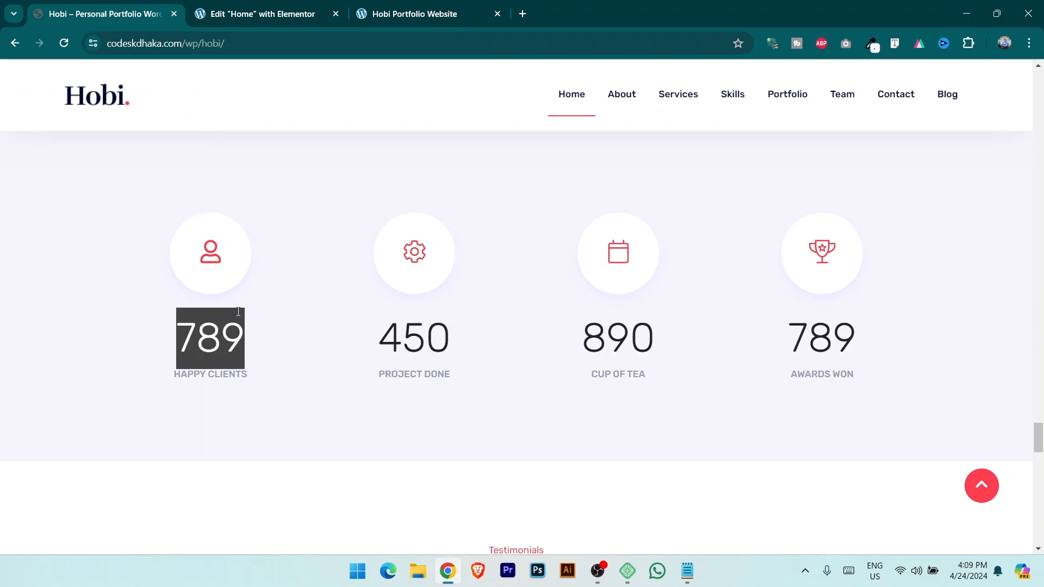
pyautogui.hotkey('ctrl', 'Tab')
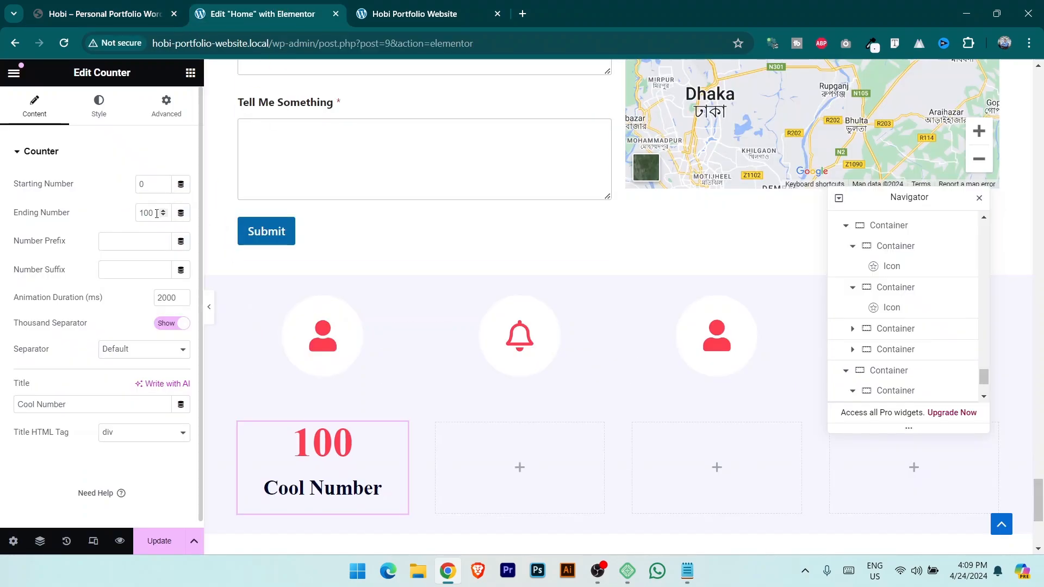
pyautogui.hotkey('ctrl', 'v')
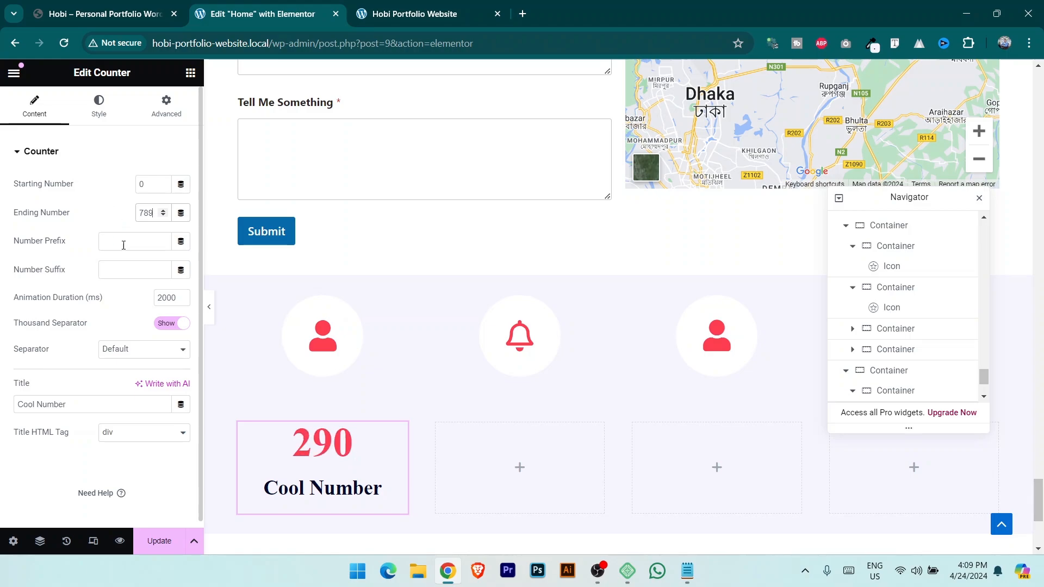
pyautogui.click(117, 6)
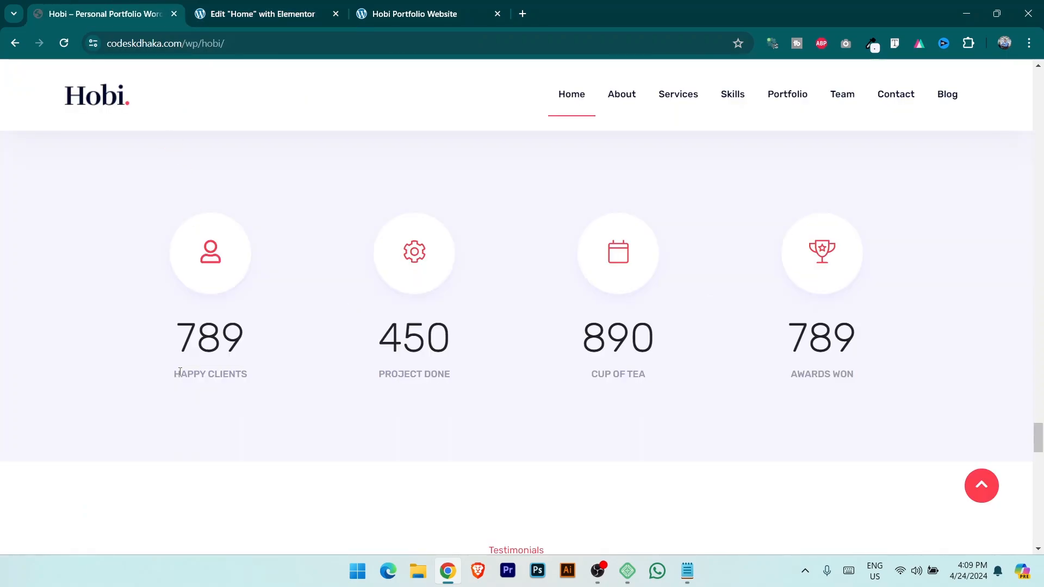
pyautogui.moveTo(172, 375); pyautogui.dragTo(261, 367)
pyautogui.hotkey('ctrl', 'c')
pyautogui.click(245, 12)
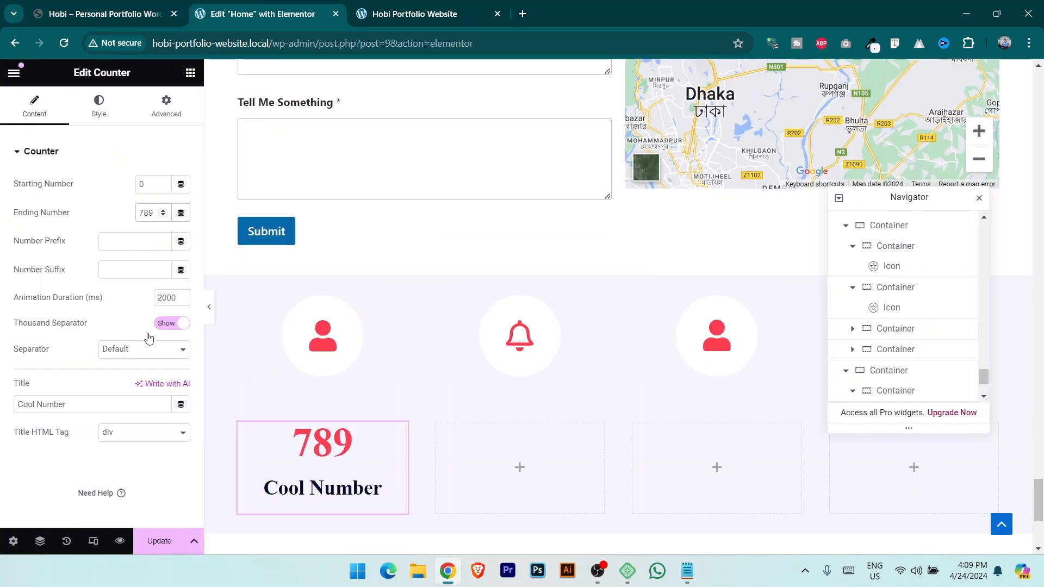
pyautogui.hotkey('ctrl', 'v')
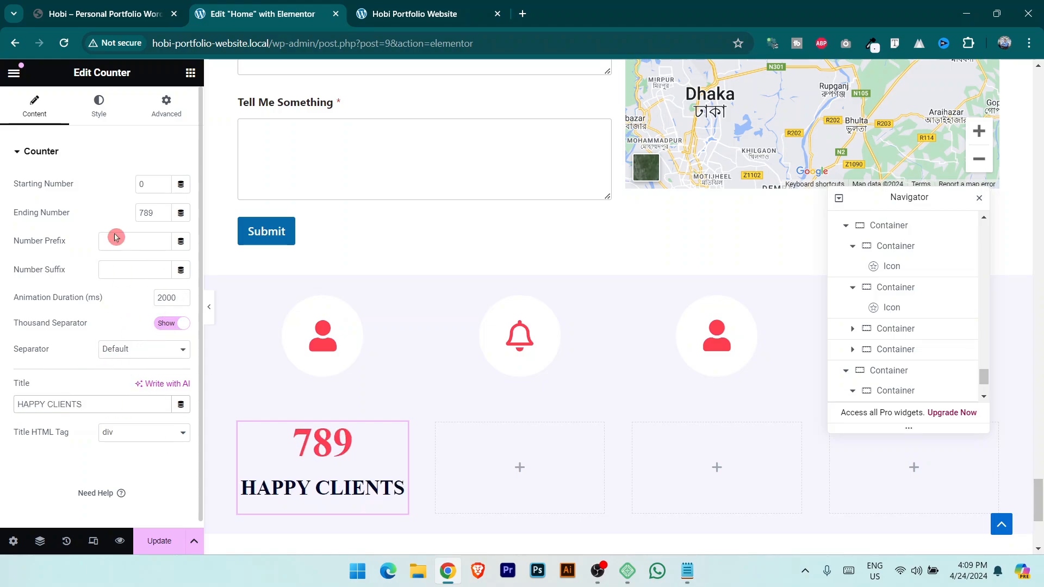
pyautogui.click(99, 106)
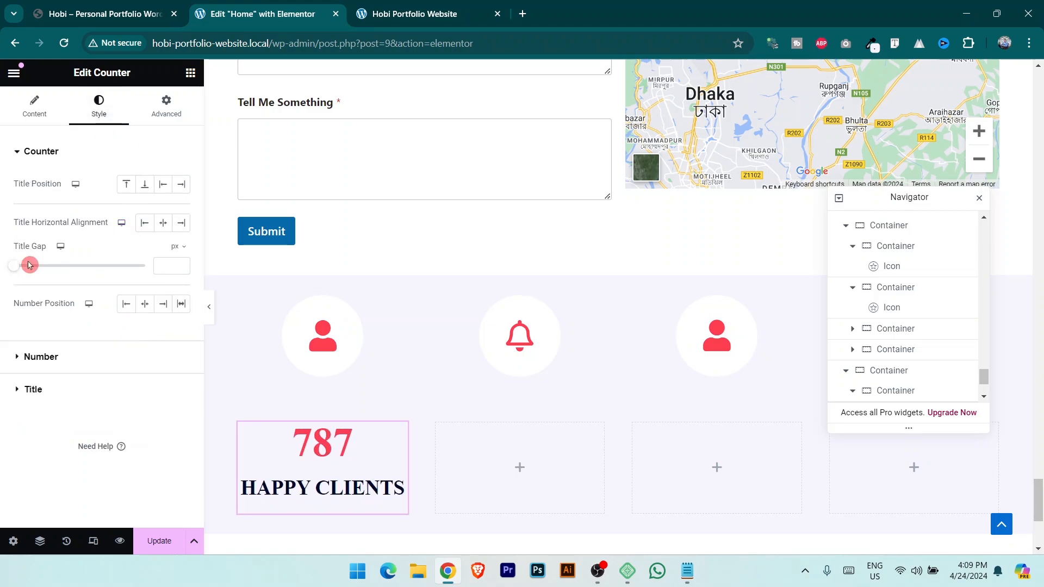
# Colour the counter number global Secondary navy and the title global grey Text.
pyautogui.click(41, 357)
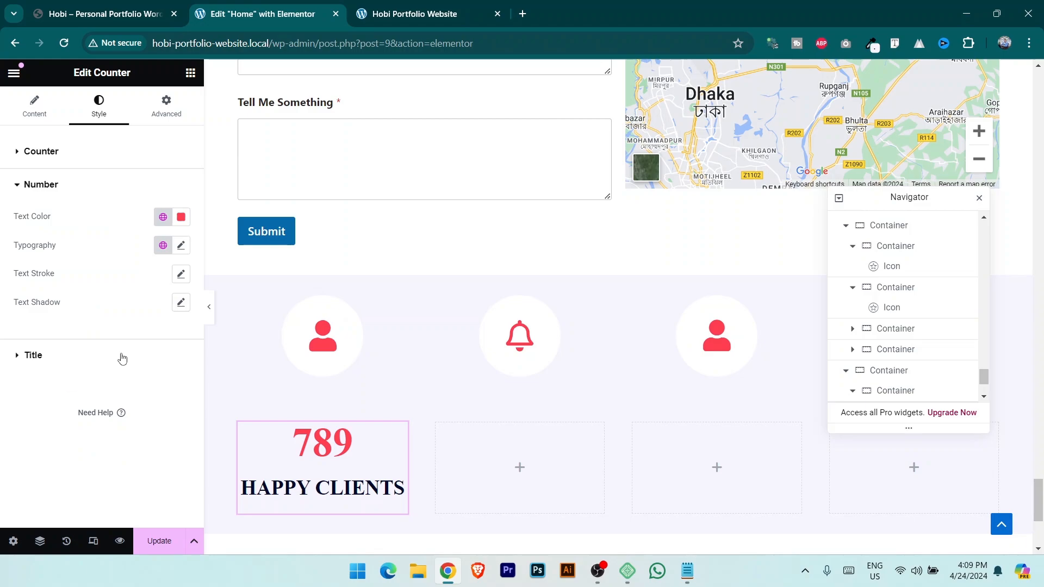
pyautogui.click(162, 217)
pyautogui.click(86, 308)
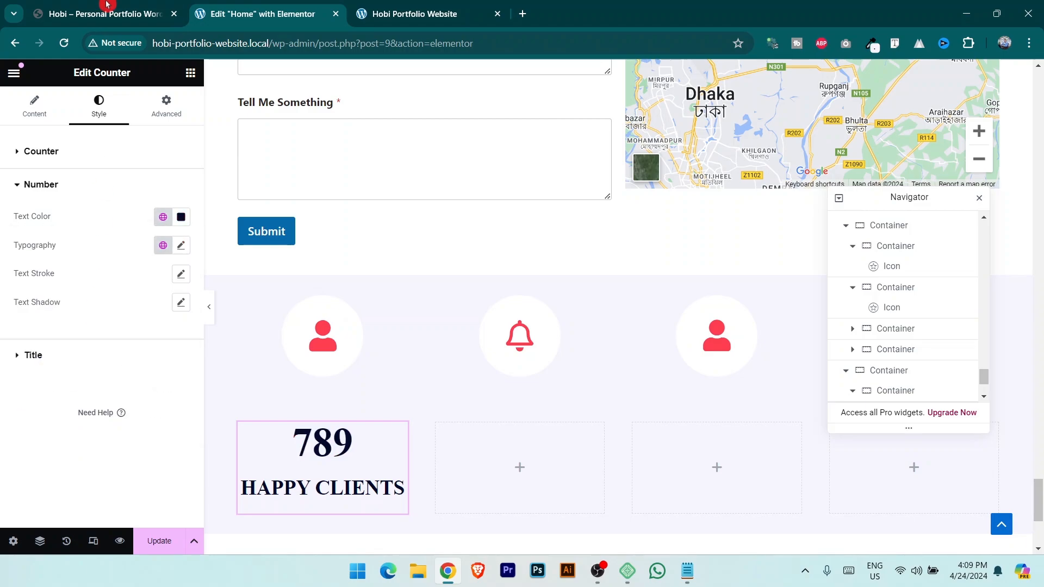
pyautogui.click(95, 5)
pyautogui.click(258, 15)
pyautogui.click(103, 363)
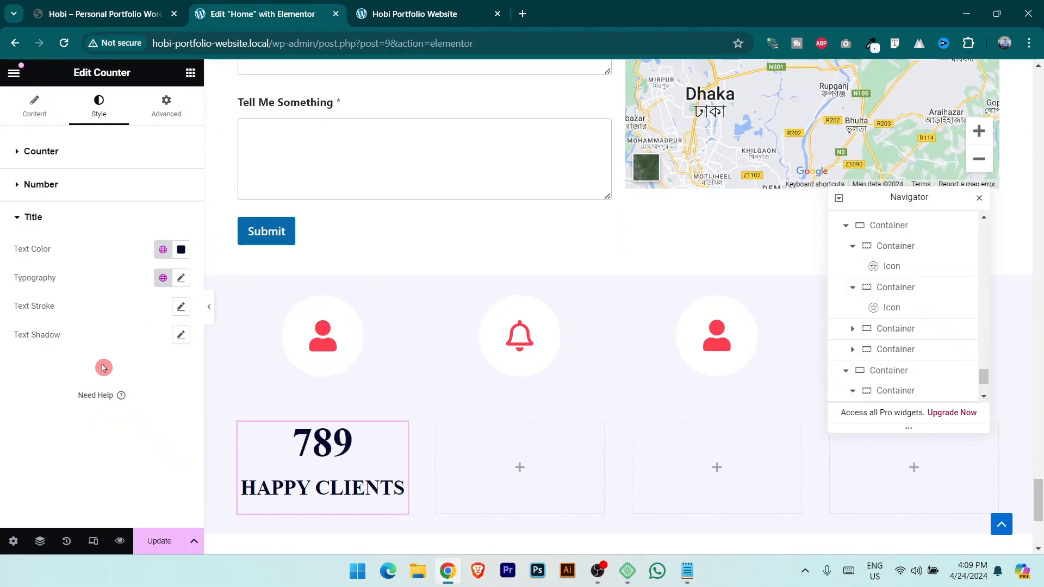
pyautogui.click(163, 250)
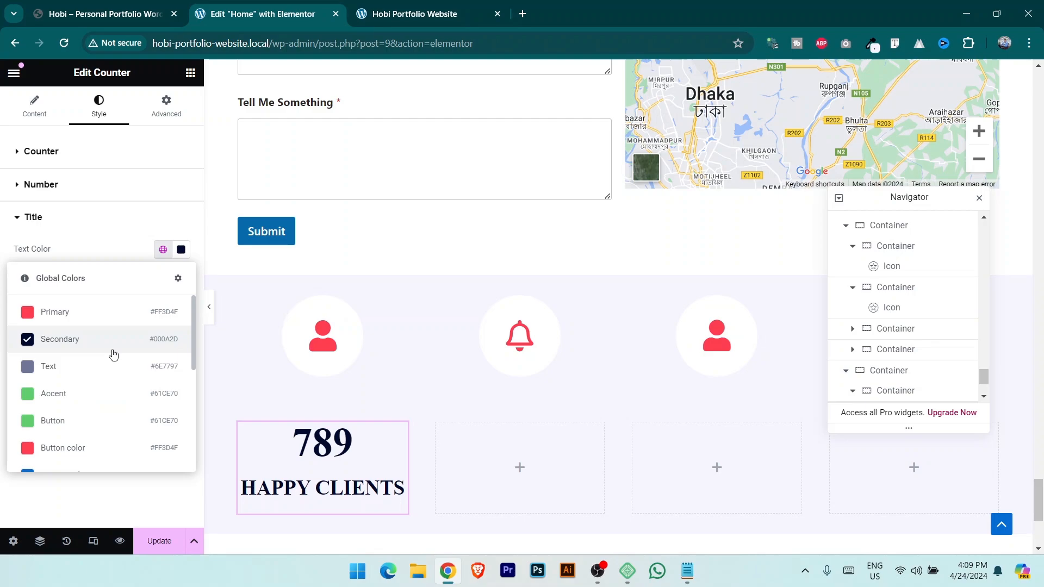
pyautogui.click(87, 374)
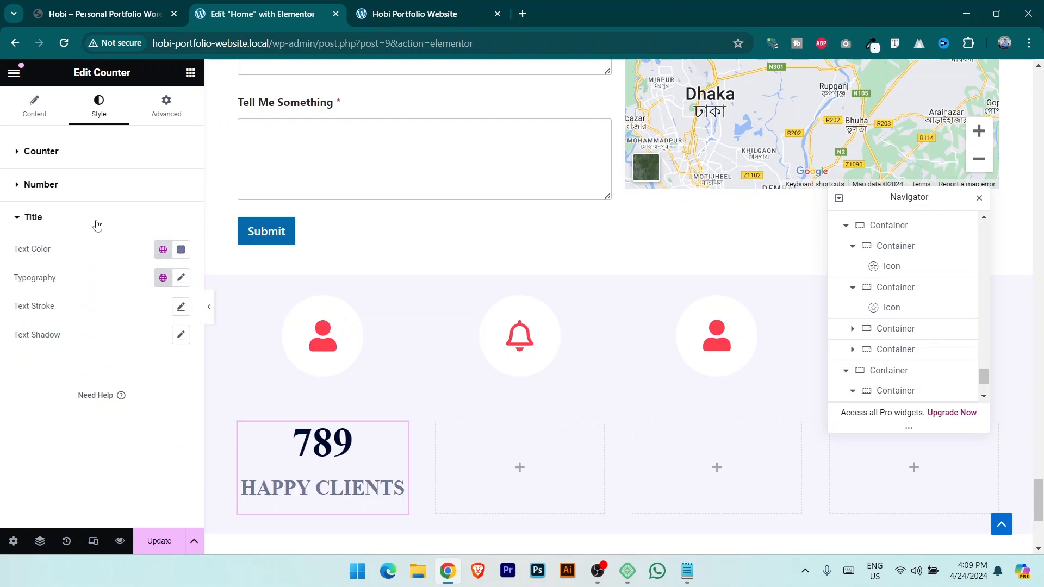
# Apply the global Secondary font to the number and the Text font to the title.
pyautogui.click(87, 185)
pyautogui.click(163, 246)
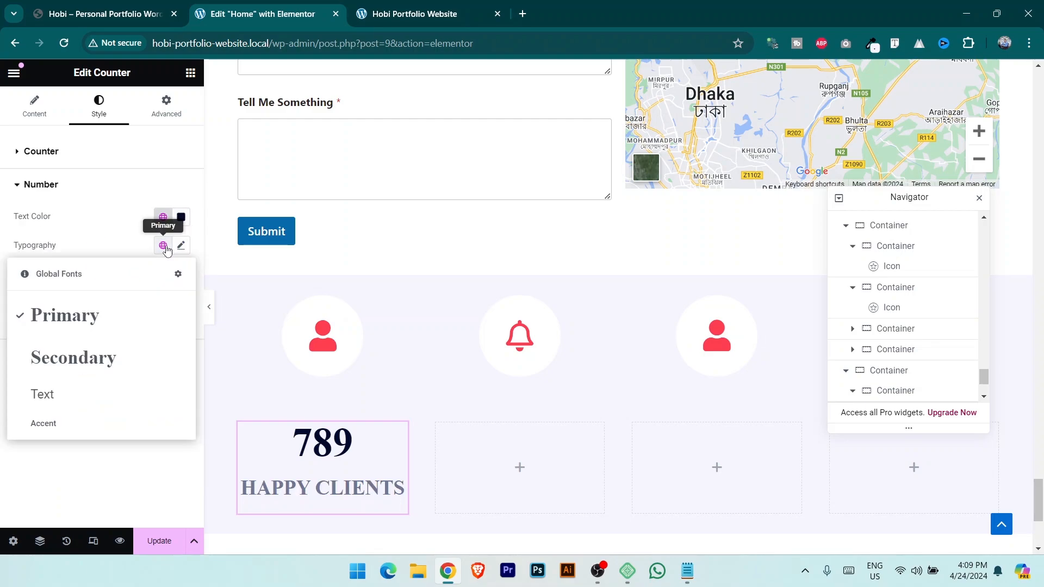
pyautogui.click(72, 363)
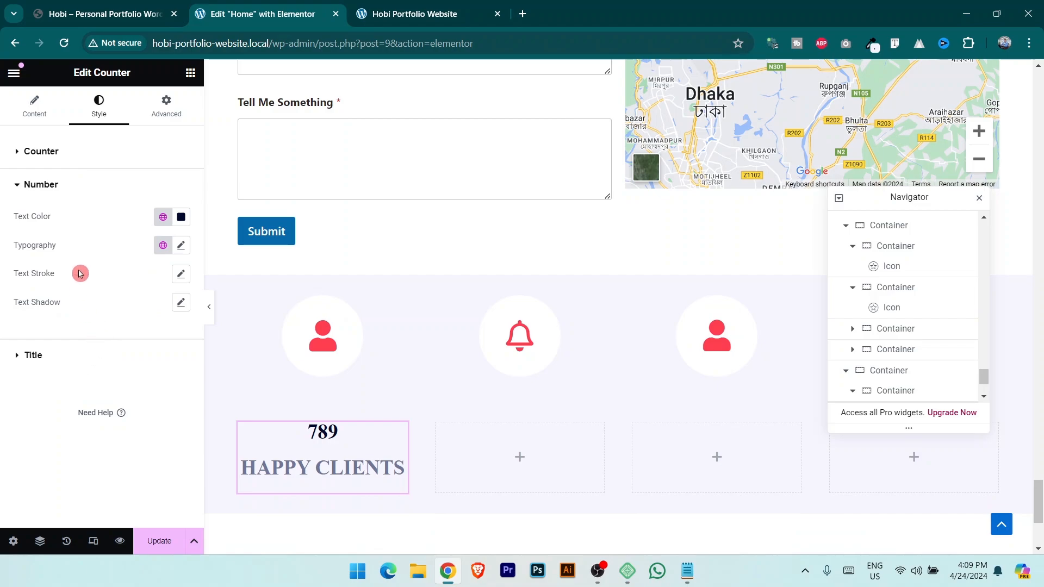
pyautogui.click(53, 357)
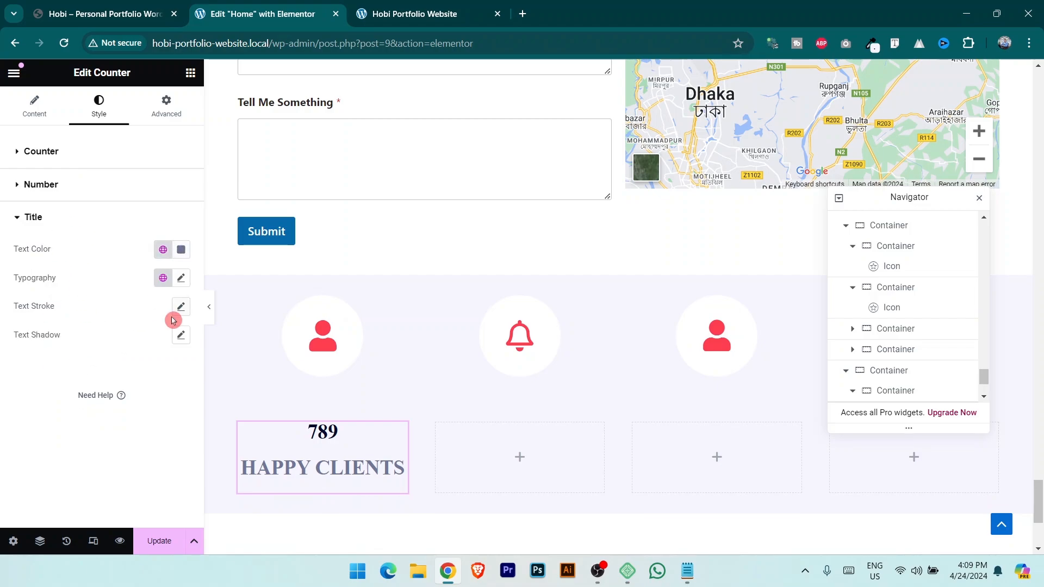
pyautogui.click(162, 278)
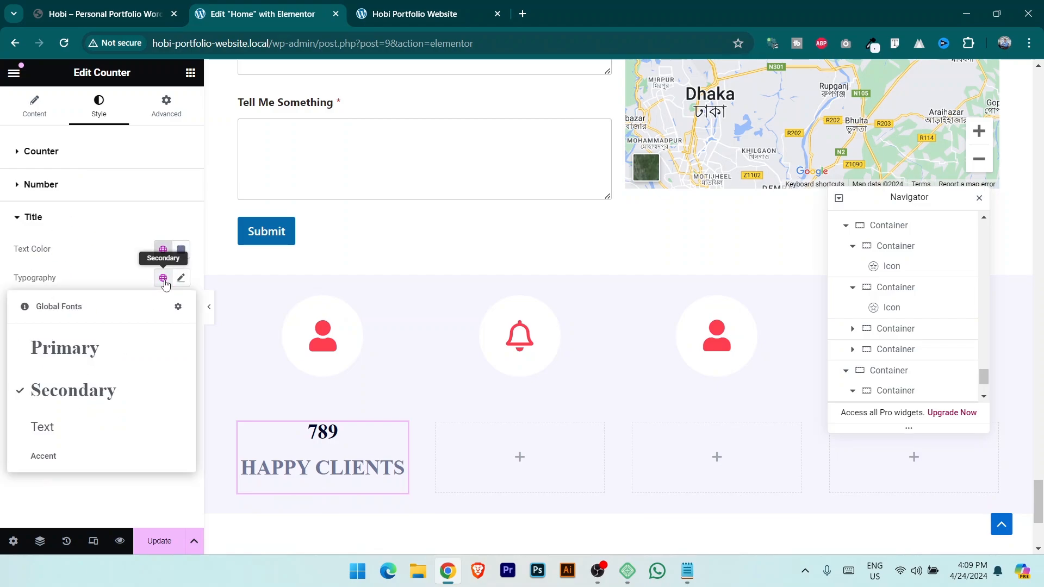
pyautogui.click(77, 437)
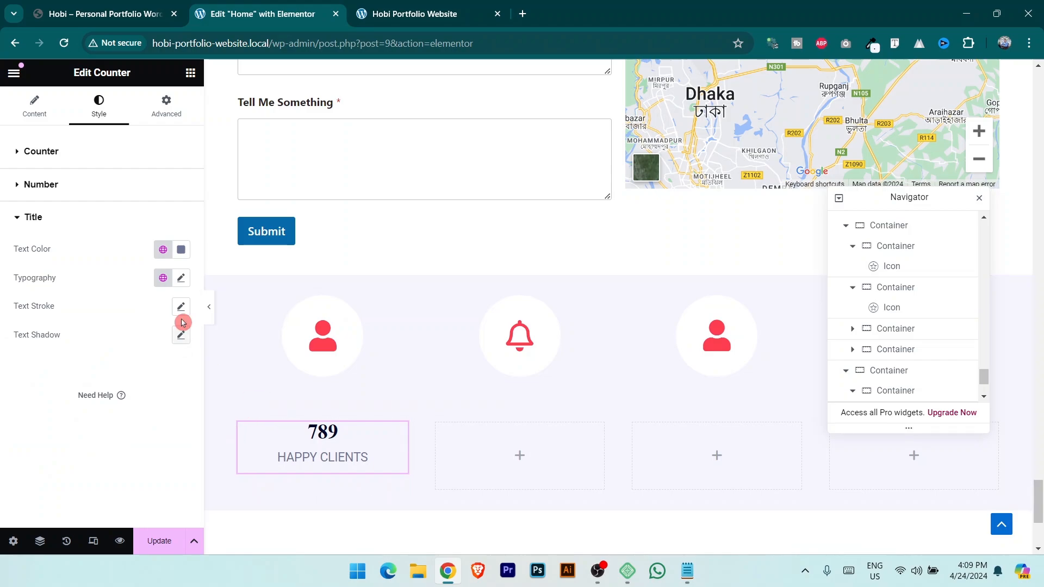
# Enlarge the counter number to 94 px and update the page.
pyautogui.click(89, 190)
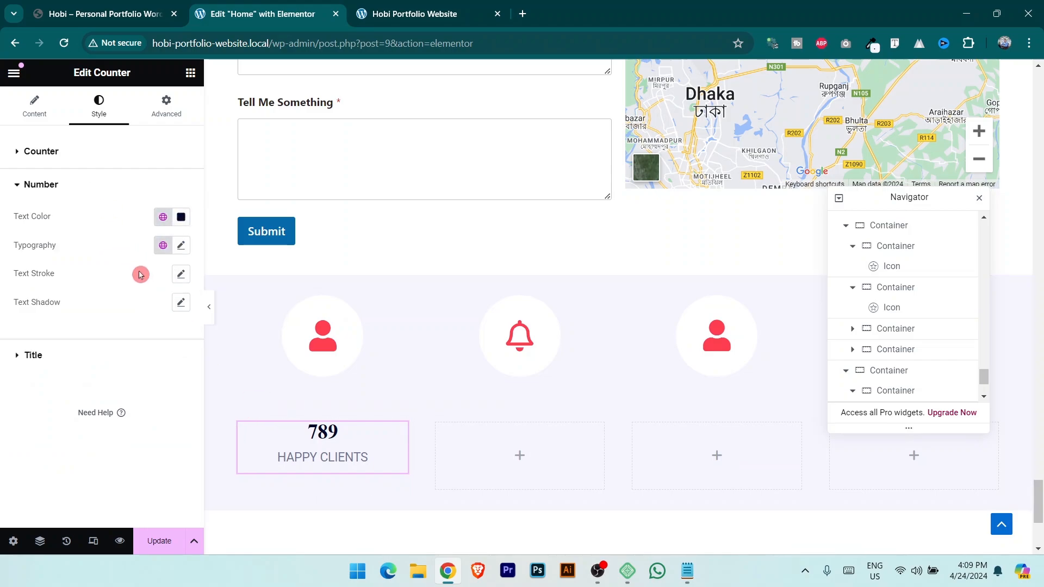
pyautogui.click(181, 246)
pyautogui.moveTo(118, 352); pyautogui.dragTo(80, 353)
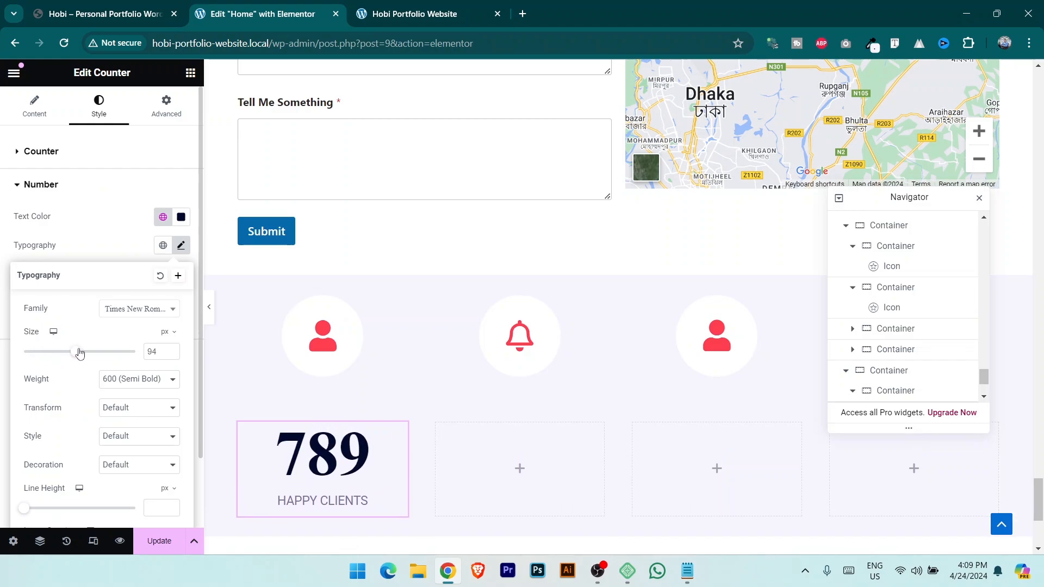
pyautogui.click(159, 532)
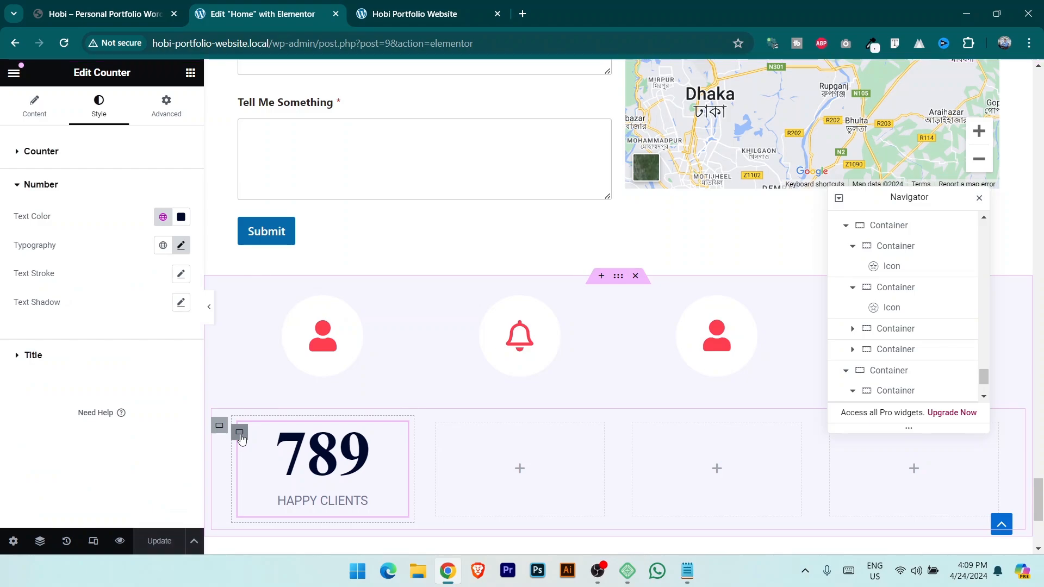
# Duplicate the counter column twice and delete the leftover empty column.
pyautogui.rightClick(239, 432)
pyautogui.click(274, 221)
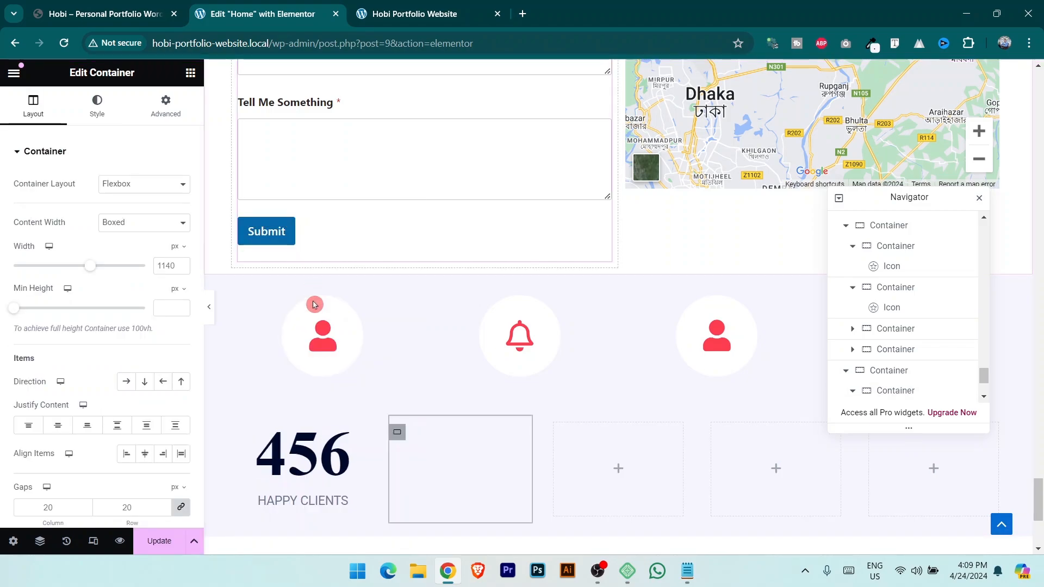
pyautogui.rightClick(239, 432)
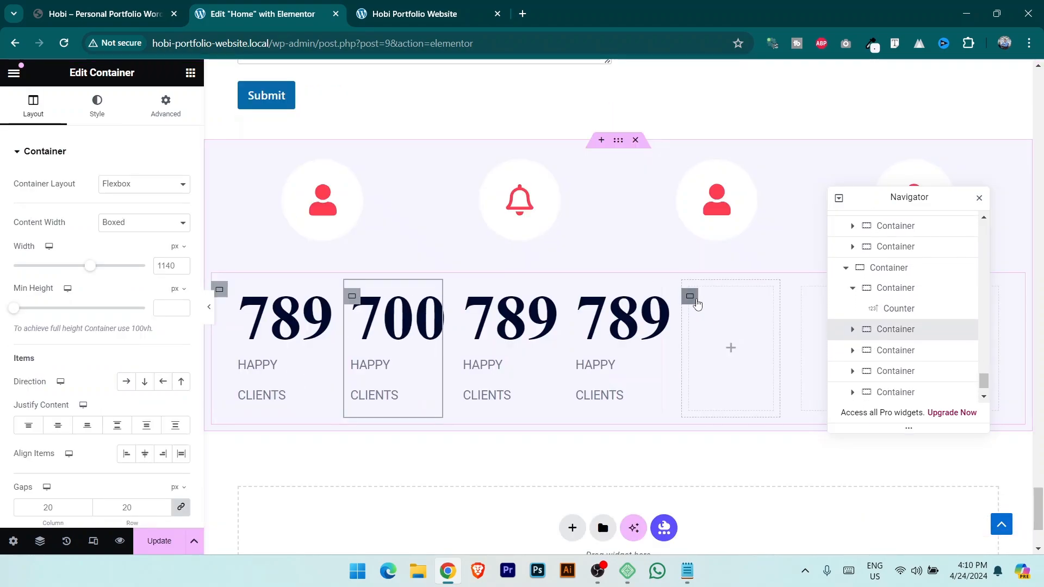
pyautogui.click(696, 299)
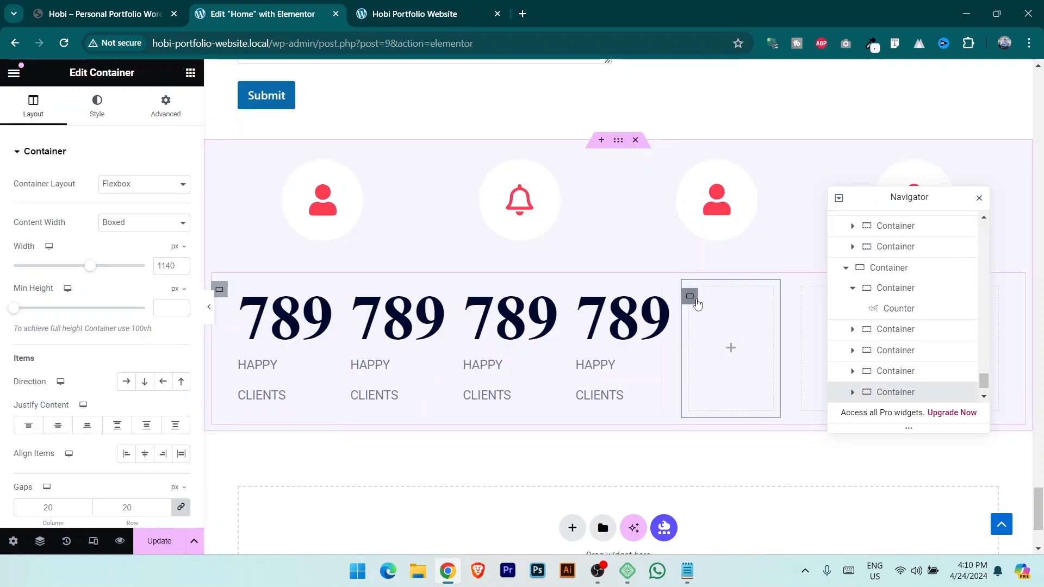
pyautogui.press('Delete')
pyautogui.click(768, 300)
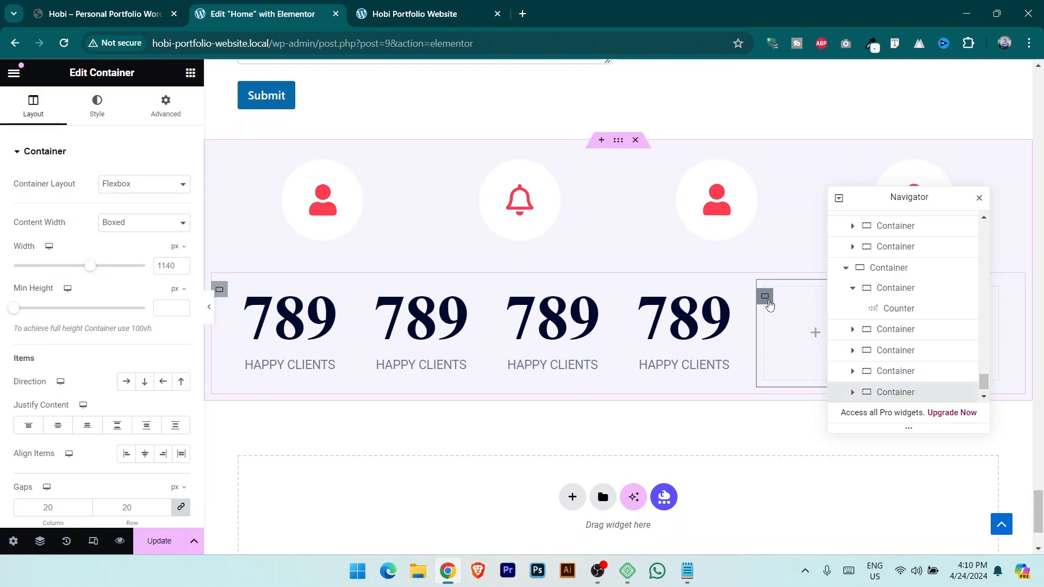
pyautogui.press('Delete')
# Give the counters section 30 px top and bottom padding, save, and preview it live.
pyautogui.moveTo(897, 193); pyautogui.dragTo(461, 267)
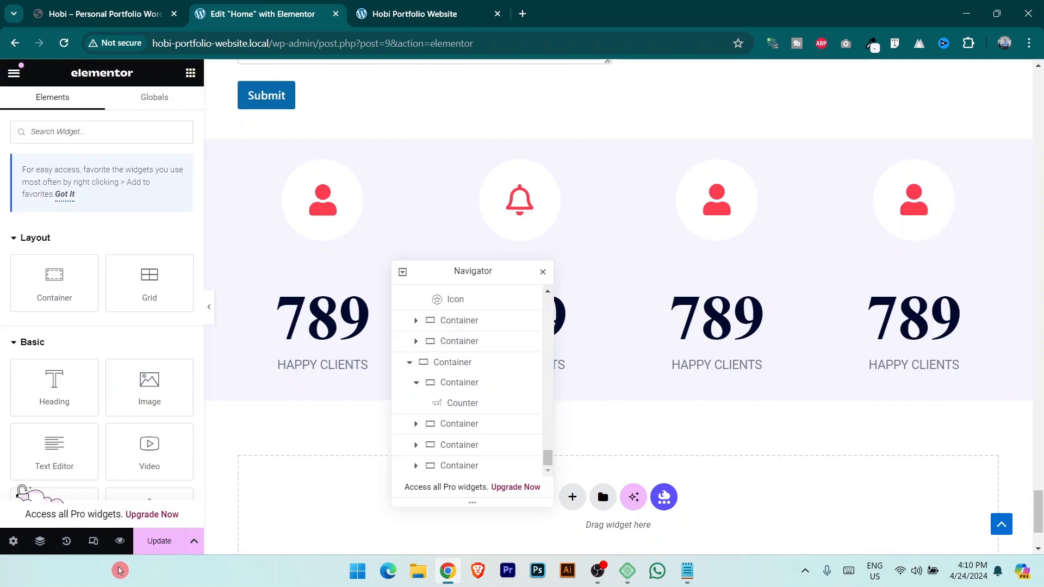
pyautogui.click(617, 143)
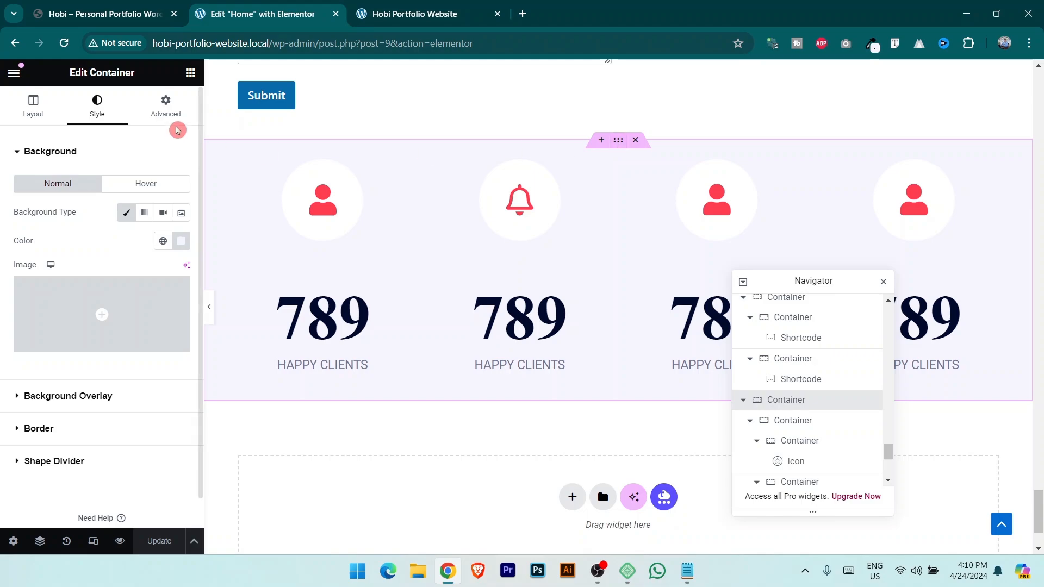
pyautogui.click(166, 106)
pyautogui.click(43, 257)
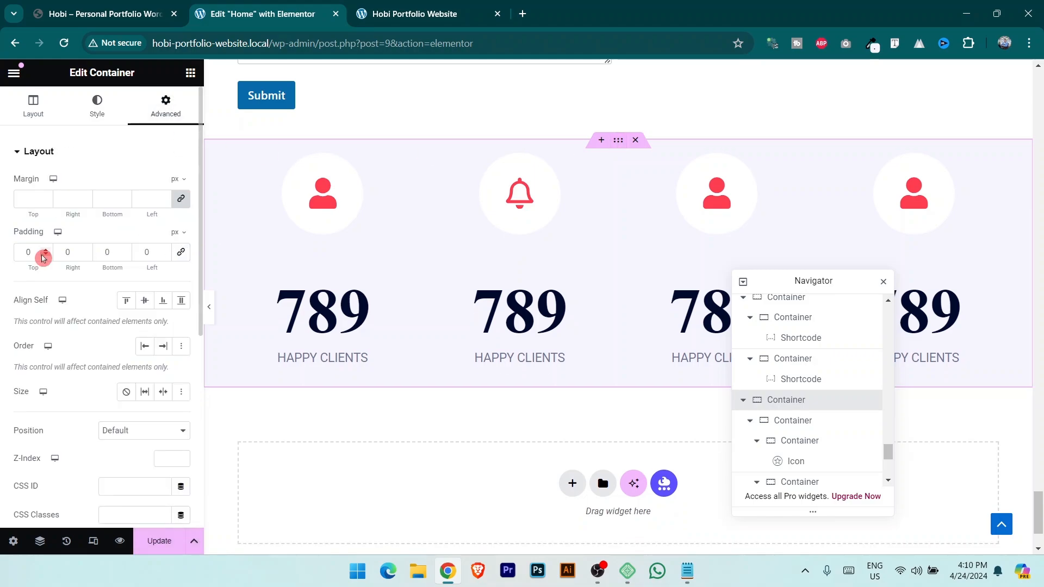
pyautogui.write('30')
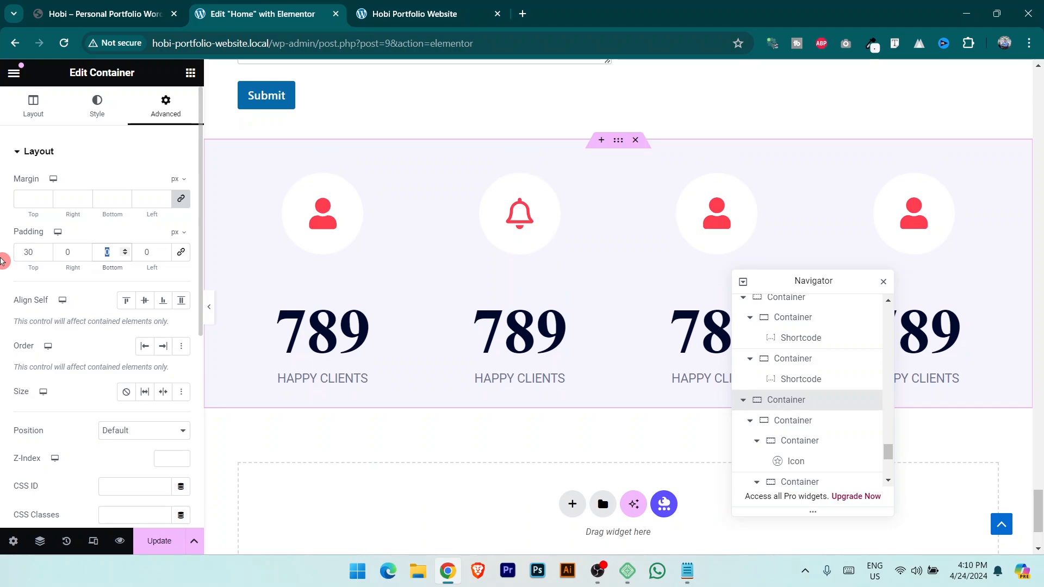
pyautogui.write('30')
pyautogui.click(168, 546)
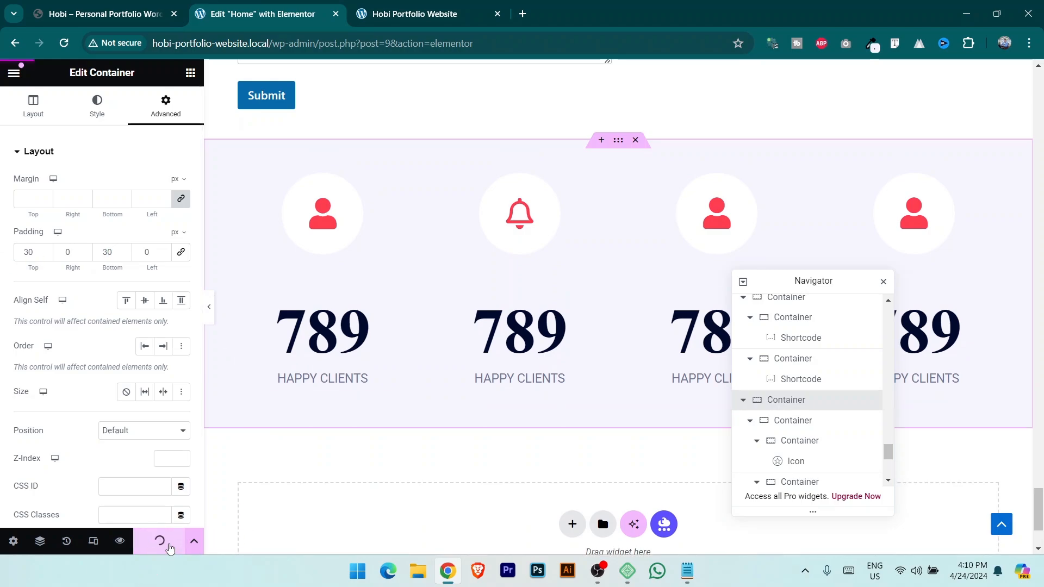
pyautogui.click(386, 13)
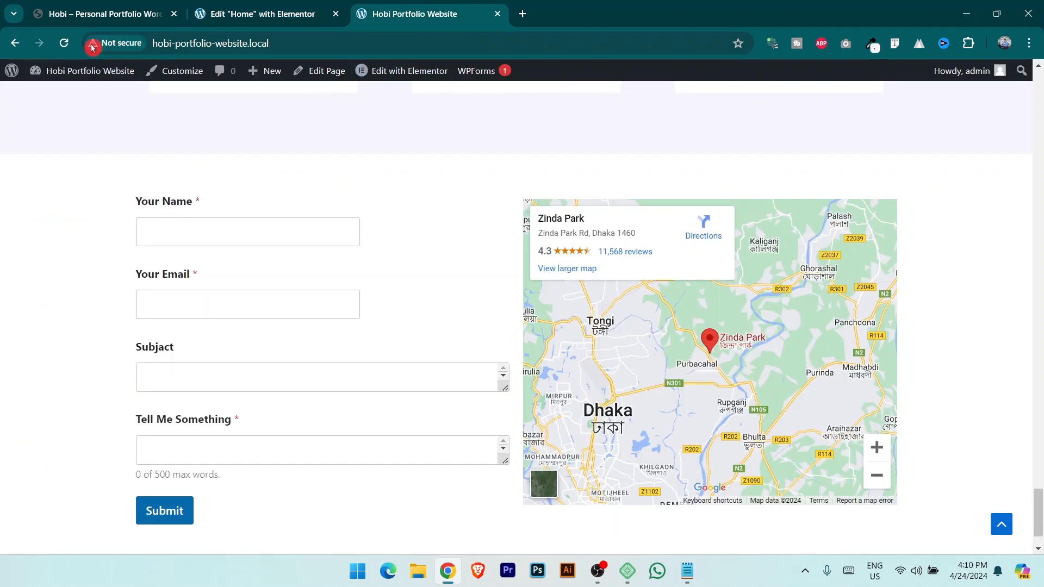
pyautogui.scroll(-6, 583, 182)
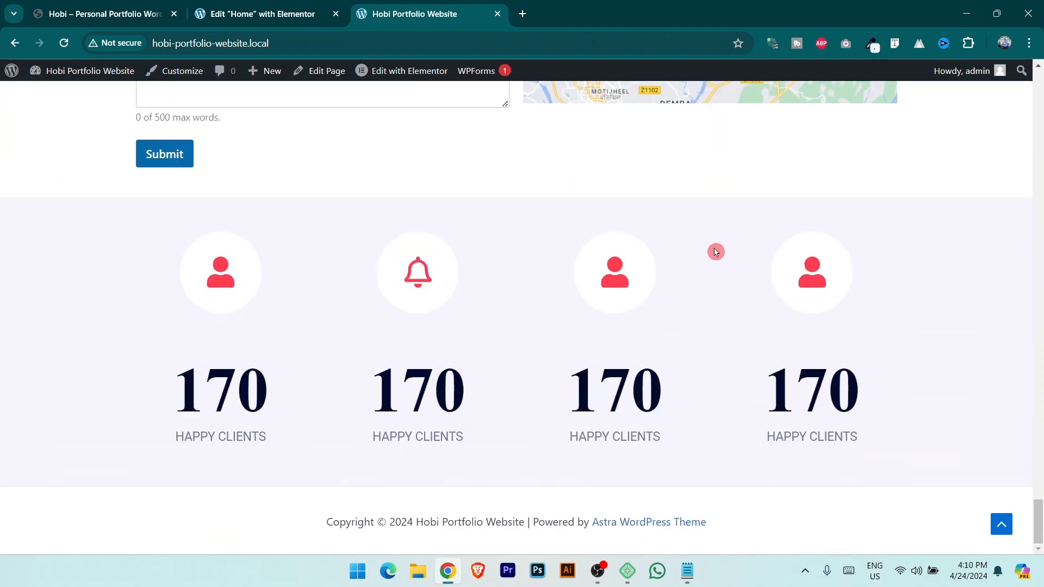
pyautogui.click(228, 7)
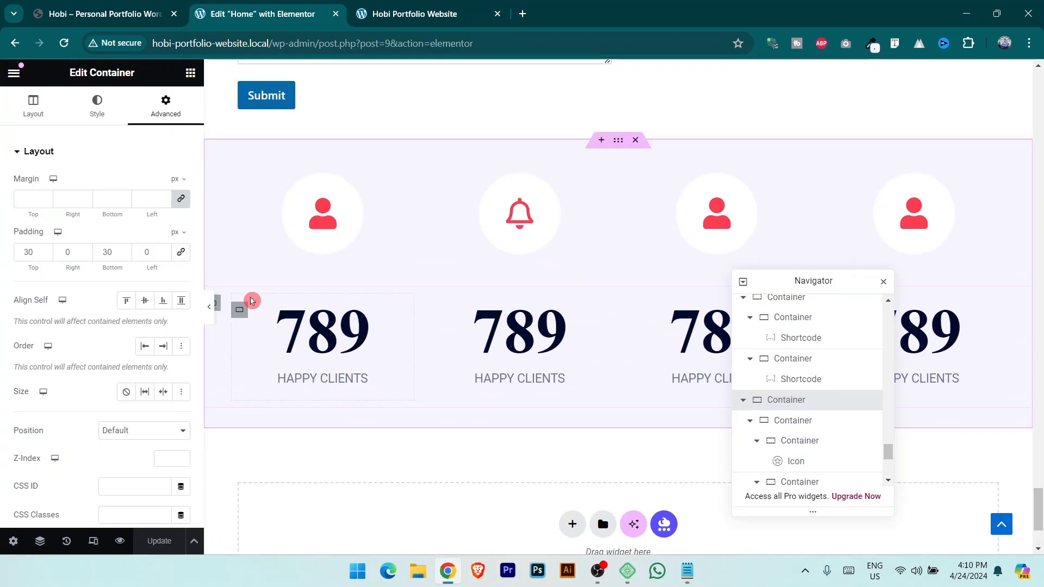
# Unlink the counter numbers row's margins and start lowering its top margin below zero.
pyautogui.click(217, 303)
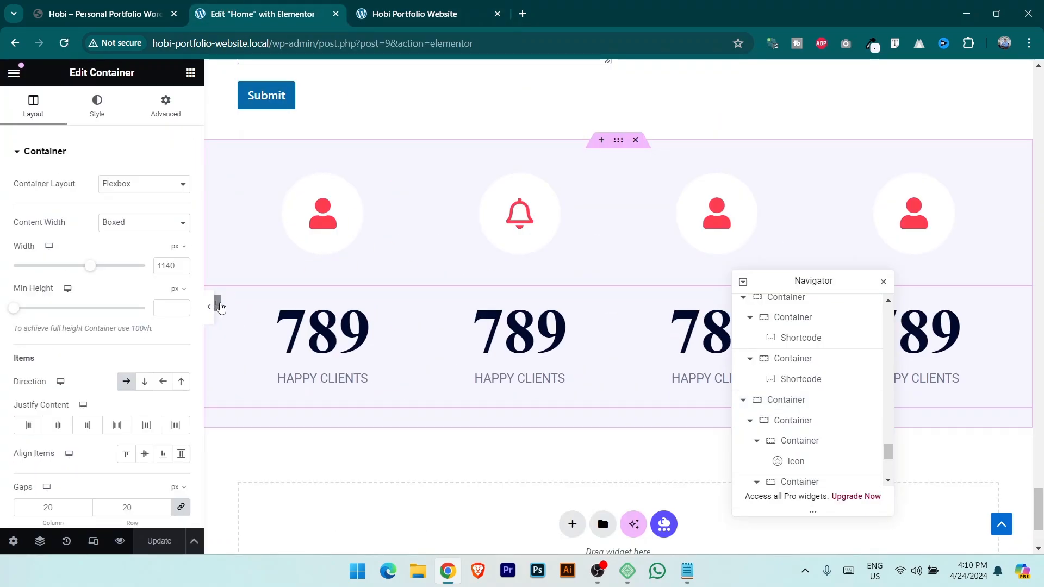
pyautogui.click(166, 106)
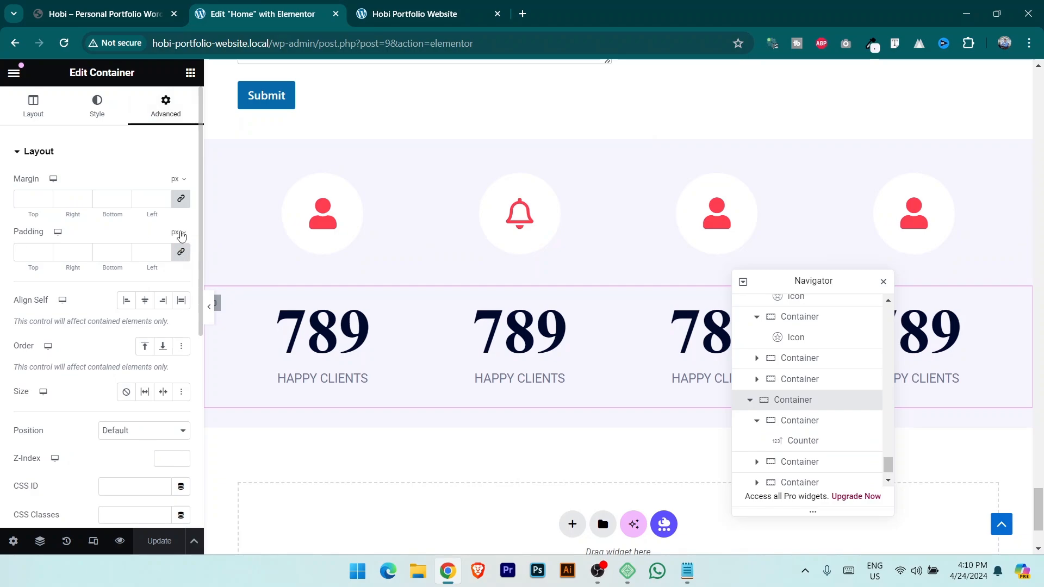
pyautogui.click(181, 200)
pyautogui.click(46, 203)
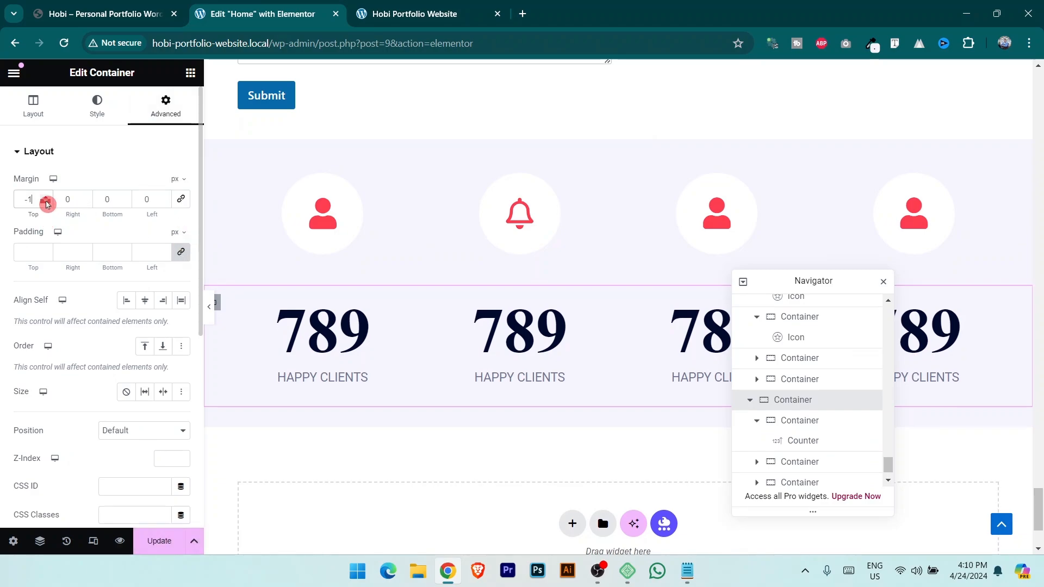
# Set the counter numbers row's top margin to -50 px, save, and view it live.
pyautogui.click(47, 203)
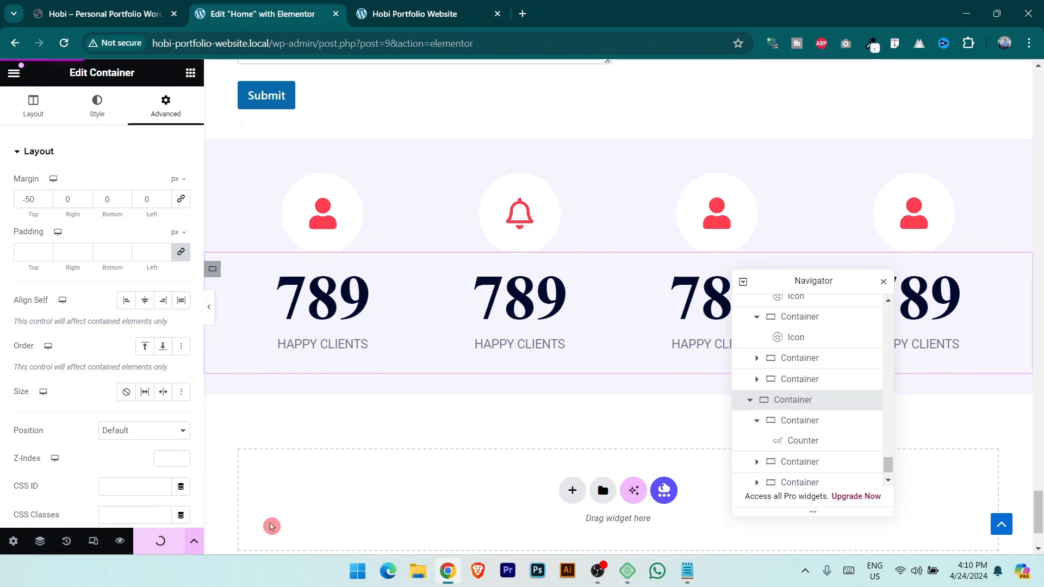
pyautogui.click(415, 14)
pyautogui.click(63, 43)
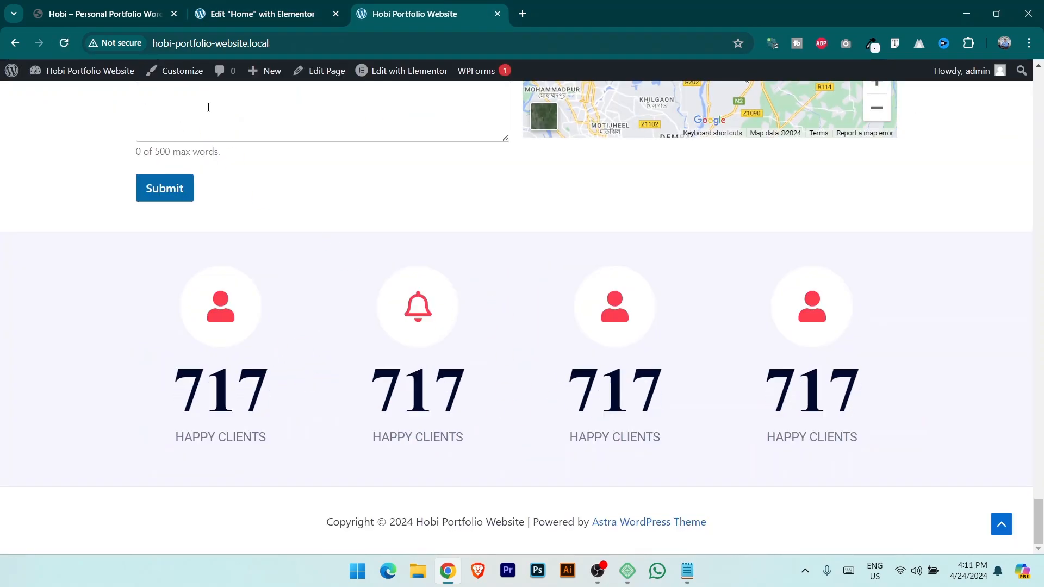
# Compare the counters with the Sweet Clients section on the reference theme site.
pyautogui.click(118, 5)
pyautogui.click(400, 284)
pyautogui.scroll(-5, 497, 363)
pyautogui.scroll(1, 495, 348)
pyautogui.tripleClick(494, 339)
pyautogui.click(347, 341)
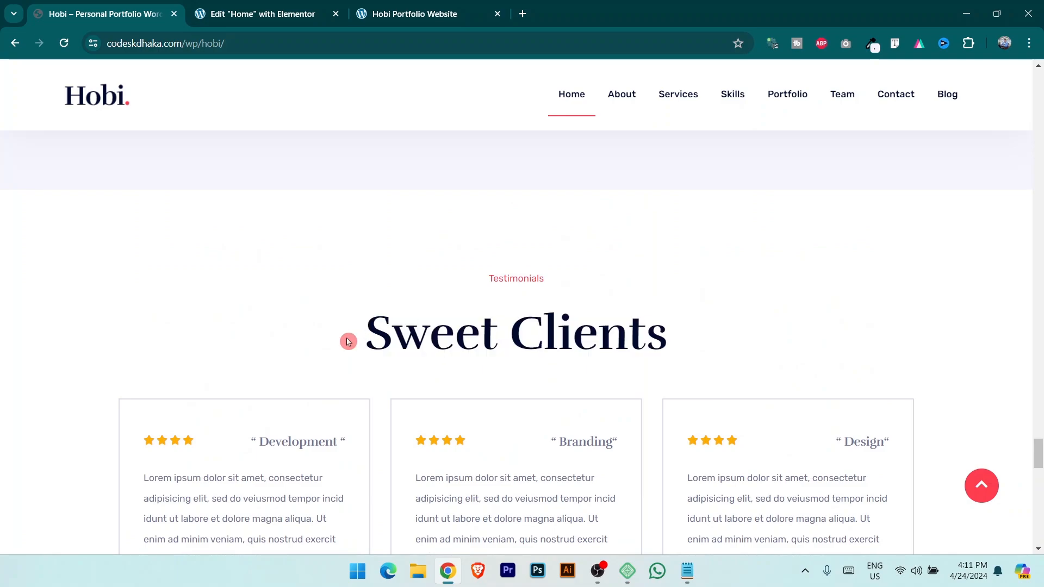
pyautogui.moveTo(368, 342); pyautogui.dragTo(854, 314)
pyautogui.click(705, 320)
pyautogui.scroll(-10, 480, 308)
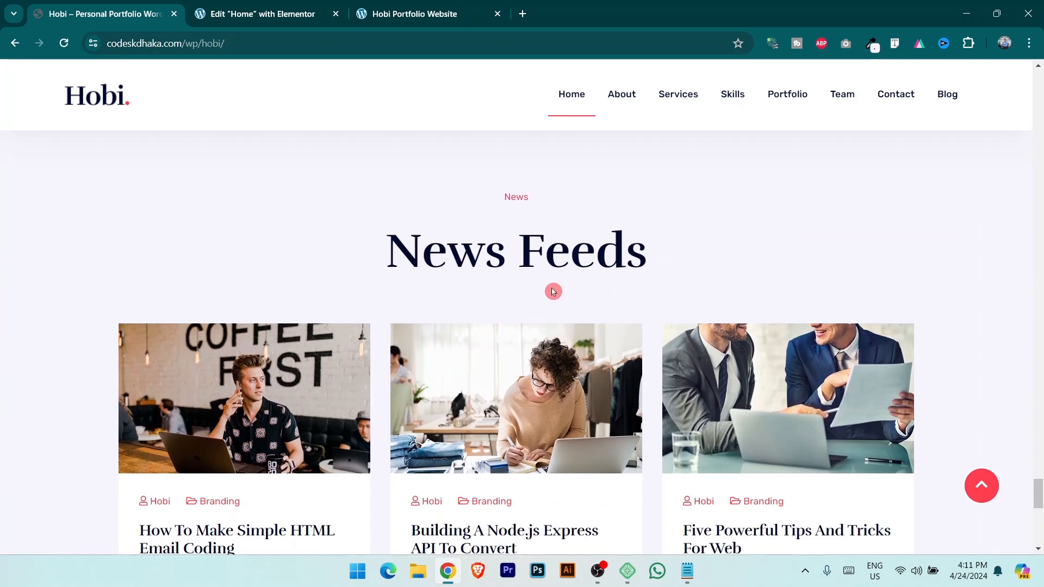
pyautogui.scroll(-4, 550, 290)
pyautogui.scroll(4, 549, 290)
pyautogui.moveTo(478, 249); pyautogui.dragTo(734, 265)
pyautogui.scroll(-10, 809, 303)
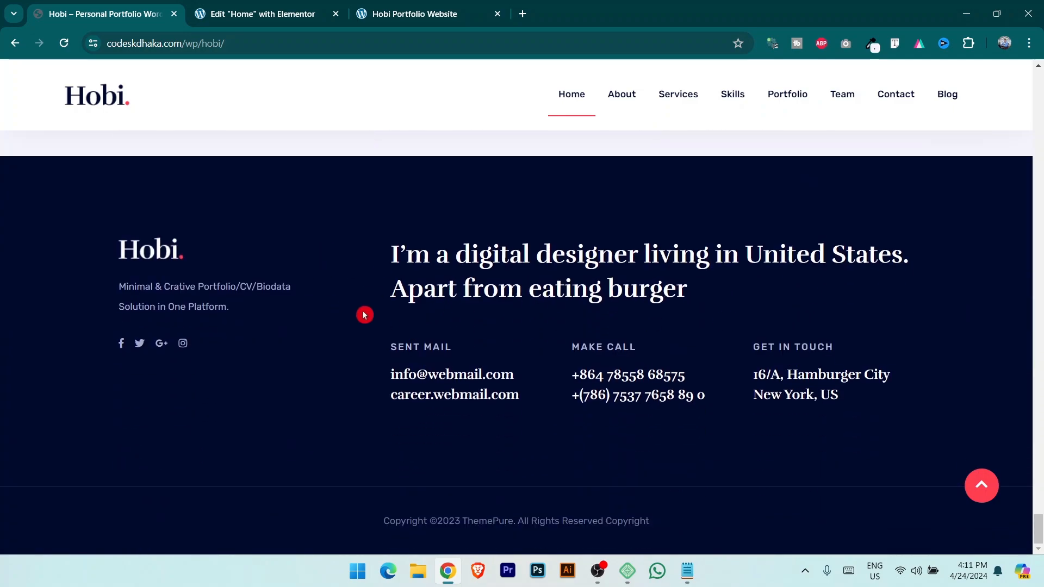
pyautogui.click(263, 13)
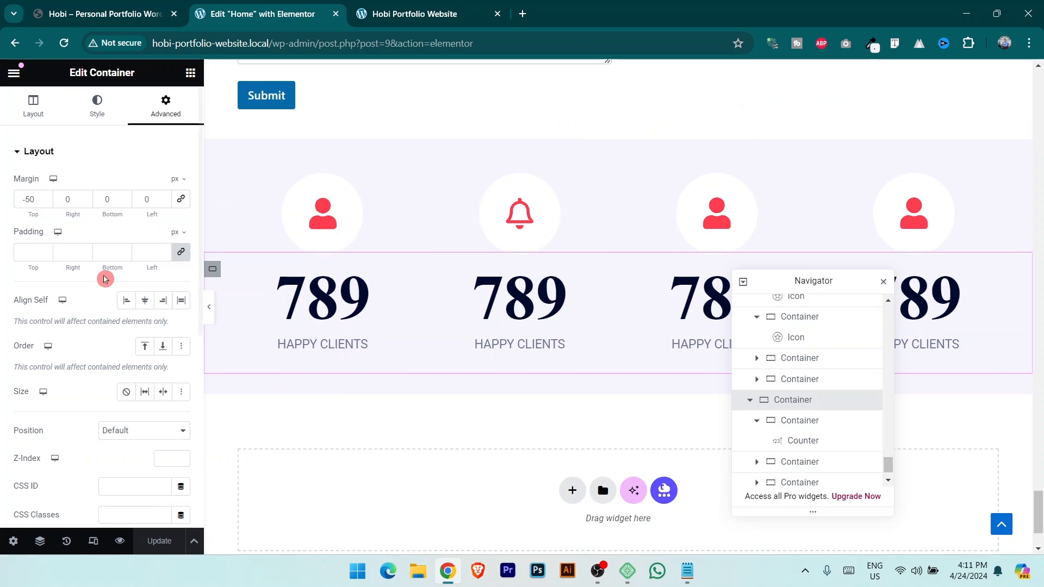
pyautogui.click(14, 72)
# Exit Elementor to the dashboard and start a new Header & Footer Builder template.
pyautogui.click(52, 388)
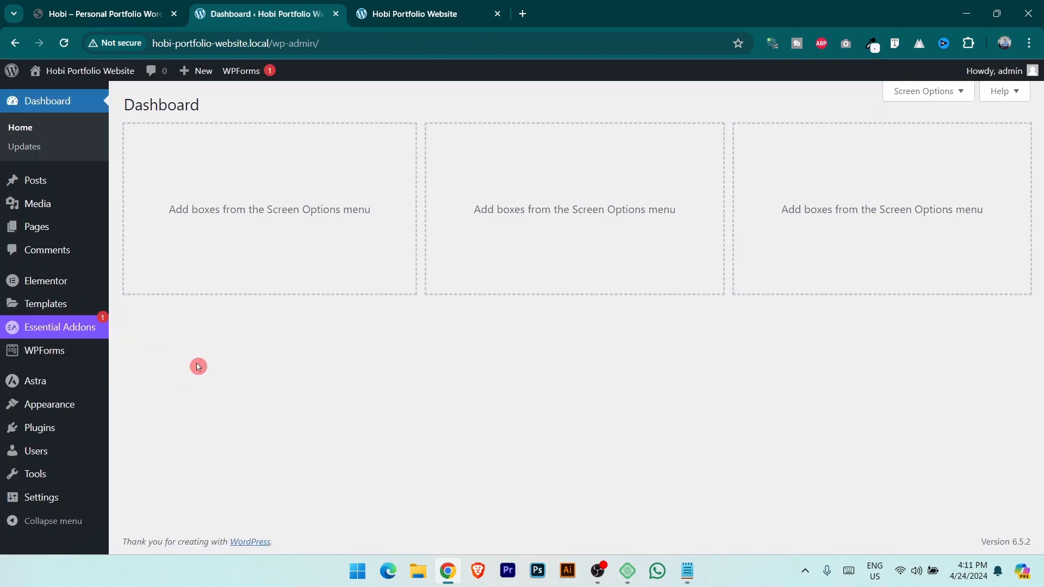
pyautogui.moveTo(61, 414)
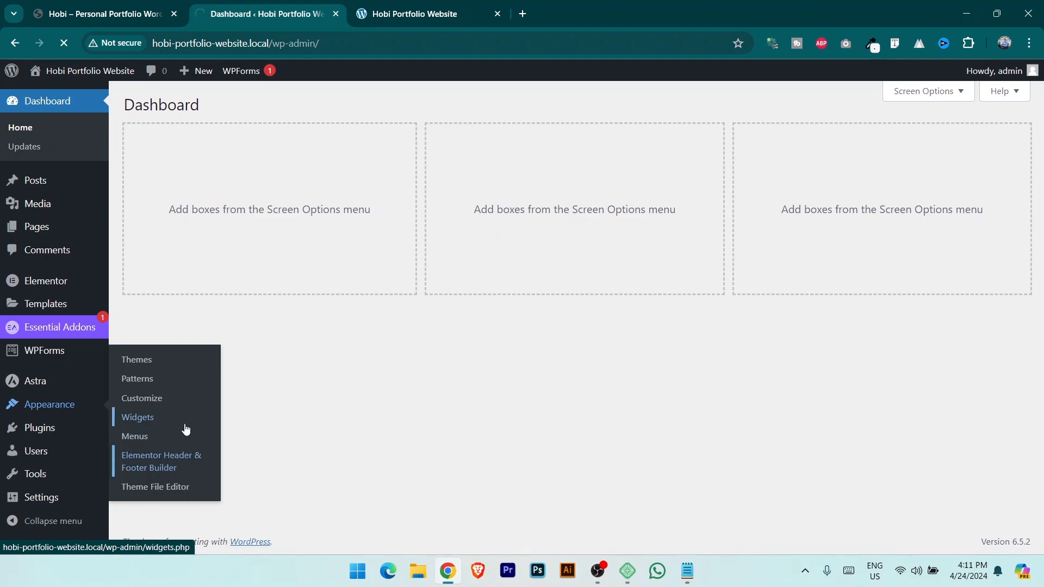
pyautogui.click(84, 6)
pyautogui.scroll(7, 465, 419)
pyautogui.scroll(12, 466, 419)
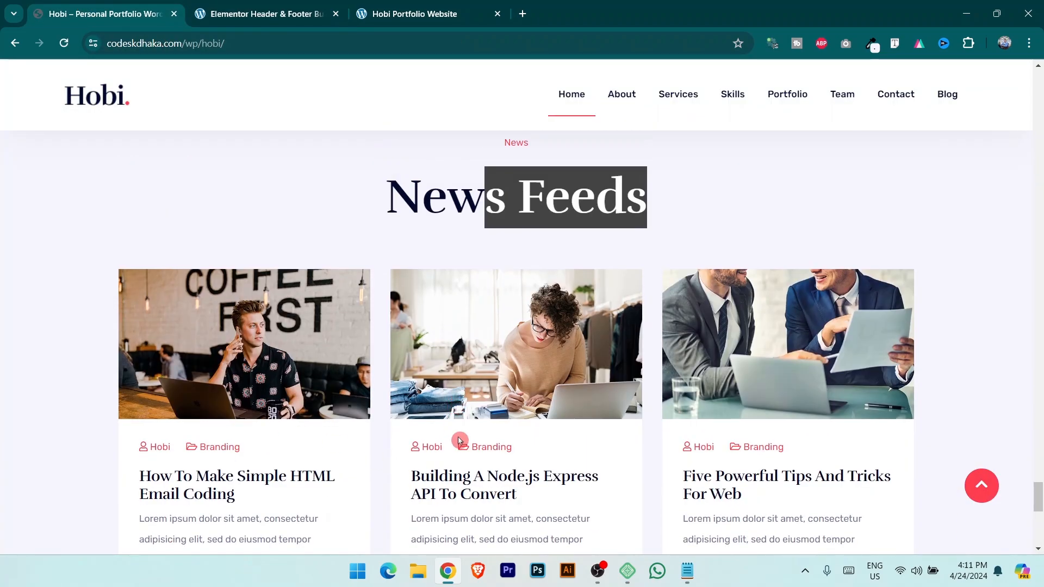
pyautogui.scroll(5, 496, 446)
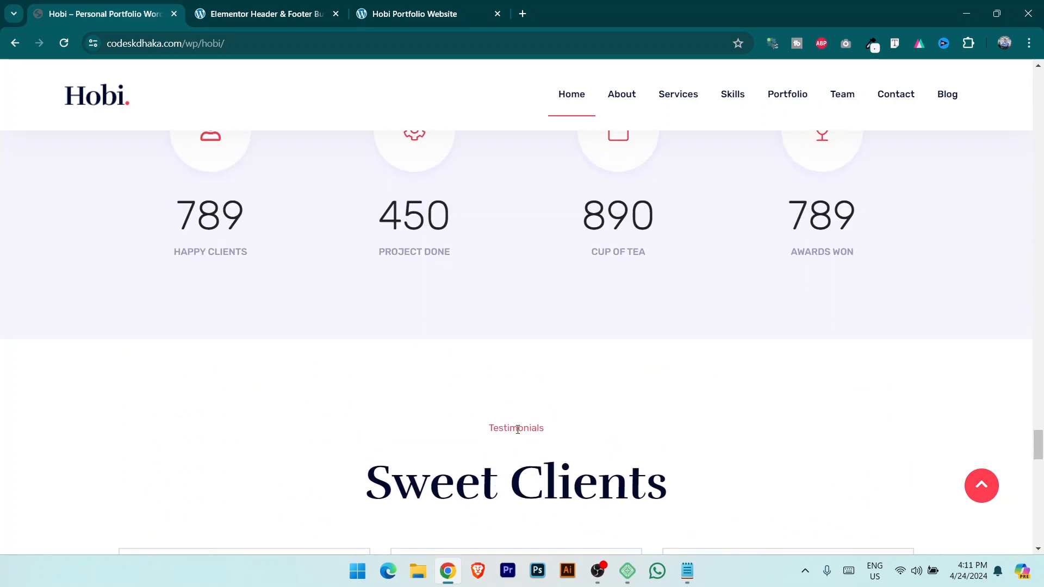
pyautogui.scroll(-6, 471, 449)
pyautogui.scroll(1, 478, 345)
pyautogui.scroll(5, 478, 344)
pyautogui.click(271, 5)
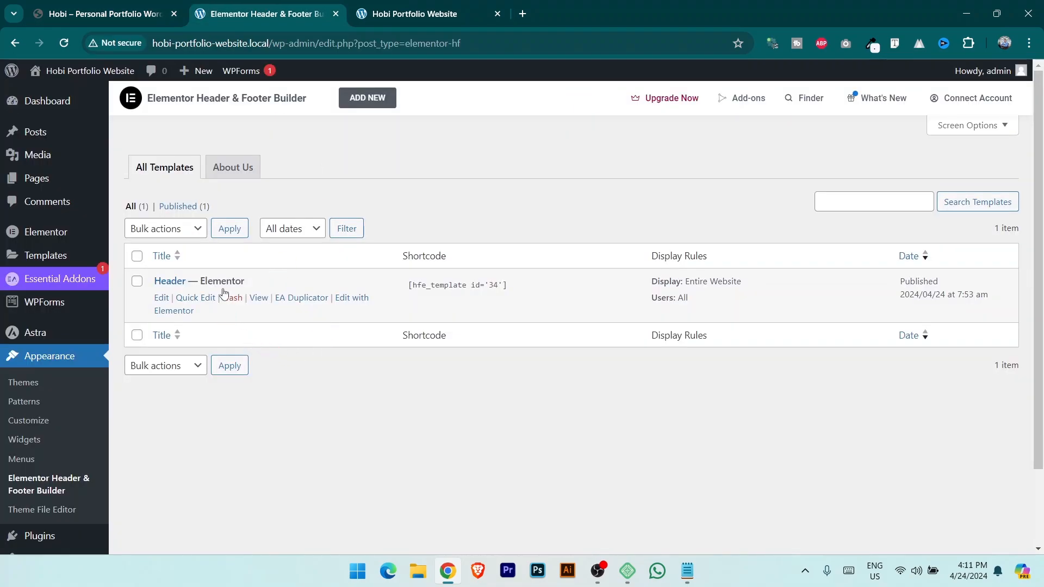
pyautogui.click(365, 99)
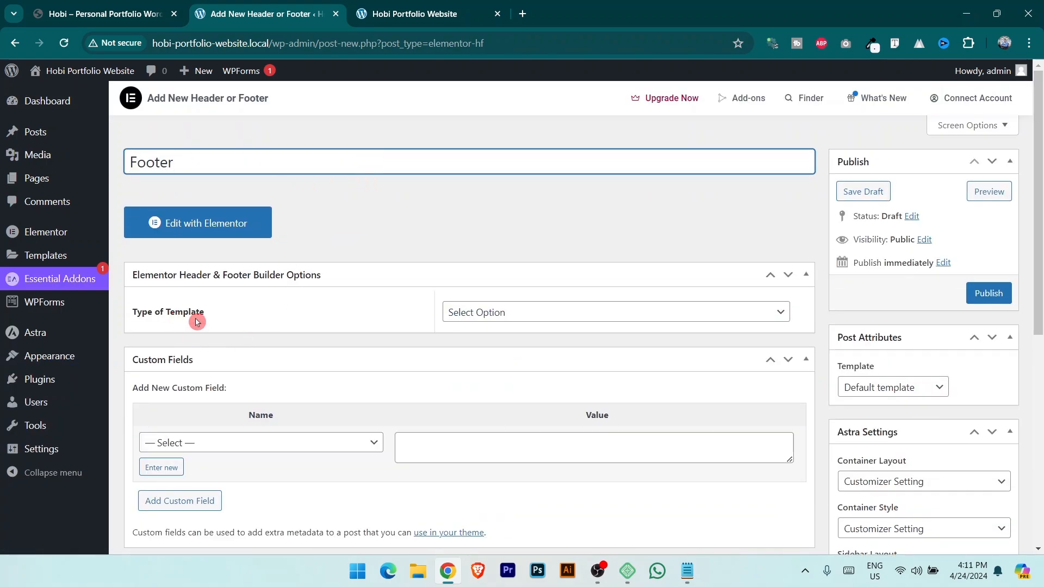
# Make the template type Footer, shown on the Entire Website for All users, and publish.
pyautogui.click(463, 316)
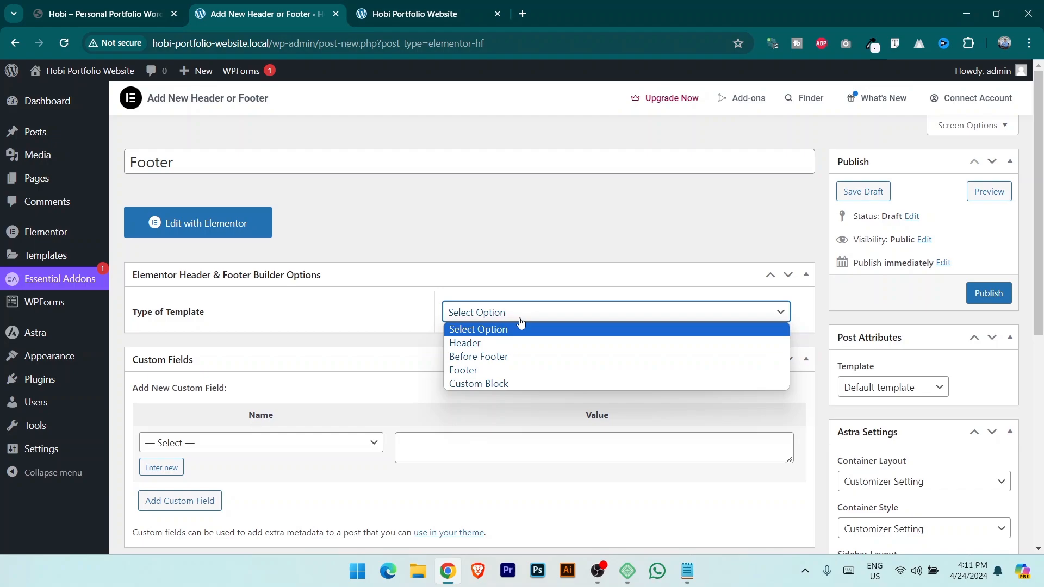
pyautogui.click(504, 369)
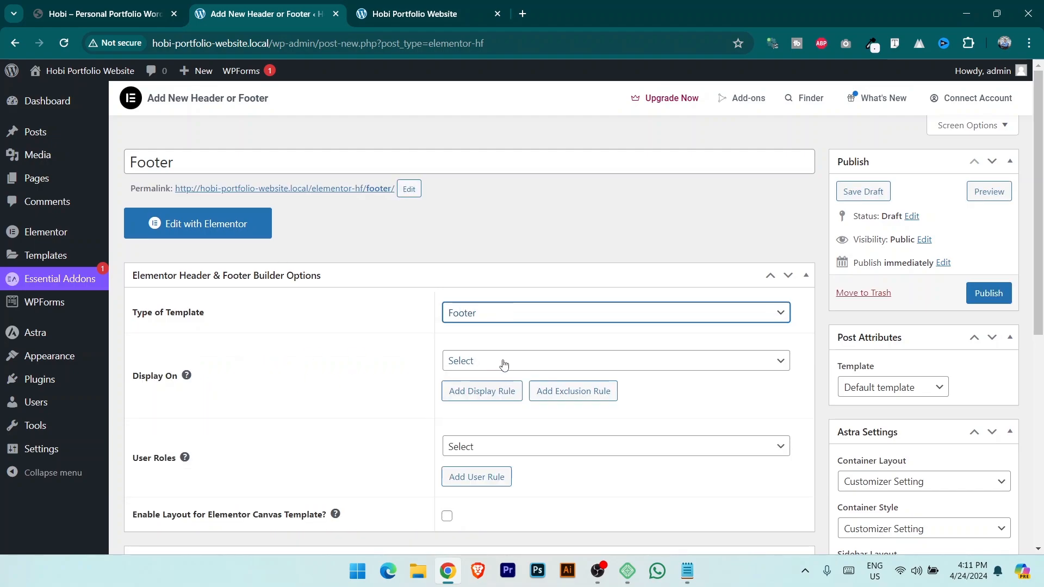
pyautogui.click(503, 361)
pyautogui.click(484, 112)
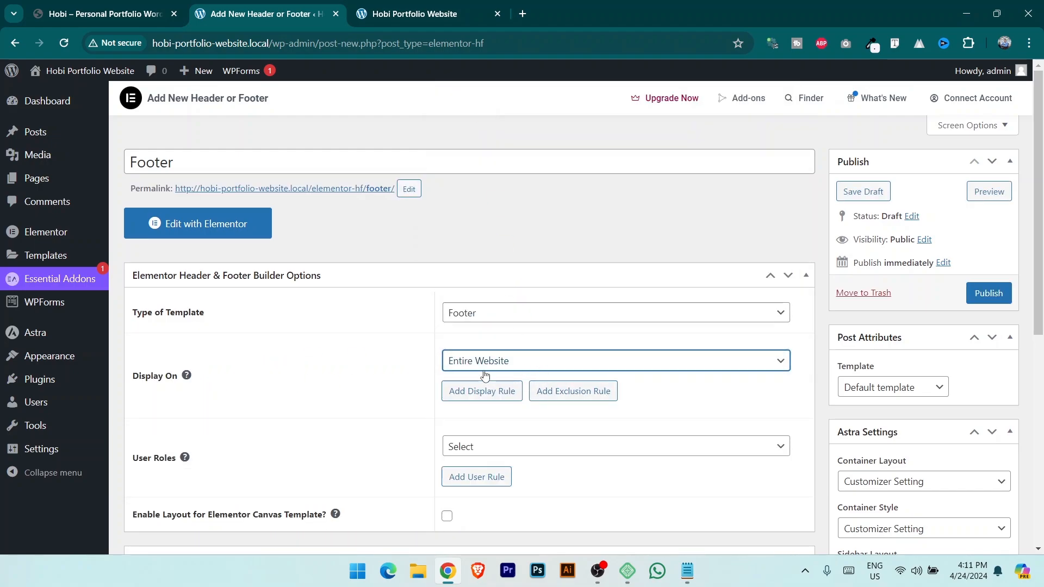
pyautogui.click(507, 455)
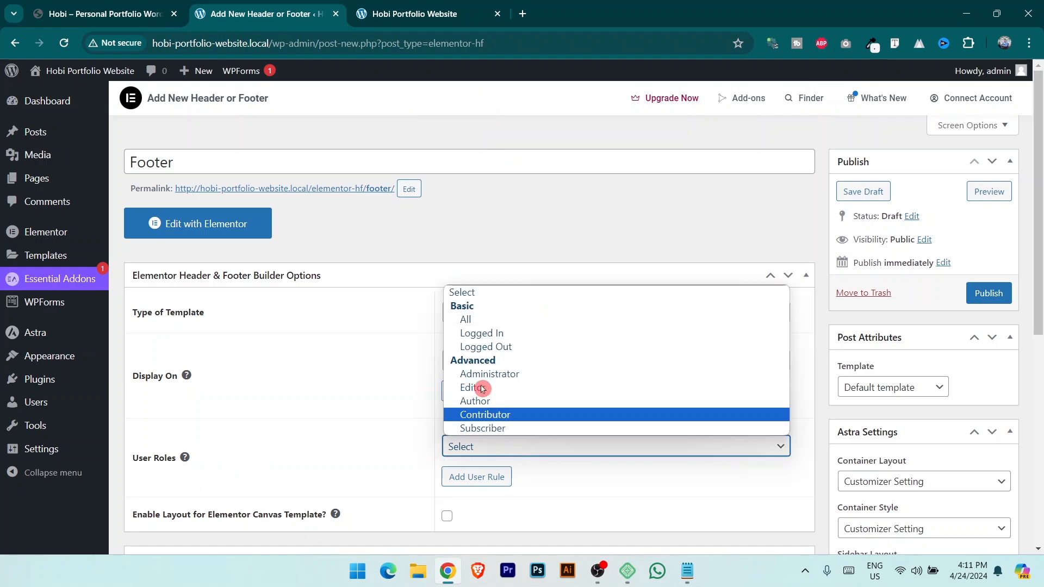
pyautogui.click(482, 321)
pyautogui.scroll(-3, 760, 338)
pyautogui.click(990, 158)
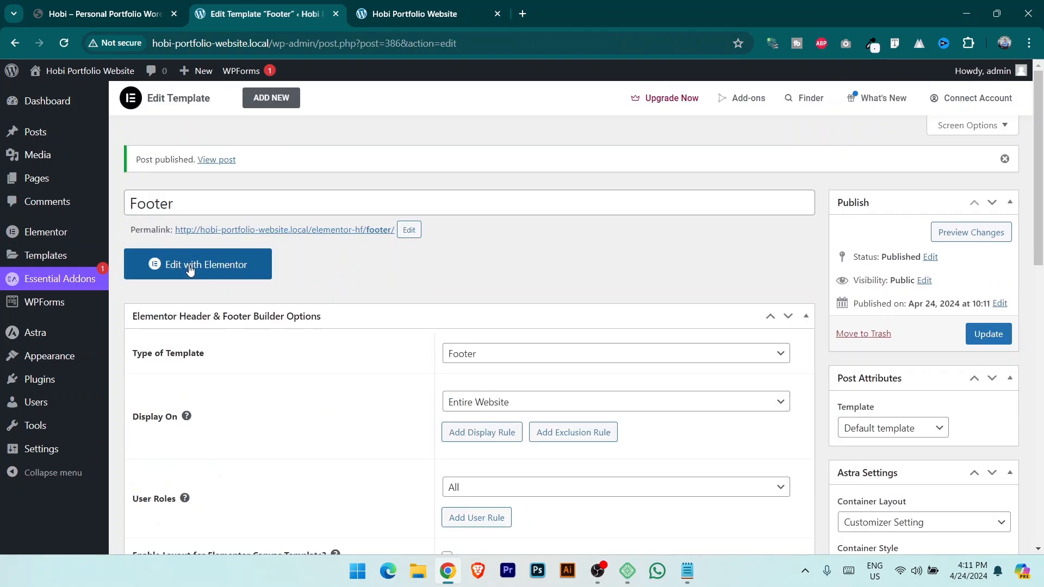
# Open the footer template in Elementor and copy the footer colour from the live site.
pyautogui.click(197, 266)
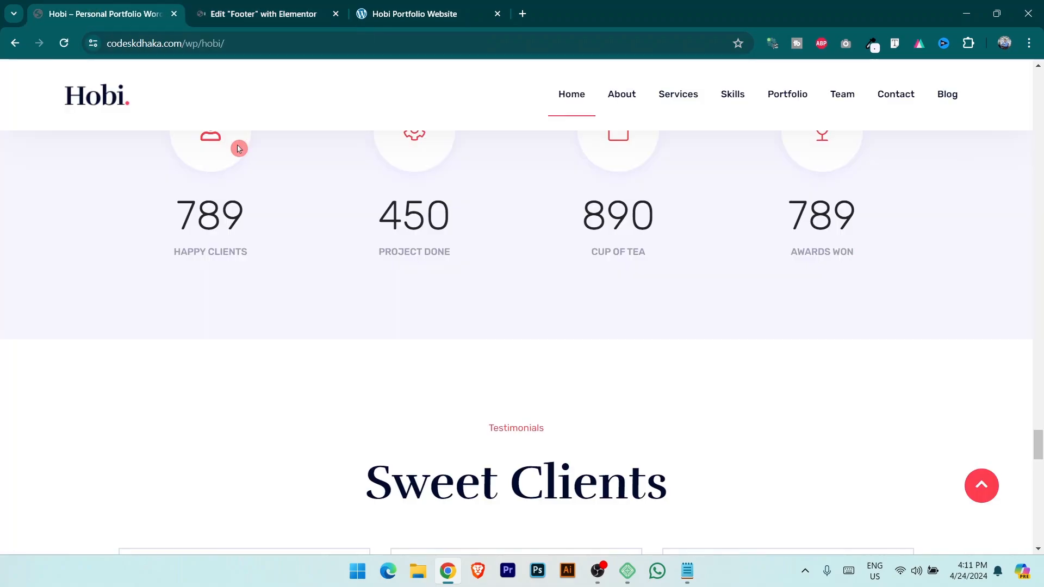
pyautogui.scroll(-20, 455, 410)
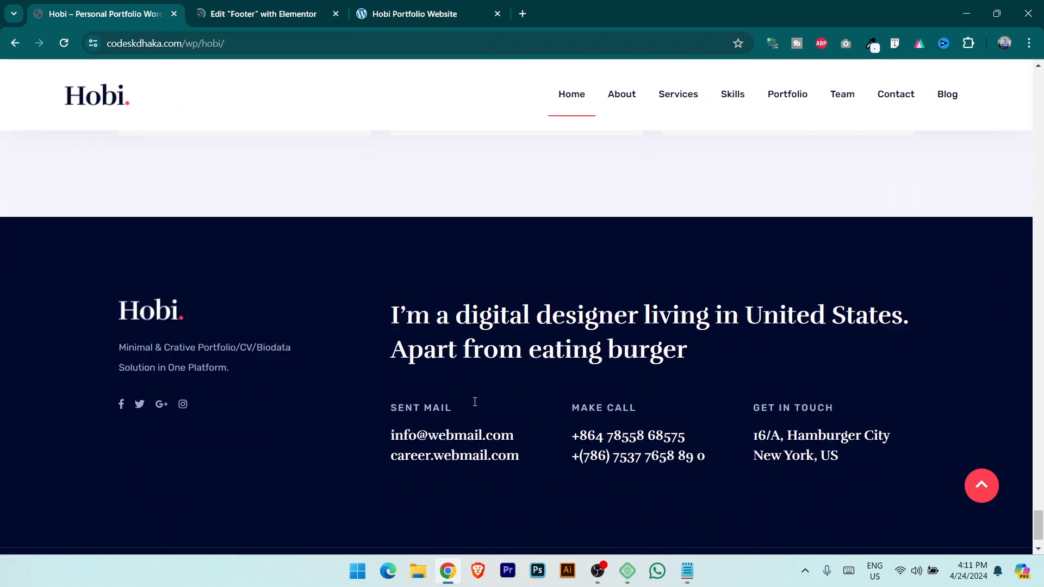
pyautogui.click(872, 45)
pyautogui.click(800, 65)
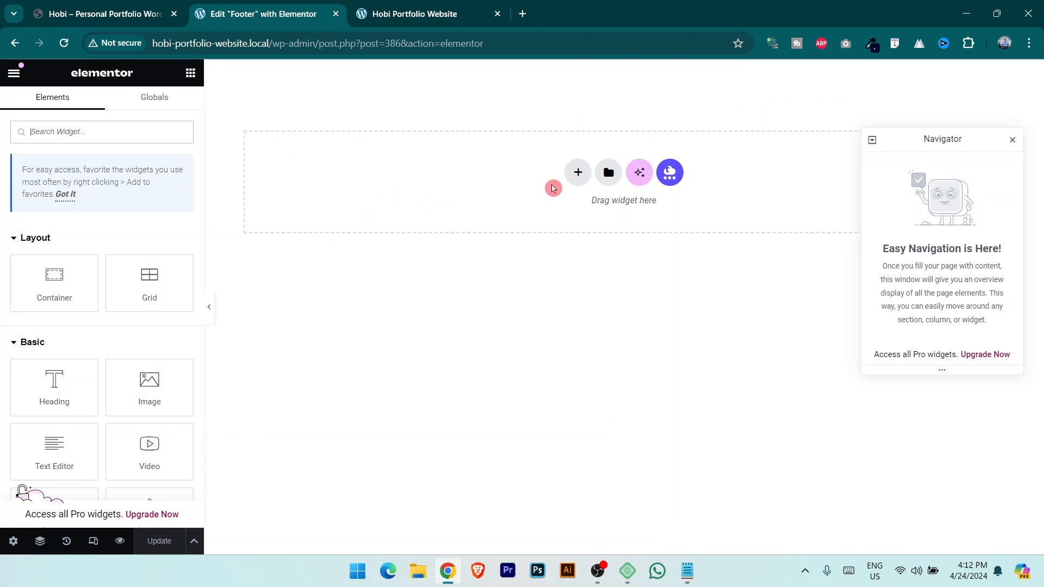
# Add a full-width single-area flexbox container with a classic #000A2D background and save.
pyautogui.click(578, 172)
pyautogui.click(593, 227)
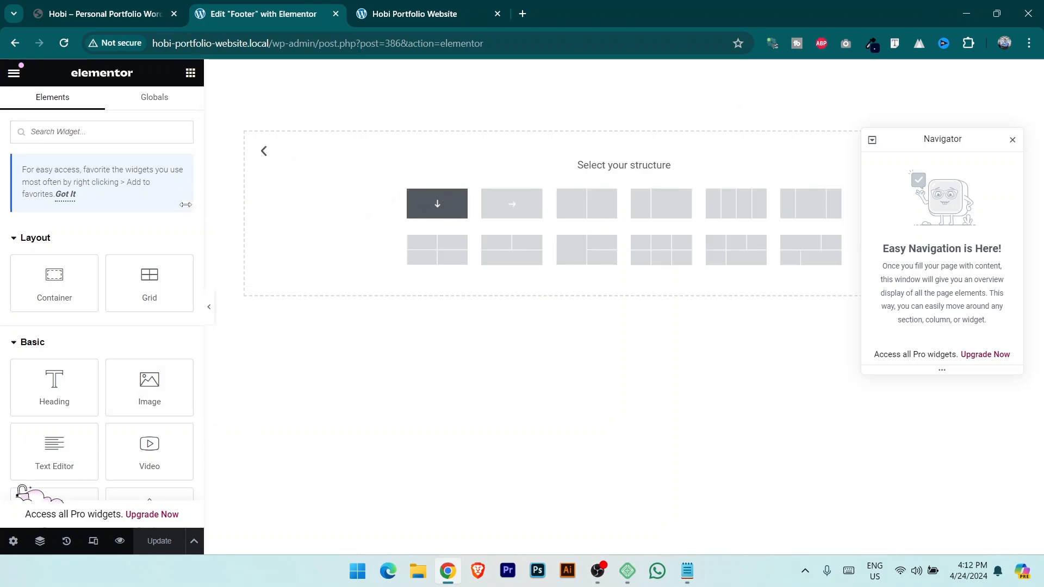
pyautogui.click(438, 203)
pyautogui.click(142, 221)
pyautogui.click(138, 247)
pyautogui.click(97, 106)
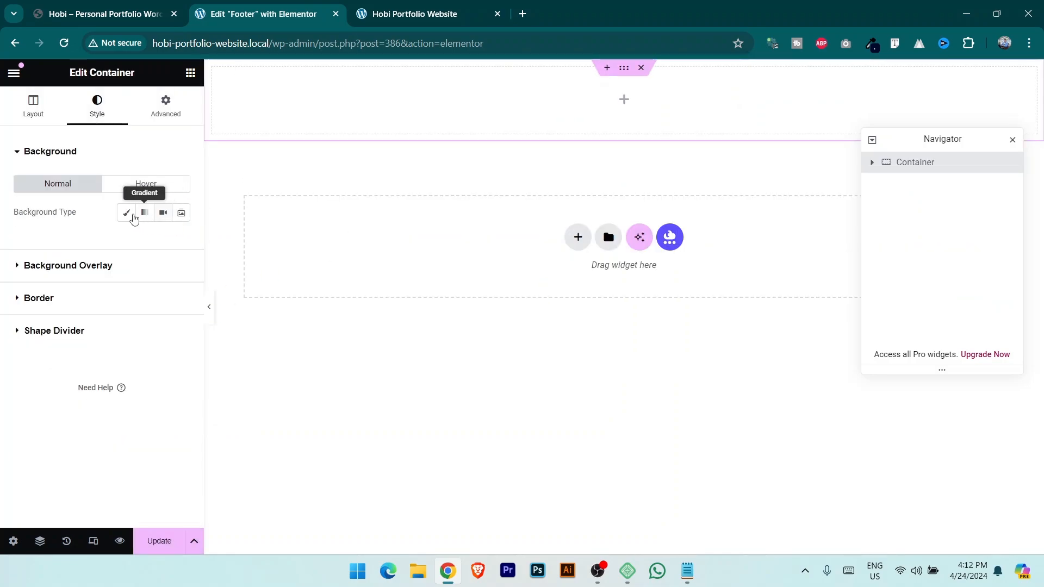
pyautogui.click(126, 212)
pyautogui.click(181, 241)
pyautogui.write('#000A2D')
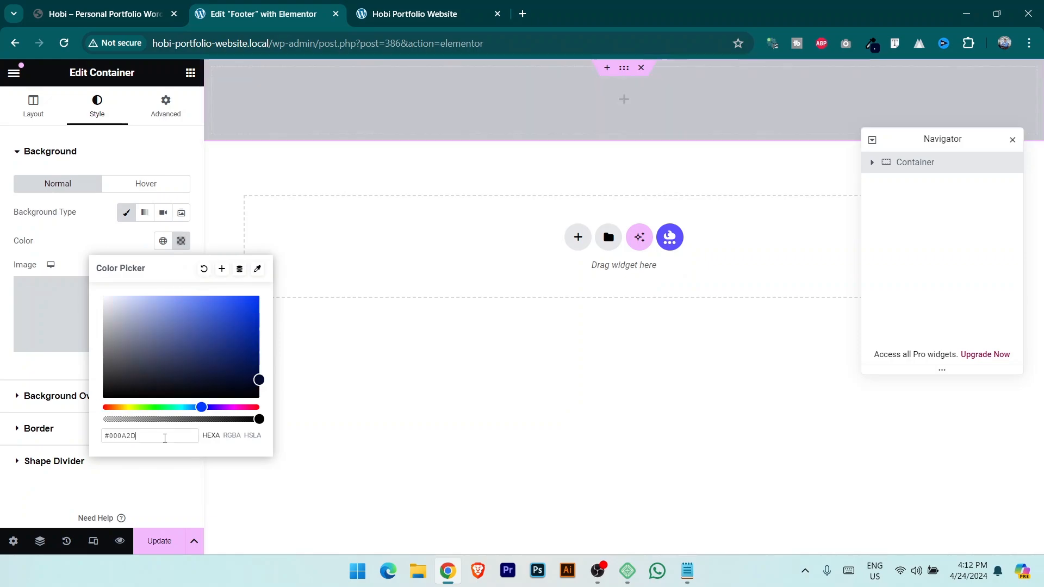
pyautogui.click(150, 537)
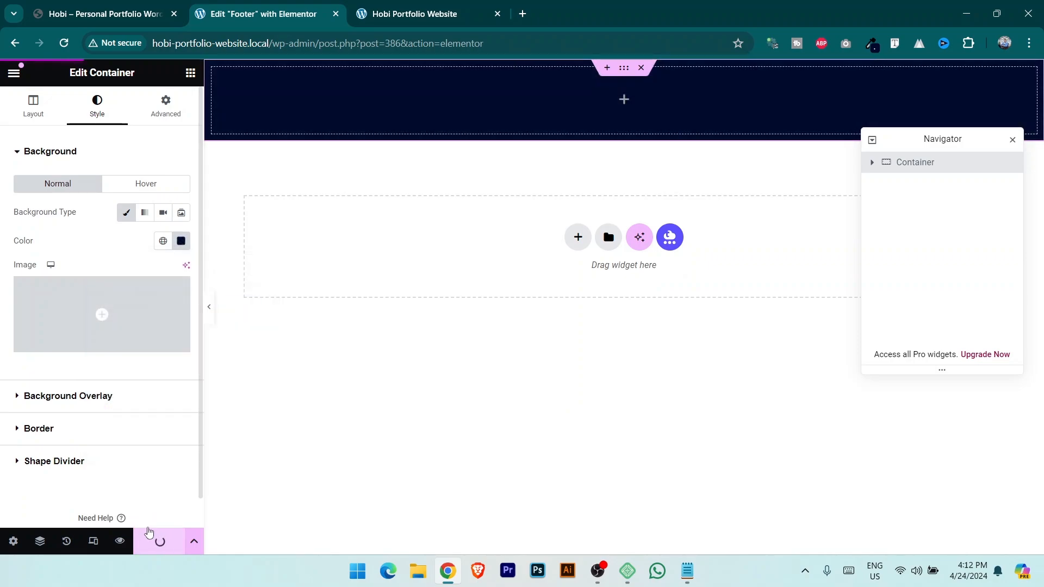
pyautogui.click(590, 160)
# Place two containers side by side in the navy footer, narrowing the left to about 46%.
pyautogui.moveTo(64, 294); pyautogui.dragTo(665, 108)
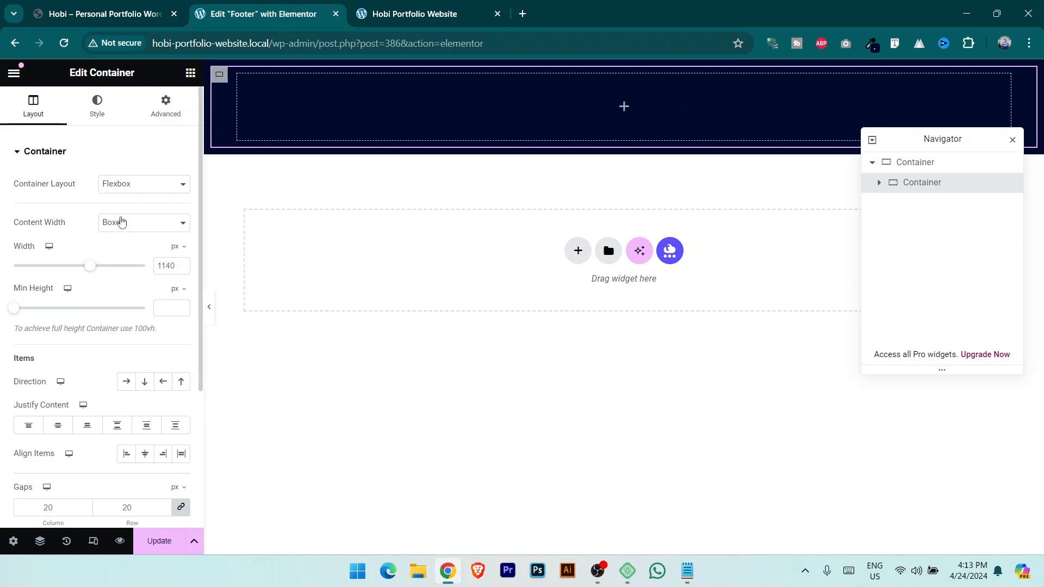
pyautogui.click(190, 72)
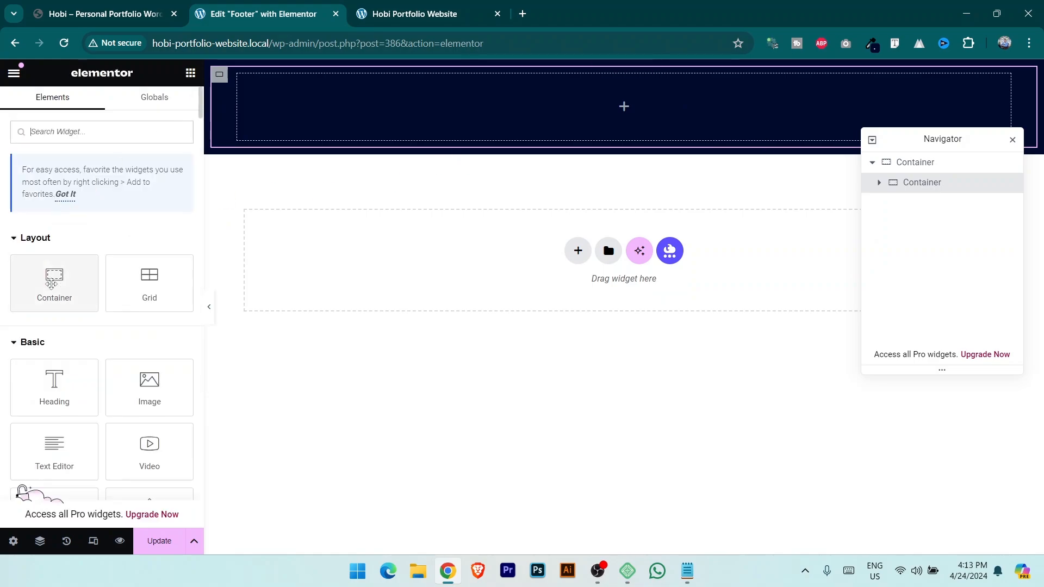
pyautogui.moveTo(50, 283); pyautogui.dragTo(648, 133)
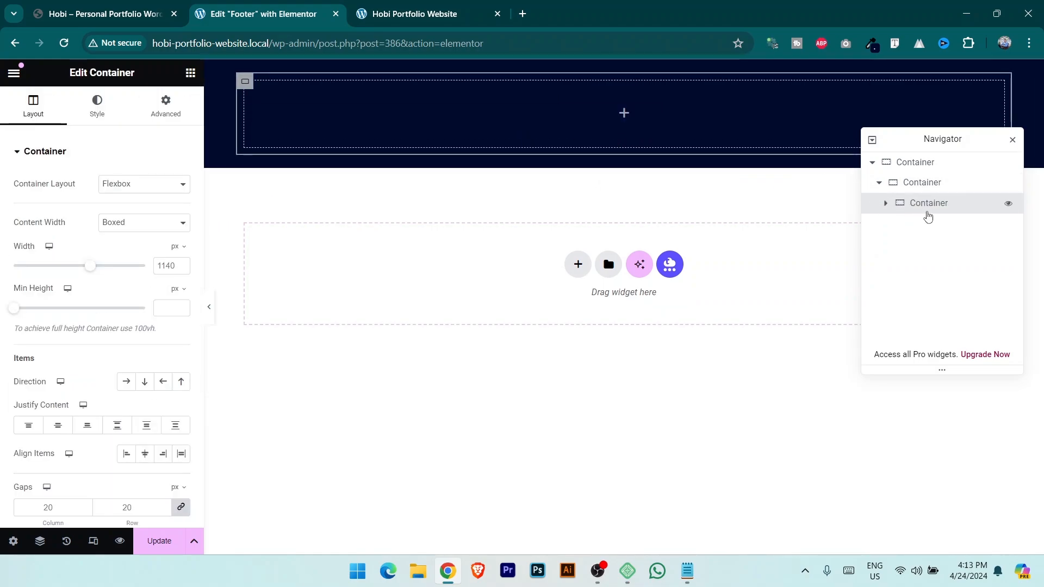
pyautogui.rightClick(929, 204)
pyautogui.click(920, 233)
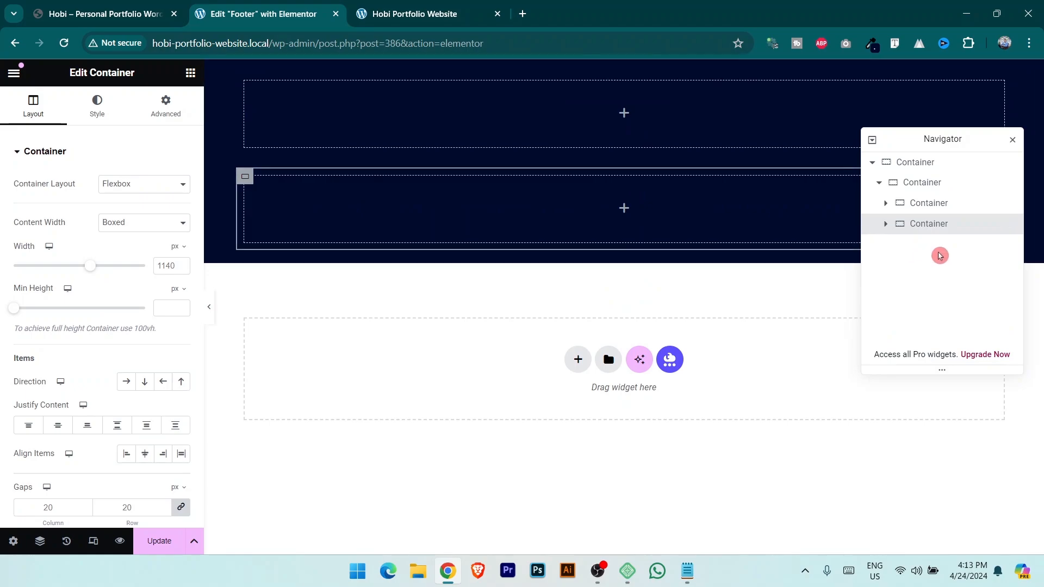
pyautogui.click(581, 191)
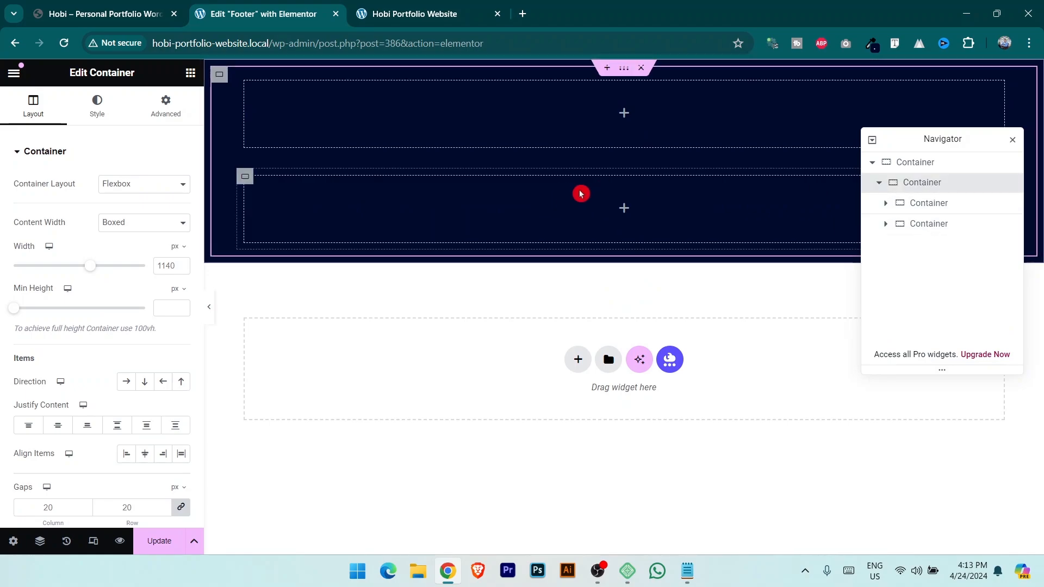
pyautogui.click(131, 206)
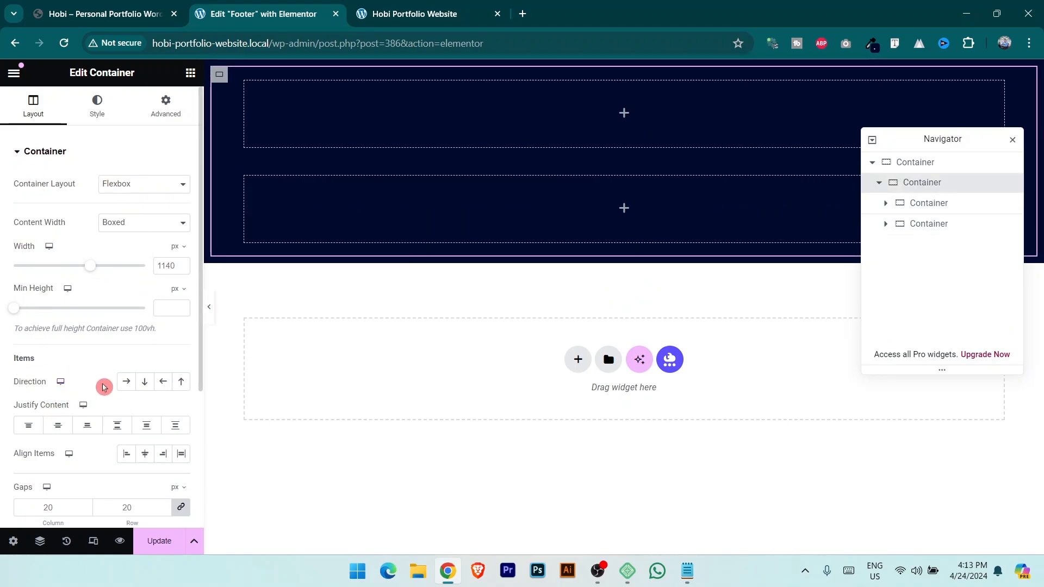
pyautogui.click(126, 381)
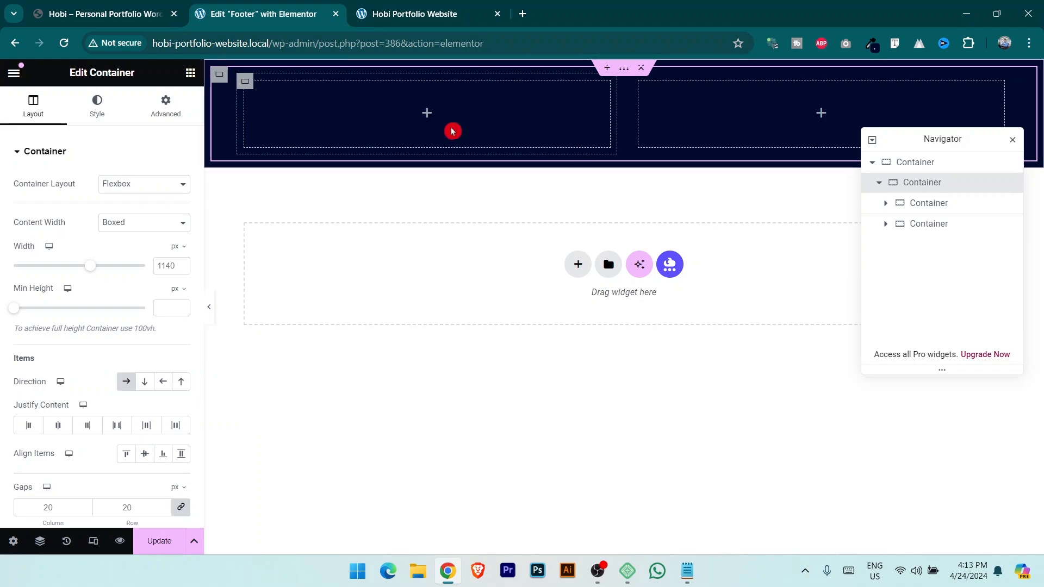
pyautogui.moveTo(615, 117); pyautogui.dragTo(483, 126)
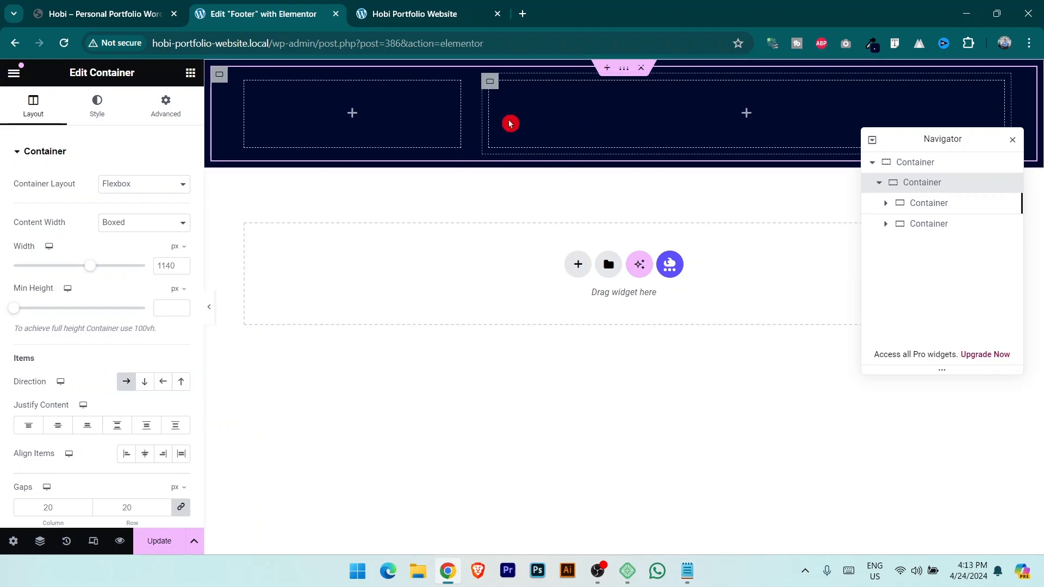
pyautogui.click(191, 72)
# Stack two blocks inside the right column.
pyautogui.moveTo(63, 263); pyautogui.dragTo(711, 115)
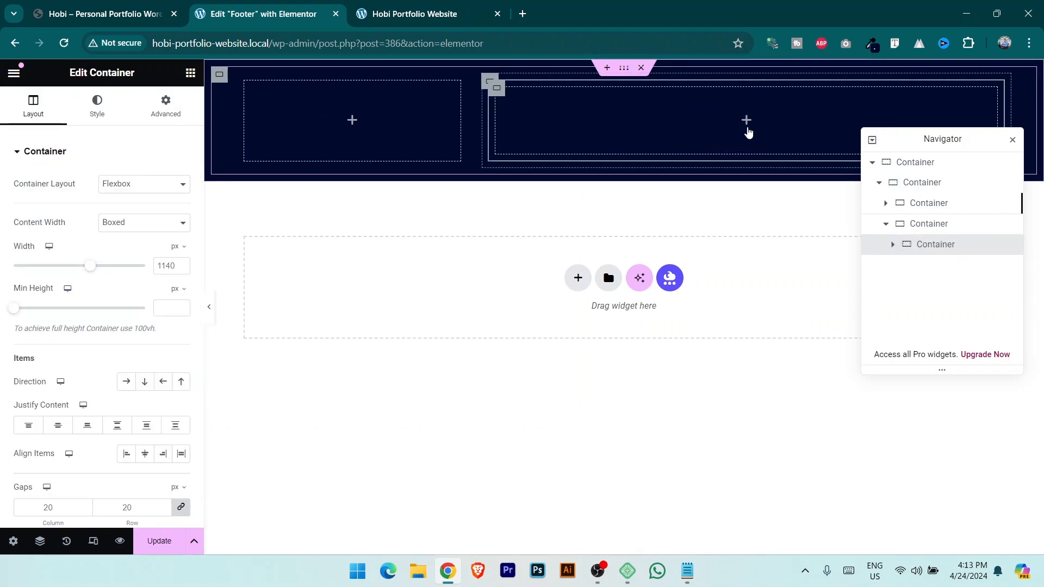
pyautogui.rightClick(958, 248)
pyautogui.click(934, 228)
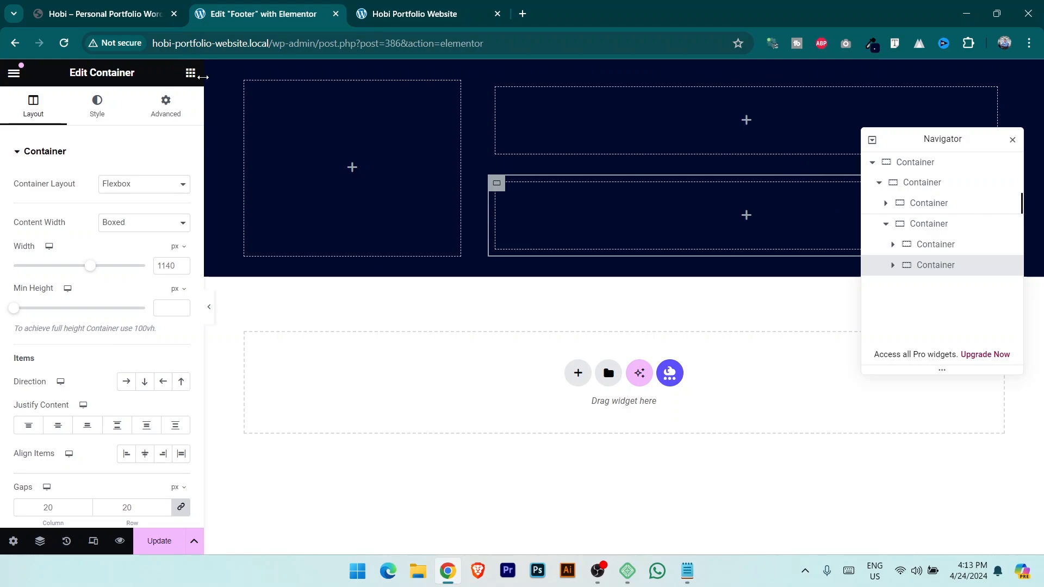
# Create three side-by-side columns in the lower right block, then compare with the live site.
pyautogui.click(190, 73)
pyautogui.moveTo(54, 283); pyautogui.dragTo(685, 219)
pyautogui.rightClick(951, 293)
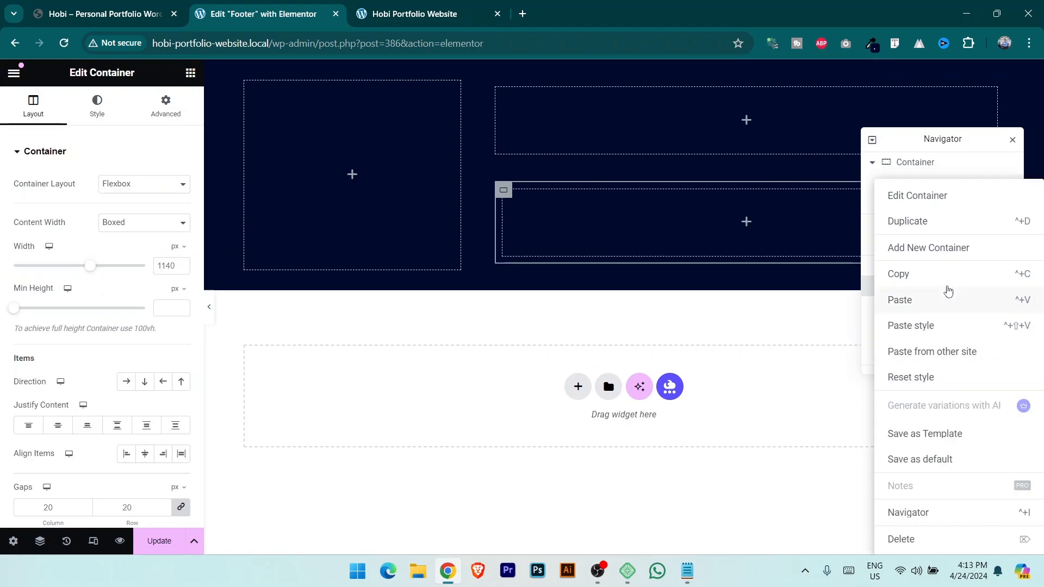
pyautogui.click(926, 227)
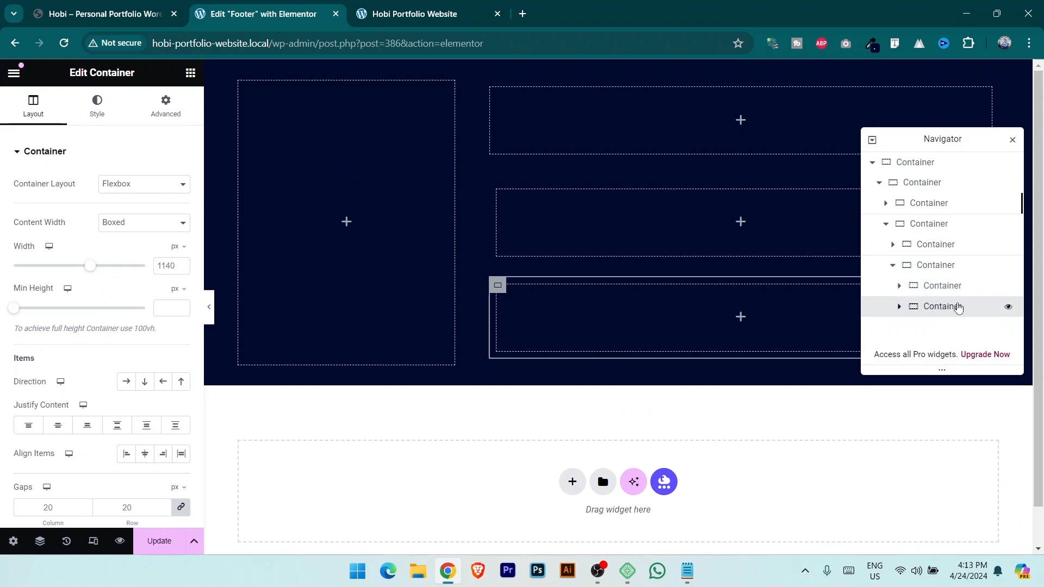
pyautogui.rightClick(956, 305)
pyautogui.click(936, 228)
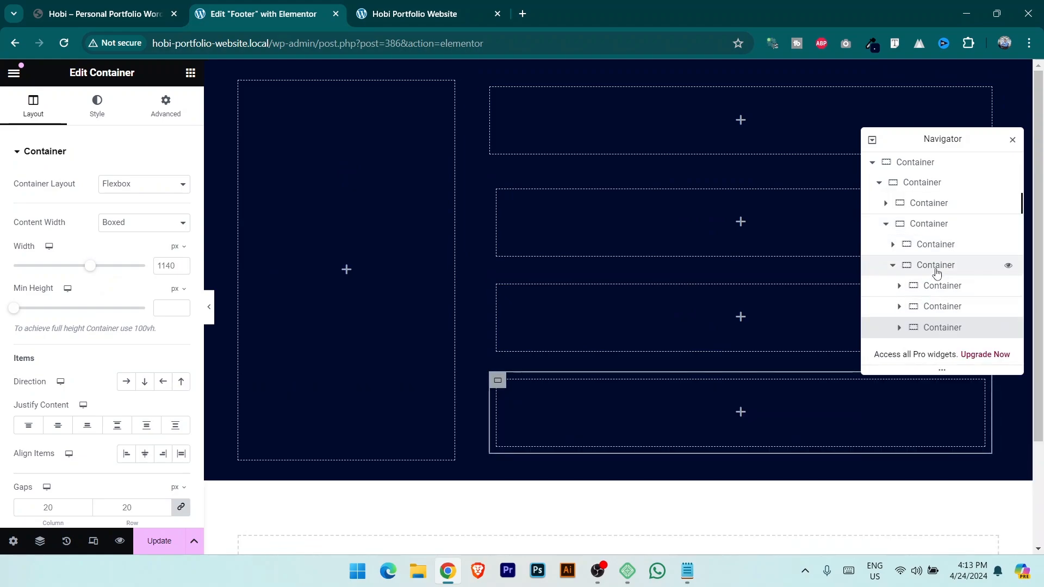
pyautogui.click(936, 269)
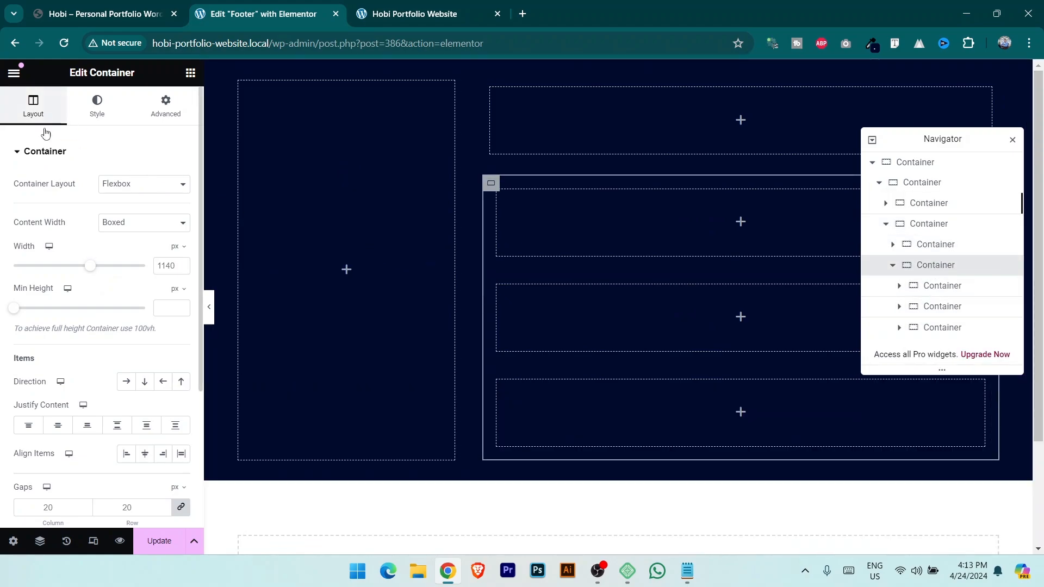
pyautogui.click(126, 382)
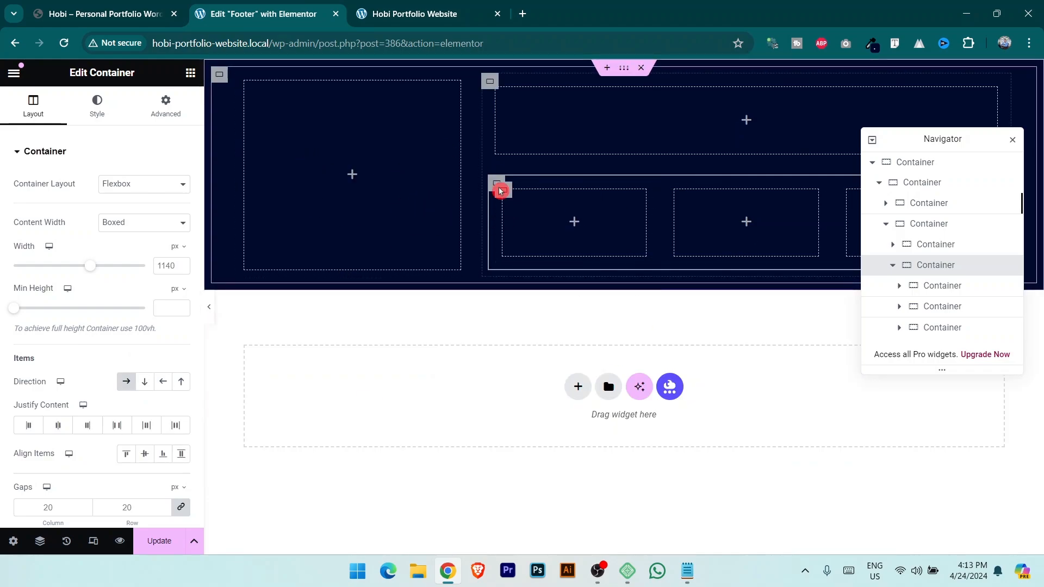
pyautogui.hotkey('ctrl', 'shift', 'Tab')
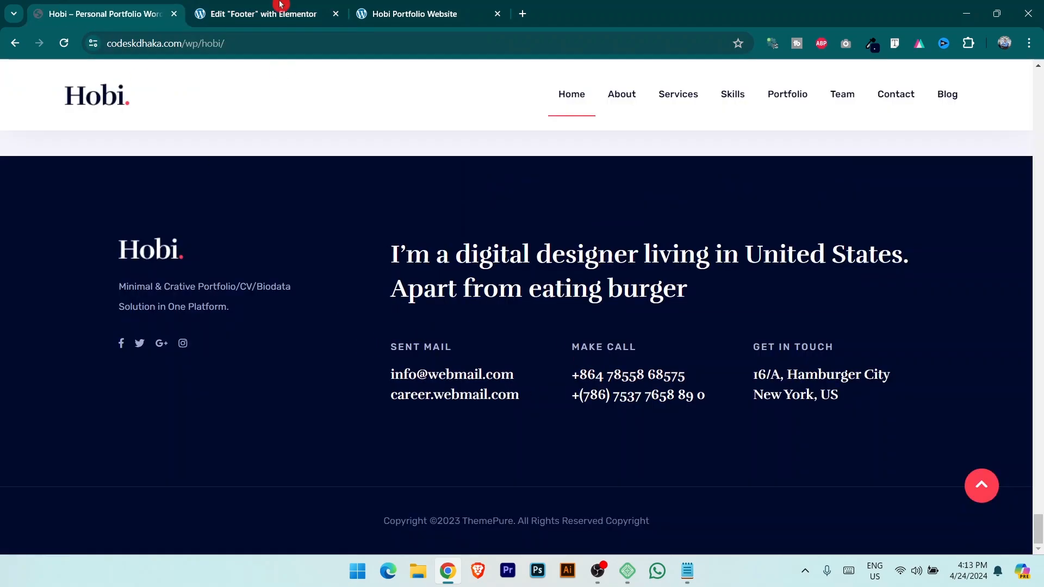
# Check the live footer, then add a Site Logo widget to the footer's left column.
pyautogui.click(280, 4)
pyautogui.hotkey('ctrl', 'shift', 'Tab')
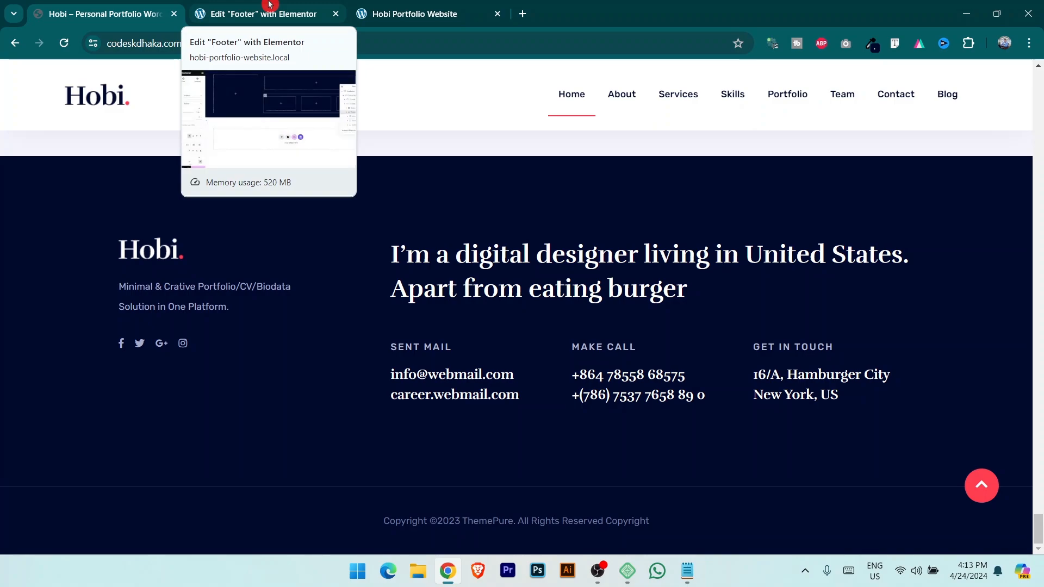
pyautogui.click(243, 4)
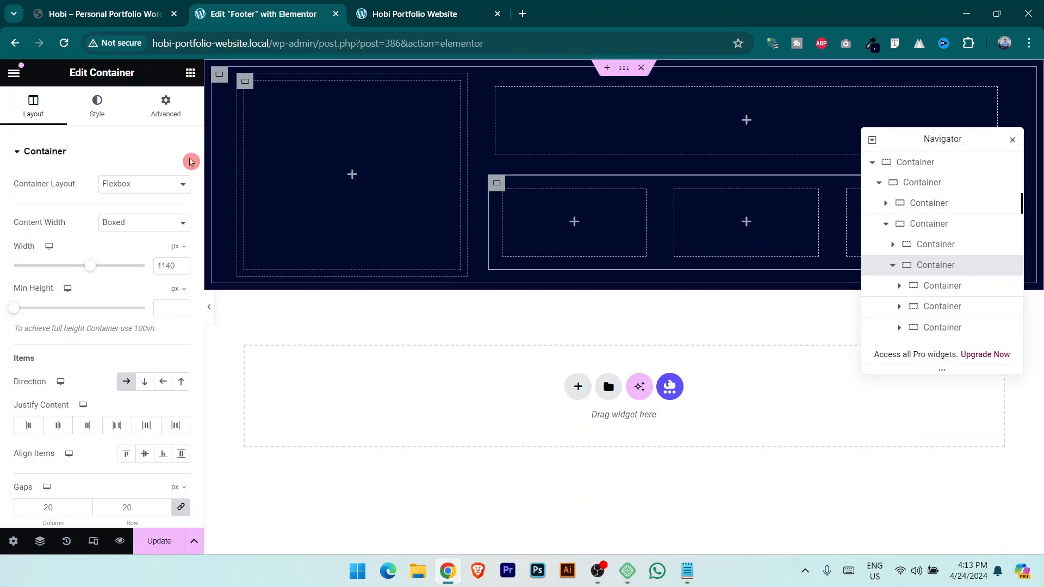
pyautogui.click(189, 73)
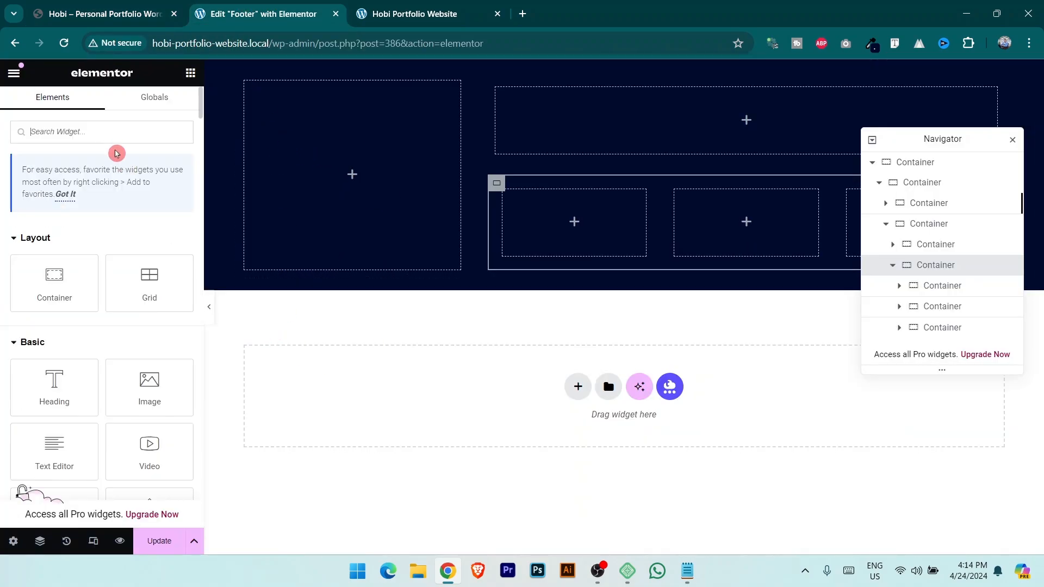
pyautogui.write('logo')
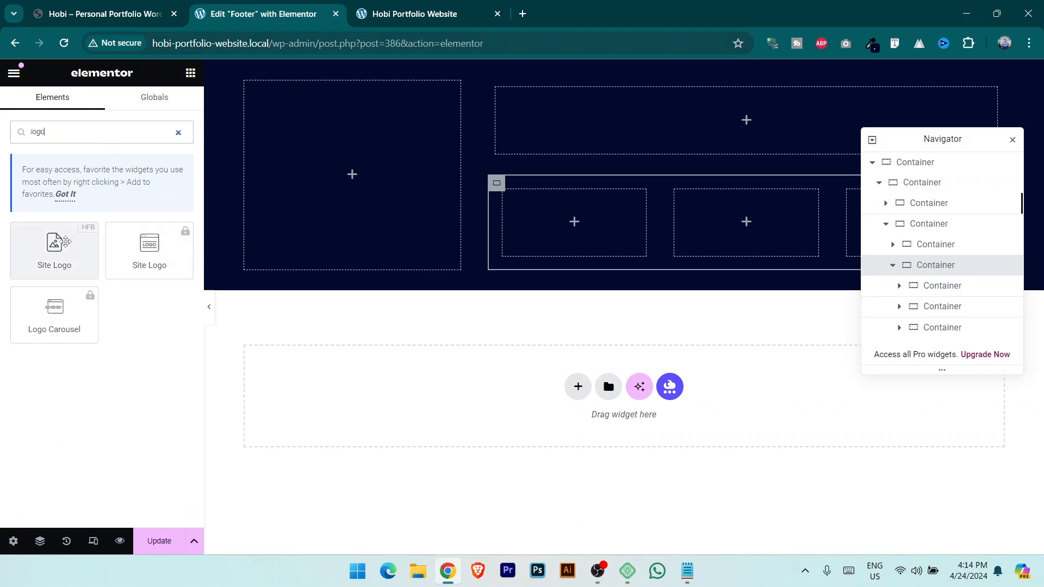
pyautogui.moveTo(55, 249); pyautogui.dragTo(383, 163)
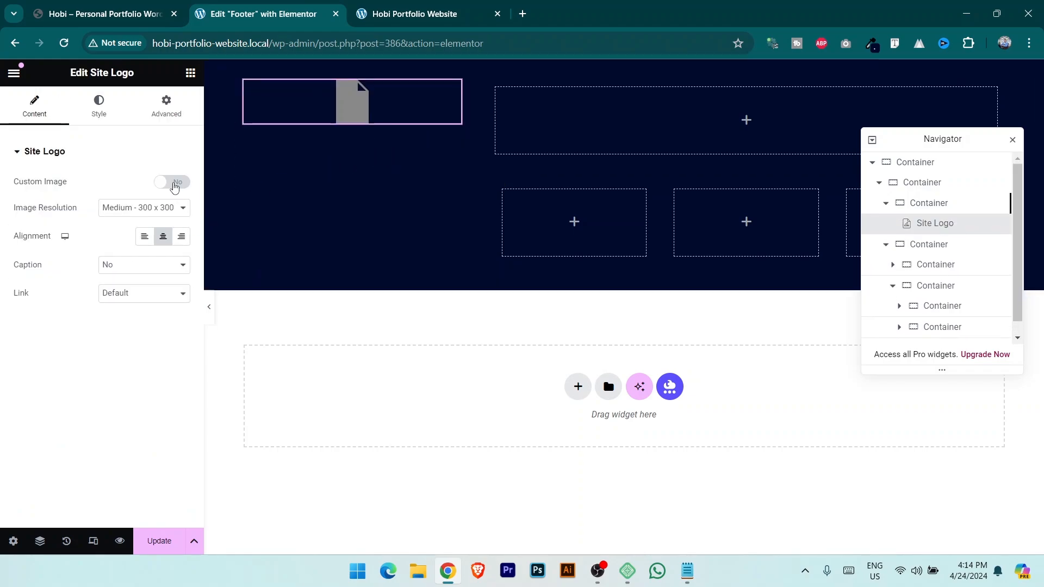
# Switch the logo to a custom image and insert the Hobi logo.png from the Media Library.
pyautogui.click(173, 181)
pyautogui.click(90, 285)
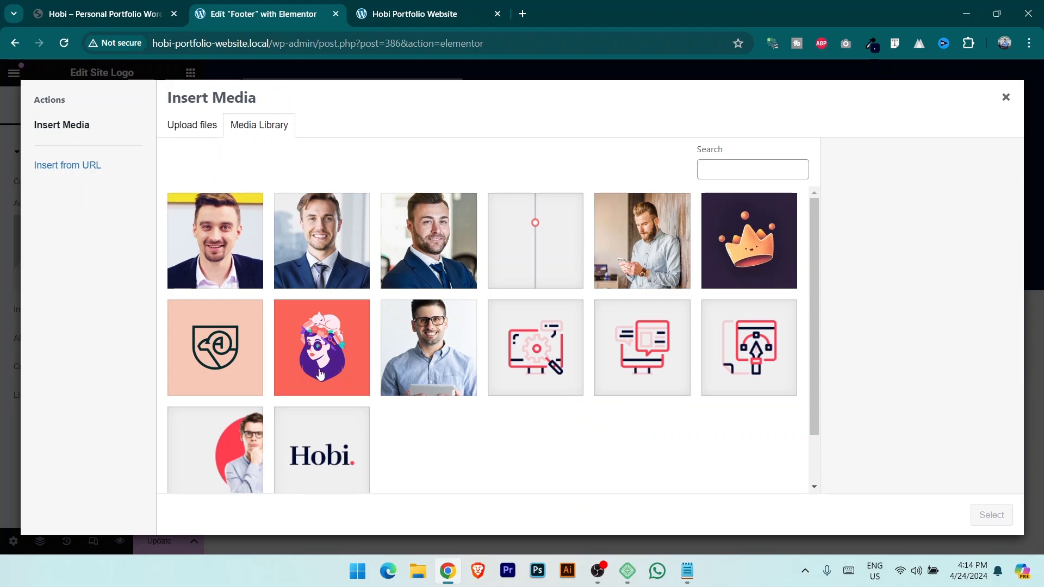
pyautogui.click(361, 439)
pyautogui.click(974, 515)
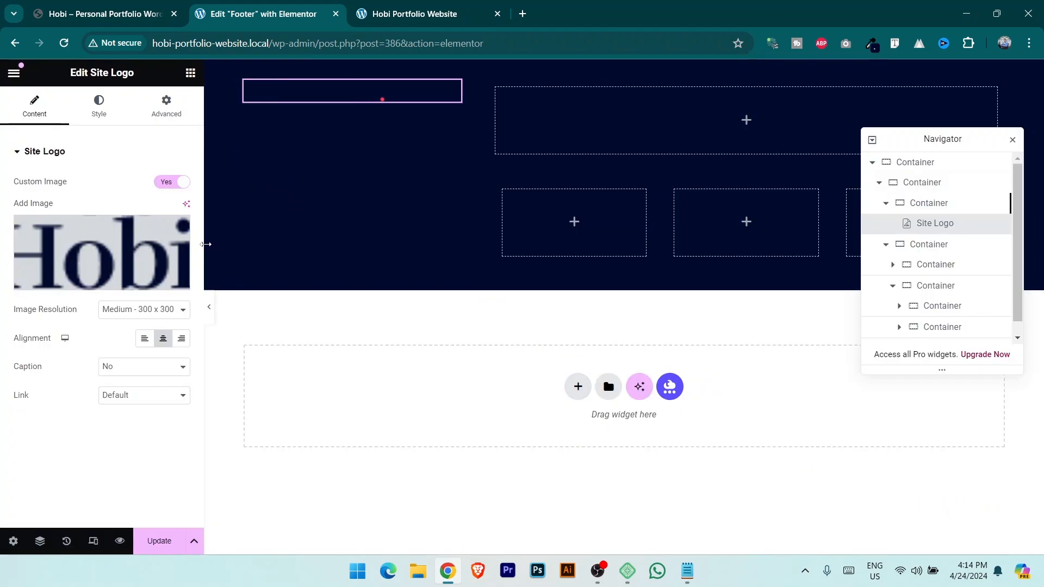
# Give the logo a white #FFFFFF background and align it left.
pyautogui.click(103, 113)
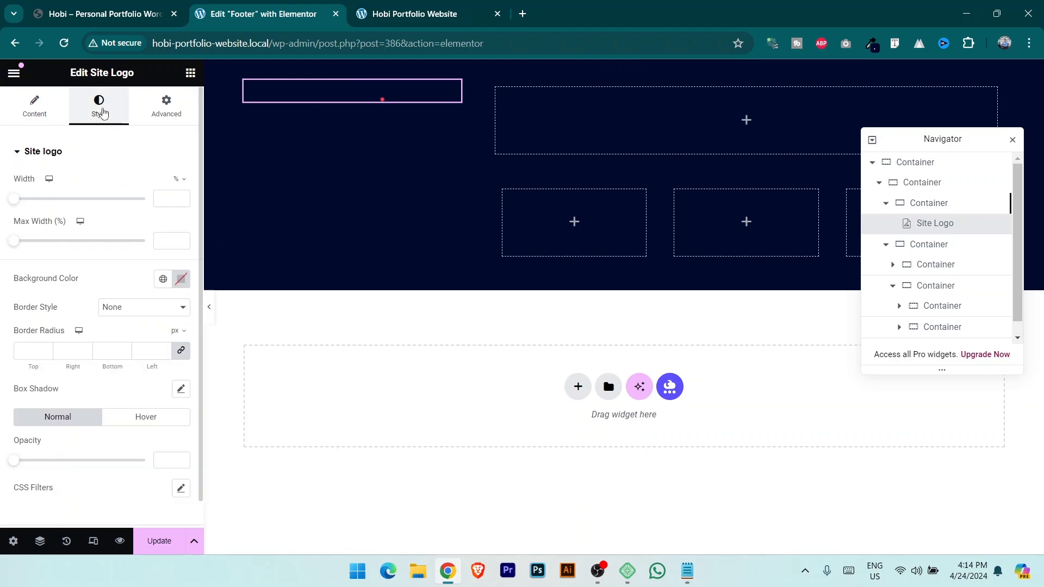
pyautogui.click(183, 284)
pyautogui.moveTo(147, 352); pyautogui.dragTo(71, 318)
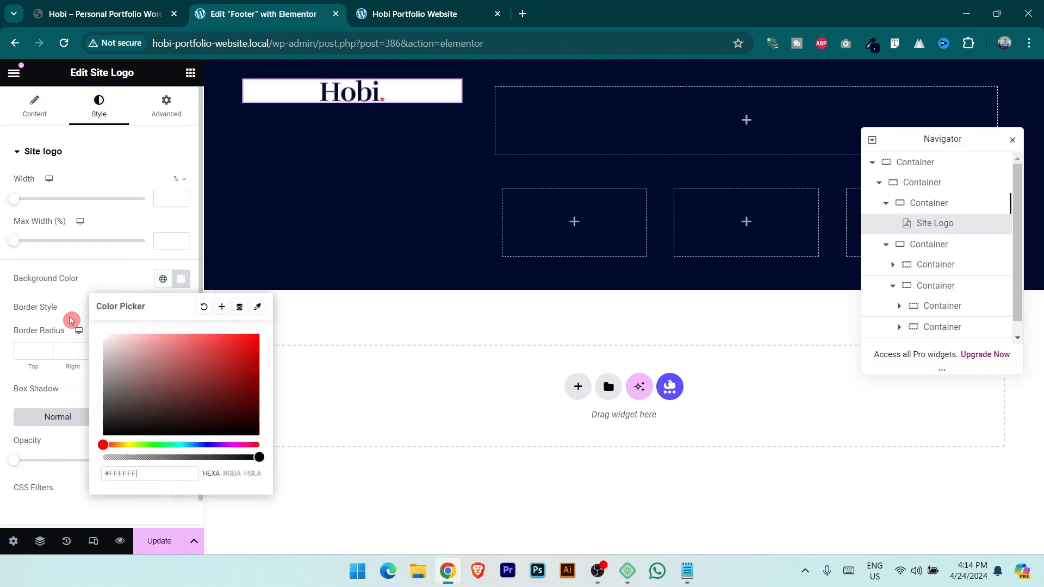
pyautogui.click(98, 4)
pyautogui.click(291, 6)
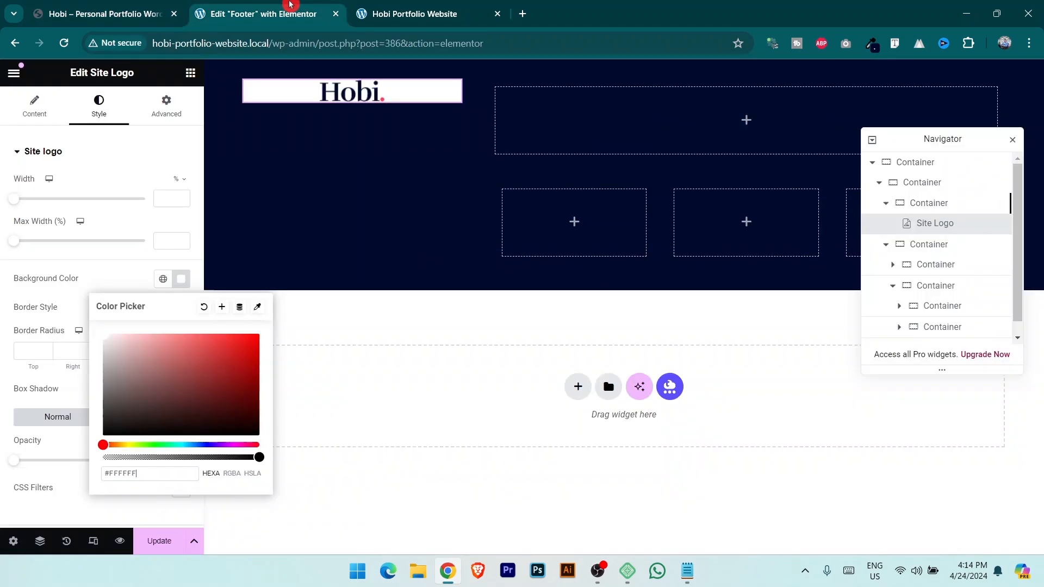
pyautogui.click(28, 107)
pyautogui.click(144, 341)
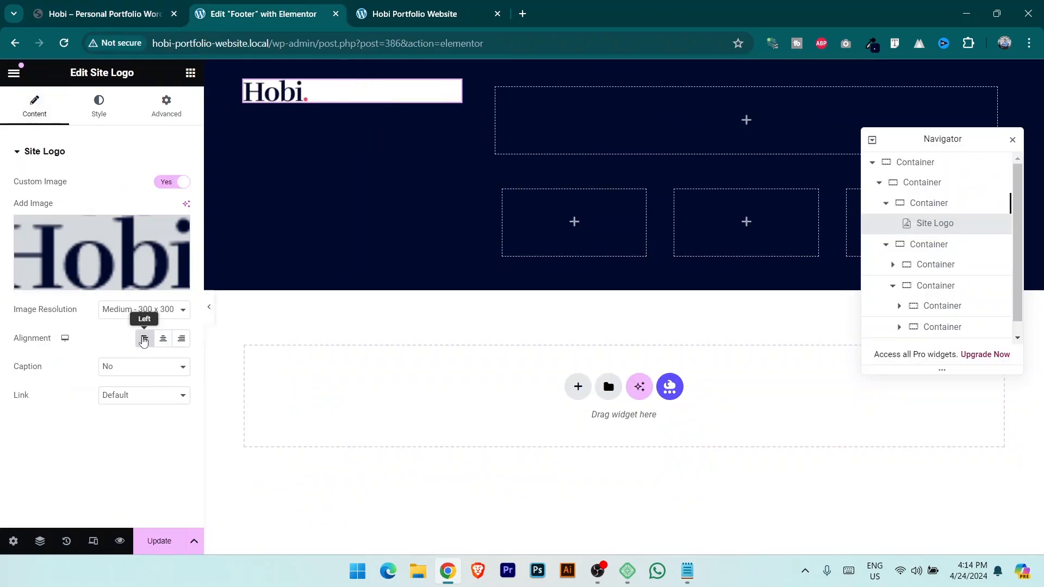
pyautogui.click(106, 5)
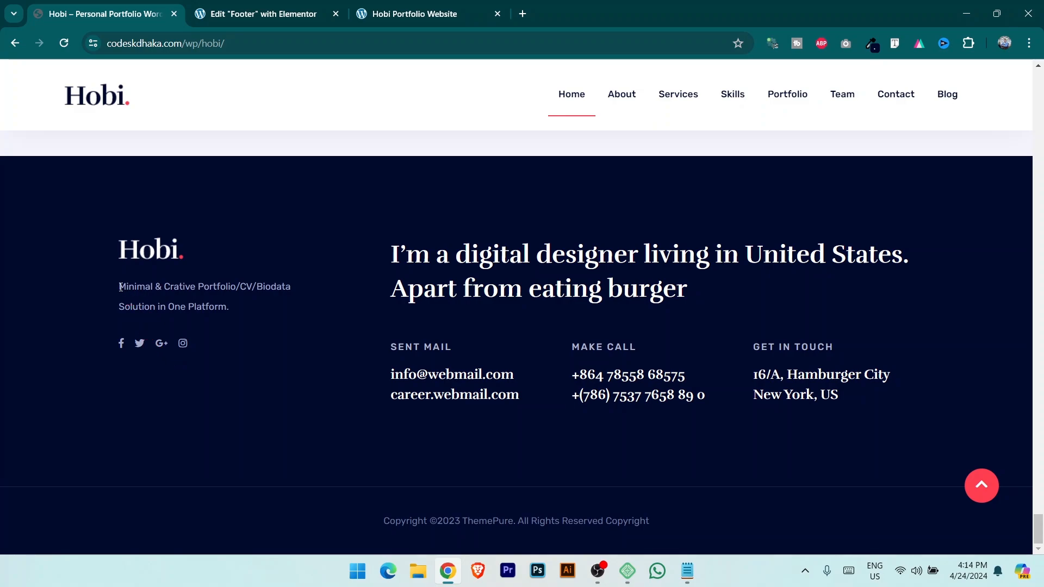
# Add a Text Editor block under the Hobi logo and delete its last placeholder lines.
pyautogui.tripleClick(244, 303)
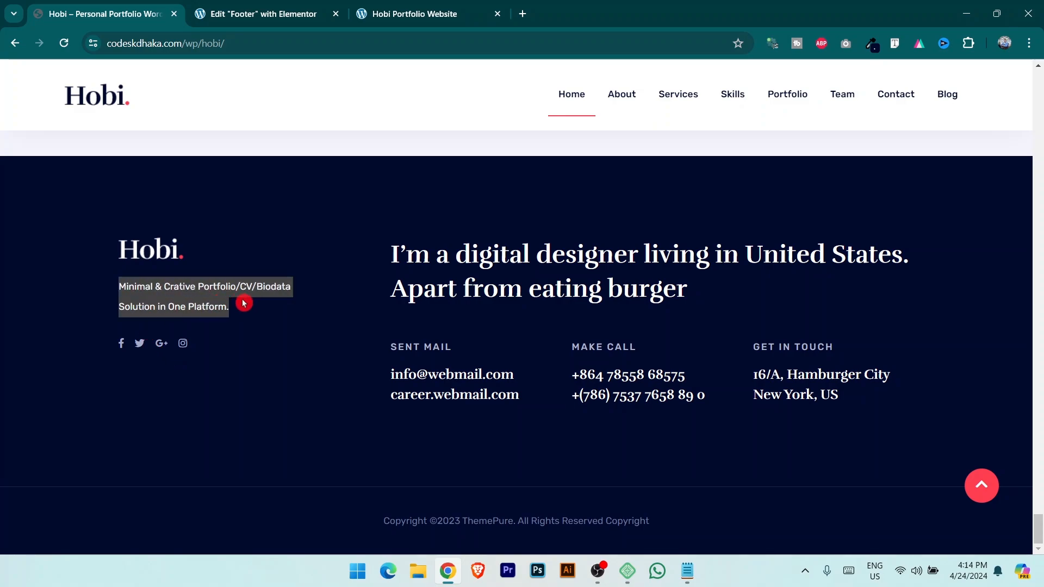
pyautogui.click(263, 6)
pyautogui.click(190, 72)
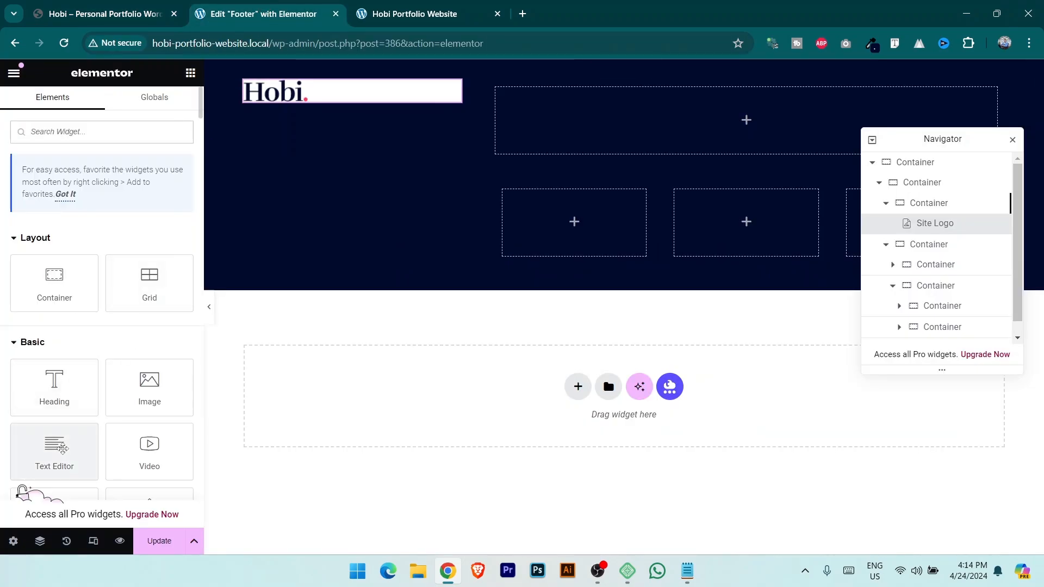
pyautogui.moveTo(62, 448); pyautogui.dragTo(349, 96)
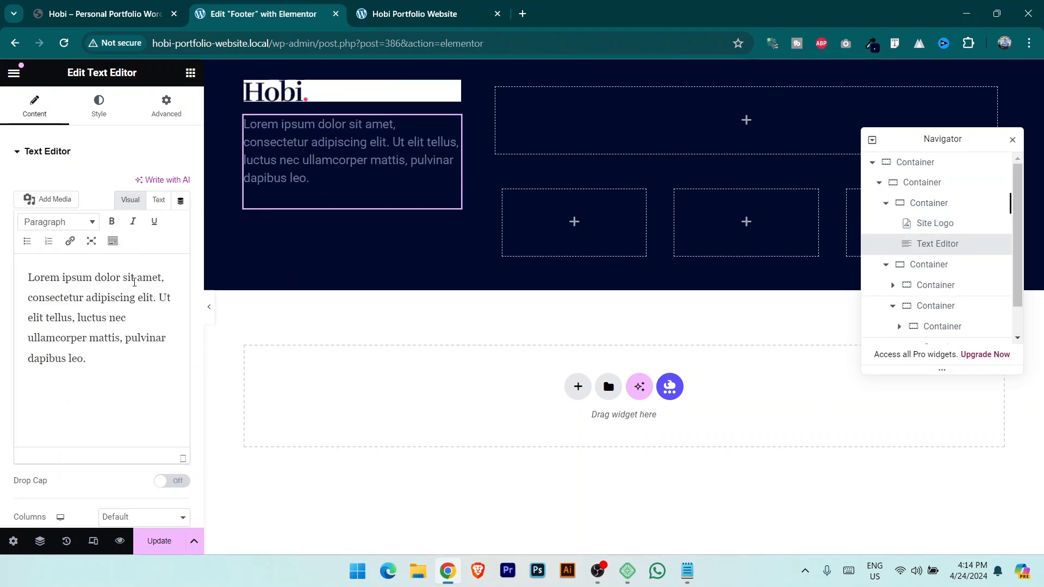
pyautogui.moveTo(28, 338); pyautogui.dragTo(191, 407)
pyautogui.press('BackSpace')
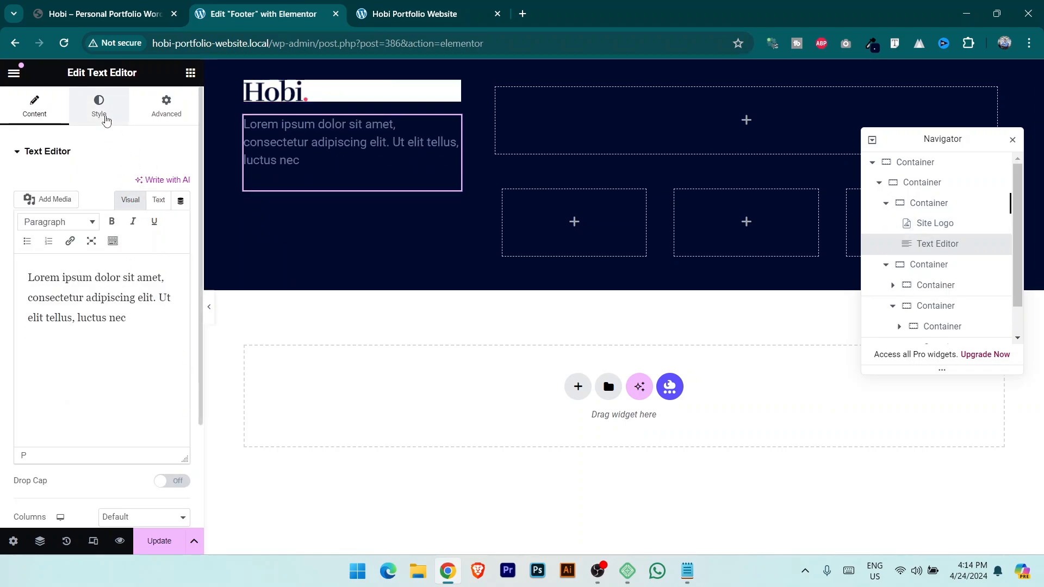
# Colour the footer text block grey #A6A6A9.
pyautogui.click(103, 112)
pyautogui.click(181, 212)
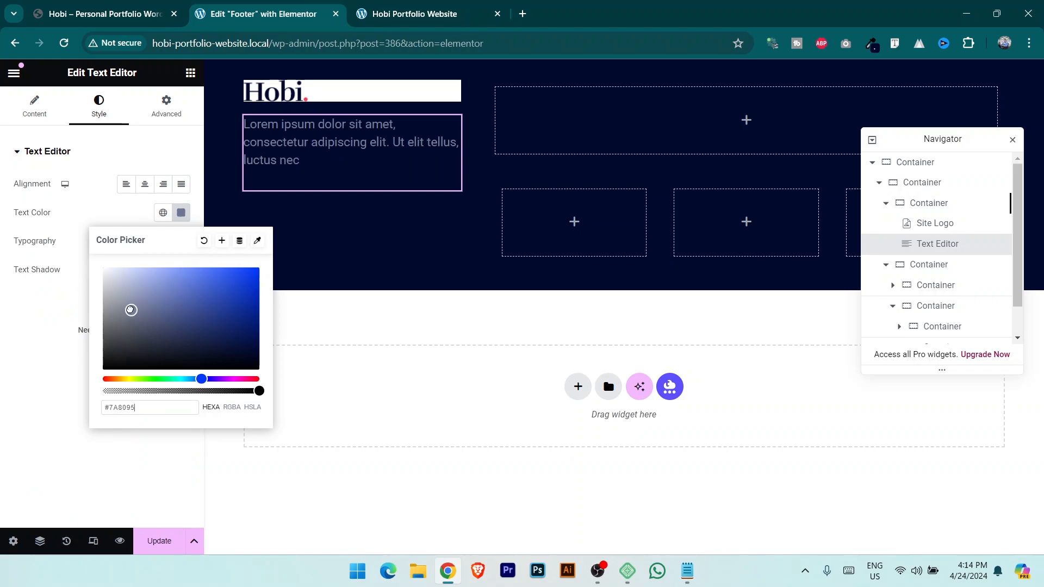
pyautogui.moveTo(130, 310); pyautogui.dragTo(101, 315)
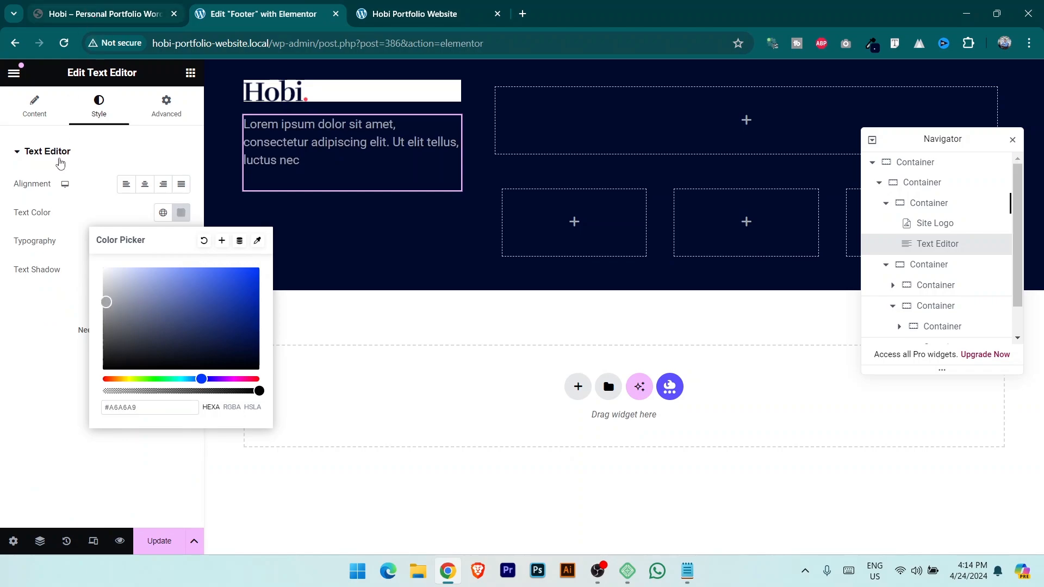
pyautogui.click(105, 13)
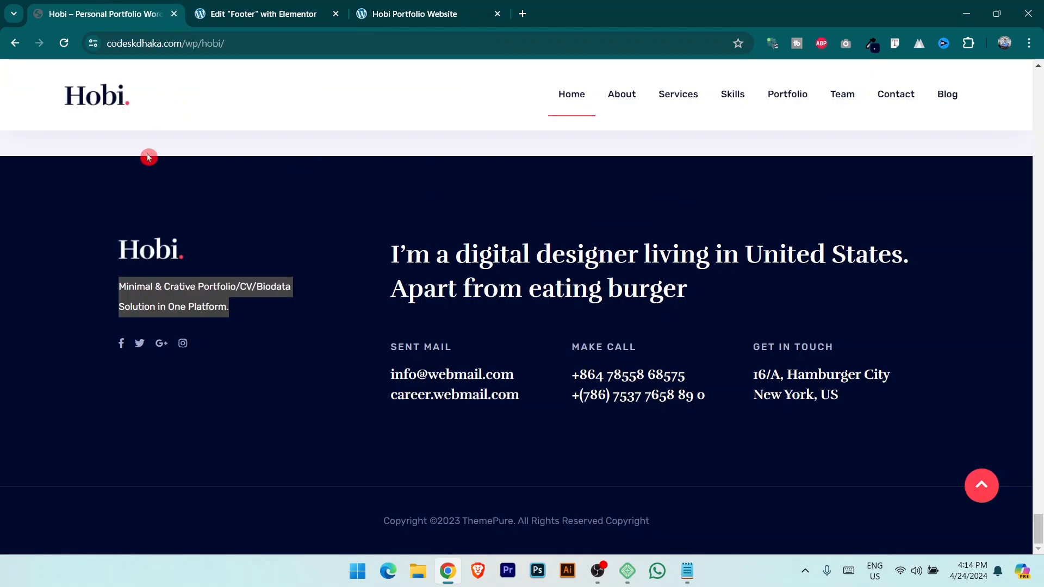
pyautogui.click(255, 8)
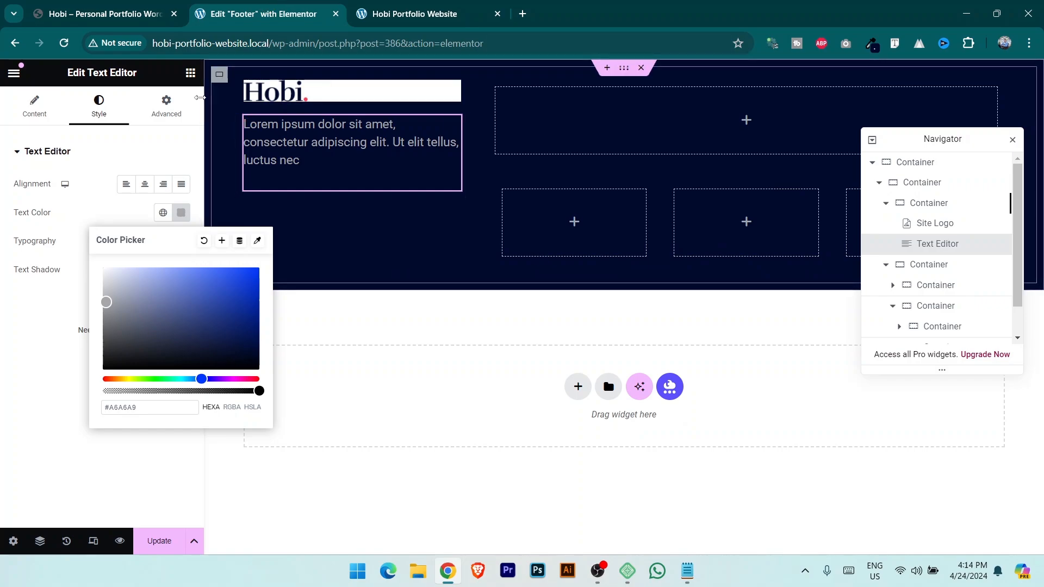
pyautogui.click(191, 73)
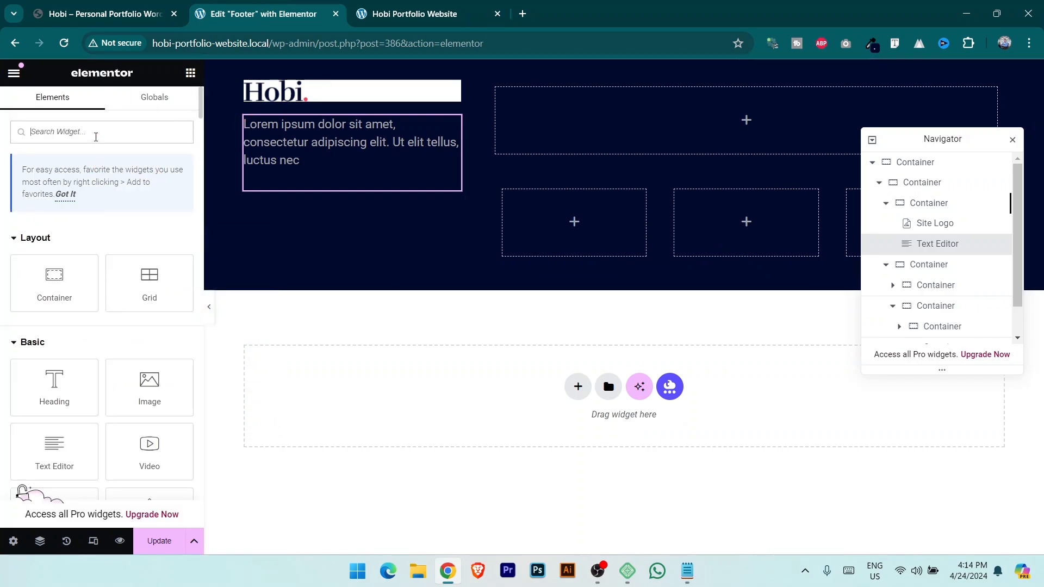
# Search 'soci' and add a Social Icons widget beneath the text block.
pyautogui.write('soci')
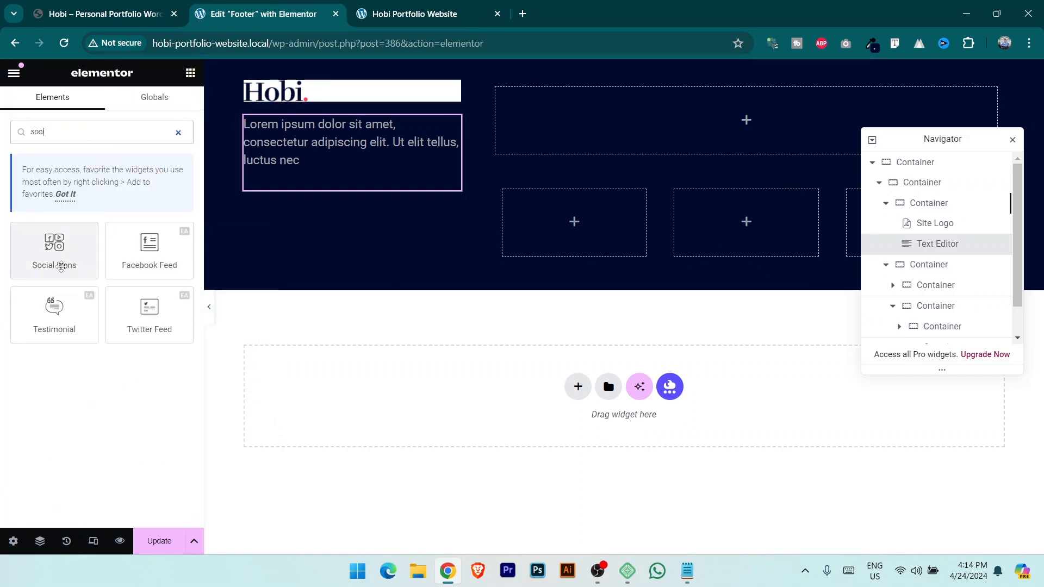
pyautogui.moveTo(63, 256); pyautogui.dragTo(315, 212)
pyautogui.click(104, 14)
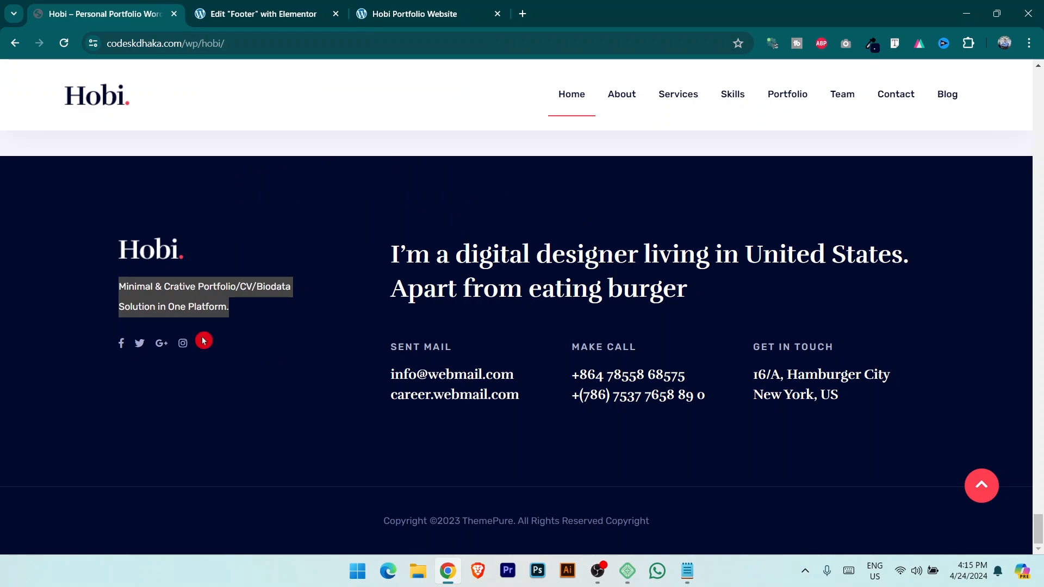
pyautogui.click(240, 13)
# Add a fourth social icon and change it from WordPress to Twitter.
pyautogui.click(100, 308)
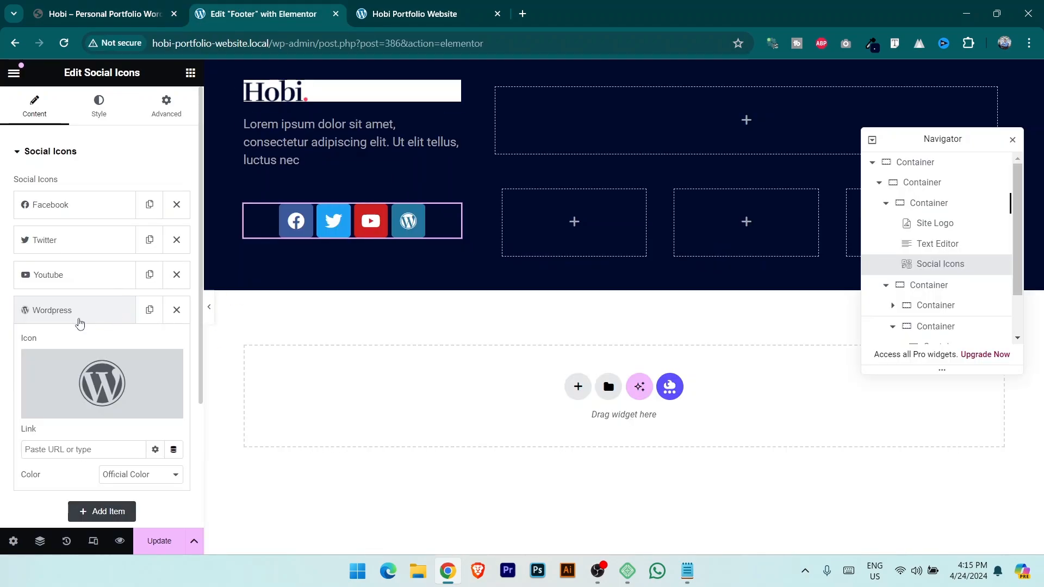
pyautogui.click(79, 321)
pyautogui.click(77, 318)
pyautogui.click(63, 409)
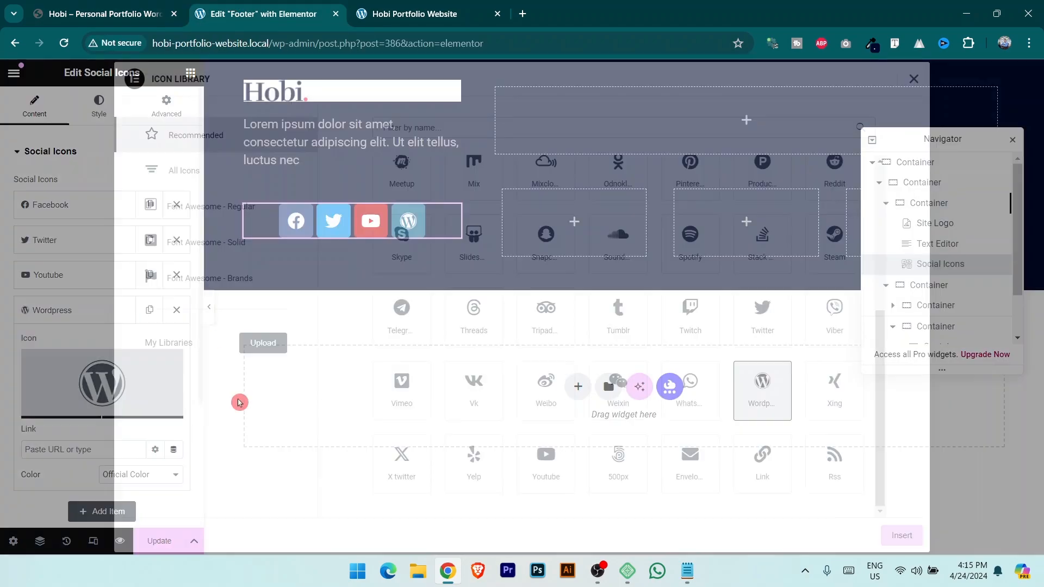
pyautogui.click(761, 321)
pyautogui.click(905, 535)
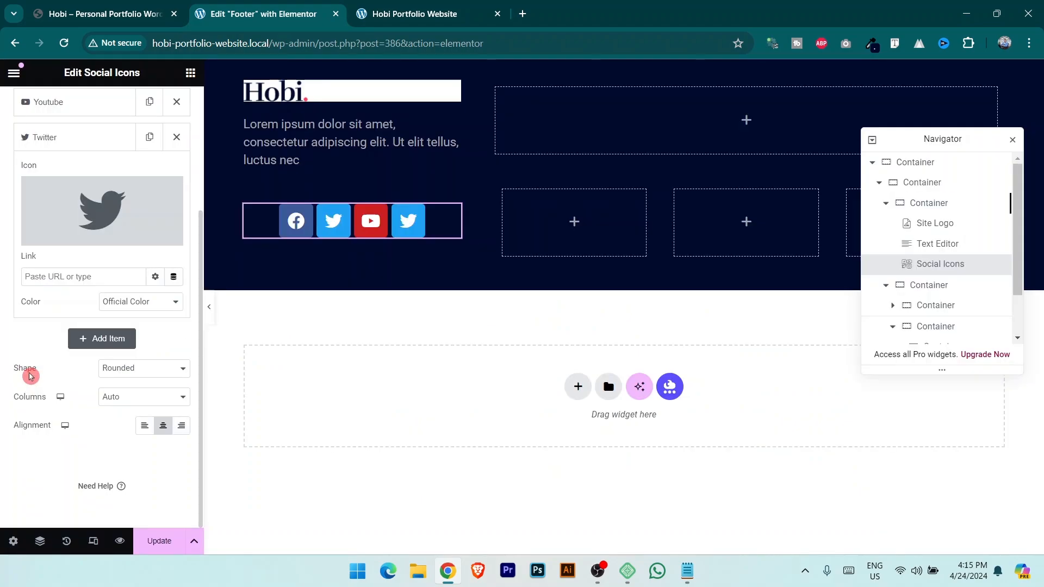
# Set the social icons' shape to Circle.
pyautogui.click(96, 371)
pyautogui.click(125, 401)
pyautogui.scroll(3, 141, 407)
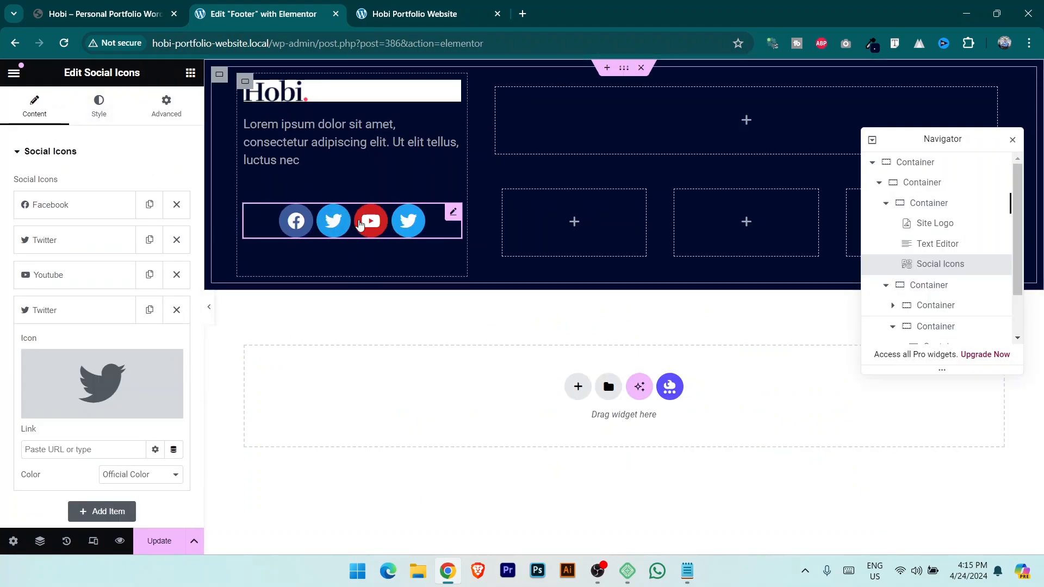
pyautogui.click(58, 210)
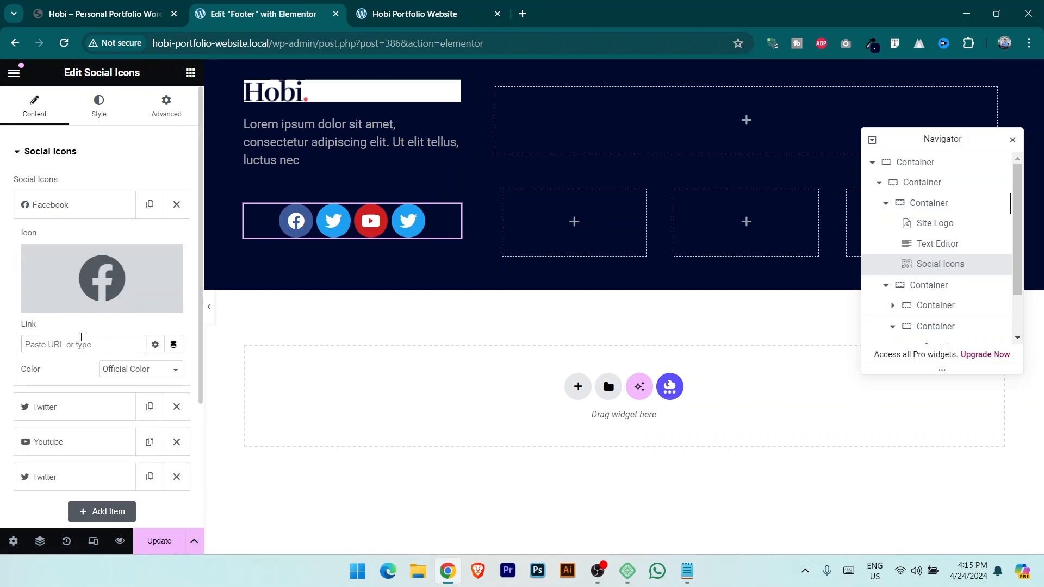
# Switch the social icons to custom colours, making the icon circles black.
pyautogui.click(99, 106)
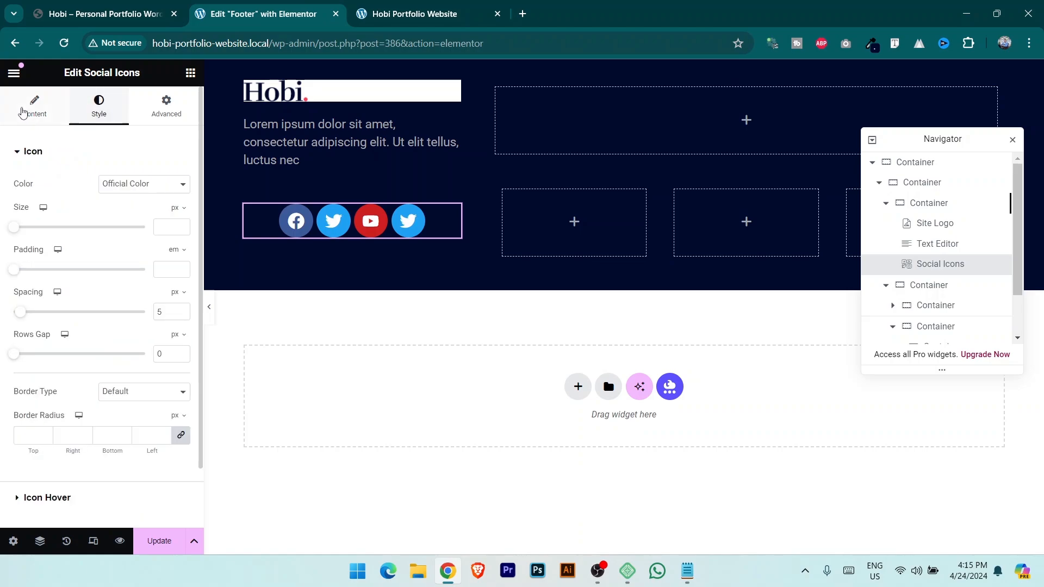
pyautogui.click(150, 185)
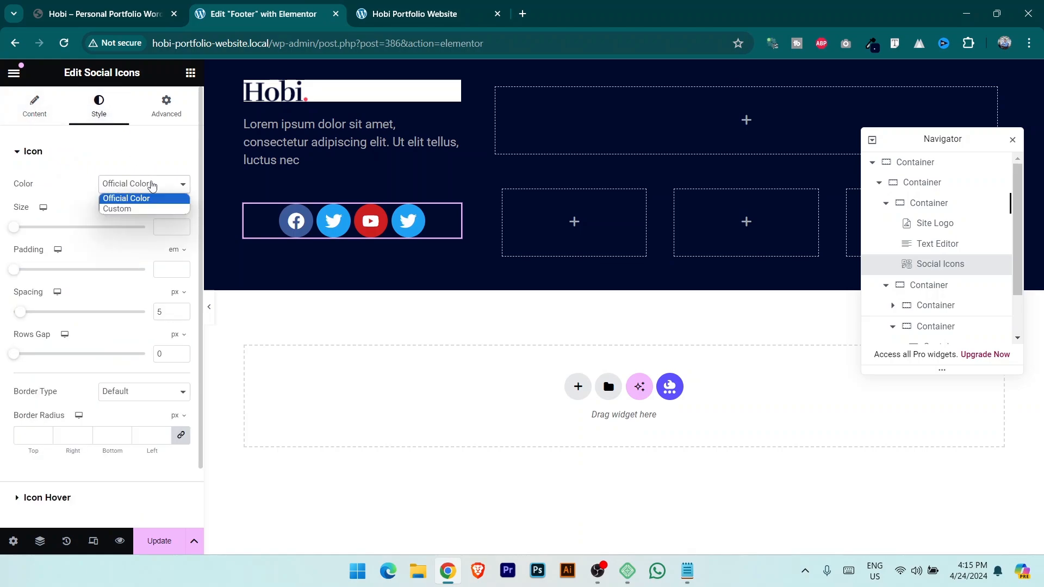
pyautogui.click(132, 208)
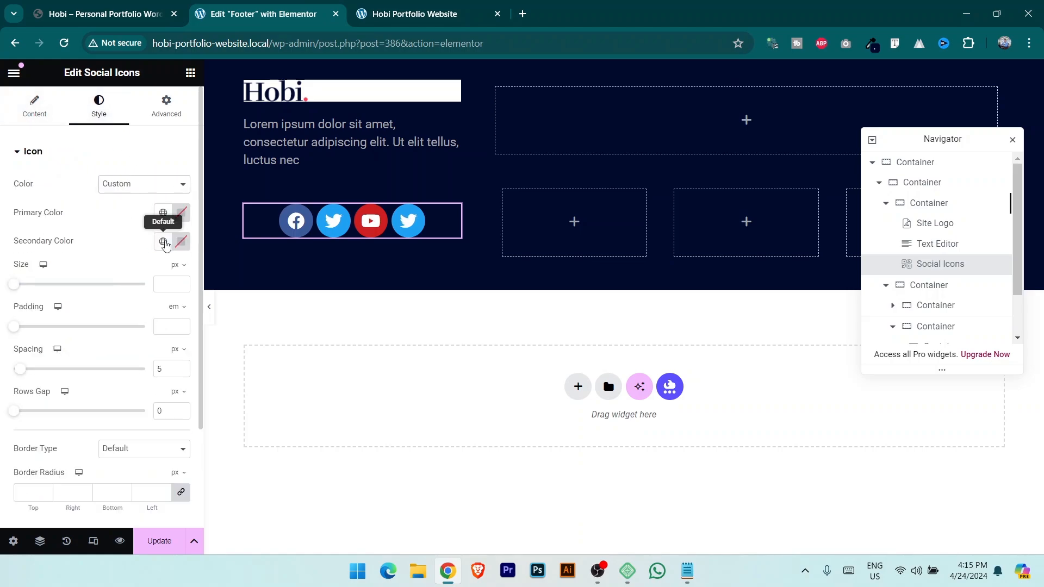
pyautogui.click(130, 7)
pyautogui.click(256, 14)
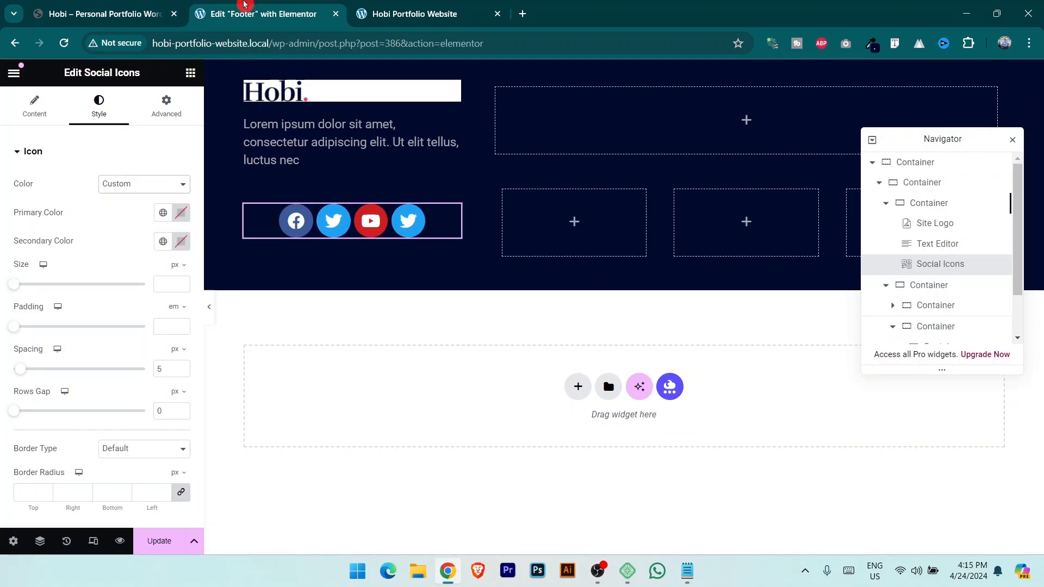
pyautogui.click(181, 241)
pyautogui.moveTo(158, 277); pyautogui.dragTo(102, 372)
# Set the social icons' secondary colour to light grey #C2C2C2.
pyautogui.click(619, 81)
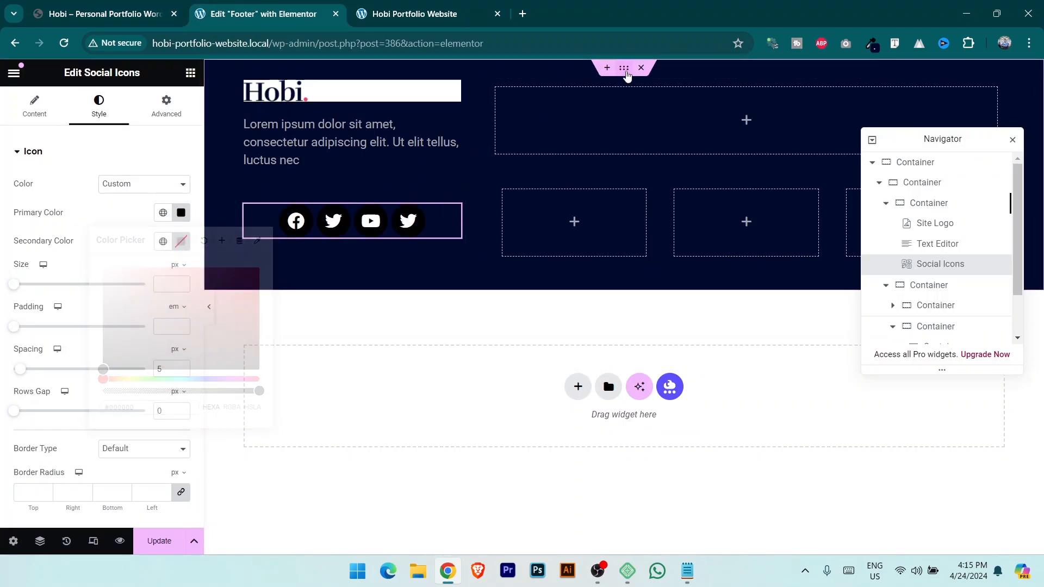
pyautogui.click(97, 106)
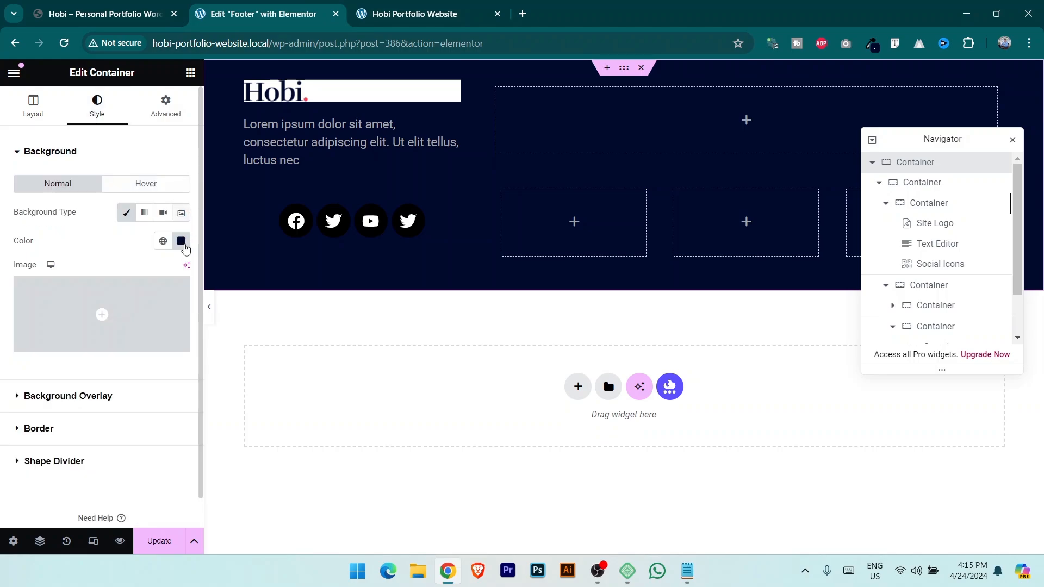
pyautogui.click(181, 243)
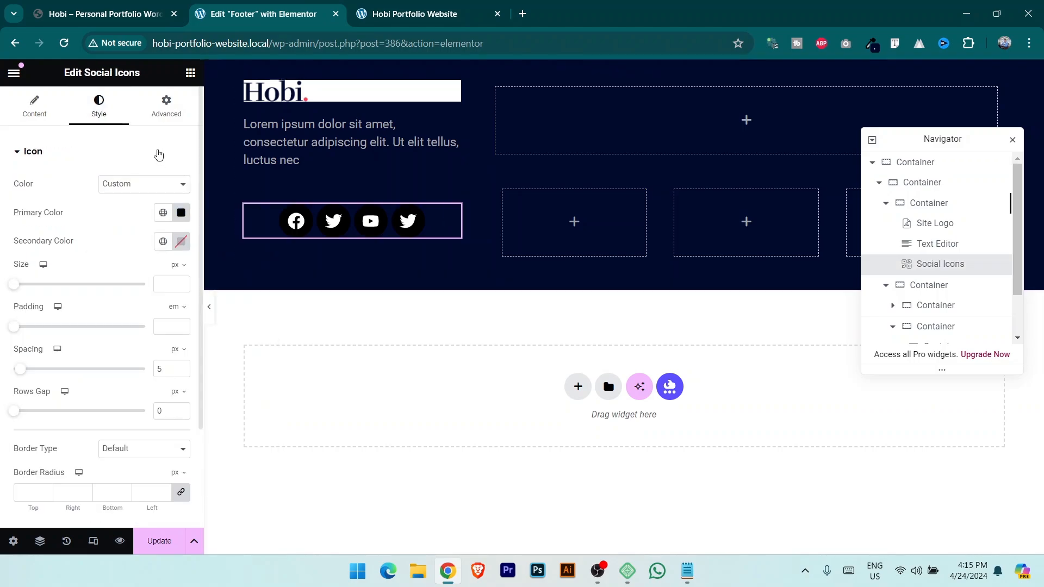
pyautogui.click(181, 213)
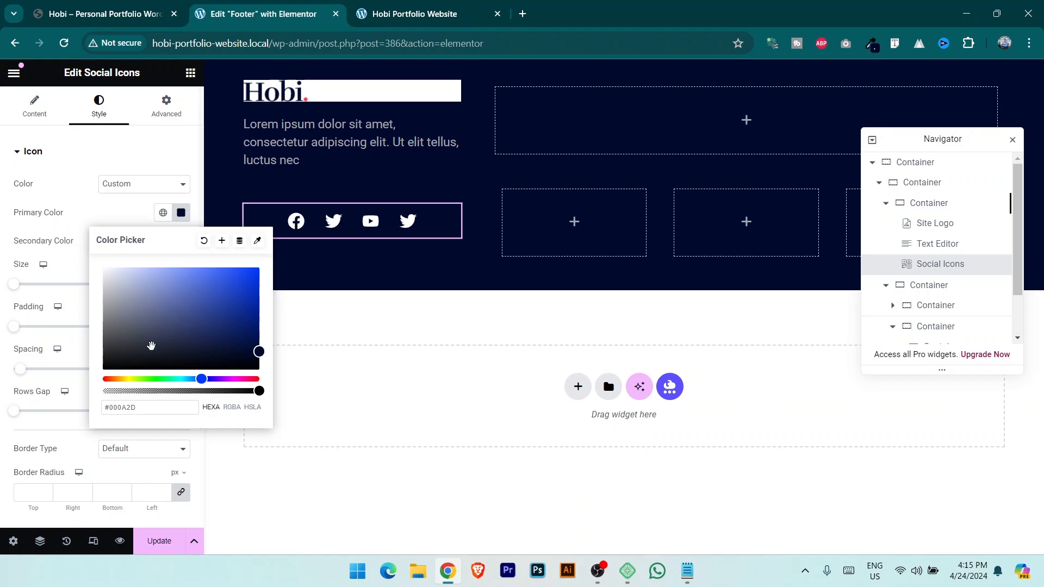
pyautogui.click(70, 428)
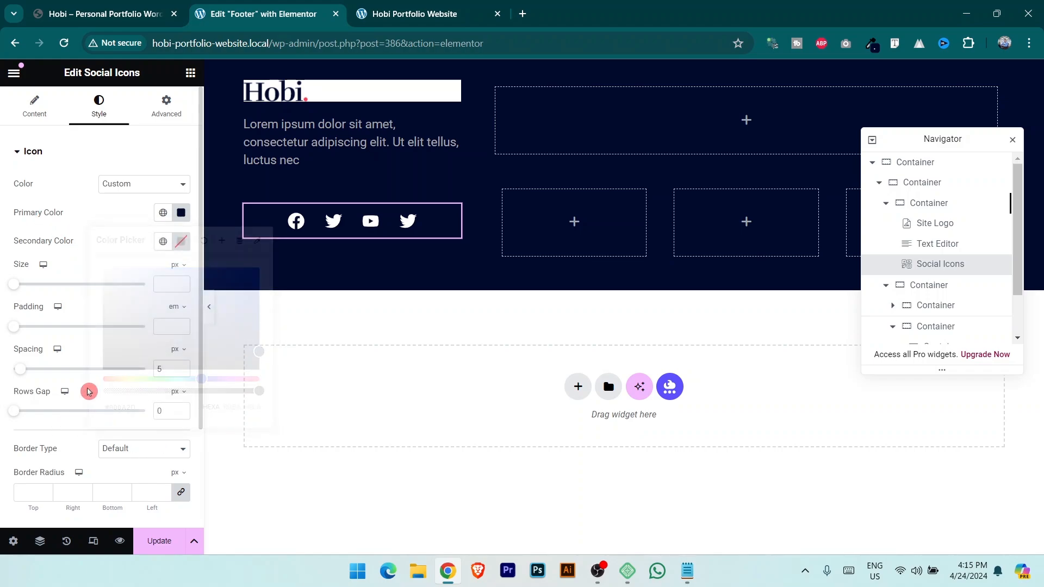
pyautogui.click(164, 241)
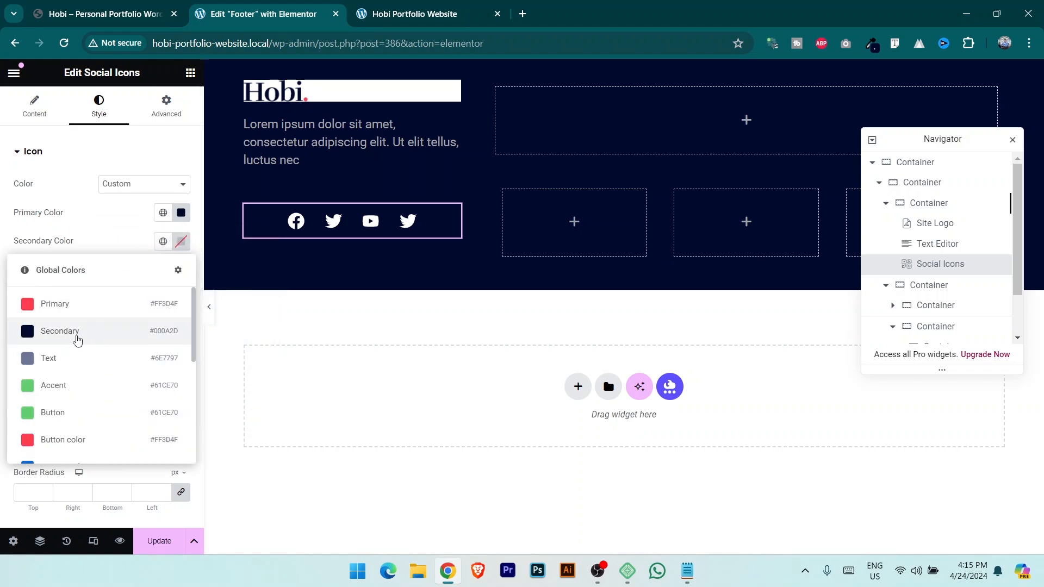
pyautogui.click(74, 360)
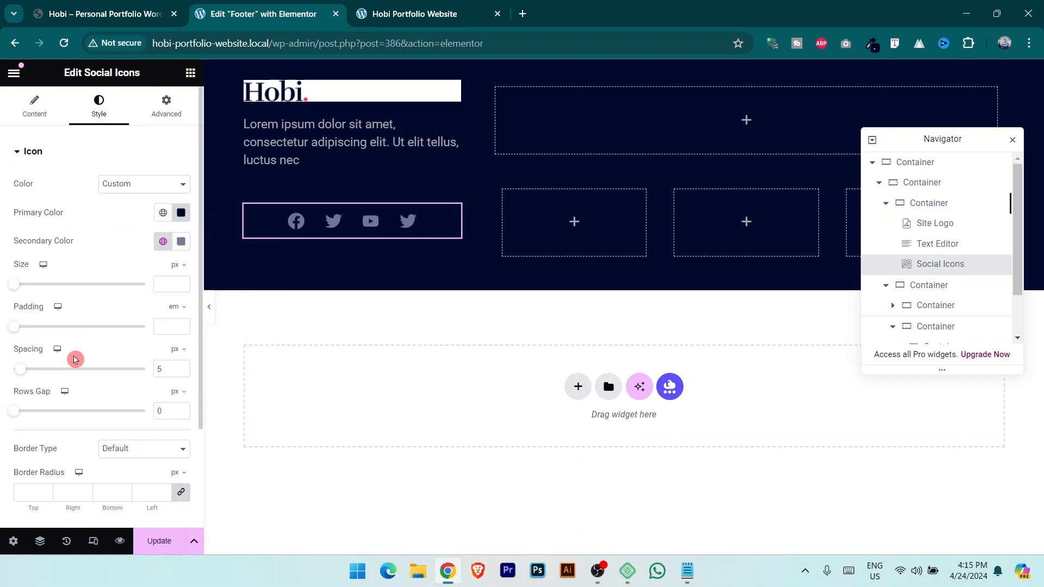
pyautogui.click(181, 241)
pyautogui.write('#C2C2C2')
pyautogui.click(63, 216)
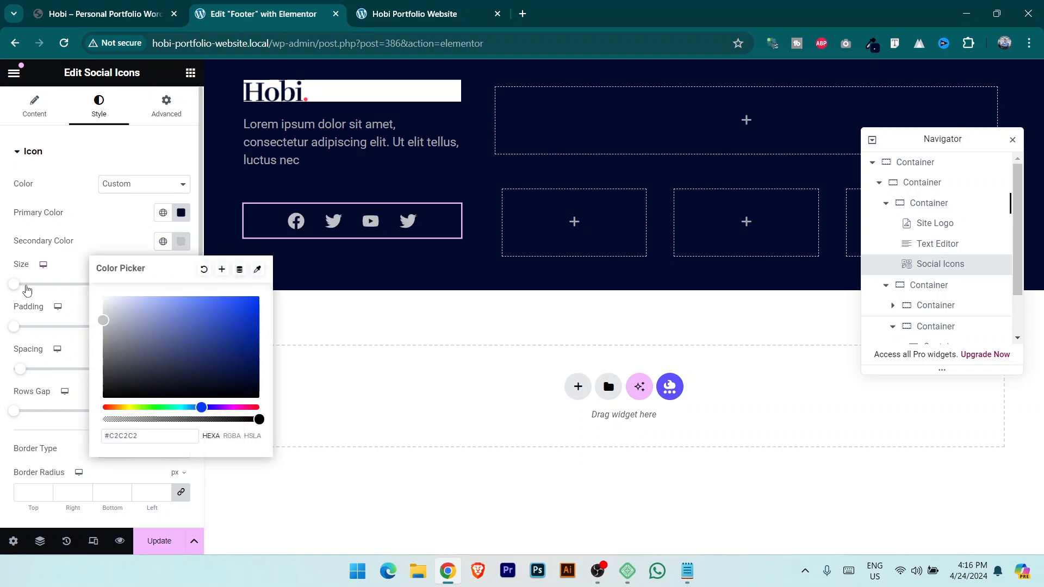
# Set icon size 21, spacing 49, and an unlinked top margin of -20.
pyautogui.moveTo(16, 295)
pyautogui.mouseDown()
pyautogui.moveTo(35, 293)
pyautogui.moveTo(23, 291)
pyautogui.mouseUp()
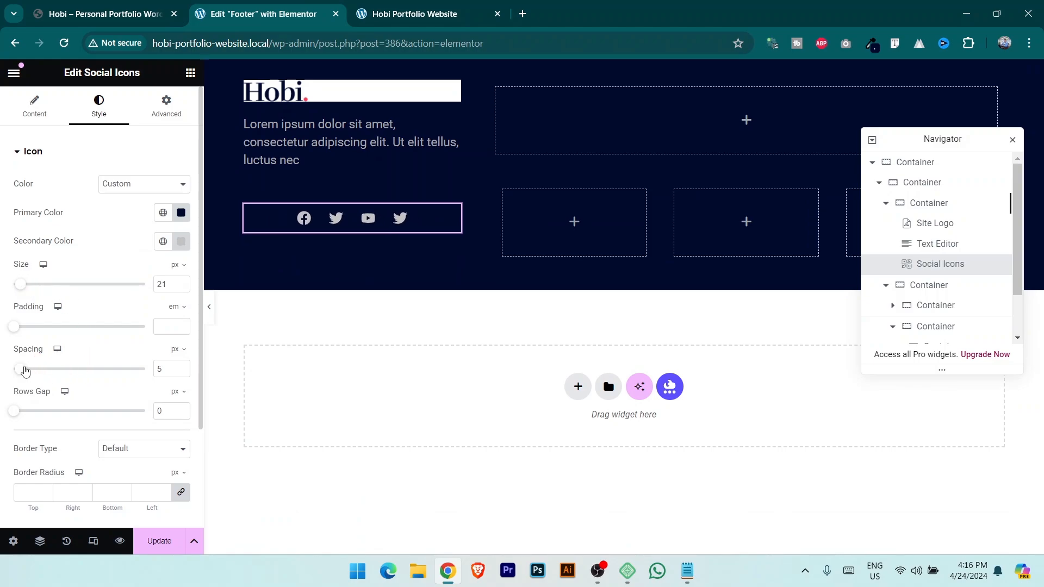
pyautogui.moveTo(60, 370); pyautogui.dragTo(82, 365)
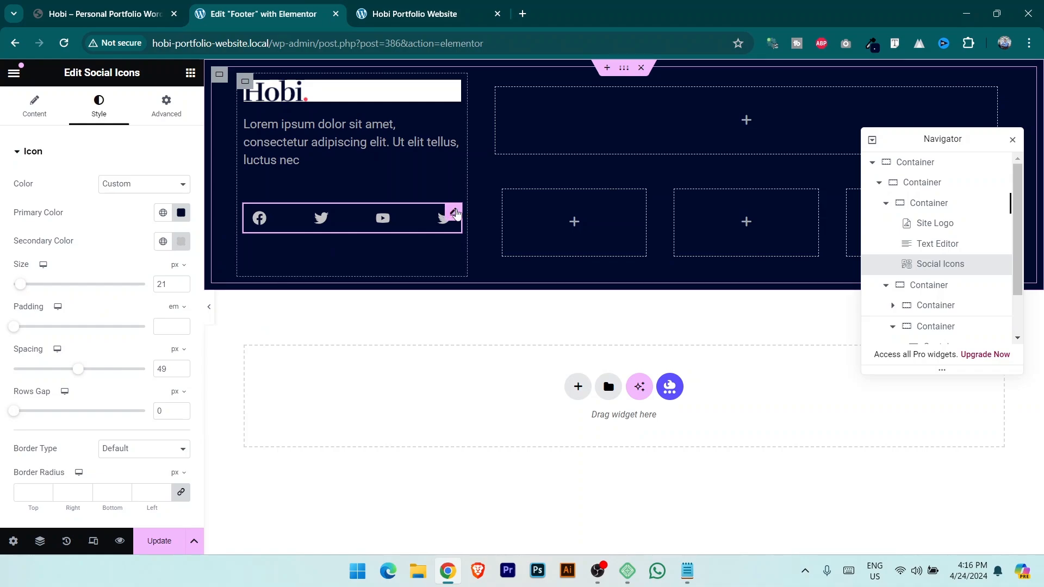
pyautogui.click(167, 107)
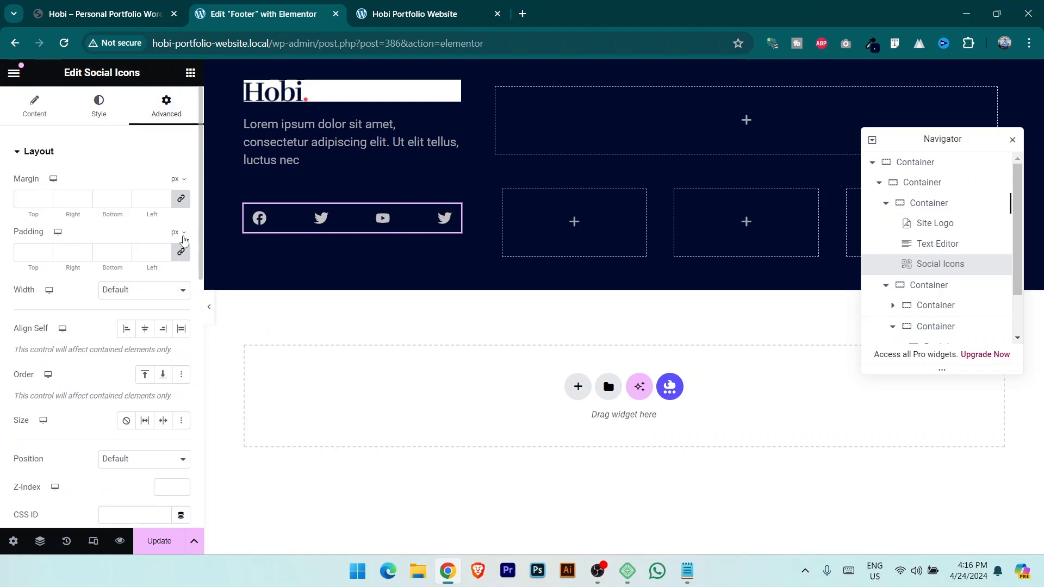
pyautogui.click(180, 198)
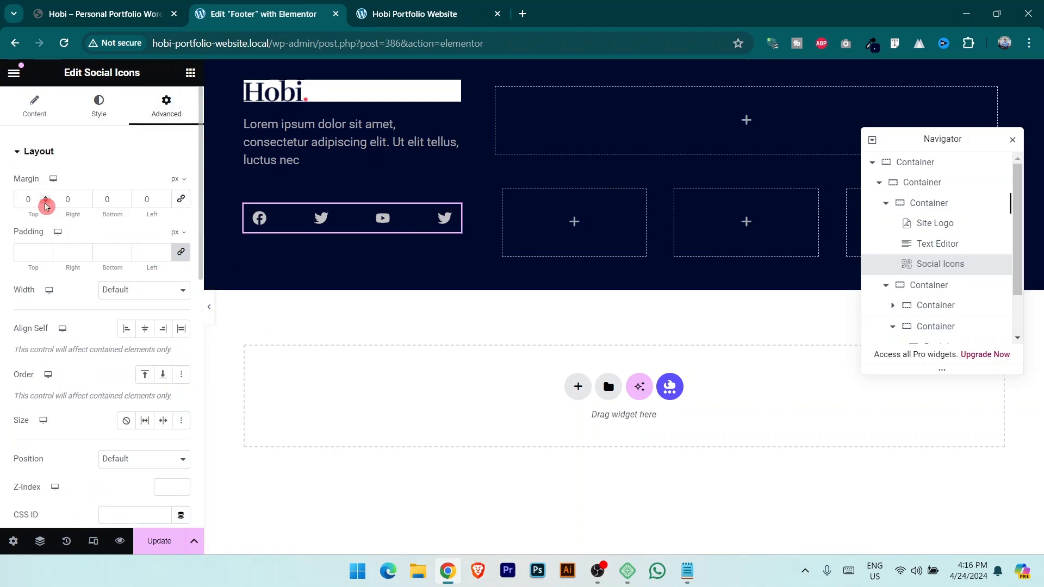
pyautogui.moveTo(46, 203); pyautogui.dragTo(46, 203)
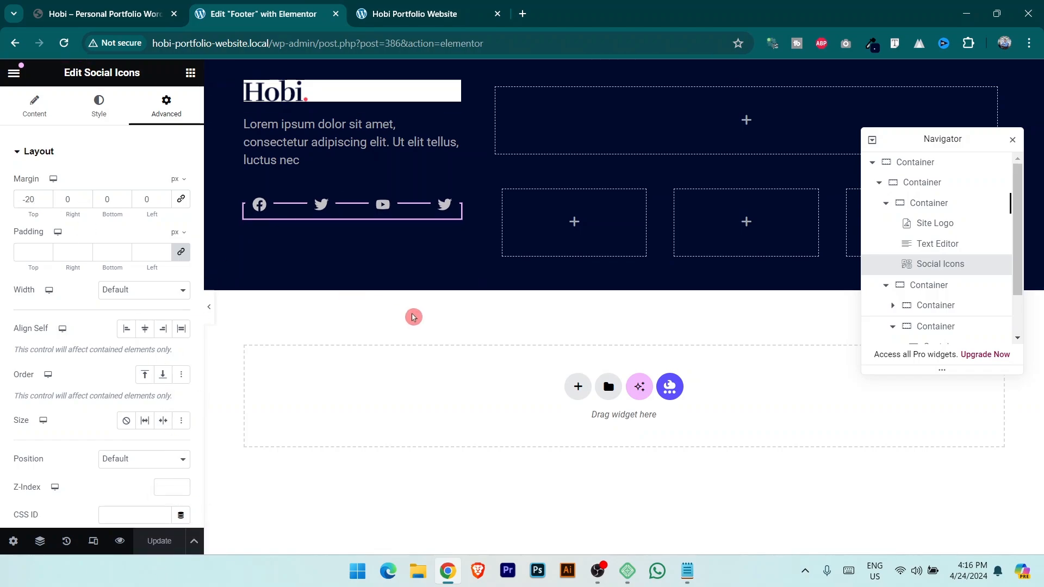
pyautogui.click(113, 5)
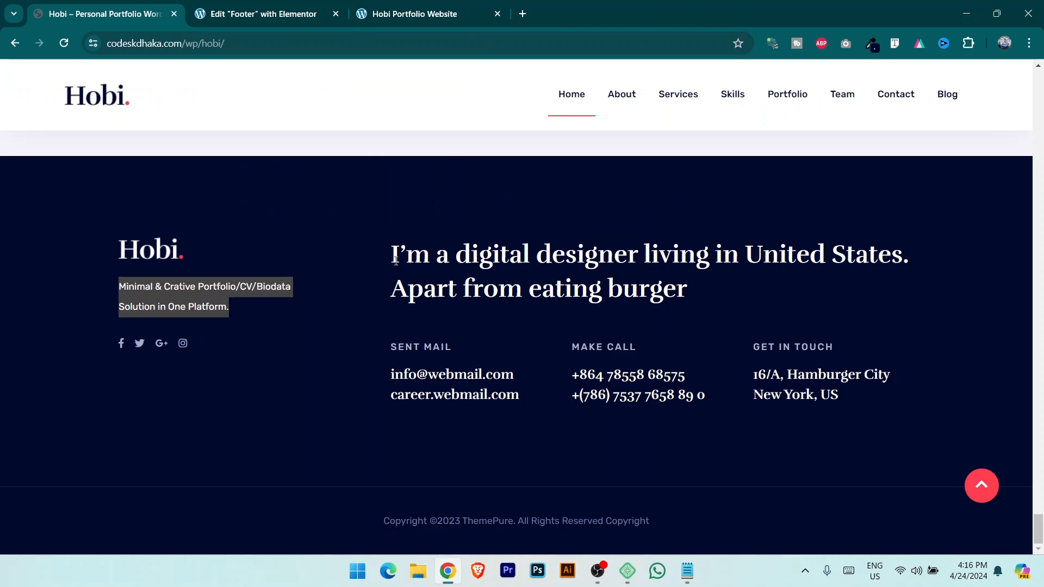
# Add a heading top-right titled with the copied designer headline from the live site.
pyautogui.moveTo(393, 254); pyautogui.dragTo(723, 293)
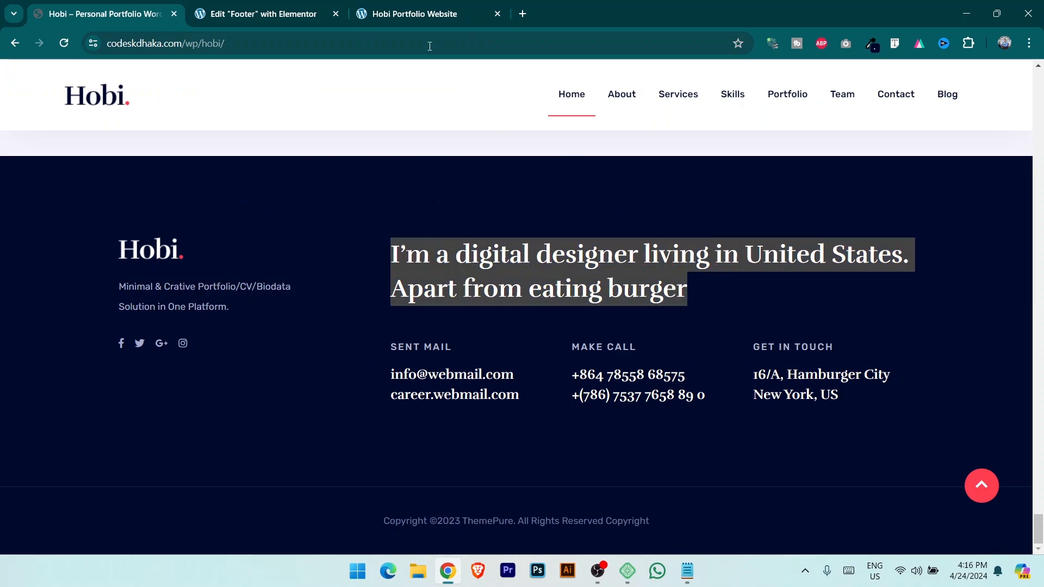
pyautogui.click(272, 14)
pyautogui.click(188, 74)
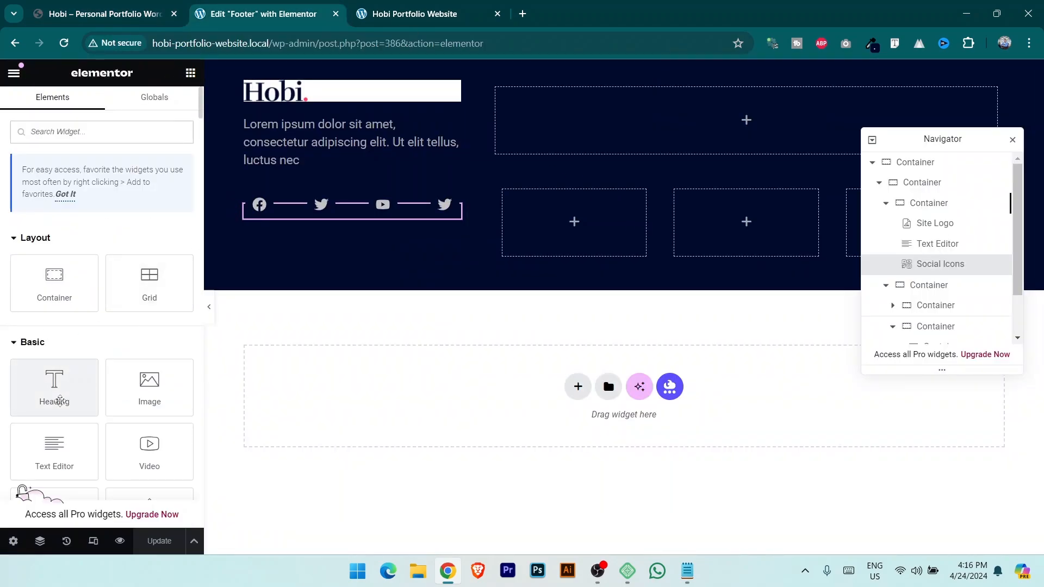
pyautogui.moveTo(60, 401); pyautogui.dragTo(723, 130)
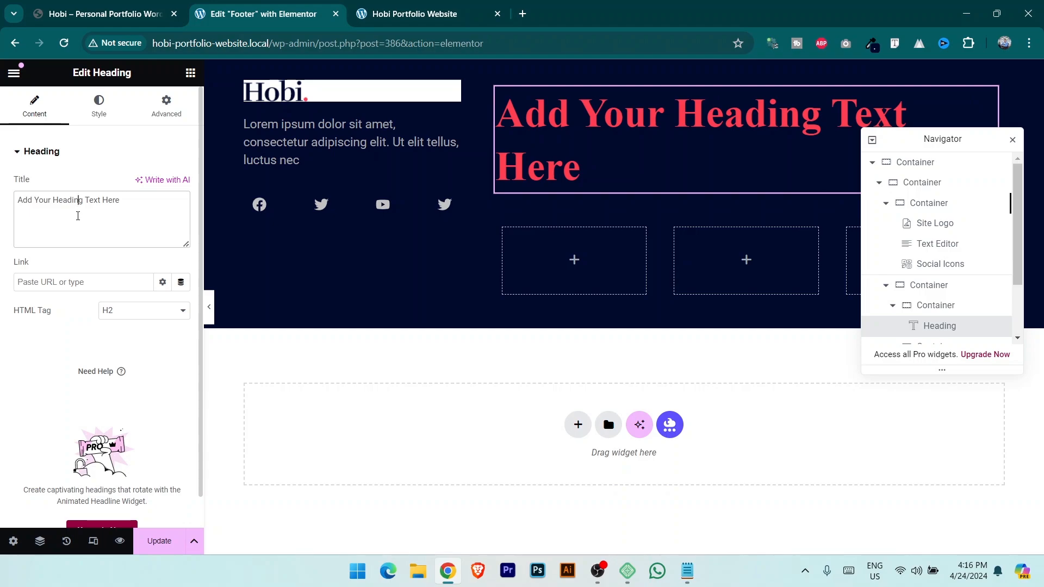
pyautogui.write('AV')
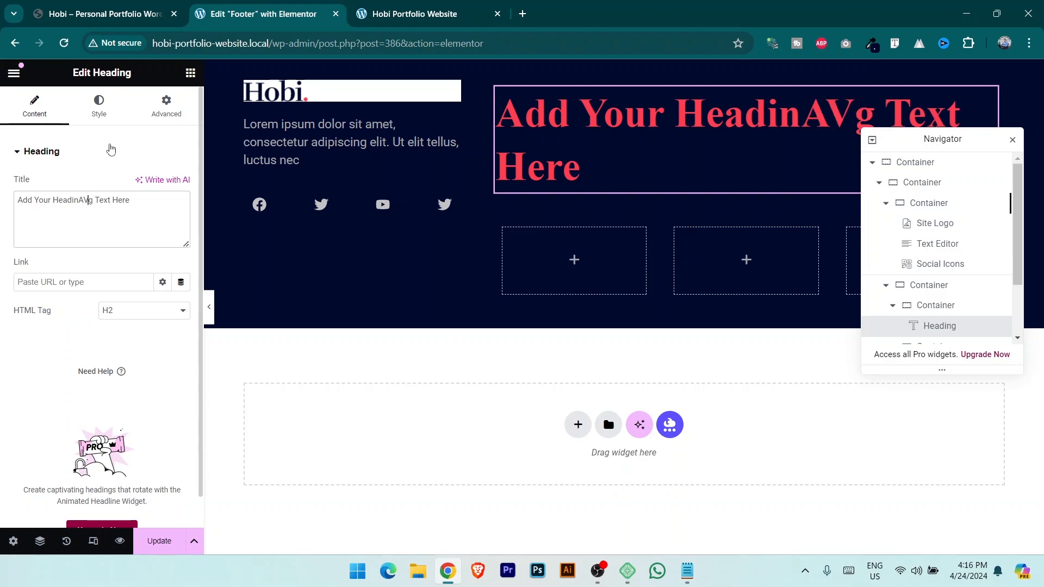
pyautogui.hotkey('ctrl', 'a')
pyautogui.hotkey('ctrl', 'v')
pyautogui.click(98, 106)
# Make the headline white and apply the Secondary global font.
pyautogui.click(163, 214)
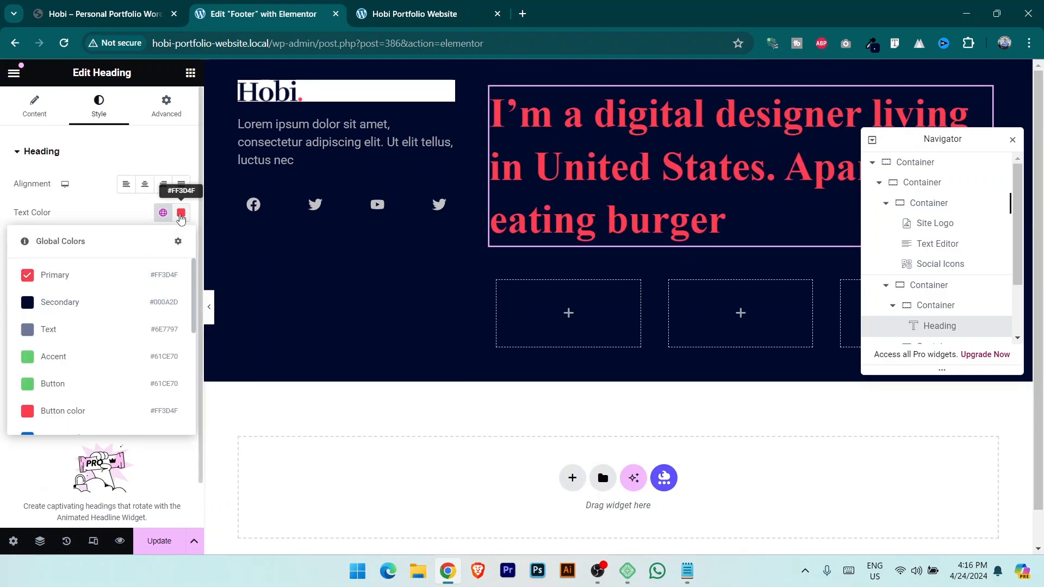
pyautogui.click(181, 214)
pyautogui.moveTo(139, 318); pyautogui.dragTo(63, 251)
pyautogui.click(163, 241)
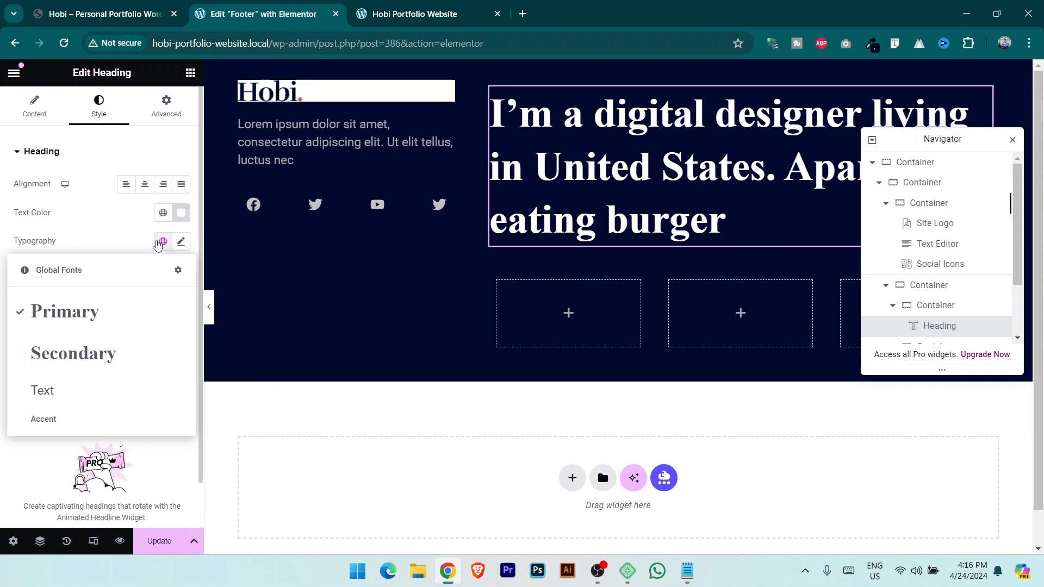
pyautogui.click(102, 359)
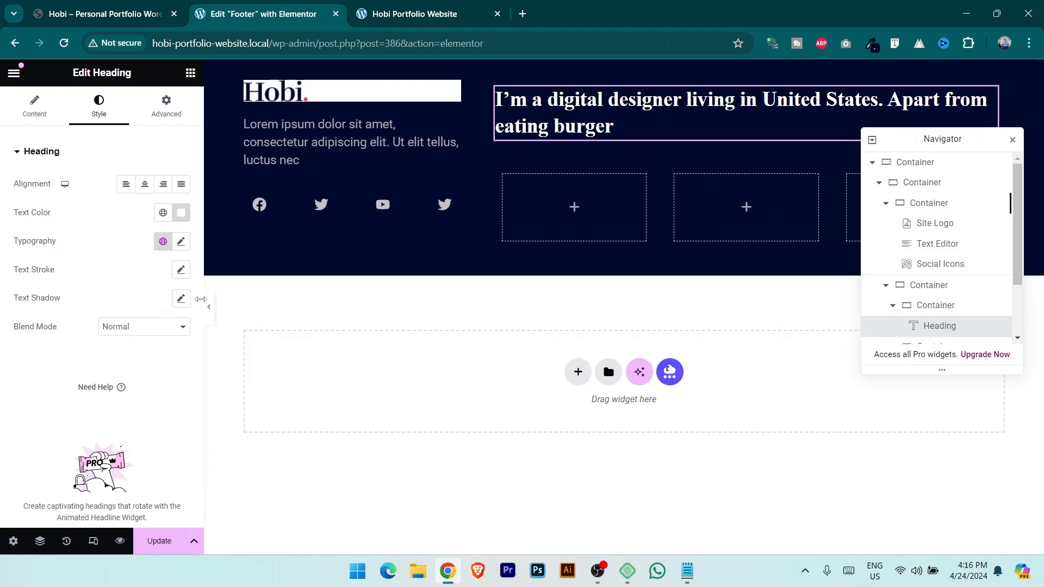
# Copy the SENT MAIL column label from the live site's footer.
pyautogui.click(76, 6)
pyautogui.click(255, 7)
pyautogui.click(142, 8)
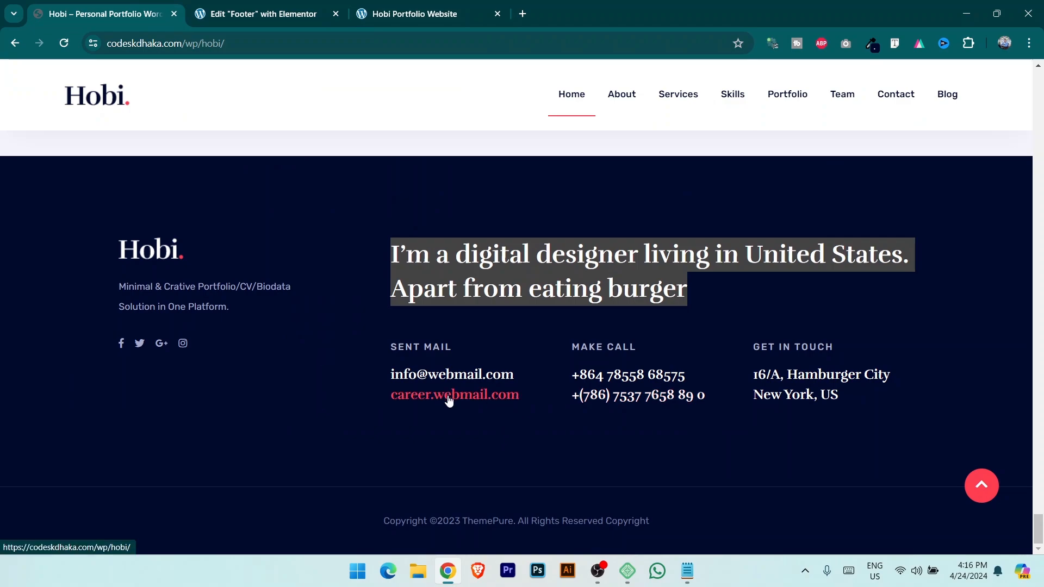
pyautogui.moveTo(392, 350); pyautogui.dragTo(443, 347)
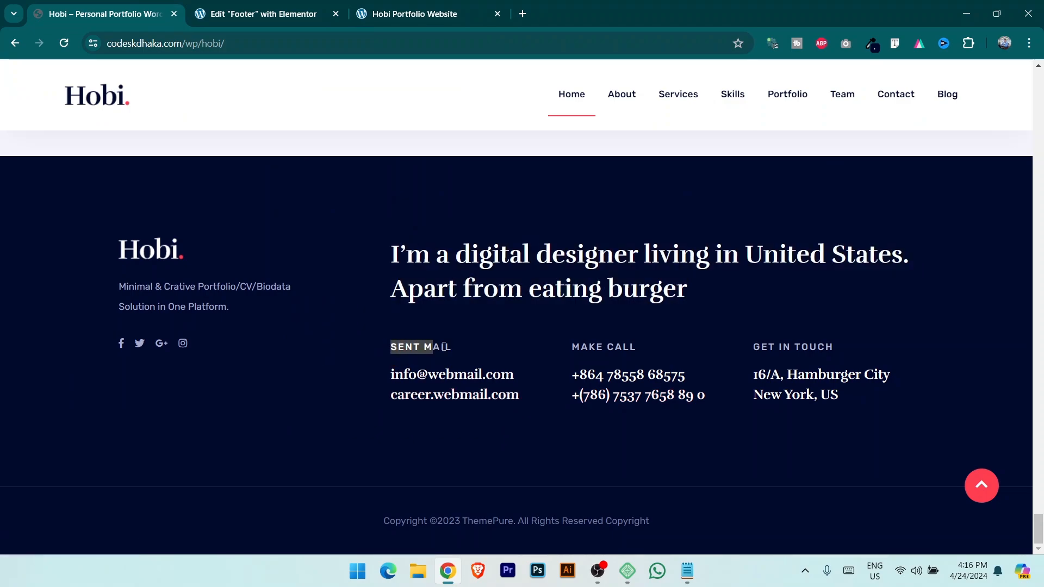
pyautogui.click(300, 19)
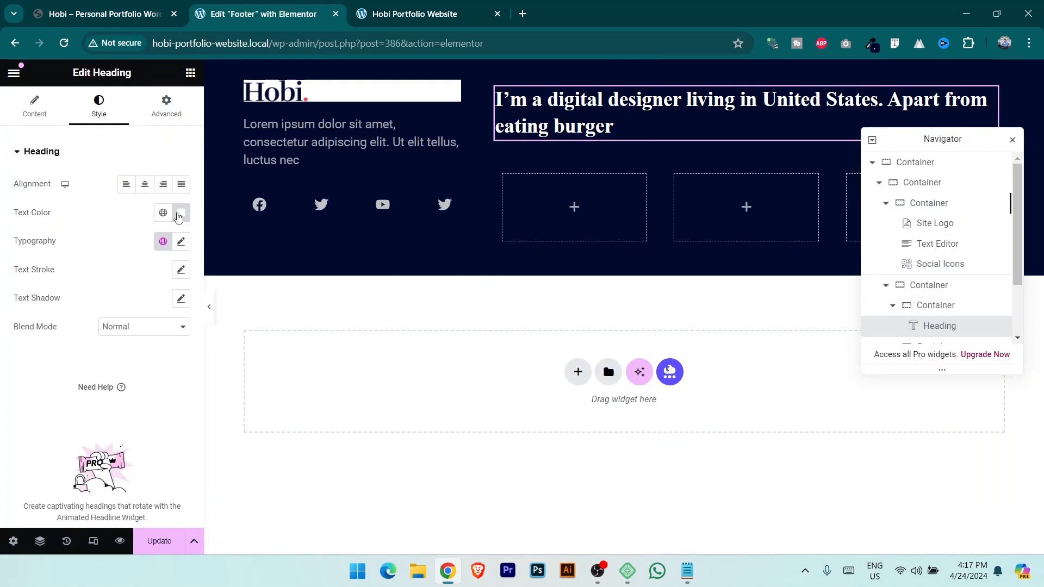
pyautogui.click(191, 73)
# Add a SENT MAIL heading to the first email column using the Text global colour and font.
pyautogui.moveTo(65, 389); pyautogui.dragTo(595, 223)
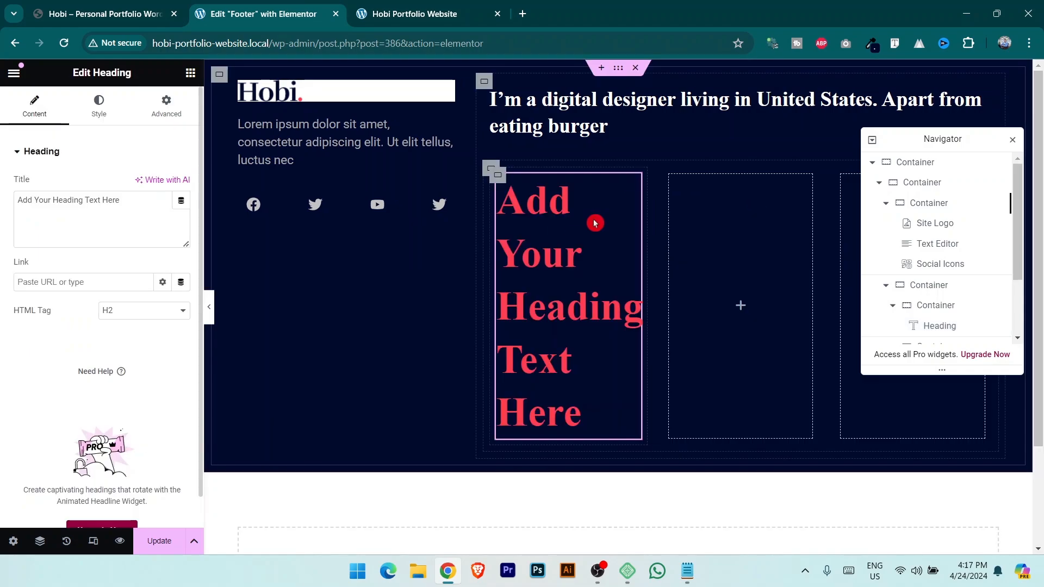
pyautogui.click(148, 205)
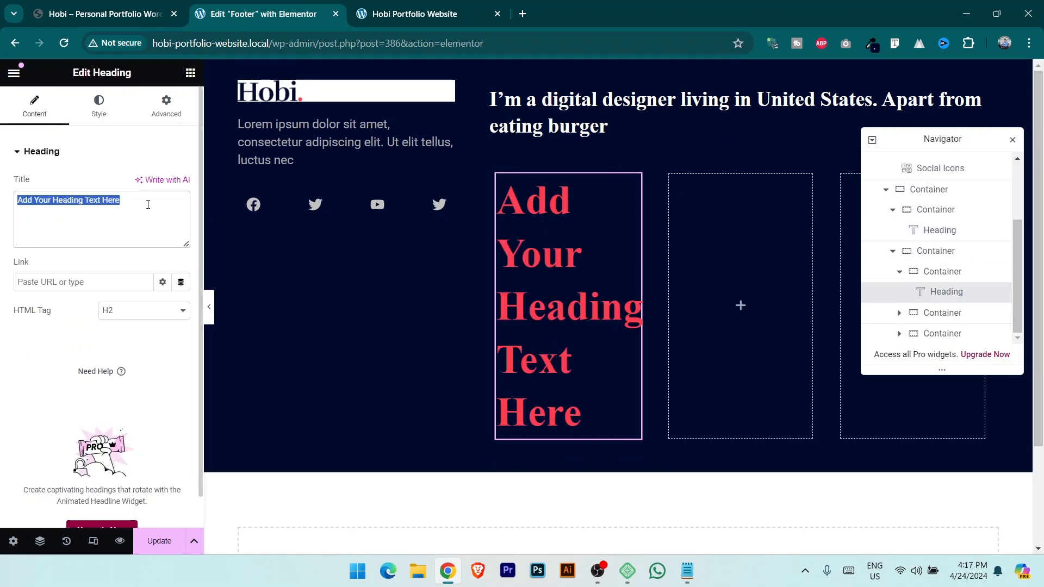
pyautogui.write('SENT MAIL')
pyautogui.click(98, 105)
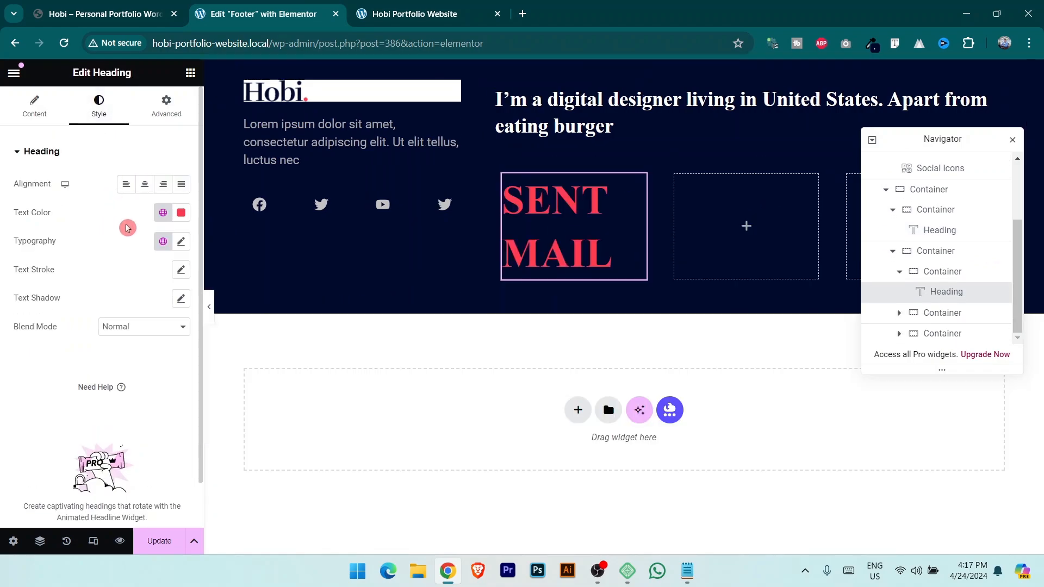
pyautogui.click(163, 213)
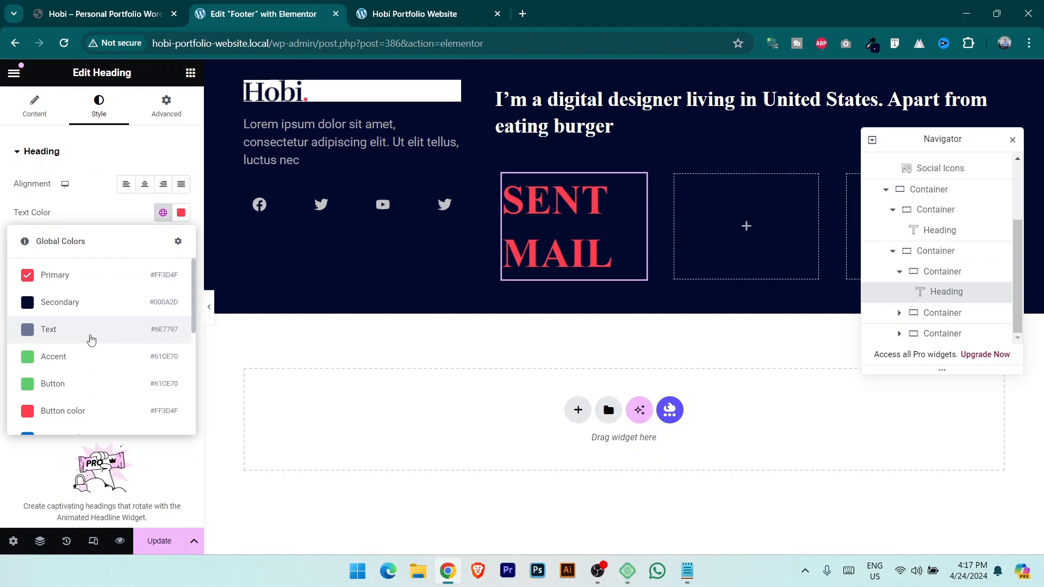
pyautogui.click(91, 340)
pyautogui.click(152, 243)
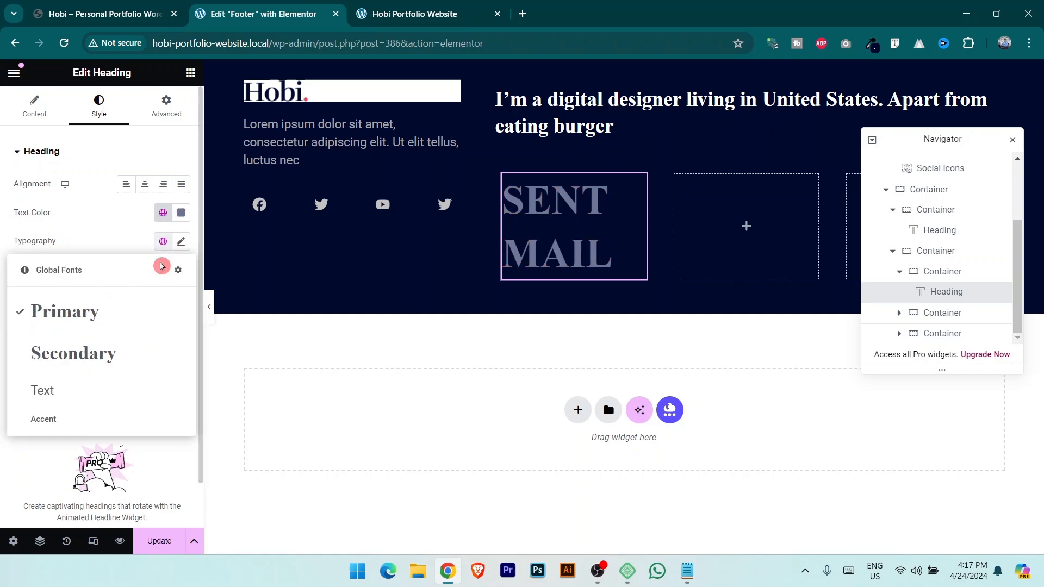
pyautogui.click(79, 393)
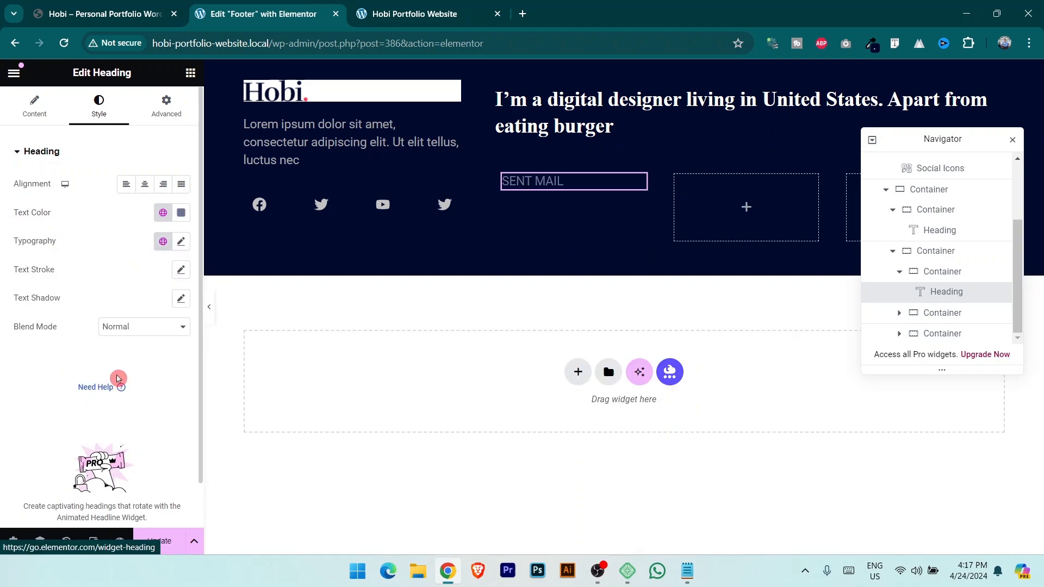
pyautogui.hotkey('ctrl', '1')
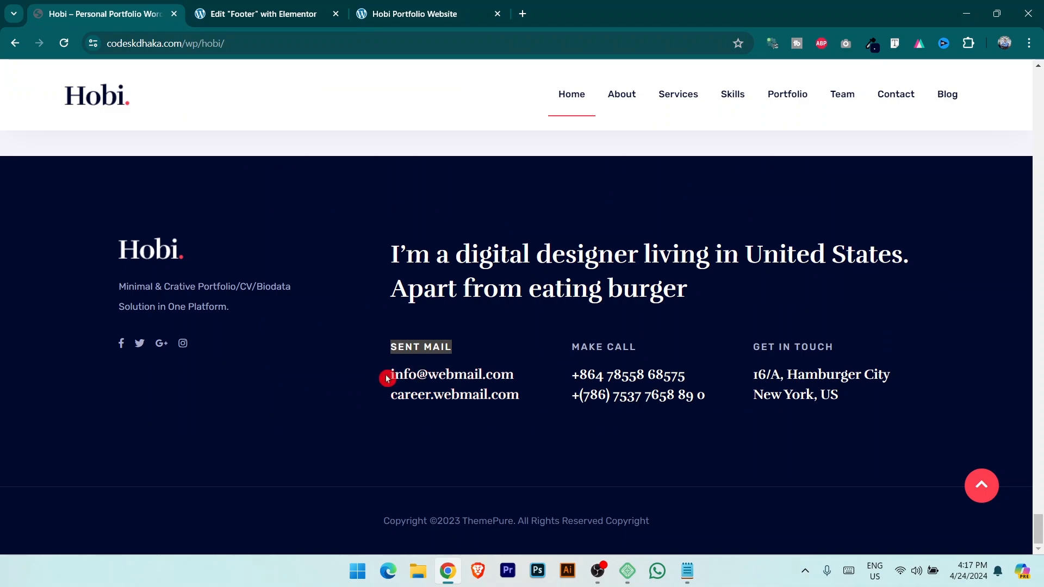
pyautogui.moveTo(387, 378); pyautogui.dragTo(515, 377)
pyautogui.click(296, 19)
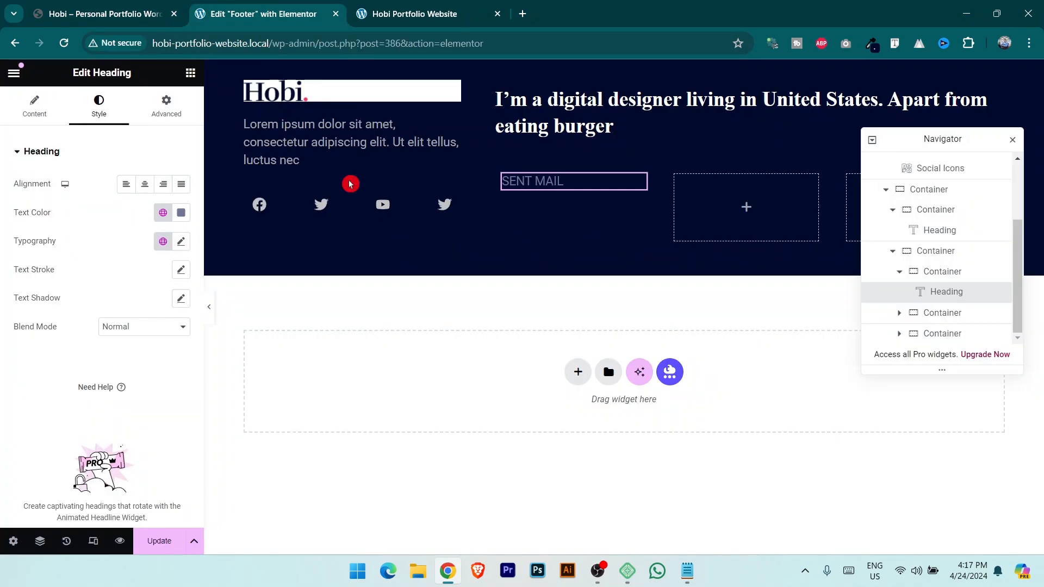
pyautogui.click(190, 73)
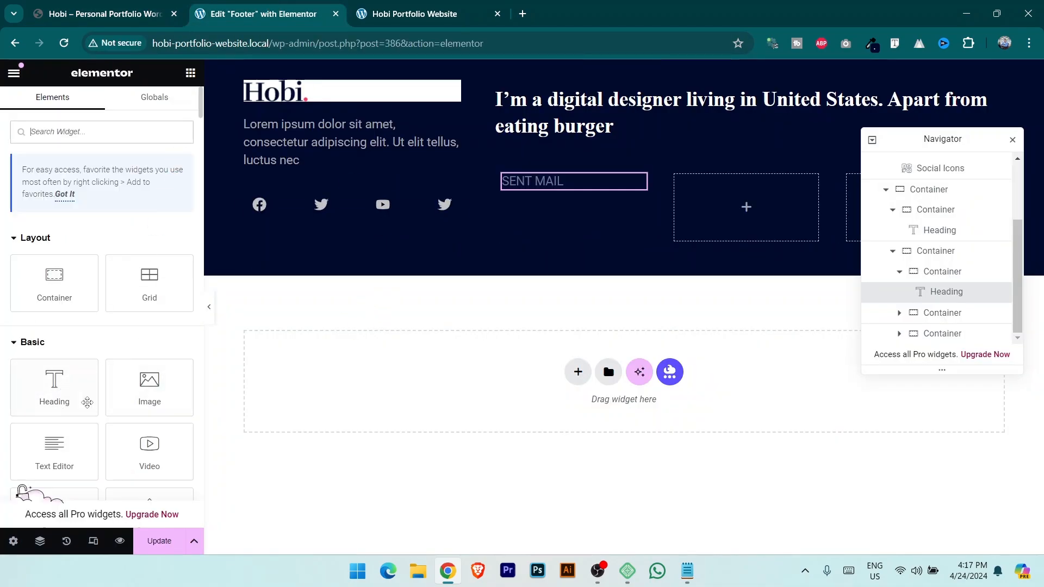
pyautogui.moveTo(56, 396); pyautogui.dragTo(574, 188)
pyautogui.click(162, 214)
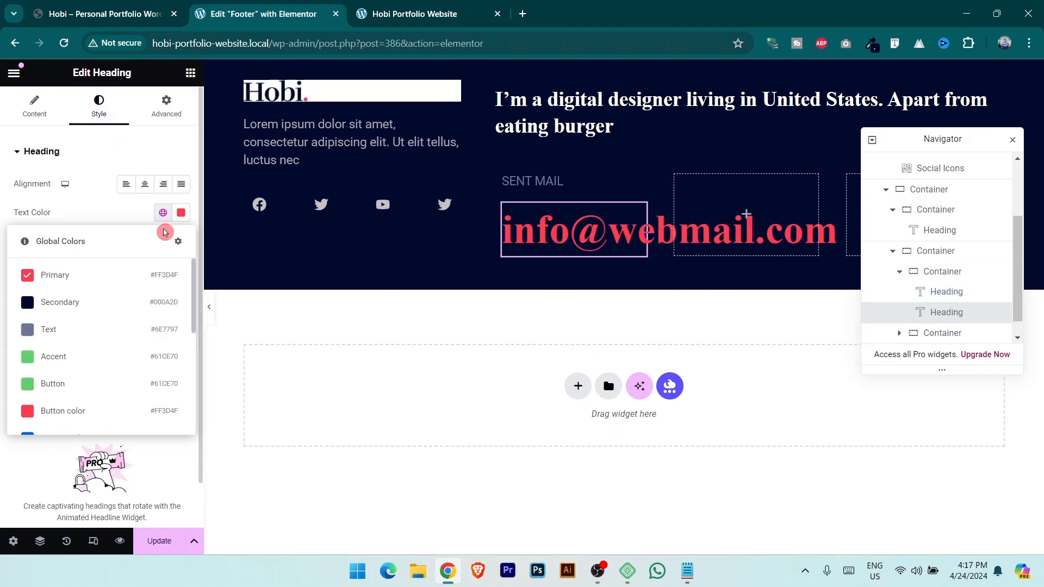
pyautogui.click(181, 213)
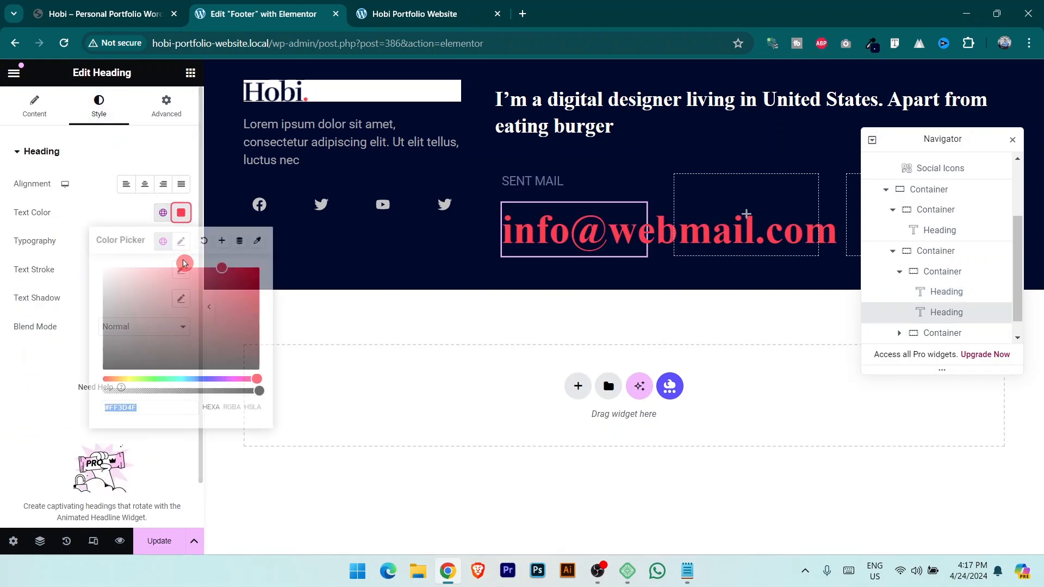
pyautogui.write('#FFFFFF')
pyautogui.click(57, 244)
pyautogui.click(162, 241)
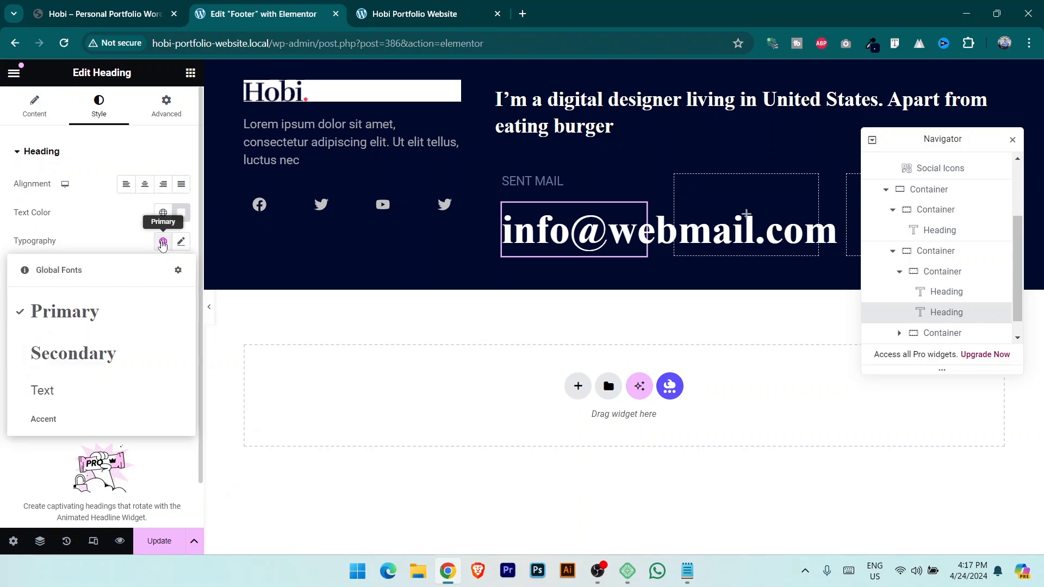
pyautogui.click(102, 366)
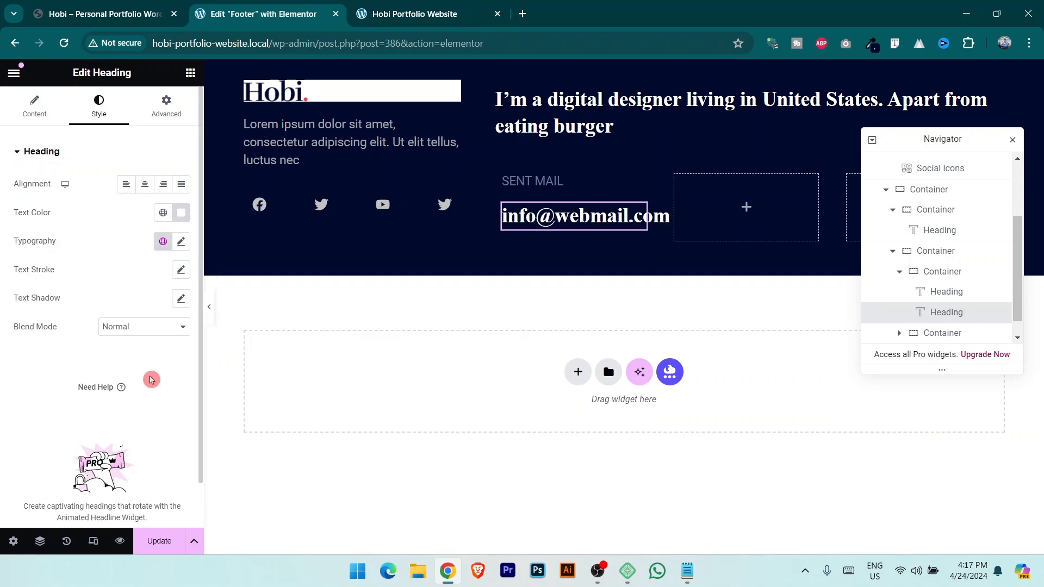
# Set the email heading's typography to size 25 and weight 500.
pyautogui.click(181, 241)
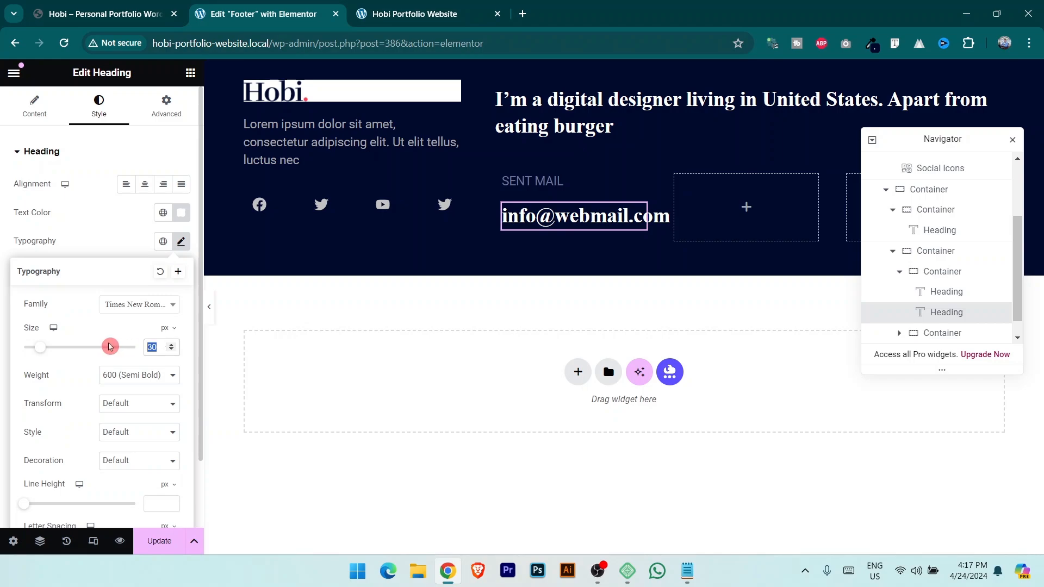
pyautogui.write('25')
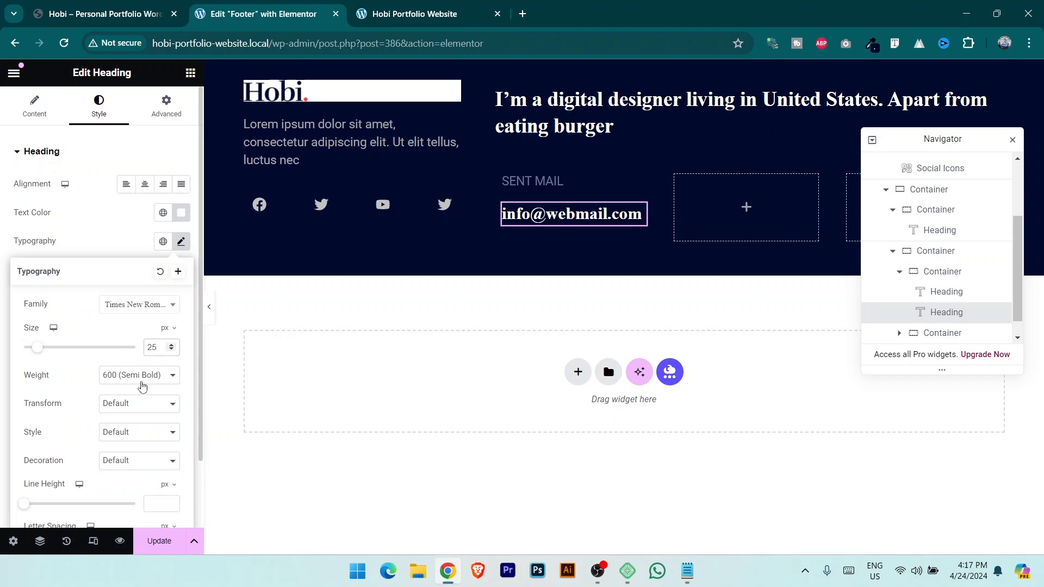
pyautogui.click(143, 386)
pyautogui.click(141, 428)
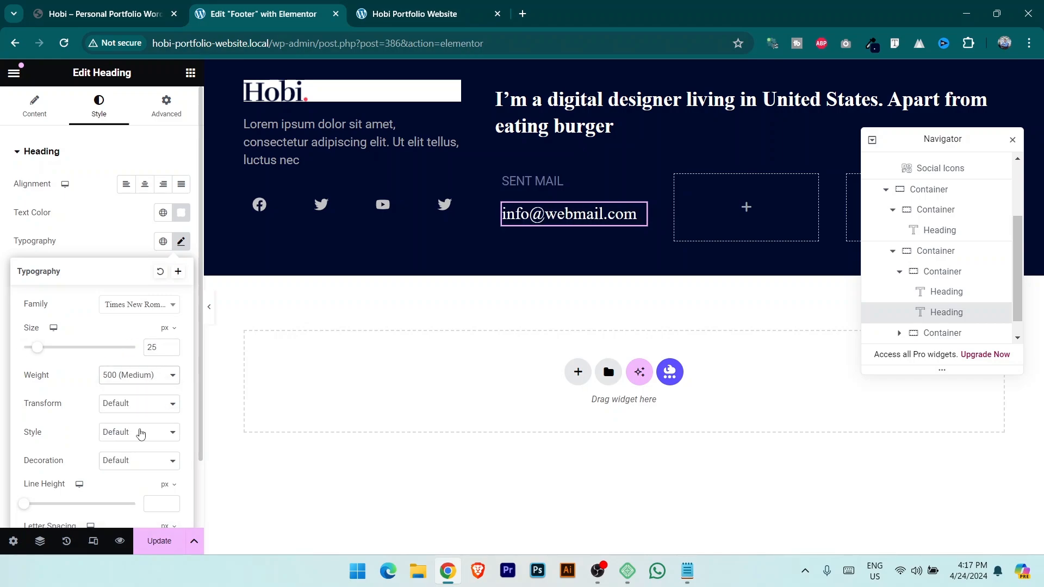
pyautogui.click(636, 213)
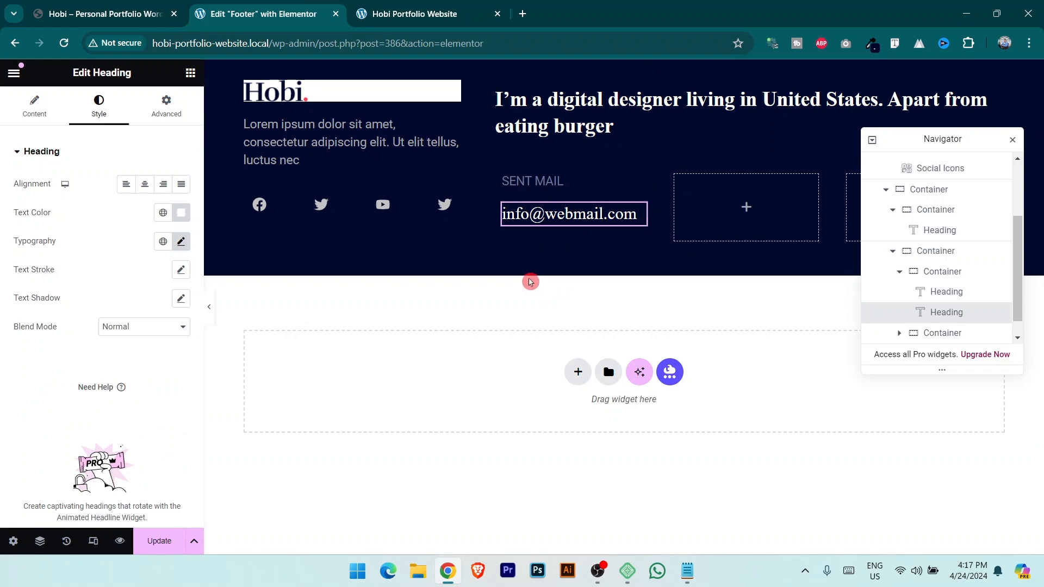
# Lift the email heading with a -8 top margin and duplicate it.
pyautogui.click(169, 106)
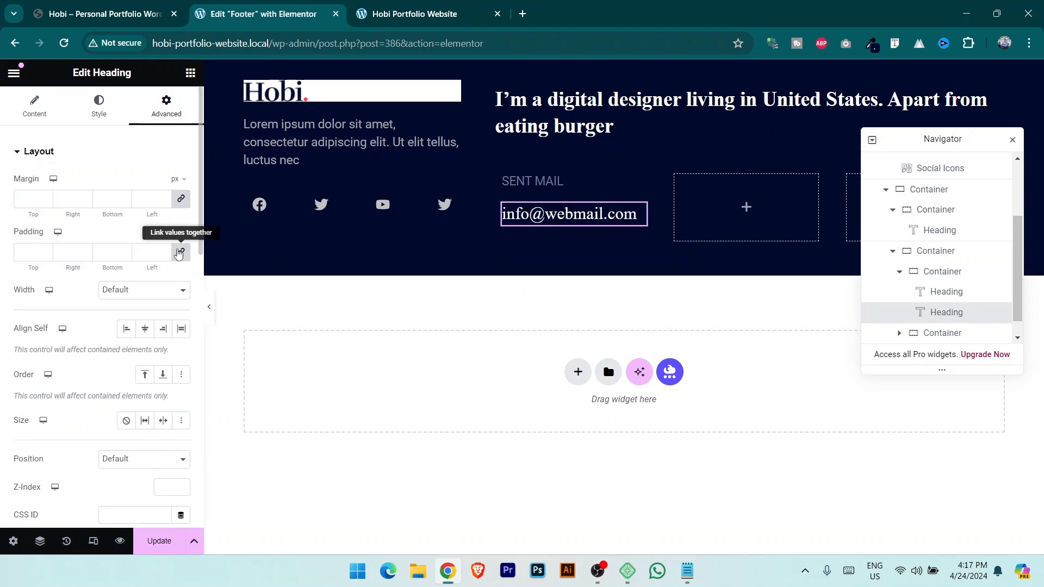
pyautogui.click(181, 198)
pyautogui.click(47, 202)
pyautogui.click(46, 202)
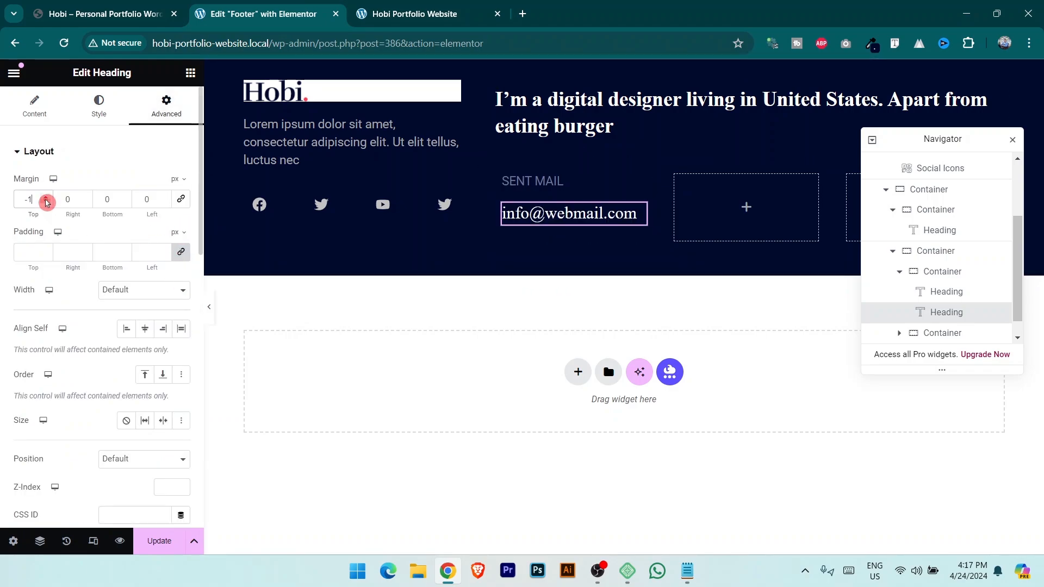
pyautogui.click(47, 203)
pyautogui.click(46, 202)
pyautogui.click(47, 202)
pyautogui.click(46, 202)
pyautogui.click(47, 203)
pyautogui.click(46, 202)
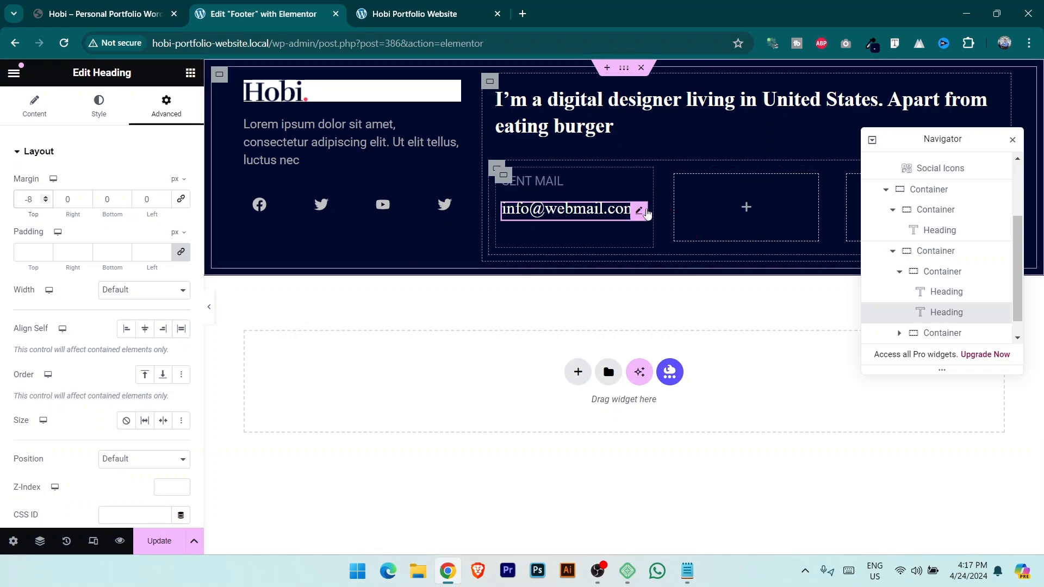
pyautogui.rightClick(643, 211)
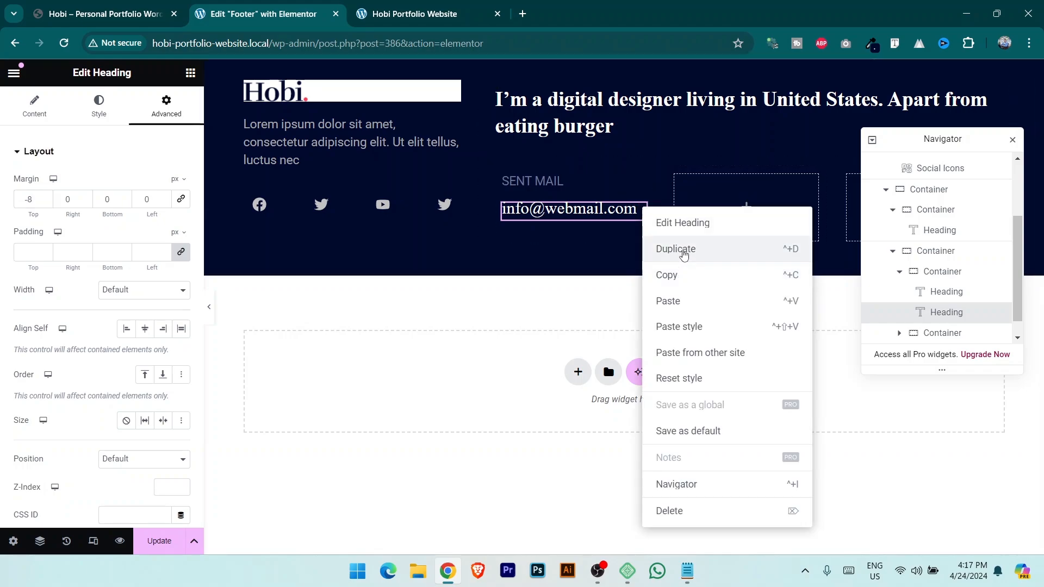
pyautogui.click(683, 251)
pyautogui.hotkey('ctrl', 'pageup')
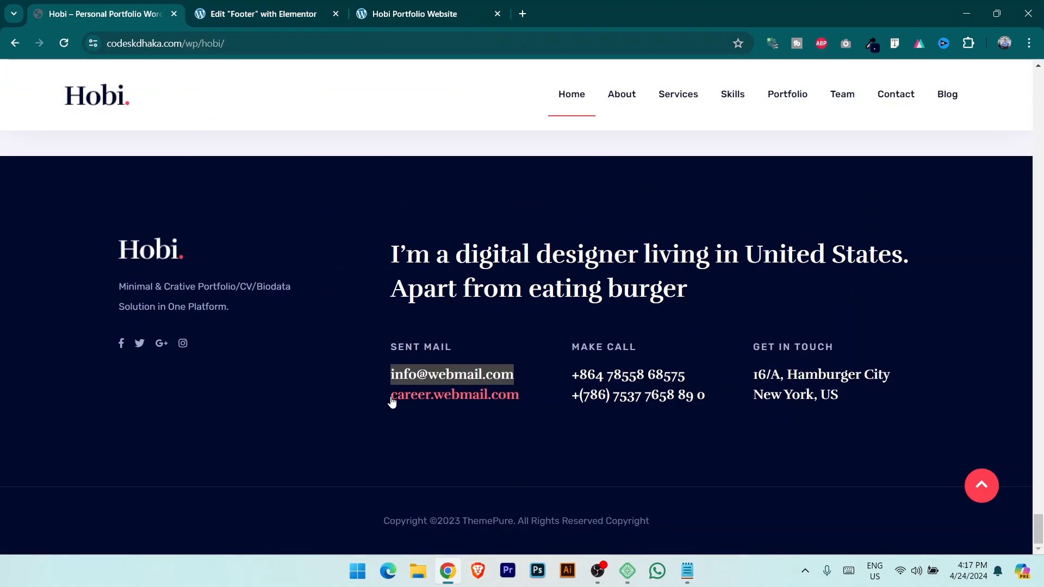
# Retitle the duplicated email heading to career.webmail.com.
pyautogui.moveTo(388, 397); pyautogui.dragTo(538, 393)
pyautogui.hotkey('ctrl', 'c')
pyautogui.click(272, 14)
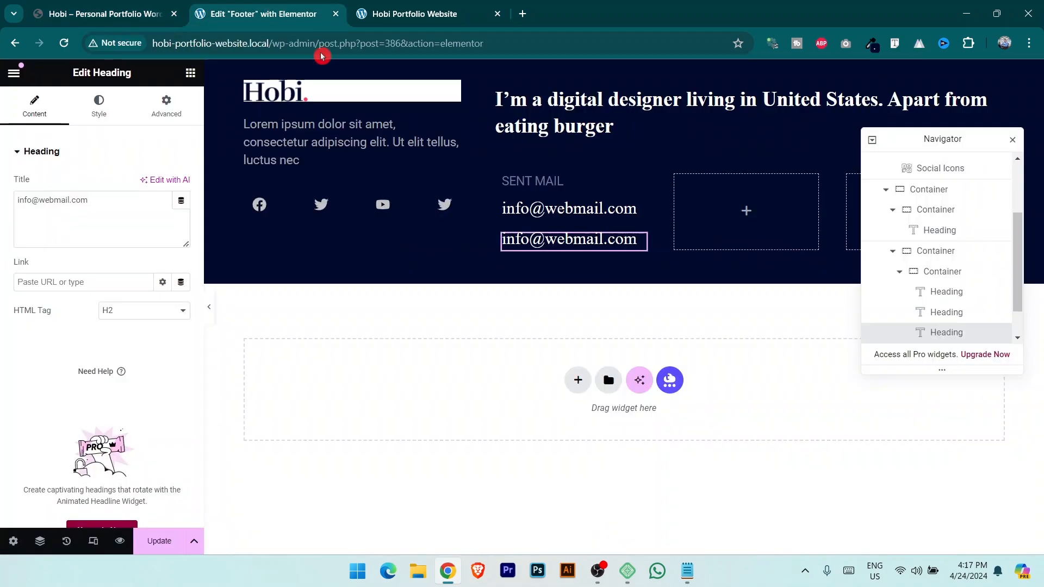
pyautogui.click(138, 199)
pyautogui.hotkey('ctrl', 'a')
pyautogui.hotkey('ctrl', 'v')
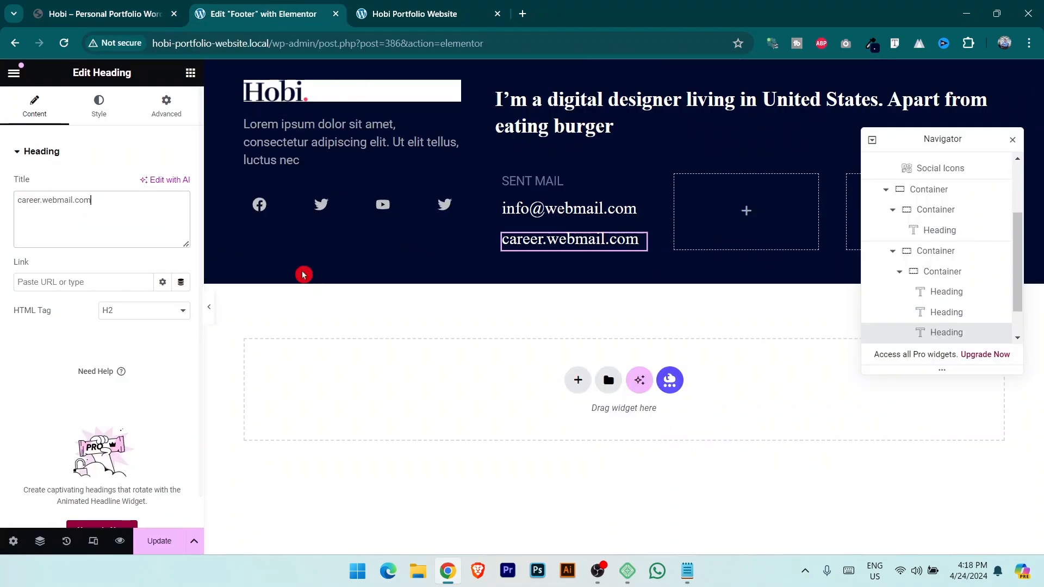
pyautogui.click(120, 14)
pyautogui.click(245, 6)
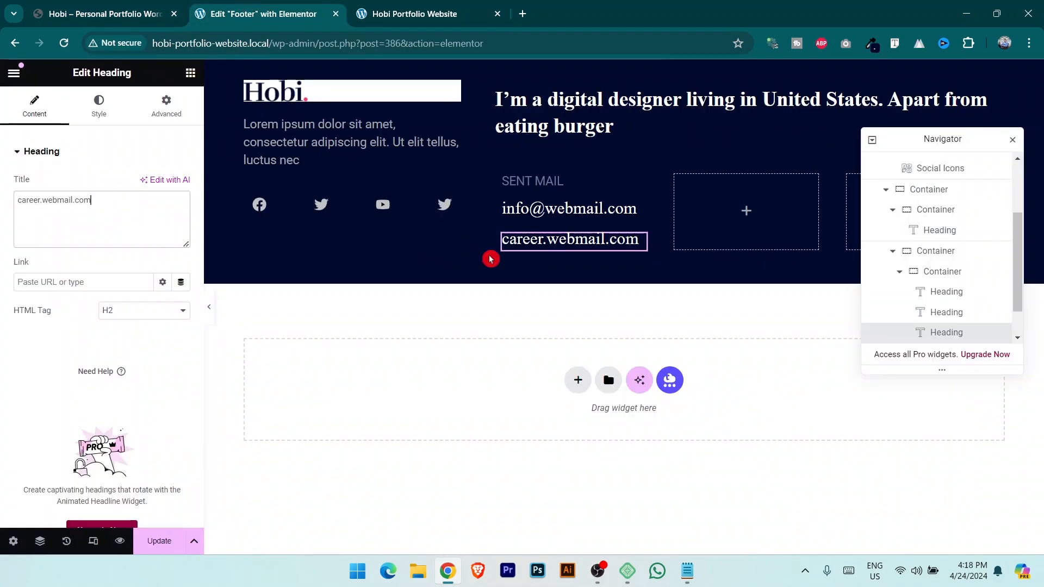
# Duplicate the mail column twice, delete the empty leftover containers, and save.
pyautogui.click(502, 177)
pyautogui.rightClick(502, 177)
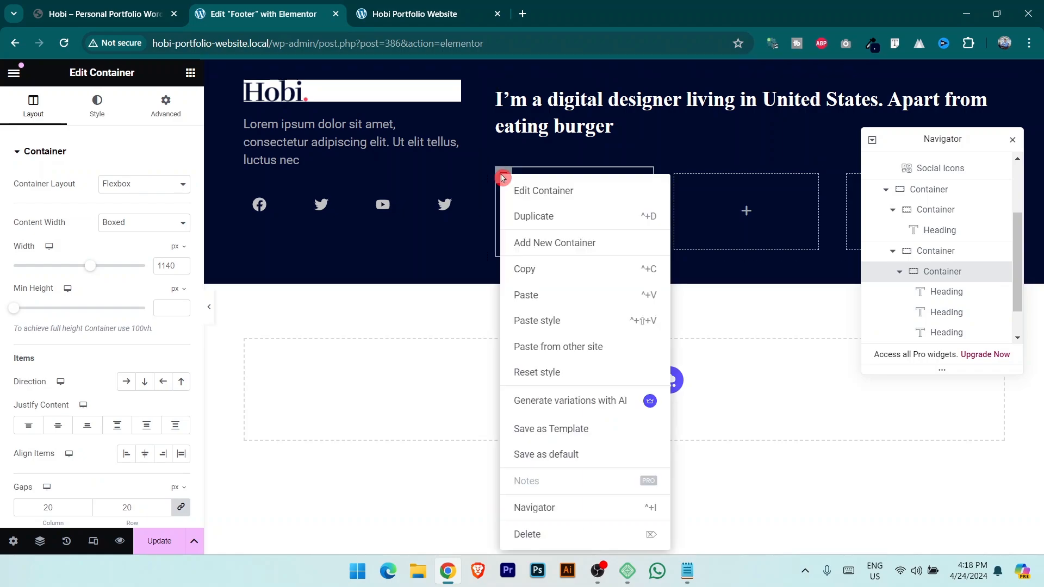
pyautogui.click(534, 215)
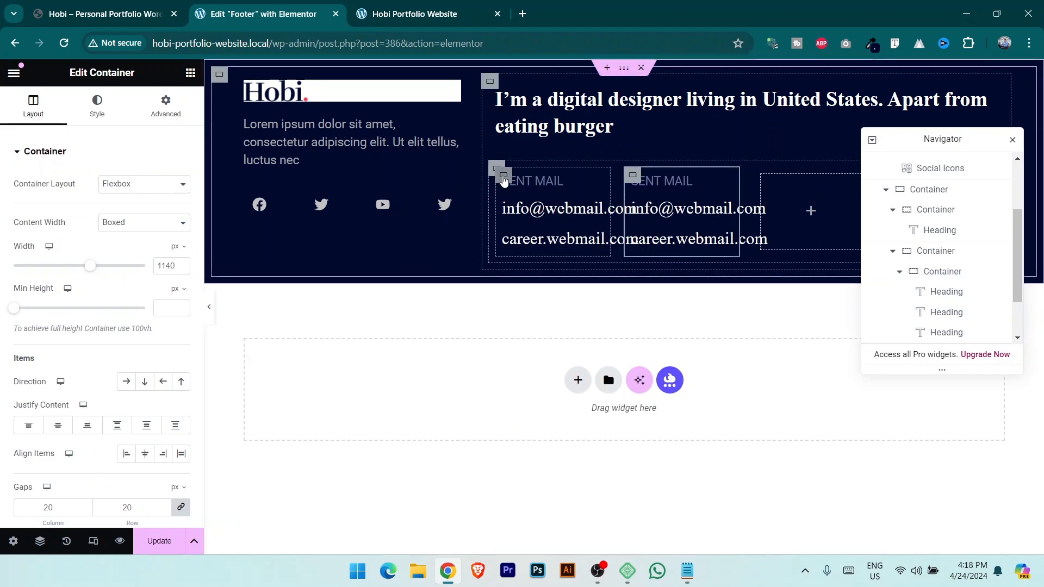
pyautogui.rightClick(502, 175)
pyautogui.click(536, 218)
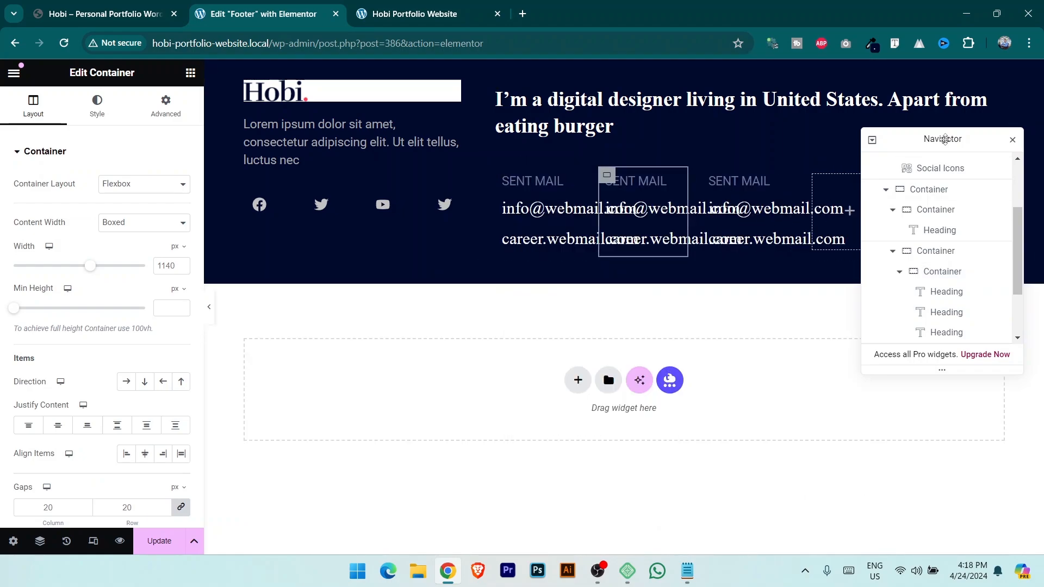
pyautogui.moveTo(949, 140); pyautogui.dragTo(546, 299)
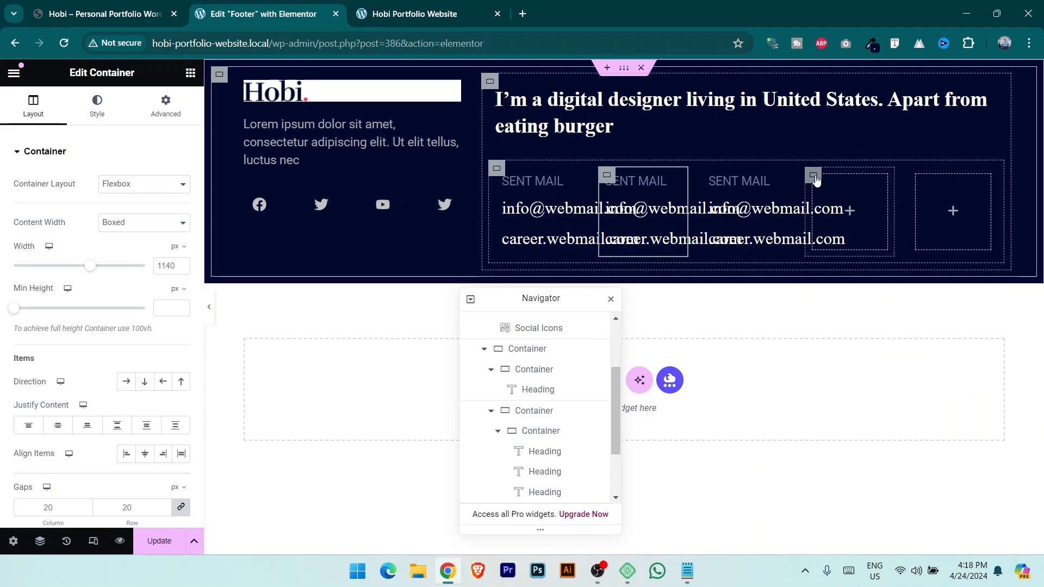
pyautogui.press('Delete')
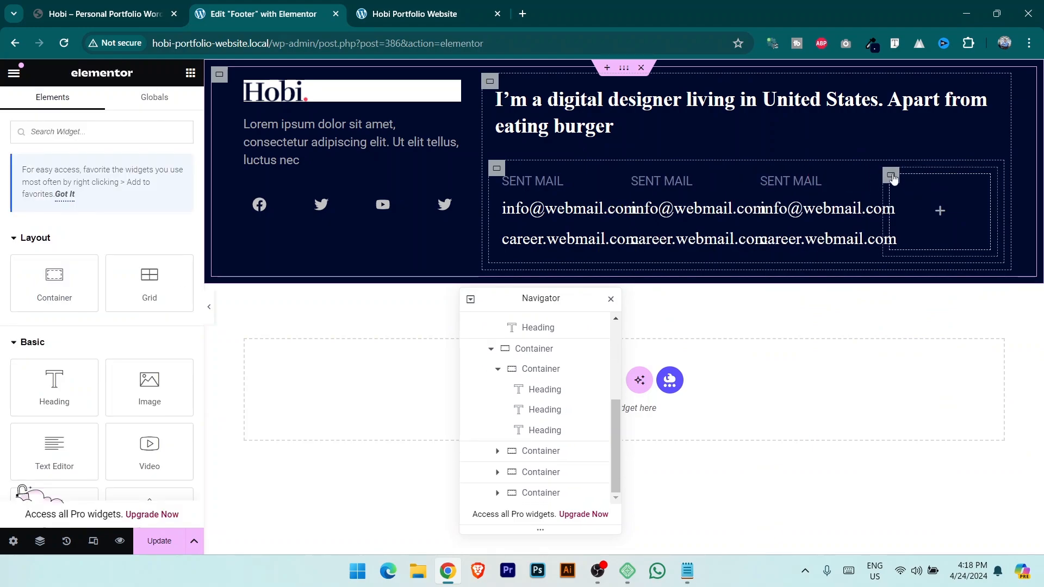
pyautogui.click(893, 178)
pyautogui.press('Delete')
pyautogui.moveTo(545, 297); pyautogui.dragTo(791, 285)
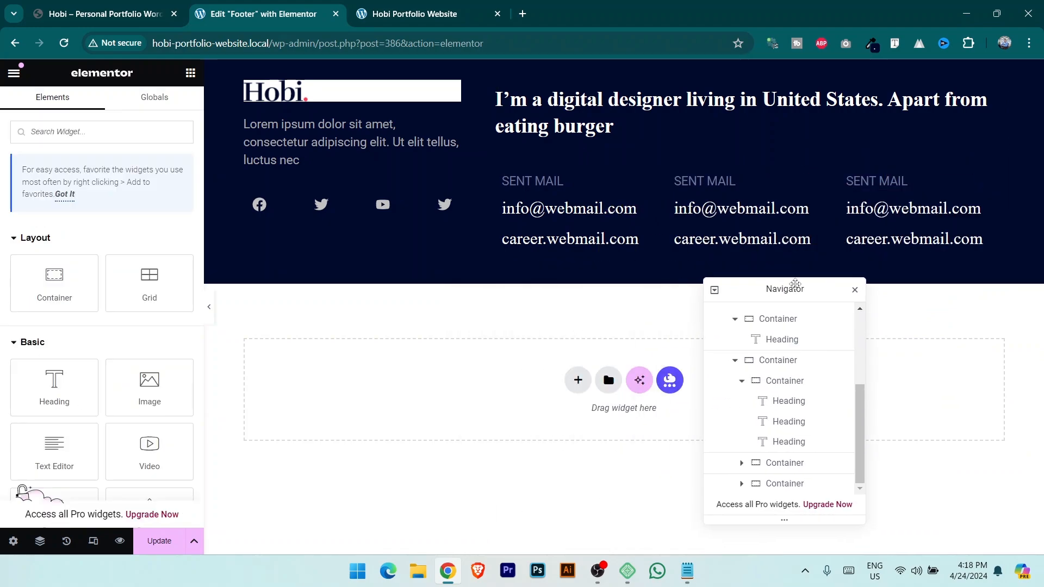
pyautogui.click(163, 541)
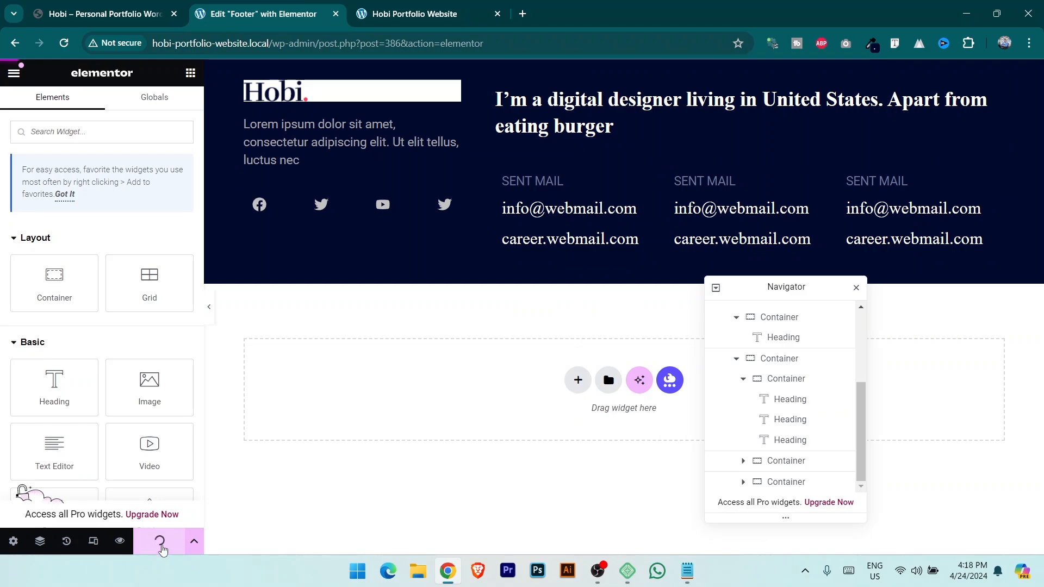
# Select and copy the demo site's copyright line, then go back to the editor.
pyautogui.click(130, 10)
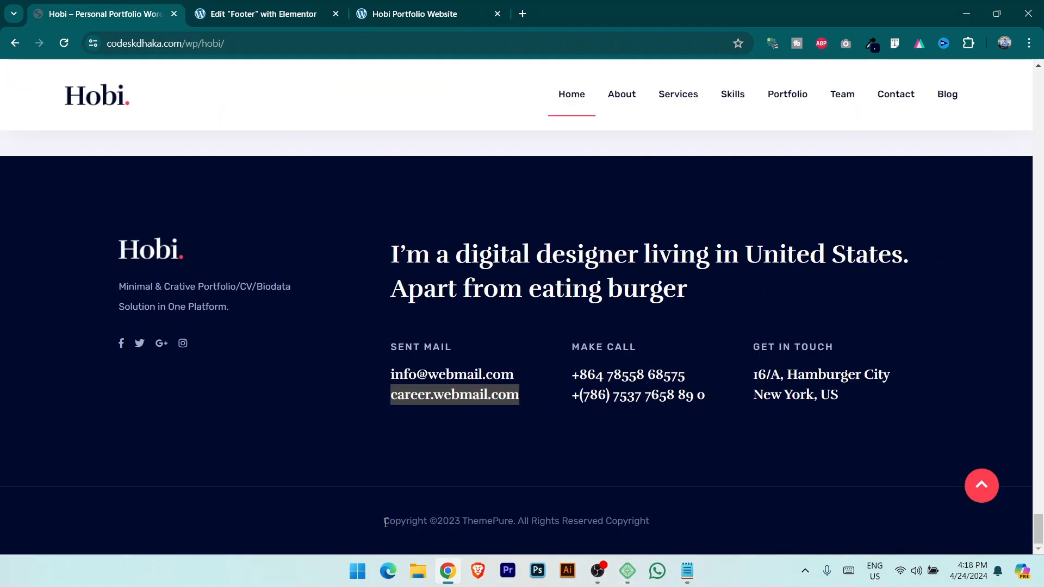
pyautogui.moveTo(383, 525); pyautogui.dragTo(722, 522)
pyautogui.hotkey('ctrl', 'Tab')
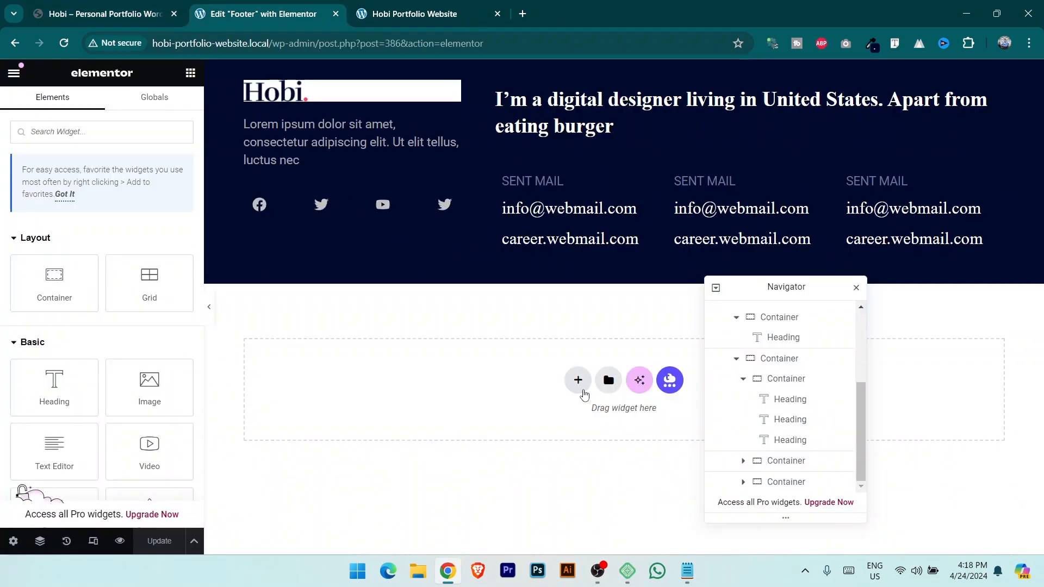
# Add a new full-width Flexbox container below the footer.
pyautogui.click(577, 381)
pyautogui.click(578, 438)
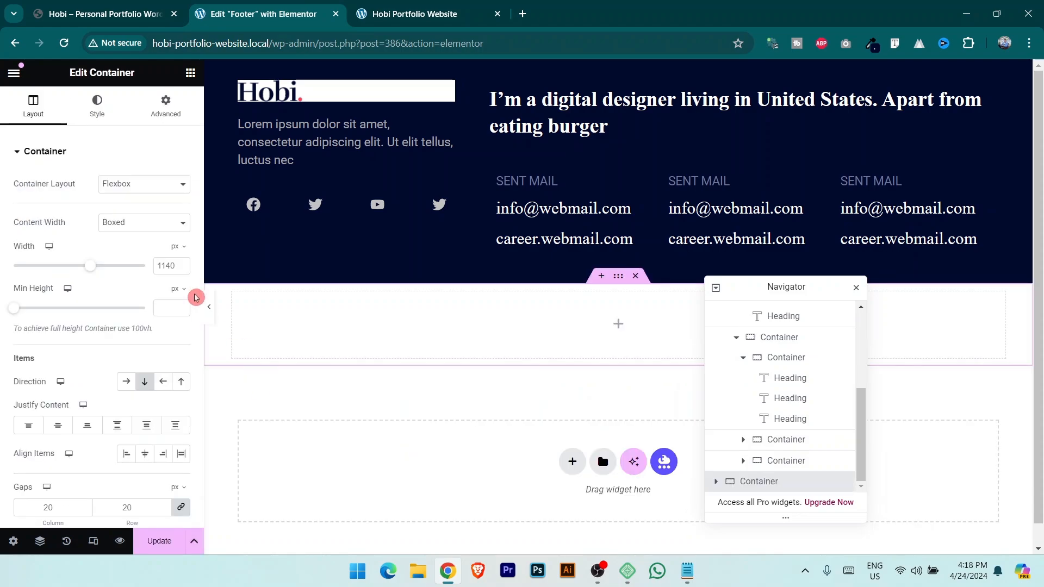
pyautogui.click(156, 223)
pyautogui.click(152, 250)
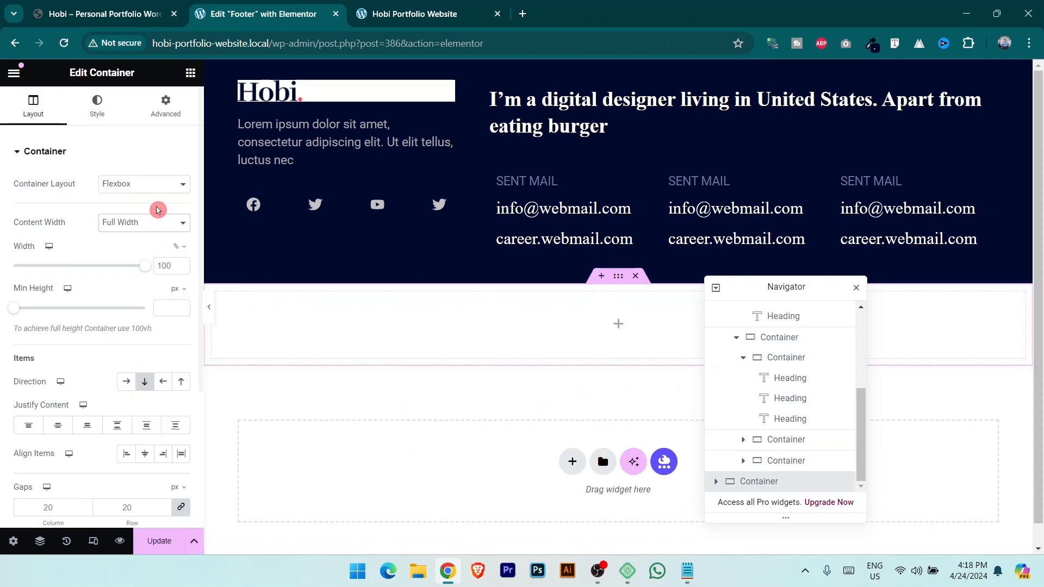
# Give the container a classic background colour sampled from the footer's dark navy.
pyautogui.click(97, 106)
pyautogui.click(127, 212)
pyautogui.click(184, 246)
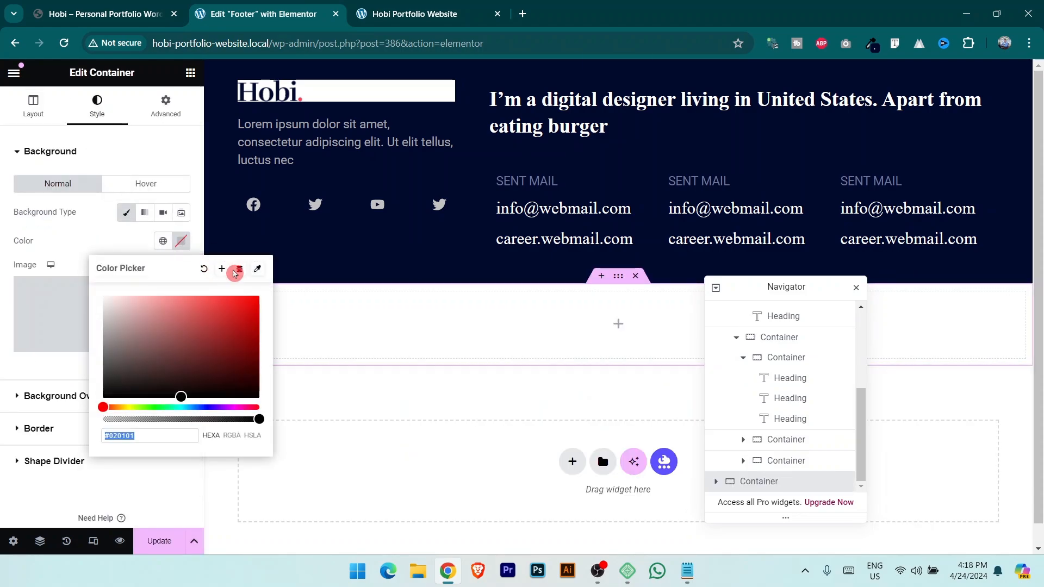
pyautogui.click(258, 272)
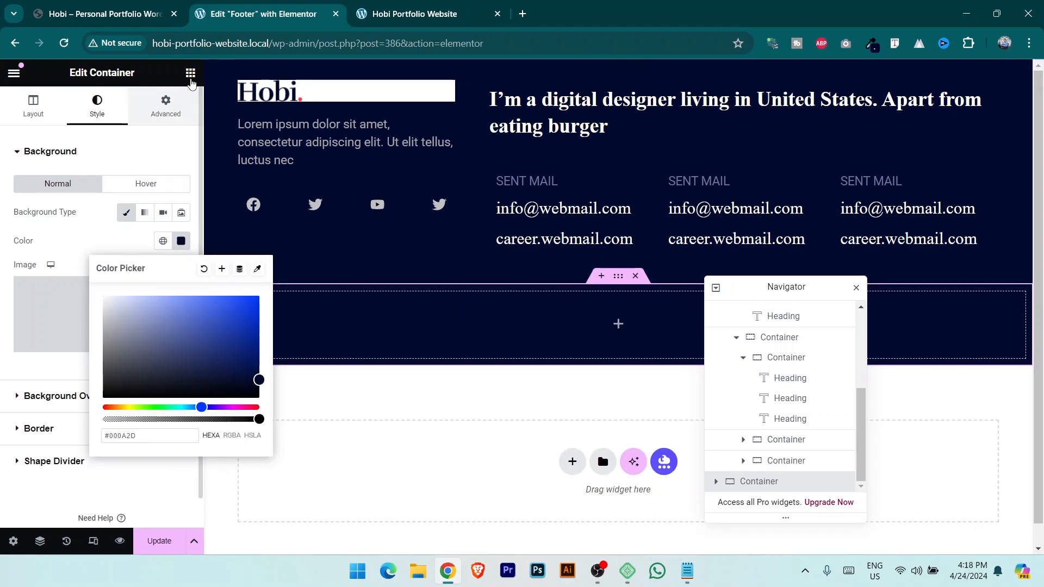
pyautogui.click(191, 74)
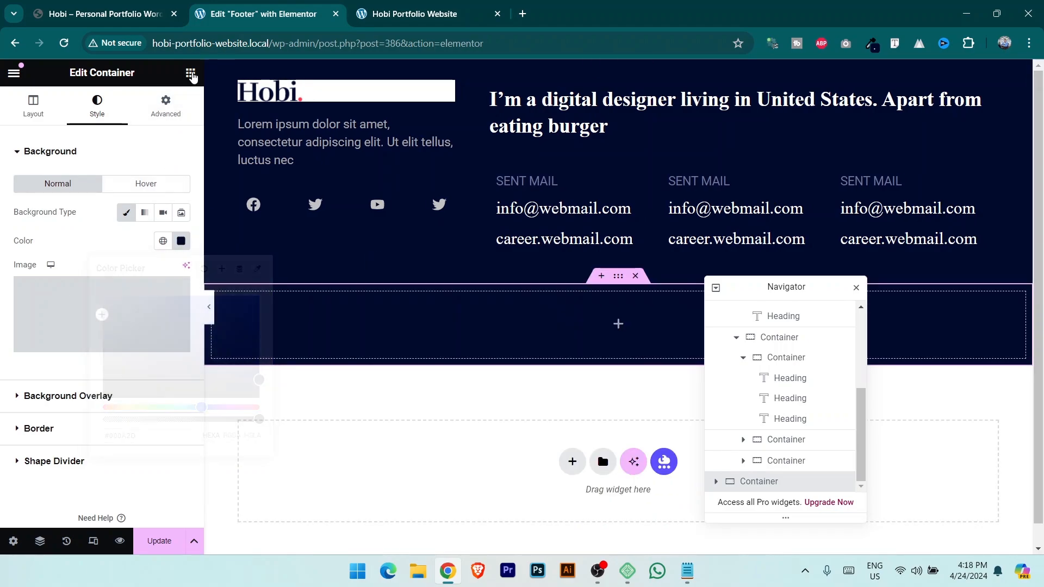
# Drop a Copyright widget into the new bar and replace its text with the demo site's copyright line.
pyautogui.write('copy')
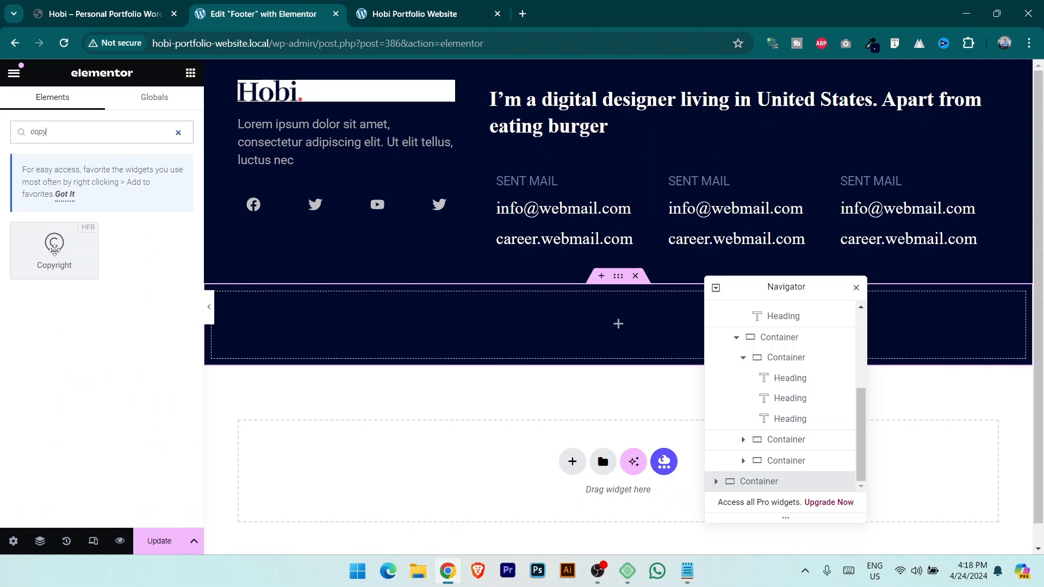
pyautogui.moveTo(55, 244); pyautogui.dragTo(593, 308)
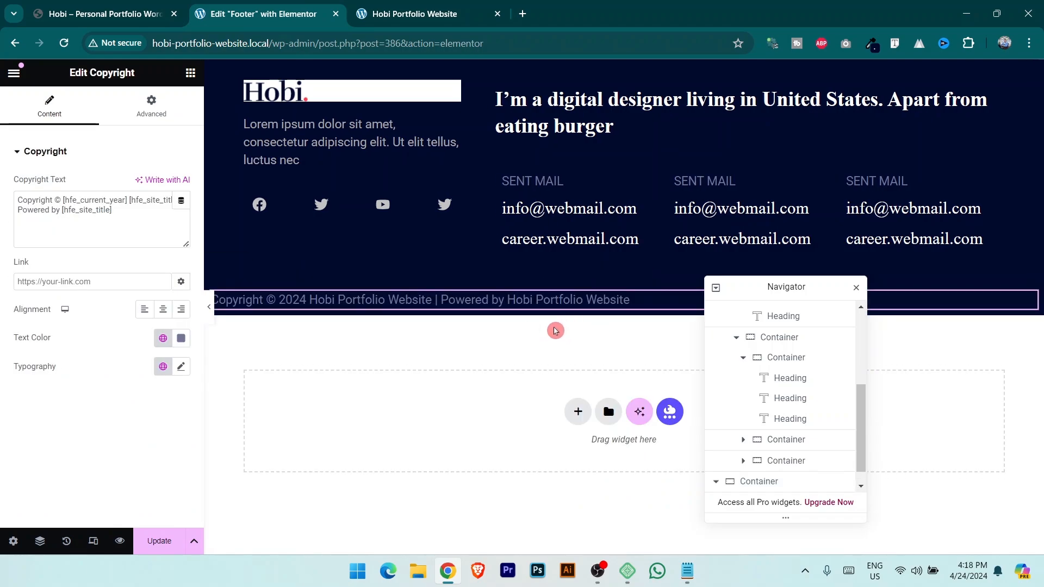
pyautogui.moveTo(113, 210); pyautogui.dragTo(2, 209)
pyautogui.hotkey('ctrl', 'a')
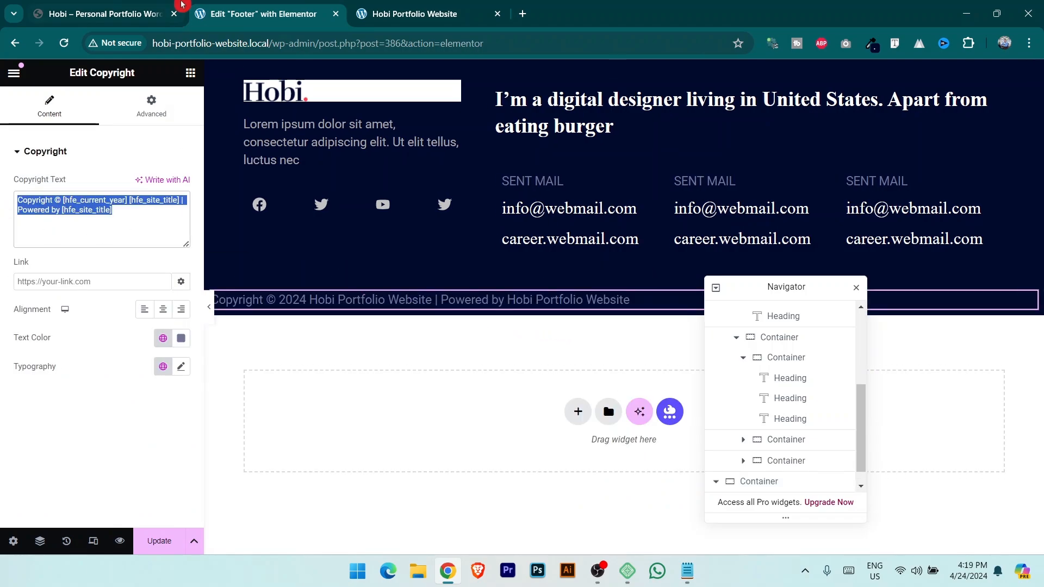
pyautogui.click(163, 7)
pyautogui.hotkey('ctrl', 'c')
pyautogui.click(256, 7)
pyautogui.hotkey('ctrl', 'v')
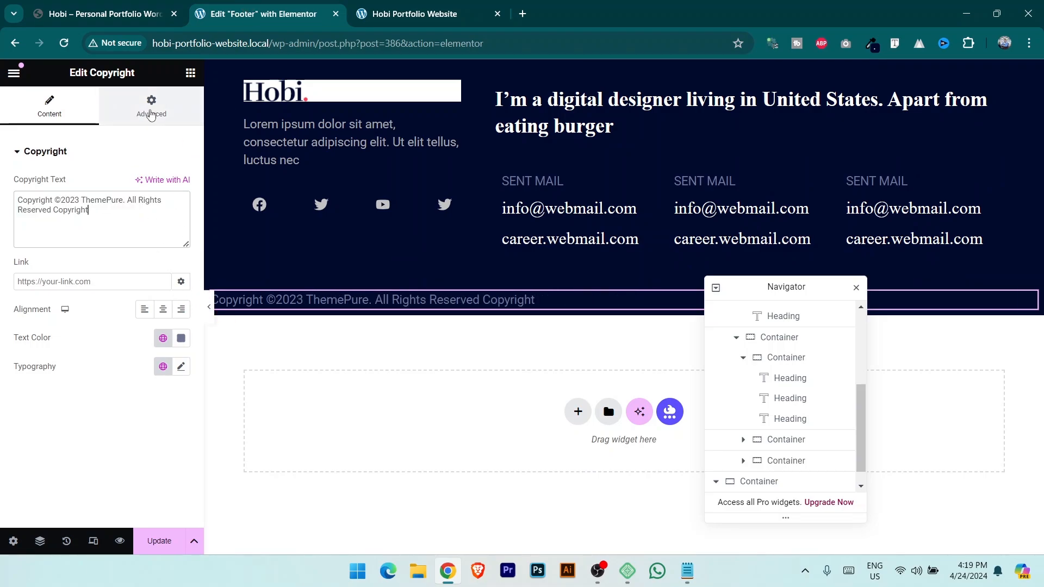
# Style the copyright text pale grey (#9BA0B2), centred, with 20 px bottom padding.
pyautogui.click(181, 338)
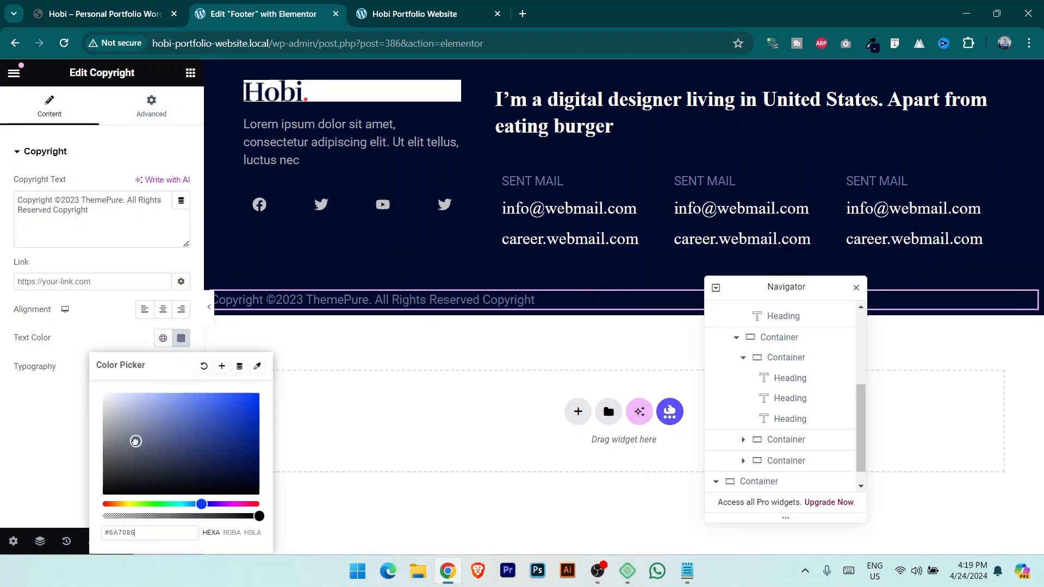
pyautogui.moveTo(135, 442); pyautogui.dragTo(123, 423)
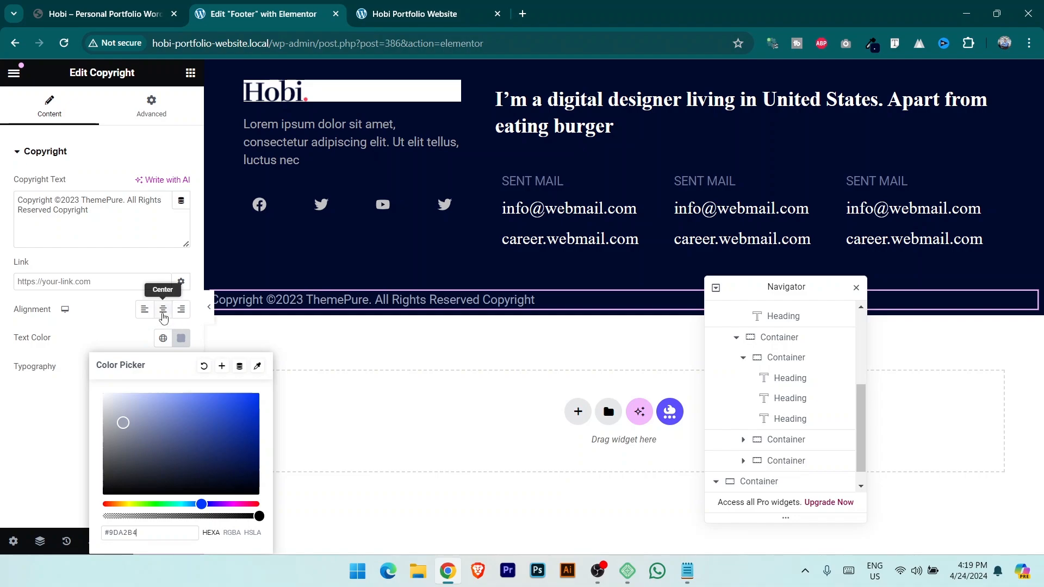
pyautogui.click(162, 309)
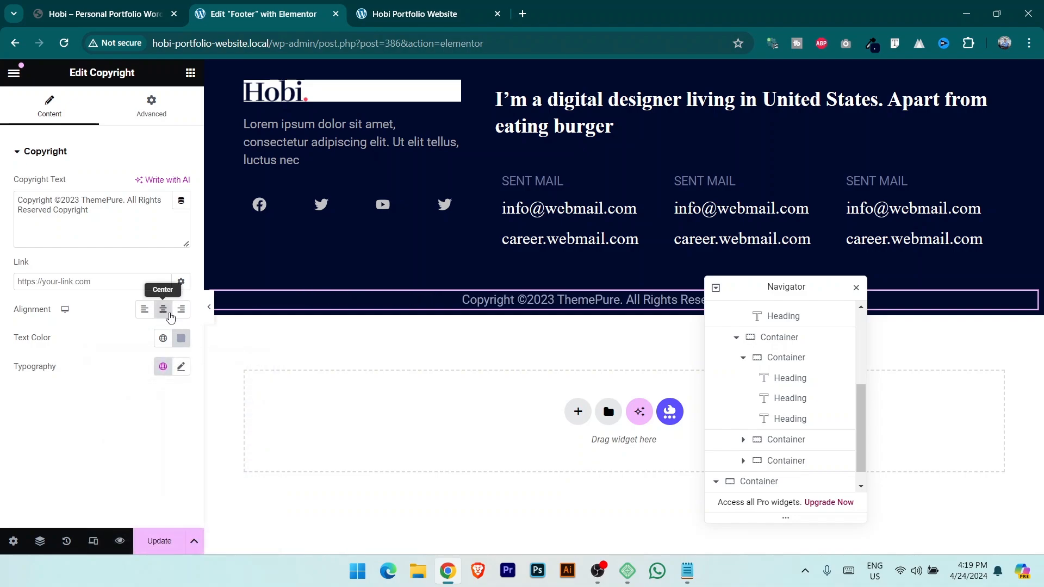
pyautogui.click(163, 115)
pyautogui.click(181, 253)
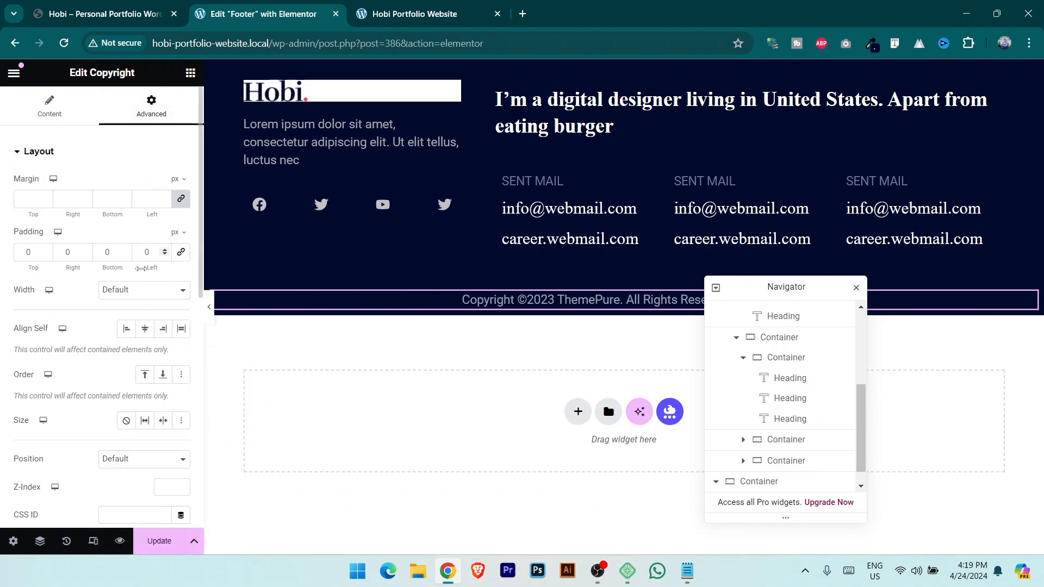
pyautogui.write('20')
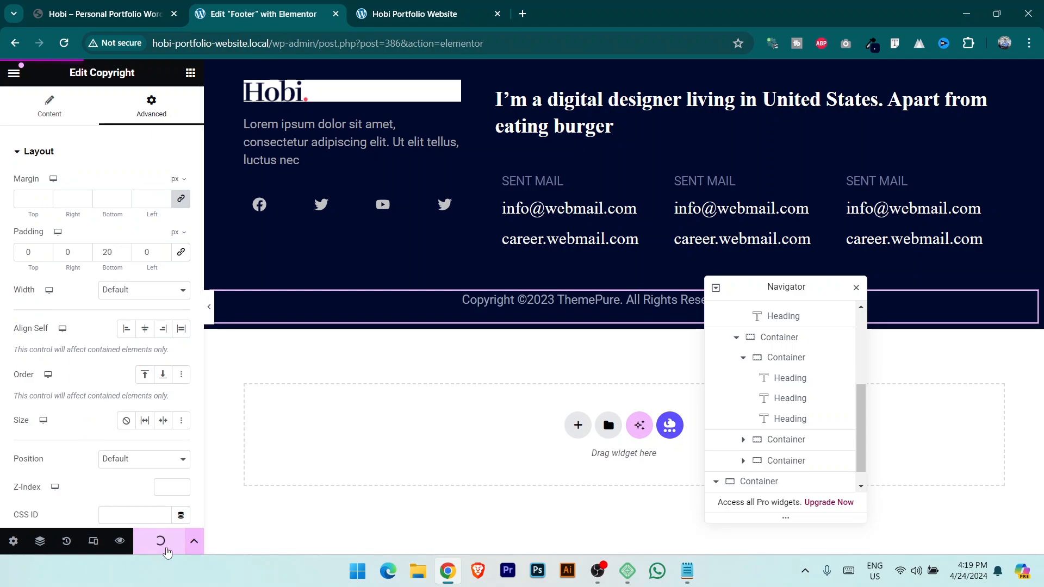
# Reload the live site to check the new copyright bar.
pyautogui.click(421, 5)
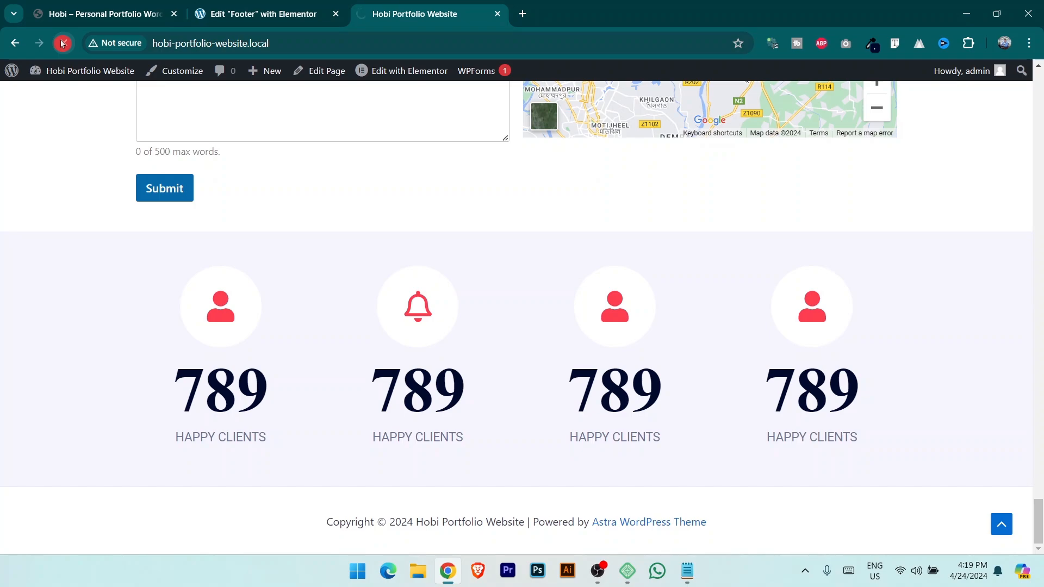
pyautogui.hotkey('ctrl', '1')
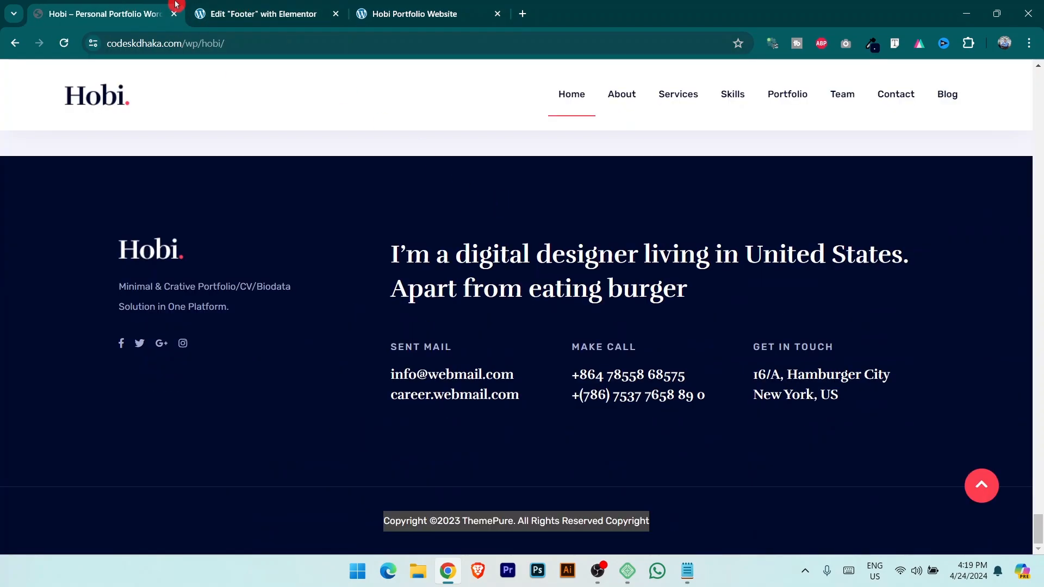
pyautogui.click(231, 7)
# Set the footer's outer container top padding to 50 px with padding sides unlinked.
pyautogui.click(624, 68)
pyautogui.click(169, 107)
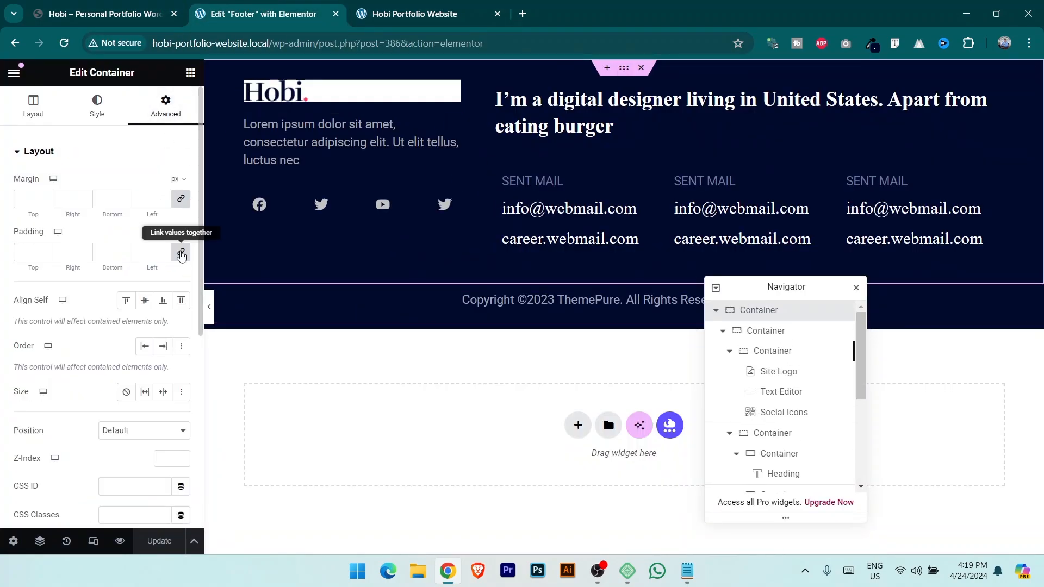
pyautogui.click(31, 255)
pyautogui.write('0')
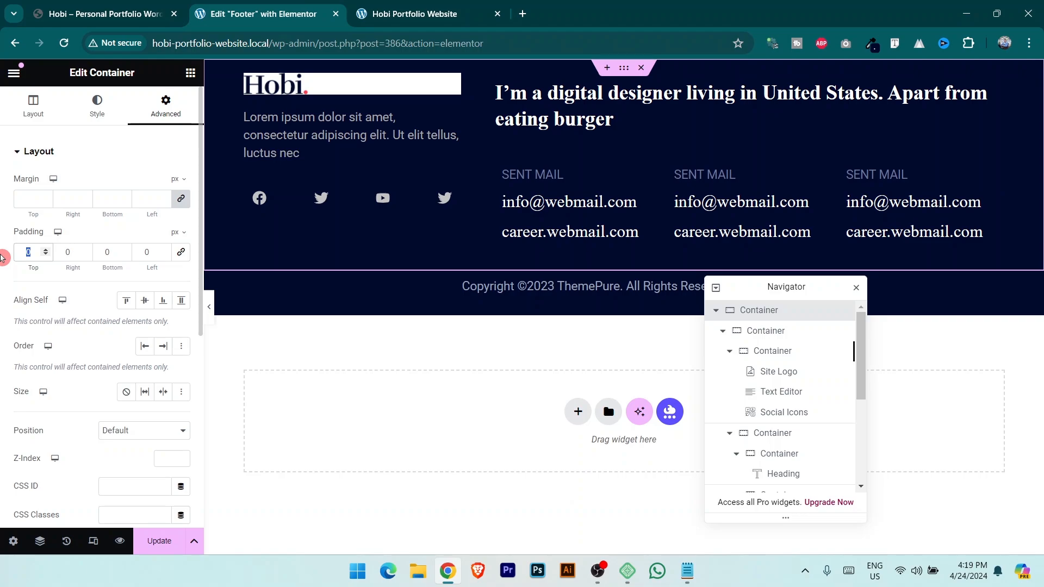
pyautogui.write('50')
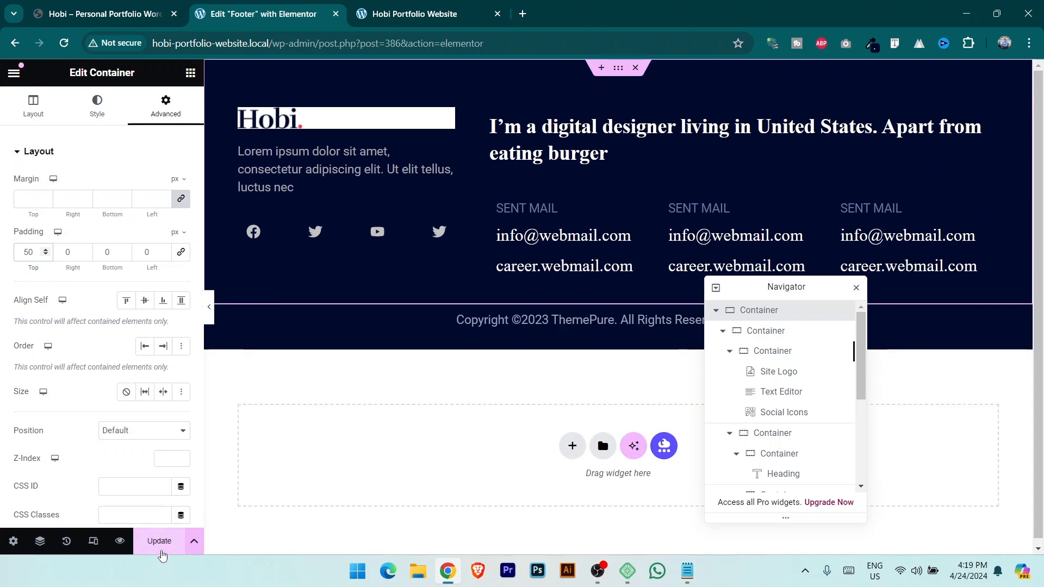
# Update the footer and compare the reloaded live site against the demo footer.
pyautogui.click(161, 549)
pyautogui.click(64, 43)
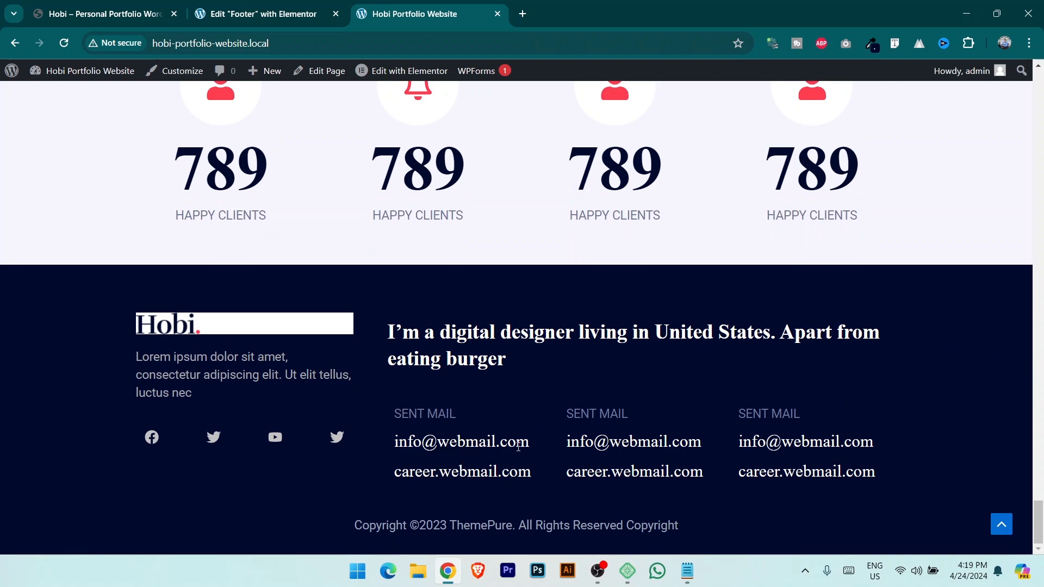
pyautogui.click(106, 4)
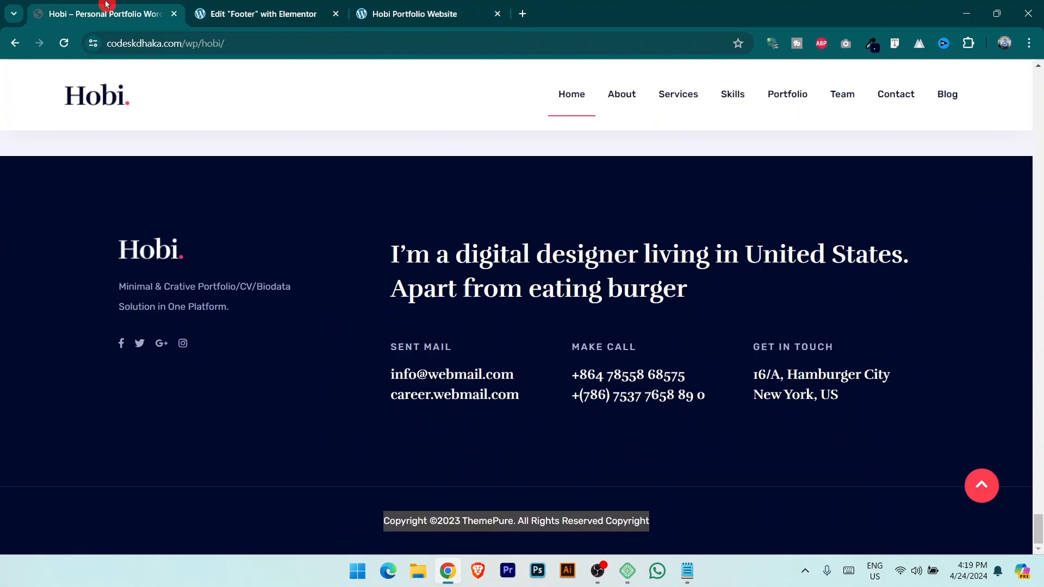
pyautogui.click(283, 11)
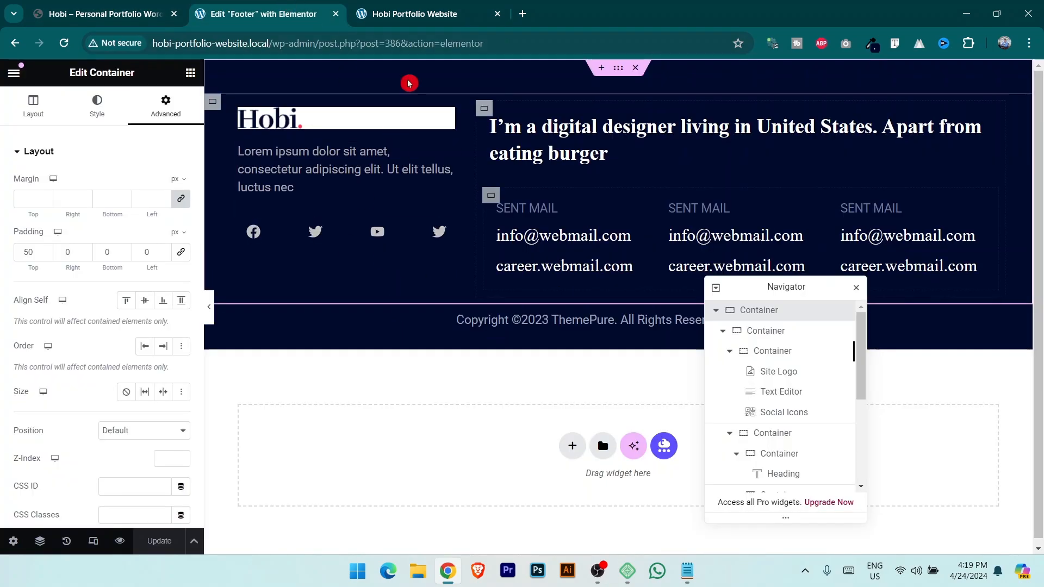
# Switch to the Hobi Portfolio Website tab and scroll back up to the header and hero section.
pyautogui.click(412, 14)
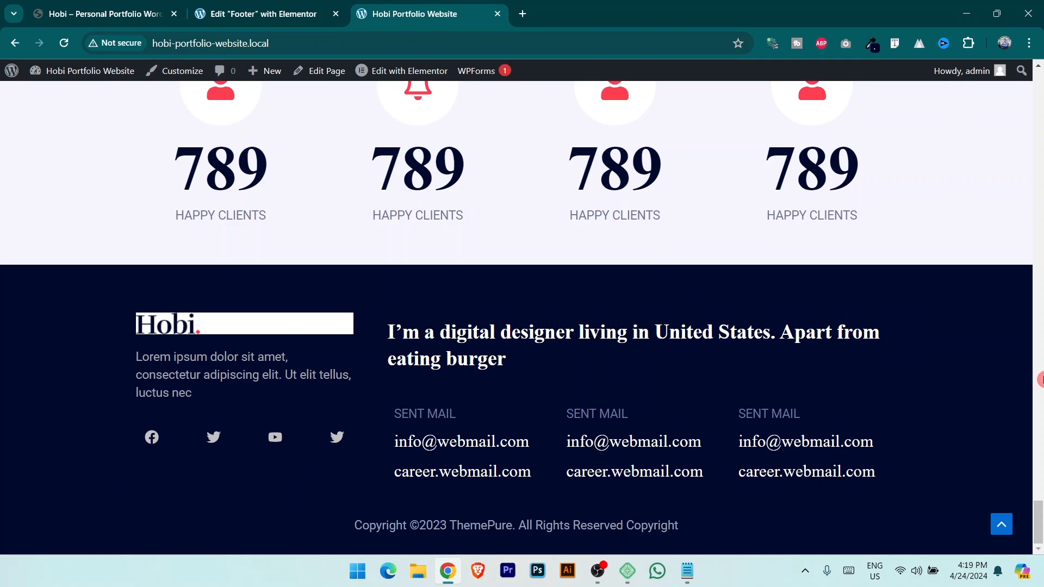
pyautogui.moveTo(1040, 517); pyautogui.dragTo(1040, 100)
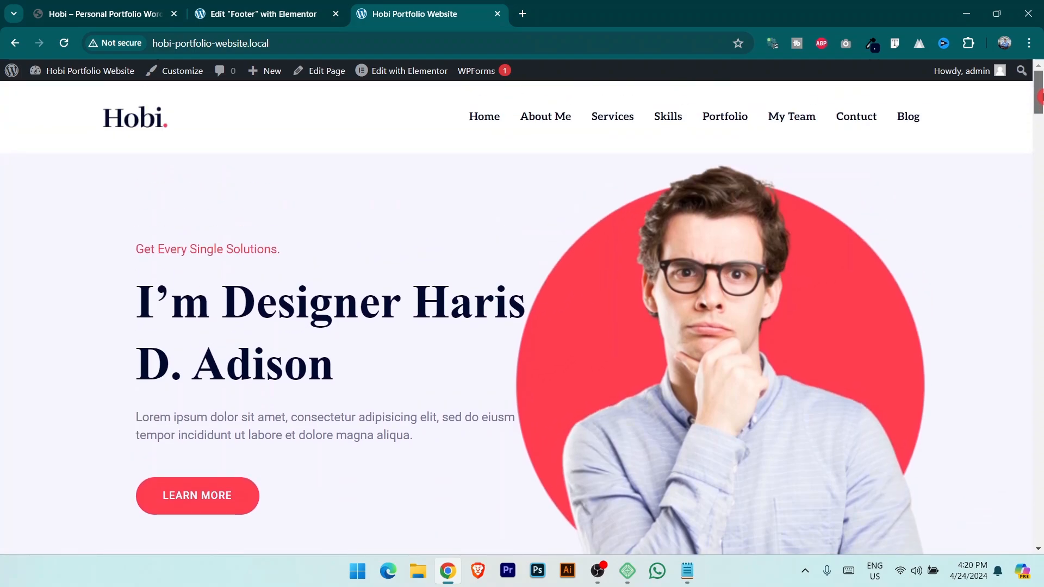